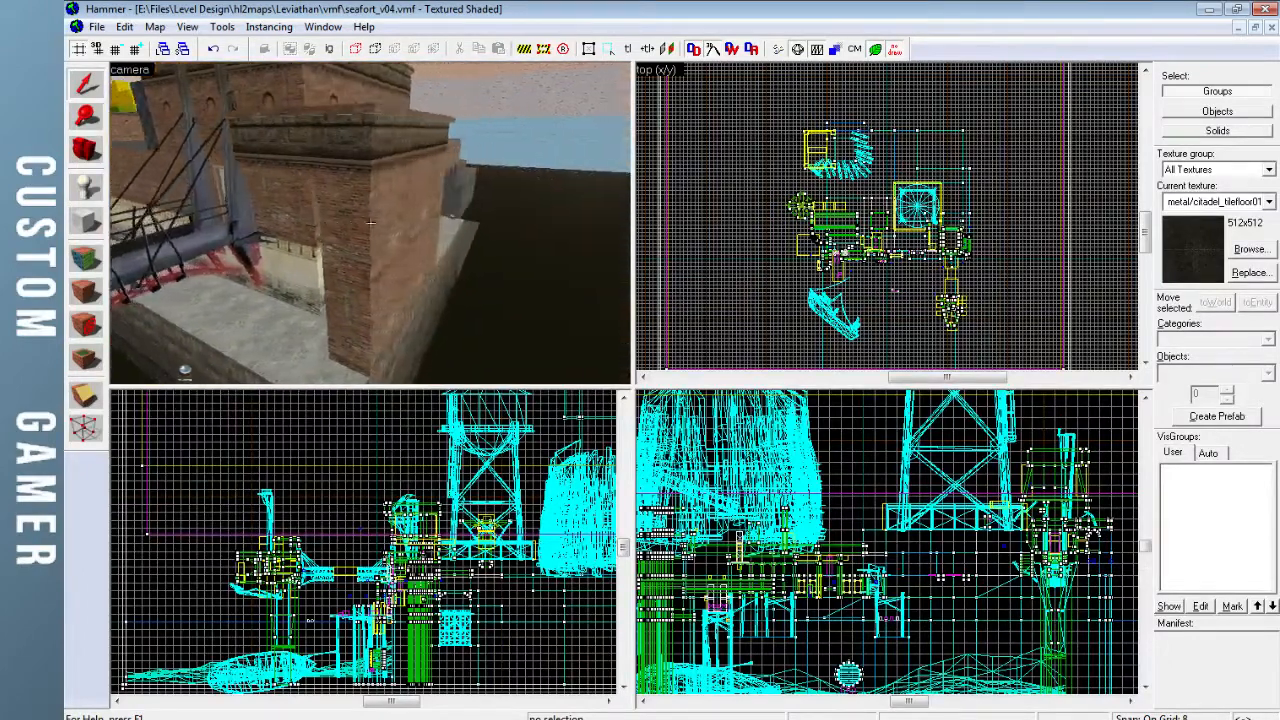
Inspect the sea fort's exterior in the 3D view, covering the bridge, the offshore Combine structure and the waterfront facade
{"action": "key", "text": "w"}
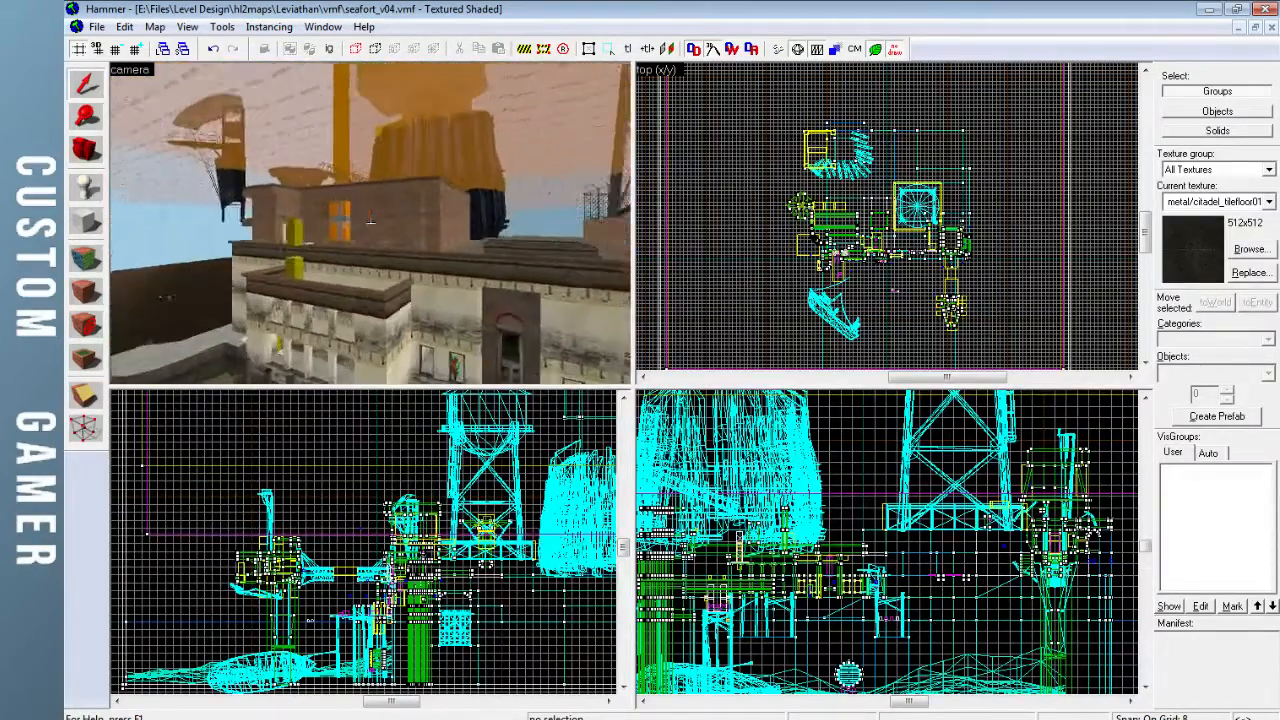
{"action": "key", "text": "a"}
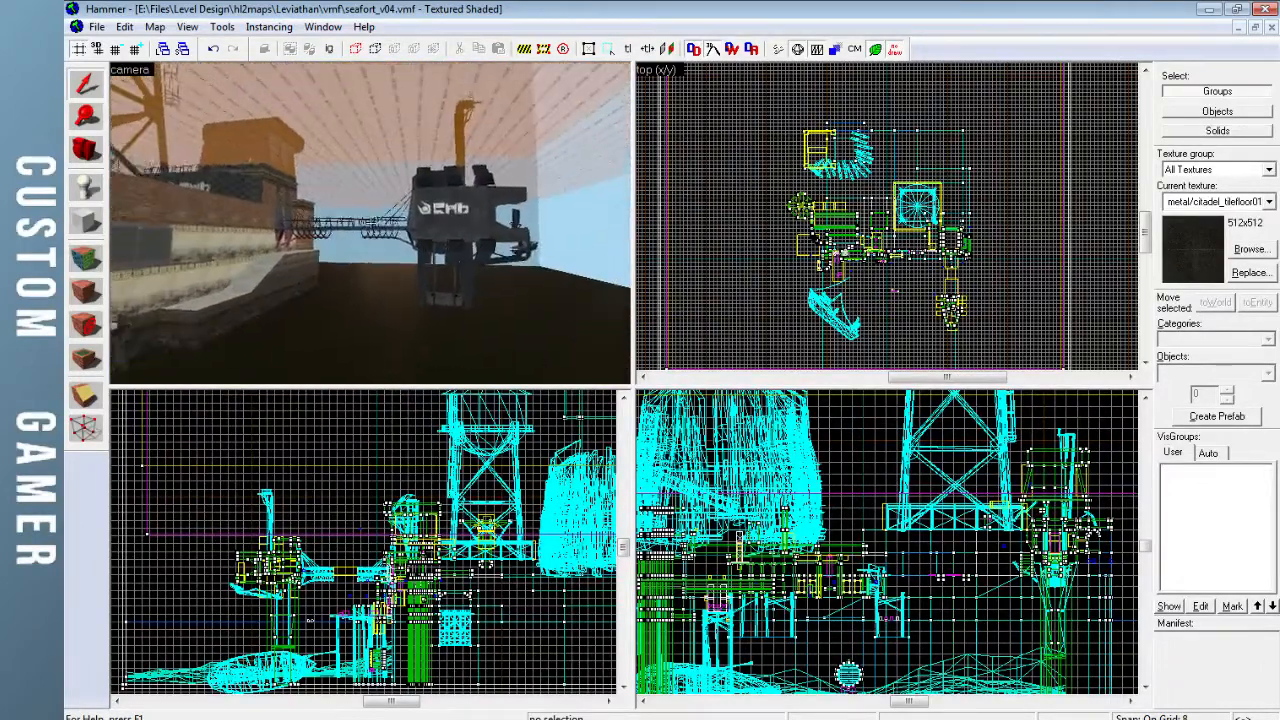
{"action": "key", "text": "w"}
{"action": "key", "text": "d"}
{"action": "key", "text": "w"}
{"action": "key", "text": "a"}
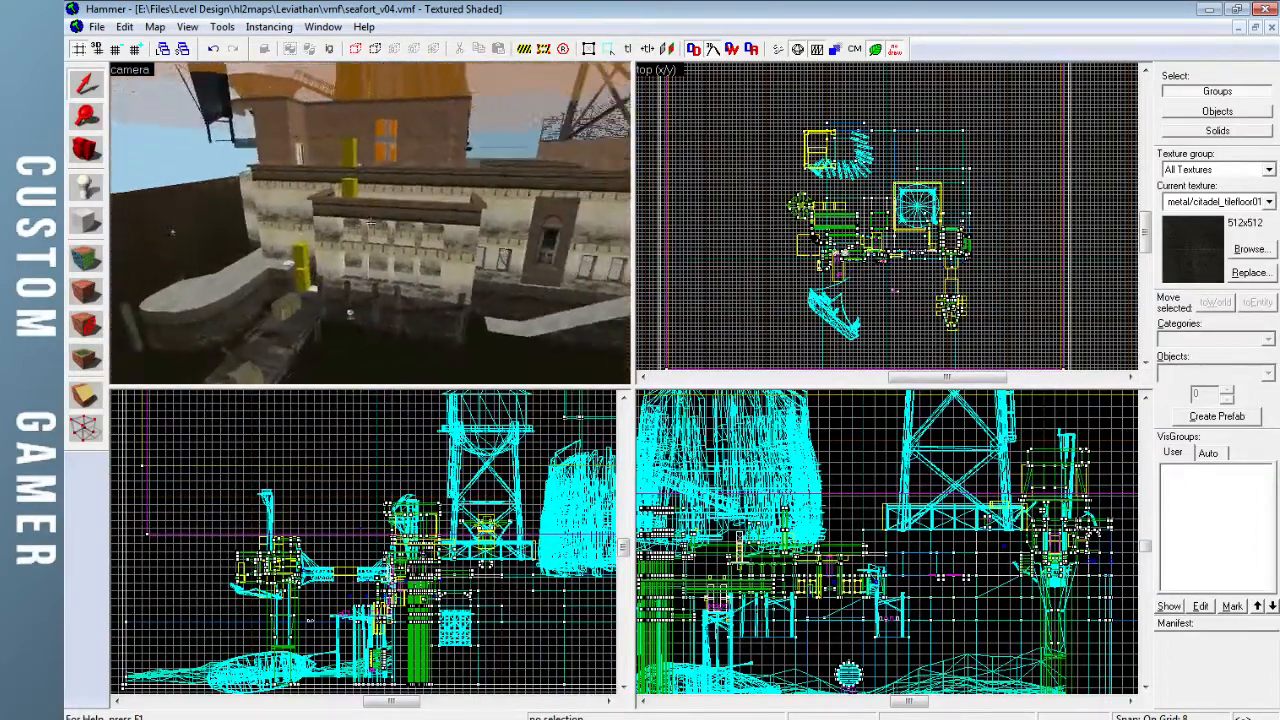
{"action": "key", "text": "w"}
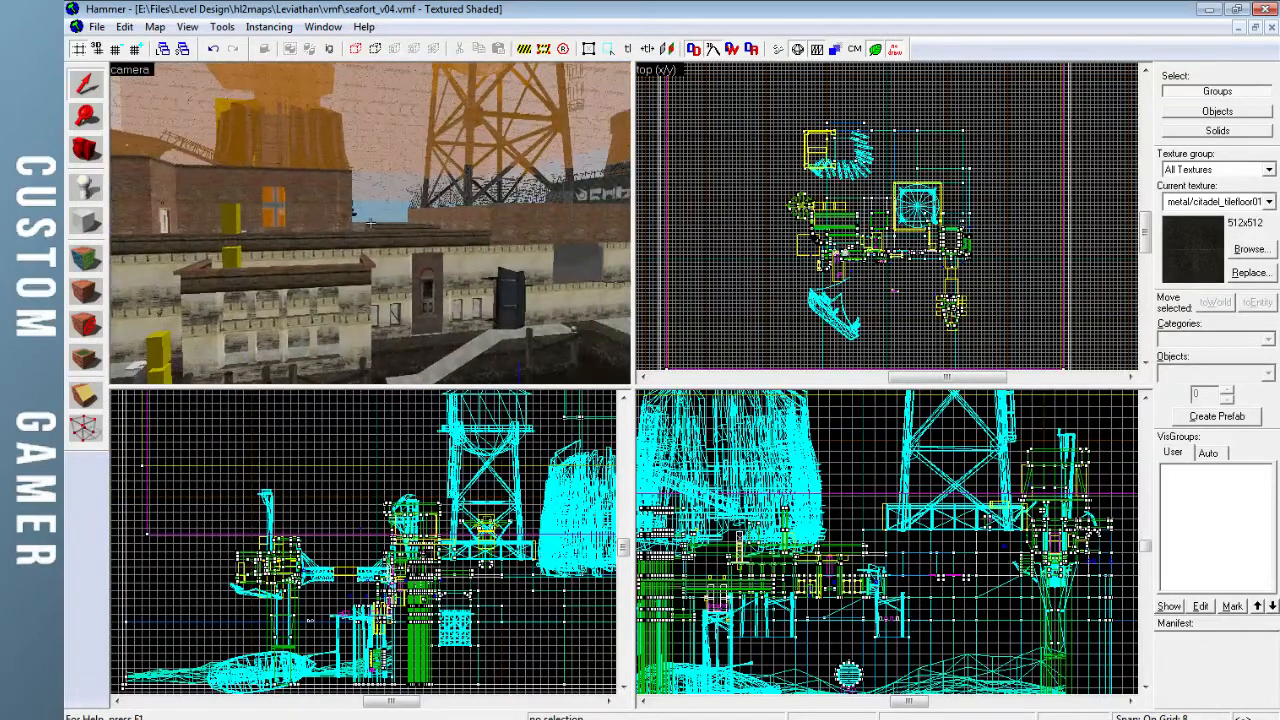
{"action": "key", "text": "w"}
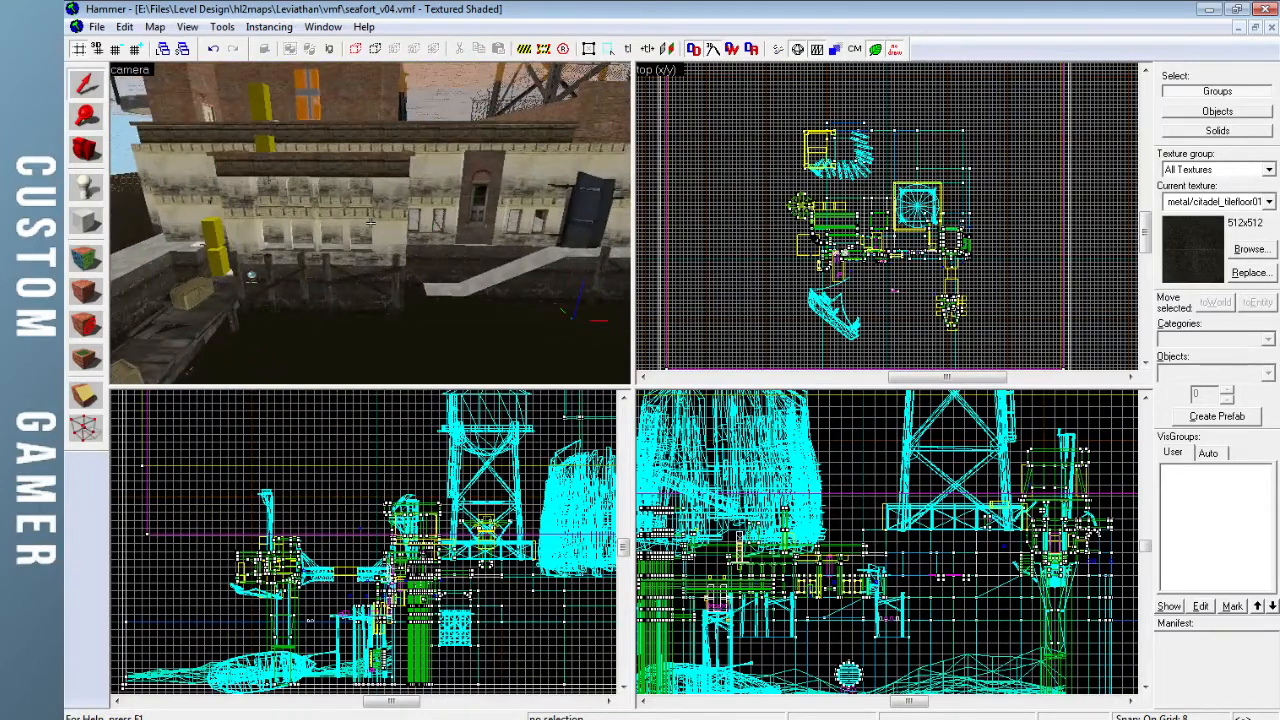
{"action": "key", "text": "w"}
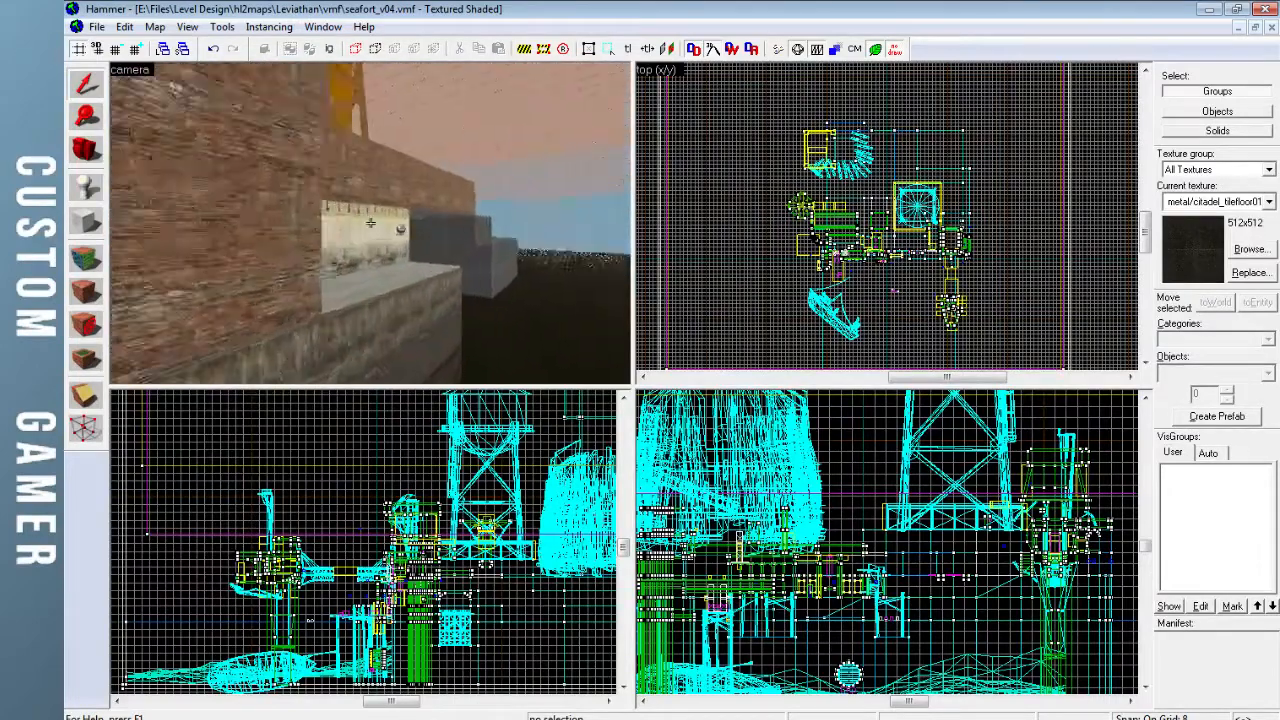
{"action": "key", "text": "w"}
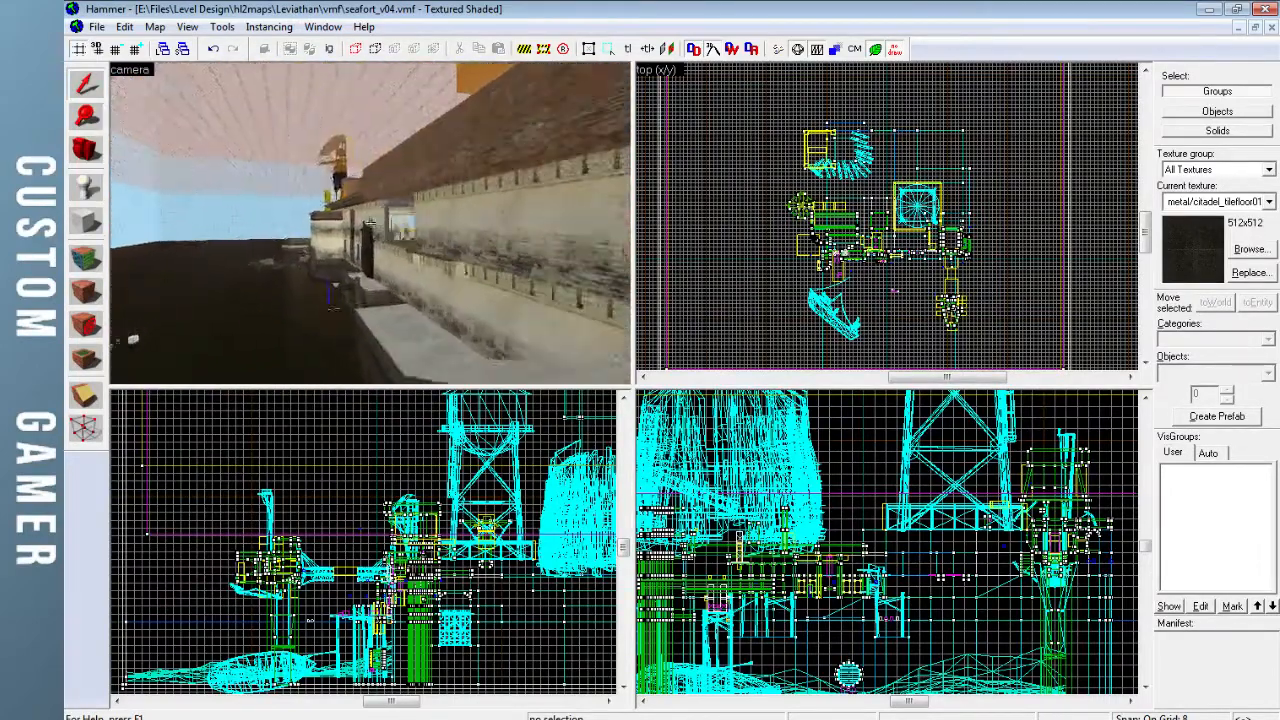
Examine the brick rooftop area, the barred drain pipe with crates, the shore beneath the support pillars and the covered passages
{"action": "key", "text": "w"}
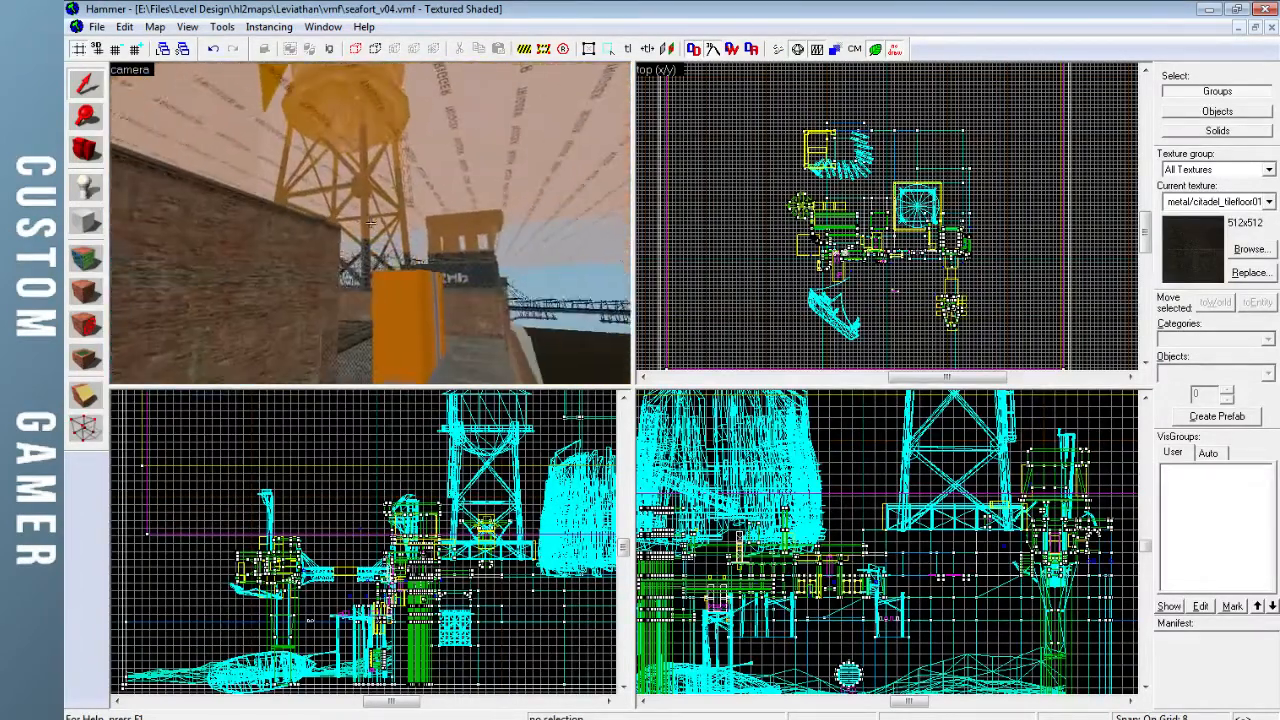
{"action": "key", "text": "w"}
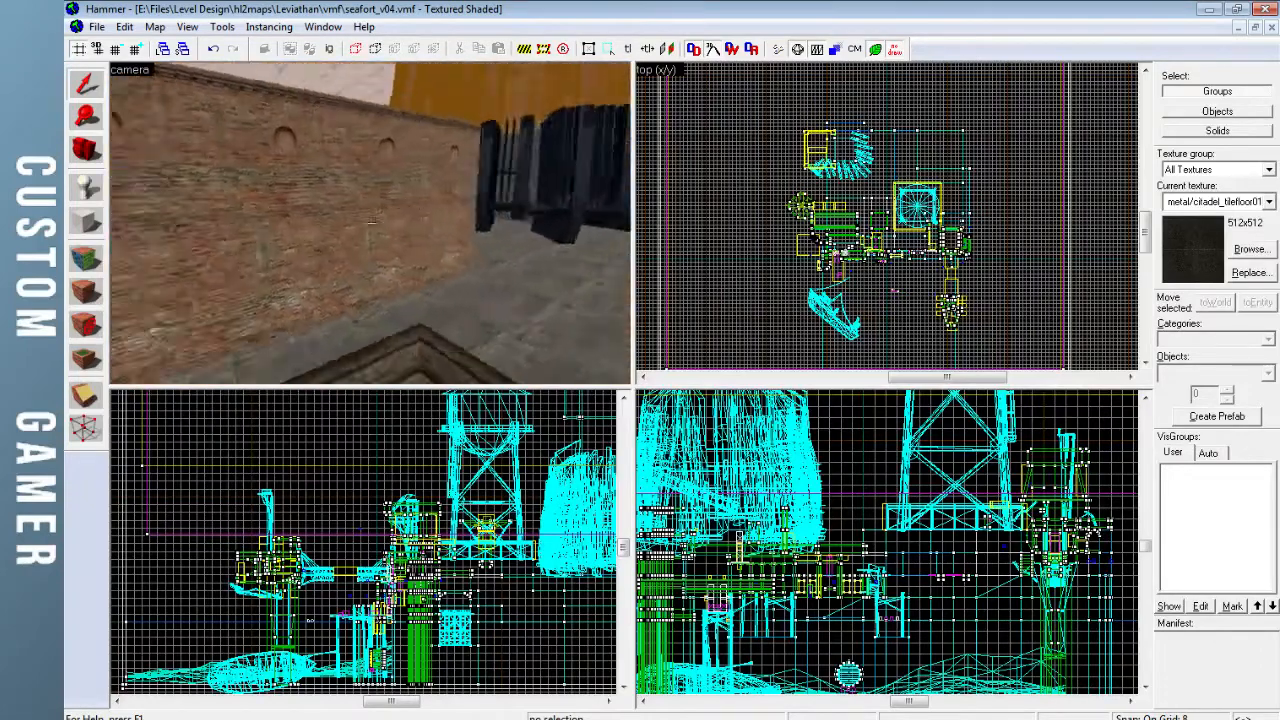
{"action": "key", "text": "w"}
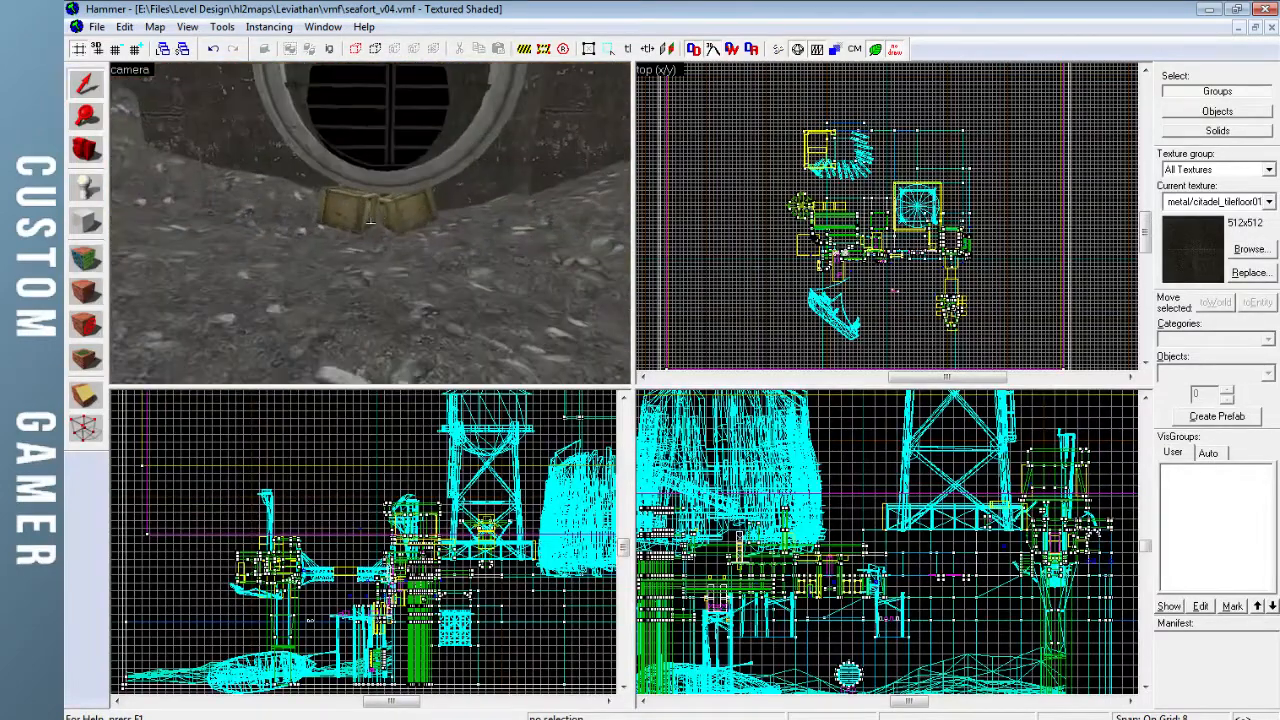
{"action": "key", "text": "w"}
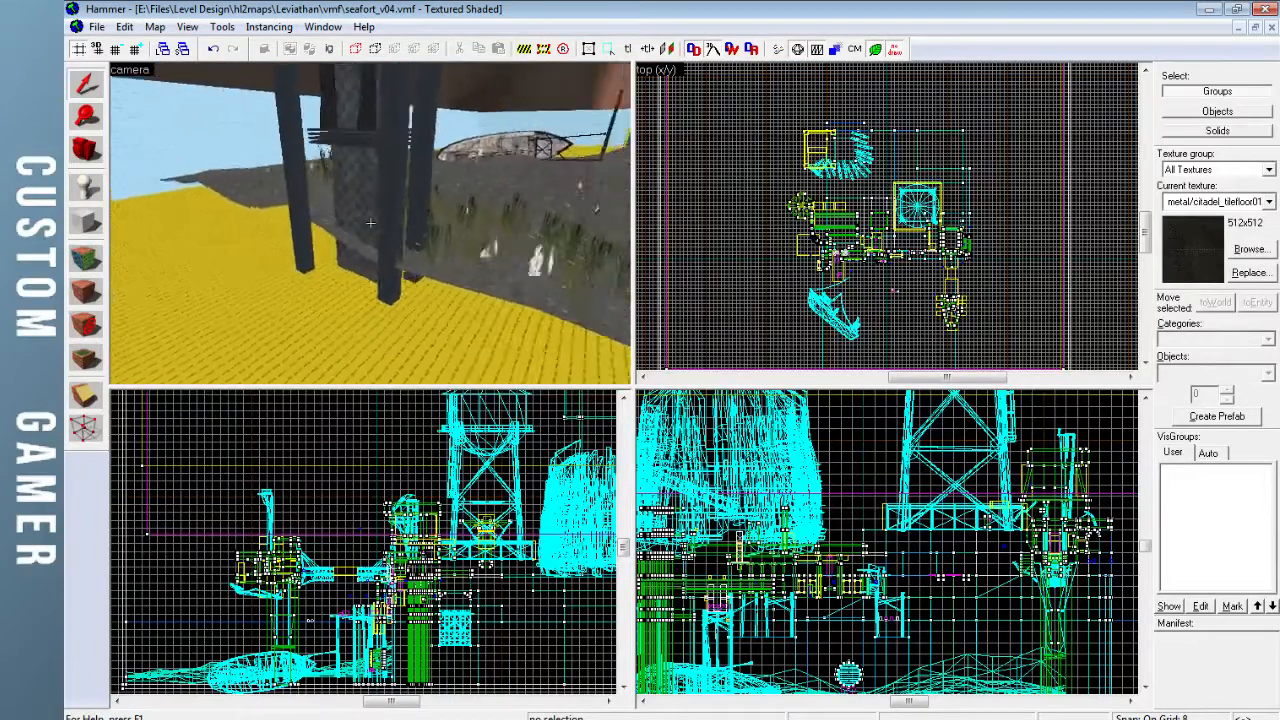
{"action": "key", "text": "w"}
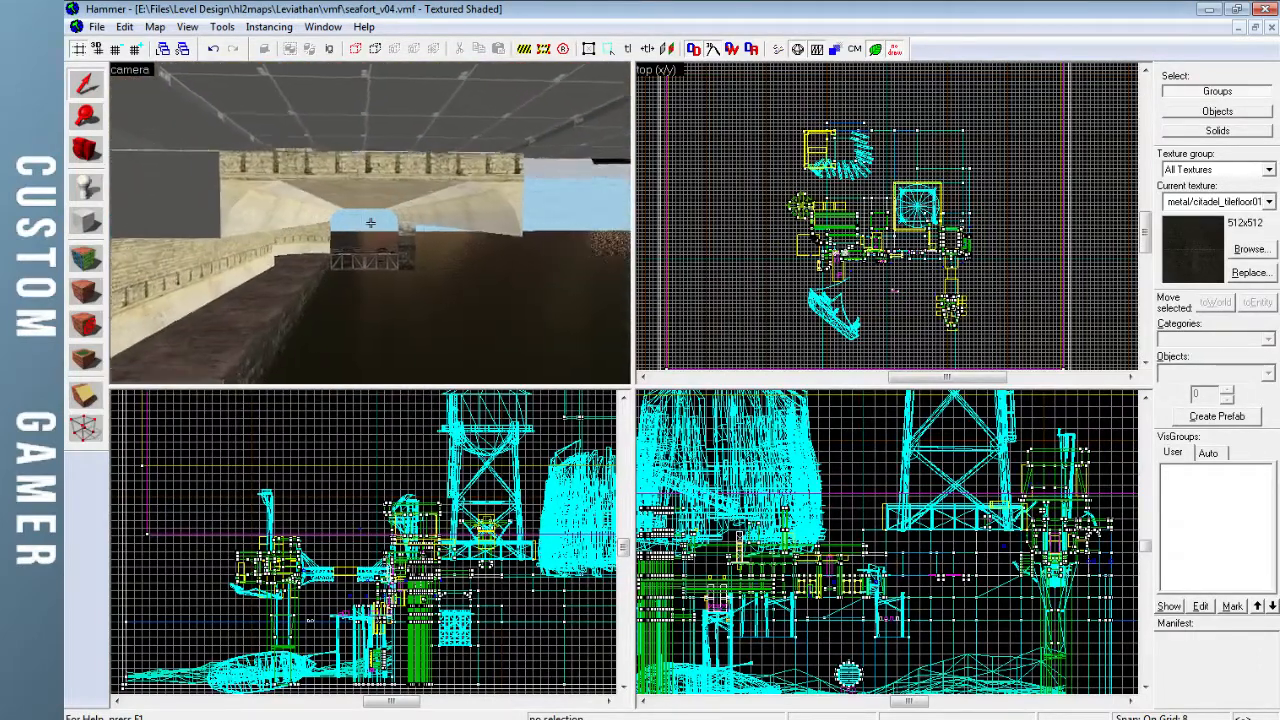
{"action": "key", "text": "w"}
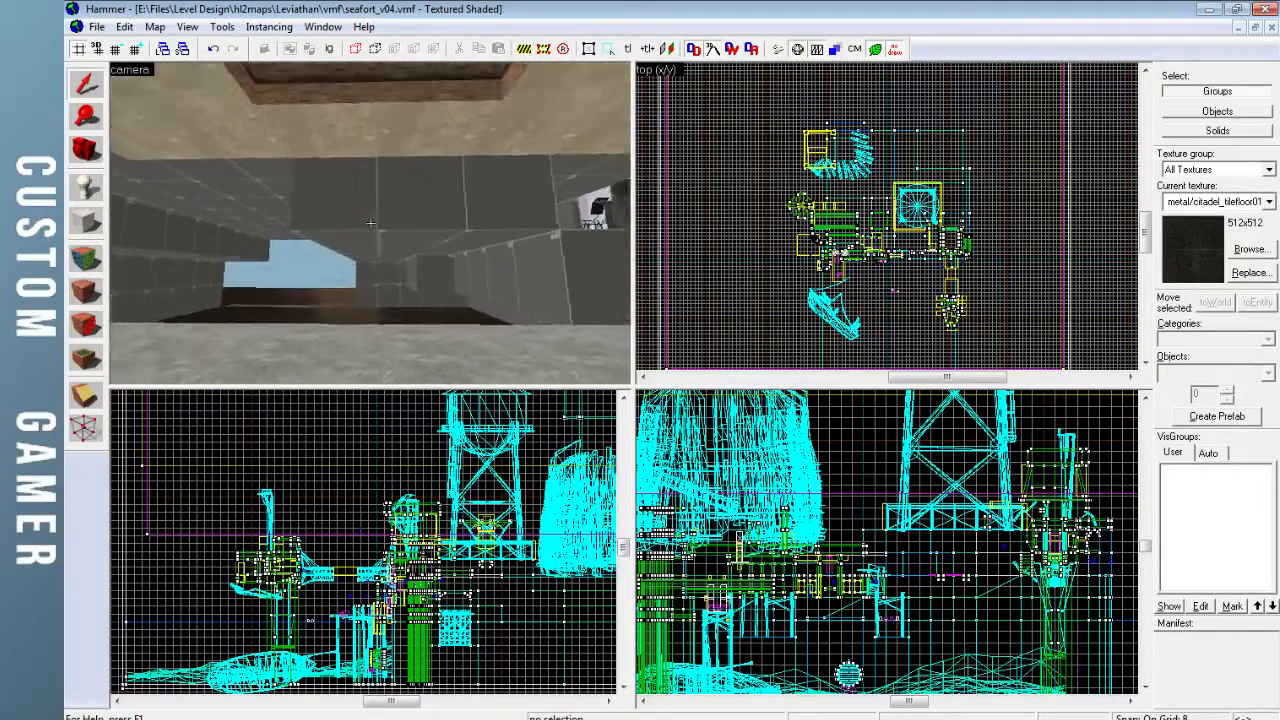
{"action": "key", "text": "w"}
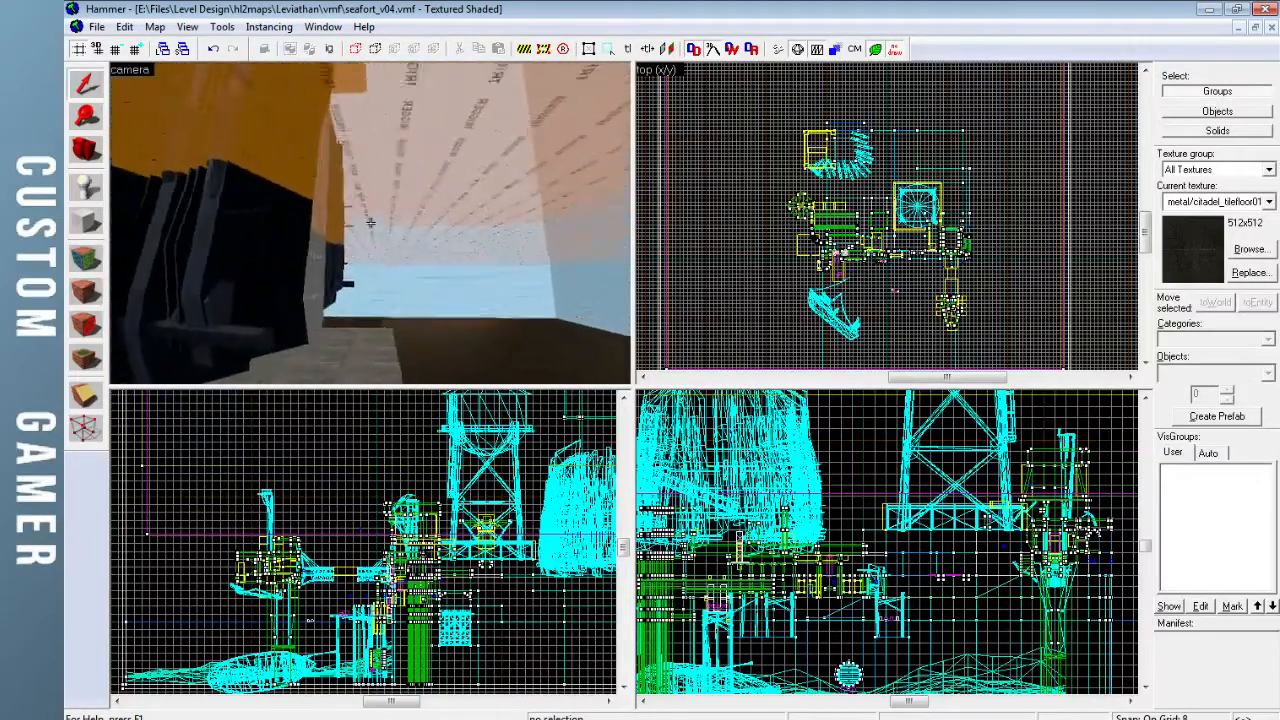
Inspect the grey-tiled blockout walls and tall tower from several sides, including the tower's top and the ground below
{"action": "key", "text": "w"}
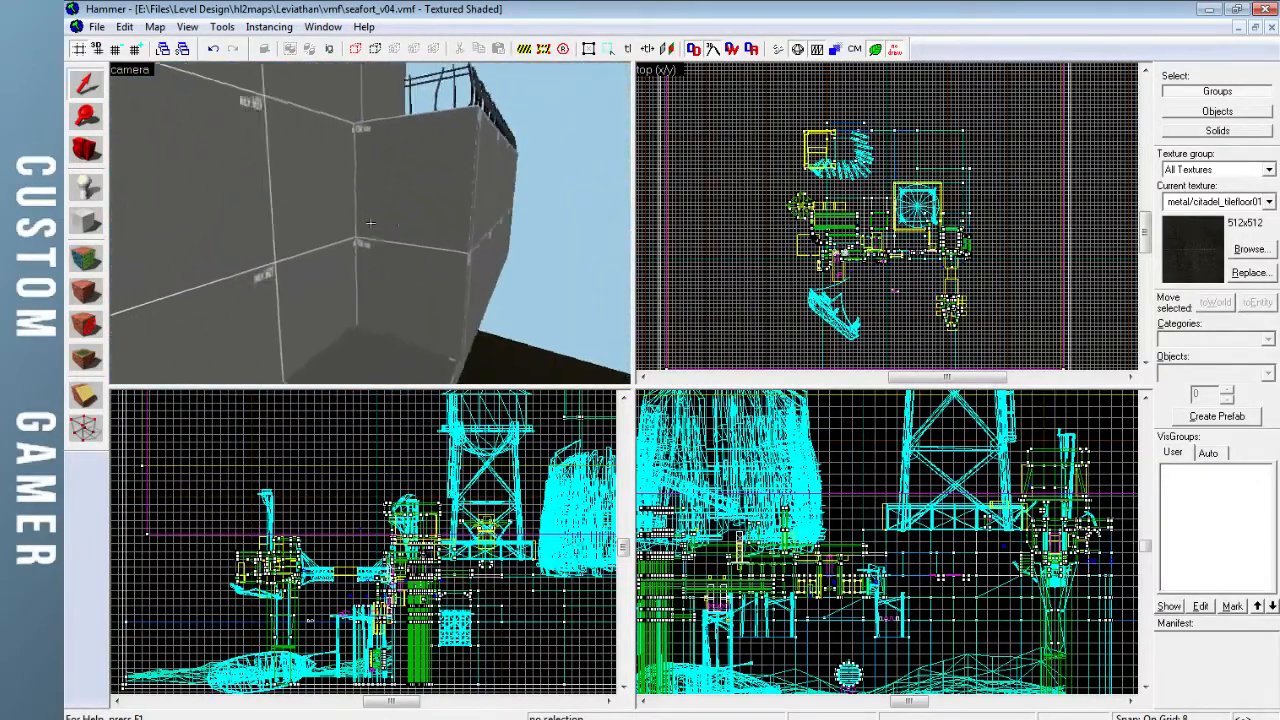
{"action": "key", "text": "a"}
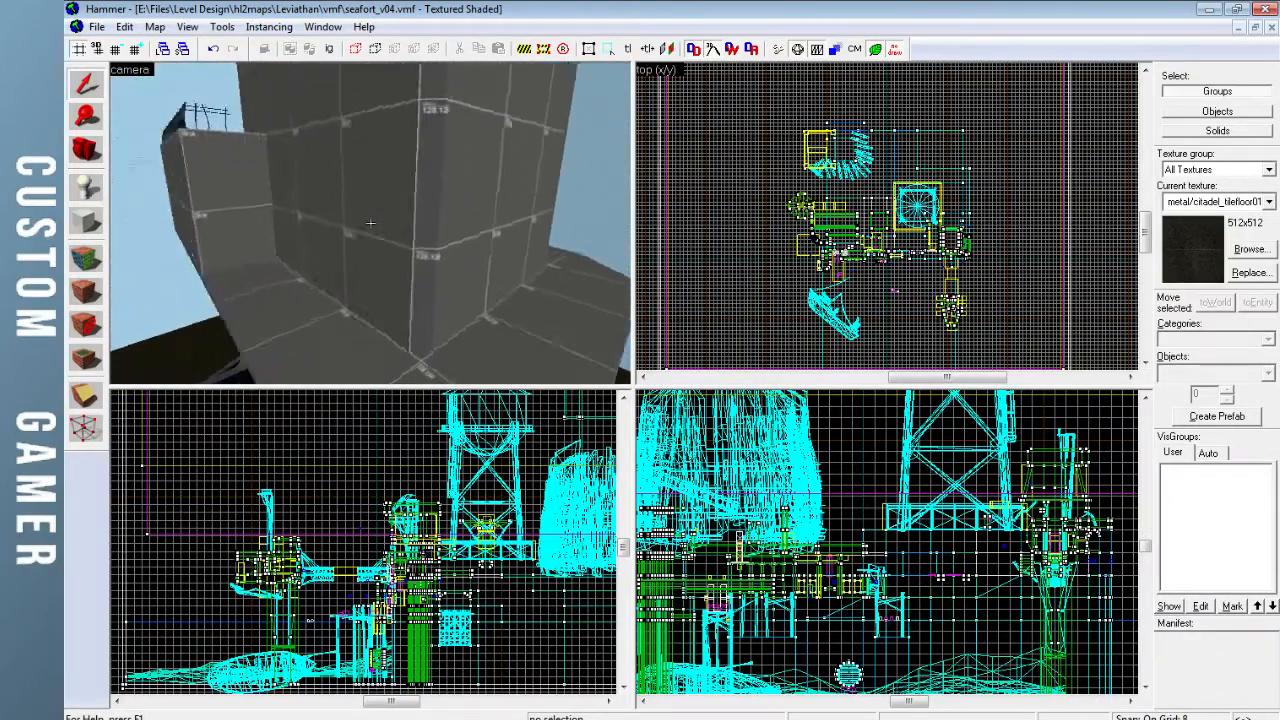
{"action": "key", "text": "w"}
{"action": "key", "text": "w"}
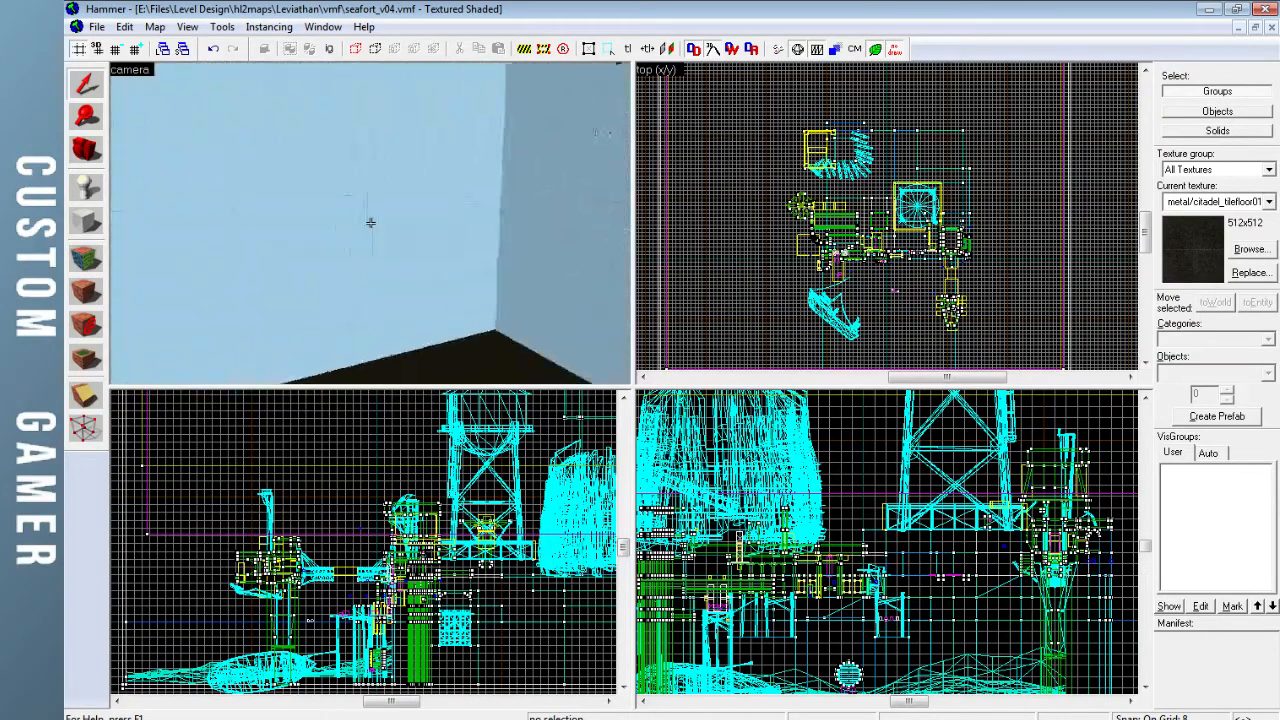
{"action": "key", "text": "d"}
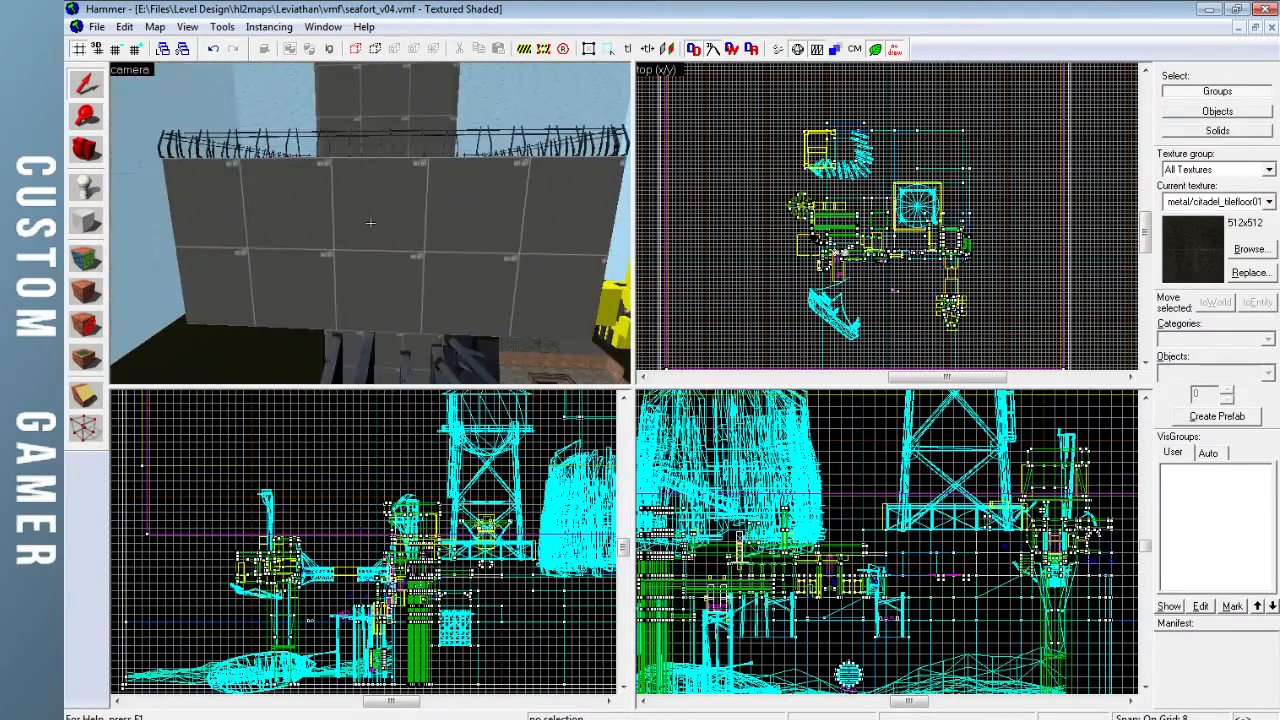
{"action": "key", "text": "Up"}
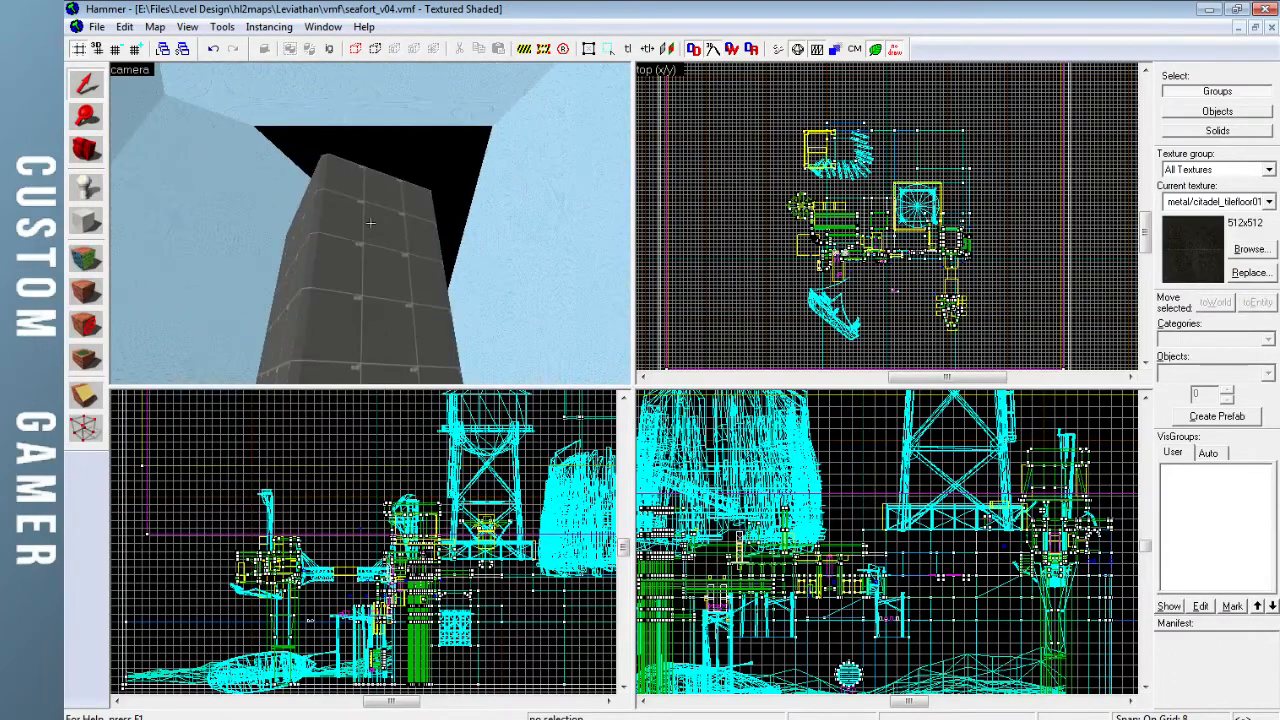
{"action": "key", "text": "Down"}
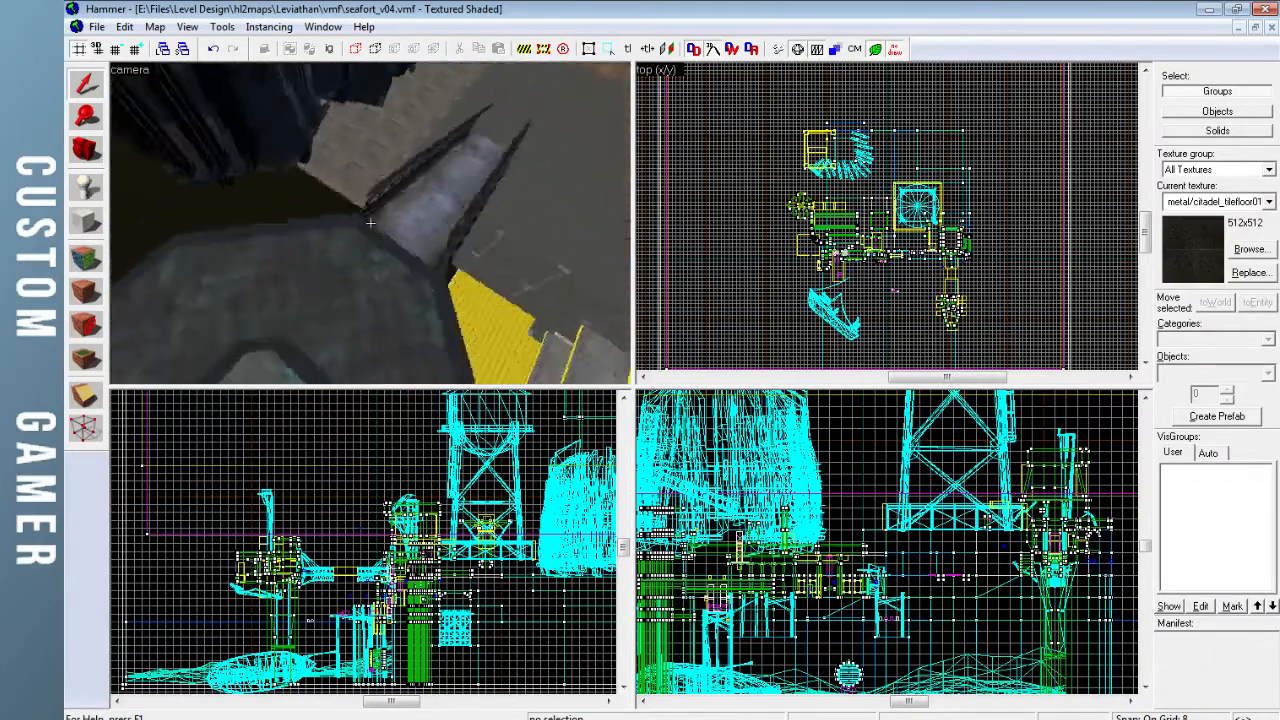
Examine the dark metal corridor, the fort's rooftops and the orange trigger volumes around the large Combine structures
{"action": "key", "text": "w"}
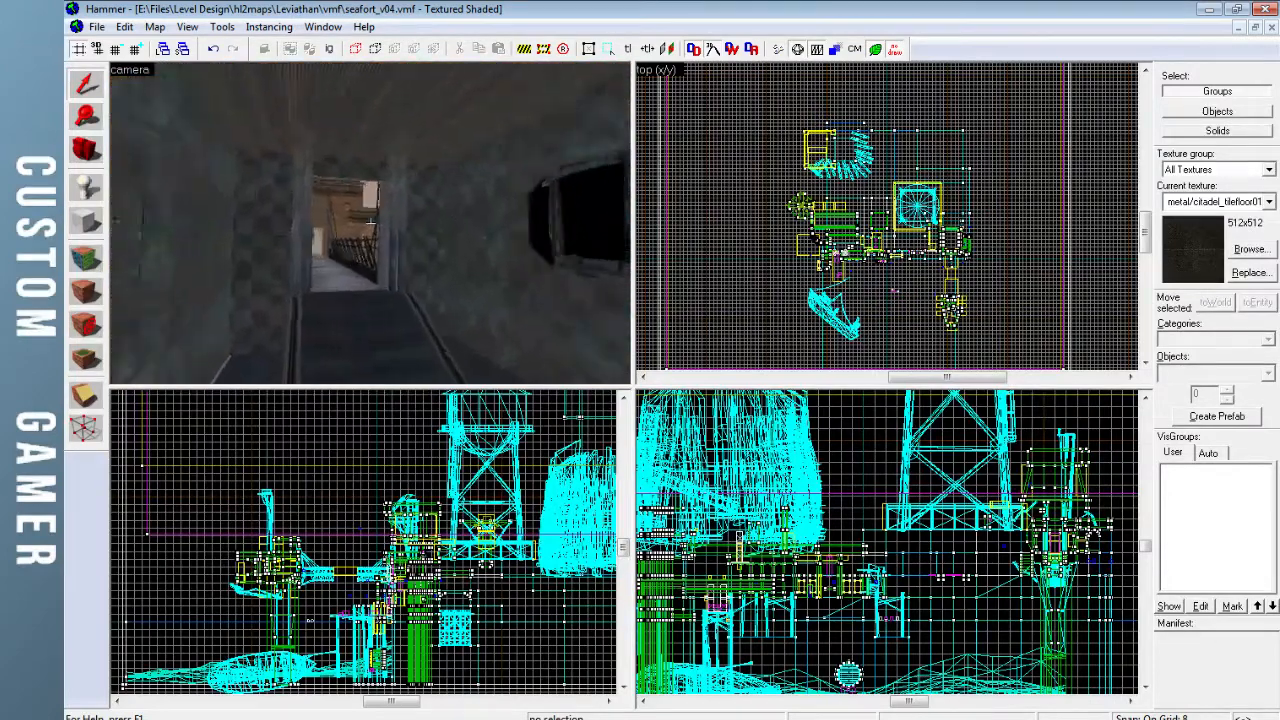
{"action": "key", "text": "w"}
{"action": "key", "text": "w"}
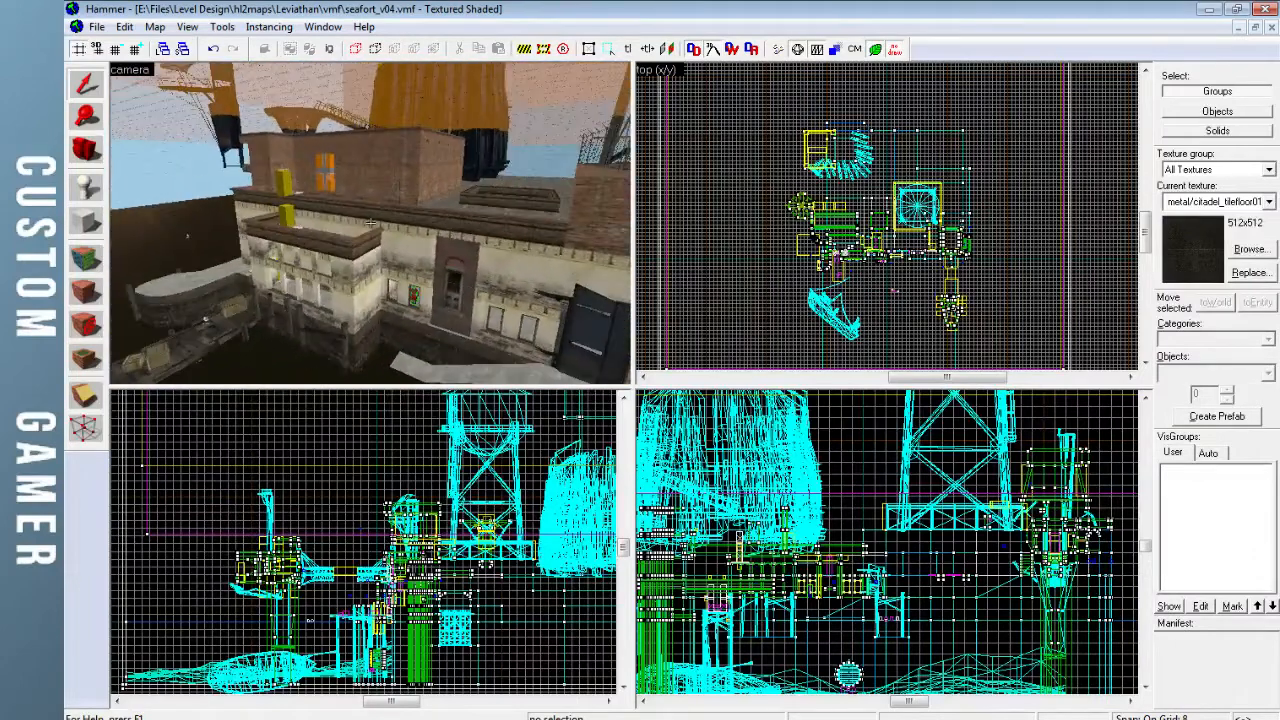
{"action": "key", "text": "a"}
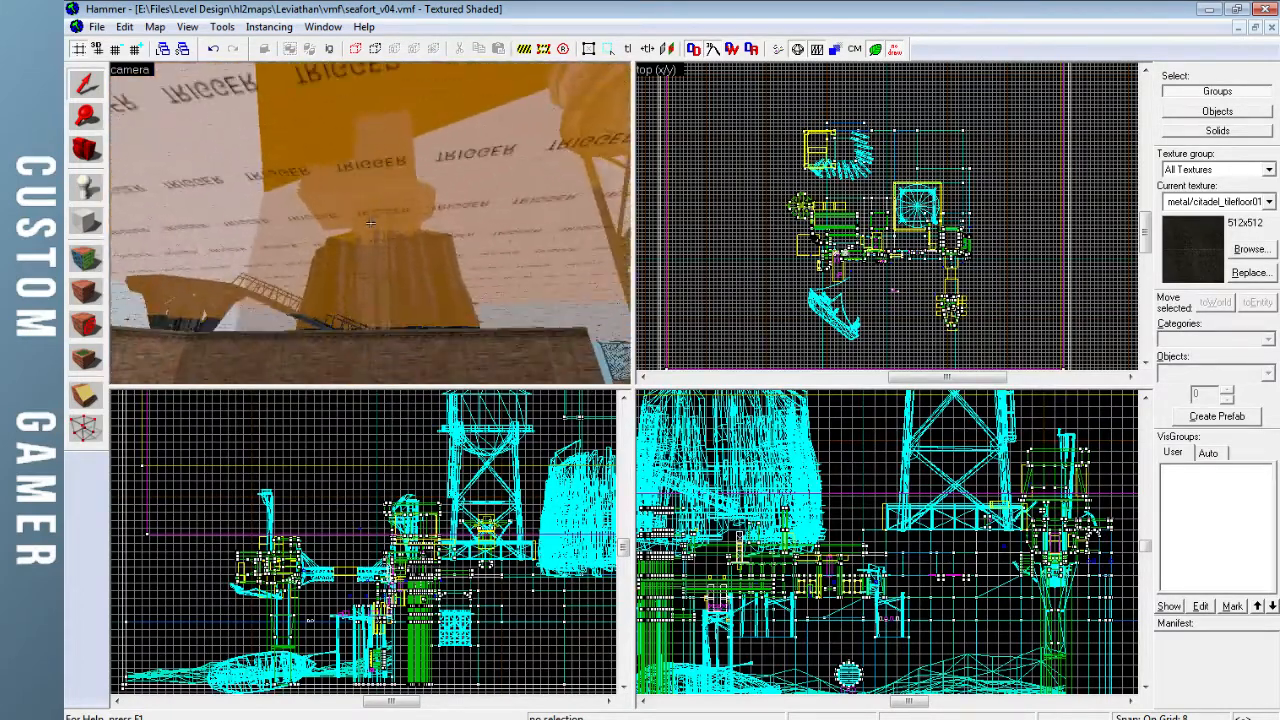
{"action": "key", "text": "s"}
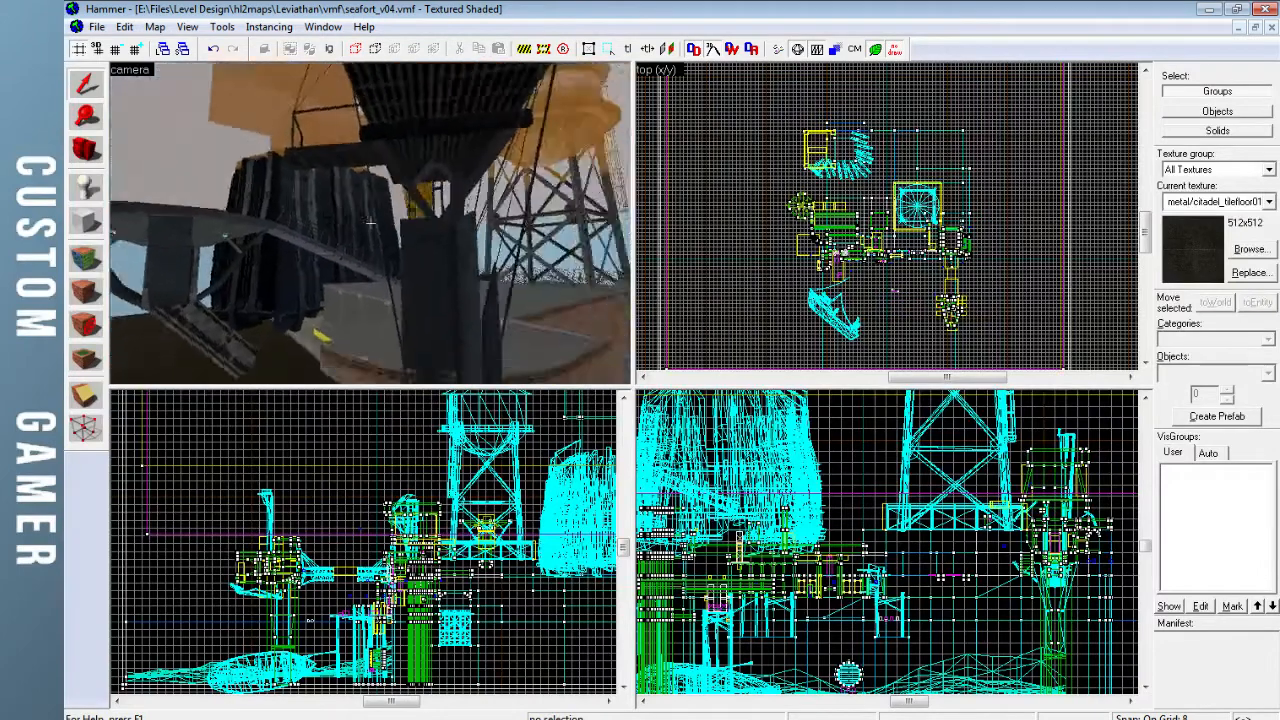
{"action": "key", "text": "d"}
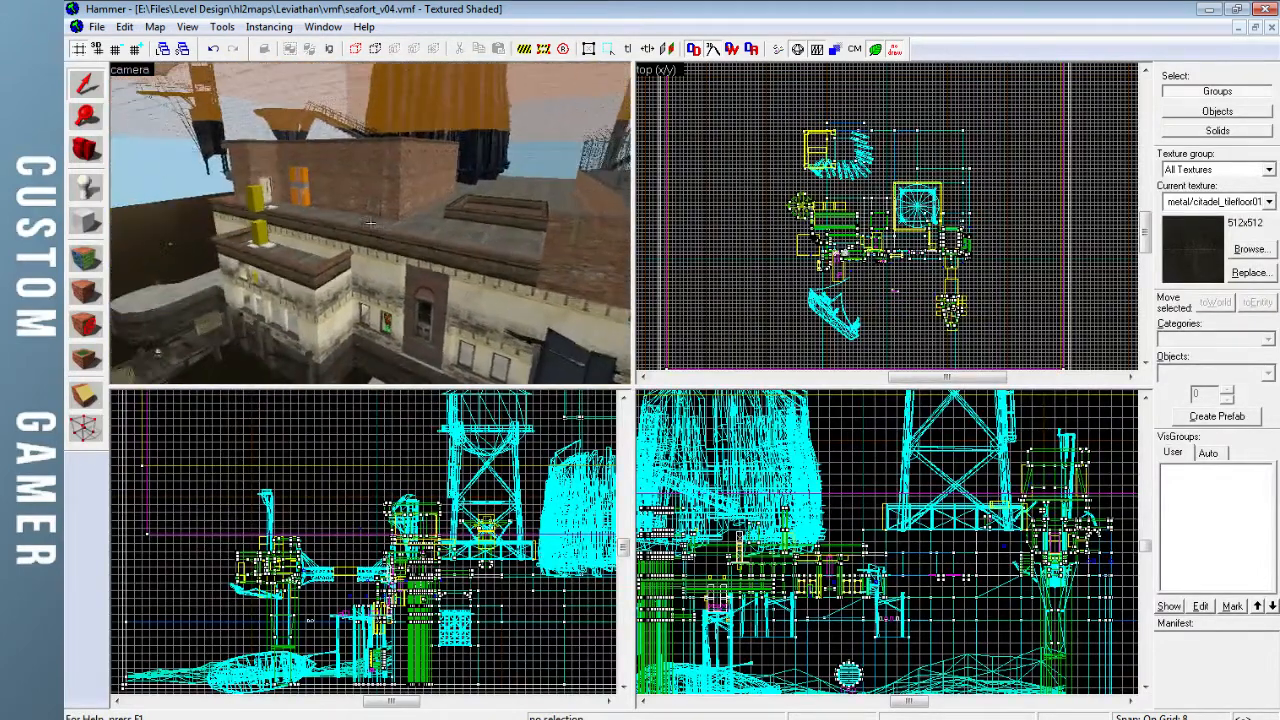
{"action": "key", "text": "a"}
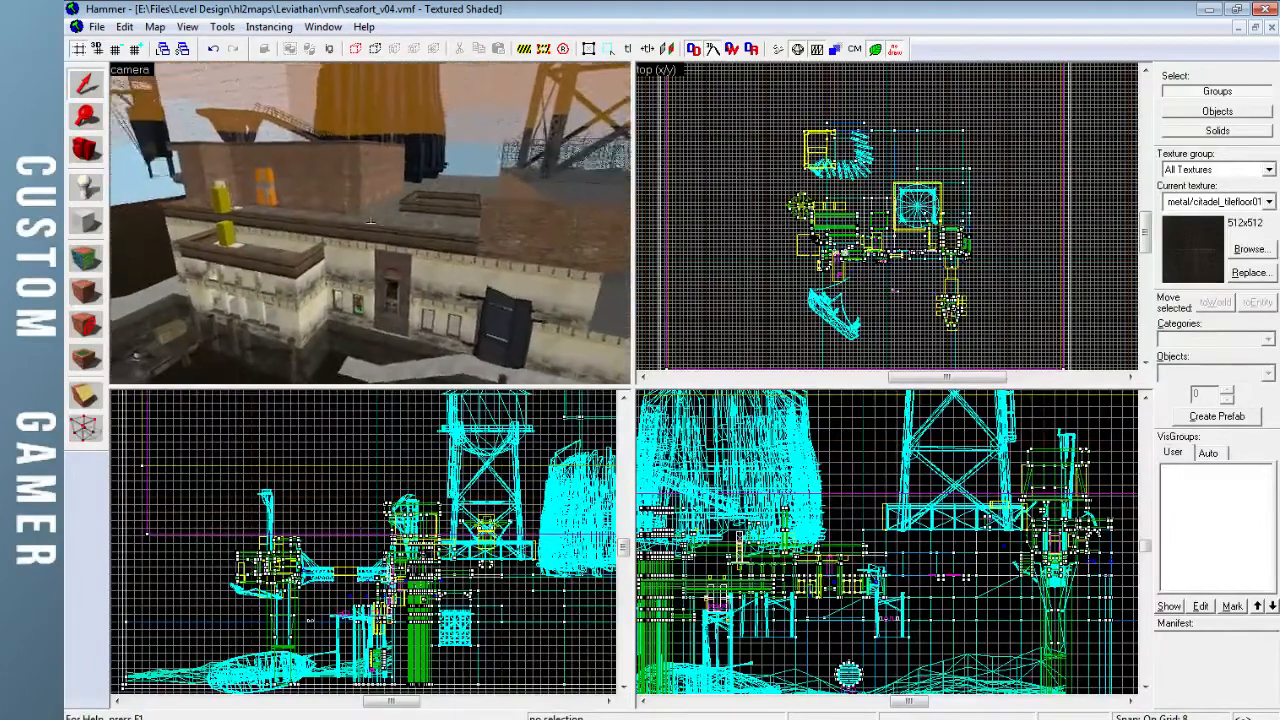
{"action": "key", "text": "w"}
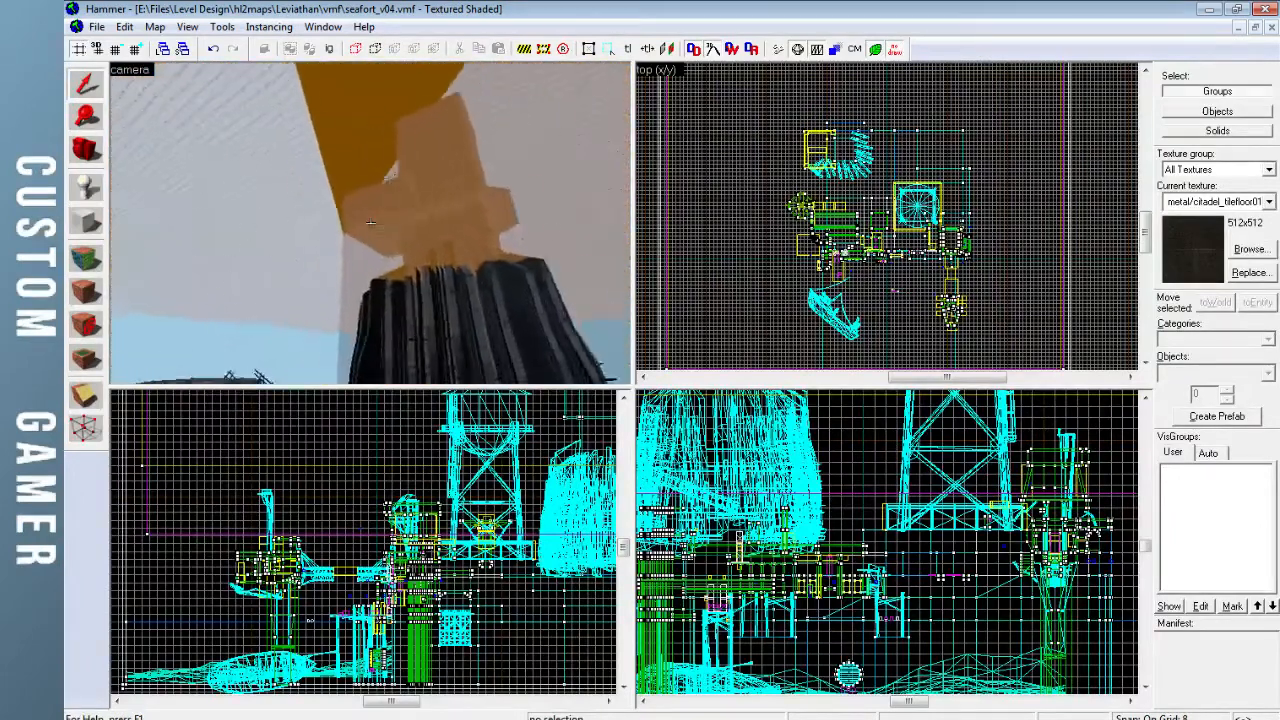
{"action": "key", "text": "w"}
{"action": "key", "text": "w"}
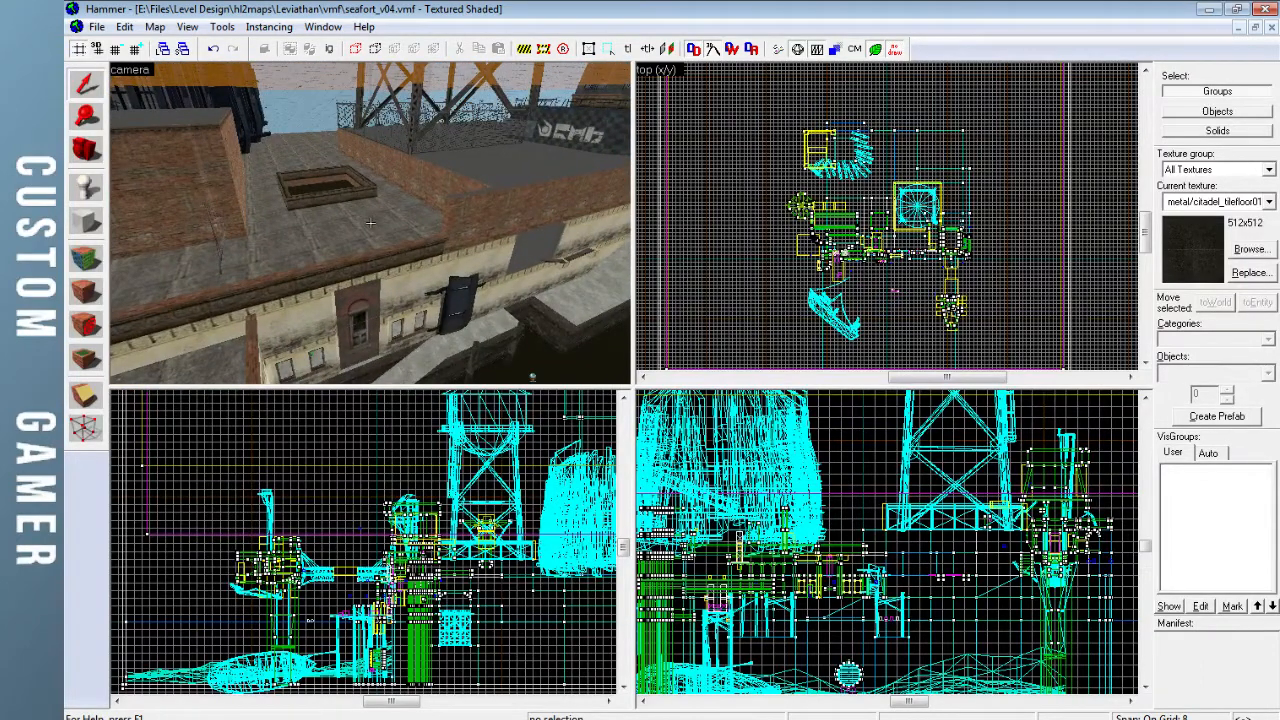
Inspect the metal room with the wide window, the waterfront wall with the dark metal door, and the concrete ledge alongside it
{"action": "key", "text": "w"}
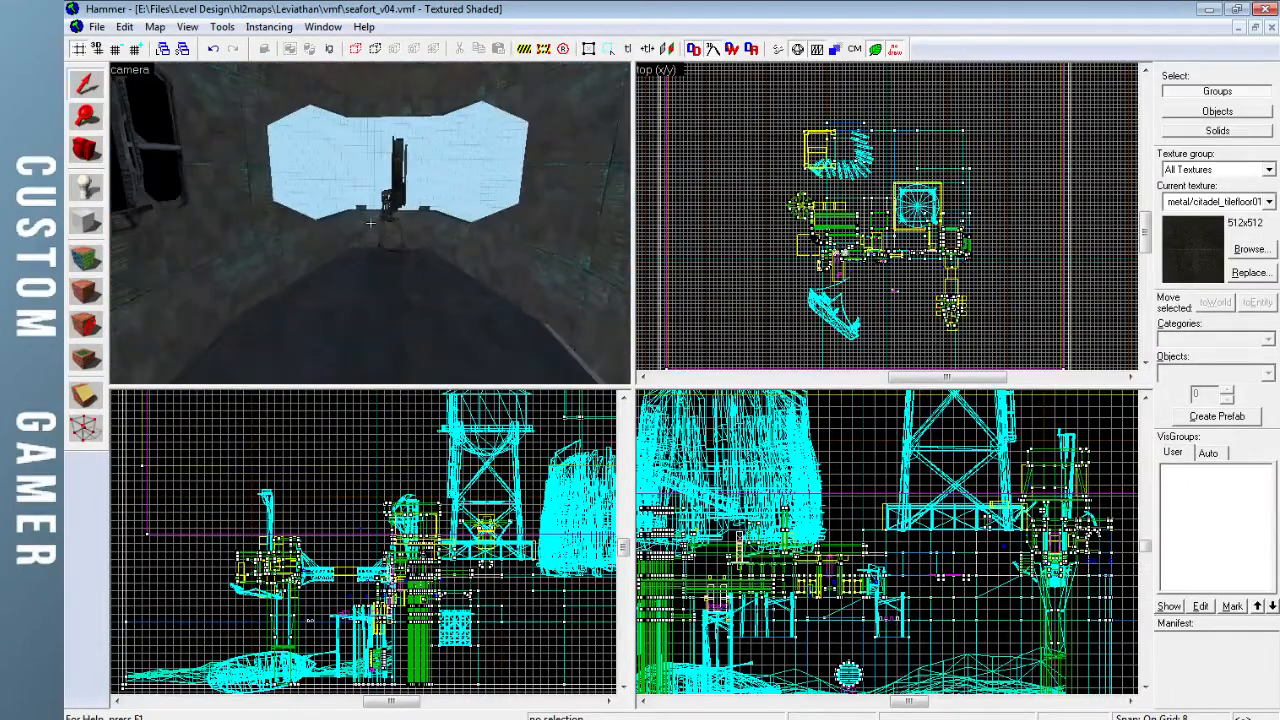
{"action": "key", "text": "w"}
{"action": "key", "text": "w"}
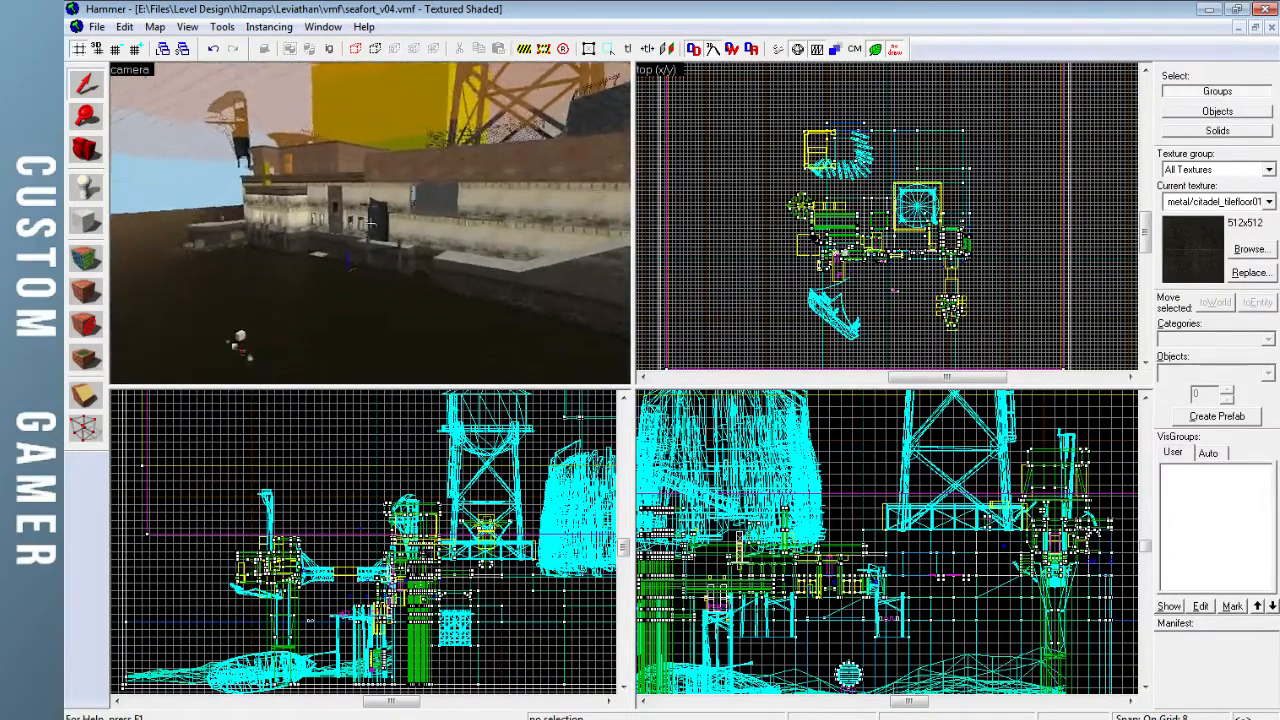
{"action": "key", "text": "a"}
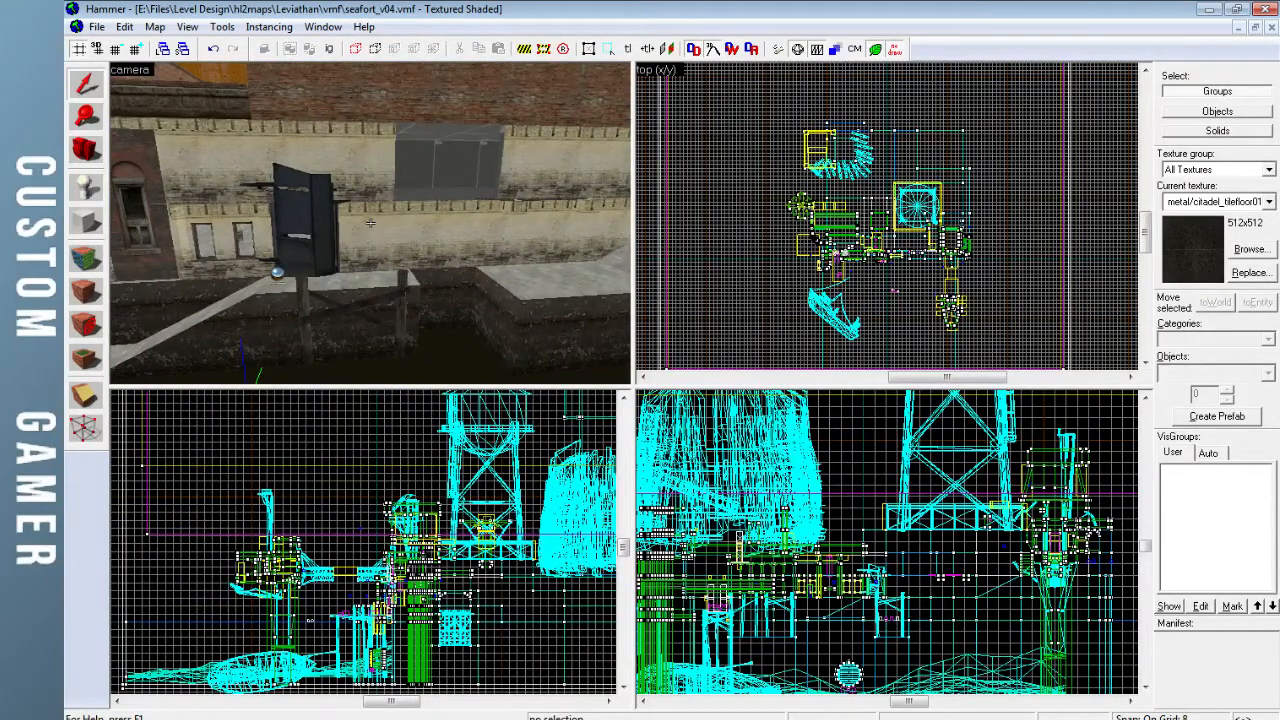
{"action": "key", "text": "d"}
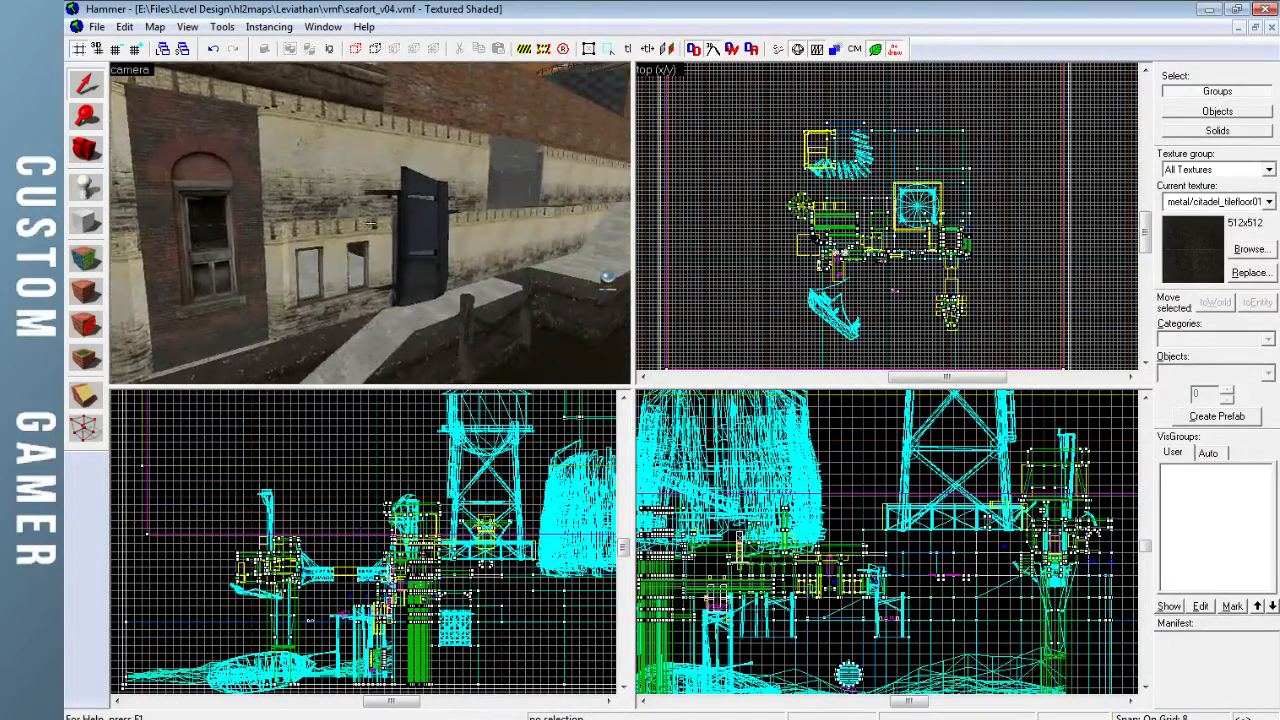
{"action": "key", "text": "Left"}
{"action": "key", "text": "Right"}
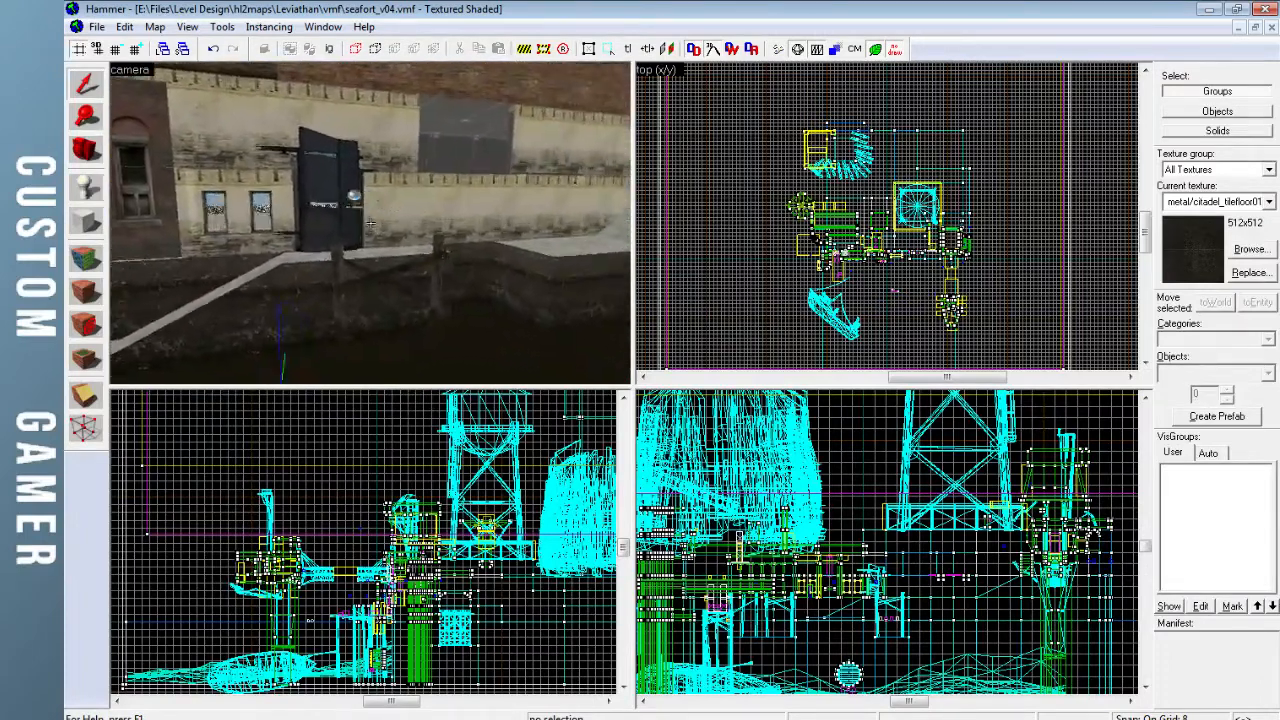
{"action": "key", "text": "Up"}
{"action": "key", "text": "Right"}
{"action": "key", "text": "Left"}
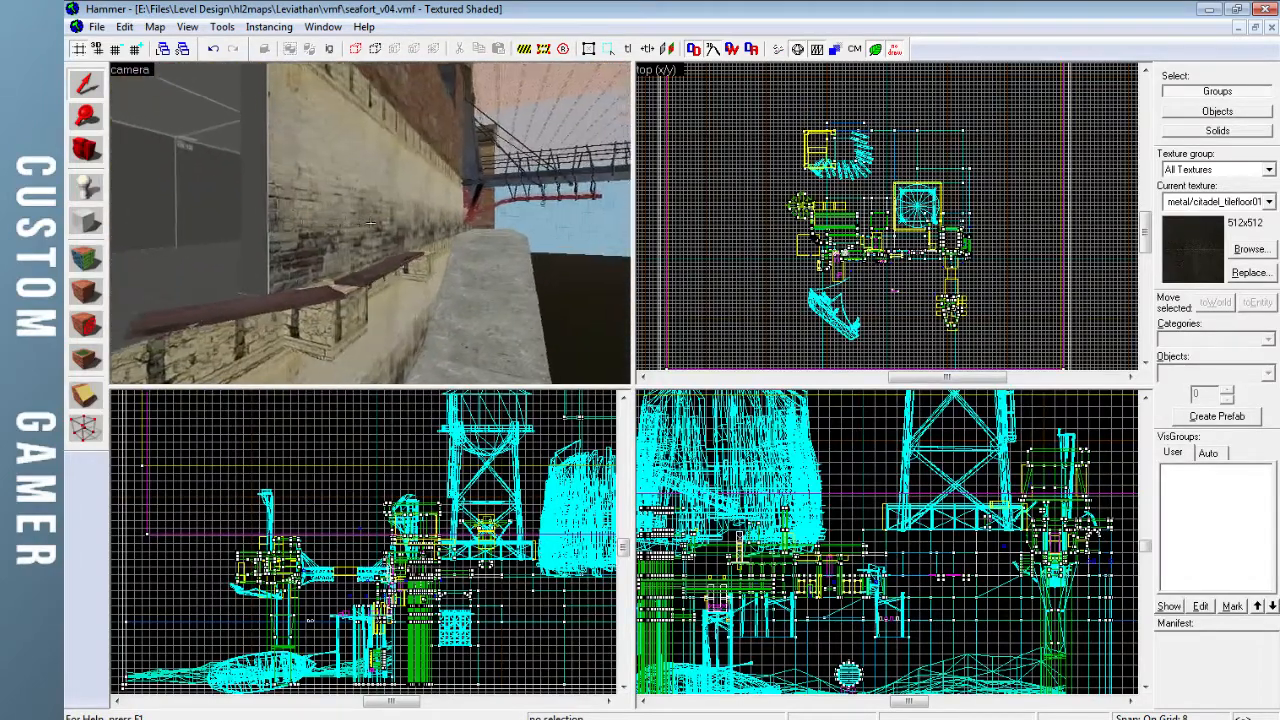
{"action": "key", "text": "Left"}
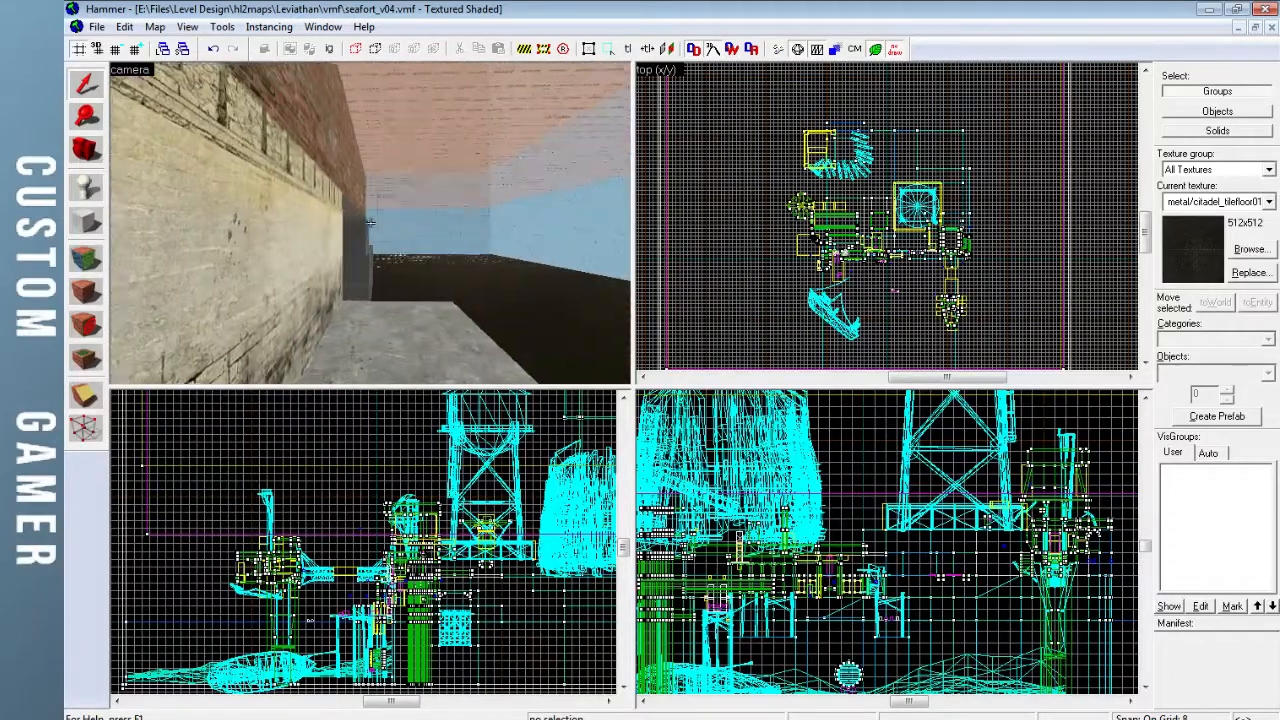
Inspect the waterfront wall, the concrete ledge below it, the metal footbridge and the tiled rooftop from several sides
{"action": "key", "text": "a"}
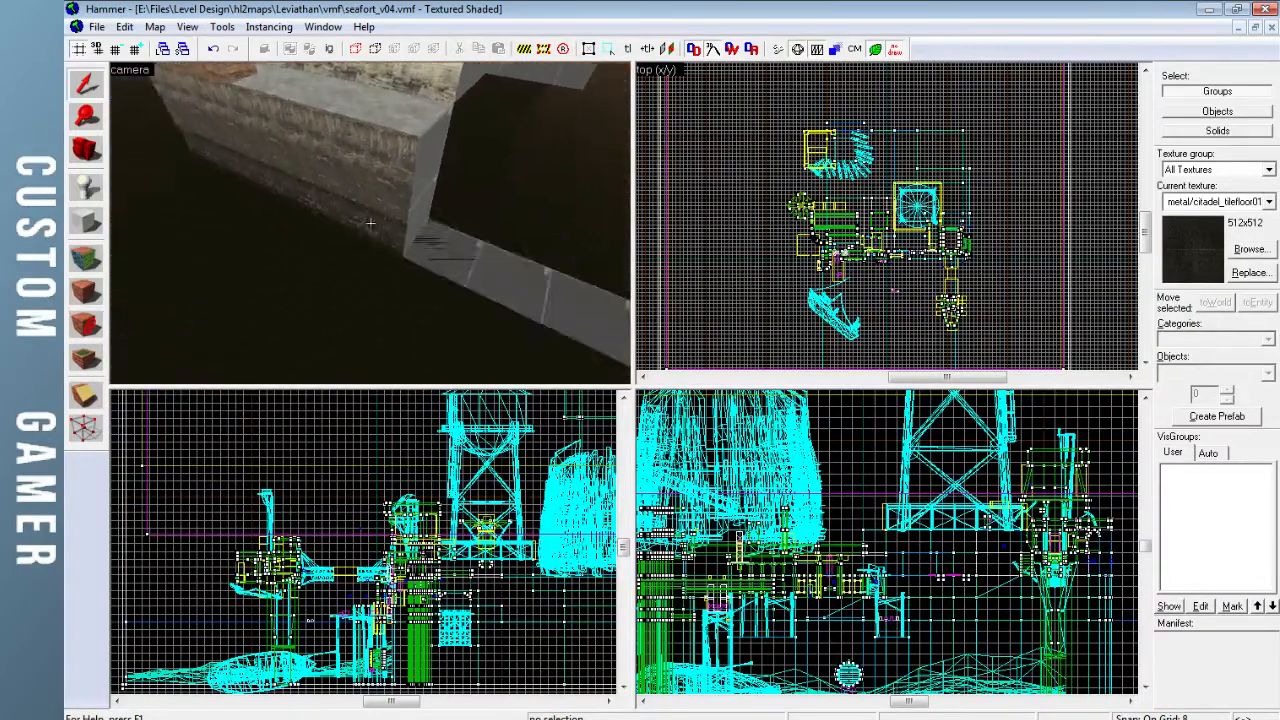
{"action": "key", "text": "d"}
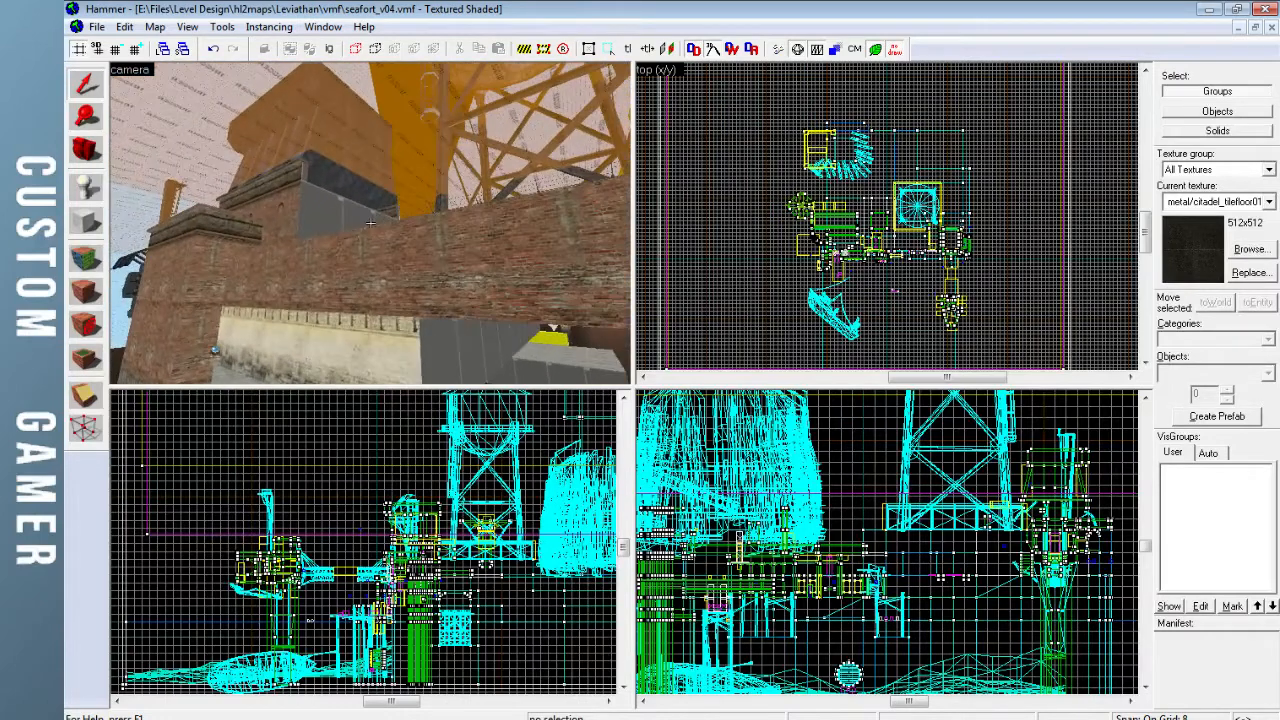
{"action": "key", "text": "w"}
{"action": "key", "text": "w"}
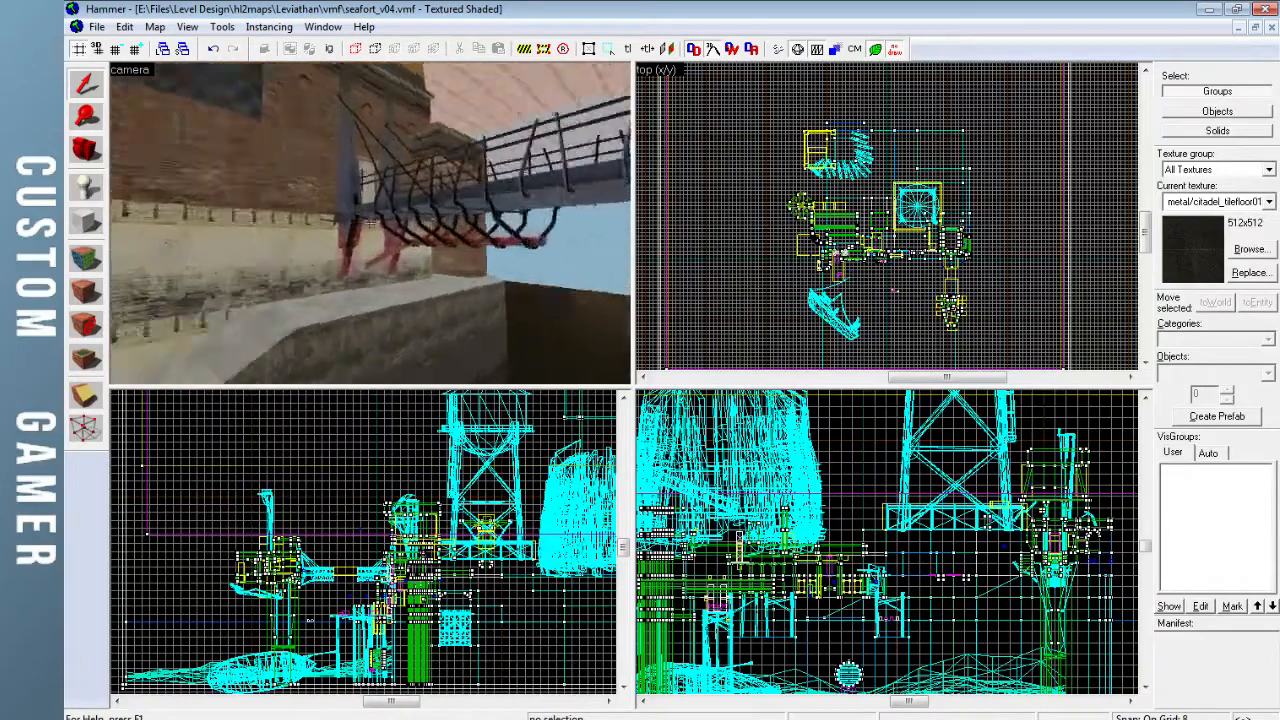
{"action": "key", "text": "w"}
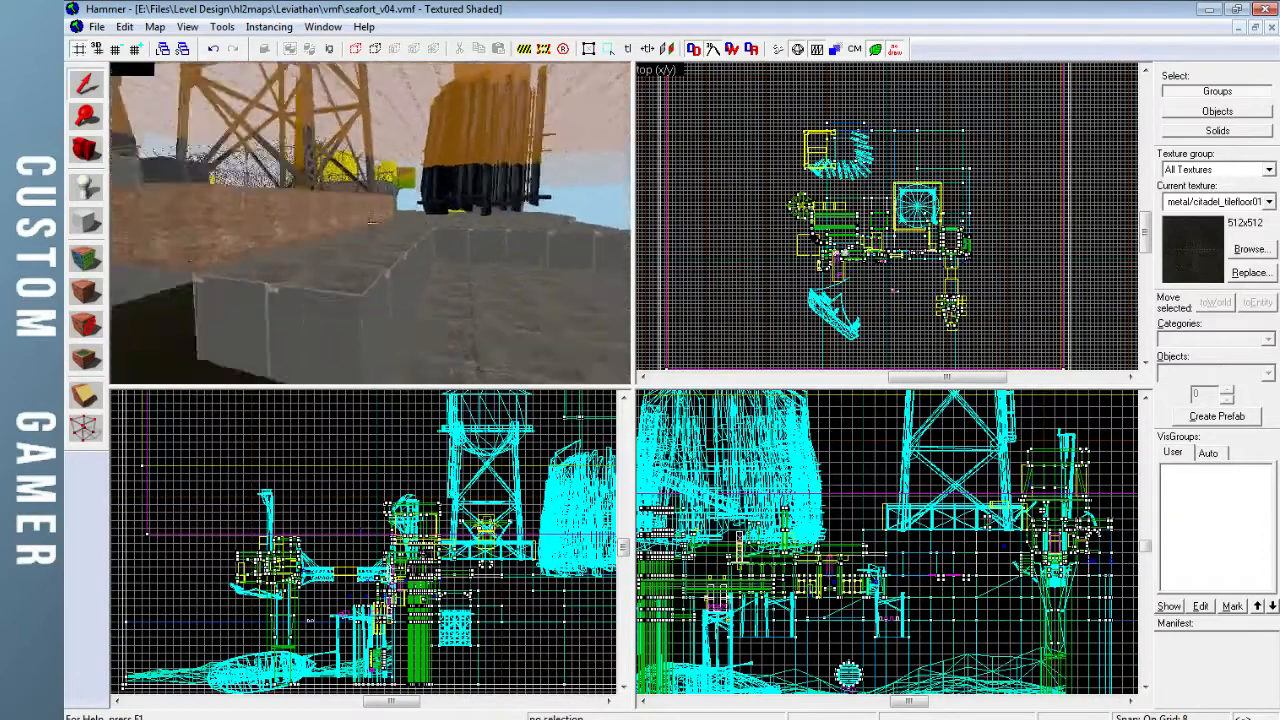
{"action": "key", "text": "w"}
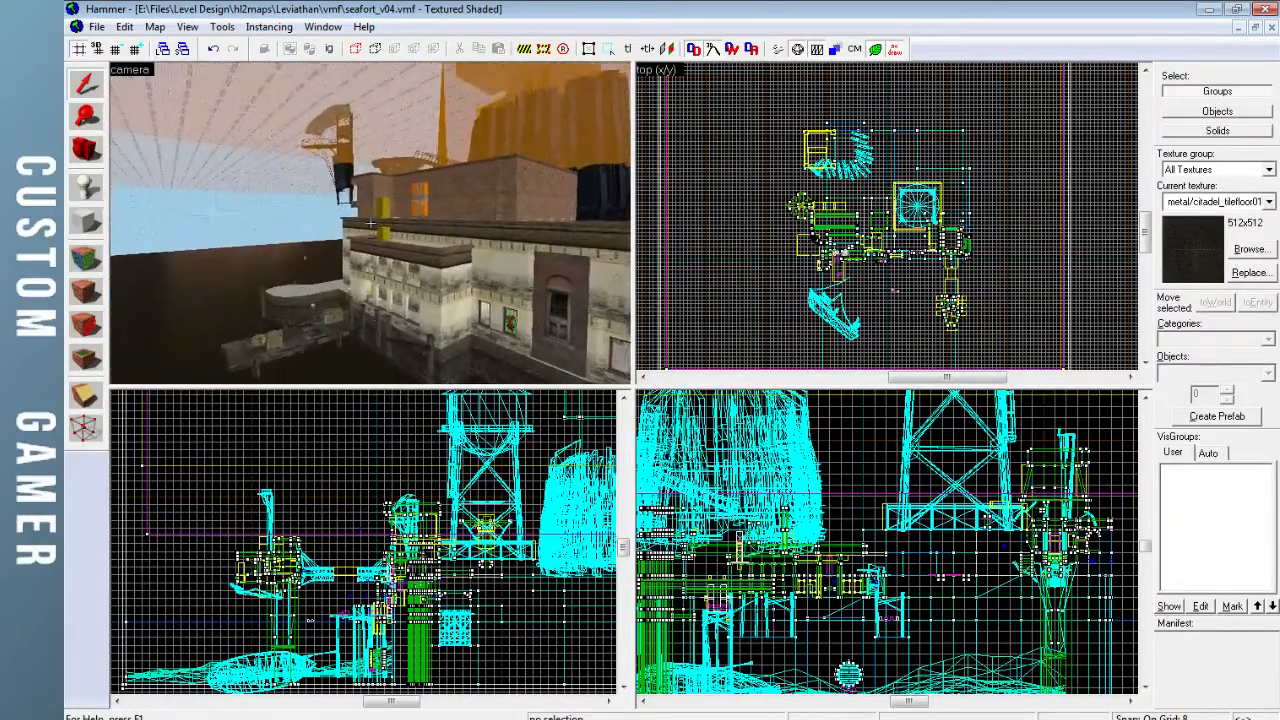
{"action": "key", "text": "w"}
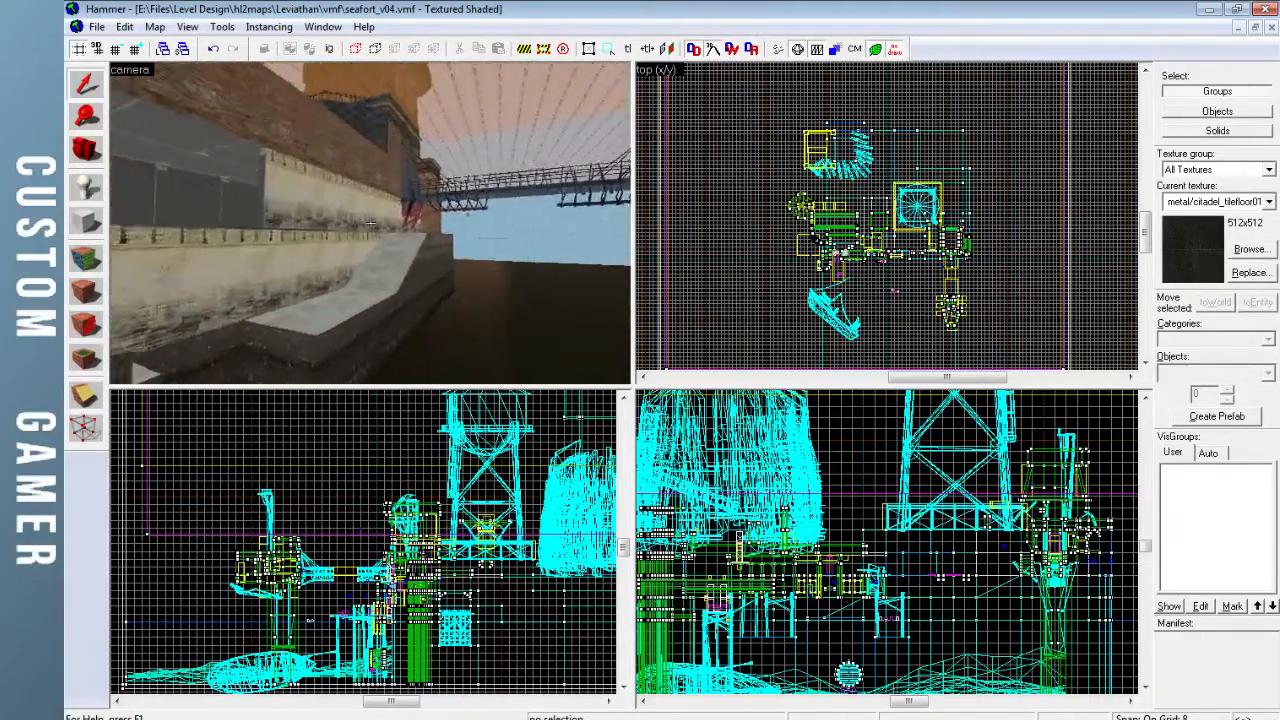
Examine the grey blockout room, the fenced area with pillars, the round bastion and the brick-walled rooftop walkway
{"action": "key", "text": "w"}
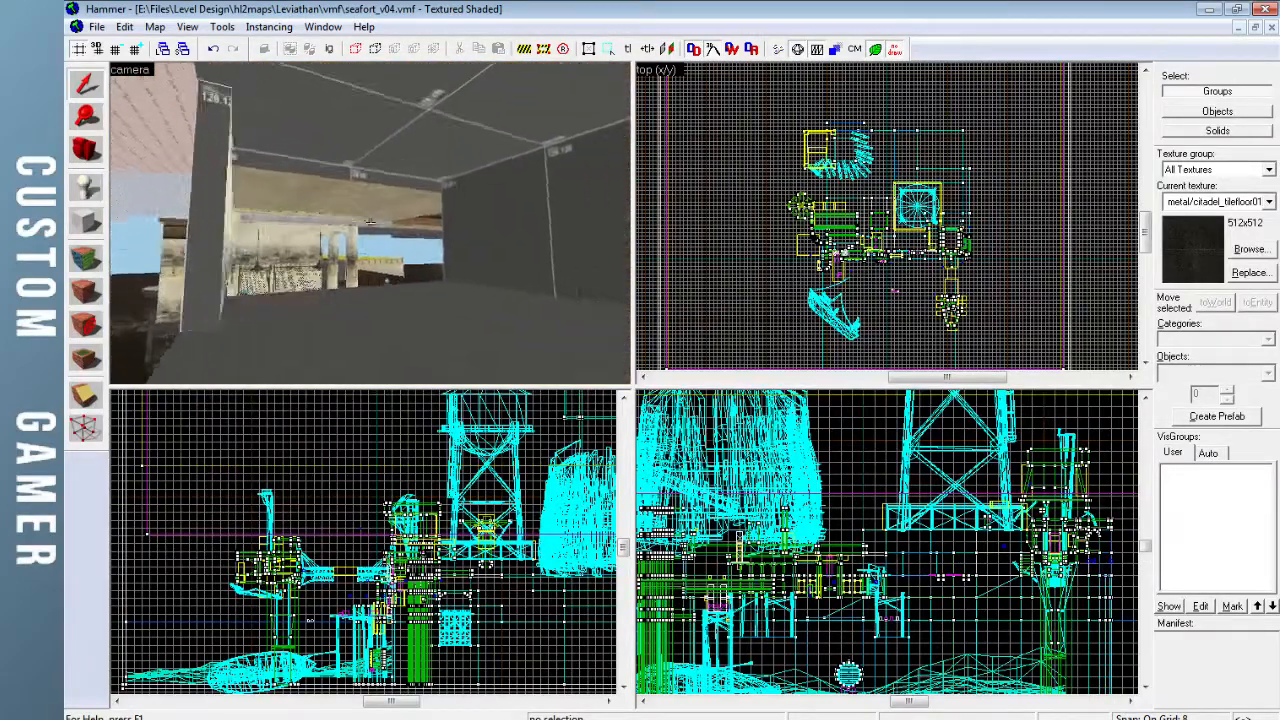
{"action": "key", "text": "w"}
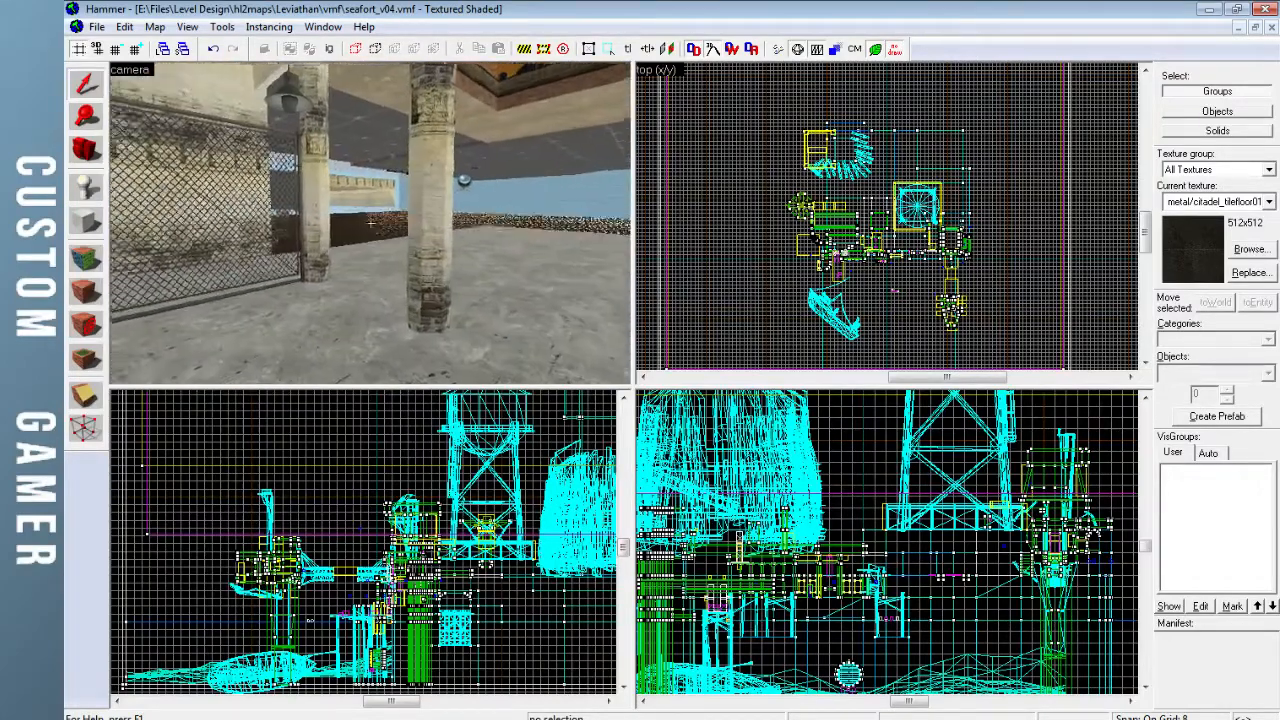
{"action": "key", "text": "w"}
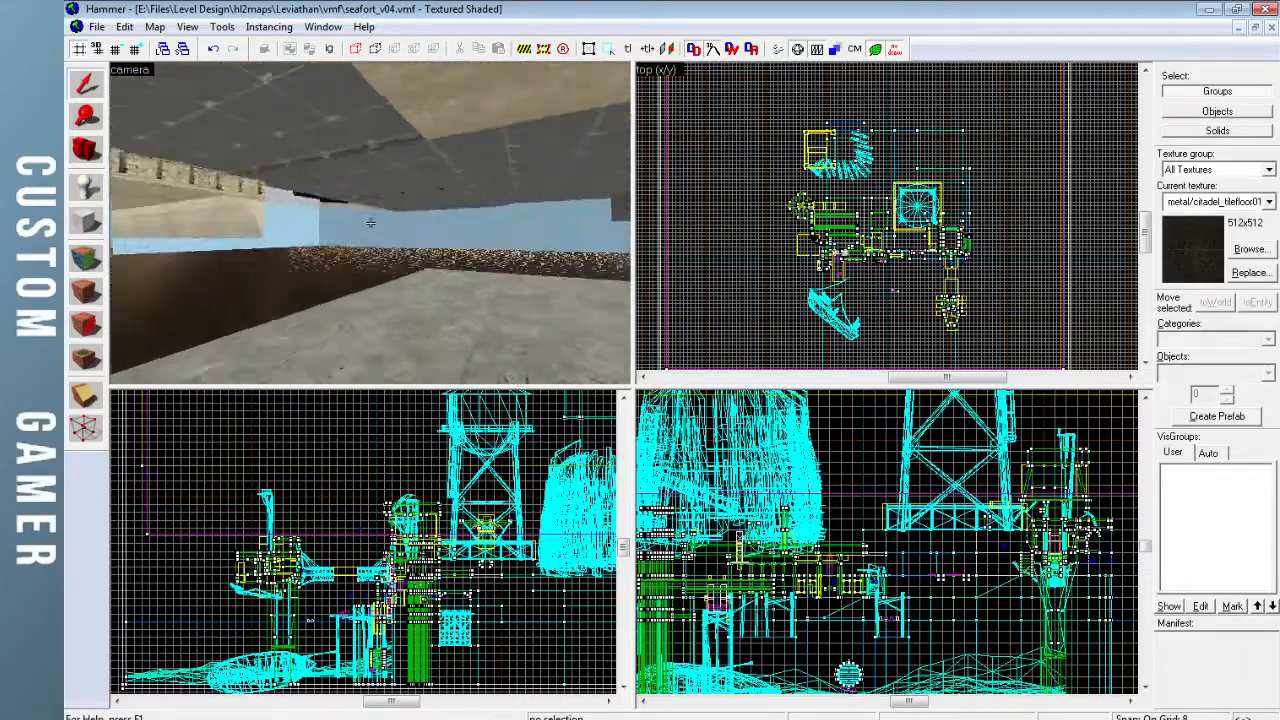
{"action": "key", "text": "w"}
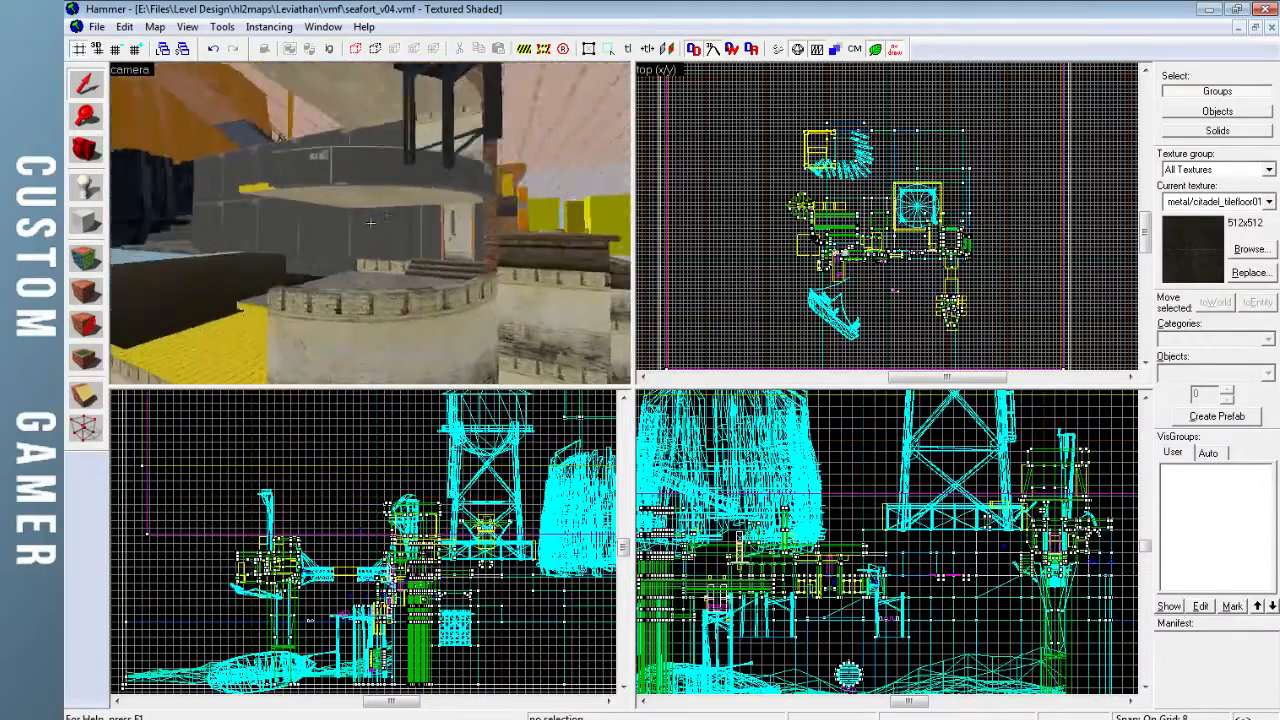
{"action": "key", "text": "s"}
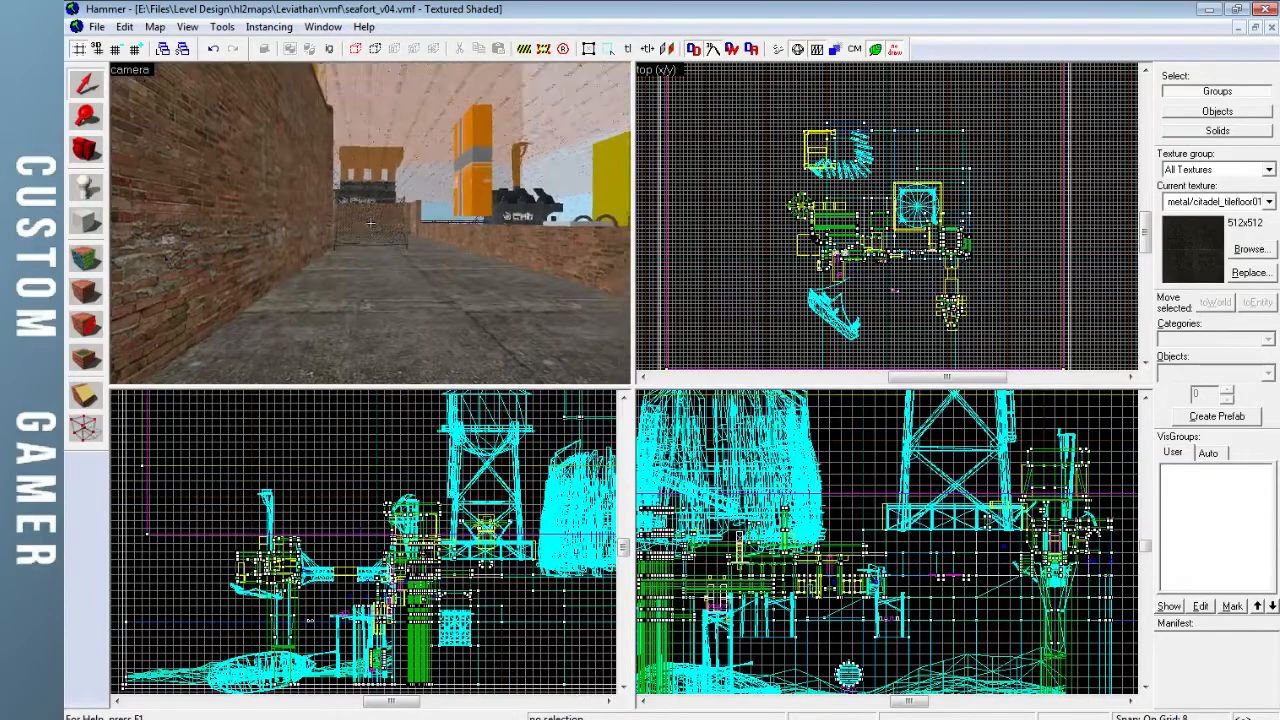
{"action": "key", "text": "w"}
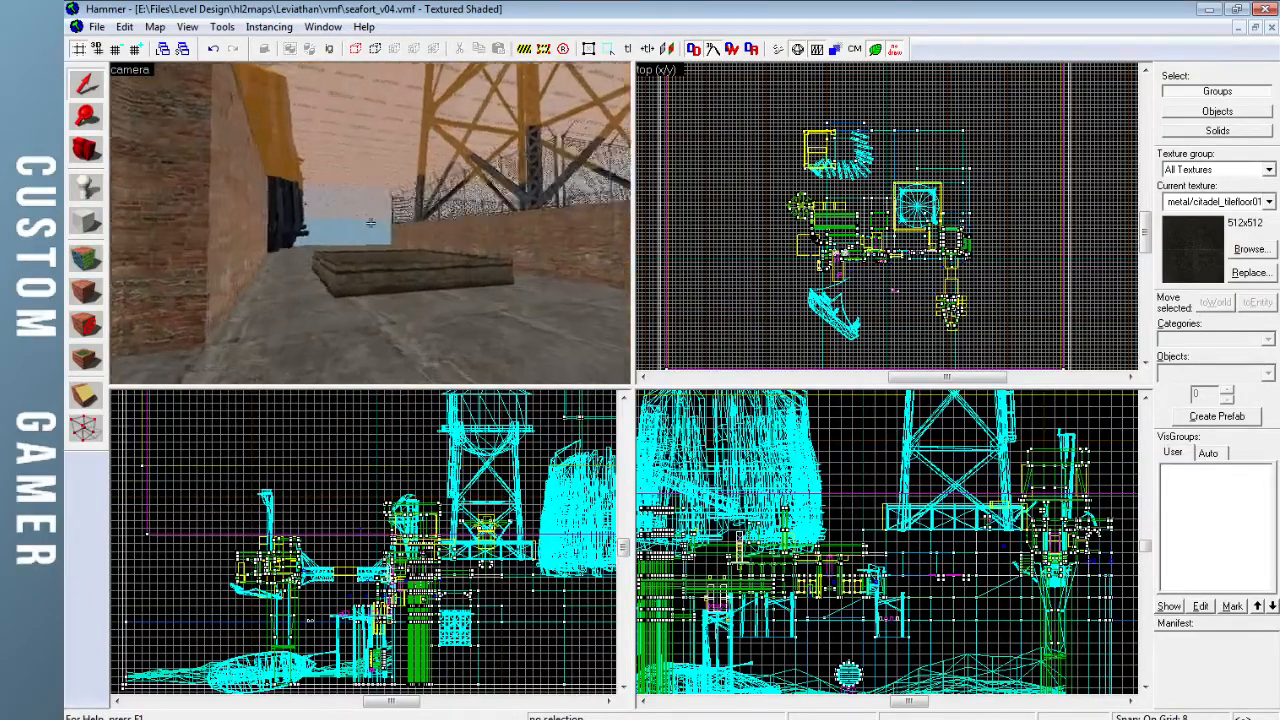
{"action": "key", "text": "w"}
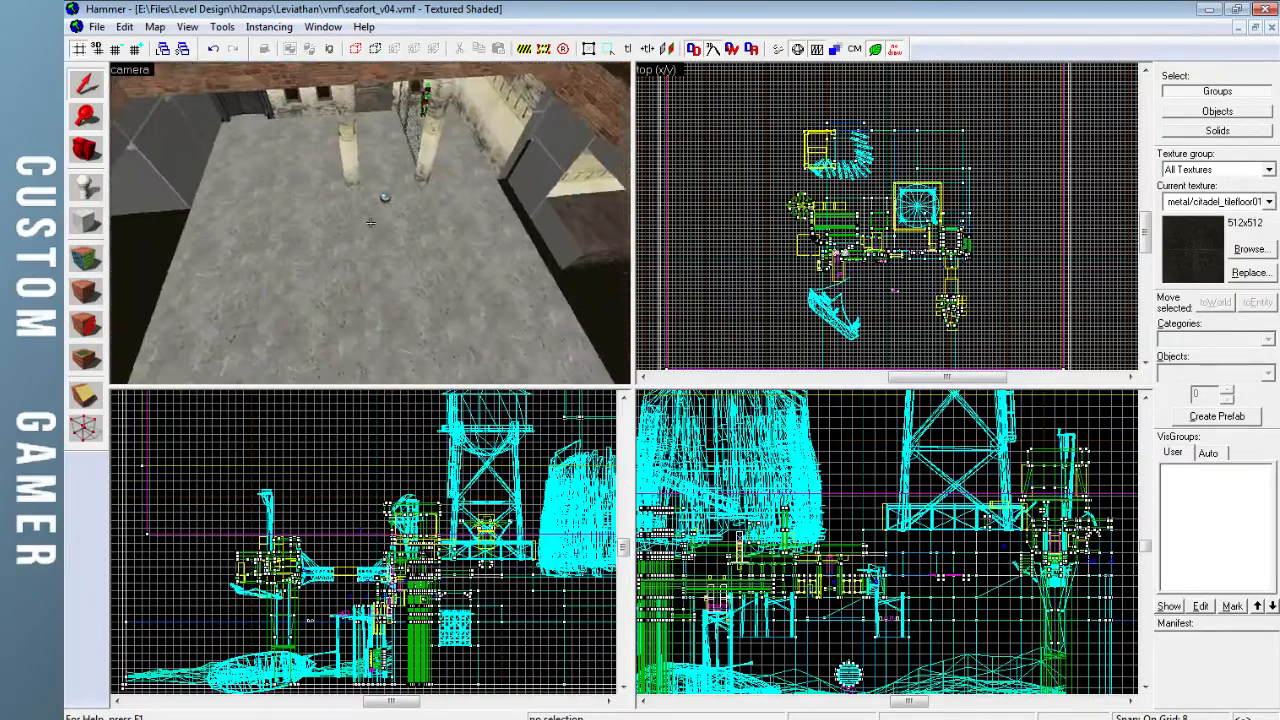
Inspect the metal footbridge, the brick tower with its concrete balcony, and the waterfront facade with the dark metal door
{"action": "key", "text": "s"}
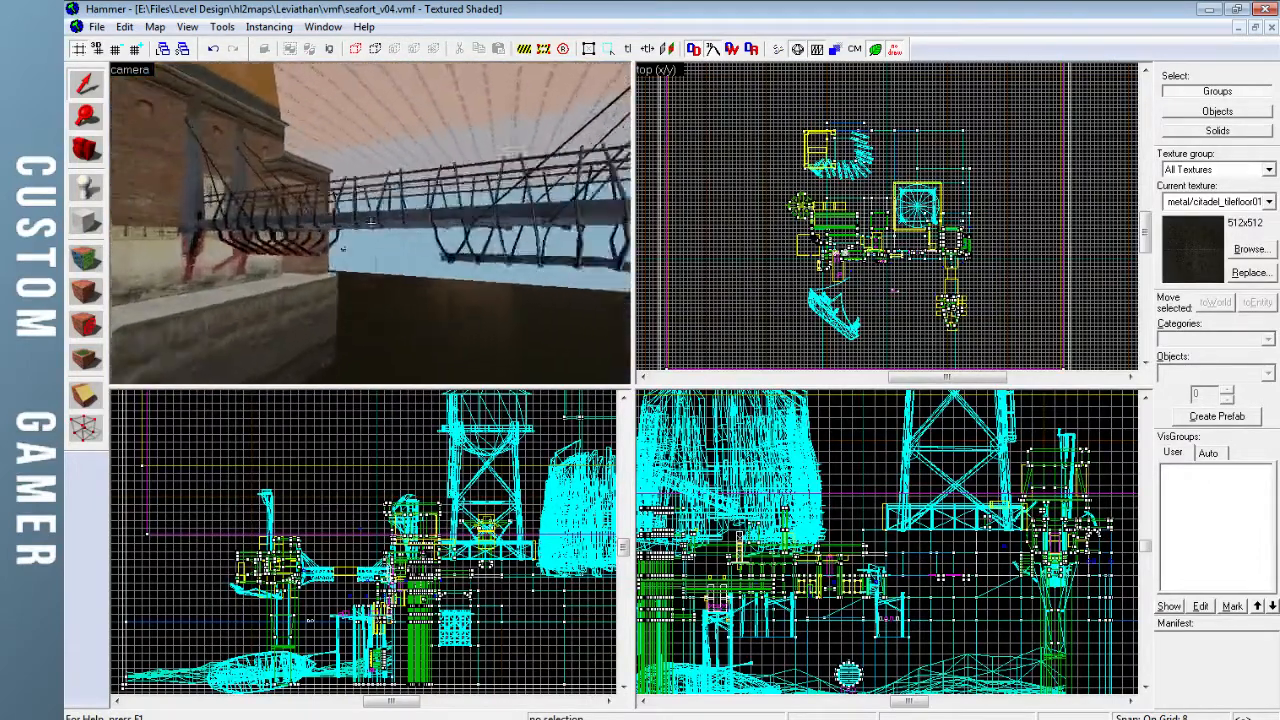
{"action": "key", "text": "w"}
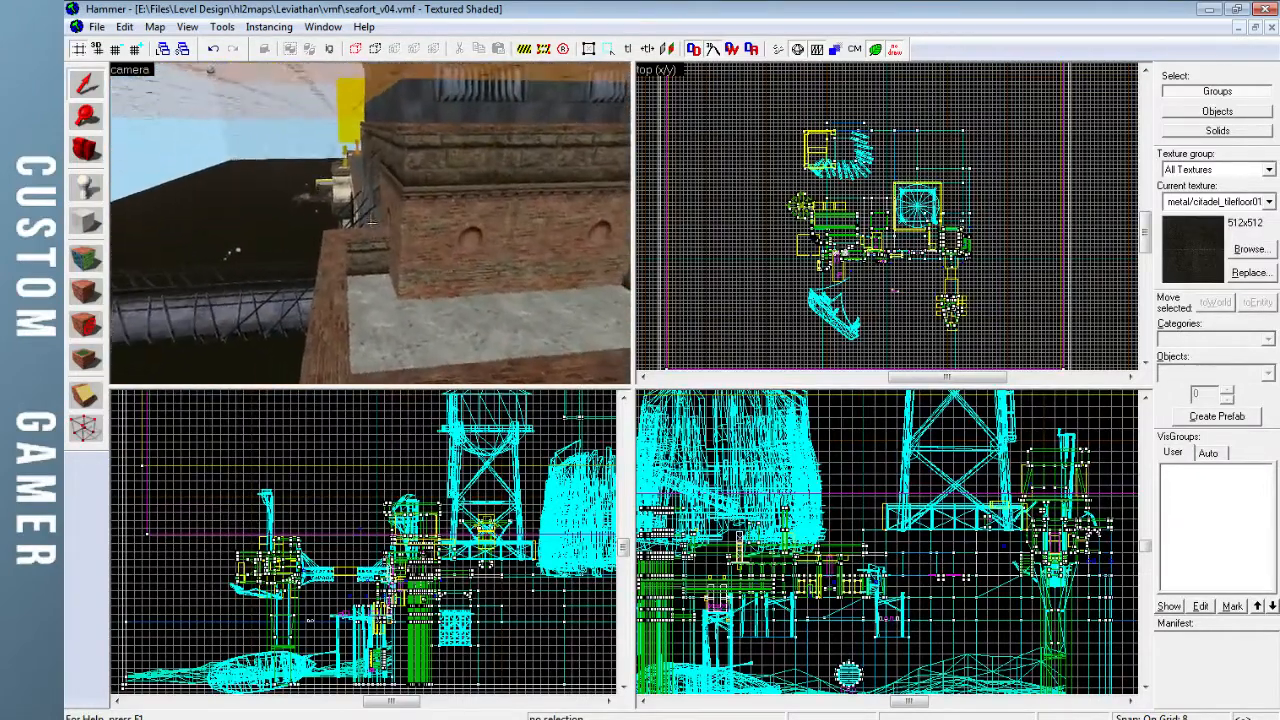
{"action": "key", "text": "w"}
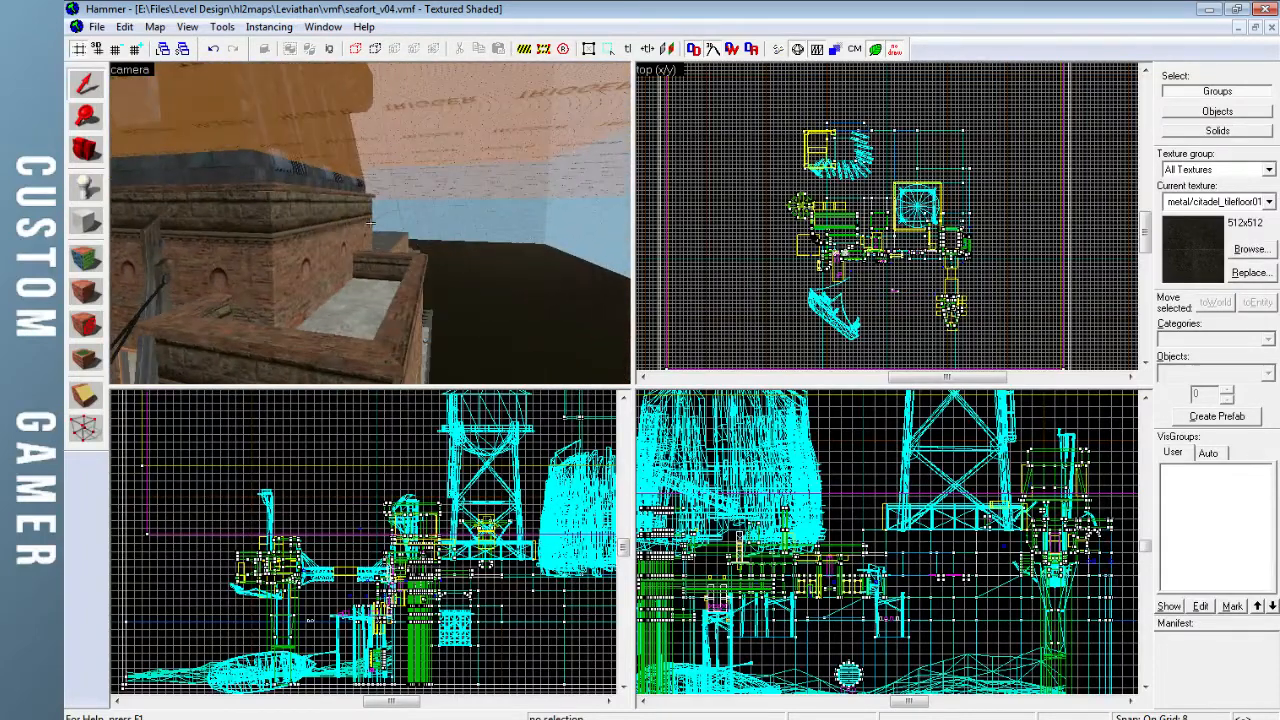
{"action": "key", "text": "w"}
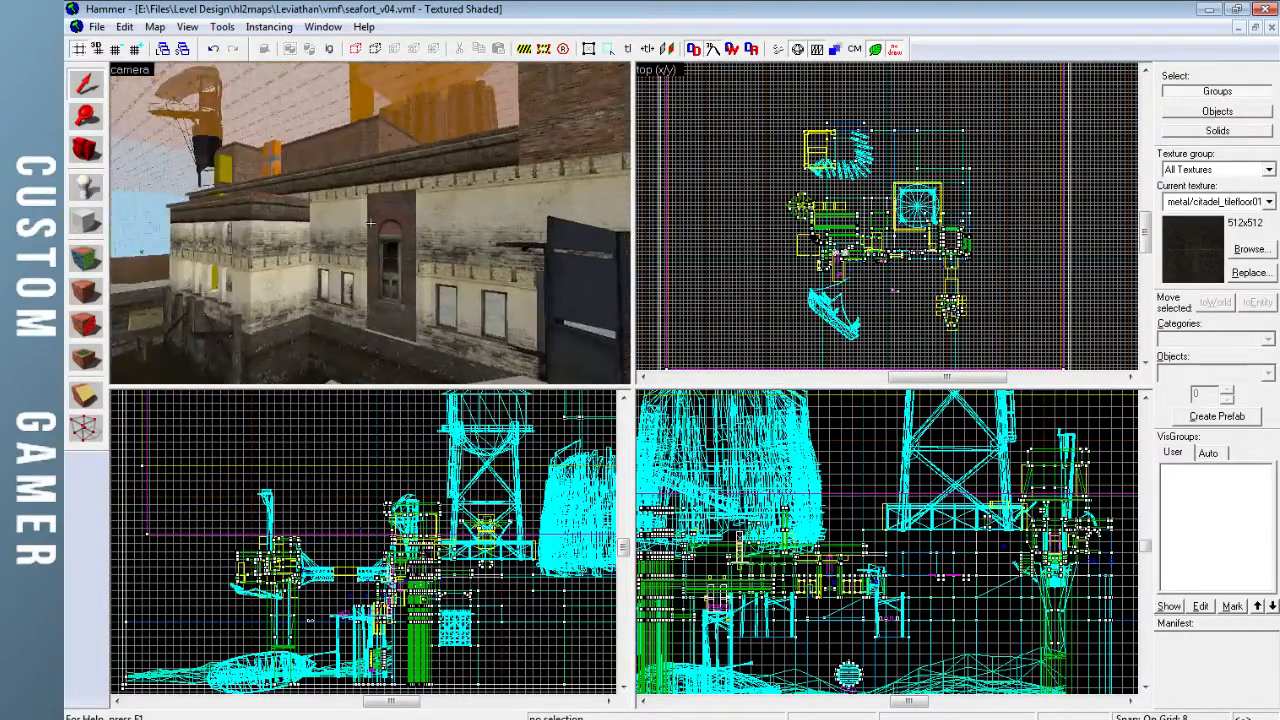
{"action": "key", "text": "w"}
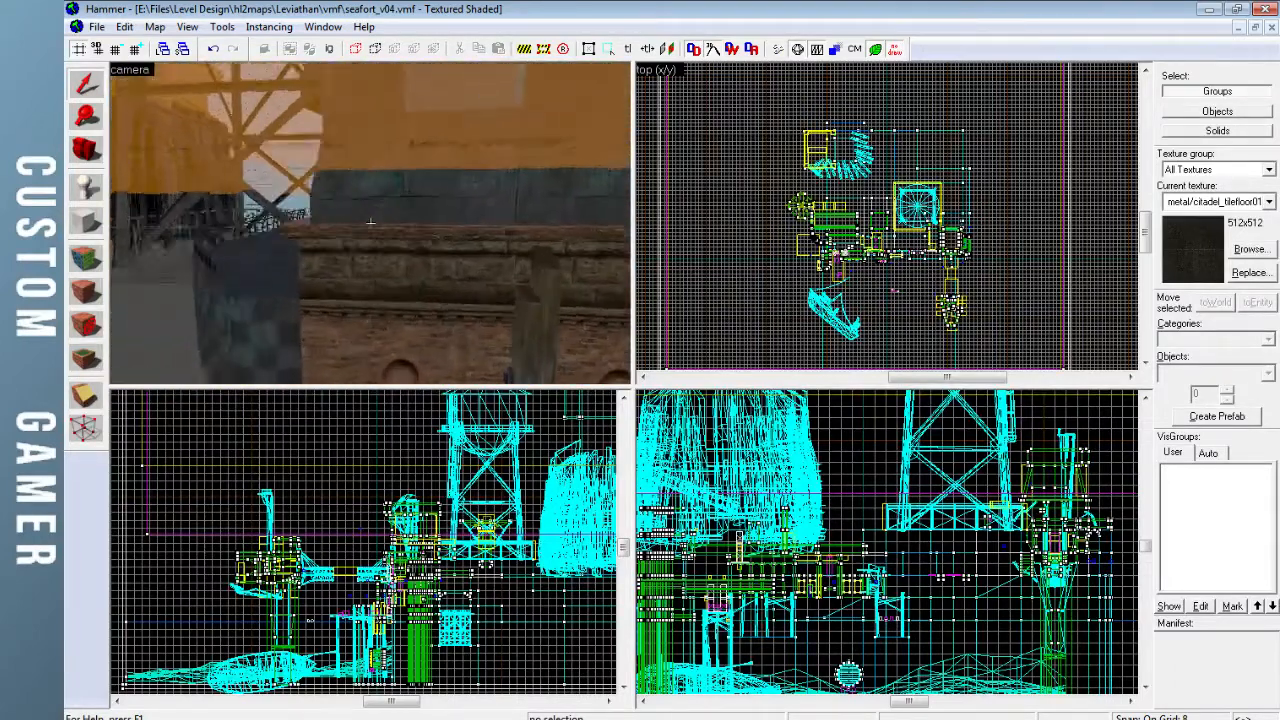
{"action": "key", "text": "w"}
{"action": "key", "text": "w"}
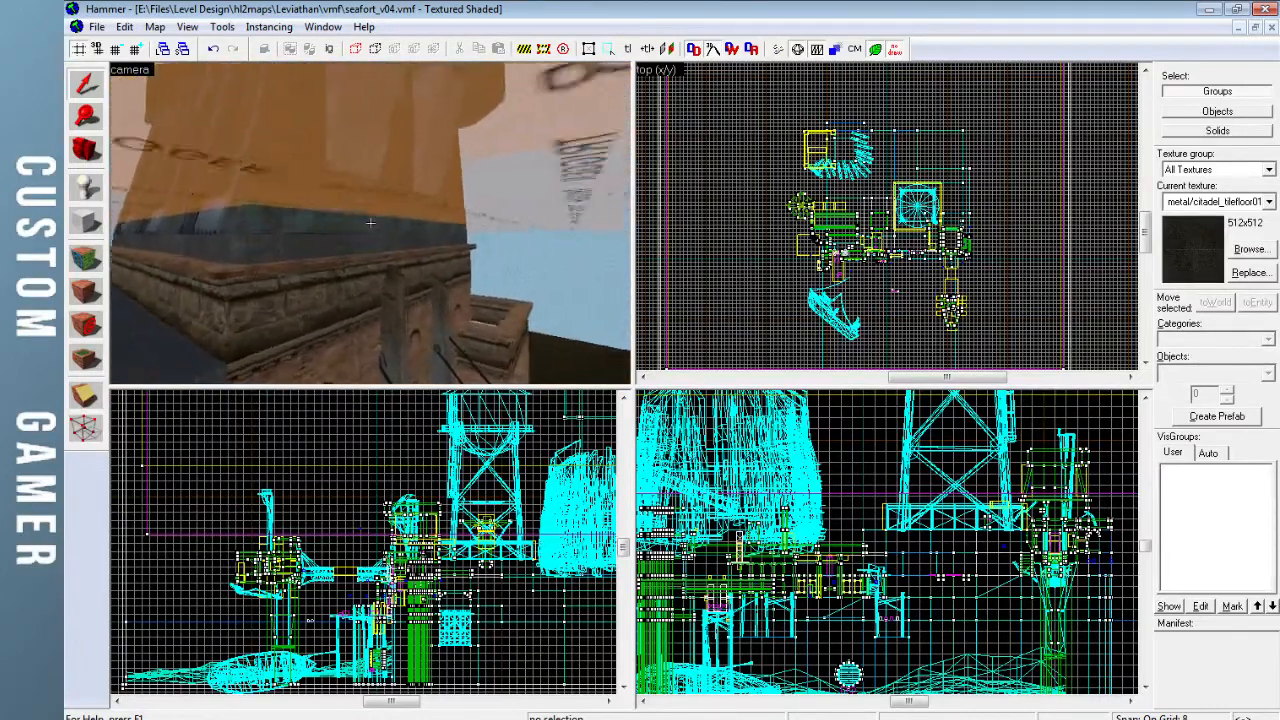
Examine the dark Combine structures around the brick tower, the tall grey blockout tower and the fort's rooftops from above
{"action": "key", "text": "Left"}
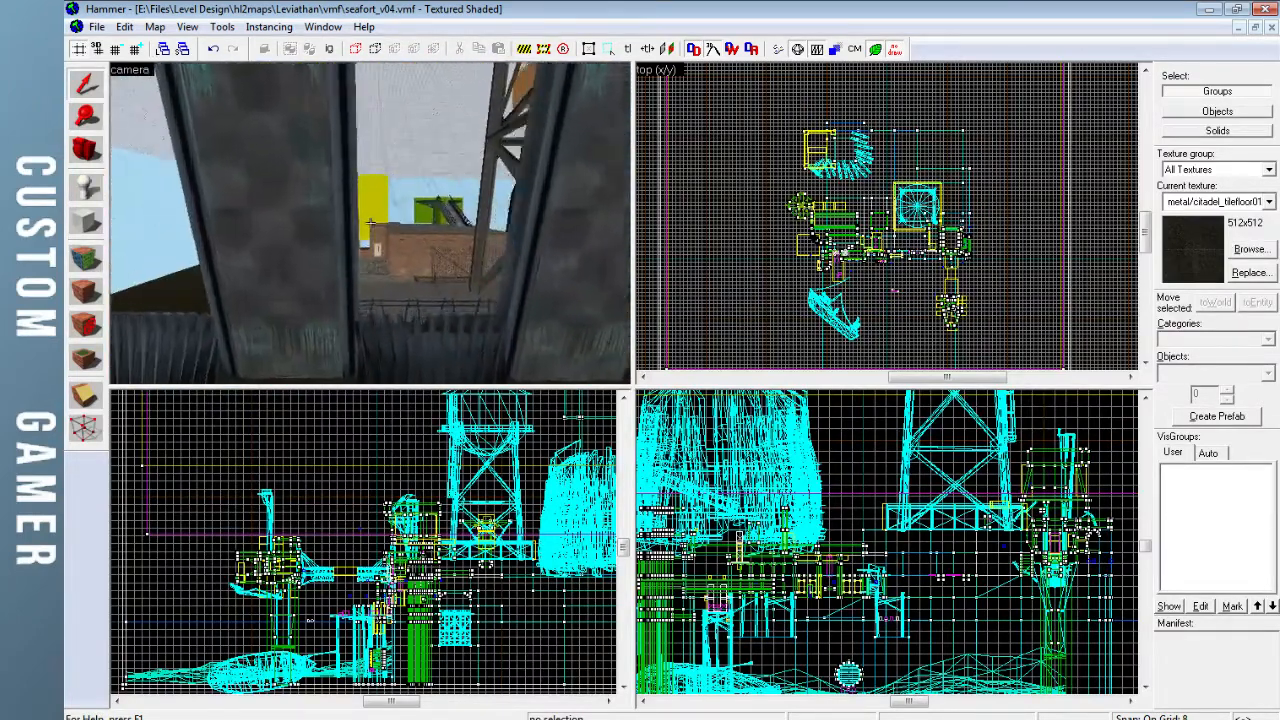
{"action": "key", "text": "w"}
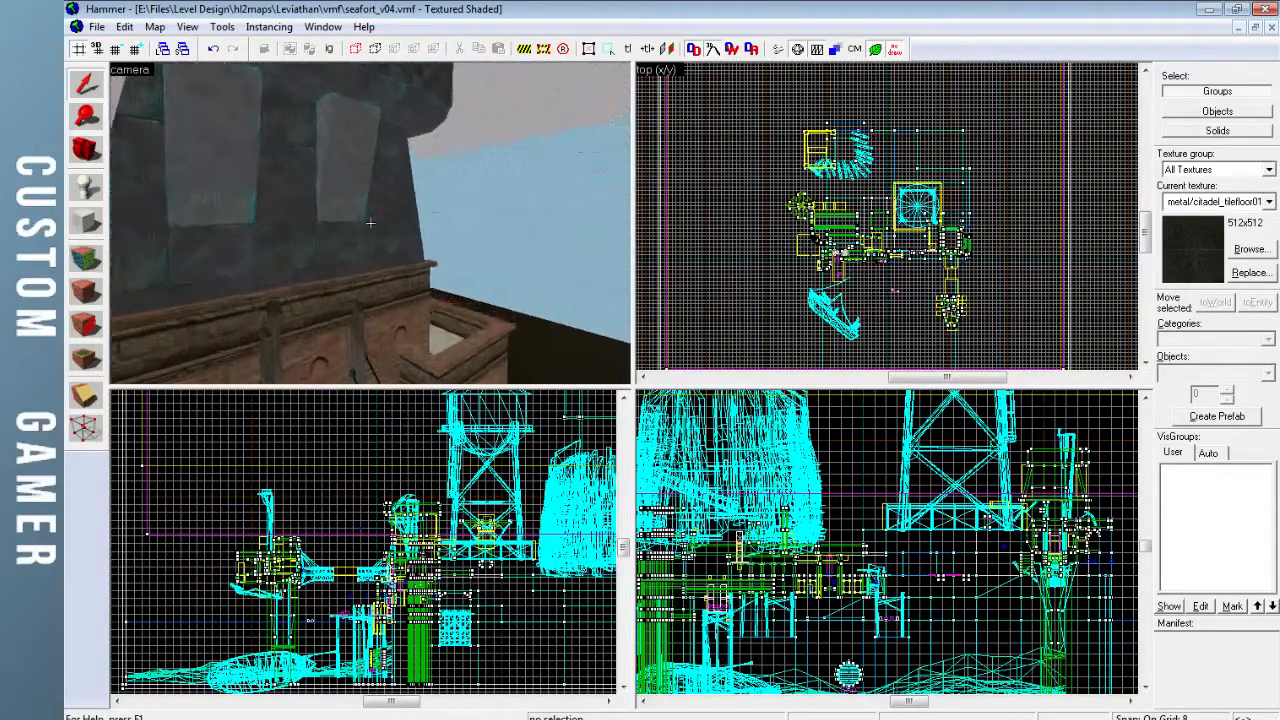
{"action": "key", "text": "w"}
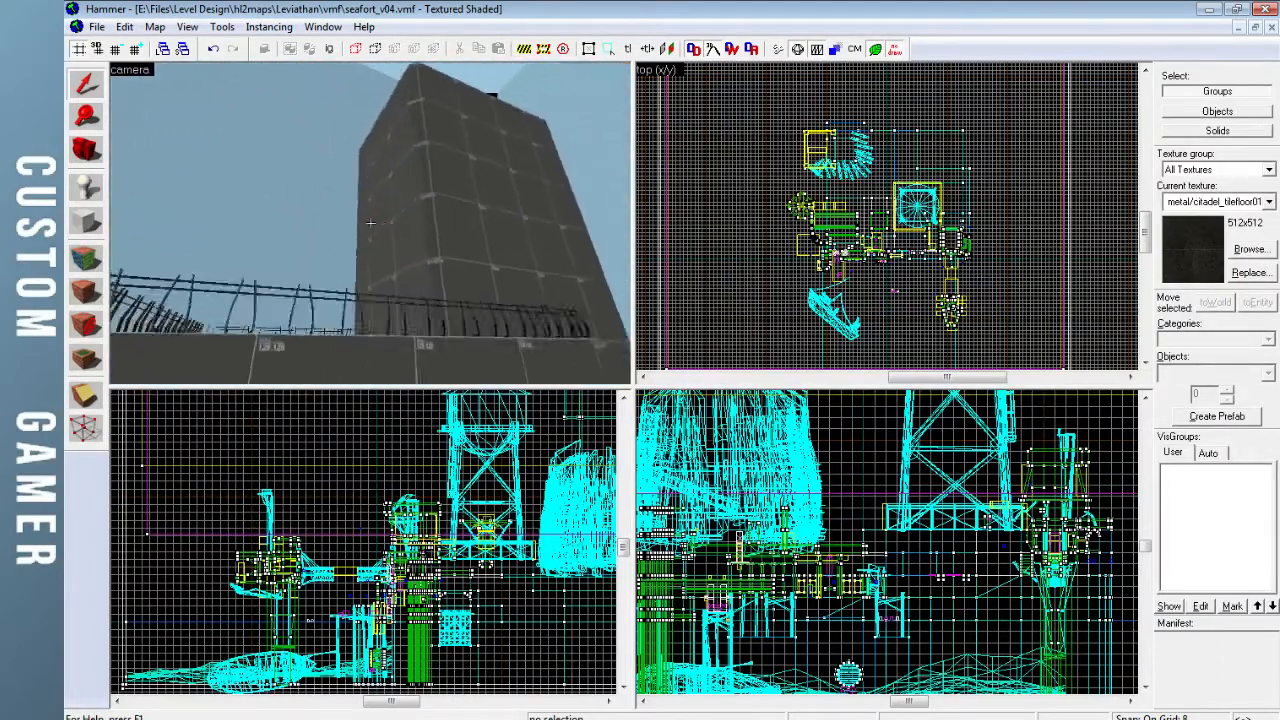
{"action": "key", "text": "d"}
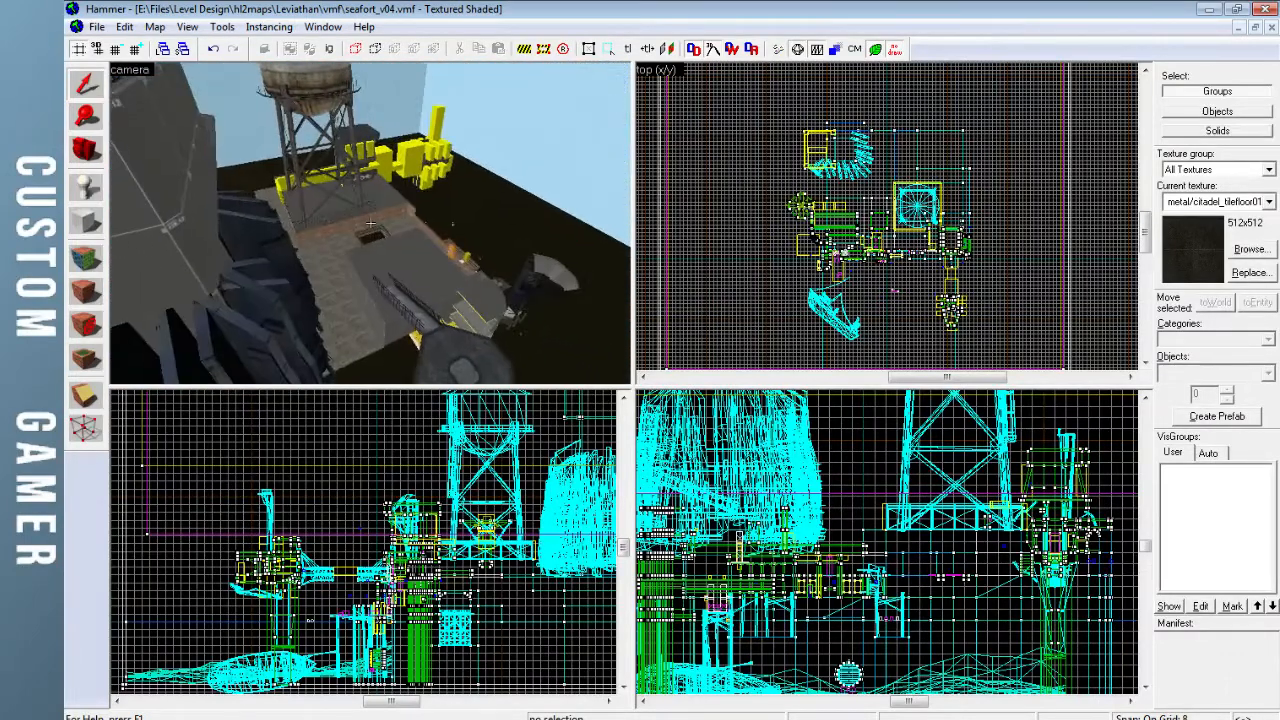
{"action": "key", "text": "w"}
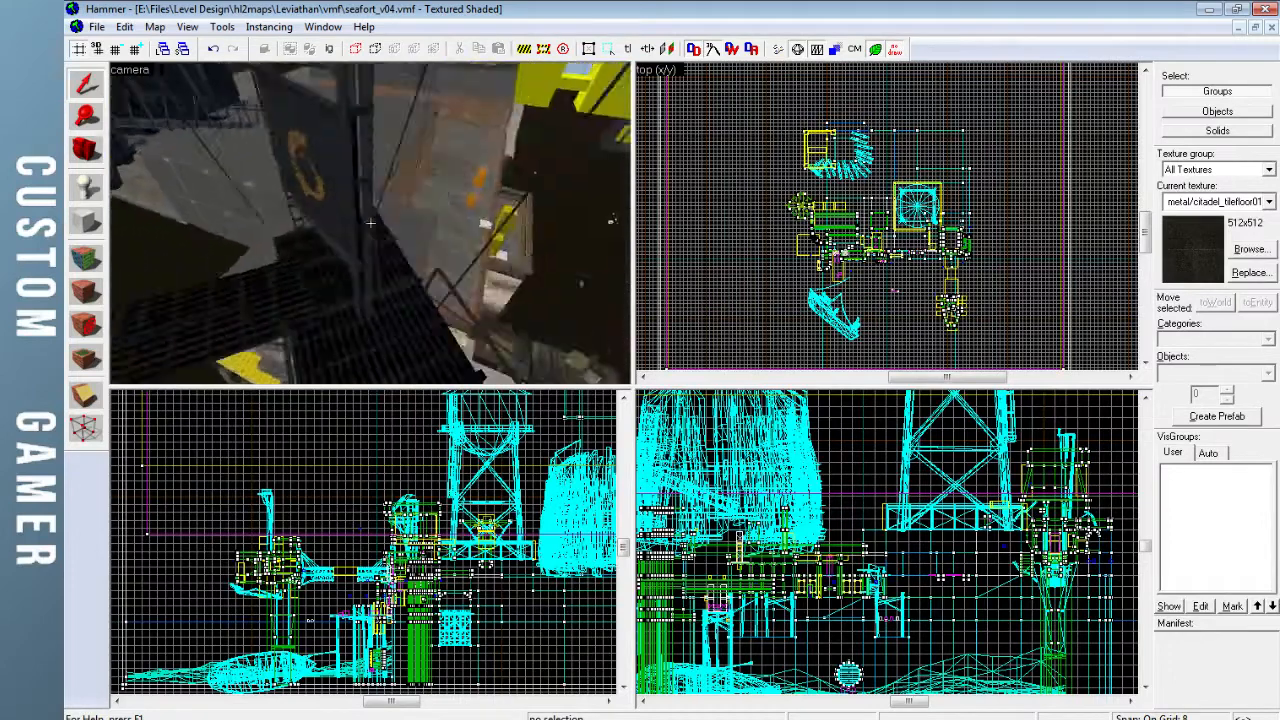
{"action": "key", "text": "w"}
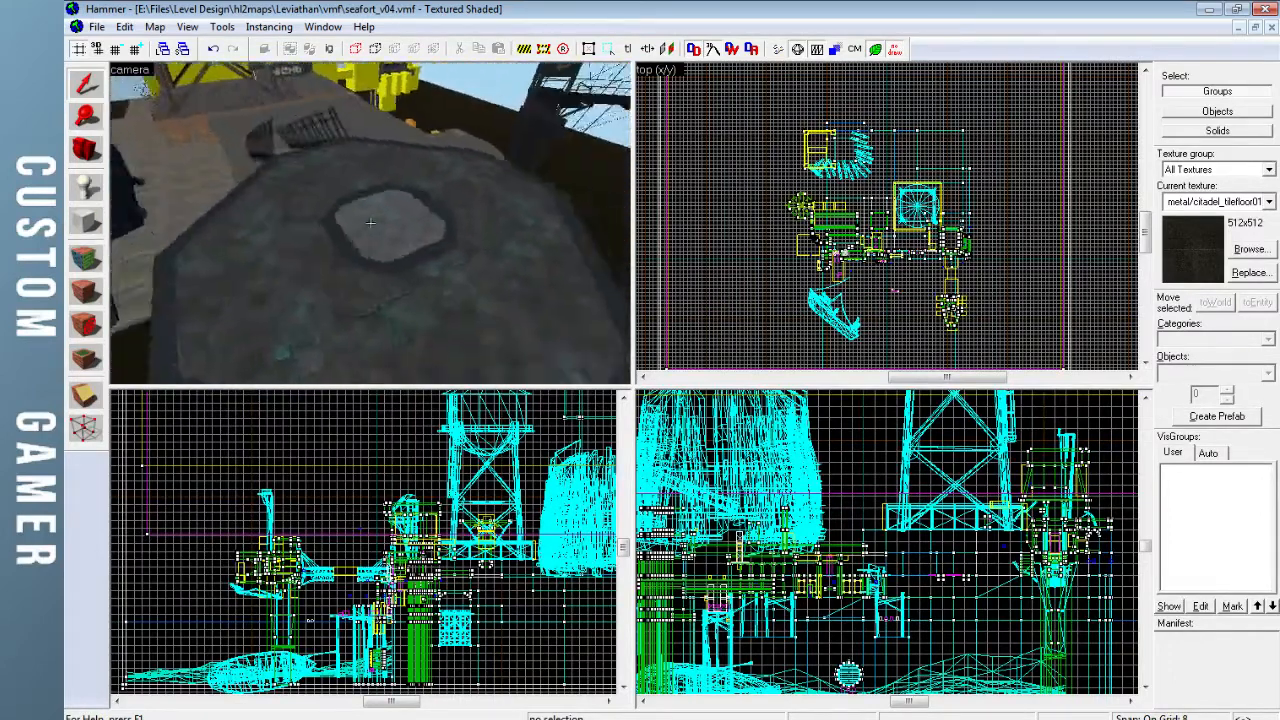
{"action": "key", "text": "d"}
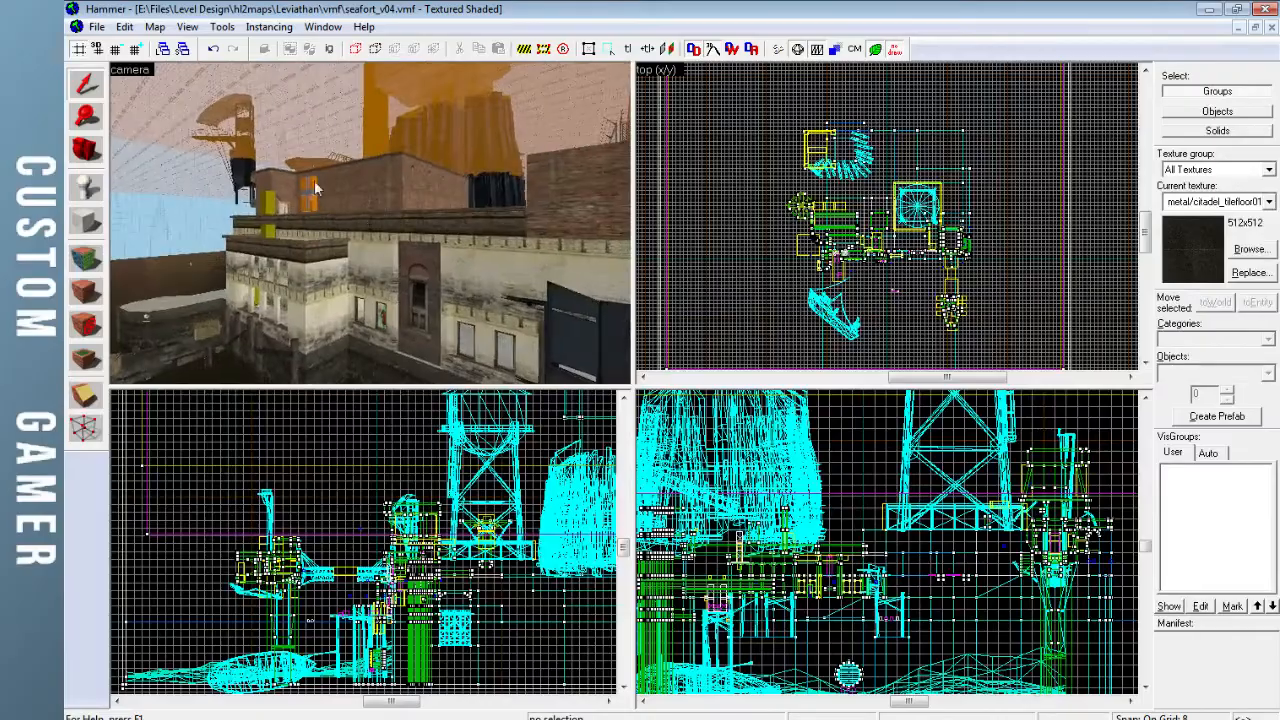
Switch to the browser to check the live stream's YouTube page, and return to Hammer
{"action": "key", "text": "alt+Tab"}
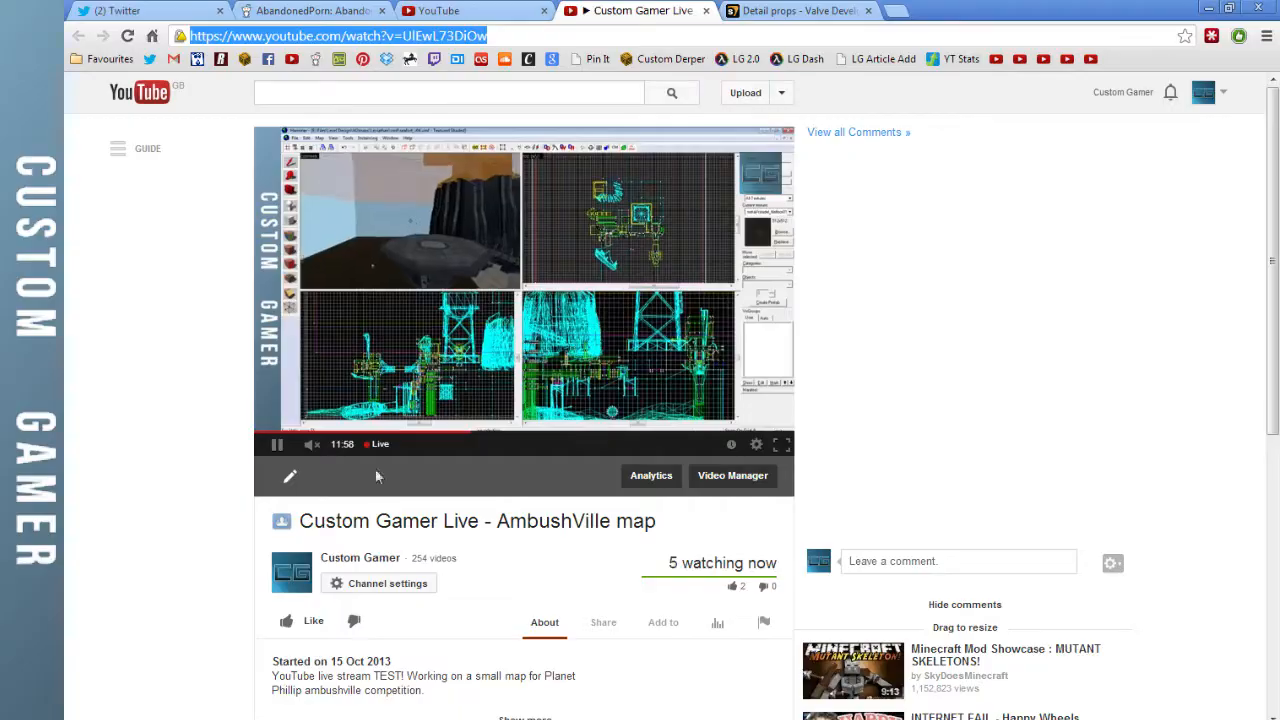
{"action": "key", "text": "alt+Tab"}
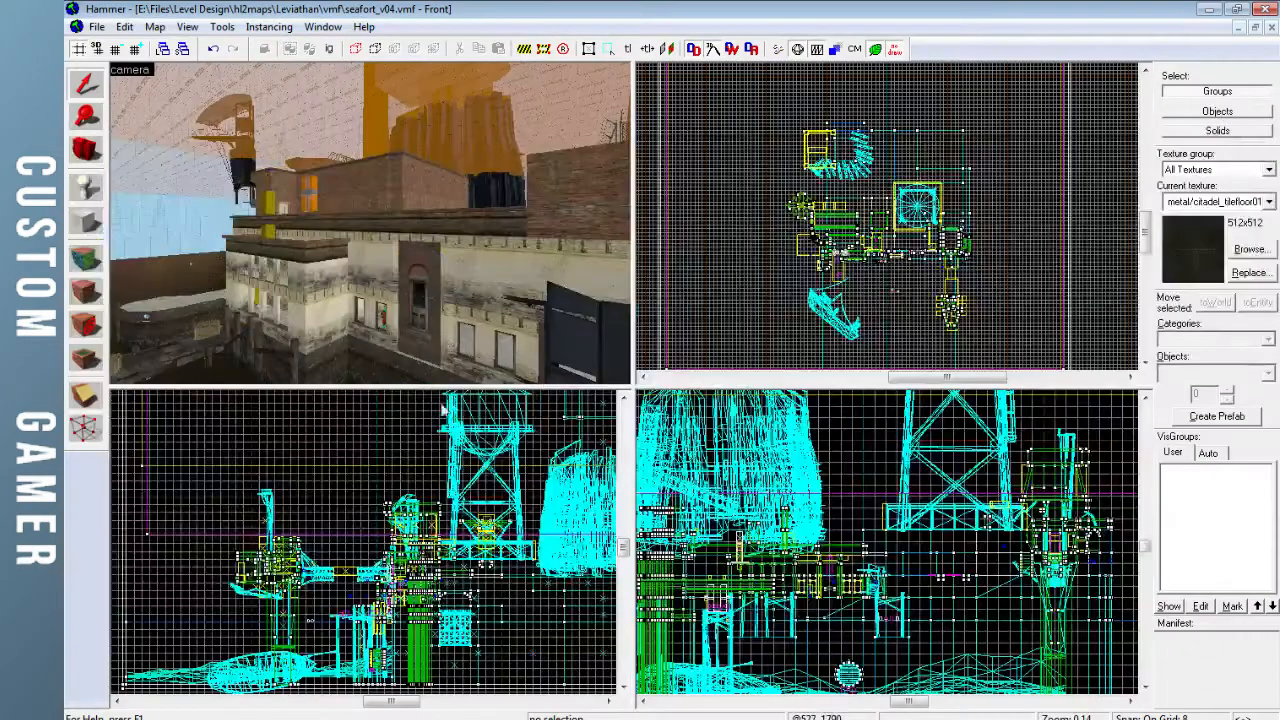
Inspect the area beneath the fort: the yellow-textured platform, the stone ledge along the water, and the concrete floor under the grey ceiling
{"action": "key", "text": "z"}
{"action": "key", "text": "w"}
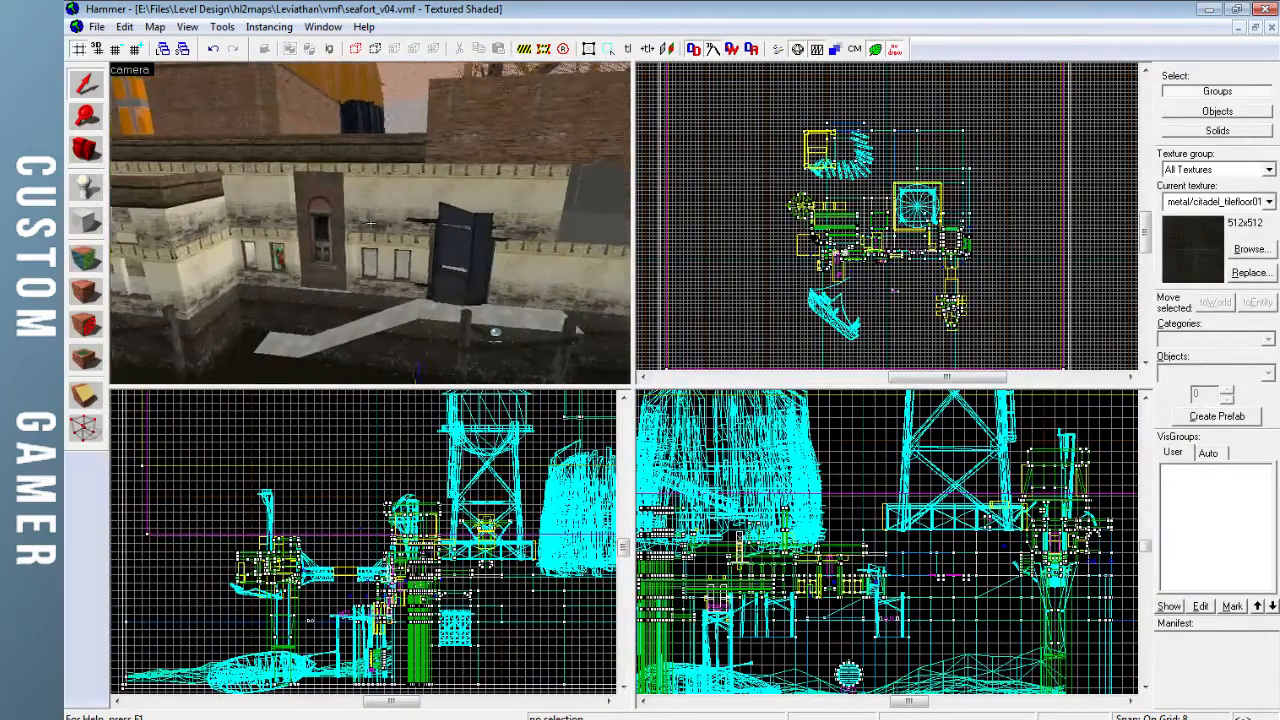
{"action": "key", "text": "w"}
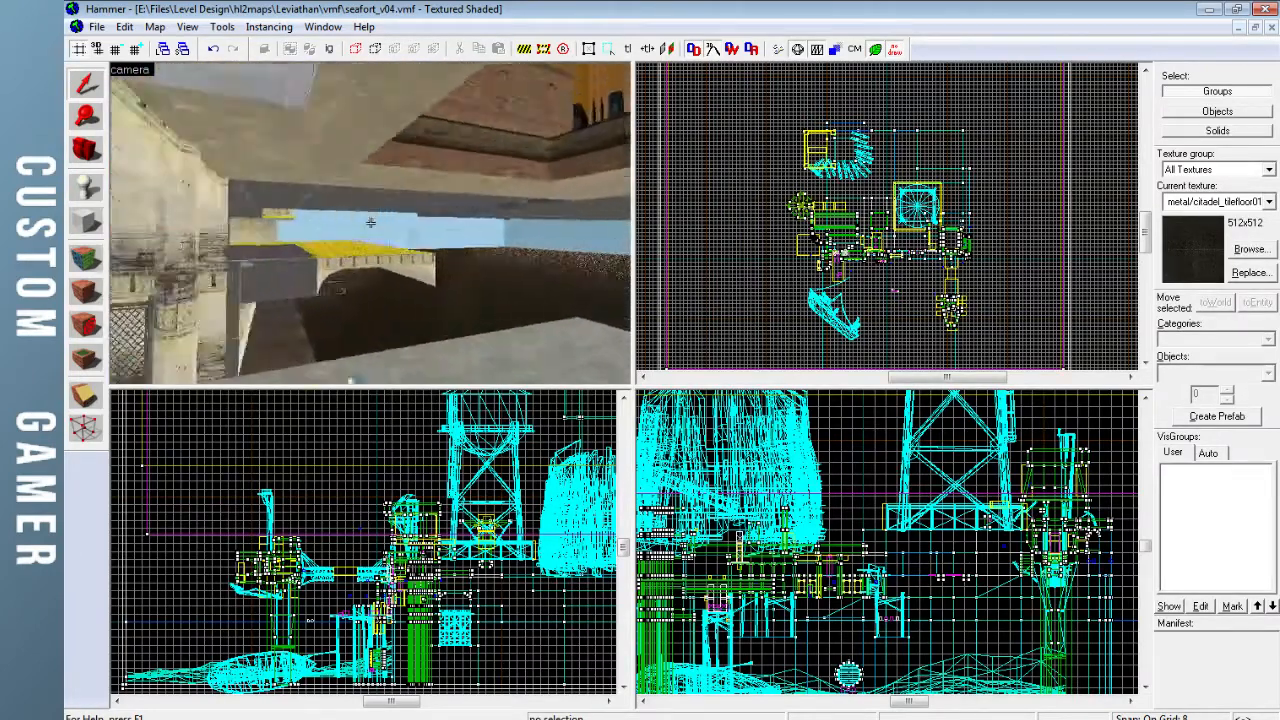
{"action": "key", "text": "w"}
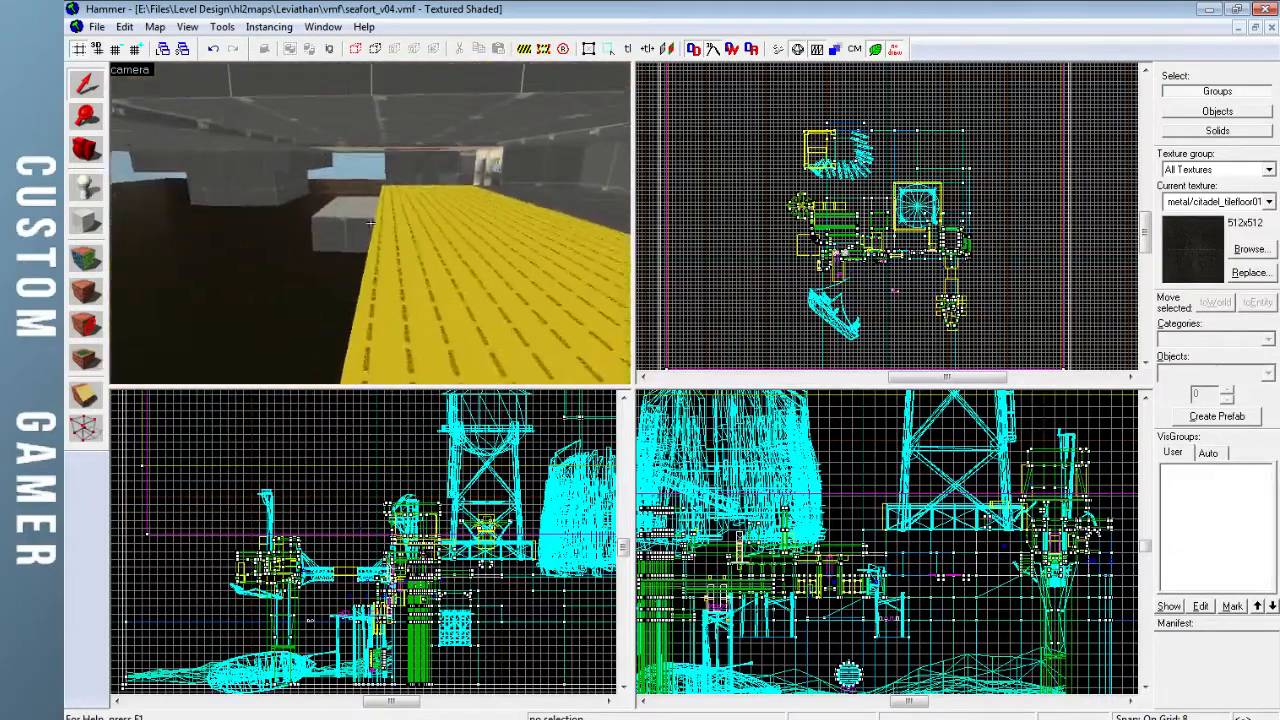
{"action": "key", "text": "w"}
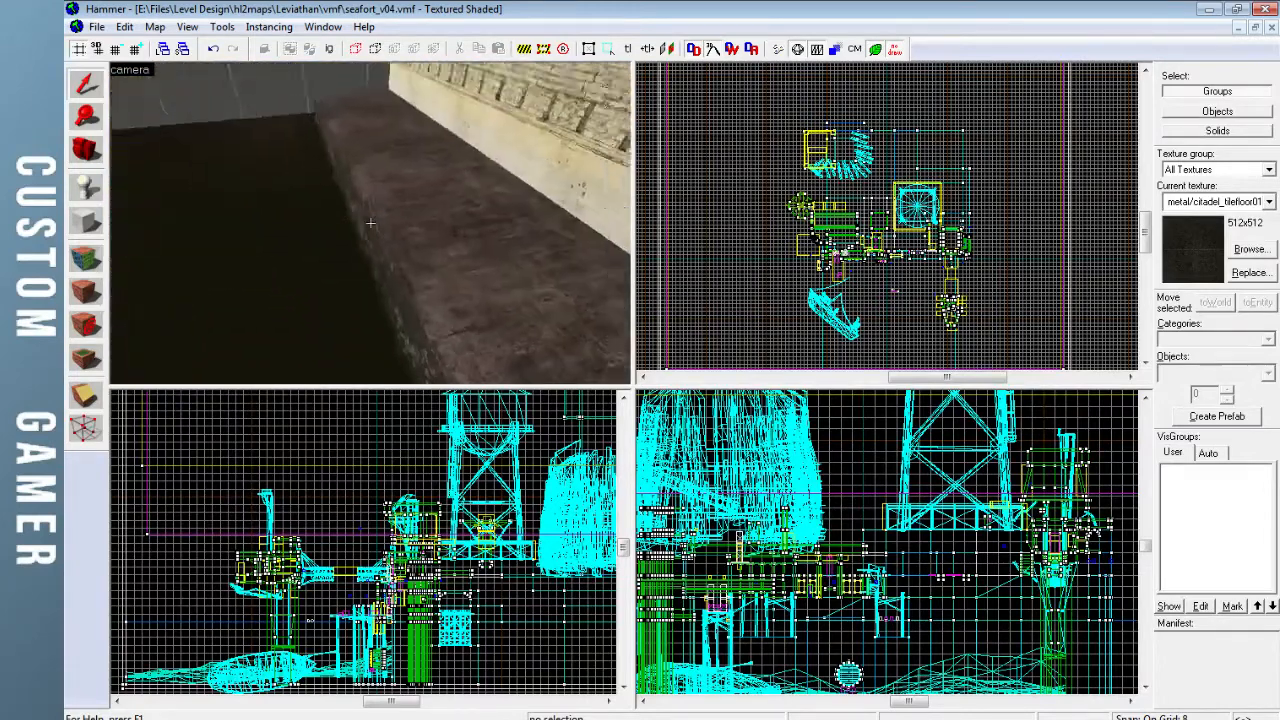
{"action": "key", "text": "w"}
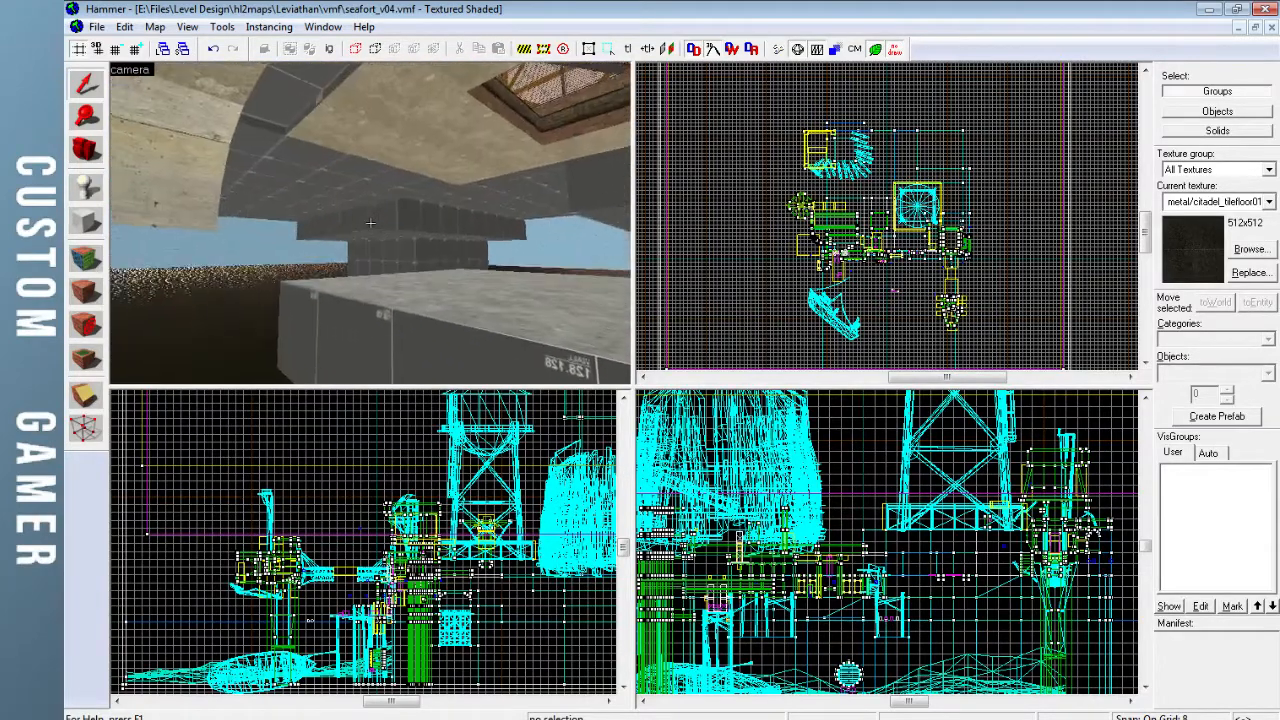
{"action": "key", "text": "s"}
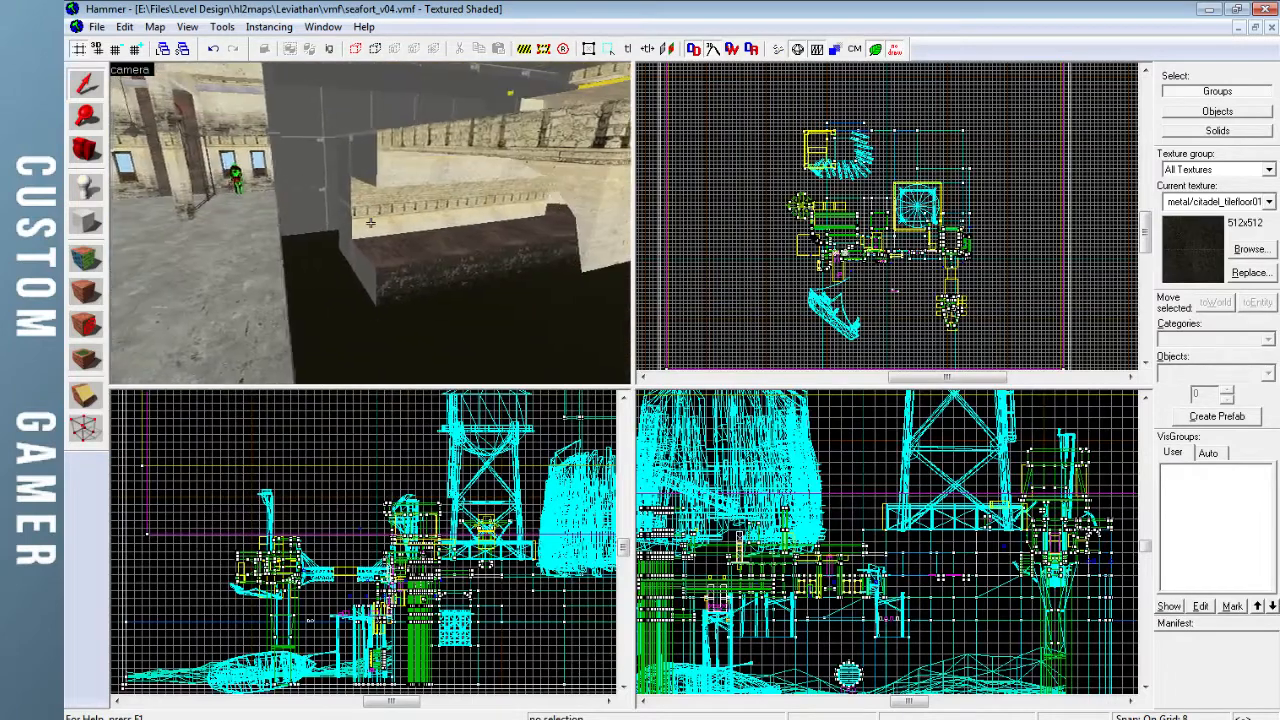
{"action": "key", "text": "s"}
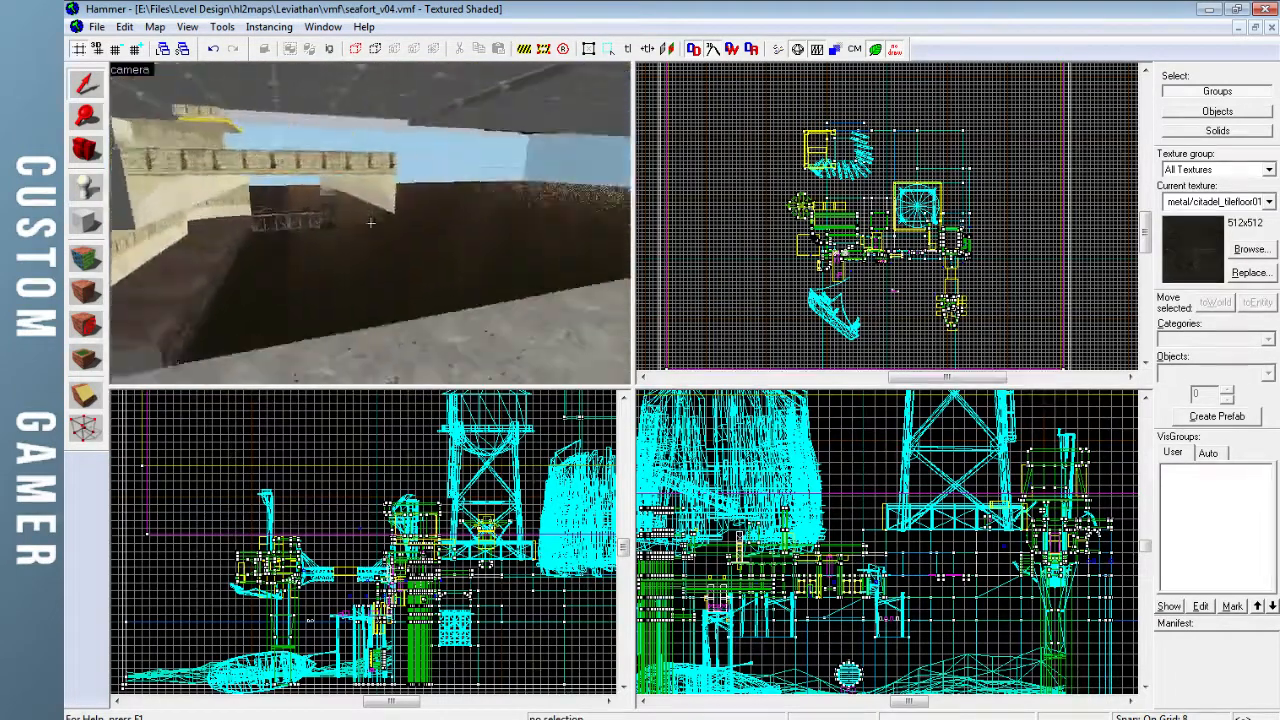
Duplicate the dark Combine door prop near the windowed wall and place the copy at about (-500, 820) in the top view
{"action": "key", "text": "s"}
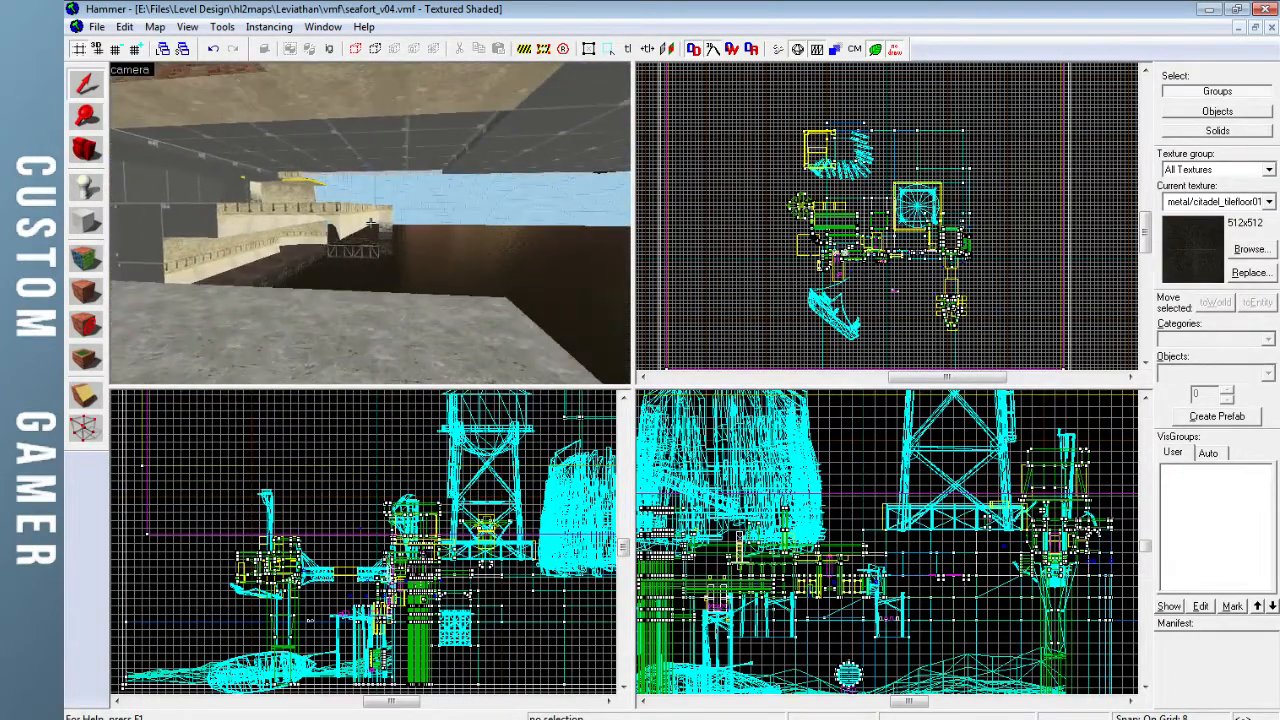
{"action": "key", "text": "w"}
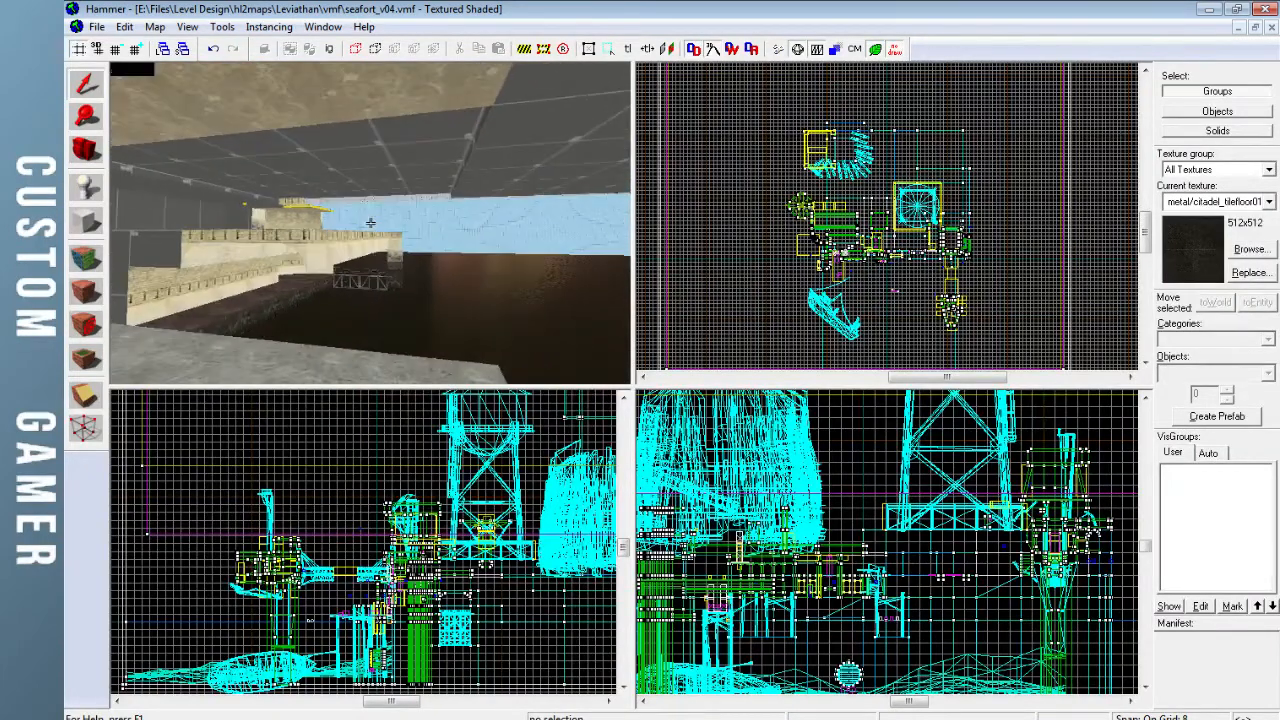
{"action": "left_click", "coordinate": [371, 223]}
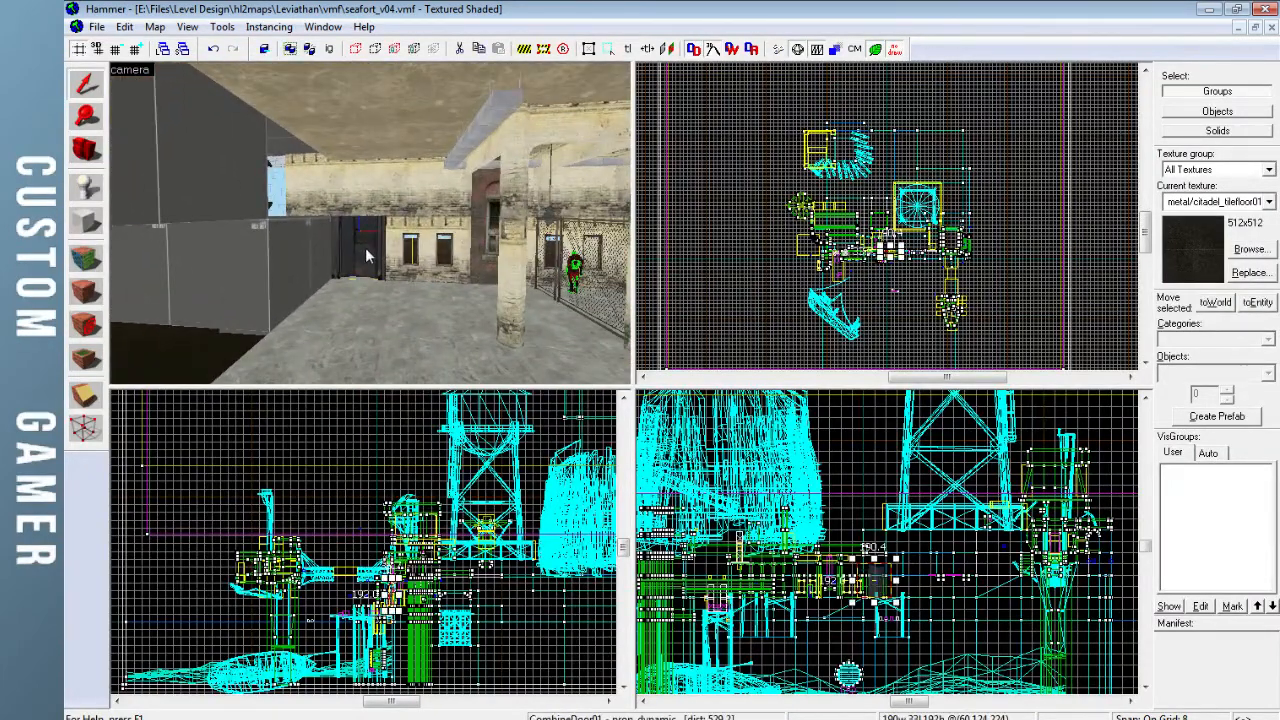
{"action": "key", "text": "ctrl+e"}
{"action": "scroll", "coordinate": [886, 208], "scroll_direction": "up", "scroll_amount": 10}
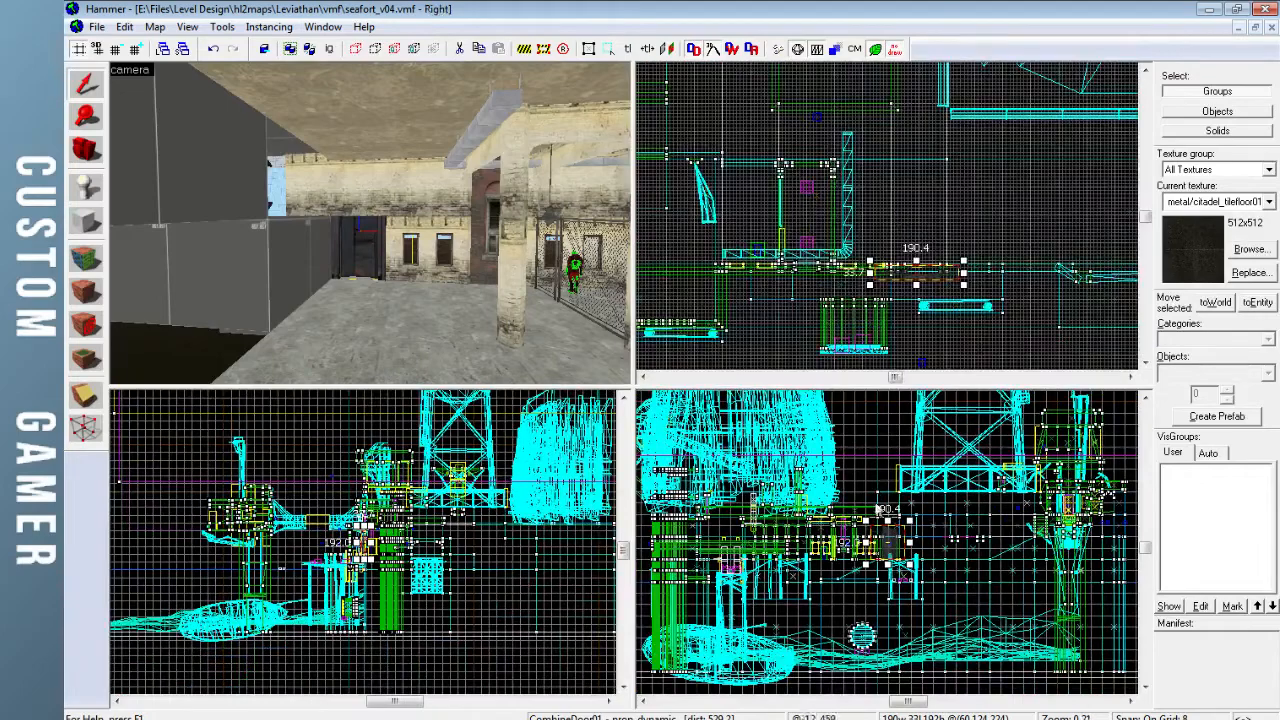
{"action": "scroll", "coordinate": [881, 500], "scroll_direction": "up", "scroll_amount": 5}
{"action": "scroll", "coordinate": [343, 574], "scroll_direction": "up", "scroll_amount": 6}
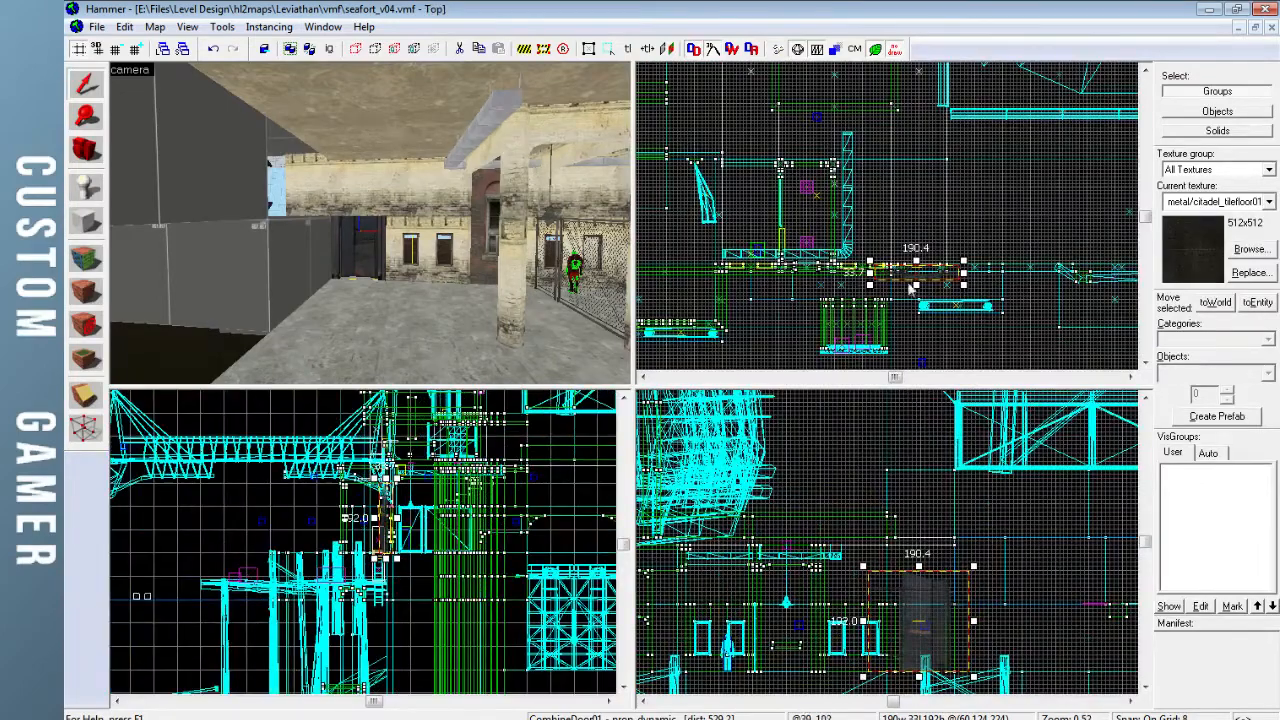
{"action": "left_click_drag", "start_coordinate": [910, 283], "coordinate": [772, 133]}
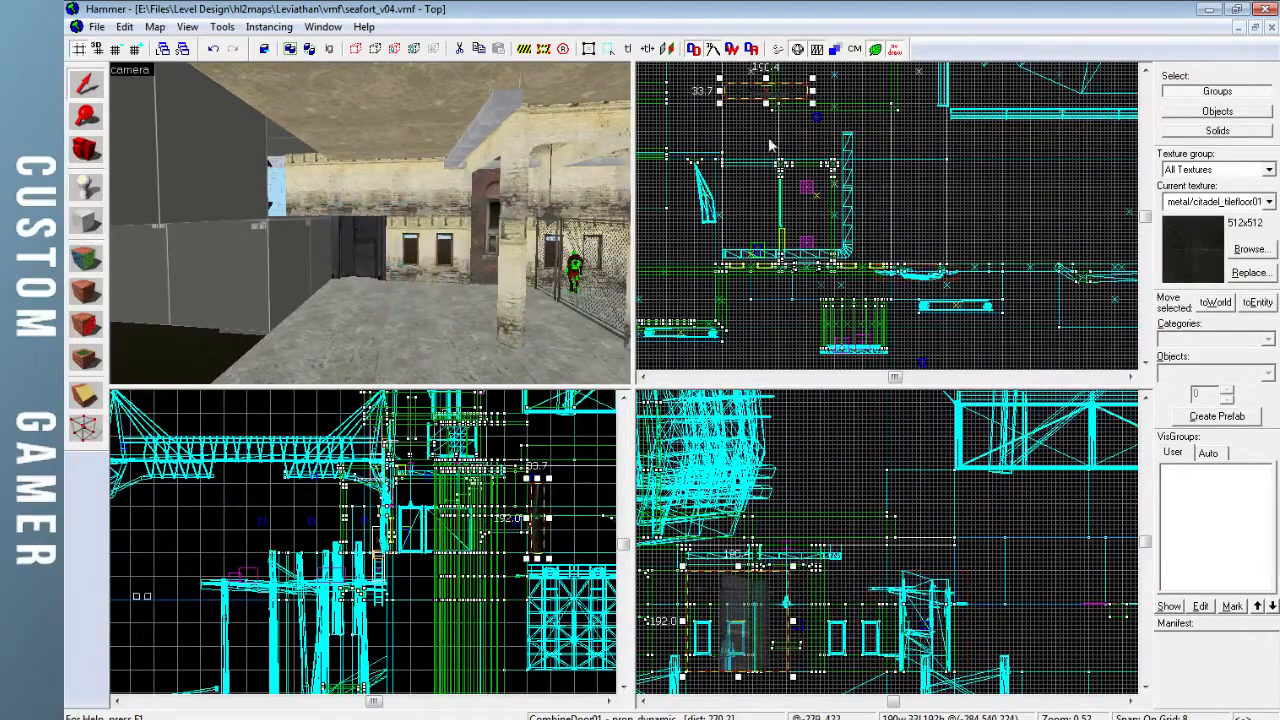
{"action": "middle_click_drag", "start_coordinate": [776, 160], "coordinate": [877, 277]}
{"action": "left_click_drag", "start_coordinate": [915, 255], "coordinate": [822, 133]}
Shift the Combine door copy slightly along the platform edge to about (-524, 820) in the top view
{"action": "key", "text": "w"}
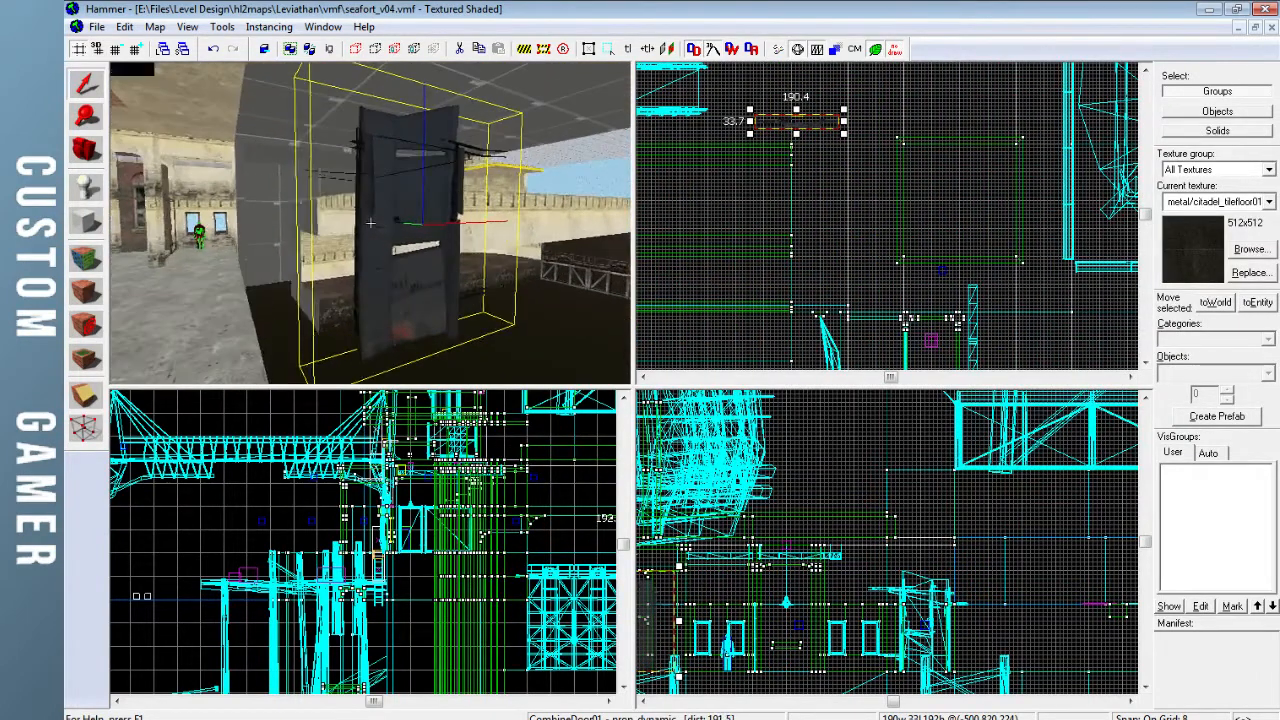
{"action": "key", "text": "d"}
{"action": "key", "text": "z"}
{"action": "left_click", "coordinate": [808, 122]}
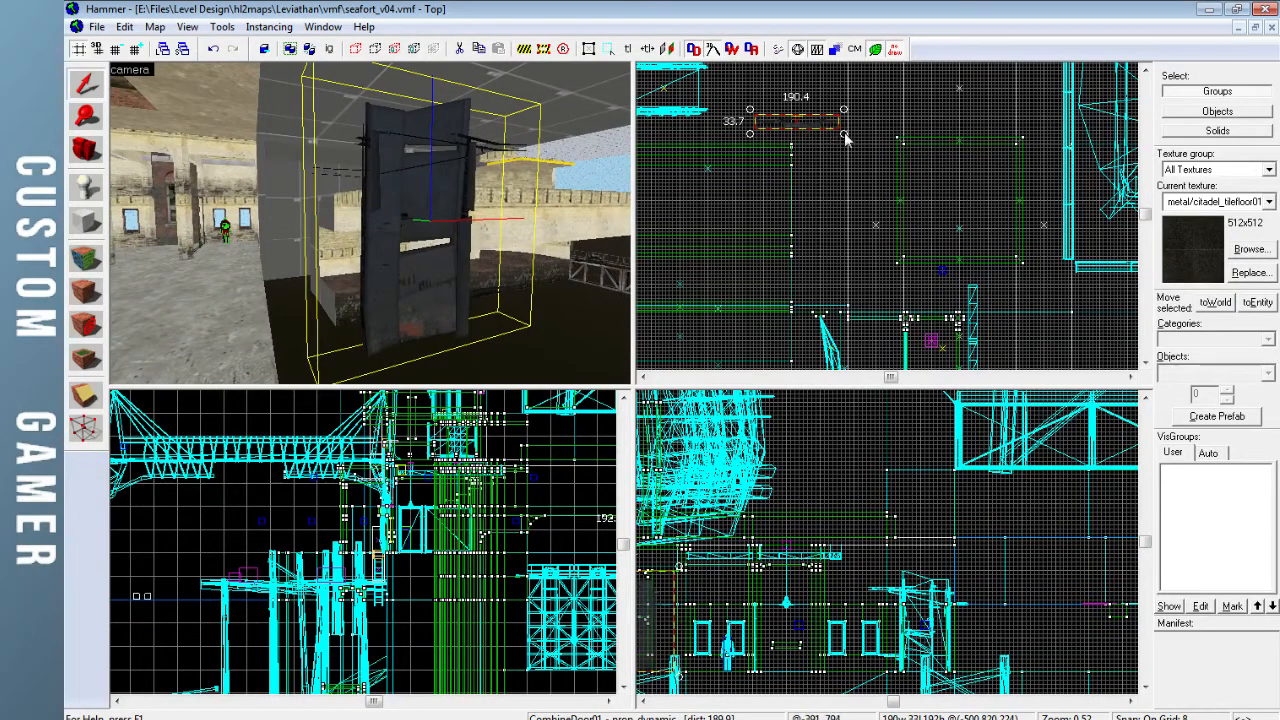
{"action": "left_click_drag", "start_coordinate": [843, 135], "coordinate": [785, 128]}
Examine the Combine door copy's position relative to the concrete platform, the grey blockout wall and the bridge from several angles
{"action": "key", "text": "z"}
{"action": "key", "text": "s"}
{"action": "key", "text": "a"}
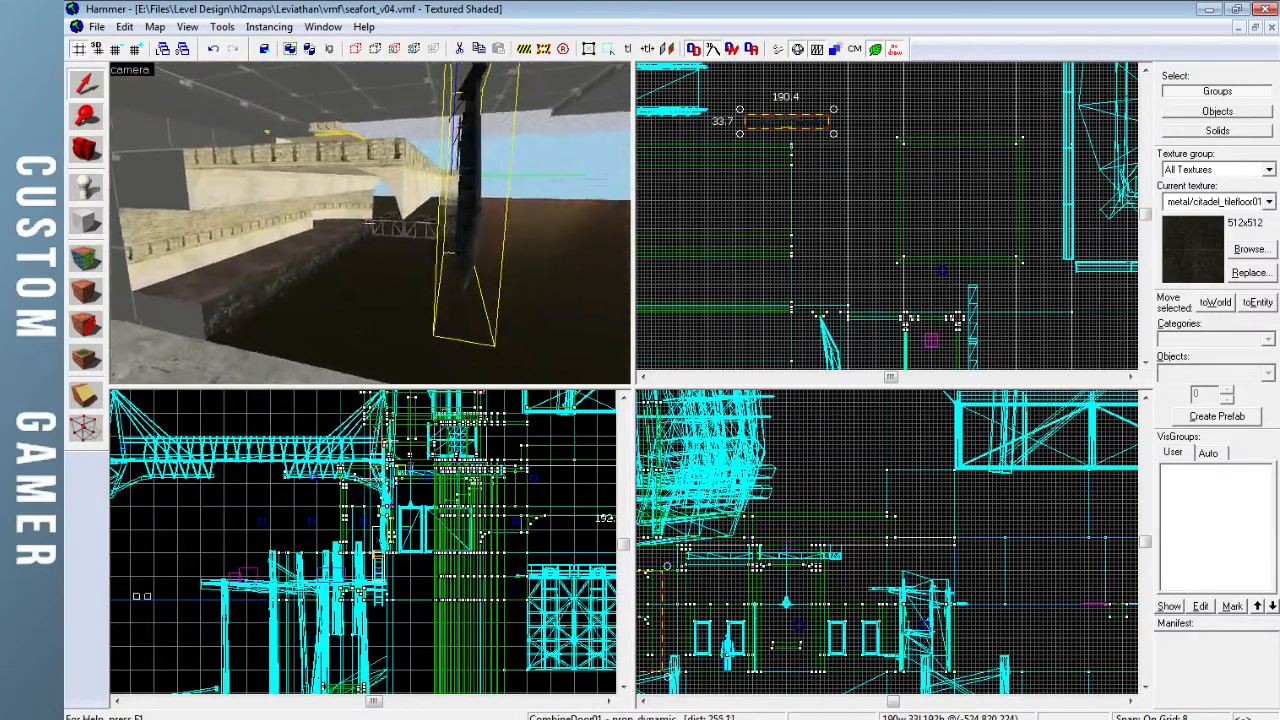
{"action": "key", "text": "a"}
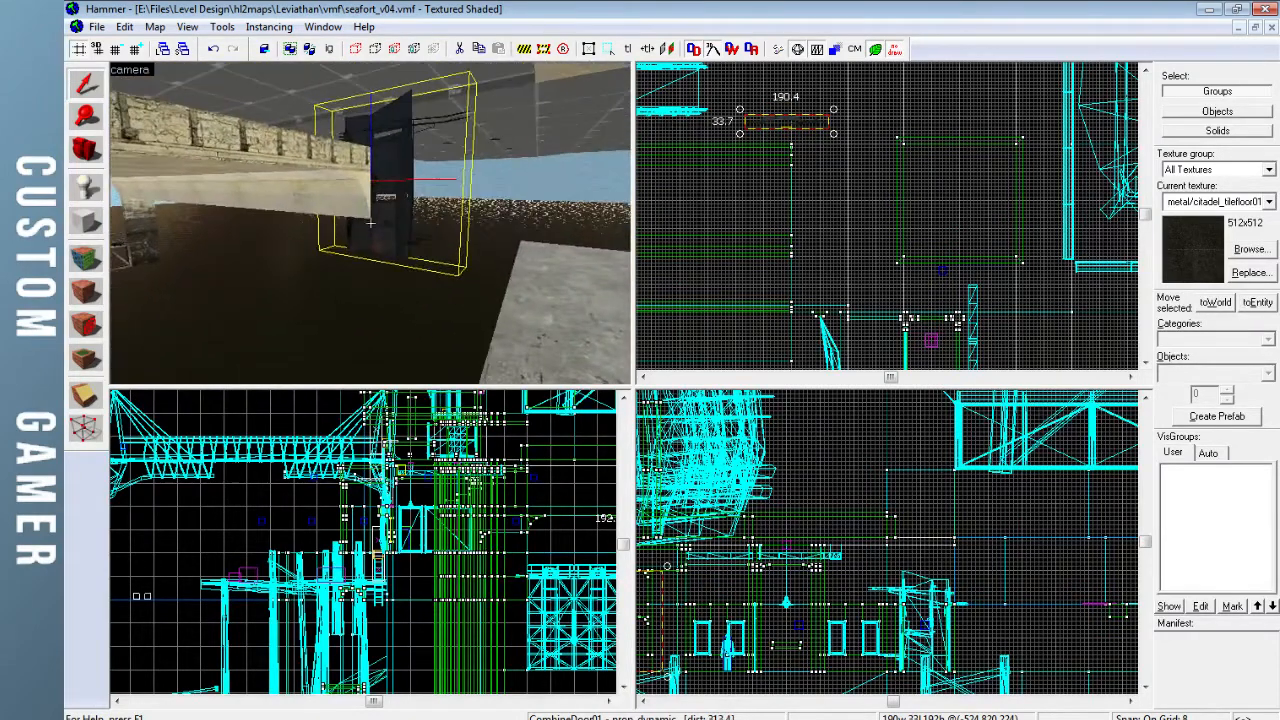
{"action": "key", "text": "a"}
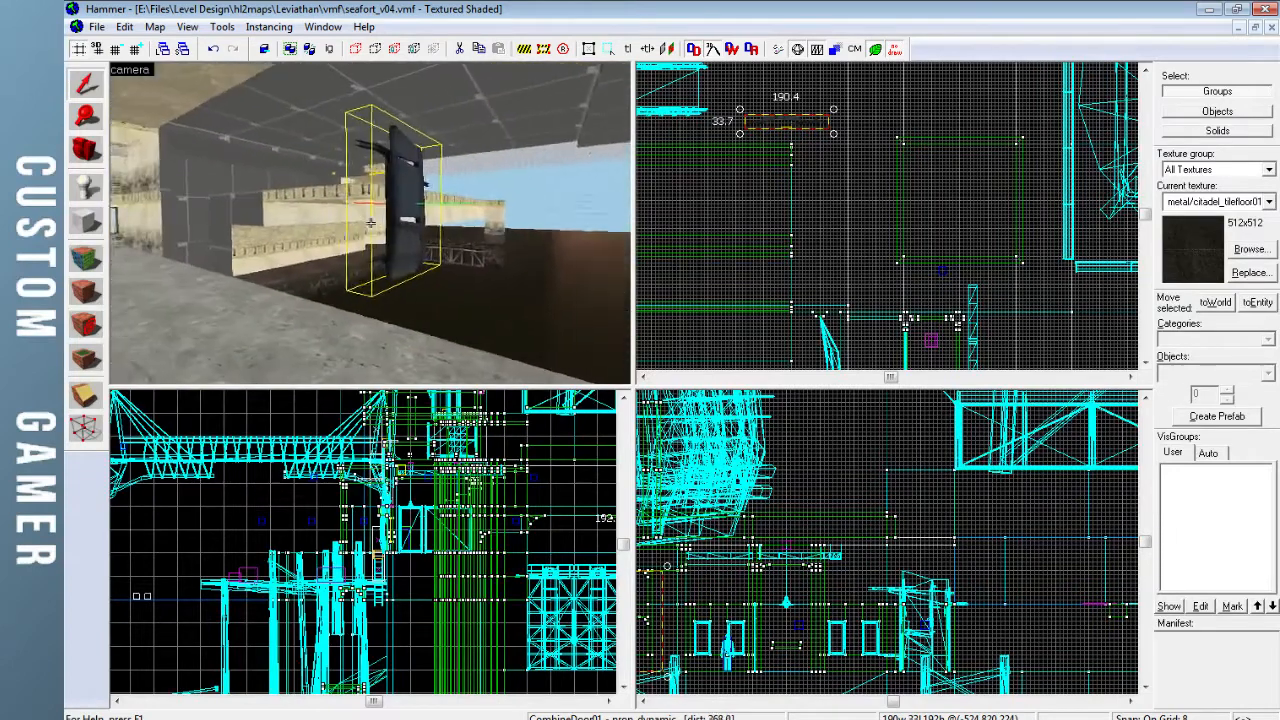
{"action": "key", "text": "a"}
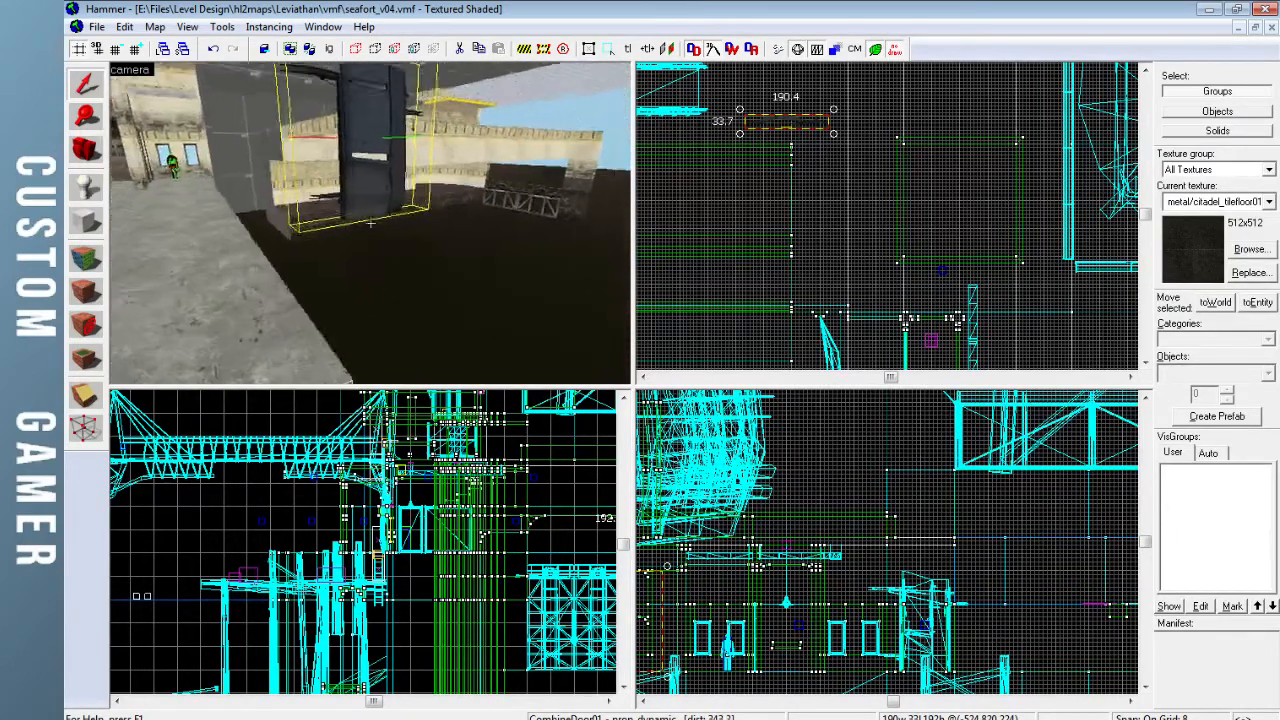
{"action": "key", "text": "a"}
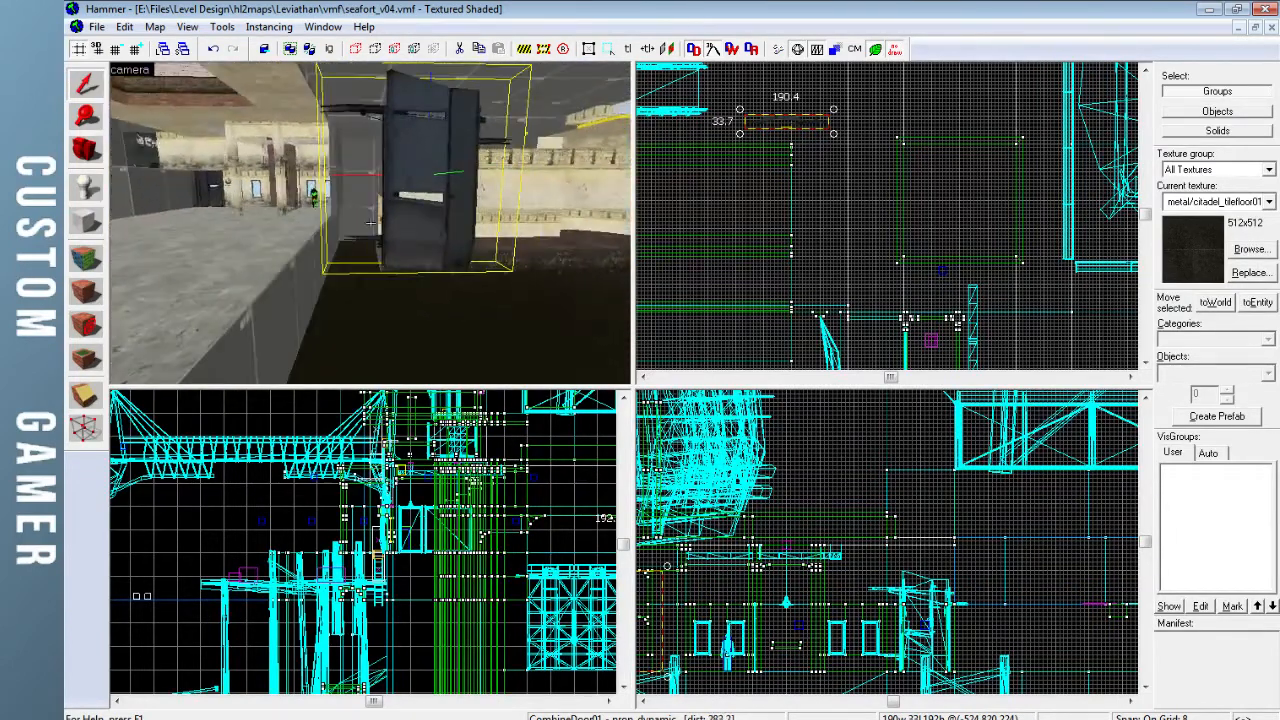
{"action": "key", "text": "a"}
{"action": "key", "text": "a"}
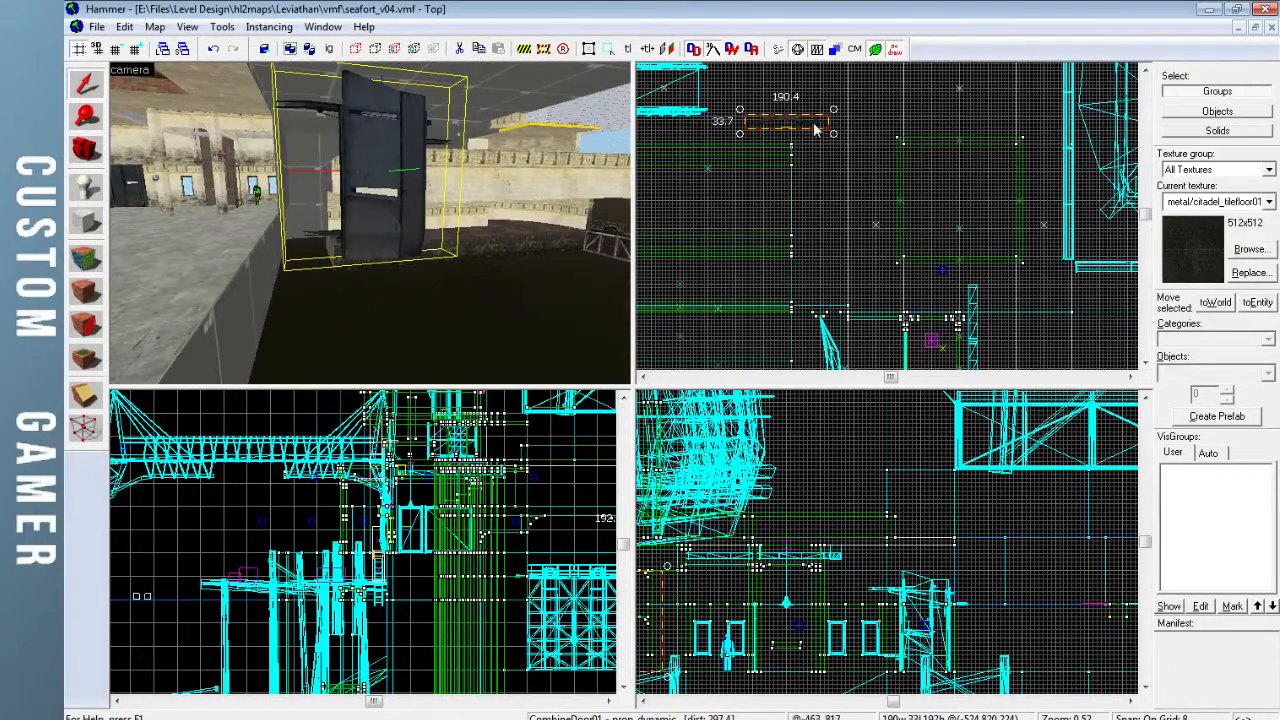
Reposition the Combine door copy at about (-484, 836) in the top view
{"action": "key", "text": "ctrl+e"}
{"action": "scroll", "coordinate": [903, 208], "scroll_direction": "up", "scroll_amount": 5}
{"action": "mouse_move", "coordinate": [903, 237]}
{"action": "left_mouse_down"}
{"action": "mouse_move", "coordinate": [945, 229]}
{"action": "mouse_move", "coordinate": [908, 228]}
{"action": "left_mouse_up"}
{"action": "scroll", "coordinate": [920, 232], "scroll_direction": "up", "scroll_amount": 8}
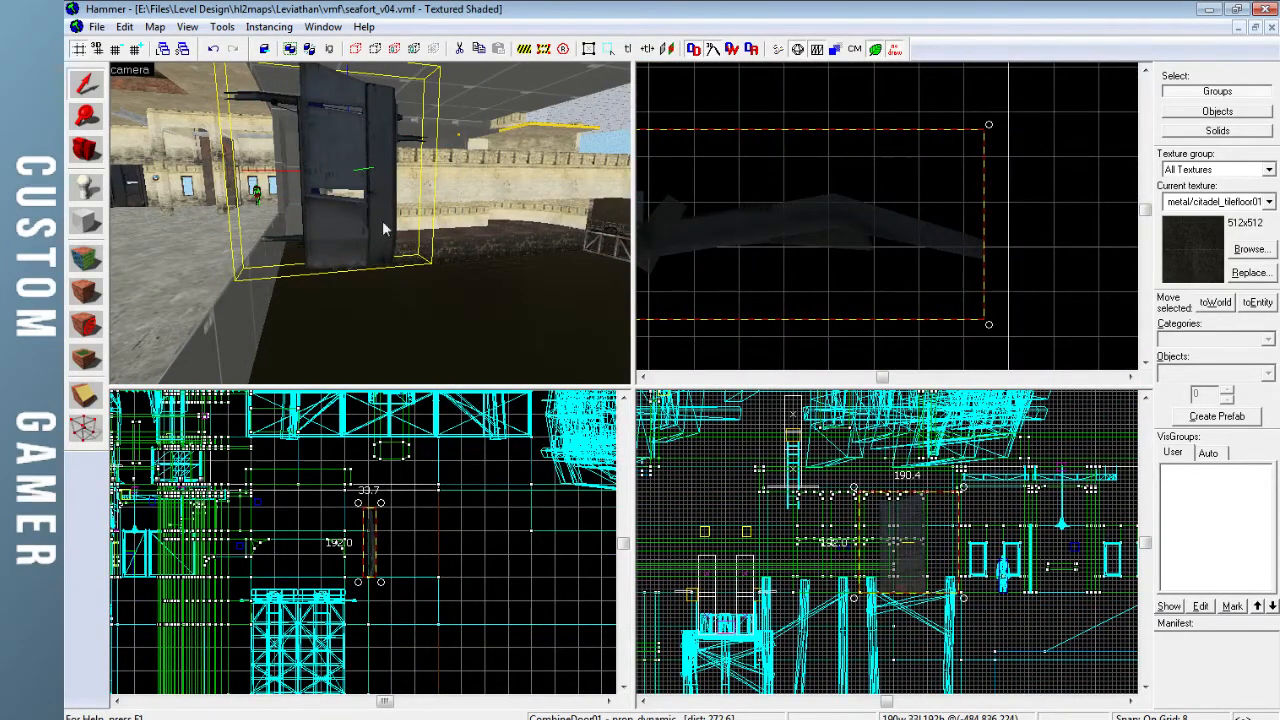
Shorten the curved support beam beneath the stone bridge deck, beside the Combine door copy, to a length of 640 units
{"action": "key", "text": "z"}
{"action": "key", "text": "w"}
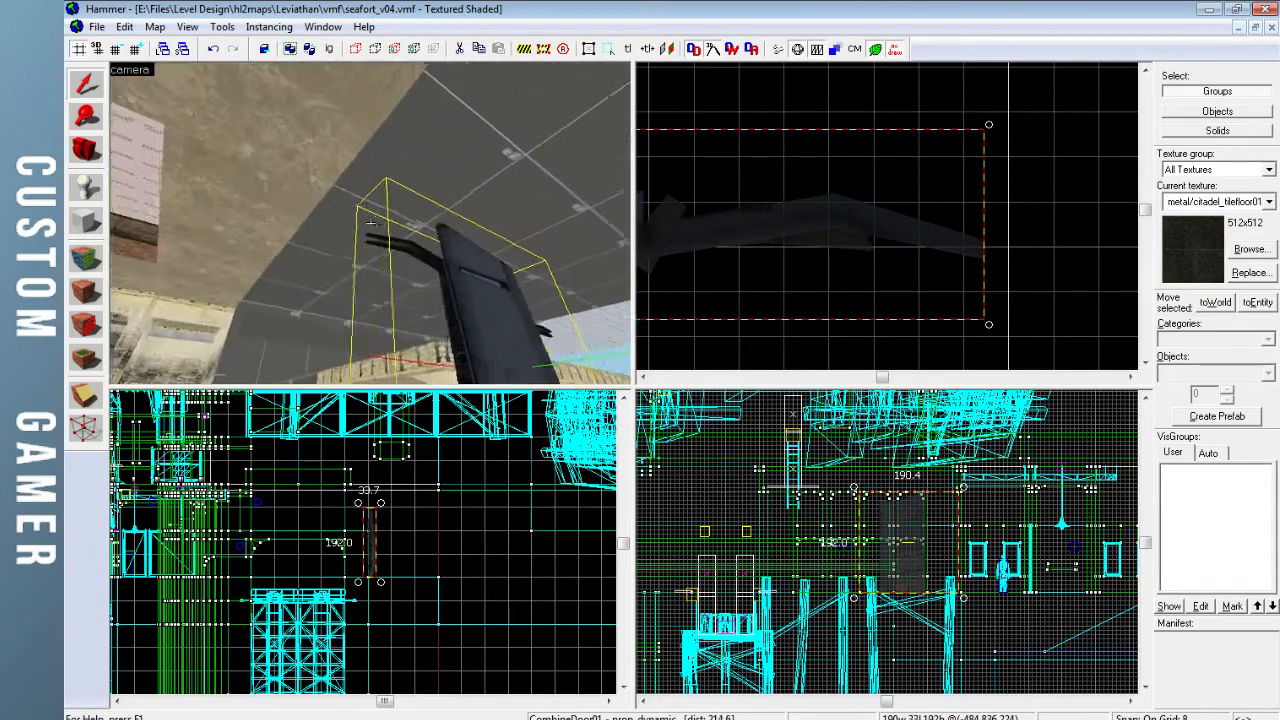
{"action": "key", "text": "a"}
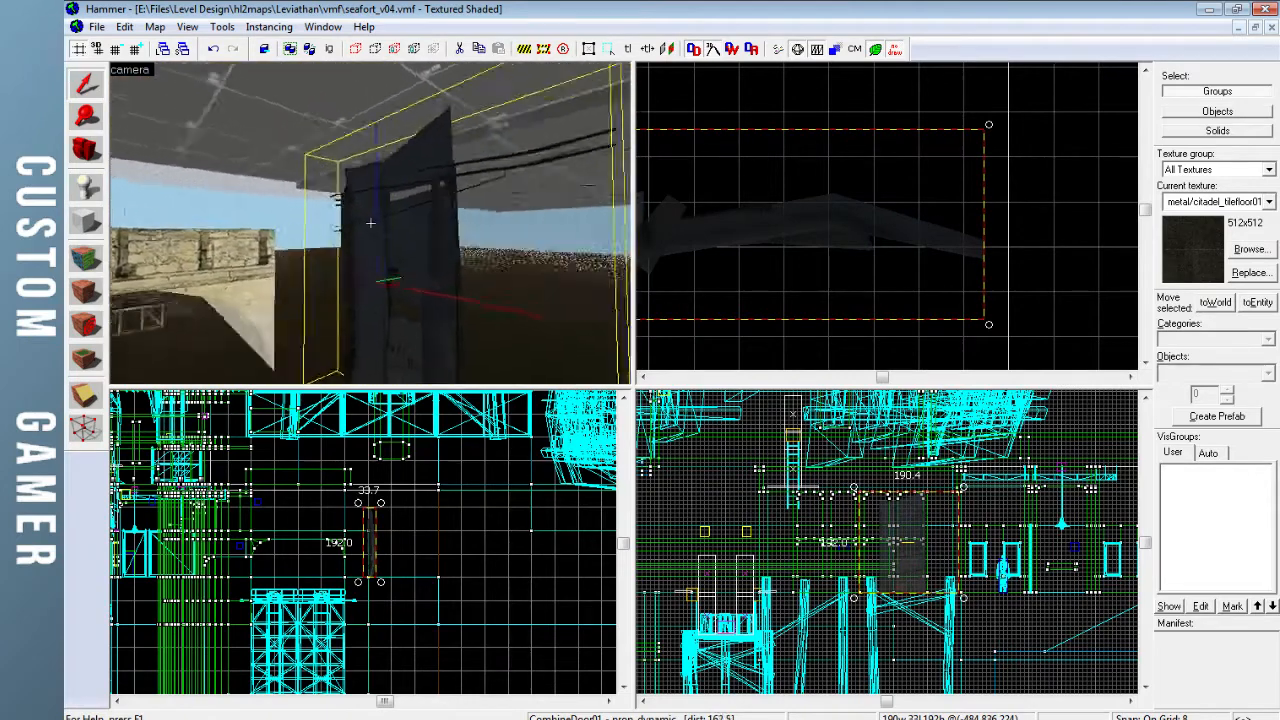
{"action": "key", "text": "d"}
{"action": "key", "text": "d"}
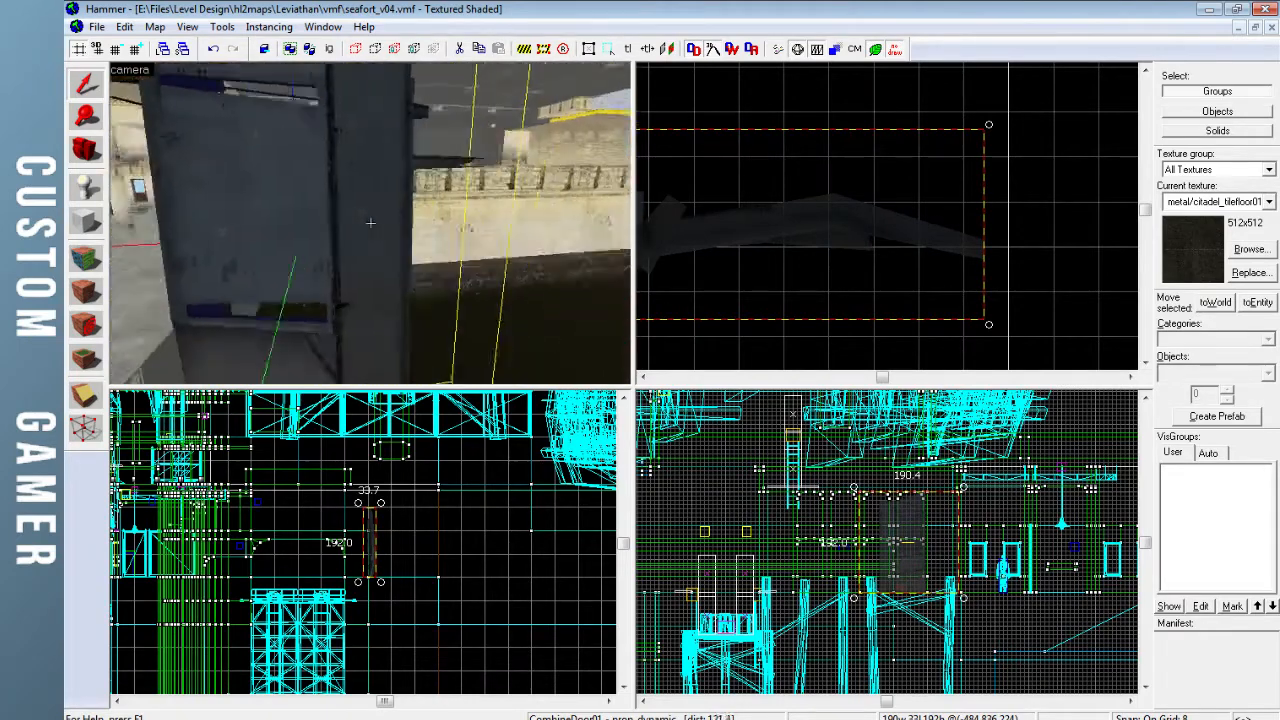
{"action": "key", "text": "a"}
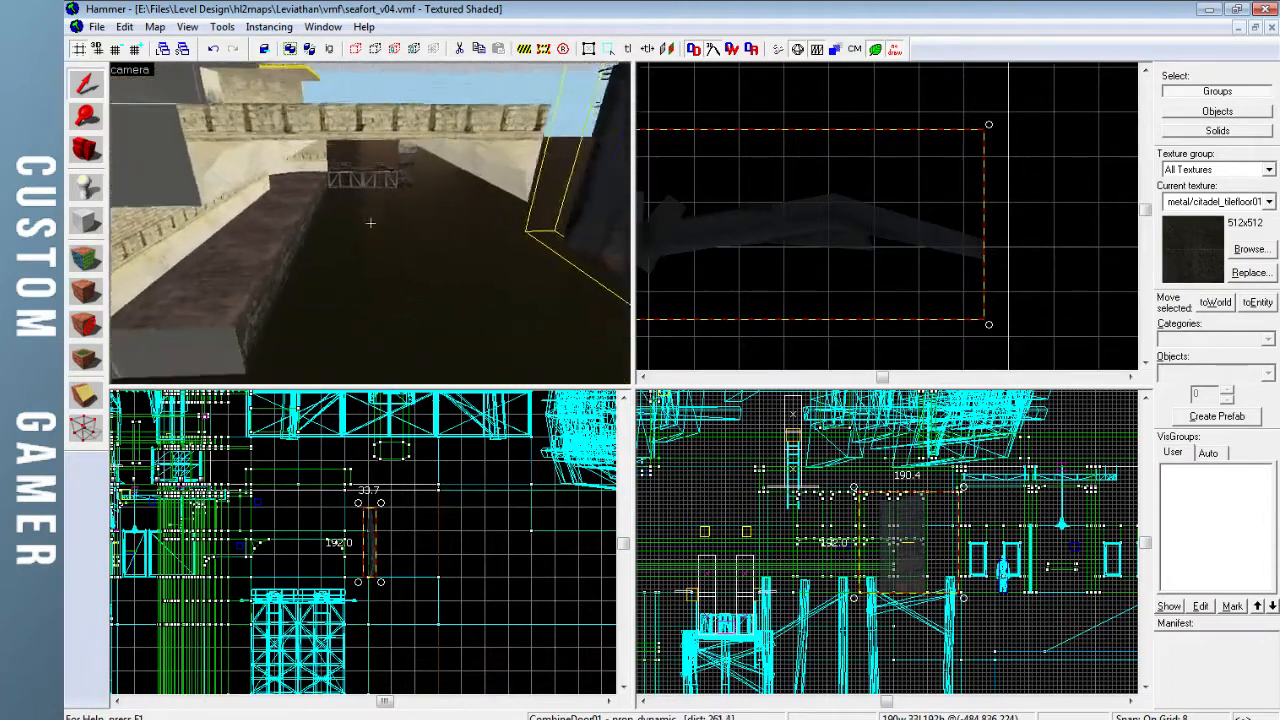
{"action": "left_click", "coordinate": [370, 222]}
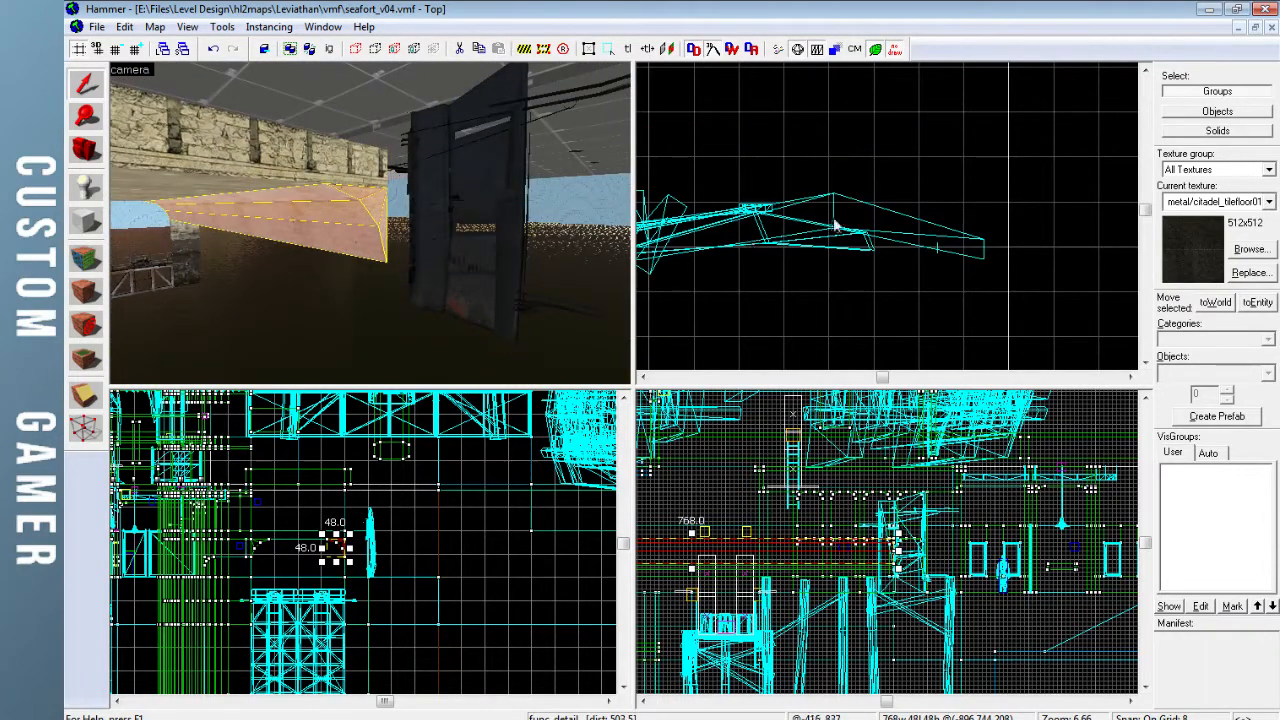
{"action": "key", "text": "ctrl+shift+e"}
{"action": "scroll", "coordinate": [858, 214], "scroll_direction": "down", "scroll_amount": 2}
{"action": "key", "text": "Up"}
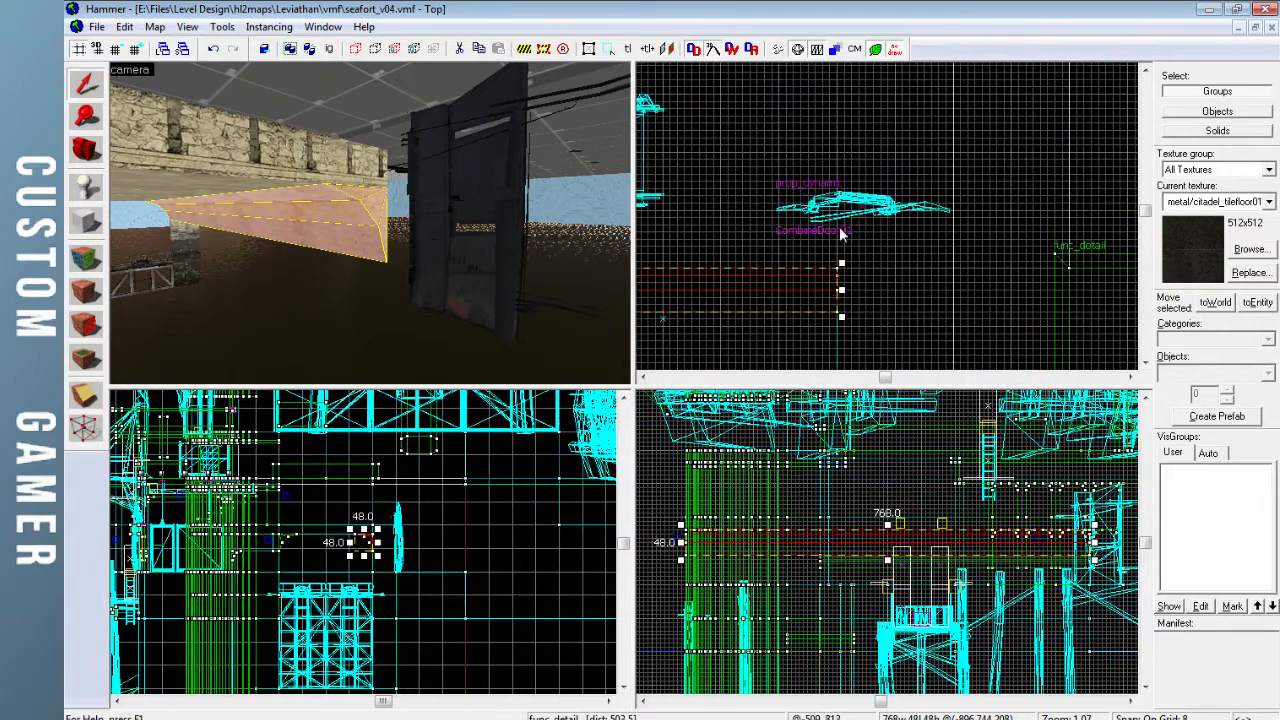
{"action": "left_click_drag", "start_coordinate": [843, 294], "coordinate": [724, 287]}
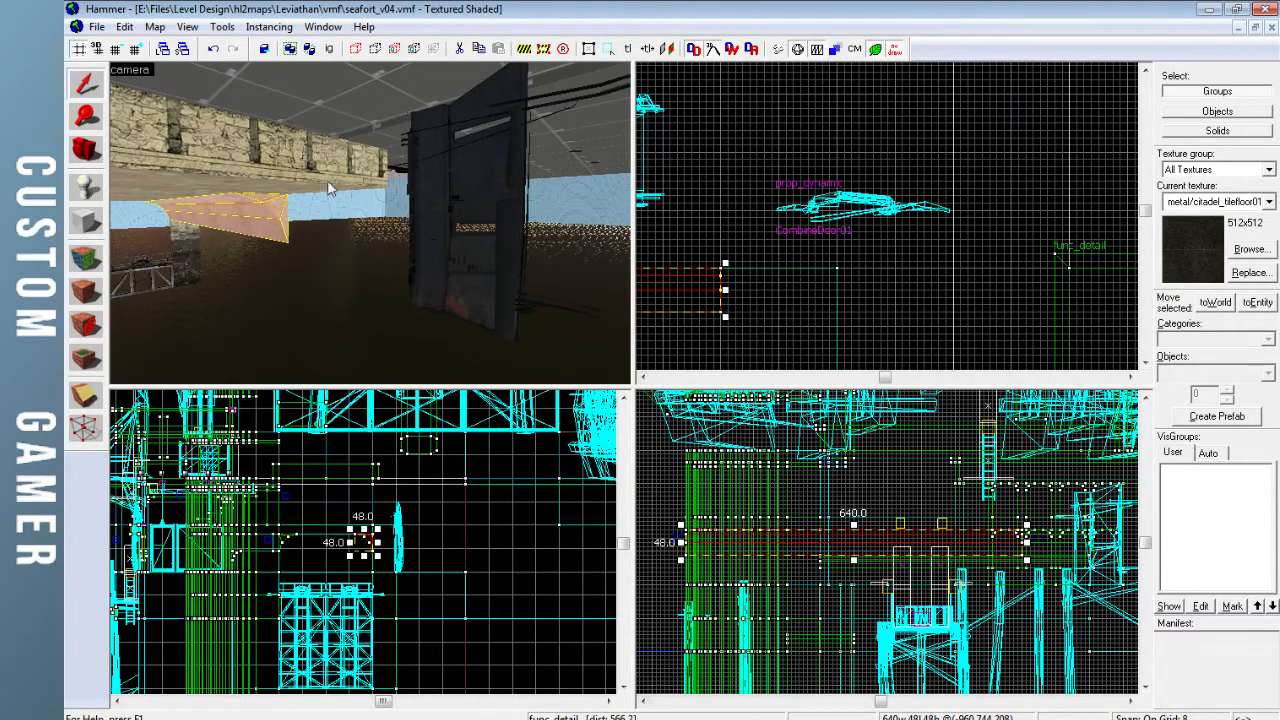
Clip the stone bridge deck brush into two pieces in line with the end of its shortened support beam, keeping both parts
{"action": "key", "text": "z"}
{"action": "key", "text": "w"}
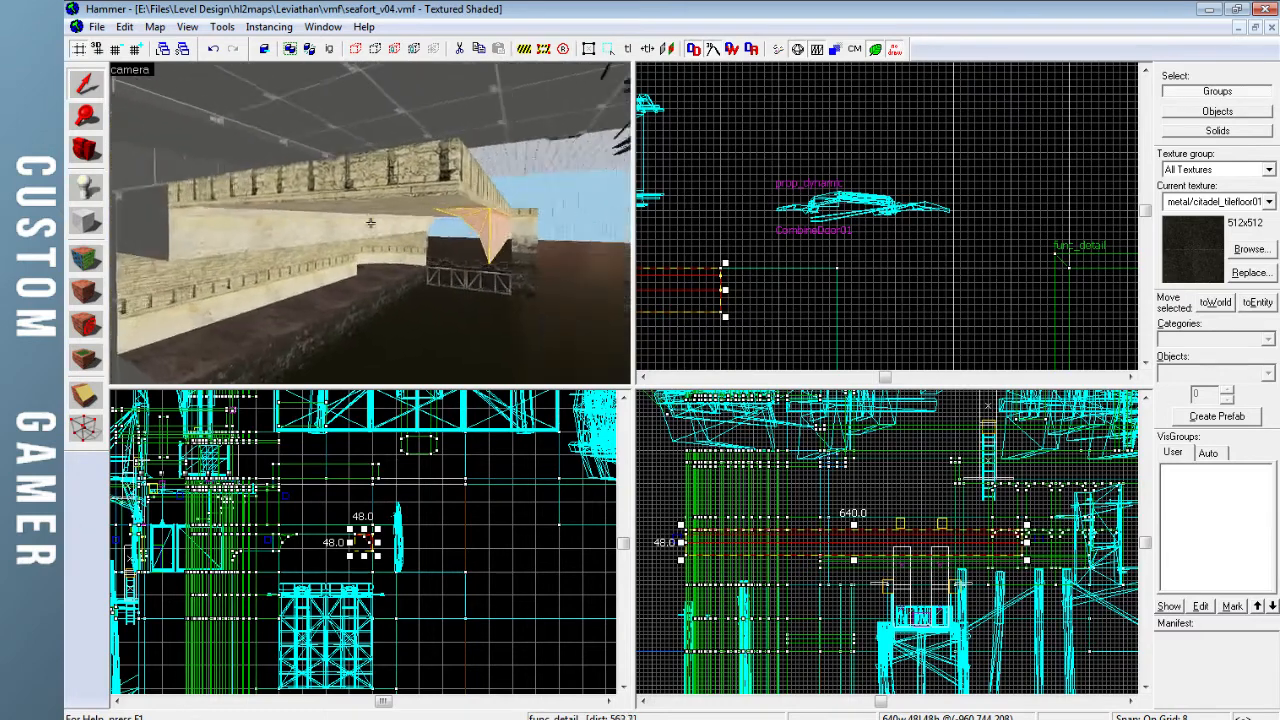
{"action": "key", "text": "z"}
{"action": "left_click", "coordinate": [415, 199]}
{"action": "scroll", "coordinate": [825, 272], "scroll_direction": "down", "scroll_amount": 6}
{"action": "scroll", "coordinate": [825, 272], "scroll_direction": "up", "scroll_amount": 4}
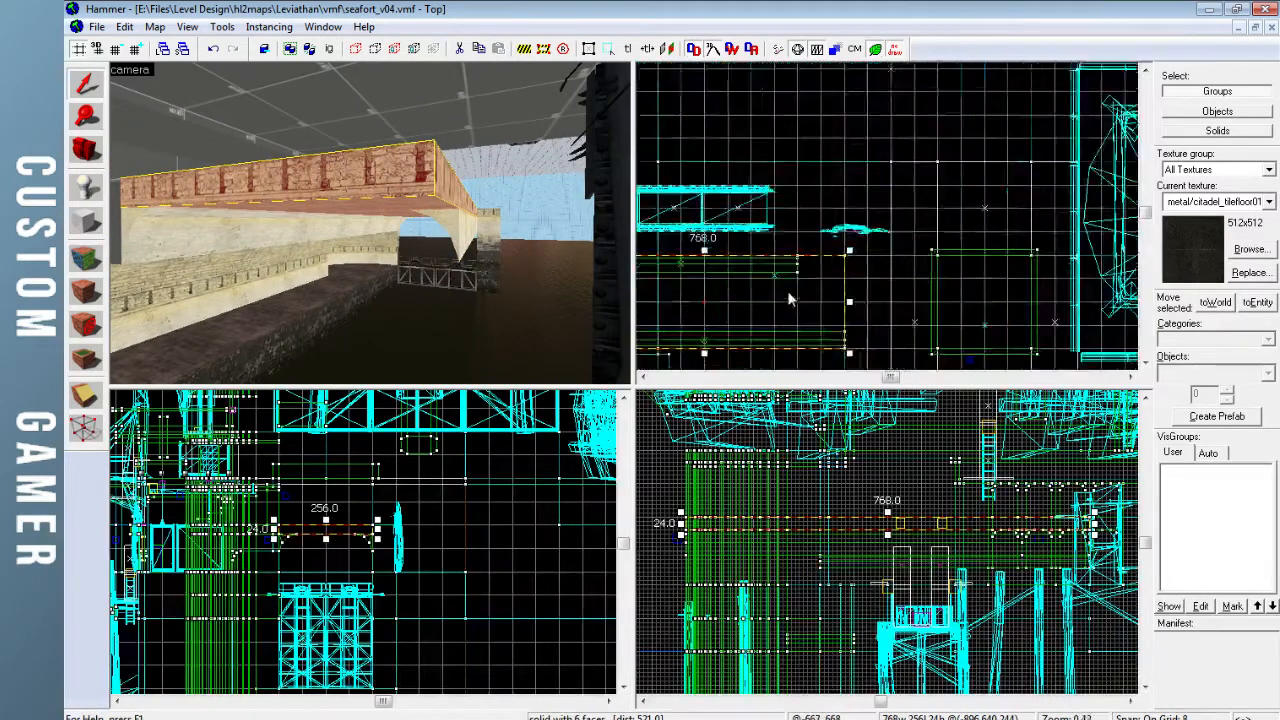
{"action": "left_click", "coordinate": [87, 394]}
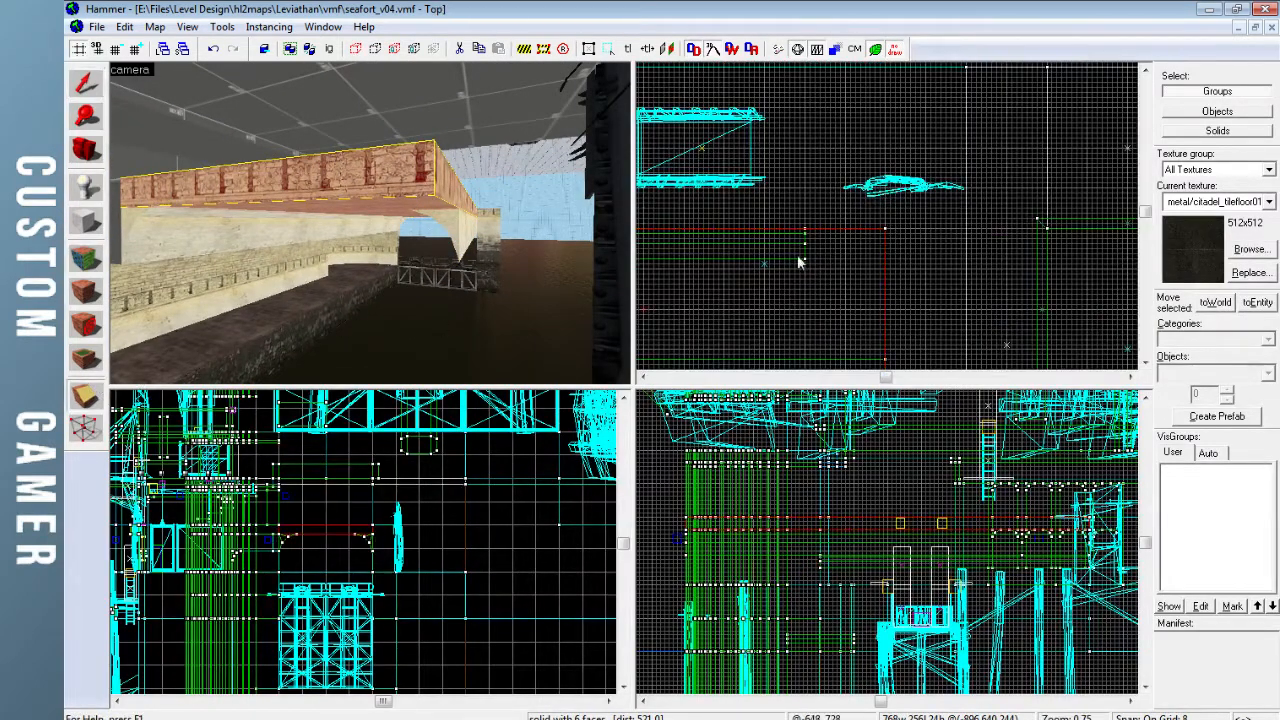
{"action": "left_click_drag", "start_coordinate": [805, 239], "coordinate": [807, 249]}
{"action": "key", "text": "shift+x"}
{"action": "key", "text": "shift+x"}
{"action": "key", "text": "Return"}
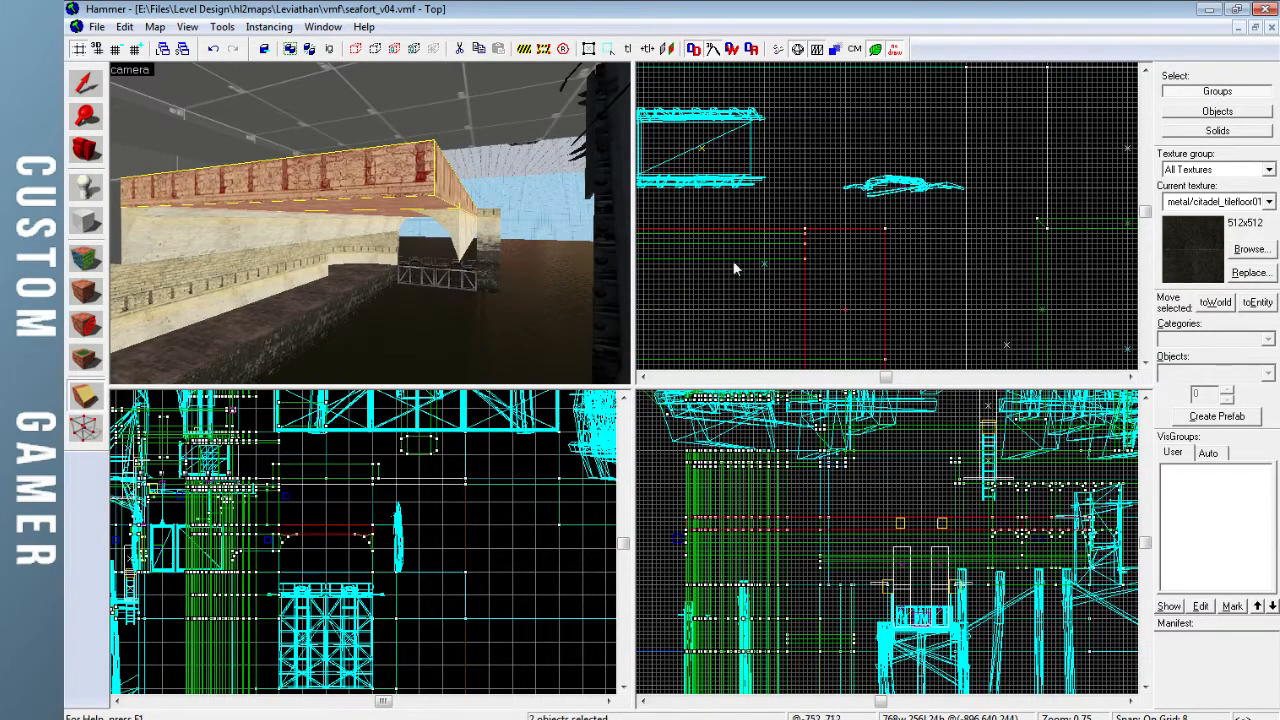
Select the 128-unit end section of the bridge deck and clip it across the middle of its 256-unit side, keeping both halves
{"action": "left_click", "coordinate": [87, 86]}
{"action": "left_click", "coordinate": [361, 171]}
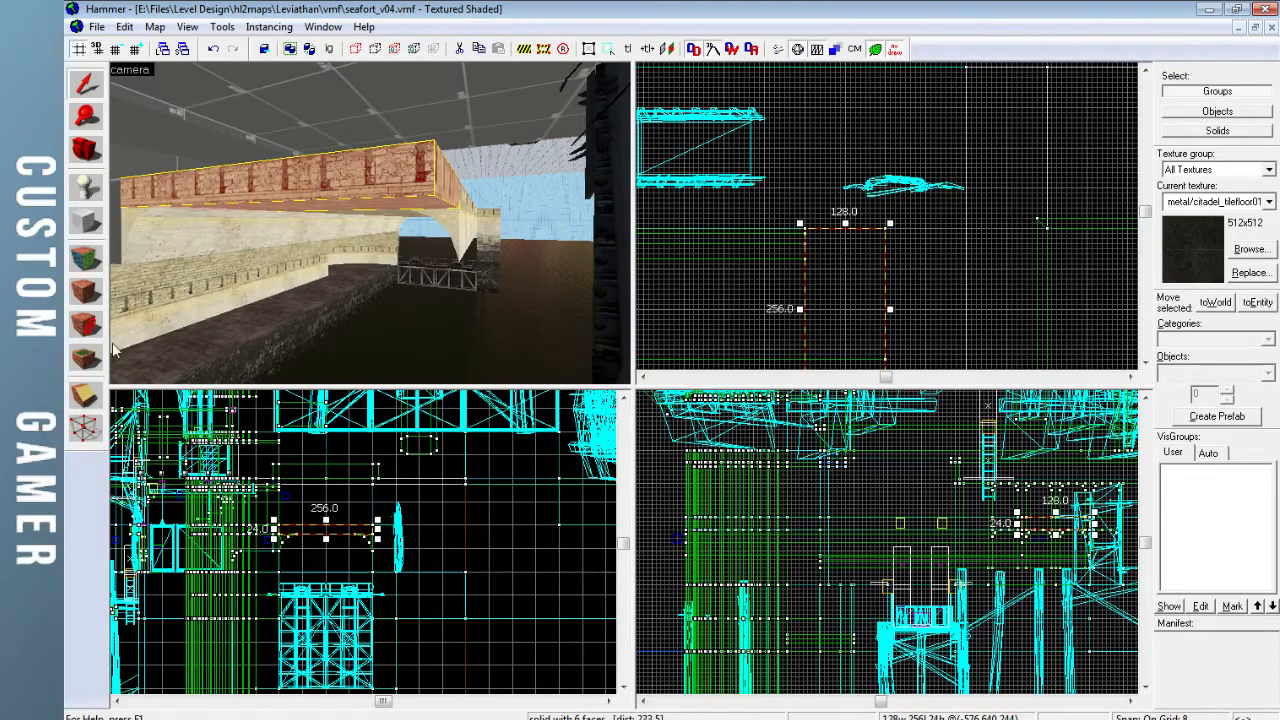
{"action": "left_click", "coordinate": [85, 395]}
{"action": "left_click_drag", "start_coordinate": [819, 310], "coordinate": [830, 312]}
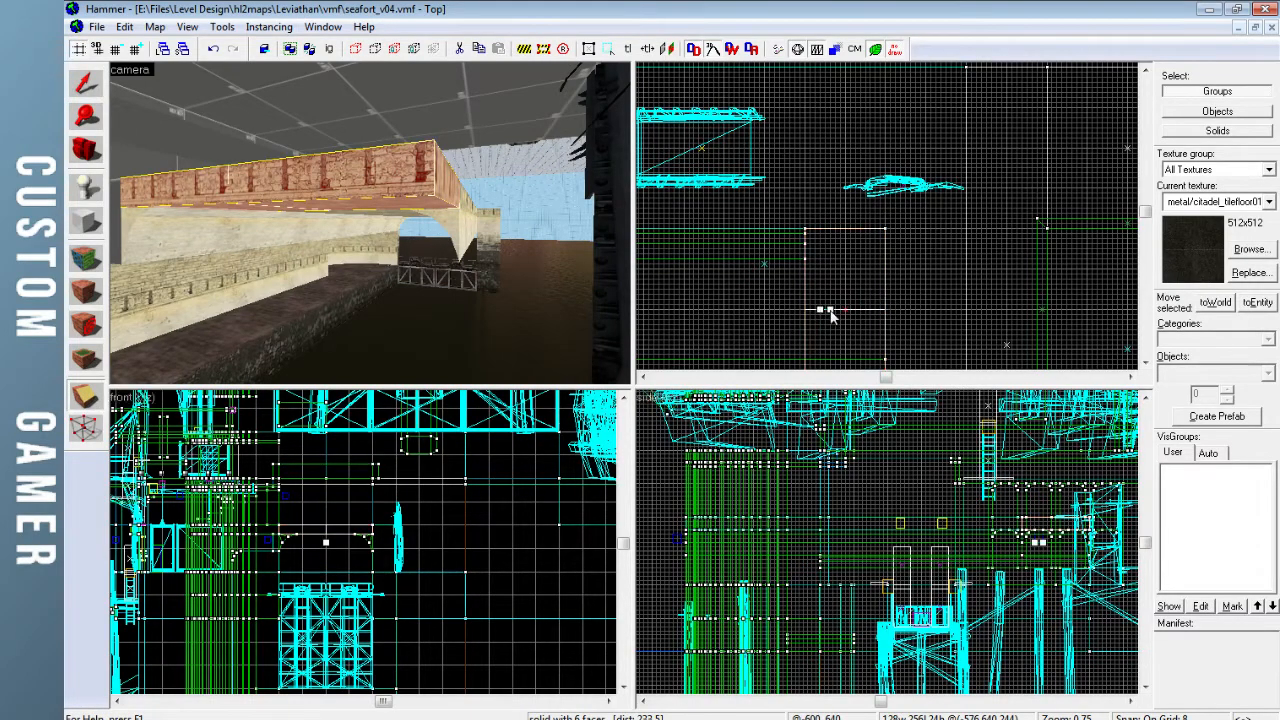
{"action": "key", "text": "Return"}
{"action": "left_click", "coordinate": [87, 86]}
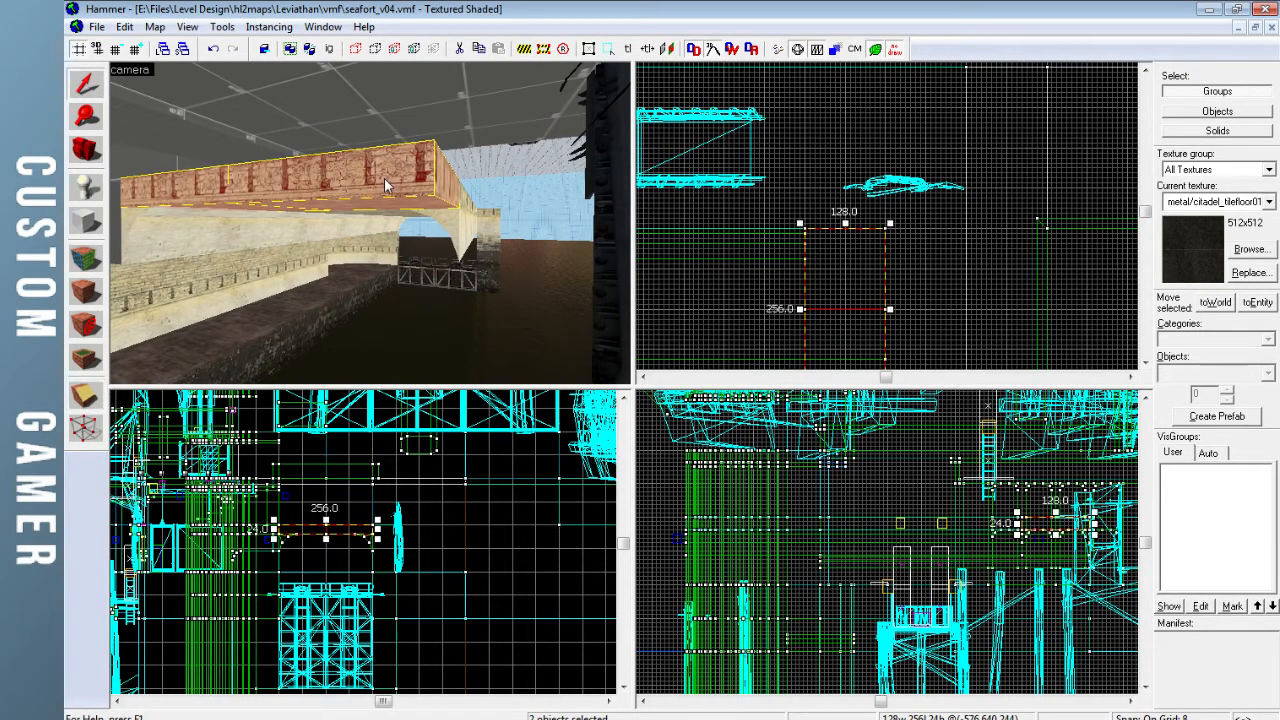
Check the live stream page in the browser and relaunch Hammer (HL2) with the Half-Life 2: Episode Two configuration
{"action": "key", "text": "alt+Tab"}
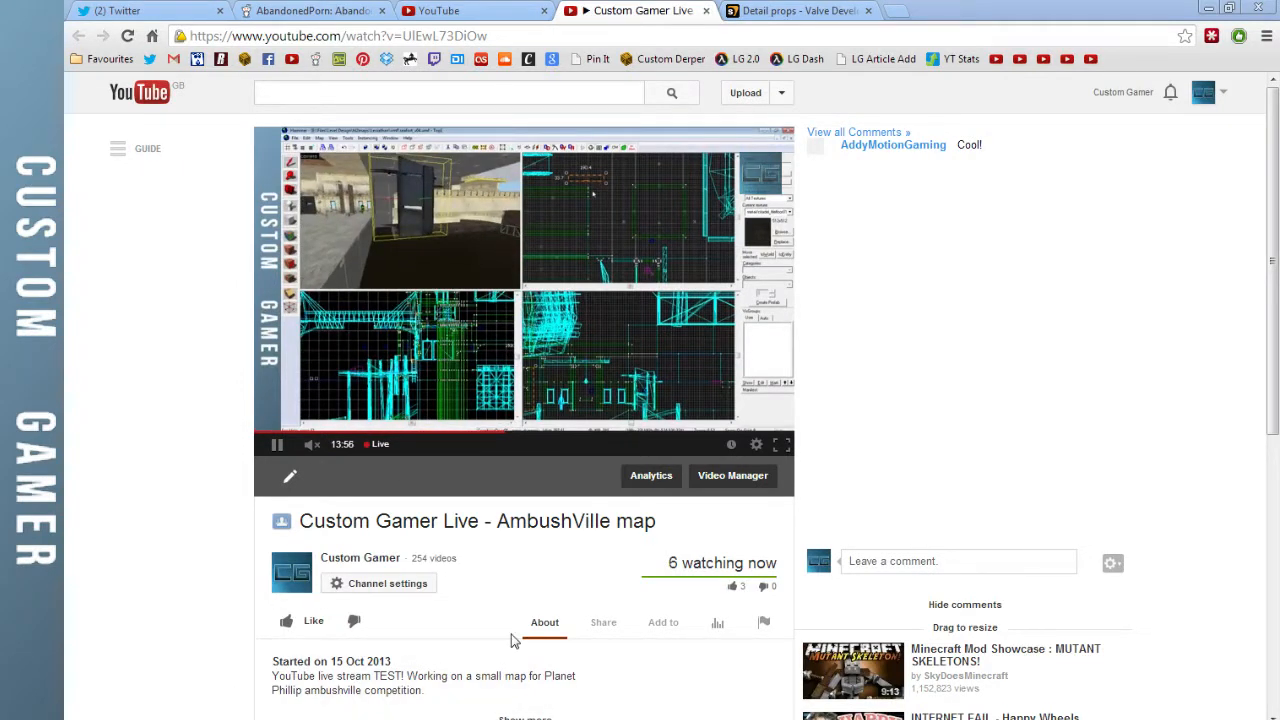
{"action": "left_click", "coordinate": [545, 719]}
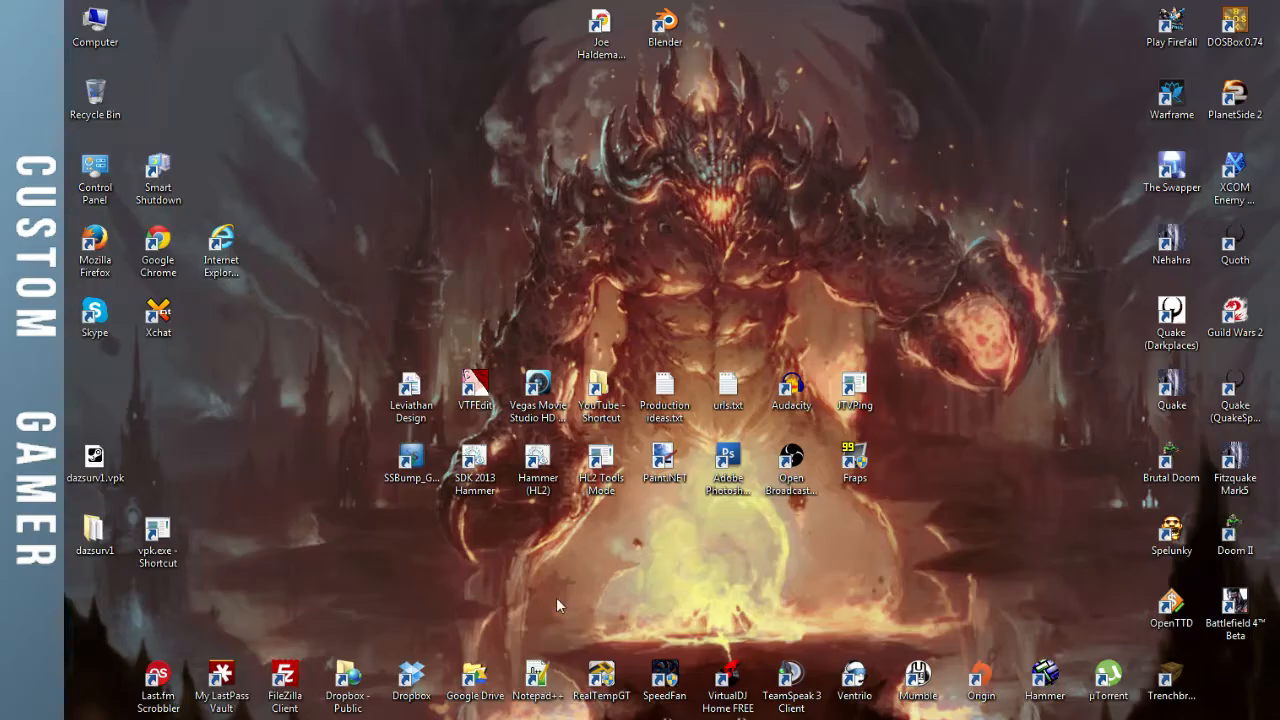
{"action": "double_click", "coordinate": [538, 462]}
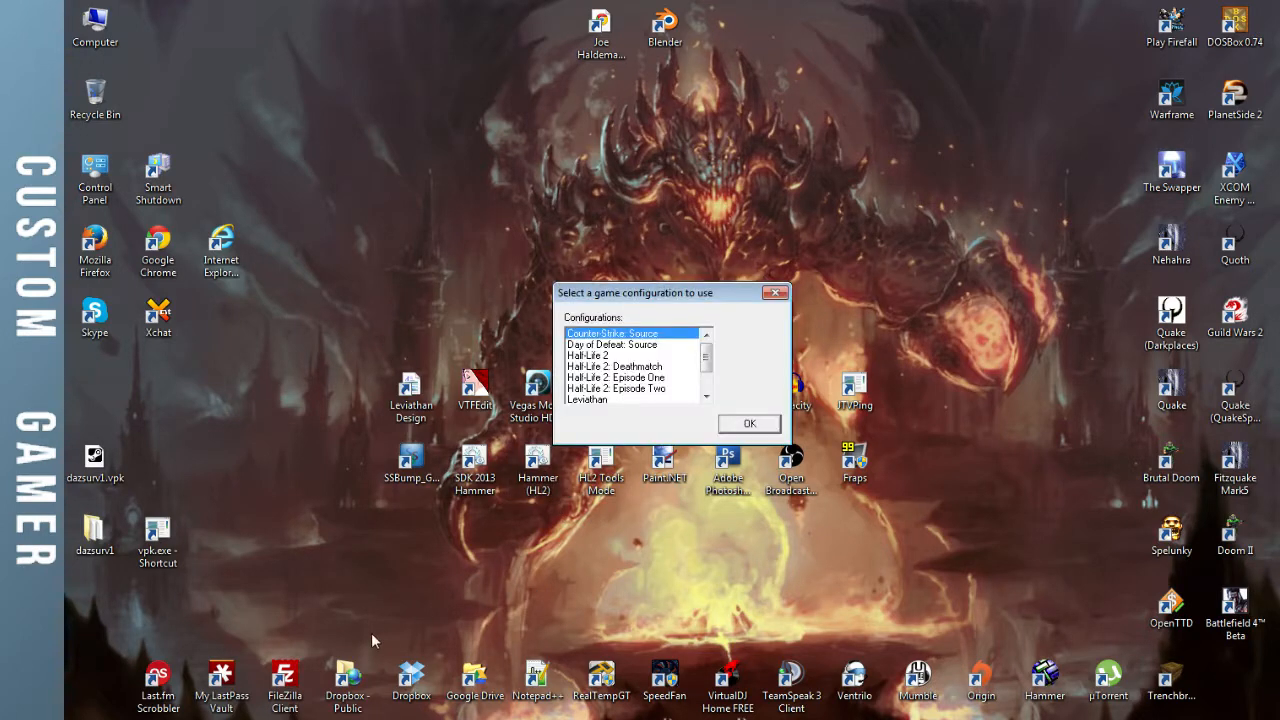
{"action": "double_click", "coordinate": [648, 390]}
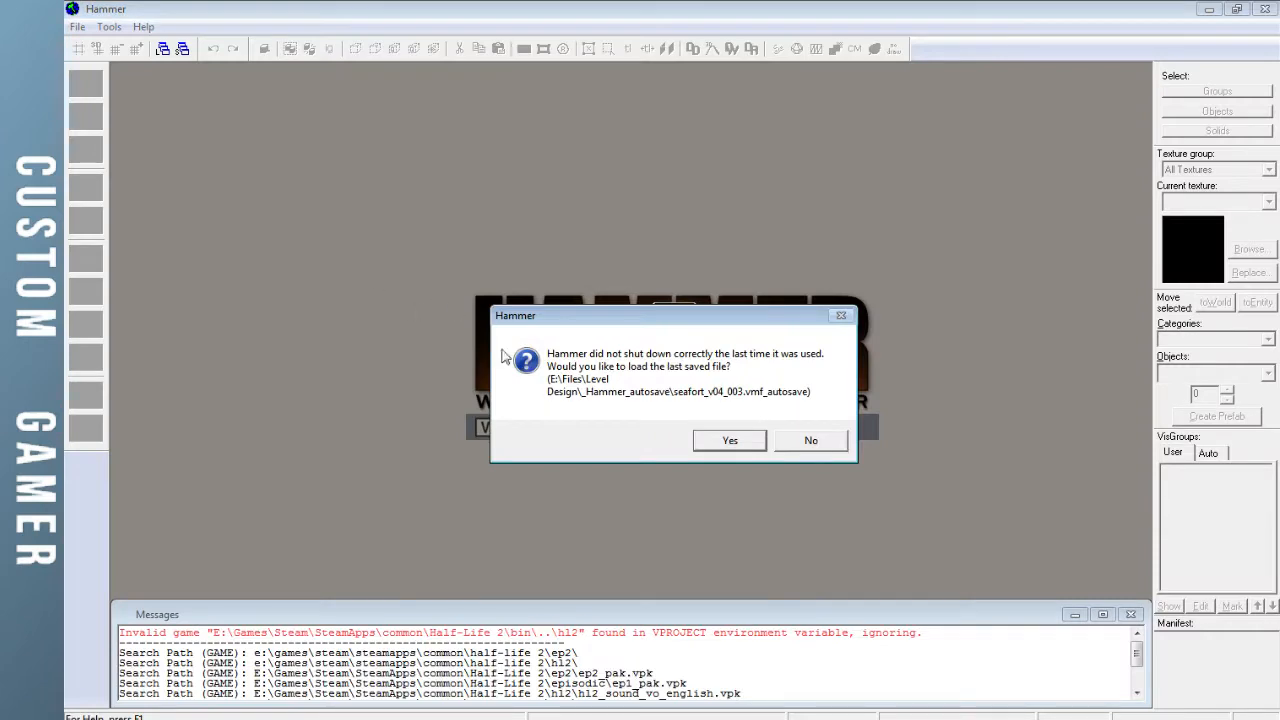
Decline loading the autosaved file and reopen seafort_v04.vmf, bringing the camera back to the fort's interior area
{"action": "left_click", "coordinate": [808, 441]}
{"action": "left_click", "coordinate": [77, 27]}
{"action": "left_click", "coordinate": [211, 94]}
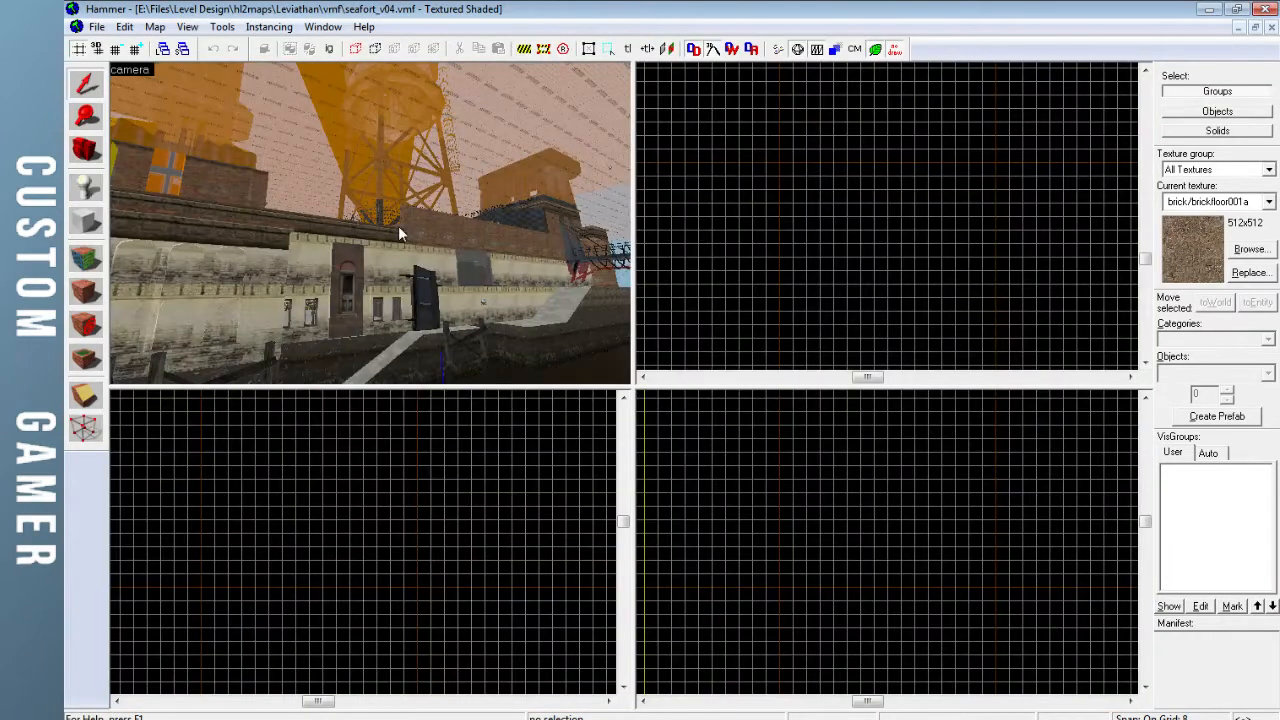
{"action": "key", "text": "w"}
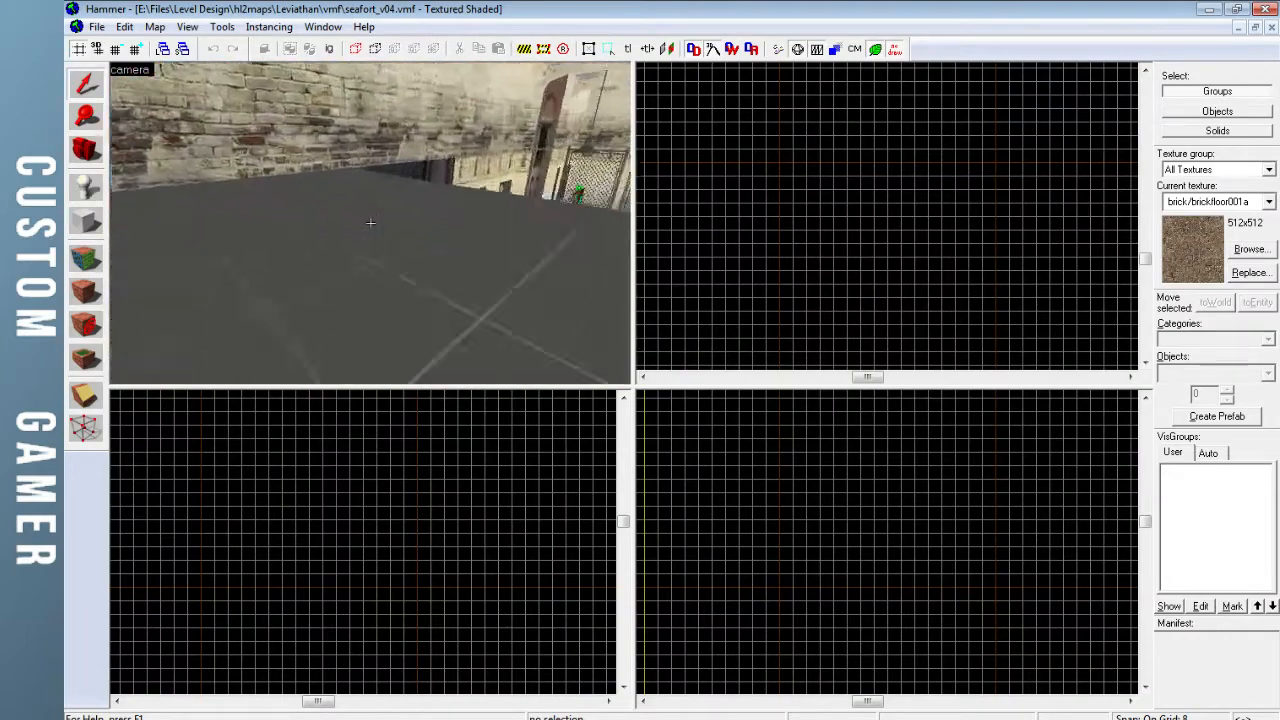
Place a copy of the Combine door beside the end of the stone bridge deck
{"action": "key", "text": "z"}
{"action": "left_click", "coordinate": [381, 216]}
{"action": "key", "text": "ctrl+e"}
{"action": "scroll", "coordinate": [873, 206], "scroll_direction": "up", "scroll_amount": 5}
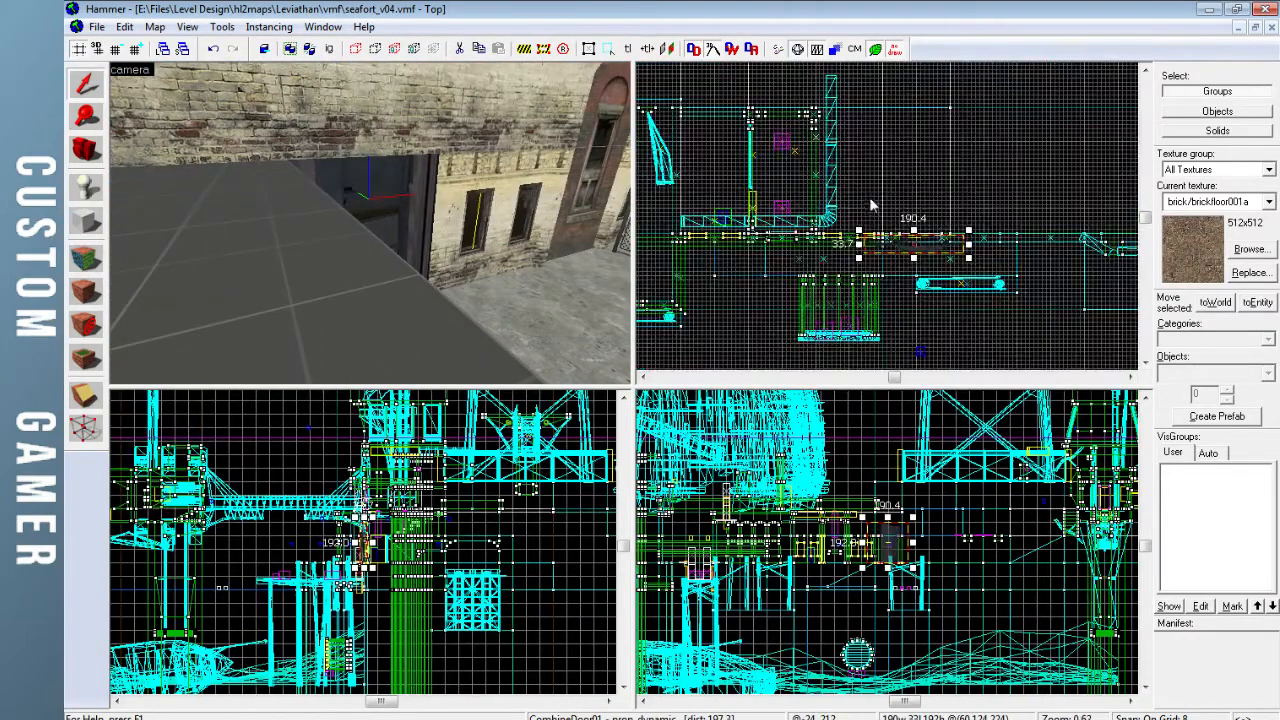
{"action": "left_click_drag", "start_coordinate": [924, 245], "coordinate": [697, 72]}
{"action": "middle_click_drag", "start_coordinate": [747, 157], "coordinate": [900, 303]}
{"action": "left_click_drag", "start_coordinate": [954, 316], "coordinate": [894, 218]}
{"action": "left_click", "coordinate": [907, 216]}
{"action": "scroll", "coordinate": [917, 206], "scroll_direction": "up", "scroll_amount": 3}
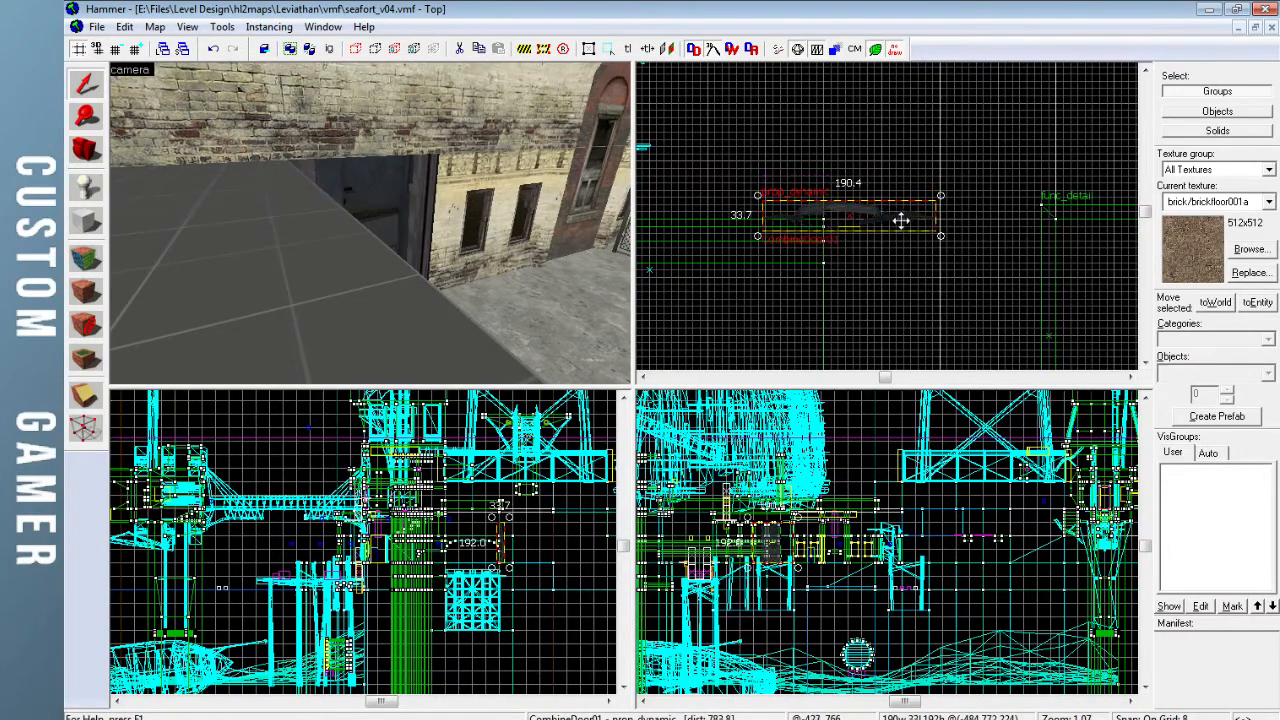
Shorten the bridge's support beam to 640 units and move the Combine door copy away from the bridge end
{"action": "key", "text": "z"}
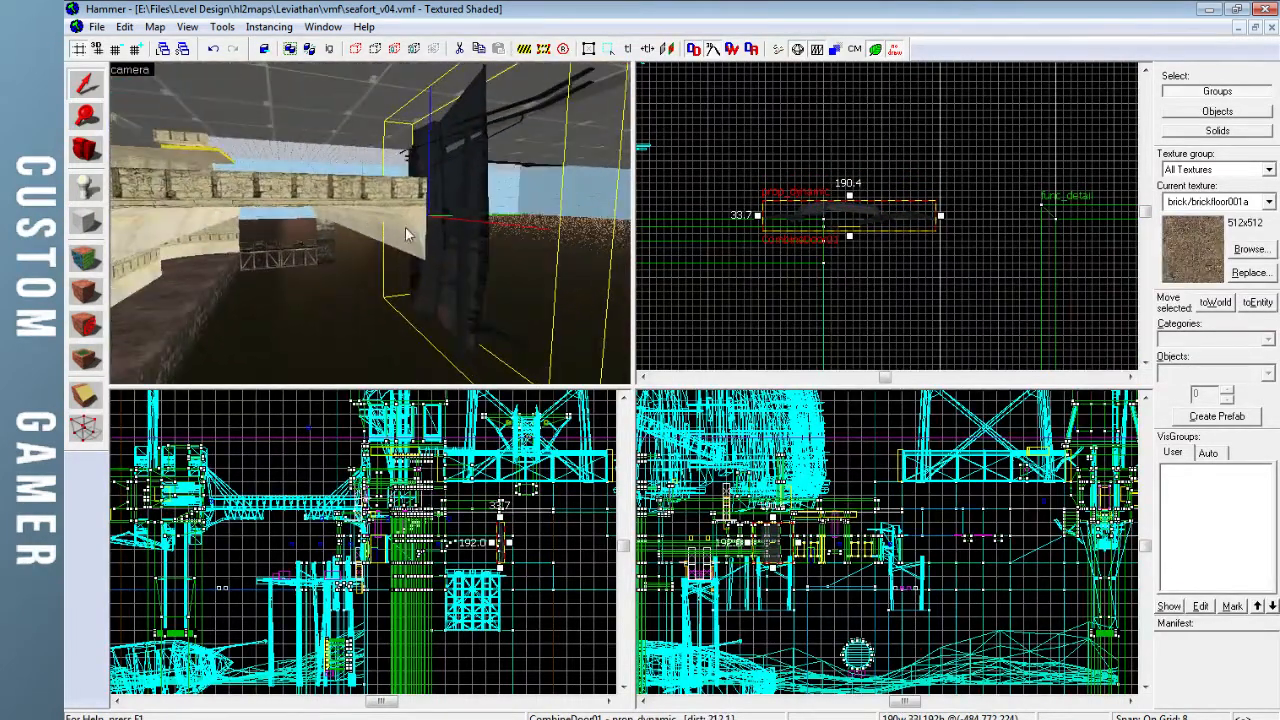
{"action": "key", "text": "z"}
{"action": "left_click", "coordinate": [399, 220]}
{"action": "left_click_drag", "start_coordinate": [828, 240], "coordinate": [710, 241]}
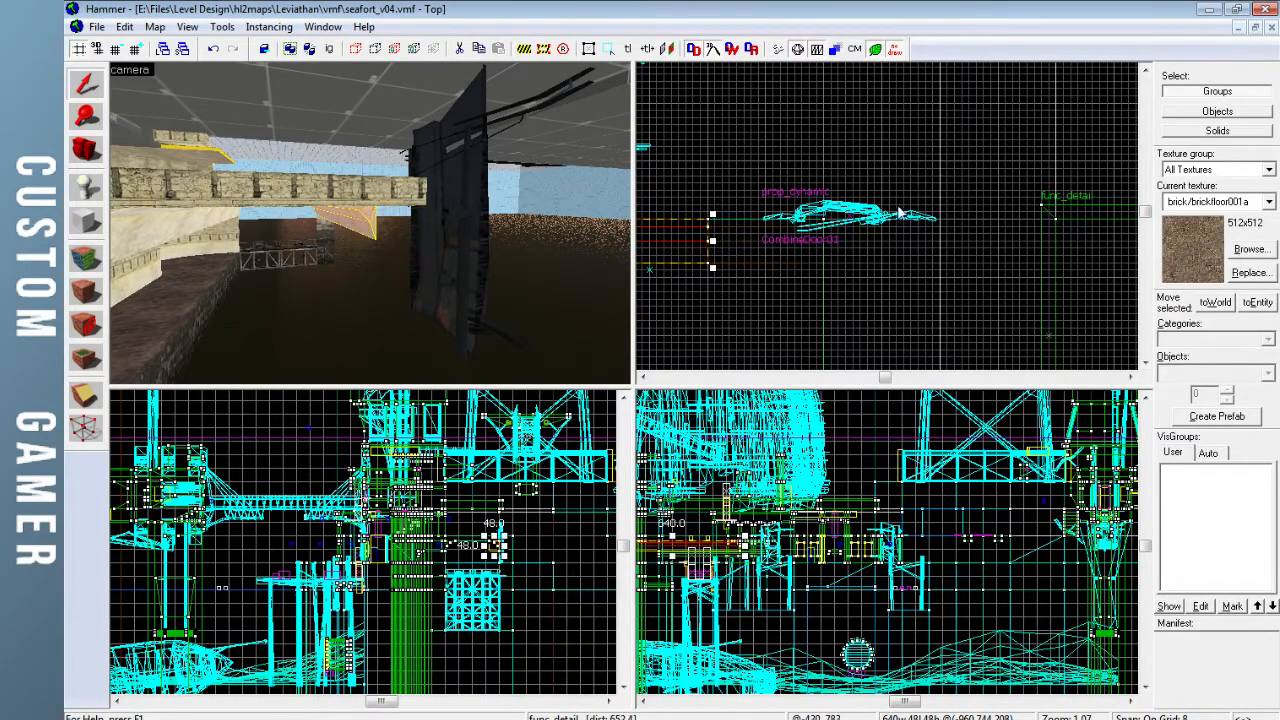
{"action": "left_click", "coordinate": [848, 190]}
{"action": "left_click_drag", "start_coordinate": [848, 190], "coordinate": [846, 160]}
Clip the stone bridge deck brush in line with the end of its shortened support beam, keeping both parts
{"action": "left_click", "coordinate": [411, 194]}
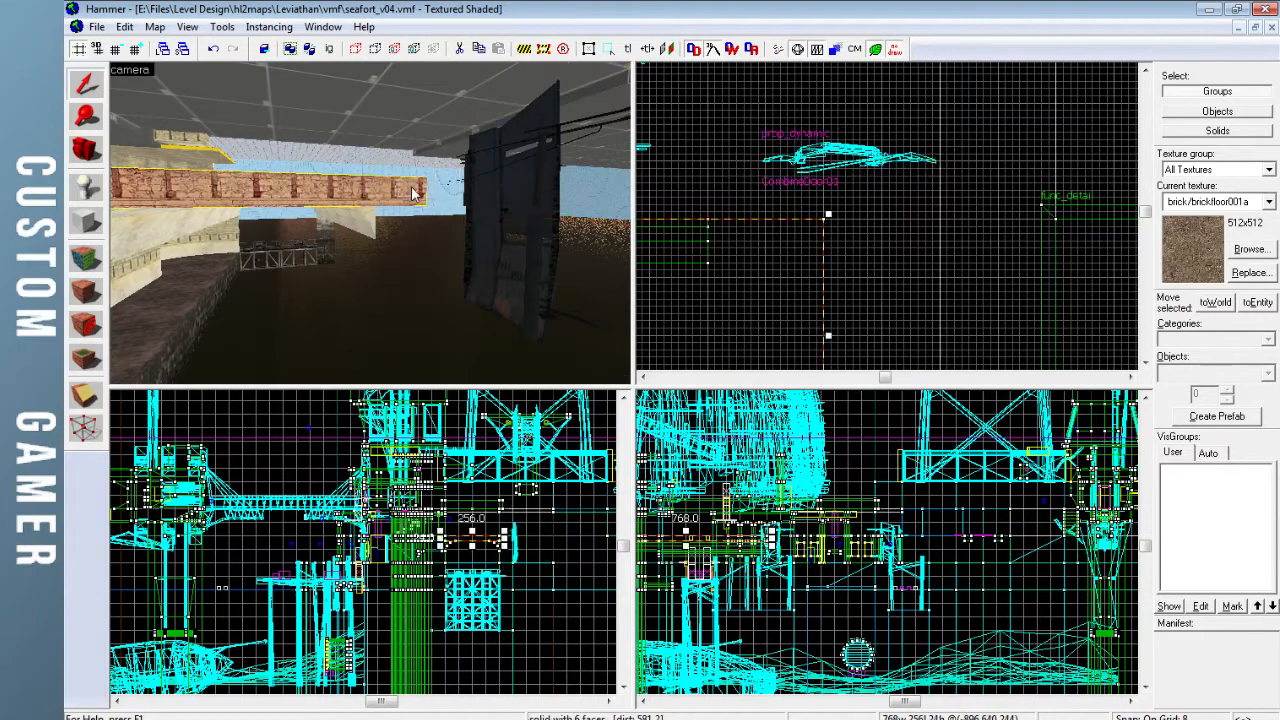
{"action": "key", "text": "d"}
{"action": "key", "text": "z"}
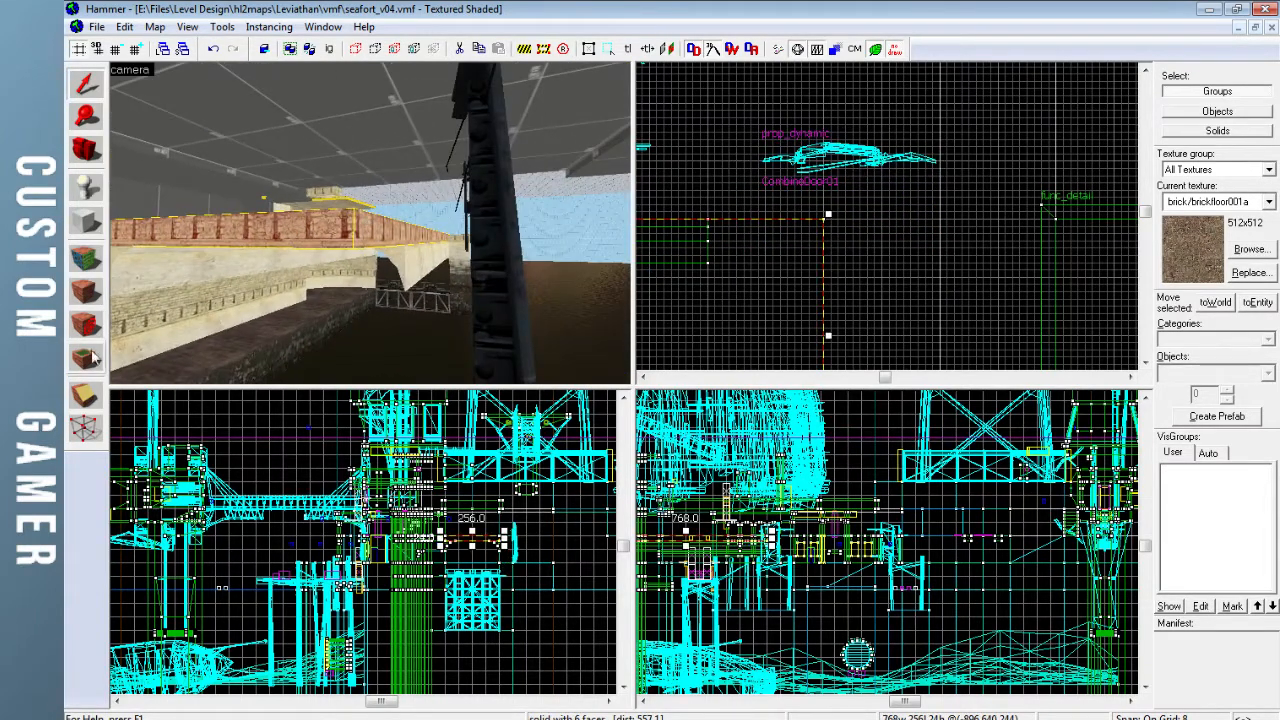
{"action": "left_click", "coordinate": [98, 394]}
{"action": "left_click_drag", "start_coordinate": [710, 245], "coordinate": [707, 262]}
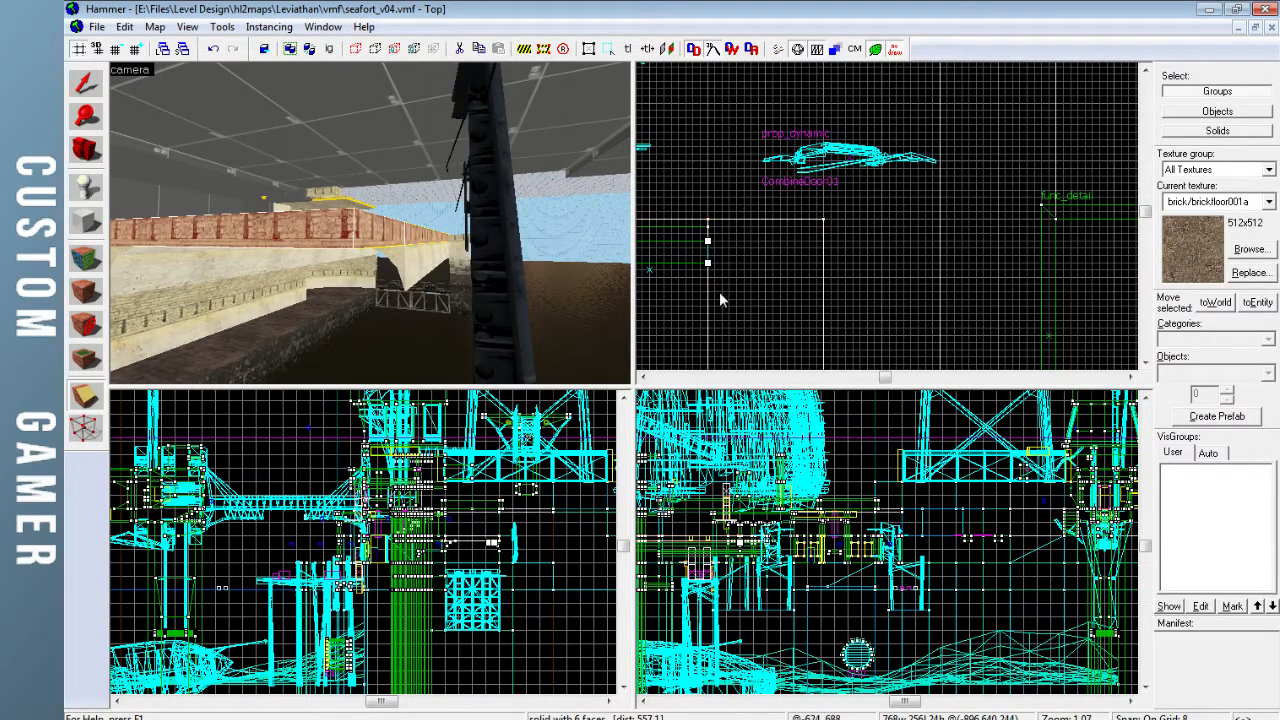
{"action": "key", "text": "Return"}
Clip the deck's 128-unit end section across the middle of its 256-unit side and delete the half facing the Combine door
{"action": "key", "text": "shift+s"}
{"action": "left_click", "coordinate": [297, 238]}
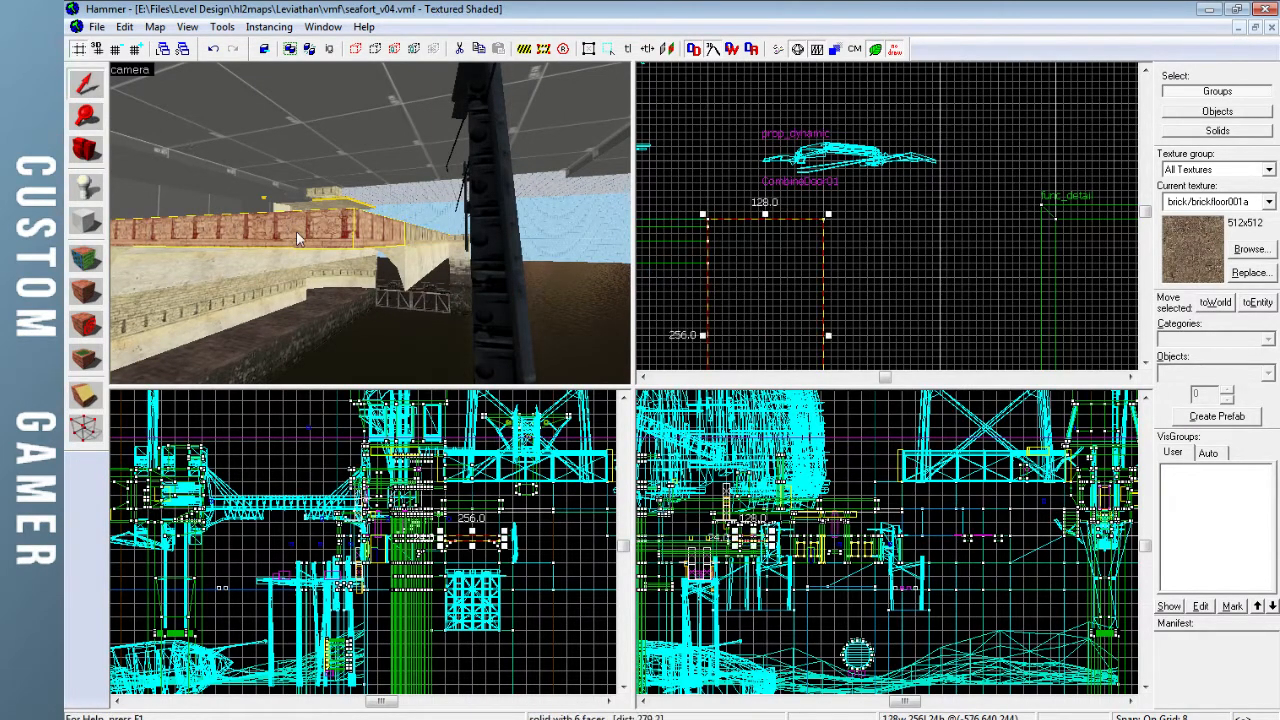
{"action": "left_click", "coordinate": [85, 395]}
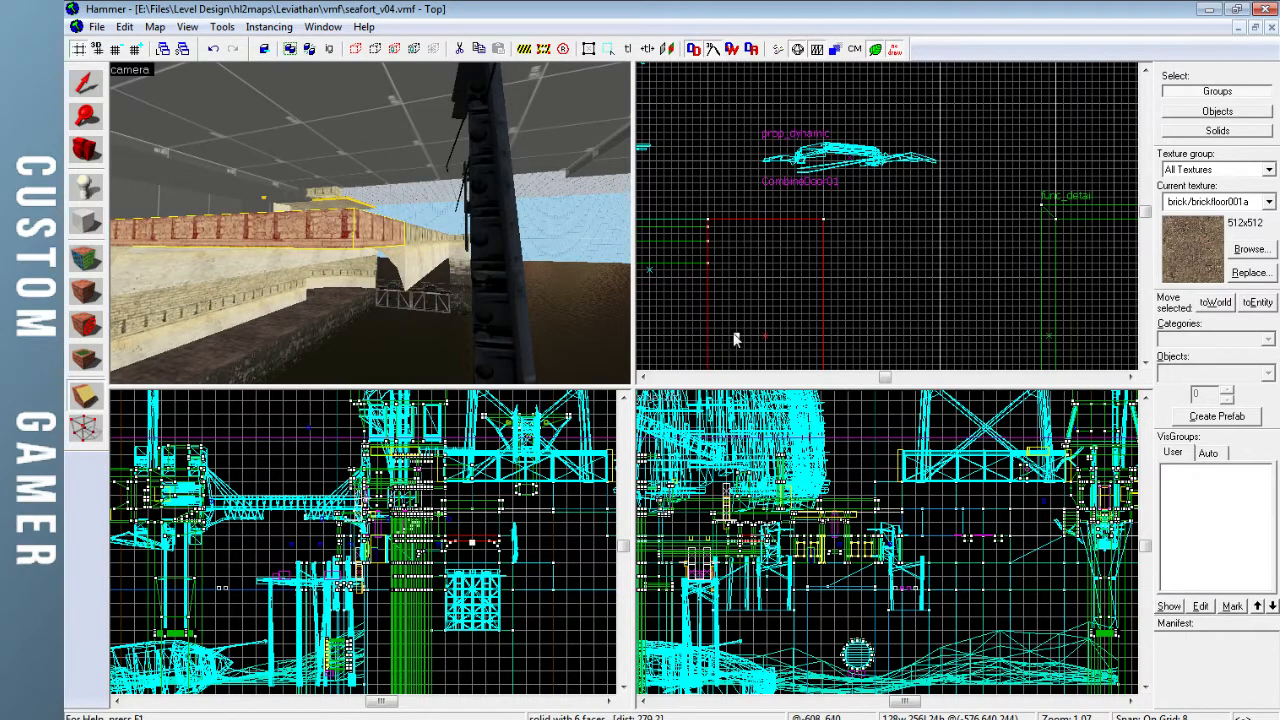
{"action": "left_click", "coordinate": [85, 82]}
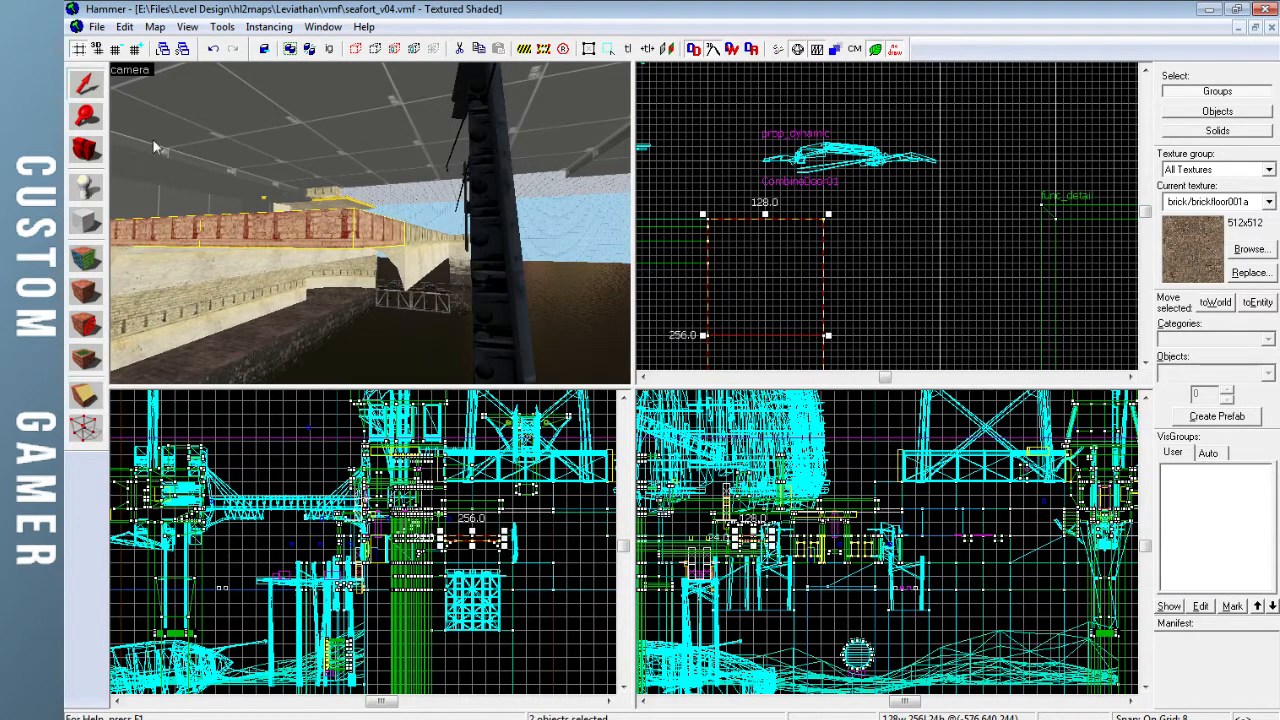
{"action": "key", "text": "Delete"}
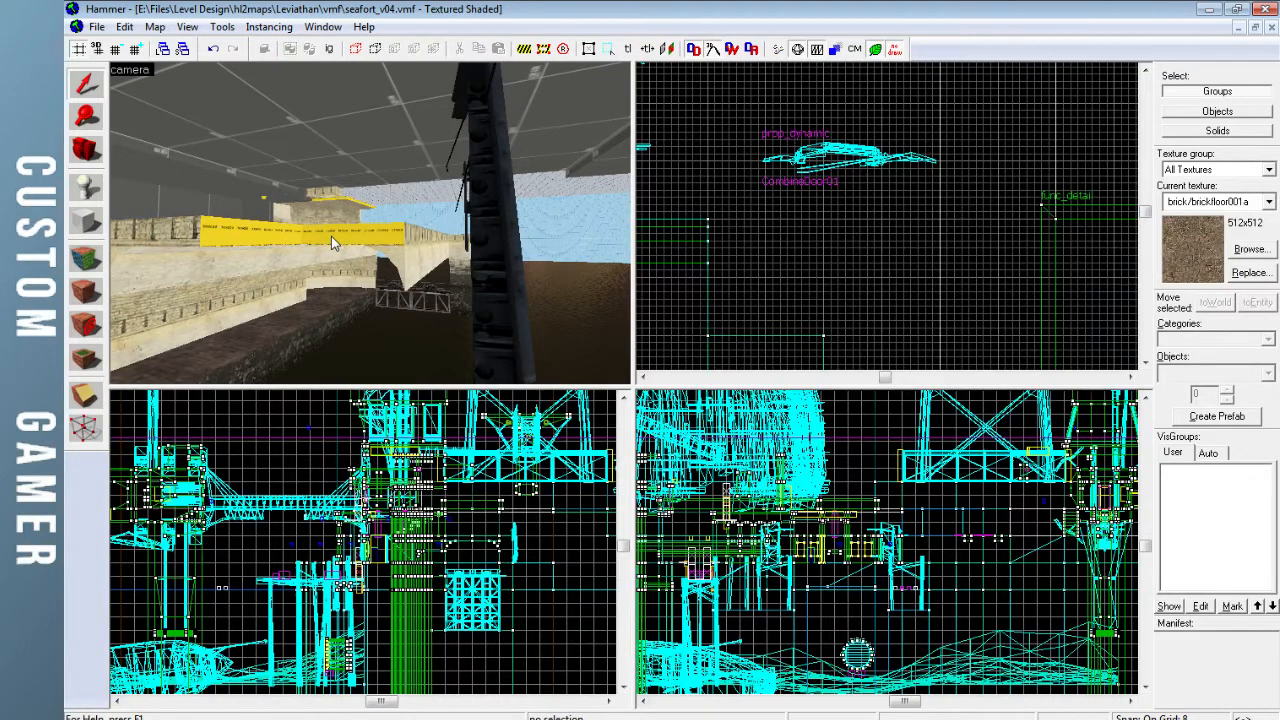
Select the 16-unit-thick, 128-unit-high wall brush near the platform edge and bring the top view to the Combine door area
{"action": "key", "text": "z"}
{"action": "key", "text": "w"}
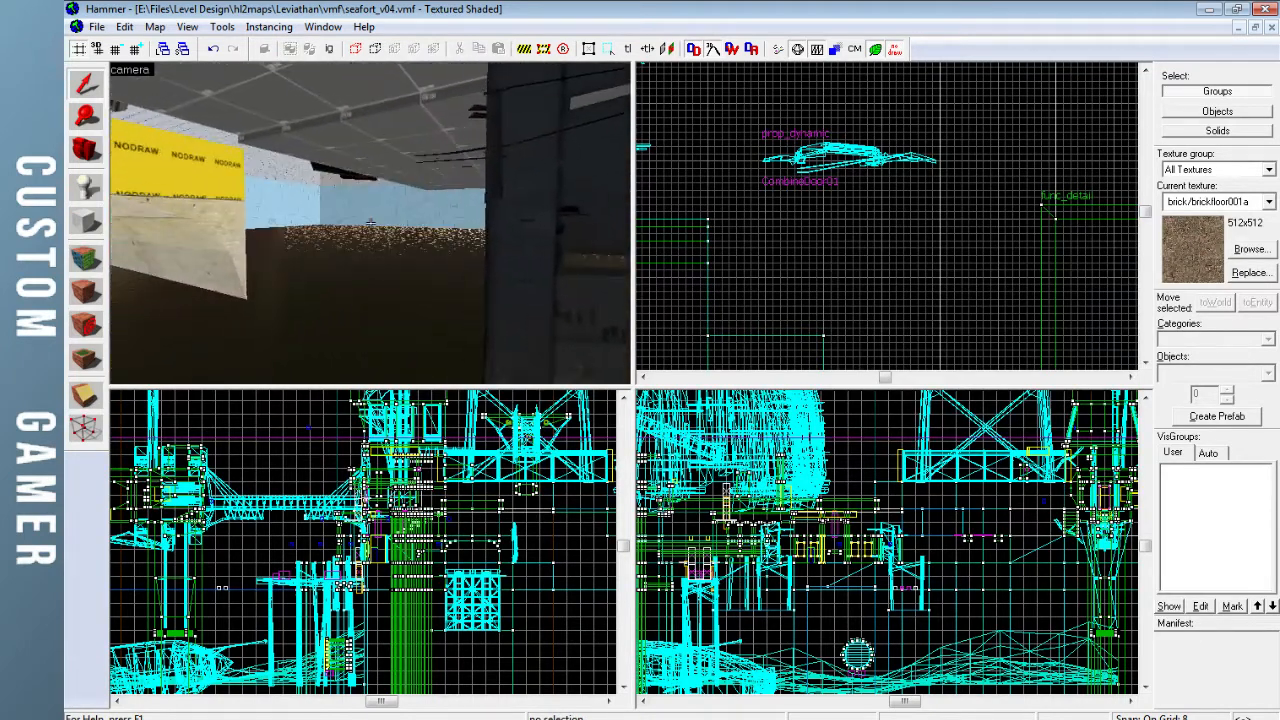
{"action": "key", "text": "s"}
{"action": "key", "text": "w"}
{"action": "key", "text": "d"}
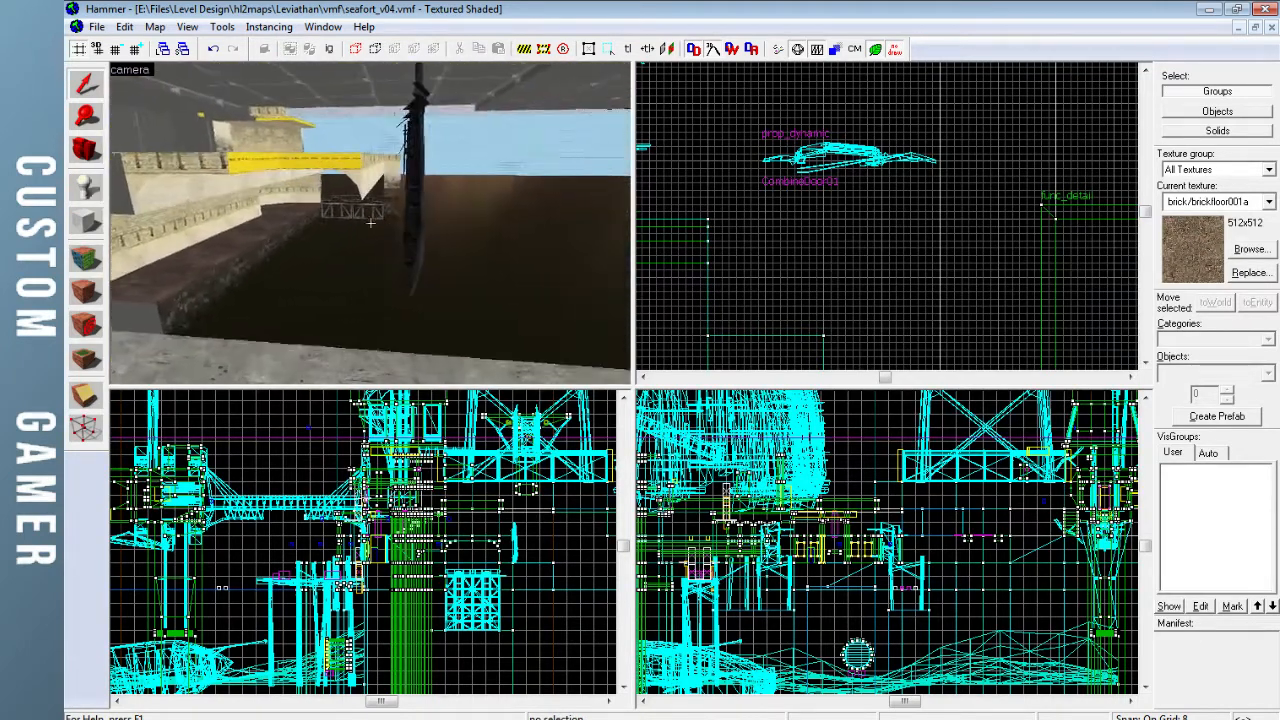
{"action": "key", "text": "a"}
{"action": "key", "text": "w"}
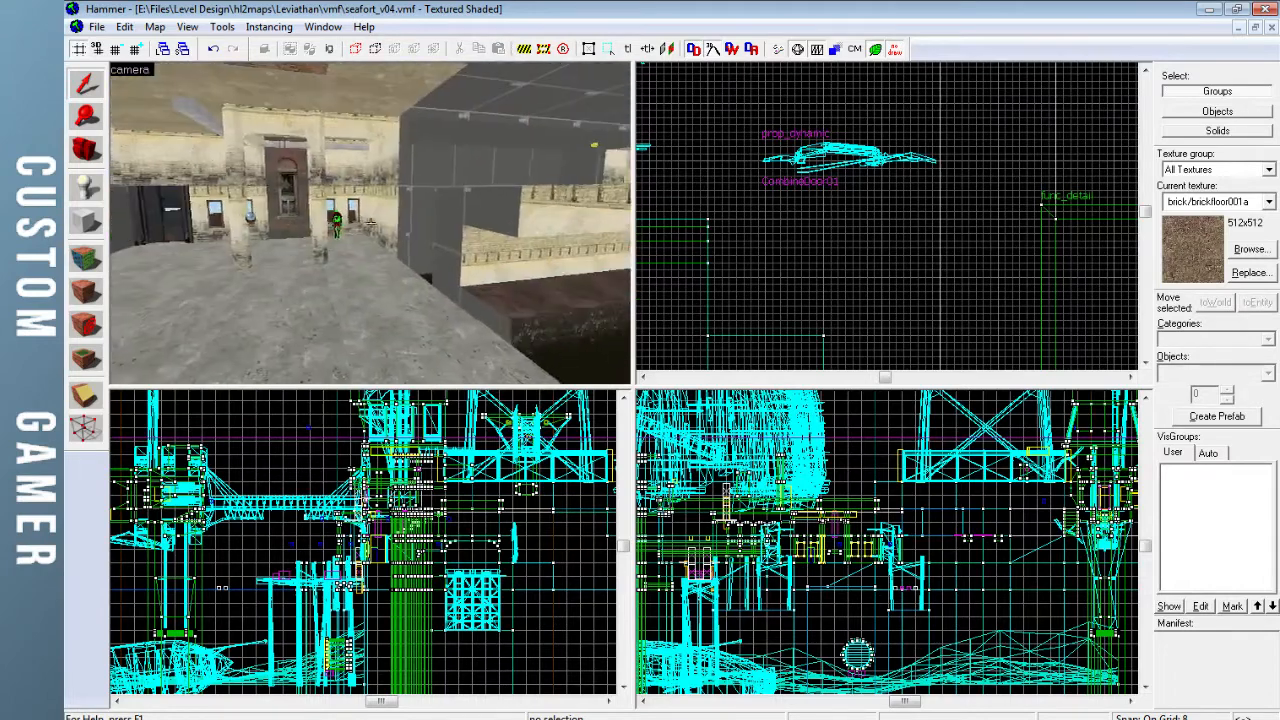
{"action": "left_click", "coordinate": [251, 198]}
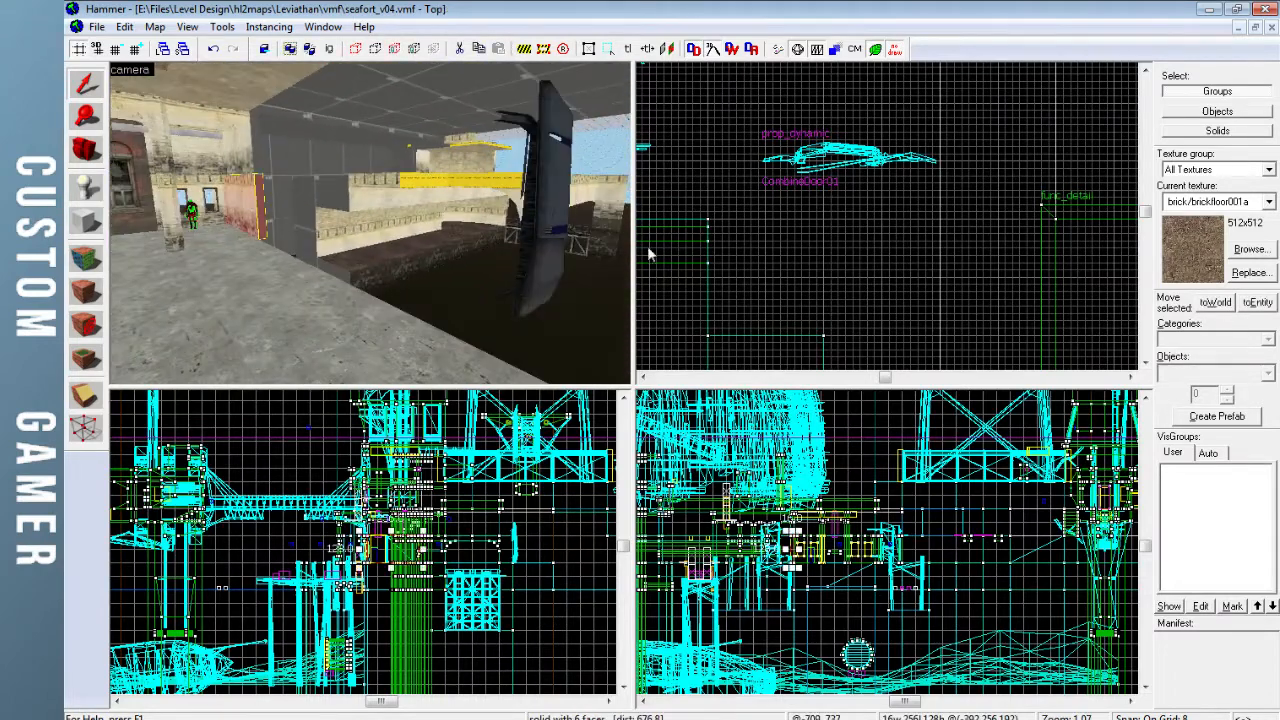
{"action": "scroll", "coordinate": [830, 282], "scroll_direction": "down", "scroll_amount": 3}
{"action": "left_click_drag", "start_coordinate": [830, 293], "coordinate": [705, 216]}
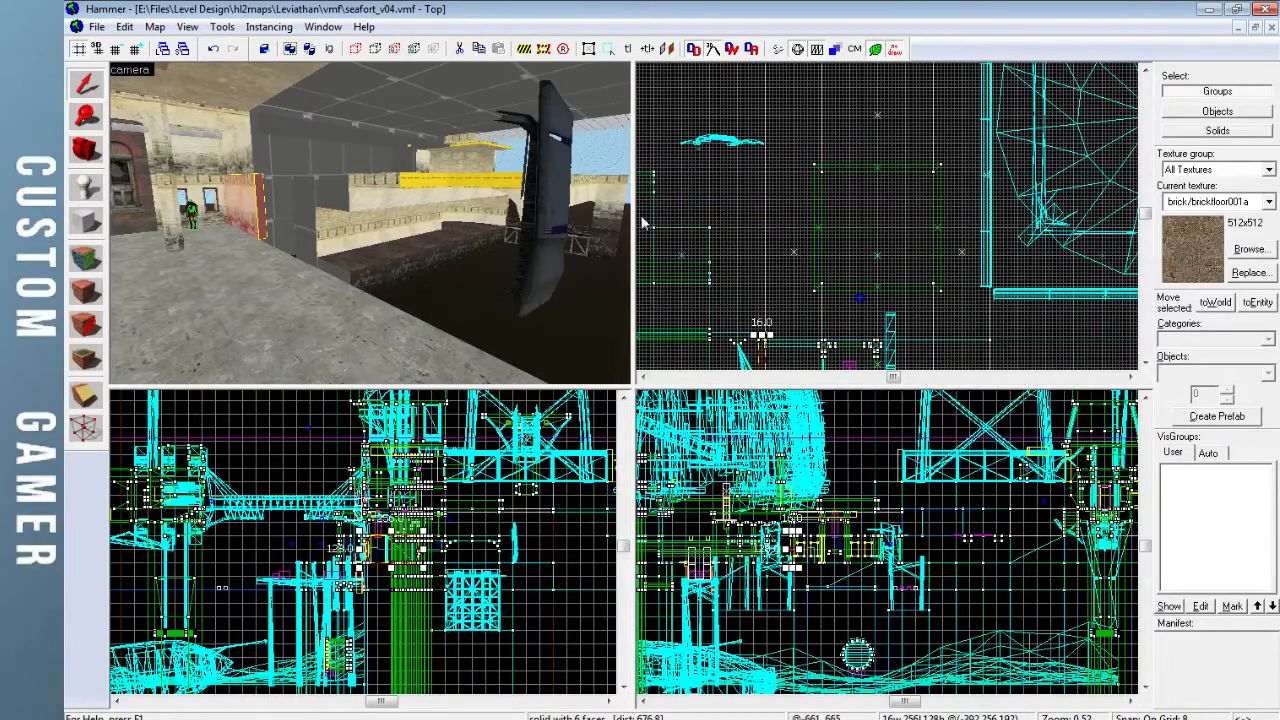
Limit the texture browser to used textures and pick dev/dev_measurewall01d as the current texture for a new block
{"action": "left_click", "coordinate": [87, 221]}
{"action": "left_click", "coordinate": [1249, 250]}
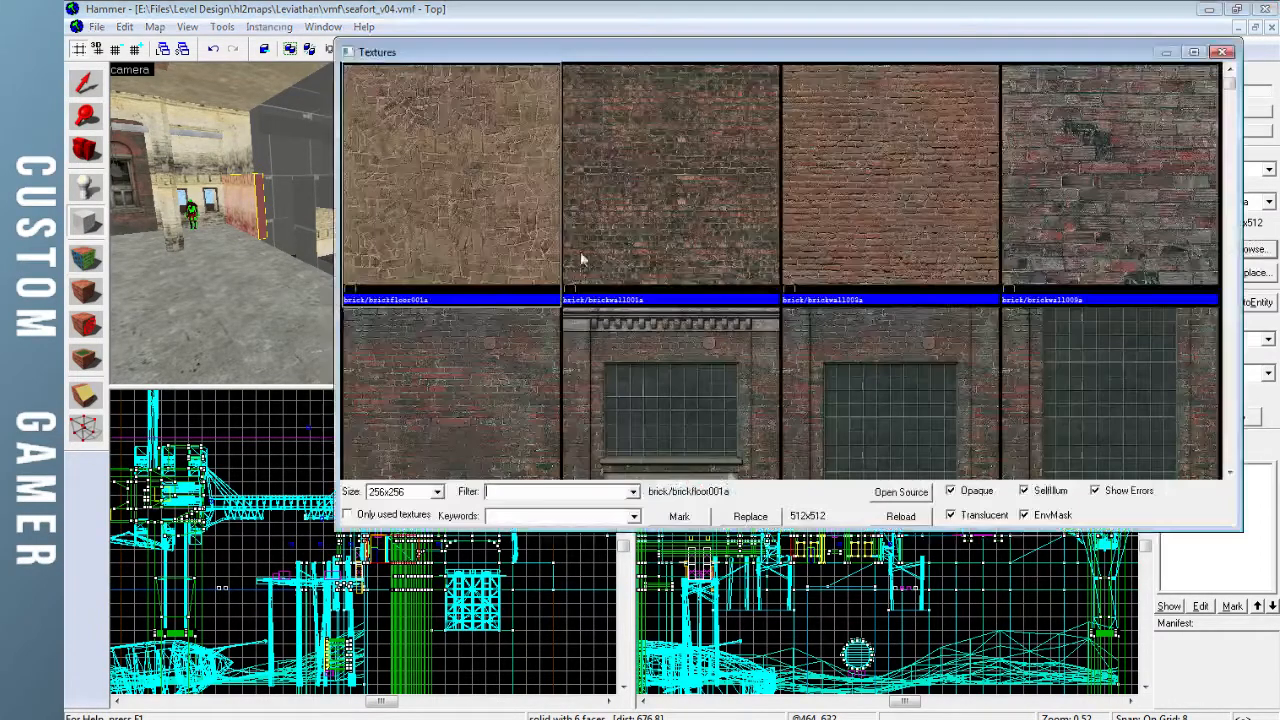
{"action": "left_click", "coordinate": [391, 515]}
{"action": "scroll", "coordinate": [676, 272], "scroll_direction": "down", "scroll_amount": 15}
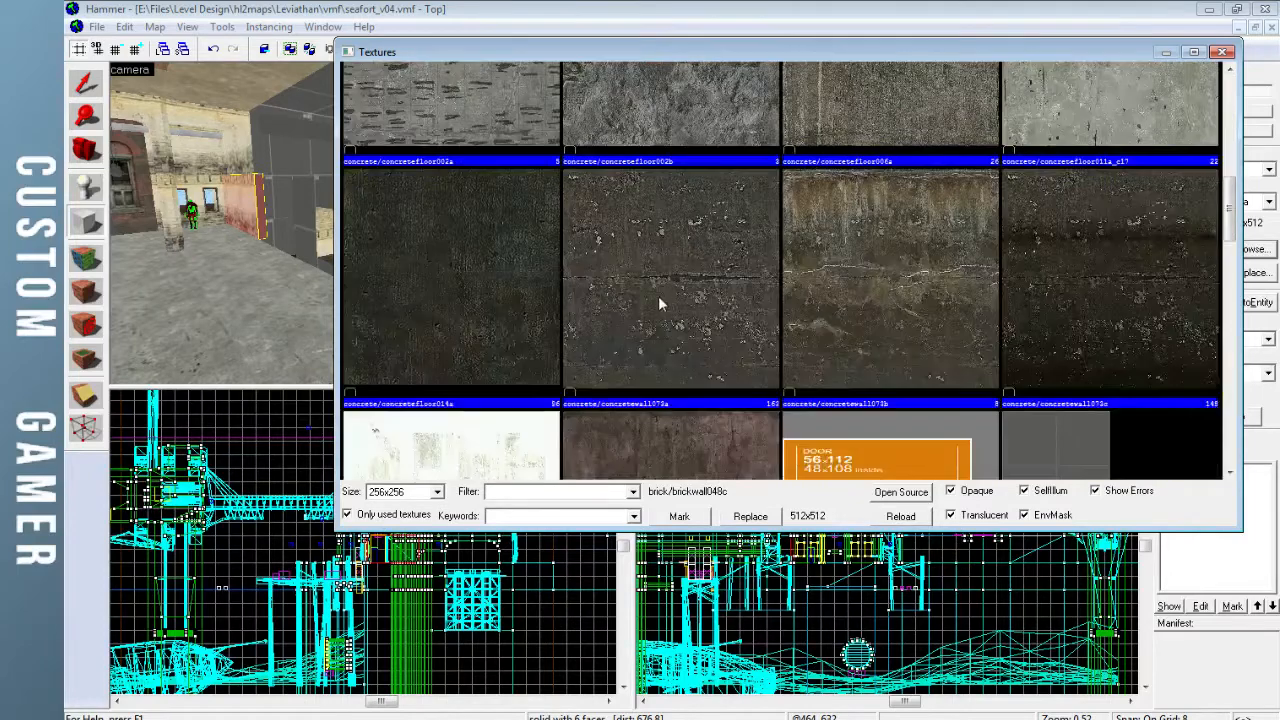
{"action": "scroll", "coordinate": [560, 258], "scroll_direction": "up", "scroll_amount": 2}
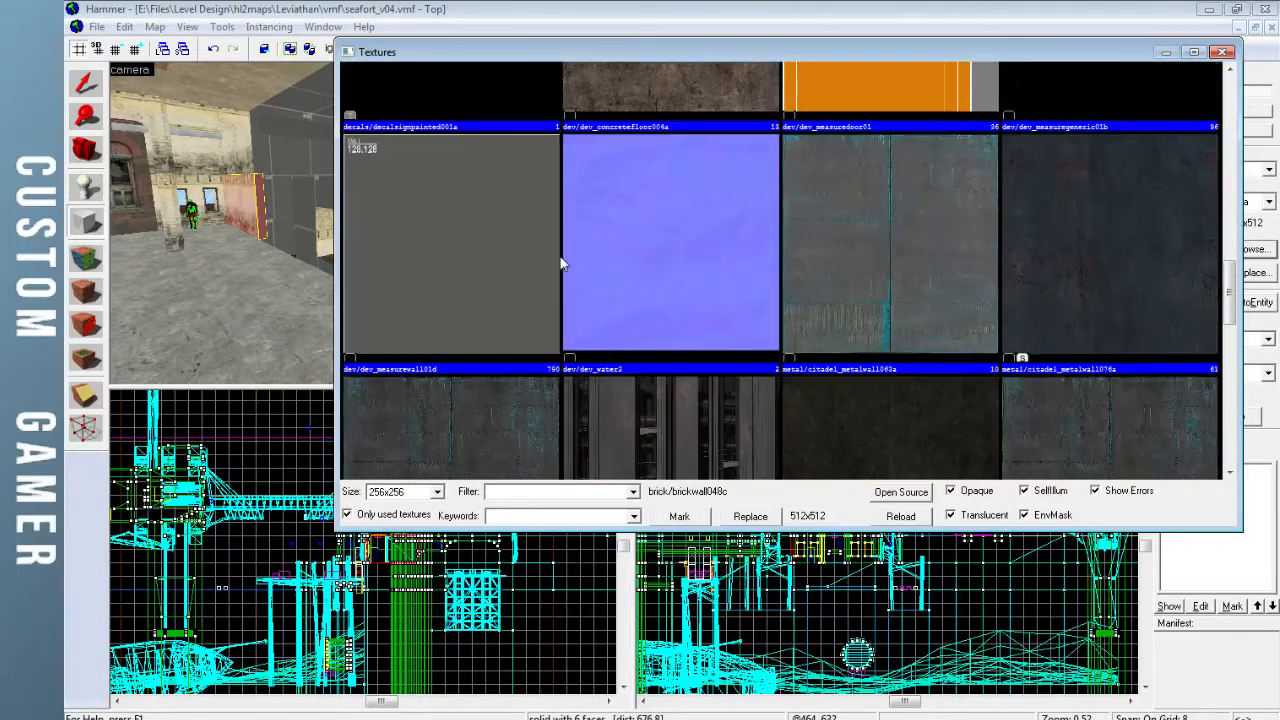
{"action": "double_click", "coordinate": [483, 248]}
Create a 16 × 144 × 128 unit wall block at the platform edge beside the Combine door, with the grid at 16
{"action": "key", "text": "Up"}
{"action": "key", "text": "Up"}
{"action": "key", "text": "Up"}
{"action": "key", "text": "Down"}
{"action": "key", "text": "Down"}
{"action": "key", "text": "Left"}
{"action": "key", "text": "Left"}
{"action": "scroll", "coordinate": [921, 245], "scroll_direction": "up", "scroll_amount": 2}
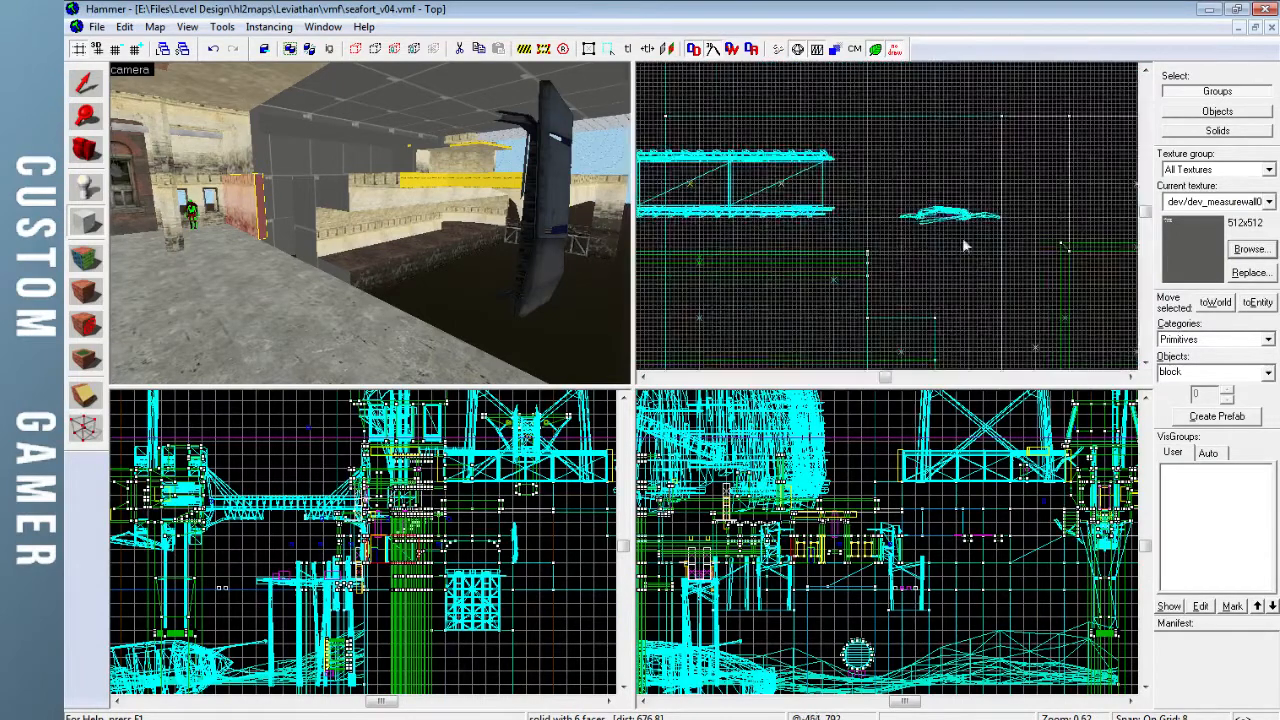
{"action": "key", "text": "shift+s"}
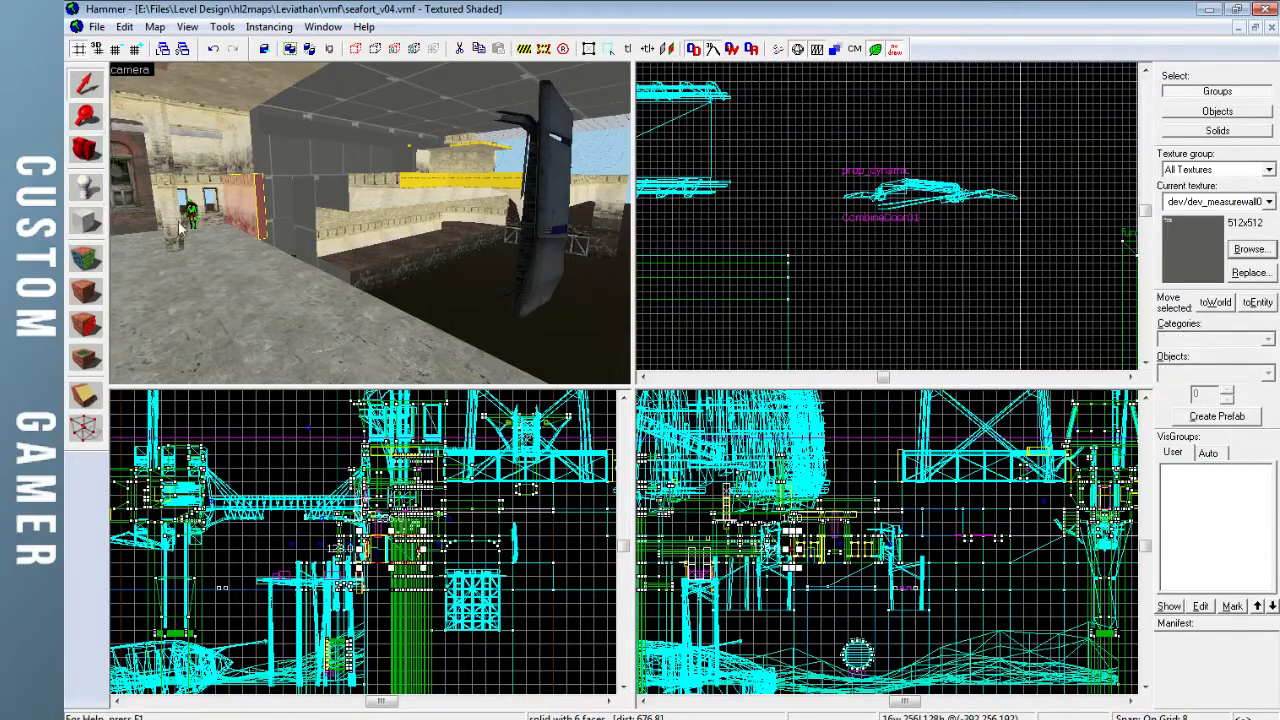
{"action": "left_click", "coordinate": [85, 222]}
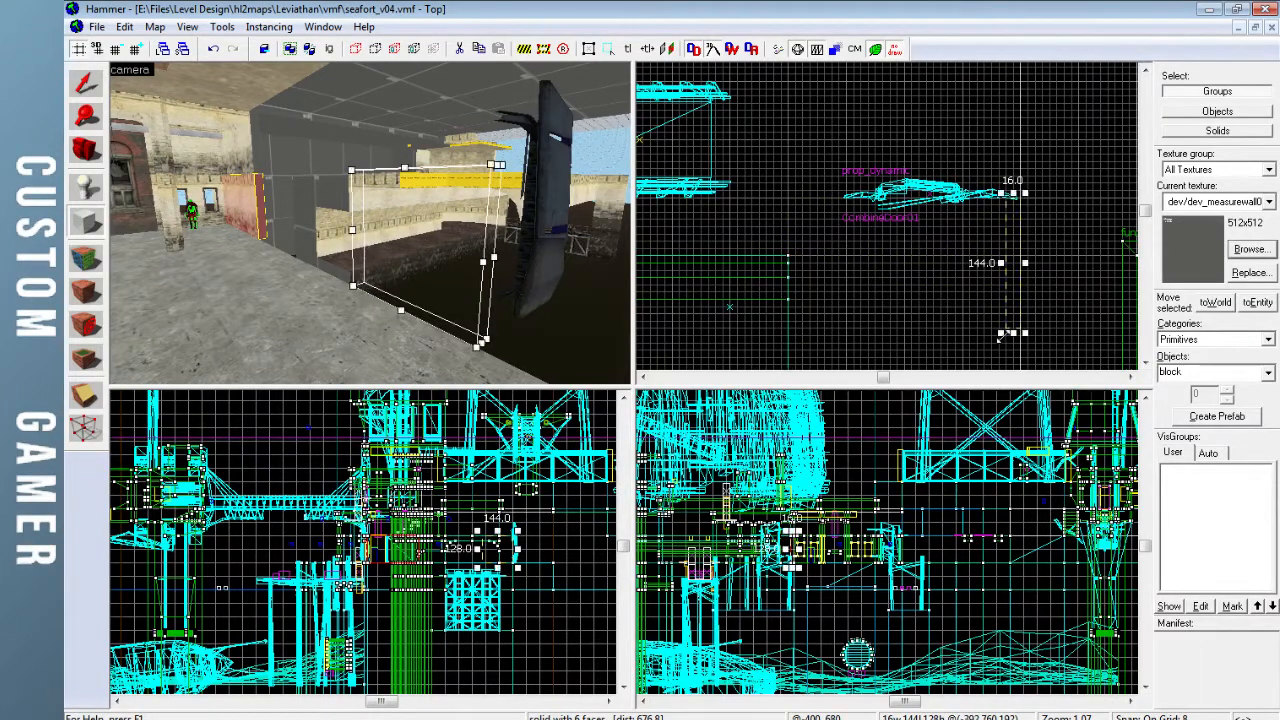
{"action": "key", "text": "bracketright"}
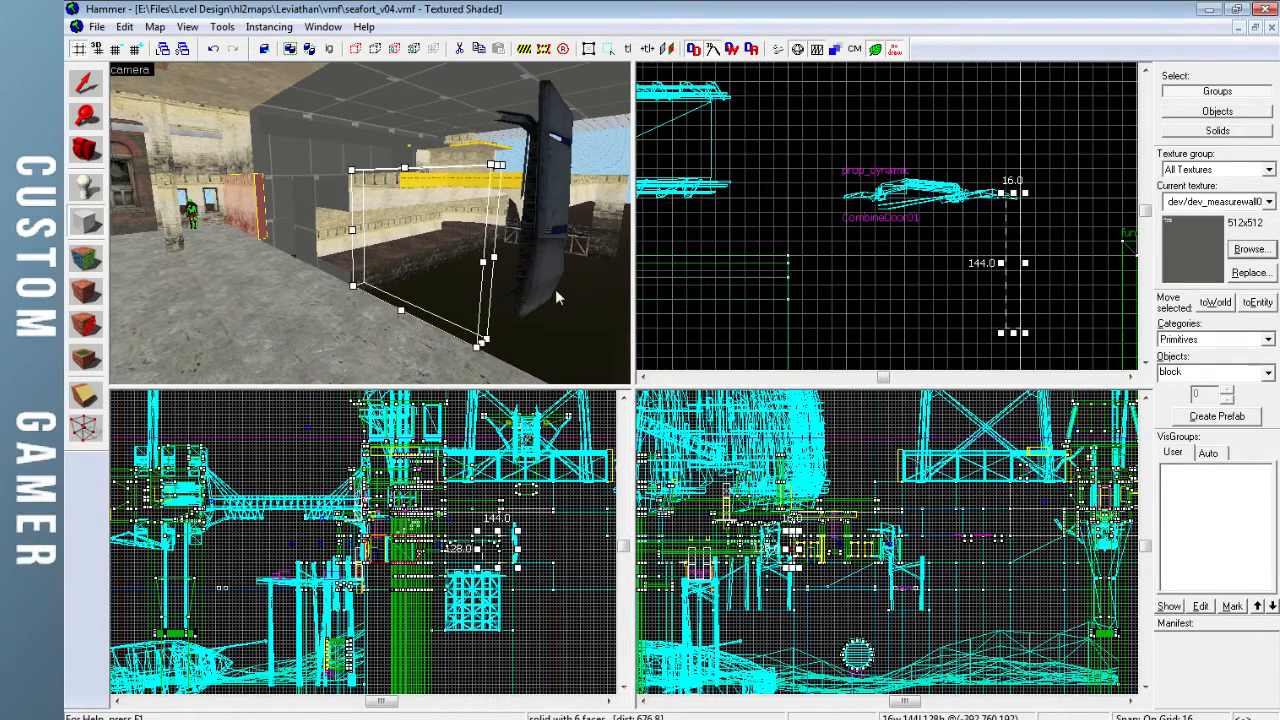
{"action": "key", "text": "Return"}
{"action": "left_click", "coordinate": [92, 86]}
Move the new wall block 64 units outward along its length so it overlaps the end of the Combine door
{"action": "key", "text": "z"}
{"action": "key", "text": "w"}
{"action": "key", "text": "a"}
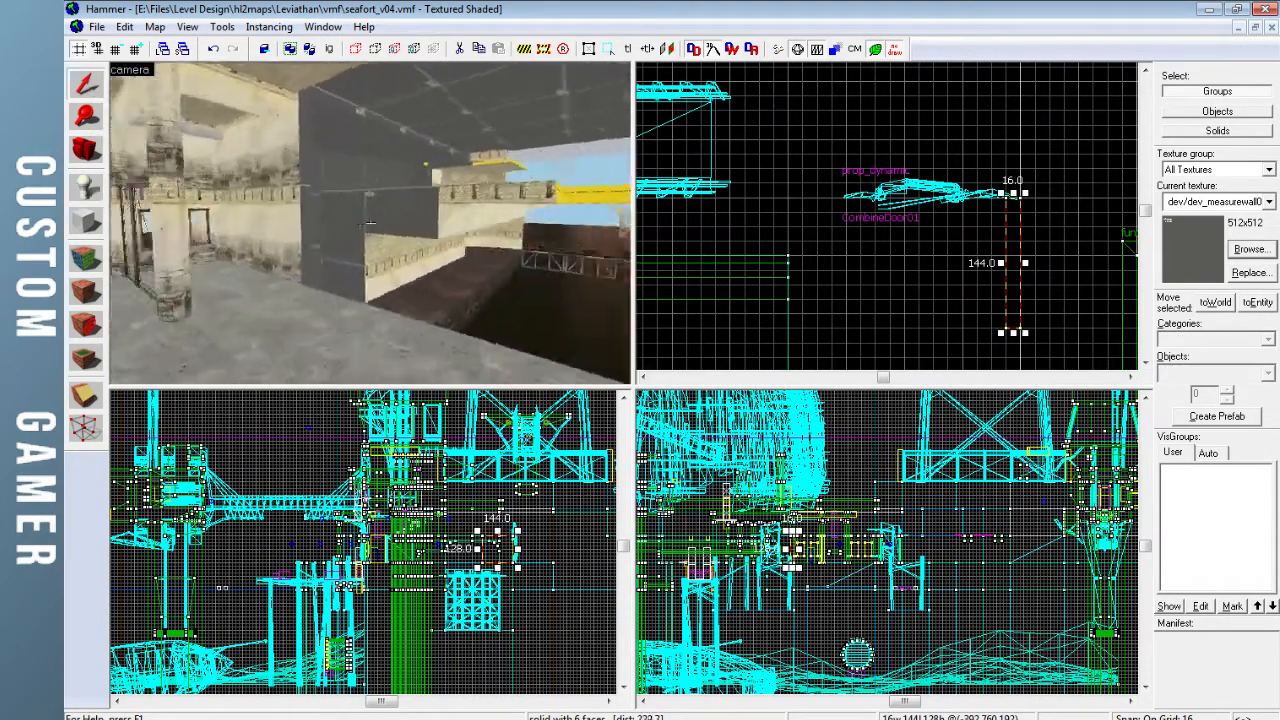
{"action": "key", "text": "w"}
{"action": "key", "text": "a"}
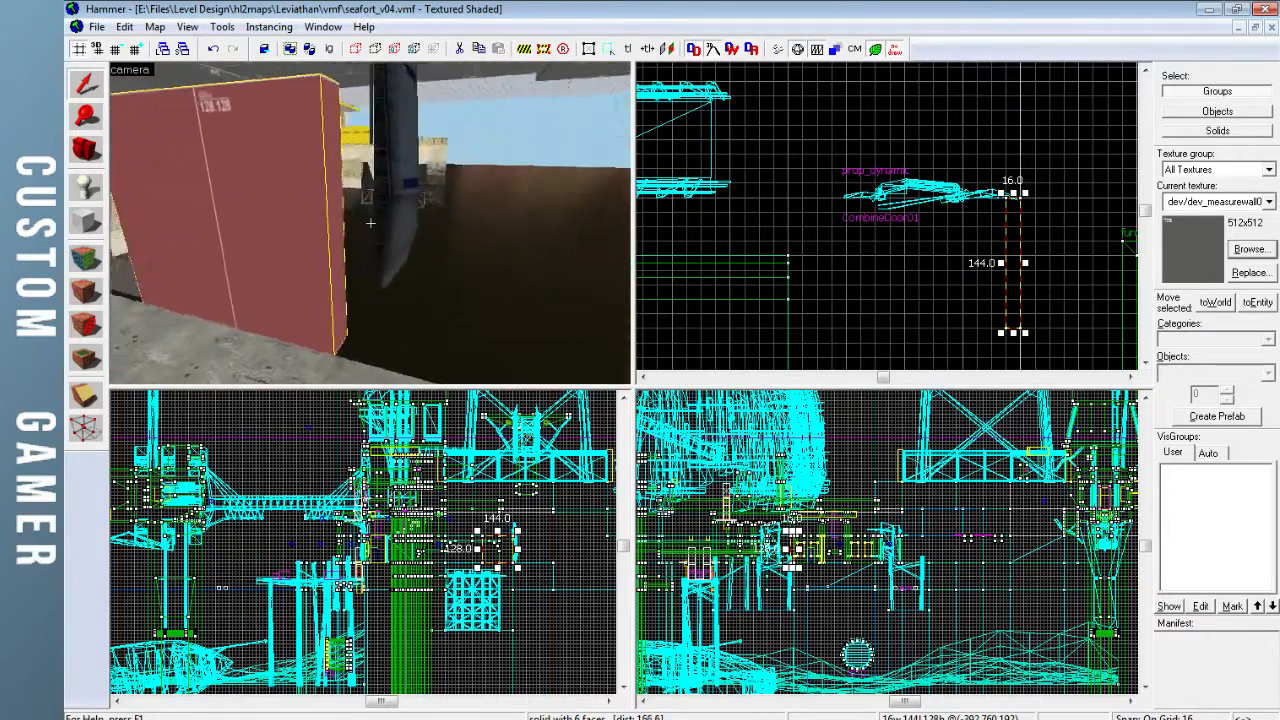
{"action": "key", "text": "z"}
{"action": "left_click_drag", "start_coordinate": [1008, 237], "coordinate": [1008, 179]}
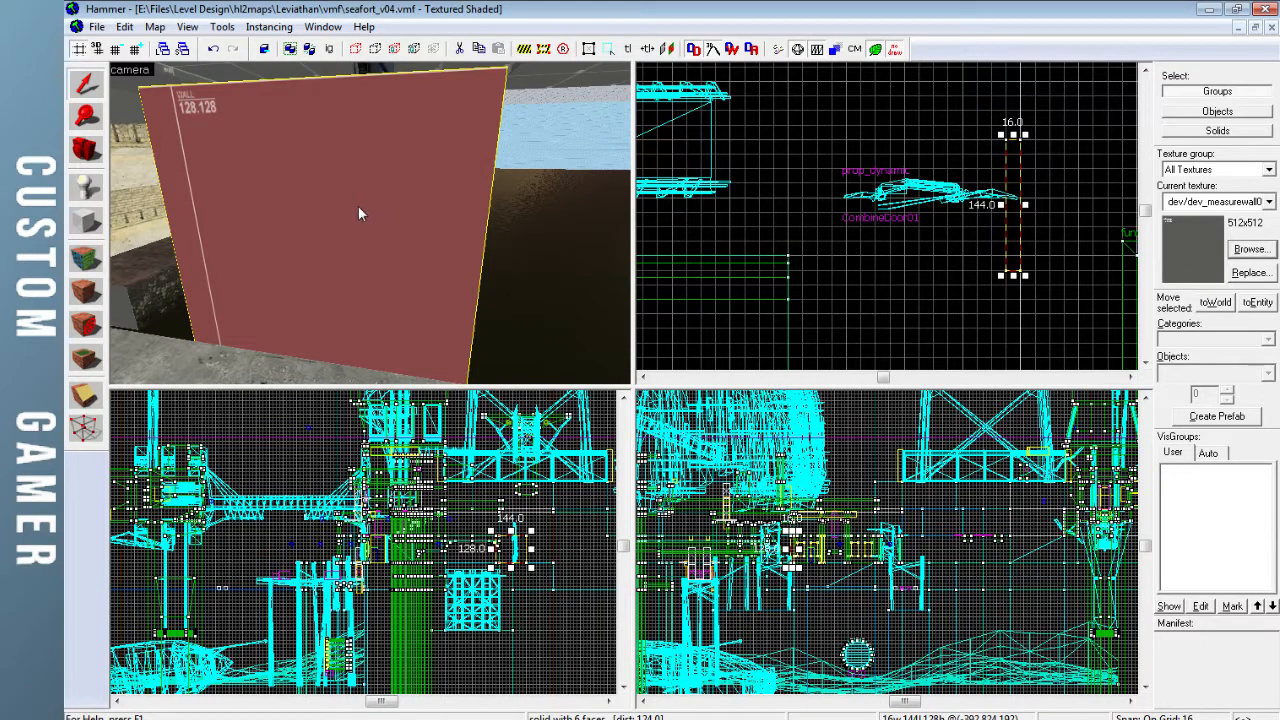
Shorten the wall block to 128 units by pulling in its inner end, then deselect it
{"action": "left_click", "coordinate": [1014, 282]}
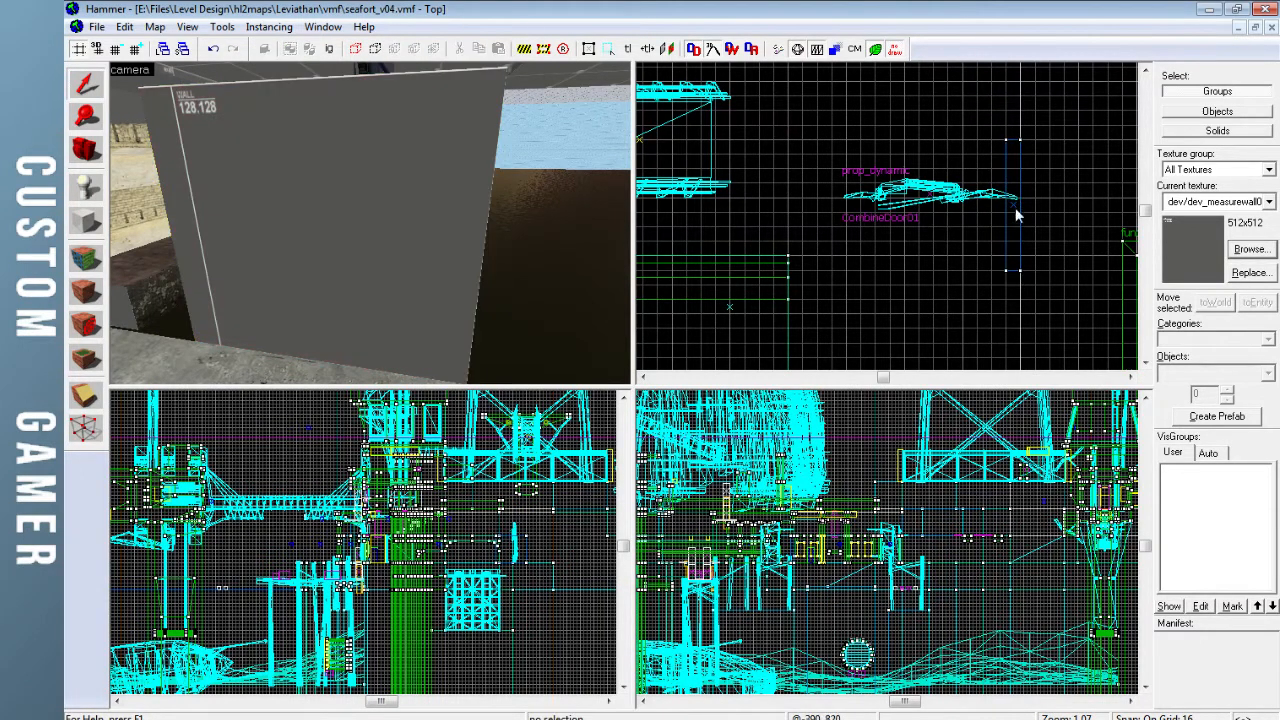
{"action": "key", "text": "ctrl+z"}
{"action": "key", "text": "ctrl+z"}
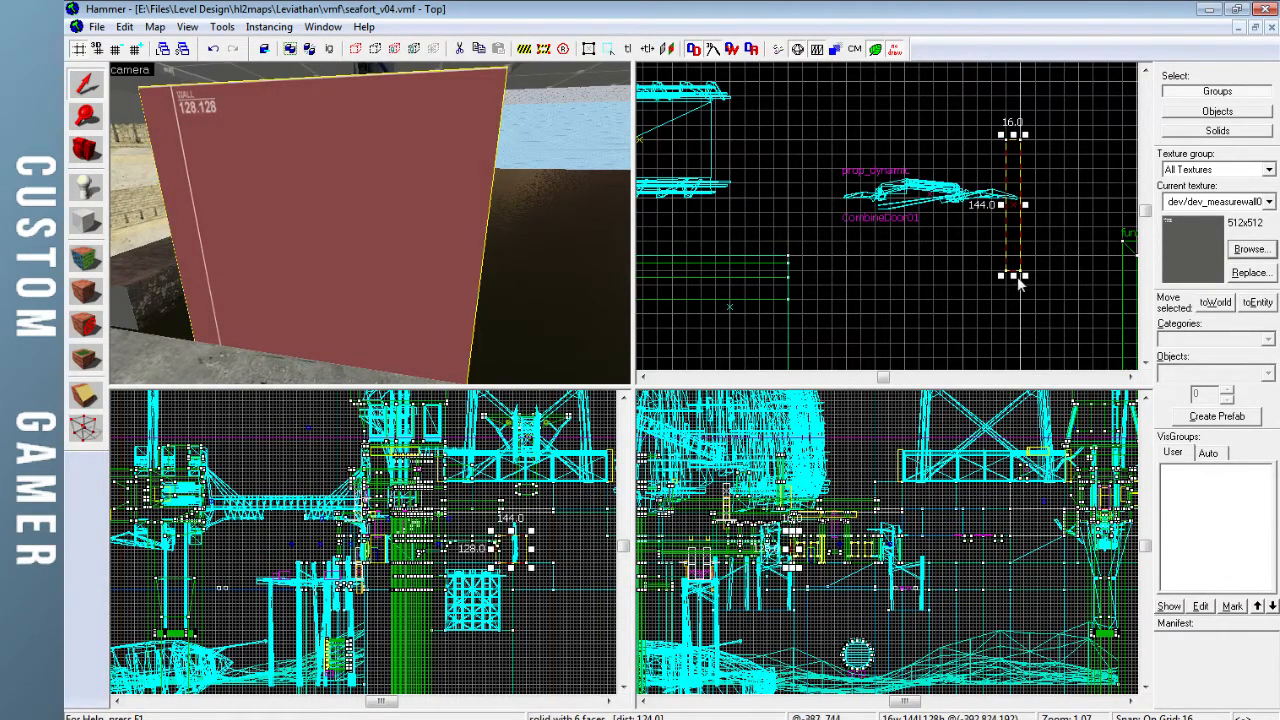
{"action": "left_click_drag", "start_coordinate": [1014, 278], "coordinate": [1016, 262]}
{"action": "key", "text": "Escape"}
Move the Combine door copy outward so its edge lines up with the outer end of the wall block
{"action": "key", "text": "z"}
{"action": "key", "text": "s"}
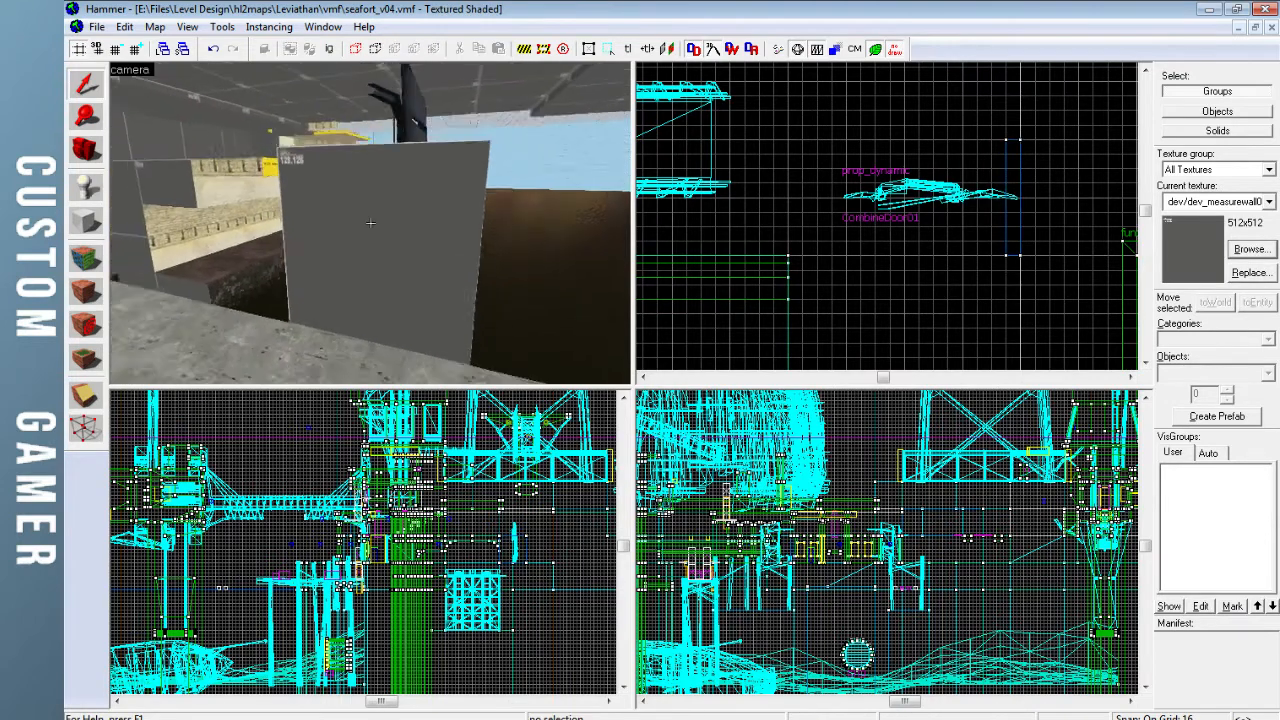
{"action": "key", "text": "w"}
{"action": "left_click", "coordinate": [362, 176]}
{"action": "left_click_drag", "start_coordinate": [987, 200], "coordinate": [923, 155]}
{"action": "scroll", "coordinate": [1000, 138], "scroll_direction": "up", "scroll_amount": 8}
{"action": "key", "text": "bracketright"}
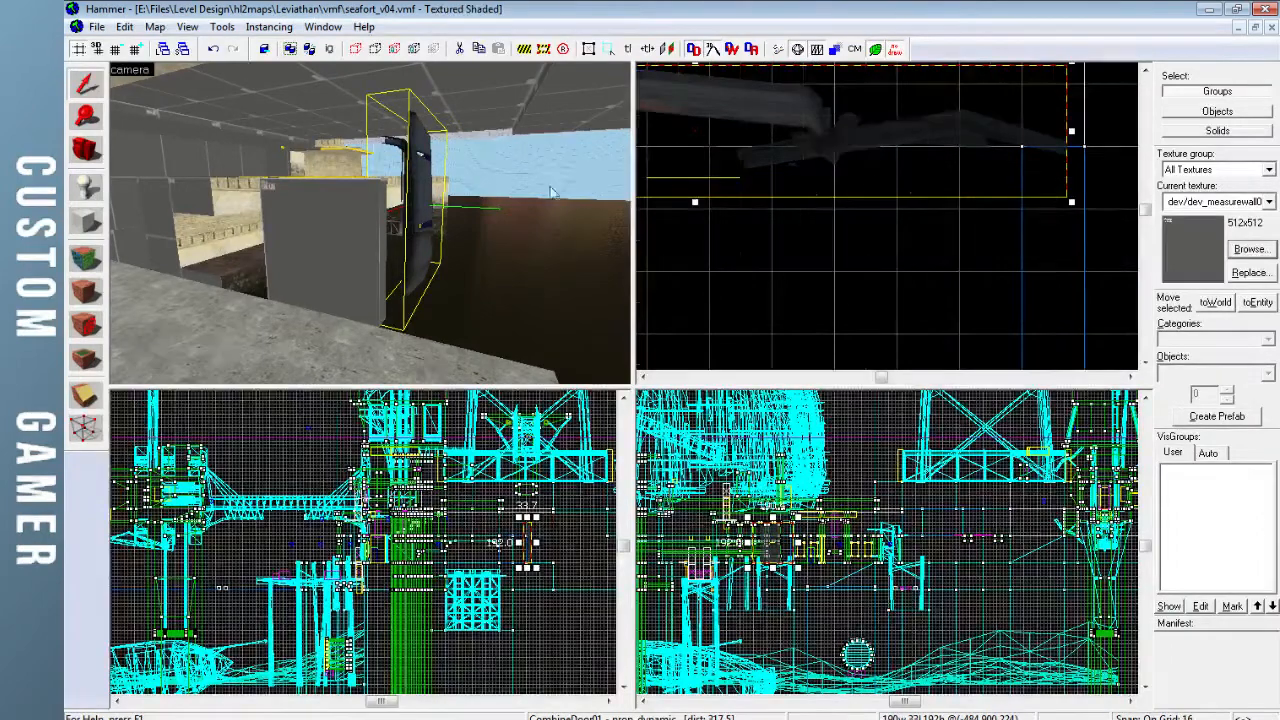
{"action": "key", "text": "Escape"}
Widen the 16-unit wall block to about 64 units toward the Combine door and inspect how it meets the door
{"action": "key", "text": "z"}
{"action": "key", "text": "d"}
{"action": "key", "text": "w"}
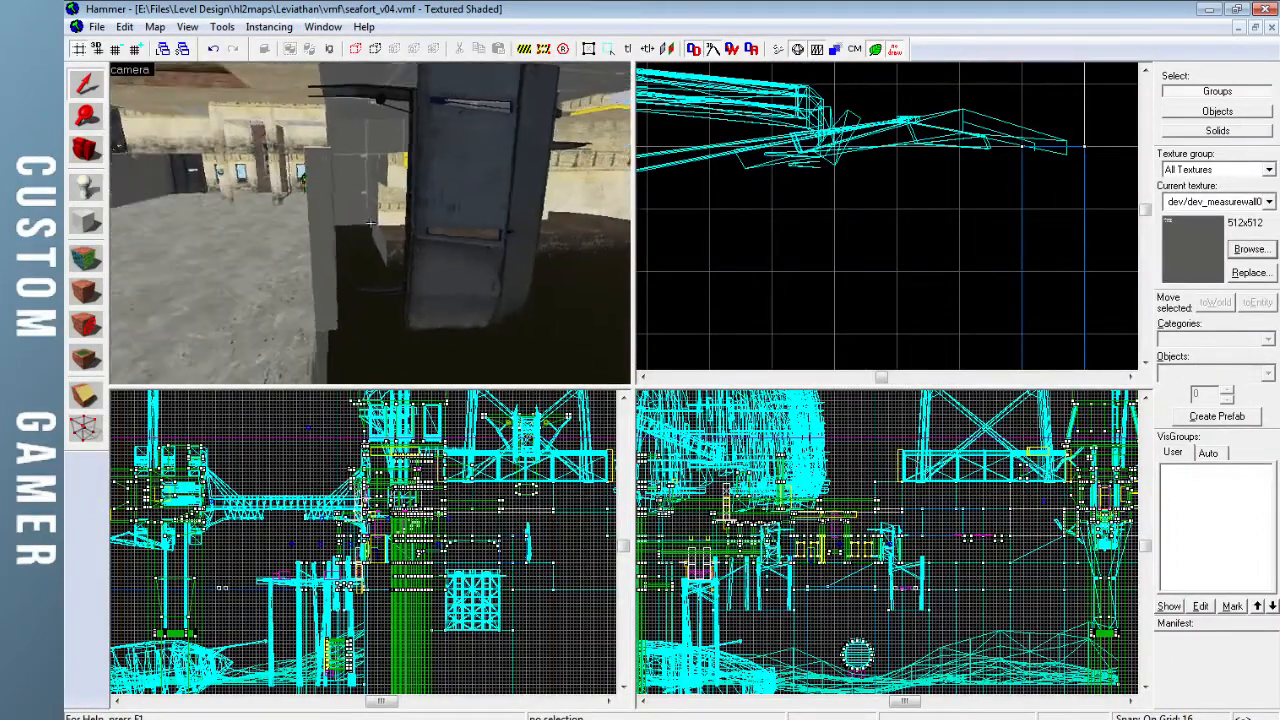
{"action": "key", "text": "s"}
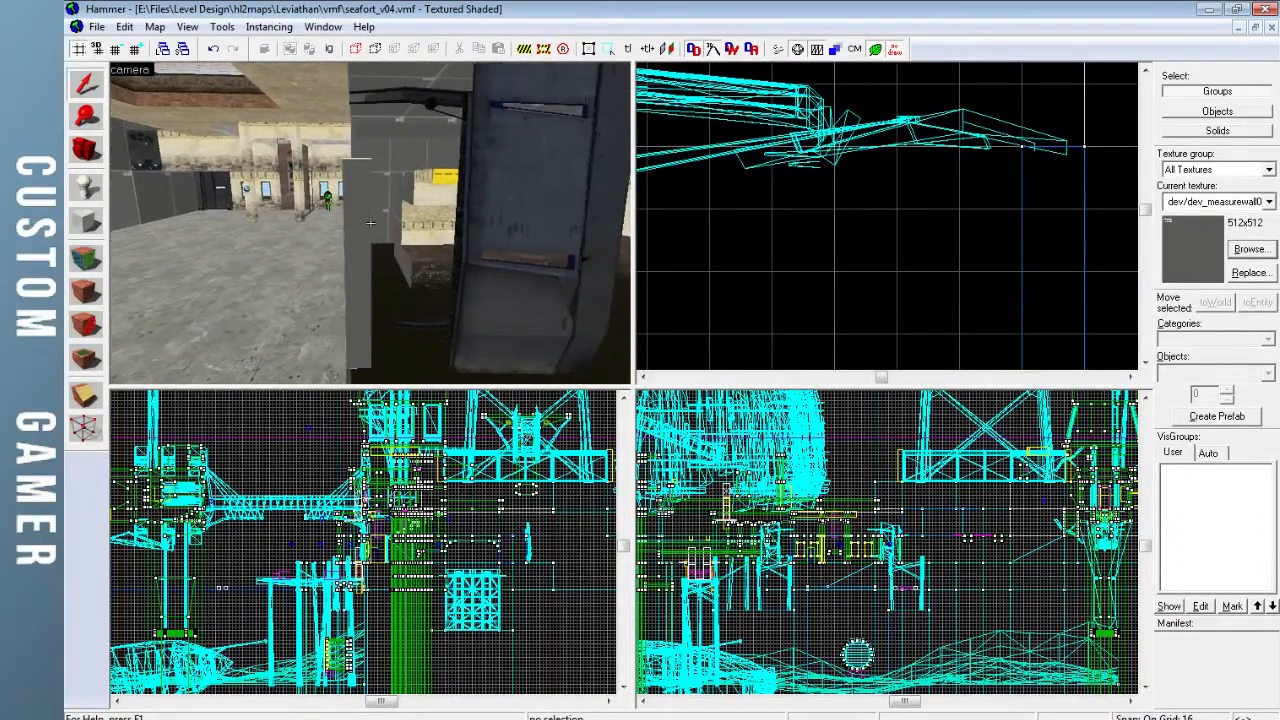
{"action": "key", "text": "z"}
{"action": "left_click", "coordinate": [366, 243]}
{"action": "scroll", "coordinate": [1011, 239], "scroll_direction": "down", "scroll_amount": 5}
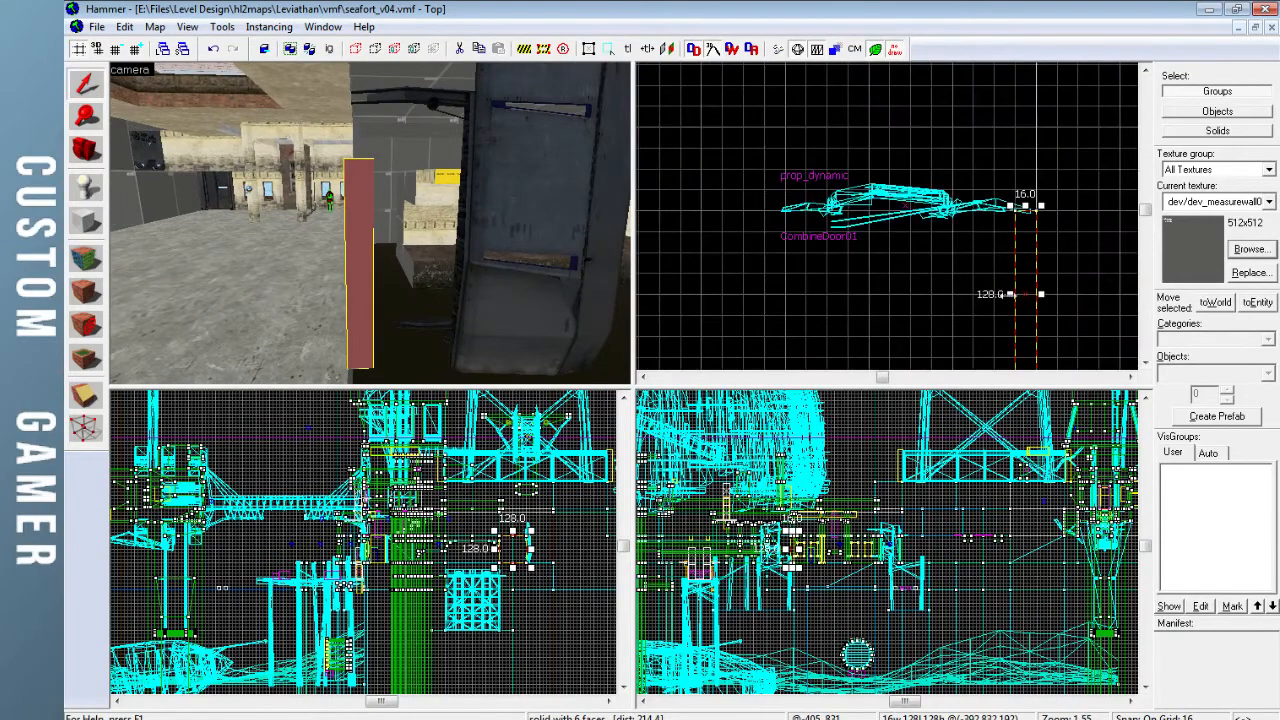
{"action": "left_click_drag", "start_coordinate": [1011, 294], "coordinate": [955, 294]}
{"action": "key", "text": "Escape"}
{"action": "key", "text": "z"}
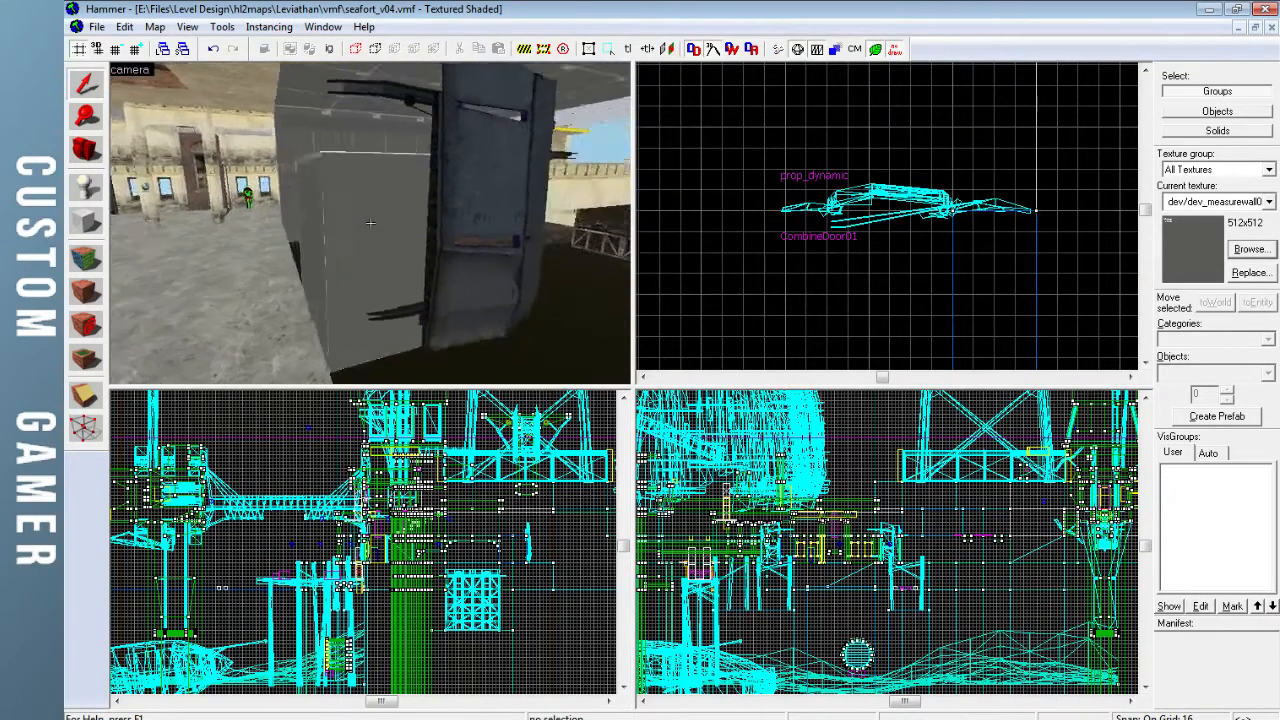
{"action": "key", "text": "w"}
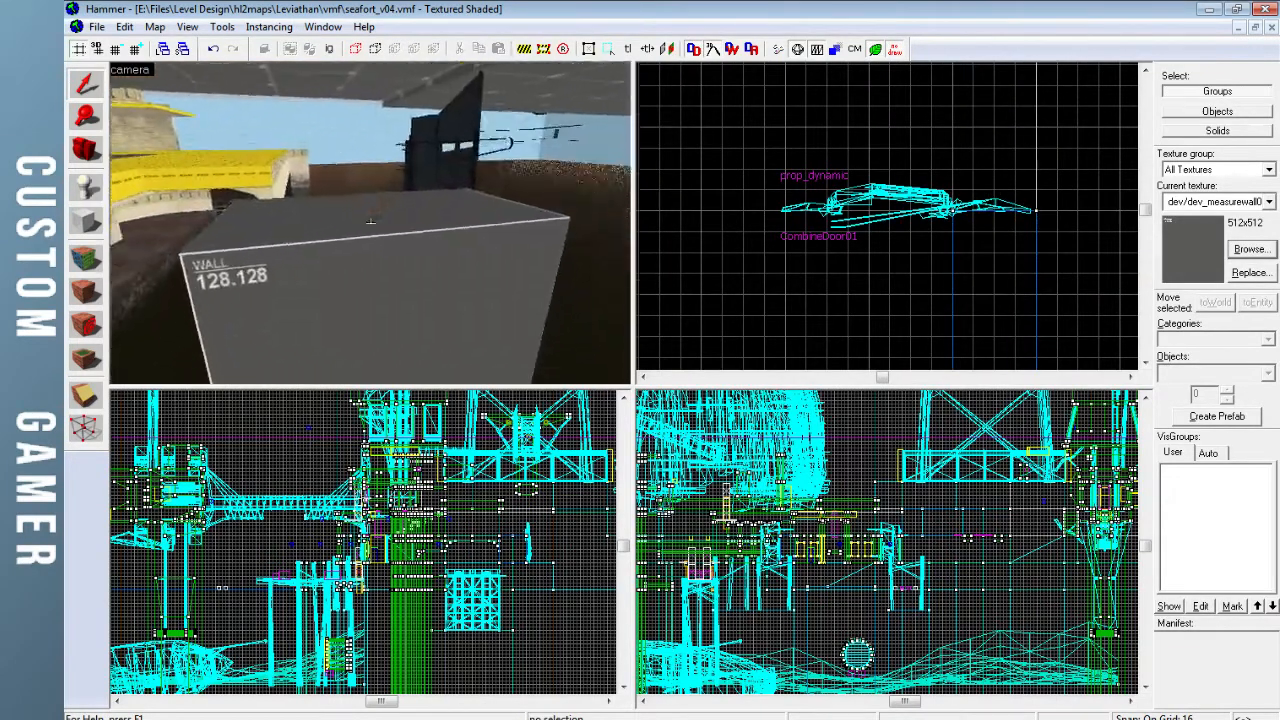
Duplicate the 64-unit-wide wall block 128 units along the Combine door, placing the copy behind the door's opposite end
{"action": "key", "text": "d"}
{"action": "key", "text": "z"}
{"action": "mouse_move", "coordinate": [976, 254]}
{"action": "left_mouse_down", "text": "shift"}
{"action": "mouse_move", "coordinate": [800, 256]}
{"action": "mouse_move", "coordinate": [829, 258]}
{"action": "left_mouse_up", "text": "shift"}
{"action": "key", "text": "z"}
{"action": "key", "text": "w"}
{"action": "key", "text": "d"}
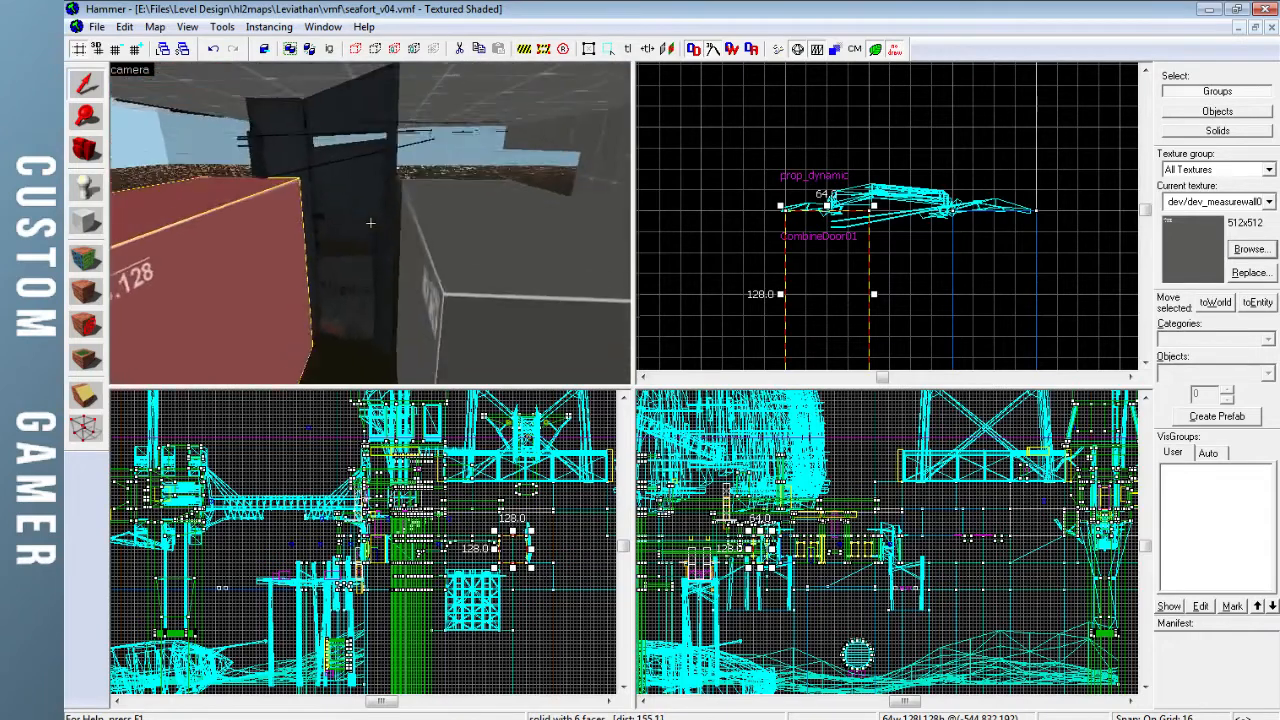
Examine how the Combine door fits against the two wall blocks and the gap between them
{"action": "key", "text": "w"}
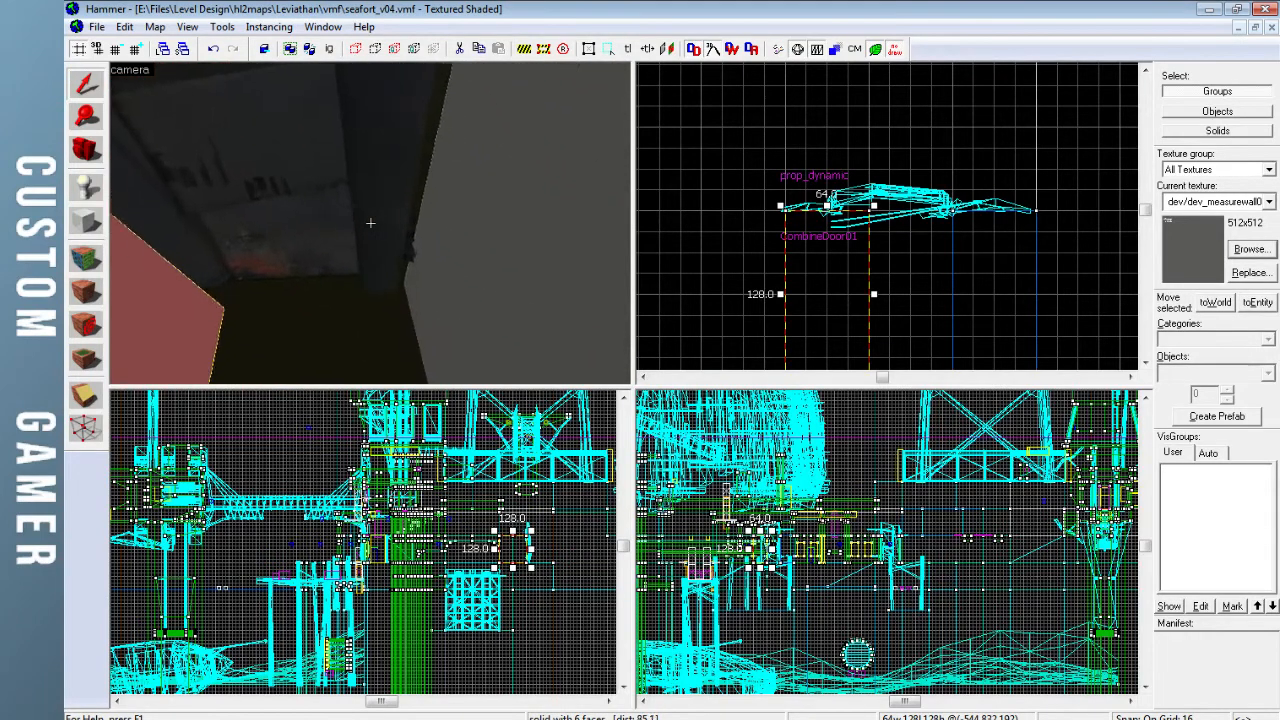
{"action": "key", "text": "w"}
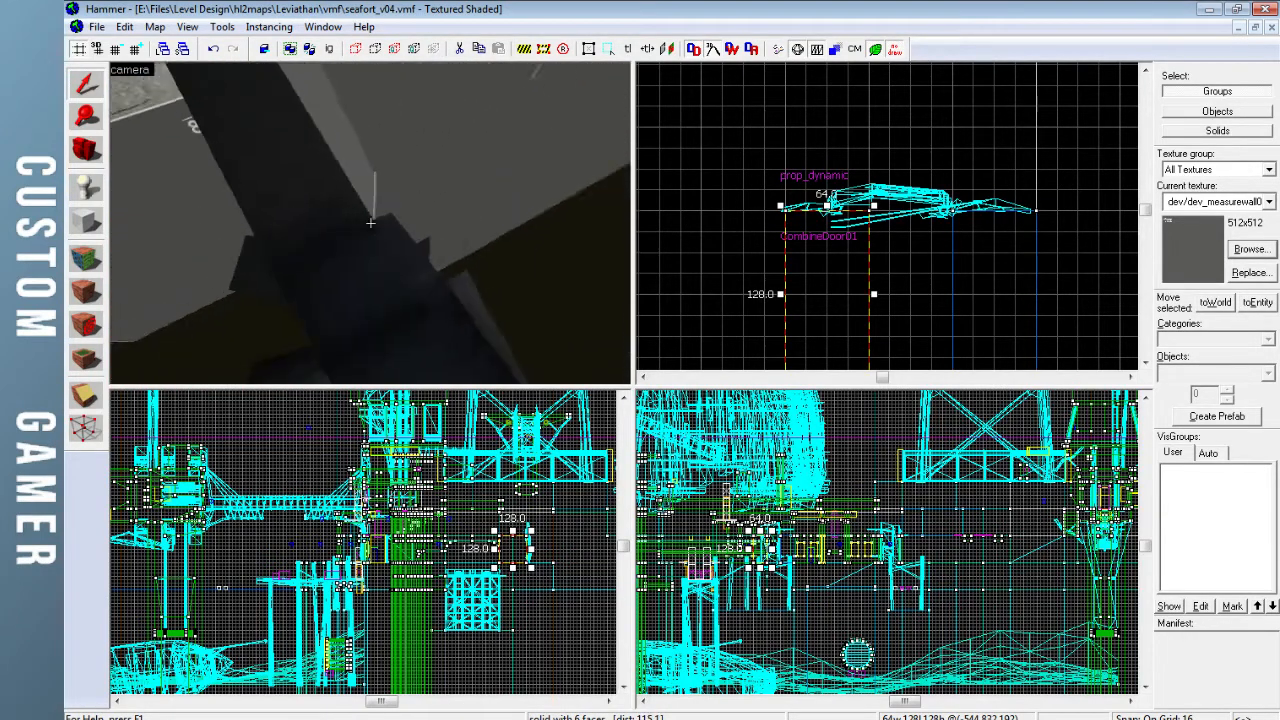
{"action": "key", "text": "s"}
{"action": "key", "text": "s"}
{"action": "key", "text": "w"}
{"action": "key", "text": "s"}
{"action": "key", "text": "w"}
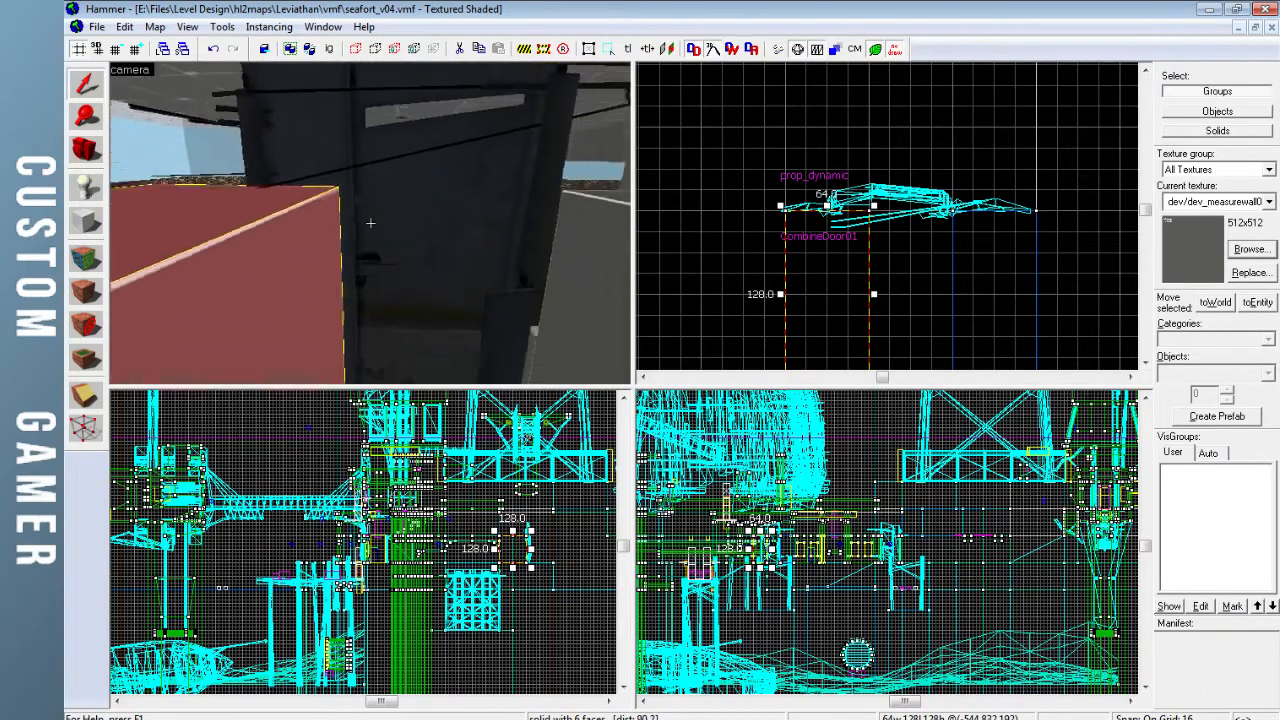
{"action": "key", "text": "s"}
{"action": "key", "text": "w"}
{"action": "key", "text": "z"}
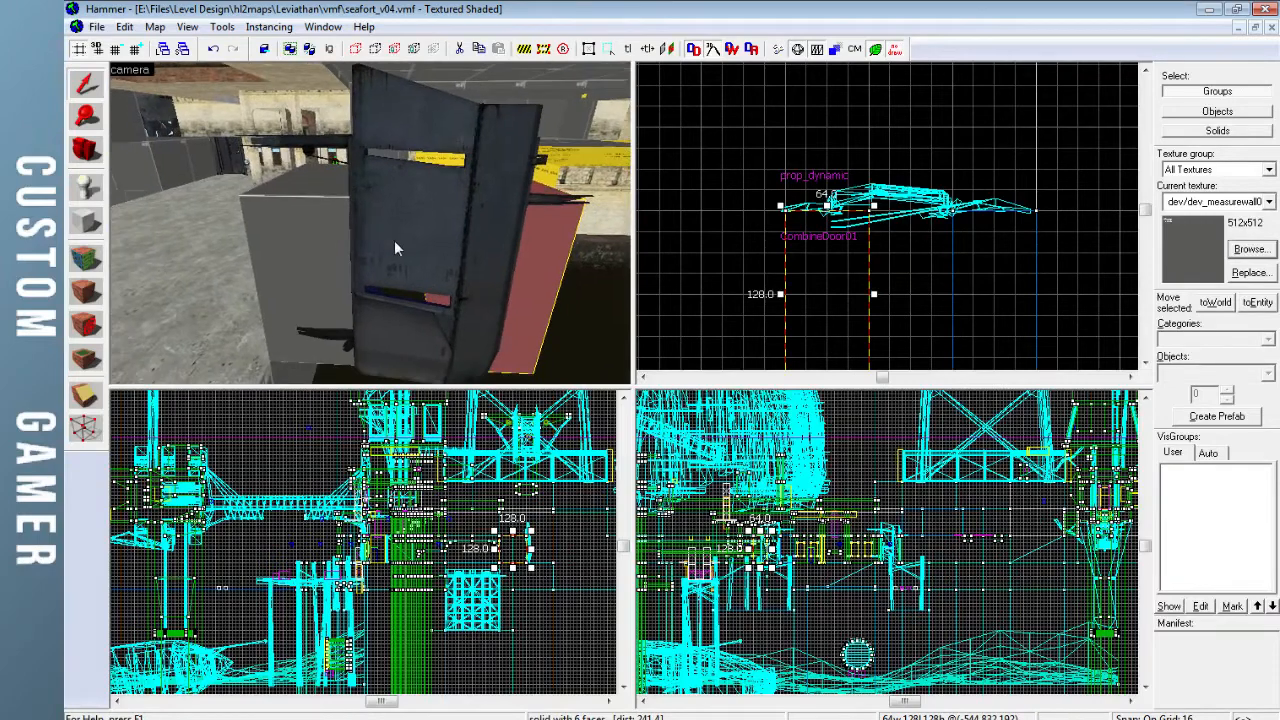
Widen the copied wall block to 128 units by extending its outer side away from the gap
{"action": "left_click", "coordinate": [394, 248]}
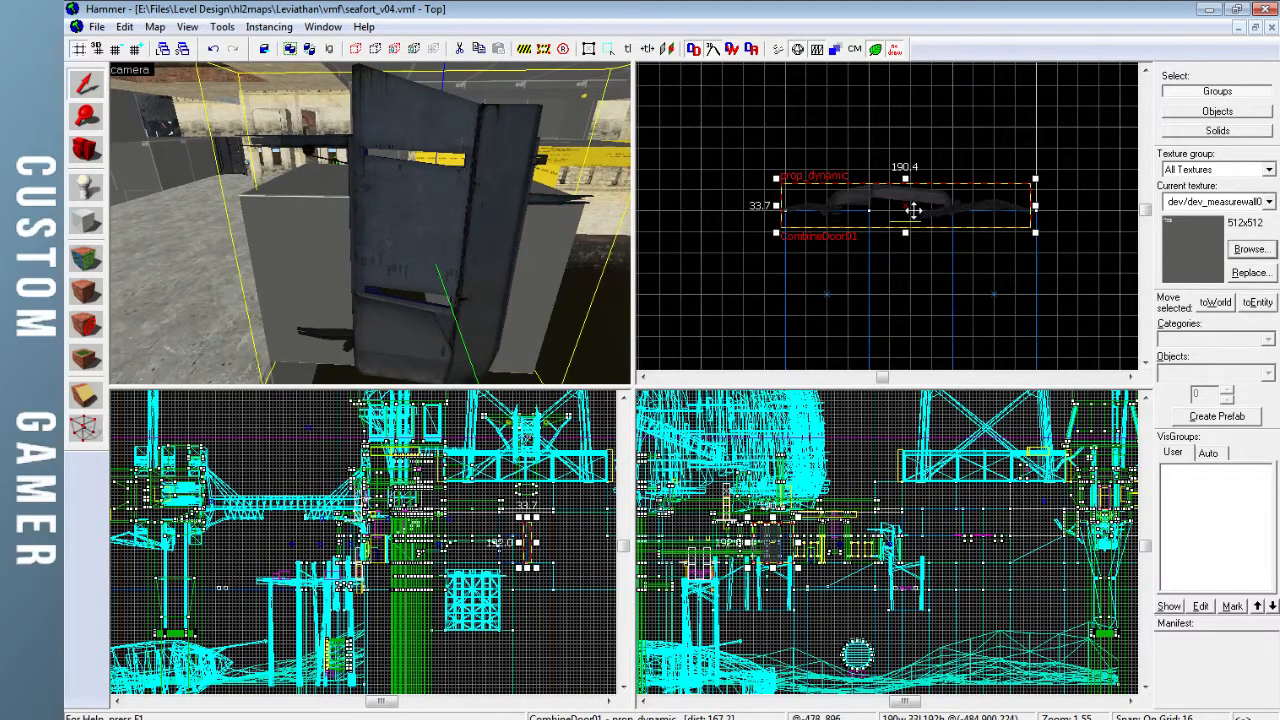
{"action": "key", "text": "Escape"}
{"action": "key", "text": "z"}
{"action": "key", "text": "d"}
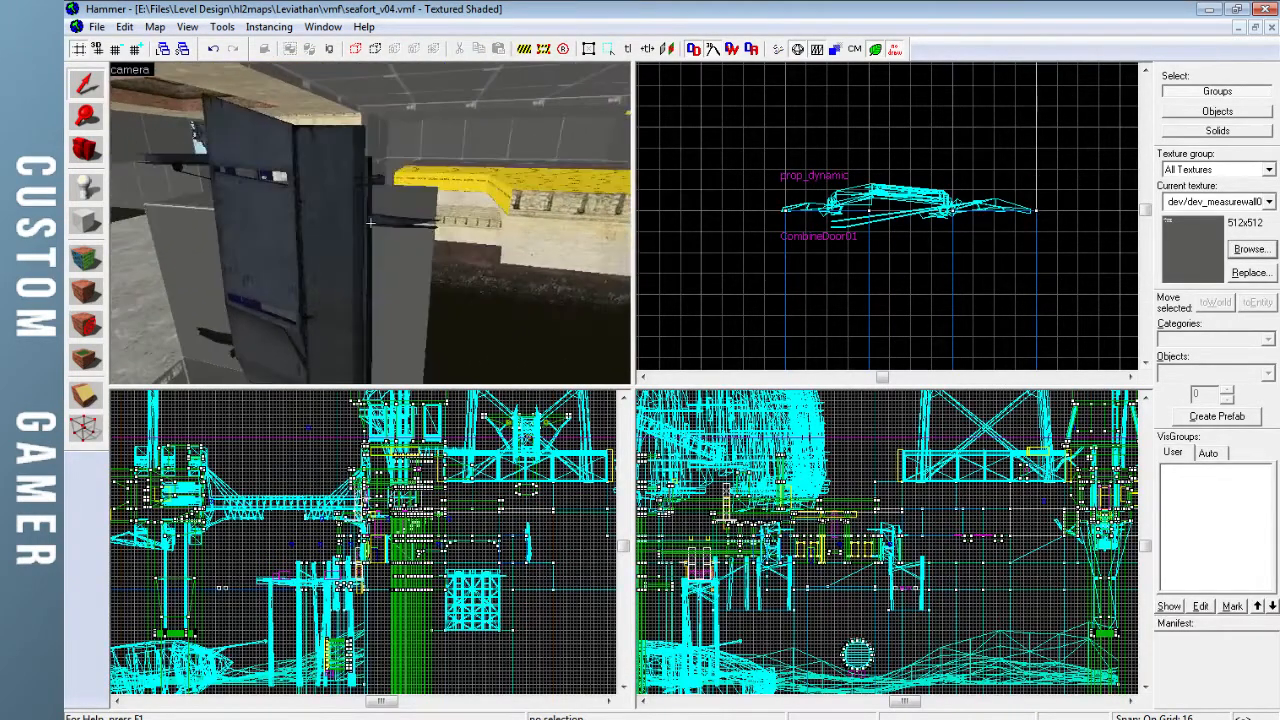
{"action": "key", "text": "z"}
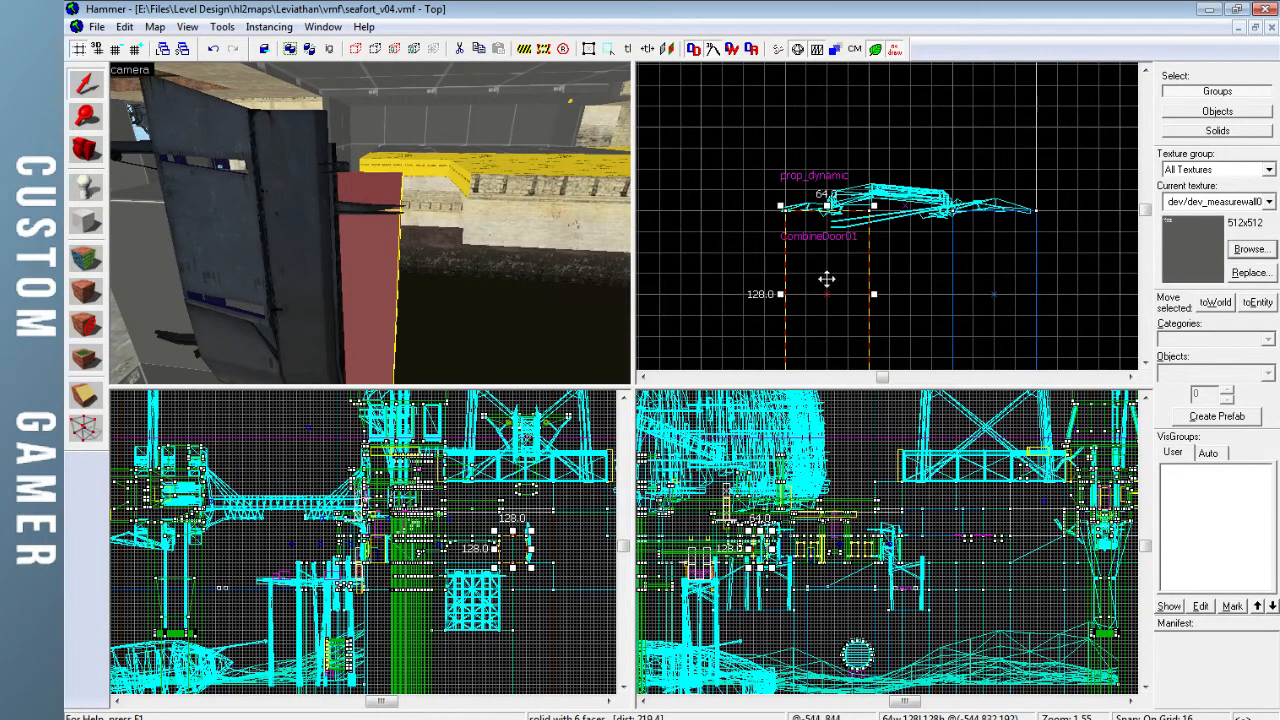
{"action": "left_click_drag", "start_coordinate": [783, 294], "coordinate": [683, 300]}
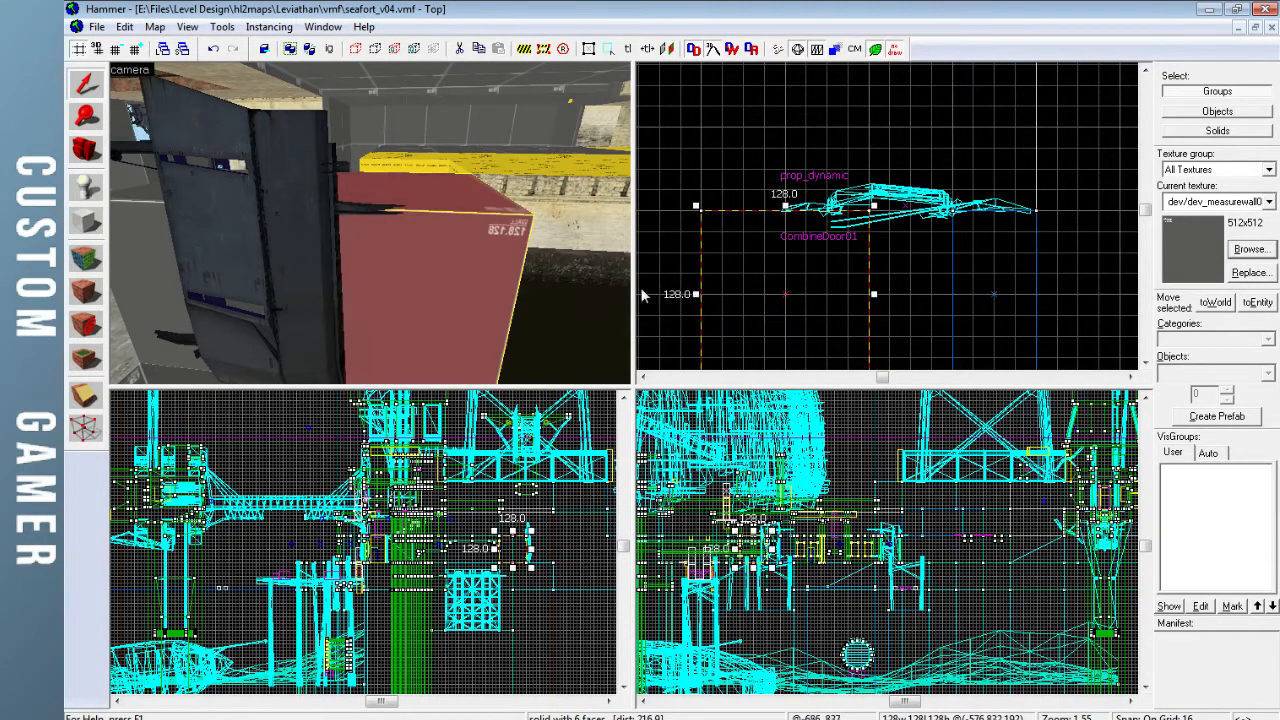
Set the Combine door's model sequence to idle_open after previewing Open, and close its object properties
{"action": "key", "text": "z"}
{"action": "key", "text": "w"}
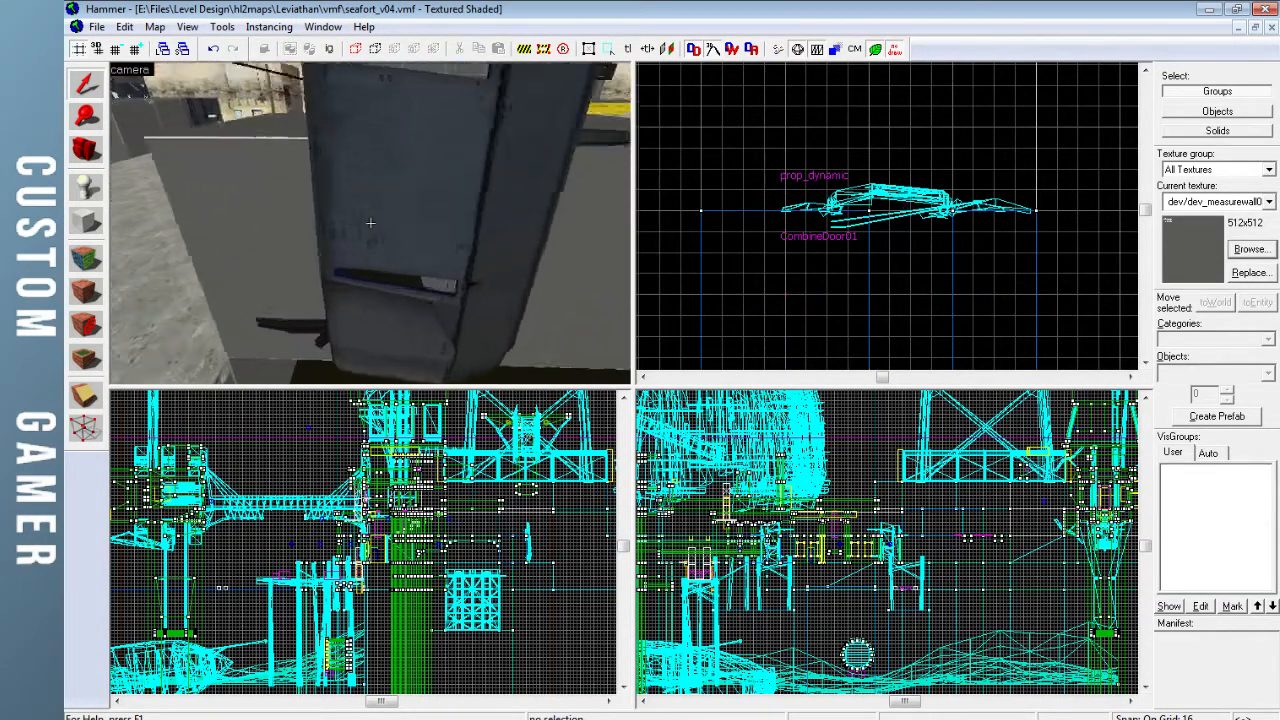
{"action": "key", "text": "w"}
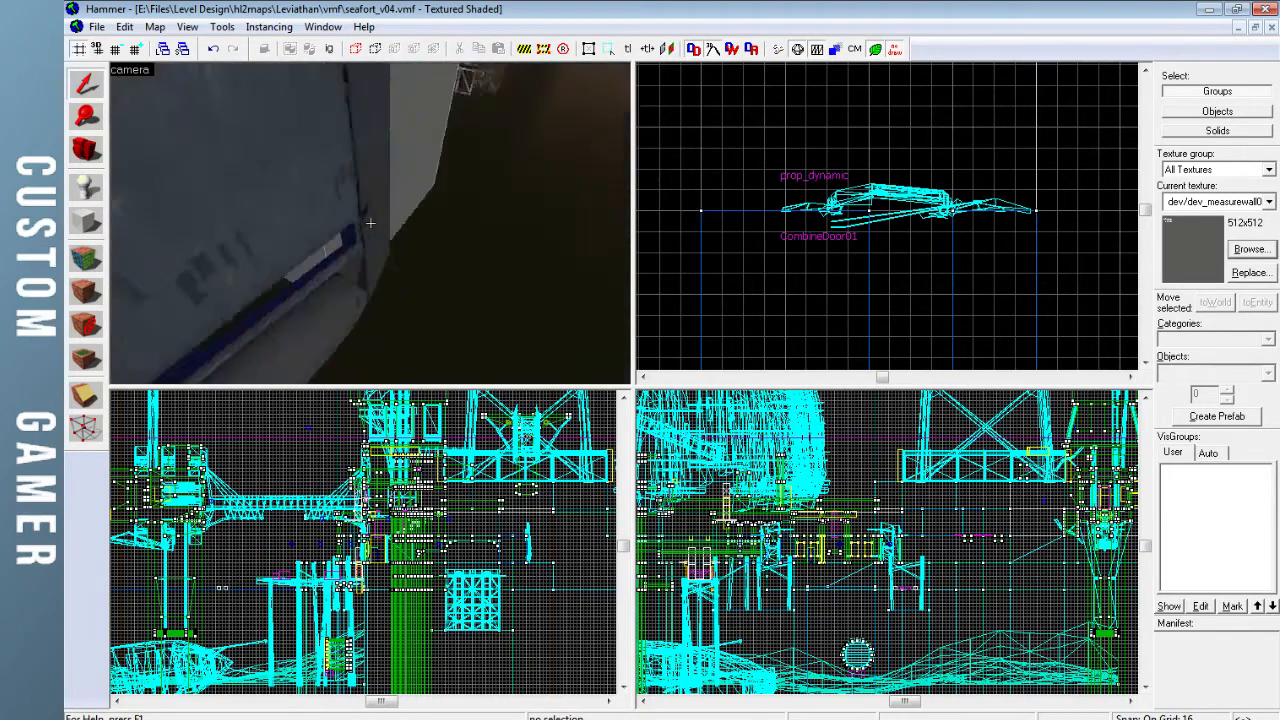
{"action": "key", "text": "z"}
{"action": "key", "text": "s"}
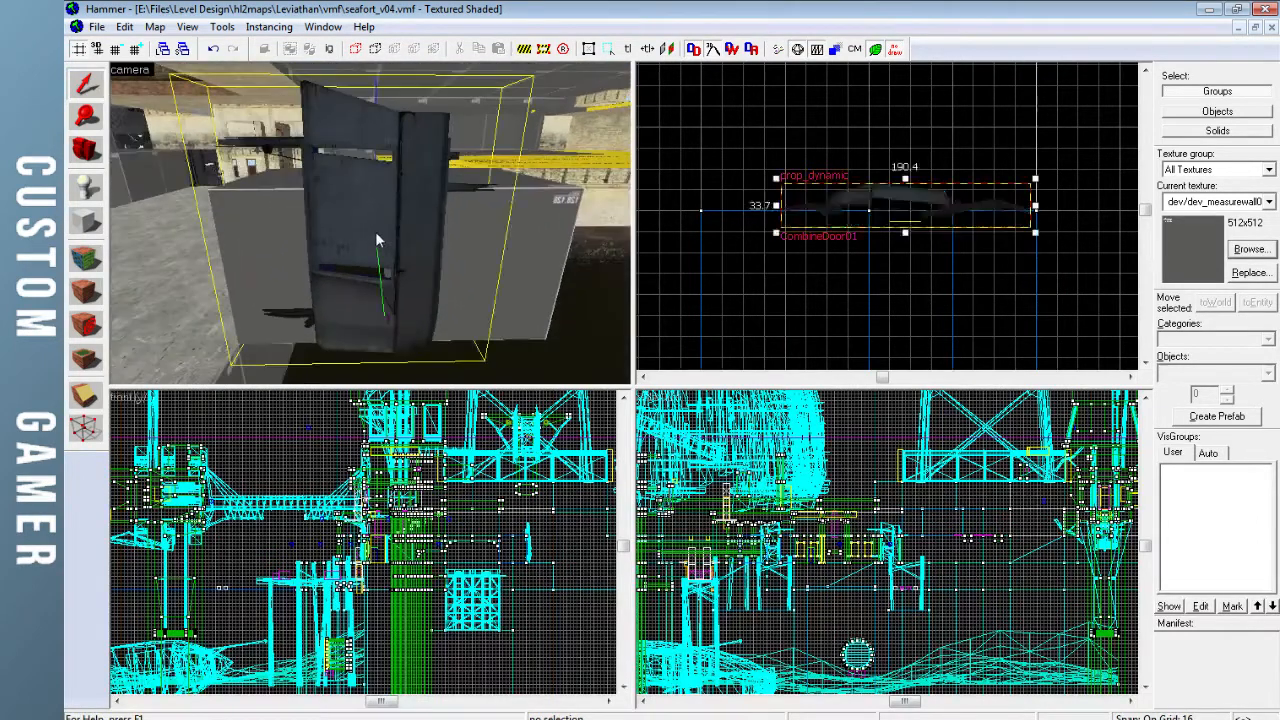
{"action": "double_click", "coordinate": [375, 231]}
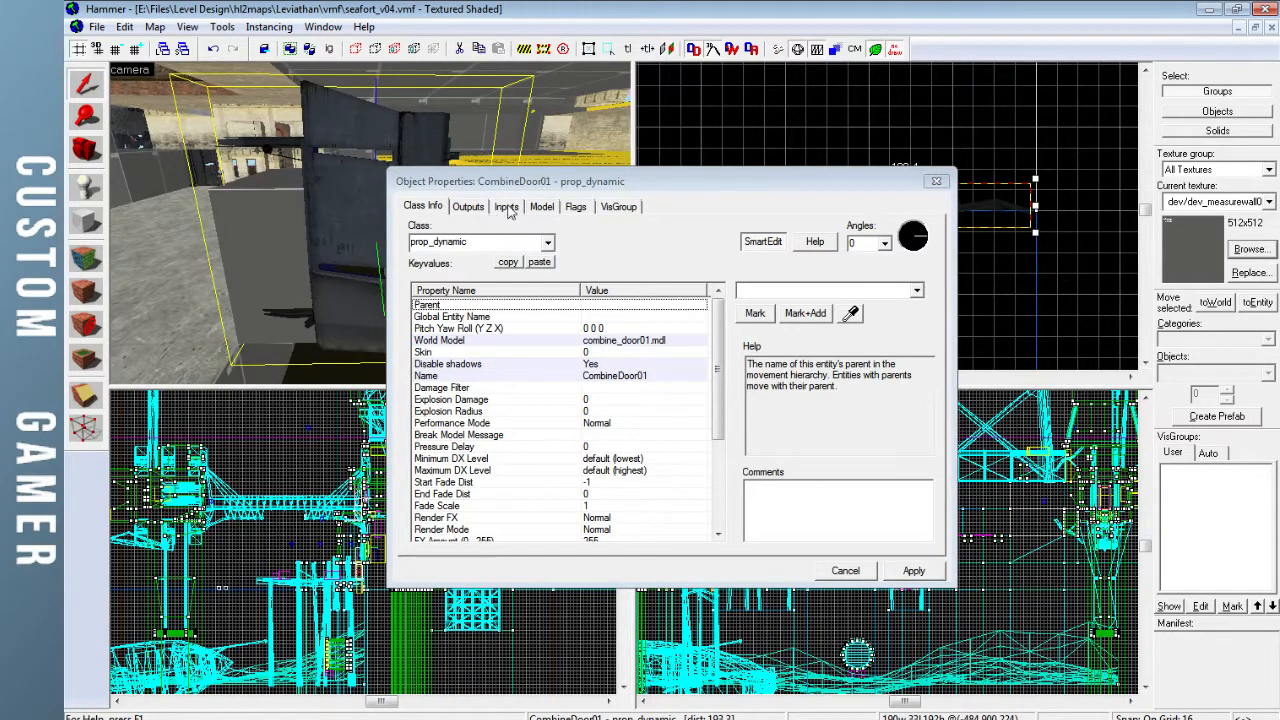
{"action": "left_click", "coordinate": [540, 207]}
{"action": "left_click", "coordinate": [617, 235]}
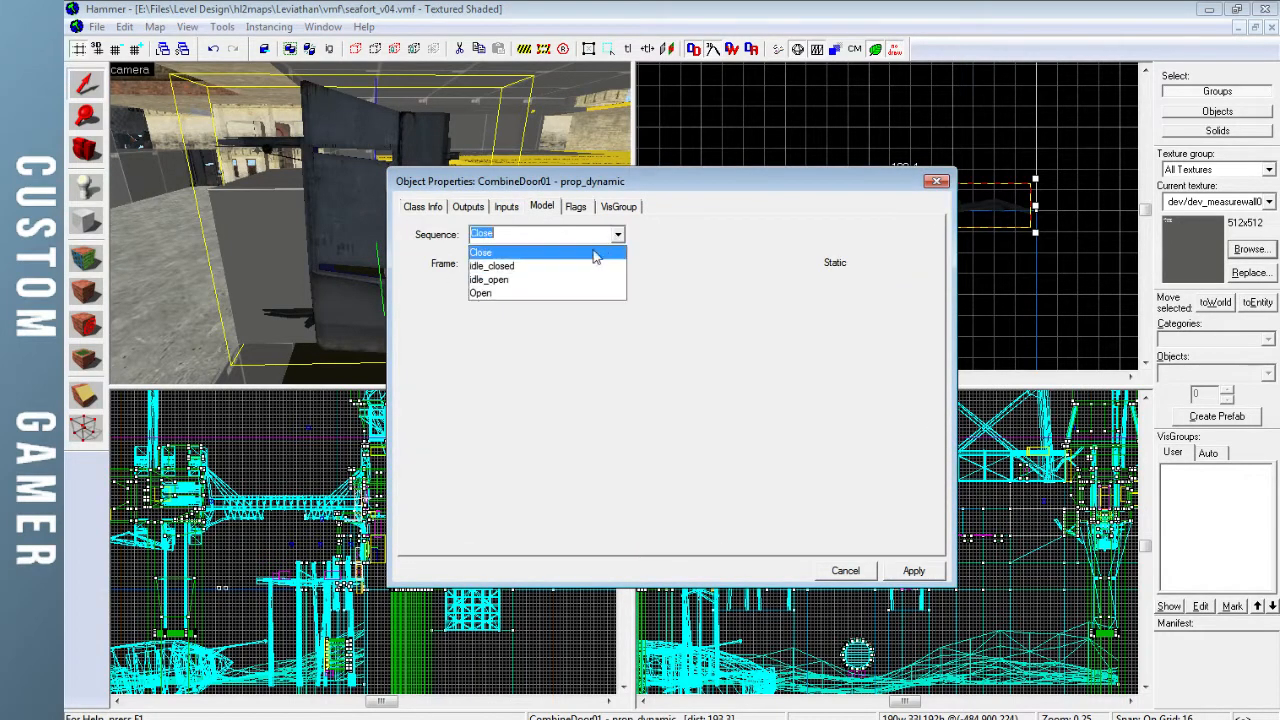
{"action": "left_click", "coordinate": [566, 293]}
{"action": "left_click_drag", "start_coordinate": [575, 190], "coordinate": [767, 179]}
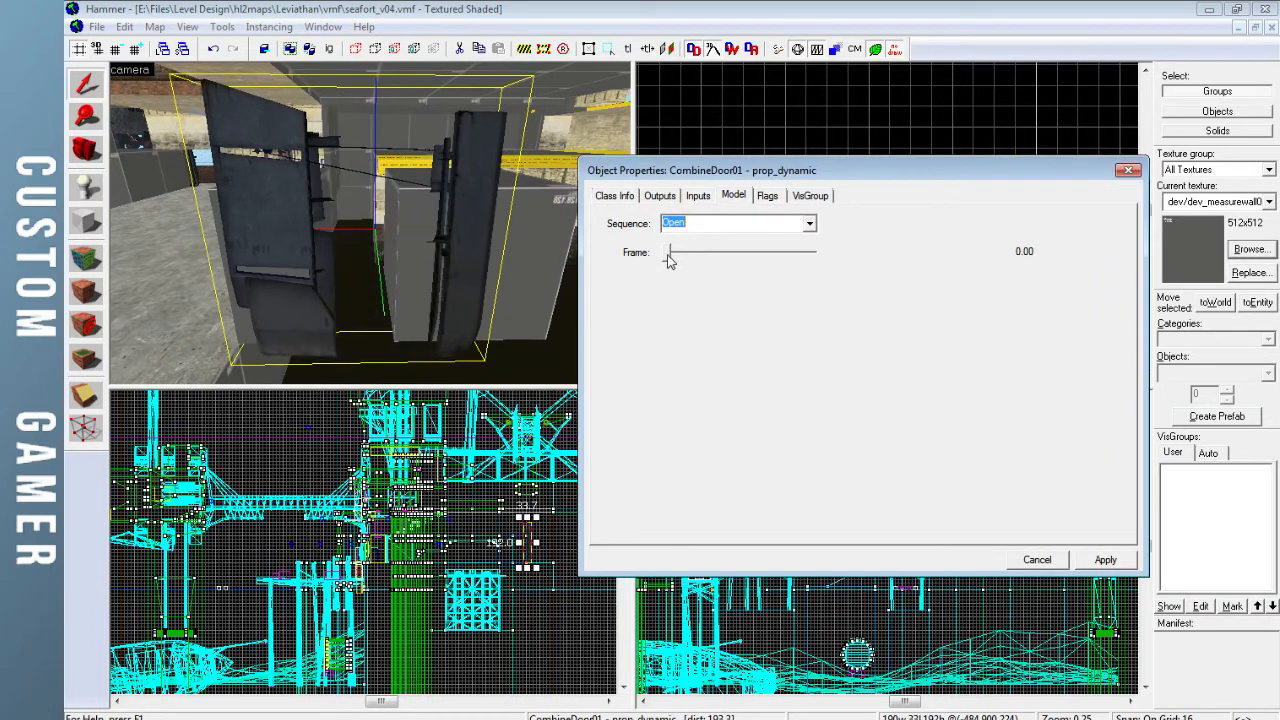
{"action": "left_click", "coordinate": [810, 224]}
{"action": "left_click", "coordinate": [720, 268]}
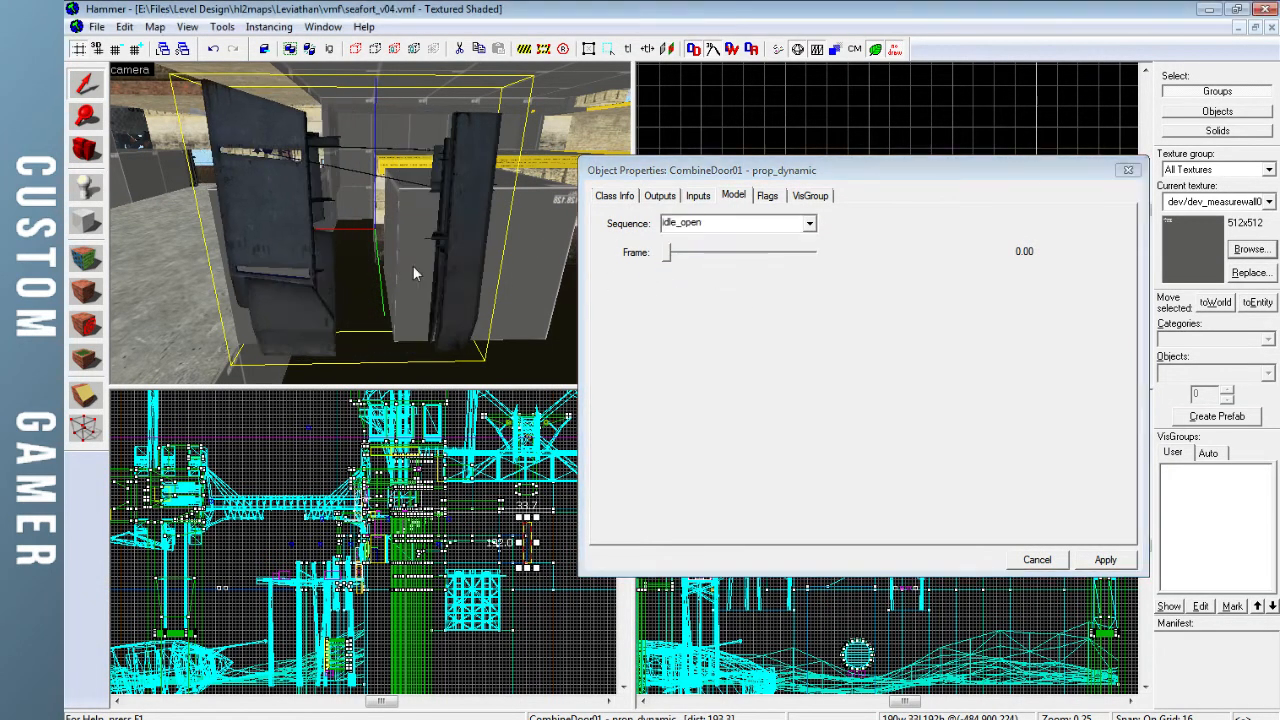
{"action": "left_click", "coordinate": [1128, 175]}
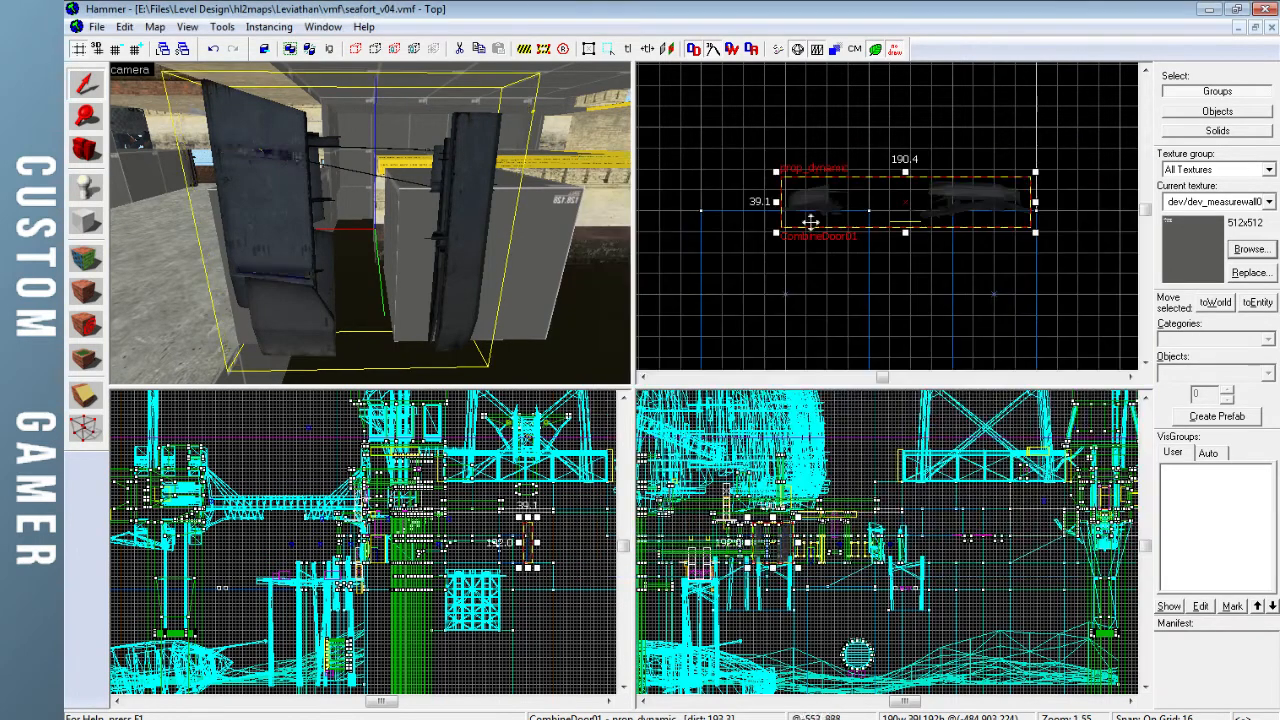
Move the open Combine door 24 units along its width toward the 128-unit-wide wall block and reduce the grid to 8
{"action": "key", "text": "z"}
{"action": "key", "text": "w"}
{"action": "key", "text": "w"}
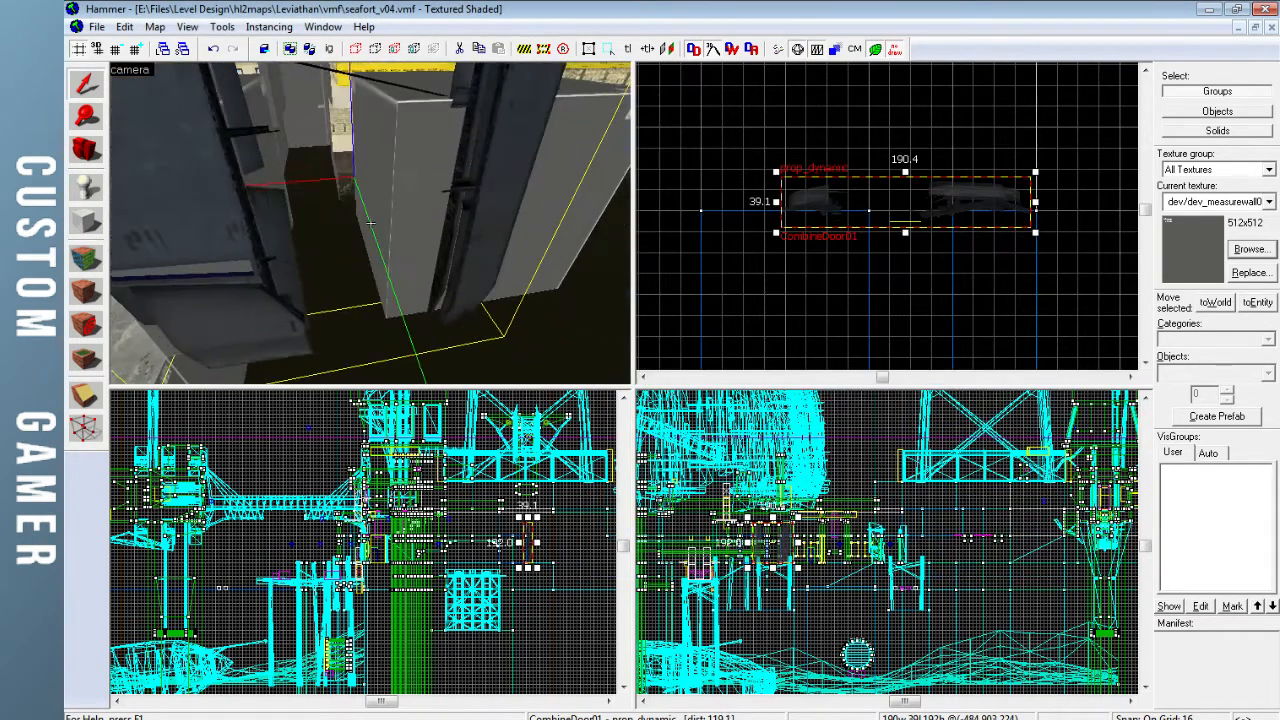
{"action": "key", "text": "w"}
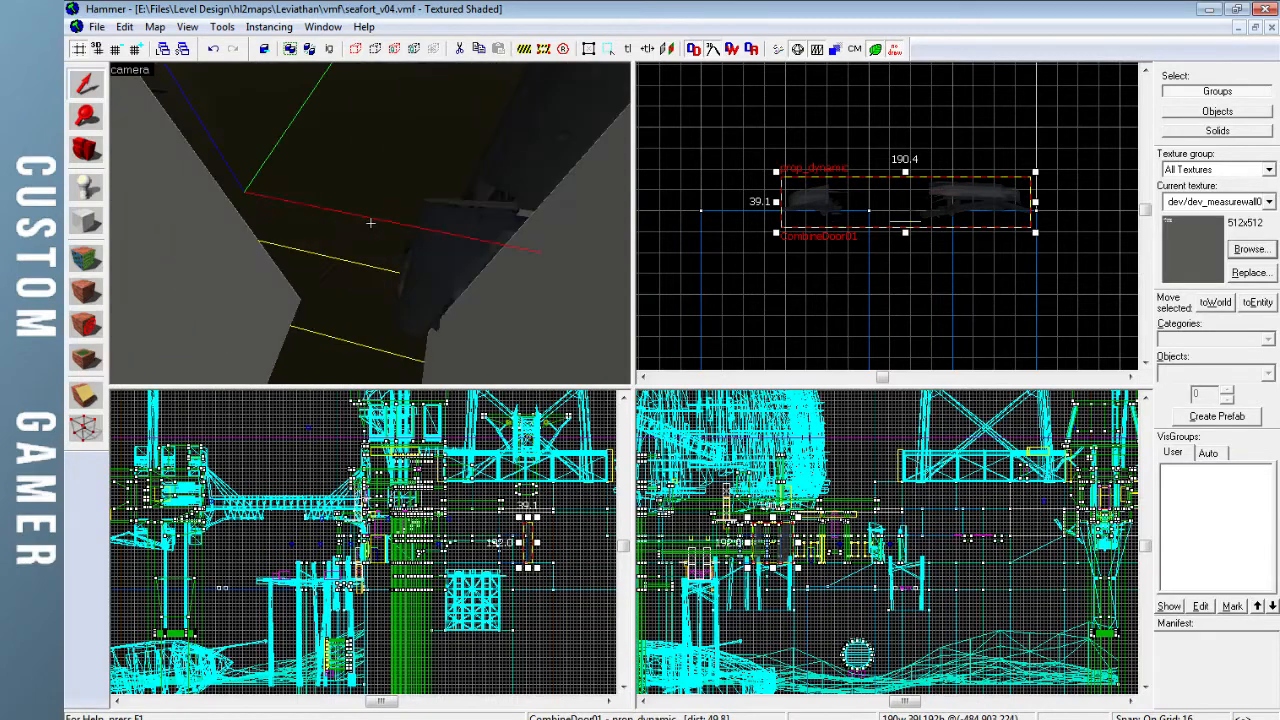
{"action": "key", "text": "s"}
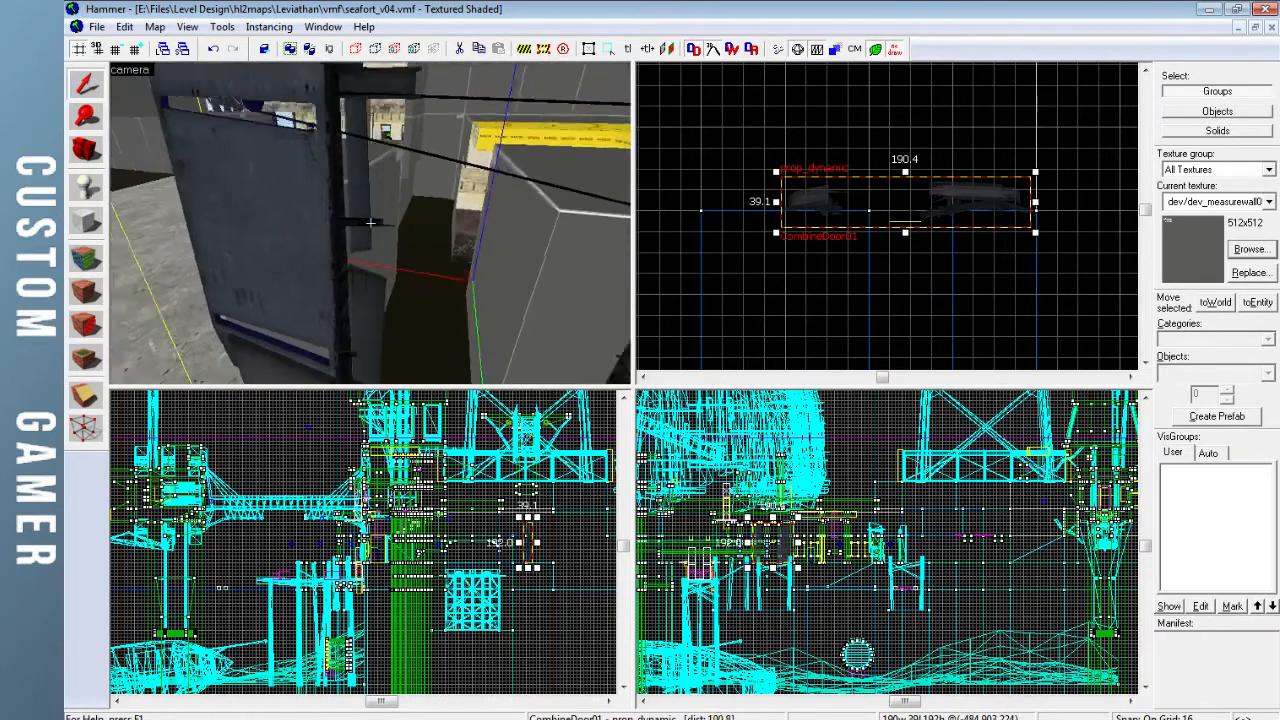
{"action": "key", "text": "d"}
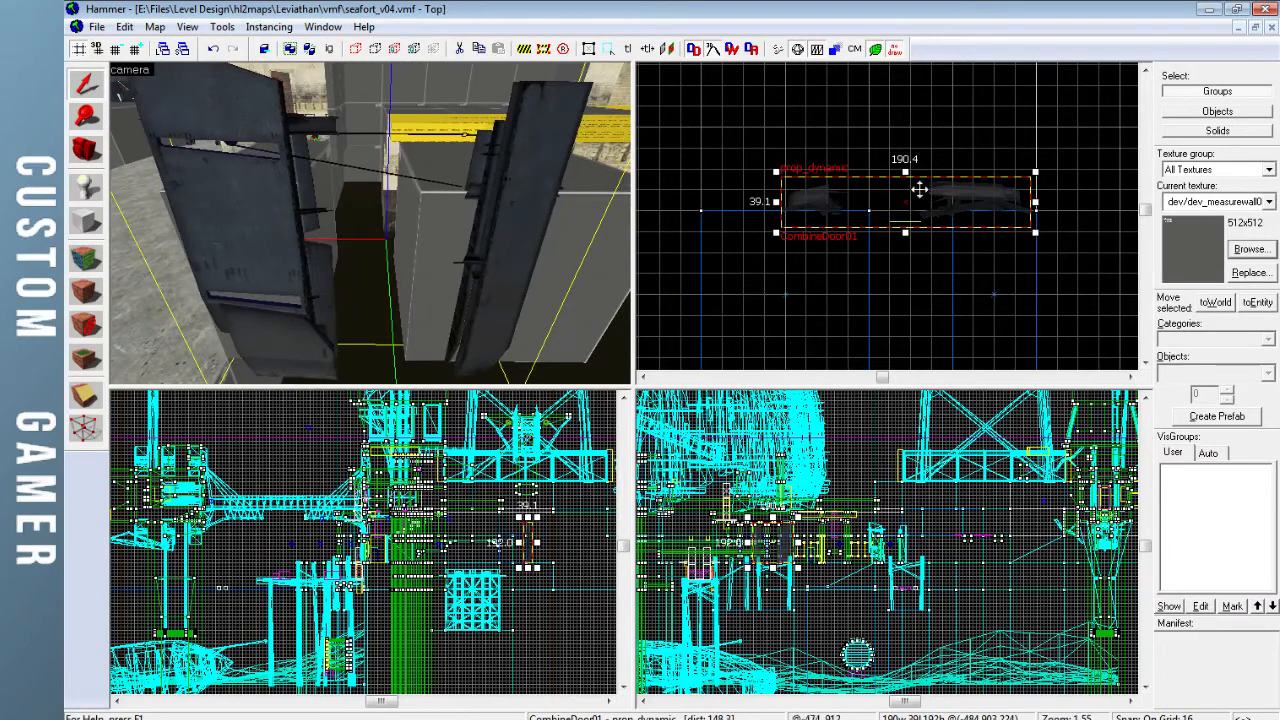
{"action": "mouse_move", "coordinate": [949, 200]}
{"action": "left_mouse_down"}
{"action": "mouse_move", "coordinate": [937, 203]}
{"action": "mouse_move", "coordinate": [951, 205]}
{"action": "left_mouse_up"}
{"action": "key", "text": "bracketleft"}
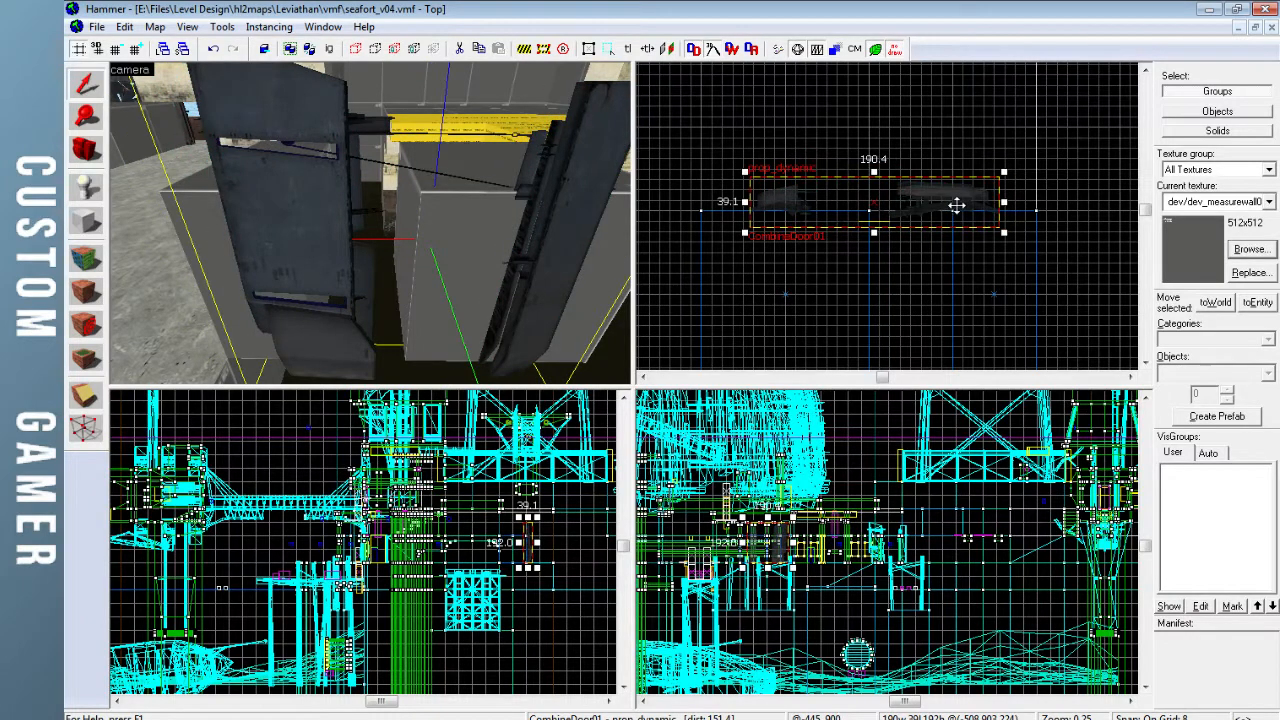
Narrow the 64-unit-wide wall block to 48 units from its gap side and check it against the open door leaf
{"action": "left_click", "coordinate": [223, 243]}
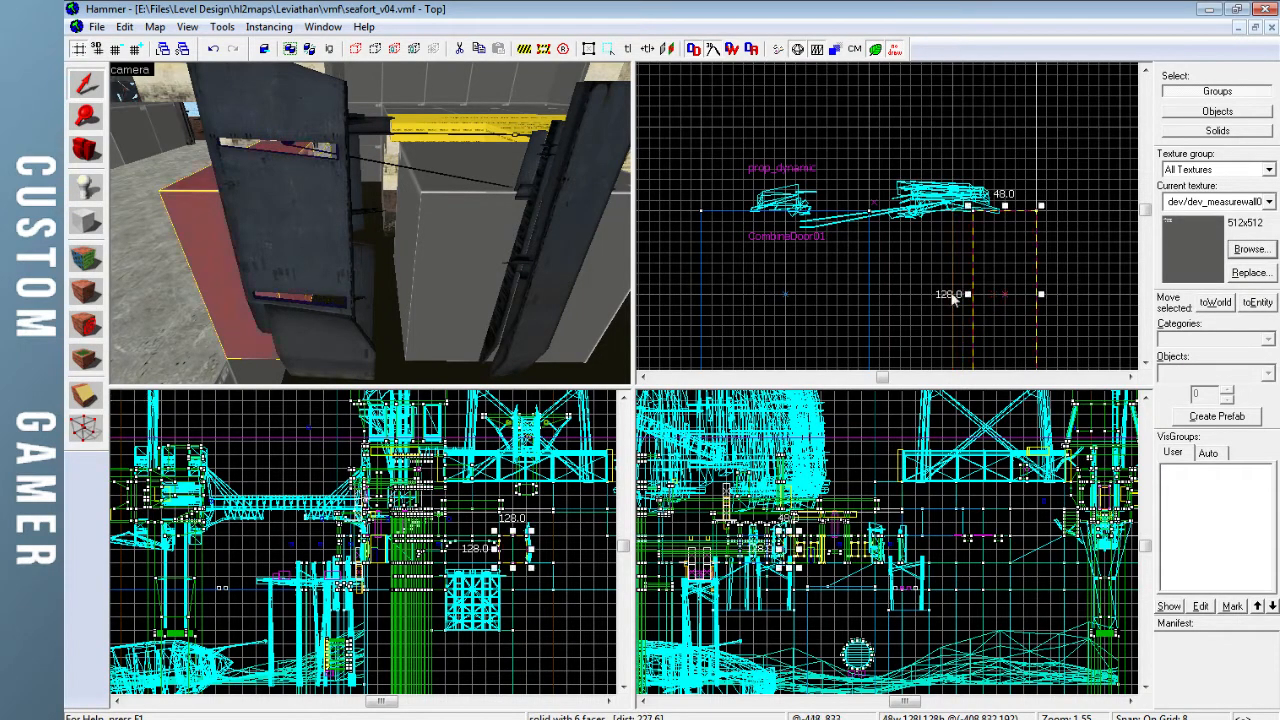
{"action": "key", "text": "z"}
{"action": "key", "text": "w"}
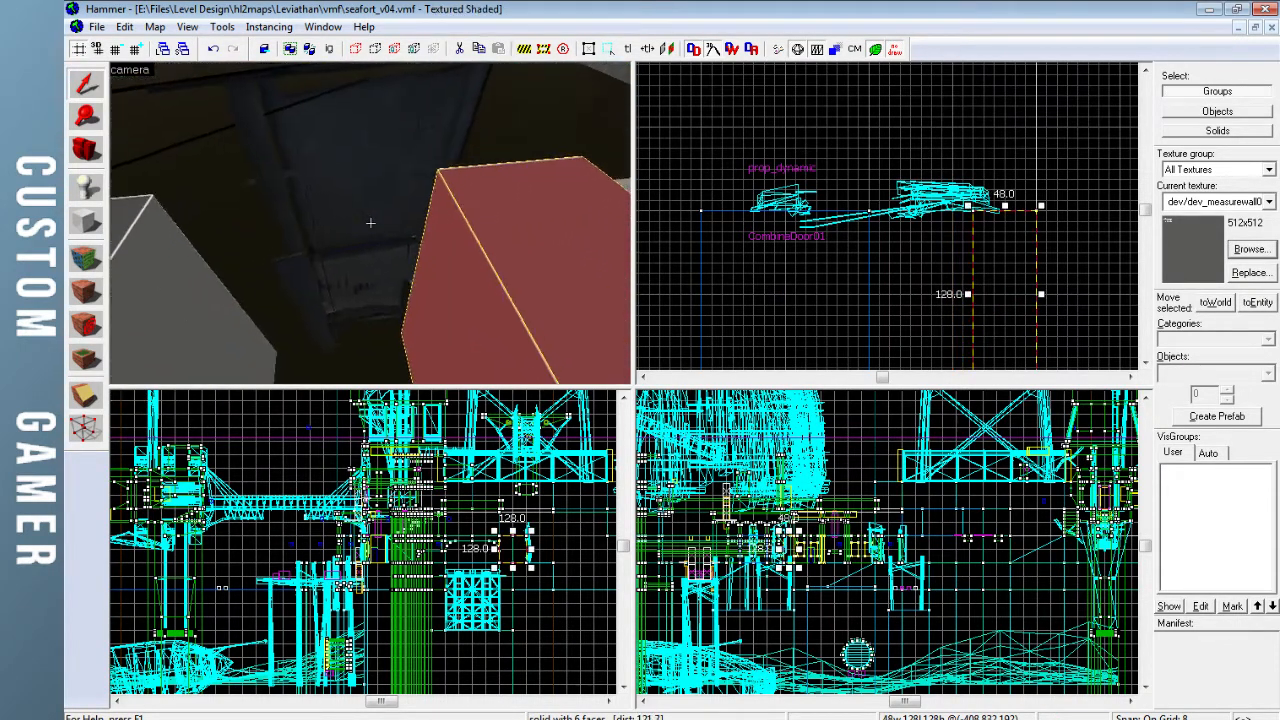
{"action": "key", "text": "a"}
{"action": "key", "text": "s"}
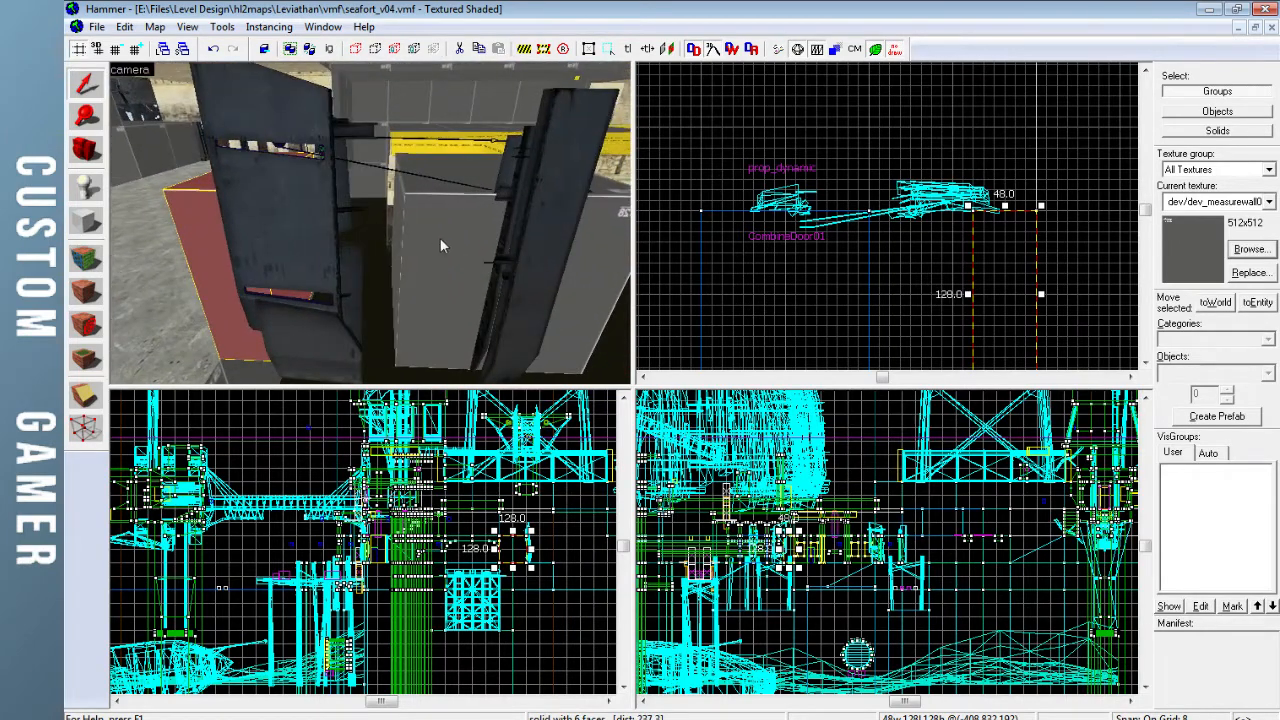
Narrow the 128-unit-wide wall block to 72 units by pulling back its gap side to widen the doorway
{"action": "left_click_drag", "start_coordinate": [875, 294], "coordinate": [794, 297]}
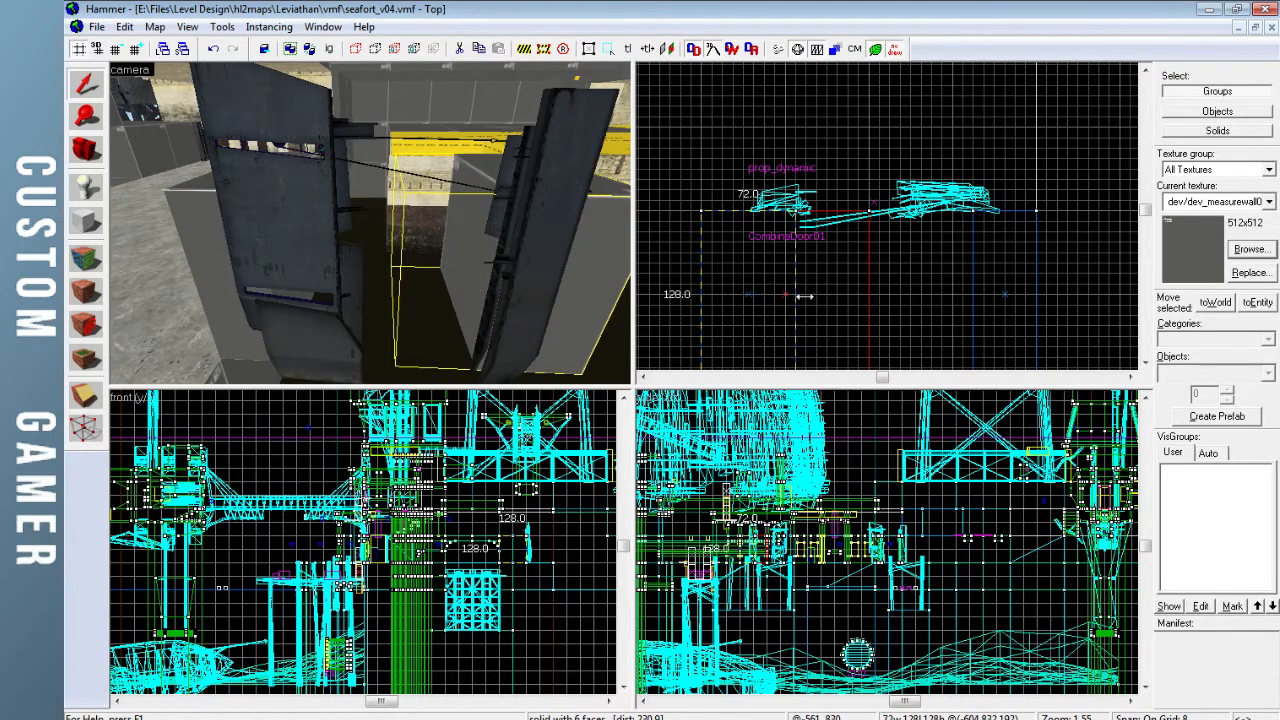
{"action": "key", "text": "z"}
{"action": "key", "text": "w"}
{"action": "key", "text": "z"}
Try moving the Combine door about 6 units out from the wall blocks, then return it to its place and deselect it
{"action": "left_click", "coordinate": [384, 232]}
{"action": "scroll", "coordinate": [830, 206], "scroll_direction": "up", "scroll_amount": 5}
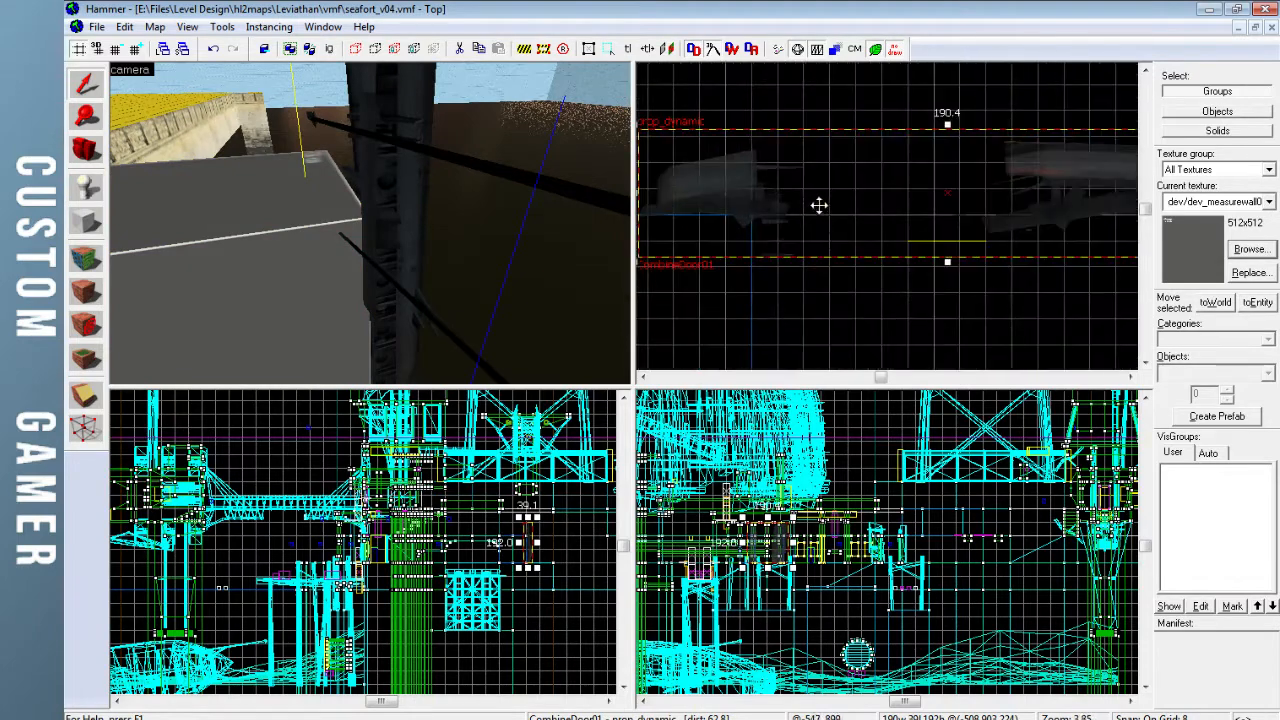
{"action": "left_click_drag", "start_coordinate": [838, 196], "coordinate": [839, 177]}
{"action": "key", "text": "z"}
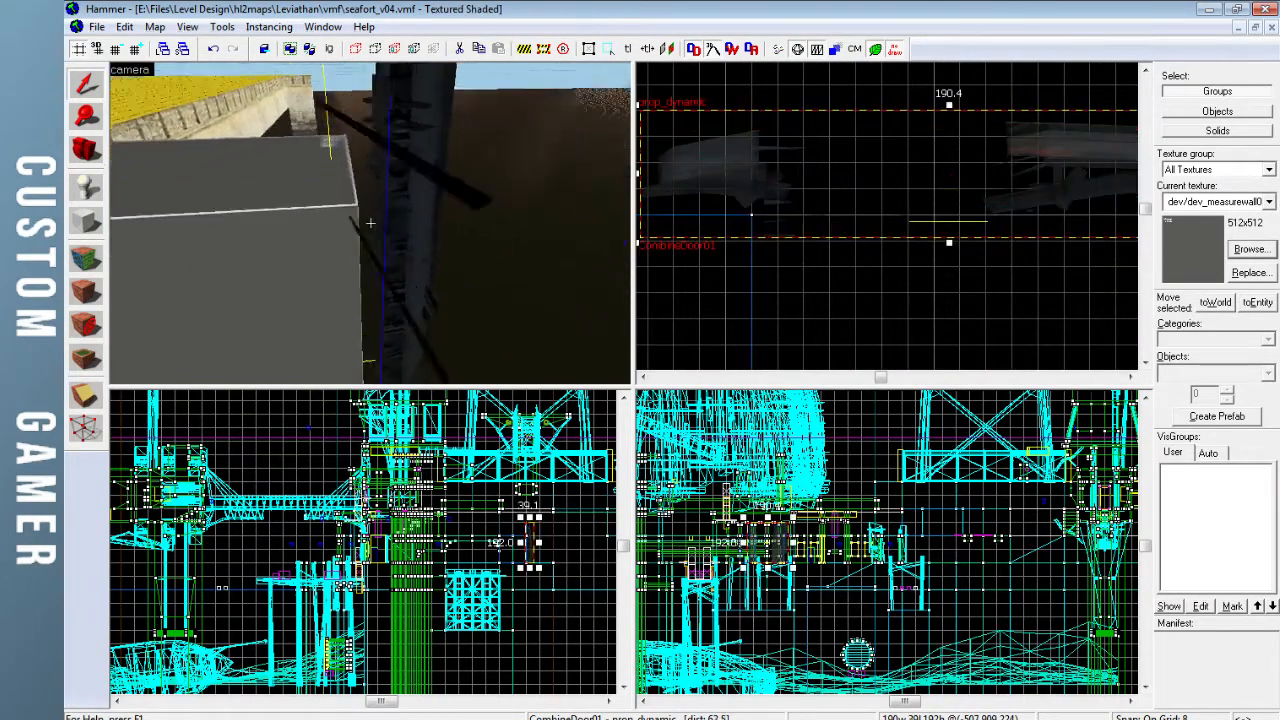
{"action": "key", "text": "d"}
{"action": "key", "text": "w"}
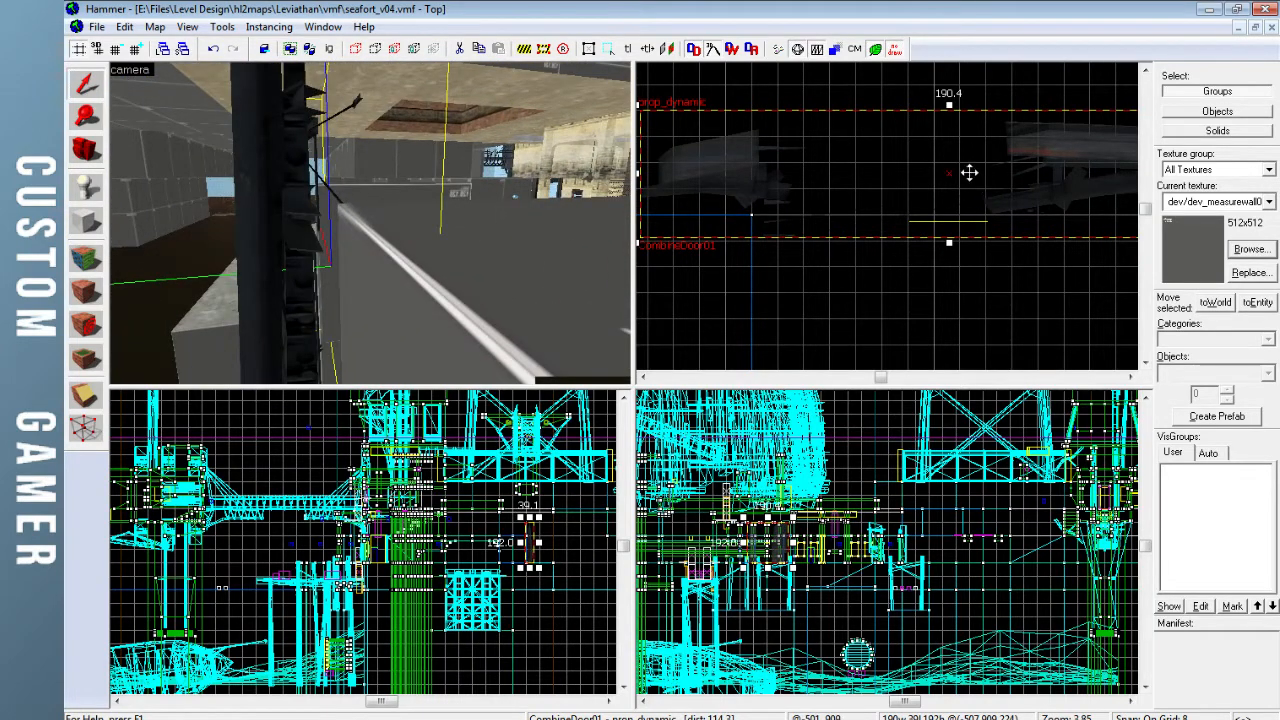
{"action": "left_click_drag", "start_coordinate": [969, 173], "coordinate": [969, 183]}
{"action": "key", "text": "Escape"}
Examine how both open Combine door leaves meet the edges of the wall blocks around the doorway
{"action": "key", "text": "z"}
{"action": "key", "text": "w"}
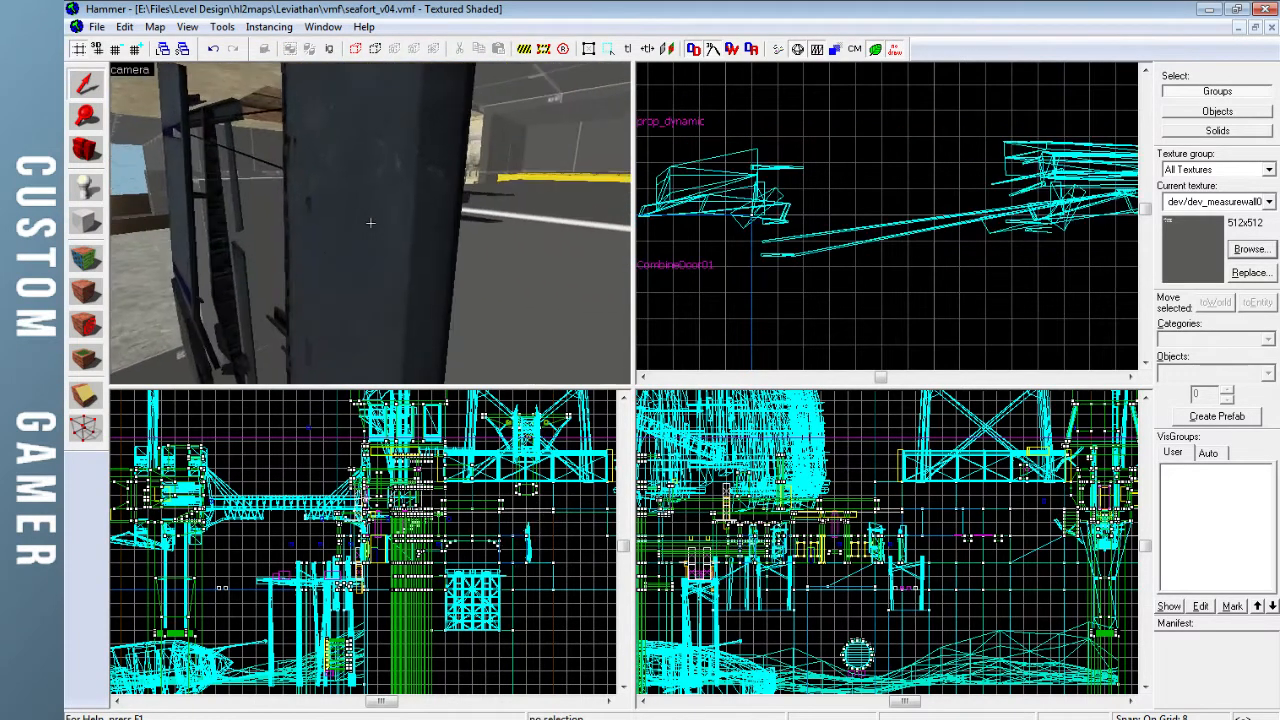
{"action": "key", "text": "w"}
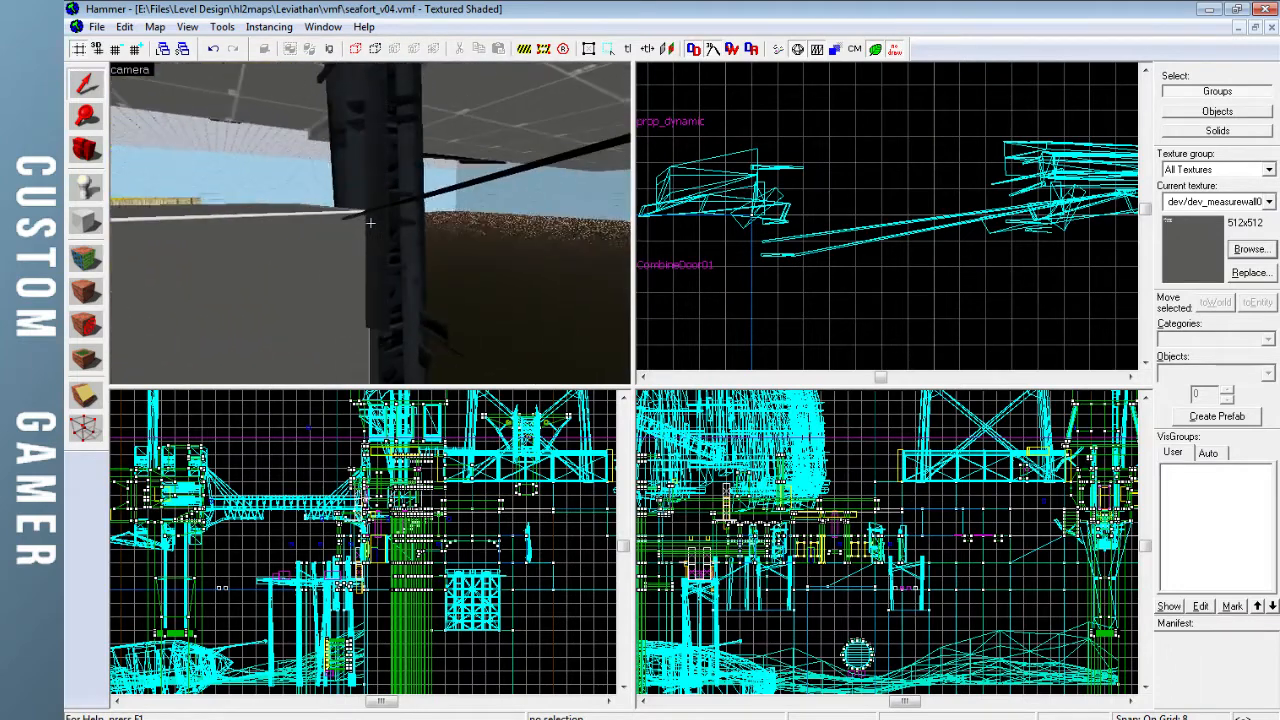
{"action": "key", "text": "s"}
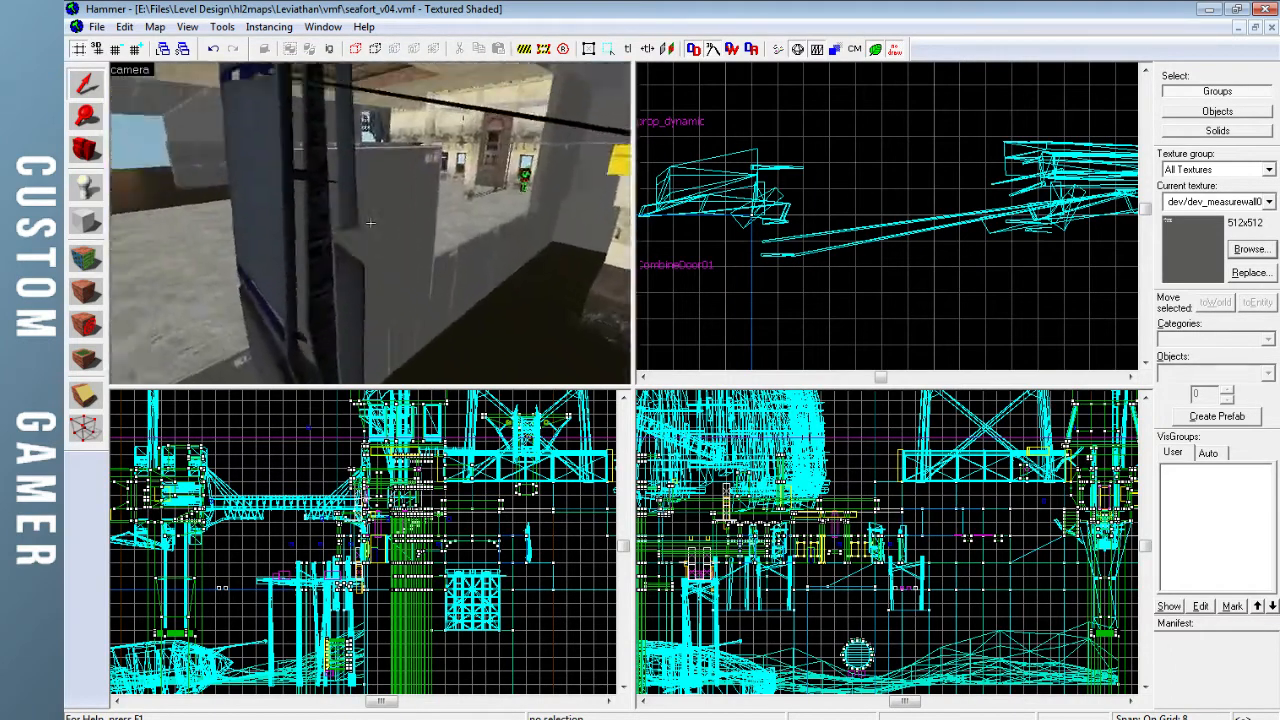
{"action": "key", "text": "z"}
{"action": "key", "text": "w"}
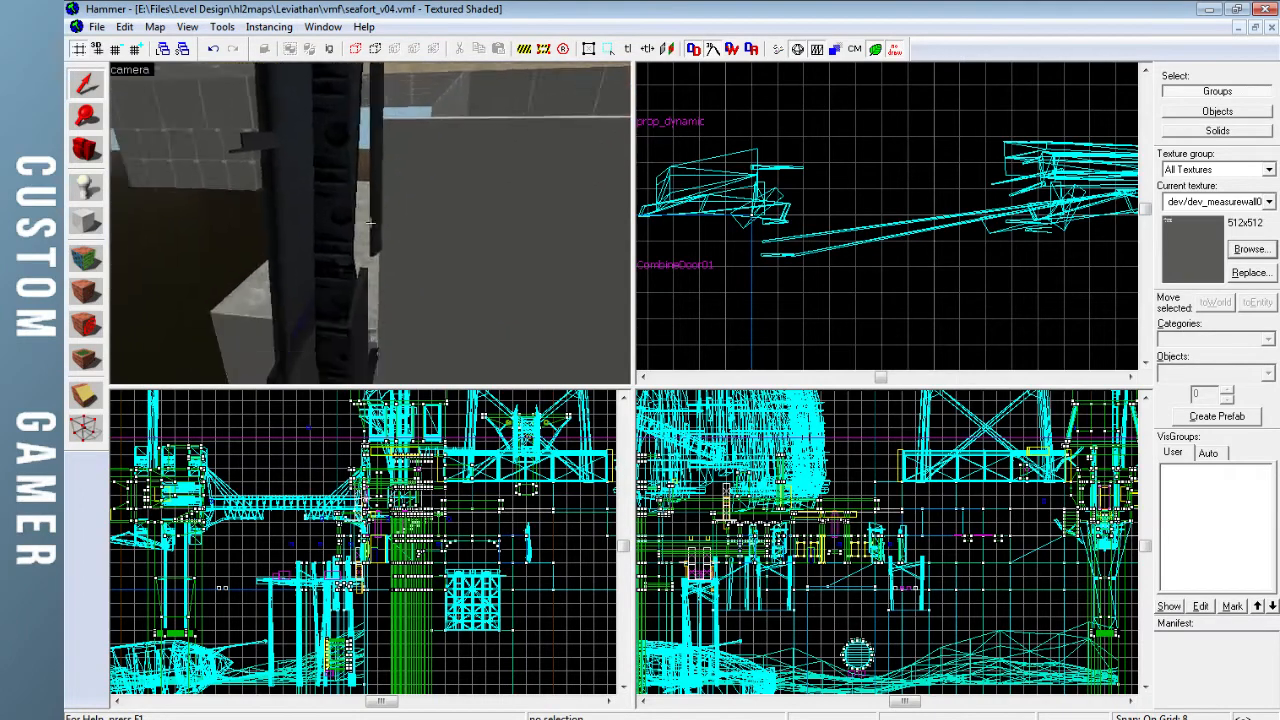
{"action": "key", "text": "w"}
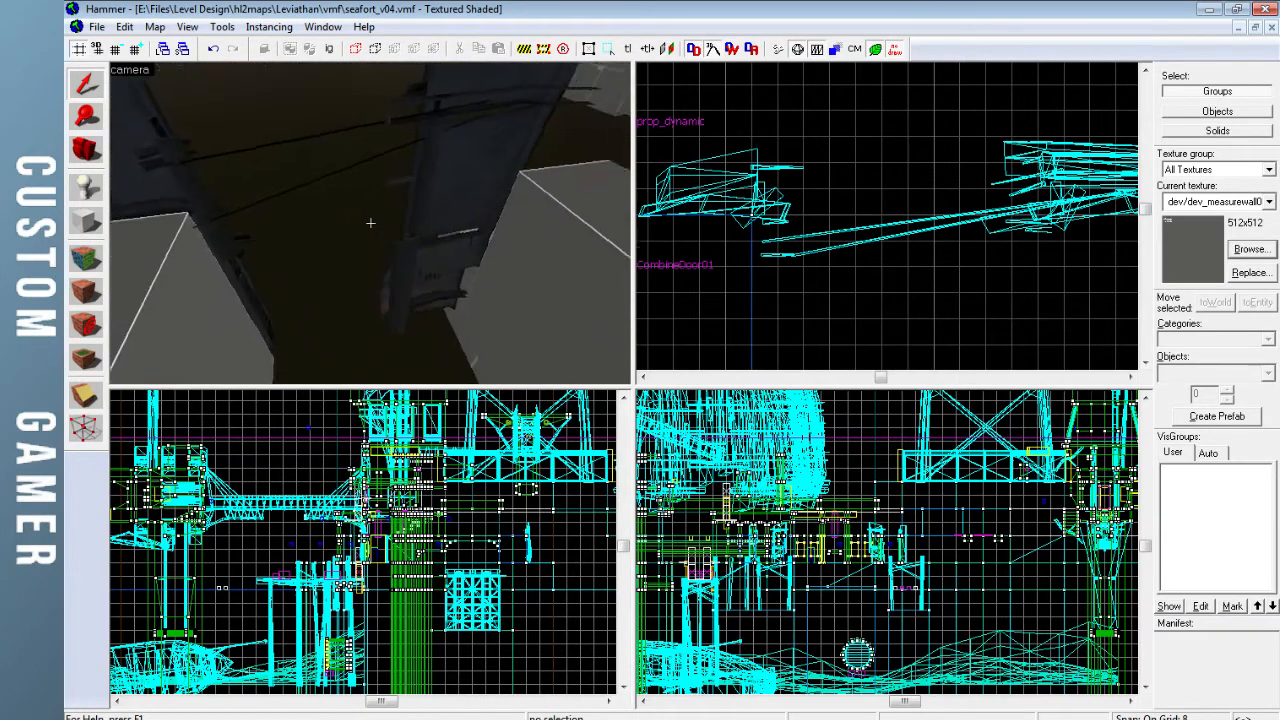
{"action": "key", "text": "s"}
{"action": "key", "text": "z"}
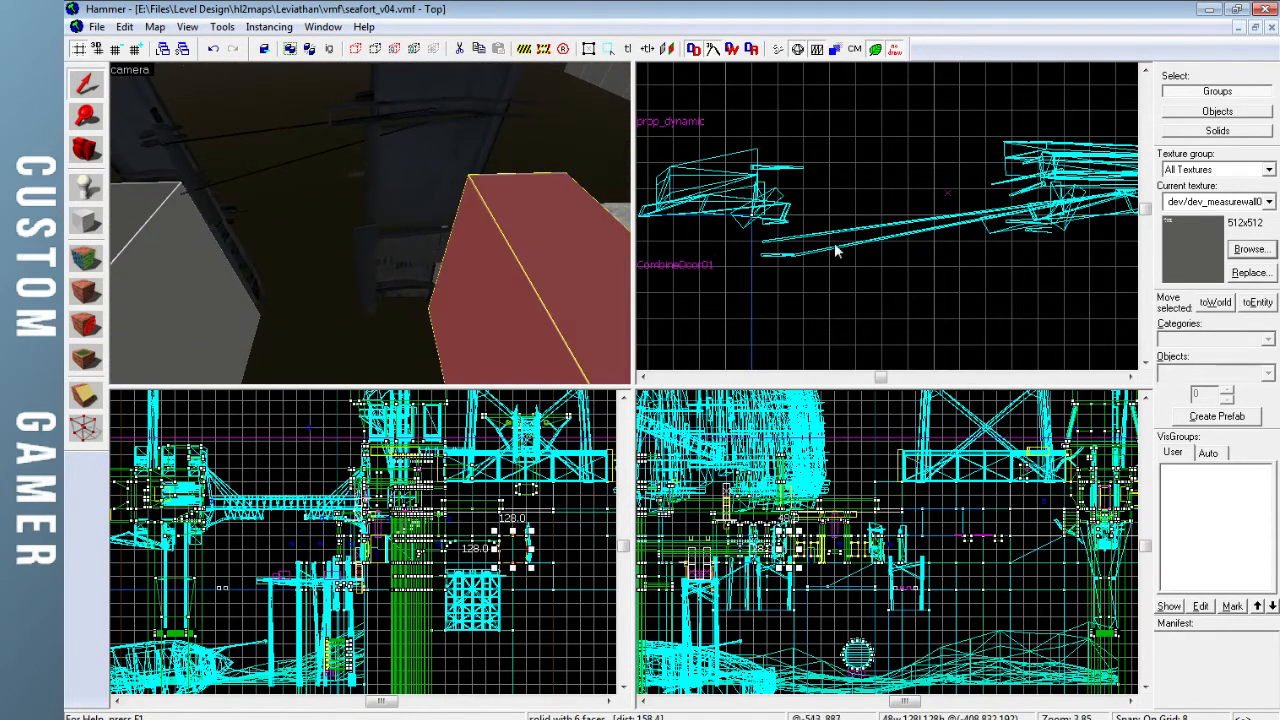
Widen the 48-unit-wide wall block to 64 units toward the gap and check it against the open door leaves
{"action": "scroll", "coordinate": [824, 253], "scroll_direction": "down", "scroll_amount": 5}
{"action": "left_click_drag", "start_coordinate": [978, 310], "coordinate": [957, 310]}
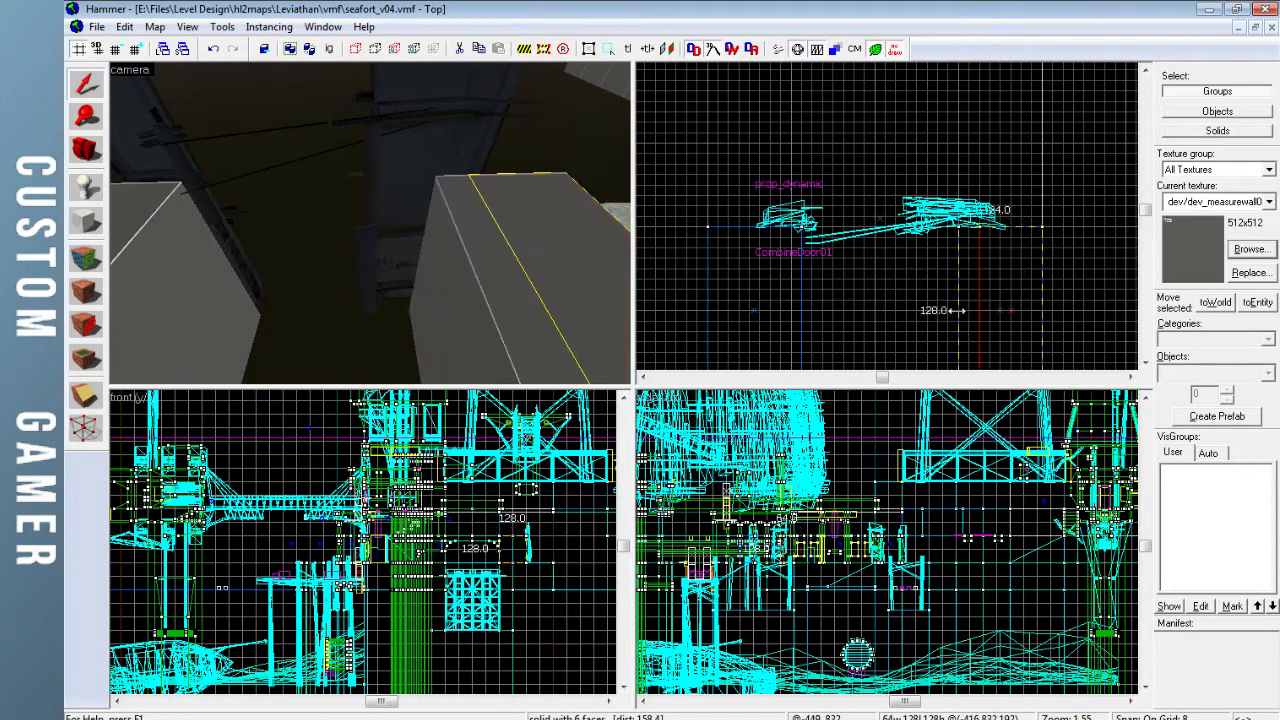
{"action": "key", "text": "z"}
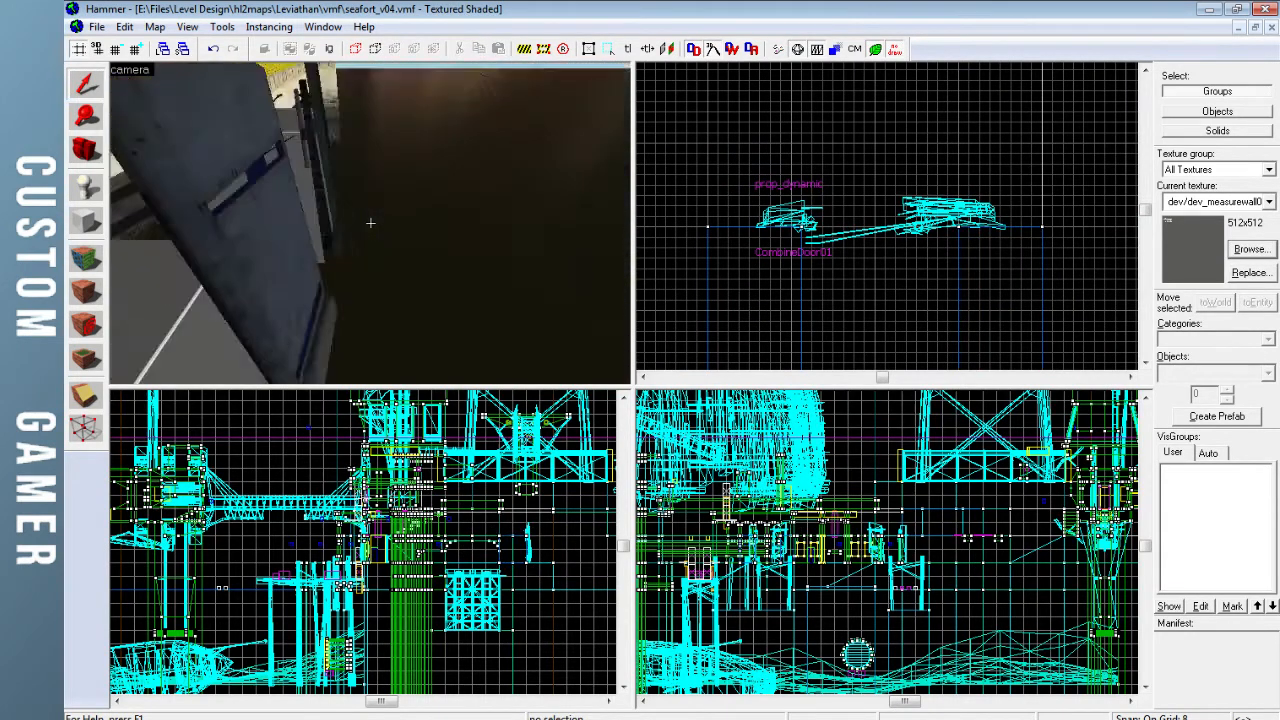
{"action": "key", "text": "w"}
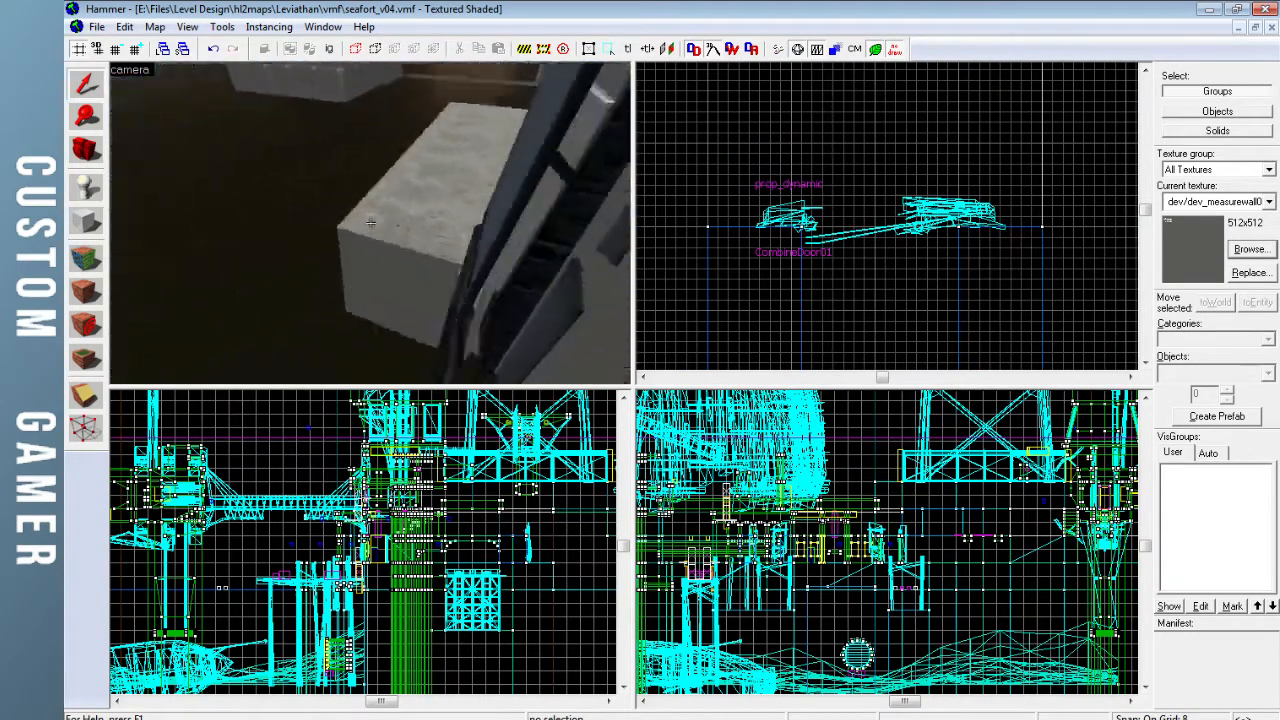
{"action": "key", "text": "s"}
{"action": "key", "text": "w"}
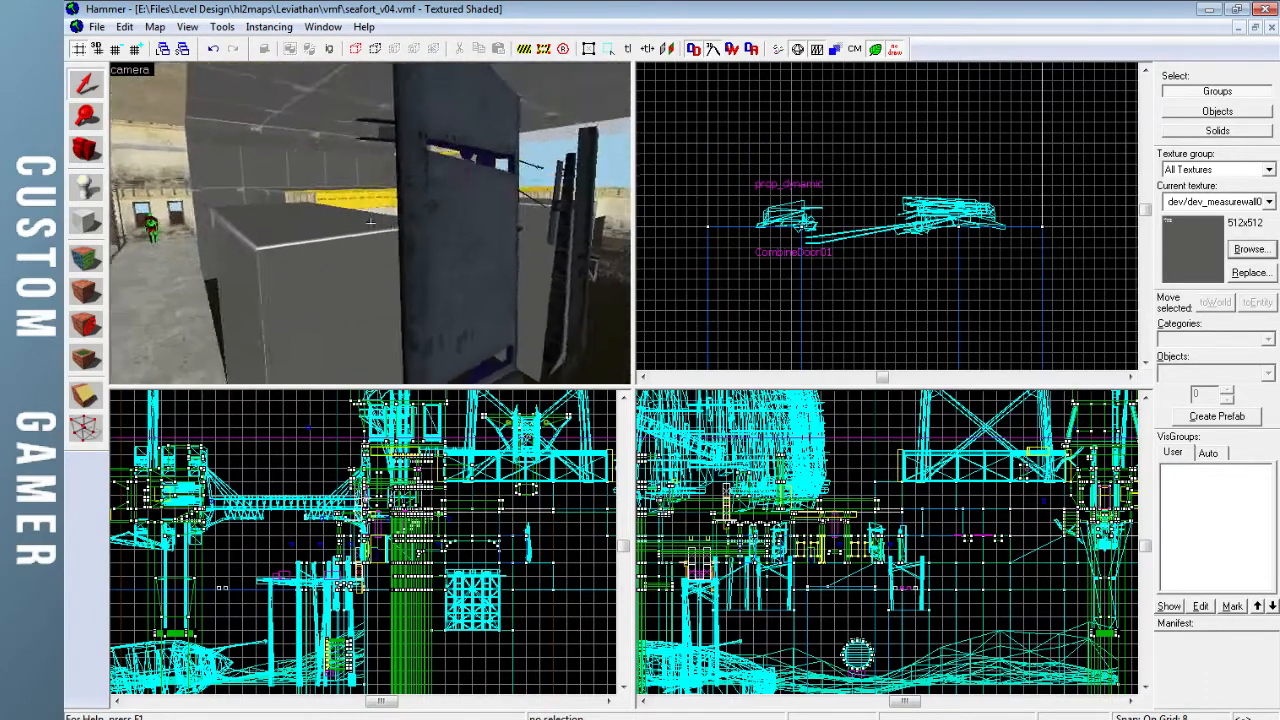
{"action": "key", "text": "s"}
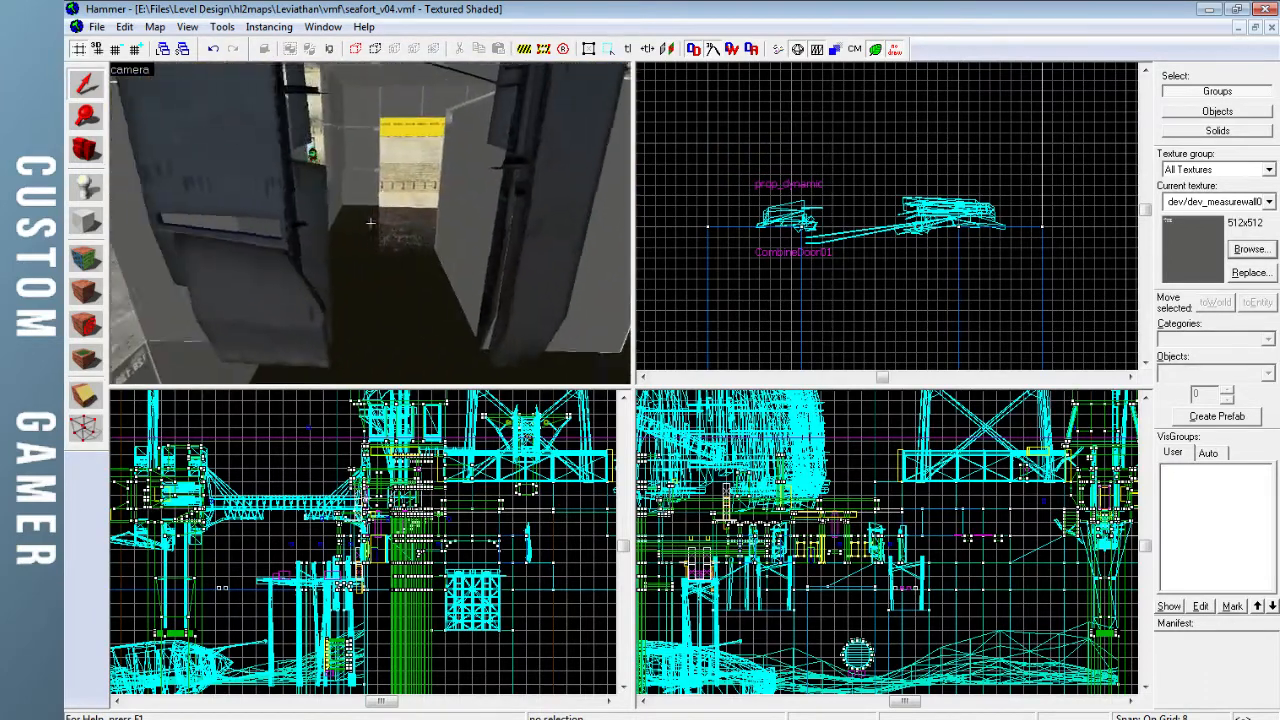
Set the CombineDoor01 model's sequence to idle_closed and check how the closed door covers the gap between the wall blocks
{"action": "key", "text": "z"}
{"action": "double_click", "coordinate": [355, 228]}
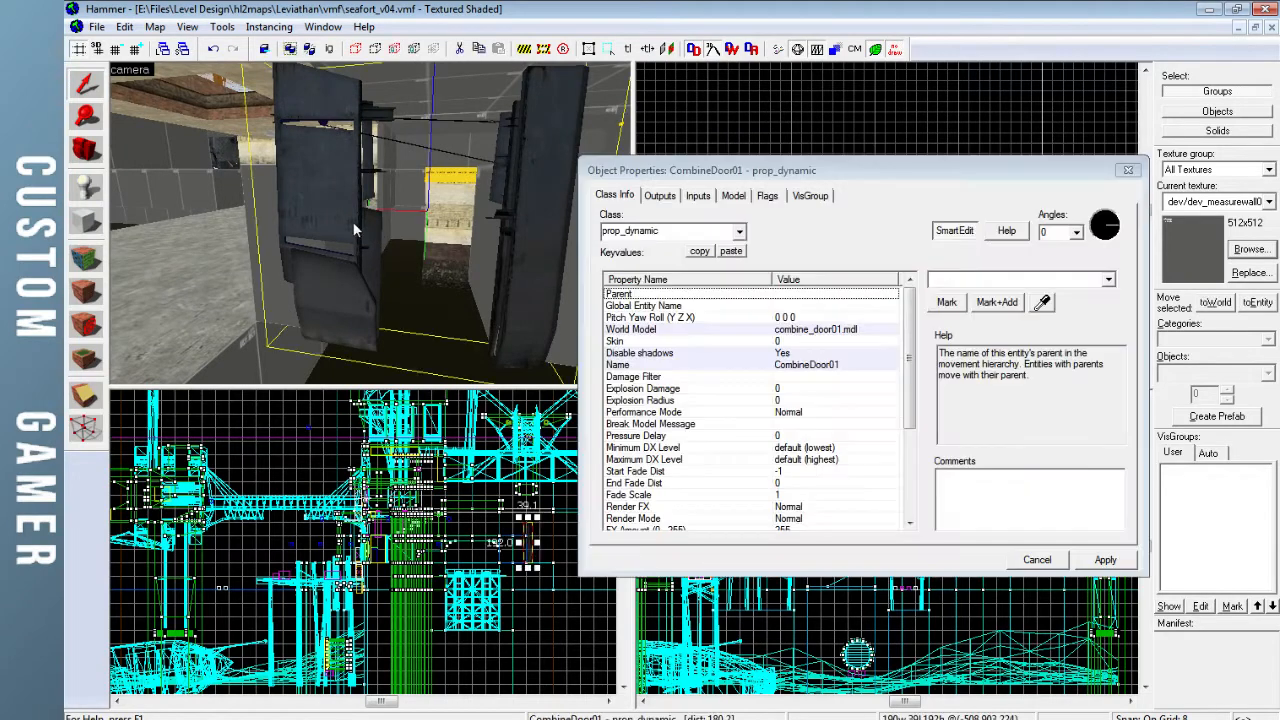
{"action": "left_click", "coordinate": [732, 199]}
{"action": "left_click", "coordinate": [808, 224]}
{"action": "left_click", "coordinate": [751, 257]}
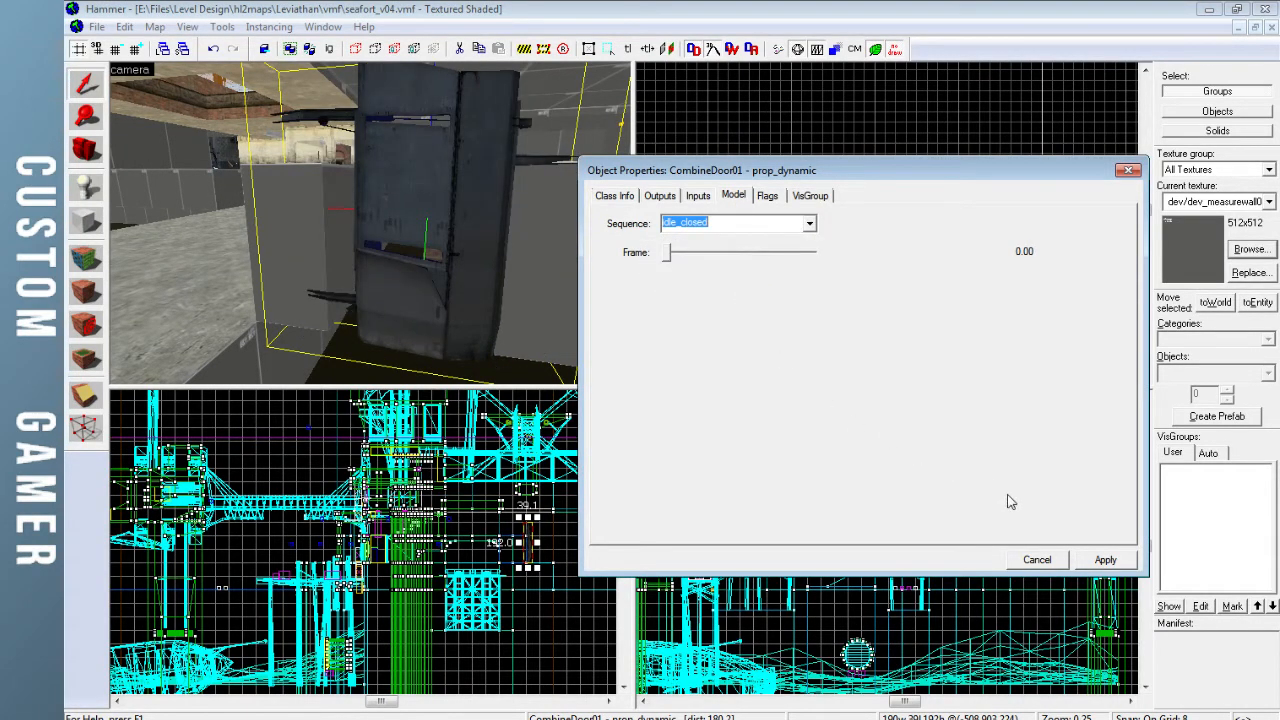
{"action": "left_click", "coordinate": [1128, 171]}
{"action": "key", "text": "z"}
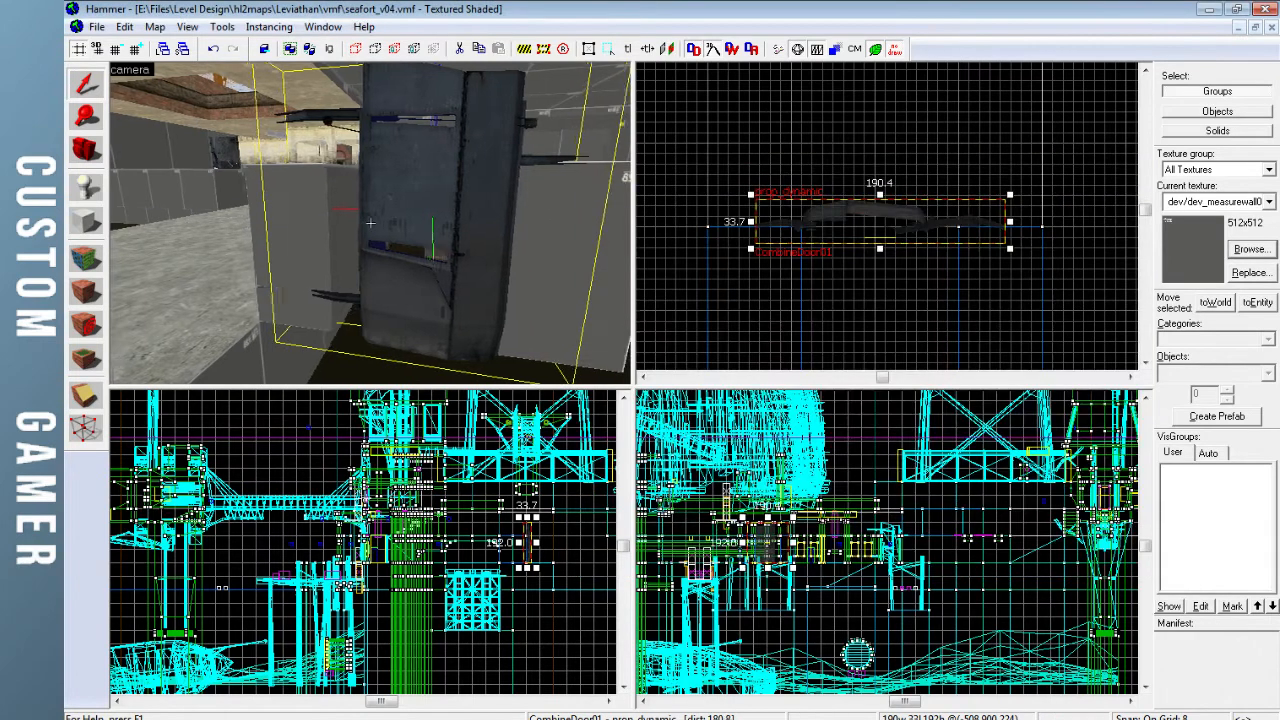
{"action": "key", "text": "w"}
{"action": "key", "text": "w"}
{"action": "key", "text": "s"}
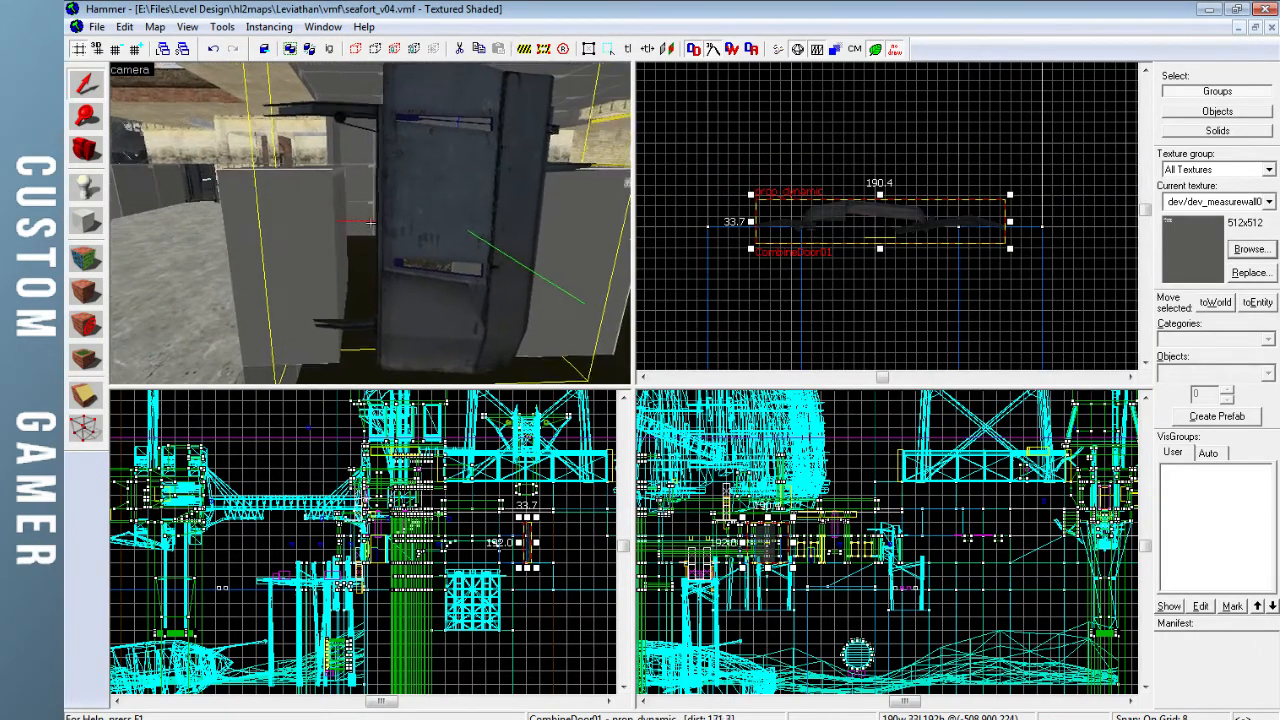
{"action": "key", "text": "z"}
Narrow the 128-unit-wide wall block to 64 units from its gap side and check it behind the closed door
{"action": "left_click", "coordinate": [340, 236]}
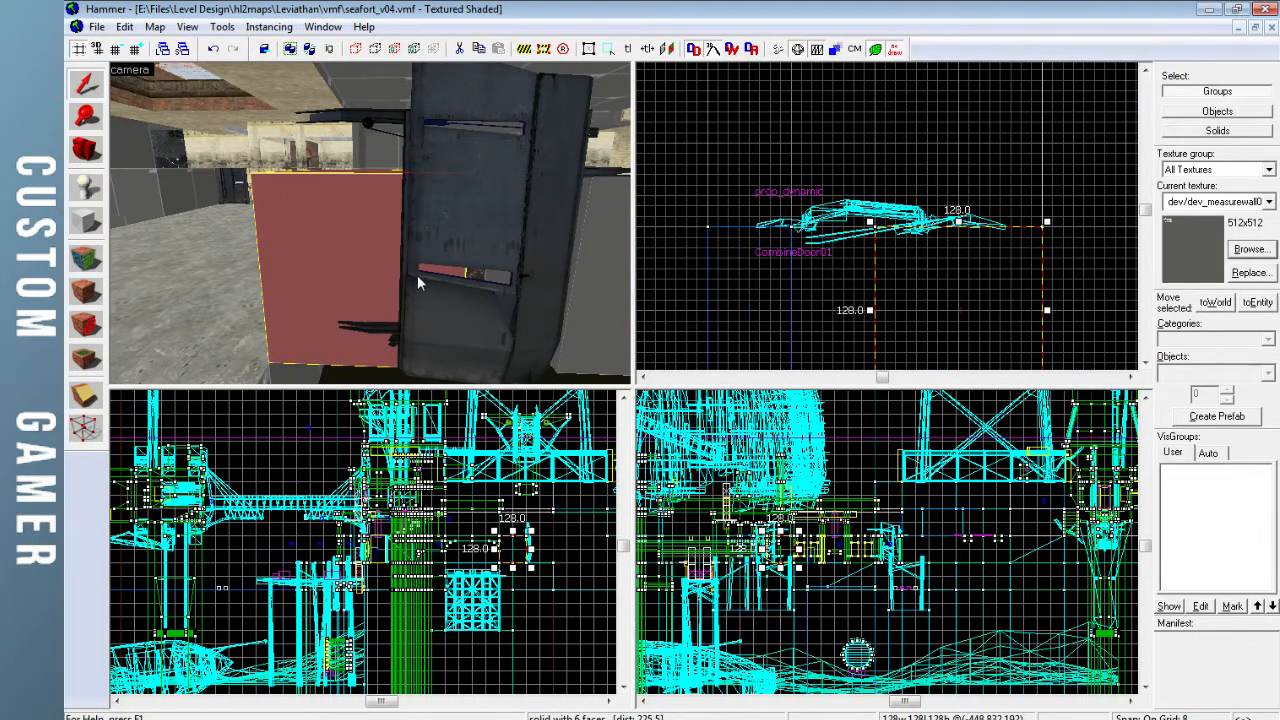
{"action": "left_click_drag", "start_coordinate": [871, 310], "coordinate": [946, 310]}
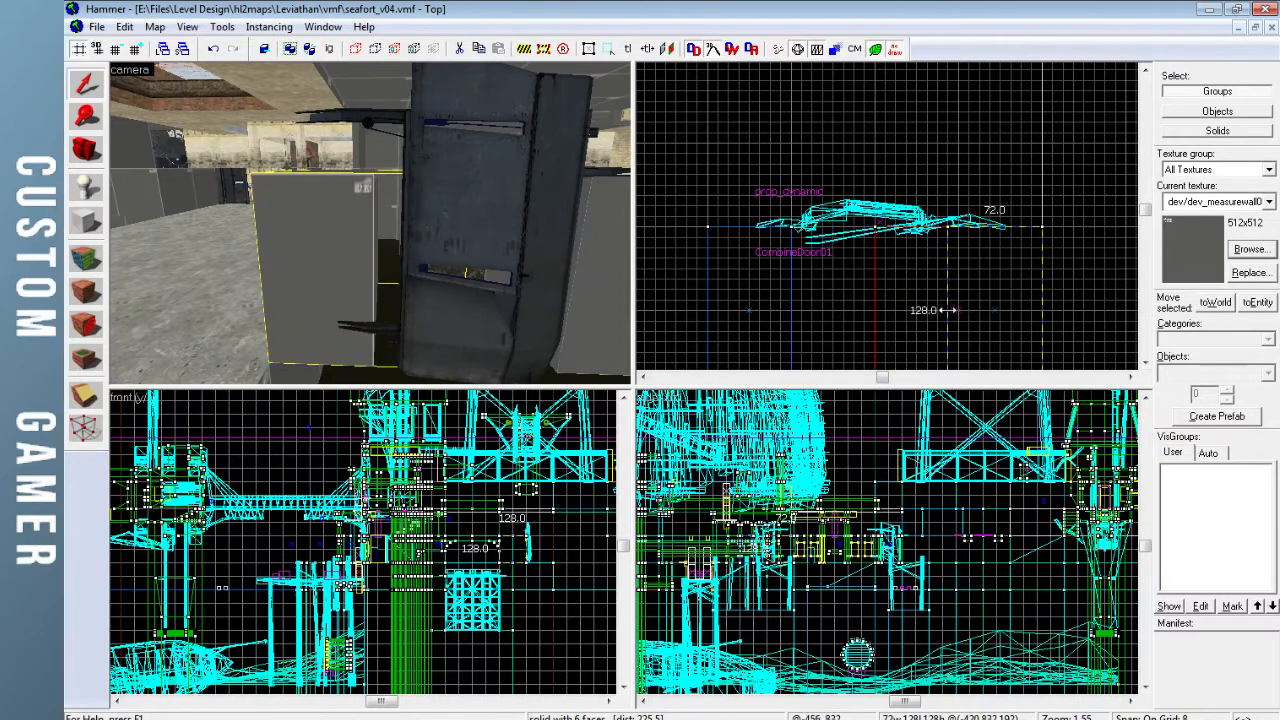
{"action": "key", "text": "z"}
{"action": "key", "text": "d"}
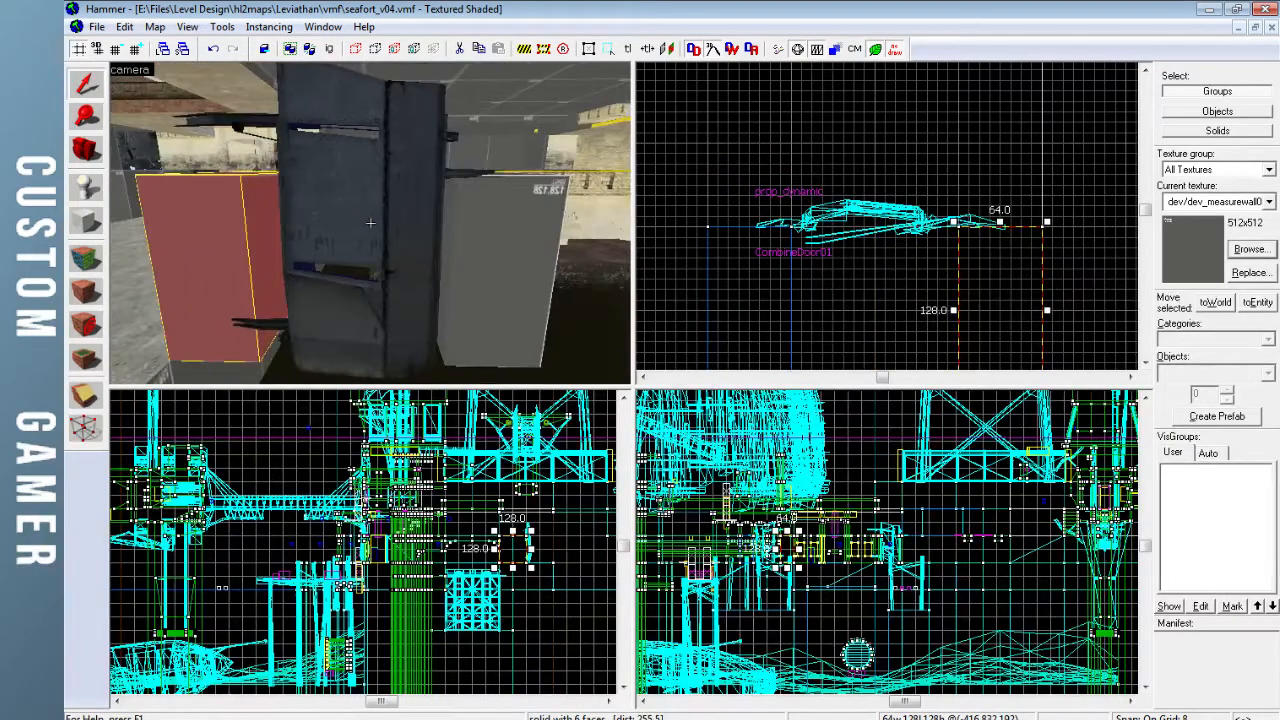
Widen the 64-unit wall block to 96 units toward the gap and the opposite block to 72 units to meet the closed door
{"action": "key", "text": "z"}
{"action": "left_click_drag", "start_coordinate": [955, 311], "coordinate": [925, 311]}
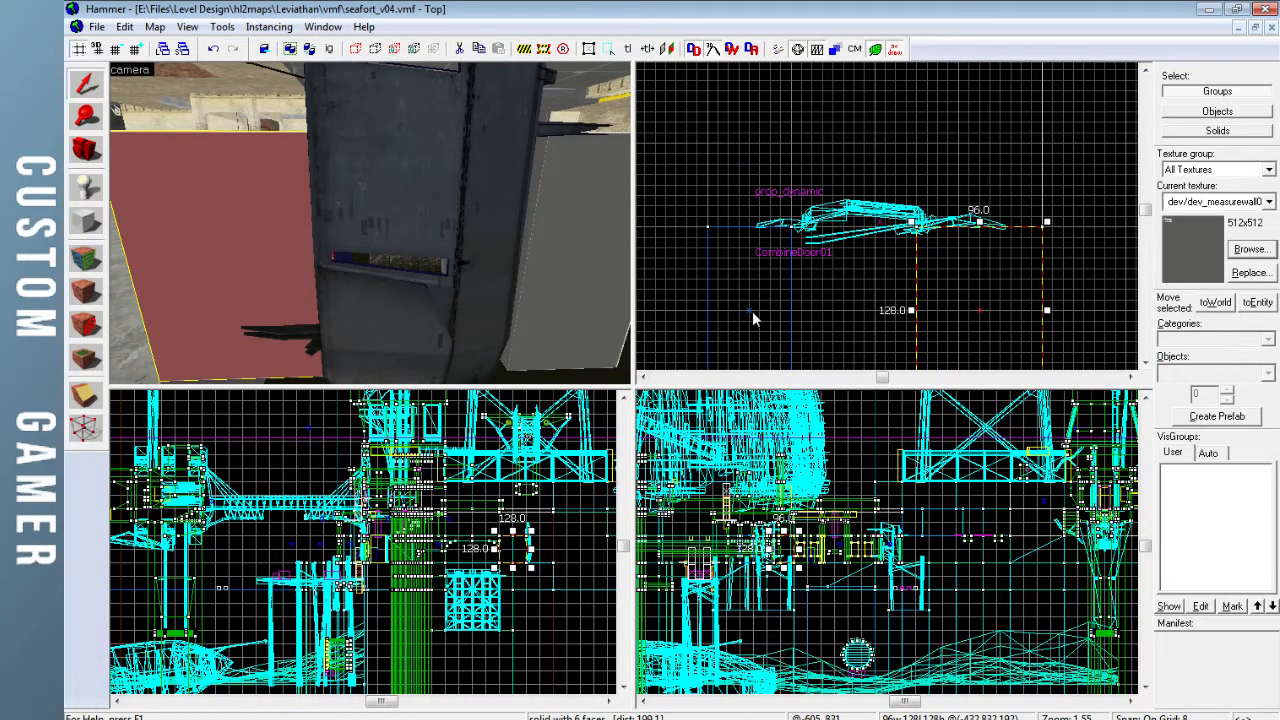
{"action": "key", "text": "z"}
{"action": "key", "text": "d"}
{"action": "key", "text": "z"}
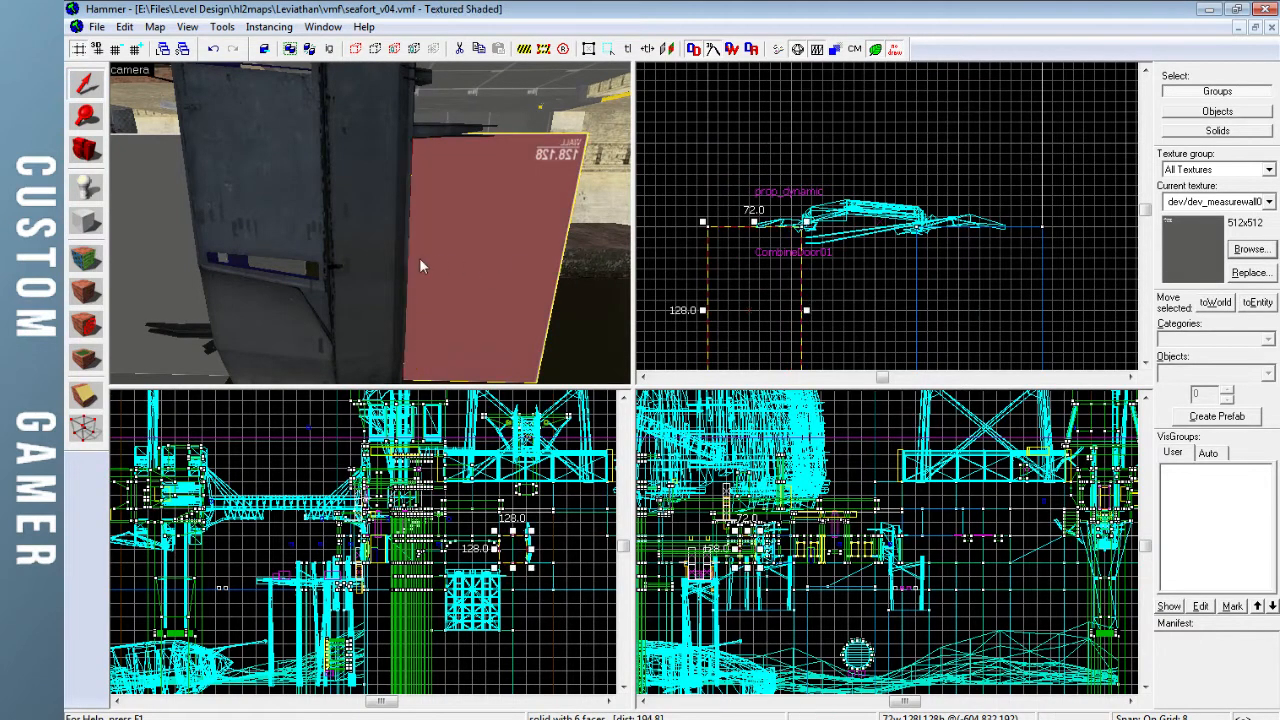
Deselect the wall block and examine the closed Combine door against both wall blocks from behind and in front
{"action": "key", "text": "Escape"}
{"action": "key", "text": "z"}
{"action": "key", "text": "w"}
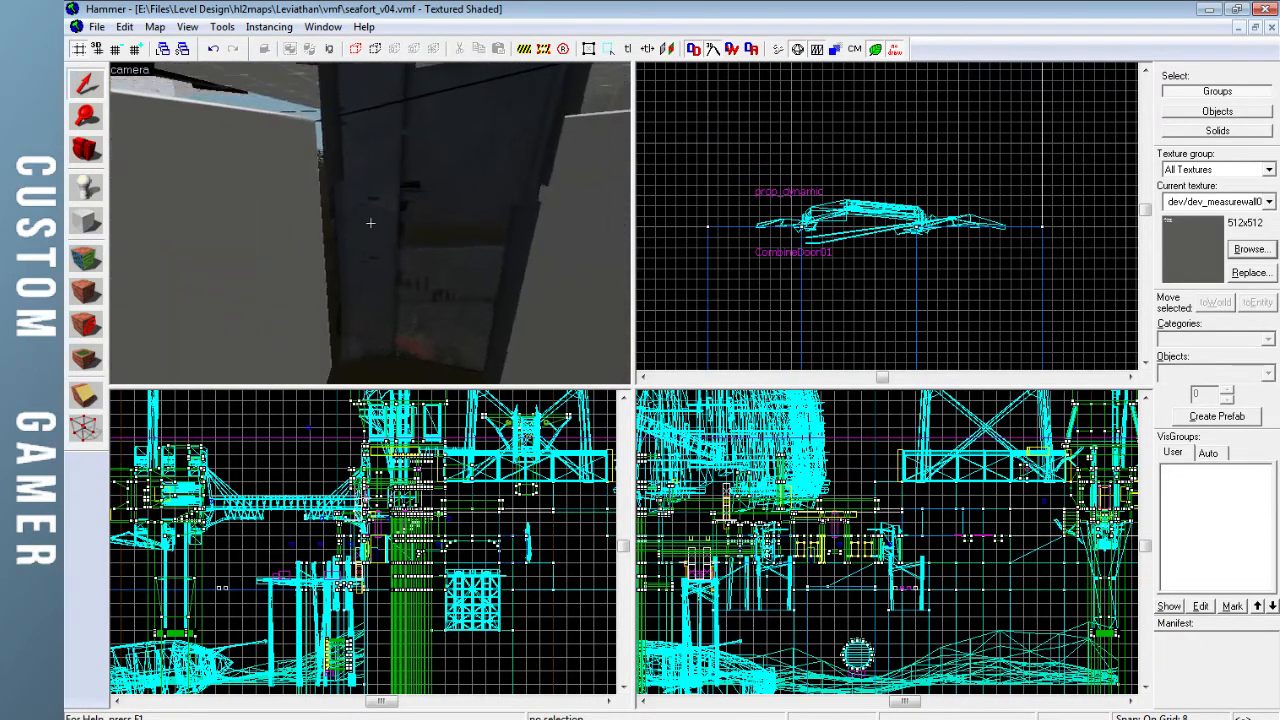
{"action": "key", "text": "w"}
{"action": "key", "text": "s"}
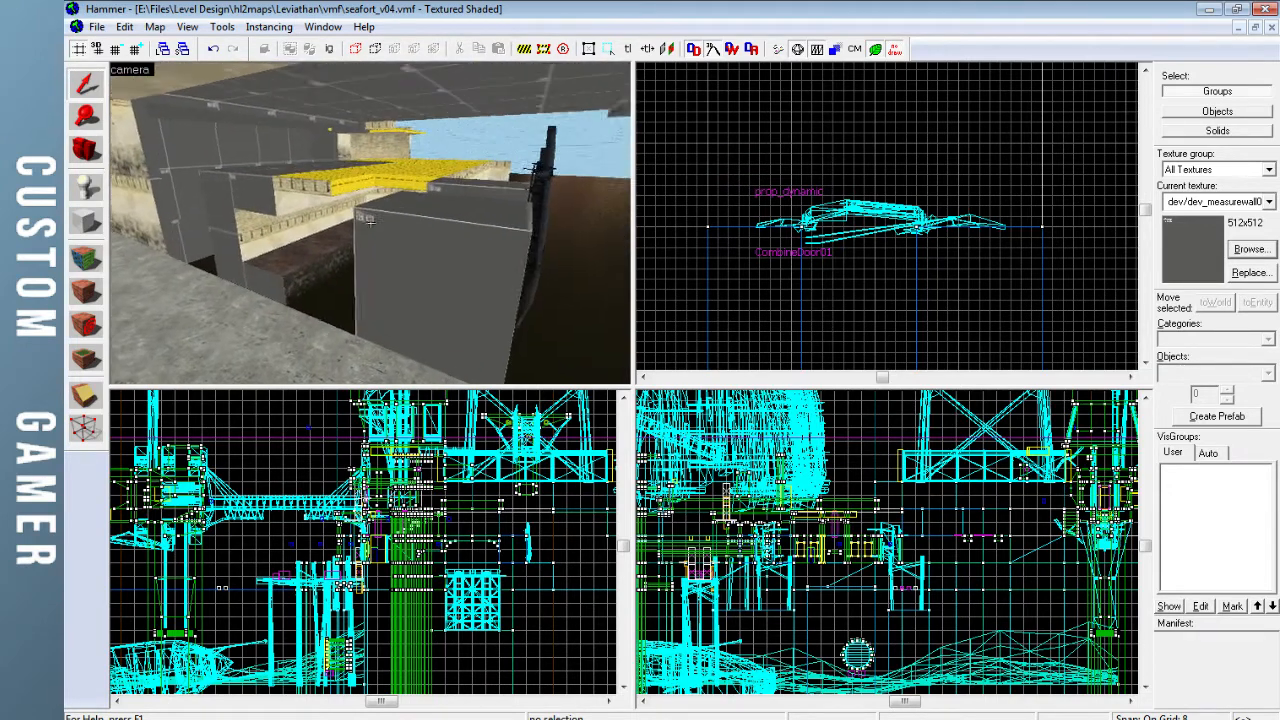
{"action": "key", "text": "w"}
{"action": "key", "text": "d"}
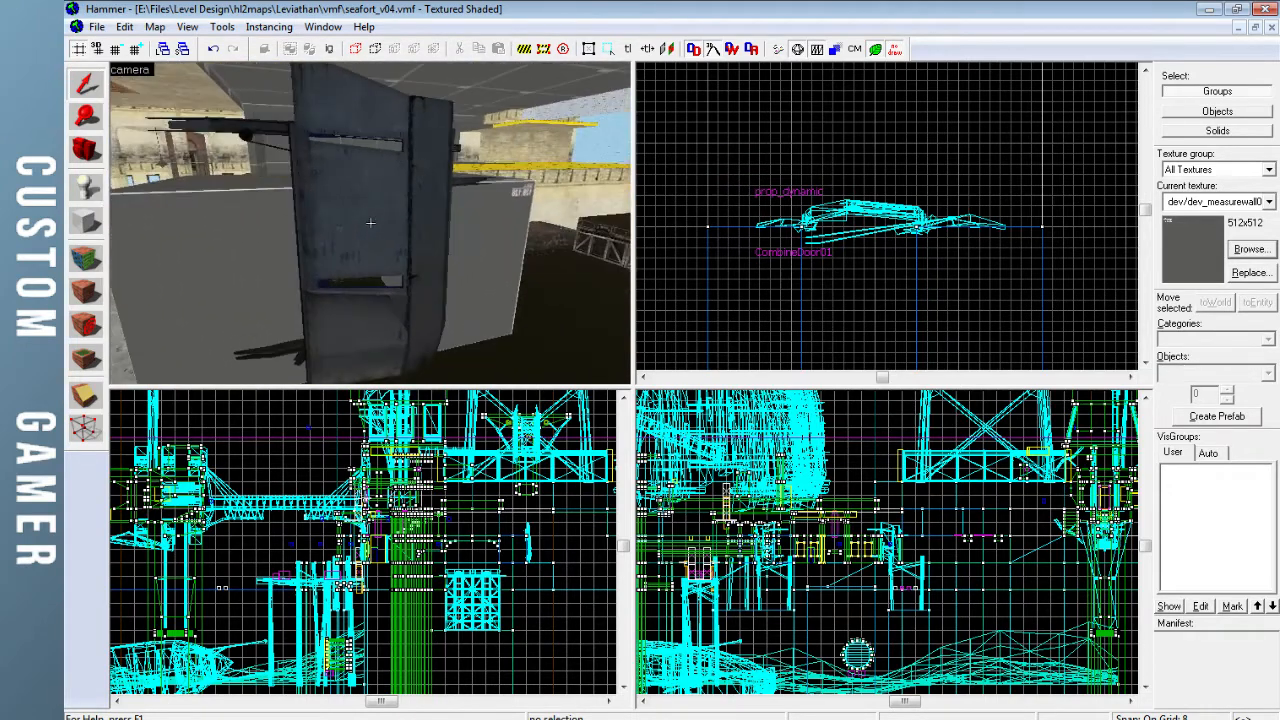
{"action": "key", "text": "z"}
{"action": "key", "text": "a"}
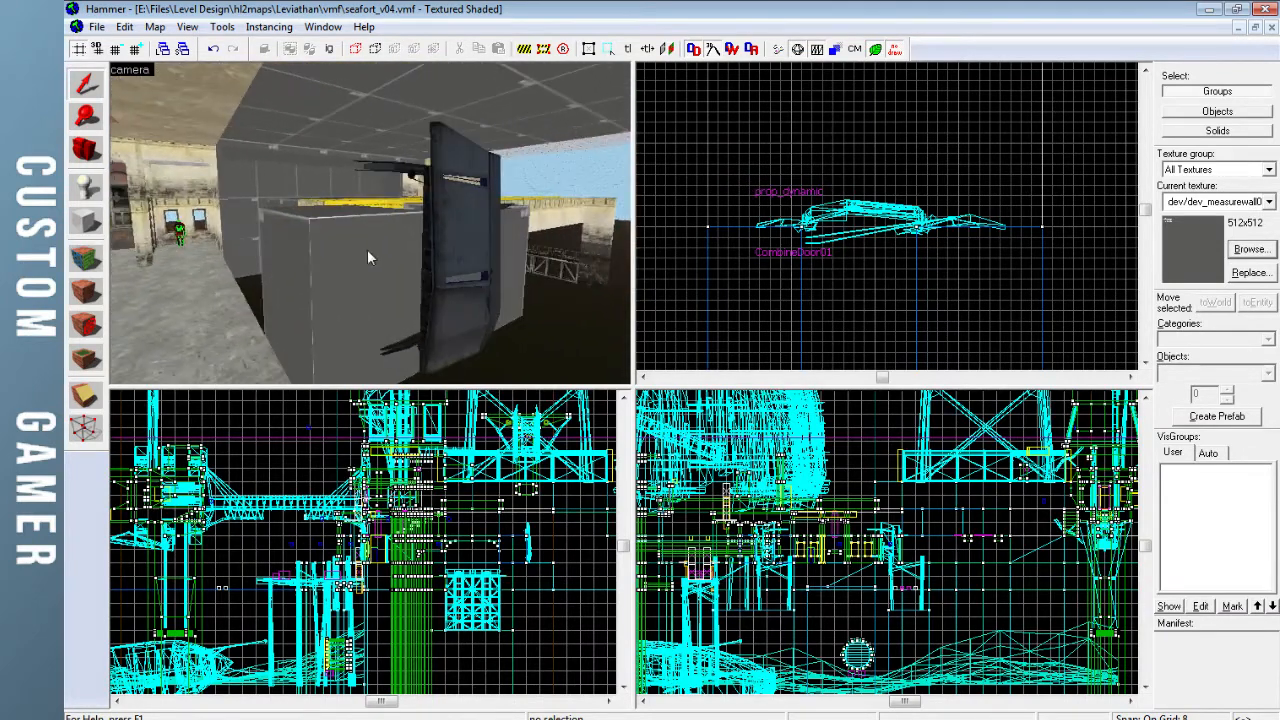
Copy both wall blocks 128 units straight up so the copies stack on the originals, and clear the selection
{"action": "left_click", "coordinate": [370, 222]}
{"action": "key", "text": "d"}
{"action": "key", "text": "z"}
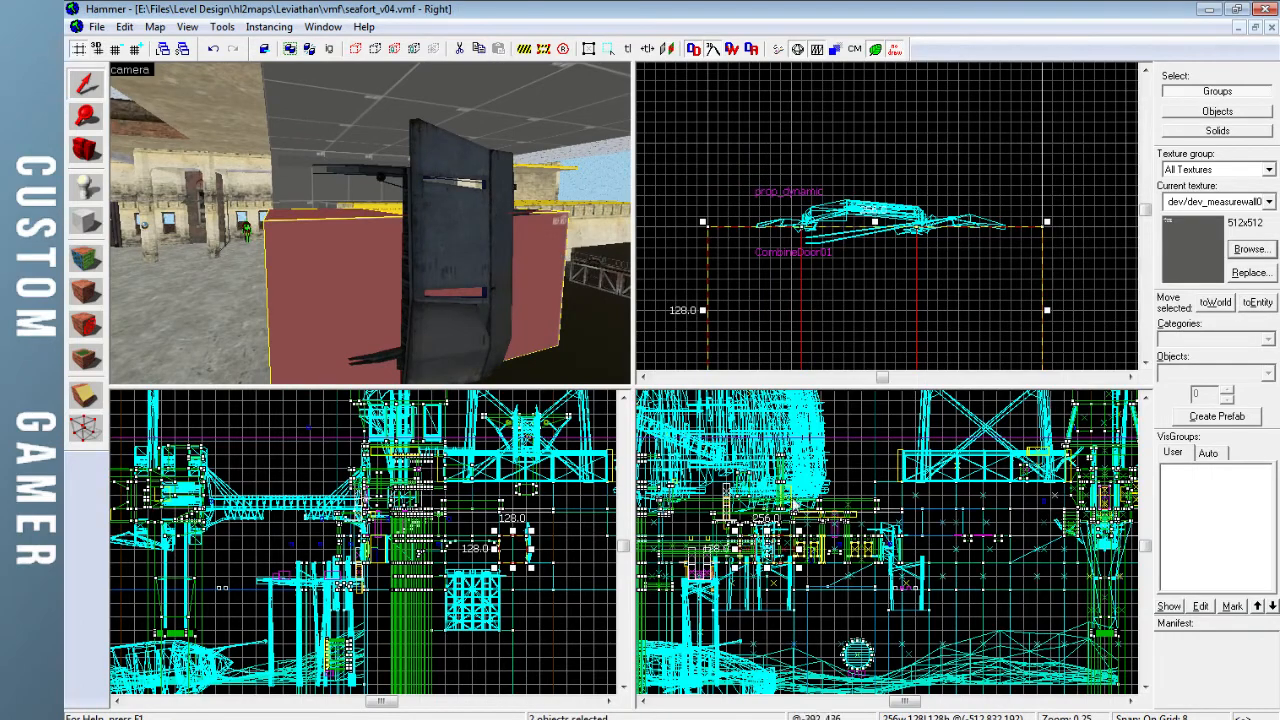
{"action": "scroll", "coordinate": [726, 564], "scroll_direction": "up", "scroll_amount": 8}
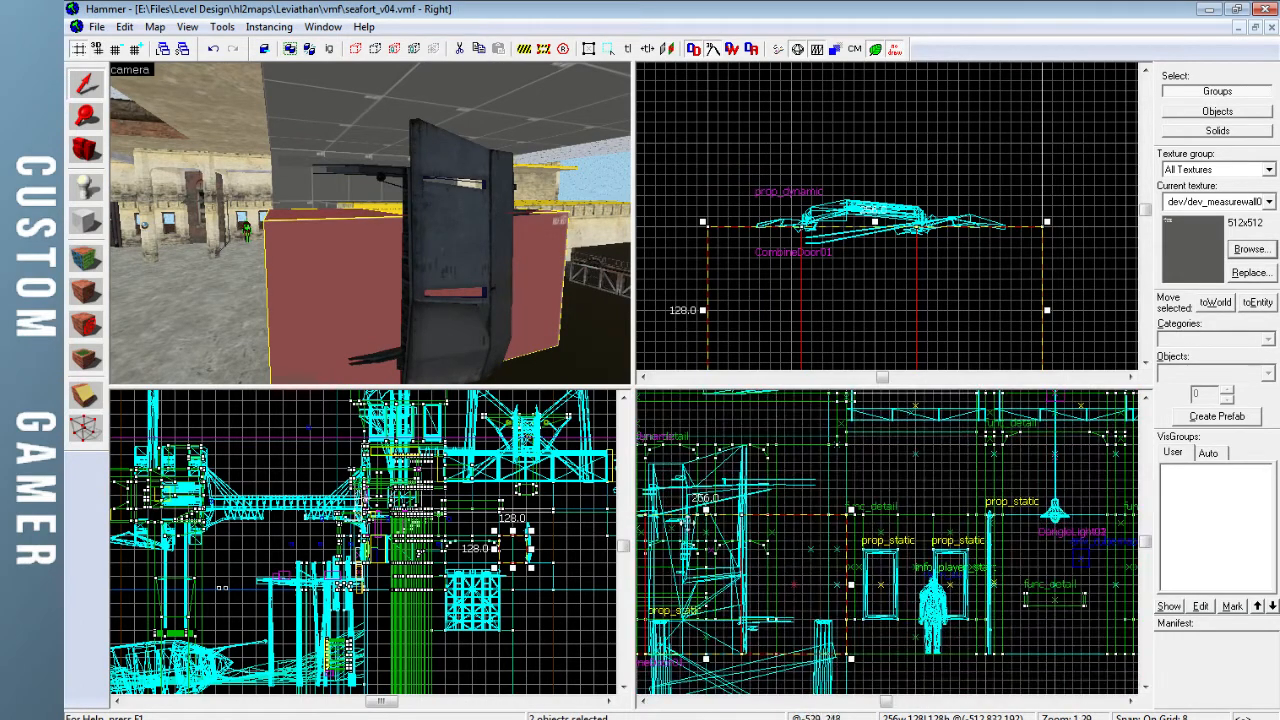
{"action": "scroll", "coordinate": [493, 537], "scroll_direction": "up", "scroll_amount": 4}
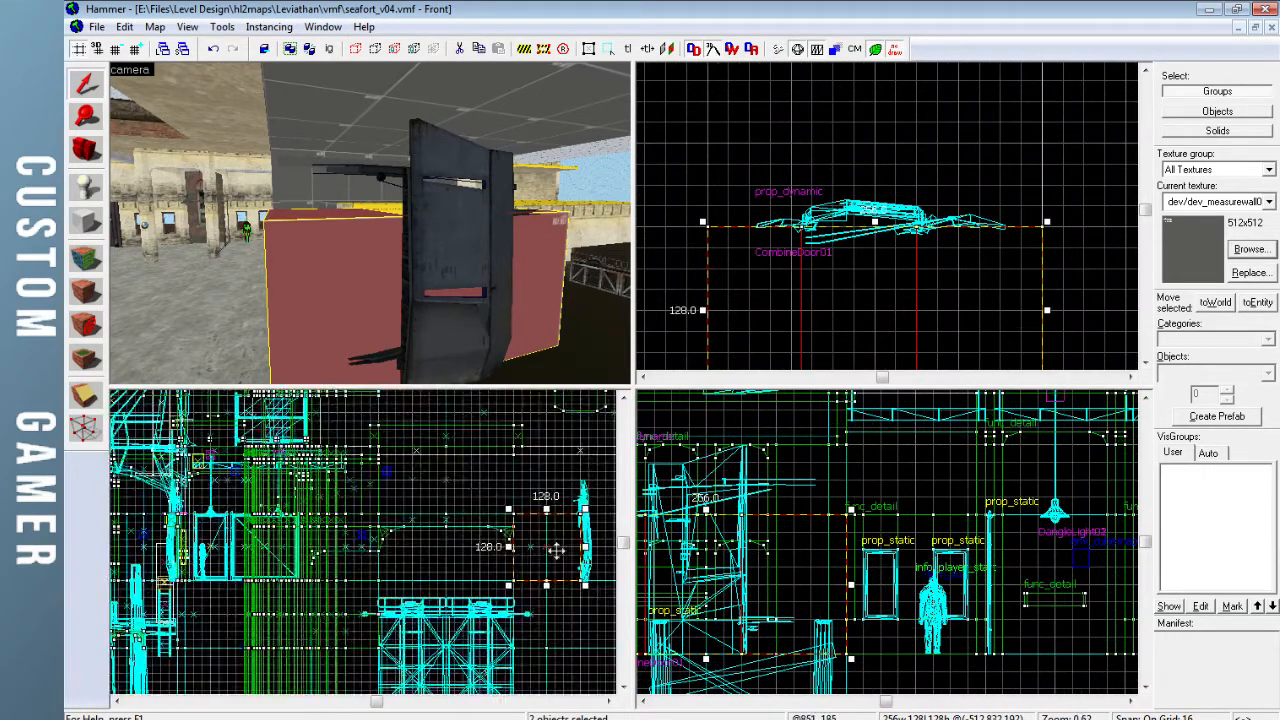
{"action": "left_click_drag", "start_coordinate": [552, 548], "coordinate": [551, 482], "text": "shift"}
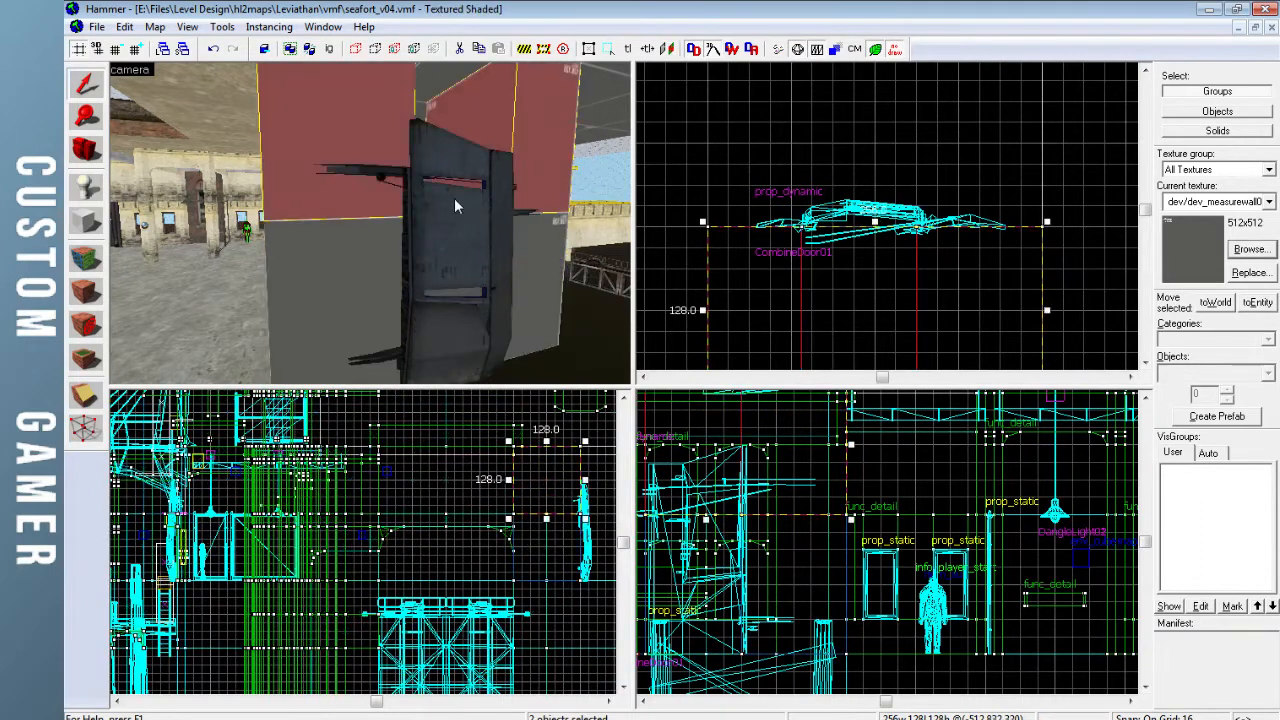
{"action": "key", "text": "Escape"}
Examine the stacked gateway walls and the surrounding bridge and walkways from all around, and select the 72-unit-wide lower wall block
{"action": "key", "text": "z"}
{"action": "key", "text": "s"}
{"action": "key", "text": "w"}
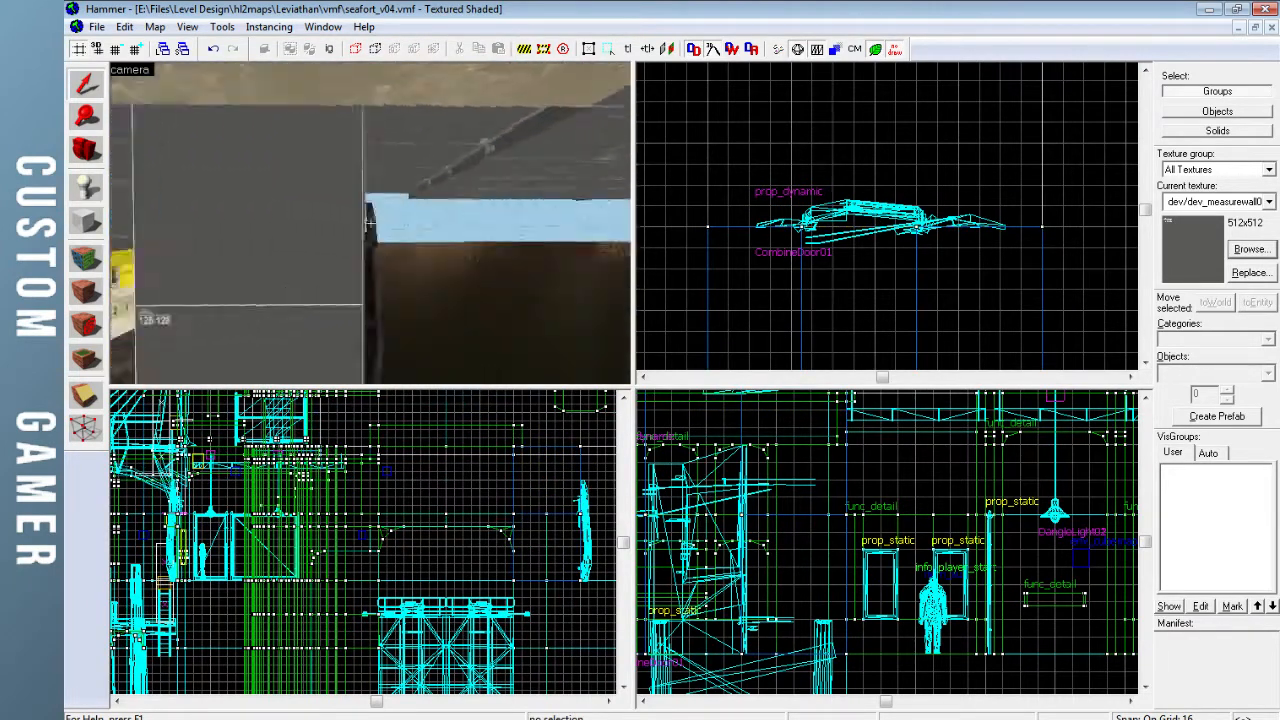
{"action": "key", "text": "w"}
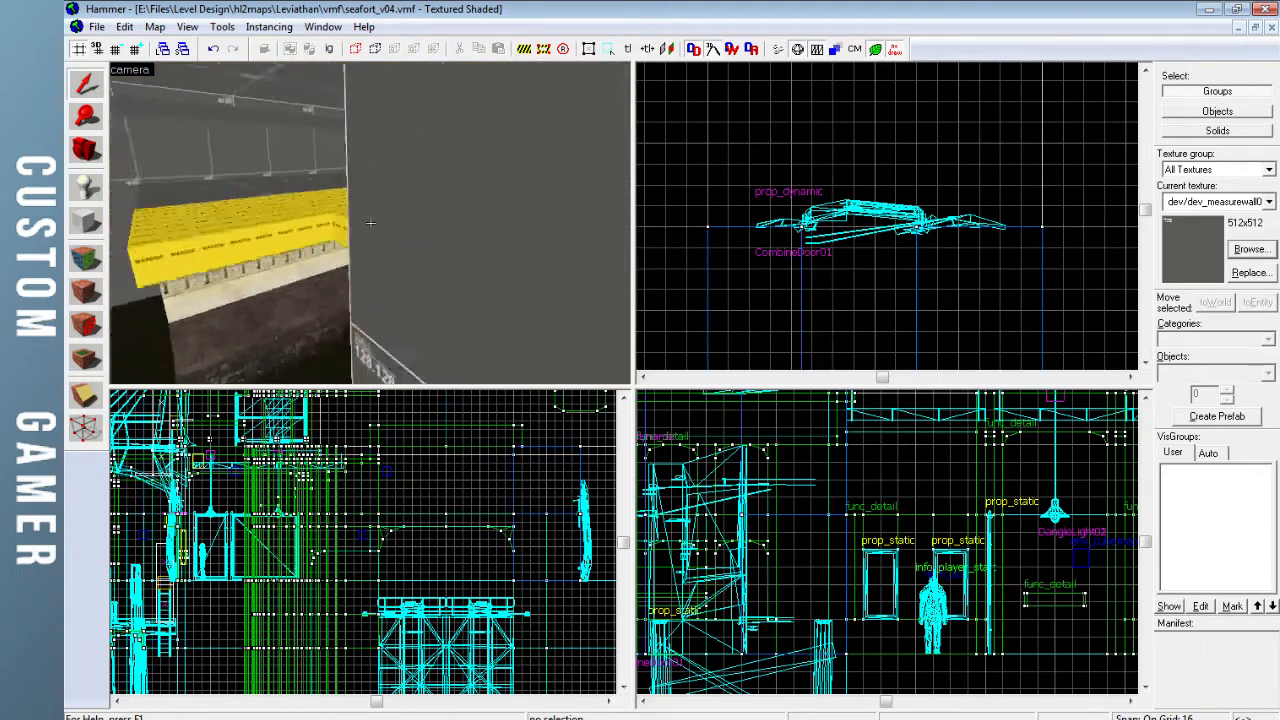
{"action": "key", "text": "w"}
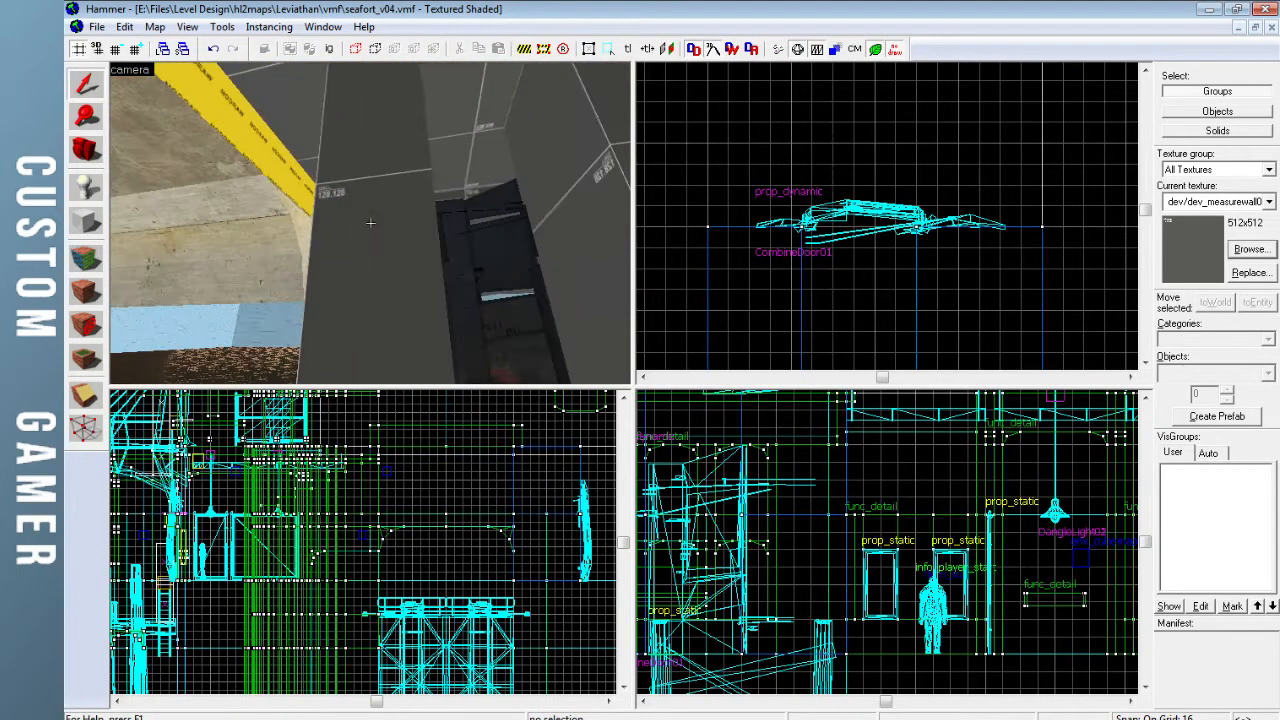
{"action": "key", "text": "w"}
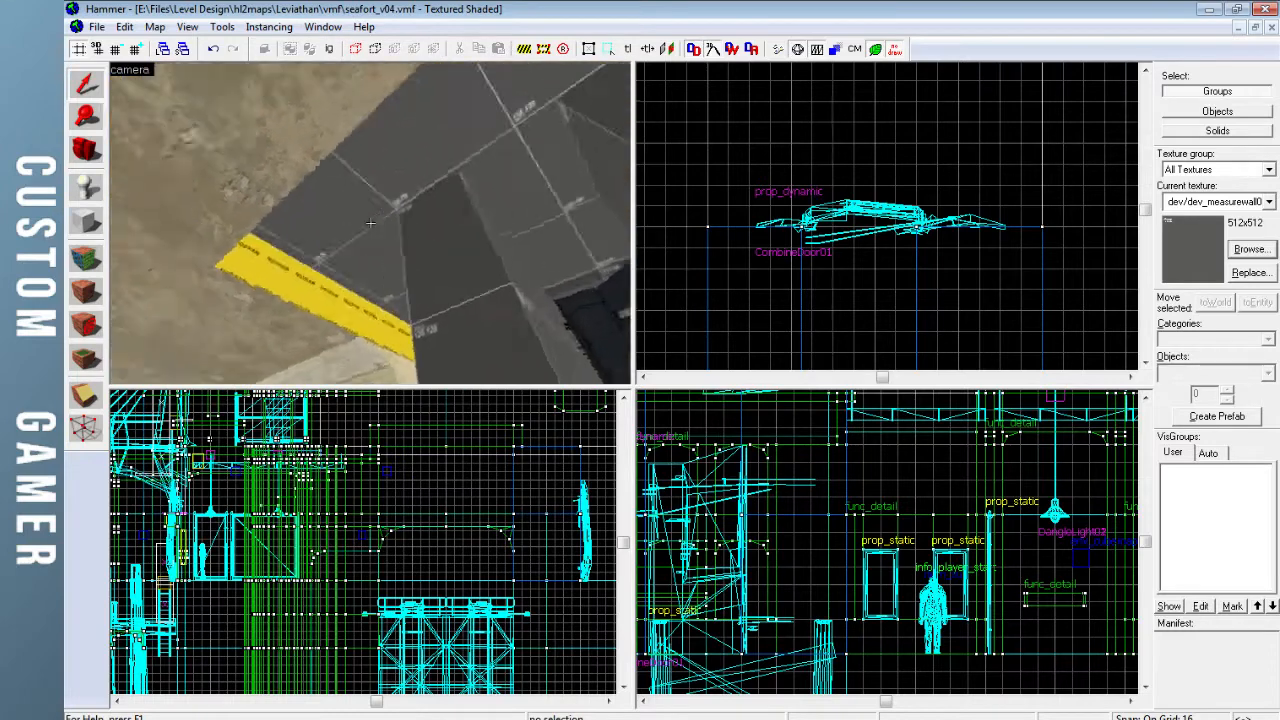
{"action": "key", "text": "w"}
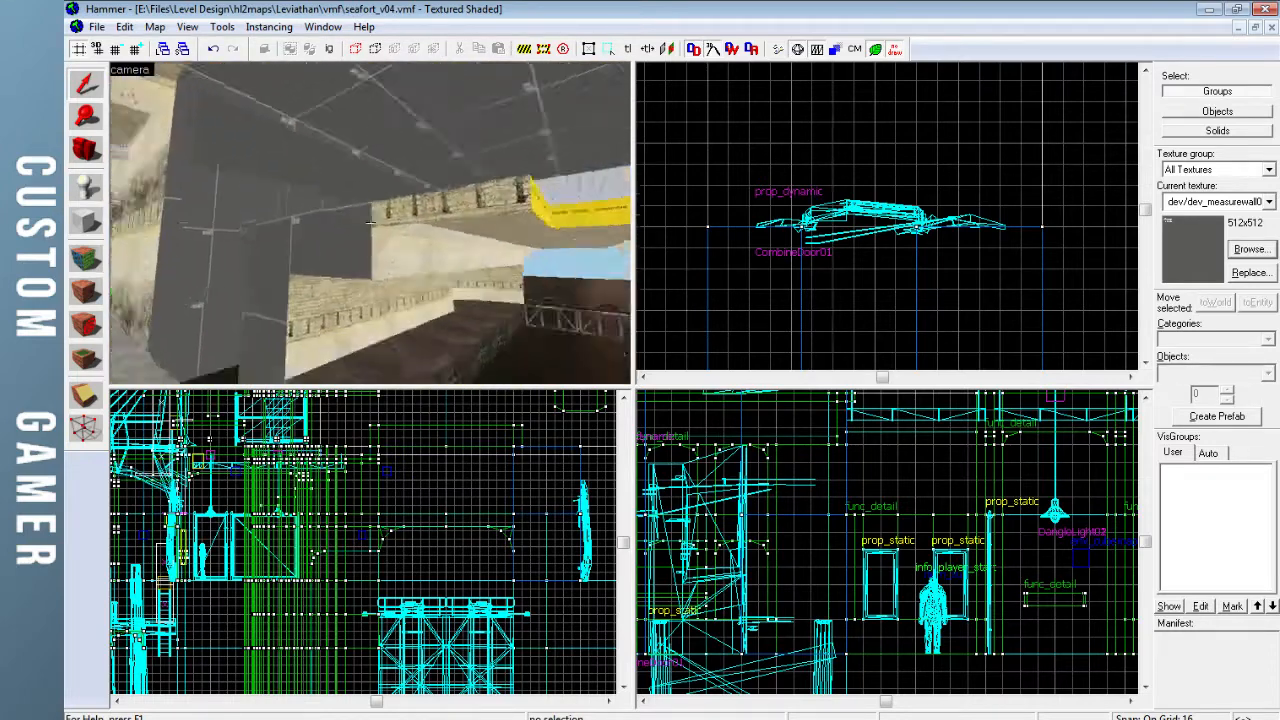
{"action": "key", "text": "w"}
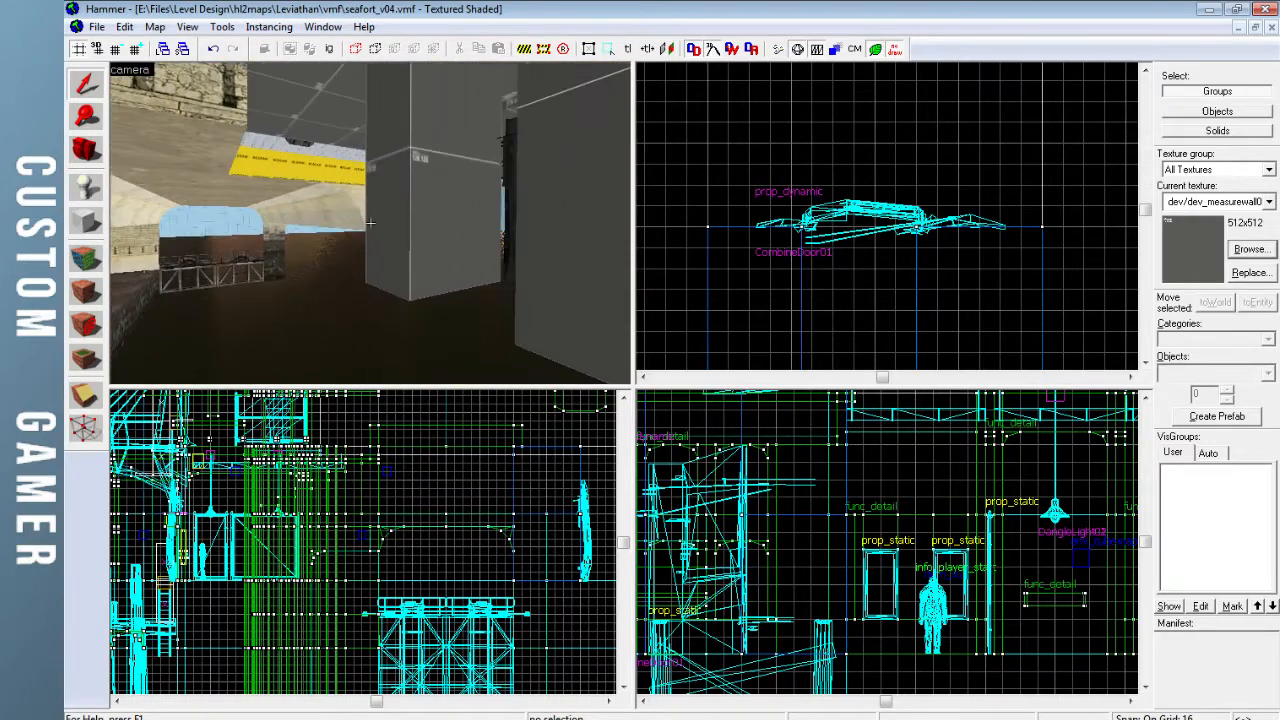
{"action": "key", "text": "w"}
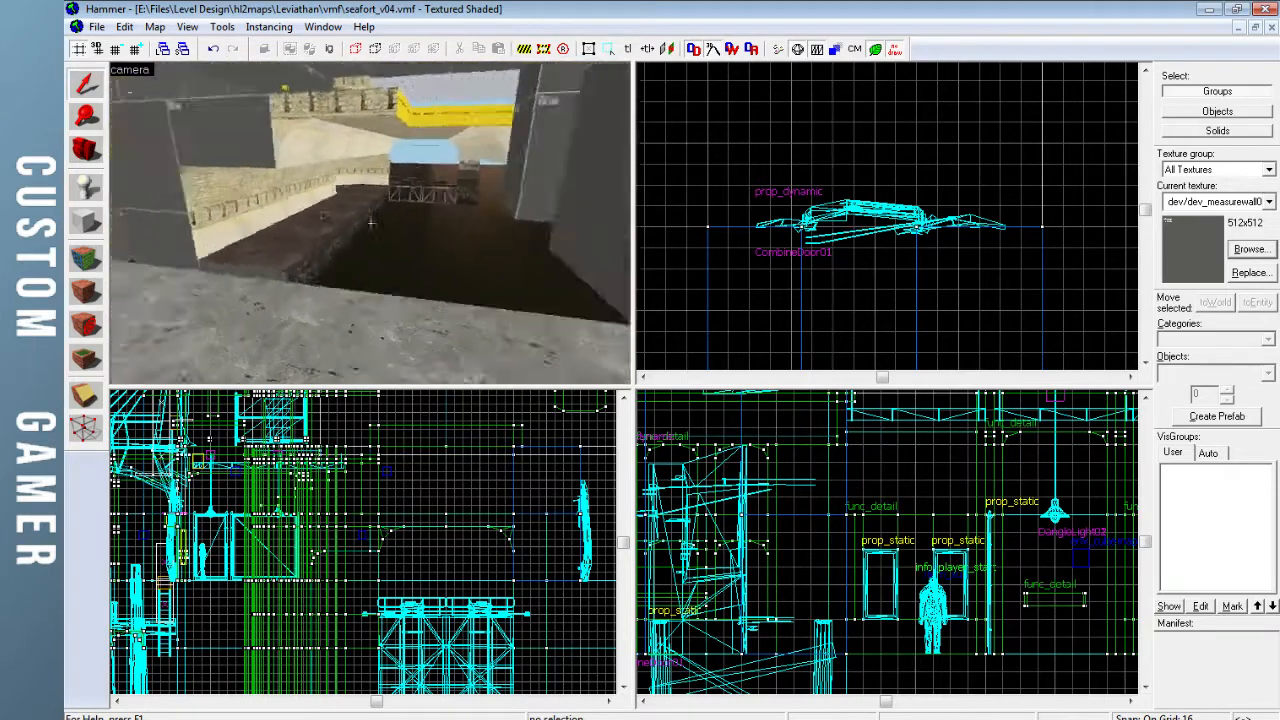
{"action": "key", "text": "w"}
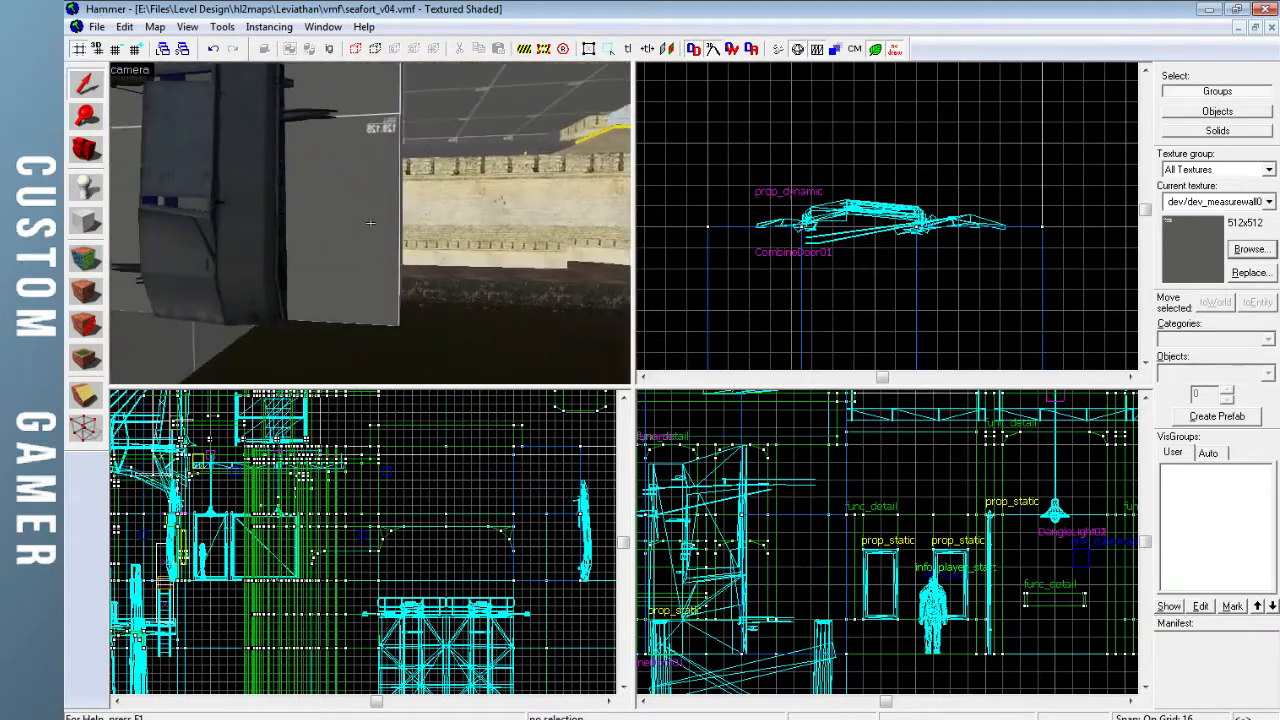
{"action": "key", "text": "w"}
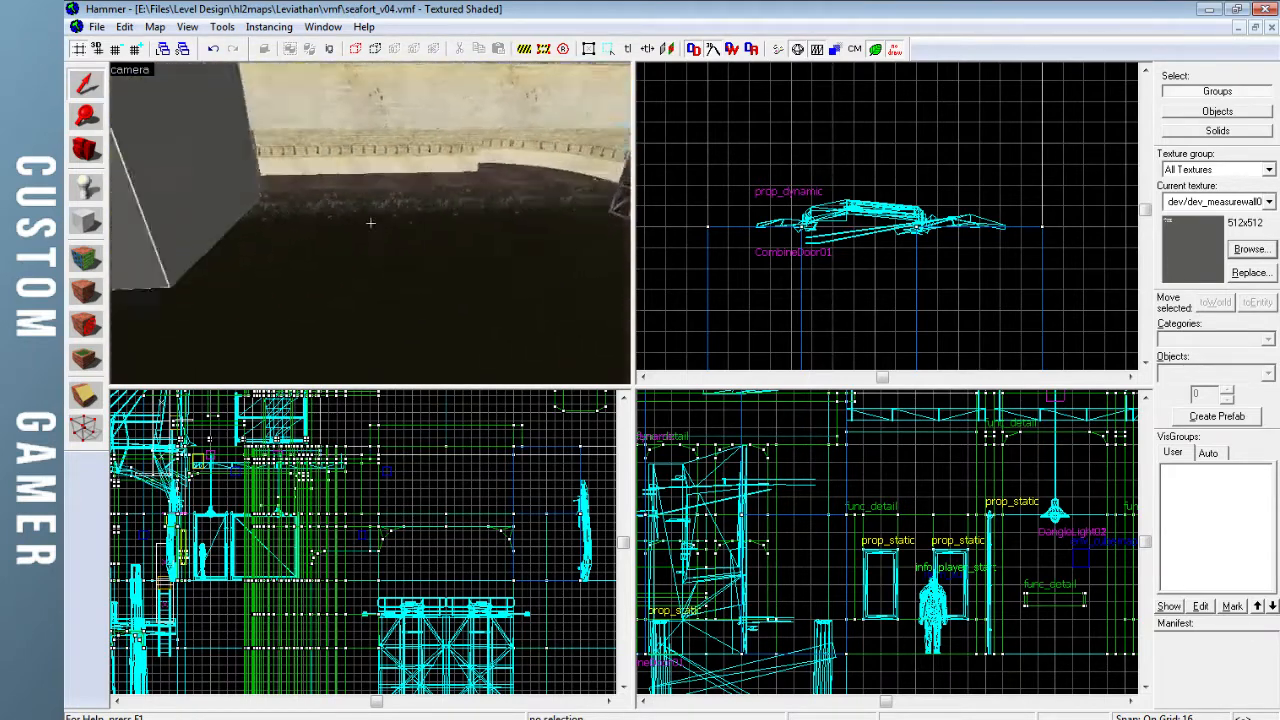
{"action": "key", "text": "w"}
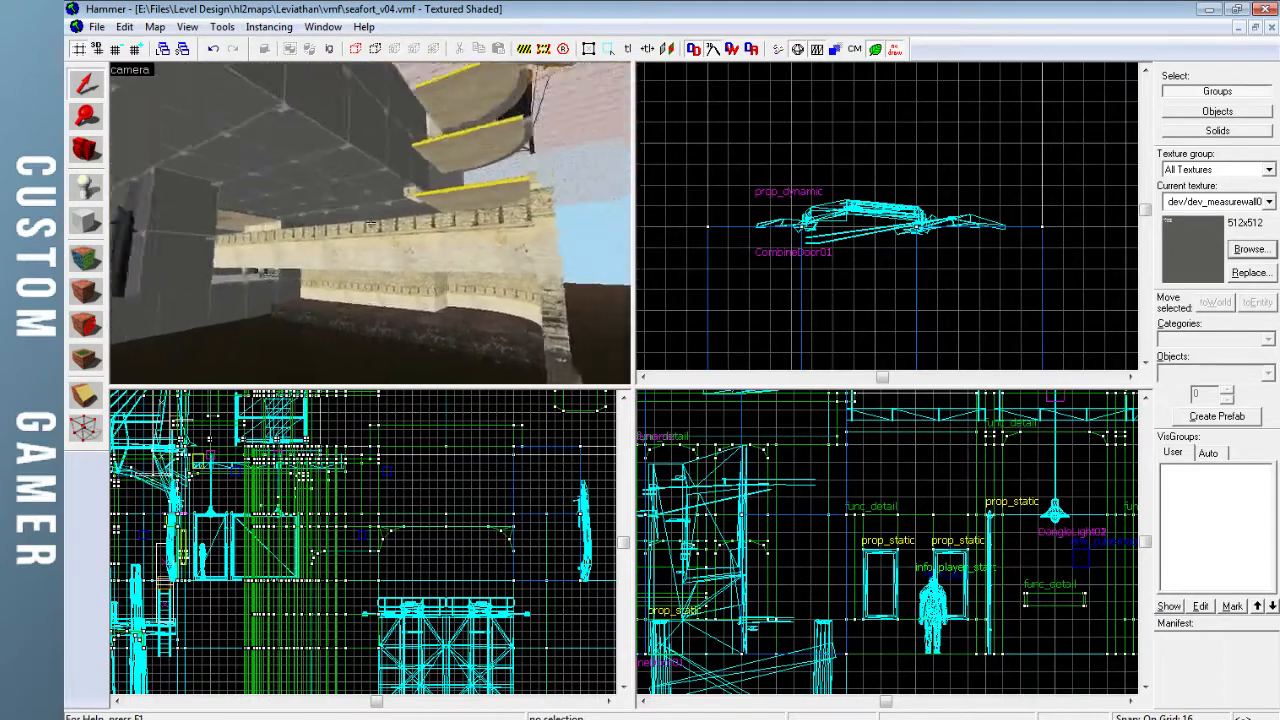
{"action": "key", "text": "w"}
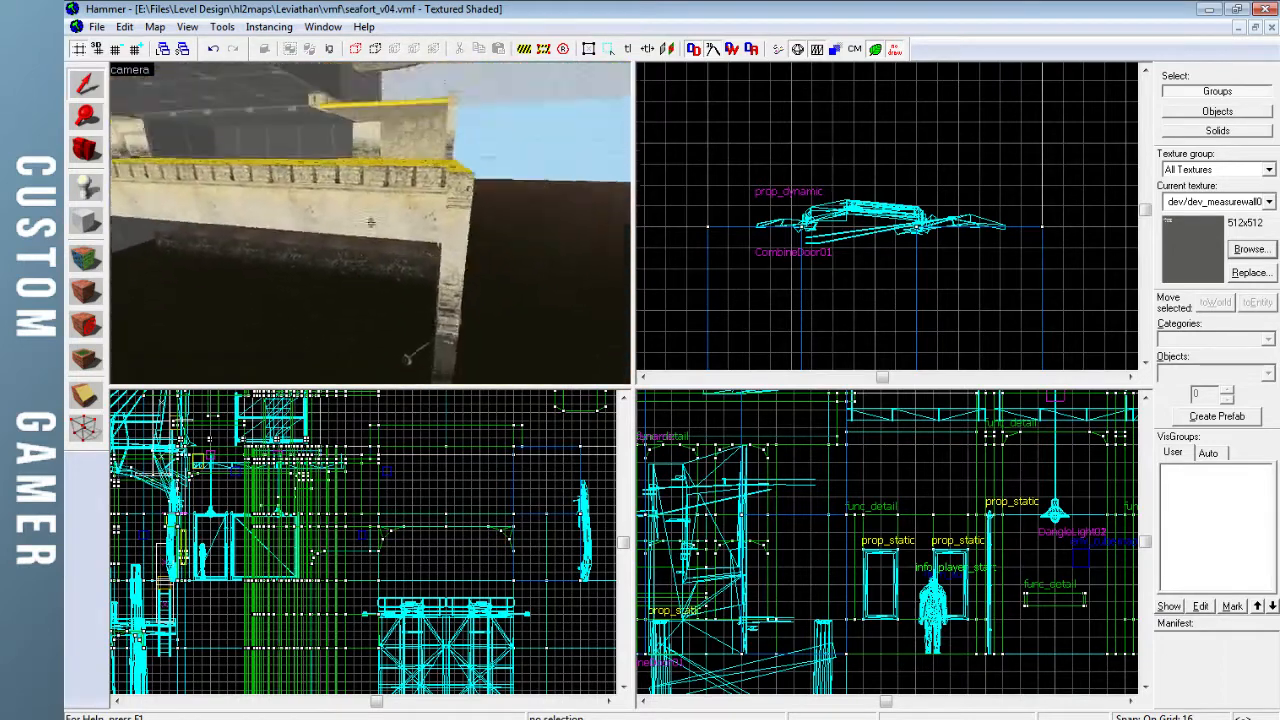
{"action": "key", "text": "w"}
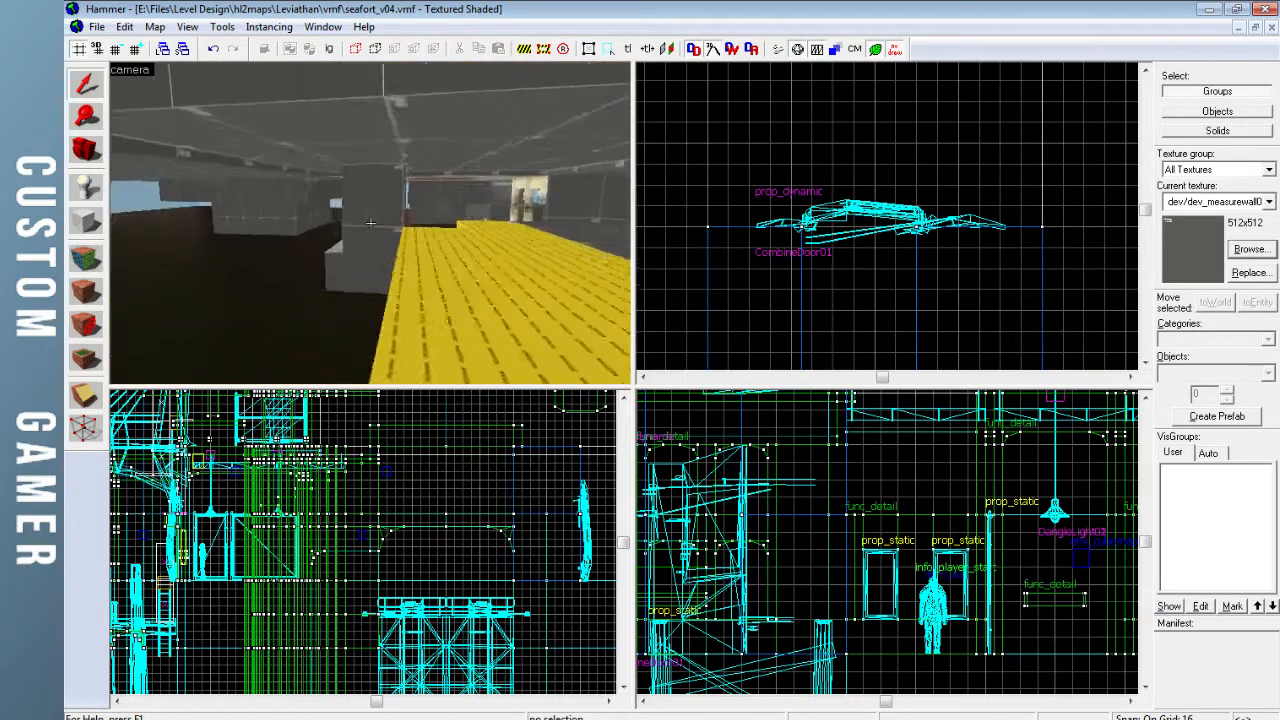
{"action": "key", "text": "a"}
{"action": "key", "text": "z"}
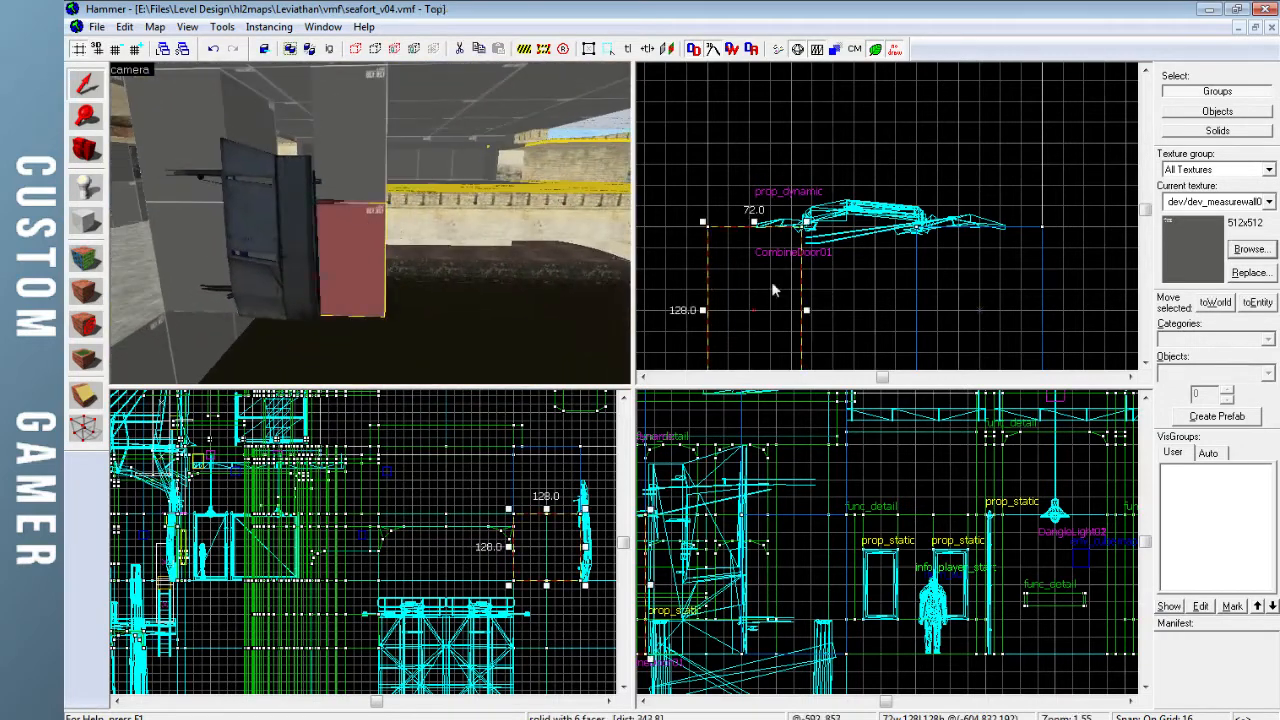
Widen the 72-unit lower wall block to 456 units, extending it away from the Combine door, and clear the selection
{"action": "scroll", "coordinate": [710, 285], "scroll_direction": "down", "scroll_amount": 3}
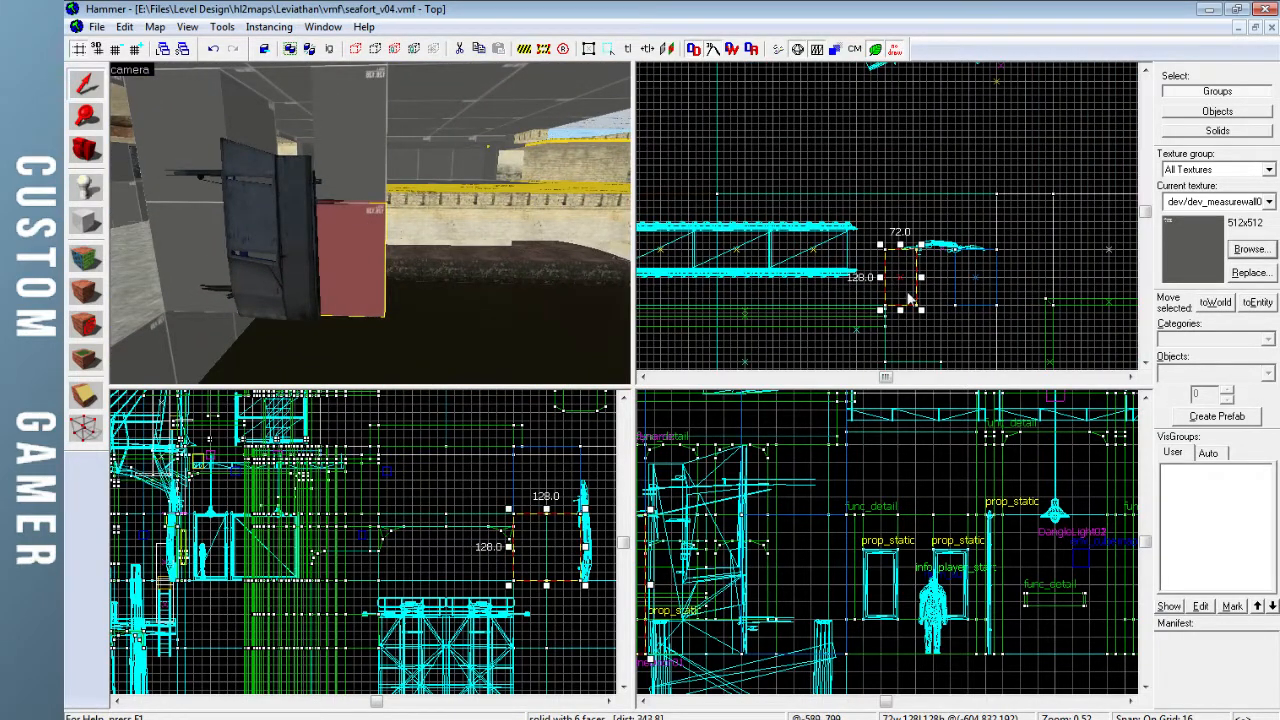
{"action": "left_click_drag", "start_coordinate": [880, 285], "coordinate": [712, 285]}
{"action": "key", "text": "z"}
{"action": "key", "text": "d"}
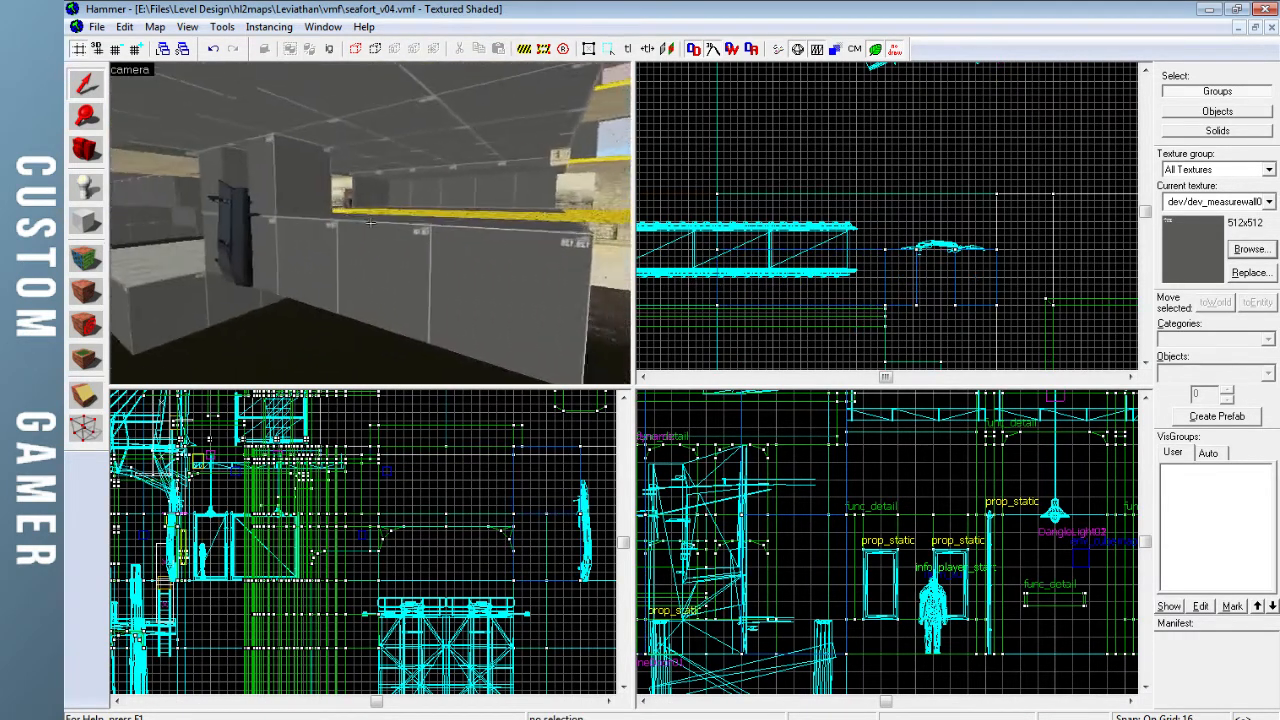
Extend the upper wall block beside the door to 456 units wide so it lines up with the lower block
{"action": "key", "text": "a"}
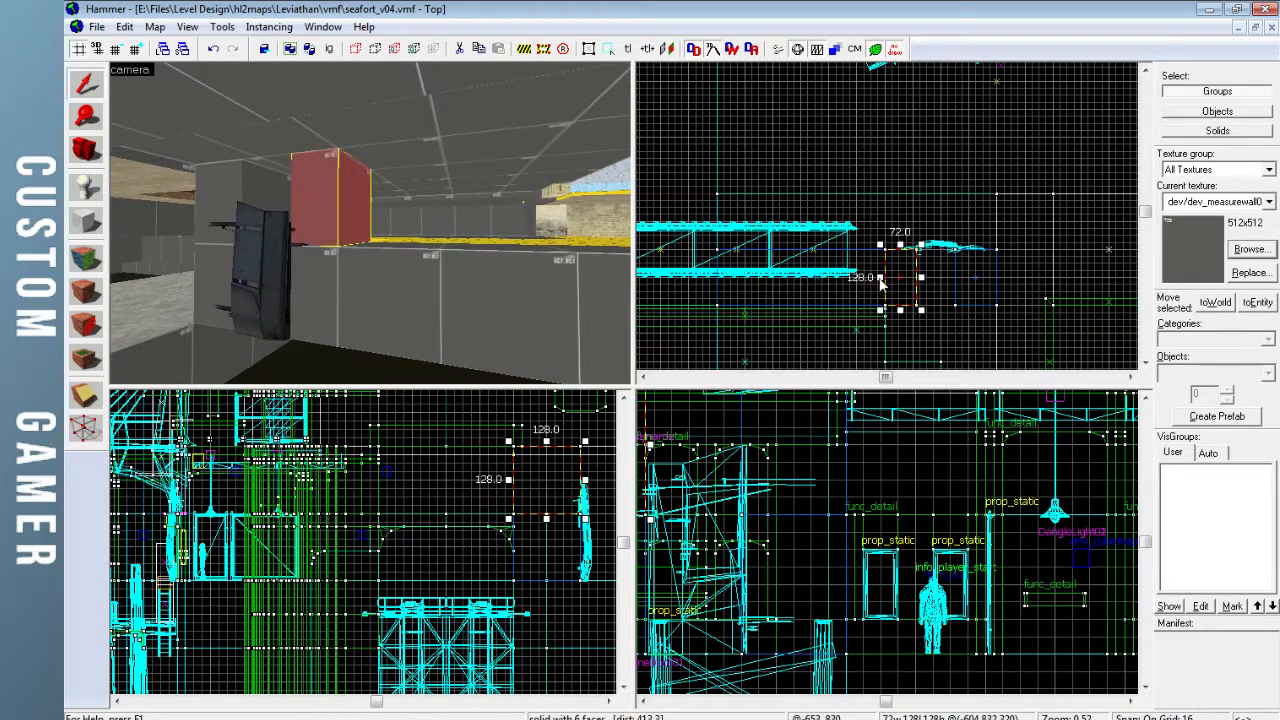
{"action": "left_click_drag", "start_coordinate": [880, 285], "coordinate": [738, 290]}
{"action": "key", "text": "Escape"}
{"action": "key", "text": "z"}
{"action": "key", "text": "w"}
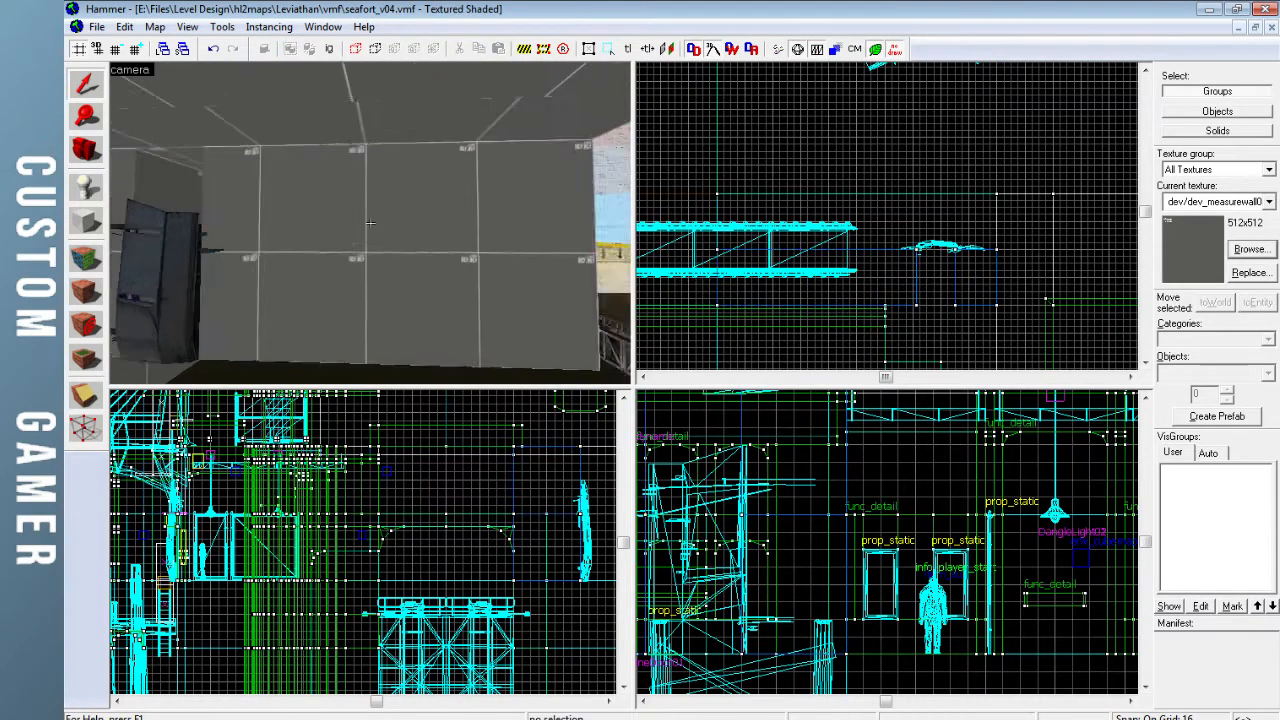
{"action": "key", "text": "w"}
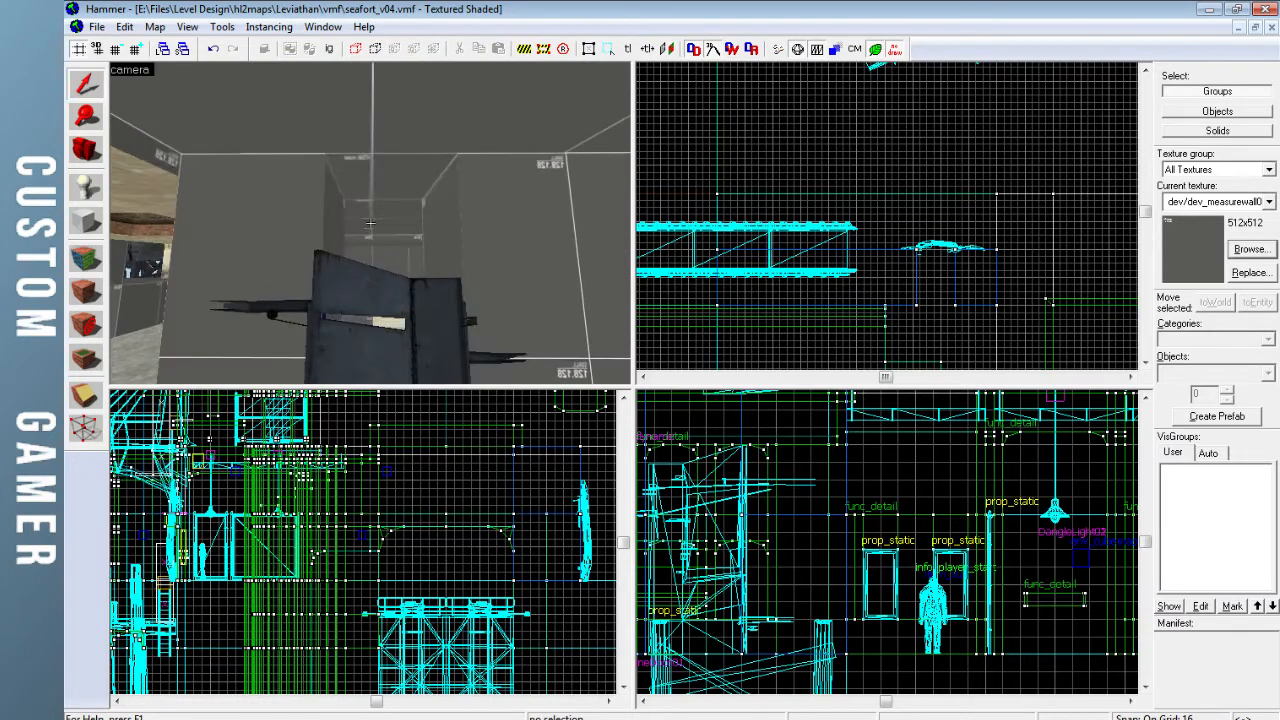
Copy the upper 96-unit-wide wall block into the gap above the Combine door and narrow the copy to 88 units
{"action": "scroll", "coordinate": [970, 289], "scroll_direction": "up", "scroll_amount": 3}
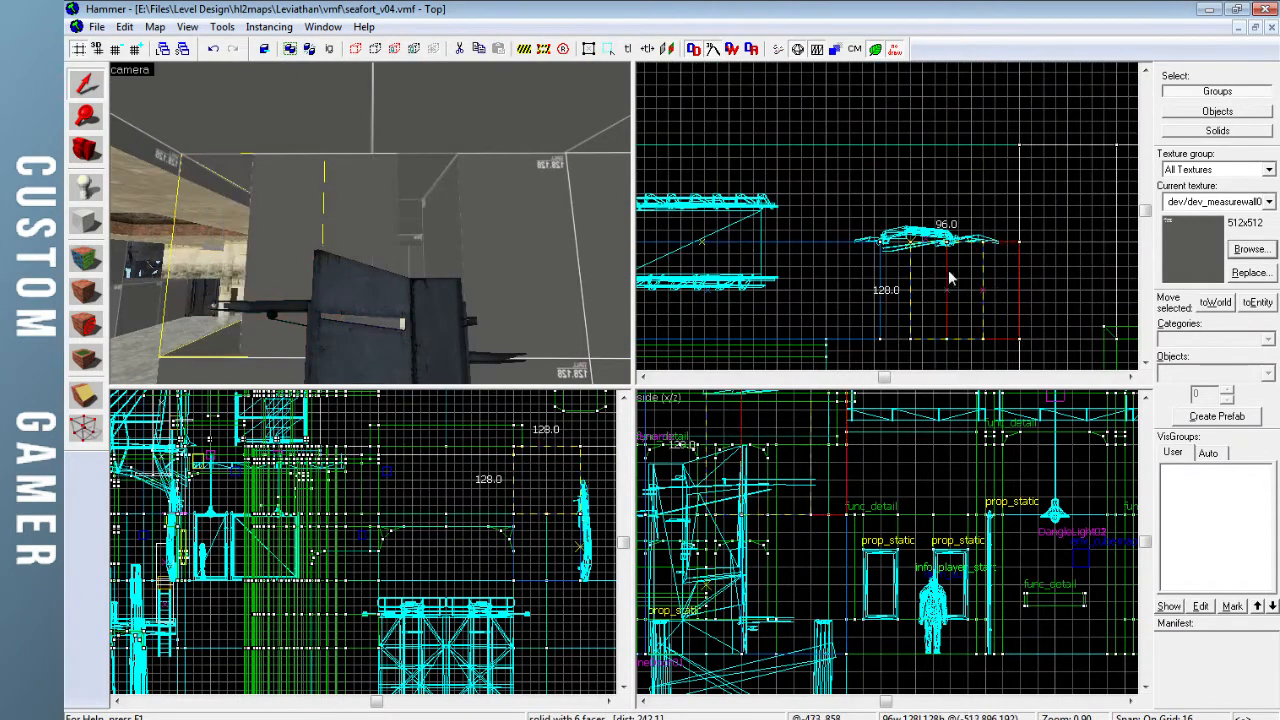
{"action": "scroll", "coordinate": [912, 275], "scroll_direction": "up", "scroll_amount": 2}
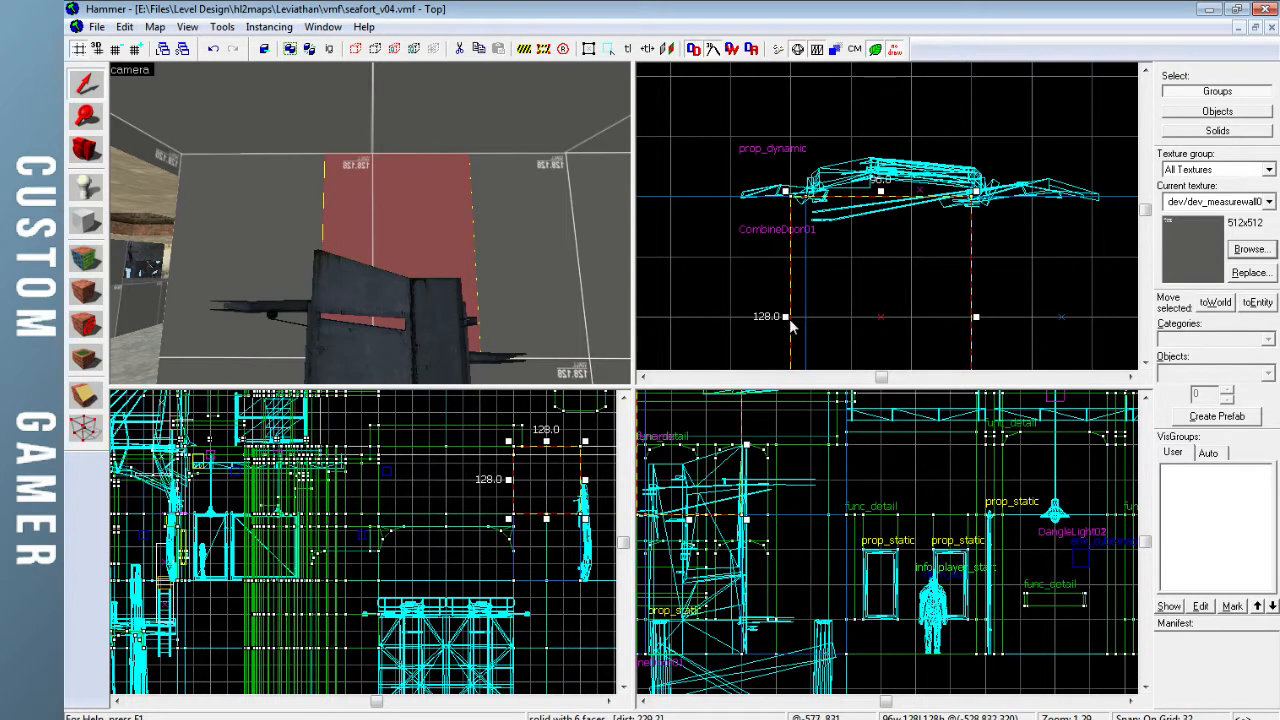
{"action": "key", "text": "bracketleft"}
{"action": "key", "text": "bracketleft"}
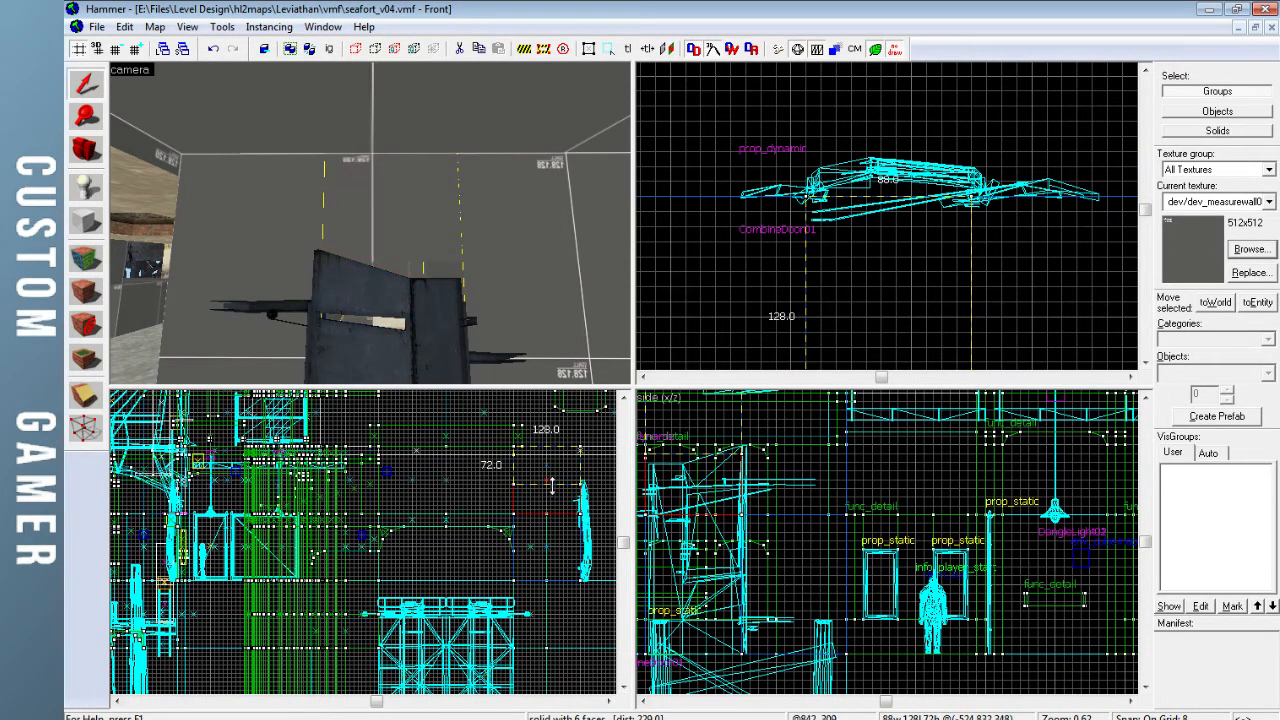
Set the height of the wall block above the door to 80 units and clear the selection
{"action": "key", "text": "z"}
{"action": "key", "text": "w"}
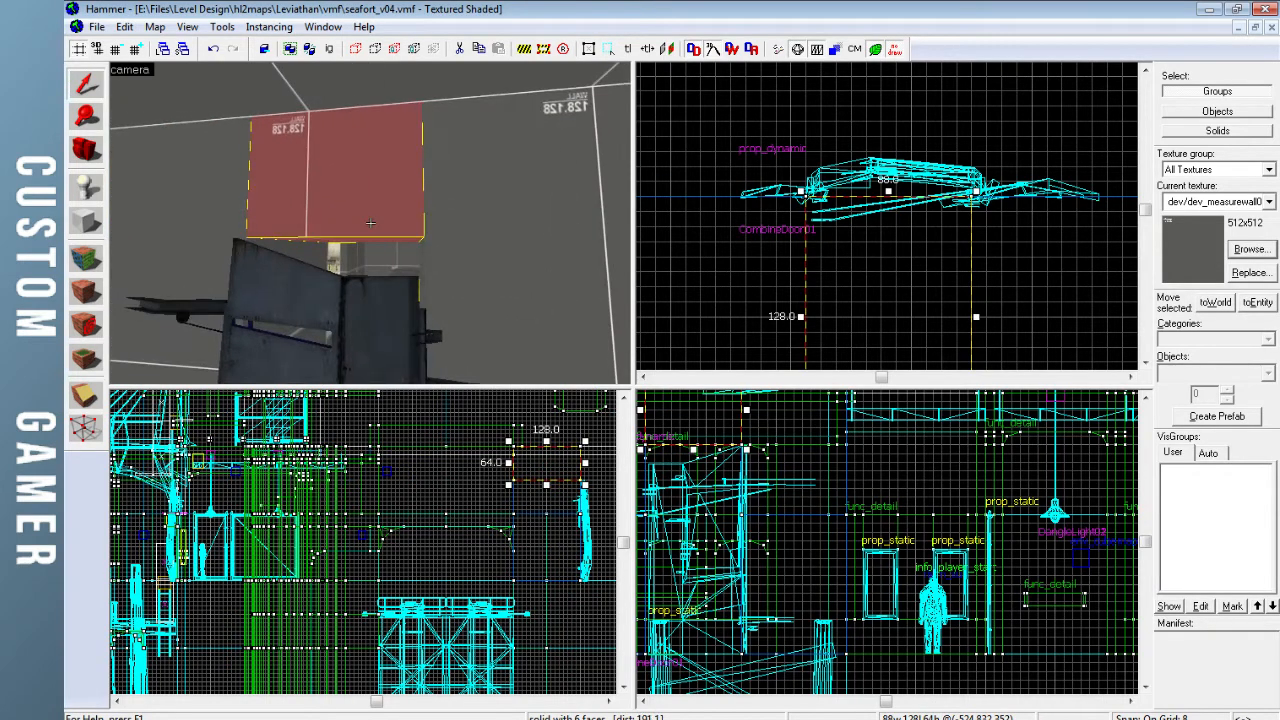
{"action": "key", "text": "s"}
{"action": "key", "text": "a"}
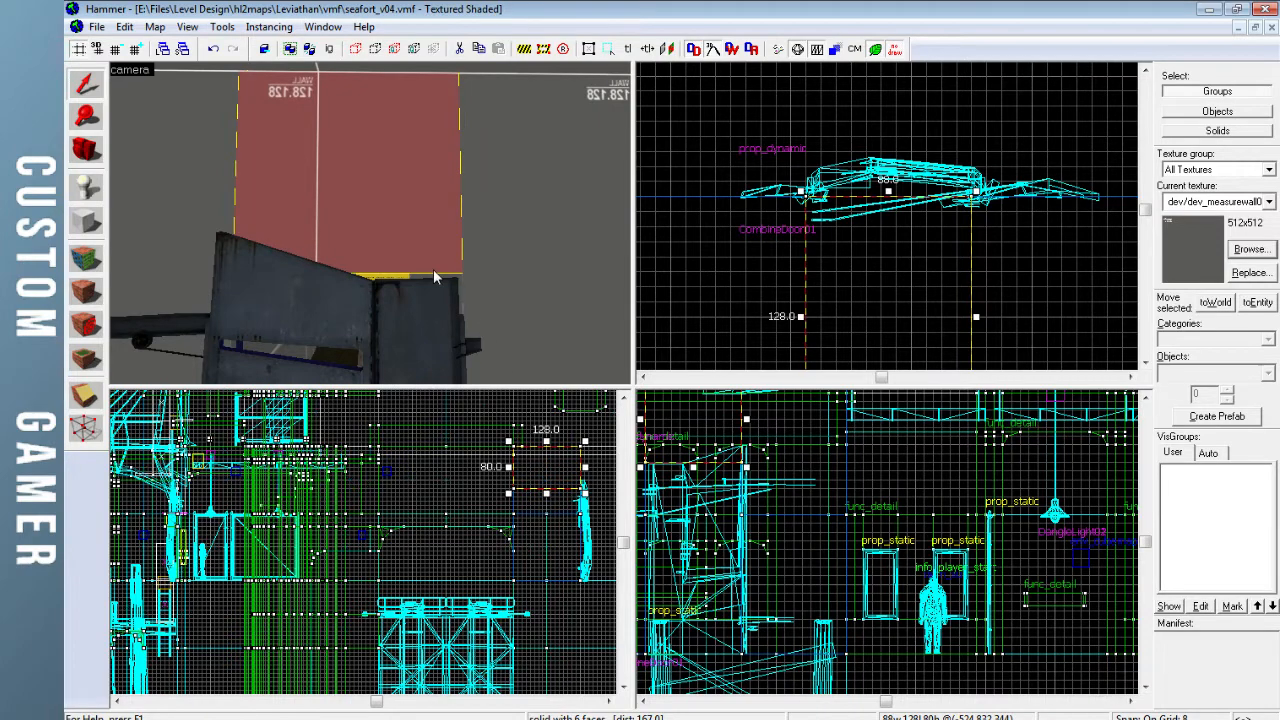
{"action": "key", "text": "Escape"}
Examine the completed gateway and the space under the platform, and select the 456-unit lower wall block to check it from both sides
{"action": "key", "text": "z"}
{"action": "key", "text": "d"}
{"action": "key", "text": "w"}
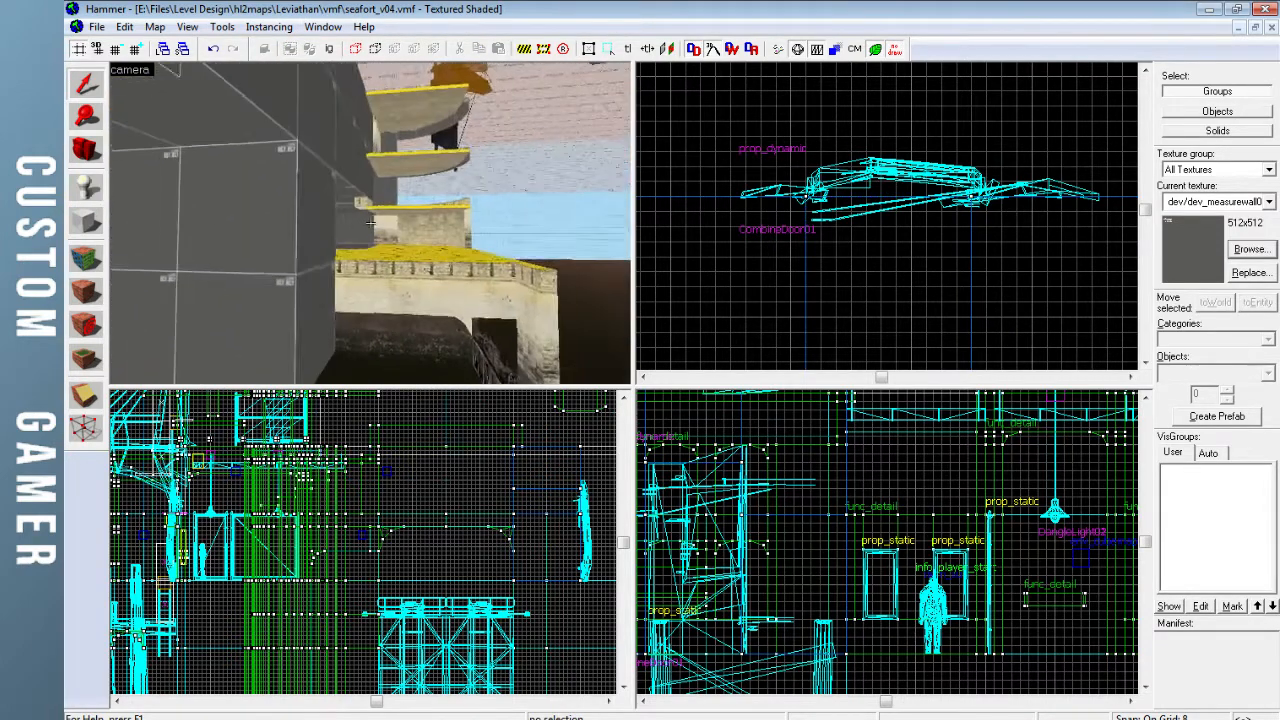
{"action": "key", "text": "d"}
{"action": "key", "text": "w"}
{"action": "key", "text": "w"}
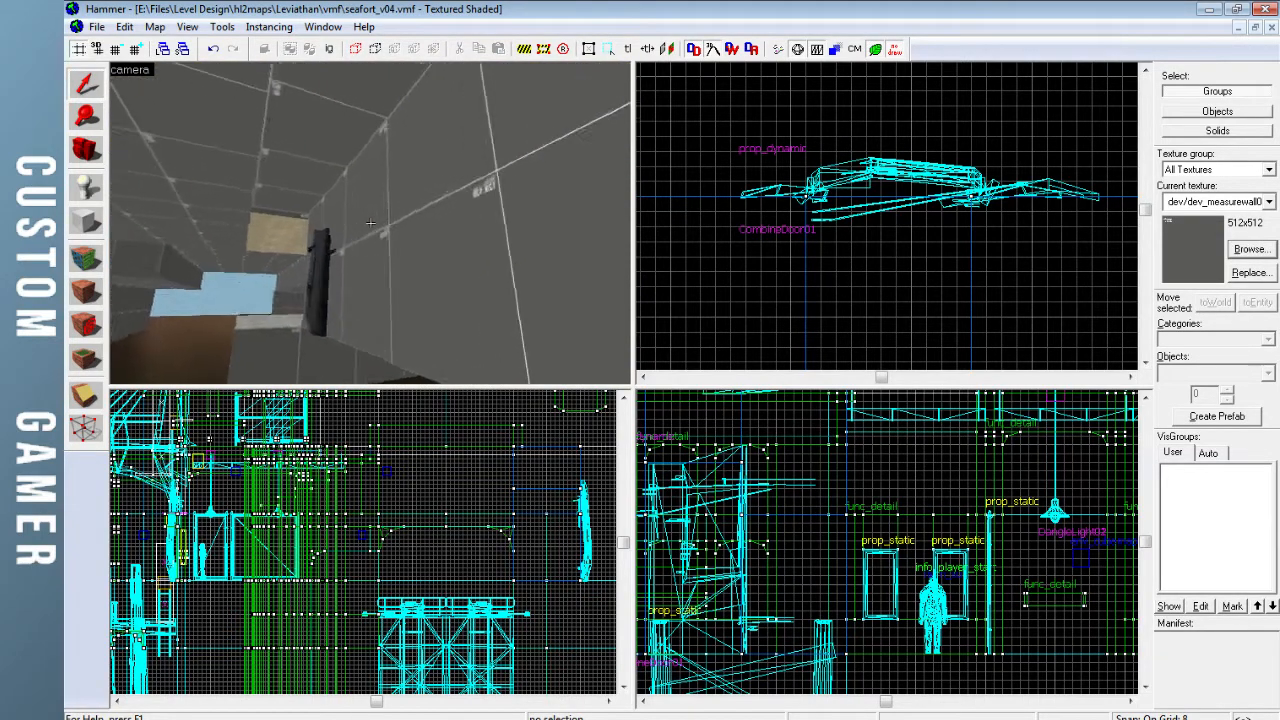
{"action": "key", "text": "w"}
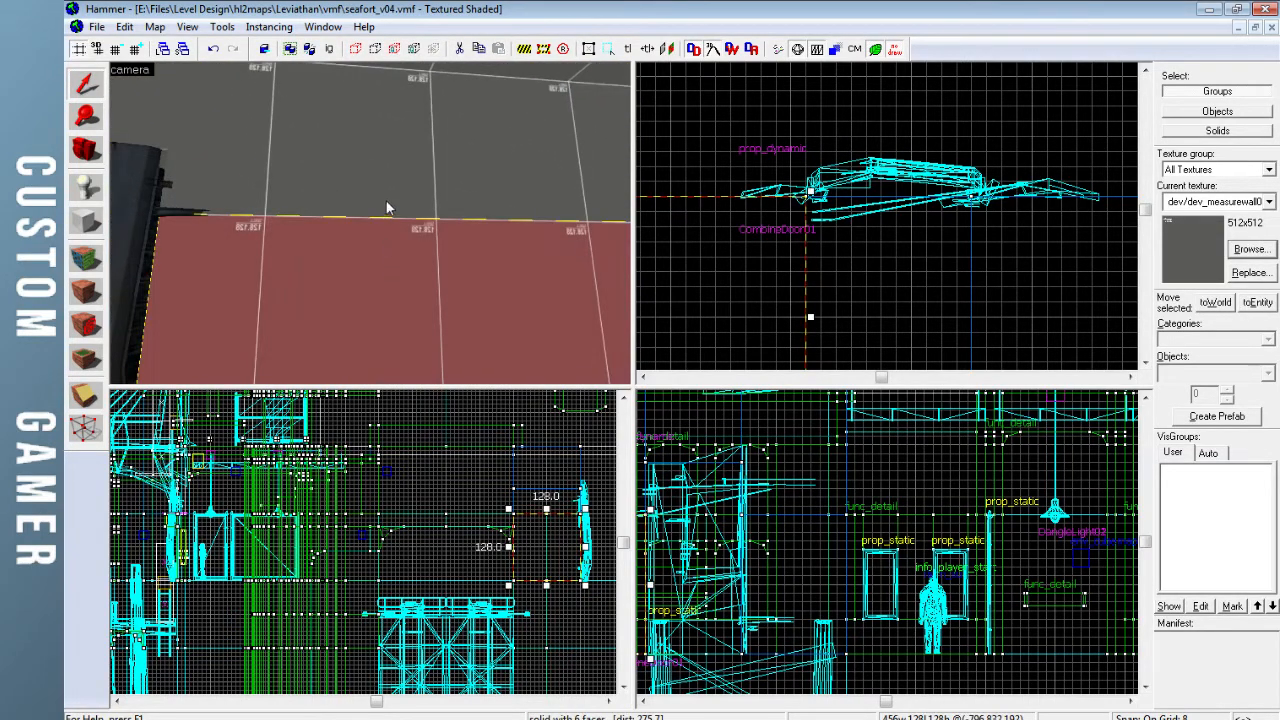
{"action": "key", "text": "z"}
{"action": "key", "text": "w"}
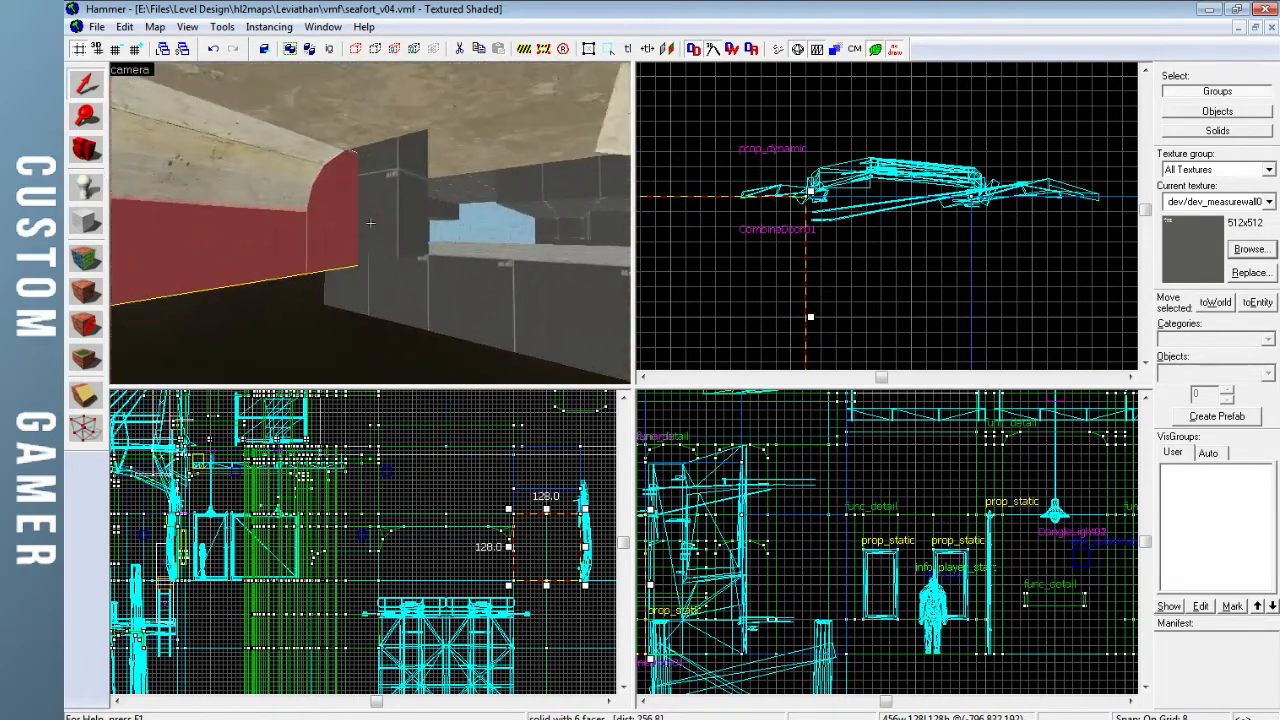
{"action": "key", "text": "s"}
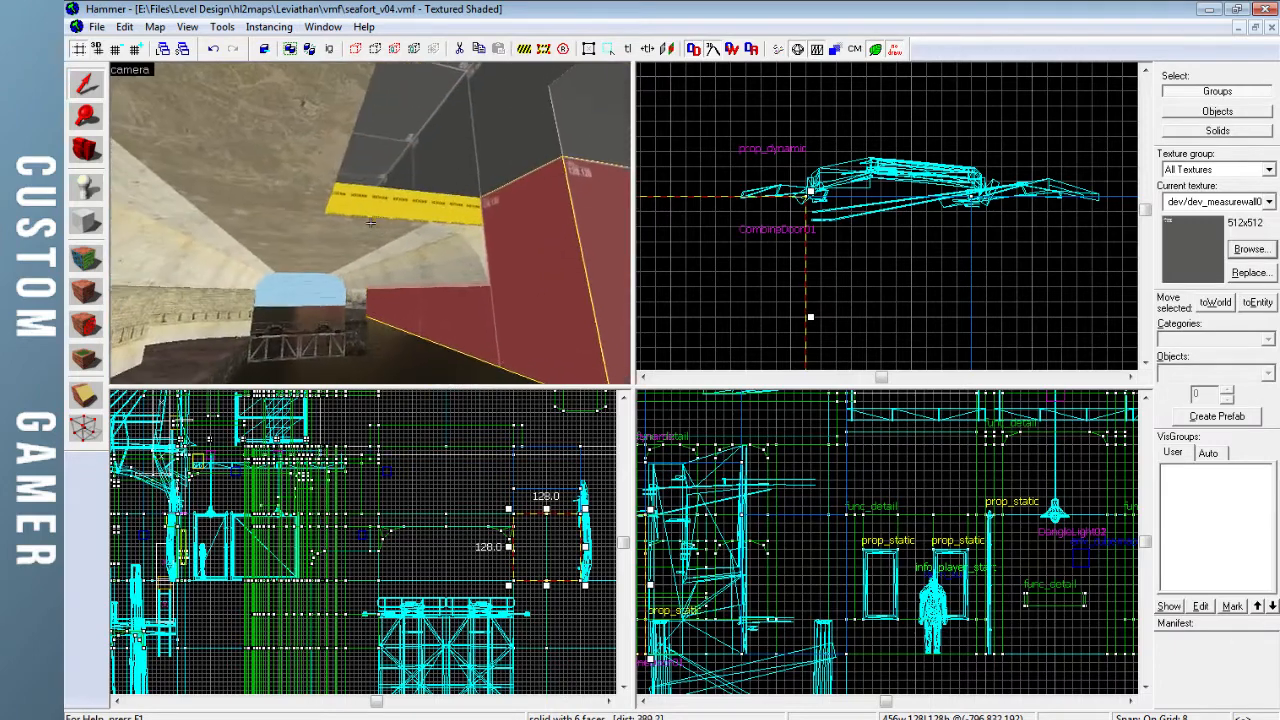
{"action": "key", "text": "w"}
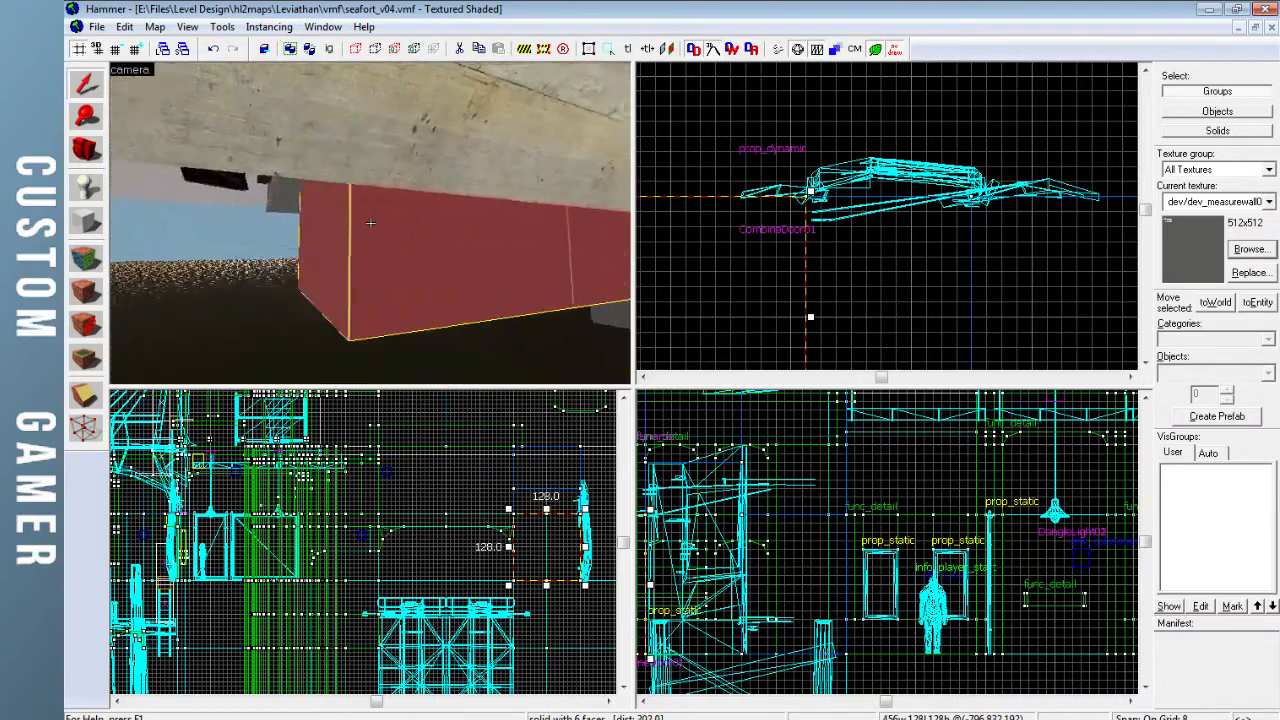
{"action": "key", "text": "w"}
{"action": "key", "text": "w"}
Clip the 456-unit lower wall block crosswise into two pieces, and thin the longer piece into a narrow wall along its rear side
{"action": "scroll", "coordinate": [717, 282], "scroll_direction": "down", "scroll_amount": 4}
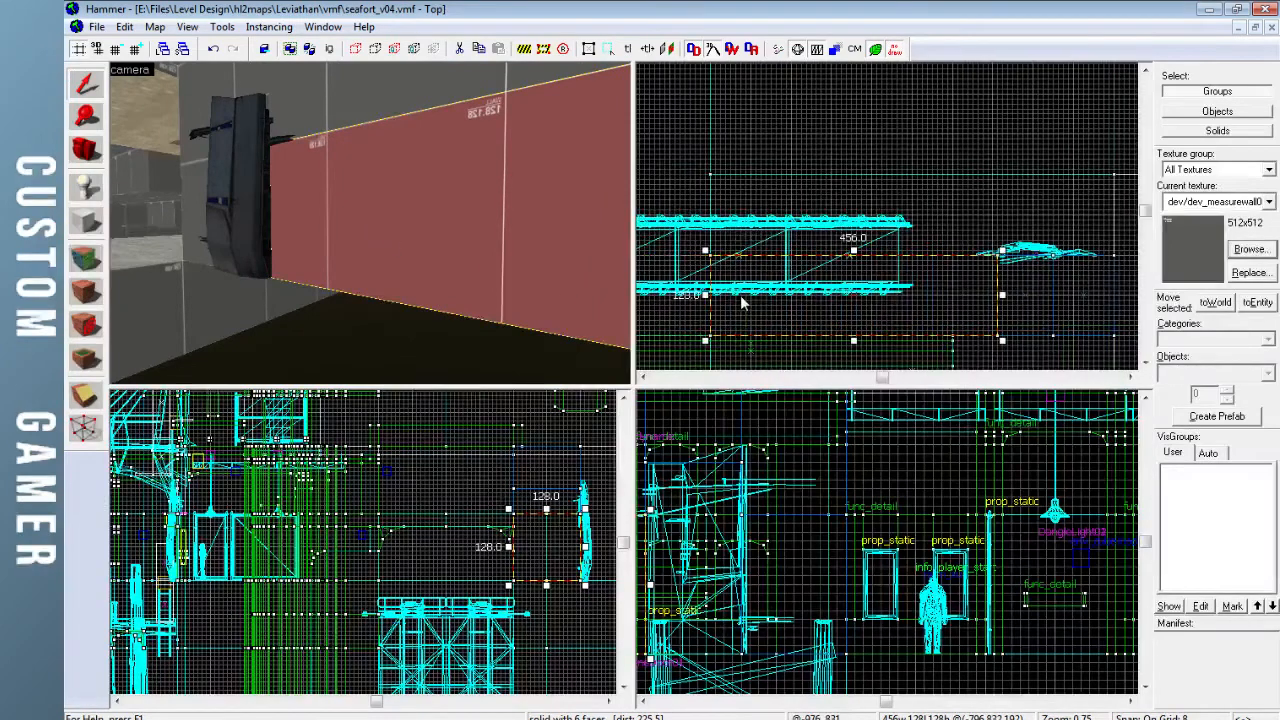
{"action": "key", "text": "bracketright"}
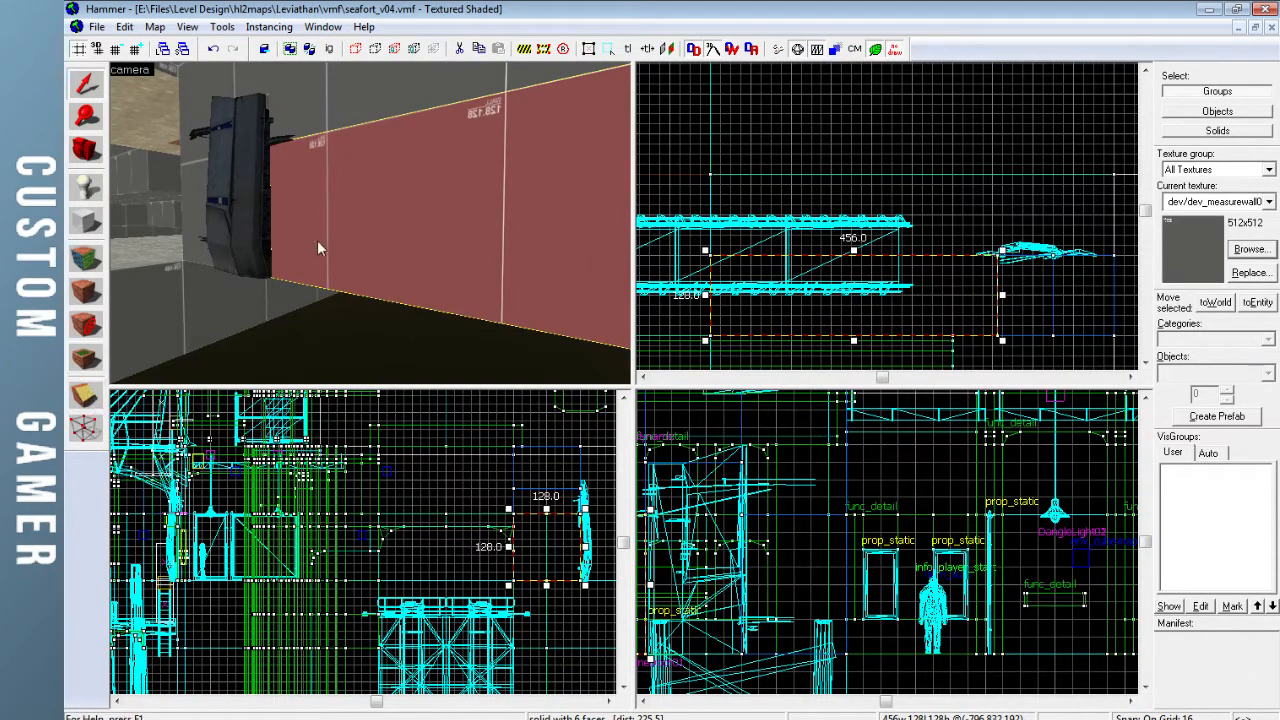
{"action": "key", "text": "z"}
{"action": "key", "text": "w"}
{"action": "key", "text": "z"}
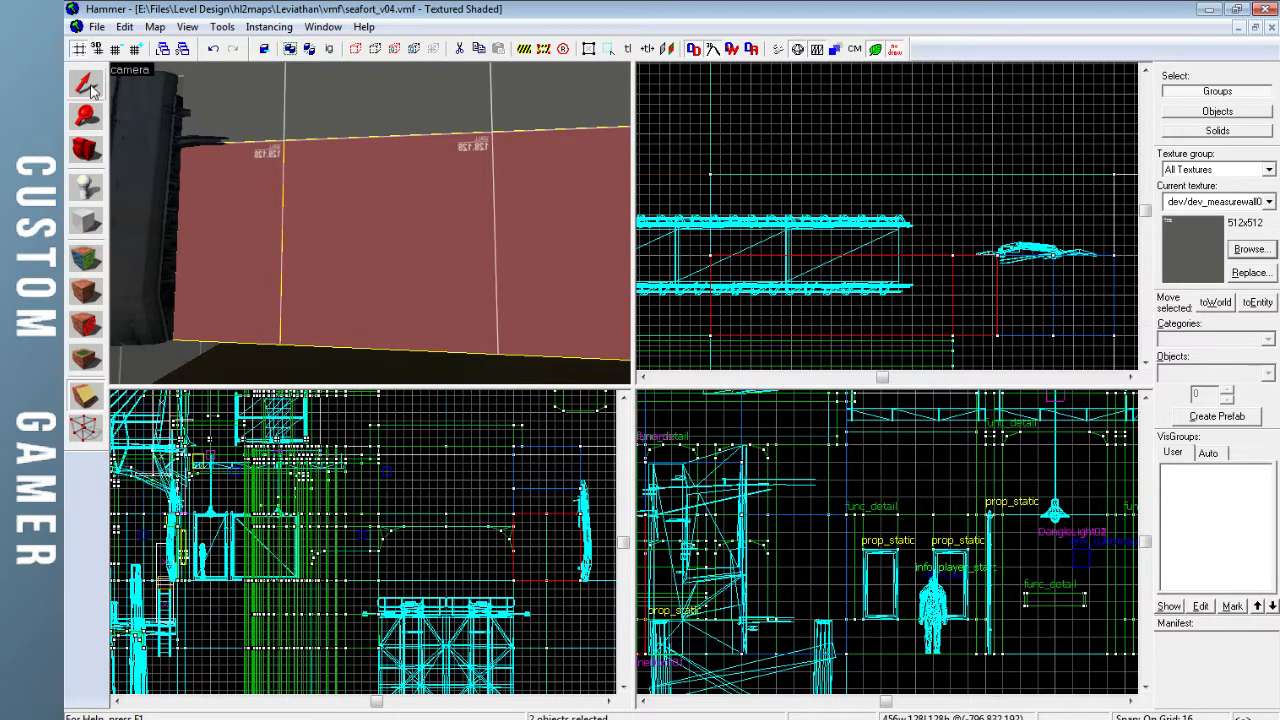
{"action": "left_click_drag", "start_coordinate": [831, 252], "coordinate": [837, 320]}
{"action": "key", "text": "Escape"}
Examine the thinned lower wall and the long upper block above it from the gateway side and from under the platform
{"action": "key", "text": "z"}
{"action": "key", "text": "w"}
{"action": "key", "text": "w"}
{"action": "key", "text": "w"}
{"action": "key", "text": "w"}
{"action": "key", "text": "z"}
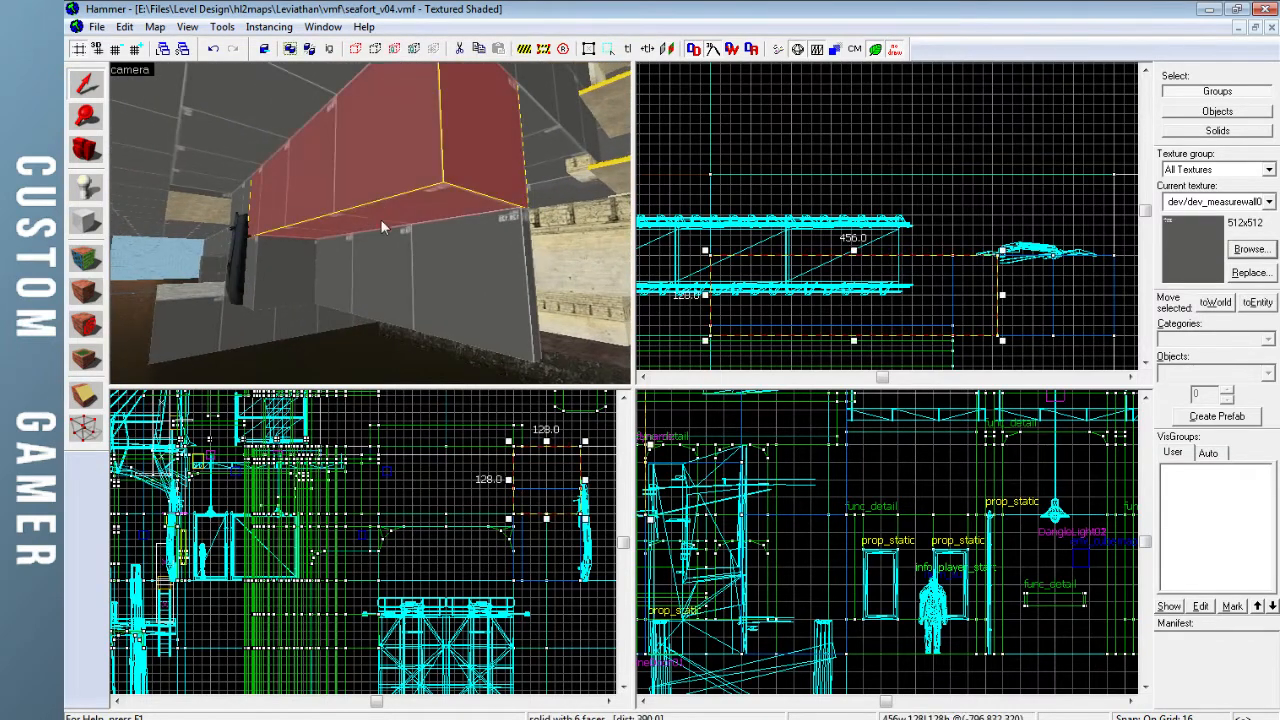
{"action": "key", "text": "z"}
{"action": "key", "text": "w"}
{"action": "key", "text": "w"}
{"action": "key", "text": "Escape"}
{"action": "key", "text": "w"}
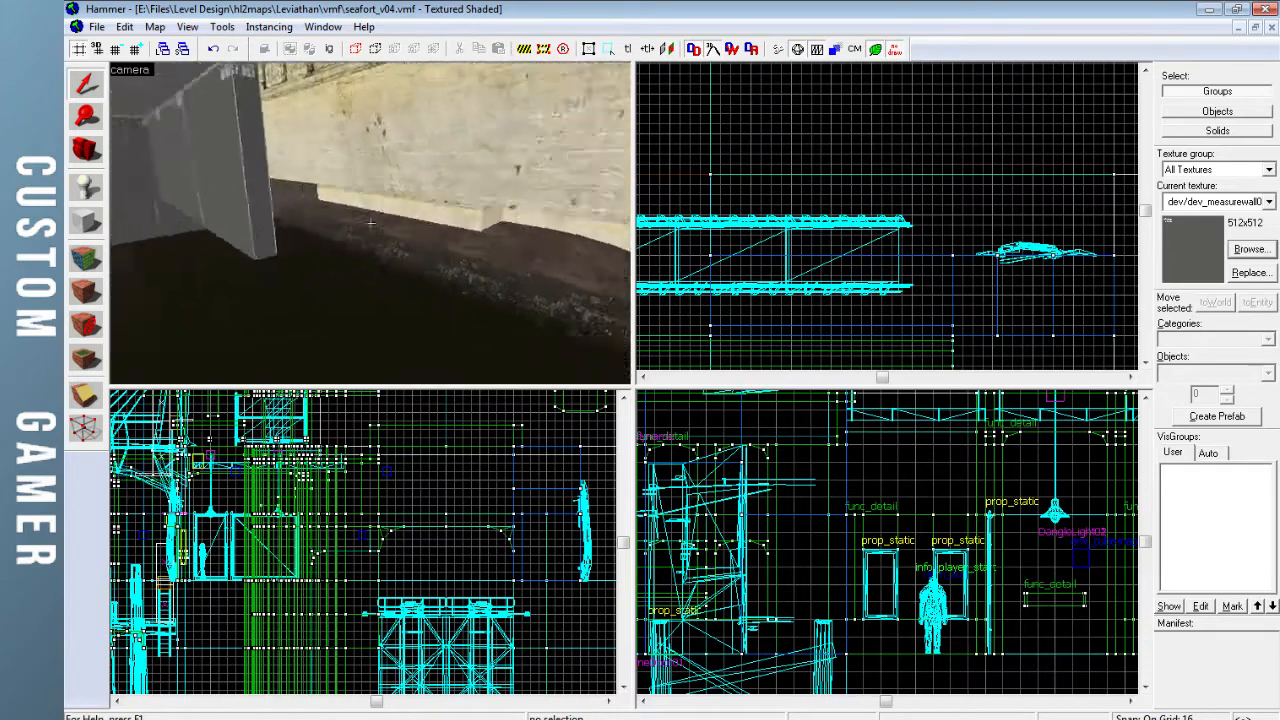
{"action": "key", "text": "w"}
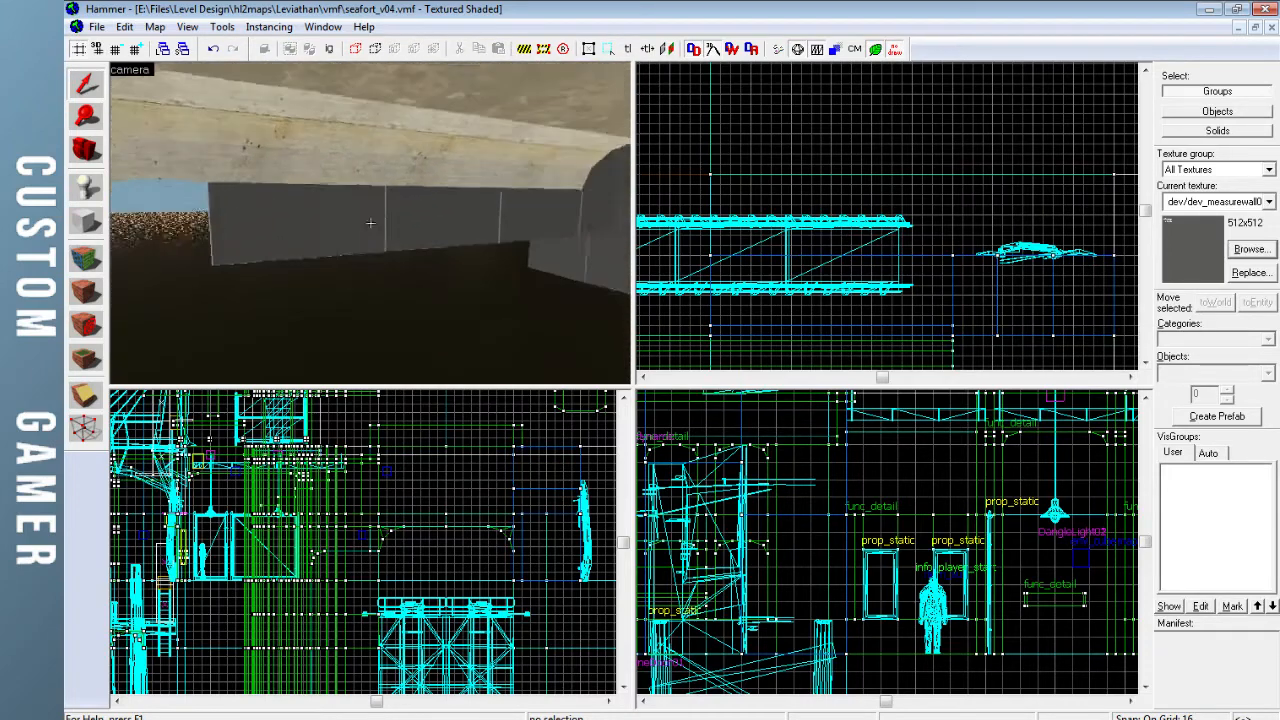
{"action": "key", "text": "w"}
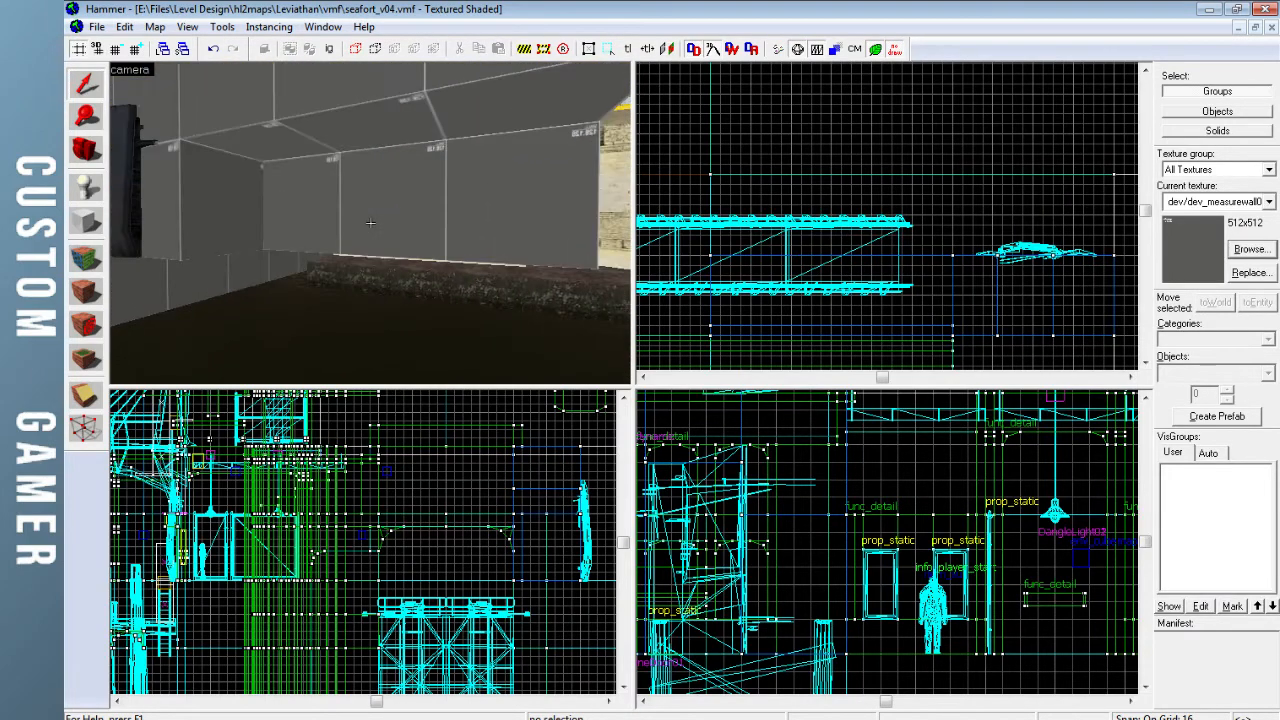
Carve a 352-unit-wide, 40-unit-high opening through the thin lower wall using a 48-unit-deep block, and delete that block
{"action": "key", "text": "z"}
{"action": "key", "text": "w"}
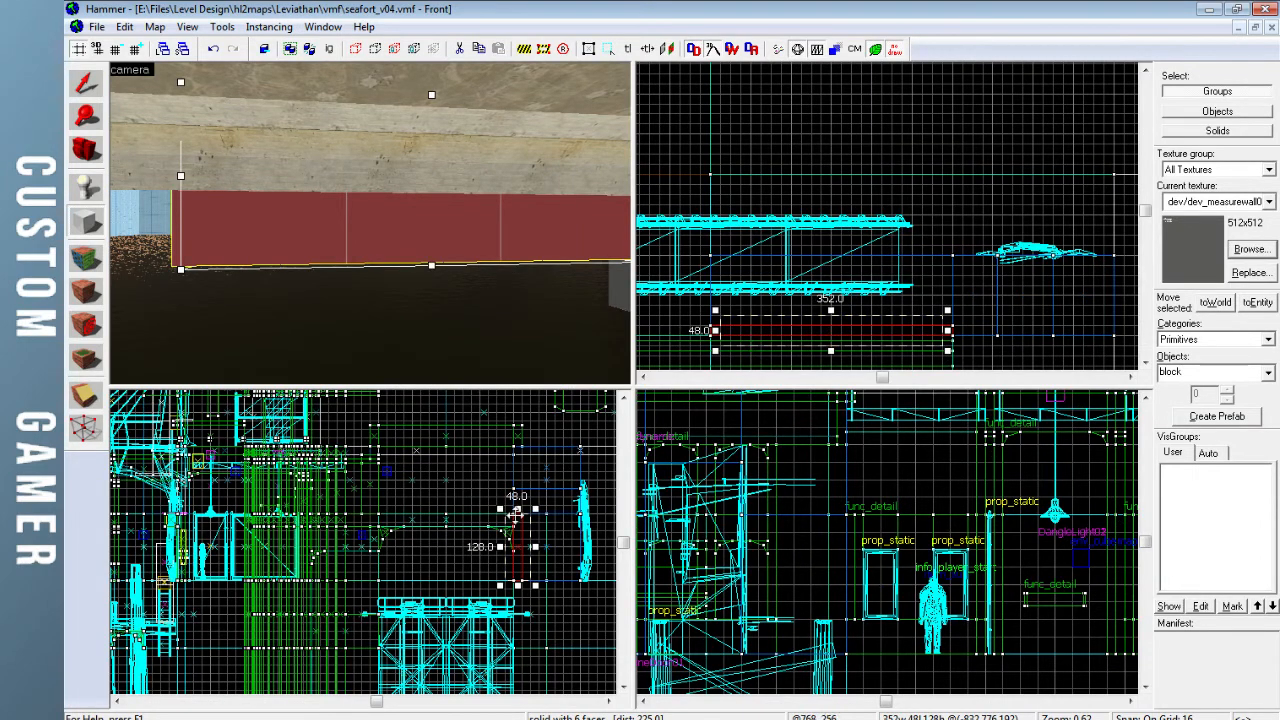
{"action": "left_click", "coordinate": [521, 551]}
{"action": "scroll", "coordinate": [521, 551], "scroll_direction": "up", "scroll_amount": 5}
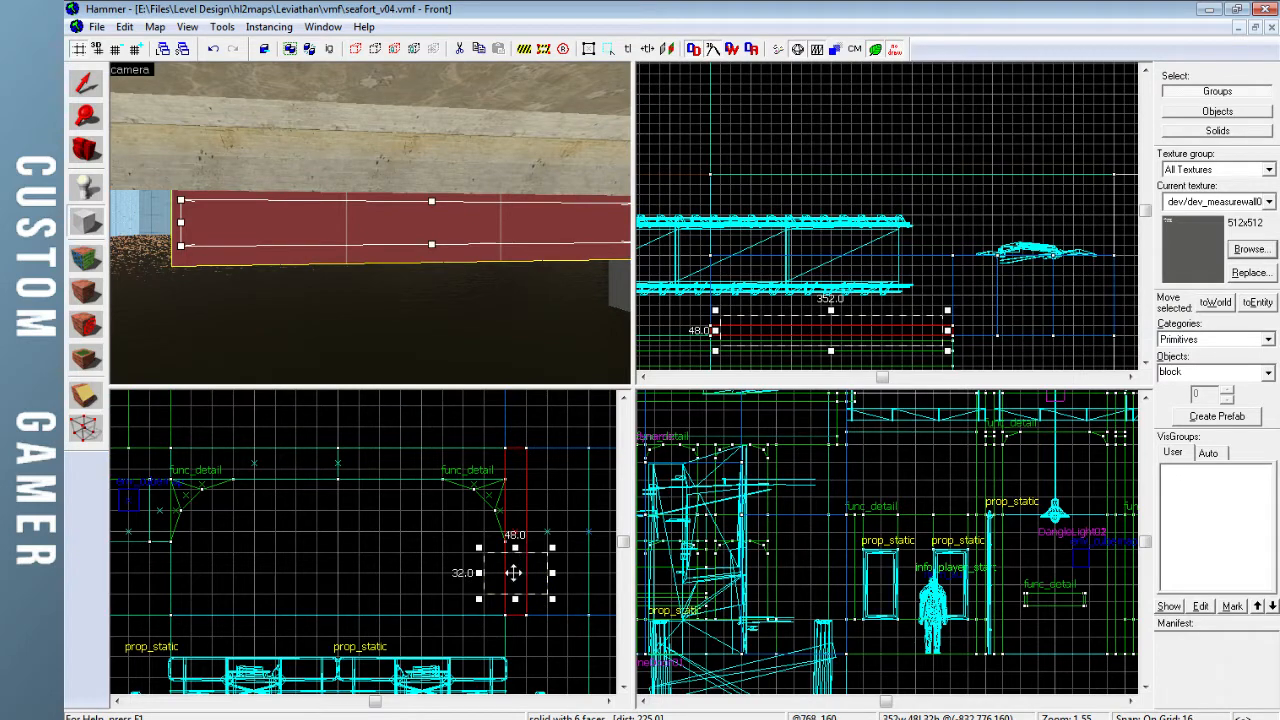
{"action": "scroll", "coordinate": [513, 572], "scroll_direction": "up", "scroll_amount": 3}
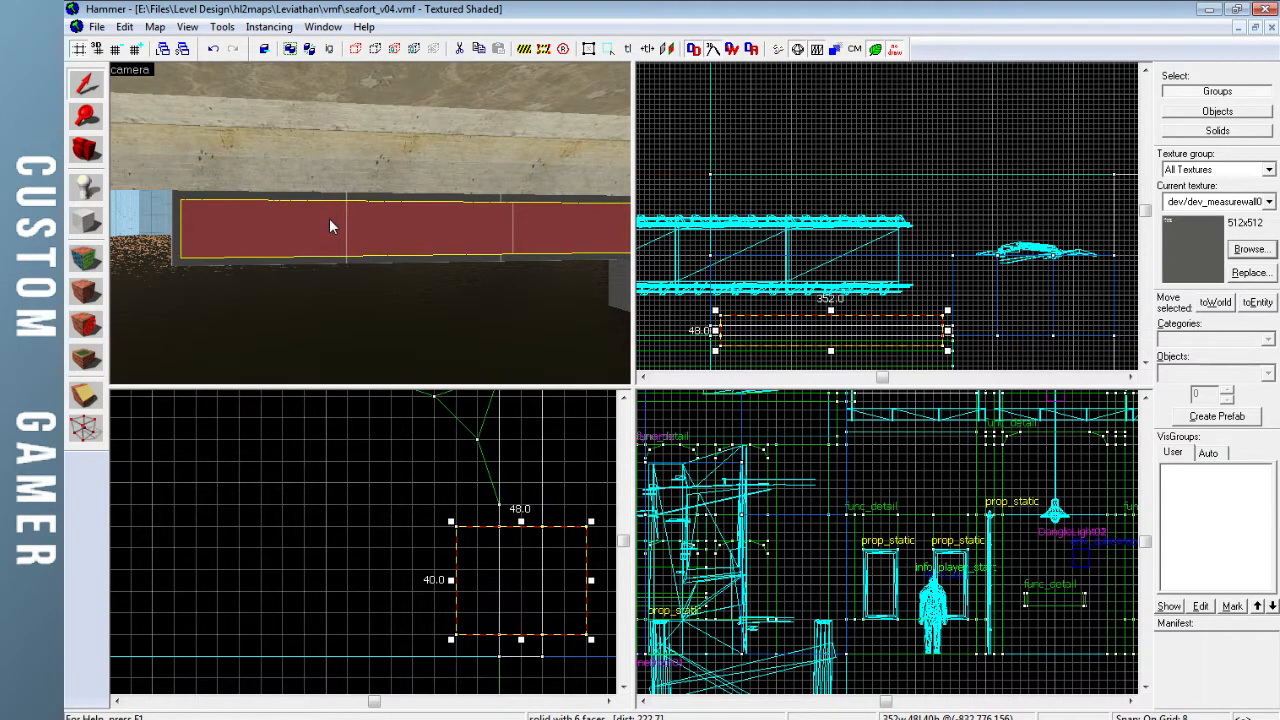
{"action": "key", "text": "Delete"}
Examine the carved wall opening from inside and outside, along with the surrounding walkways and gateway structure
{"action": "key", "text": "z"}
{"action": "key", "text": "w"}
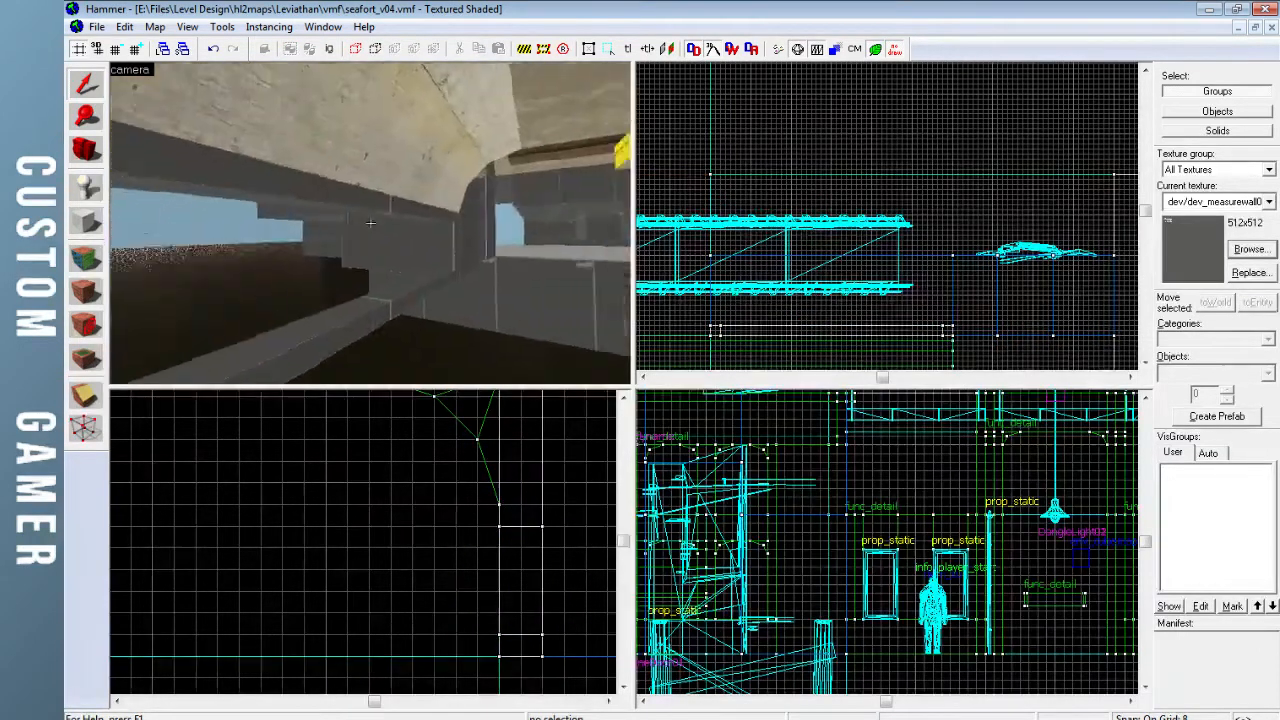
{"action": "key", "text": "w"}
{"action": "key", "text": "s"}
{"action": "key", "text": "w"}
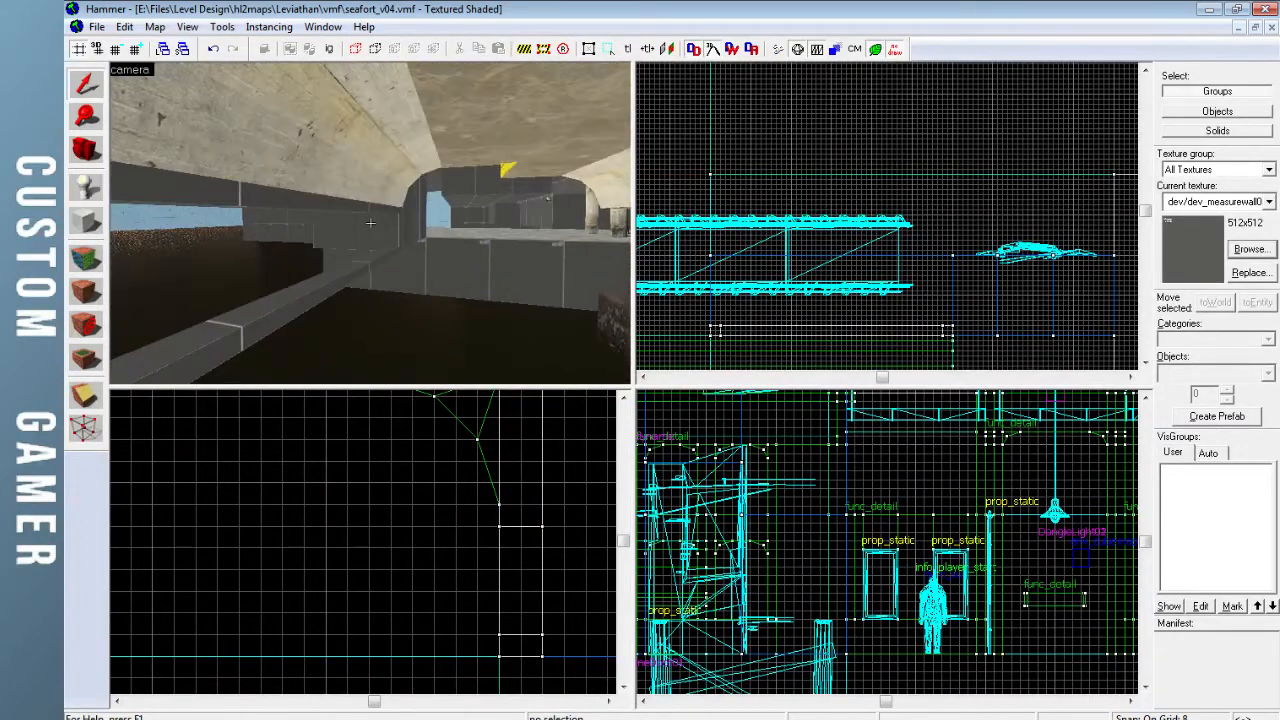
{"action": "key", "text": "w"}
{"action": "key", "text": "w"}
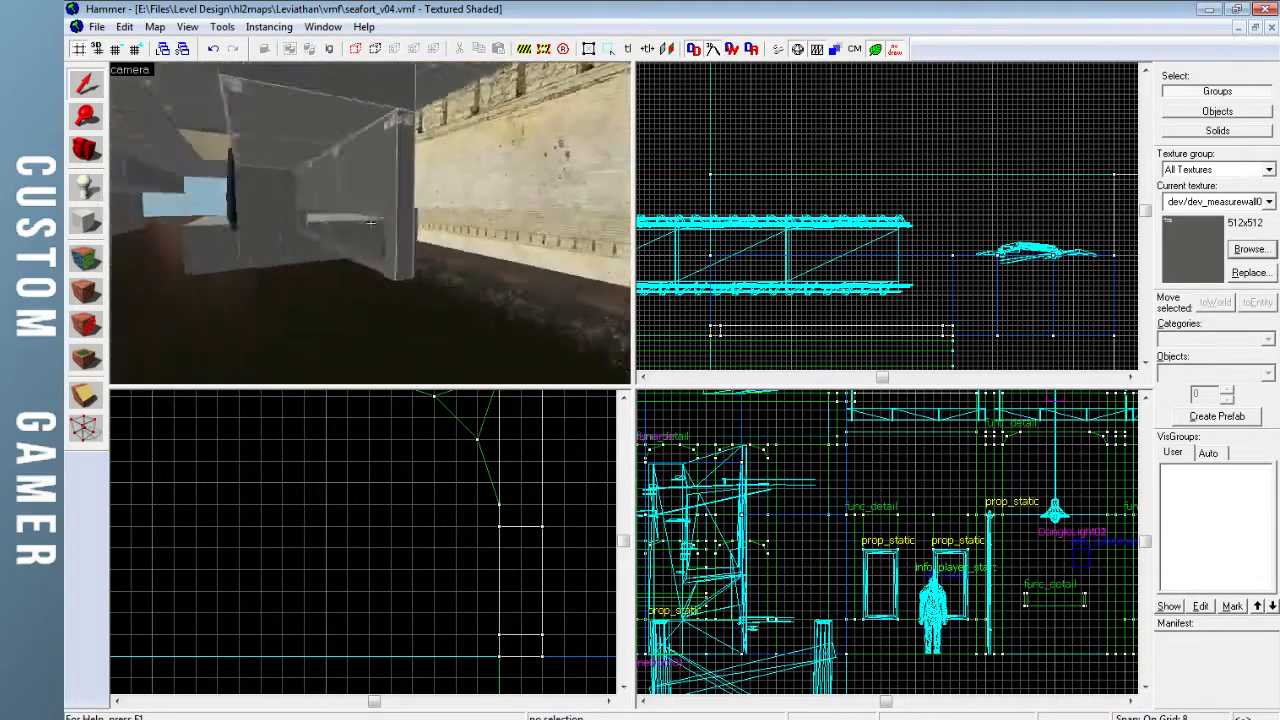
{"action": "key", "text": "w"}
{"action": "key", "text": "w"}
{"action": "key", "text": "w"}
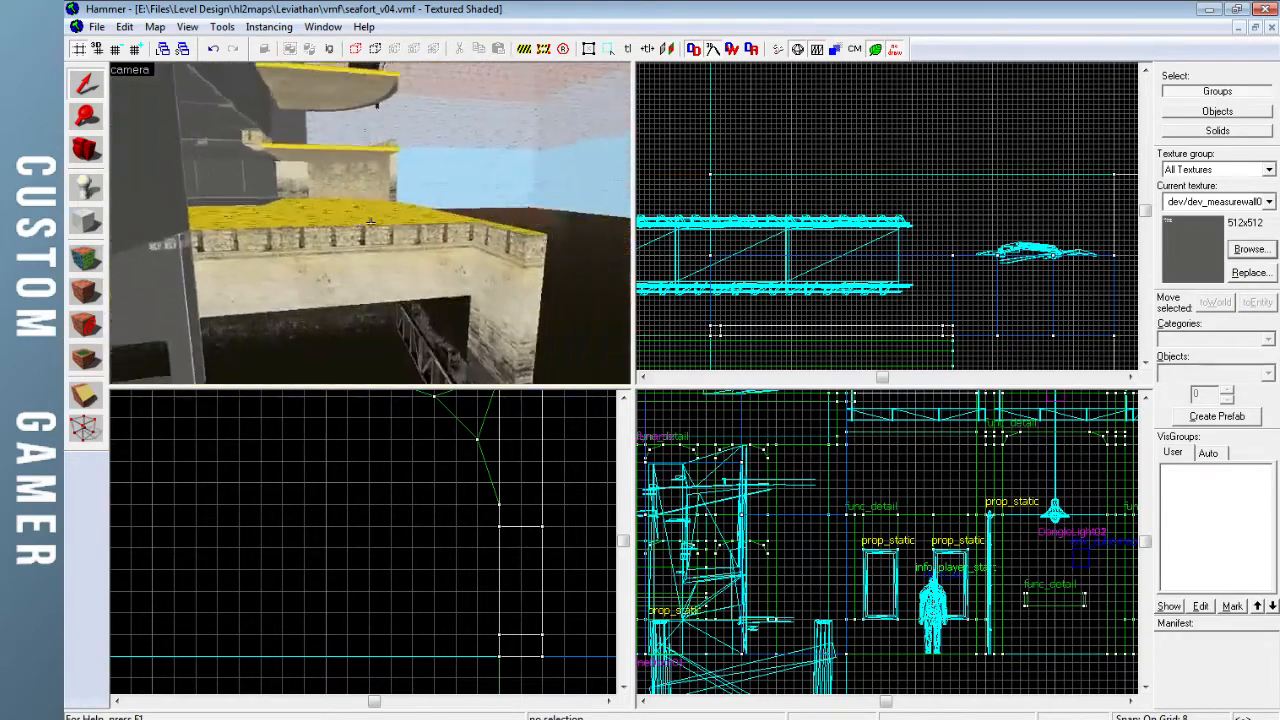
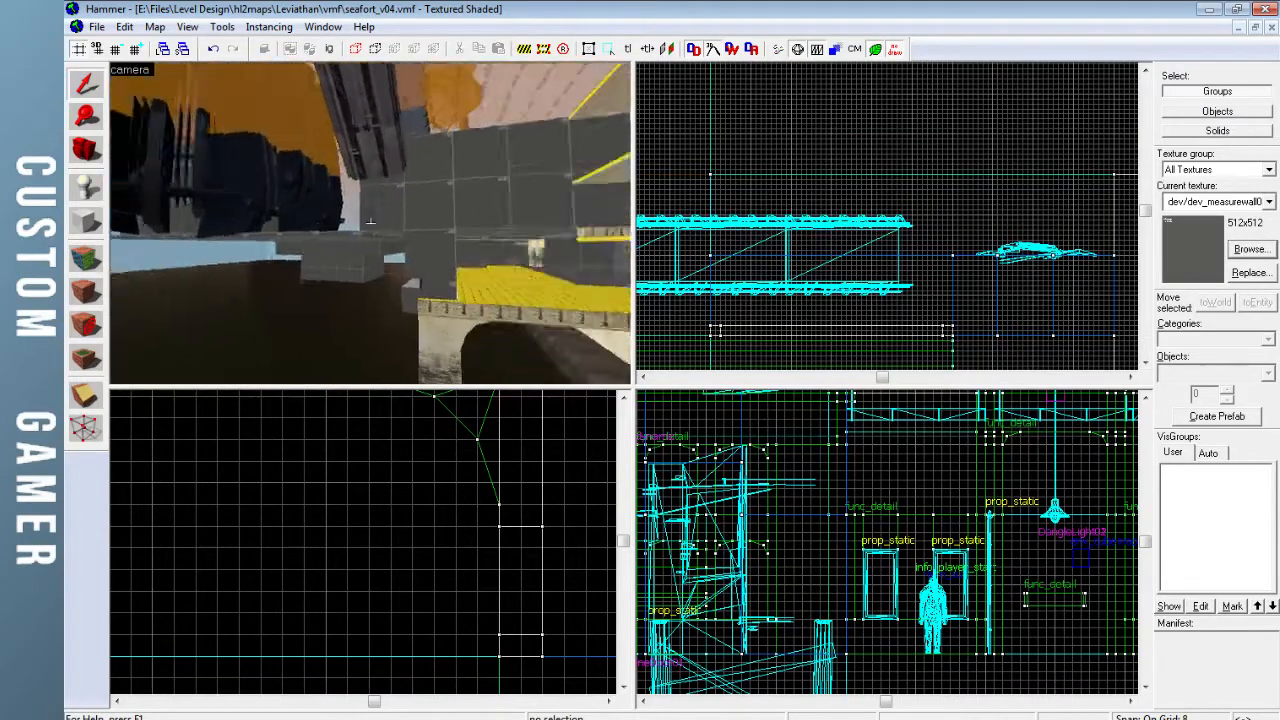
{"action": "key", "text": "a"}
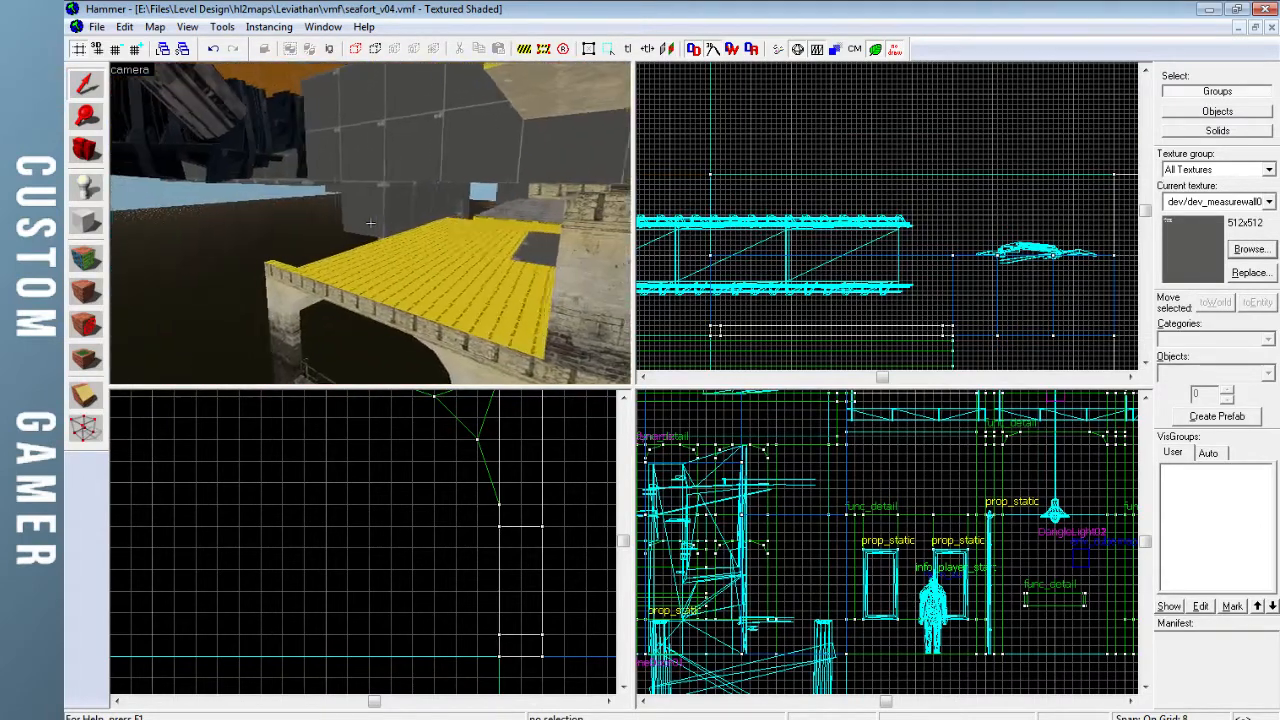
{"action": "key", "text": "w"}
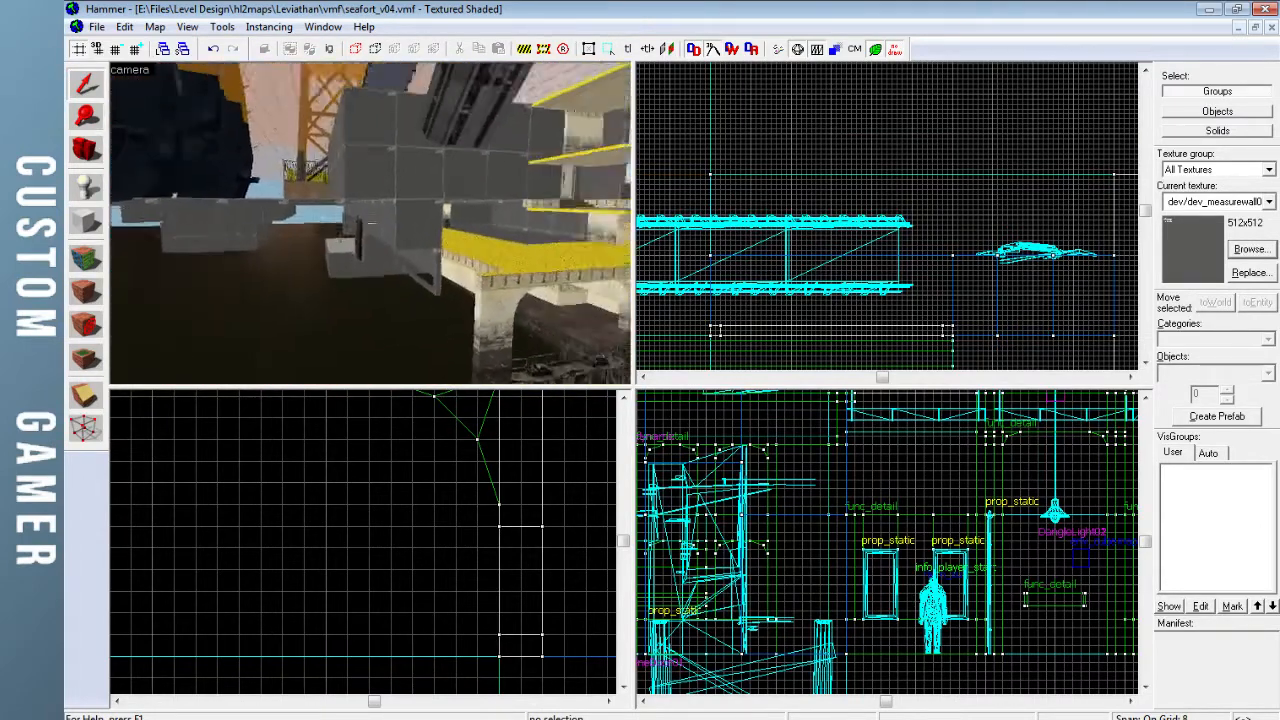
{"action": "key", "text": "a"}
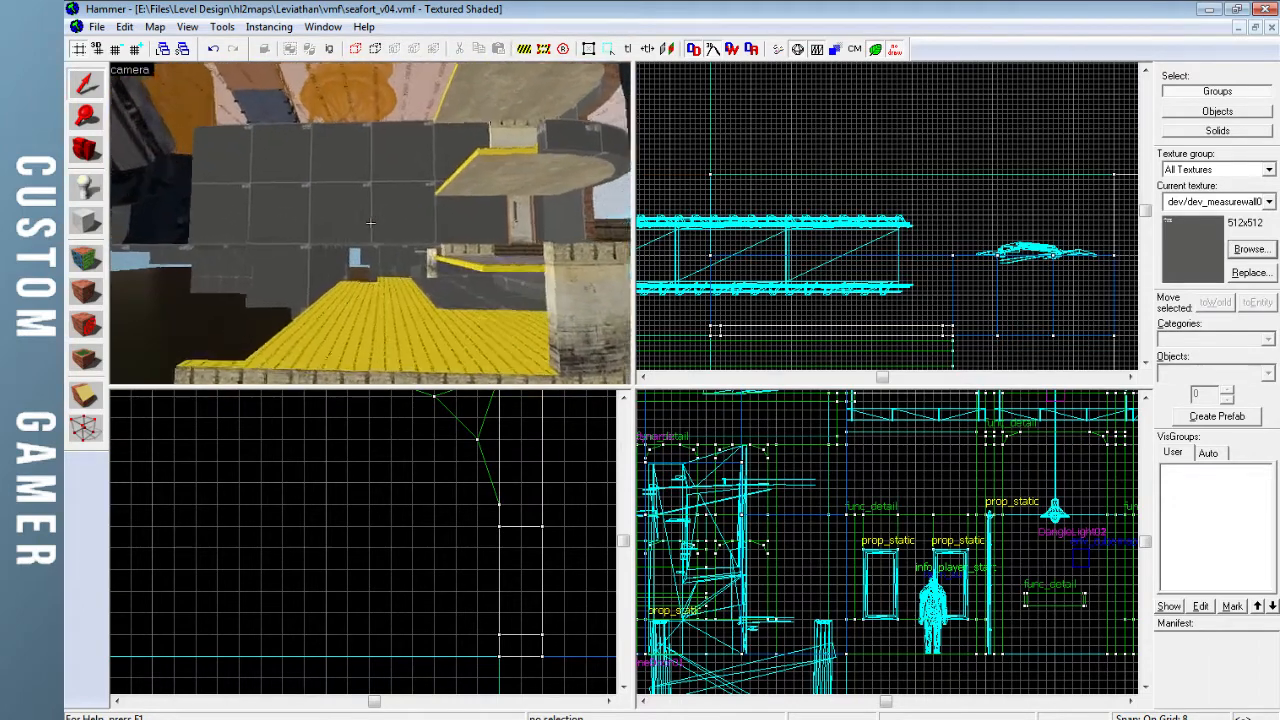
{"action": "key", "text": "d"}
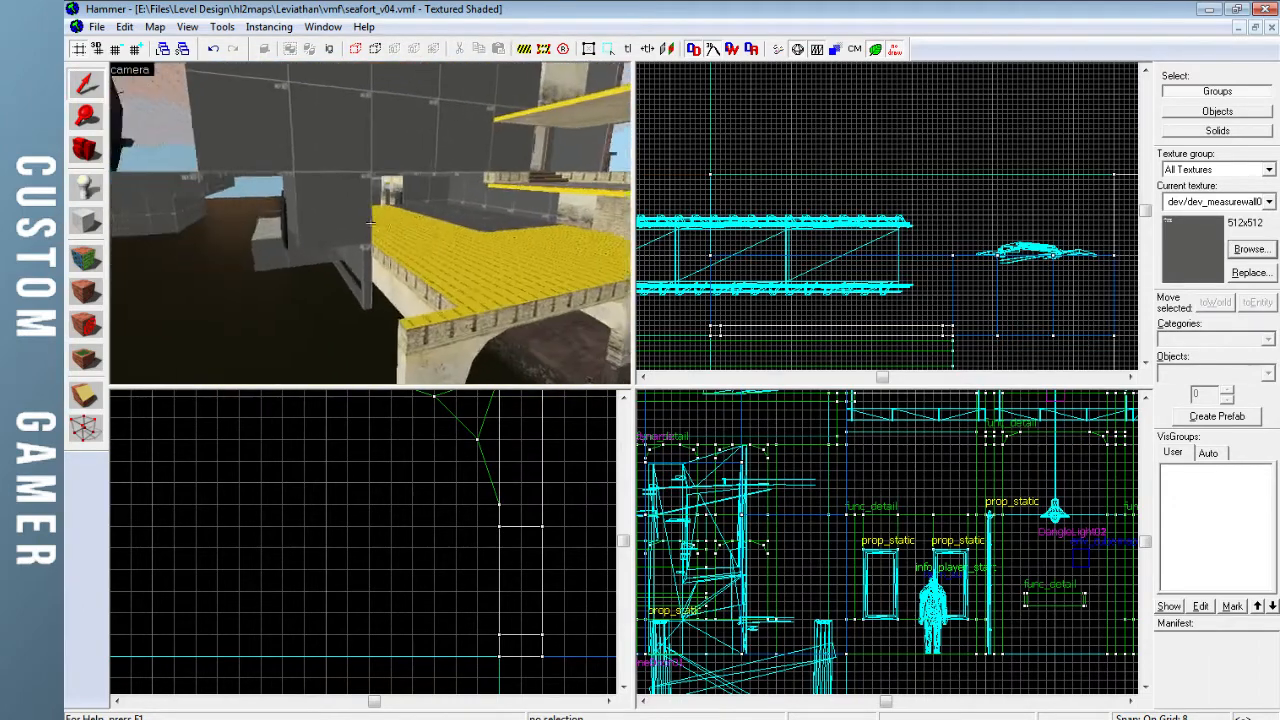
Build a wall block 16 units thick, 384 long and 128 high above the stone arch, along the platform's outer edge beside the round tower
{"action": "key", "text": "a"}
{"action": "key", "text": "z"}
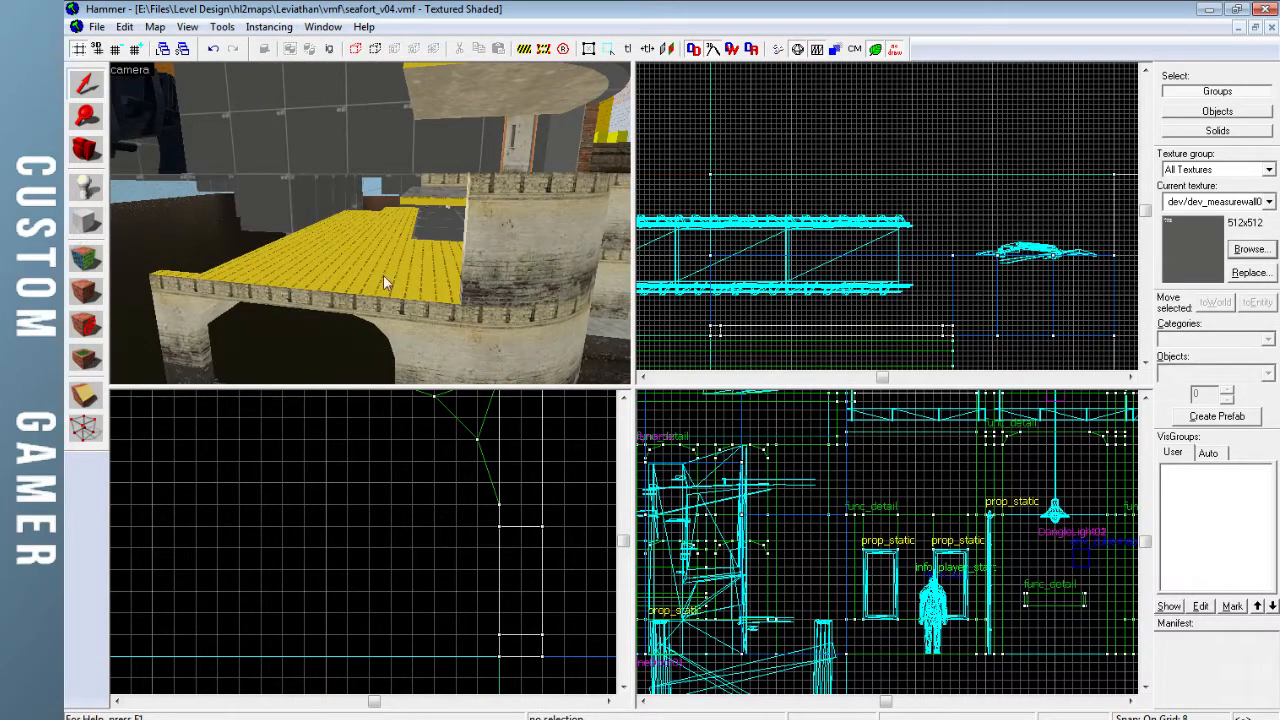
{"action": "left_click", "coordinate": [478, 257]}
{"action": "left_click", "coordinate": [478, 198], "text": "ctrl"}
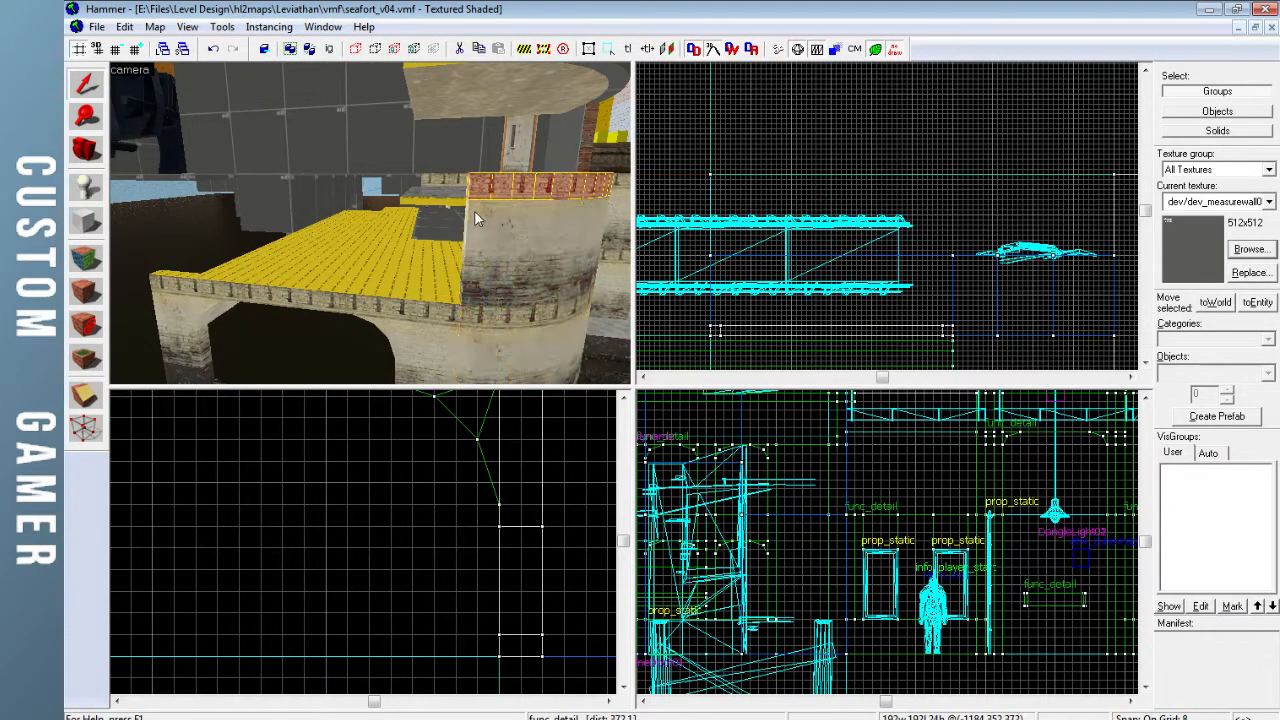
{"action": "left_click", "coordinate": [86, 228]}
{"action": "scroll", "coordinate": [830, 253], "scroll_direction": "down", "scroll_amount": 6}
{"action": "scroll", "coordinate": [763, 320], "scroll_direction": "up", "scroll_amount": 5}
{"action": "left_click_drag", "start_coordinate": [763, 320], "coordinate": [826, 277]}
{"action": "scroll", "coordinate": [798, 240], "scroll_direction": "up", "scroll_amount": 2}
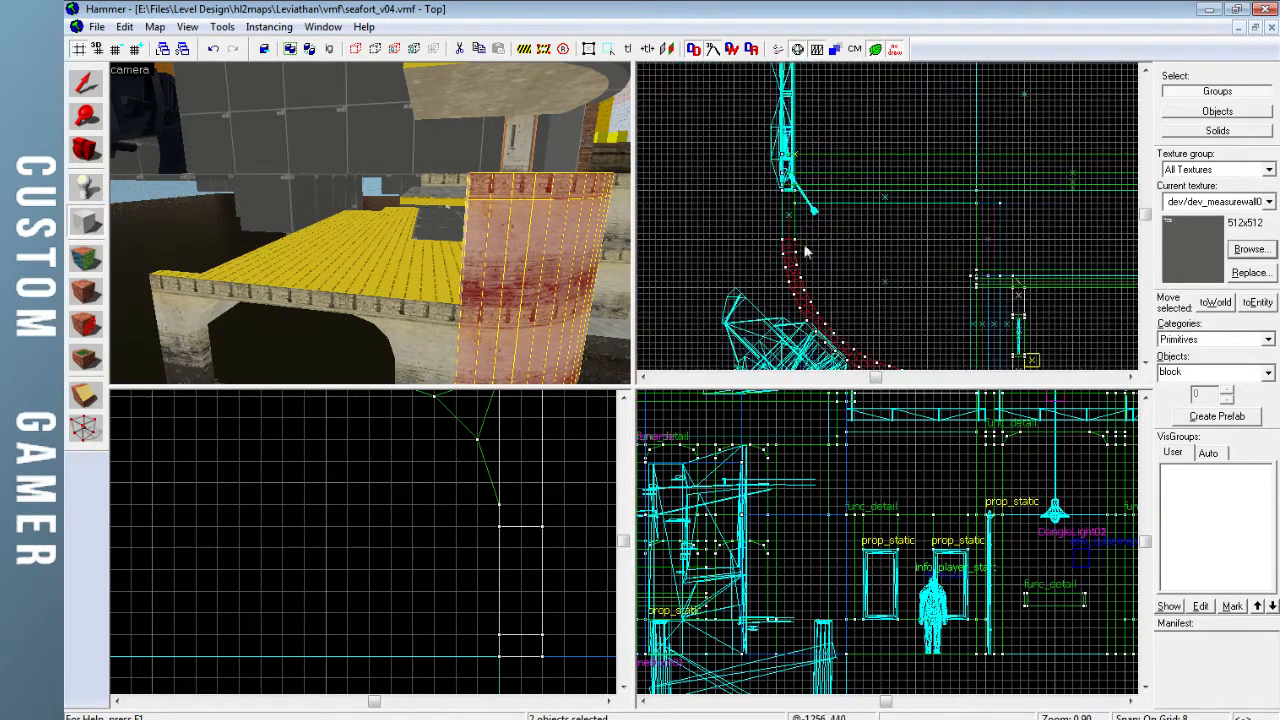
{"action": "mouse_move", "coordinate": [797, 204]}
{"action": "left_mouse_down"}
{"action": "mouse_move", "coordinate": [798, 225]}
{"action": "mouse_move", "coordinate": [797, 183]}
{"action": "left_mouse_up"}
{"action": "scroll", "coordinate": [363, 509], "scroll_direction": "down", "scroll_amount": 10}
{"action": "left_click_drag", "start_coordinate": [363, 509], "coordinate": [467, 530]}
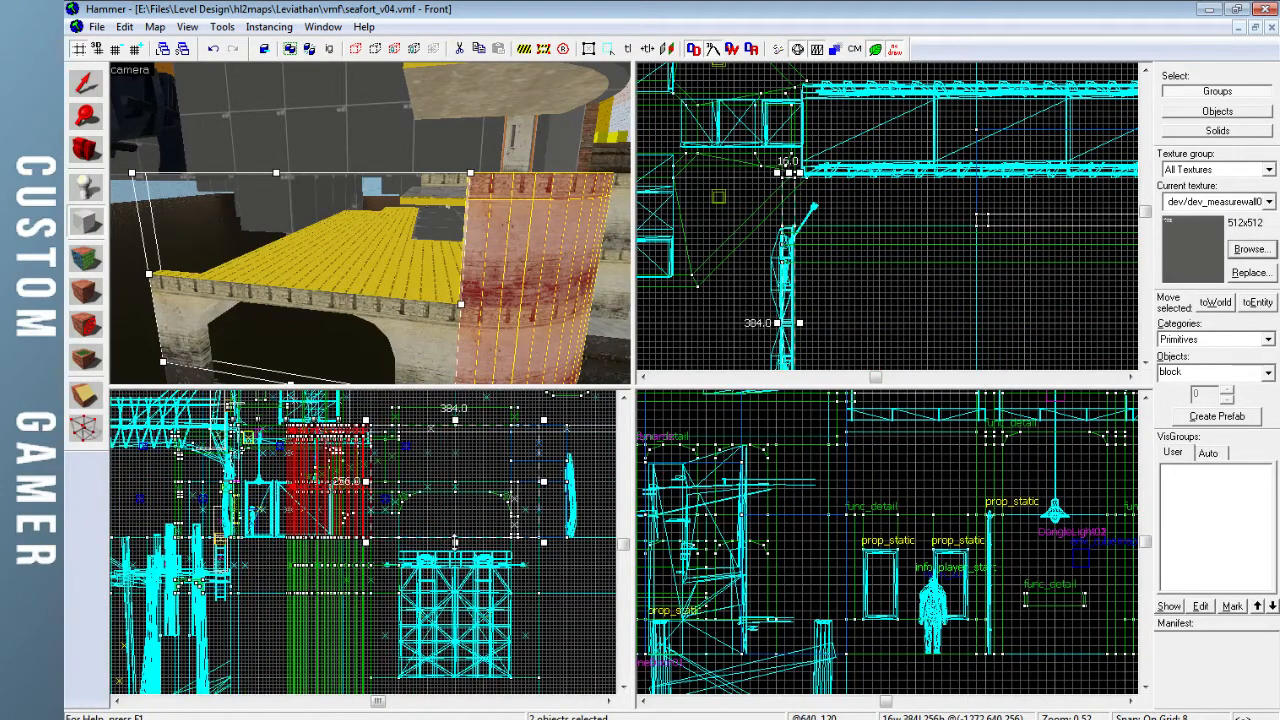
{"action": "left_click_drag", "start_coordinate": [455, 543], "coordinate": [459, 489]}
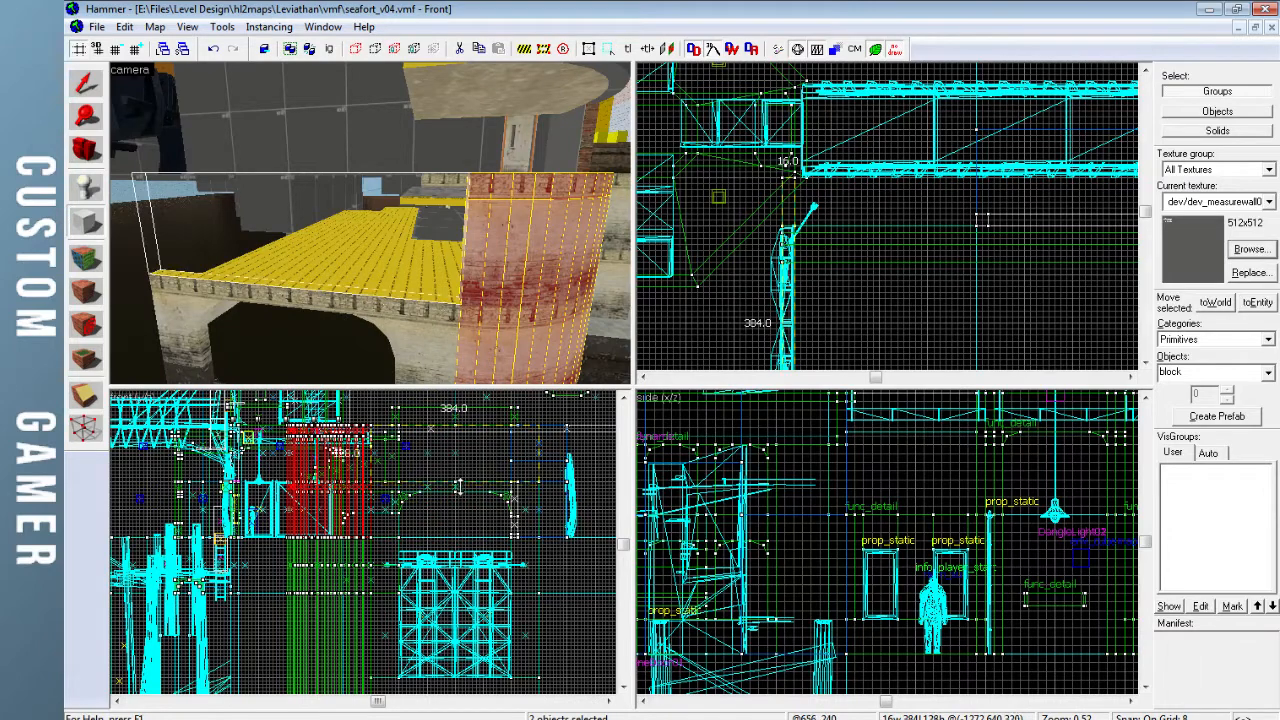
{"action": "key", "text": "Return"}
{"action": "left_click", "coordinate": [92, 88]}
{"action": "key", "text": "Escape"}
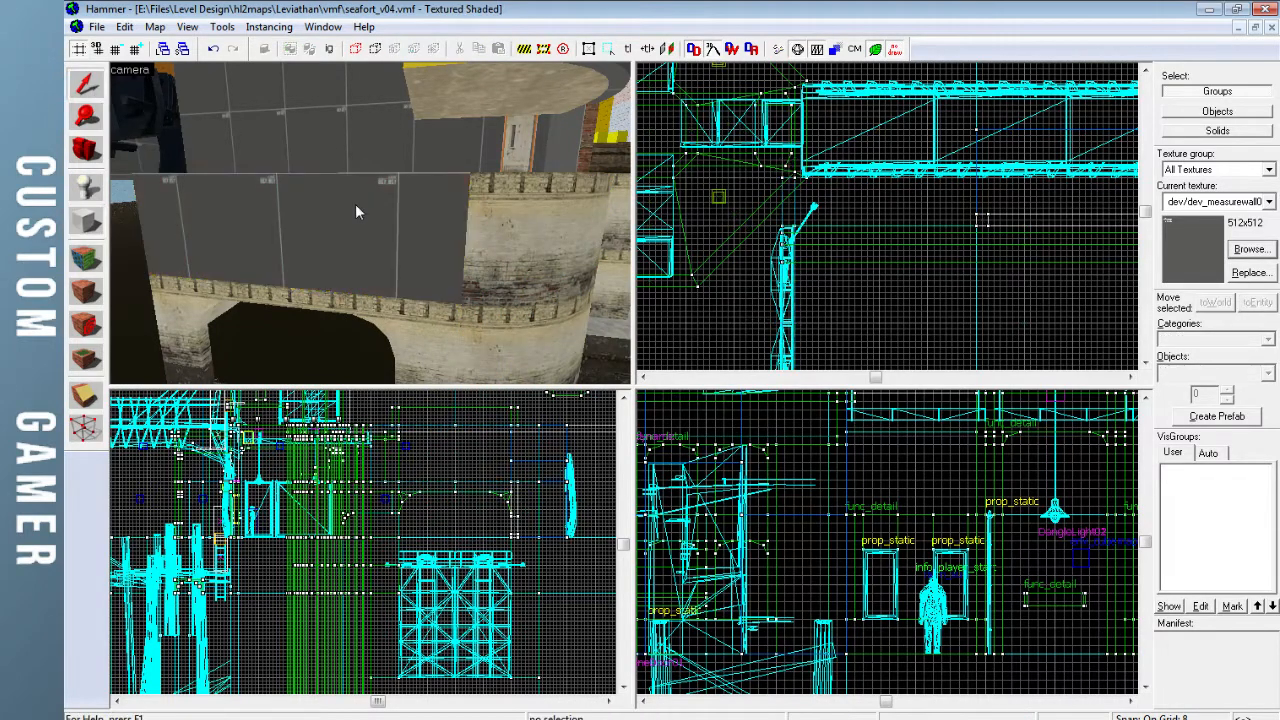
Examine the new wall above the arch from the platform and from outside, along with the stone pier and the water area beneath the bridge
{"action": "key", "text": "z"}
{"action": "key", "text": "w"}
{"action": "key", "text": "w"}
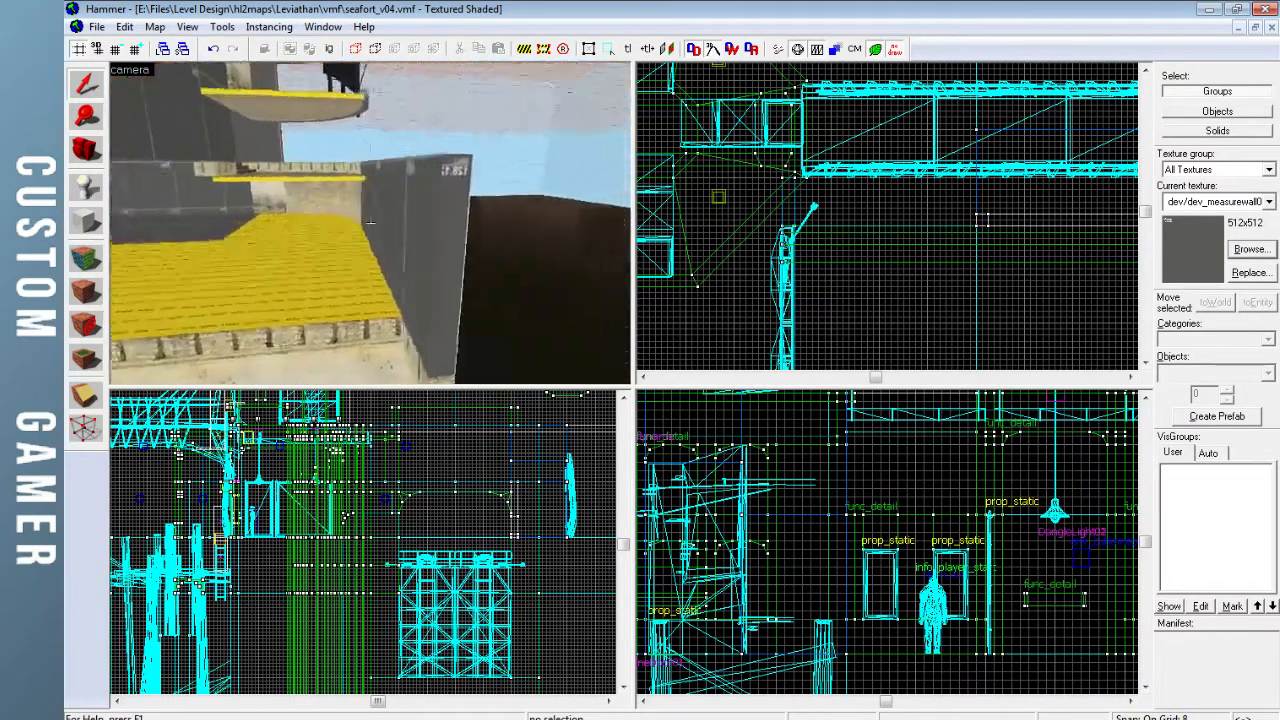
{"action": "key", "text": "w"}
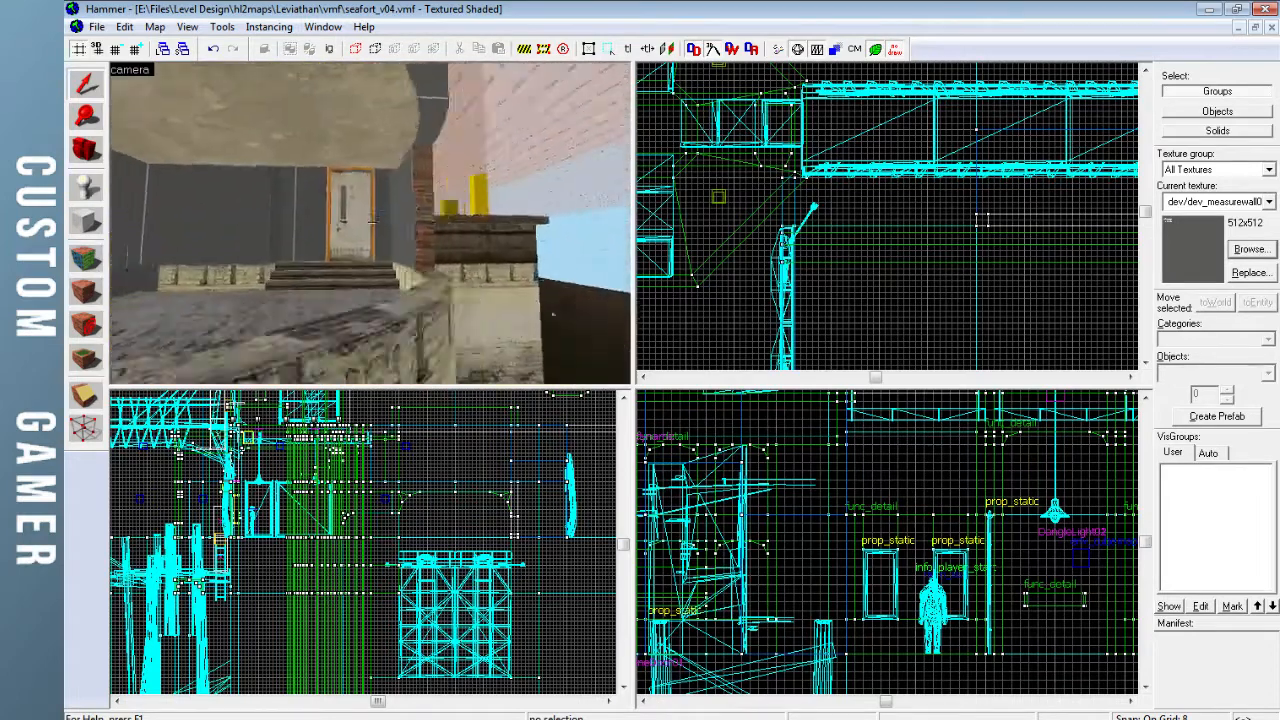
{"action": "key", "text": "w"}
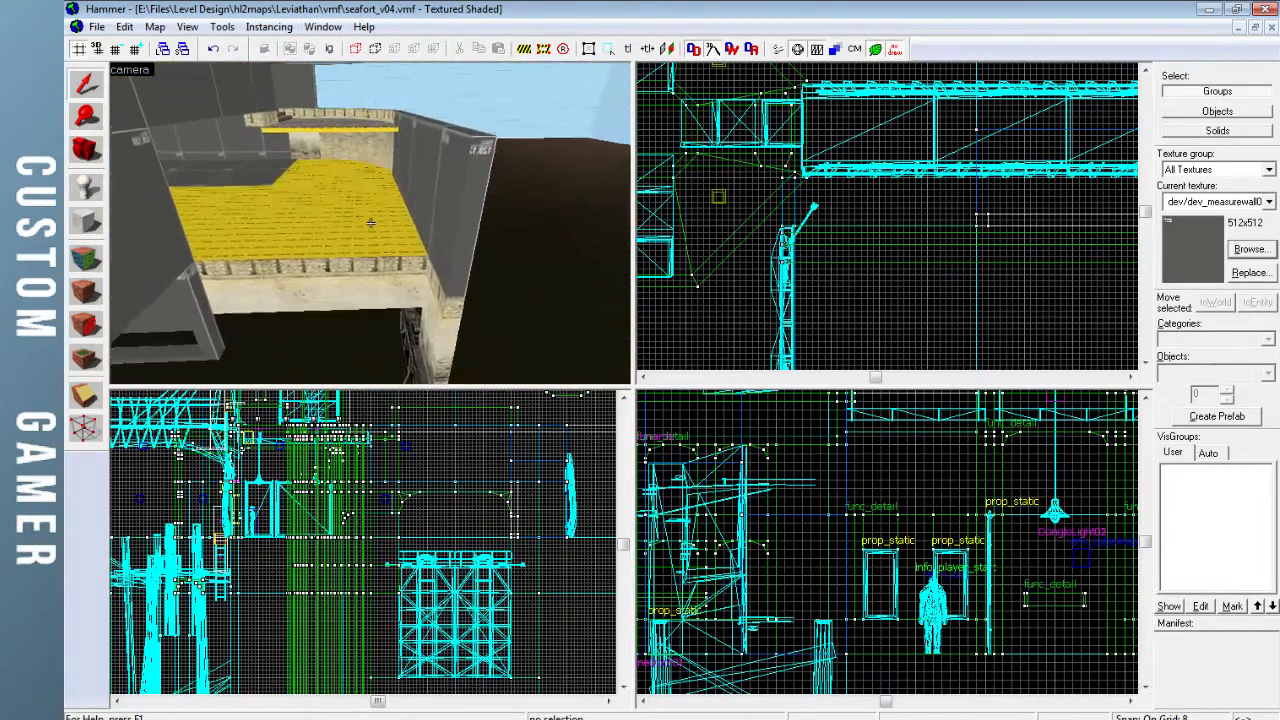
{"action": "key", "text": "w"}
{"action": "key", "text": "w"}
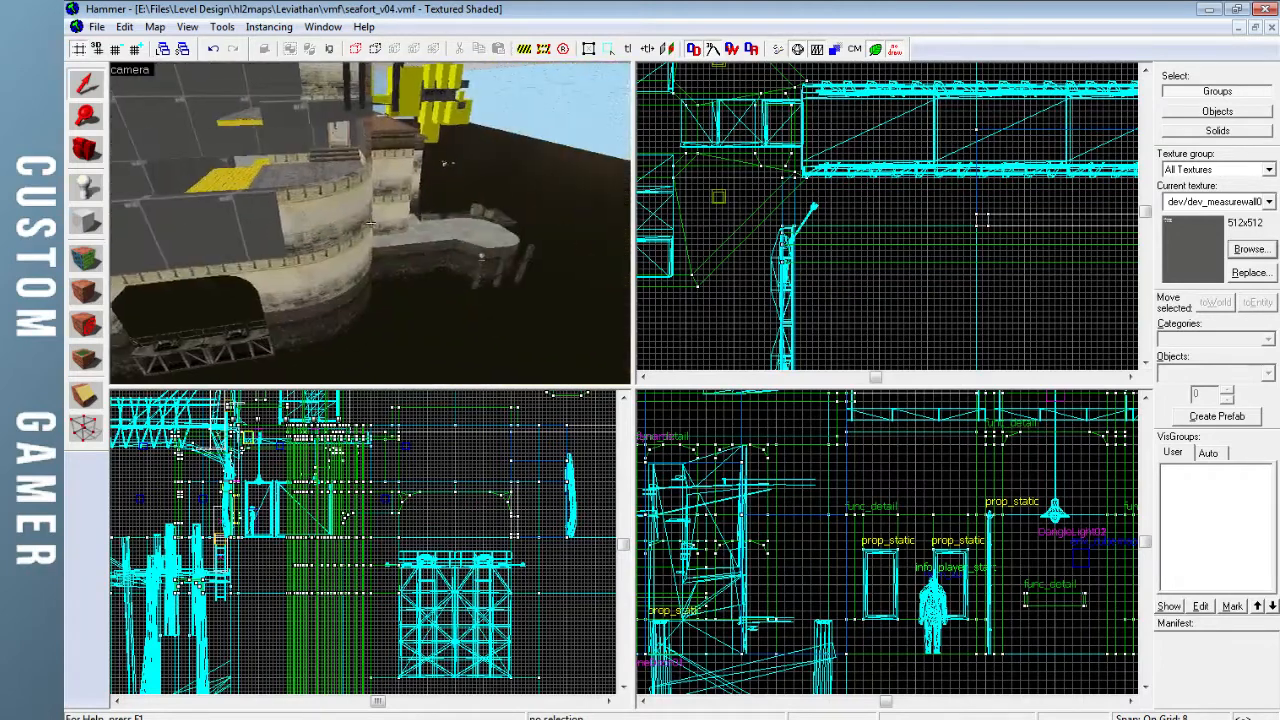
{"action": "key", "text": "w"}
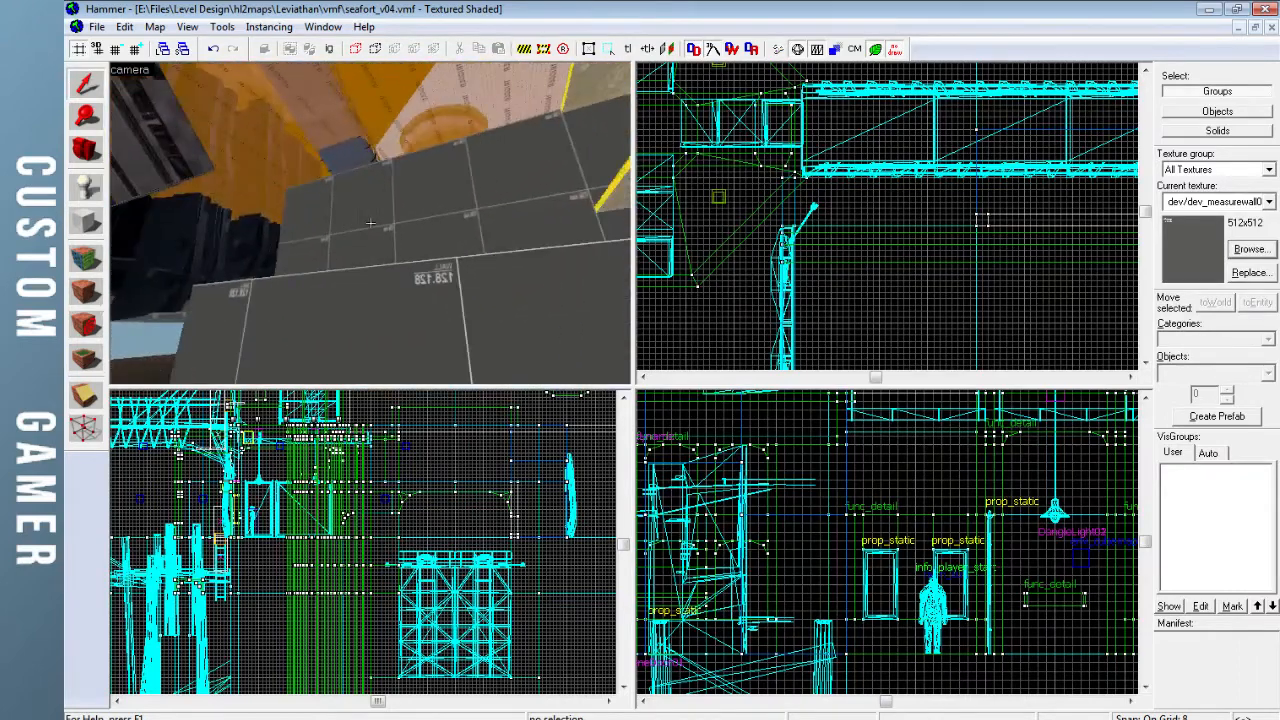
{"action": "key", "text": "w"}
{"action": "key", "text": "w"}
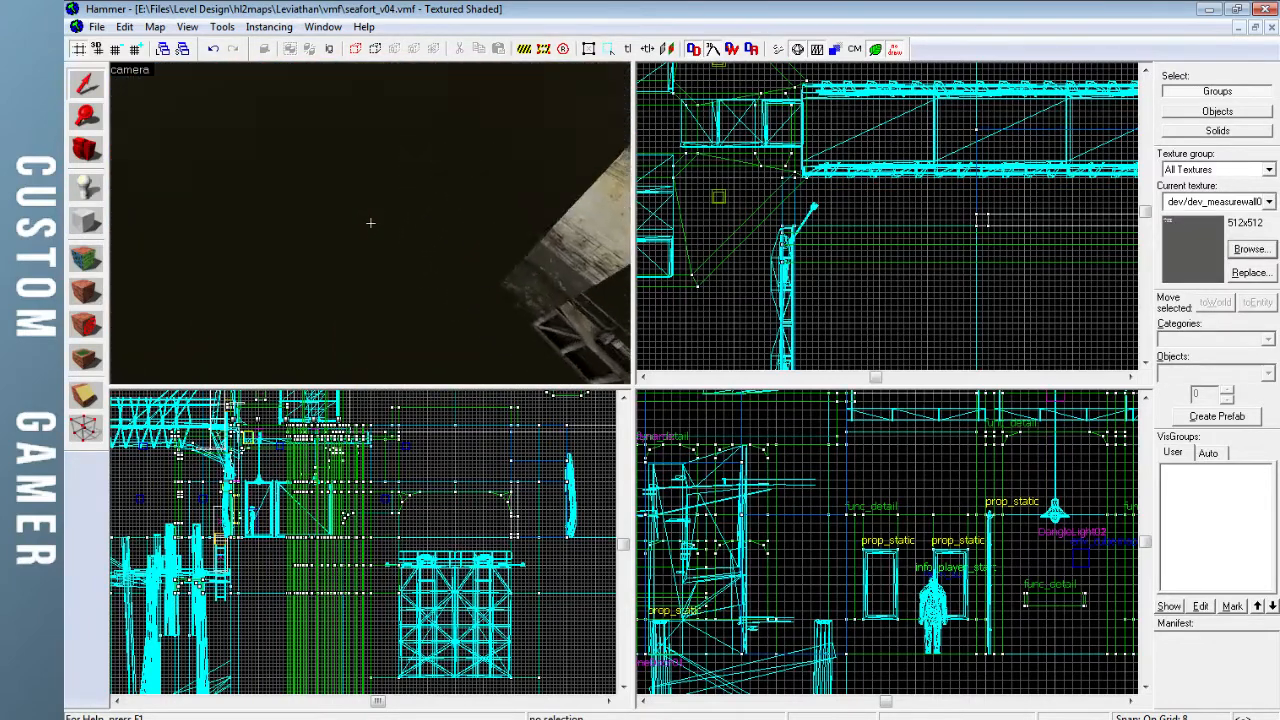
{"action": "key", "text": "w"}
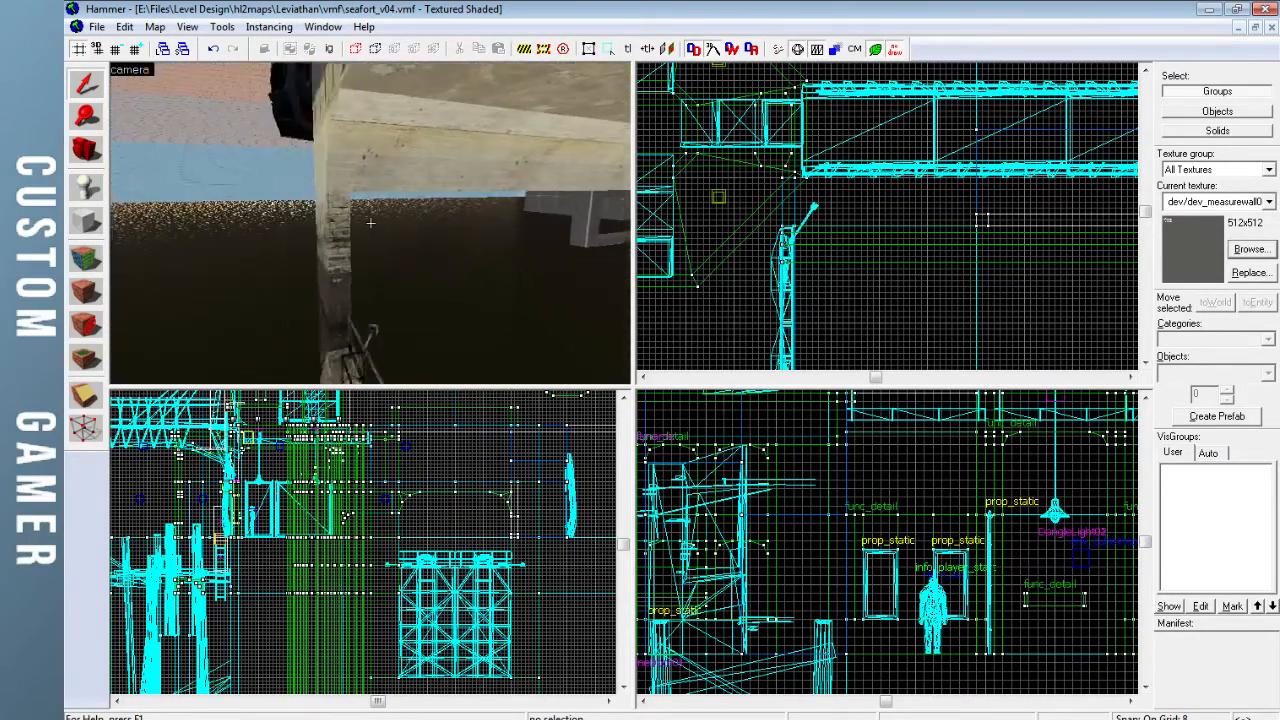
{"action": "key", "text": "a"}
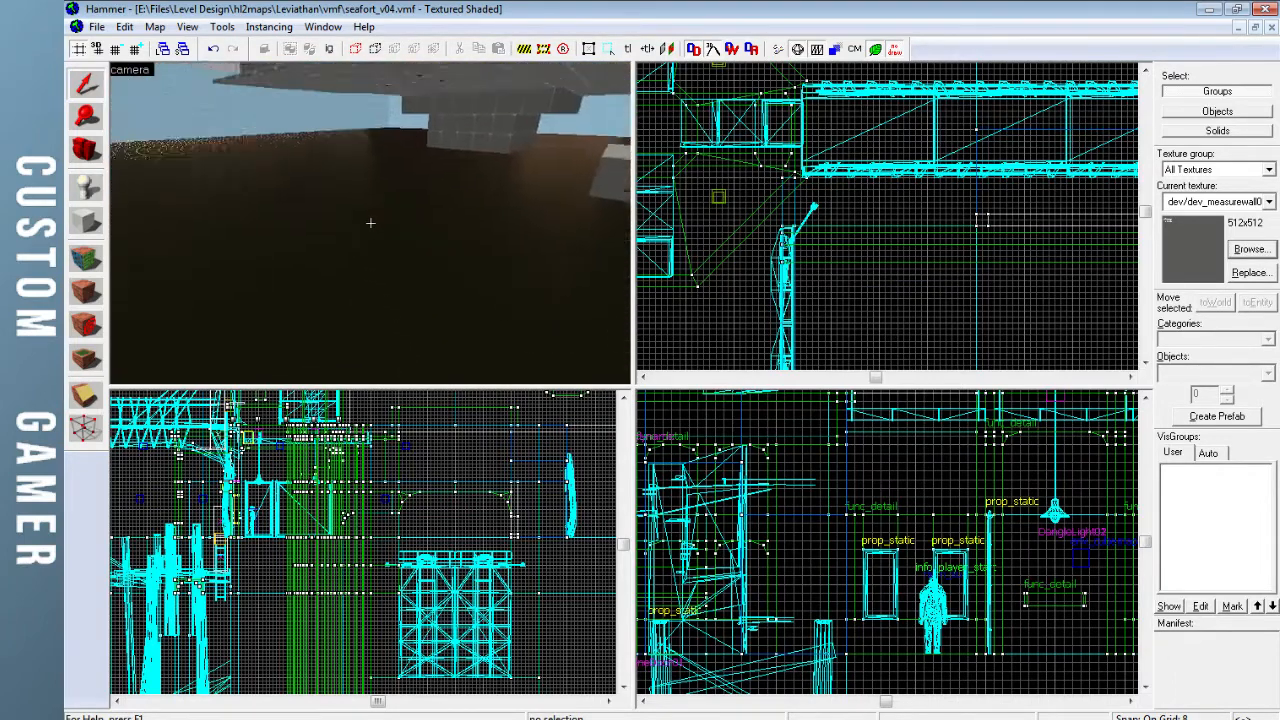
{"action": "key", "text": "a"}
{"action": "key", "text": "a"}
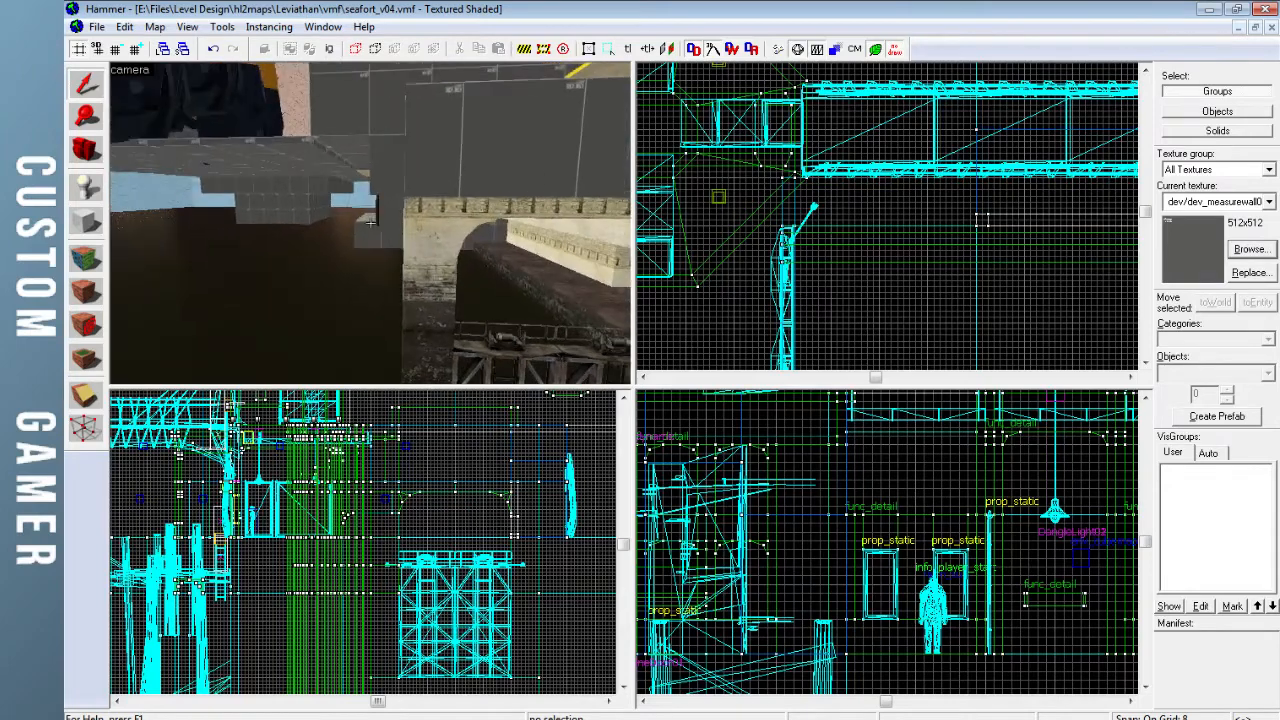
{"action": "key", "text": "w"}
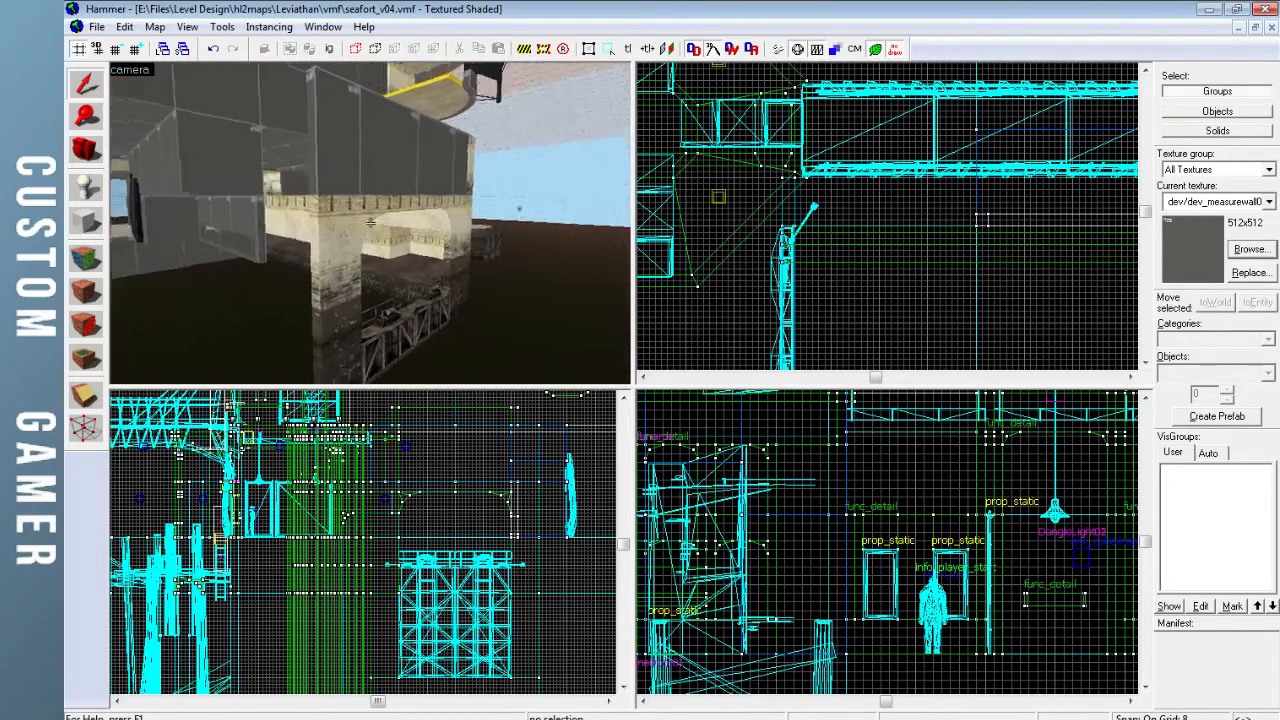
{"action": "key", "text": "w"}
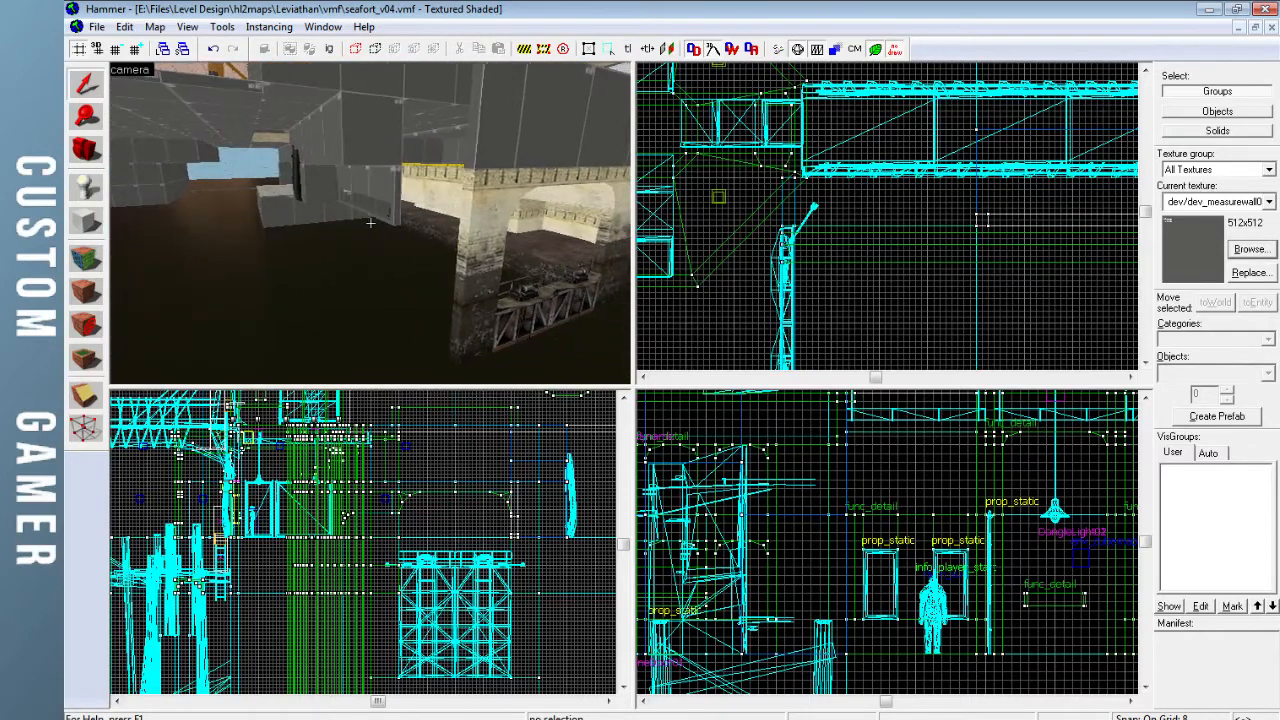
Copy the pier's lower base block alongside it as a block 256 units long, and apply the current dev_measurewall texture to the copy
{"action": "key", "text": "d"}
{"action": "key", "text": "a"}
{"action": "key", "text": "z"}
{"action": "left_click", "coordinate": [443, 284]}
{"action": "key", "text": "ctrl+e"}
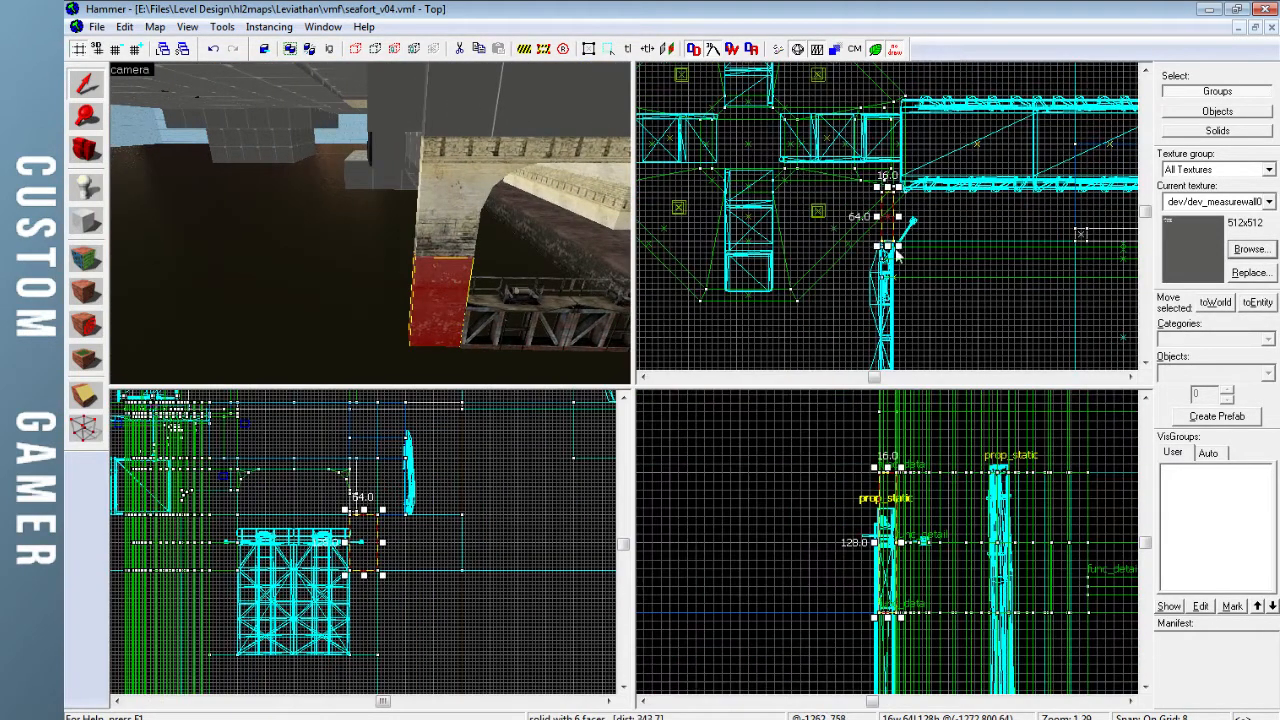
{"action": "scroll", "coordinate": [895, 248], "scroll_direction": "down", "scroll_amount": 2}
{"action": "left_click_drag", "start_coordinate": [888, 290], "coordinate": [886, 70]}
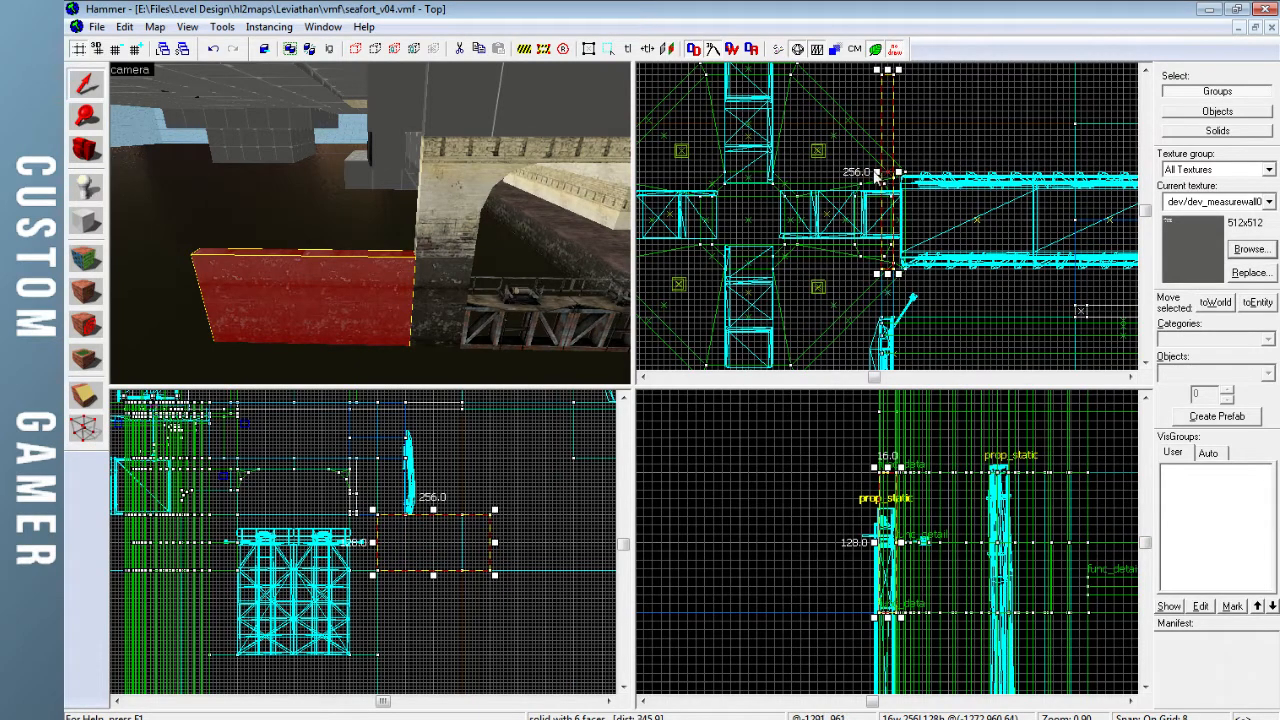
{"action": "left_click", "coordinate": [89, 300]}
{"action": "key", "text": "Escape"}
Widen the new base block beside the pier to 144 units and lengthen it to 384 units away from the pier
{"action": "key", "text": "z"}
{"action": "key", "text": "a"}
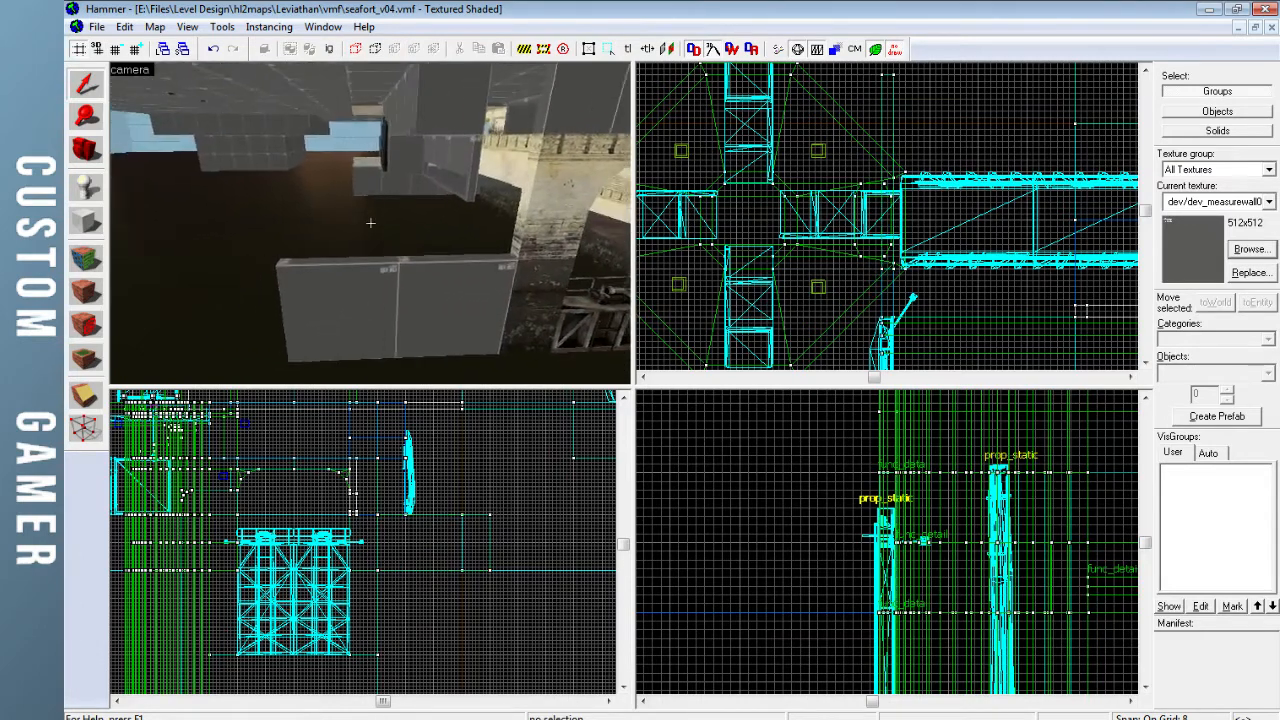
{"action": "key", "text": "z"}
{"action": "left_click", "coordinate": [416, 266]}
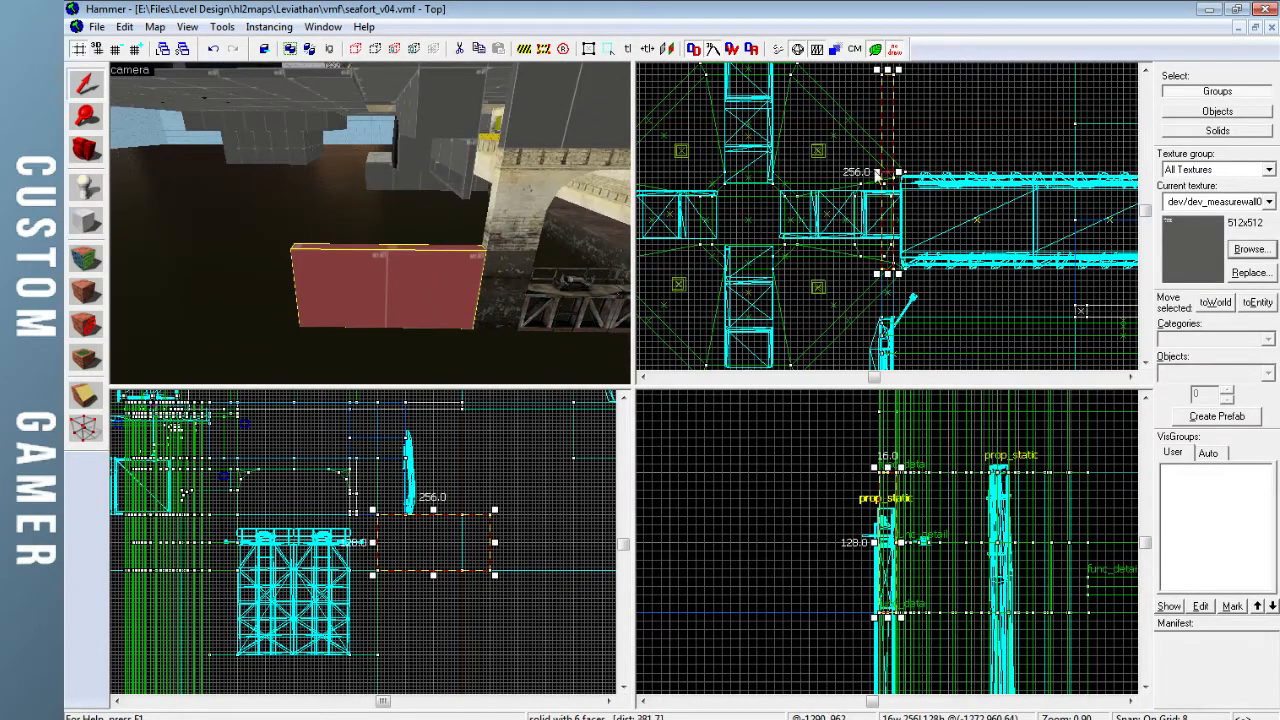
{"action": "left_click_drag", "start_coordinate": [877, 173], "coordinate": [780, 170]}
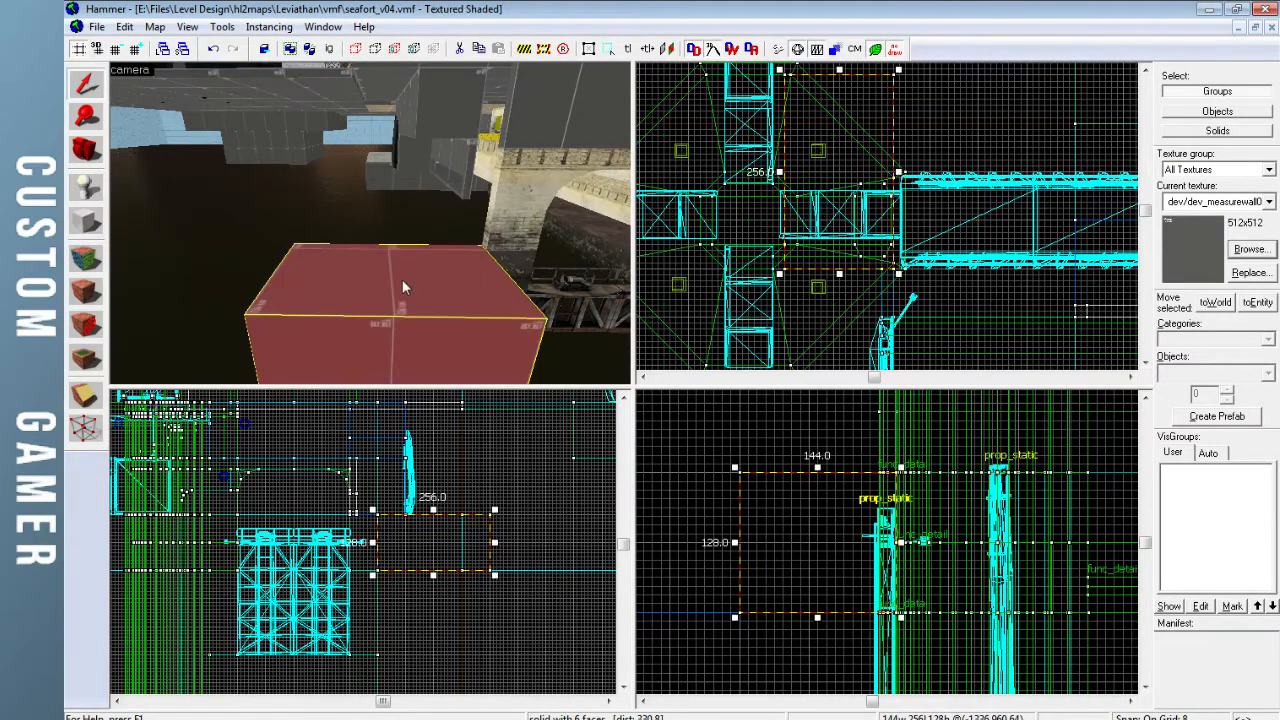
{"action": "key", "text": "z"}
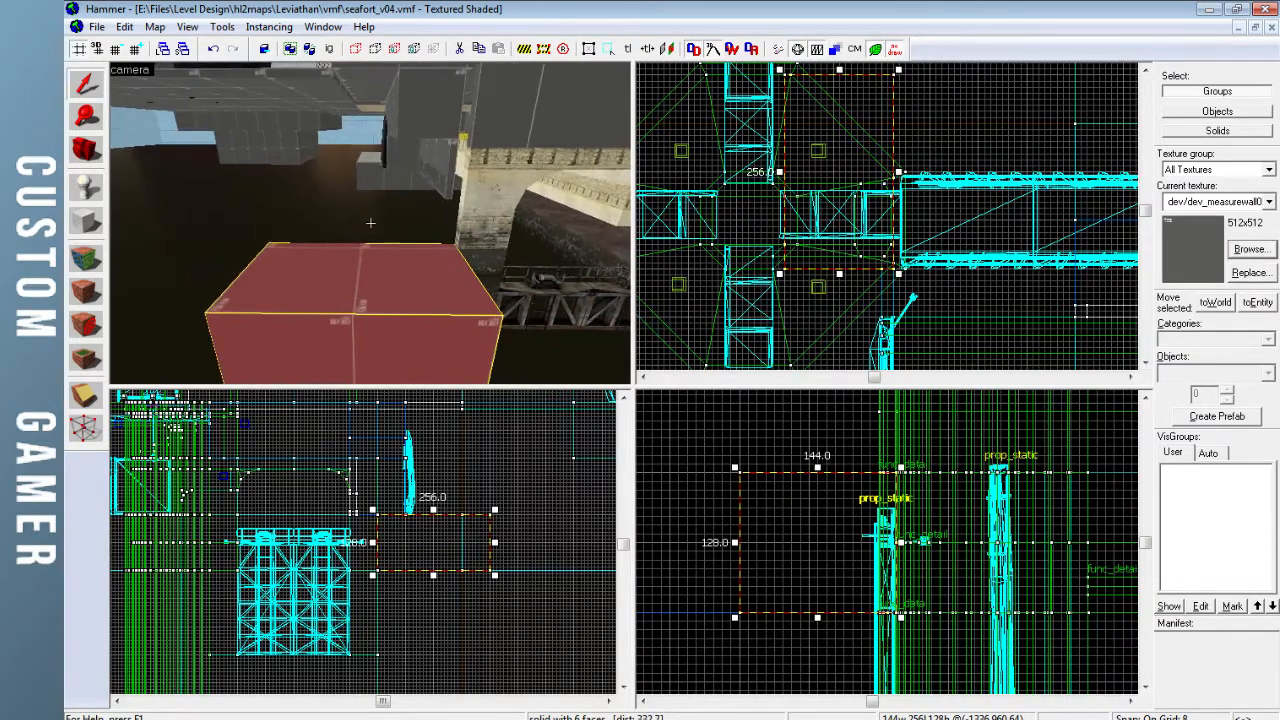
{"action": "key", "text": "Up"}
{"action": "key", "text": "Up"}
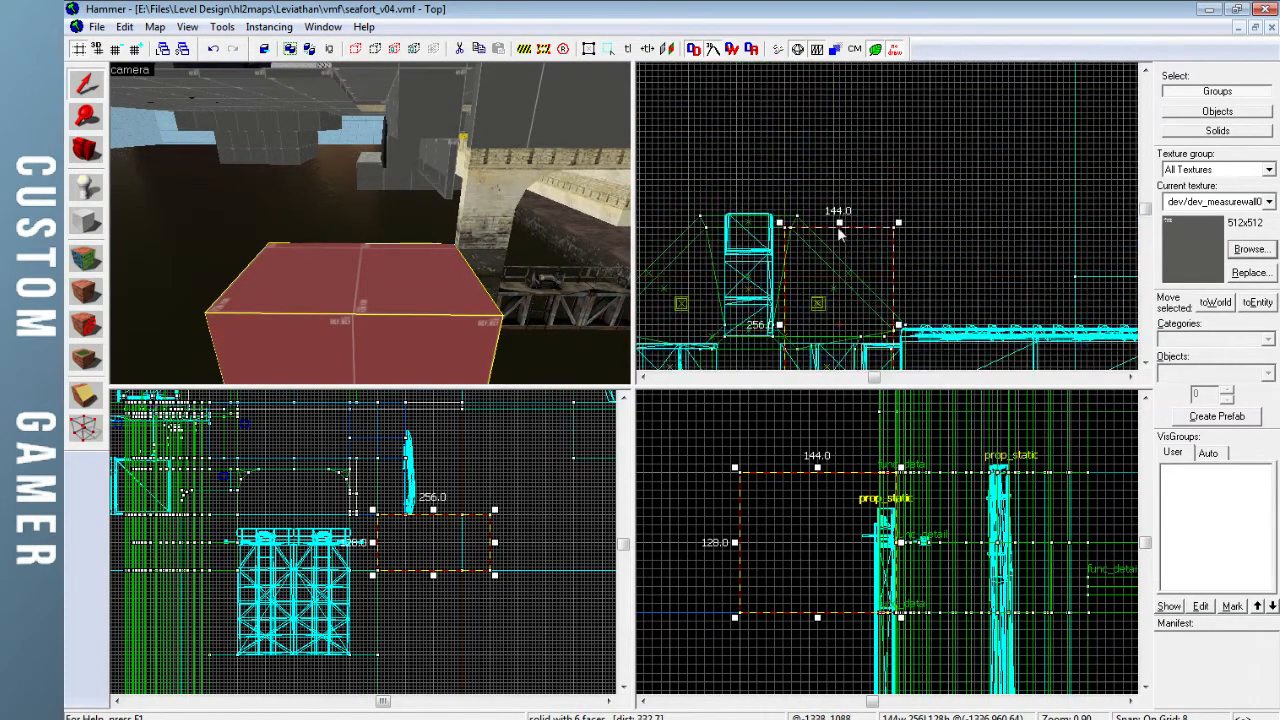
{"action": "left_click_drag", "start_coordinate": [840, 226], "coordinate": [836, 133]}
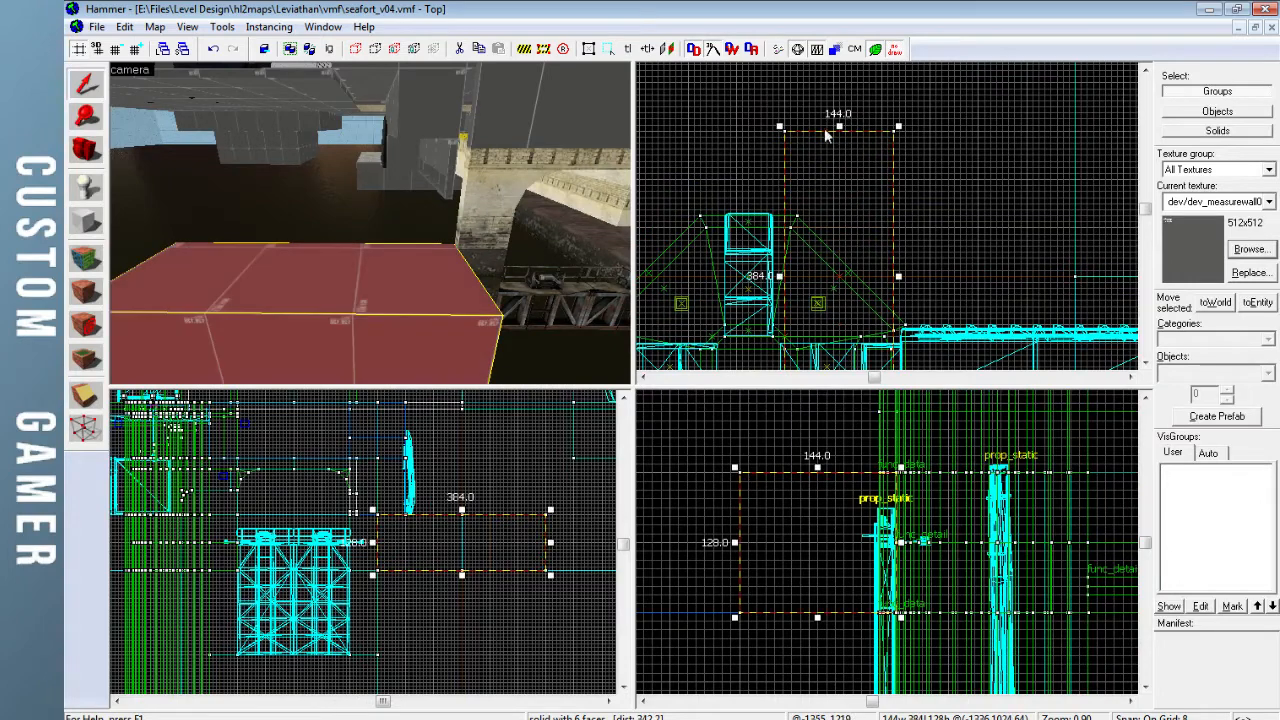
Clip both outer corners of the 384-unit base block diagonally, one at the pier end and one at the far end
{"action": "left_click", "coordinate": [82, 400]}
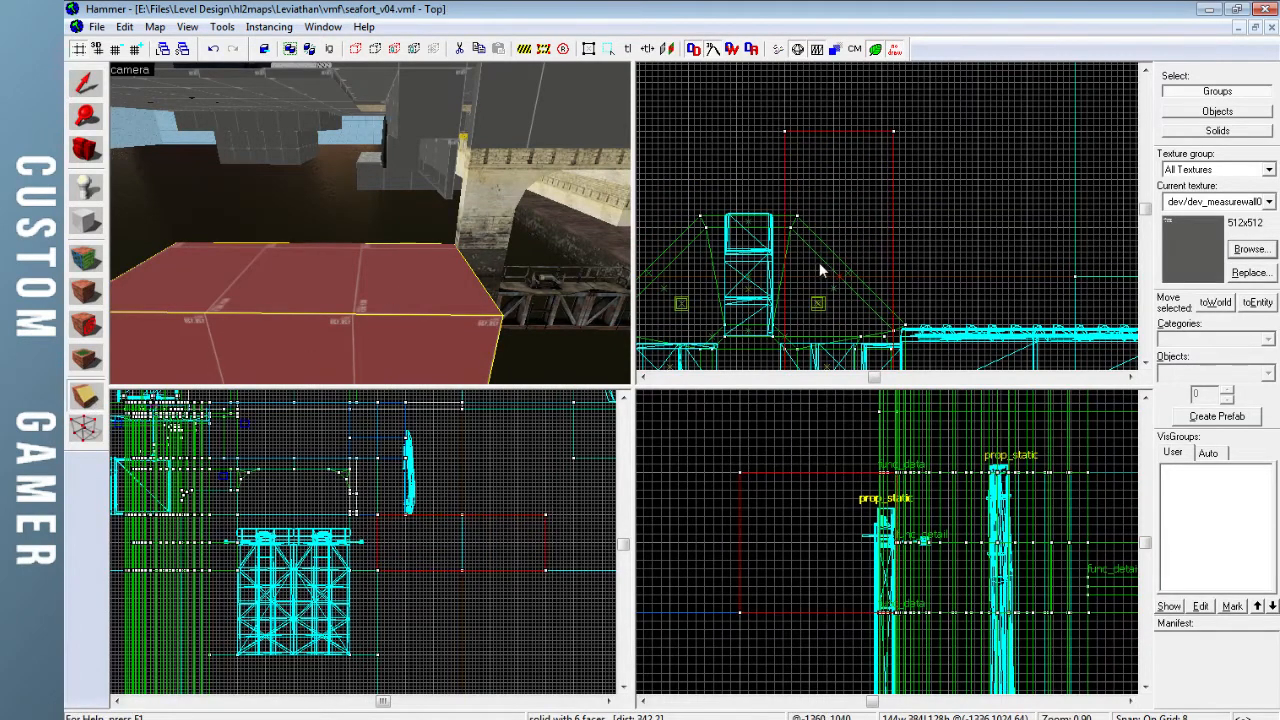
{"action": "key", "text": "Down"}
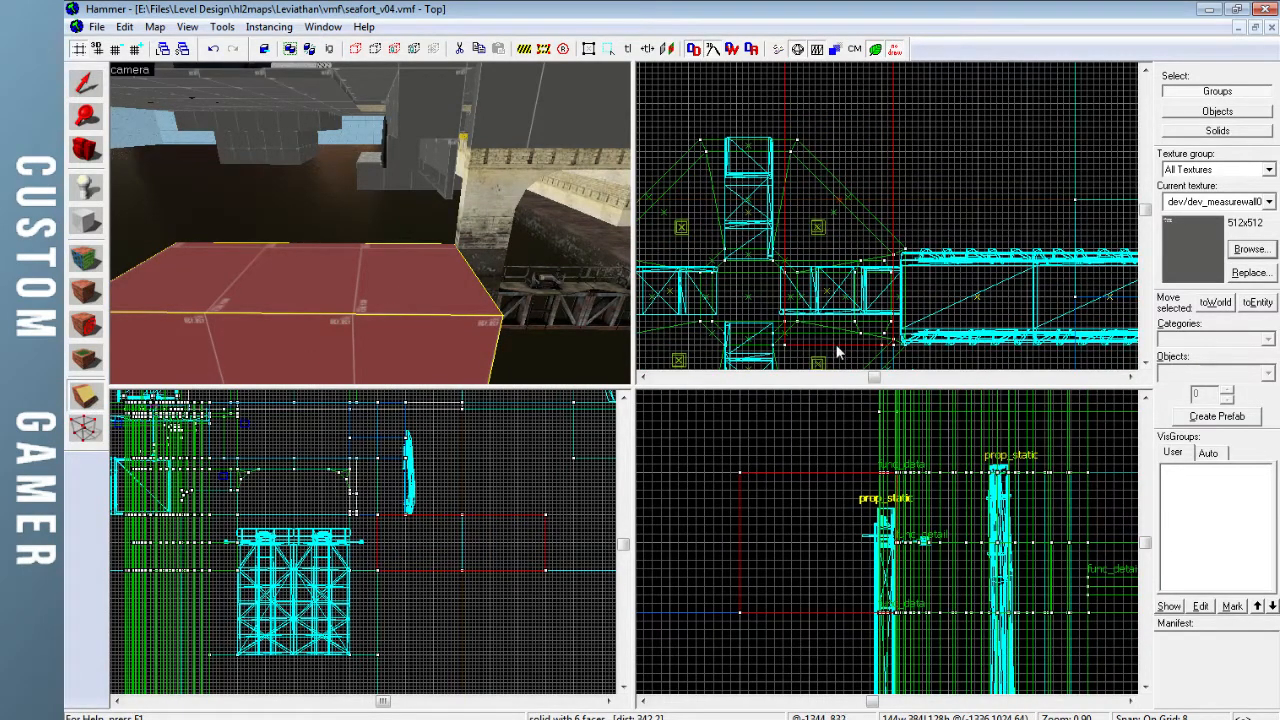
{"action": "left_click_drag", "start_coordinate": [834, 346], "coordinate": [824, 338]}
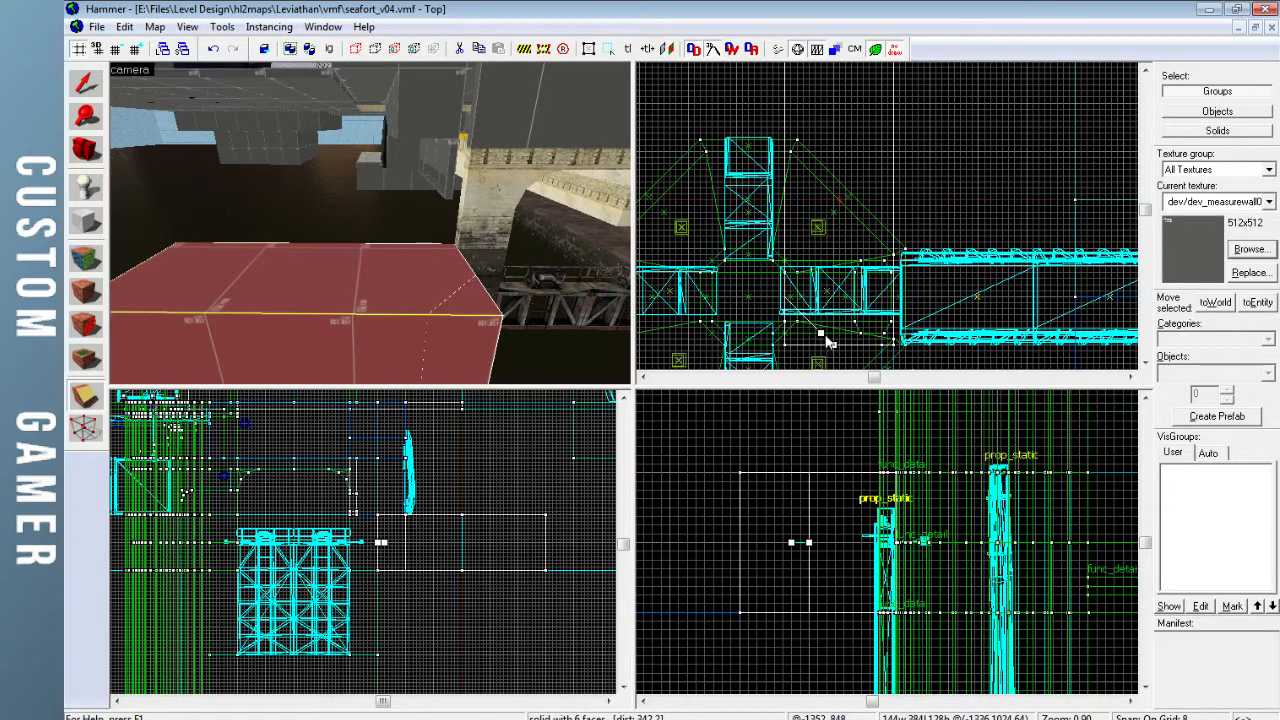
{"action": "key", "text": "Return"}
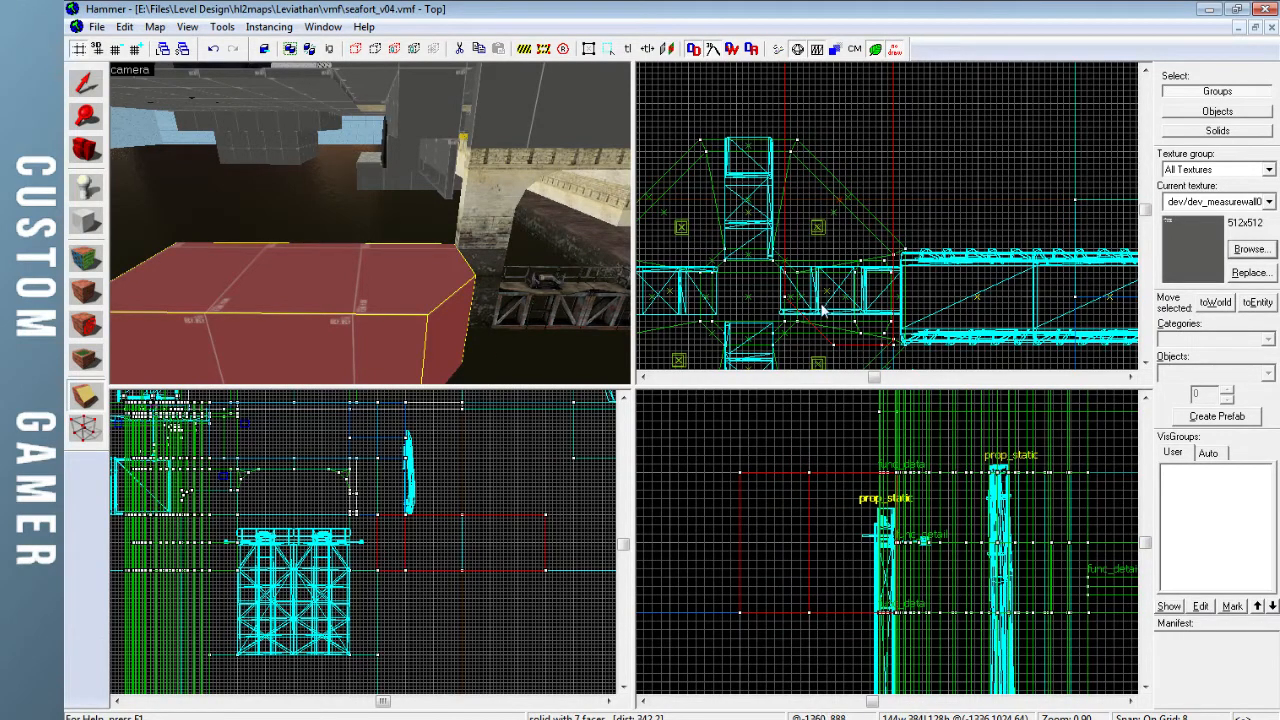
{"action": "key", "text": "Up"}
{"action": "key", "text": "Up"}
{"action": "mouse_move", "coordinate": [833, 207]}
{"action": "left_mouse_down"}
{"action": "mouse_move", "coordinate": [825, 214]}
{"action": "mouse_move", "coordinate": [833, 207]}
{"action": "left_mouse_up"}
{"action": "key", "text": "Return"}
{"action": "left_click", "coordinate": [85, 84]}
{"action": "key", "text": "Escape"}
Examine the corner-clipped base block from several sides, including its position relative to the stone pier and the gateway structure
{"action": "key", "text": "z"}
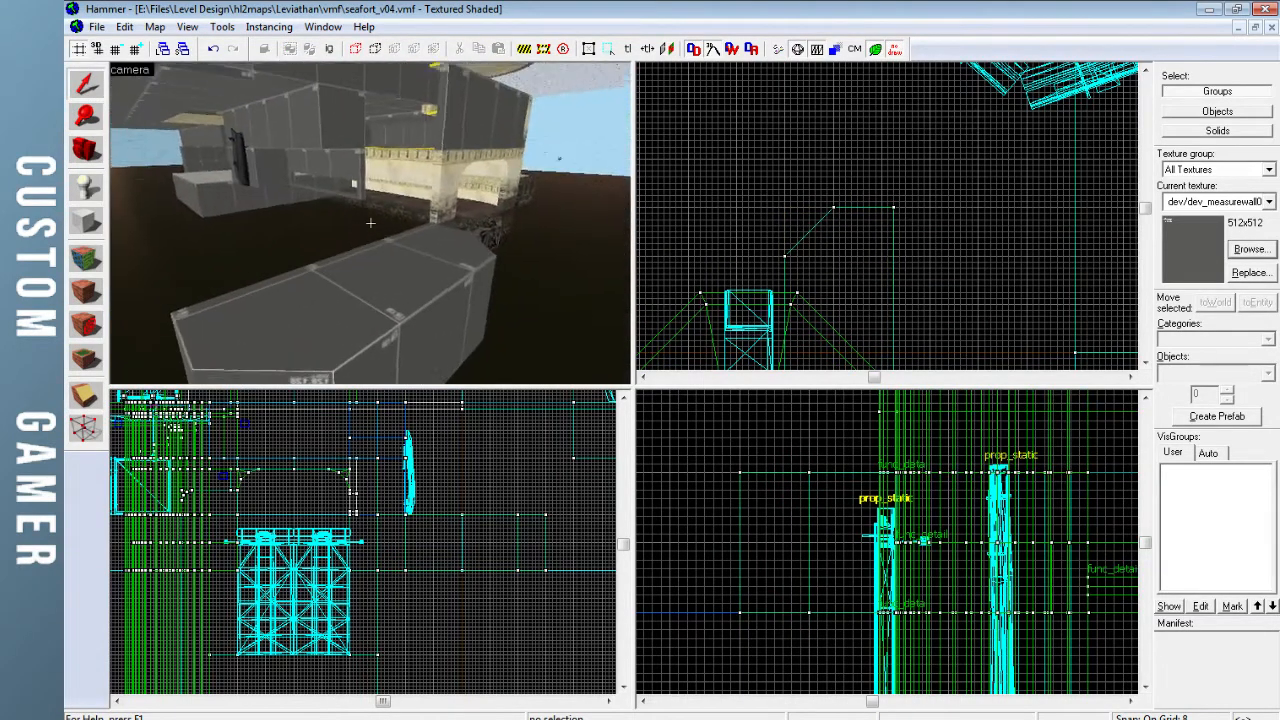
{"action": "key", "text": "w"}
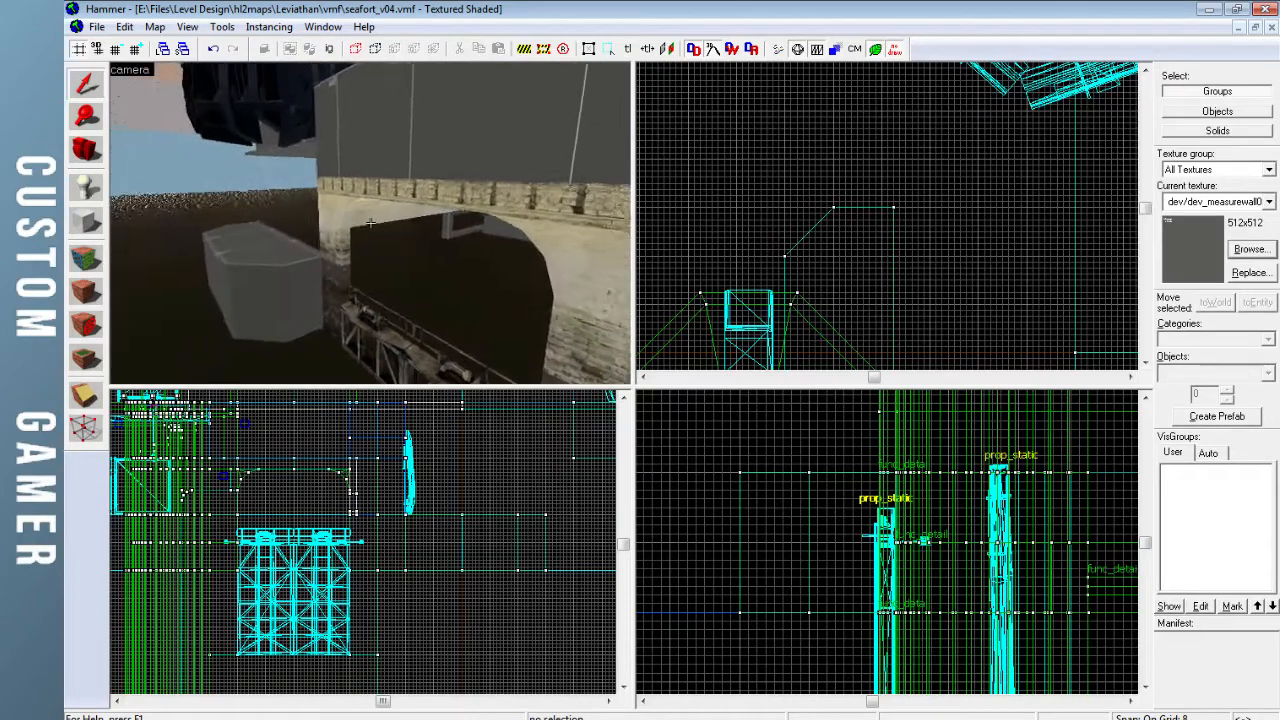
{"action": "key", "text": "w"}
{"action": "key", "text": "w"}
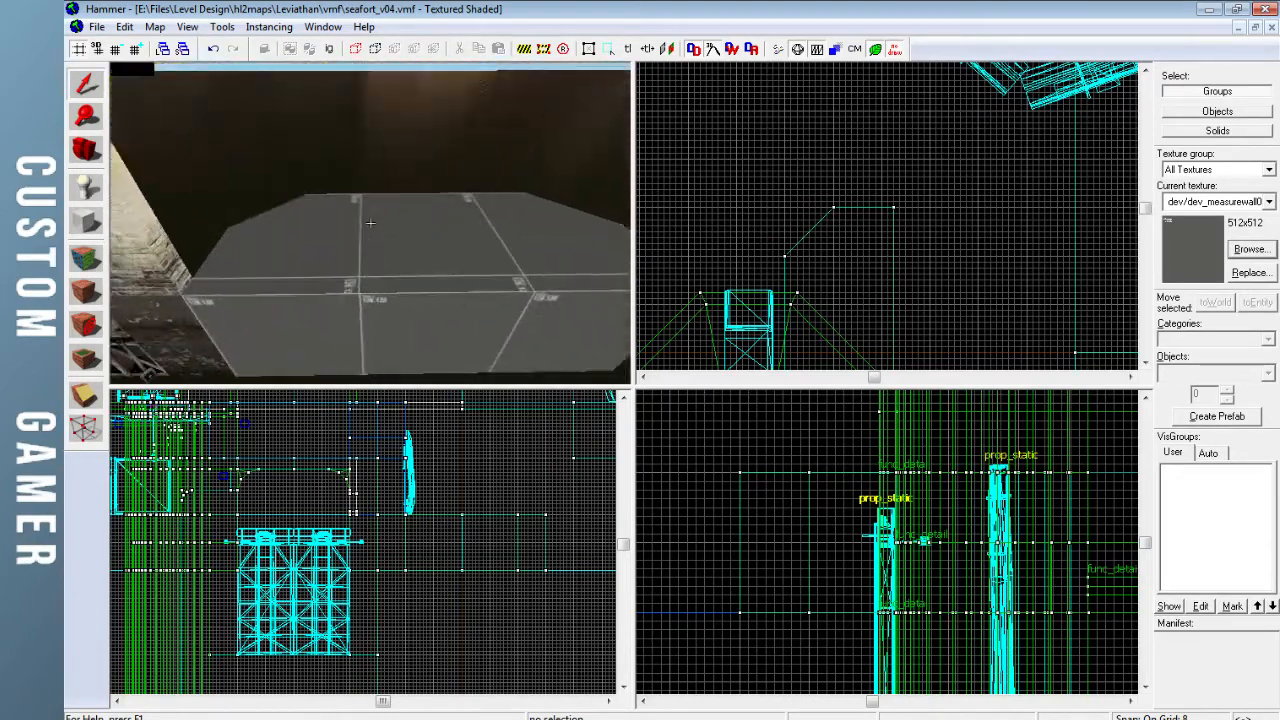
{"action": "key", "text": "w"}
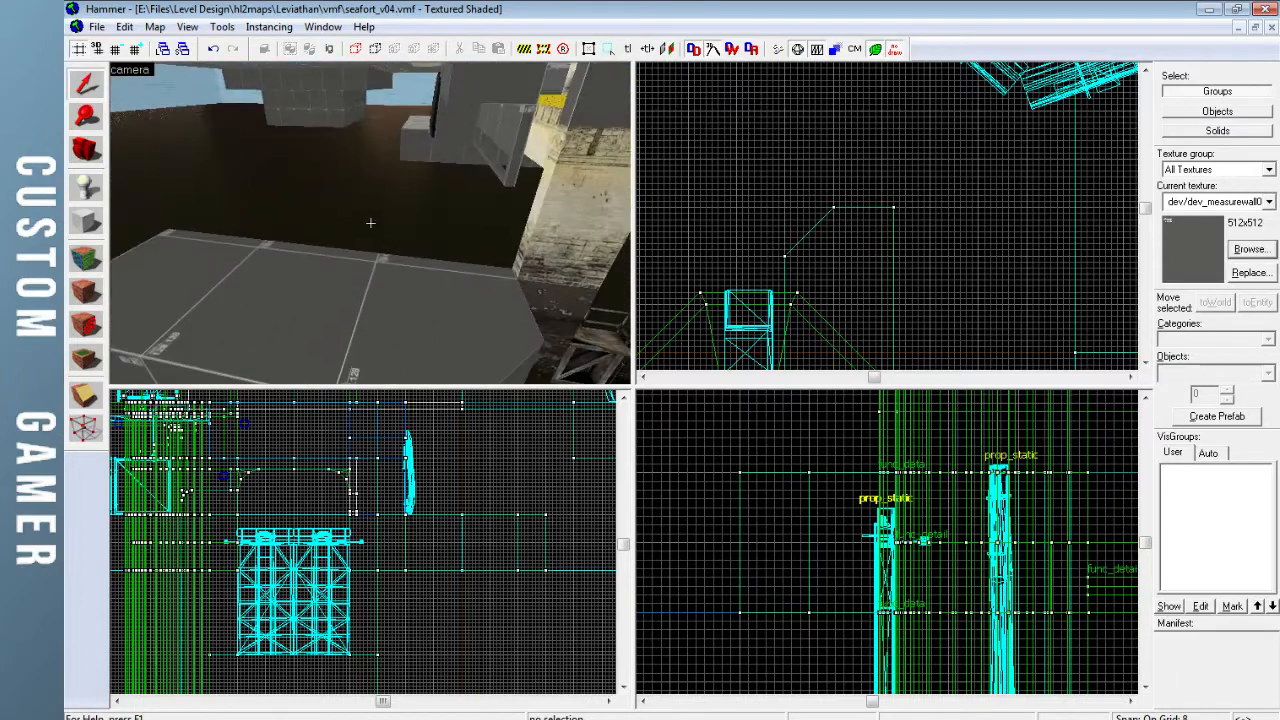
{"action": "key", "text": "w"}
{"action": "key", "text": "s"}
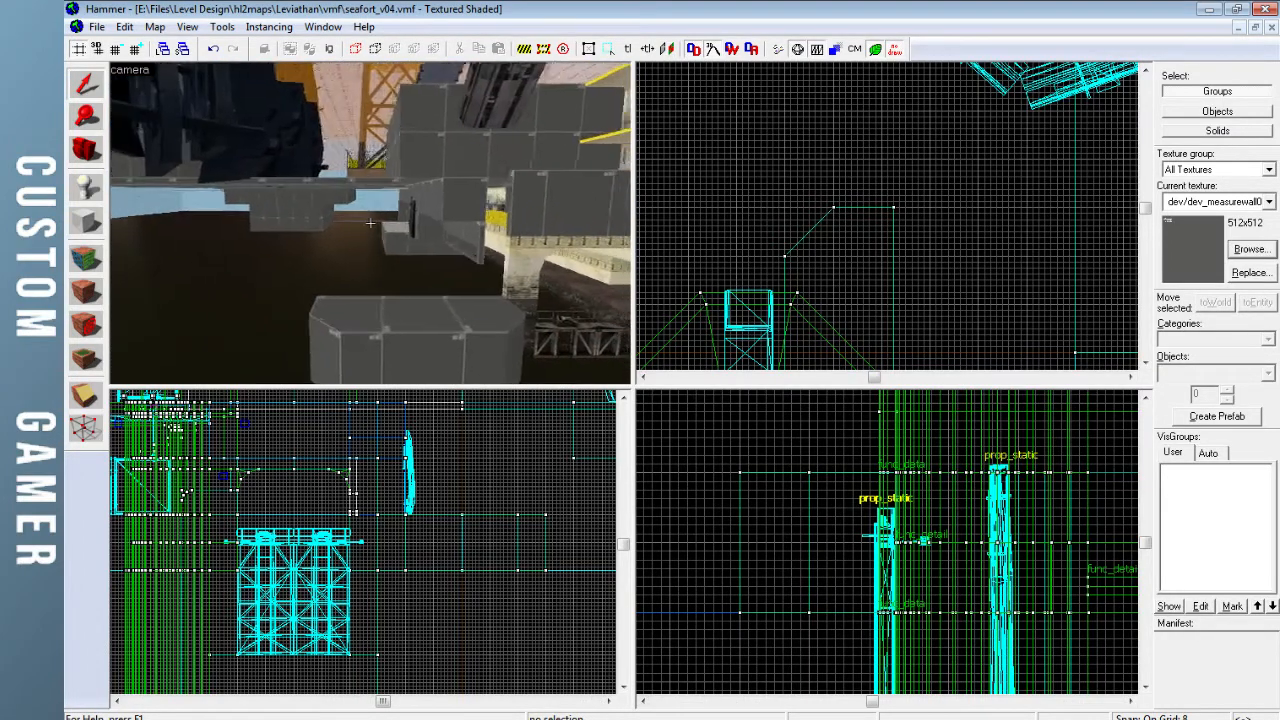
{"action": "key", "text": "w"}
{"action": "key", "text": "w"}
{"action": "key", "text": "w"}
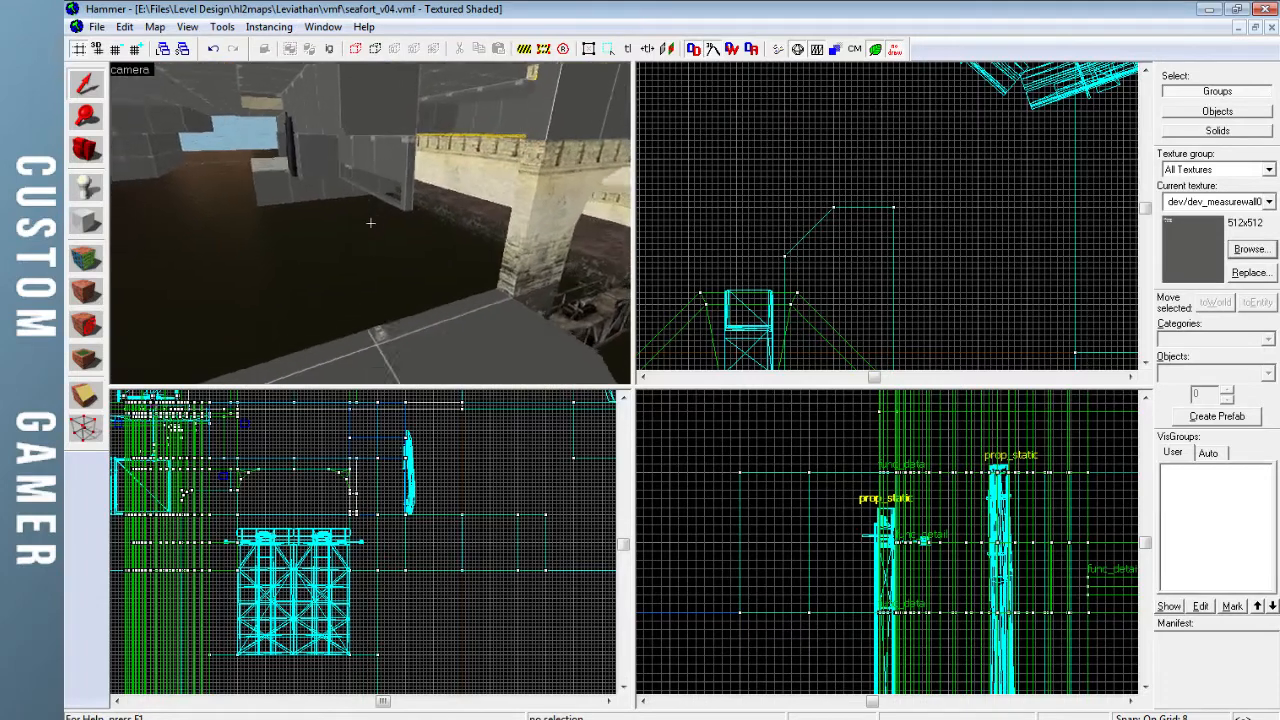
Add a 240 by 128 unit connecting block, 128 units high, running from the corner-clipped base block beside the pier toward the gateway
{"action": "key", "text": "w"}
{"action": "key", "text": "z"}
{"action": "left_click", "coordinate": [432, 303]}
{"action": "left_click", "coordinate": [95, 230]}
{"action": "scroll", "coordinate": [863, 274], "scroll_direction": "down", "scroll_amount": 3}
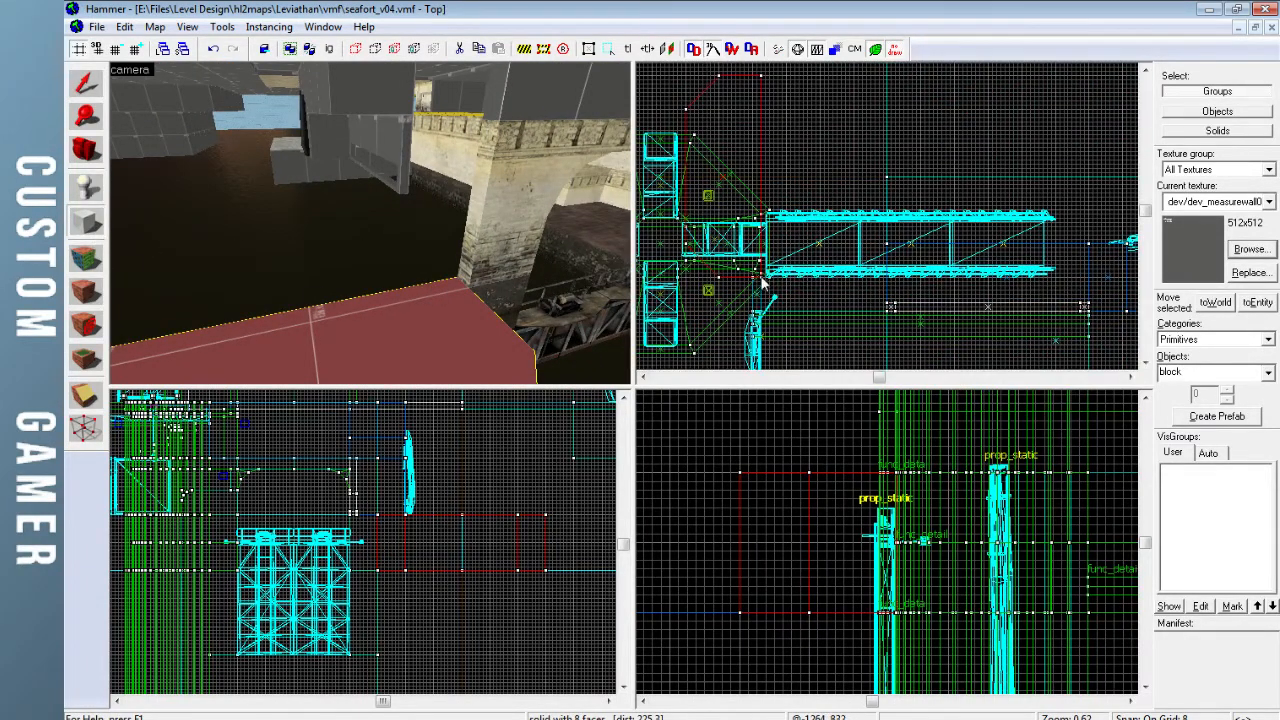
{"action": "mouse_move", "coordinate": [764, 284]}
{"action": "left_mouse_down"}
{"action": "mouse_move", "coordinate": [884, 202]}
{"action": "mouse_move", "coordinate": [872, 228]}
{"action": "mouse_move", "coordinate": [891, 212]}
{"action": "left_mouse_up"}
{"action": "key", "text": "Return"}
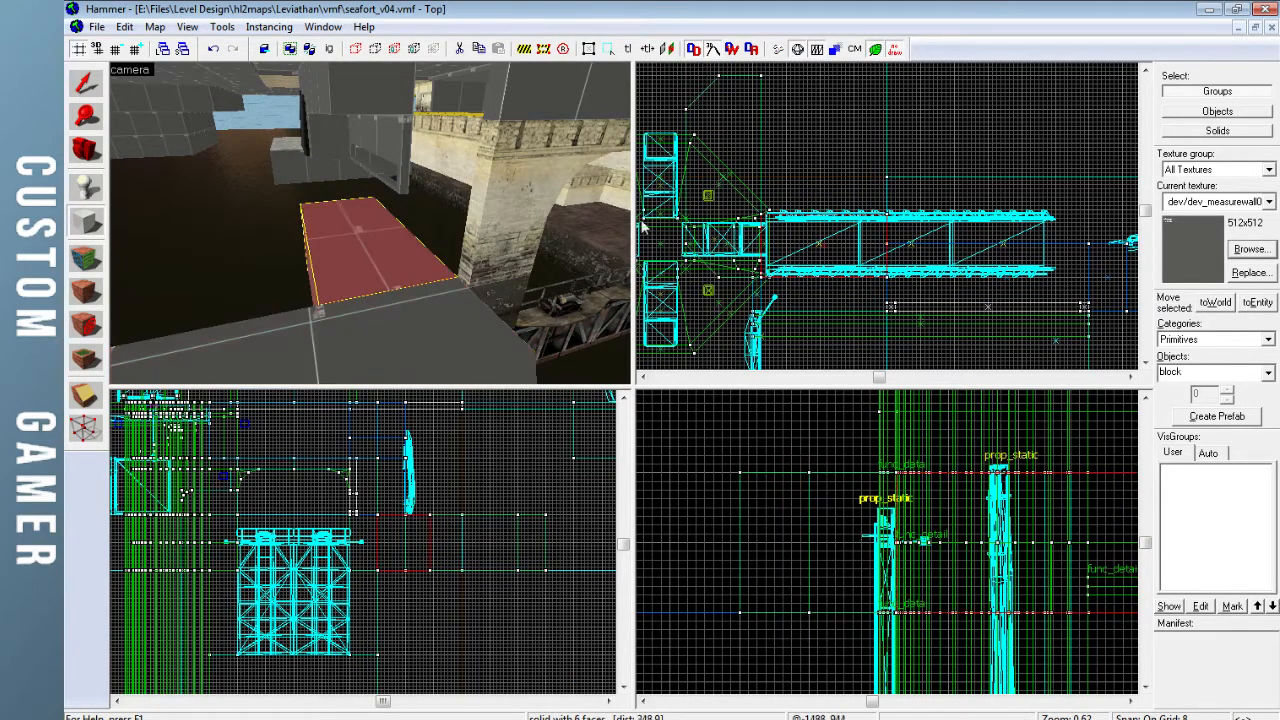
{"action": "left_click", "coordinate": [85, 84]}
{"action": "scroll", "coordinate": [798, 215], "scroll_direction": "up", "scroll_amount": 3}
{"action": "key", "text": "Delete"}
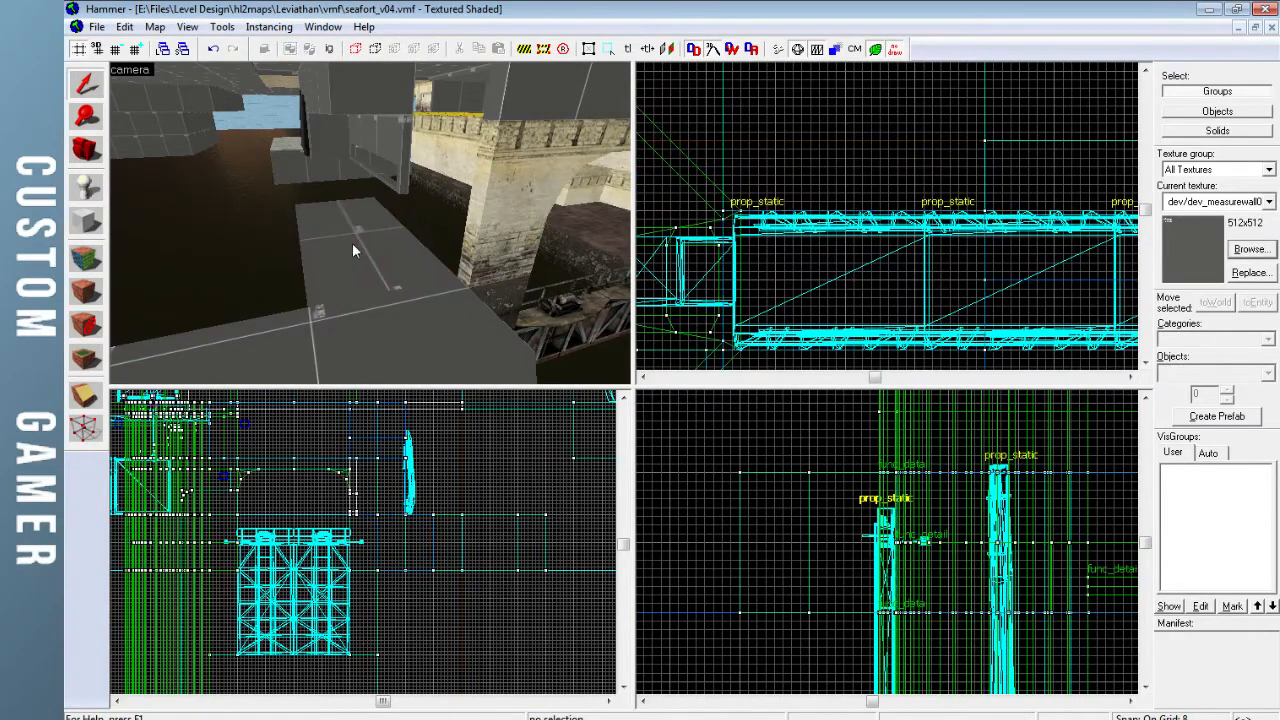
Apply the dev/dev_measuregeneric01b texture to the top faces of the clipped base block and the connecting block
{"action": "left_click", "coordinate": [85, 290]}
{"action": "left_click", "coordinate": [367, 307]}
{"action": "left_click", "coordinate": [620, 428]}
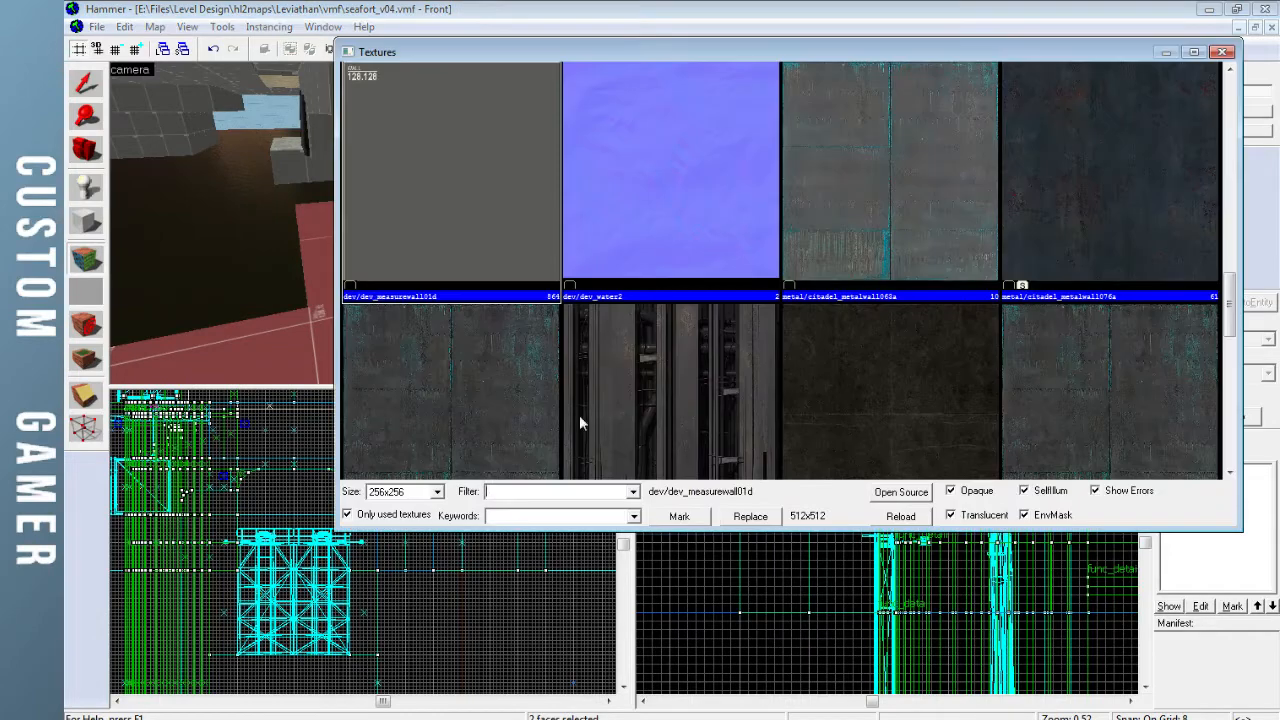
{"action": "scroll", "coordinate": [497, 238], "scroll_direction": "down", "scroll_amount": 10}
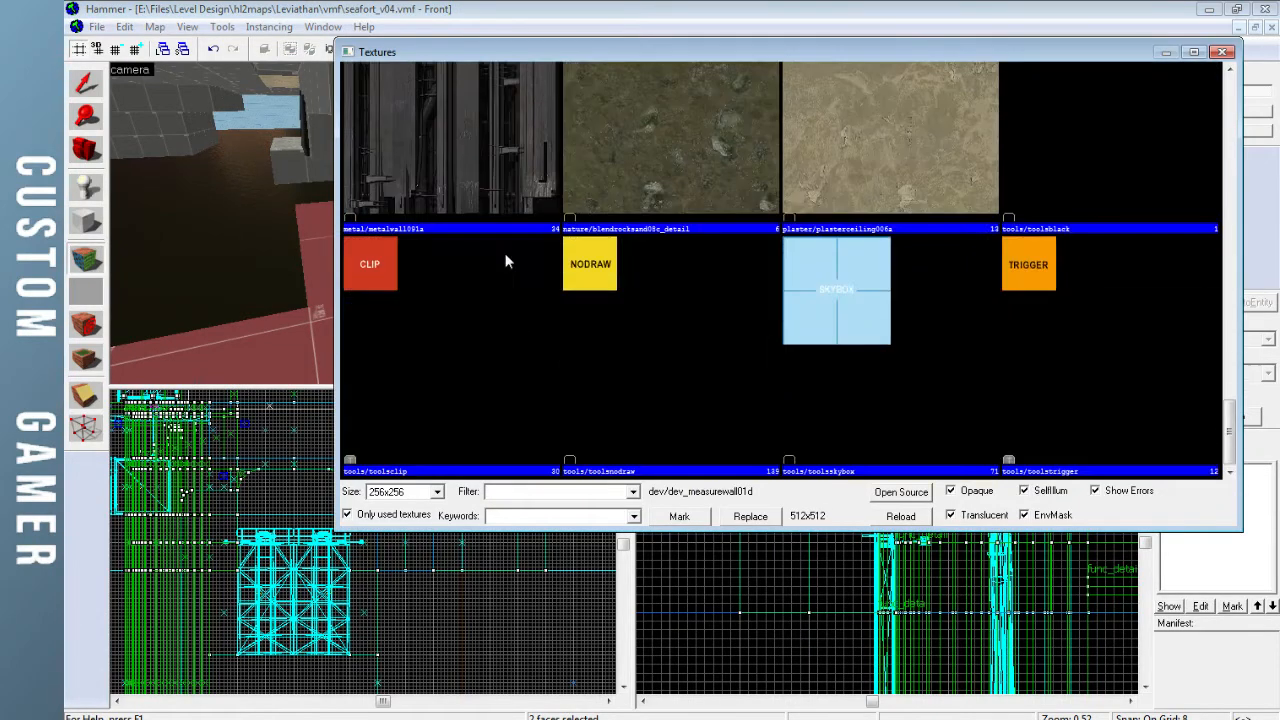
{"action": "scroll", "coordinate": [500, 250], "scroll_direction": "up", "scroll_amount": 8}
{"action": "scroll", "coordinate": [504, 254], "scroll_direction": "up", "scroll_amount": 6}
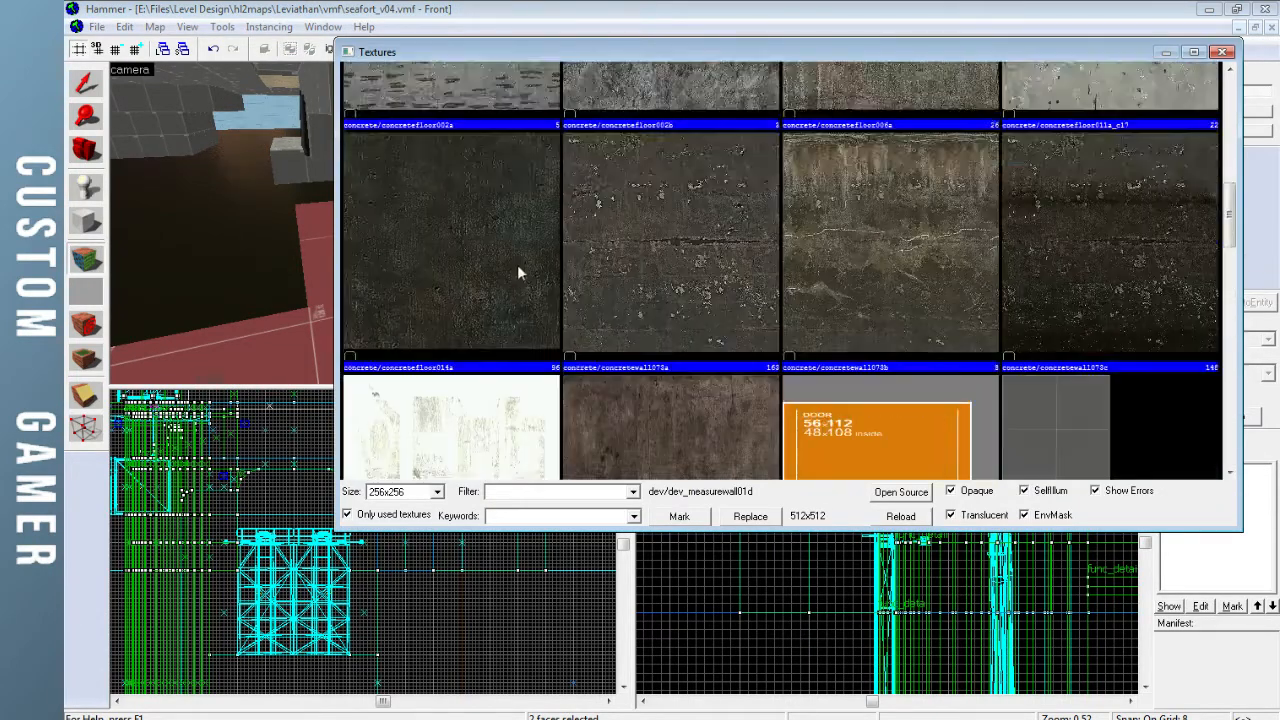
{"action": "scroll", "coordinate": [913, 312], "scroll_direction": "down", "scroll_amount": 2}
{"action": "left_click", "coordinate": [1026, 229]}
{"action": "double_click", "coordinate": [1034, 218]}
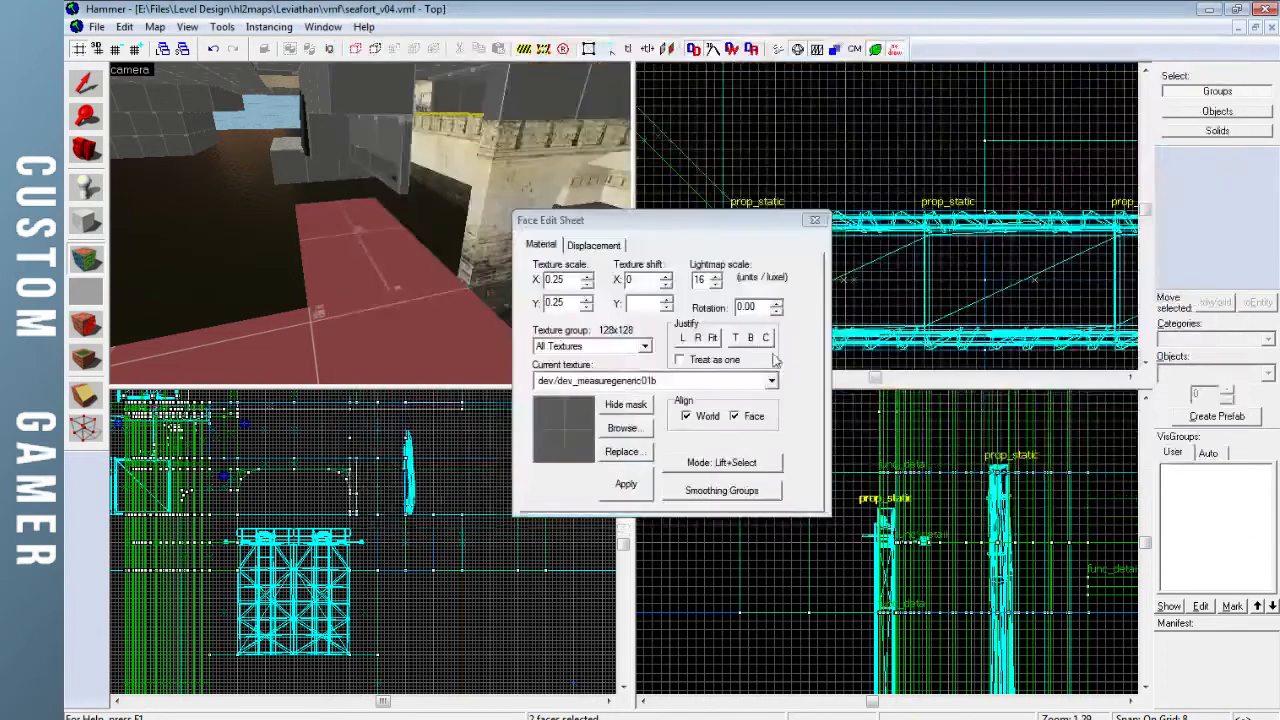
{"action": "left_click", "coordinate": [627, 485]}
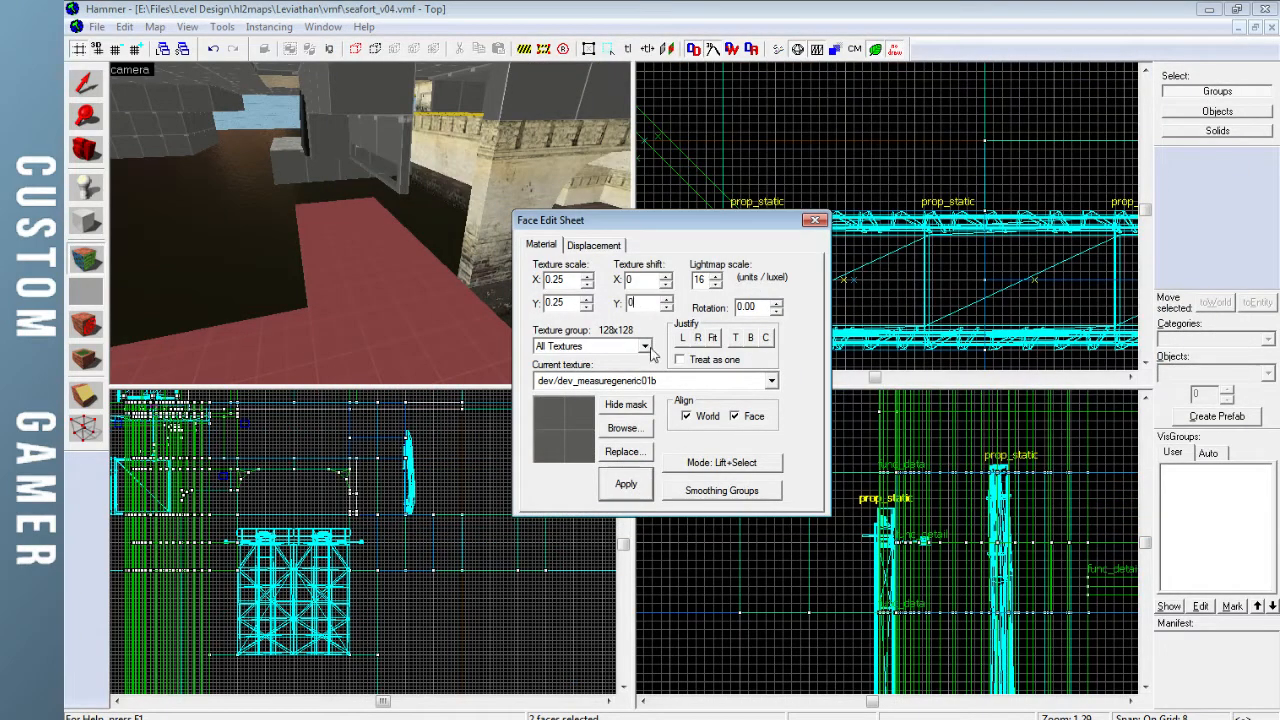
{"action": "left_click", "coordinate": [814, 222]}
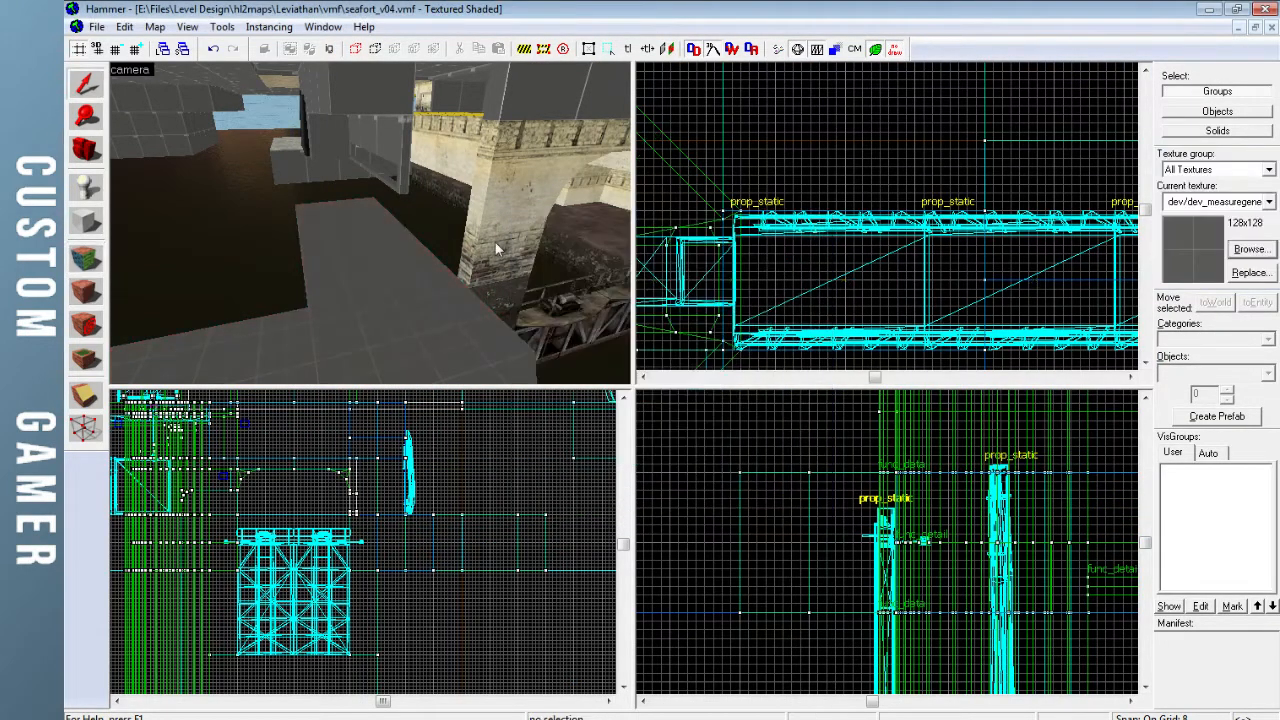
Examine the base blocks, the lower wall opening, the gateway interior and the space under the bridge from several sides
{"action": "key", "text": "z"}
{"action": "key", "text": "w"}
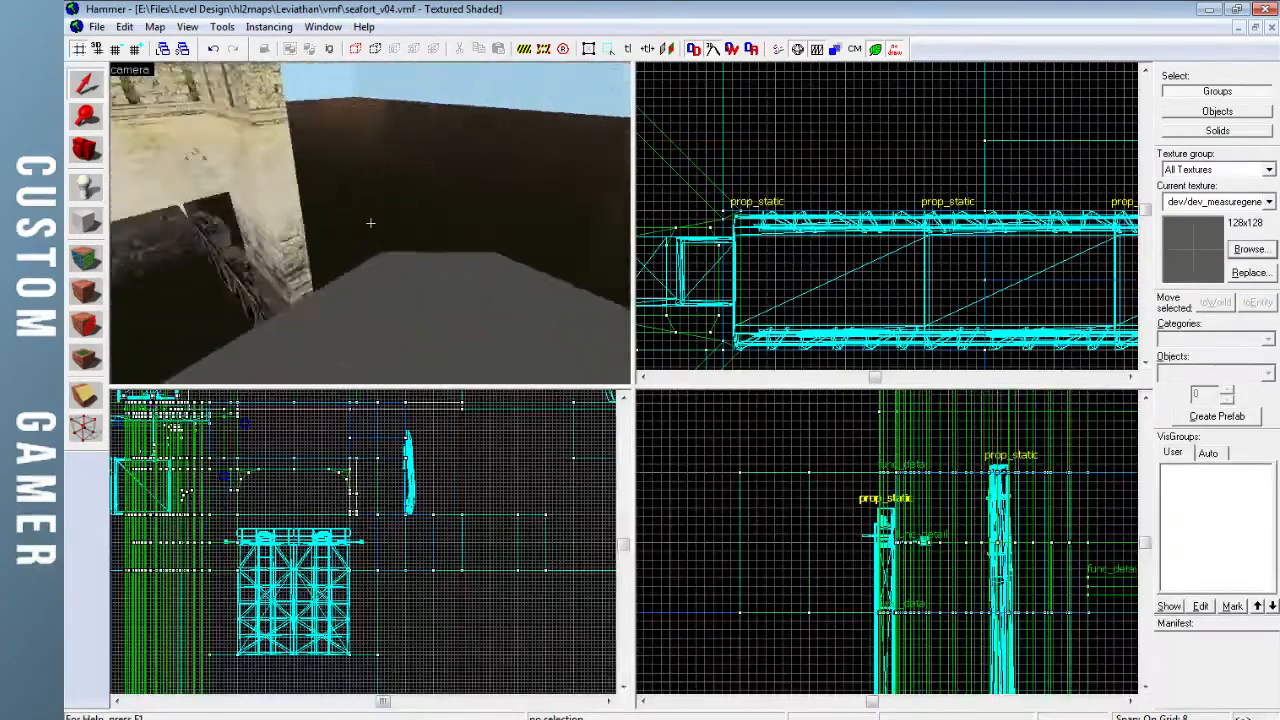
{"action": "key", "text": "w"}
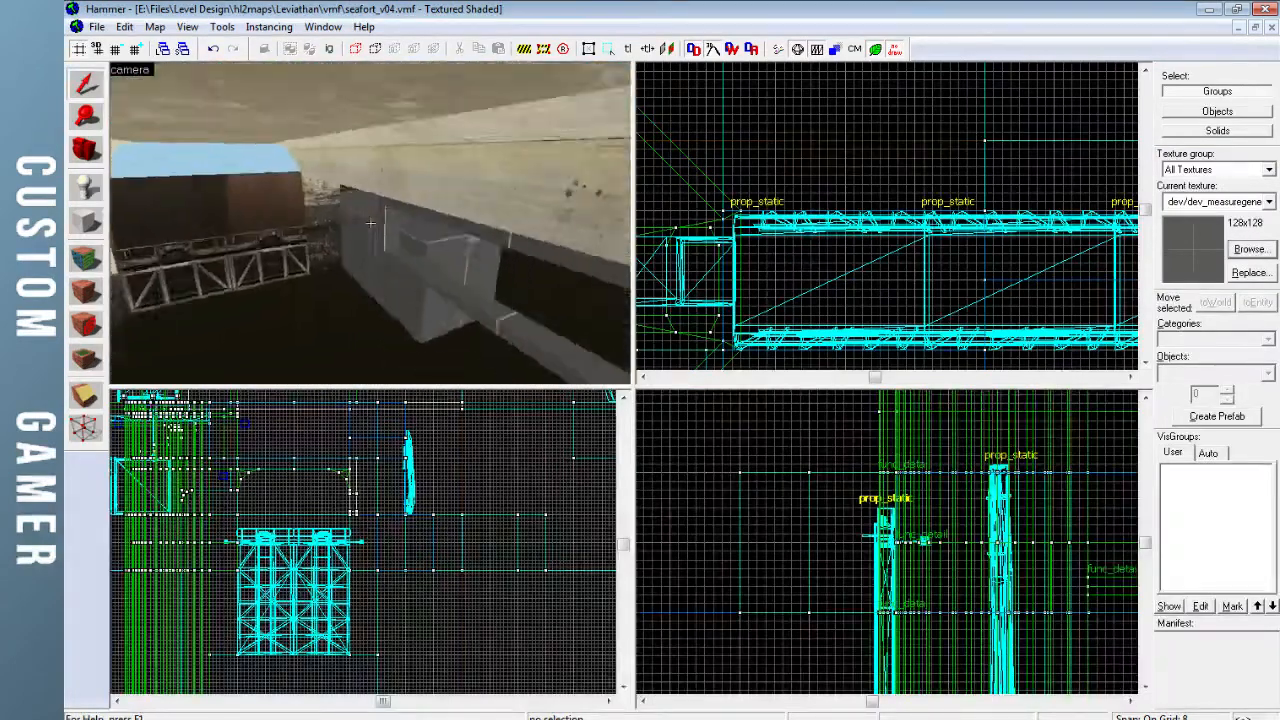
{"action": "key", "text": "w"}
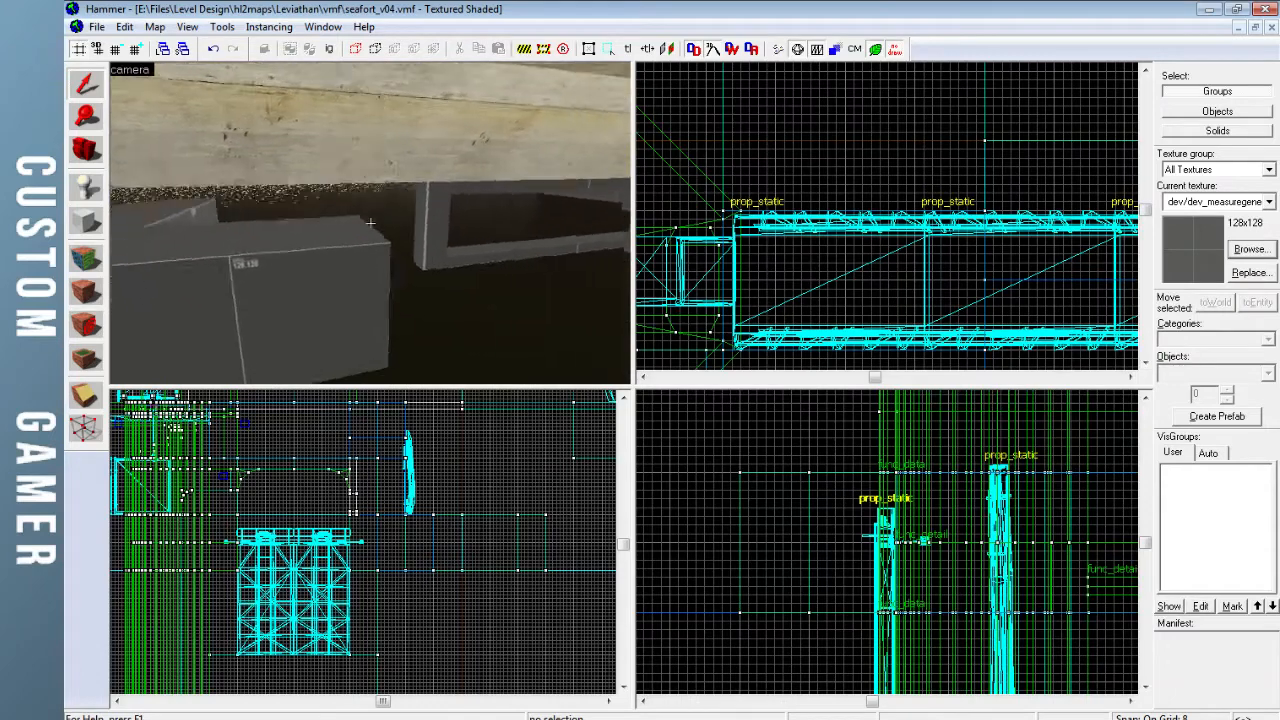
{"action": "key", "text": "w"}
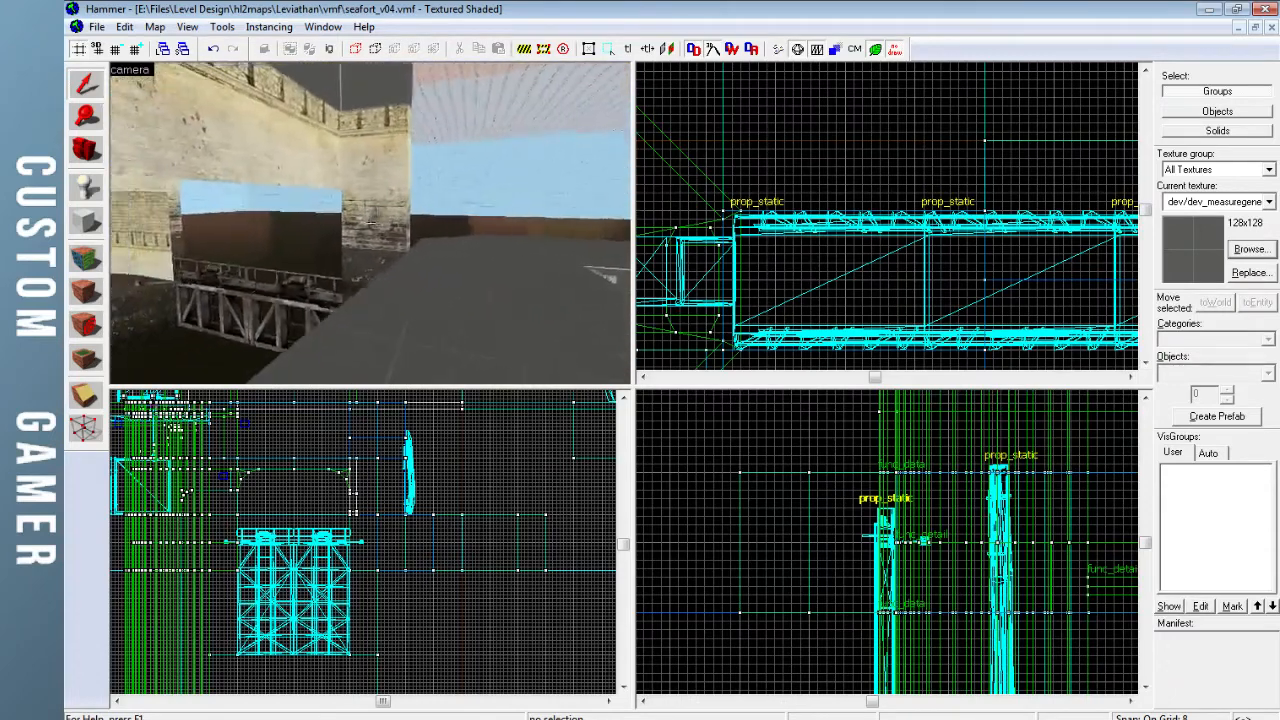
{"action": "key", "text": "w"}
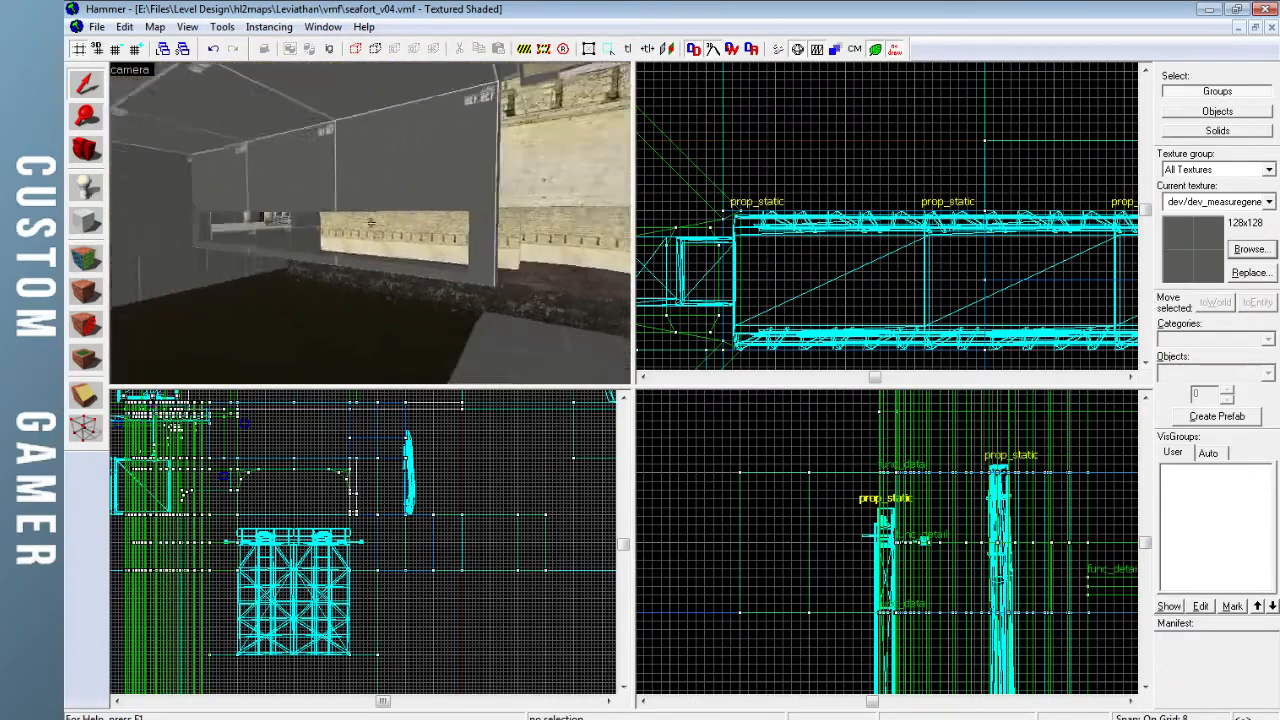
{"action": "key", "text": "w"}
{"action": "key", "text": "s"}
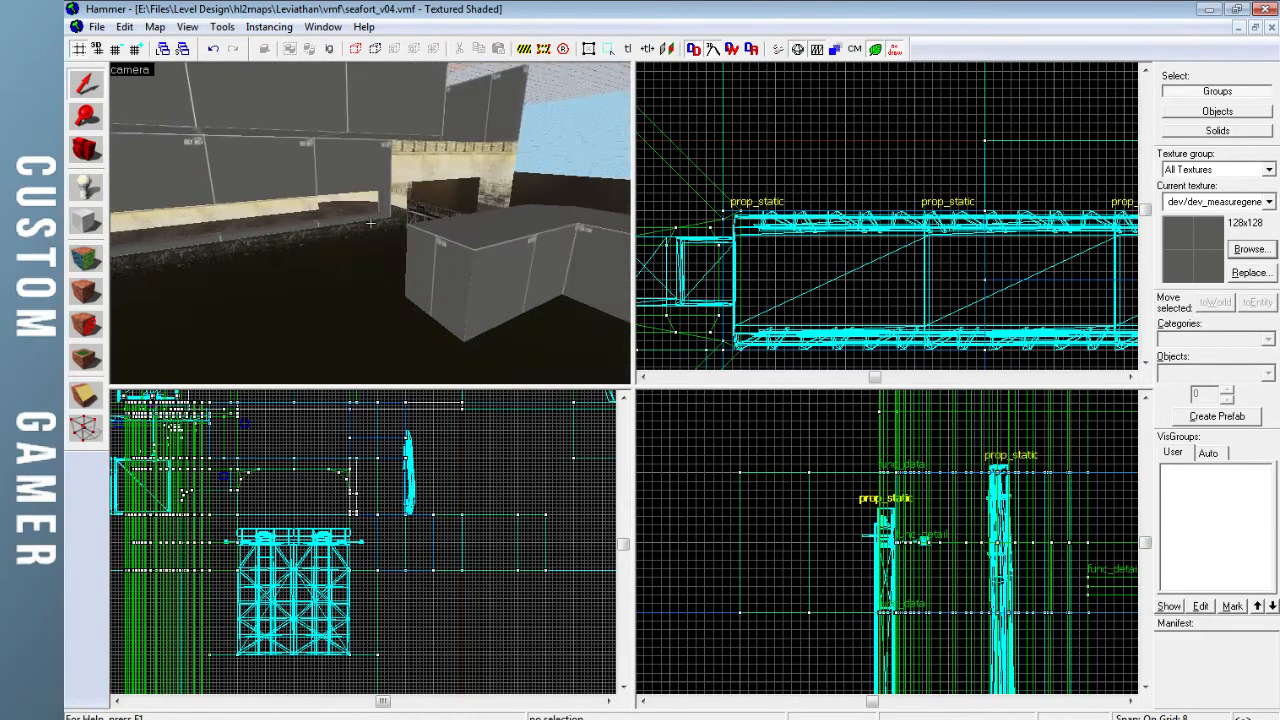
{"action": "key", "text": "w"}
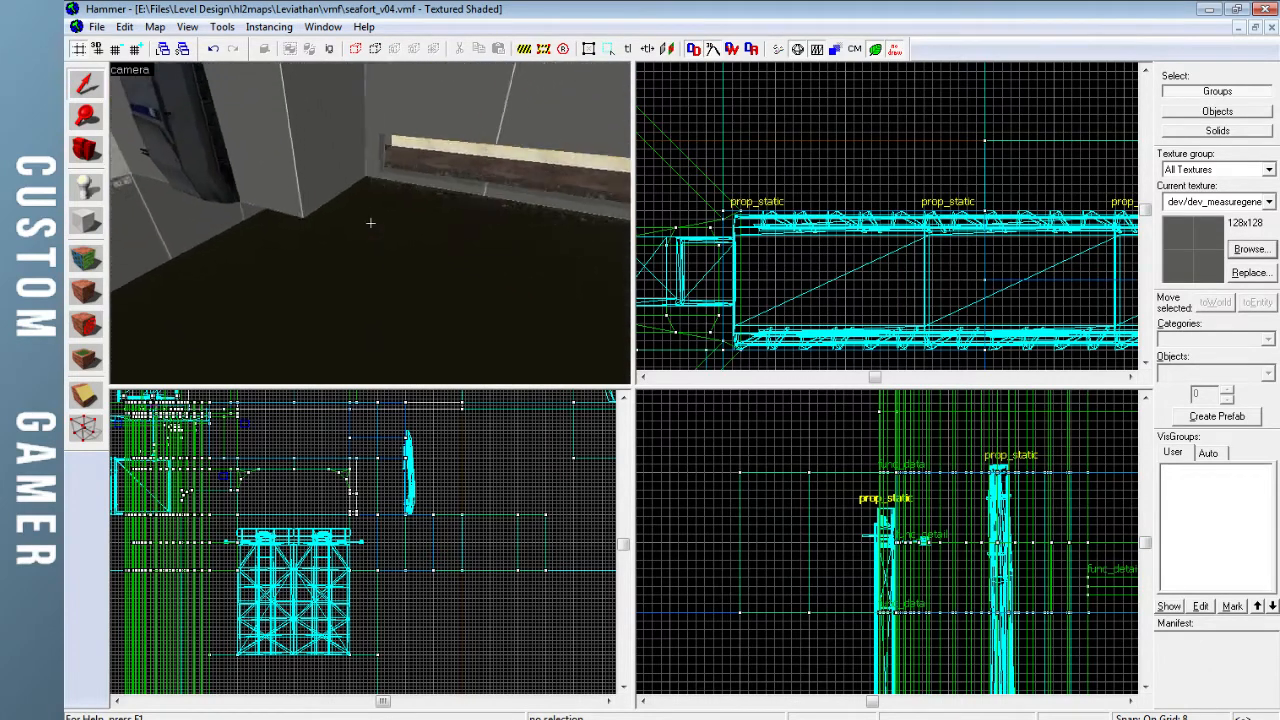
{"action": "key", "text": "w"}
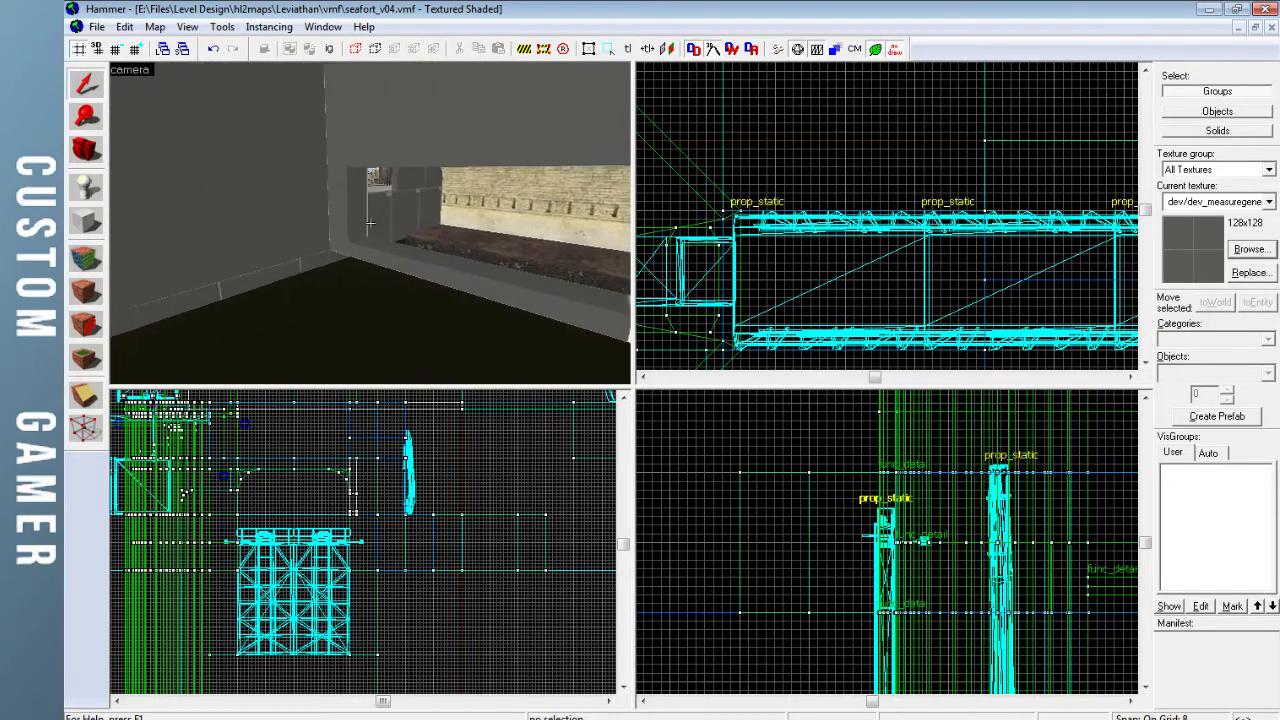
{"action": "key", "text": "w"}
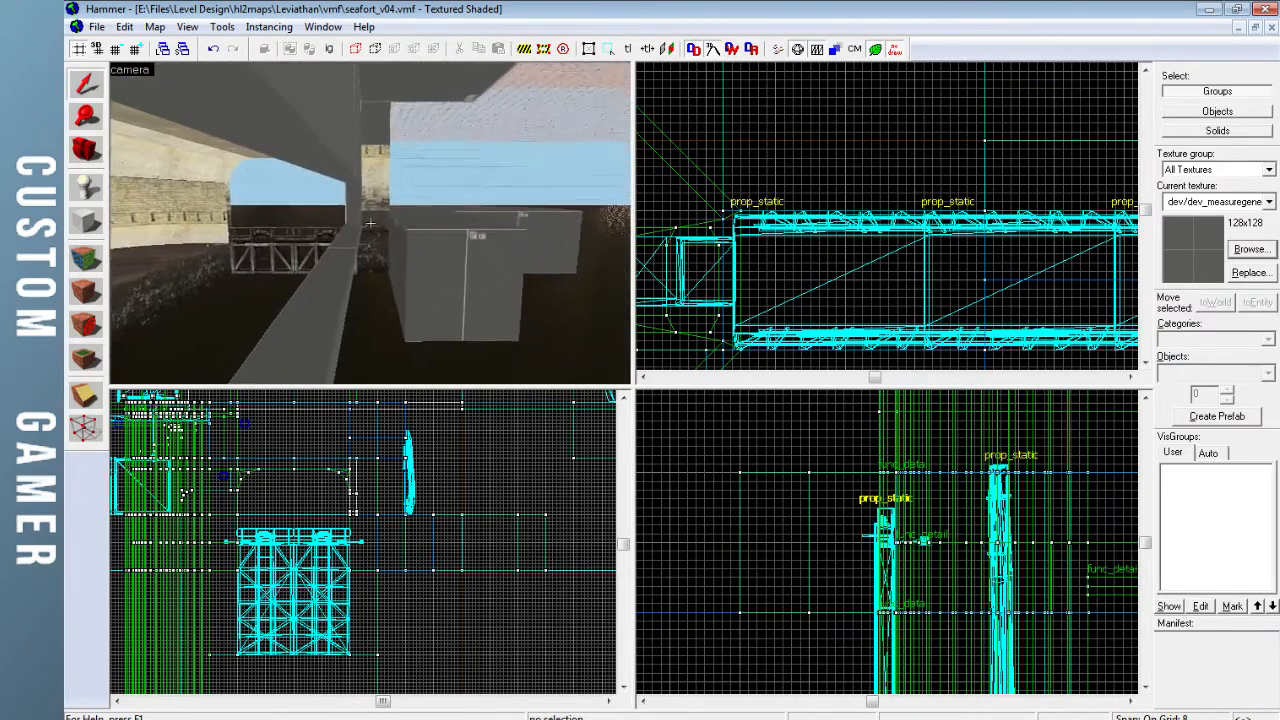
{"action": "key", "text": "w"}
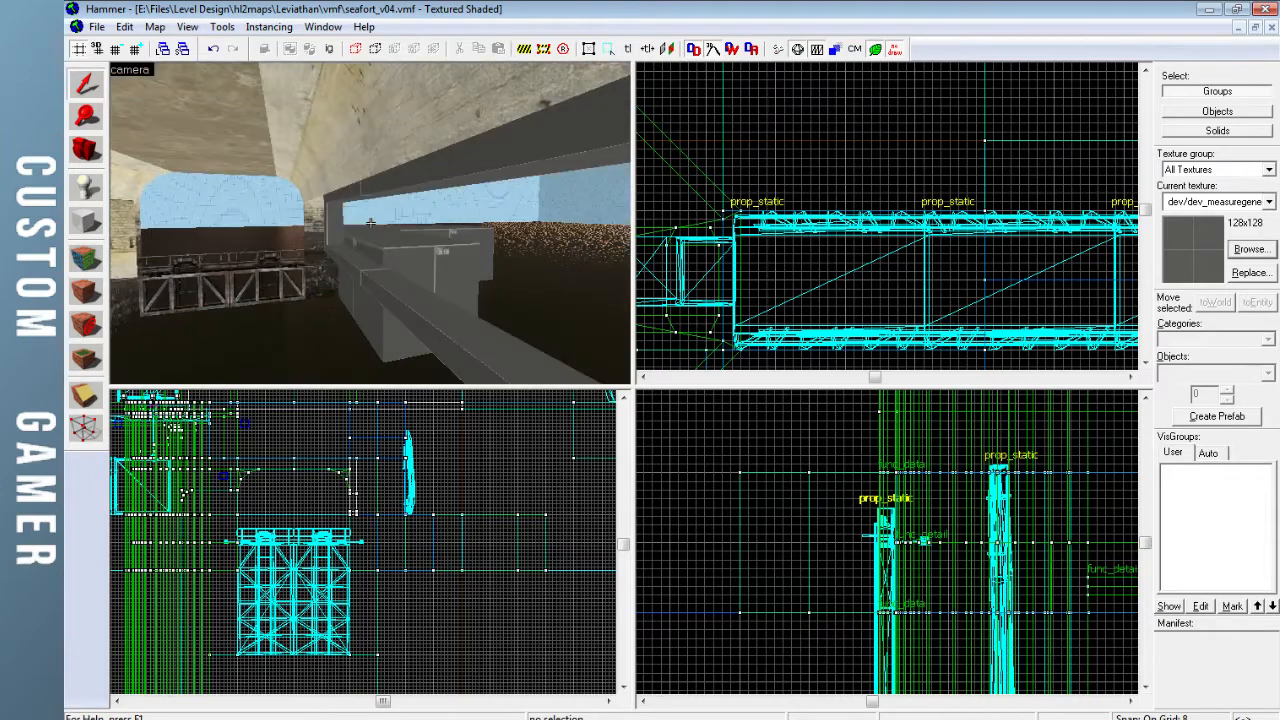
{"action": "key", "text": "w"}
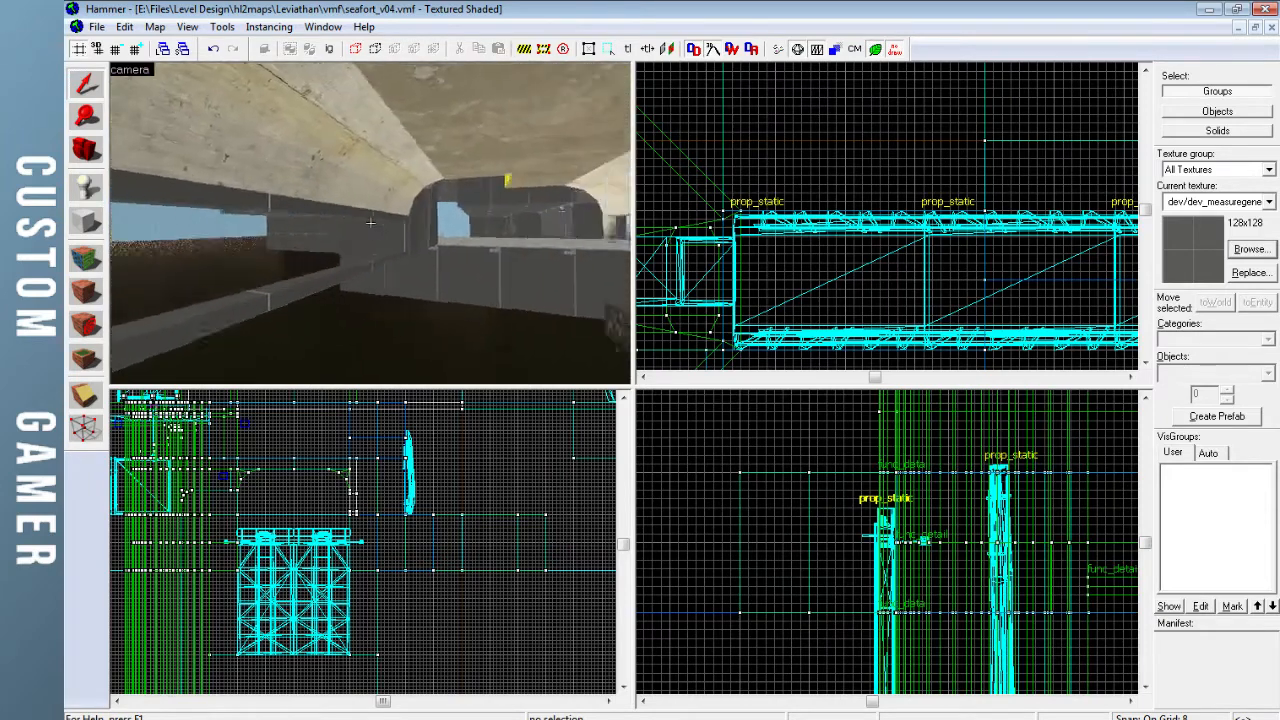
{"action": "key", "text": "w"}
{"action": "key", "text": "w"}
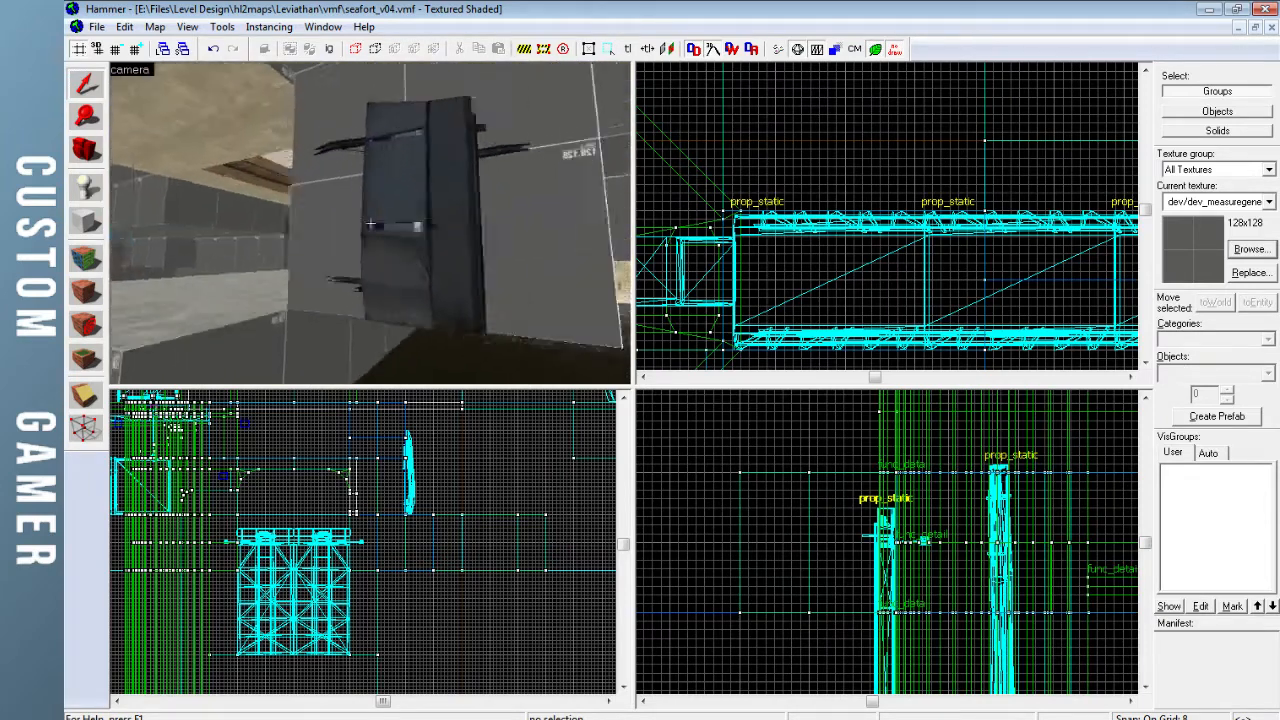
Move the info_player_start entity from the brick courtyard to the gateway area, just inside the lower wall opening
{"action": "left_click", "coordinate": [342, 211]}
{"action": "key", "text": "ctrl+e"}
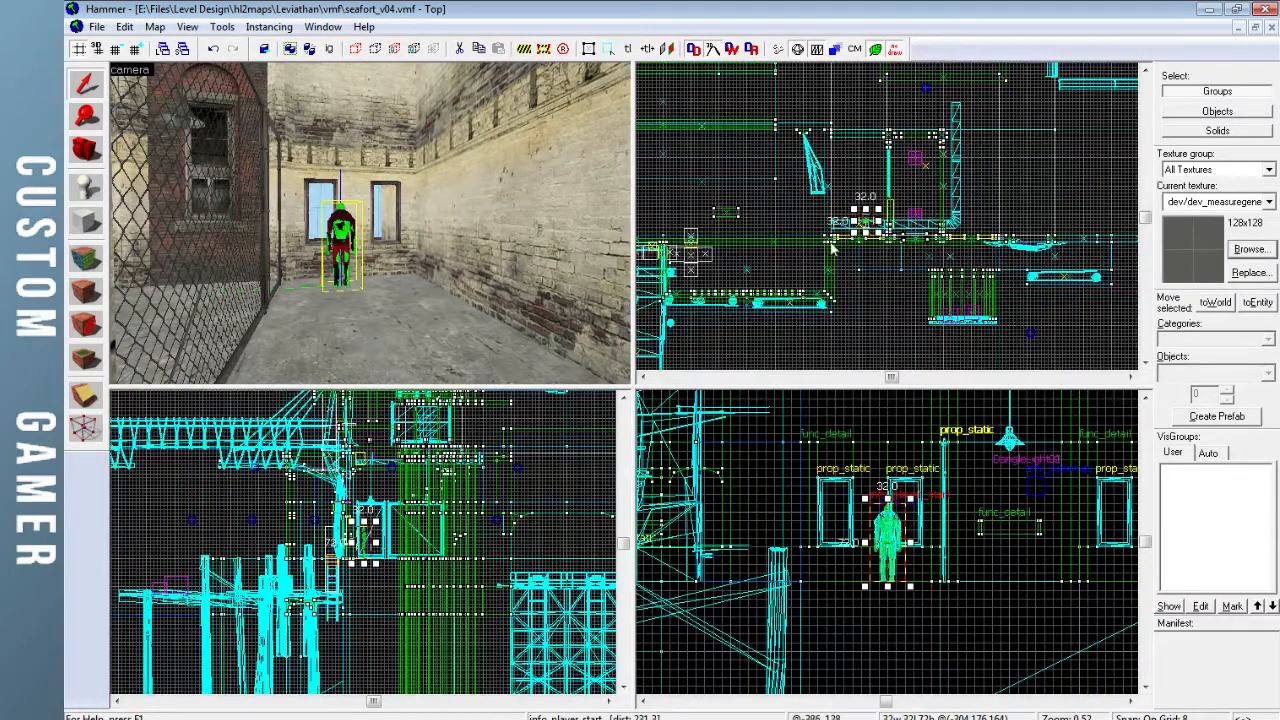
{"action": "key", "text": "Up"}
{"action": "key", "text": "Up"}
{"action": "key", "text": "Up"}
{"action": "key", "text": "Up"}
{"action": "left_click_drag", "start_coordinate": [868, 303], "coordinate": [778, 172]}
{"action": "key", "text": "Left"}
{"action": "key", "text": "Down"}
{"action": "key", "text": "z"}
{"action": "key", "text": "w"}
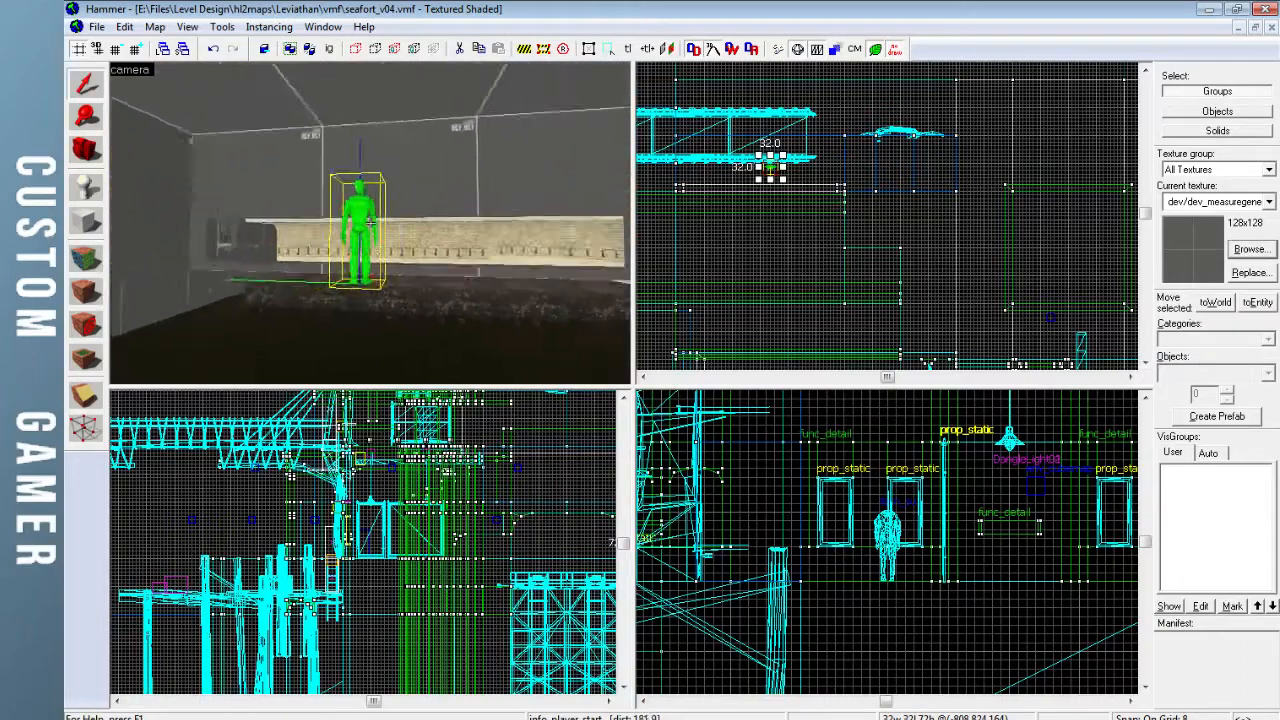
Lower the info_player_start below the sill of the wall opening and check its height against the opening
{"action": "key", "text": "w"}
{"action": "key", "text": "a"}
{"action": "key", "text": "d"}
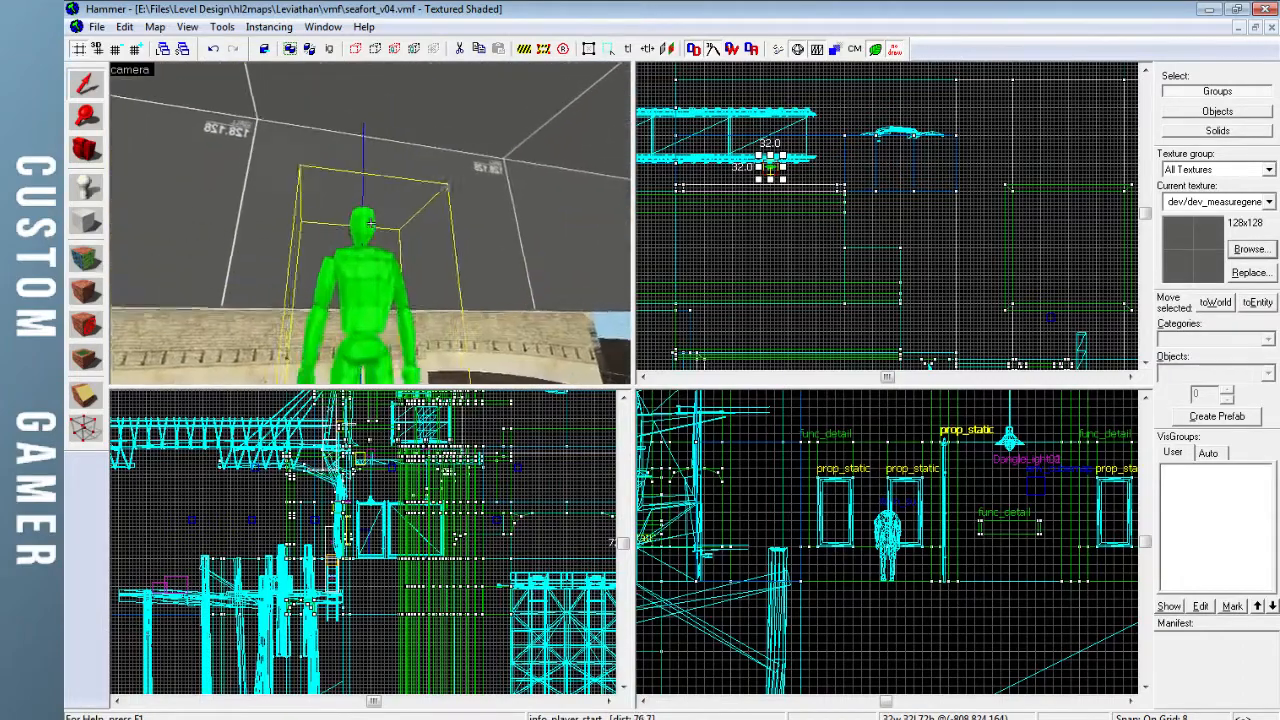
{"action": "key", "text": "s"}
{"action": "key", "text": "z"}
{"action": "key", "text": "ctrl+e"}
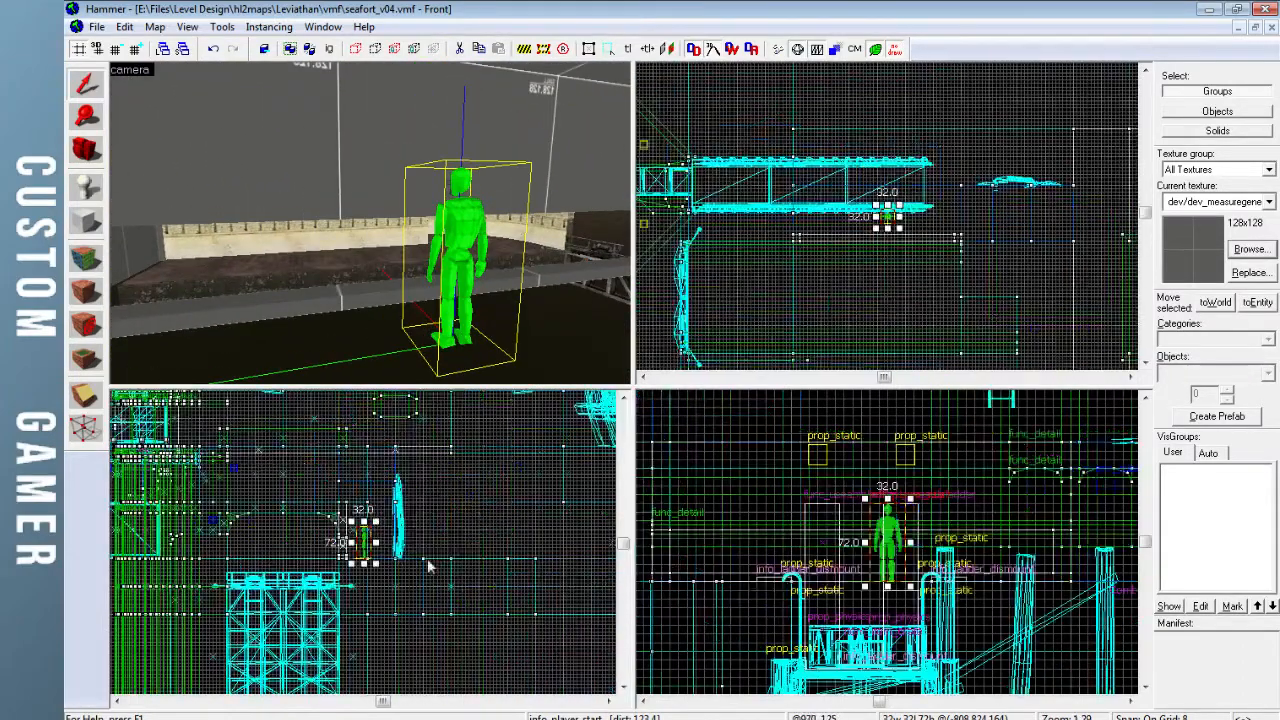
{"action": "scroll", "coordinate": [363, 575], "scroll_direction": "up", "scroll_amount": 4}
{"action": "left_click", "coordinate": [363, 583]}
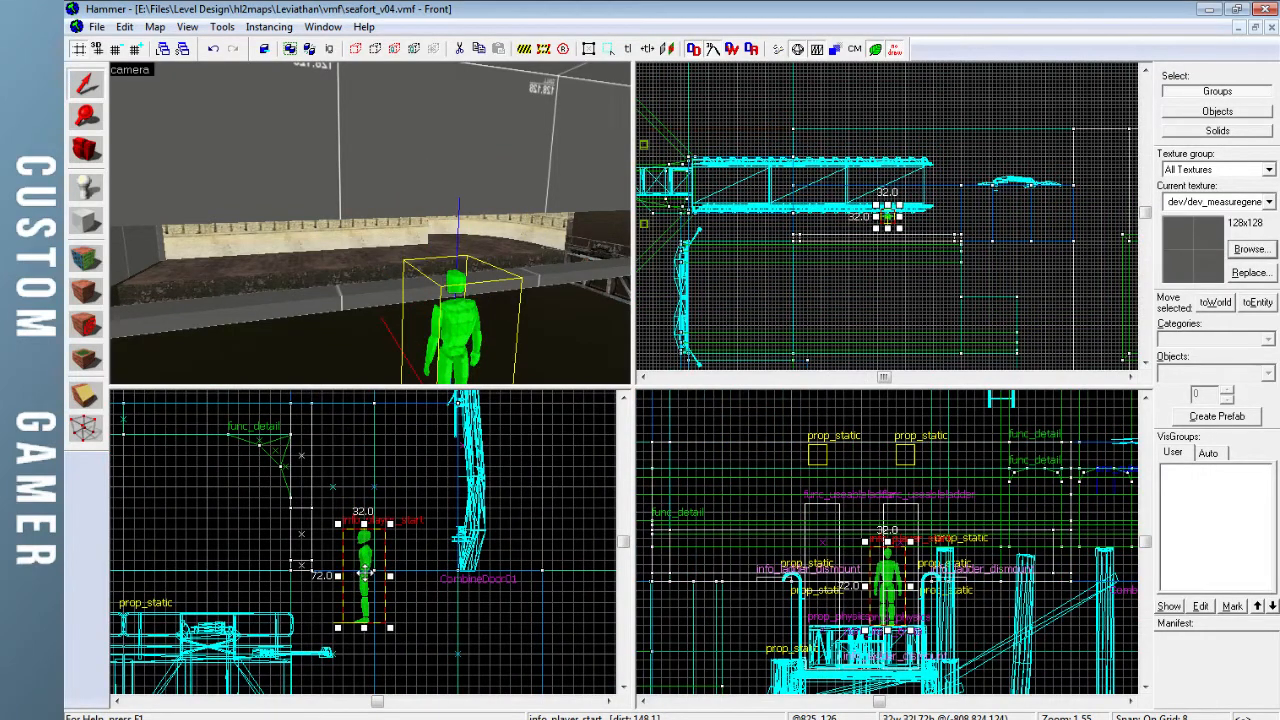
{"action": "key", "text": "Escape"}
{"action": "key", "text": "z"}
{"action": "key", "text": "s"}
{"action": "key", "text": "d"}
{"action": "key", "text": "z"}
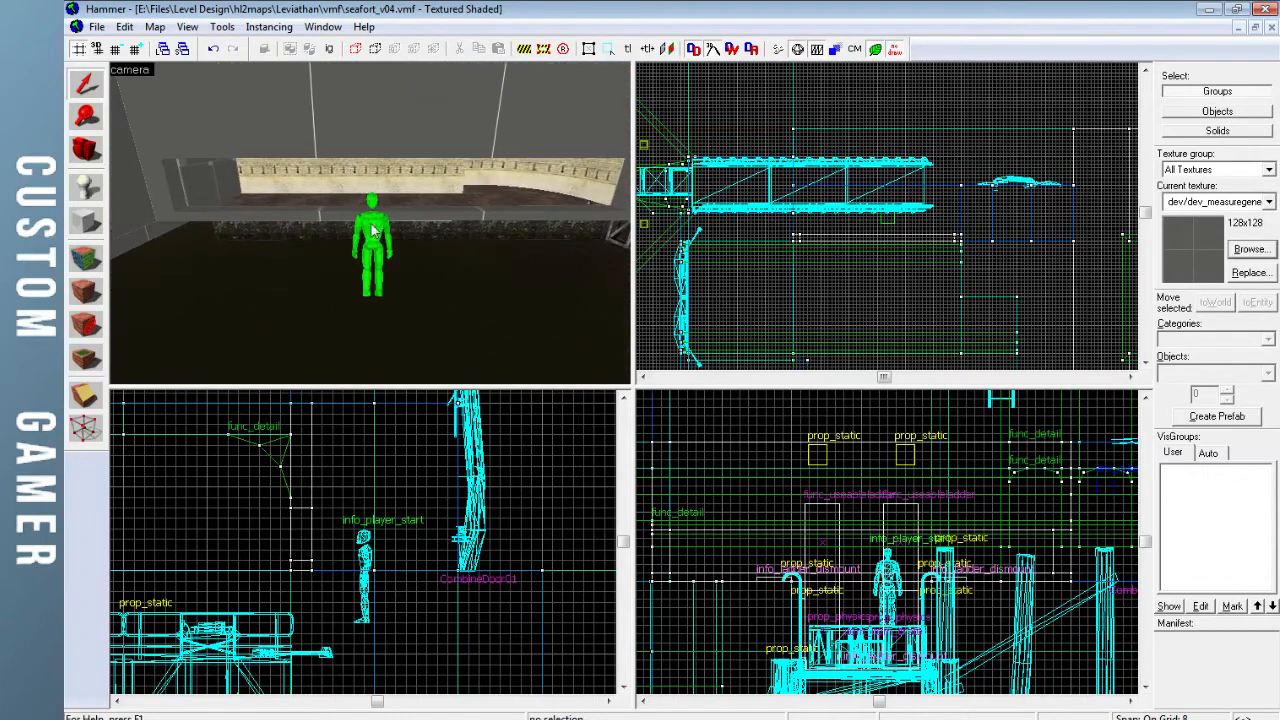
Create a floor block 384 by 240 units and 128 units high between the connecting block and the gateway, against the wall with the opening
{"action": "left_click", "coordinate": [94, 223]}
{"action": "left_click", "coordinate": [98, 88]}
{"action": "key", "text": "z"}
{"action": "key", "text": "s"}
{"action": "key", "text": "z"}
{"action": "left_click", "coordinate": [530, 288]}
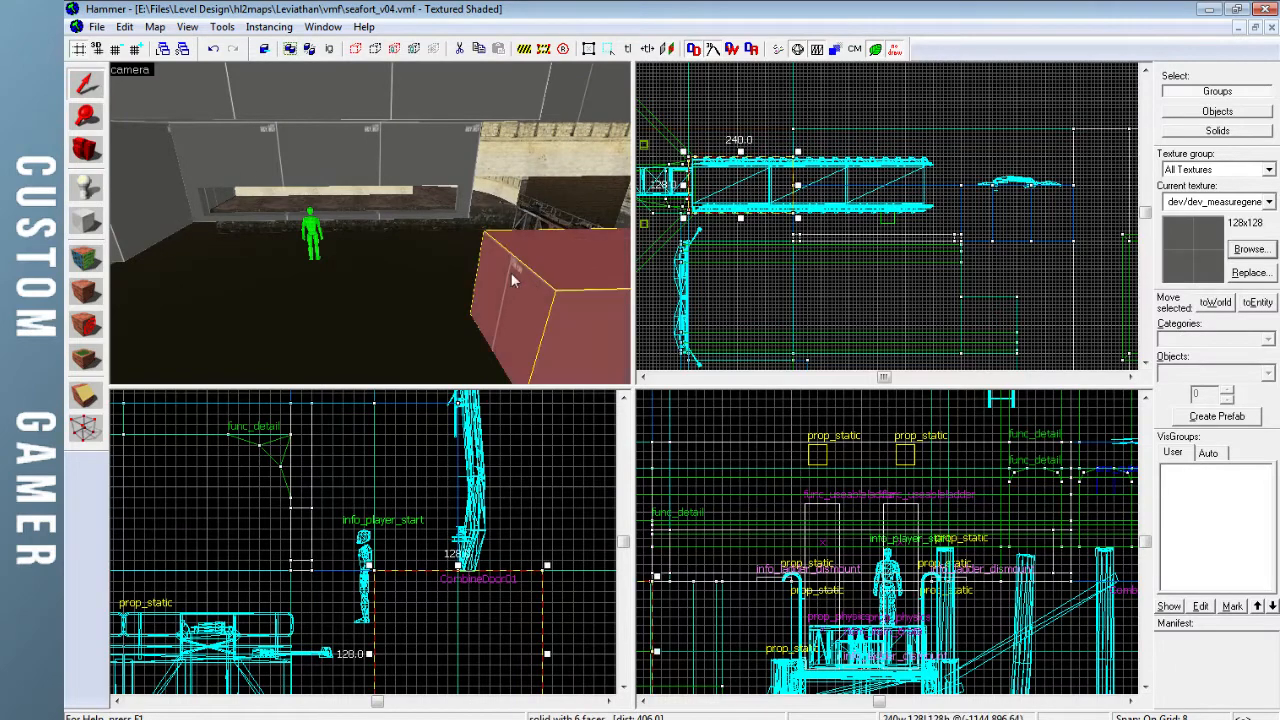
{"action": "left_click", "coordinate": [87, 220]}
{"action": "left_click_drag", "start_coordinate": [797, 218], "coordinate": [958, 218]}
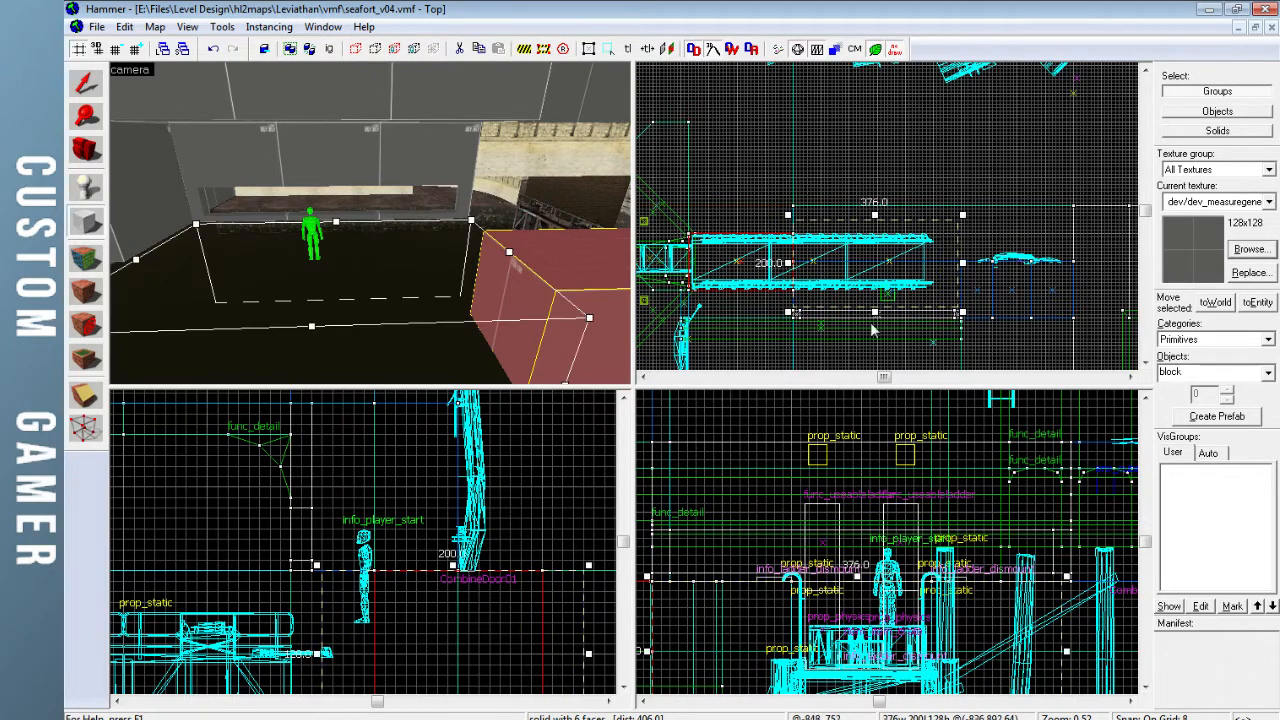
{"action": "left_click", "coordinate": [875, 318]}
{"action": "left_click_drag", "start_coordinate": [962, 268], "coordinate": [966, 268]}
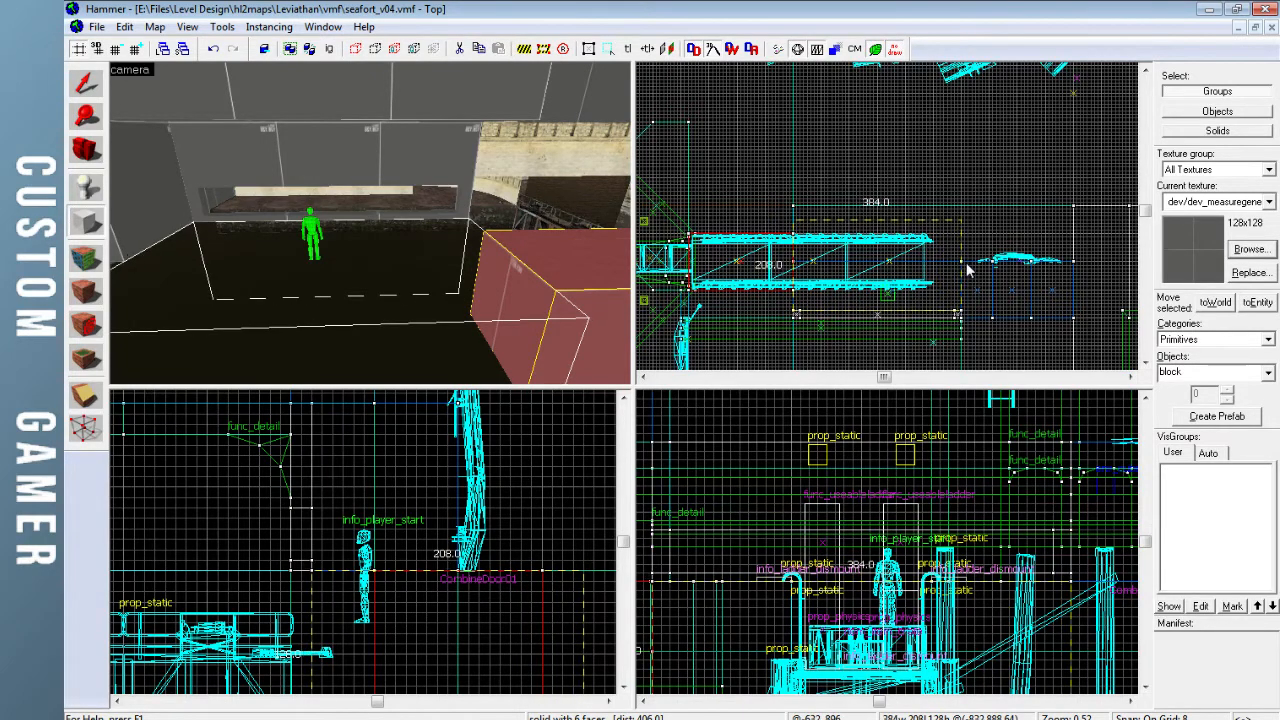
{"action": "left_click_drag", "start_coordinate": [876, 215], "coordinate": [878, 205]}
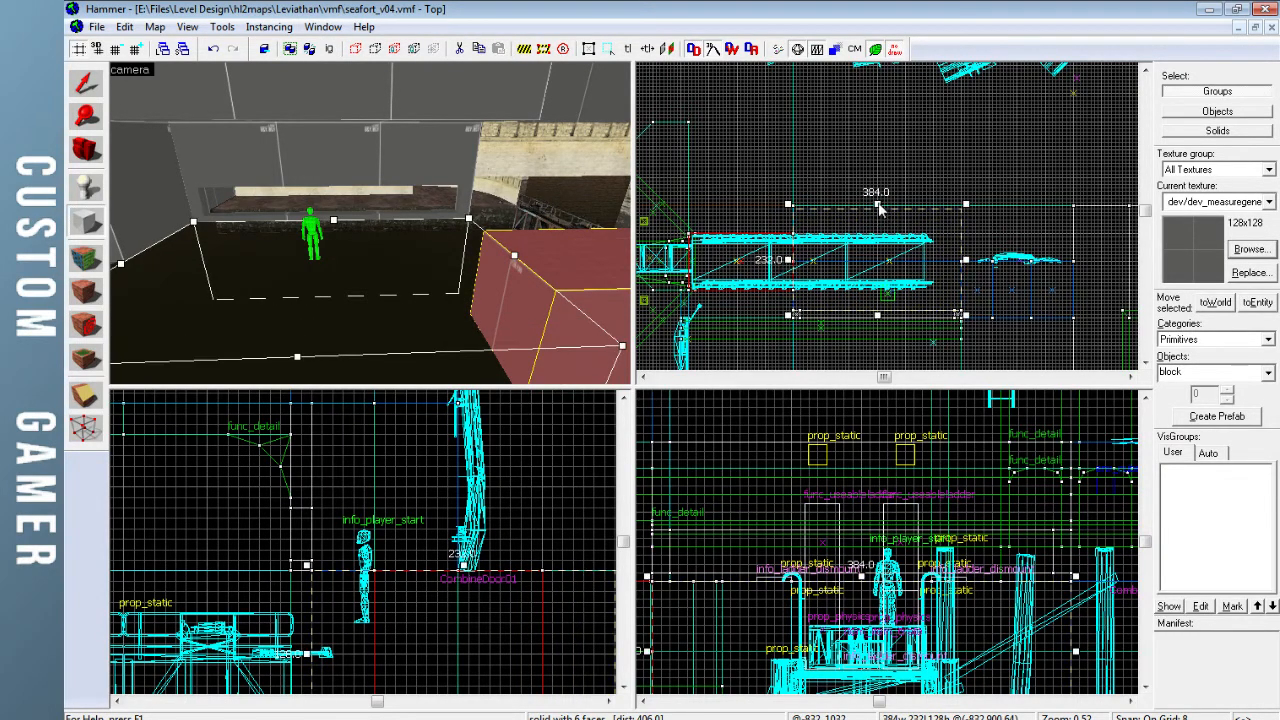
{"action": "key", "text": "Return"}
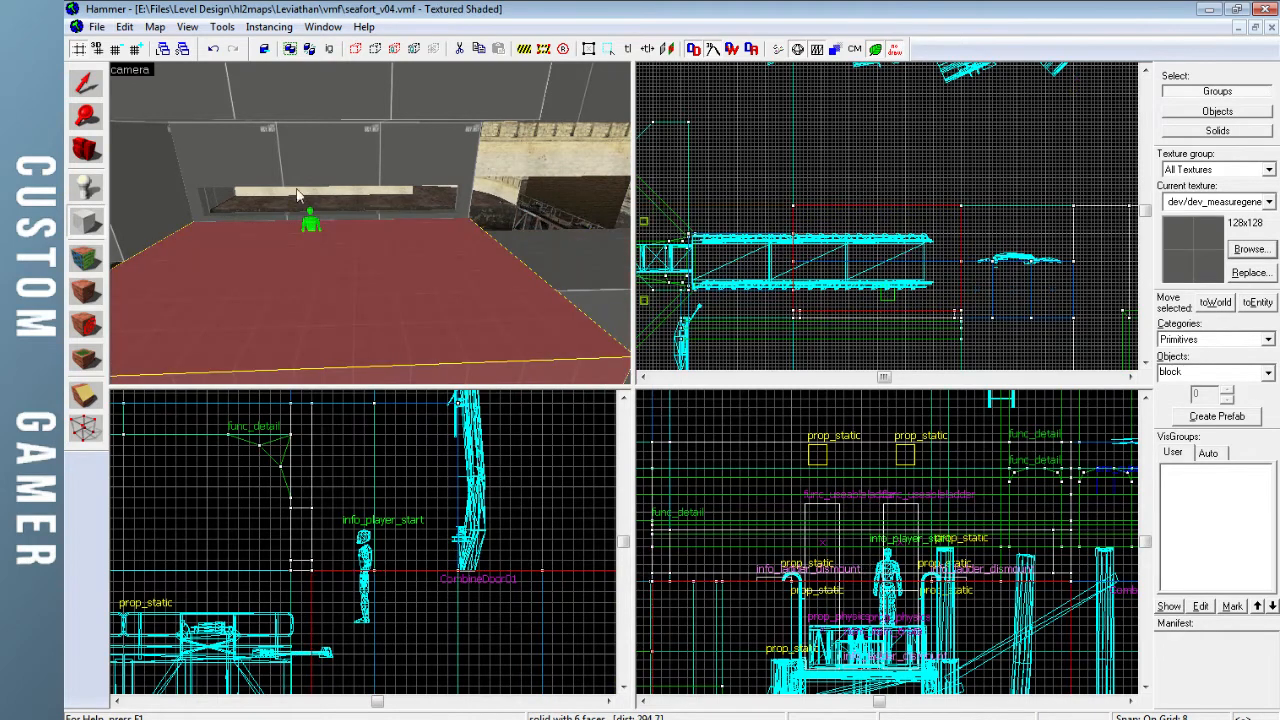
Lower the top of the new floor block to the player start's feet, making the block 88 units high
{"action": "left_click", "coordinate": [80, 87]}
{"action": "left_click_drag", "start_coordinate": [468, 565], "coordinate": [468, 618]}
{"action": "key", "text": "z"}
{"action": "key", "text": "w"}
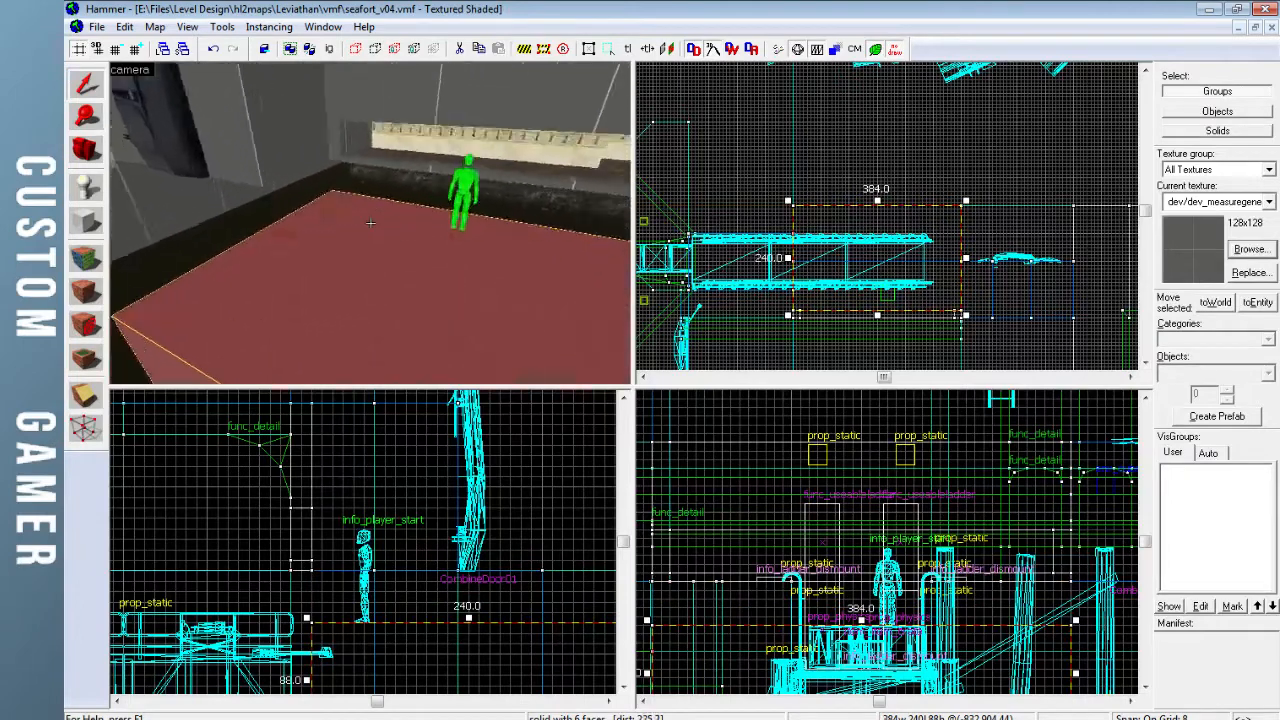
{"action": "mouse_move", "coordinate": [370, 222]}
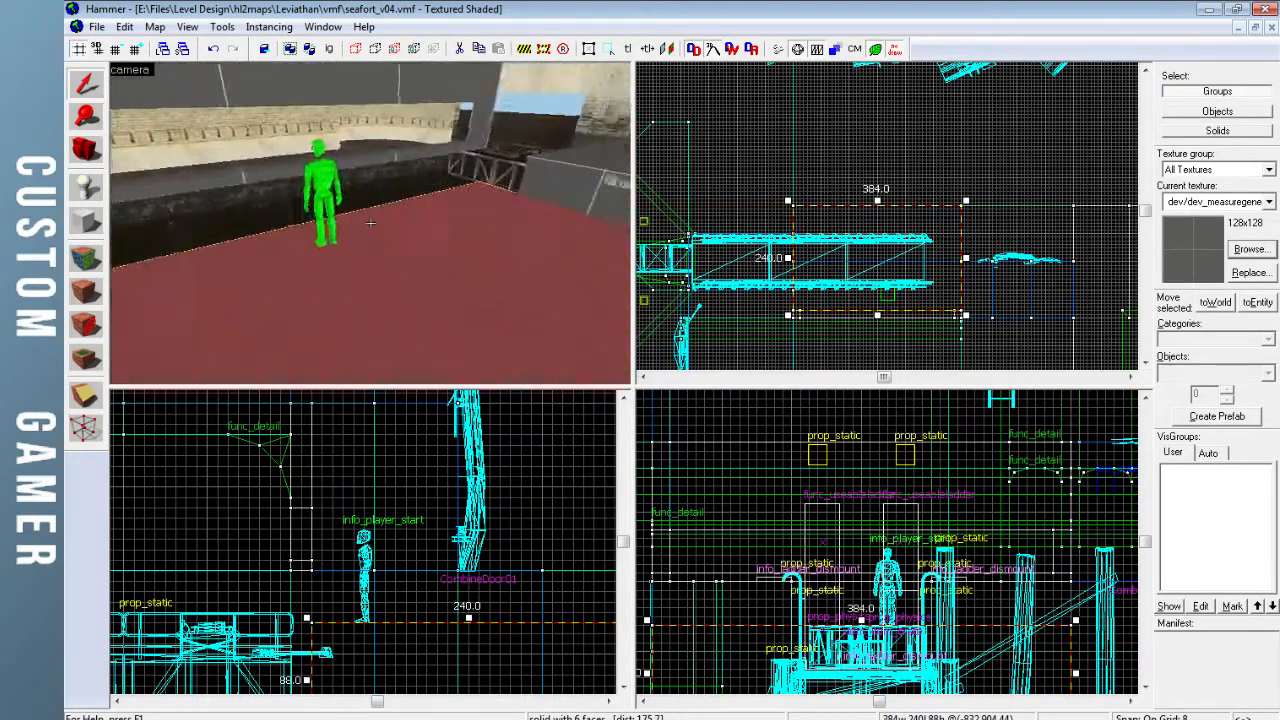
{"action": "key", "text": "z"}
Extend the sill block under the wall opening down to the sunken floor, making it 48 units high
{"action": "left_click", "coordinate": [230, 209]}
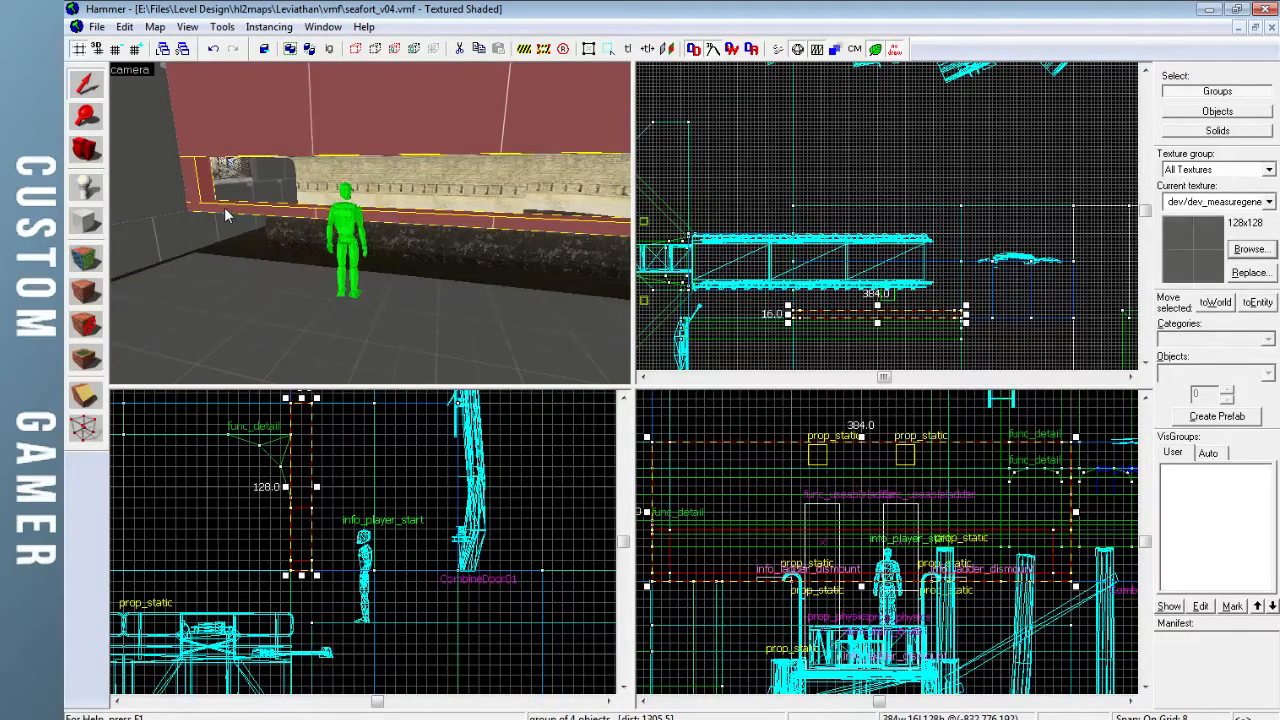
{"action": "left_click", "coordinate": [260, 217]}
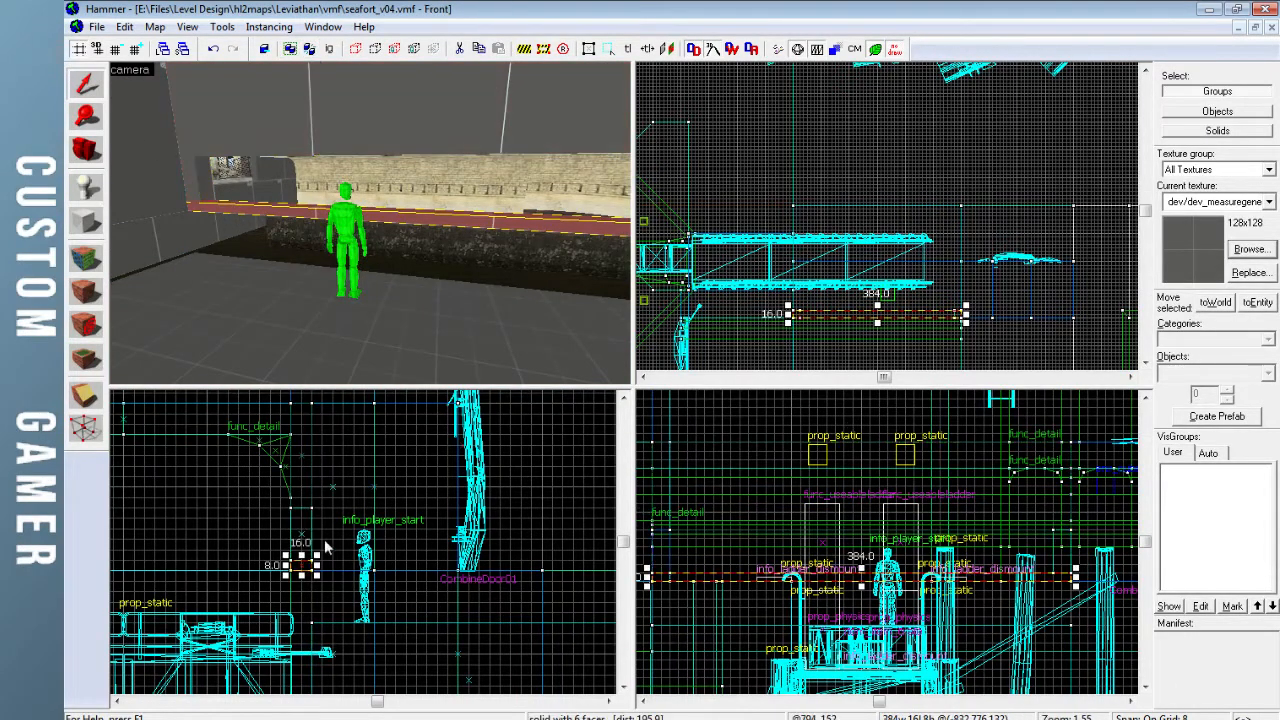
{"action": "key", "text": "Delete"}
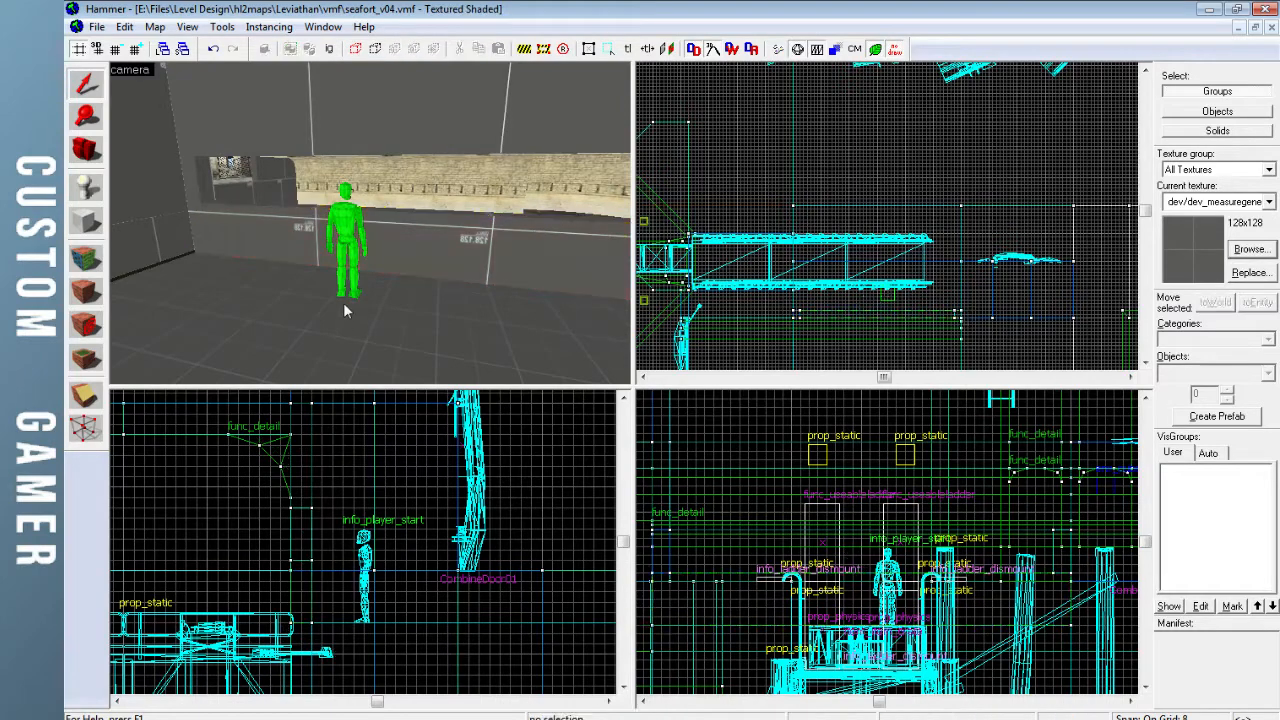
{"action": "left_click", "coordinate": [261, 280]}
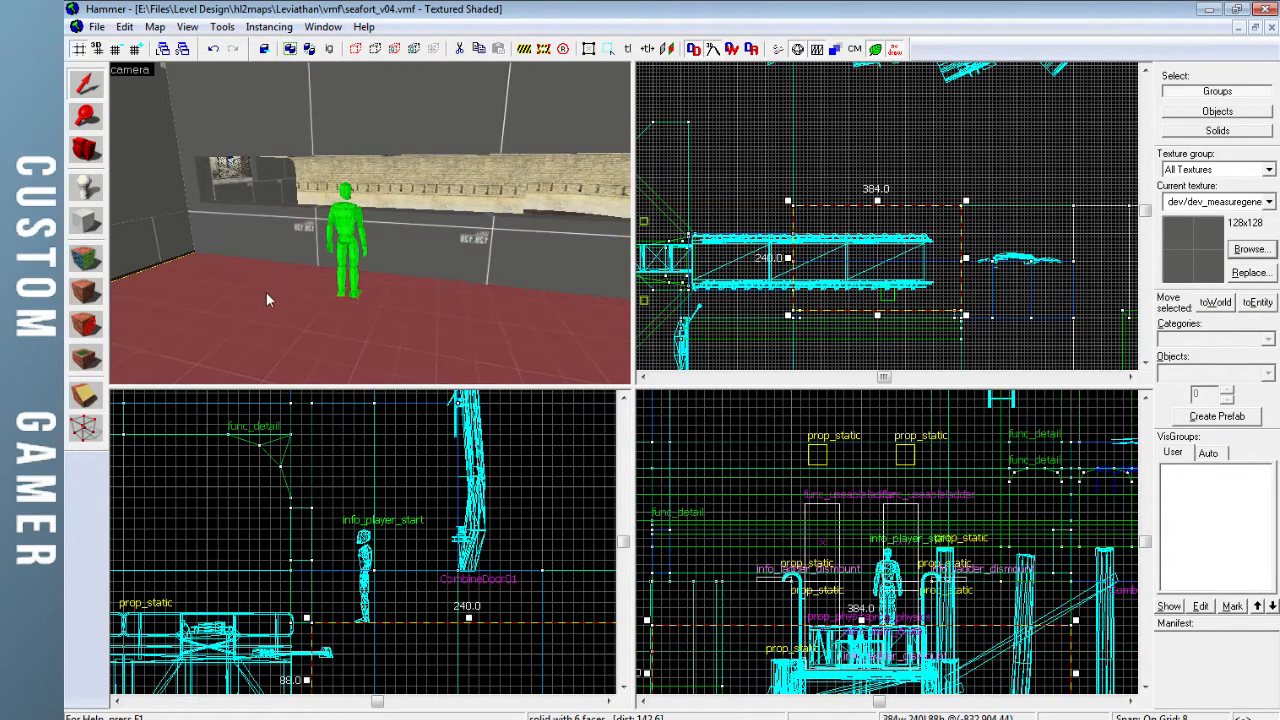
{"action": "key", "text": "Escape"}
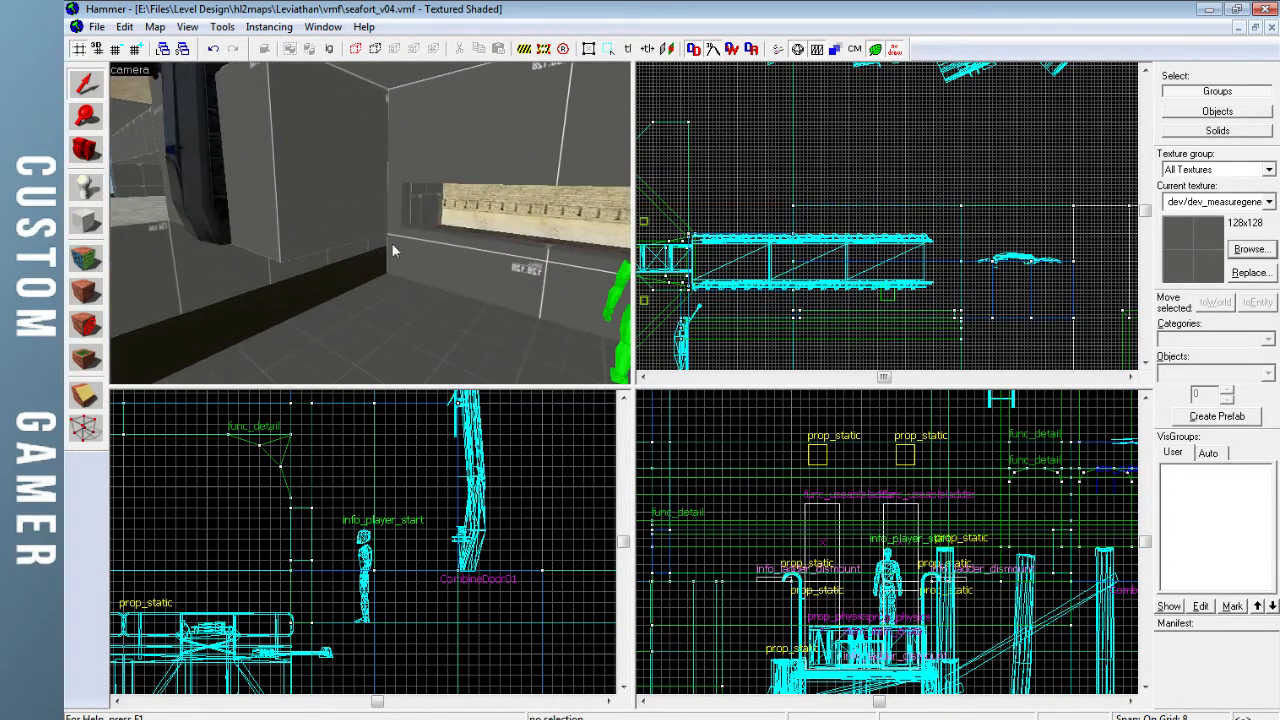
Fill the gap under the 72 by 128 unit wall block beside the gateway with a shortened copy resting on the sunken floor
{"action": "left_click", "coordinate": [343, 262]}
{"action": "left_click_drag", "start_coordinate": [362, 430], "coordinate": [362, 483]}
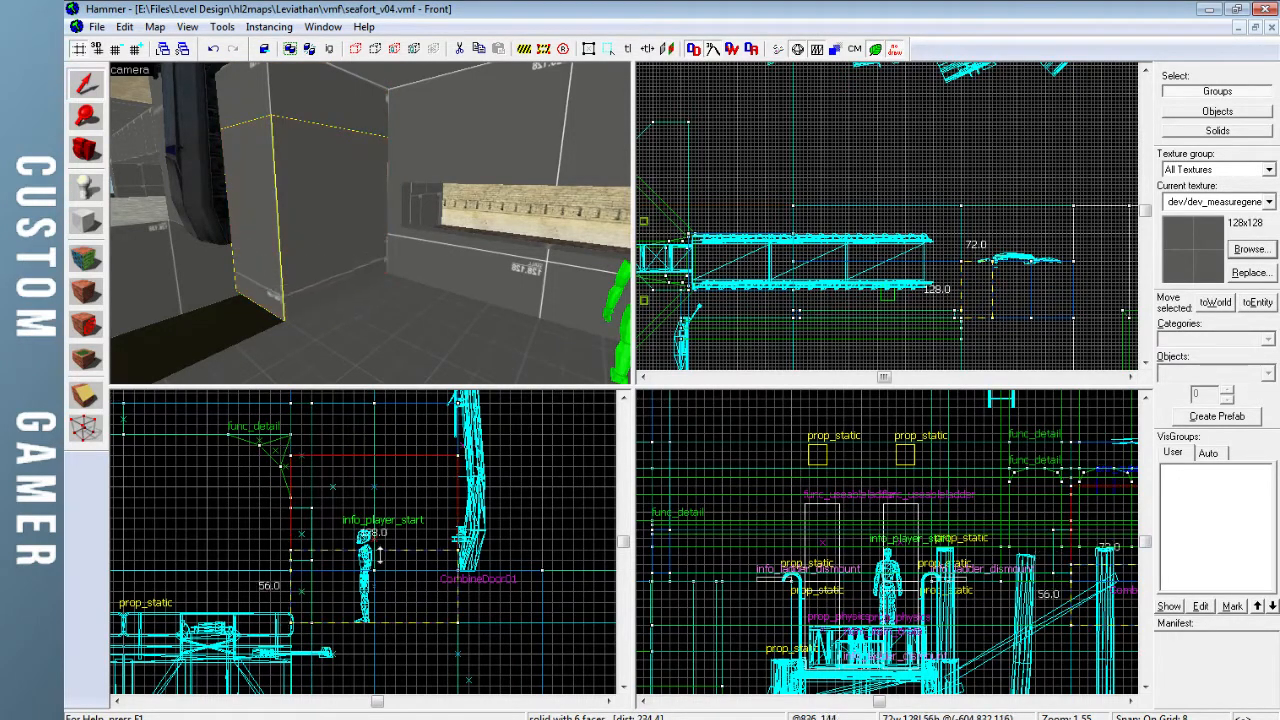
{"action": "key", "text": "Escape"}
Widen the 240-unit-long connecting block toward the side with the wall opening so its edge lines up with that wall
{"action": "key", "text": "z"}
{"action": "key", "text": "w"}
{"action": "key", "text": "z"}
{"action": "left_click", "coordinate": [481, 248]}
{"action": "key", "text": "z"}
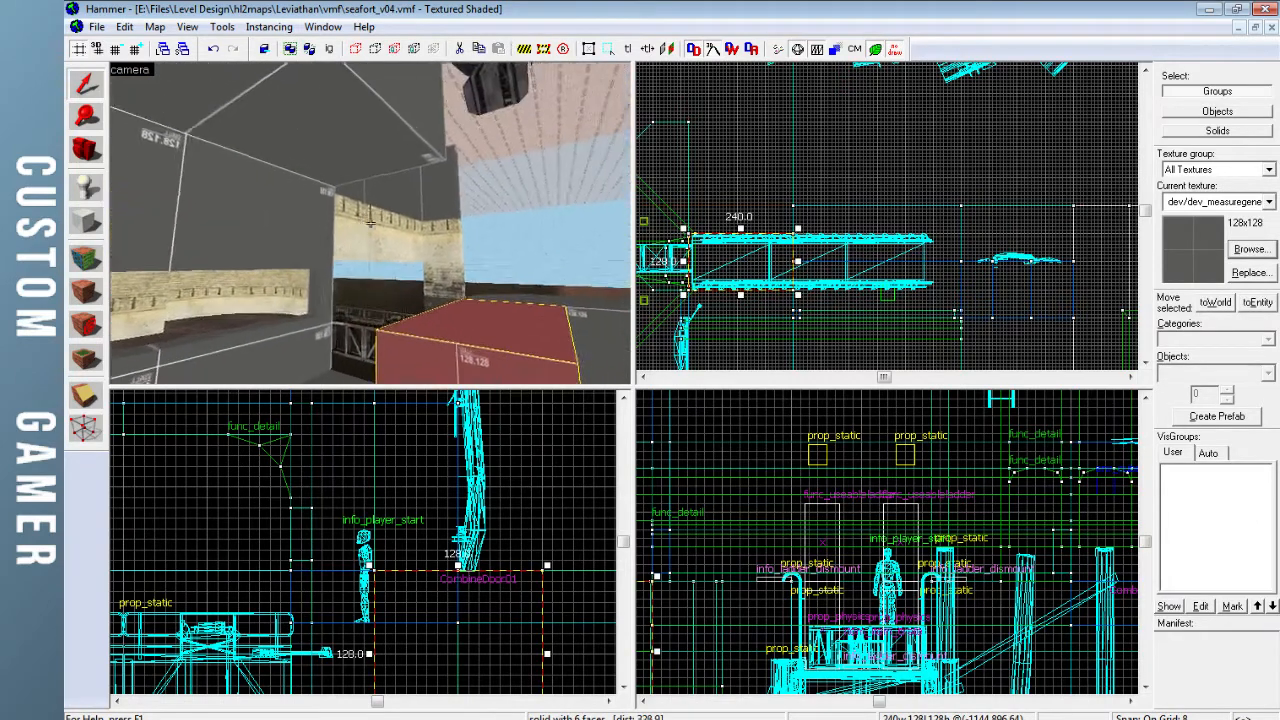
{"action": "key", "text": "w"}
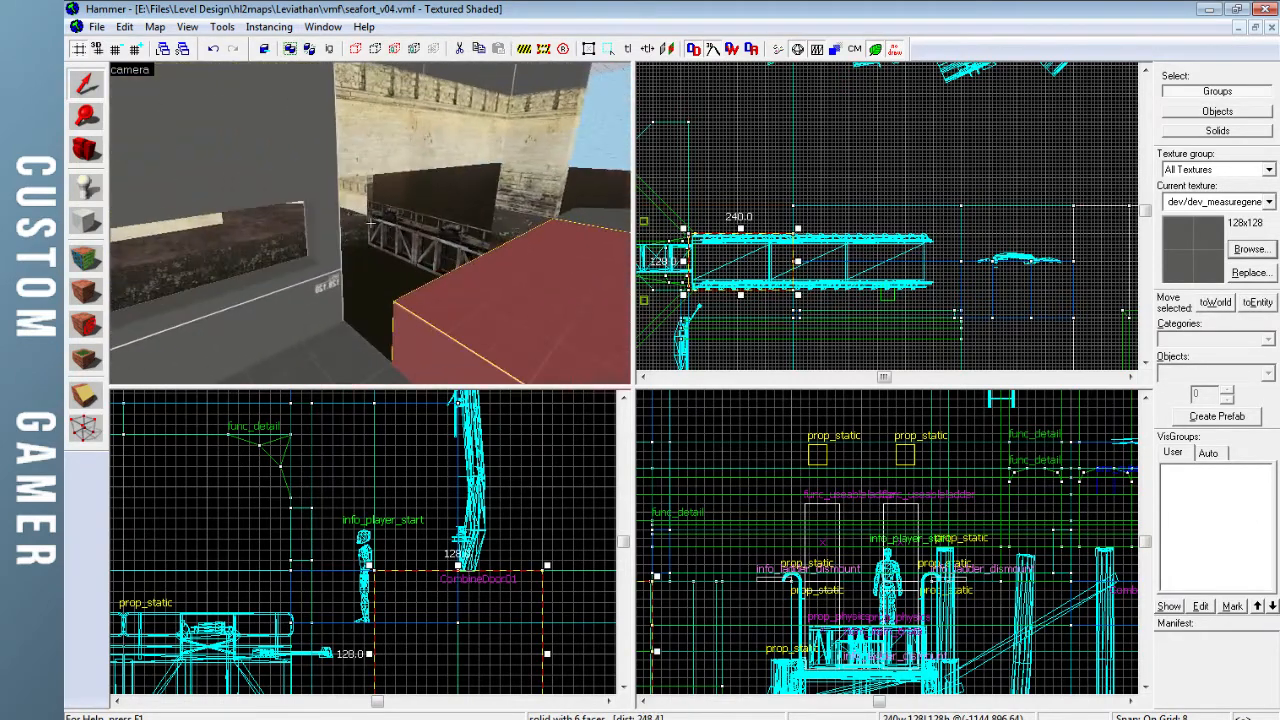
{"action": "key", "text": "z"}
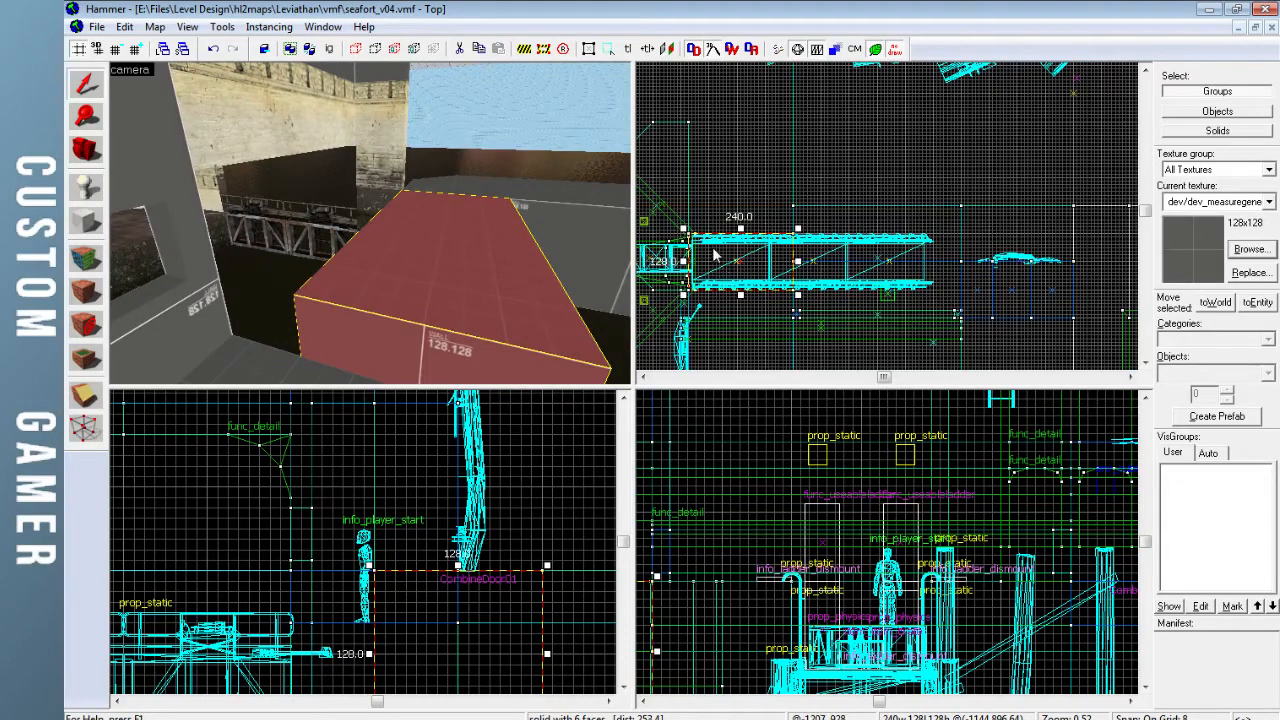
{"action": "key", "text": "z"}
{"action": "key", "text": "z"}
{"action": "left_click_drag", "start_coordinate": [741, 297], "coordinate": [743, 322]}
{"action": "key", "text": "Escape"}
Extend the wall block below the opening downward to the base of the floor block, covering the floor's outer side
{"action": "key", "text": "z"}
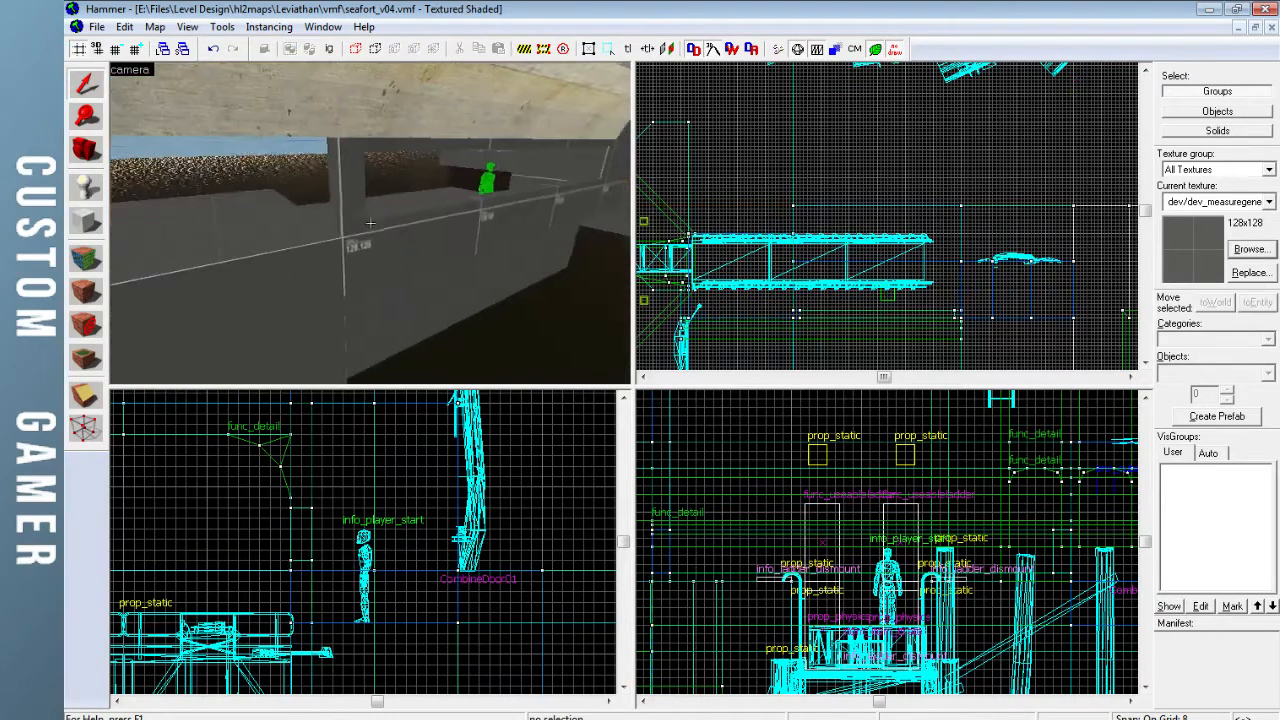
{"action": "key", "text": "z"}
{"action": "left_click", "coordinate": [398, 237]}
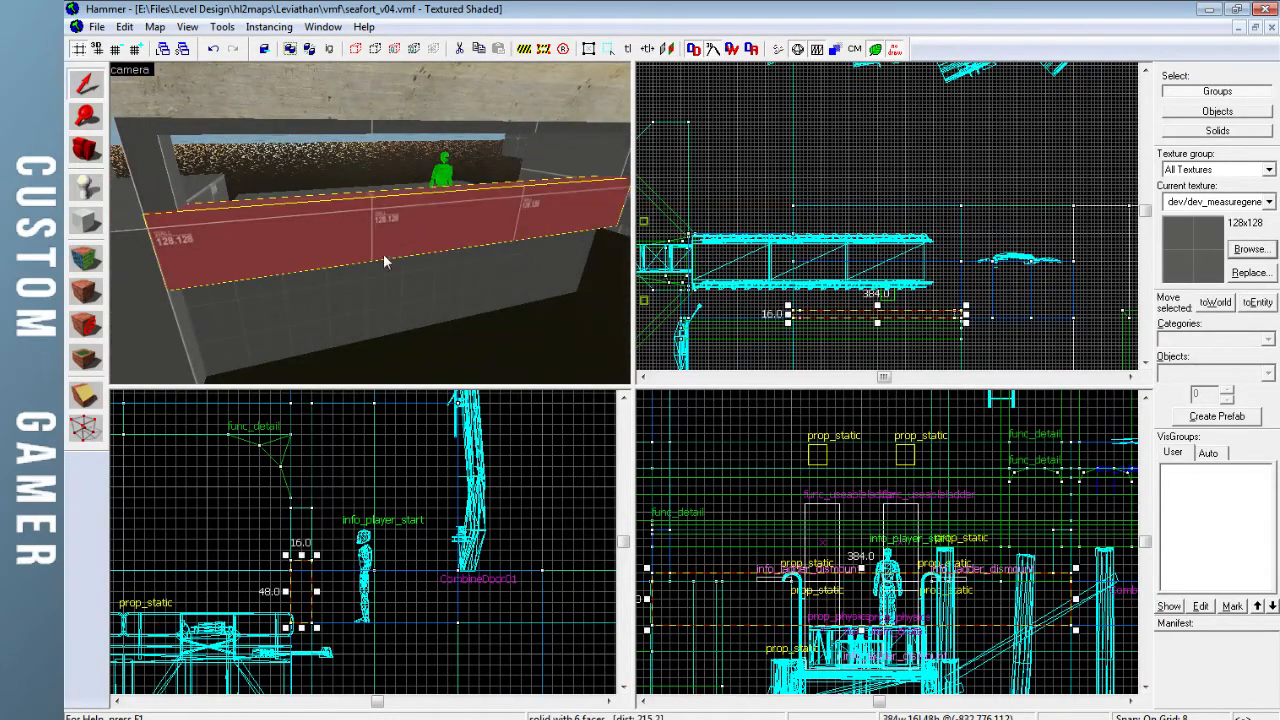
{"action": "middle_click_drag", "start_coordinate": [266, 643], "coordinate": [392, 568]}
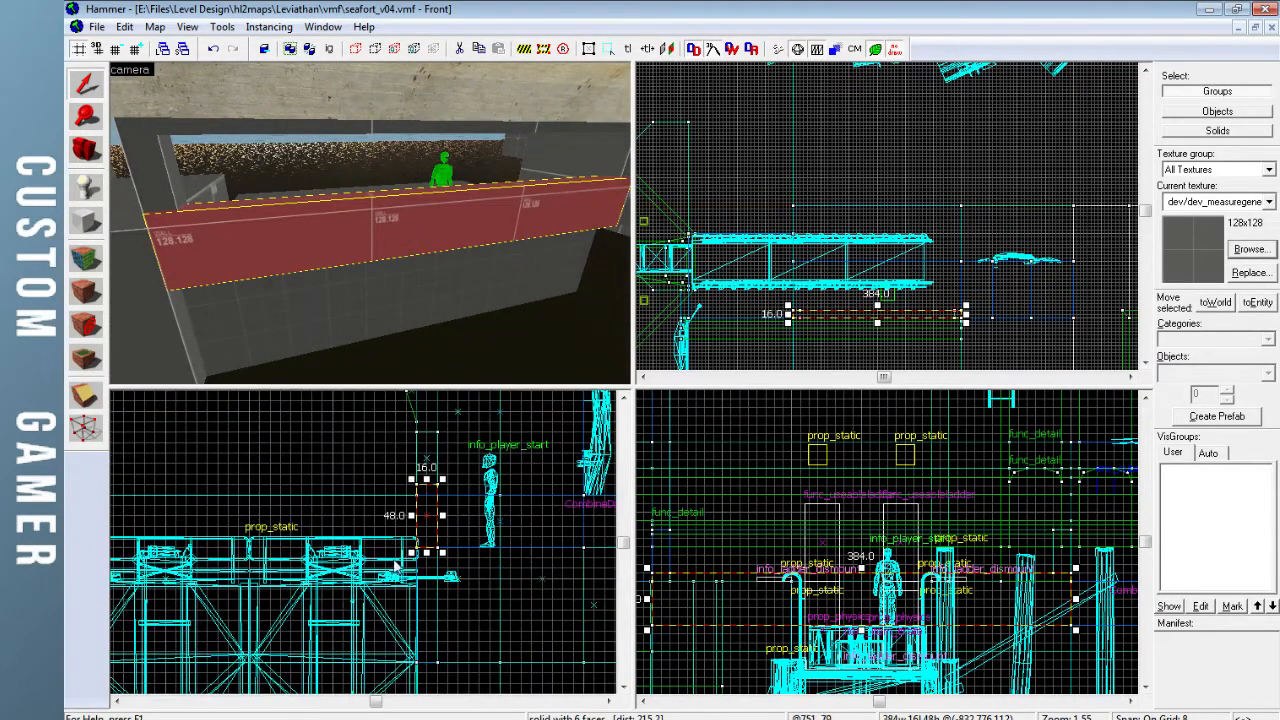
{"action": "left_click_drag", "start_coordinate": [427, 552], "coordinate": [427, 667]}
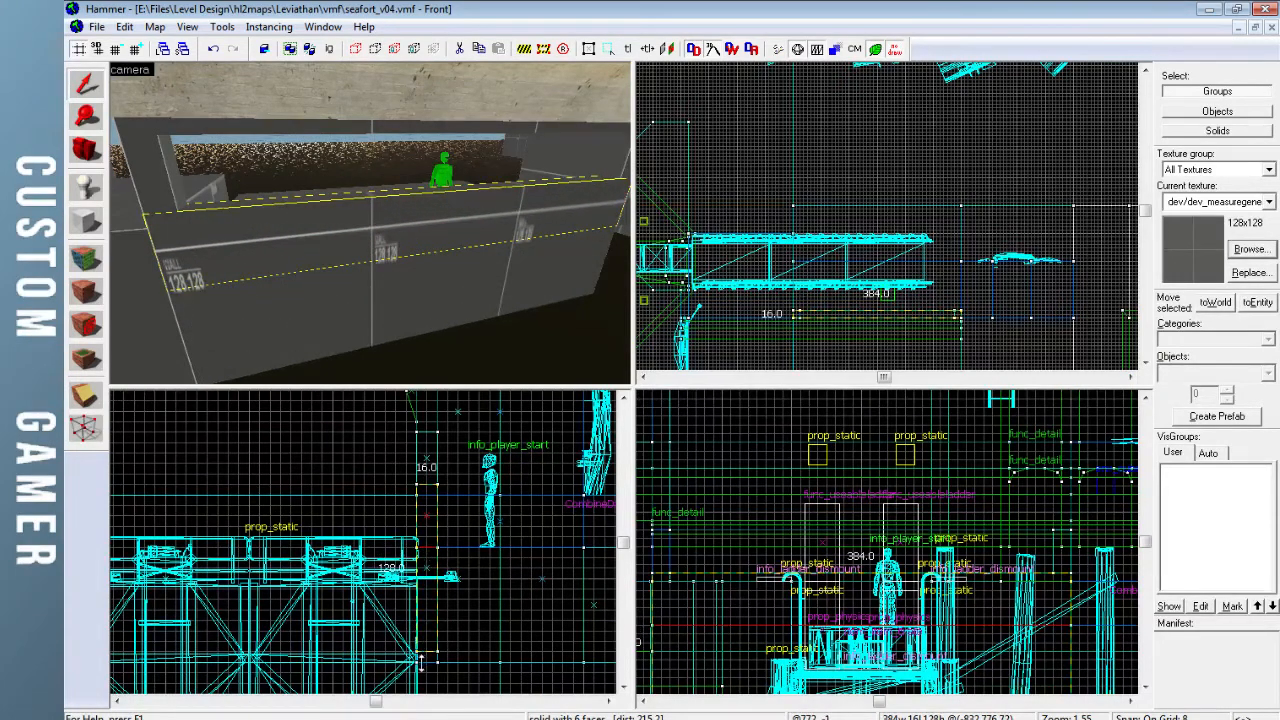
{"action": "key", "text": "Escape"}
Inspect the extended walls, the connecting block and the sunken floor from outside and inside the gateway area
{"action": "key", "text": "z"}
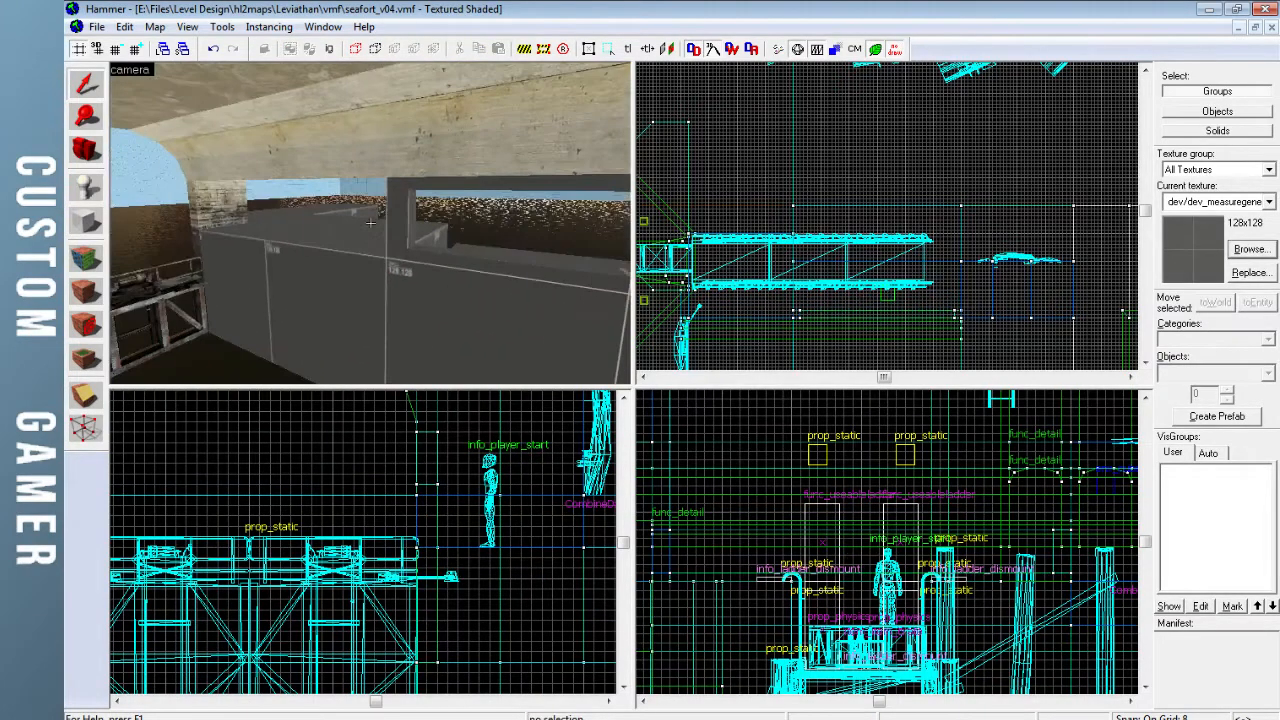
{"action": "key", "text": "w"}
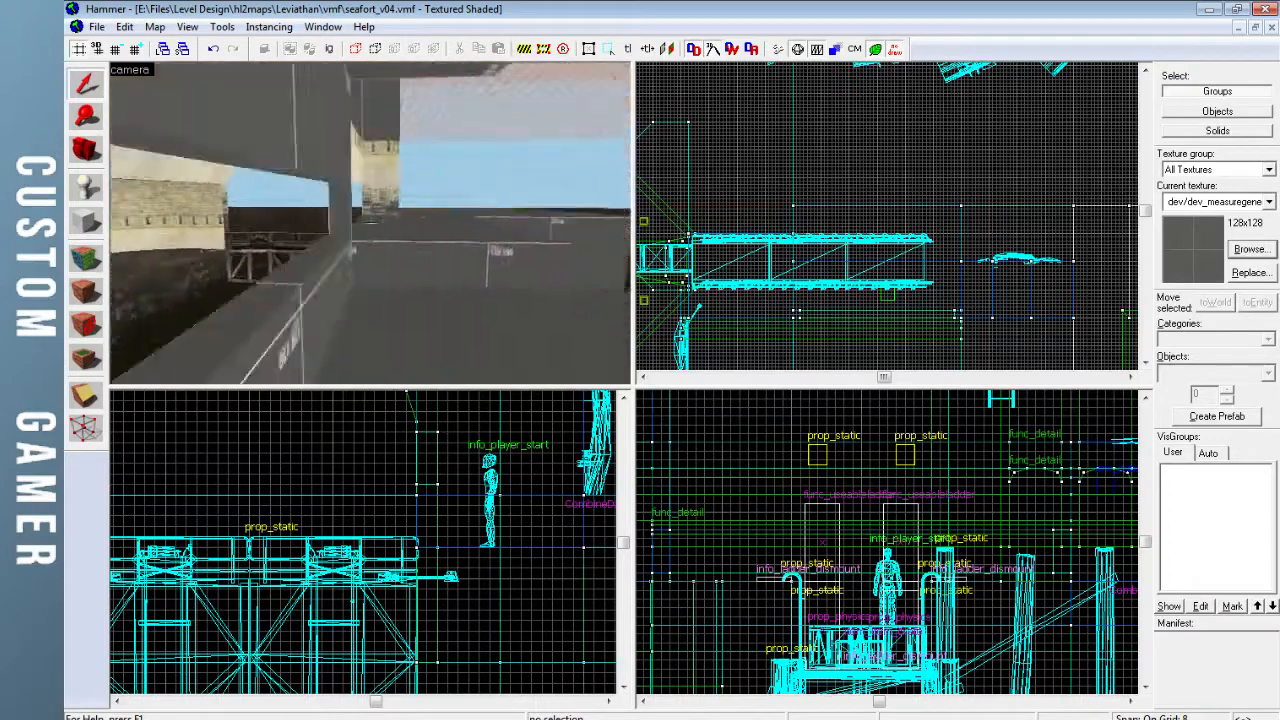
{"action": "key", "text": "w"}
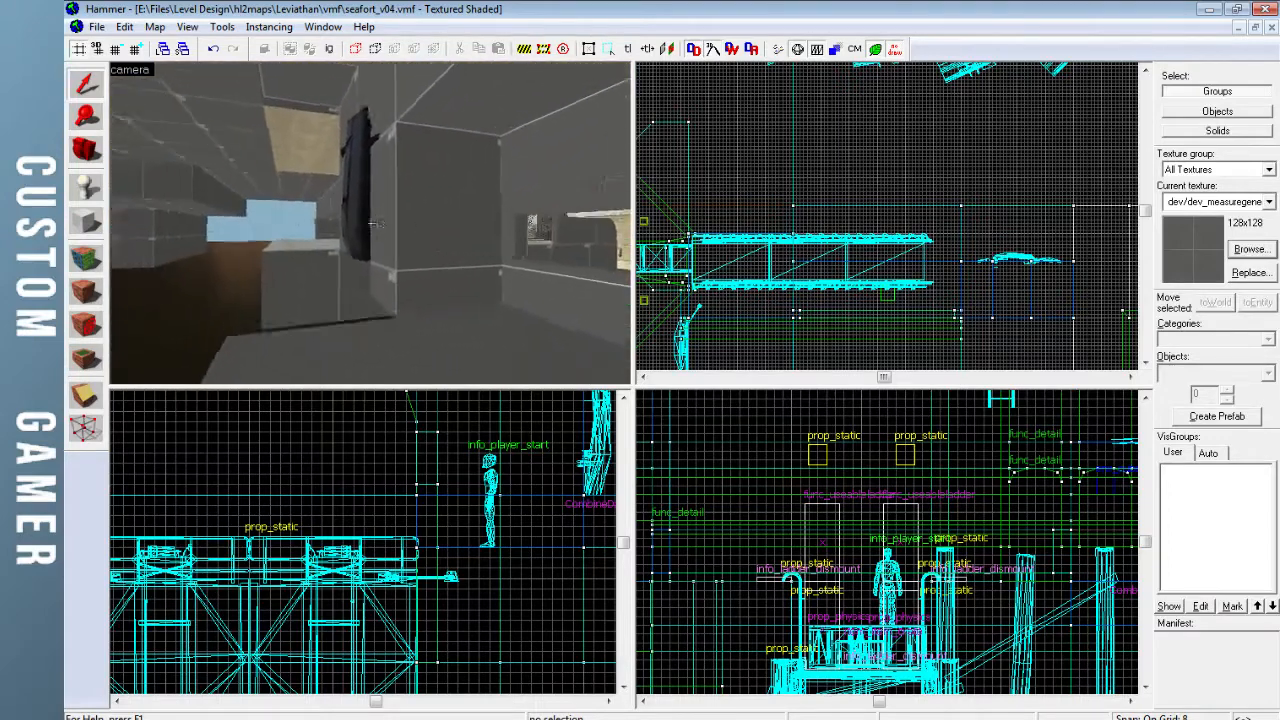
{"action": "key", "text": "w"}
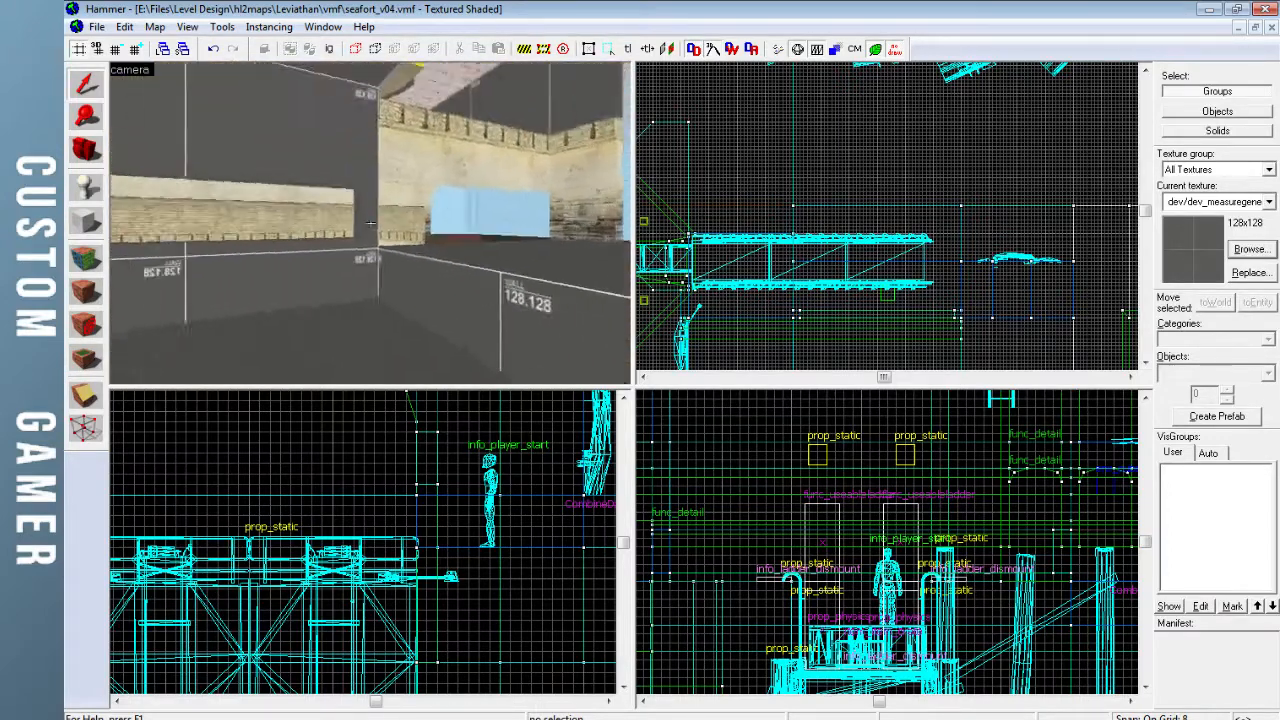
{"action": "key", "text": "s"}
{"action": "key", "text": "s"}
{"action": "key", "text": "z"}
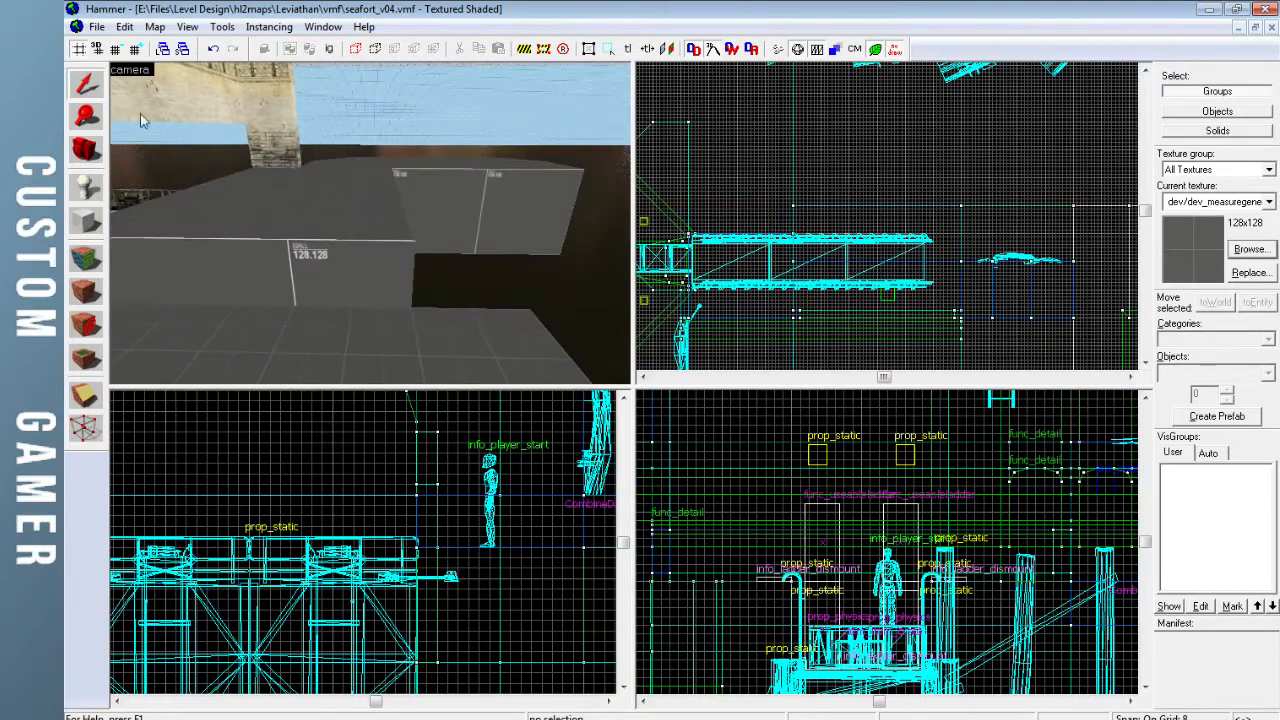
{"action": "key", "text": "z"}
{"action": "key", "text": "z"}
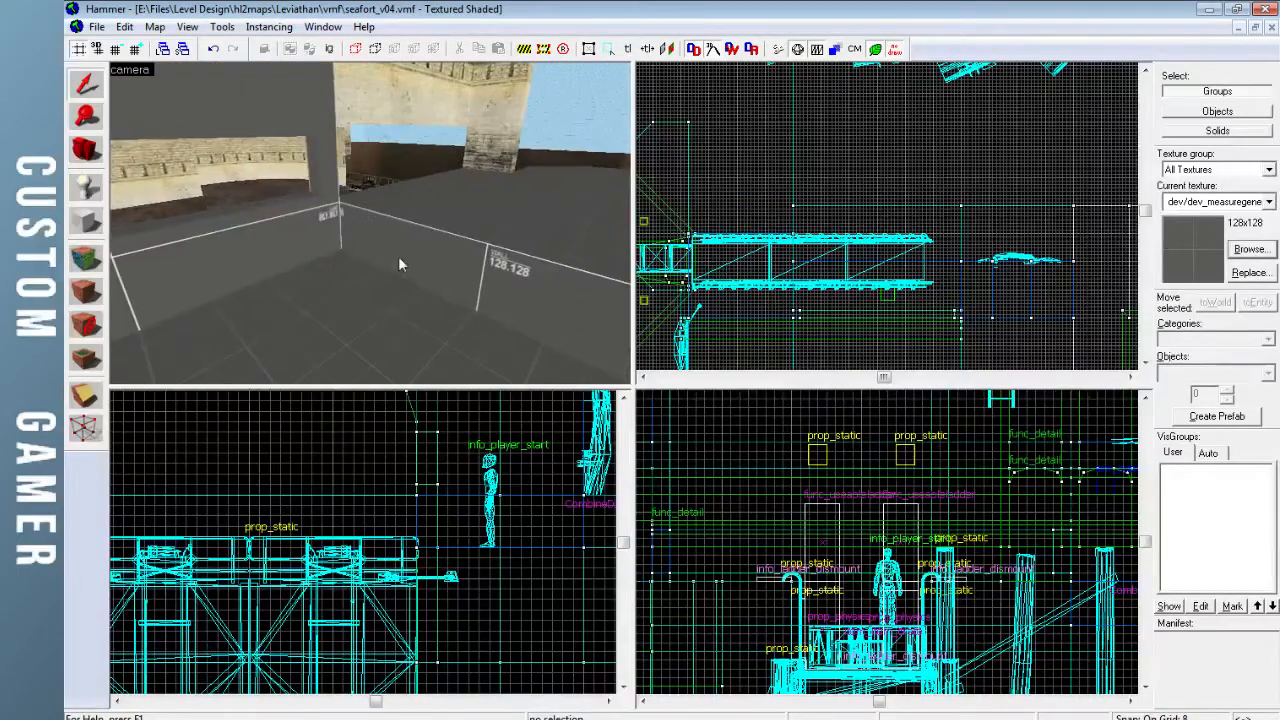
Outline a block 16 by 176 units and 8 units high on the sunken floor, against the side of the connecting block
{"action": "left_click", "coordinate": [391, 257]}
{"action": "left_click", "coordinate": [366, 302], "text": "ctrl"}
{"action": "key", "text": "shift+b"}
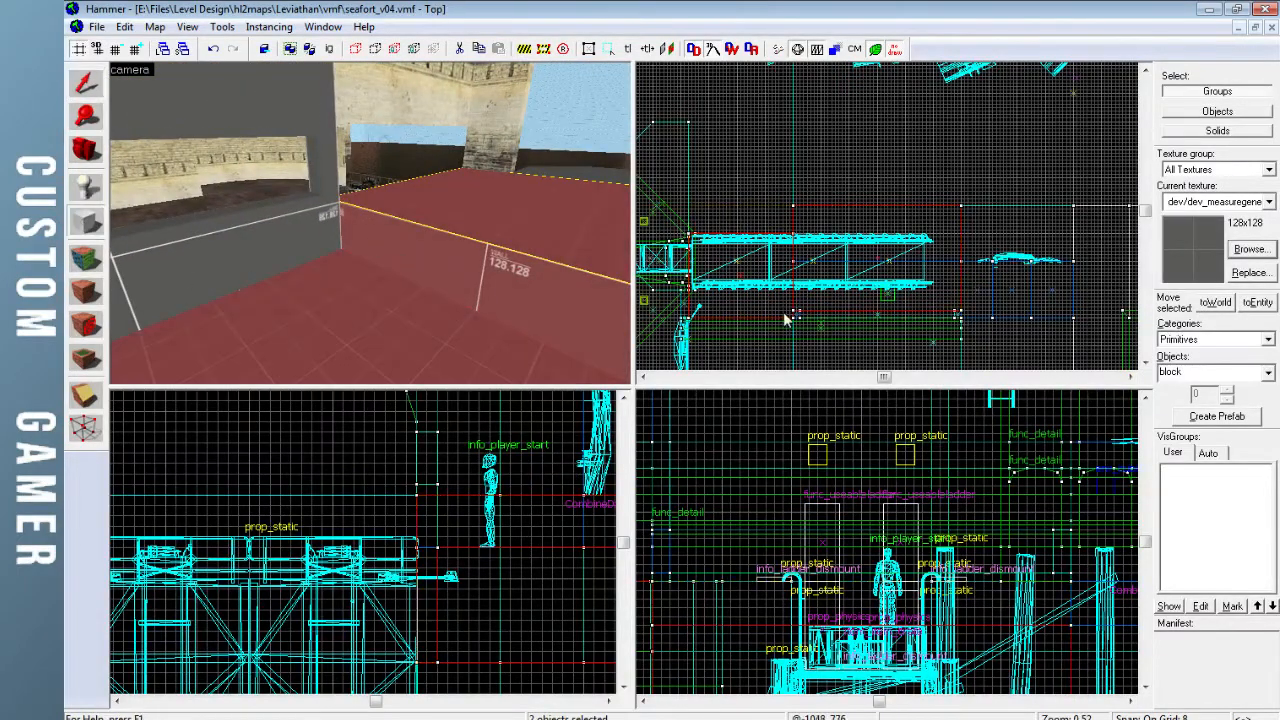
{"action": "scroll", "coordinate": [790, 320], "scroll_direction": "up", "scroll_amount": 3}
{"action": "left_click_drag", "start_coordinate": [805, 320], "coordinate": [825, 152]}
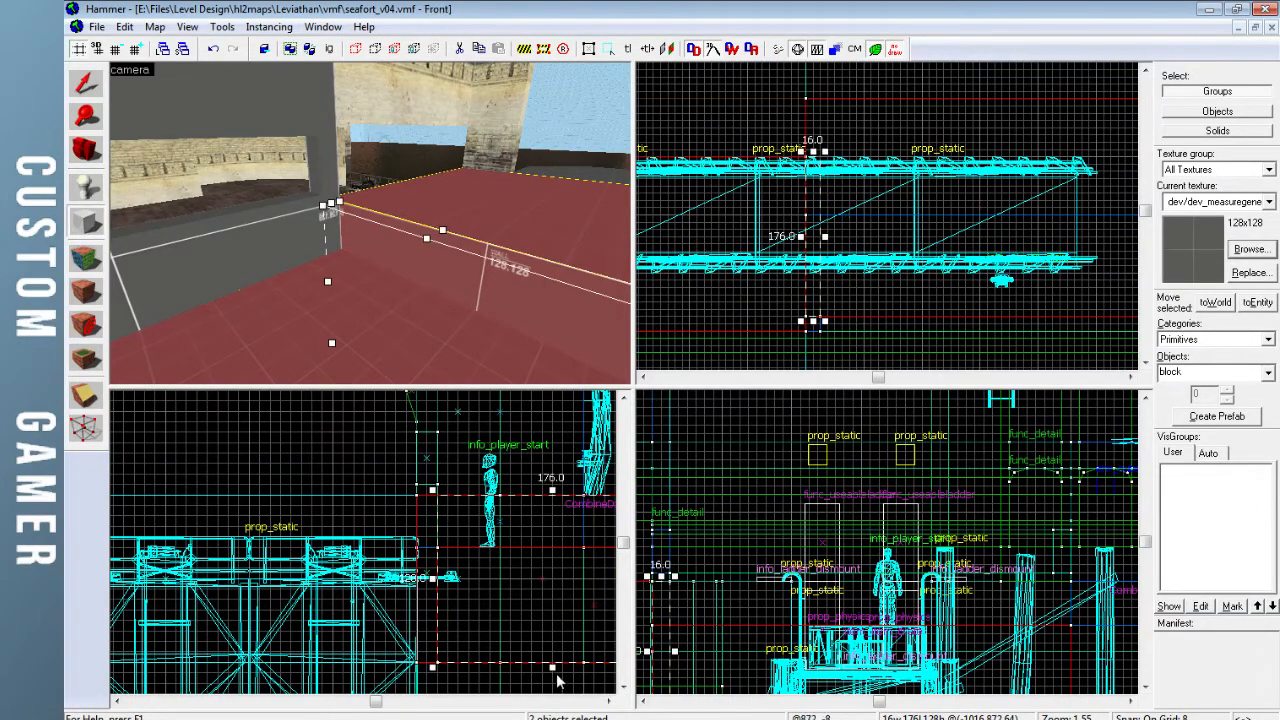
{"action": "left_click_drag", "start_coordinate": [552, 665], "coordinate": [552, 552]}
{"action": "left_click_drag", "start_coordinate": [552, 490], "coordinate": [554, 541]}
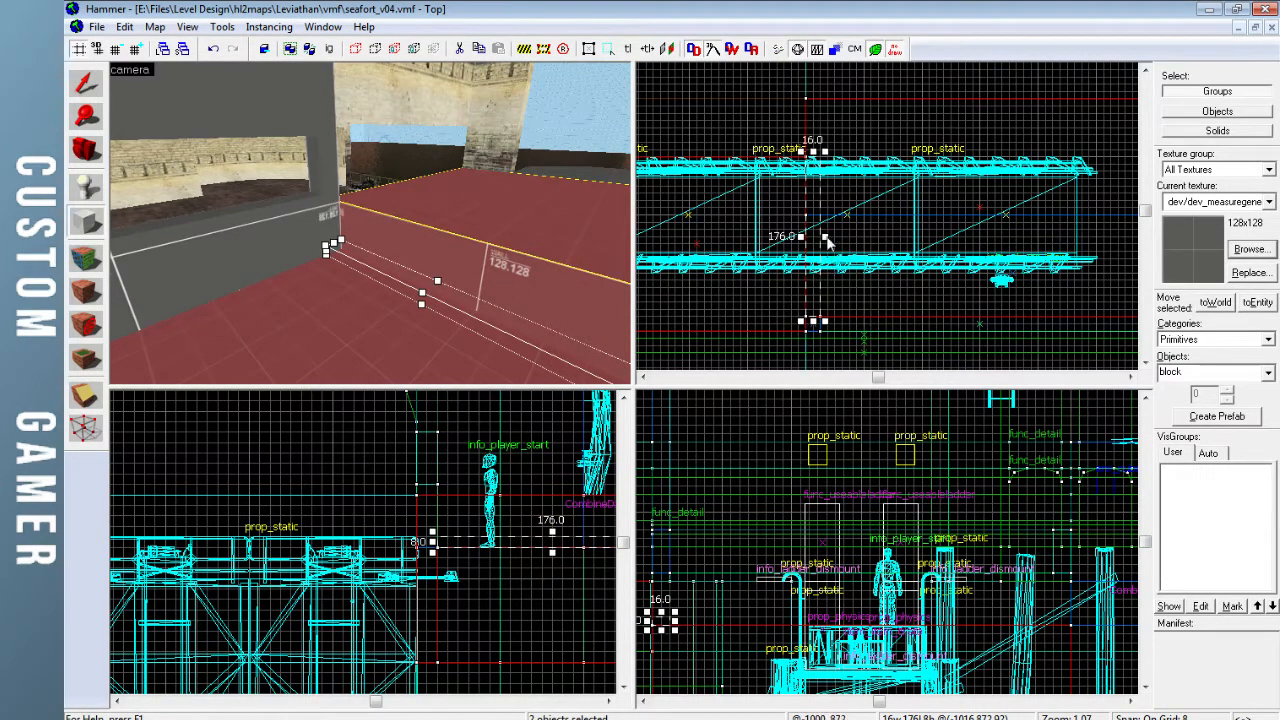
Create a step block 64 units wide, 240 units long and 8 units high against the raised platform's wall
{"action": "left_click_drag", "start_coordinate": [826, 240], "coordinate": [868, 243]}
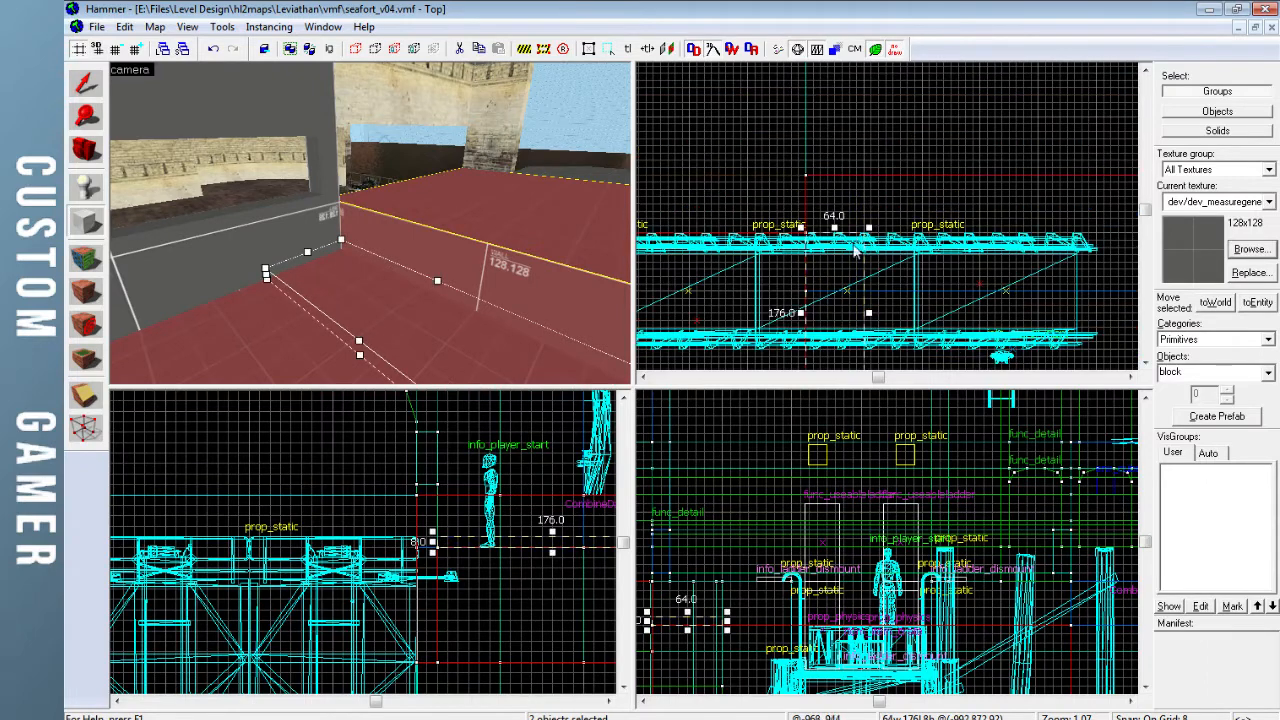
{"action": "key", "text": "Return"}
{"action": "left_click", "coordinate": [88, 86]}
Clip the outer end of the step block diagonally across its full 64-unit width
{"action": "key", "text": "z"}
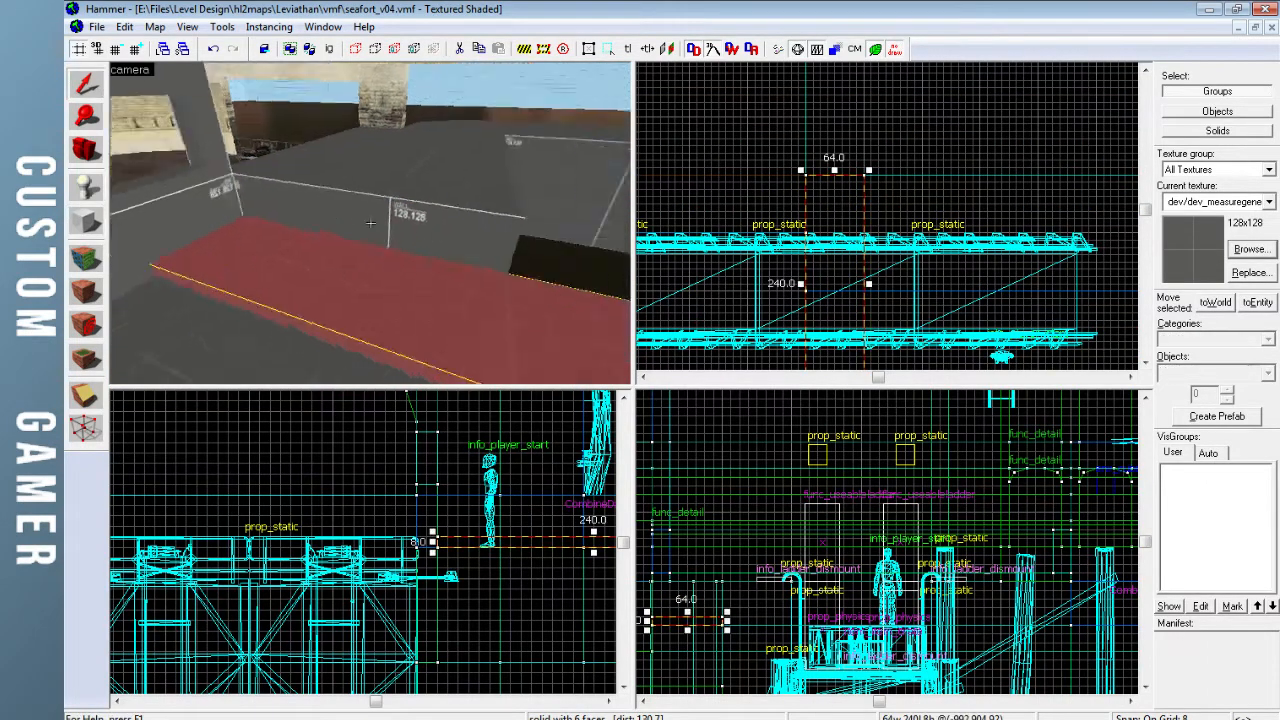
{"action": "key", "text": "z"}
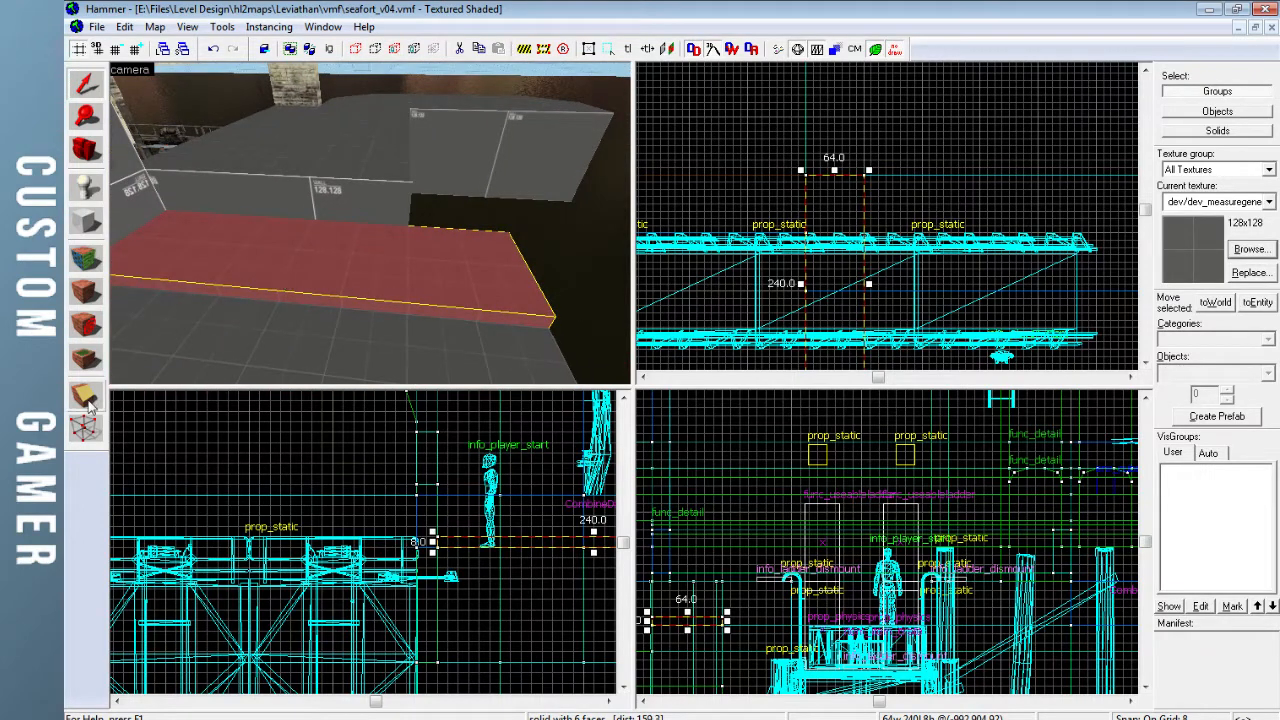
{"action": "left_click", "coordinate": [86, 396]}
{"action": "scroll", "coordinate": [866, 184], "scroll_direction": "up", "scroll_amount": 2}
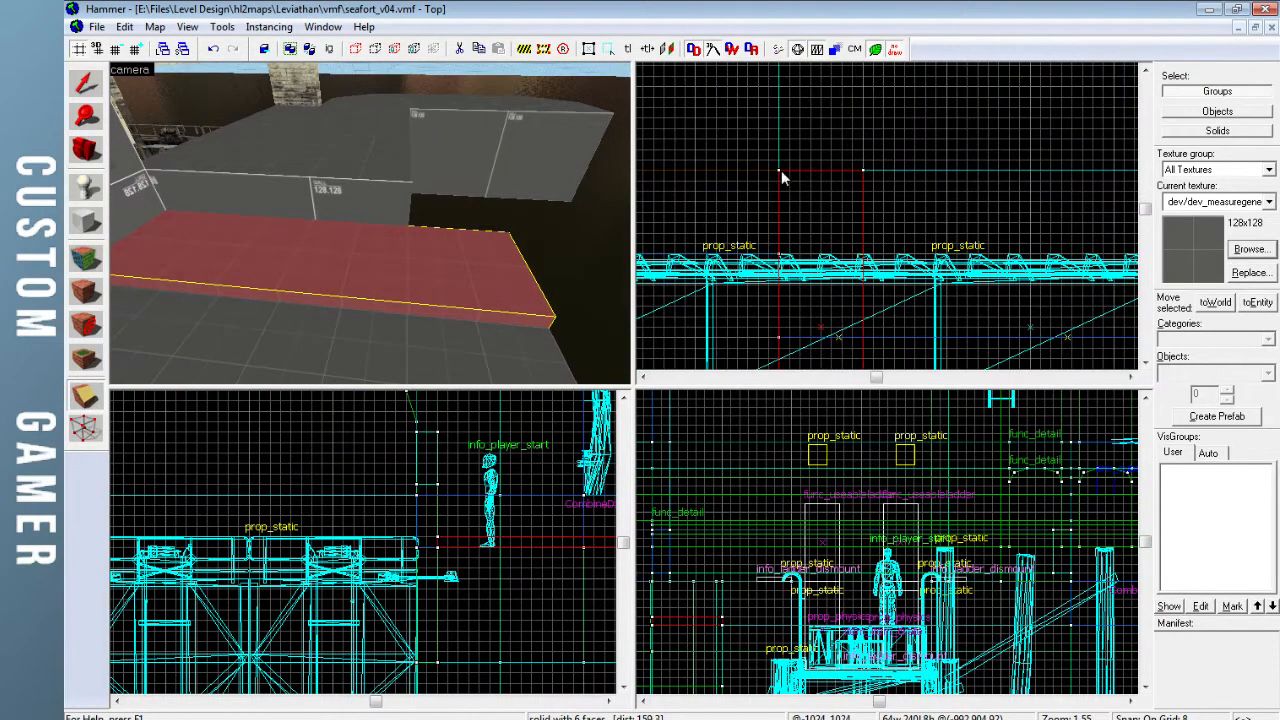
{"action": "left_click_drag", "start_coordinate": [779, 171], "coordinate": [863, 256]}
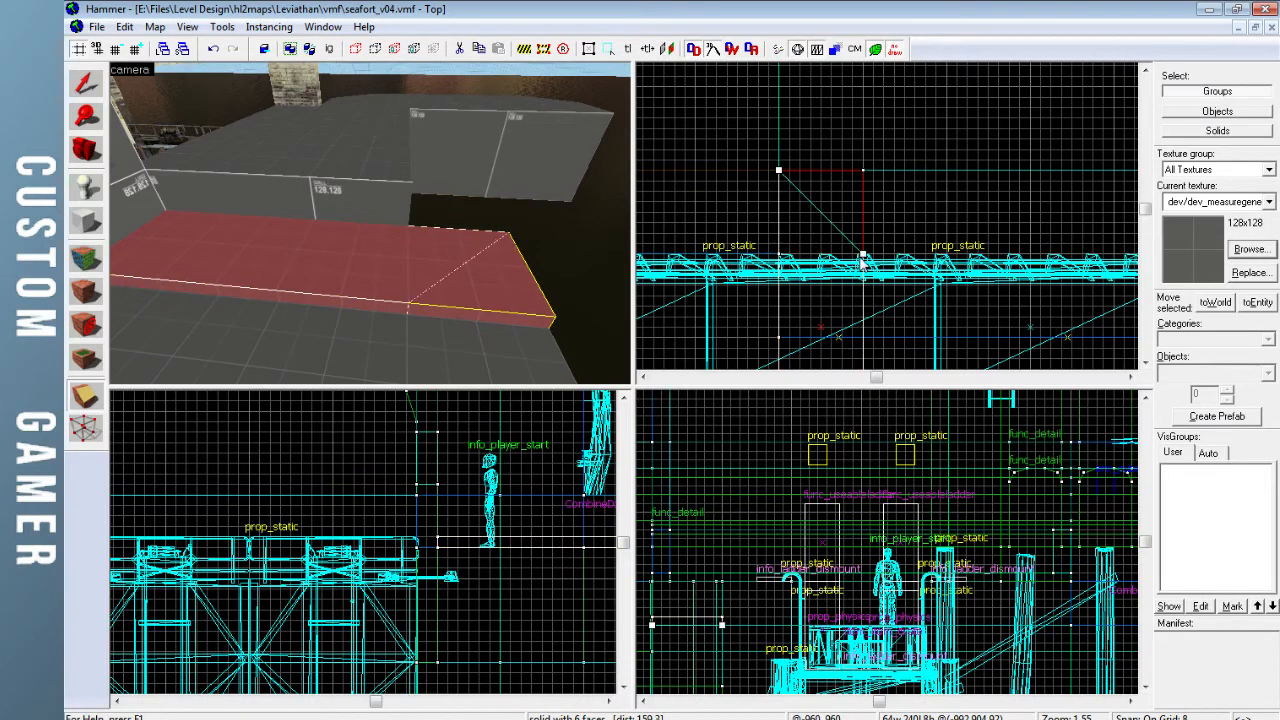
{"action": "key", "text": "Return"}
{"action": "left_click", "coordinate": [85, 86]}
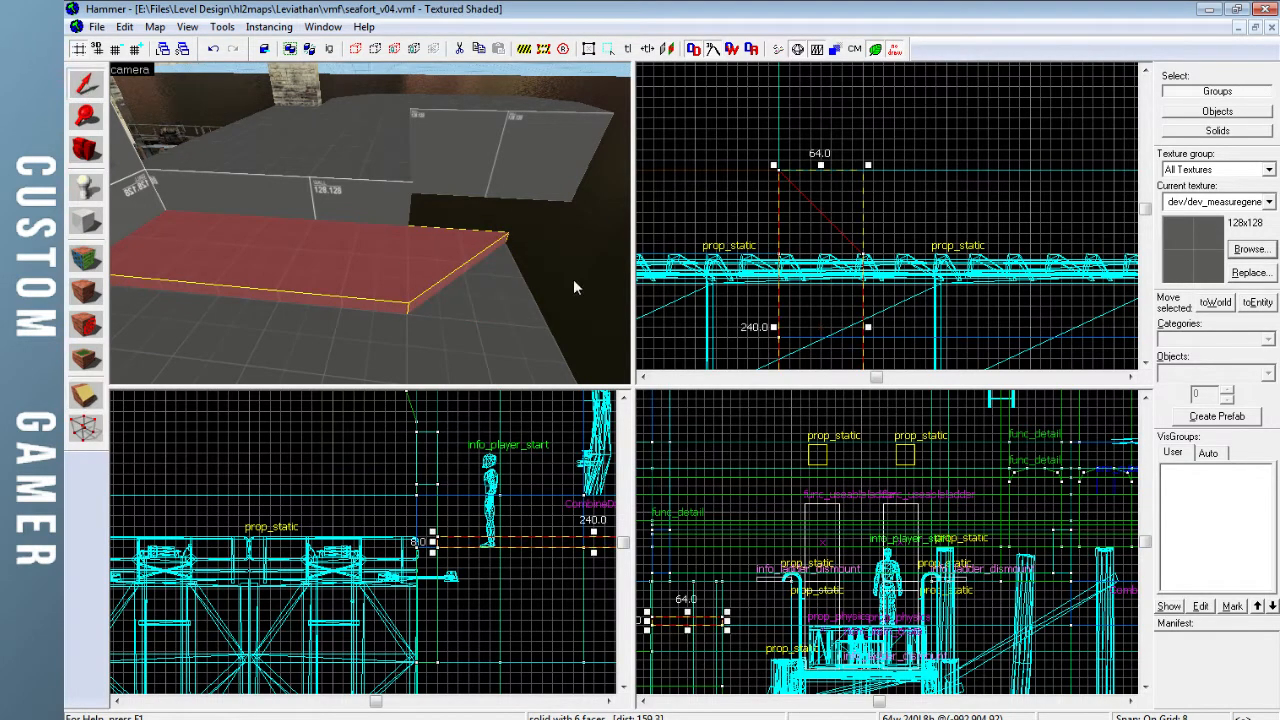
Duplicate the clipped step directly on top and pull in its vertices to make it 48 units wide and 224 long
{"action": "left_click_drag", "start_coordinate": [521, 543], "coordinate": [536, 532]}
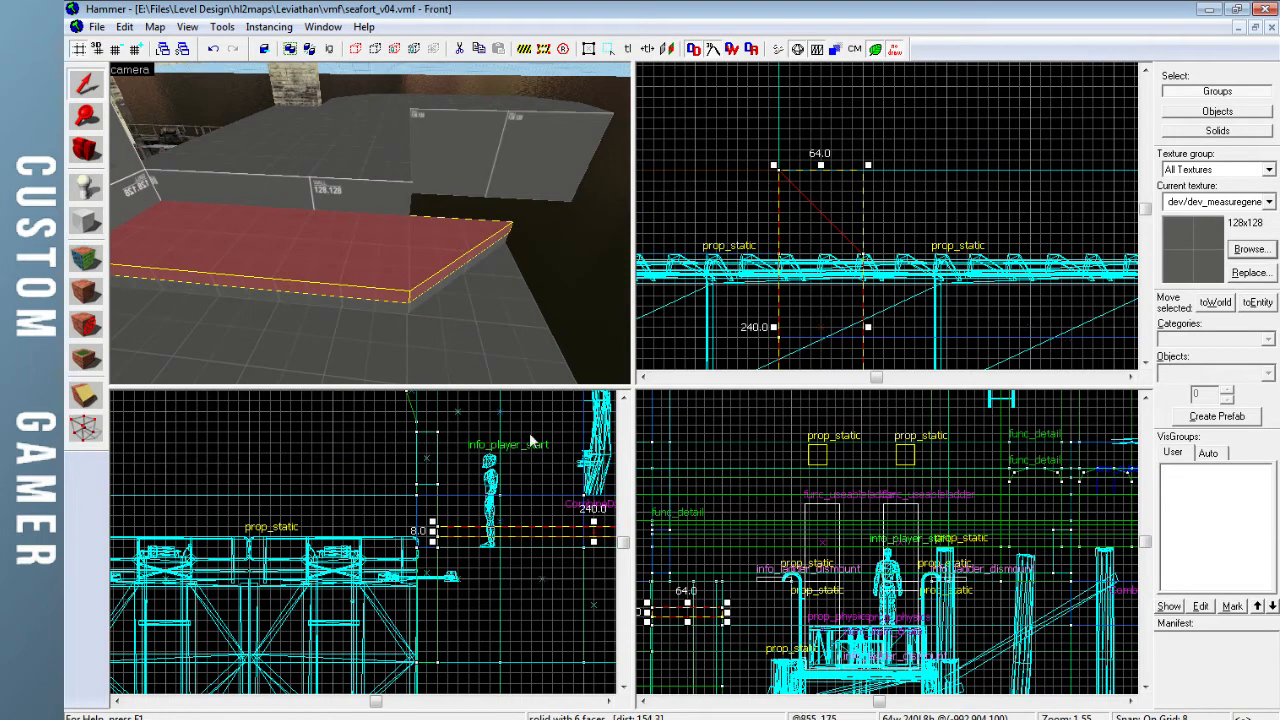
{"action": "left_click", "coordinate": [85, 428]}
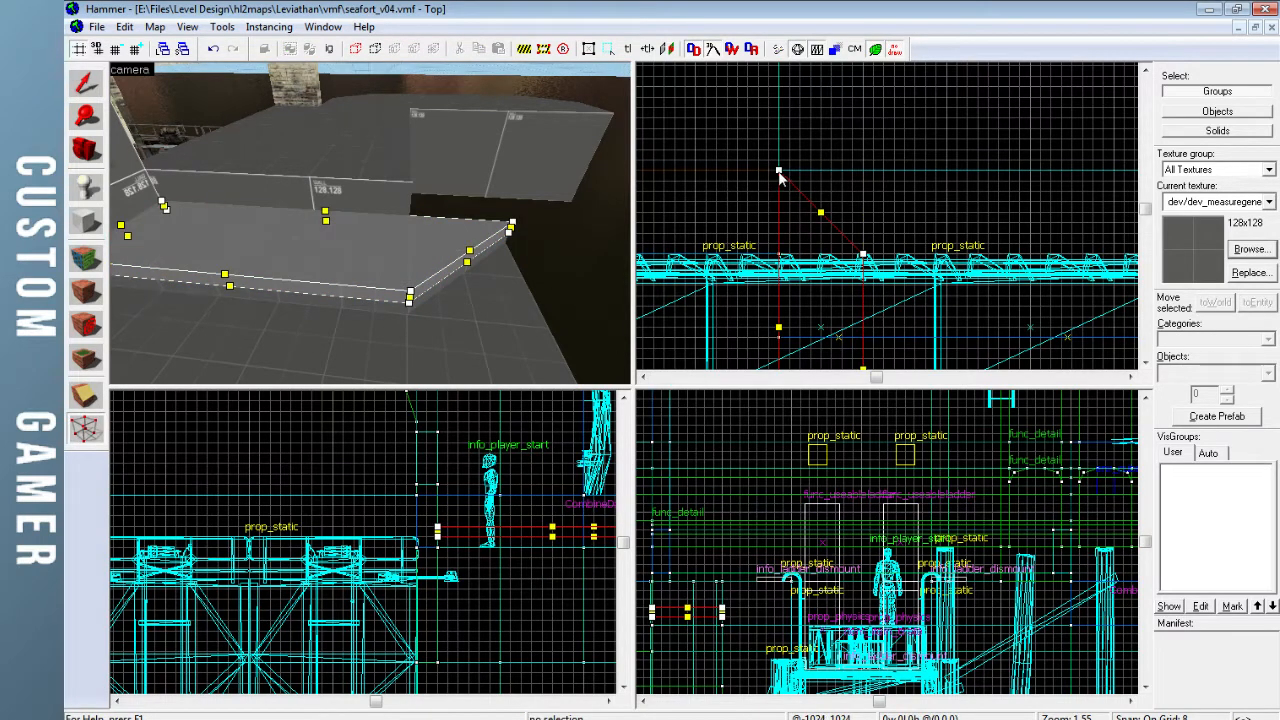
{"action": "left_click_drag", "start_coordinate": [779, 172], "coordinate": [781, 192]}
{"action": "left_click_drag", "start_coordinate": [863, 258], "coordinate": [862, 296]}
{"action": "left_click_drag", "start_coordinate": [865, 340], "coordinate": [843, 334]}
{"action": "left_click", "coordinate": [80, 88]}
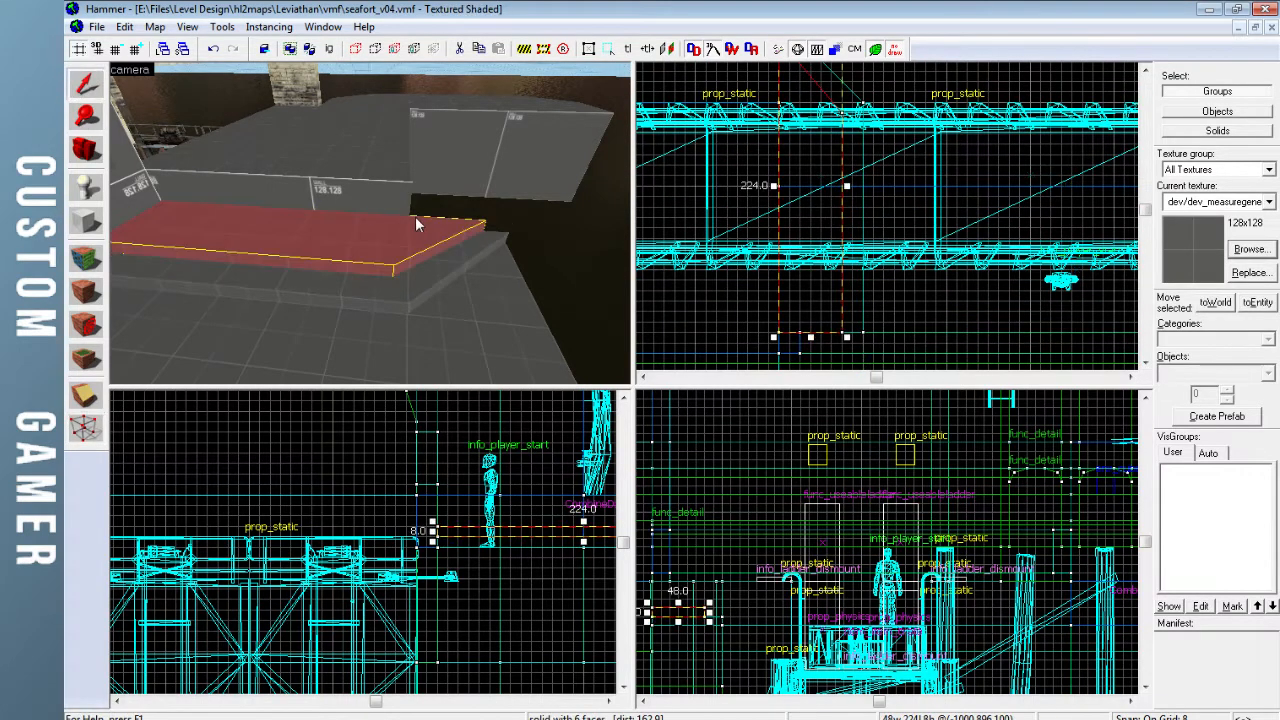
Move the second step's outer diagonal corner 8 units so its cut edge runs parallel to the step below
{"action": "key", "text": "Up"}
{"action": "key", "text": "Up"}
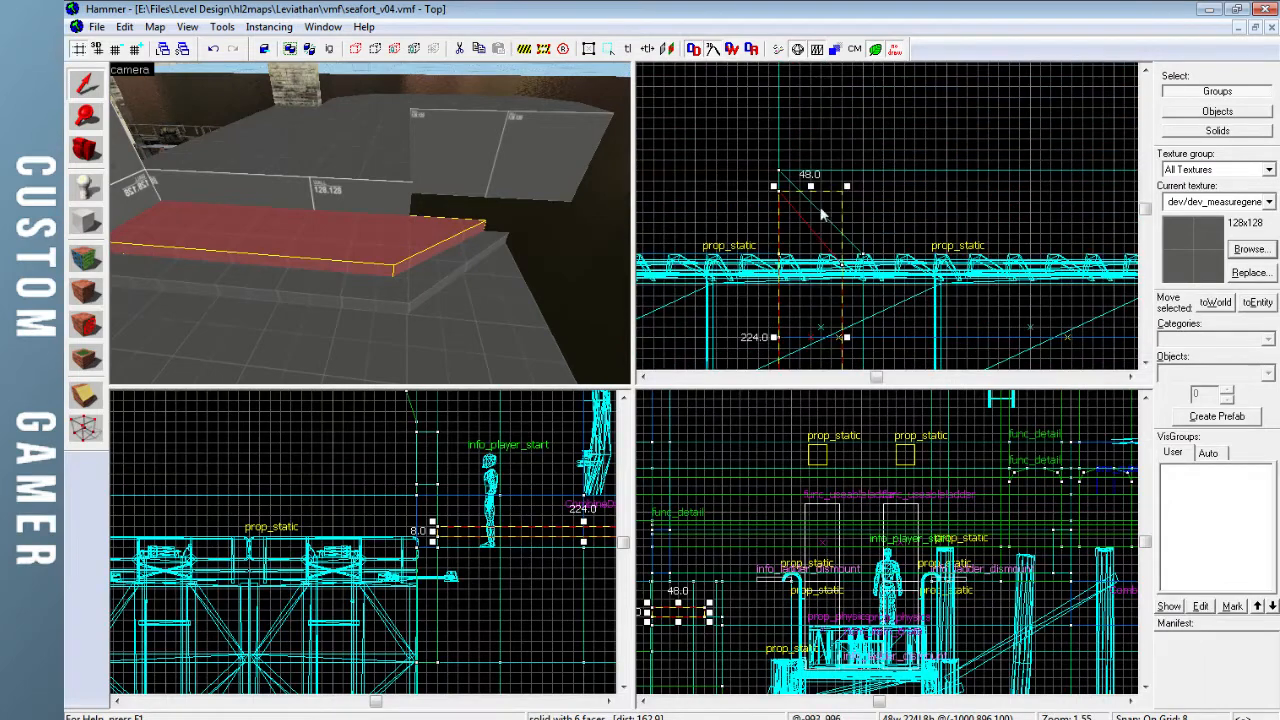
{"action": "left_click", "coordinate": [85, 428]}
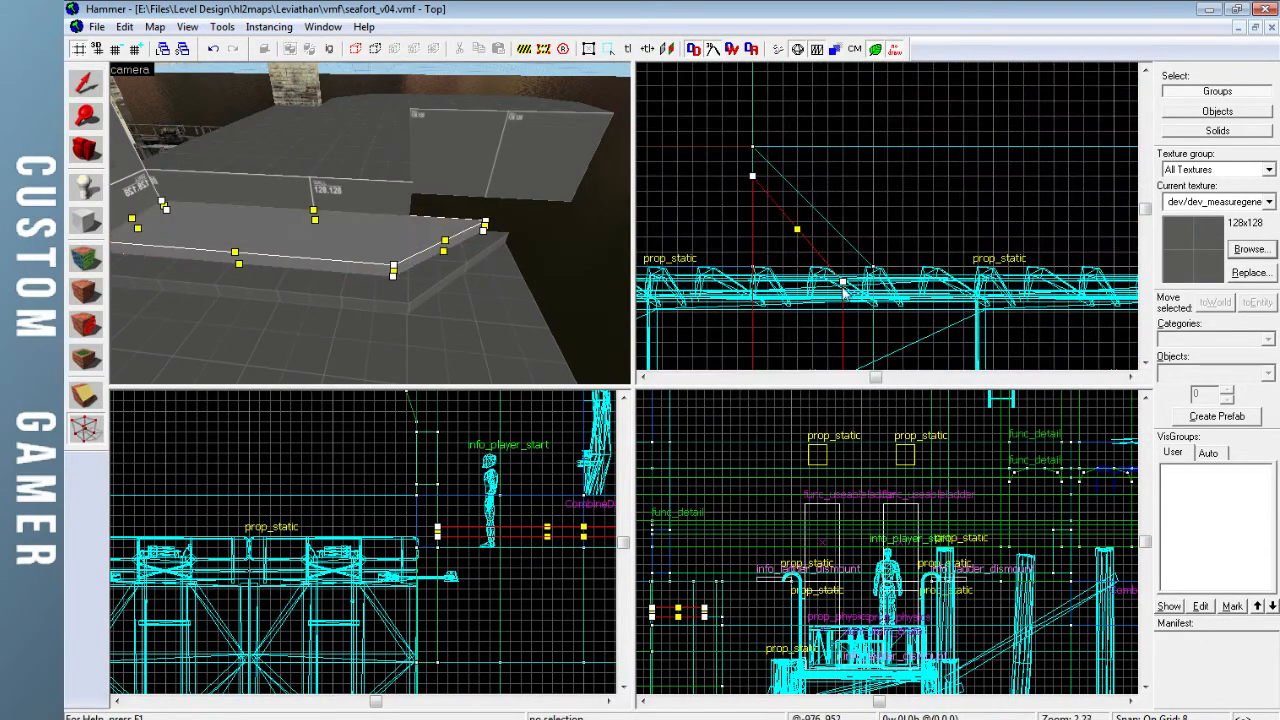
{"action": "left_click_drag", "start_coordinate": [843, 287], "coordinate": [845, 277]}
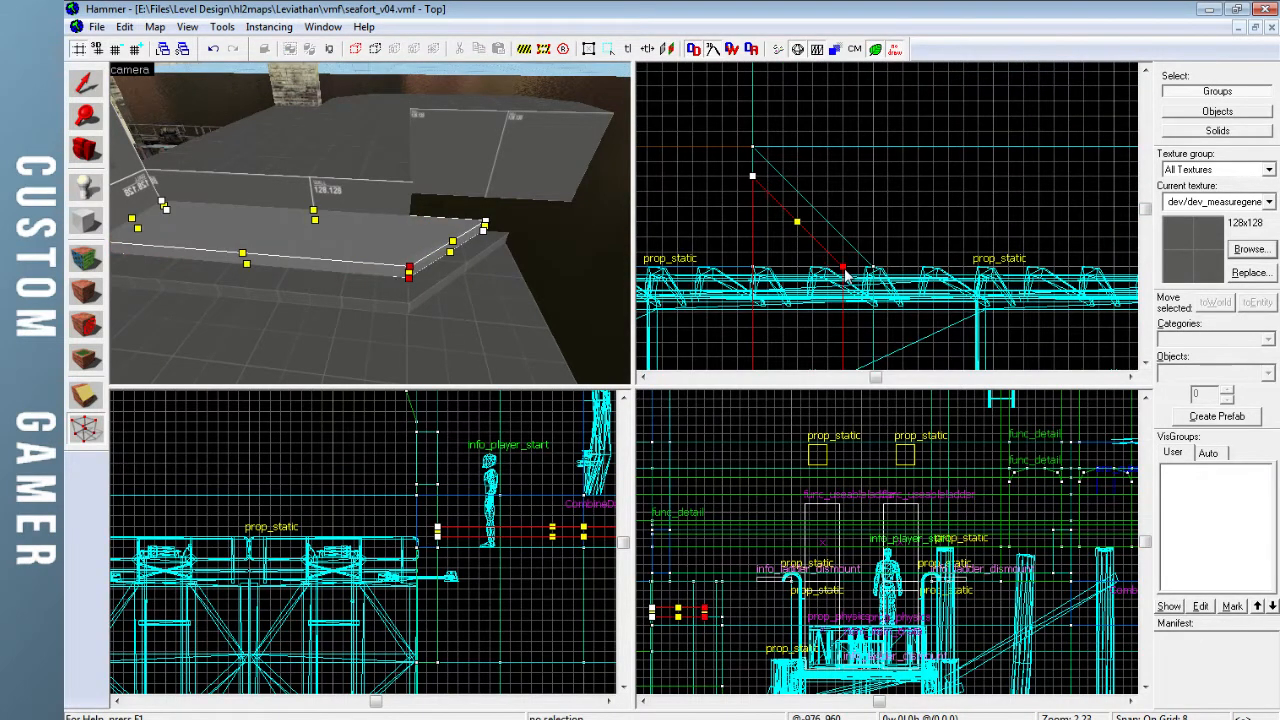
{"action": "left_click", "coordinate": [85, 86]}
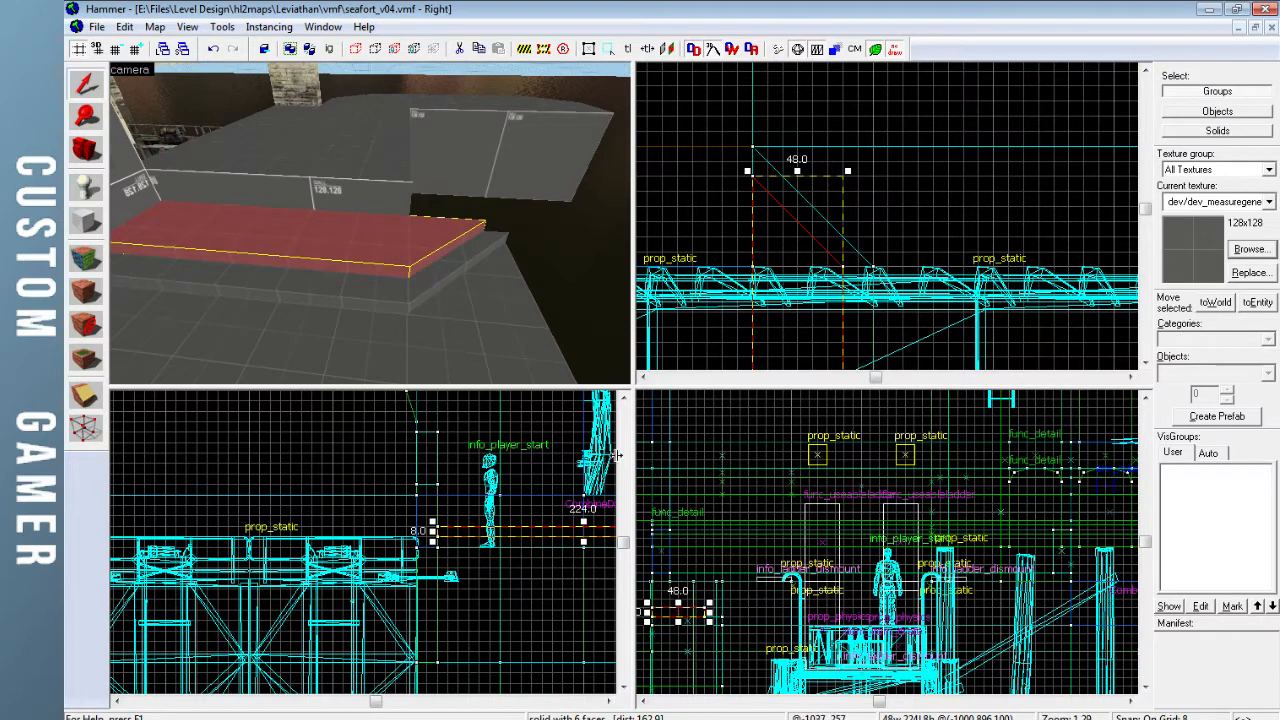
Duplicate the second step directly on top and pull in its vertices to form a third step 32 units wide and 208 long
{"action": "left_click_drag", "start_coordinate": [472, 530], "coordinate": [474, 508]}
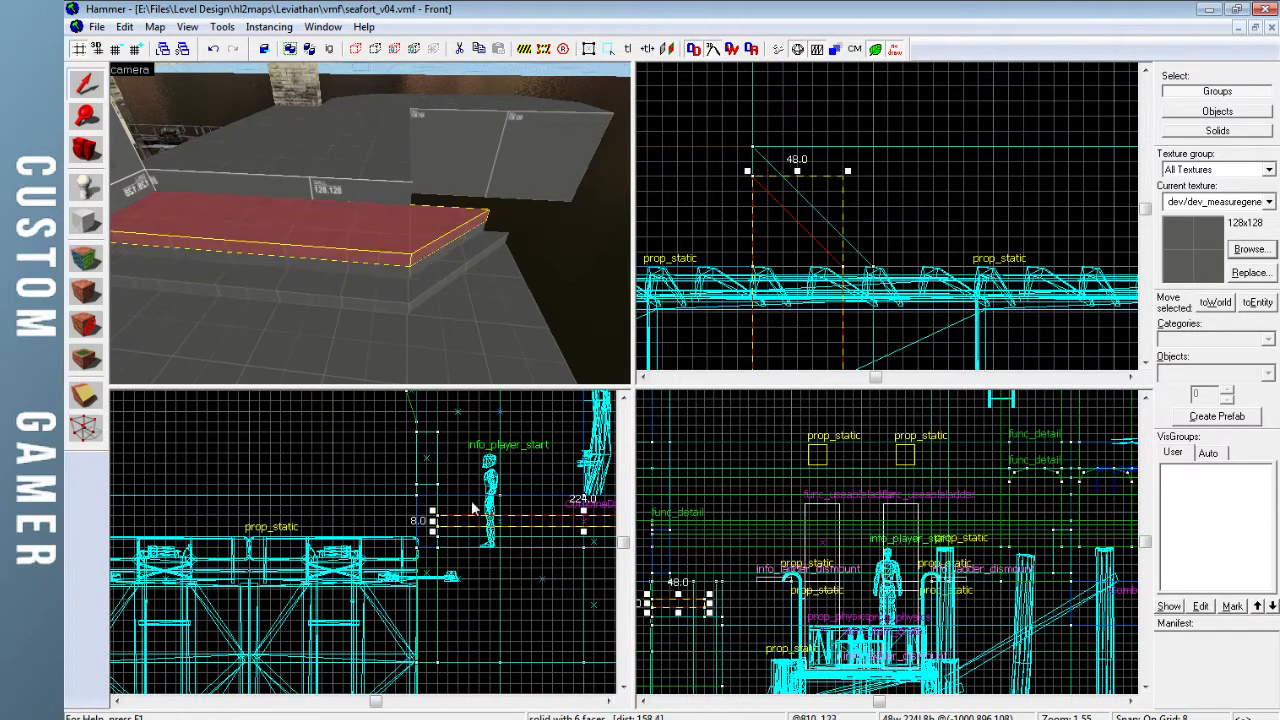
{"action": "left_click", "coordinate": [77, 438]}
{"action": "left_click_drag", "start_coordinate": [753, 180], "coordinate": [757, 210]}
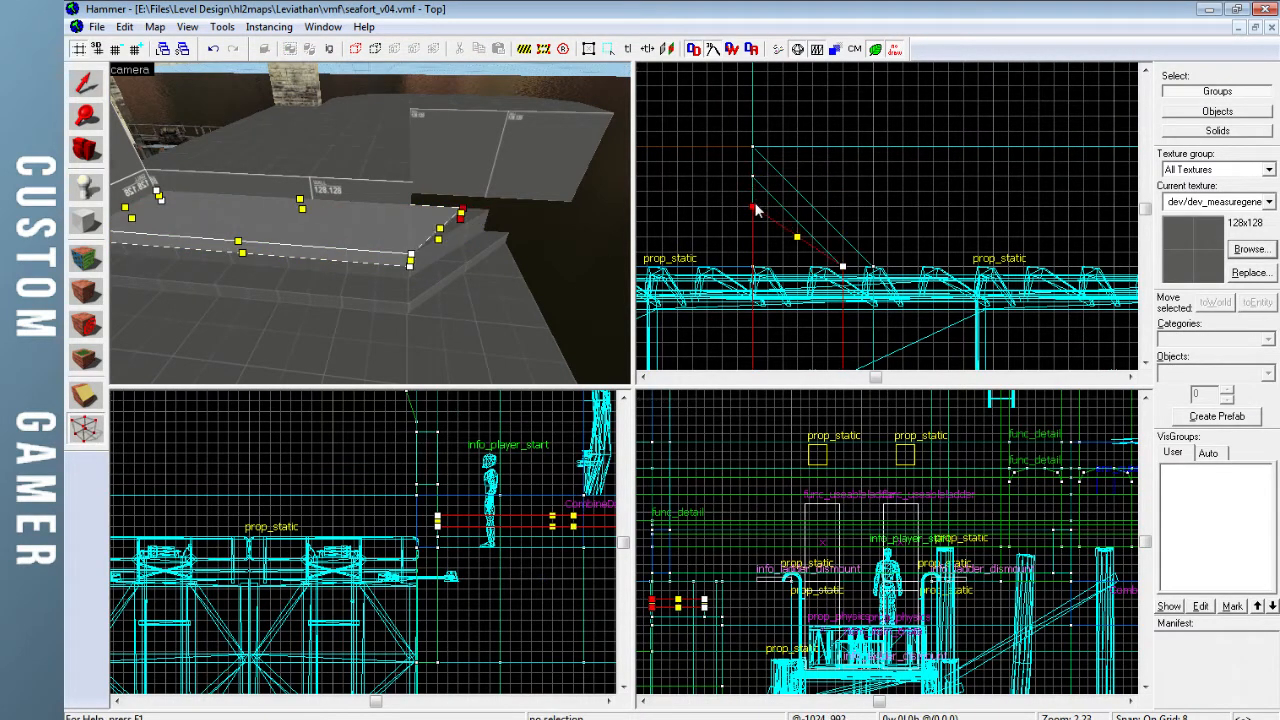
{"action": "left_click_drag", "start_coordinate": [842, 268], "coordinate": [812, 297]}
{"action": "key", "text": "Down"}
{"action": "key", "text": "Down"}
{"action": "key", "text": "Down"}
{"action": "key", "text": "Down"}
{"action": "key", "text": "Up"}
{"action": "key", "text": "Up"}
{"action": "key", "text": "Up"}
{"action": "mouse_move", "coordinate": [843, 223]}
{"action": "left_mouse_down"}
{"action": "mouse_move", "coordinate": [817, 230]}
{"action": "mouse_move", "coordinate": [815, 203]}
{"action": "left_mouse_up"}
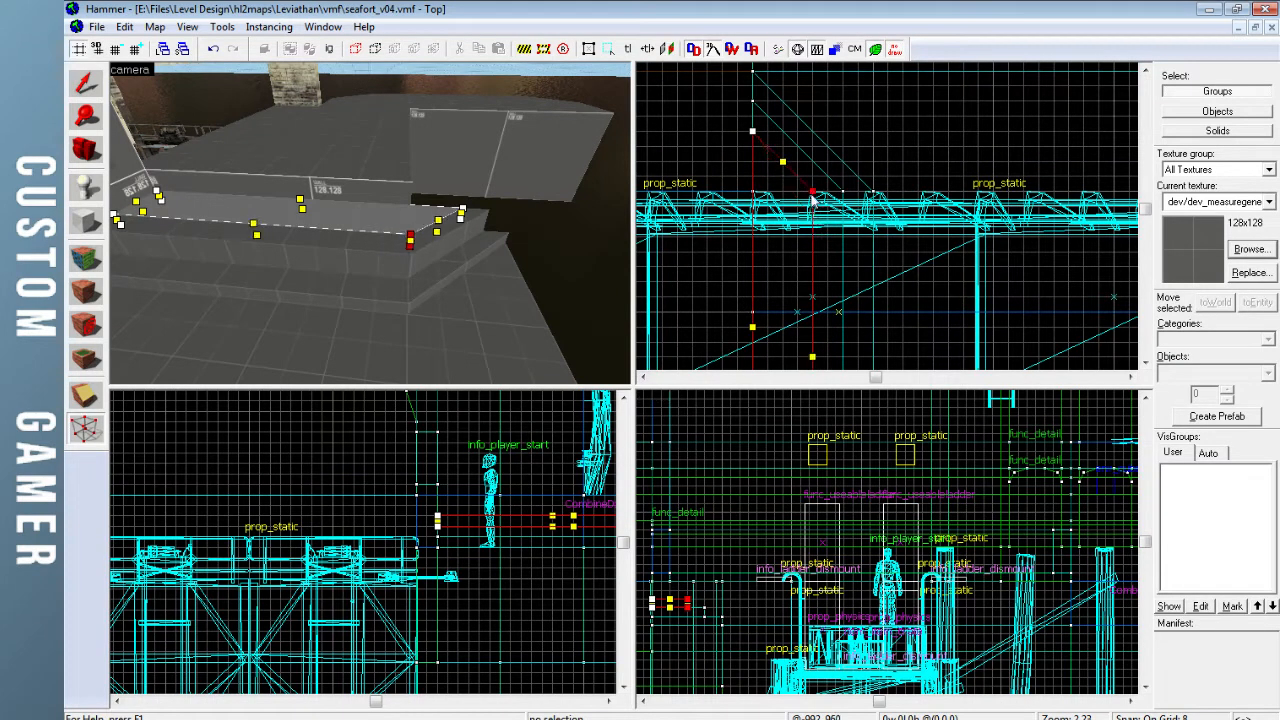
{"action": "left_click", "coordinate": [86, 84]}
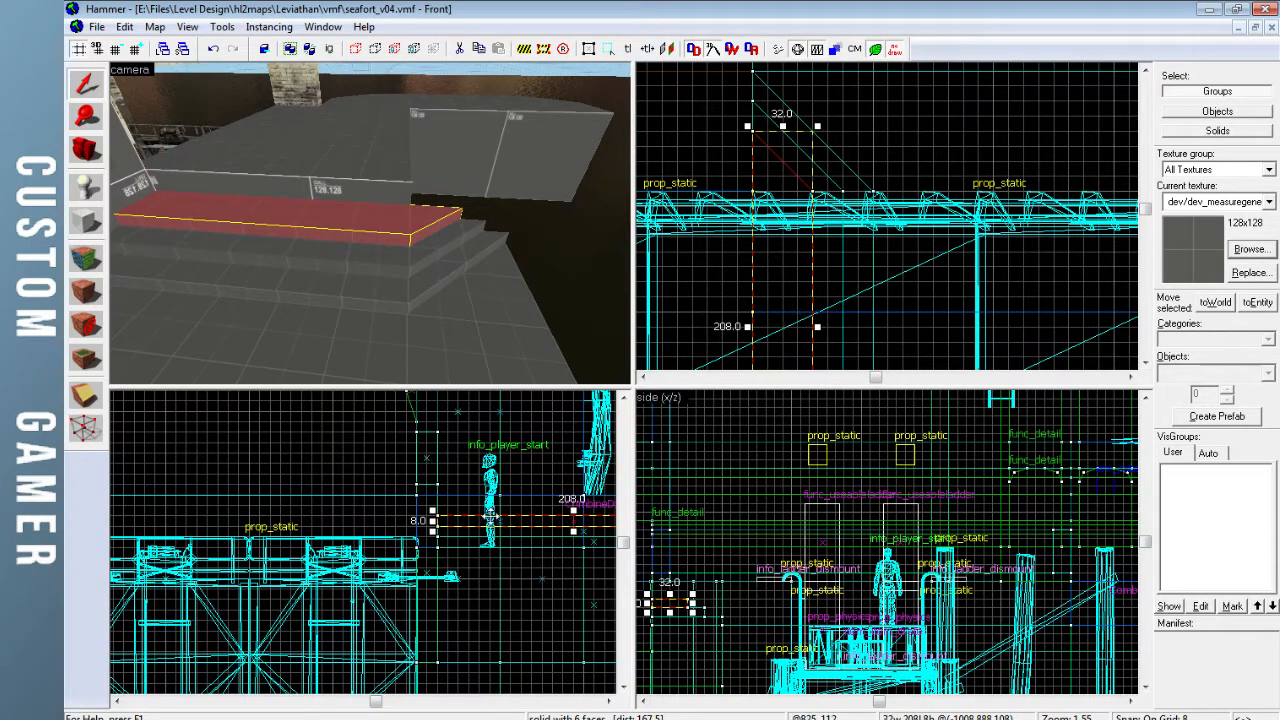
Duplicate the third step directly on top and pull in its vertices by 16 units to form the fourth step
{"action": "left_click_drag", "start_coordinate": [490, 515], "coordinate": [490, 504]}
{"action": "left_click", "coordinate": [84, 430]}
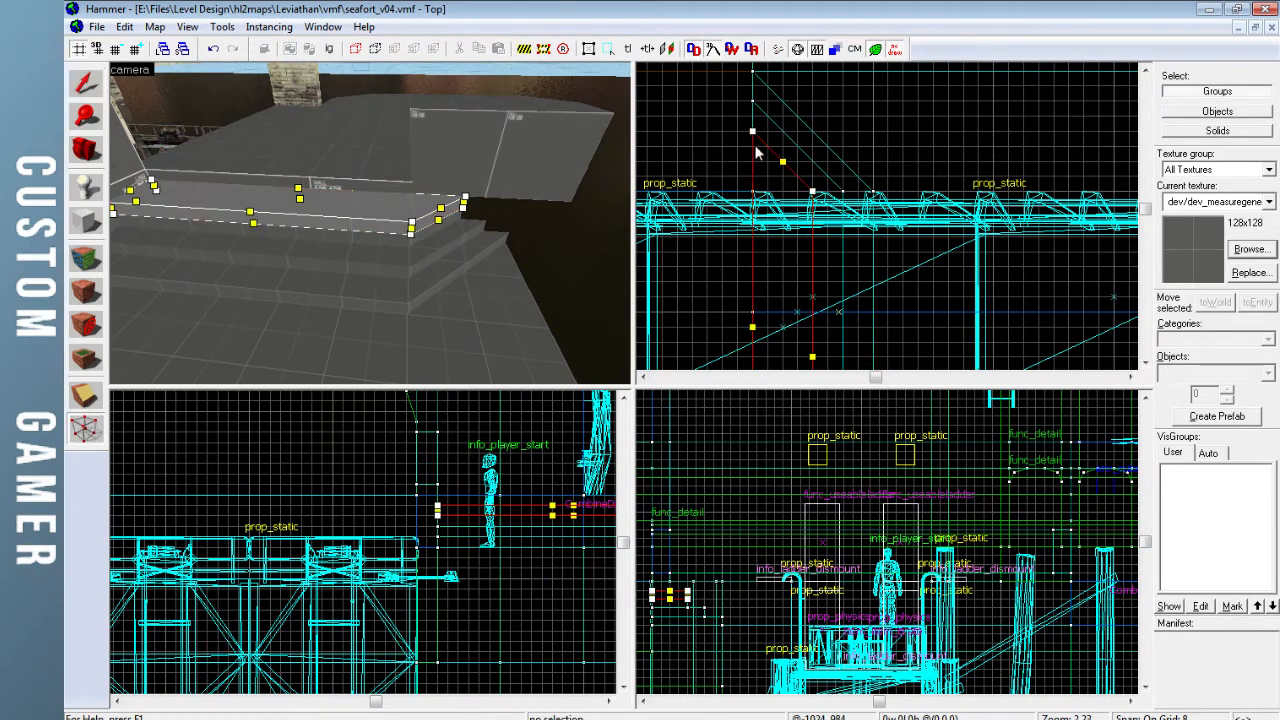
{"action": "mouse_move", "coordinate": [784, 172]}
{"action": "left_mouse_down"}
{"action": "mouse_move", "coordinate": [805, 362]}
{"action": "mouse_move", "coordinate": [816, 296]}
{"action": "mouse_move", "coordinate": [784, 297]}
{"action": "left_mouse_up"}
{"action": "key", "text": "Up"}
{"action": "key", "text": "Up"}
{"action": "left_click_drag", "start_coordinate": [812, 150], "coordinate": [785, 130]}
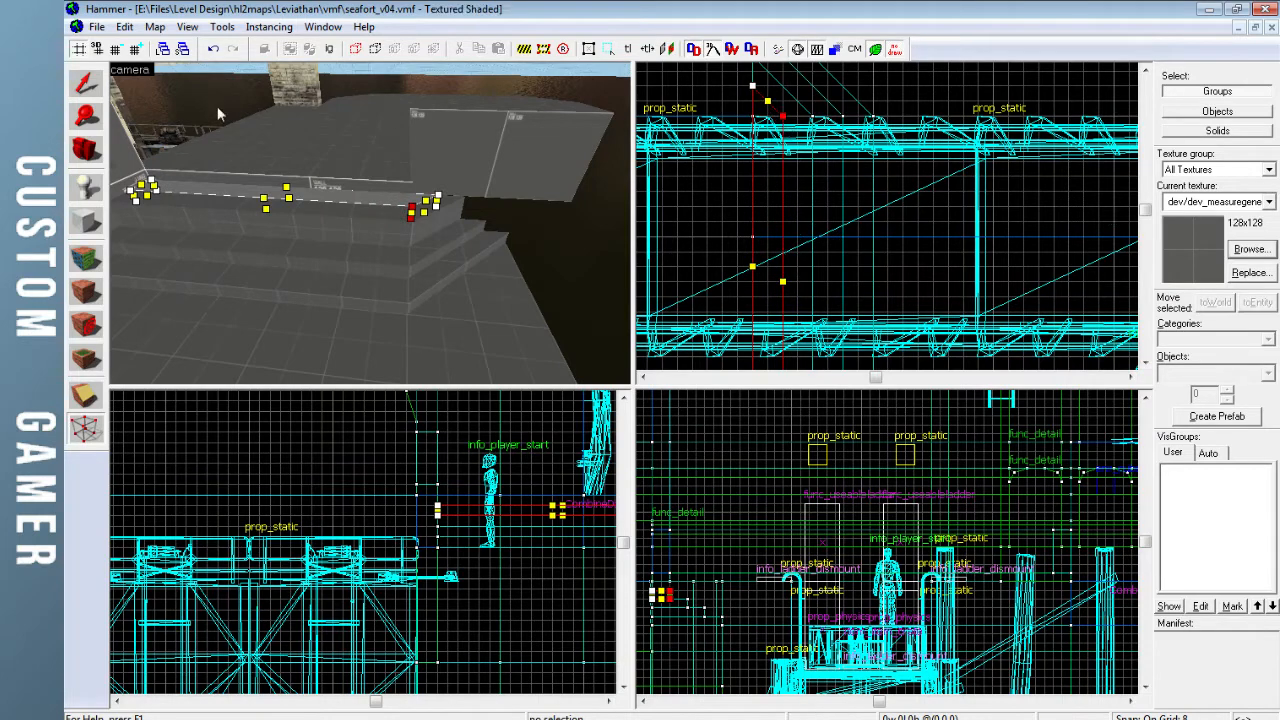
{"action": "left_click", "coordinate": [91, 90]}
Examine the new stairs and the surrounding room in the 3D view from several angles
{"action": "key", "text": "z"}
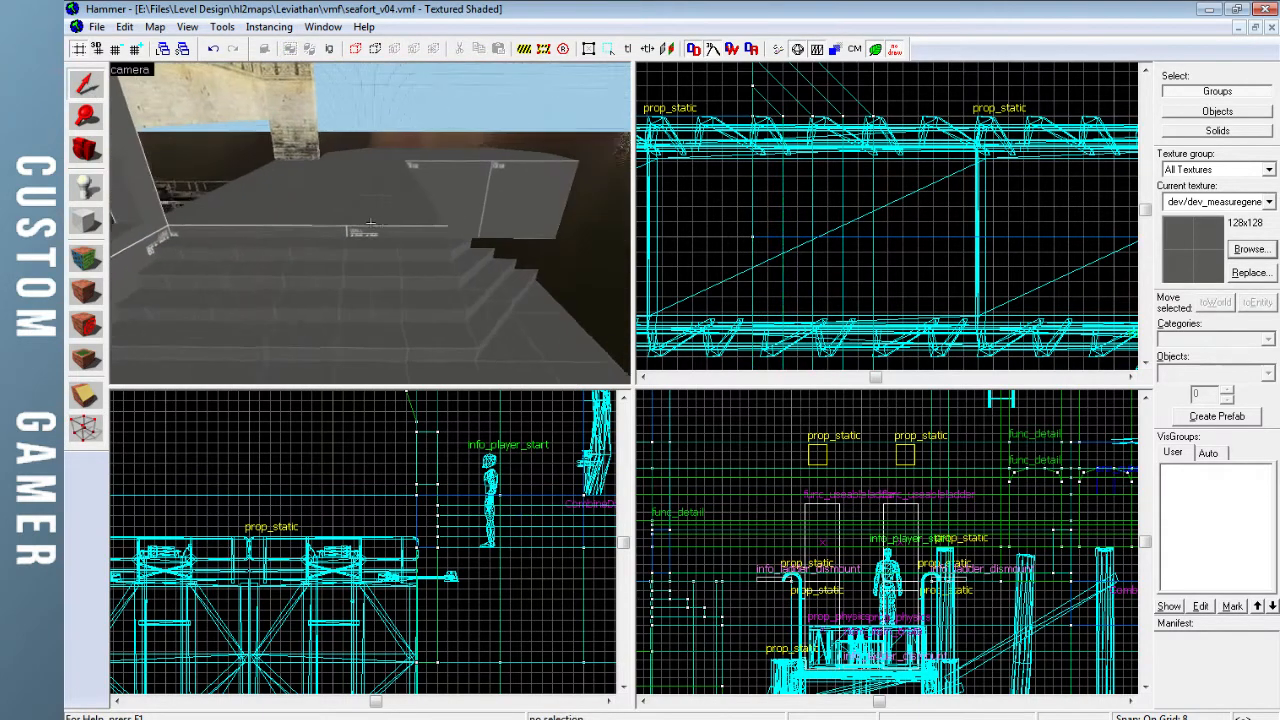
{"action": "key", "text": "s"}
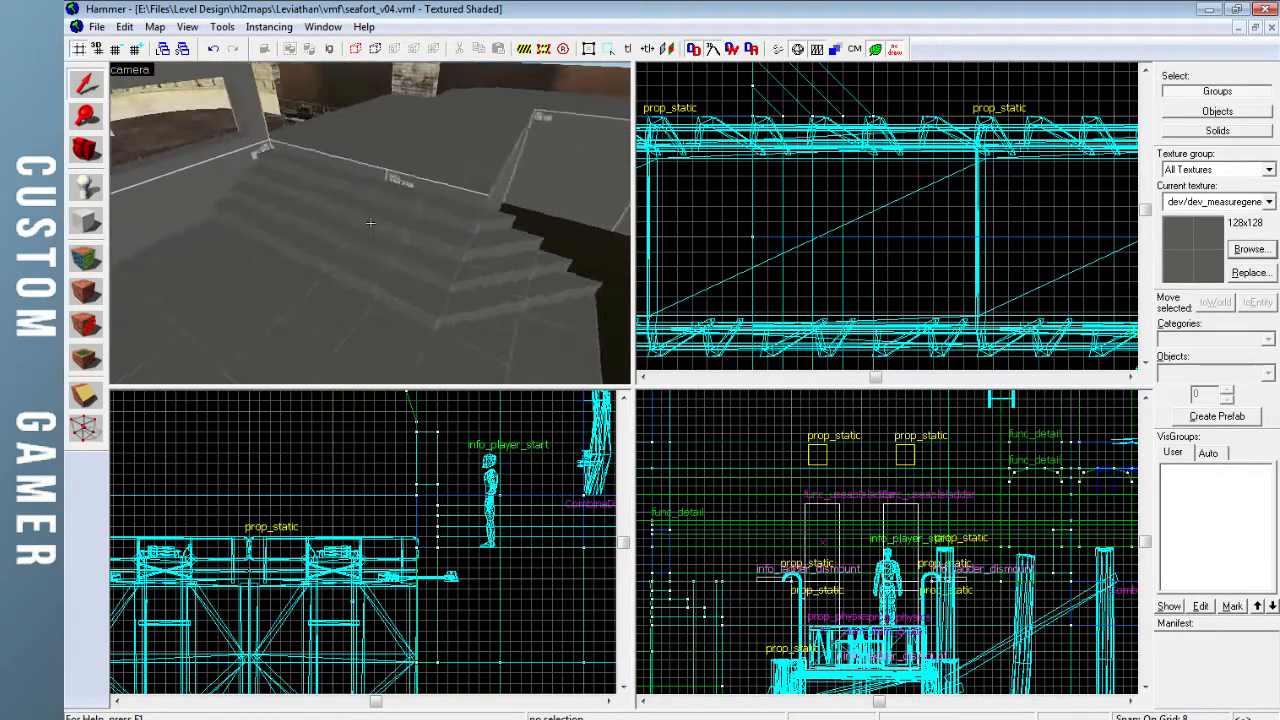
{"action": "key", "text": "a"}
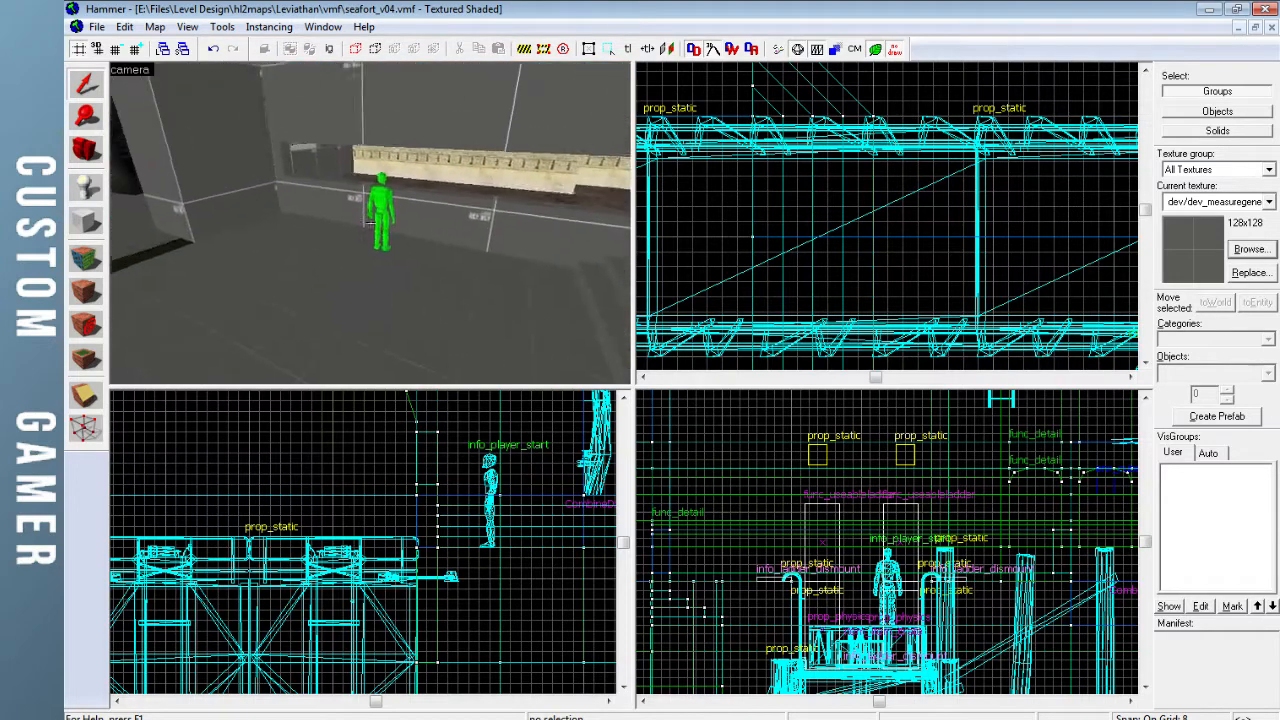
{"action": "key", "text": "w"}
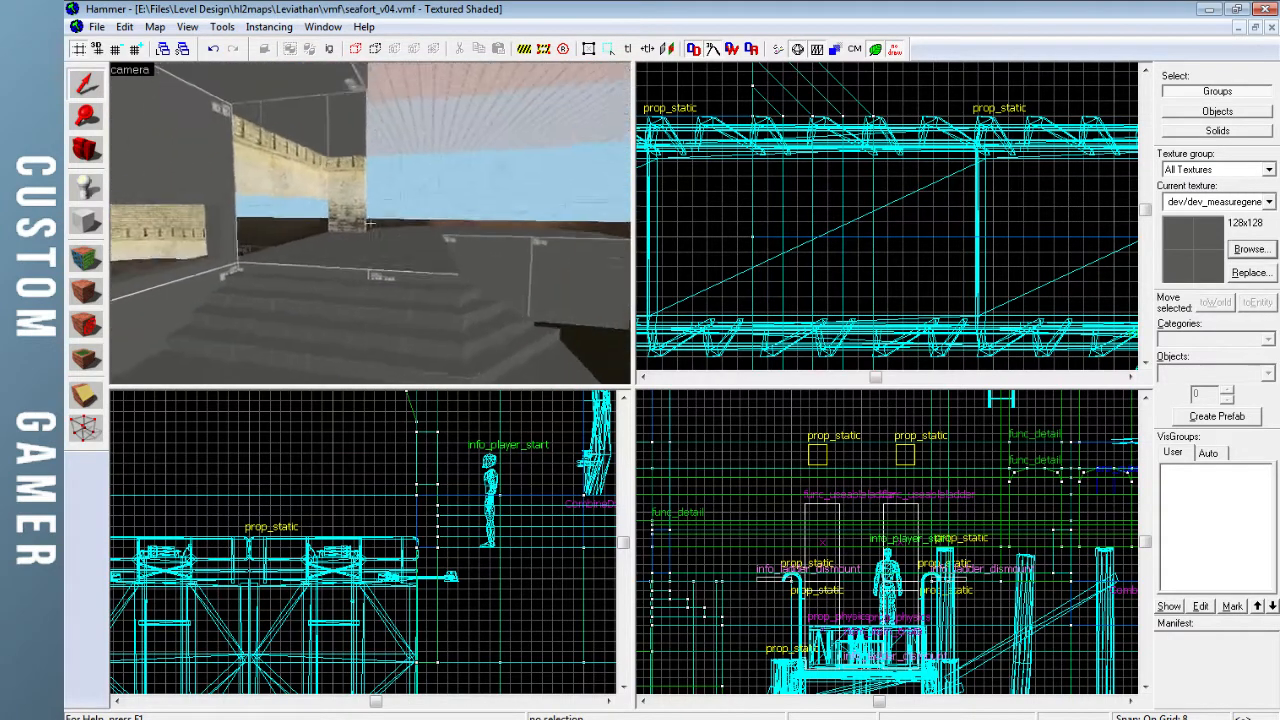
{"action": "key", "text": "w"}
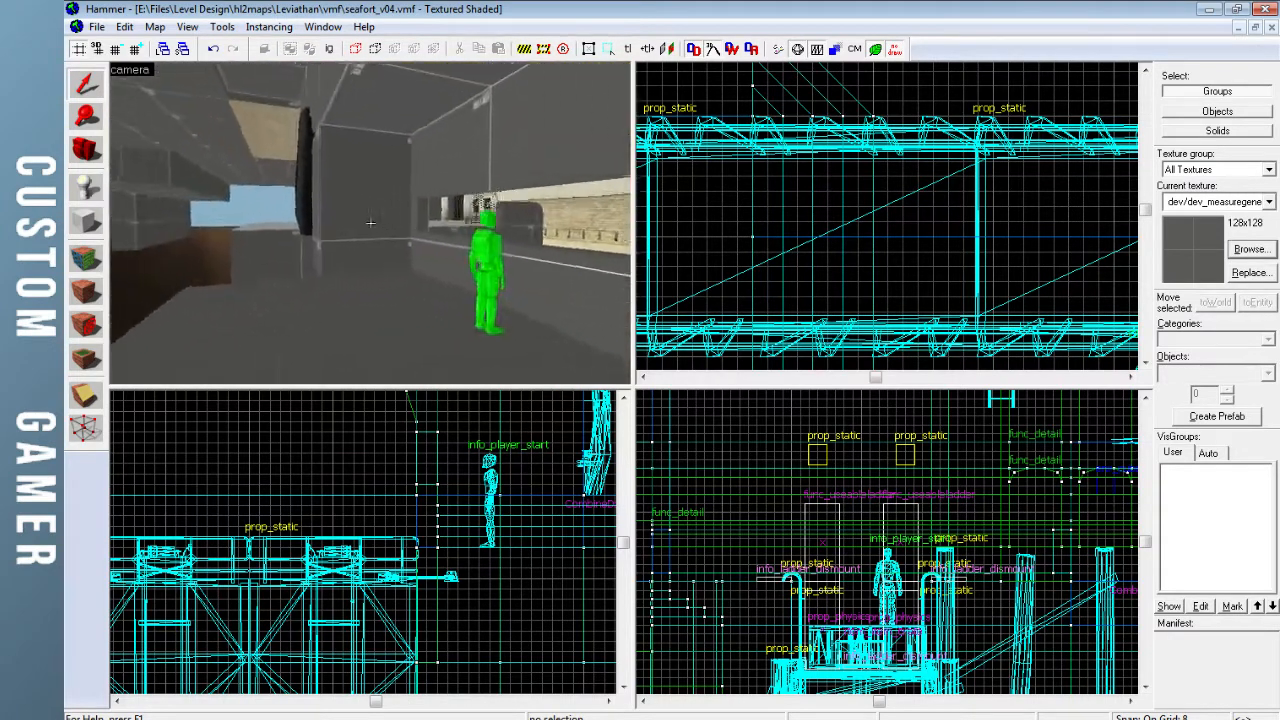
{"action": "key", "text": "s"}
{"action": "key", "text": "z"}
Copy the 40-unit-high block beside the large door and stretch the copy into a platform across the doorway
{"action": "left_click", "coordinate": [411, 238]}
{"action": "key", "text": "ctrl+shift+e"}
{"action": "scroll", "coordinate": [886, 232], "scroll_direction": "down", "scroll_amount": 5}
{"action": "key", "text": "]"}
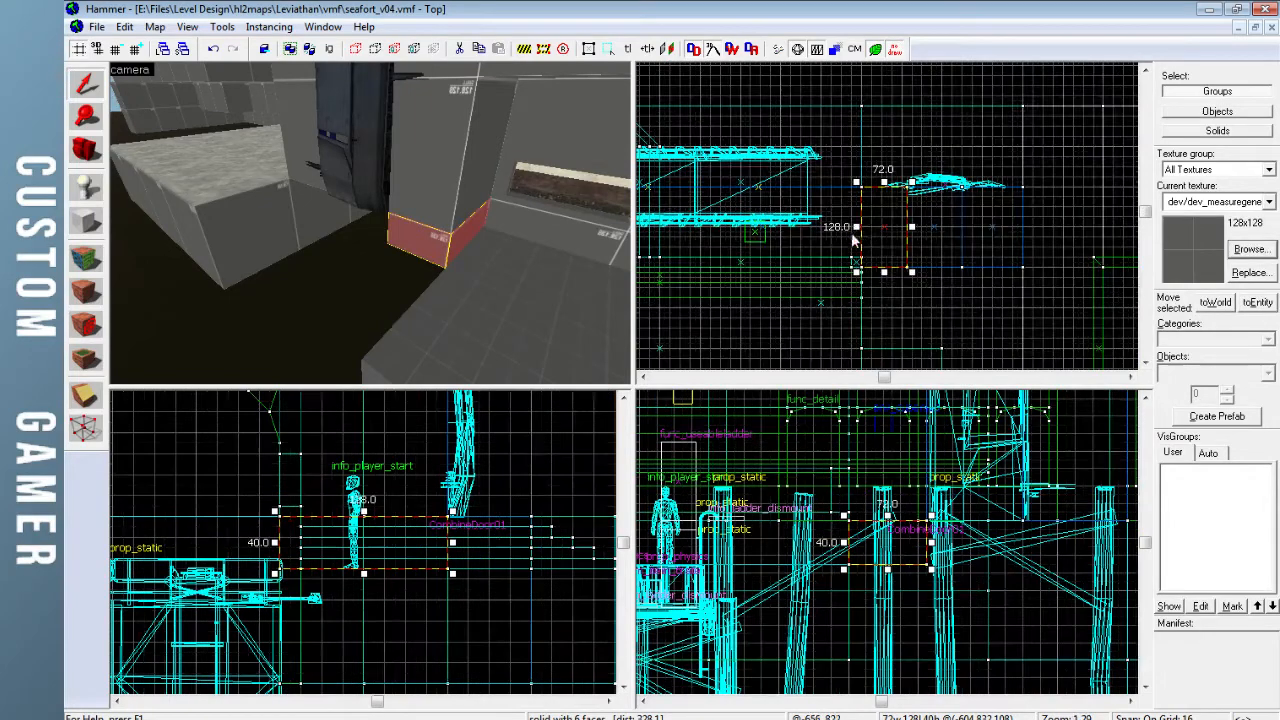
{"action": "key", "text": "Right"}
{"action": "left_click_drag", "start_coordinate": [772, 232], "coordinate": [731, 148]}
{"action": "left_click", "coordinate": [886, 144]}
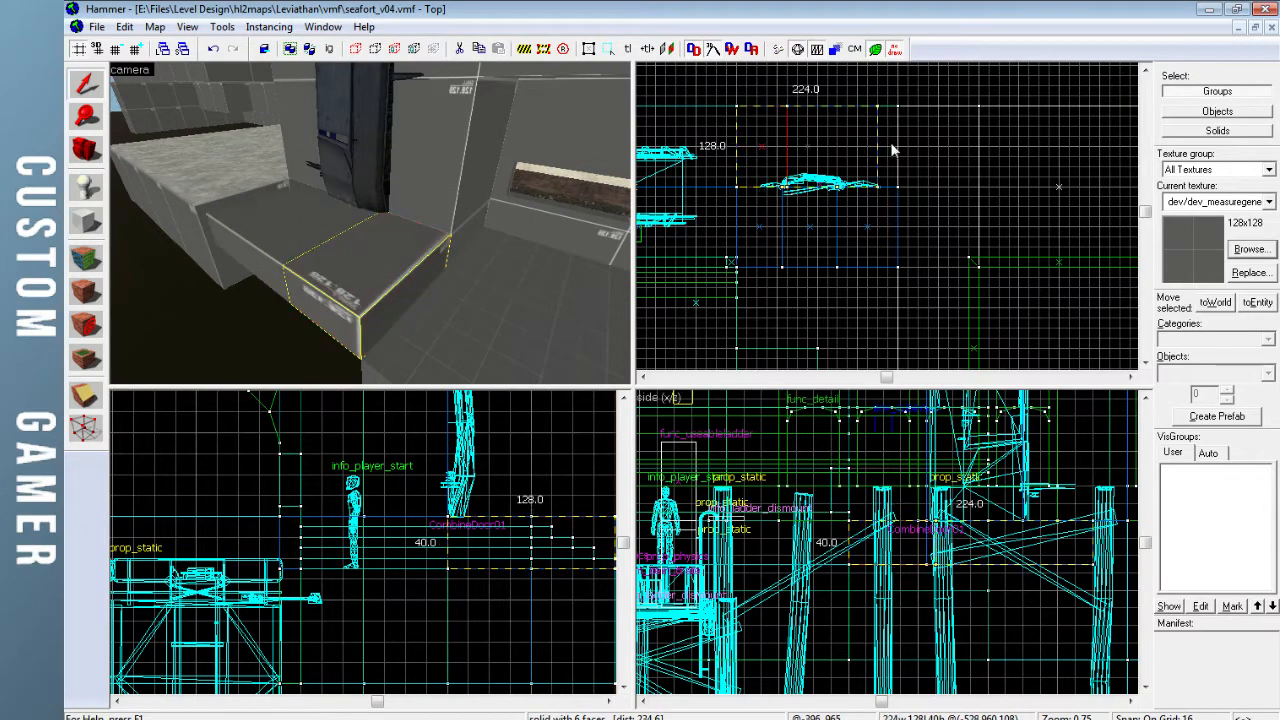
Apply the current dev_measuregeneric texture to the new doorway platform's face
{"action": "left_click", "coordinate": [88, 259]}
{"action": "right_click", "coordinate": [347, 241]}
{"action": "left_click", "coordinate": [815, 220]}
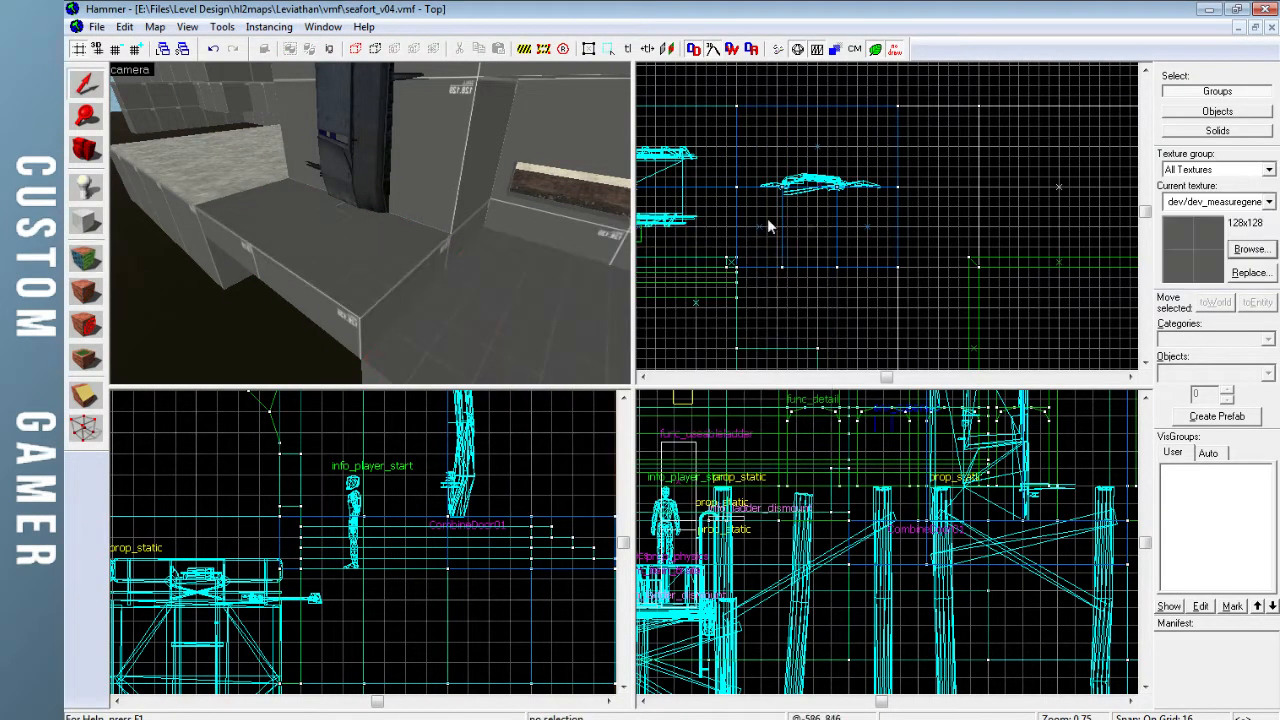
Tie the group of four stair steps to a func_detail entity
{"action": "key", "text": "z"}
{"action": "key", "text": "d"}
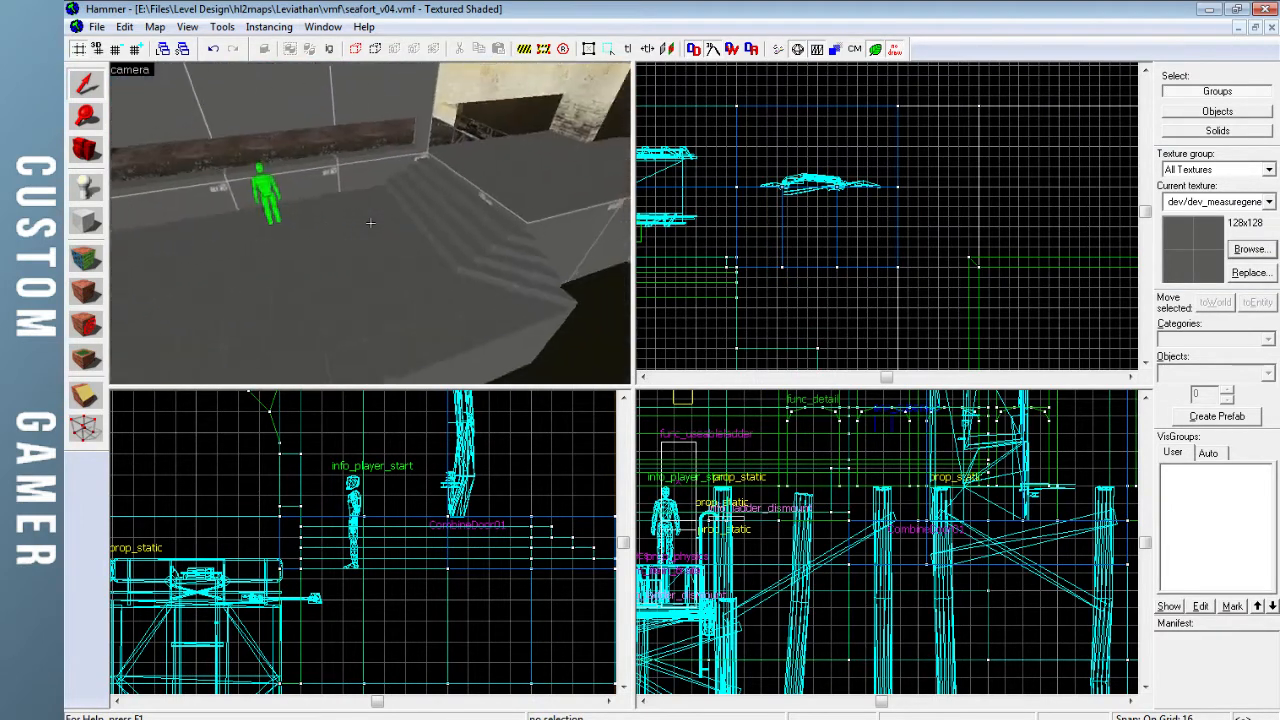
{"action": "key", "text": "s"}
{"action": "key", "text": "z"}
{"action": "left_click", "coordinate": [538, 297]}
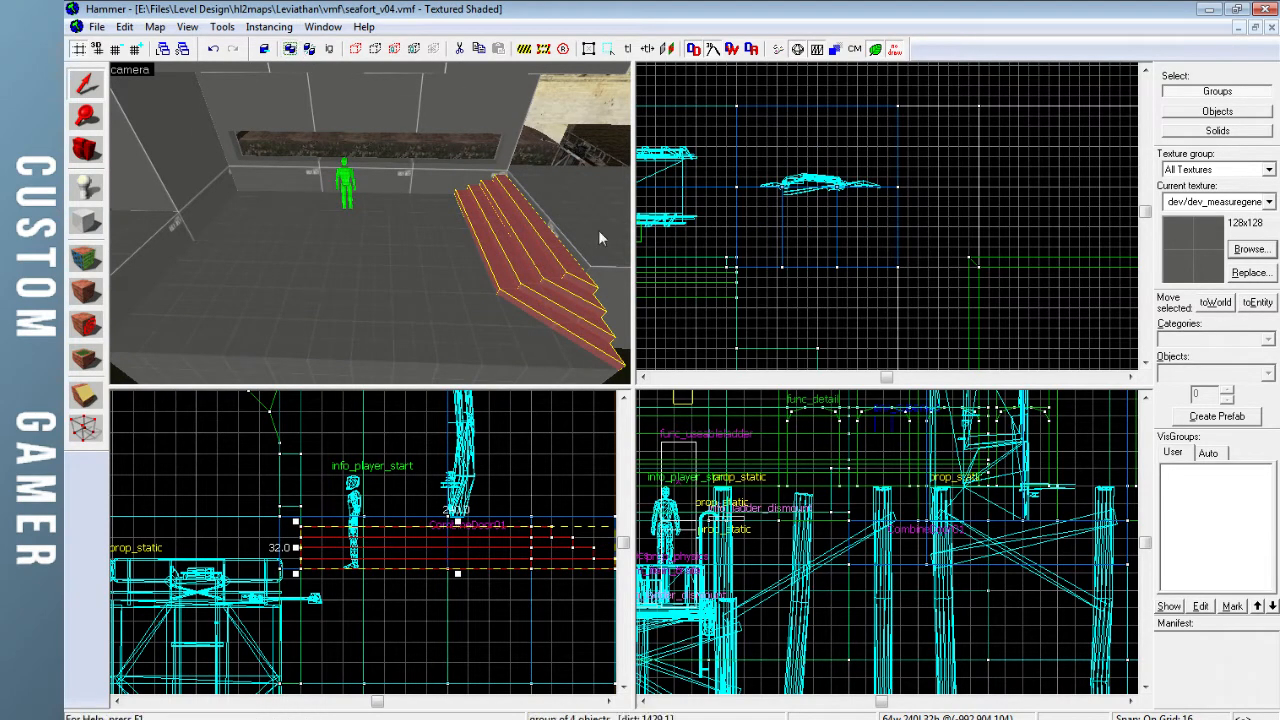
{"action": "key", "text": "ctrl+t"}
{"action": "left_click", "coordinate": [1115, 554]}
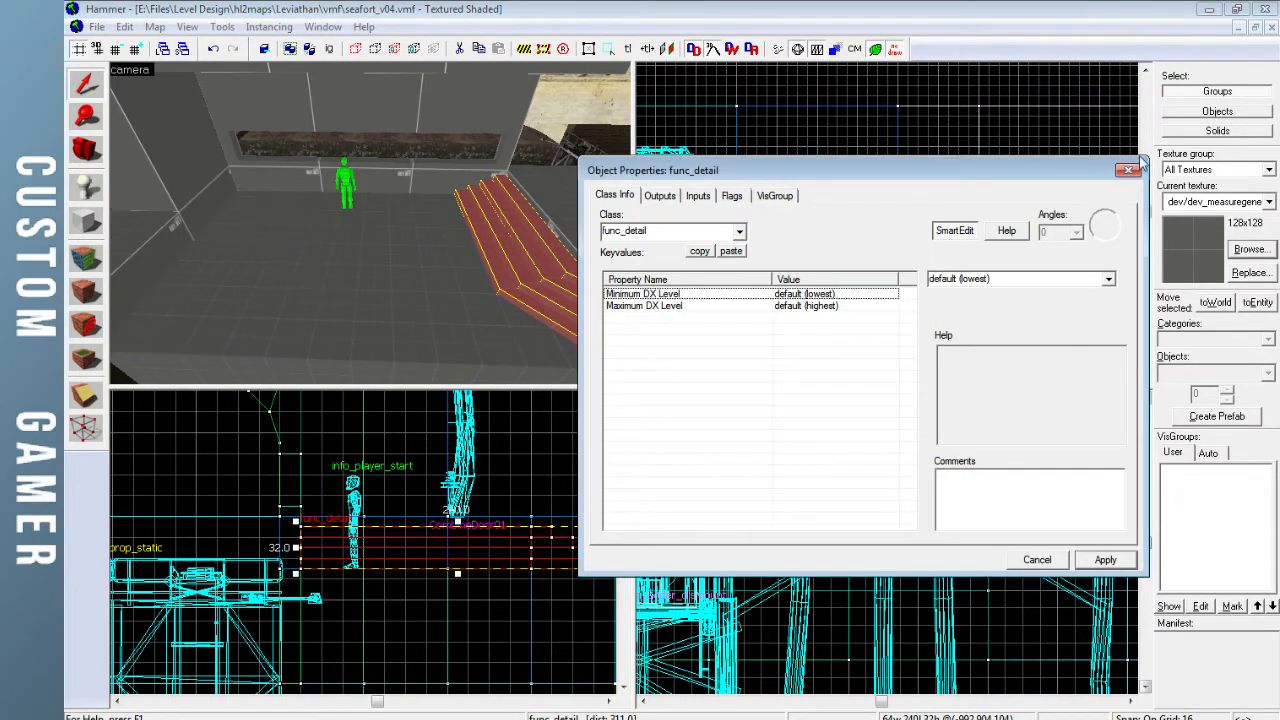
{"action": "left_click", "coordinate": [1127, 172]}
Place a vertically flipped copy of the func_detail stairs against the platform in front of the large door
{"action": "scroll", "coordinate": [783, 256], "scroll_direction": "up", "scroll_amount": 2}
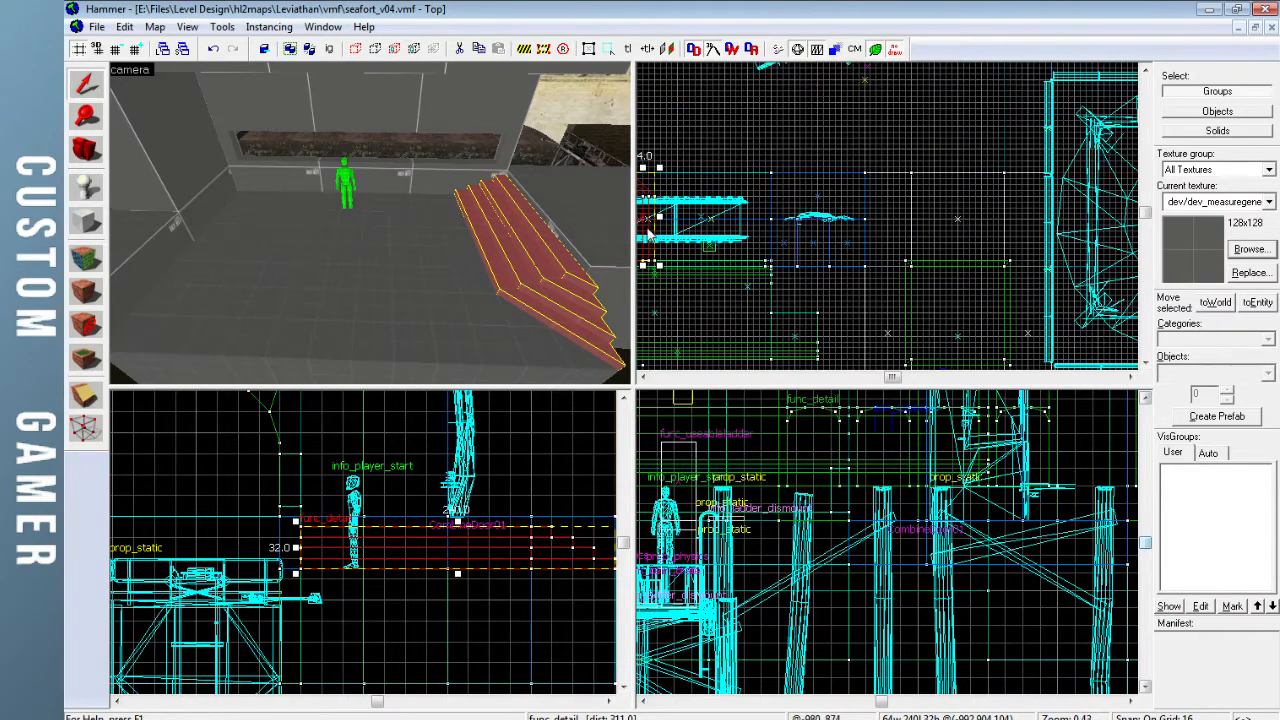
{"action": "left_click_drag", "start_coordinate": [649, 236], "coordinate": [742, 213]}
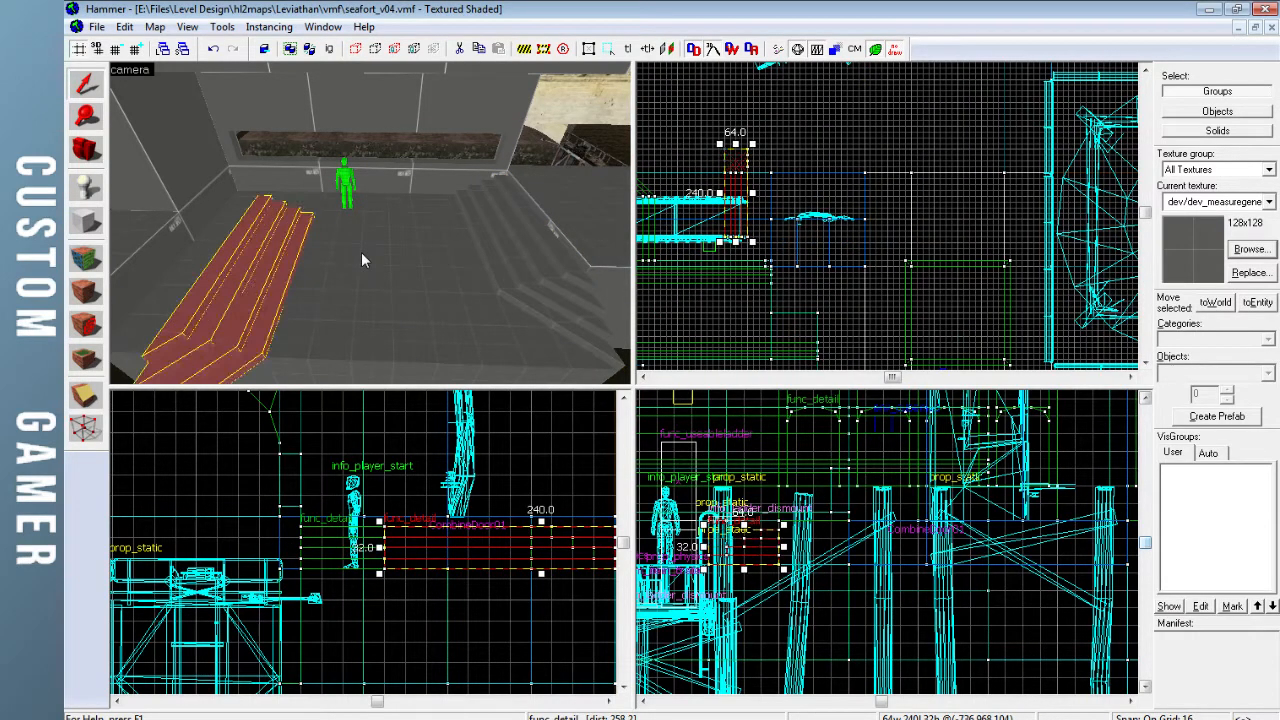
{"action": "key", "text": "ctrl+i"}
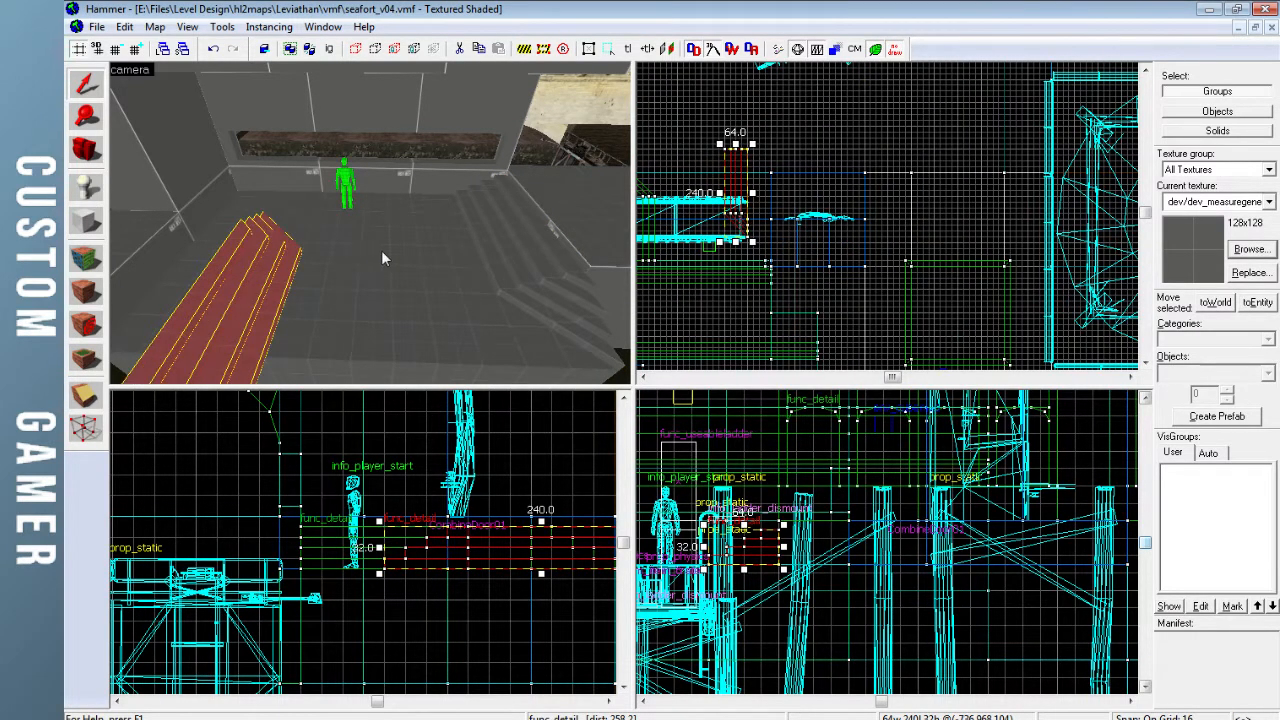
{"action": "left_click_drag", "start_coordinate": [742, 189], "coordinate": [765, 212]}
{"action": "key", "text": "z"}
{"action": "key", "text": "w"}
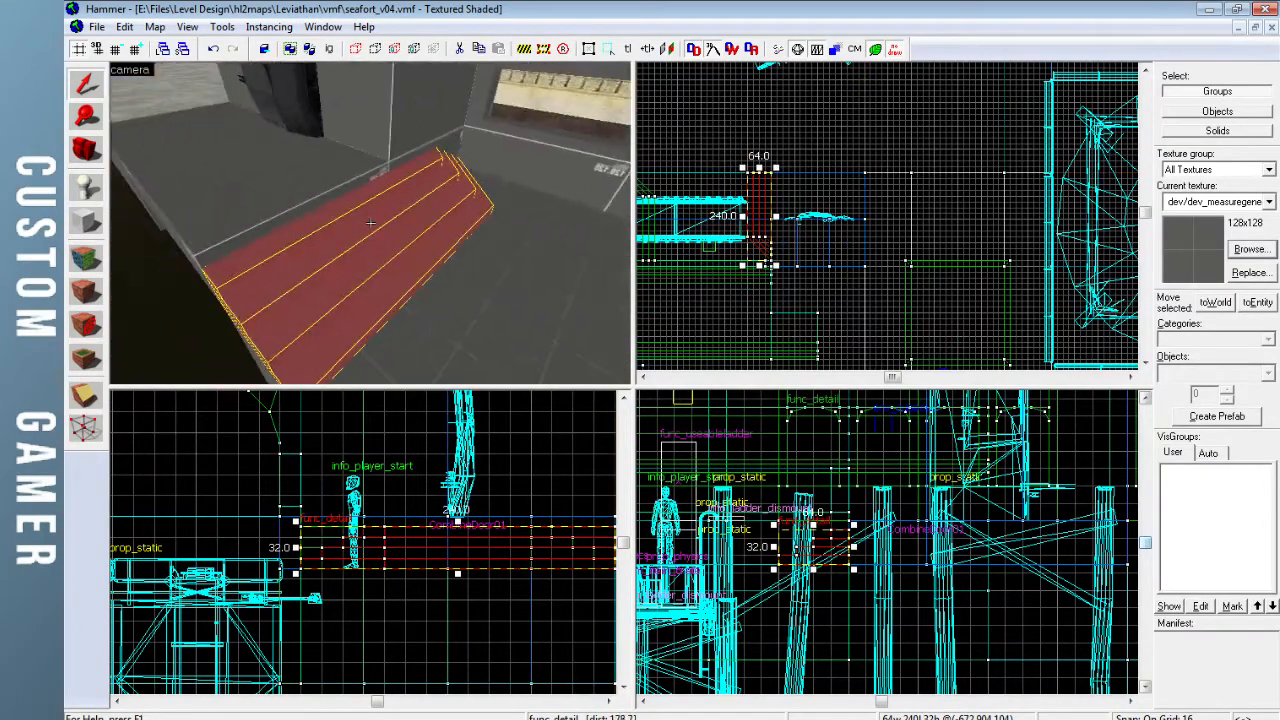
{"action": "key", "text": "z"}
{"action": "key", "text": "Escape"}
{"action": "key", "text": "z"}
{"action": "key", "text": "w"}
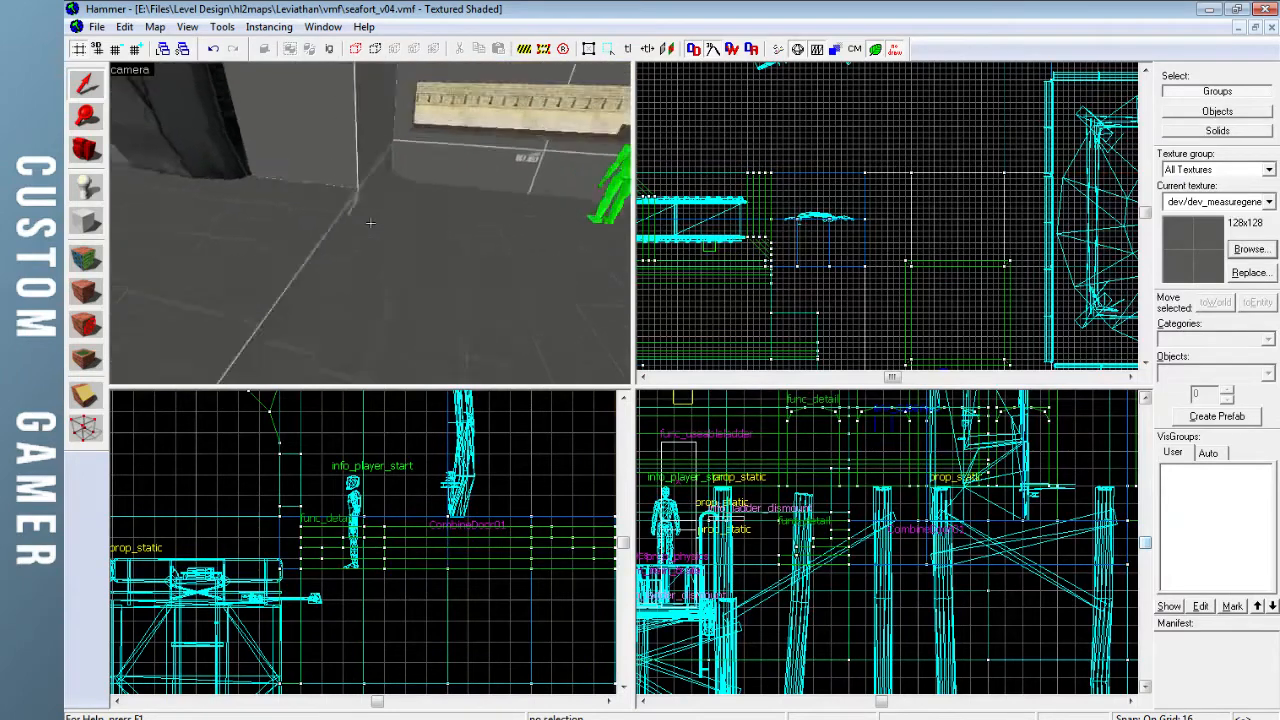
Inspect the room with the new stairs, its outer wall and the open gap beside the wall's window
{"action": "key", "text": "s"}
{"action": "key", "text": "w"}
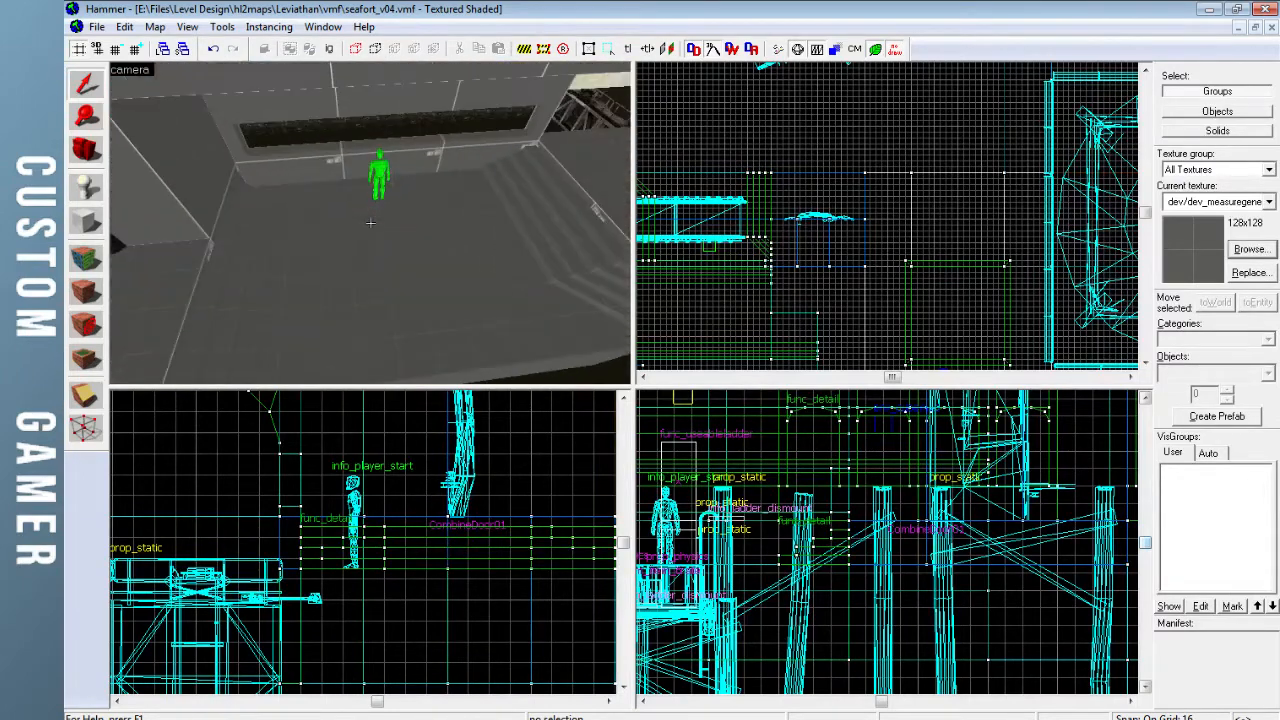
{"action": "key", "text": "w"}
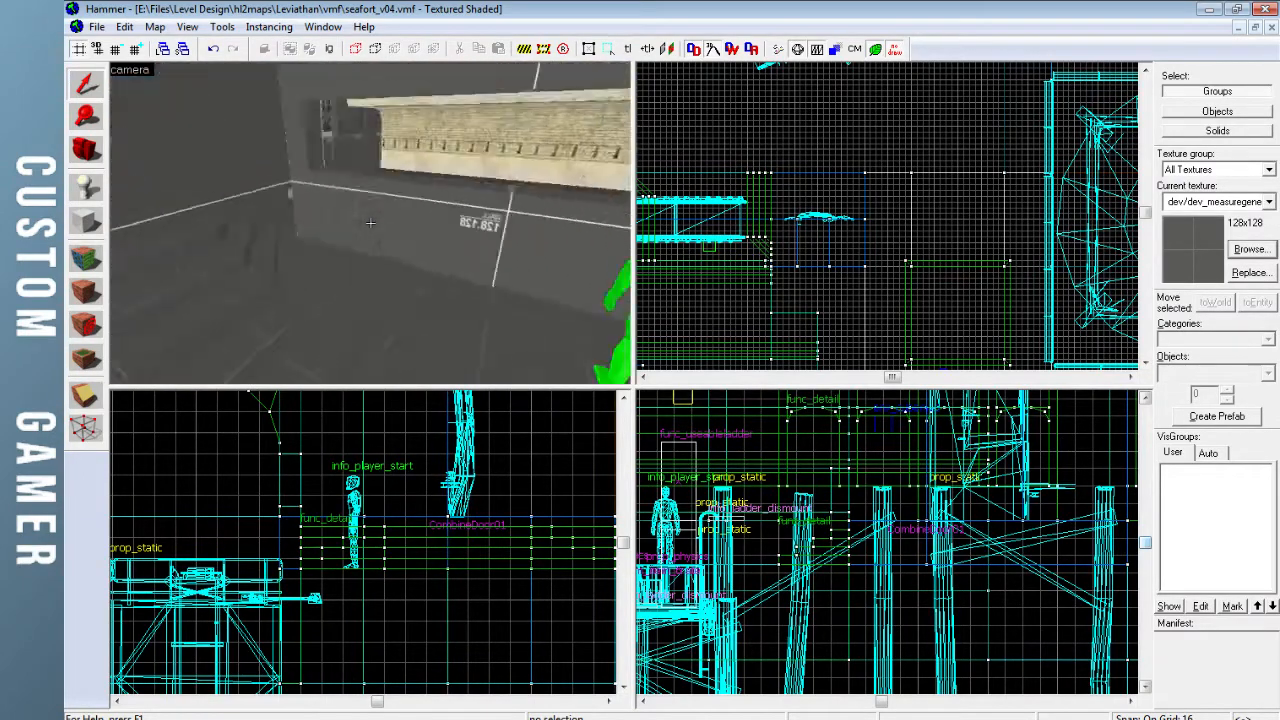
{"action": "key", "text": "w"}
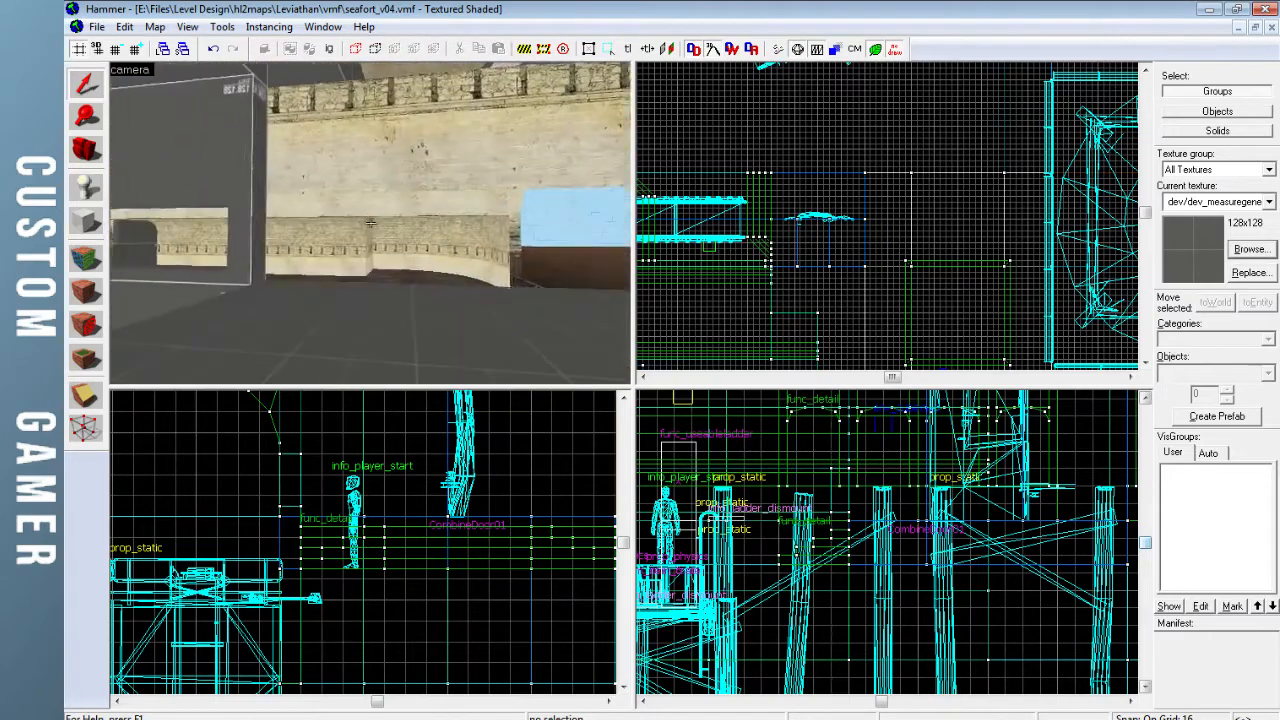
{"action": "key", "text": "w"}
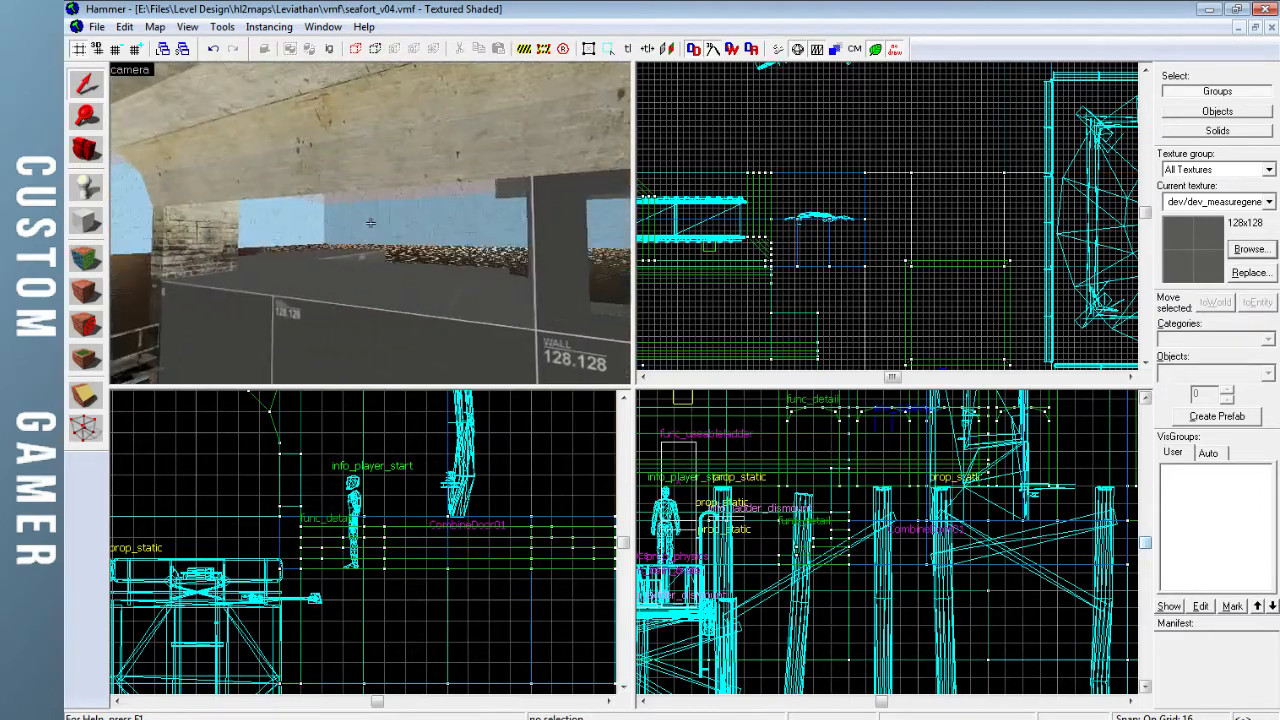
{"action": "key", "text": "w"}
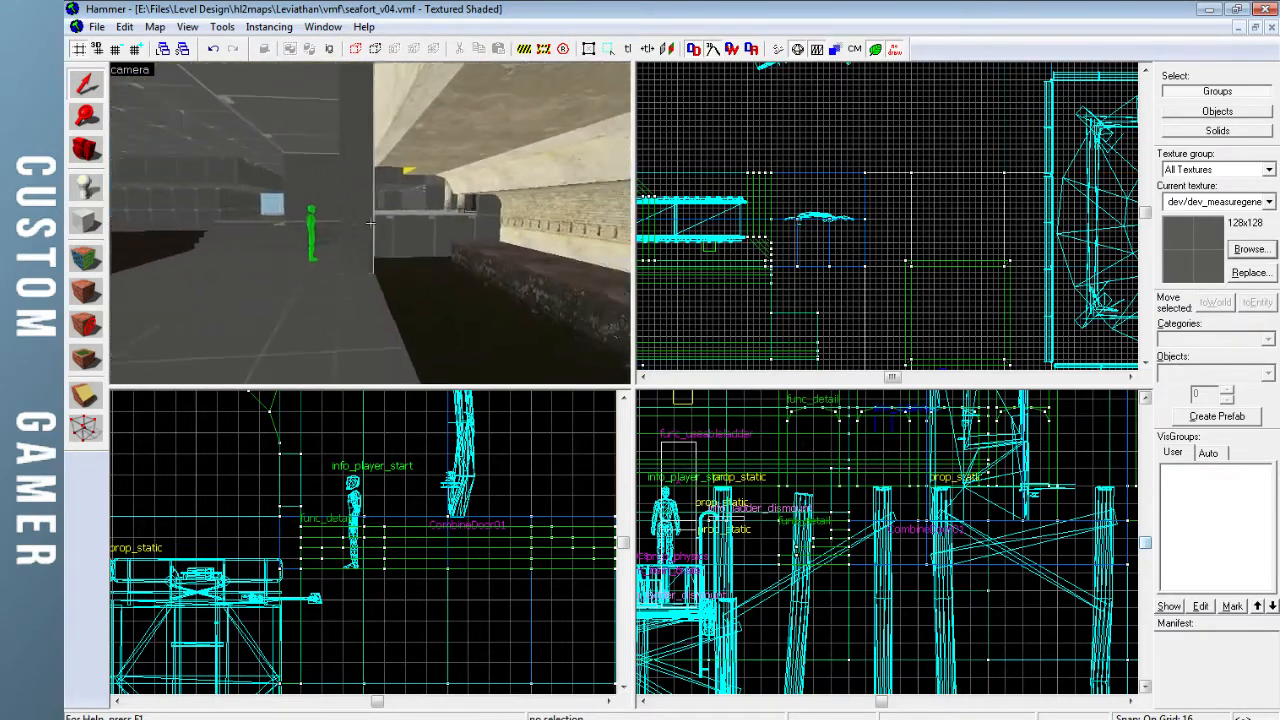
{"action": "key", "text": "w"}
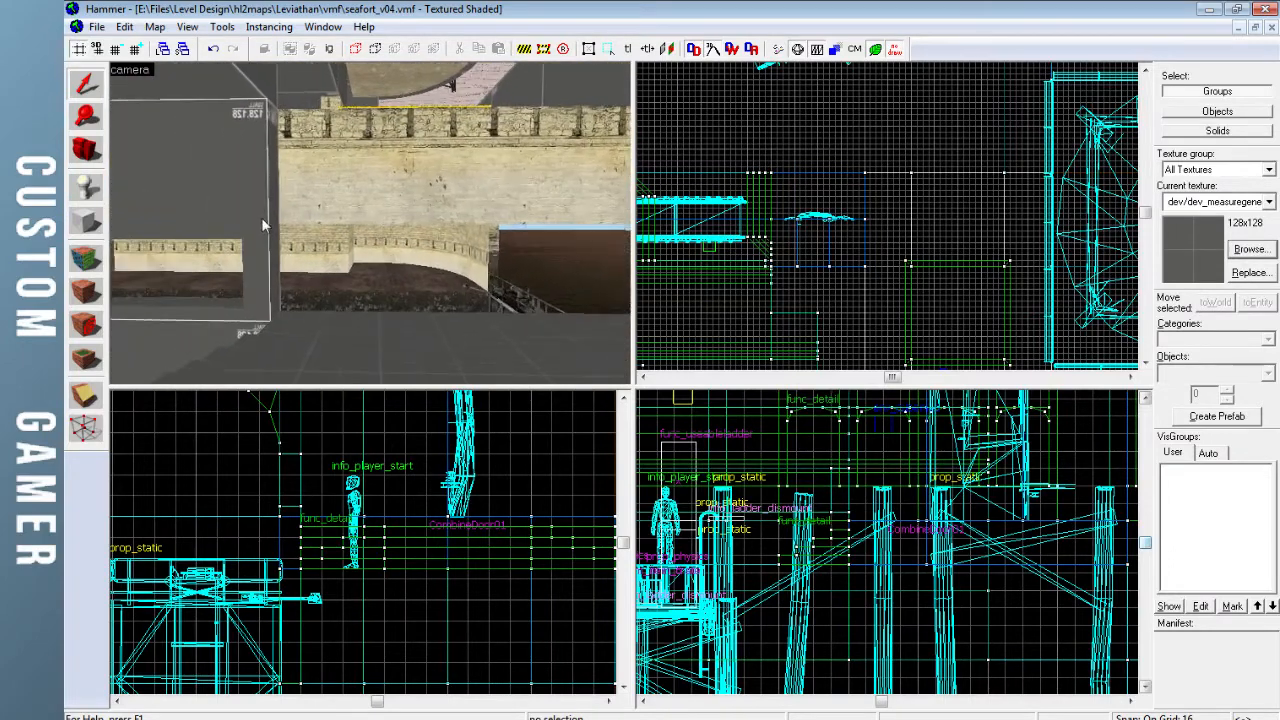
Create a wall block 240 units wide, 16 thick and 128 high to close the gap beside the windowed wall
{"action": "left_click", "coordinate": [263, 212]}
{"action": "left_click", "coordinate": [270, 256]}
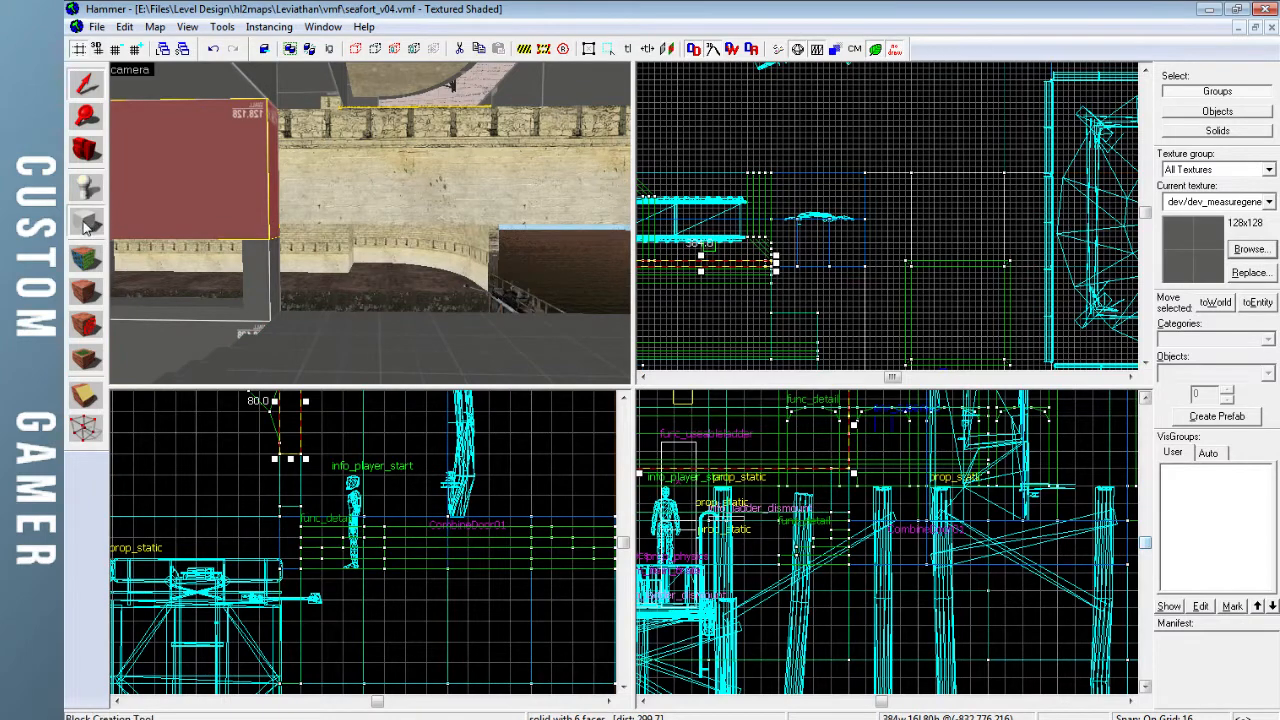
{"action": "scroll", "coordinate": [772, 286], "scroll_direction": "up", "scroll_amount": 4}
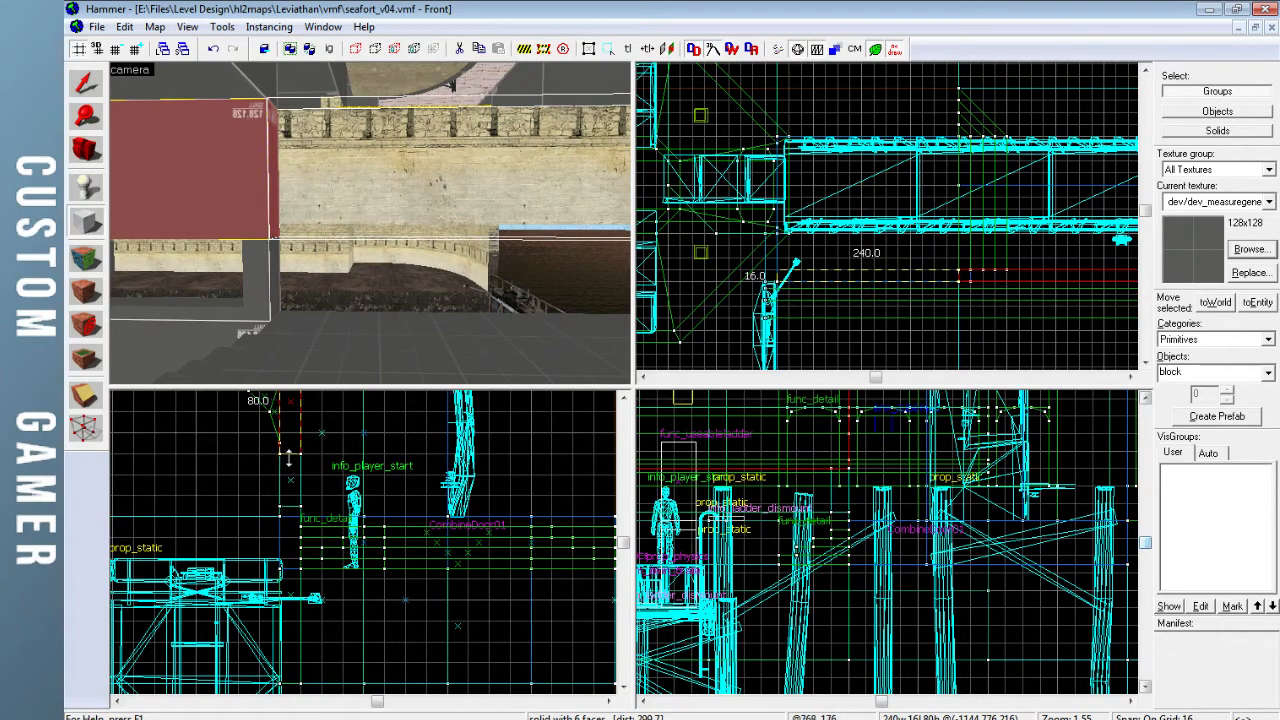
{"action": "key", "text": "Up"}
{"action": "key", "text": "Up"}
{"action": "key", "text": "Return"}
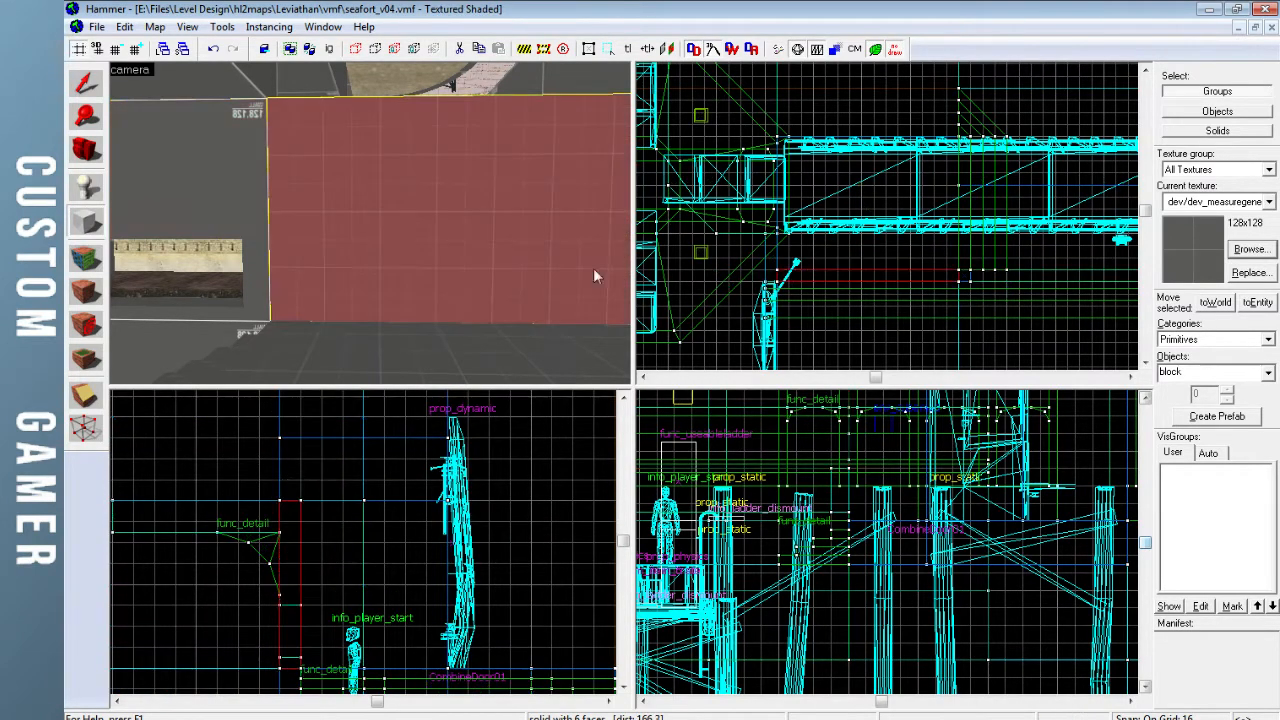
Look through the textures already used in the map for one that suits the new wall block
{"action": "left_click", "coordinate": [1249, 248]}
{"action": "left_click", "coordinate": [713, 245]}
{"action": "scroll", "coordinate": [685, 229], "scroll_direction": "up", "scroll_amount": 3}
{"action": "scroll", "coordinate": [617, 232], "scroll_direction": "down", "scroll_amount": 5}
{"action": "scroll", "coordinate": [613, 264], "scroll_direction": "down", "scroll_amount": 5}
{"action": "scroll", "coordinate": [610, 272], "scroll_direction": "up", "scroll_amount": 3}
{"action": "scroll", "coordinate": [630, 280], "scroll_direction": "up", "scroll_amount": 5}
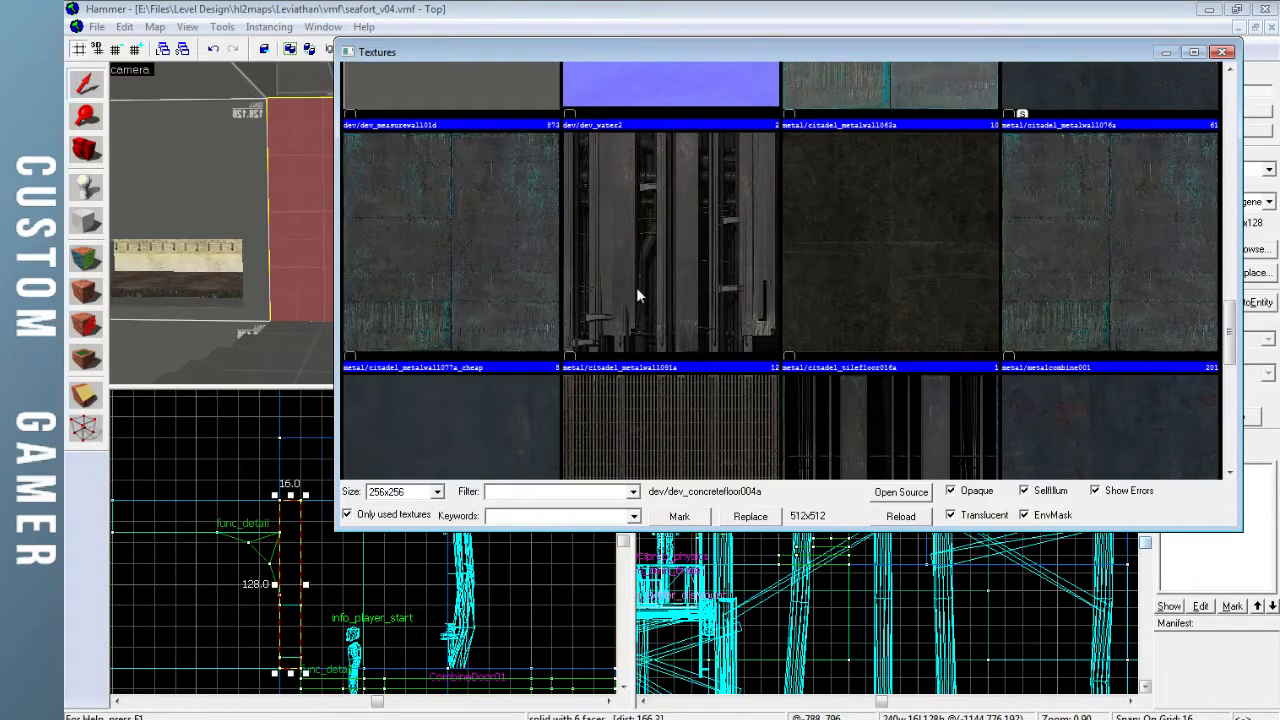
{"action": "scroll", "coordinate": [646, 295], "scroll_direction": "up", "scroll_amount": 6}
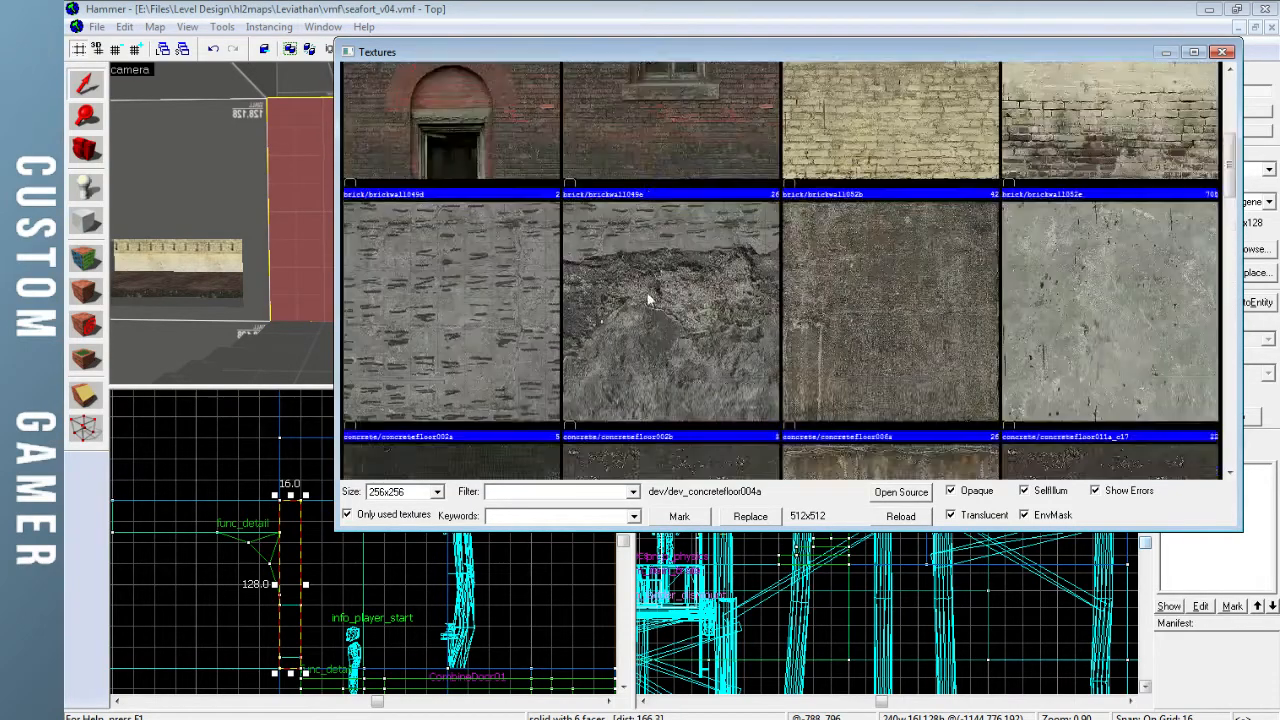
{"action": "scroll", "coordinate": [646, 305], "scroll_direction": "down", "scroll_amount": 6}
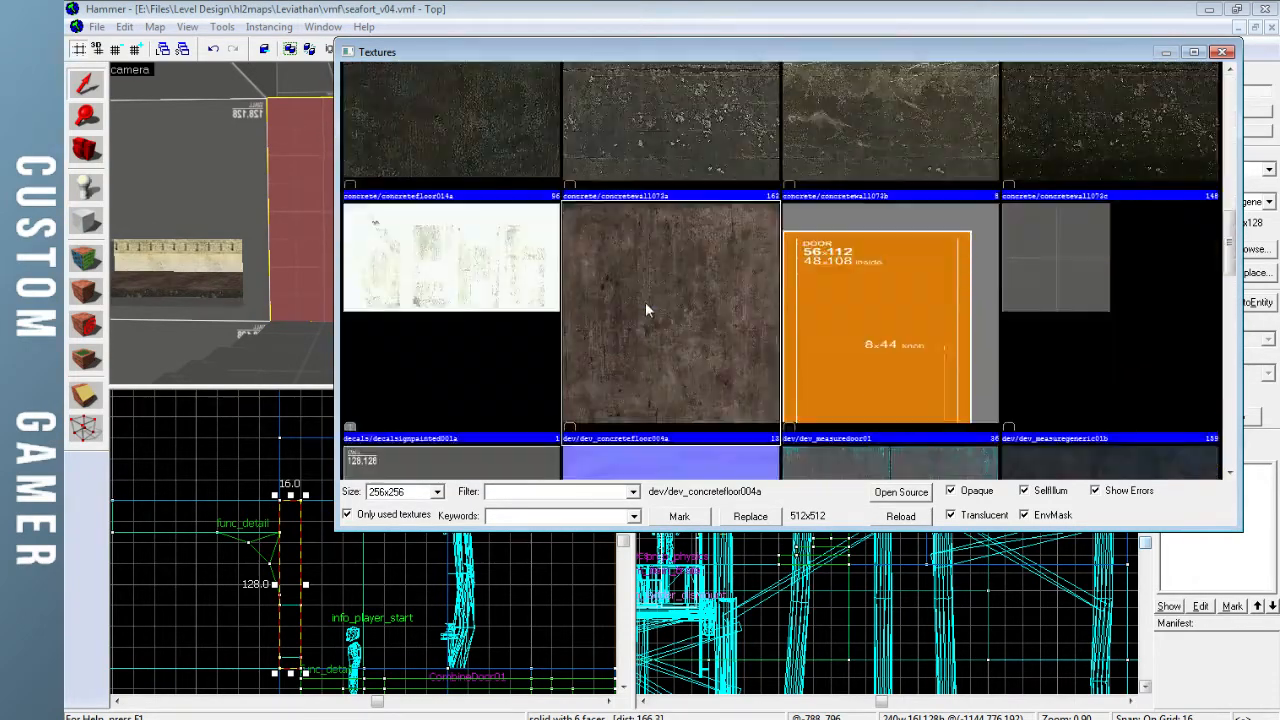
{"action": "scroll", "coordinate": [646, 304], "scroll_direction": "down", "scroll_amount": 6}
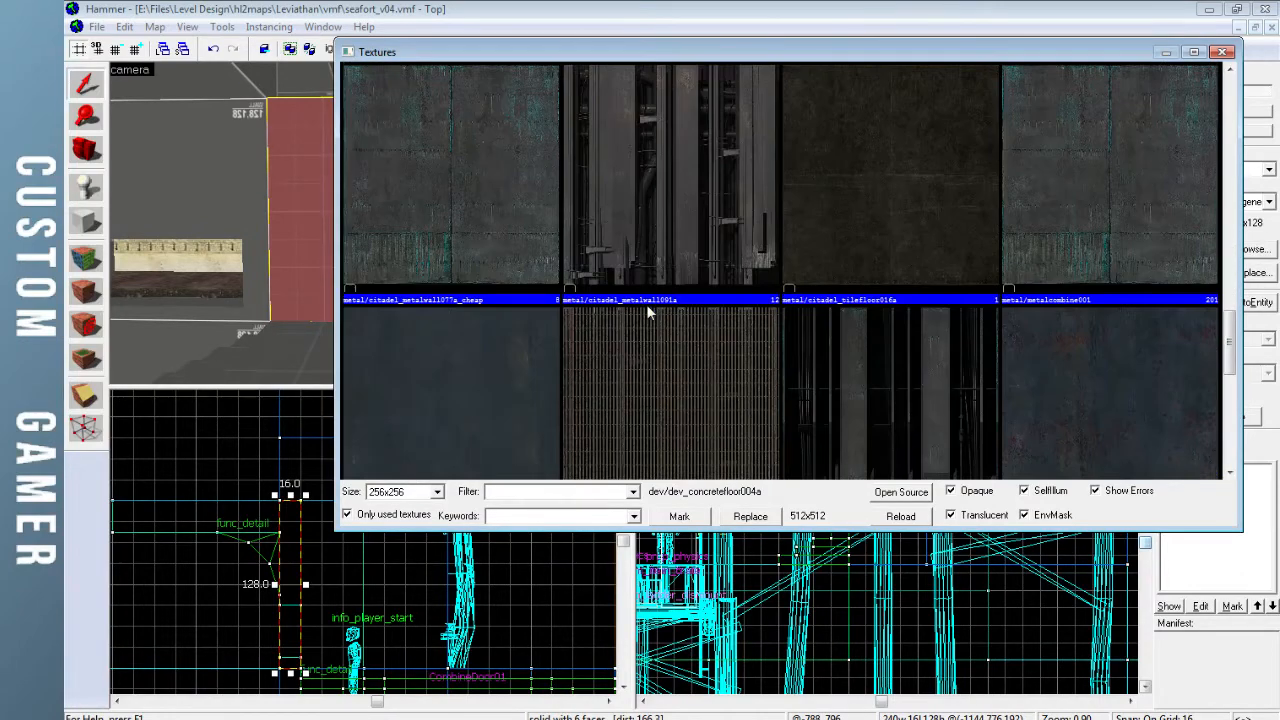
{"action": "scroll", "coordinate": [647, 315], "scroll_direction": "down", "scroll_amount": 1}
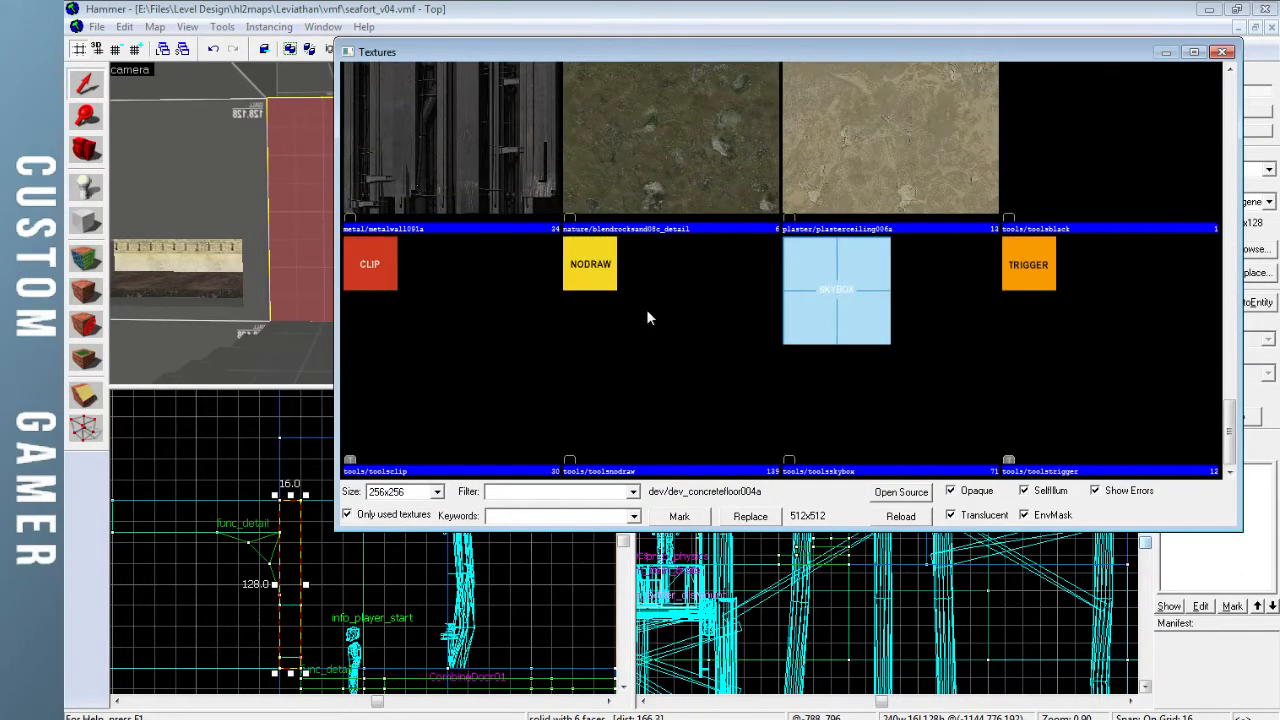
{"action": "scroll", "coordinate": [646, 309], "scroll_direction": "up", "scroll_amount": 5}
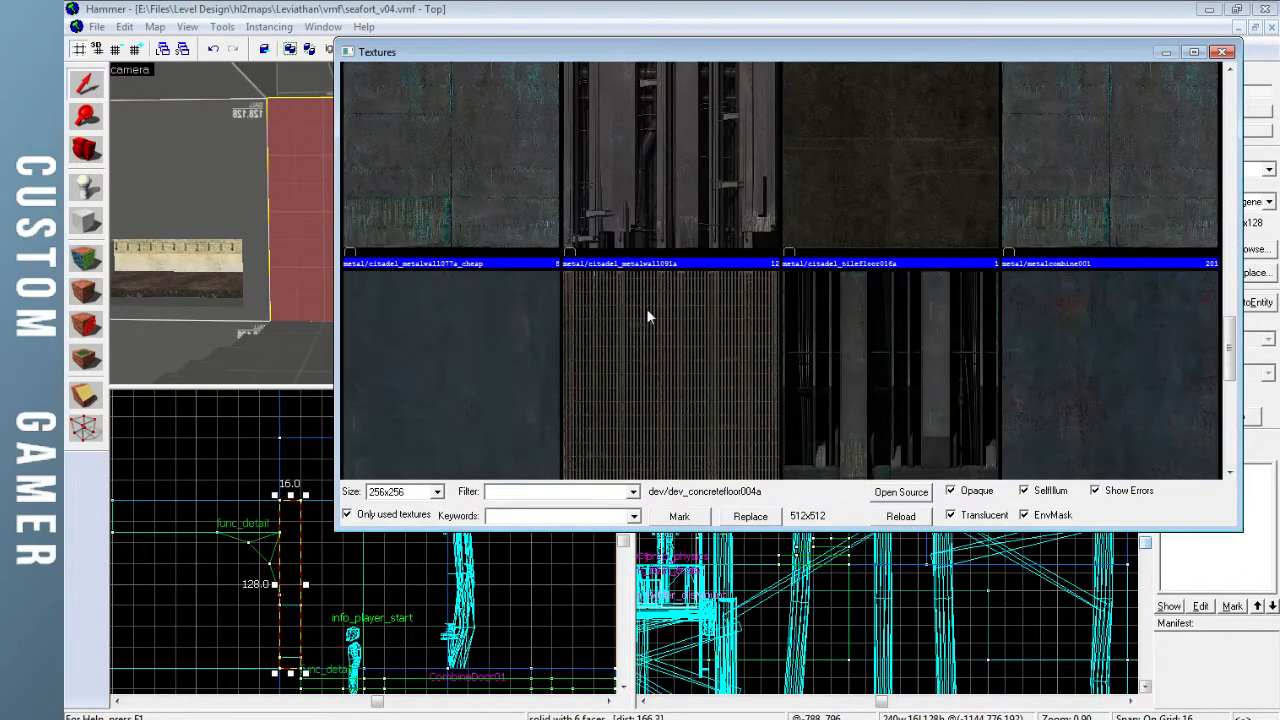
{"action": "scroll", "coordinate": [646, 308], "scroll_direction": "up", "scroll_amount": 5}
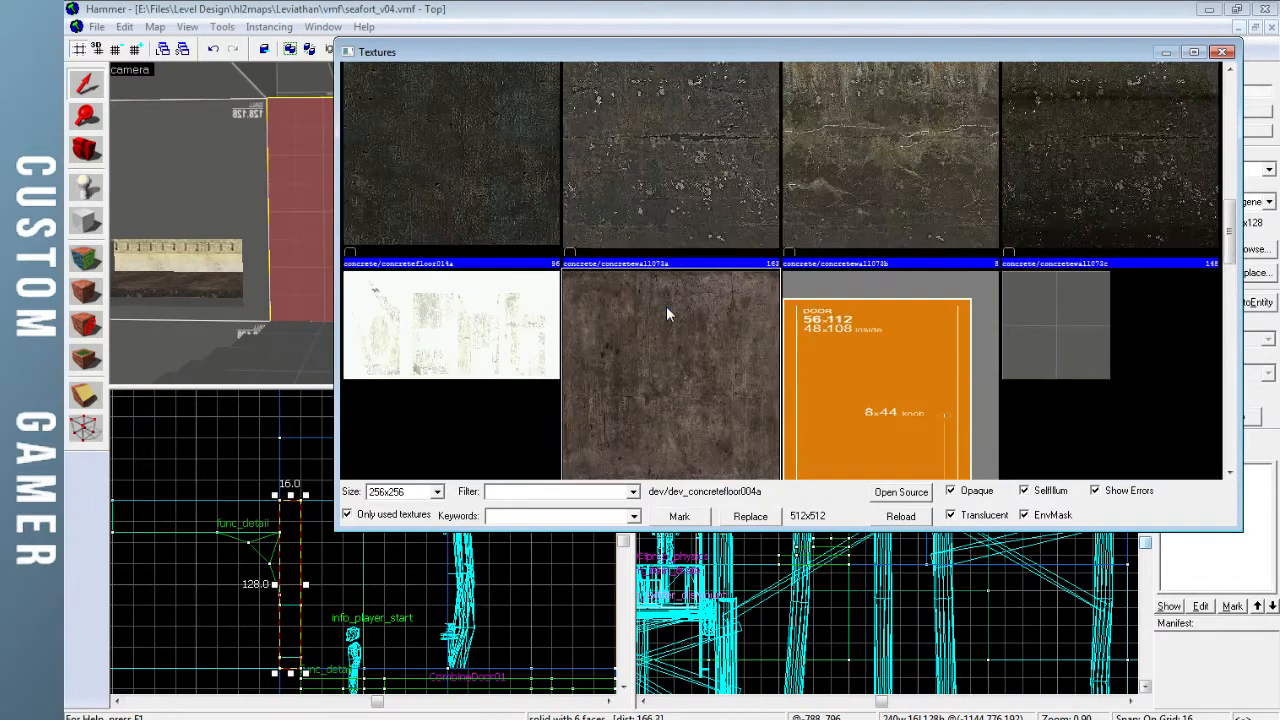
{"action": "scroll", "coordinate": [667, 314], "scroll_direction": "up", "scroll_amount": 8}
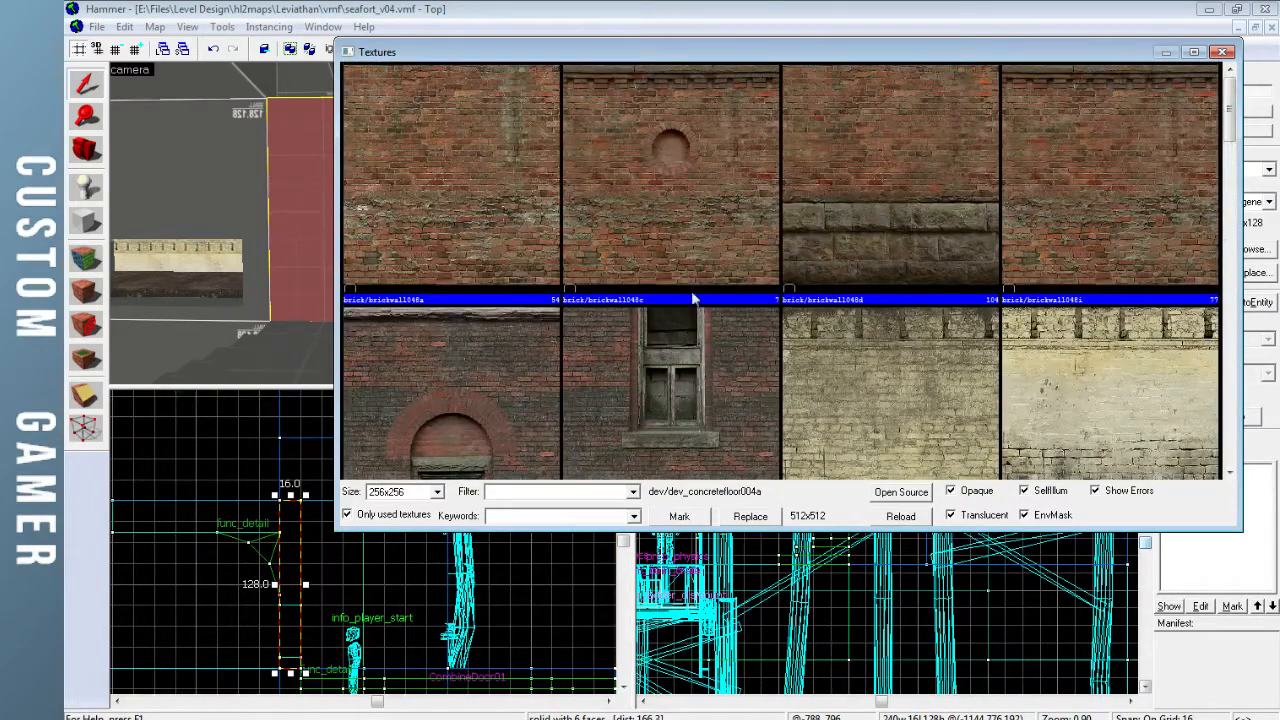
{"action": "left_click", "coordinate": [1222, 51]}
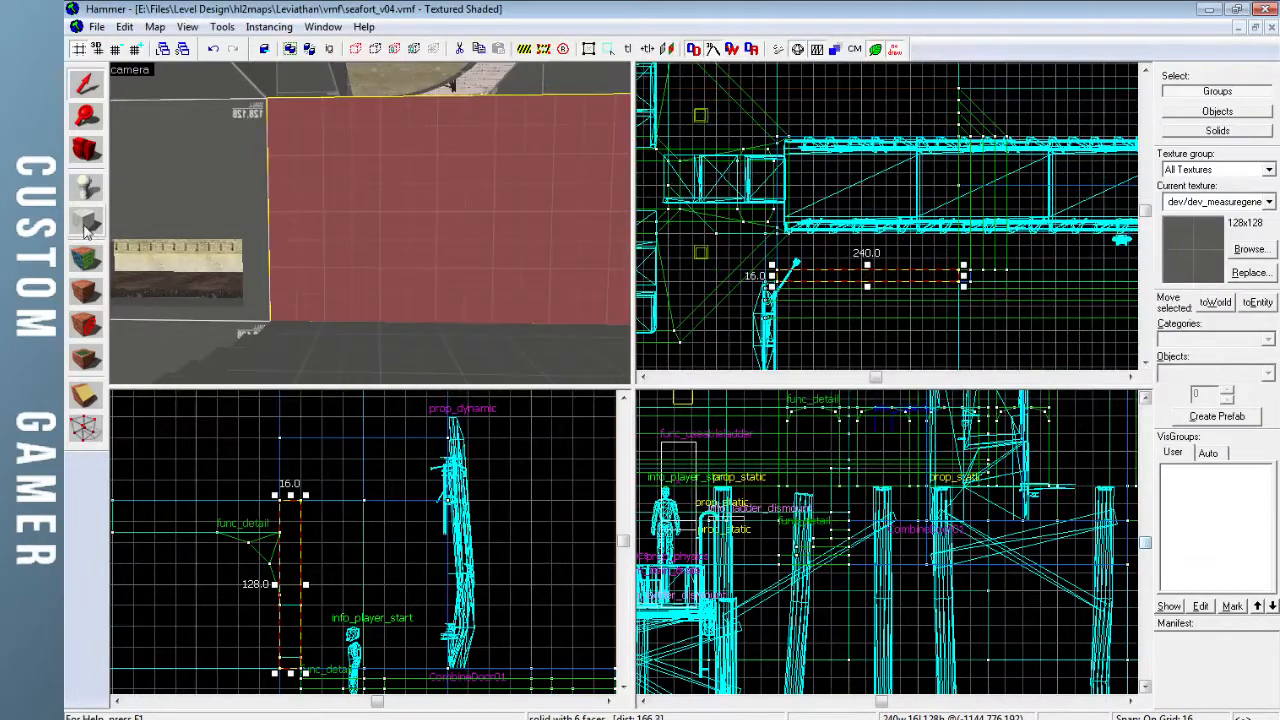
Pick up dev/dev_measurewall01d from the neighbouring wall and apply it to the new wall block's inner face
{"action": "left_click", "coordinate": [86, 259]}
{"action": "left_click", "coordinate": [264, 177]}
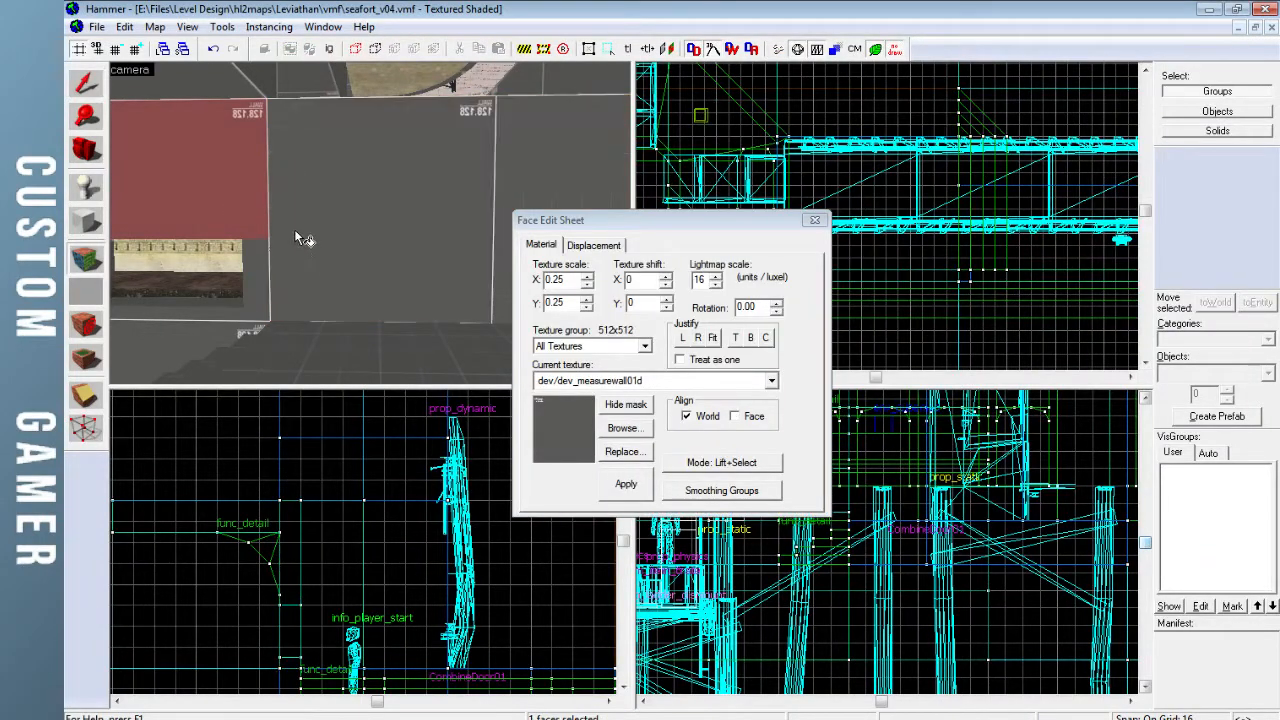
{"action": "left_click", "coordinate": [812, 221]}
Inspect the new wall block's end and the outer side of the wall below it
{"action": "key", "text": "z"}
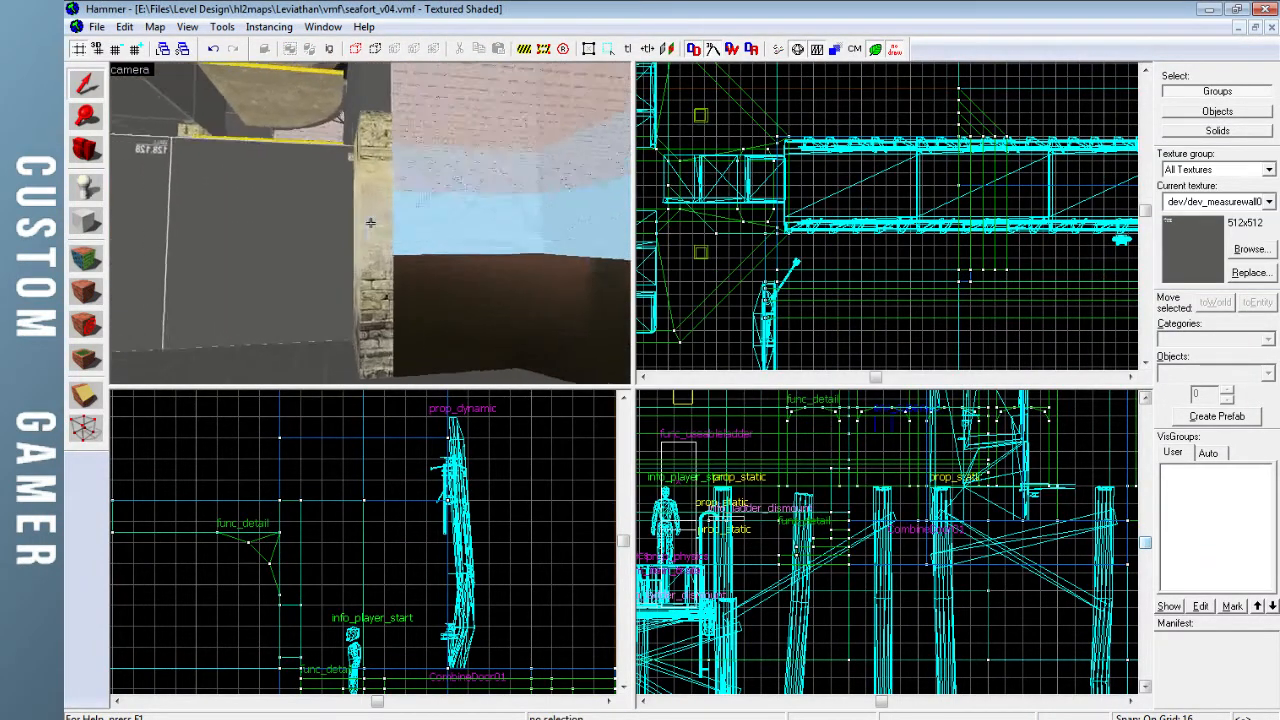
{"action": "key", "text": "z"}
{"action": "left_click", "coordinate": [352, 177]}
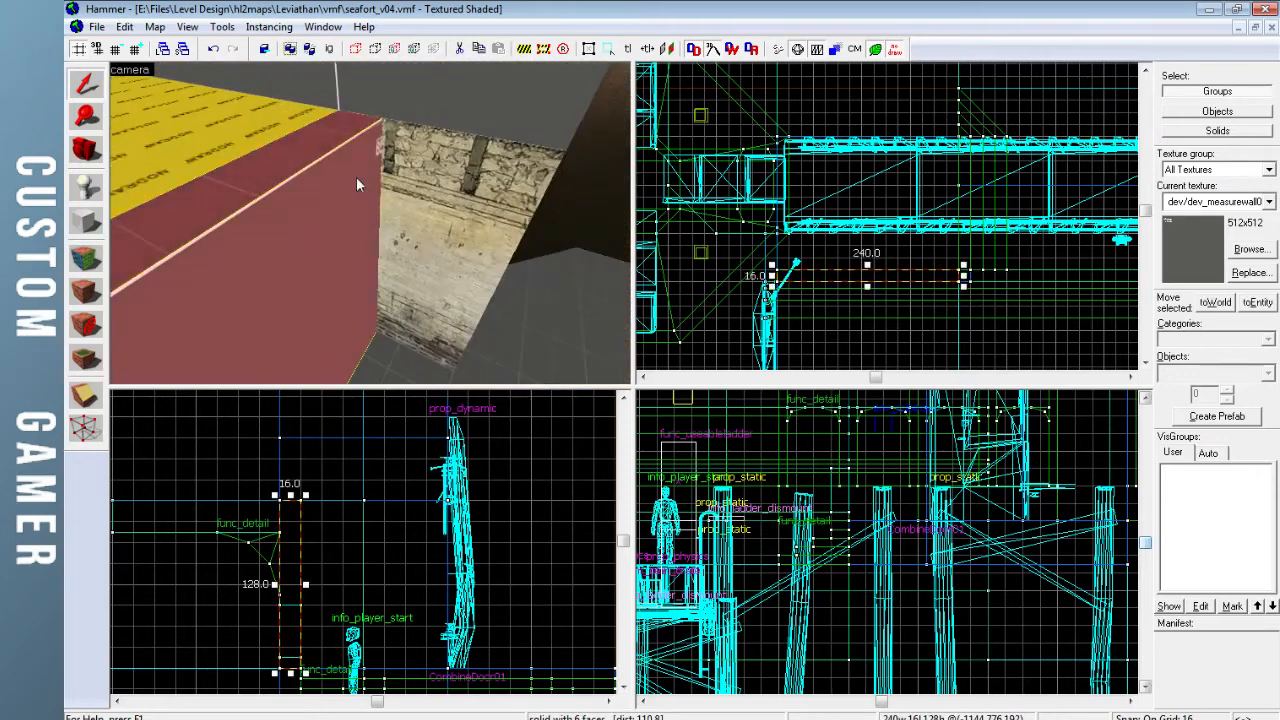
{"action": "left_click", "coordinate": [364, 169]}
{"action": "key", "text": "Escape"}
{"action": "key", "text": "z"}
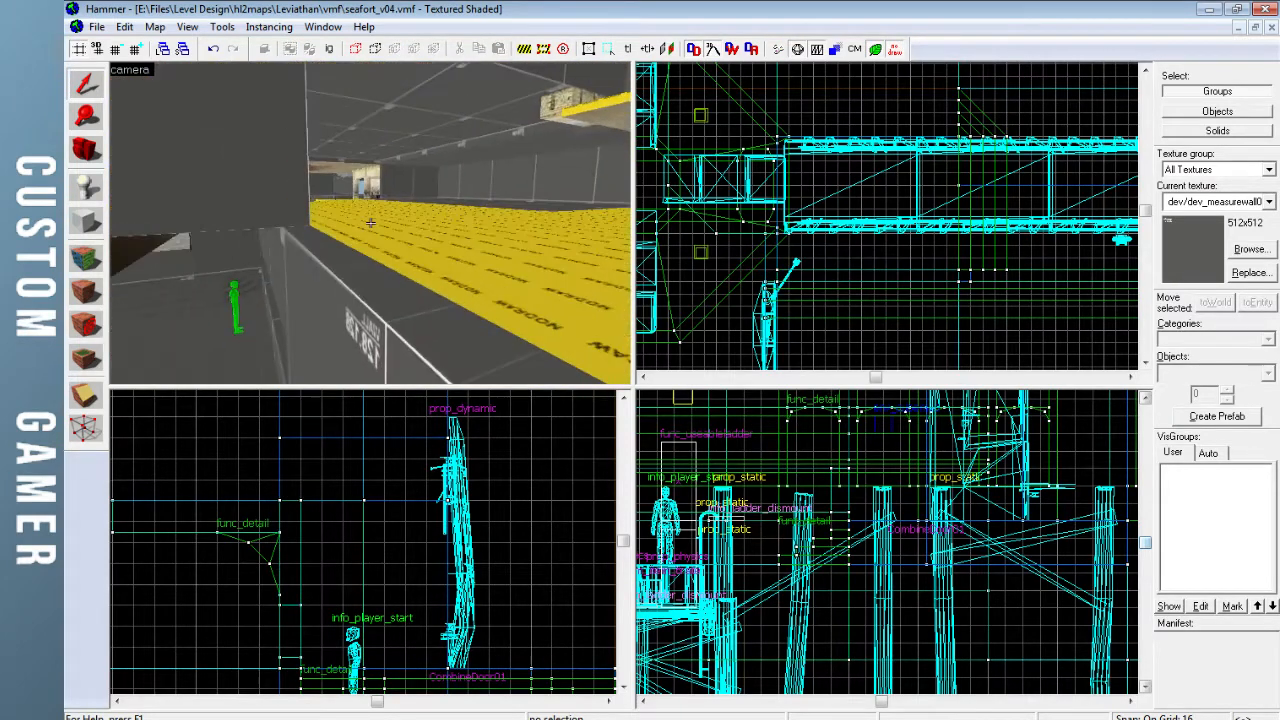
{"action": "key", "text": "z"}
{"action": "key", "text": "shift+a"}
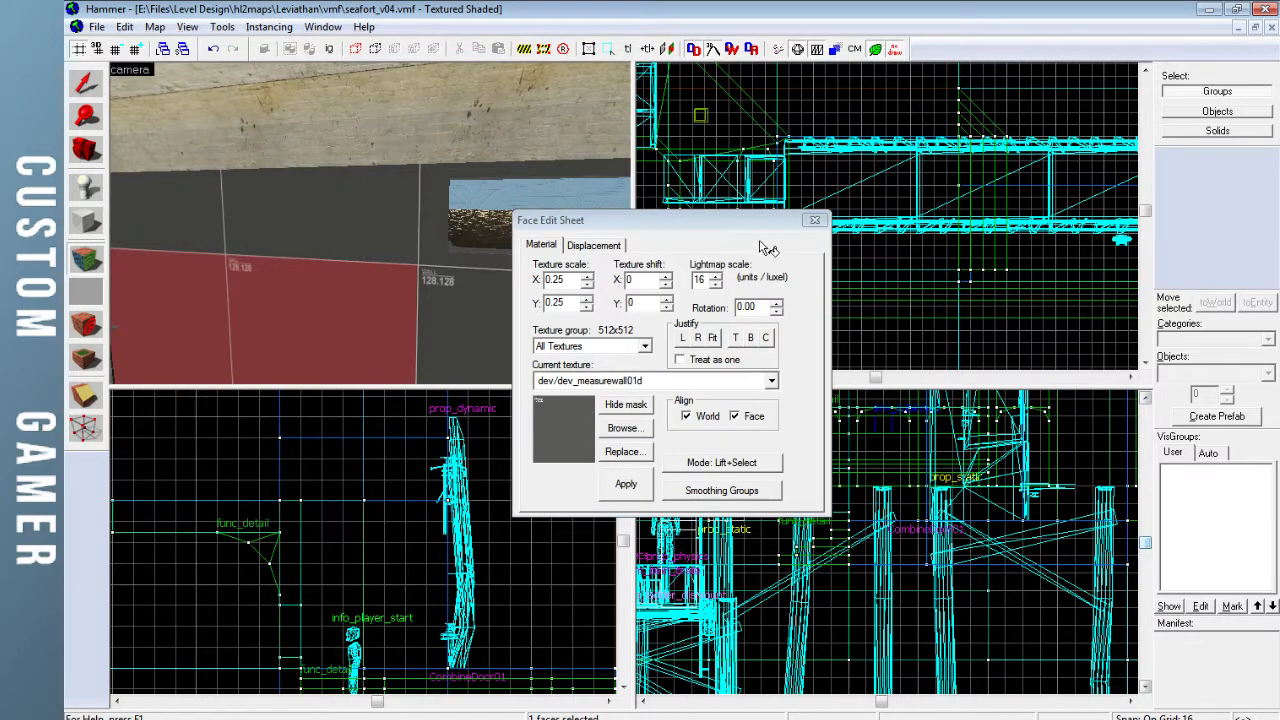
{"action": "left_click", "coordinate": [814, 220]}
Apply the concrete/concretewall073c texture to the outer faces of the lower wall beneath the new block and the window opening
{"action": "key", "text": "z"}
{"action": "key", "text": "w"}
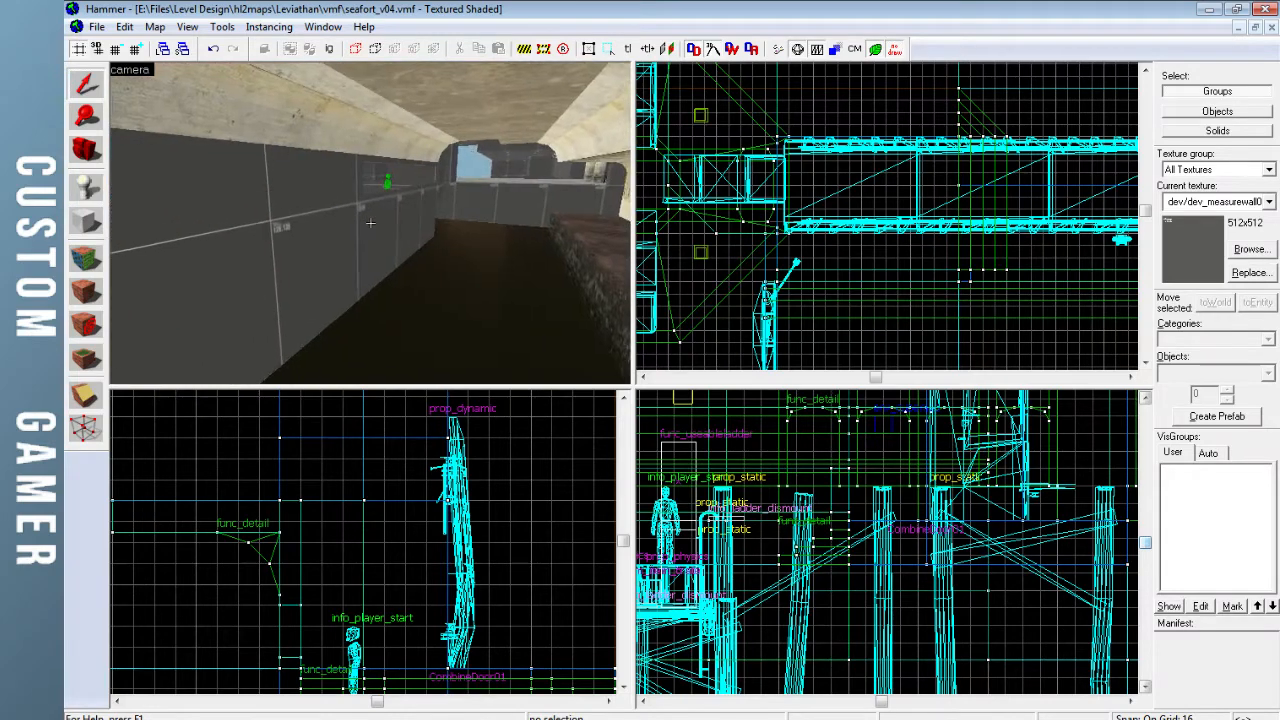
{"action": "key", "text": "z"}
{"action": "key", "text": "shift+a"}
{"action": "key", "text": "z"}
{"action": "left_click", "coordinate": [370, 223]}
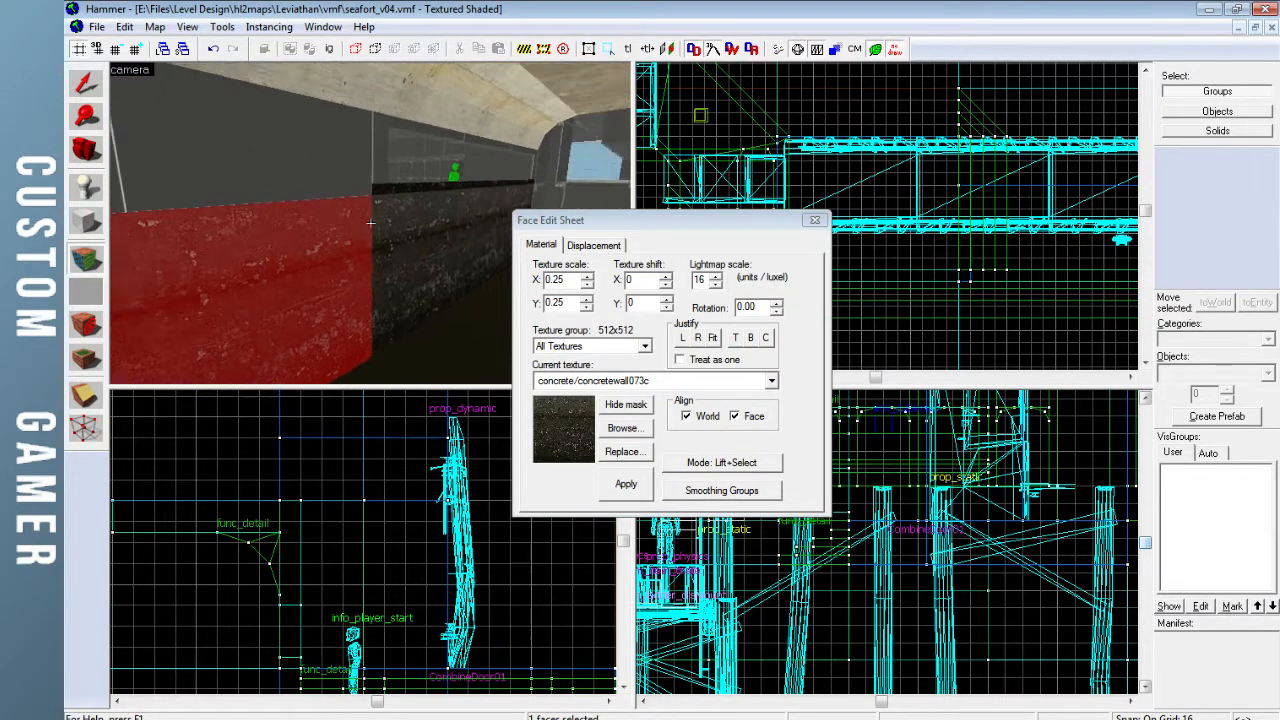
{"action": "key", "text": "w"}
{"action": "key", "text": "z"}
{"action": "key", "text": "s"}
{"action": "left_click", "coordinate": [815, 220]}
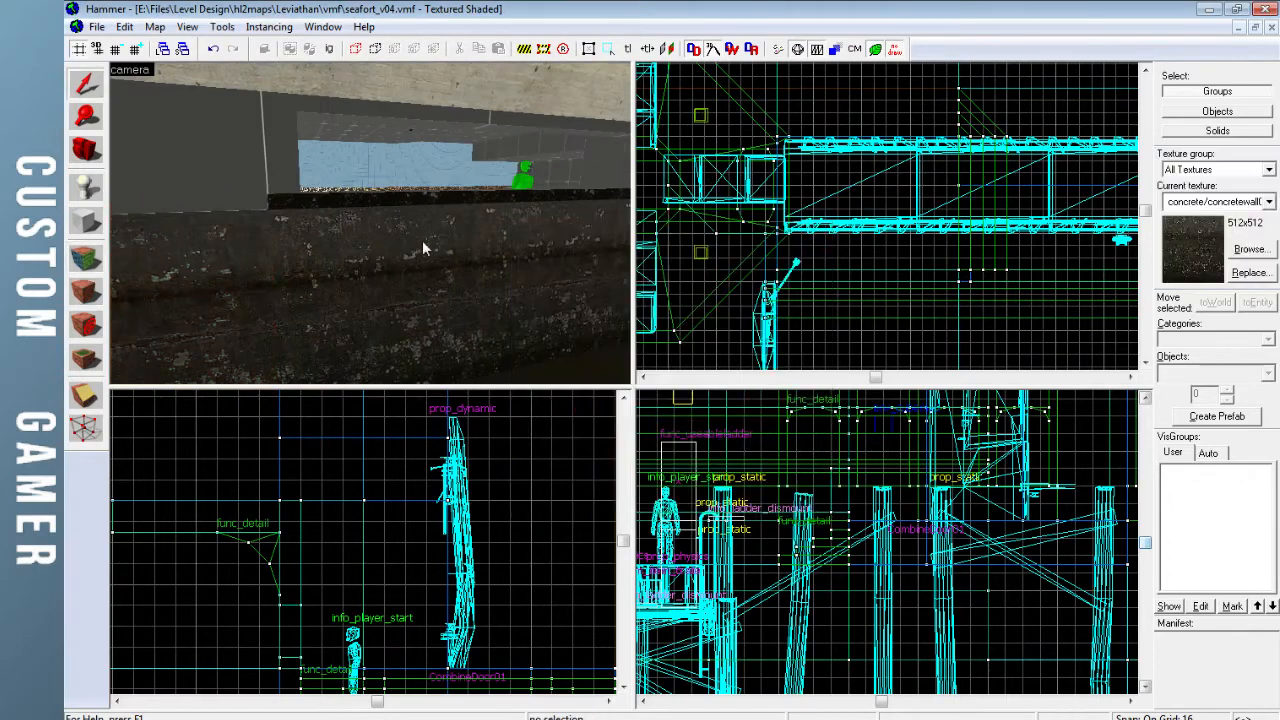
Copy the lower concrete wall under the window opening upward and shorten the copy to a 16-unit-high strip along the wall's top
{"action": "left_click", "coordinate": [356, 234]}
{"action": "key", "text": "z"}
{"action": "key", "text": "w"}
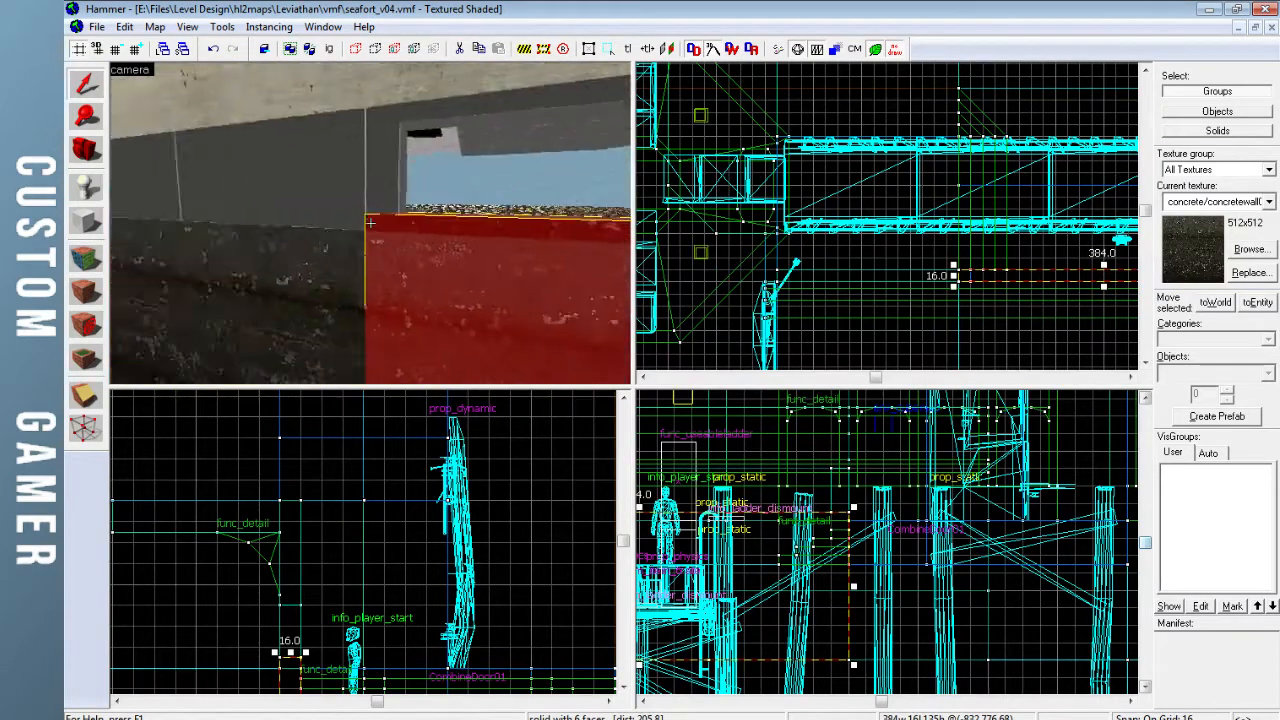
{"action": "key", "text": "s"}
{"action": "key", "text": "z"}
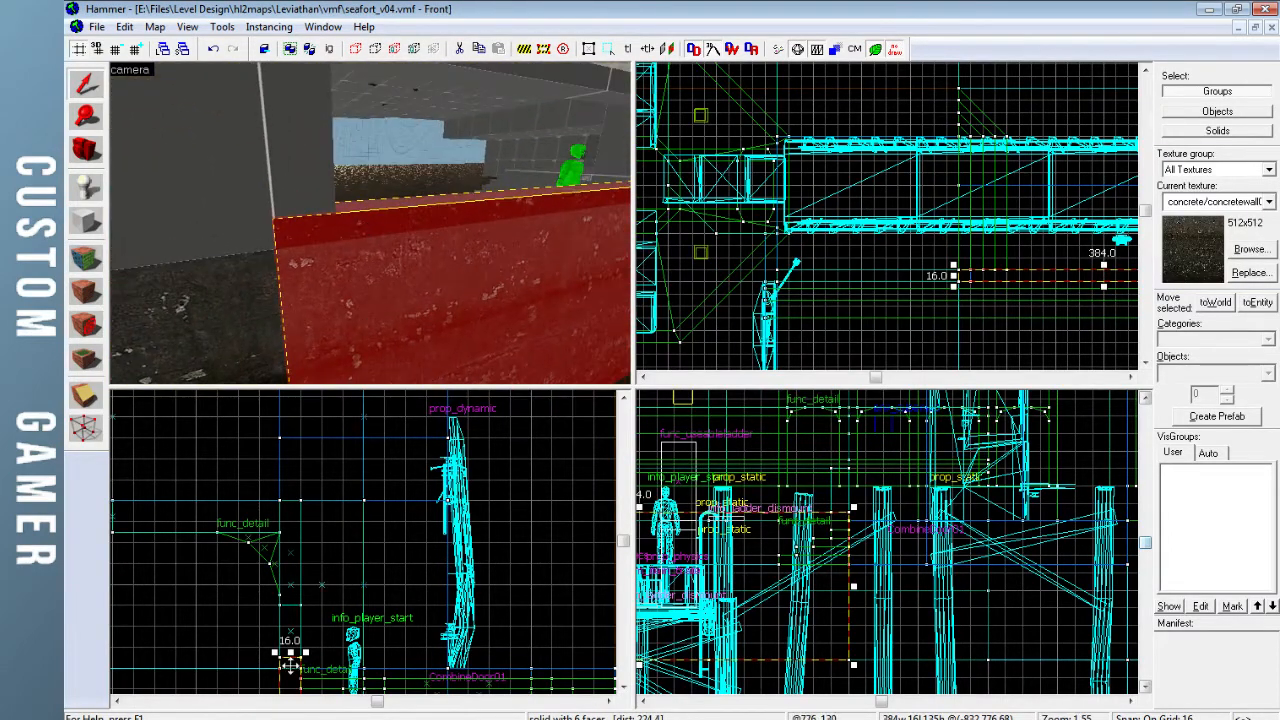
{"action": "key", "text": "Down"}
{"action": "key", "text": "Down"}
{"action": "left_click_drag", "start_coordinate": [289, 501], "coordinate": [289, 501]}
{"action": "left_click_drag", "start_coordinate": [290, 668], "coordinate": [290, 540]}
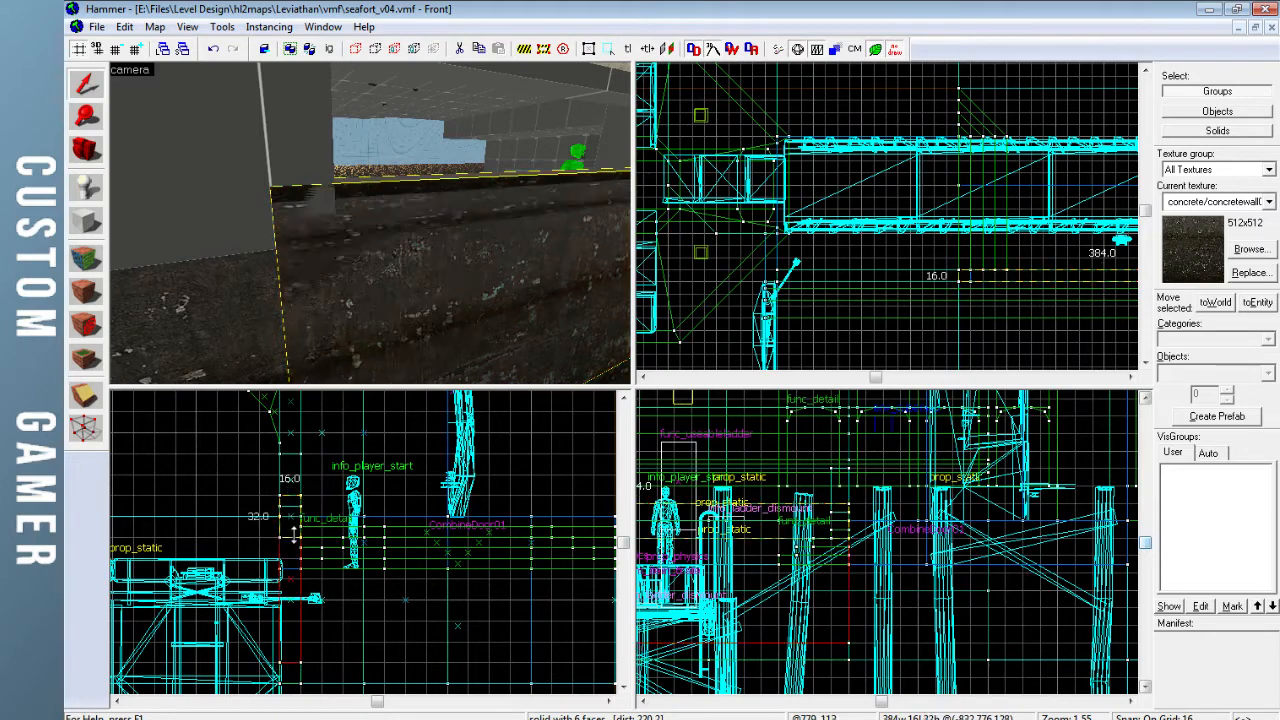
Reduce the grid size to 8 and lower the top of the concrete strip to a height of 8 units
{"action": "scroll", "coordinate": [296, 531], "scroll_direction": "up", "scroll_amount": 5}
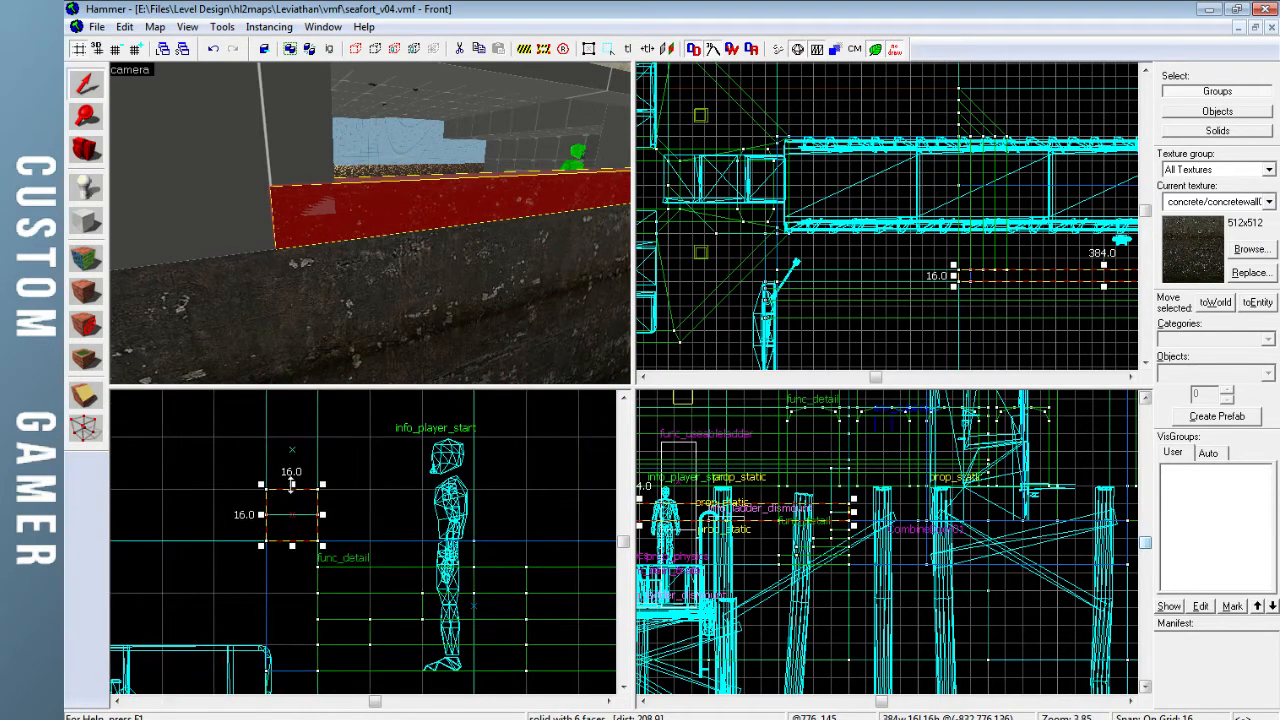
{"action": "key", "text": "bracketleft"}
{"action": "key", "text": "Escape"}
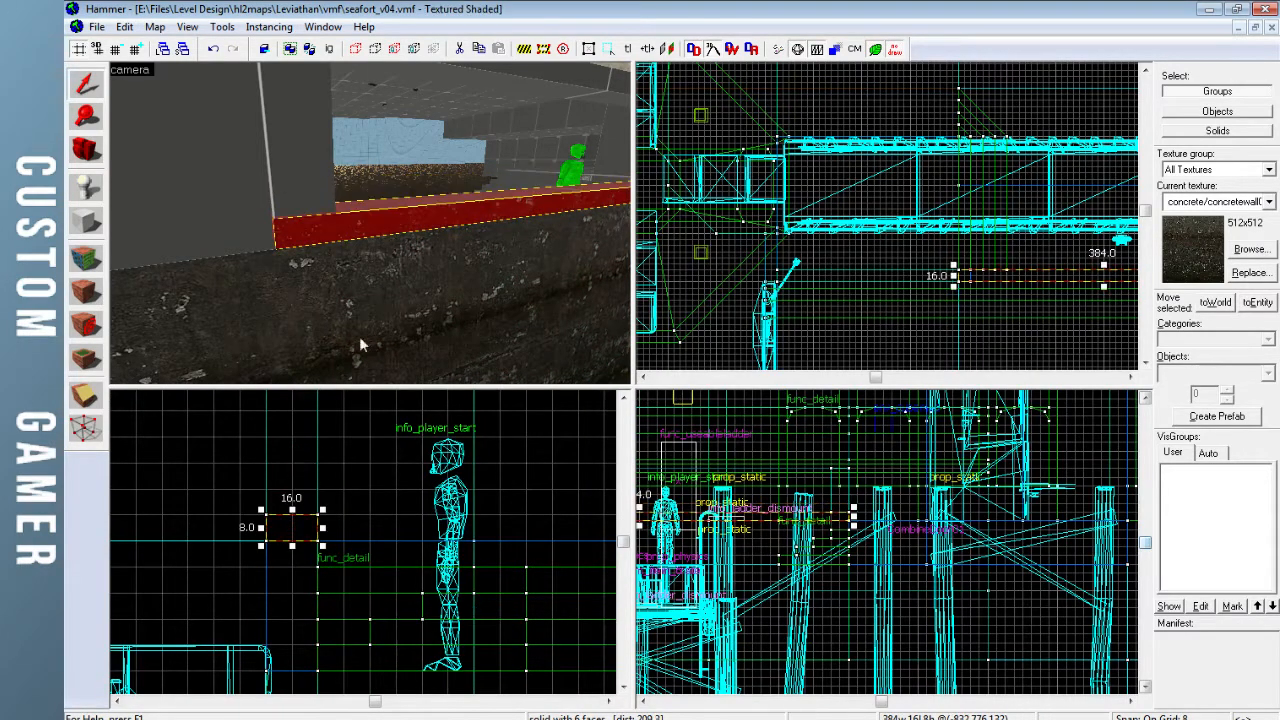
{"action": "key", "text": "Escape"}
Pick up the brick/brickwall052e texture from the wall above the window and apply it to the outer wall face beside the opening
{"action": "key", "text": "z"}
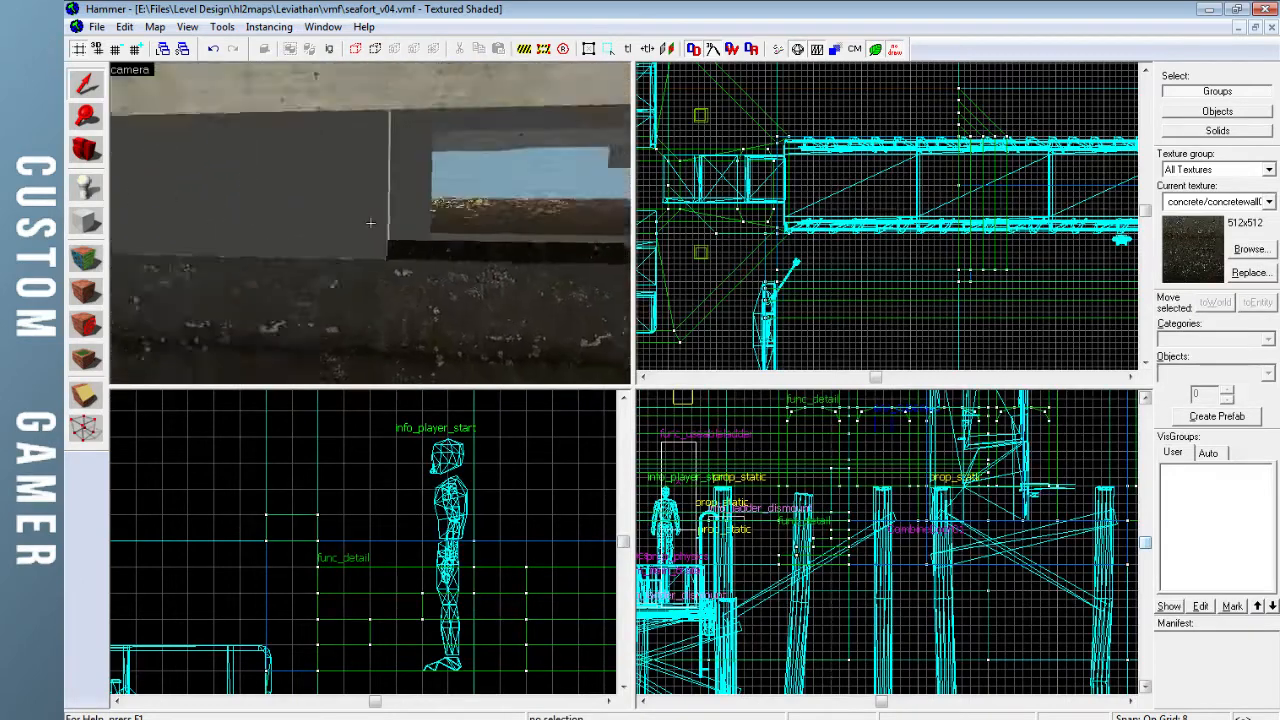
{"action": "key", "text": "z"}
{"action": "left_click", "coordinate": [85, 266]}
{"action": "left_click", "coordinate": [328, 155]}
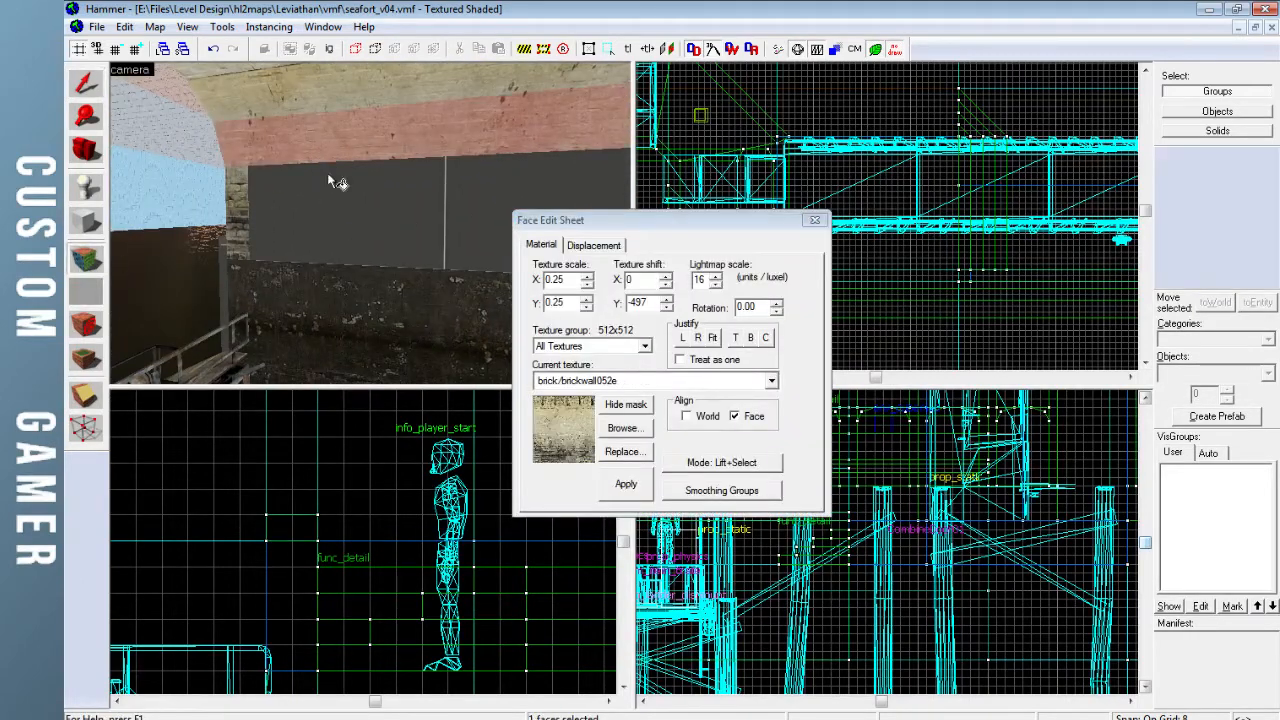
{"action": "right_click", "coordinate": [367, 257]}
{"action": "key", "text": "z"}
{"action": "key", "text": "z"}
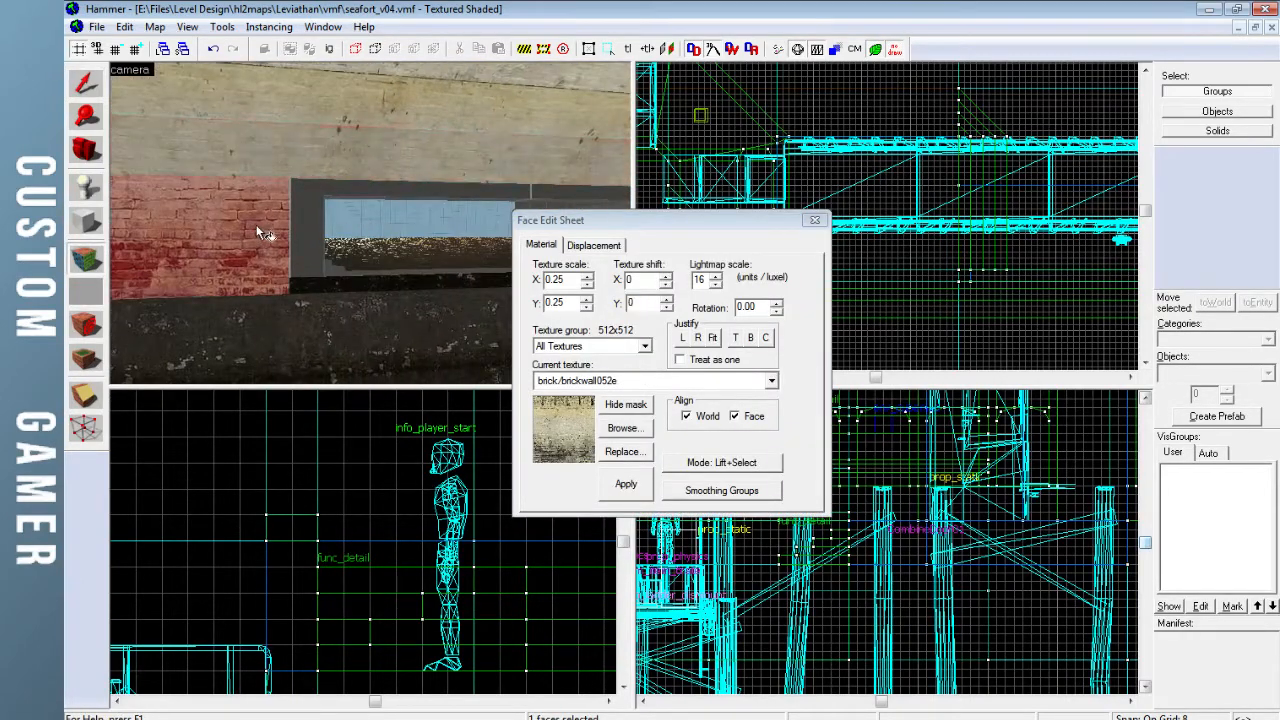
Apply brick/brickwall052e to the remaining outer wall strips around the window opening, including the lintel, the sill and both sides
{"action": "left_click", "coordinate": [303, 262]}
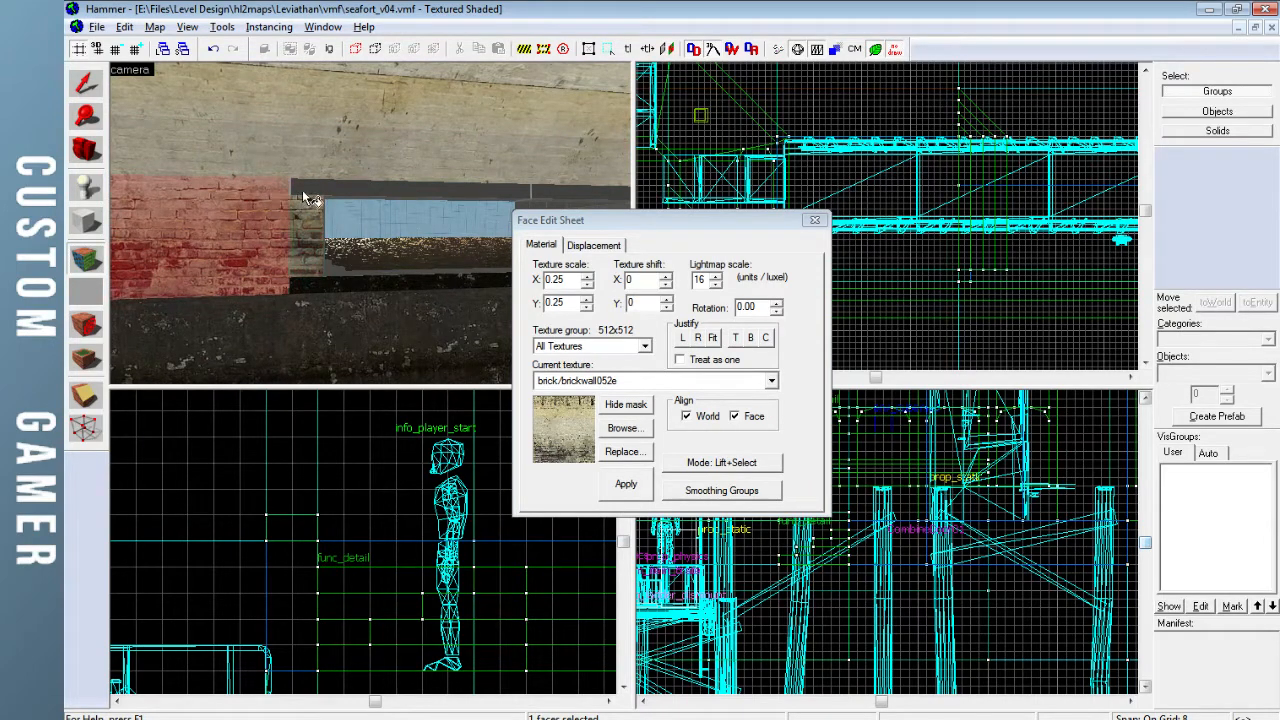
{"action": "key", "text": "z"}
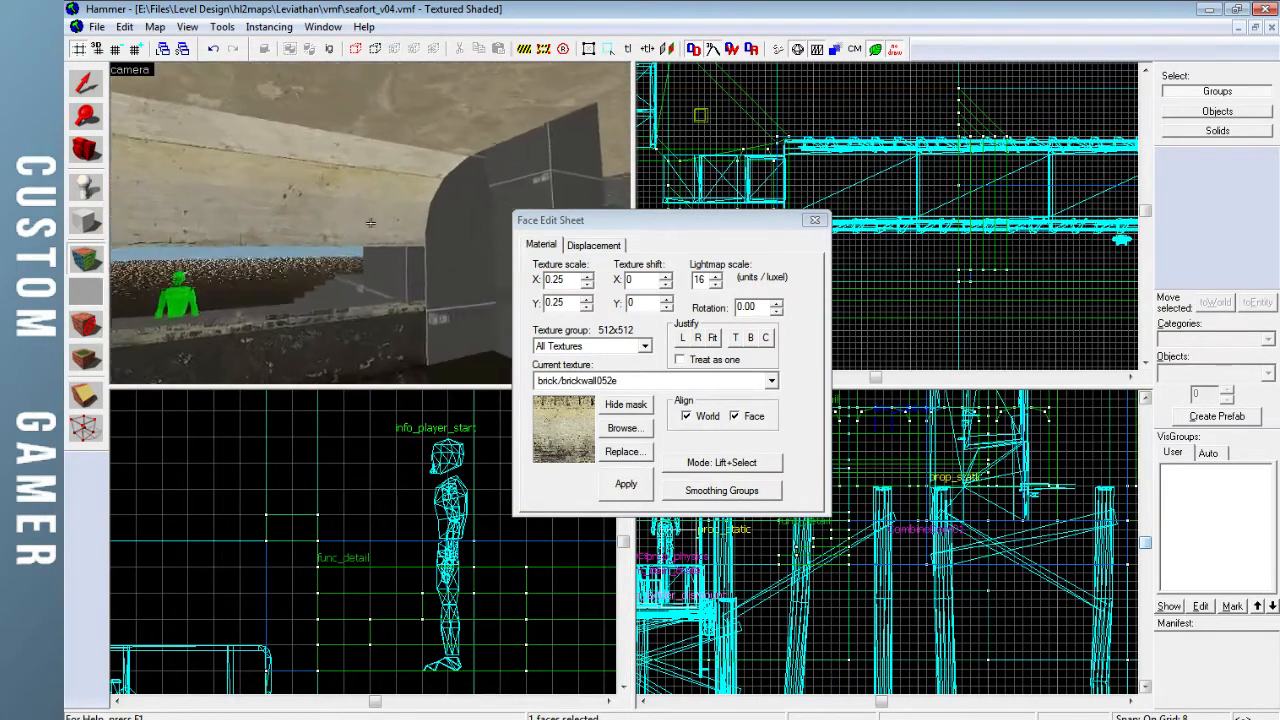
{"action": "key", "text": "z"}
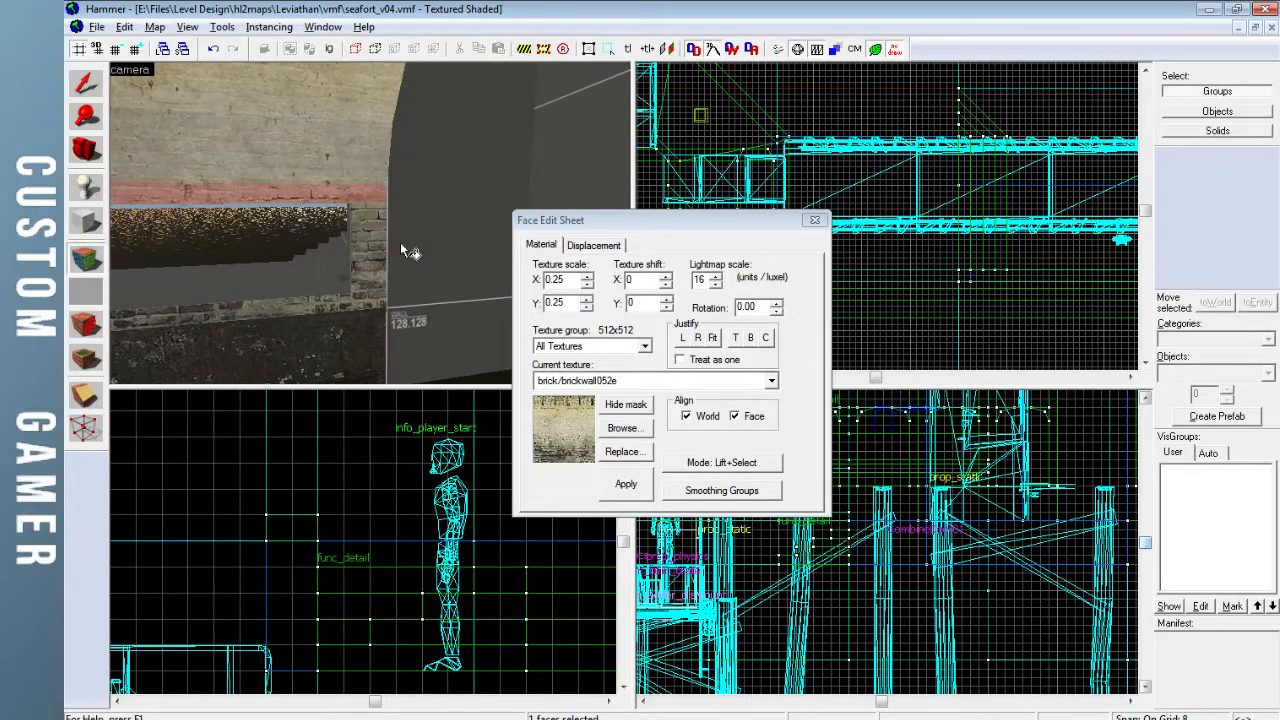
{"action": "left_click", "coordinate": [814, 220]}
Inspect the newly textured window wall from the tunnel, the room interior and the untextured walls next to it
{"action": "key", "text": "z"}
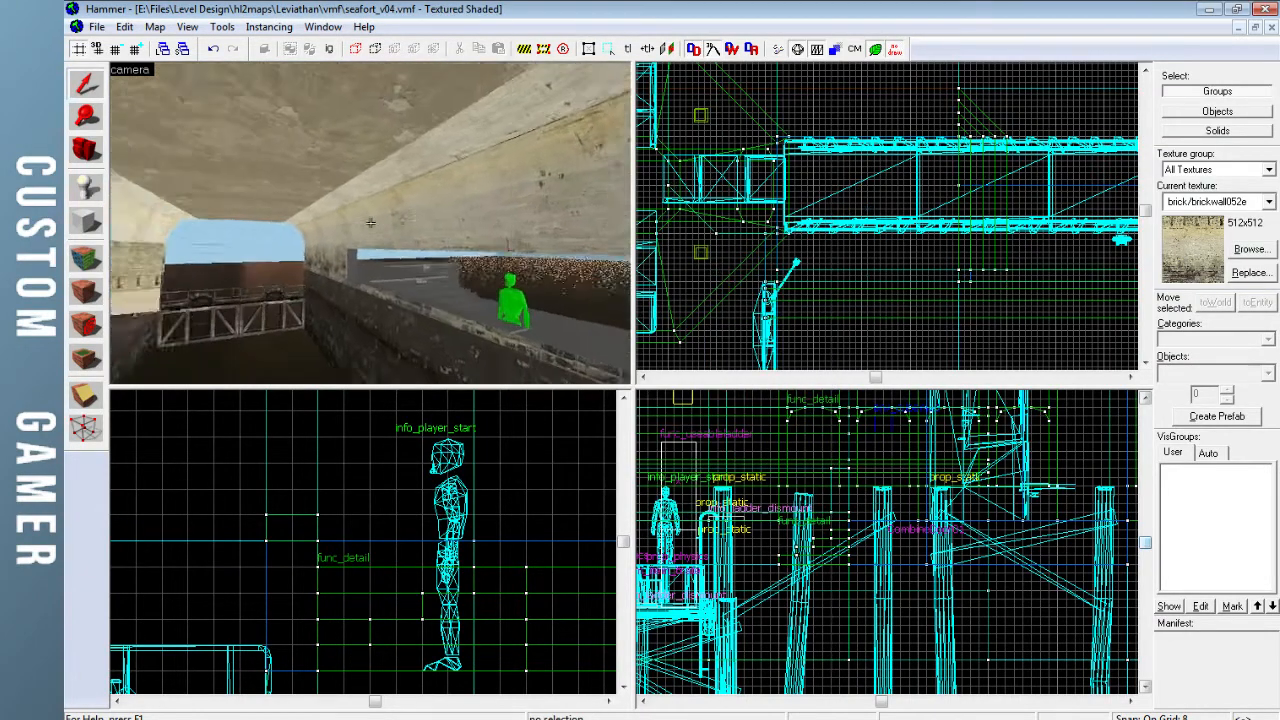
{"action": "key", "text": "w"}
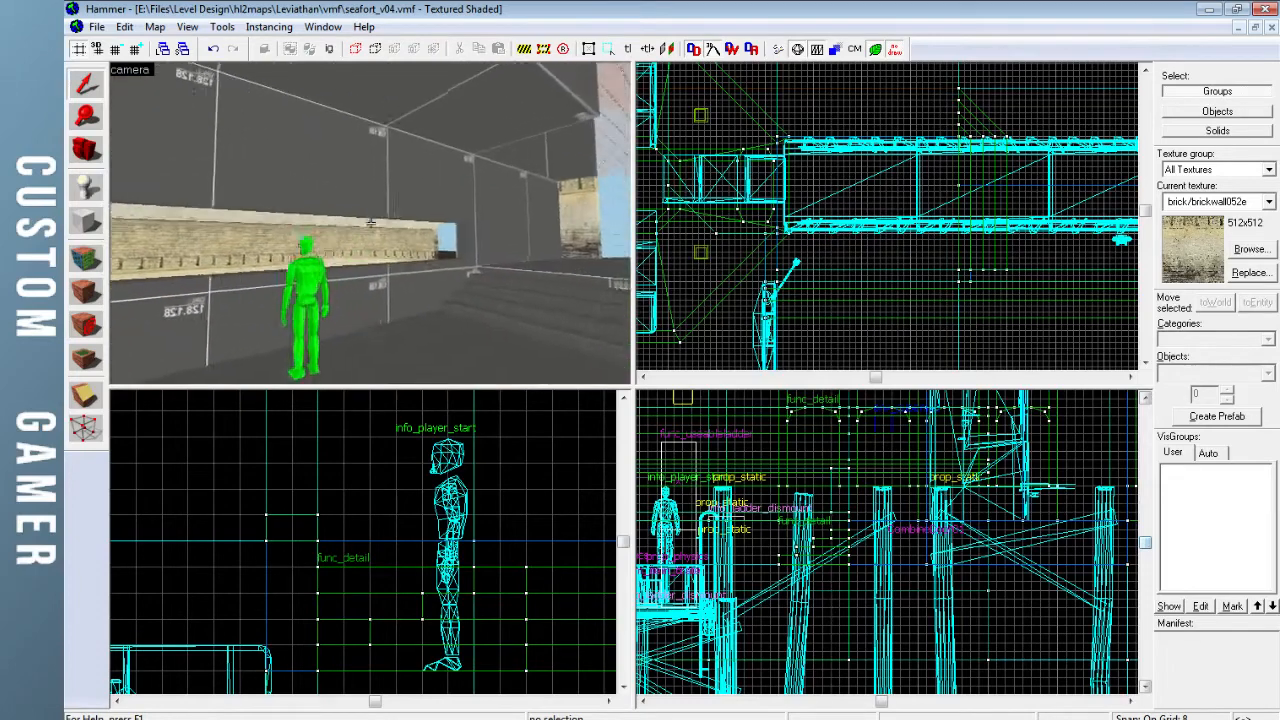
{"action": "key", "text": "w"}
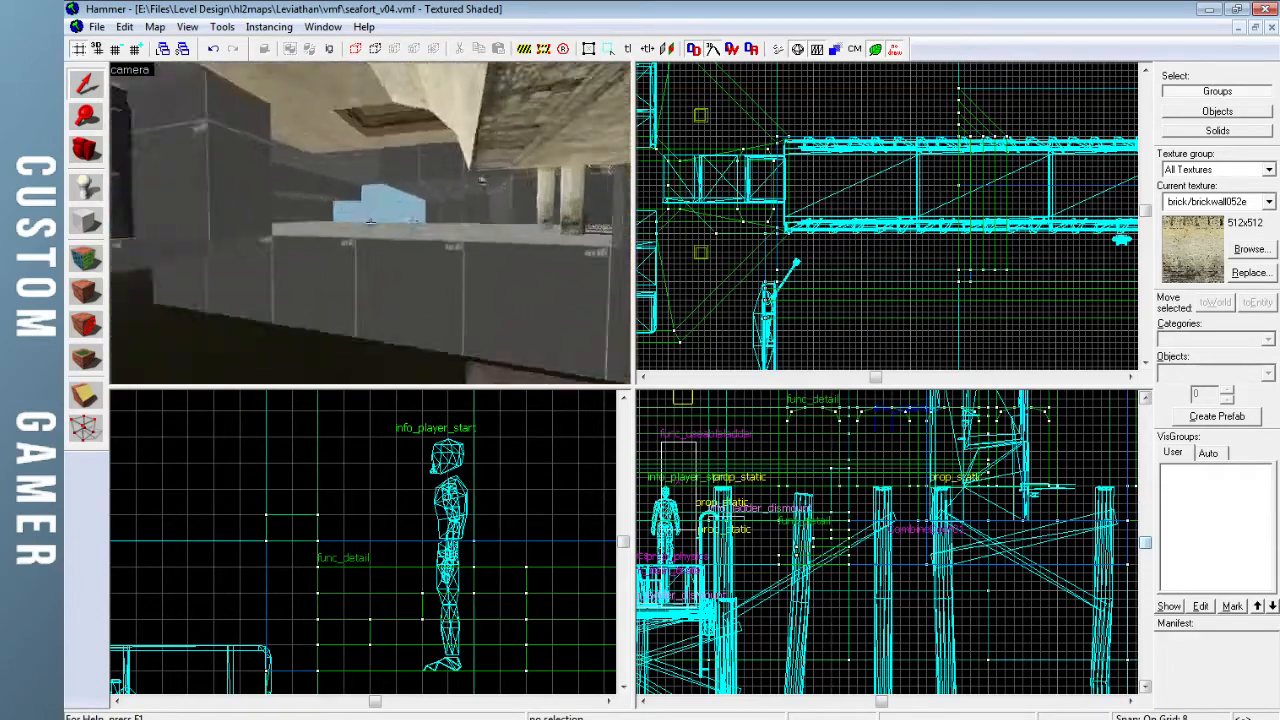
{"action": "key", "text": "w"}
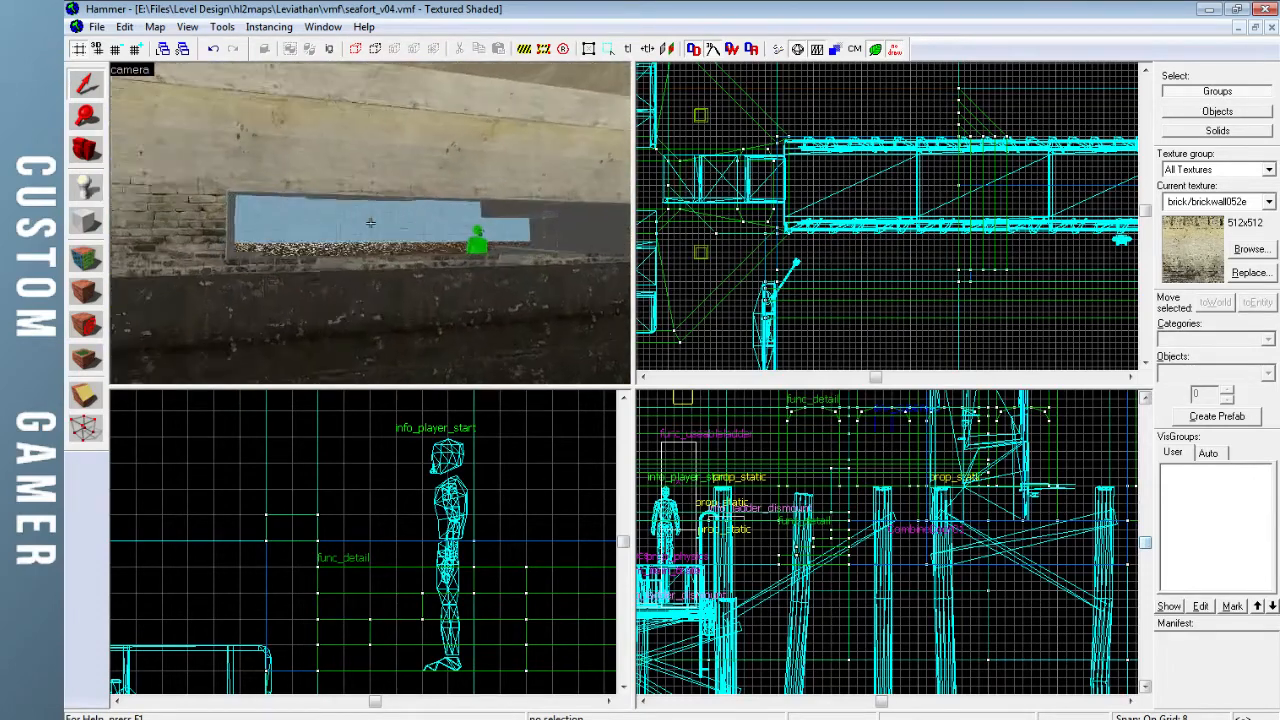
{"action": "key", "text": "w"}
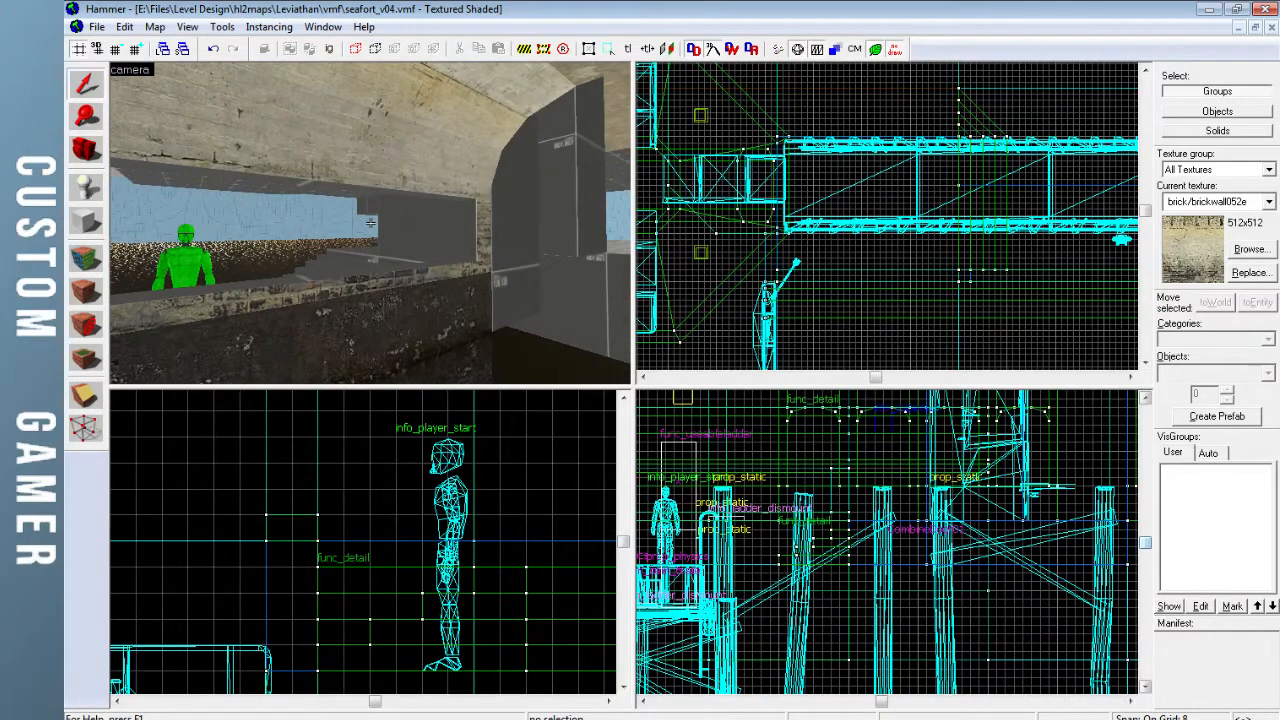
{"action": "key", "text": "w"}
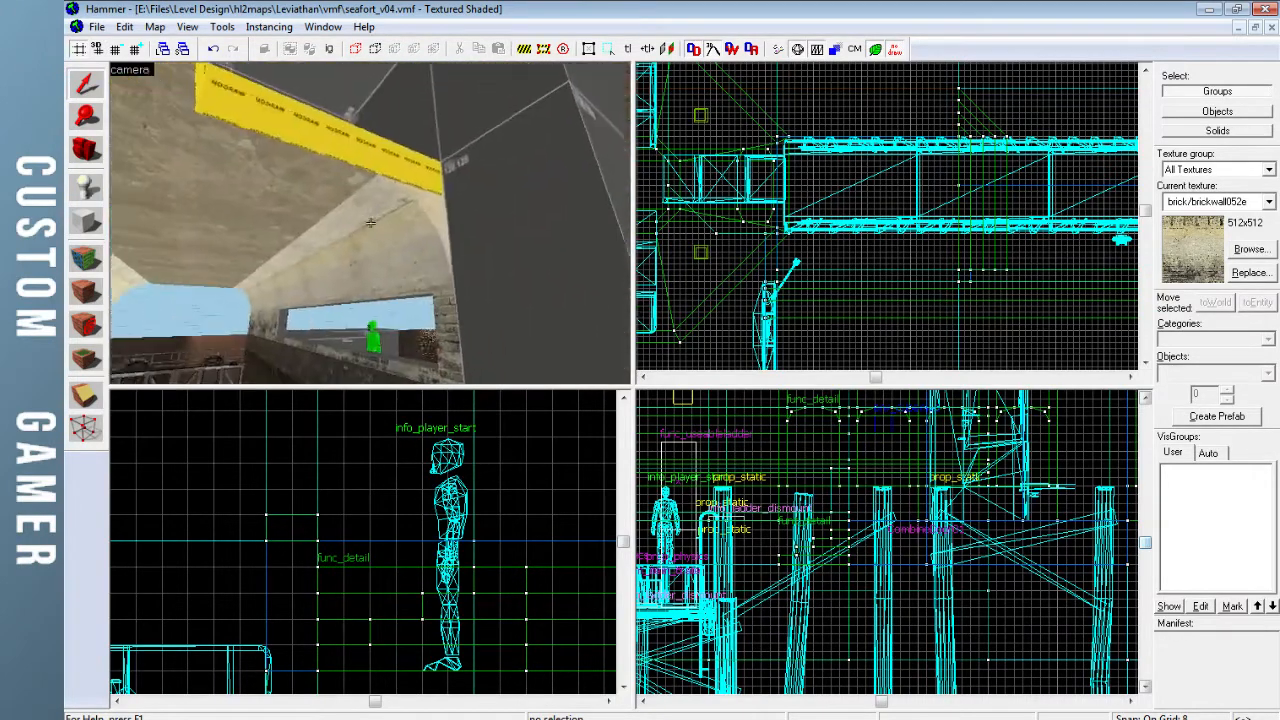
{"action": "key", "text": "w"}
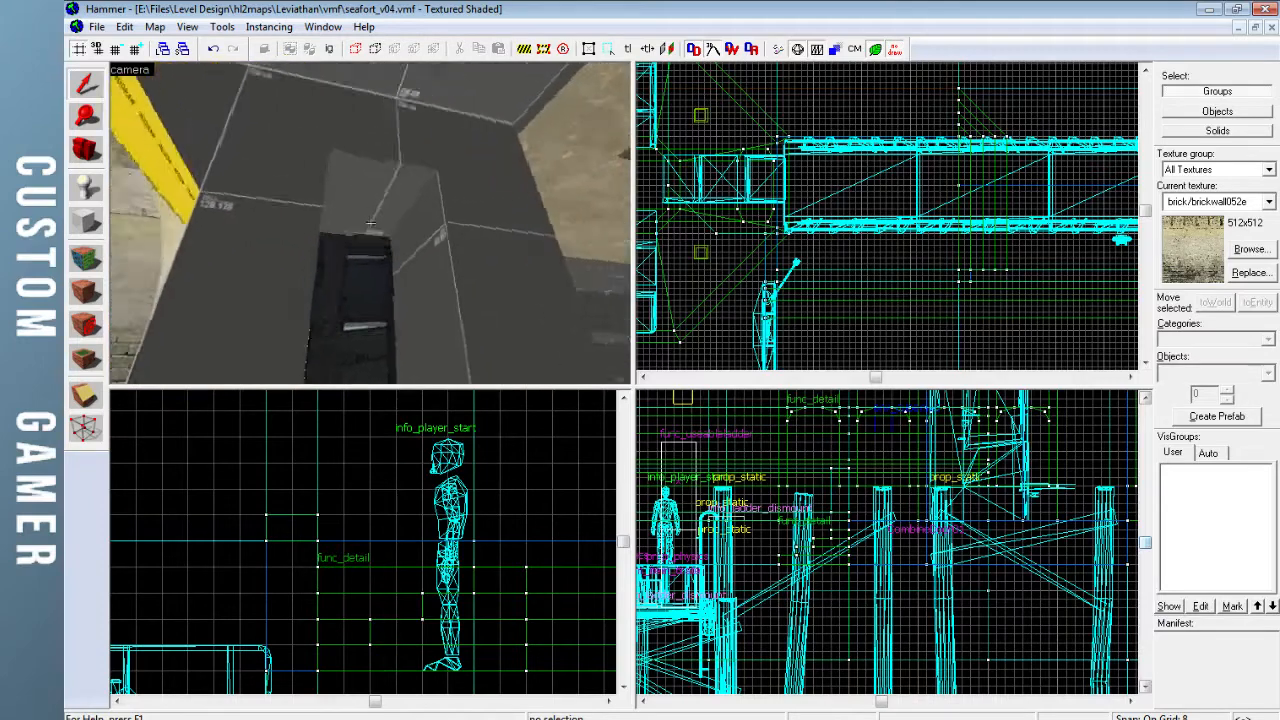
{"action": "key", "text": "s"}
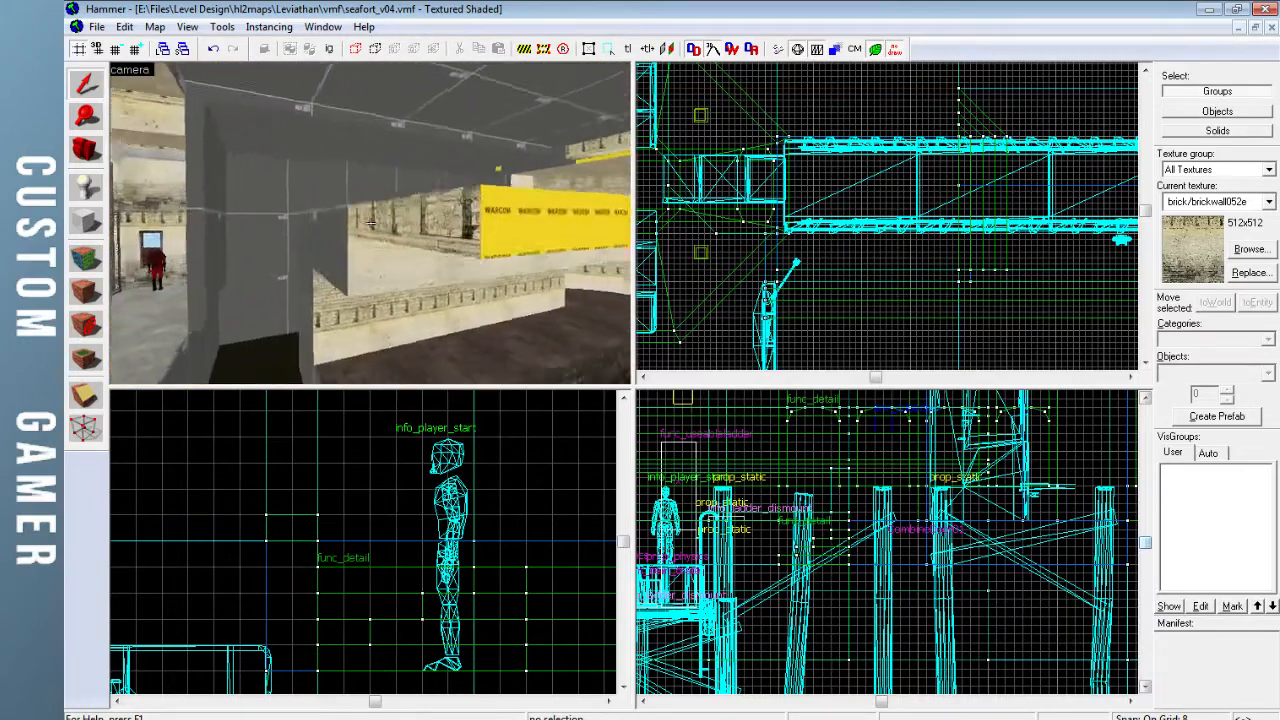
Apply brick/brickwall052e to the yellow placeholder faces of the wall band above the water passage
{"action": "key", "text": "d"}
{"action": "key", "text": "z"}
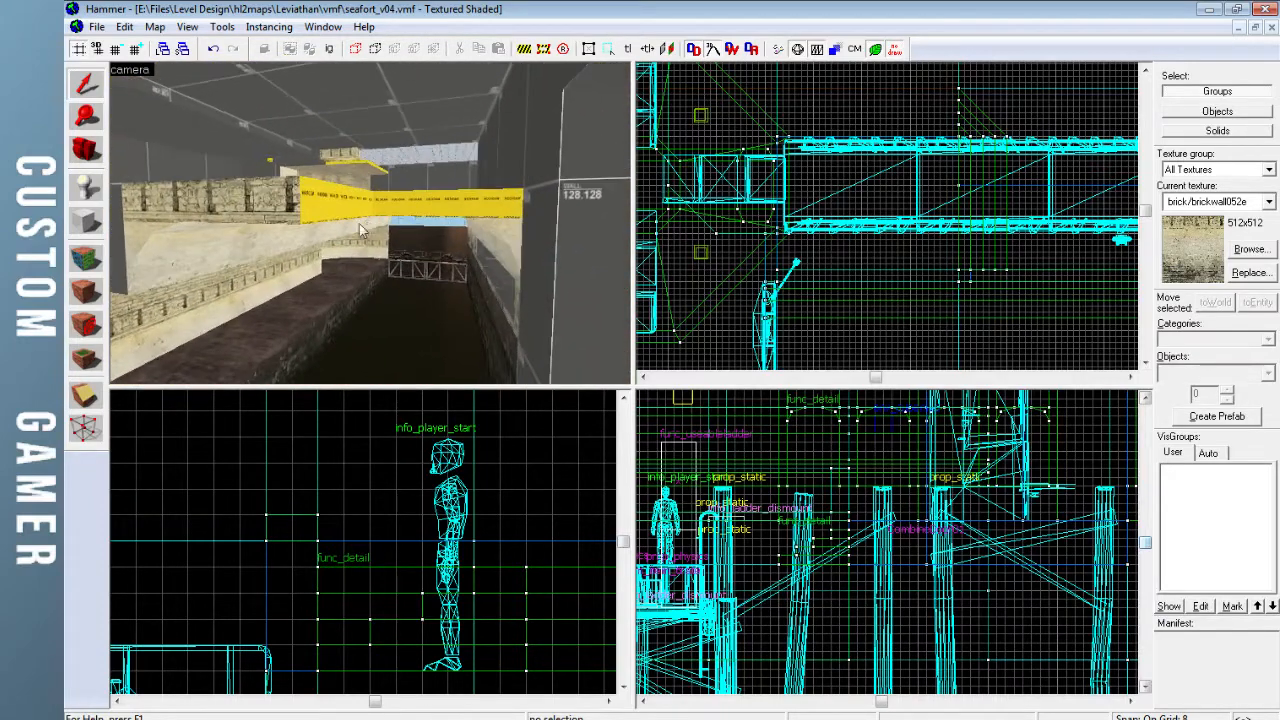
{"action": "left_click", "coordinate": [85, 259]}
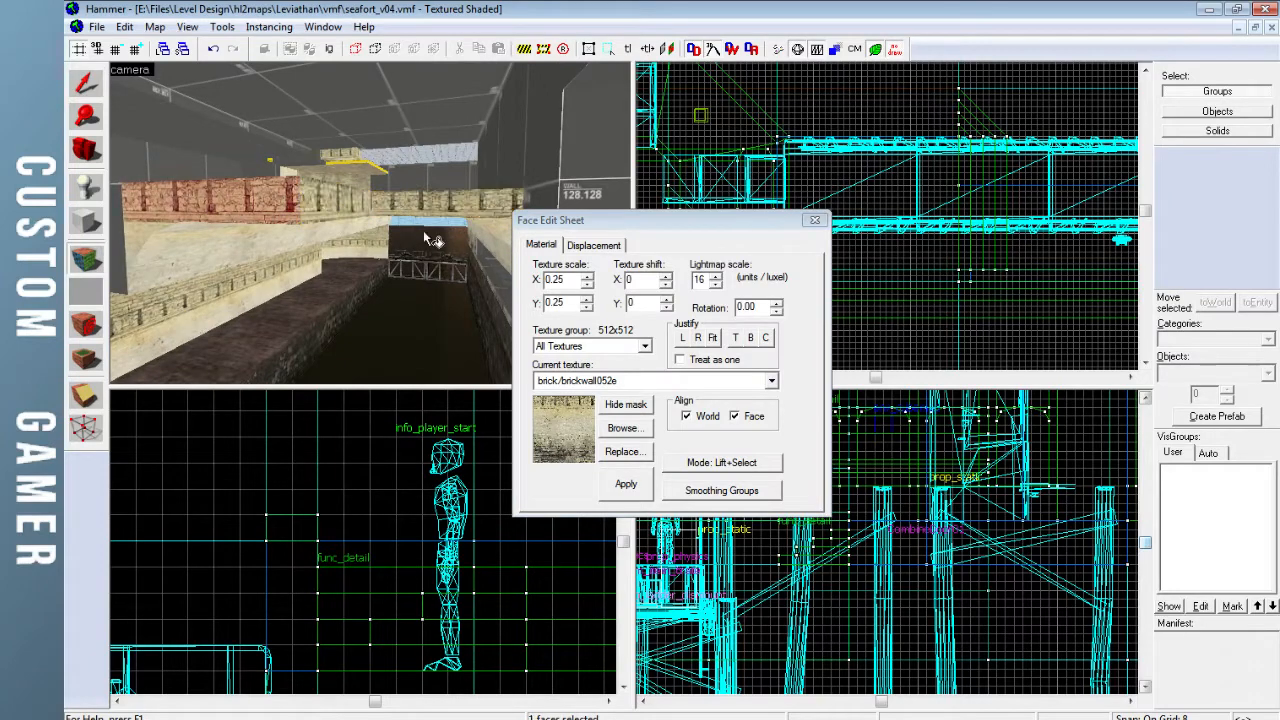
{"action": "left_click", "coordinate": [814, 221]}
{"action": "key", "text": "z"}
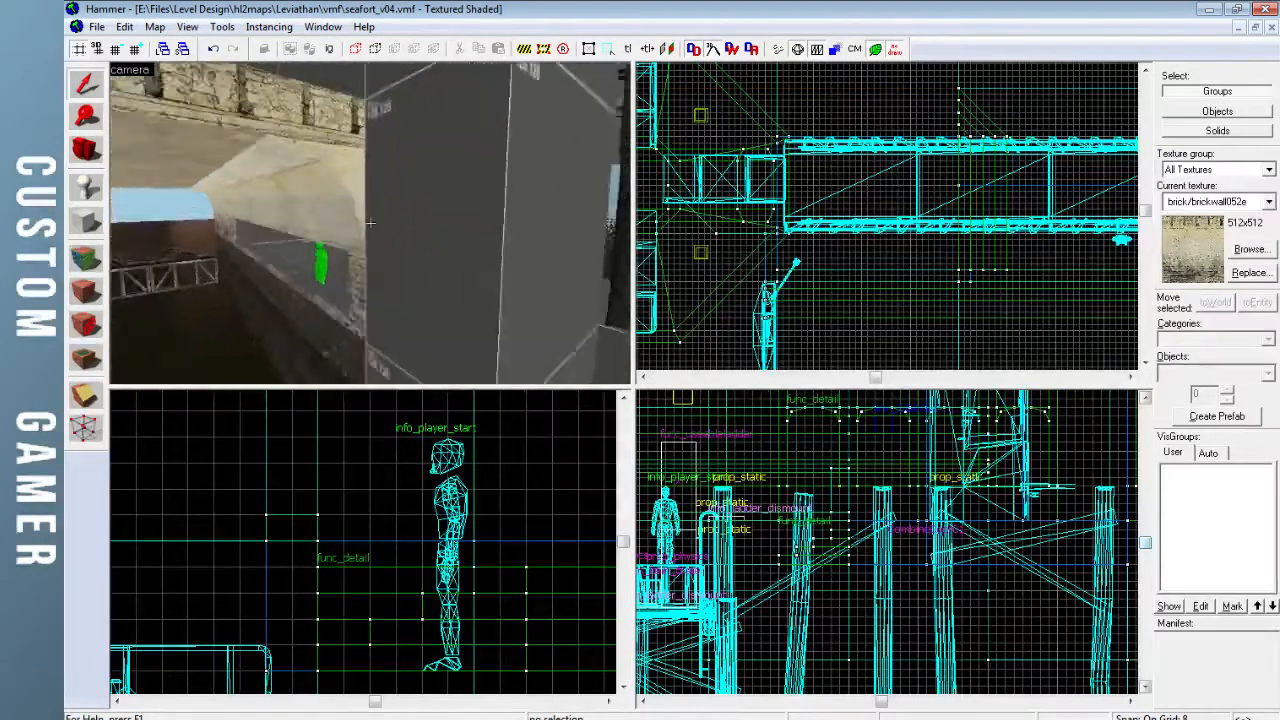
Apply brick/brickwall052e to the untextured wall face beside the tunnel mouth, next to the dark metal door
{"action": "left_click", "coordinate": [88, 259]}
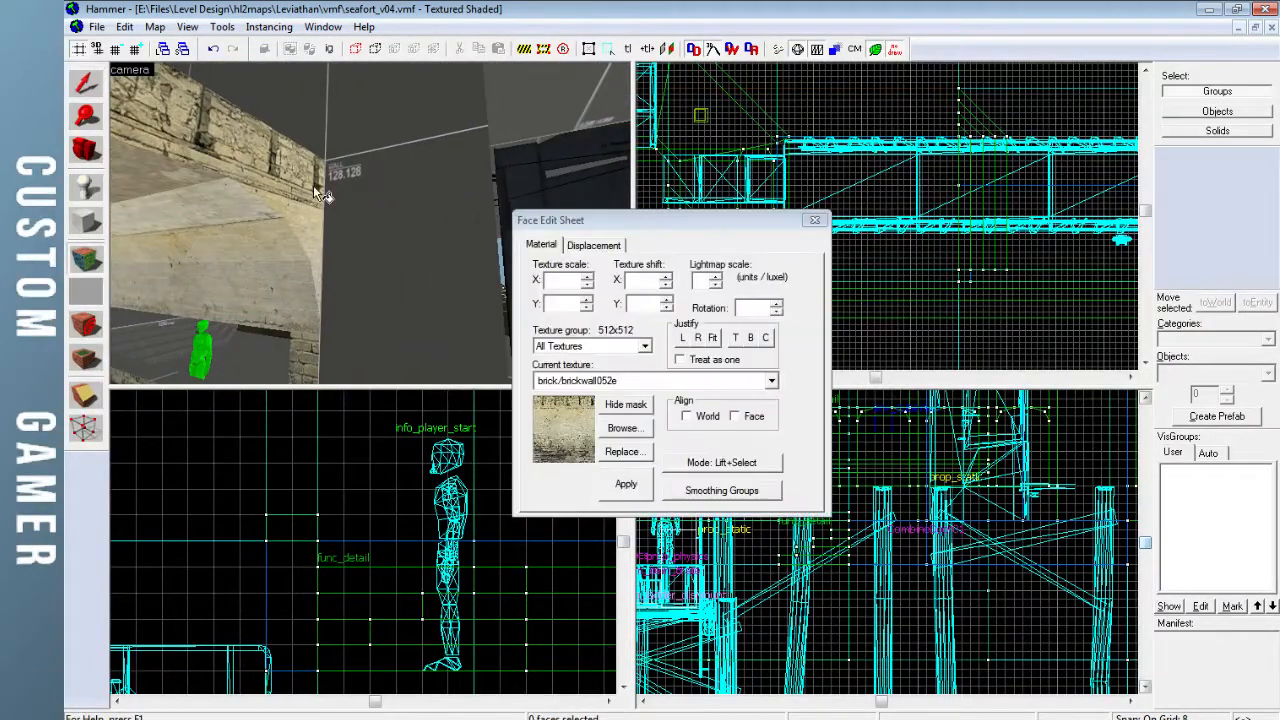
{"action": "left_click", "coordinate": [365, 180]}
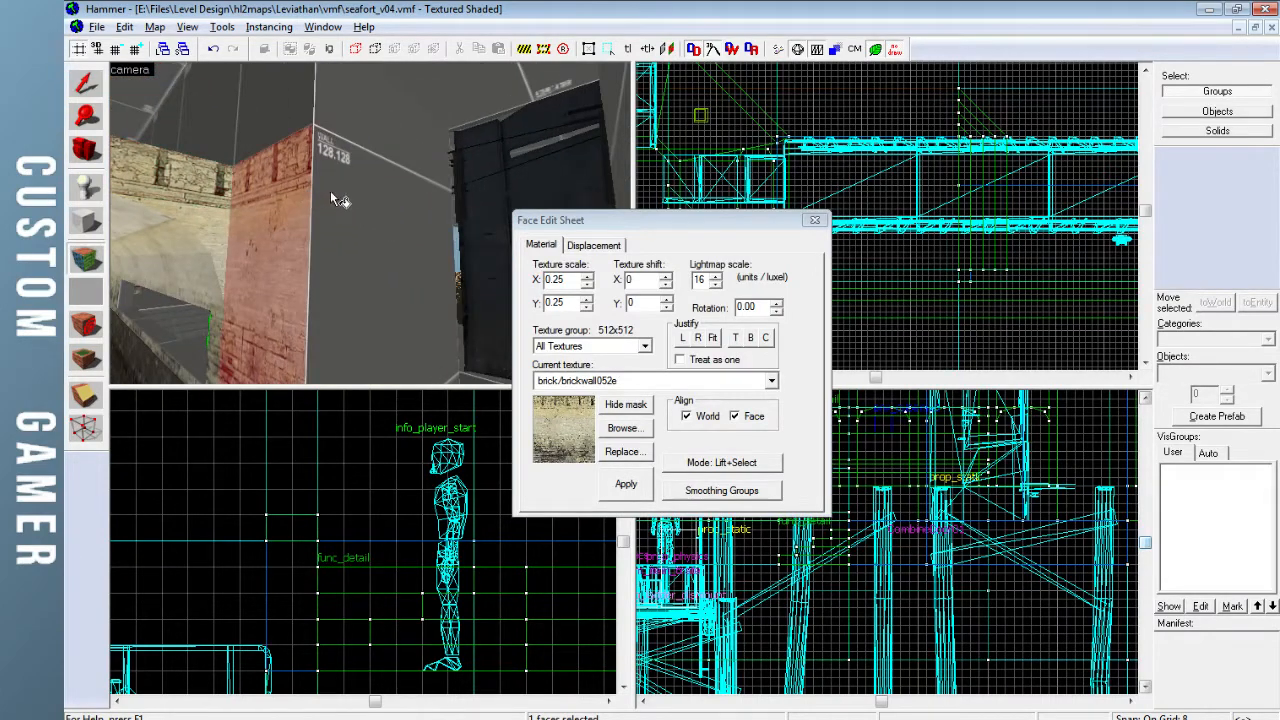
{"action": "key", "text": "z"}
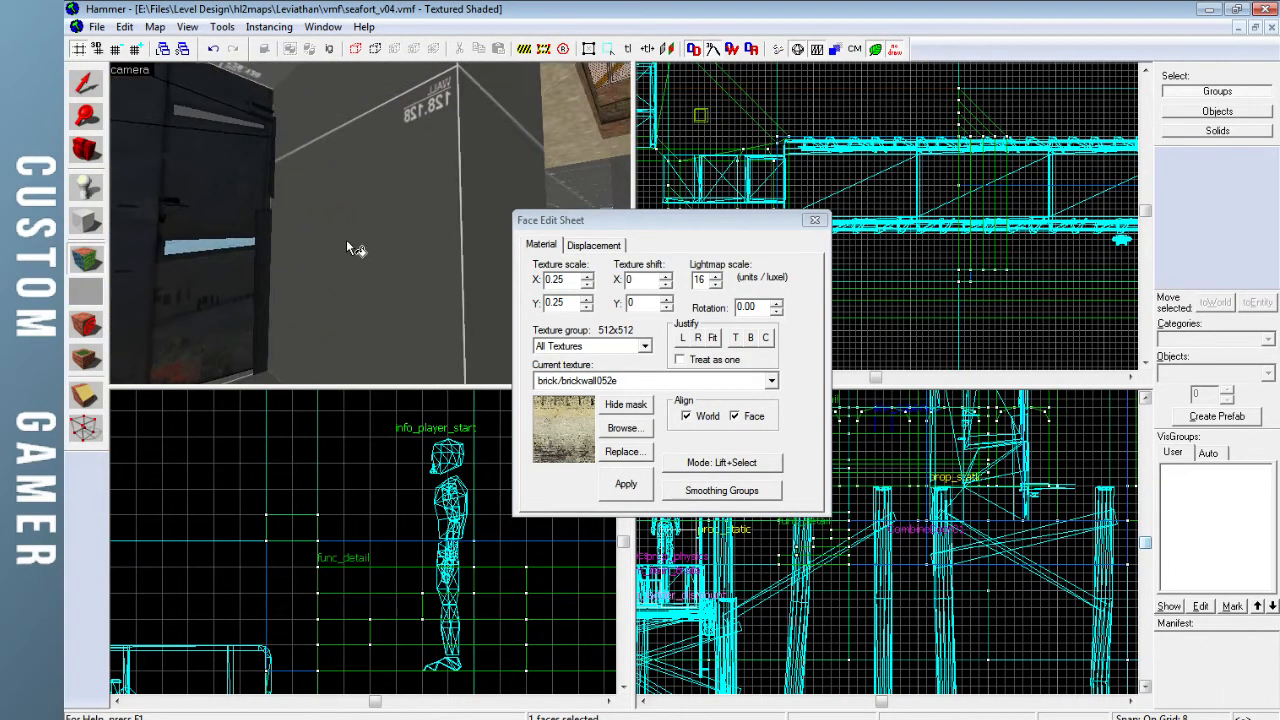
{"action": "key", "text": "s"}
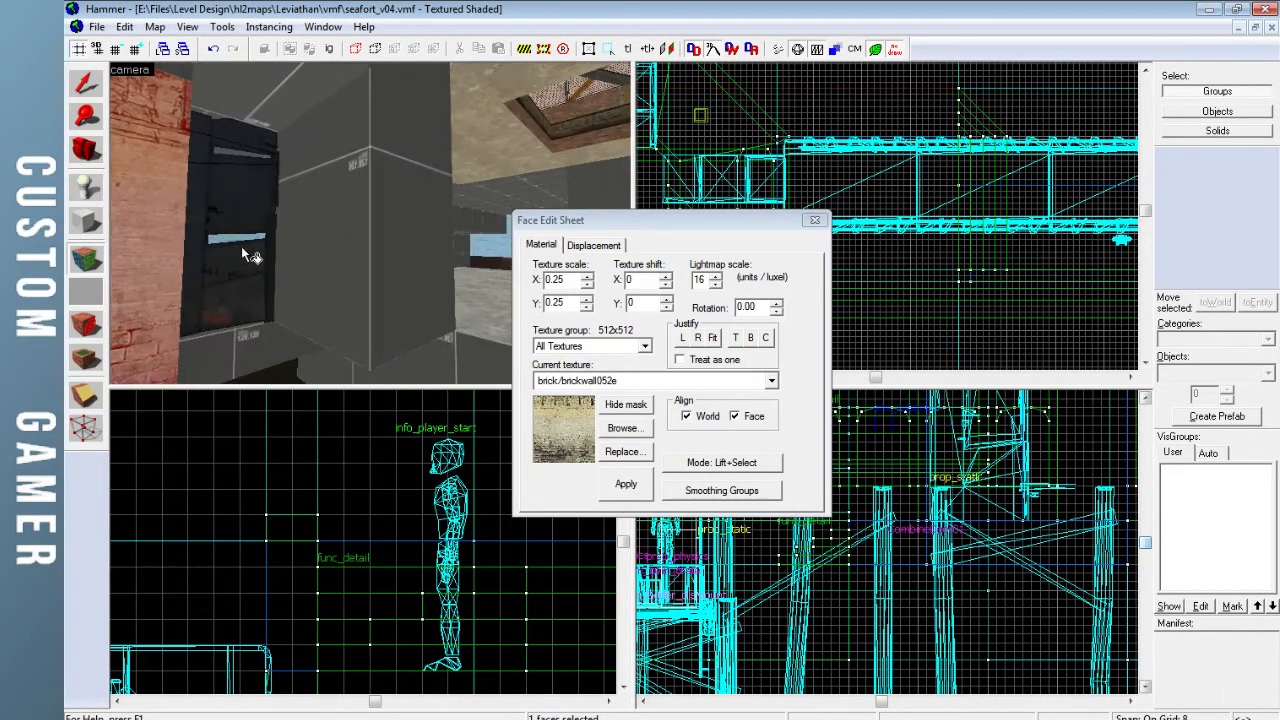
{"action": "left_click", "coordinate": [815, 222]}
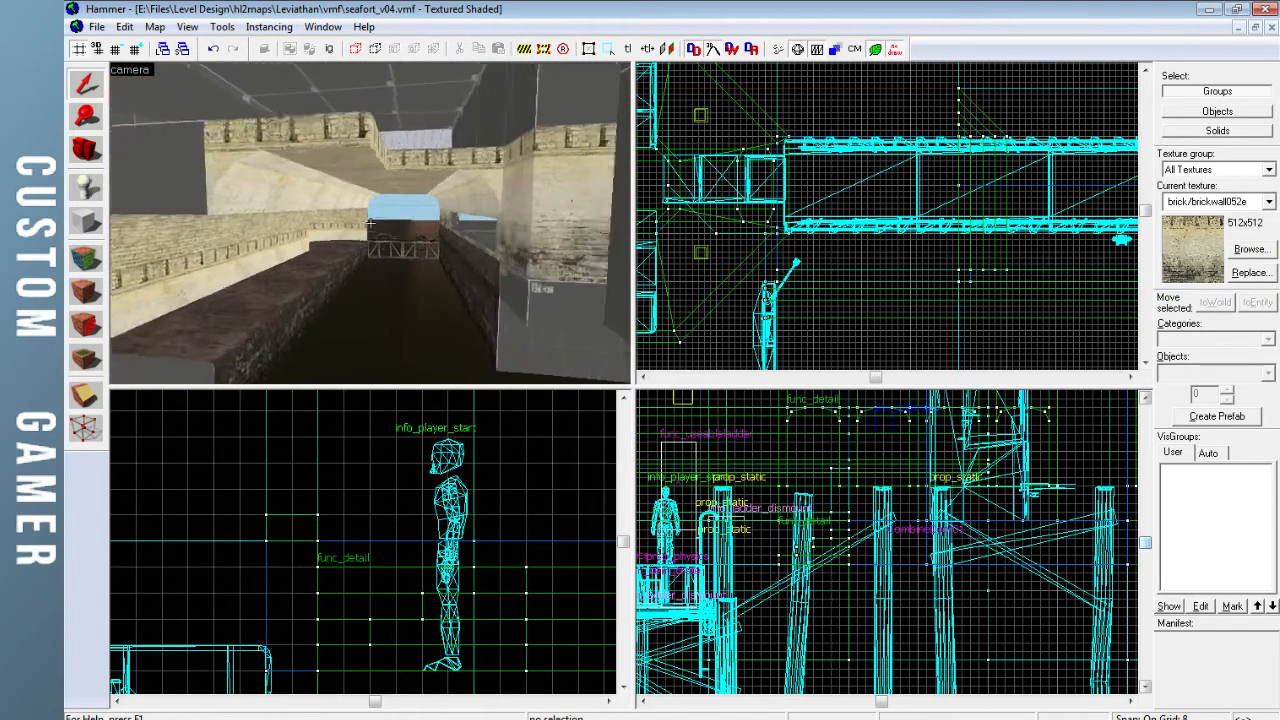
Examine the room interior, the fenced courtyard and the outer side of the walls and raised platforms
{"action": "key", "text": "w"}
{"action": "key", "text": "w"}
{"action": "key", "text": "w"}
{"action": "key", "text": "w"}
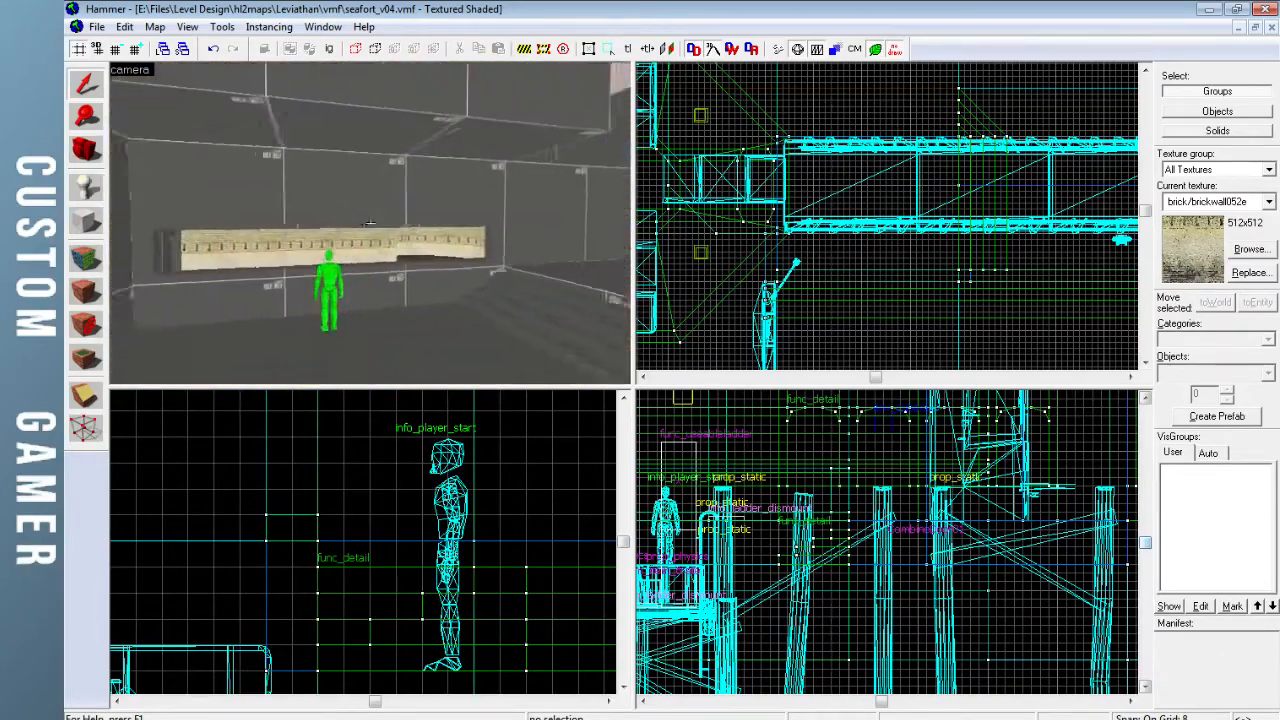
{"action": "key", "text": "d"}
{"action": "key", "text": "w"}
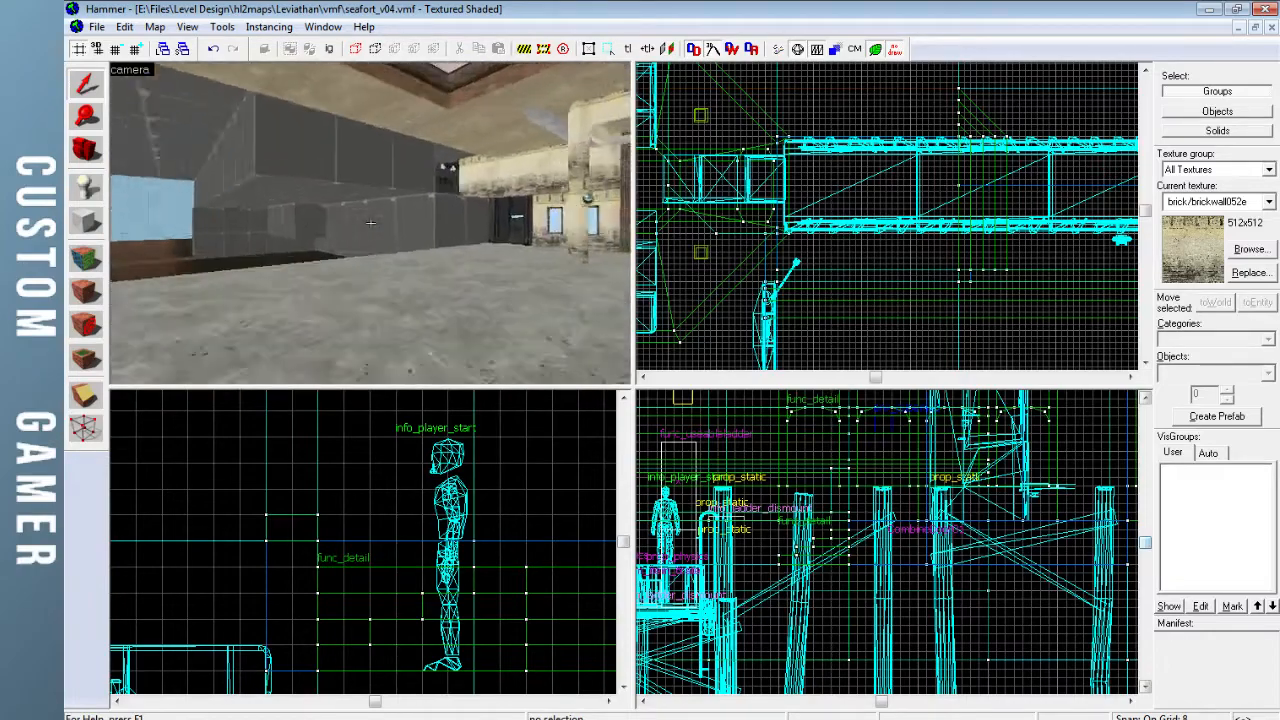
{"action": "key", "text": "w"}
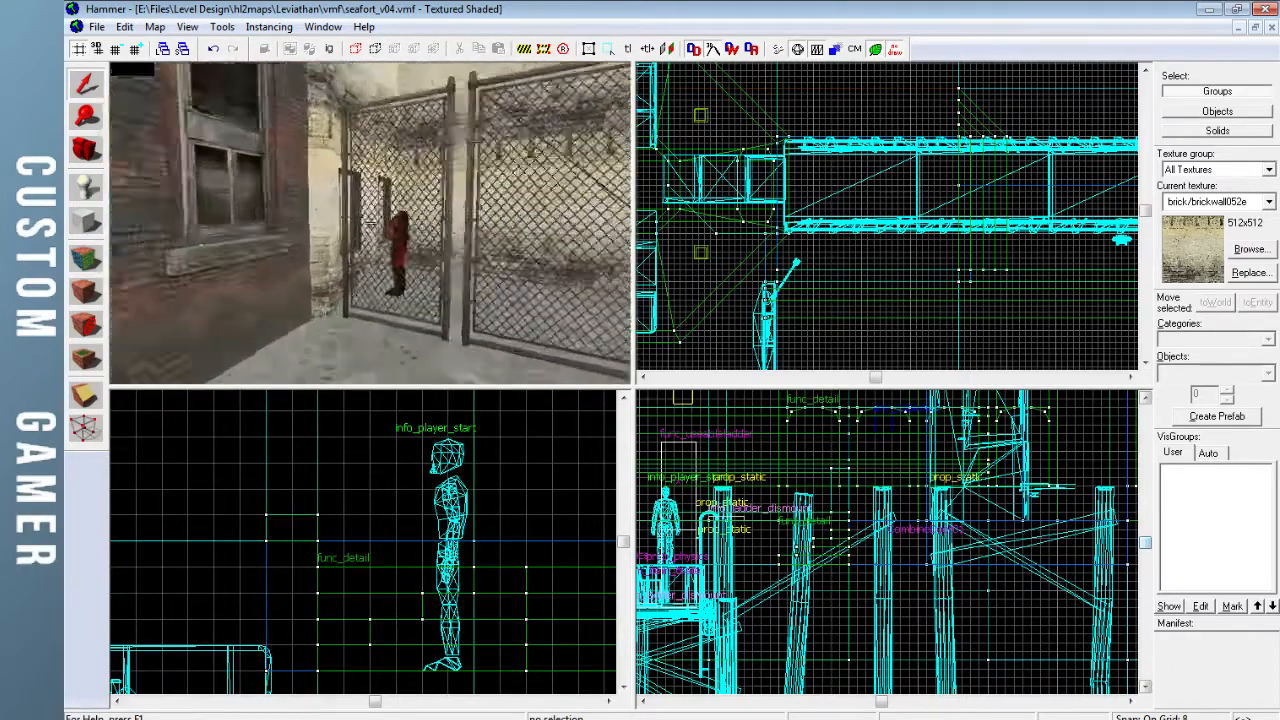
{"action": "key", "text": "w"}
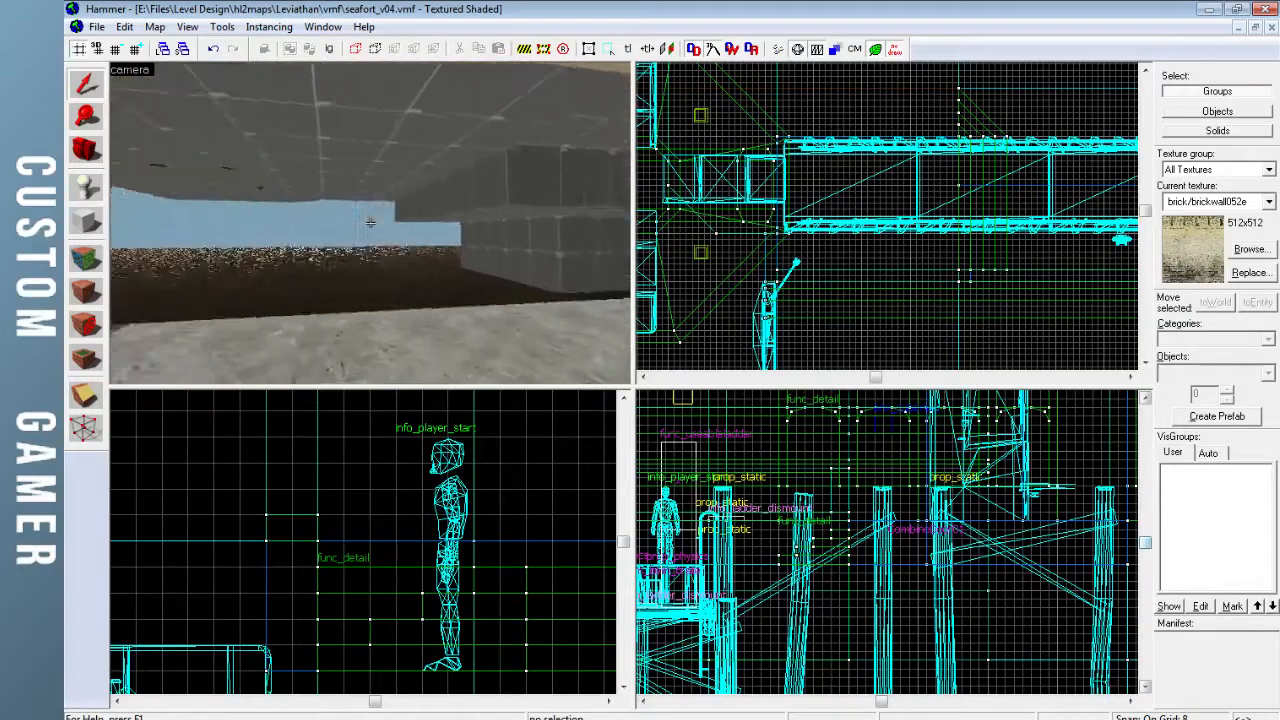
{"action": "key", "text": "w"}
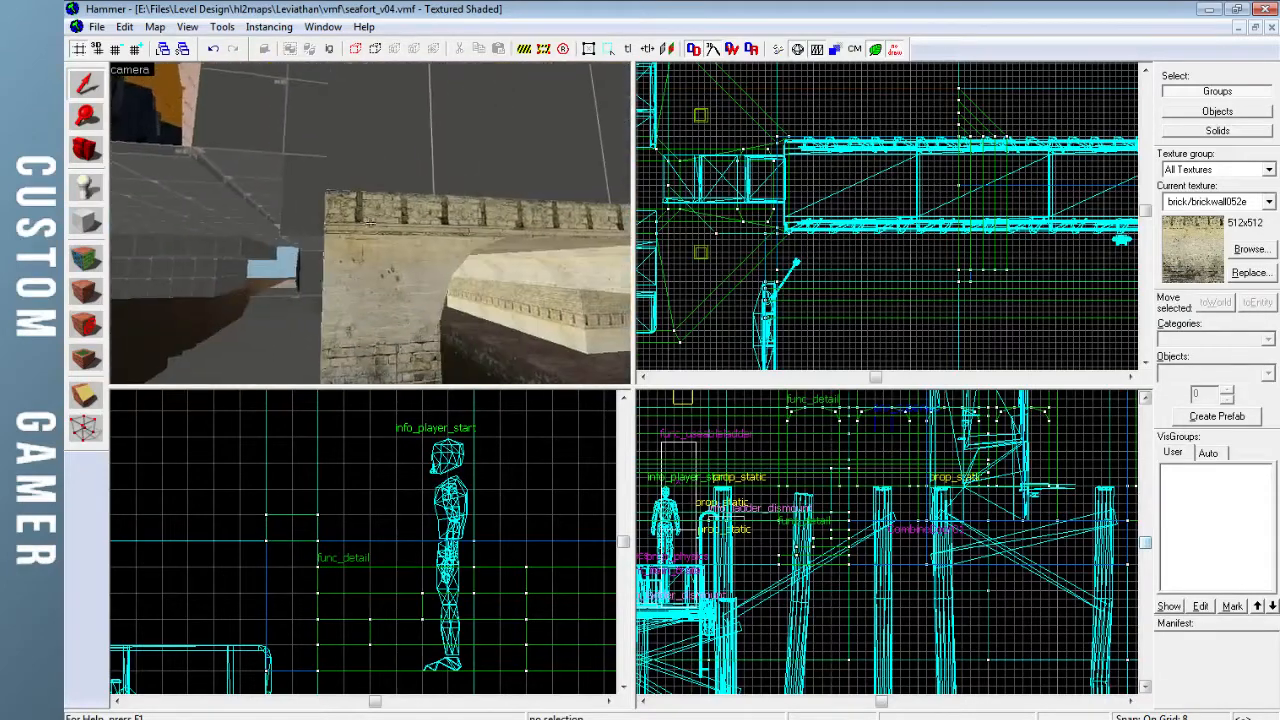
{"action": "key", "text": "w"}
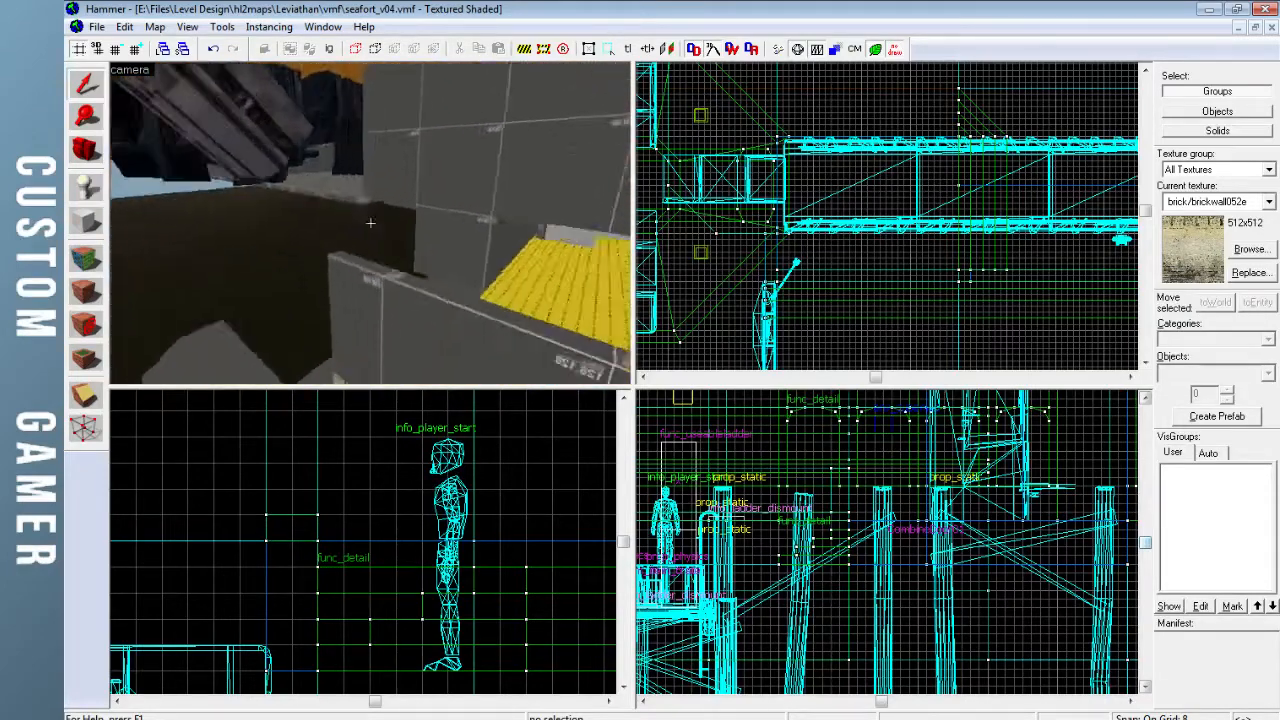
{"action": "key", "text": "w"}
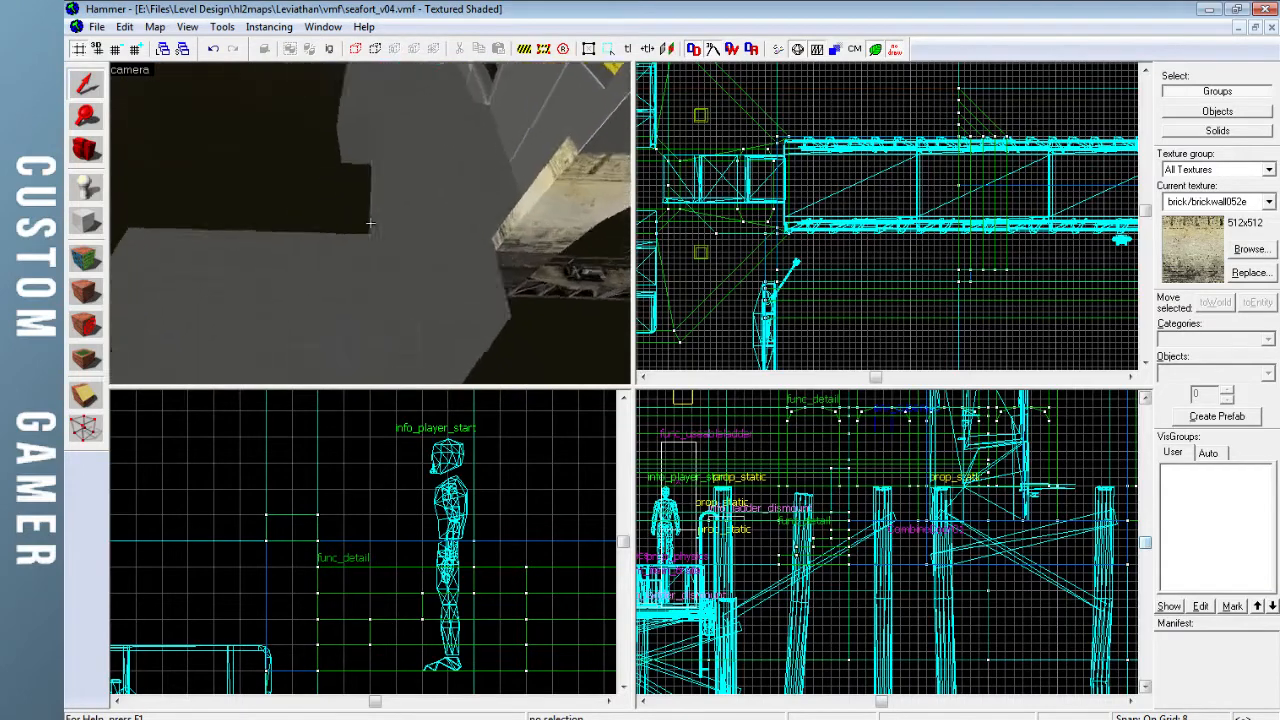
{"action": "key", "text": "w"}
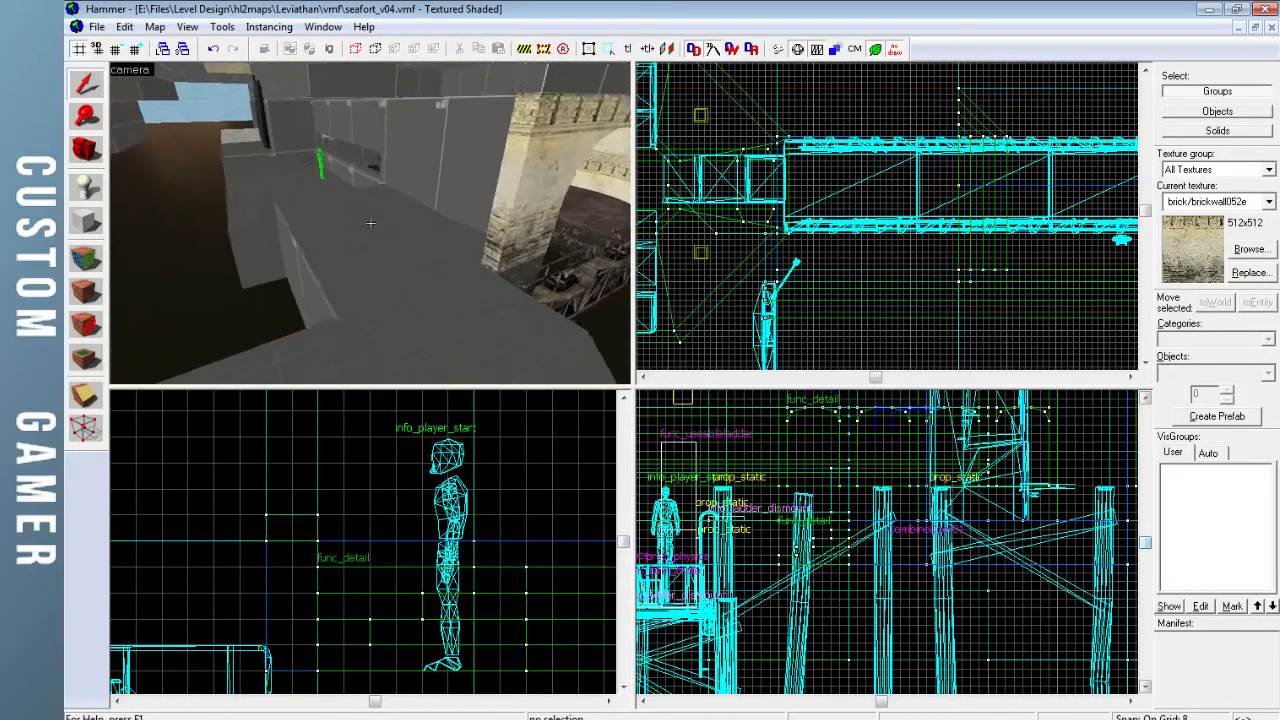
{"action": "key", "text": "w"}
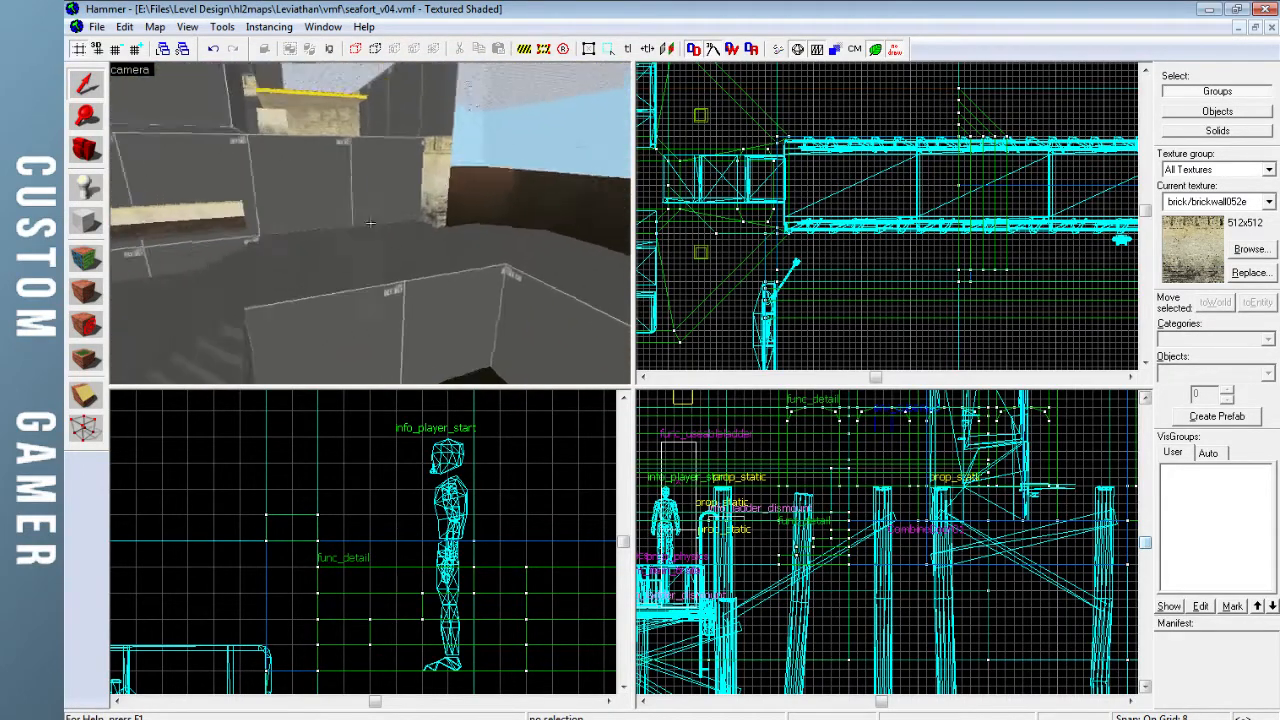
Copy the 240-unit-wide wall section beside the window about 192 units across to the opposite side of the room
{"action": "left_click", "coordinate": [375, 222]}
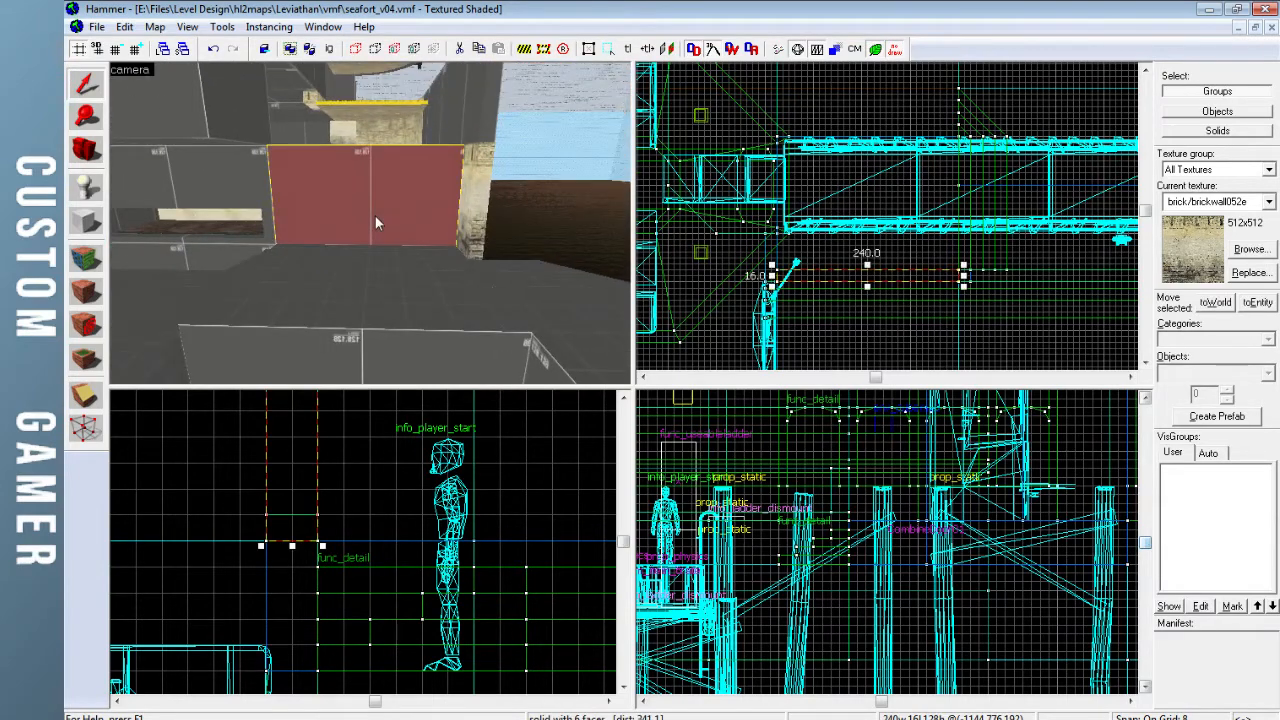
{"action": "left_click_drag", "start_coordinate": [900, 247], "coordinate": [905, 138]}
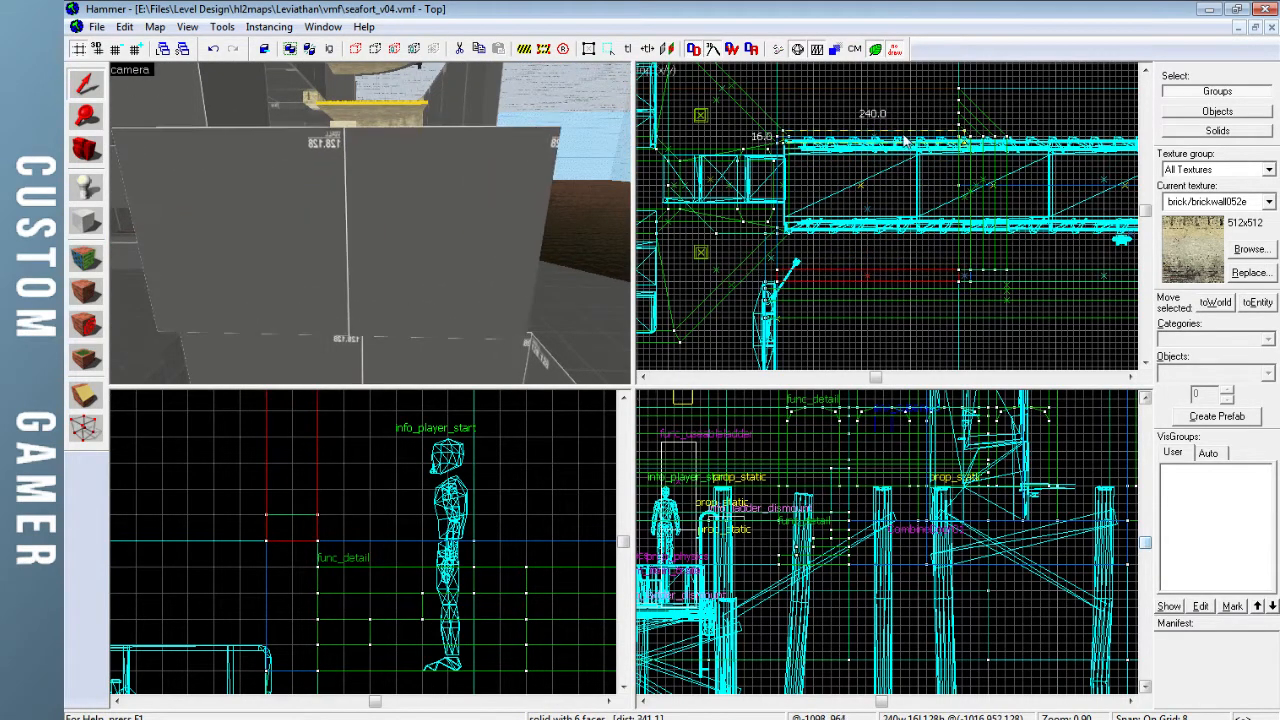
{"action": "key", "text": "z"}
{"action": "key", "text": "w"}
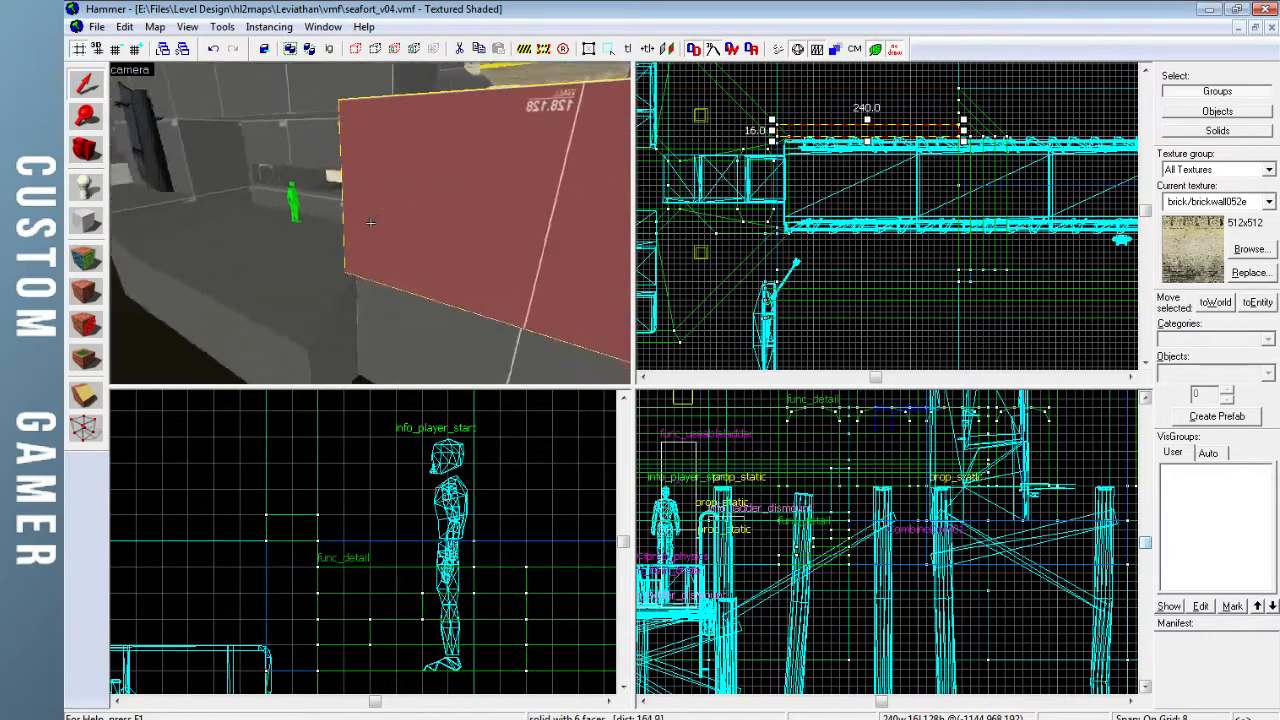
{"action": "key", "text": "z"}
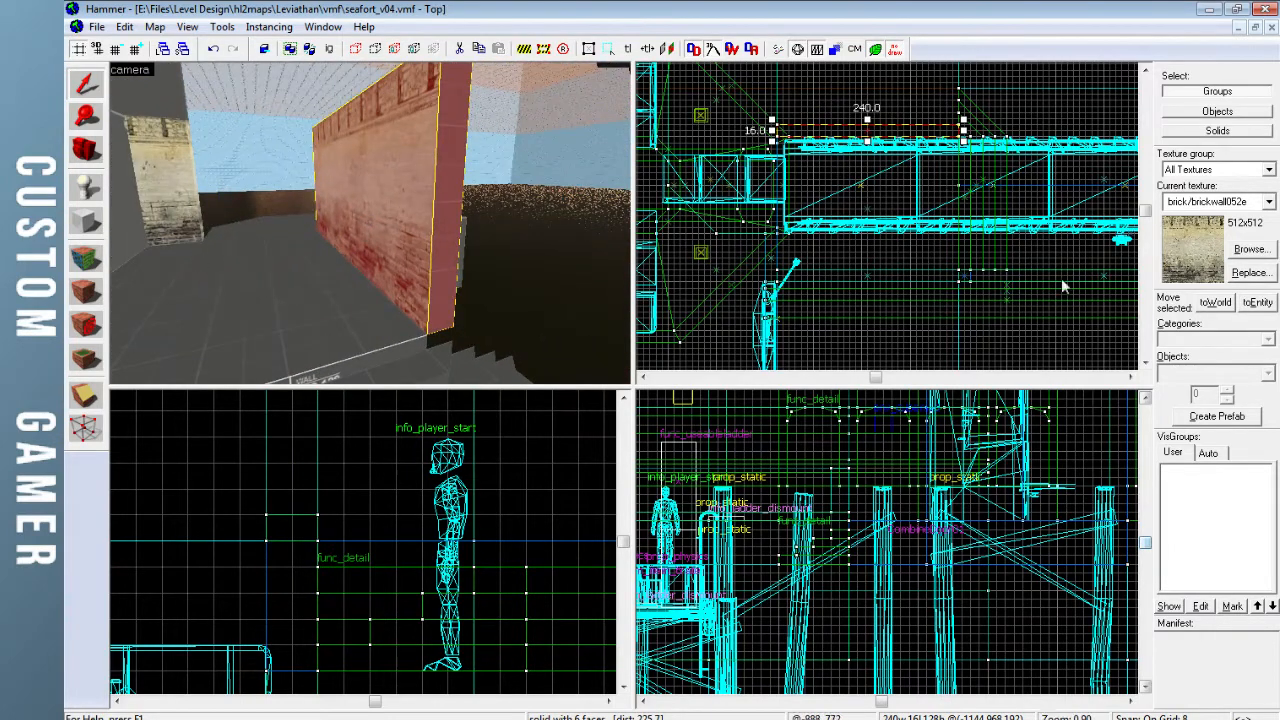
Apply the dev/dev_measurewall01d texture to all faces of the copied 240-unit-wide wall section
{"action": "key", "text": "shift+a"}
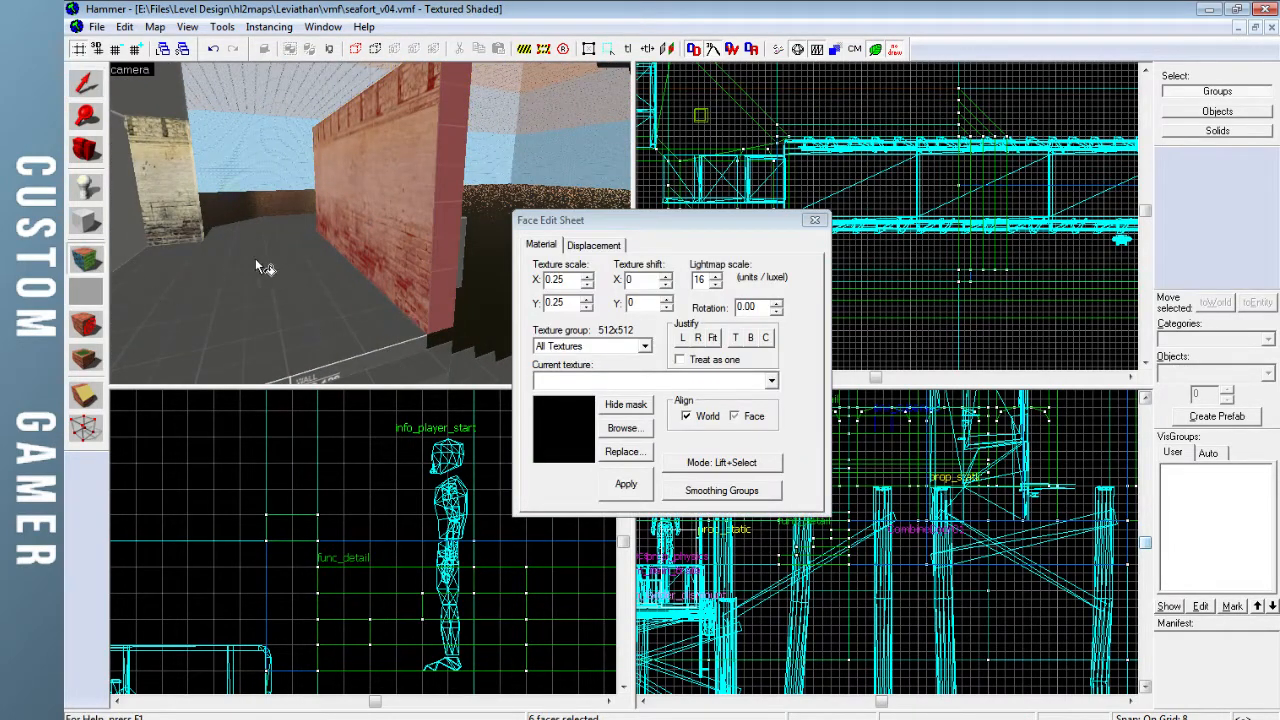
{"action": "right_click", "coordinate": [318, 210]}
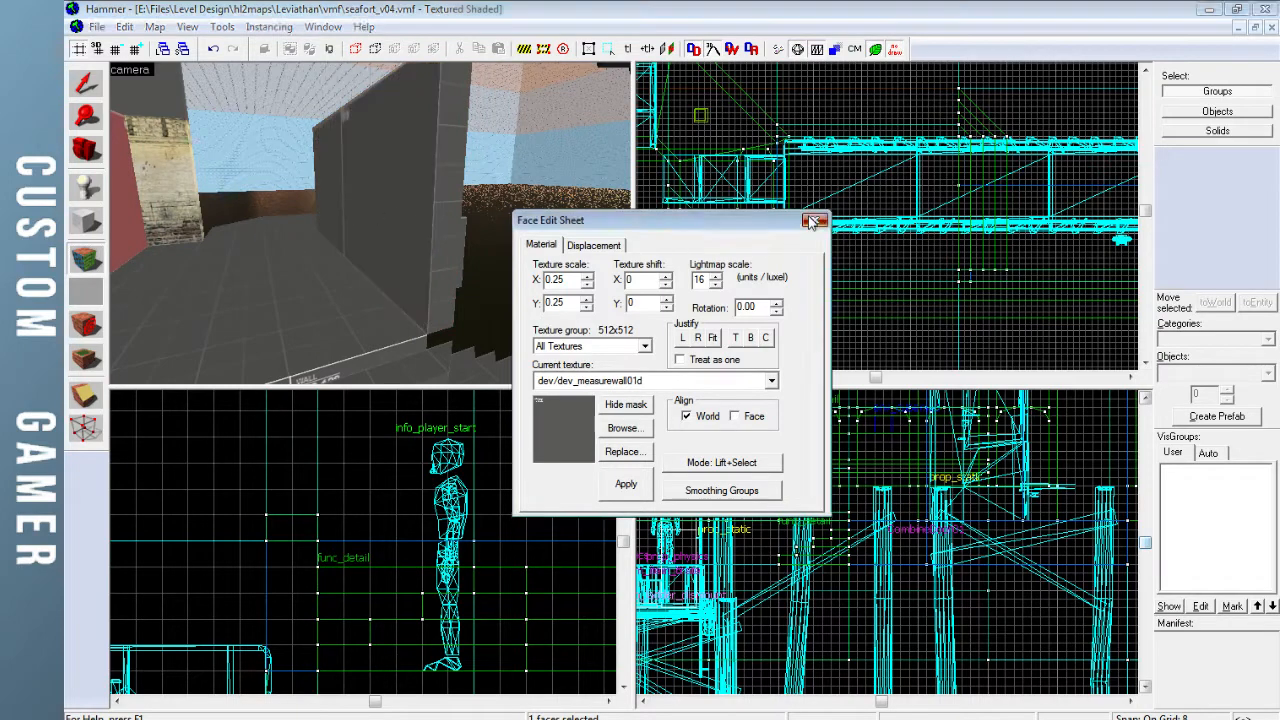
{"action": "left_click", "coordinate": [812, 221]}
{"action": "key", "text": "z"}
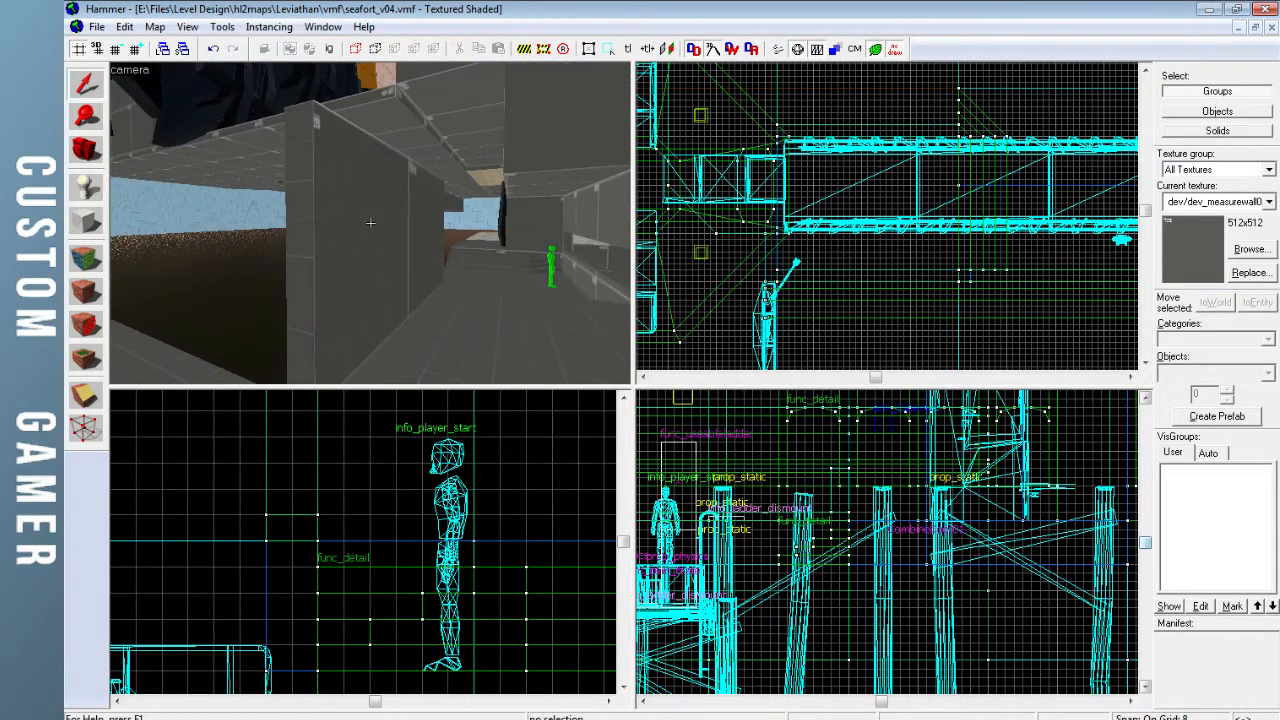
{"action": "left_click_drag", "start_coordinate": [362, 240], "coordinate": [370, 223]}
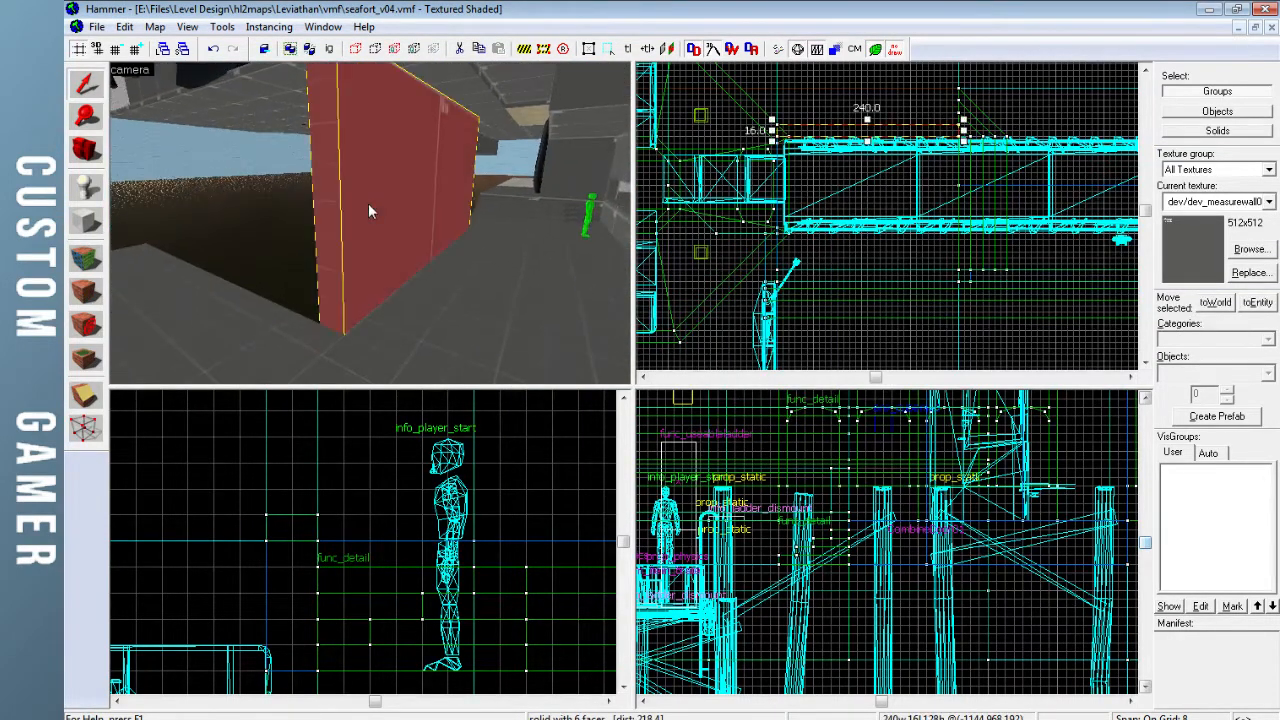
{"action": "left_click_drag", "start_coordinate": [868, 148], "coordinate": [871, 258]}
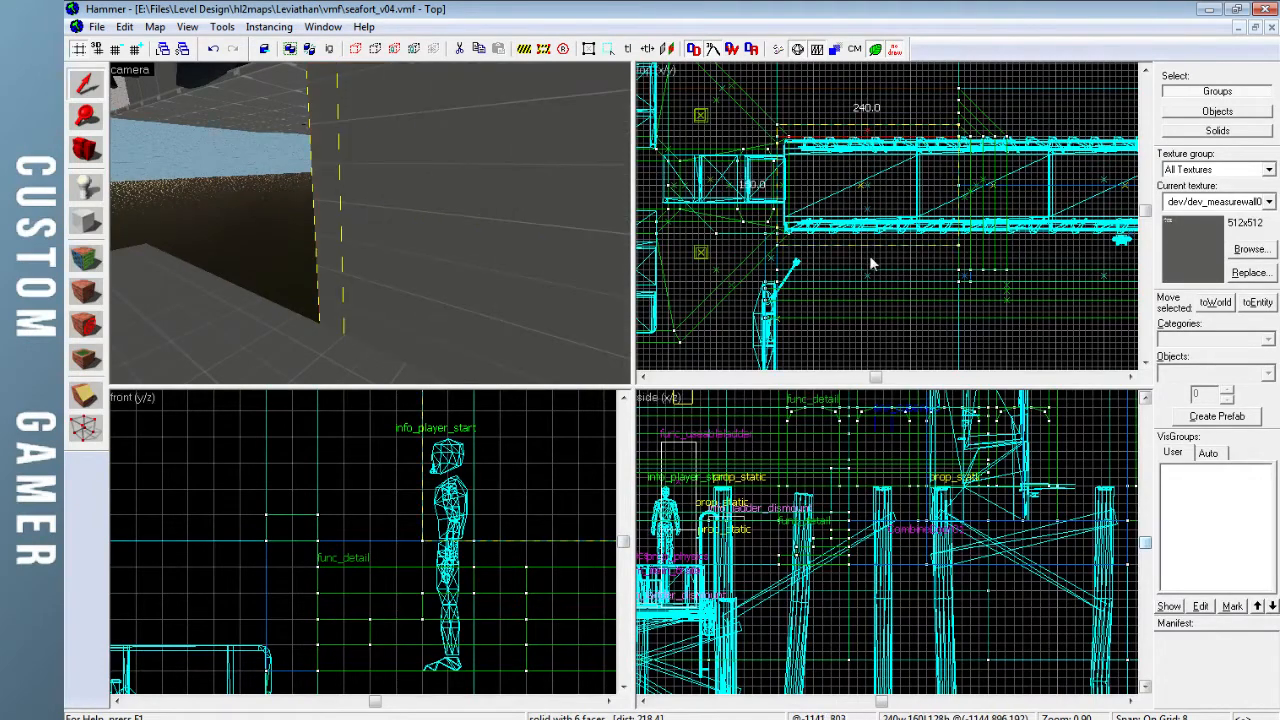
{"action": "key", "text": "Escape"}
{"action": "key", "text": "z"}
{"action": "key", "text": "s"}
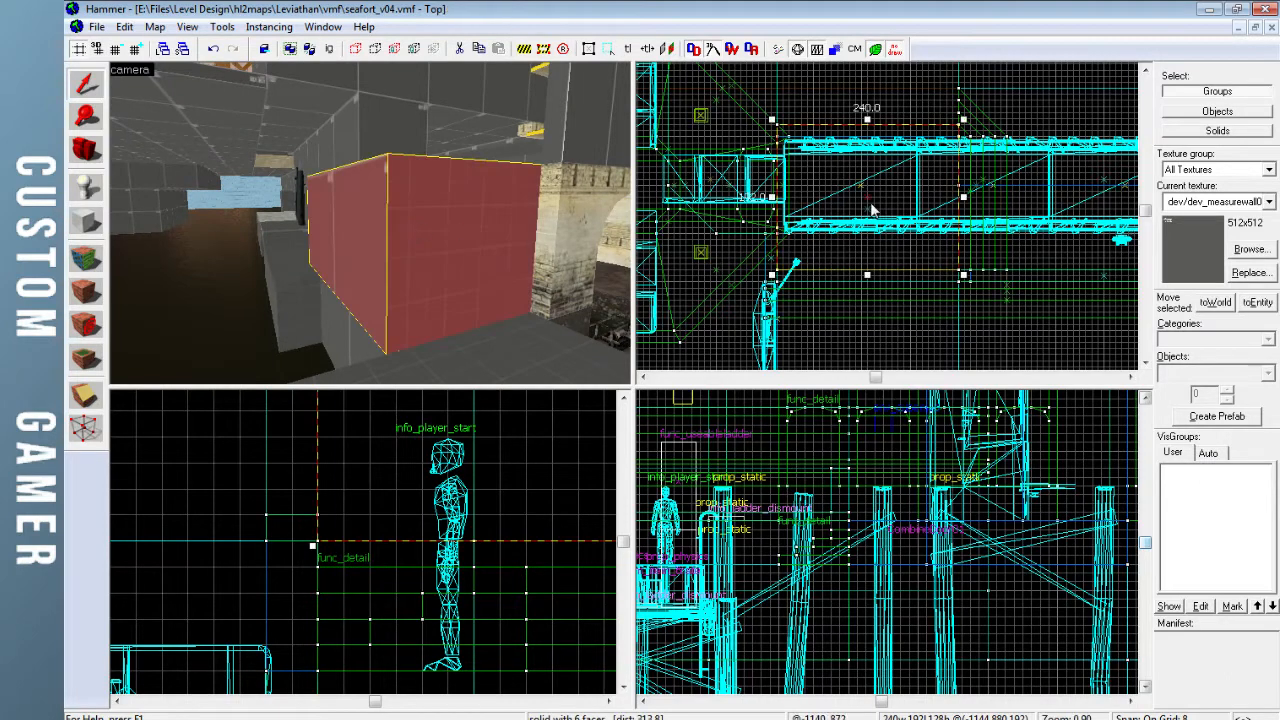
{"action": "left_click_drag", "start_coordinate": [867, 146], "coordinate": [867, 144]}
Thicken the 240-unit-wide wall section away from the metal walkway into a block 128 units deep
{"action": "key", "text": "z"}
{"action": "key", "text": "d"}
{"action": "key", "text": "Up"}
{"action": "key", "text": "Up"}
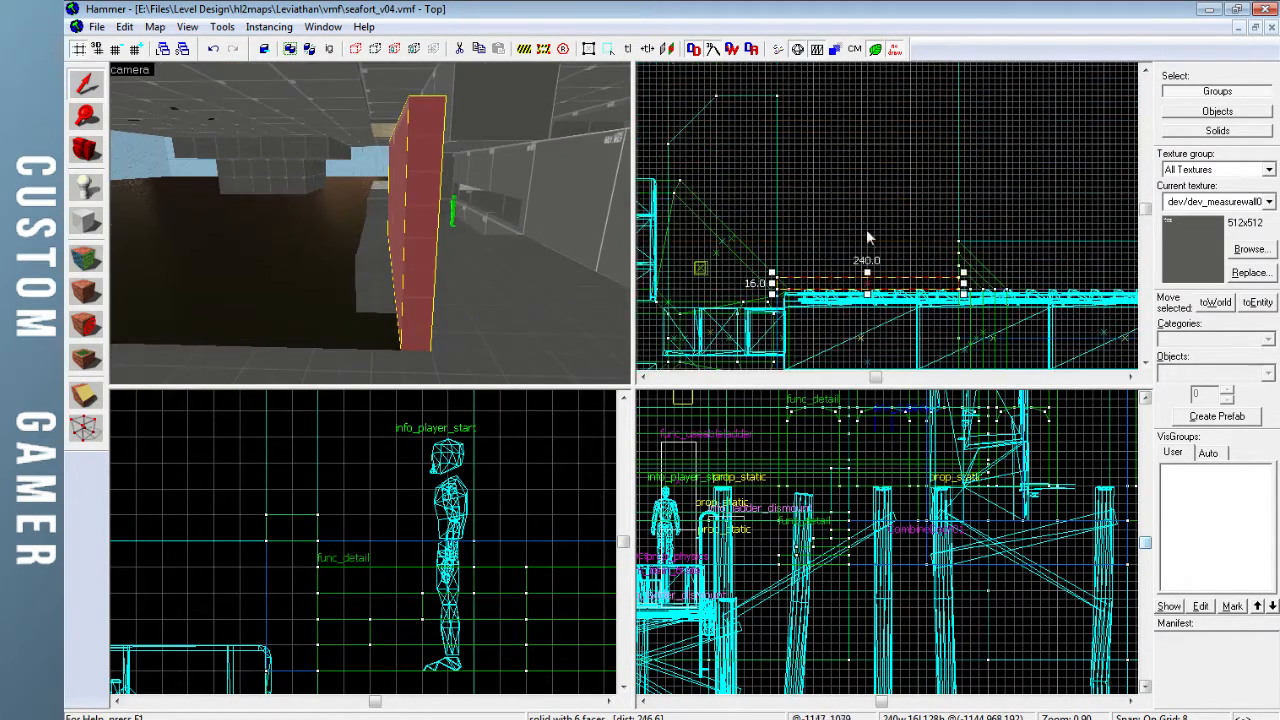
{"action": "left_click_drag", "start_coordinate": [872, 268], "coordinate": [880, 196]}
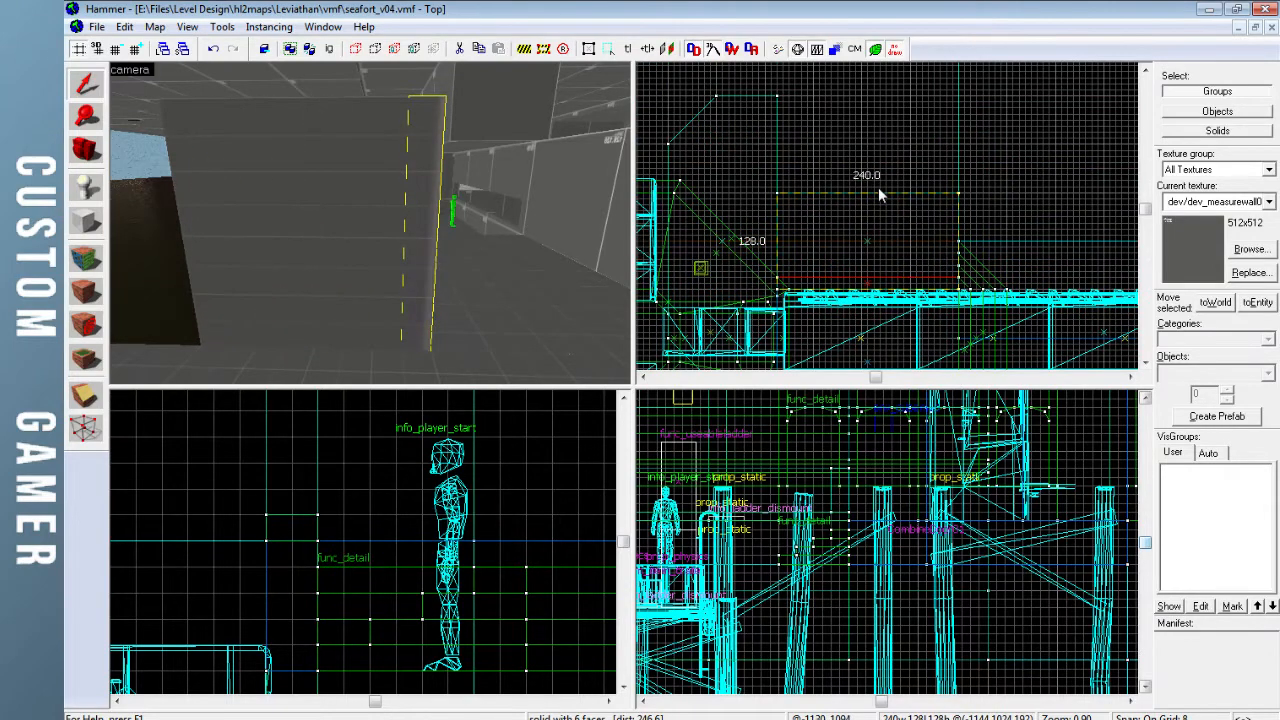
{"action": "key", "text": "Escape"}
Set the X texture shift to 0 on the 128-unit-deep side face of the new block
{"action": "key", "text": "z"}
{"action": "key", "text": "d"}
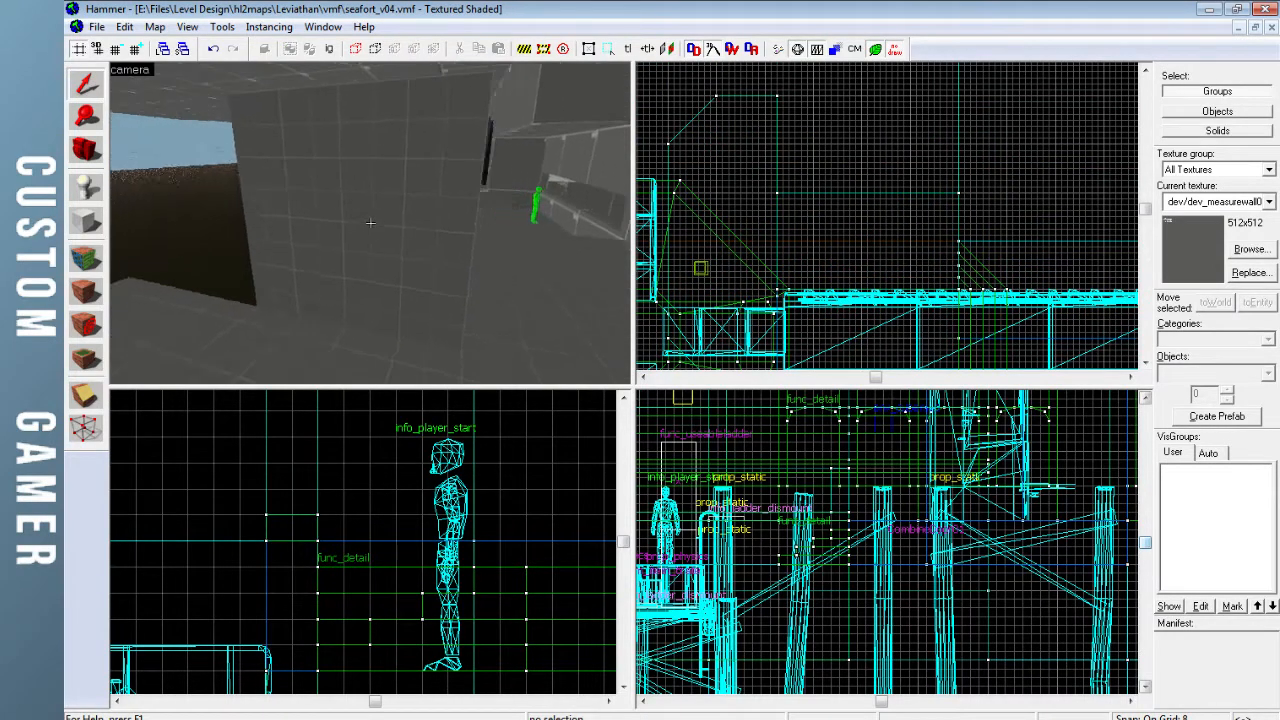
{"action": "key", "text": "z"}
{"action": "left_click", "coordinate": [88, 260]}
{"action": "left_click", "coordinate": [430, 225]}
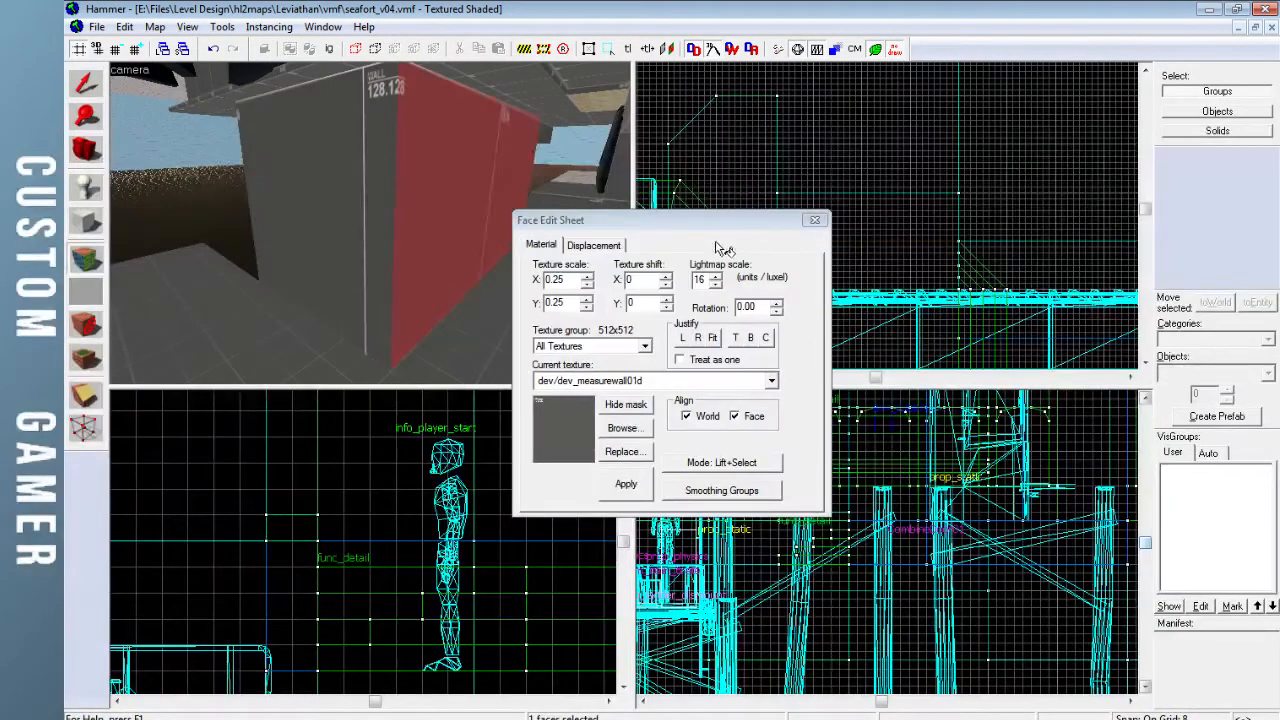
{"action": "left_click", "coordinate": [814, 222]}
{"action": "key", "text": "z"}
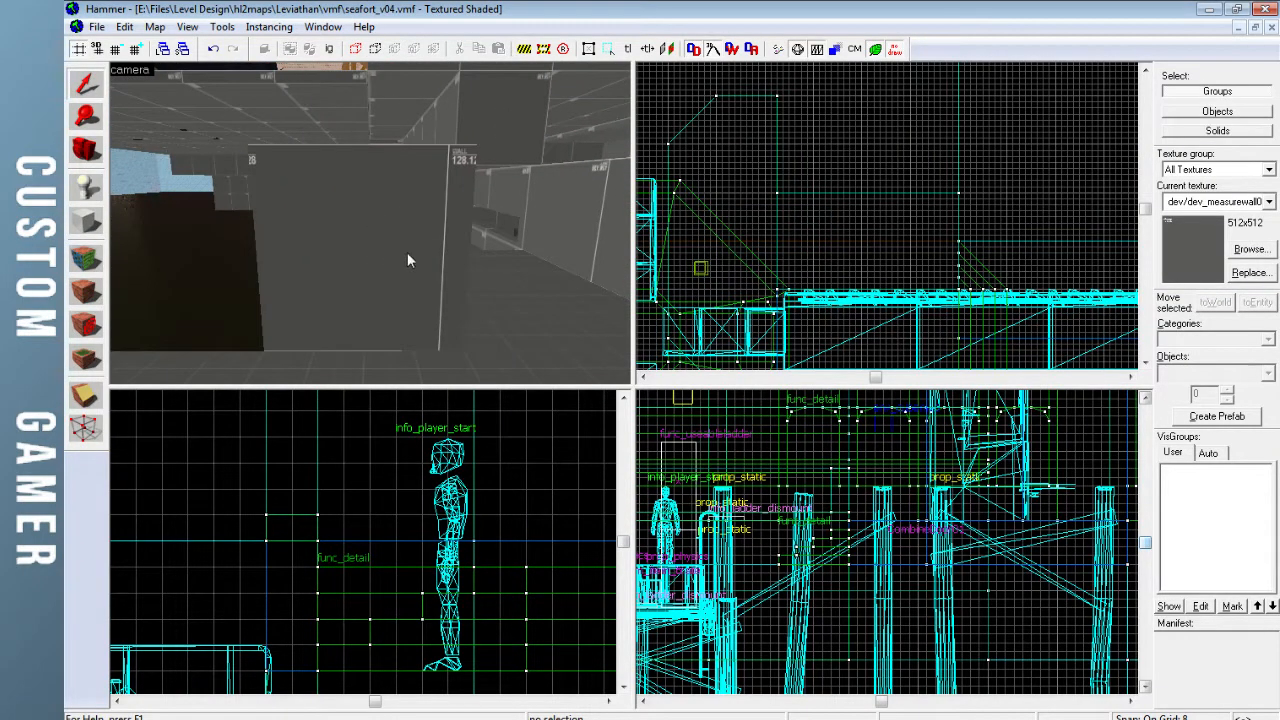
{"action": "key", "text": "z"}
{"action": "key", "text": "d"}
{"action": "key", "text": "z"}
{"action": "left_click", "coordinate": [86, 258]}
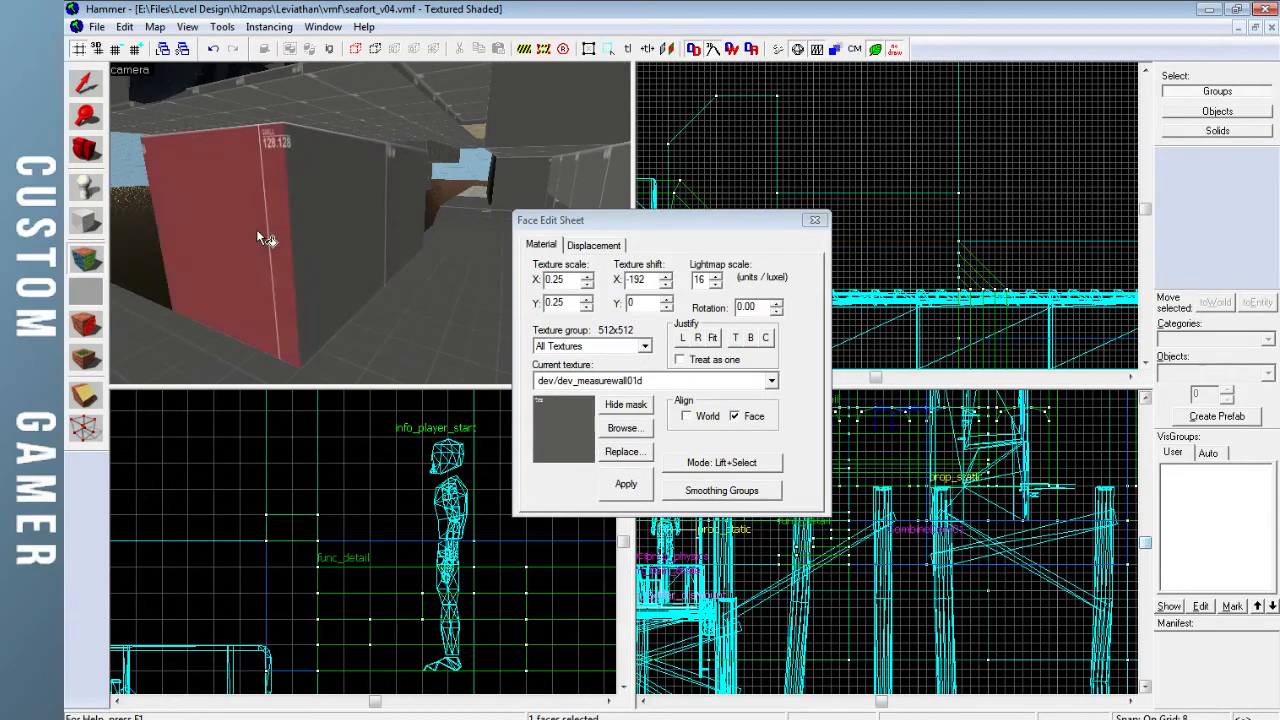
{"action": "left_click", "coordinate": [600, 287]}
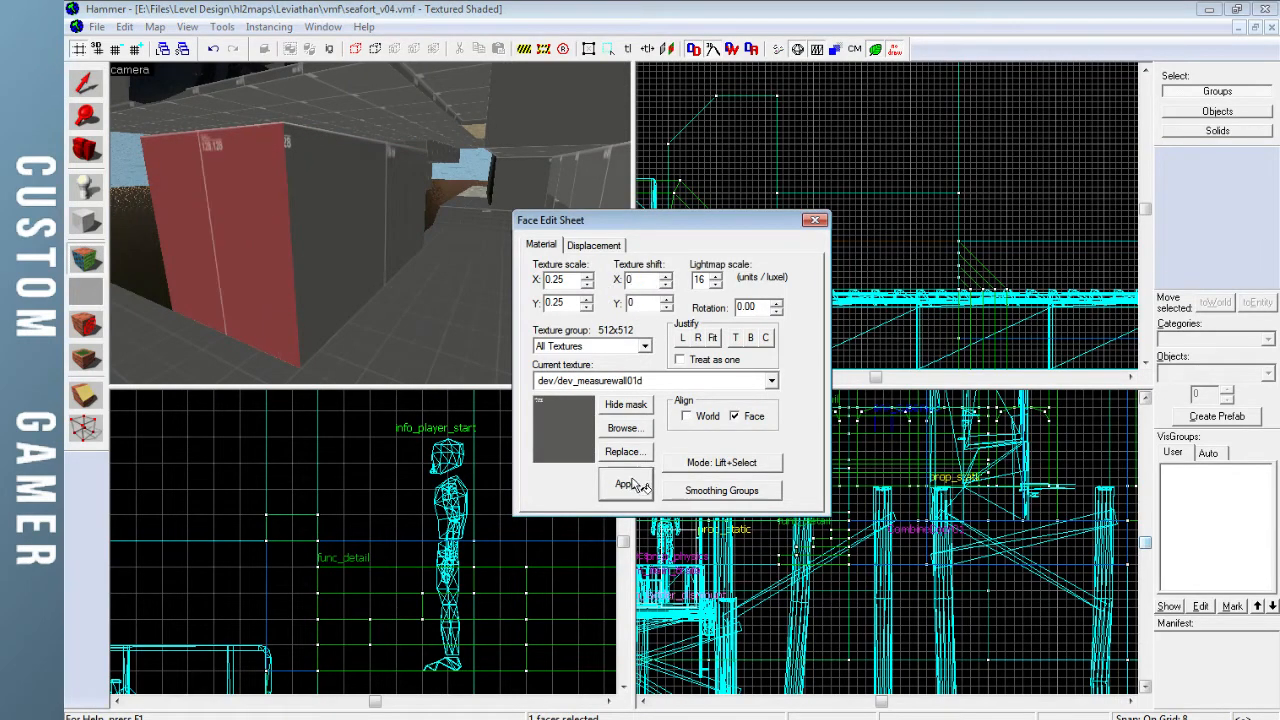
{"action": "left_click", "coordinate": [814, 223]}
Lengthen the 240-unit-wide block to 256 units so its far side lines up with the neighbouring lower platform's end
{"action": "key", "text": "z"}
{"action": "key", "text": "a"}
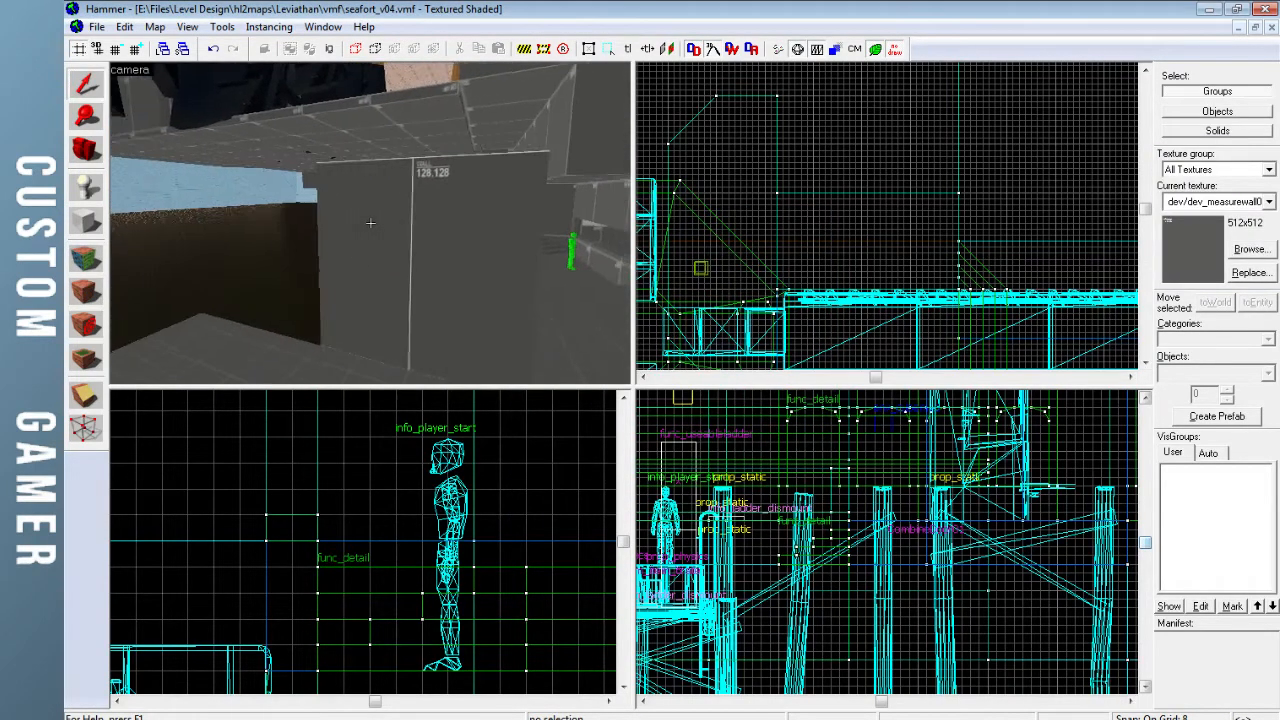
{"action": "key", "text": "z"}
{"action": "left_click", "coordinate": [375, 232]}
{"action": "scroll", "coordinate": [827, 270], "scroll_direction": "up", "scroll_amount": 1}
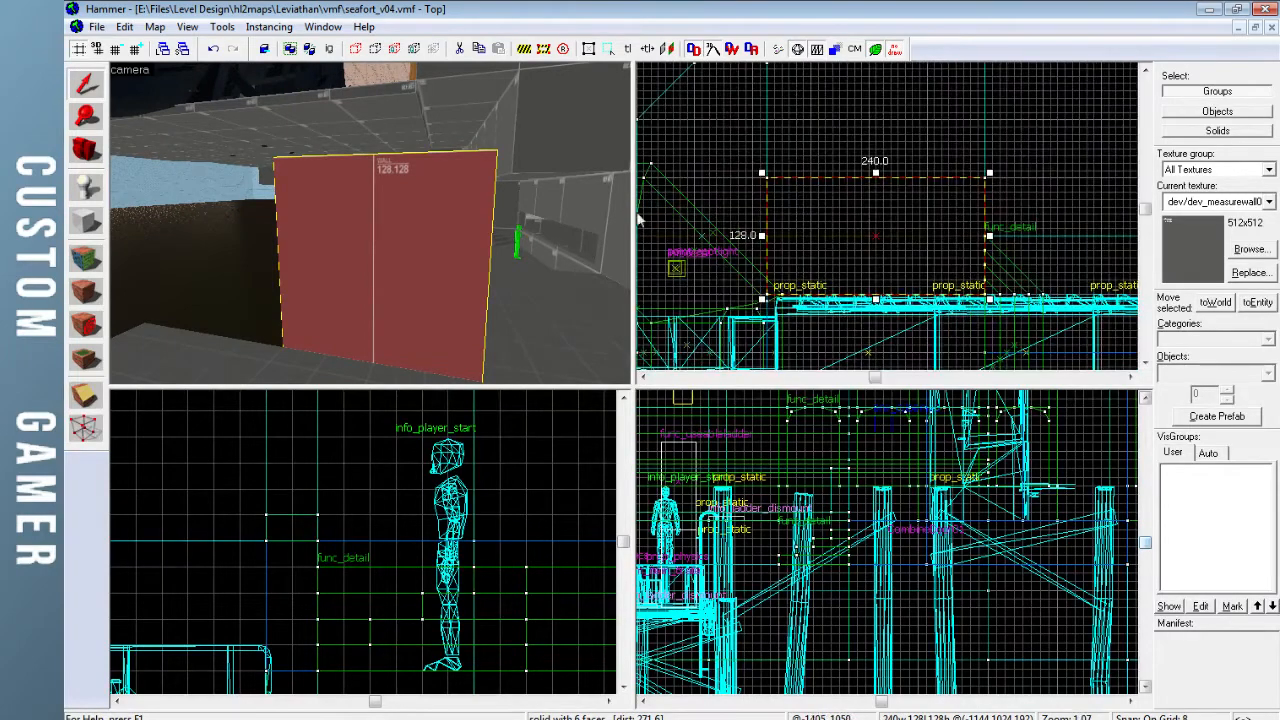
{"action": "key", "text": "z"}
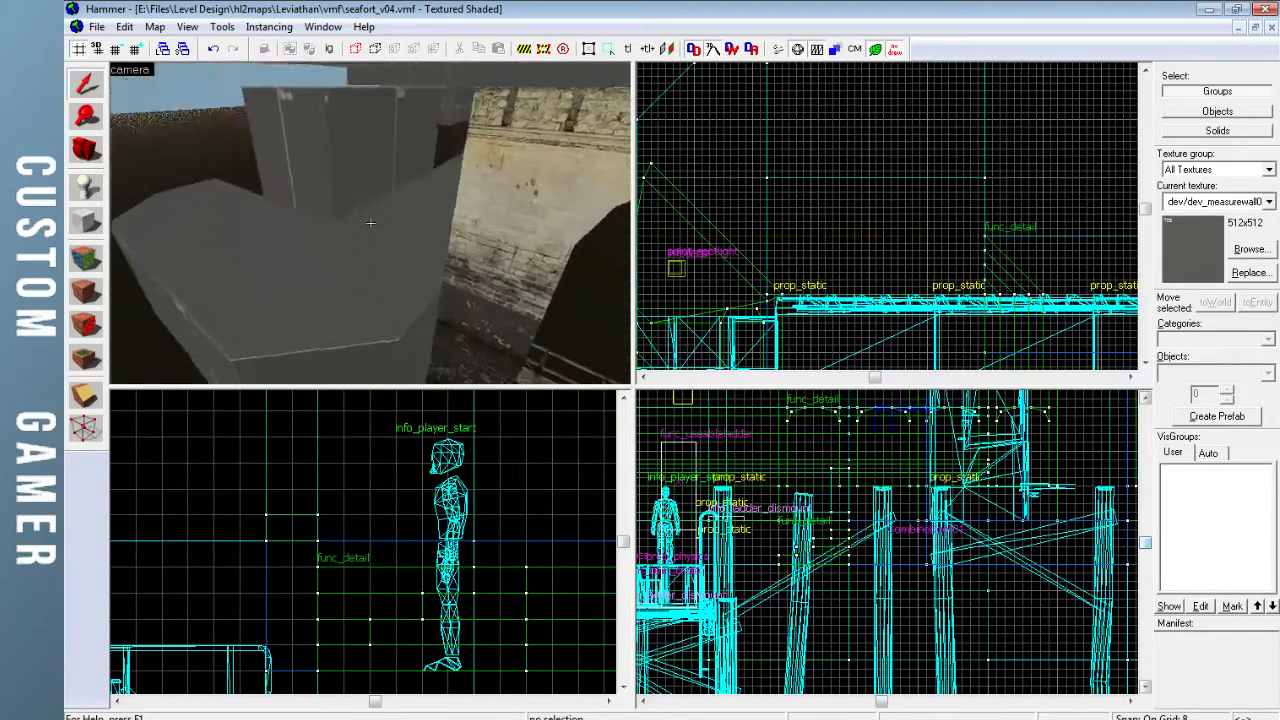
{"action": "key", "text": "w"}
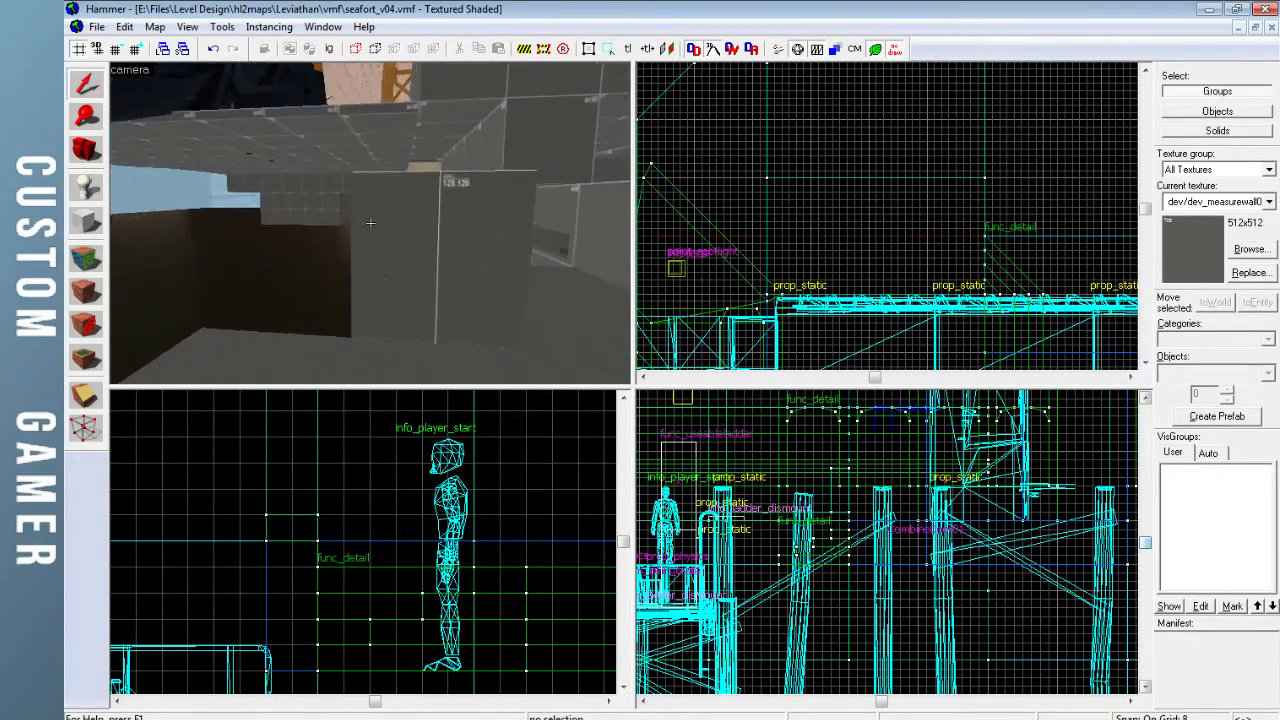
{"action": "key", "text": "s"}
{"action": "key", "text": "z"}
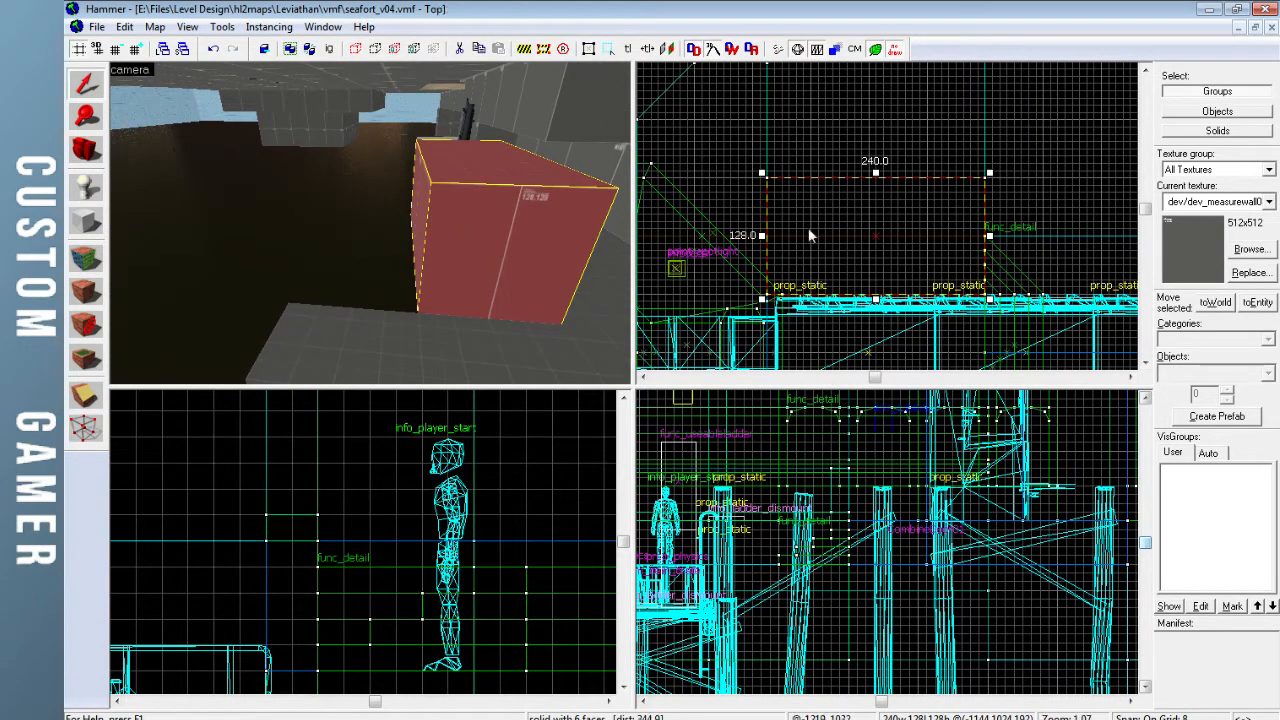
{"action": "mouse_move", "coordinate": [873, 160]}
{"action": "left_mouse_down"}
{"action": "mouse_move", "coordinate": [876, 134]}
{"action": "mouse_move", "coordinate": [877, 176]}
{"action": "mouse_move", "coordinate": [864, 148]}
{"action": "left_mouse_up"}
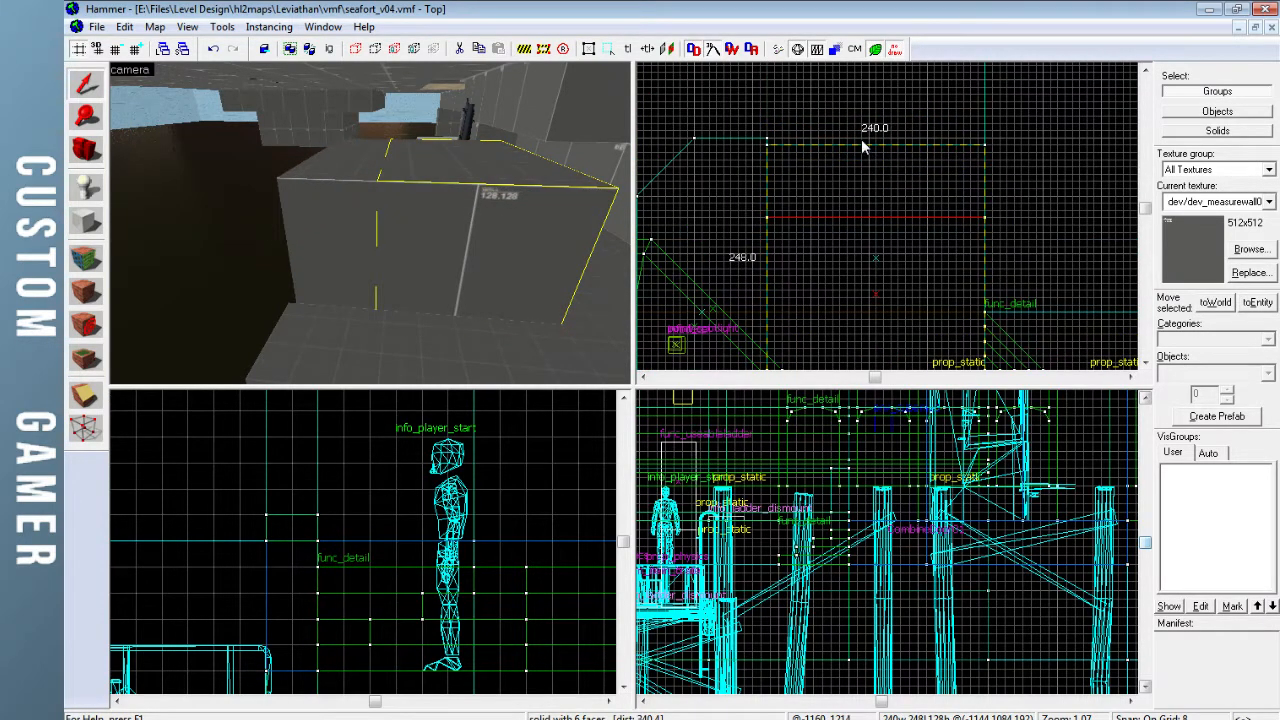
{"action": "key", "text": "Escape"}
Extend the lower eight-sided platform beside the block by moving its far-end vertices about 128 units outward with Vertex Manipulation
{"action": "key", "text": "z"}
{"action": "key", "text": "s"}
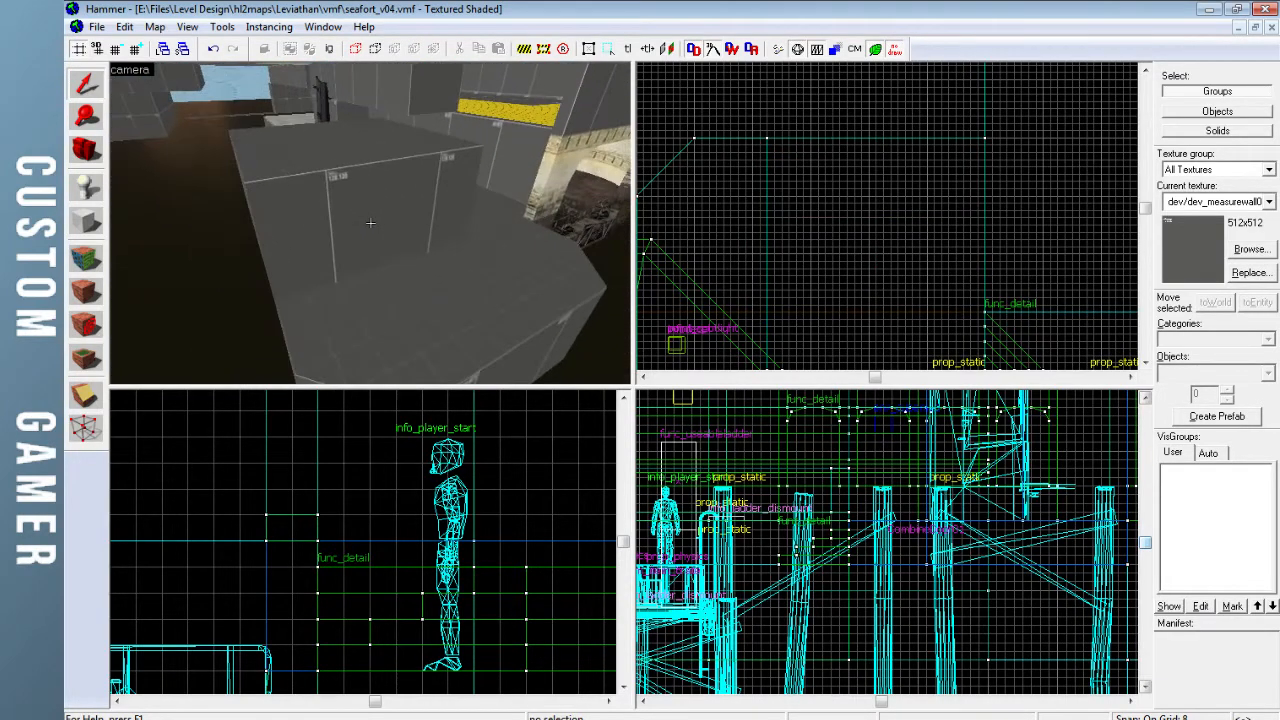
{"action": "key", "text": "w"}
{"action": "key", "text": "z"}
{"action": "left_click", "coordinate": [408, 298]}
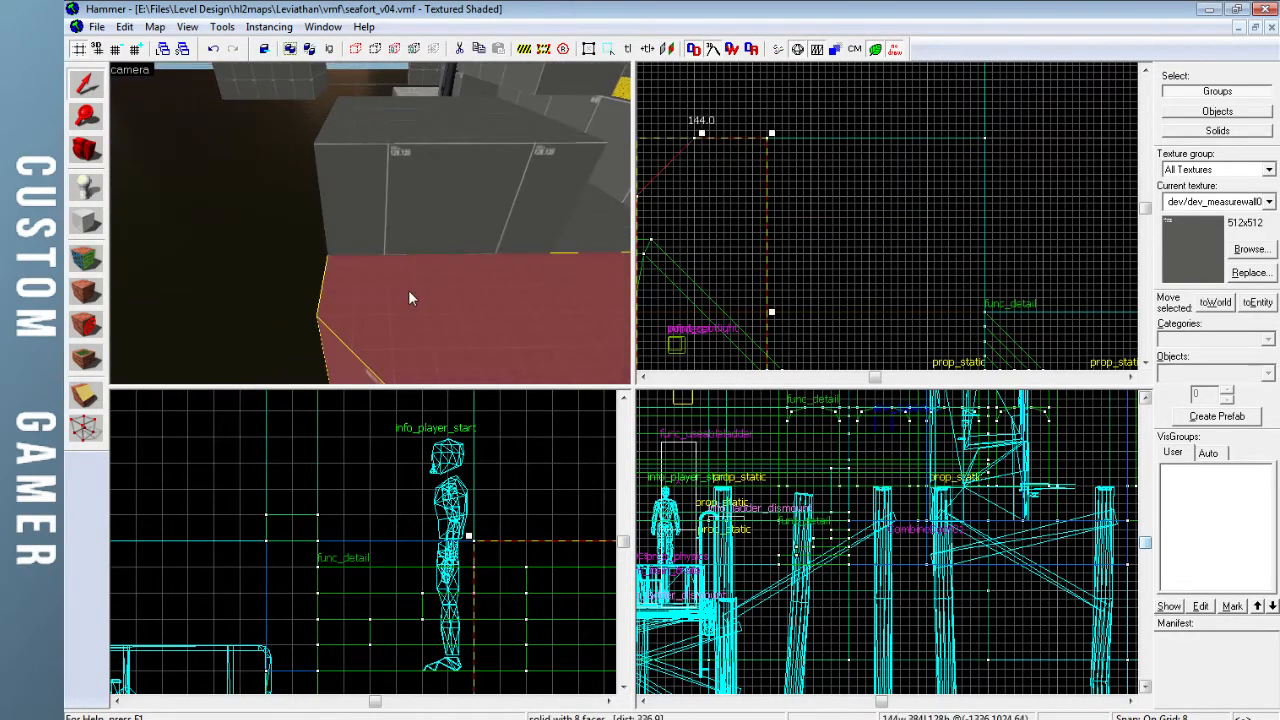
{"action": "left_click", "coordinate": [85, 428]}
{"action": "scroll", "coordinate": [802, 205], "scroll_direction": "down", "scroll_amount": 2}
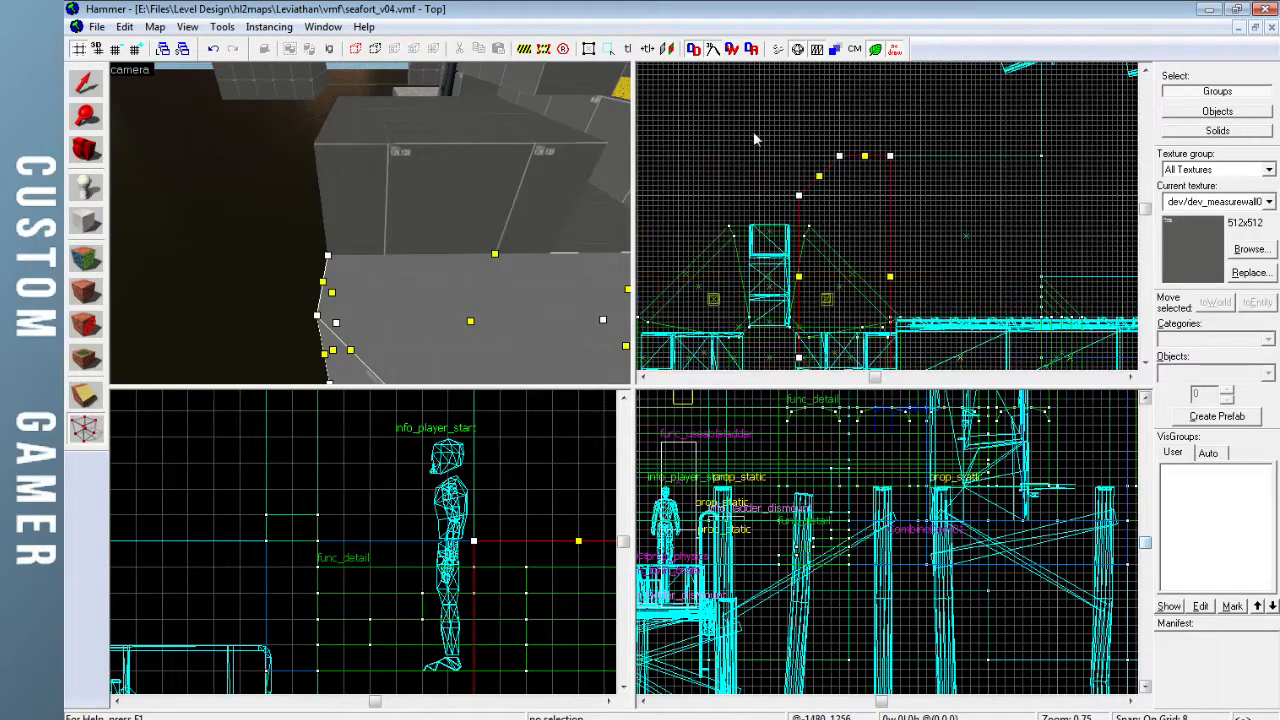
{"action": "key", "text": "Up"}
{"action": "left_click_drag", "start_coordinate": [893, 237], "coordinate": [890, 160]}
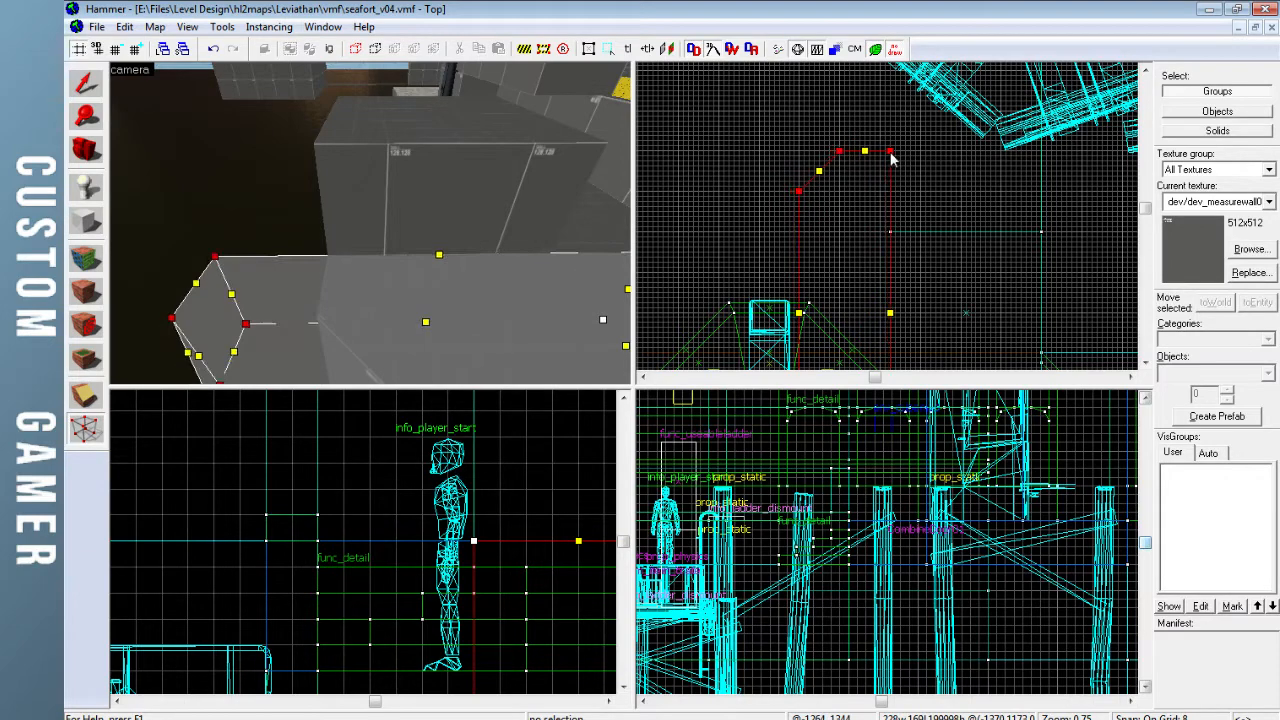
Lengthen the 240-unit-wide block to 384 units, flush with the extended end of the lower platform
{"action": "left_click", "coordinate": [85, 82]}
{"action": "left_click", "coordinate": [482, 205]}
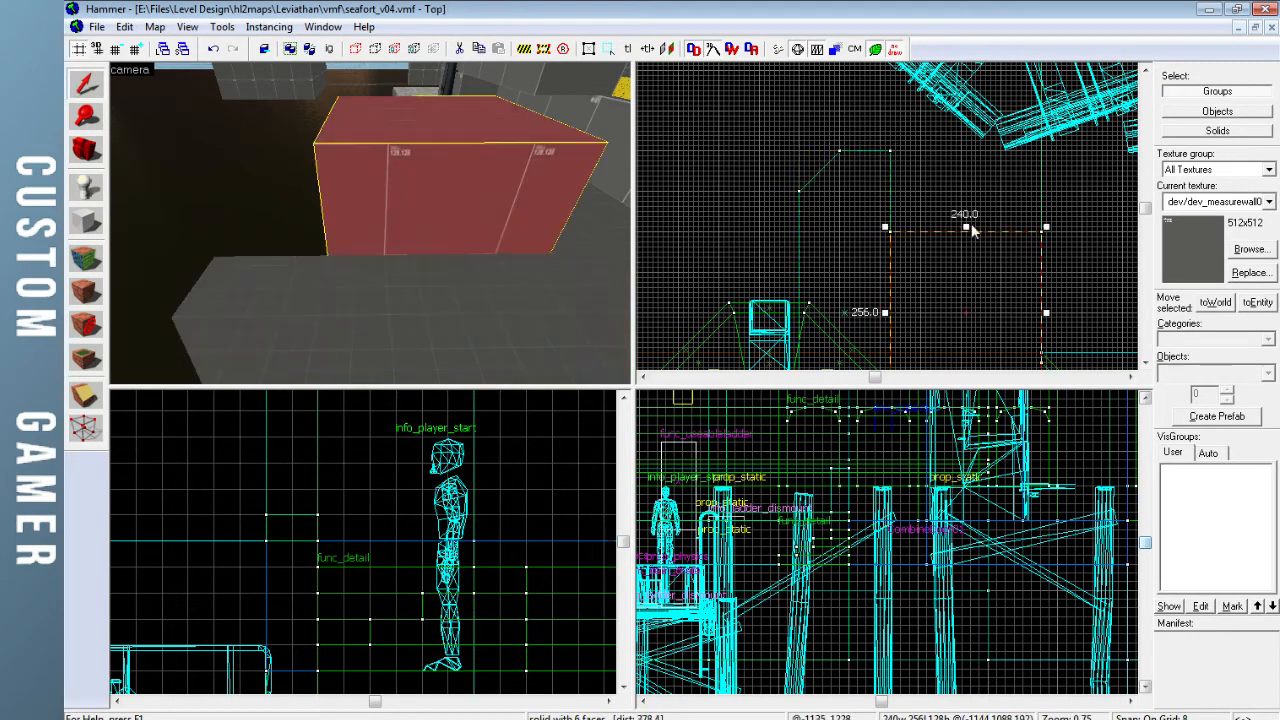
{"action": "left_click_drag", "start_coordinate": [966, 232], "coordinate": [966, 151]}
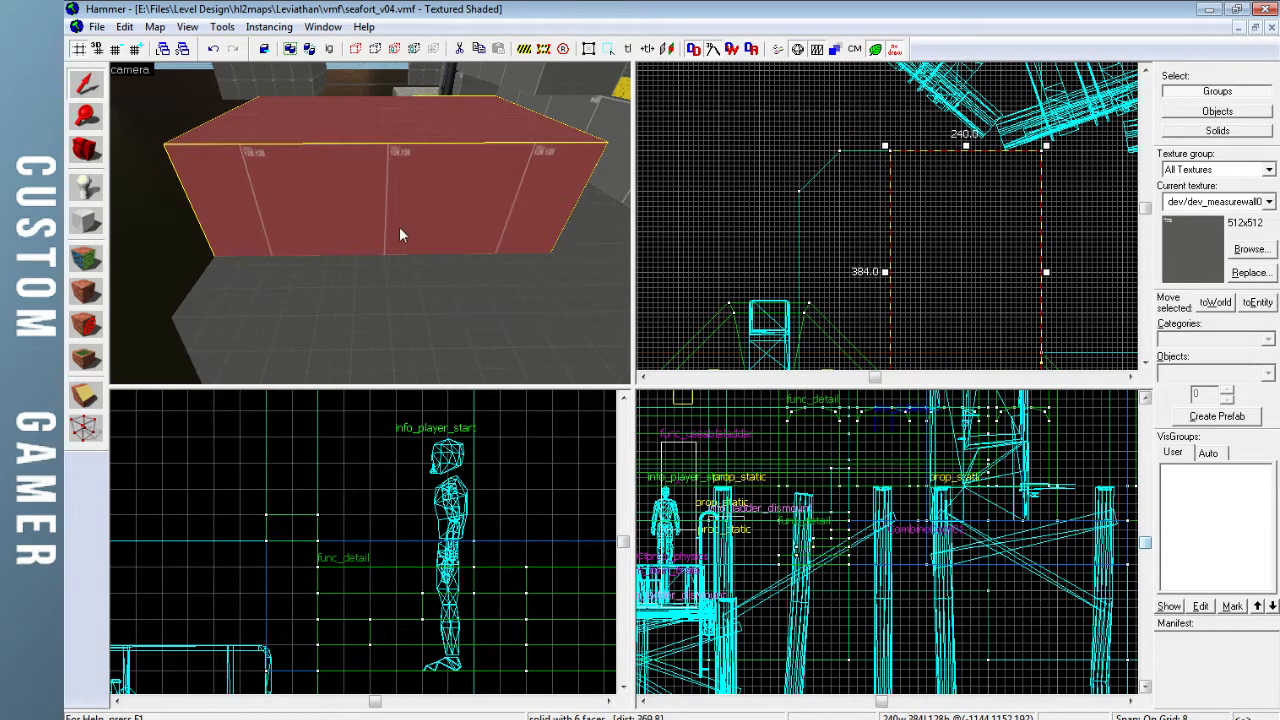
{"action": "key", "text": "z"}
{"action": "key", "text": "z"}
{"action": "key", "text": "Escape"}
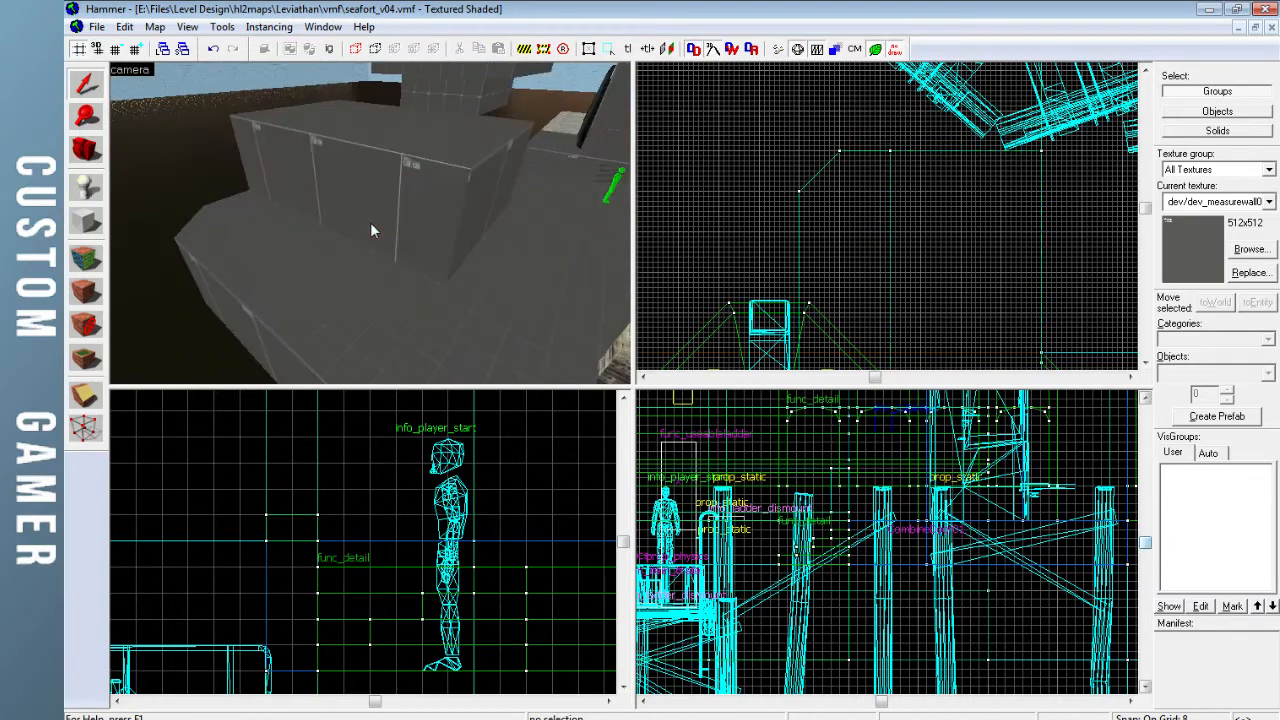
Copy the 384-unit-long block 240 units across onto the lower platform and resize the copy to 80 by 320 units
{"action": "left_click", "coordinate": [85, 224]}
{"action": "left_click", "coordinate": [371, 164]}
{"action": "mouse_move", "coordinate": [981, 226]}
{"action": "left_mouse_down"}
{"action": "mouse_move", "coordinate": [835, 221]}
{"action": "mouse_move", "coordinate": [805, 247]}
{"action": "left_mouse_up"}
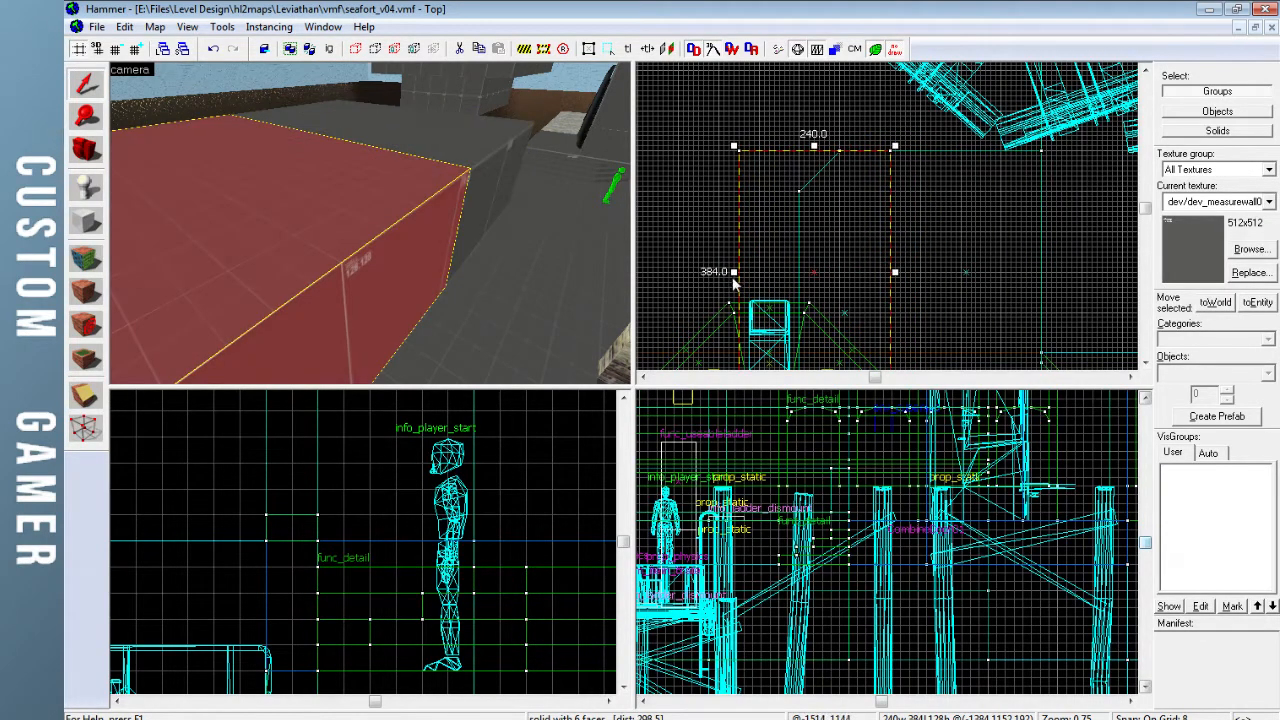
{"action": "left_click_drag", "start_coordinate": [735, 274], "coordinate": [835, 273]}
{"action": "key", "text": "Down"}
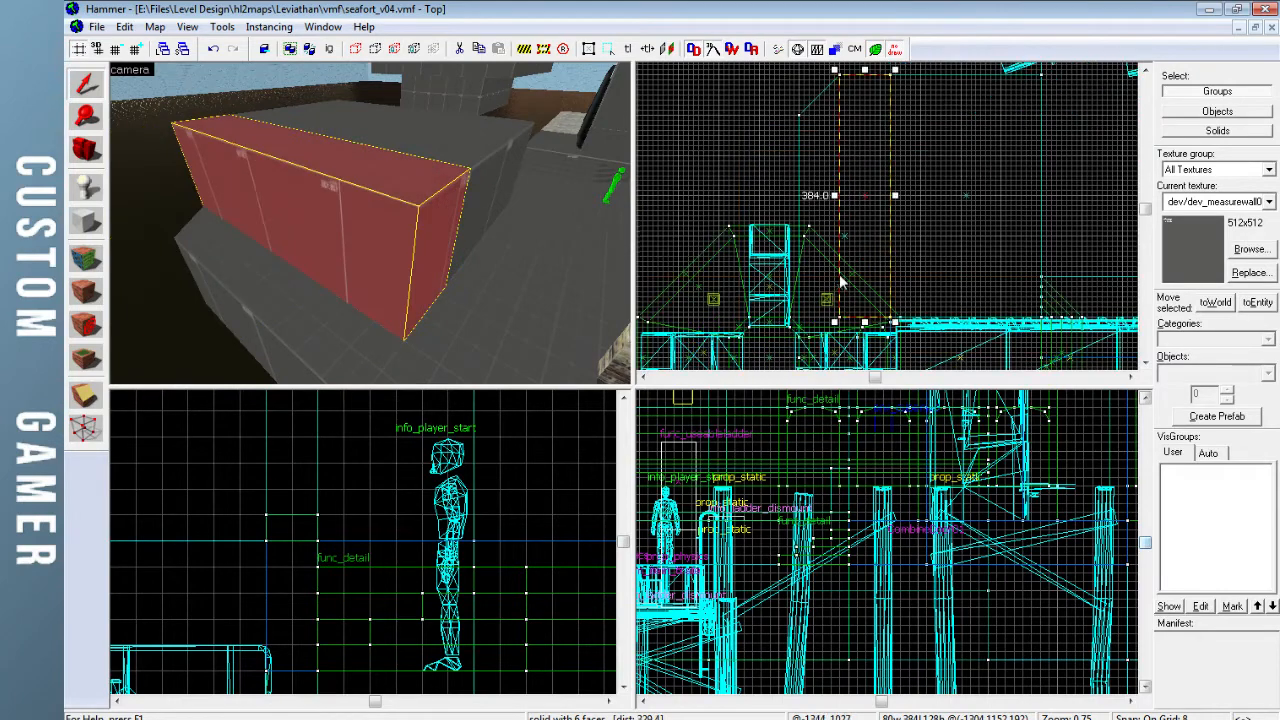
{"action": "mouse_move", "coordinate": [866, 330]}
{"action": "left_mouse_down"}
{"action": "mouse_move", "coordinate": [868, 256]}
{"action": "mouse_move", "coordinate": [866, 290]}
{"action": "left_mouse_up"}
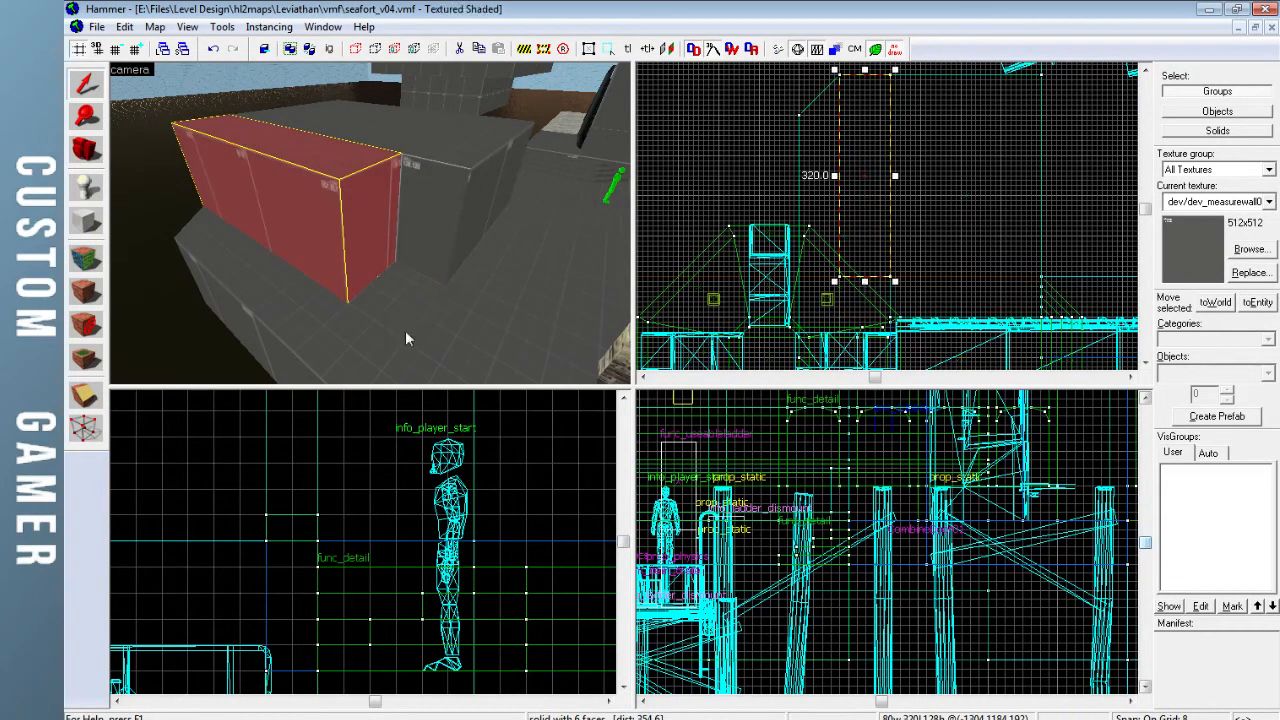
Examine the 80 by 320 unit block and the surrounding platforms from several sides
{"action": "key", "text": "z"}
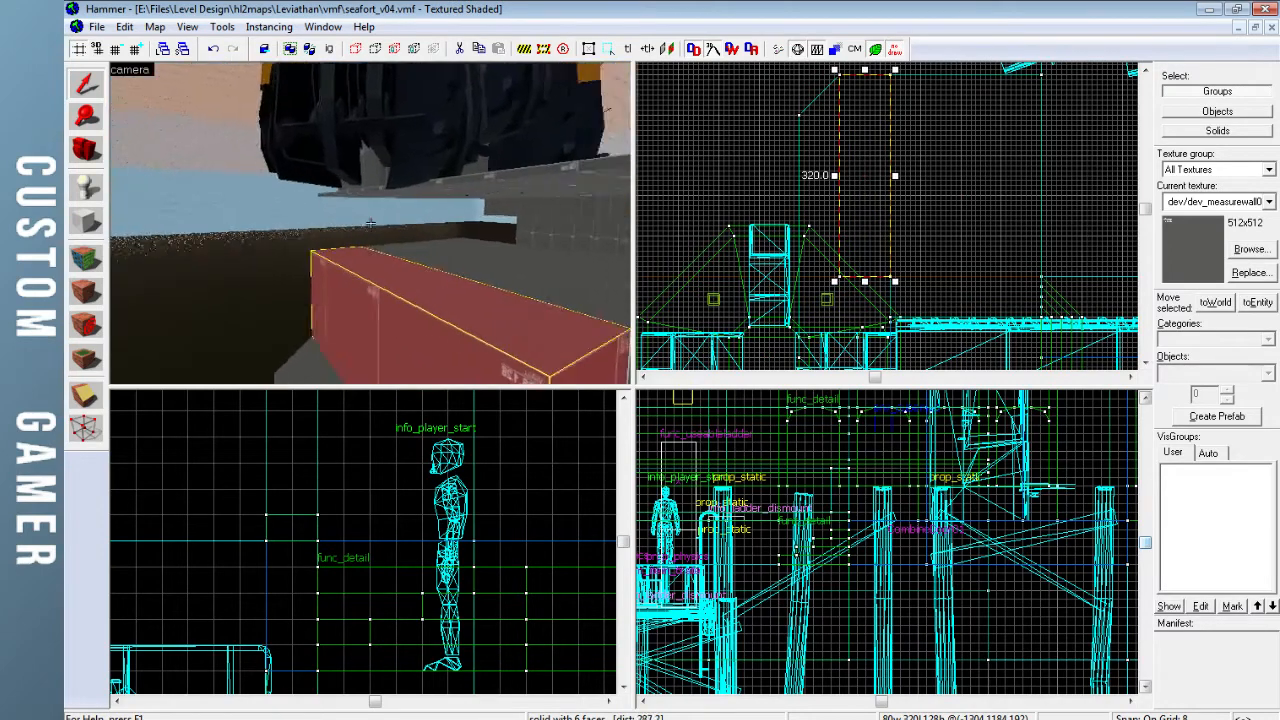
{"action": "key", "text": "a"}
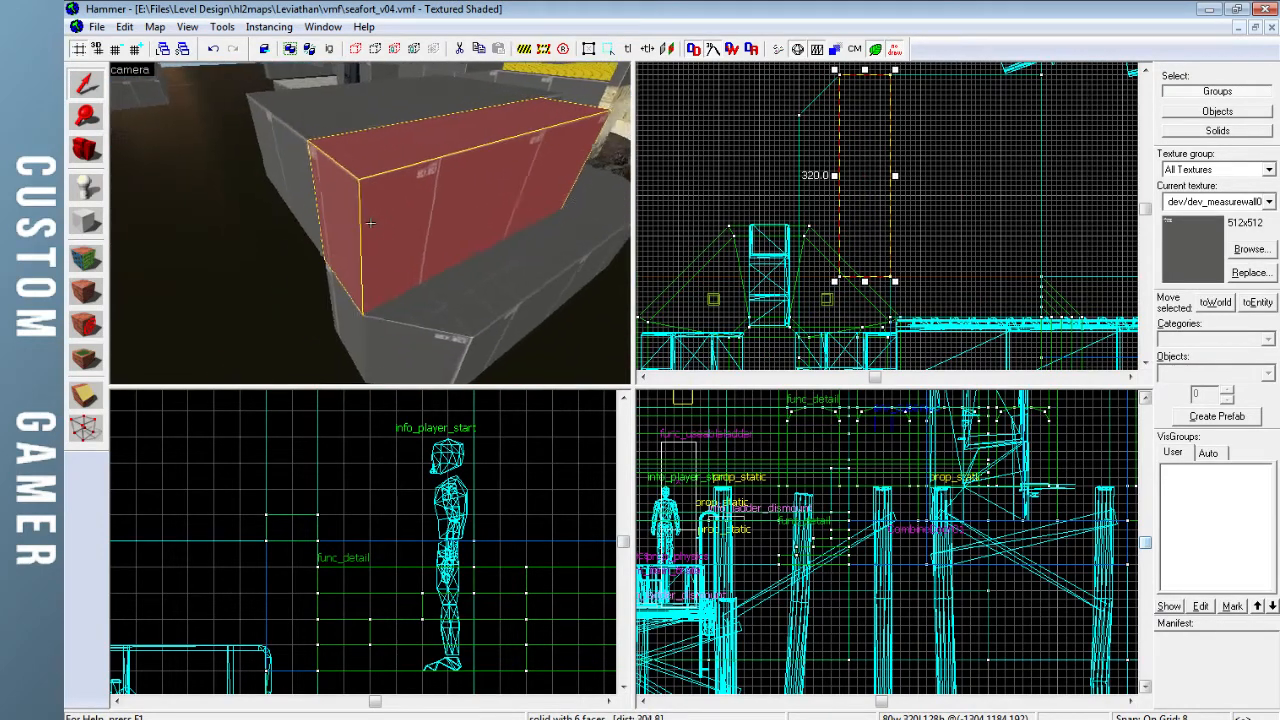
{"action": "key", "text": "d"}
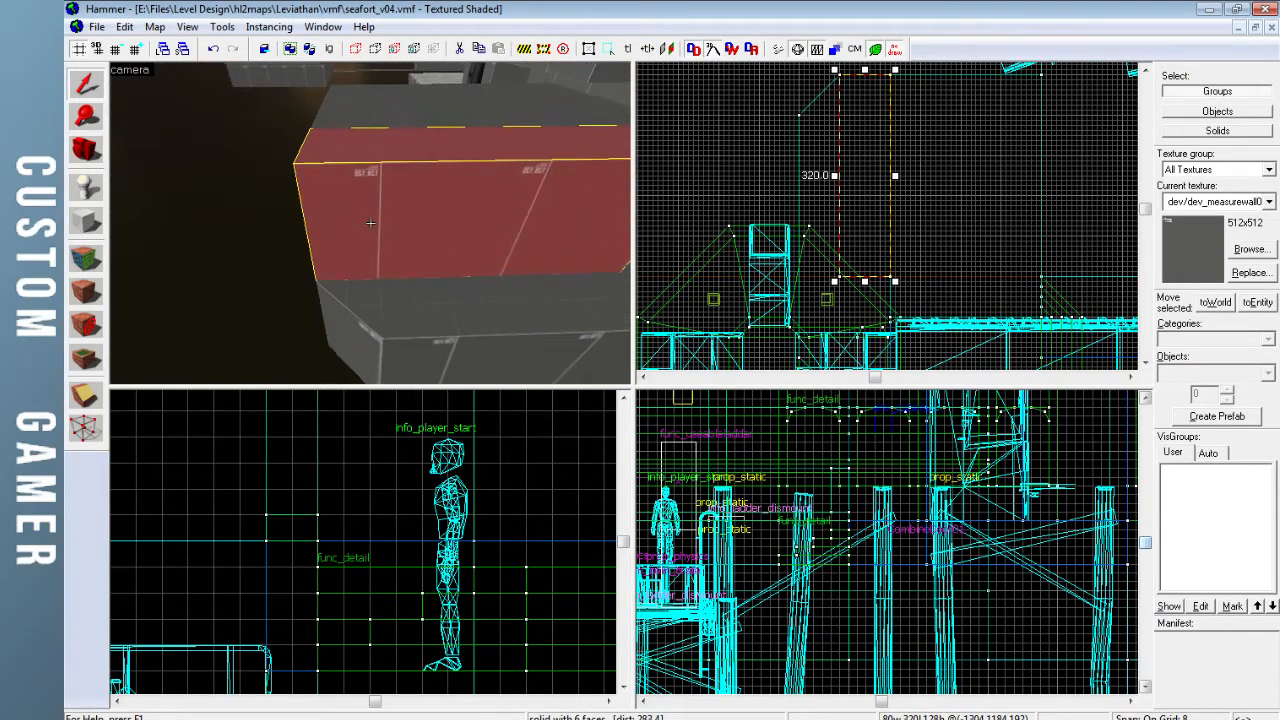
{"action": "key", "text": "a"}
{"action": "key", "text": "d"}
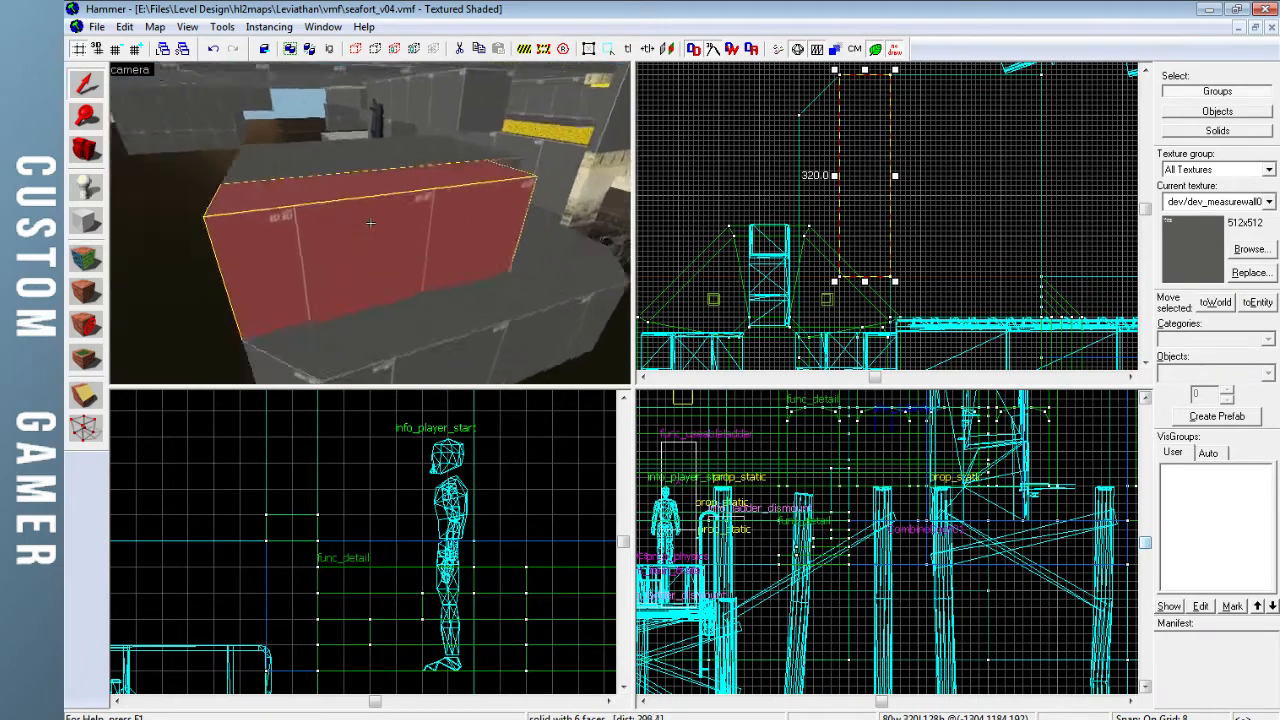
{"action": "key", "text": "s"}
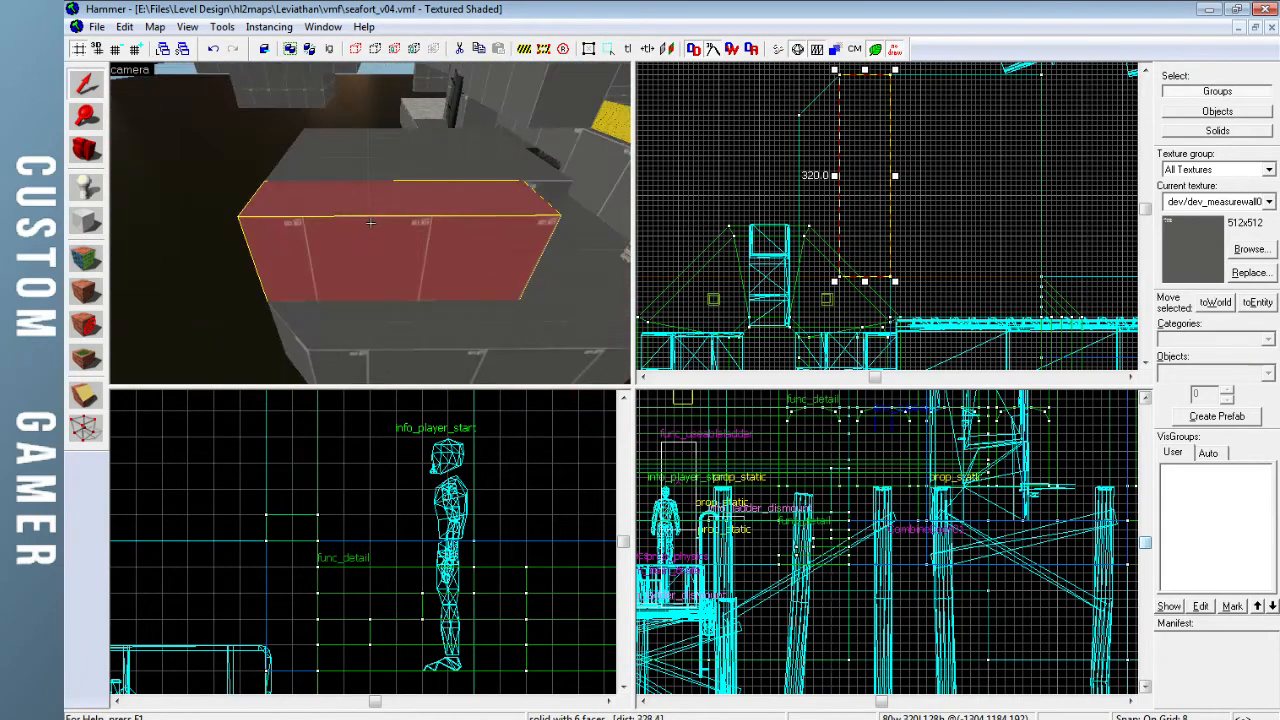
{"action": "key", "text": "d"}
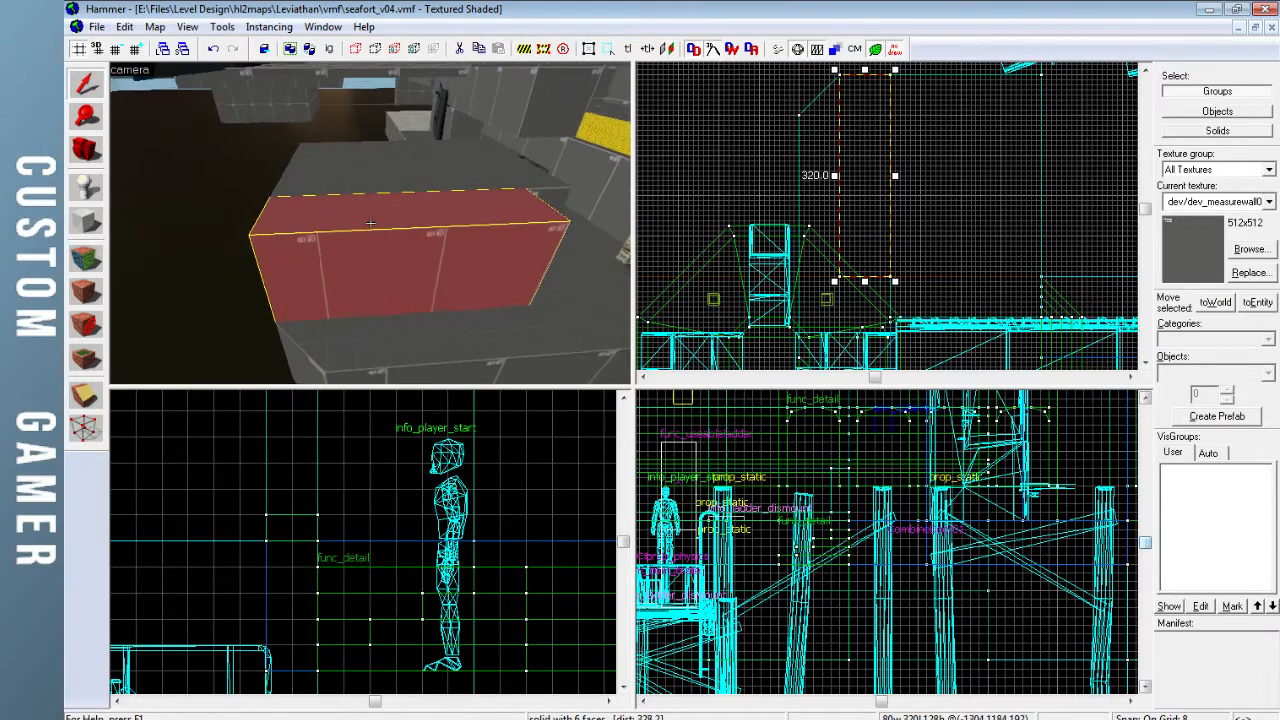
Widen the 80 by 320 unit block to 128 units and lower its height to 16 units, keeping its base on the platform
{"action": "key", "text": "z"}
{"action": "scroll", "coordinate": [336, 561], "scroll_direction": "down", "scroll_amount": 4}
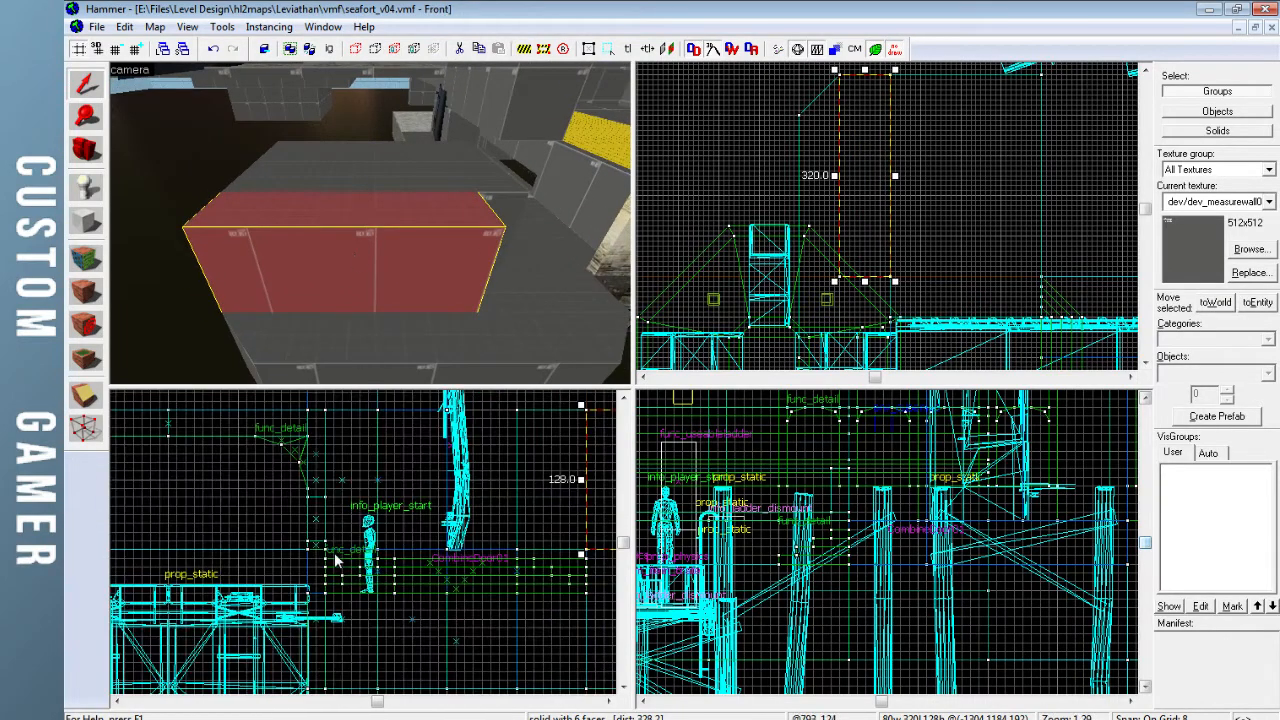
{"action": "key", "text": "ctrl+shift+e"}
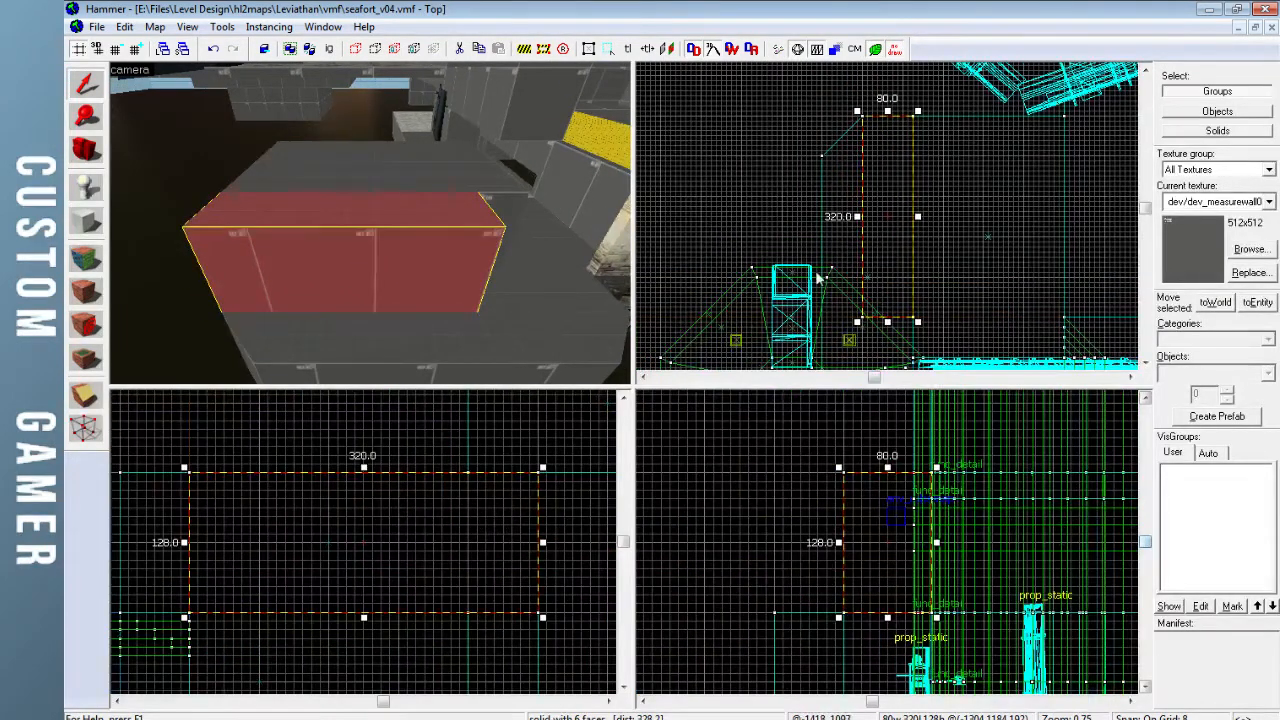
{"action": "key", "text": "alt+Tab"}
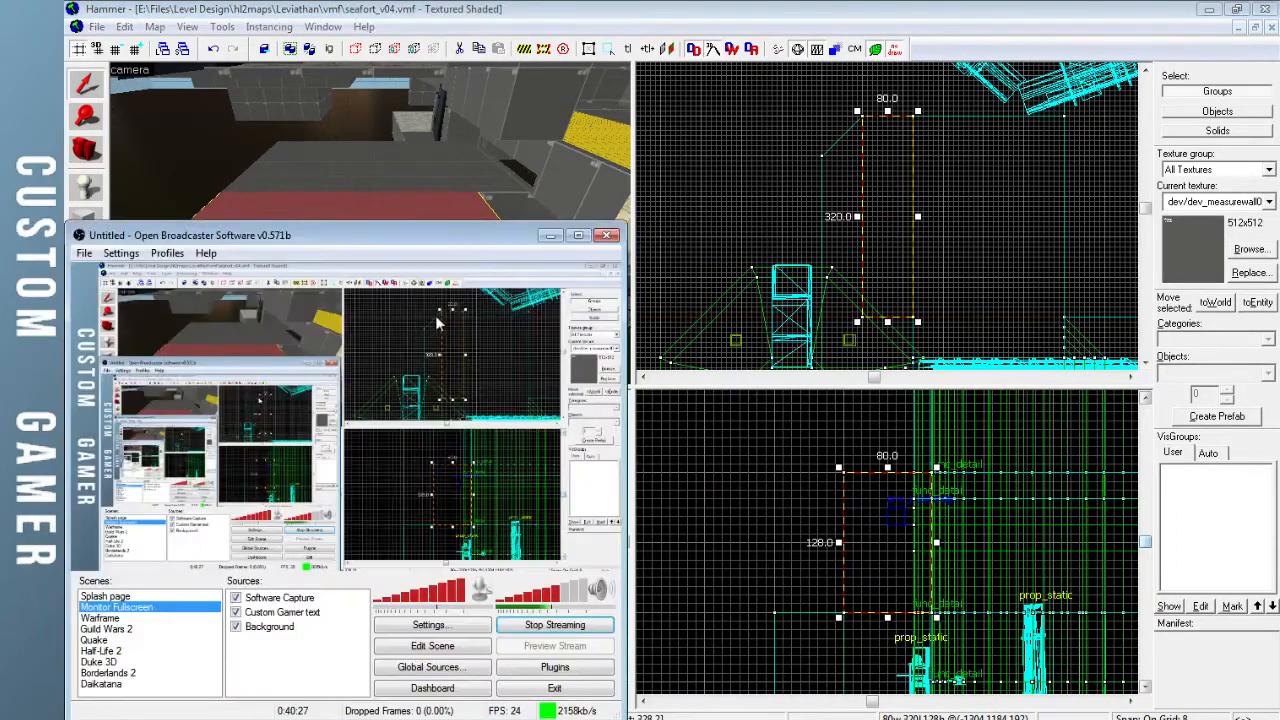
{"action": "left_click", "coordinate": [650, 8]}
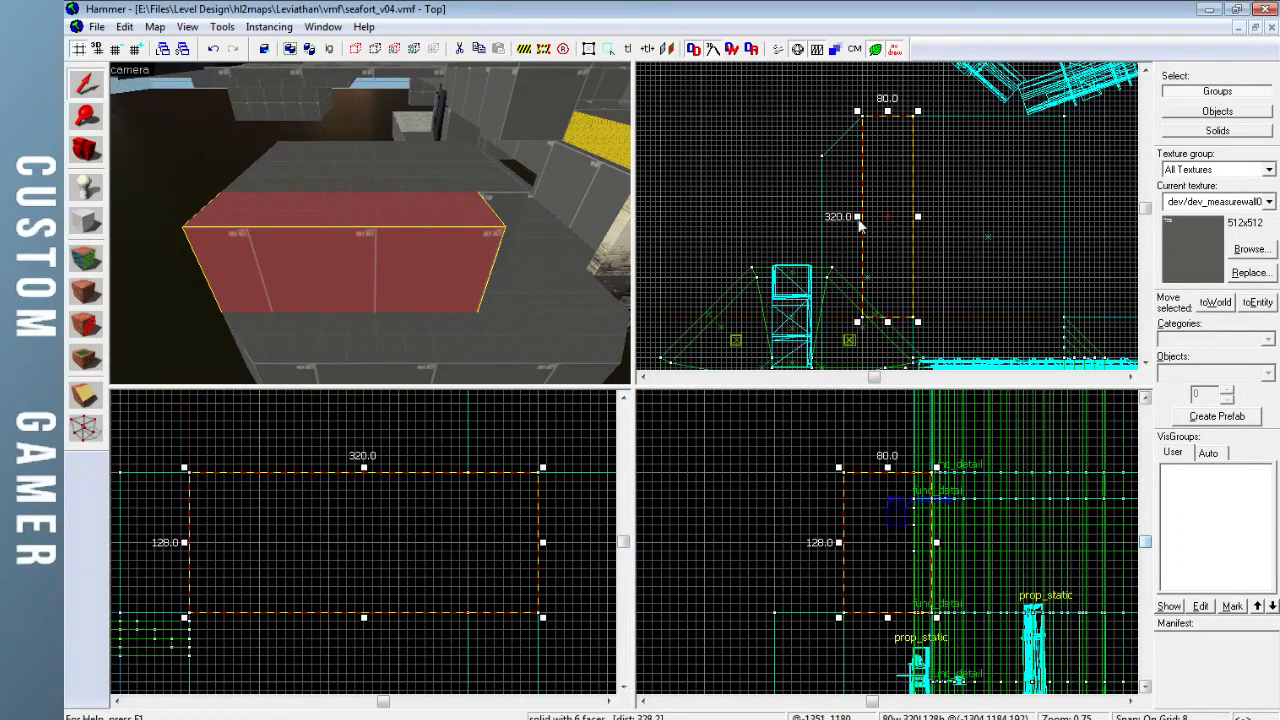
{"action": "left_click_drag", "start_coordinate": [857, 218], "coordinate": [827, 224]}
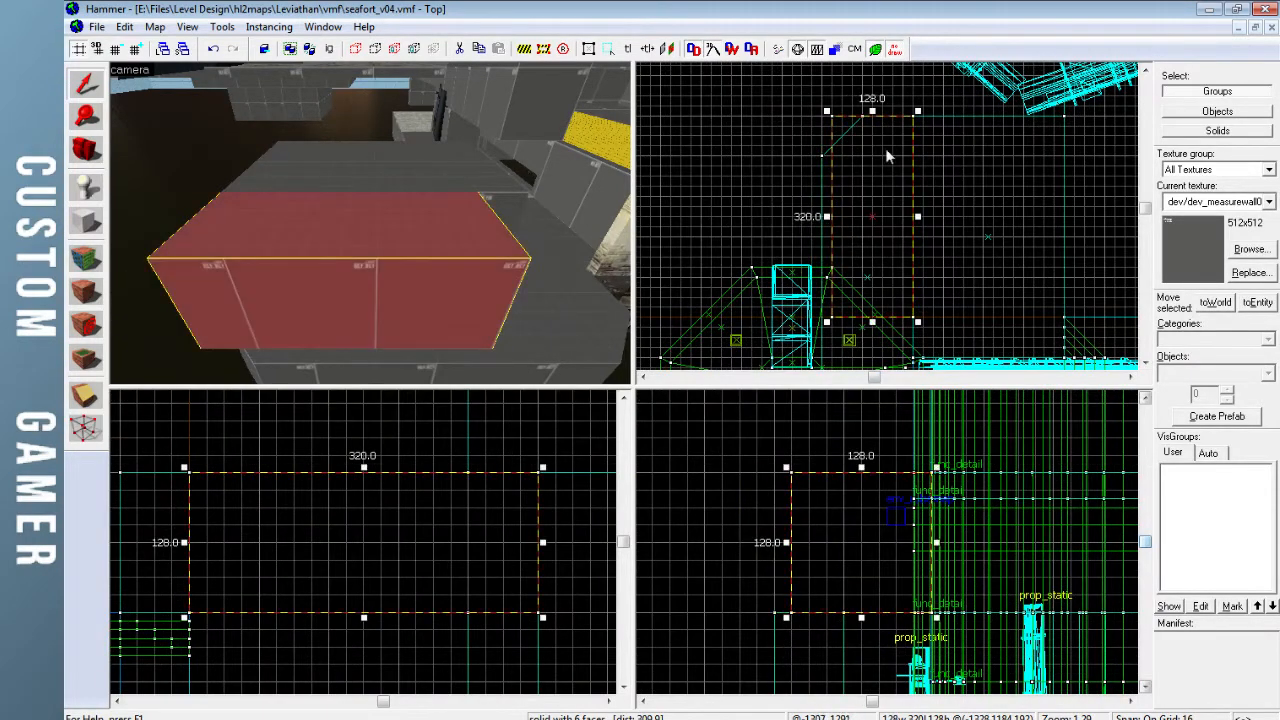
{"action": "left_click_drag", "start_coordinate": [362, 468], "coordinate": [357, 592]}
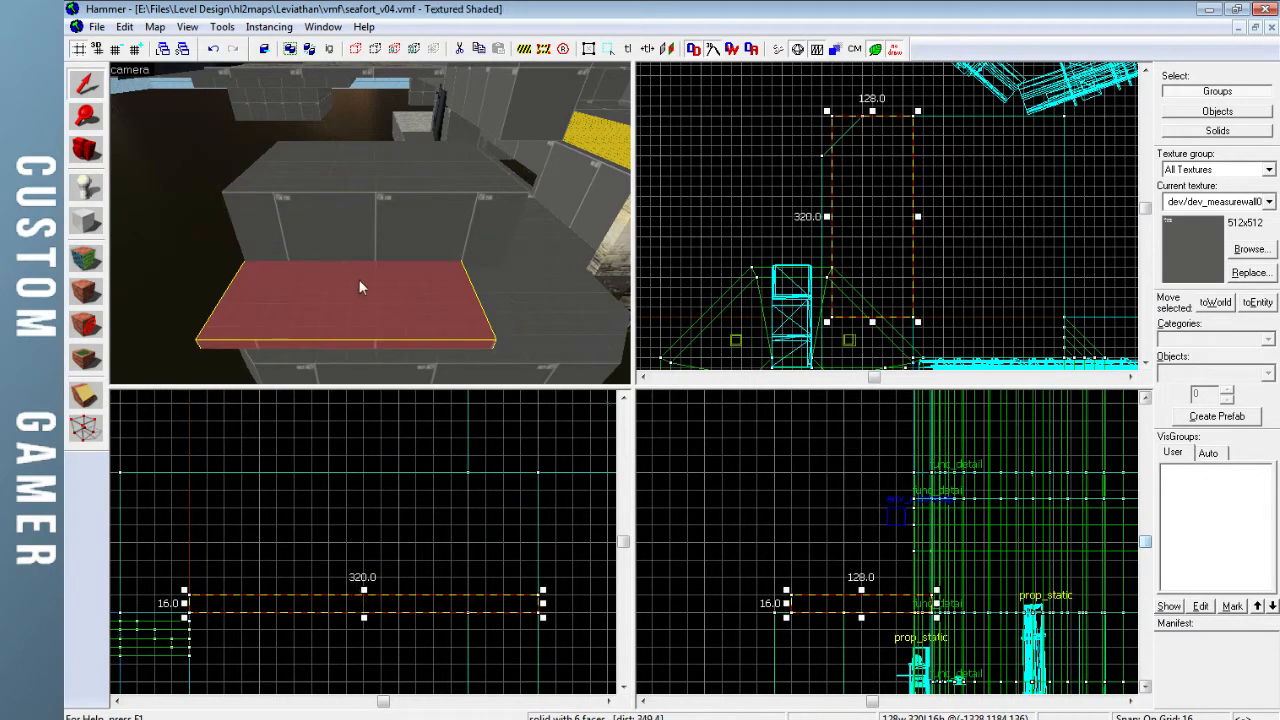
Copy the 16-unit-high slab directly on top of itself and shorten the copy's near end to a length of 288 units
{"action": "key", "text": "z"}
{"action": "key", "text": "d"}
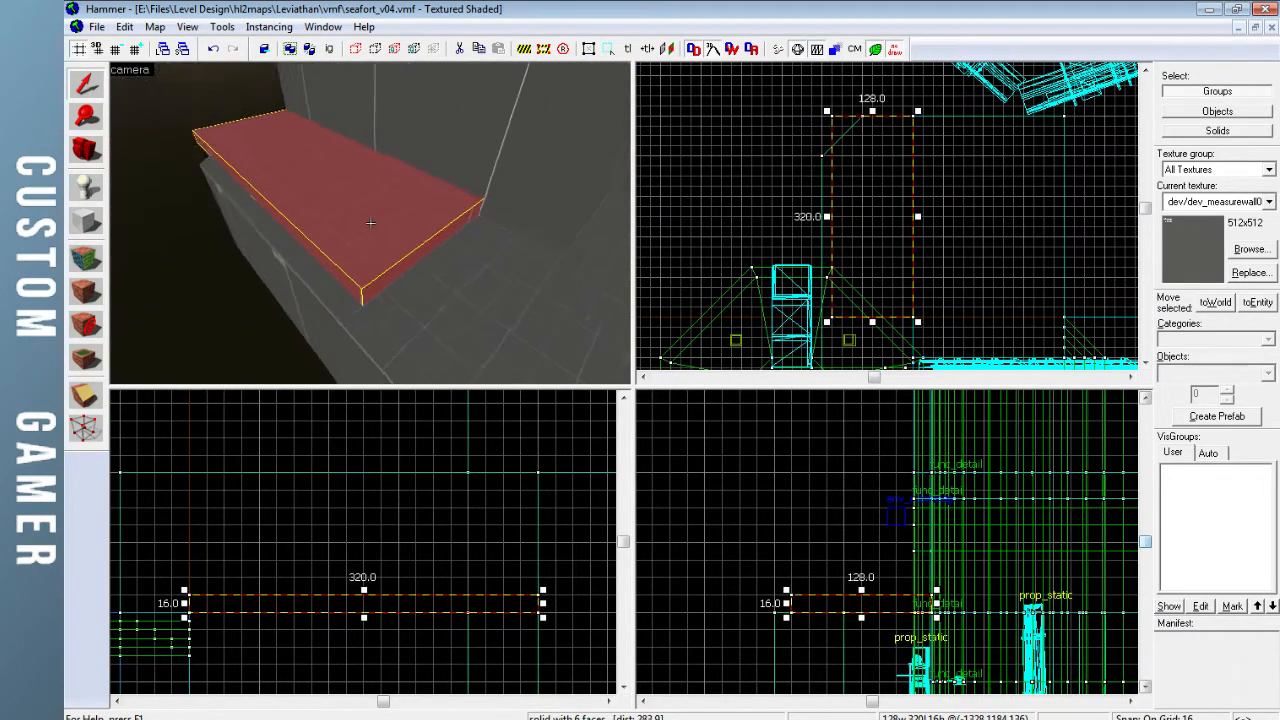
{"action": "key", "text": "a"}
{"action": "key", "text": "d"}
{"action": "key", "text": "a"}
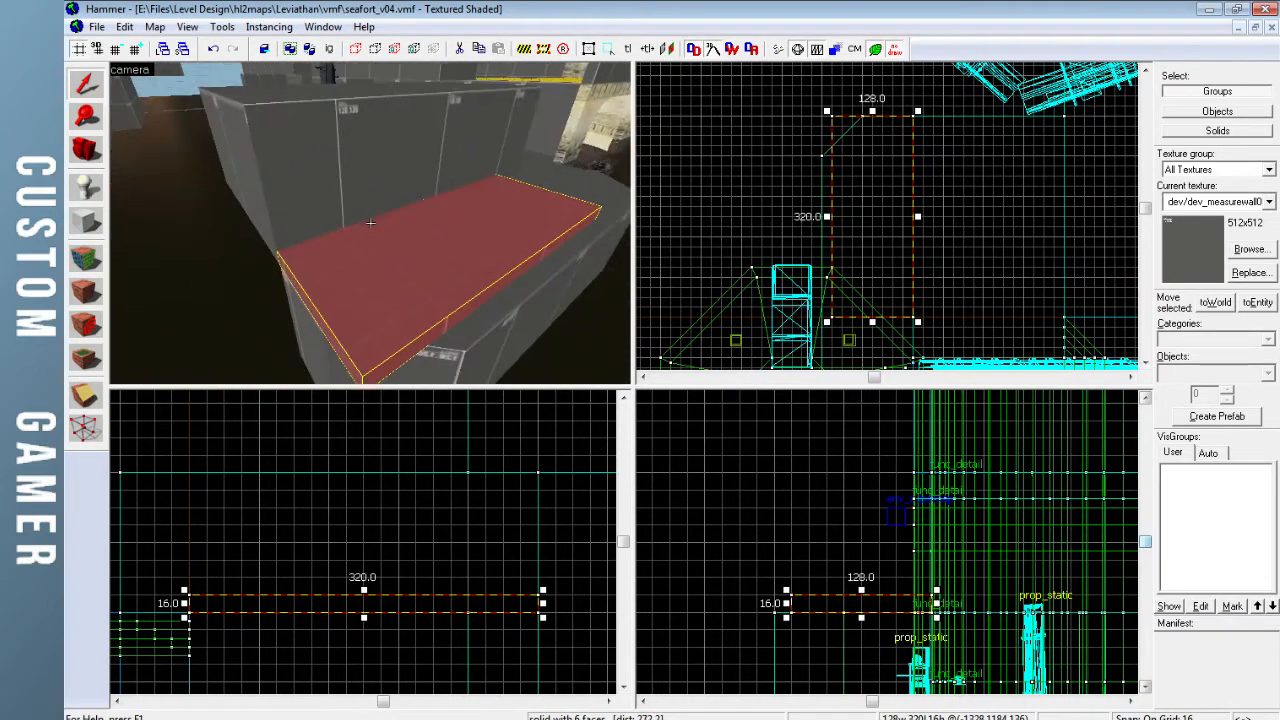
{"action": "key", "text": "d"}
{"action": "key", "text": "s"}
{"action": "key", "text": "a"}
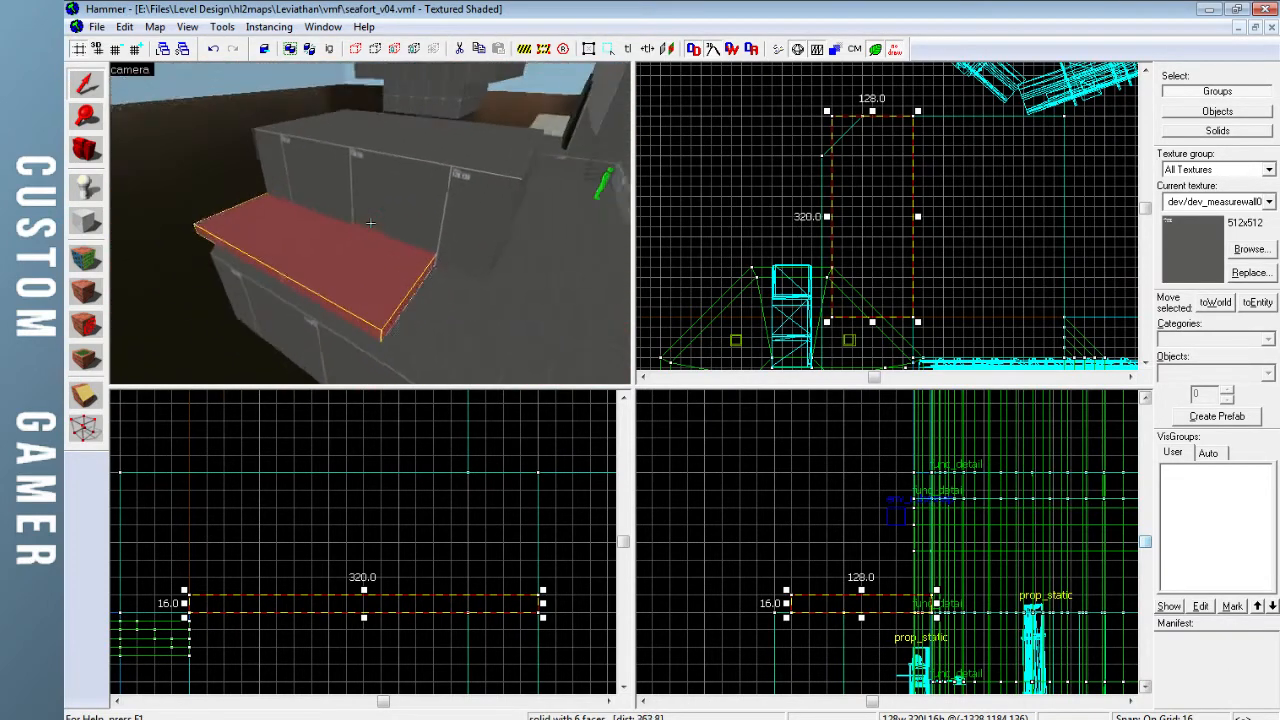
{"action": "key", "text": "z"}
{"action": "left_click_drag", "start_coordinate": [463, 603], "coordinate": [463, 590]}
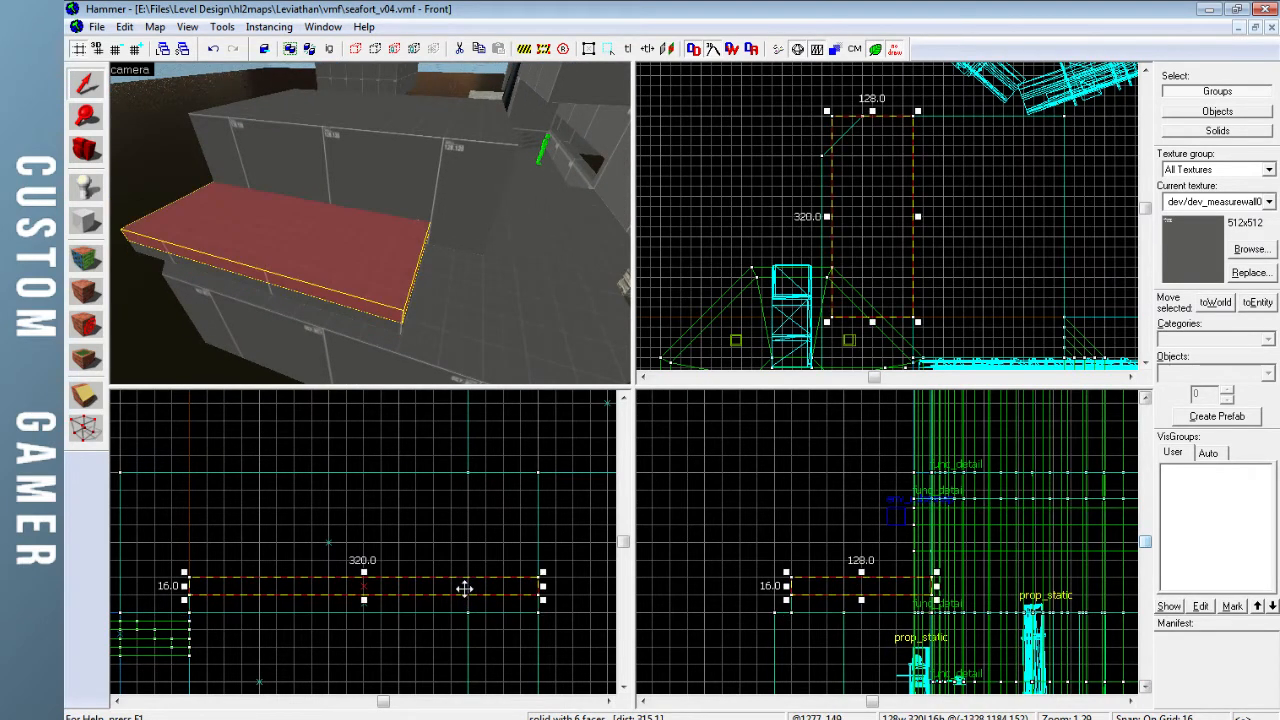
{"action": "left_click_drag", "start_coordinate": [184, 586], "coordinate": [219, 586]}
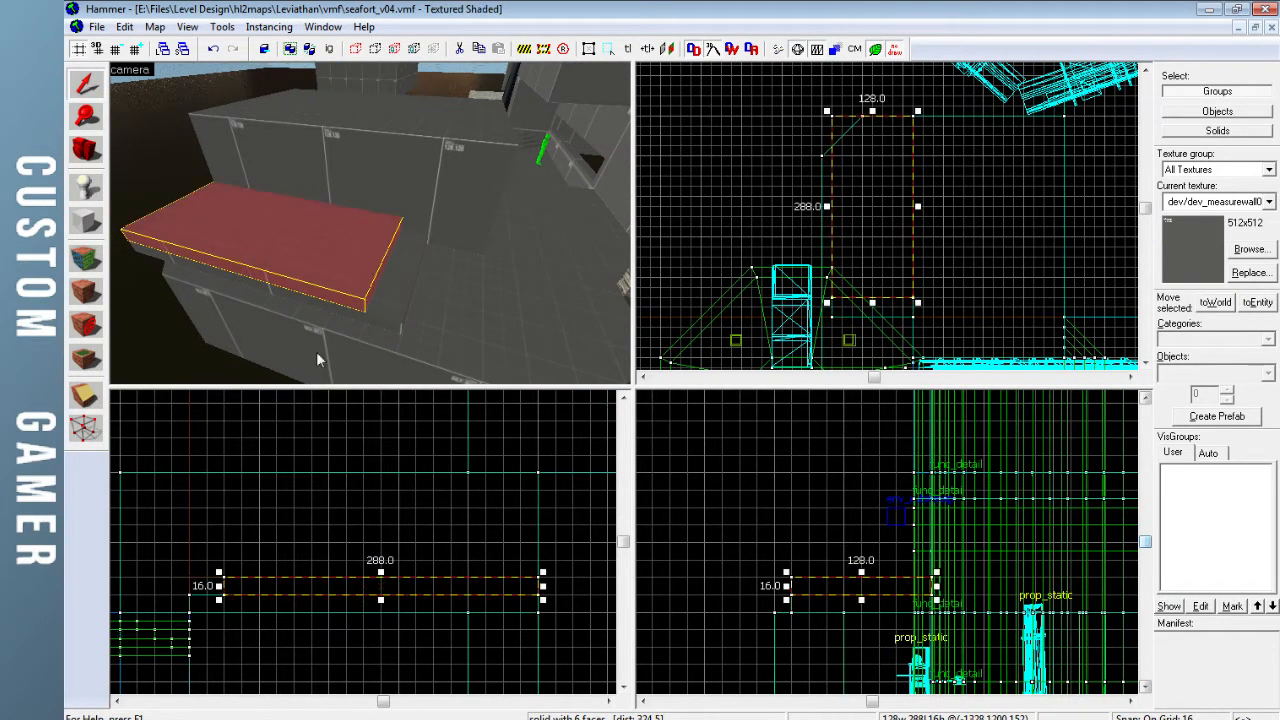
Refine the grid to 8 units, thin both slabs to 8 units, lengthen the upper one to 304 units and stack it on the lower one
{"action": "key", "text": "z"}
{"action": "key", "text": "d"}
{"action": "key", "text": "z"}
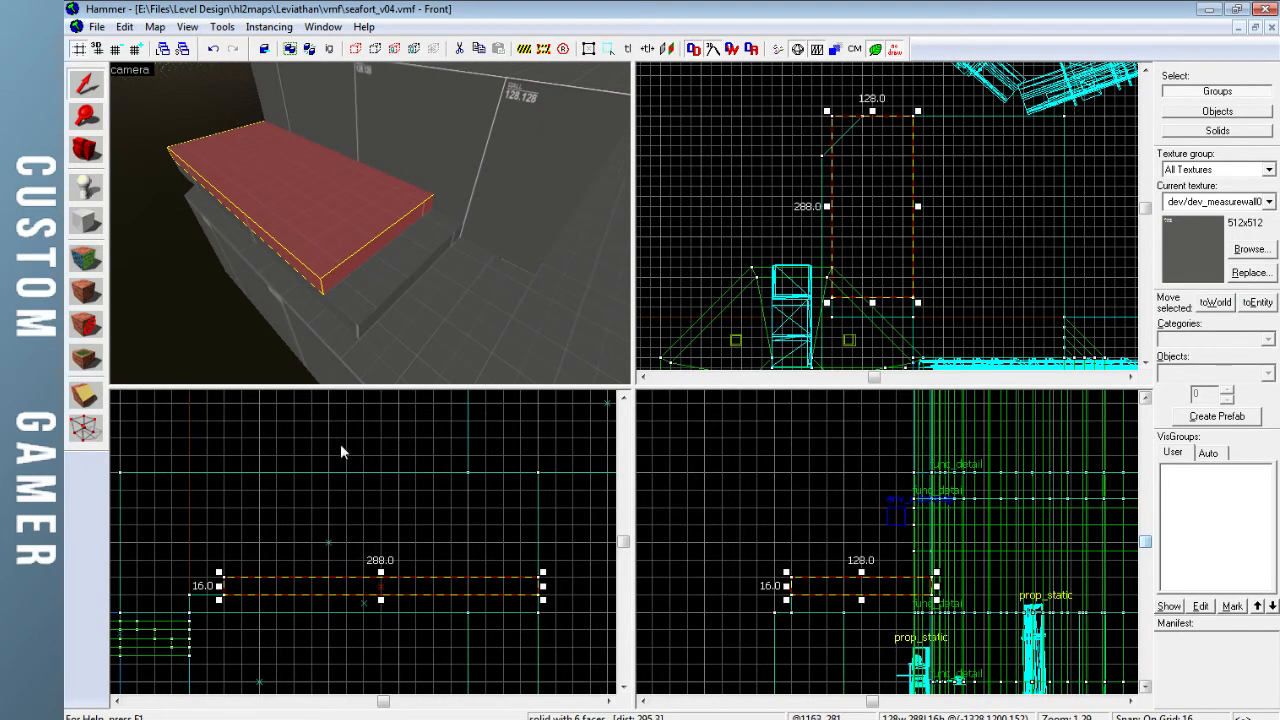
{"action": "key", "text": "bracketleft"}
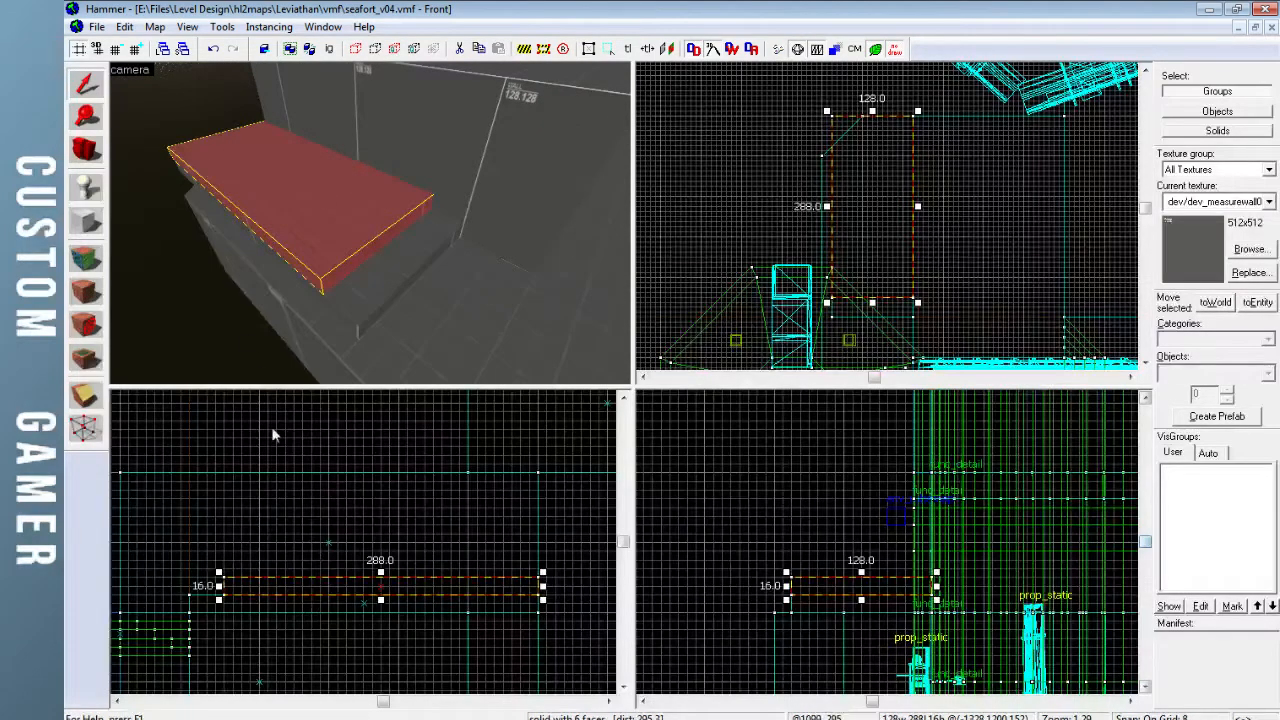
{"action": "left_click", "coordinate": [353, 301]}
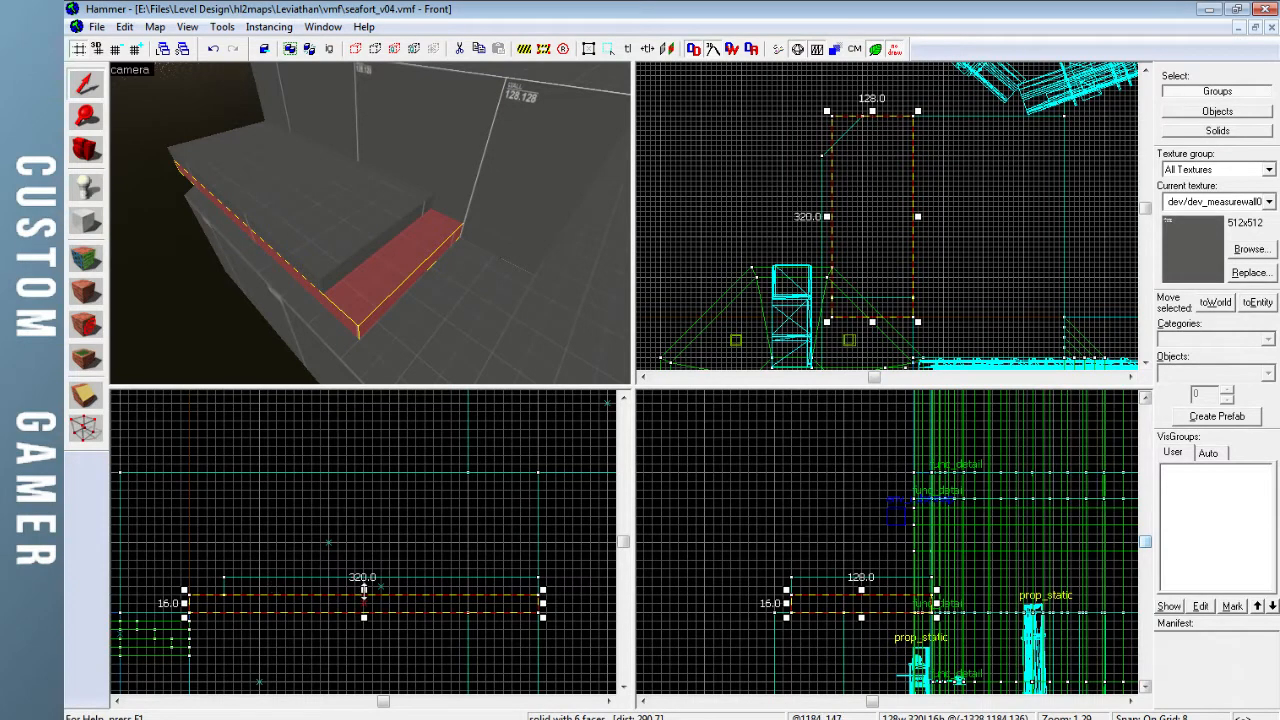
{"action": "left_click", "coordinate": [341, 263]}
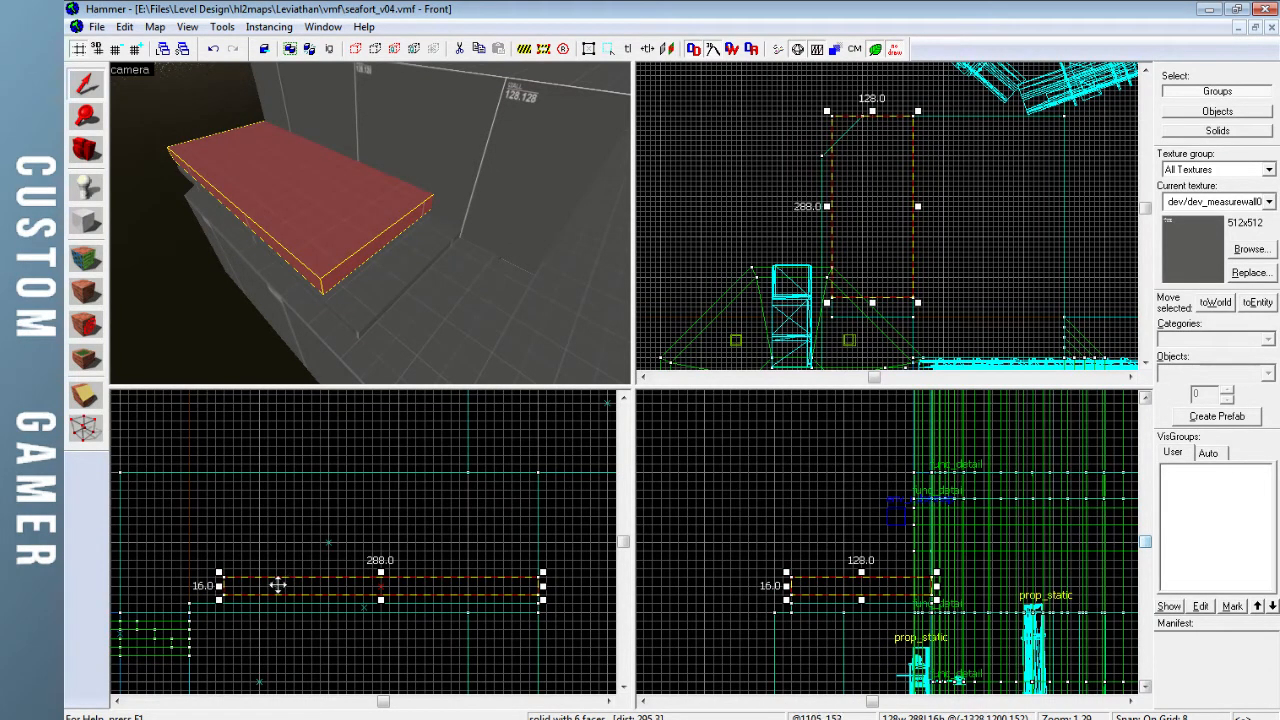
{"action": "left_click_drag", "start_coordinate": [213, 571], "coordinate": [211, 587]}
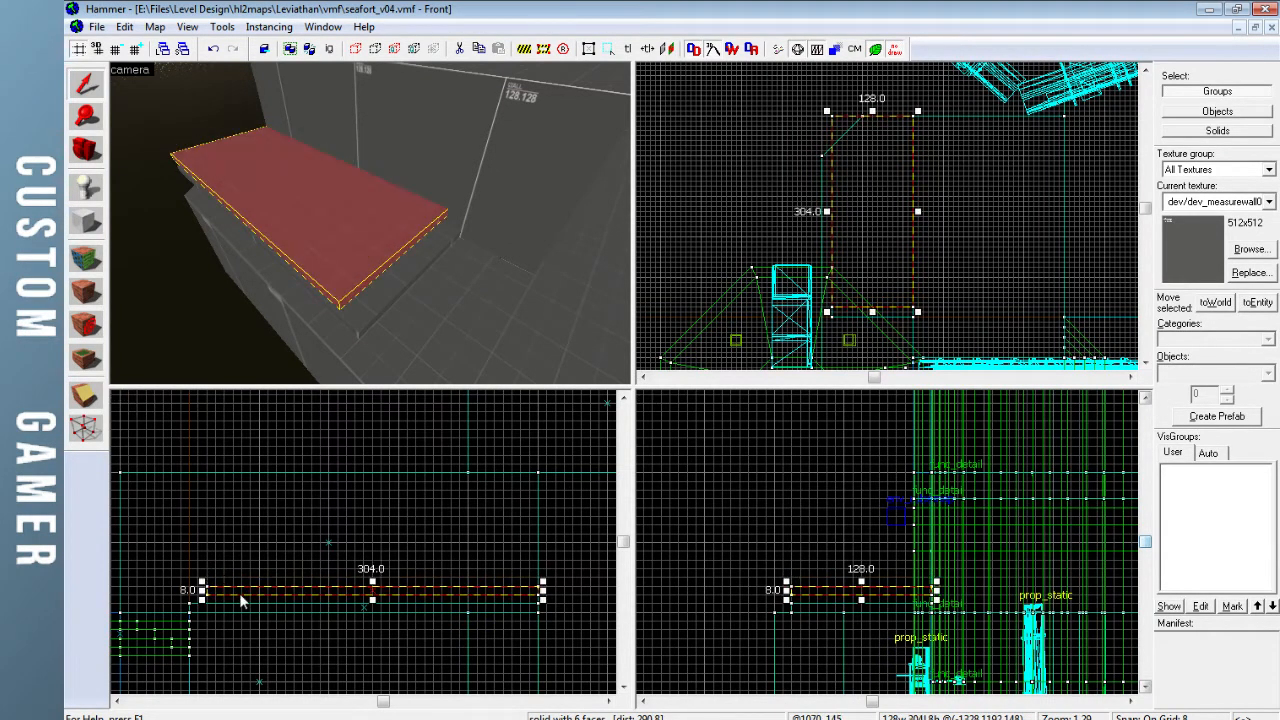
{"action": "left_click_drag", "start_coordinate": [386, 591], "coordinate": [385, 599]}
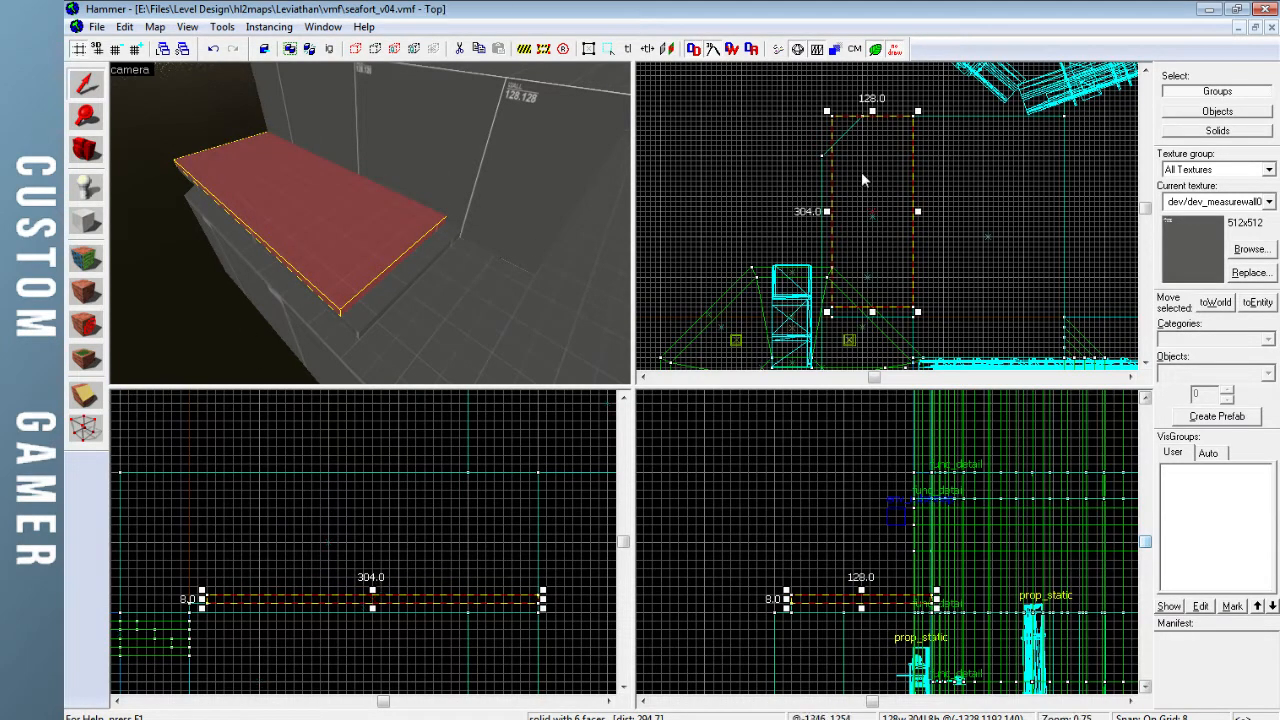
Duplicate the two 8-unit steps upward and back repeatedly to form a 16-step staircase reaching the 128-unit-high block's top
{"action": "key", "text": "Escape"}
{"action": "left_click", "coordinate": [352, 272]}
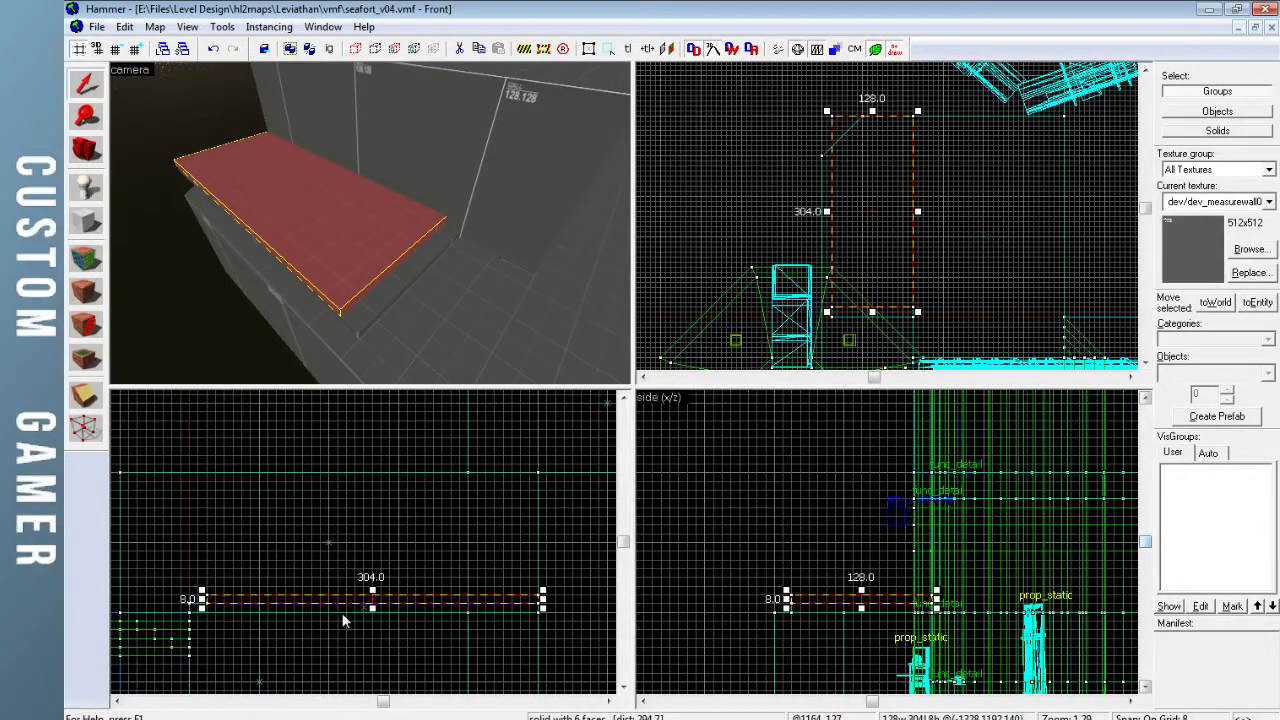
{"action": "left_click", "coordinate": [368, 314], "text": "ctrl"}
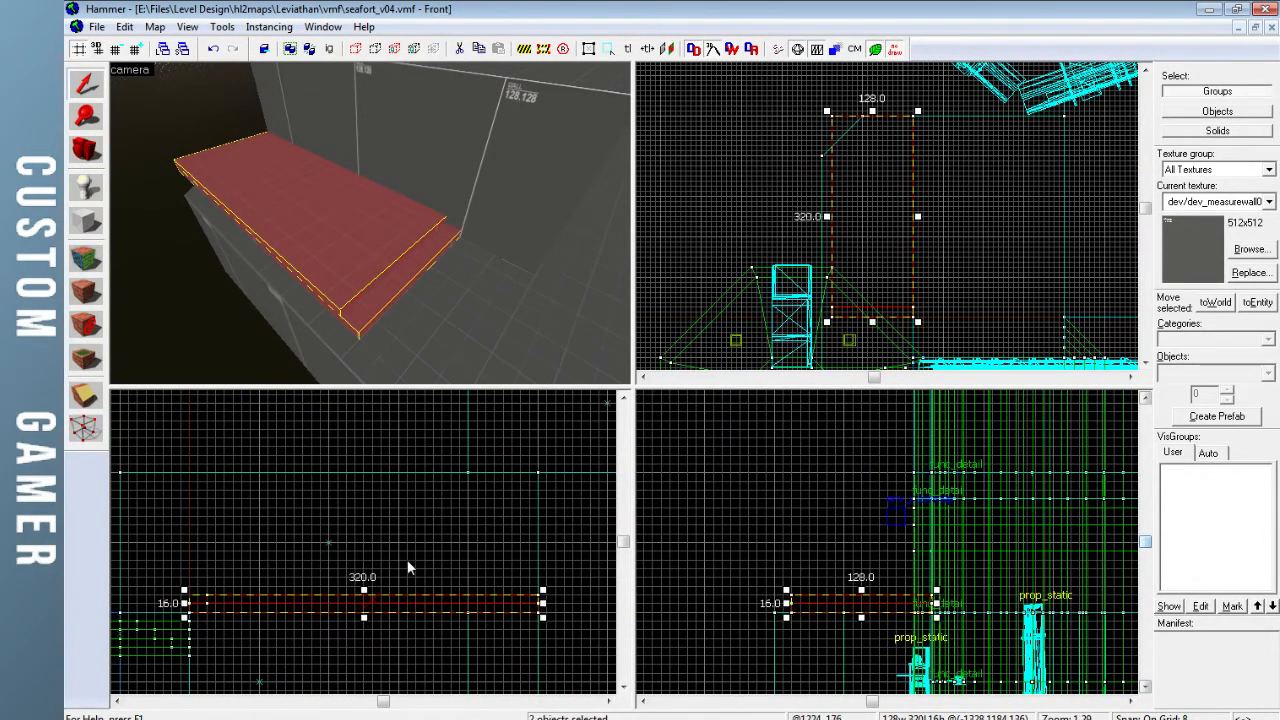
{"action": "mouse_move", "coordinate": [484, 600]}
{"action": "left_mouse_down"}
{"action": "mouse_move", "coordinate": [491, 589]}
{"action": "mouse_move", "coordinate": [468, 583]}
{"action": "left_mouse_up"}
{"action": "mouse_move", "coordinate": [296, 602]}
{"action": "left_mouse_down"}
{"action": "mouse_move", "coordinate": [316, 590]}
{"action": "mouse_move", "coordinate": [308, 600]}
{"action": "left_mouse_up"}
{"action": "left_click", "coordinate": [368, 308]}
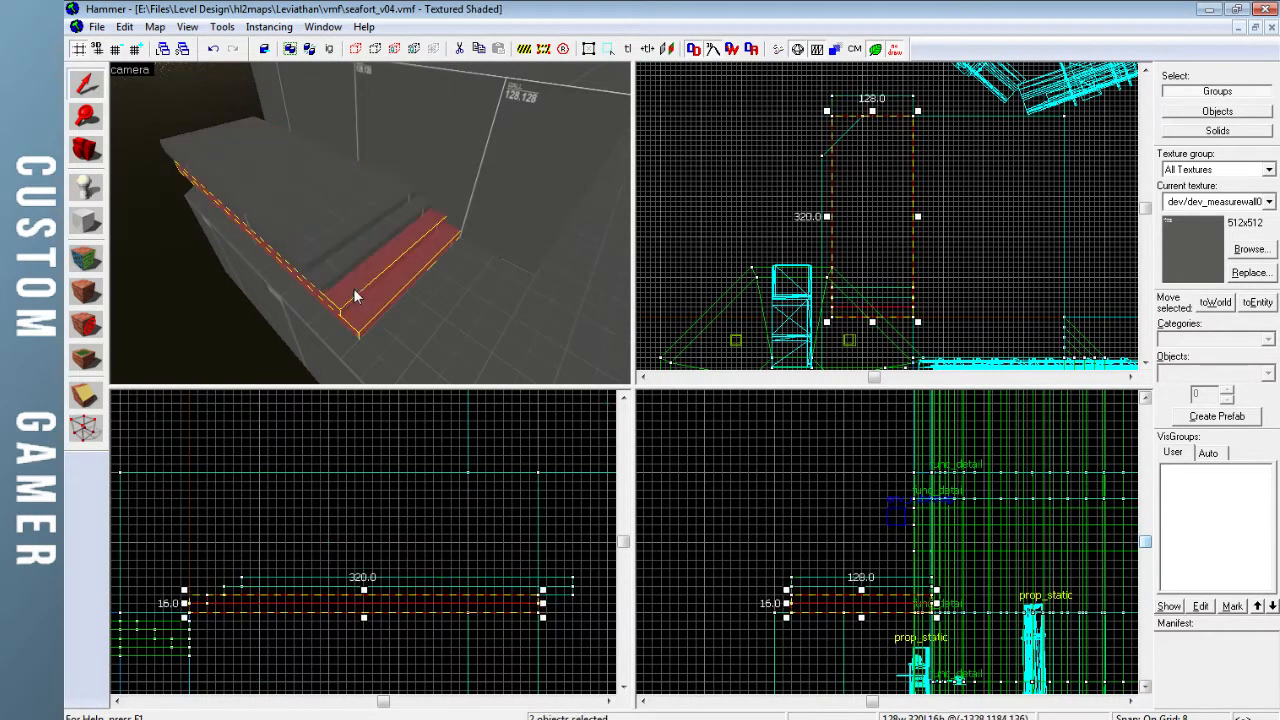
{"action": "left_click", "coordinate": [324, 248], "text": "ctrl"}
{"action": "left_click_drag", "start_coordinate": [446, 597], "coordinate": [507, 502]}
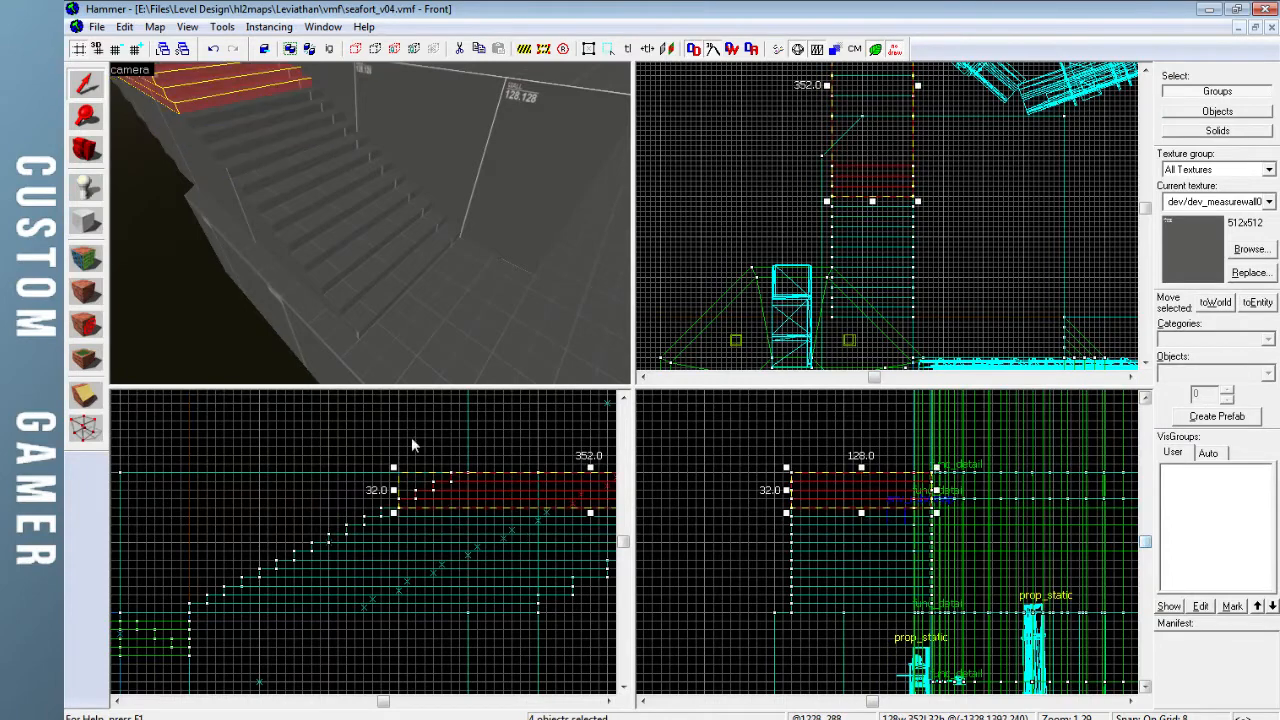
{"action": "key", "text": "Escape"}
Clip all 16 stair steps vertically, flush with the block's far end, removing the parts that overhang beyond it
{"action": "key", "text": "z"}
{"action": "key", "text": "a"}
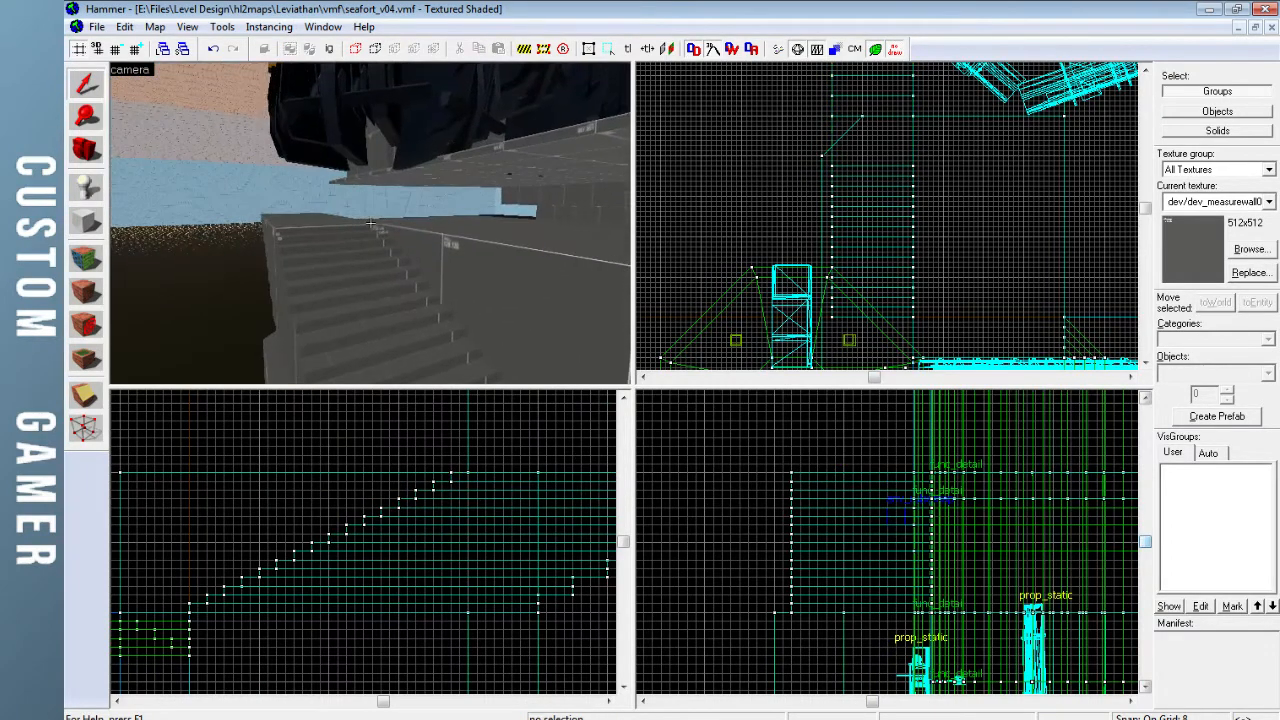
{"action": "left_click", "coordinate": [408, 311]}
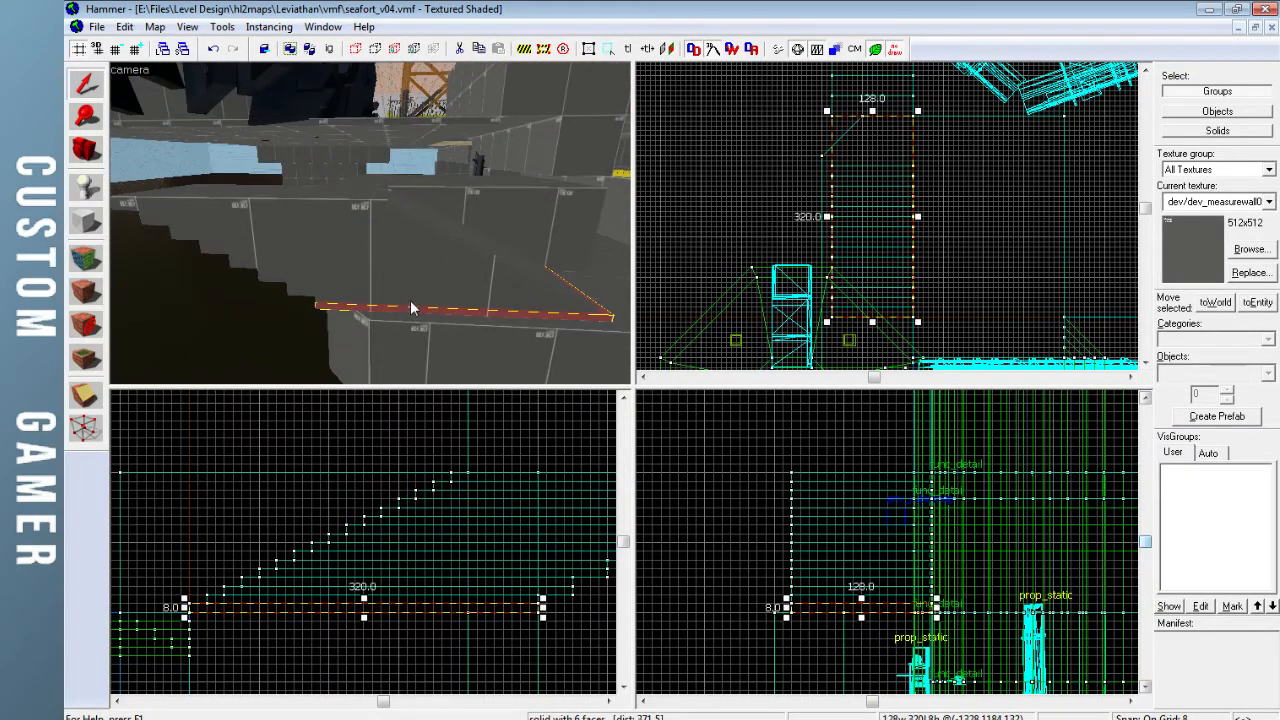
{"action": "left_click", "coordinate": [410, 300], "text": "ctrl"}
{"action": "left_click", "coordinate": [407, 290], "text": "ctrl"}
{"action": "left_click", "coordinate": [402, 284], "text": "ctrl"}
{"action": "left_click", "coordinate": [400, 280], "text": "ctrl"}
{"action": "left_click", "coordinate": [395, 276], "text": "ctrl"}
{"action": "left_click", "coordinate": [388, 272], "text": "ctrl"}
{"action": "left_click", "coordinate": [382, 264], "text": "ctrl"}
{"action": "left_click", "coordinate": [373, 250], "text": "ctrl"}
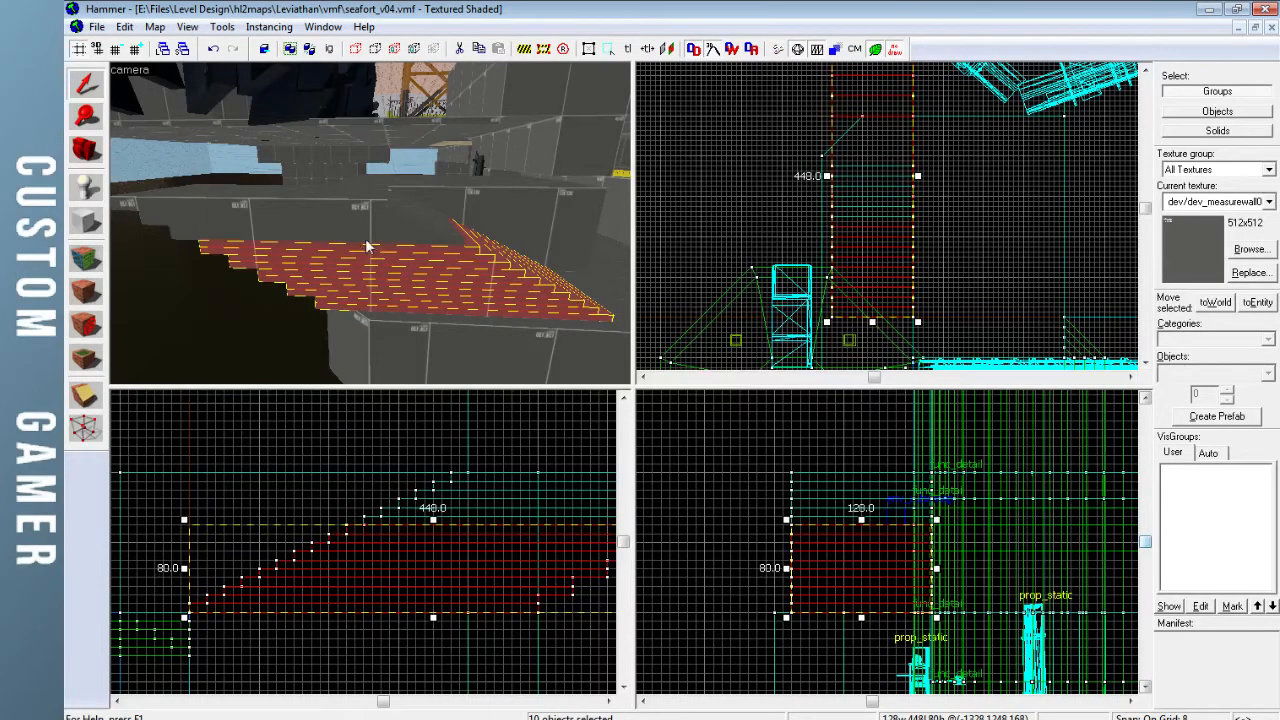
{"action": "left_click", "coordinate": [366, 238], "text": "ctrl"}
{"action": "left_click", "coordinate": [358, 226], "text": "ctrl"}
{"action": "left_click", "coordinate": [350, 214], "text": "ctrl"}
{"action": "left_click", "coordinate": [346, 207], "text": "ctrl"}
{"action": "left_click", "coordinate": [342, 204], "text": "ctrl"}
{"action": "left_click", "coordinate": [340, 223], "text": "ctrl"}
{"action": "key", "text": "shift+x"}
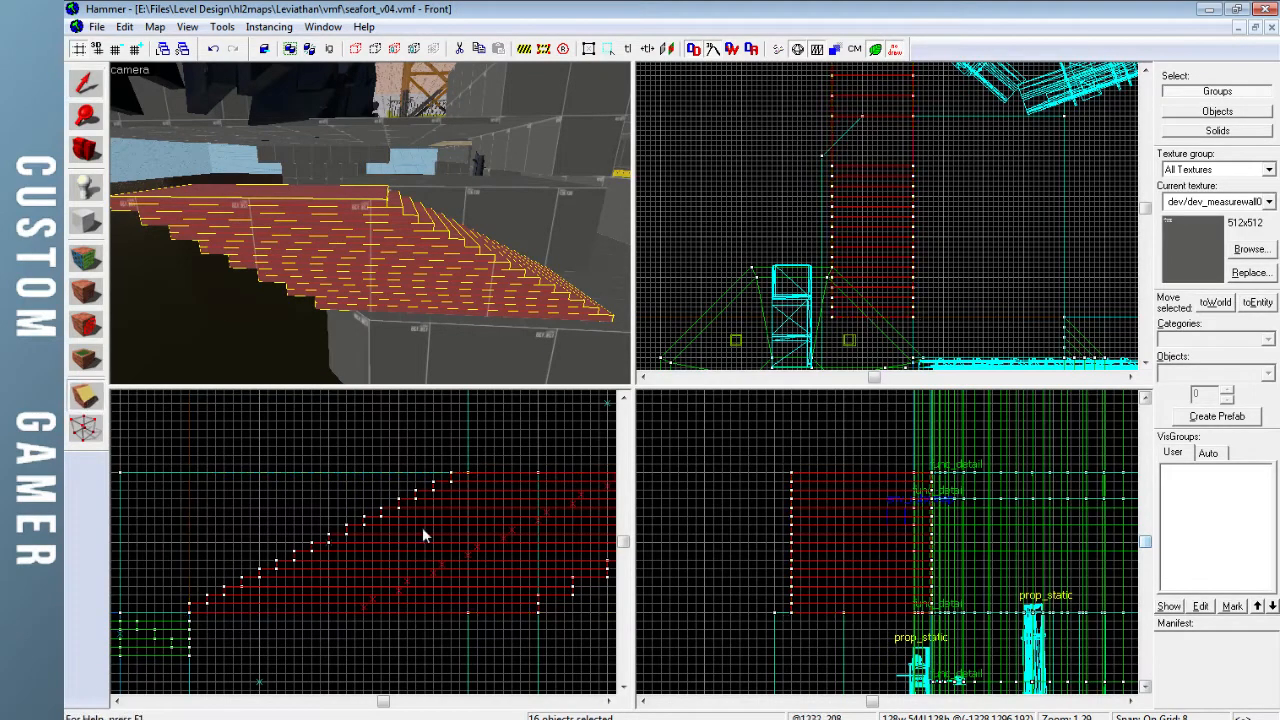
{"action": "key", "text": "Right"}
{"action": "left_click_drag", "start_coordinate": [413, 600], "coordinate": [413, 585]}
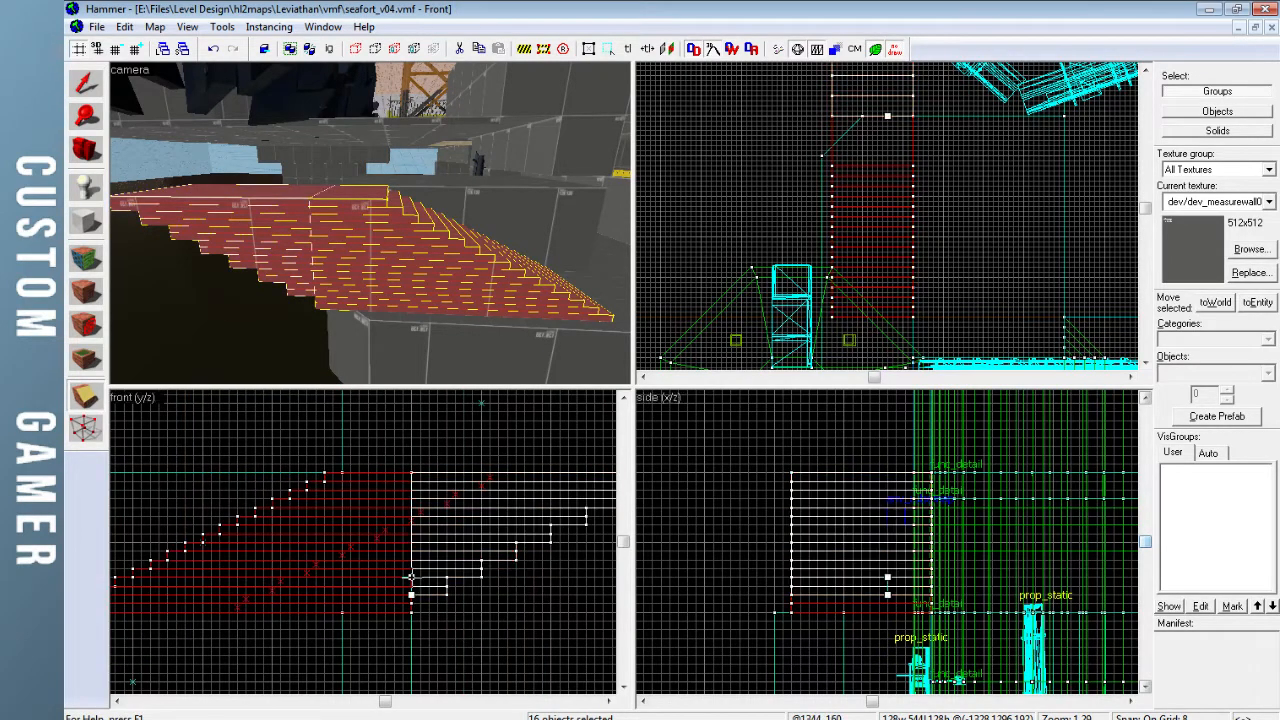
{"action": "key", "text": "Return"}
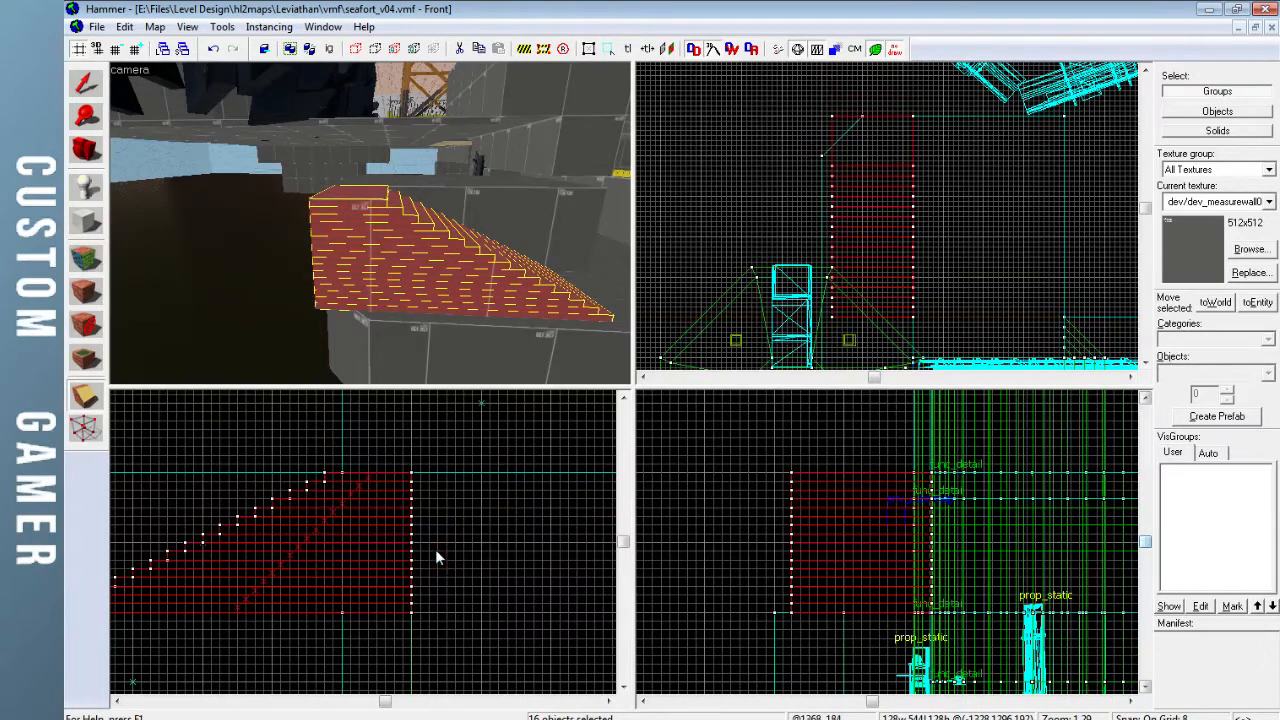
{"action": "left_click", "coordinate": [82, 90]}
{"action": "key", "text": "Escape"}
Examine the staircase and its join with the surrounding blocks and lower platform from several sides
{"action": "key", "text": "z"}
{"action": "key", "text": "w"}
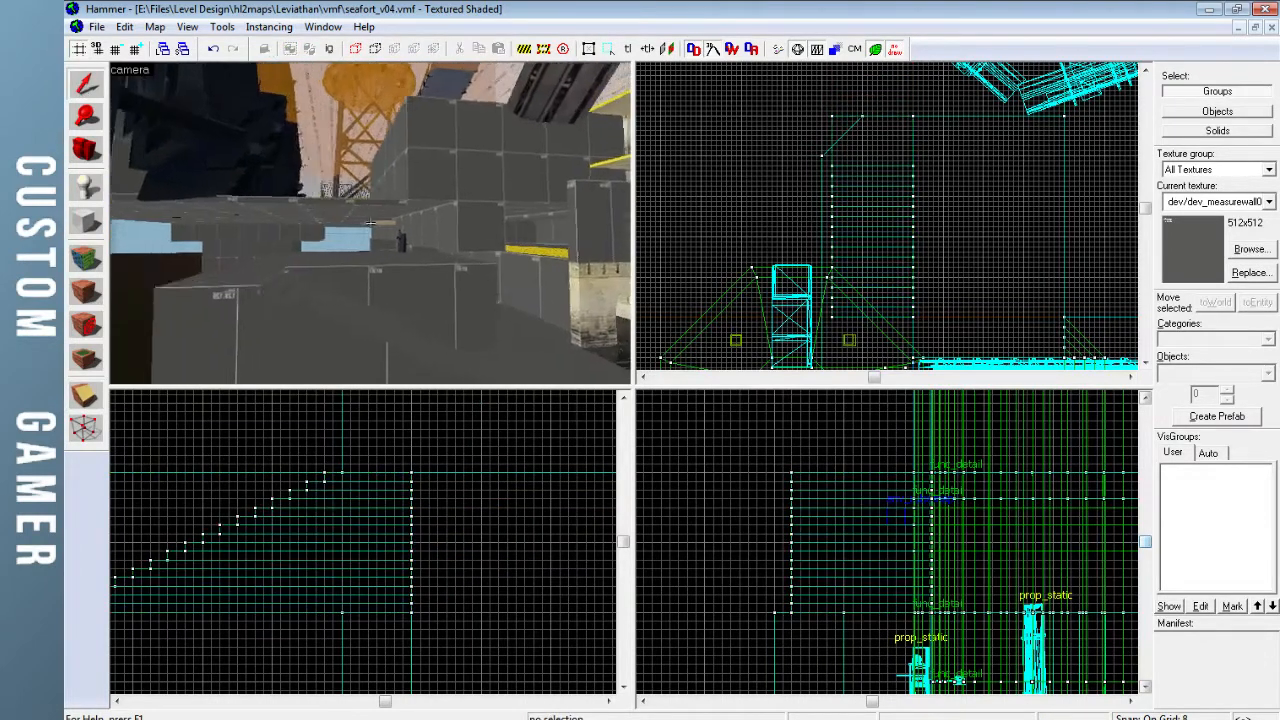
{"action": "key", "text": "w"}
{"action": "key", "text": "s"}
{"action": "key", "text": "w"}
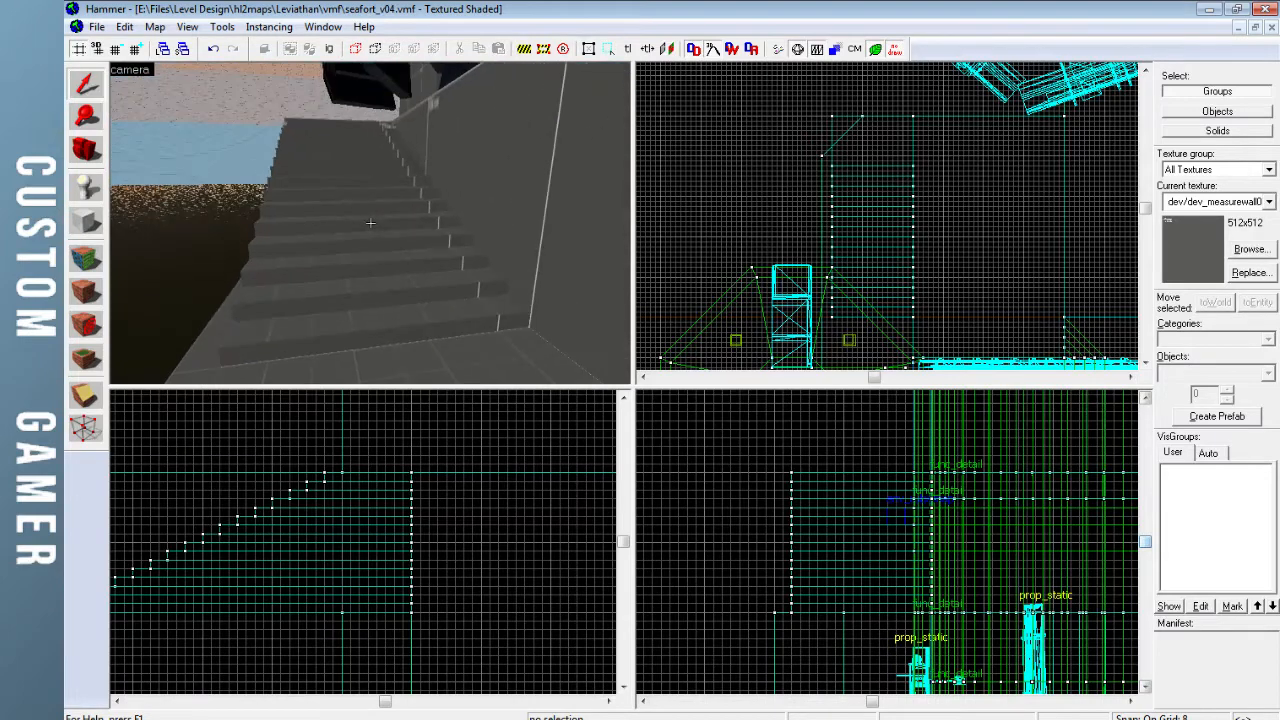
{"action": "key", "text": "w"}
{"action": "key", "text": "s"}
{"action": "key", "text": "s"}
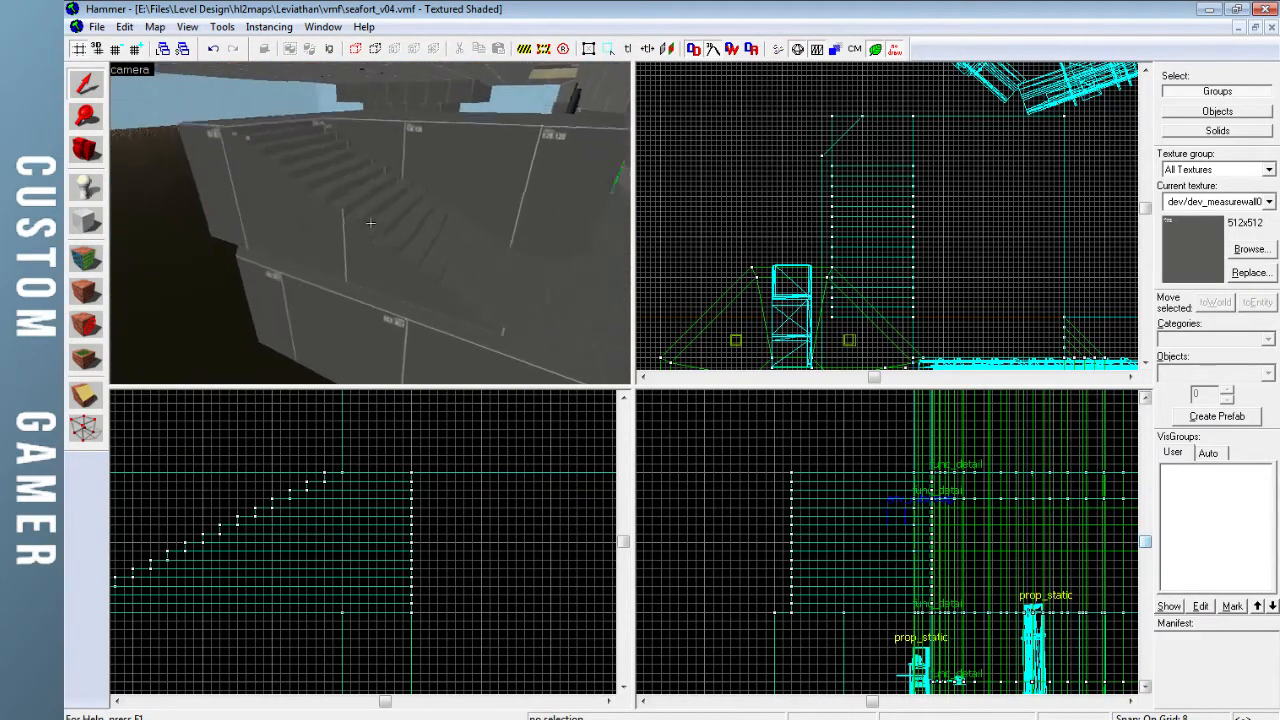
{"action": "key", "text": "w"}
{"action": "key", "text": "s"}
{"action": "key", "text": "z"}
Extend the eight-sided lower platform by moving its far-end vertices about 64 units outward with Vertex Manipulation
{"action": "left_click", "coordinate": [388, 293]}
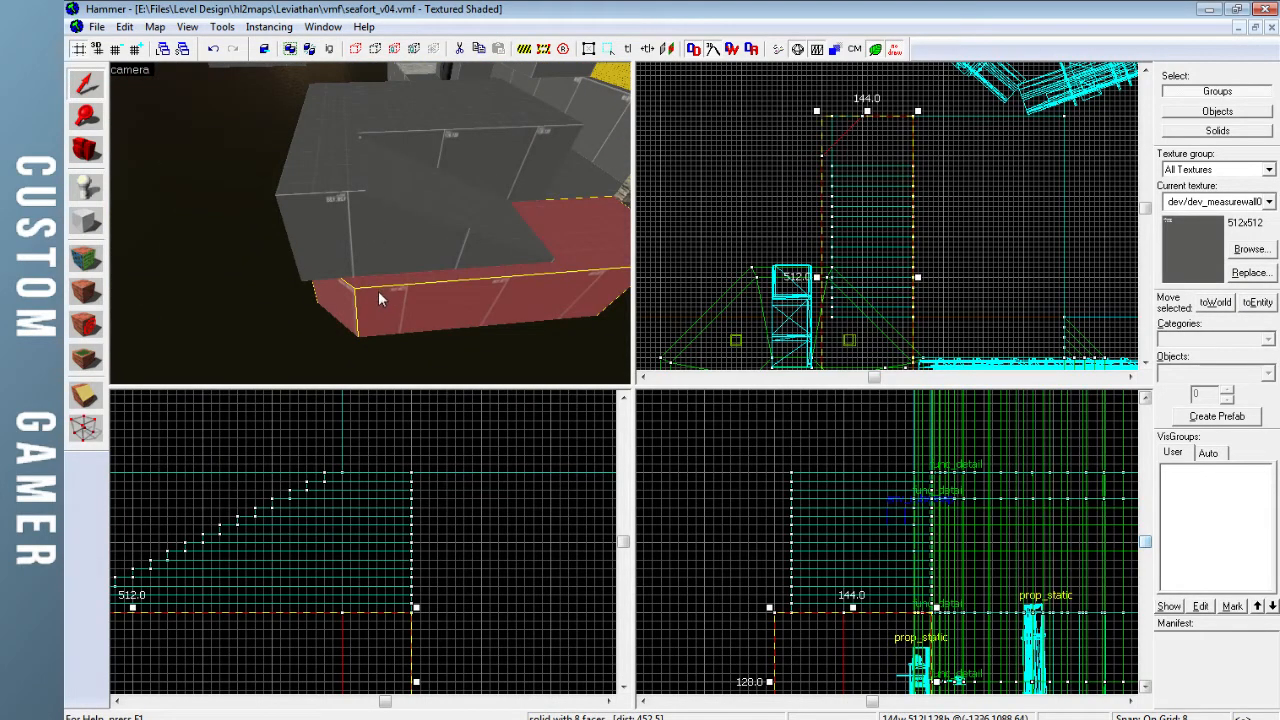
{"action": "left_click", "coordinate": [85, 428]}
{"action": "scroll", "coordinate": [800, 254], "scroll_direction": "down", "scroll_amount": 1}
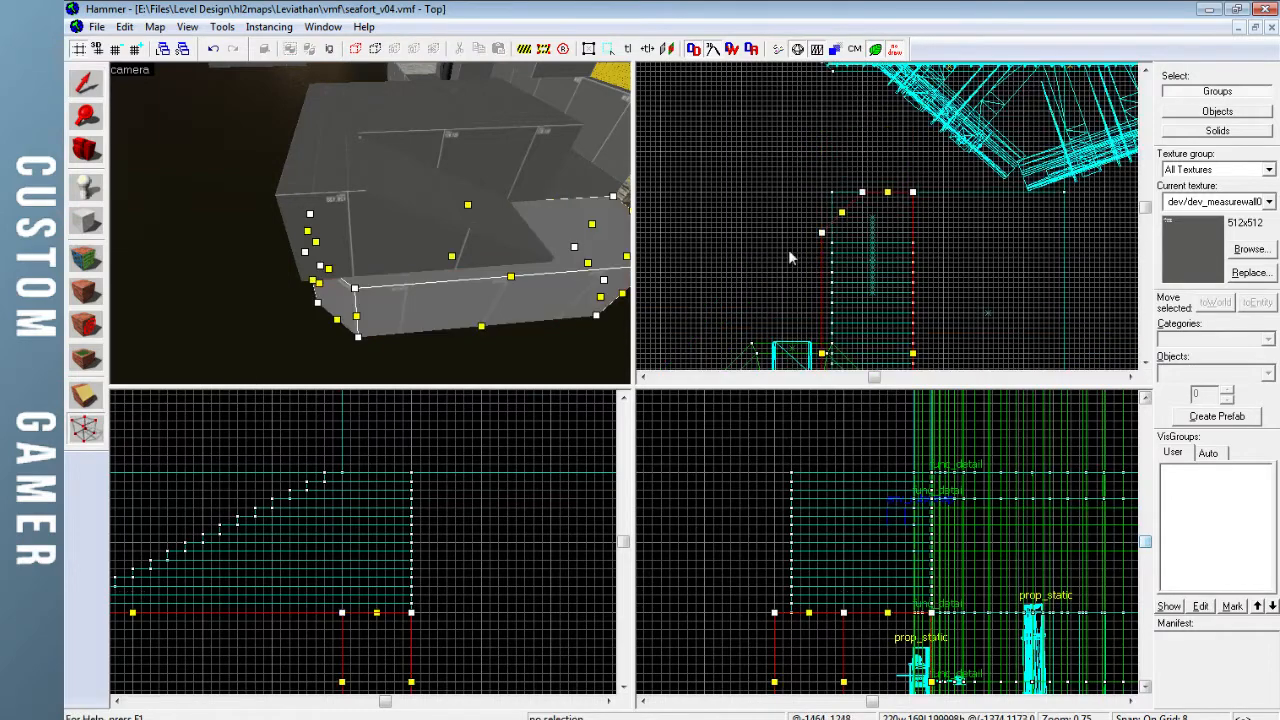
{"action": "left_click_drag", "start_coordinate": [915, 198], "coordinate": [916, 155]}
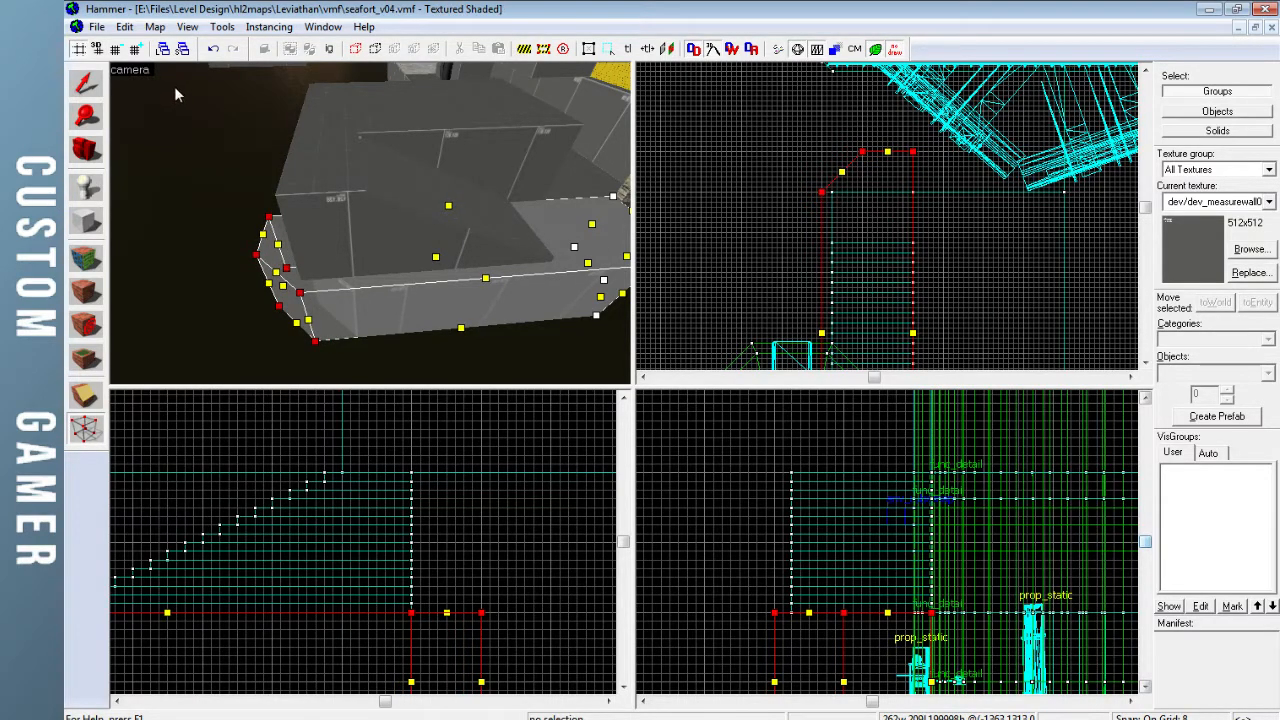
{"action": "left_click", "coordinate": [87, 86]}
{"action": "key", "text": "Escape"}
{"action": "key", "text": "z"}
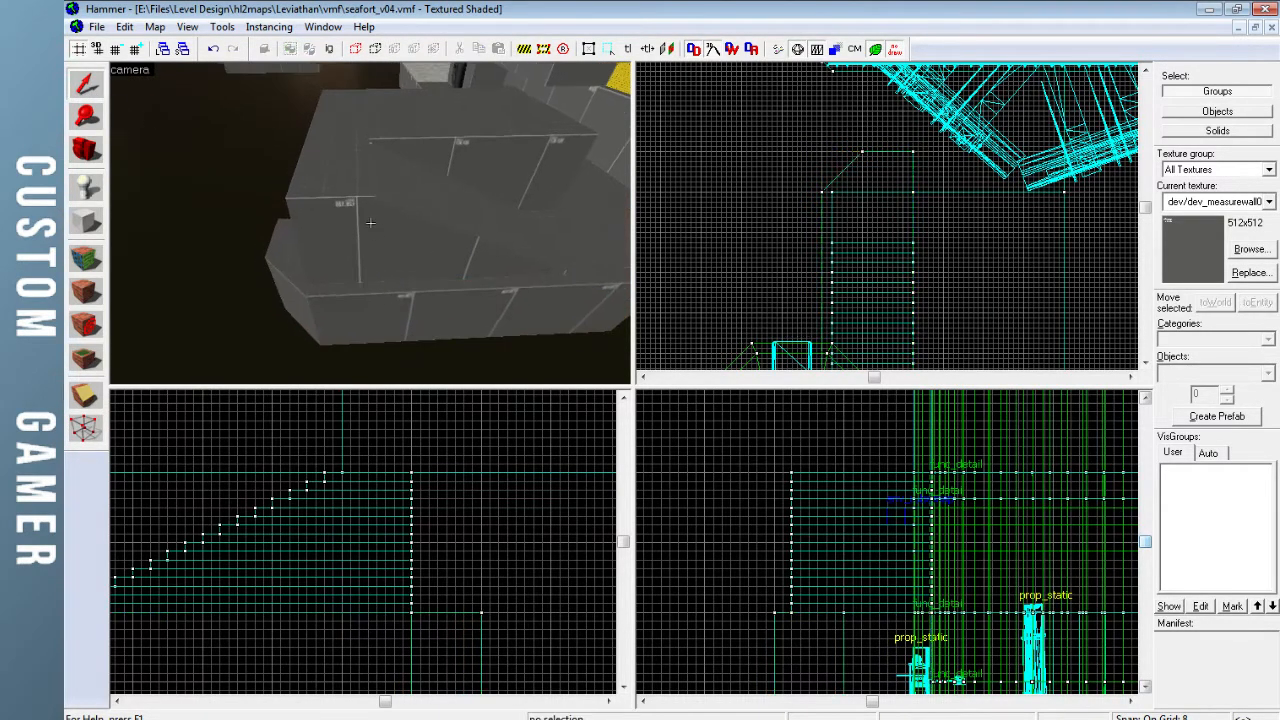
{"action": "key", "text": "d"}
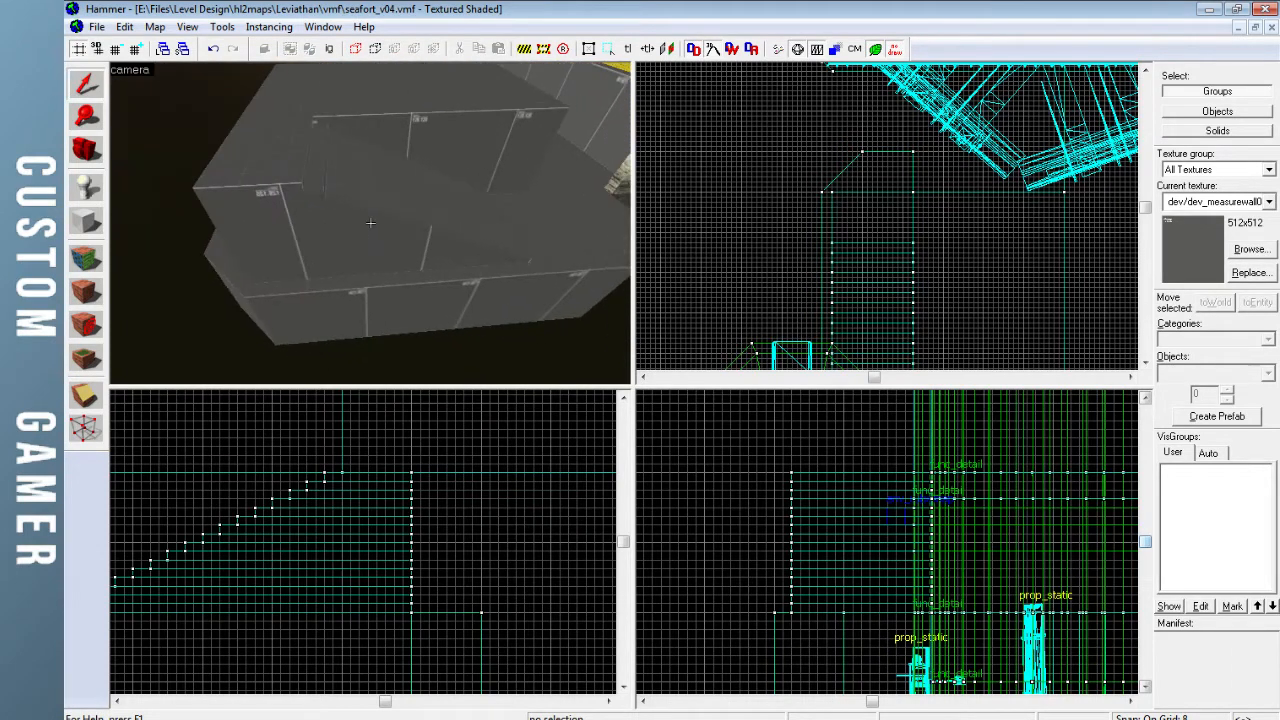
Select all 16 stair steps, tie them to a func_detail entity and save the map
{"action": "key", "text": "a"}
{"action": "key", "text": "z"}
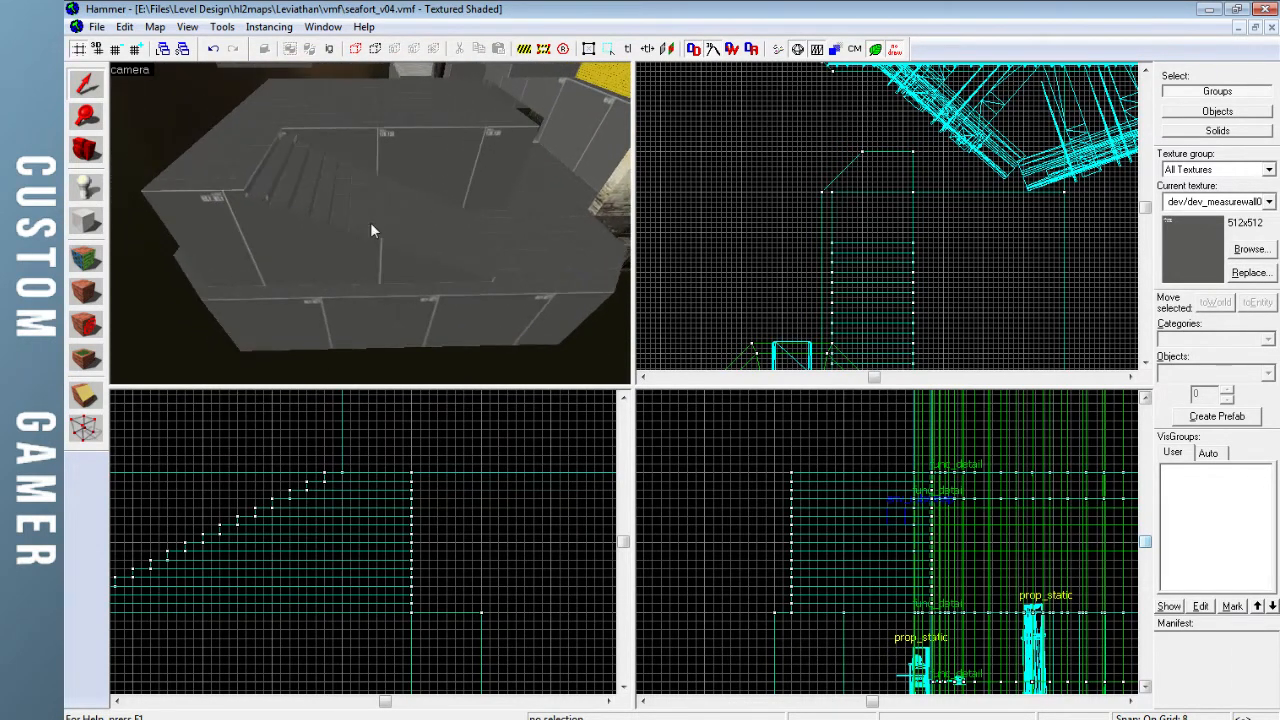
{"action": "key", "text": "z"}
{"action": "key", "text": "a"}
{"action": "key", "text": "d"}
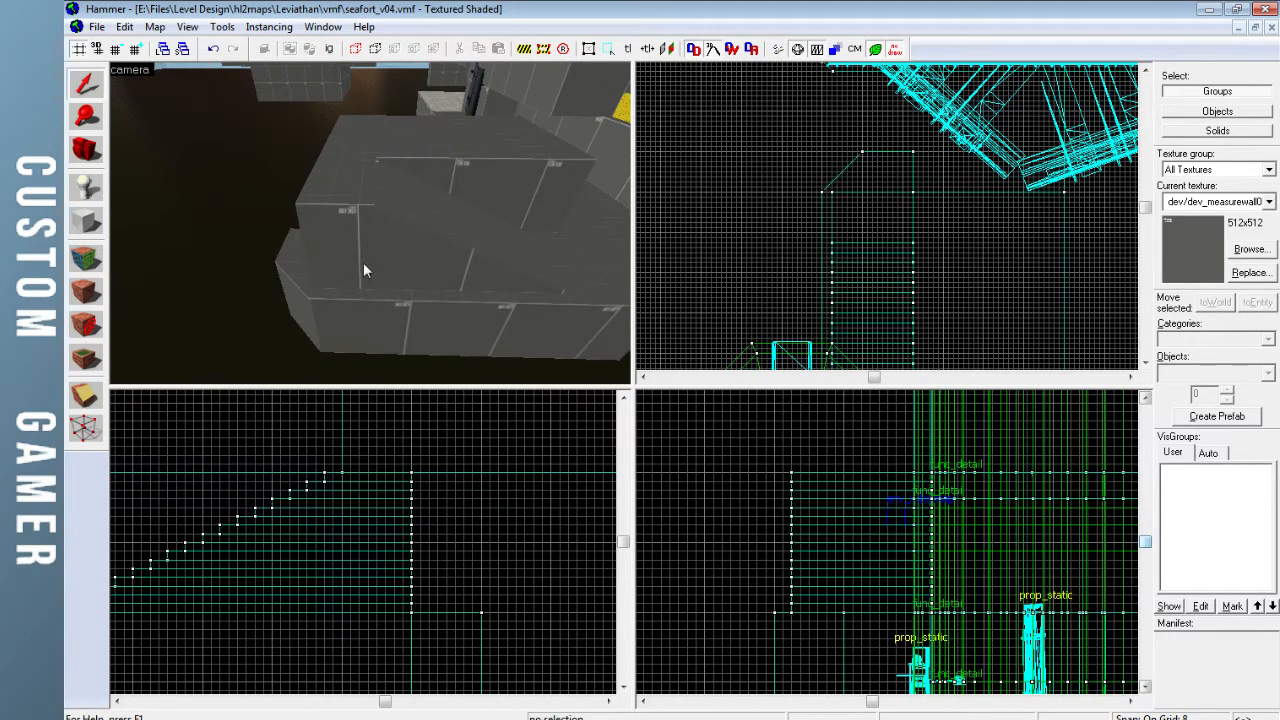
{"action": "left_click", "coordinate": [336, 276]}
{"action": "left_click", "coordinate": [328, 206]}
{"action": "left_click", "coordinate": [331, 213], "text": "ctrl"}
{"action": "left_click", "coordinate": [331, 219], "text": "ctrl"}
{"action": "left_click", "coordinate": [331, 226], "text": "ctrl"}
{"action": "left_click", "coordinate": [332, 238], "text": "ctrl"}
{"action": "left_click", "coordinate": [331, 244], "text": "ctrl"}
{"action": "left_click", "coordinate": [330, 249], "text": "ctrl"}
{"action": "left_click", "coordinate": [331, 254], "text": "ctrl"}
{"action": "left_click", "coordinate": [333, 258], "text": "ctrl"}
{"action": "left_click", "coordinate": [332, 250], "text": "ctrl"}
{"action": "left_click", "coordinate": [334, 264], "text": "ctrl"}
{"action": "left_click", "coordinate": [336, 272], "text": "ctrl"}
{"action": "left_click", "coordinate": [337, 275], "text": "ctrl"}
{"action": "left_click", "coordinate": [339, 277], "text": "ctrl"}
{"action": "left_click", "coordinate": [346, 284], "text": "ctrl"}
{"action": "left_click", "coordinate": [357, 285], "text": "ctrl"}
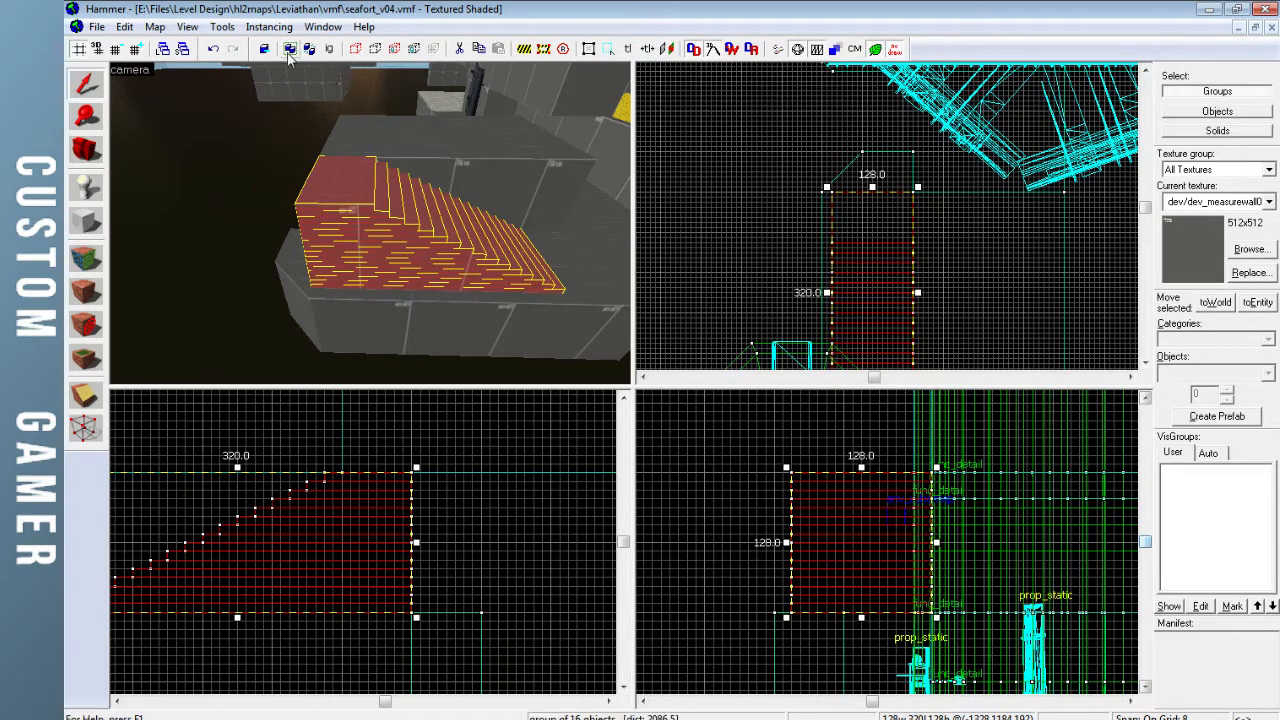
{"action": "key", "text": "ctrl+t"}
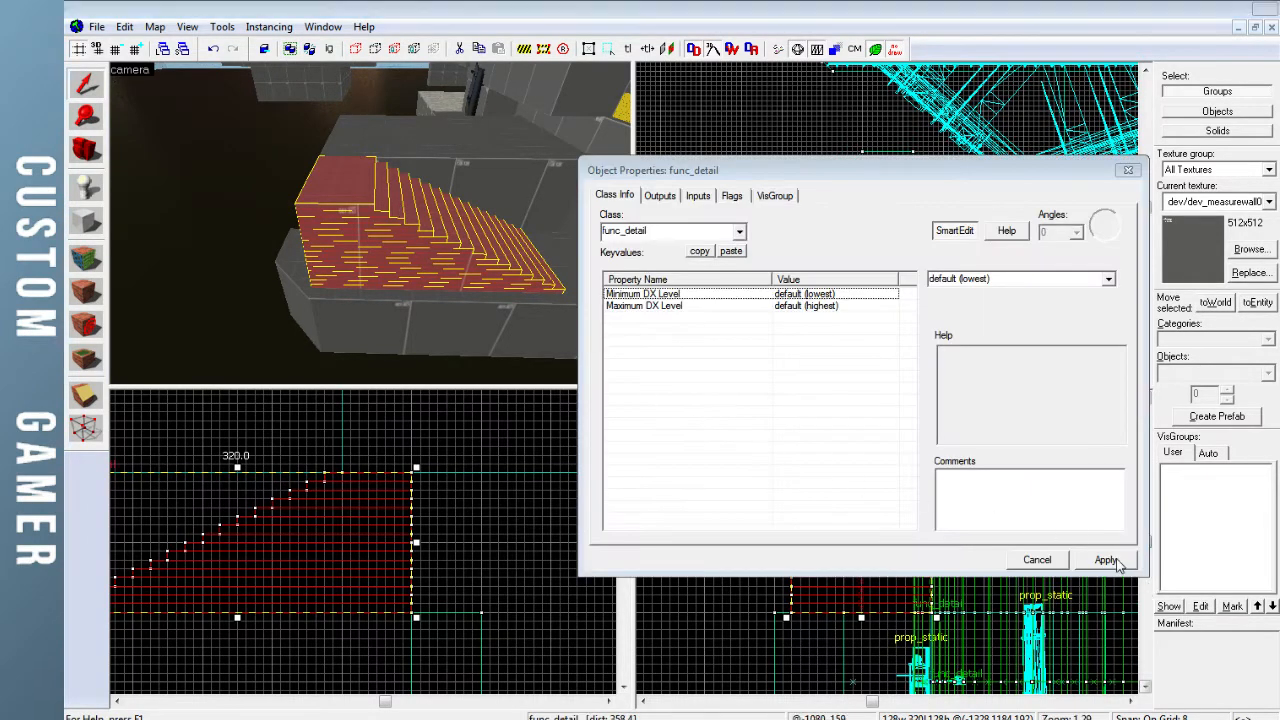
{"action": "left_click", "coordinate": [1127, 170]}
{"action": "key", "text": "Escape"}
{"action": "key", "text": "ctrl+s"}
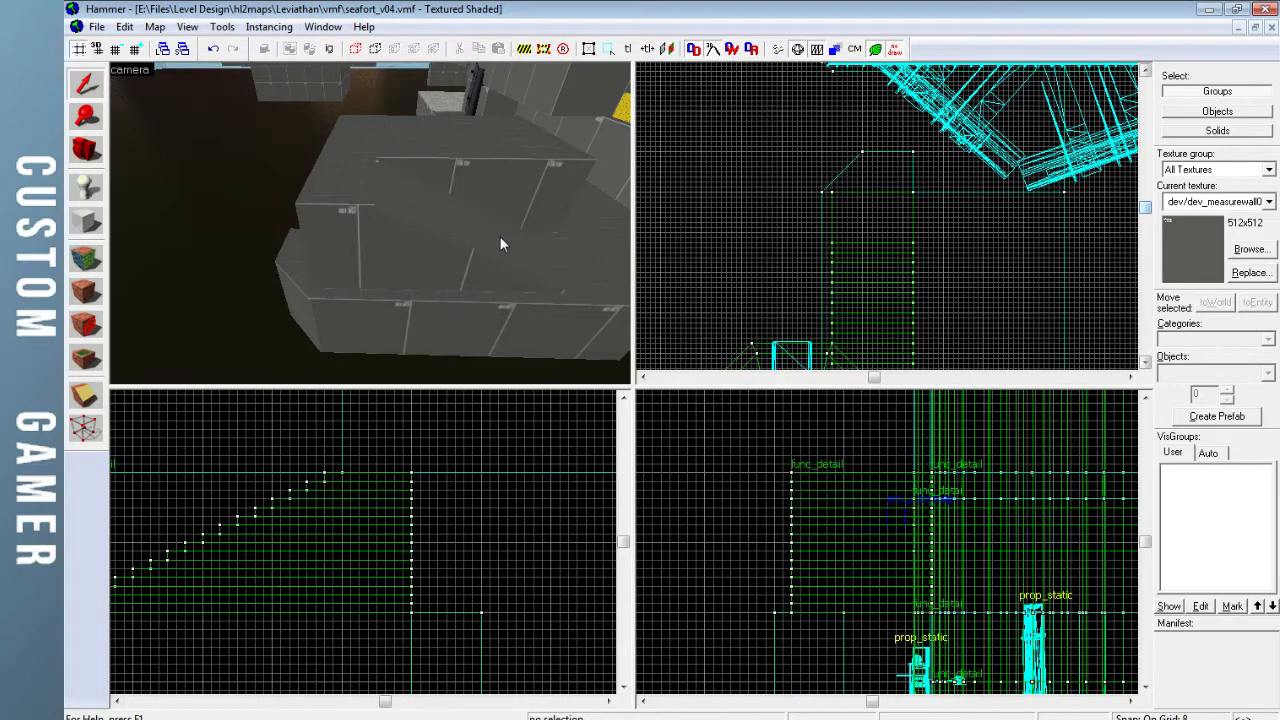
Create a block 16 units wide, 320 long and 144 high along the staircase's outer side, matching the stairs' length
{"action": "key", "text": "z"}
{"action": "key", "text": "d"}
{"action": "key", "text": "z"}
{"action": "left_click", "coordinate": [86, 224]}
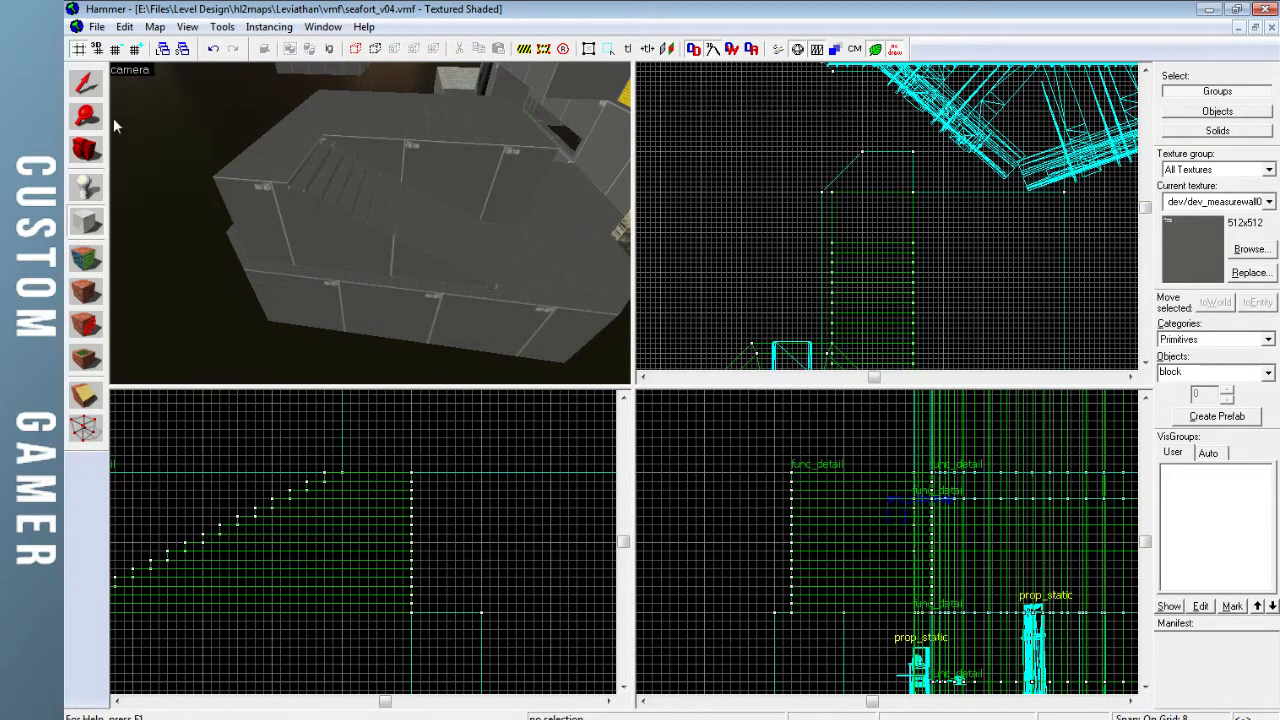
{"action": "key", "text": "shift+s"}
{"action": "left_click", "coordinate": [320, 232]}
{"action": "left_click", "coordinate": [86, 224]}
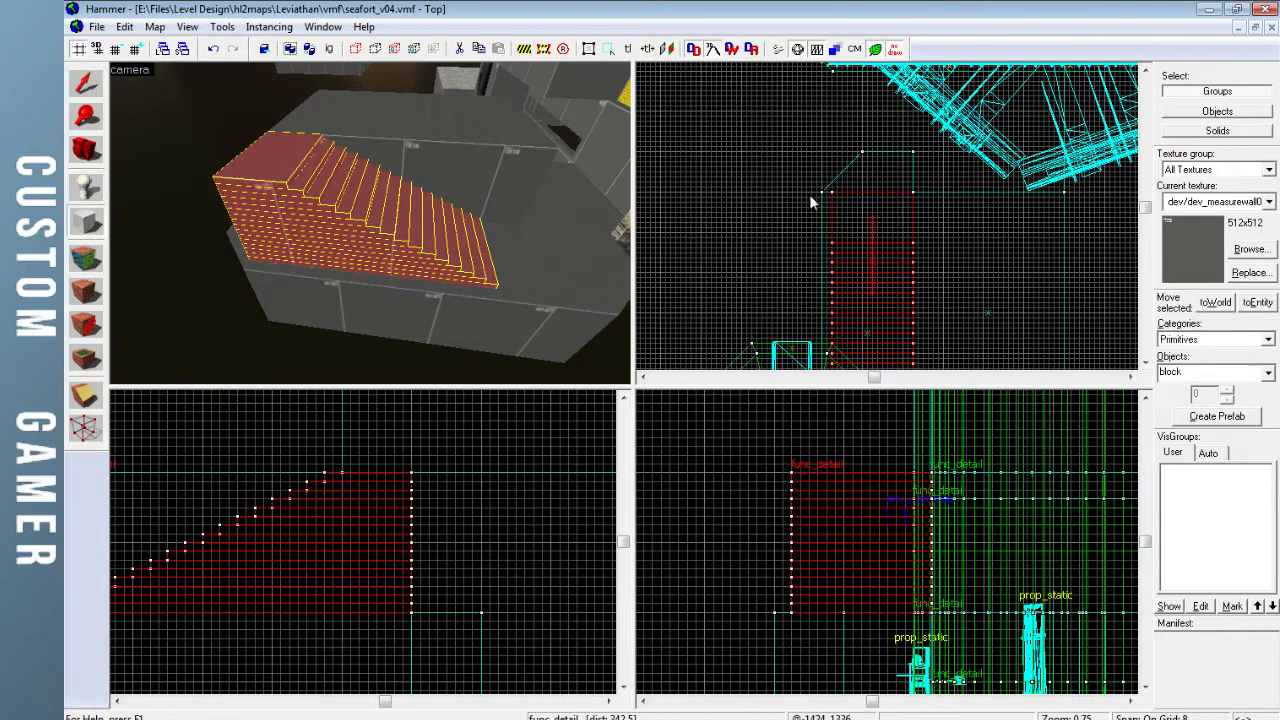
{"action": "left_click_drag", "start_coordinate": [821, 192], "coordinate": [831, 316]}
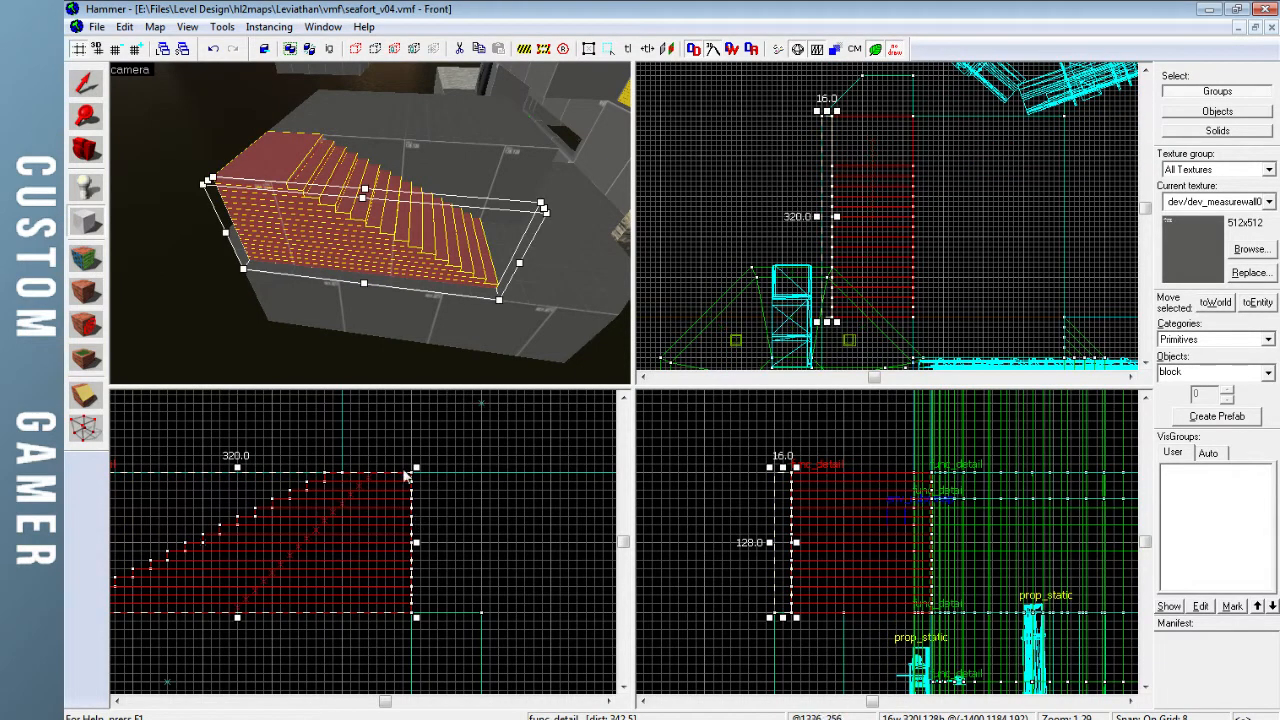
{"action": "left_click_drag", "start_coordinate": [418, 466], "coordinate": [418, 448]}
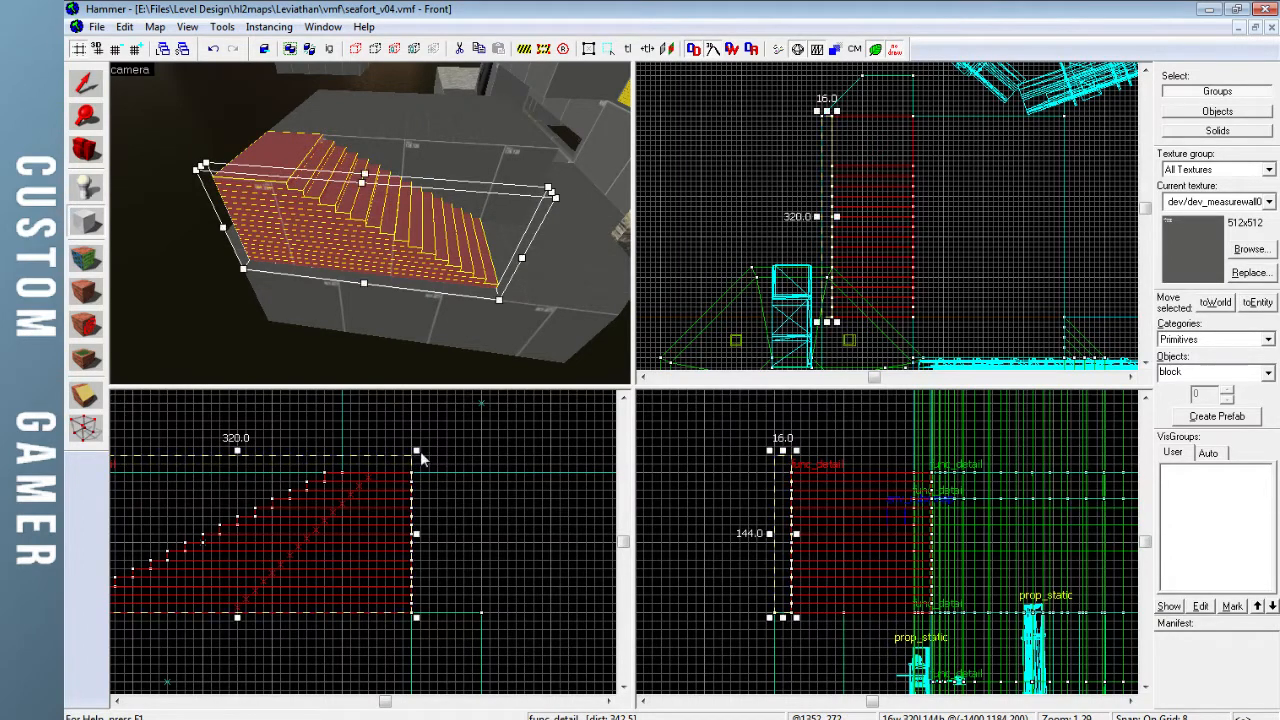
{"action": "key", "text": "Return"}
{"action": "left_click", "coordinate": [87, 86]}
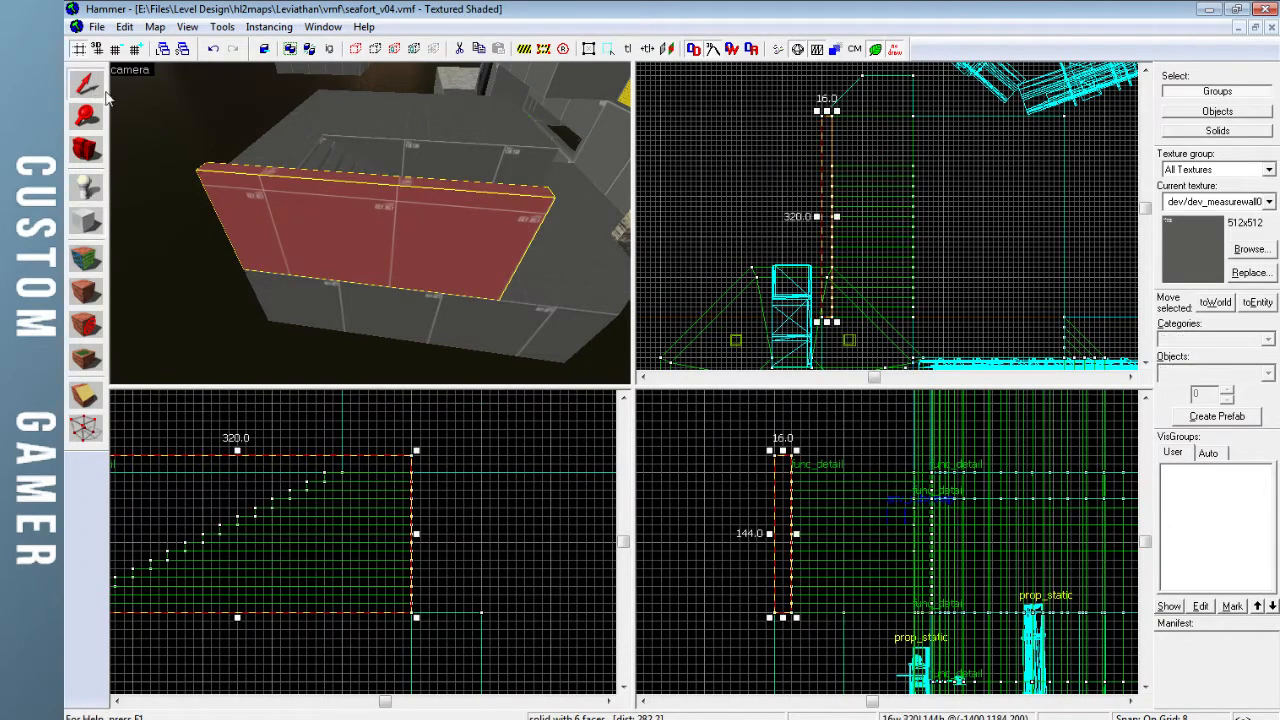
Clip the side wall diagonally parallel to the stair slope, removing the part above the slope and keeping its top flat beside the landing
{"action": "left_click", "coordinate": [86, 396]}
{"action": "key", "text": "Left"}
{"action": "key", "text": "Left"}
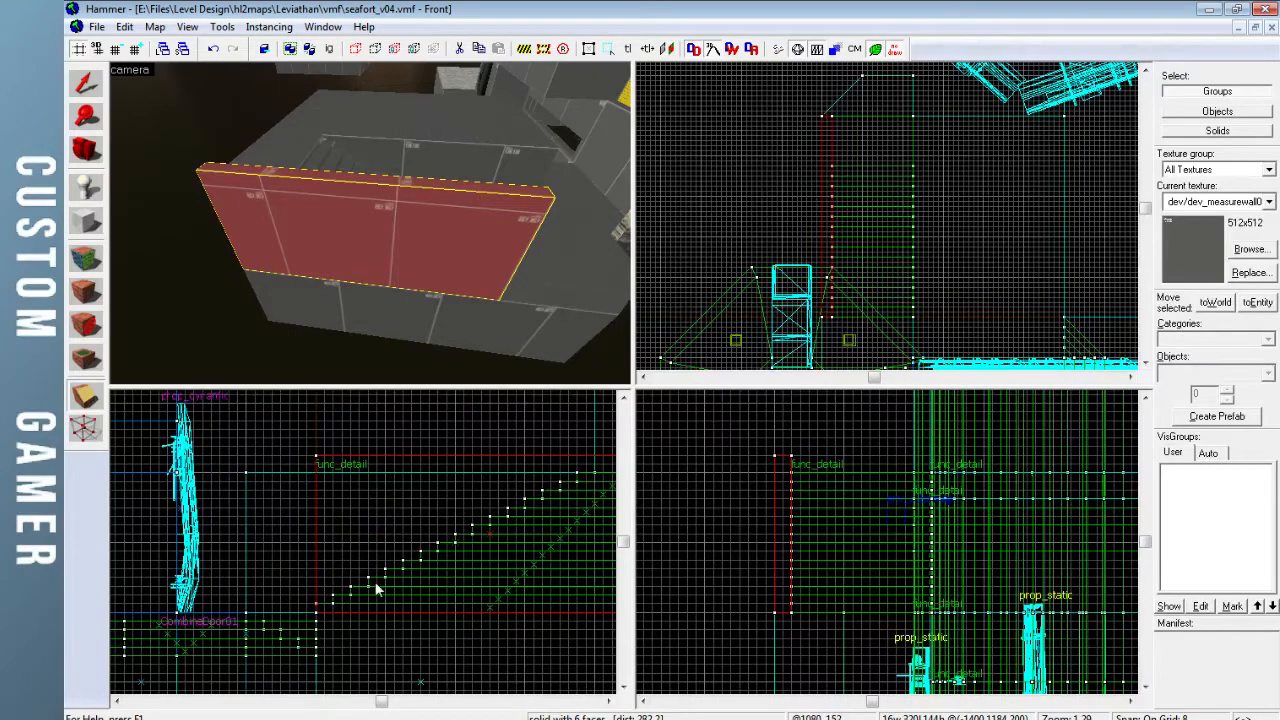
{"action": "scroll", "coordinate": [380, 588], "scroll_direction": "up", "scroll_amount": 2}
{"action": "mouse_move", "coordinate": [293, 613]}
{"action": "left_mouse_down"}
{"action": "mouse_move", "coordinate": [320, 600]}
{"action": "mouse_move", "coordinate": [279, 624]}
{"action": "mouse_move", "coordinate": [292, 588]}
{"action": "mouse_move", "coordinate": [316, 578]}
{"action": "left_mouse_up"}
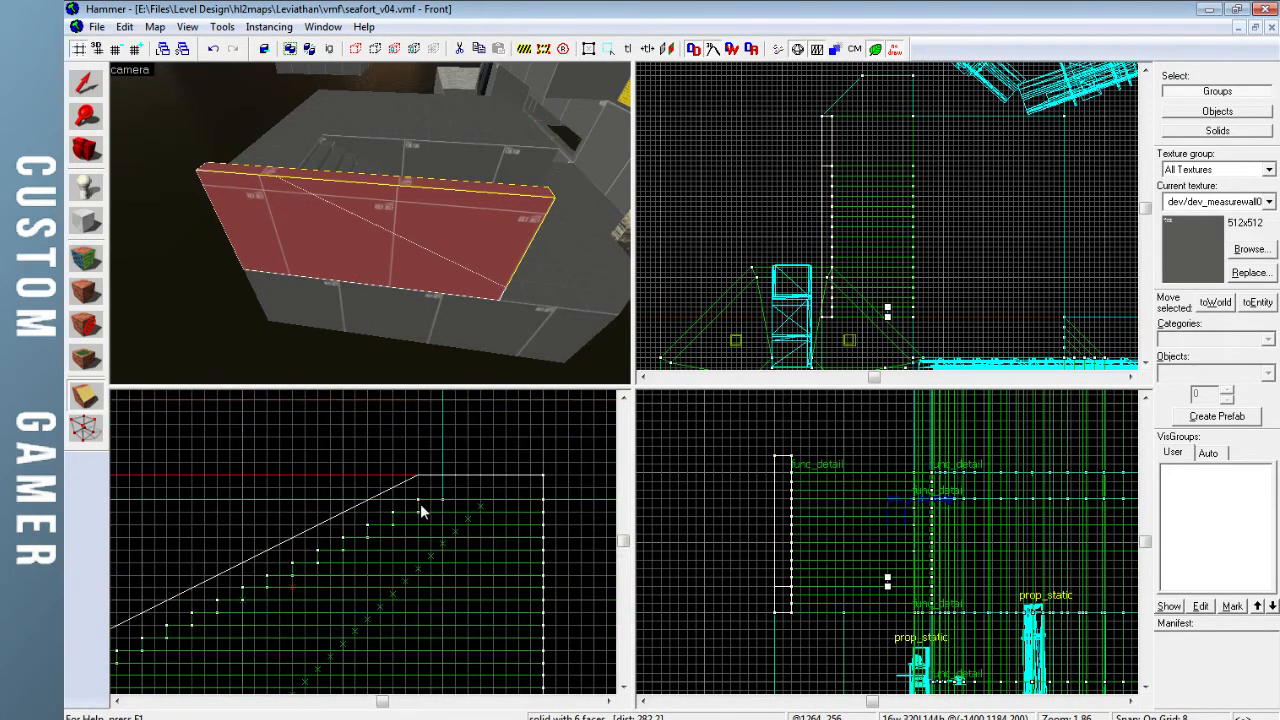
{"action": "key", "text": "Return"}
{"action": "left_click", "coordinate": [90, 81]}
{"action": "key", "text": "Escape"}
Examine the sloped side wall, the staircase and the lower platform at its foot from several sides
{"action": "key", "text": "z"}
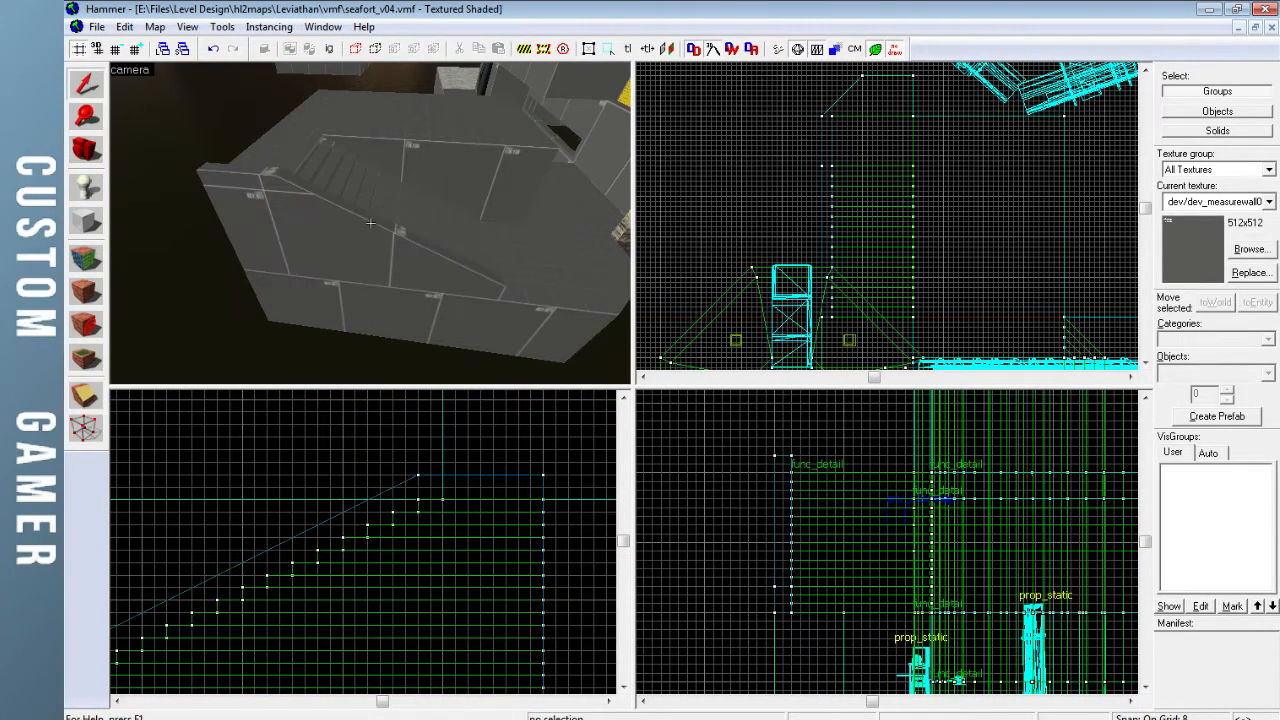
{"action": "key", "text": "w"}
{"action": "key", "text": "w"}
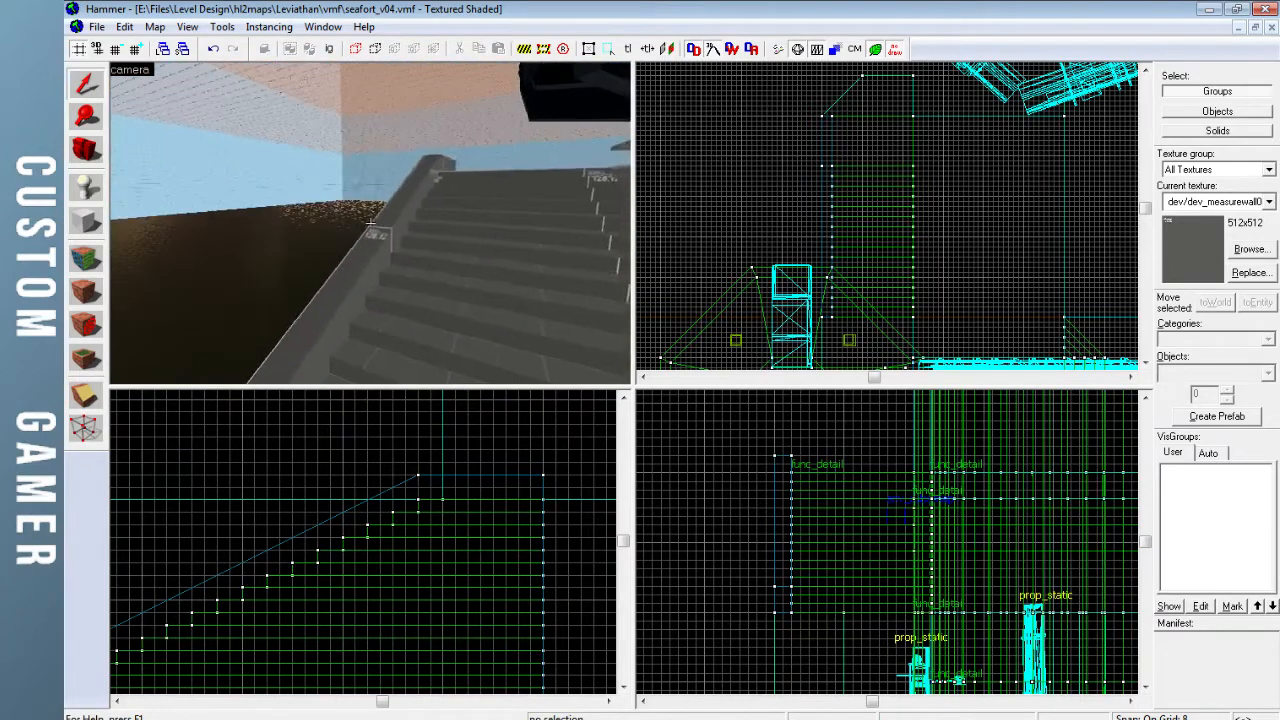
{"action": "key", "text": "s"}
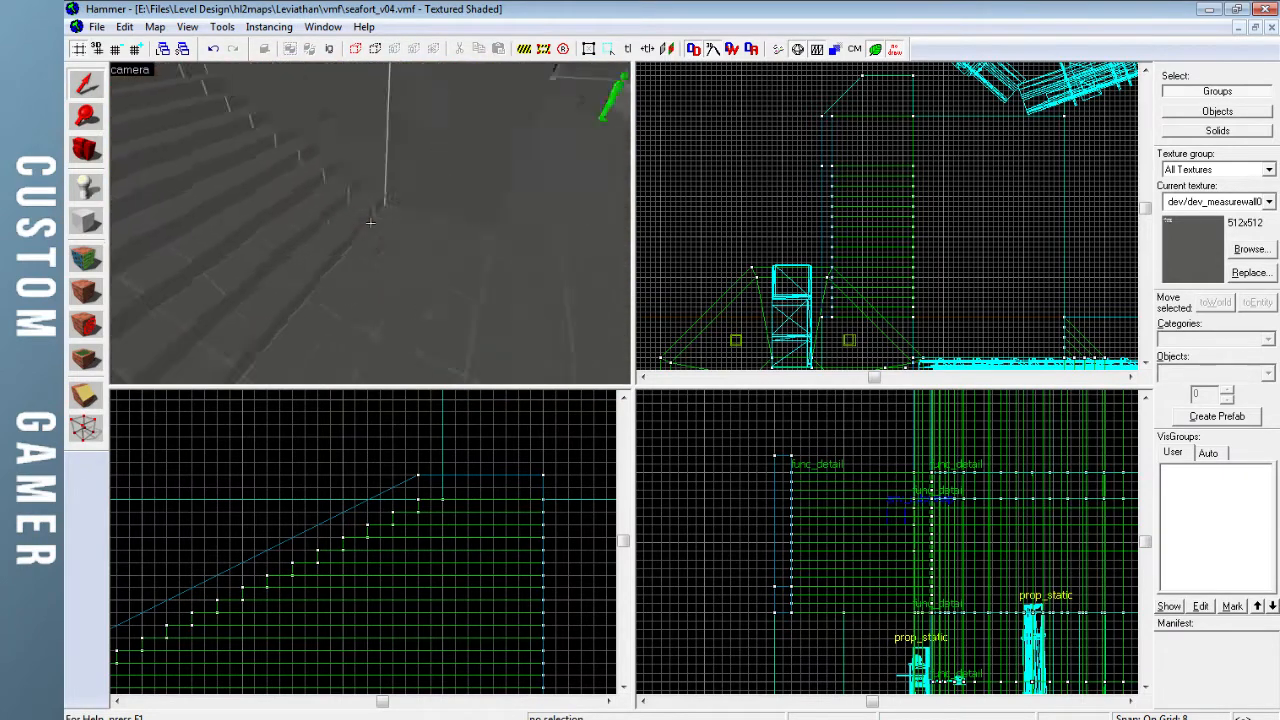
{"action": "key", "text": "d"}
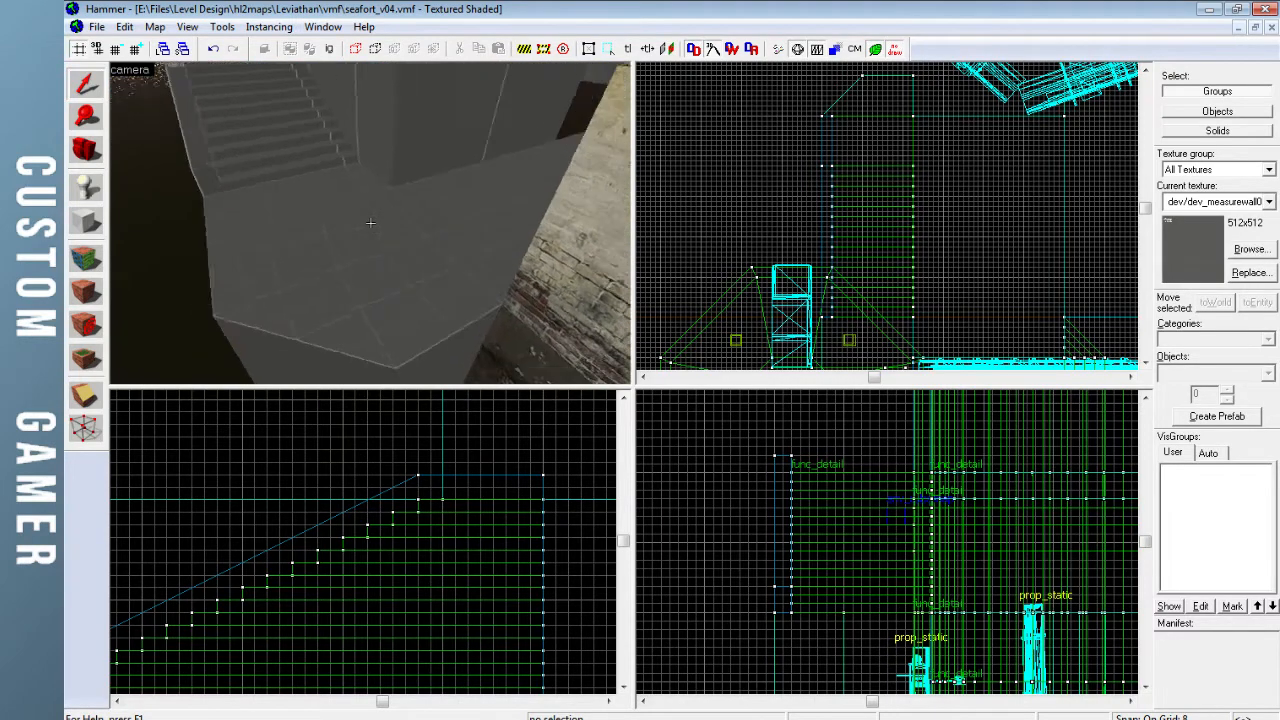
{"action": "key", "text": "z"}
{"action": "left_click", "coordinate": [409, 266]}
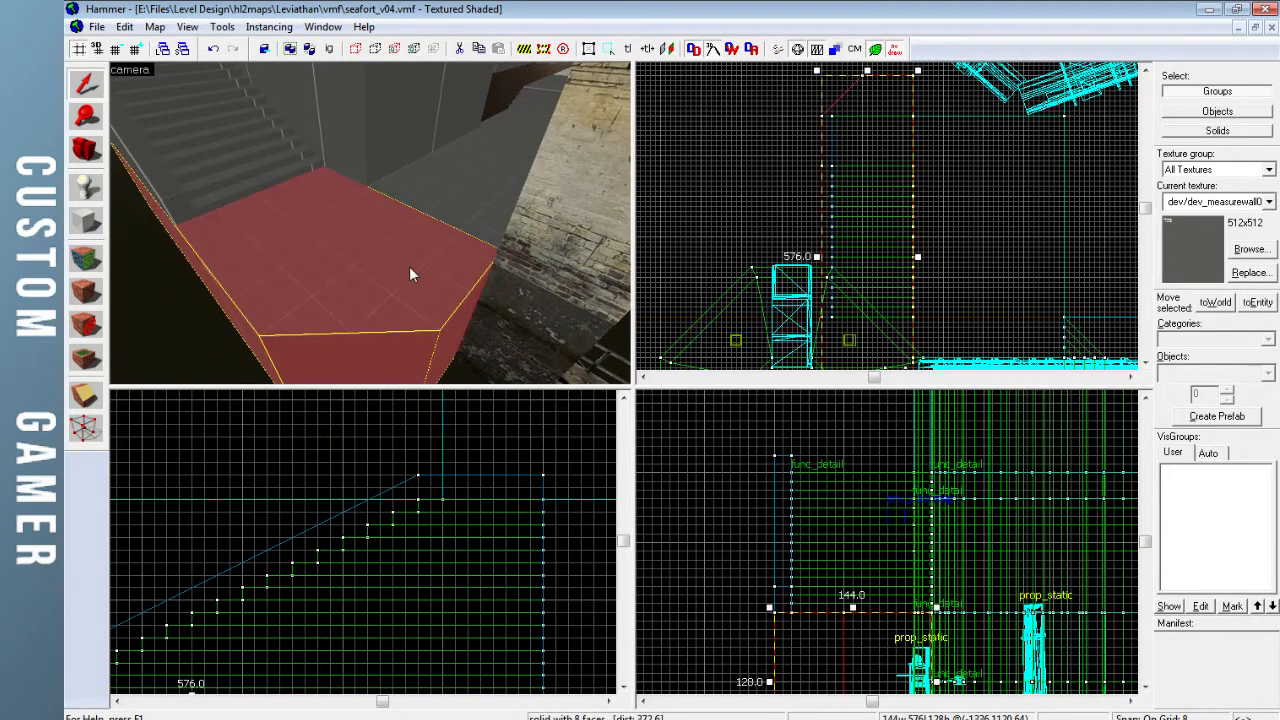
{"action": "key", "text": "Escape"}
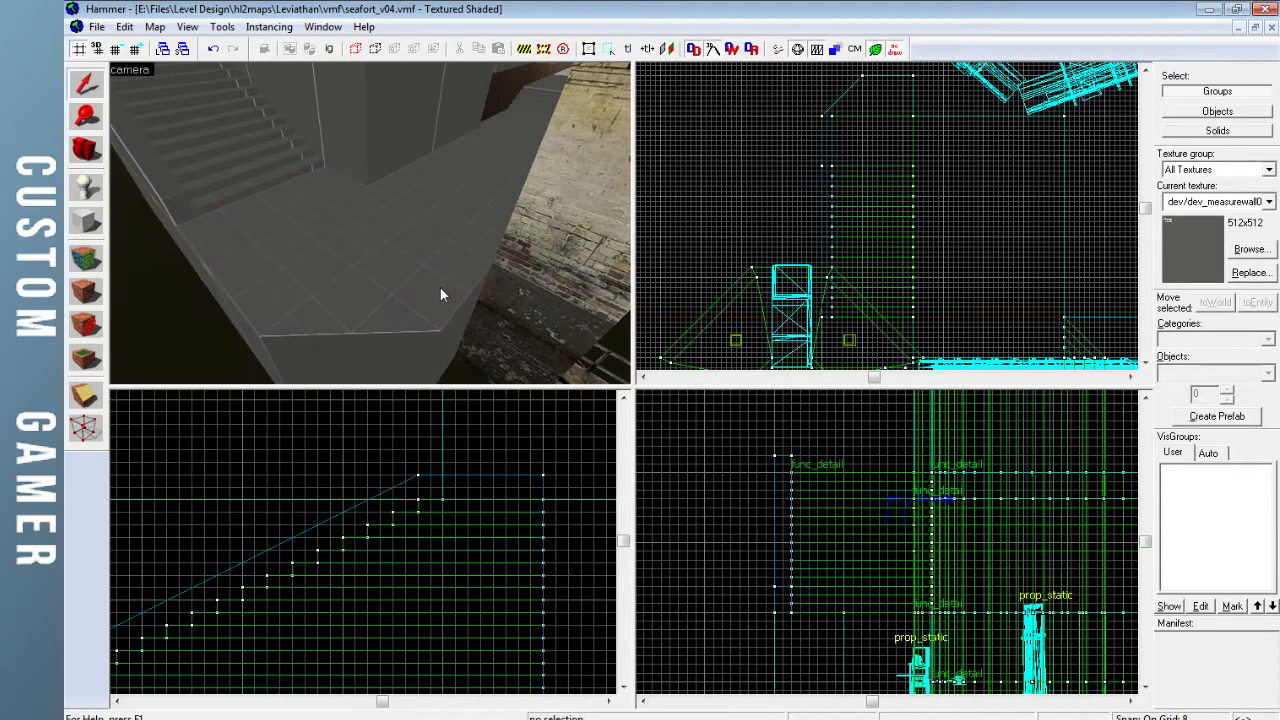
Create a block 16 units wide, 64 long and 144 high continuing the side wall beyond the upper end of the staircase
{"action": "key", "text": "z"}
{"action": "key", "text": "w"}
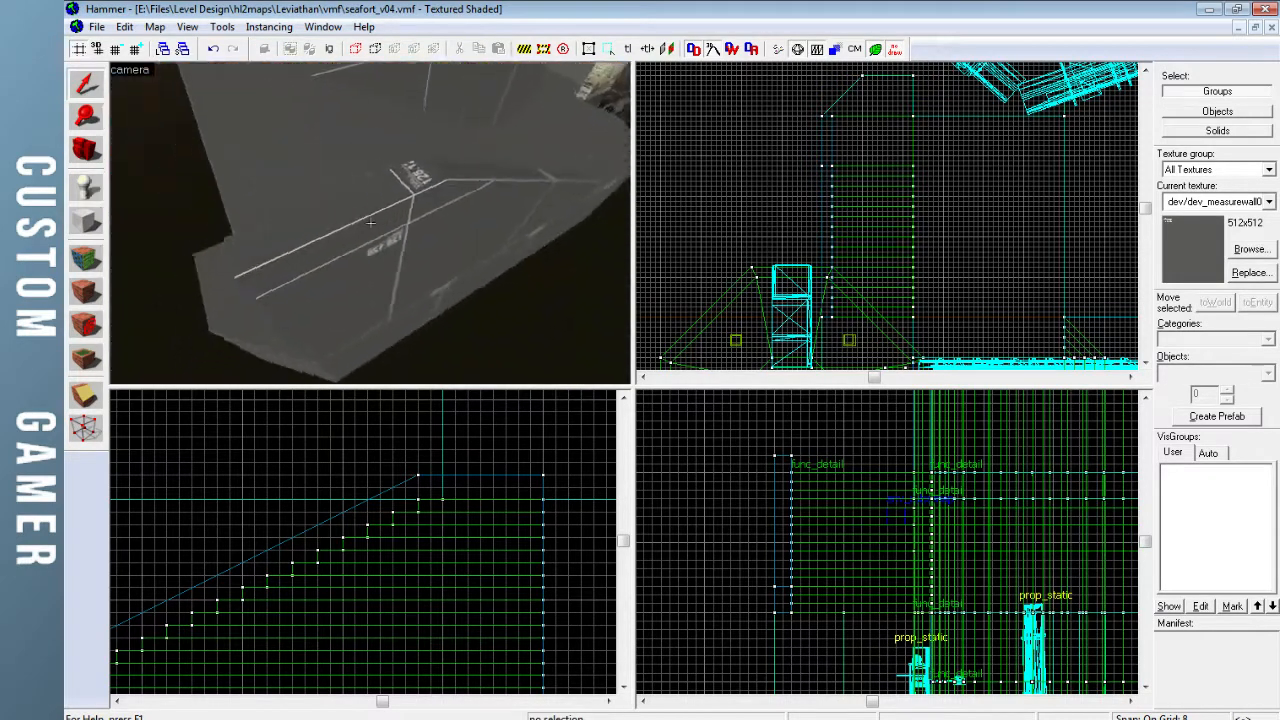
{"action": "key", "text": "z"}
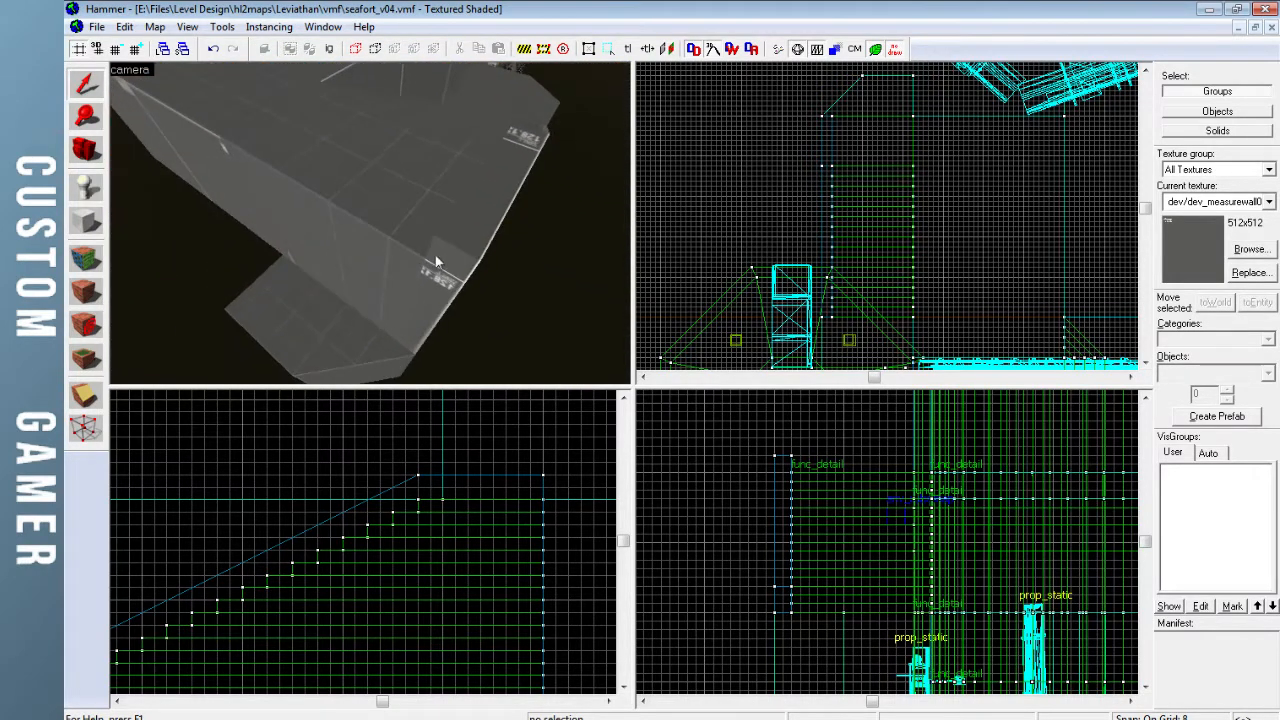
{"action": "left_click", "coordinate": [440, 252]}
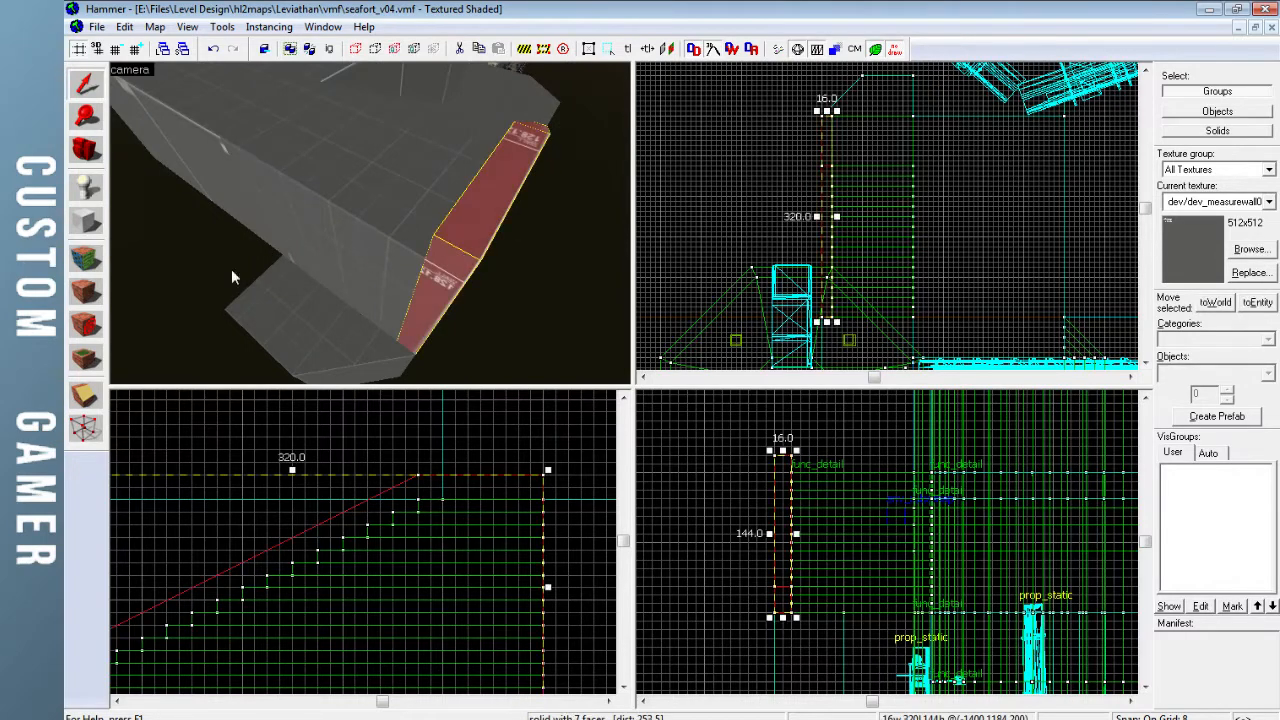
{"action": "left_click", "coordinate": [86, 222]}
{"action": "scroll", "coordinate": [822, 219], "scroll_direction": "up", "scroll_amount": 3}
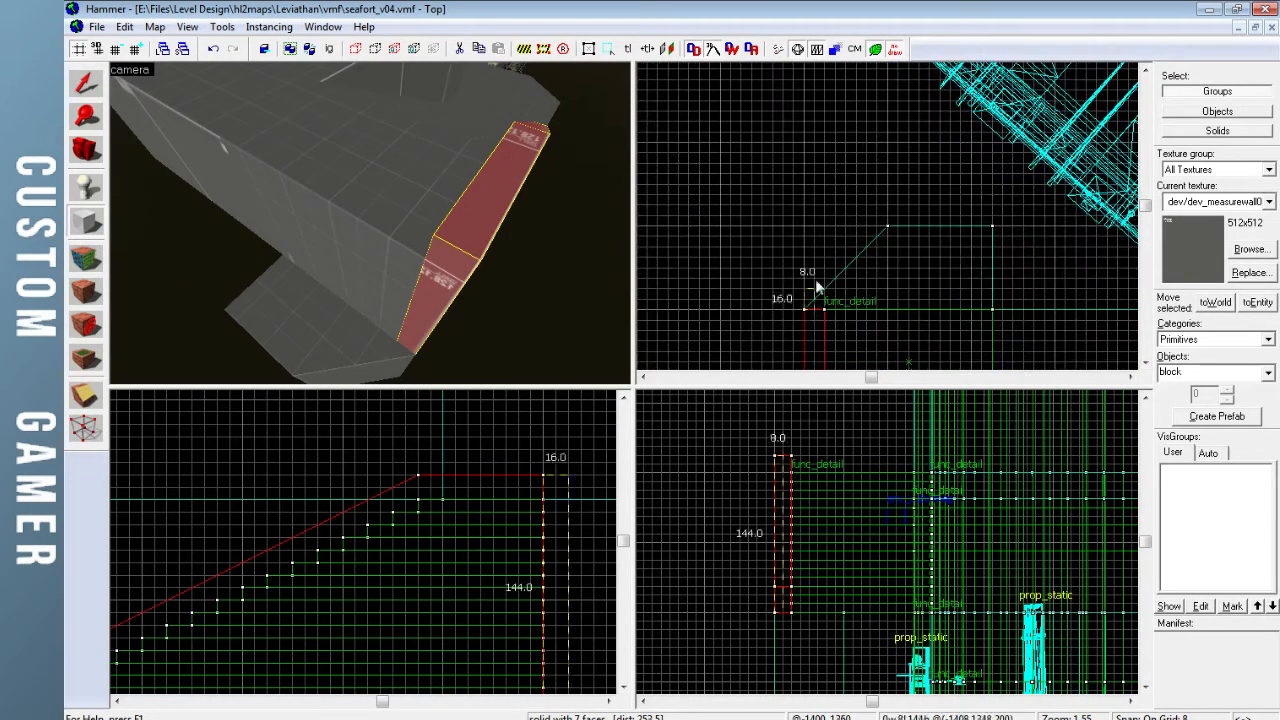
{"action": "left_click_drag", "start_coordinate": [836, 226], "coordinate": [832, 225]}
{"action": "key", "text": "Return"}
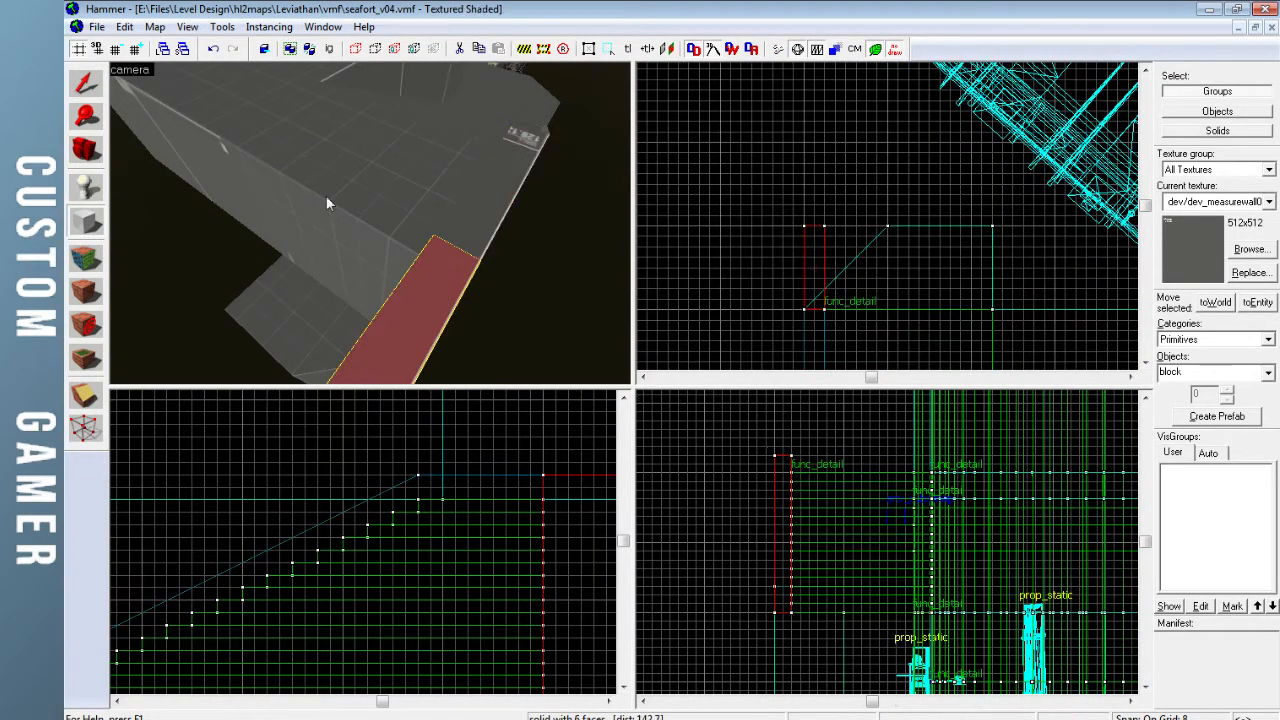
{"action": "left_click", "coordinate": [84, 88]}
Move the new wall block's far vertices with Vertex Manipulation so it runs diagonally along the lower platform's angled corner
{"action": "left_click", "coordinate": [86, 427]}
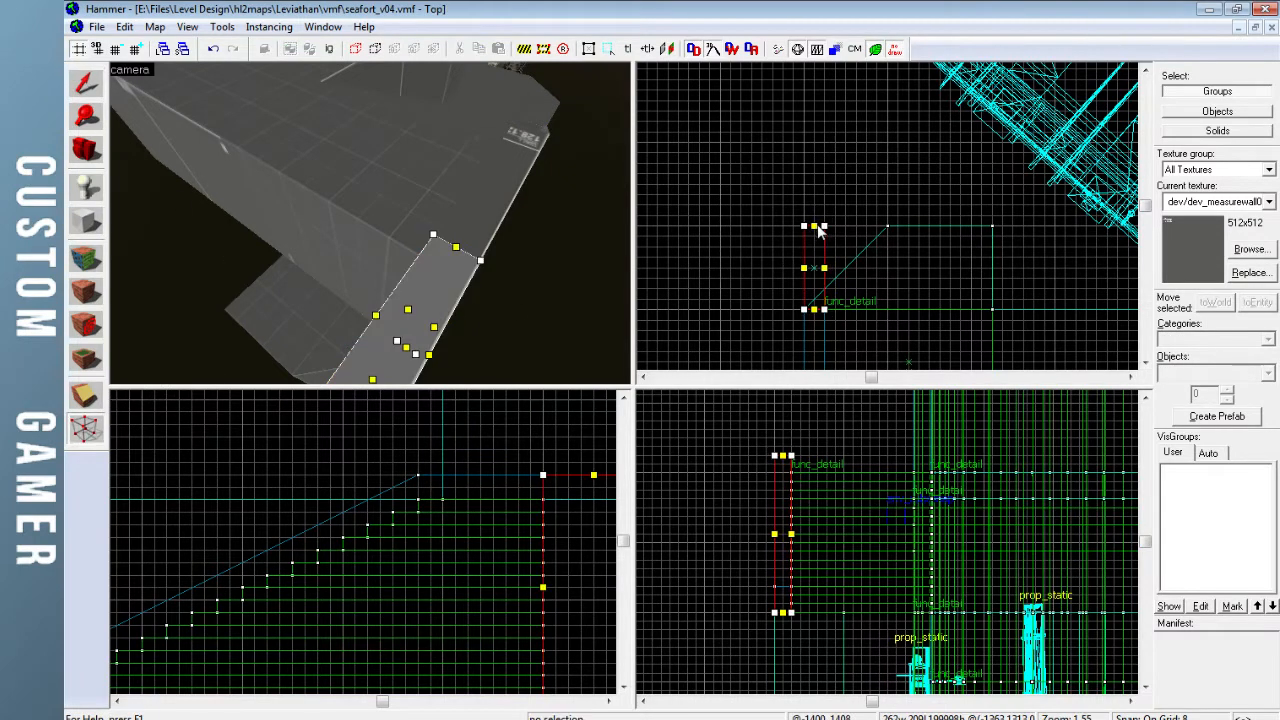
{"action": "left_click_drag", "start_coordinate": [824, 228], "coordinate": [890, 250]}
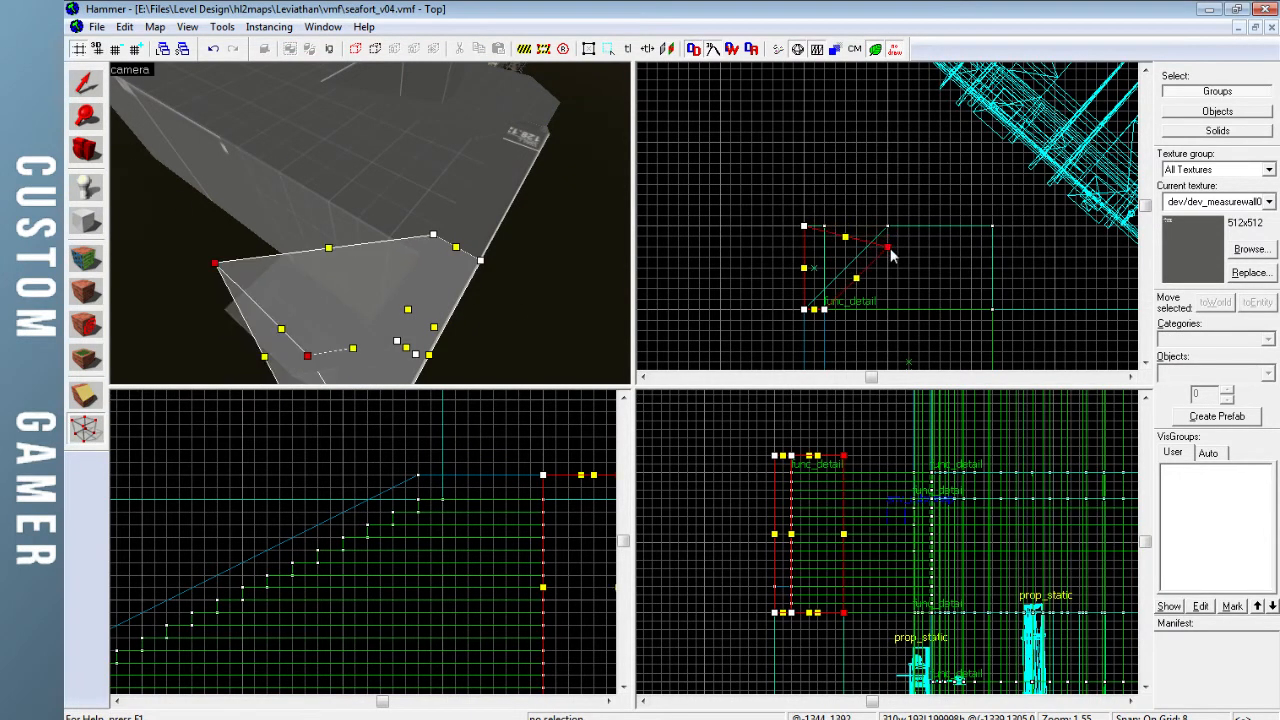
{"action": "left_click_drag", "start_coordinate": [803, 236], "coordinate": [887, 238]}
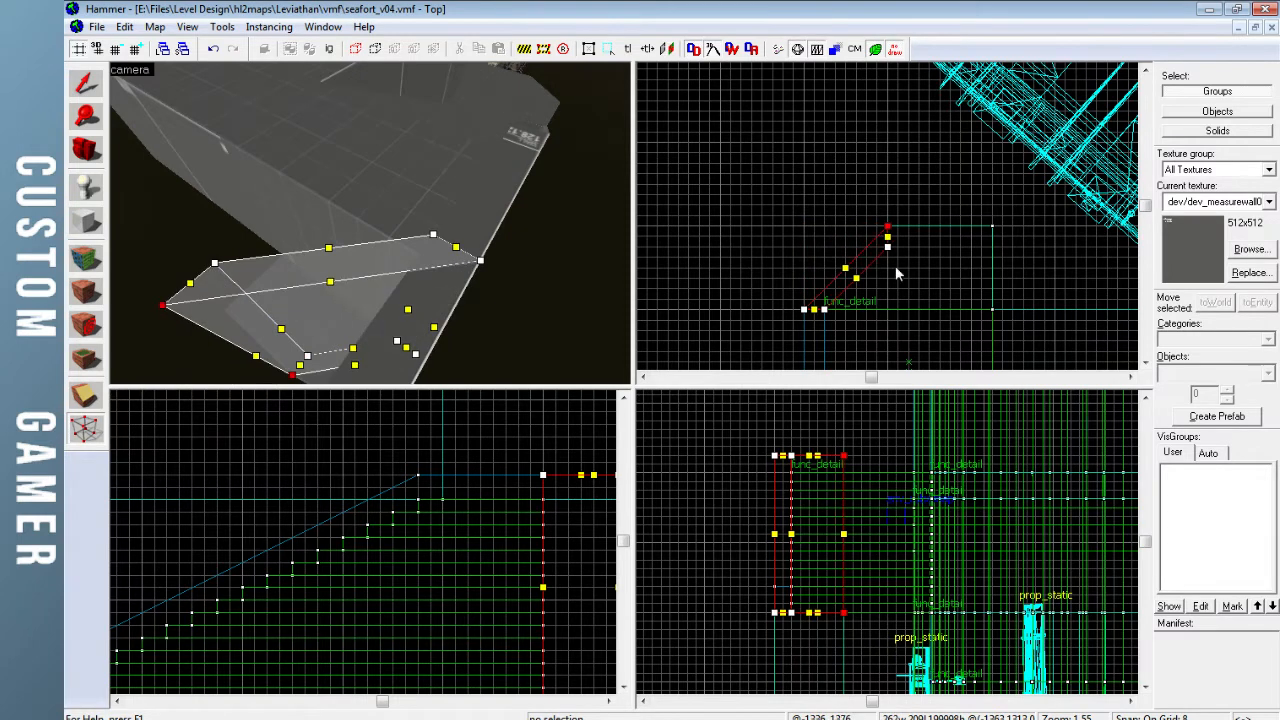
{"action": "left_click", "coordinate": [87, 85]}
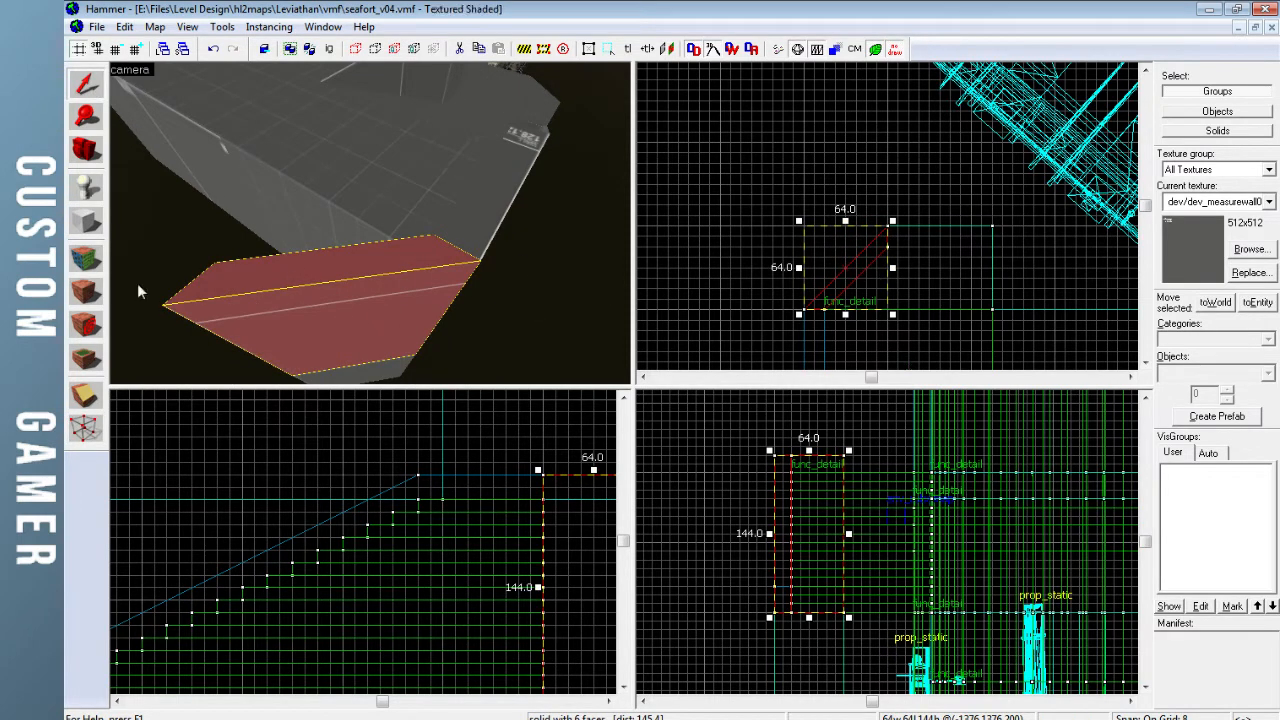
Create an 80 by 16 unit wall block, 144 units high, along the lower platform's far edge, joining the diagonal wall
{"action": "left_click", "coordinate": [88, 222]}
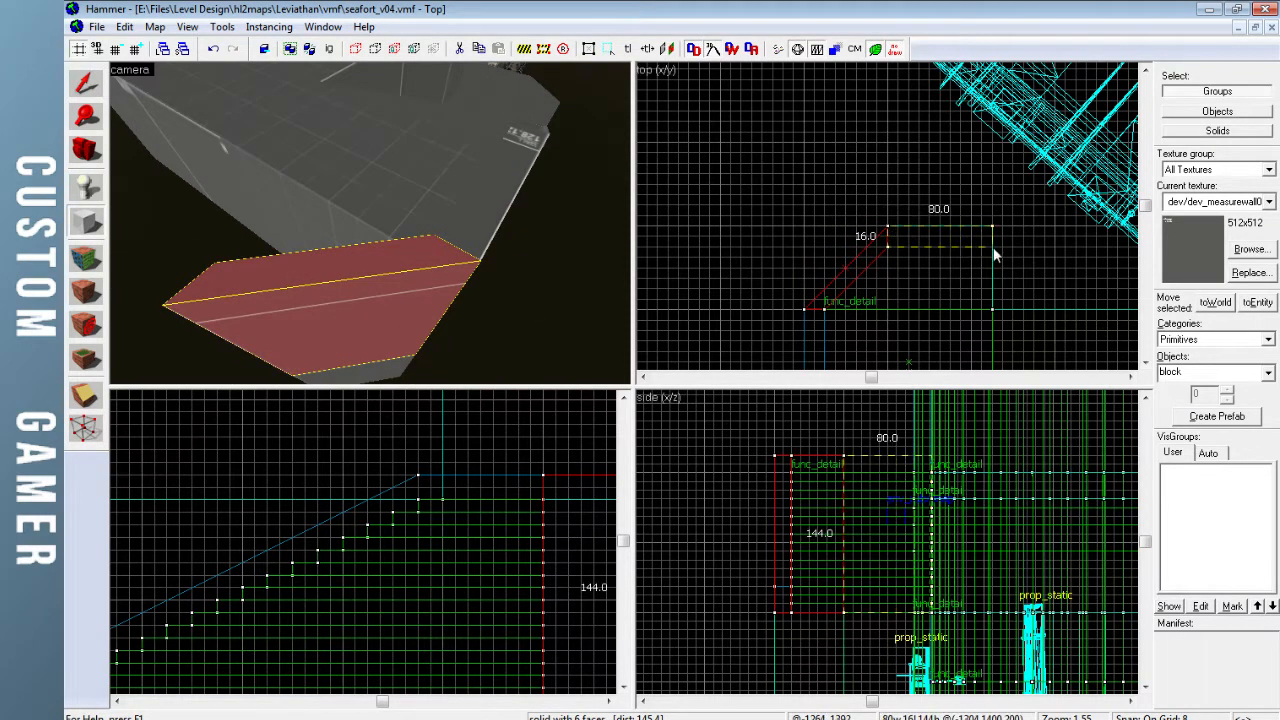
{"action": "key", "text": "Return"}
{"action": "left_click", "coordinate": [87, 85]}
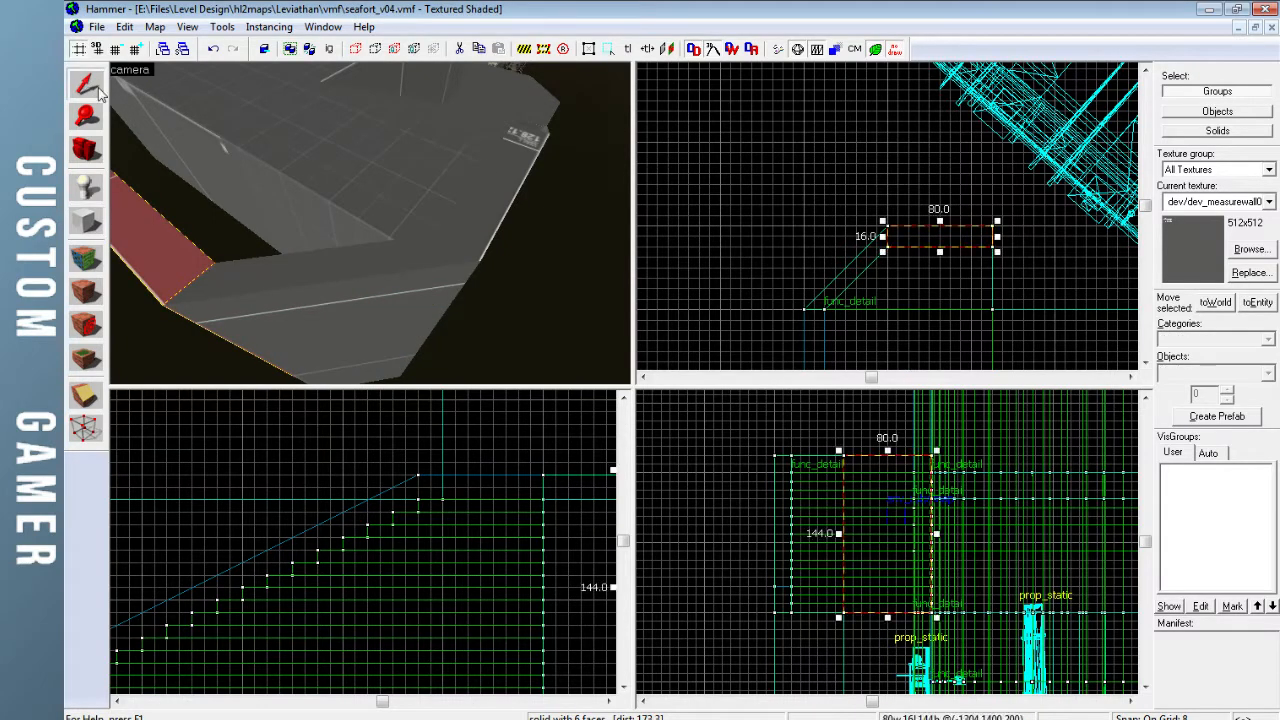
{"action": "key", "text": "Escape"}
Create a 128 by 48 unit floor block, 128 units high, filling the gap between the stair landing and the far wall
{"action": "key", "text": "z"}
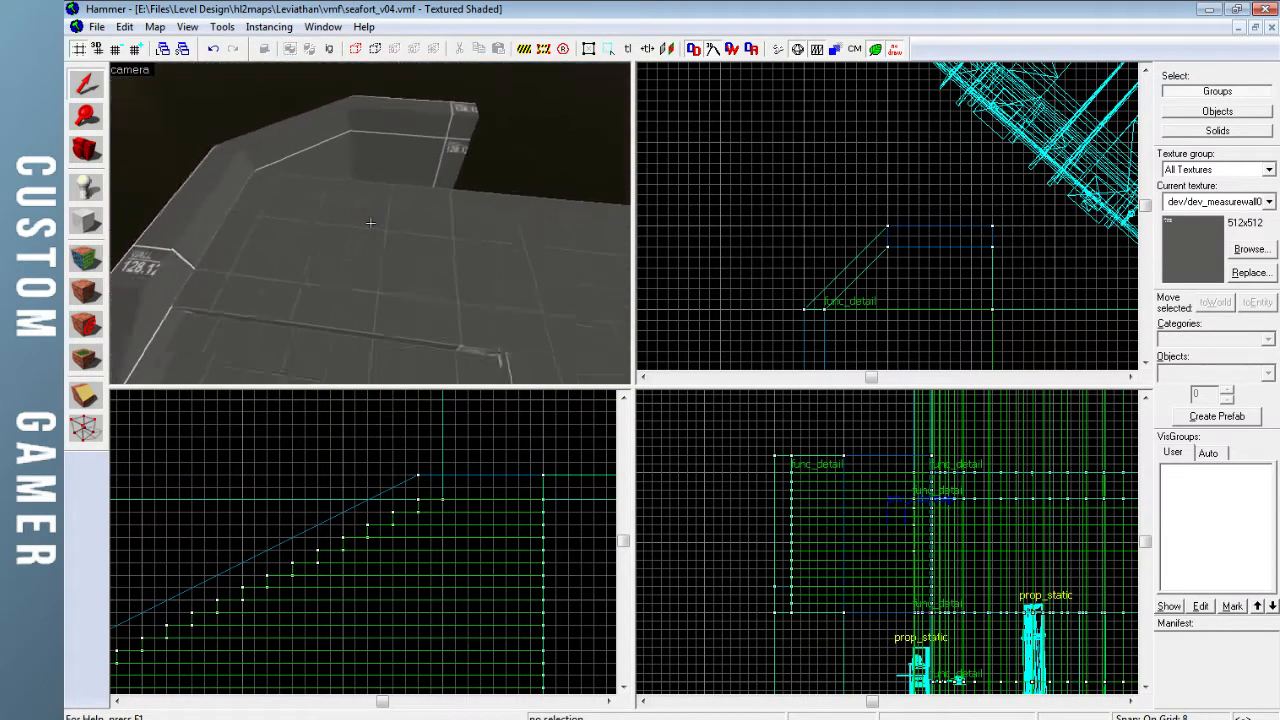
{"action": "key", "text": "z"}
{"action": "key", "text": "z"}
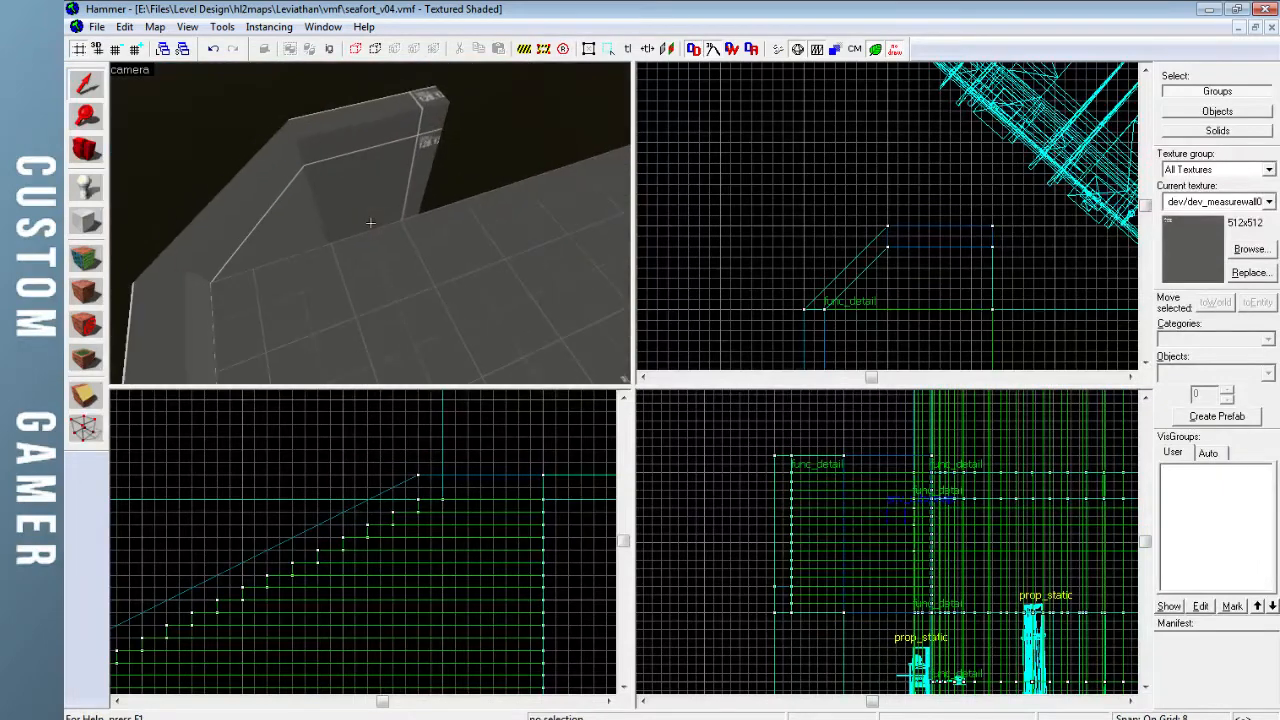
{"action": "left_click", "coordinate": [370, 261]}
{"action": "left_click", "coordinate": [106, 221]}
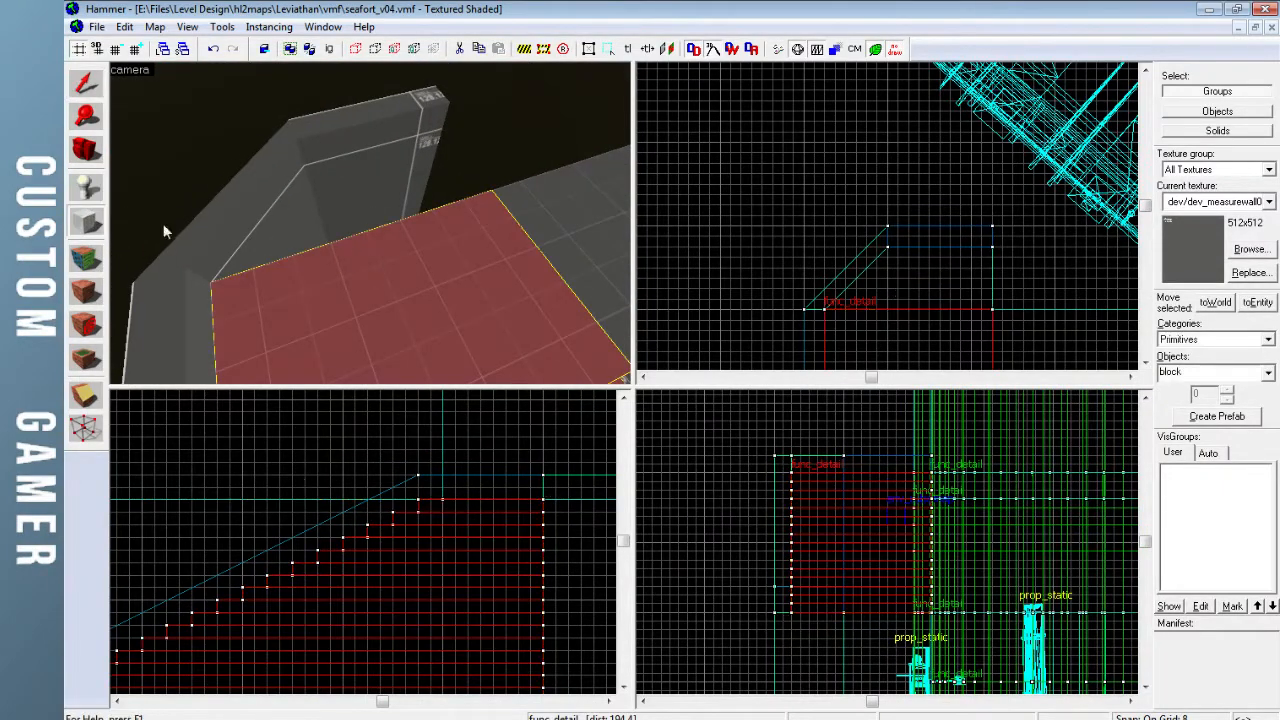
{"action": "left_click_drag", "start_coordinate": [980, 284], "coordinate": [997, 243]}
{"action": "key", "text": "Return"}
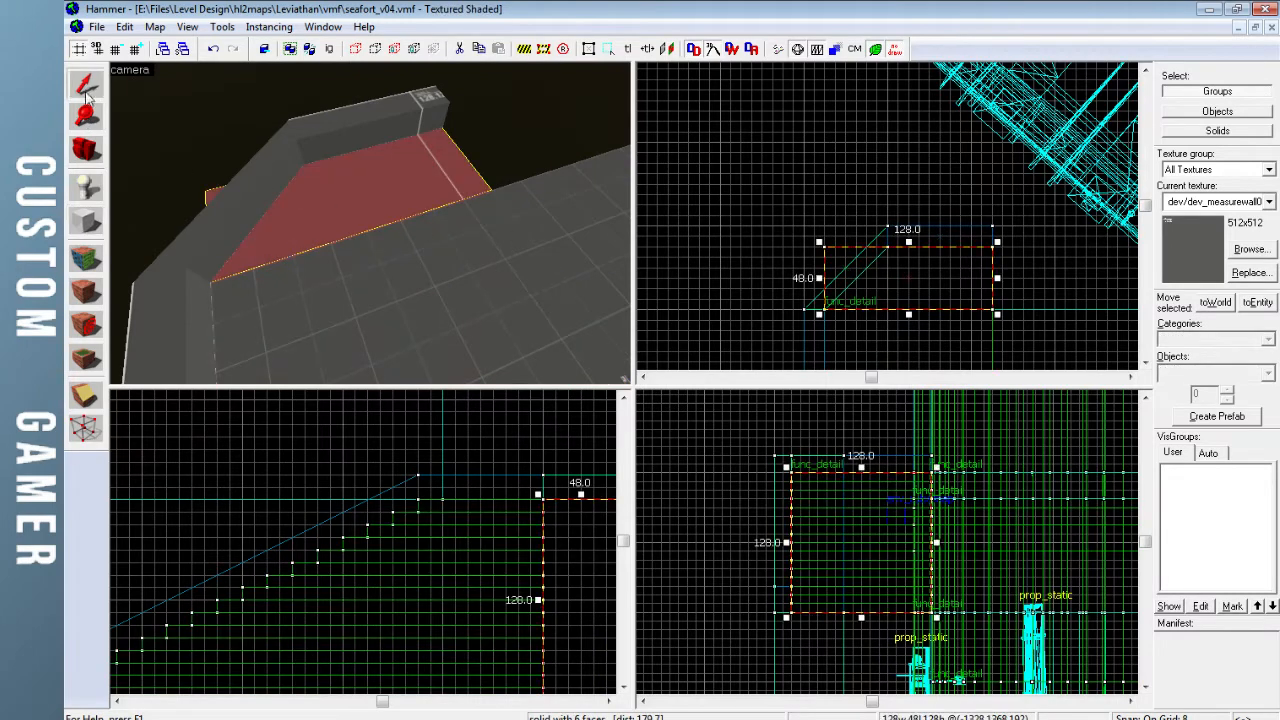
Move the floor block's outer far corner vertices inward with Vertex Manipulation to fit along the diagonal wall's inner face
{"action": "key", "text": "shift+v"}
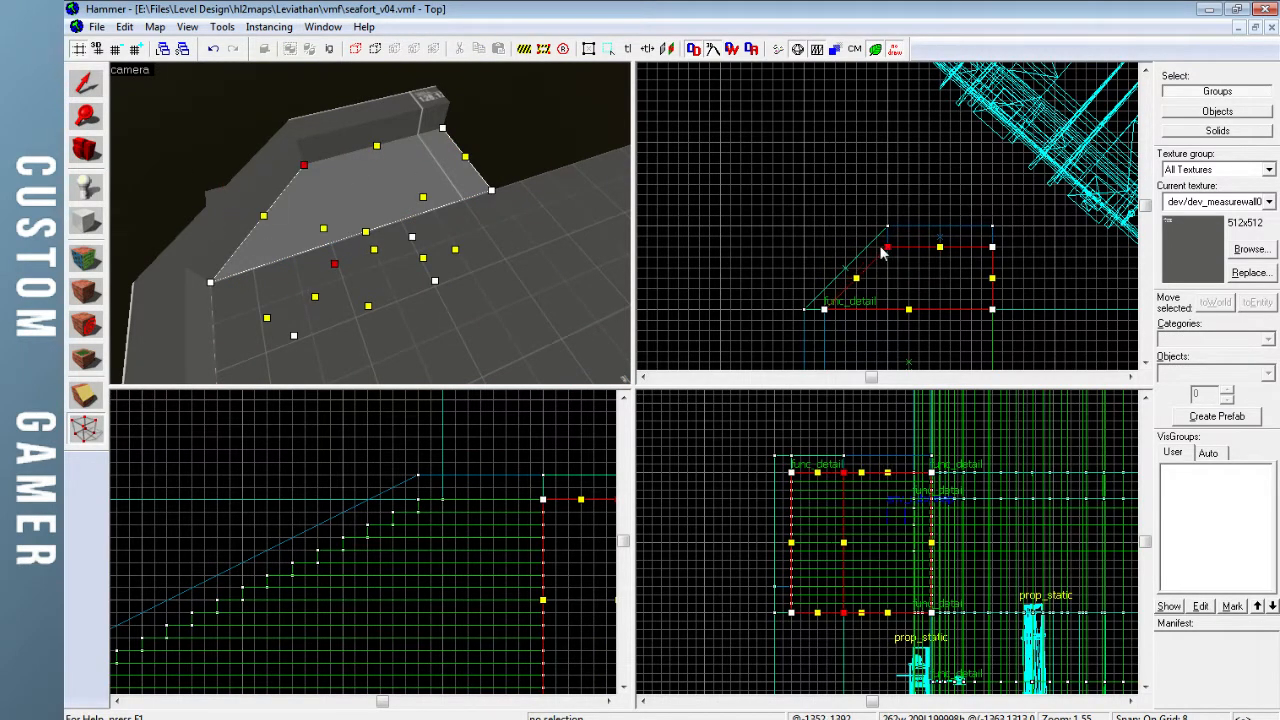
{"action": "left_click", "coordinate": [88, 84]}
{"action": "key", "text": "Escape"}
{"action": "key", "text": "z"}
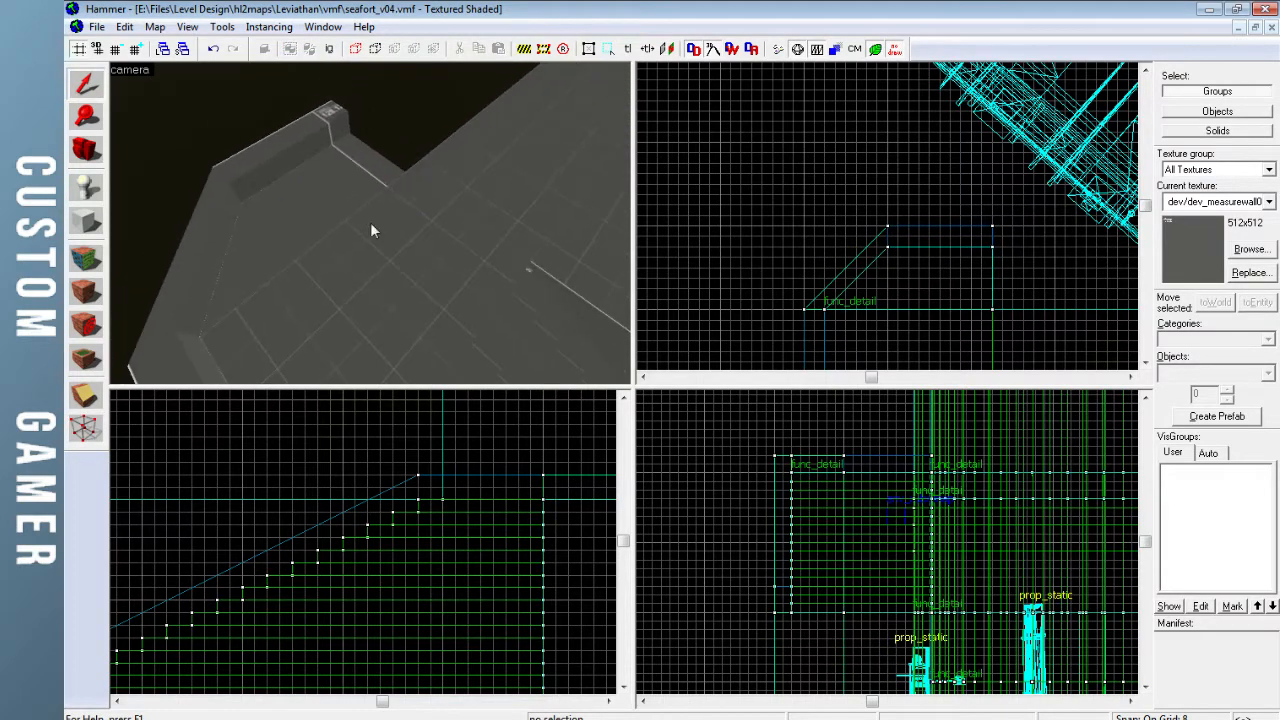
Make the lower platform floor's dev/dev_measuregeneric01b texture the current texture by sampling its face
{"action": "left_click", "coordinate": [86, 260]}
{"action": "left_click", "coordinate": [350, 260]}
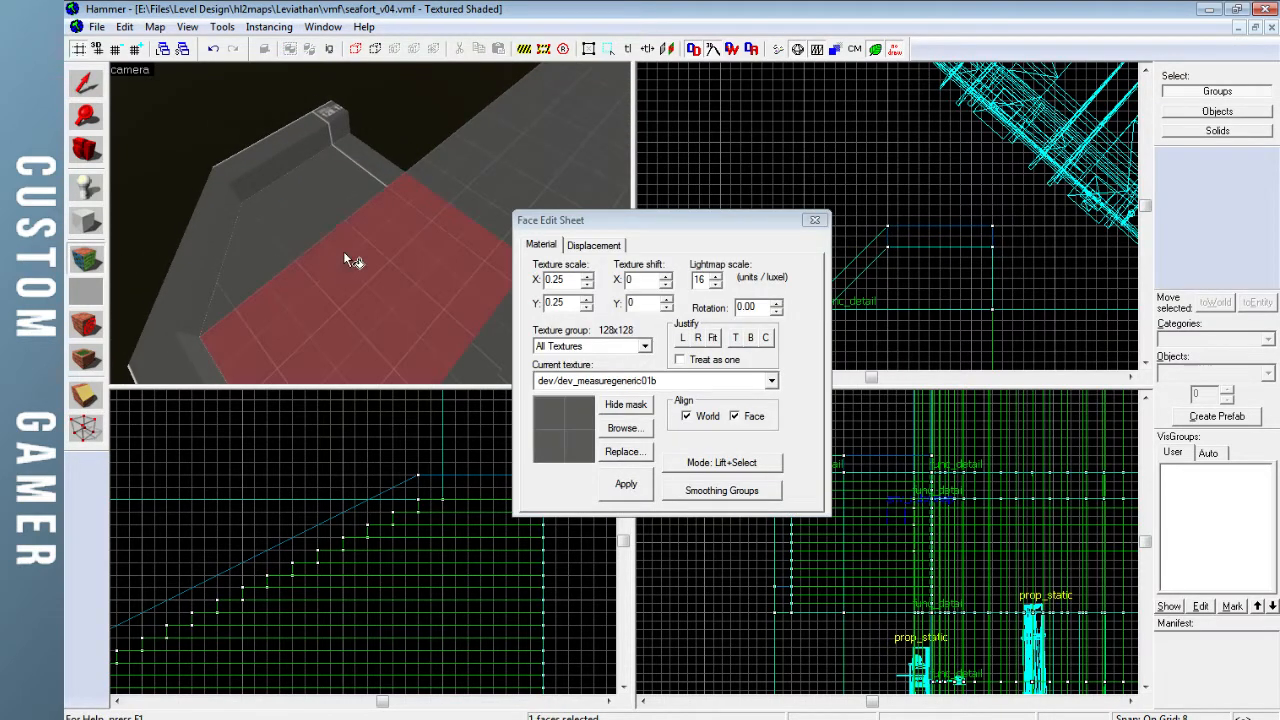
{"action": "left_click", "coordinate": [815, 221]}
Create a 16 by 80 unit low wall block, 24 units high, along the lower platform's outer edge from the foot of the stair's side wall
{"action": "key", "text": "z"}
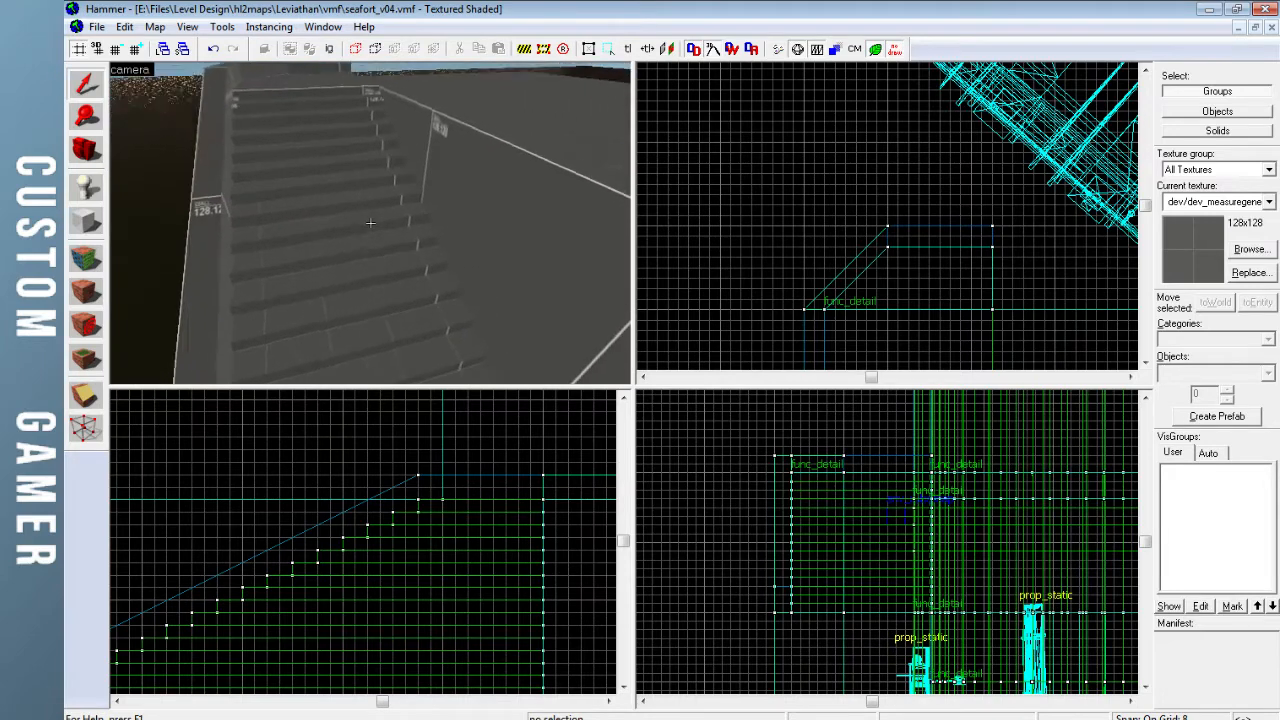
{"action": "key", "text": "s"}
{"action": "key", "text": "d"}
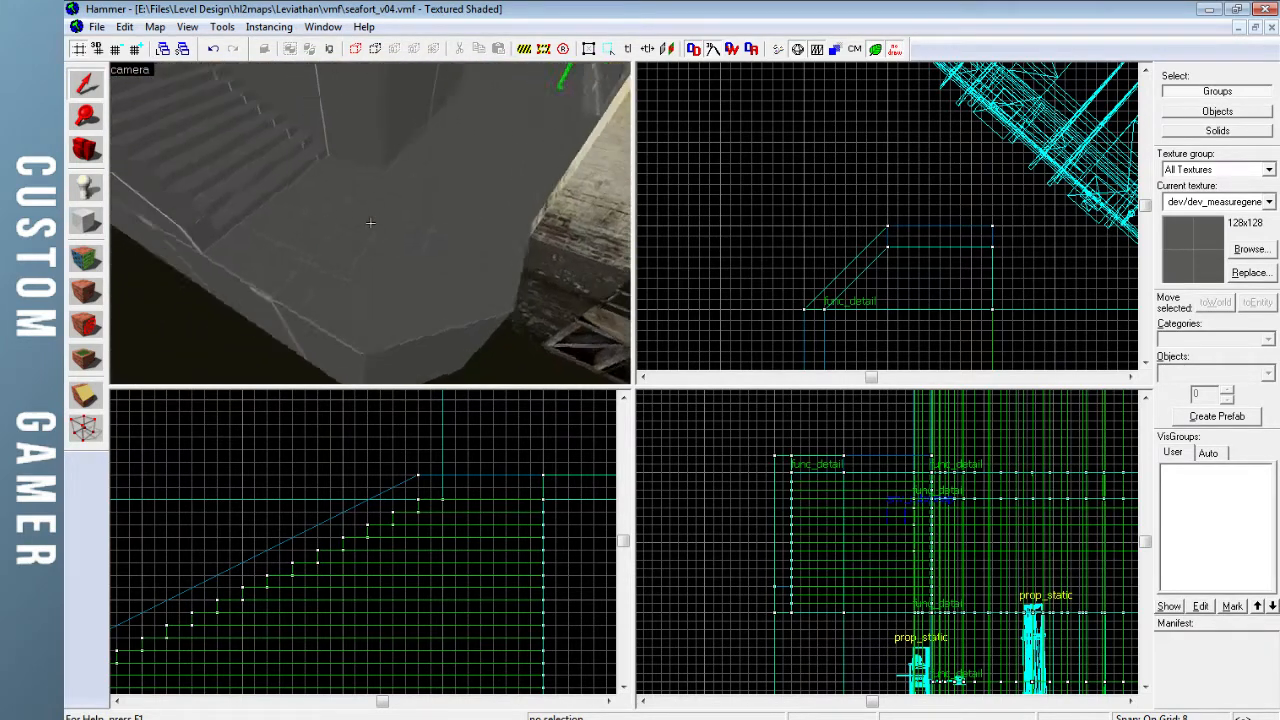
{"action": "key", "text": "w"}
{"action": "key", "text": "s"}
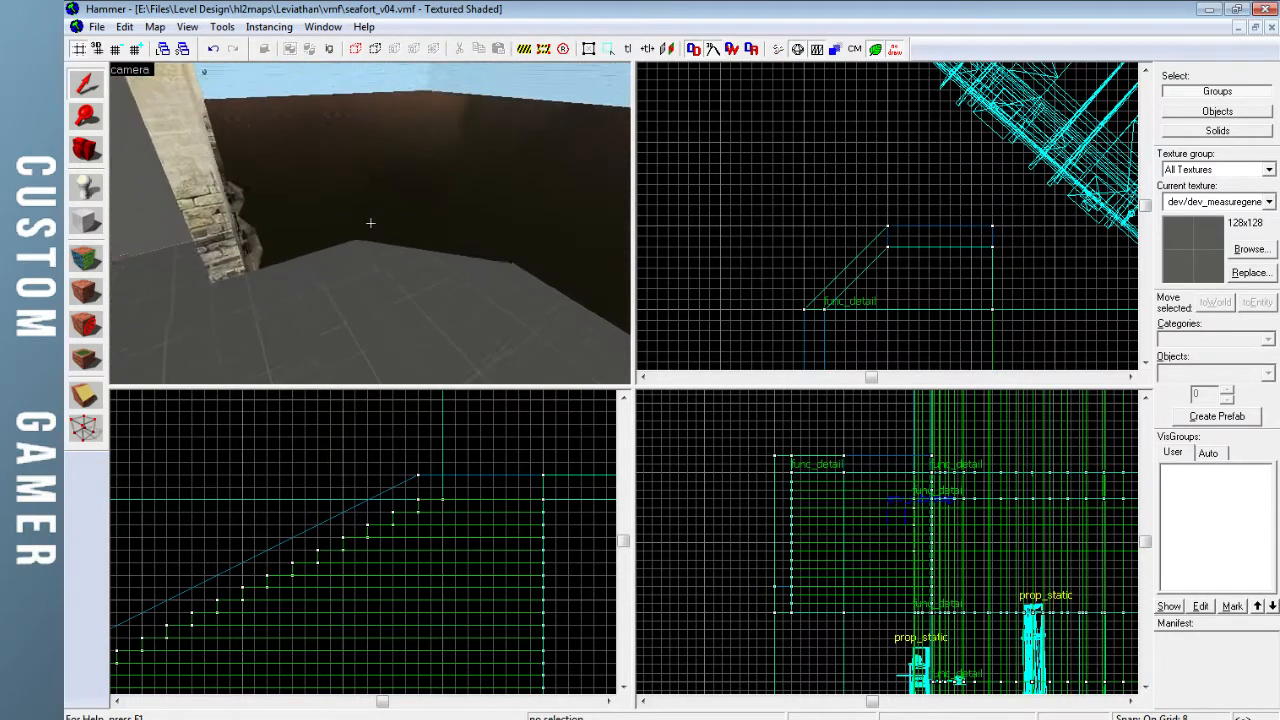
{"action": "key", "text": "z"}
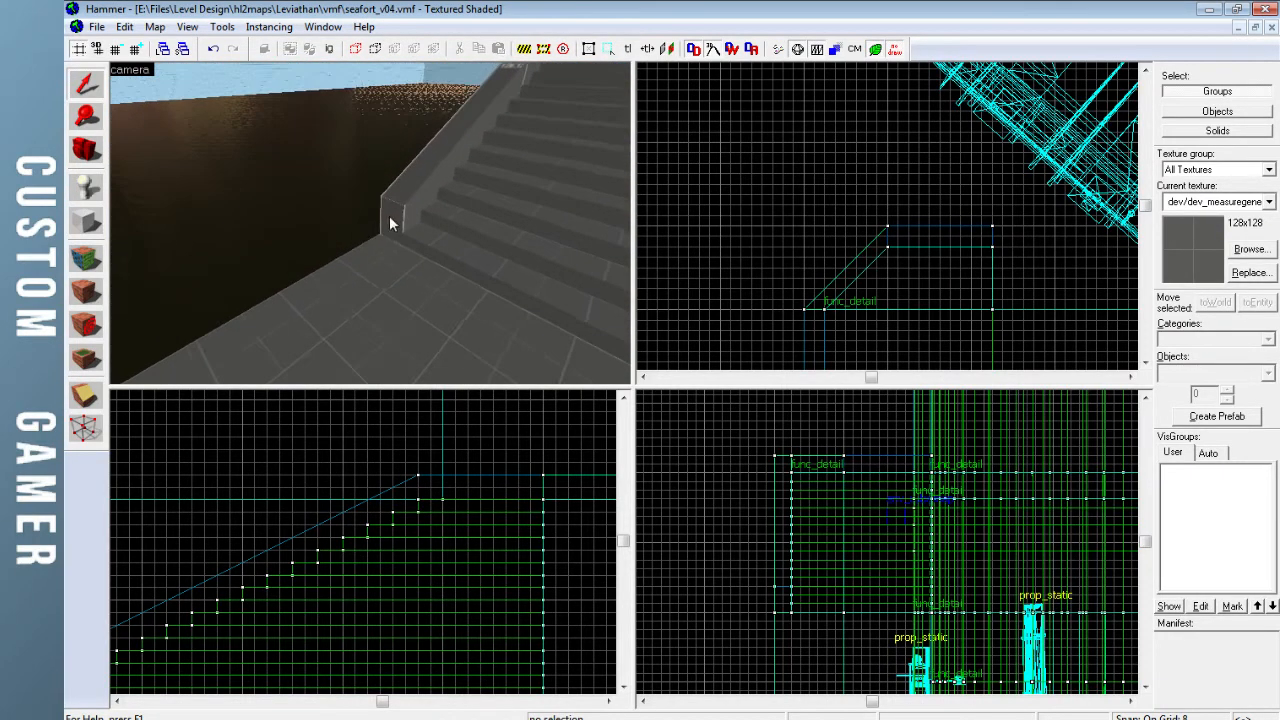
{"action": "left_click", "coordinate": [426, 271]}
{"action": "left_click", "coordinate": [77, 226]}
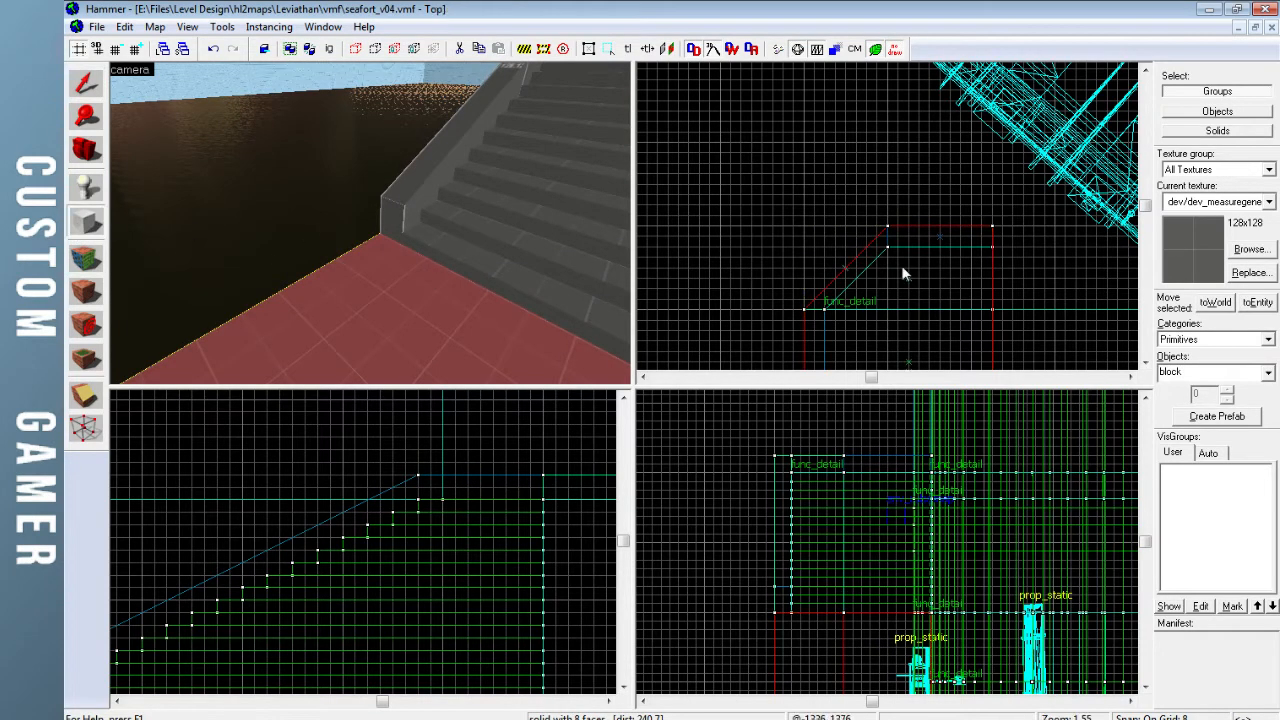
{"action": "key", "text": "Down"}
{"action": "key", "text": "Down"}
{"action": "key", "text": "Down"}
{"action": "key", "text": "Down"}
{"action": "key", "text": "Down"}
{"action": "scroll", "coordinate": [841, 268], "scroll_direction": "down", "scroll_amount": 5}
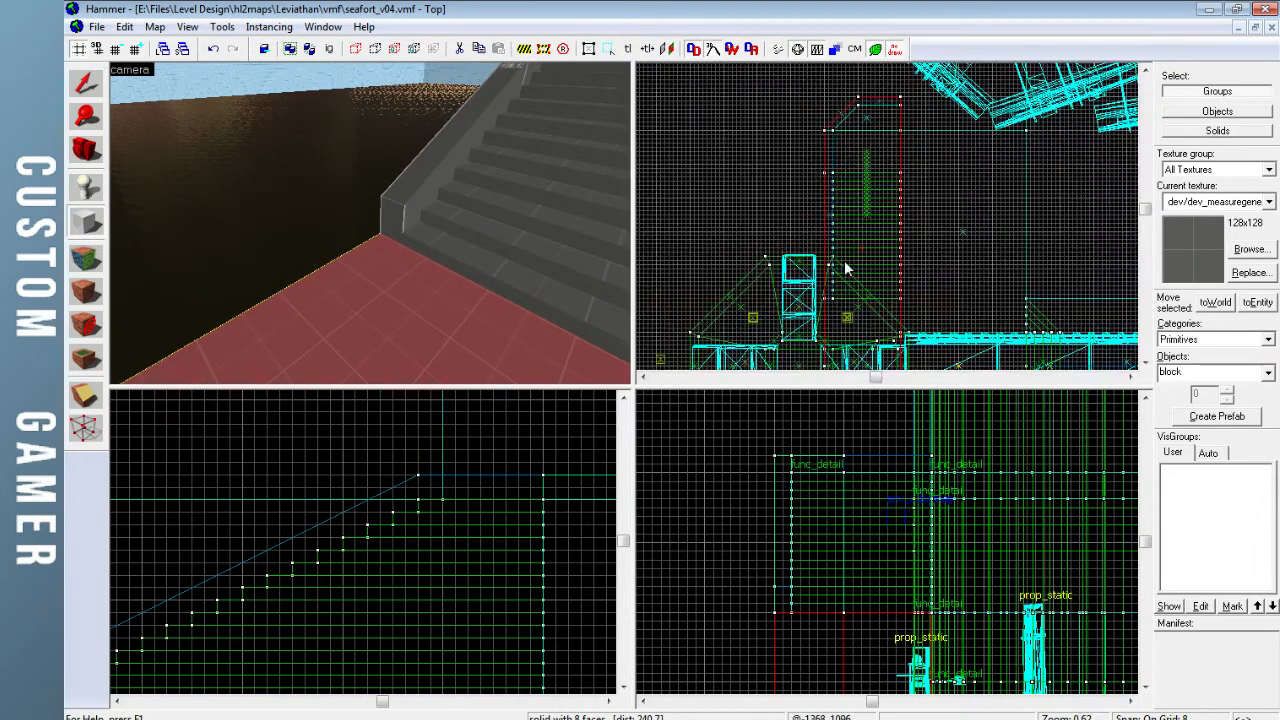
{"action": "scroll", "coordinate": [851, 295], "scroll_direction": "up", "scroll_amount": 5}
{"action": "key", "text": "Down"}
{"action": "key", "text": "Down"}
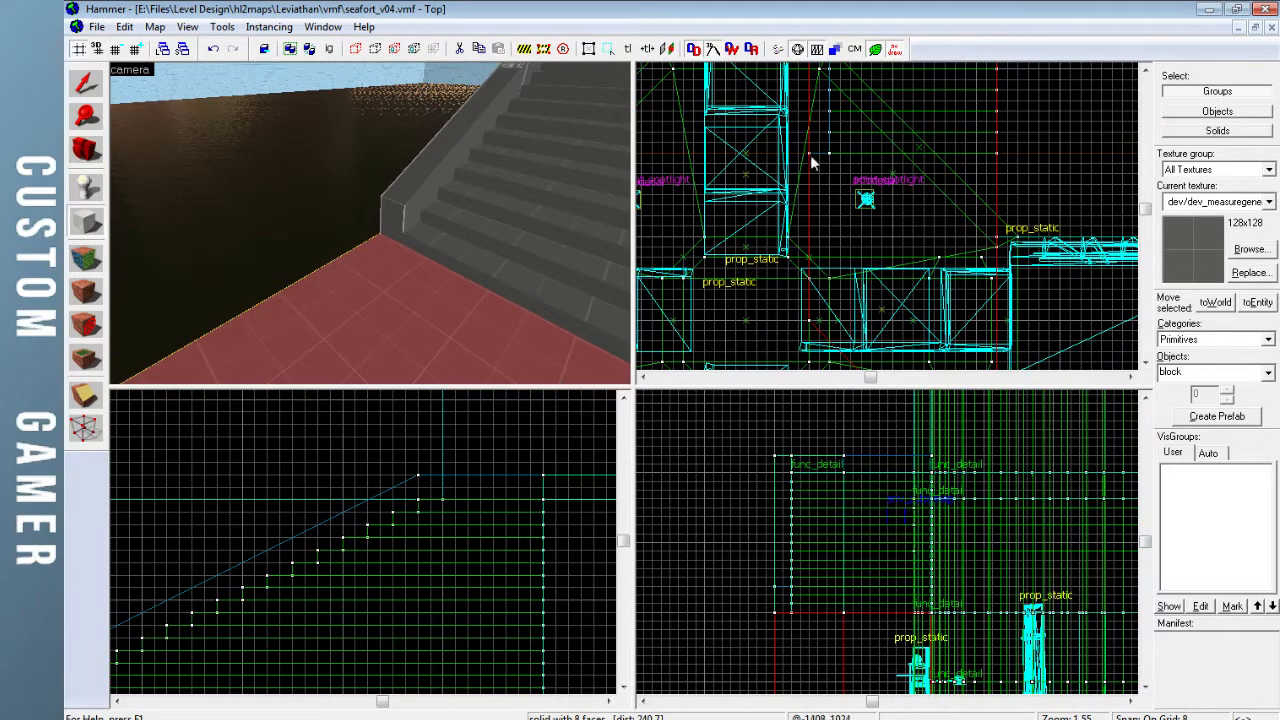
{"action": "left_click_drag", "start_coordinate": [811, 153], "coordinate": [834, 262]}
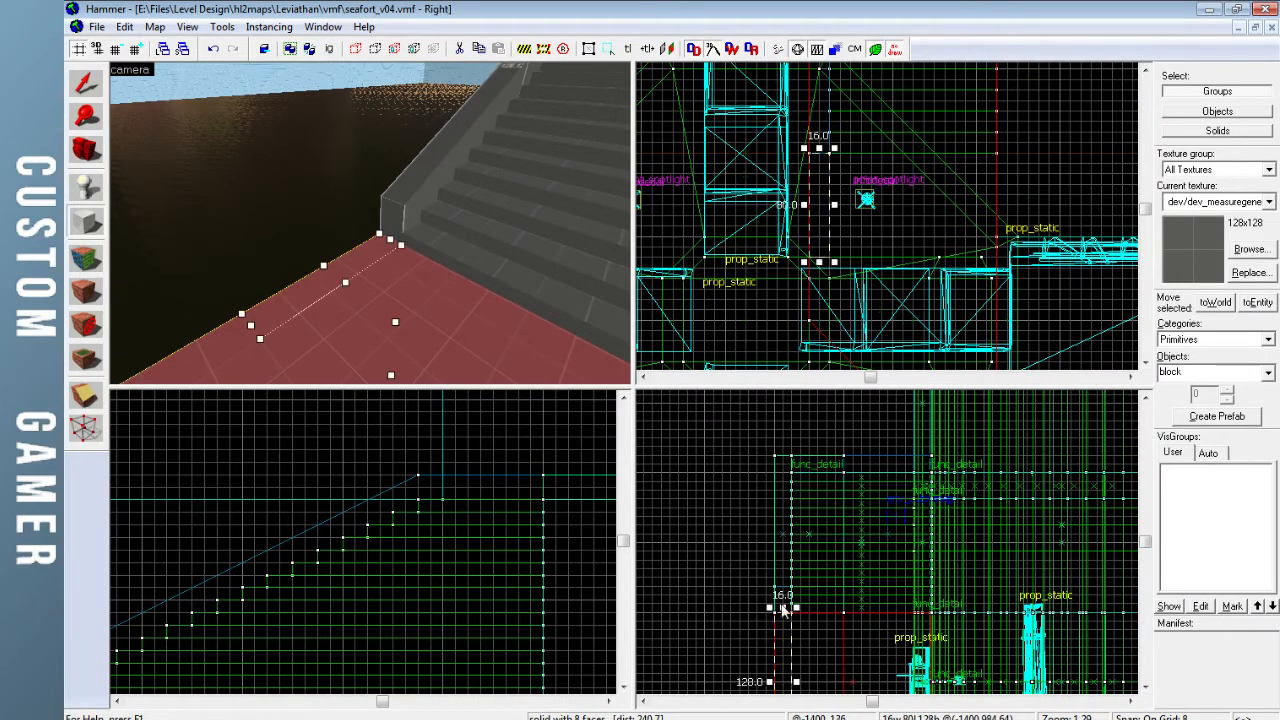
{"action": "left_click_drag", "start_coordinate": [784, 613], "coordinate": [784, 604]}
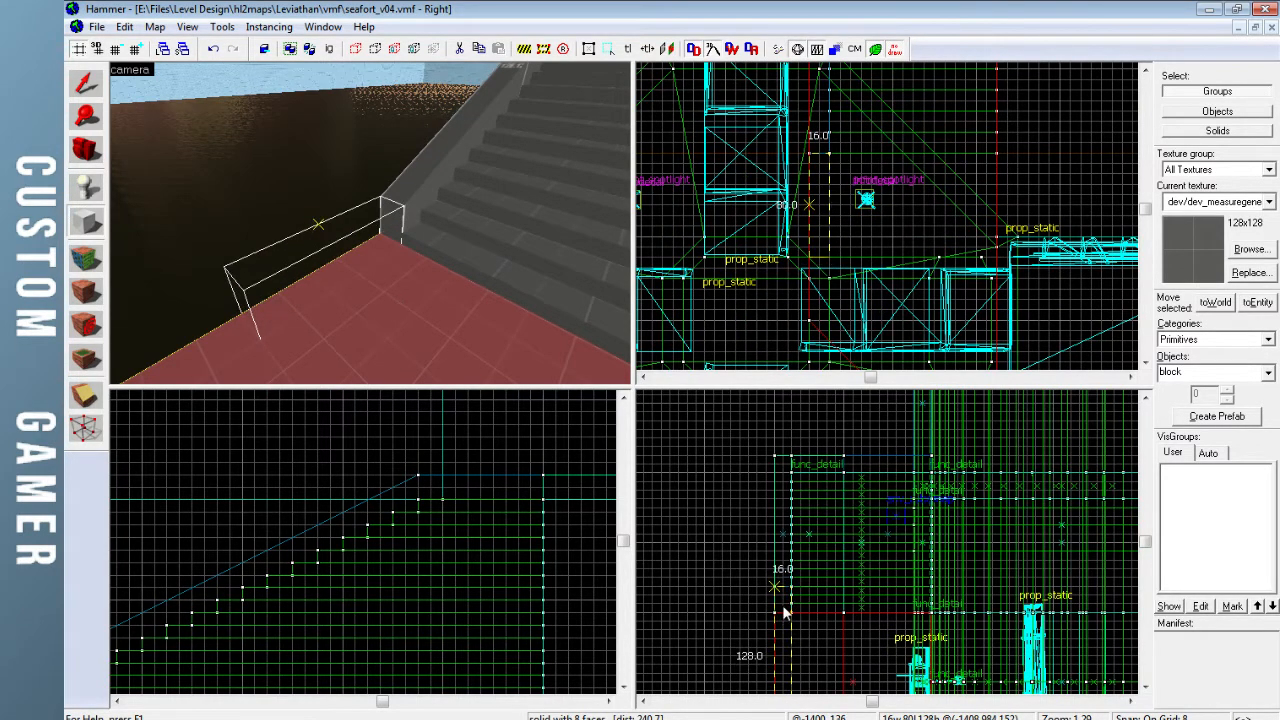
{"action": "key", "text": "Down"}
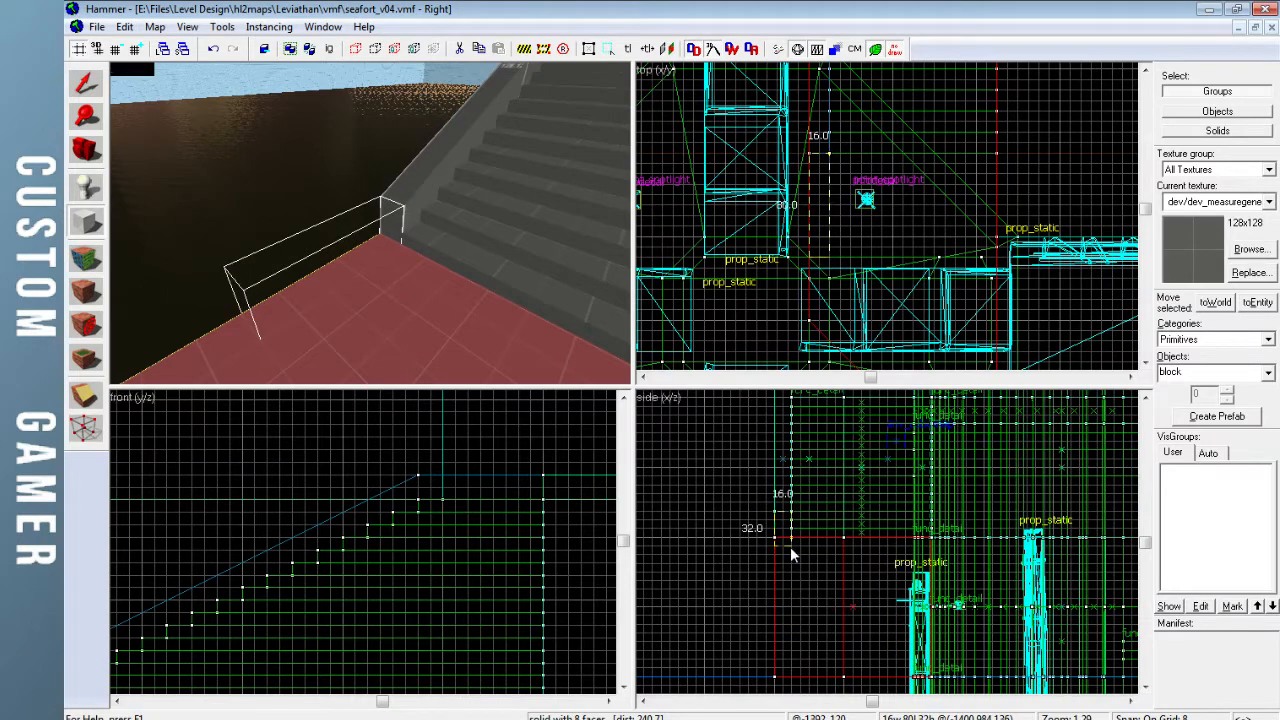
{"action": "key", "text": "Return"}
Select the new low wall and lengthen it to 128 units so it ends at the platform's angled corner
{"action": "left_click", "coordinate": [84, 91]}
{"action": "left_click", "coordinate": [339, 295]}
{"action": "left_click", "coordinate": [338, 282]}
{"action": "key", "text": "Escape"}
{"action": "left_click", "coordinate": [346, 279]}
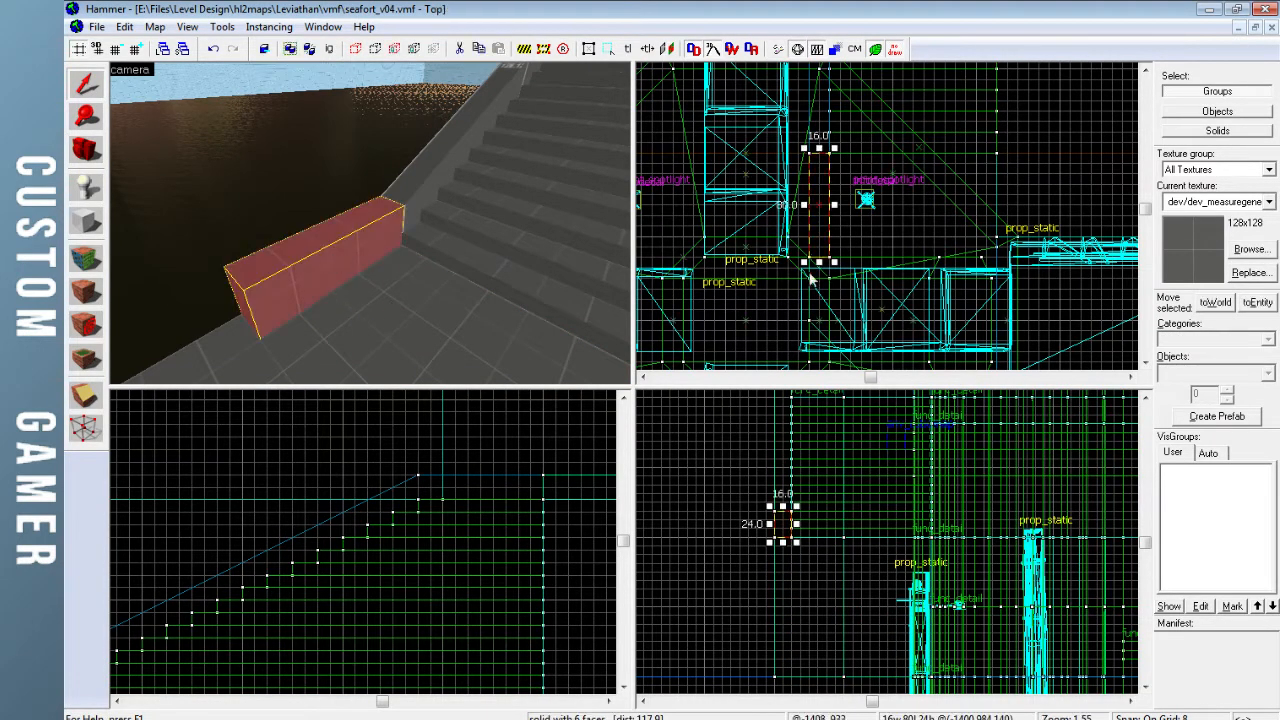
{"action": "key", "text": "Down"}
{"action": "key", "text": "Down"}
{"action": "left_click_drag", "start_coordinate": [818, 264], "coordinate": [829, 211]}
{"action": "left_click_drag", "start_coordinate": [815, 285], "coordinate": [817, 285]}
{"action": "key", "text": "z"}
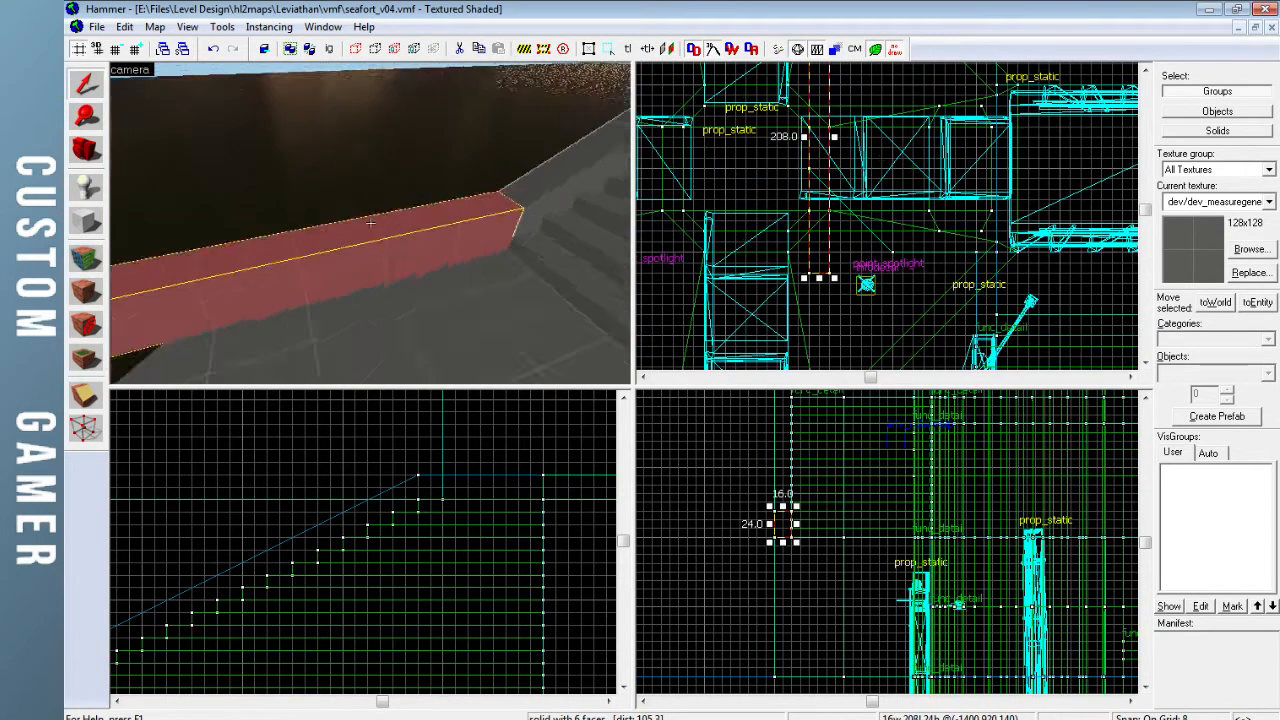
{"action": "left_click_drag", "start_coordinate": [818, 284], "coordinate": [828, 192]}
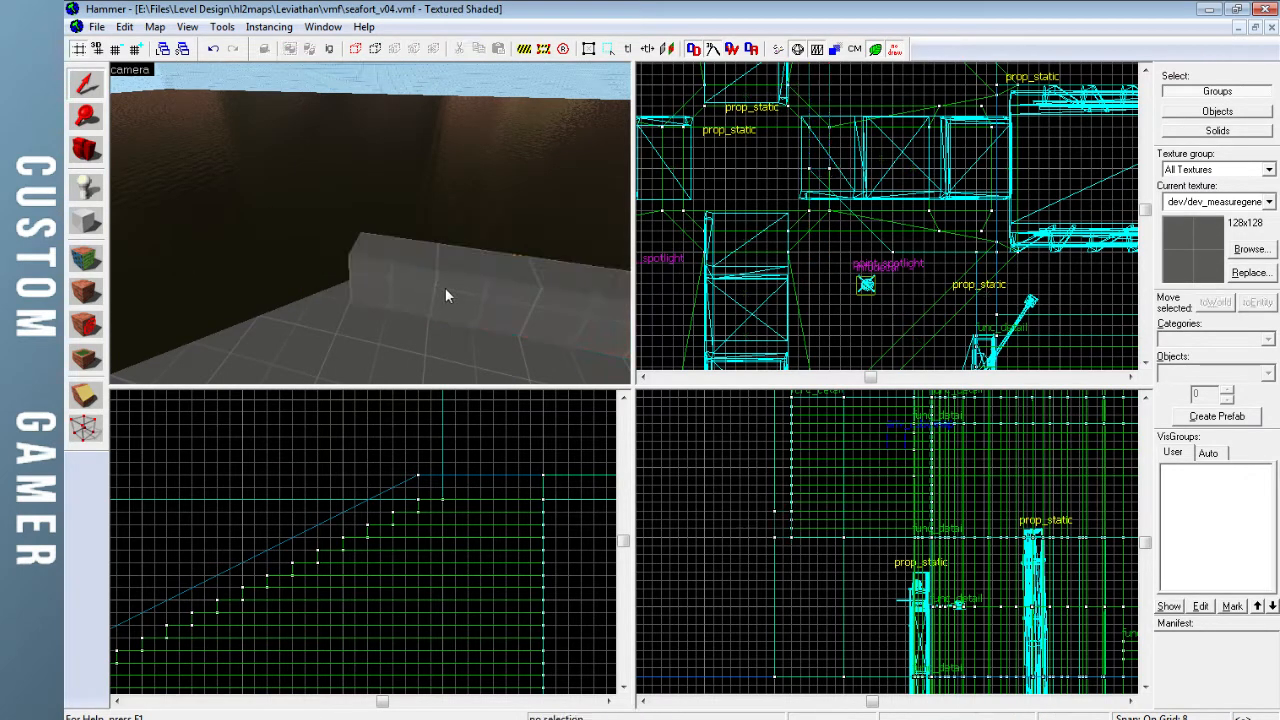
{"action": "key", "text": "z"}
{"action": "key", "text": "a"}
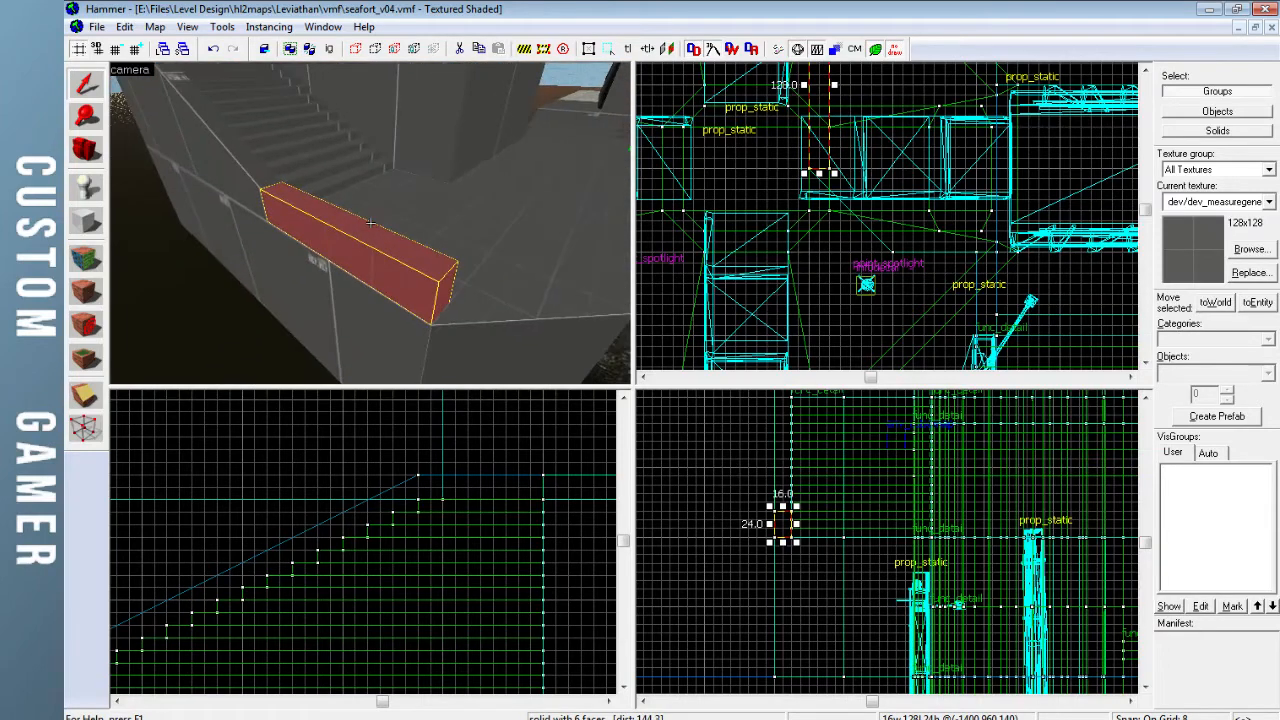
Add 80 by 16 unit low wall blocks, 24 units high, along the platform's adjoining edge and in line with it beside the angled corner
{"action": "key", "text": "z"}
{"action": "left_click_drag", "start_coordinate": [823, 148], "coordinate": [812, 175]}
{"action": "key", "text": "Down"}
{"action": "scroll", "coordinate": [882, 150], "scroll_direction": "up", "scroll_amount": 2}
{"action": "key", "text": "Up"}
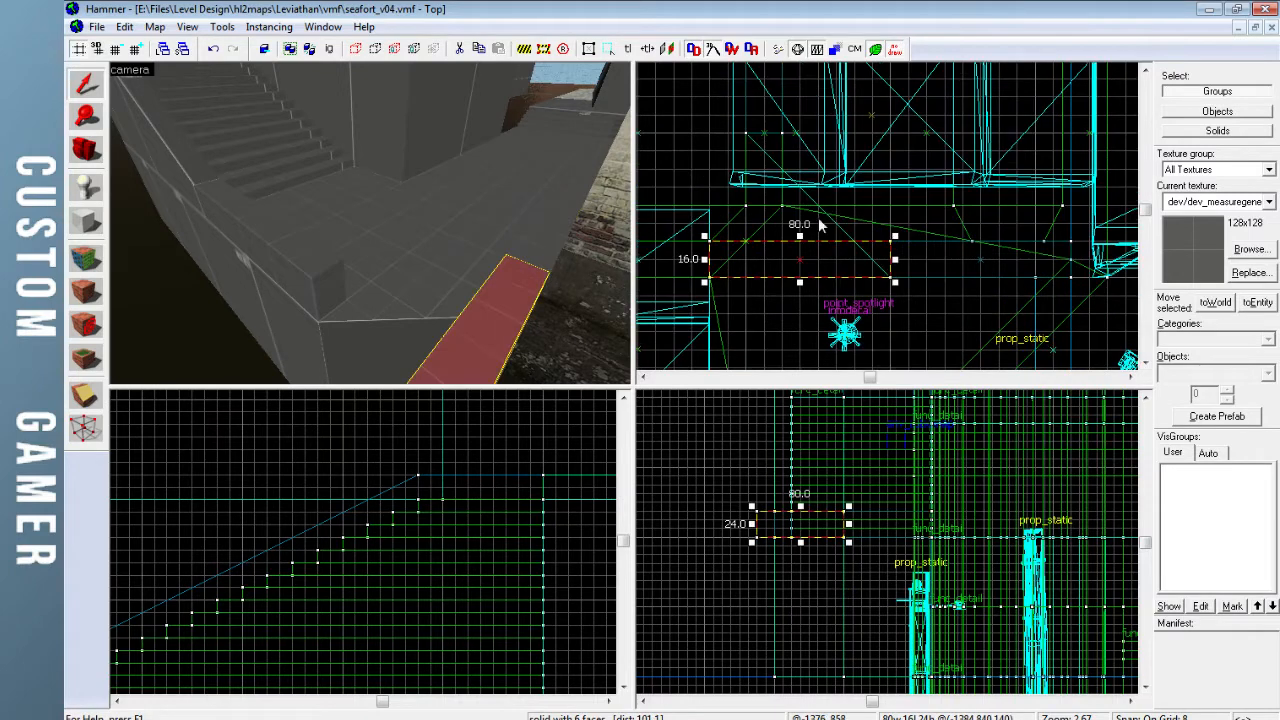
Shear the corner block diagonally toward the long low wall and pull in its end vertices so it spans 64 by 64 units along the angled corner
{"action": "left_click_drag", "start_coordinate": [706, 259], "coordinate": [734, 77]}
{"action": "key", "text": "Up"}
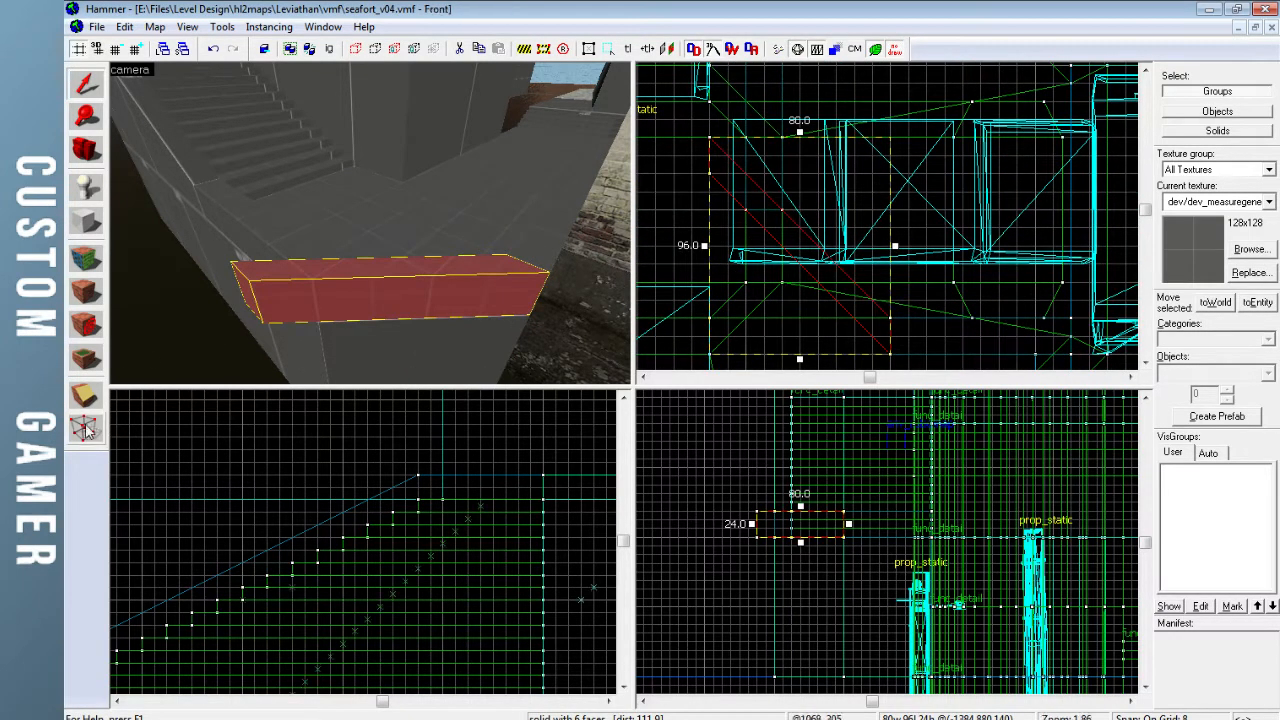
{"action": "left_click", "coordinate": [85, 427]}
{"action": "left_click_drag", "start_coordinate": [710, 144], "coordinate": [789, 220]}
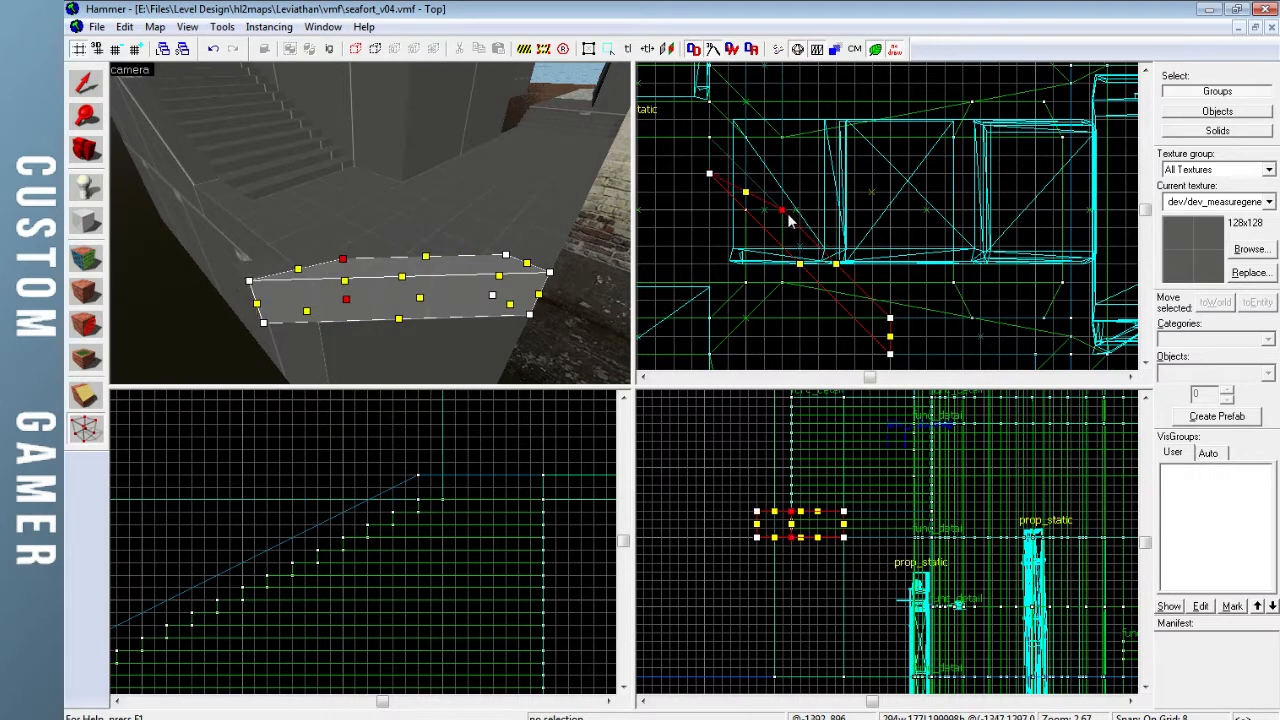
{"action": "left_click_drag", "start_coordinate": [709, 176], "coordinate": [745, 213]}
{"action": "left_click", "coordinate": [86, 86]}
{"action": "key", "text": "Escape"}
Shift the diagonal low wall's inner vertices at both ends with Vertex Manipulation to shape mitred joints with the adjoining walls
{"action": "key", "text": "z"}
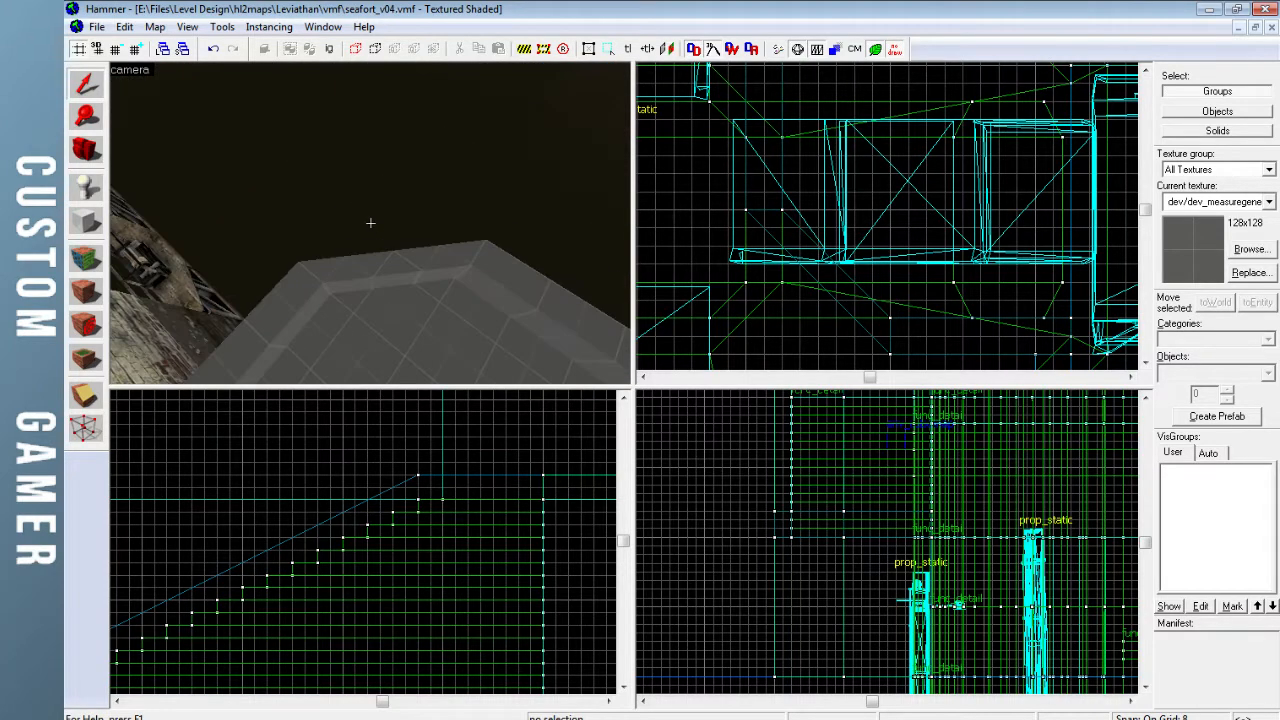
{"action": "key", "text": "z"}
{"action": "left_click", "coordinate": [370, 234]}
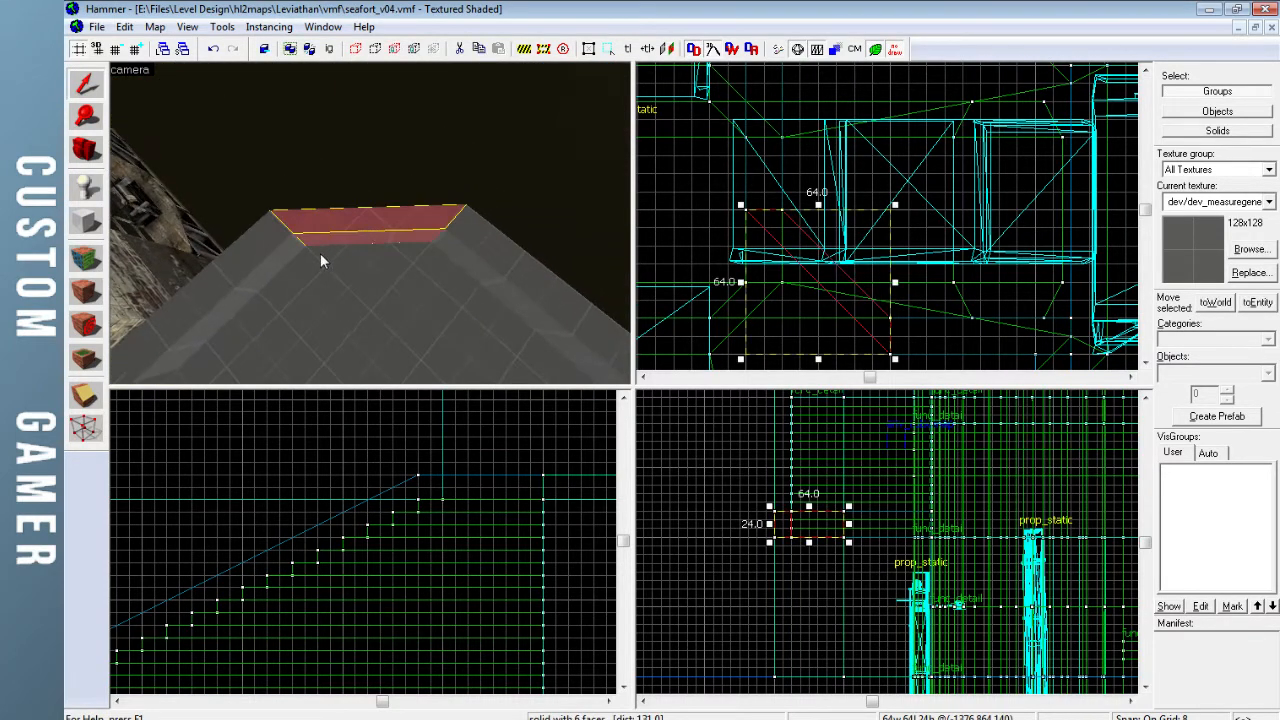
{"action": "left_click", "coordinate": [276, 251], "text": "ctrl"}
{"action": "left_click", "coordinate": [361, 227]}
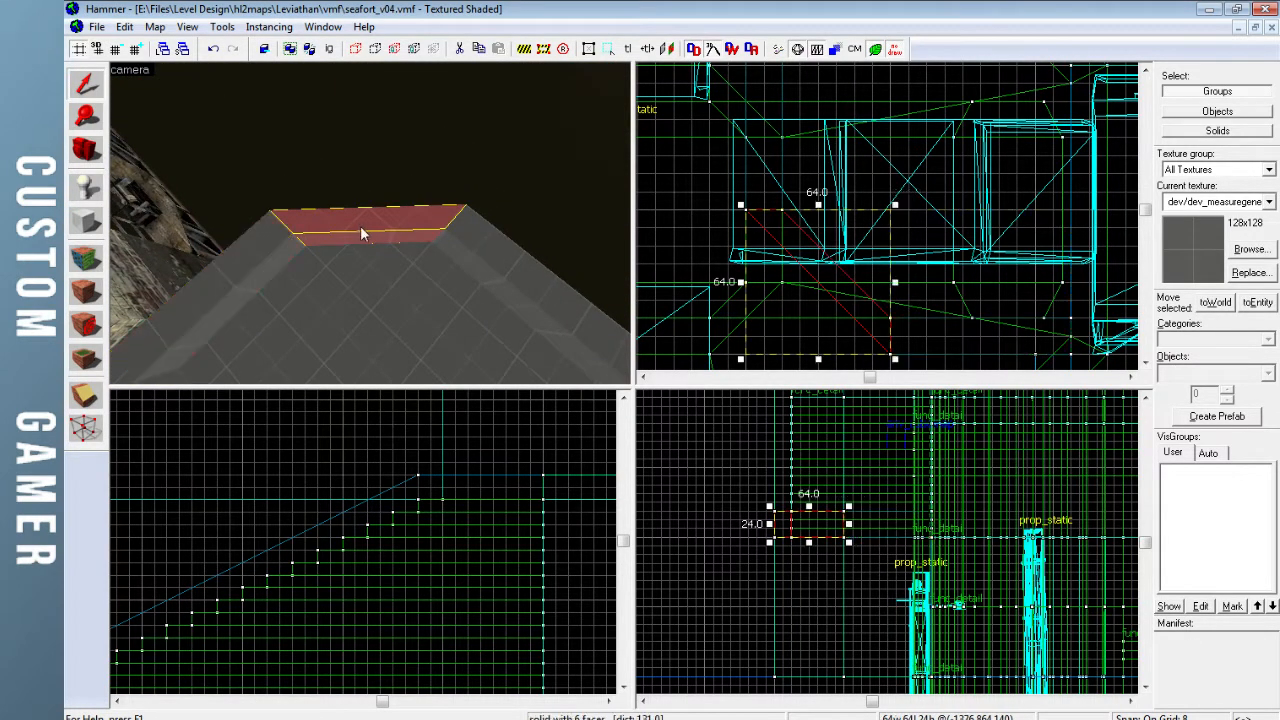
{"action": "left_click", "coordinate": [87, 425]}
{"action": "left_click_drag", "start_coordinate": [783, 215], "coordinate": [785, 208]}
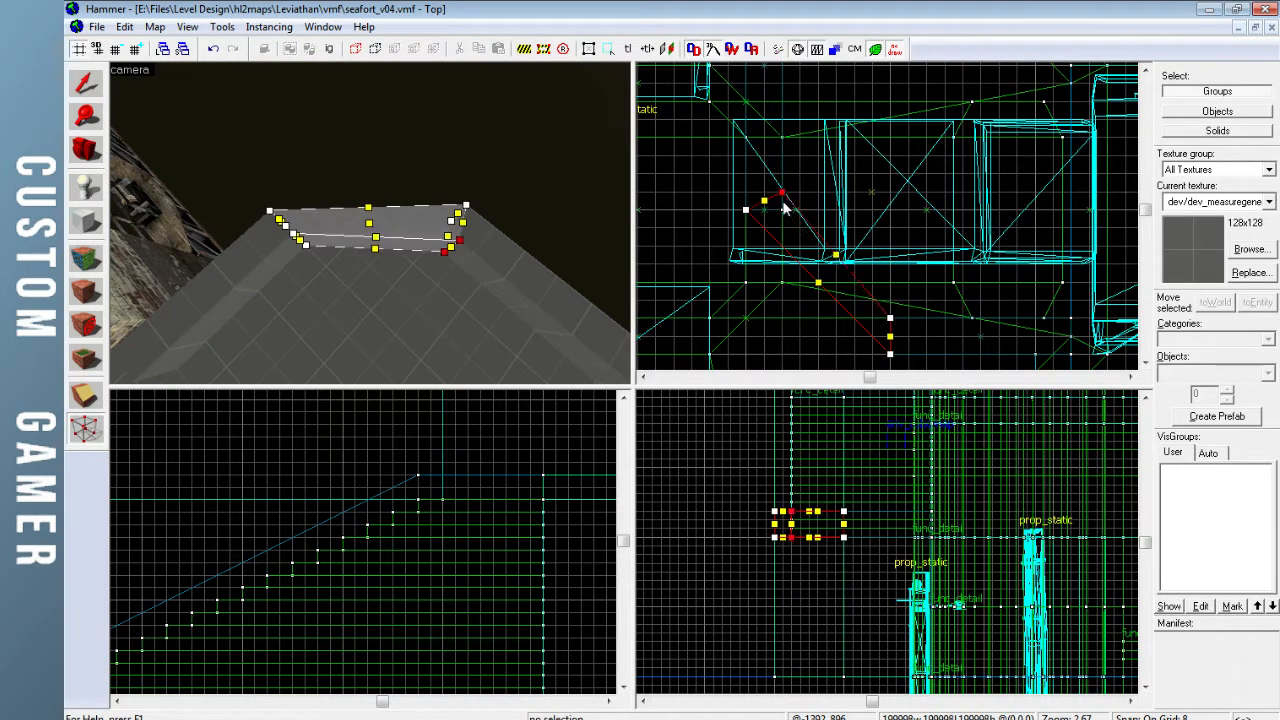
{"action": "left_click_drag", "start_coordinate": [897, 319], "coordinate": [907, 319]}
Move the inner end vertices of the two adjoining low walls to meet the diagonal wall's mitred ends
{"action": "left_click", "coordinate": [493, 245]}
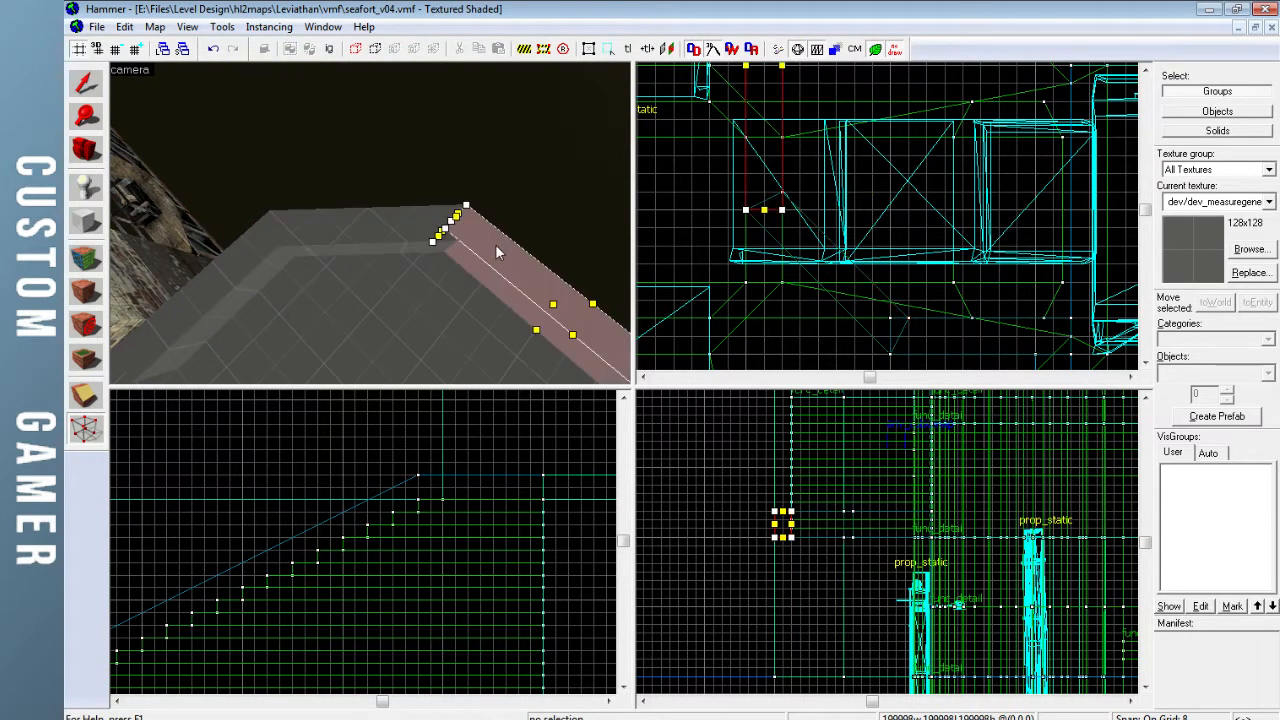
{"action": "left_click", "coordinate": [265, 250]}
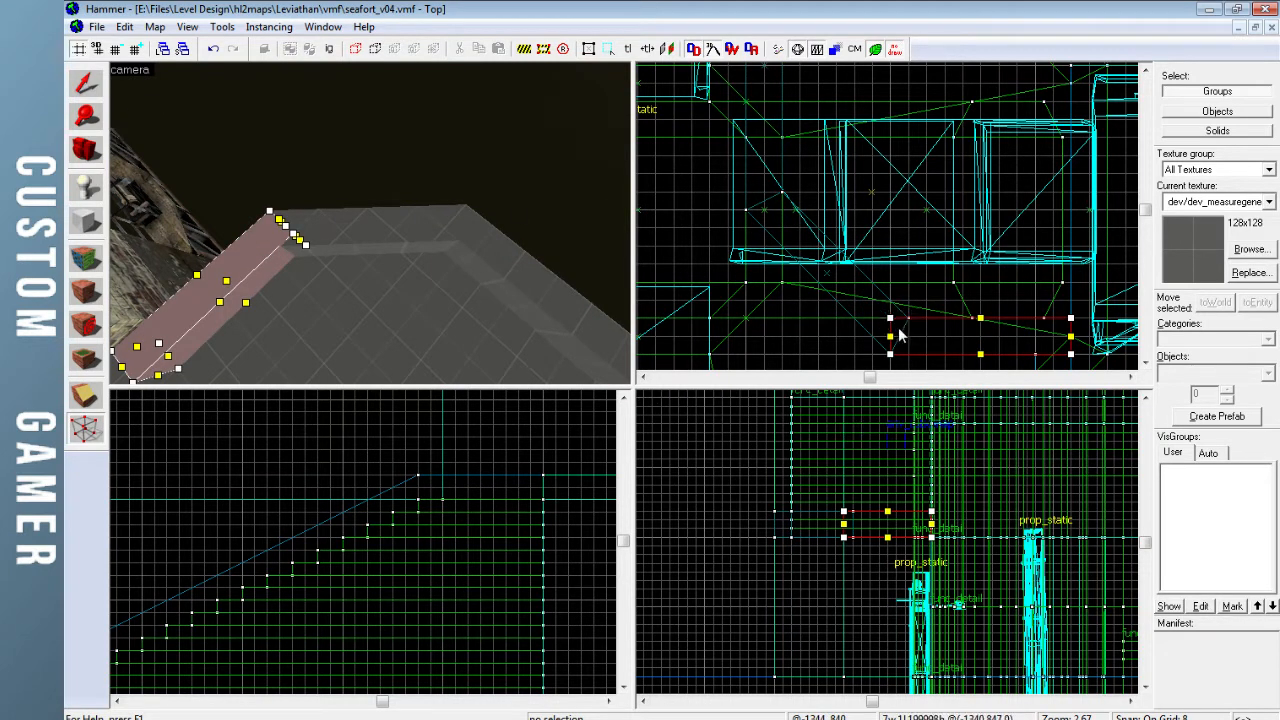
{"action": "left_click", "coordinate": [76, 82]}
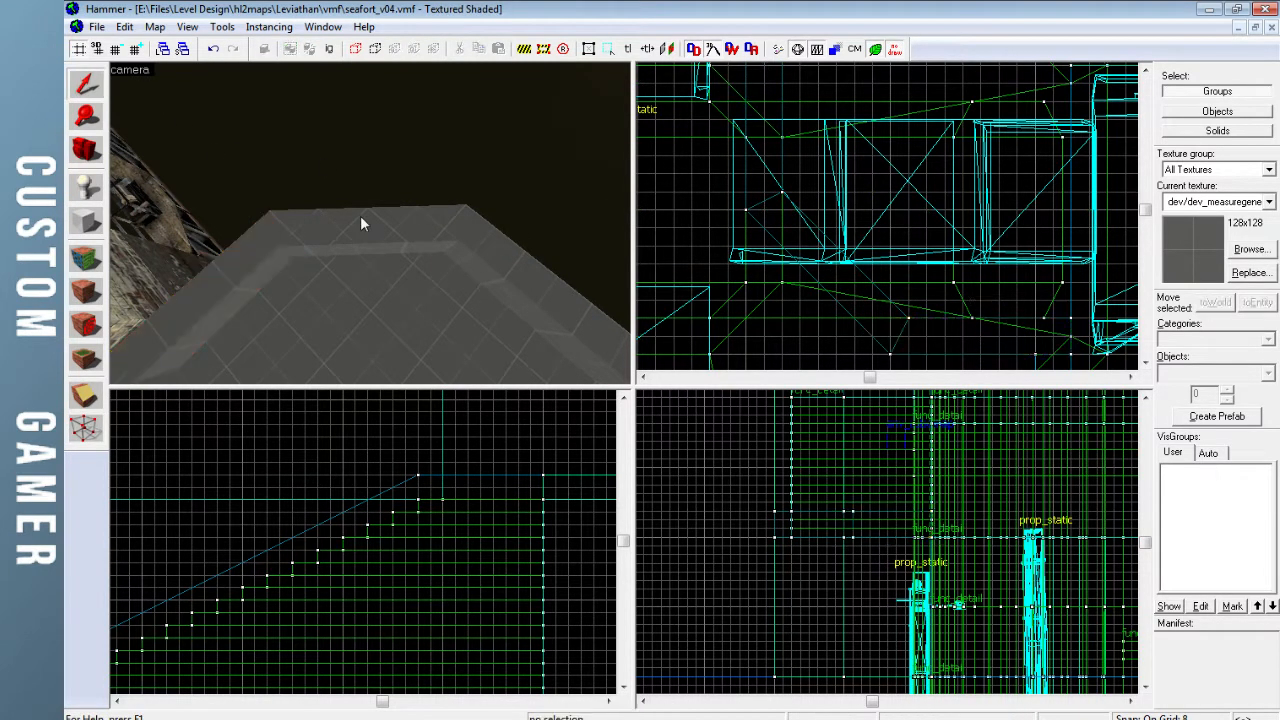
{"action": "key", "text": "Escape"}
Examine the new low walls, the staircase and the surrounding platforms in the 3D view
{"action": "key", "text": "z"}
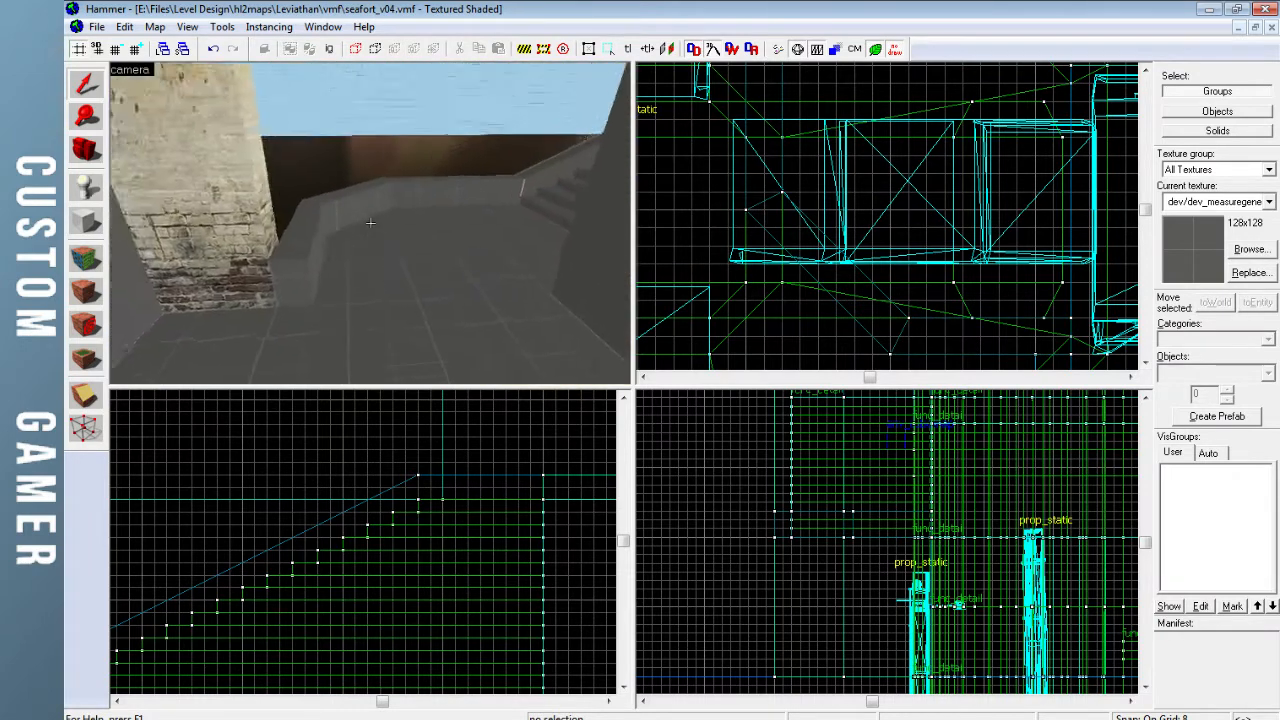
{"action": "key", "text": "z"}
{"action": "left_click", "coordinate": [390, 265]}
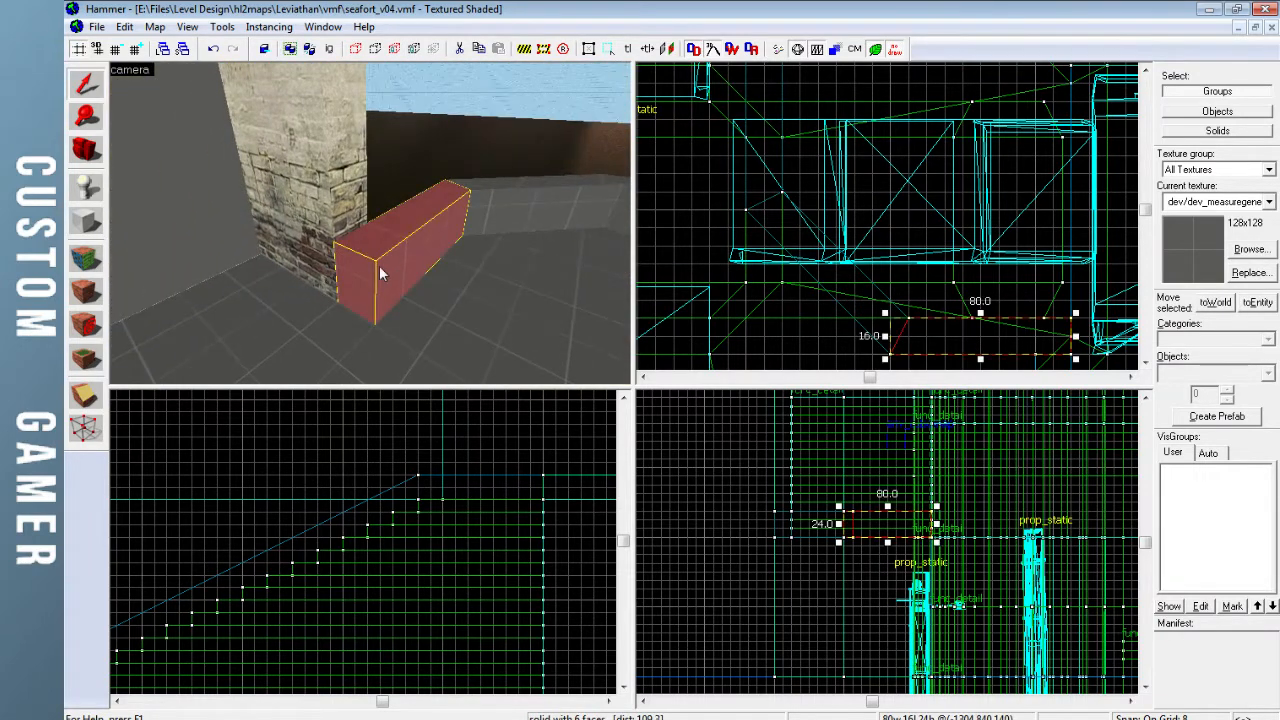
{"action": "key", "text": "Escape"}
{"action": "key", "text": "z"}
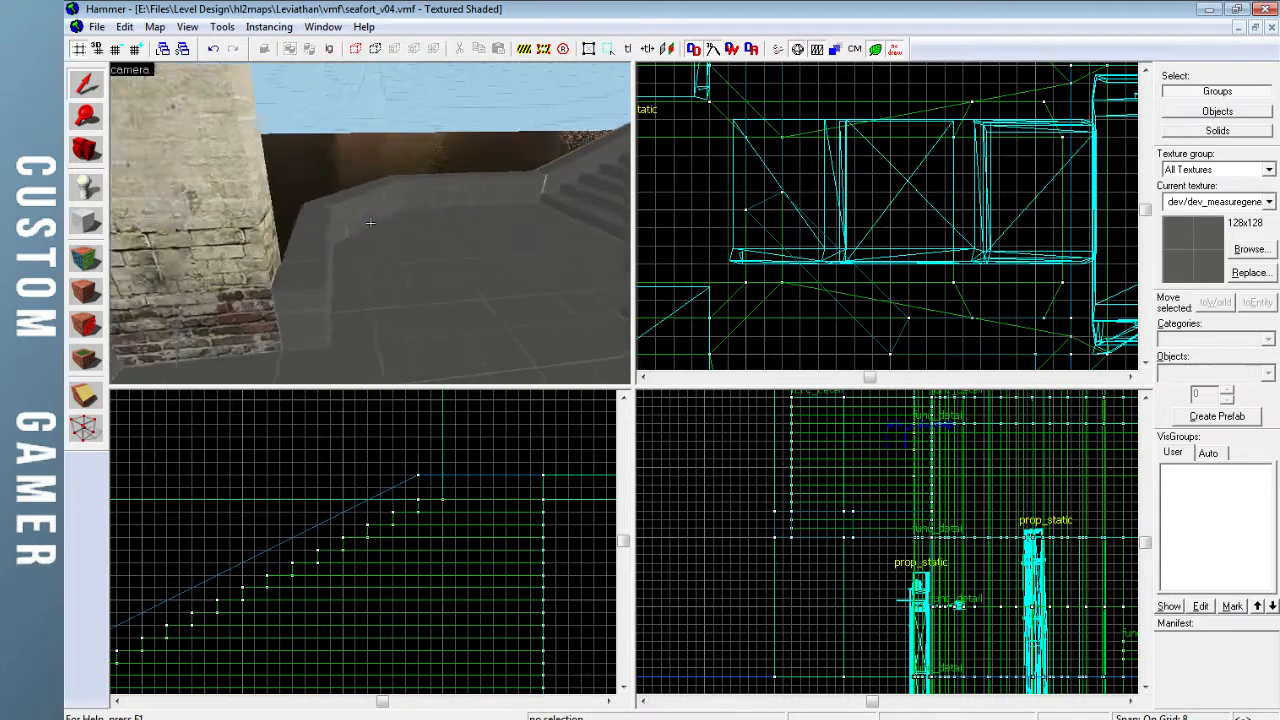
{"action": "key", "text": "w"}
{"action": "key", "text": "w"}
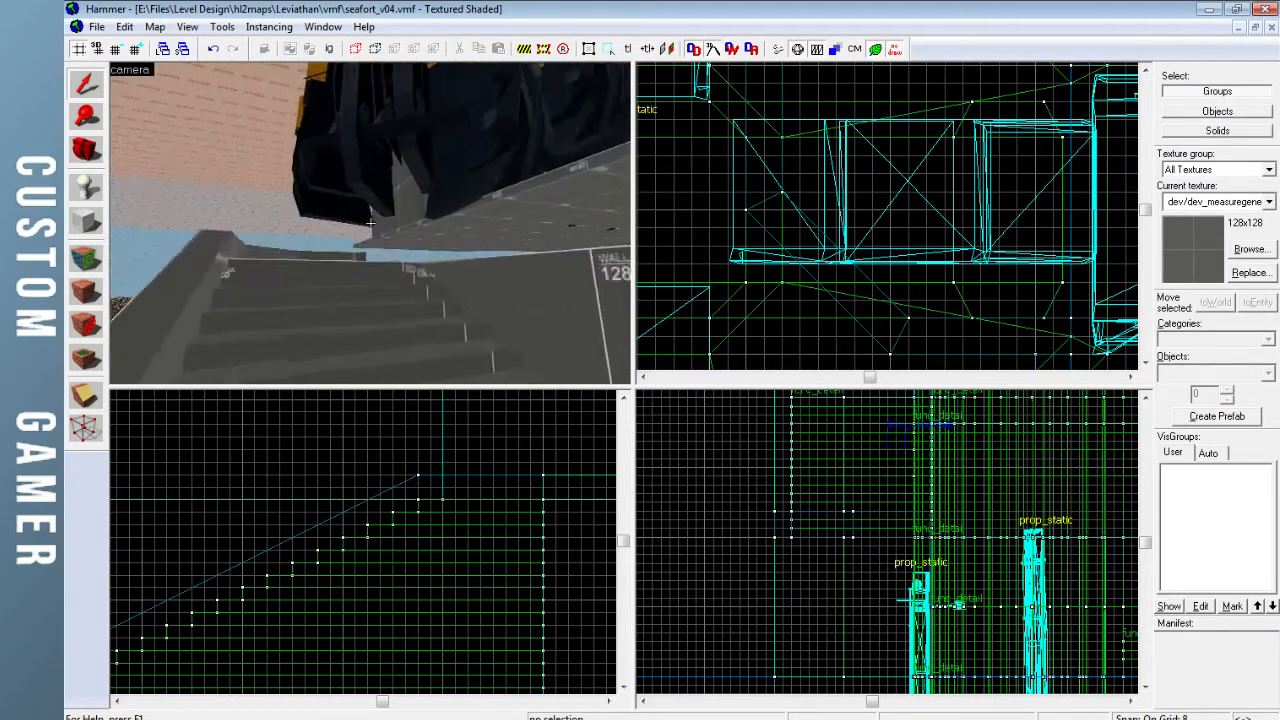
{"action": "key", "text": "w"}
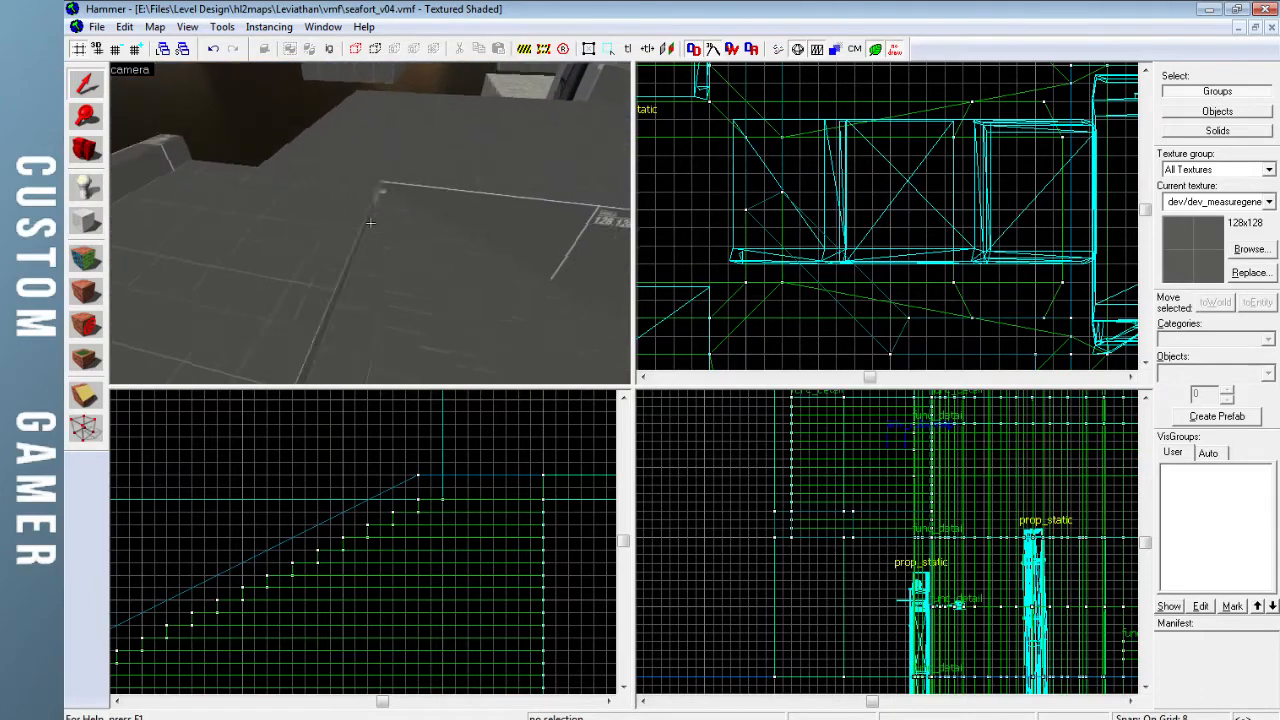
{"action": "key", "text": "w"}
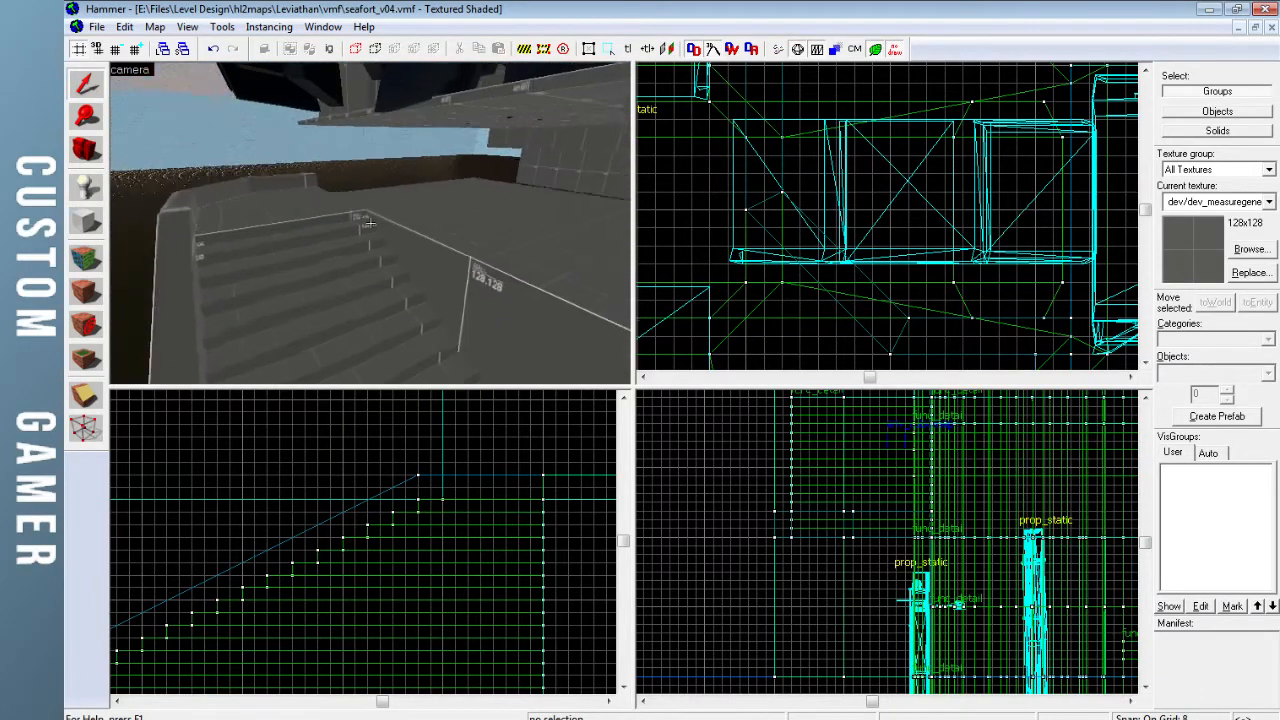
{"action": "key", "text": "w"}
{"action": "key", "text": "s"}
{"action": "key", "text": "s"}
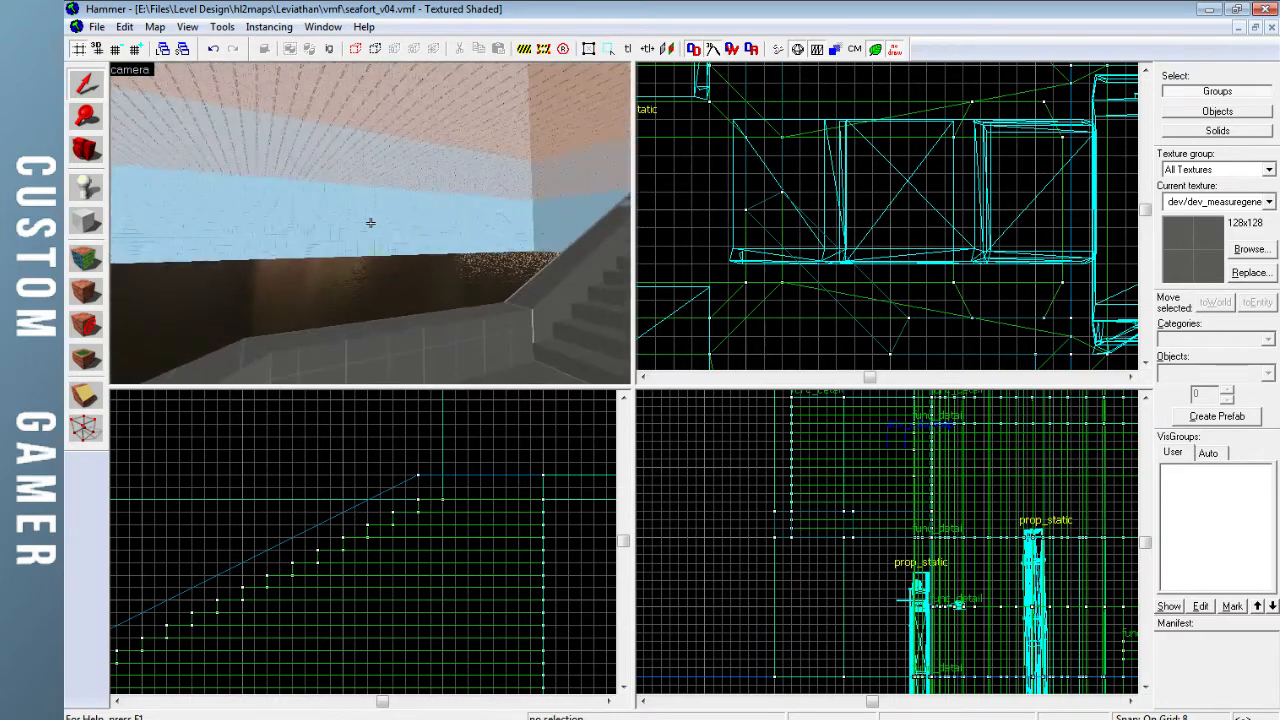
{"action": "key", "text": "w"}
{"action": "key", "text": "w"}
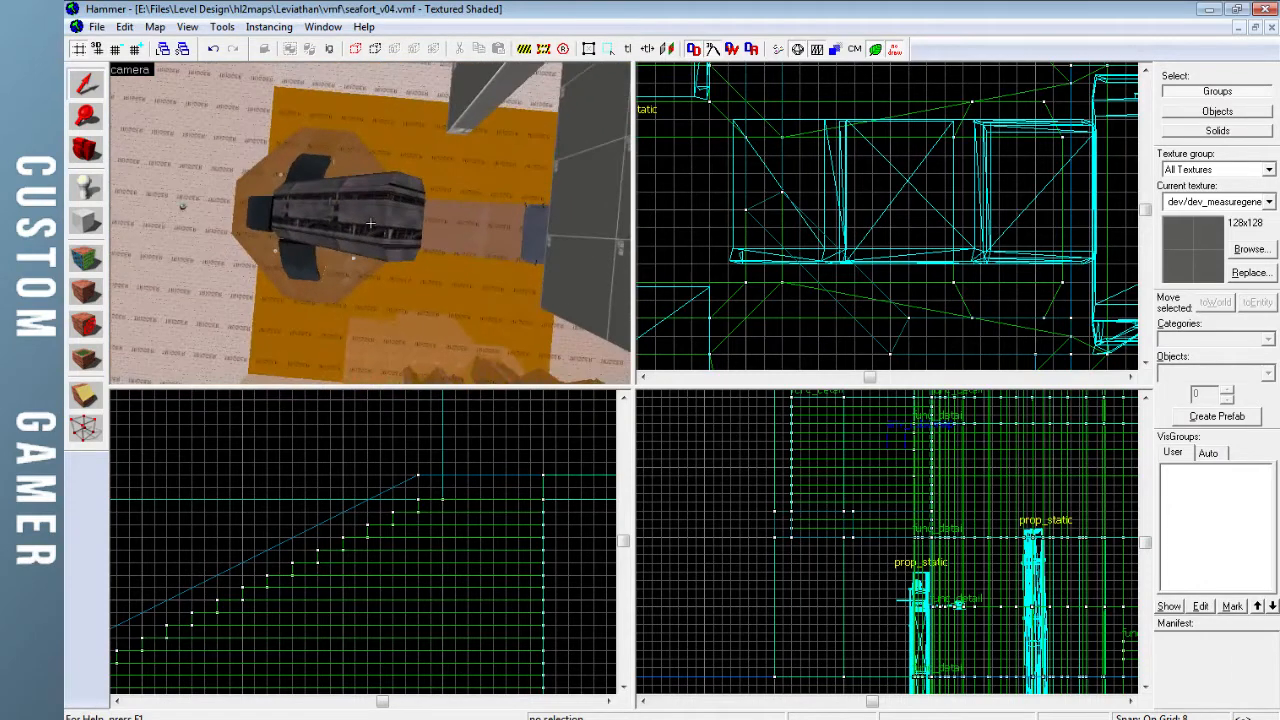
{"action": "key", "text": "s"}
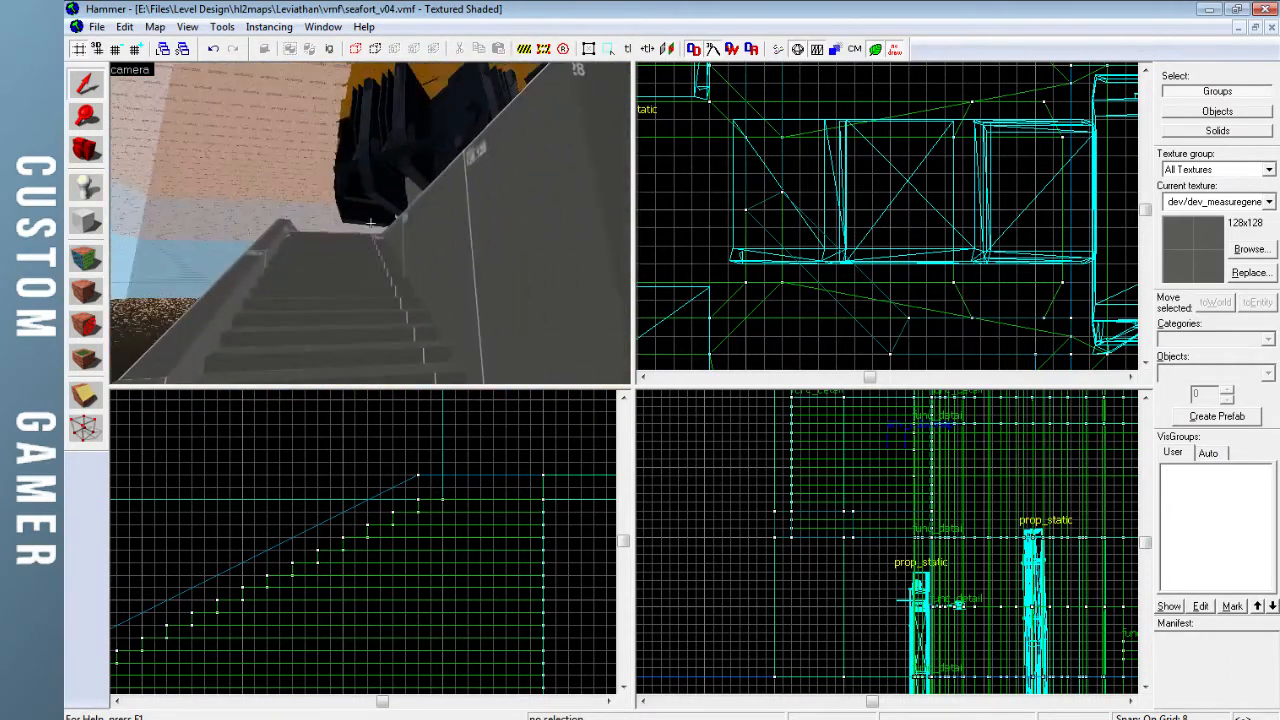
{"action": "key", "text": "w"}
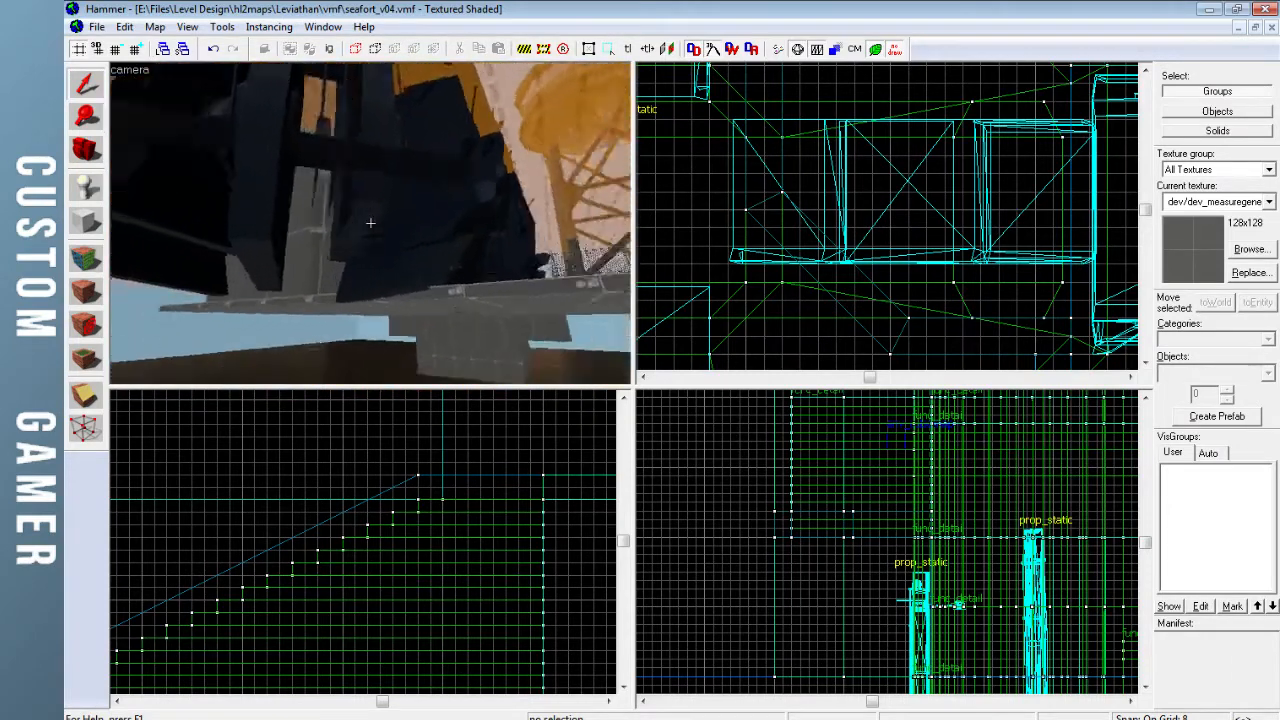
Examine the platforms, trigger volumes and surrounding fort structures from several angles in the 3D view
{"action": "key", "text": "s"}
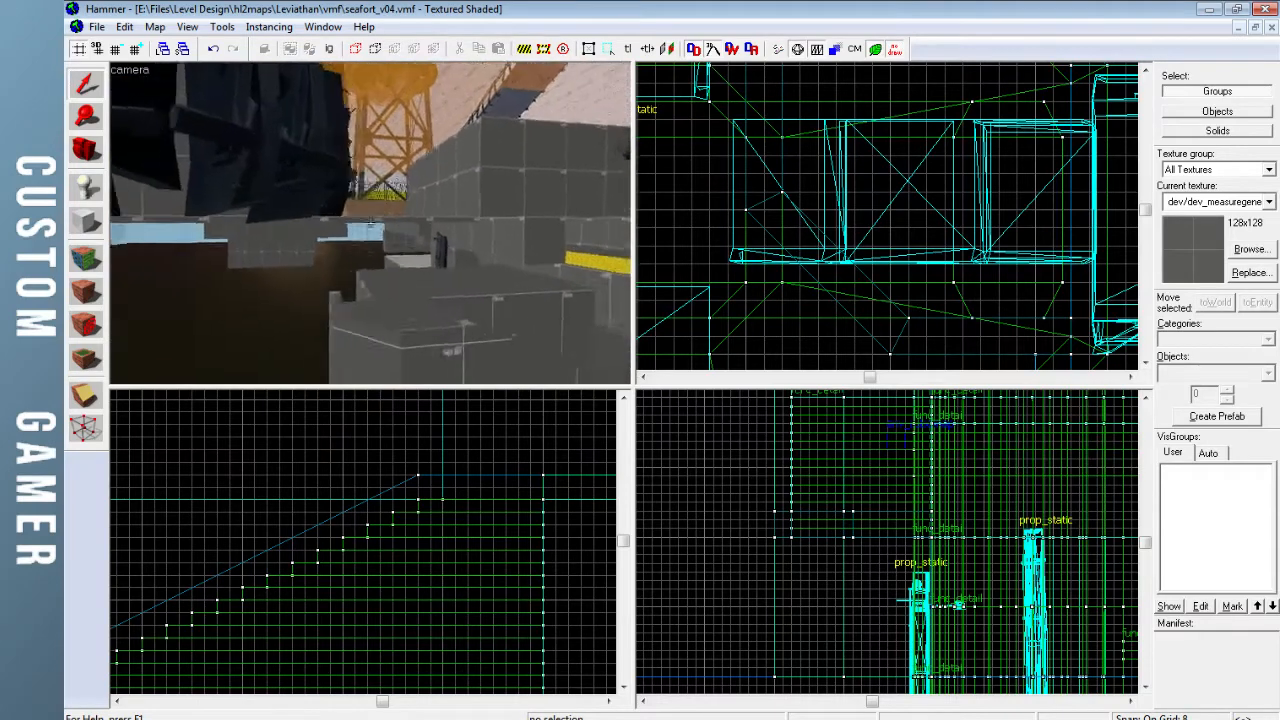
{"action": "key", "text": "w"}
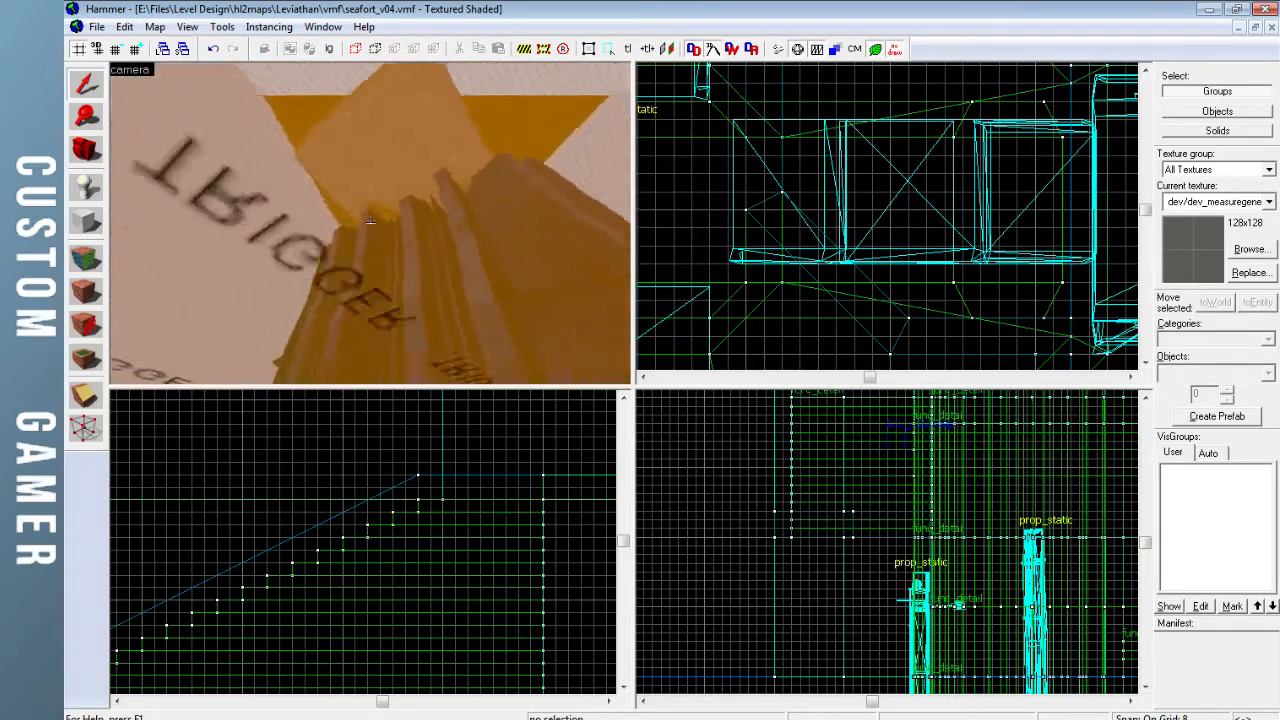
{"action": "key", "text": "s"}
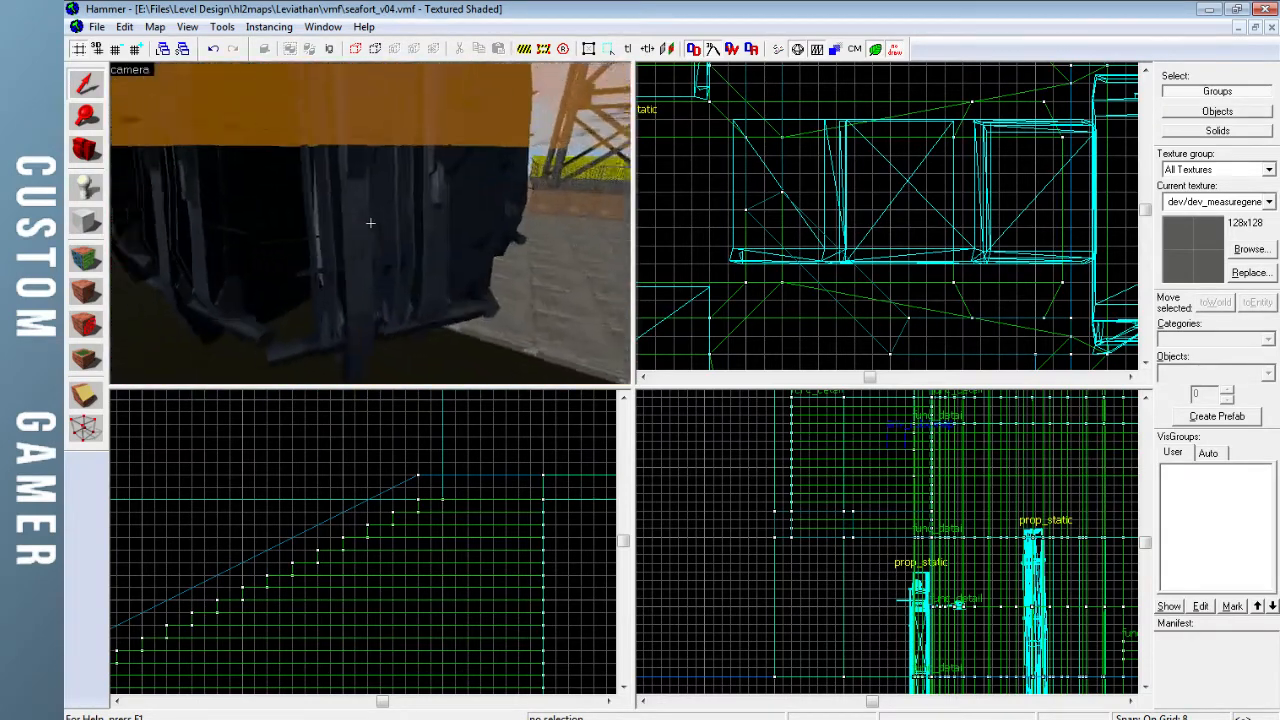
{"action": "key", "text": "w"}
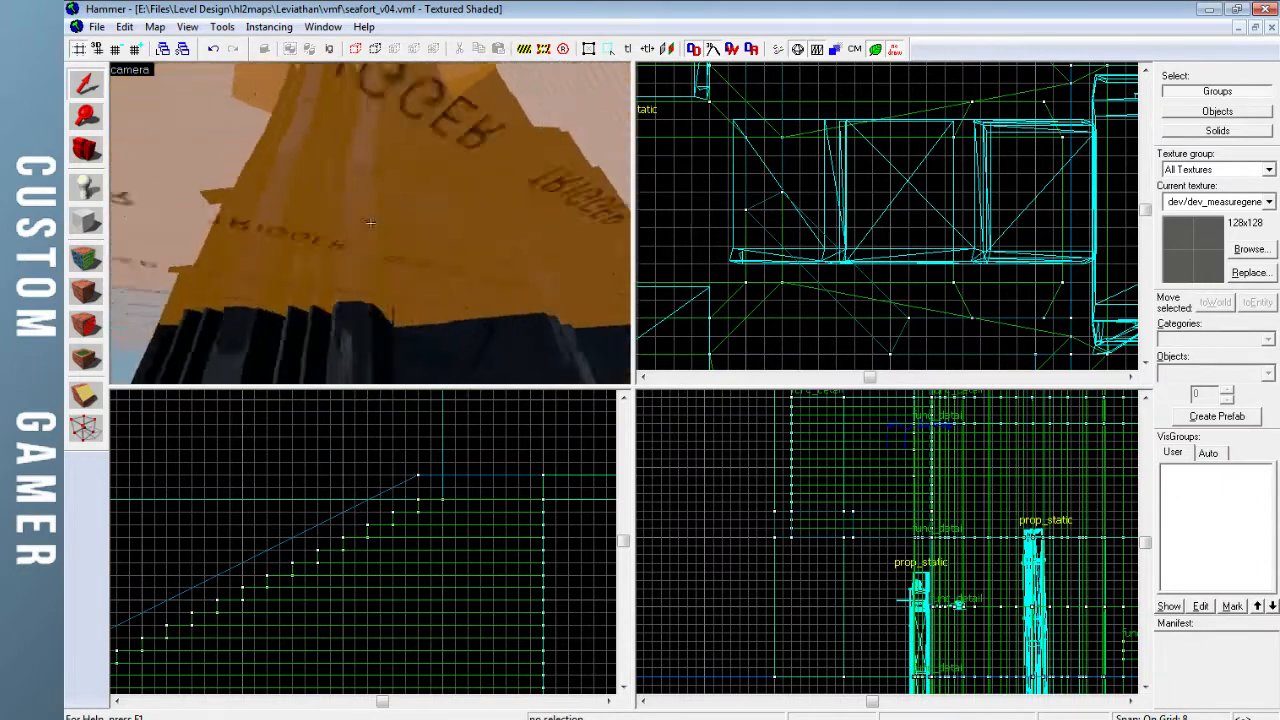
{"action": "key", "text": "s"}
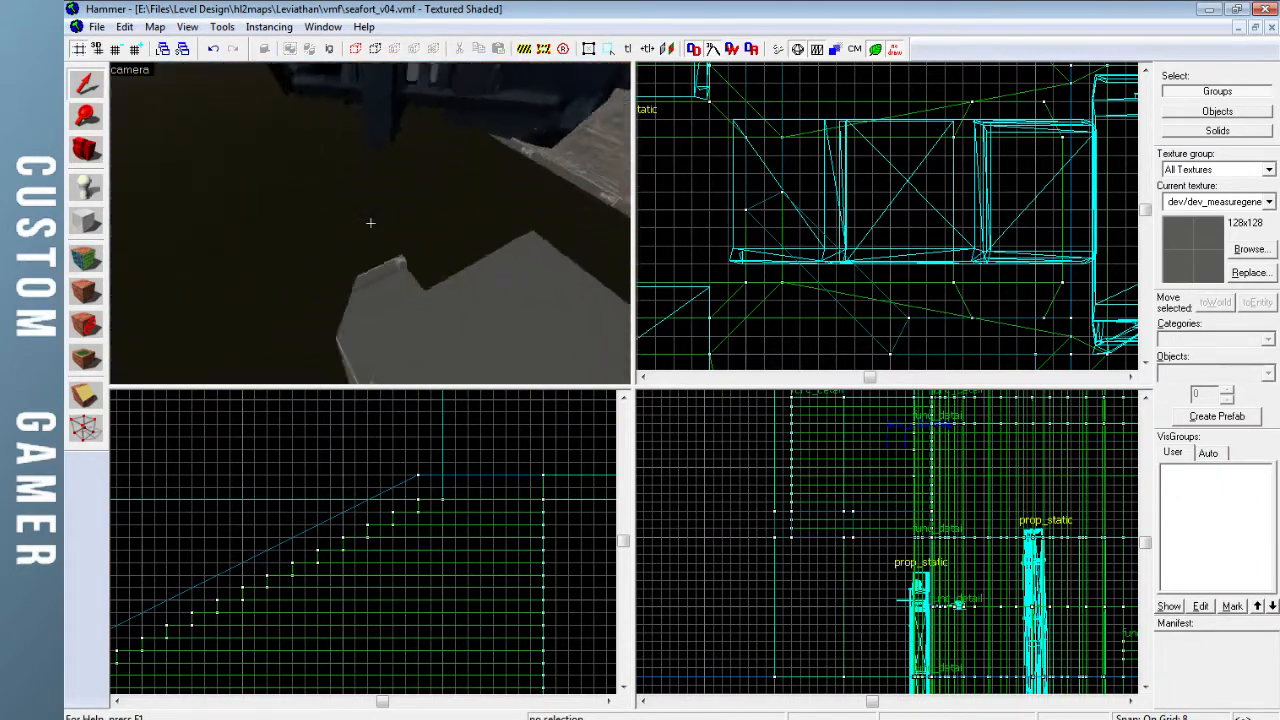
{"action": "key", "text": "w"}
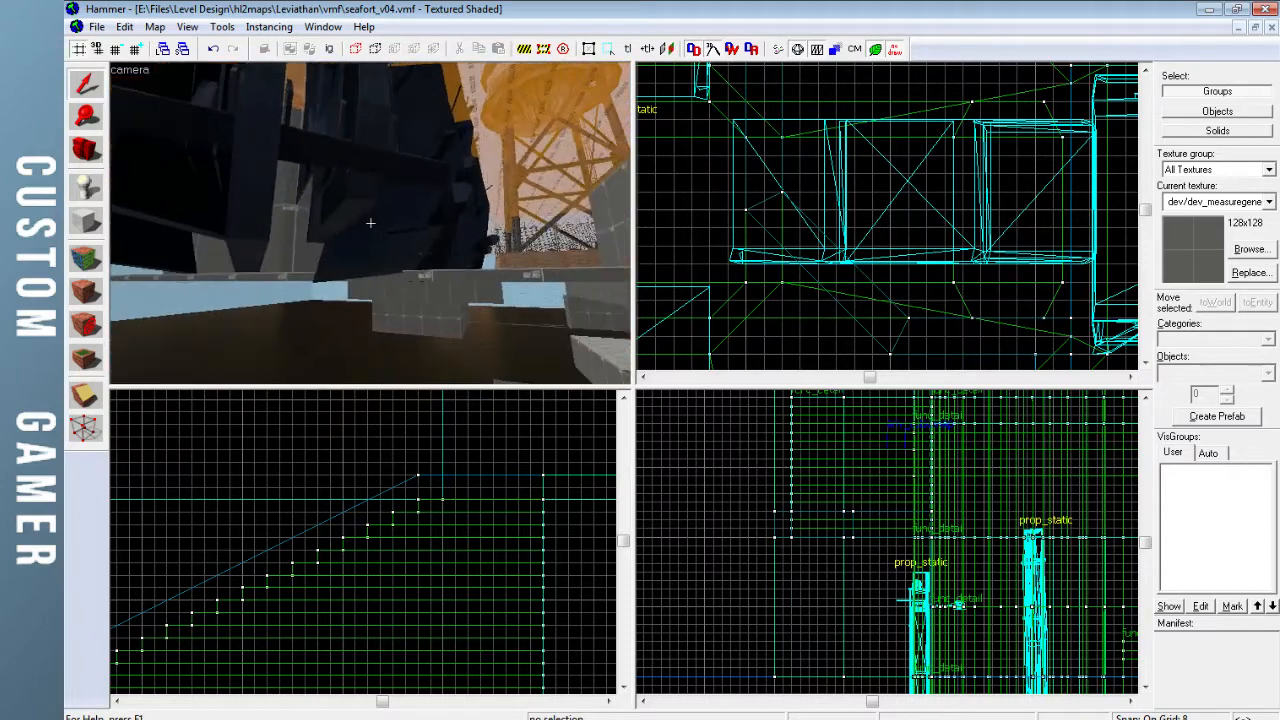
{"action": "key", "text": "w"}
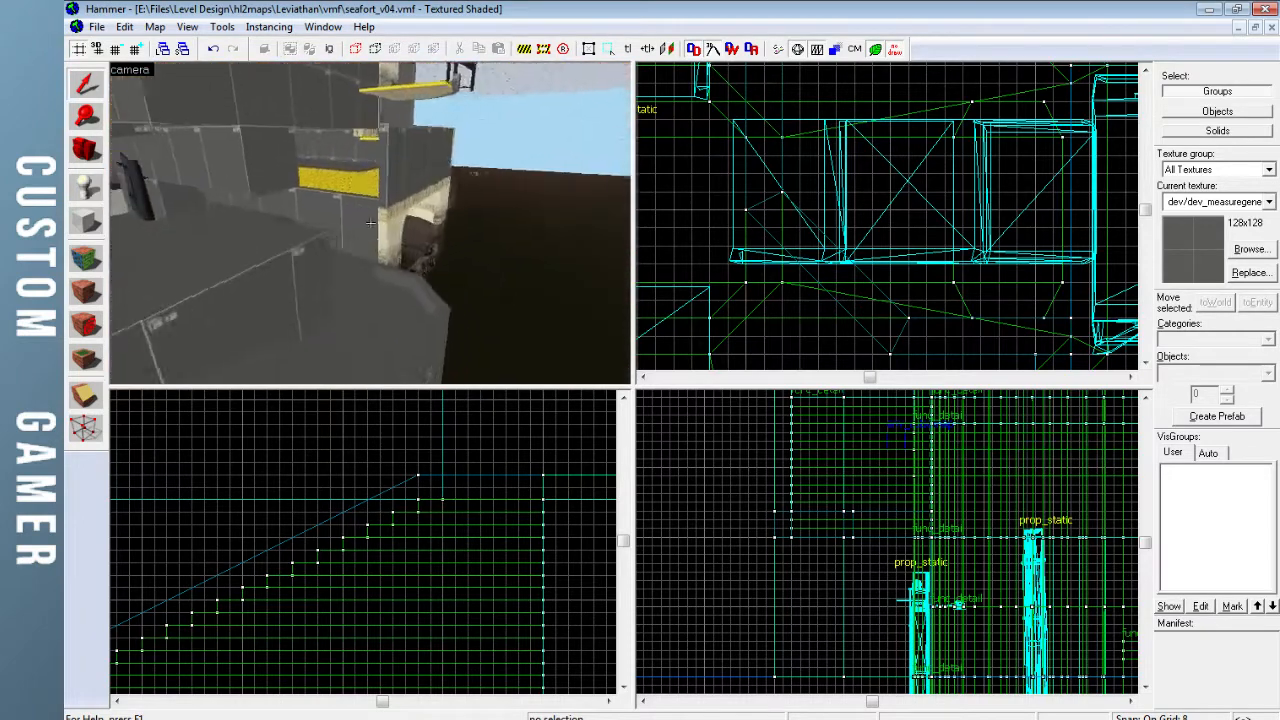
{"action": "key", "text": "w"}
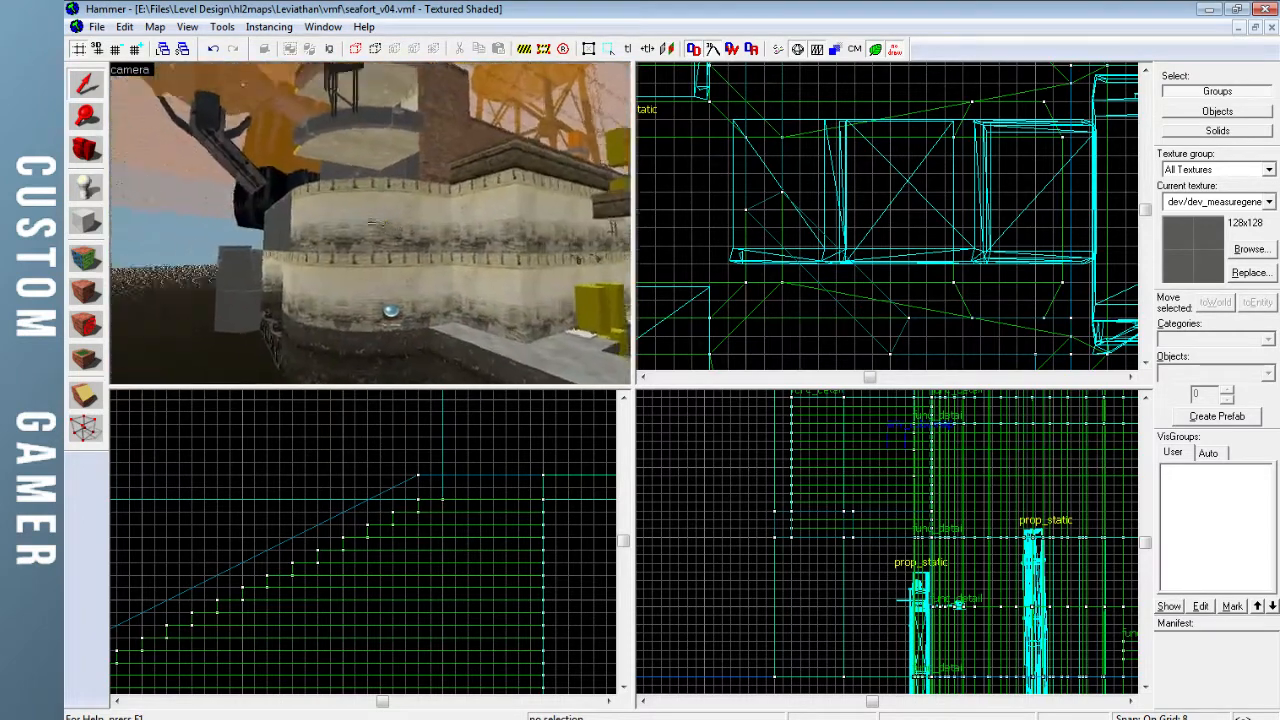
{"action": "key", "text": "w"}
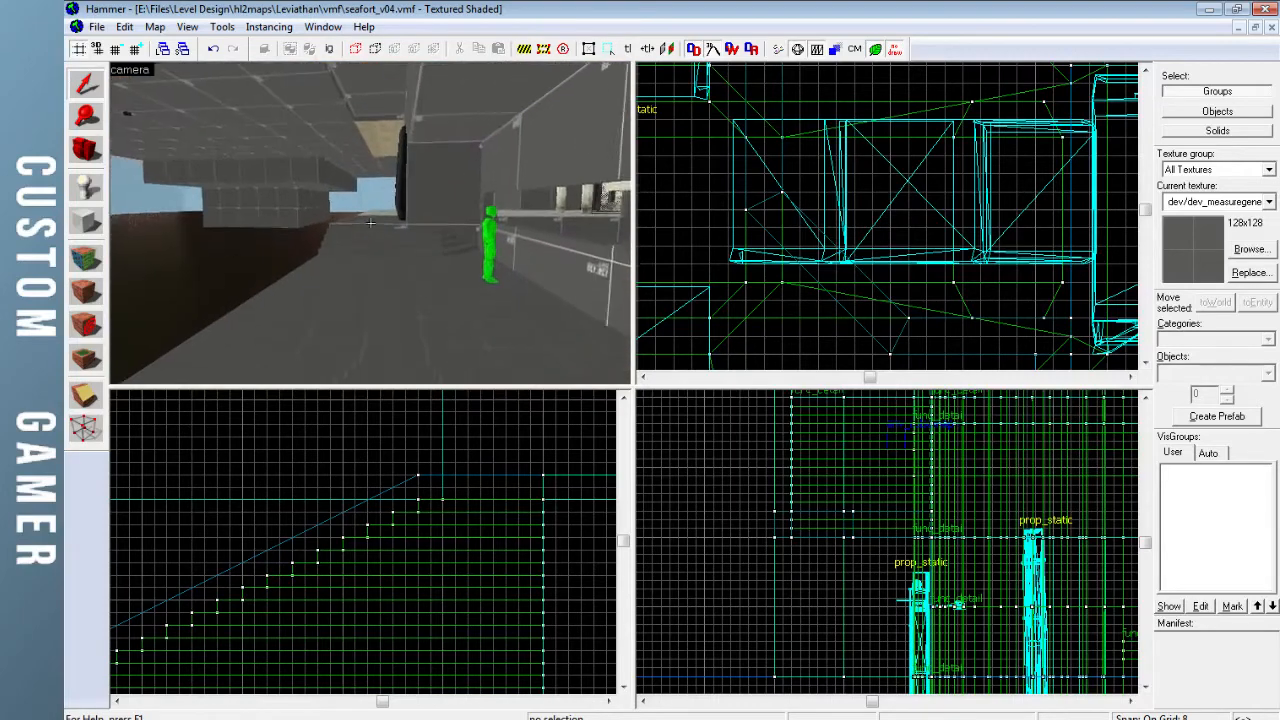
{"action": "key", "text": "w"}
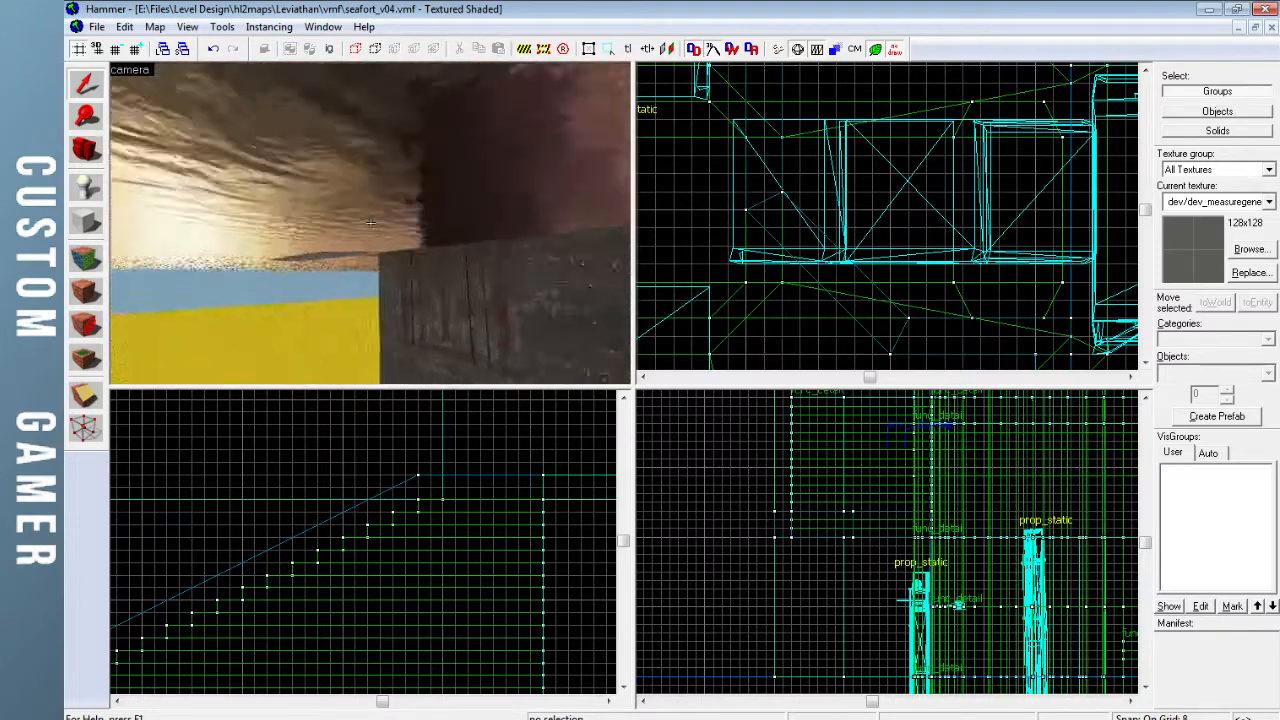
{"action": "key", "text": "w"}
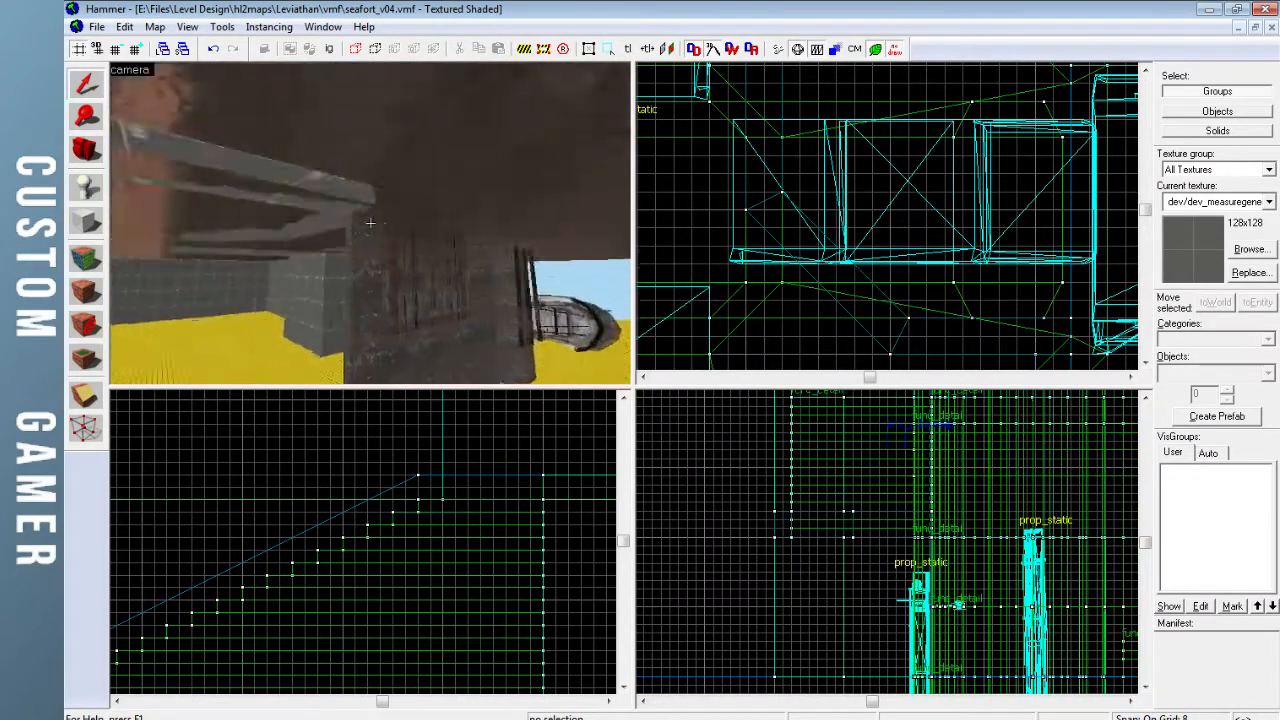
{"action": "key", "text": "w"}
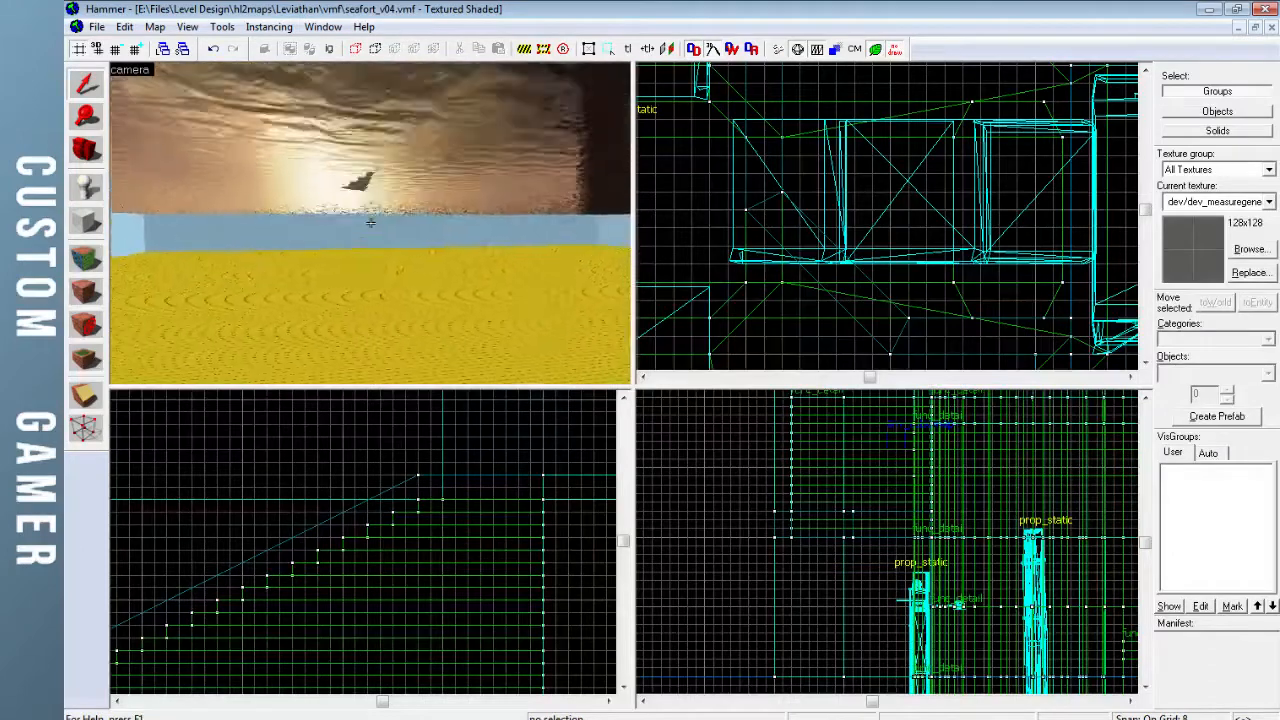
Examine the covered walkway, the gate prop, the adjoining interior walls and the staircase in the 3D view
{"action": "key", "text": "s"}
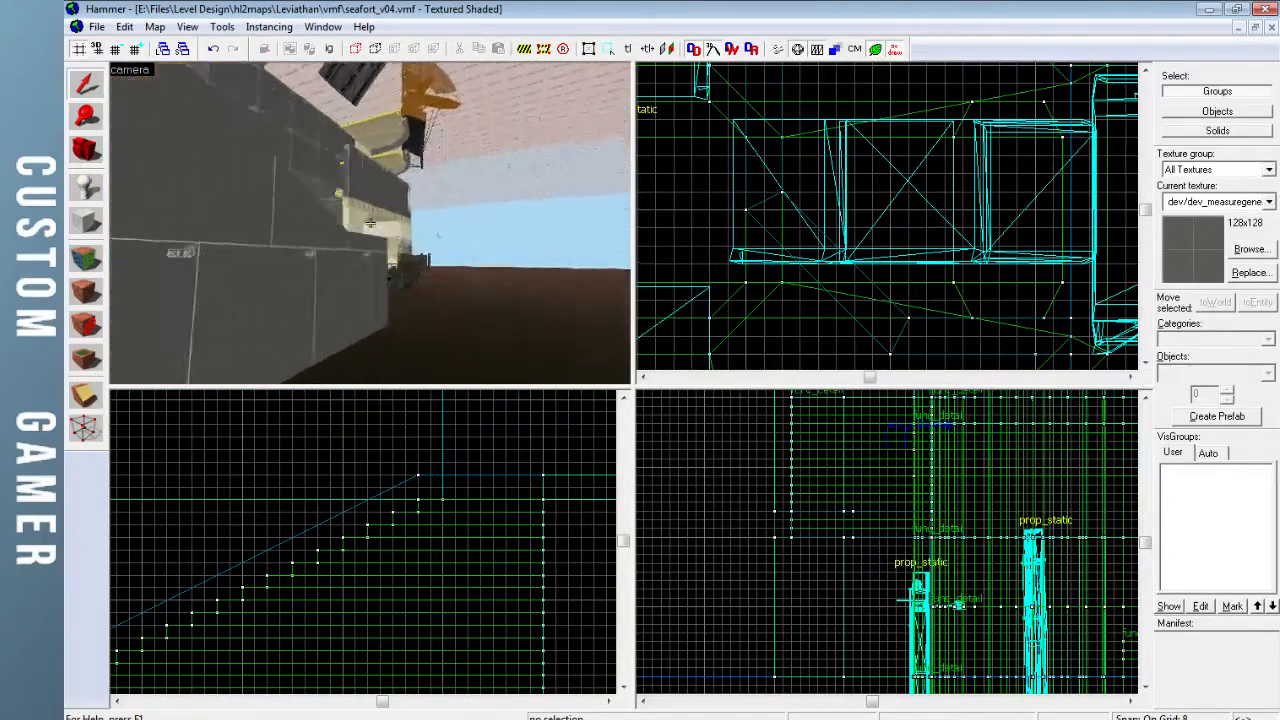
{"action": "key", "text": "w"}
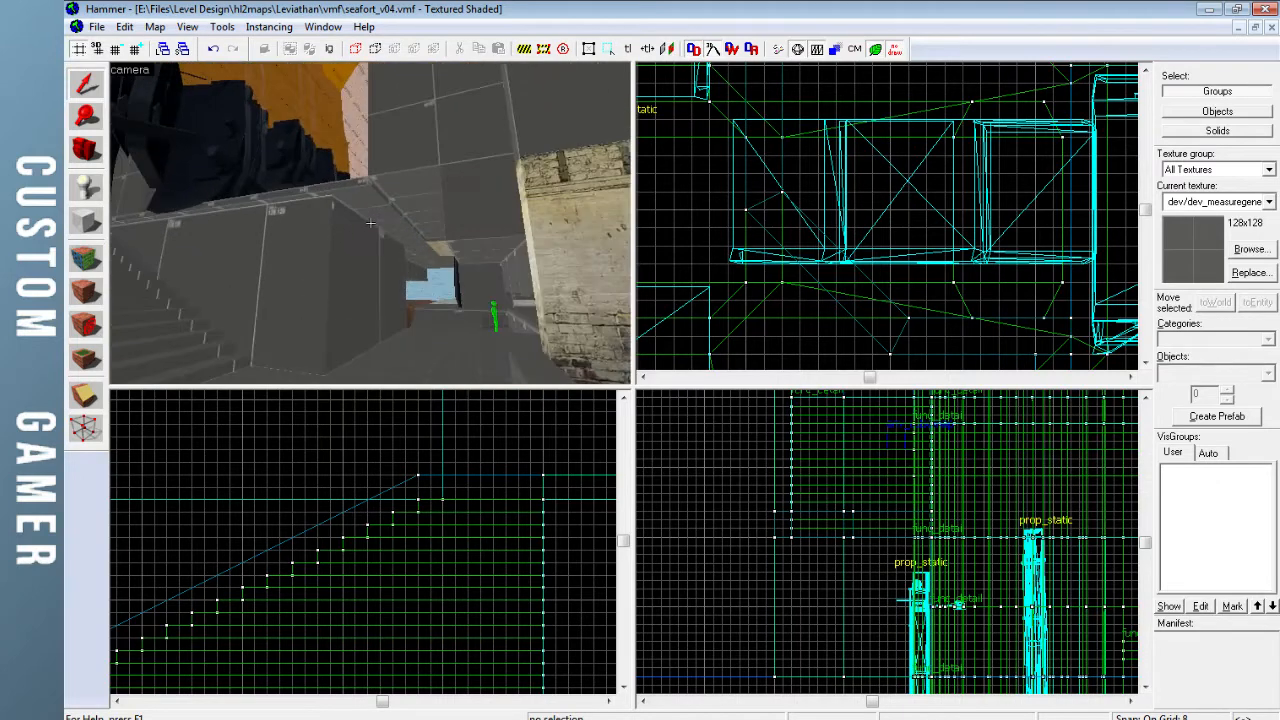
{"action": "key", "text": "w"}
{"action": "key", "text": "w"}
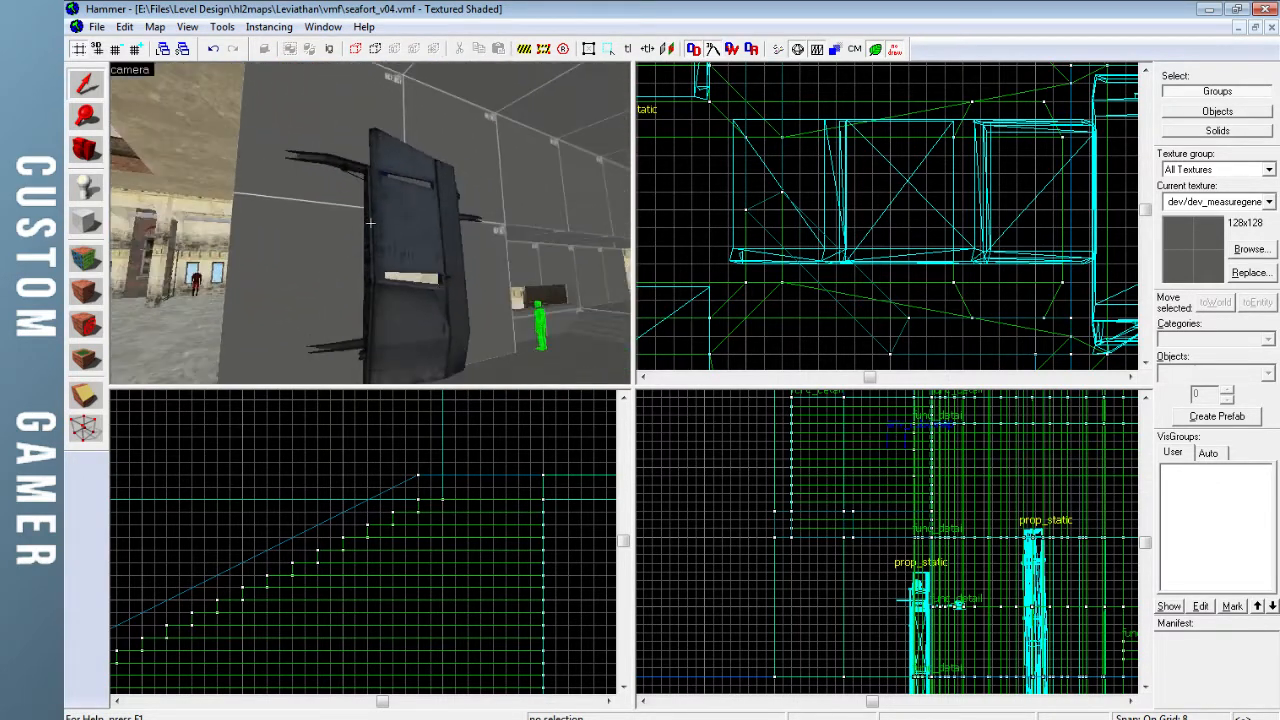
{"action": "key", "text": "w"}
{"action": "key", "text": "w"}
{"action": "key", "text": "w"}
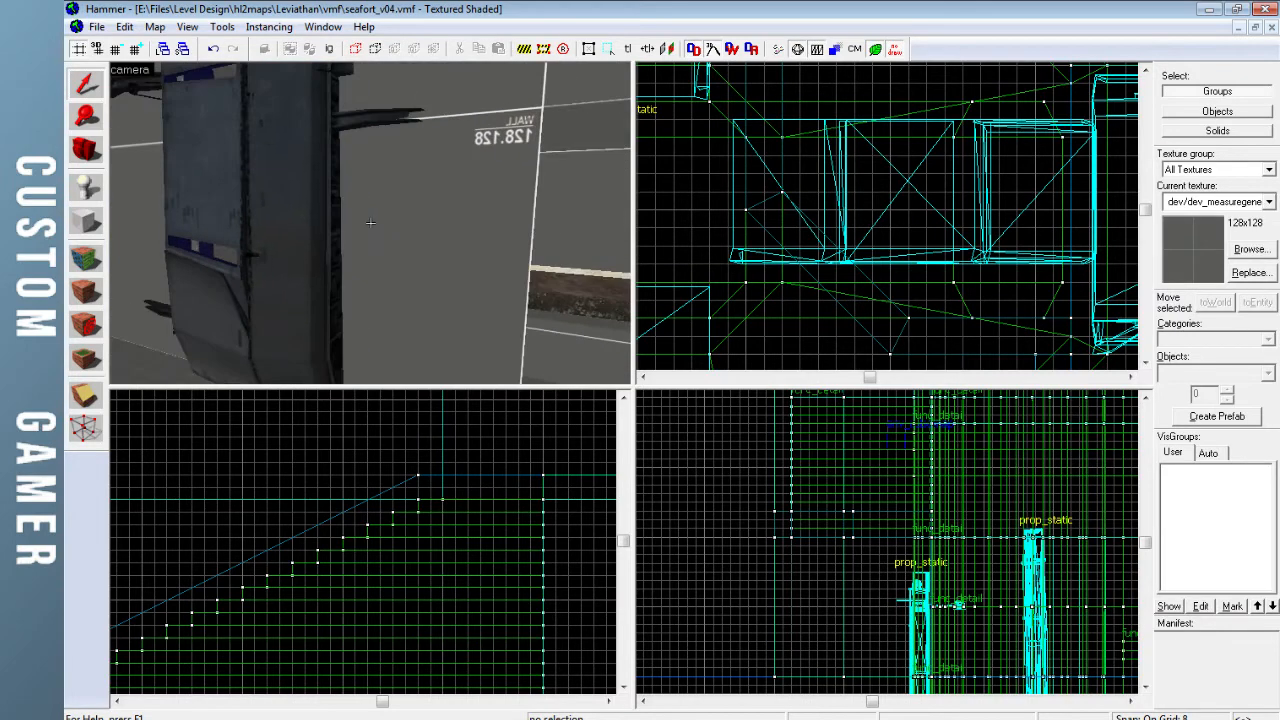
{"action": "key", "text": "z"}
{"action": "key", "text": "w"}
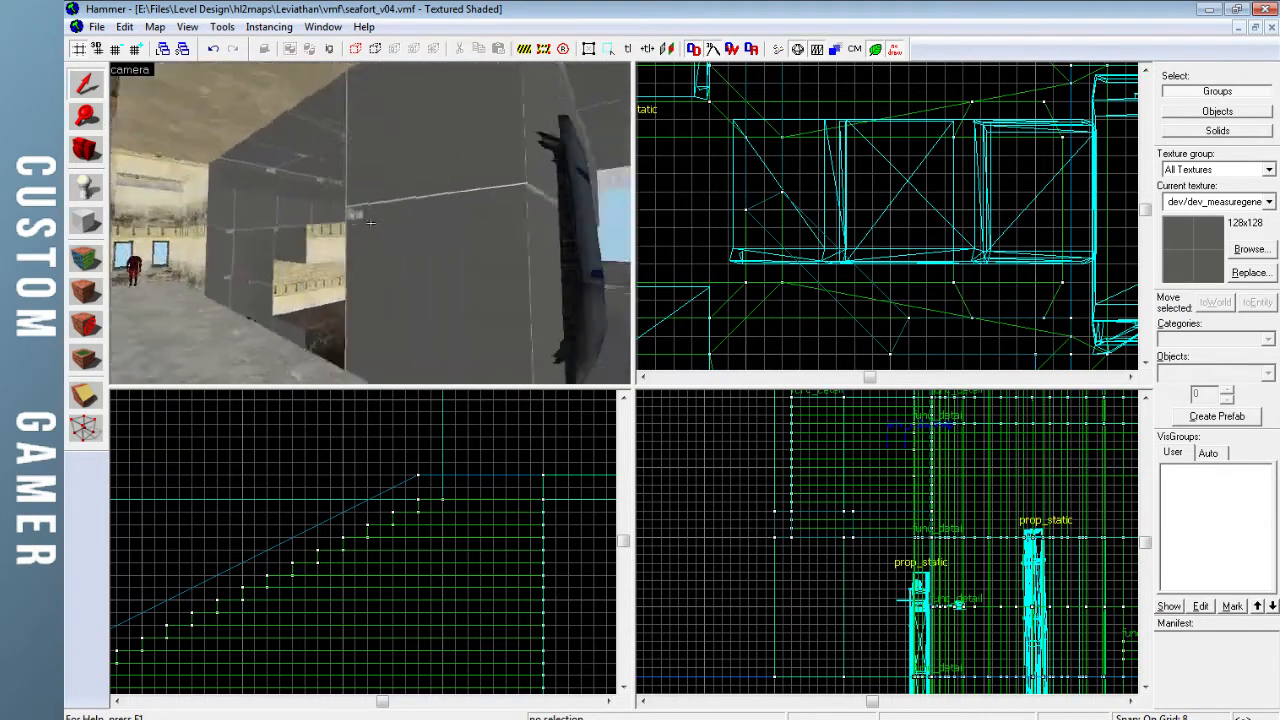
{"action": "key", "text": "w"}
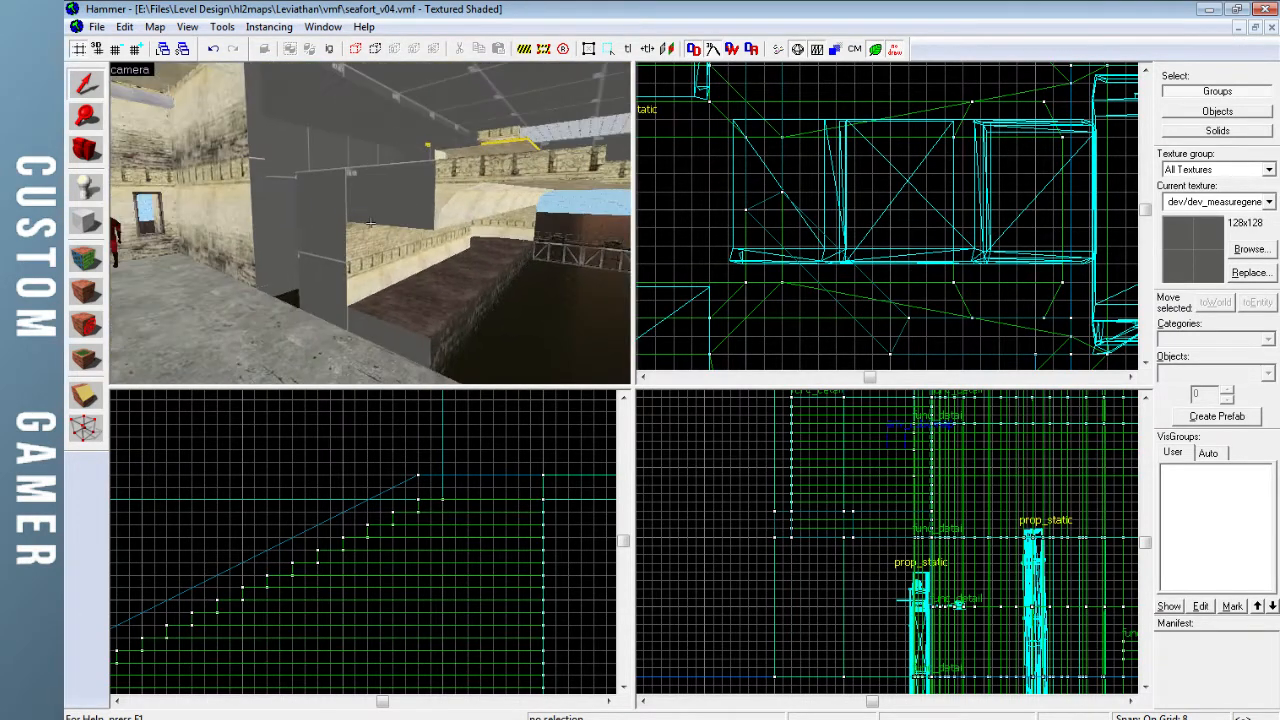
{"action": "key", "text": "w"}
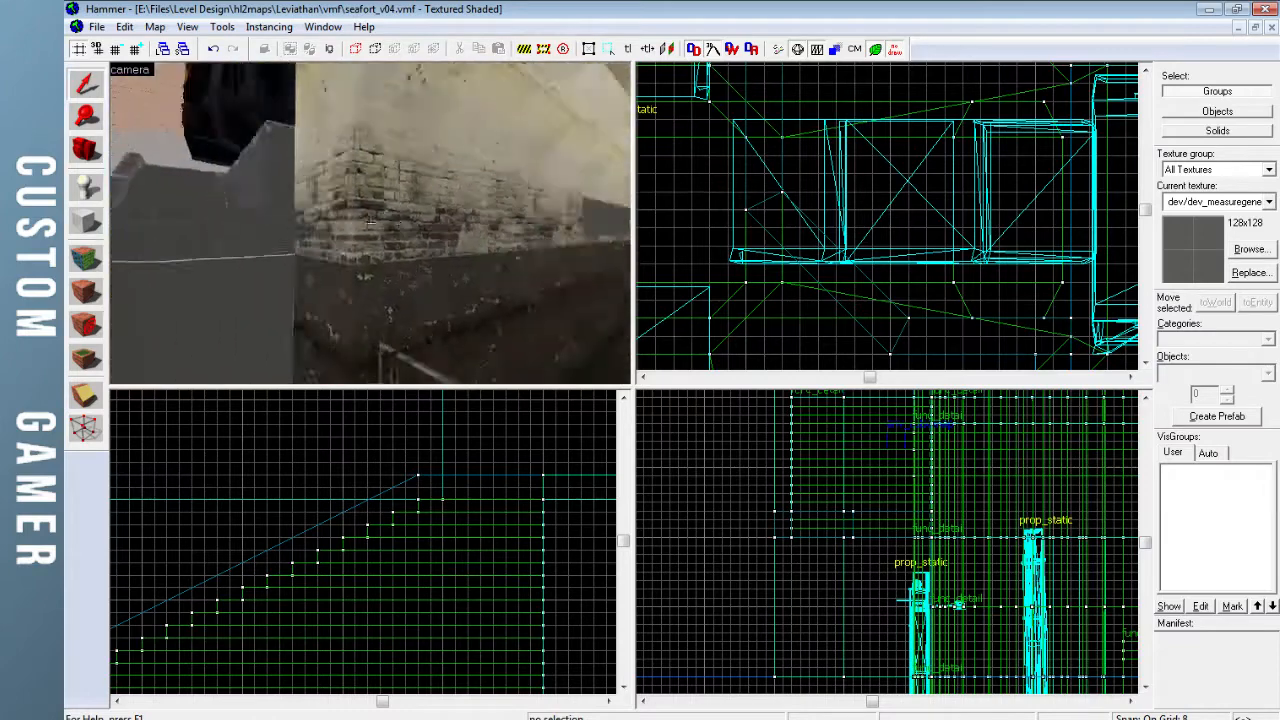
{"action": "key", "text": "w"}
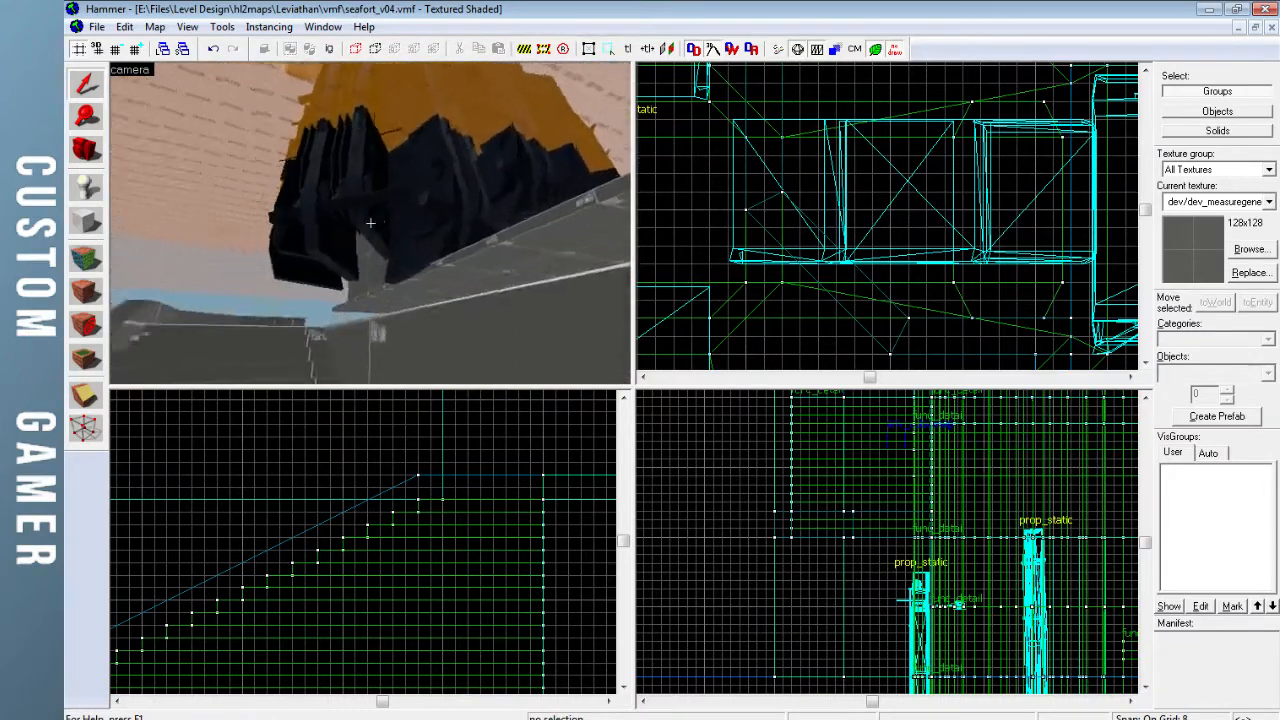
{"action": "key", "text": "w"}
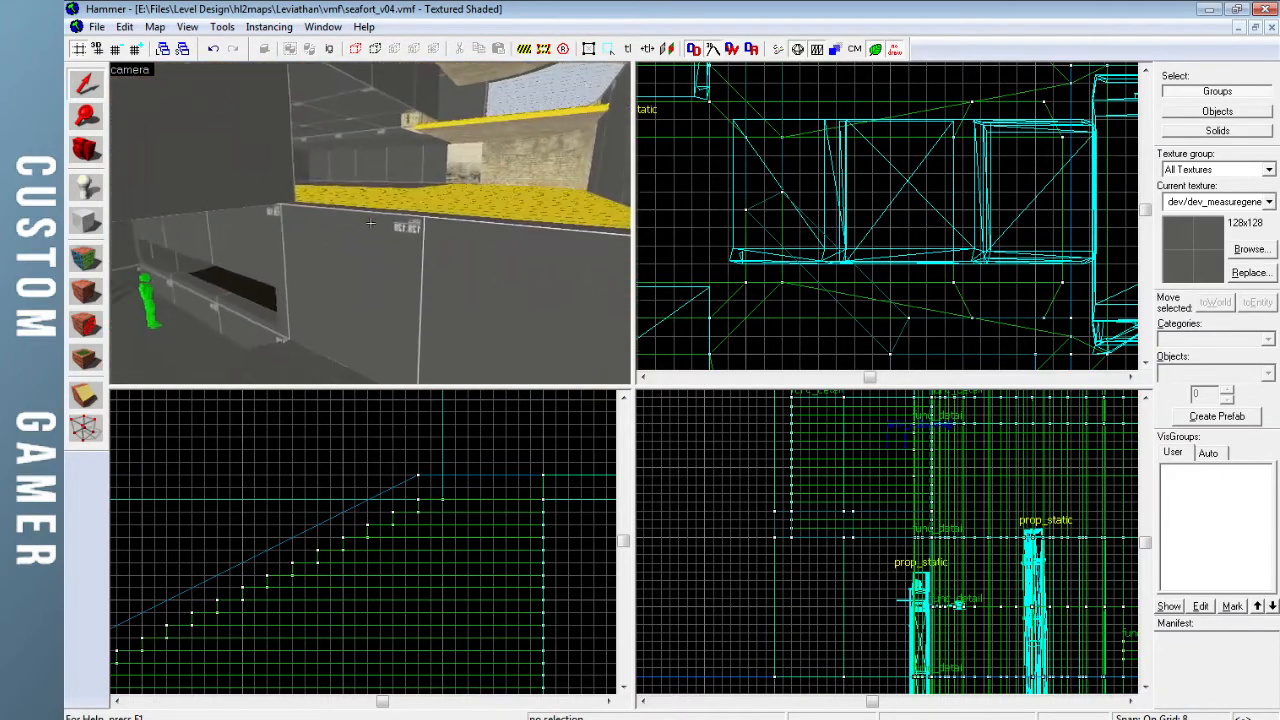
{"action": "key", "text": "w"}
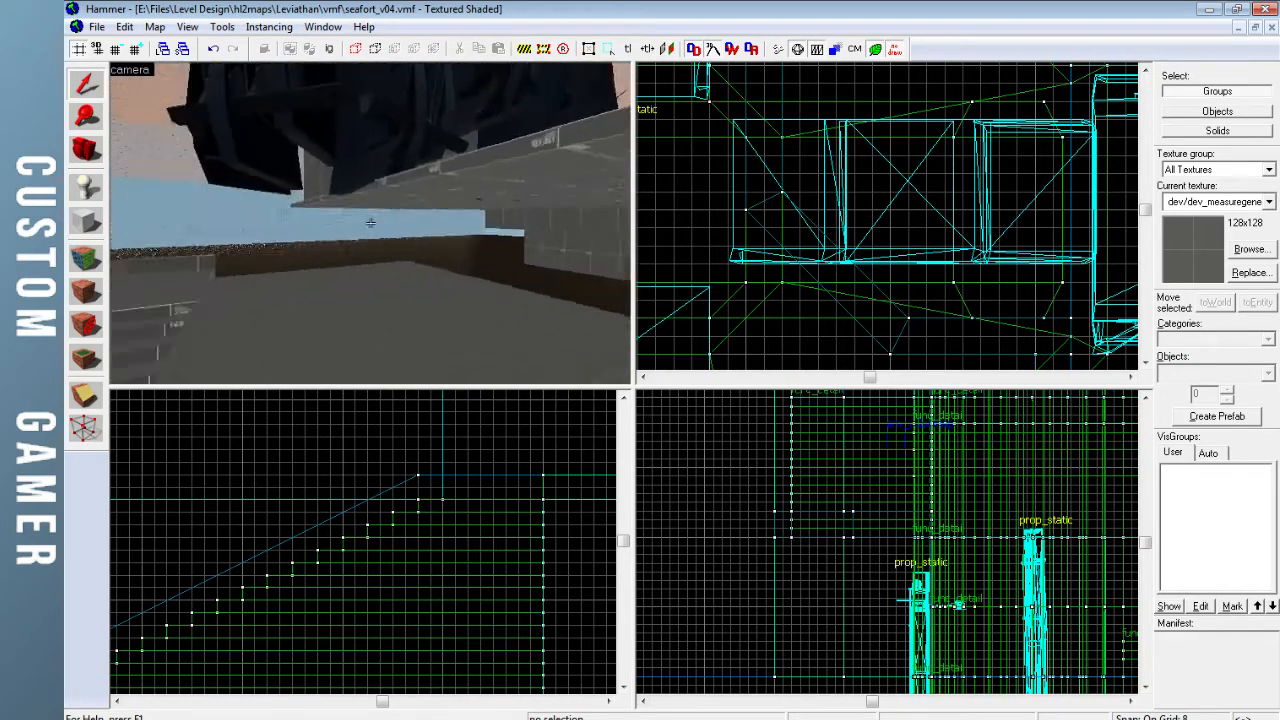
{"action": "key", "text": "w"}
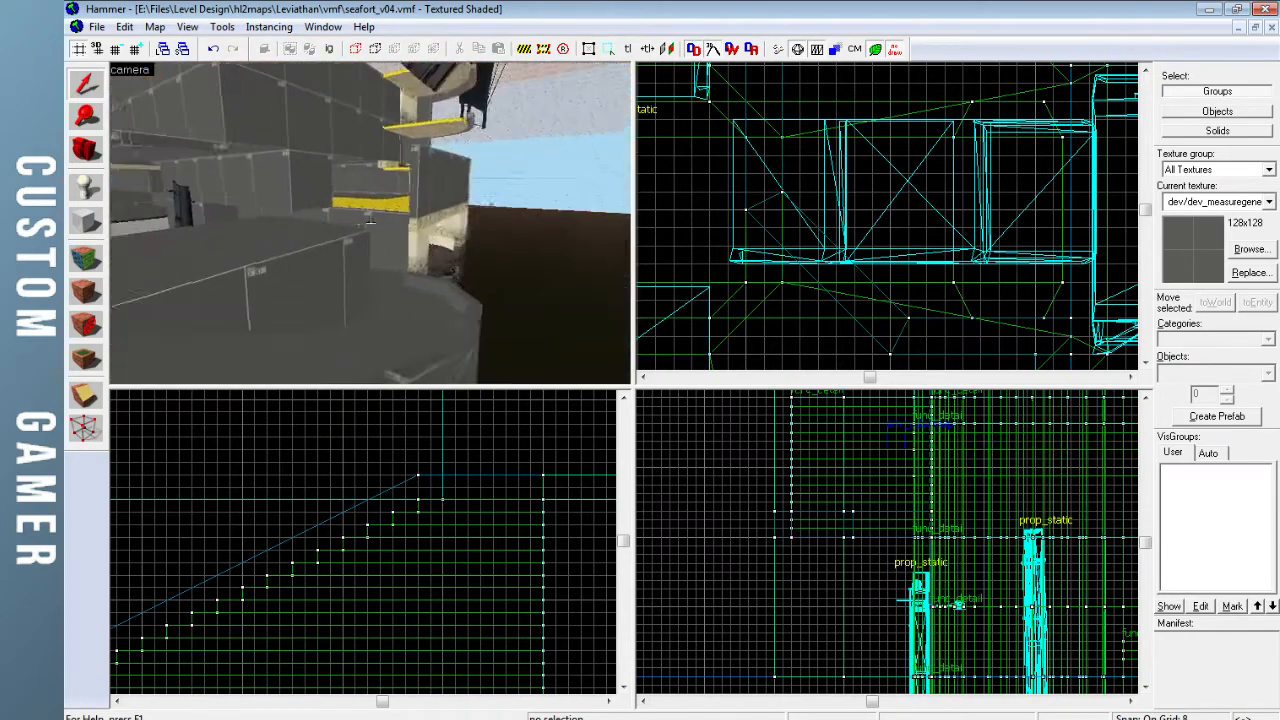
Extend the 16-unit-thick wall above the stone arch along the staircase to a length of 816 units with the grid at 16
{"action": "key", "text": "w"}
{"action": "left_click", "coordinate": [396, 222]}
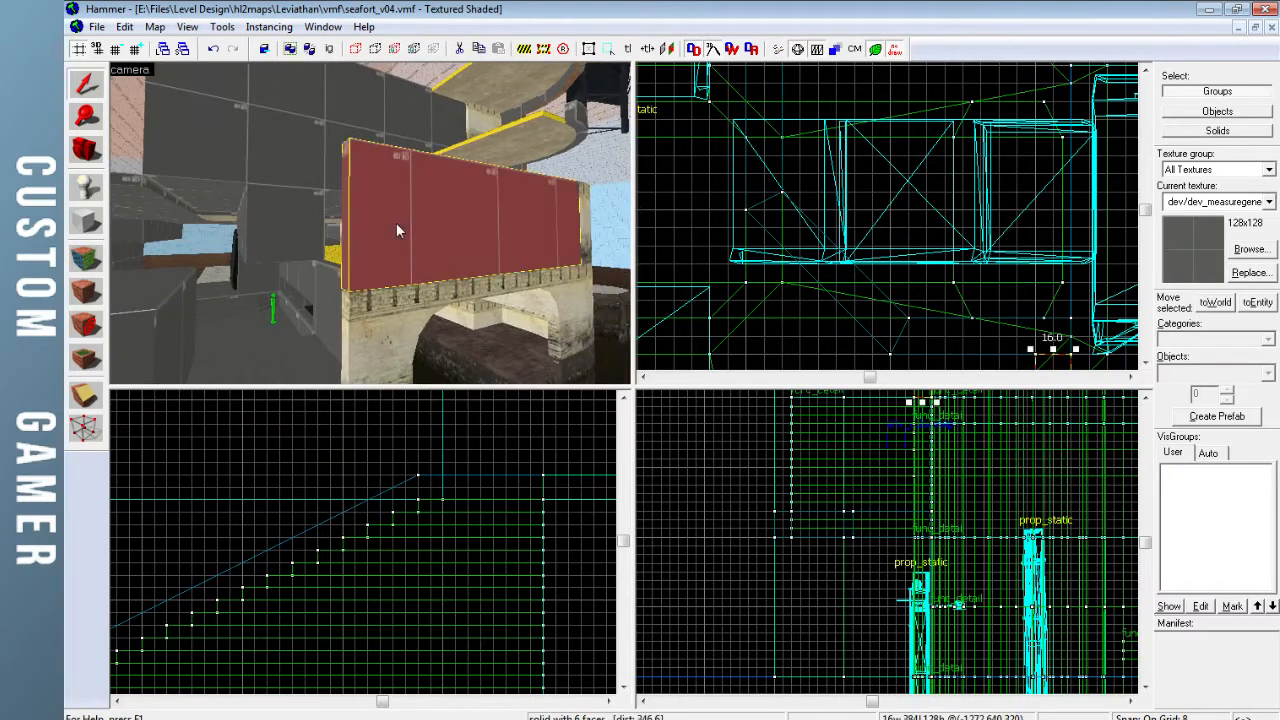
{"action": "key", "text": "ctrl+e"}
{"action": "scroll", "coordinate": [803, 248], "scroll_direction": "down", "scroll_amount": 4}
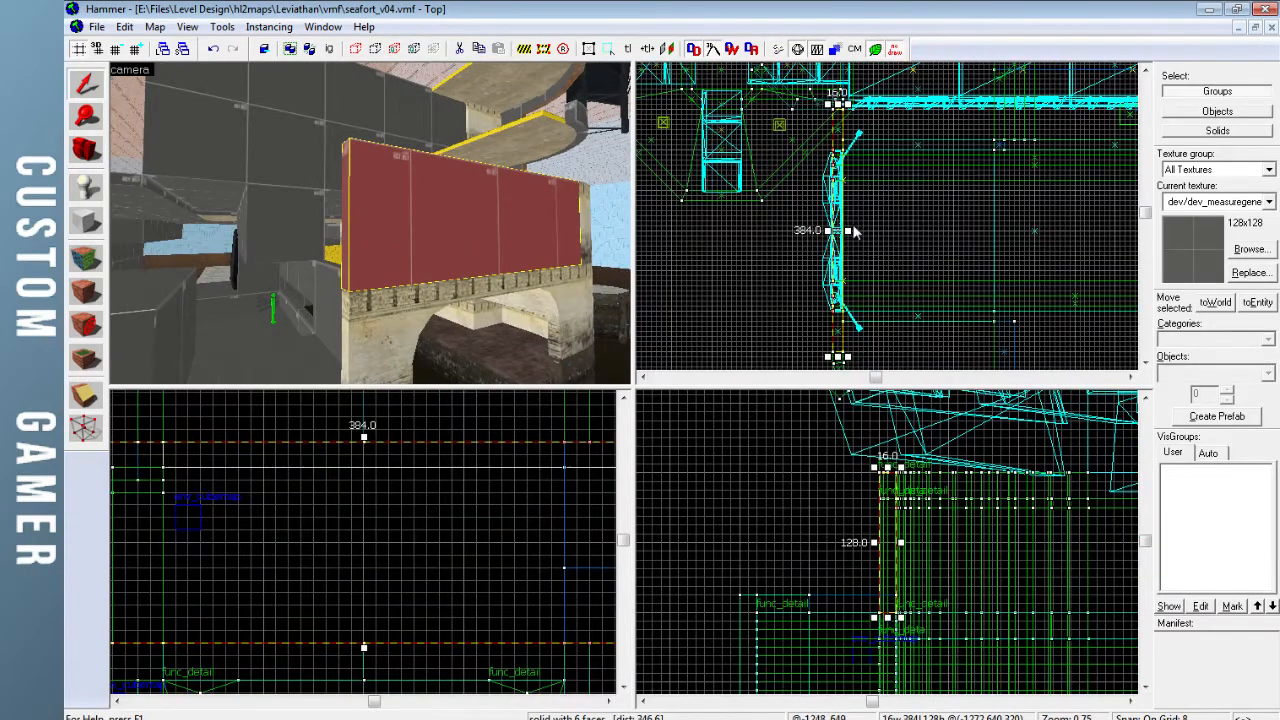
{"action": "key", "text": "]"}
{"action": "scroll", "coordinate": [853, 232], "scroll_direction": "down", "scroll_amount": 3}
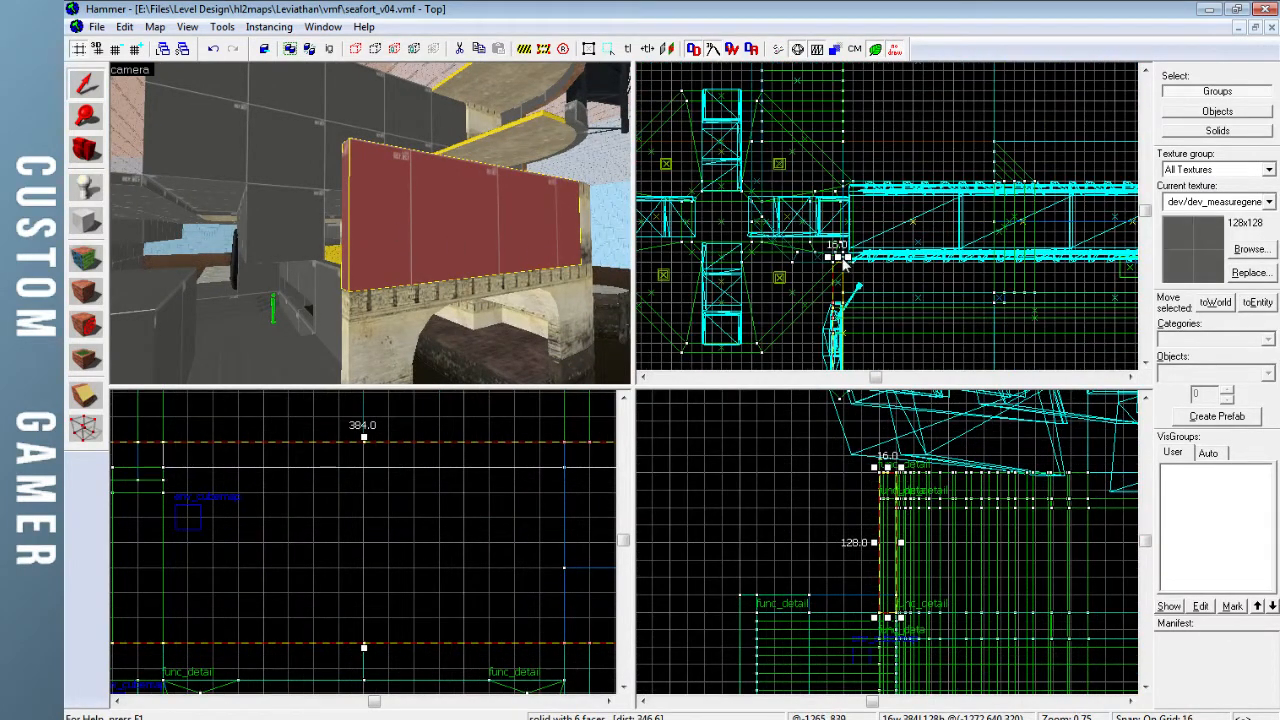
{"action": "left_click_drag", "start_coordinate": [838, 258], "coordinate": [840, 216]}
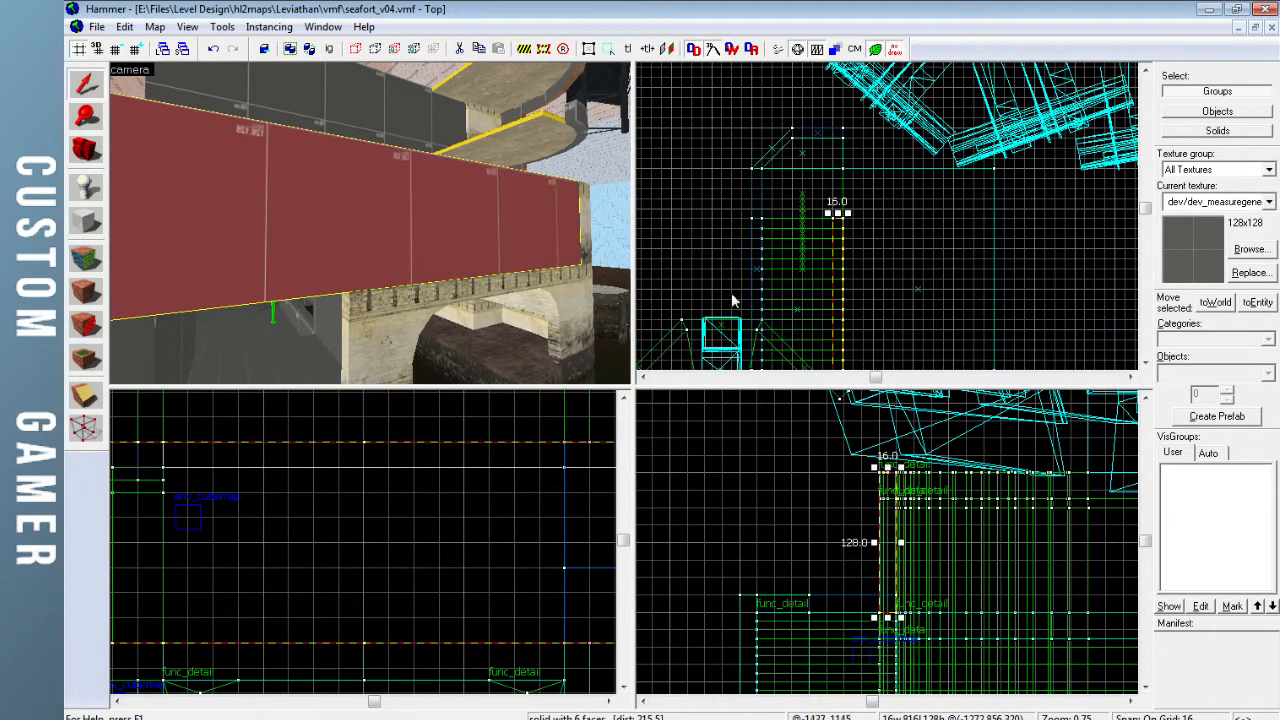
{"action": "key", "text": "Escape"}
Inspect the extended wall, the staircase and the adjoining block in the 3D view
{"action": "key", "text": "z"}
{"action": "key", "text": "w"}
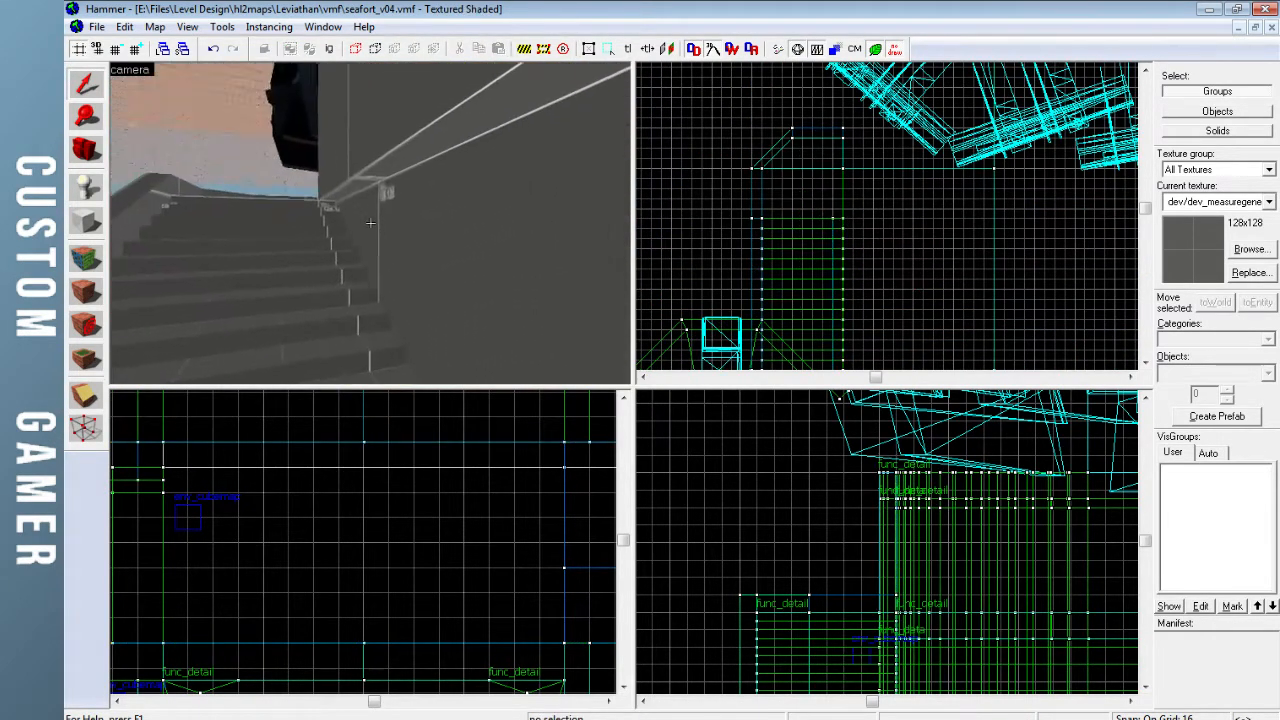
{"action": "key", "text": "w"}
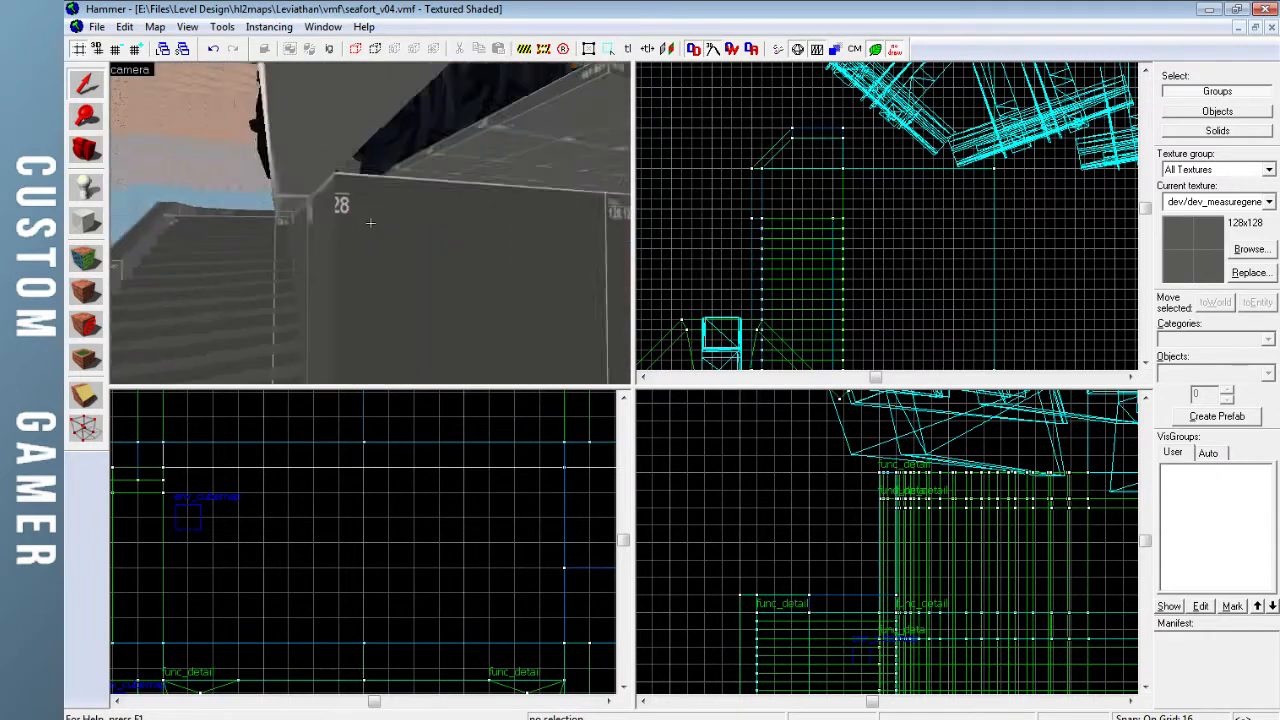
{"action": "key", "text": "w"}
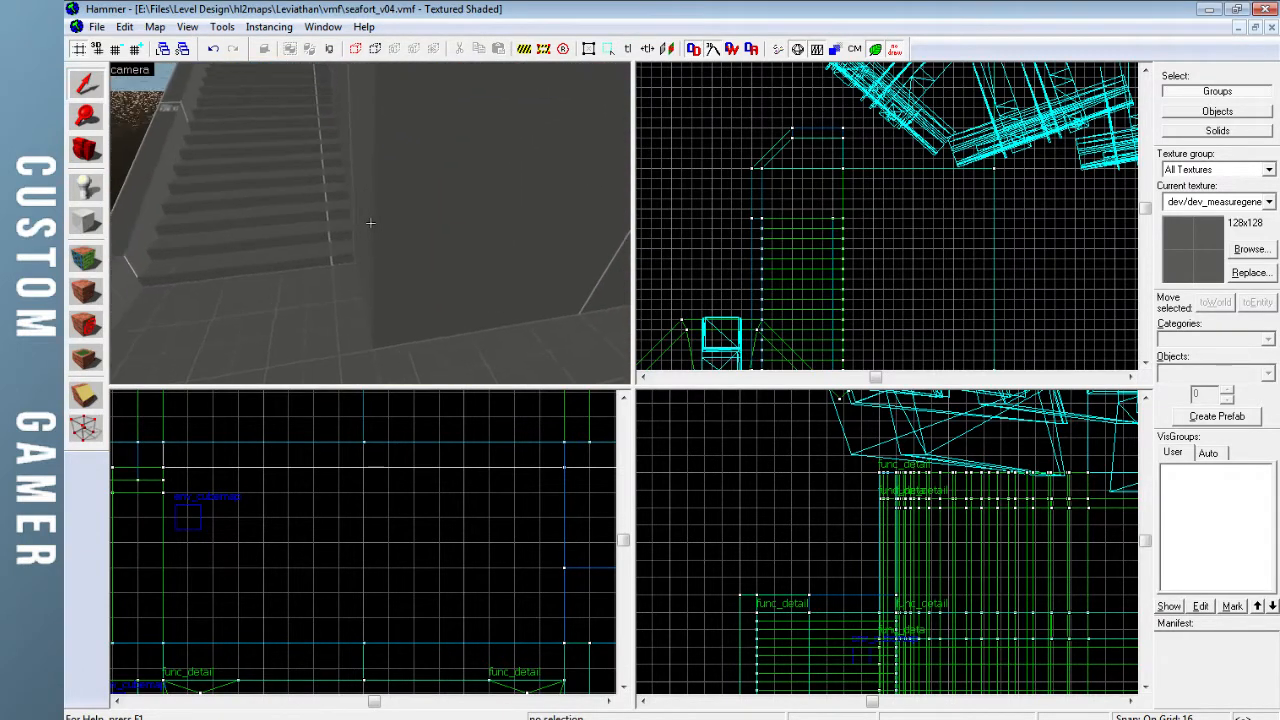
{"action": "key", "text": "w"}
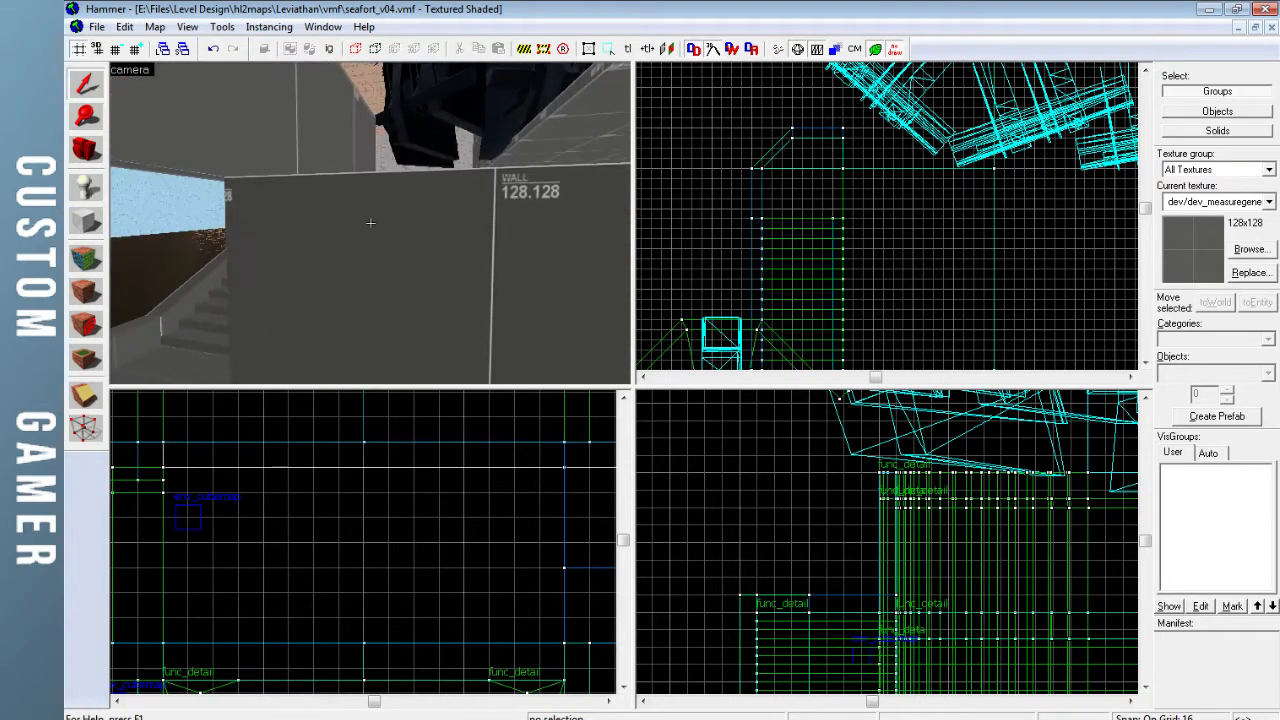
{"action": "key", "text": "w"}
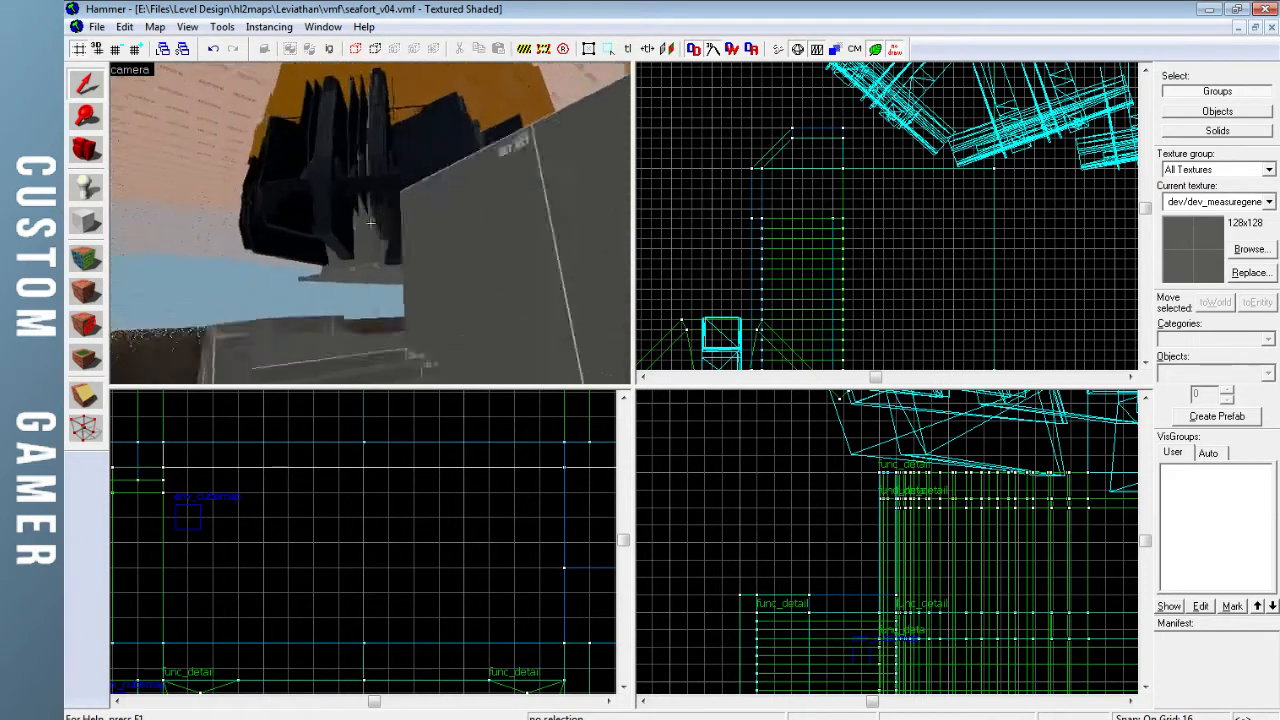
{"action": "key", "text": "w"}
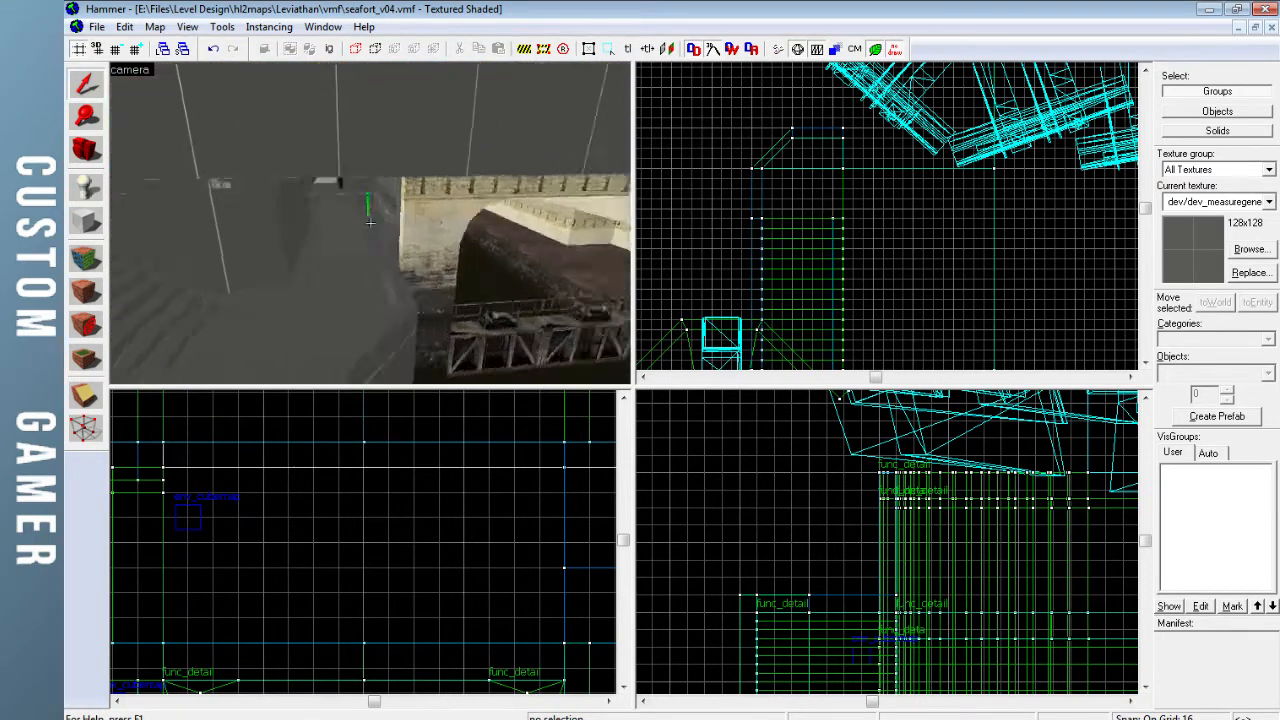
Try shifting the 240 by 384 unit block beside the staircase by two 16-unit grid steps
{"action": "key", "text": "z"}
{"action": "left_click", "coordinate": [375, 220]}
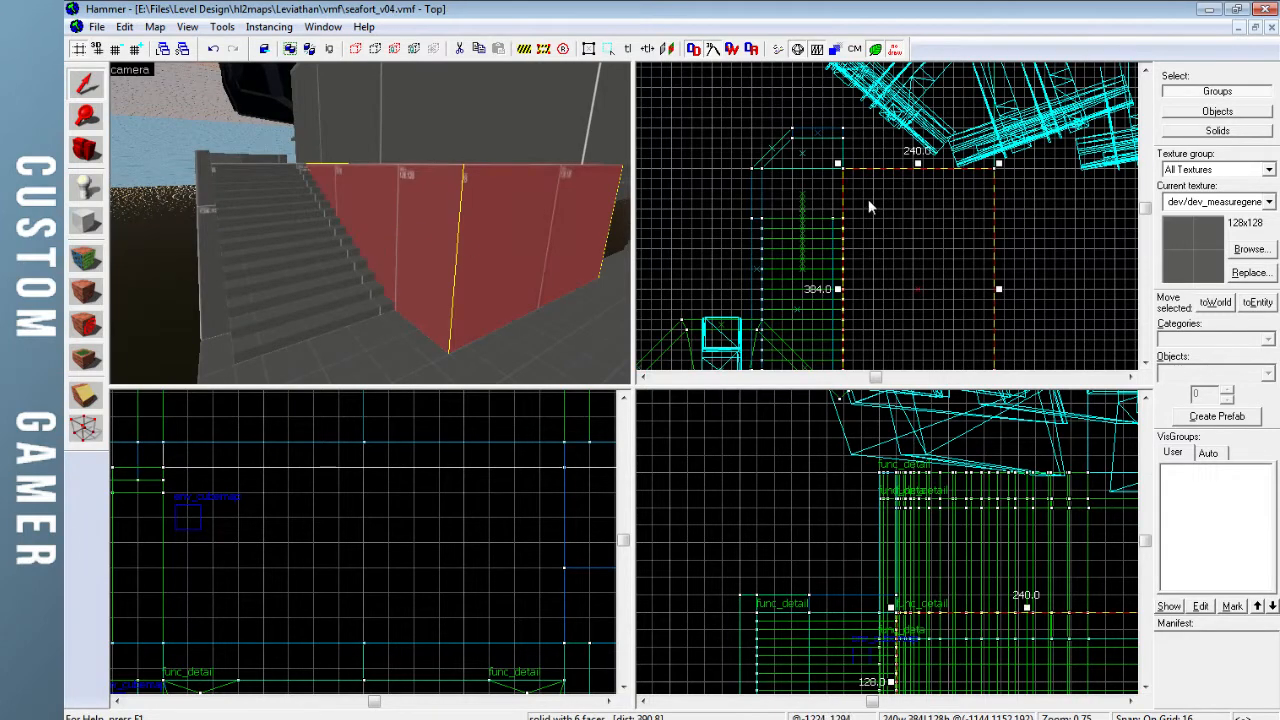
{"action": "key", "text": "Down"}
{"action": "key", "text": "Down"}
{"action": "key", "text": "Up"}
{"action": "key", "text": "Up"}
Shift the staircase, its side platform and all enclosing low walls together one 16-unit grid step away from the adjoining block
{"action": "left_click", "coordinate": [322, 240]}
{"action": "key", "text": "z"}
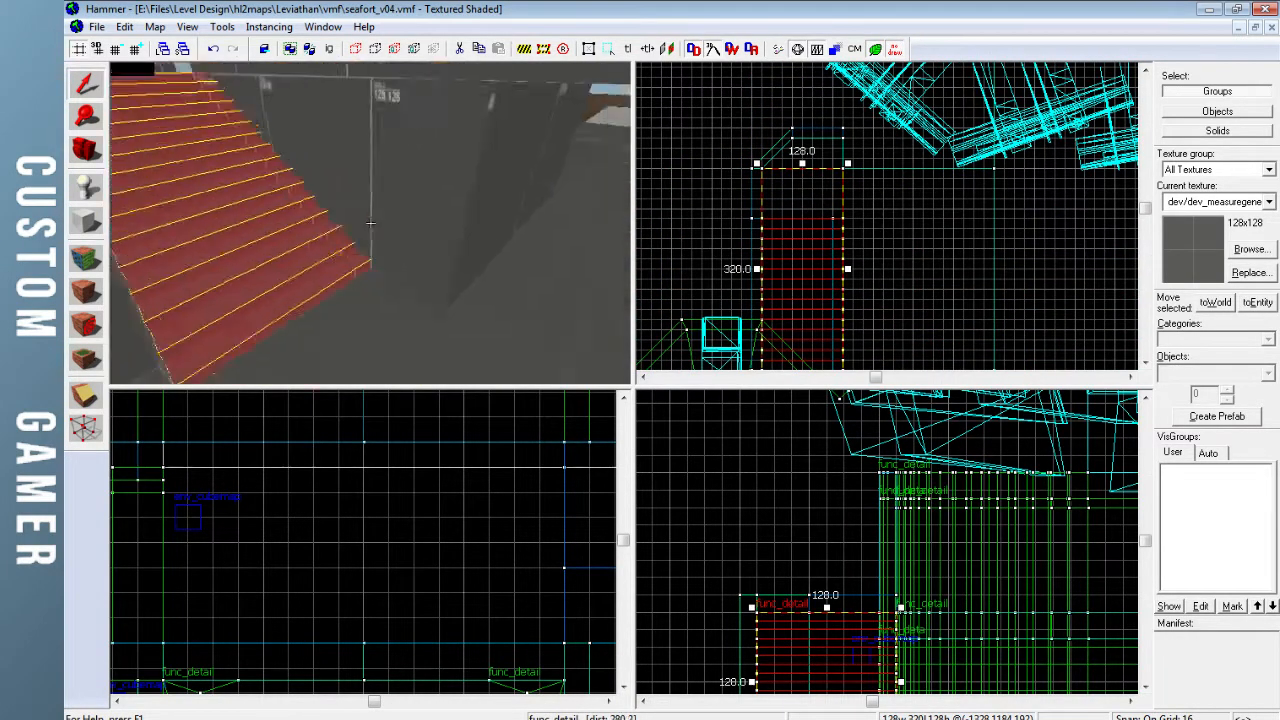
{"action": "key", "text": "z"}
{"action": "left_click", "coordinate": [385, 261], "text": "ctrl"}
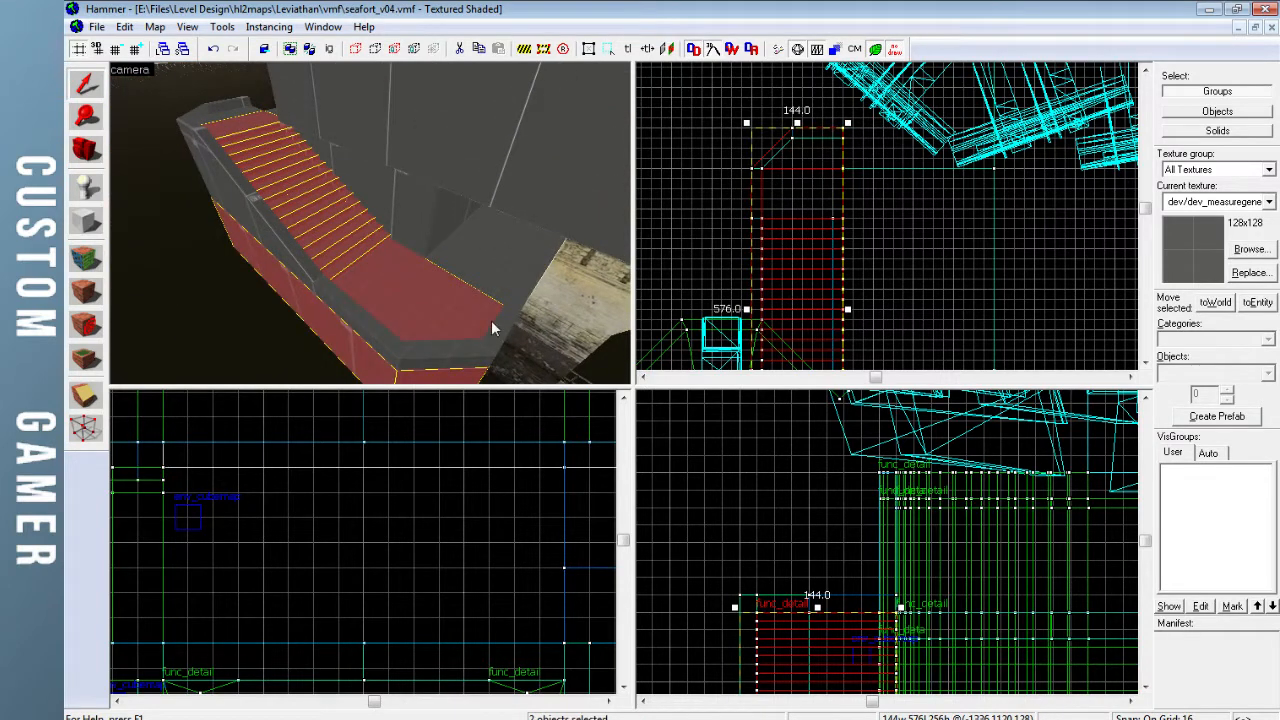
{"action": "left_click", "coordinate": [472, 352], "text": "ctrl"}
{"action": "left_click", "coordinate": [366, 319], "text": "ctrl"}
{"action": "left_click", "coordinate": [256, 205], "text": "ctrl"}
{"action": "left_click", "coordinate": [205, 110], "text": "ctrl"}
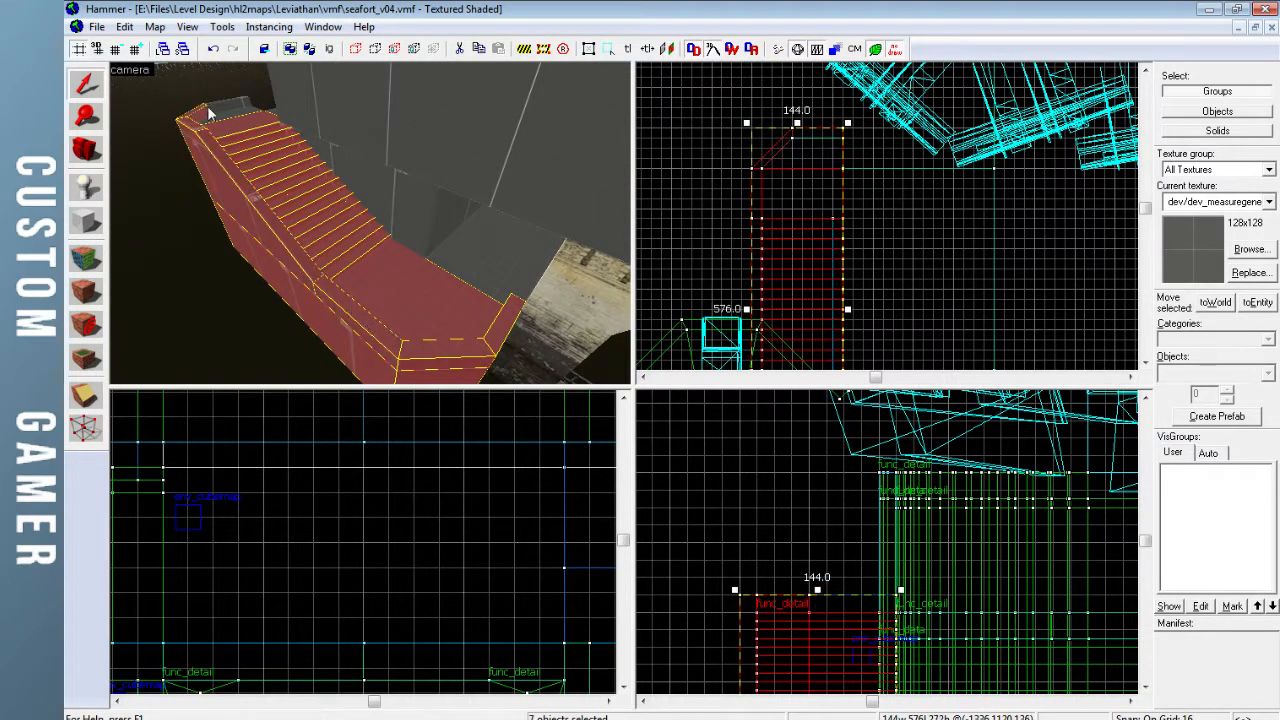
{"action": "left_click", "coordinate": [223, 101], "text": "ctrl"}
{"action": "left_click", "coordinate": [228, 110], "text": "ctrl"}
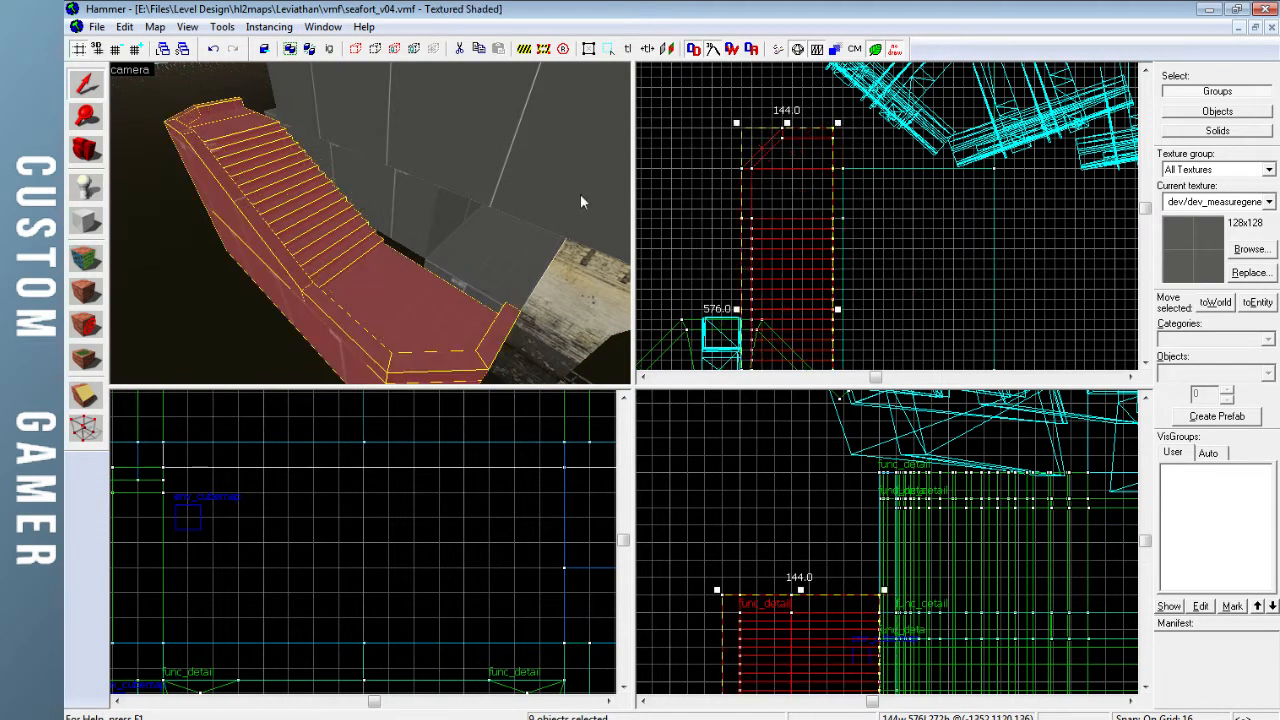
Widen the 240 by 384 unit block by one 16-unit grid step so it meets the shifted staircase
{"action": "left_click", "coordinate": [382, 198]}
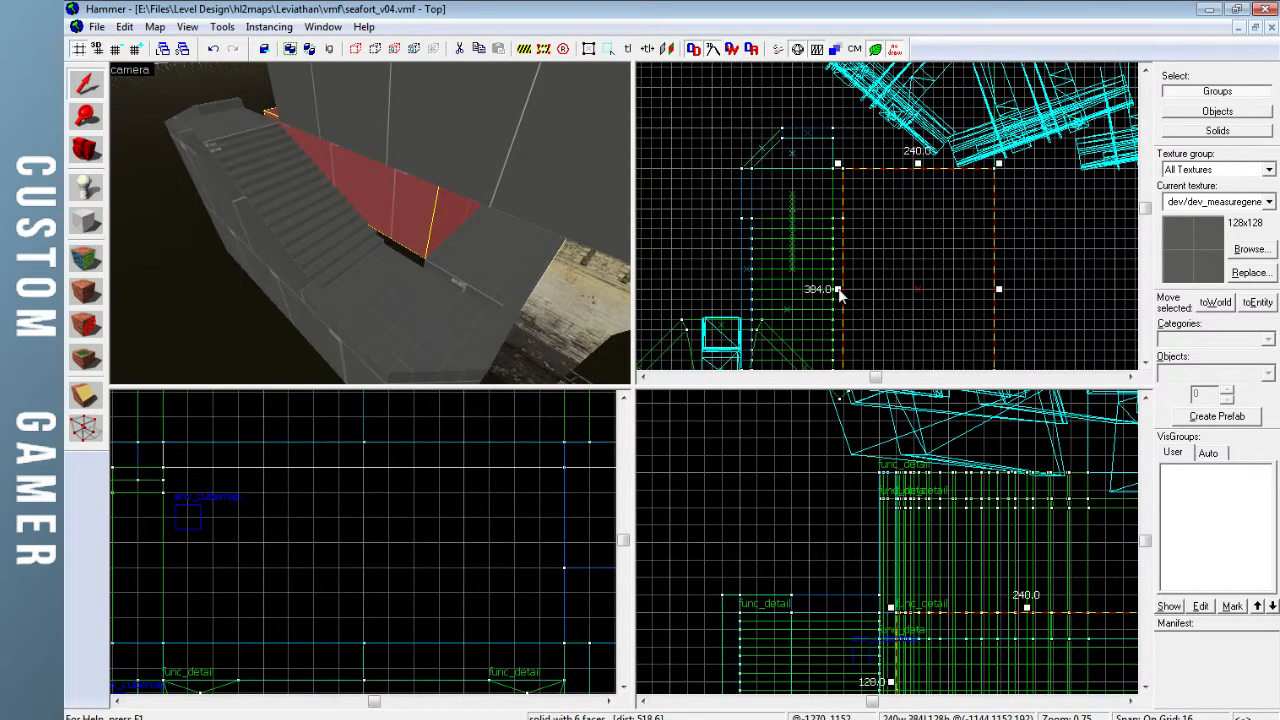
{"action": "left_click_drag", "start_coordinate": [838, 290], "coordinate": [829, 290]}
{"action": "key", "text": "Escape"}
{"action": "key", "text": "z"}
{"action": "key", "text": "w"}
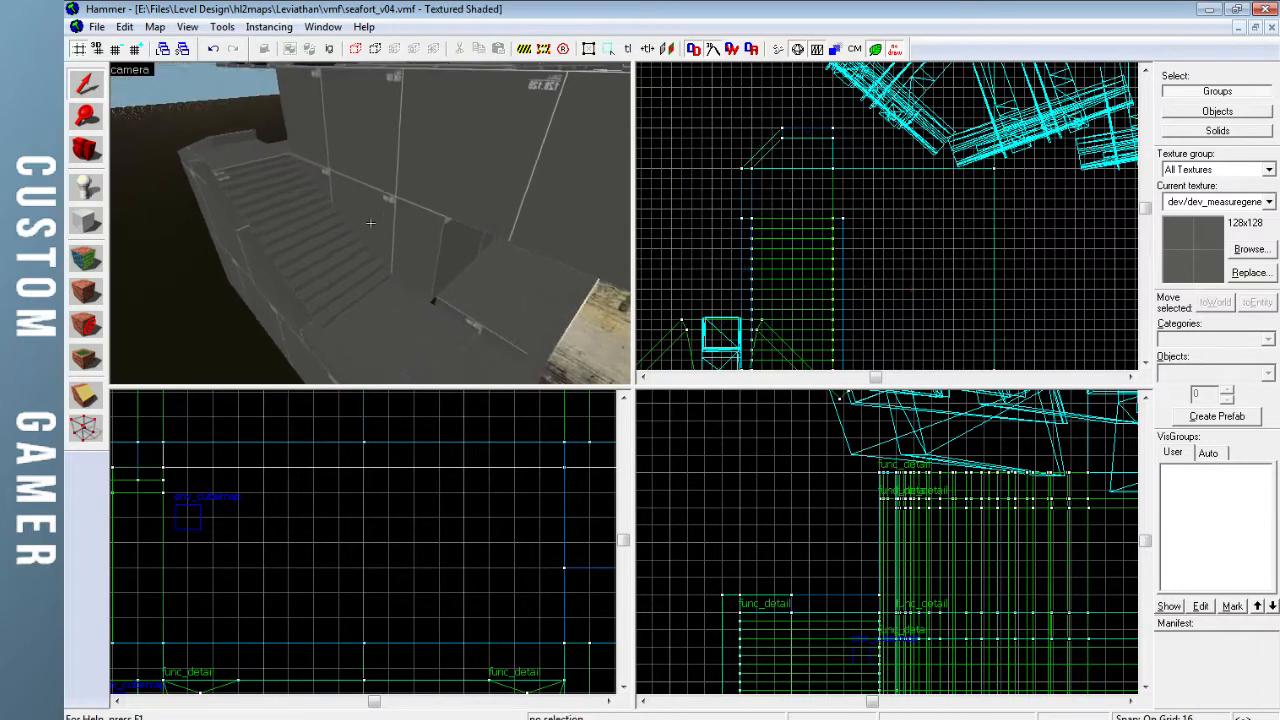
{"action": "key", "text": "w"}
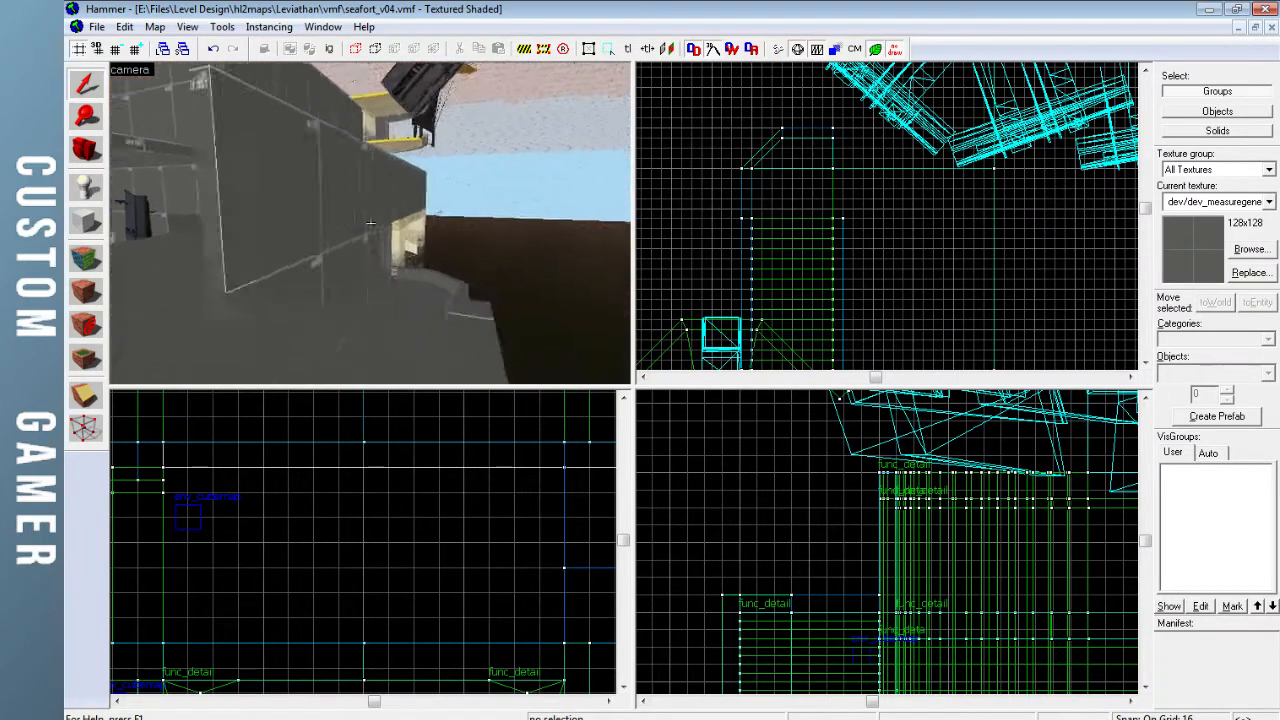
Examine the gap between the lower staircase platform and the neighbouring 240 by 192 unit floor block
{"action": "key", "text": "w"}
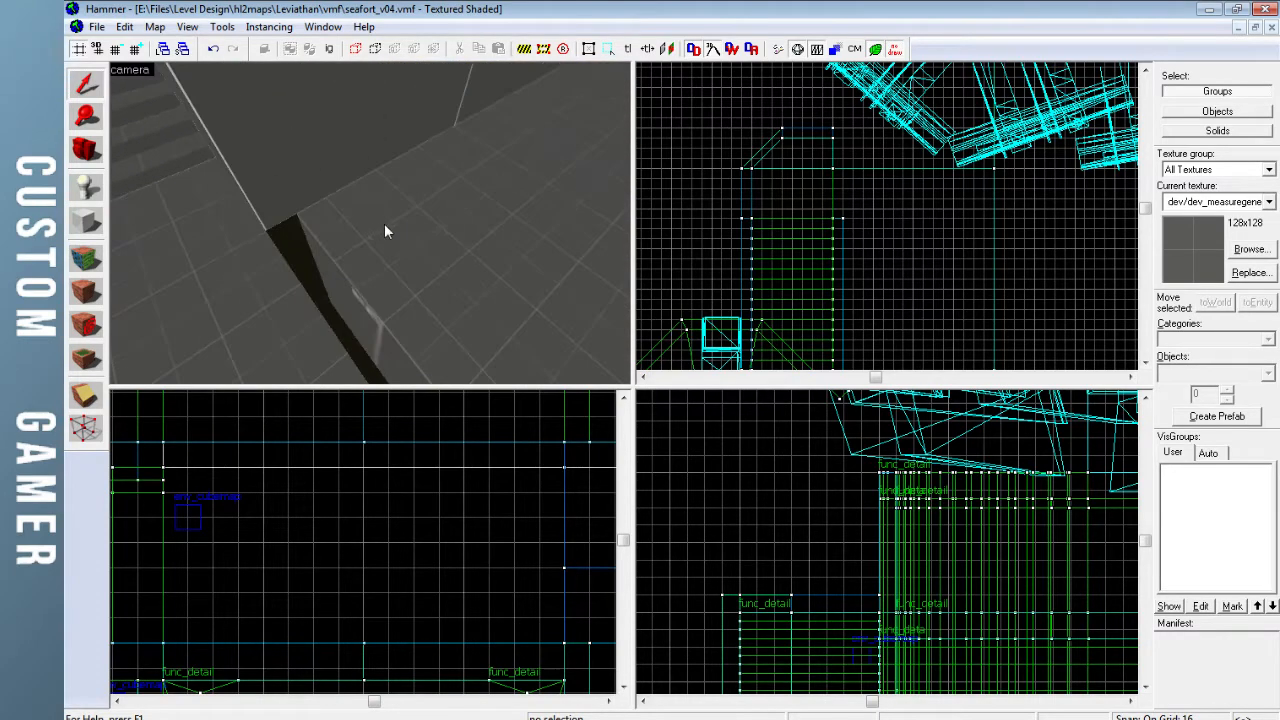
{"action": "left_click", "coordinate": [370, 223]}
{"action": "key", "text": "w"}
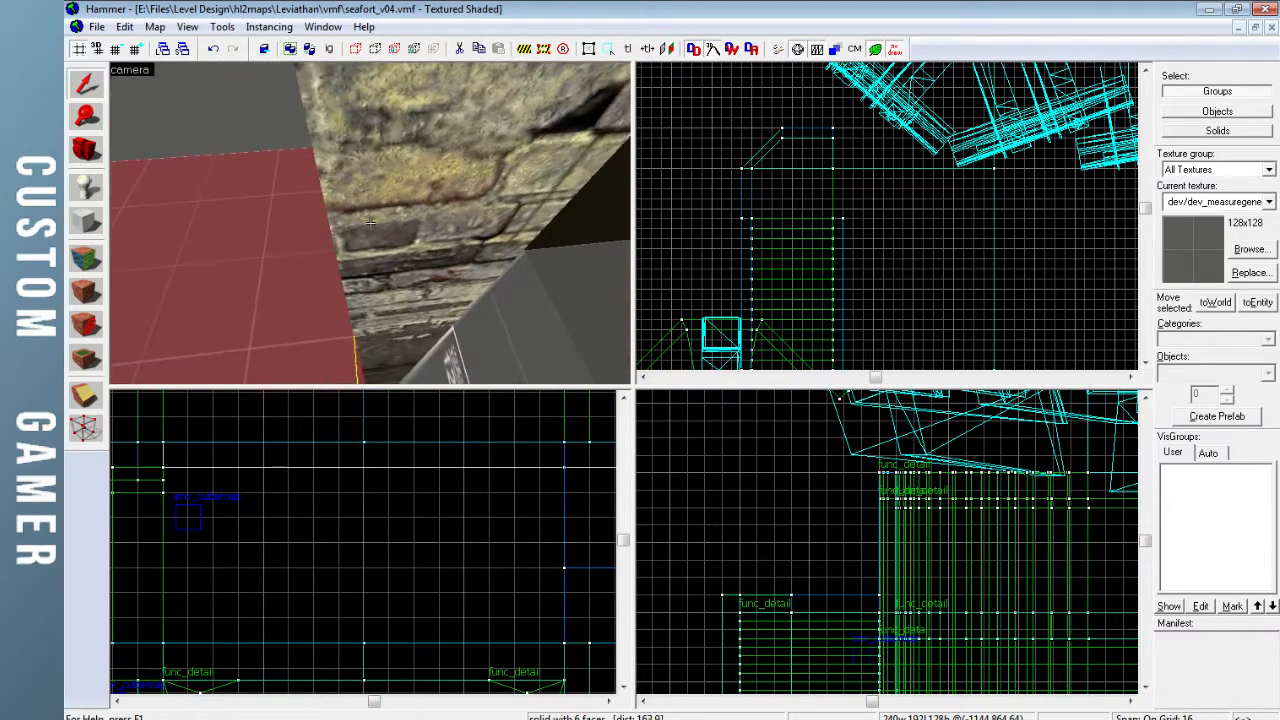
{"action": "left_click", "coordinate": [370, 223]}
{"action": "key", "text": "s"}
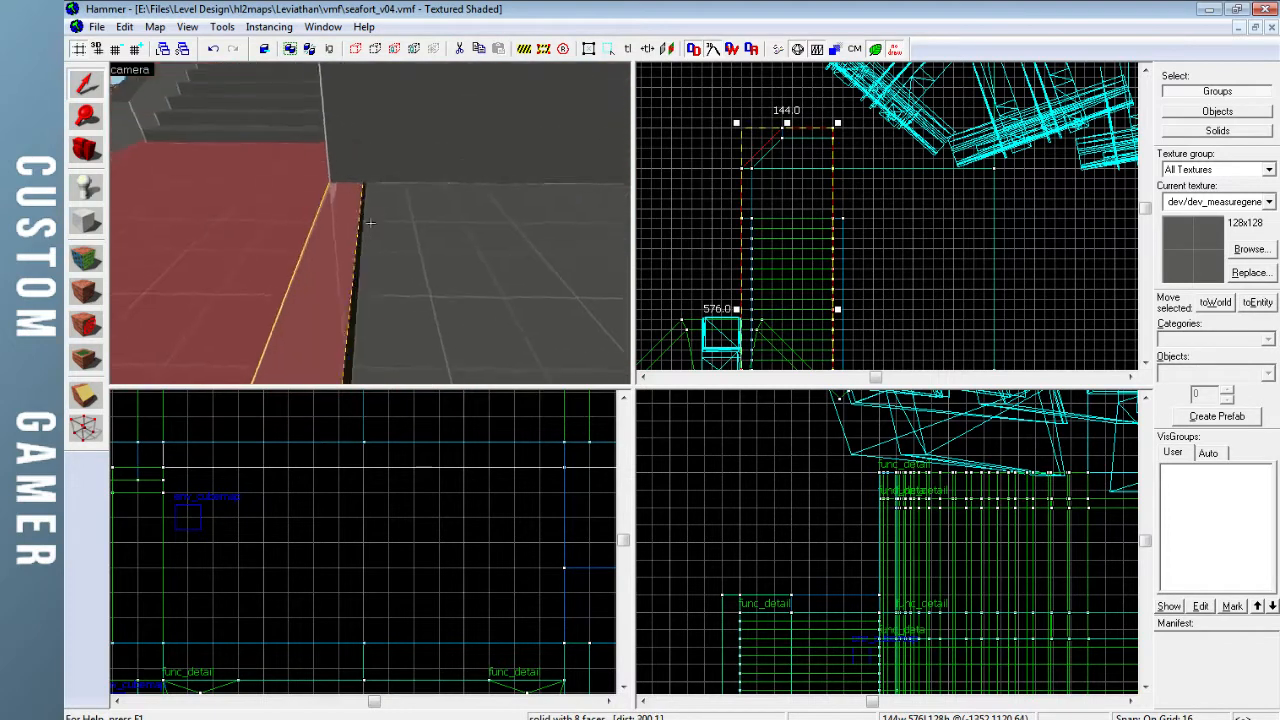
{"action": "key", "text": "z"}
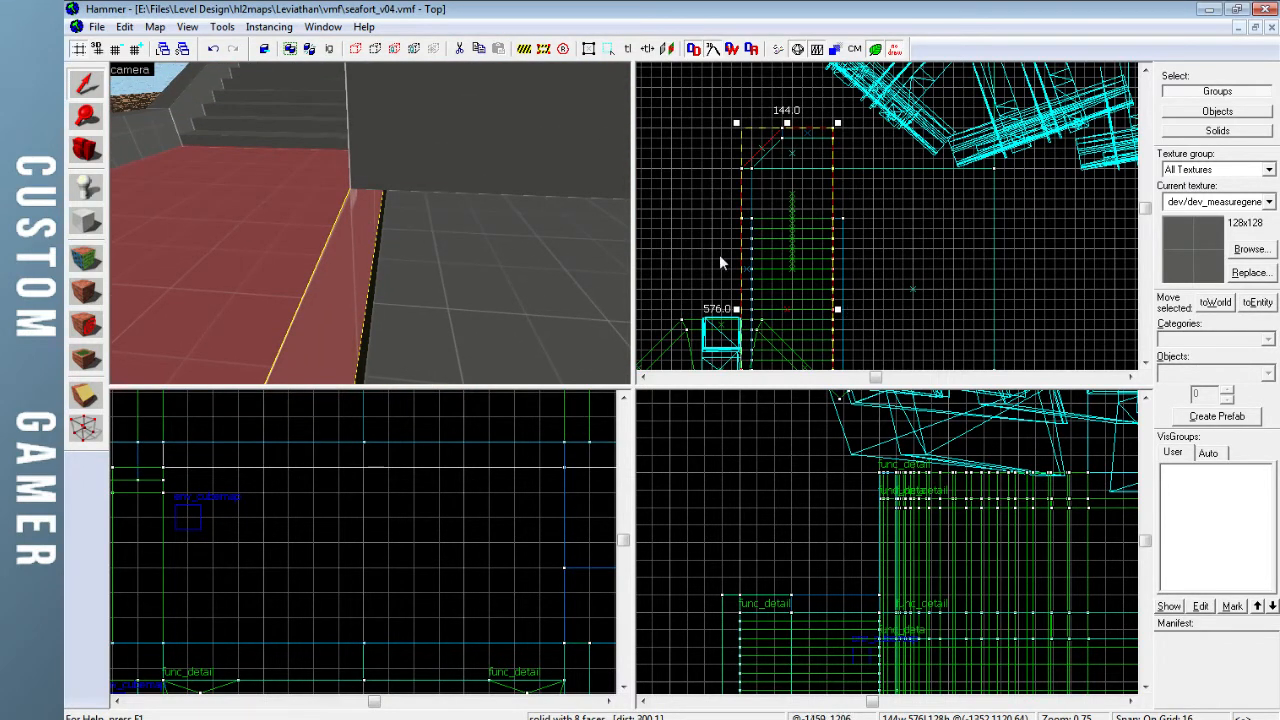
{"action": "key", "text": "Escape"}
{"action": "key", "text": "z"}
Lengthen the 16-unit-wide filler piece beside the brick wall to 192 units to close the gap between platform and floor
{"action": "left_click", "coordinate": [370, 223]}
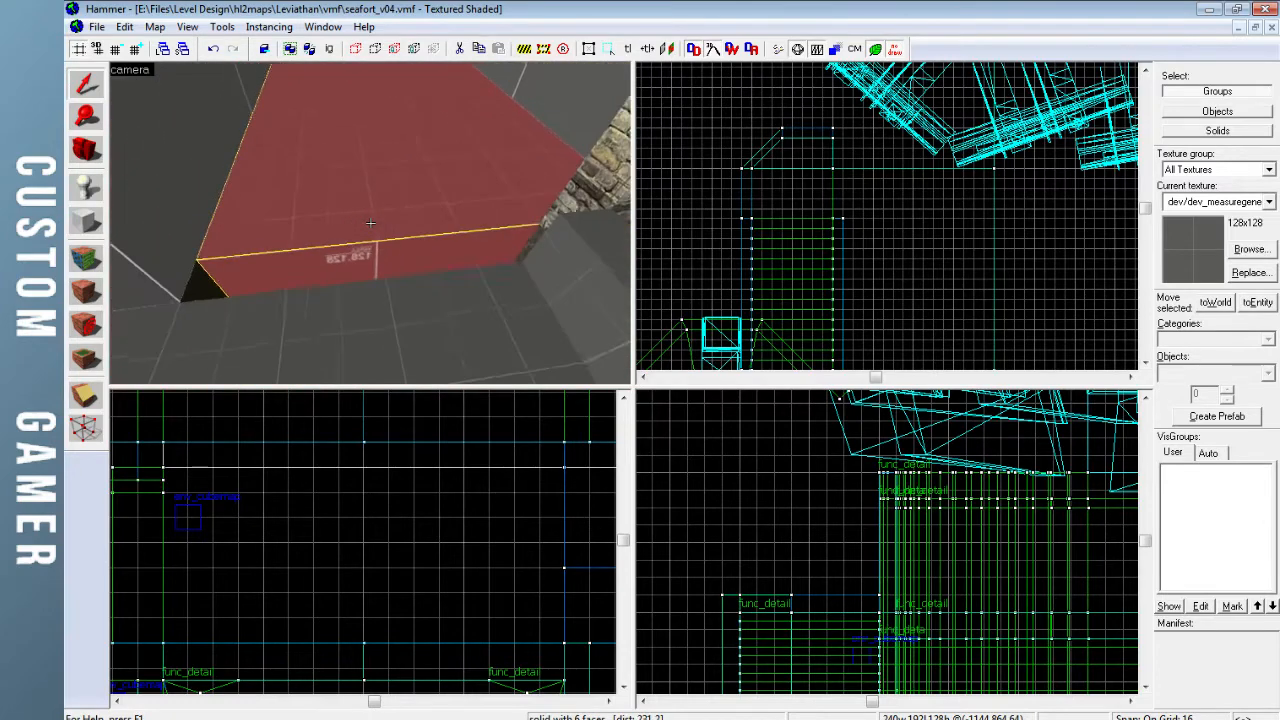
{"action": "key", "text": "z"}
{"action": "left_click", "coordinate": [414, 220]}
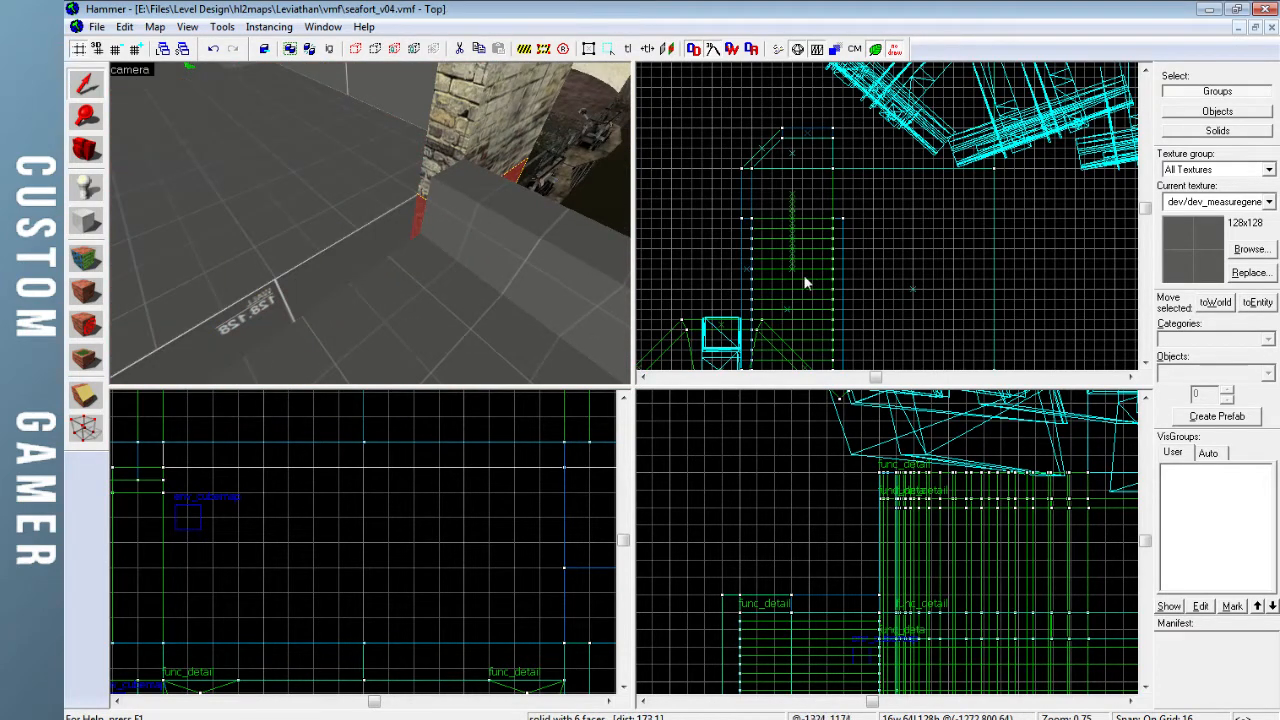
{"action": "scroll", "coordinate": [757, 300], "scroll_direction": "down", "scroll_amount": 2}
{"action": "key", "text": "Down"}
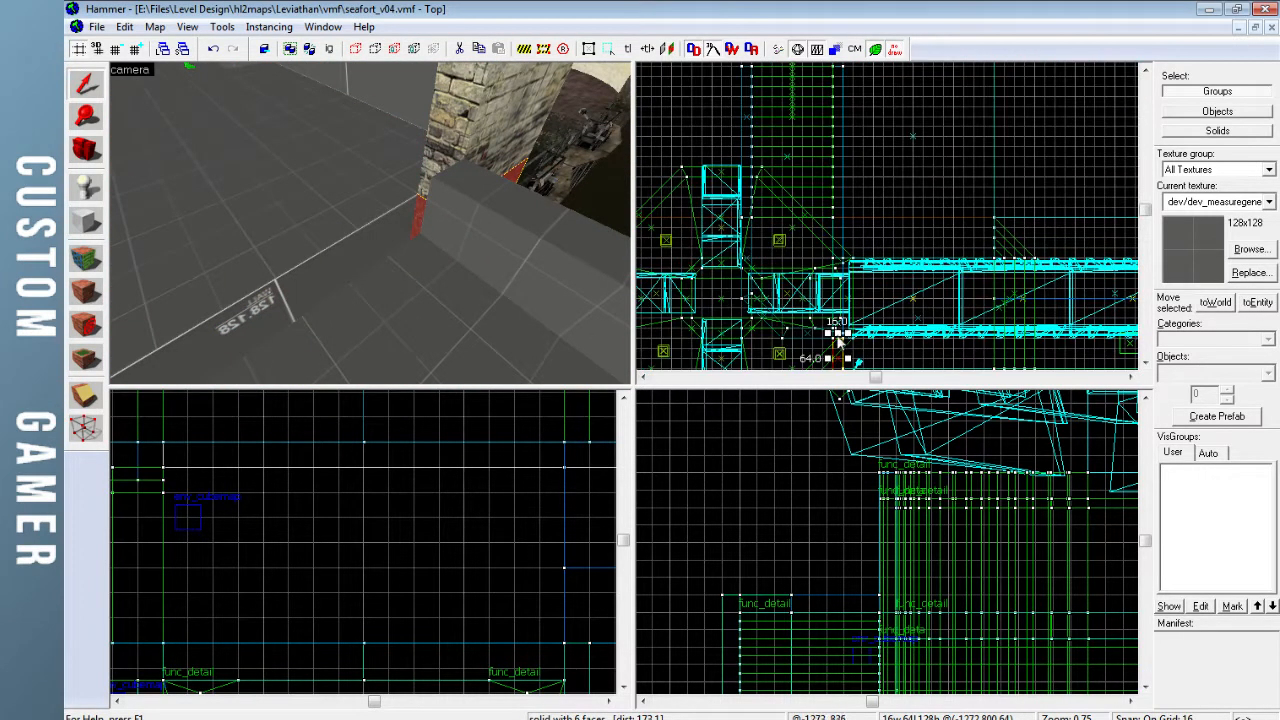
{"action": "left_click_drag", "start_coordinate": [838, 335], "coordinate": [834, 256]}
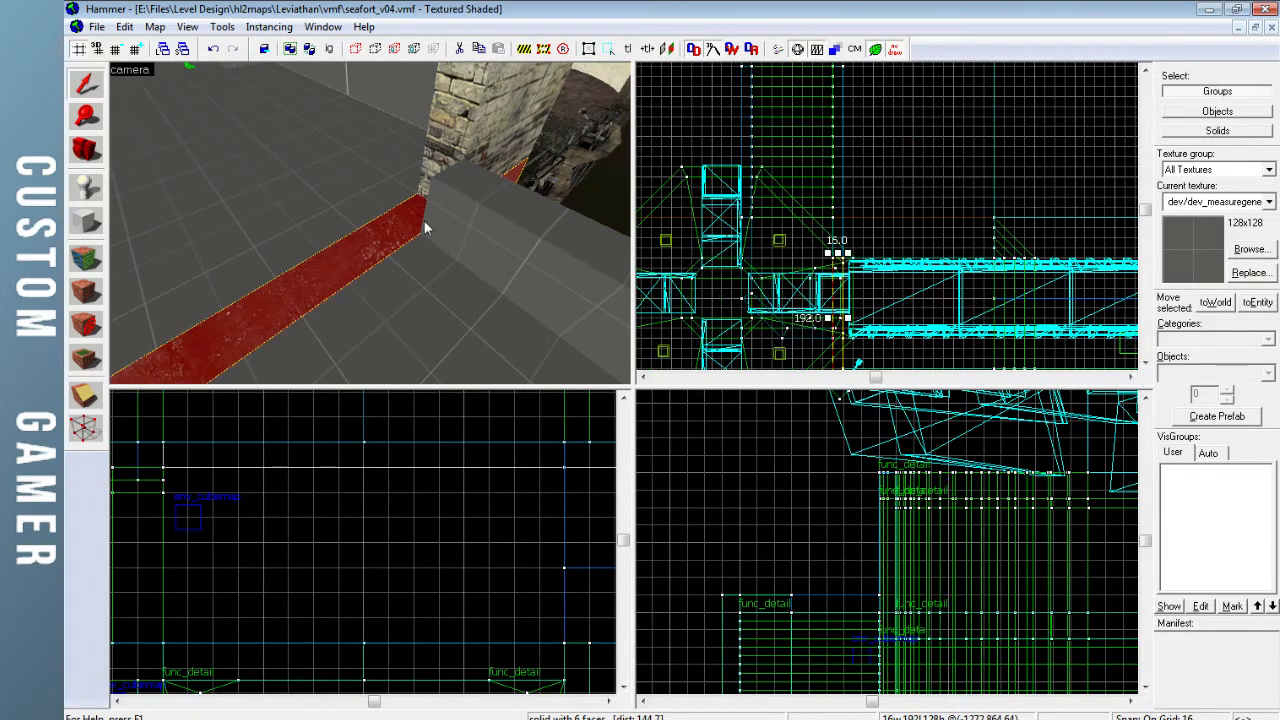
{"action": "key", "text": "z"}
{"action": "key", "text": "w"}
{"action": "key", "text": "z"}
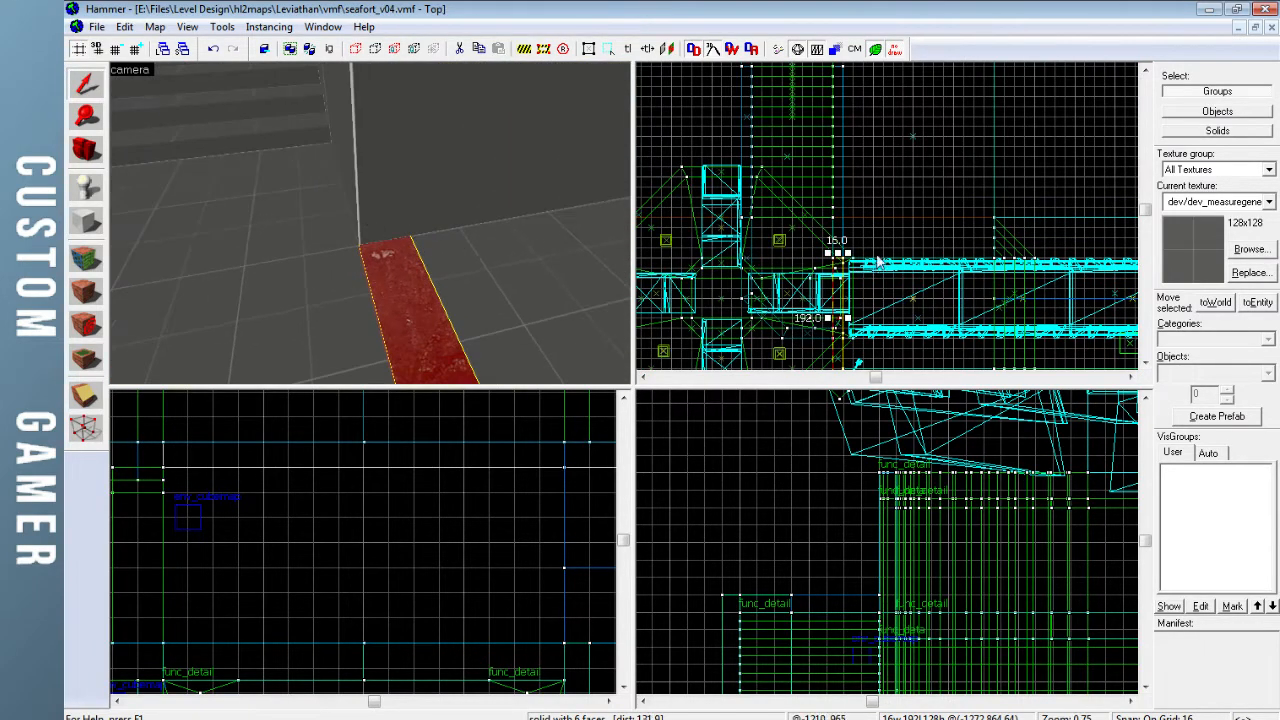
{"action": "scroll", "coordinate": [850, 248], "scroll_direction": "up", "scroll_amount": 4}
{"action": "key", "text": "Escape"}
Copy the floor's dev/dev_measuregeneric01b texture onto the top face of the filler strip
{"action": "key", "text": "z"}
{"action": "key", "text": "z"}
{"action": "left_click", "coordinate": [87, 260]}
{"action": "left_click", "coordinate": [297, 243]}
{"action": "right_click", "coordinate": [358, 272]}
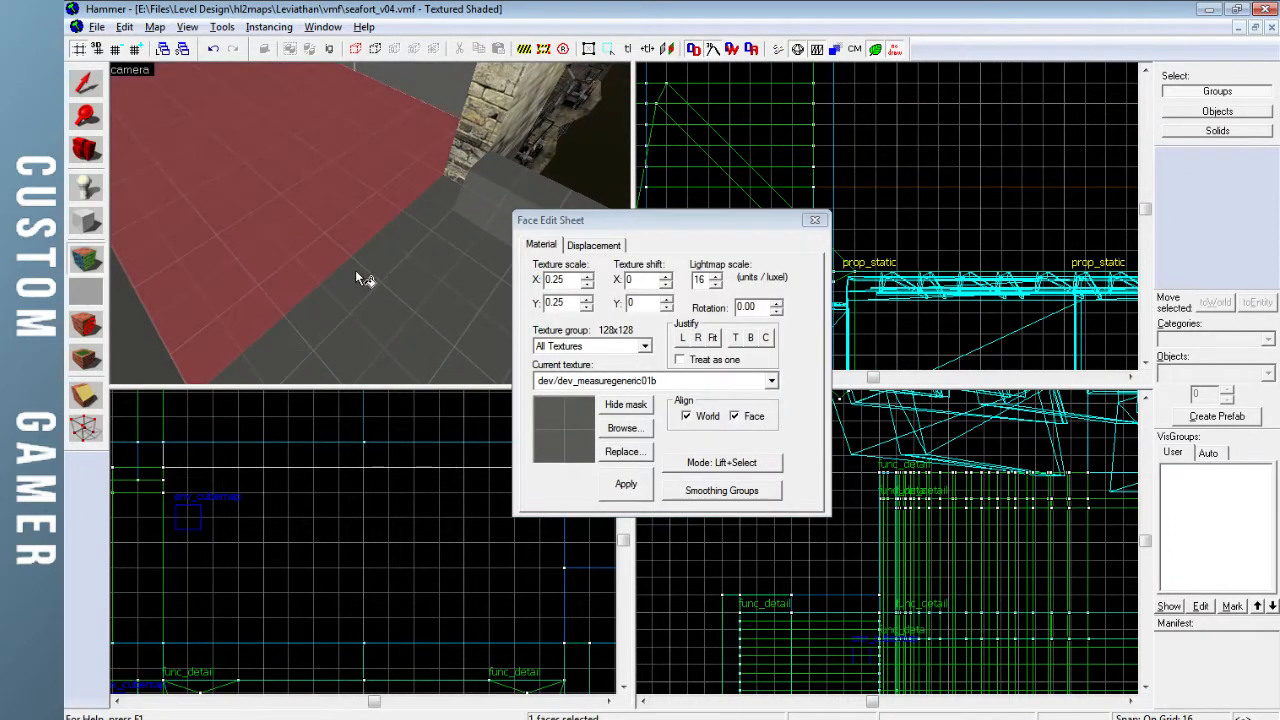
{"action": "left_click", "coordinate": [812, 222]}
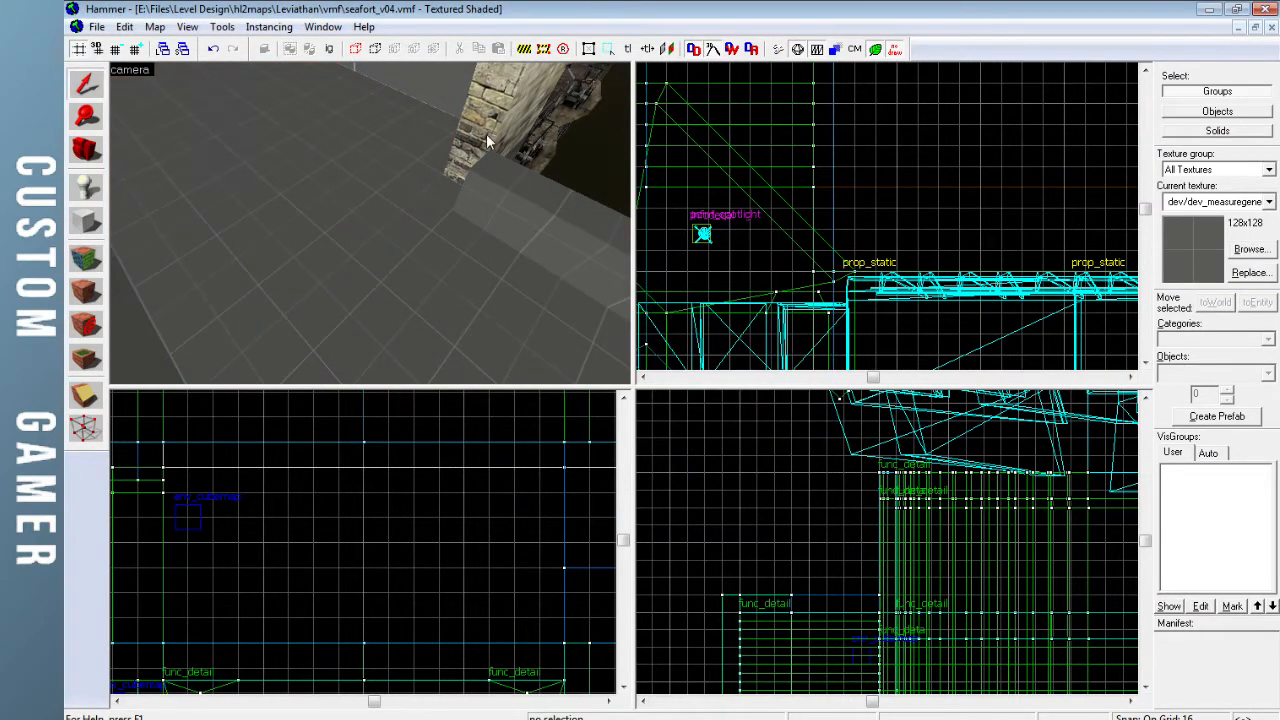
Move the inner end vertices of the 80 by 16 by 24 unit low wall 16 units to the brick wall, and save the map
{"action": "key", "text": "z"}
{"action": "key", "text": "z"}
{"action": "left_click", "coordinate": [364, 232]}
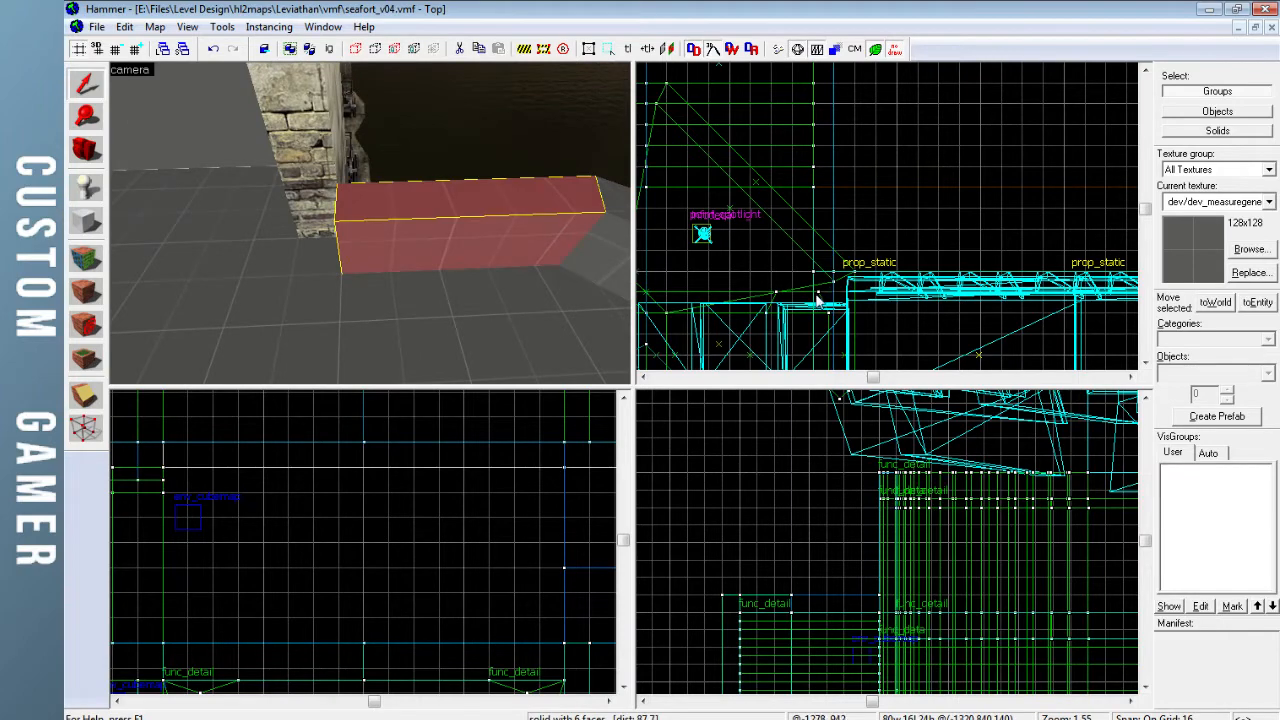
{"action": "key", "text": "ctrl+e"}
{"action": "scroll", "coordinate": [863, 261], "scroll_direction": "up", "scroll_amount": 3}
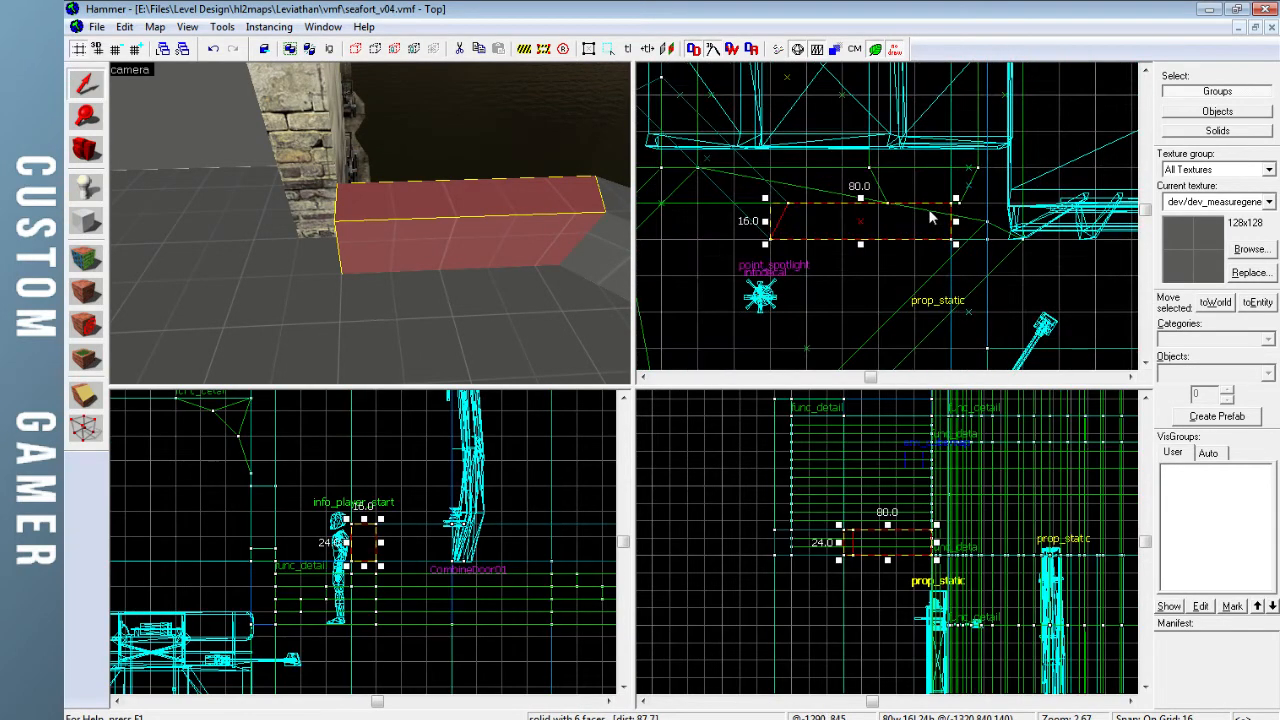
{"action": "left_click", "coordinate": [84, 428]}
{"action": "left_click_drag", "start_coordinate": [827, 240], "coordinate": [849, 243]}
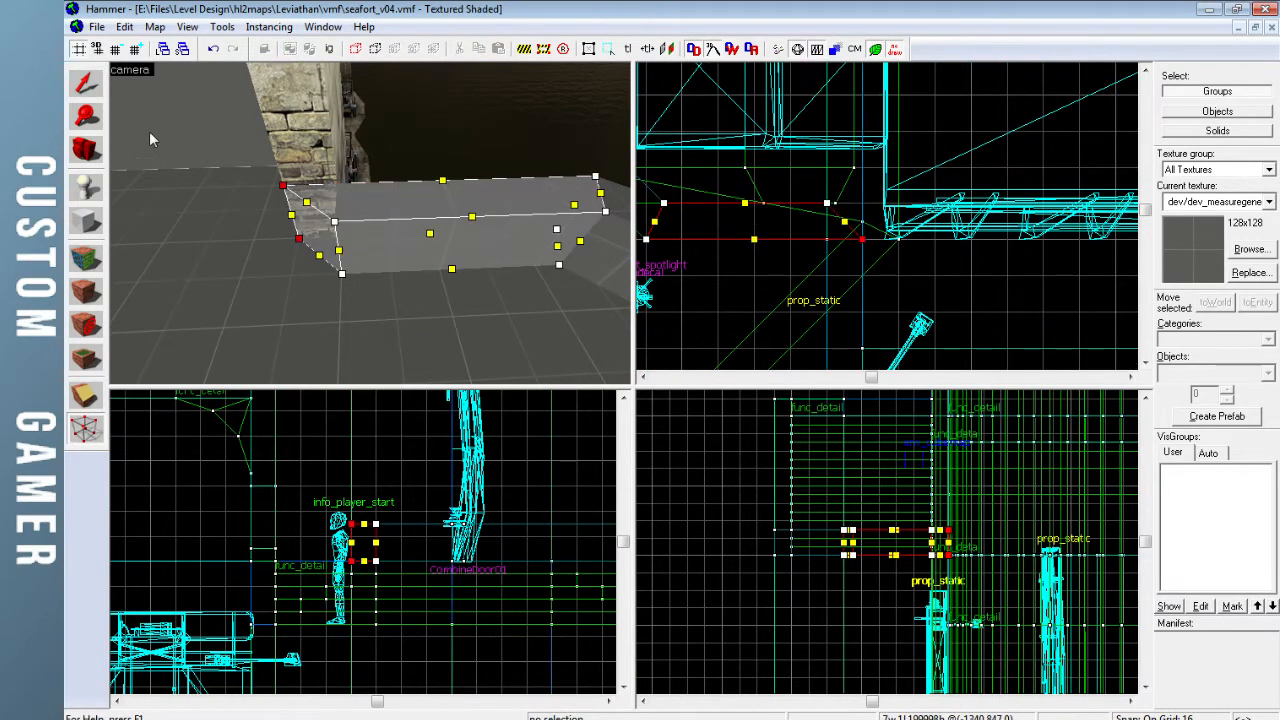
{"action": "left_click", "coordinate": [92, 86]}
{"action": "key", "text": "Escape"}
{"action": "key", "text": "z"}
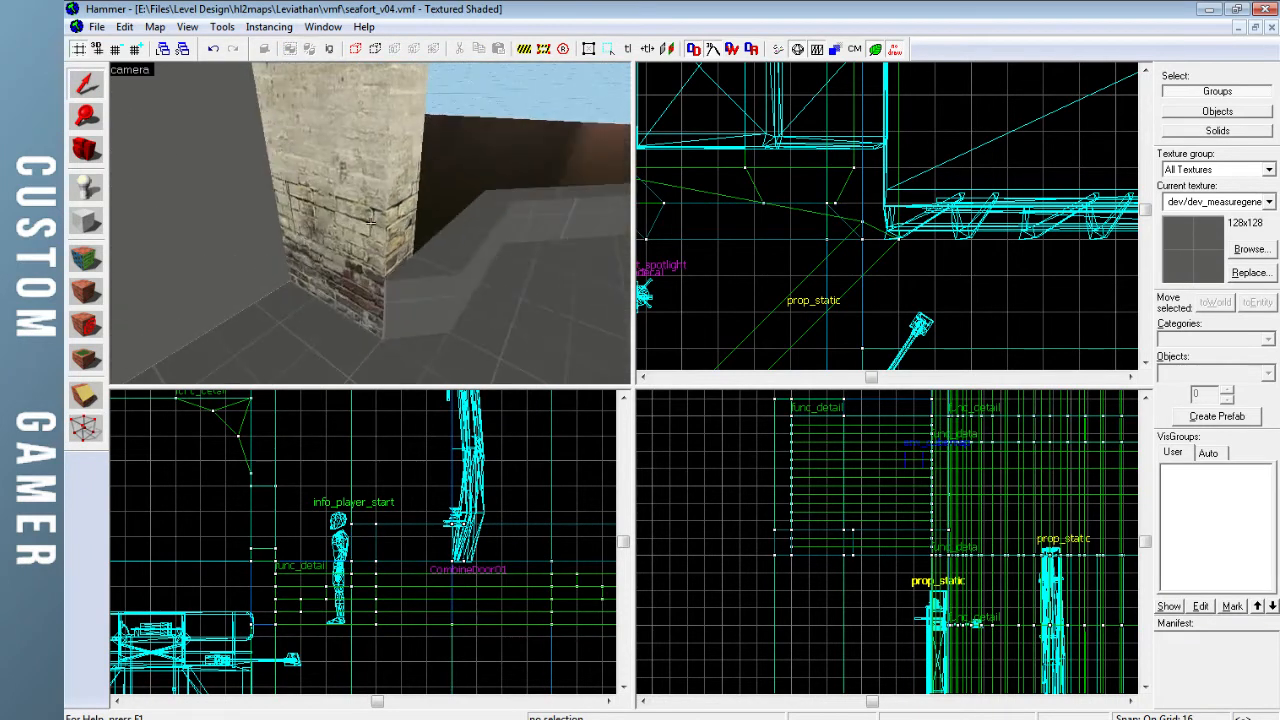
{"action": "key", "text": "z"}
{"action": "key", "text": "ctrl+s"}
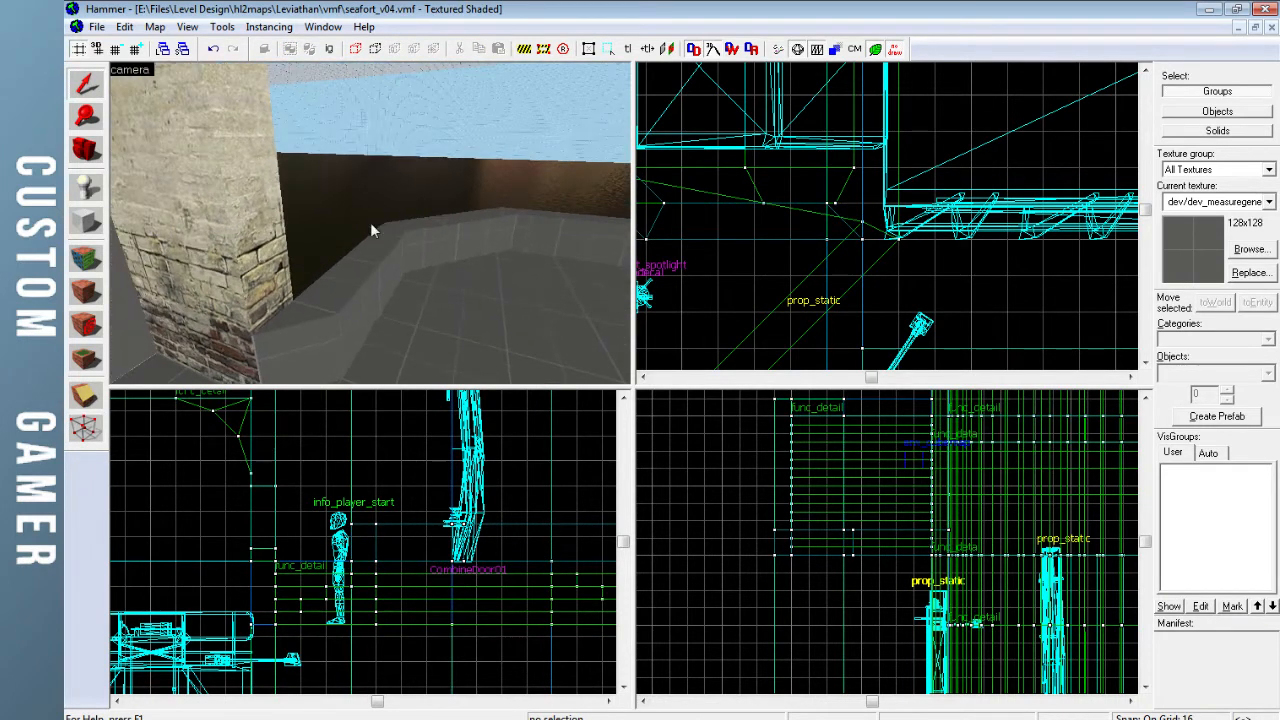
Apply the concrete/concretewall073c texture to the lower outer faces of the staircase platform
{"action": "key", "text": "z"}
{"action": "key", "text": "s"}
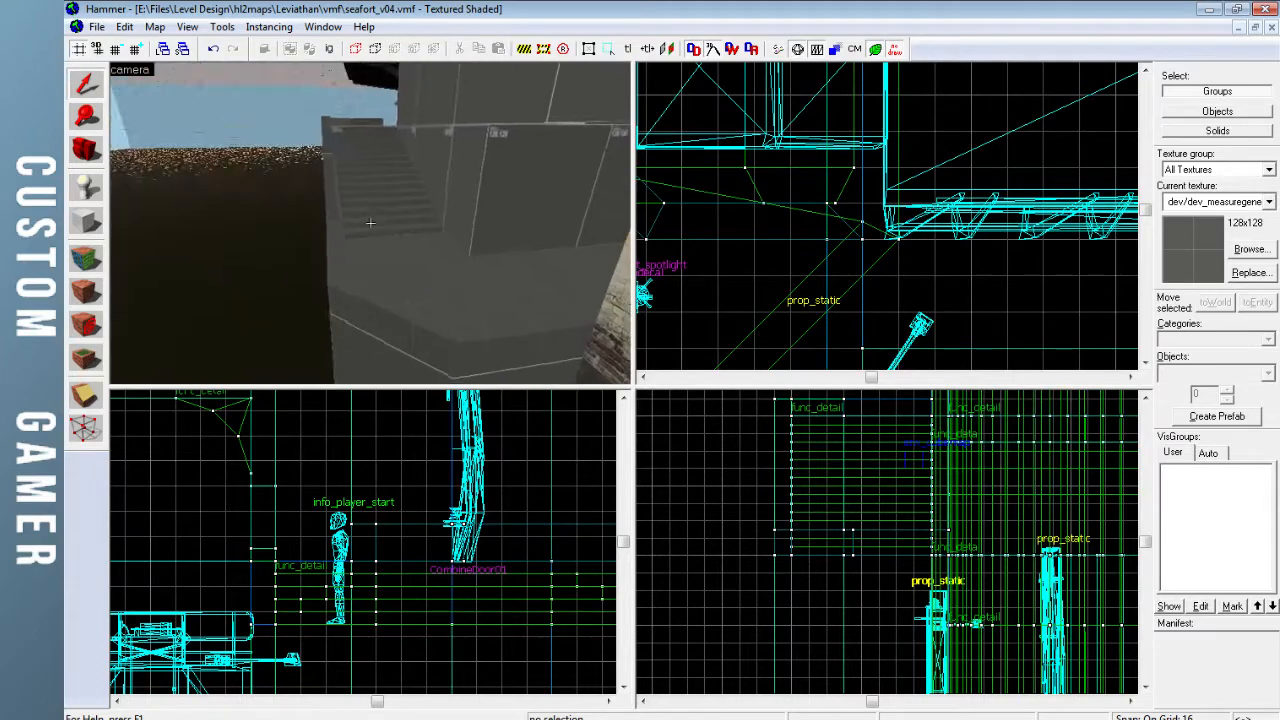
{"action": "key", "text": "s"}
{"action": "key", "text": "z"}
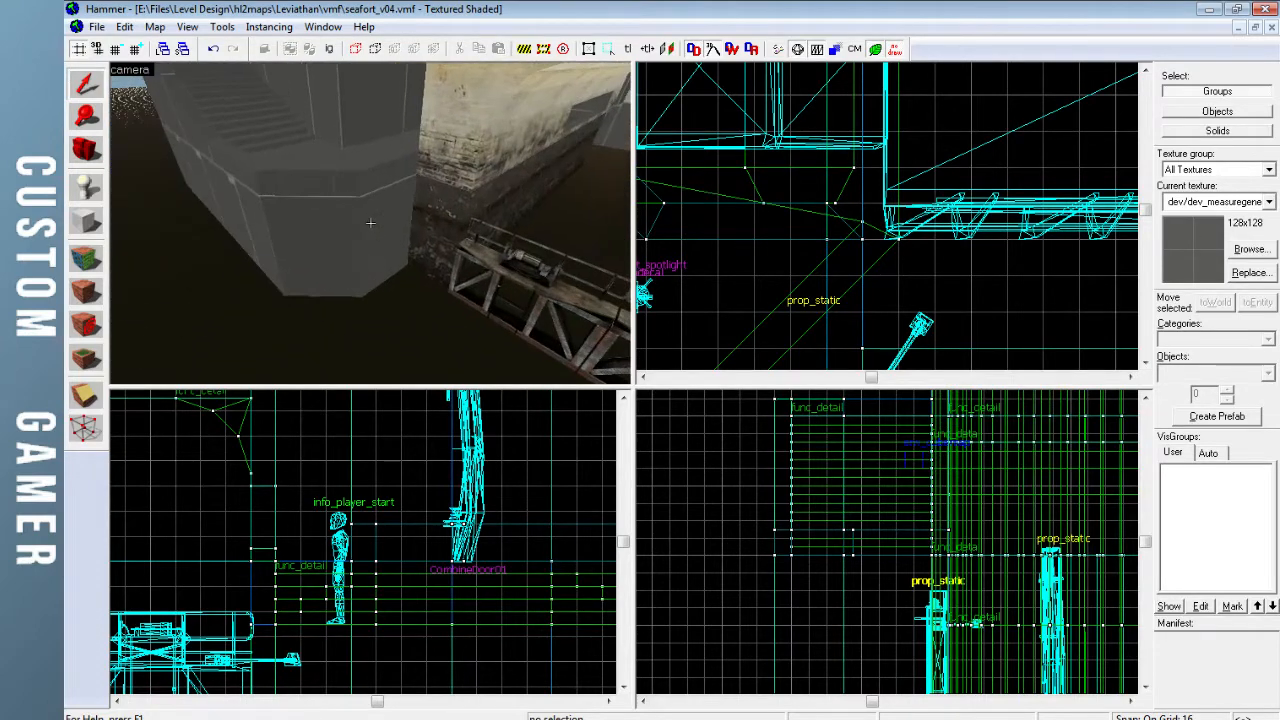
{"action": "left_click", "coordinate": [86, 261]}
{"action": "left_click", "coordinate": [420, 220]}
{"action": "left_click", "coordinate": [382, 226]}
{"action": "left_click", "coordinate": [310, 246]}
{"action": "key", "text": "z"}
{"action": "key", "text": "w"}
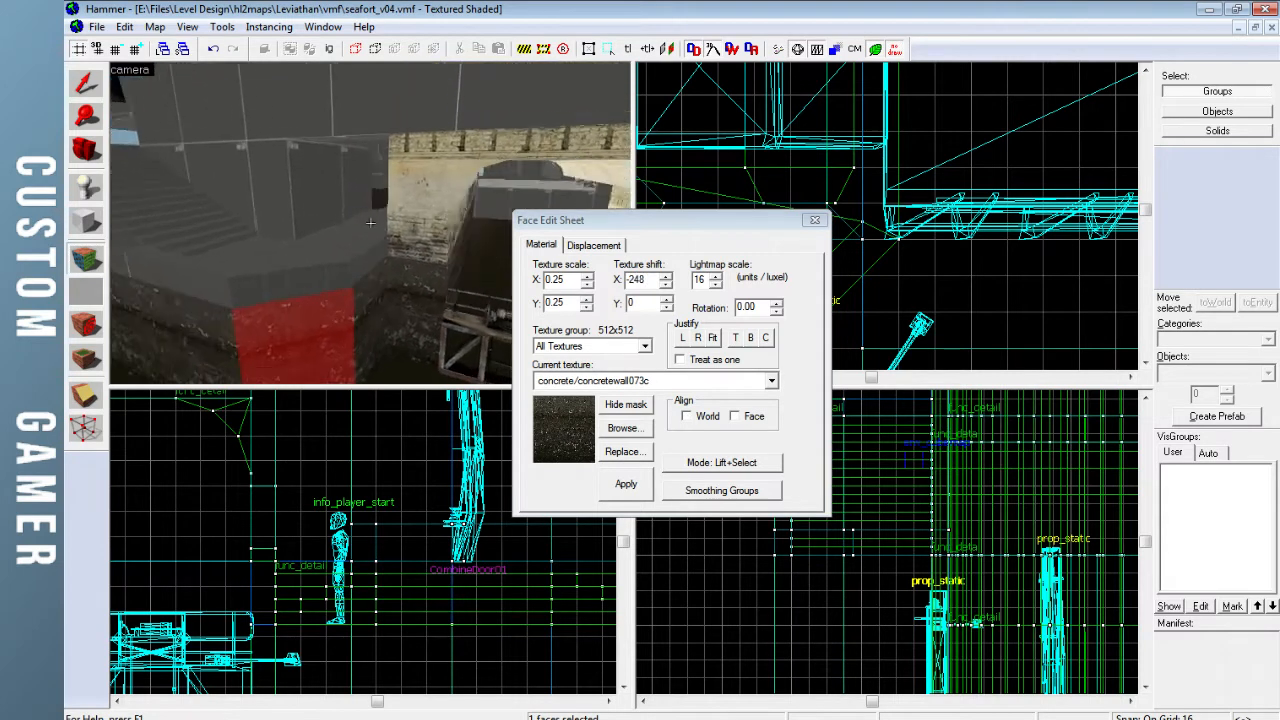
Wrap the brick/brickwall052e texture from the arch wall around the upper outer faces of the platform and staircase
{"action": "key", "text": "z"}
{"action": "left_click", "coordinate": [424, 236]}
{"action": "right_click", "coordinate": [391, 247], "text": "alt"}
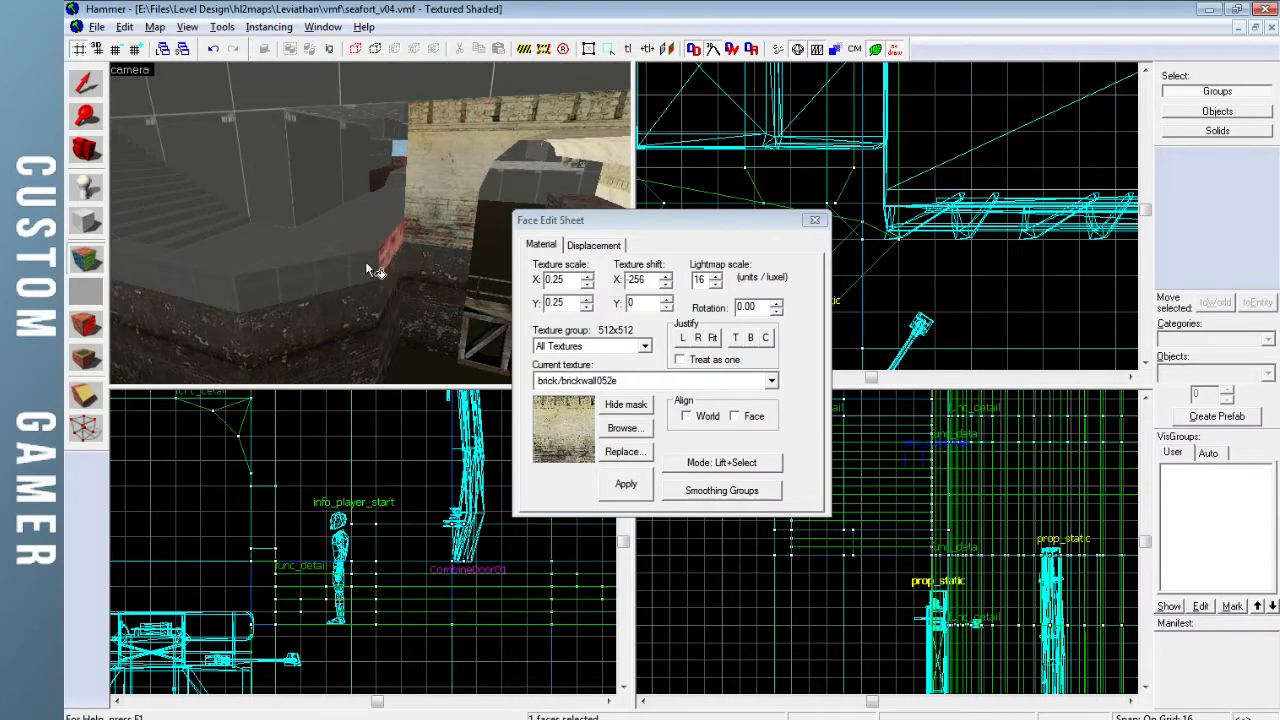
{"action": "right_click", "coordinate": [300, 278], "text": "alt"}
{"action": "right_click", "coordinate": [210, 292], "text": "alt"}
{"action": "key", "text": "z"}
{"action": "key", "text": "w"}
{"action": "key", "text": "z"}
{"action": "left_click", "coordinate": [370, 291]}
{"action": "right_click", "coordinate": [311, 279], "text": "alt"}
{"action": "key", "text": "z"}
Wrap brick/brickwall052e onto the arch wall's adjoining upper face and concrete/concretewall073c onto the face below it
{"action": "key", "text": "a"}
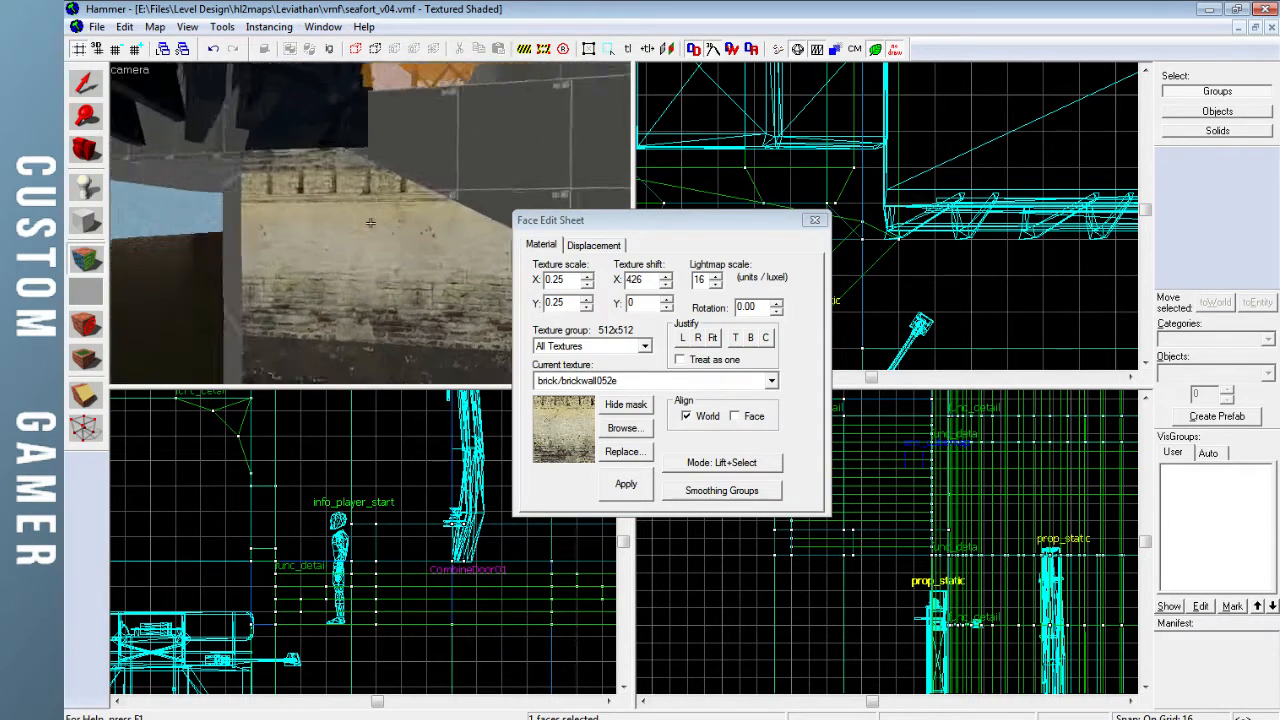
{"action": "key", "text": "z"}
{"action": "left_click", "coordinate": [372, 223]}
{"action": "right_click", "coordinate": [286, 257], "text": "alt"}
{"action": "left_click", "coordinate": [332, 336]}
{"action": "left_click", "coordinate": [366, 328]}
{"action": "right_click", "coordinate": [316, 331], "text": "alt"}
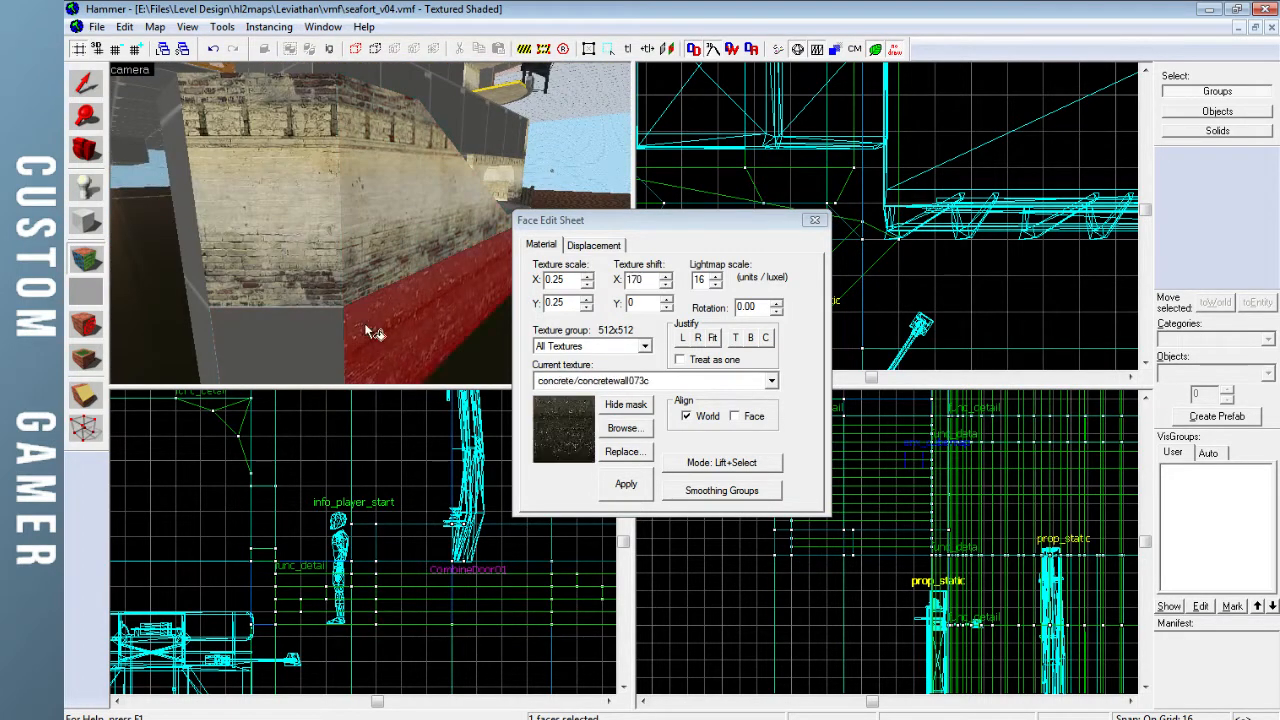
Examine the textured outer walls, the arch and the walls beside the staircase in the 3D view
{"action": "key", "text": "z"}
{"action": "key", "text": "d"}
{"action": "key", "text": "z"}
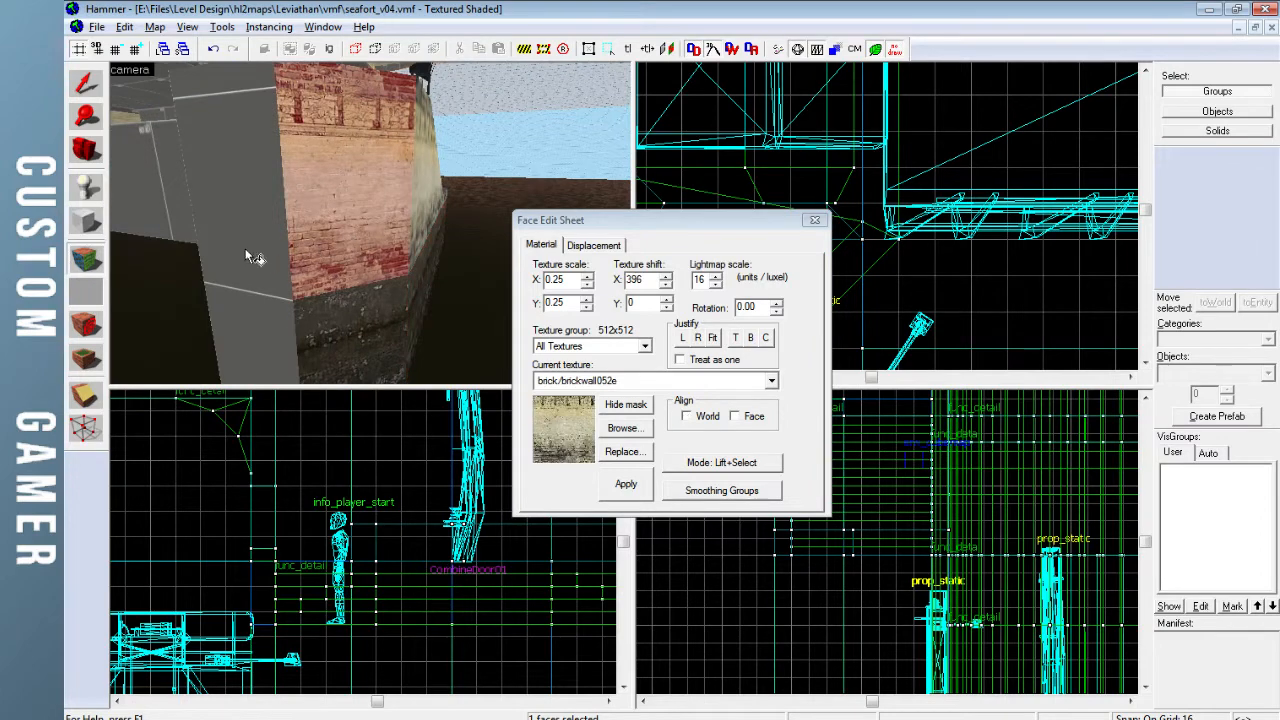
{"action": "left_click", "coordinate": [333, 310]}
{"action": "key", "text": "z"}
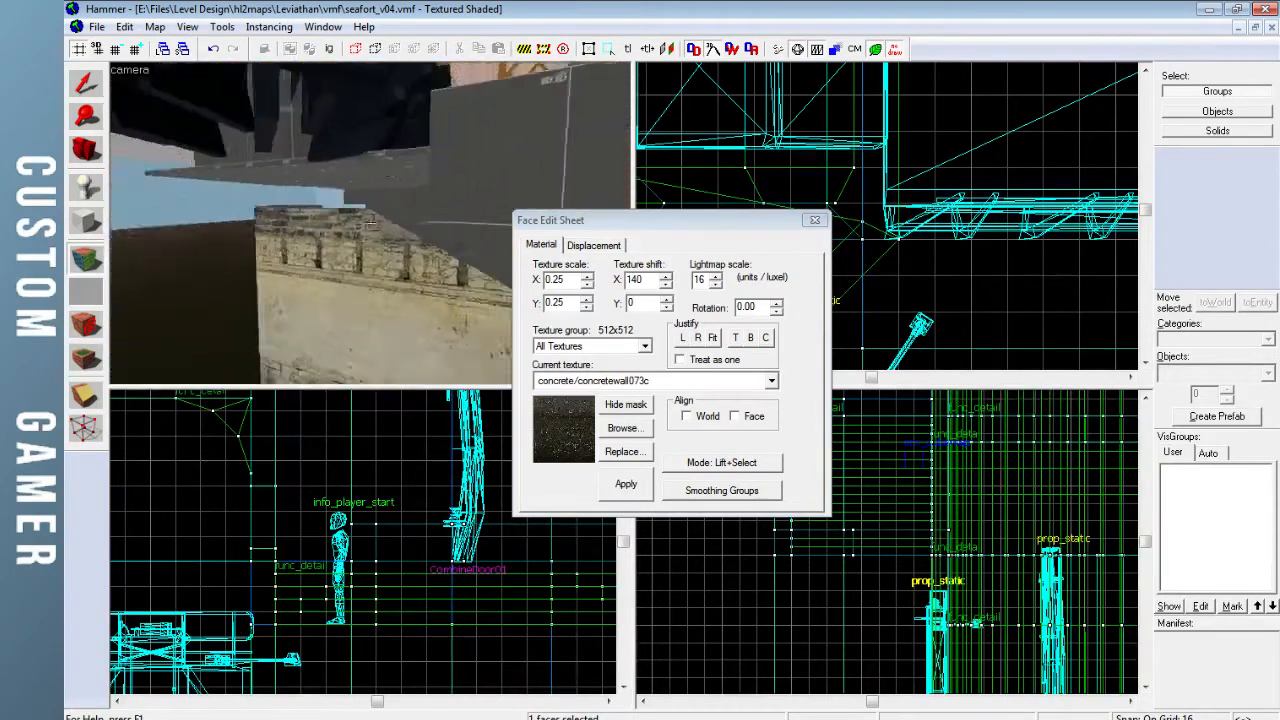
{"action": "key", "text": "w"}
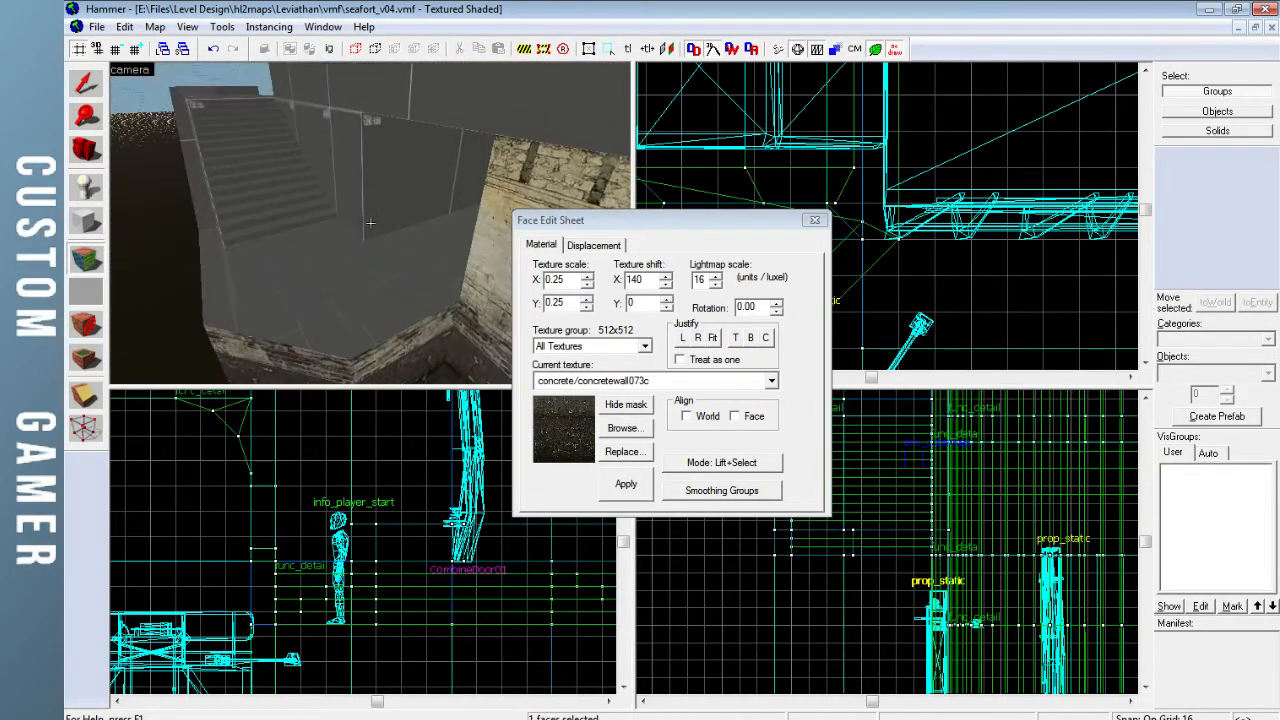
{"action": "key", "text": "w"}
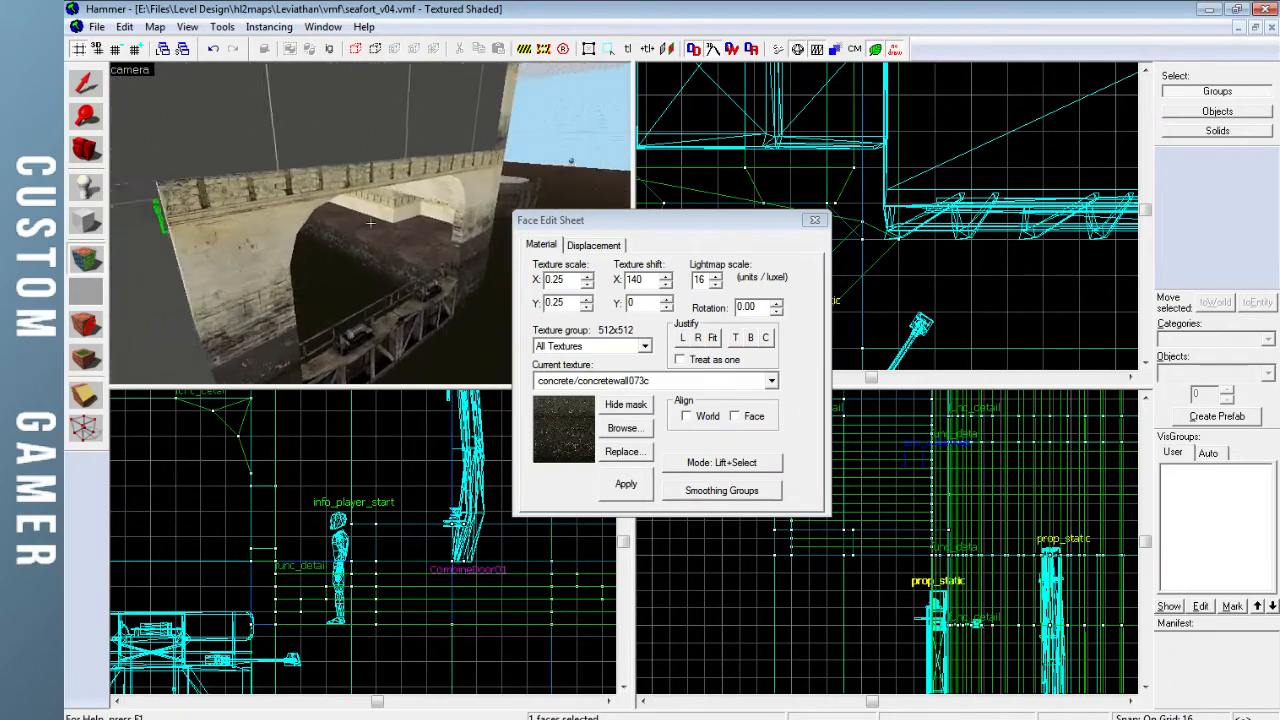
{"action": "key", "text": "w"}
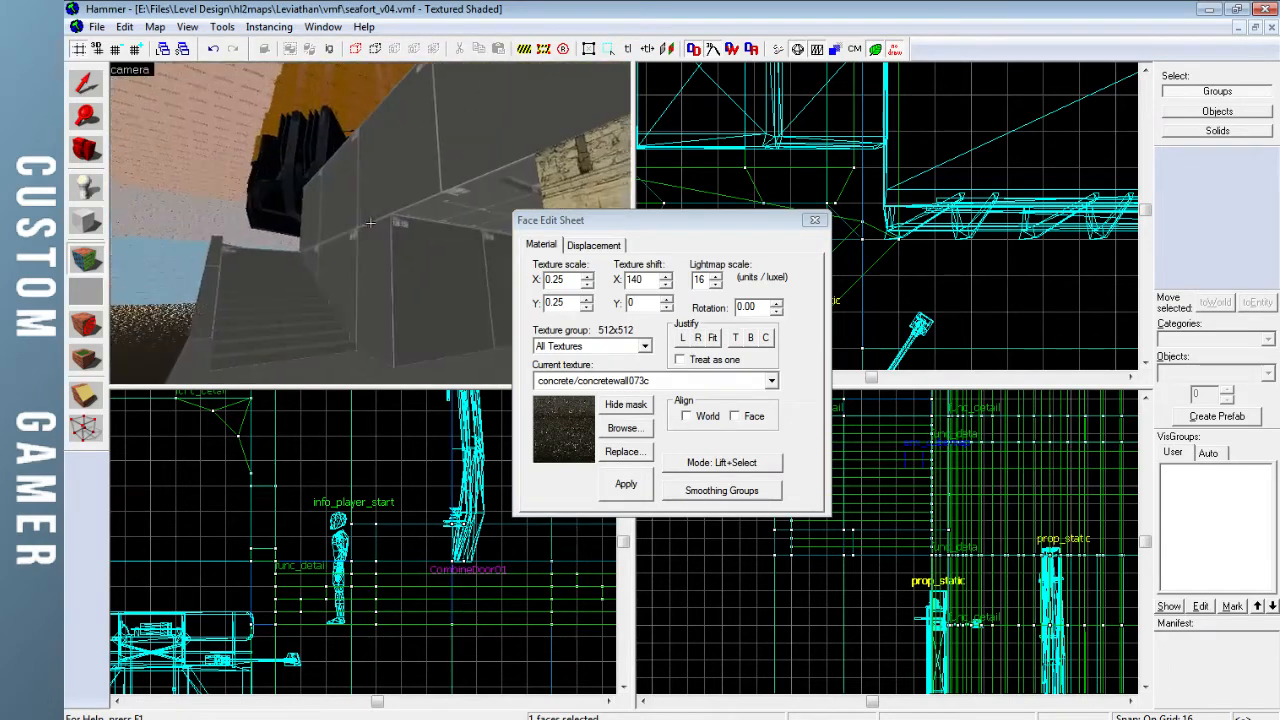
Apply the concrete/concretefloor011a_c17 texture to the walkway floor beside the Combine door and the steps at its end
{"action": "key", "text": "z"}
{"action": "left_click", "coordinate": [316, 287]}
{"action": "key", "text": "z"}
{"action": "key", "text": "w"}
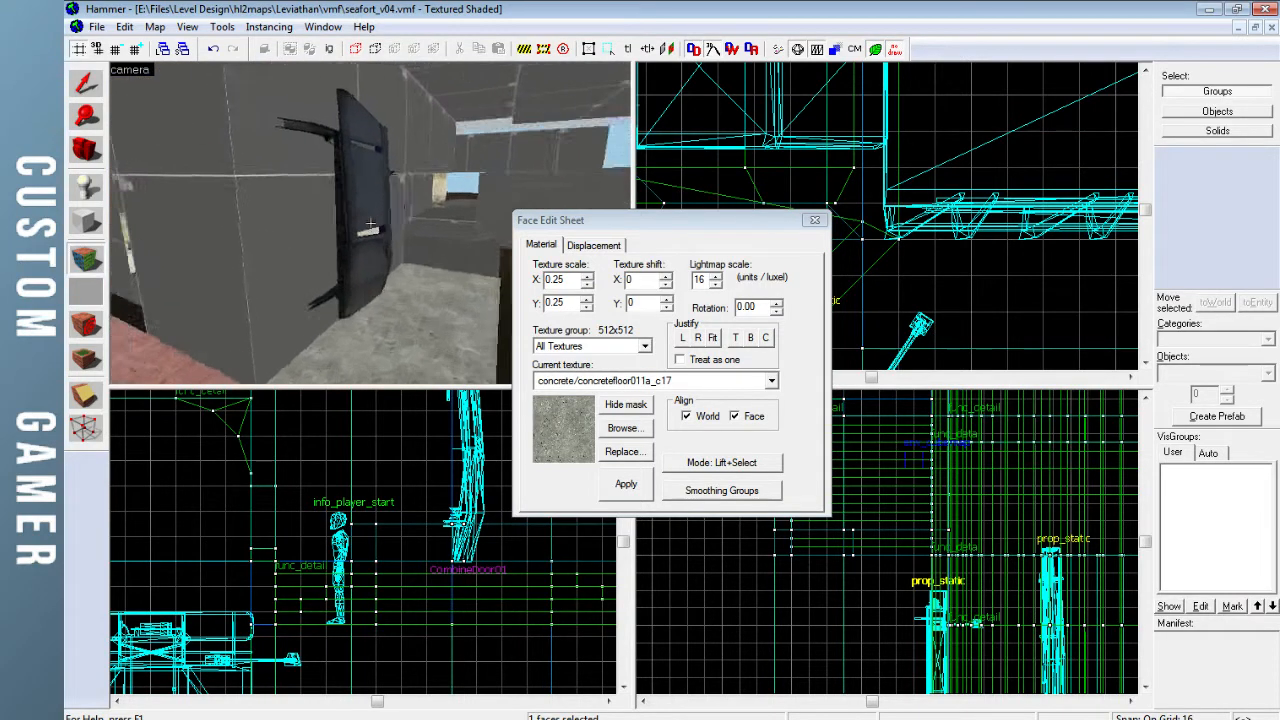
{"action": "key", "text": "z"}
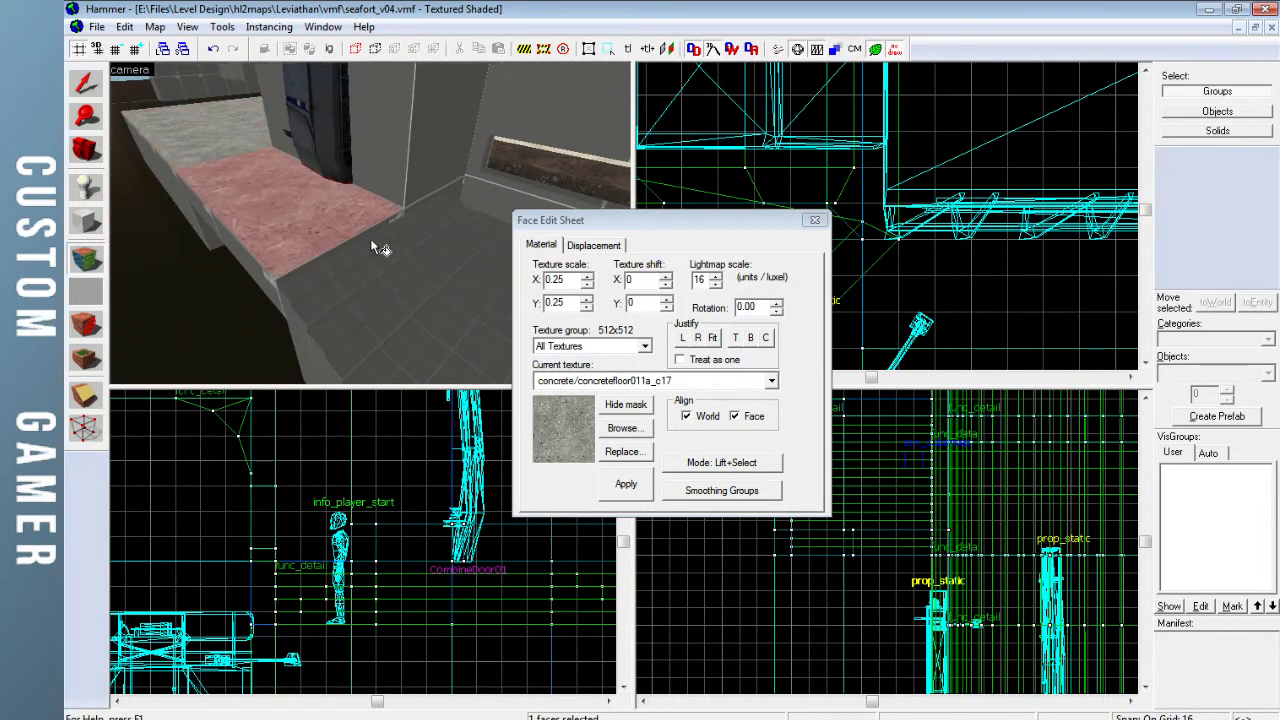
{"action": "right_click", "coordinate": [397, 277], "text": "alt"}
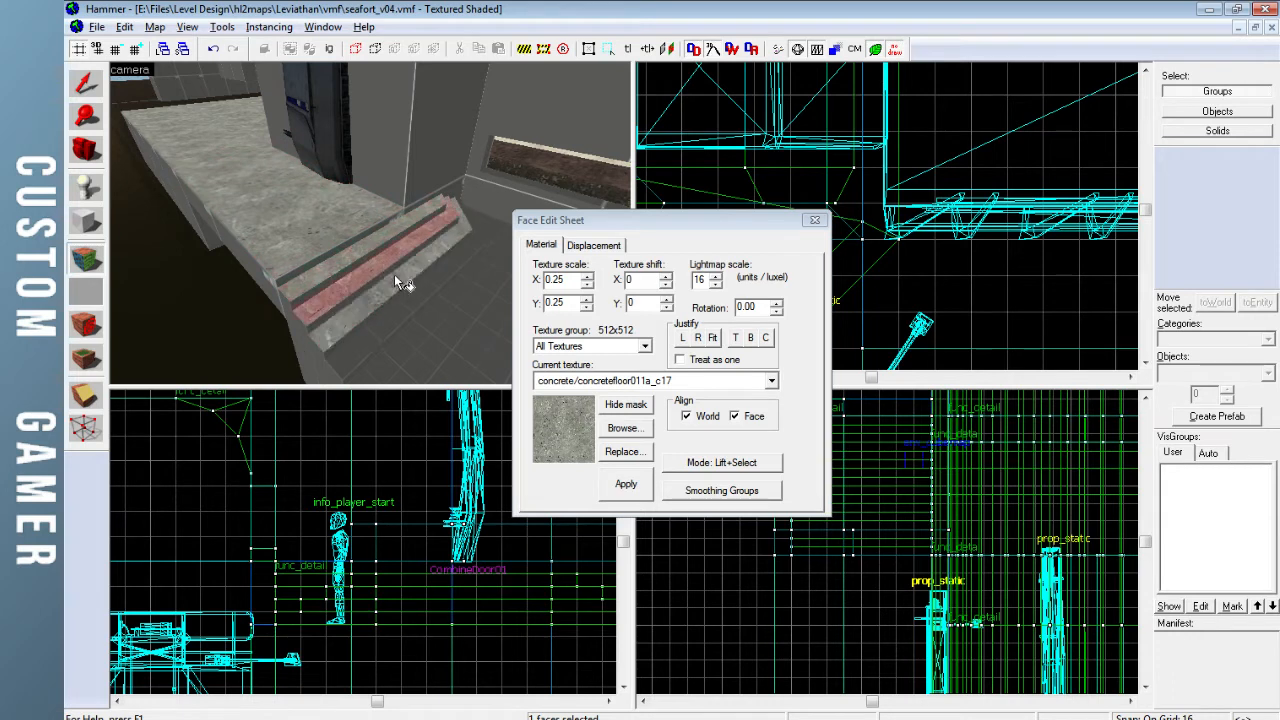
Apply concrete/concretefloor011a_c17 from the player-start floor to the angled steps beside it and the adjoining floor beyond them
{"action": "key", "text": "z"}
{"action": "key", "text": "z"}
{"action": "key", "text": "z"}
{"action": "key", "text": "w"}
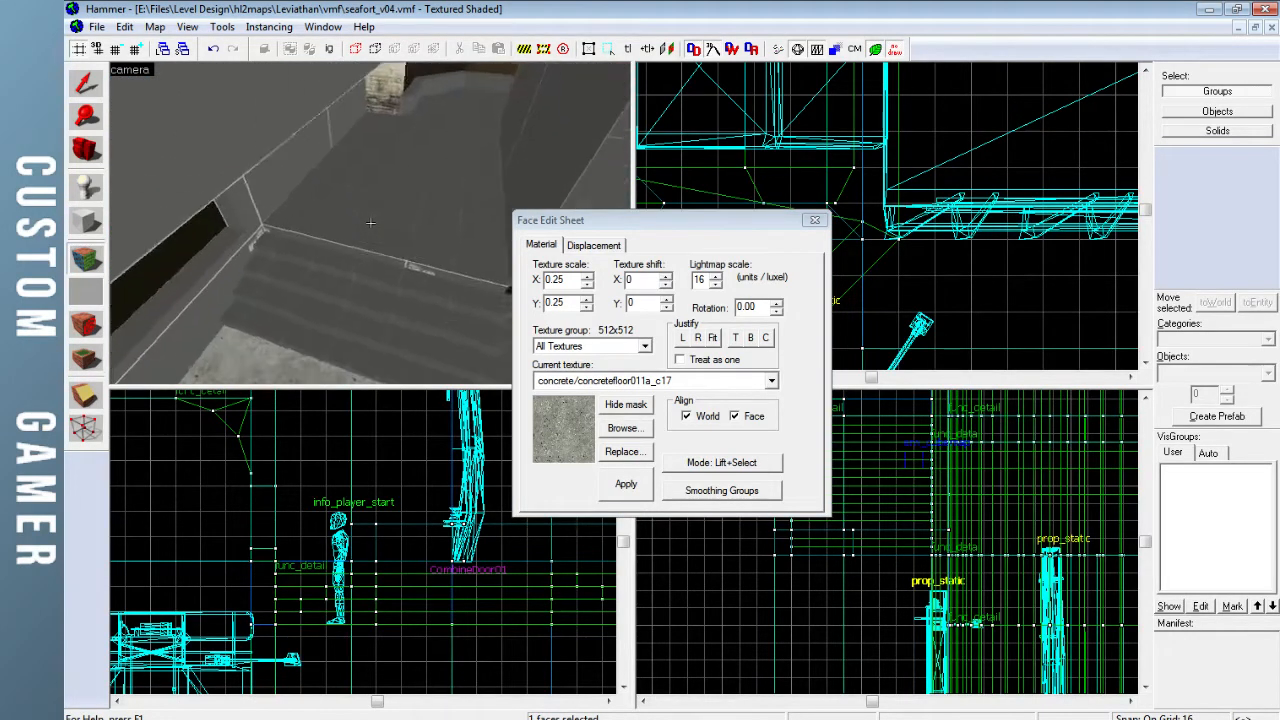
{"action": "key", "text": "z"}
{"action": "left_click", "coordinate": [356, 236]}
{"action": "left_click", "coordinate": [405, 229]}
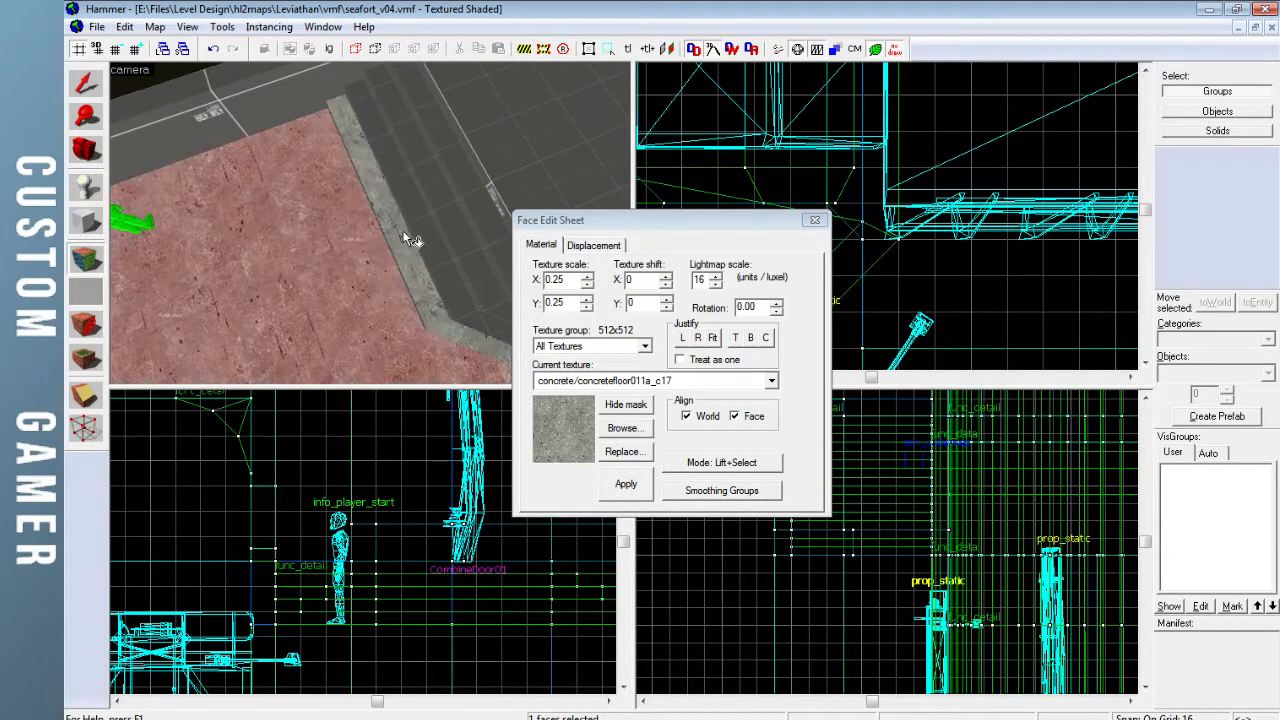
{"action": "right_click", "coordinate": [456, 219]}
{"action": "right_click", "coordinate": [483, 210]}
{"action": "right_click", "coordinate": [502, 191]}
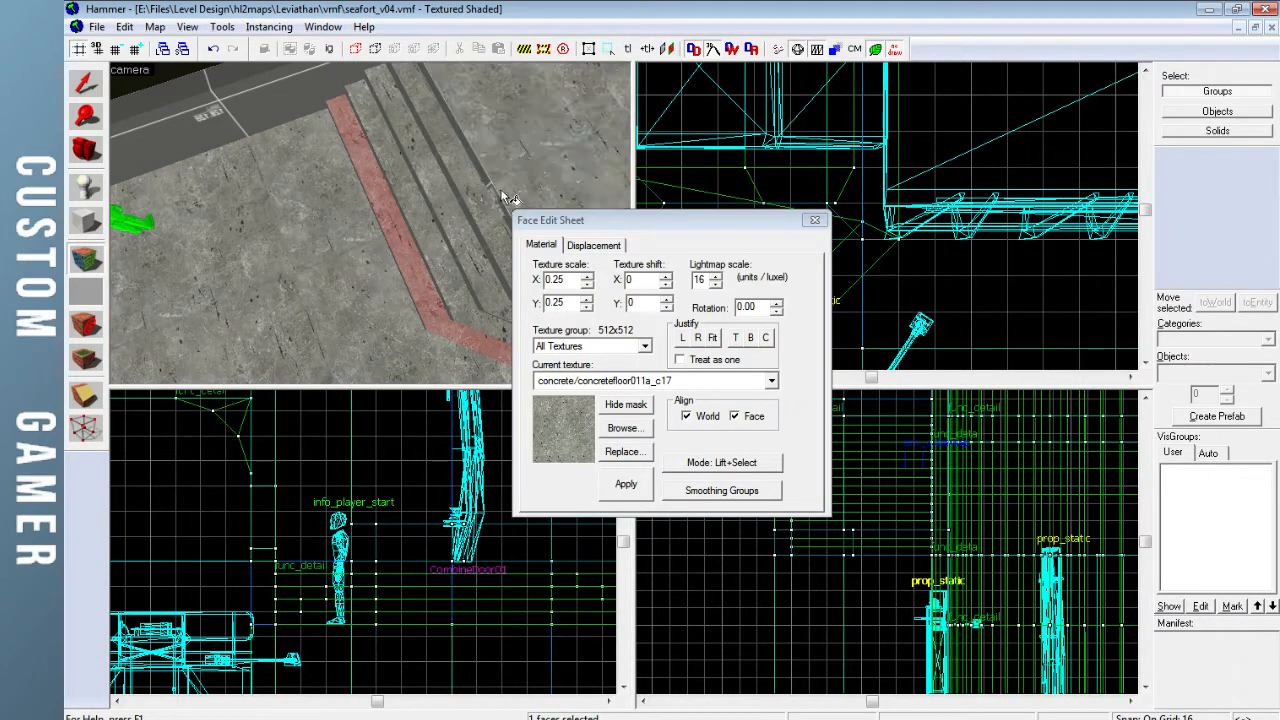
Apply concrete/concretefloor011a_c17 to the landing at the foot of the long outer staircase and to the staircase's steps
{"action": "key", "text": "z"}
{"action": "key", "text": "w"}
{"action": "key", "text": "z"}
{"action": "right_click", "coordinate": [335, 267]}
{"action": "key", "text": "z"}
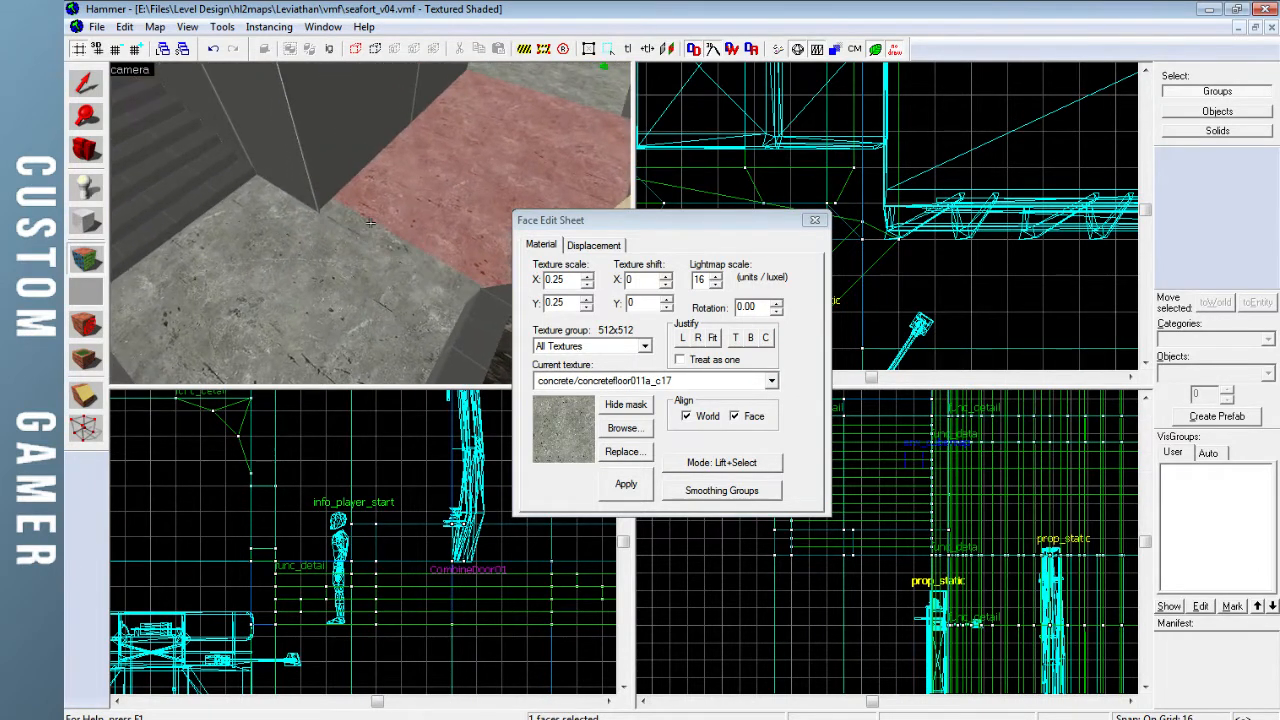
{"action": "key", "text": "z"}
{"action": "key", "text": "z"}
{"action": "key", "text": "s"}
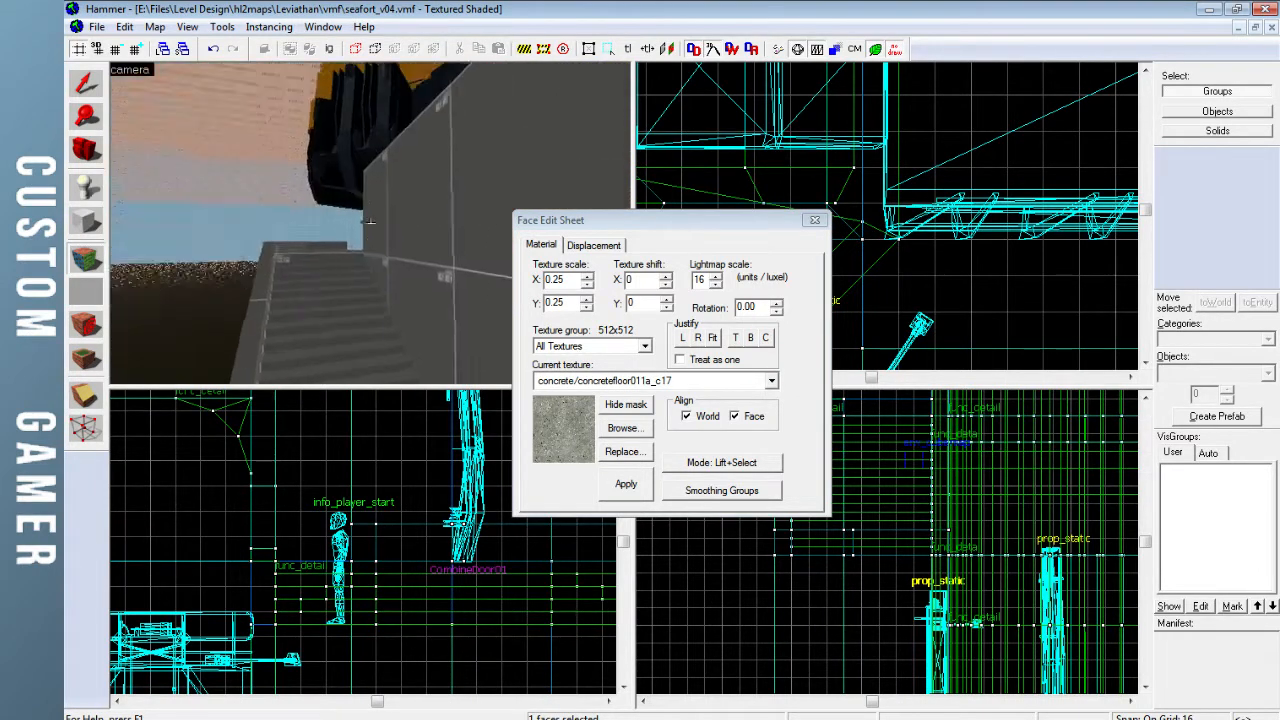
{"action": "key", "text": "z"}
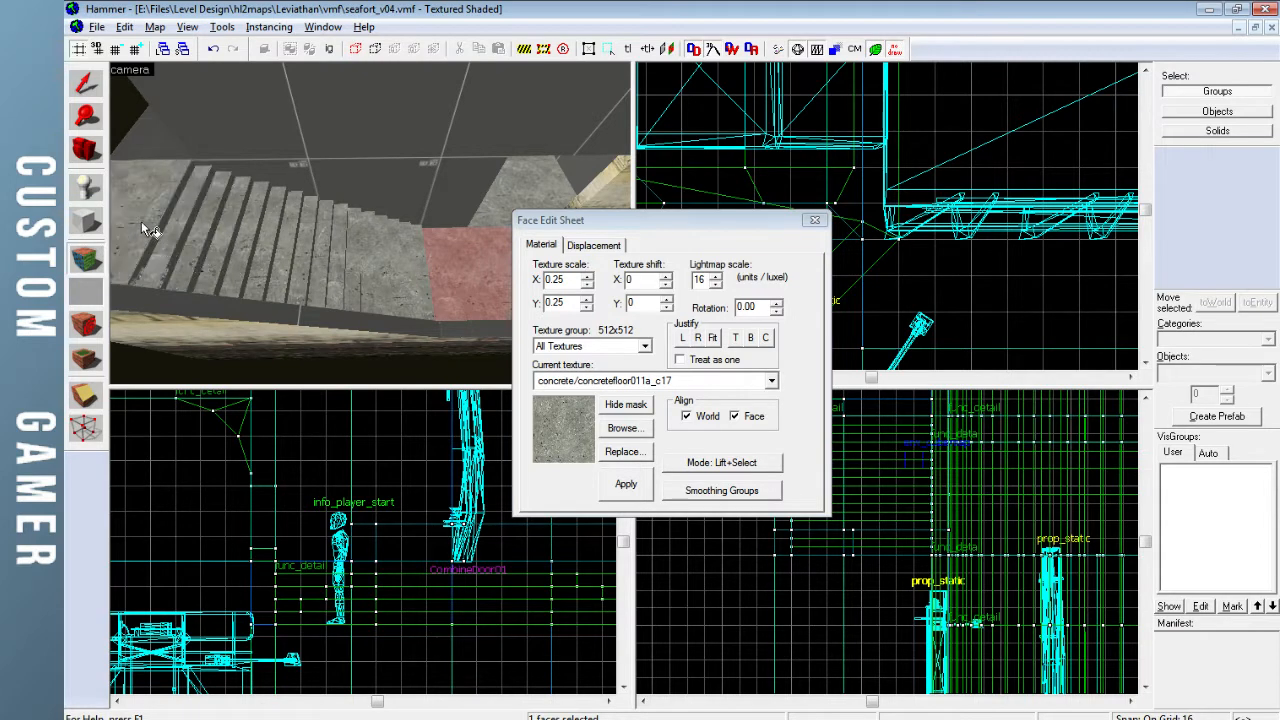
Apply concrete/concretefloor011a_c17 to the platform floor at the head of the long staircase and close the face editing sheet
{"action": "key", "text": "z"}
{"action": "key", "text": "w"}
{"action": "key", "text": "z"}
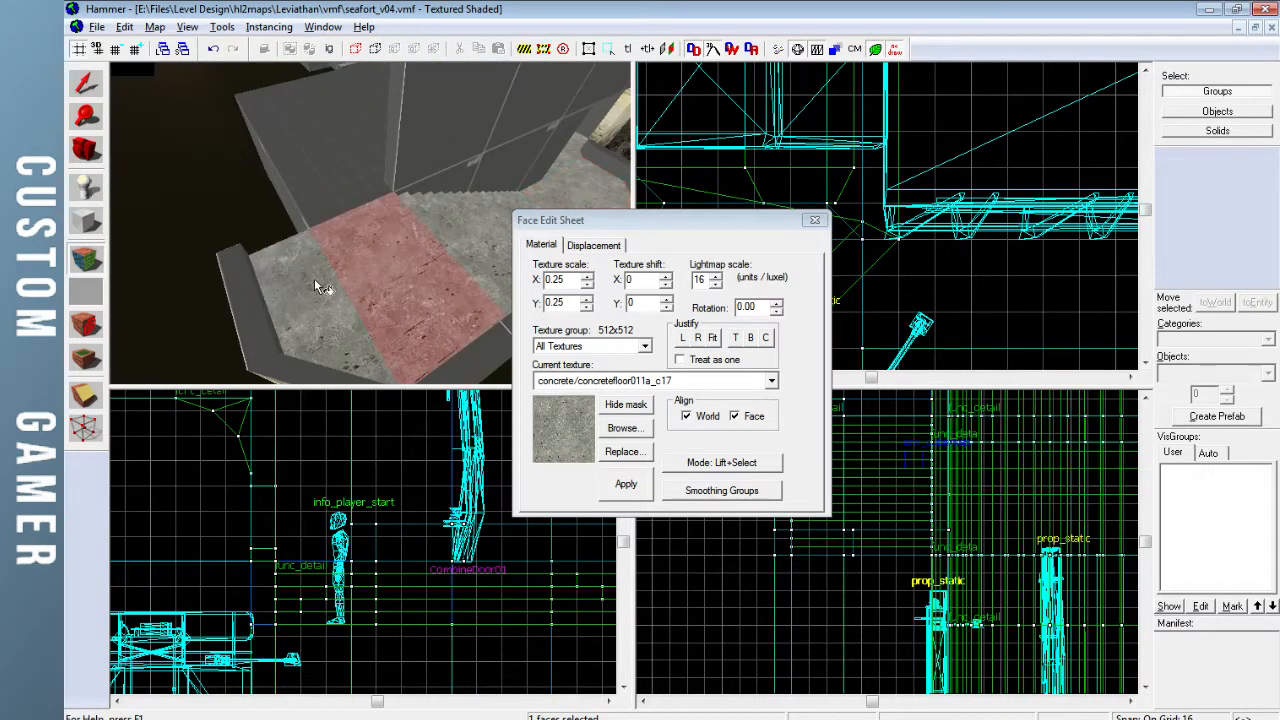
{"action": "right_click", "coordinate": [351, 196]}
{"action": "left_click", "coordinate": [815, 220]}
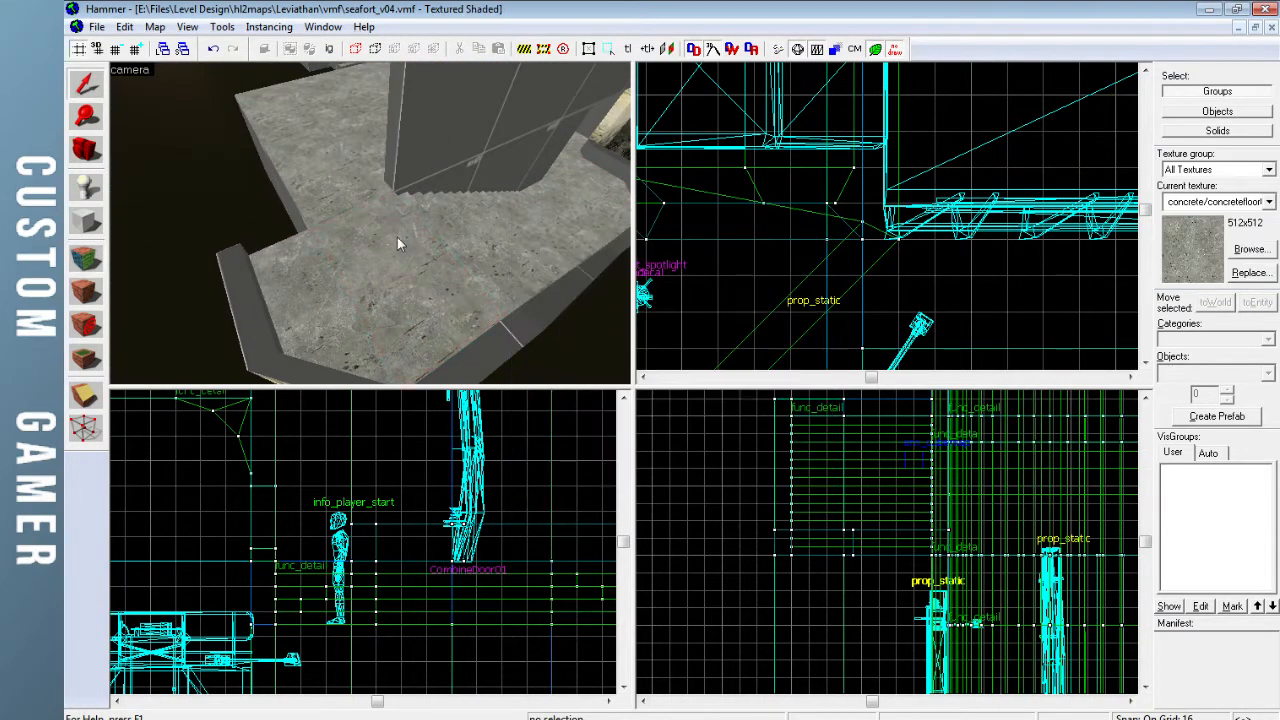
Stretch the floor block behind the upper platform to 448 units long to line up with the platform's edge, and deselect it
{"action": "key", "text": "z"}
{"action": "key", "text": "z"}
{"action": "left_click", "coordinate": [278, 209]}
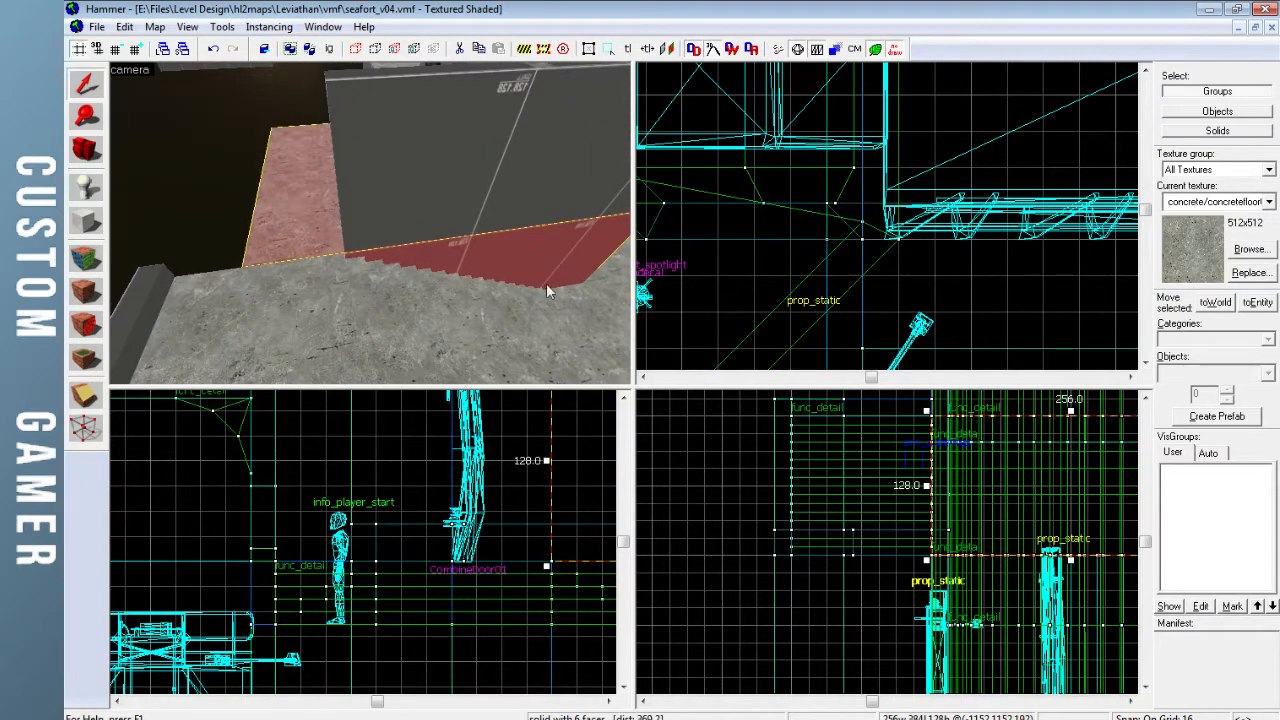
{"action": "key", "text": "ctrl+e"}
{"action": "scroll", "coordinate": [857, 210], "scroll_direction": "down", "scroll_amount": 7}
{"action": "key", "text": "Up"}
{"action": "key", "text": "Up"}
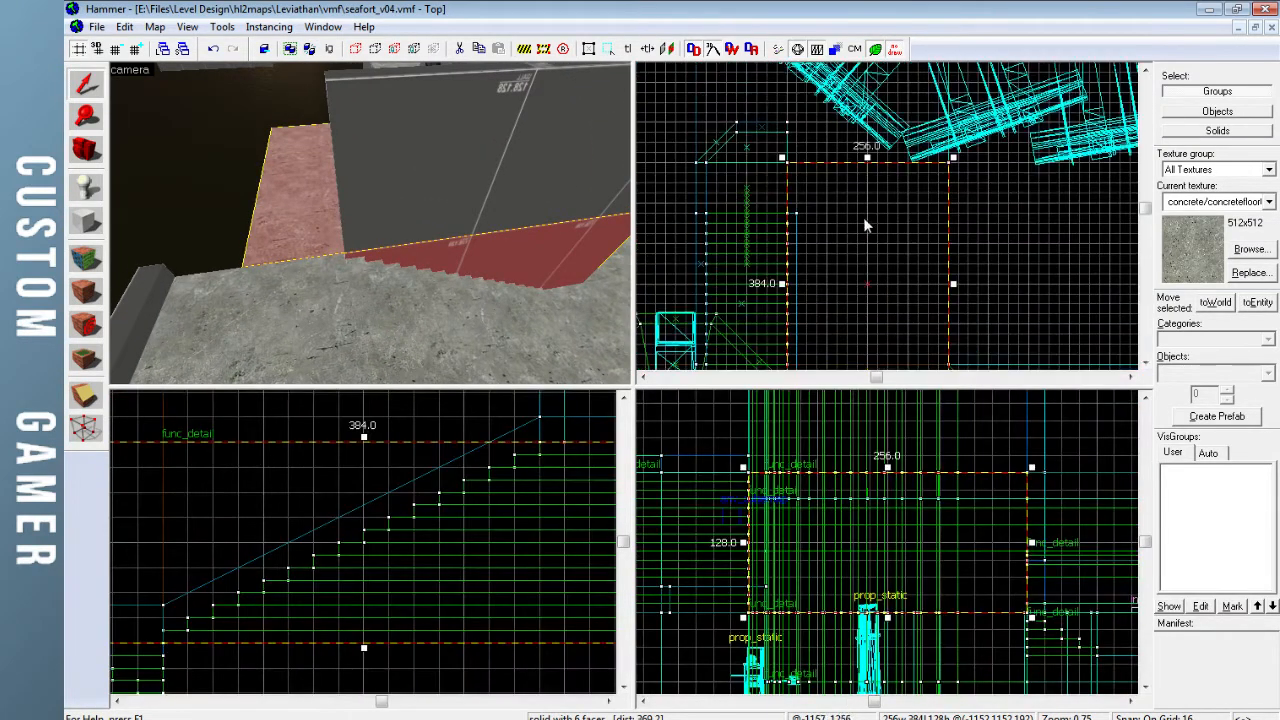
{"action": "scroll", "coordinate": [863, 217], "scroll_direction": "up", "scroll_amount": 2}
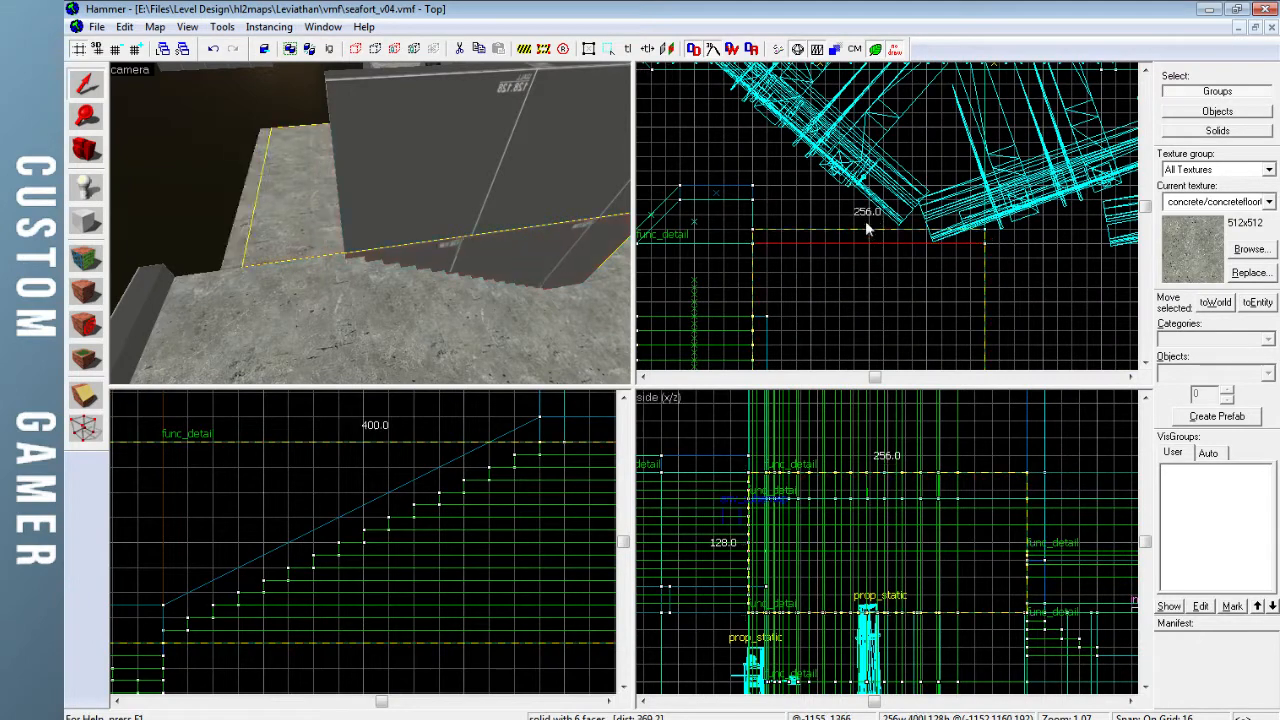
{"action": "left_click", "coordinate": [862, 193]}
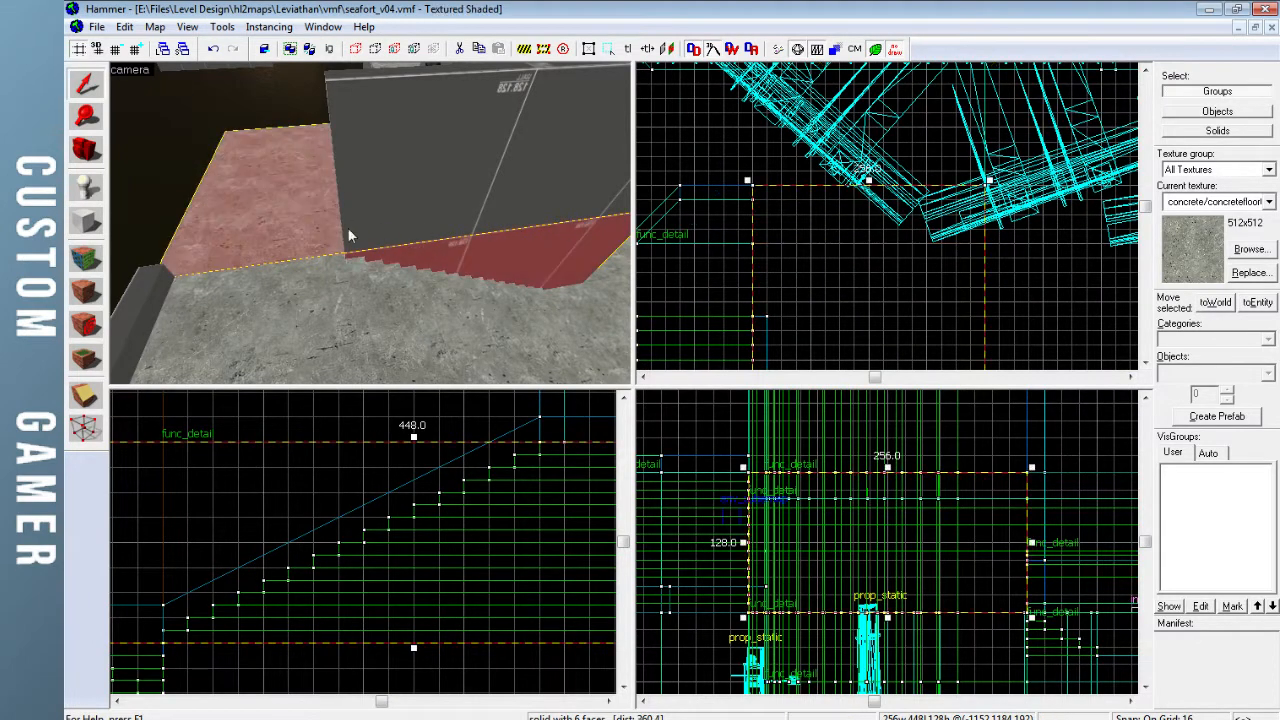
{"action": "key", "text": "Escape"}
Examine the textured floors, staircases, walkways and outer brick walls around the fort in the 3D view
{"action": "key", "text": "z"}
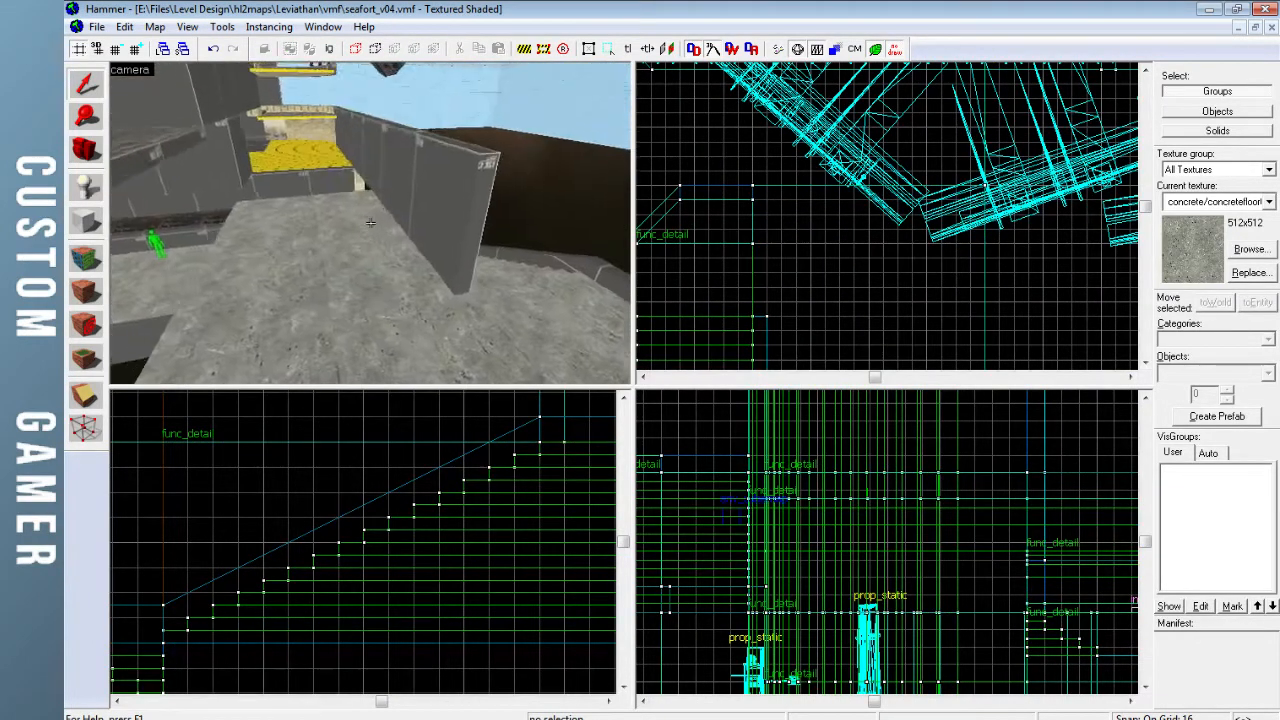
{"action": "key", "text": "w"}
{"action": "key", "text": "w"}
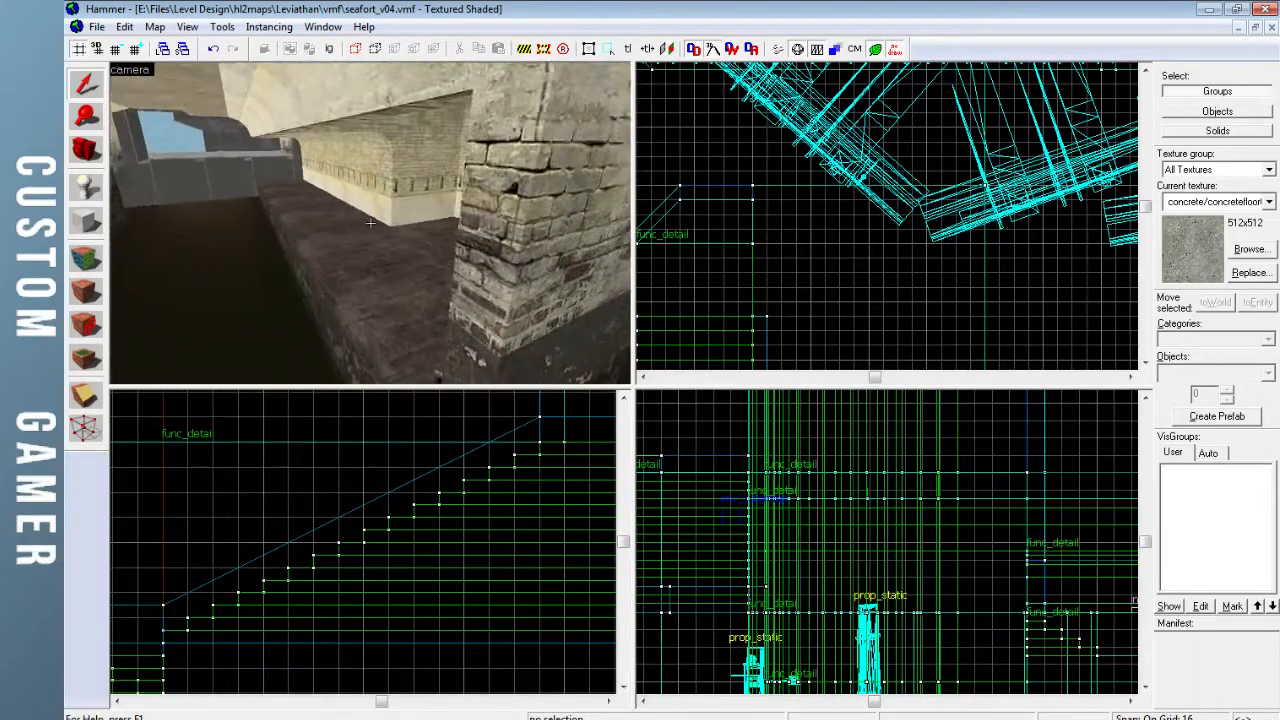
{"action": "key", "text": "w"}
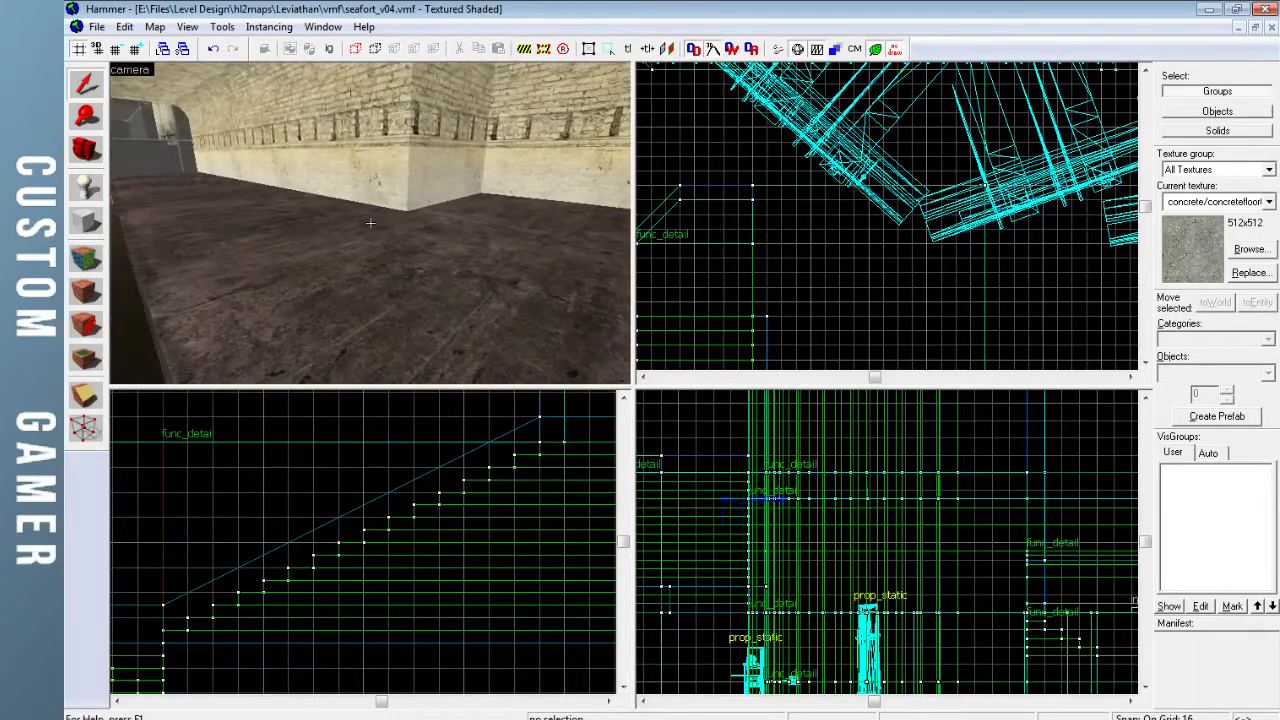
{"action": "key", "text": "w"}
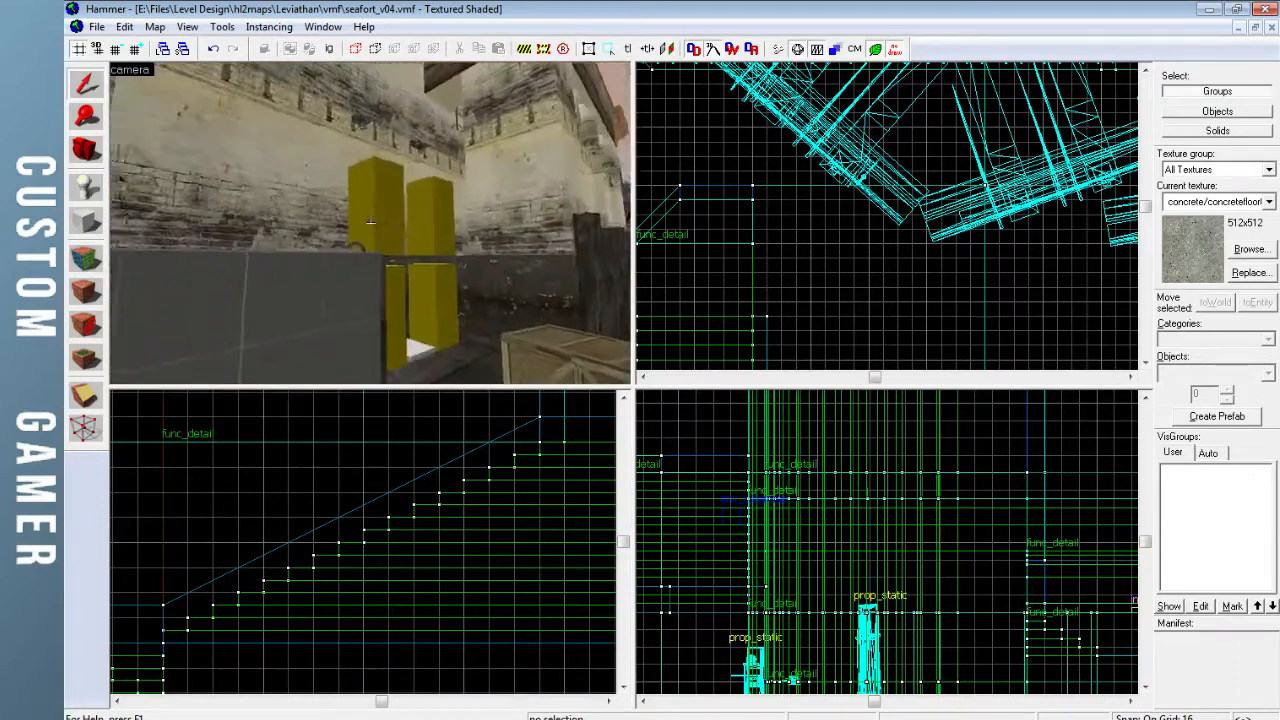
{"action": "key", "text": "w"}
{"action": "key", "text": "w"}
{"action": "key", "text": "w"}
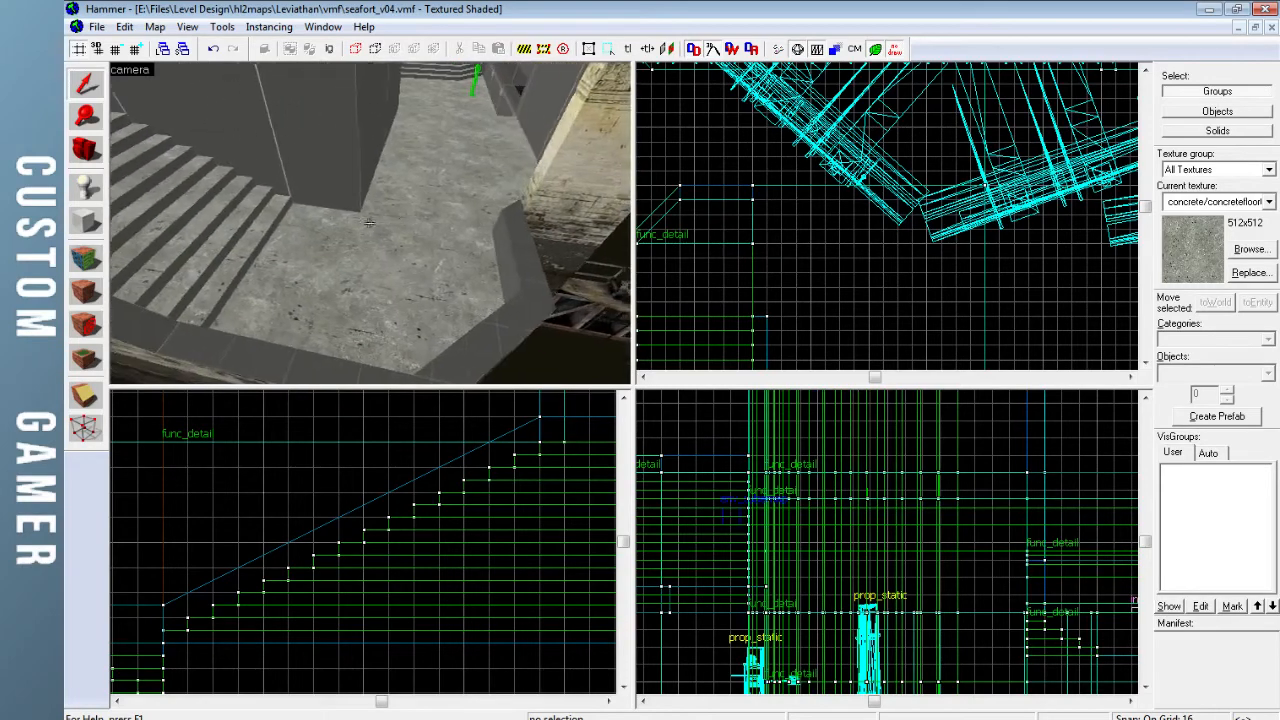
{"action": "key", "text": "s"}
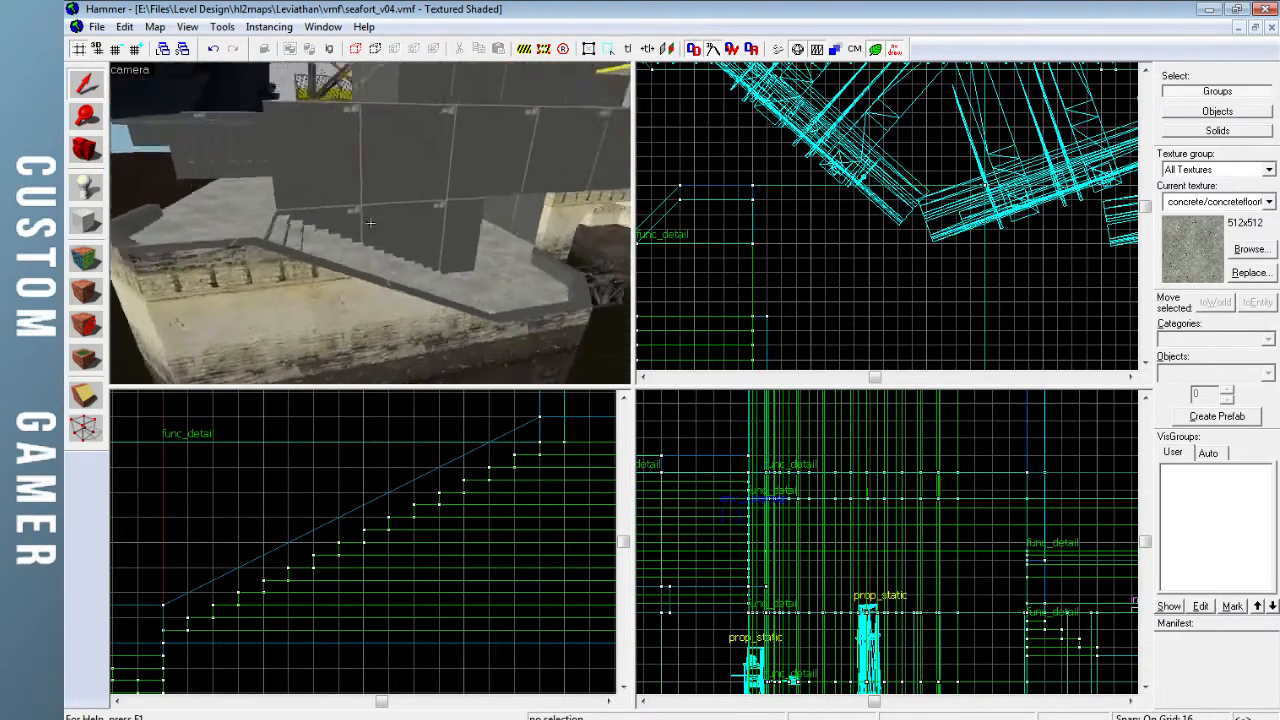
{"action": "key", "text": "w"}
{"action": "key", "text": "w"}
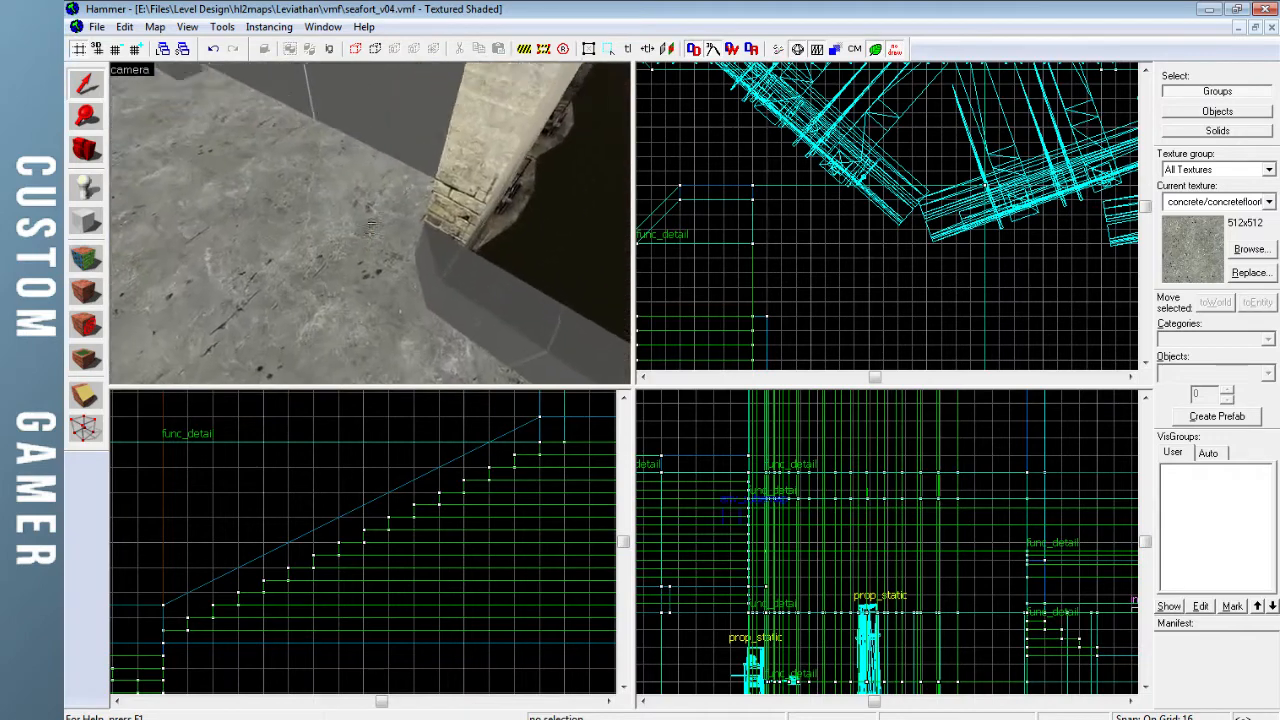
{"action": "key", "text": "w"}
{"action": "key", "text": "w"}
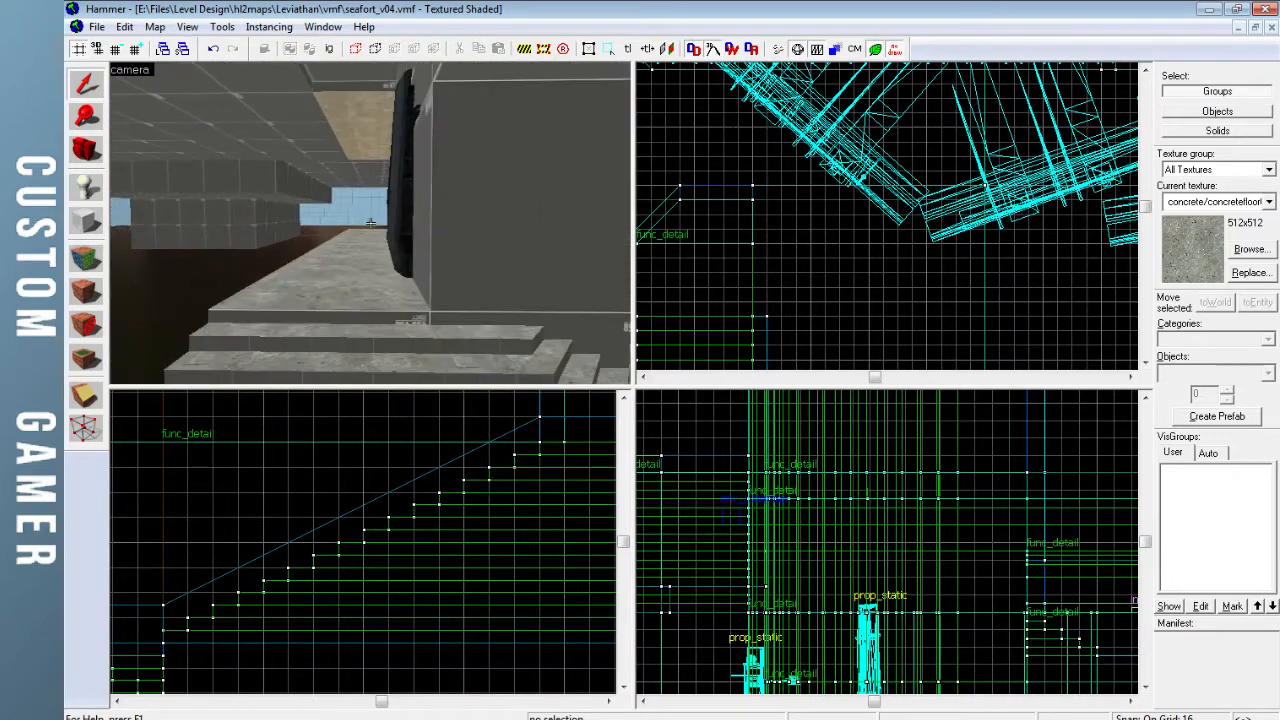
{"action": "key", "text": "s"}
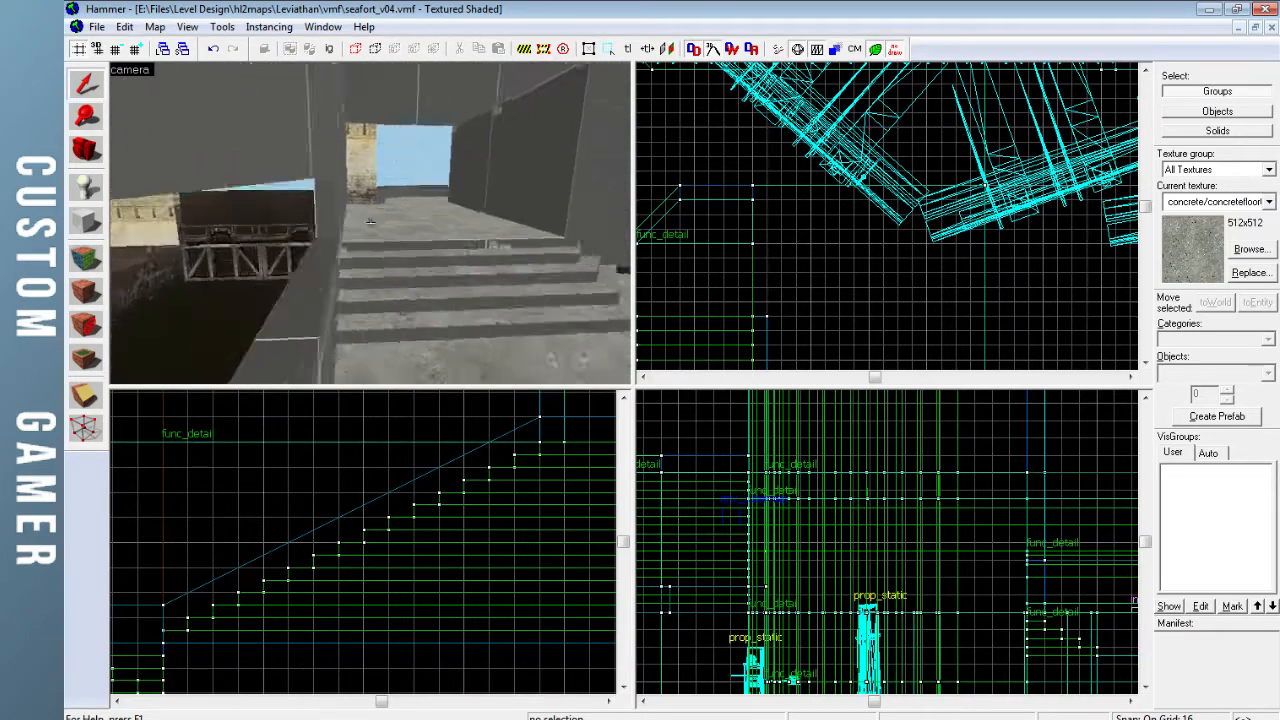
{"action": "key", "text": "s"}
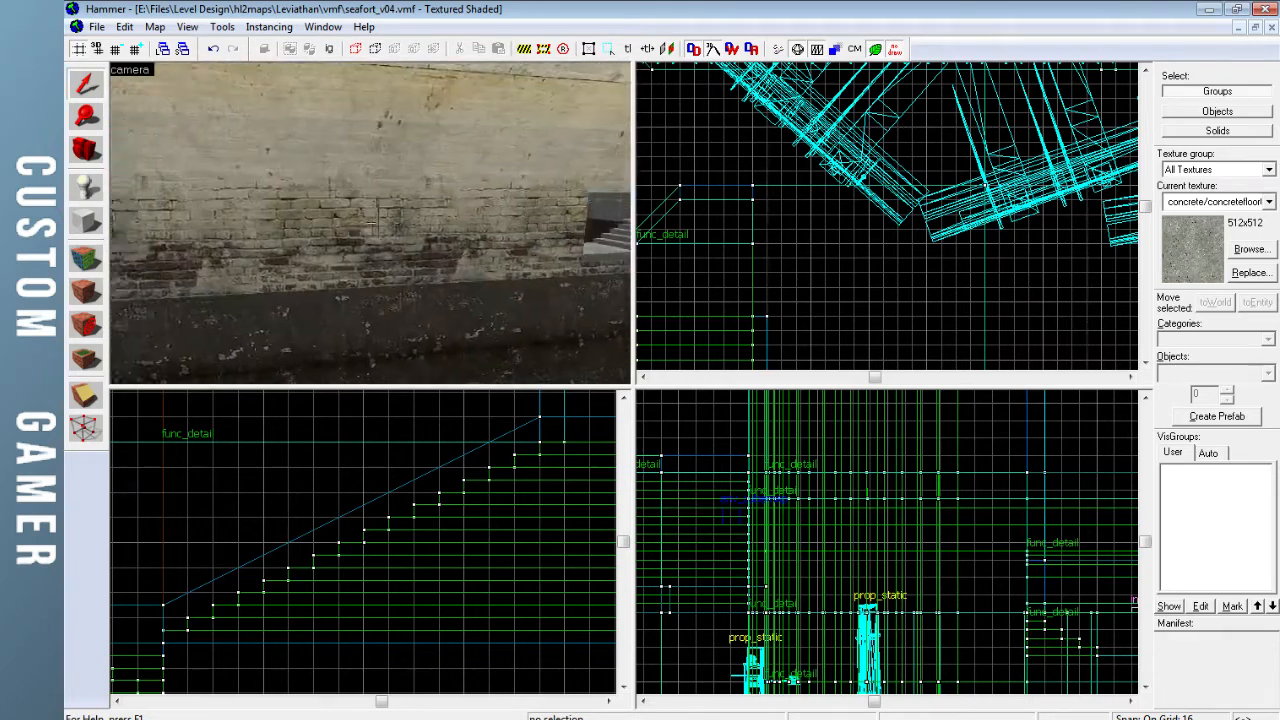
{"action": "key", "text": "w"}
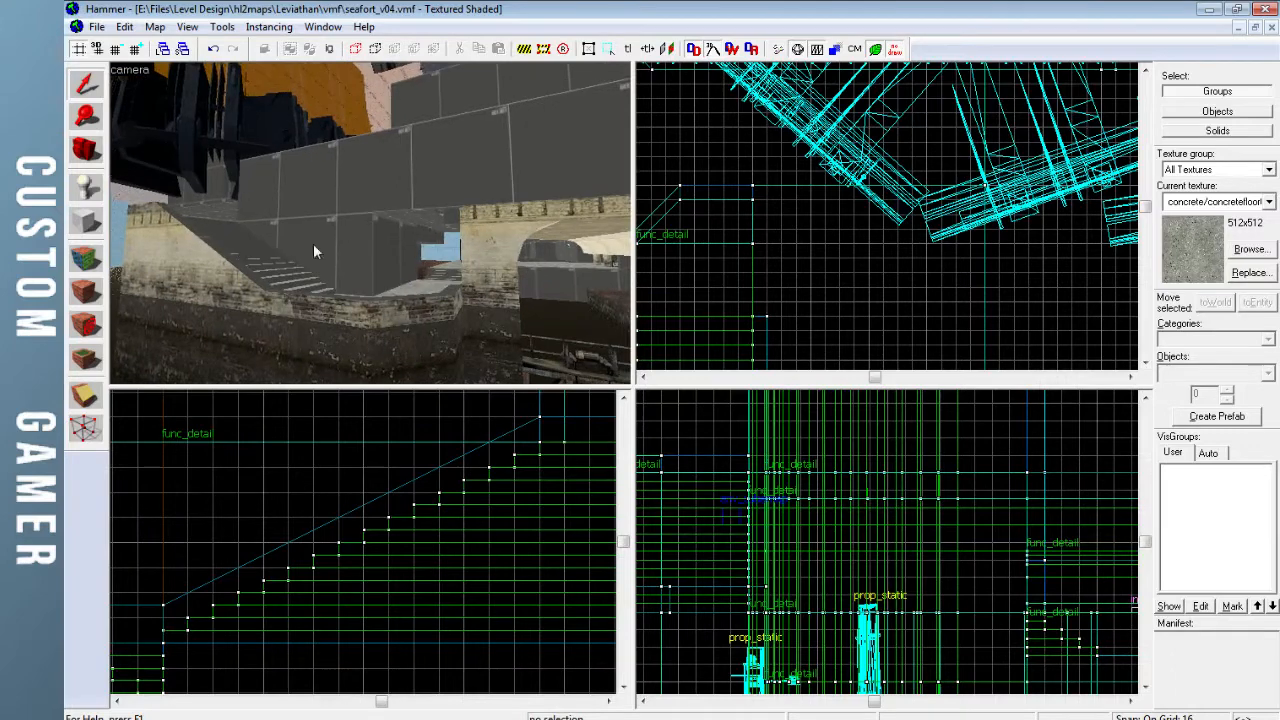
Lift brick/brickwall052e from the arch wall and apply it to the wall beside the long outer staircase
{"action": "key", "text": "shift+a"}
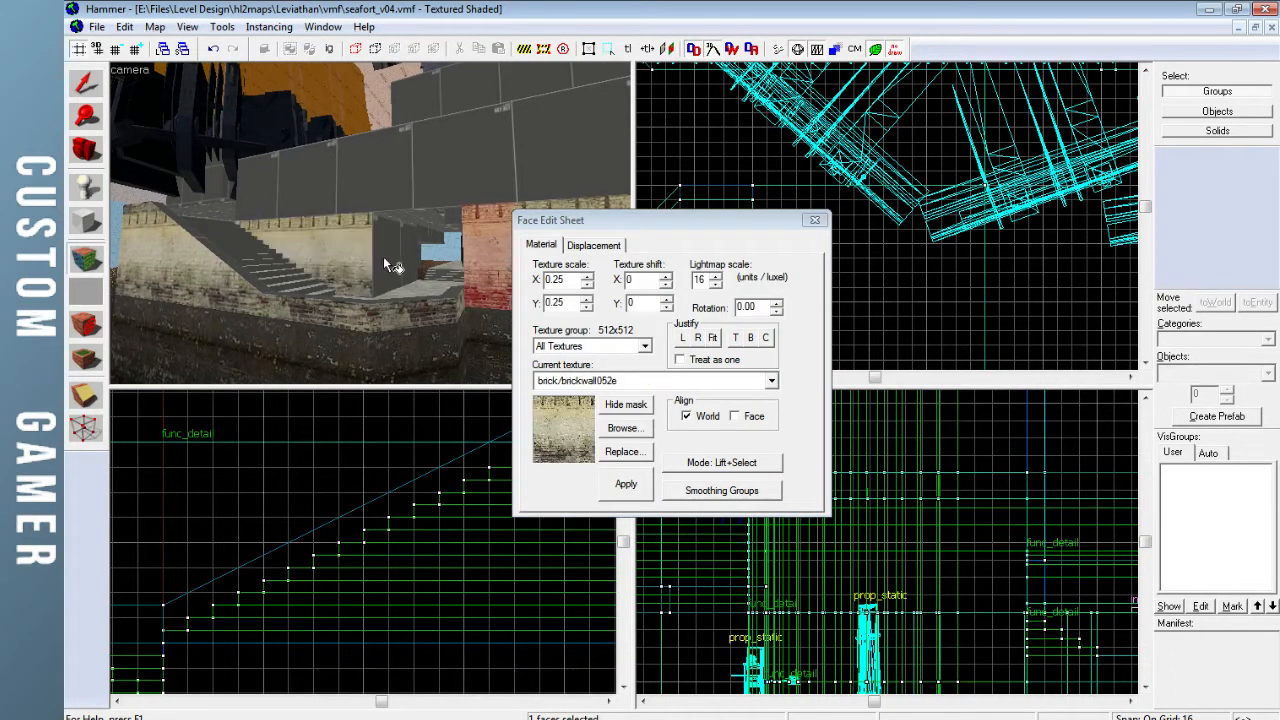
Continue the brick/brickwall052e texture from the wall beside the exterior stairs onto the adjoining grey face
{"action": "left_click", "coordinate": [352, 251]}
{"action": "right_click", "coordinate": [394, 253]}
{"action": "key", "text": "z"}
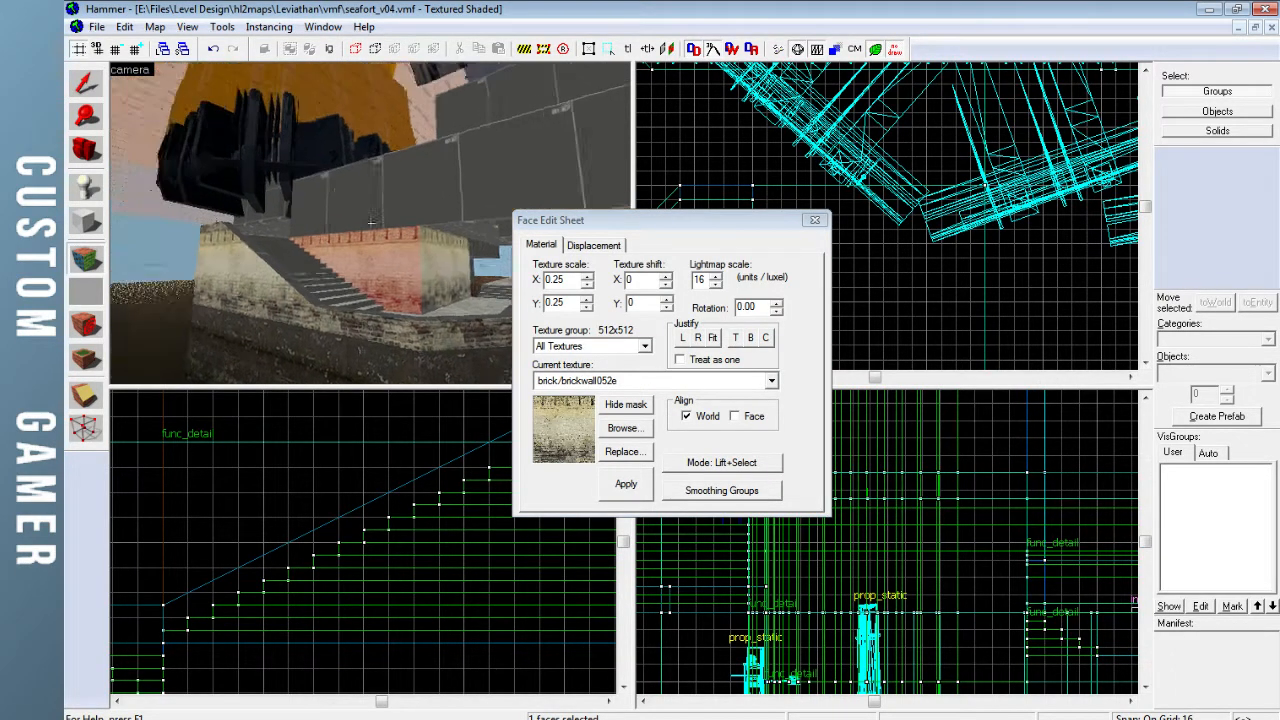
{"action": "key", "text": "w"}
{"action": "key", "text": "z"}
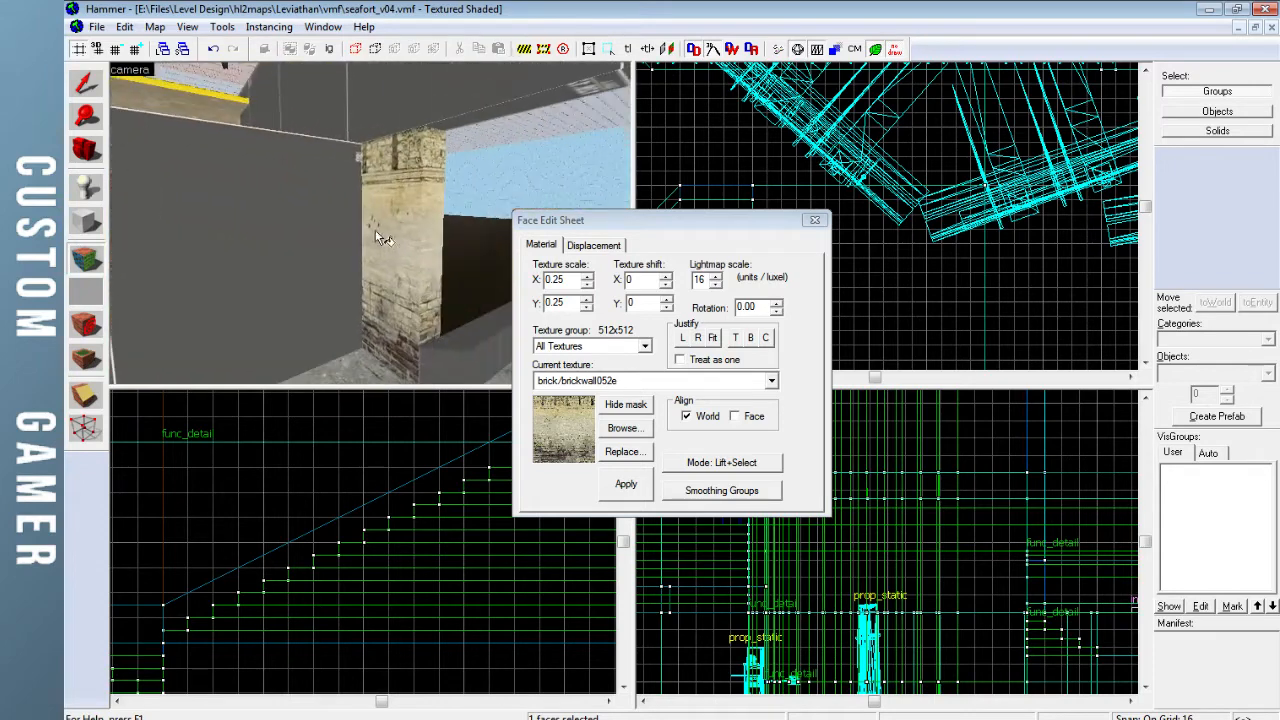
Lift the face-aligned brick texture from the end wall and wrap it onto the grey wall around the long opening
{"action": "left_click", "coordinate": [373, 224]}
{"action": "key", "text": "z"}
{"action": "key", "text": "z"}
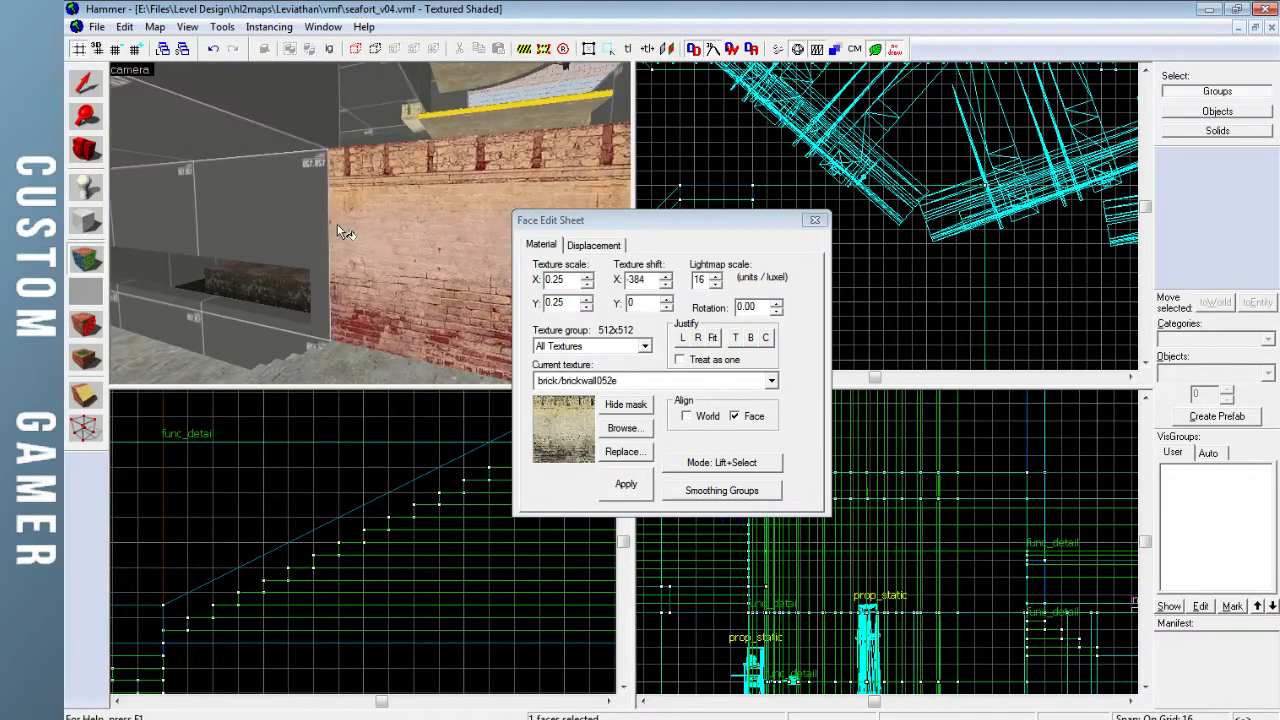
{"action": "right_click", "coordinate": [322, 265]}
{"action": "key", "text": "z"}
{"action": "key", "text": "w"}
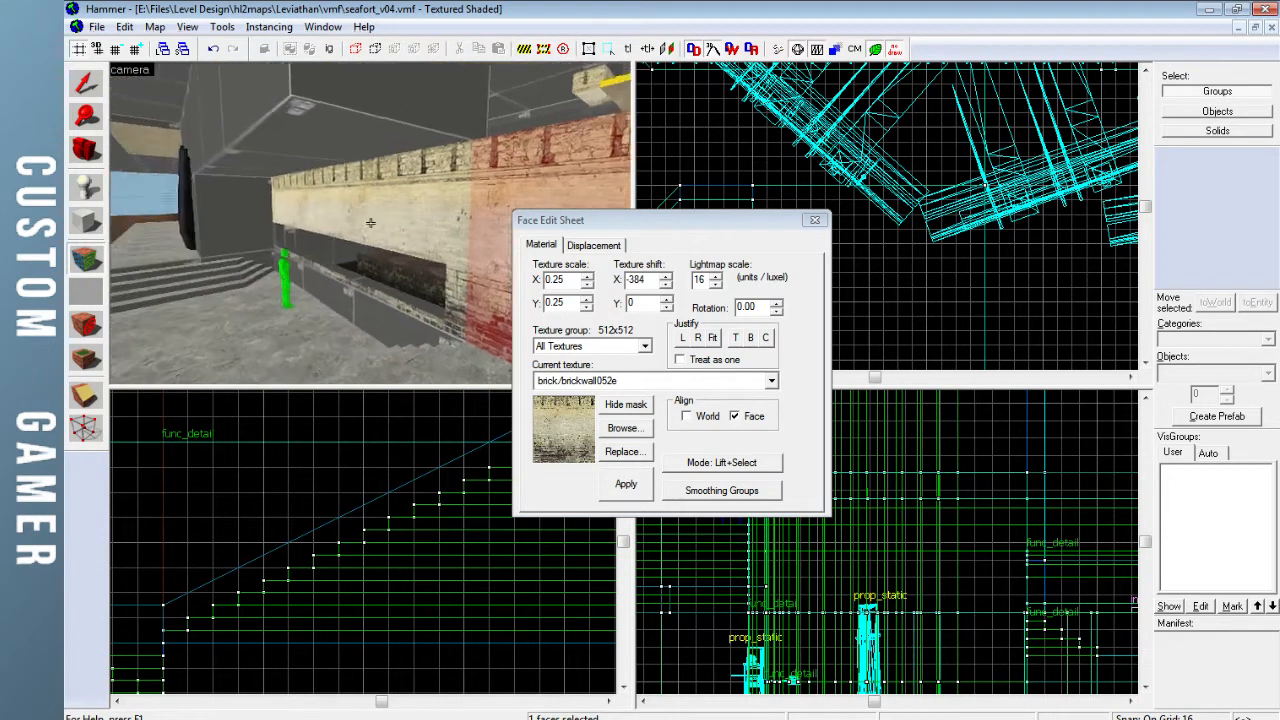
{"action": "key", "text": "z"}
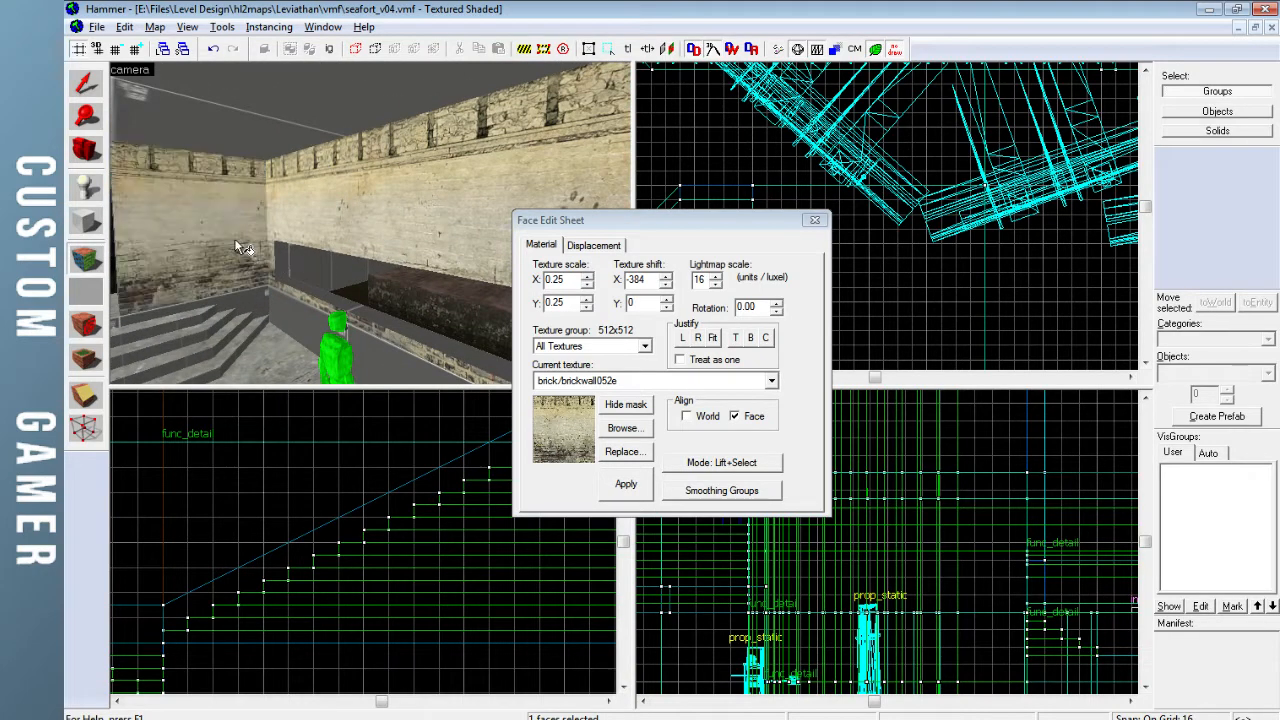
Carry the brick texture around the courtyard corner onto the wall faces beside and behind the dark metal door
{"action": "key", "text": "z"}
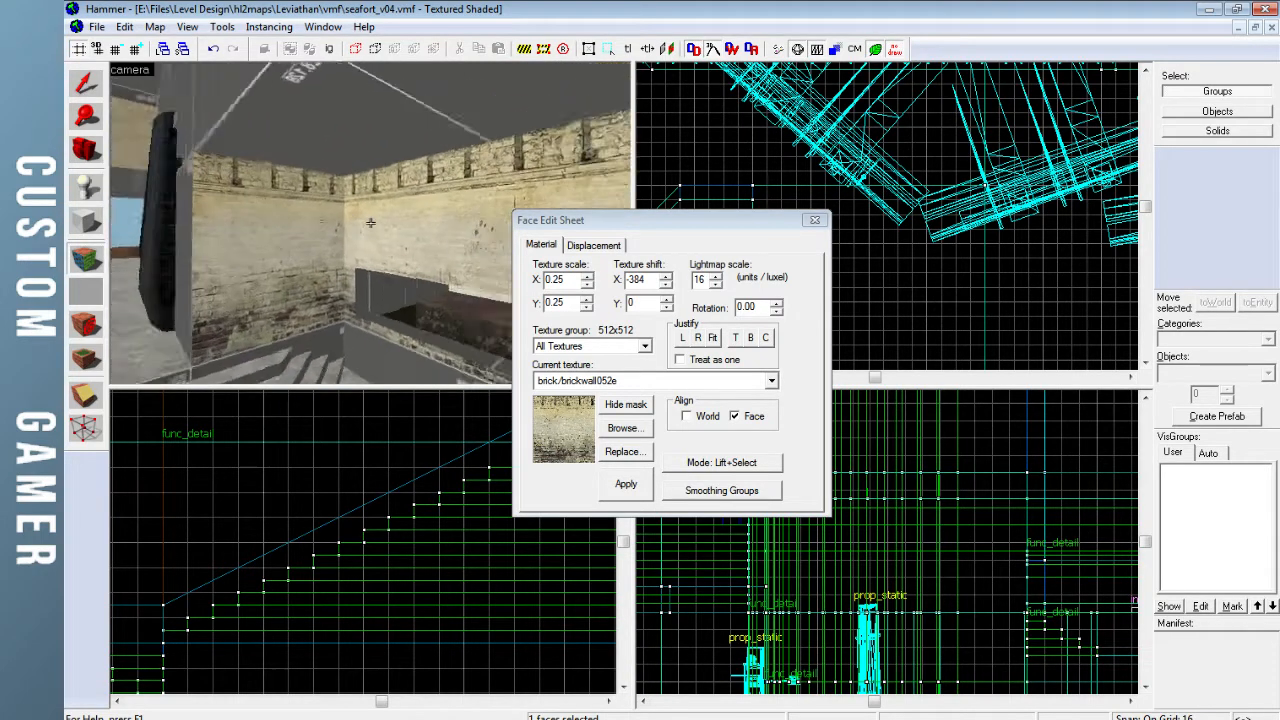
{"action": "key", "text": "z"}
{"action": "key", "text": "z"}
{"action": "key", "text": "w"}
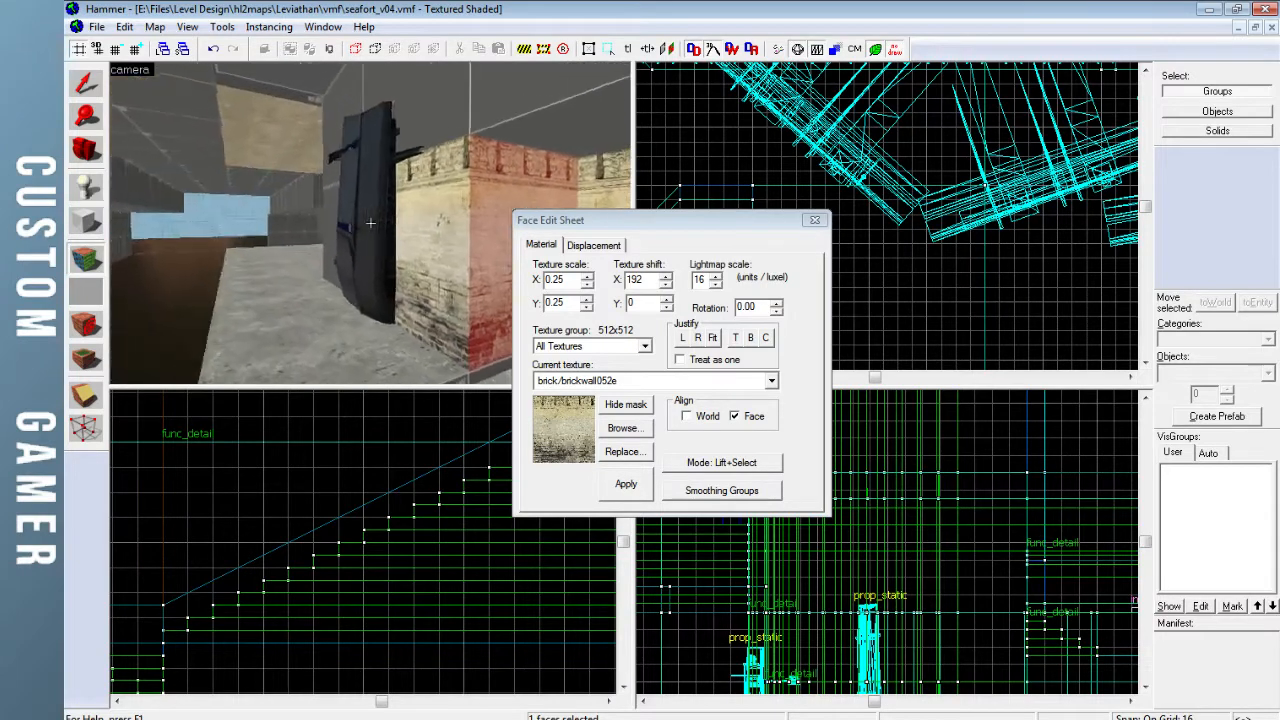
{"action": "key", "text": "z"}
{"action": "right_click", "coordinate": [268, 247]}
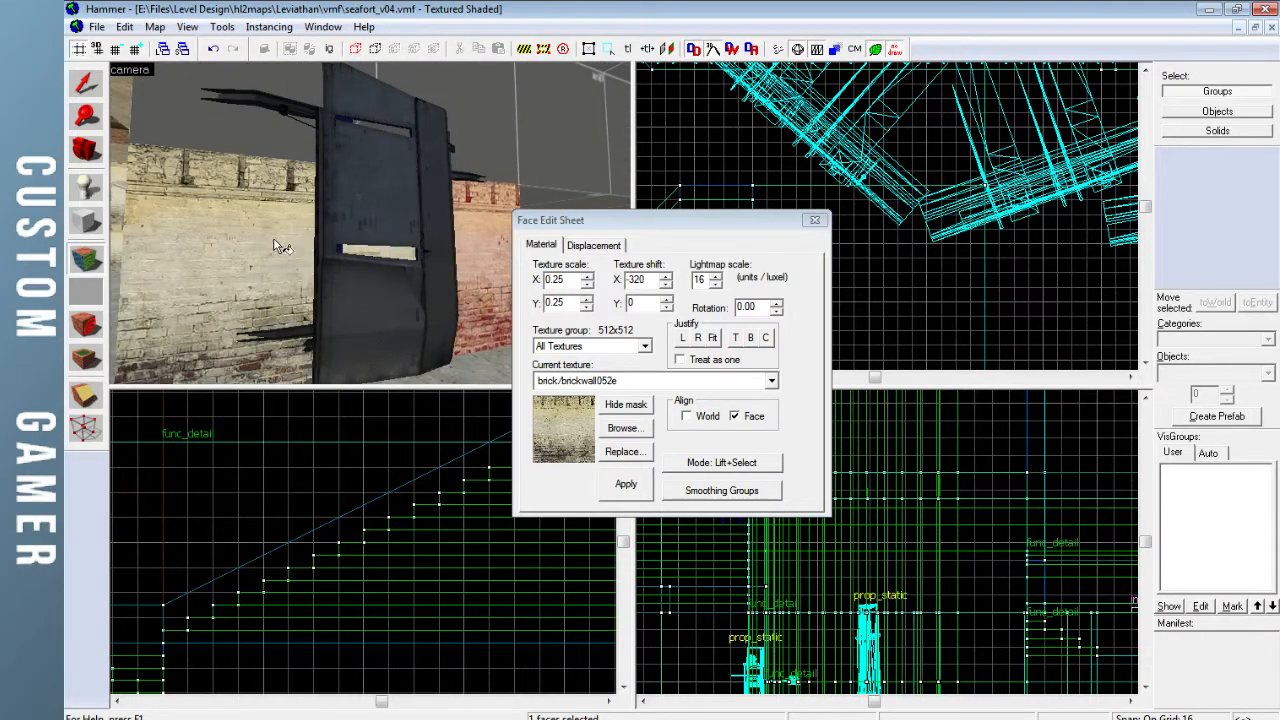
Wrap the brick texture onto the grey end face past the dark metal door and close the face editing sheet
{"action": "key", "text": "z"}
{"action": "key", "text": "a"}
{"action": "key", "text": "z"}
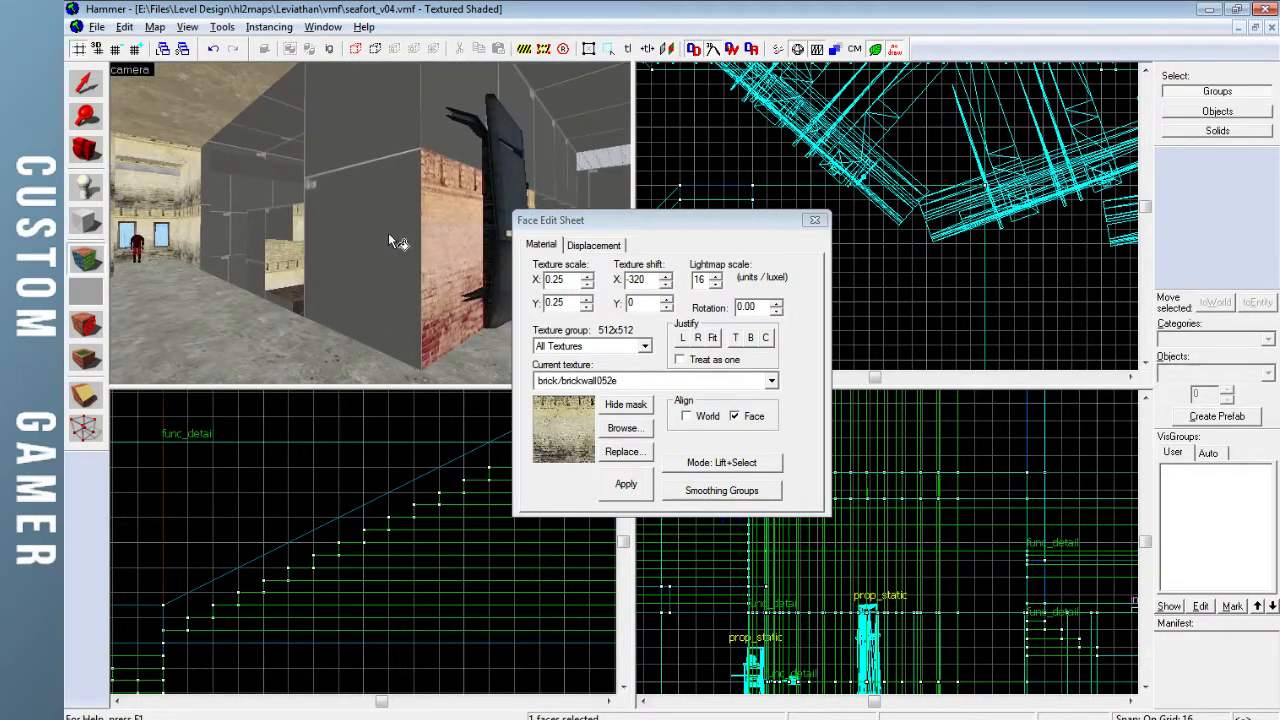
{"action": "right_click", "coordinate": [400, 243]}
{"action": "left_click", "coordinate": [815, 220]}
Texture the two grey base strips below the brick walls by the steps and green figure with brick/brickwall046a
{"action": "key", "text": "z"}
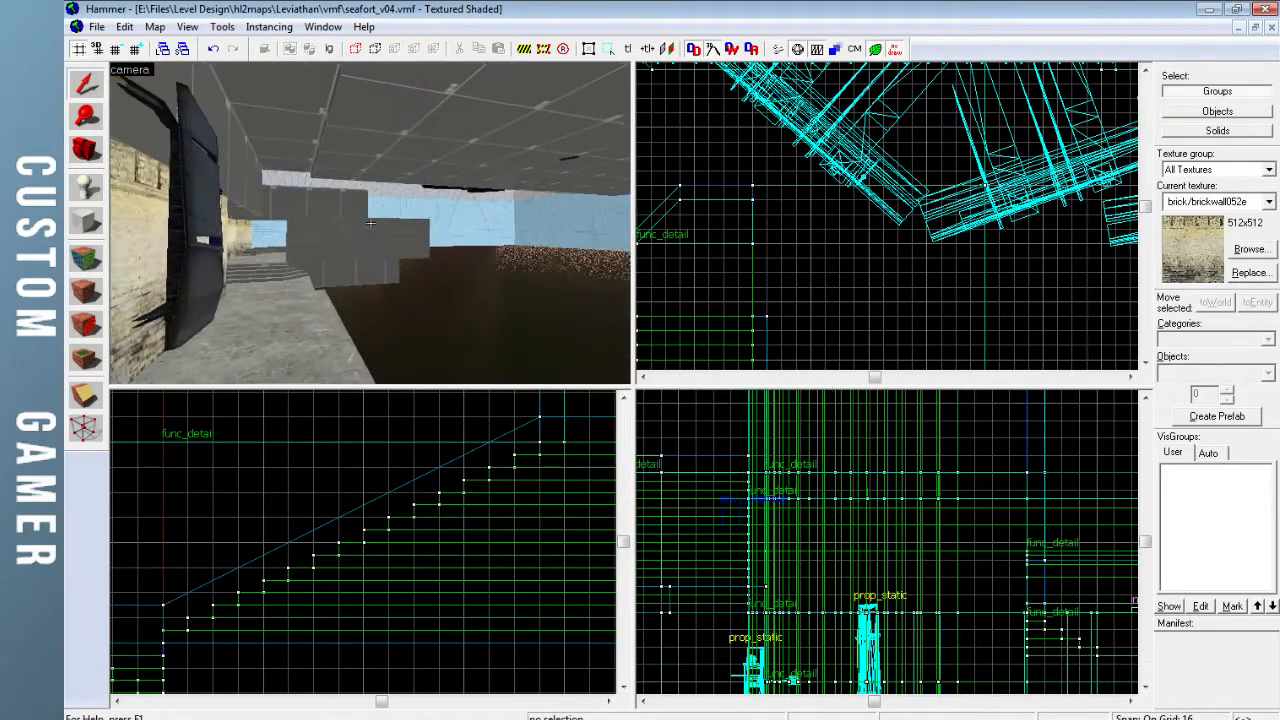
{"action": "key", "text": "w"}
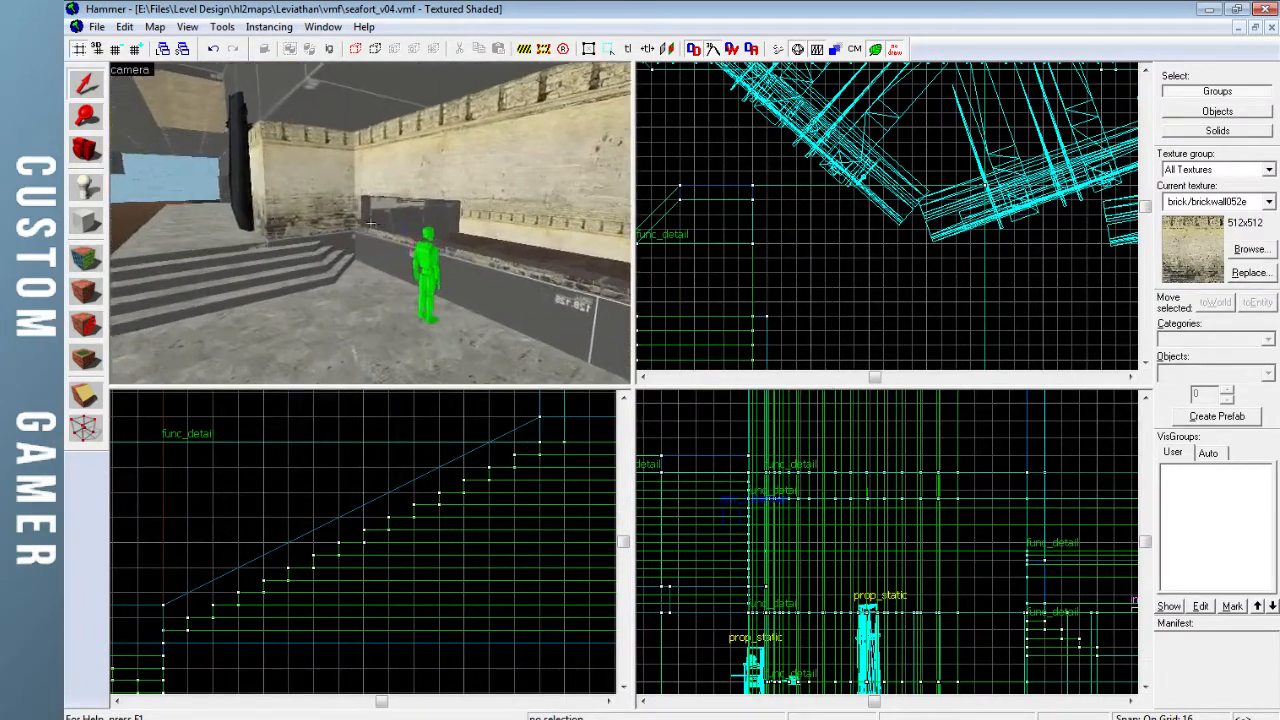
{"action": "key", "text": "a"}
{"action": "key", "text": "w"}
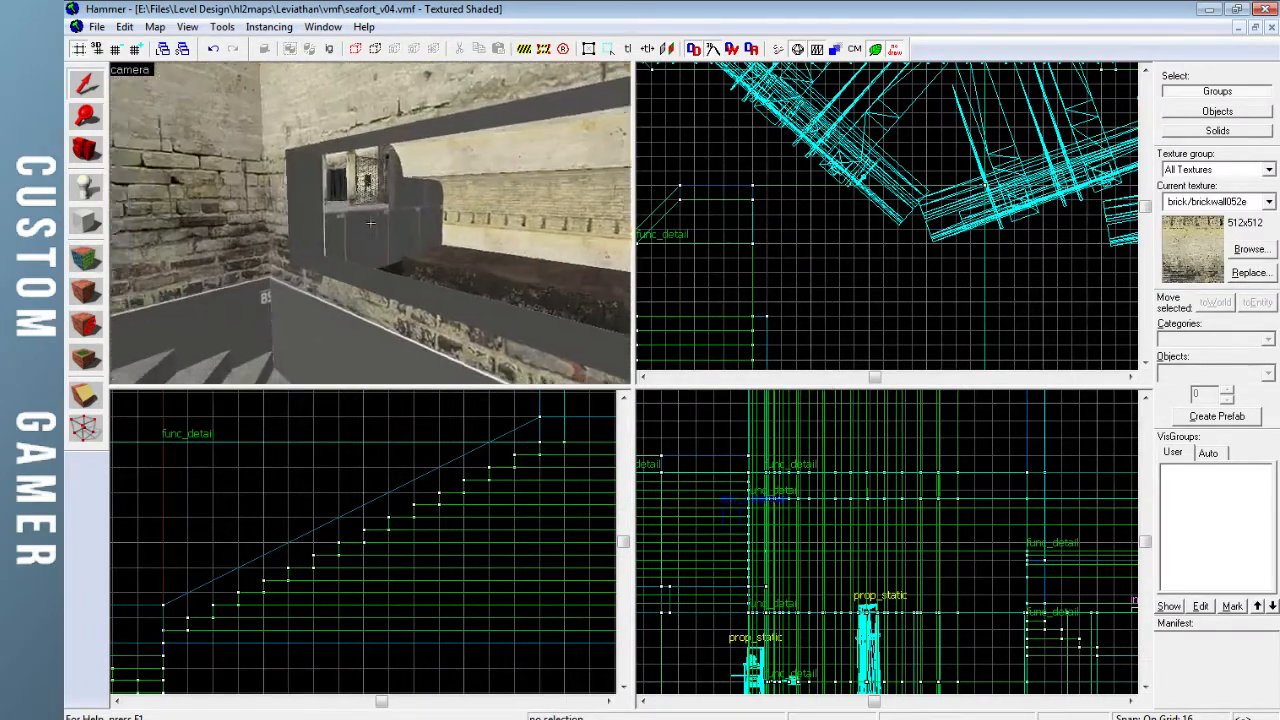
{"action": "key", "text": "z"}
{"action": "left_click", "coordinate": [84, 264]}
{"action": "left_click", "coordinate": [276, 232]}
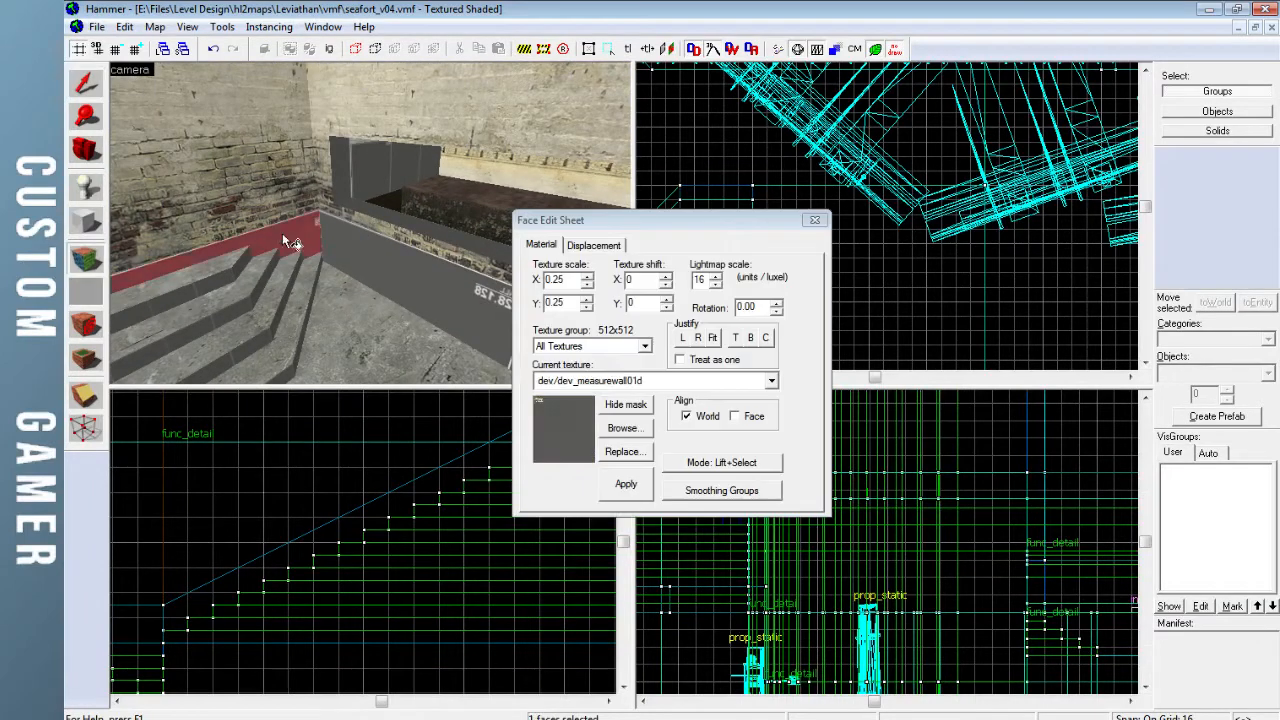
{"action": "key", "text": "z"}
{"action": "key", "text": "s"}
{"action": "key", "text": "z"}
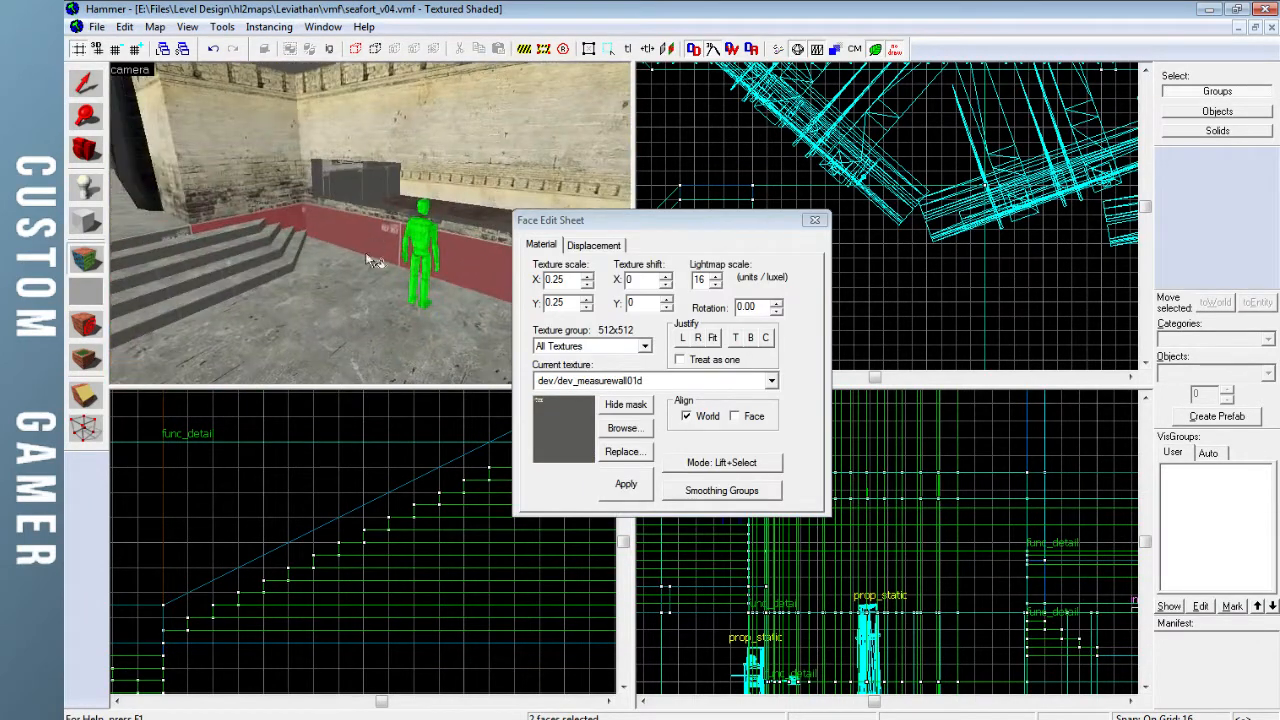
{"action": "left_click", "coordinate": [623, 428]}
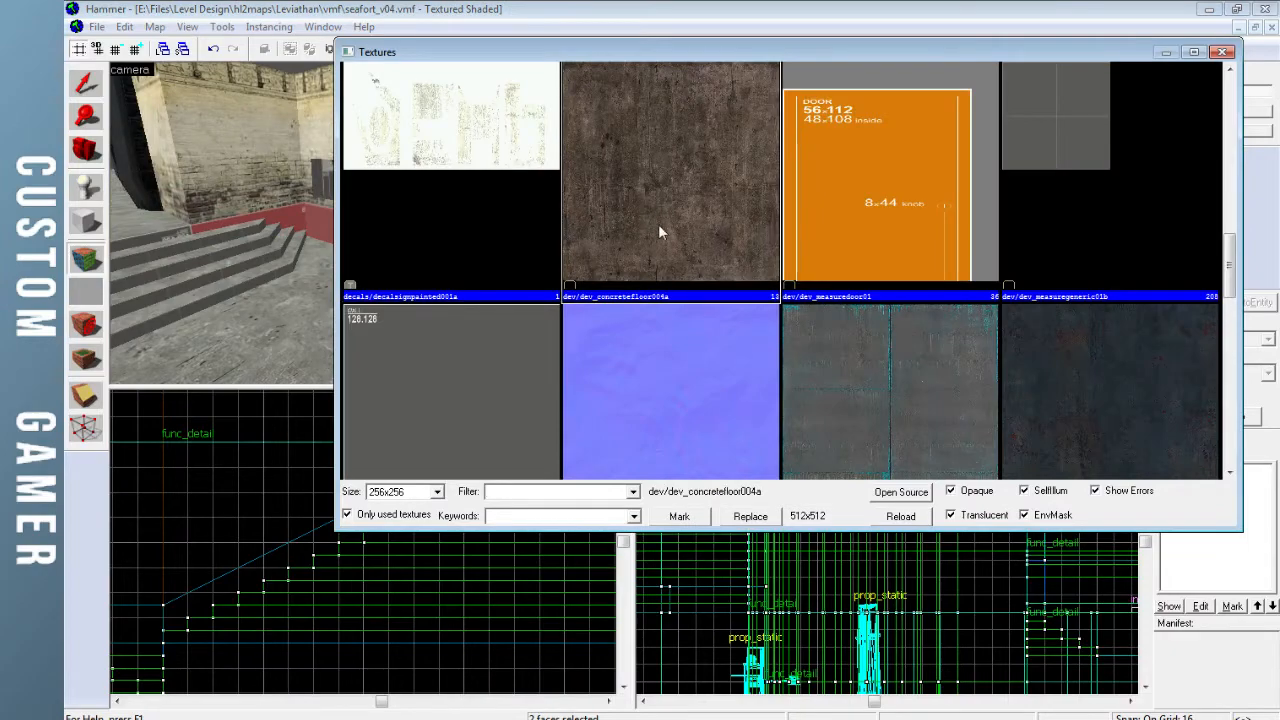
{"action": "scroll", "coordinate": [655, 230], "scroll_direction": "up", "scroll_amount": 10}
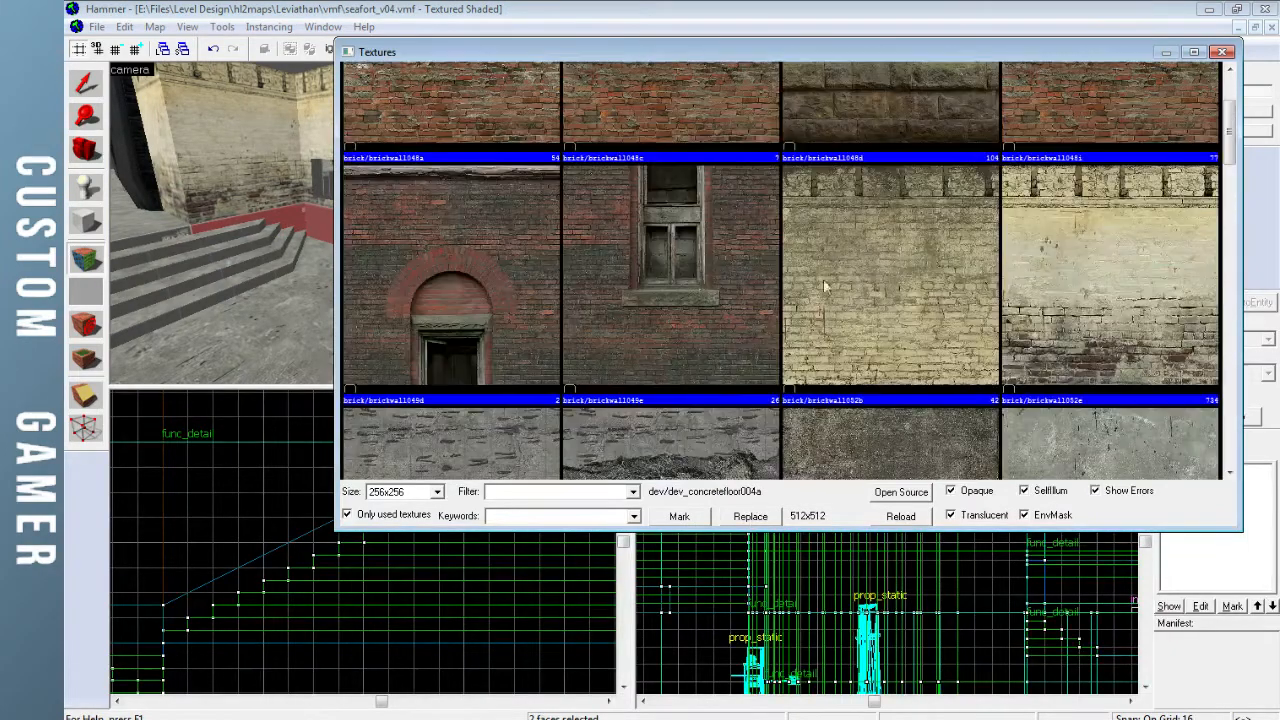
{"action": "left_click", "coordinate": [406, 517]}
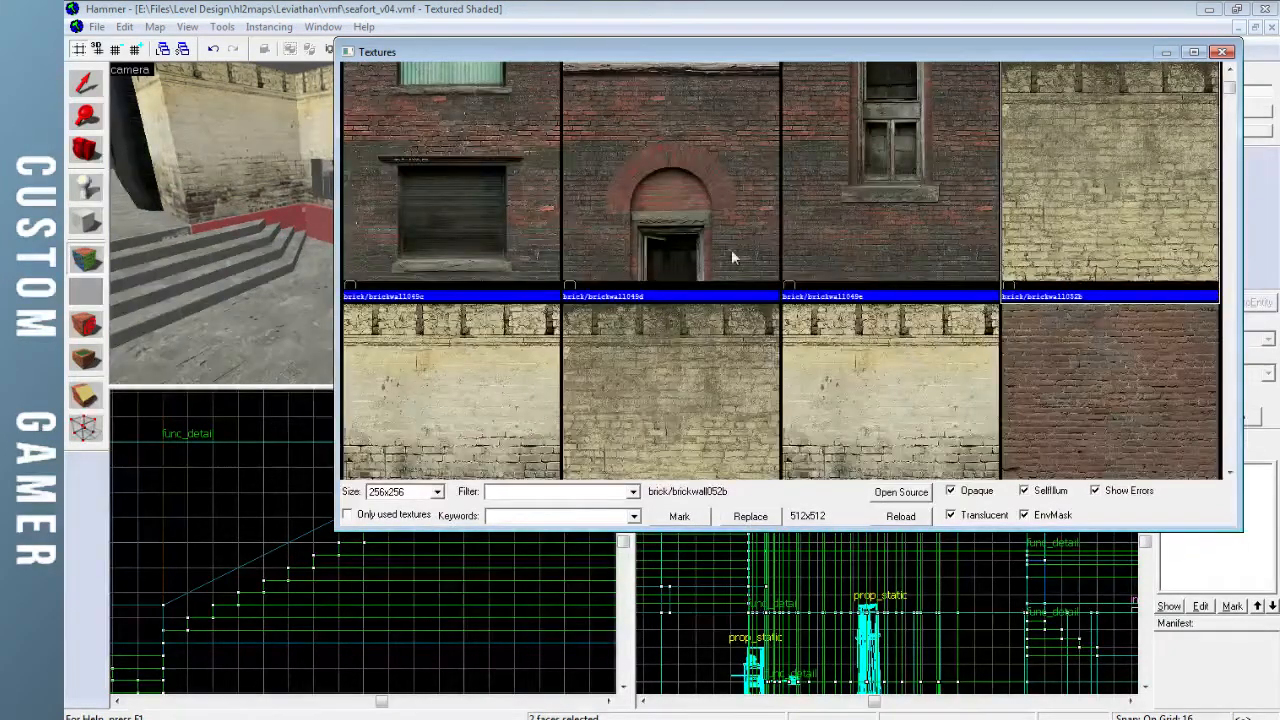
{"action": "scroll", "coordinate": [1000, 205], "scroll_direction": "up", "scroll_amount": 3}
{"action": "scroll", "coordinate": [775, 282], "scroll_direction": "down", "scroll_amount": 5}
{"action": "scroll", "coordinate": [734, 303], "scroll_direction": "down", "scroll_amount": 6}
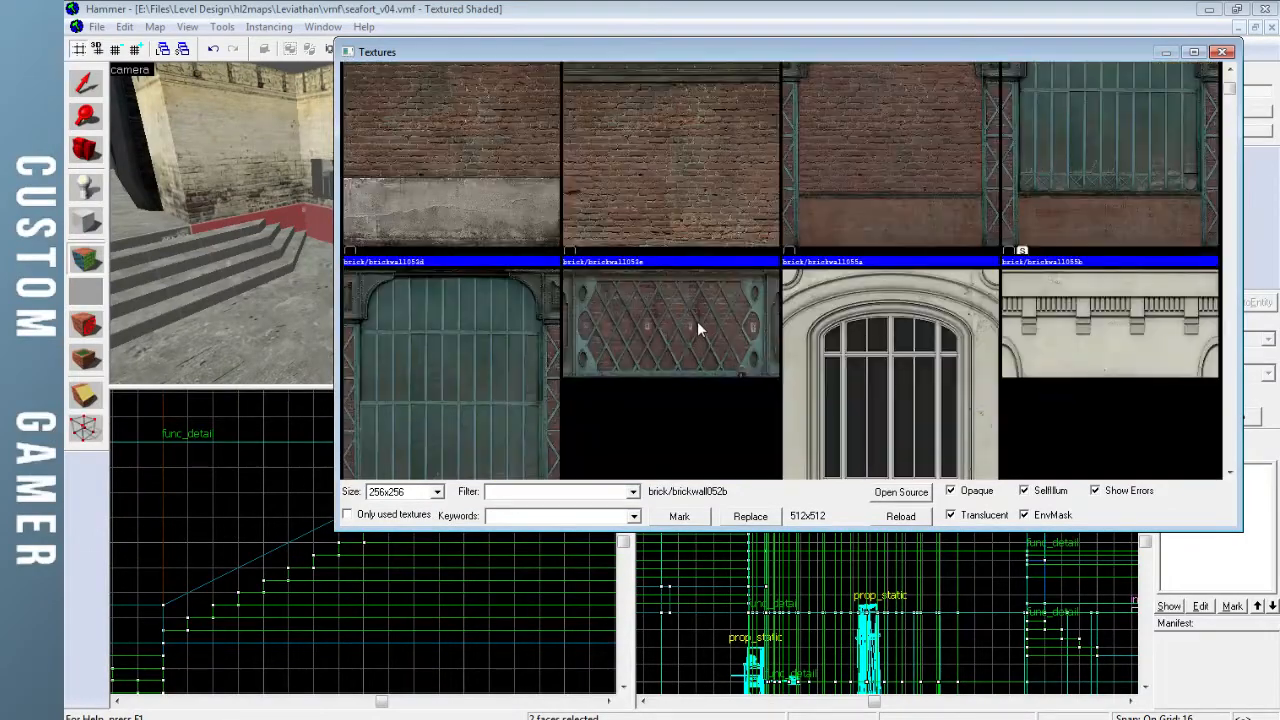
{"action": "scroll", "coordinate": [676, 335], "scroll_direction": "down", "scroll_amount": 8}
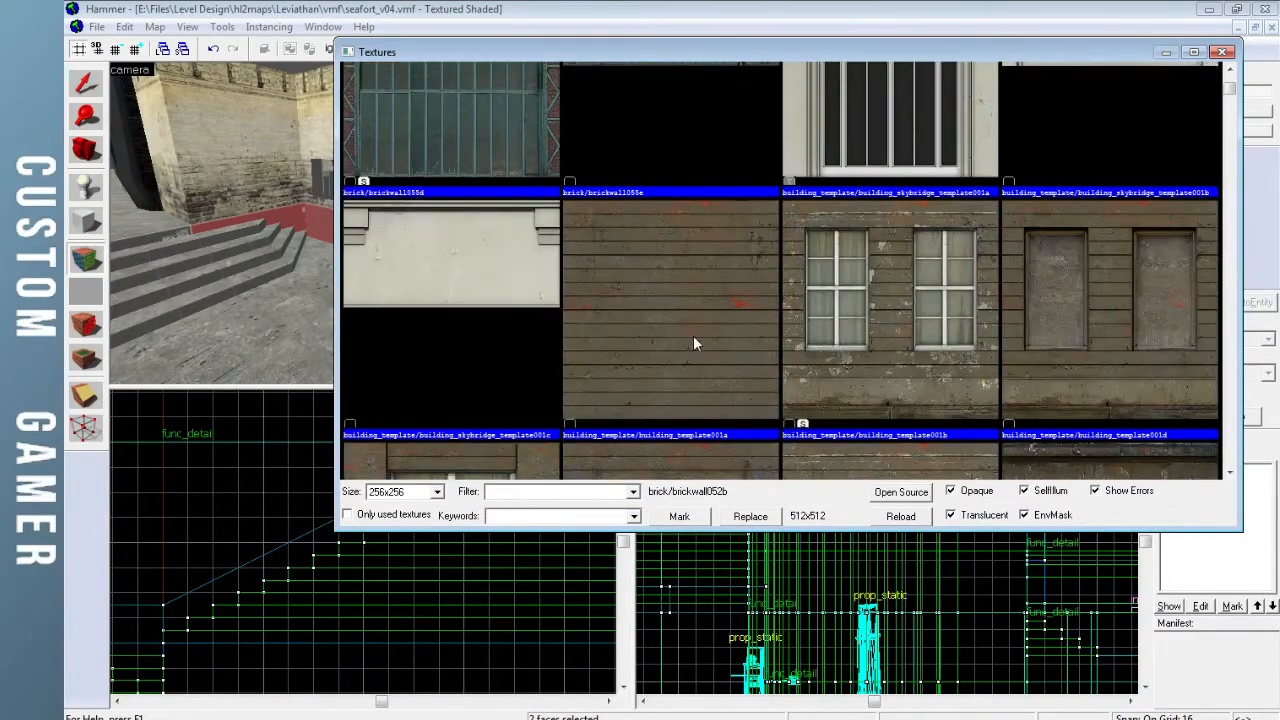
{"action": "scroll", "coordinate": [668, 345], "scroll_direction": "up", "scroll_amount": 10}
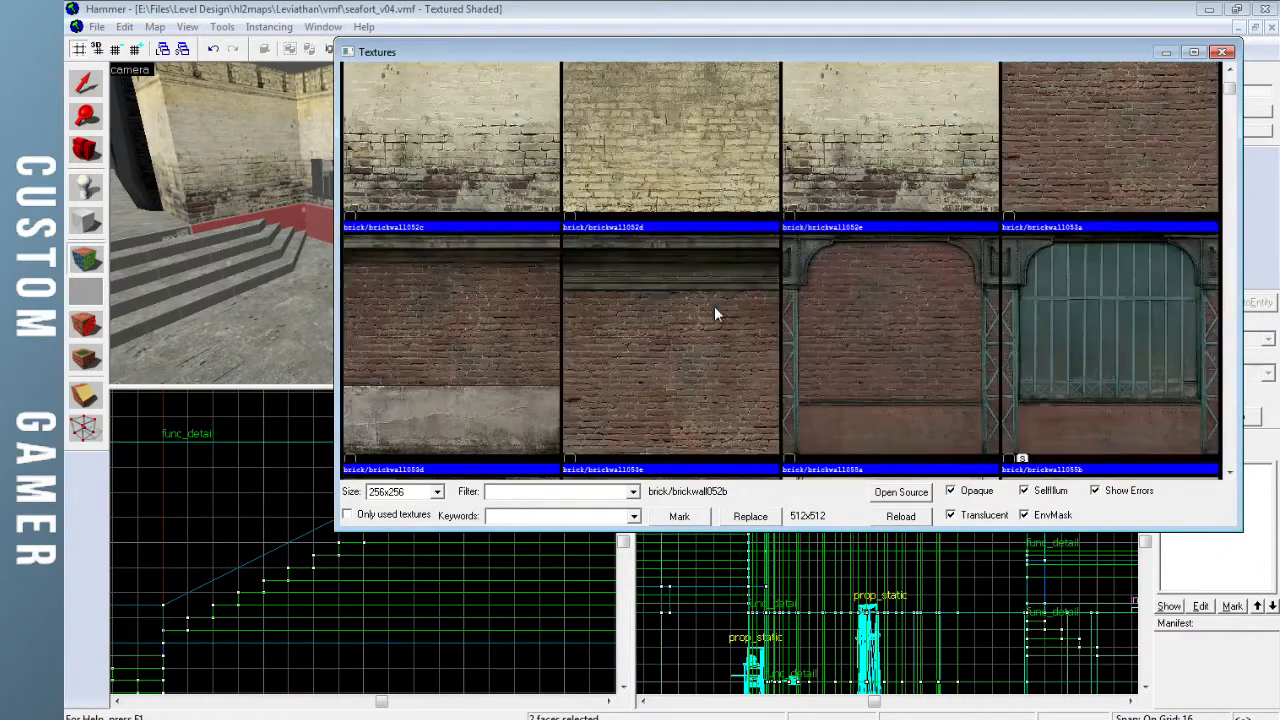
{"action": "scroll", "coordinate": [790, 292], "scroll_direction": "up", "scroll_amount": 6}
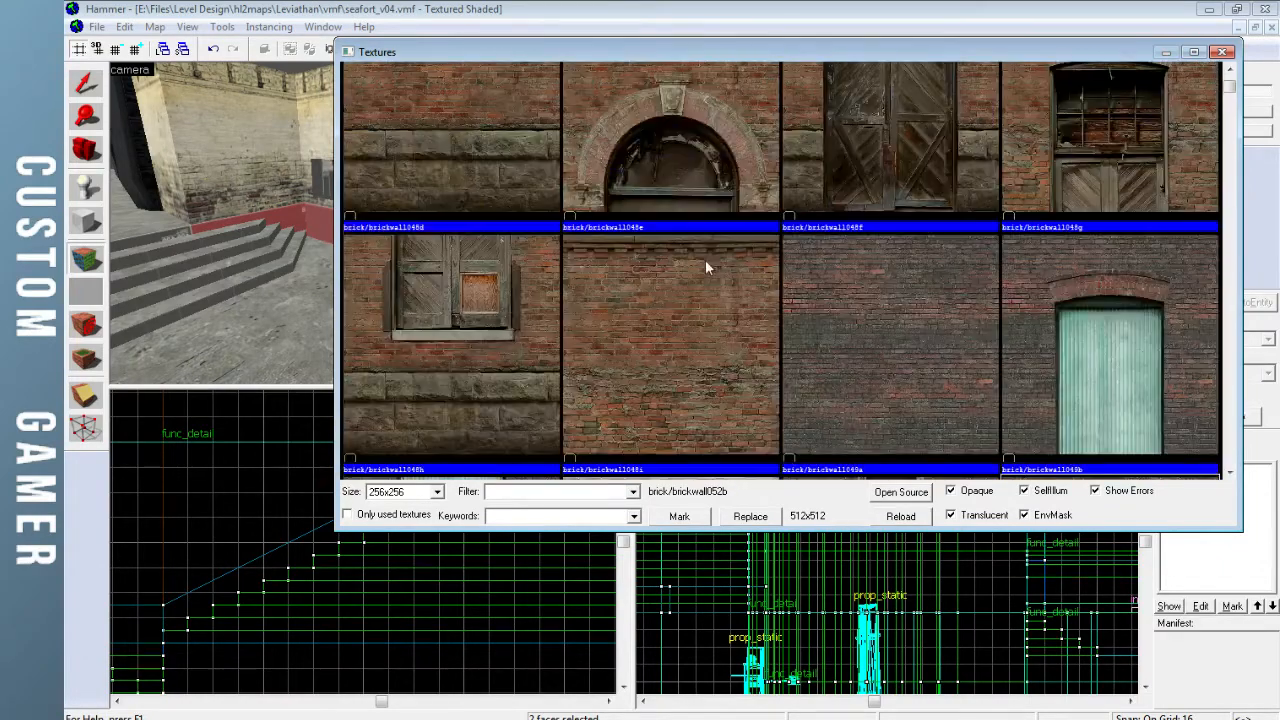
{"action": "scroll", "coordinate": [657, 257], "scroll_direction": "up", "scroll_amount": 5}
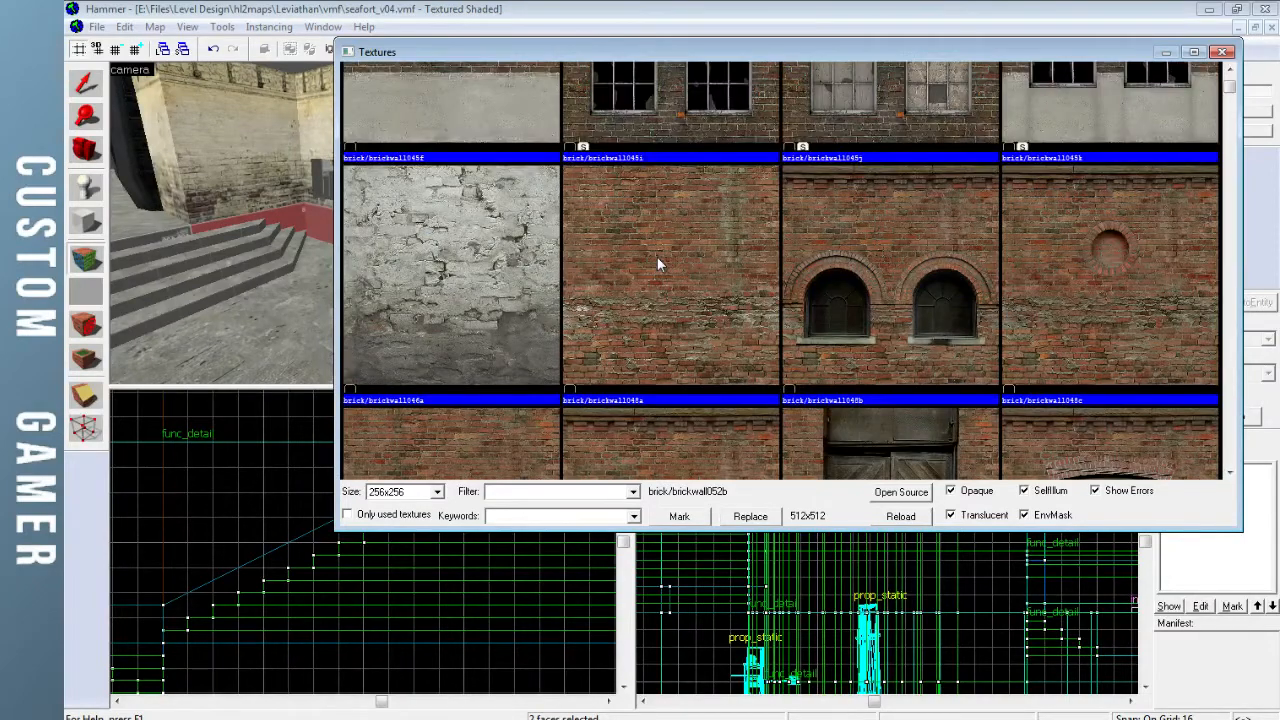
{"action": "scroll", "coordinate": [657, 257], "scroll_direction": "up", "scroll_amount": 1}
{"action": "double_click", "coordinate": [438, 318]}
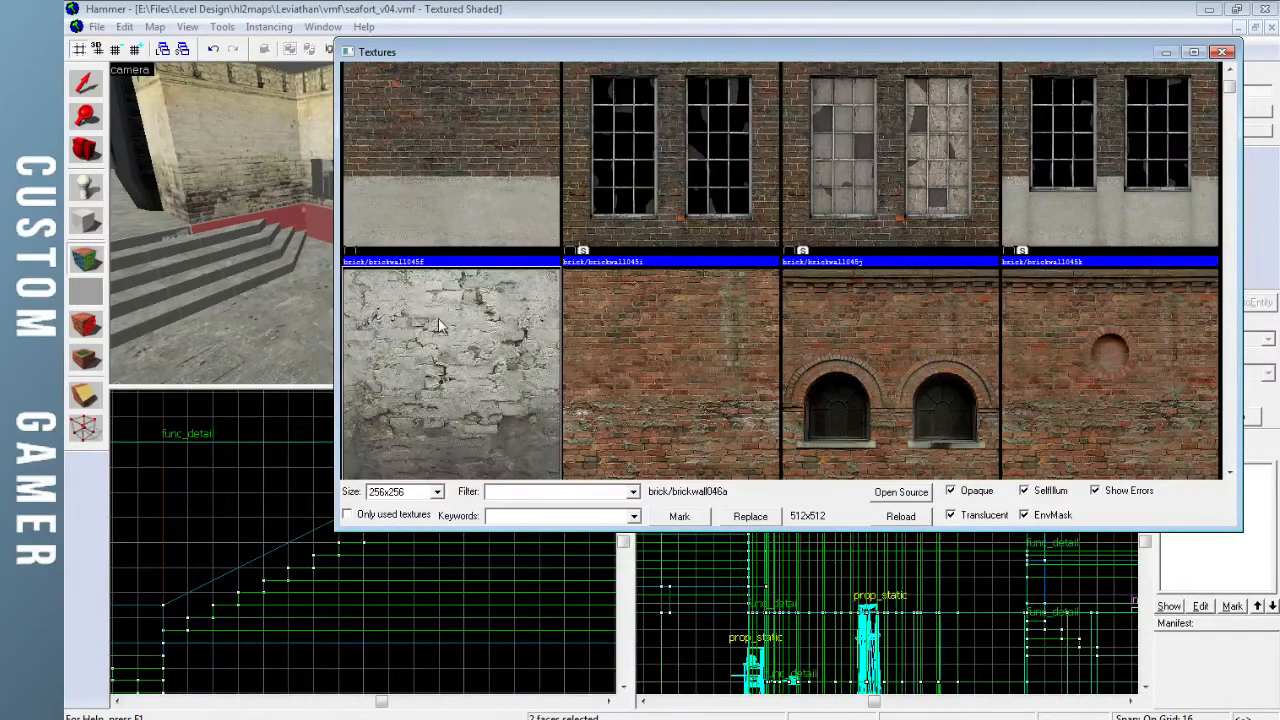
{"action": "left_click", "coordinate": [641, 484]}
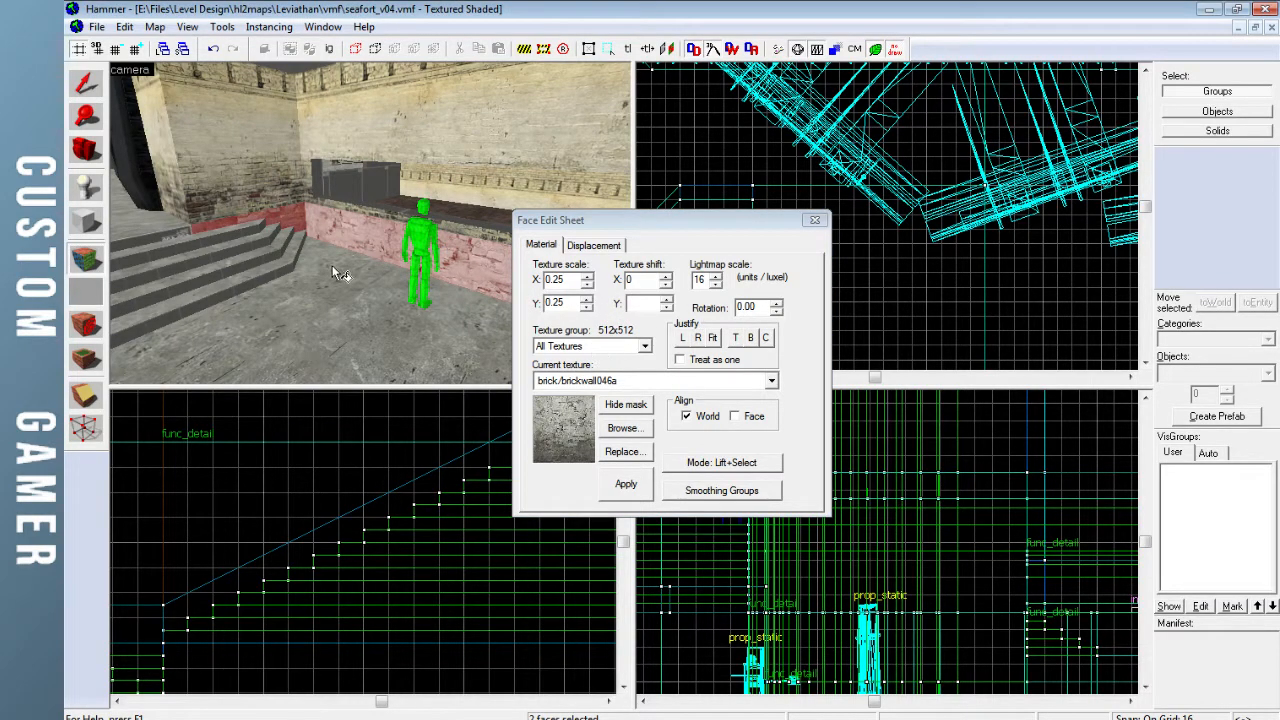
Match the long base strip's texture alignment to the strip beside the steps, using a vertical shift of 352
{"action": "key", "text": "z"}
{"action": "key", "text": "w"}
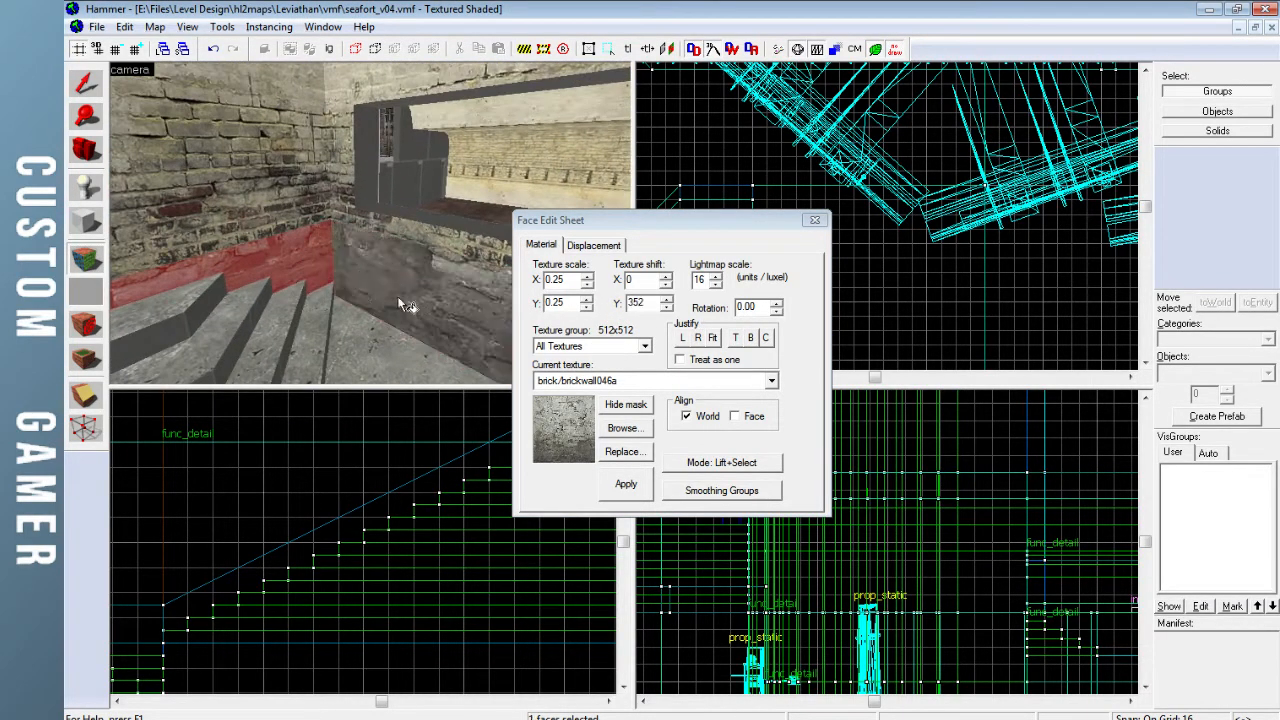
{"action": "left_click", "coordinate": [815, 221]}
Examine how the brick/brickwall046a base strips line up with the brick above and around the corner beside the steps
{"action": "key", "text": "z"}
{"action": "key", "text": "w"}
{"action": "key", "text": "w"}
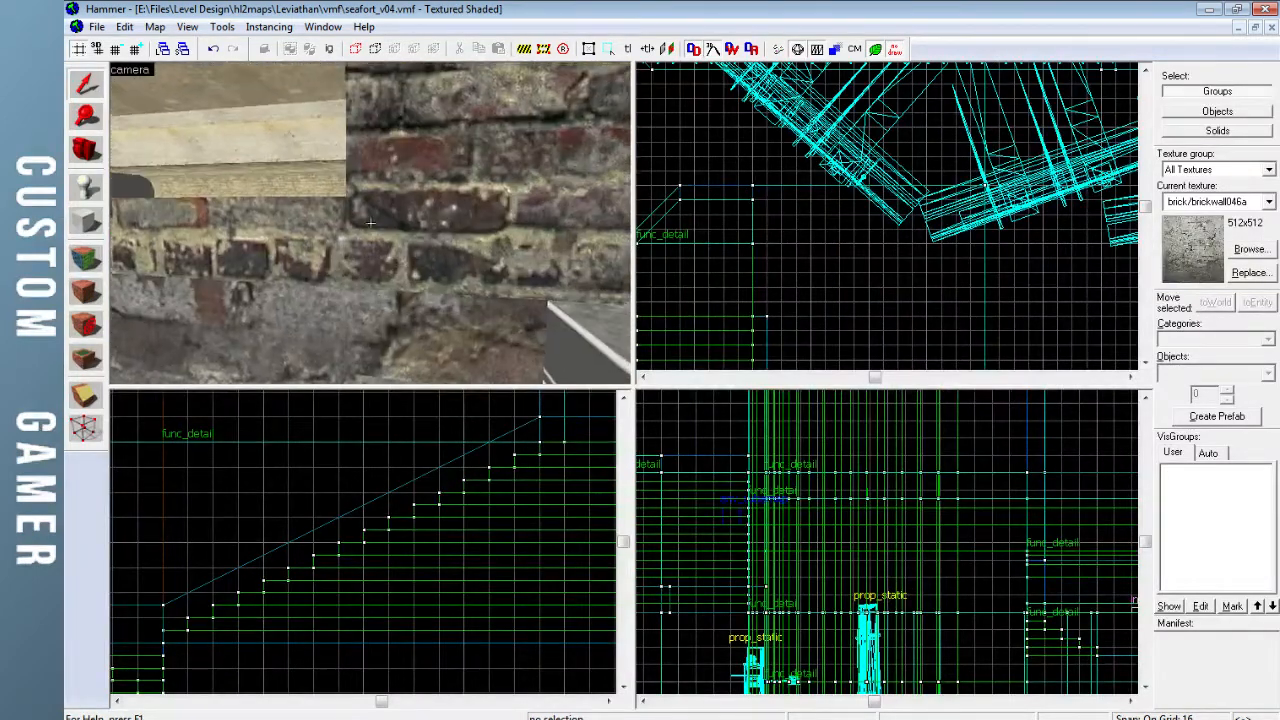
{"action": "key", "text": "s"}
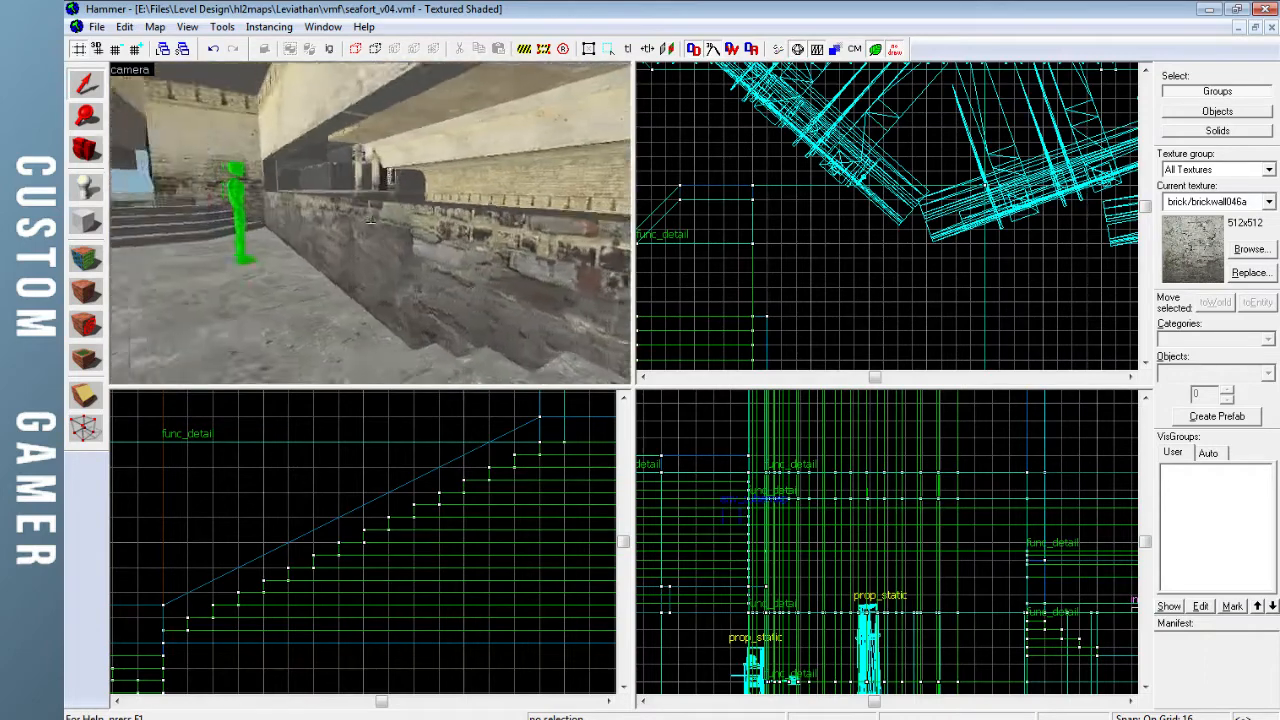
{"action": "key", "text": "w"}
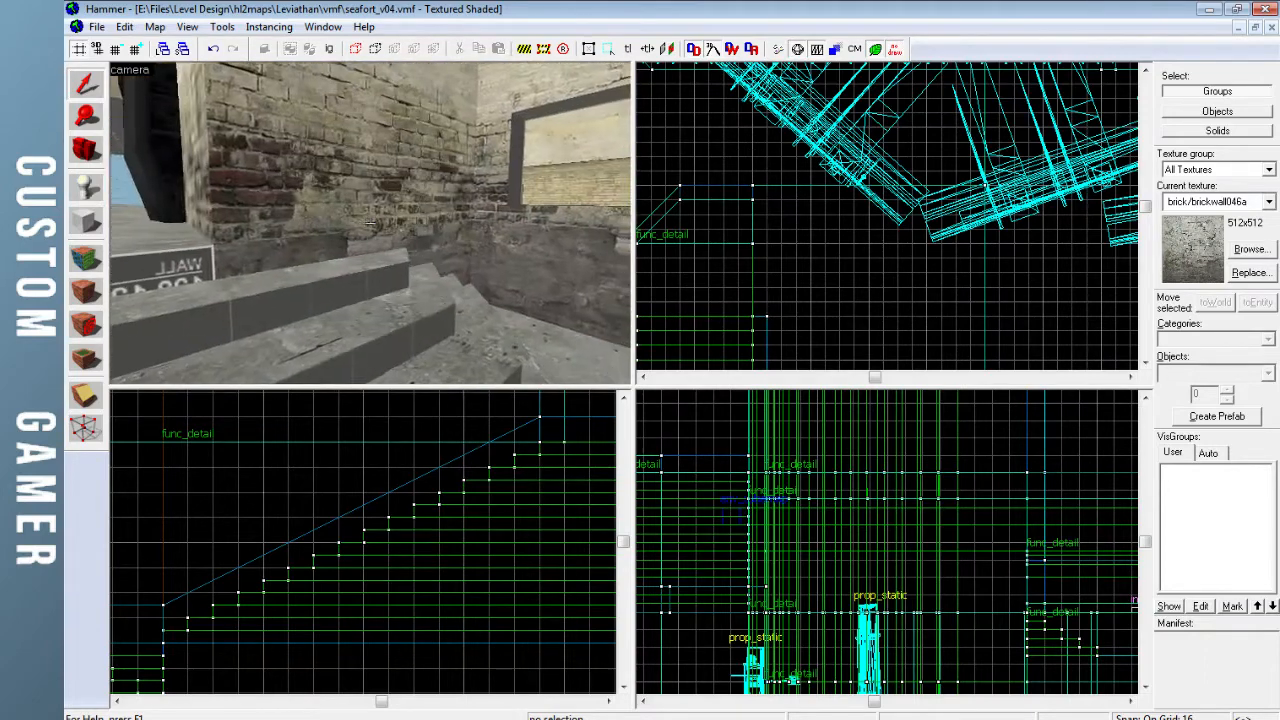
{"action": "key", "text": "shift+a"}
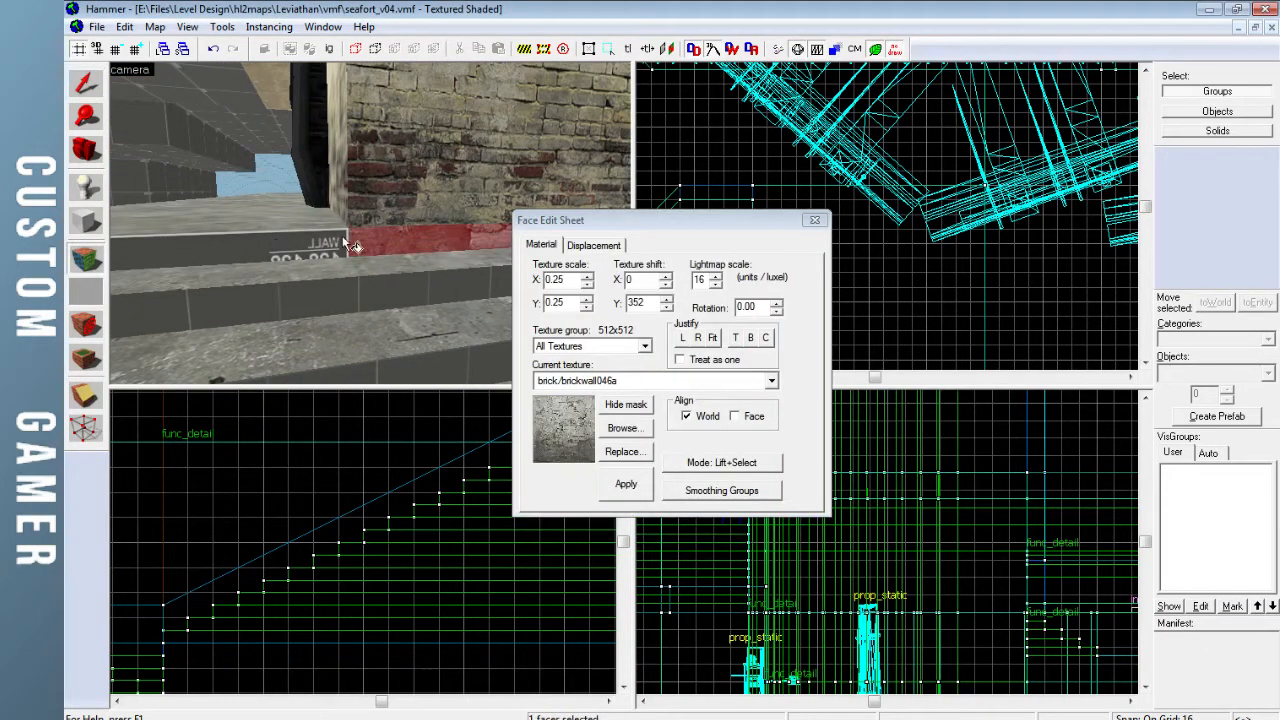
{"action": "key", "text": "Right"}
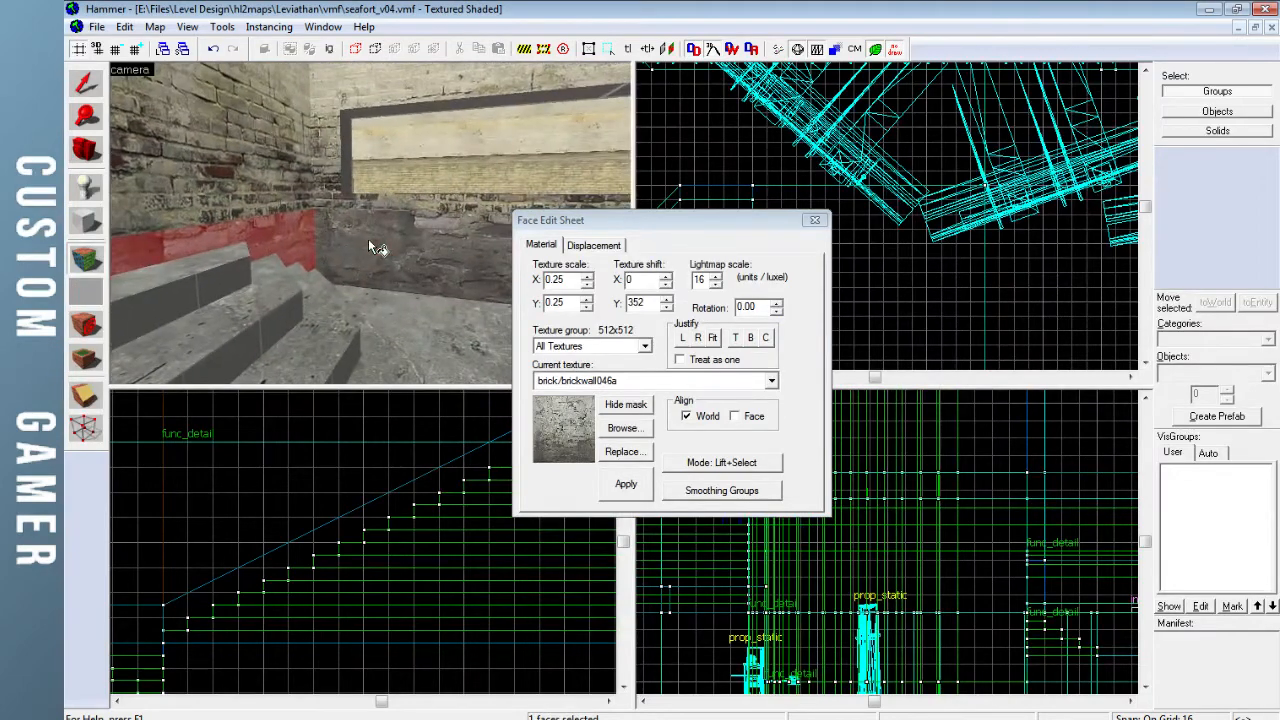
{"action": "left_click", "coordinate": [815, 222]}
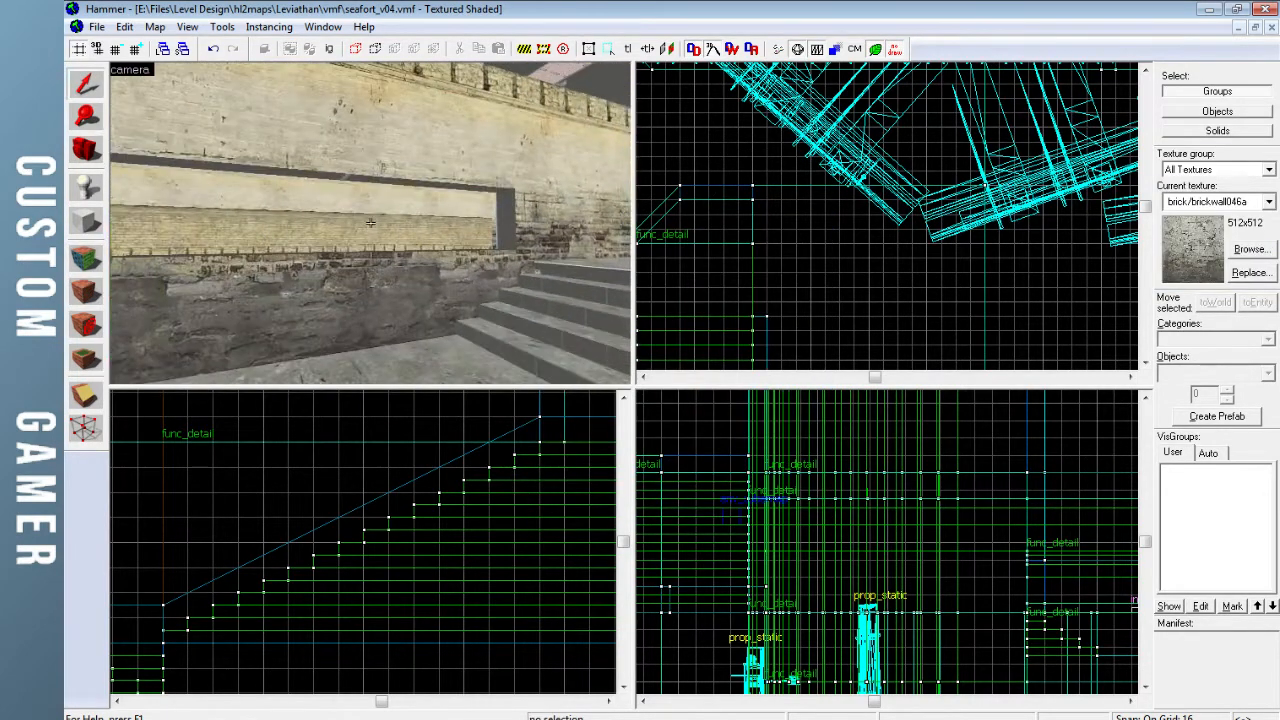
{"action": "key", "text": "s"}
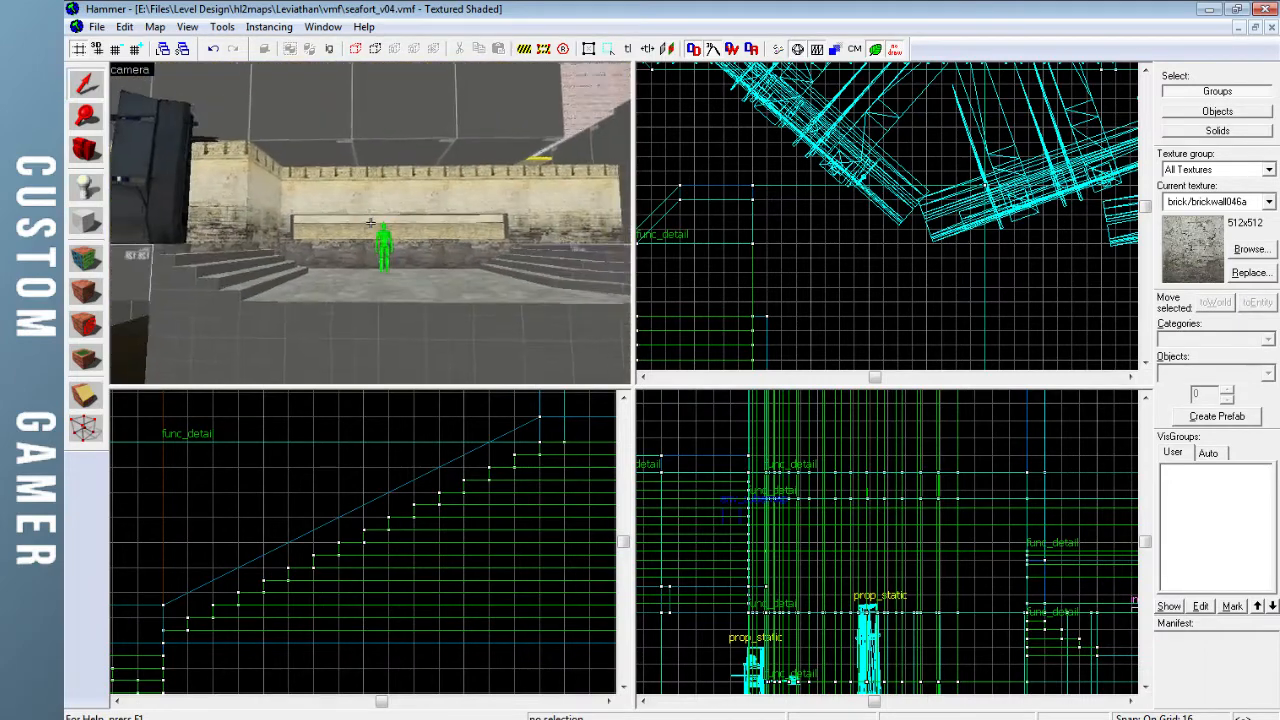
{"action": "key", "text": "w"}
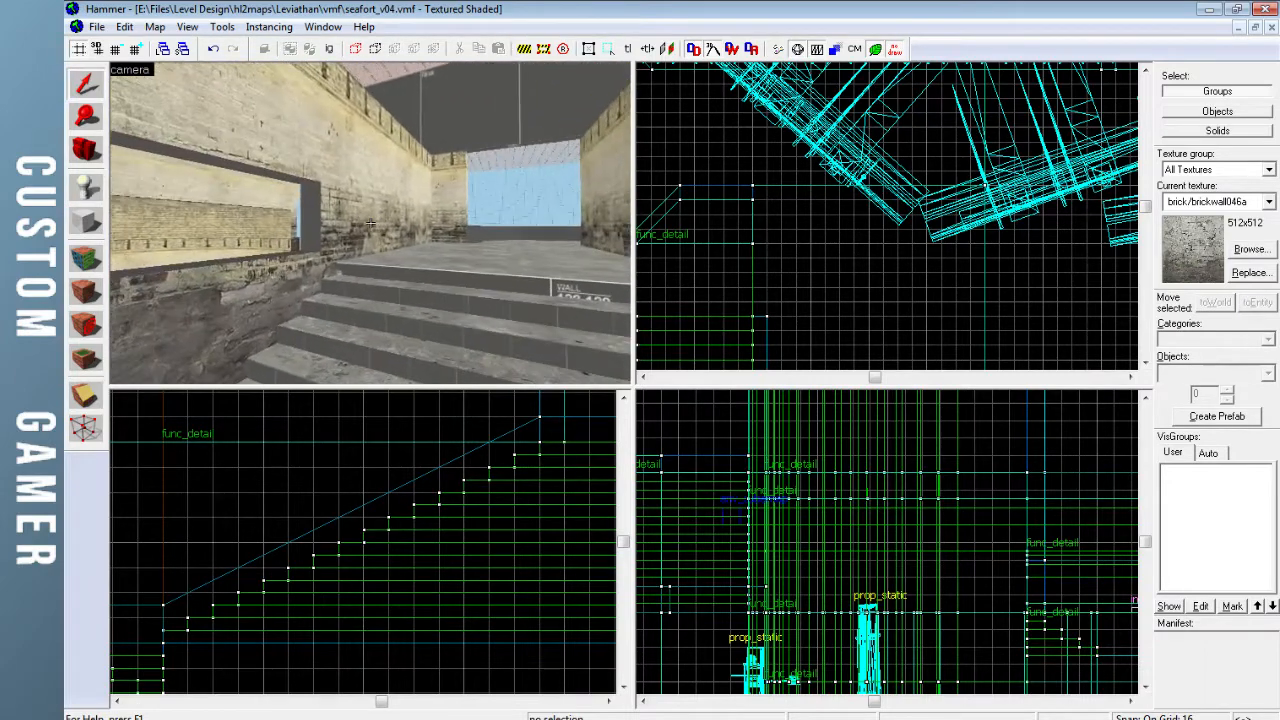
{"action": "key", "text": "z"}
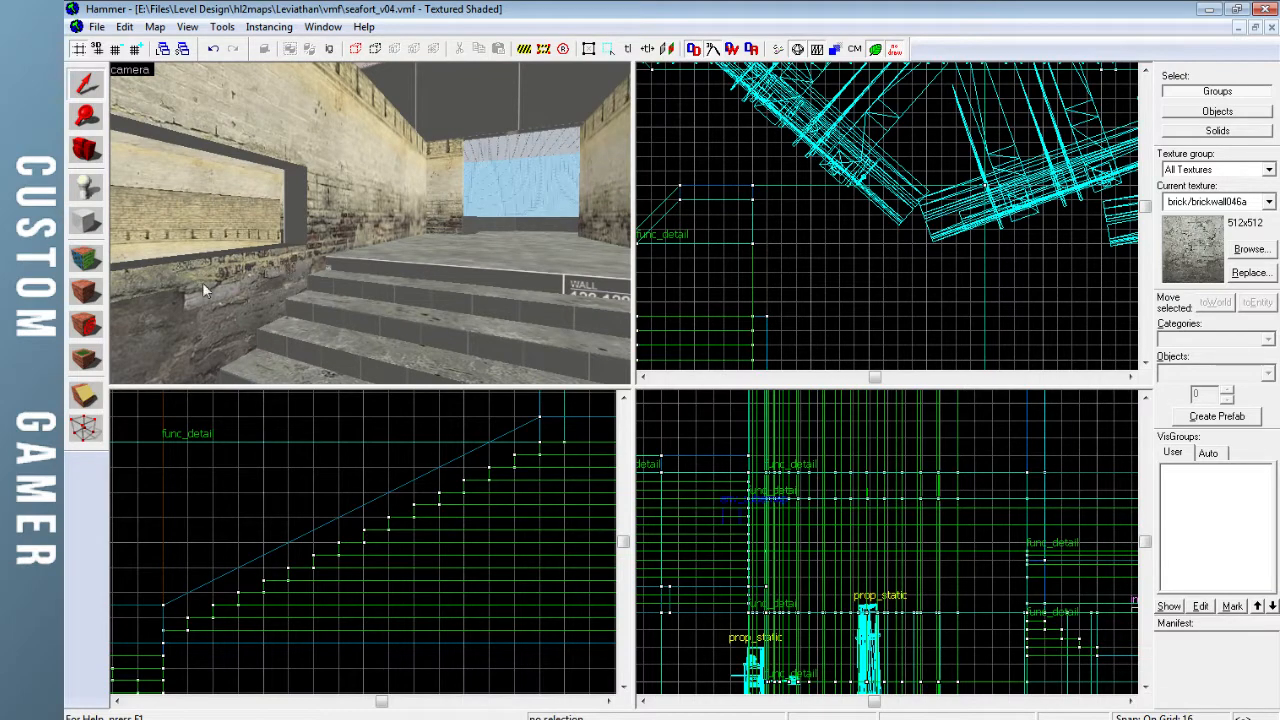
{"action": "left_click", "coordinate": [86, 262]}
{"action": "left_click", "coordinate": [290, 275]}
{"action": "key", "text": "z"}
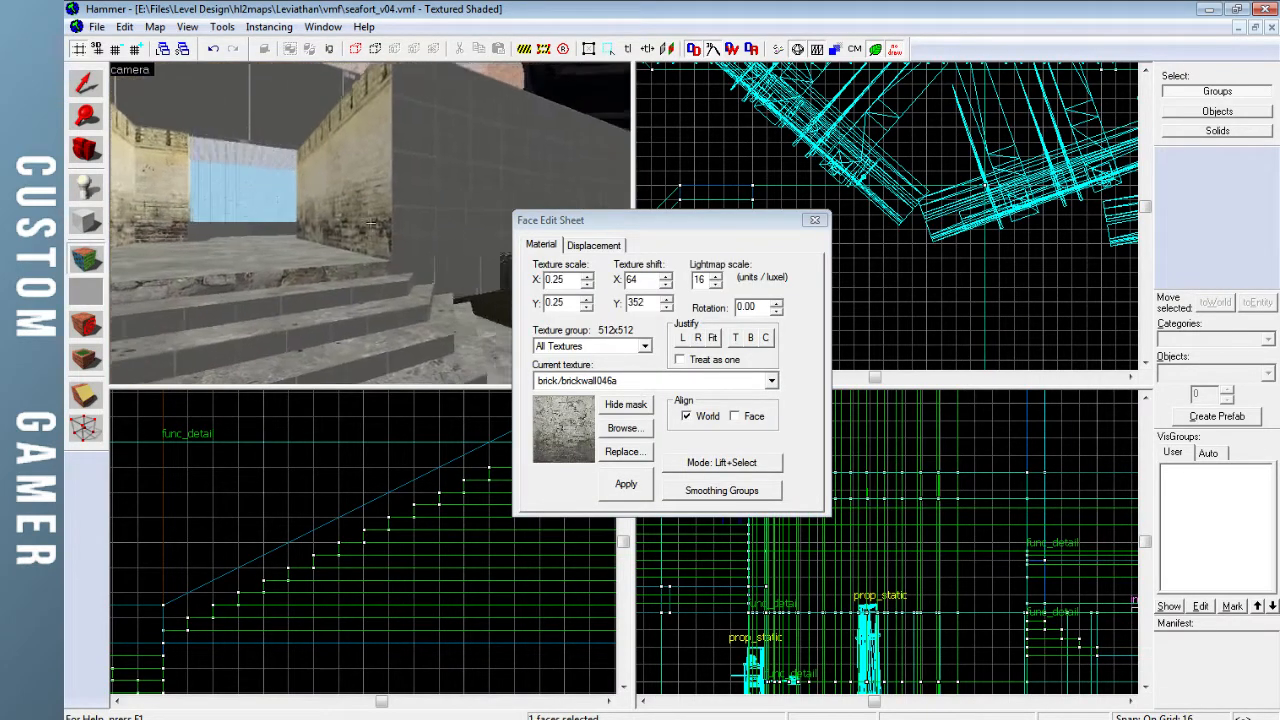
{"action": "key", "text": "z"}
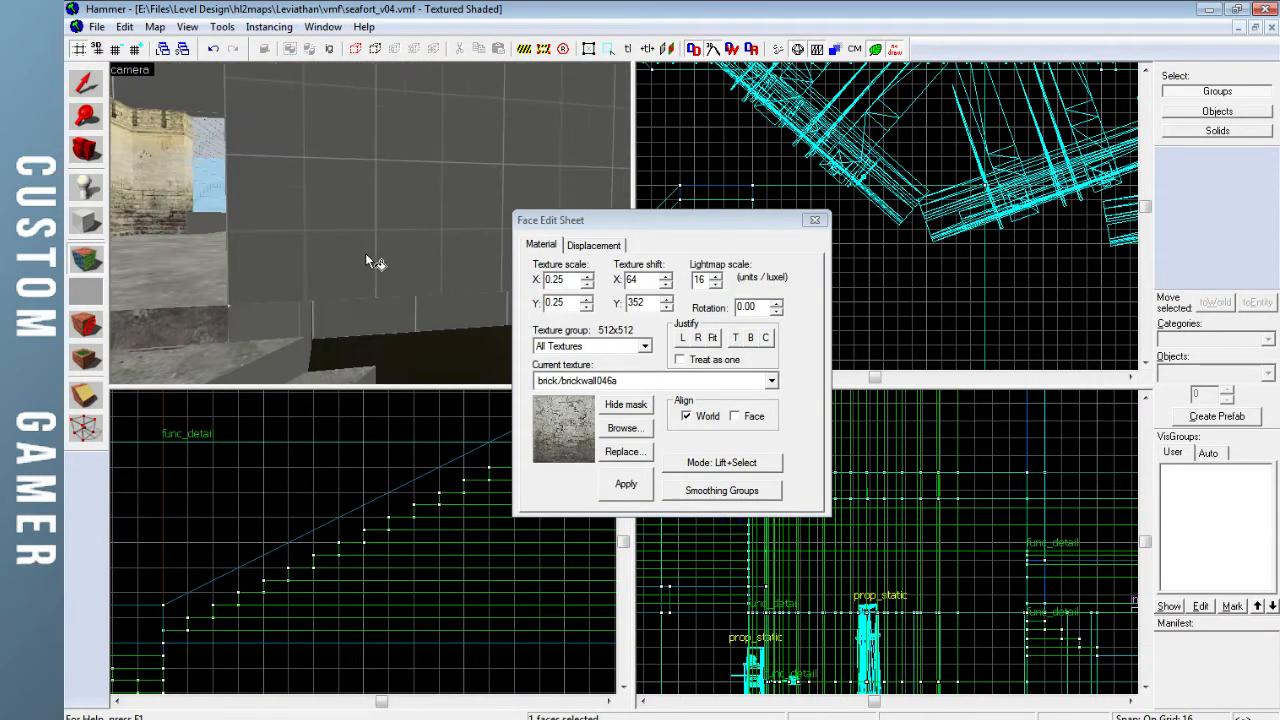
{"action": "left_click", "coordinate": [814, 220]}
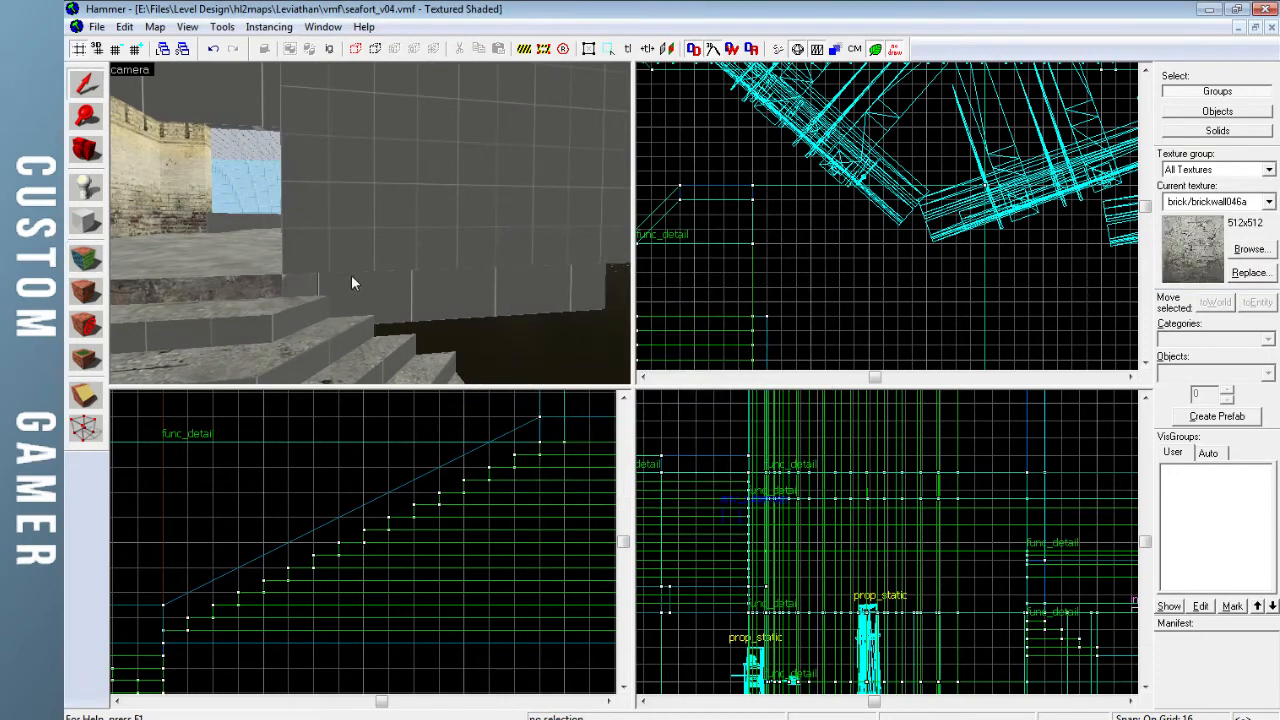
Examine the courtyard, outer fort walls, canal side and building facades to judge how the brick texturing looks and which grey surfaces remain
{"action": "key", "text": "z"}
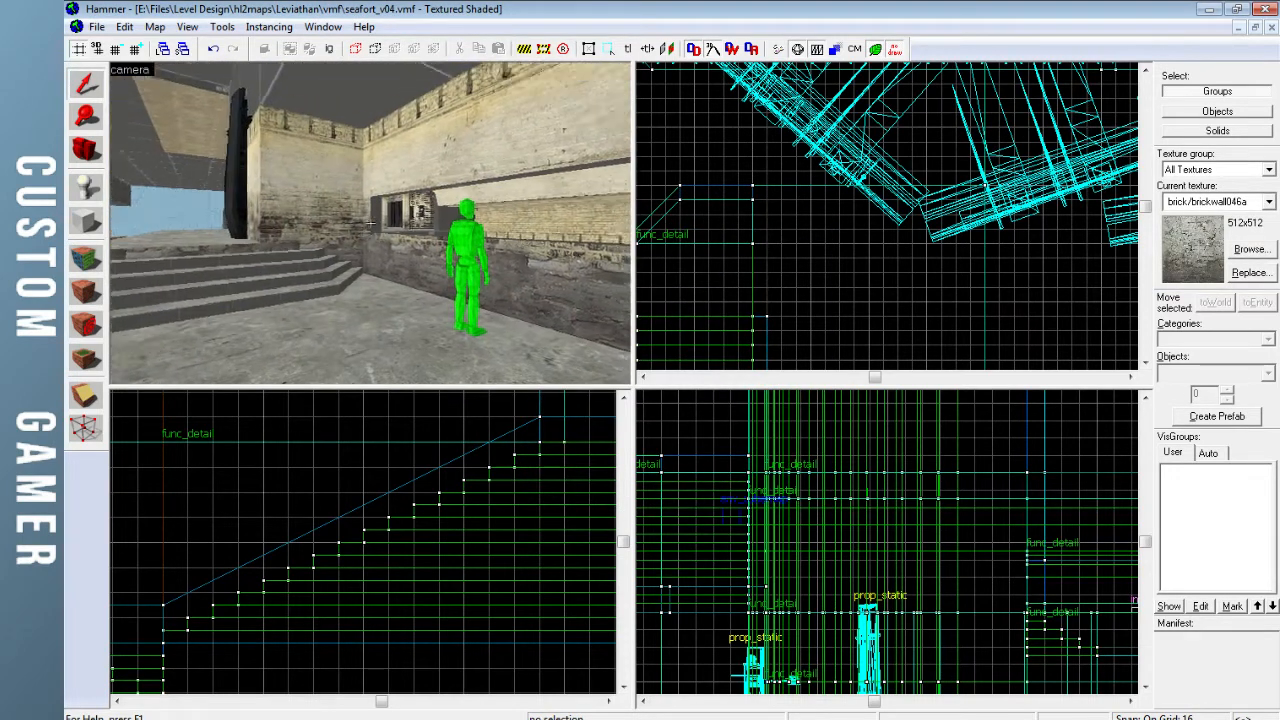
{"action": "key", "text": "w"}
{"action": "key", "text": "w"}
{"action": "key", "text": "w"}
{"action": "key", "text": "w"}
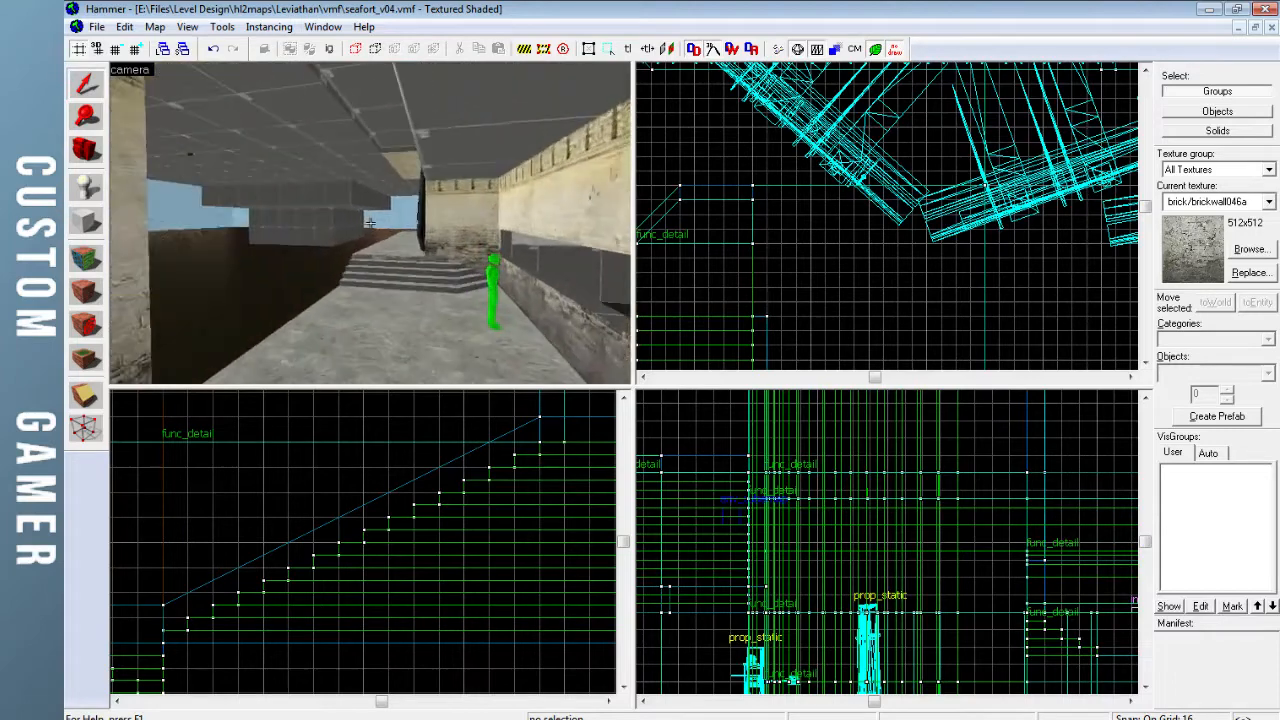
{"action": "key", "text": "w"}
{"action": "key", "text": "w"}
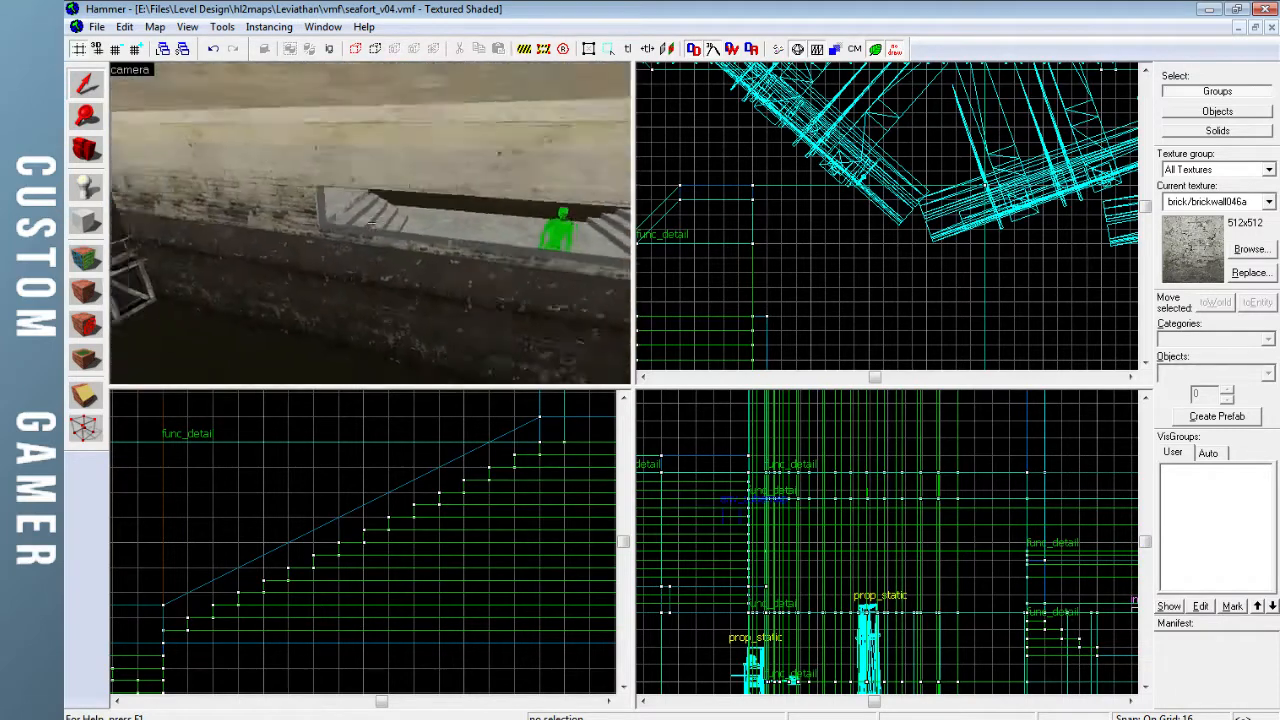
{"action": "key", "text": "s"}
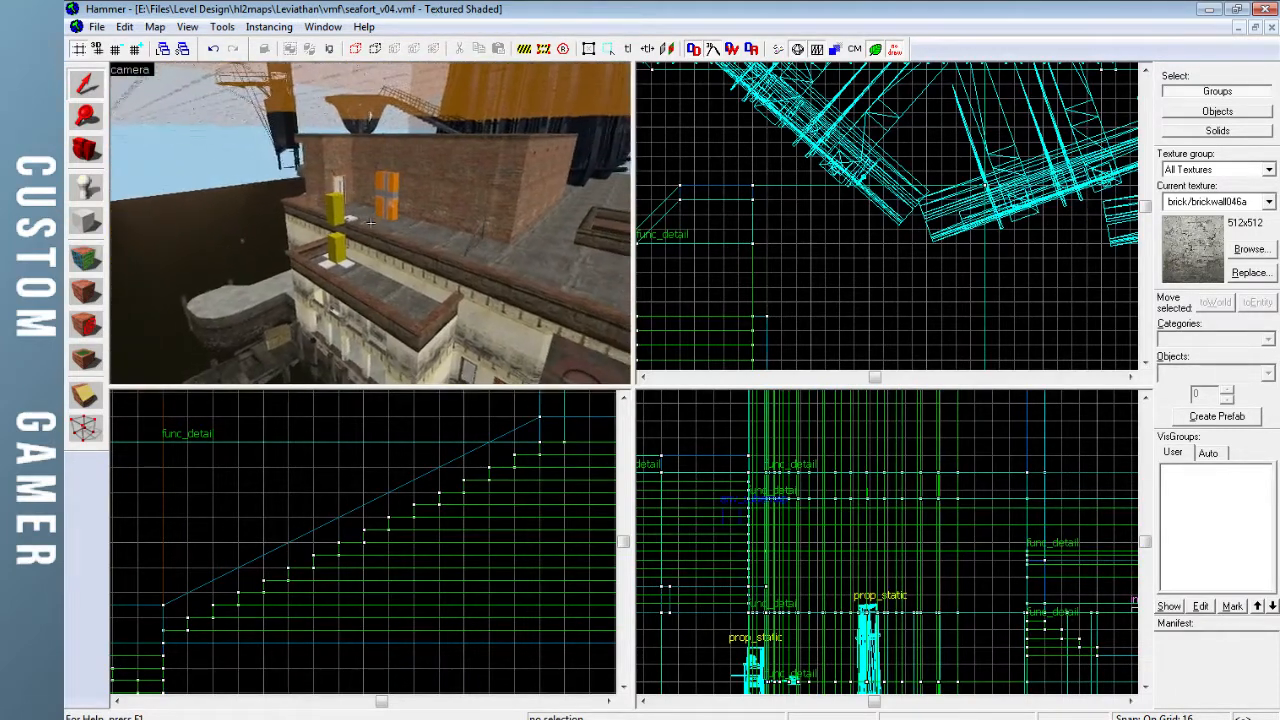
{"action": "key", "text": "w"}
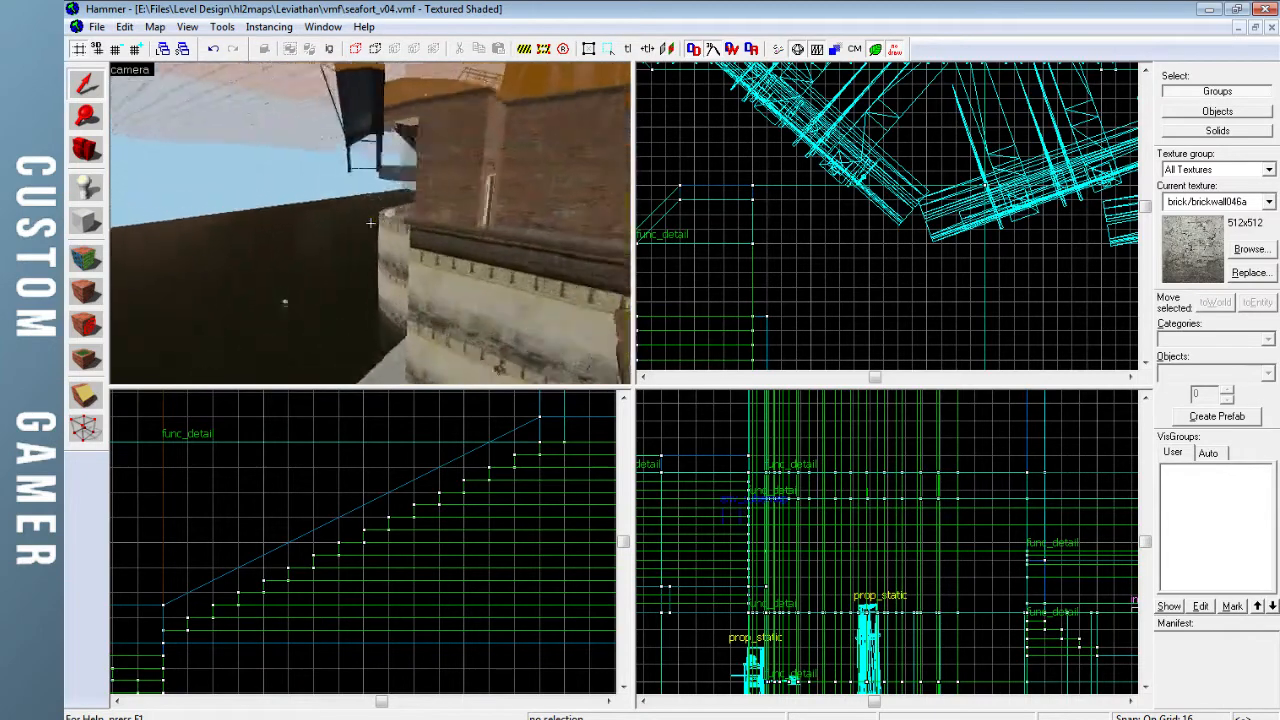
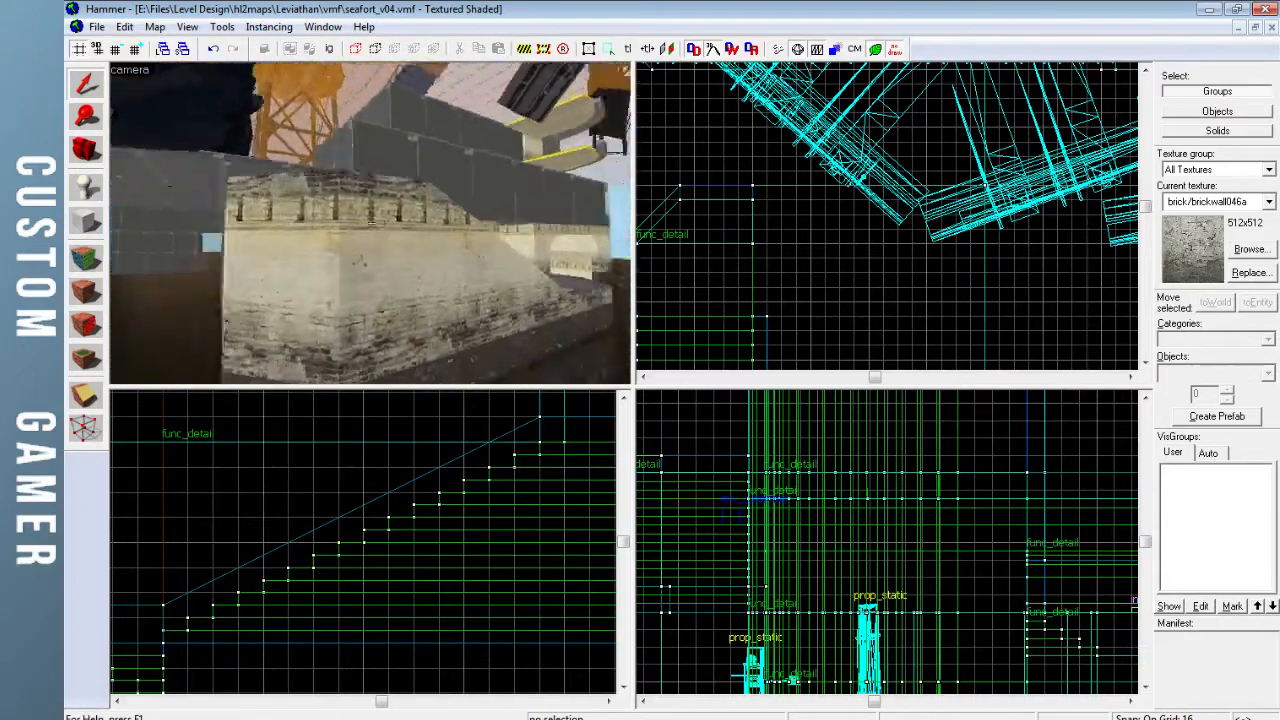
{"action": "key", "text": "w"}
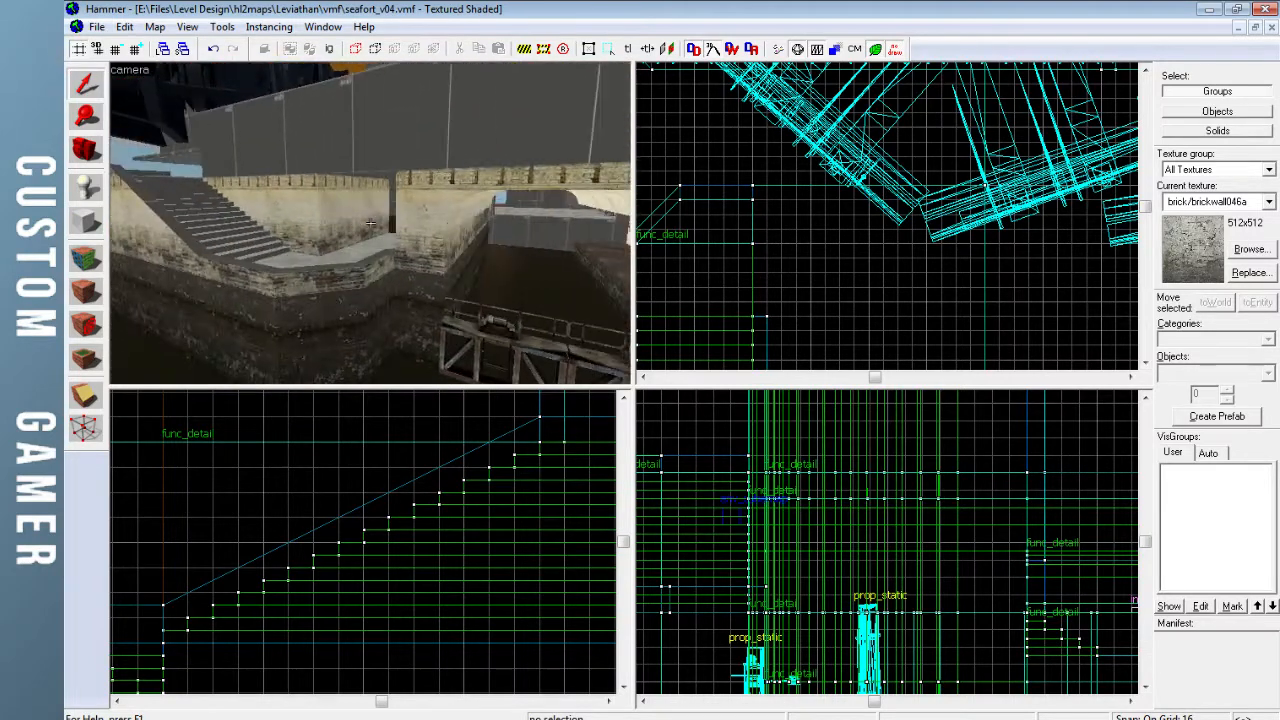
{"action": "key", "text": "w"}
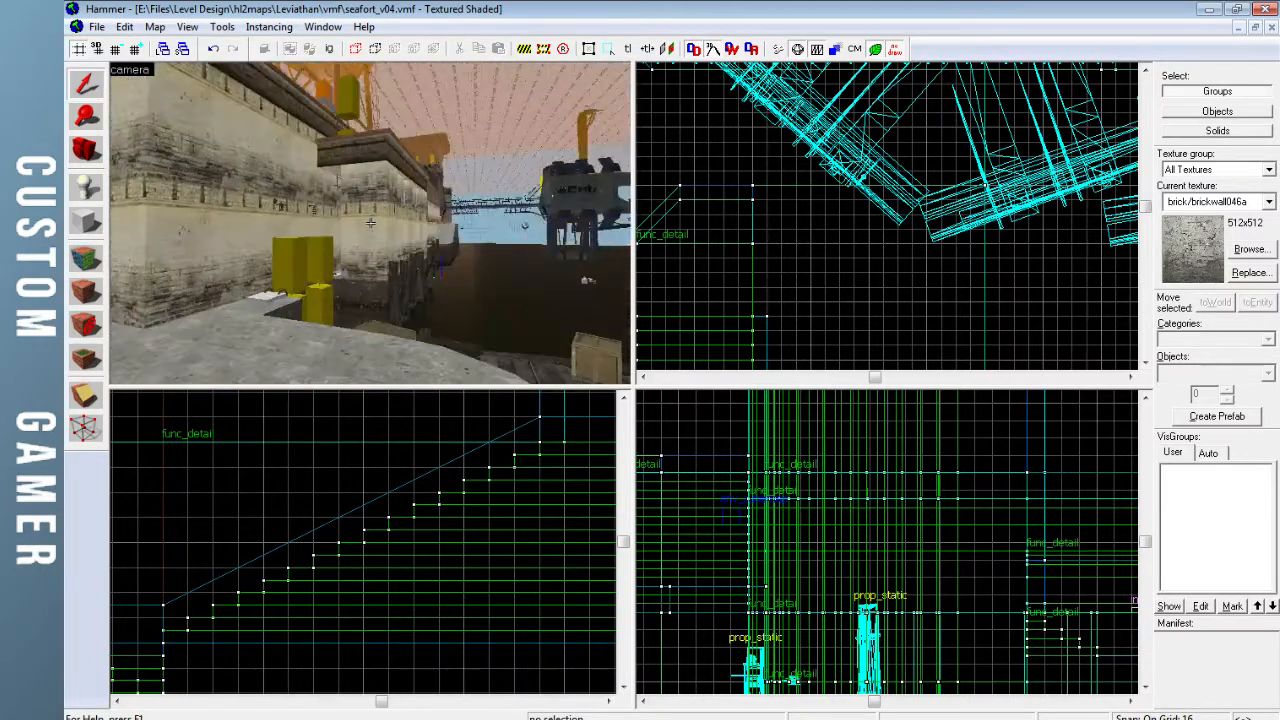
{"action": "key", "text": "w"}
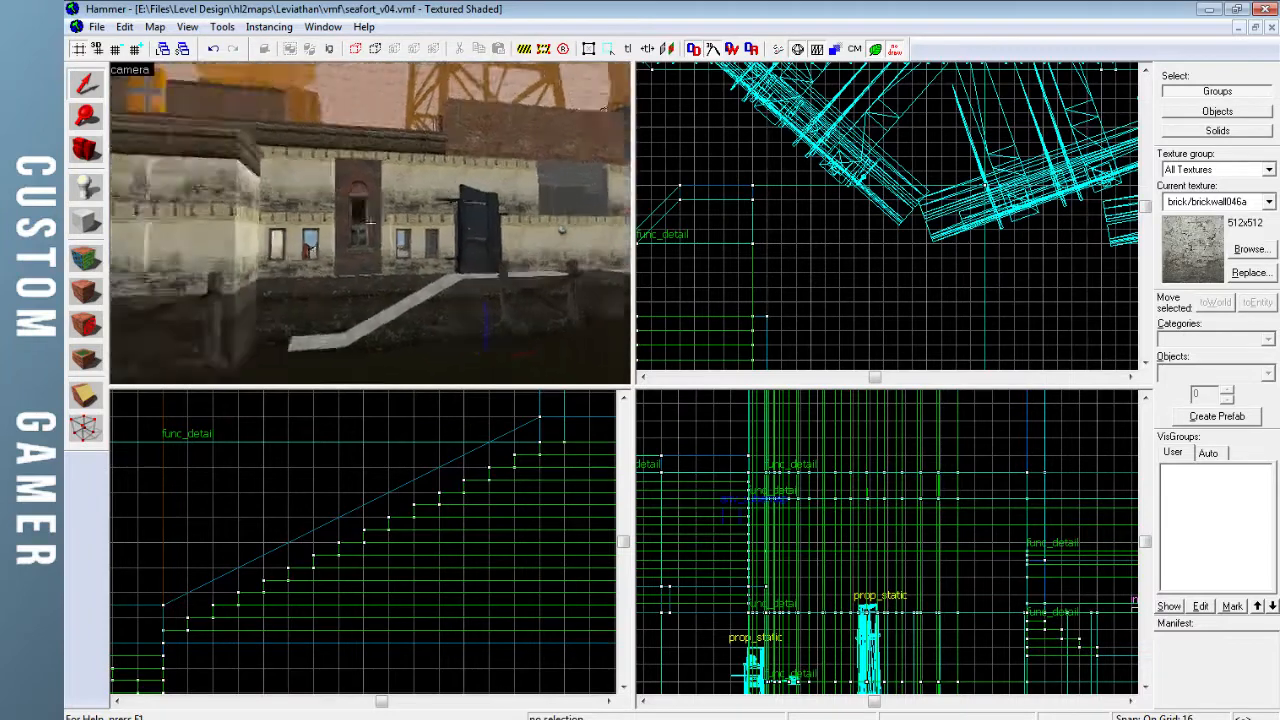
{"action": "key", "text": "w"}
{"action": "key", "text": "z"}
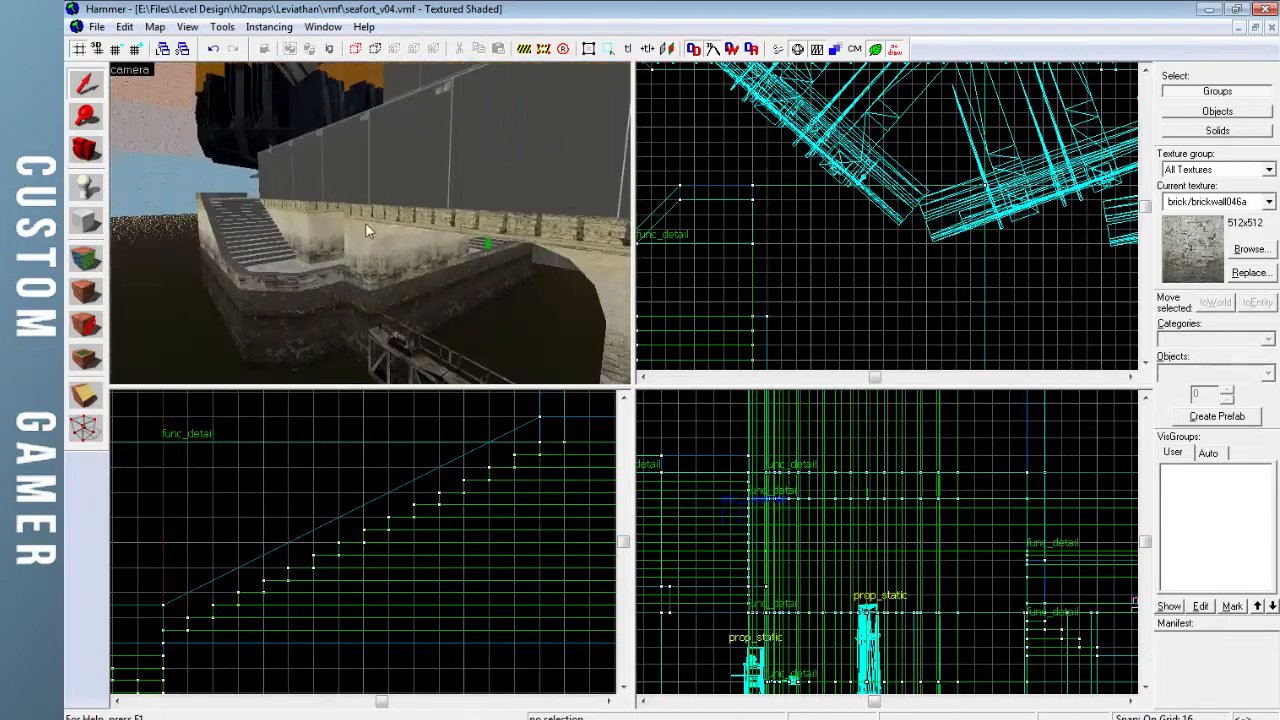
Switch to the browser to check the live stream's viewer comments, and return to the Hammer map
{"action": "key", "text": "alt+Tab"}
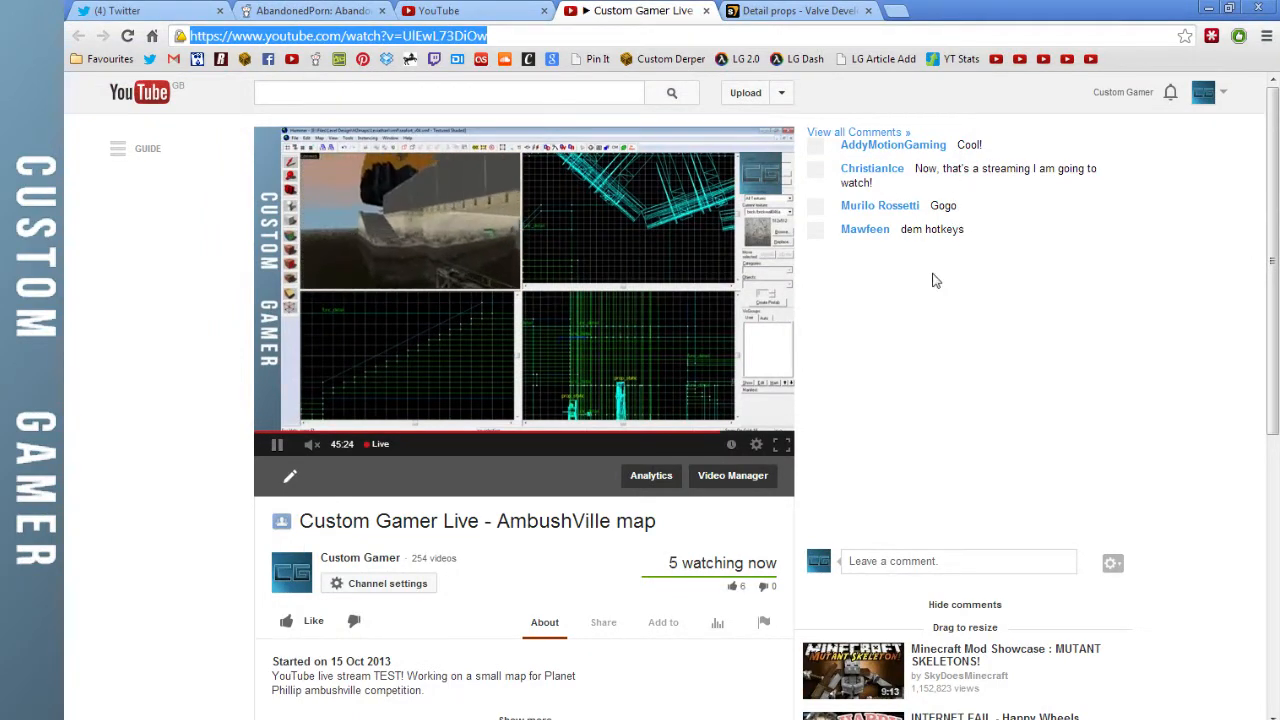
{"action": "left_click", "coordinate": [438, 718]}
{"action": "key", "text": "z"}
Examine the upper platform's grey walls, the vaulted canal passage and the outer stair landing for surfaces still lacking a final texture
{"action": "key", "text": "w"}
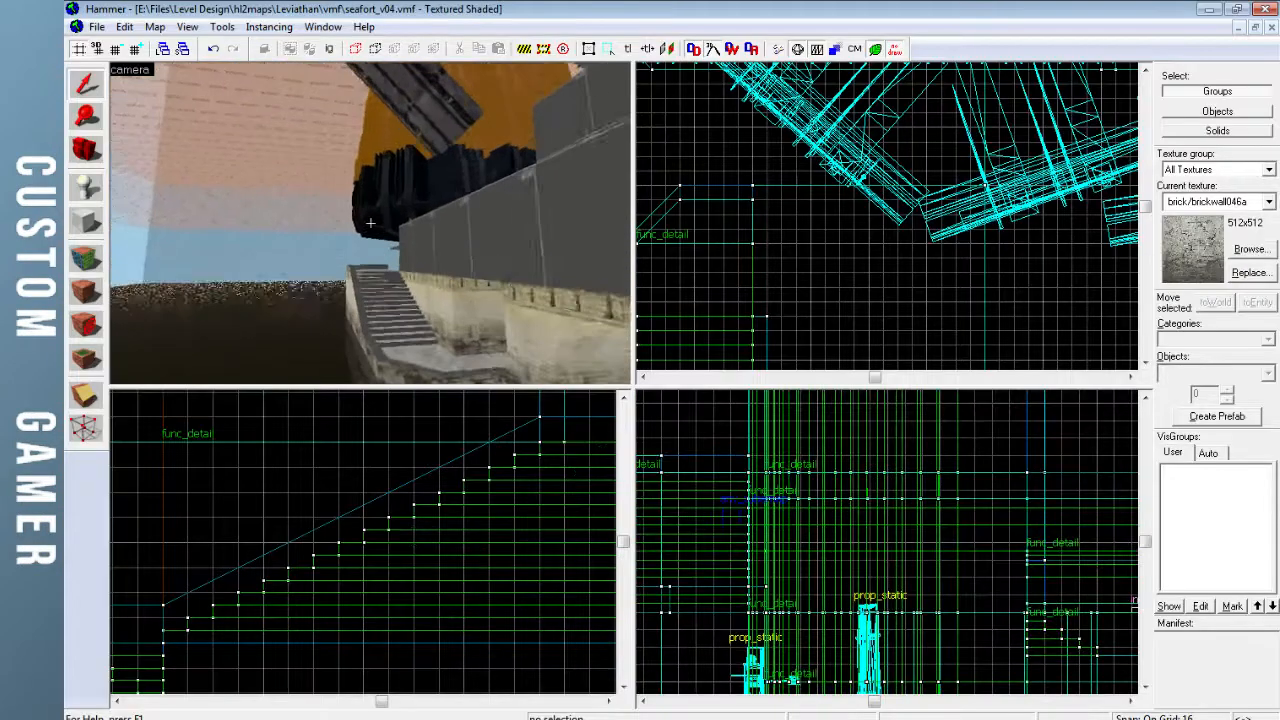
{"action": "key", "text": "s"}
{"action": "key", "text": "z"}
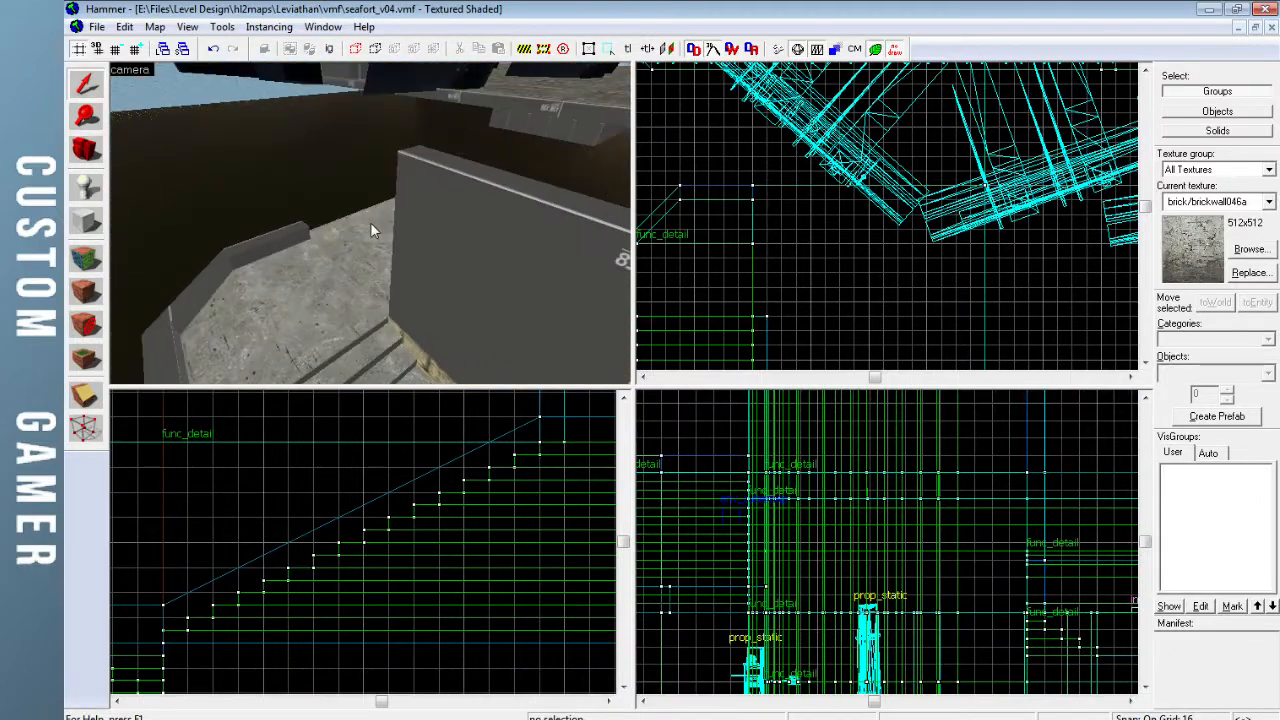
{"action": "key", "text": "z"}
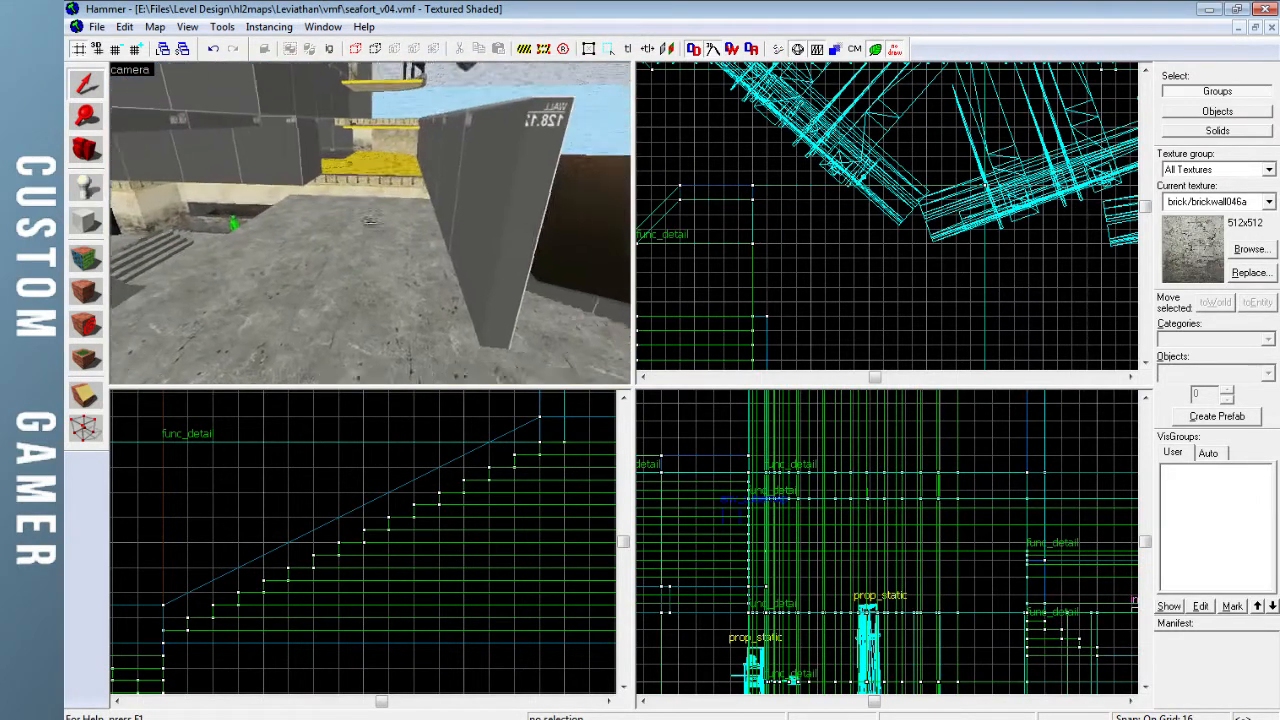
{"action": "key", "text": "w"}
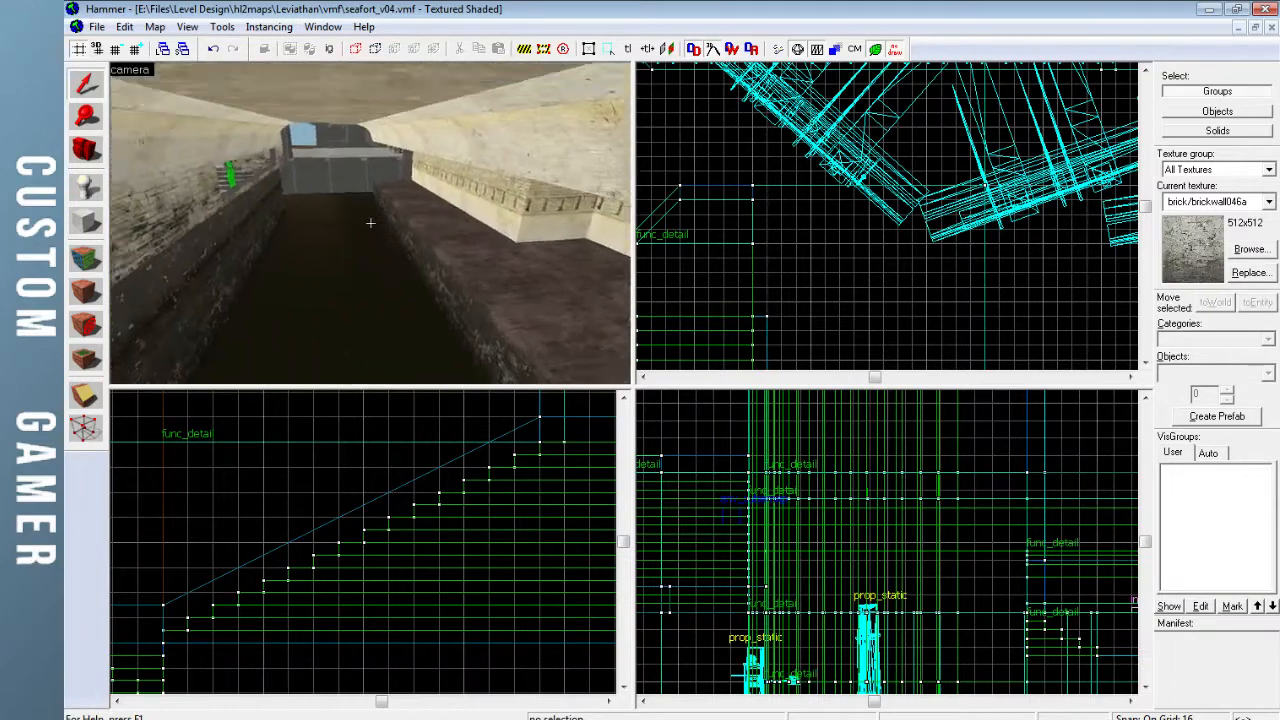
{"action": "key", "text": "w"}
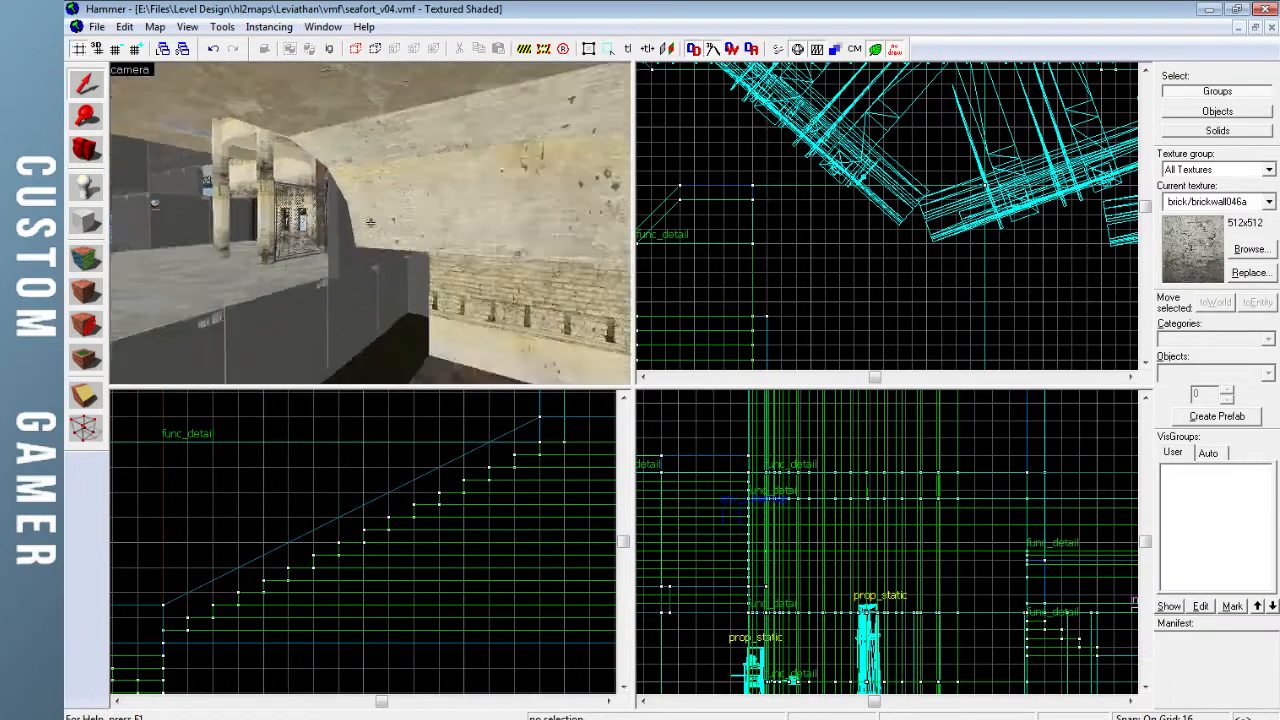
{"action": "key", "text": "w"}
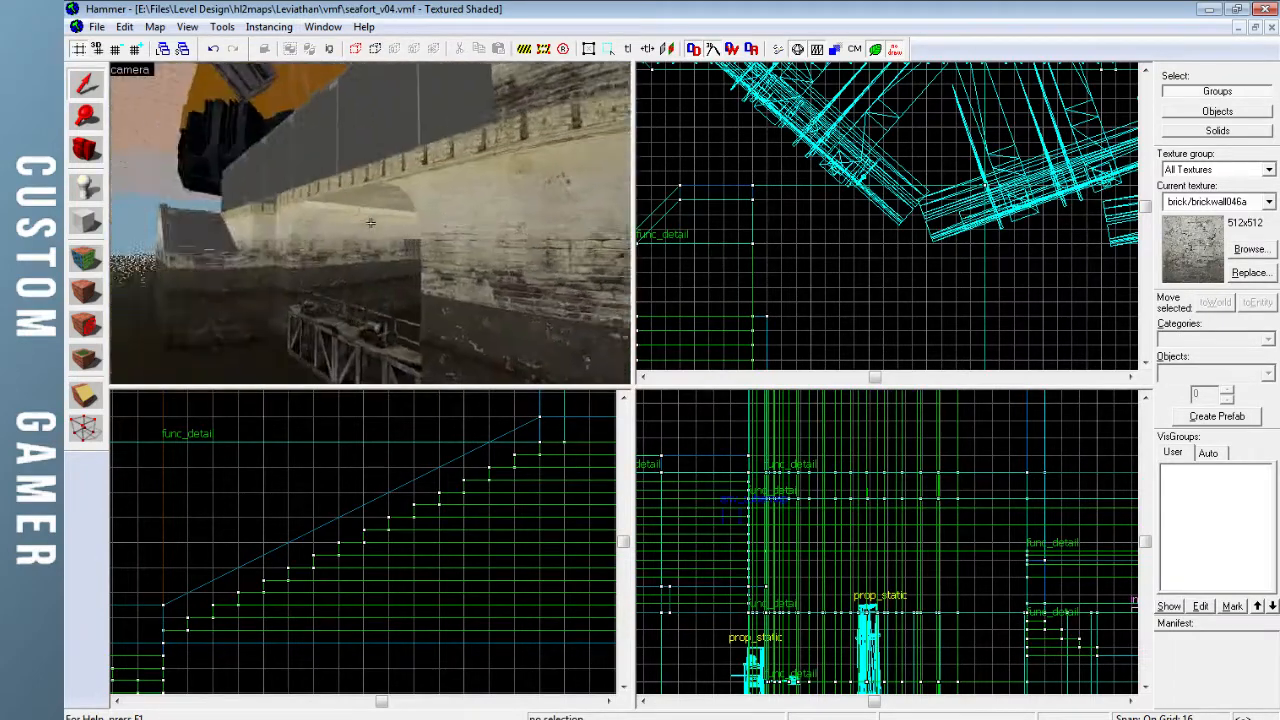
{"action": "key", "text": "w"}
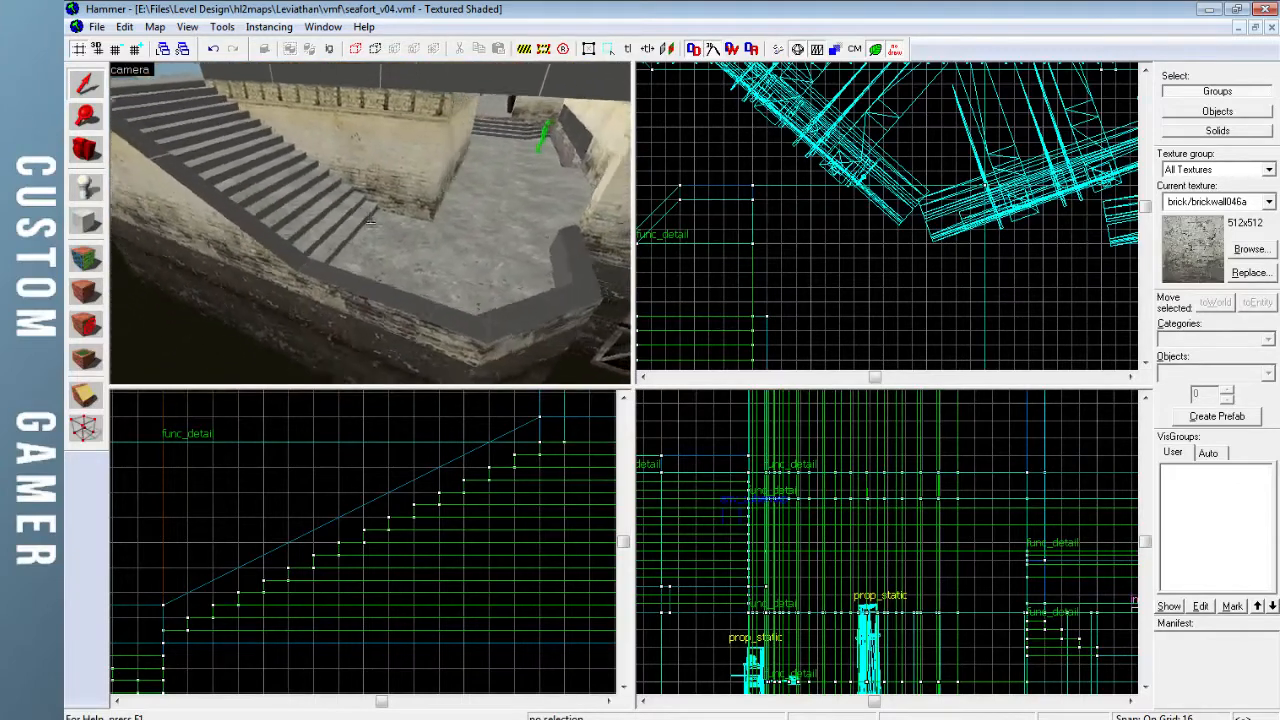
Select the four grey top faces of the low wall edging the waterside stairs and landing for texture editing
{"action": "key", "text": "w"}
{"action": "key", "text": "z"}
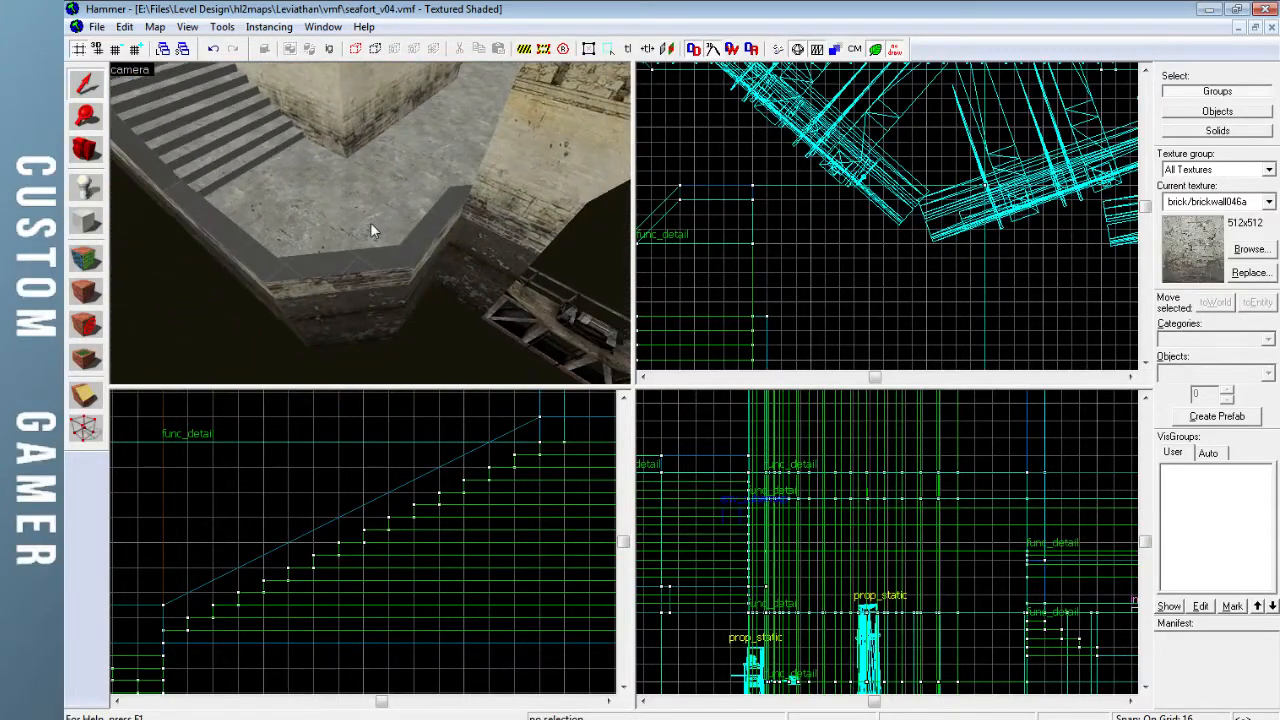
{"action": "left_click", "coordinate": [86, 258]}
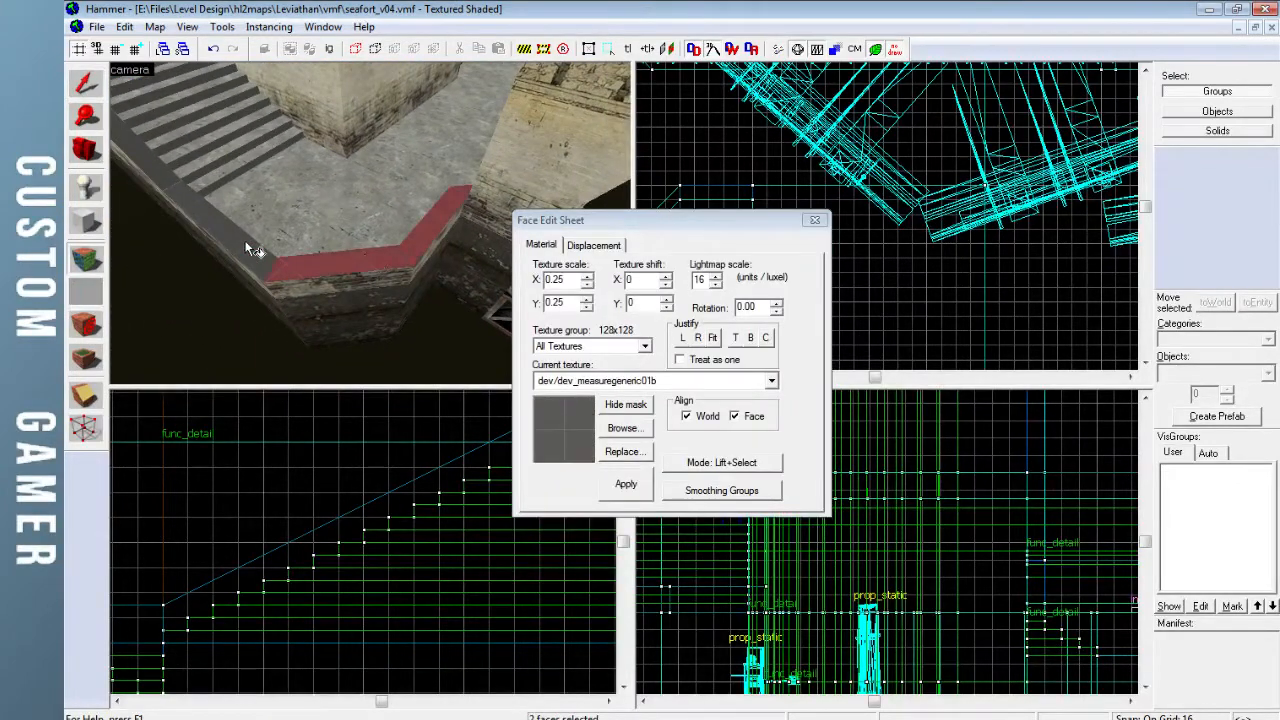
{"action": "key", "text": "z"}
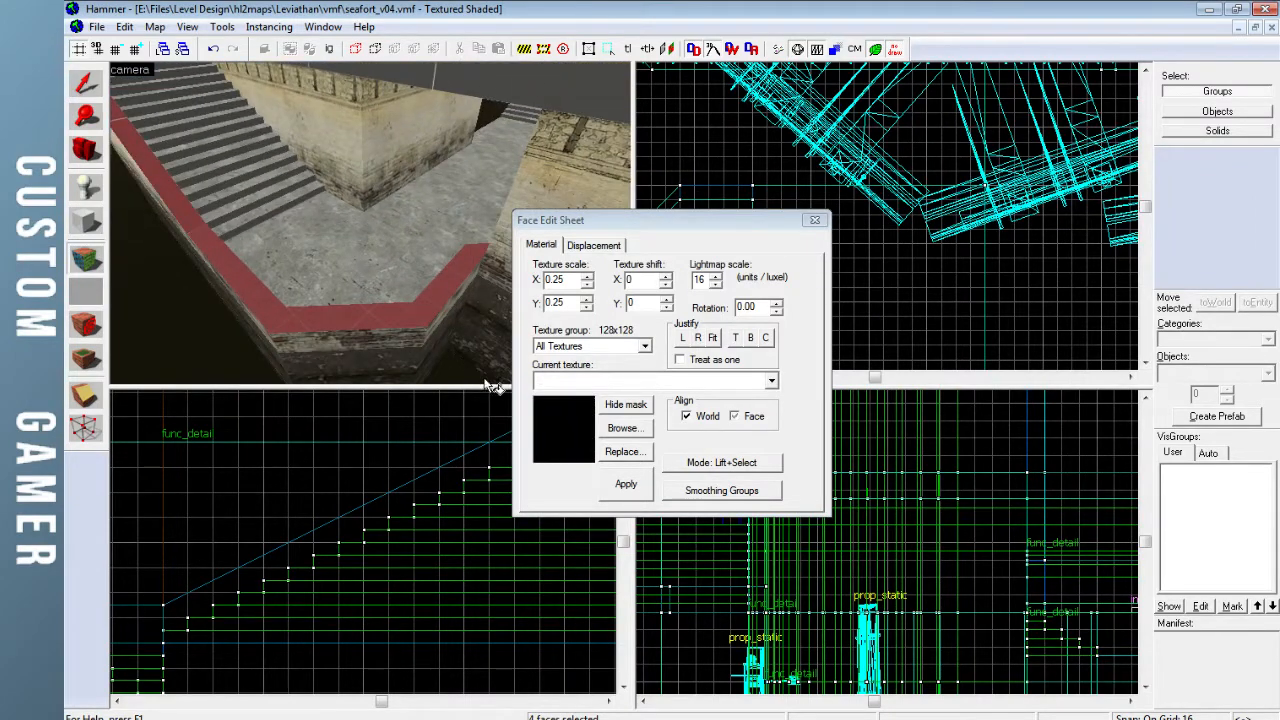
Look through the textures already used in the map for one that suits the low stair wall's grey top faces
{"action": "left_click", "coordinate": [622, 428]}
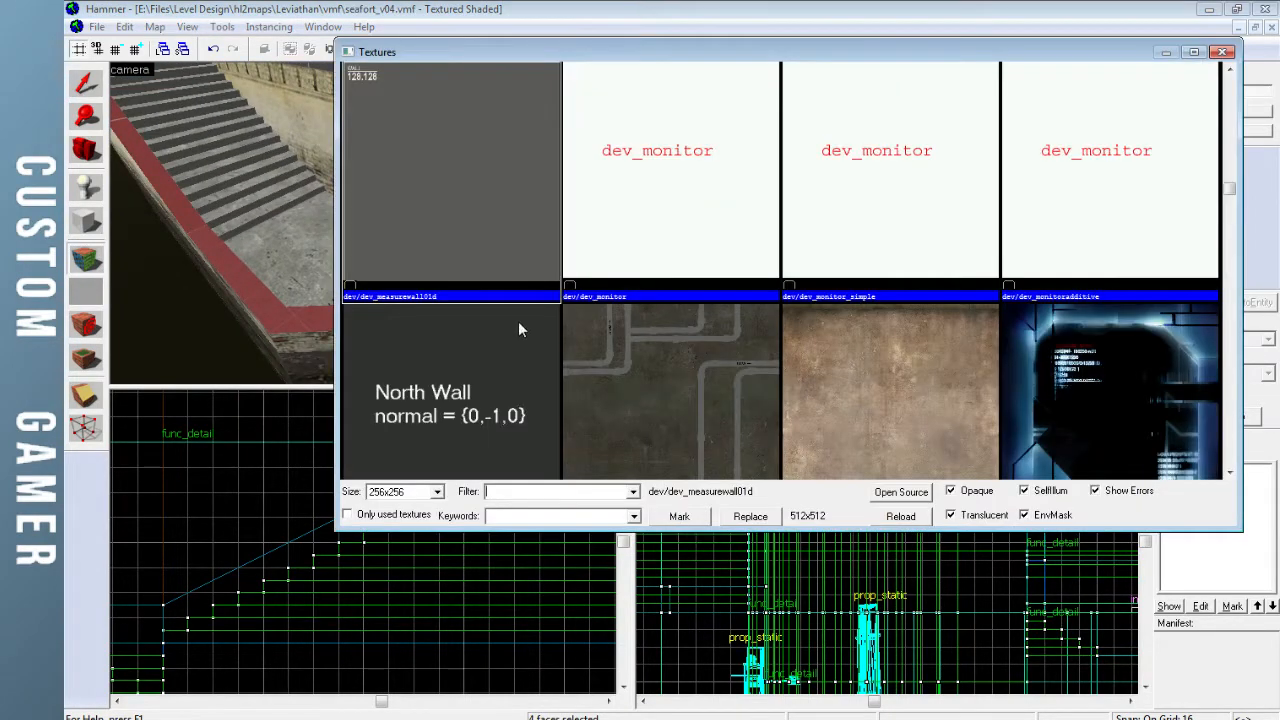
{"action": "left_click", "coordinate": [398, 514]}
{"action": "left_click", "coordinate": [451, 203]}
{"action": "scroll", "coordinate": [650, 216], "scroll_direction": "up", "scroll_amount": 5}
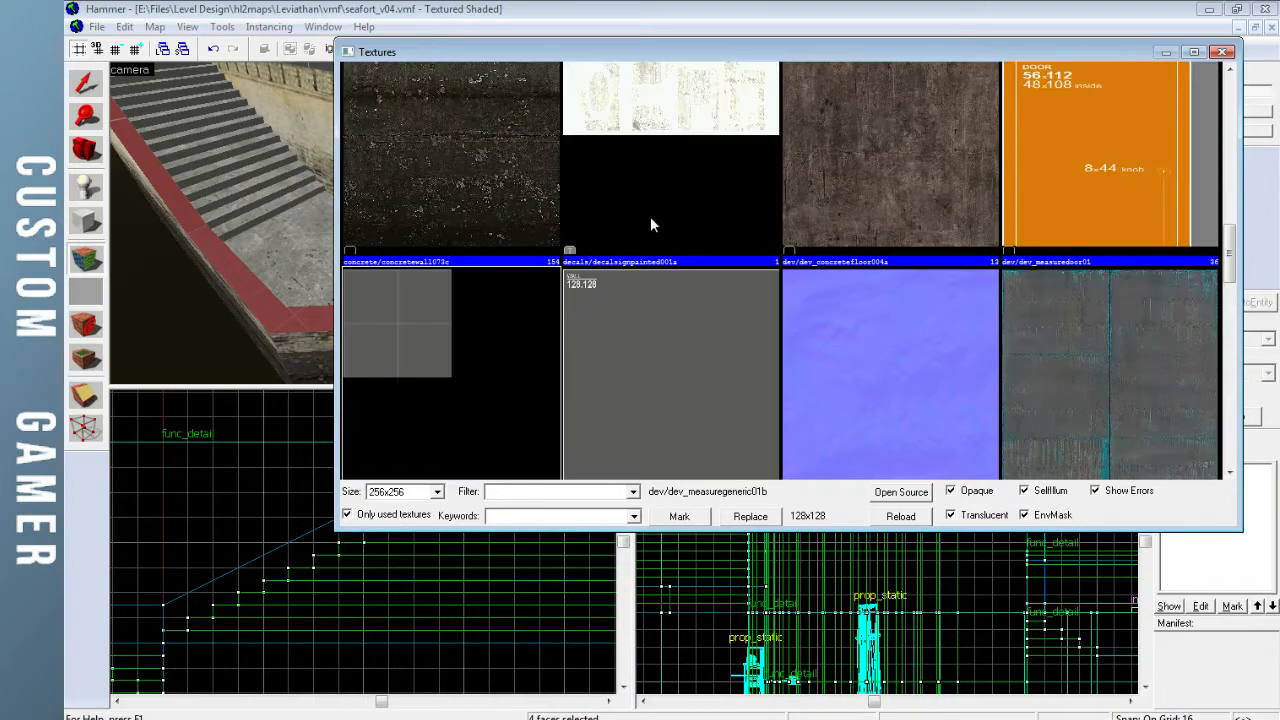
{"action": "scroll", "coordinate": [624, 262], "scroll_direction": "up", "scroll_amount": 3}
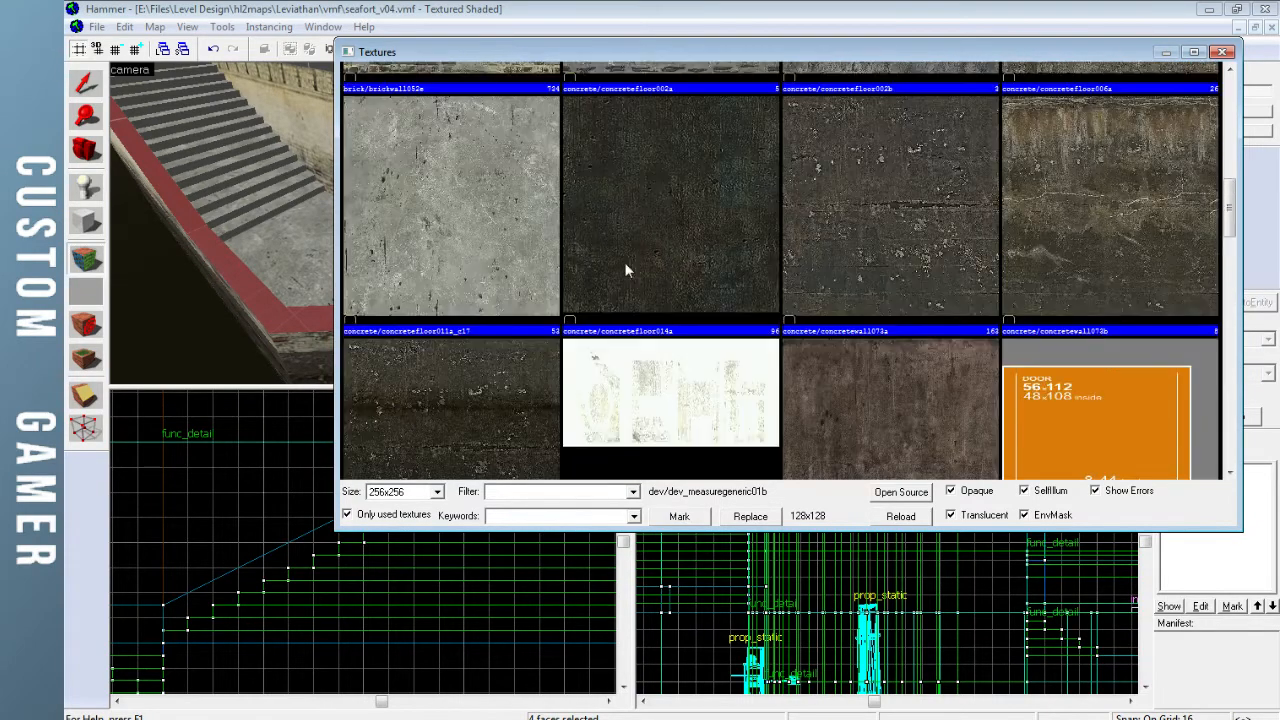
{"action": "scroll", "coordinate": [657, 266], "scroll_direction": "up", "scroll_amount": 3}
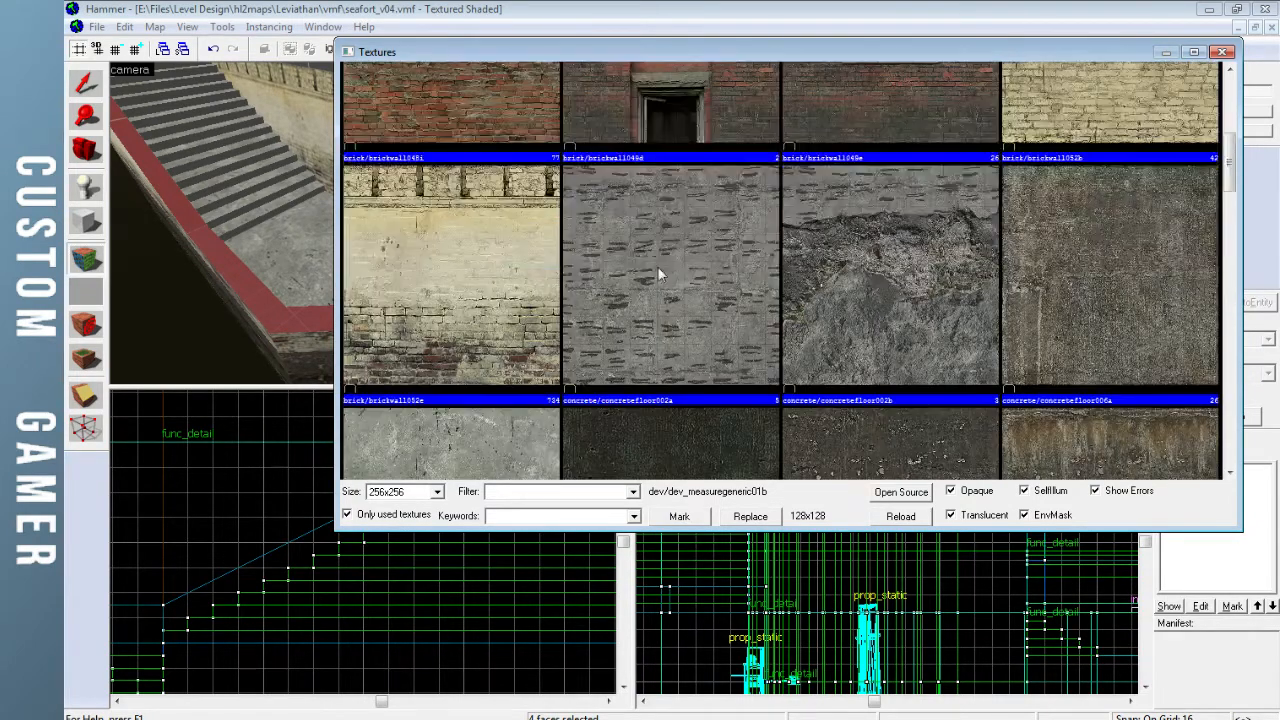
{"action": "left_click", "coordinate": [1057, 257]}
{"action": "scroll", "coordinate": [859, 281], "scroll_direction": "up", "scroll_amount": 3}
{"action": "scroll", "coordinate": [757, 277], "scroll_direction": "up", "scroll_amount": 3}
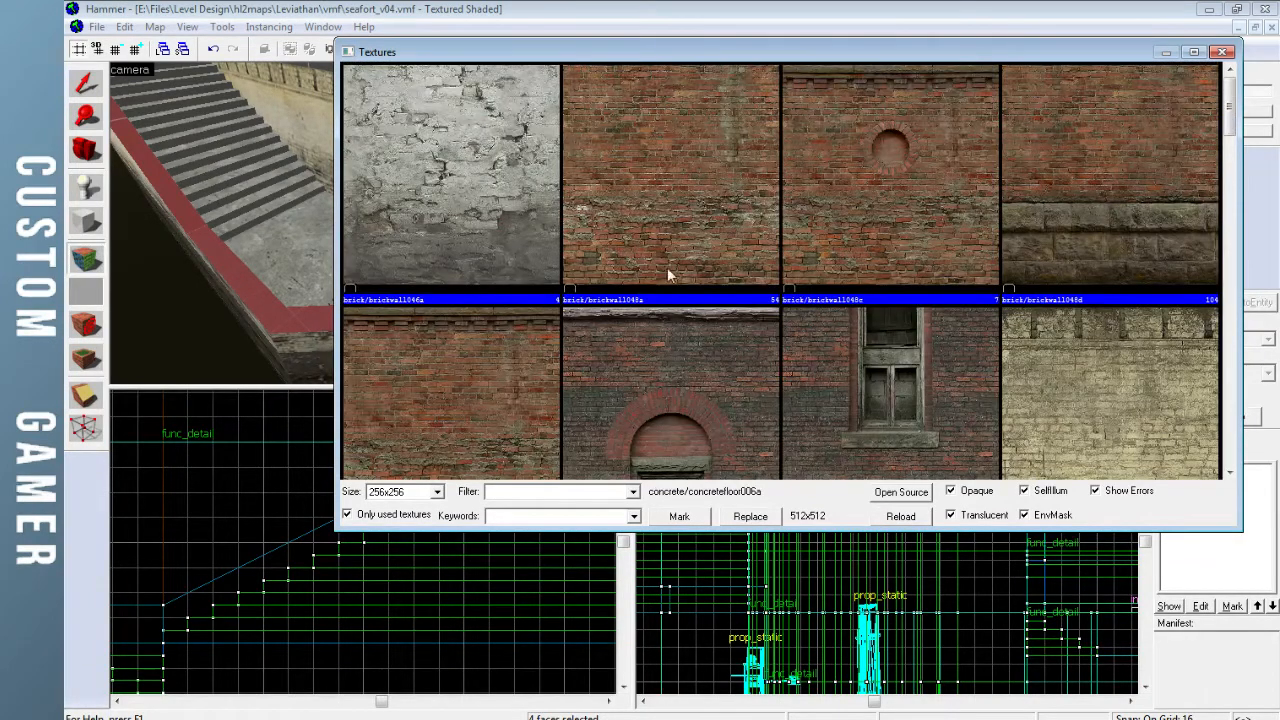
{"action": "scroll", "coordinate": [640, 300], "scroll_direction": "down", "scroll_amount": 3}
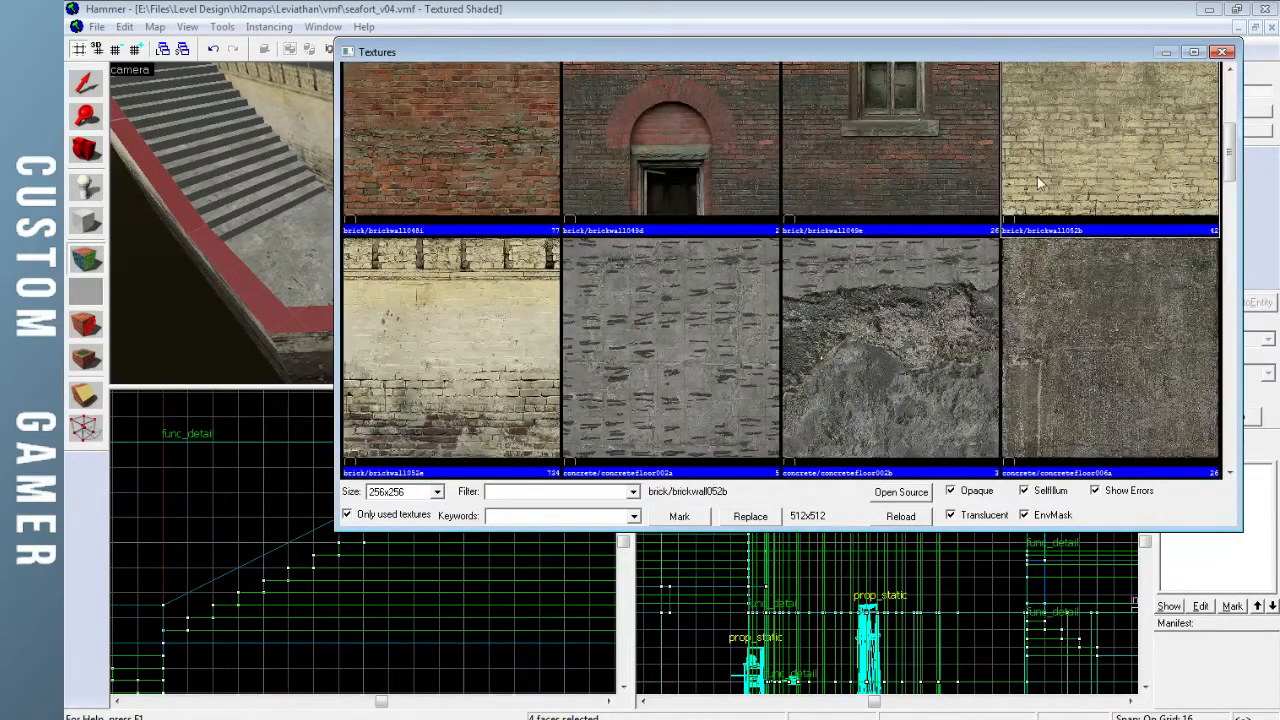
Look through the full texture library's brick and building template textures for a match for the low wall's top faces
{"action": "left_click", "coordinate": [392, 514]}
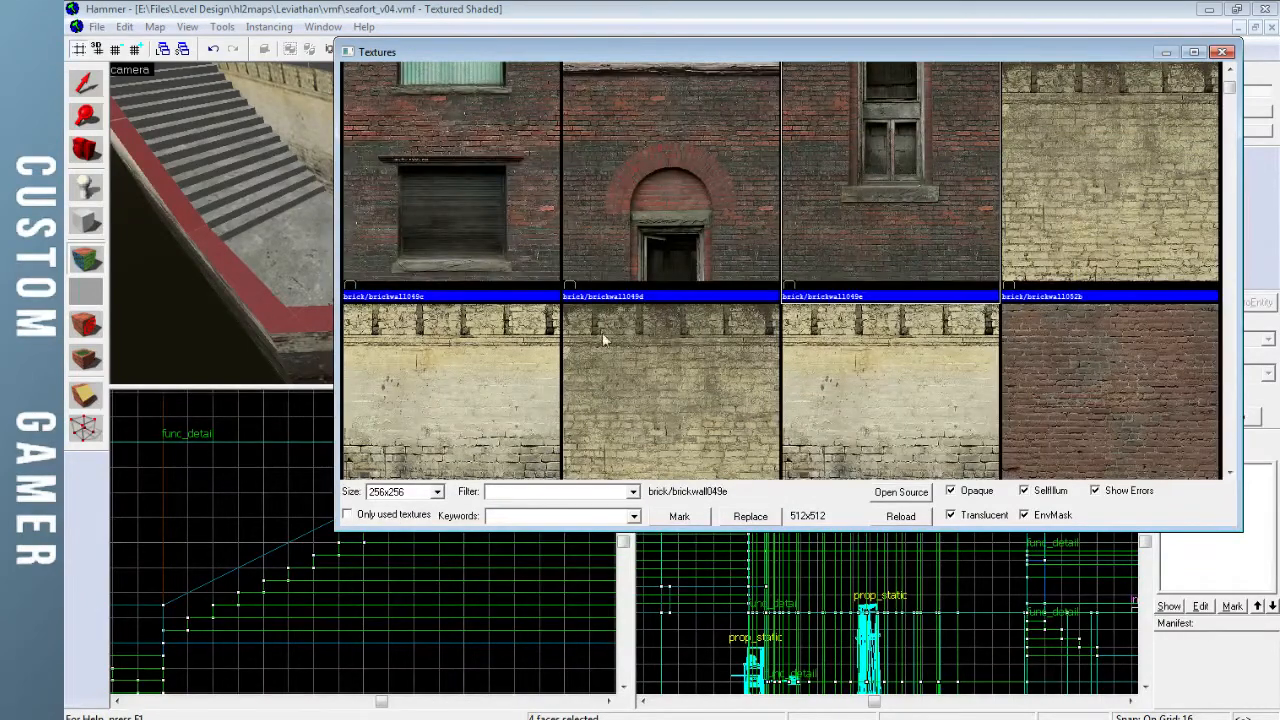
{"action": "scroll", "coordinate": [640, 310], "scroll_direction": "up", "scroll_amount": 6}
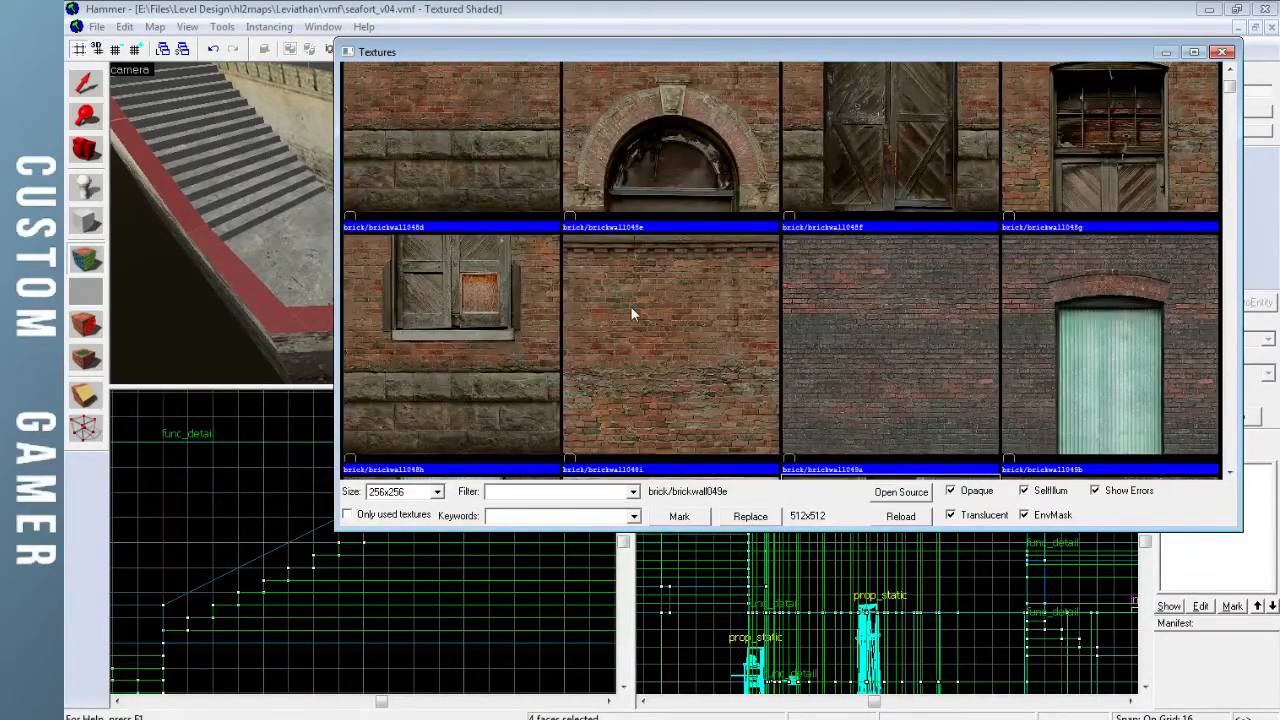
{"action": "scroll", "coordinate": [630, 306], "scroll_direction": "up", "scroll_amount": 10}
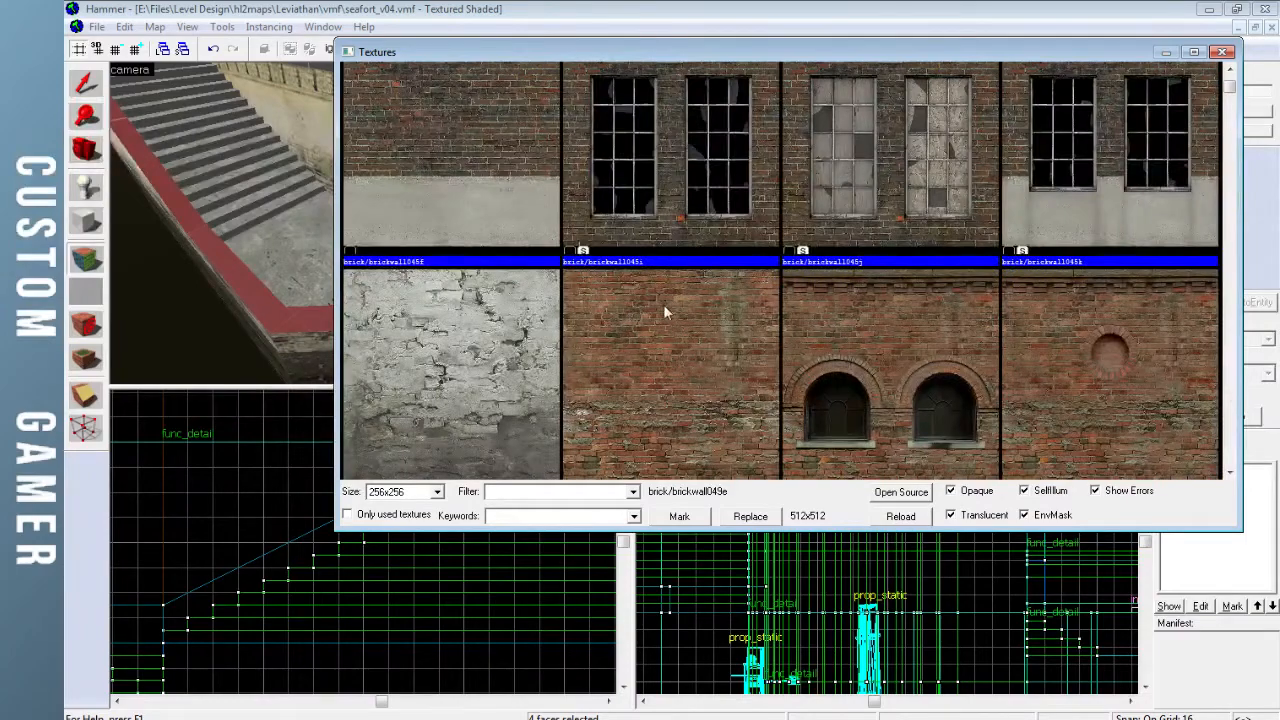
{"action": "scroll", "coordinate": [662, 313], "scroll_direction": "up", "scroll_amount": 10}
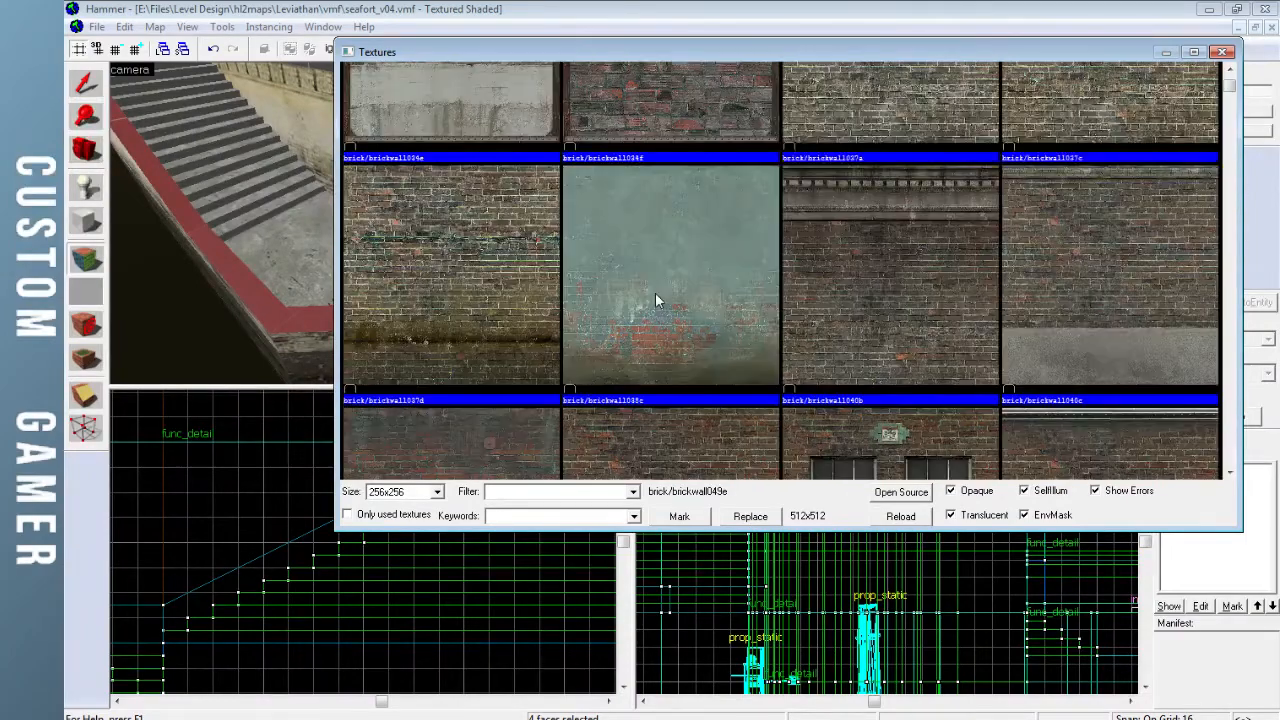
{"action": "scroll", "coordinate": [655, 300], "scroll_direction": "up", "scroll_amount": 10}
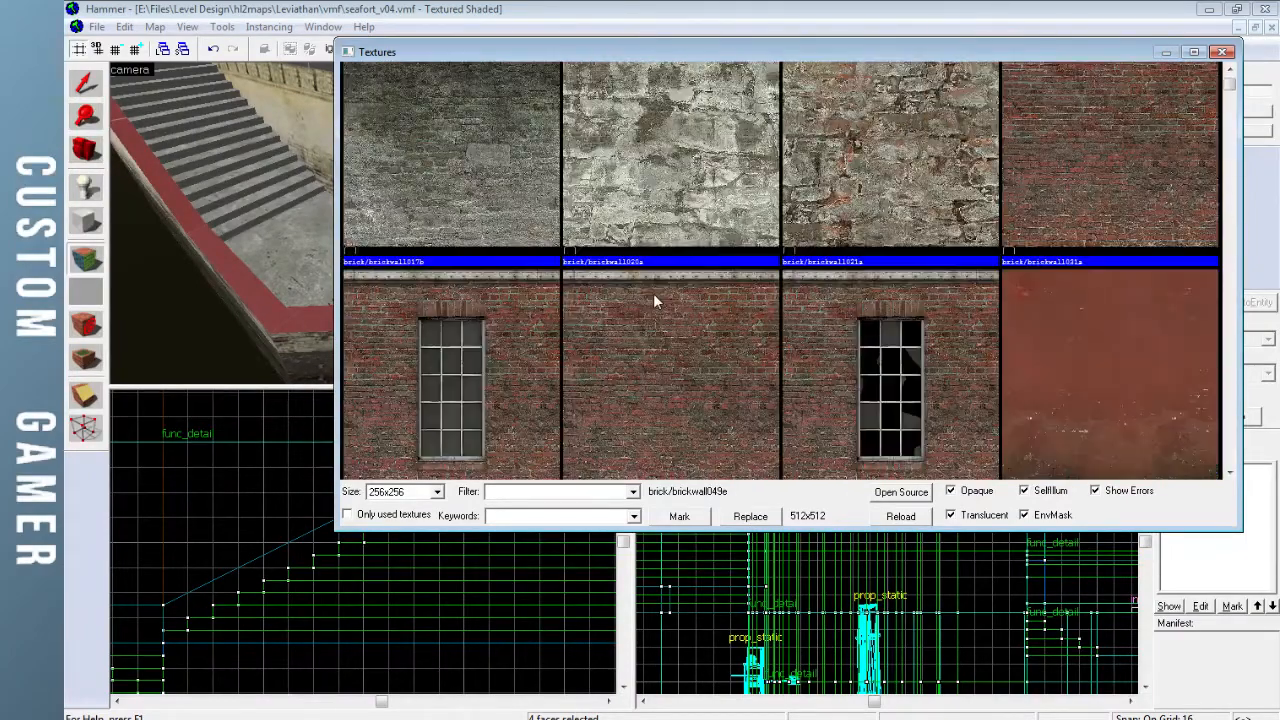
{"action": "scroll", "coordinate": [655, 298], "scroll_direction": "up", "scroll_amount": 3}
{"action": "scroll", "coordinate": [708, 293], "scroll_direction": "down", "scroll_amount": 3}
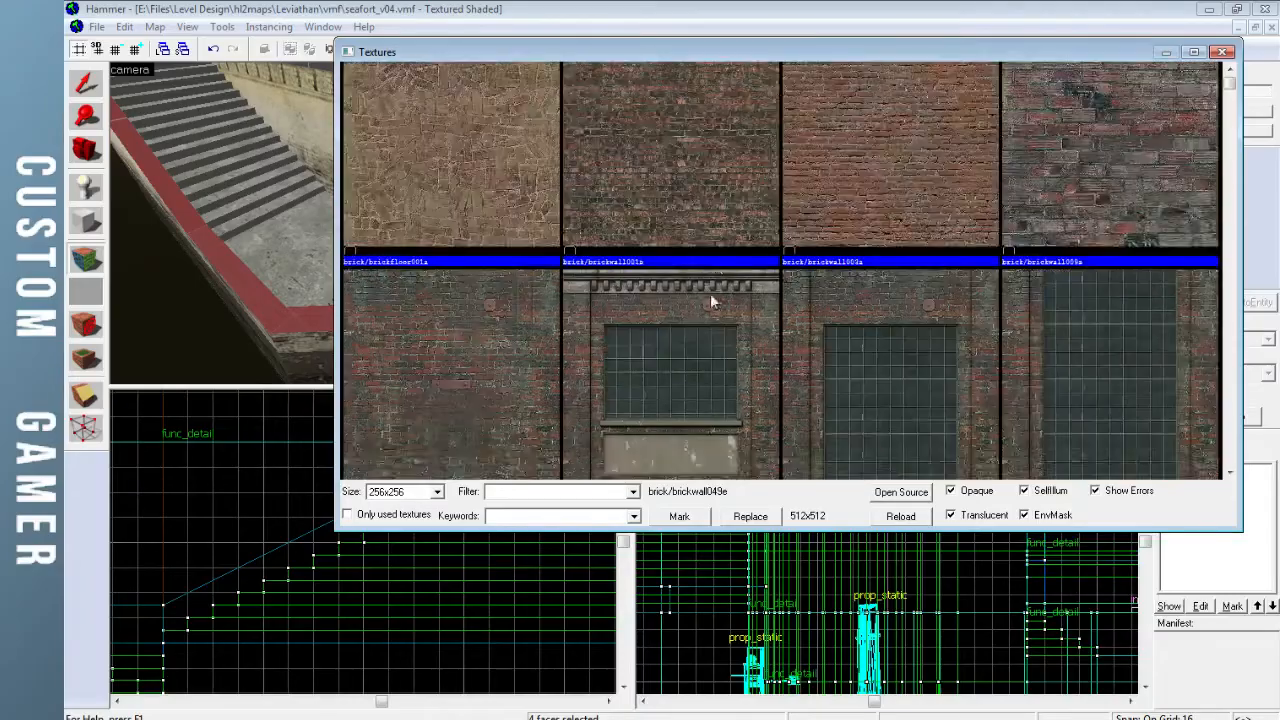
{"action": "scroll", "coordinate": [702, 307], "scroll_direction": "up", "scroll_amount": 15}
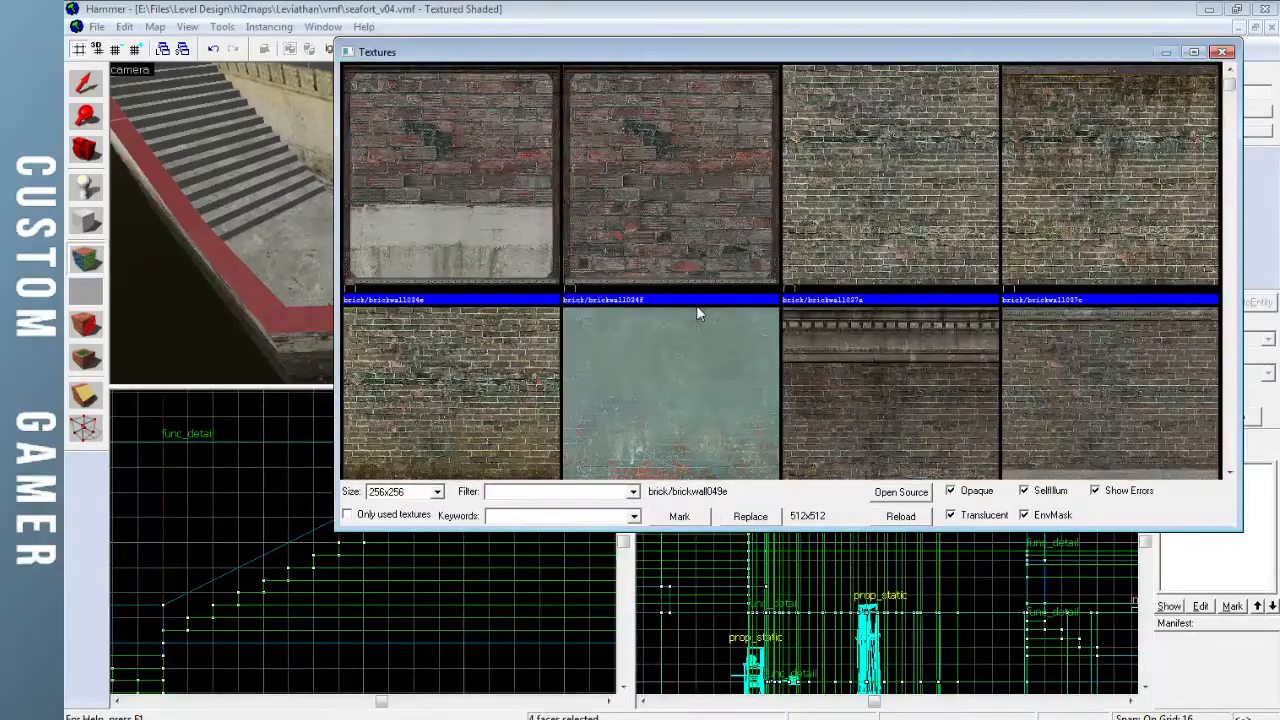
{"action": "scroll", "coordinate": [696, 322], "scroll_direction": "down", "scroll_amount": 15}
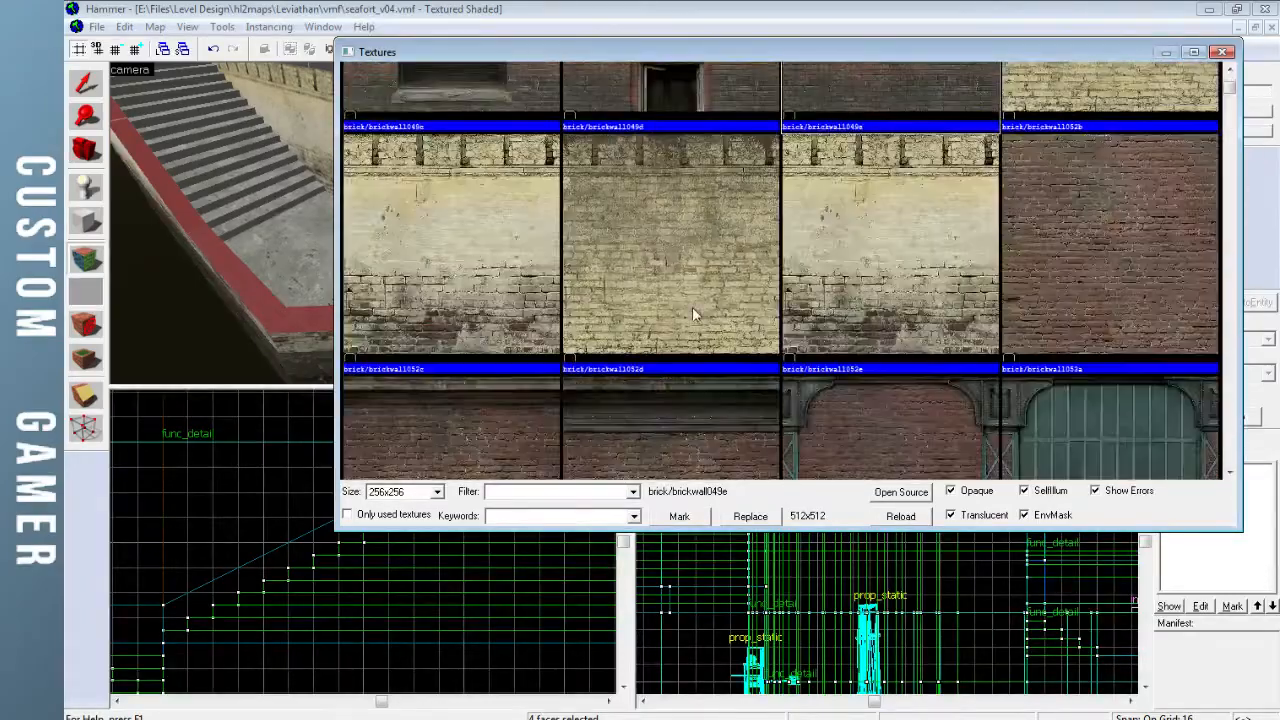
{"action": "scroll", "coordinate": [694, 306], "scroll_direction": "down", "scroll_amount": 2}
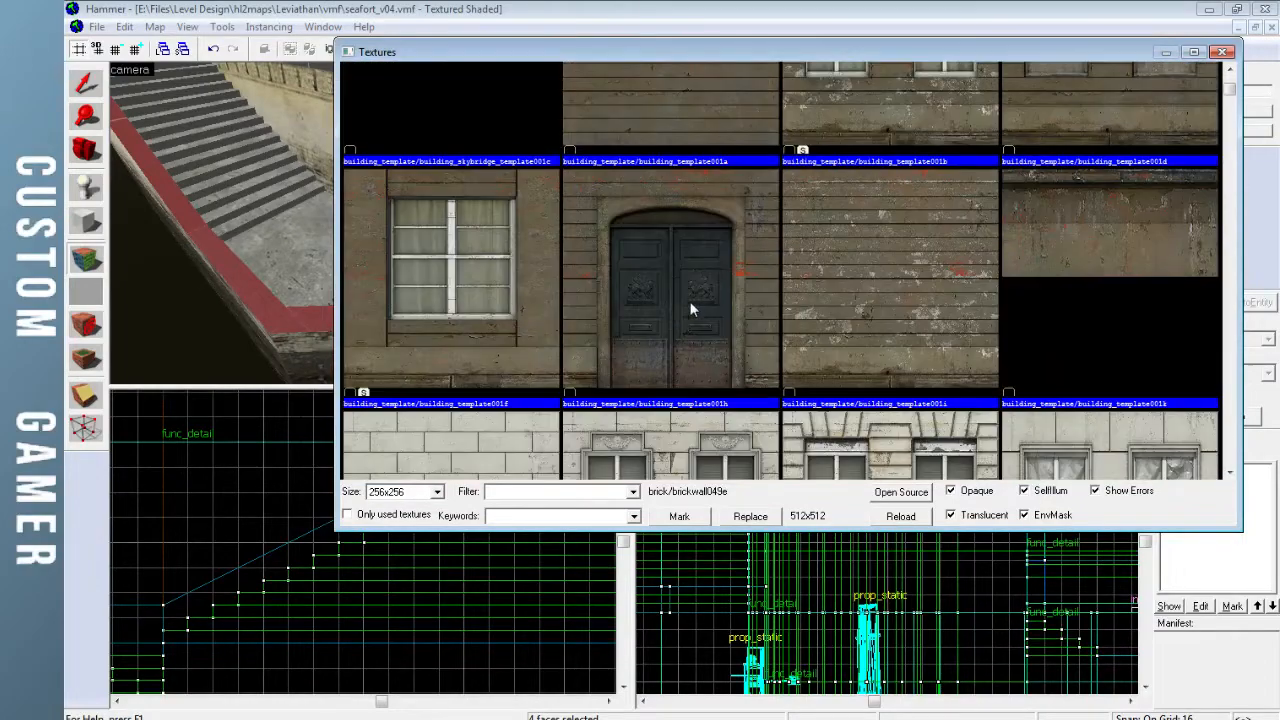
{"action": "scroll", "coordinate": [652, 285], "scroll_direction": "down", "scroll_amount": 10}
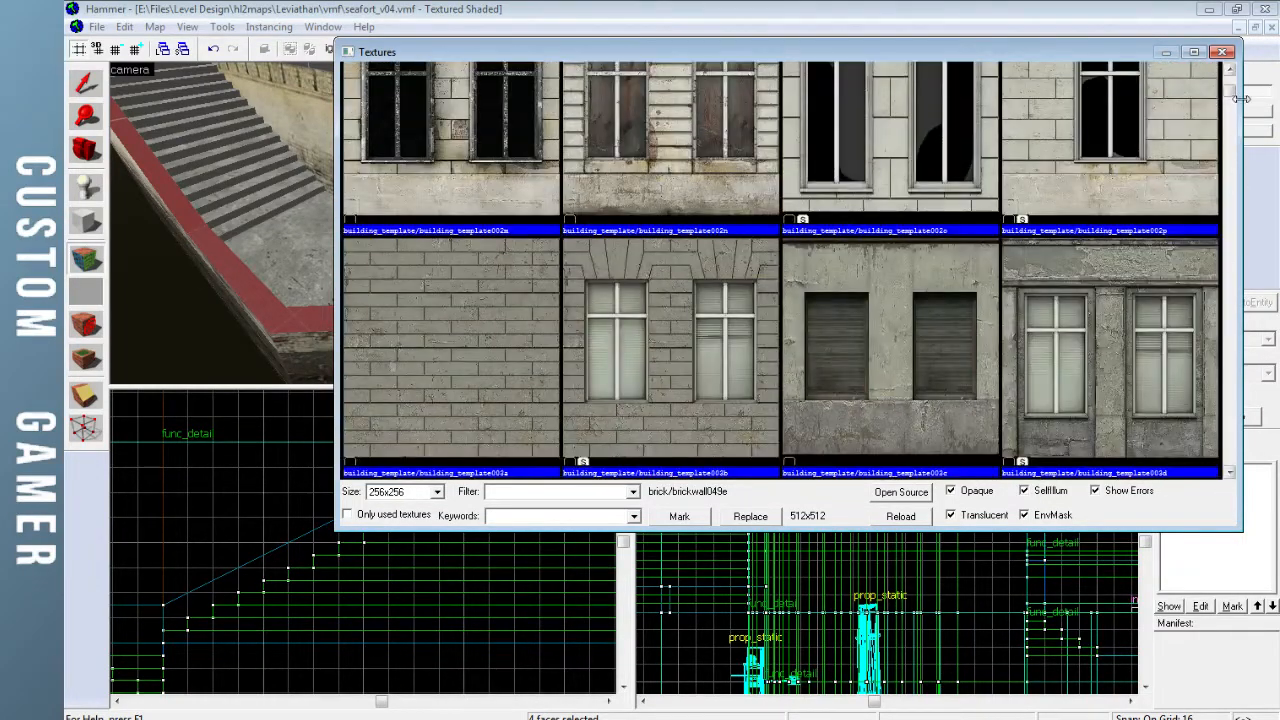
{"action": "mouse_move", "coordinate": [1232, 93]}
{"action": "left_mouse_down"}
{"action": "mouse_move", "coordinate": [1245, 173]}
{"action": "mouse_move", "coordinate": [1228, 117]}
{"action": "left_mouse_up"}
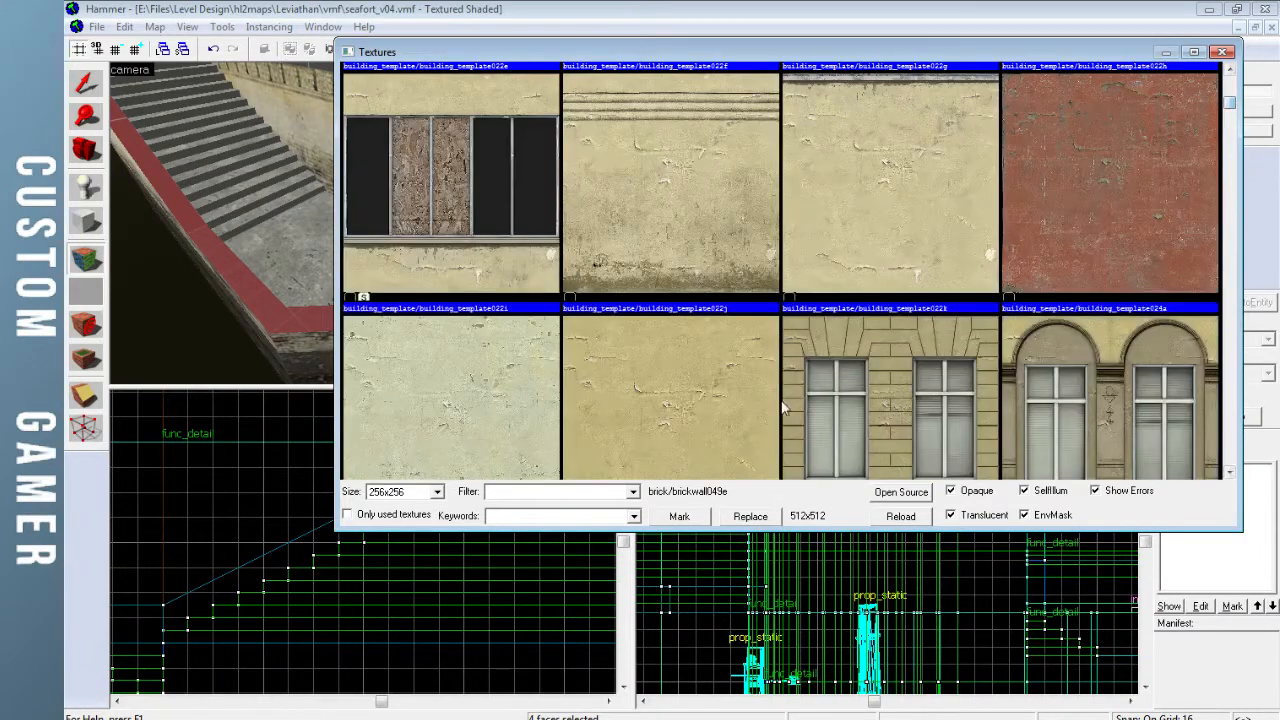
{"action": "left_click", "coordinate": [1222, 52]}
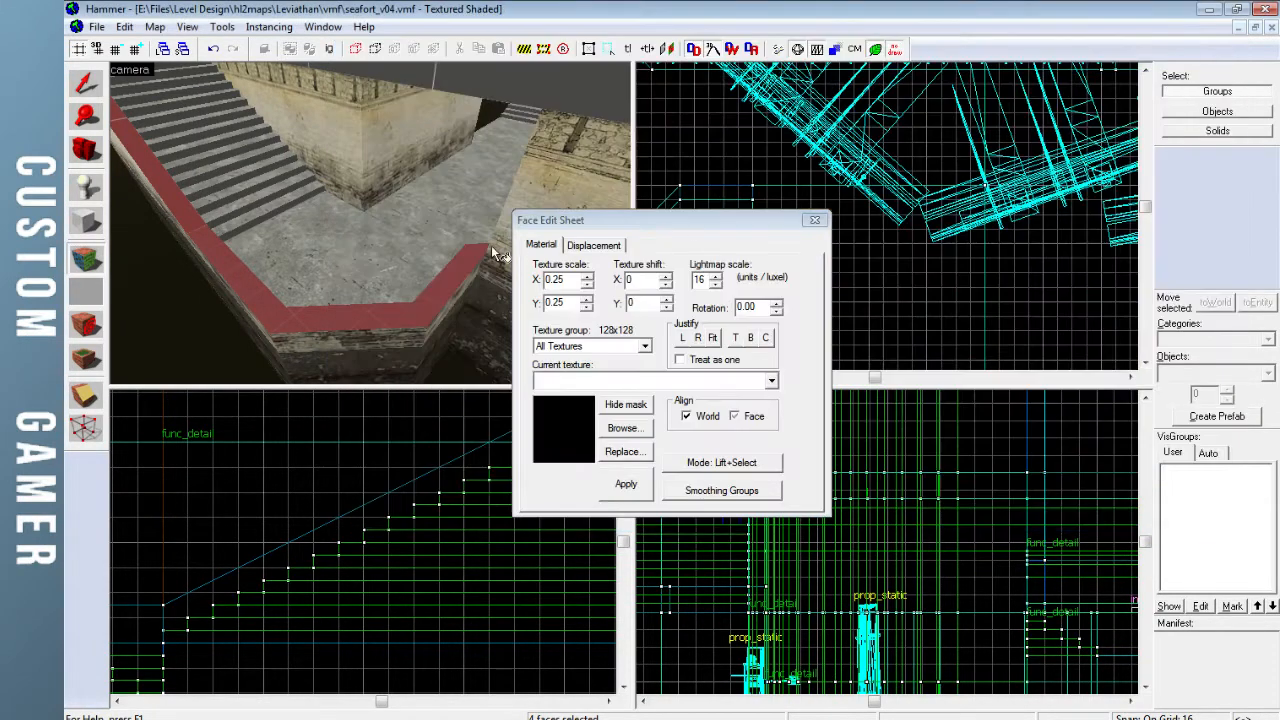
Texture the grey upper platform wall above the stair landing with brick/brickwall052e taken from the neighbouring brick wall
{"action": "left_click", "coordinate": [815, 220]}
{"action": "key", "text": "z"}
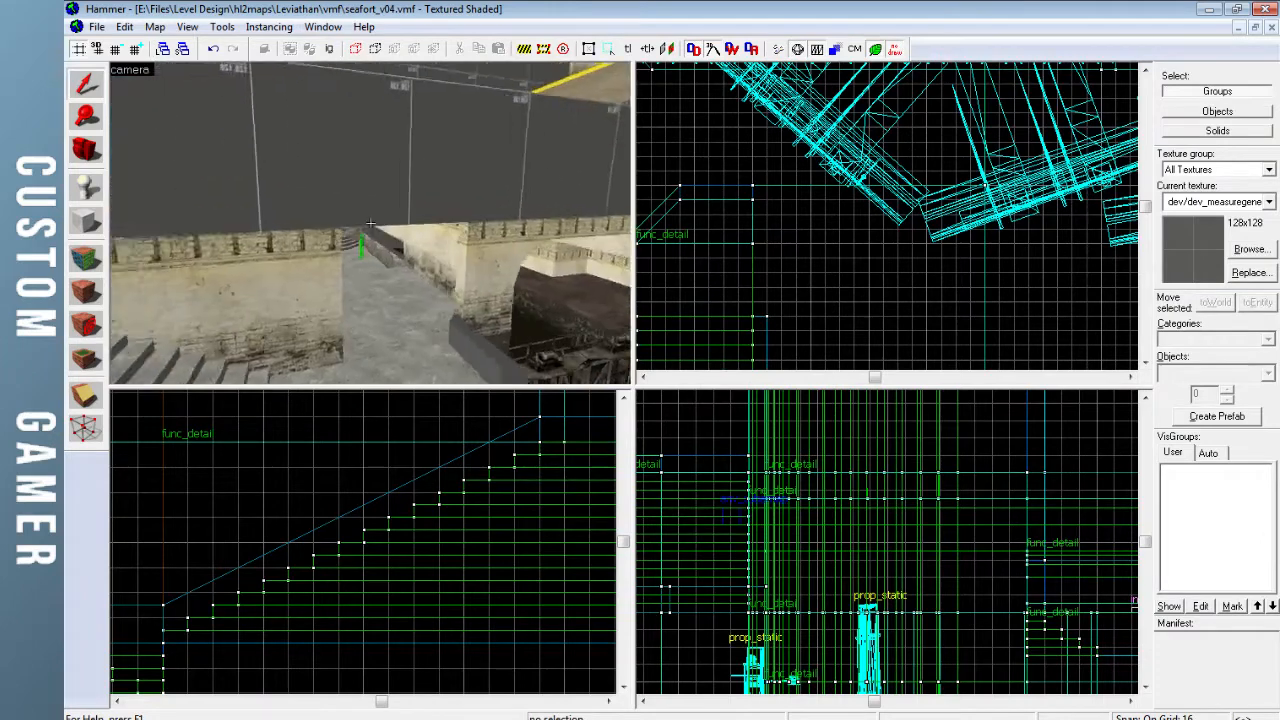
{"action": "key", "text": "z"}
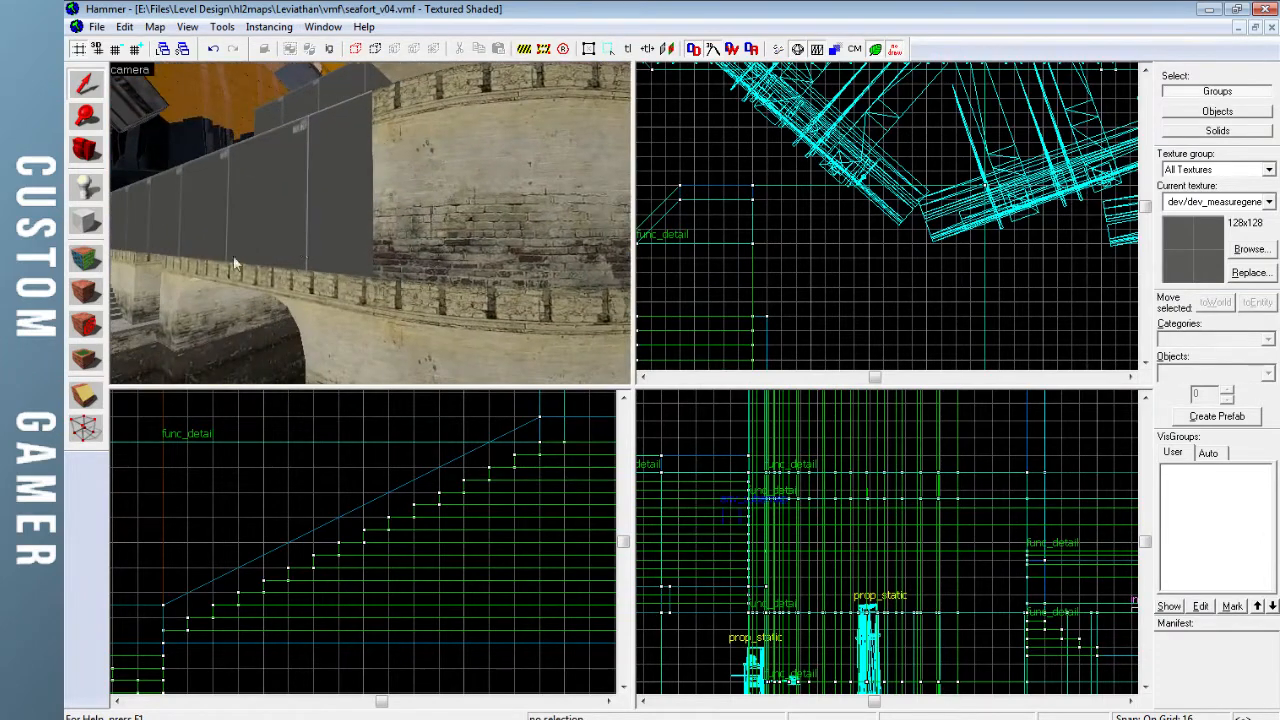
{"action": "left_click", "coordinate": [96, 265]}
{"action": "left_click", "coordinate": [375, 235]}
{"action": "key", "text": "z"}
{"action": "key", "text": "w"}
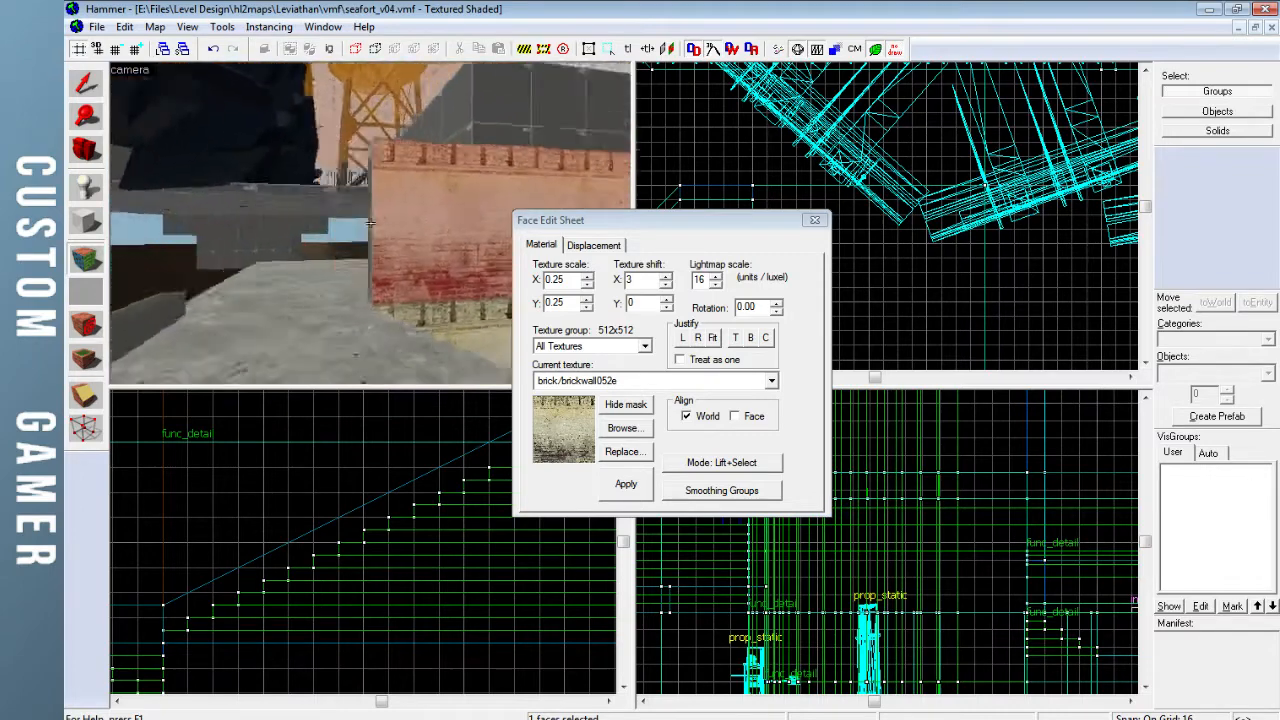
{"action": "key", "text": "z"}
{"action": "key", "text": "z"}
{"action": "key", "text": "w"}
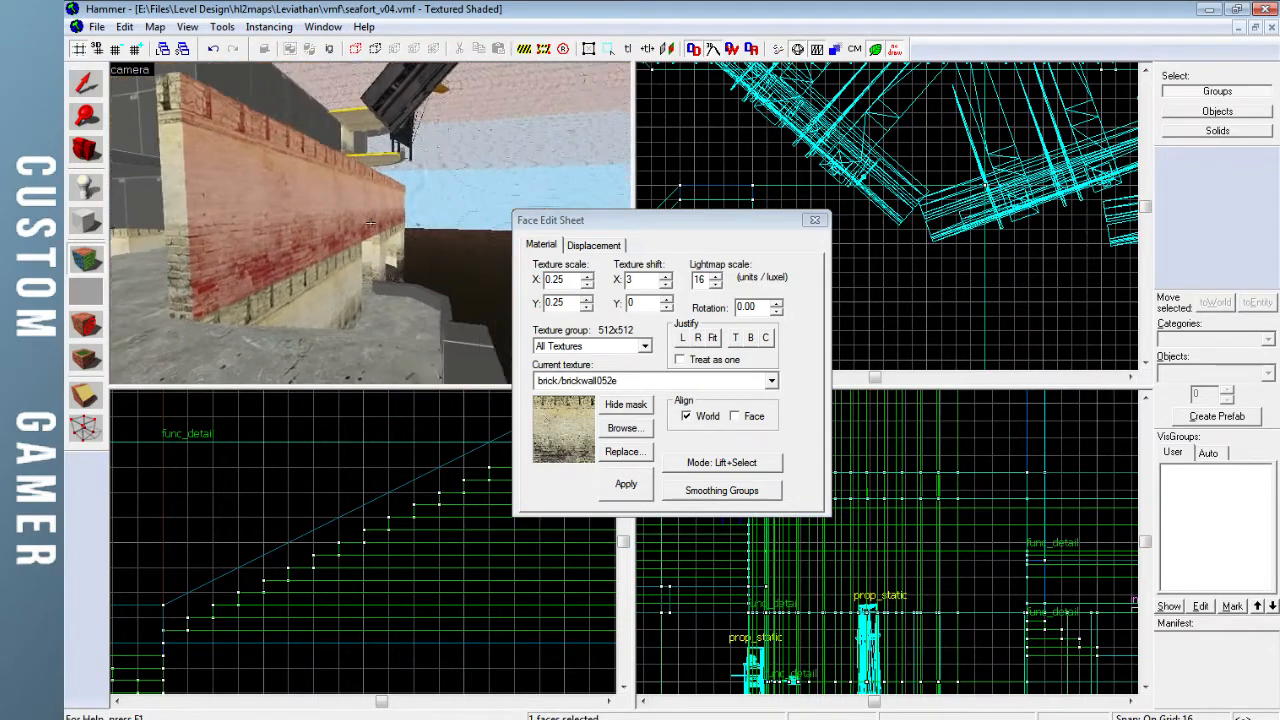
{"action": "key", "text": "z"}
{"action": "left_click", "coordinate": [815, 220]}
Copy the 640-unit curved func_detail vault trim from the canal opening across to the passage entrance beside the stairs
{"action": "key", "text": "z"}
{"action": "key", "text": "w"}
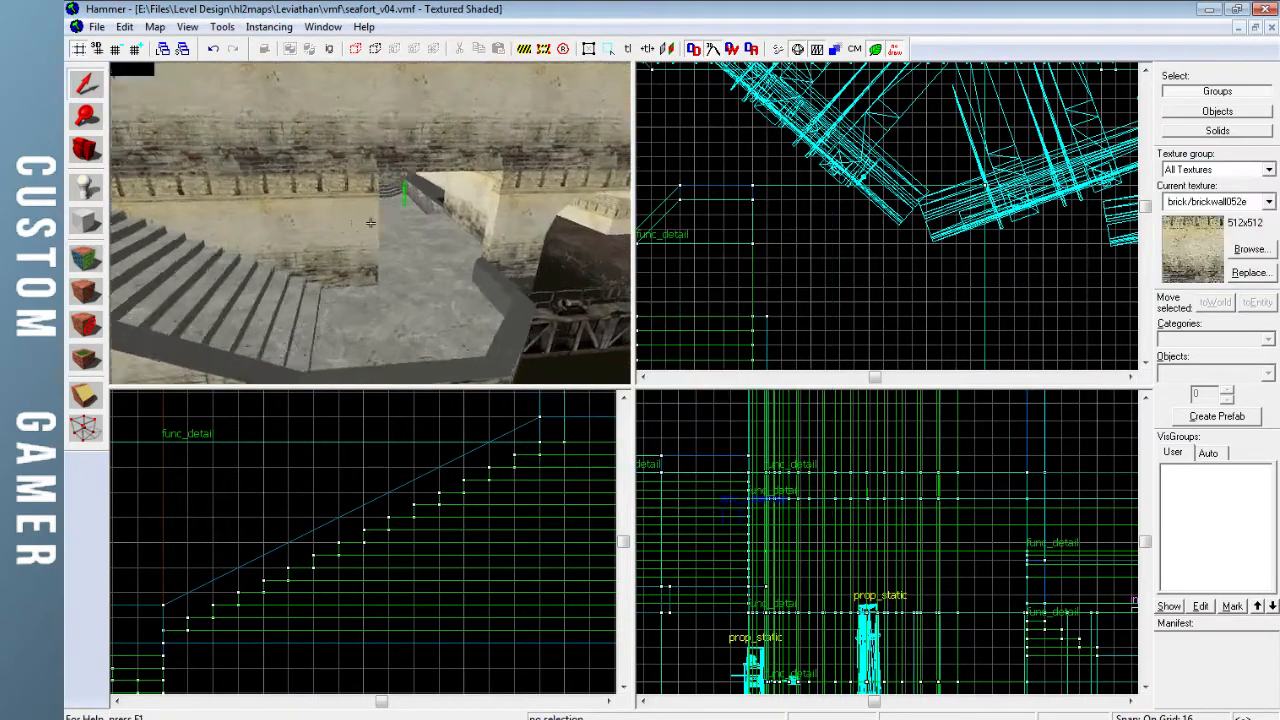
{"action": "key", "text": "w"}
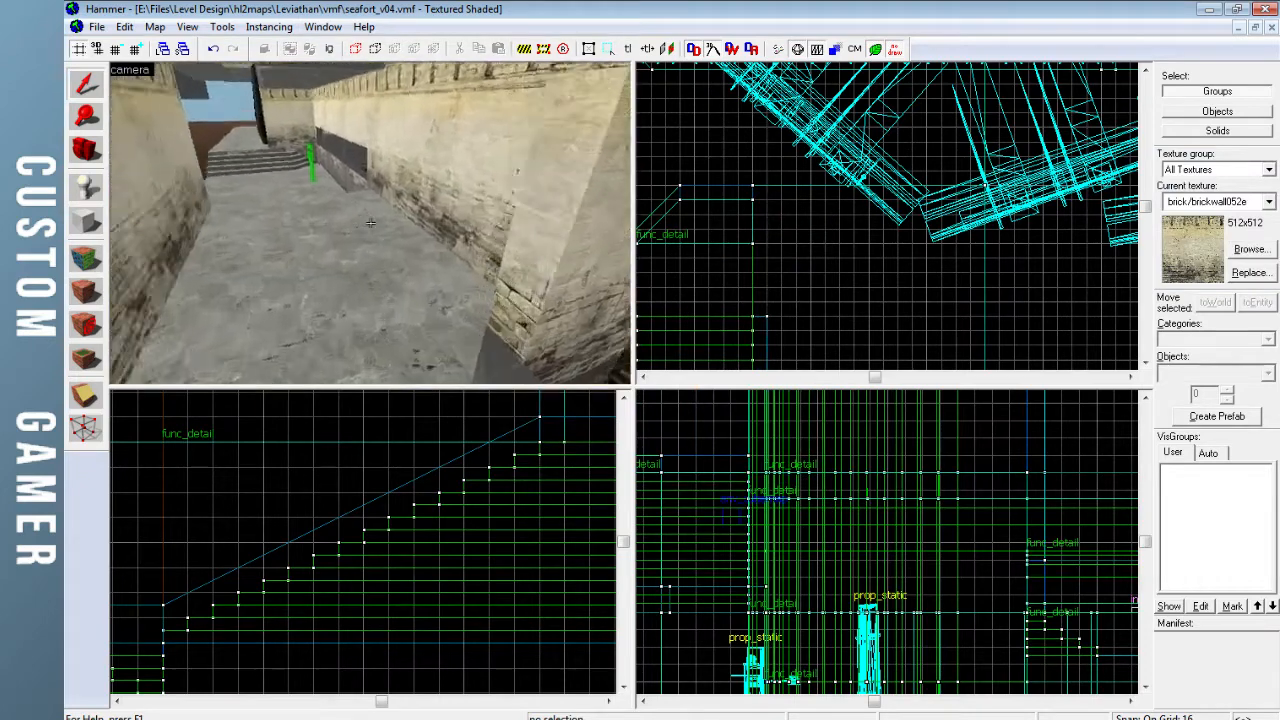
{"action": "key", "text": "w"}
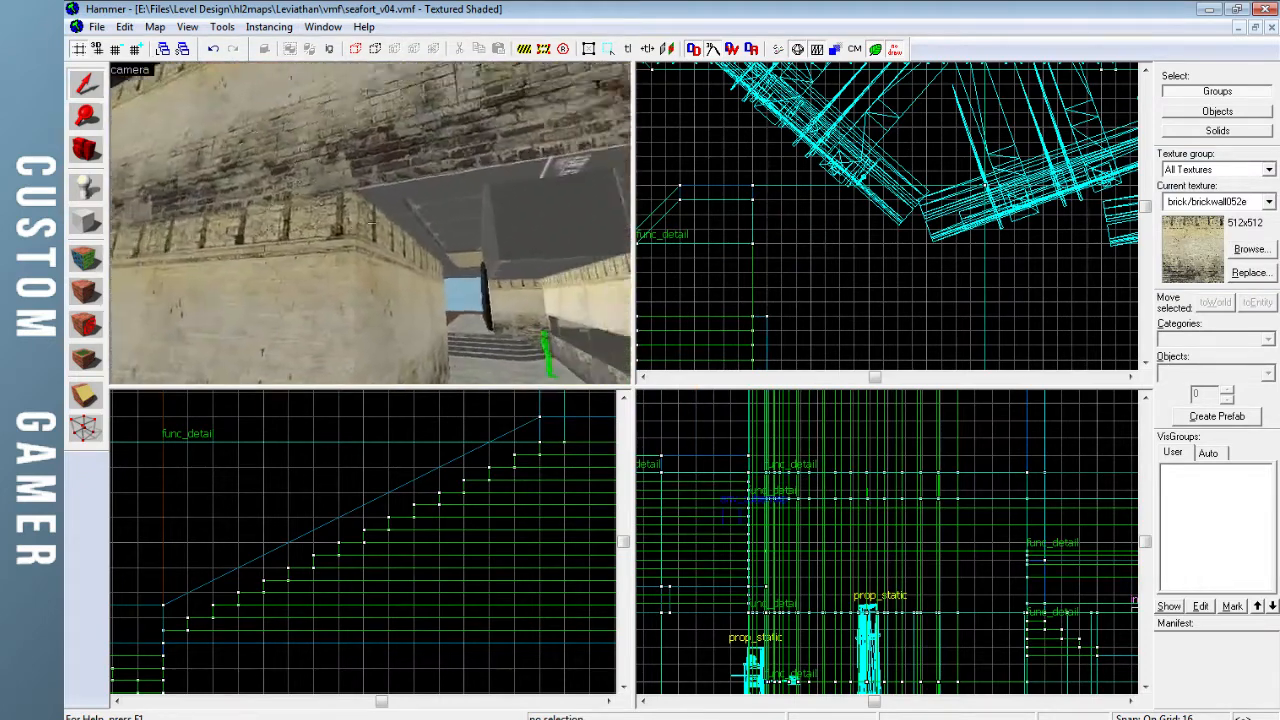
{"action": "key", "text": "w"}
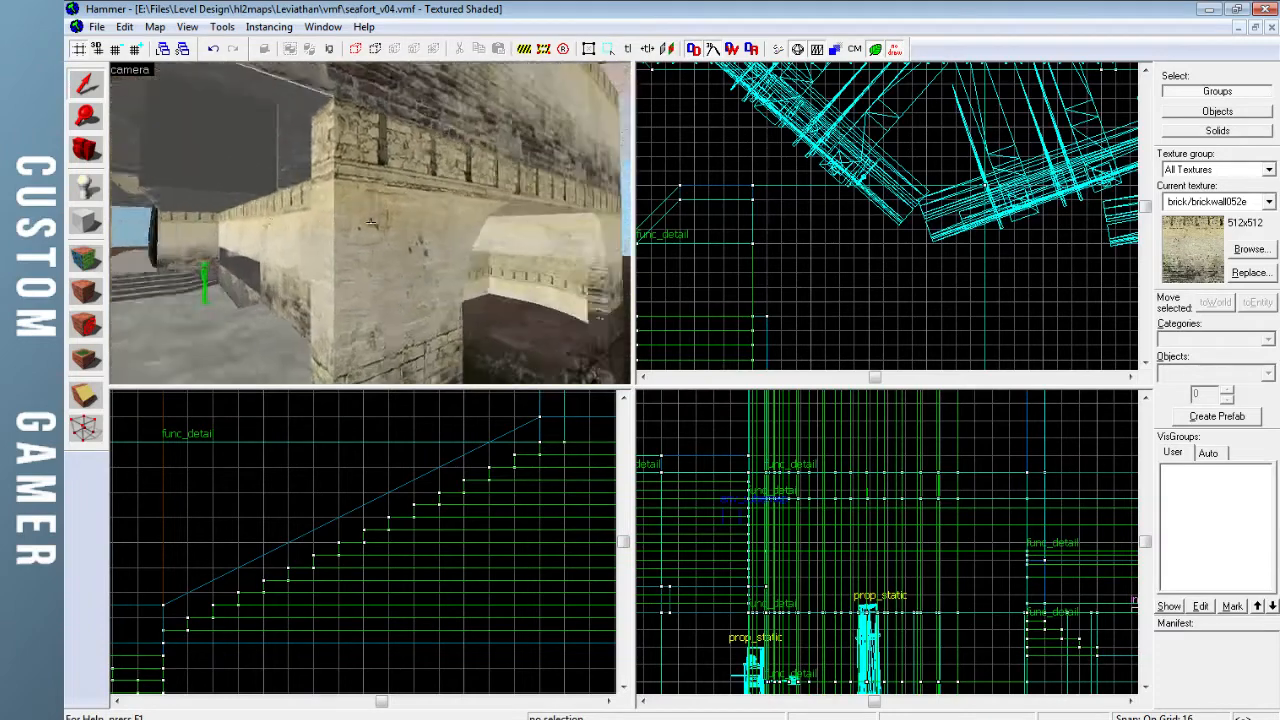
{"action": "key", "text": "z"}
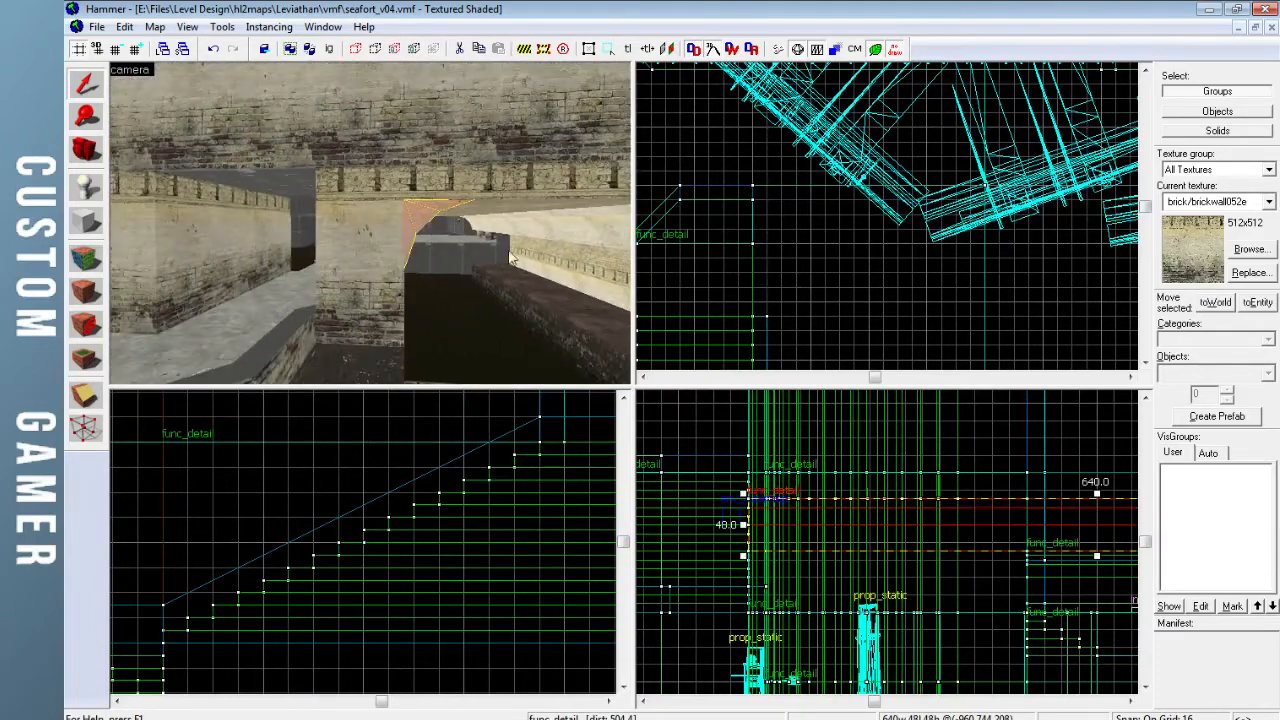
{"action": "key", "text": "ctrl+e"}
{"action": "scroll", "coordinate": [763, 211], "scroll_direction": "down", "scroll_amount": 4}
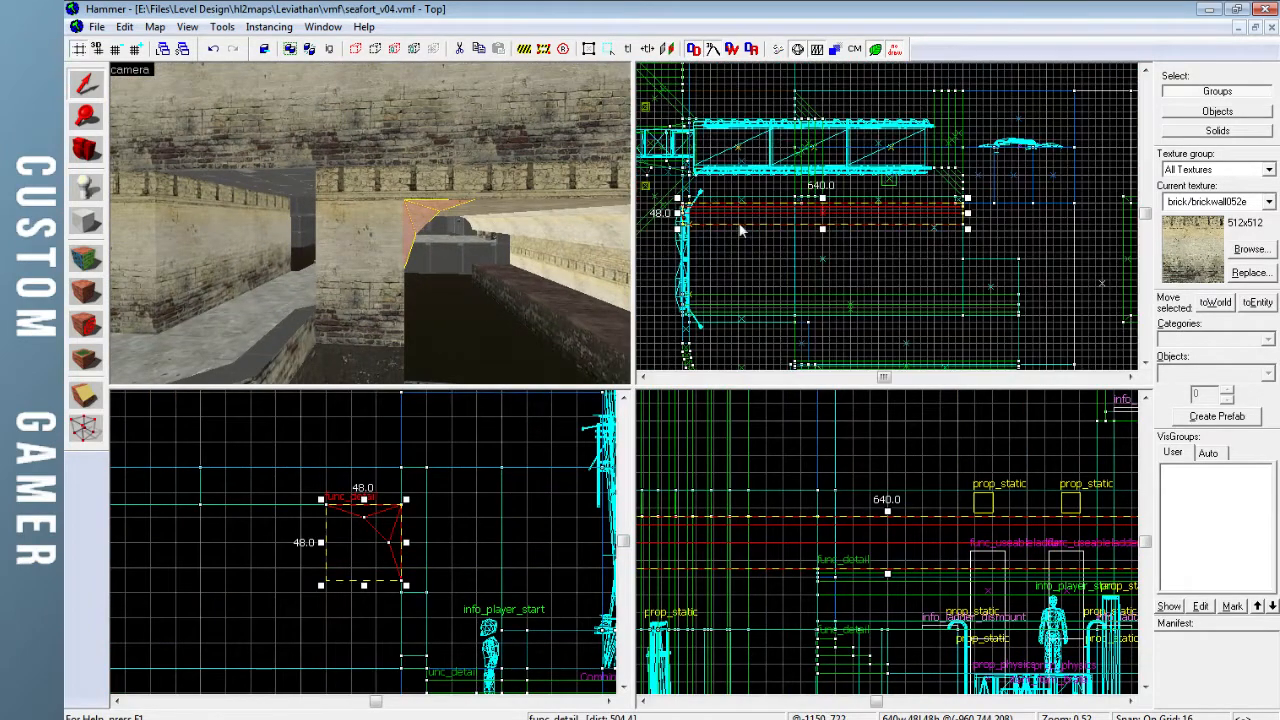
{"action": "scroll", "coordinate": [730, 218], "scroll_direction": "up", "scroll_amount": 4}
{"action": "left_click_drag", "start_coordinate": [807, 316], "coordinate": [810, 150]}
{"action": "key", "text": "Up"}
Shorten the copied curved trim to 16 units wide so it forms a corner bracket at the passage entrance
{"action": "scroll", "coordinate": [977, 240], "scroll_direction": "down", "scroll_amount": 4}
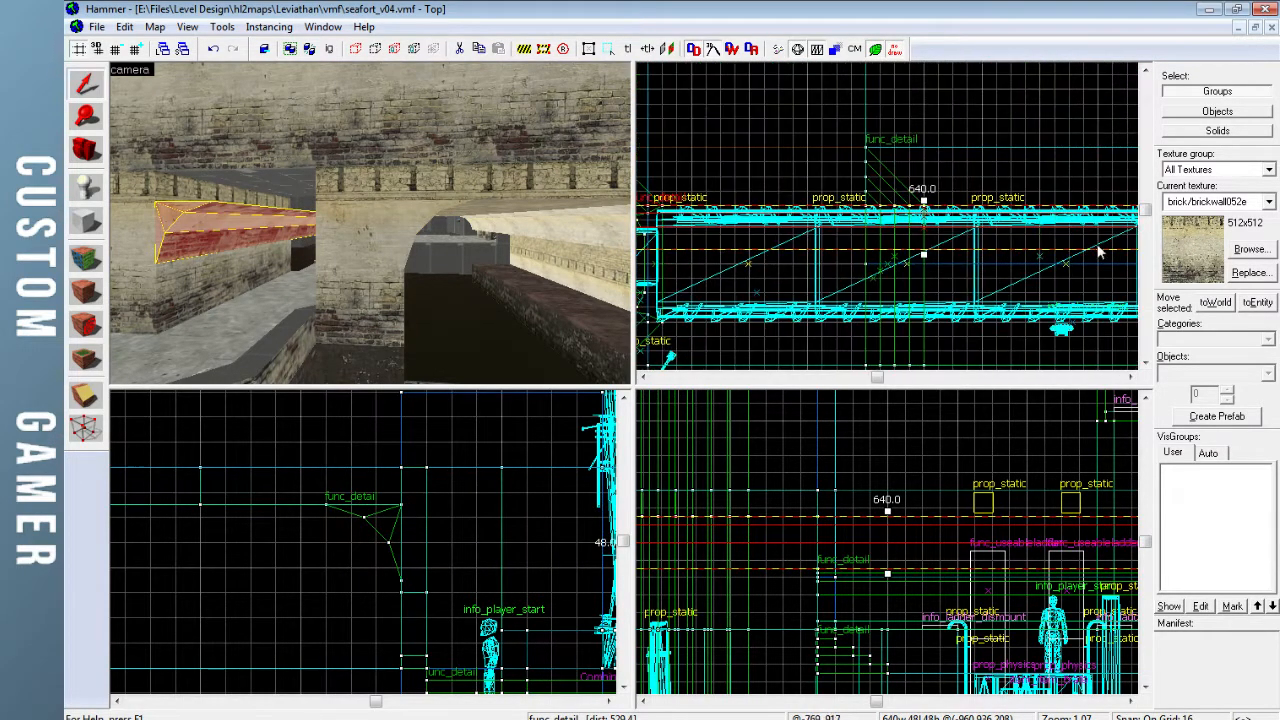
{"action": "left_click_drag", "start_coordinate": [1094, 233], "coordinate": [814, 236]}
{"action": "scroll", "coordinate": [806, 234], "scroll_direction": "up", "scroll_amount": 7}
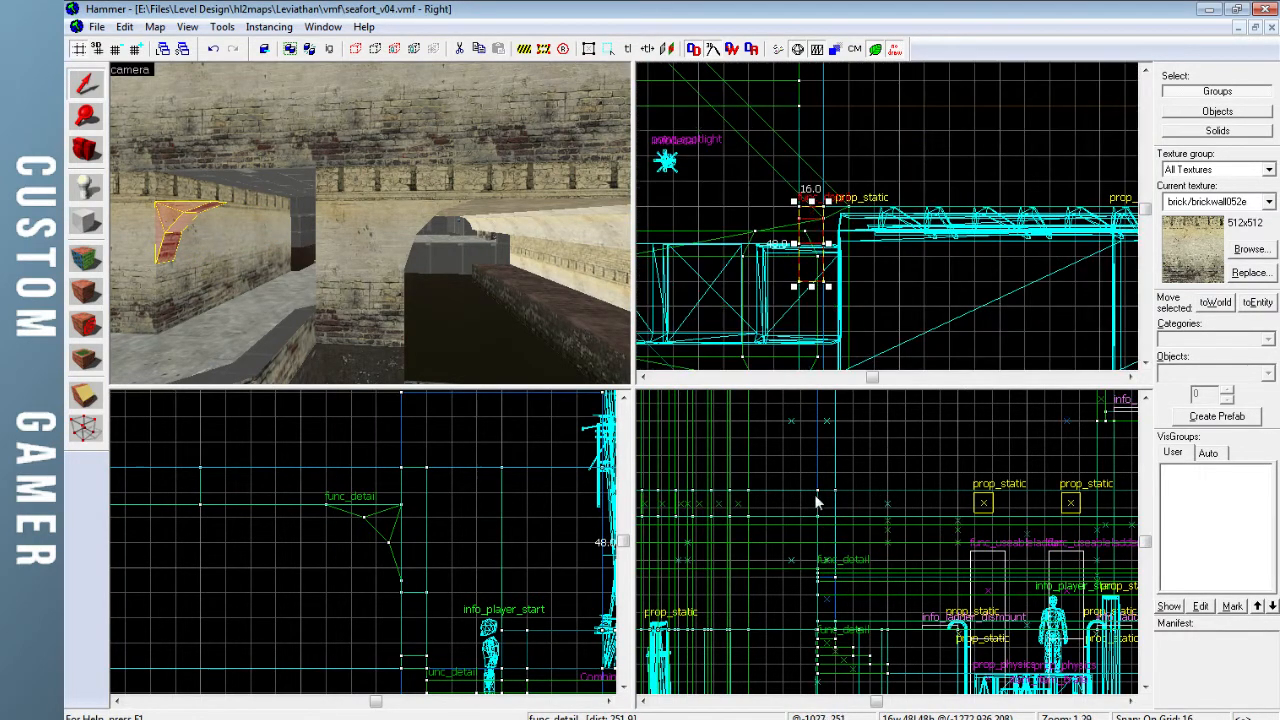
{"action": "key", "text": "ctrl+e"}
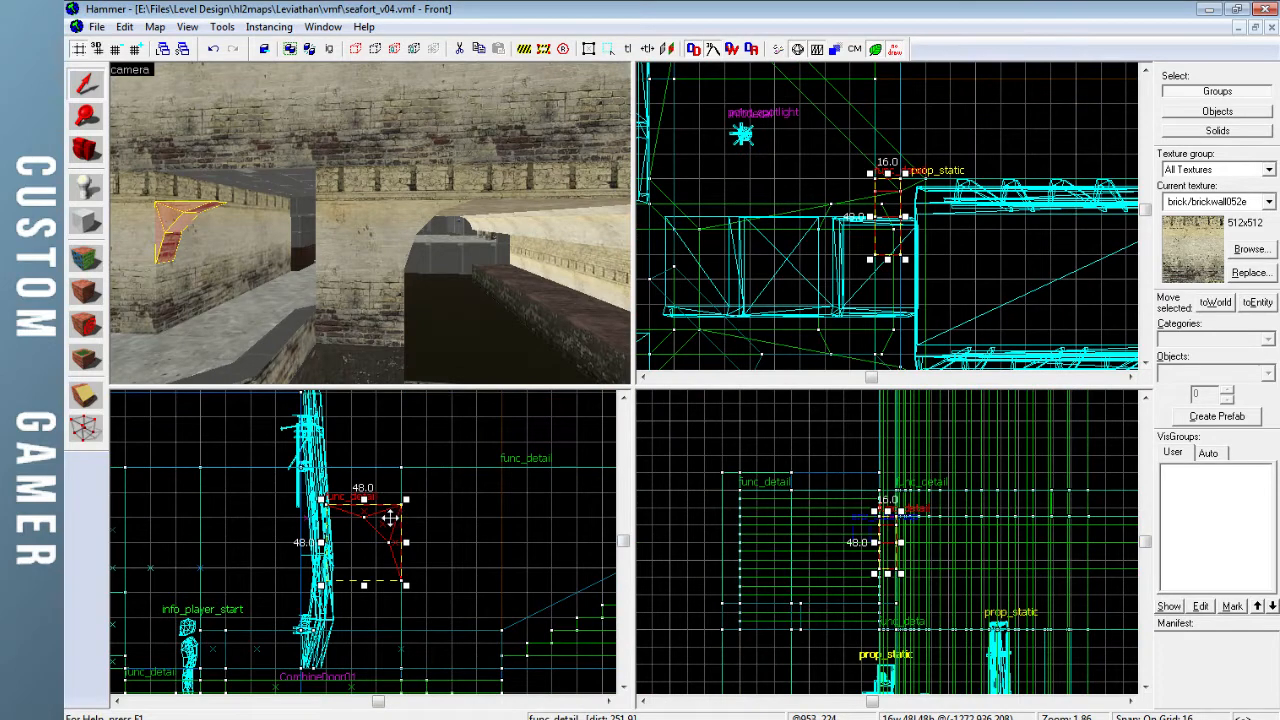
Raise the curved corner bracket 24 units at the passage entrance's wall corner and examine how it fits there
{"action": "key", "text": "z"}
{"action": "key", "text": "w"}
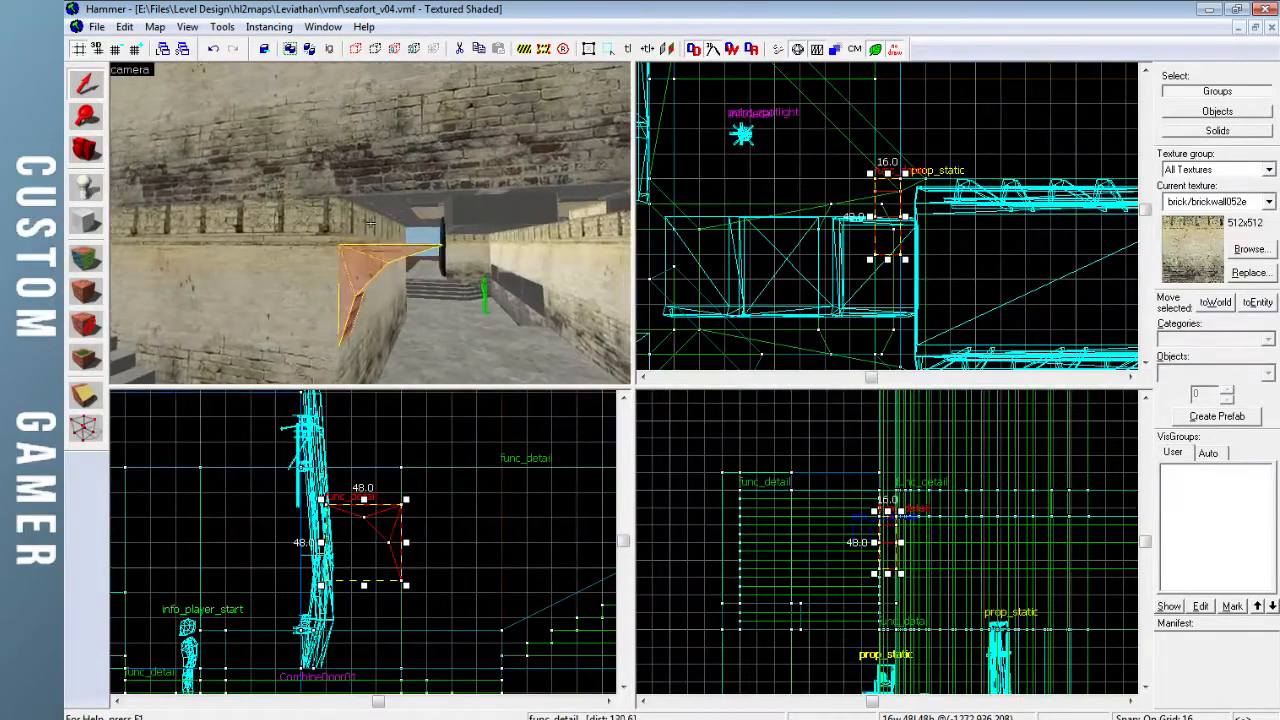
{"action": "key", "text": "z"}
{"action": "left_click_drag", "start_coordinate": [379, 516], "coordinate": [386, 483]}
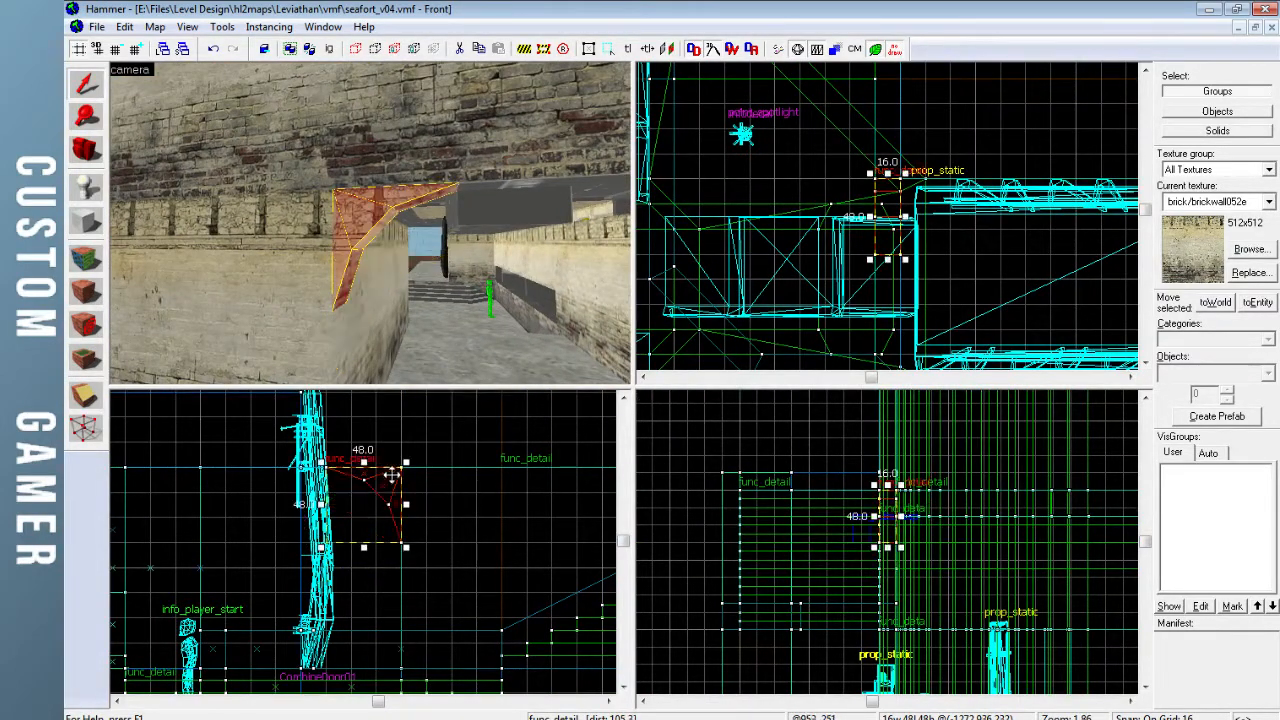
{"action": "key", "text": "z"}
{"action": "key", "text": "s"}
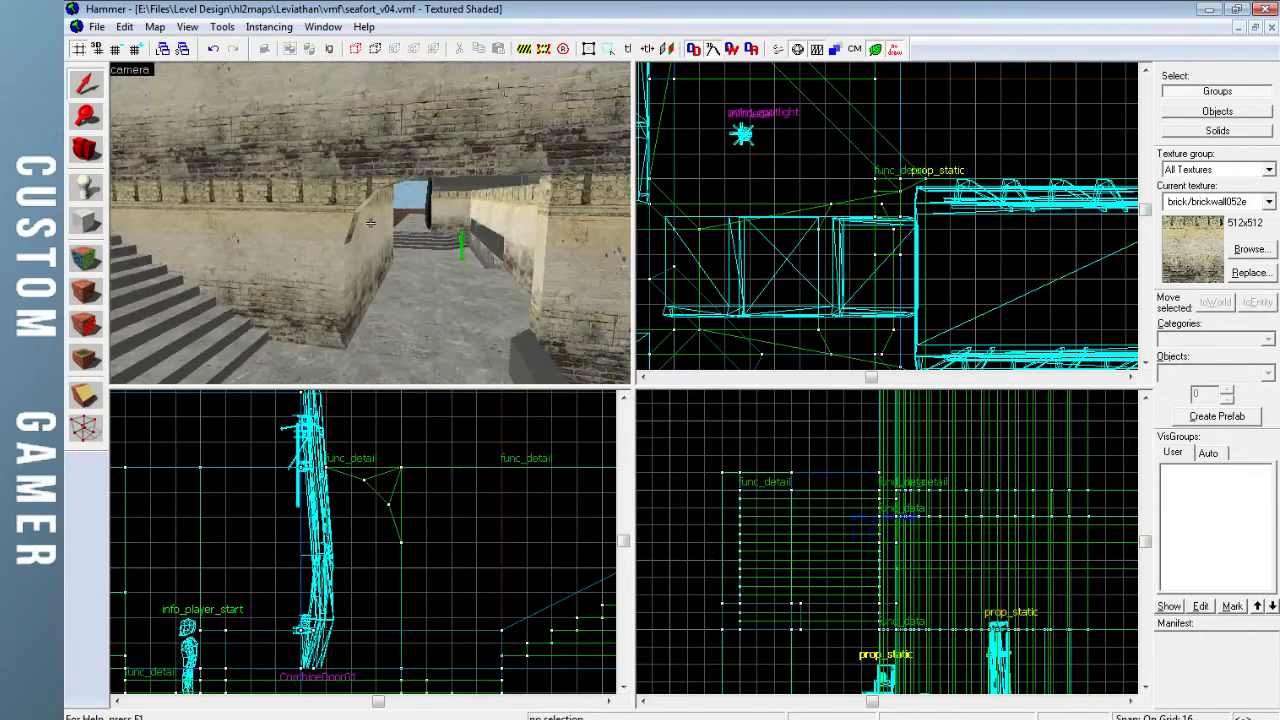
{"action": "key", "text": "w"}
{"action": "key", "text": "s"}
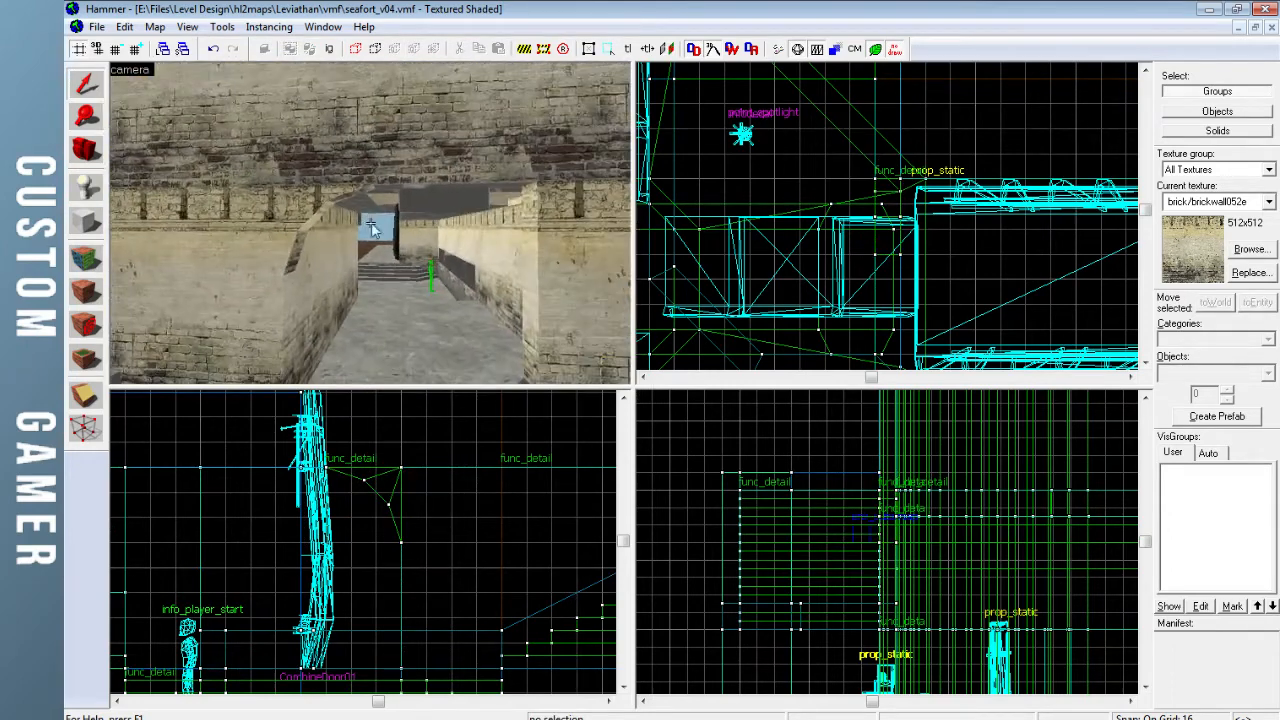
Place a mirrored copy of the 48-unit curved corner bracket against the opposite wall of the passage entrance and check its fit
{"action": "left_click_drag", "start_coordinate": [903, 260], "coordinate": [882, 290]}
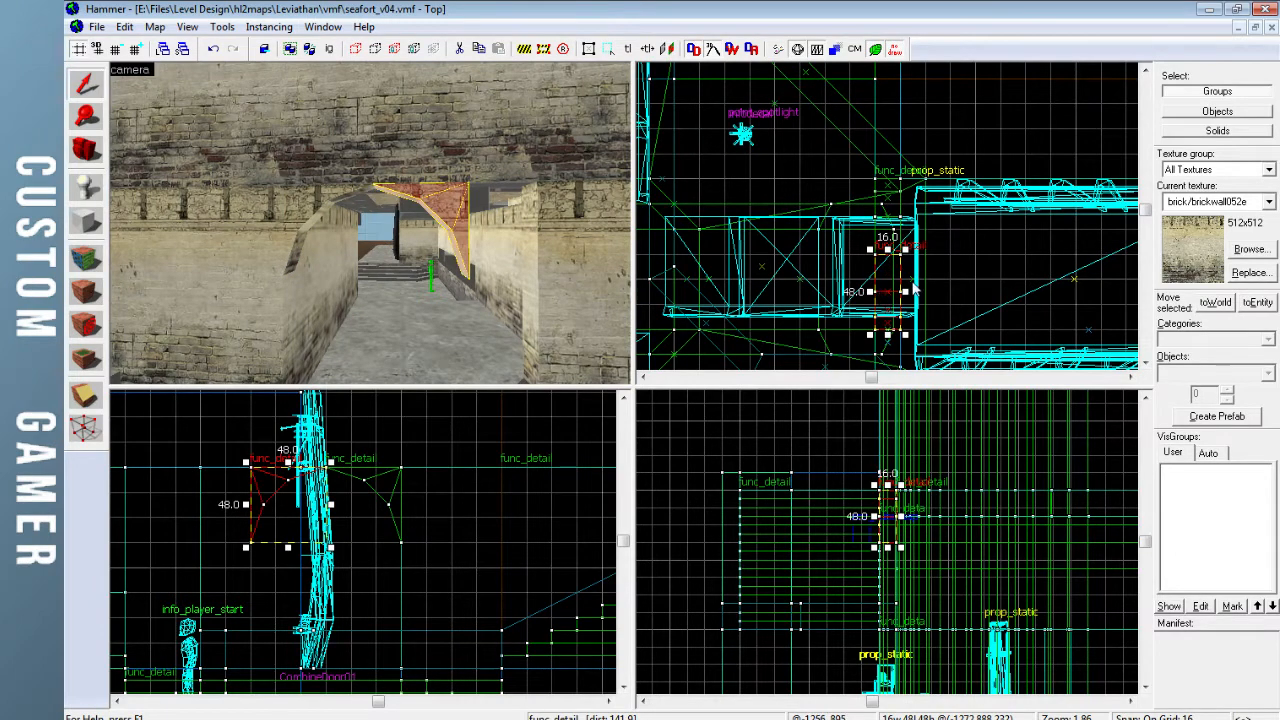
{"action": "key", "text": "Down"}
{"action": "left_click_drag", "start_coordinate": [895, 240], "coordinate": [888, 285]}
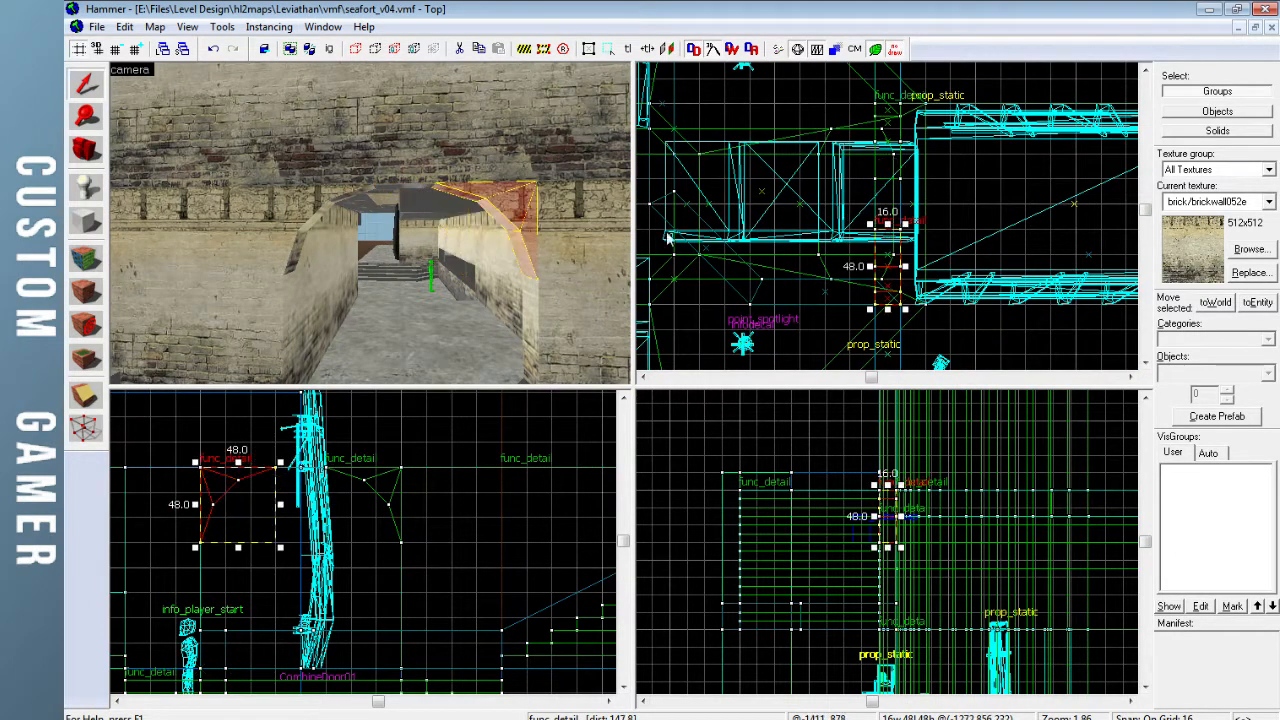
{"action": "key", "text": "z"}
{"action": "key", "text": "w"}
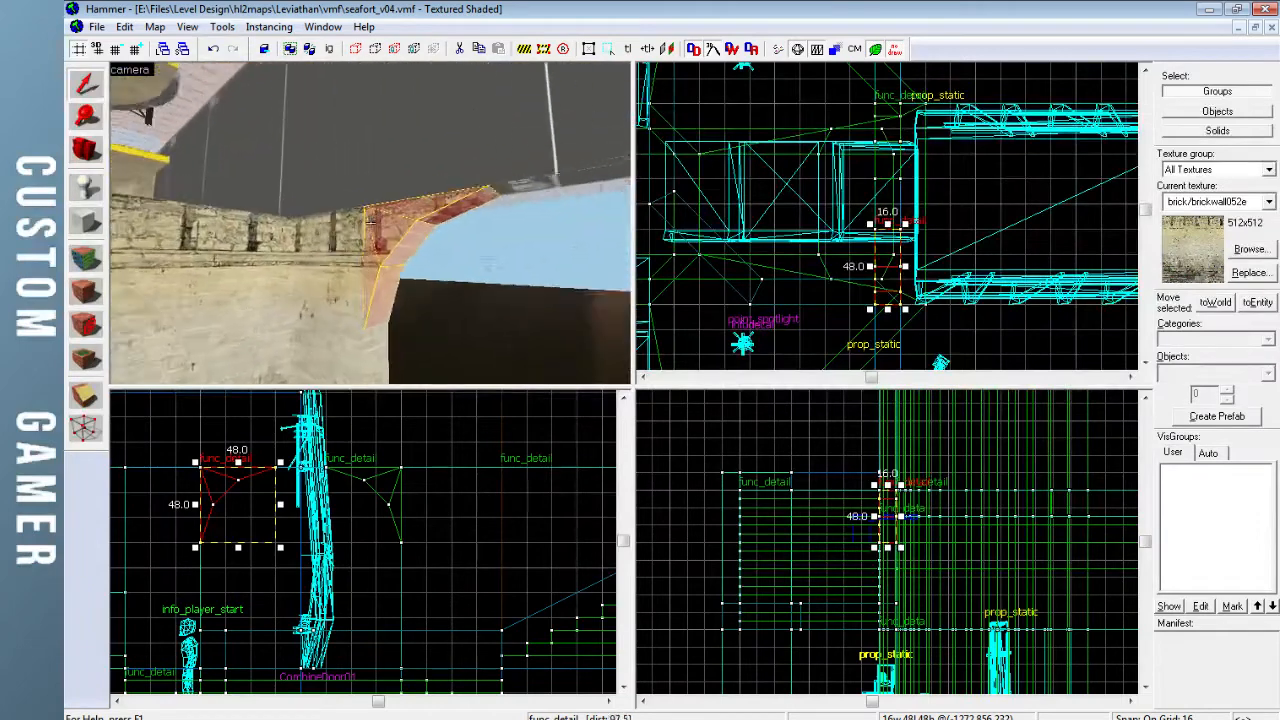
{"action": "key", "text": "z"}
{"action": "key", "text": "Escape"}
{"action": "key", "text": "z"}
{"action": "key", "text": "w"}
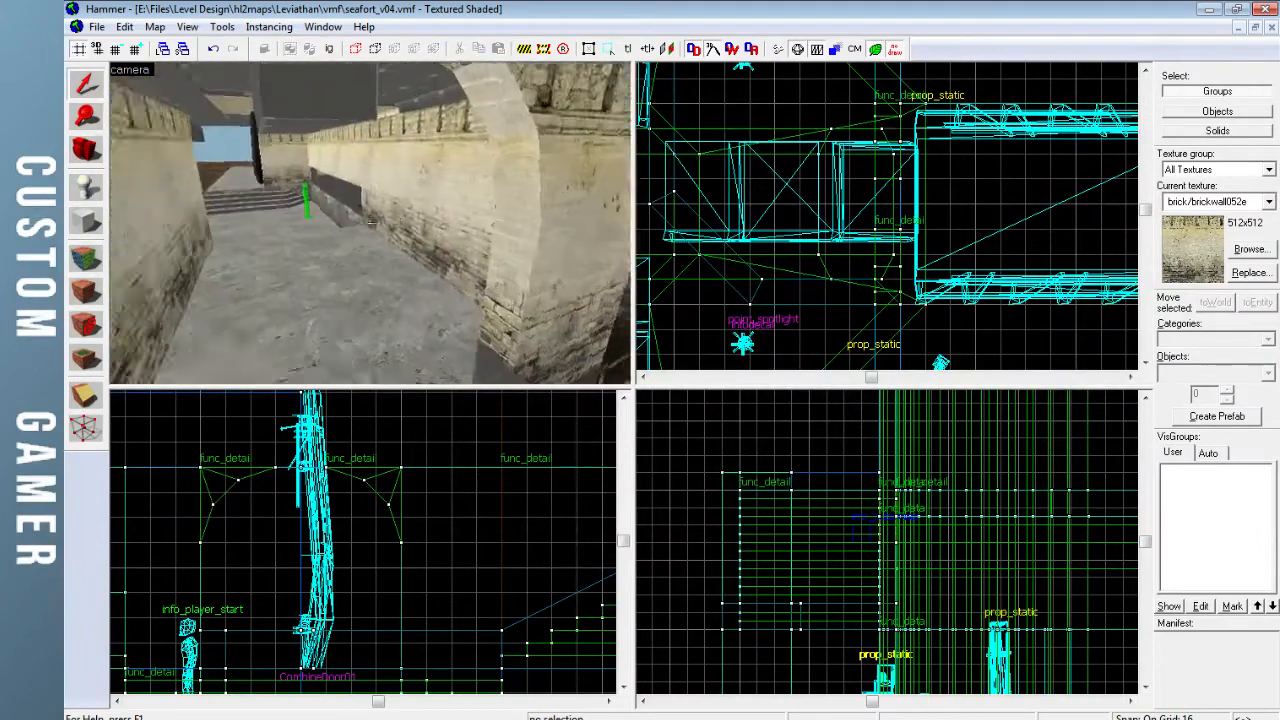
Align the brick/brickwall052e texture on the curved brackets' faces with the adjoining brick wall, using world alignment
{"action": "key", "text": "s"}
{"action": "key", "text": "w"}
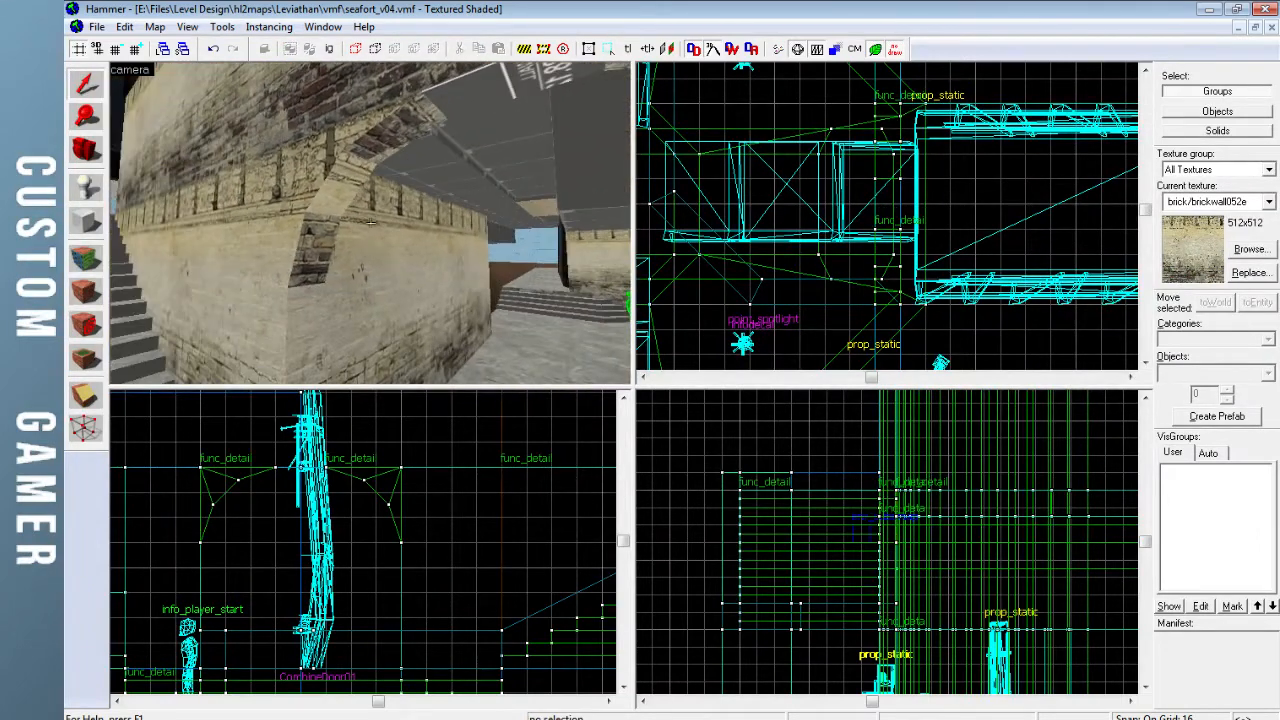
{"action": "left_click", "coordinate": [86, 258]}
{"action": "left_click", "coordinate": [335, 240]}
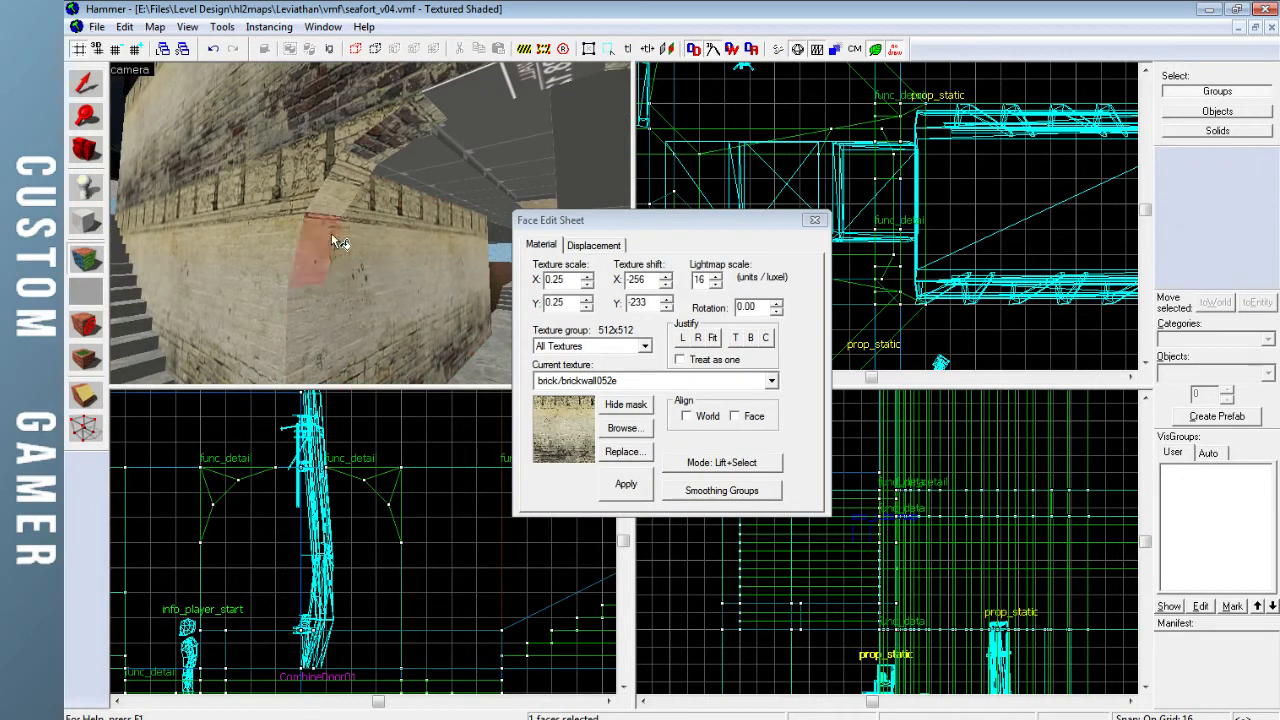
{"action": "left_click", "coordinate": [372, 153]}
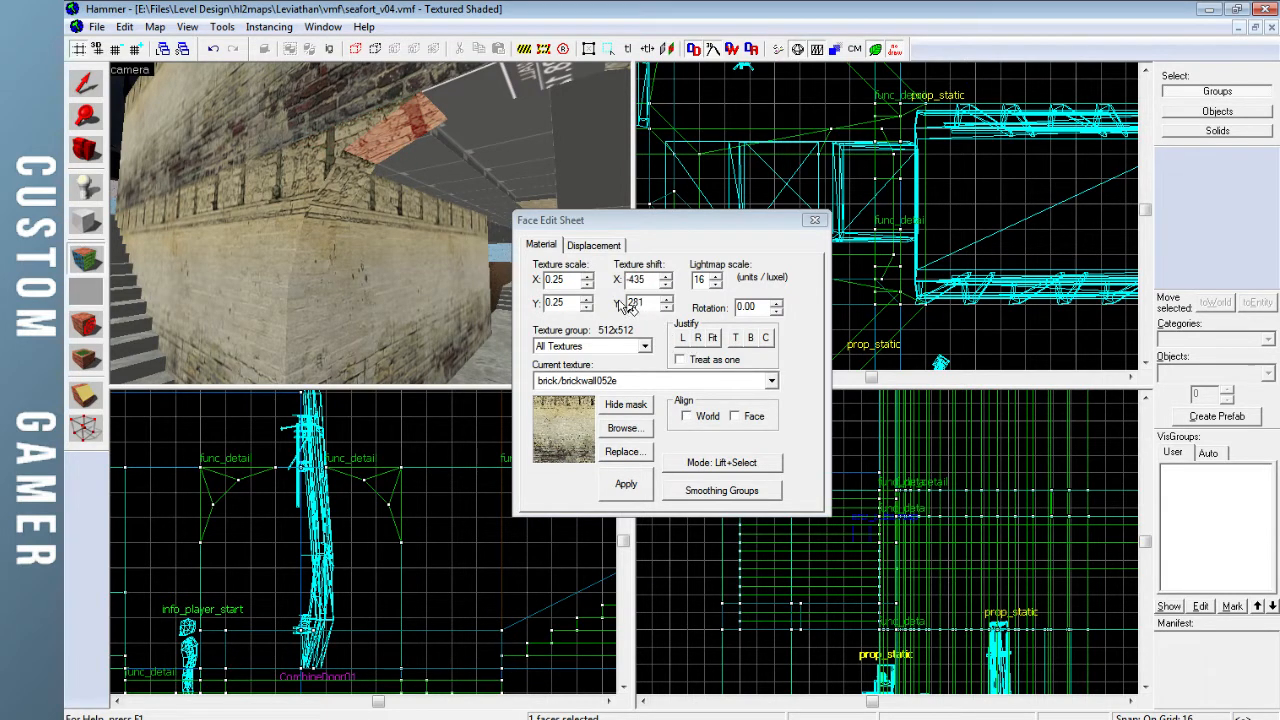
{"action": "left_click", "coordinate": [687, 414]}
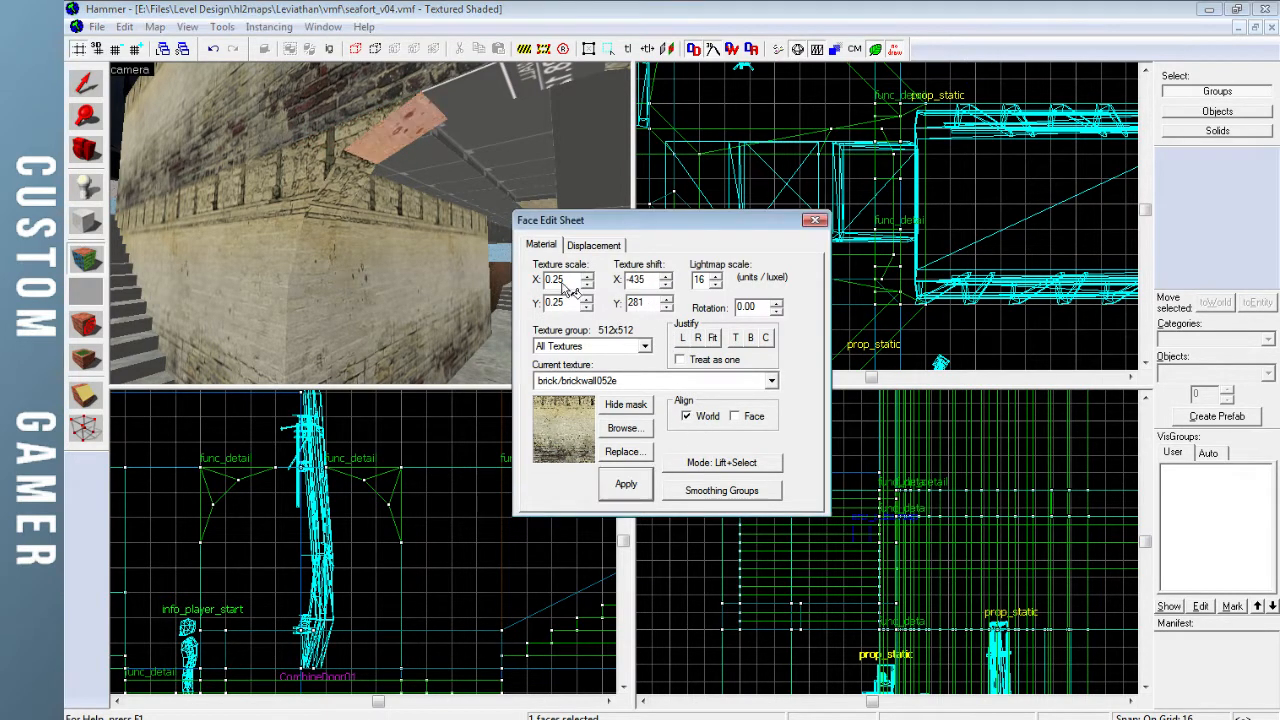
{"action": "left_click", "coordinate": [380, 180]}
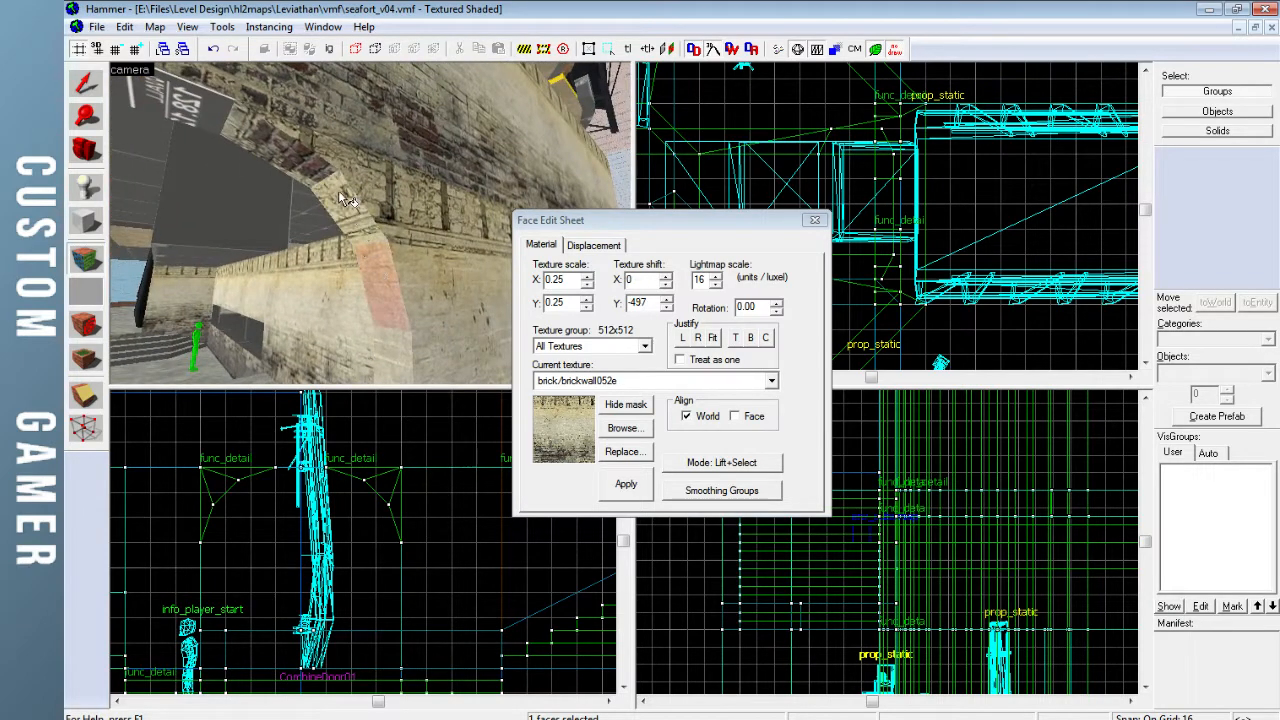
{"action": "left_click_drag", "start_coordinate": [340, 210], "coordinate": [202, 203]}
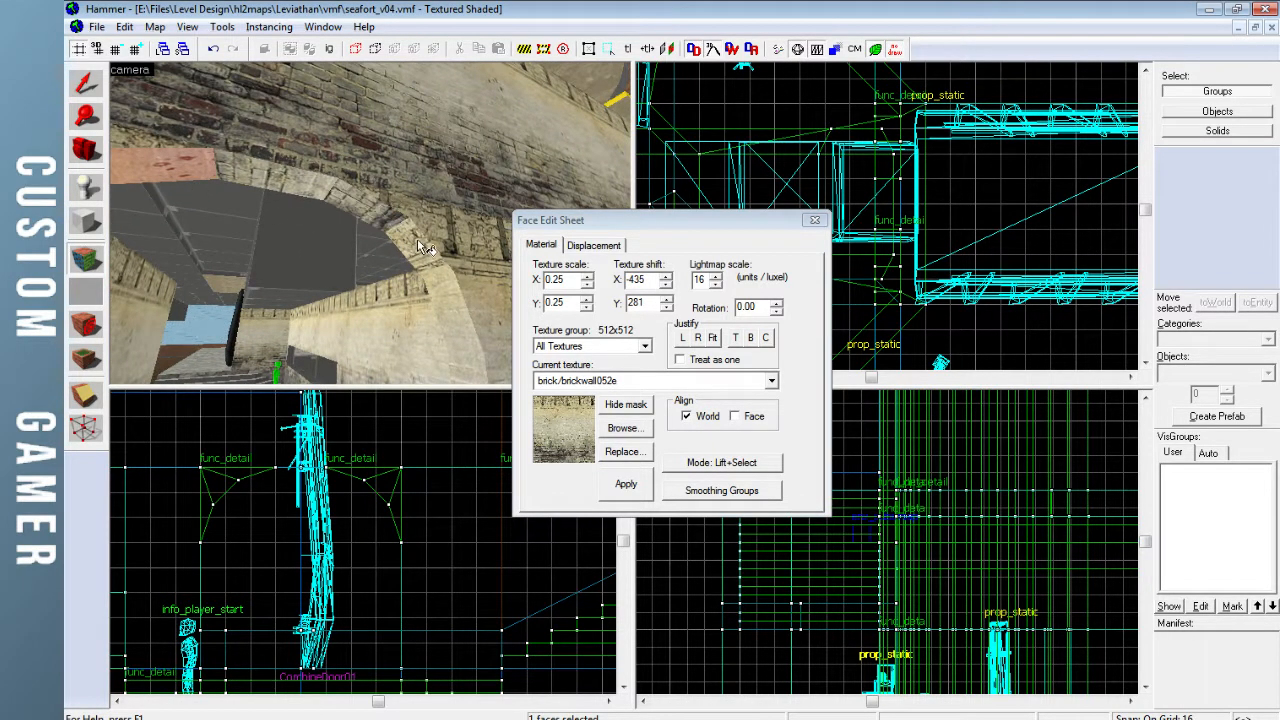
{"action": "left_click", "coordinate": [686, 416]}
{"action": "left_click", "coordinate": [816, 220]}
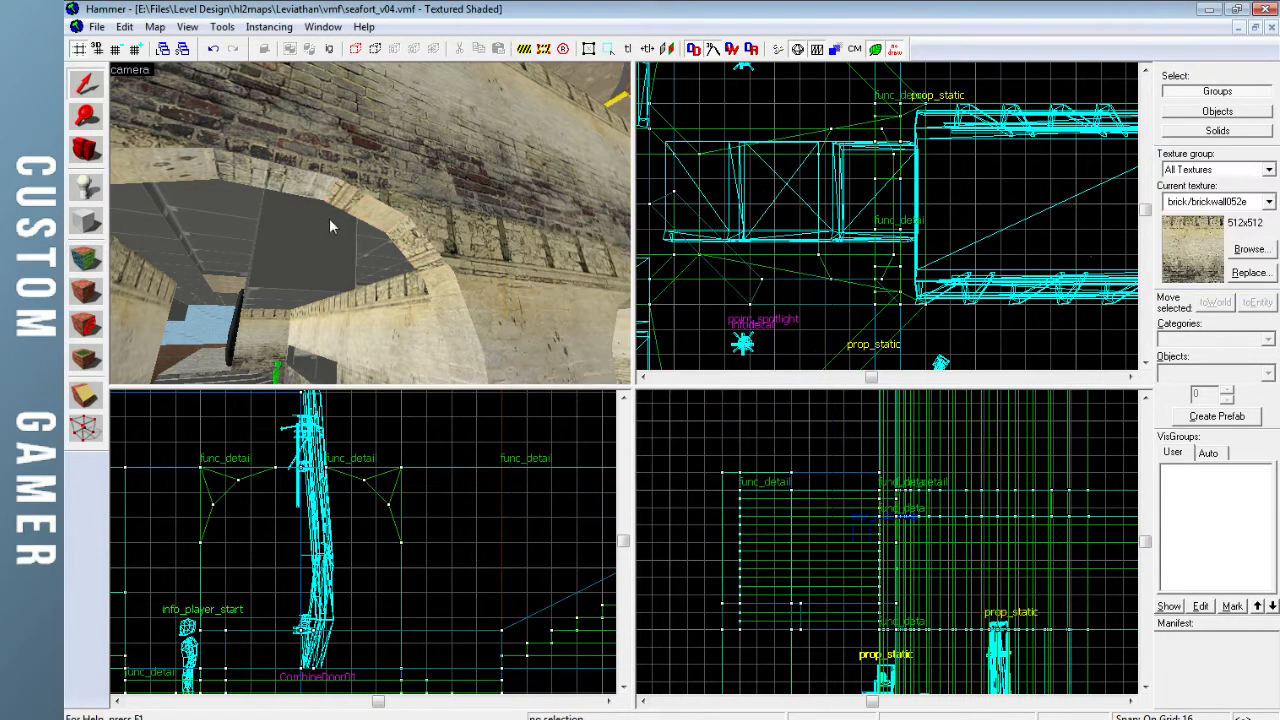
Examine the finished passage arch, the neighbouring canal opening, and the stair landing's wall down to the waterline
{"action": "key", "text": "z"}
{"action": "key", "text": "s"}
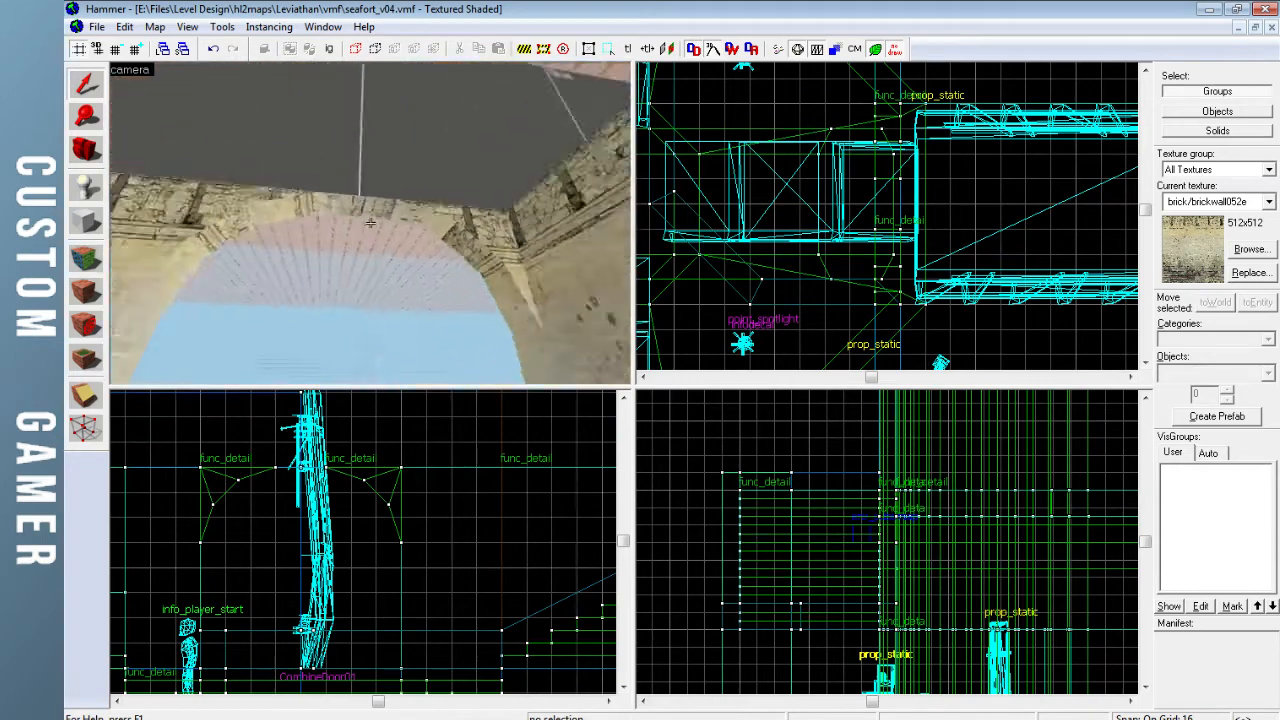
{"action": "key", "text": "s"}
{"action": "key", "text": "w"}
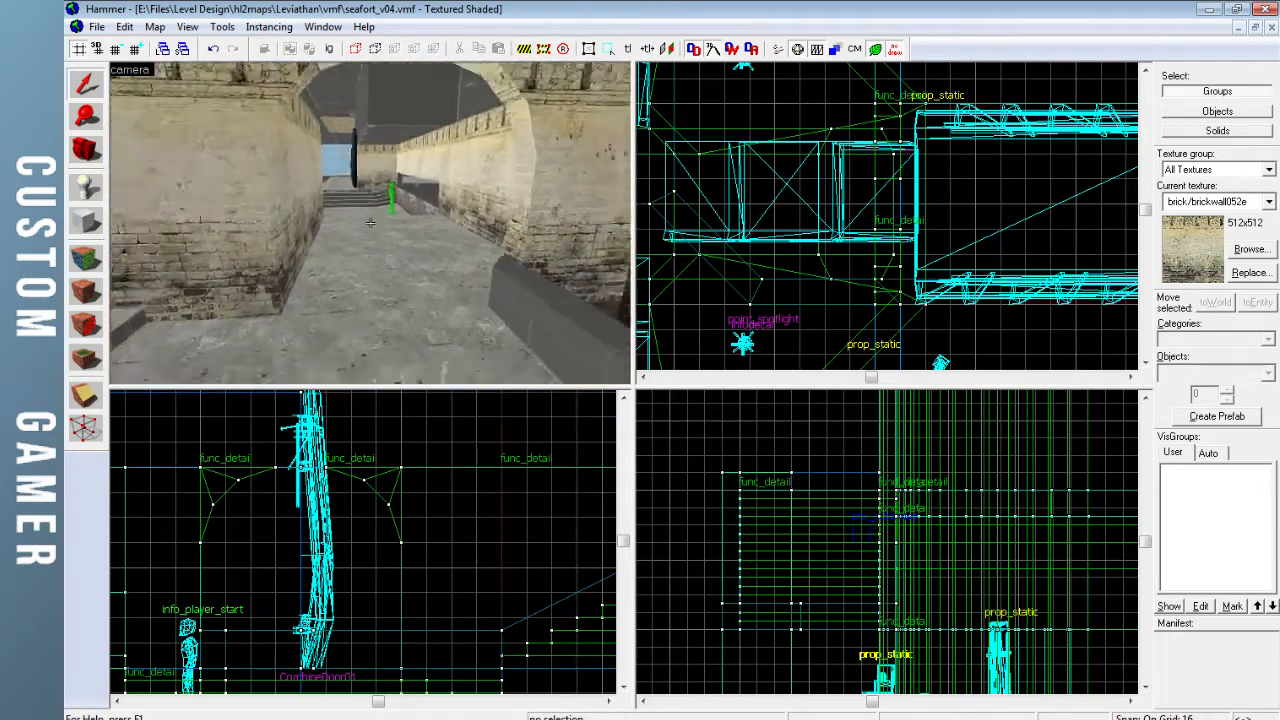
{"action": "key", "text": "w"}
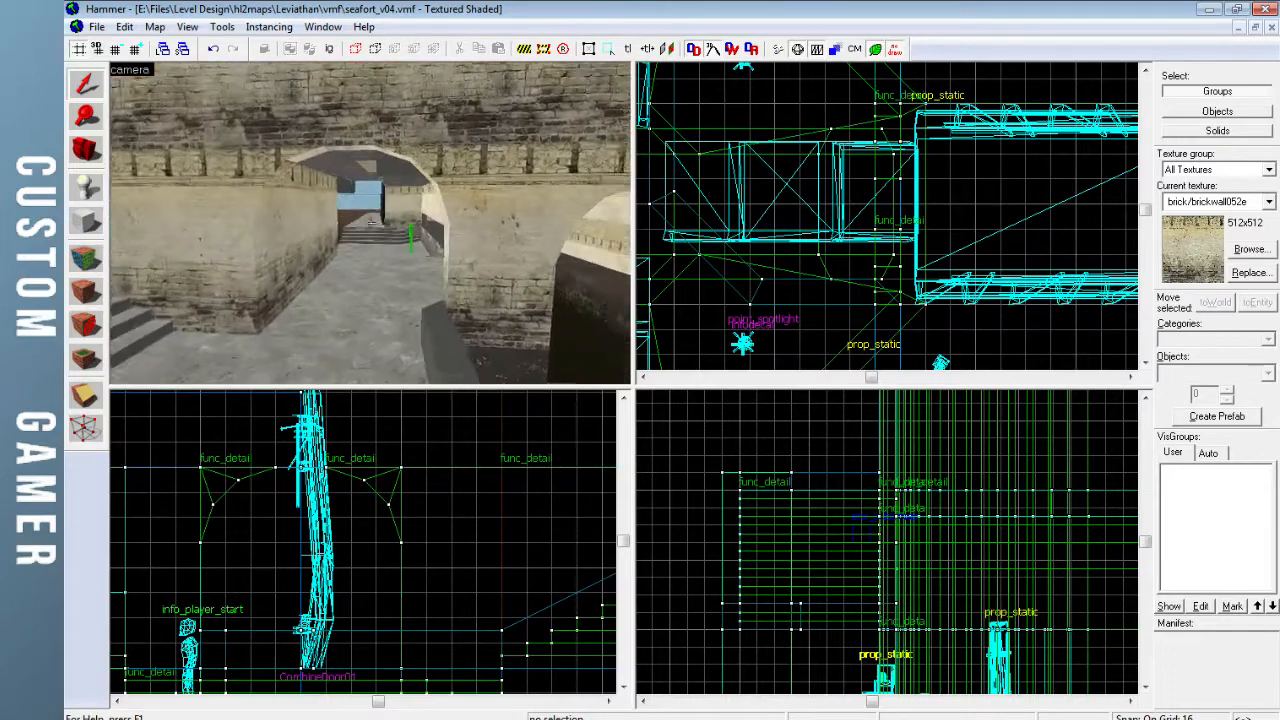
{"action": "key", "text": "d"}
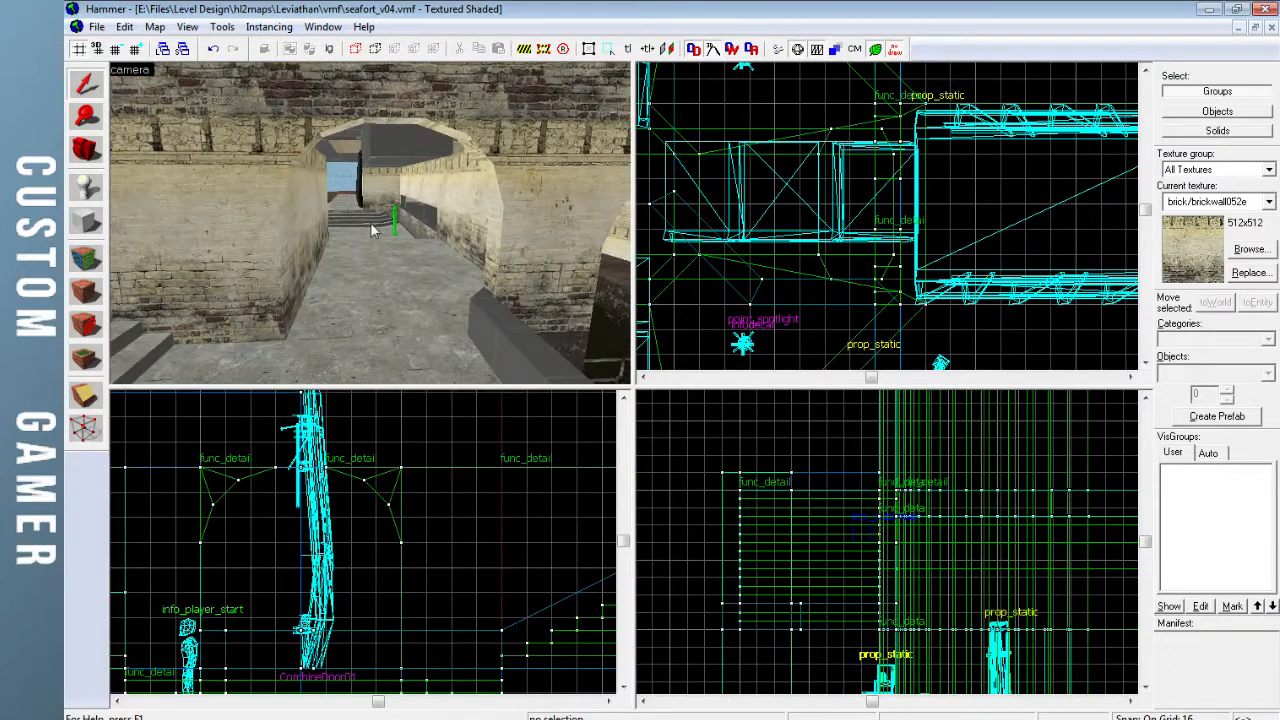
{"action": "key", "text": "s"}
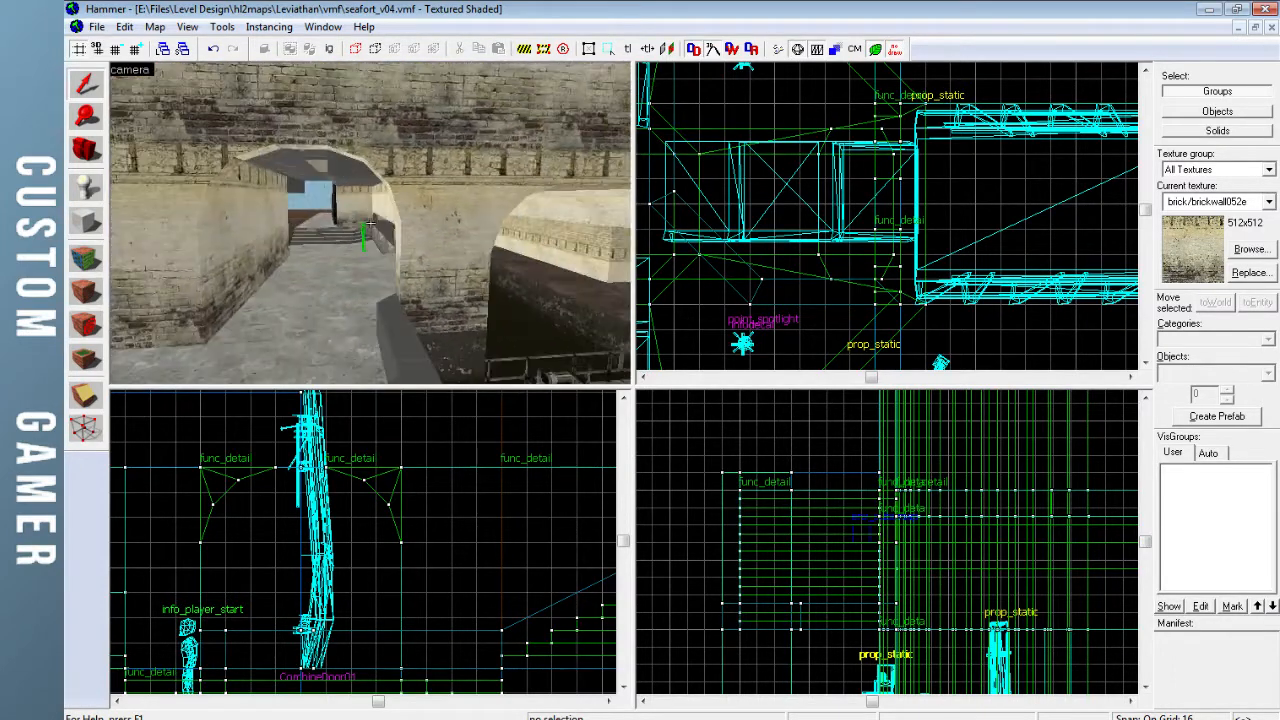
{"action": "key", "text": "d"}
{"action": "key", "text": "a"}
{"action": "key", "text": "s"}
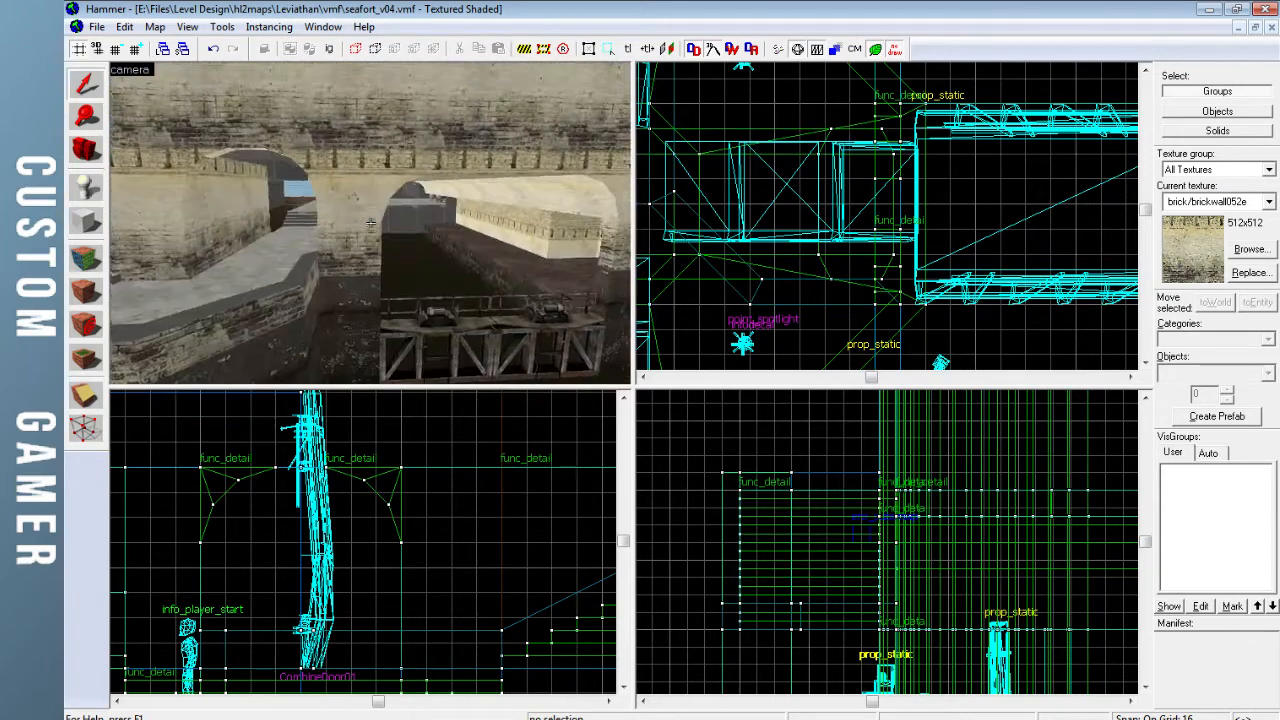
{"action": "key", "text": "w"}
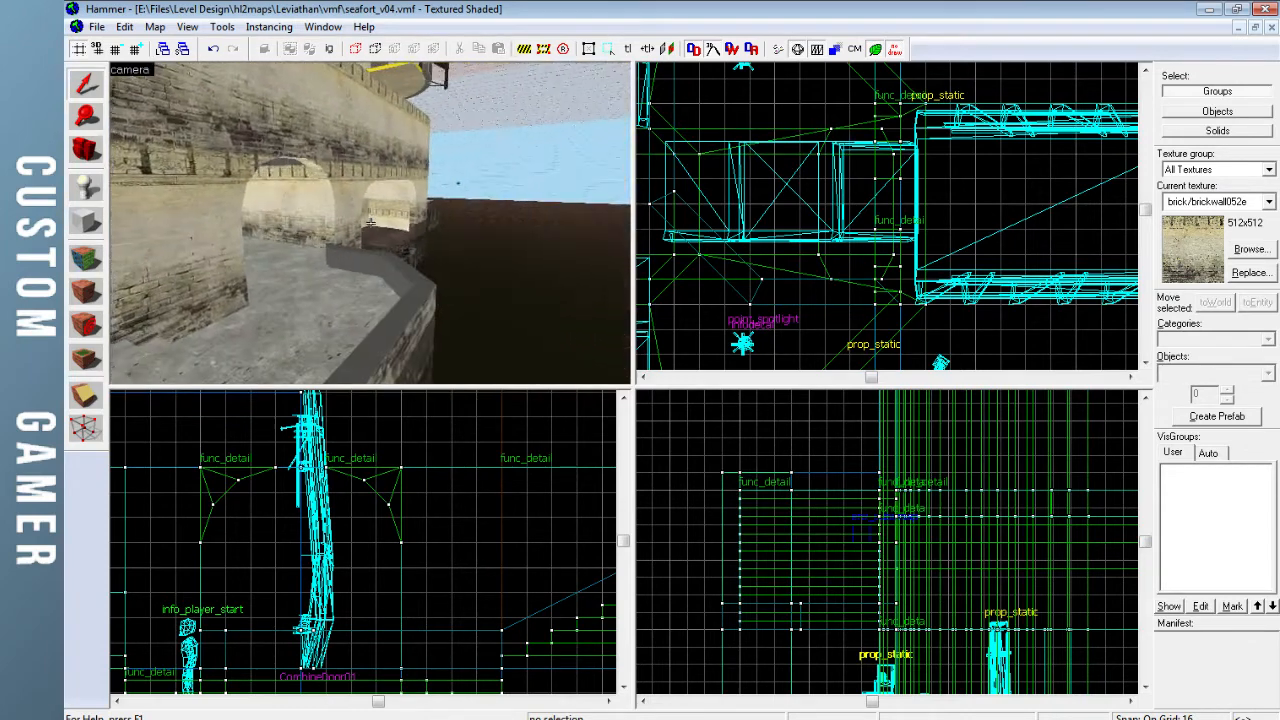
{"action": "key", "text": "s"}
{"action": "key", "text": "d"}
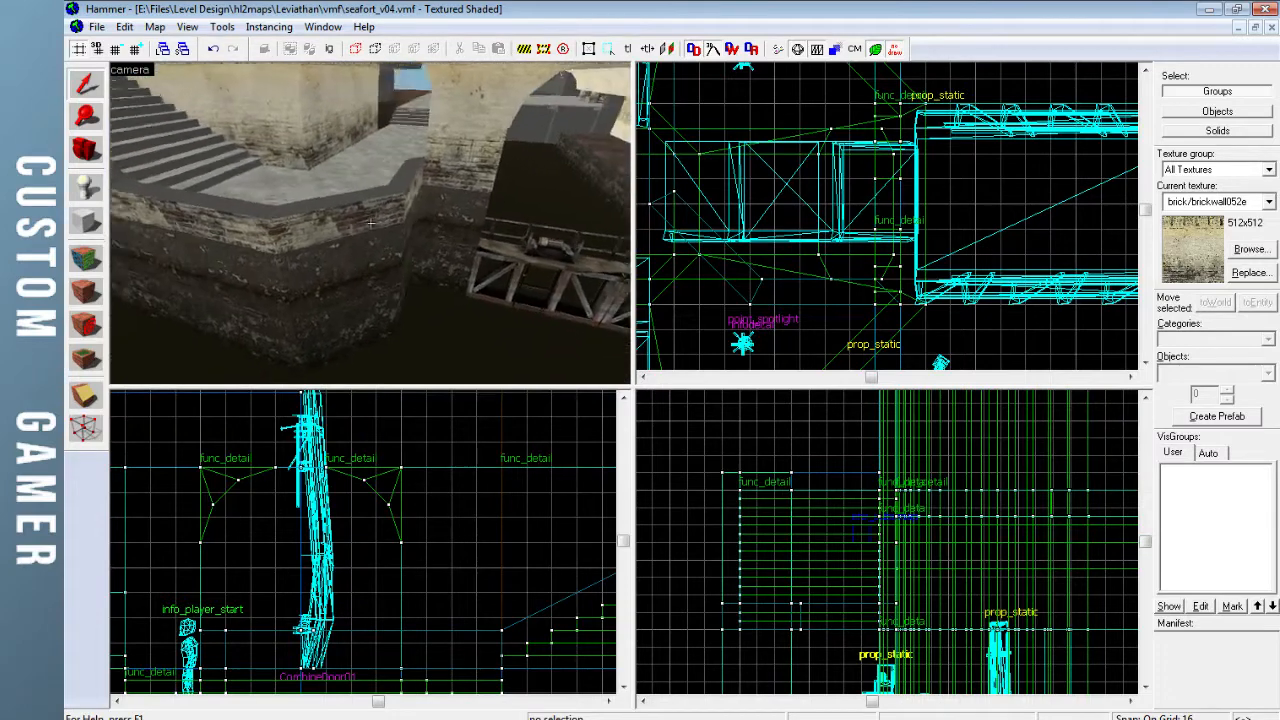
{"action": "key", "text": "d"}
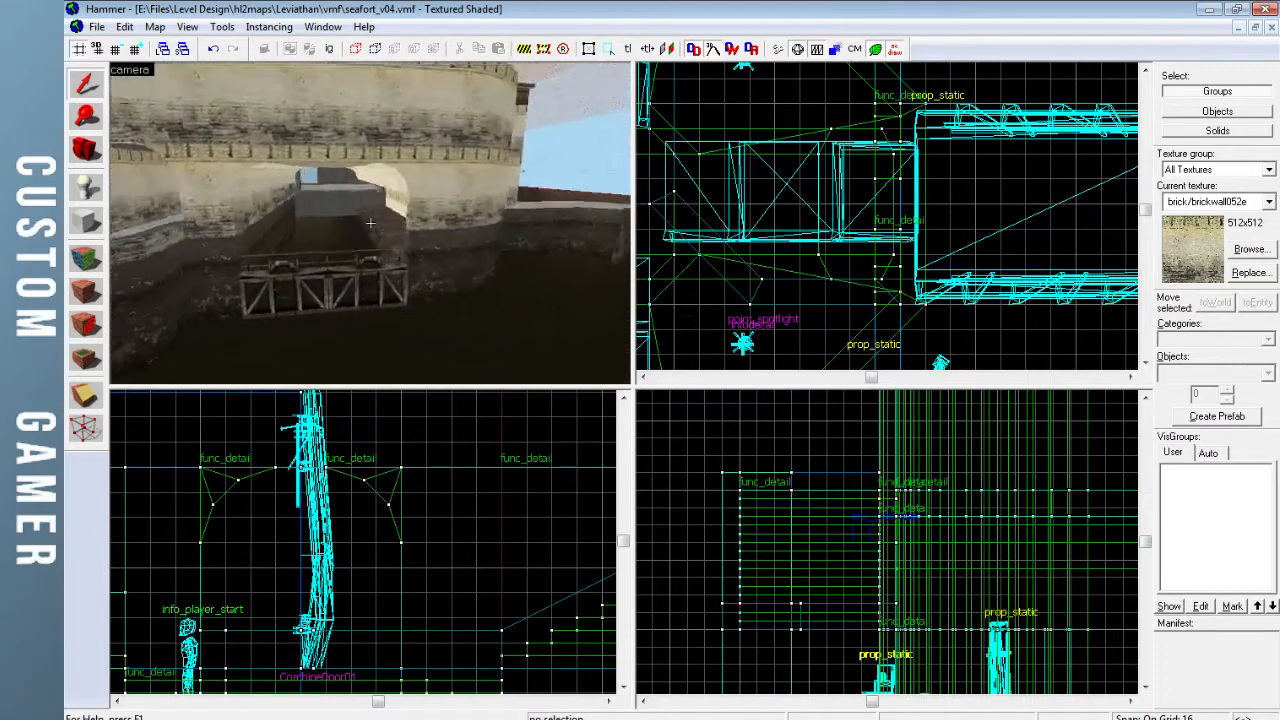
Copy the dock pole cluster prop from the stone pier to the water in front of the outside stairs
{"action": "key", "text": "s"}
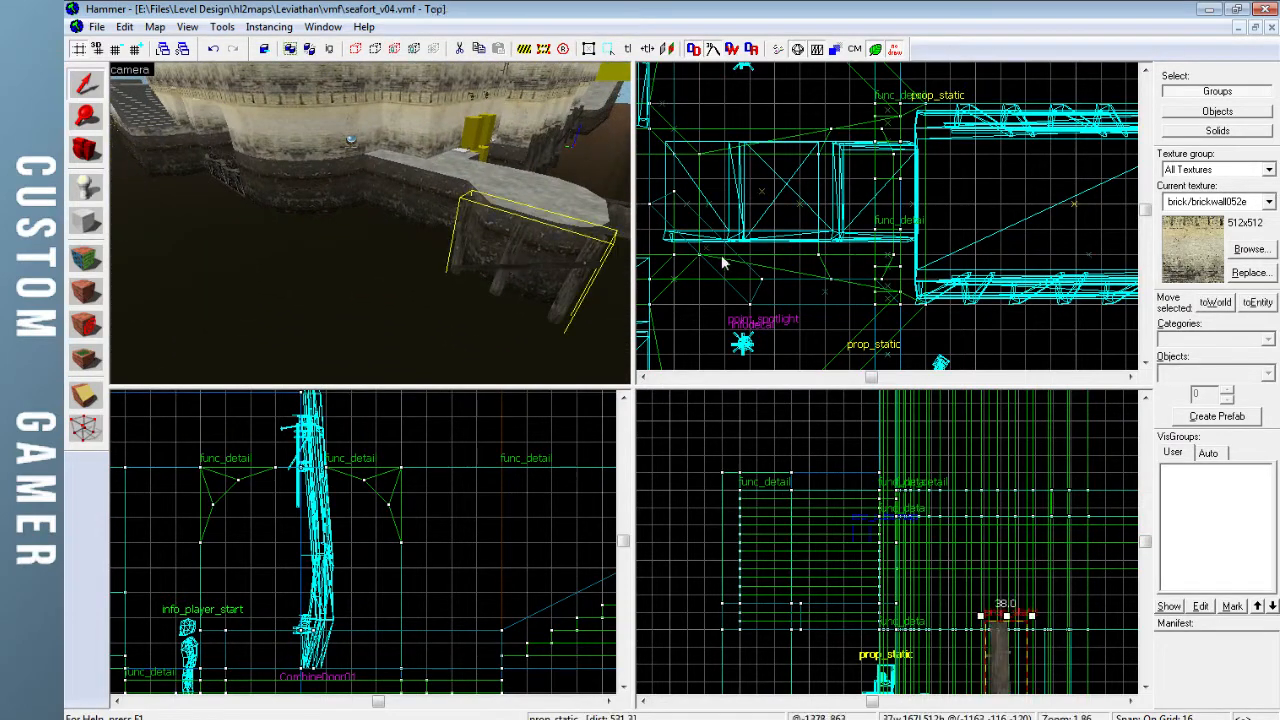
{"action": "key", "text": "ctrl+shift+e"}
{"action": "left_click_drag", "start_coordinate": [842, 243], "coordinate": [727, 66], "text": "shift"}
{"action": "key", "text": "Up"}
{"action": "left_click_drag", "start_coordinate": [722, 280], "coordinate": [718, 225]}
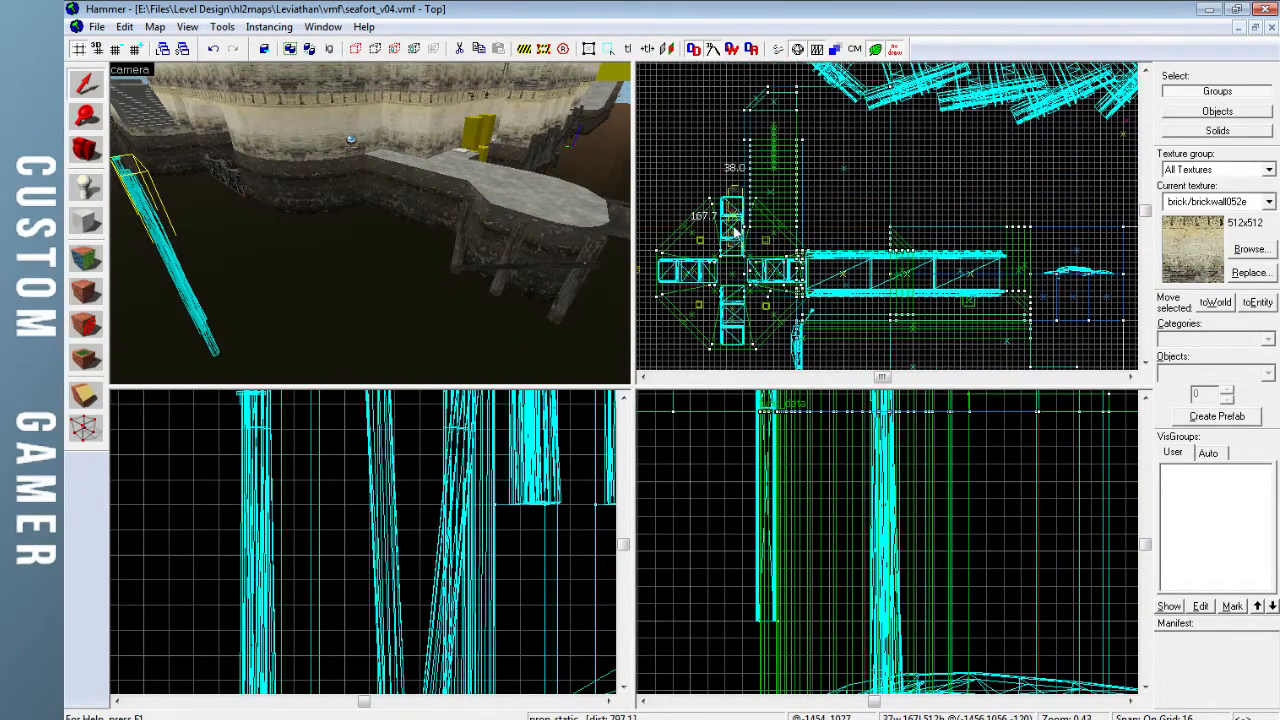
{"action": "key", "text": "z"}
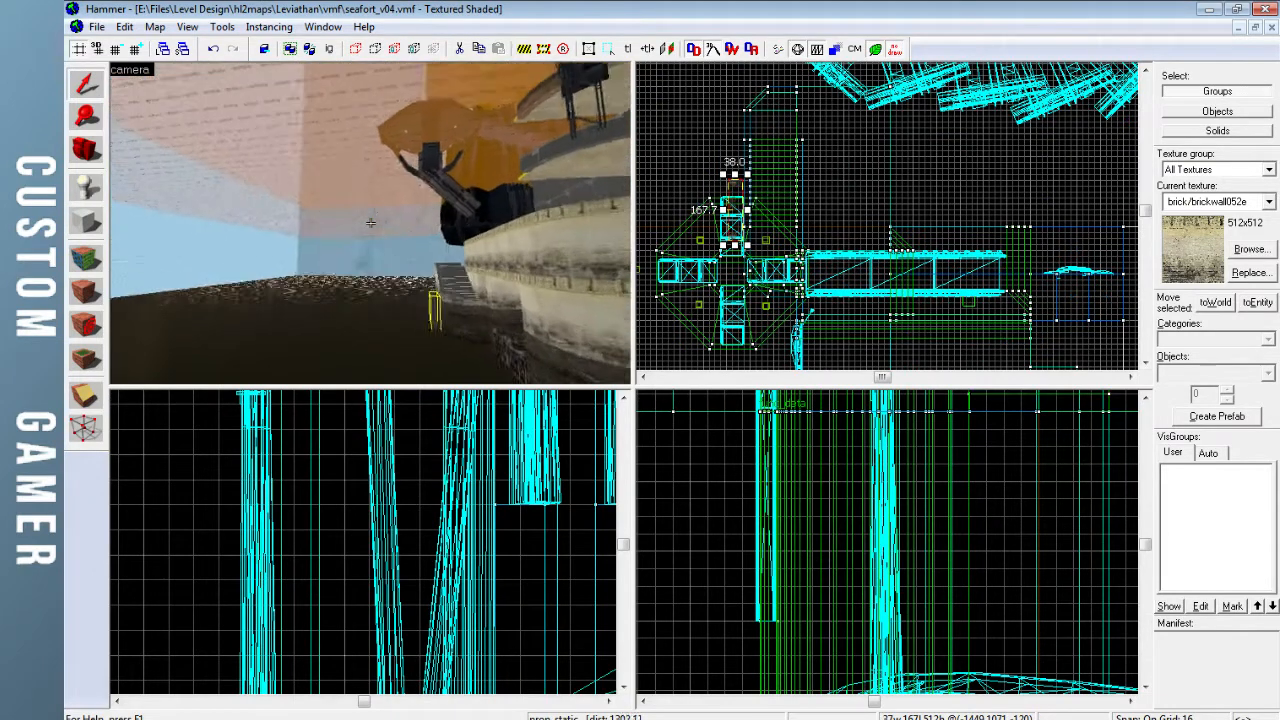
{"action": "key", "text": "w"}
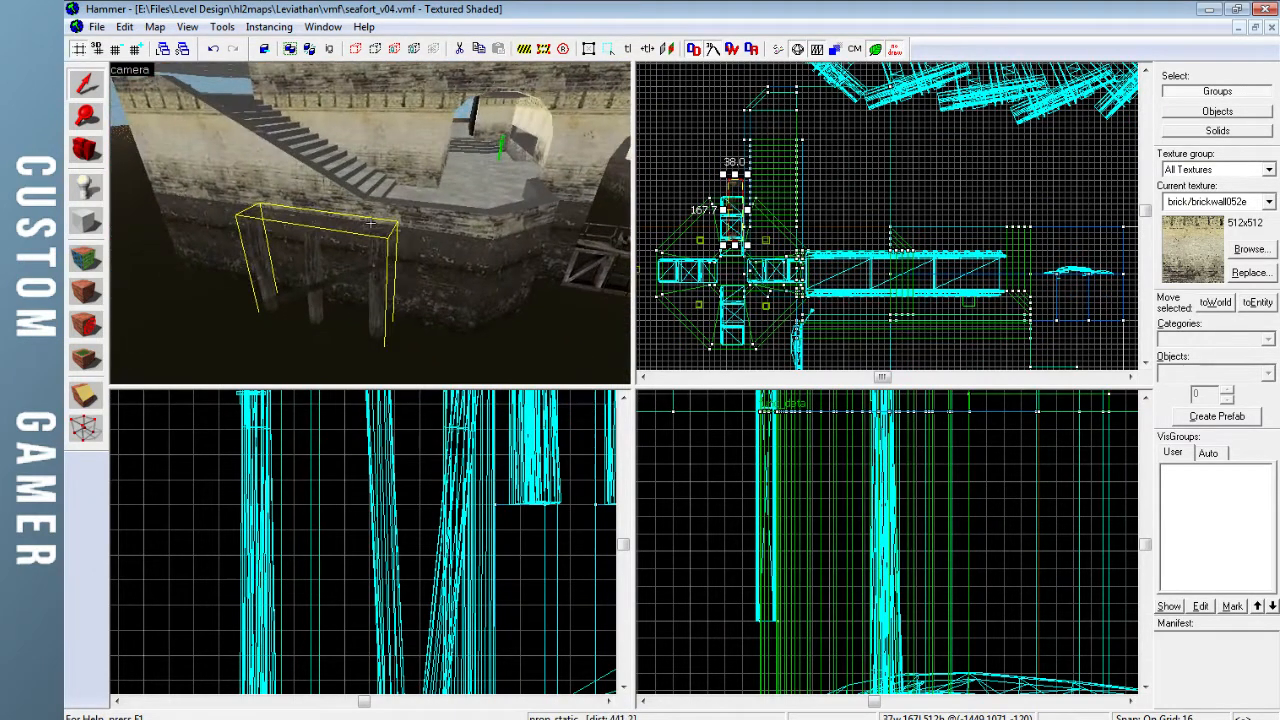
Move the copied pole cluster 96 units along the wall toward the stair landing and raise it 8 units
{"action": "key", "text": "ctrl+e"}
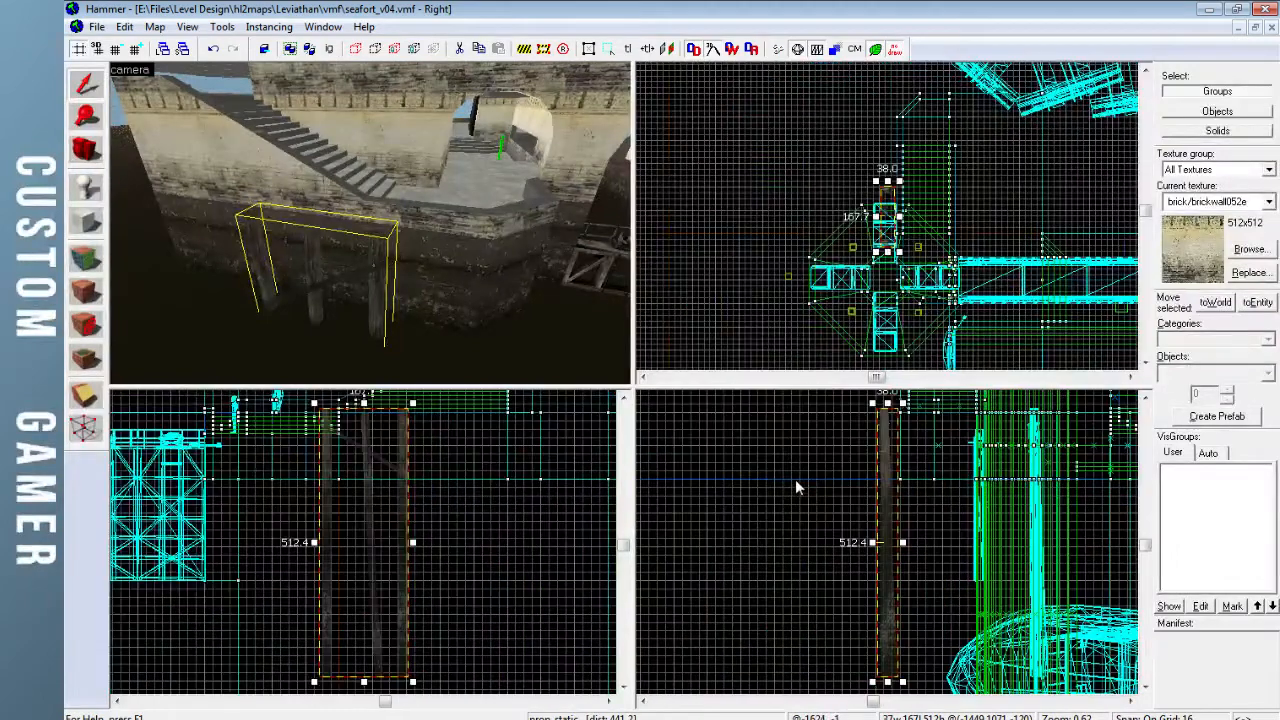
{"action": "scroll", "coordinate": [370, 481], "scroll_direction": "up", "scroll_amount": 3}
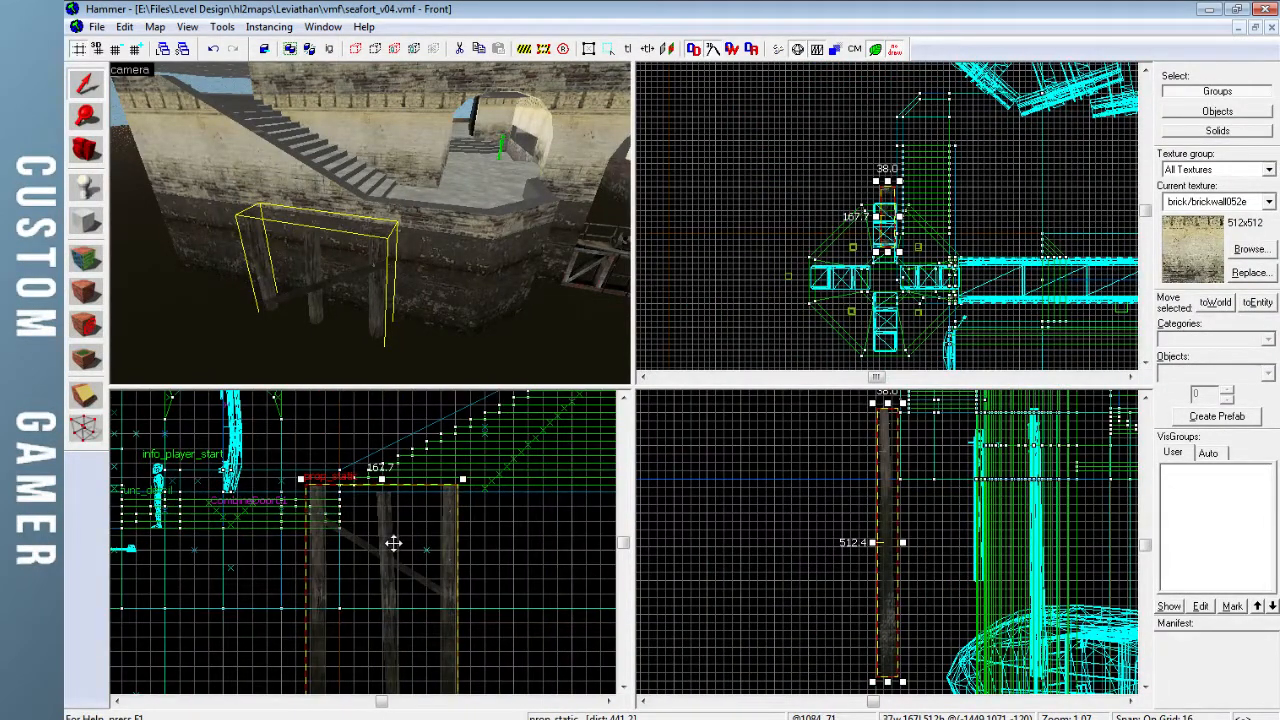
{"action": "left_click_drag", "start_coordinate": [395, 543], "coordinate": [310, 535]}
Place another copy of the pole cluster 192 units farther along the wall below the stairs
{"action": "scroll", "coordinate": [882, 268], "scroll_direction": "up", "scroll_amount": 2}
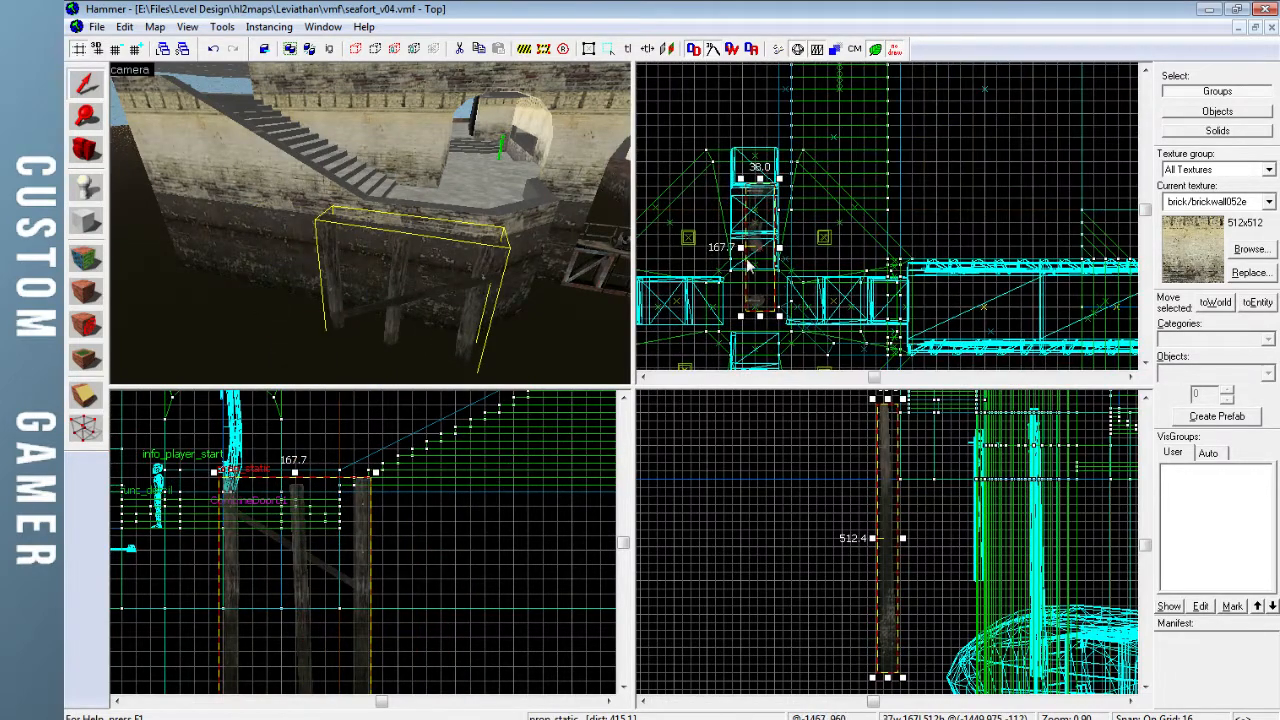
{"action": "left_click_drag", "start_coordinate": [758, 311], "coordinate": [758, 168]}
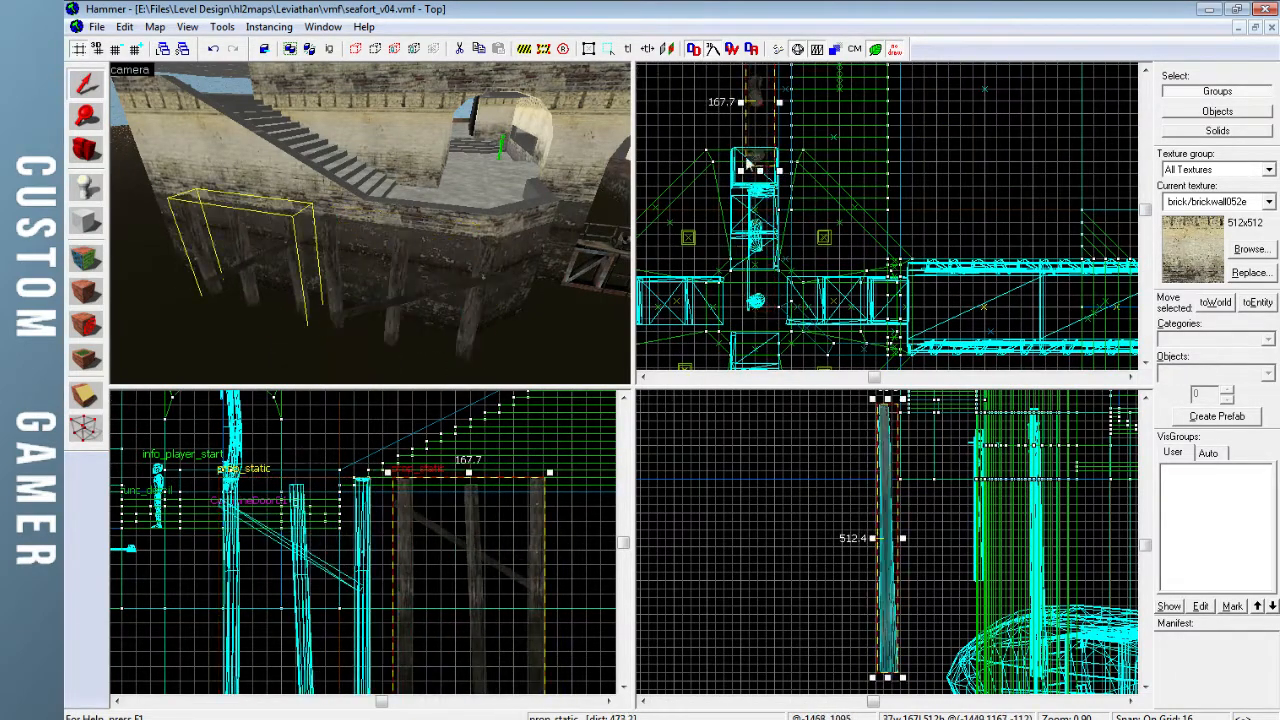
{"action": "key", "text": "z"}
{"action": "key", "text": "w"}
{"action": "key", "text": "z"}
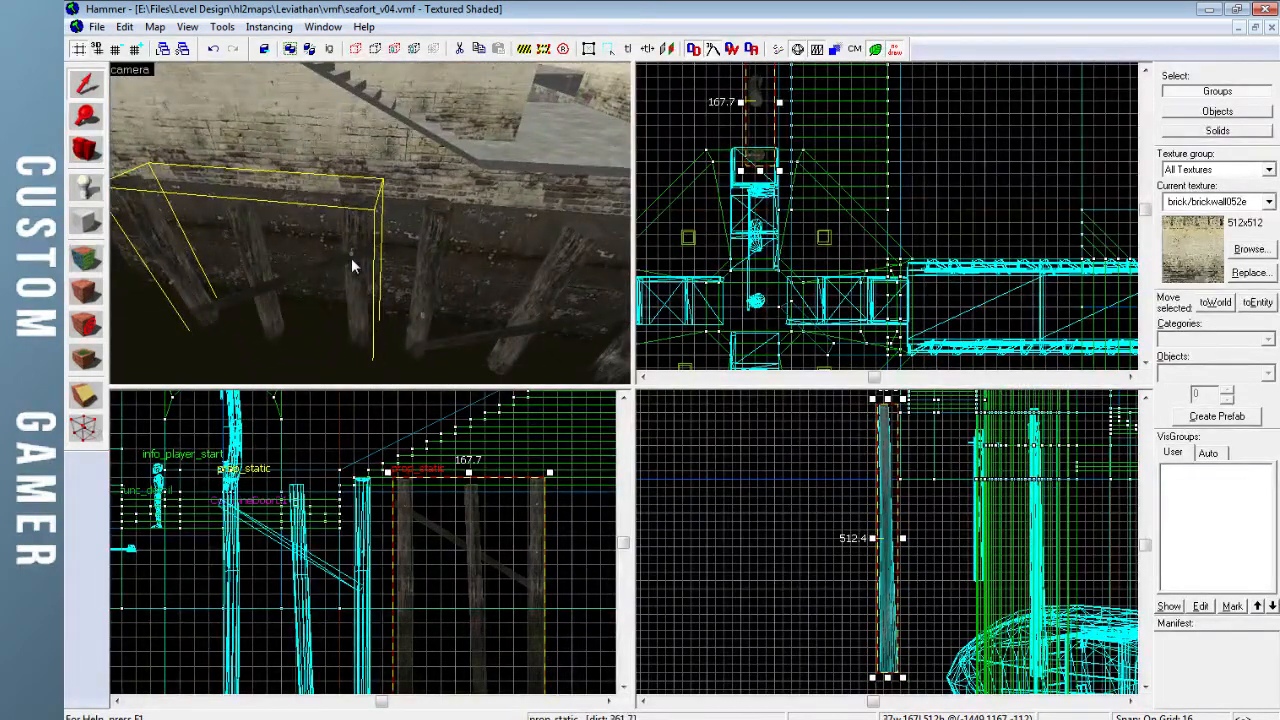
Open the model browser for the new pole cluster's World Model and filter the models by dock01
{"action": "double_click", "coordinate": [351, 260]}
{"action": "left_click", "coordinate": [800, 330]}
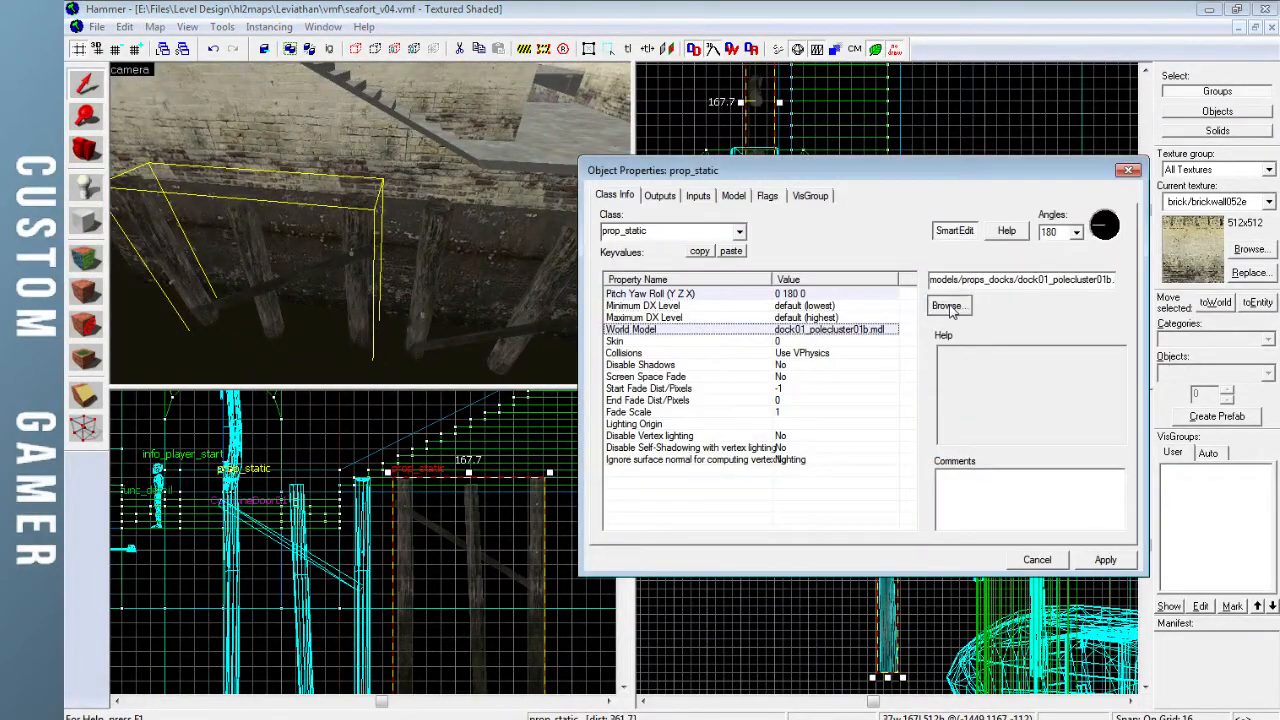
{"action": "left_click", "coordinate": [950, 305]}
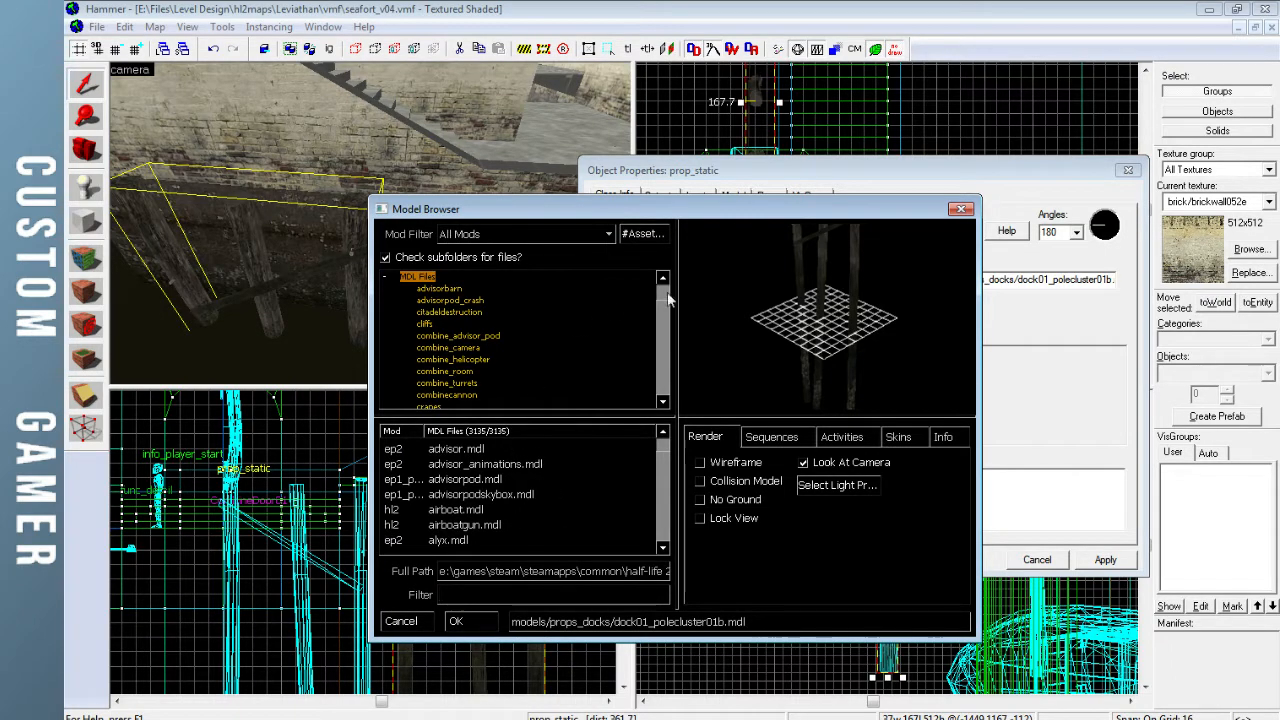
{"action": "left_click_drag", "start_coordinate": [838, 224], "coordinate": [683, 209]}
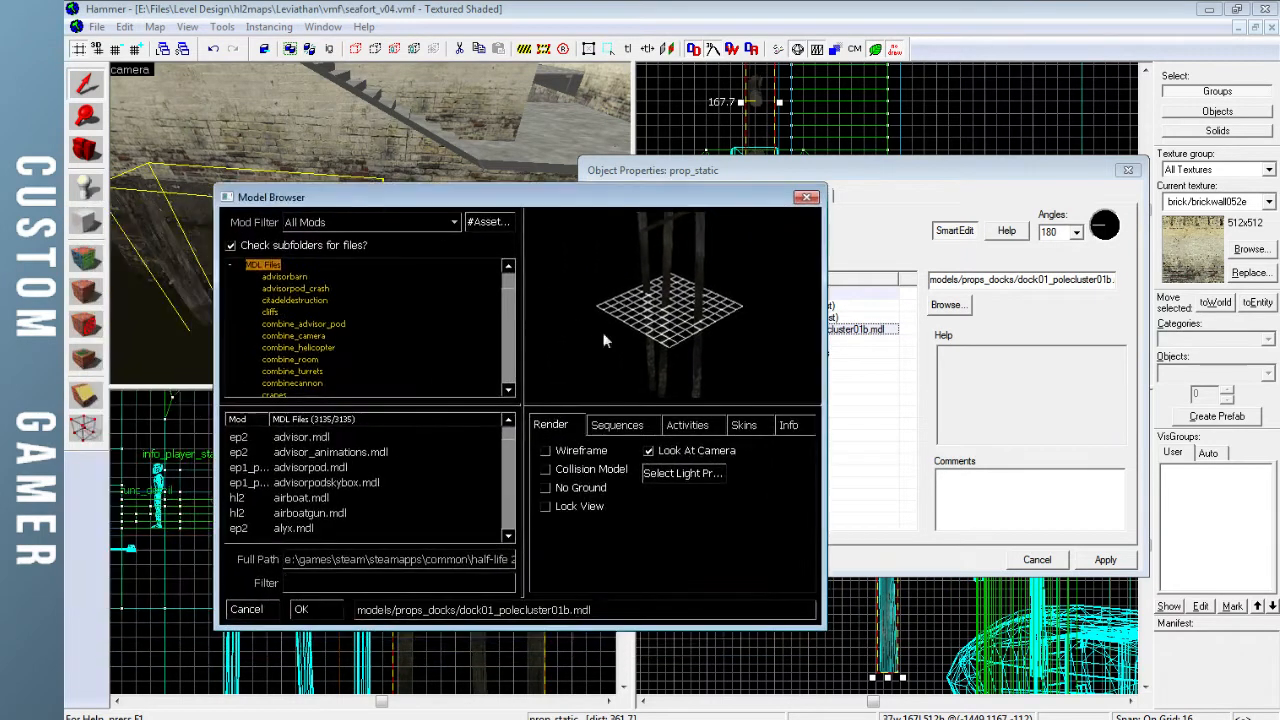
{"action": "left_click", "coordinate": [346, 582]}
{"action": "type", "text": "dock01"}
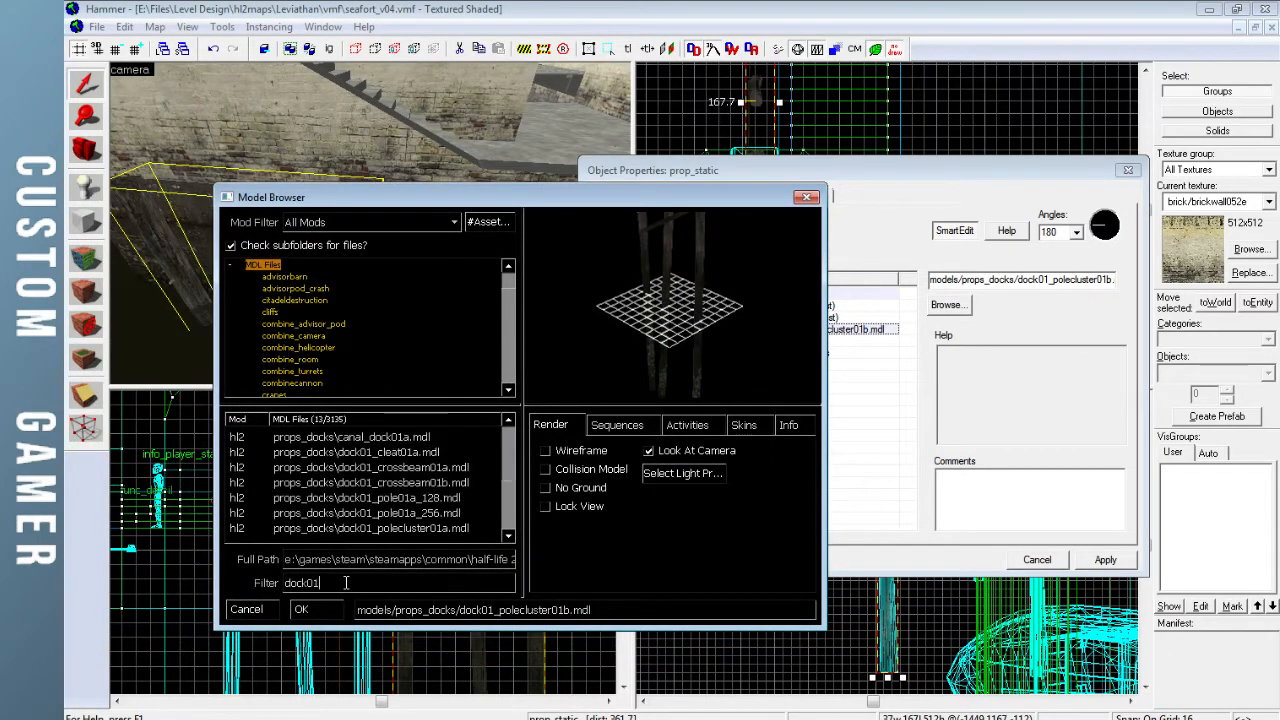
Compare the dock01 pole models and assign dock01_polecluster01a.mdl as the selected prop's World Model
{"action": "left_click", "coordinate": [446, 499]}
{"action": "left_click", "coordinate": [448, 512]}
{"action": "left_click", "coordinate": [451, 526]}
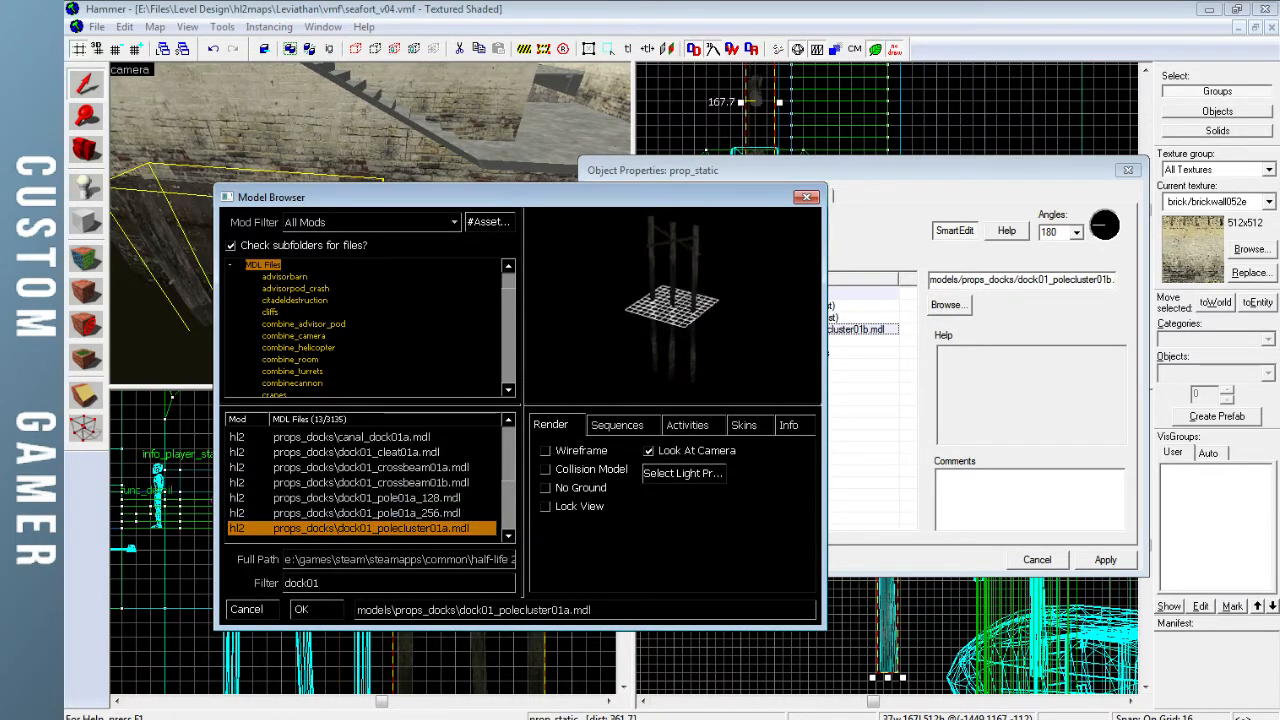
{"action": "left_click_drag", "start_coordinate": [707, 197], "coordinate": [688, 166]}
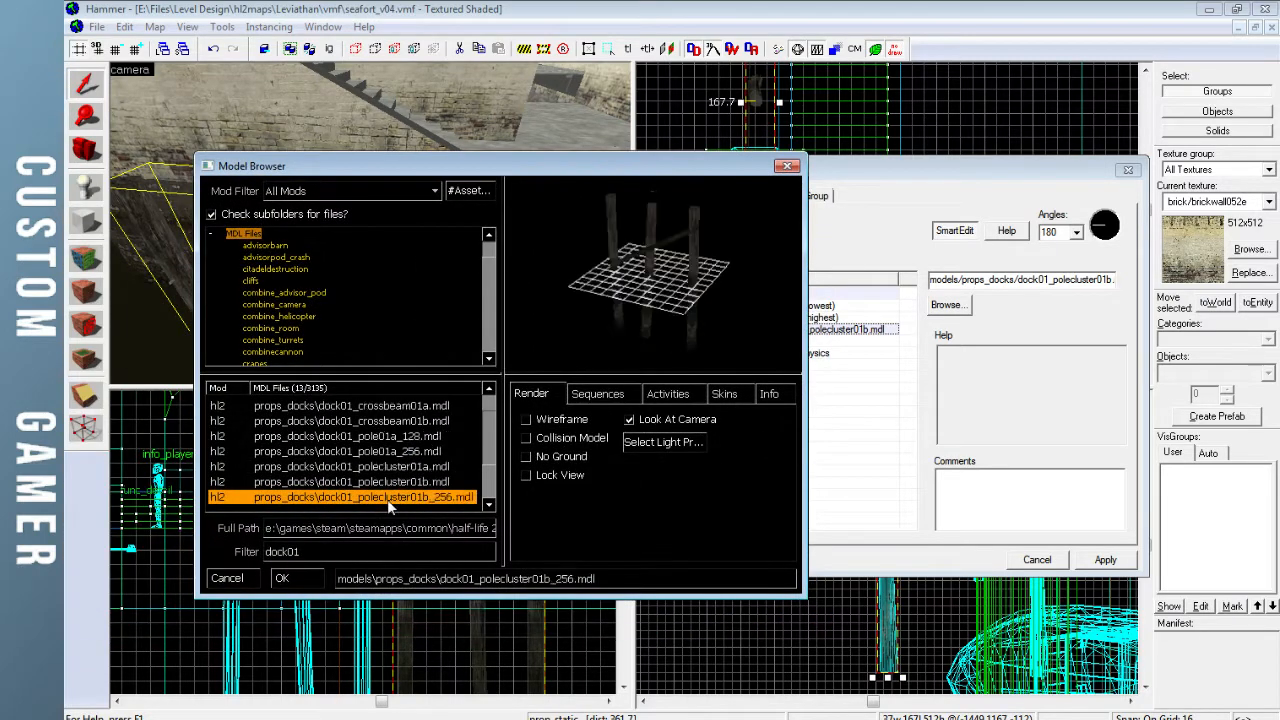
{"action": "scroll", "coordinate": [405, 494], "scroll_direction": "down", "scroll_amount": 2}
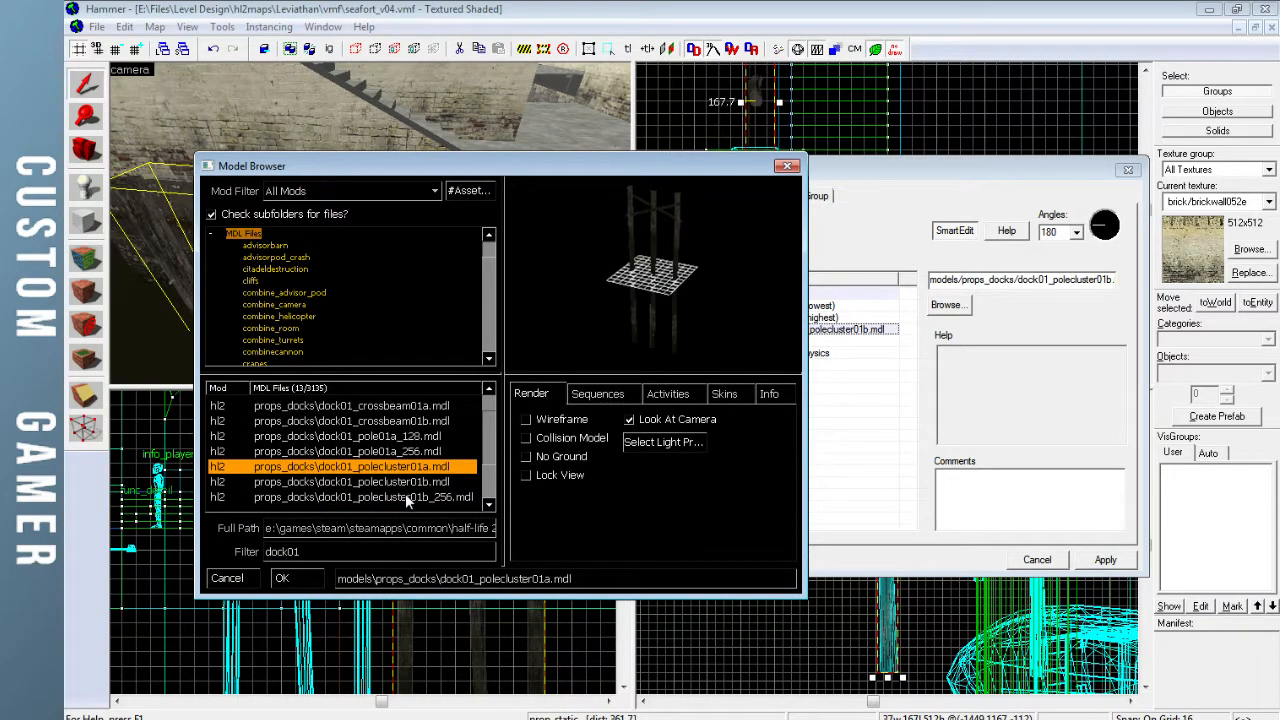
{"action": "left_click", "coordinate": [318, 578]}
{"action": "left_click", "coordinate": [1105, 560]}
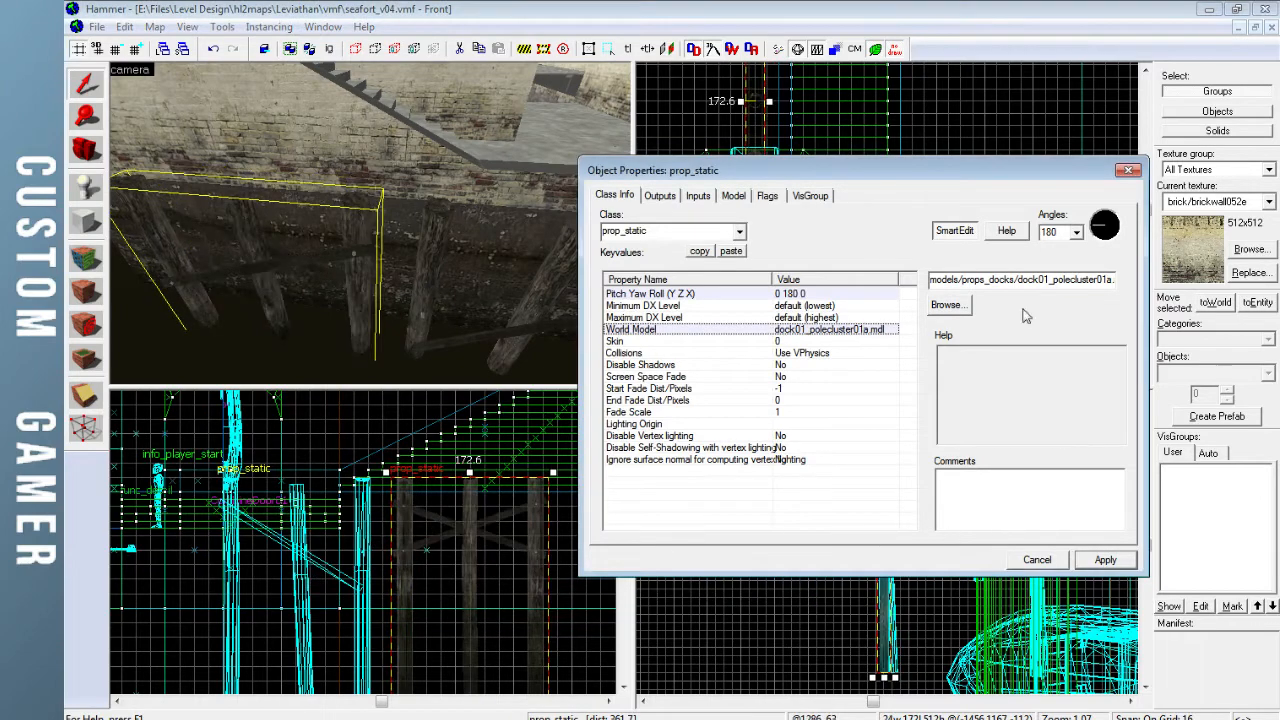
{"action": "left_click", "coordinate": [1127, 172]}
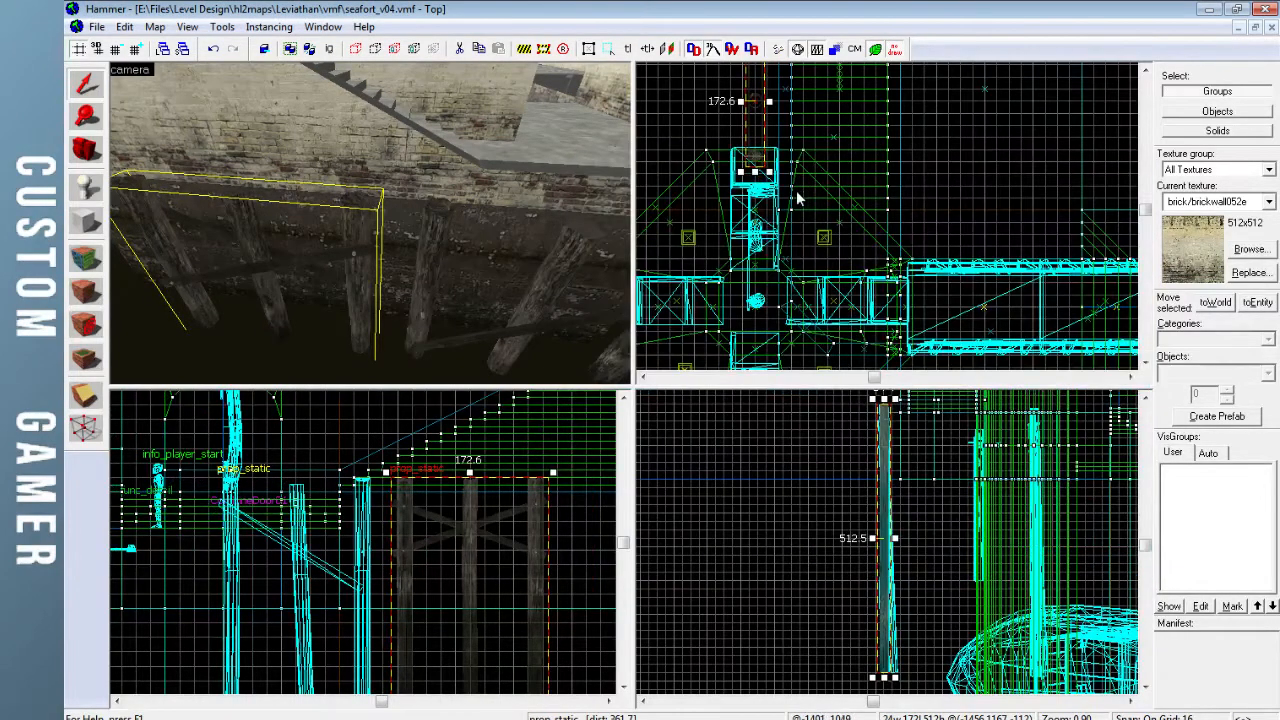
Add the neighboring pole cluster to the selection and move both clusters 16 units closer to the stair wall
{"action": "key", "text": "Up"}
{"action": "key", "text": "Up"}
{"action": "key", "text": "z"}
{"action": "key", "text": "d"}
{"action": "key", "text": "z"}
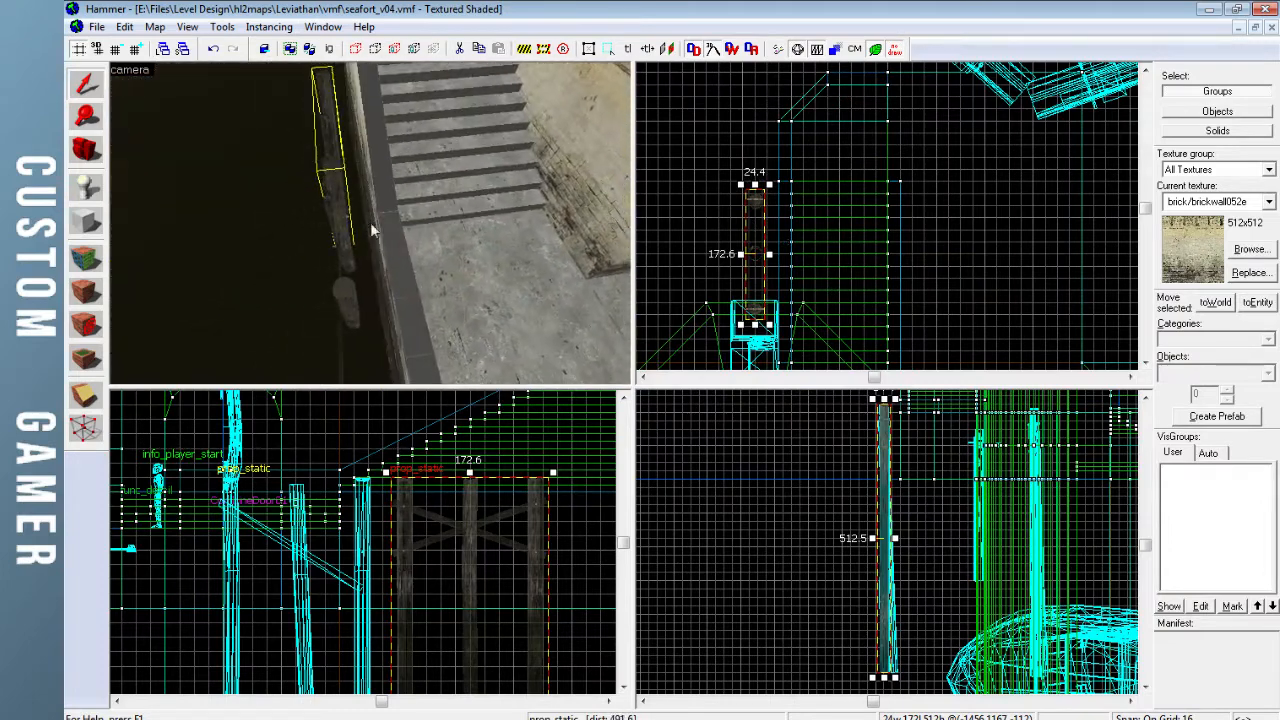
{"action": "left_click", "coordinate": [356, 296], "text": "ctrl"}
{"action": "scroll", "coordinate": [760, 222], "scroll_direction": "up", "scroll_amount": 4}
{"action": "left_click_drag", "start_coordinate": [762, 190], "coordinate": [787, 190]}
{"action": "key", "text": "Escape"}
Move the cross-braced pole cluster about 80 units farther along the wall, away from its neighboring cluster
{"action": "key", "text": "z"}
{"action": "key", "text": "a"}
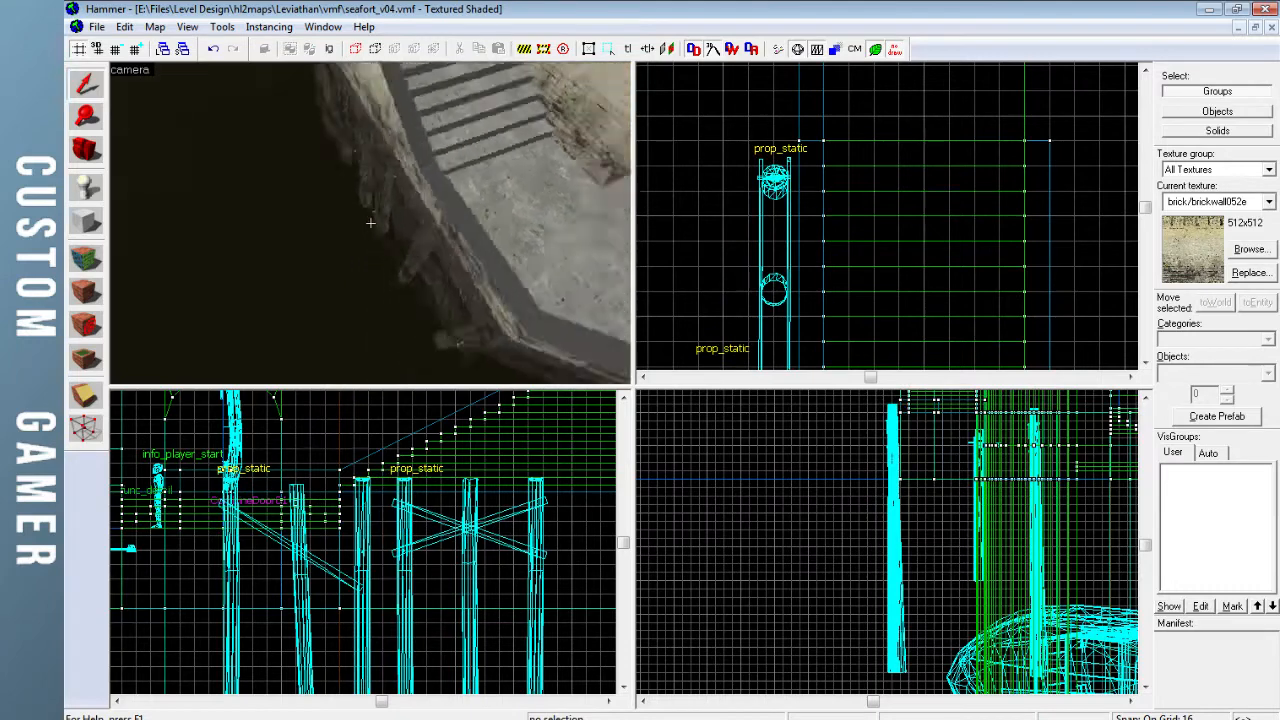
{"action": "key", "text": "z"}
{"action": "left_click", "coordinate": [375, 240]}
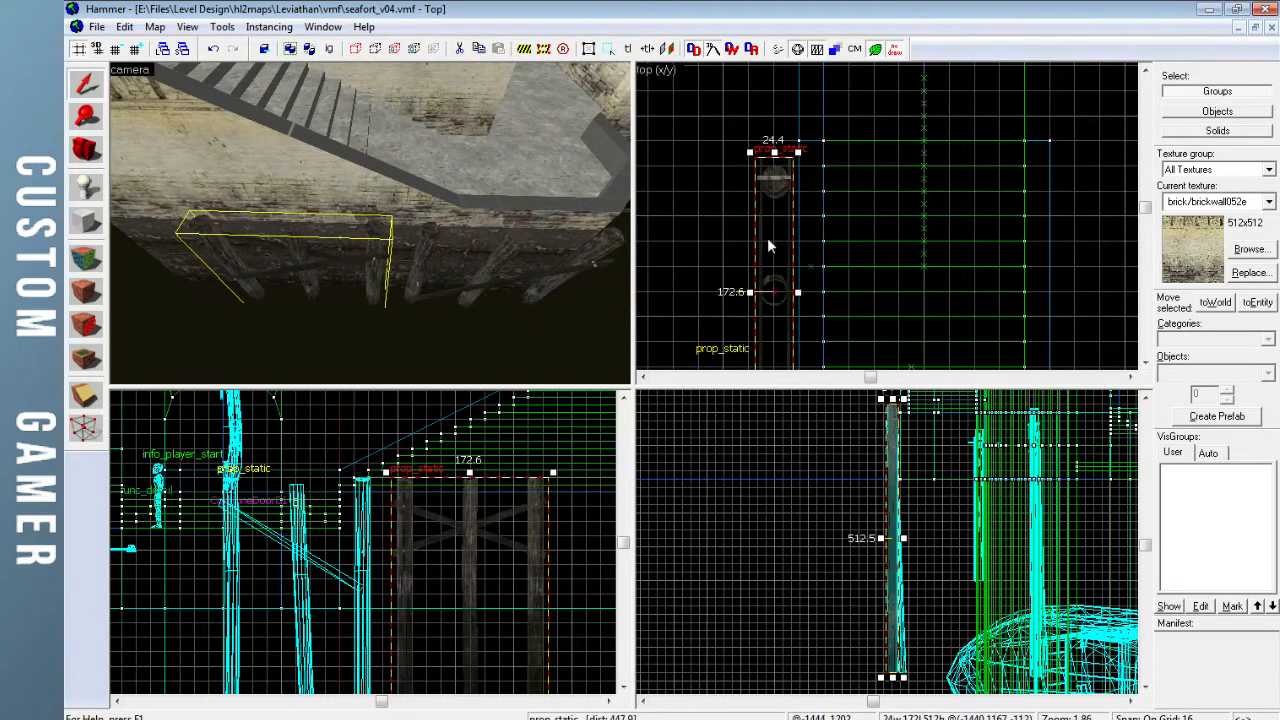
{"action": "left_click_drag", "start_coordinate": [768, 246], "coordinate": [766, 131]}
{"action": "key", "text": "Escape"}
Examine the pole clusters beneath the outside stairs and the surrounding fort walls and passage from several viewpoints
{"action": "key", "text": "z"}
{"action": "key", "text": "w"}
{"action": "key", "text": "s"}
{"action": "key", "text": "z"}
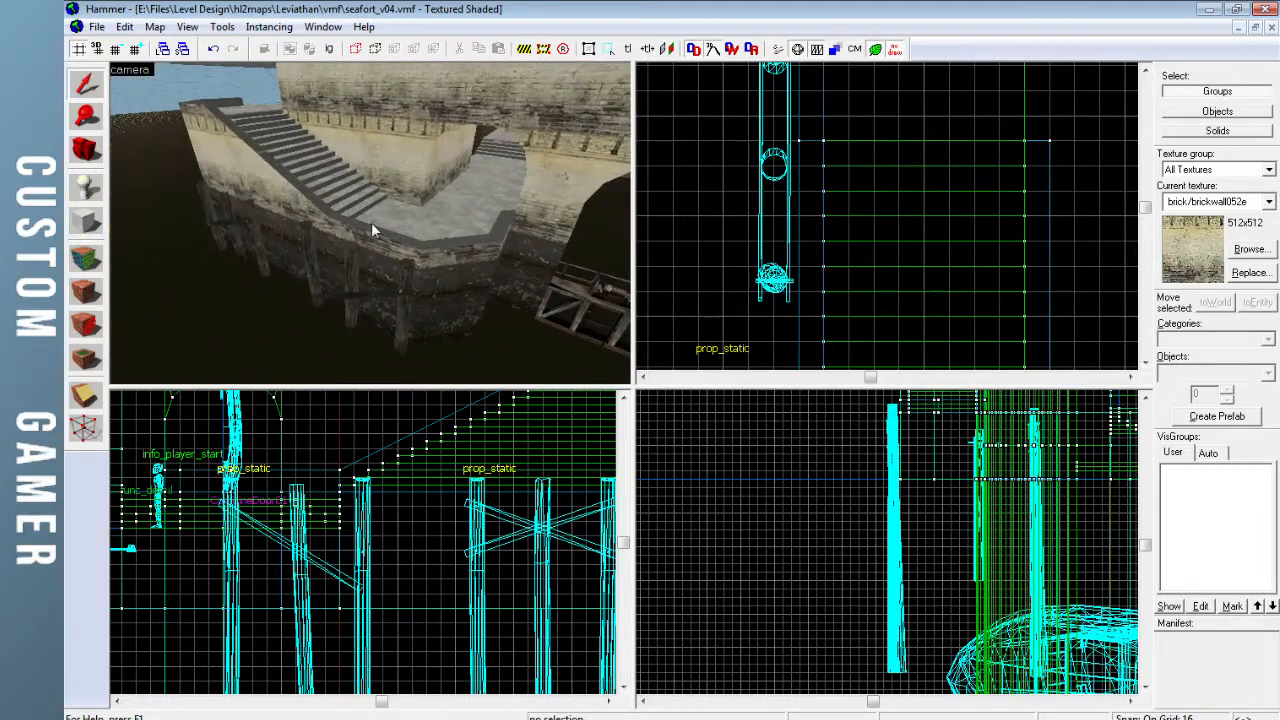
{"action": "key", "text": "z"}
{"action": "key", "text": "w"}
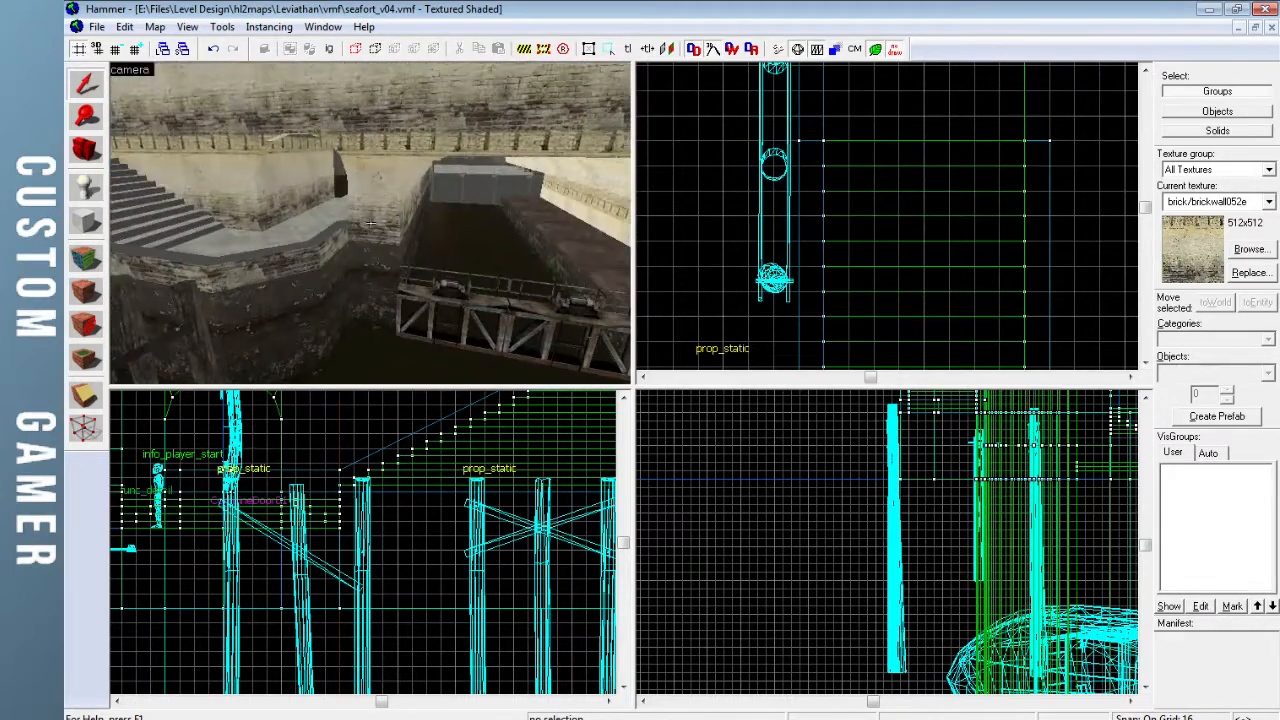
{"action": "key", "text": "s"}
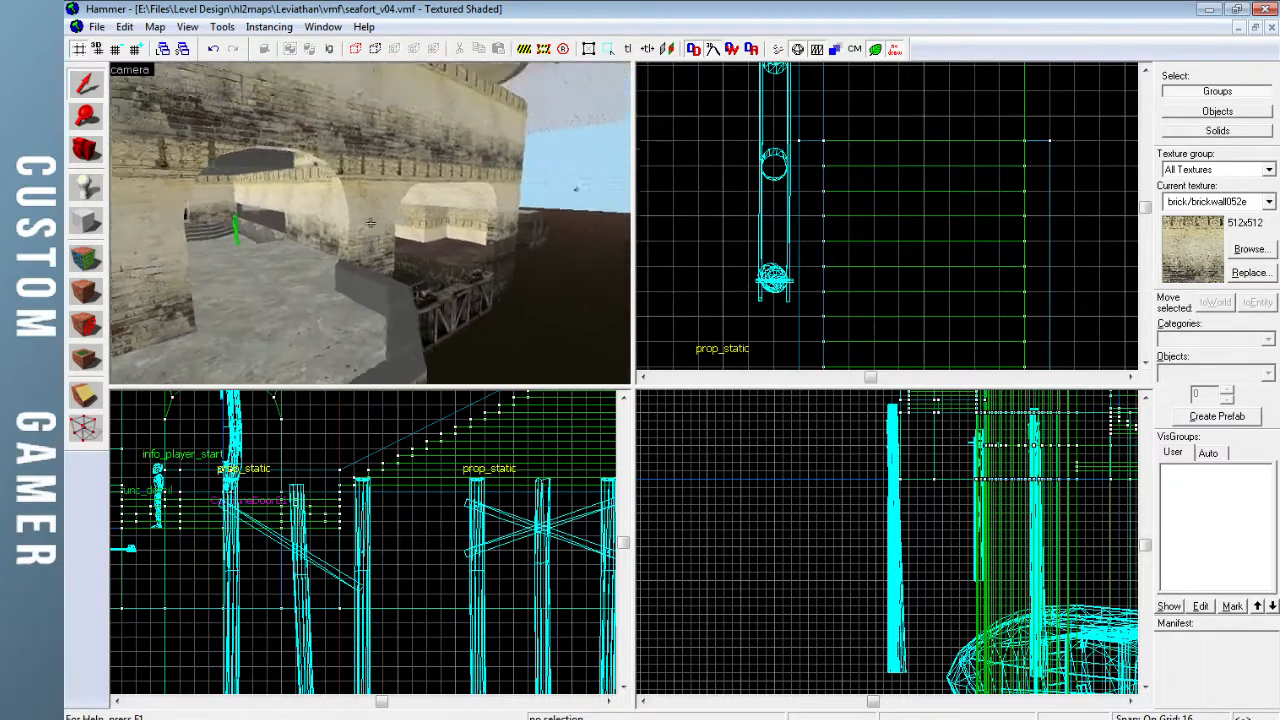
{"action": "key", "text": "s"}
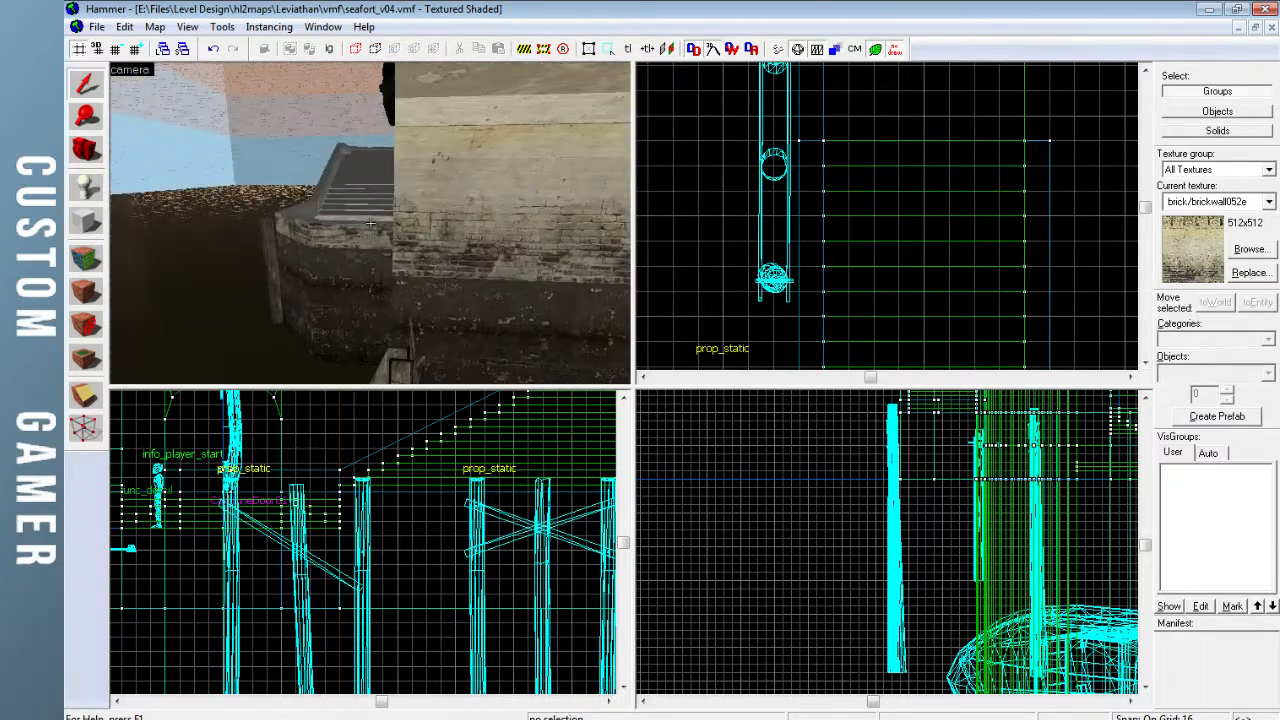
{"action": "key", "text": "s"}
{"action": "key", "text": "d"}
{"action": "key", "text": "s"}
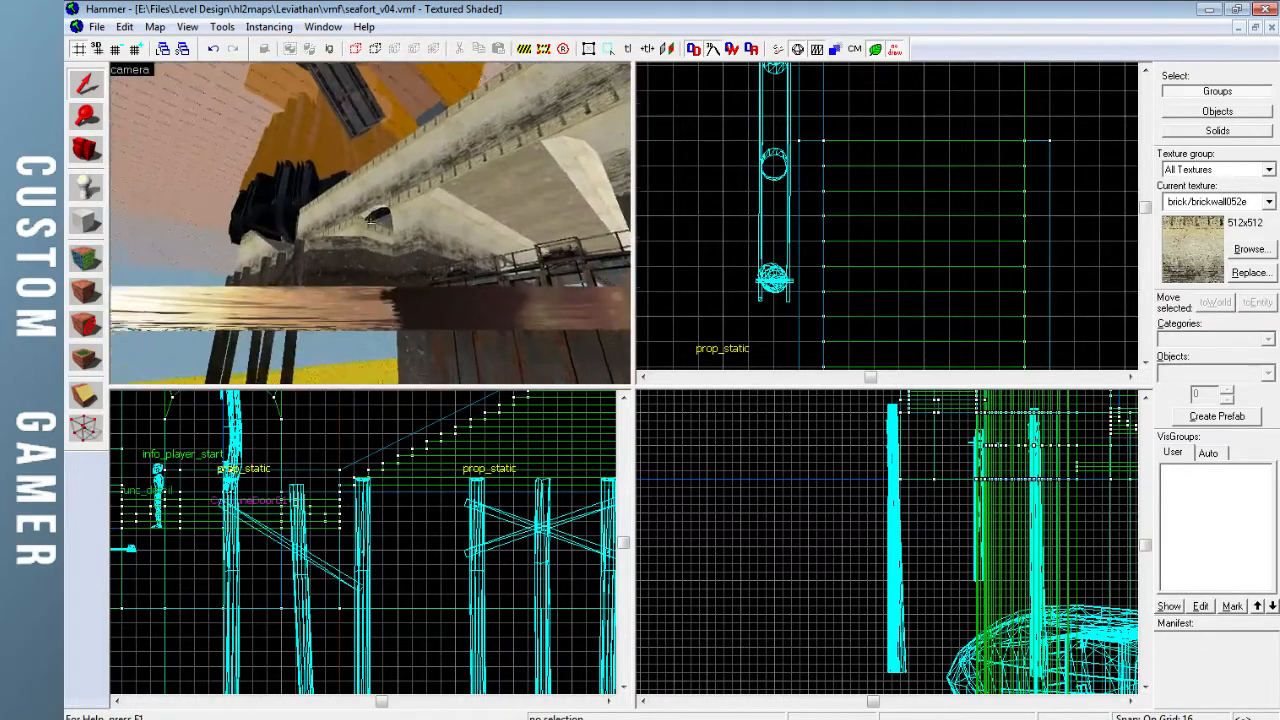
{"action": "key", "text": "w"}
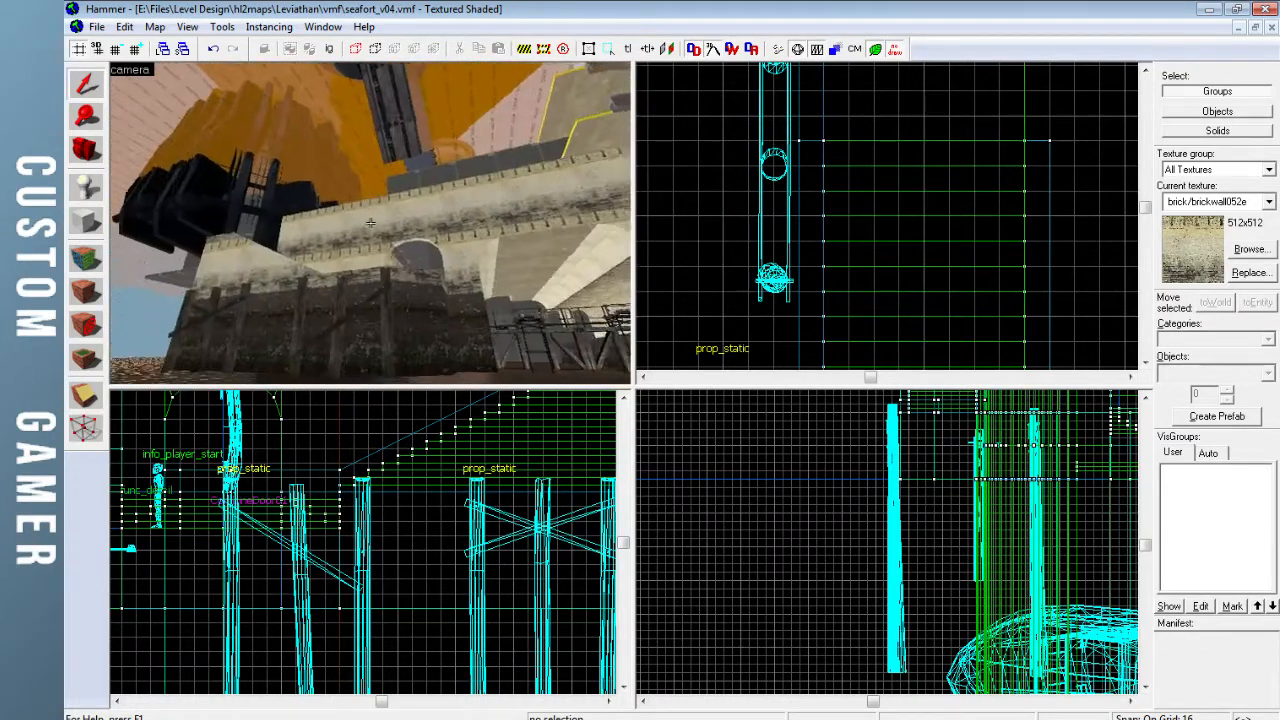
{"action": "key", "text": "w"}
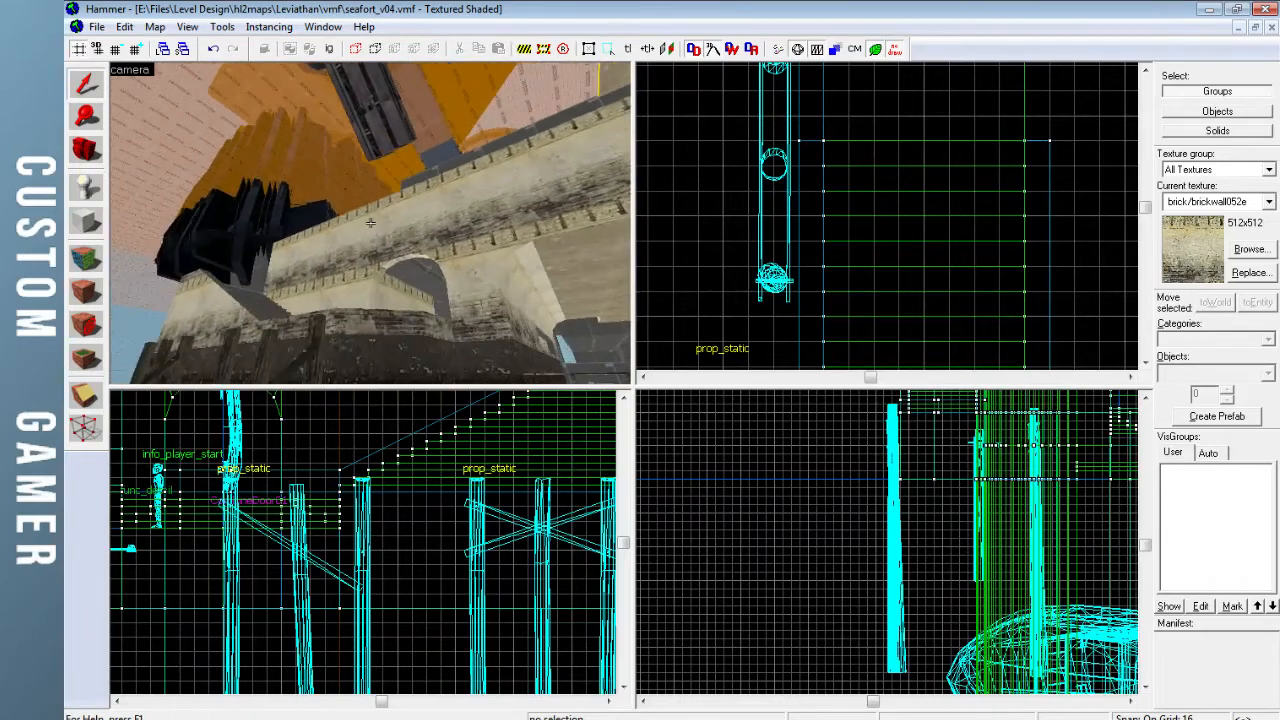
{"action": "key", "text": "w"}
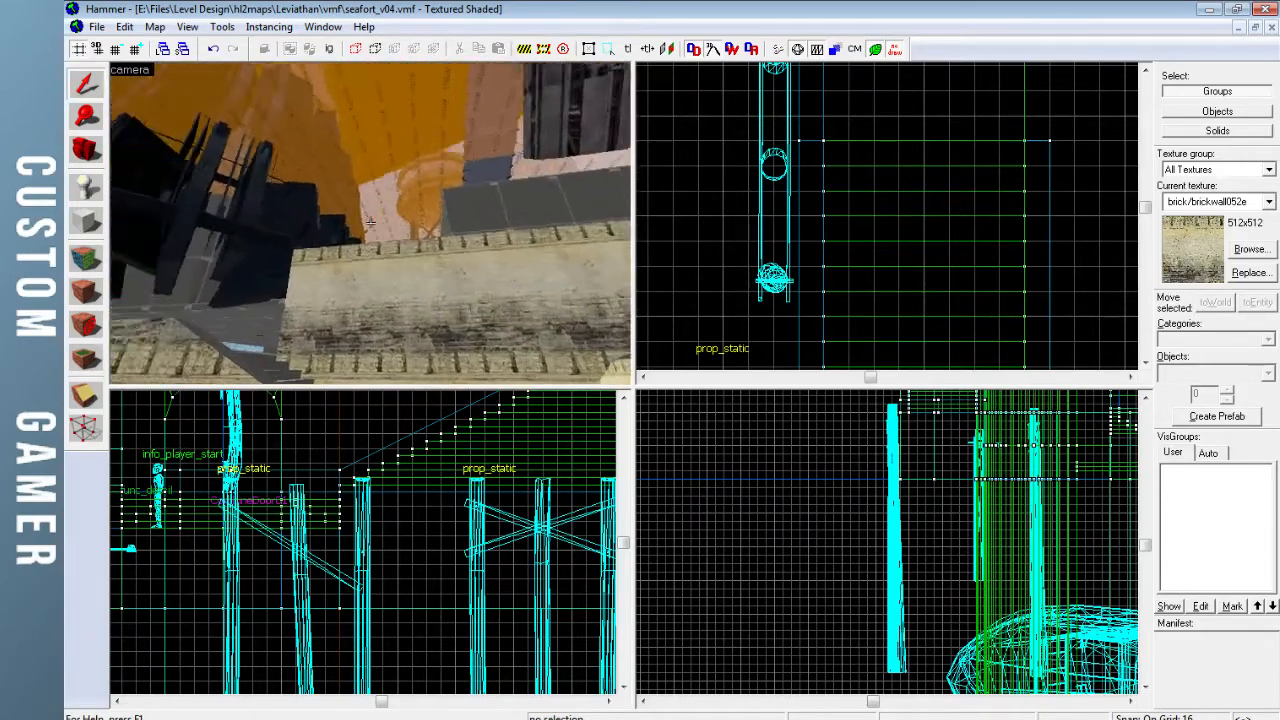
{"action": "key", "text": "w"}
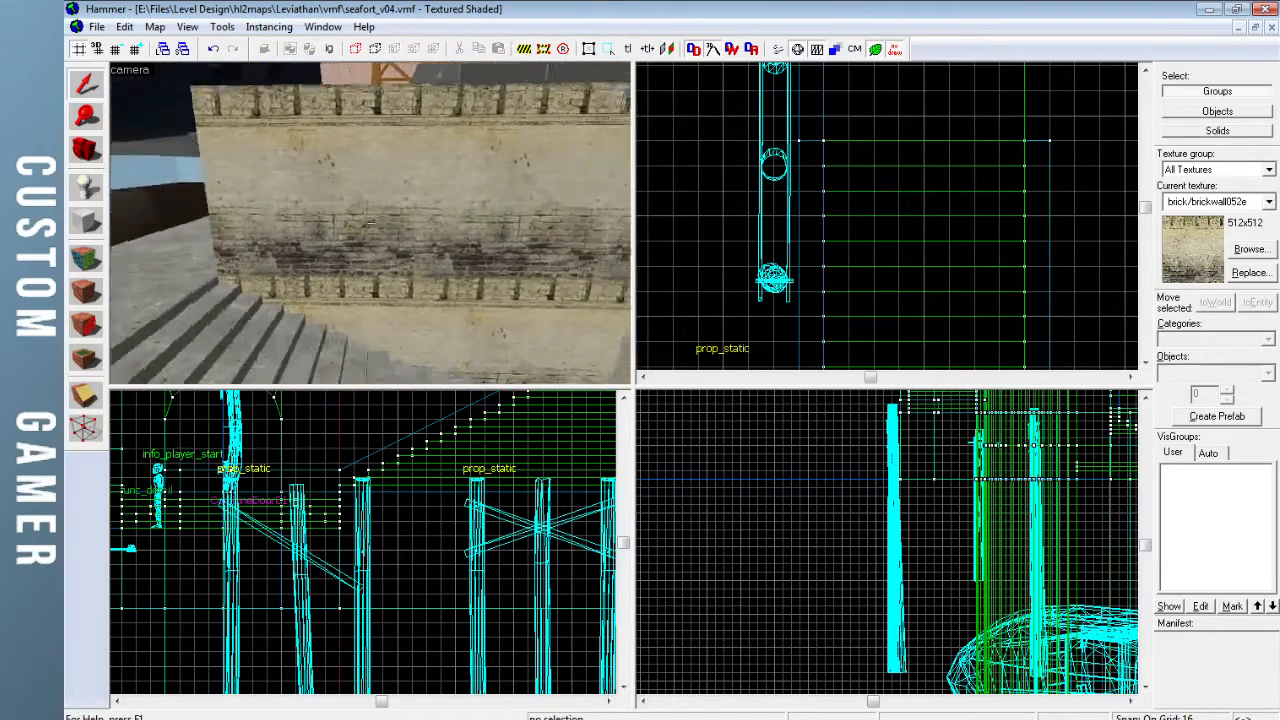
Copy both arch trim pieces from the passage entrance 448 units along the wall to the top of the outside stairs
{"action": "key", "text": "z"}
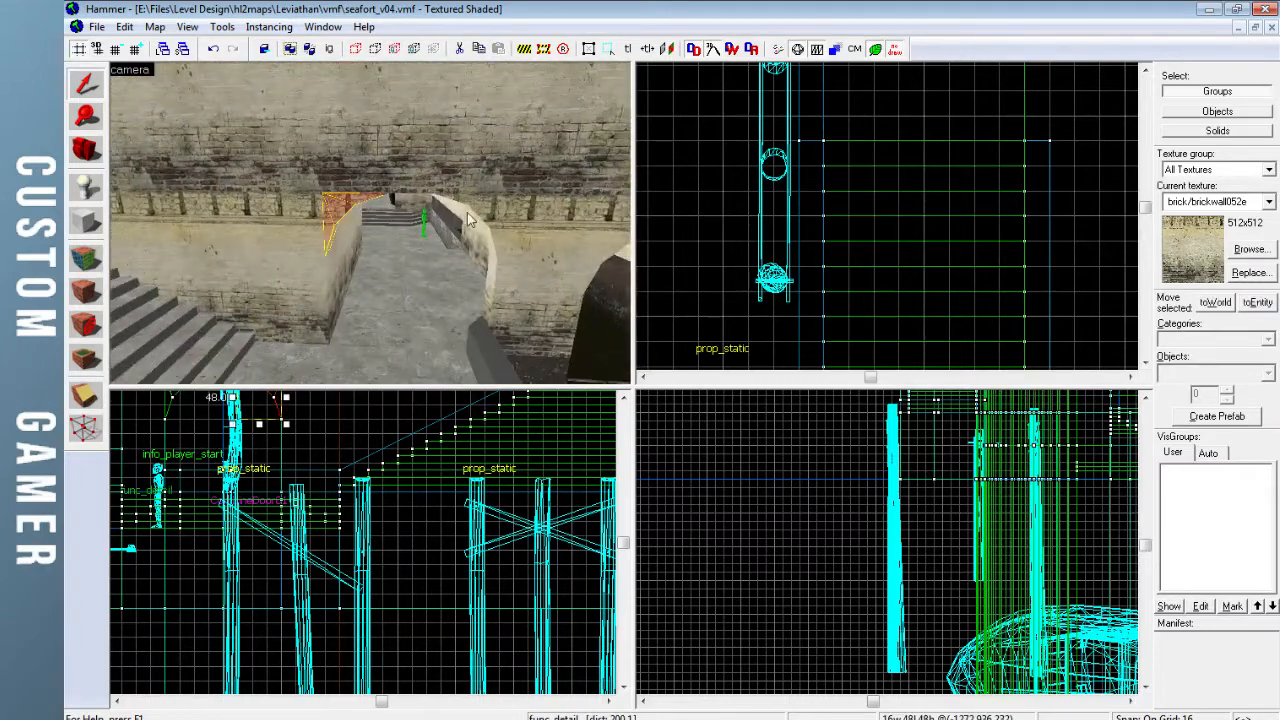
{"action": "key", "text": "ctrl+e"}
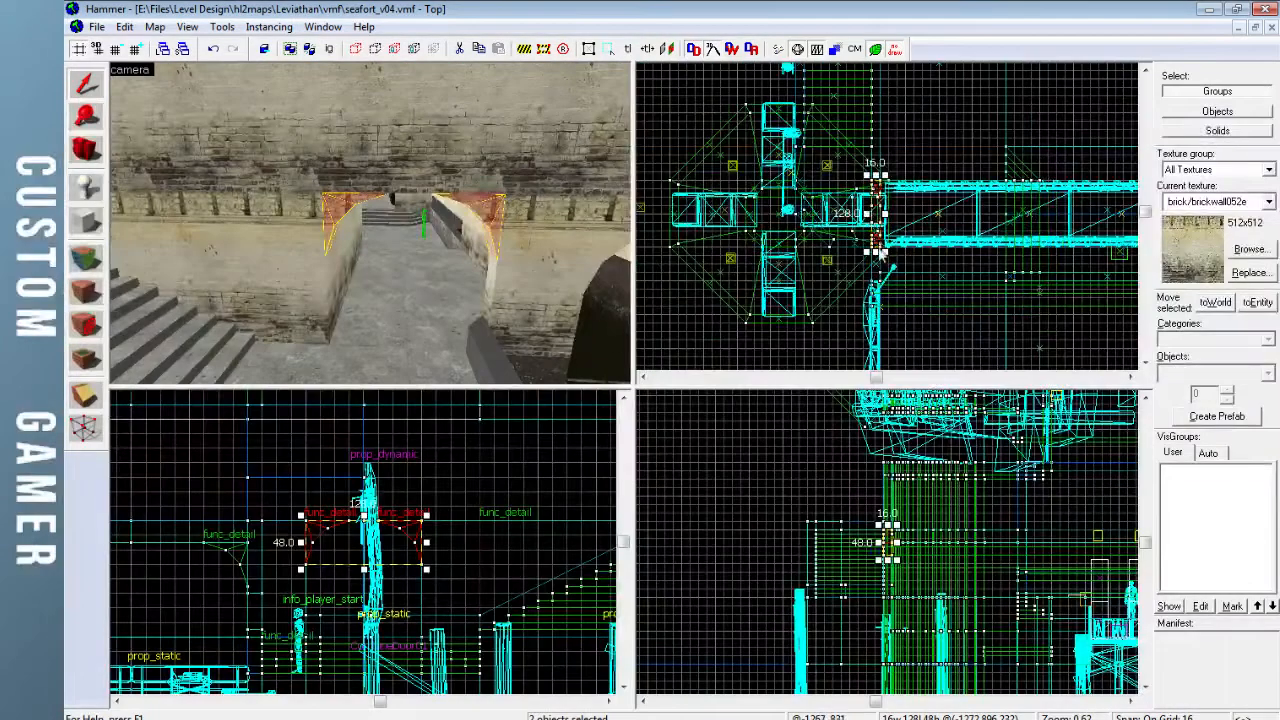
{"action": "left_click", "coordinate": [880, 254]}
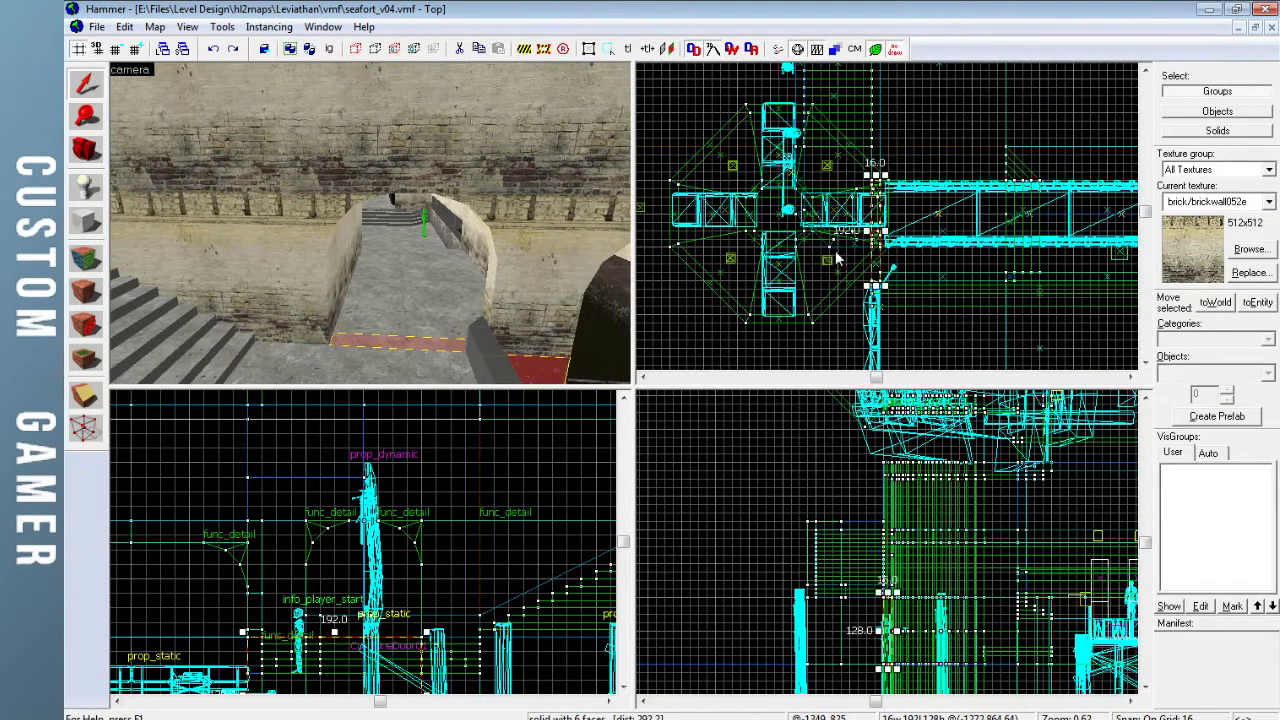
{"action": "left_click", "coordinate": [332, 208]}
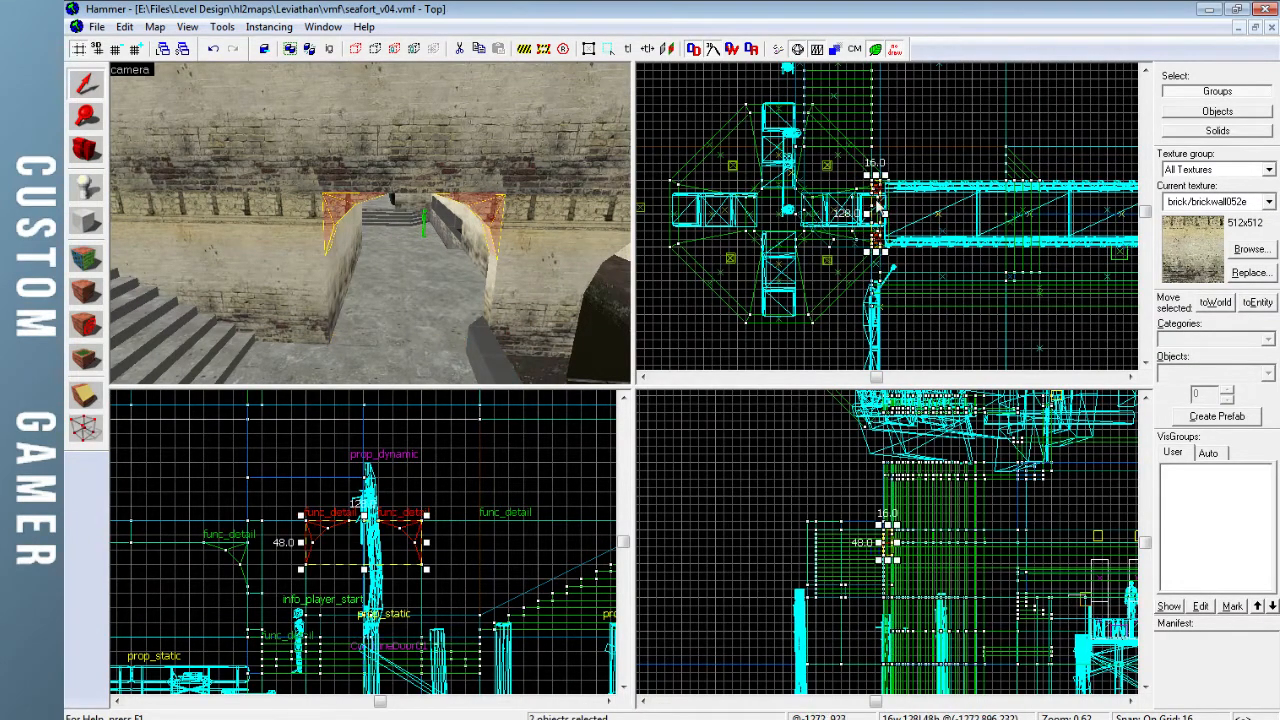
{"action": "left_click_drag", "start_coordinate": [921, 133], "coordinate": [922, 357]}
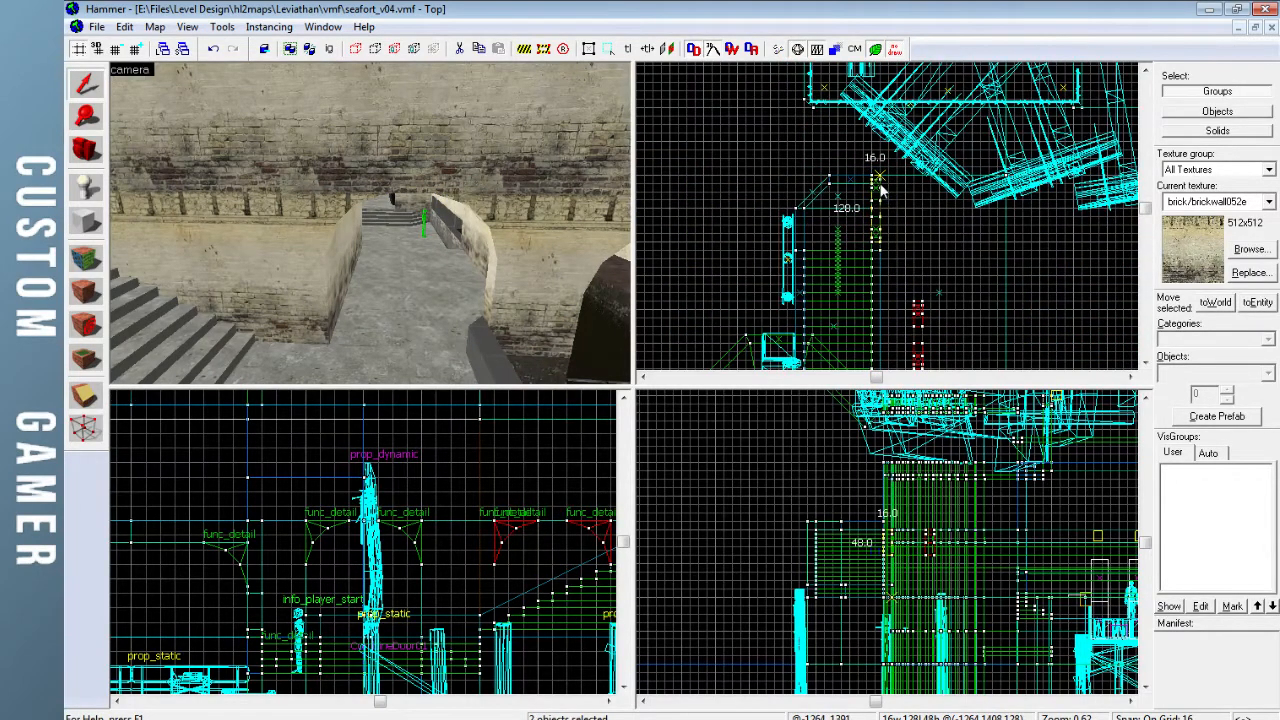
{"action": "key", "text": "ctrl+shift+e"}
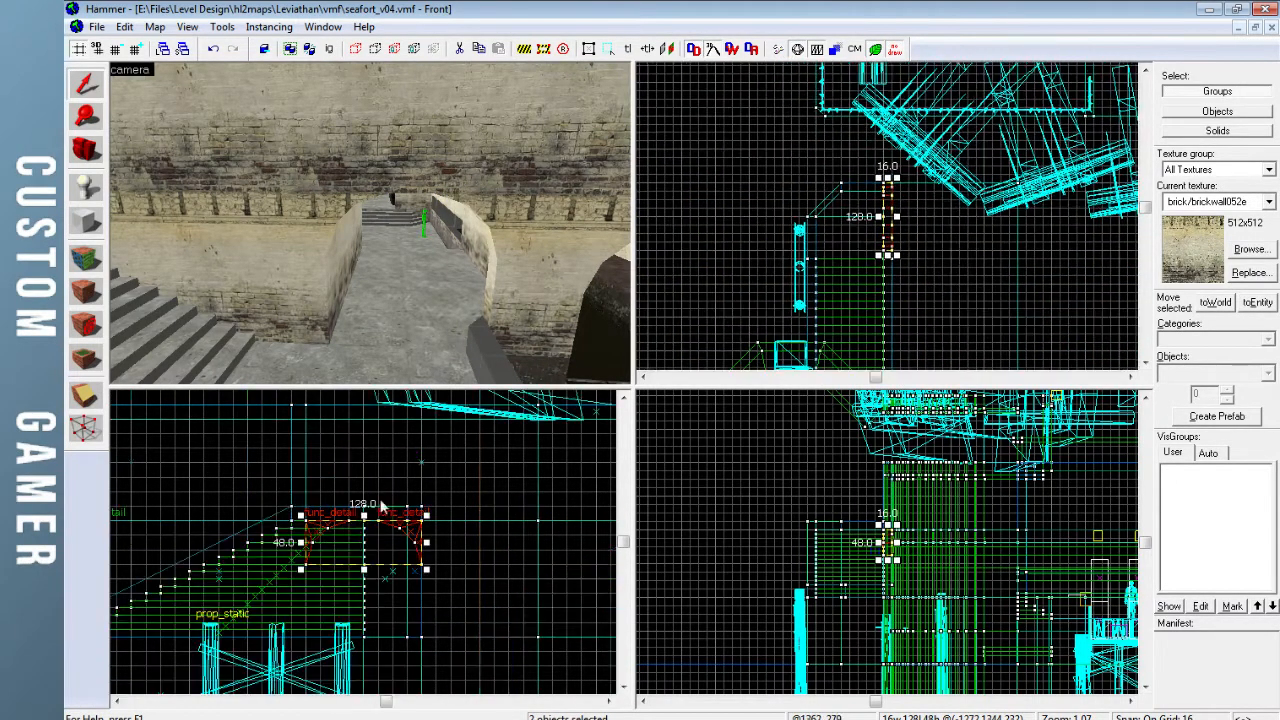
Raise the copied arch trim pieces 128 units and shift them 16 units to meet the end of the upper wall
{"action": "left_click_drag", "start_coordinate": [404, 531], "coordinate": [408, 507]}
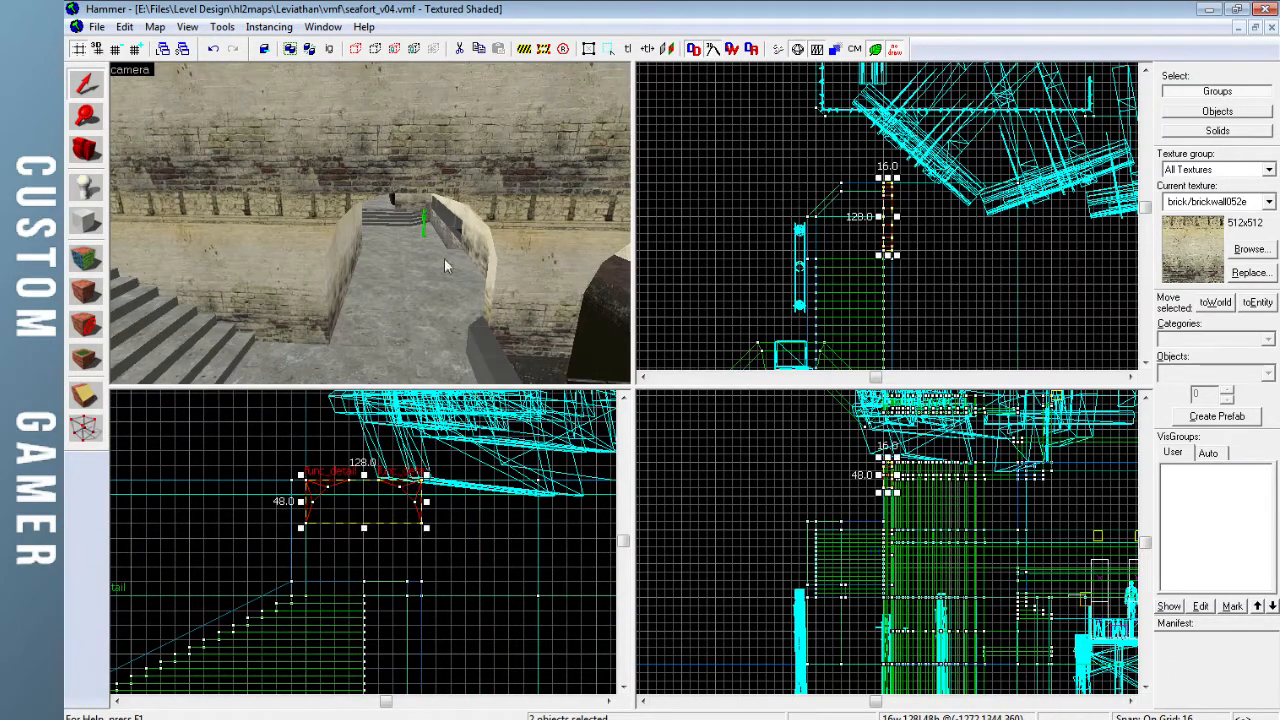
{"action": "key", "text": "z"}
{"action": "key", "text": "w"}
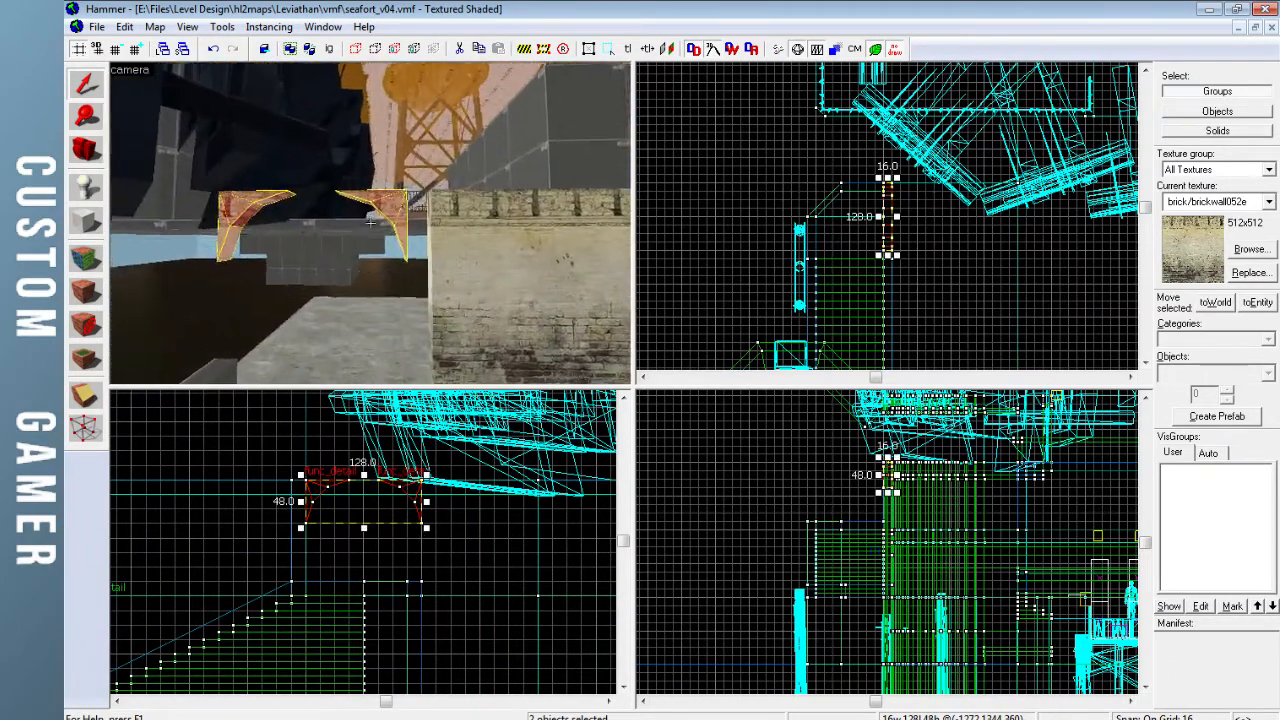
{"action": "key", "text": "z"}
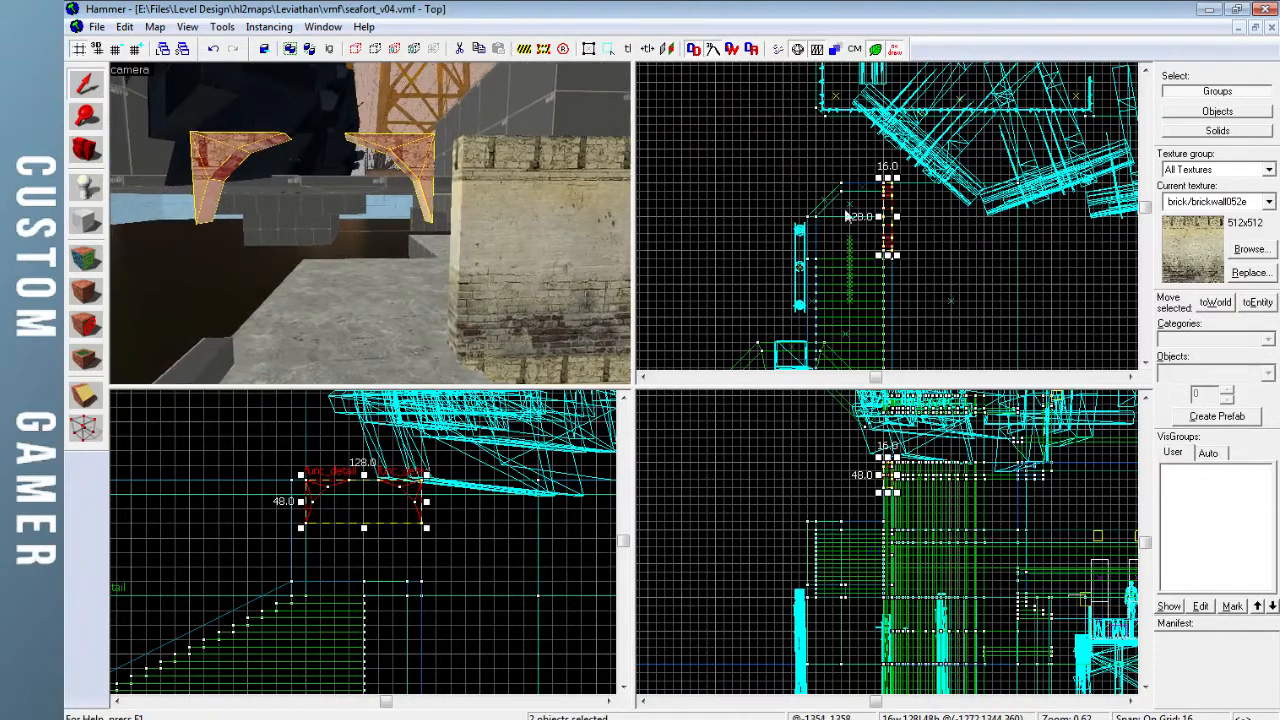
{"action": "scroll", "coordinate": [816, 208], "scroll_direction": "up", "scroll_amount": 5}
{"action": "left_click_drag", "start_coordinate": [838, 268], "coordinate": [844, 284]}
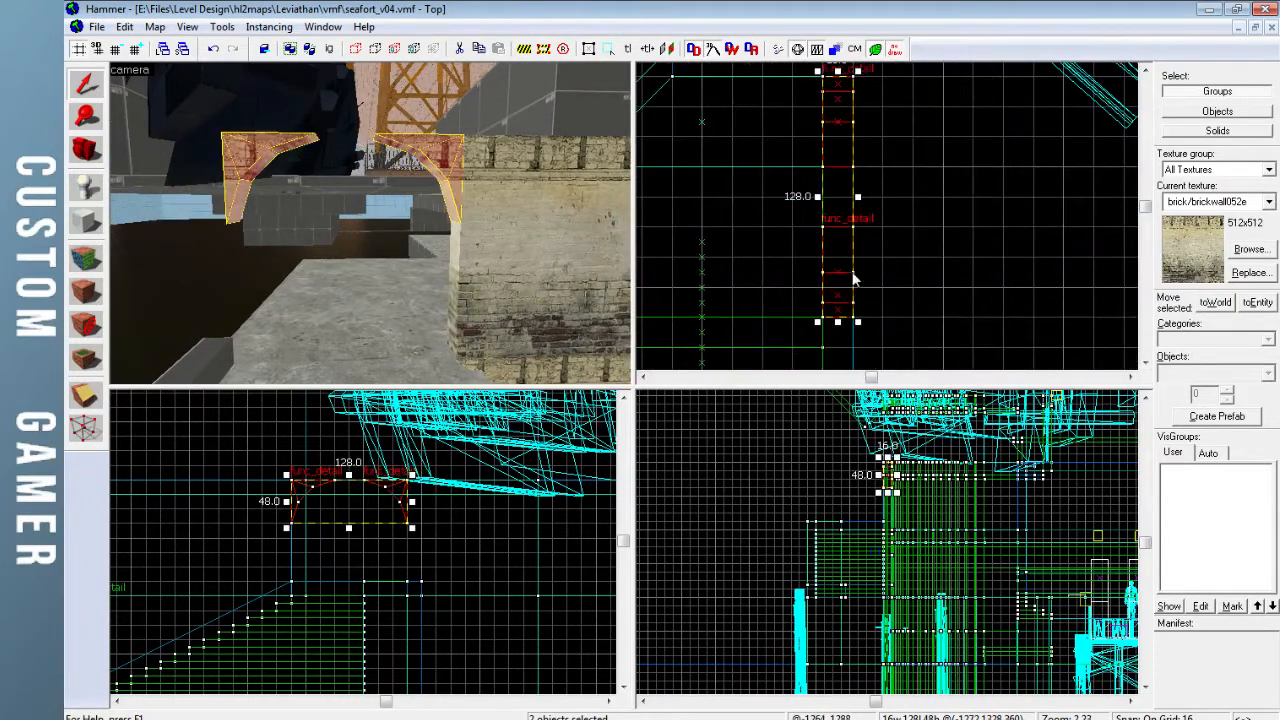
{"action": "key", "text": "Up"}
{"action": "key", "text": "Up"}
{"action": "key", "text": "Escape"}
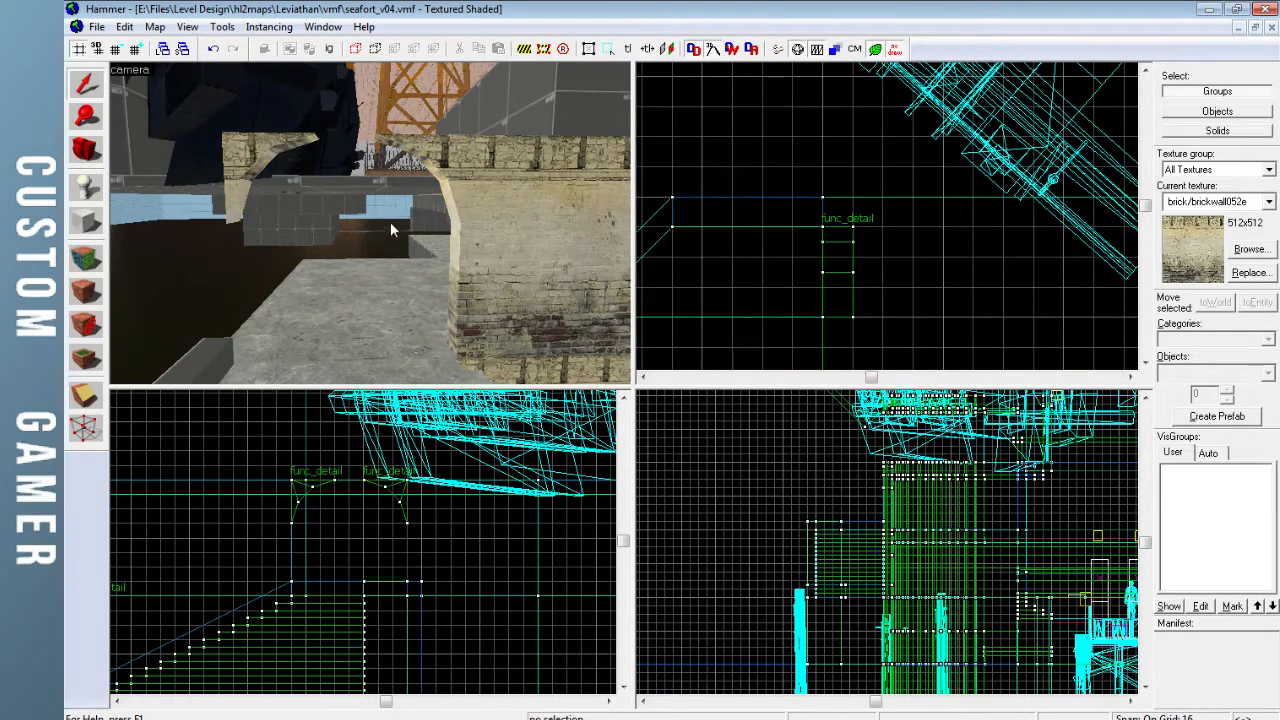
Copy the upper wall brush 144 units past the new arch and shorten the copy to a 16-unit-long pillar
{"action": "key", "text": "z"}
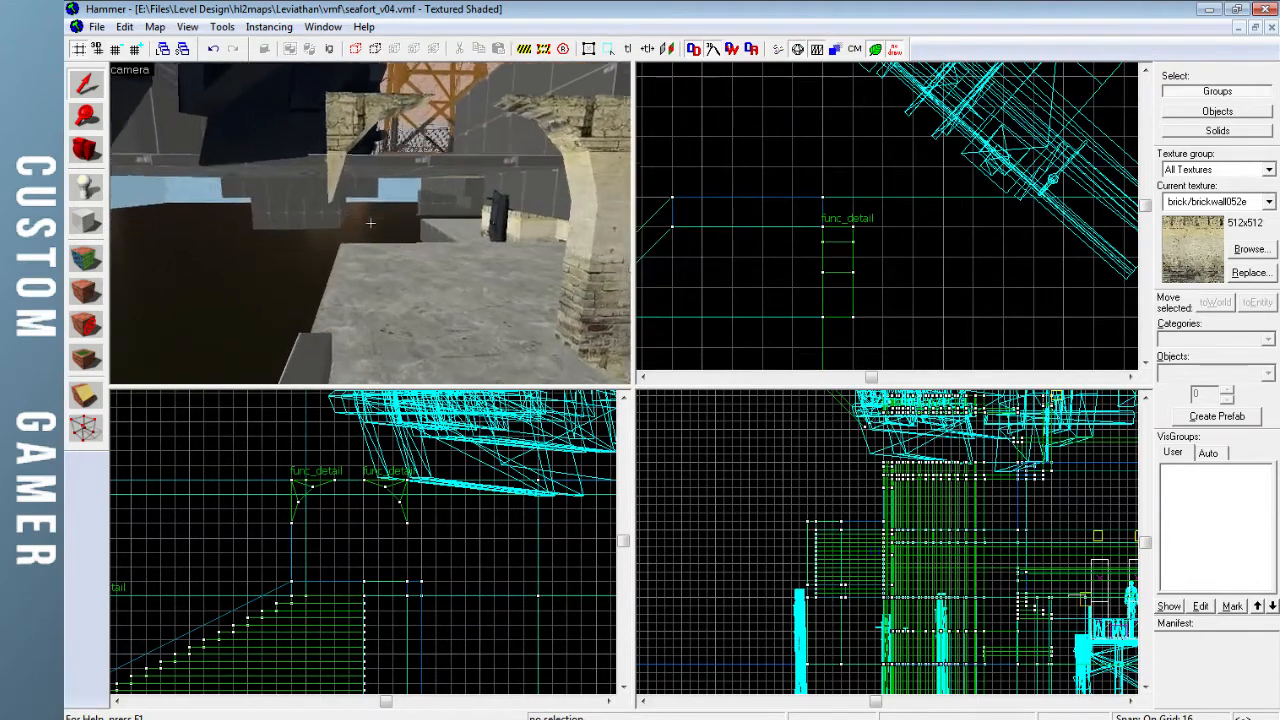
{"action": "key", "text": "z"}
{"action": "left_click", "coordinate": [535, 251]}
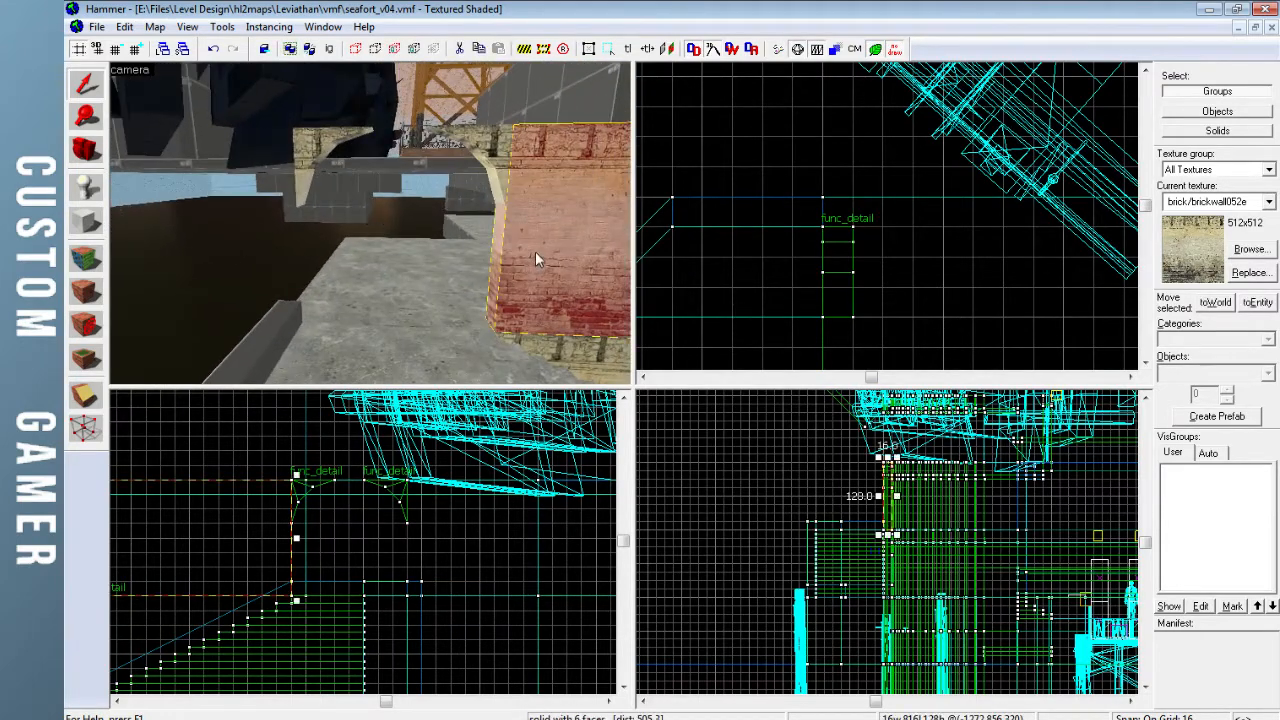
{"action": "scroll", "coordinate": [890, 298], "scroll_direction": "down", "scroll_amount": 3}
{"action": "scroll", "coordinate": [890, 298], "scroll_direction": "up", "scroll_amount": 1}
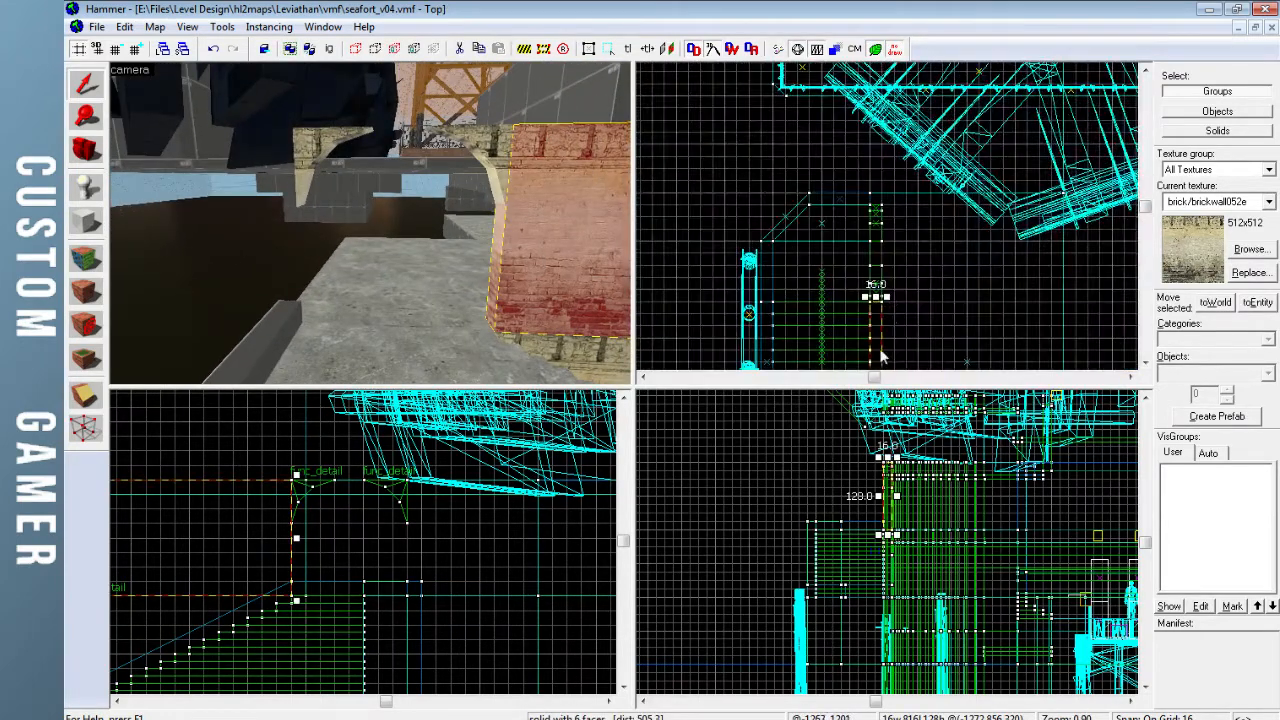
{"action": "left_click_drag", "start_coordinate": [878, 295], "coordinate": [876, 188]}
{"action": "scroll", "coordinate": [876, 247], "scroll_direction": "down", "scroll_amount": 6}
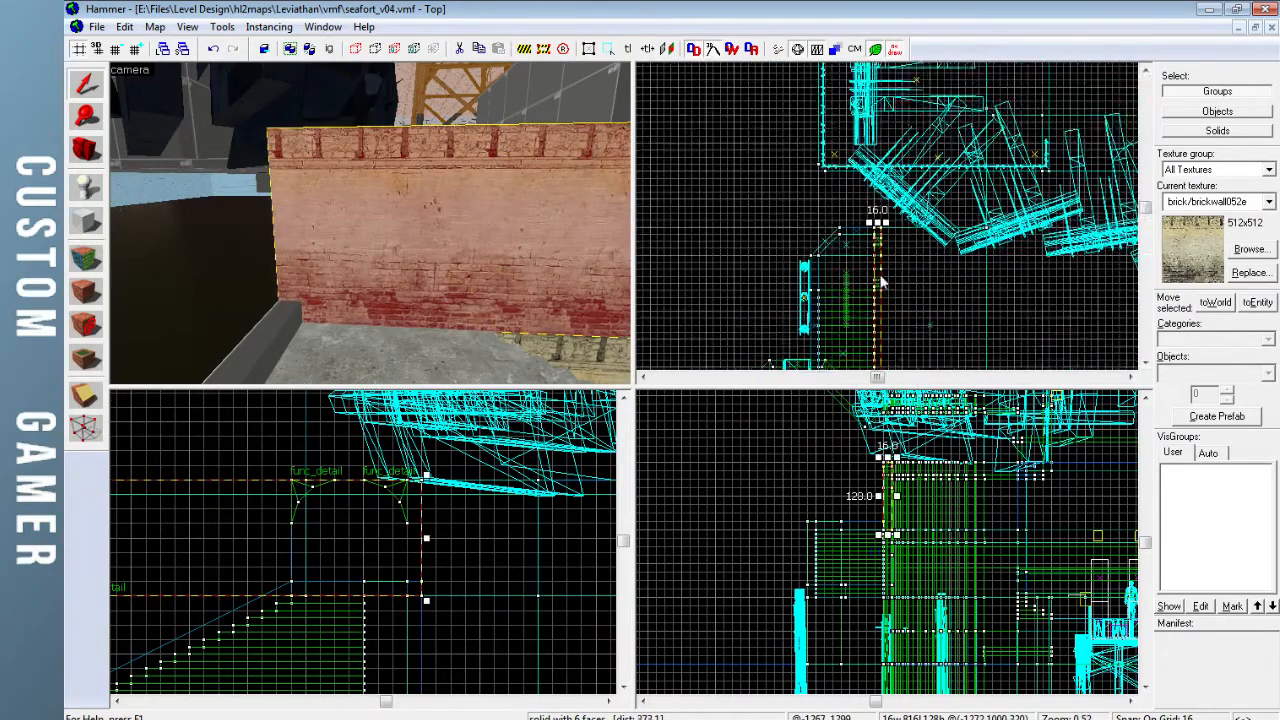
{"action": "left_click_drag", "start_coordinate": [876, 342], "coordinate": [877, 148]}
{"action": "scroll", "coordinate": [877, 143], "scroll_direction": "up", "scroll_amount": 6}
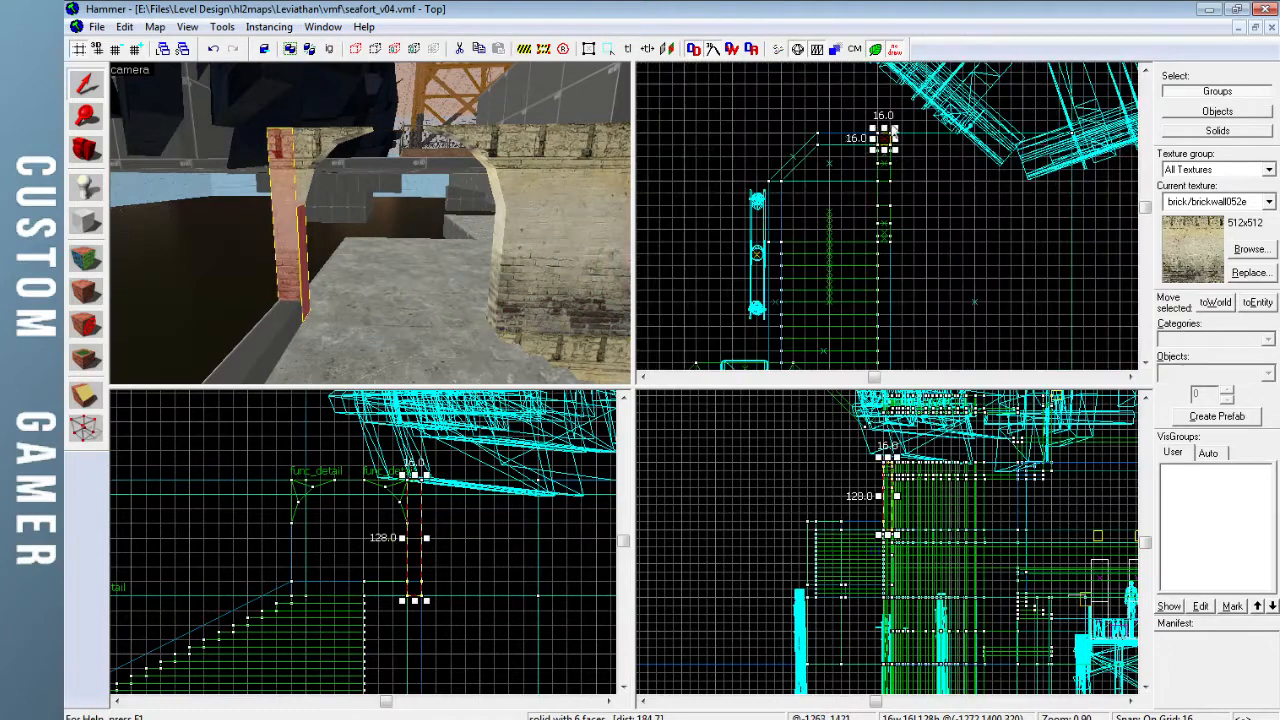
{"action": "key", "text": "Escape"}
Inspect the new arch and pillar at the stair top and check the pillar face's texture settings
{"action": "key", "text": "z"}
{"action": "key", "text": "w"}
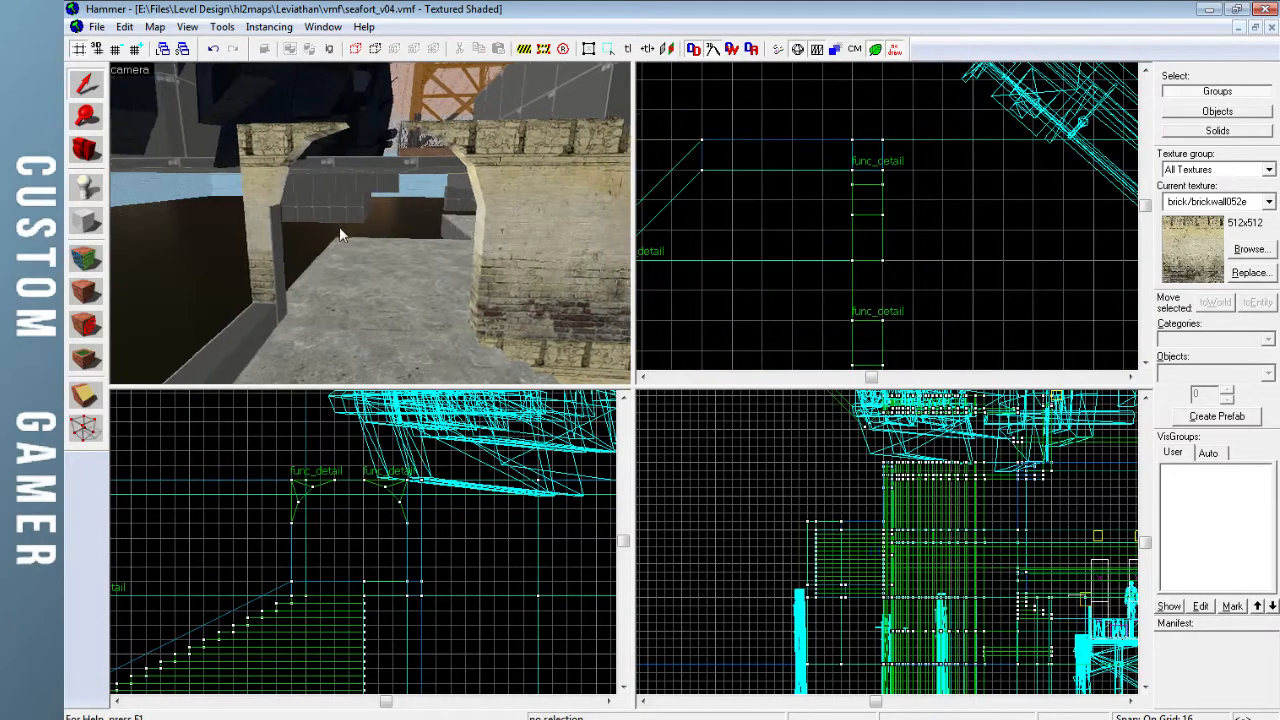
{"action": "key", "text": "z"}
{"action": "left_click", "coordinate": [86, 260]}
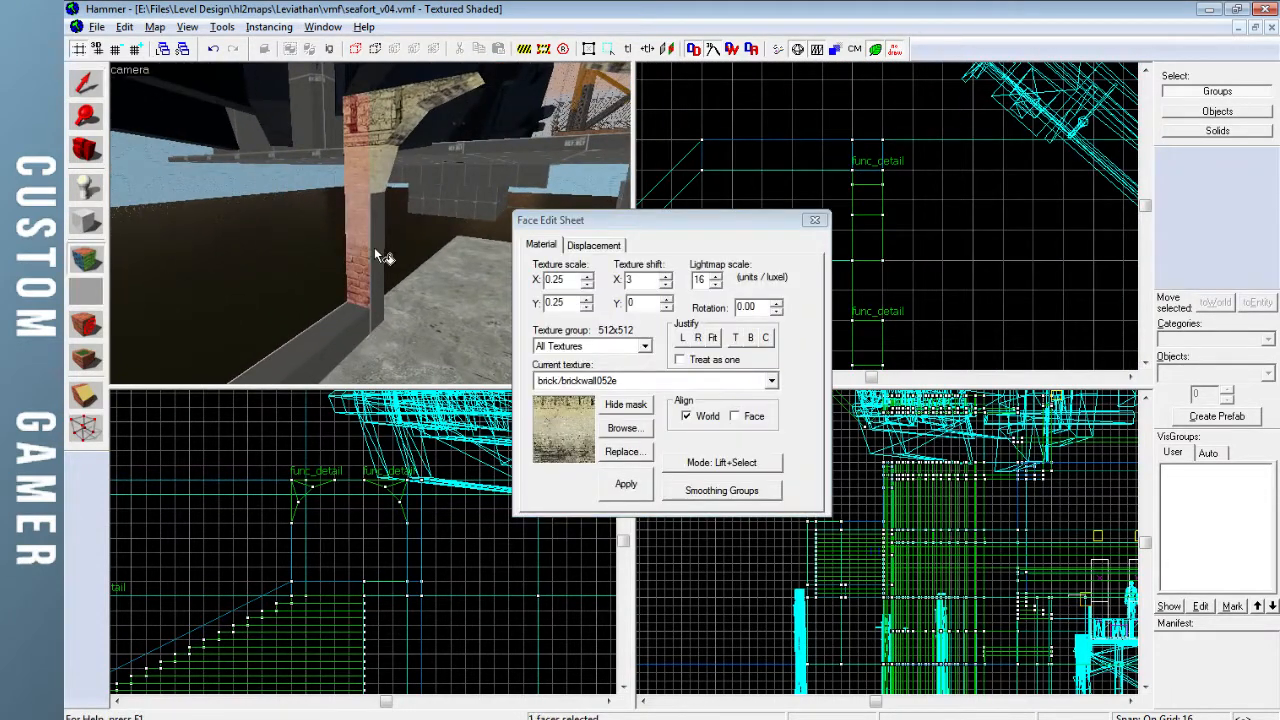
{"action": "left_click", "coordinate": [815, 220]}
{"action": "key", "text": "z"}
{"action": "key", "text": "s"}
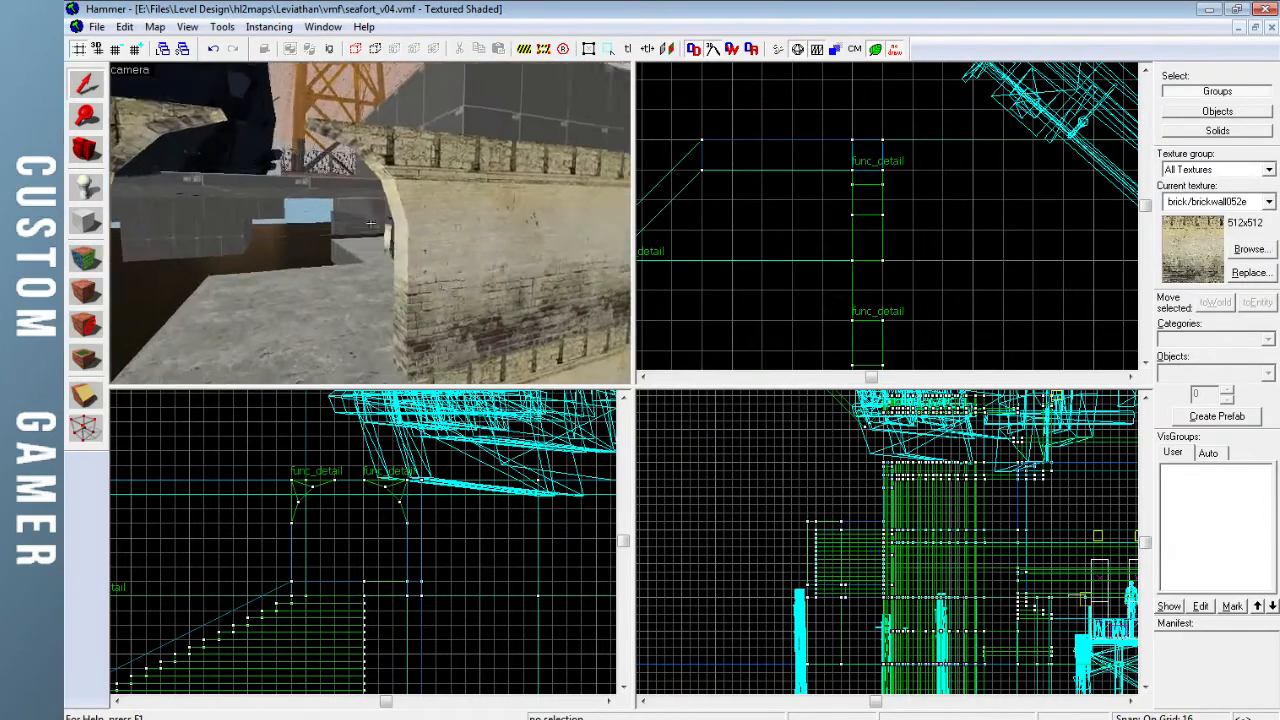
Examine the outside stairs, landing, fort walls, upper tower and passage from several viewpoints
{"action": "key", "text": "s"}
{"action": "key", "text": "w"}
{"action": "key", "text": "w"}
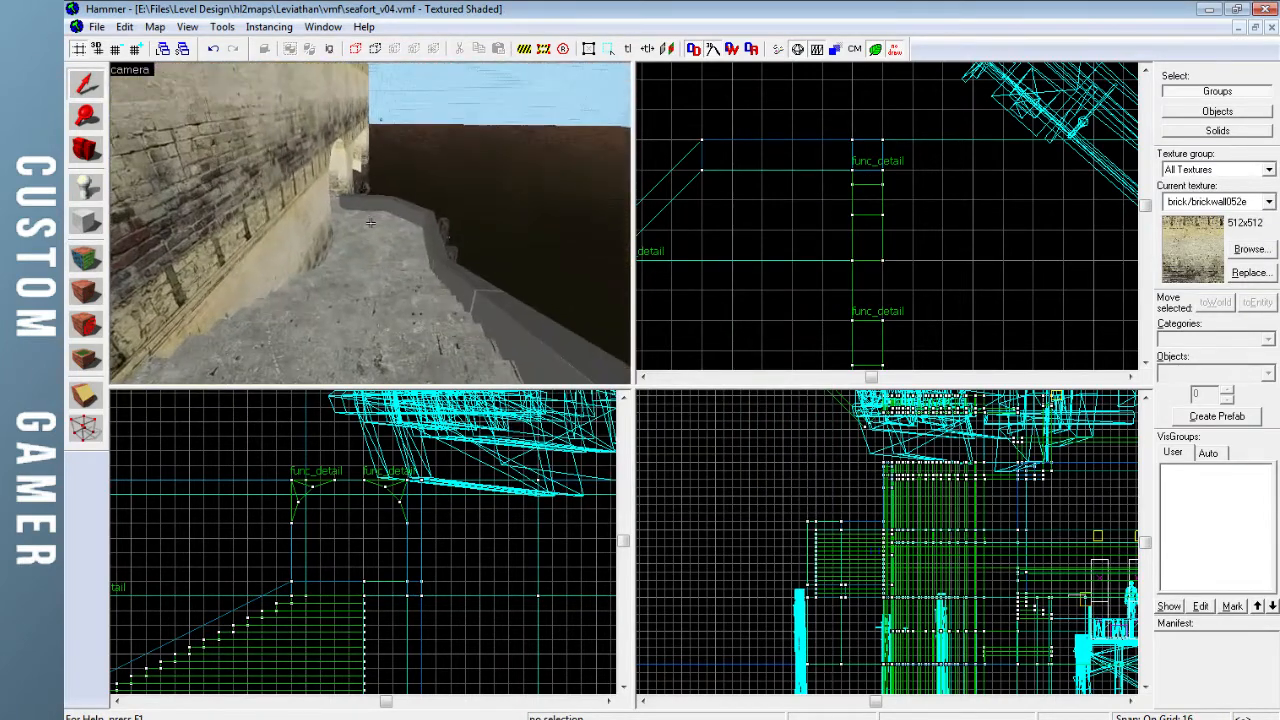
{"action": "key", "text": "w"}
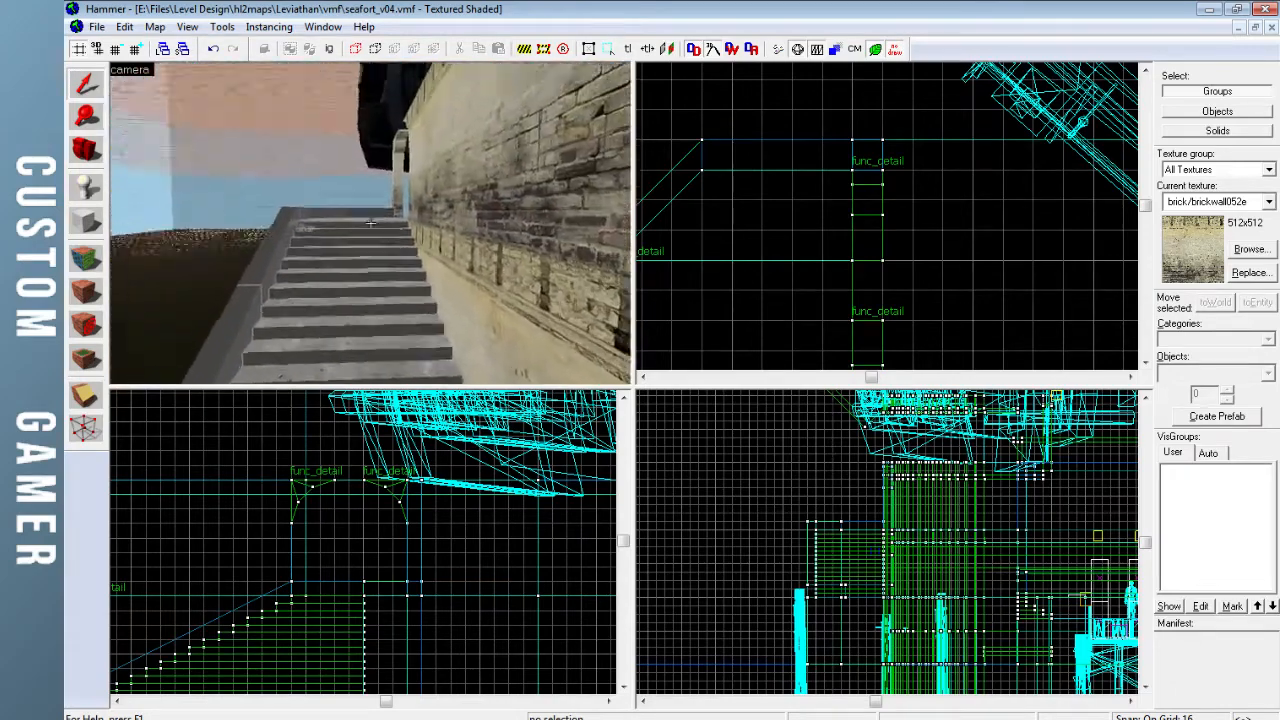
{"action": "key", "text": "w"}
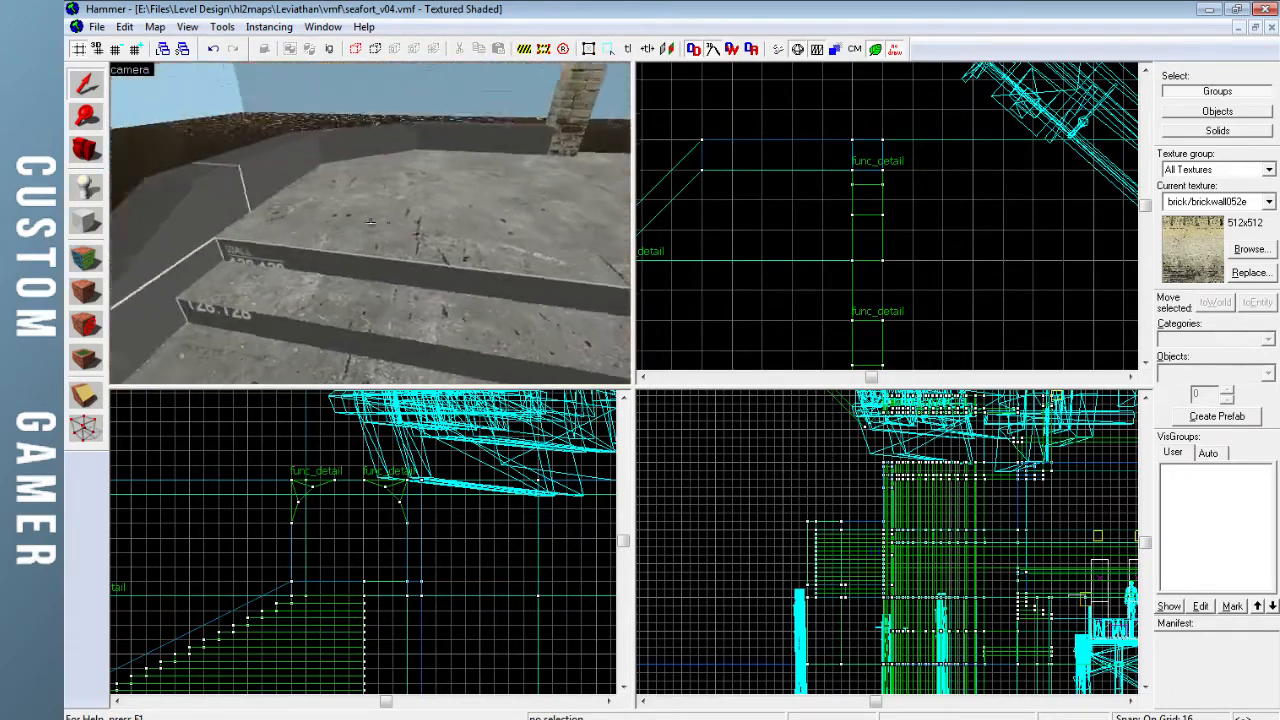
{"action": "key", "text": "s"}
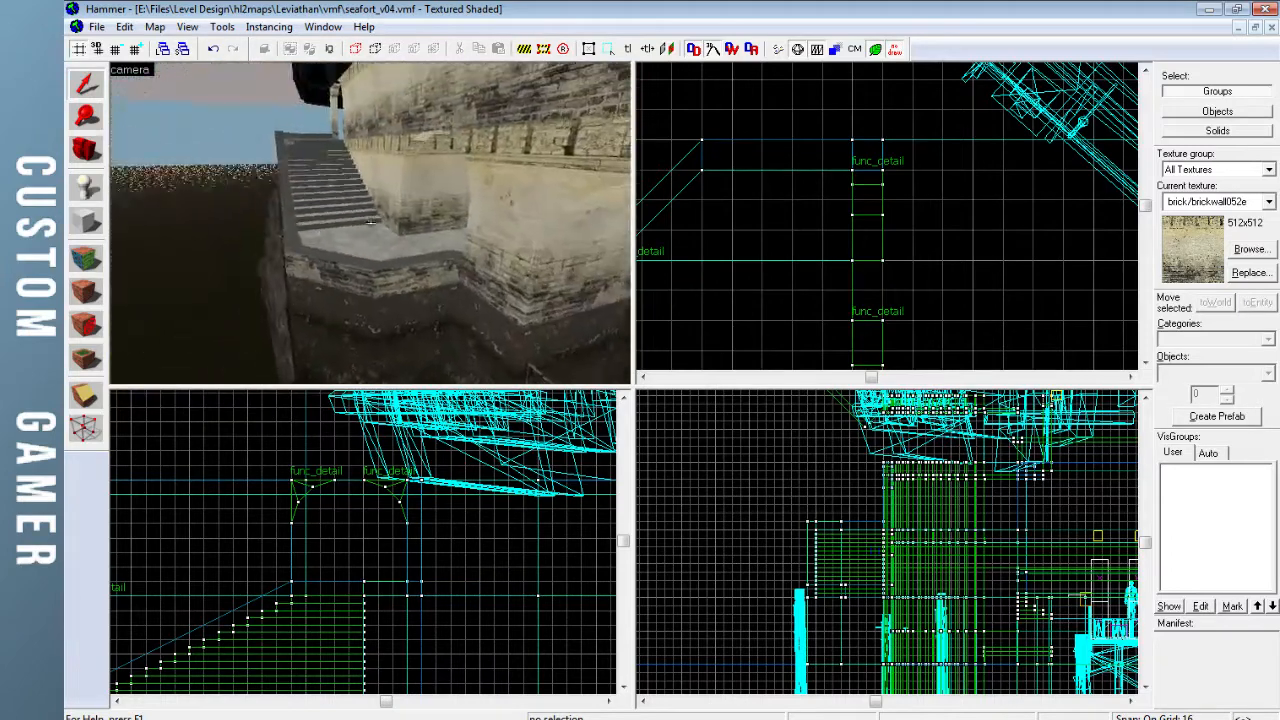
{"action": "key", "text": "w"}
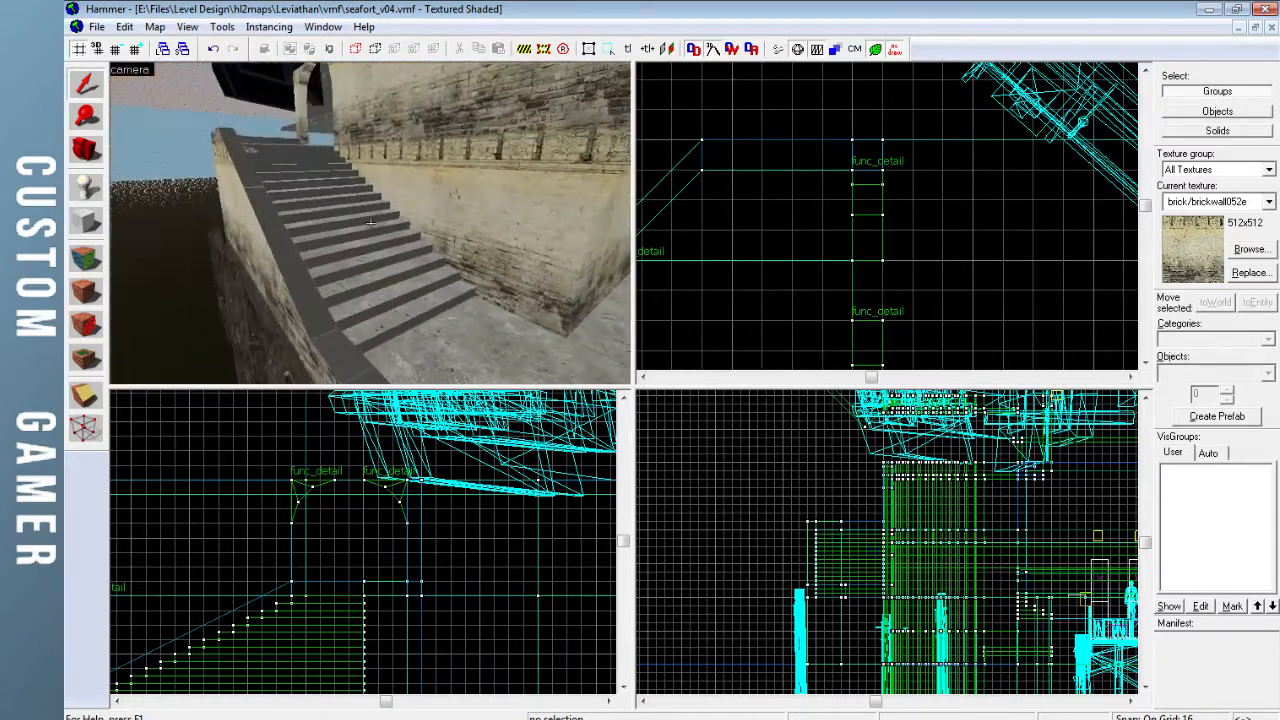
{"action": "key", "text": "s"}
{"action": "key", "text": "z"}
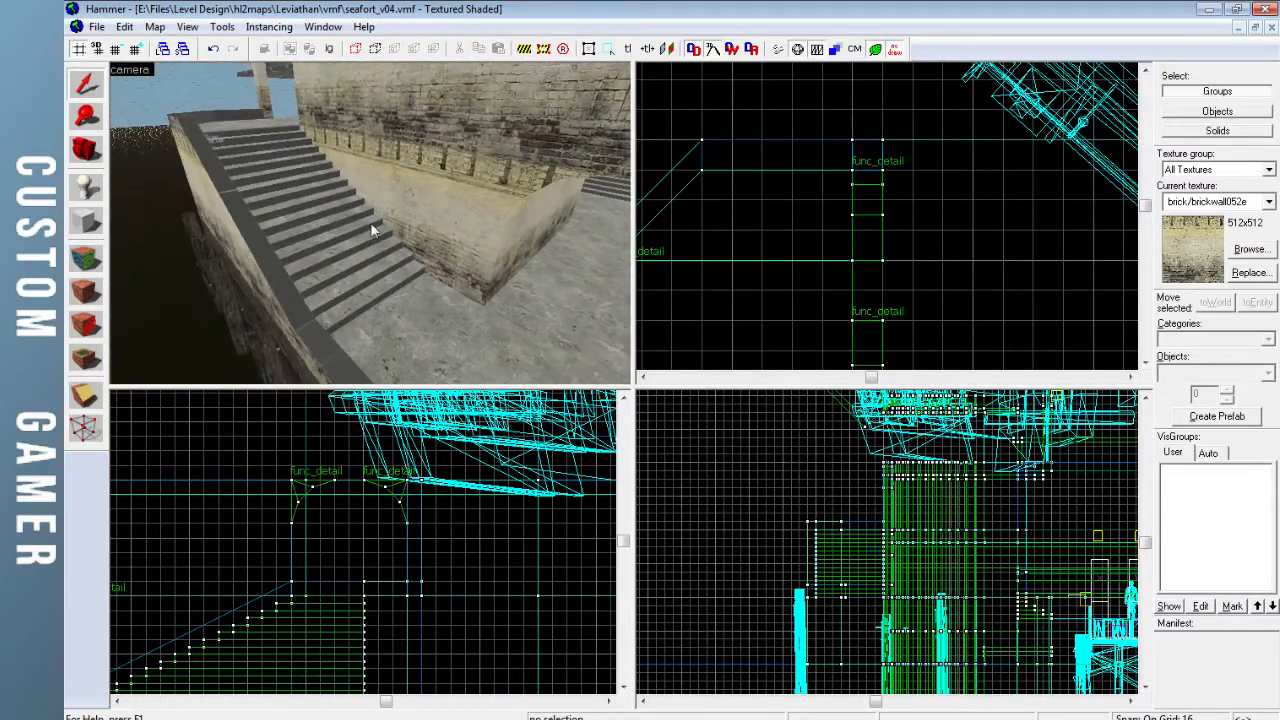
{"action": "key", "text": "z"}
{"action": "key", "text": "s"}
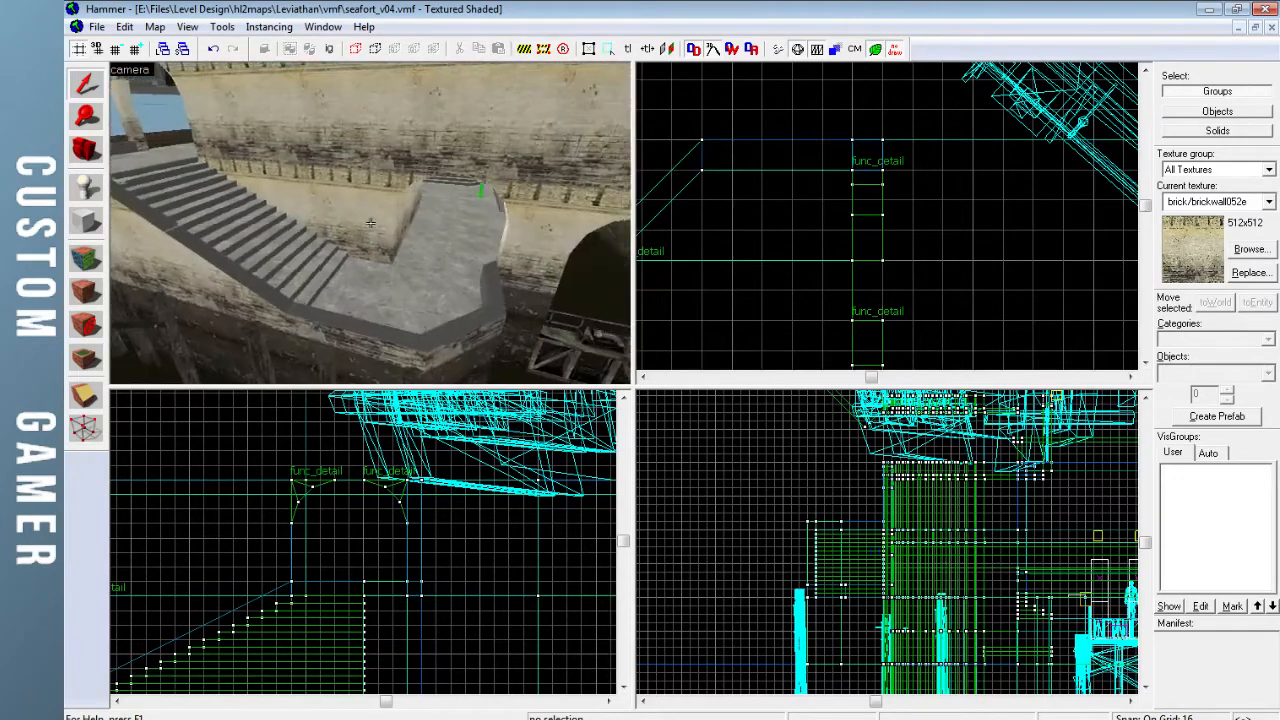
{"action": "key", "text": "w"}
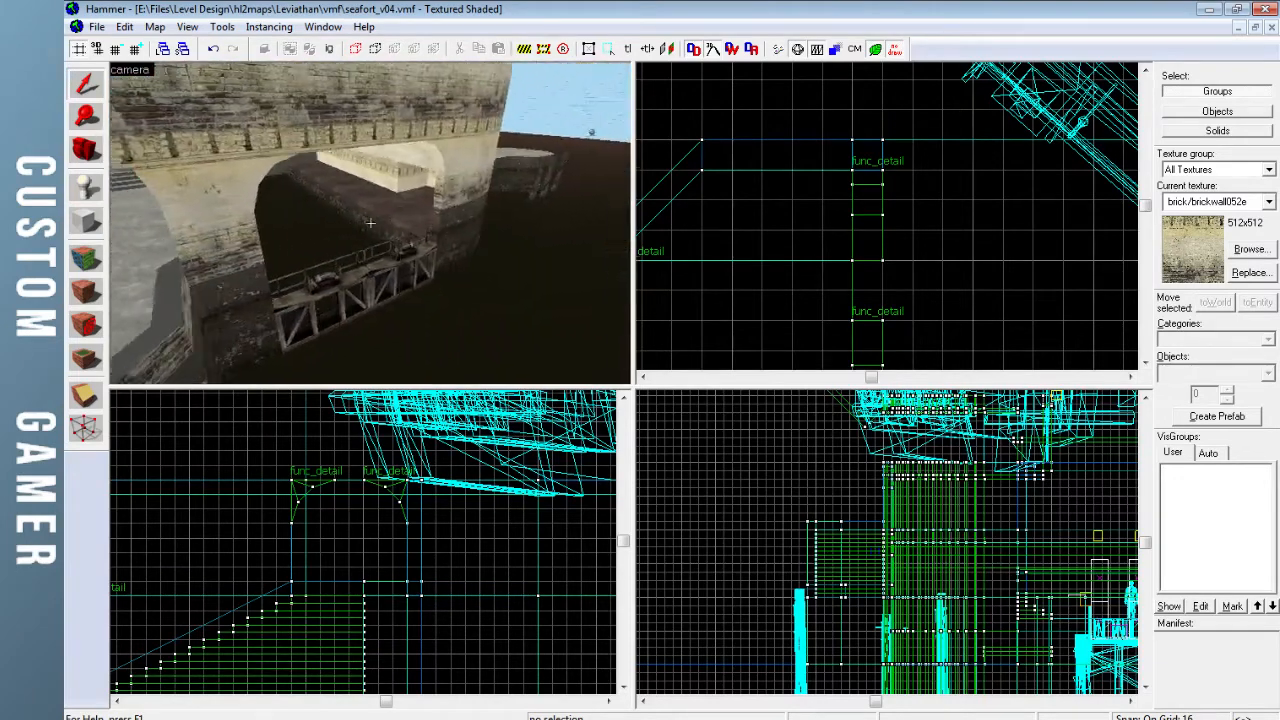
{"action": "key", "text": "w"}
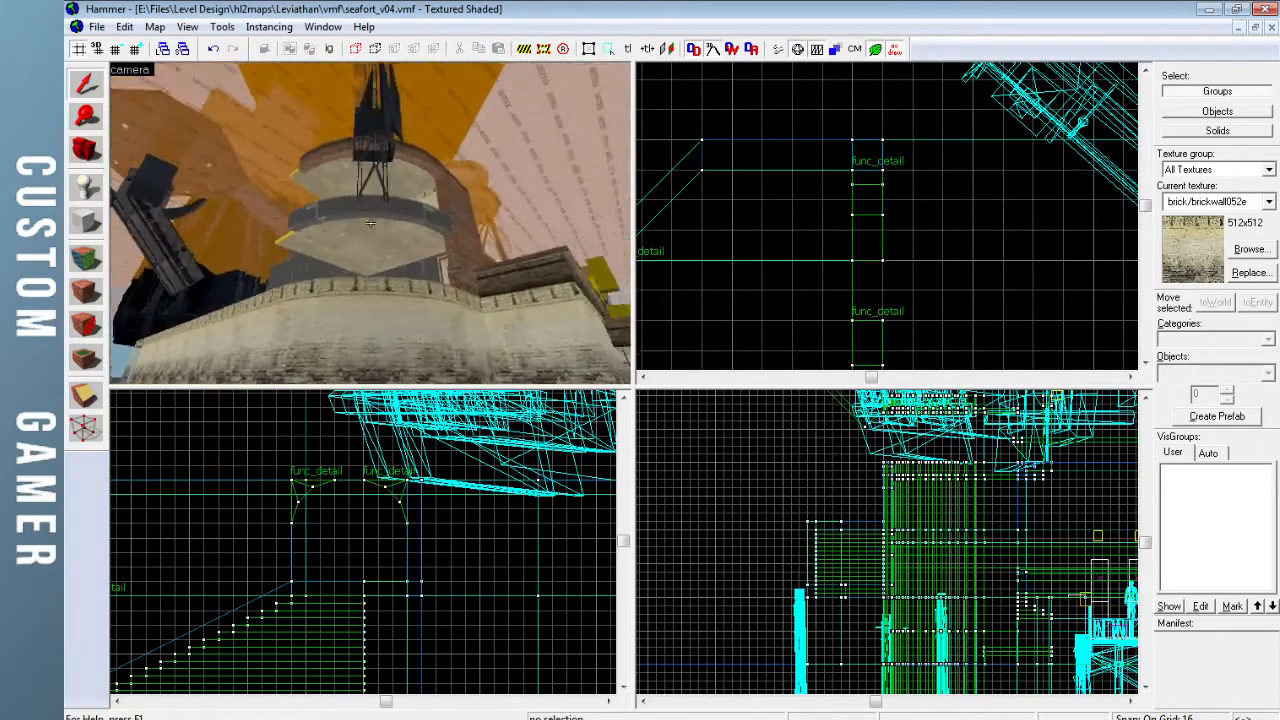
{"action": "key", "text": "w"}
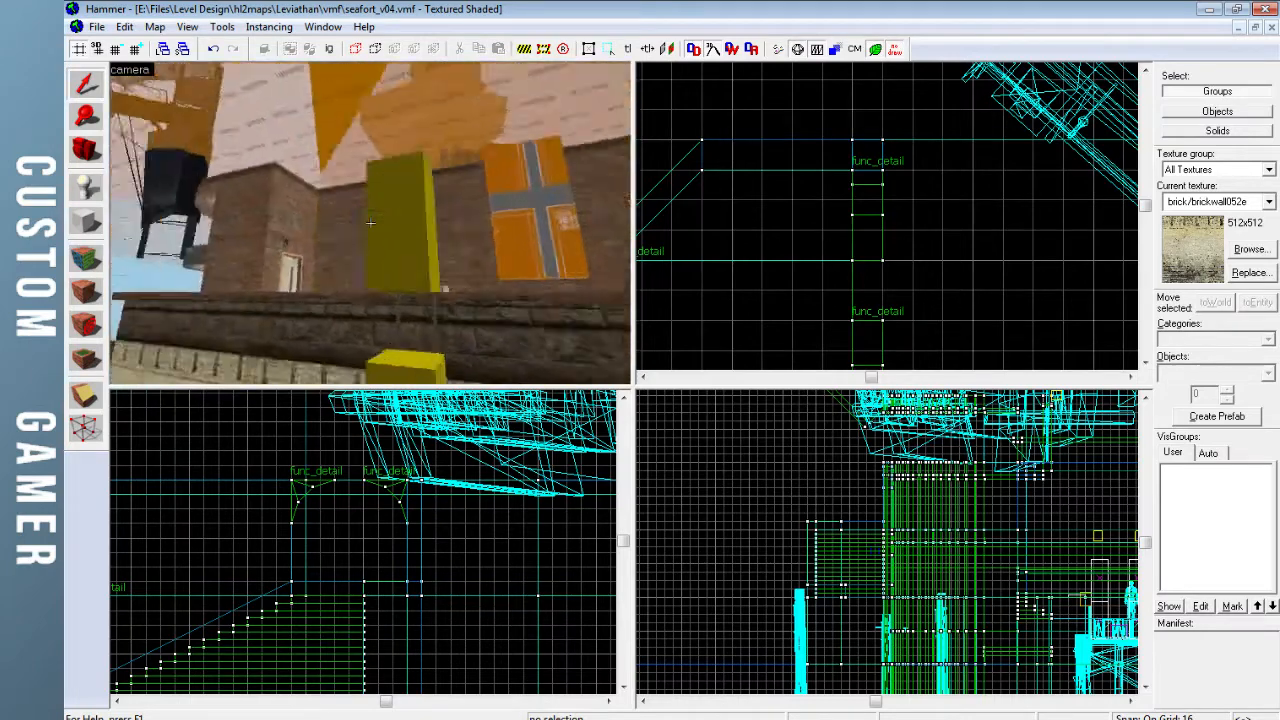
{"action": "key", "text": "w"}
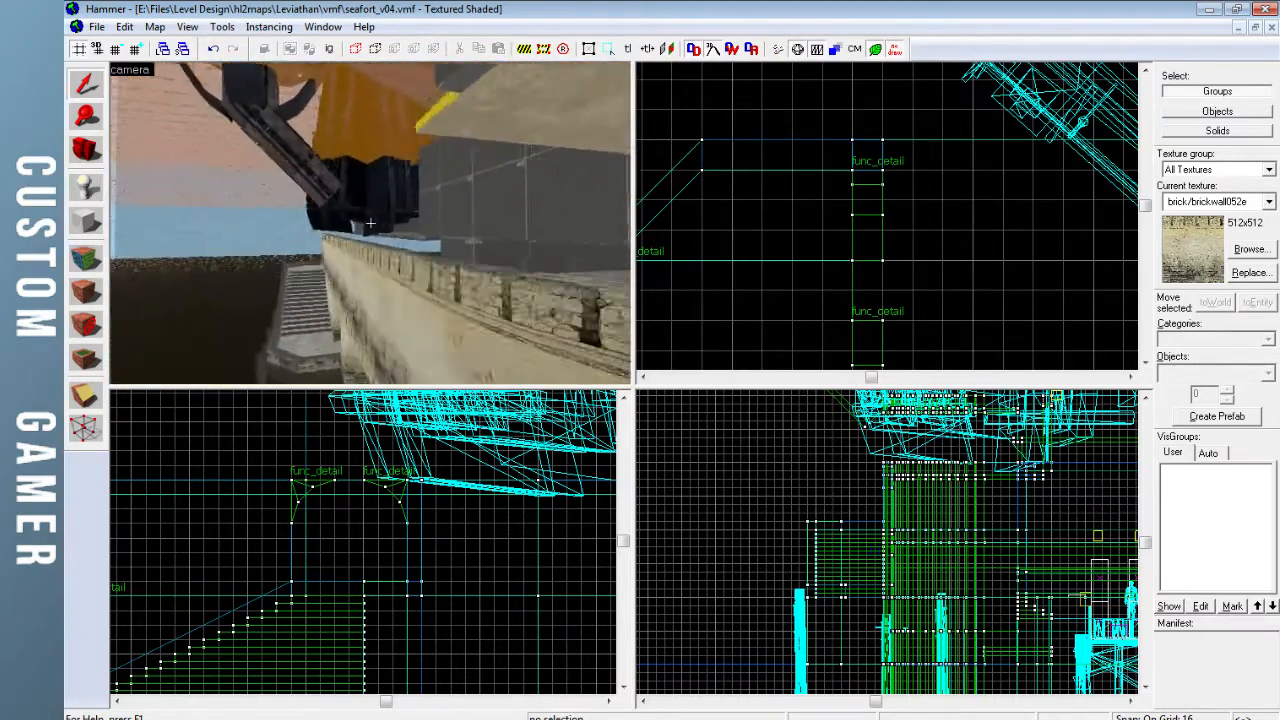
{"action": "key", "text": "w"}
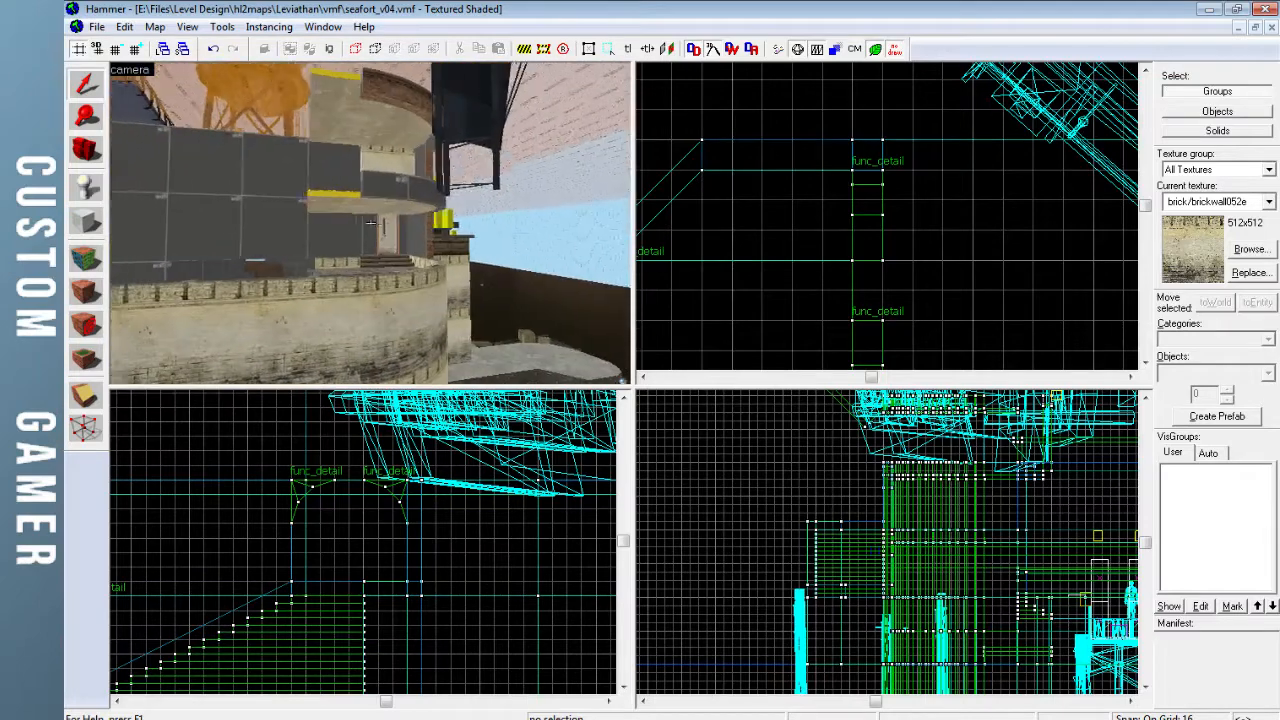
{"action": "key", "text": "w"}
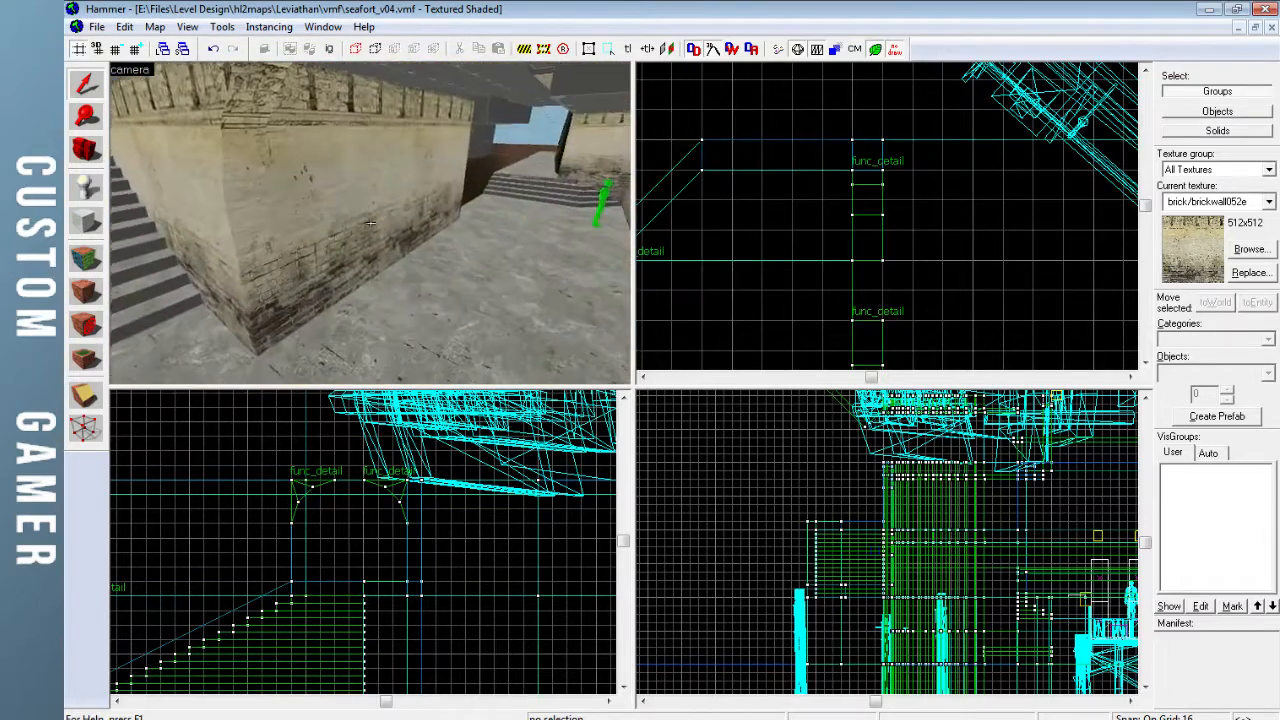
{"action": "key", "text": "w"}
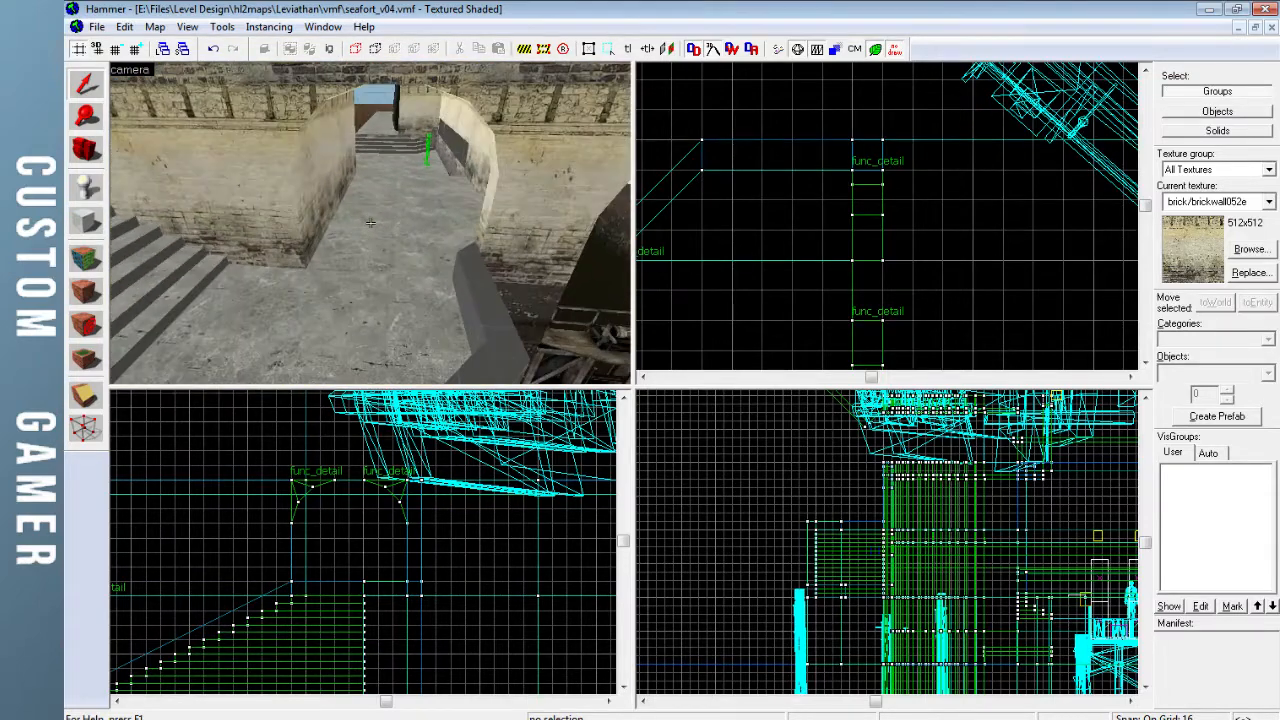
Place a prop_static entity on the landing at the foot of the outside stairs, in front of the passage
{"action": "key", "text": "w"}
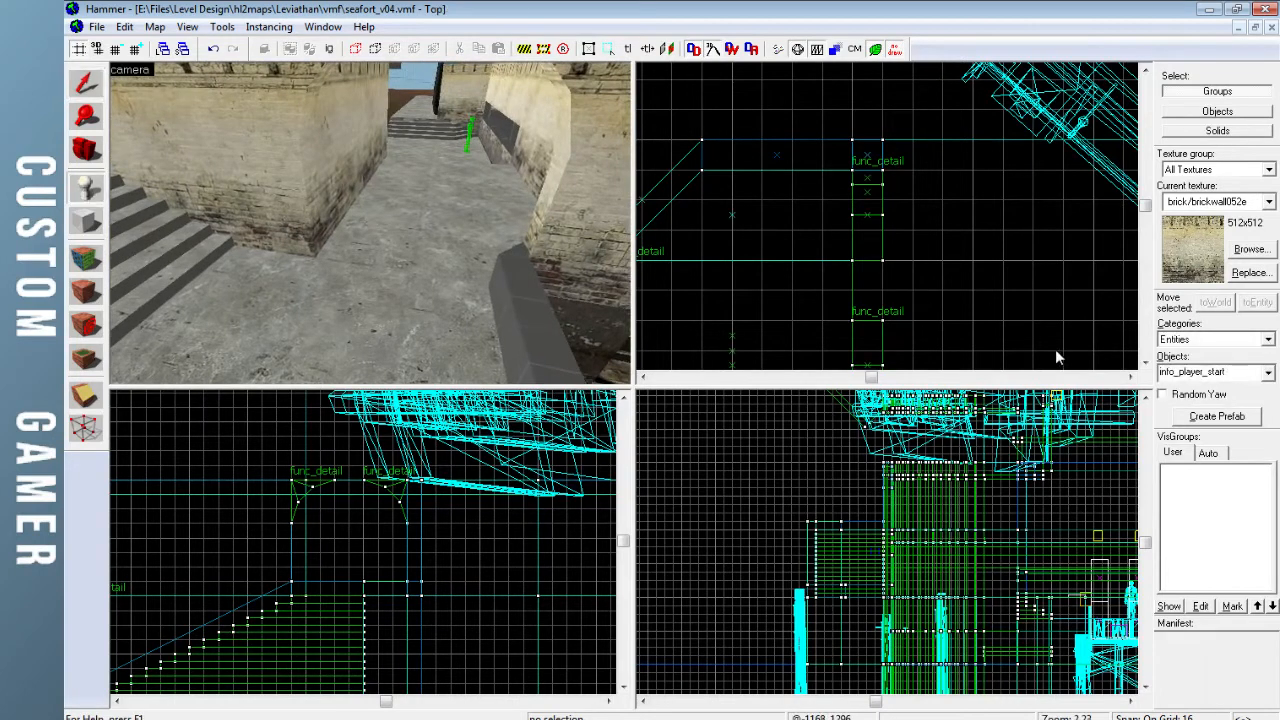
{"action": "left_click", "coordinate": [1191, 379]}
{"action": "type", "text": "stat"}
{"action": "left_click", "coordinate": [1195, 404]}
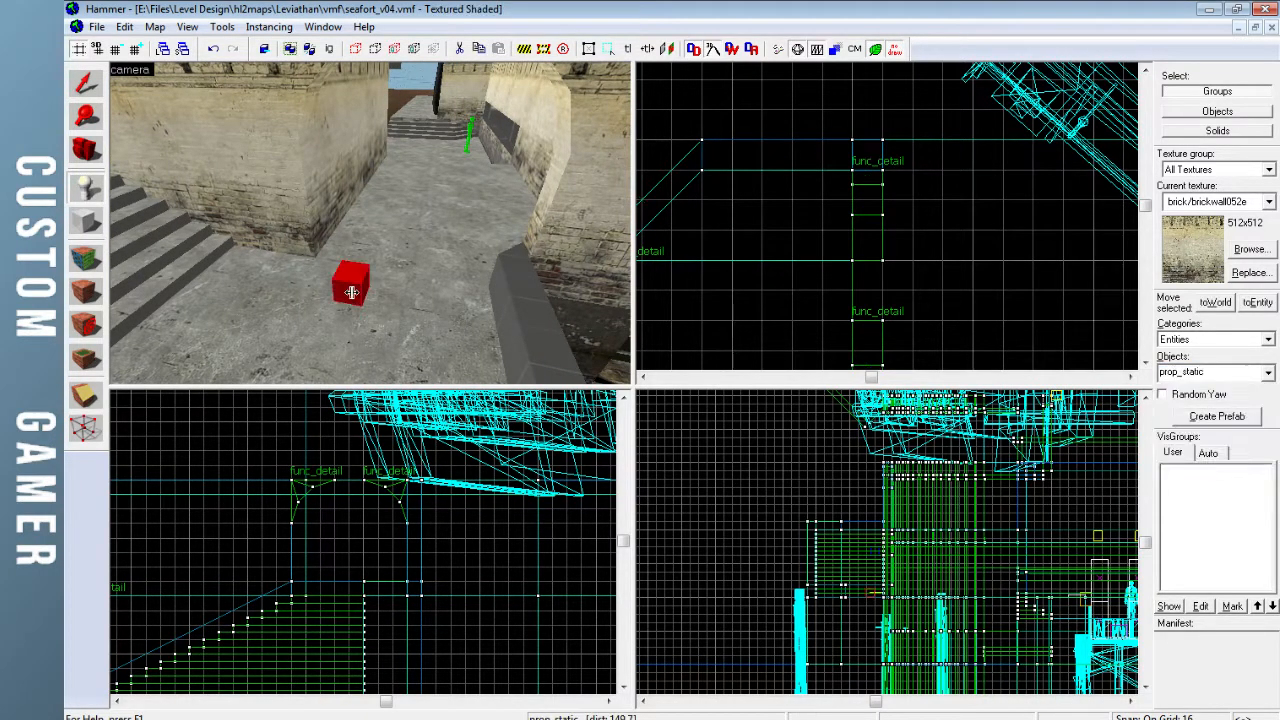
Browse for the new prop's world model, clearing the dock01 filter and listing the props_canal folder
{"action": "key", "text": "alt+Return"}
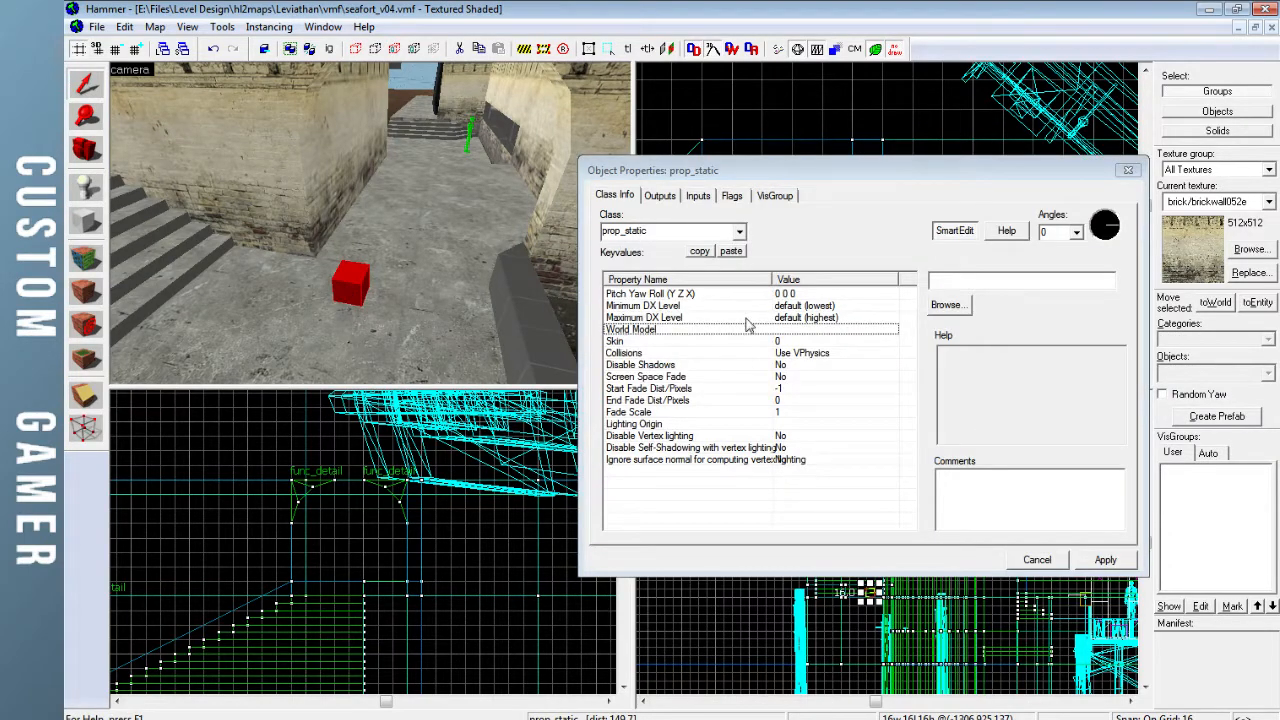
{"action": "left_click", "coordinate": [946, 306]}
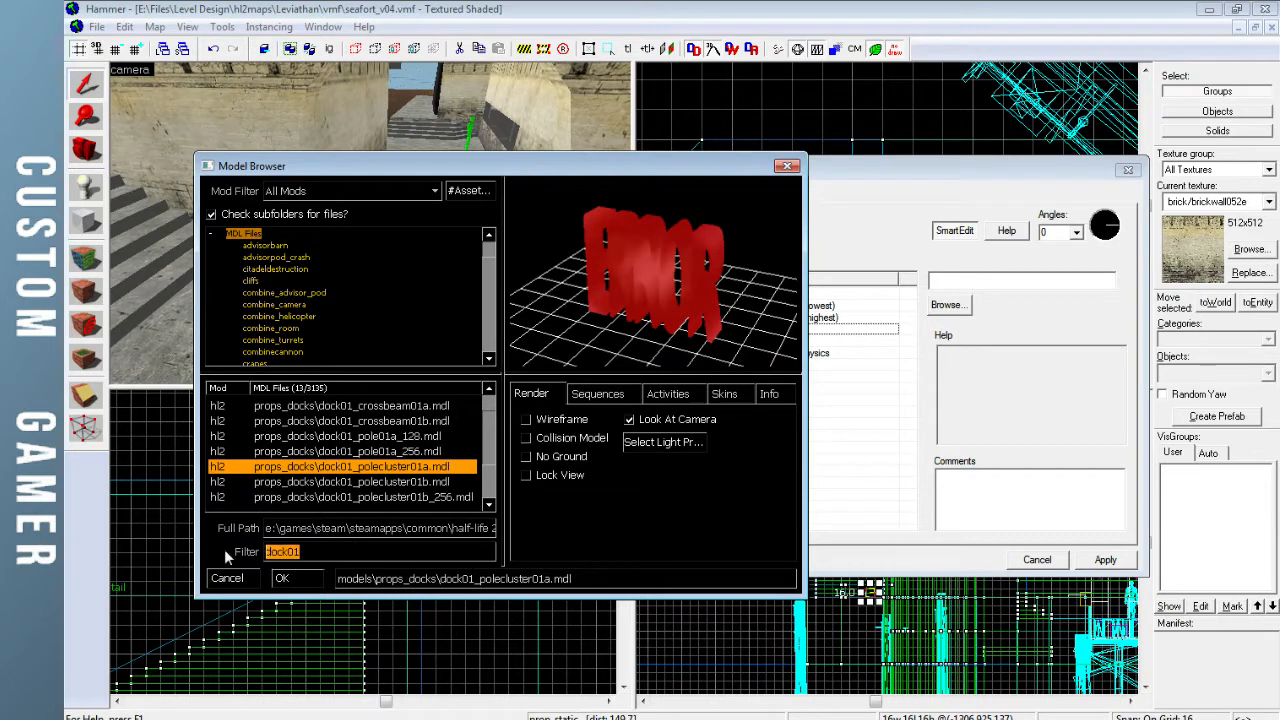
{"action": "key", "text": "BackSpace"}
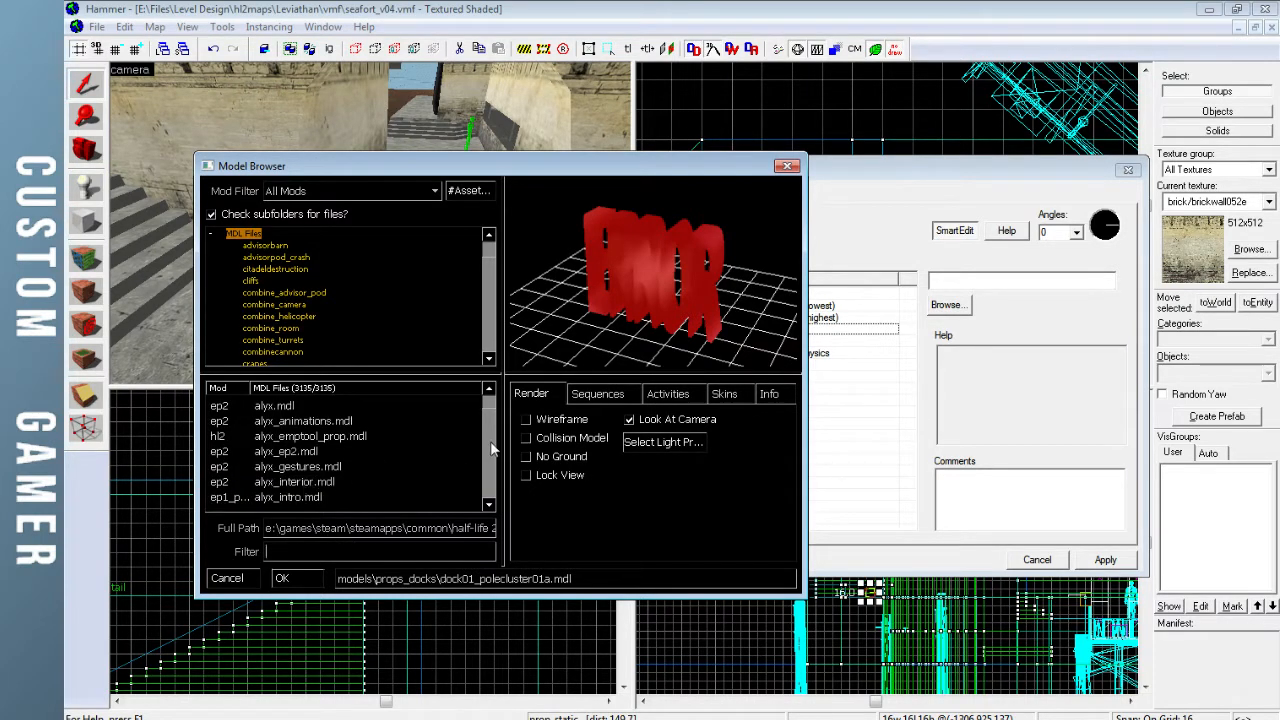
{"action": "scroll", "coordinate": [486, 404], "scroll_direction": "up", "scroll_amount": 2}
{"action": "left_click", "coordinate": [300, 407]}
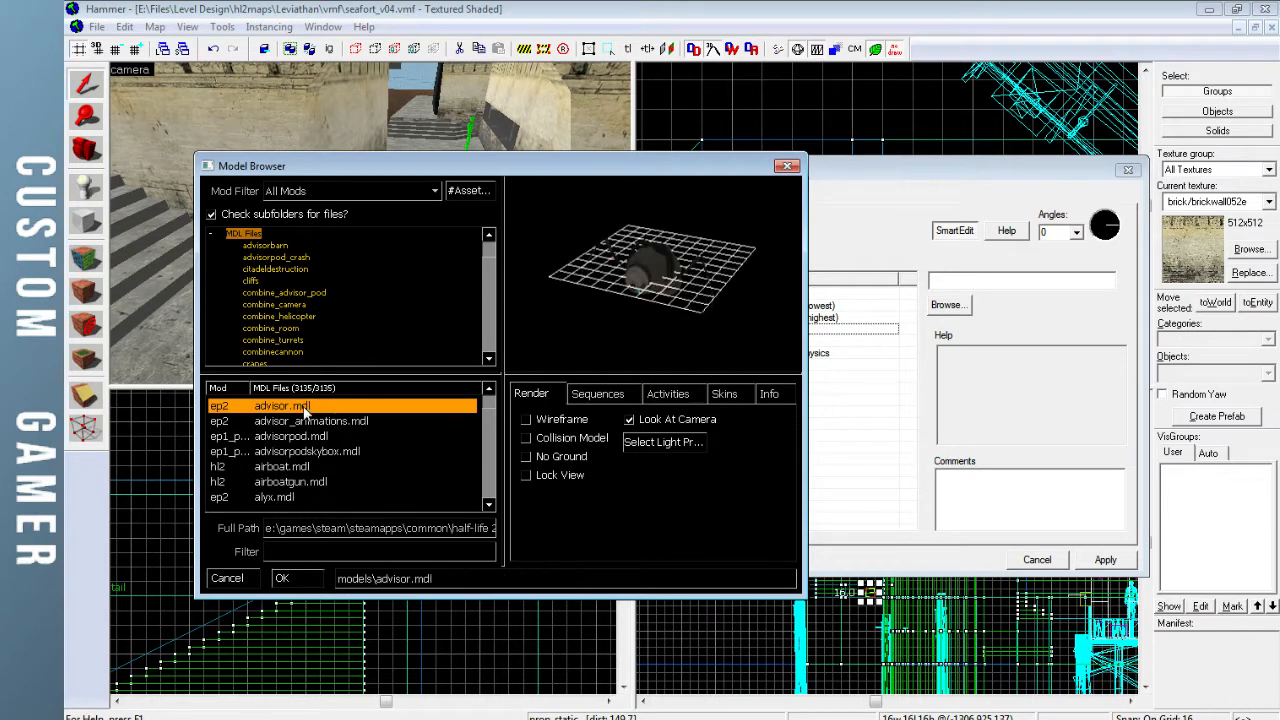
{"action": "key", "text": "Down"}
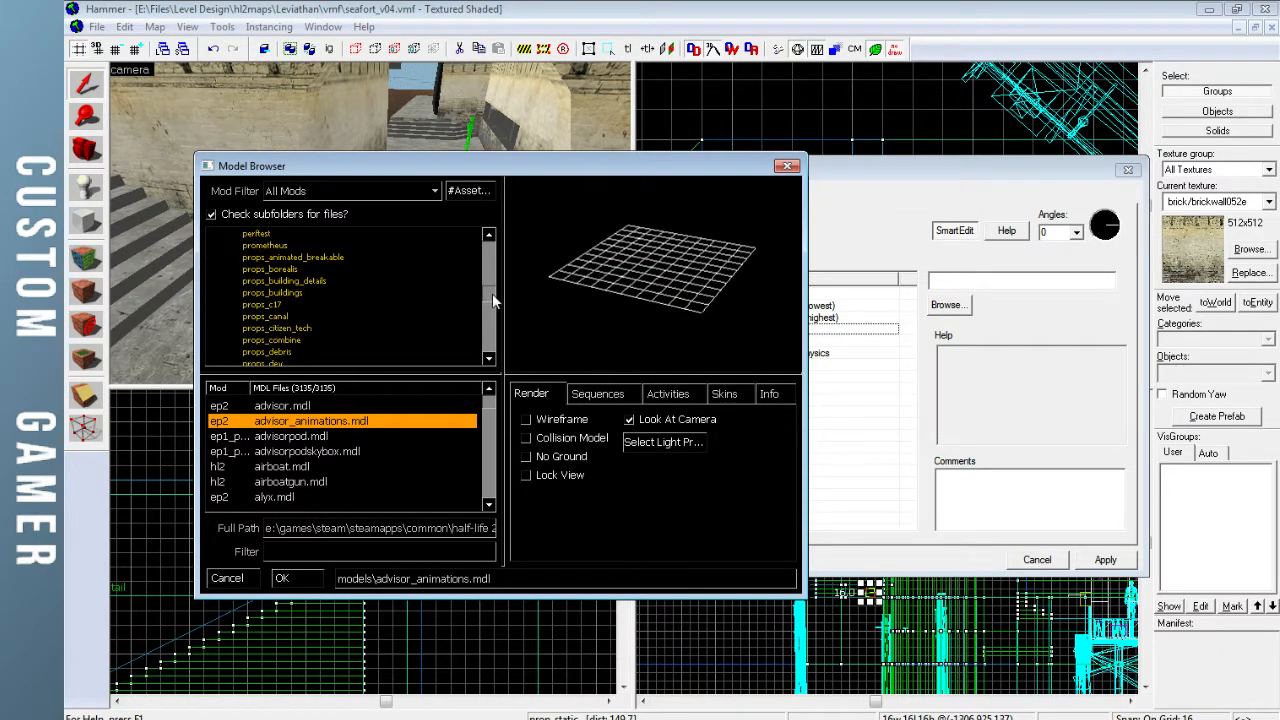
{"action": "left_click", "coordinate": [282, 315]}
Preview the props_canal models in order, from the boat pieces through to the canal bars
{"action": "key", "text": "Down"}
{"action": "key", "text": "Down"}
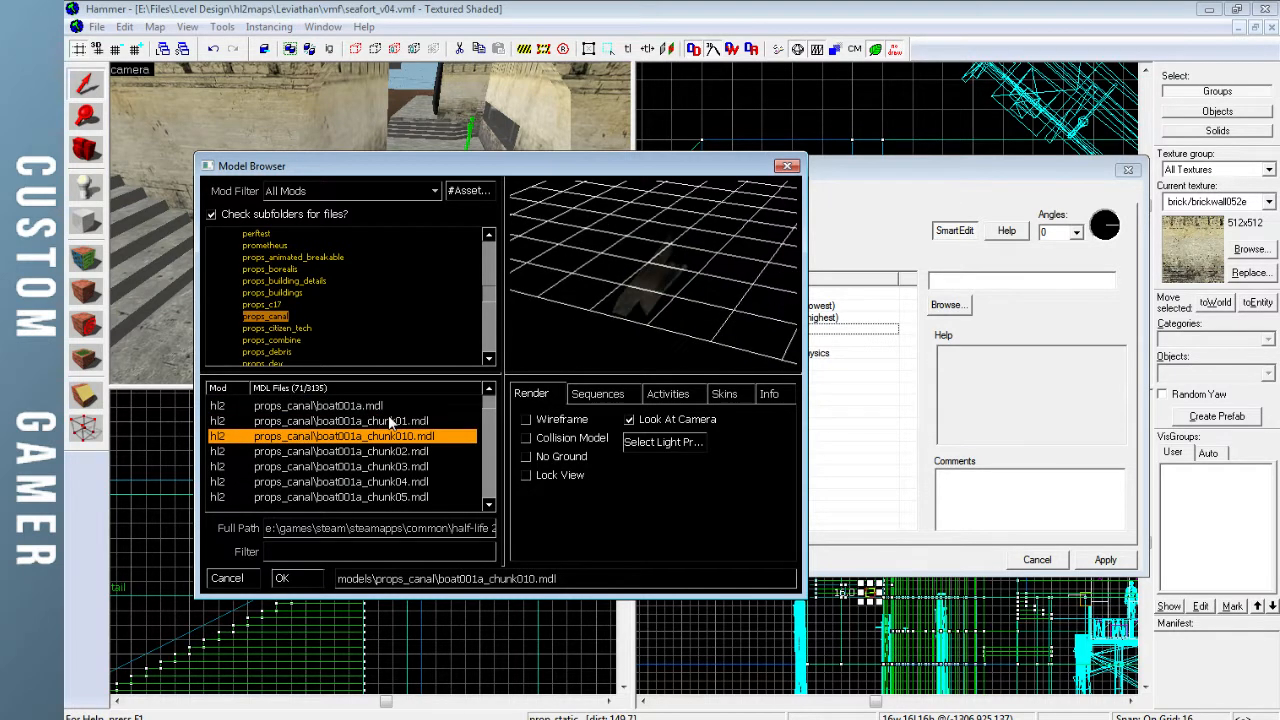
{"action": "key", "text": "Down"}
{"action": "key", "text": "Down"}
{"action": "key", "text": "Down"}
{"action": "key", "text": "Down"}
{"action": "key", "text": "Down"}
{"action": "key", "text": "Down"}
{"action": "key", "text": "Down"}
{"action": "key", "text": "Down"}
{"action": "key", "text": "Down"}
{"action": "key", "text": "Down"}
{"action": "key", "text": "Down"}
{"action": "key", "text": "Down"}
{"action": "key", "text": "Down"}
{"action": "key", "text": "Down"}
{"action": "key", "text": "Down"}
{"action": "key", "text": "Down"}
{"action": "key", "text": "Down"}
{"action": "key", "text": "Down"}
{"action": "key", "text": "Down"}
{"action": "key", "text": "Down"}
{"action": "key", "text": "Down"}
{"action": "key", "text": "Down"}
{"action": "key", "text": "Up"}
{"action": "key", "text": "Down"}
Compare the canal_bars grate models from canal_bars001b to canal_bars004, rotating the previews to see their shapes
{"action": "left_click_drag", "start_coordinate": [630, 285], "coordinate": [660, 282]}
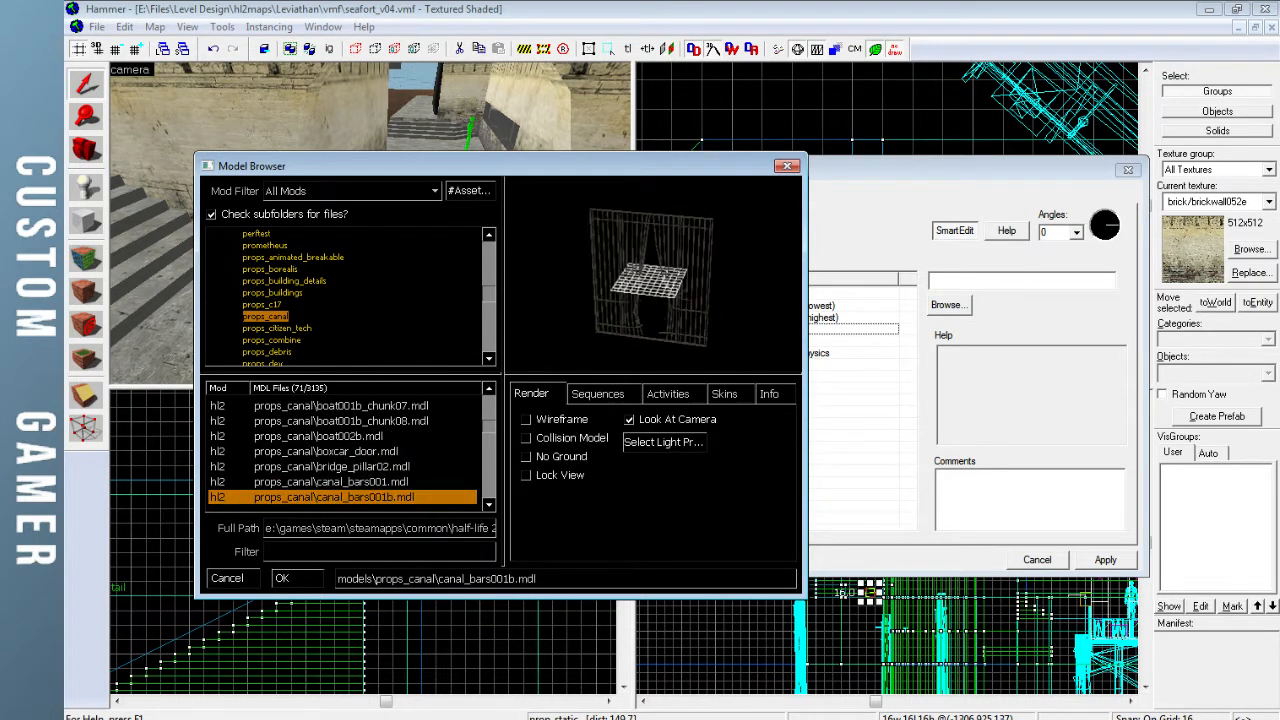
{"action": "key", "text": "Up"}
{"action": "key", "text": "Down"}
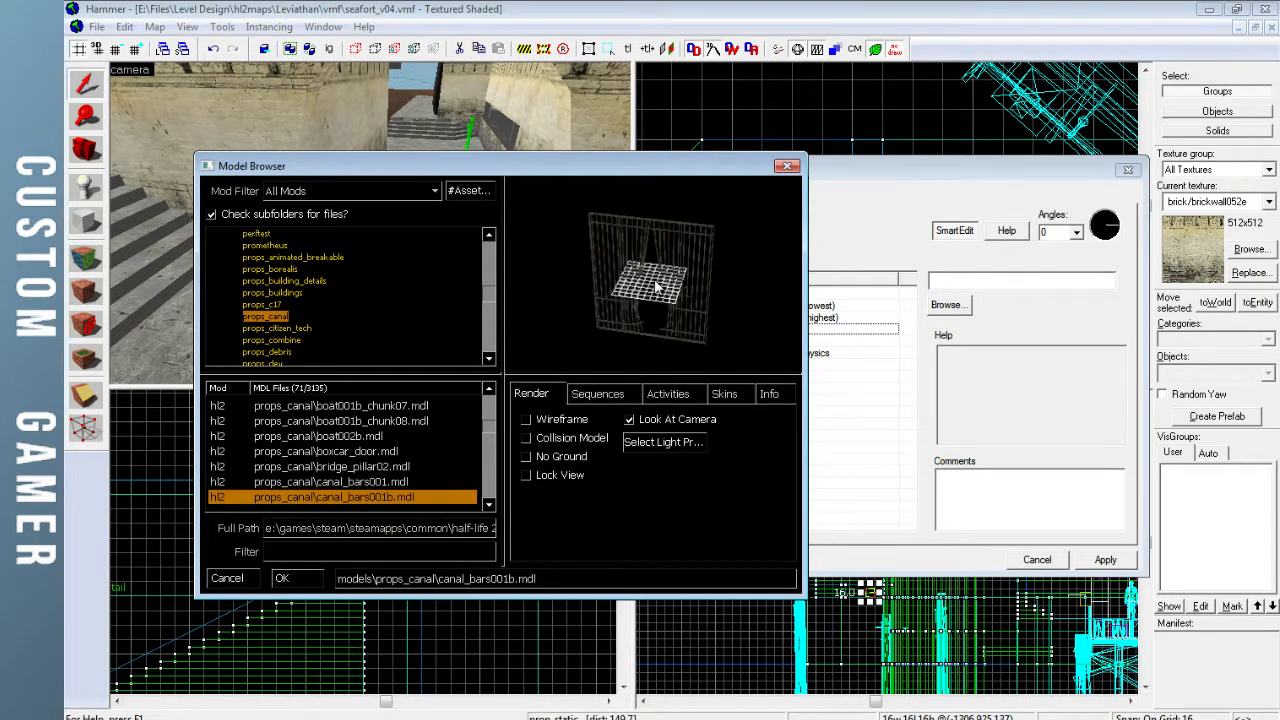
{"action": "left_click_drag", "start_coordinate": [654, 285], "coordinate": [662, 270]}
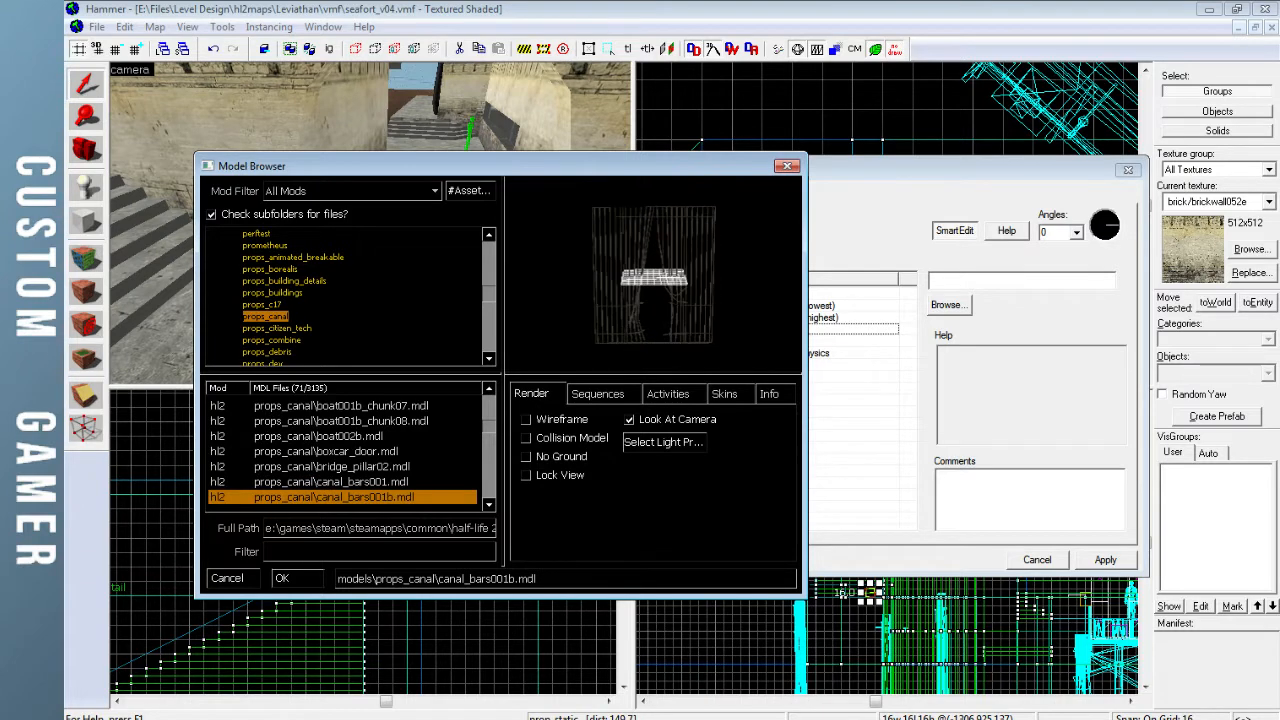
{"action": "key", "text": "Down"}
{"action": "key", "text": "Down"}
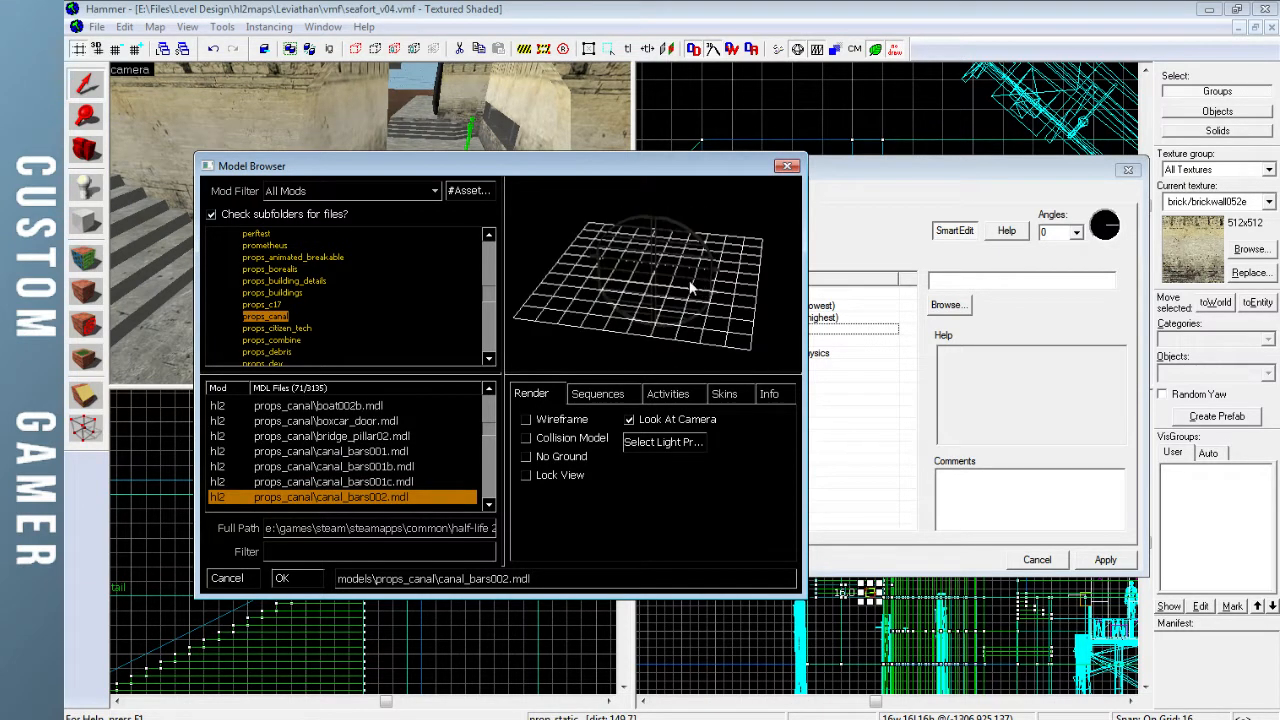
{"action": "key", "text": "Down"}
{"action": "mouse_move", "coordinate": [687, 301]}
{"action": "left_mouse_down"}
{"action": "mouse_move", "coordinate": [690, 265]}
{"action": "mouse_move", "coordinate": [686, 305]}
{"action": "mouse_move", "coordinate": [676, 312]}
{"action": "mouse_move", "coordinate": [679, 276]}
{"action": "mouse_move", "coordinate": [668, 306]}
{"action": "left_mouse_up"}
{"action": "key", "text": "Down"}
{"action": "key", "text": "Up"}
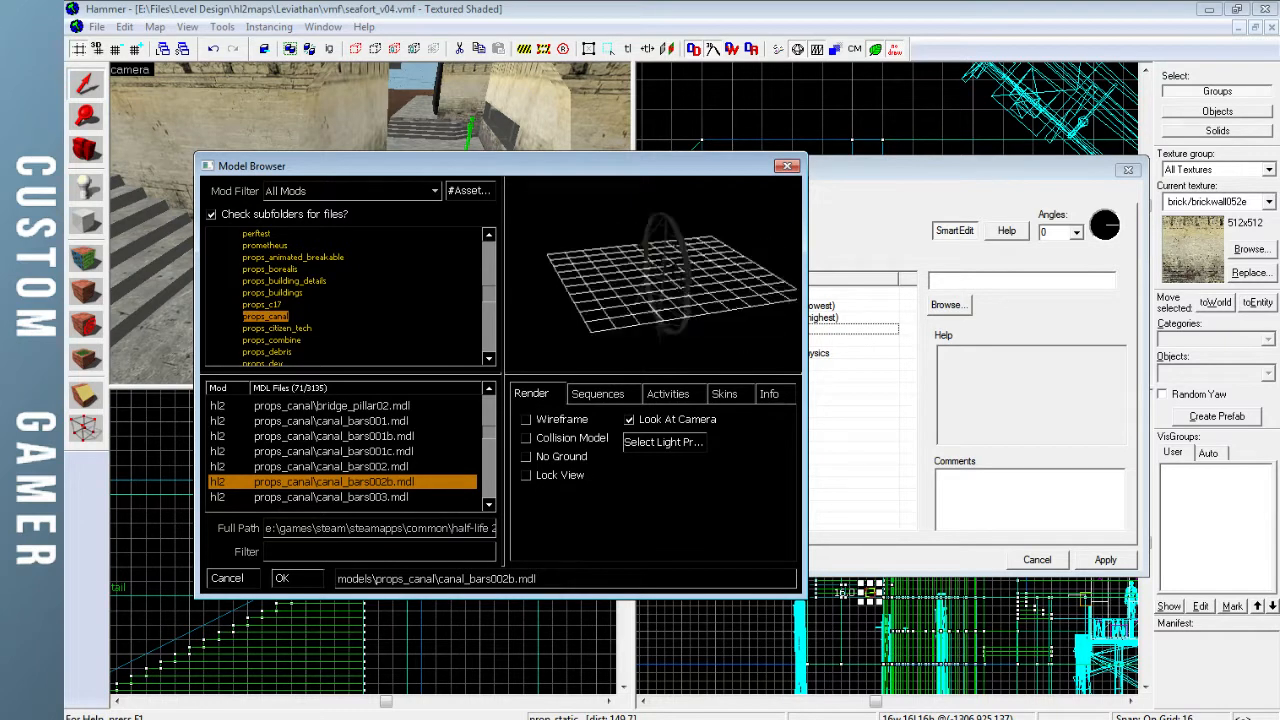
{"action": "key", "text": "Down"}
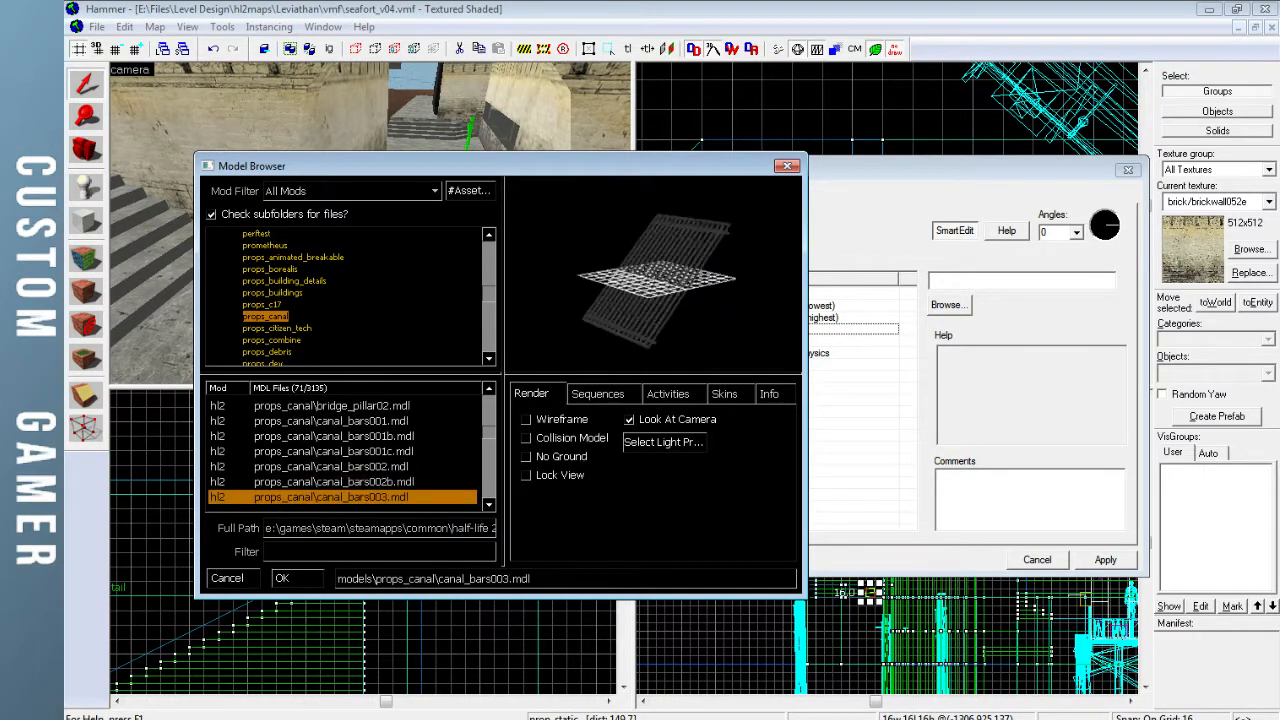
{"action": "key", "text": "Down"}
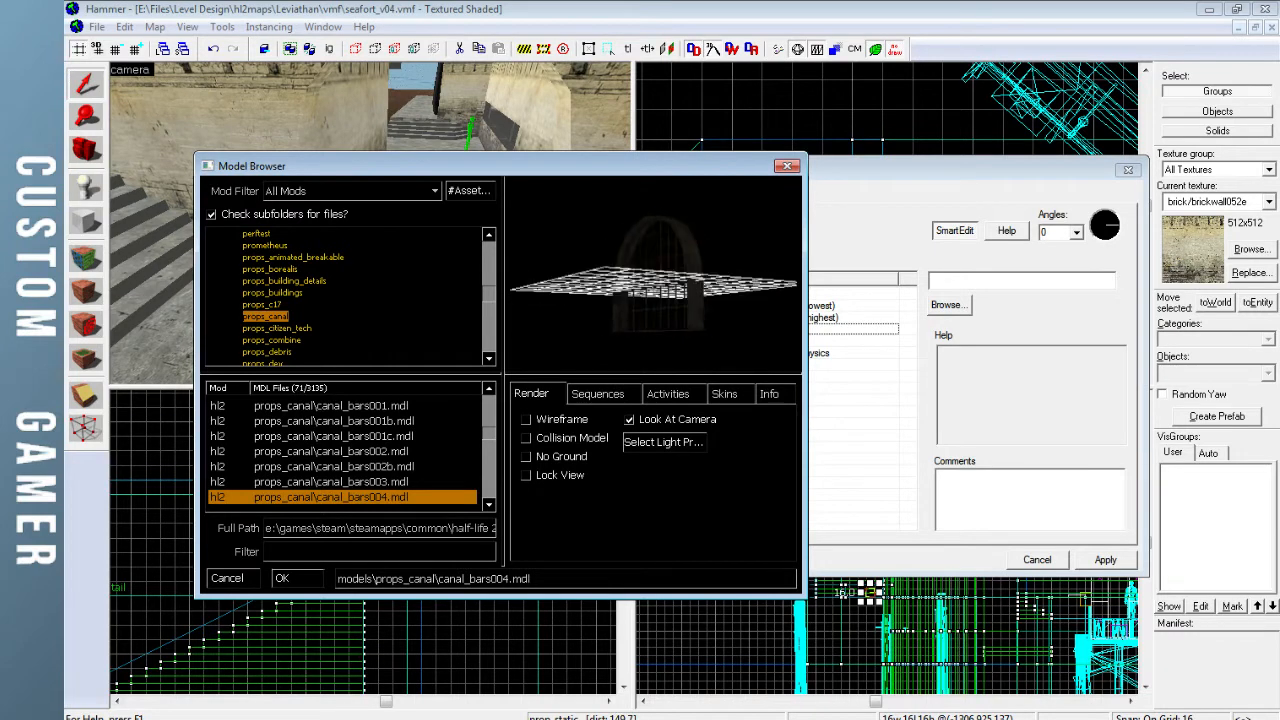
{"action": "key", "text": "Down"}
{"action": "key", "text": "Up"}
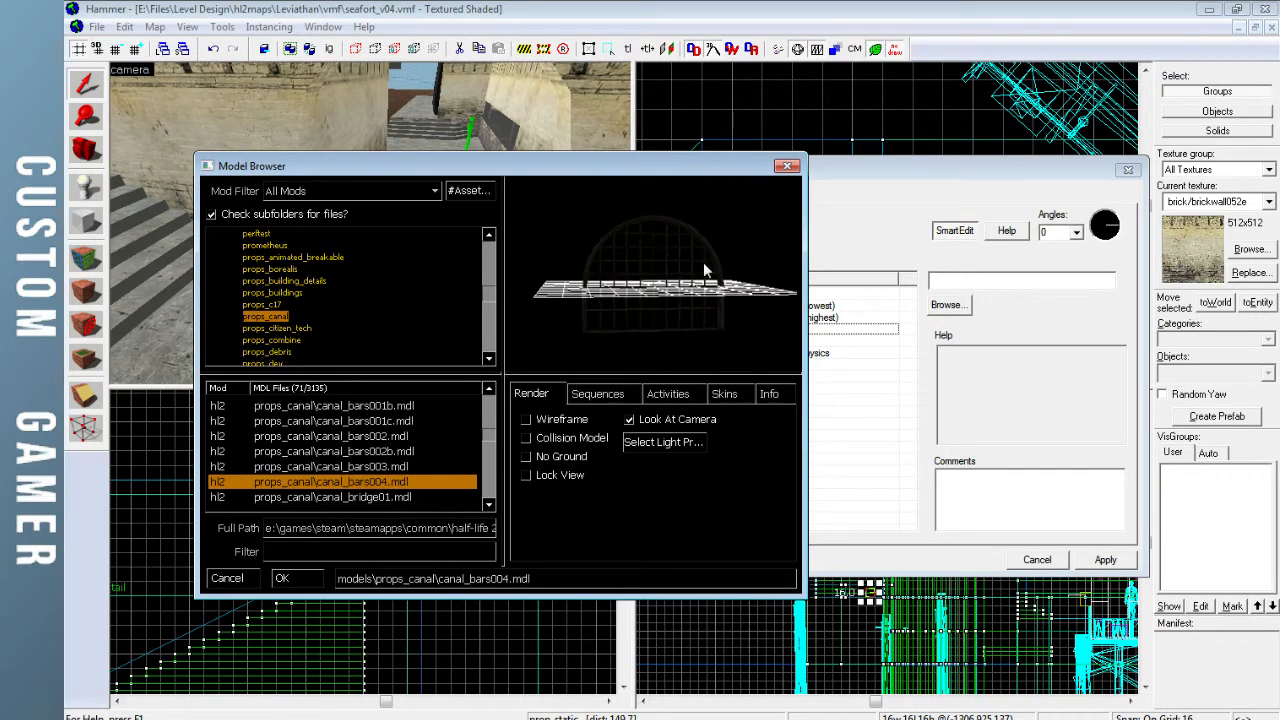
Assign props_canal/canal_bars004.mdl as the prop's world model and center the 2D views on the prop
{"action": "left_click", "coordinate": [283, 578]}
{"action": "left_click", "coordinate": [1105, 560]}
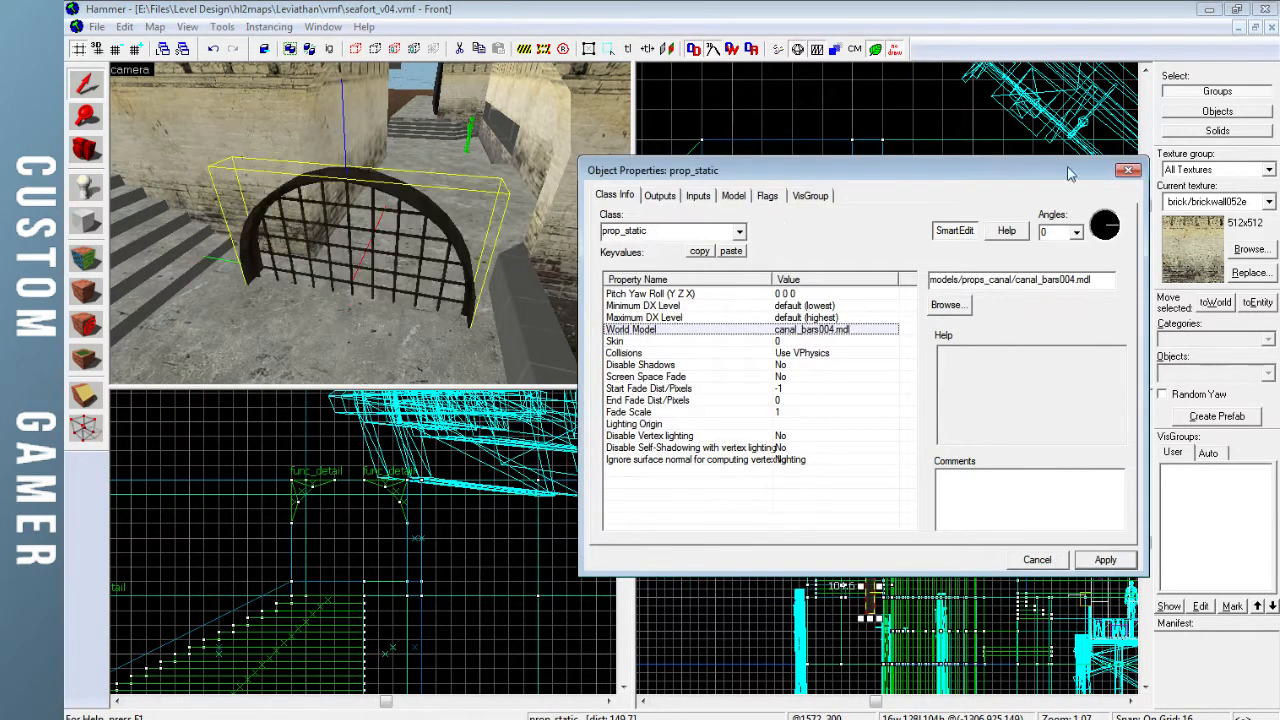
{"action": "left_click", "coordinate": [1128, 170]}
{"action": "key", "text": "ctrl+shift+e"}
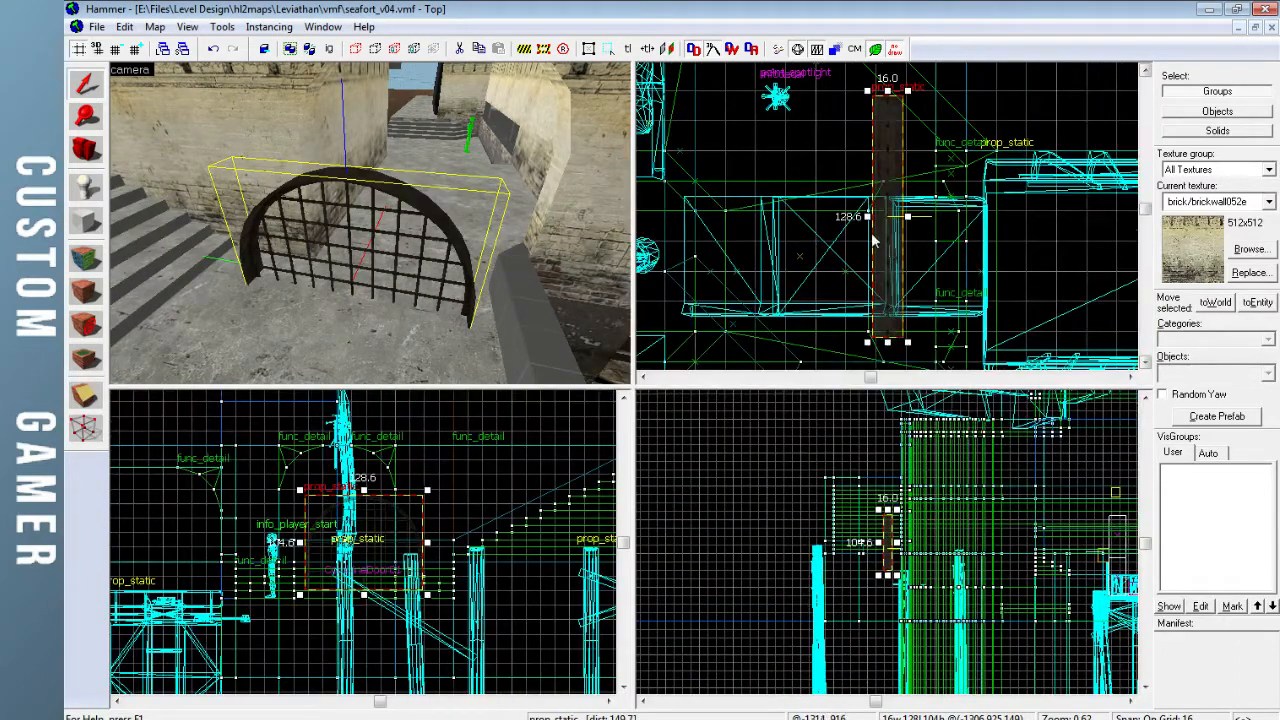
Raise the canal bars grate from the passage floor and slide it along to the upper fort wall above the stairs
{"action": "key", "text": "s"}
{"action": "key", "text": "d"}
{"action": "key", "text": "z"}
{"action": "left_click_drag", "start_coordinate": [370, 567], "coordinate": [490, 538]}
{"action": "key", "text": "Up"}
{"action": "key", "text": "Up"}
{"action": "key", "text": "Up"}
{"action": "key", "text": "Up"}
{"action": "key", "text": "Up"}
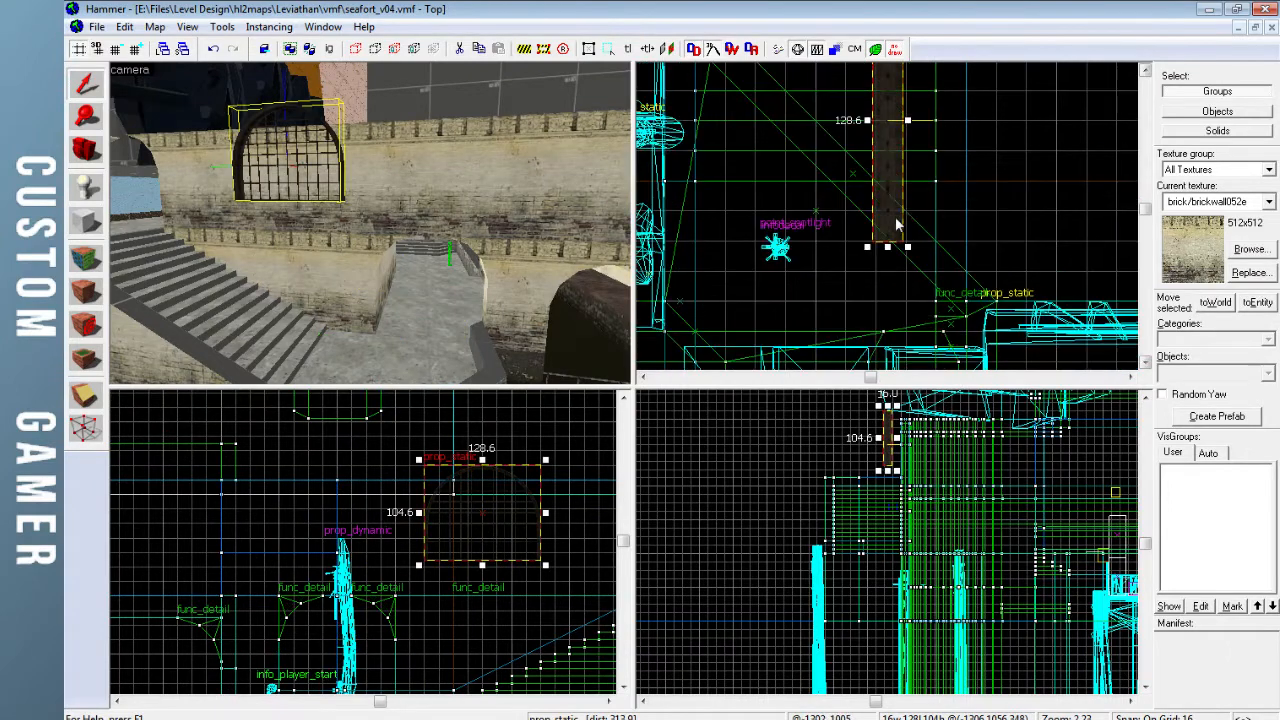
Reduce the grid to 8 units and fit the grate against the face of the upper brick wall
{"action": "left_click_drag", "start_coordinate": [886, 223], "coordinate": [956, 242]}
{"action": "key", "text": "bracketleft"}
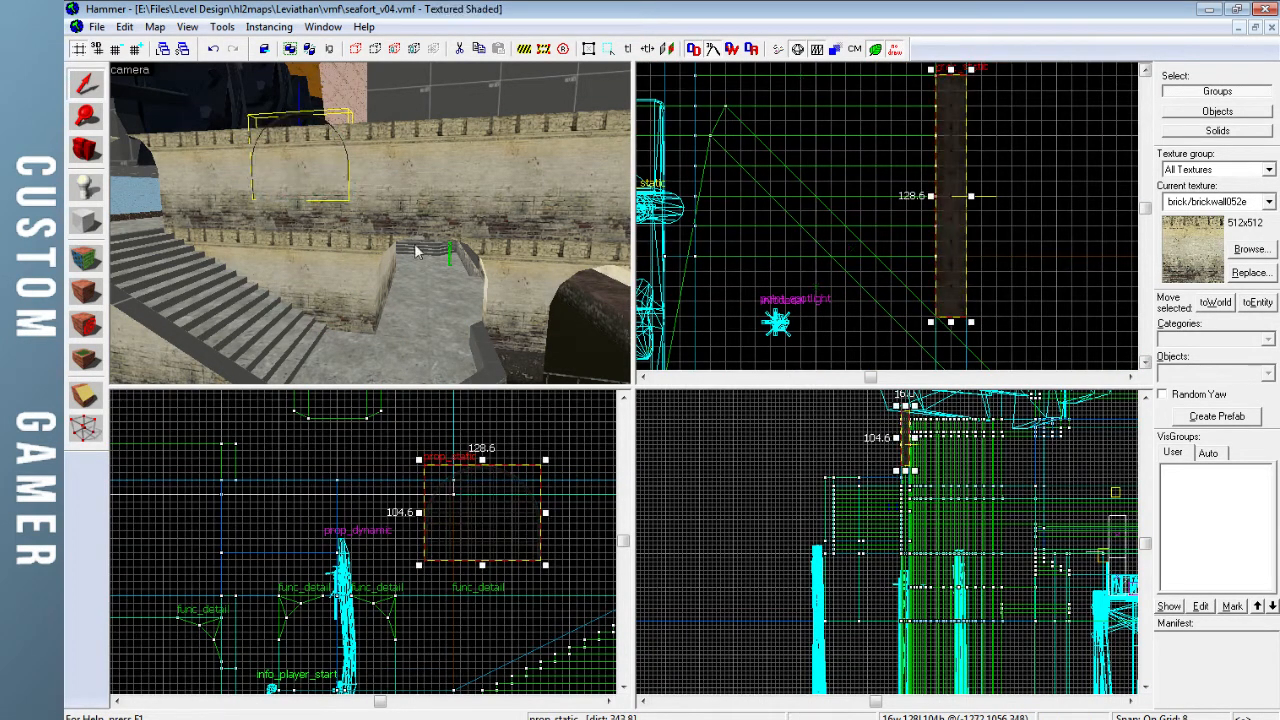
{"action": "key", "text": "z"}
{"action": "key", "text": "w"}
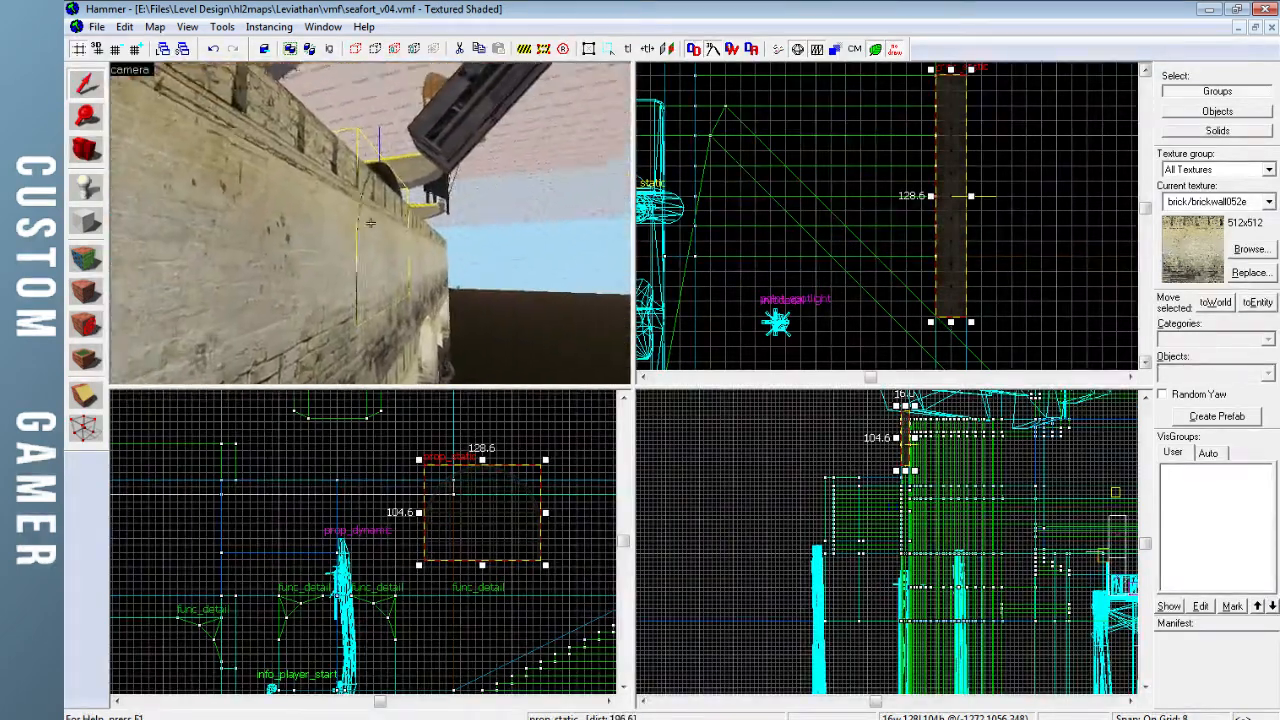
{"action": "key", "text": "w"}
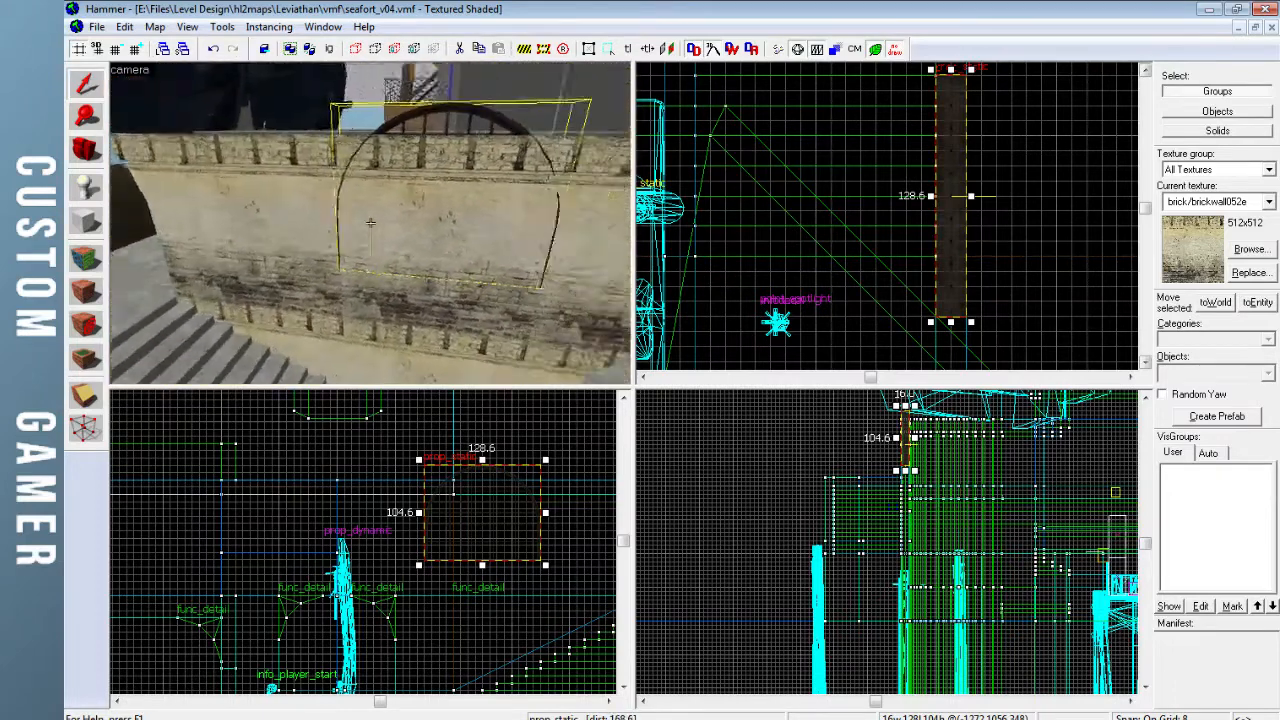
{"action": "left_click_drag", "start_coordinate": [960, 254], "coordinate": [930, 261]}
{"action": "key", "text": "Escape"}
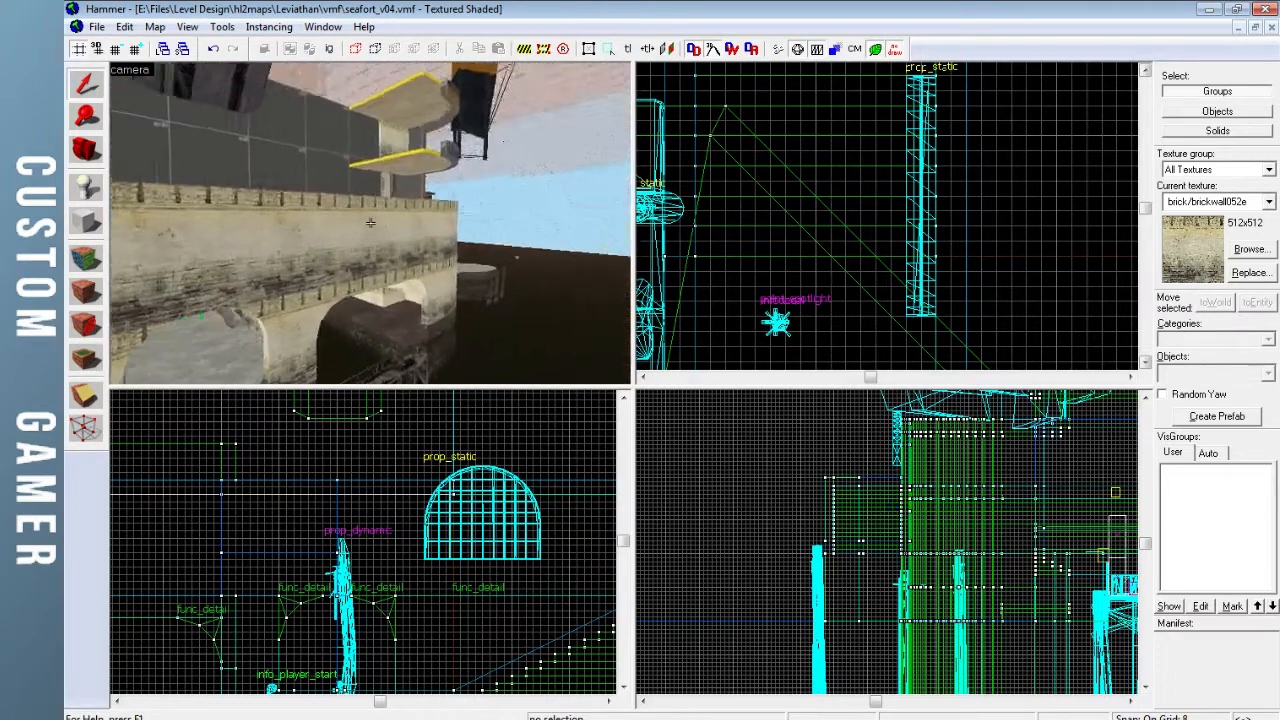
Examine the ladder end protruding beneath the overhang's ceiling against the brick wall, along with the alley around it
{"action": "key", "text": "w"}
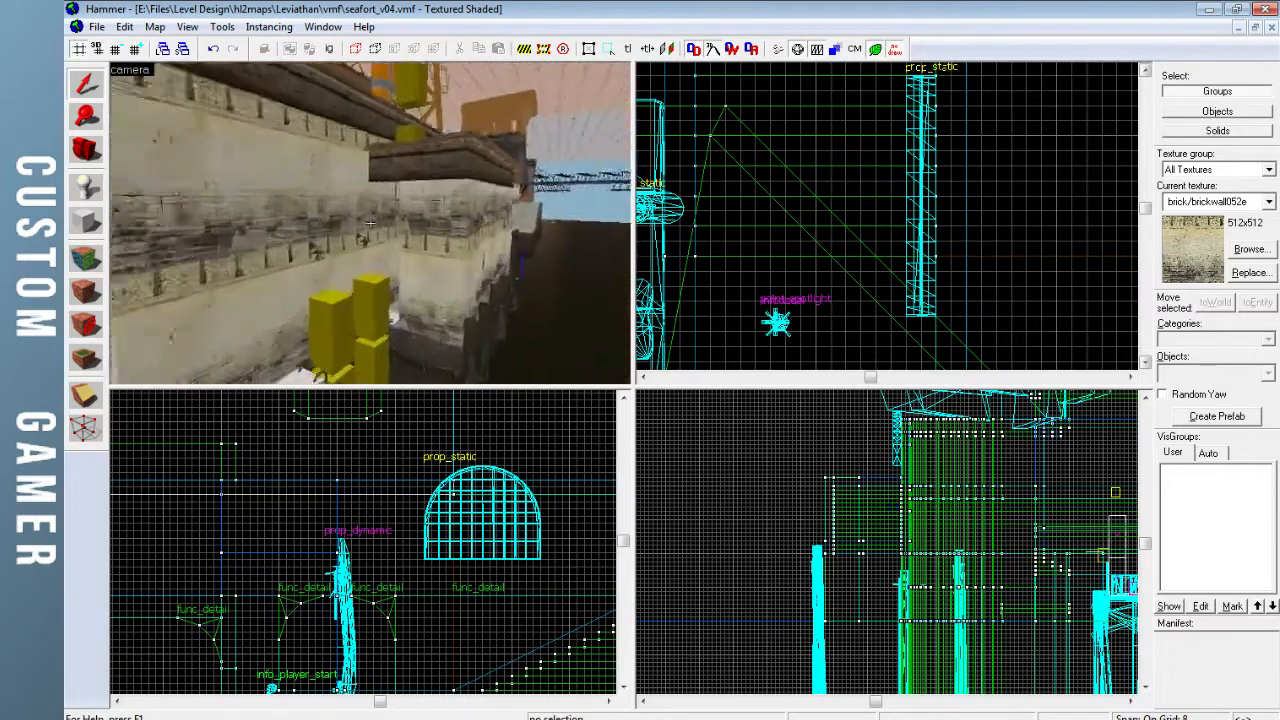
{"action": "key", "text": "w"}
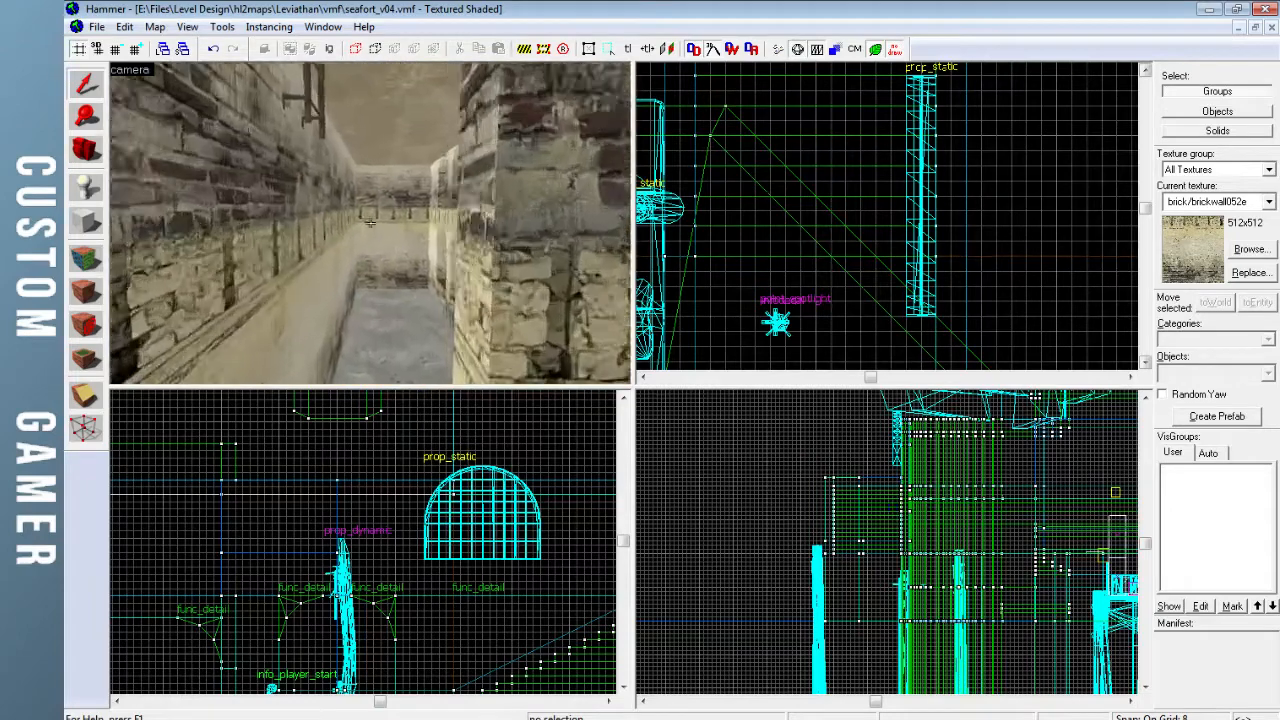
{"action": "key", "text": "w"}
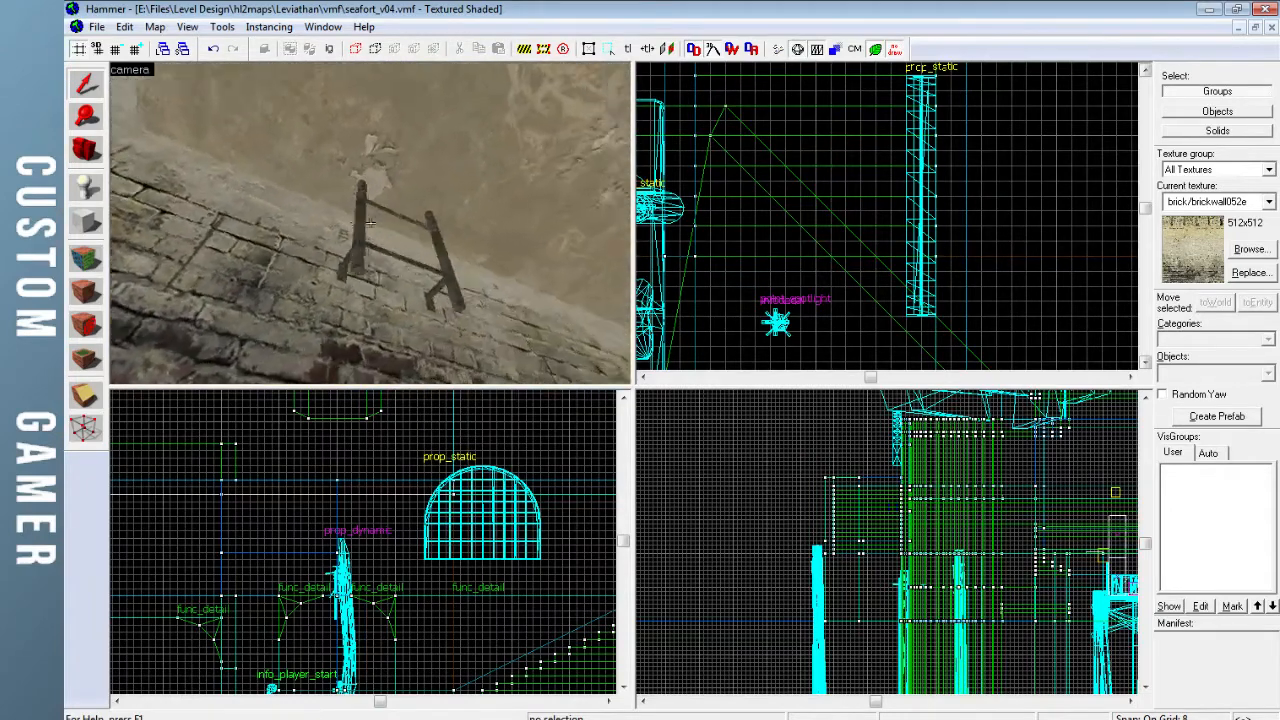
{"action": "key", "text": "s"}
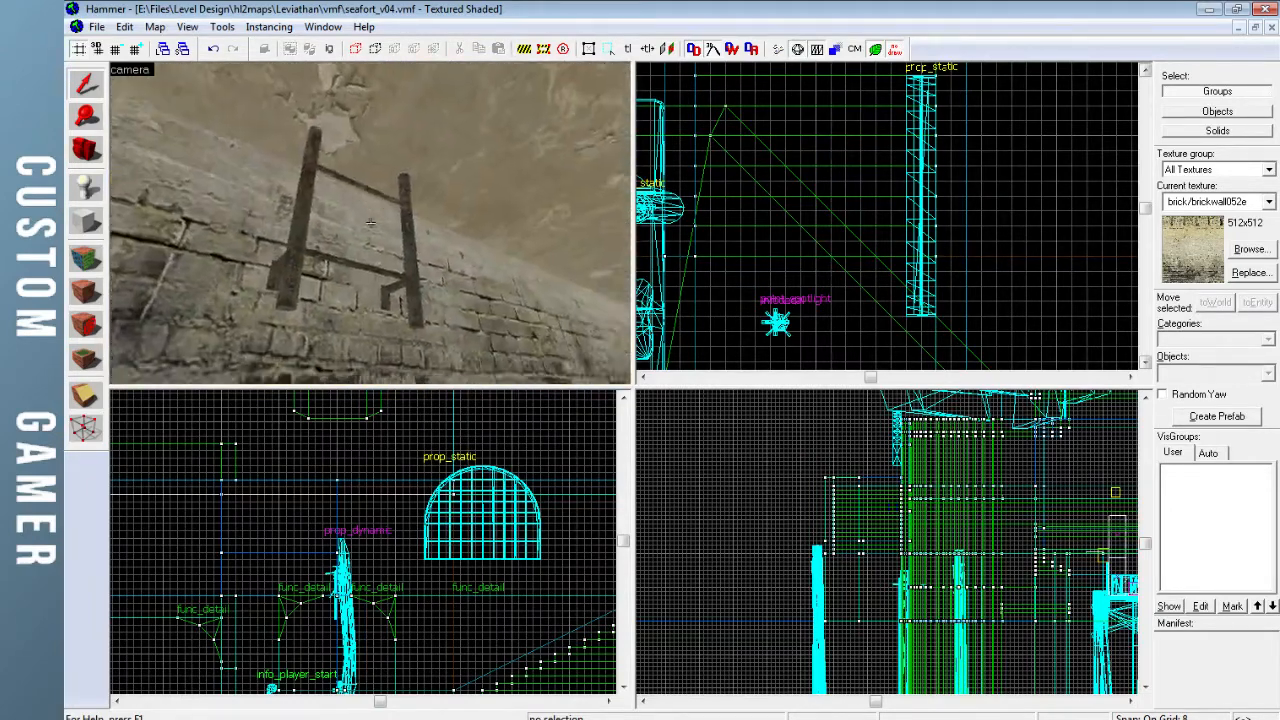
{"action": "key", "text": "w"}
{"action": "key", "text": "s"}
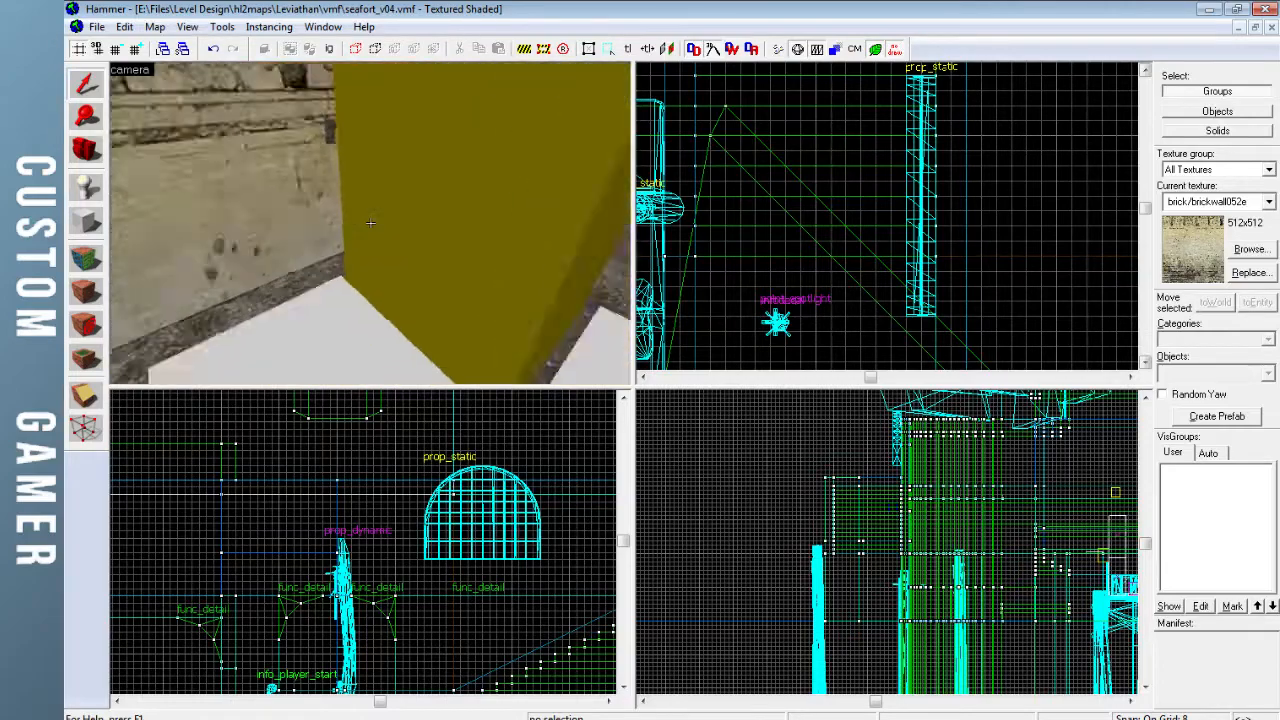
{"action": "key", "text": "w"}
{"action": "key", "text": "s"}
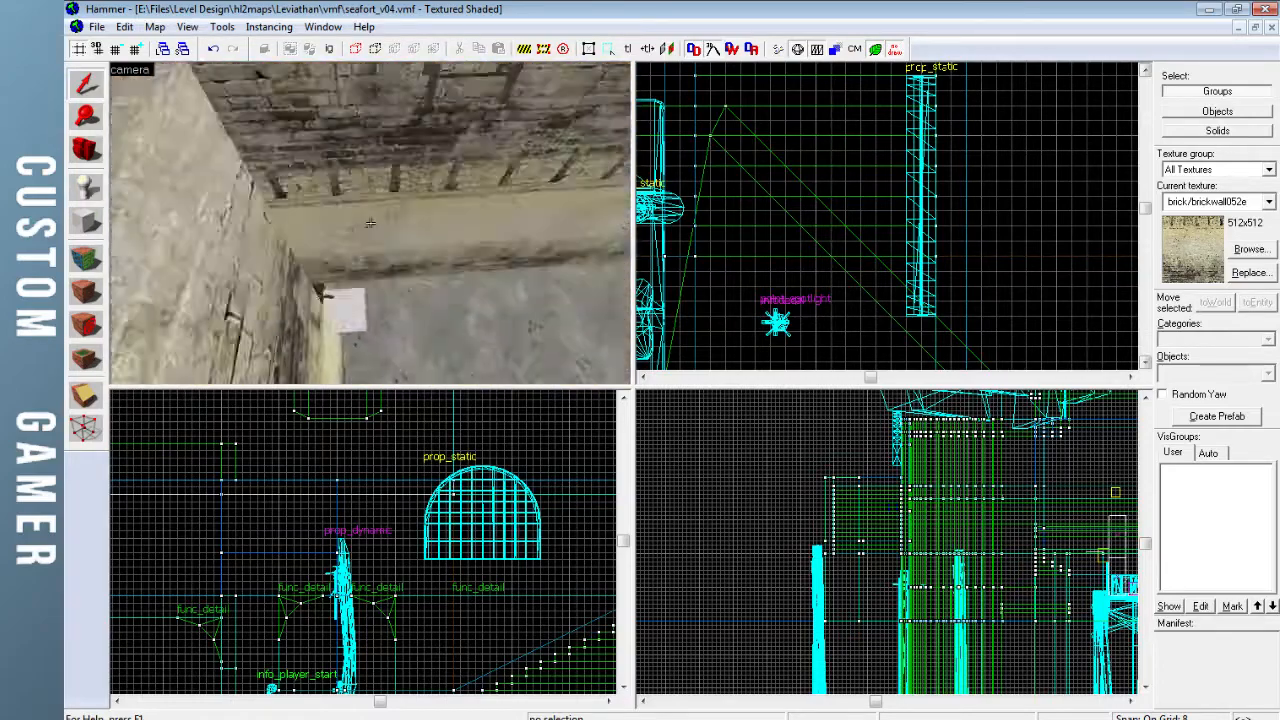
{"action": "key", "text": "w"}
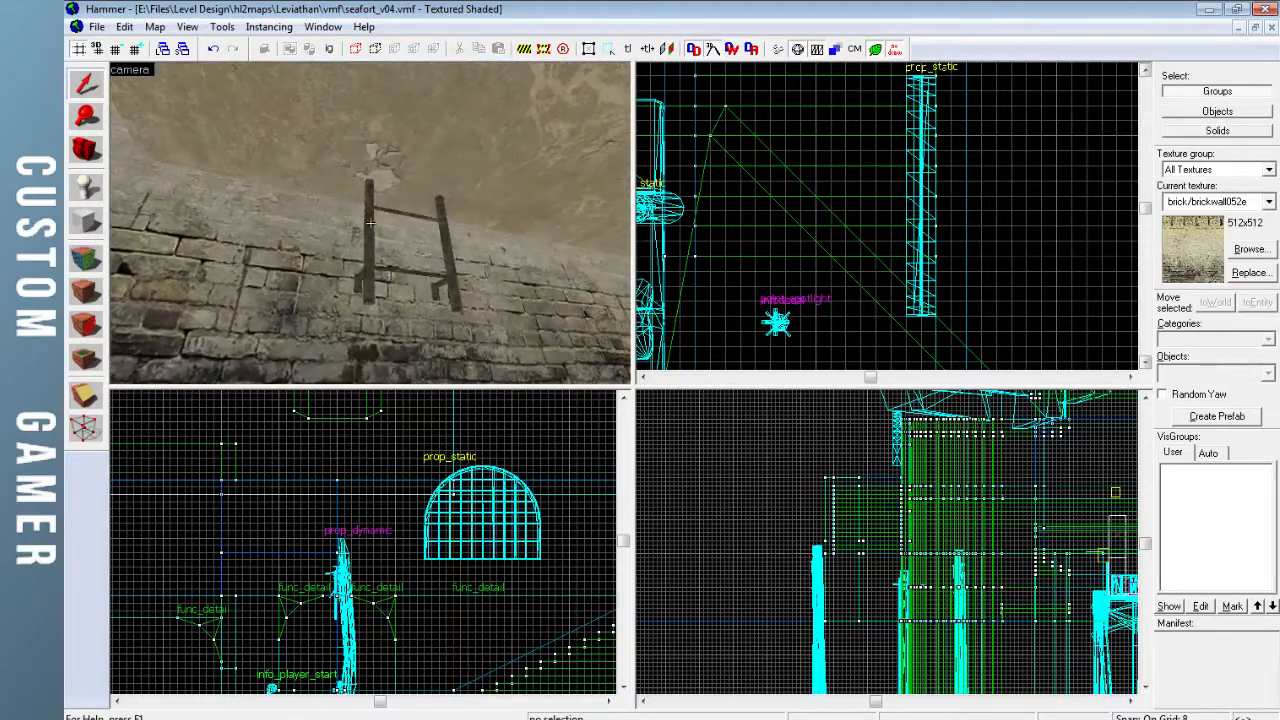
{"action": "key", "text": "a"}
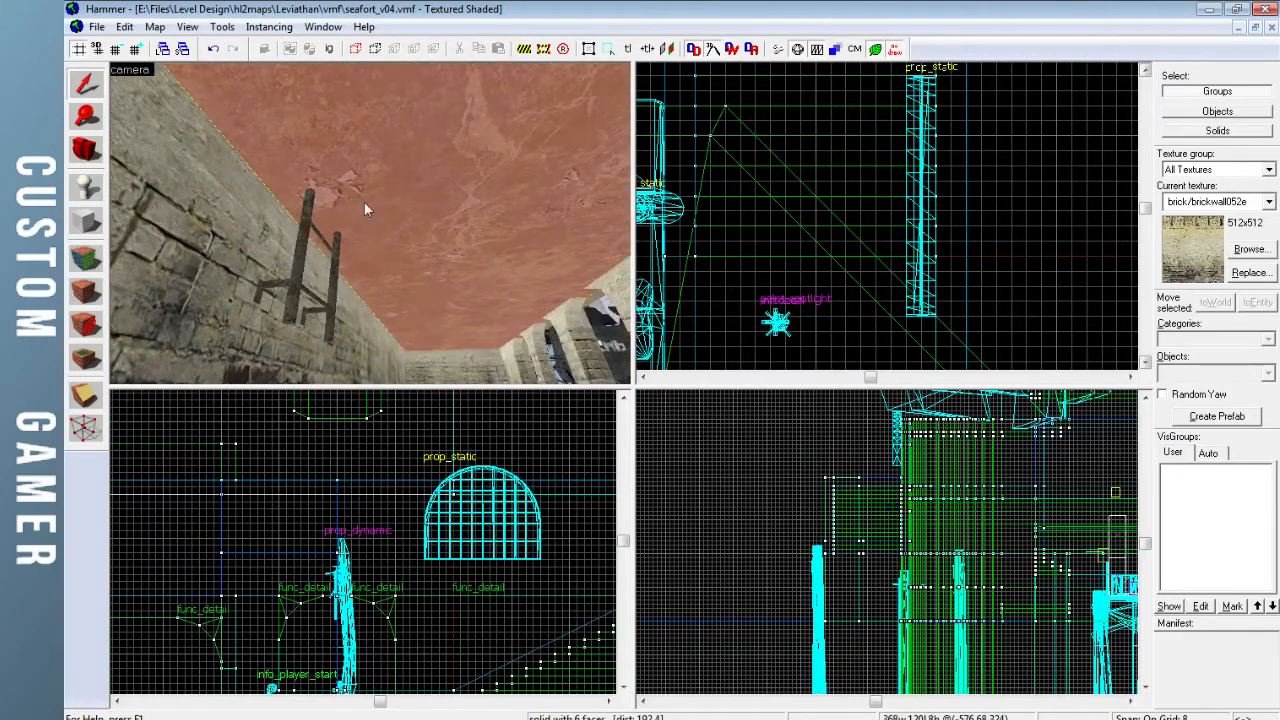
Create a 32 x 16 x 32 brick block under the overhang that encloses the lower end of the ladder
{"action": "left_click", "coordinate": [365, 205]}
{"action": "key", "text": "ctrl+shift+e"}
{"action": "scroll", "coordinate": [801, 217], "scroll_direction": "up", "scroll_amount": 6}
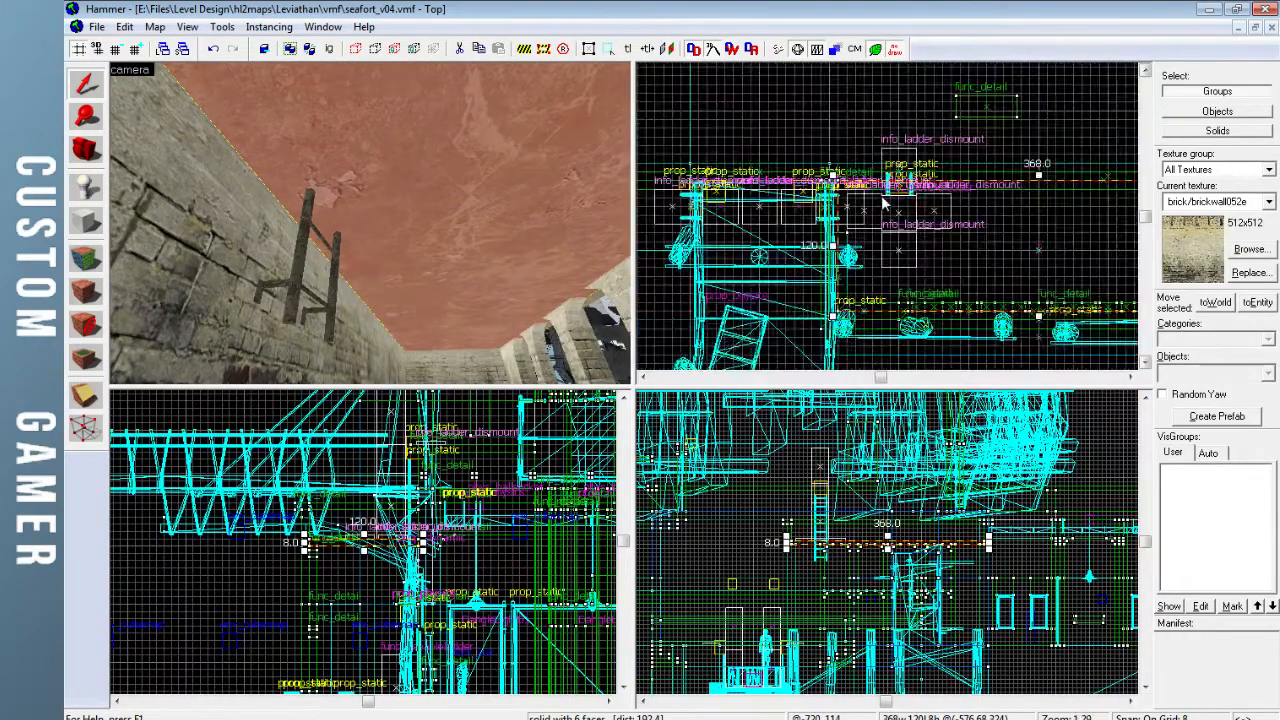
{"action": "left_click", "coordinate": [87, 226]}
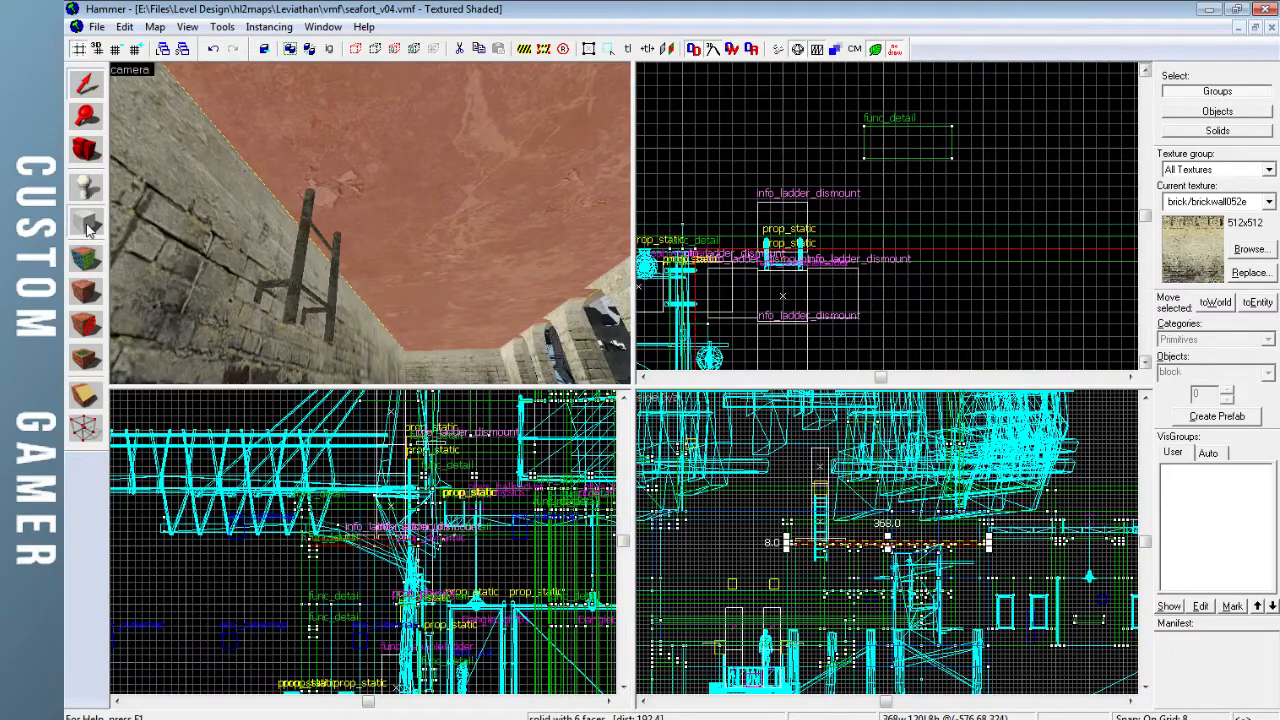
{"action": "scroll", "coordinate": [757, 262], "scroll_direction": "up", "scroll_amount": 4}
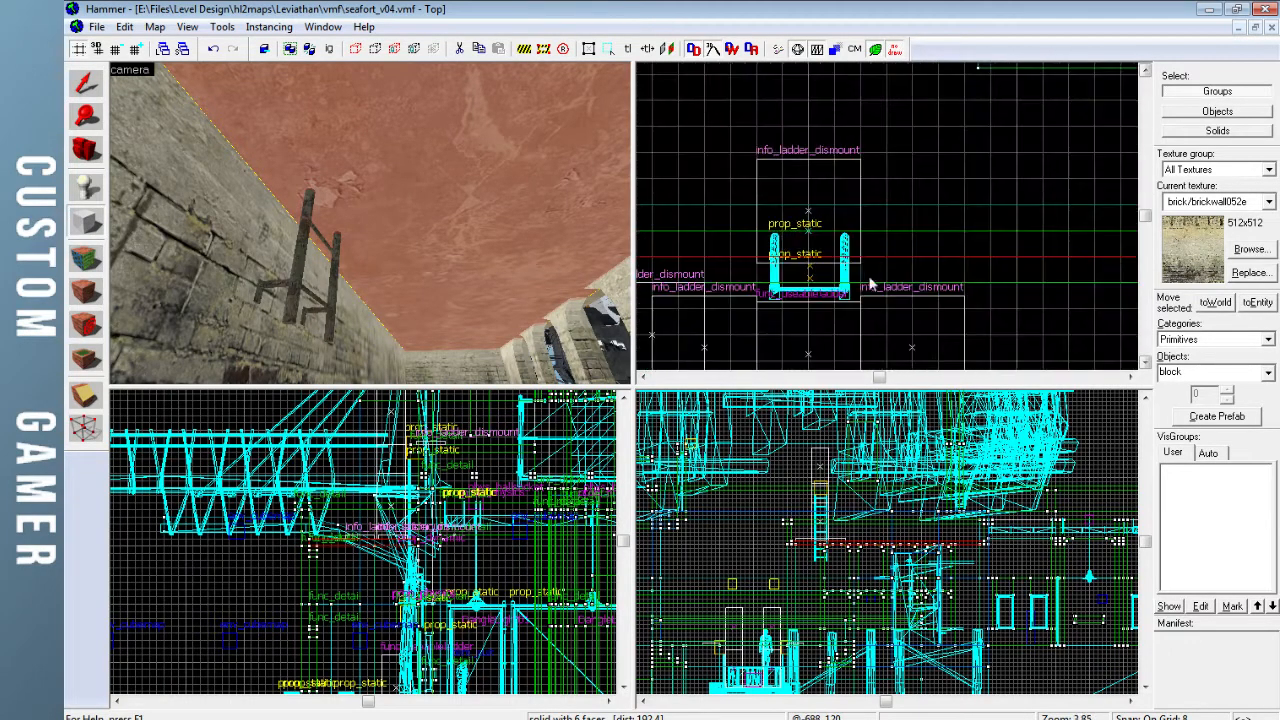
{"action": "left_click_drag", "start_coordinate": [757, 263], "coordinate": [867, 316]}
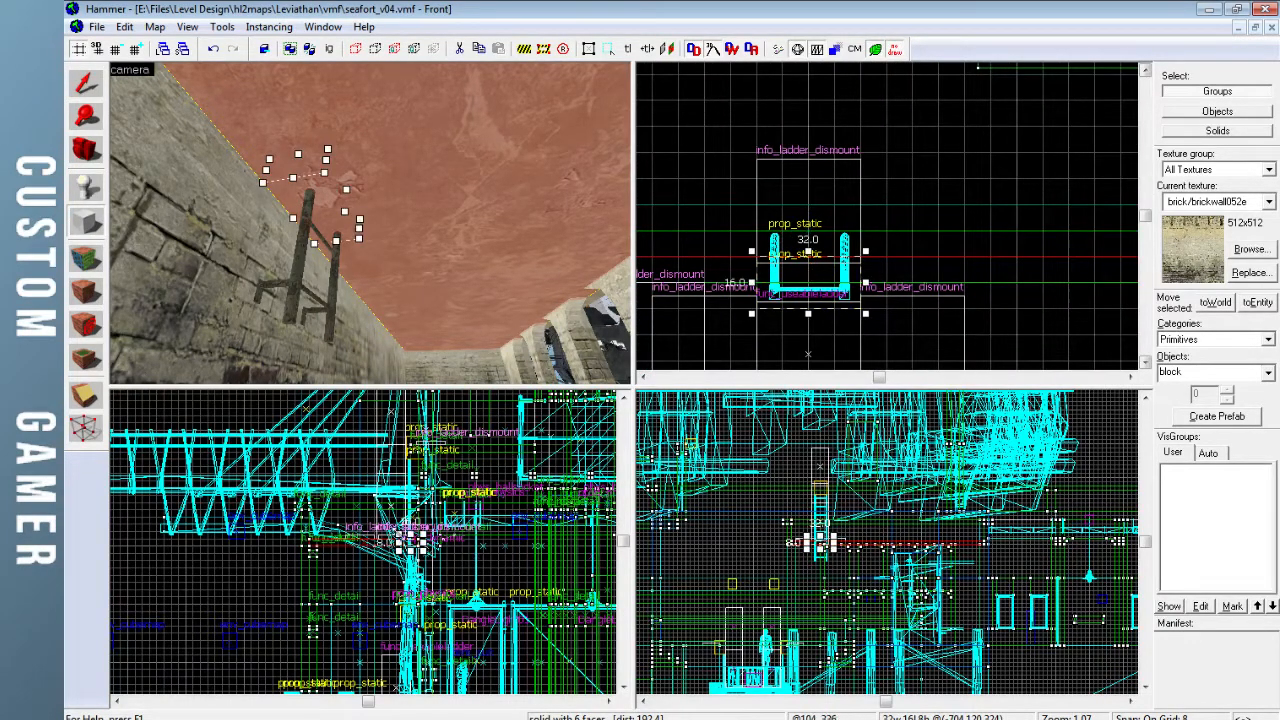
{"action": "scroll", "coordinate": [403, 538], "scroll_direction": "up", "scroll_amount": 5}
{"action": "left_click_drag", "start_coordinate": [422, 532], "coordinate": [422, 552]}
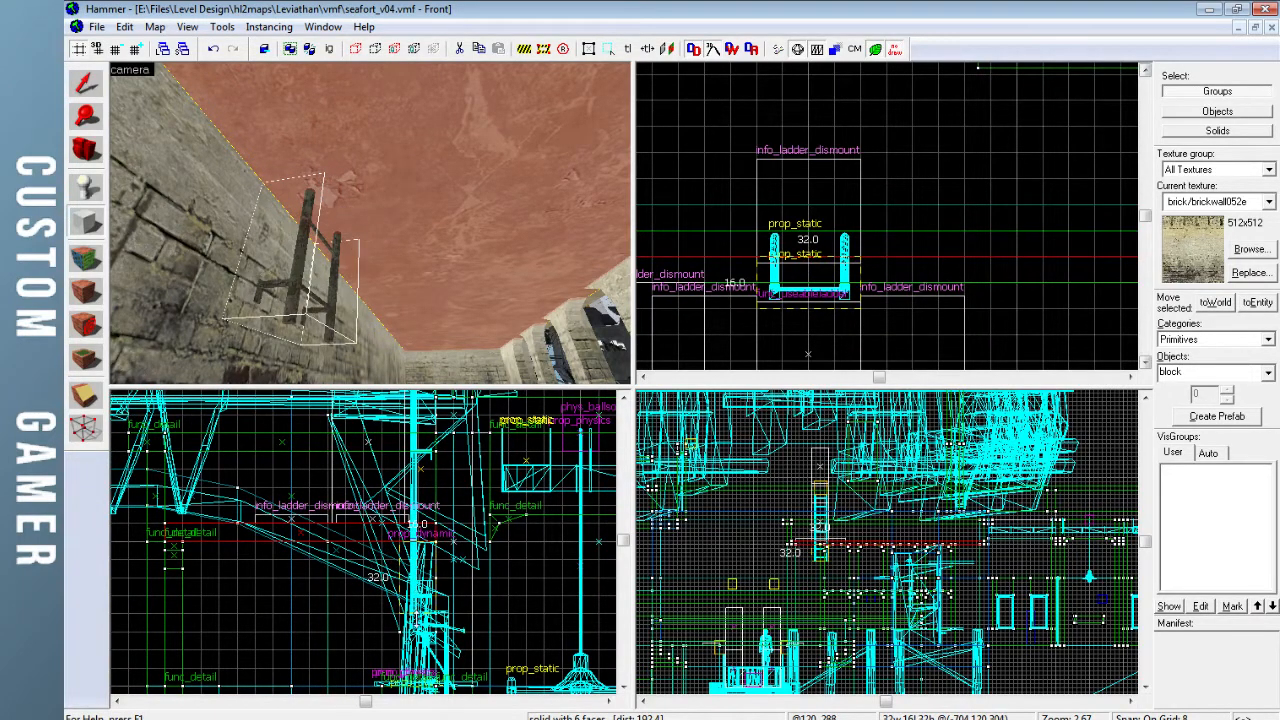
{"action": "key", "text": "Return"}
Move the new block's two wall-side edges outward by 16 units each, giving it a tapered plan
{"action": "key", "text": "z"}
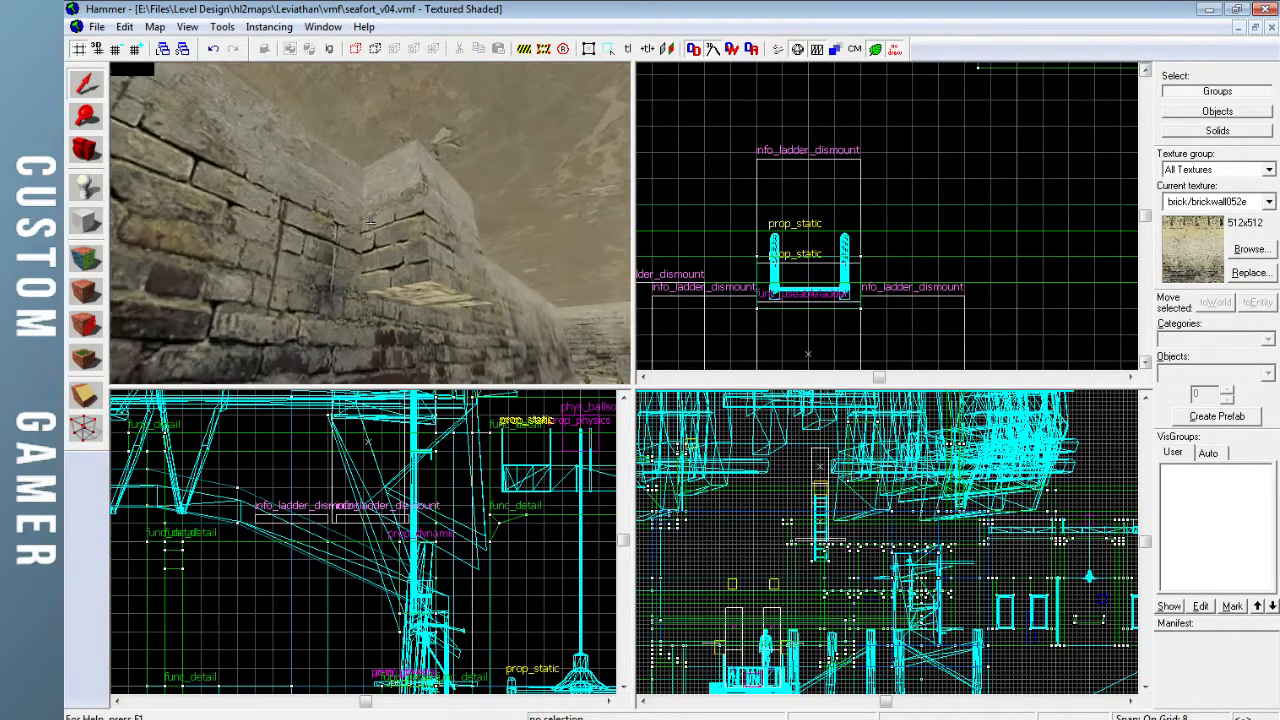
{"action": "key", "text": "w"}
{"action": "key", "text": "z"}
{"action": "left_click", "coordinate": [371, 224]}
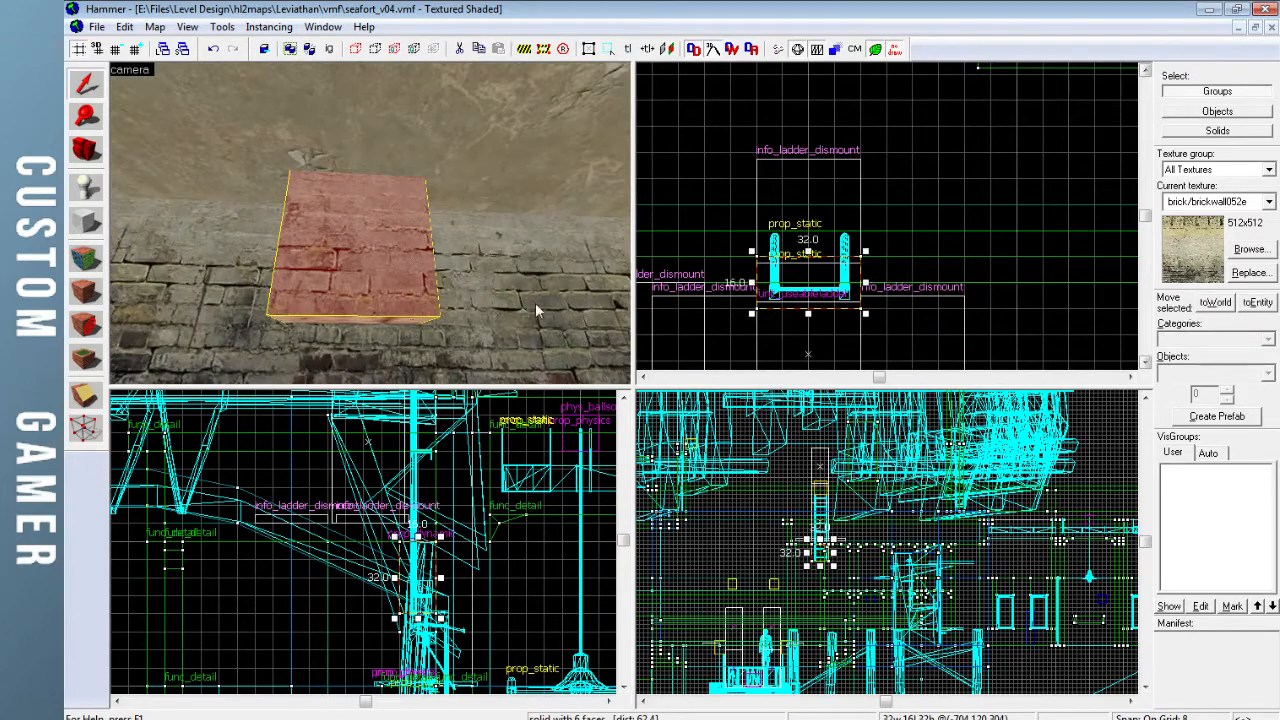
{"action": "left_click", "coordinate": [86, 428]}
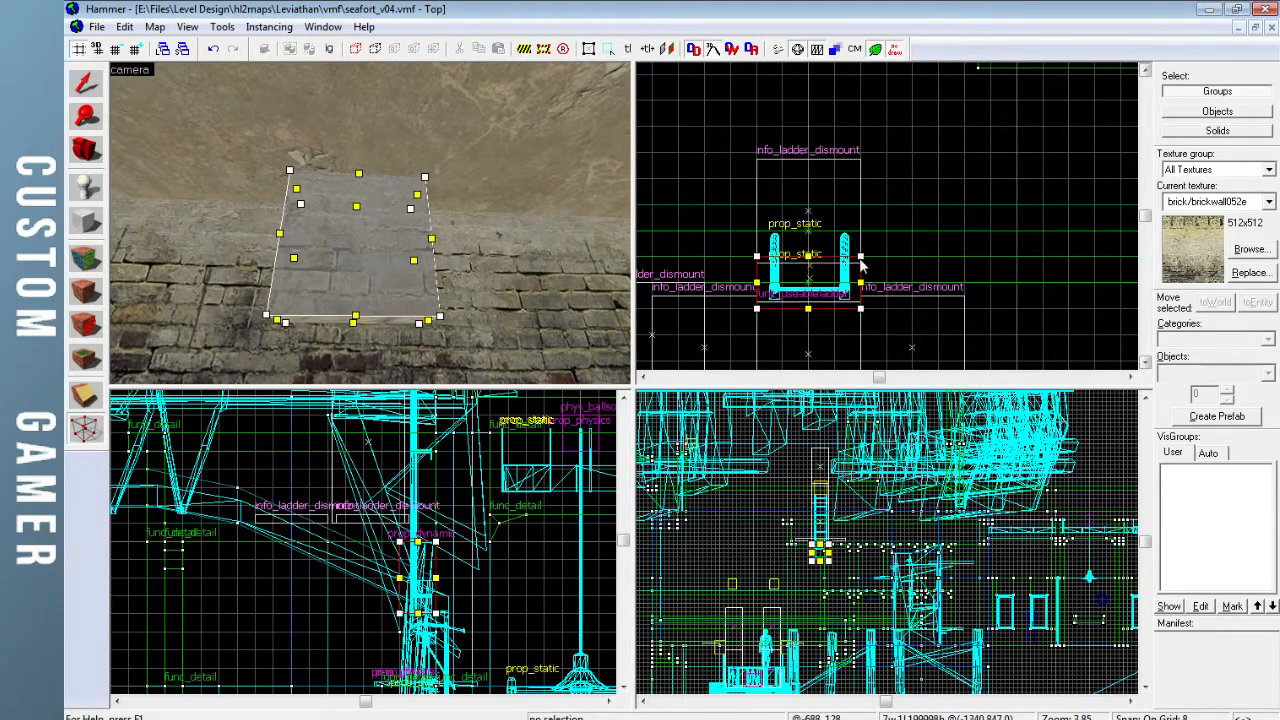
{"action": "left_click_drag", "start_coordinate": [862, 262], "coordinate": [918, 262]}
{"action": "left_click_drag", "start_coordinate": [757, 257], "coordinate": [703, 260]}
{"action": "left_click", "coordinate": [86, 84]}
{"action": "key", "text": "Escape"}
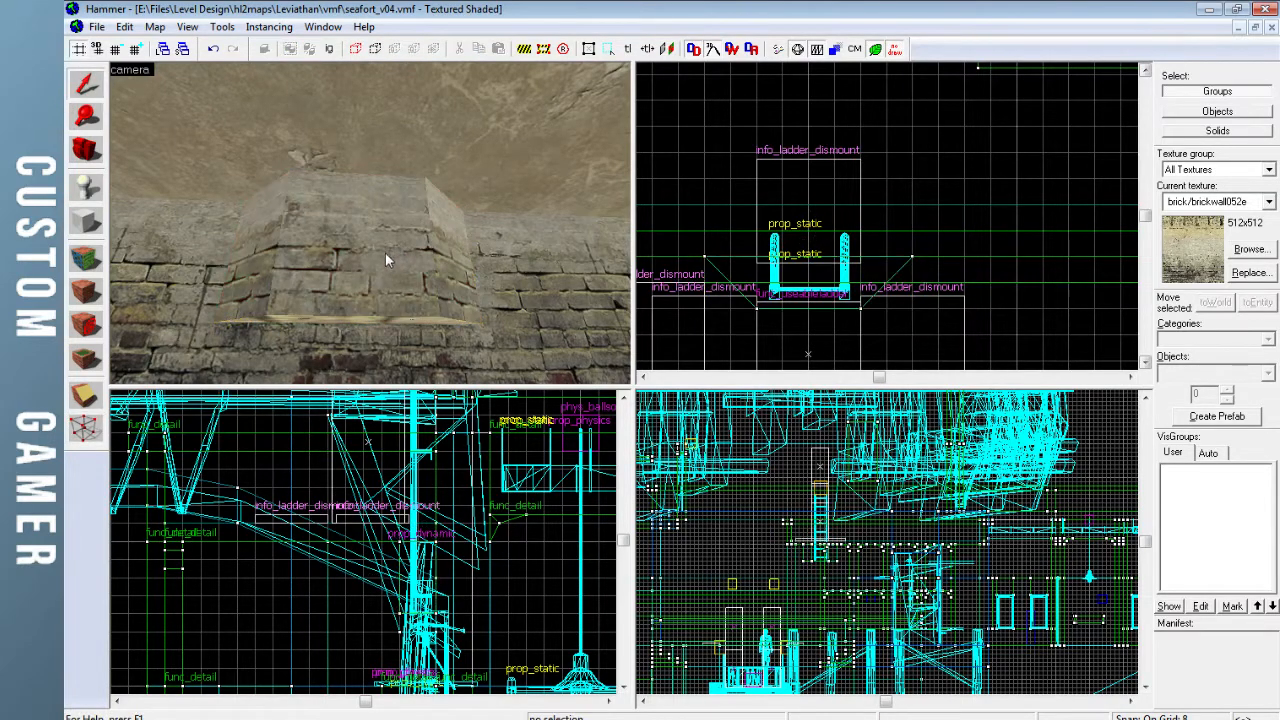
Lower the block's bottom wall-side edge by 16 units so that its underside slopes into the wall
{"action": "key", "text": "z"}
{"action": "key", "text": "z"}
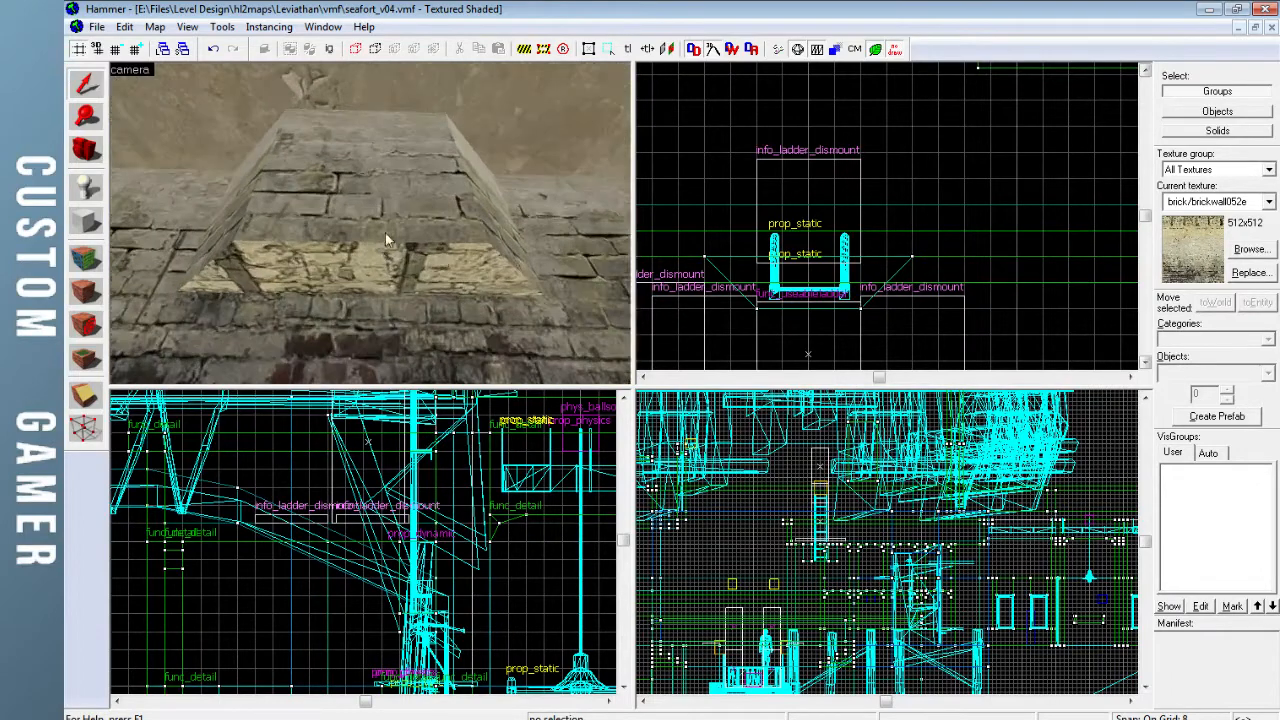
{"action": "left_click", "coordinate": [382, 240]}
{"action": "left_click", "coordinate": [86, 430]}
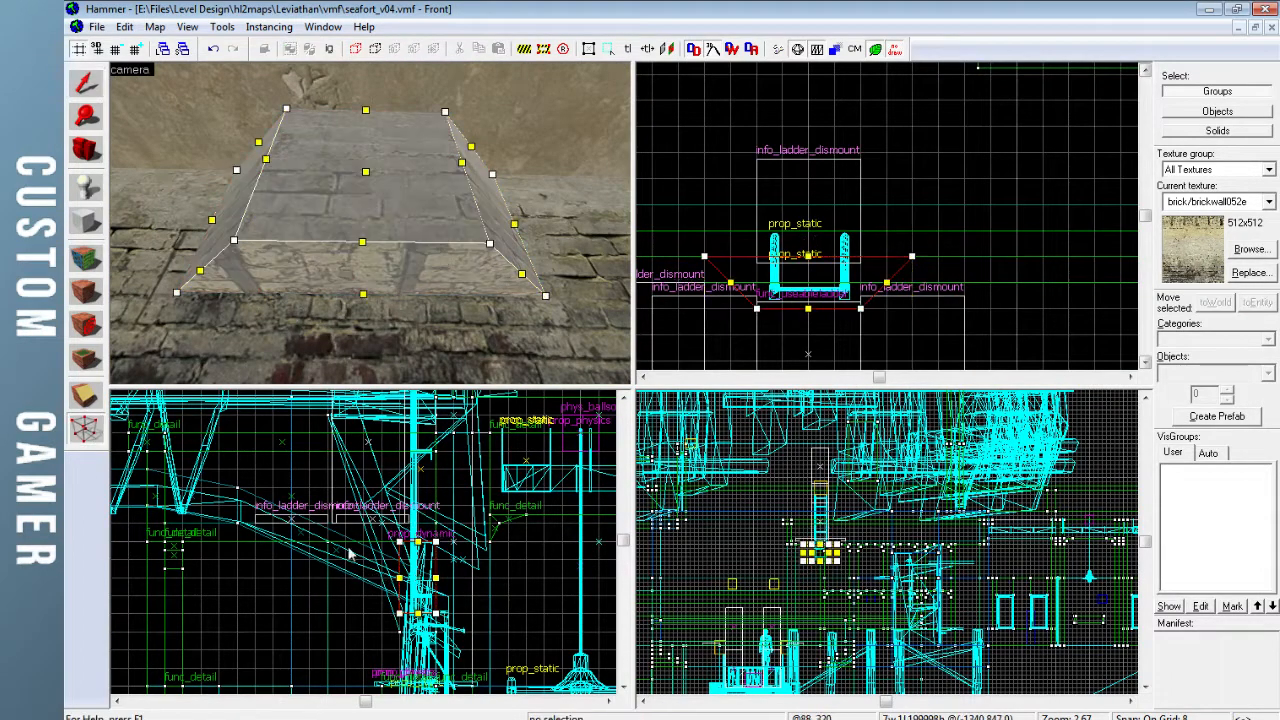
{"action": "left_click_drag", "start_coordinate": [437, 614], "coordinate": [436, 649]}
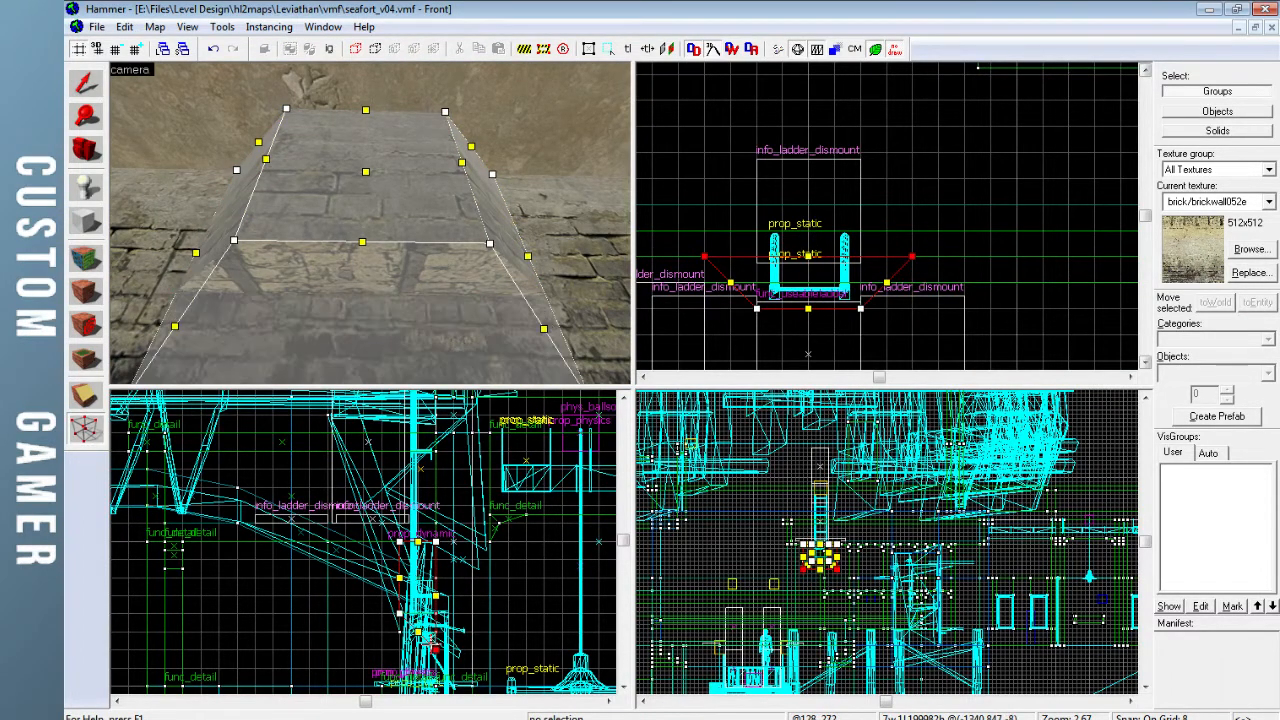
{"action": "left_click", "coordinate": [84, 86]}
{"action": "key", "text": "Escape"}
Apply the adjoining wall's brick texture and alignment to the tapered block's mismatched sloping face
{"action": "key", "text": "z"}
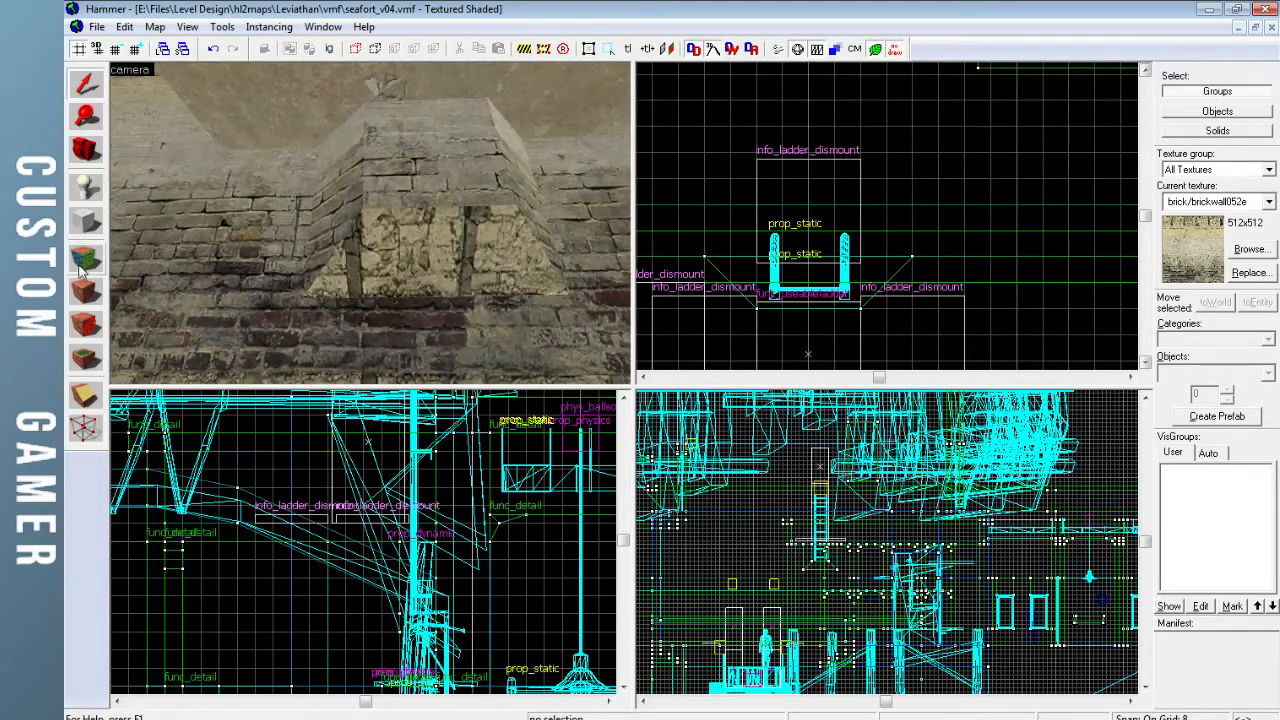
{"action": "left_click", "coordinate": [85, 262]}
{"action": "left_click", "coordinate": [407, 318]}
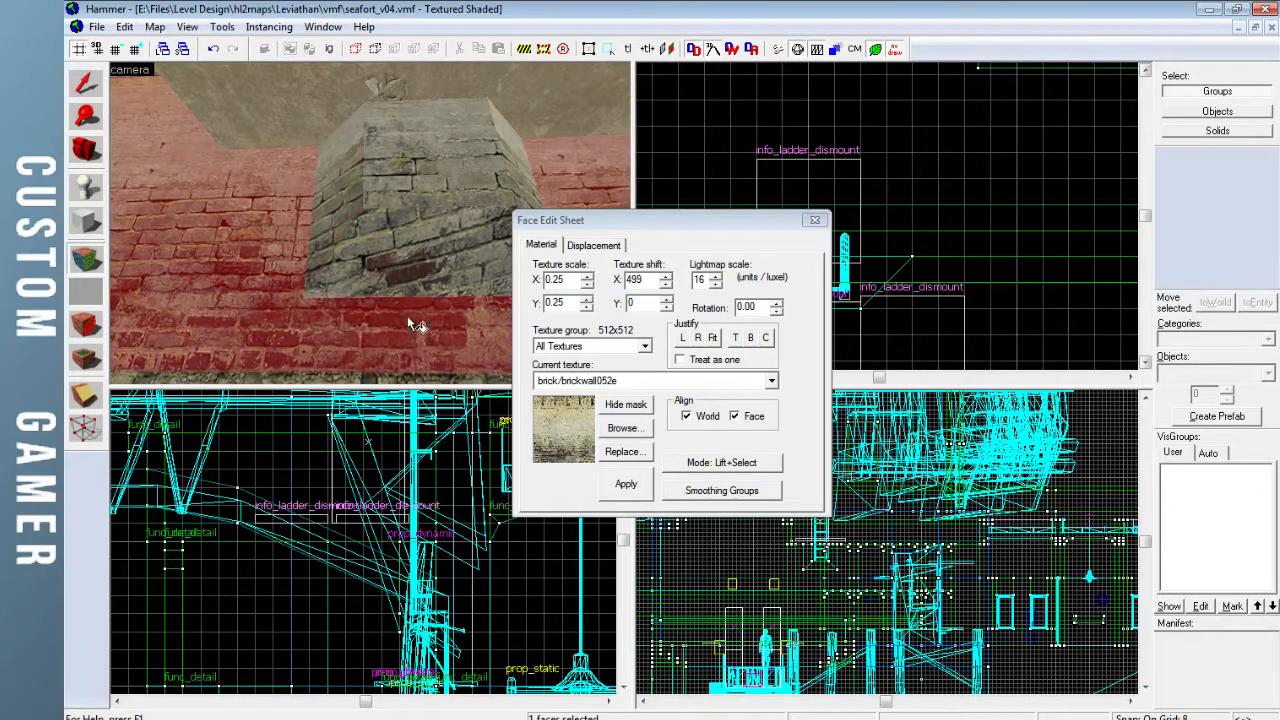
{"action": "left_click", "coordinate": [815, 220]}
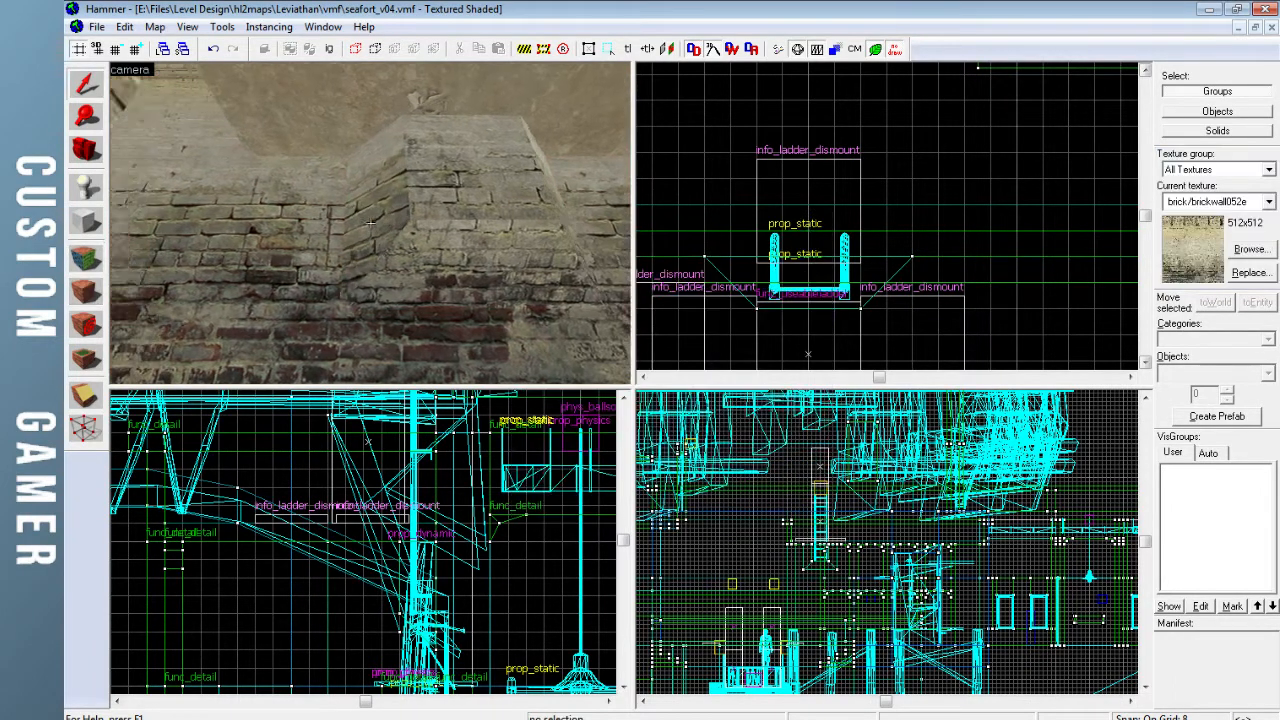
Tie the tapered brick block to a func_detail entity
{"action": "key", "text": "z"}
{"action": "key", "text": "z"}
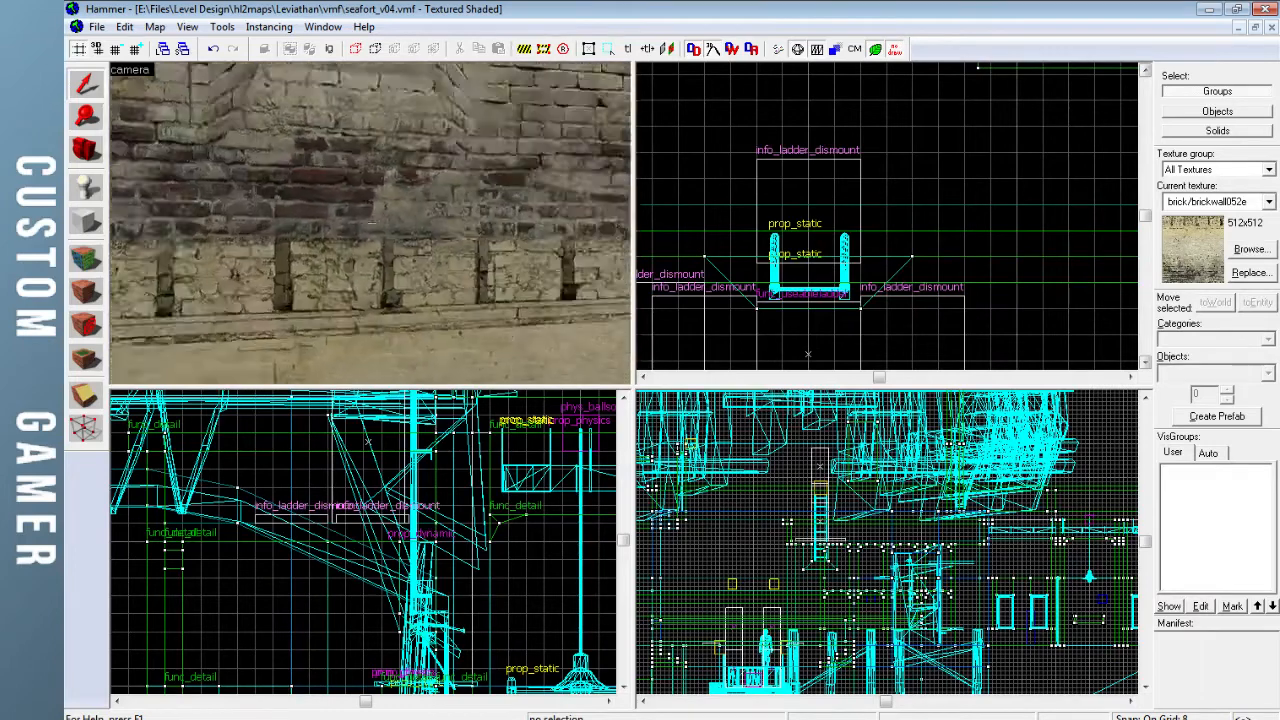
{"action": "left_click", "coordinate": [377, 213]}
{"action": "key", "text": "alt+Return"}
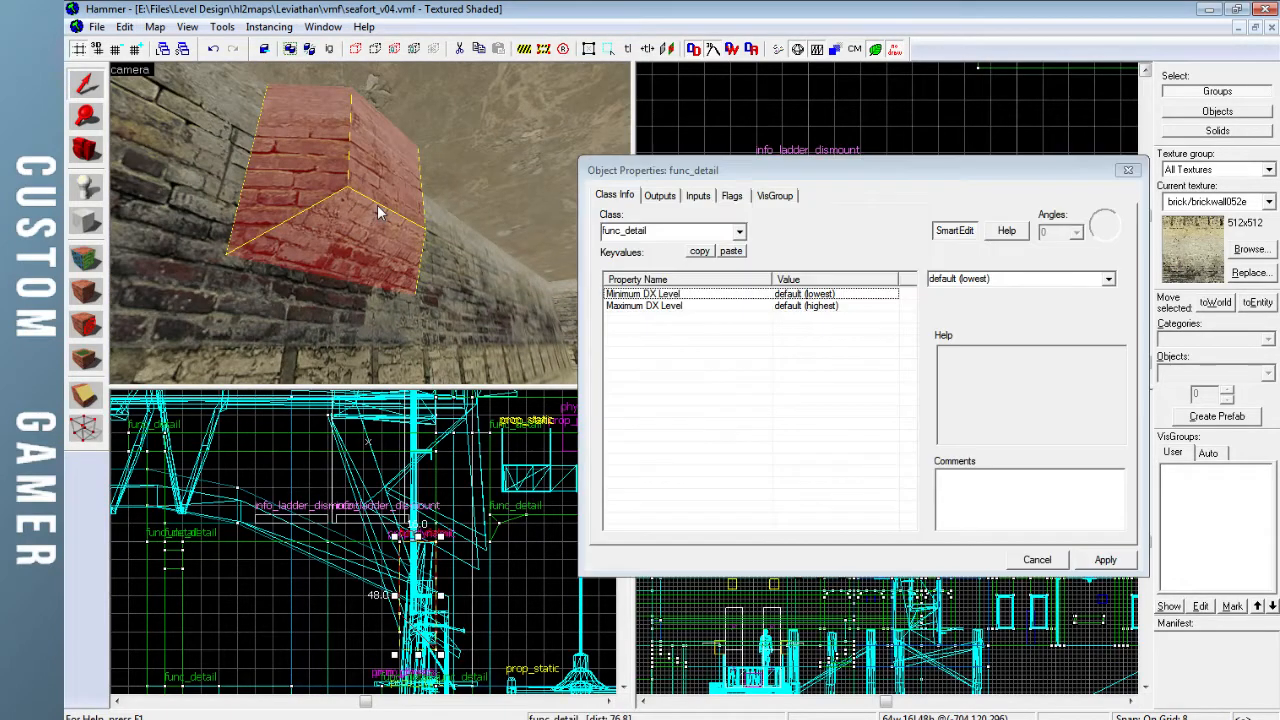
{"action": "left_click", "coordinate": [1127, 170]}
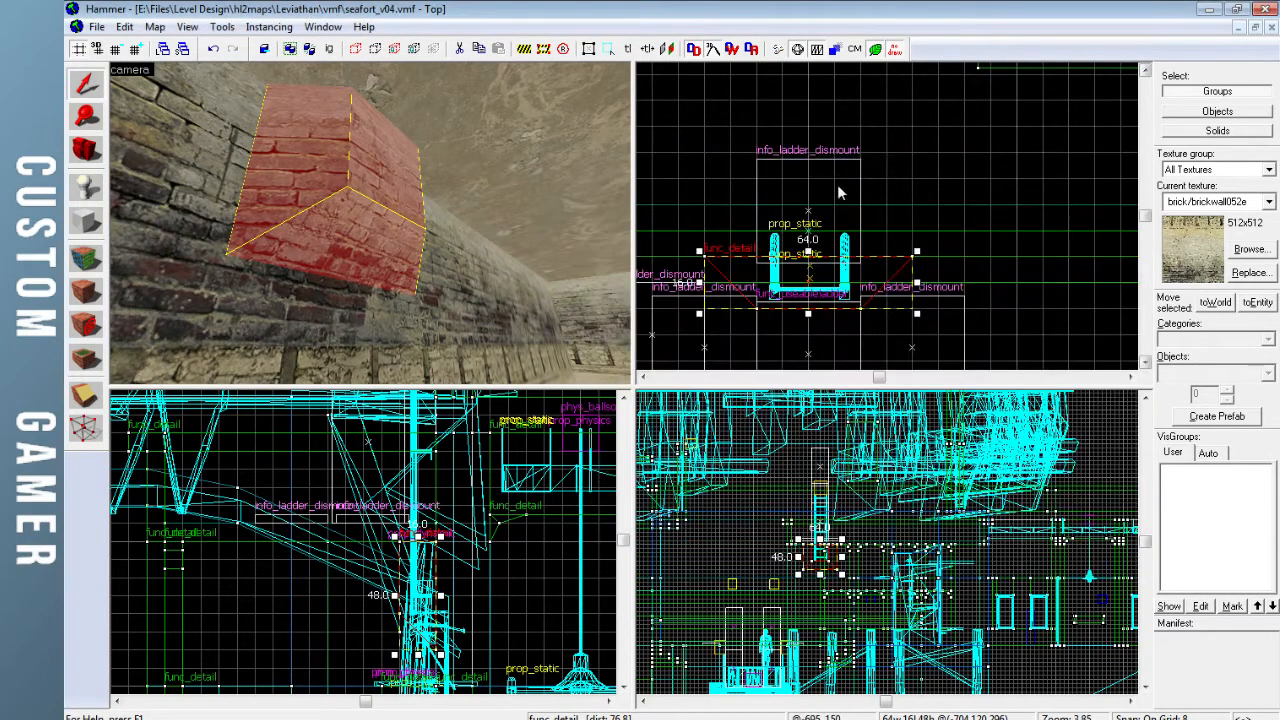
Check the entity properties of the arch corner piece beside the walkway, leaving them unchanged, and clear the selection
{"action": "key", "text": "z"}
{"action": "key", "text": "w"}
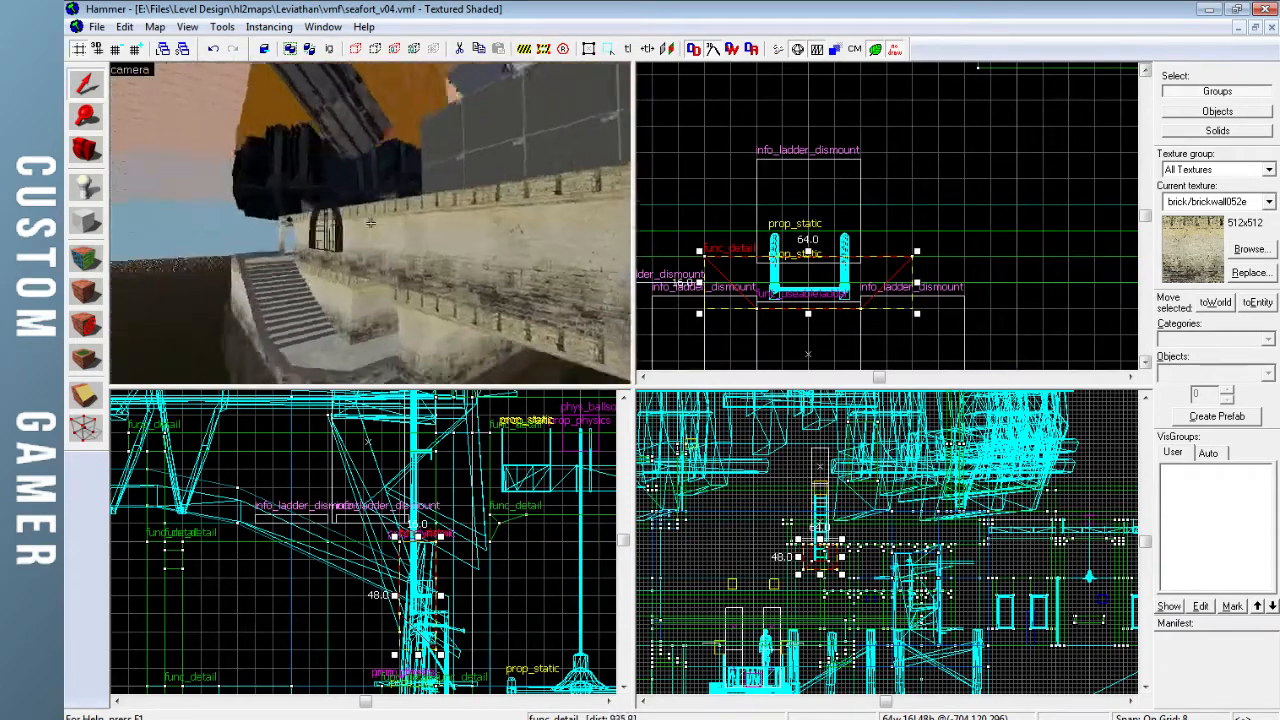
{"action": "key", "text": "w"}
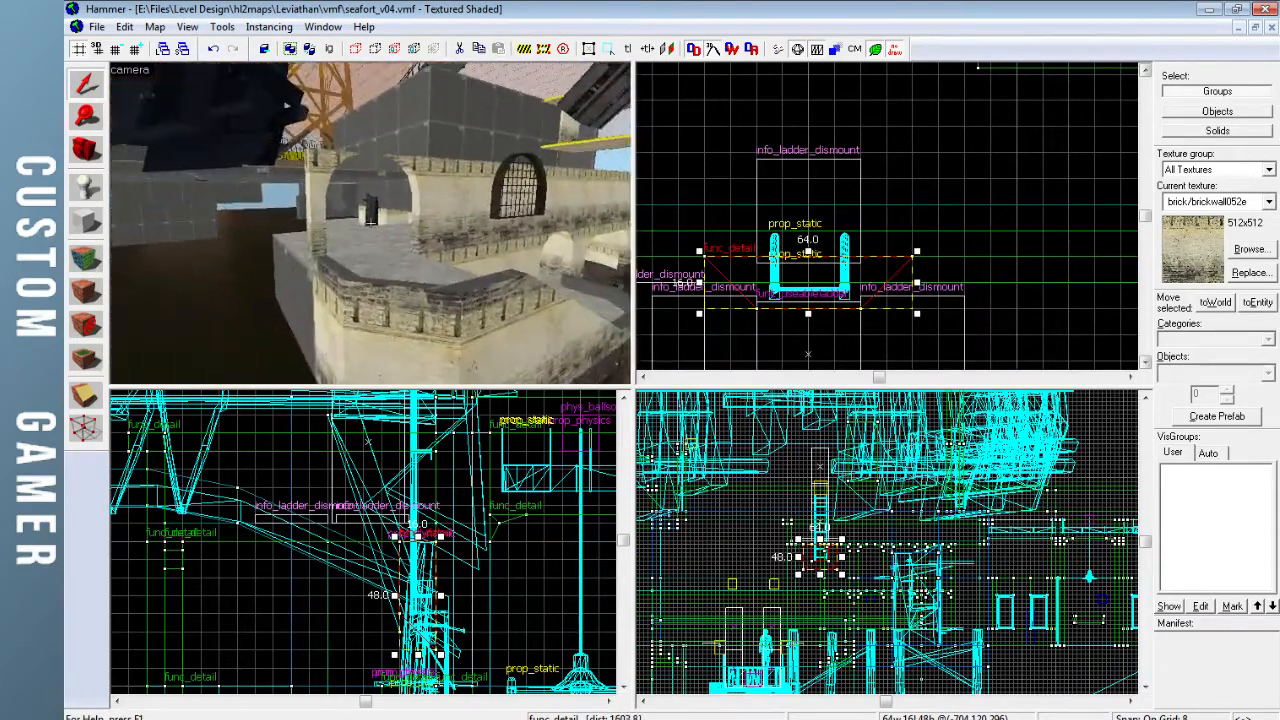
{"action": "key", "text": "z"}
{"action": "left_click", "coordinate": [415, 224]}
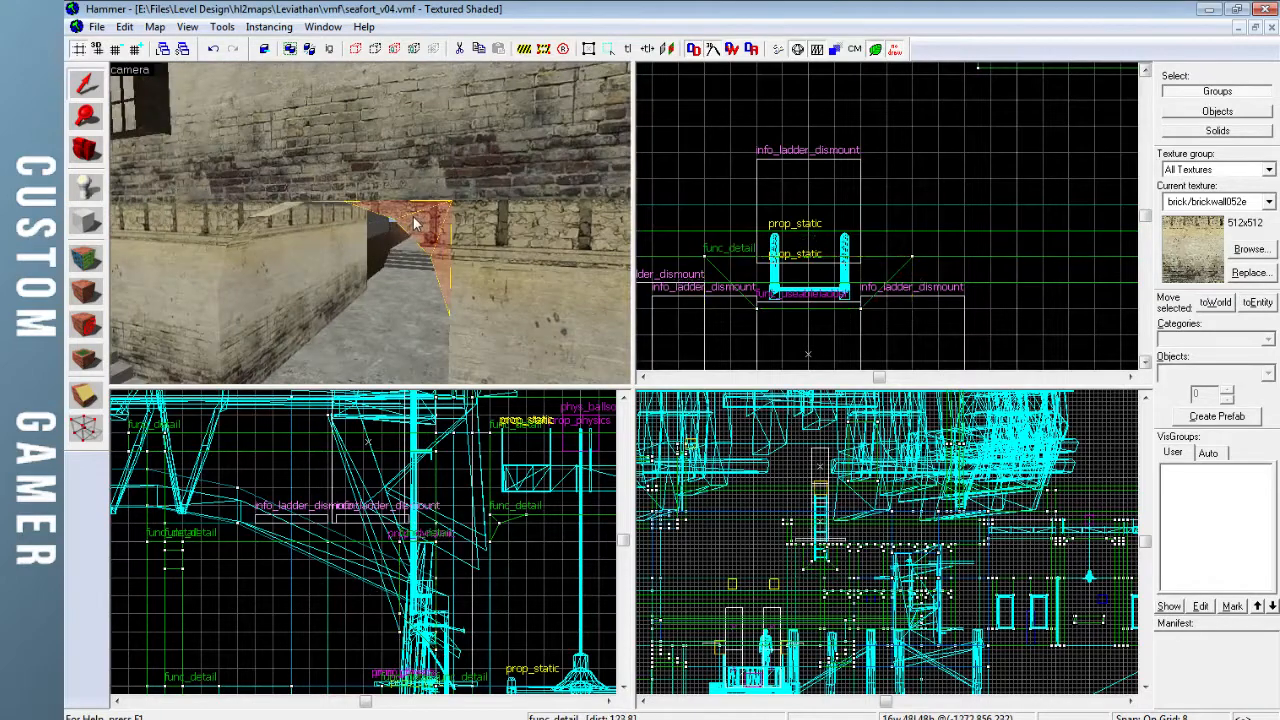
{"action": "key", "text": "alt+Return"}
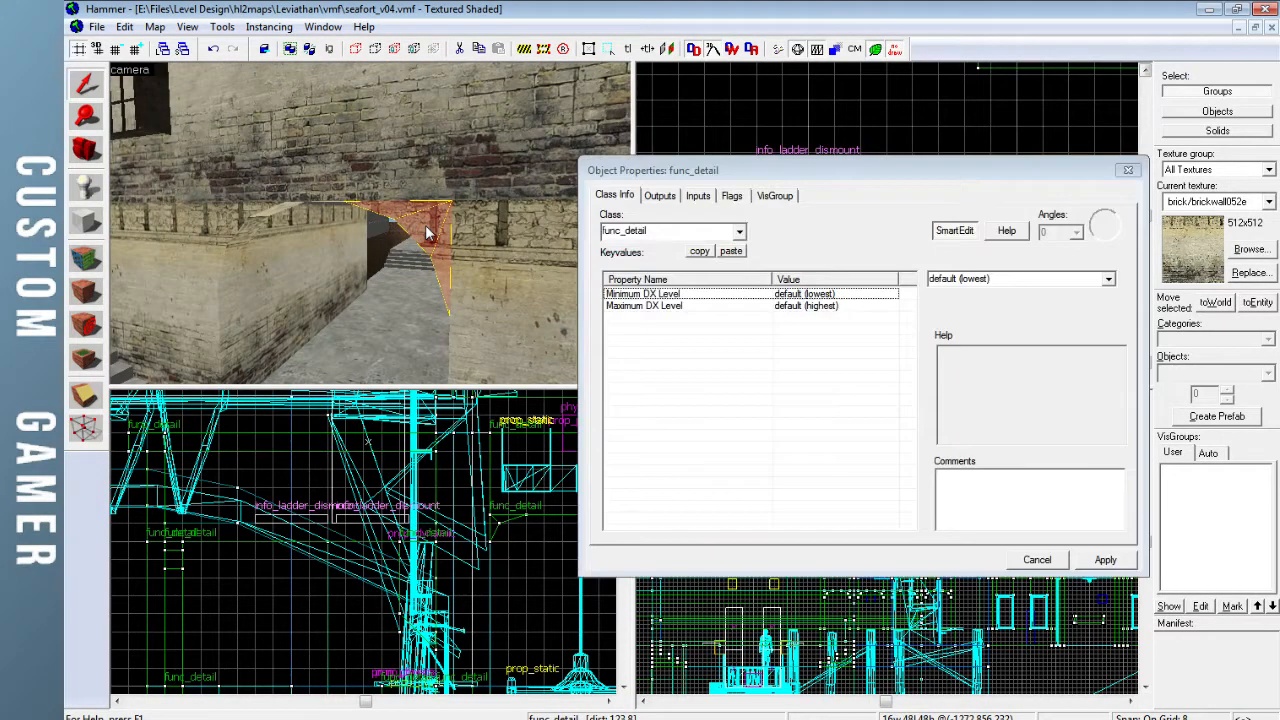
{"action": "left_click", "coordinate": [1126, 171]}
{"action": "key", "text": "z"}
{"action": "key", "text": "z"}
{"action": "key", "text": "Escape"}
Place a prop_static entity on the brick wall between the walkway arch and the canal opening, and open its properties
{"action": "key", "text": "z"}
{"action": "key", "text": "s"}
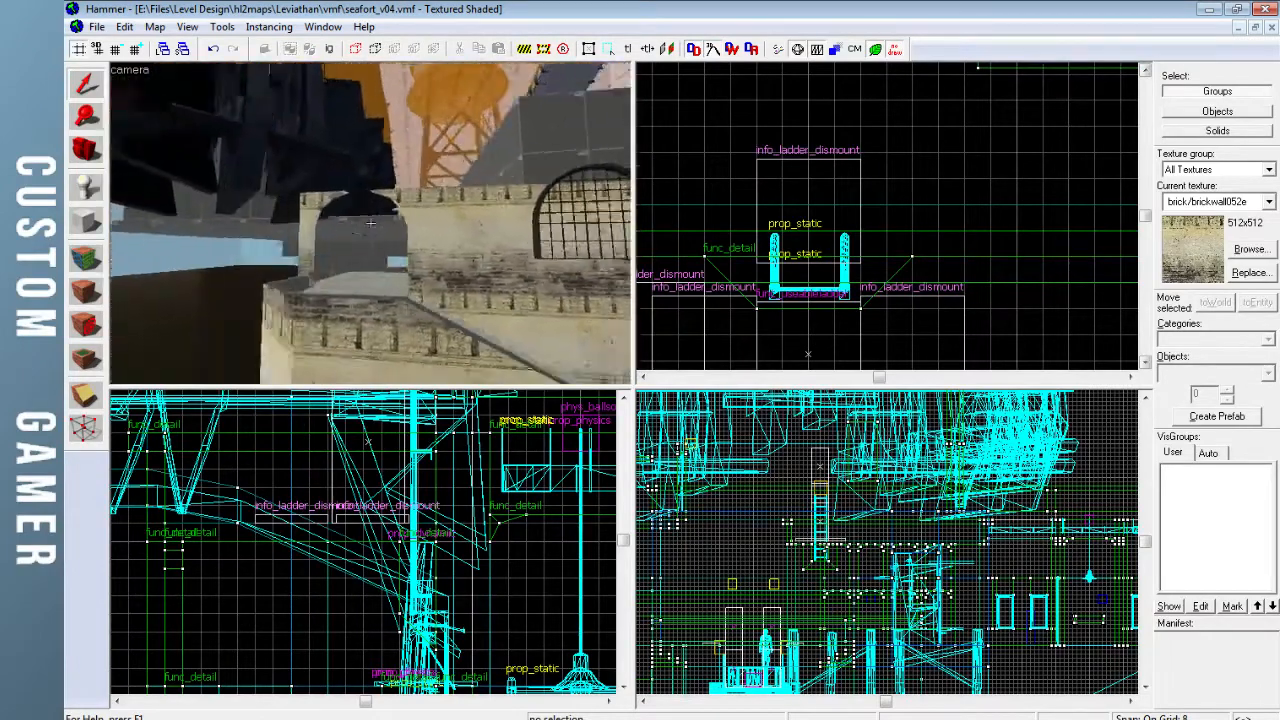
{"action": "key", "text": "w"}
{"action": "key", "text": "w"}
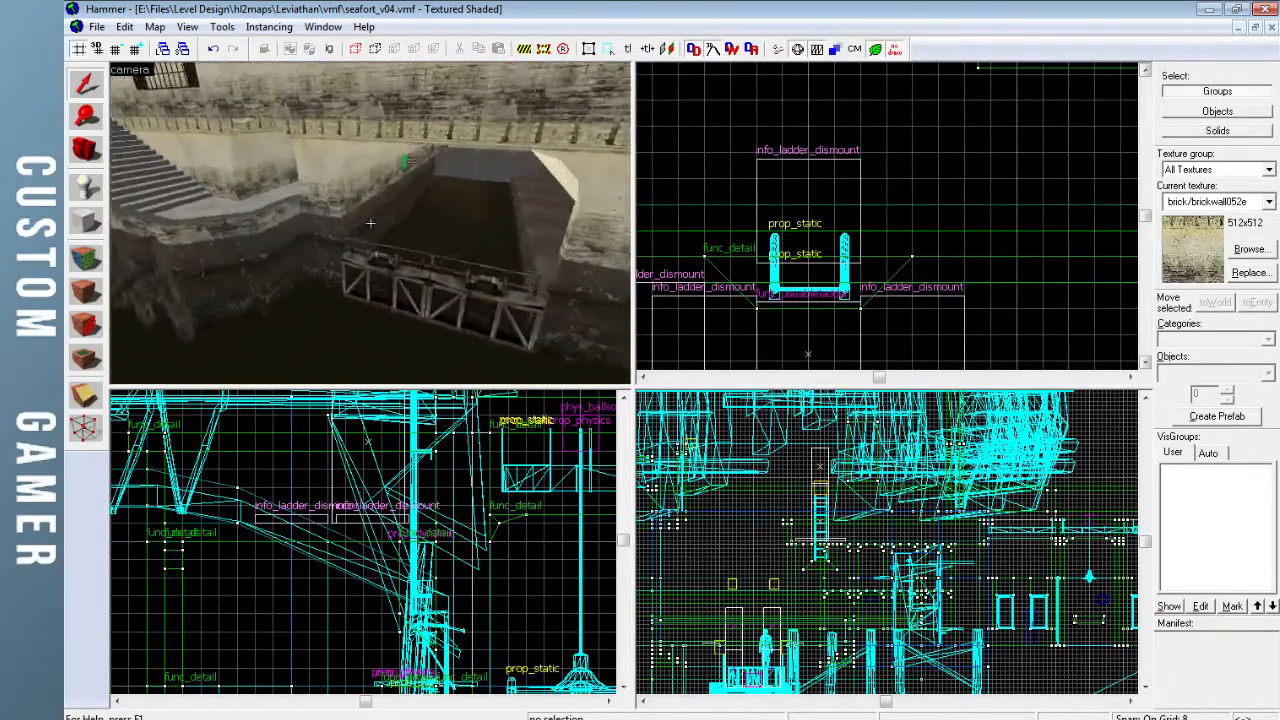
{"action": "key", "text": "s"}
{"action": "key", "text": "w"}
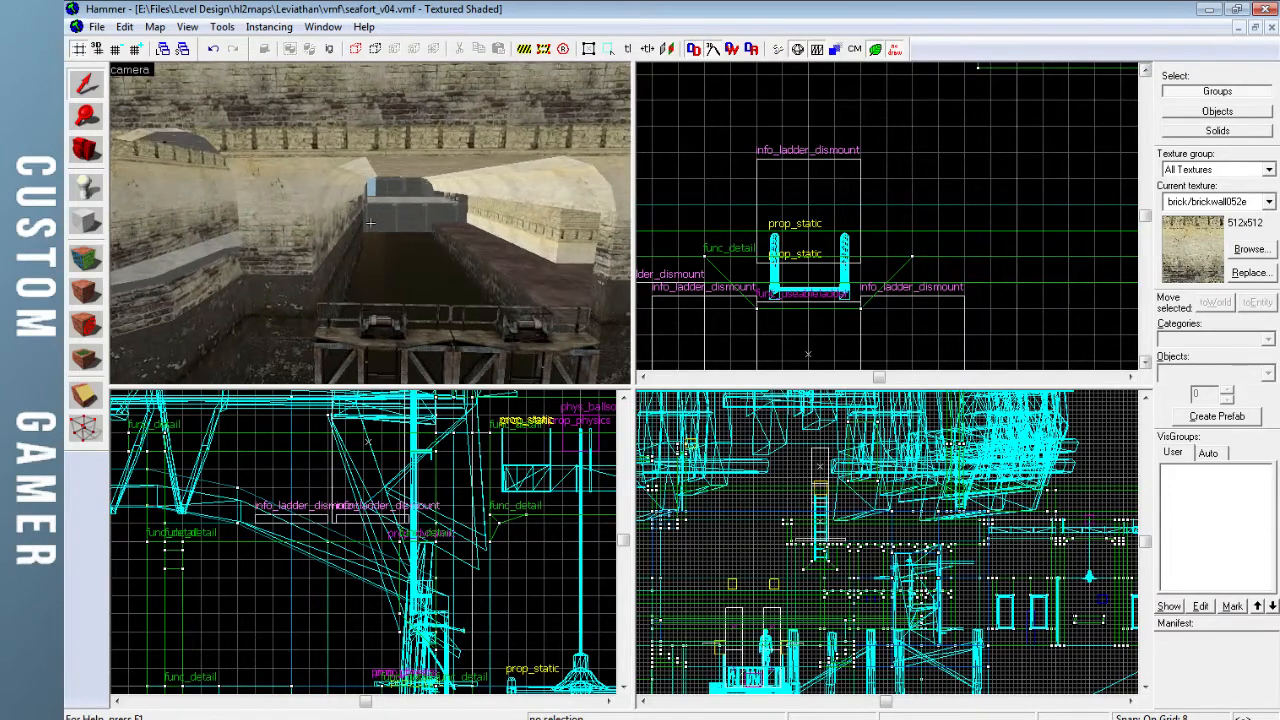
{"action": "key", "text": "a"}
{"action": "left_click", "coordinate": [87, 187]}
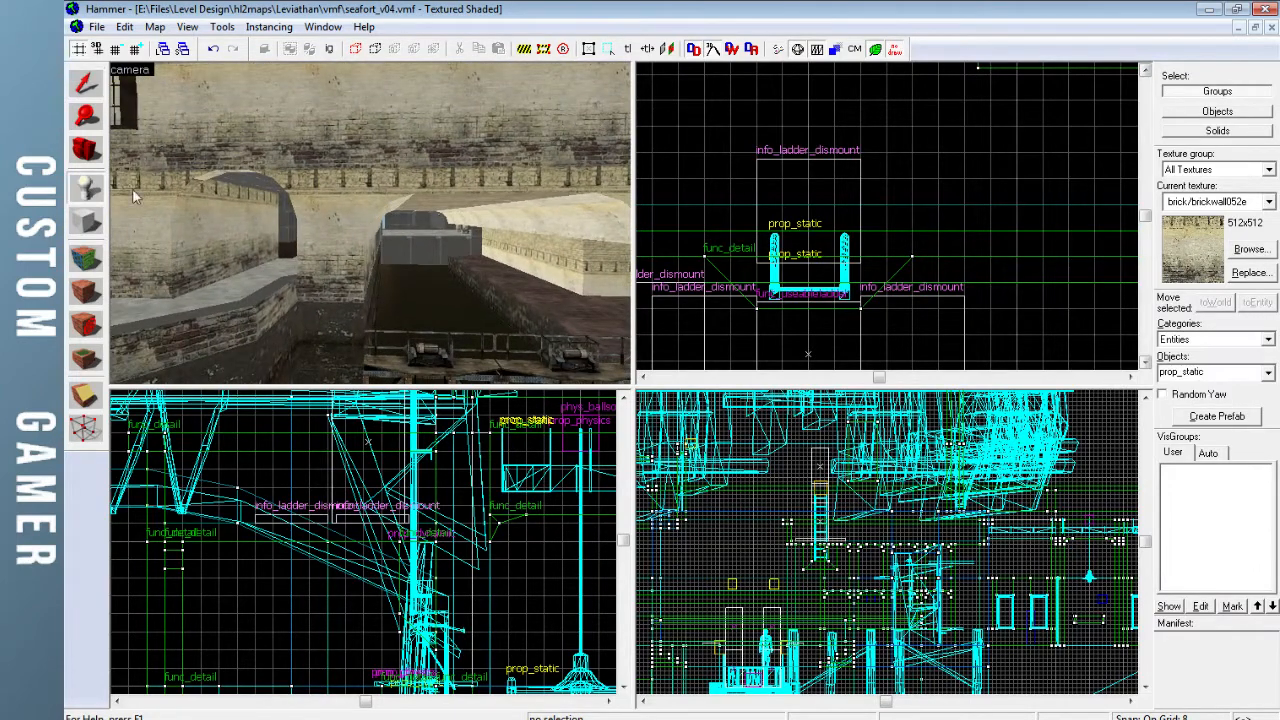
{"action": "left_click", "coordinate": [99, 86]}
{"action": "double_click", "coordinate": [366, 214]}
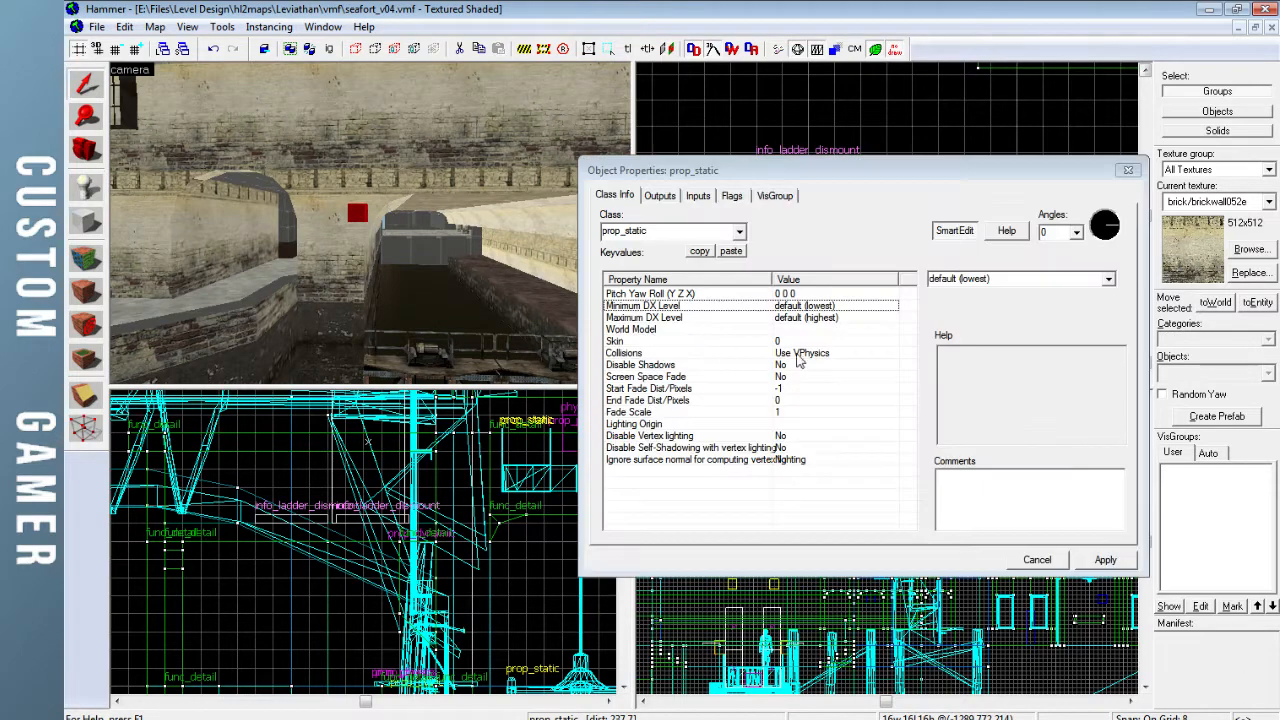
Browse the props_canal models and set the new prop's world model to canal_bars001.mdl
{"action": "double_click", "coordinate": [778, 330]}
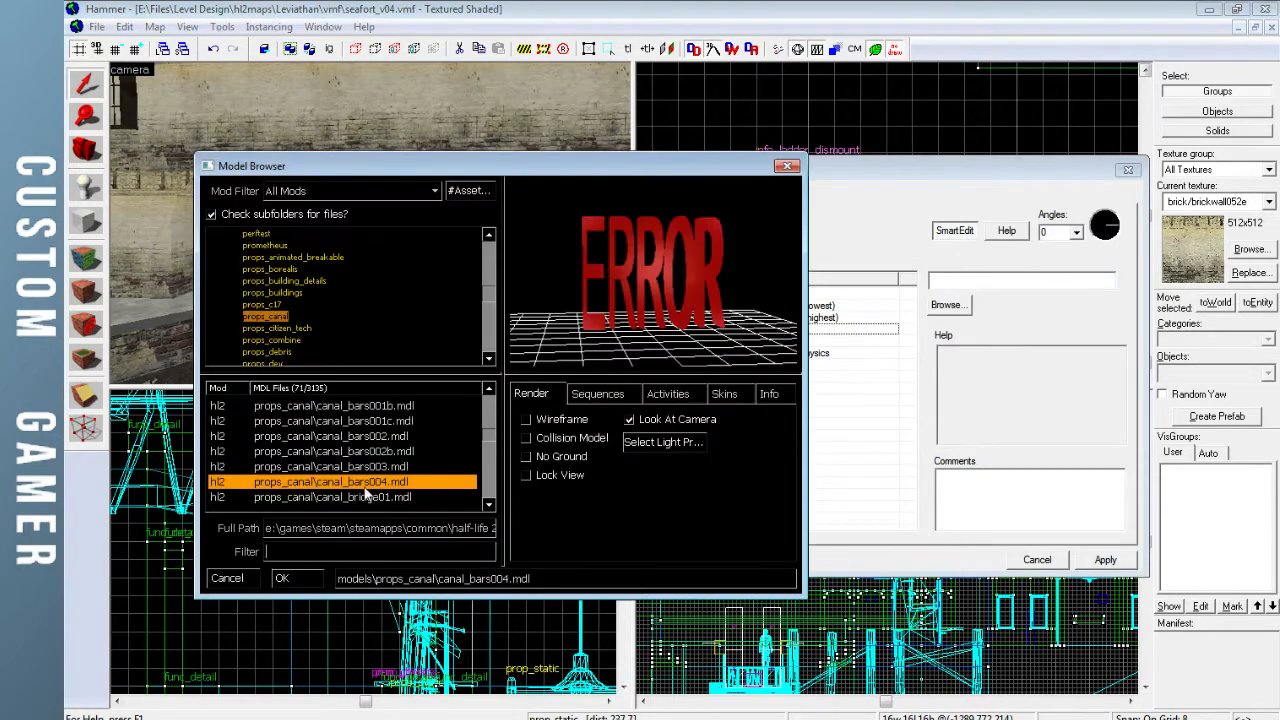
{"action": "key", "text": "Up"}
{"action": "key", "text": "Up"}
{"action": "key", "text": "Up"}
{"action": "key", "text": "Up"}
{"action": "key", "text": "Up"}
{"action": "key", "text": "Up"}
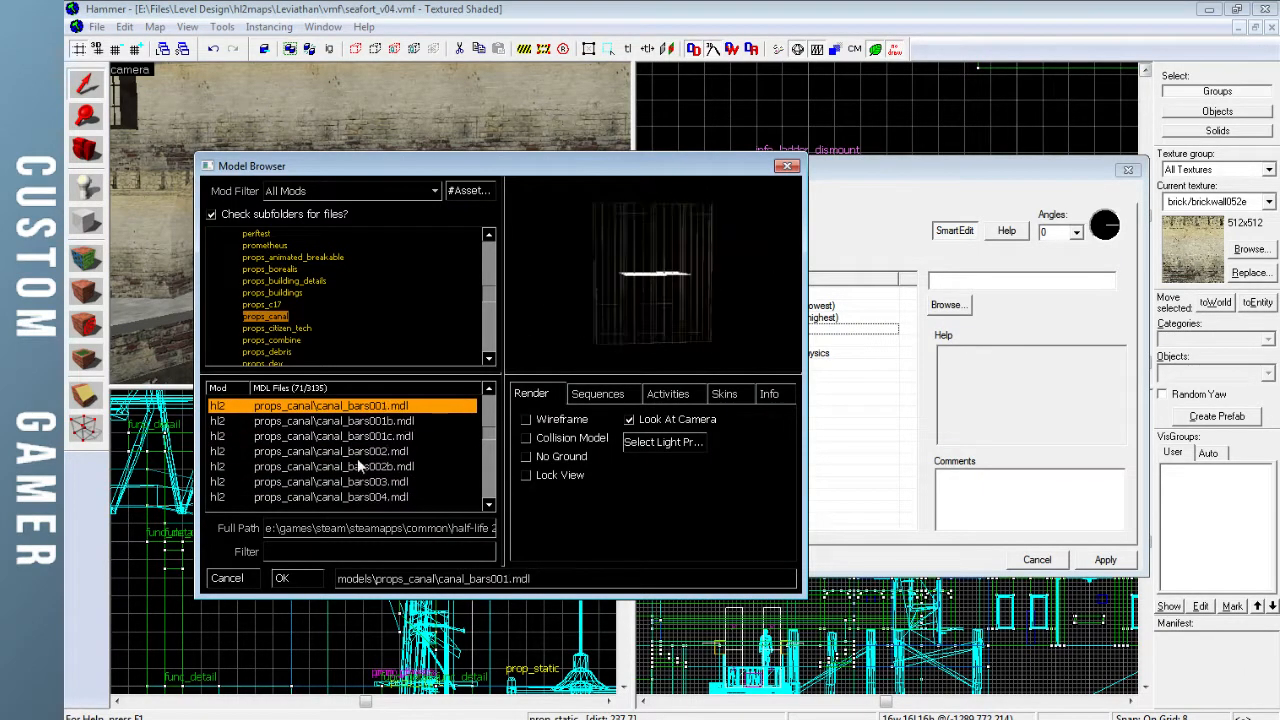
{"action": "key", "text": "Up"}
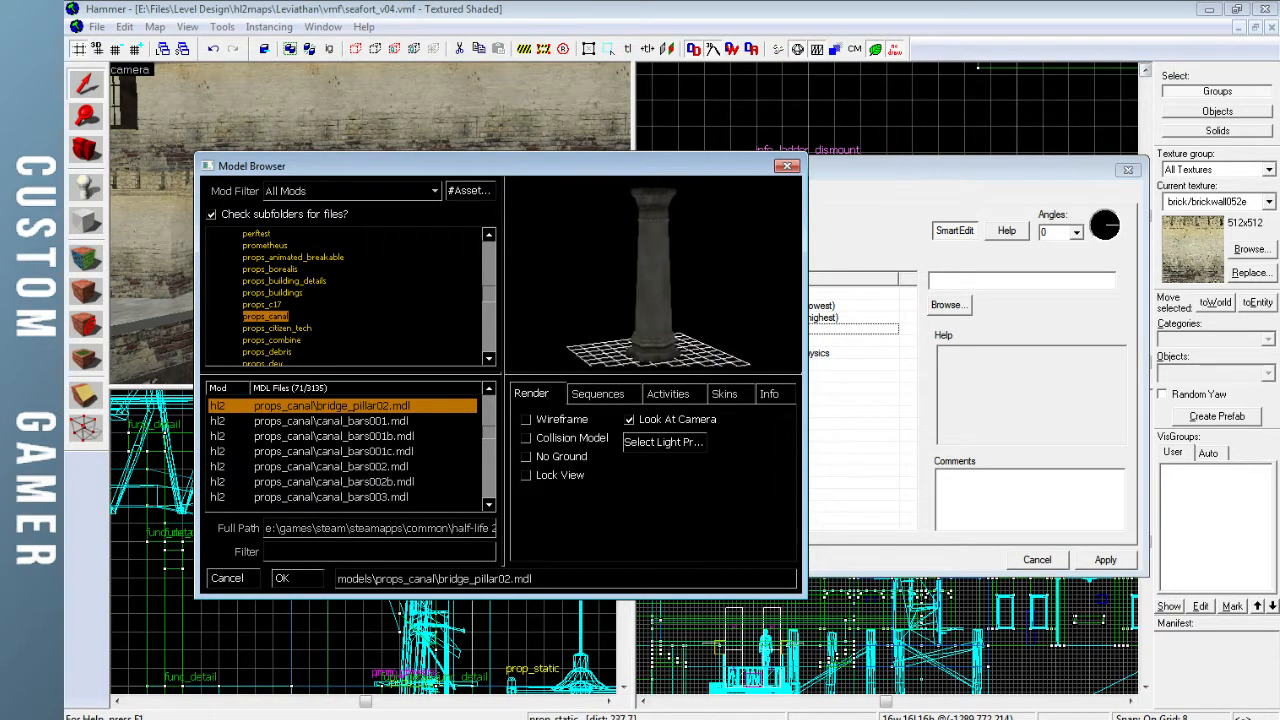
{"action": "key", "text": "Up"}
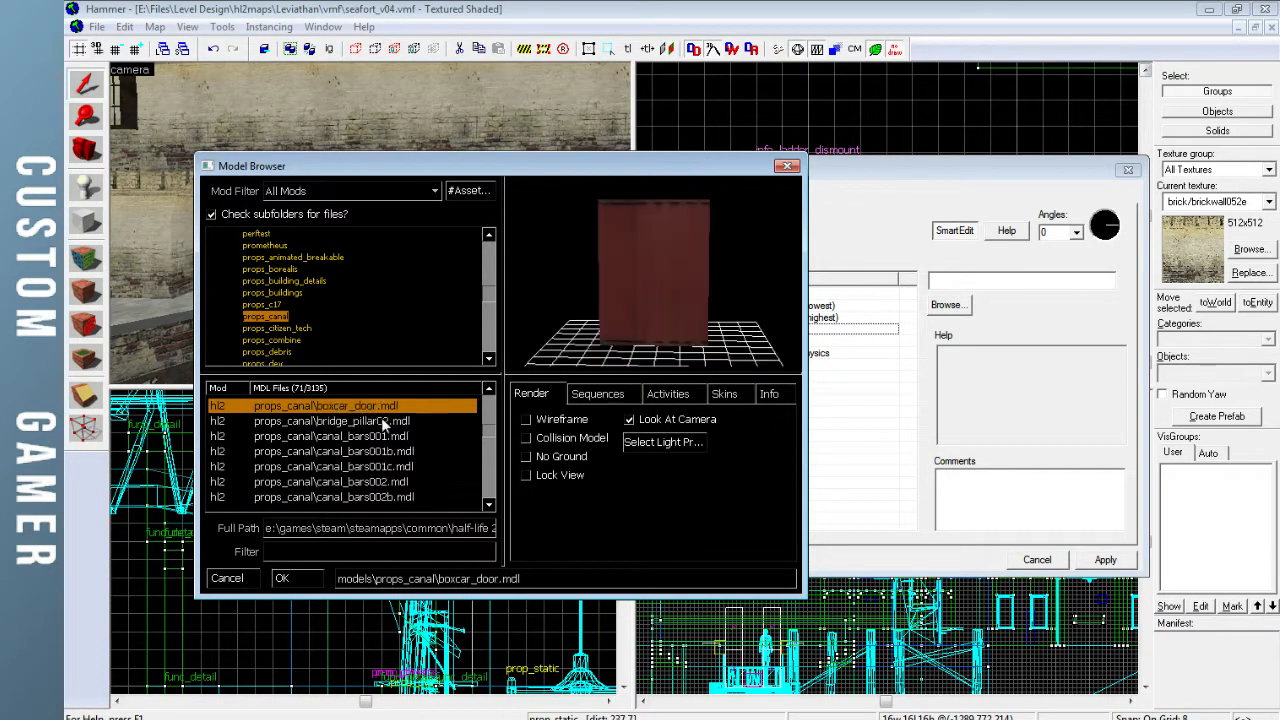
{"action": "key", "text": "Down"}
{"action": "key", "text": "Down"}
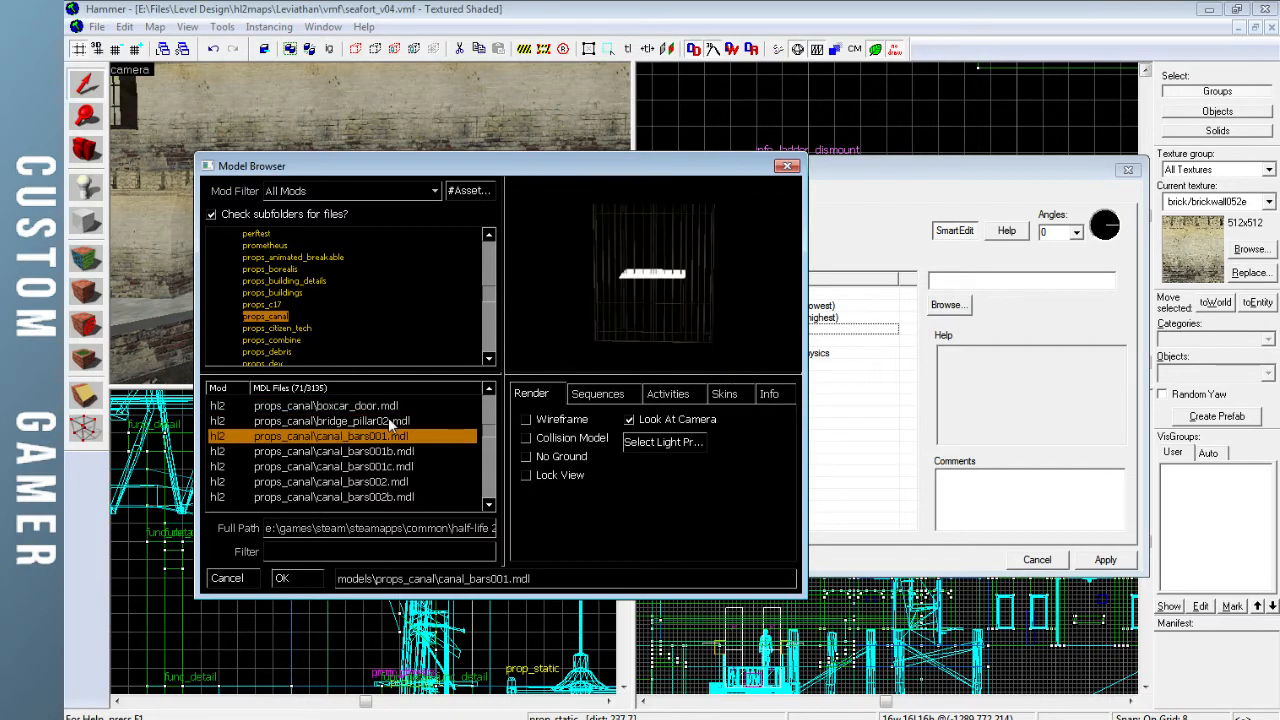
{"action": "left_click", "coordinate": [281, 579]}
{"action": "left_click", "coordinate": [1105, 560]}
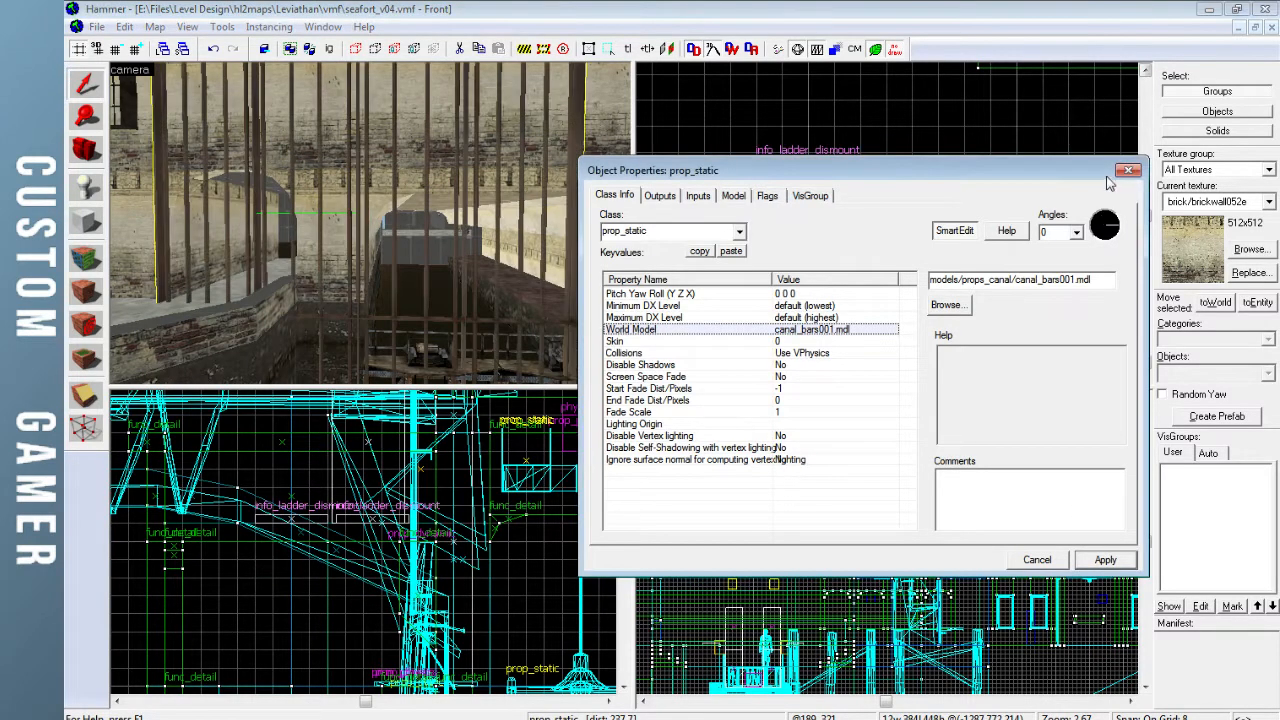
{"action": "left_click", "coordinate": [1127, 171]}
Move the bars prop about 116 units along the wall so that it spans the canal opening
{"action": "scroll", "coordinate": [810, 290], "scroll_direction": "down", "scroll_amount": 10}
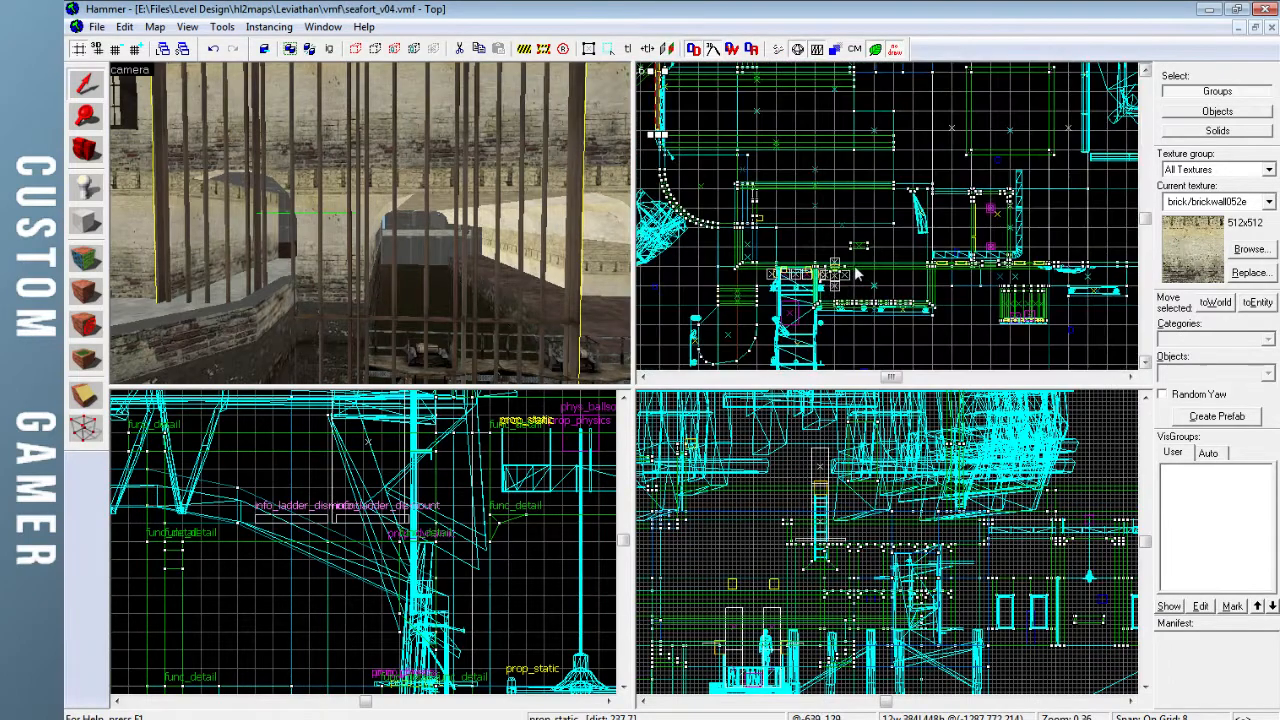
{"action": "scroll", "coordinate": [755, 260], "scroll_direction": "down", "scroll_amount": 4}
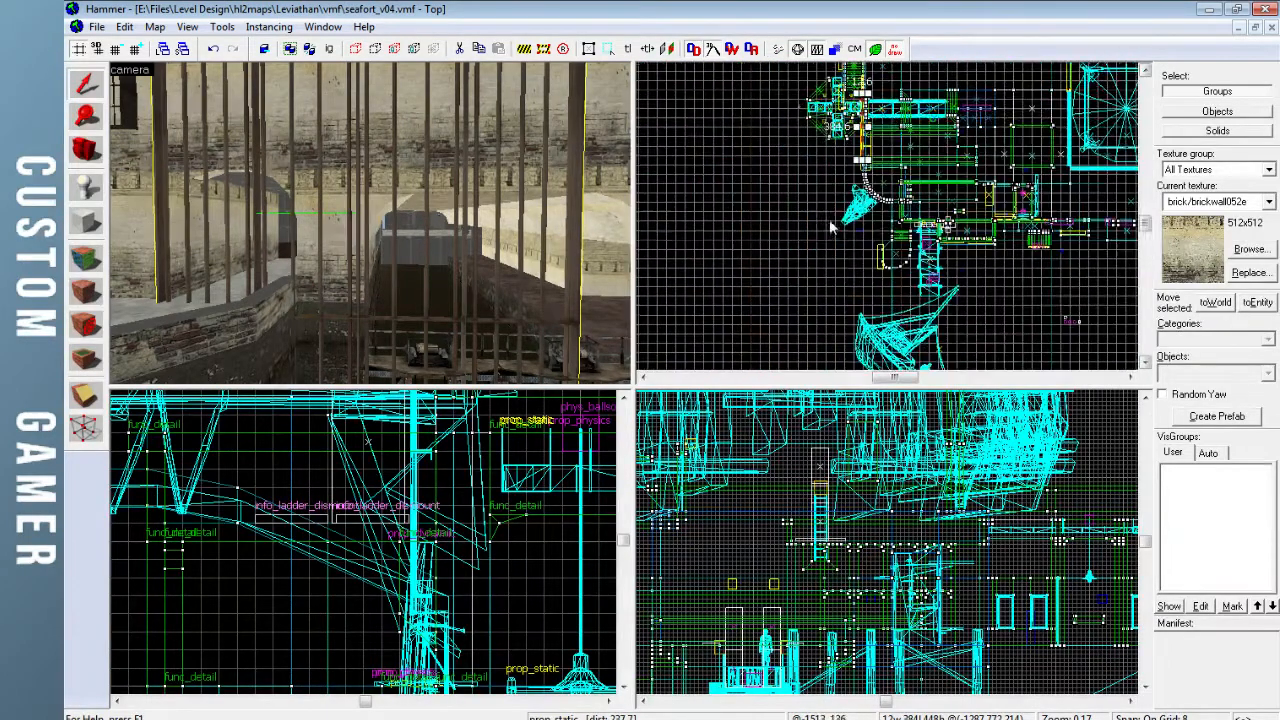
{"action": "scroll", "coordinate": [862, 222], "scroll_direction": "up", "scroll_amount": 4}
{"action": "mouse_move", "coordinate": [862, 190]}
{"action": "left_mouse_down"}
{"action": "mouse_move", "coordinate": [790, 258]}
{"action": "mouse_move", "coordinate": [755, 270]}
{"action": "mouse_move", "coordinate": [704, 252]}
{"action": "mouse_move", "coordinate": [935, 209]}
{"action": "mouse_move", "coordinate": [742, 234]}
{"action": "left_mouse_up"}
{"action": "key", "text": "Up"}
{"action": "key", "text": "Up"}
{"action": "key", "text": "ctrl+shift+e"}
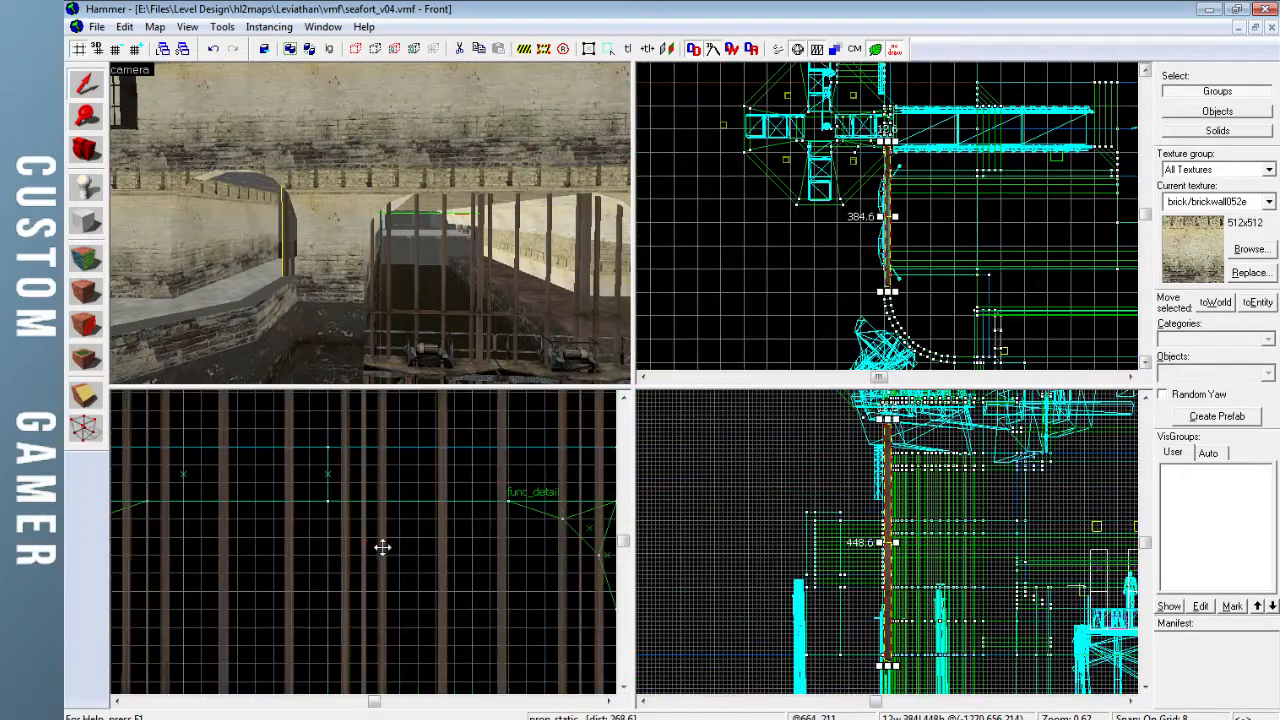
Shift the bars 8 units out from the wall and raise them 128 units, using a grid size of 16
{"action": "key", "text": "bracketright"}
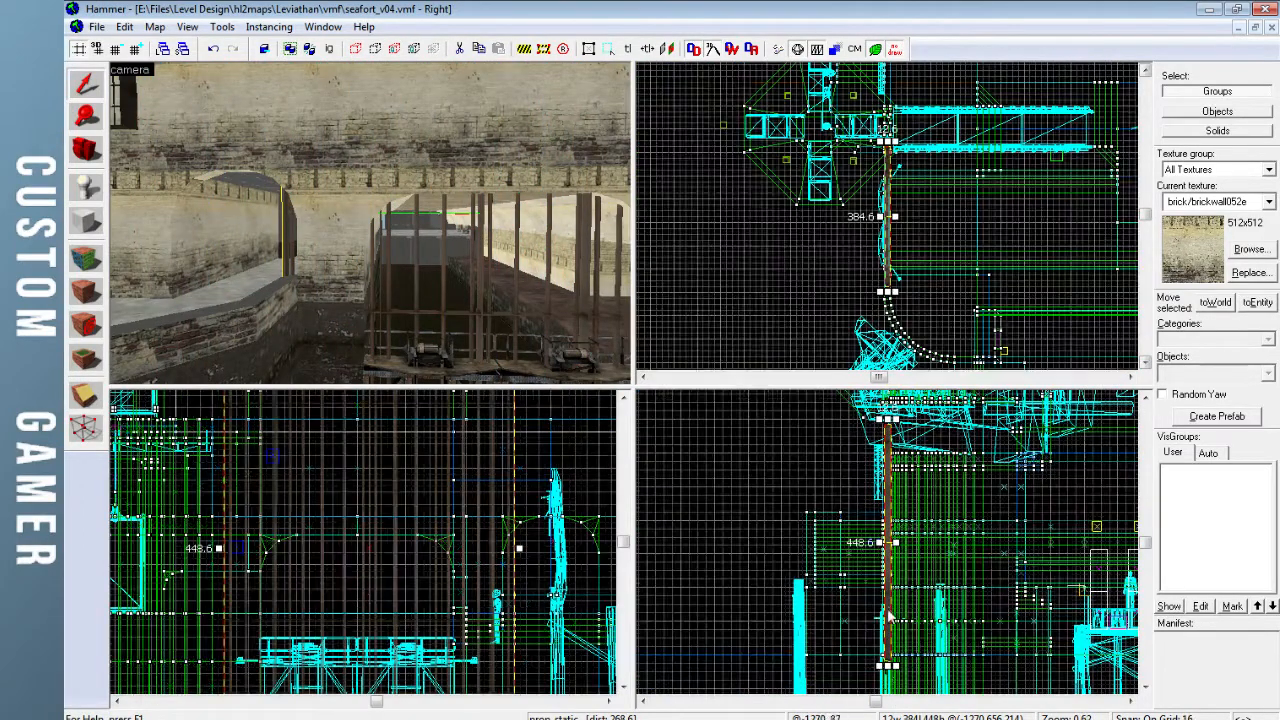
{"action": "key", "text": "Down"}
{"action": "left_click_drag", "start_coordinate": [887, 579], "coordinate": [882, 573]}
{"action": "key", "text": "z"}
{"action": "key", "text": "s"}
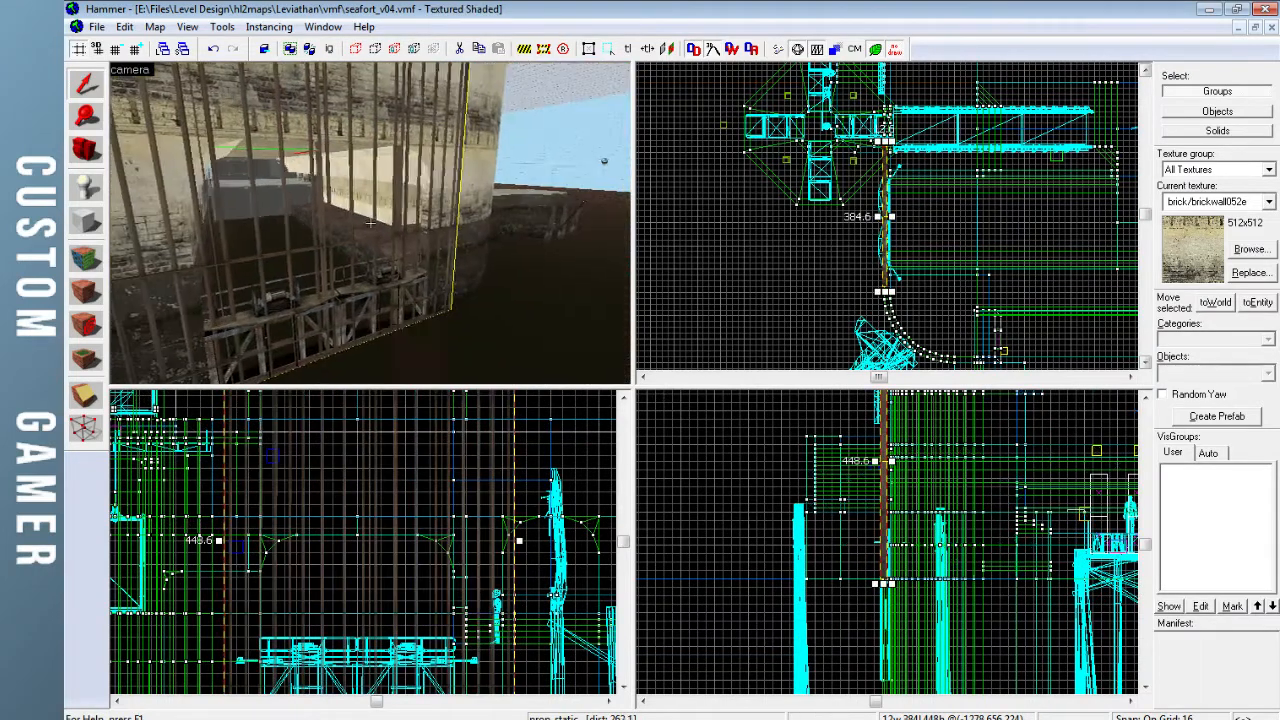
{"action": "key", "text": "z"}
{"action": "left_click_drag", "start_coordinate": [353, 574], "coordinate": [350, 498]}
{"action": "left_click_drag", "start_coordinate": [394, 545], "coordinate": [405, 513]}
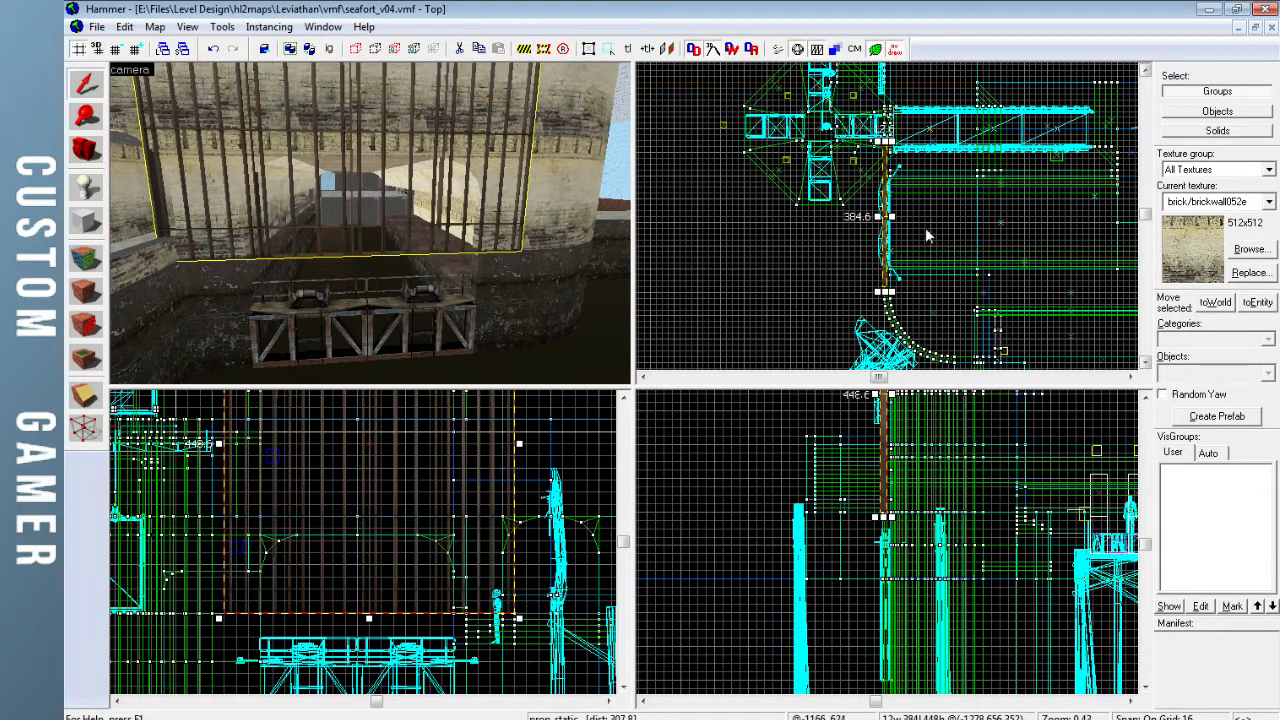
Reduce the grid size to 8 and move the bars 8 units back into the wall's thickness
{"action": "scroll", "coordinate": [870, 270], "scroll_direction": "up", "scroll_amount": 4}
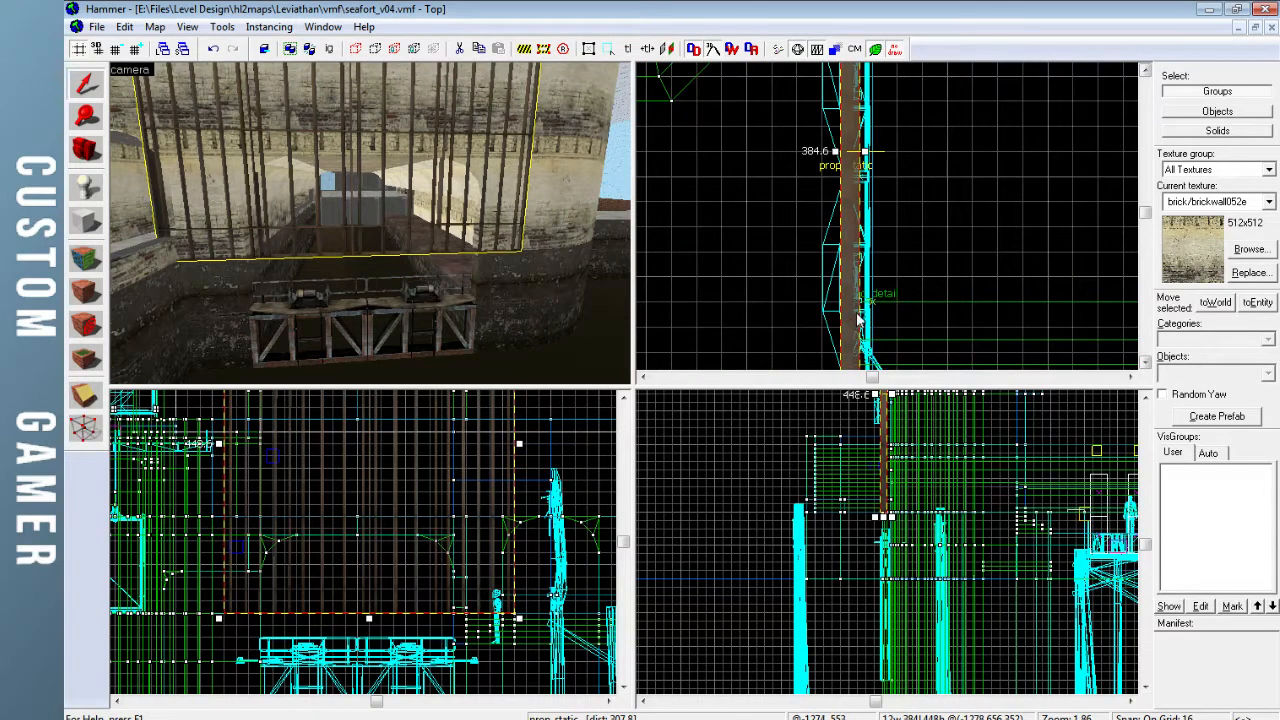
{"action": "key", "text": "Down"}
{"action": "key", "text": "Down"}
{"action": "key", "text": "bracketleft"}
{"action": "scroll", "coordinate": [861, 267], "scroll_direction": "up", "scroll_amount": 3}
{"action": "left_click_drag", "start_coordinate": [843, 289], "coordinate": [864, 287]}
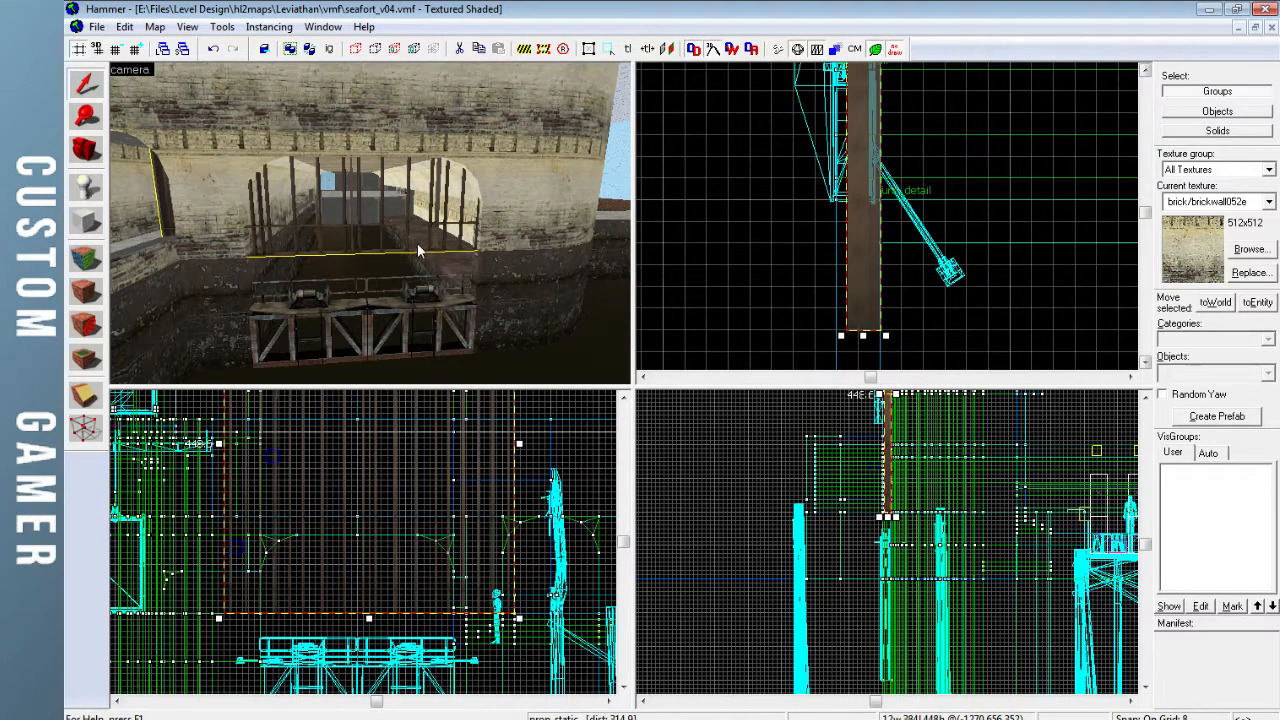
Shift the bars 32 units along the wall to hide their end inside the brickwork beside the walkway arch
{"action": "key", "text": "z"}
{"action": "key", "text": "w"}
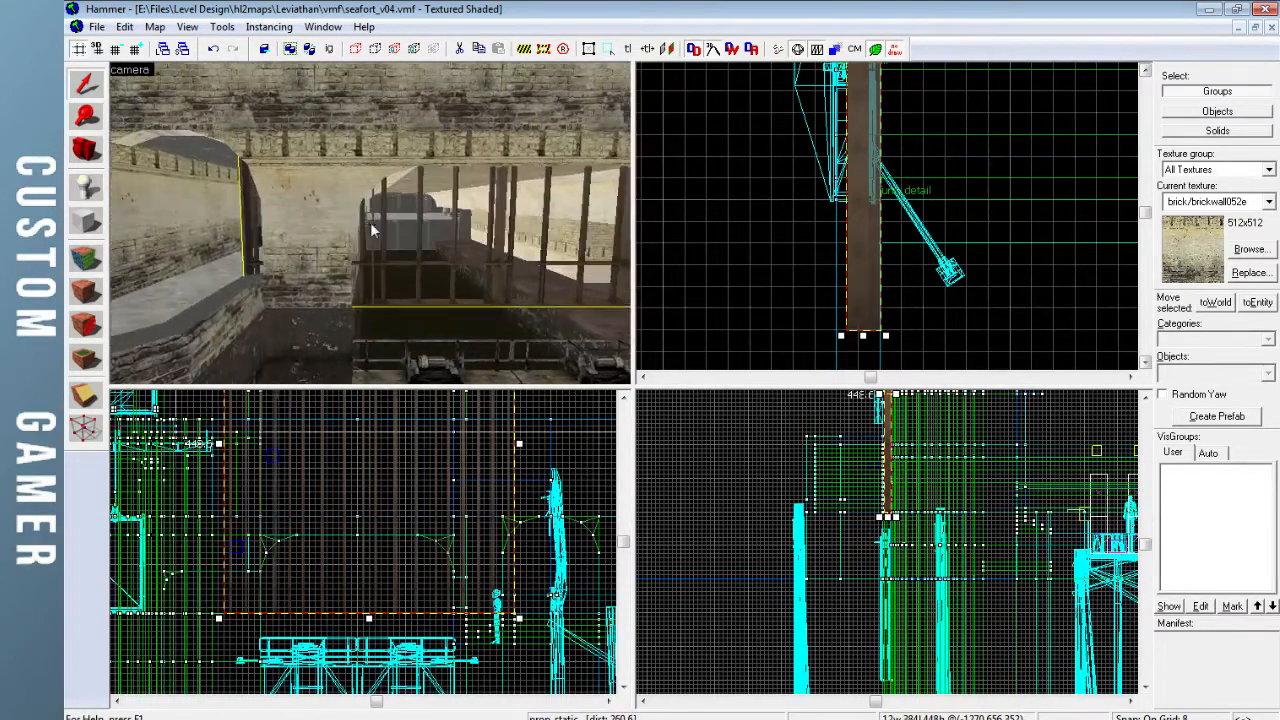
{"action": "scroll", "coordinate": [881, 264], "scroll_direction": "down", "scroll_amount": 4}
{"action": "key", "text": "Right"}
{"action": "key", "text": "Down"}
{"action": "scroll", "coordinate": [747, 204], "scroll_direction": "up", "scroll_amount": 3}
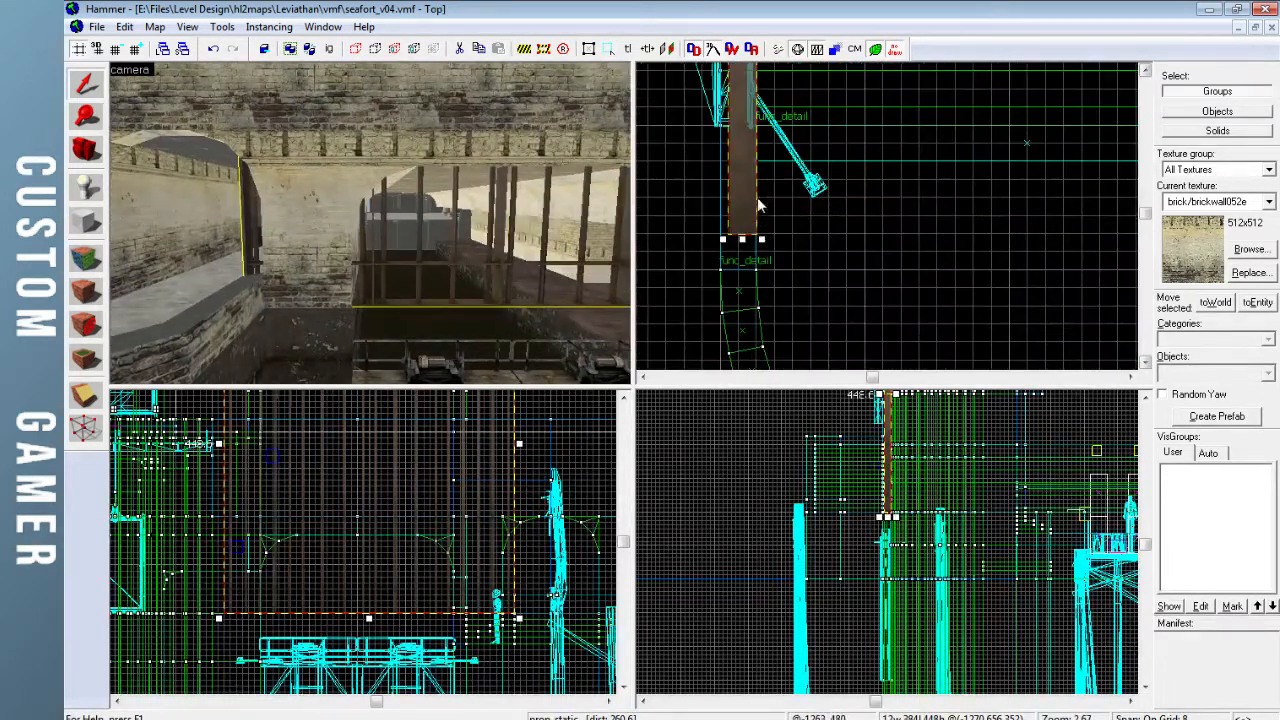
{"action": "left_click_drag", "start_coordinate": [743, 204], "coordinate": [737, 270]}
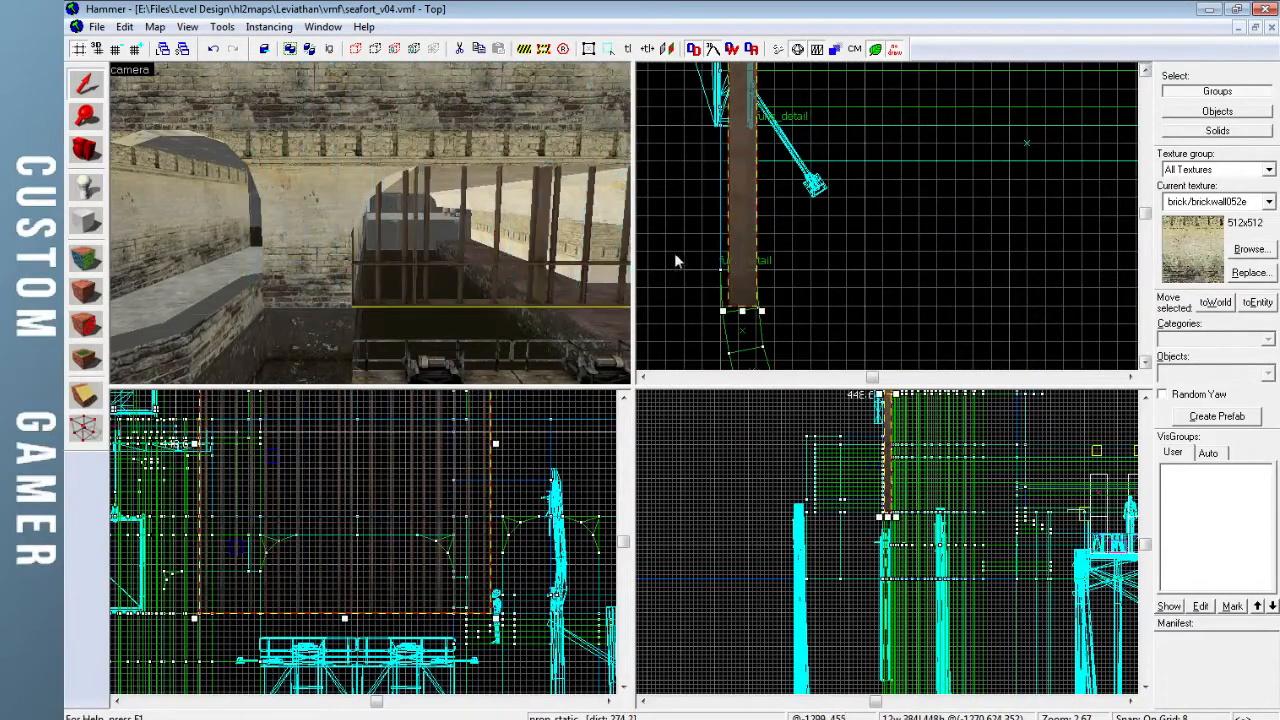
Inspect the barred canal opening from above, from the front and from both sides, including where the bars protrude above the wall
{"action": "key", "text": "z"}
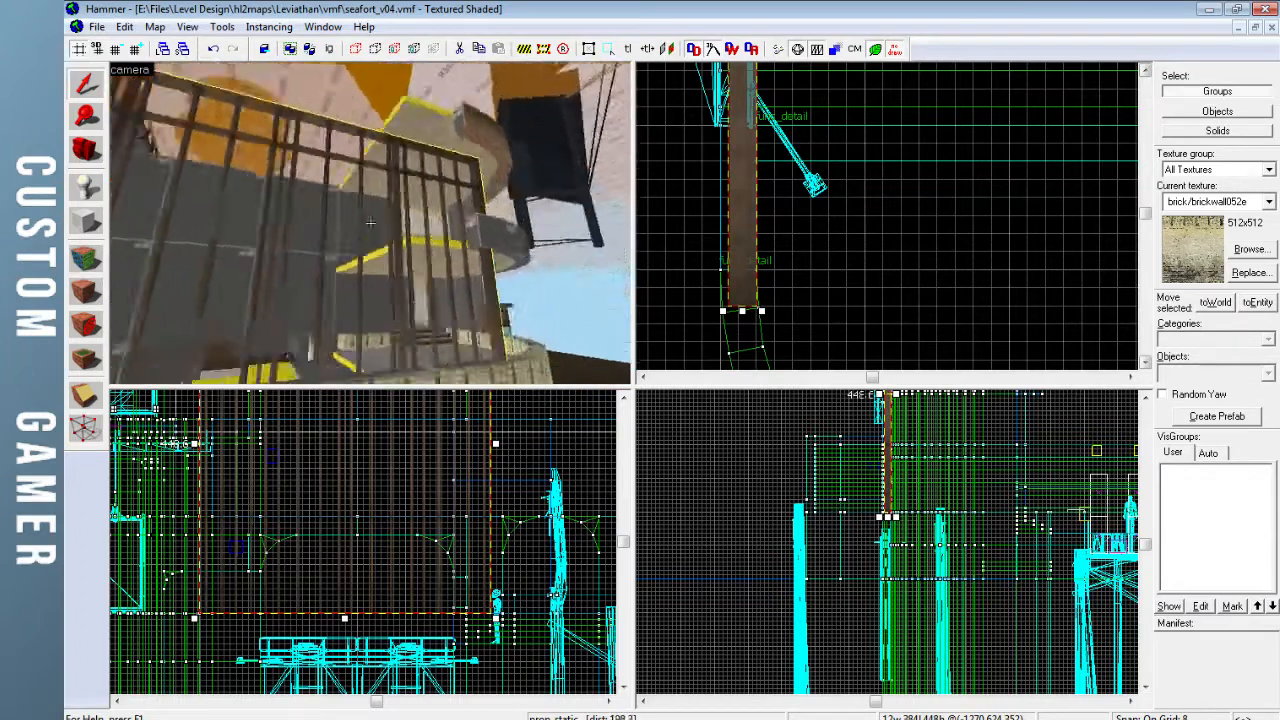
{"action": "key", "text": "w"}
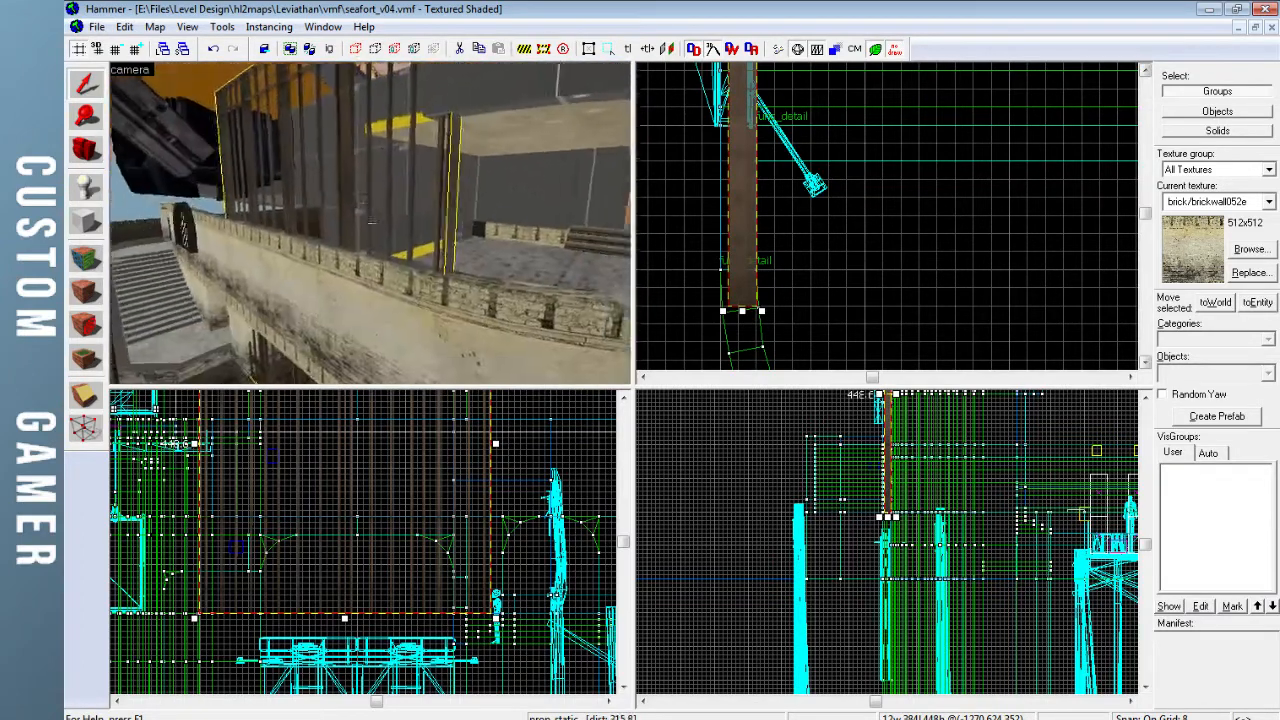
{"action": "key", "text": "w"}
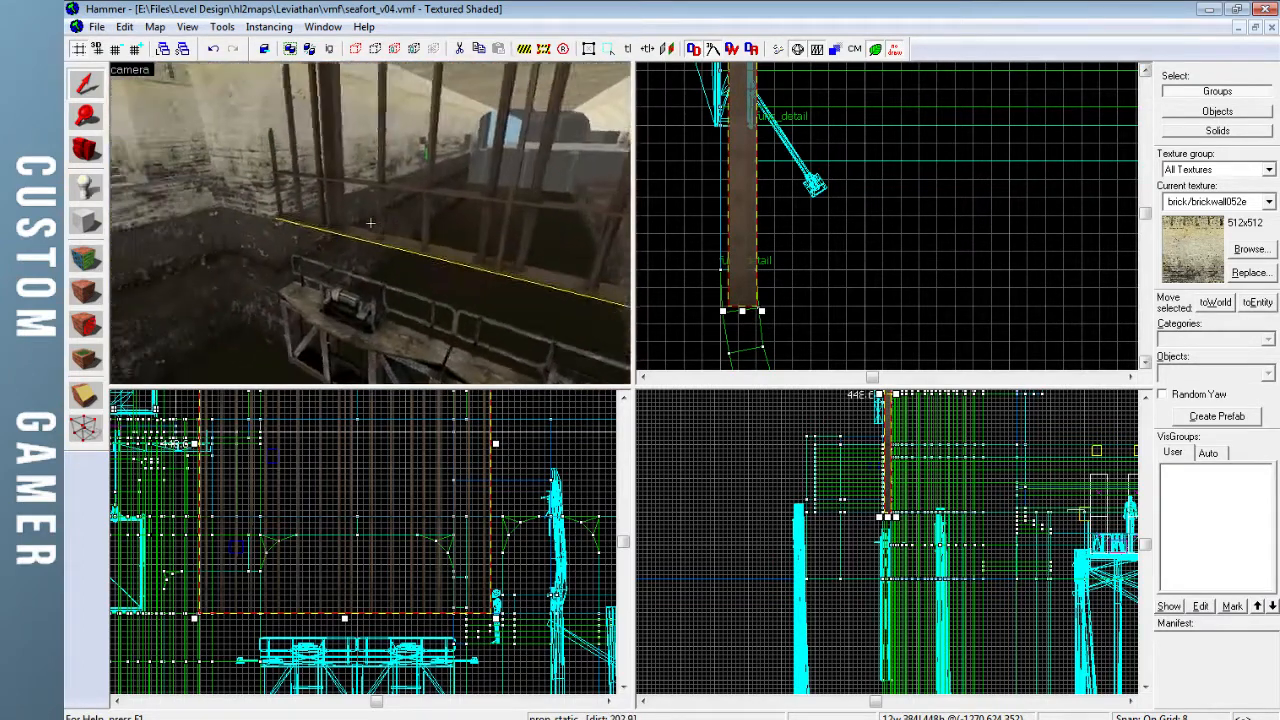
{"action": "key", "text": "a"}
{"action": "key", "text": "s"}
{"action": "key", "text": "d"}
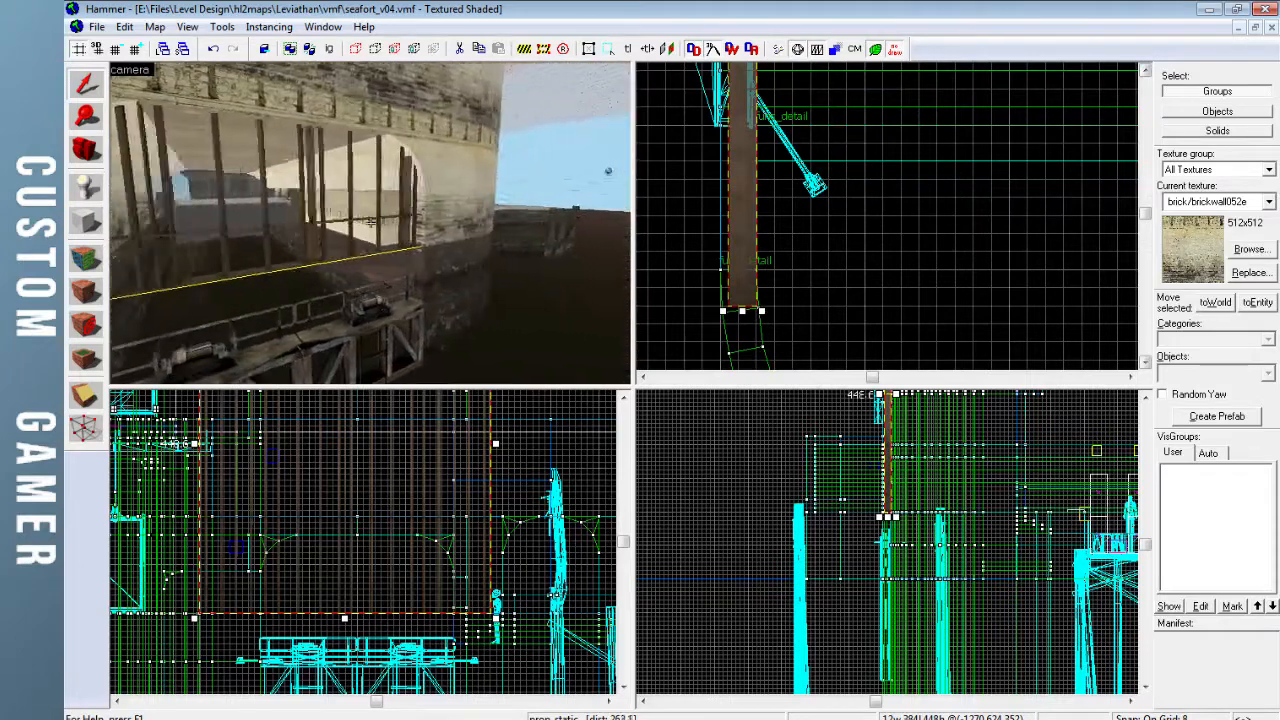
{"action": "key", "text": "w"}
{"action": "key", "text": "w"}
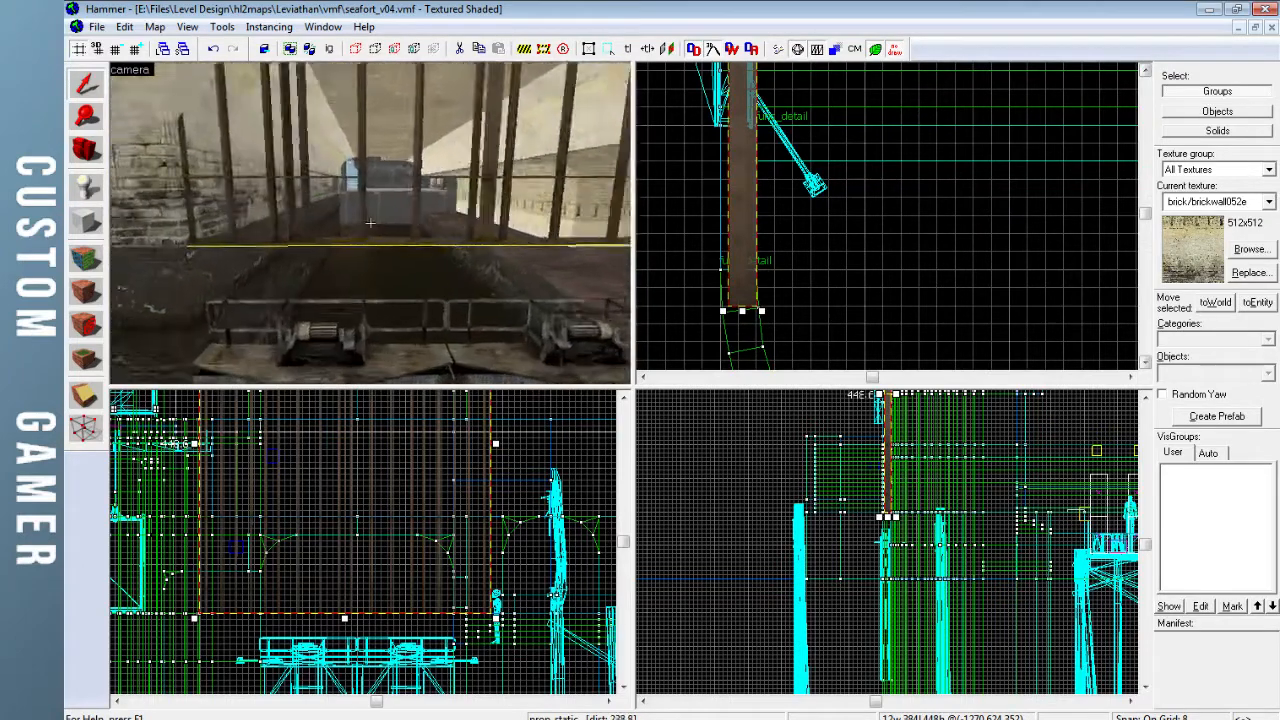
{"action": "key", "text": "s"}
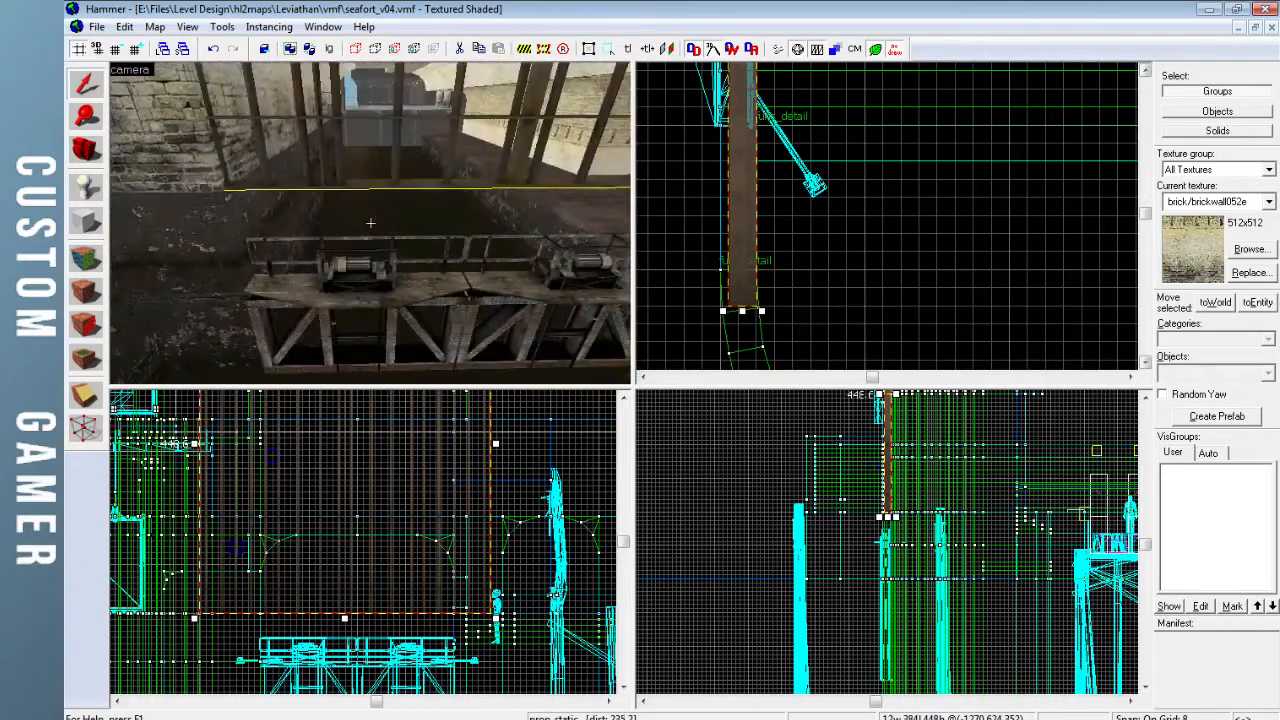
{"action": "key", "text": "w"}
{"action": "key", "text": "w"}
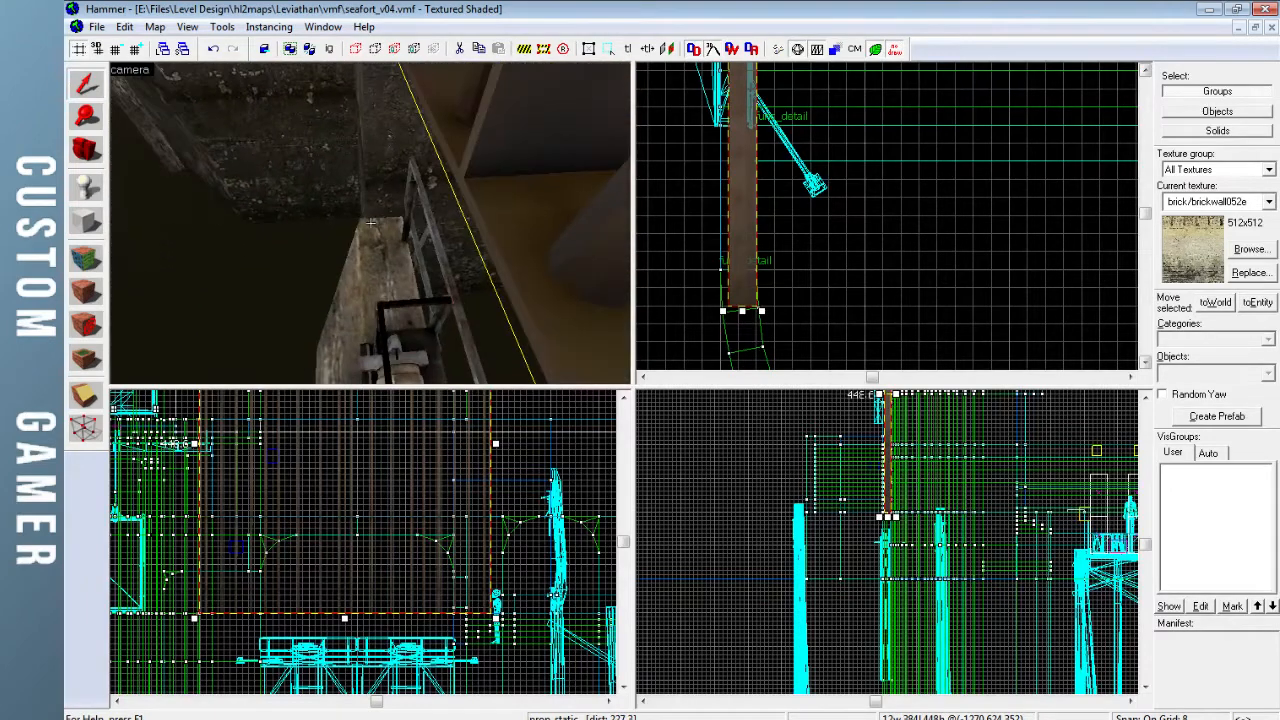
{"action": "key", "text": "s"}
{"action": "key", "text": "s"}
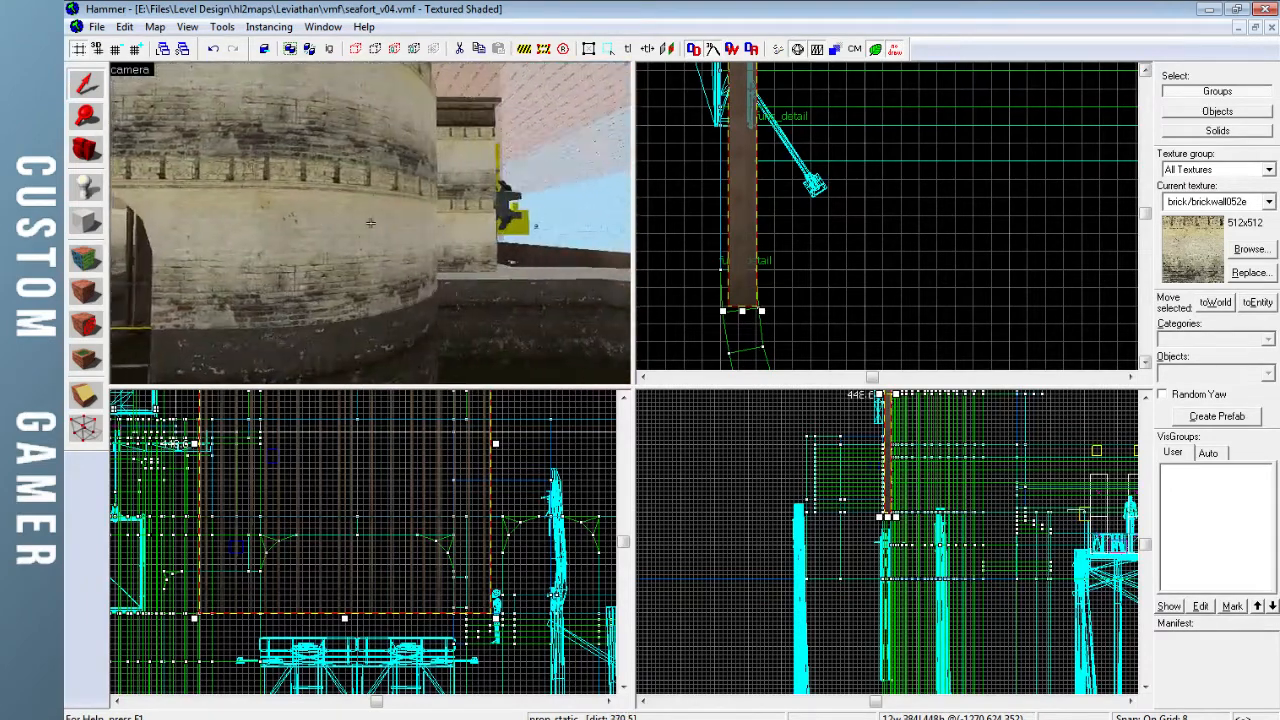
{"action": "key", "text": "w"}
{"action": "key", "text": "s"}
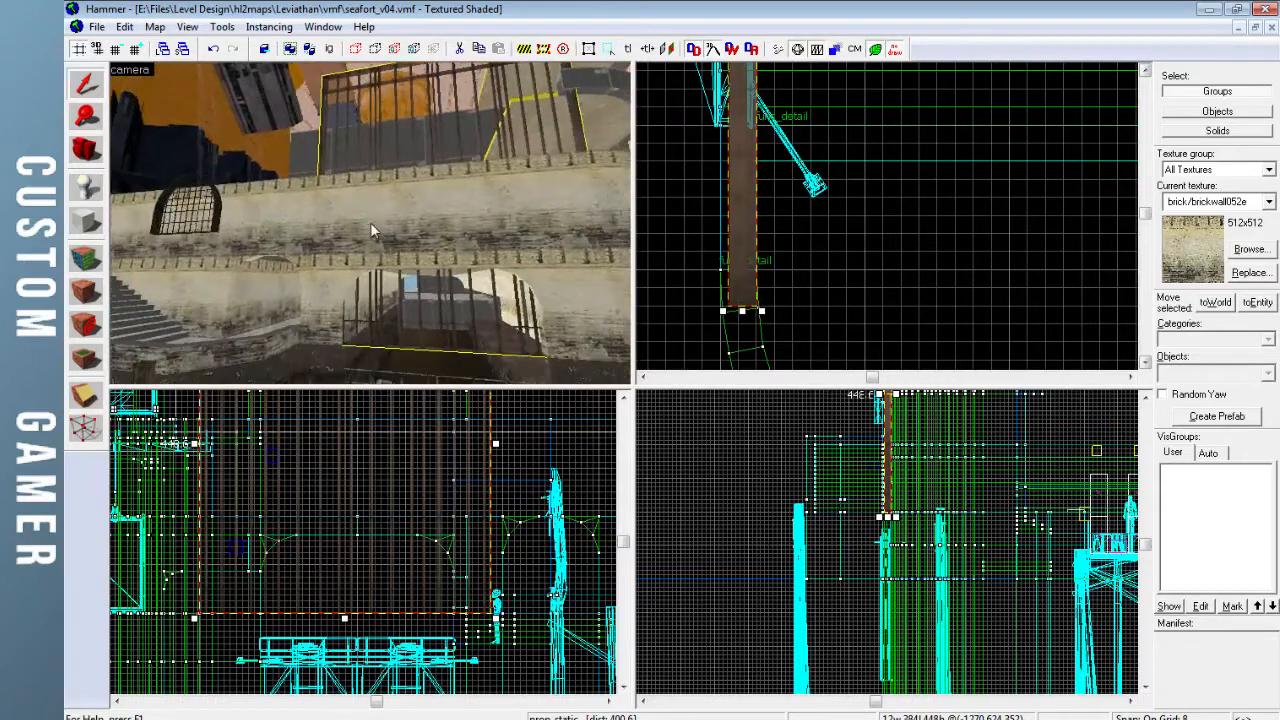
Inspect the bars above the canal wall and their end at the brick corner beside the walkway arch
{"action": "key", "text": "Escape"}
{"action": "key", "text": "w"}
{"action": "key", "text": "w"}
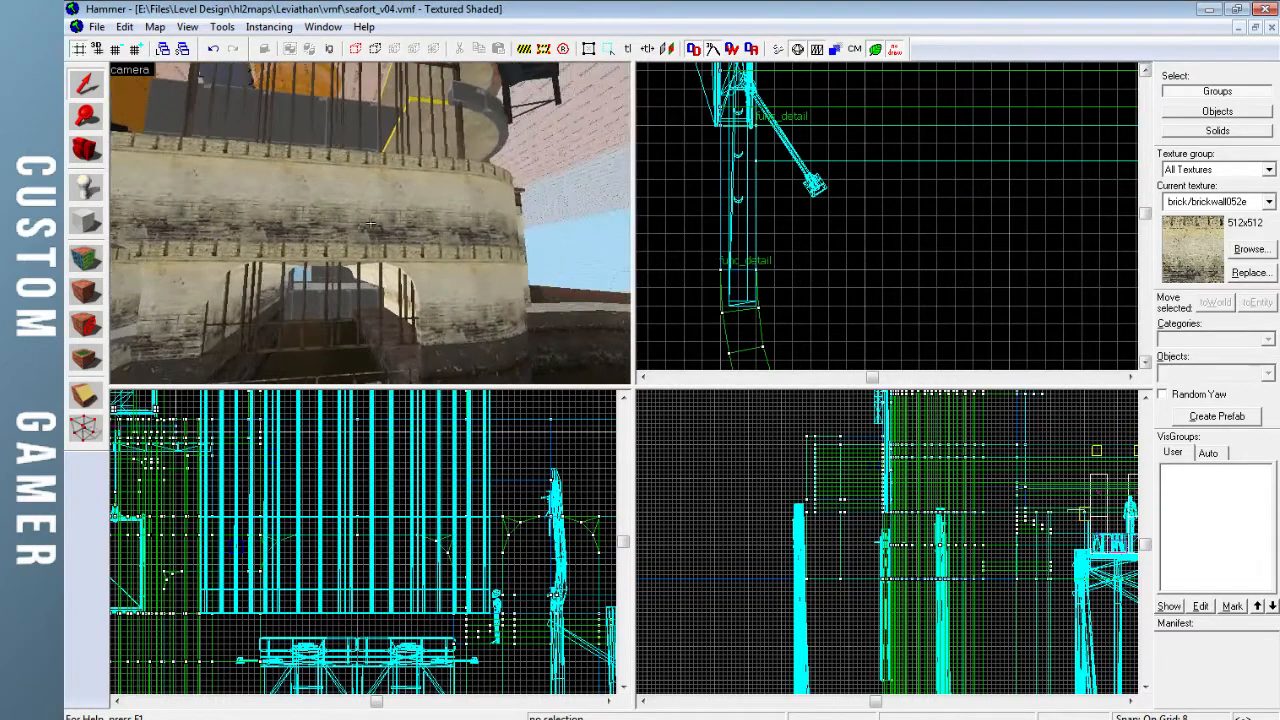
{"action": "key", "text": "w"}
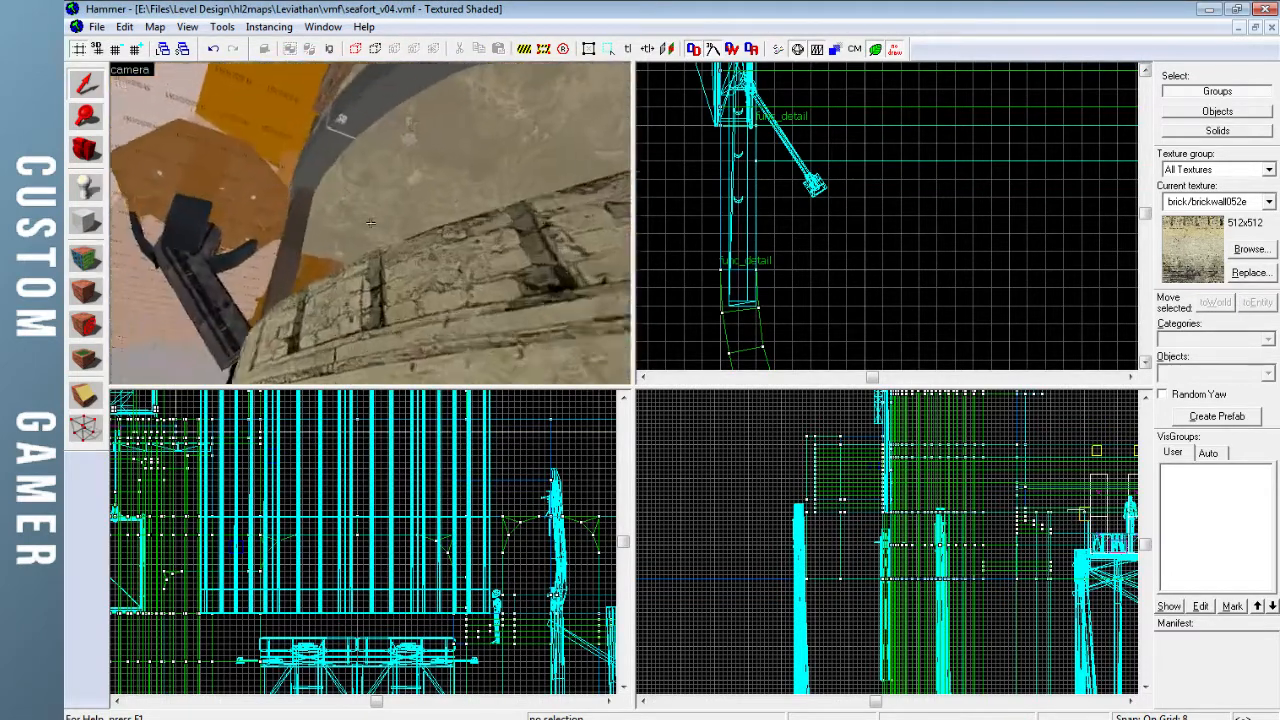
{"action": "key", "text": "s"}
{"action": "key", "text": "w"}
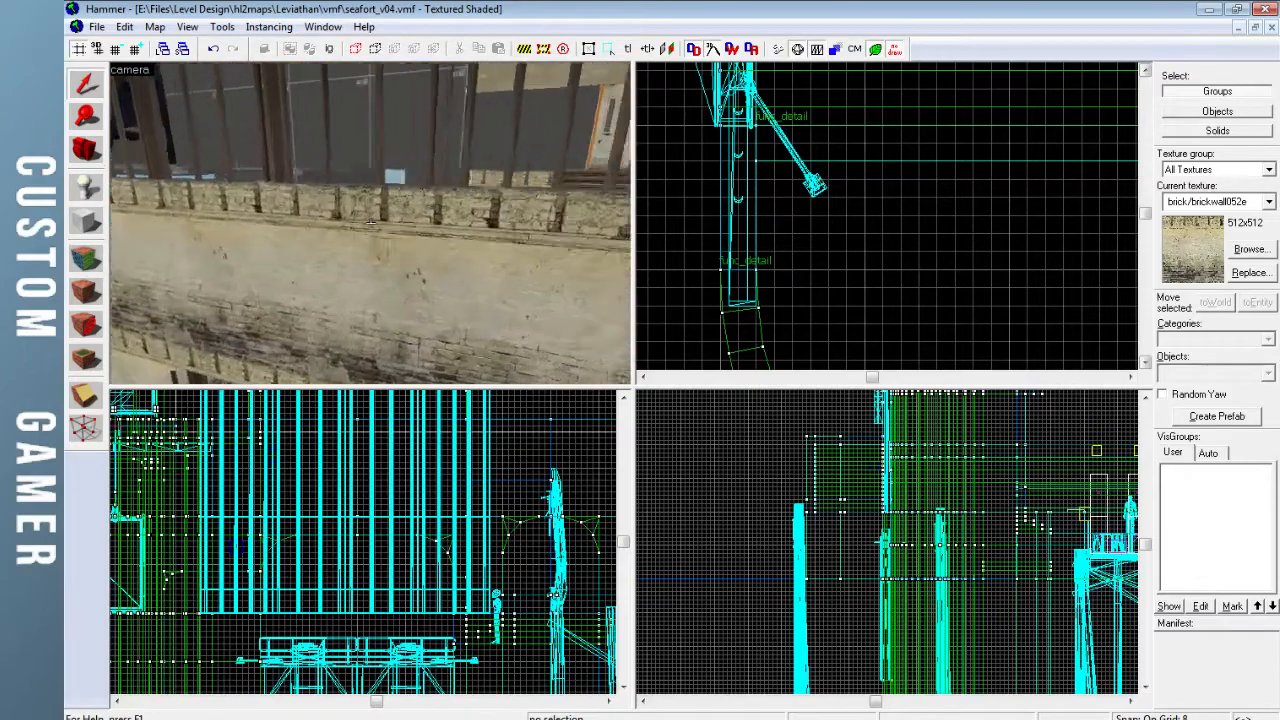
{"action": "key", "text": "w"}
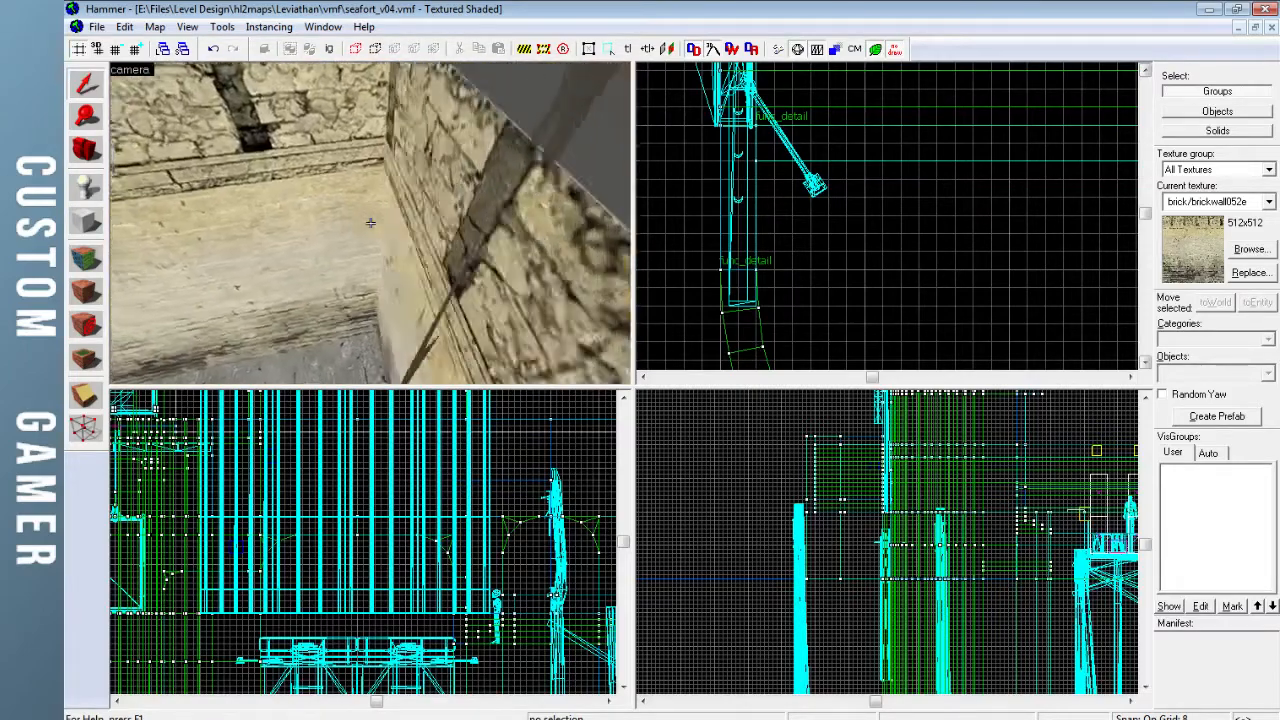
Reduce the grid size to 1 and move the bars 2 units across the wall's thickness to hide their end at the corner
{"action": "key", "text": "z"}
{"action": "left_click", "coordinate": [333, 218]}
{"action": "key", "text": "z"}
{"action": "key", "text": "w"}
{"action": "key", "text": "w"}
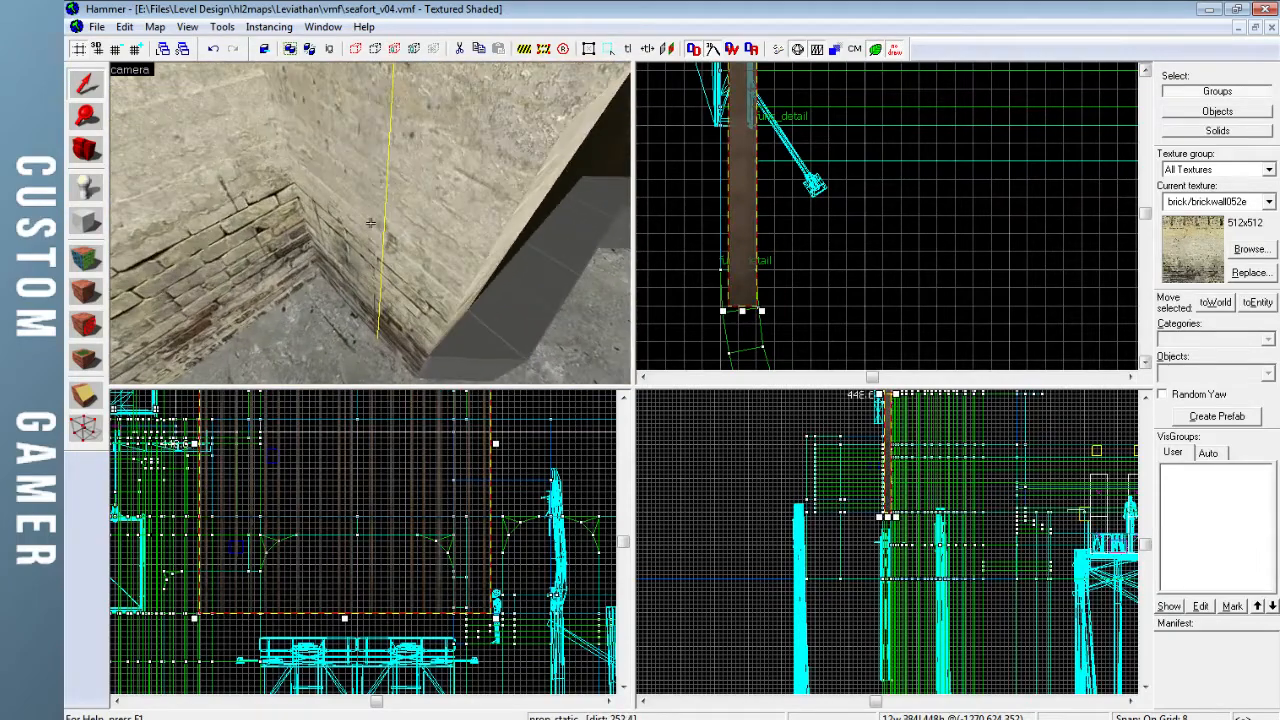
{"action": "key", "text": "z"}
{"action": "key", "text": "ctrl+e"}
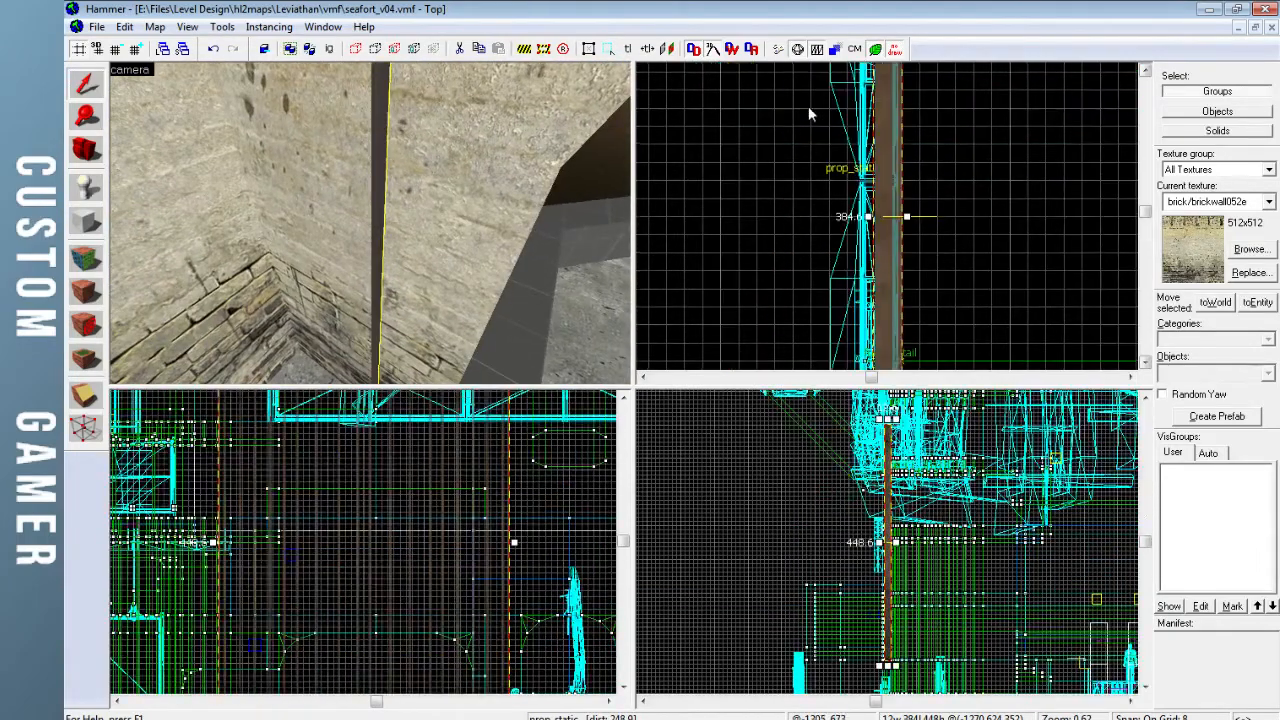
{"action": "scroll", "coordinate": [872, 220], "scroll_direction": "up", "scroll_amount": 12}
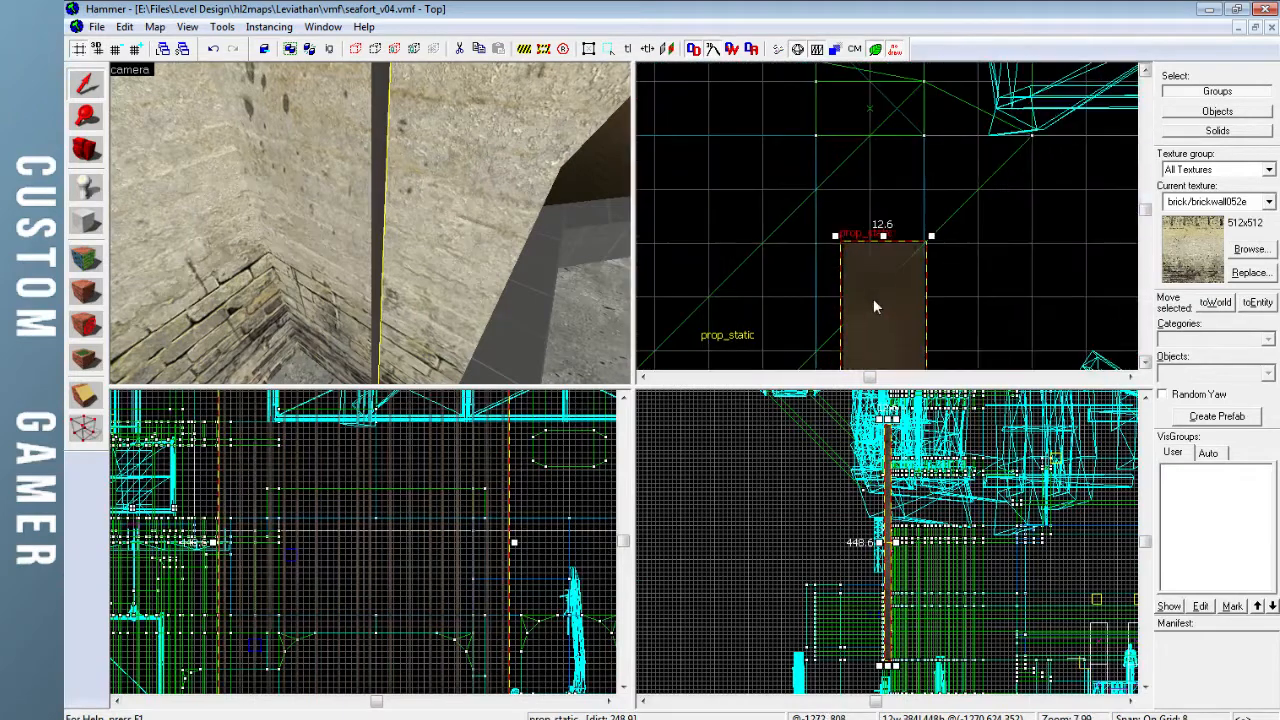
{"action": "key", "text": "bracketleft"}
{"action": "key", "text": "bracketleft"}
{"action": "key", "text": "bracketleft"}
{"action": "left_click_drag", "start_coordinate": [882, 294], "coordinate": [867, 293]}
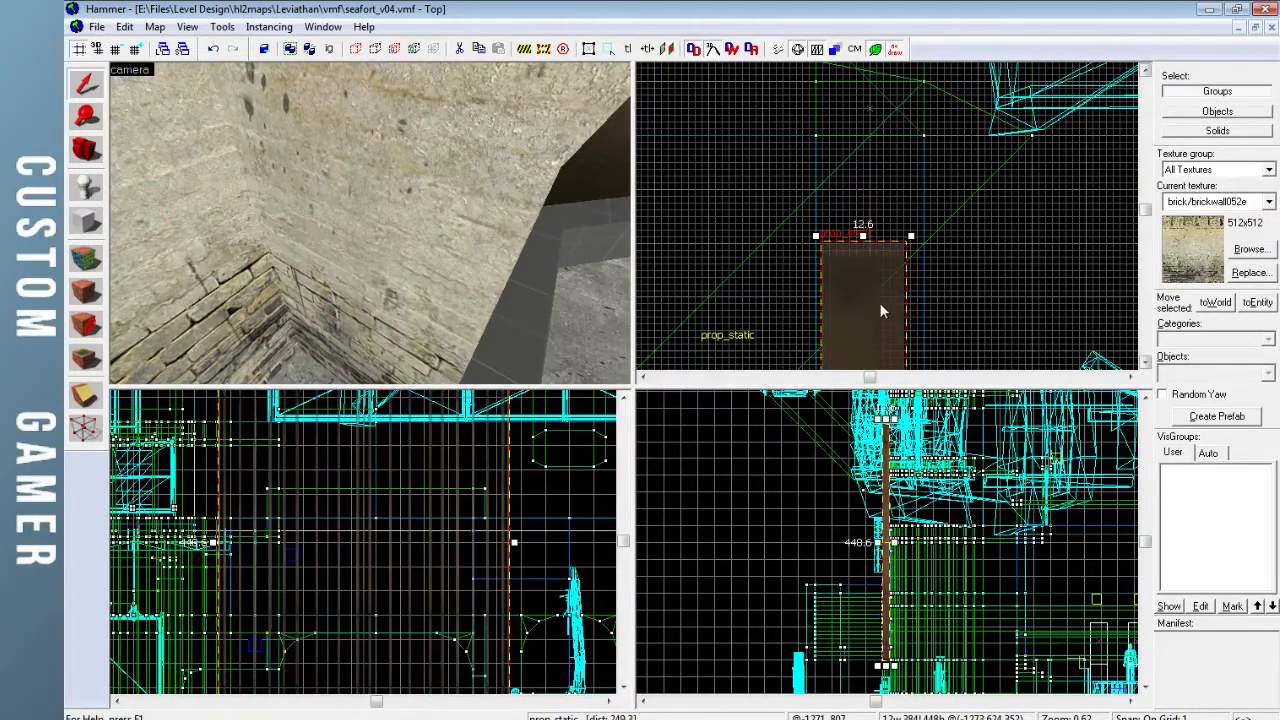
{"action": "key", "text": "Escape"}
Examine the barred canal opening up close at both brick edges and from the front for gaps or protruding ends
{"action": "key", "text": "z"}
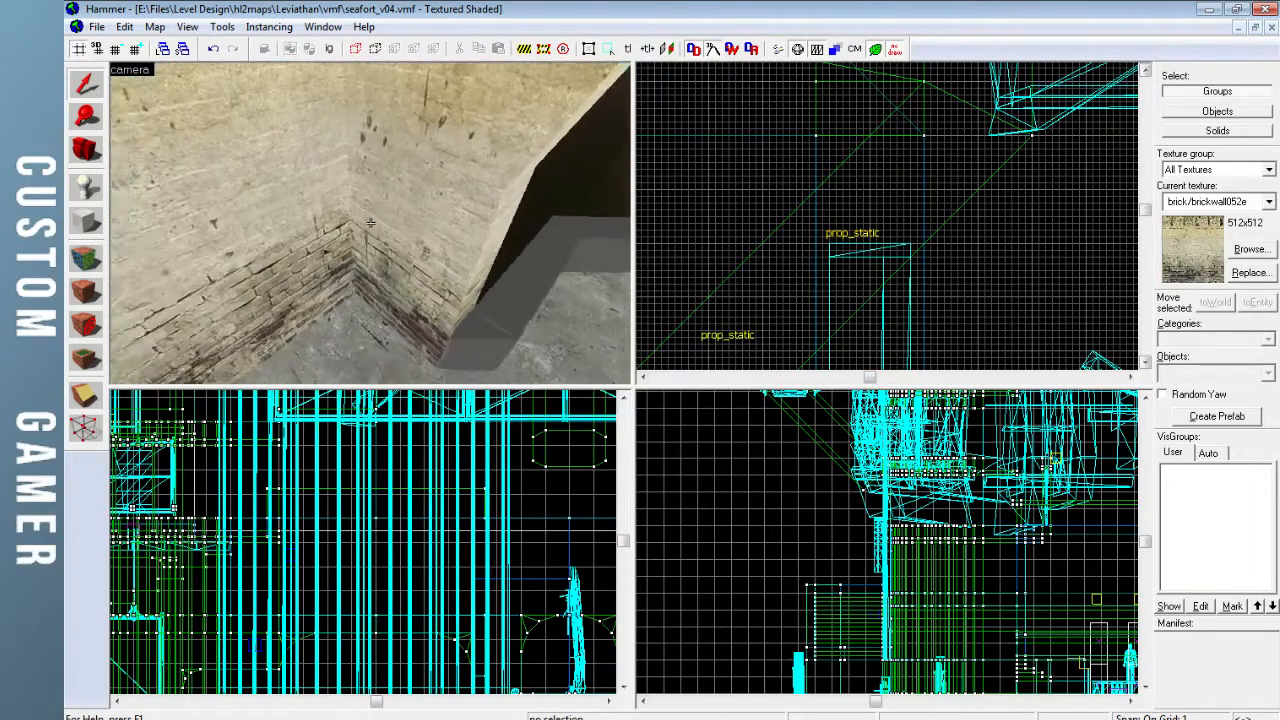
{"action": "key", "text": "w"}
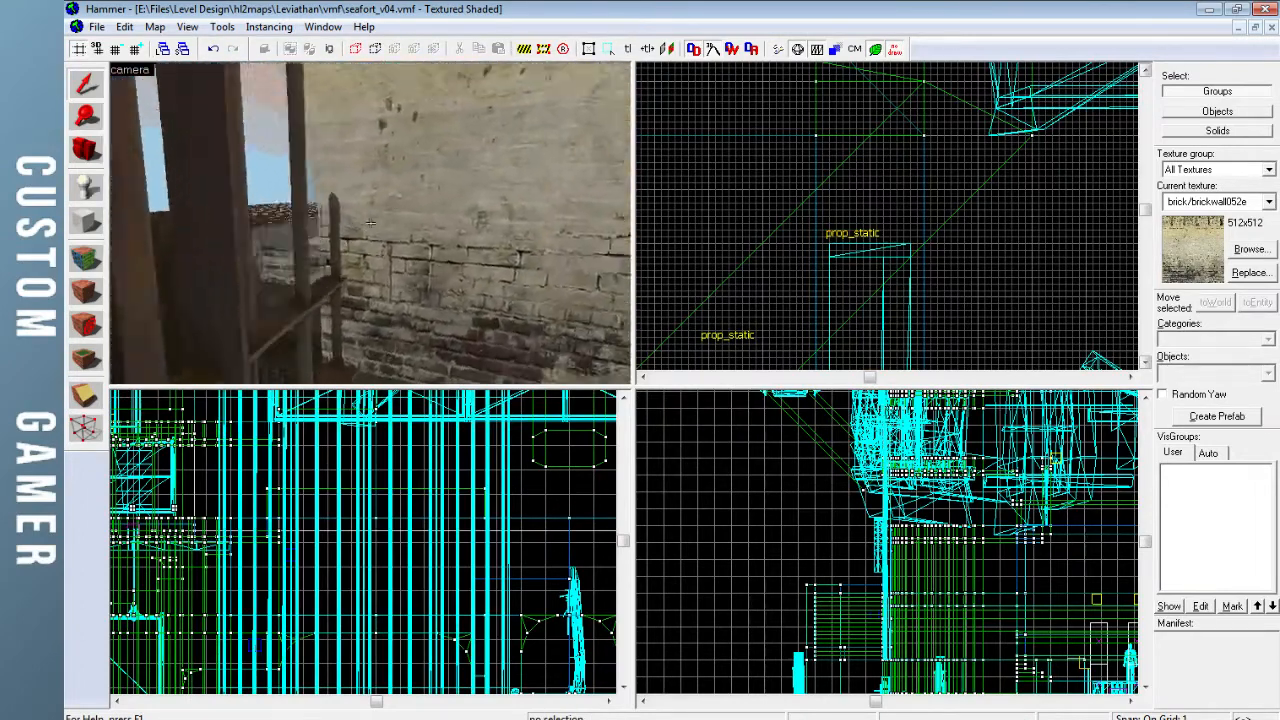
{"action": "key", "text": "s"}
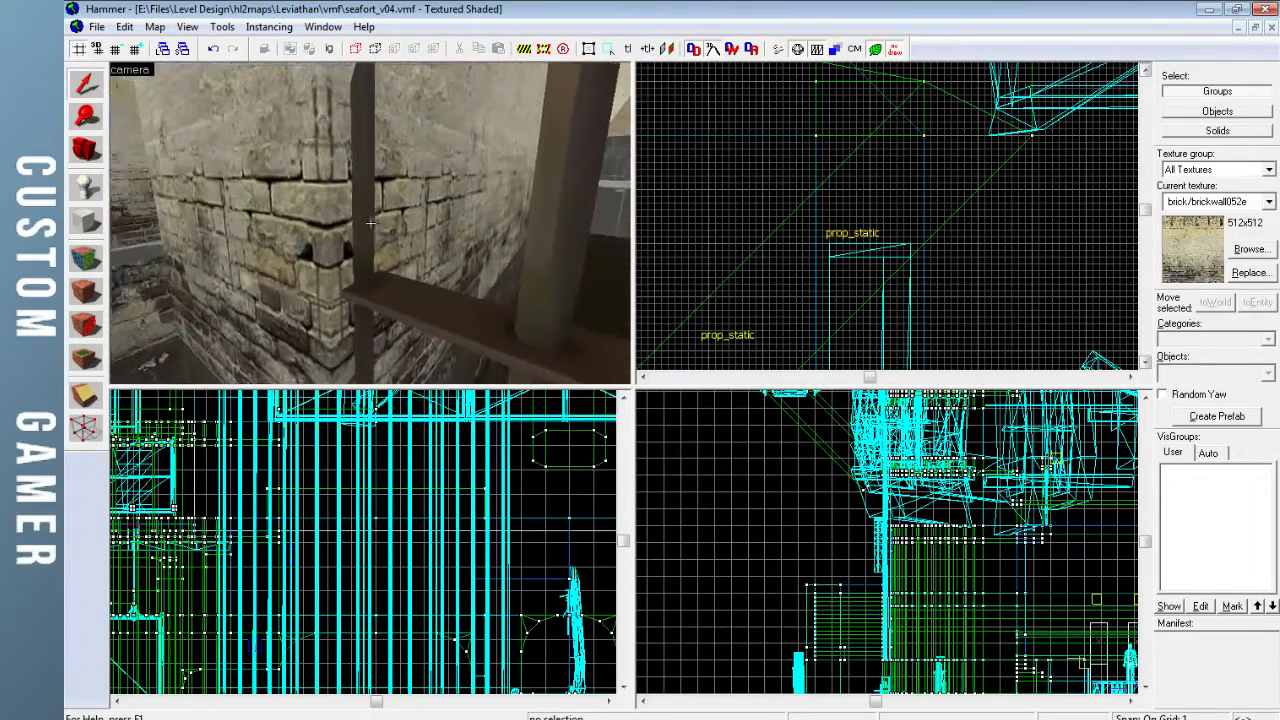
{"action": "key", "text": "s"}
{"action": "key", "text": "w"}
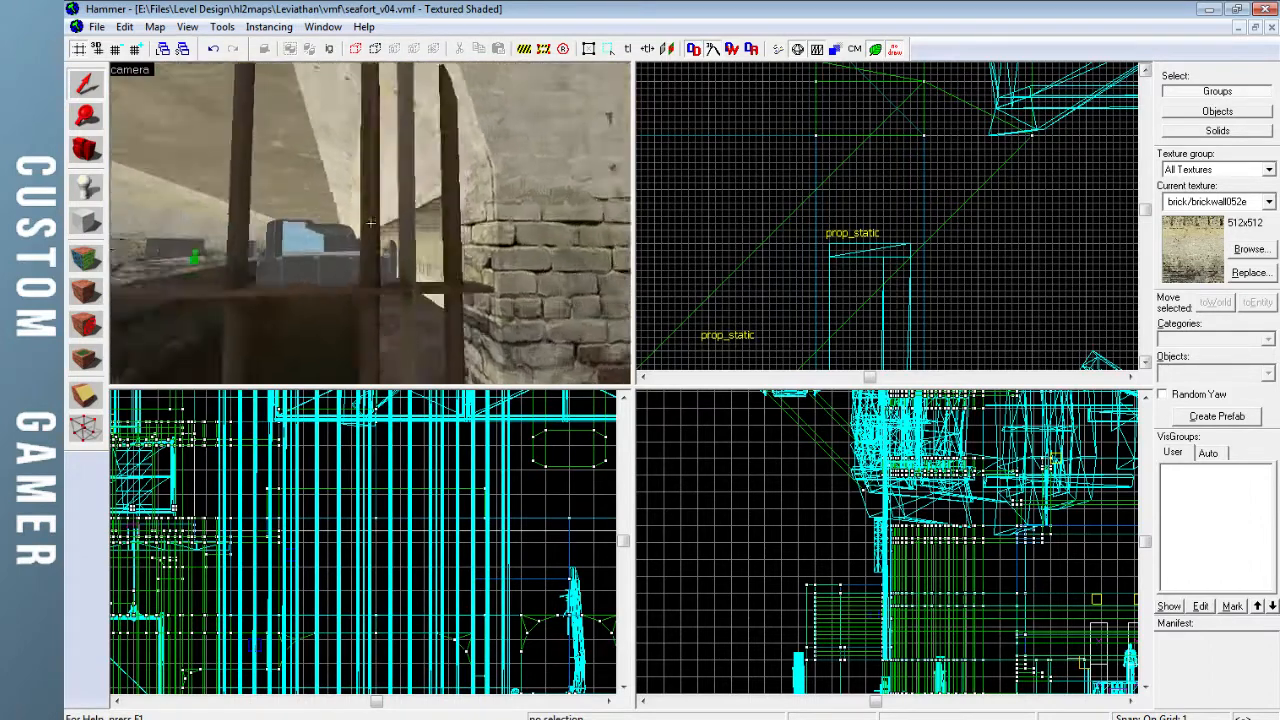
{"action": "key", "text": "s"}
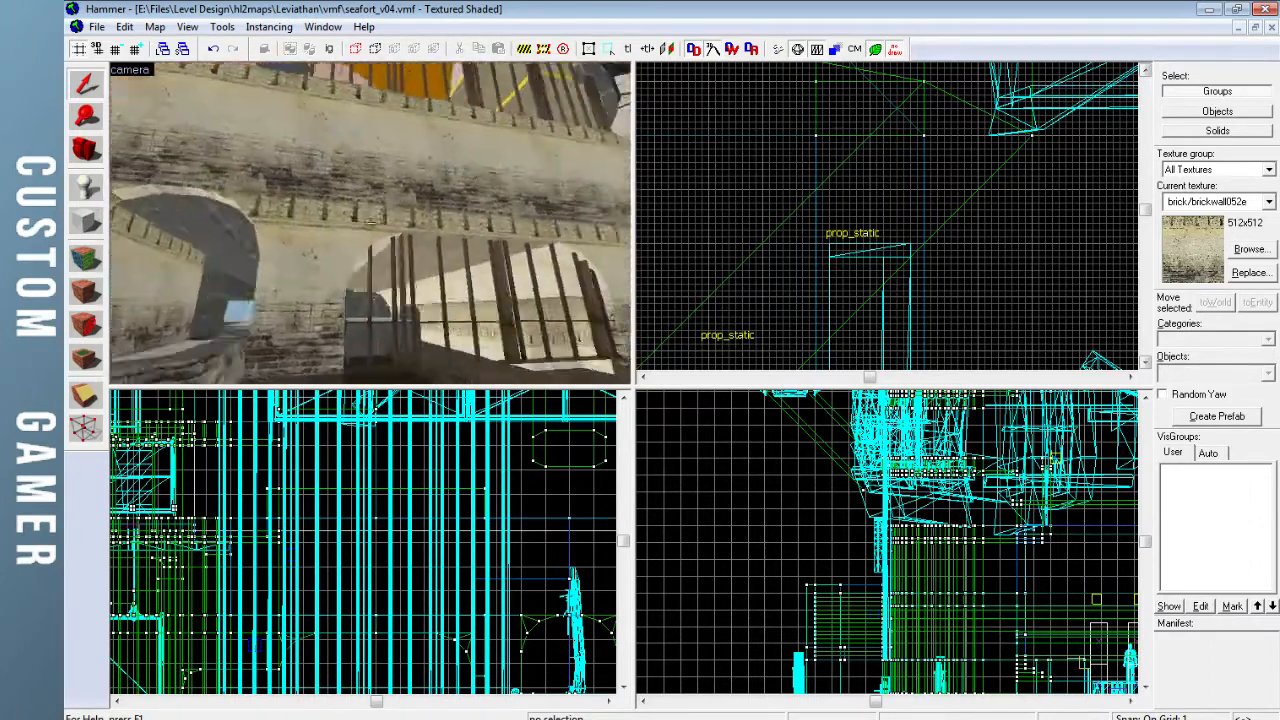
{"action": "key", "text": "w"}
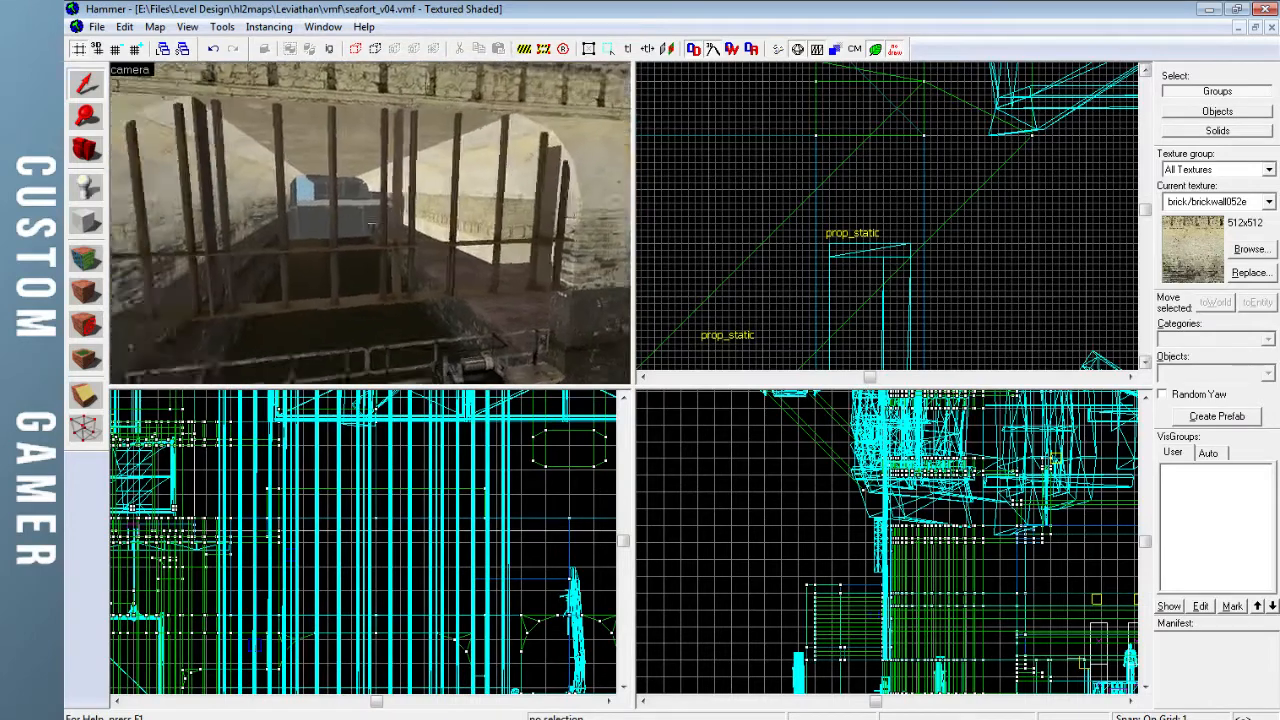
{"action": "key", "text": "d"}
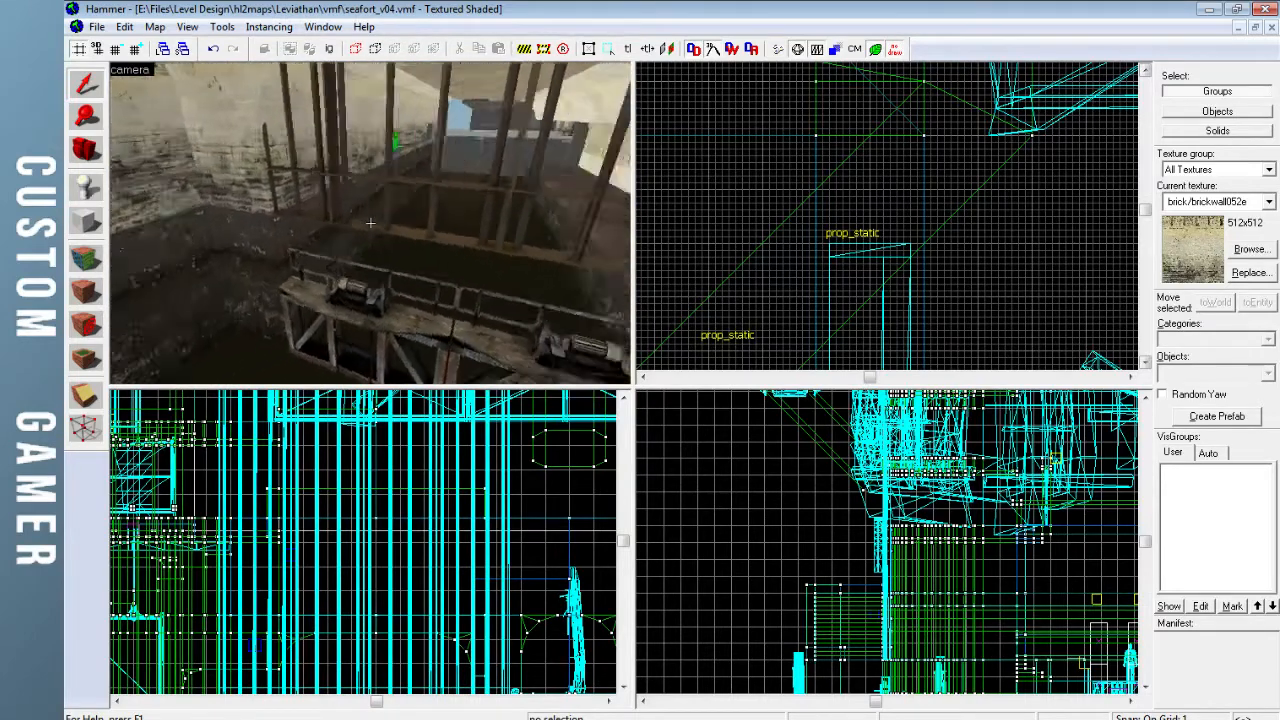
Lower the bars 16 units toward the canal water
{"action": "key", "text": "z"}
{"action": "left_click", "coordinate": [395, 232]}
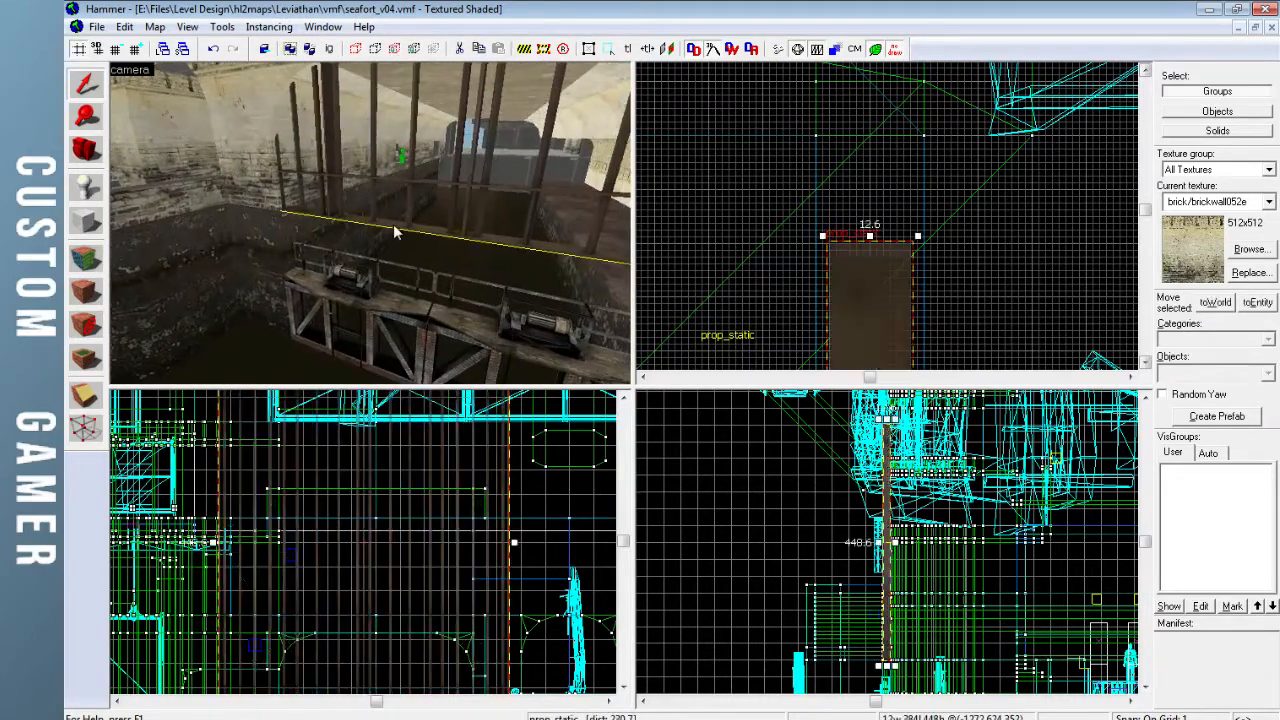
{"action": "scroll", "coordinate": [370, 594], "scroll_direction": "down", "scroll_amount": 3}
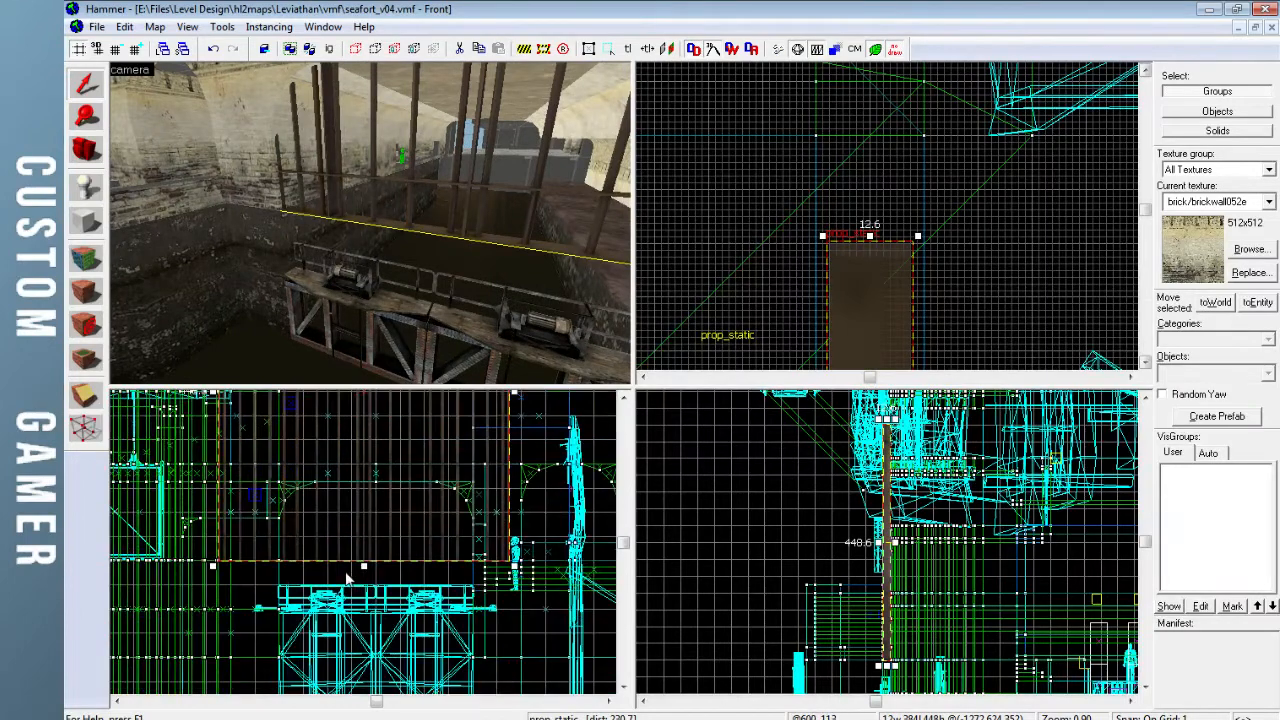
{"action": "scroll", "coordinate": [349, 578], "scroll_direction": "up", "scroll_amount": 10}
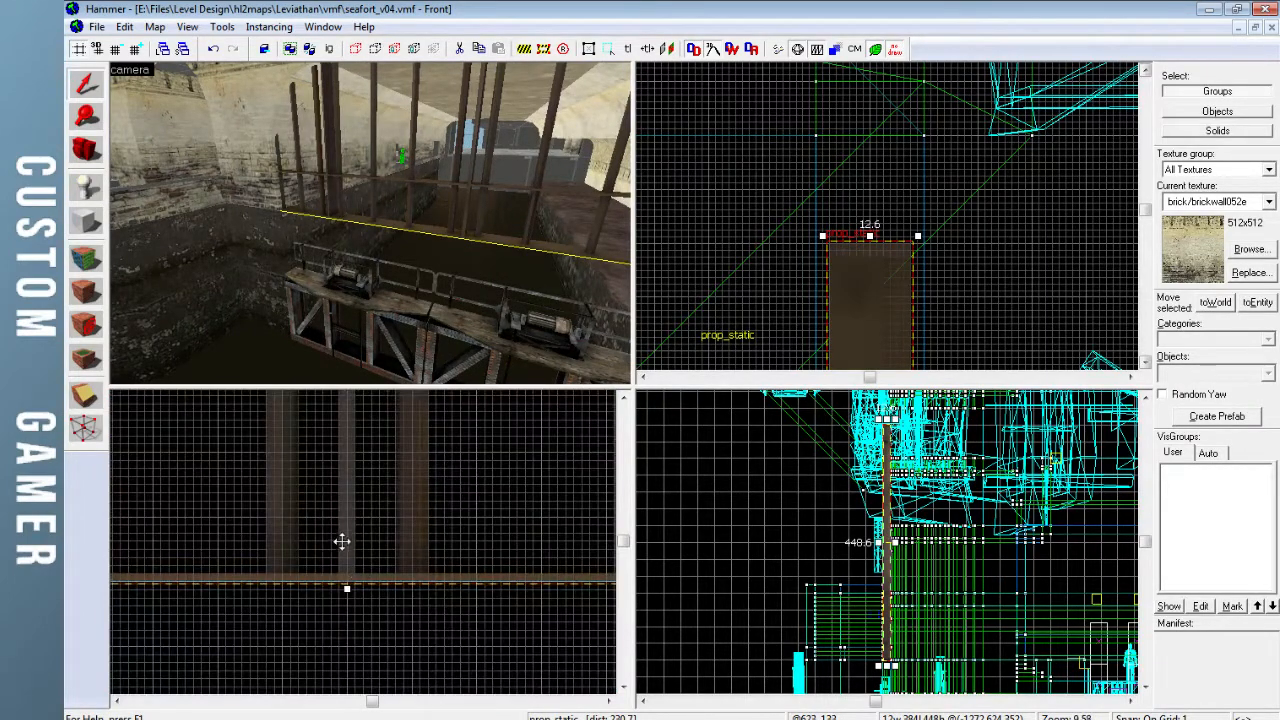
{"action": "left_click", "coordinate": [342, 547]}
{"action": "left_click", "coordinate": [341, 568]}
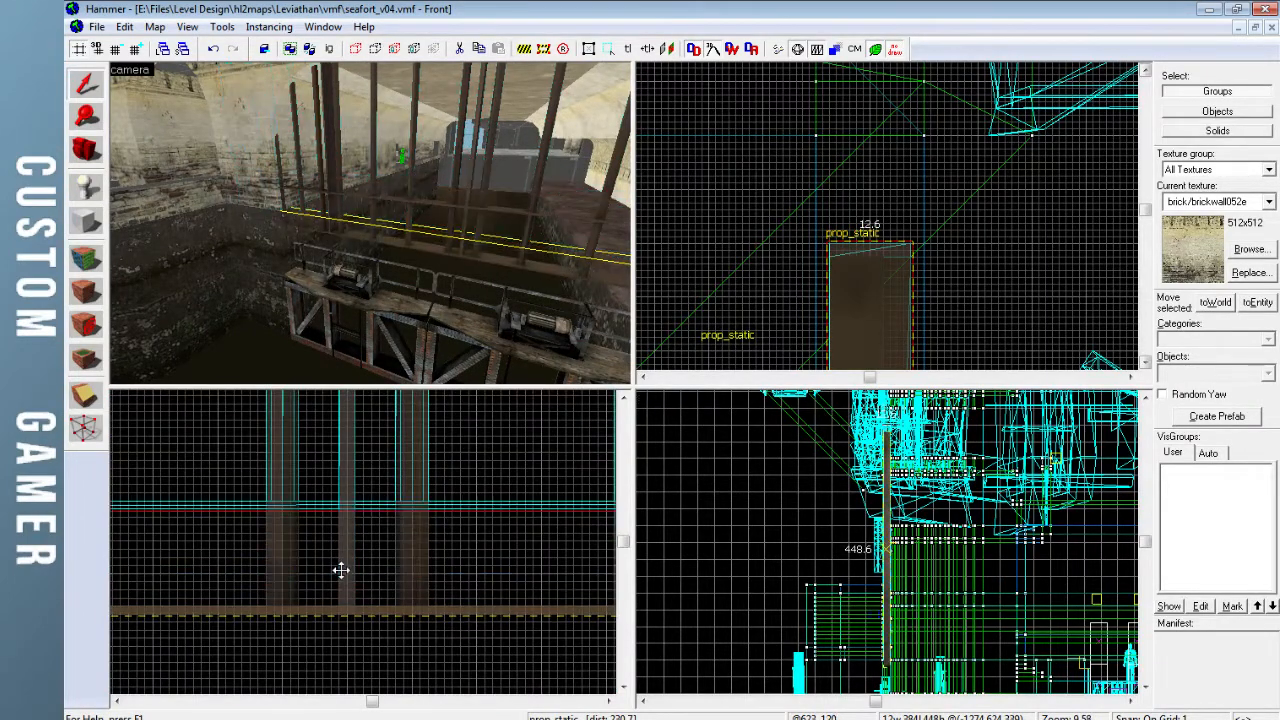
{"action": "left_click_drag", "start_coordinate": [340, 591], "coordinate": [340, 597]}
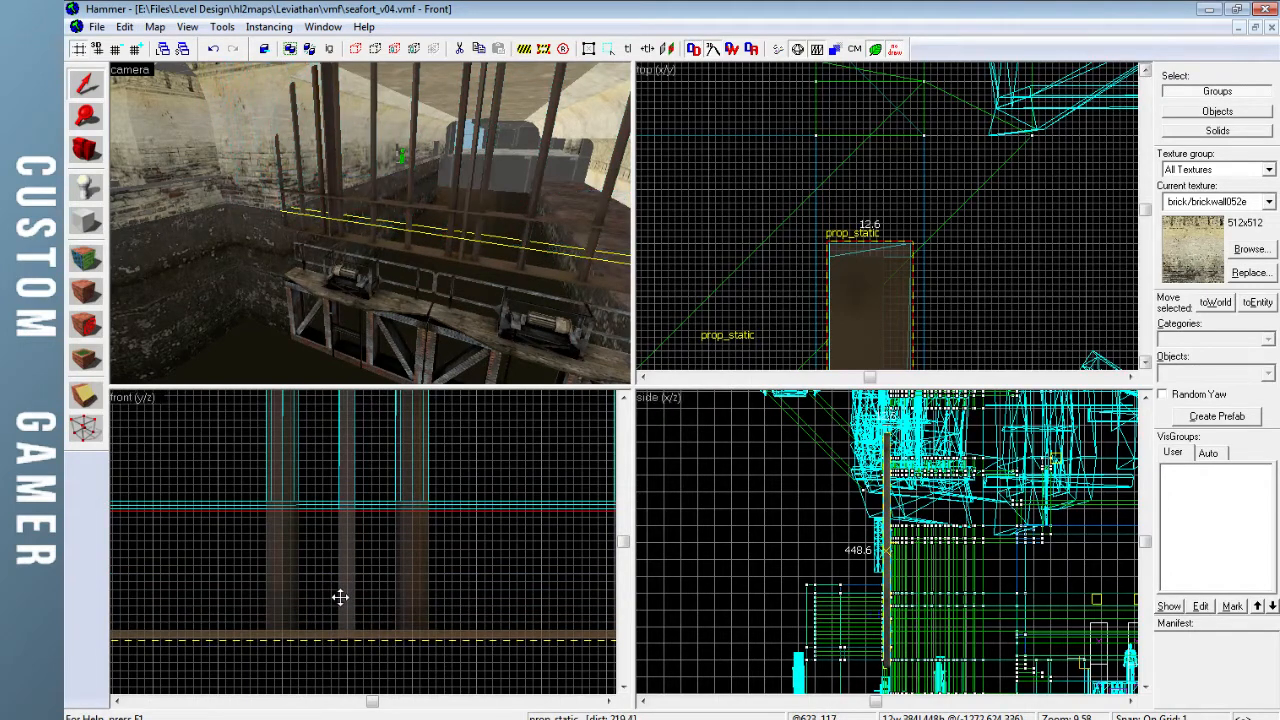
{"action": "key", "text": "Escape"}
Check the lowered bars against the brick edges and shift them 4 units along the wall
{"action": "key", "text": "z"}
{"action": "key", "text": "w"}
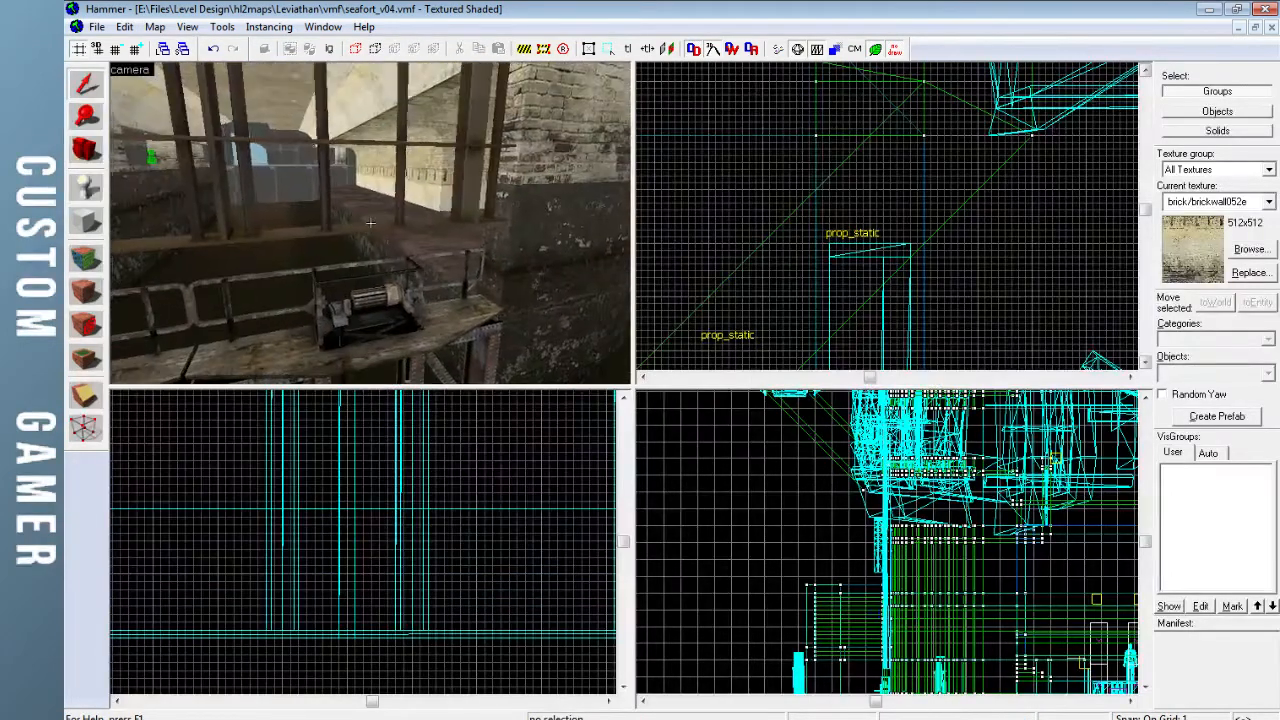
{"action": "key", "text": "w"}
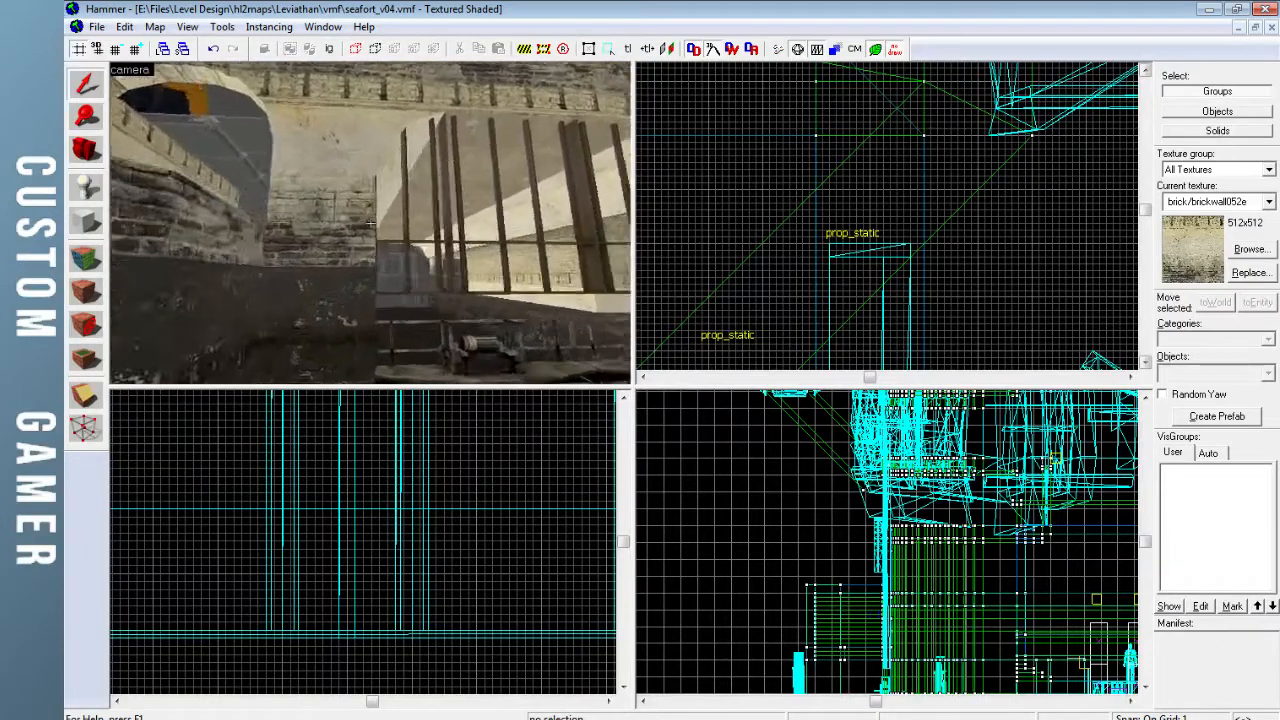
{"action": "key", "text": "z"}
{"action": "left_click", "coordinate": [905, 291]}
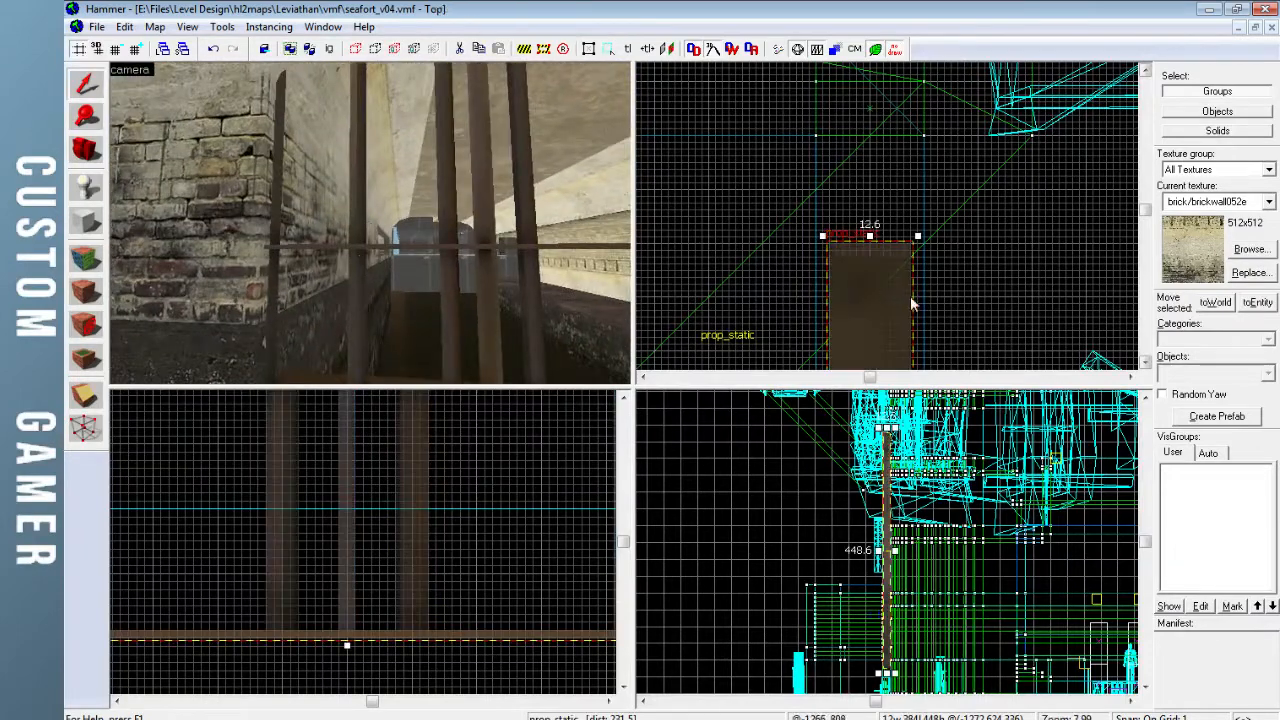
{"action": "left_click_drag", "start_coordinate": [866, 276], "coordinate": [866, 303]}
{"action": "key", "text": "Escape"}
Check where the bars meet the curved wall top and shift them about 21 units the opposite way along the wall
{"action": "key", "text": "z"}
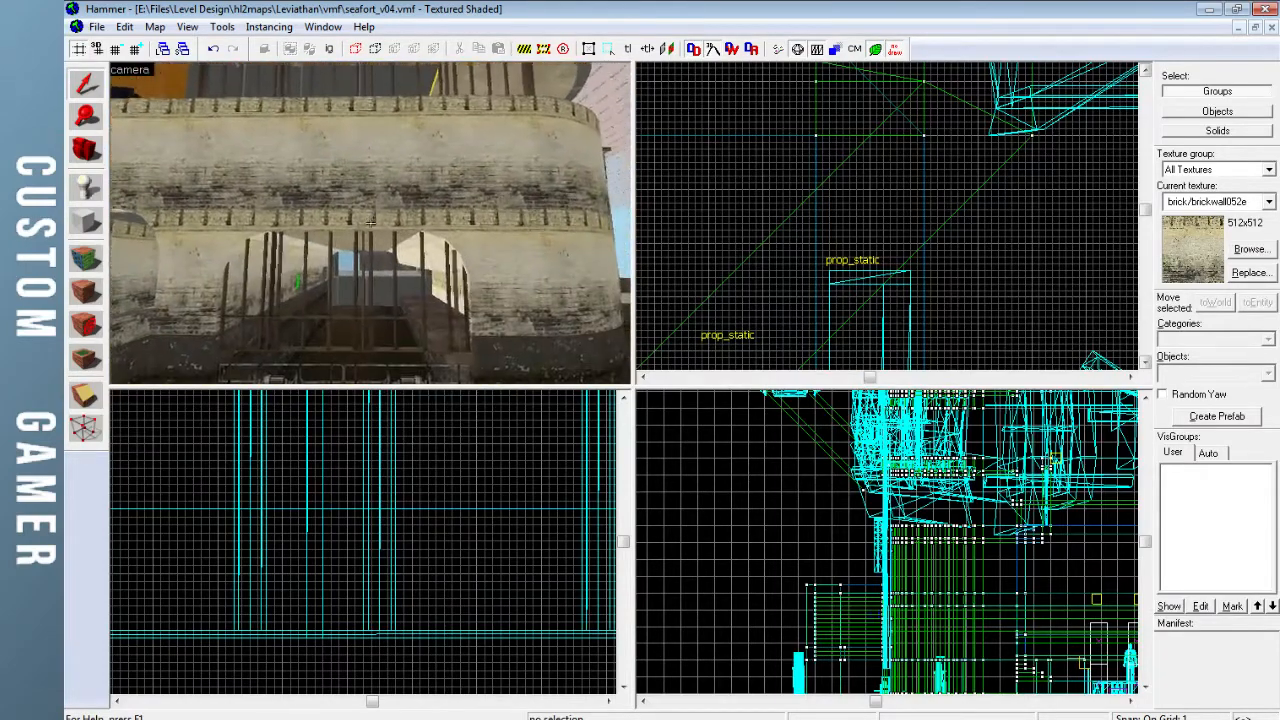
{"action": "key", "text": "w"}
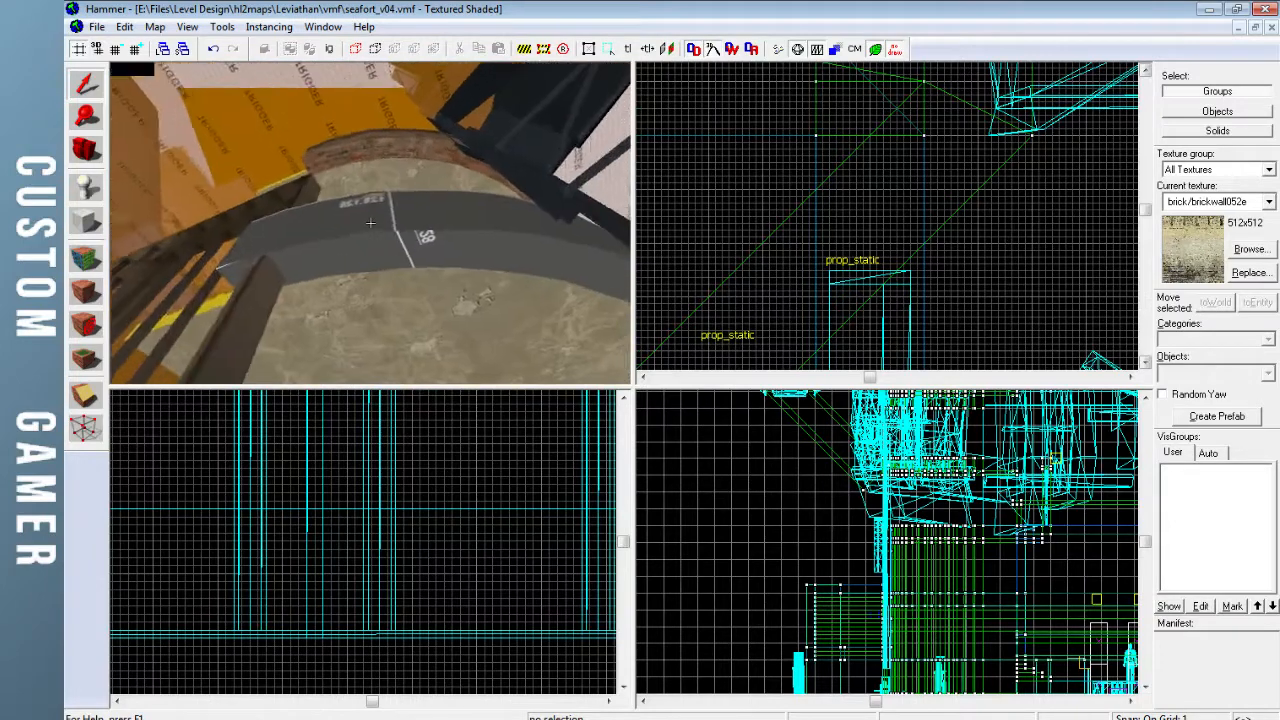
{"action": "key", "text": "a"}
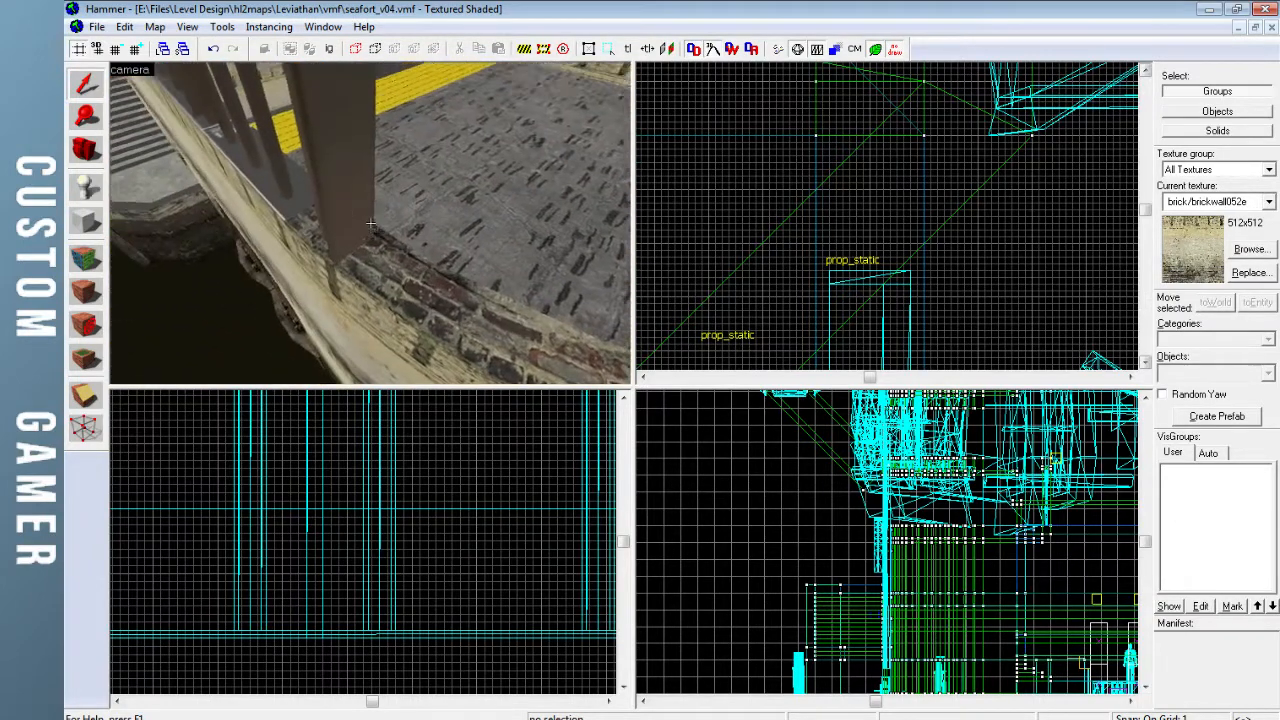
{"action": "key", "text": "z"}
{"action": "left_click", "coordinate": [392, 221]}
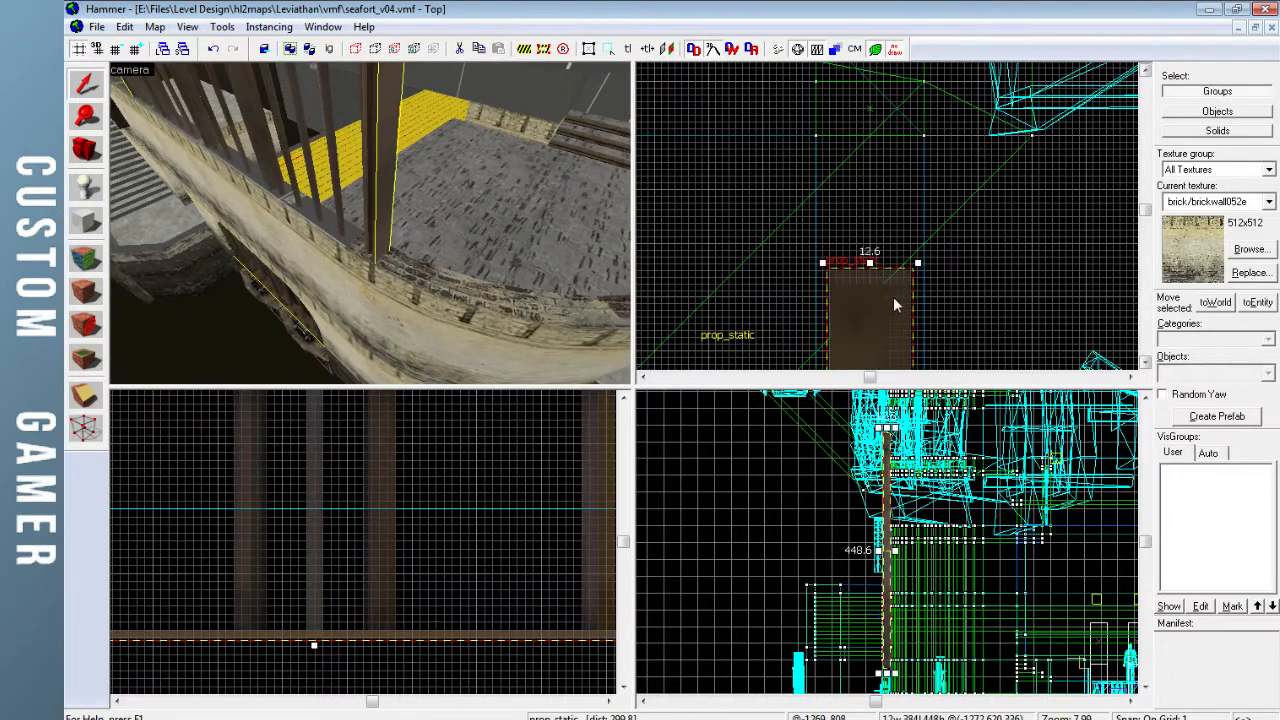
{"action": "scroll", "coordinate": [885, 285], "scroll_direction": "down", "scroll_amount": 5}
{"action": "scroll", "coordinate": [879, 270], "scroll_direction": "up", "scroll_amount": 5}
{"action": "left_click_drag", "start_coordinate": [861, 259], "coordinate": [862, 192]}
{"action": "key", "text": "Escape"}
Shift the bars 2 units back along the wall to bury their exposed end in the brick corner beside the walkway
{"action": "key", "text": "z"}
{"action": "key", "text": "w"}
{"action": "key", "text": "w"}
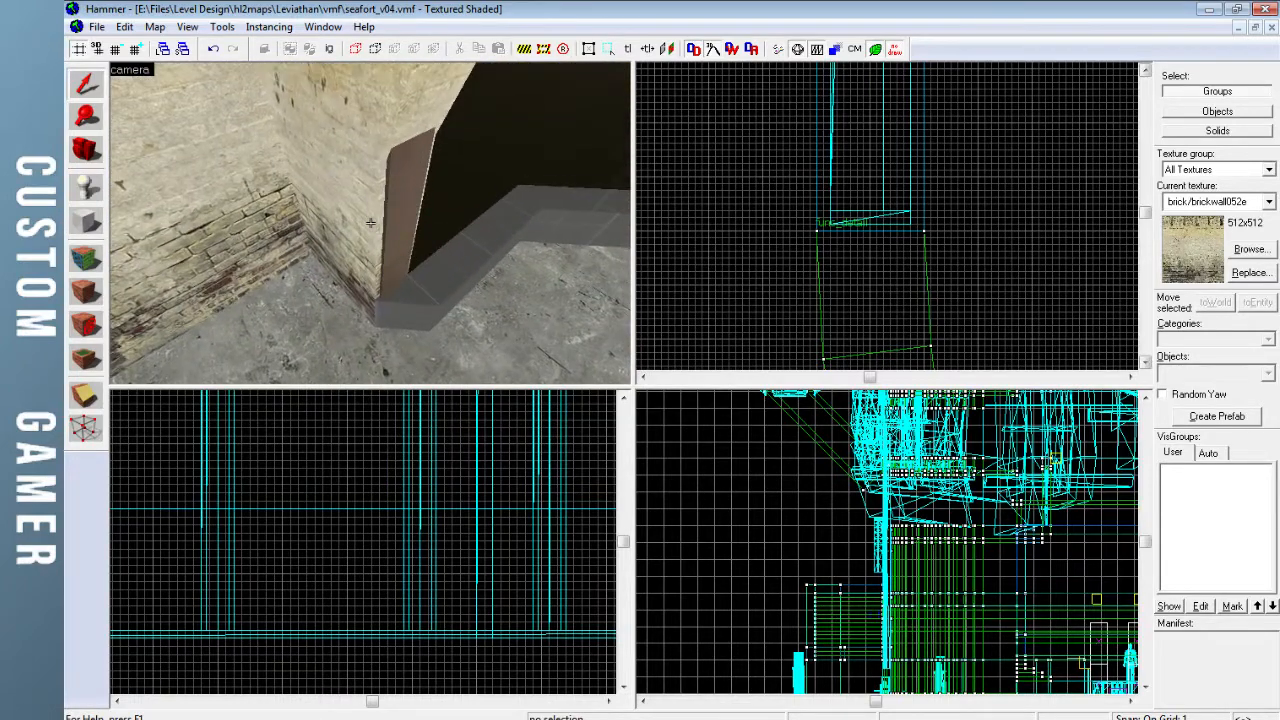
{"action": "key", "text": "z"}
{"action": "left_click", "coordinate": [306, 226]}
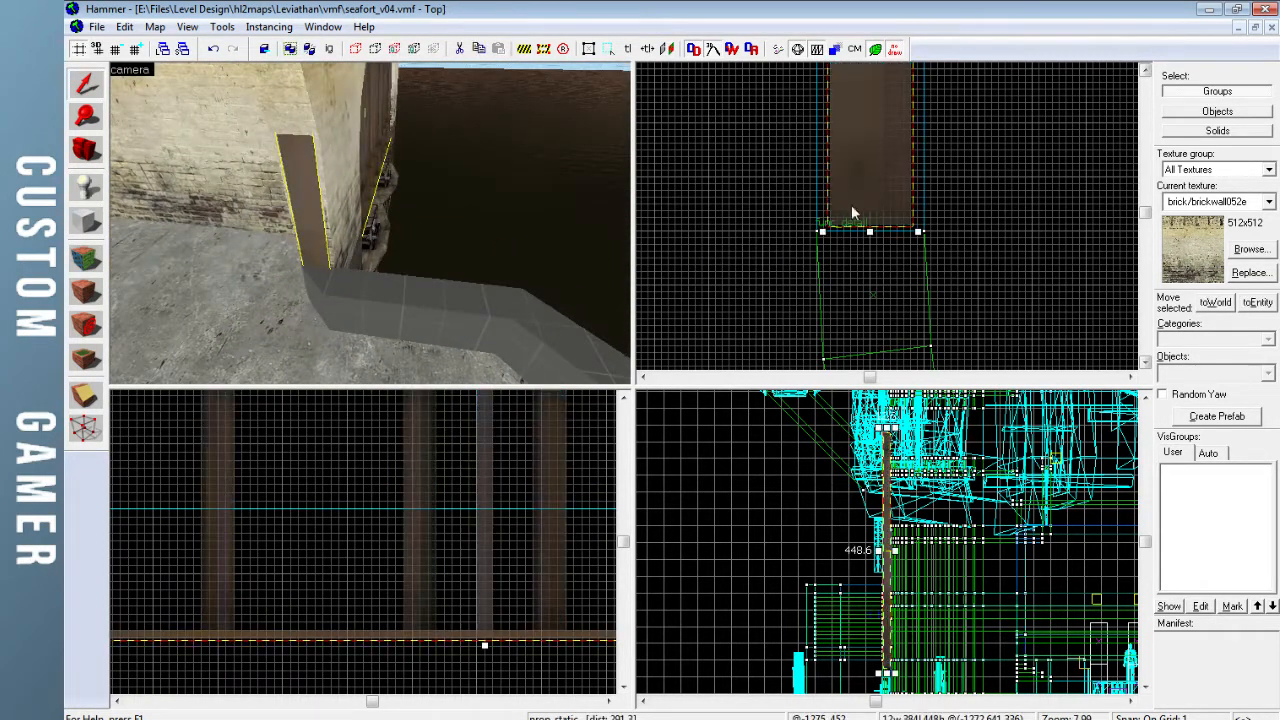
{"action": "left_click_drag", "start_coordinate": [858, 176], "coordinate": [867, 189]}
{"action": "key", "text": "Escape"}
Inspect the repositioned bars from above, at the walkway corner and from the front of the canal opening
{"action": "key", "text": "z"}
{"action": "key", "text": "w"}
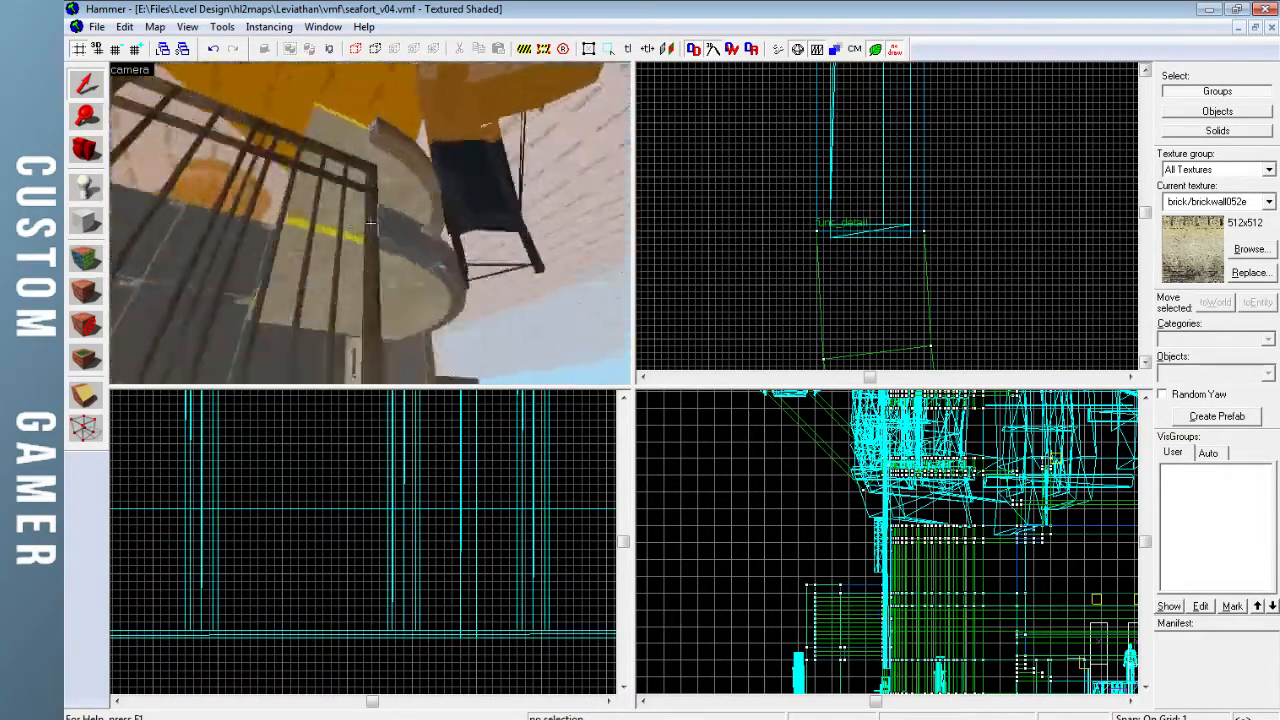
{"action": "key", "text": "w"}
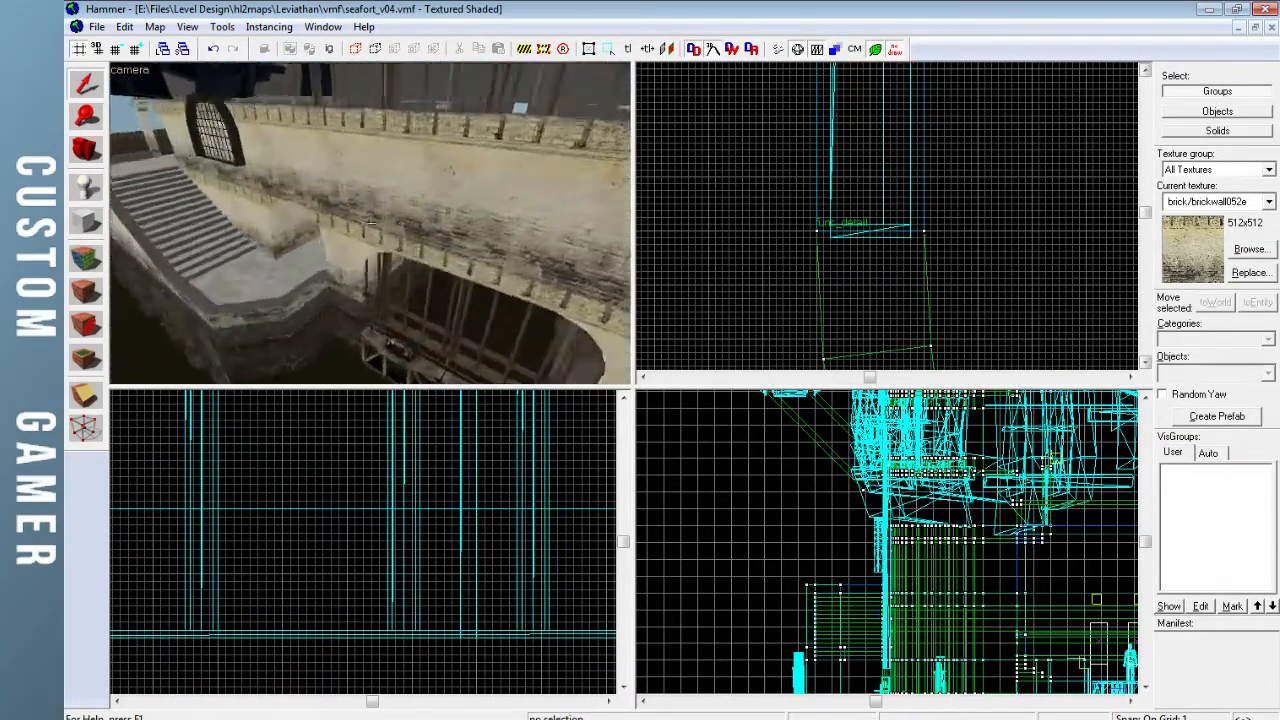
{"action": "key", "text": "w"}
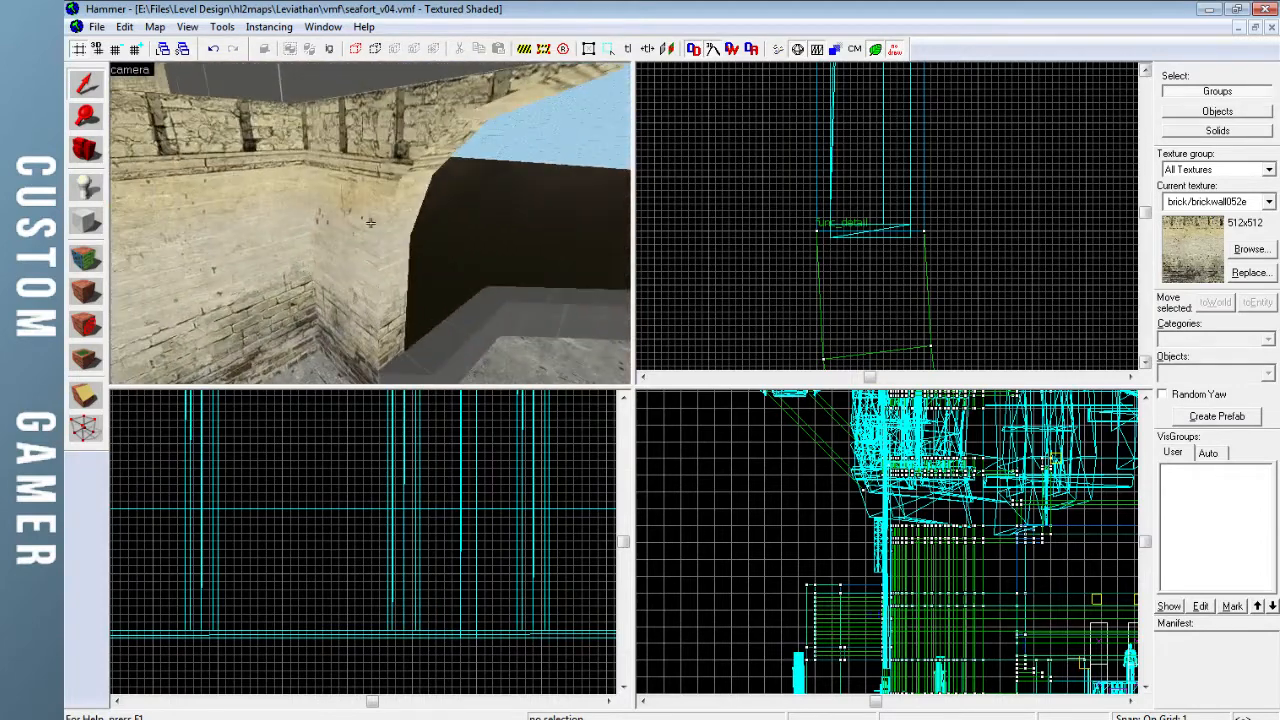
{"action": "key", "text": "s"}
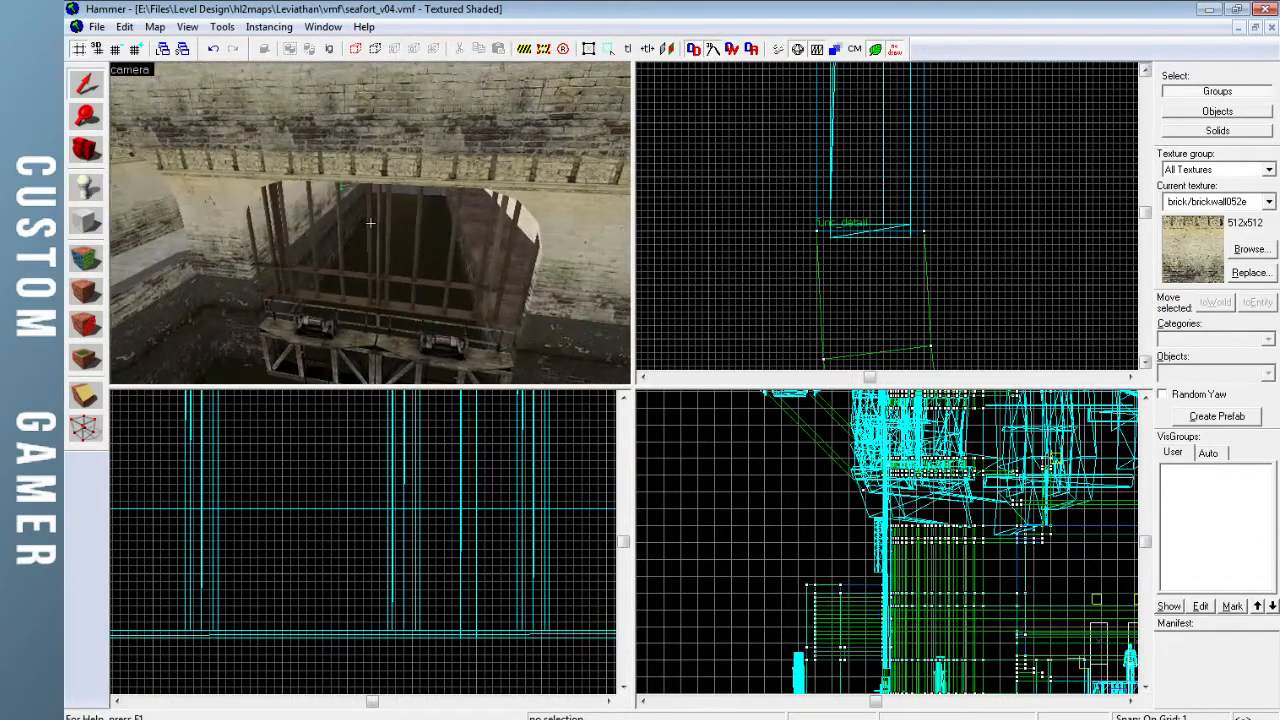
{"action": "key", "text": "w"}
{"action": "left_click", "coordinate": [415, 257]}
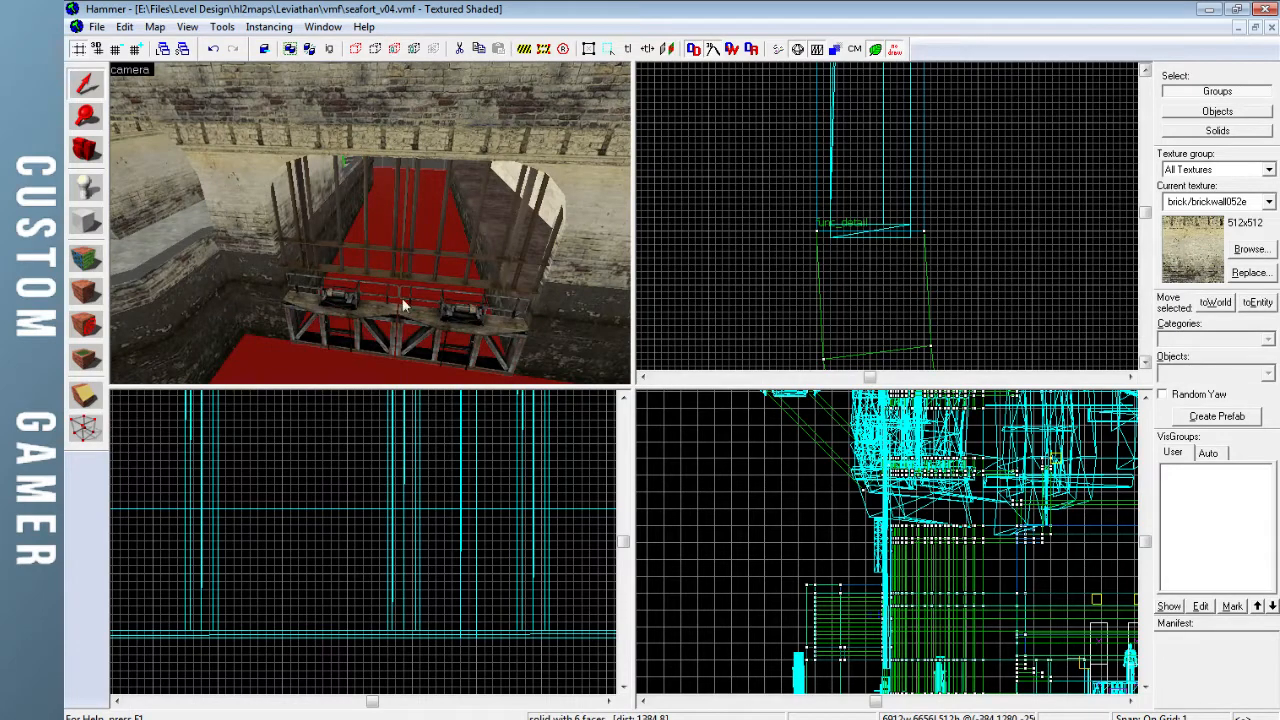
{"action": "left_click", "coordinate": [410, 246]}
{"action": "key", "text": "Escape"}
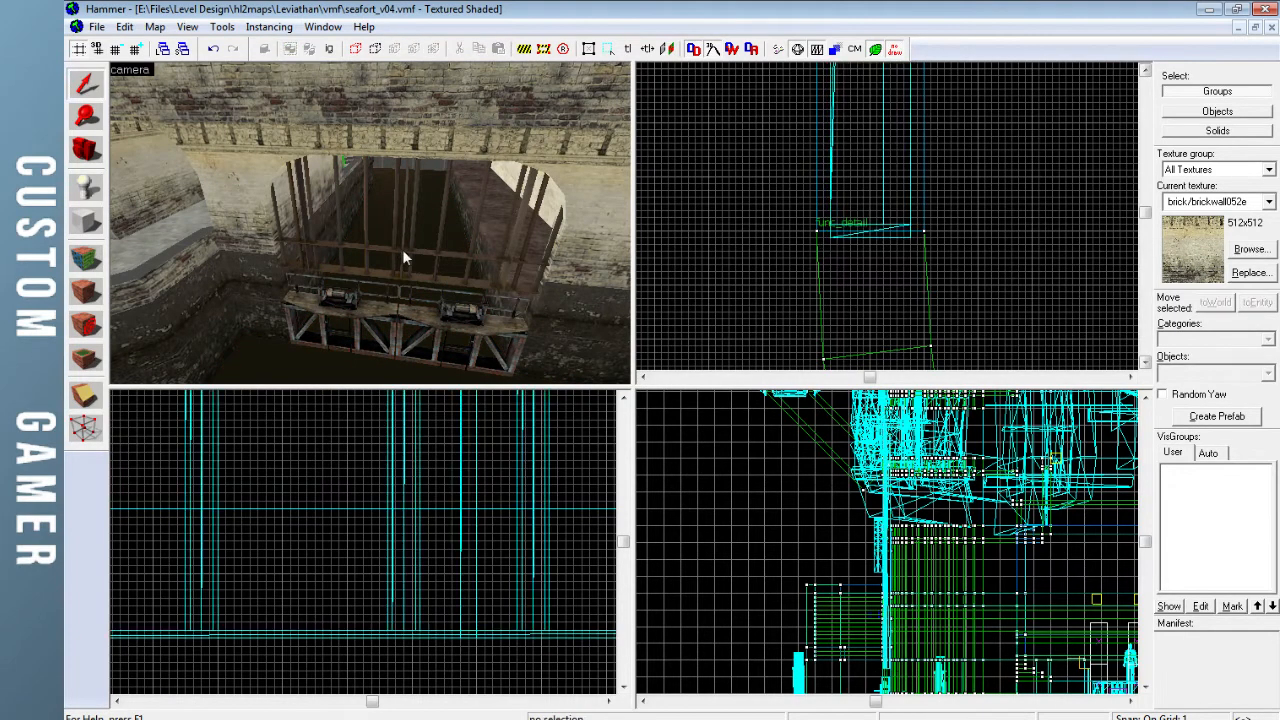
Inspect the barred canal opening, the fence above it and the curved brick wall from the outside
{"action": "scroll", "coordinate": [842, 245], "scroll_direction": "down", "scroll_amount": 3}
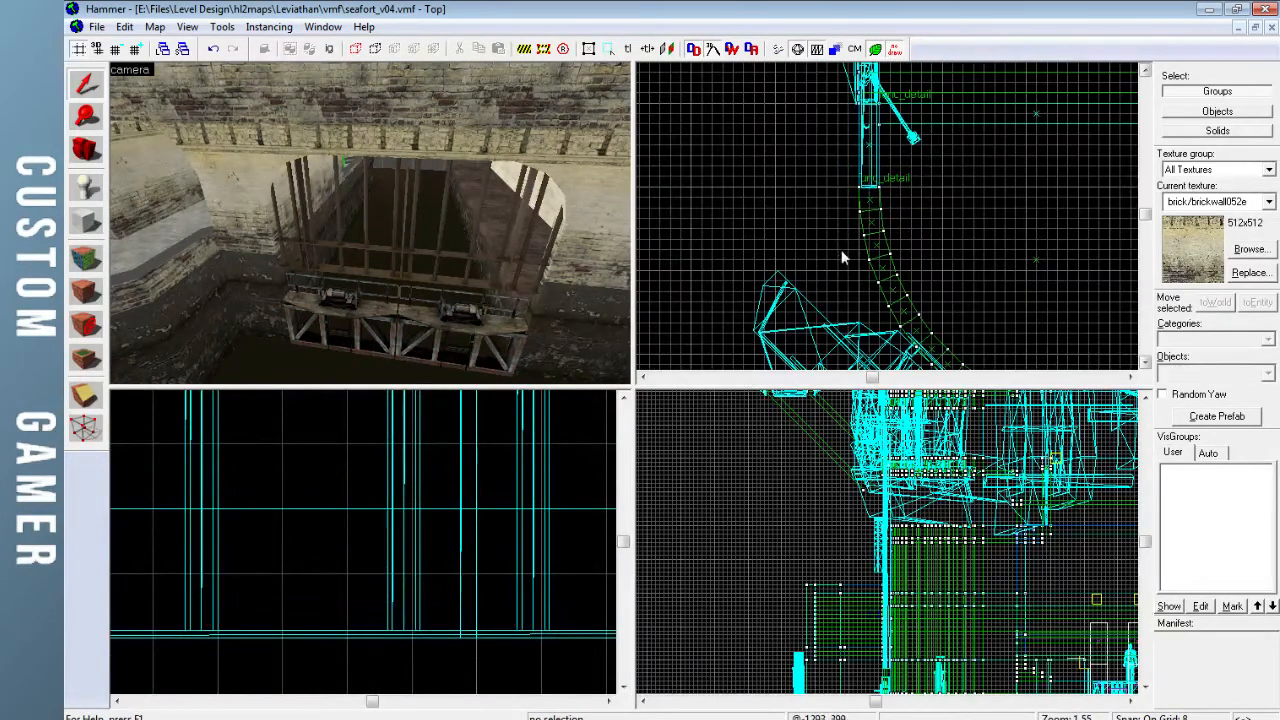
{"action": "key", "text": "Up"}
{"action": "scroll", "coordinate": [868, 216], "scroll_direction": "down", "scroll_amount": 4}
{"action": "key", "text": "Up"}
{"action": "key", "text": "Up"}
{"action": "key", "text": "Up"}
{"action": "key", "text": "Up"}
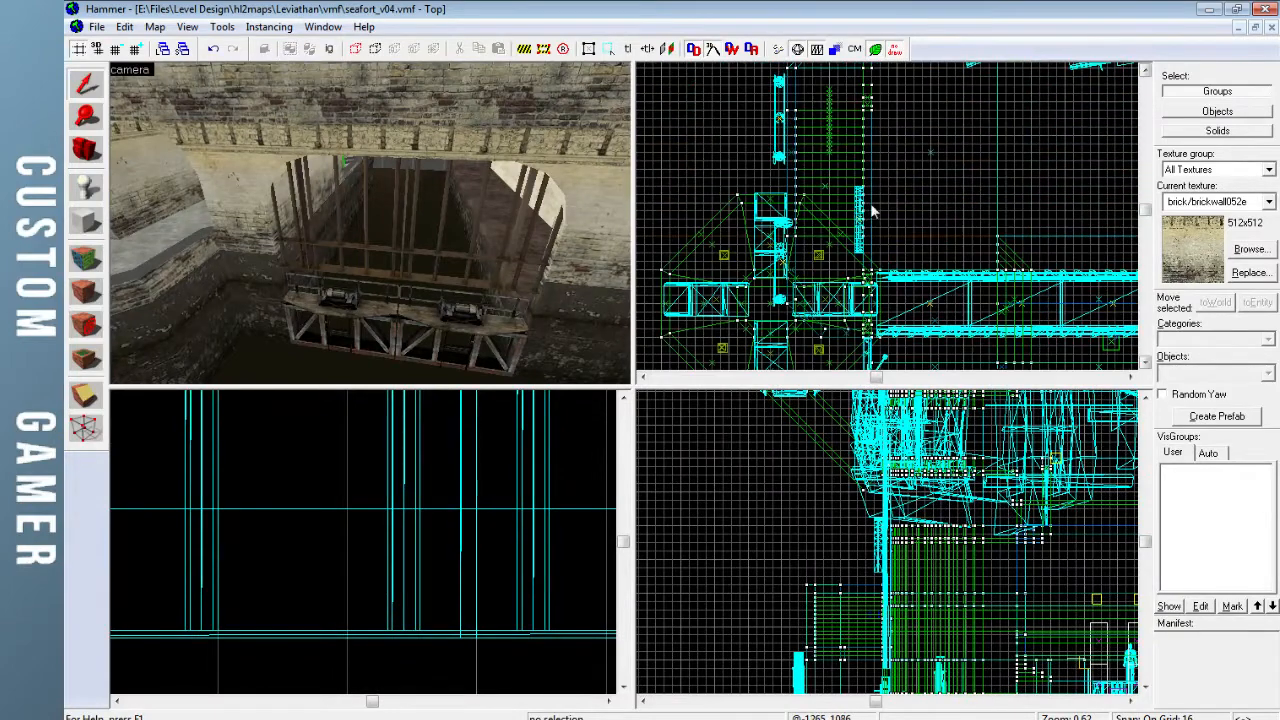
{"action": "key", "text": "z"}
{"action": "key", "text": "w"}
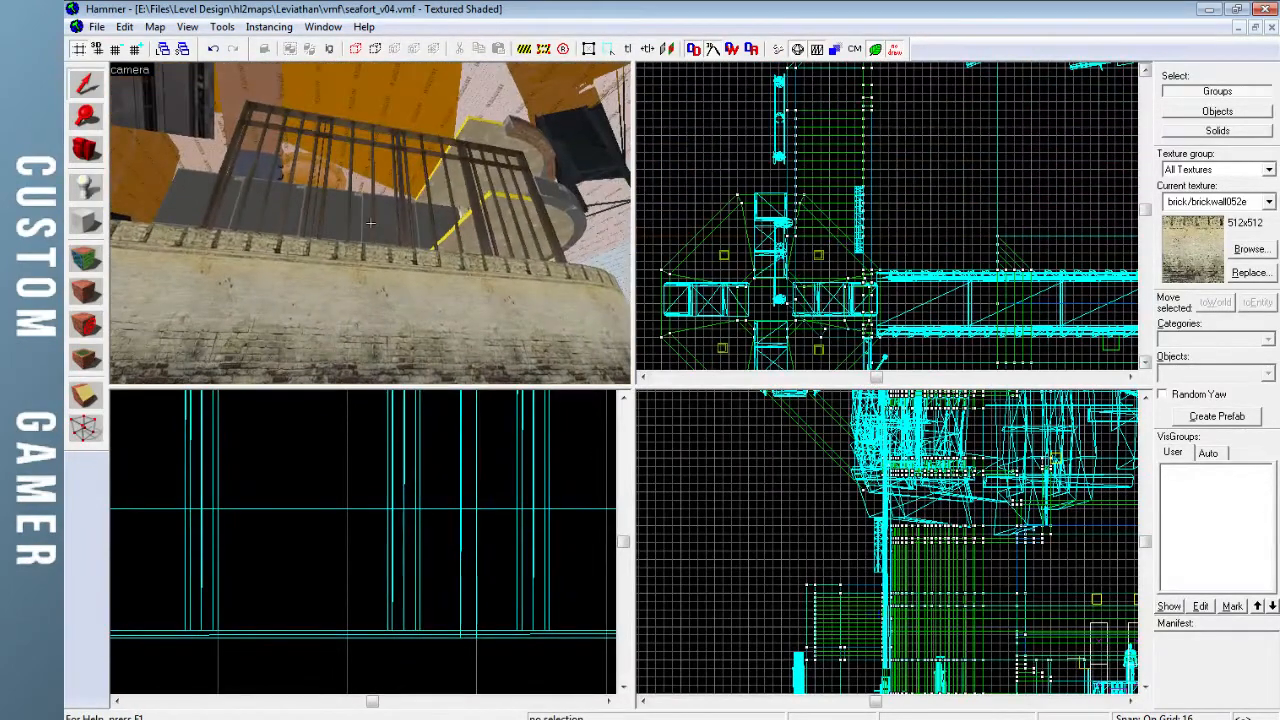
{"action": "key", "text": "w"}
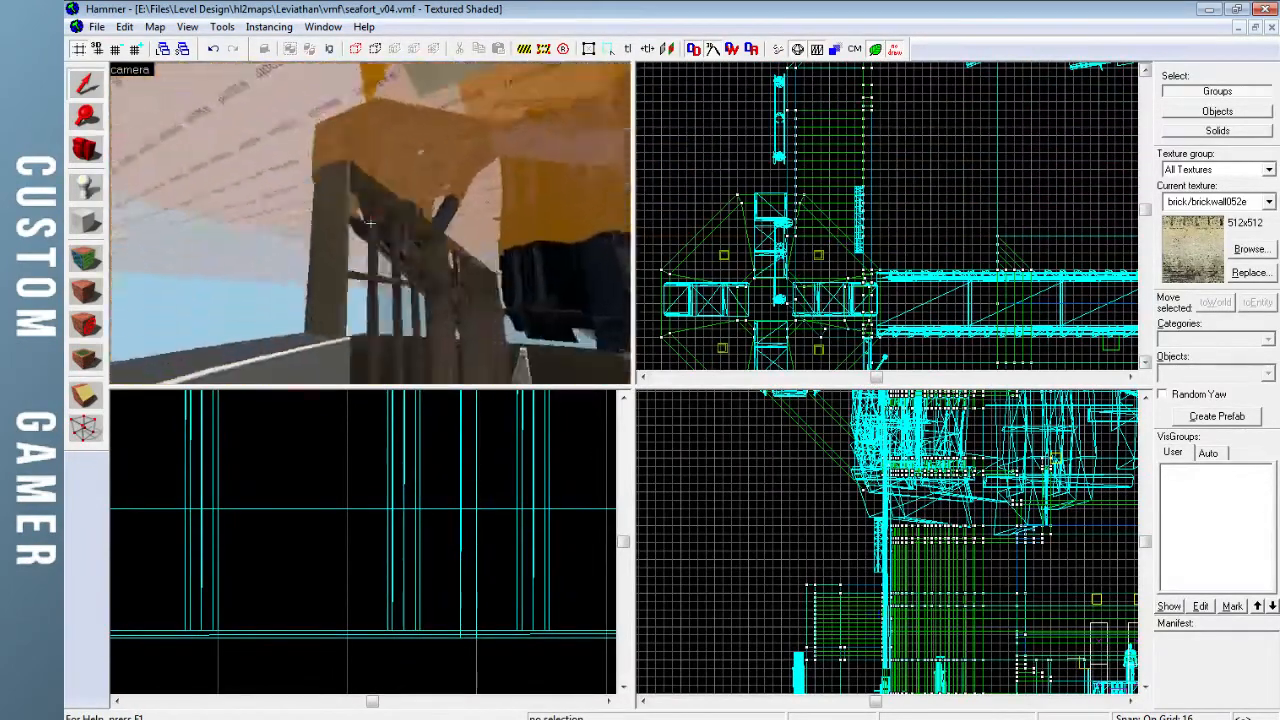
{"action": "key", "text": "w"}
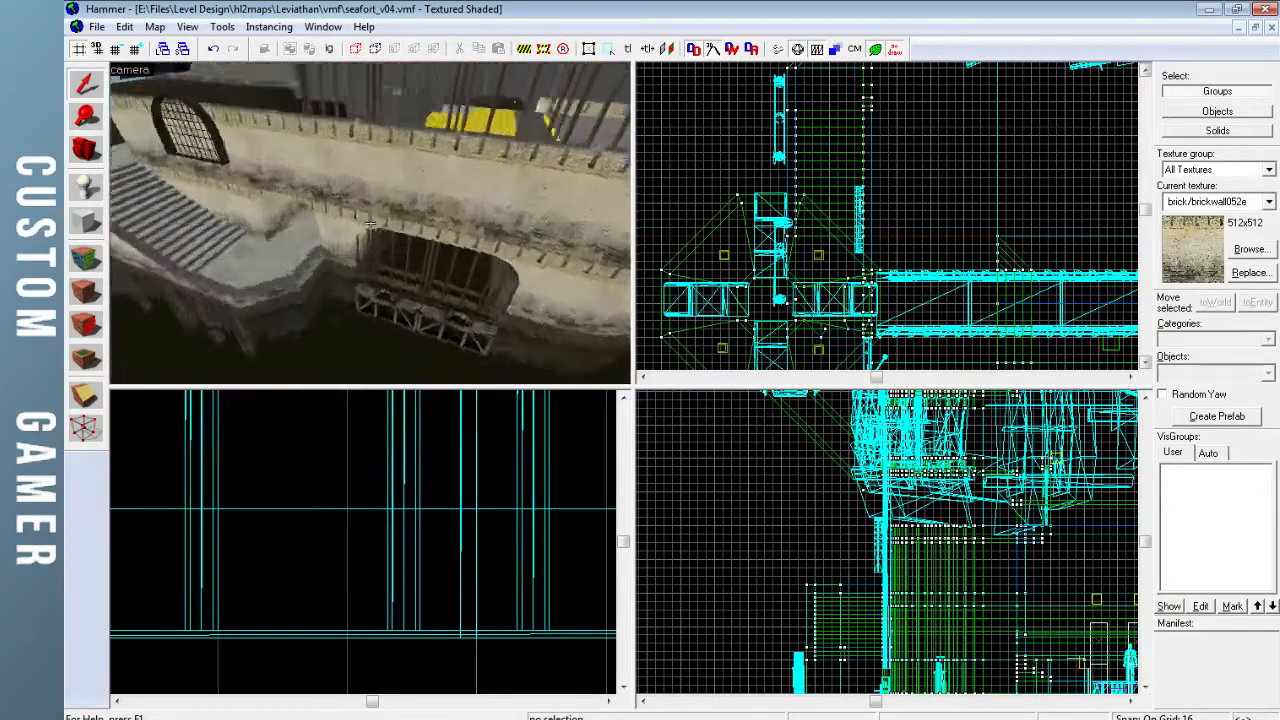
{"action": "key", "text": "w"}
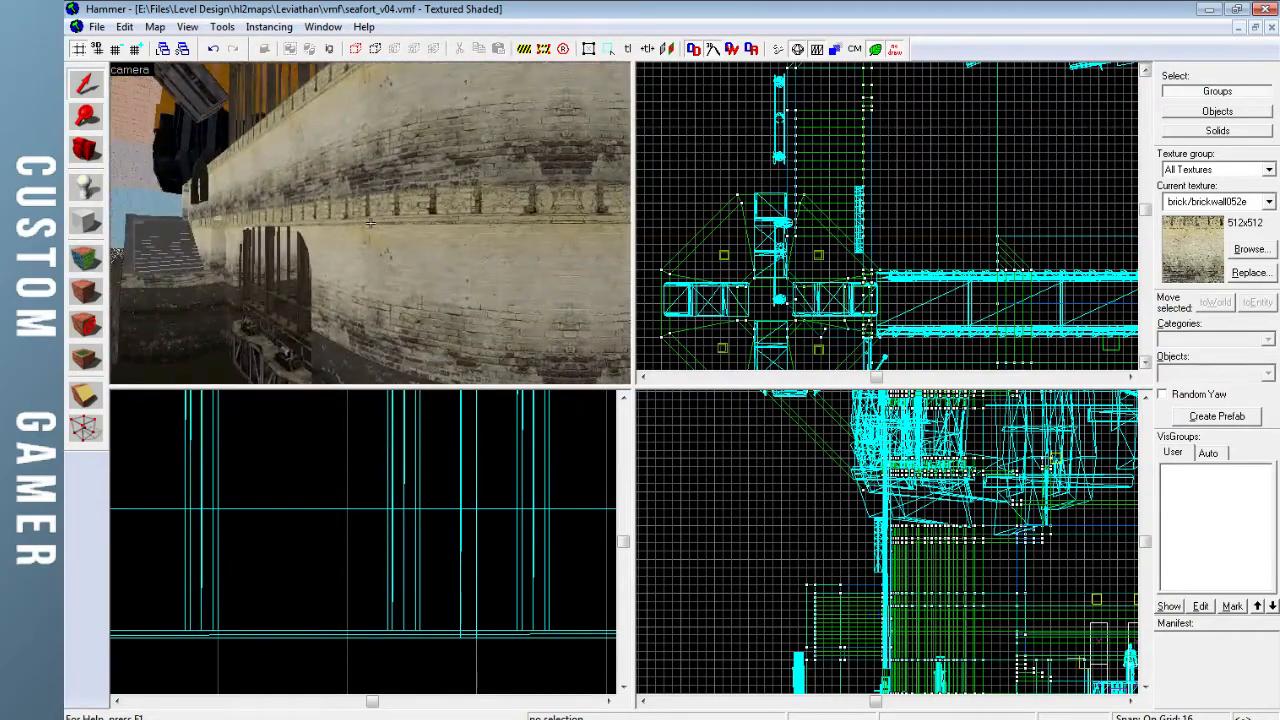
{"action": "key", "text": "w"}
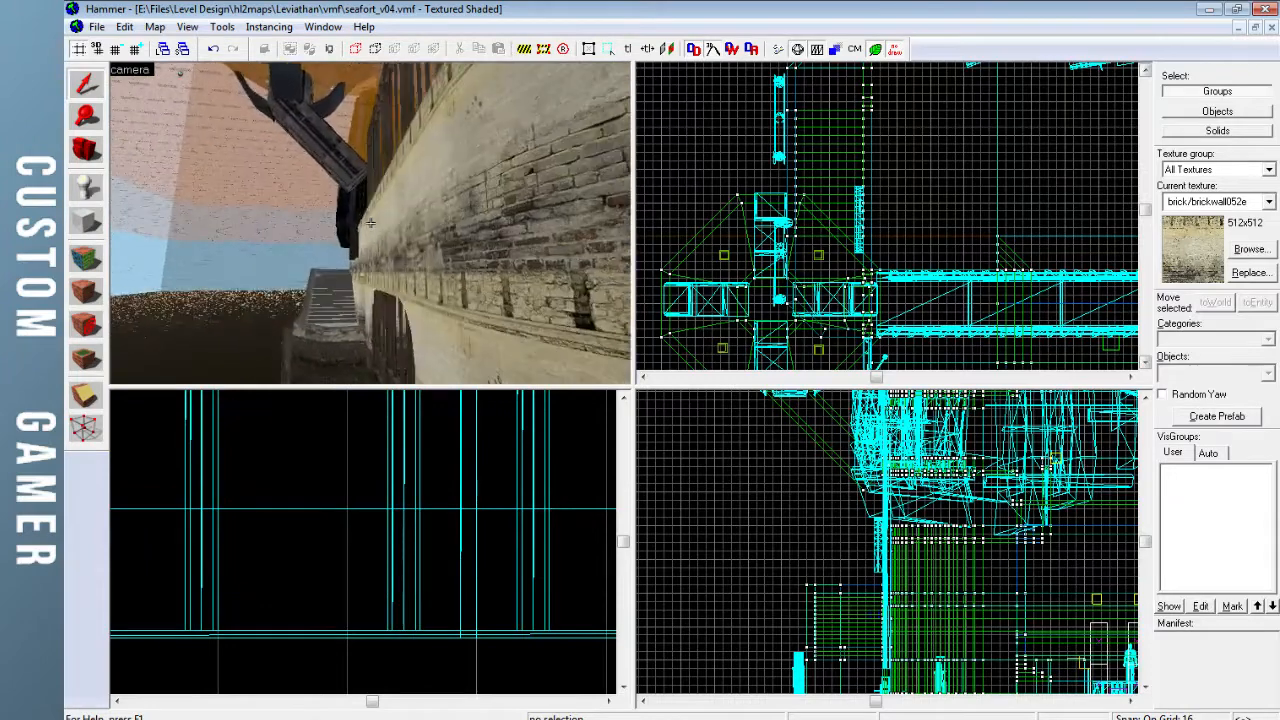
{"action": "key", "text": "w"}
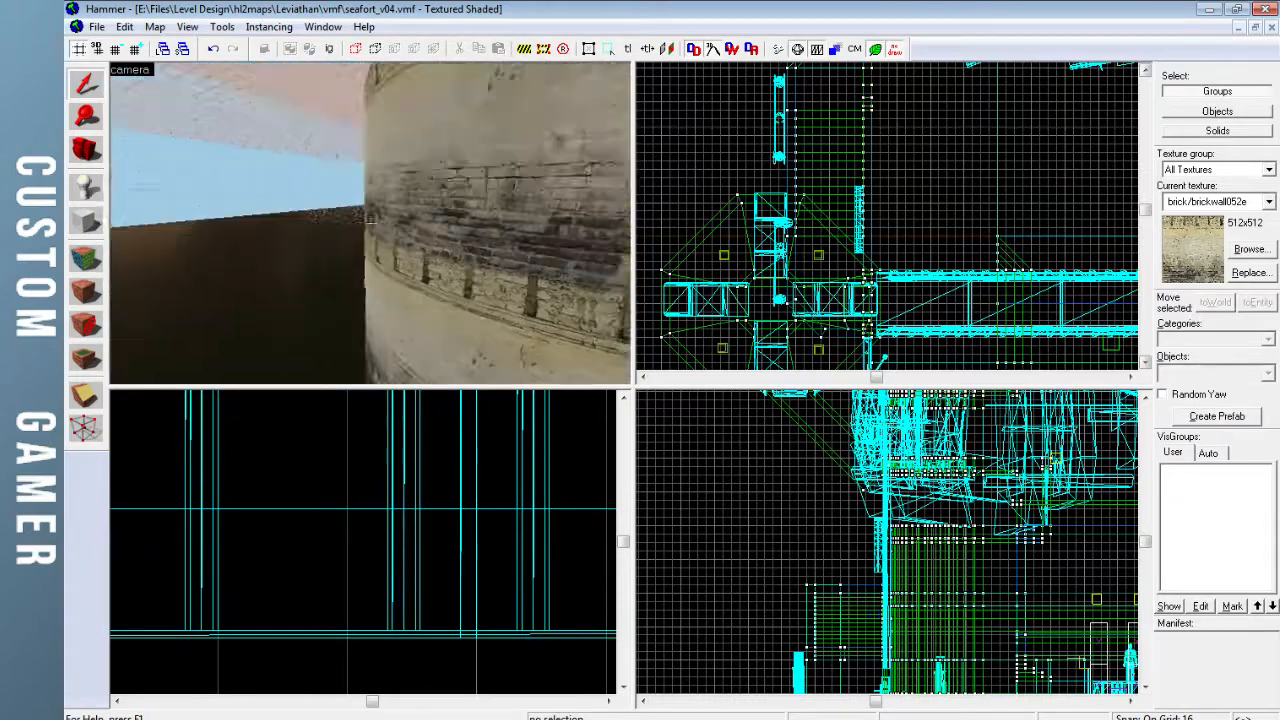
Review the concrete pier, the wooden dock and the fort's whole outer wall from a distance and close up
{"action": "key", "text": "w"}
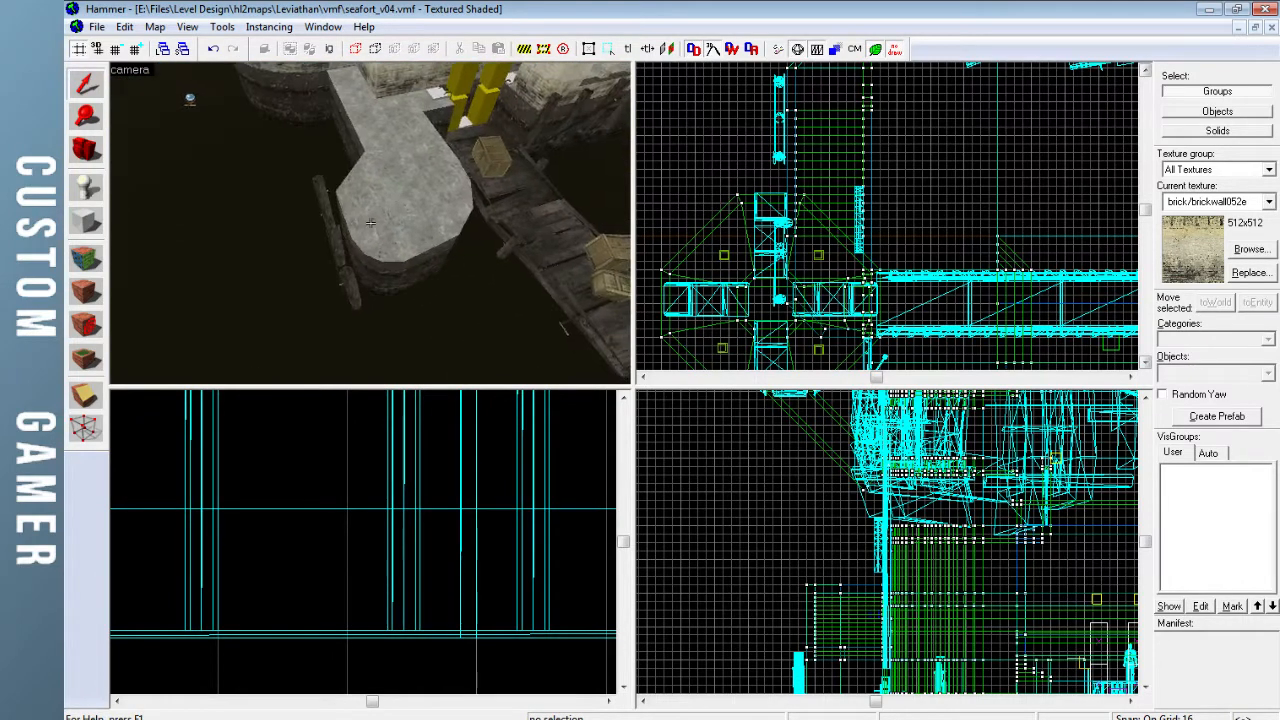
{"action": "key", "text": "a"}
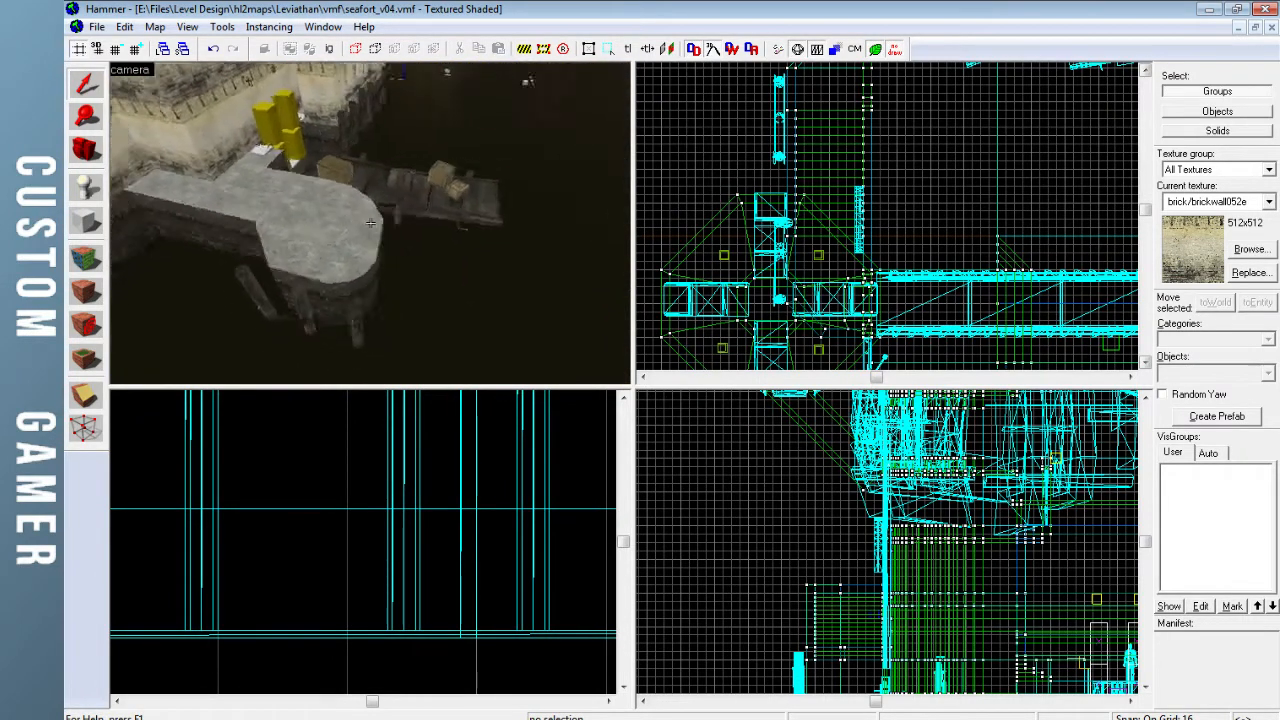
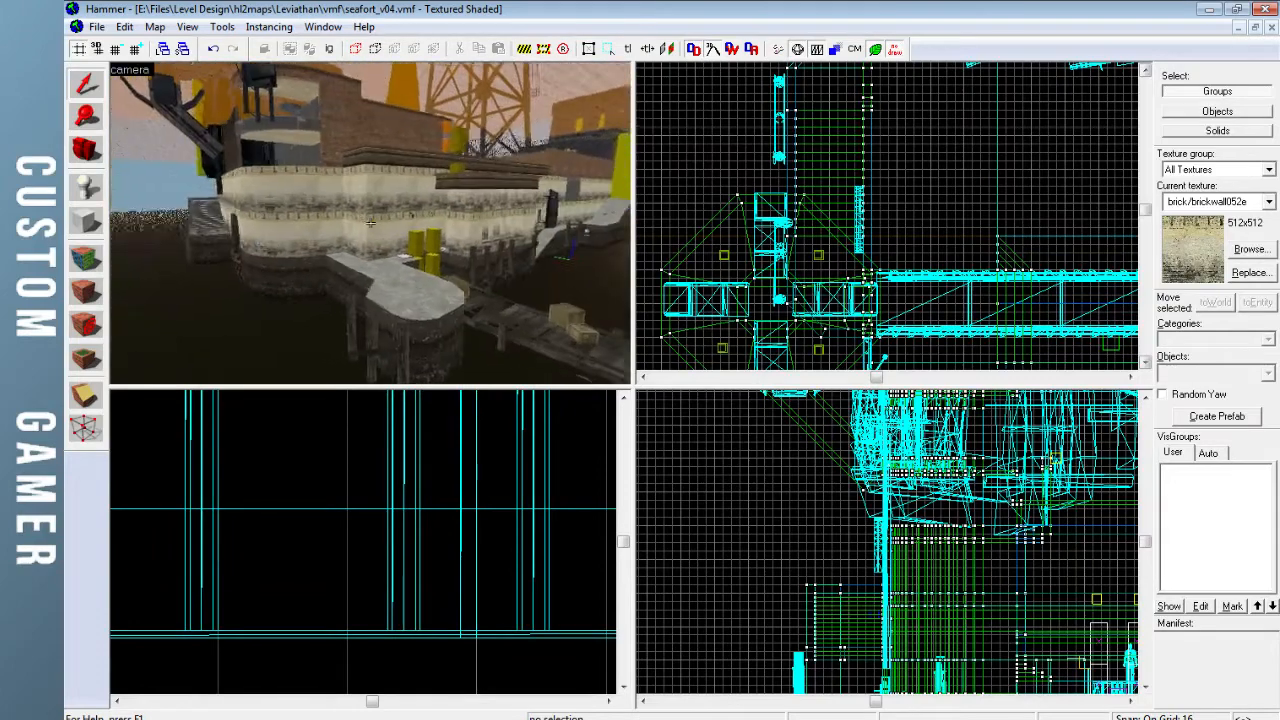
{"action": "key", "text": "w"}
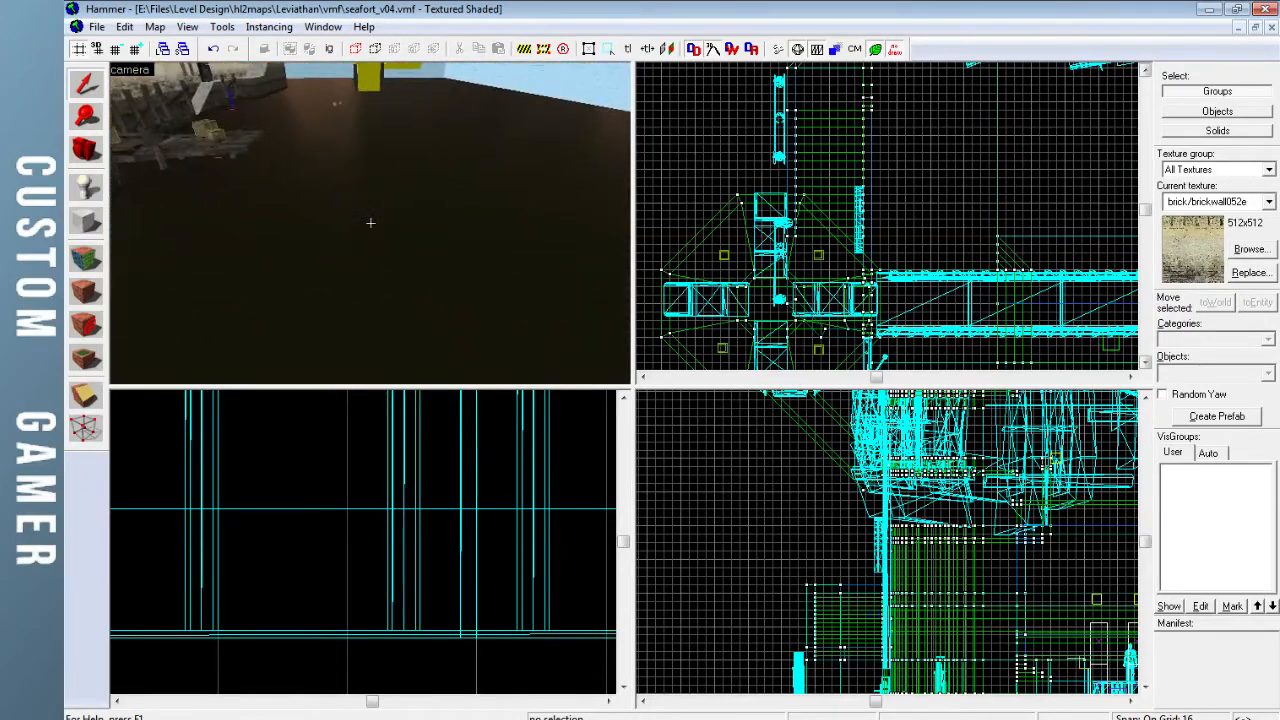
{"action": "key", "text": "w"}
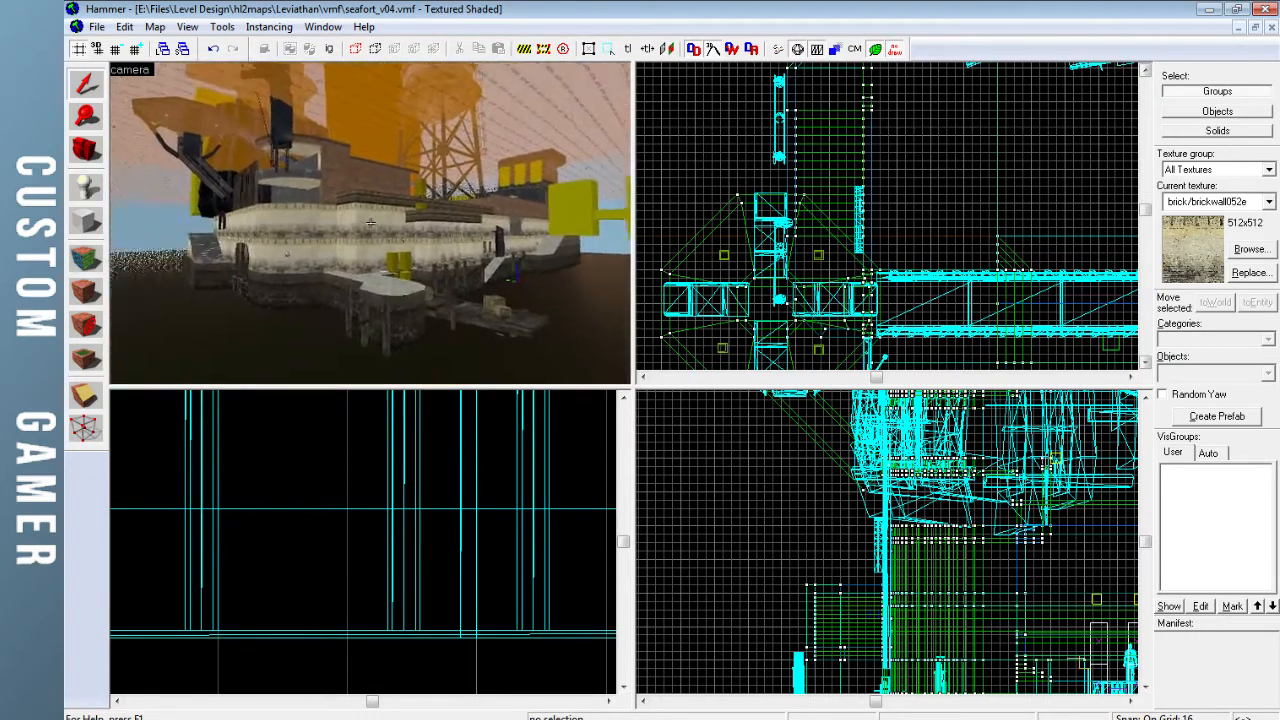
{"action": "key", "text": "w"}
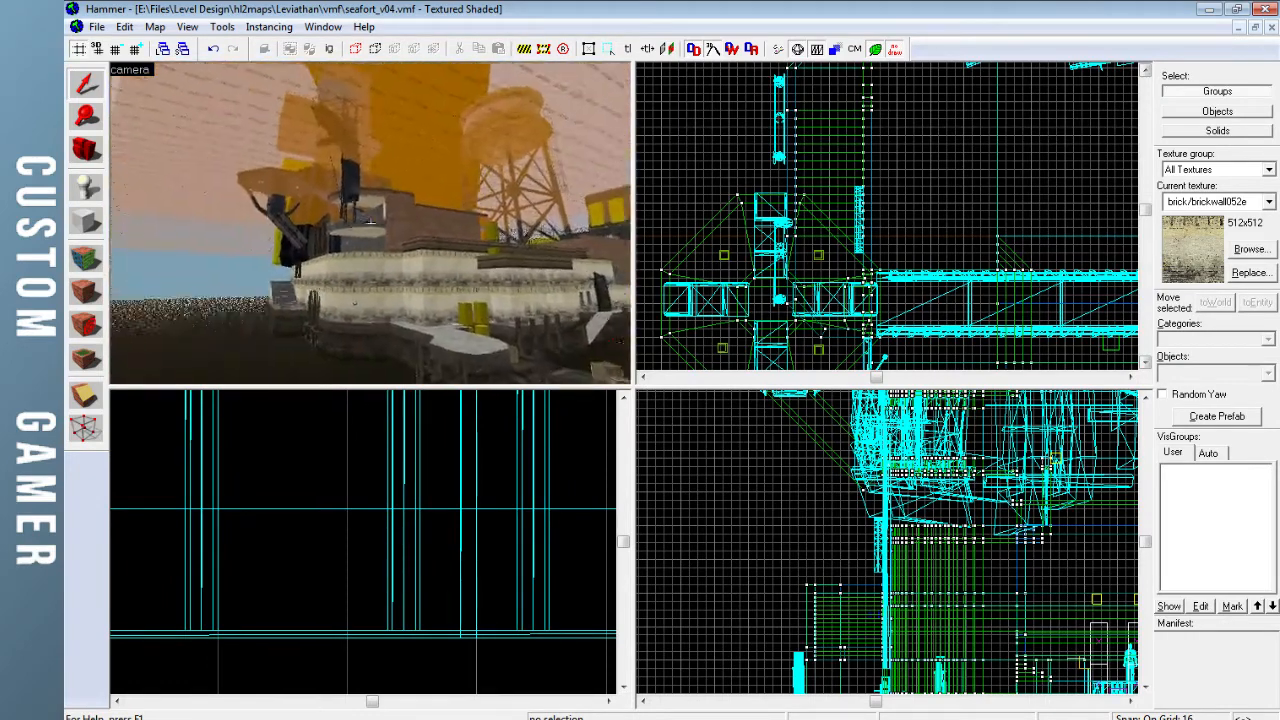
{"action": "key", "text": "w"}
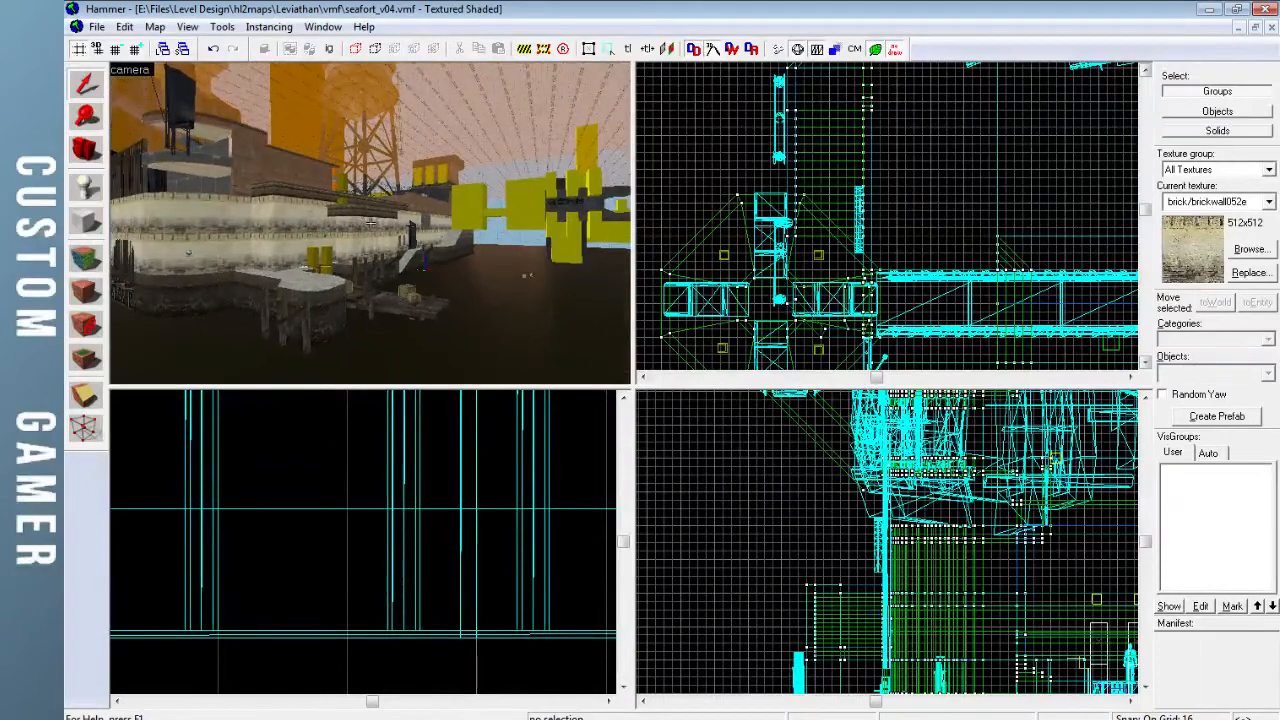
{"action": "key", "text": "w"}
{"action": "key", "text": "w"}
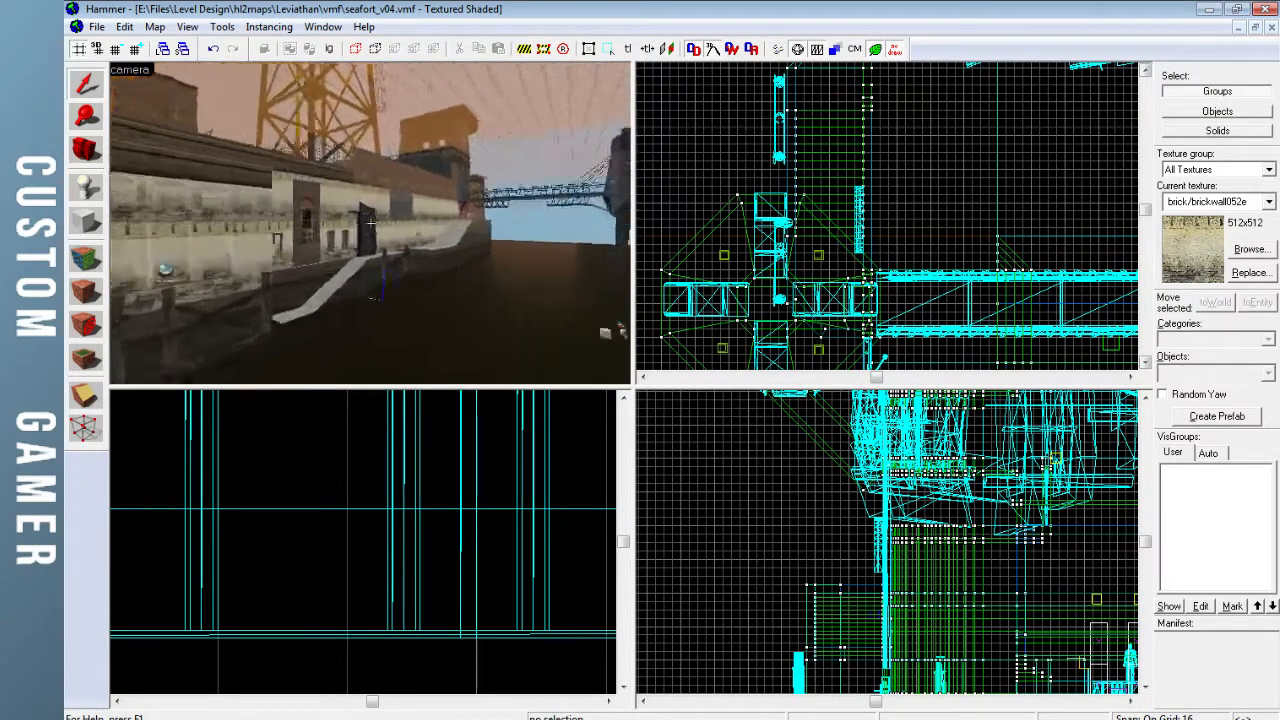
{"action": "key", "text": "w"}
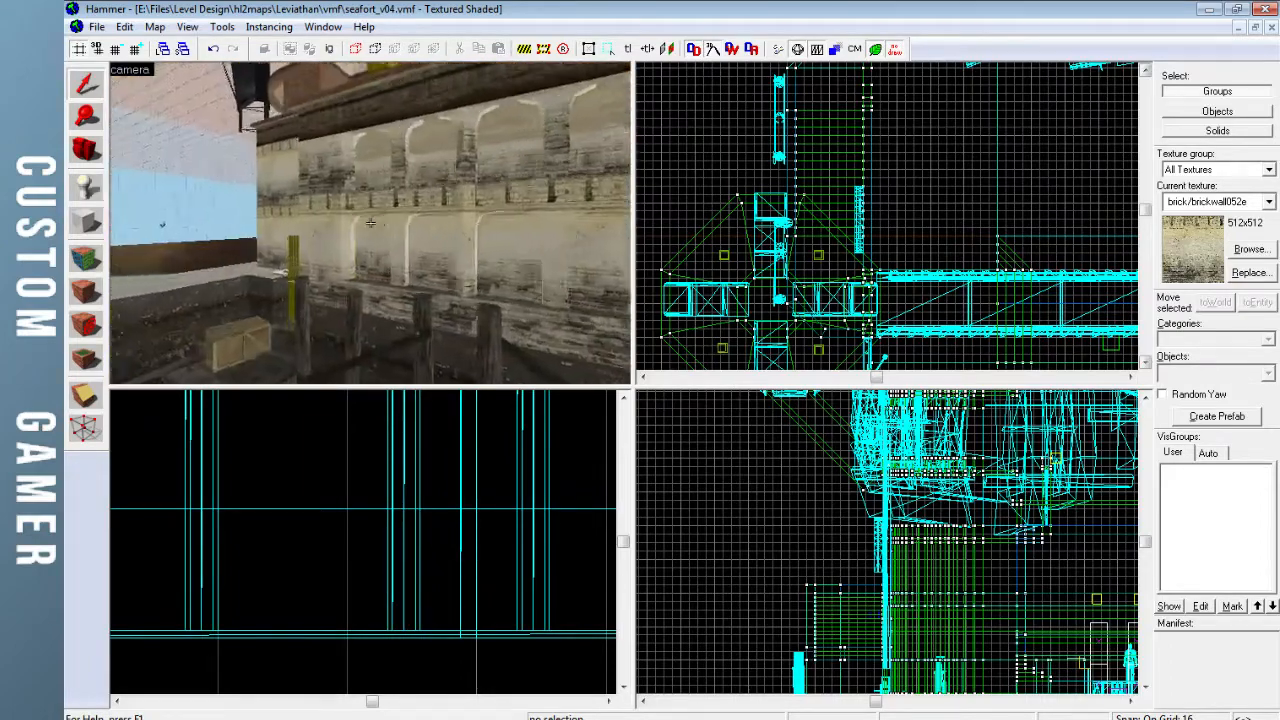
Examine the canal bars, the outer staircase and its pillar, and the arched grate in the upper wall
{"action": "key", "text": "w"}
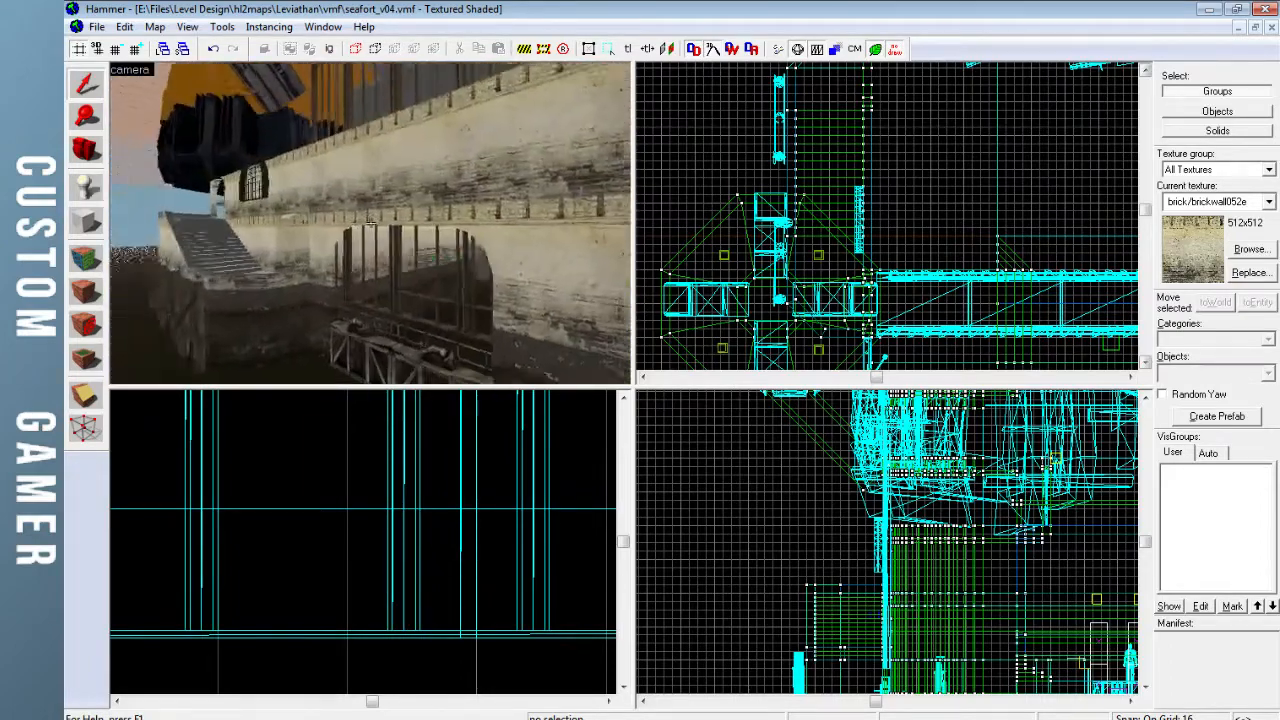
{"action": "key", "text": "w"}
{"action": "key", "text": "w"}
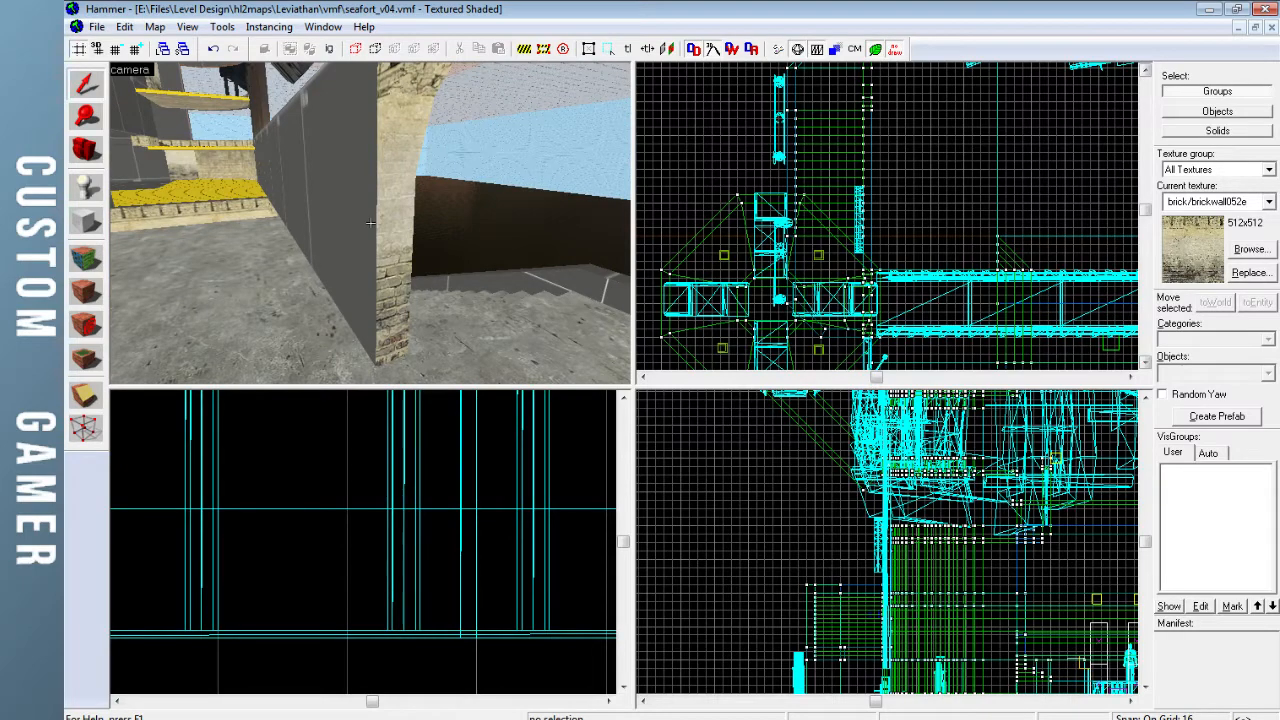
{"action": "key", "text": "w"}
{"action": "key", "text": "w"}
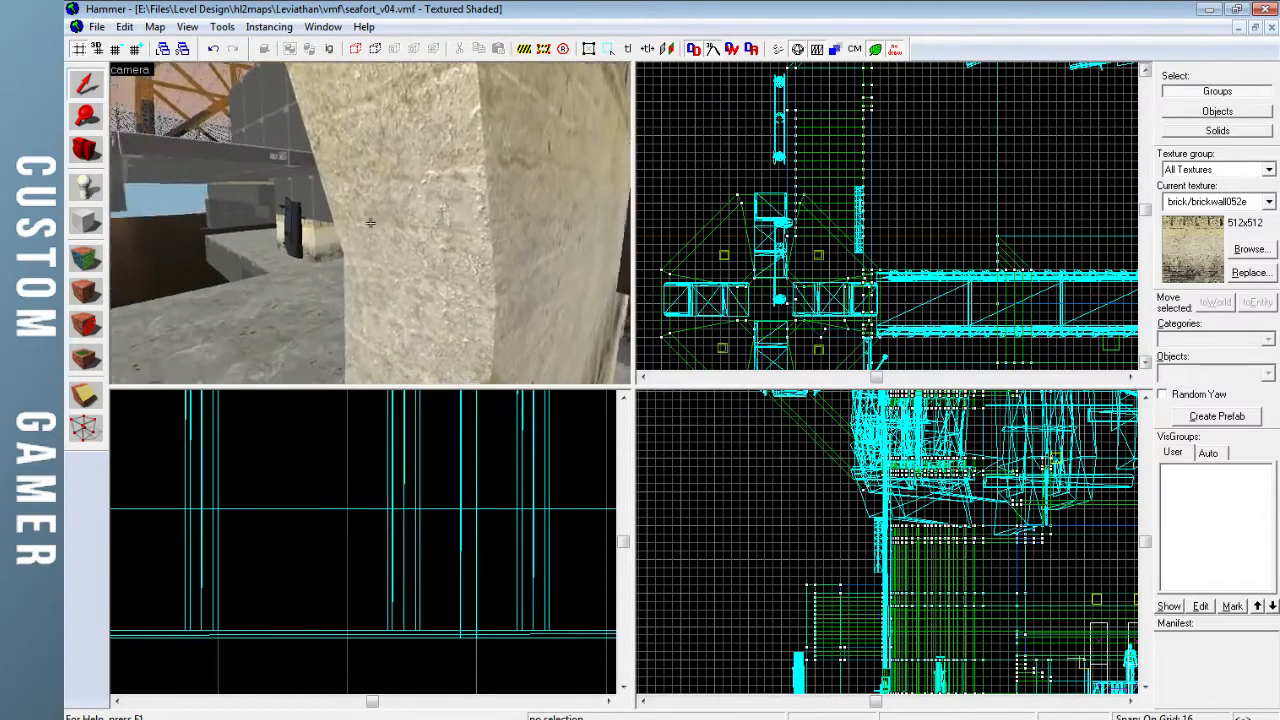
{"action": "key", "text": "w"}
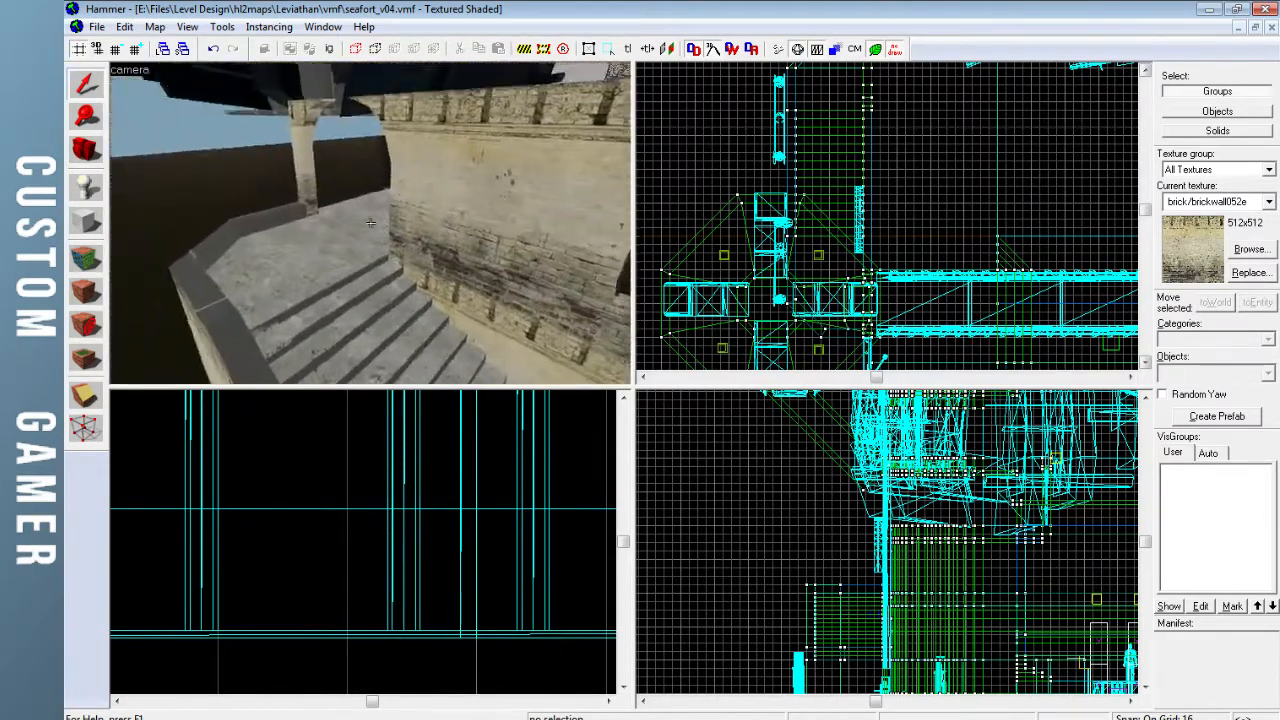
{"action": "key", "text": "w"}
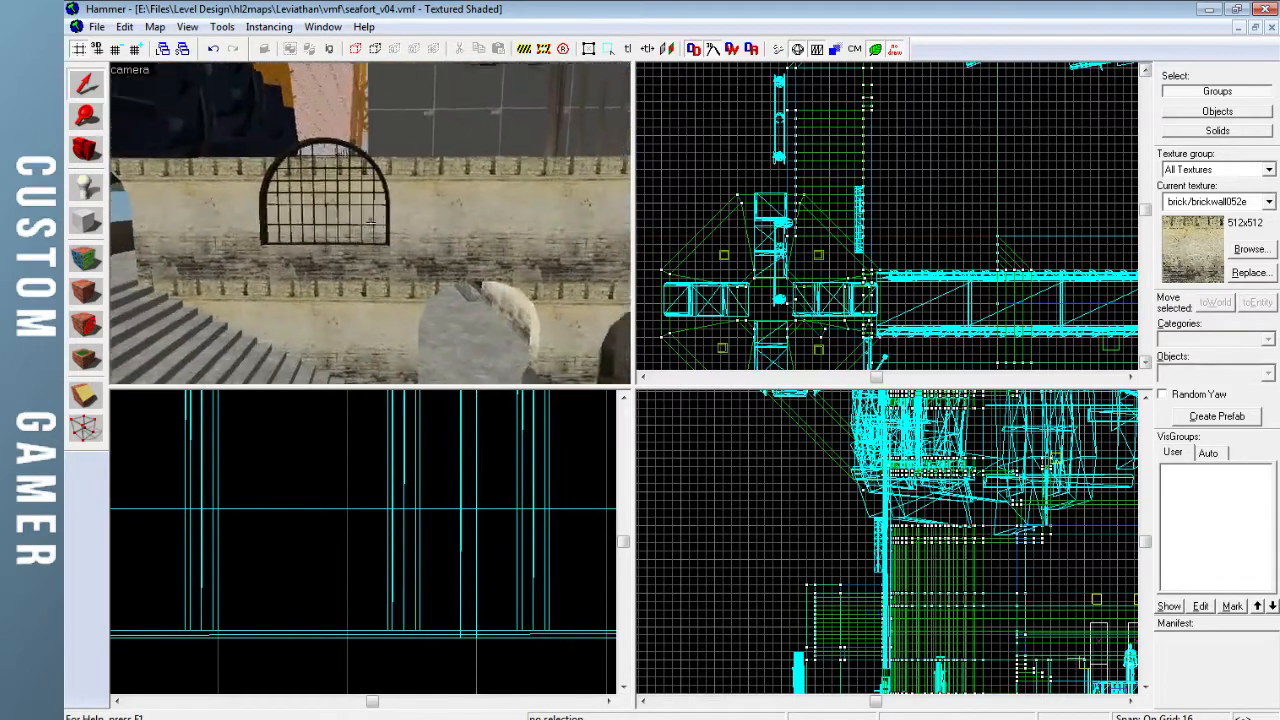
{"action": "key", "text": "w"}
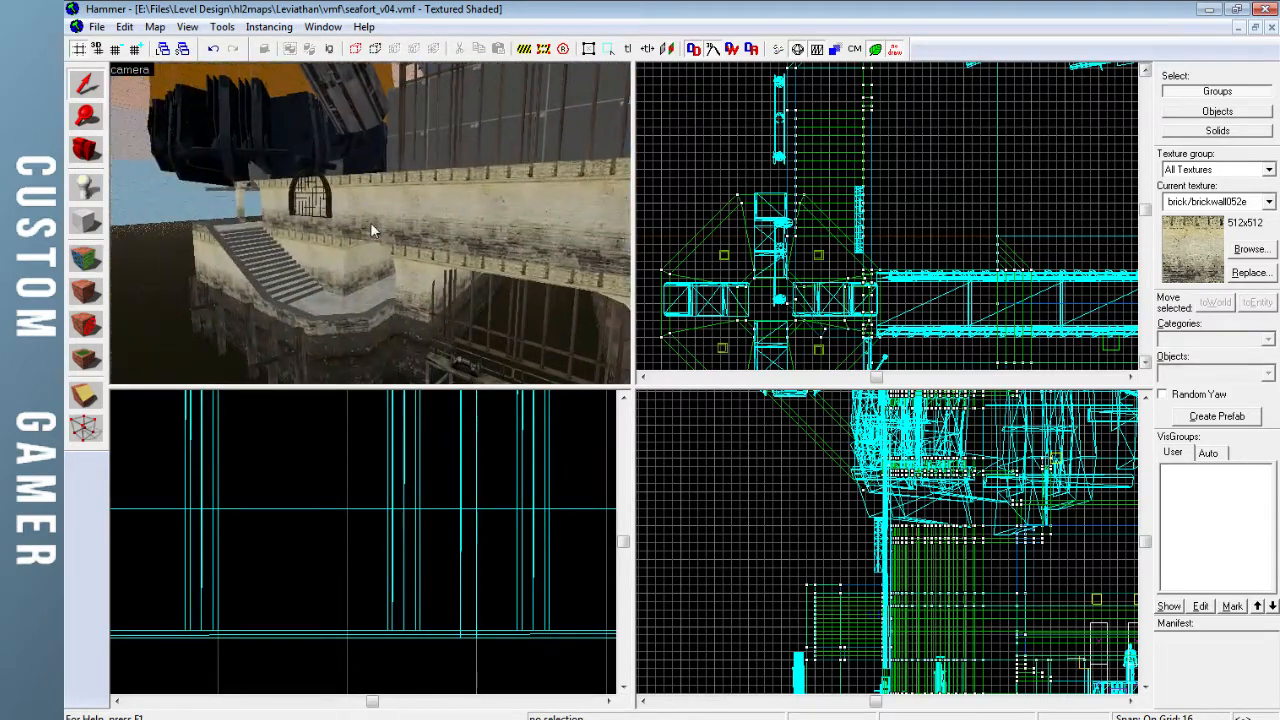
{"action": "key", "text": "w"}
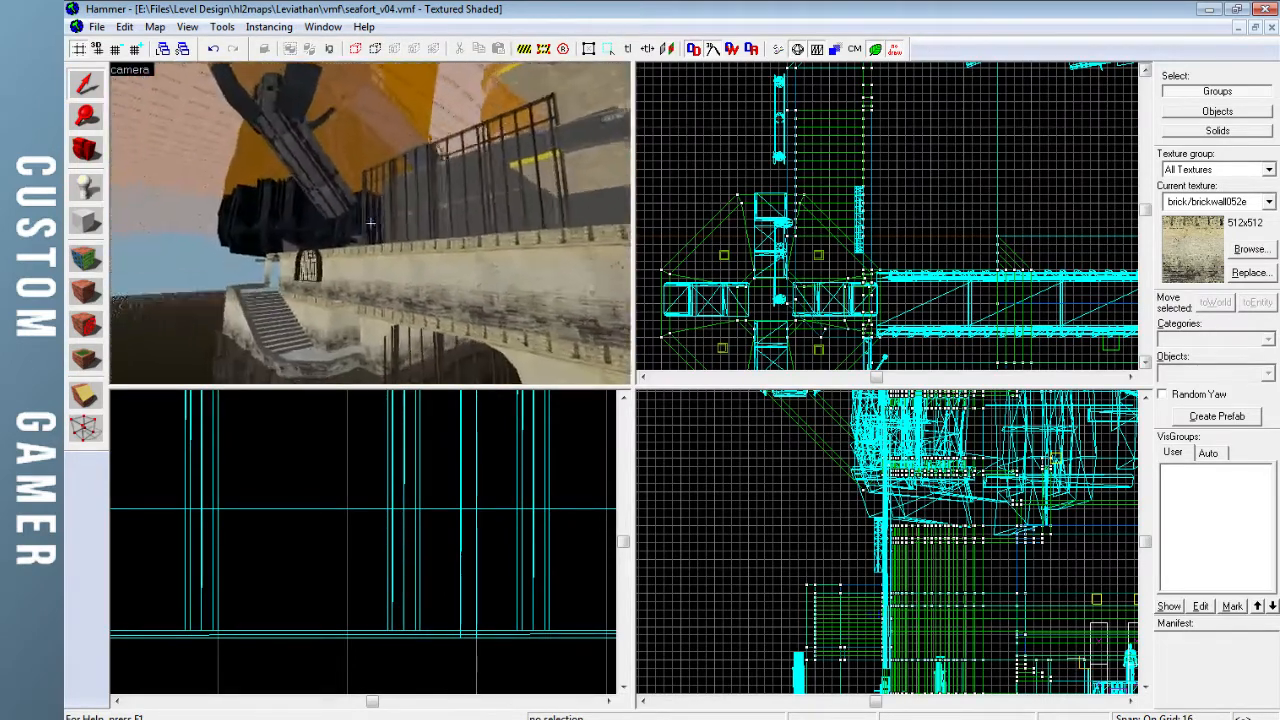
Examine the fort's inner side: the concrete walkway, the sunken passage with its arched tunnel opening, and the untextured walls
{"action": "key", "text": "w"}
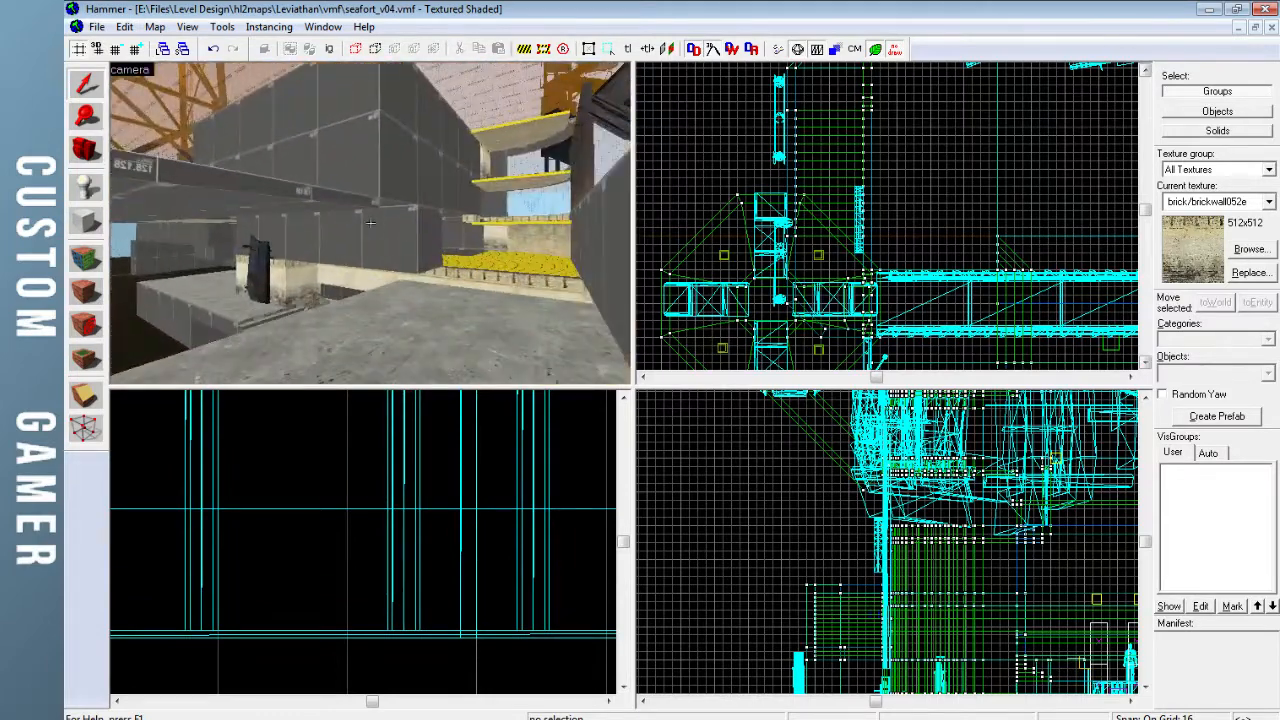
{"action": "key", "text": "w"}
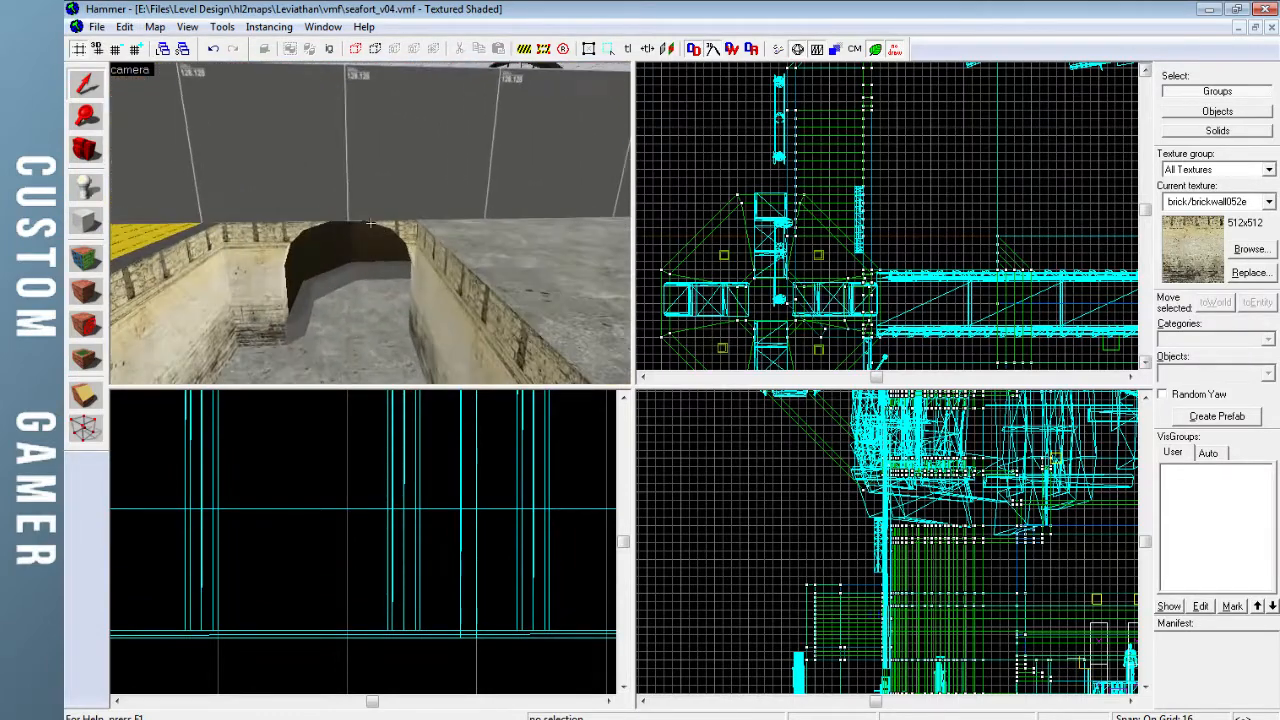
{"action": "key", "text": "w"}
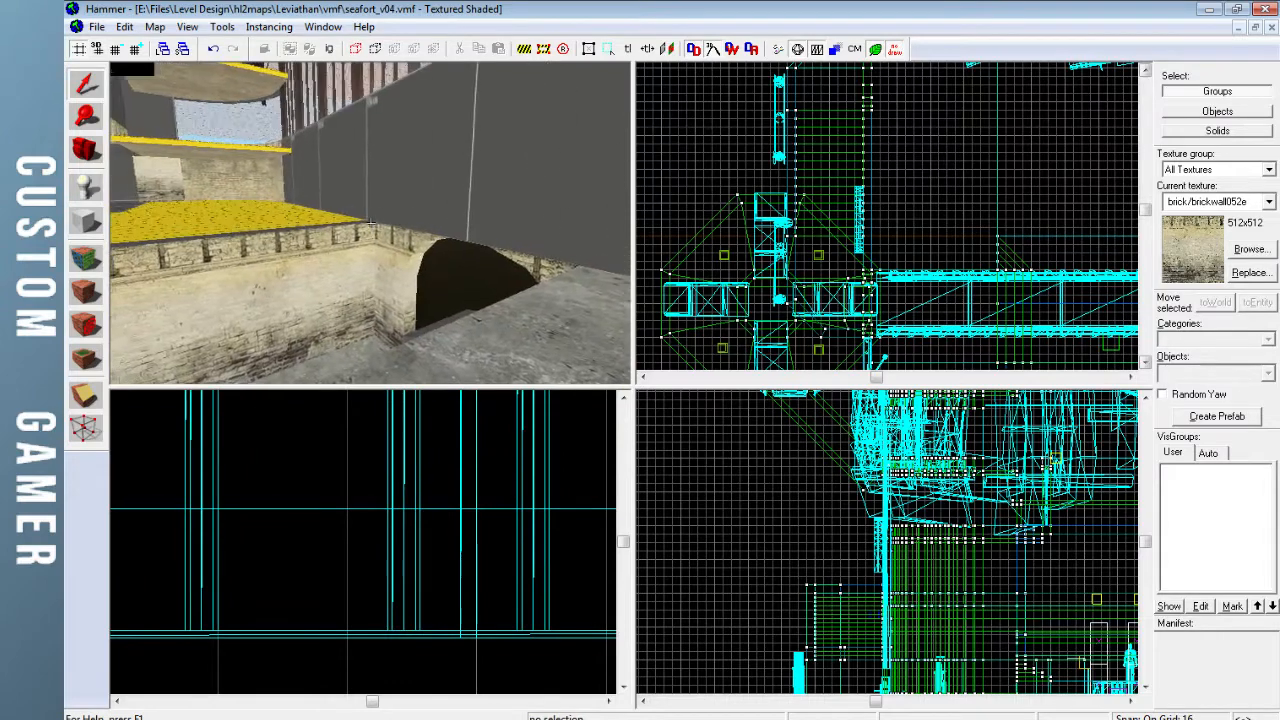
{"action": "key", "text": "w"}
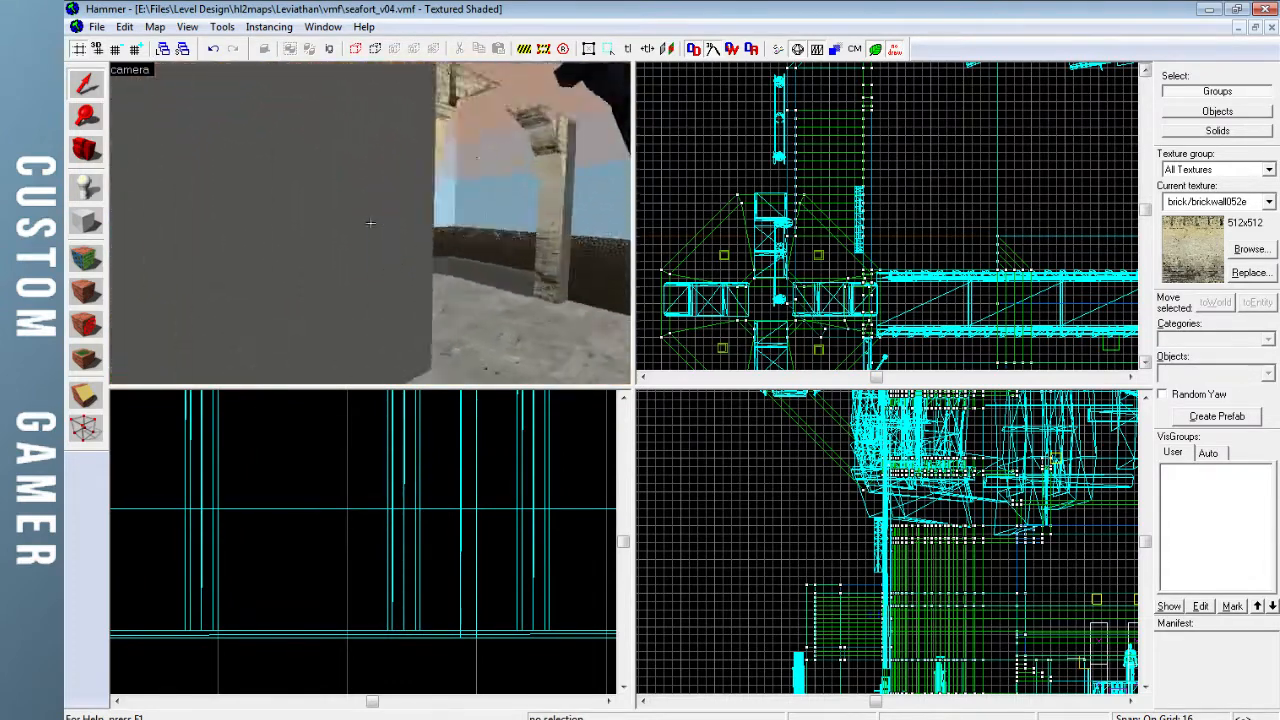
{"action": "key", "text": "d"}
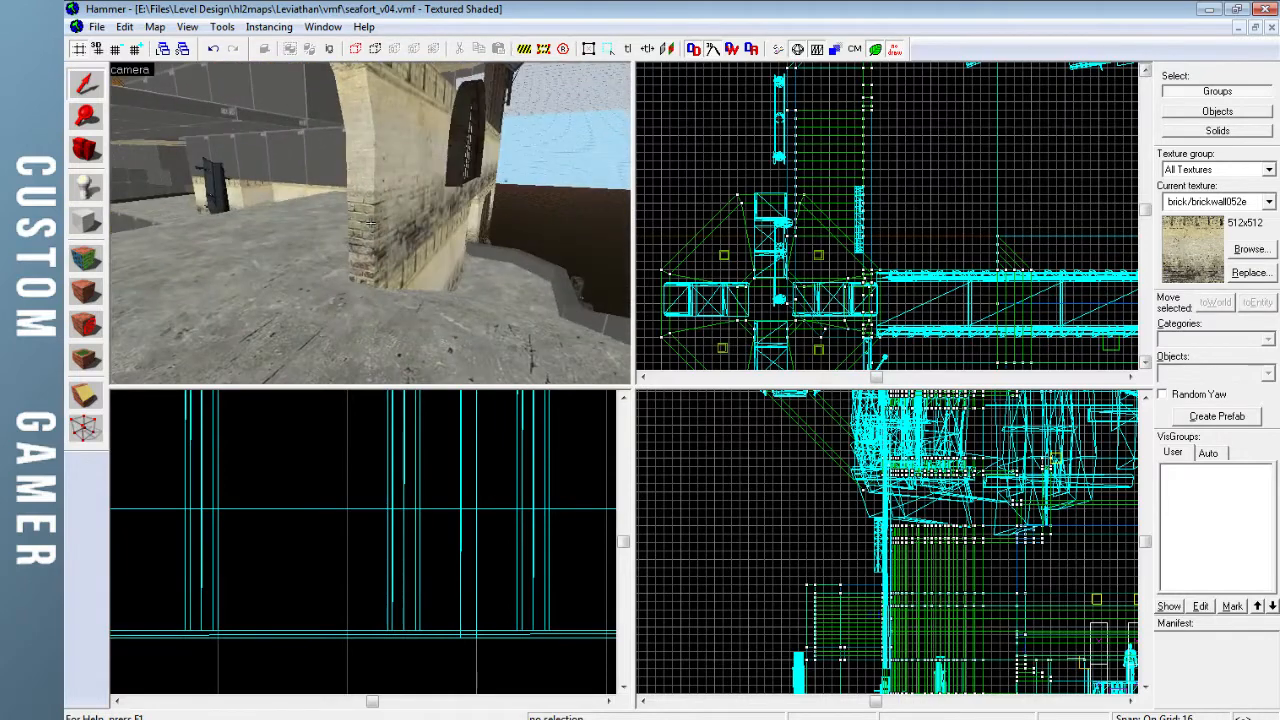
{"action": "key", "text": "w"}
{"action": "key", "text": "a"}
{"action": "key", "text": "a"}
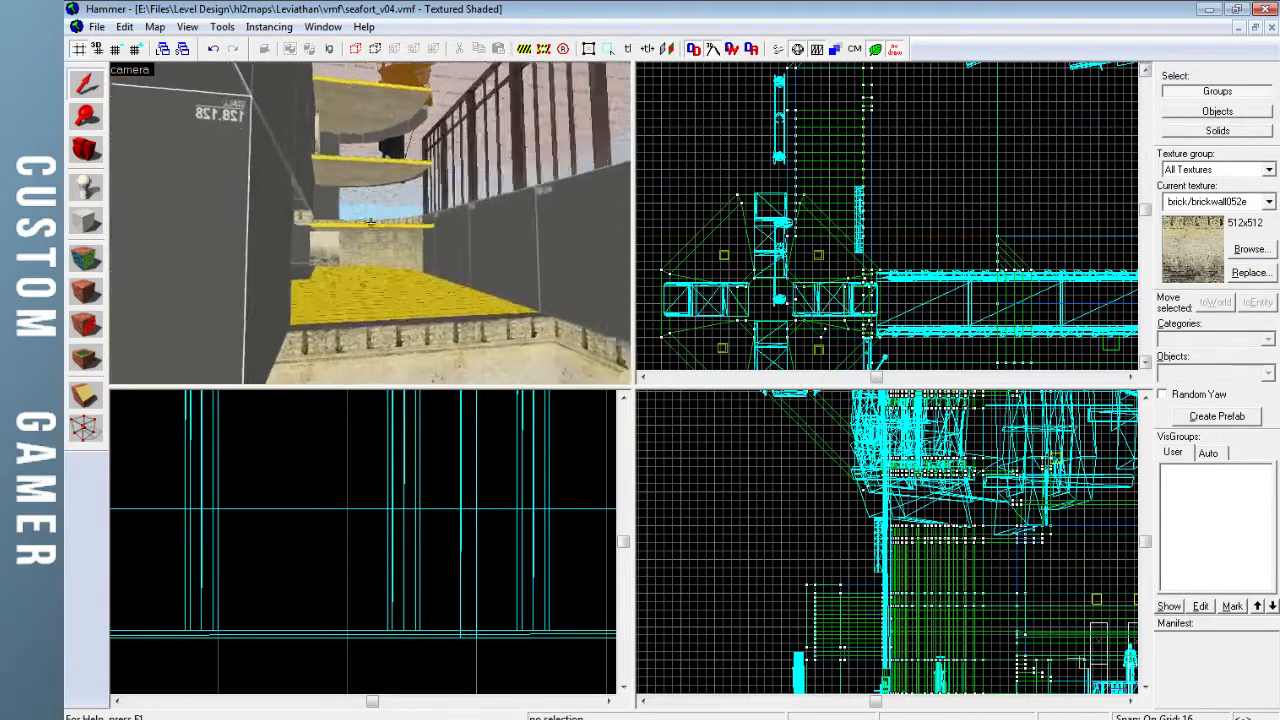
{"action": "key", "text": "a"}
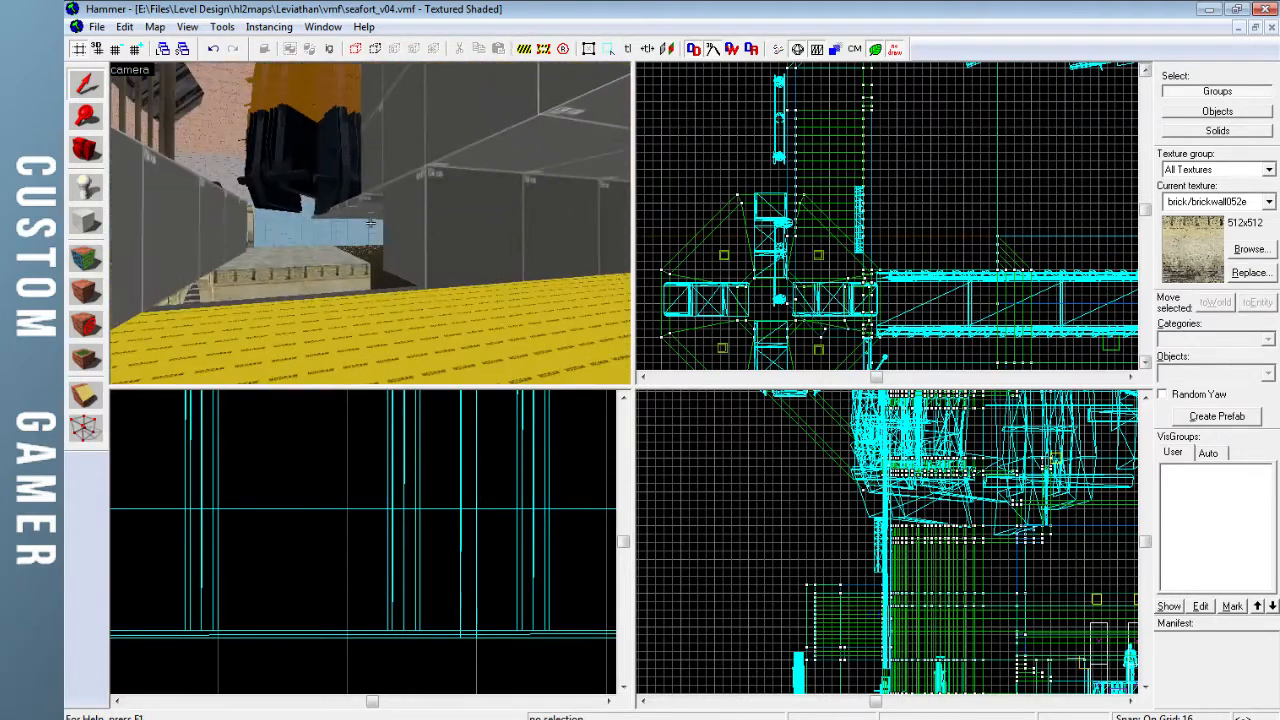
{"action": "key", "text": "w"}
{"action": "key", "text": "s"}
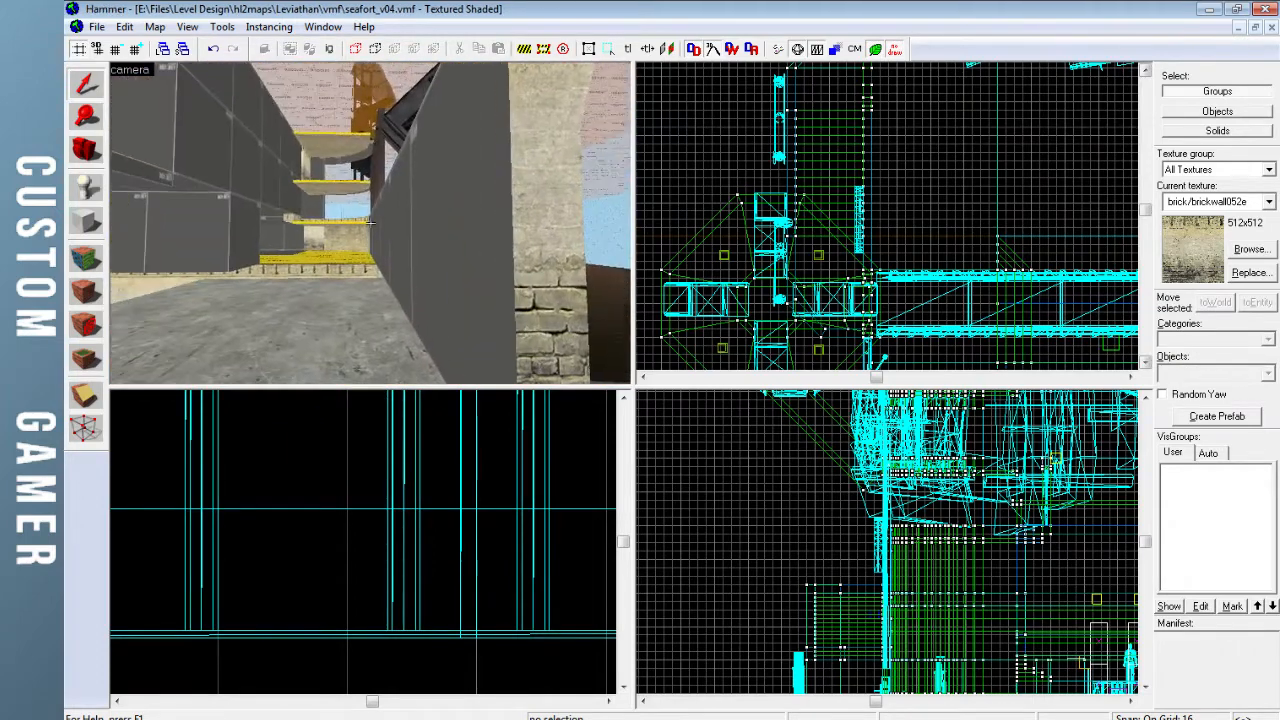
{"action": "key", "text": "d"}
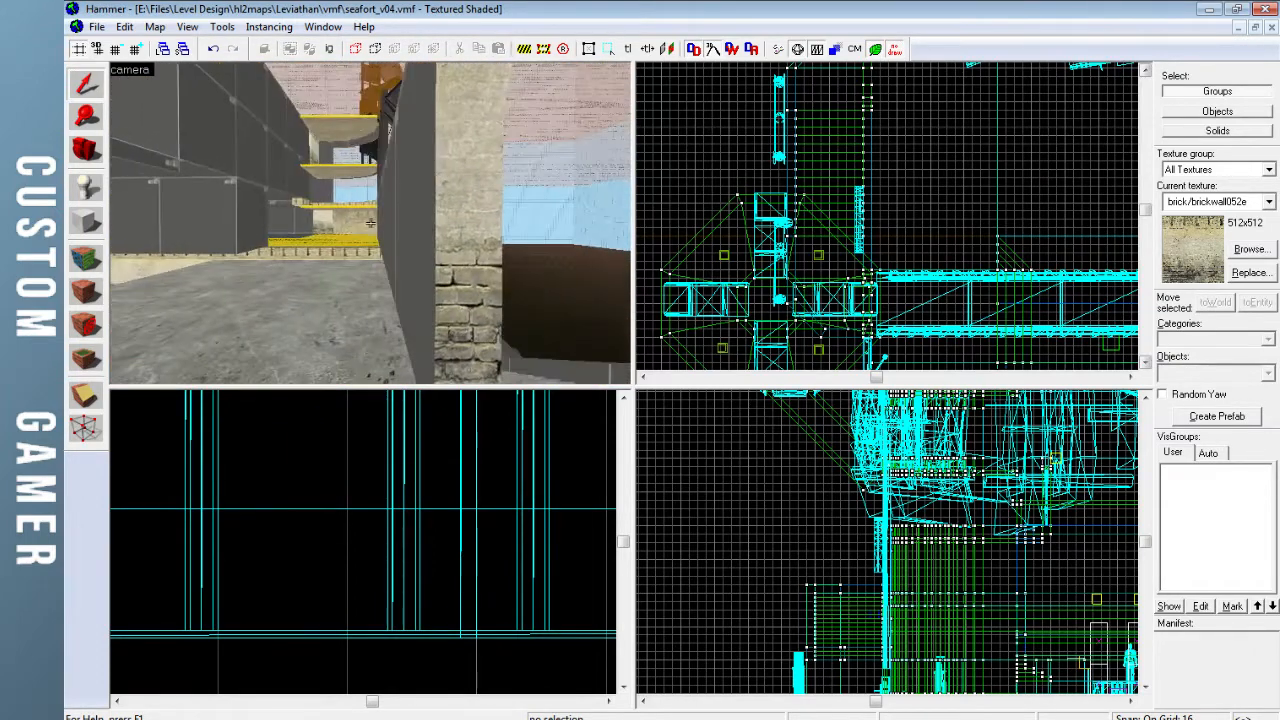
{"action": "key", "text": "w"}
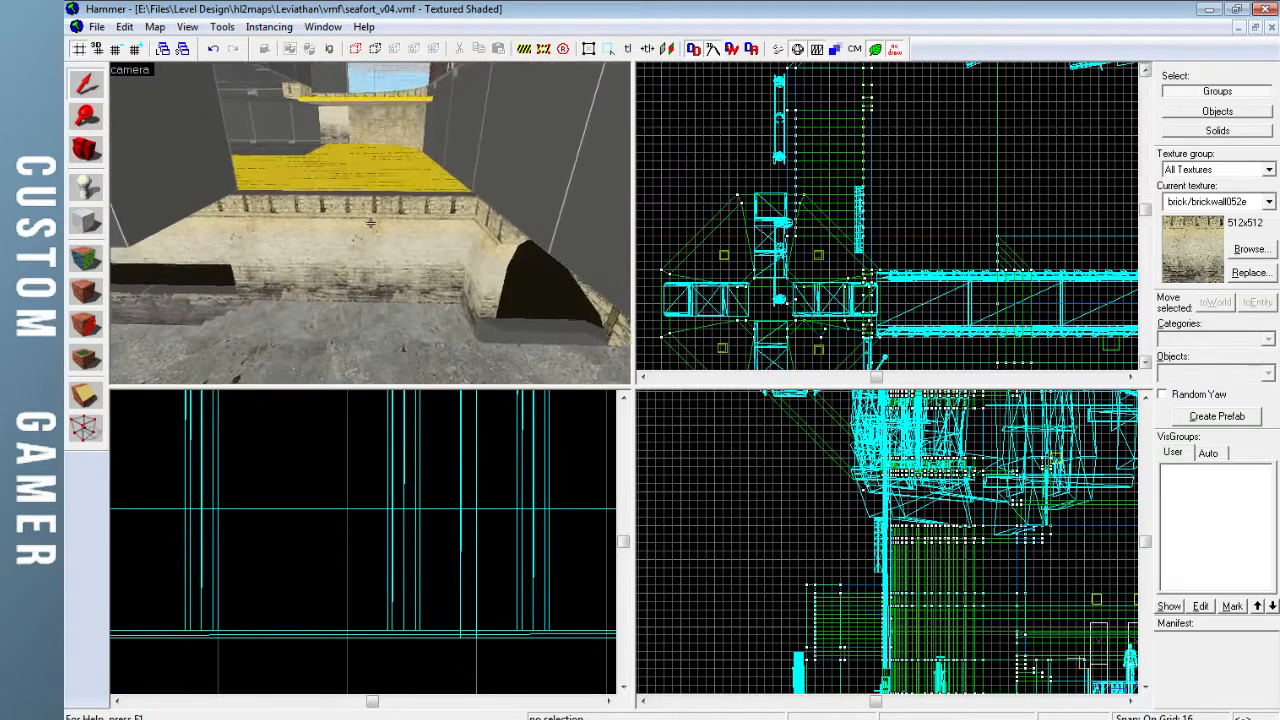
{"action": "key", "text": "w"}
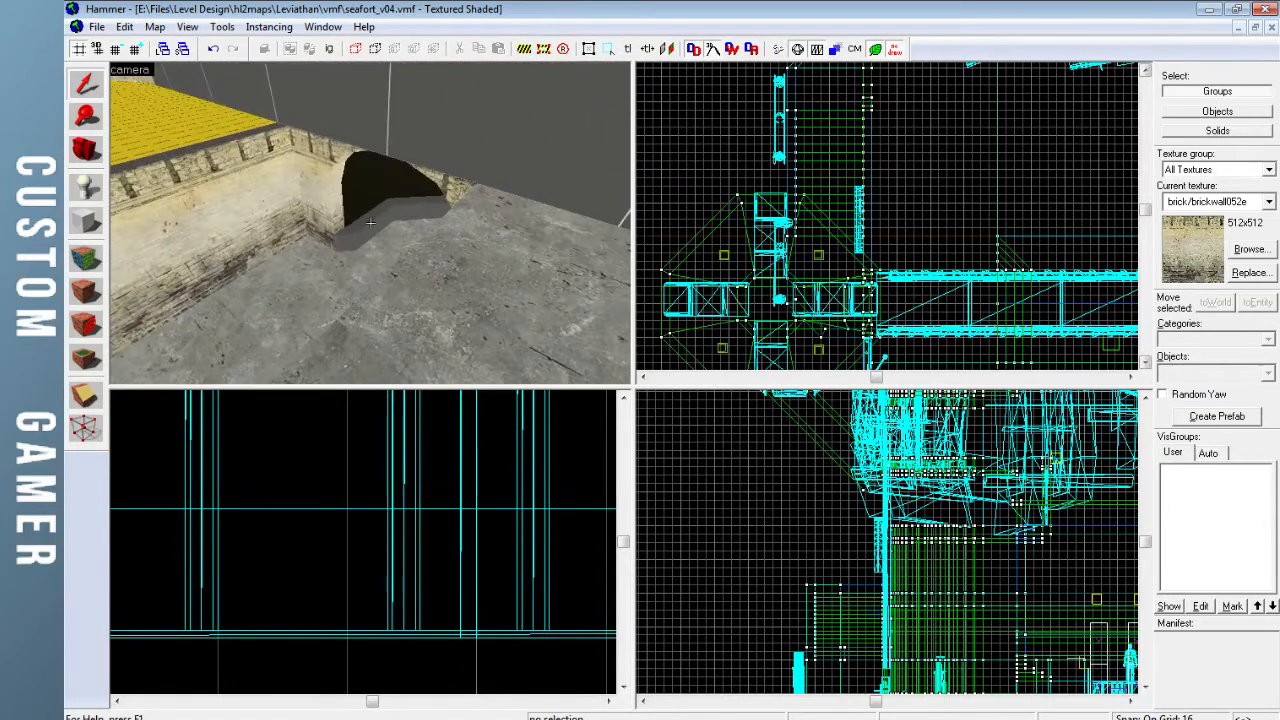
Examine the sunken concrete passage from above, including its arched tunnel opening, brick side walls and steps
{"action": "key", "text": "w"}
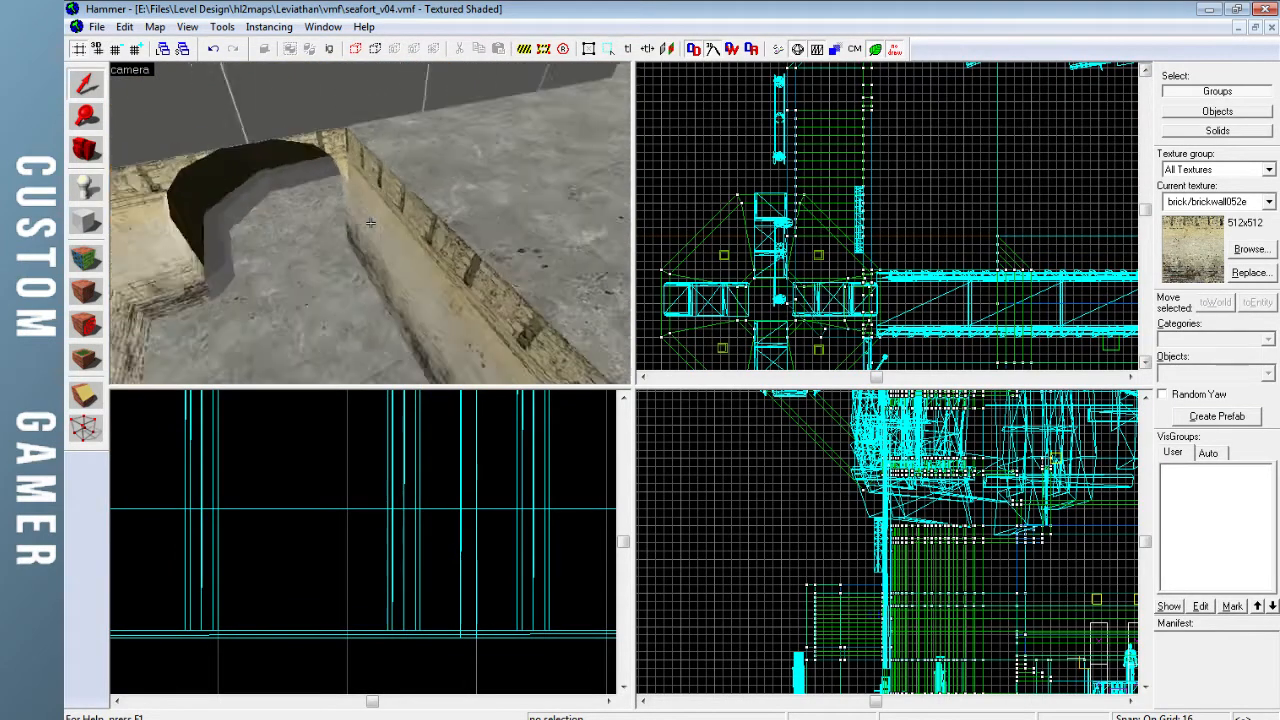
{"action": "key", "text": "s"}
{"action": "key", "text": "w"}
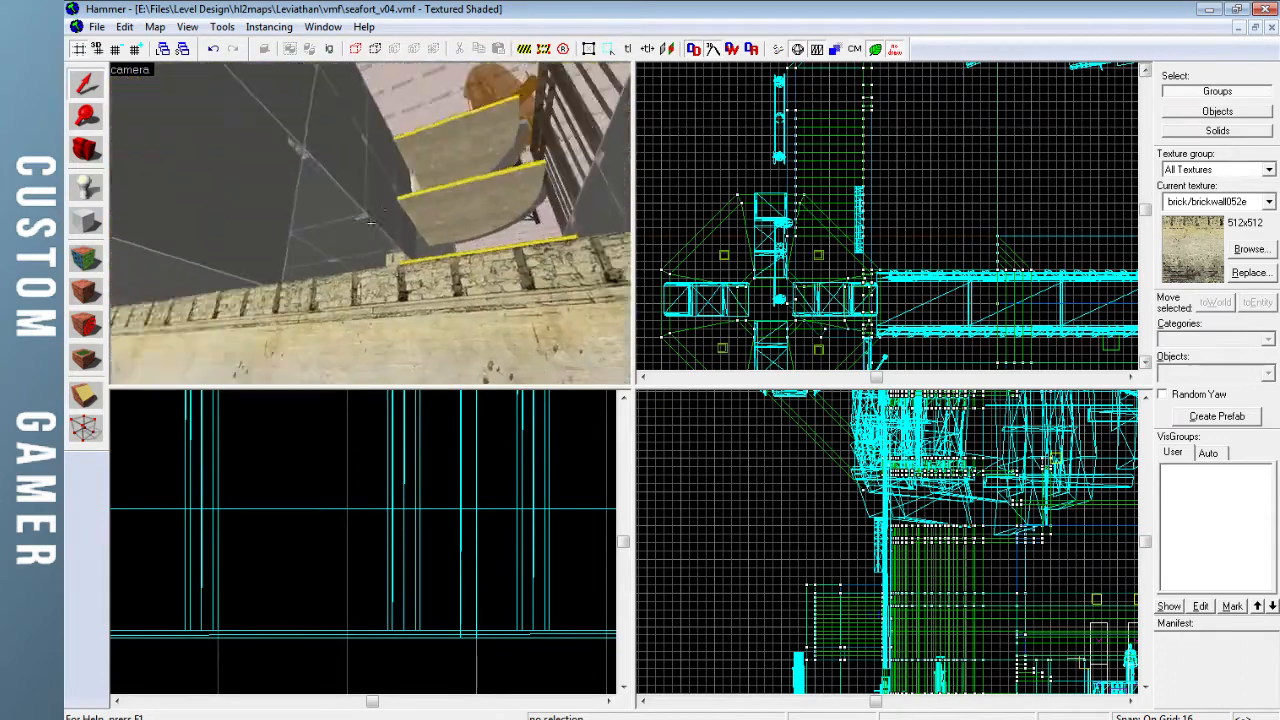
{"action": "key", "text": "w"}
{"action": "key", "text": "s"}
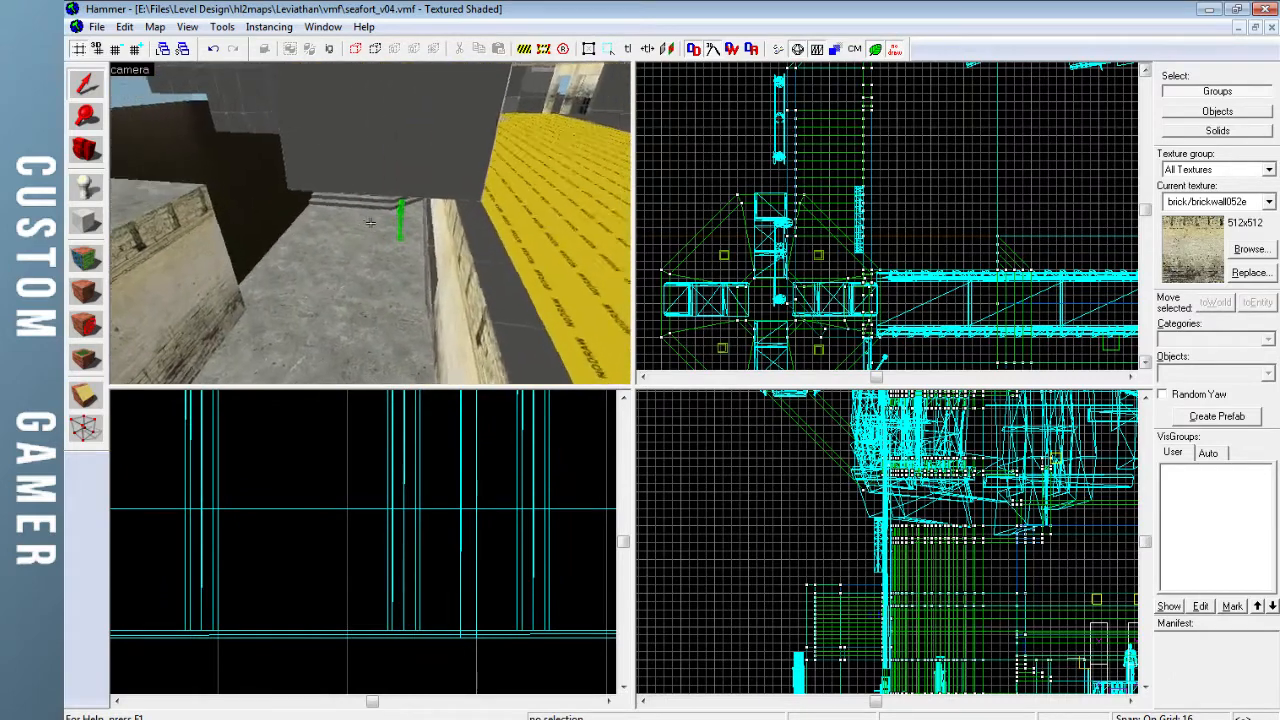
Inspect the nodraw-covered upper floor between the untextured walls, the concrete pier beyond it and the canal running underneath
{"action": "key", "text": "w"}
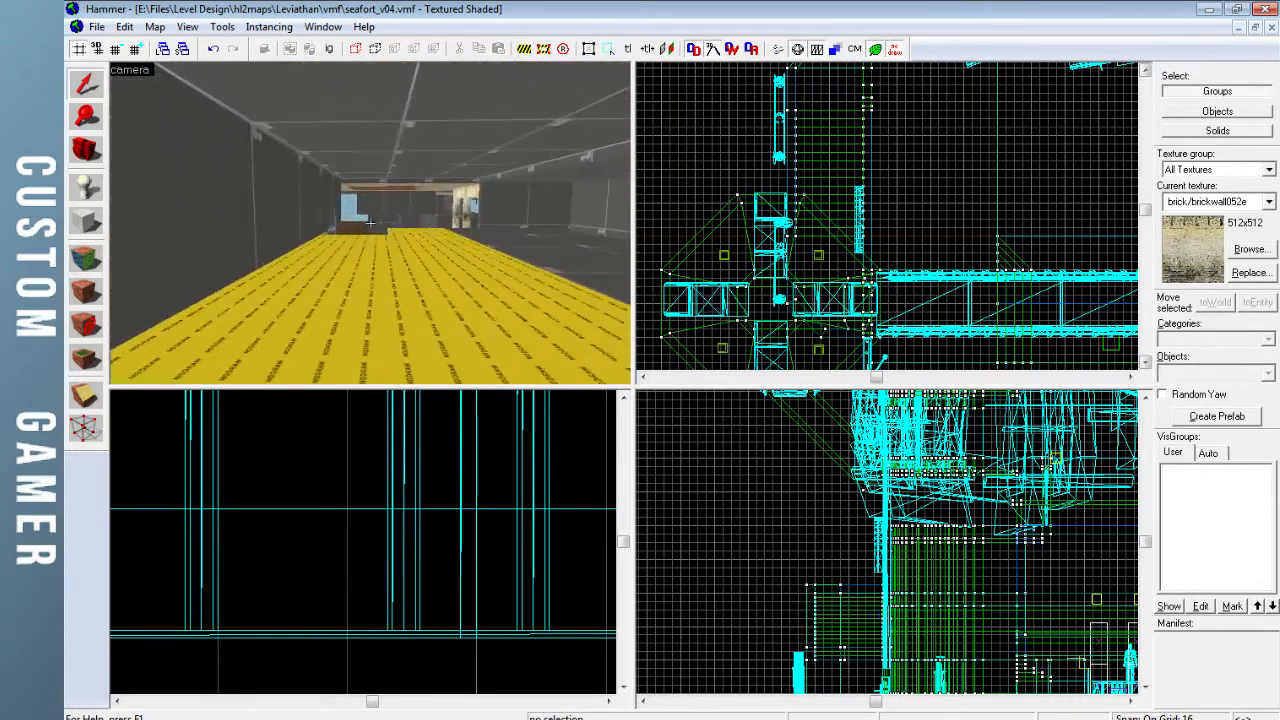
{"action": "key", "text": "w"}
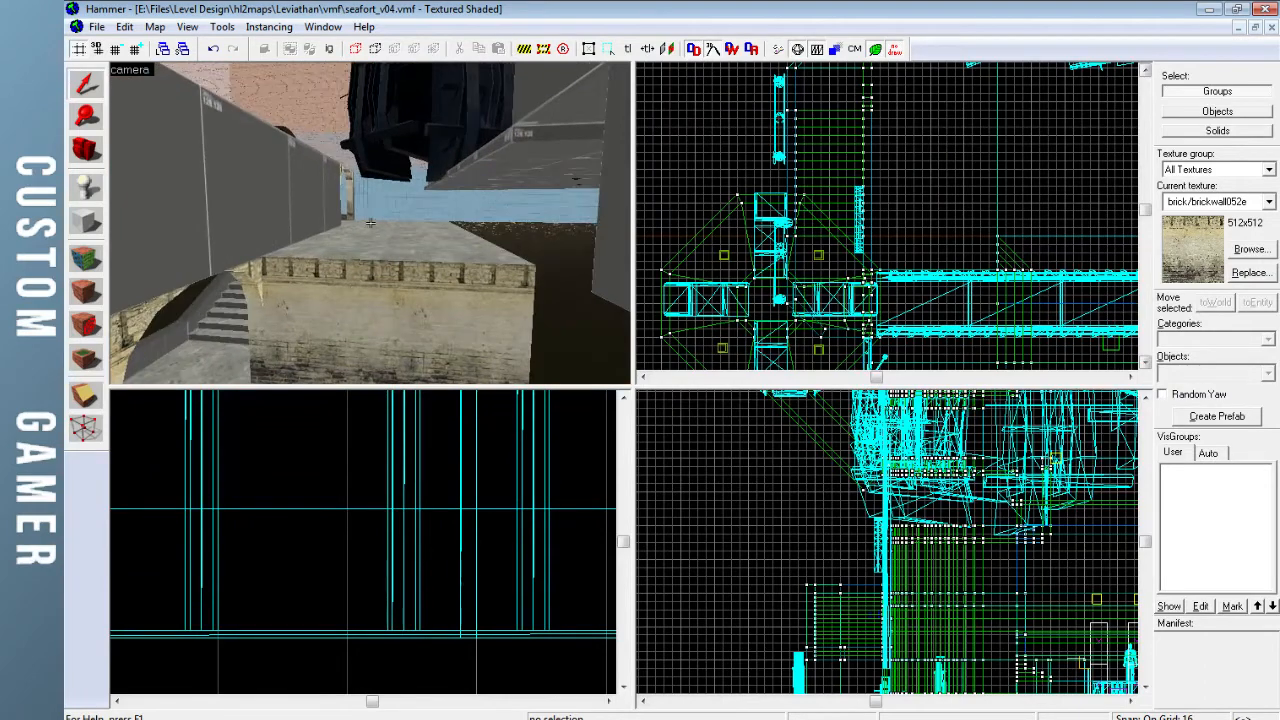
{"action": "key", "text": "w"}
{"action": "key", "text": "w"}
{"action": "key", "text": "w"}
{"action": "key", "text": "w"}
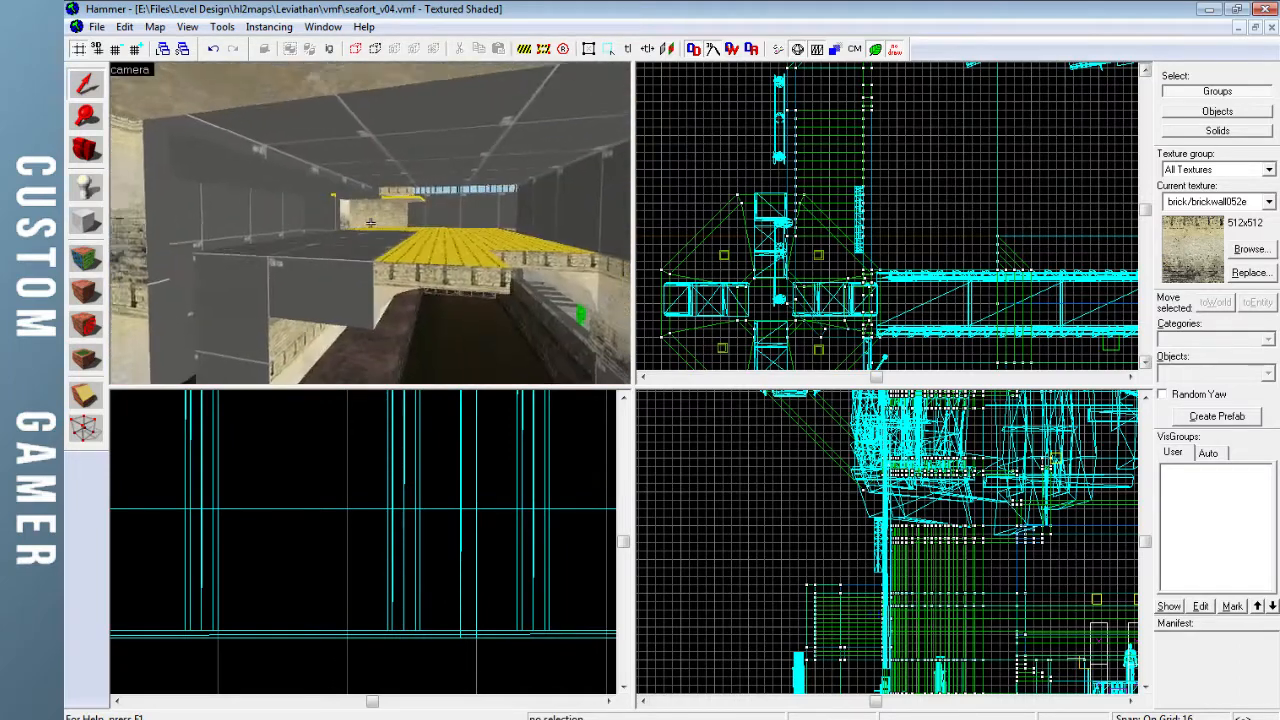
Examine the grey placeholder passage with the yellow floor above the canal and the stone ledge beyond it in the 3D view
{"action": "key", "text": "s"}
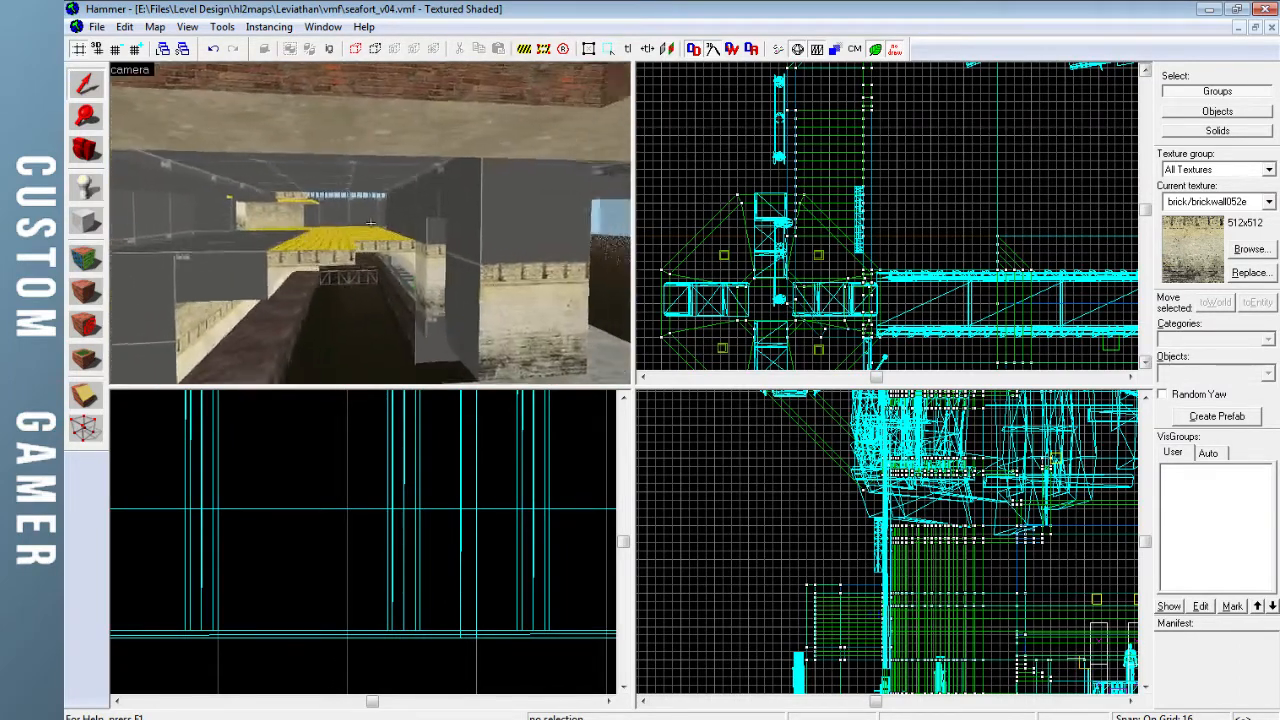
{"action": "key", "text": "s"}
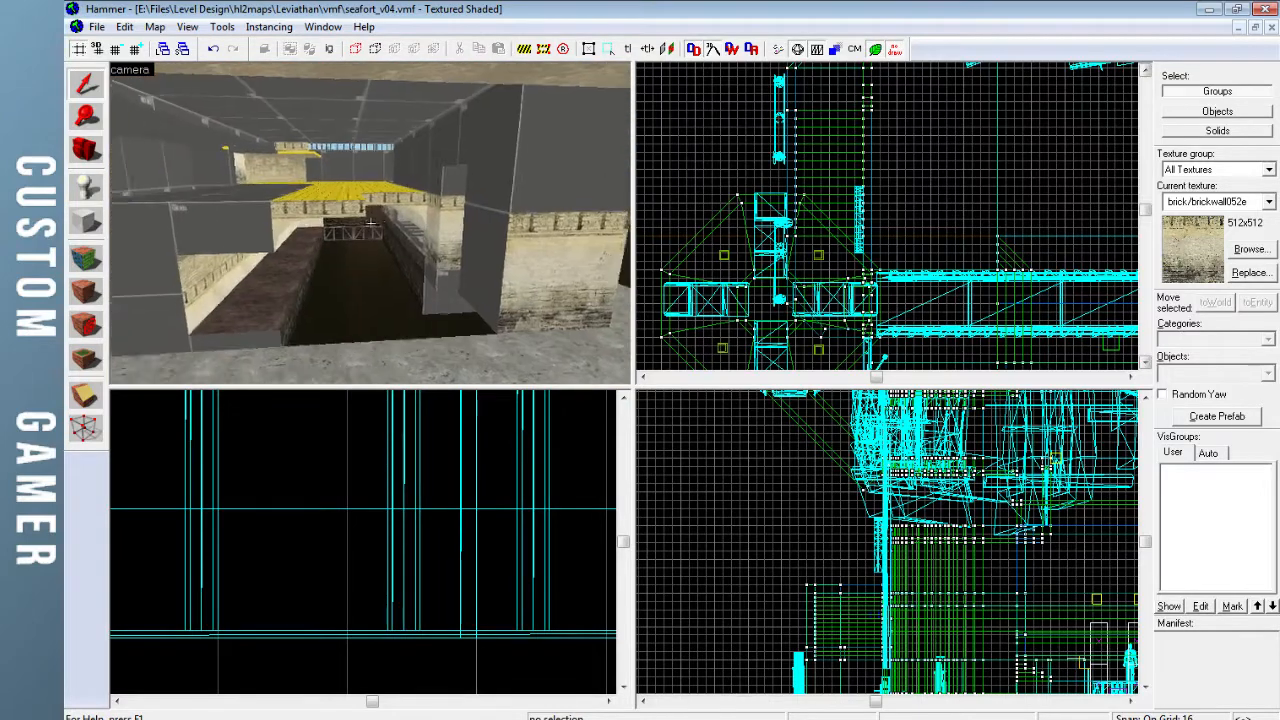
{"action": "key", "text": "a"}
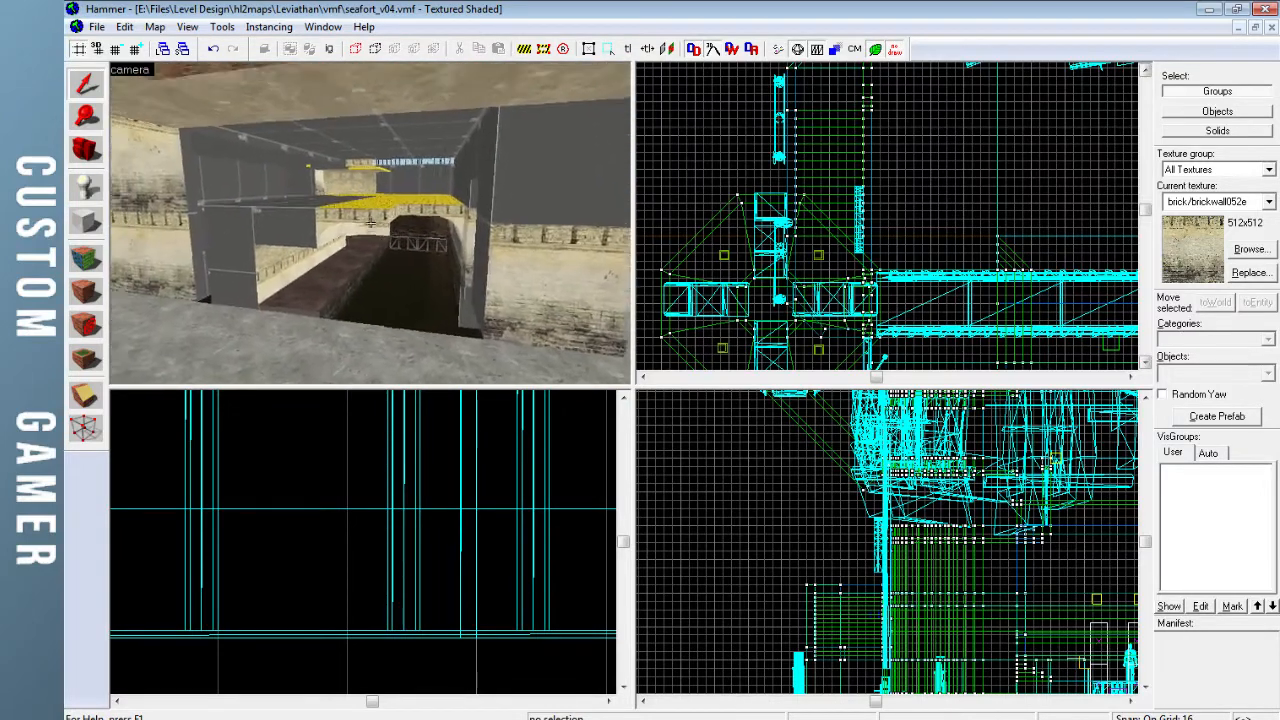
{"action": "key", "text": "w"}
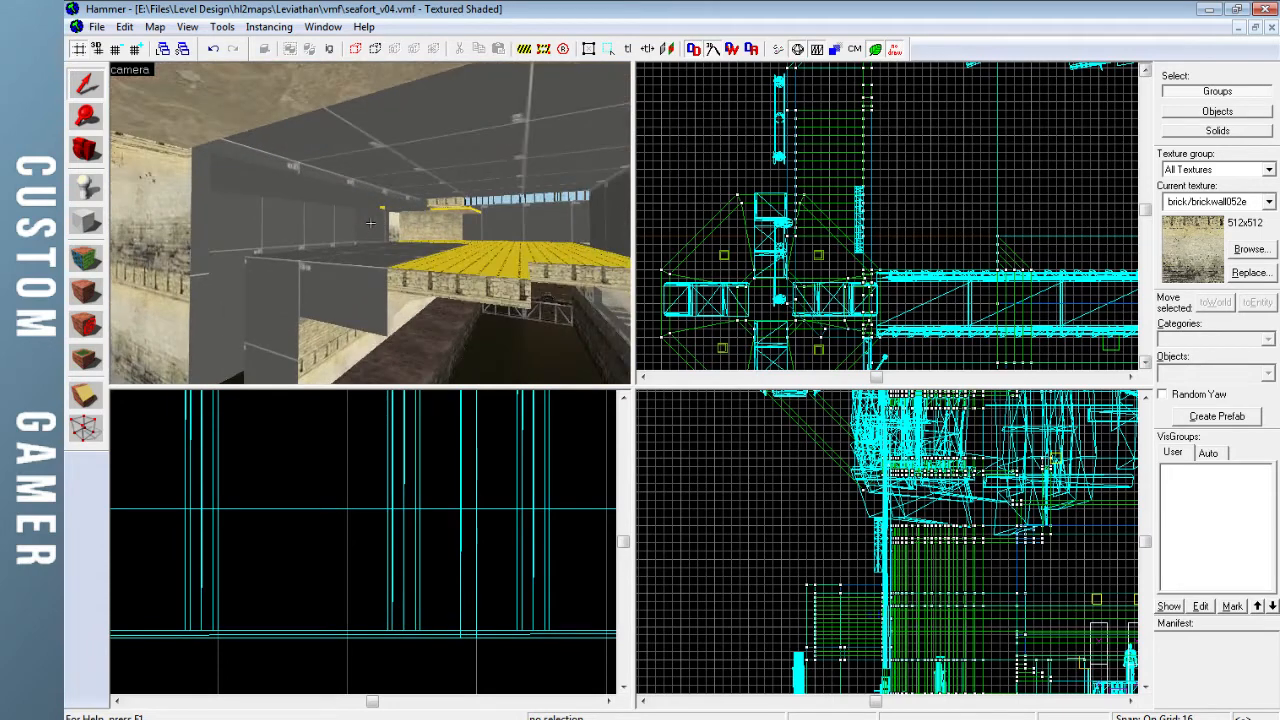
{"action": "key", "text": "w"}
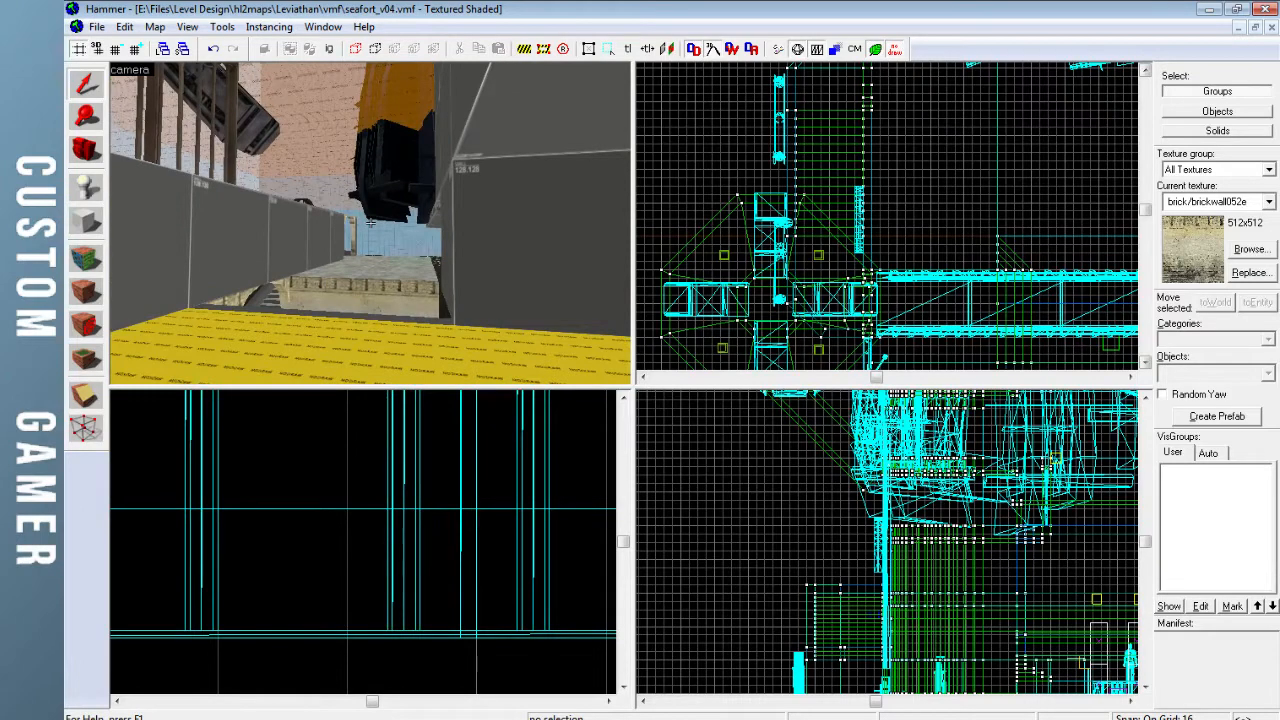
{"action": "key", "text": "w"}
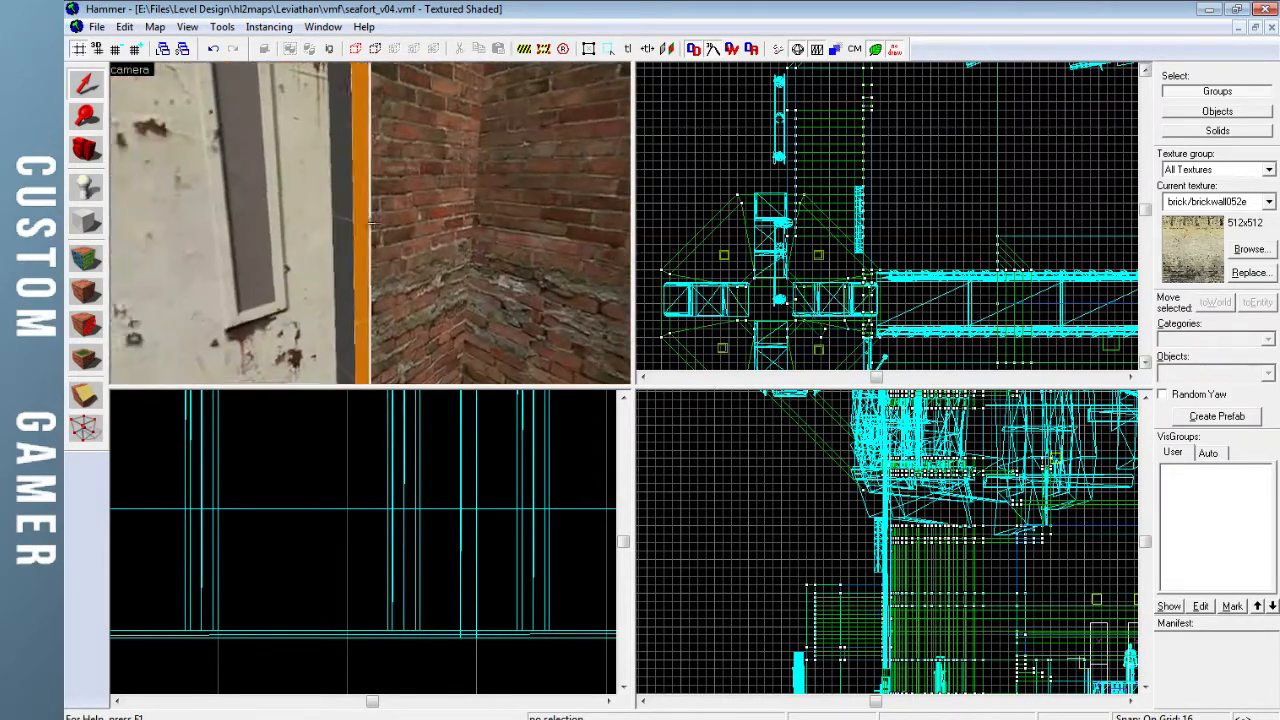
{"action": "key", "text": "w"}
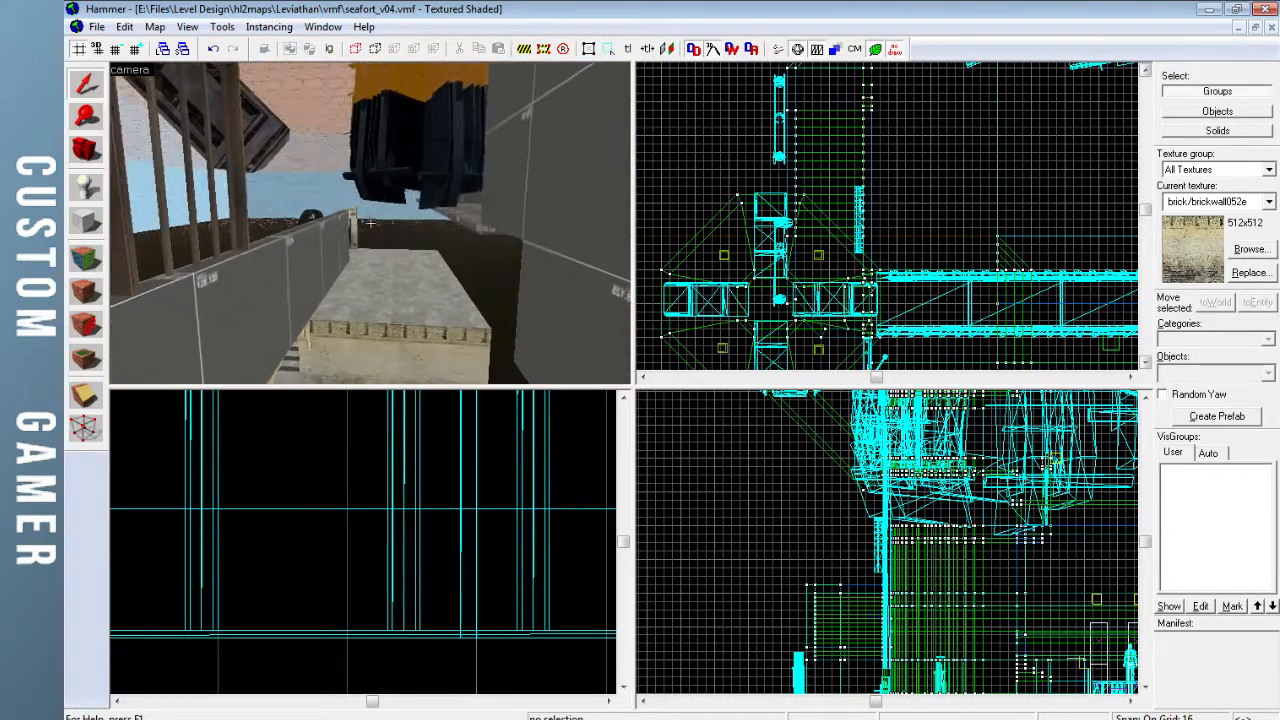
{"action": "key", "text": "w"}
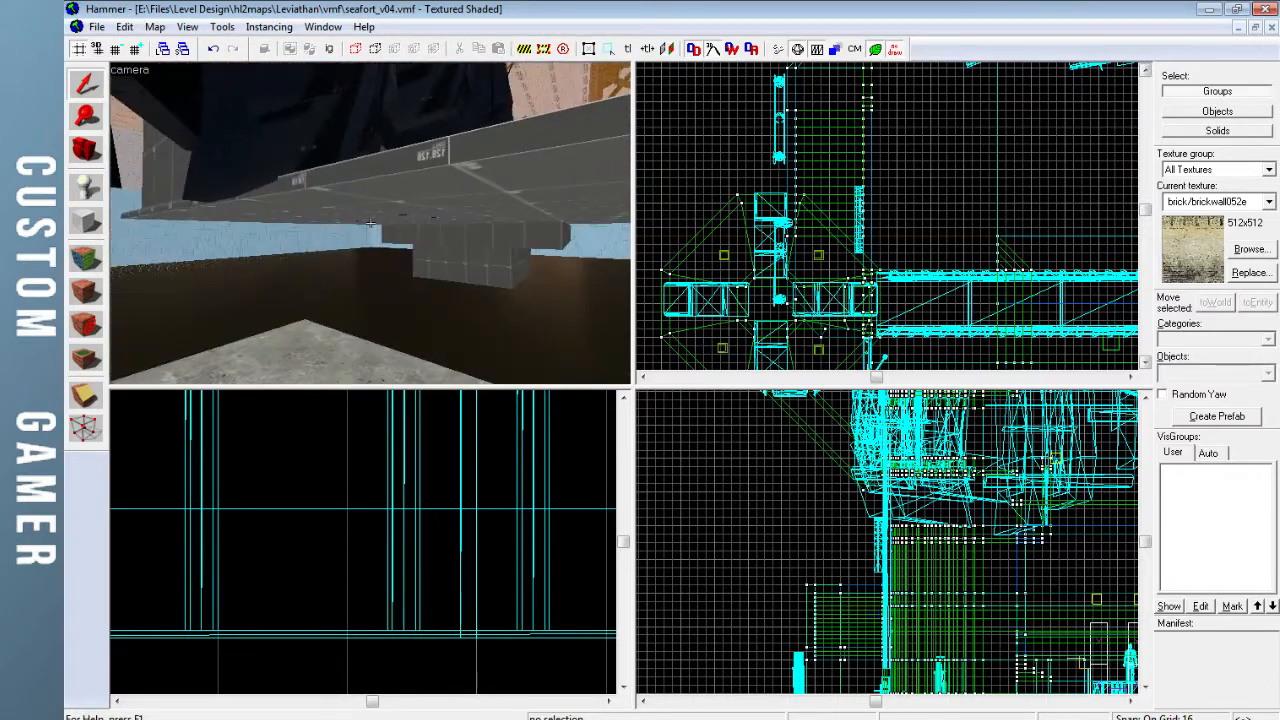
{"action": "key", "text": "w"}
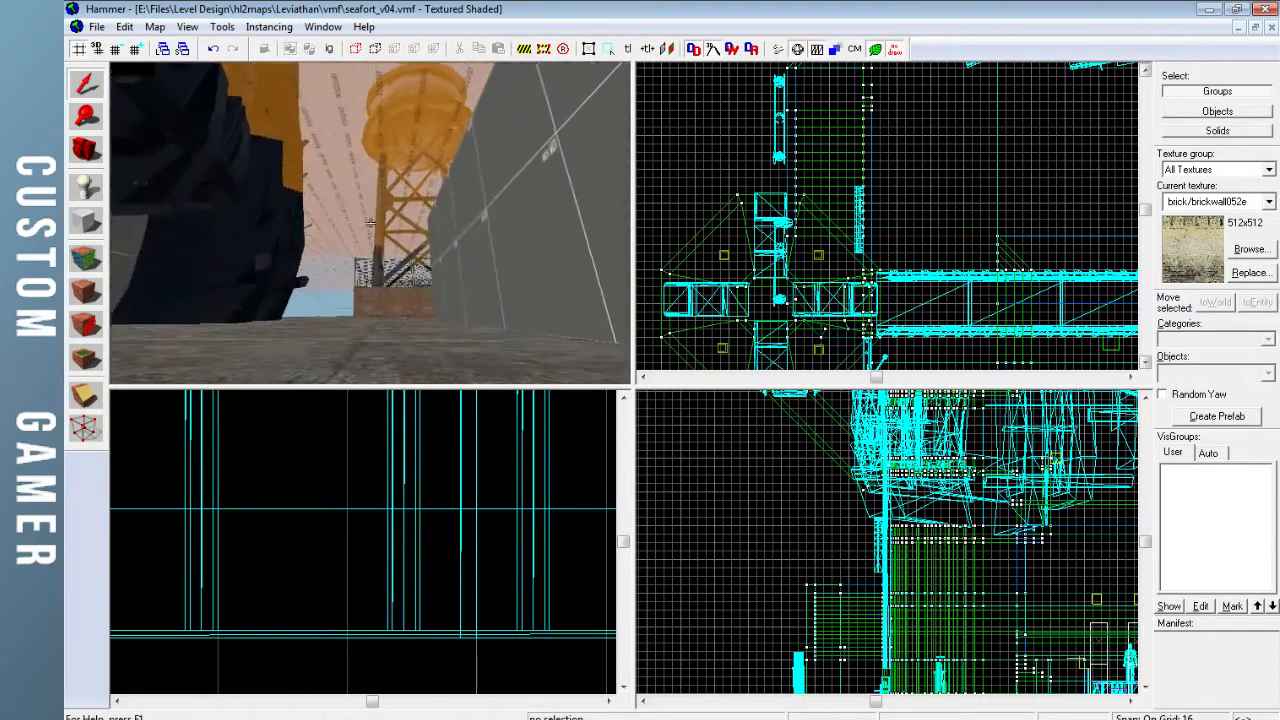
{"action": "key", "text": "w"}
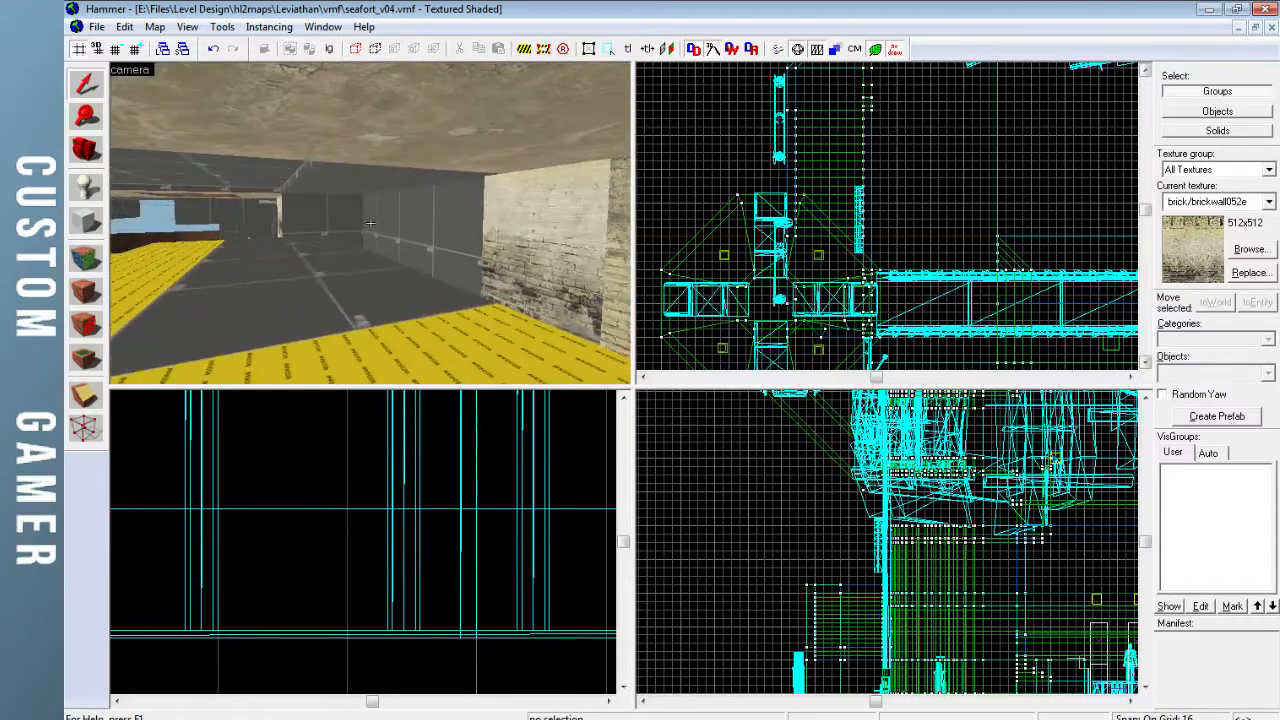
{"action": "key", "text": "w"}
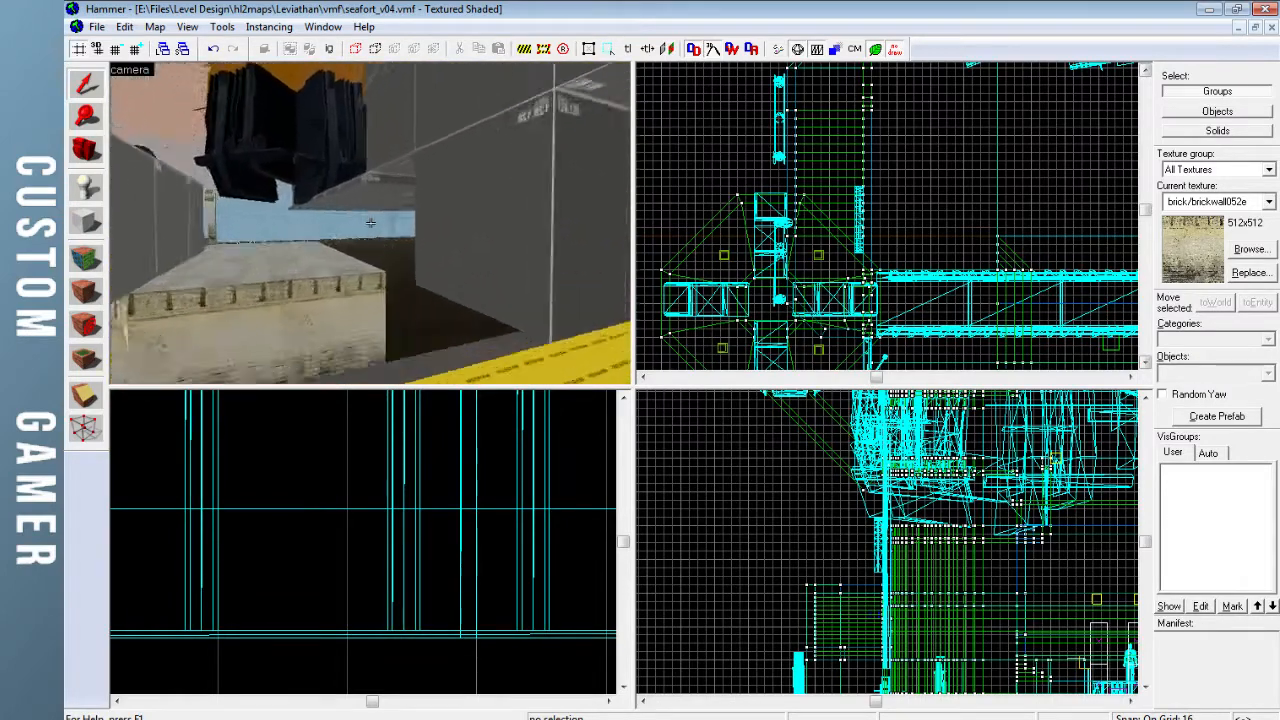
Inspect the rounded stone balcony, the grey-walled deck facing the orange tower, and the deck's underside in the 3D view
{"action": "key", "text": "w"}
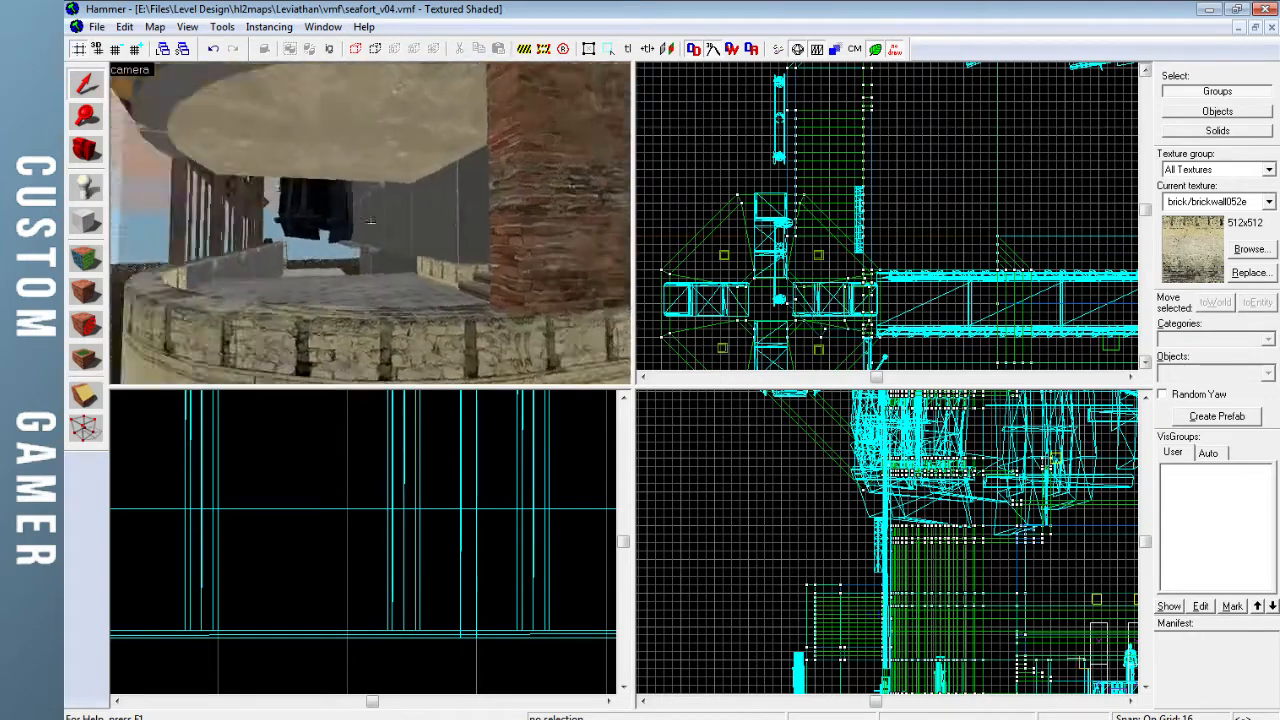
{"action": "key", "text": "w"}
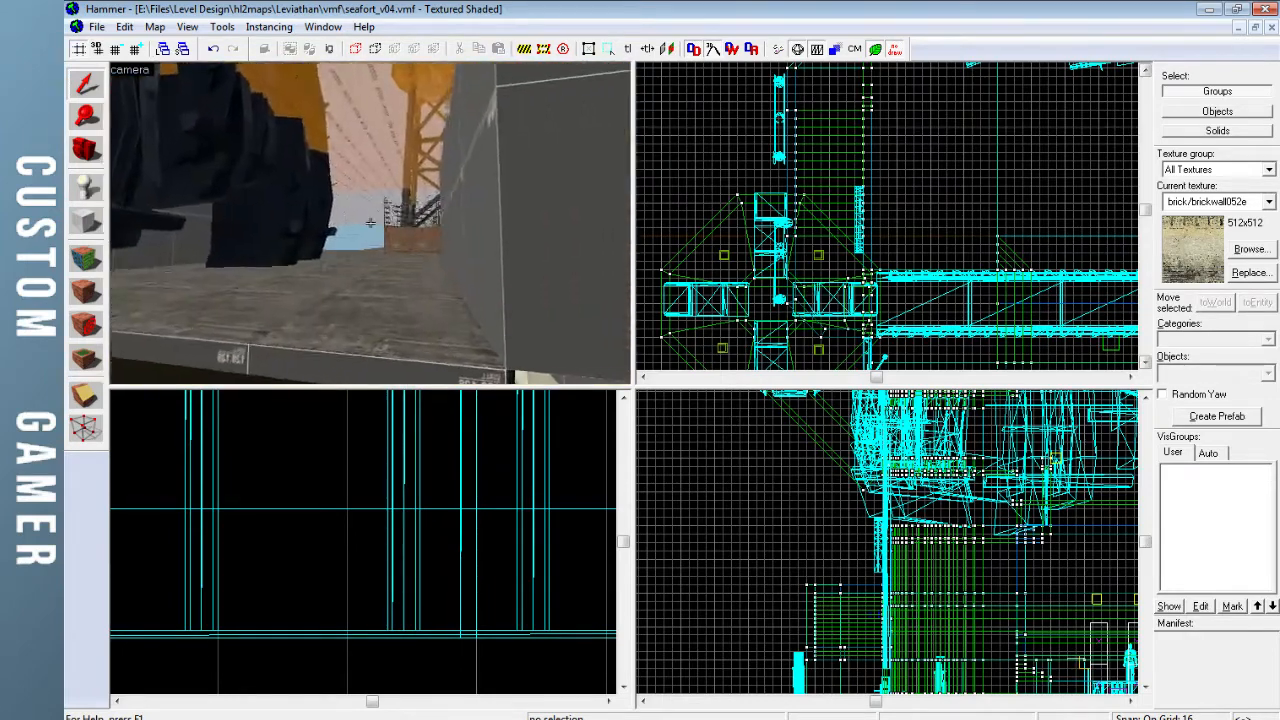
{"action": "key", "text": "w"}
{"action": "key", "text": "s"}
{"action": "key", "text": "w"}
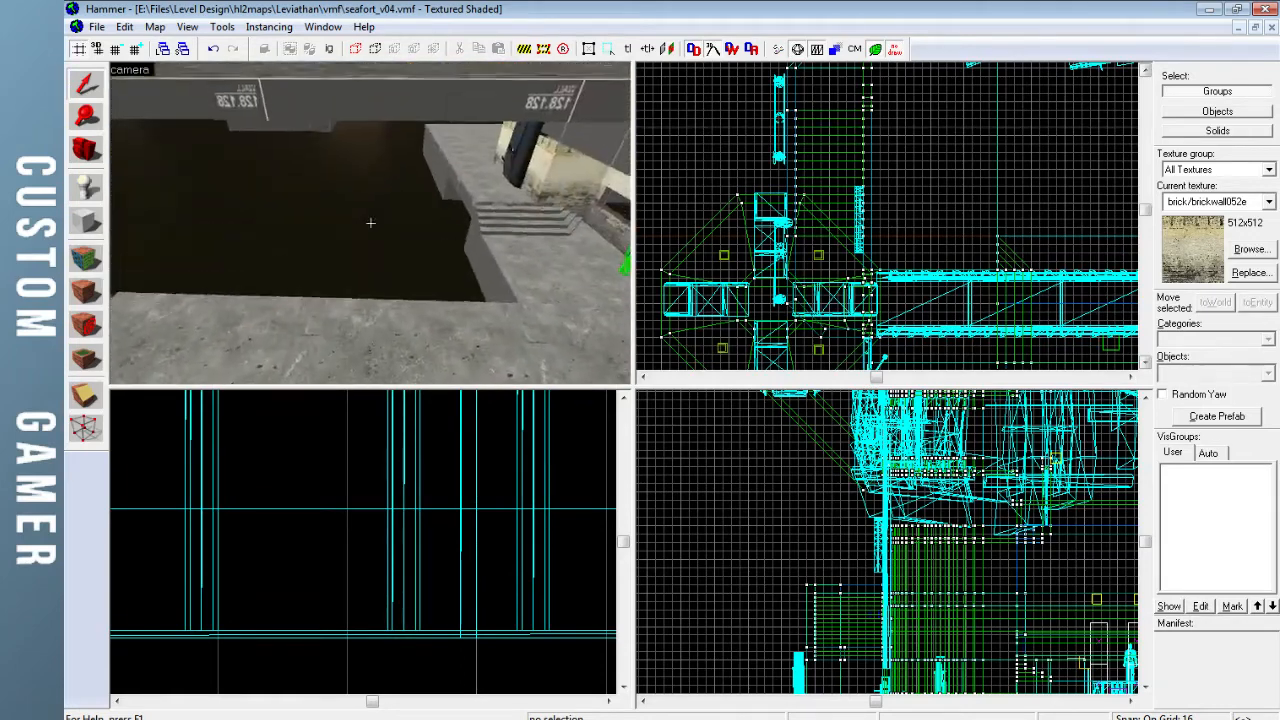
{"action": "key", "text": "w"}
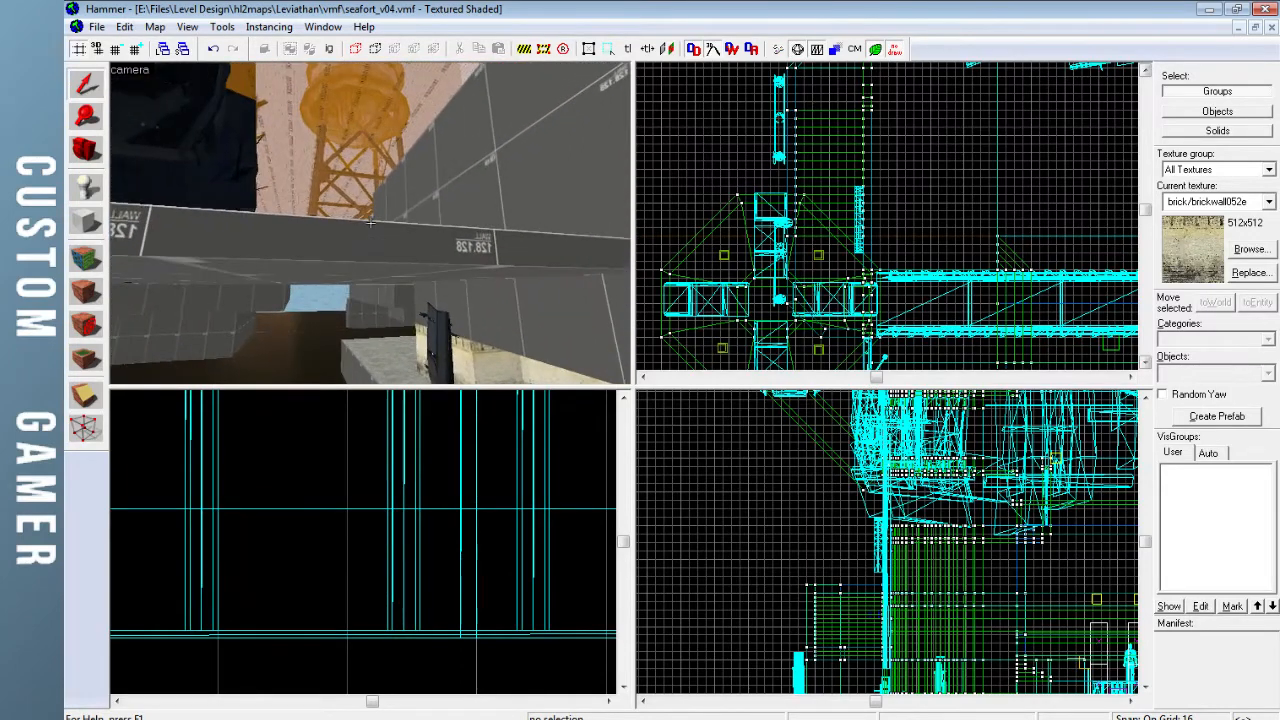
{"action": "key", "text": "w"}
{"action": "key", "text": "w"}
{"action": "key", "text": "w"}
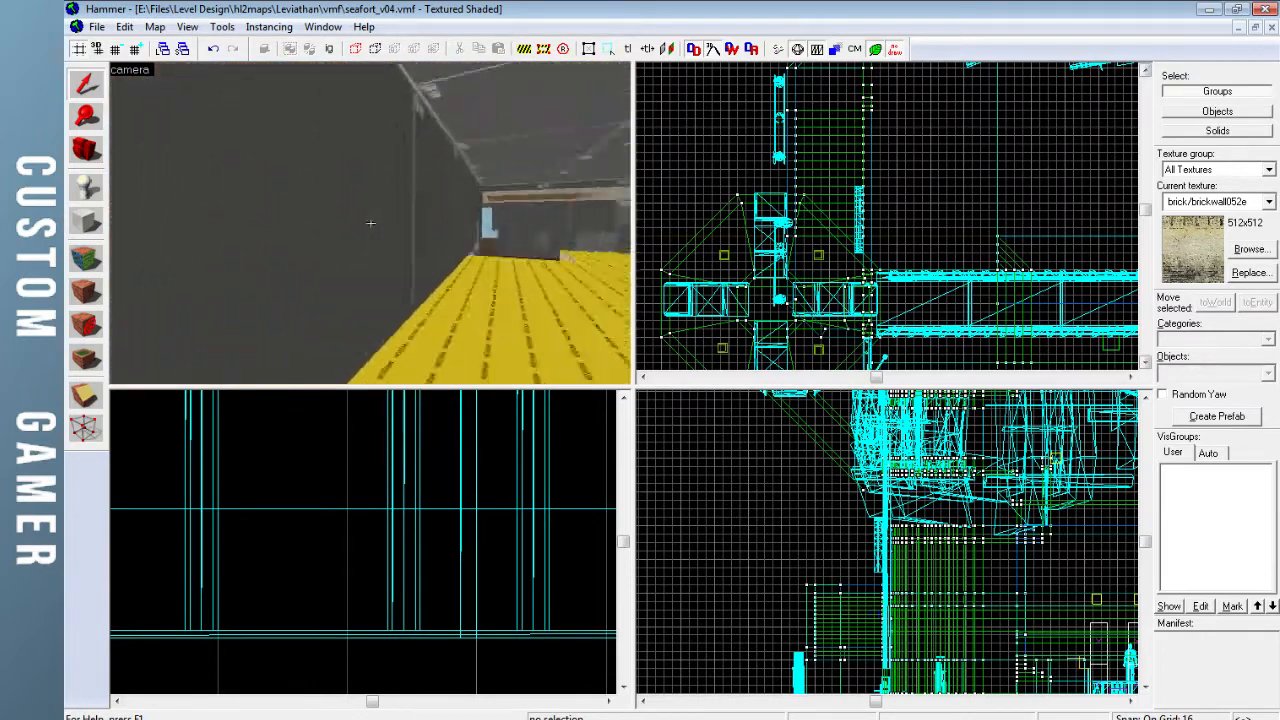
{"action": "key", "text": "w"}
{"action": "key", "text": "w"}
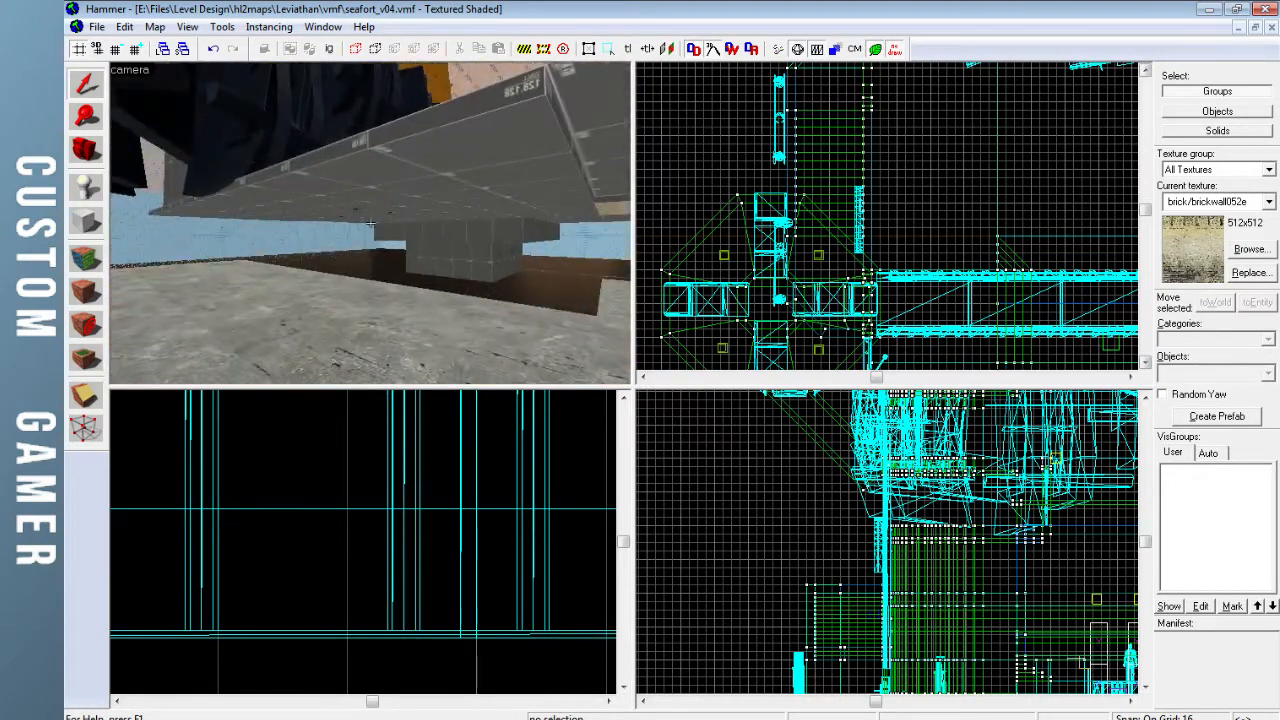
{"action": "key", "text": "w"}
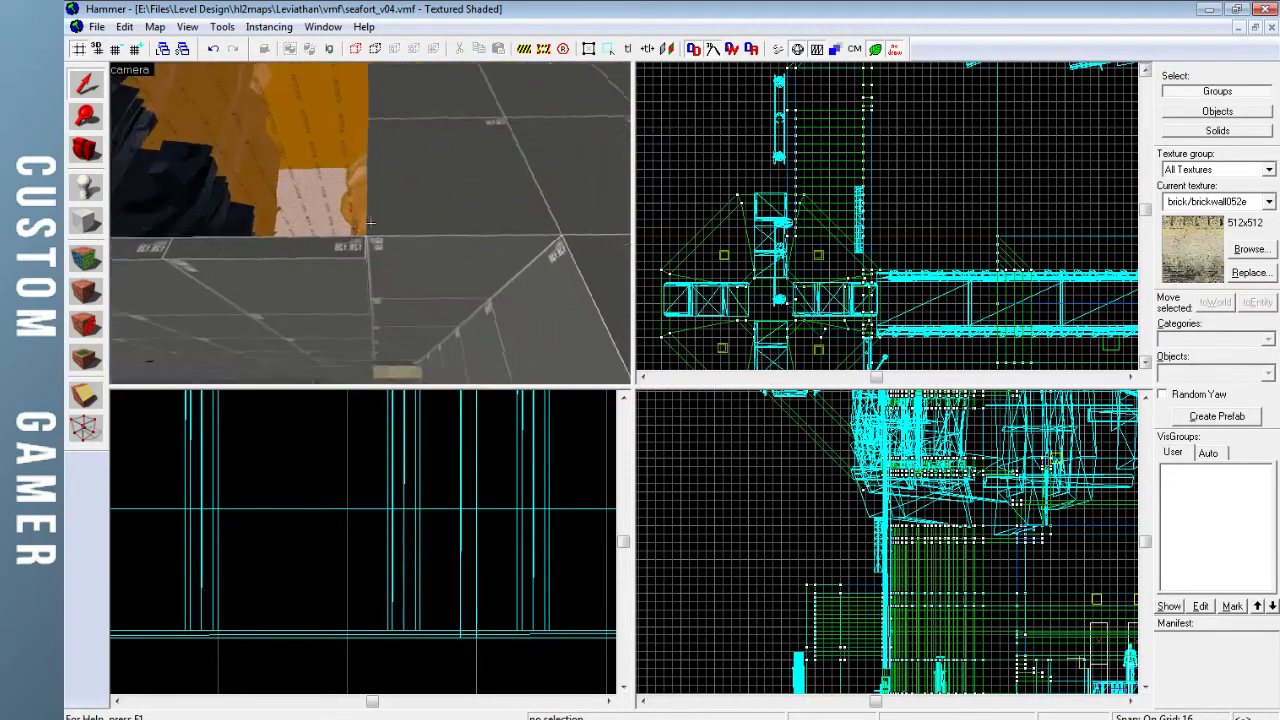
{"action": "key", "text": "w"}
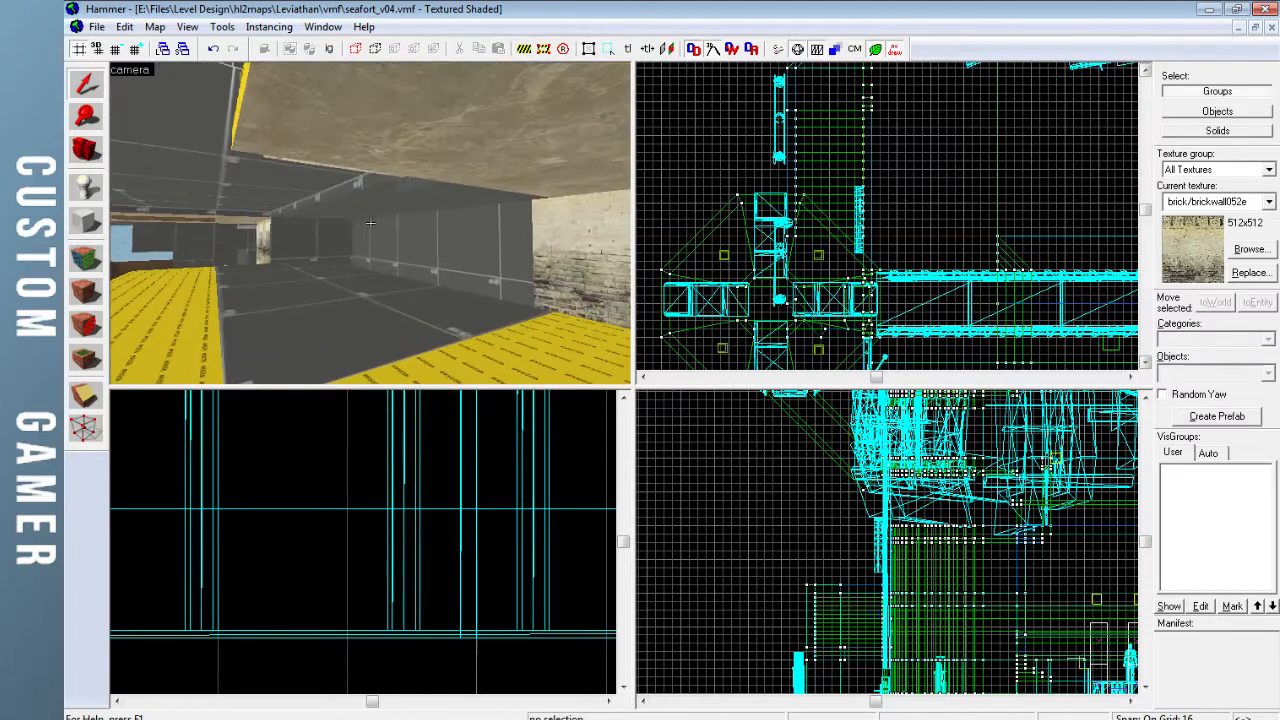
Look over the courtyard with the green figure, the archway, the exterior stairs, the railed balcony and the rooftop
{"action": "key", "text": "a"}
{"action": "key", "text": "w"}
{"action": "key", "text": "w"}
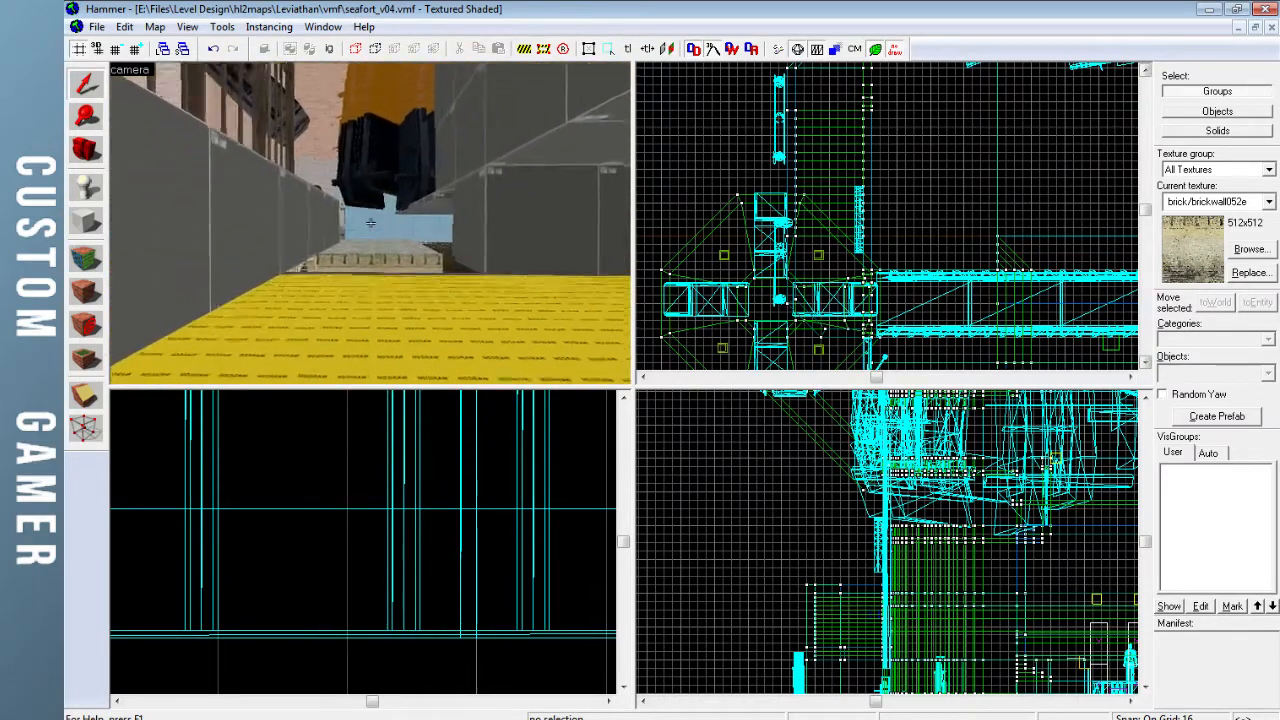
{"action": "key", "text": "w"}
{"action": "key", "text": "w"}
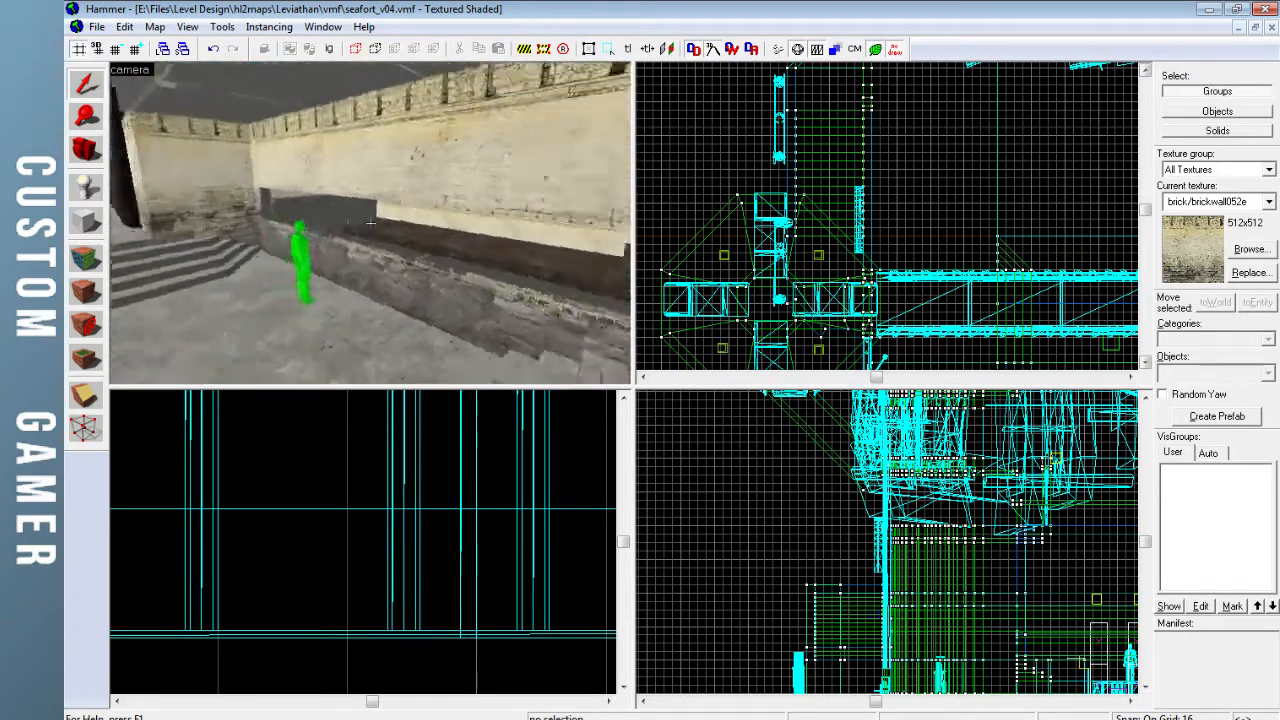
{"action": "key", "text": "w"}
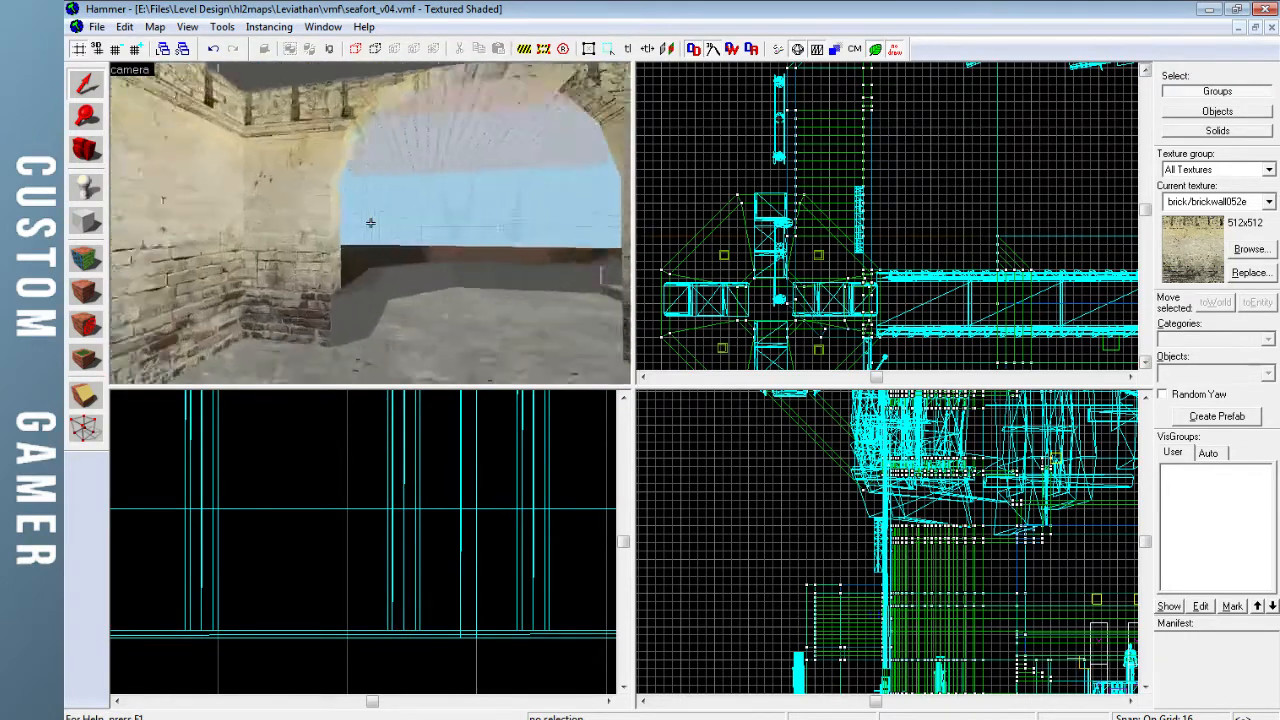
{"action": "key", "text": "w"}
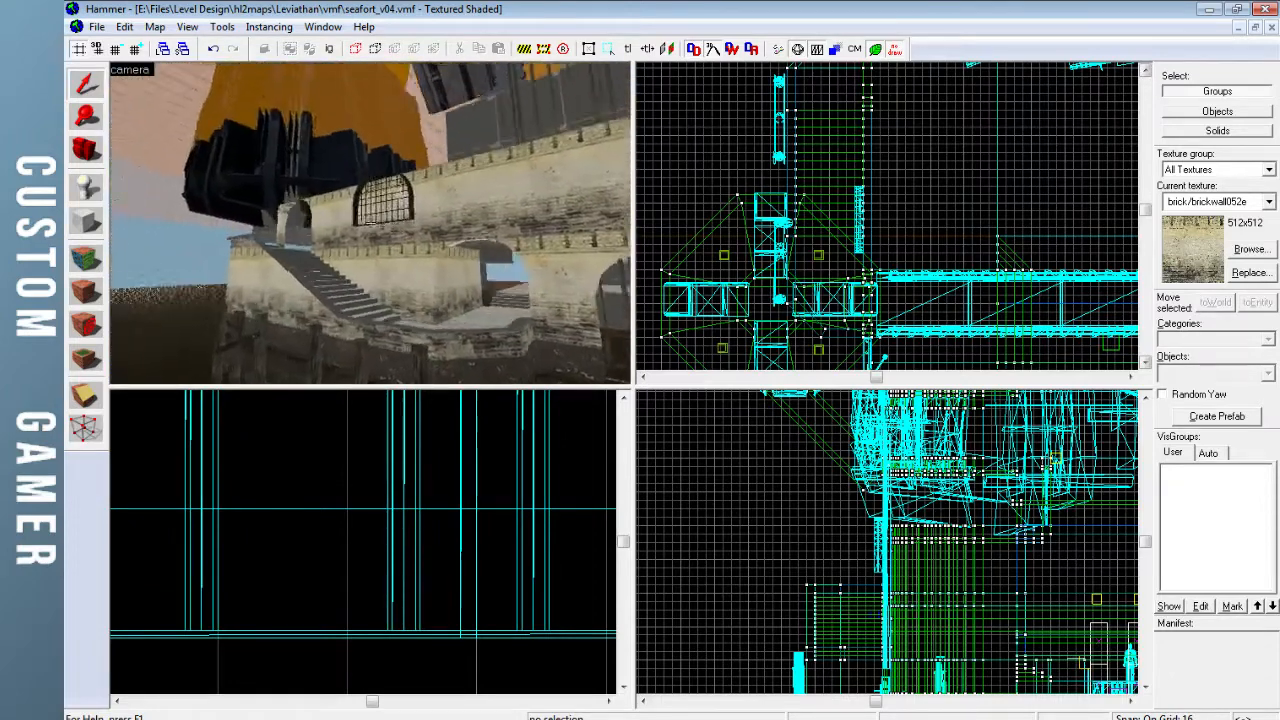
{"action": "key", "text": "w"}
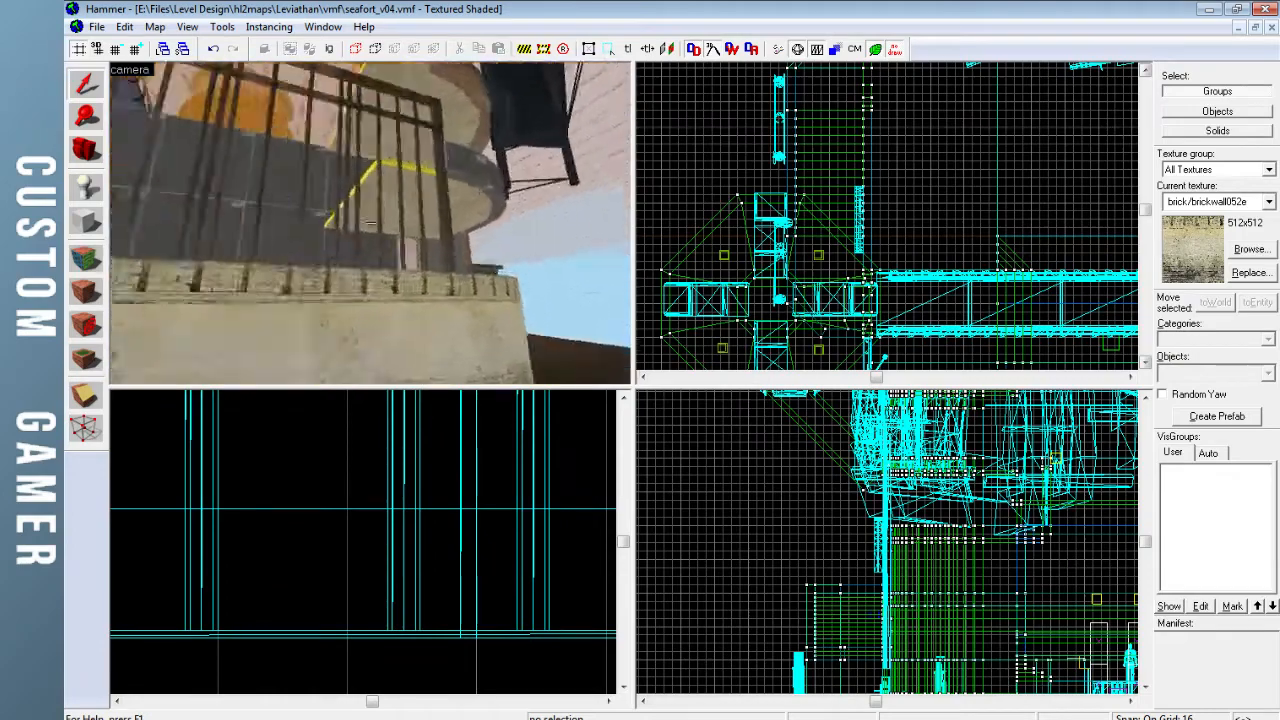
{"action": "key", "text": "w"}
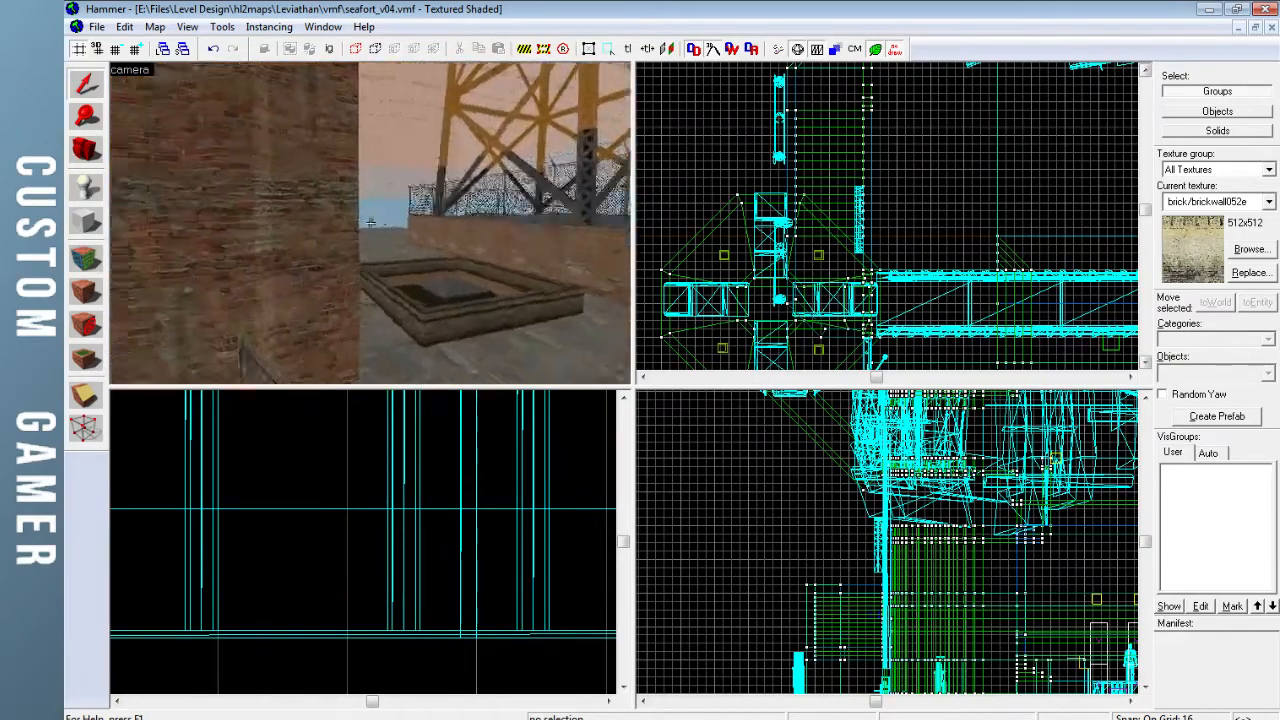
{"action": "key", "text": "w"}
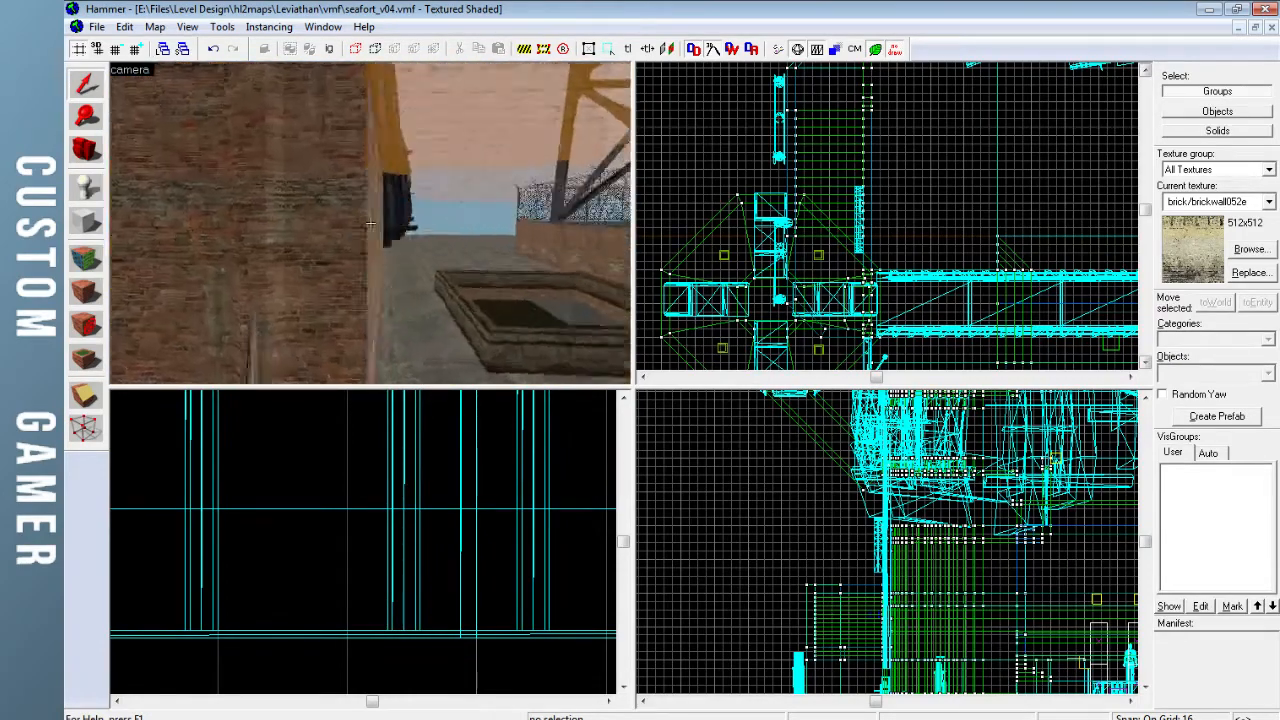
{"action": "key", "text": "w"}
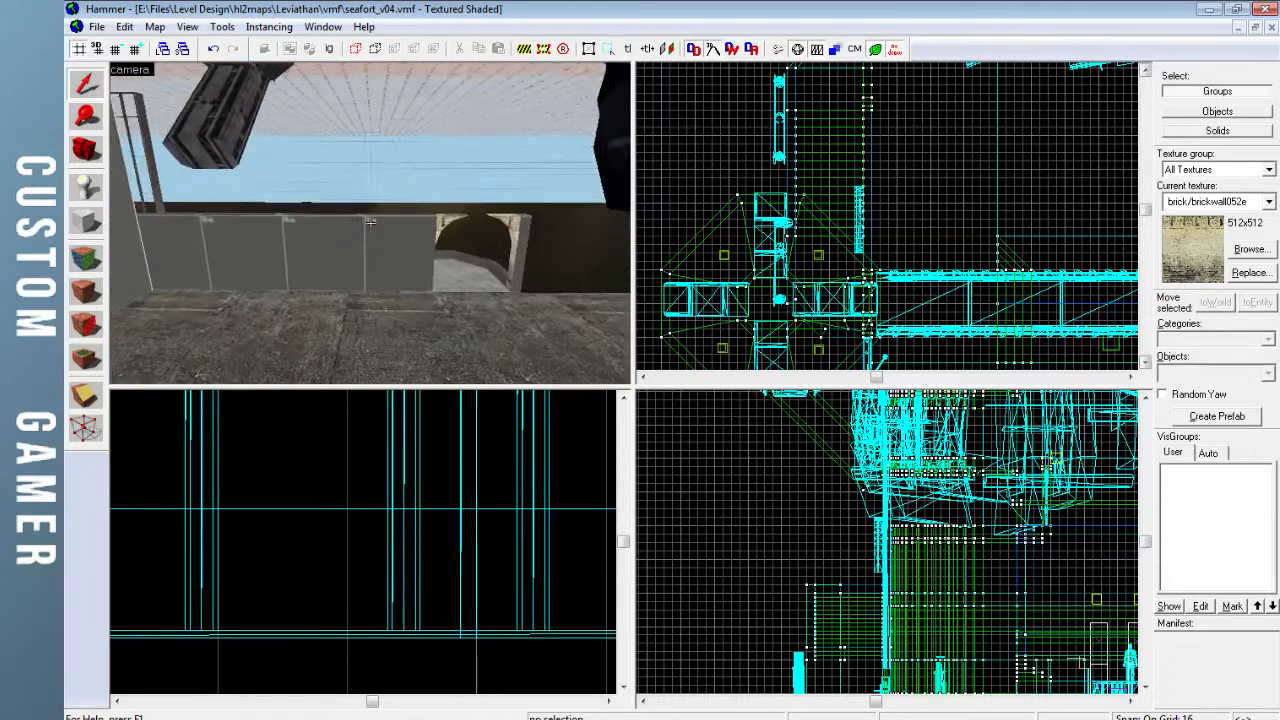
{"action": "key", "text": "w"}
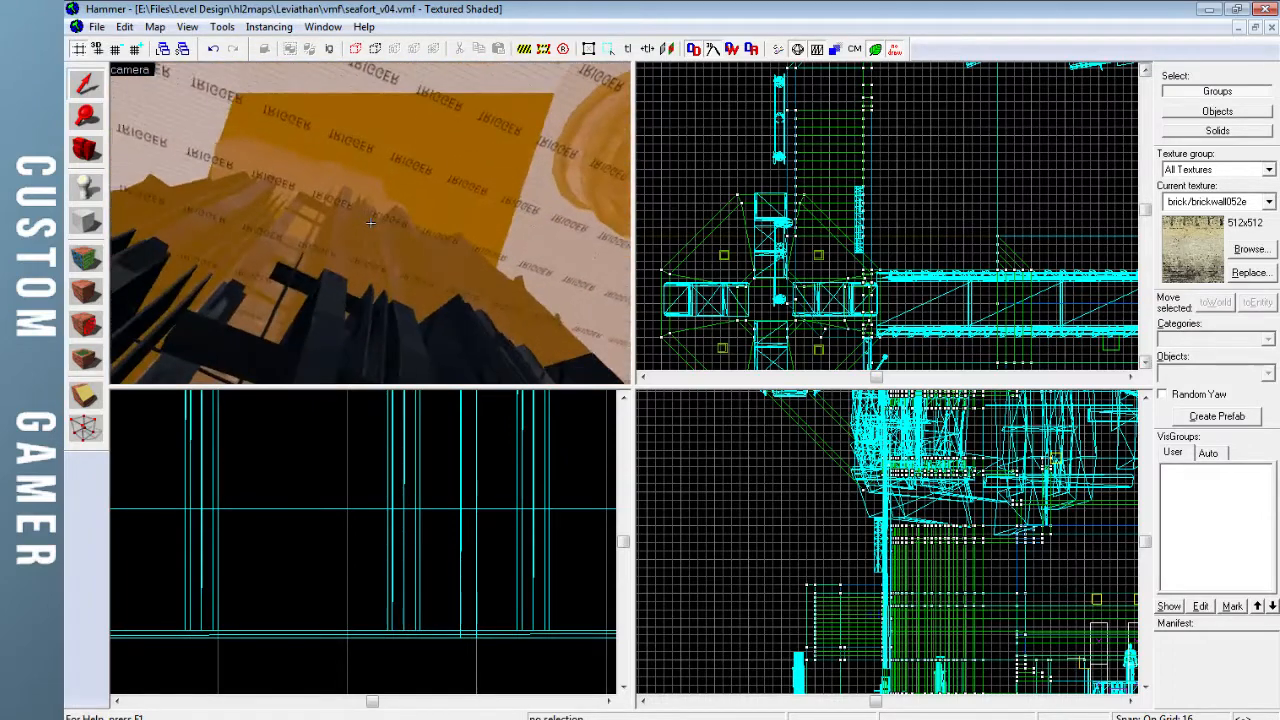
Survey the upper deck, the fort's outer brick walls and facade, and the sea tower with its connecting bridge
{"action": "key", "text": "s"}
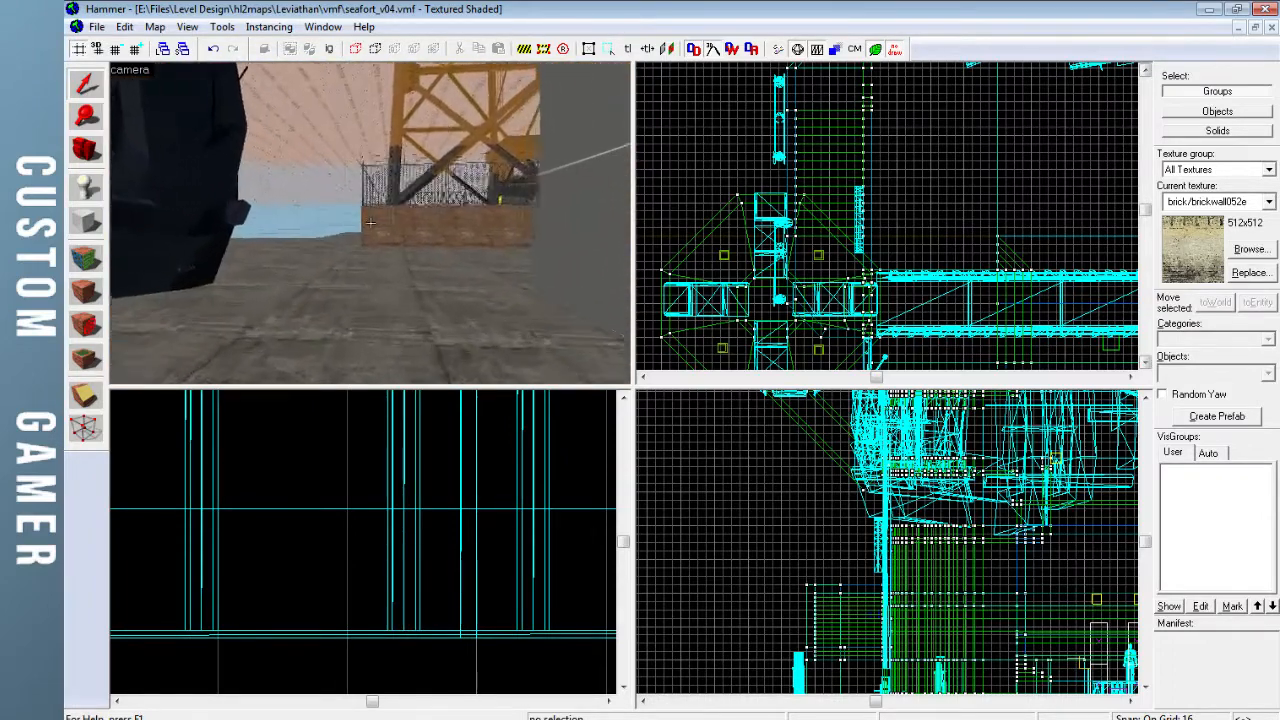
{"action": "key", "text": "w"}
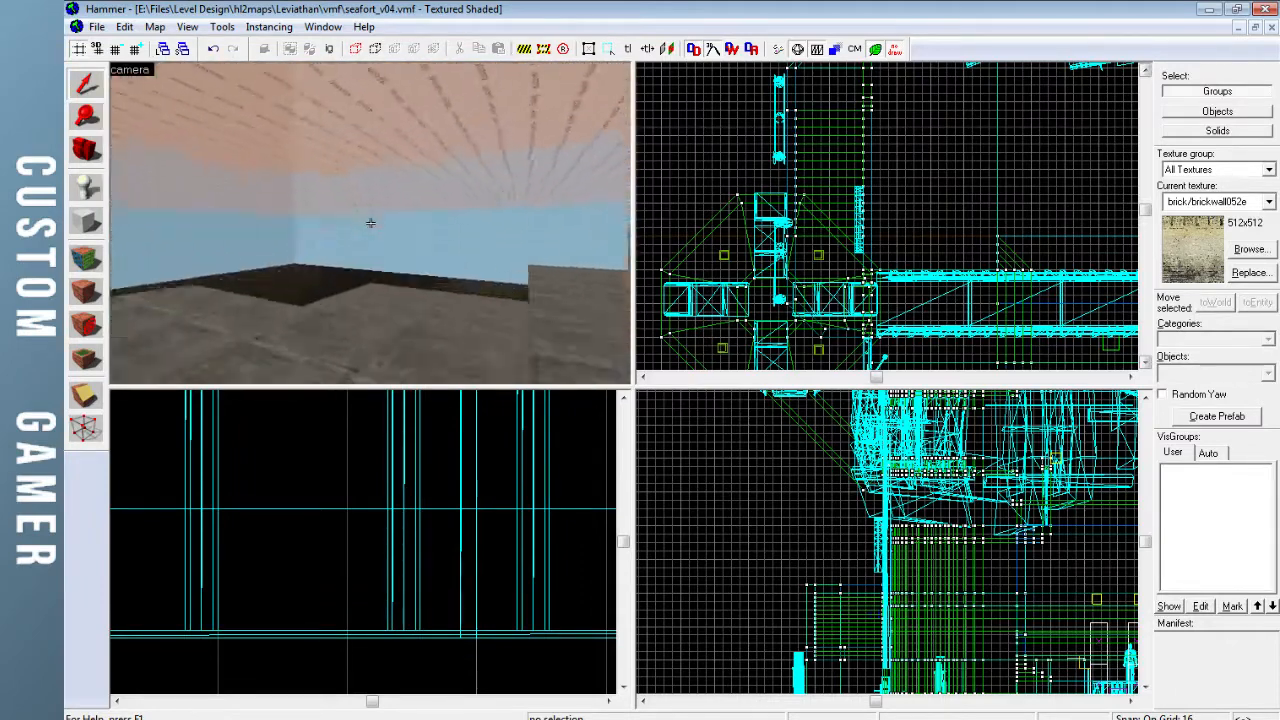
{"action": "key", "text": "w"}
{"action": "key", "text": "w"}
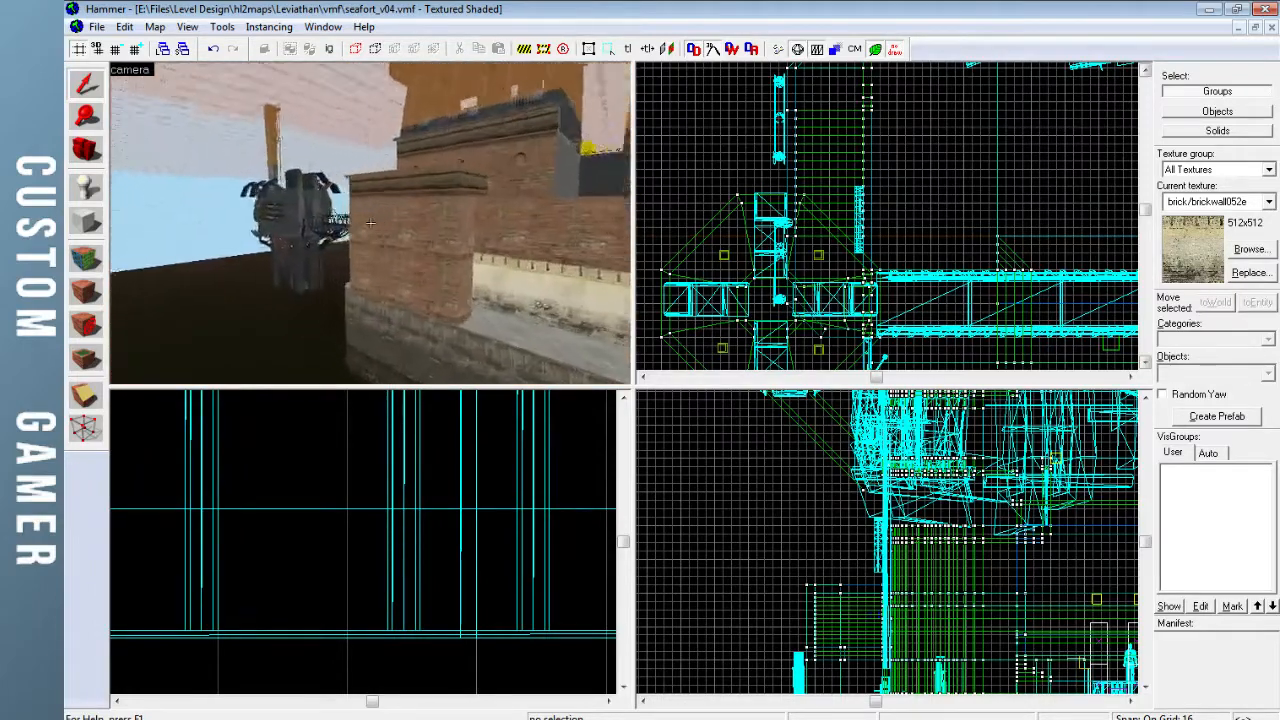
{"action": "key", "text": "w"}
{"action": "key", "text": "w"}
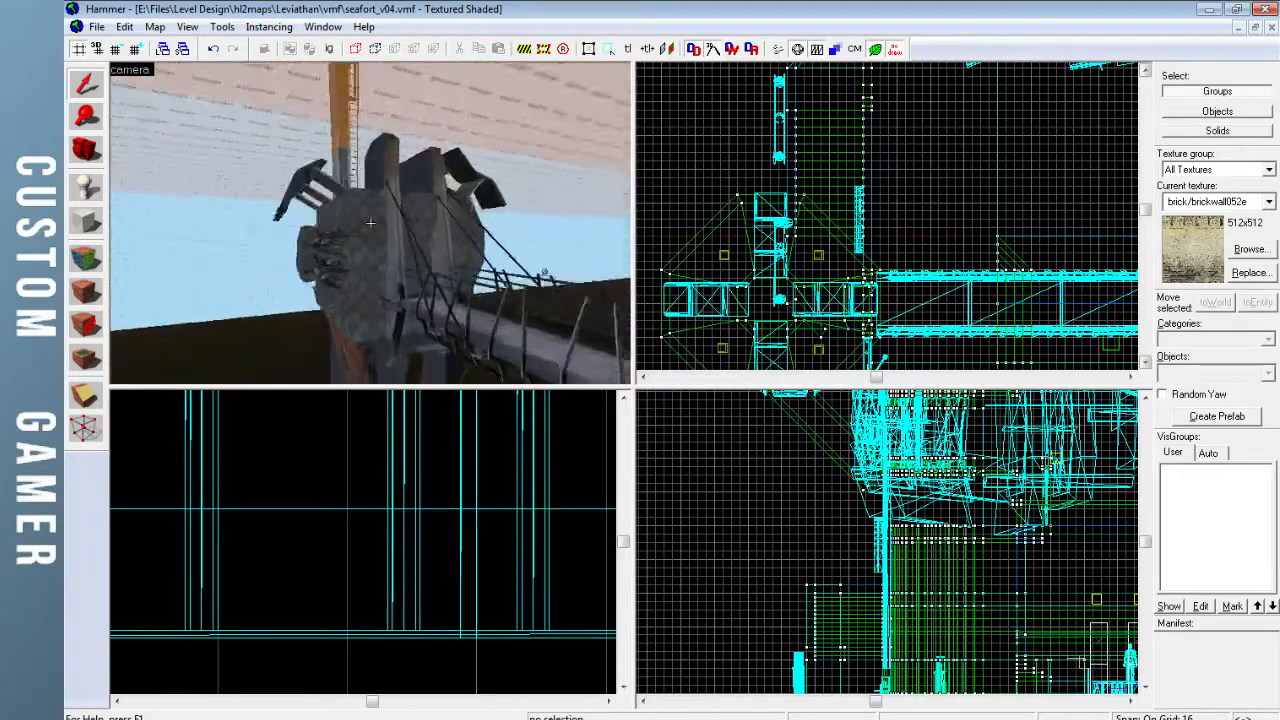
{"action": "key", "text": "w"}
{"action": "key", "text": "w"}
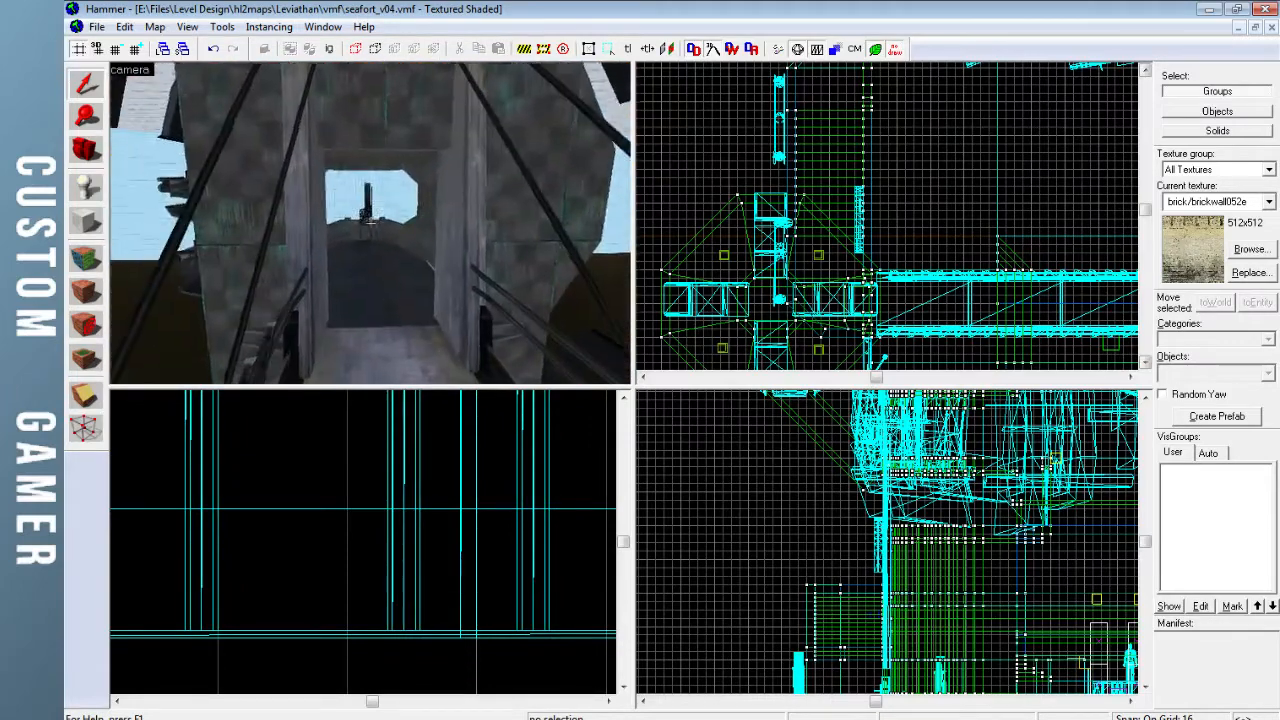
{"action": "key", "text": "w"}
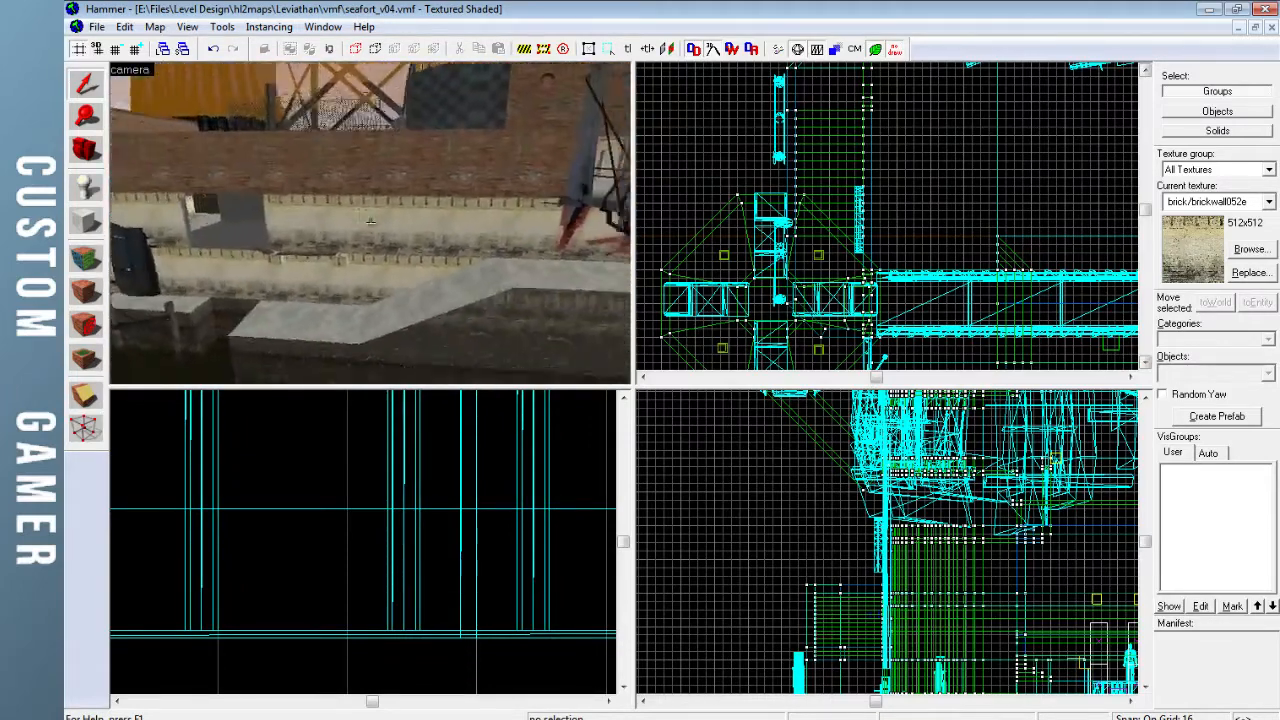
{"action": "key", "text": "w"}
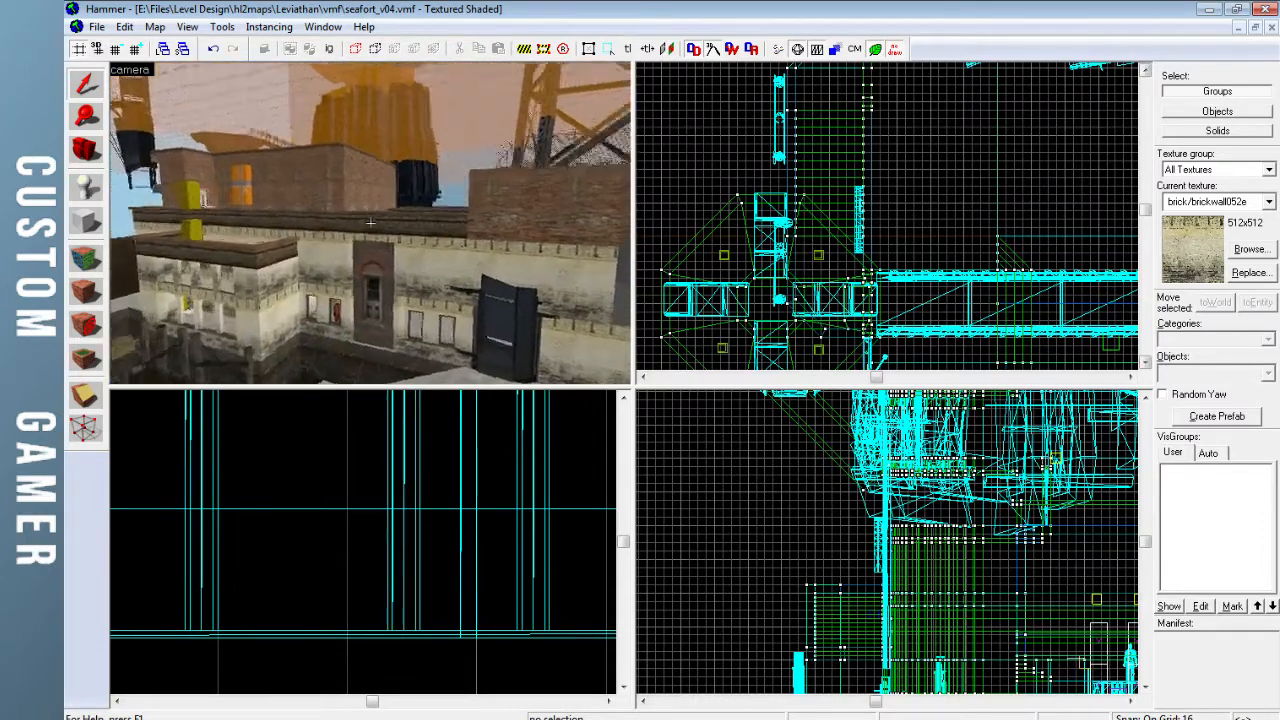
Select the floor slab of the rounded stone balcony beside the grey-walled passage
{"action": "key", "text": "w"}
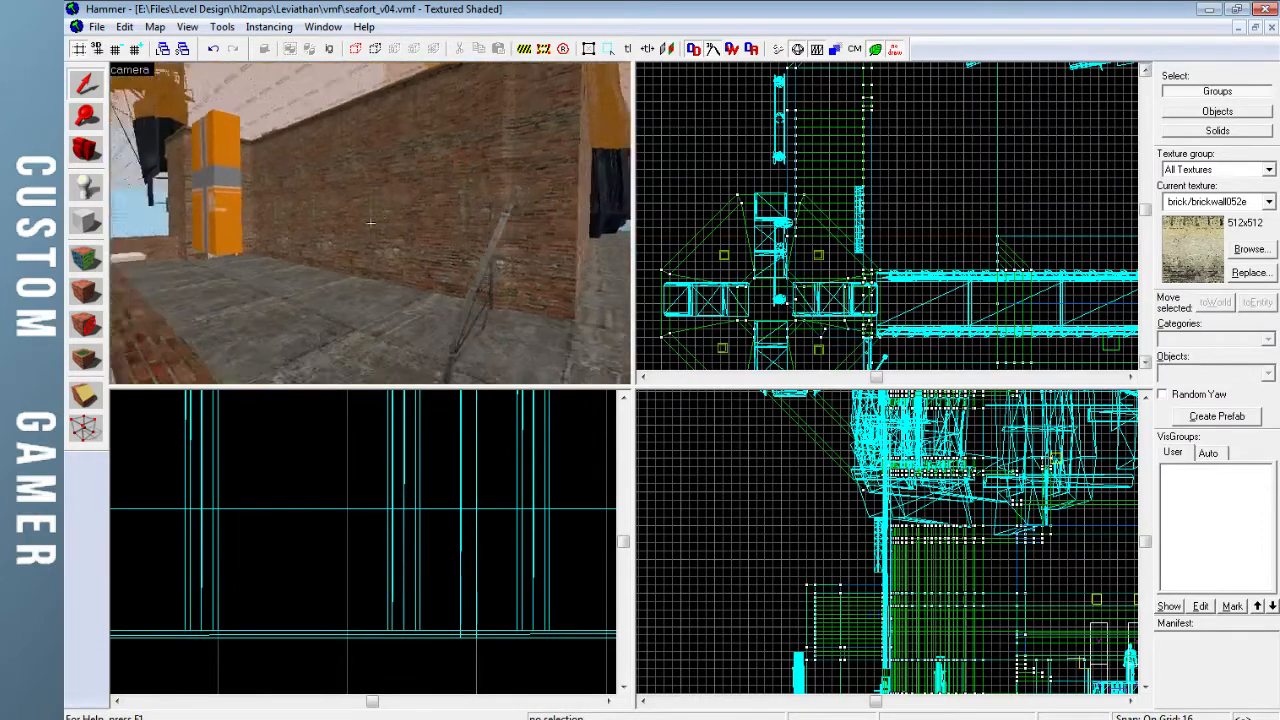
{"action": "key", "text": "w"}
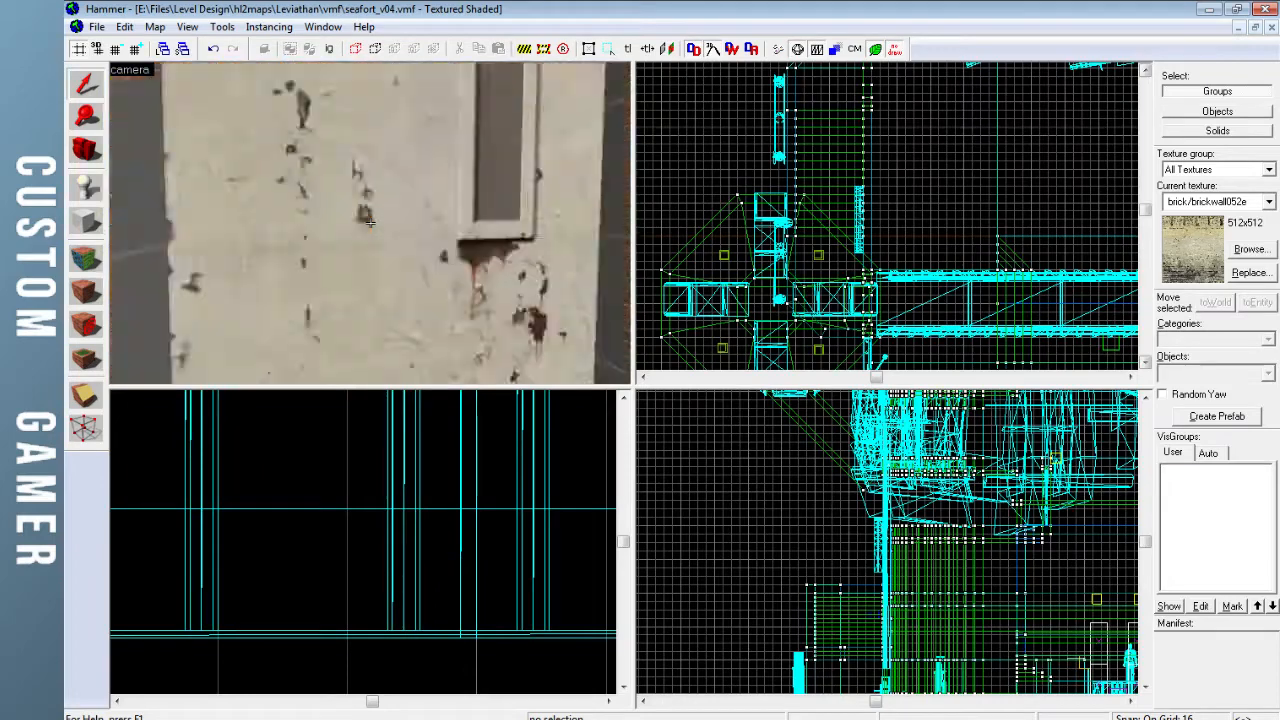
{"action": "key", "text": "w"}
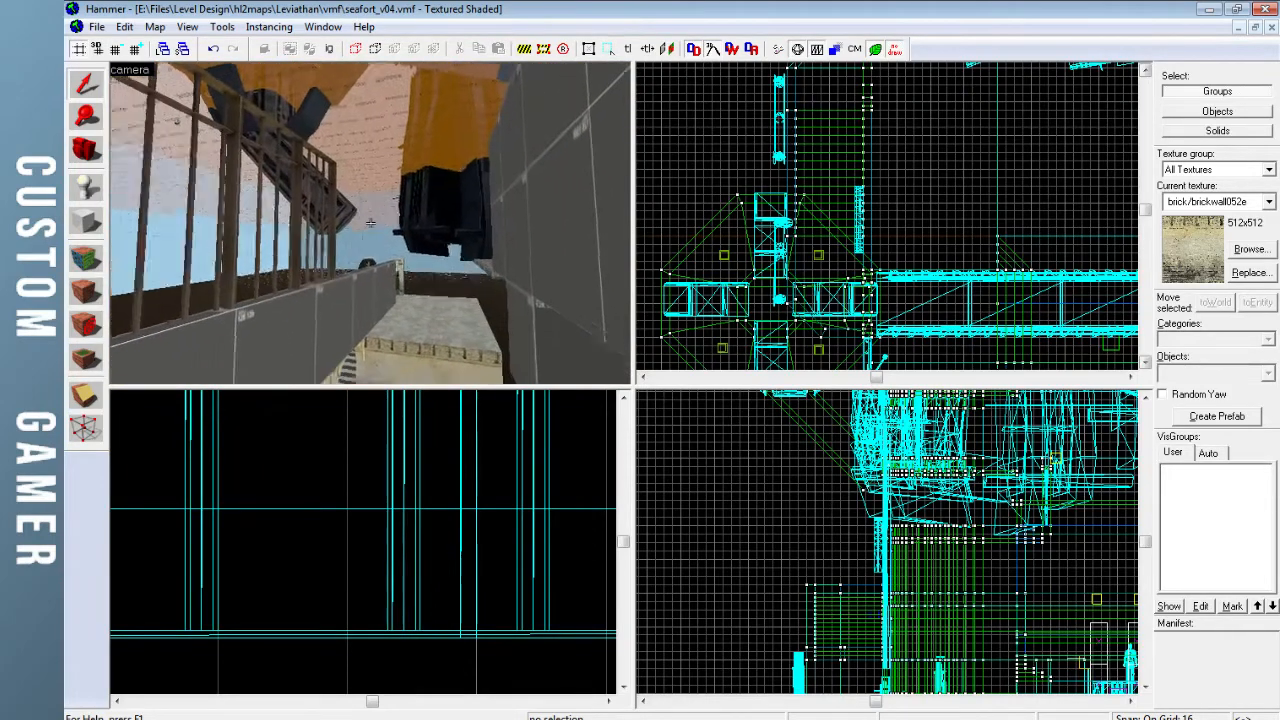
{"action": "key", "text": "w"}
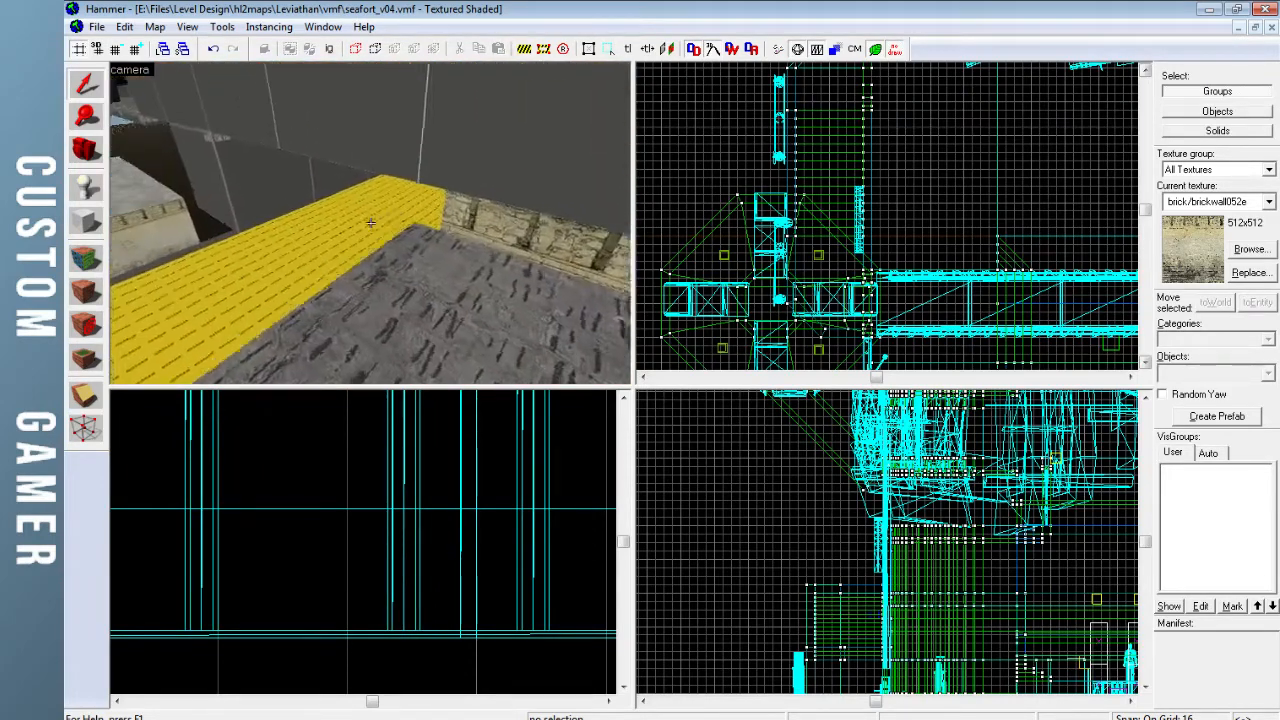
{"action": "key", "text": "z"}
{"action": "left_click", "coordinate": [396, 221]}
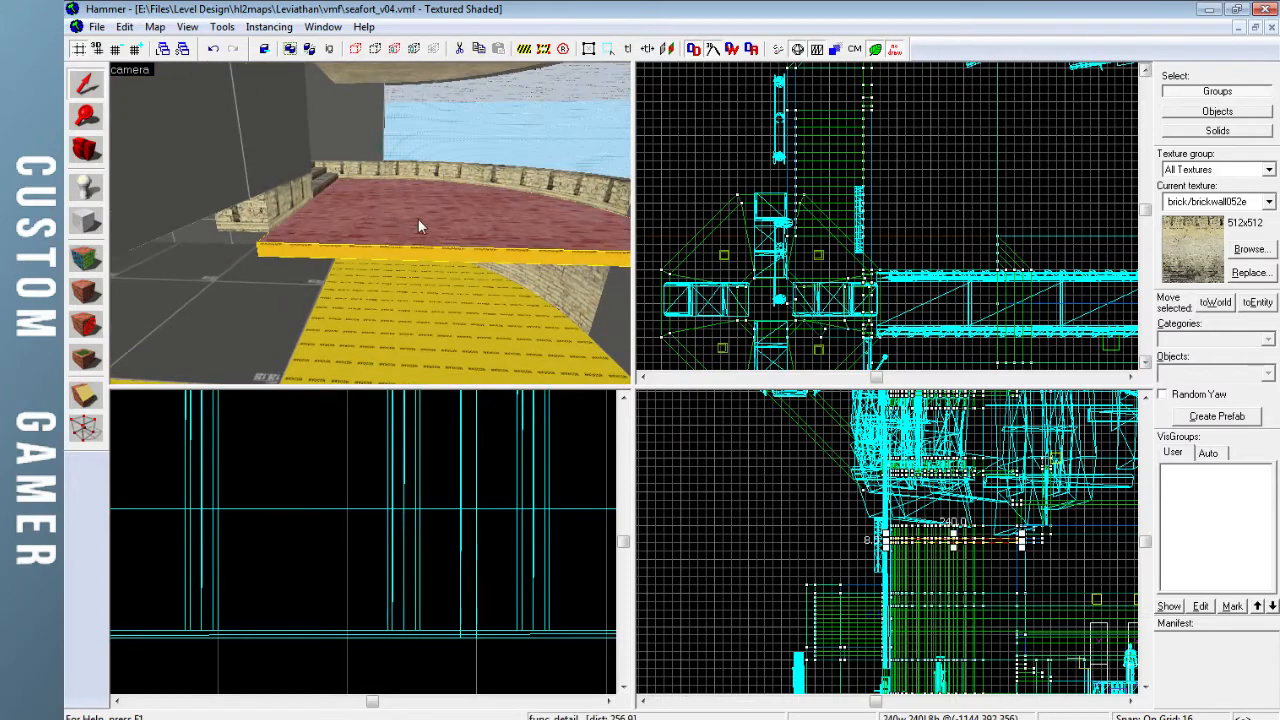
Start a new block primitive and set the current texture to dev/dev_measurewall01d from the used textures
{"action": "left_click", "coordinate": [86, 221]}
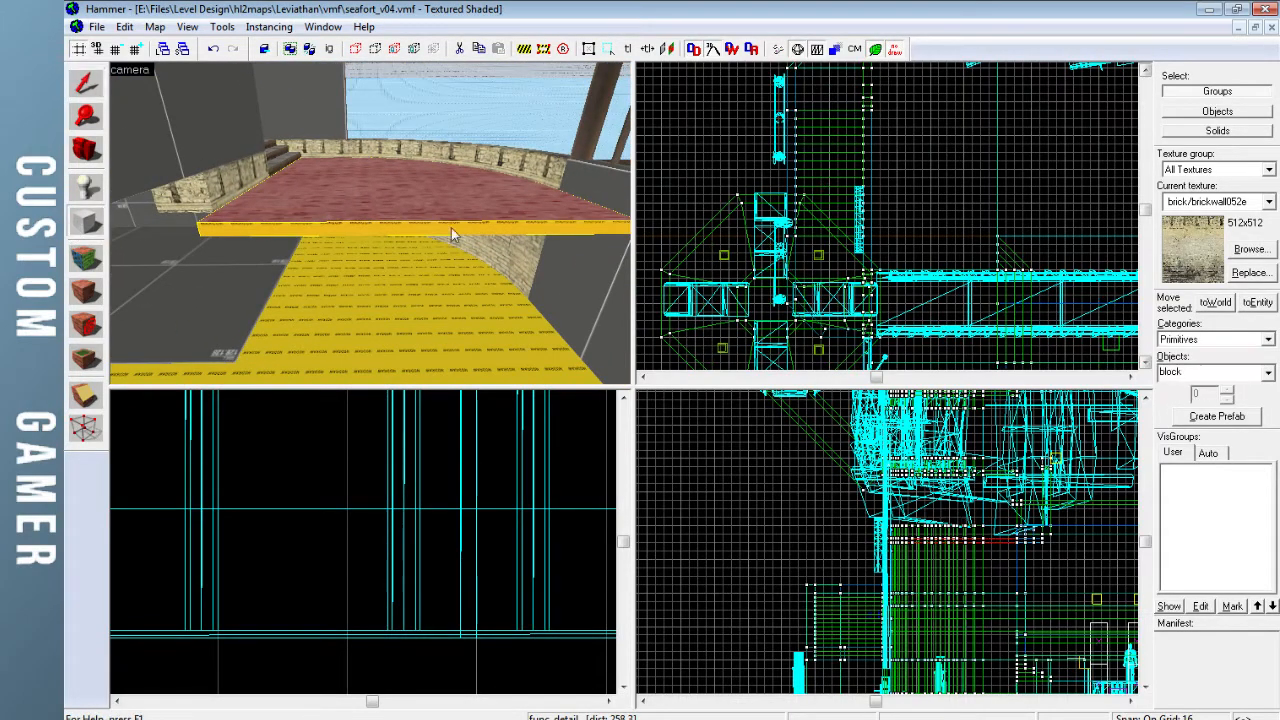
{"action": "left_click", "coordinate": [1250, 250]}
{"action": "left_click", "coordinate": [393, 515]}
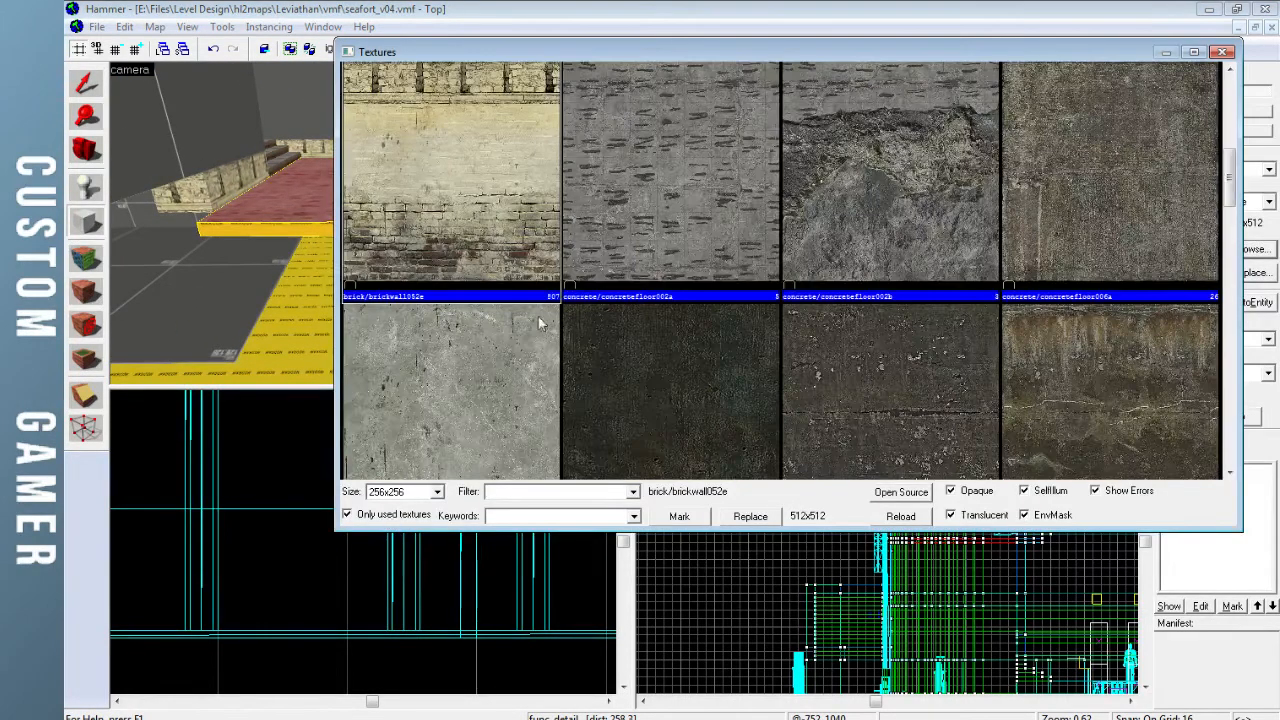
{"action": "scroll", "coordinate": [659, 348], "scroll_direction": "up", "scroll_amount": 5}
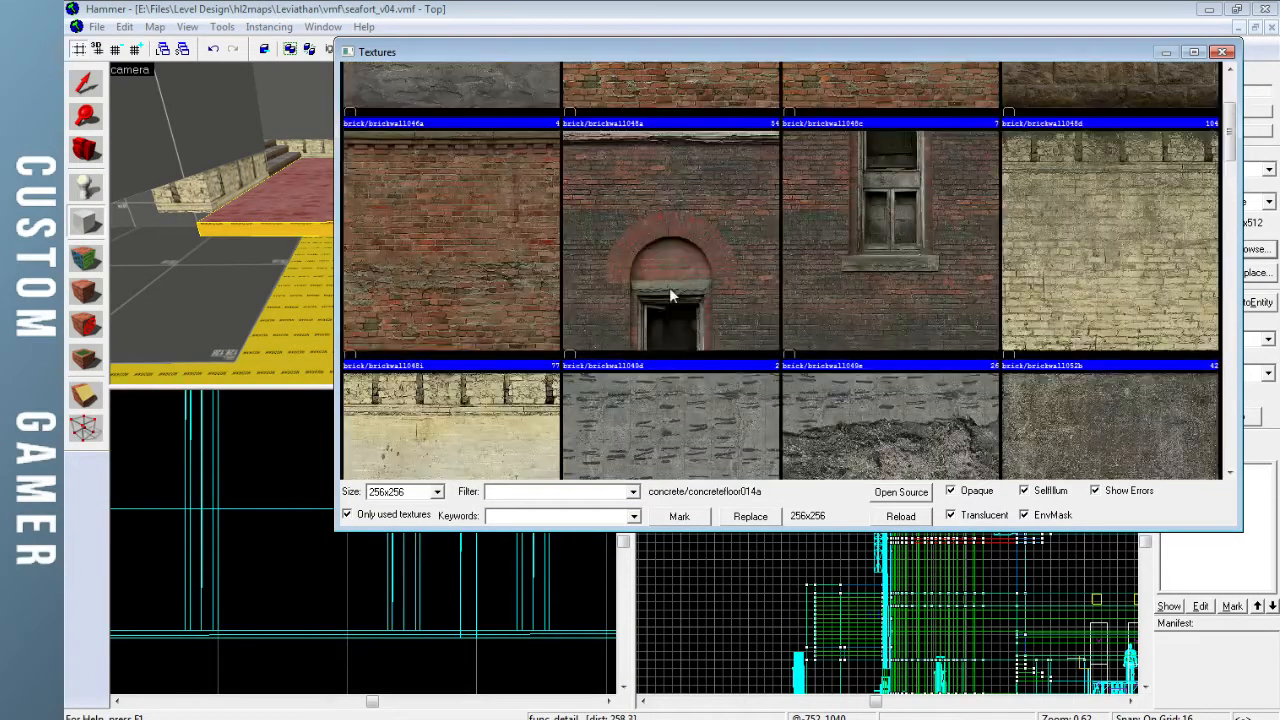
{"action": "scroll", "coordinate": [641, 288], "scroll_direction": "down", "scroll_amount": 6}
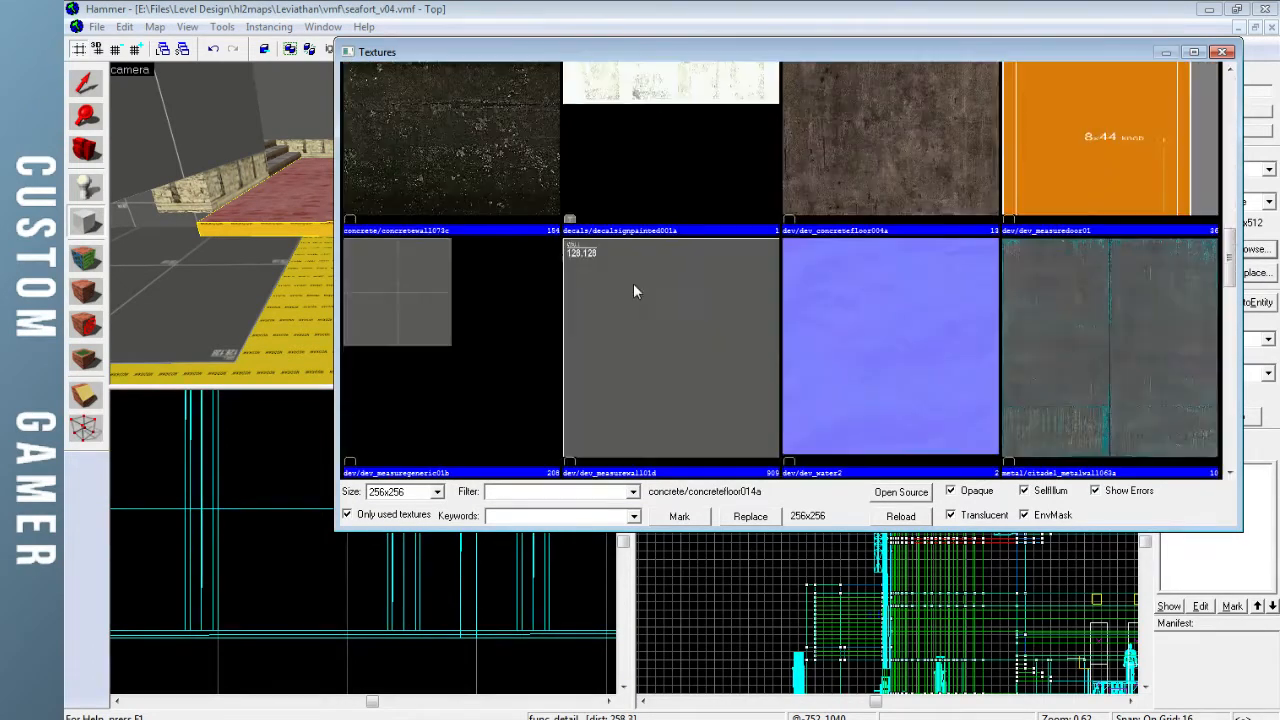
{"action": "left_click", "coordinate": [643, 297]}
{"action": "double_click", "coordinate": [643, 294]}
Create a block 240 wide, 896 long and 8 high that extends the rounded balcony's floor along the grey-walled passage
{"action": "scroll", "coordinate": [869, 260], "scroll_direction": "up", "scroll_amount": 1}
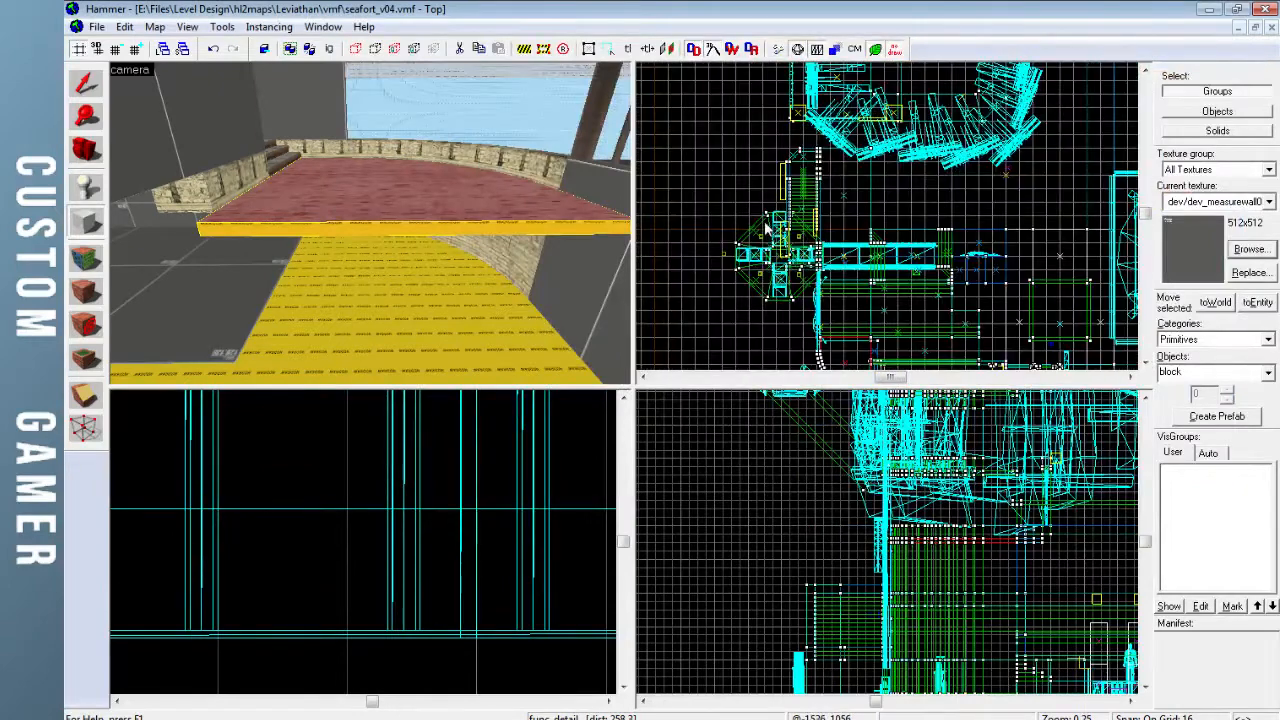
{"action": "left_click_drag", "start_coordinate": [902, 267], "coordinate": [749, 208]}
{"action": "key", "text": "Up"}
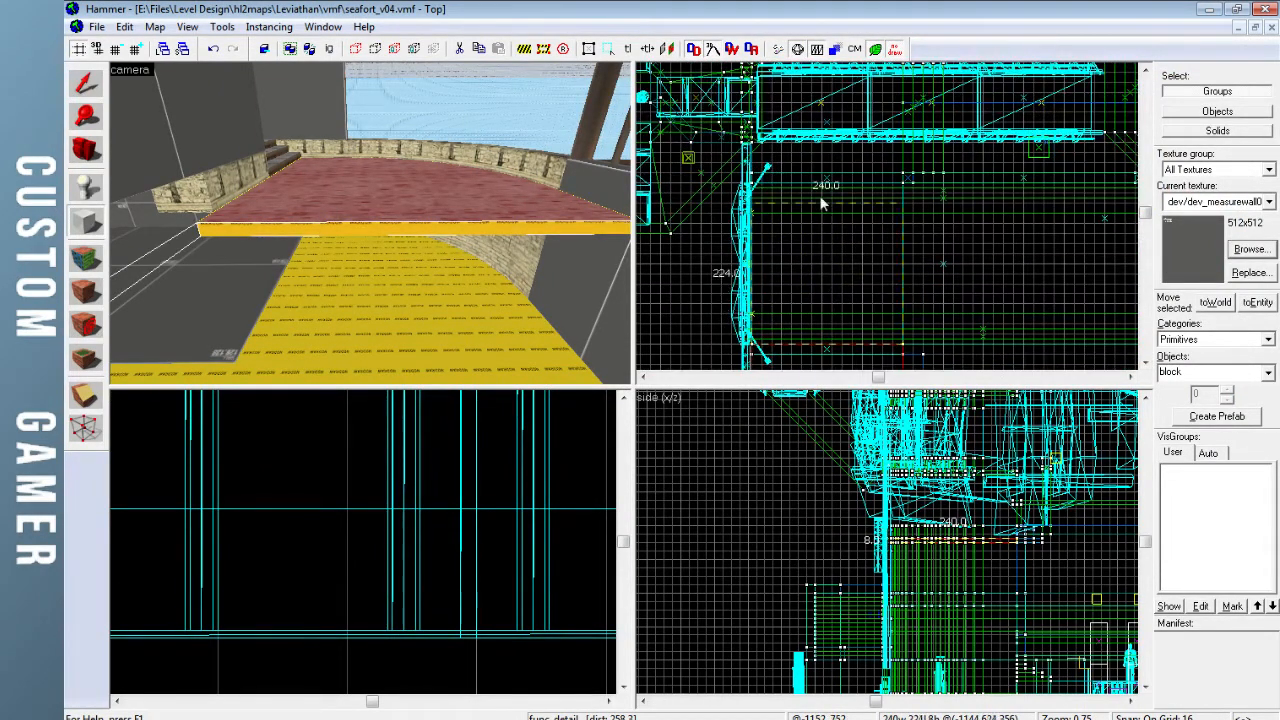
{"action": "key", "text": "Up"}
{"action": "key", "text": "Up"}
{"action": "key", "text": "Up"}
{"action": "key", "text": "Up"}
{"action": "key", "text": "Up"}
{"action": "key", "text": "Up"}
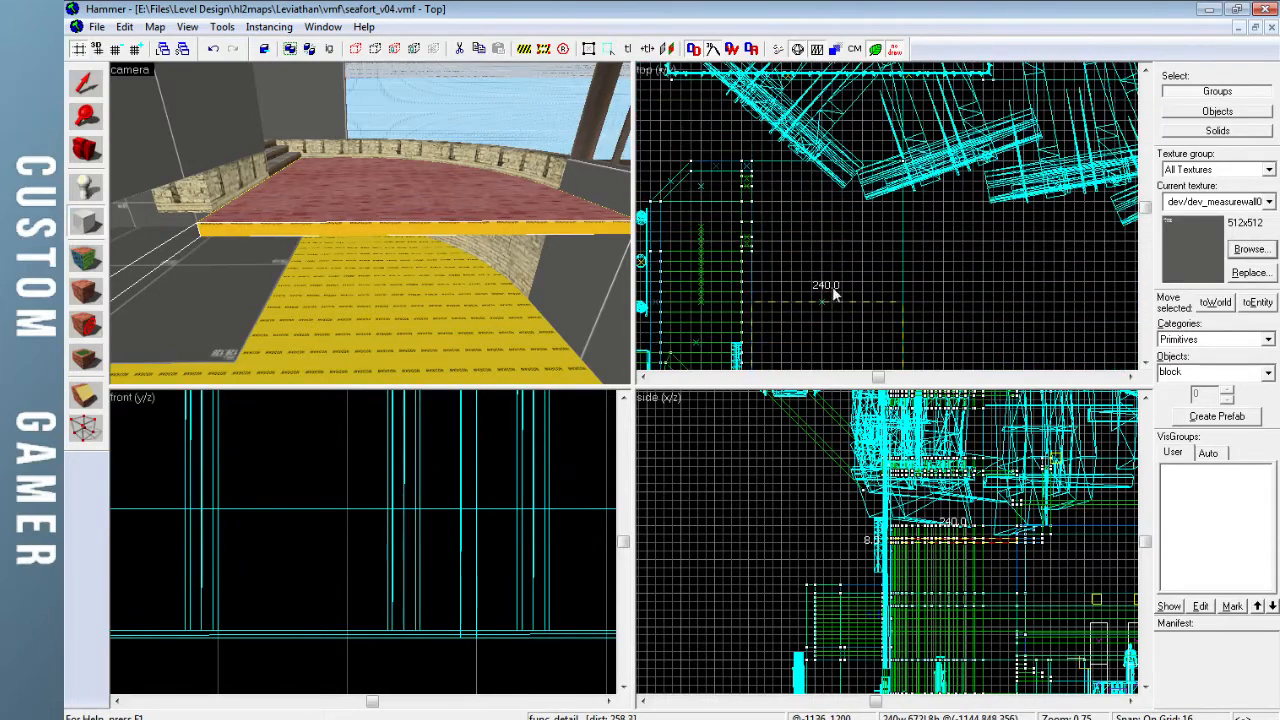
{"action": "key", "text": "Return"}
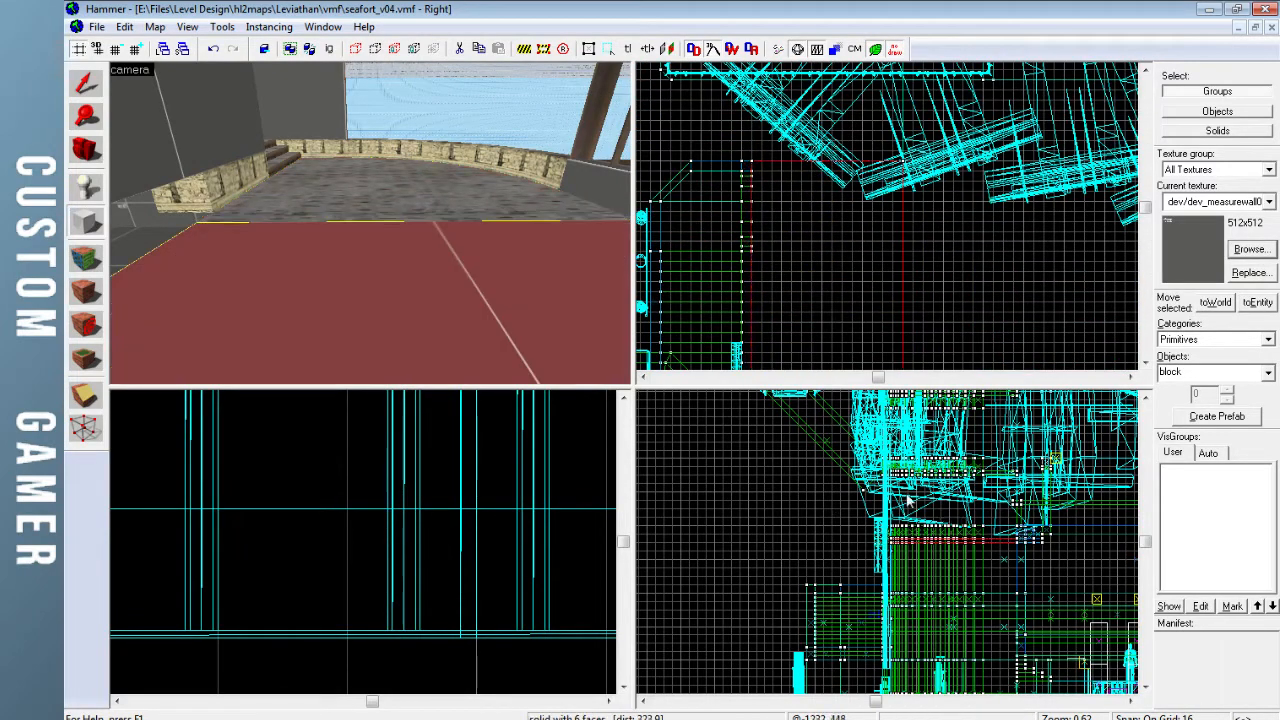
Inspect the new floor slab from below, along the passage and from outside the rounded balcony in the 3D view
{"action": "key", "text": "shift+s"}
{"action": "key", "text": "z"}
{"action": "key", "text": "w"}
{"action": "key", "text": "w"}
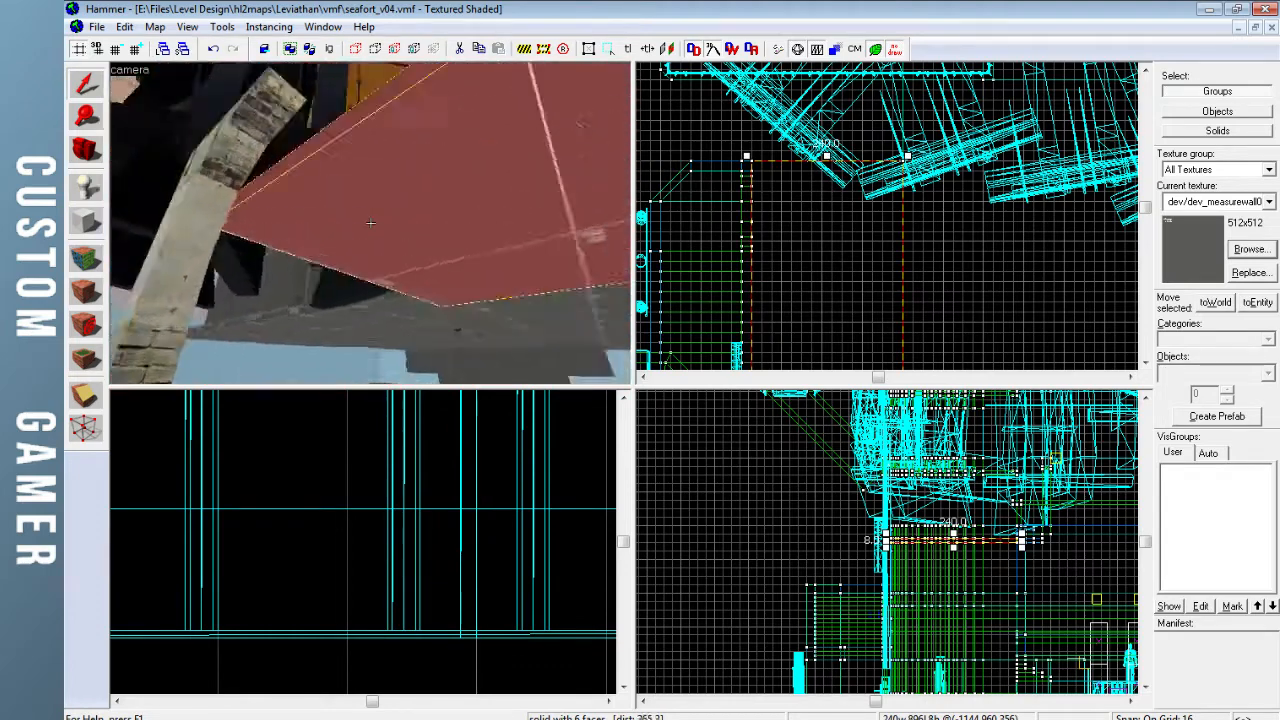
{"action": "key", "text": "w"}
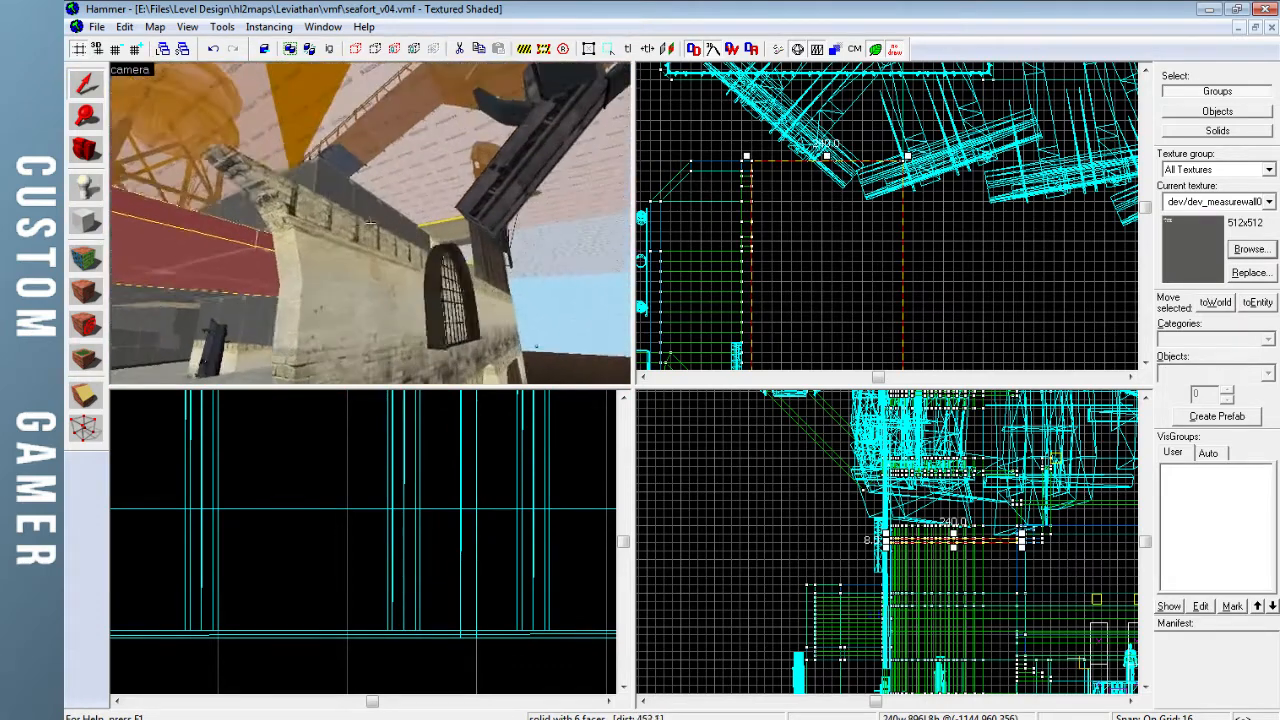
{"action": "key", "text": "w"}
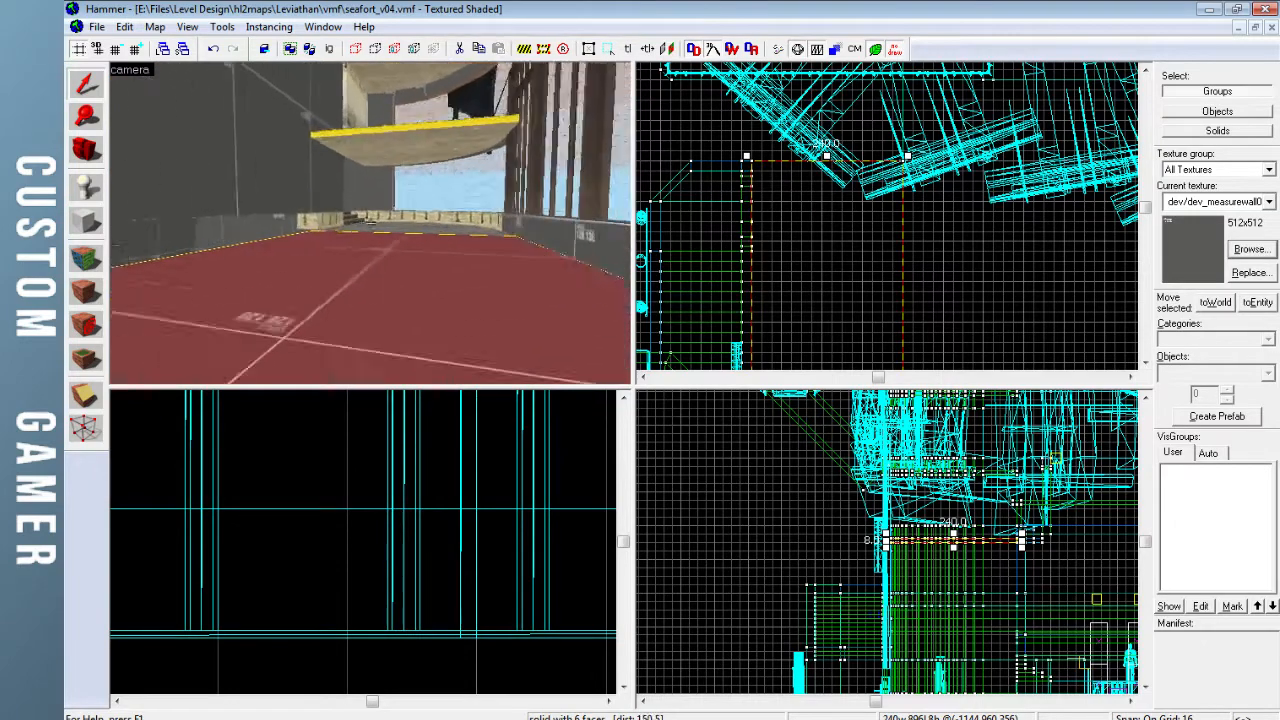
{"action": "key", "text": "w"}
{"action": "key", "text": "s"}
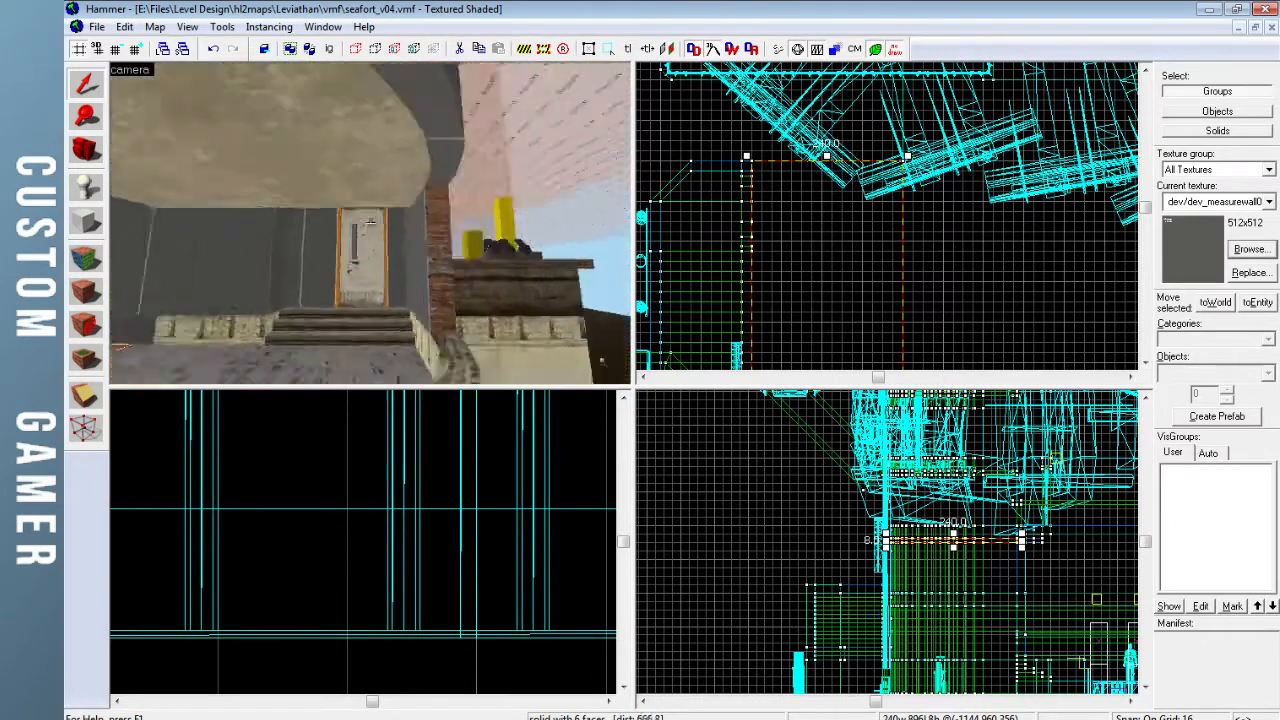
{"action": "key", "text": "w"}
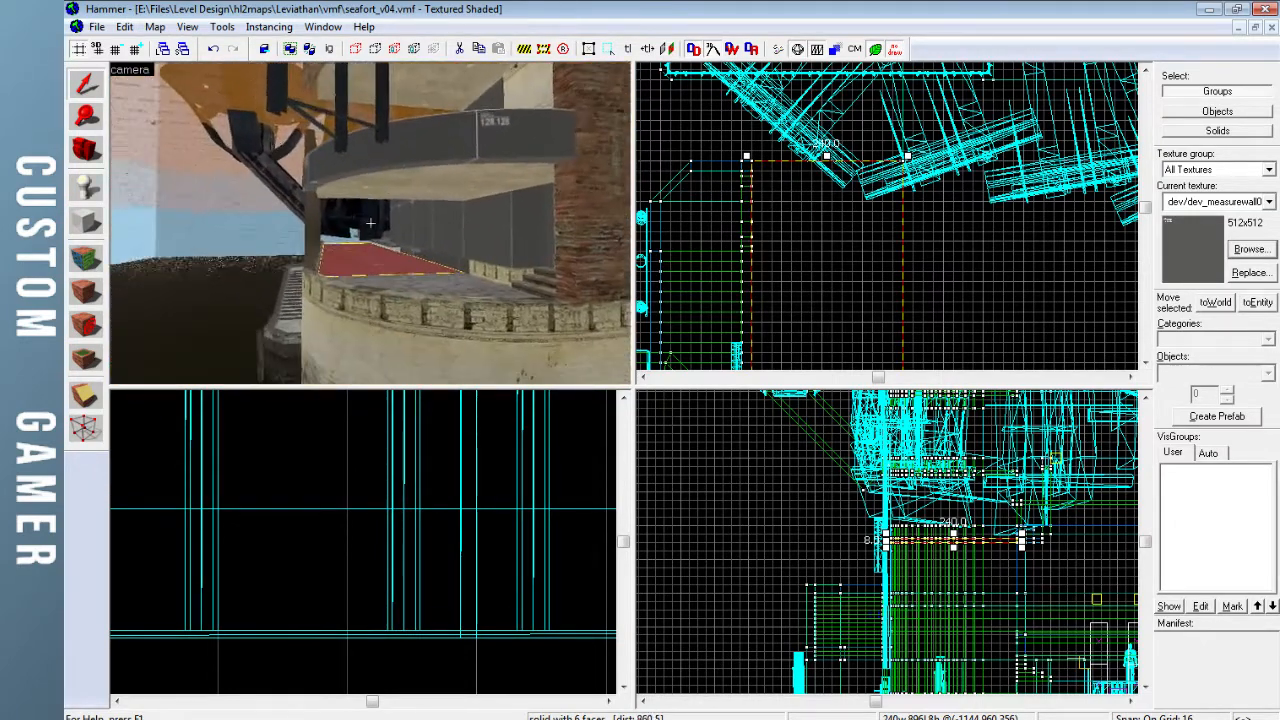
{"action": "key", "text": "w"}
Clear the selection and examine the passage railing, the yellow floor edge and the balcony steps beside the new floor
{"action": "key", "text": "z"}
{"action": "key", "text": "w"}
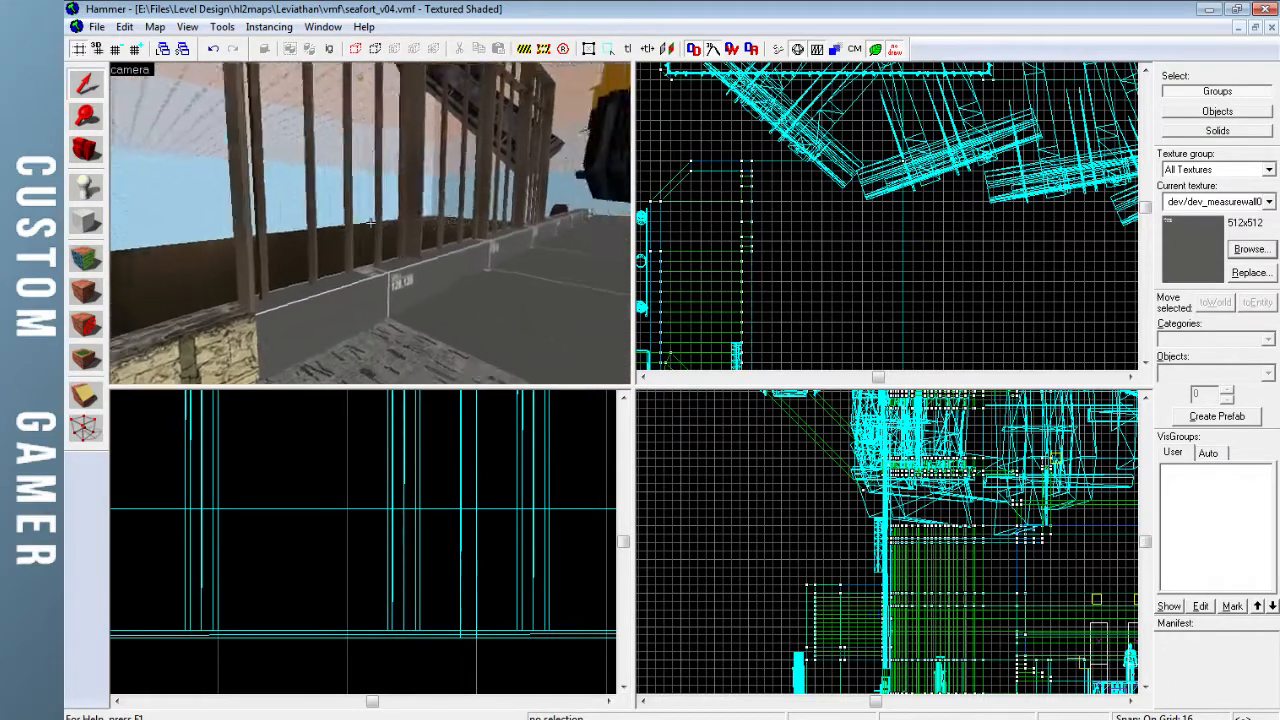
{"action": "key", "text": "w"}
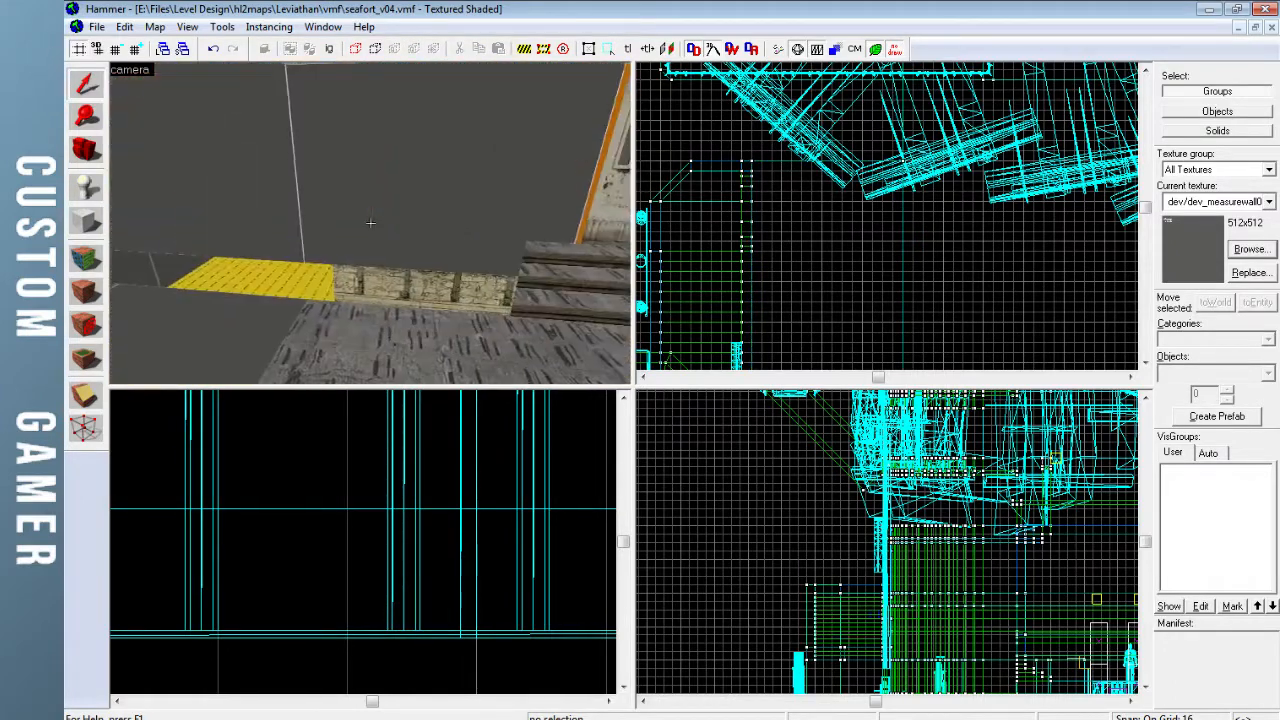
{"action": "key", "text": "d"}
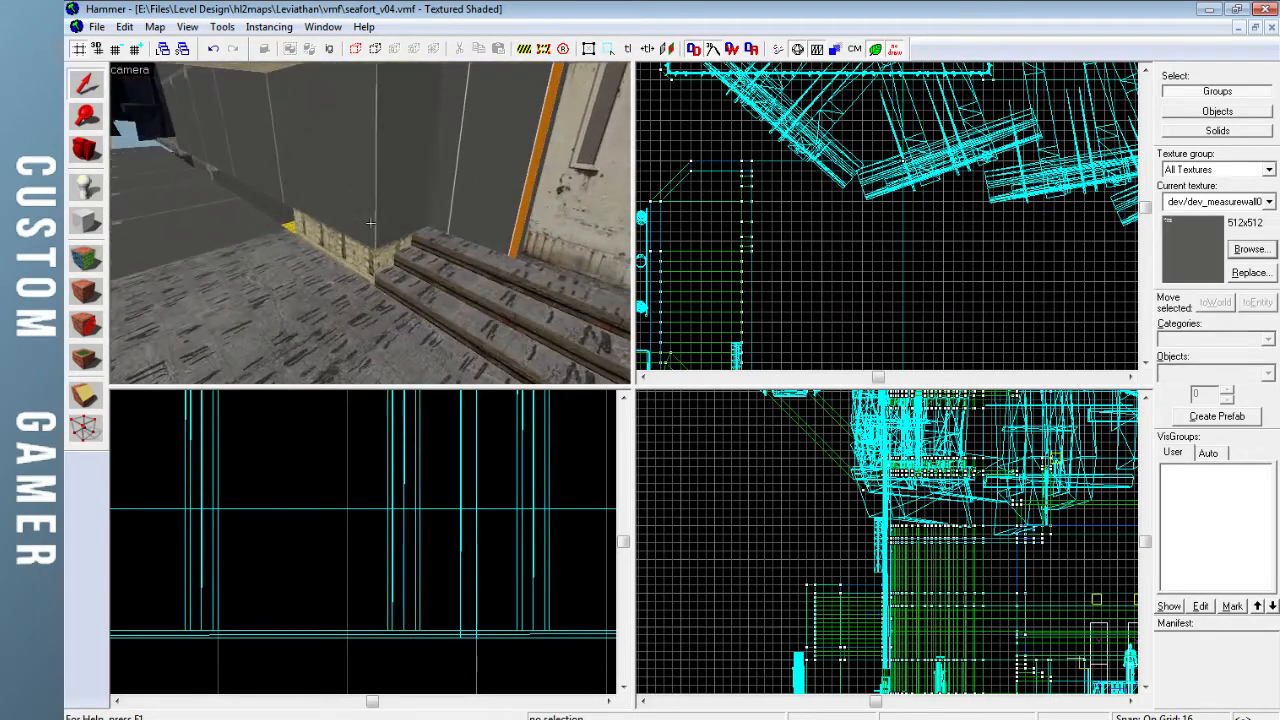
{"action": "key", "text": "d"}
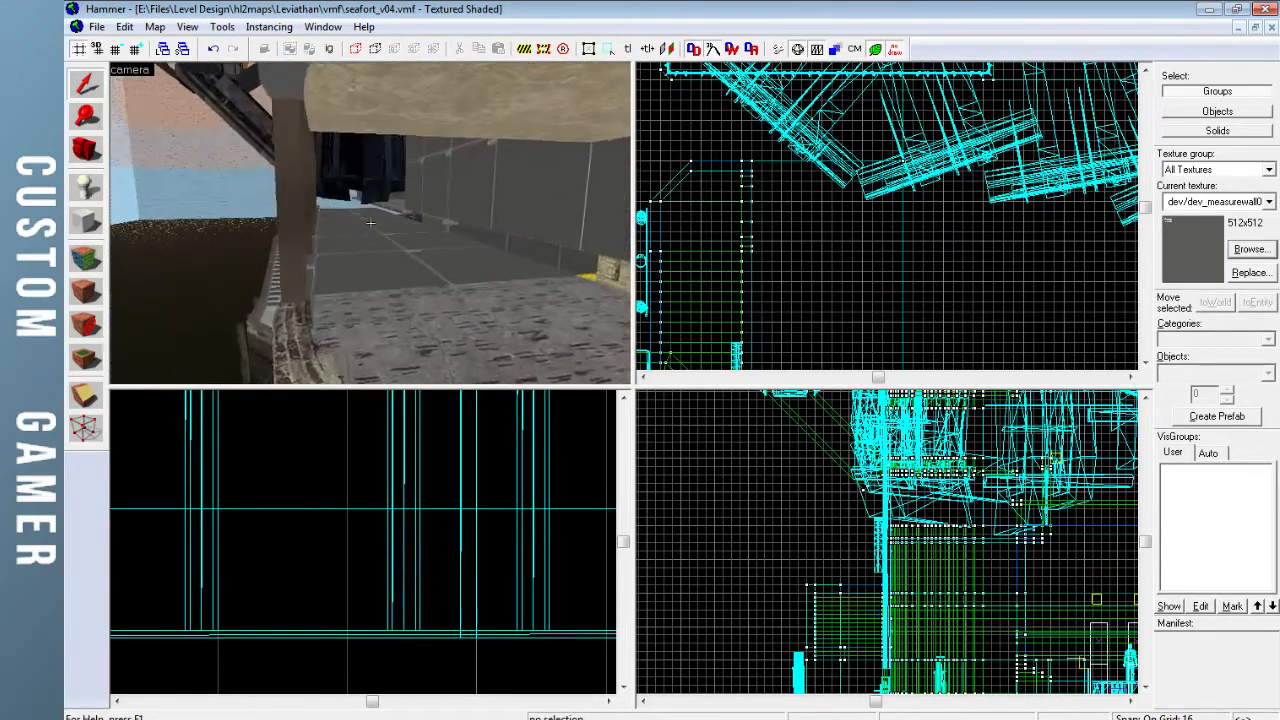
{"action": "key", "text": "w"}
{"action": "key", "text": "w"}
{"action": "key", "text": "d"}
{"action": "key", "text": "w"}
{"action": "key", "text": "s"}
Select the new floor slab and check its underside above the arched walls and the concrete area below
{"action": "key", "text": "z"}
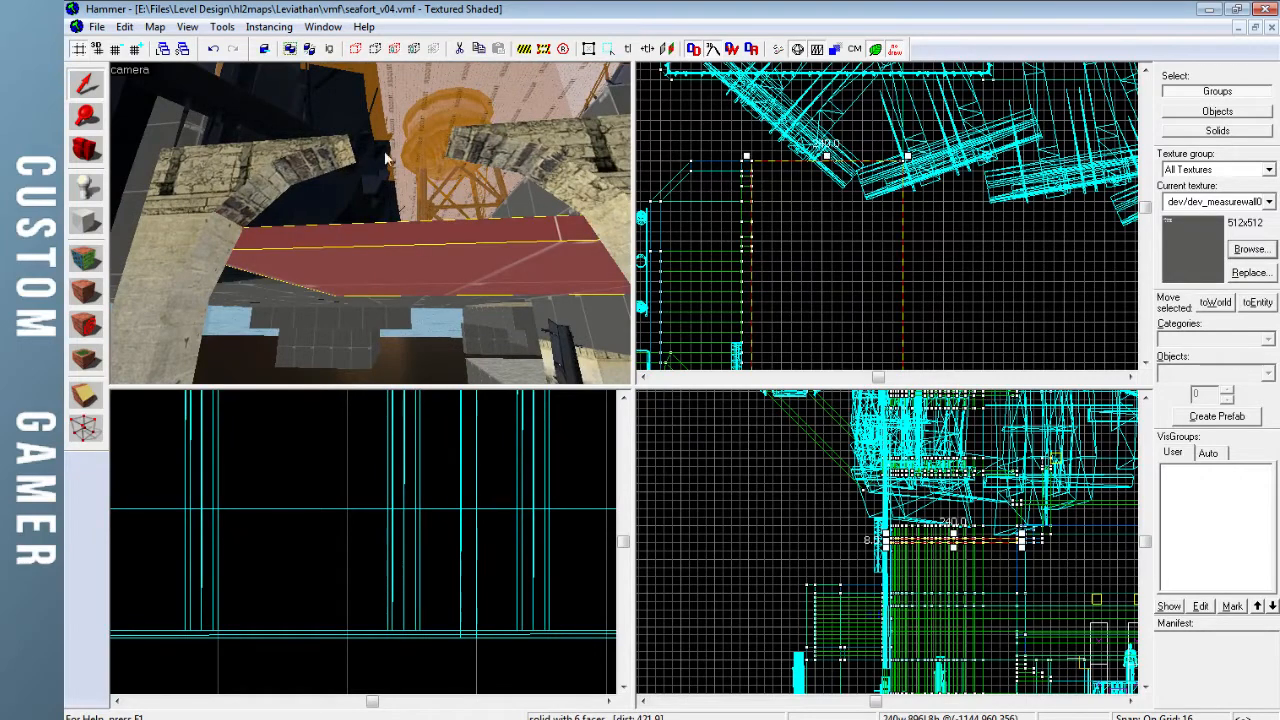
{"action": "key", "text": "z"}
{"action": "key", "text": "w"}
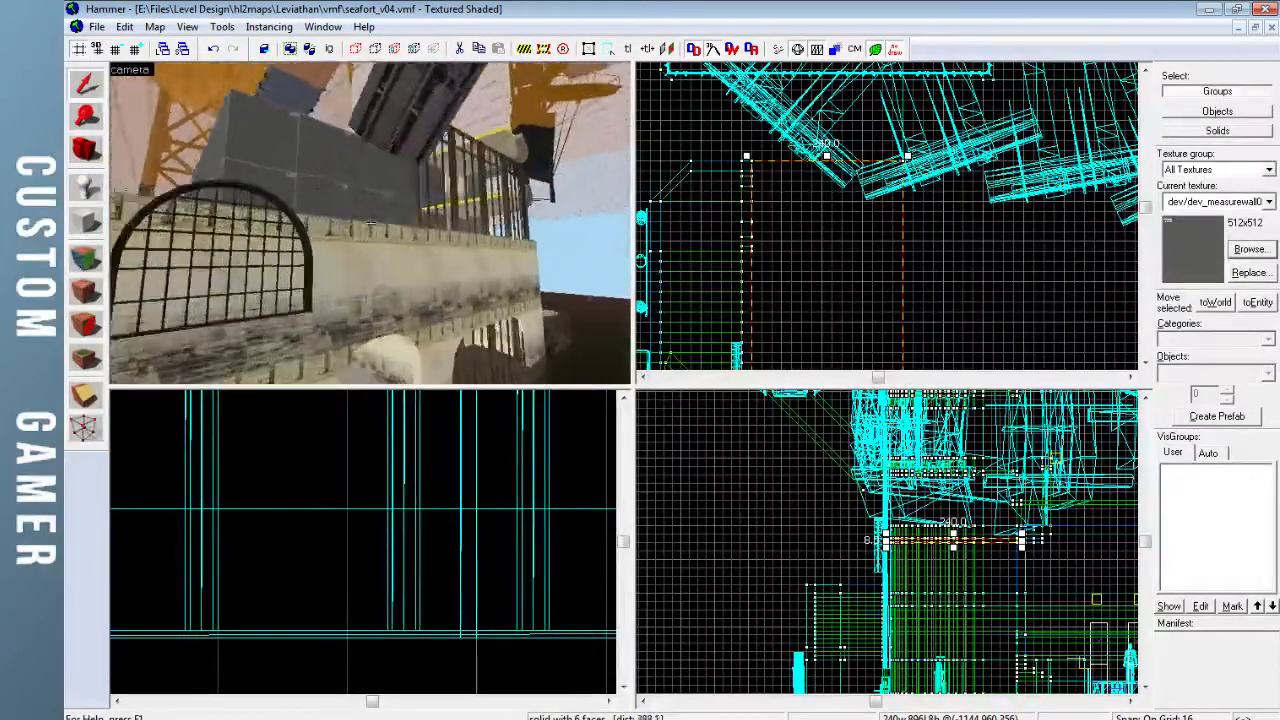
{"action": "key", "text": "w"}
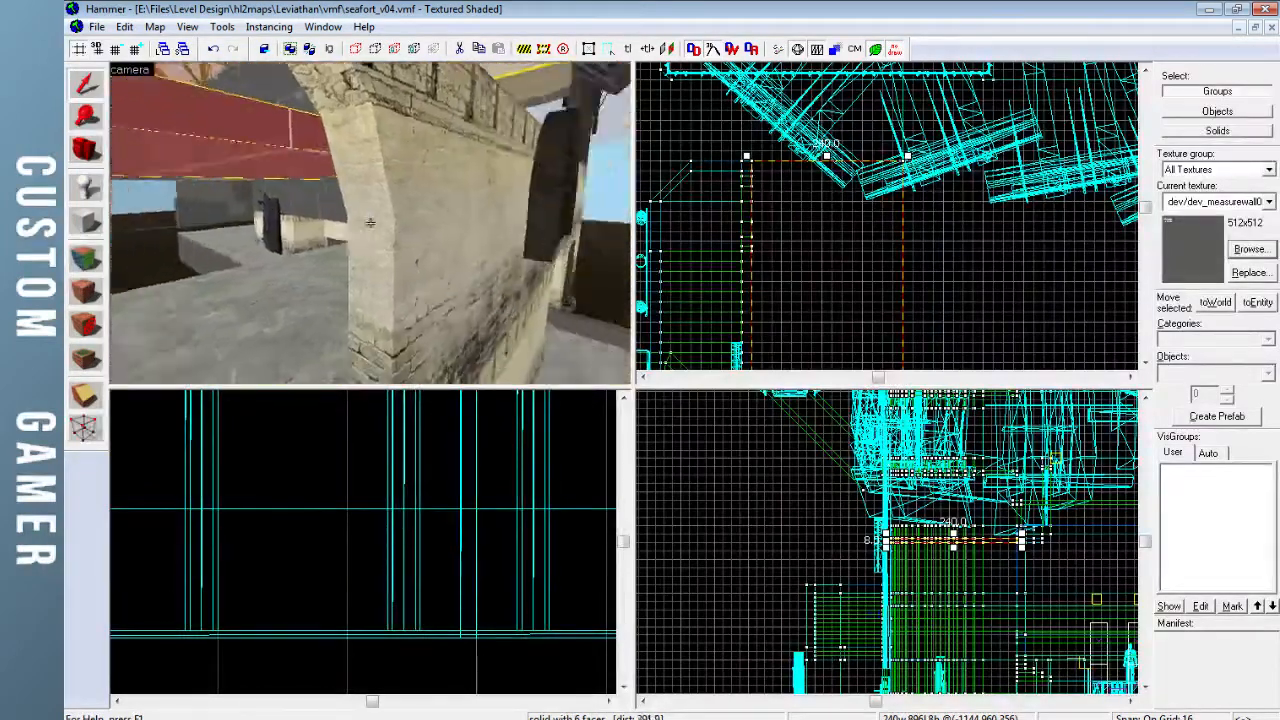
{"action": "key", "text": "w"}
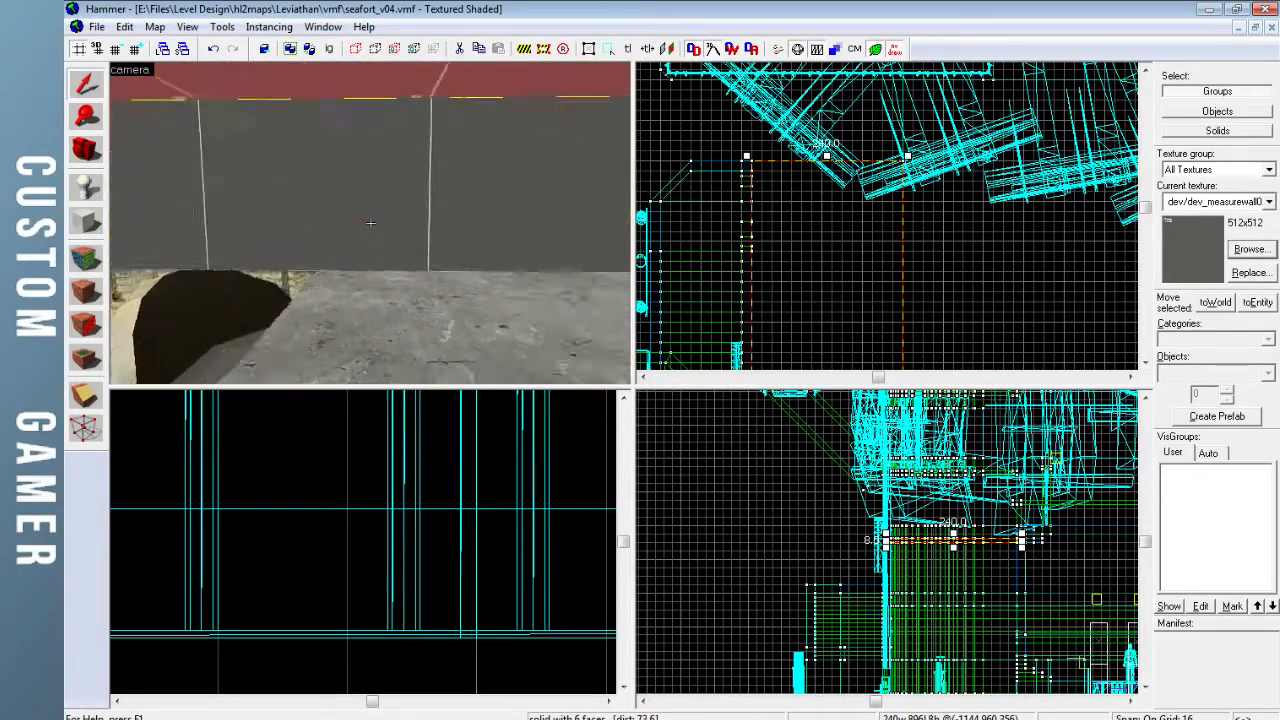
{"action": "key", "text": "w"}
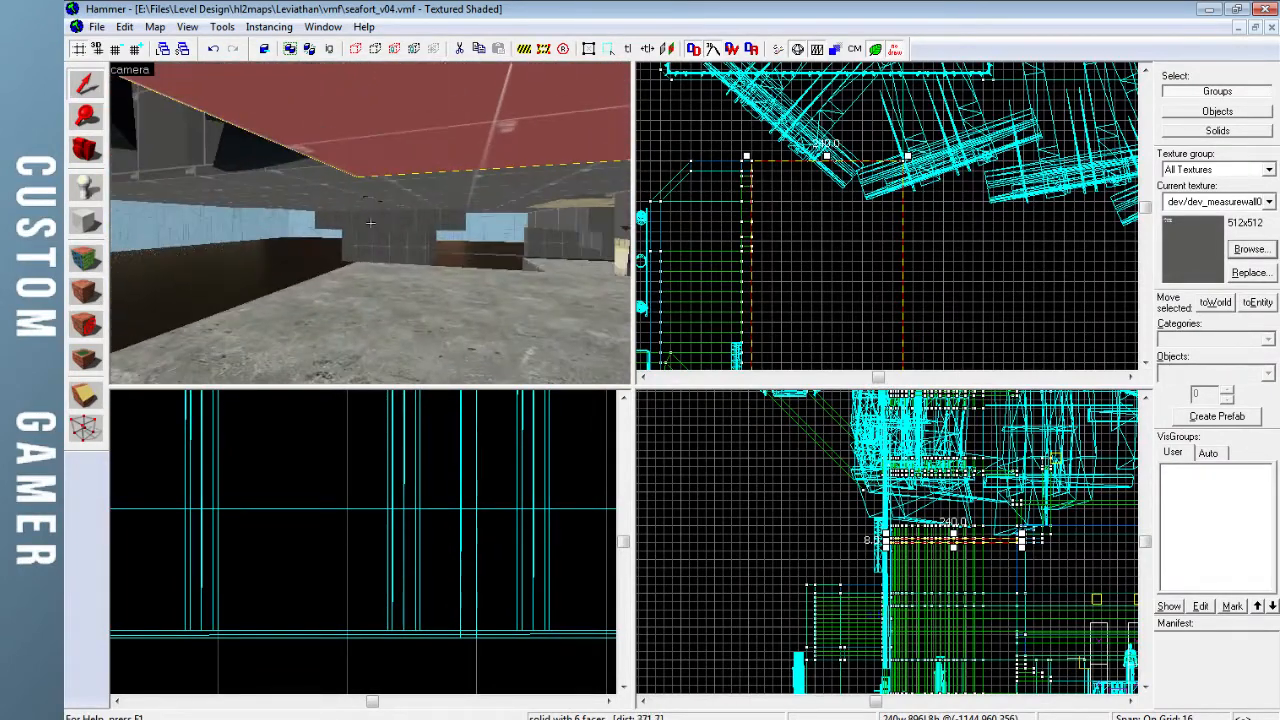
{"action": "key", "text": "w"}
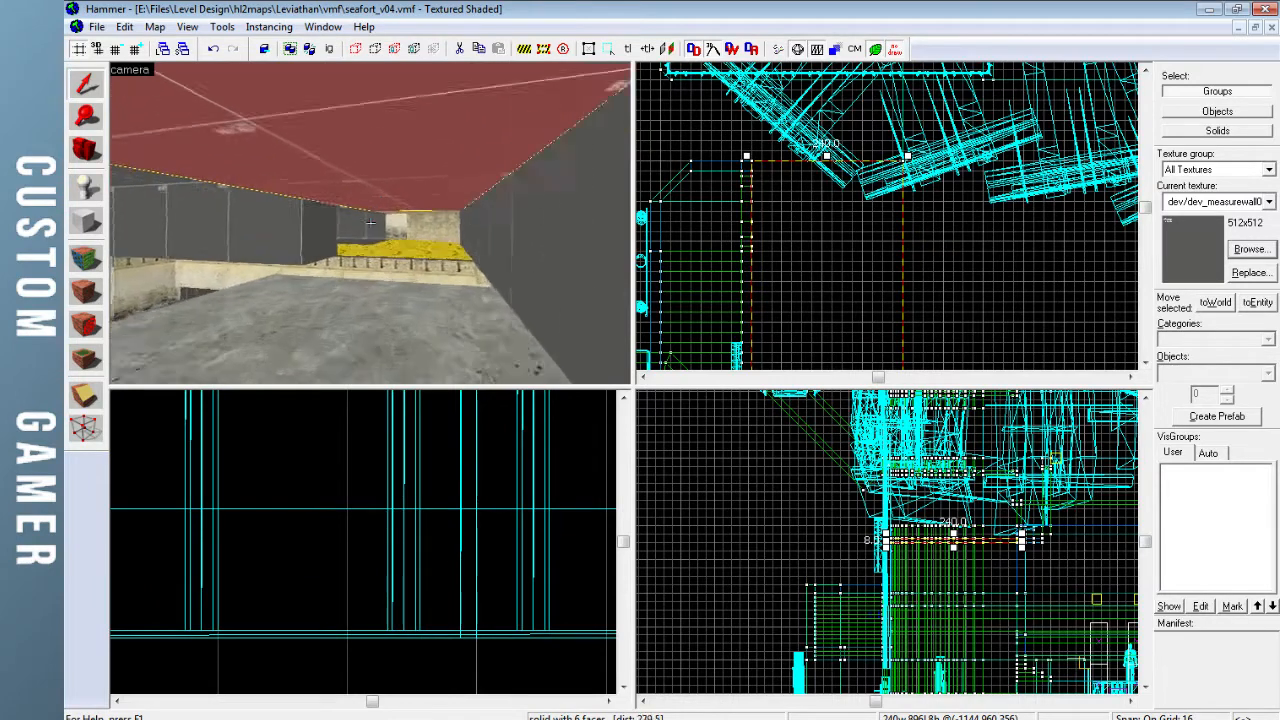
{"action": "key", "text": "w"}
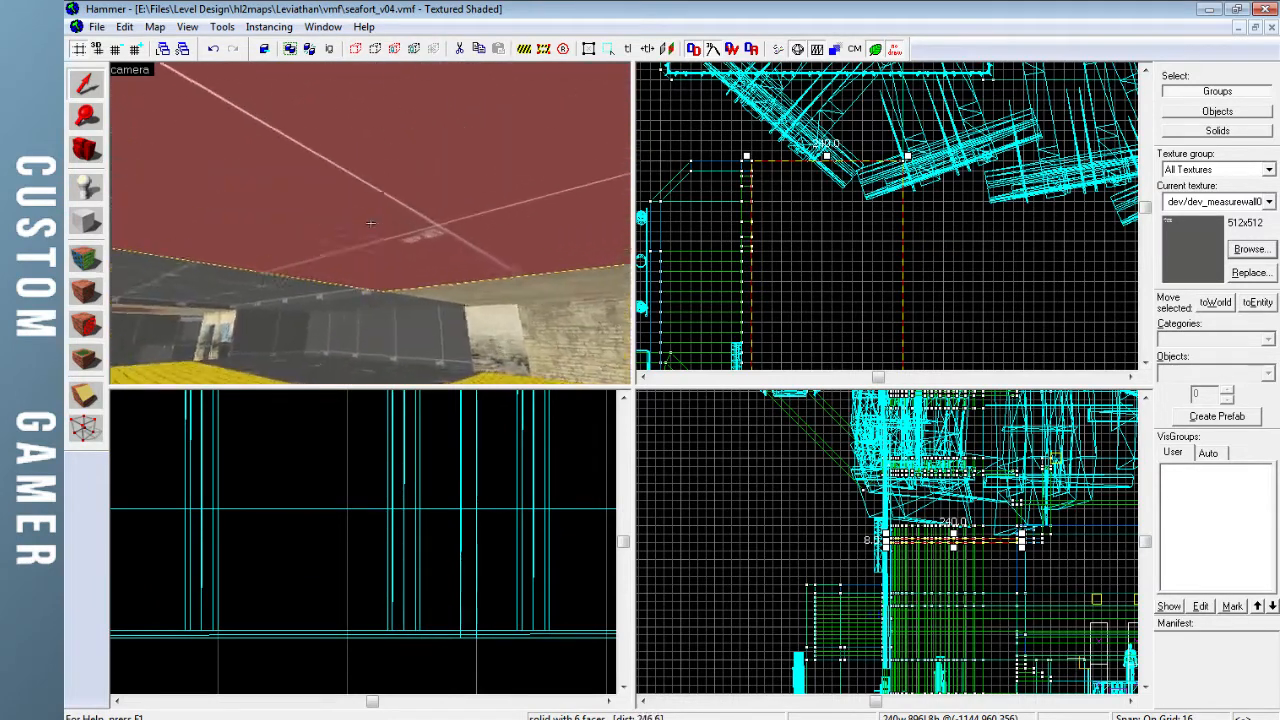
Look over the door, steps and floor of the rounded balcony and select its curved stone parapet
{"action": "key", "text": "w"}
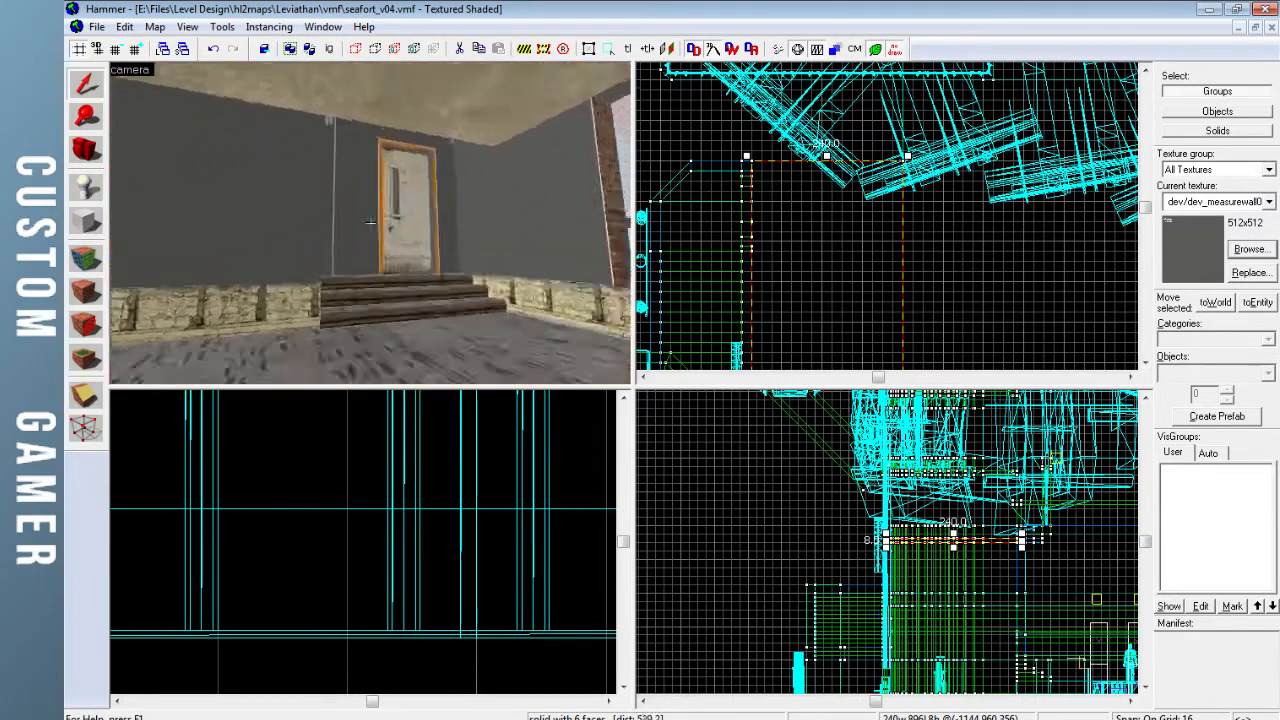
{"action": "key", "text": "w"}
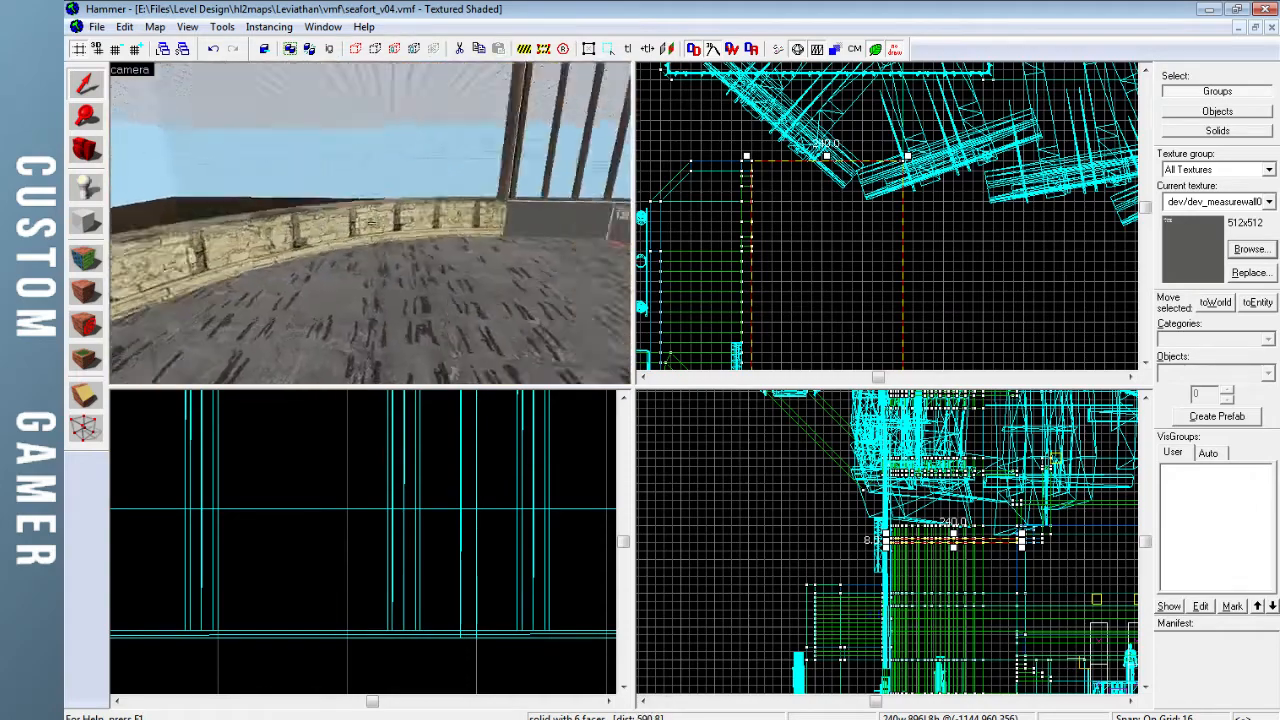
{"action": "key", "text": "w"}
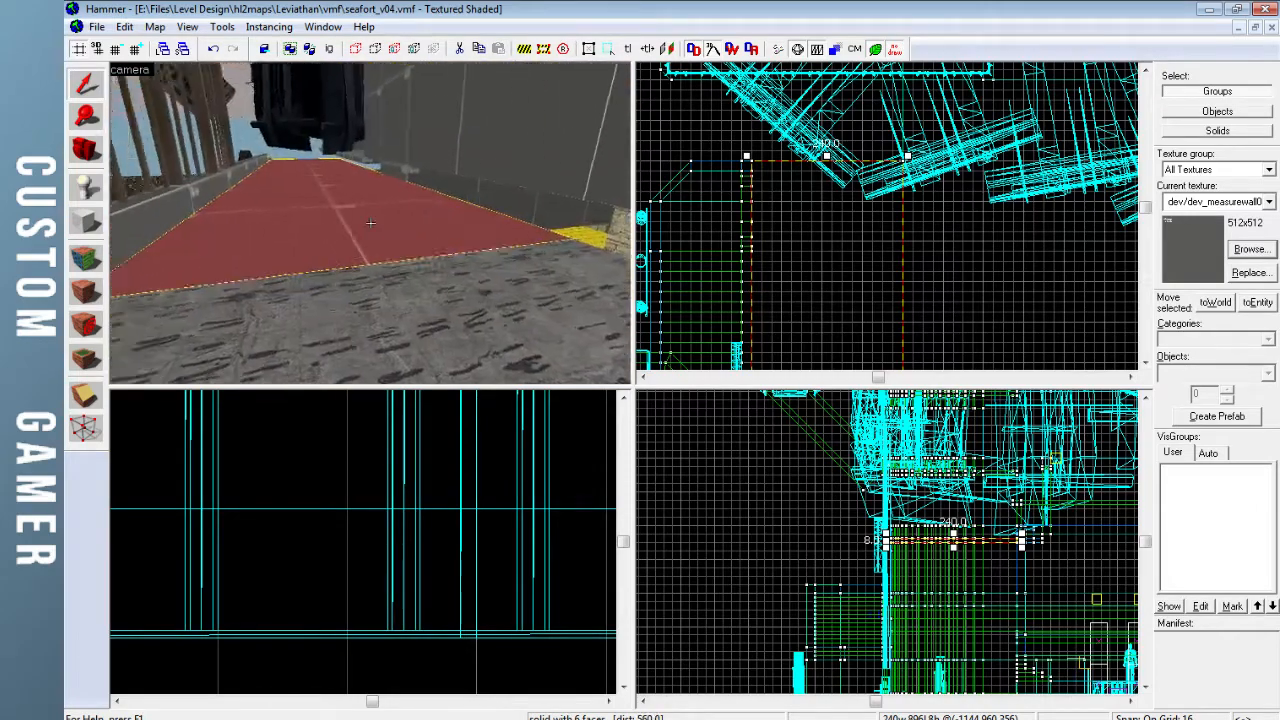
{"action": "key", "text": "w"}
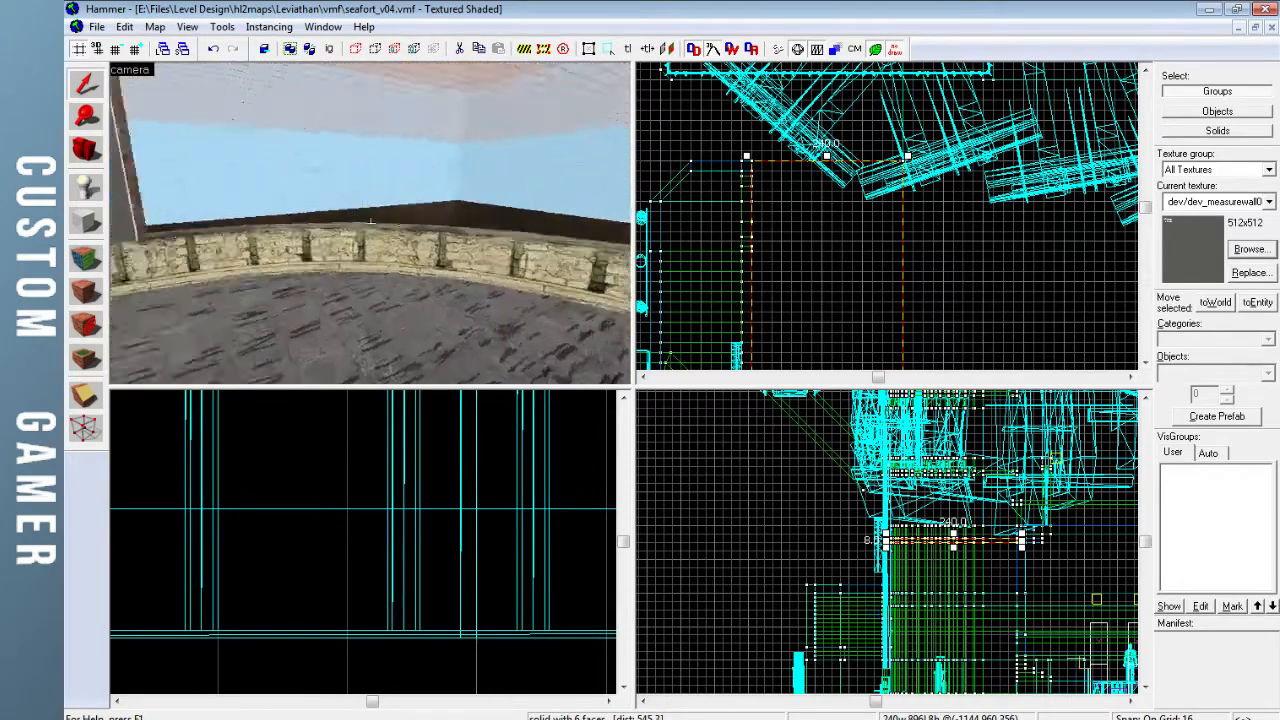
{"action": "key", "text": "s"}
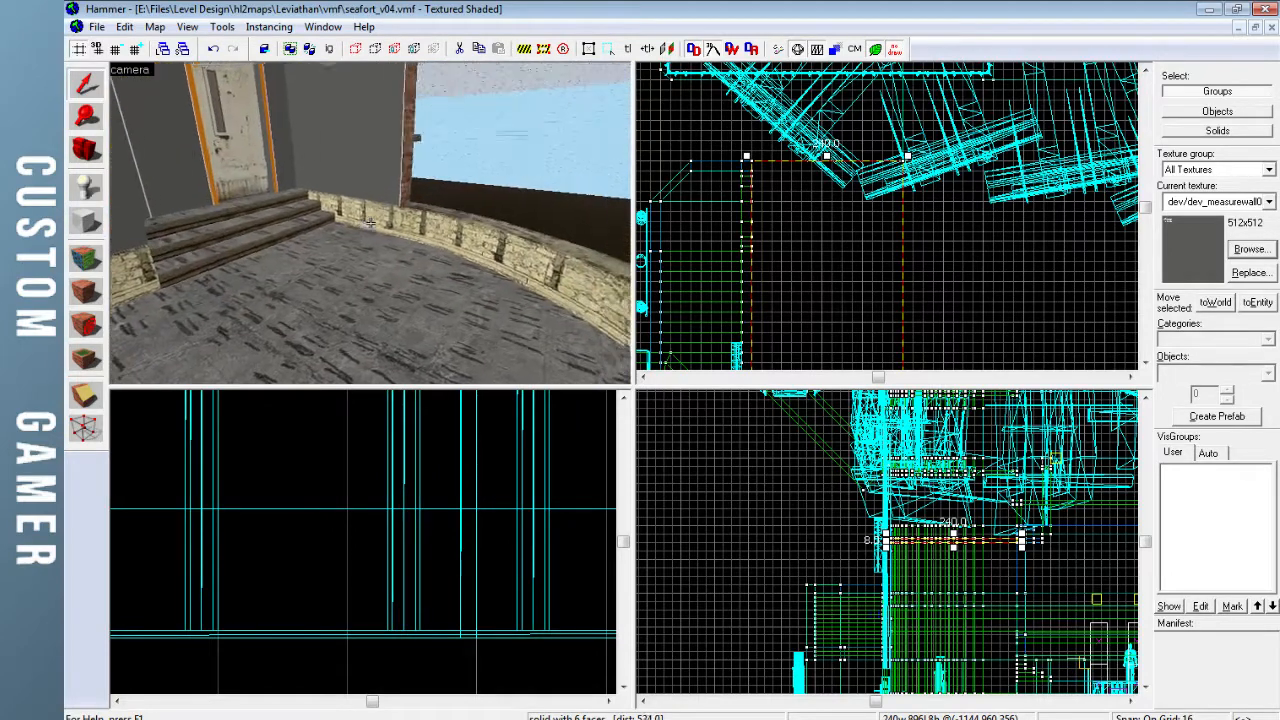
{"action": "key", "text": "z"}
{"action": "key", "text": "z"}
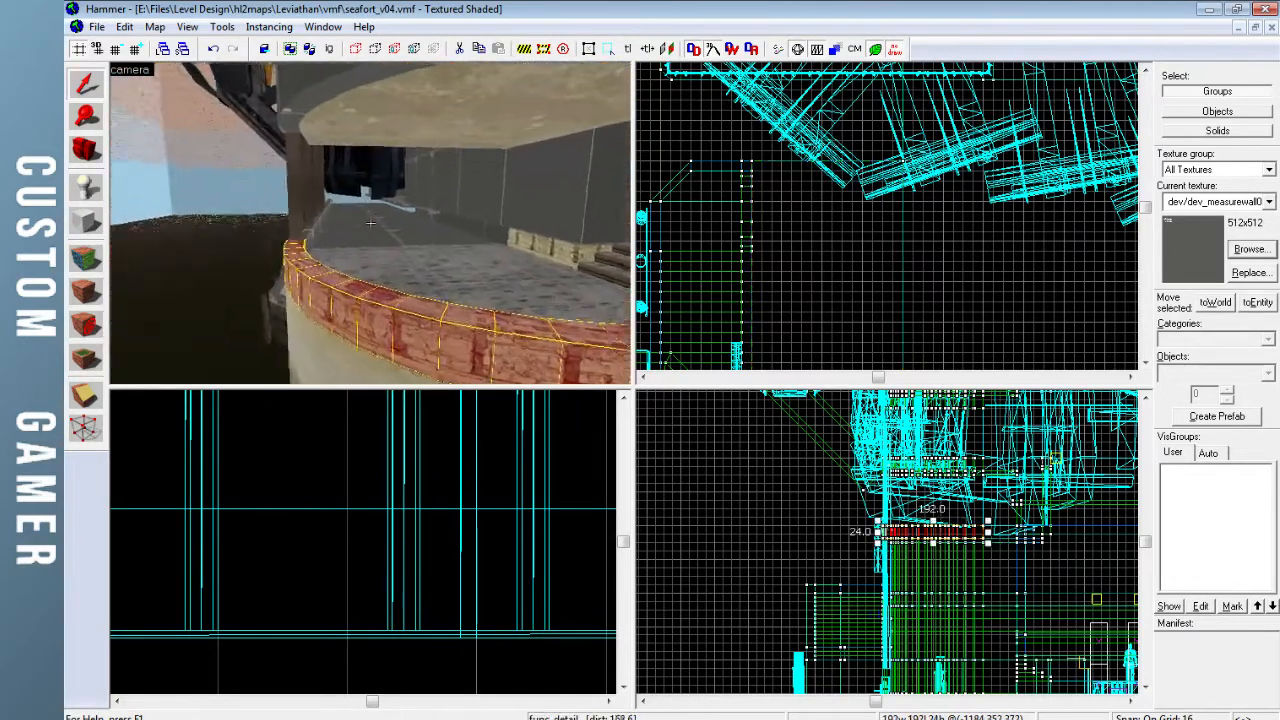
Examine the rounded balcony's parapet, floor slab, door and steps along with the adjoining grey-walled passage
{"action": "key", "text": "s"}
{"action": "key", "text": "z"}
{"action": "left_click", "coordinate": [371, 261]}
{"action": "left_click", "coordinate": [373, 233]}
{"action": "key", "text": "z"}
{"action": "key", "text": "w"}
{"action": "key", "text": "a"}
{"action": "key", "text": "d"}
{"action": "key", "text": "a"}
{"action": "key", "text": "d"}
{"action": "key", "text": "w"}
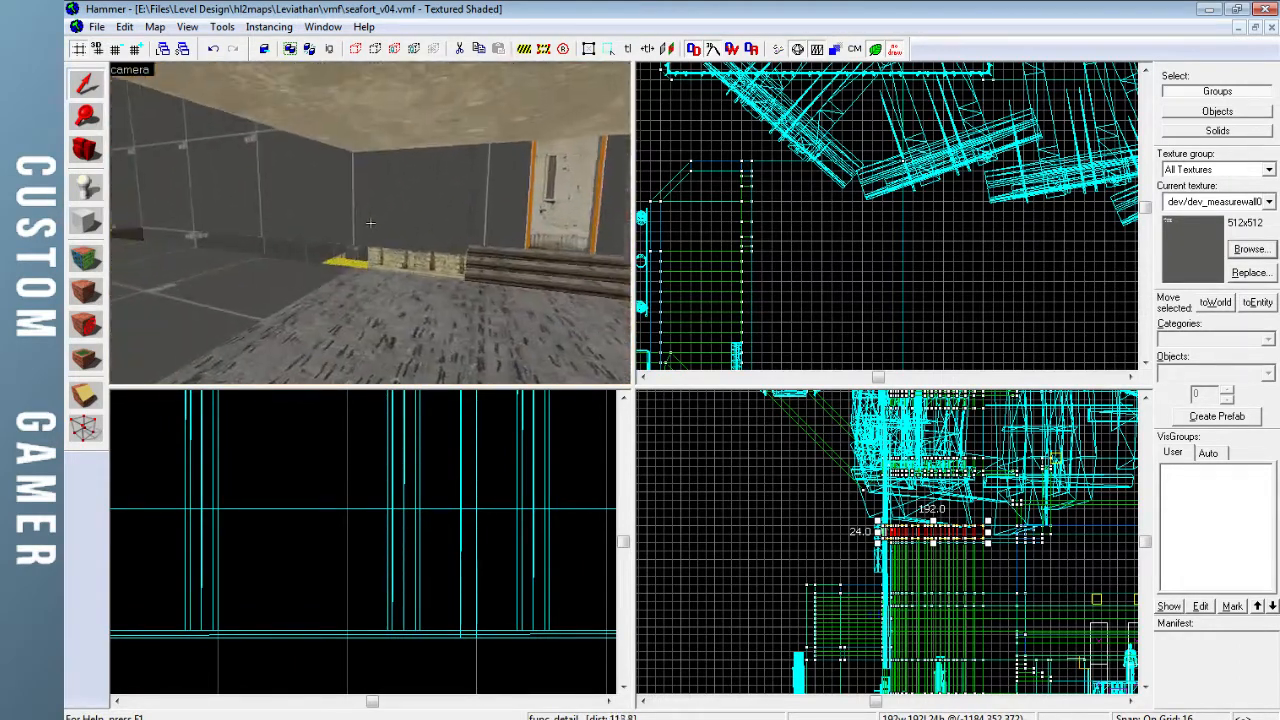
Delete the steps in front of the balcony door and raise the balcony floor slab towards the door threshold
{"action": "key", "text": "z"}
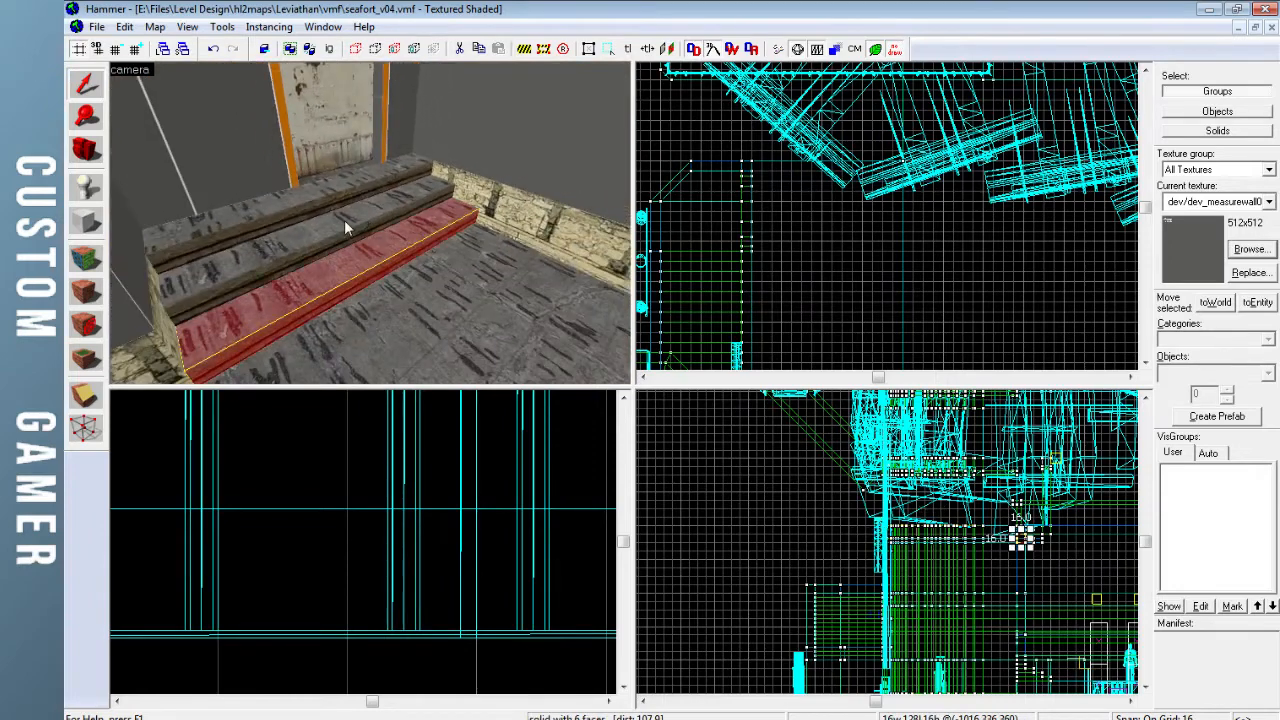
{"action": "left_click", "coordinate": [353, 253]}
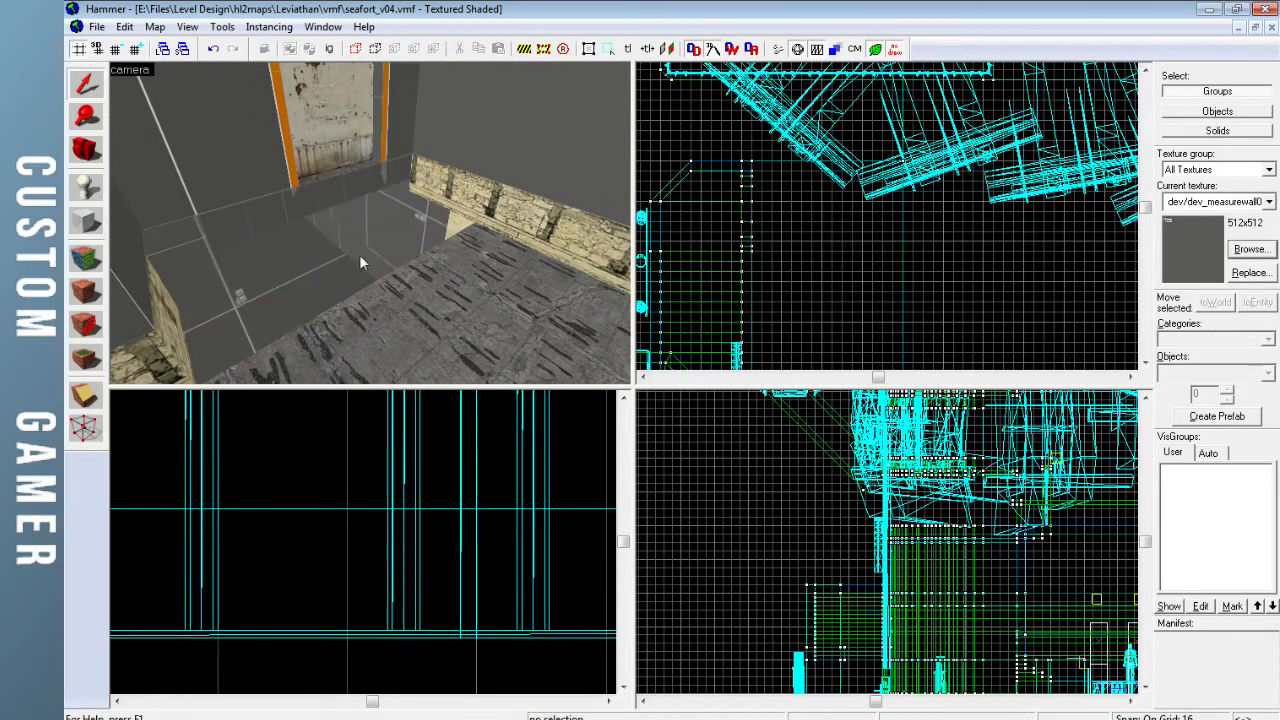
{"action": "scroll", "coordinate": [991, 545], "scroll_direction": "up", "scroll_amount": 6}
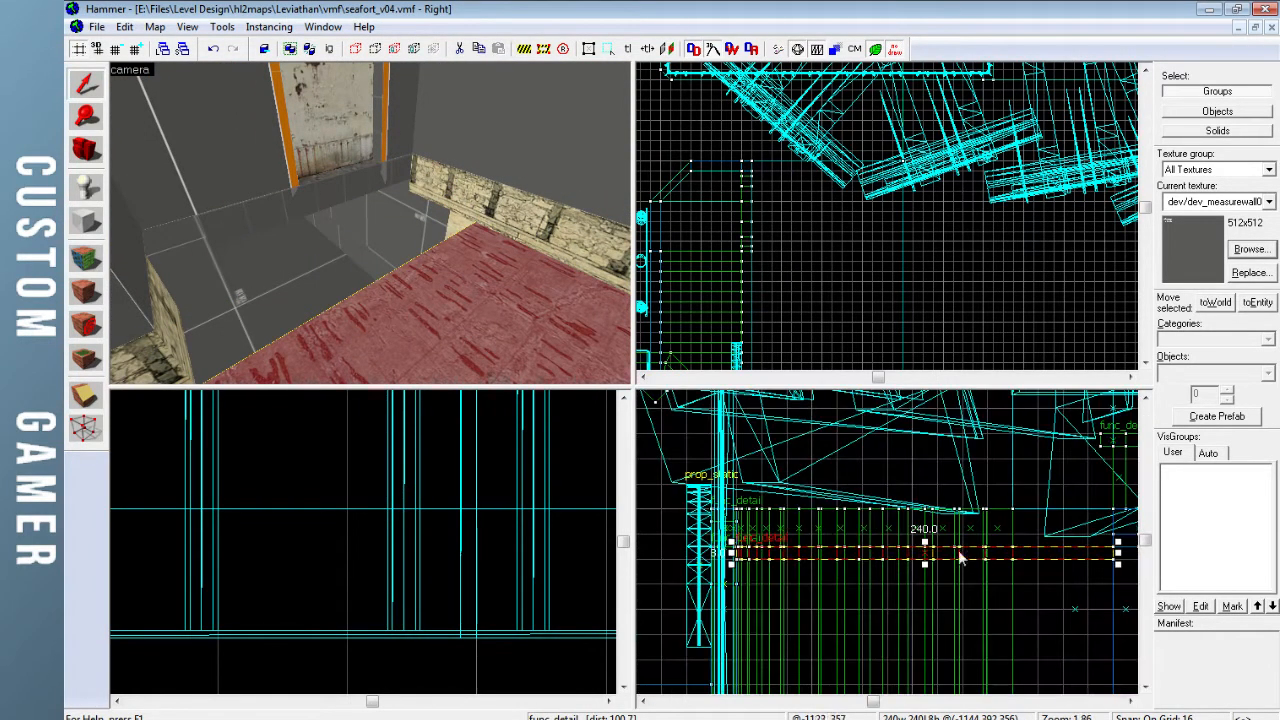
{"action": "left_click_drag", "start_coordinate": [925, 562], "coordinate": [921, 530]}
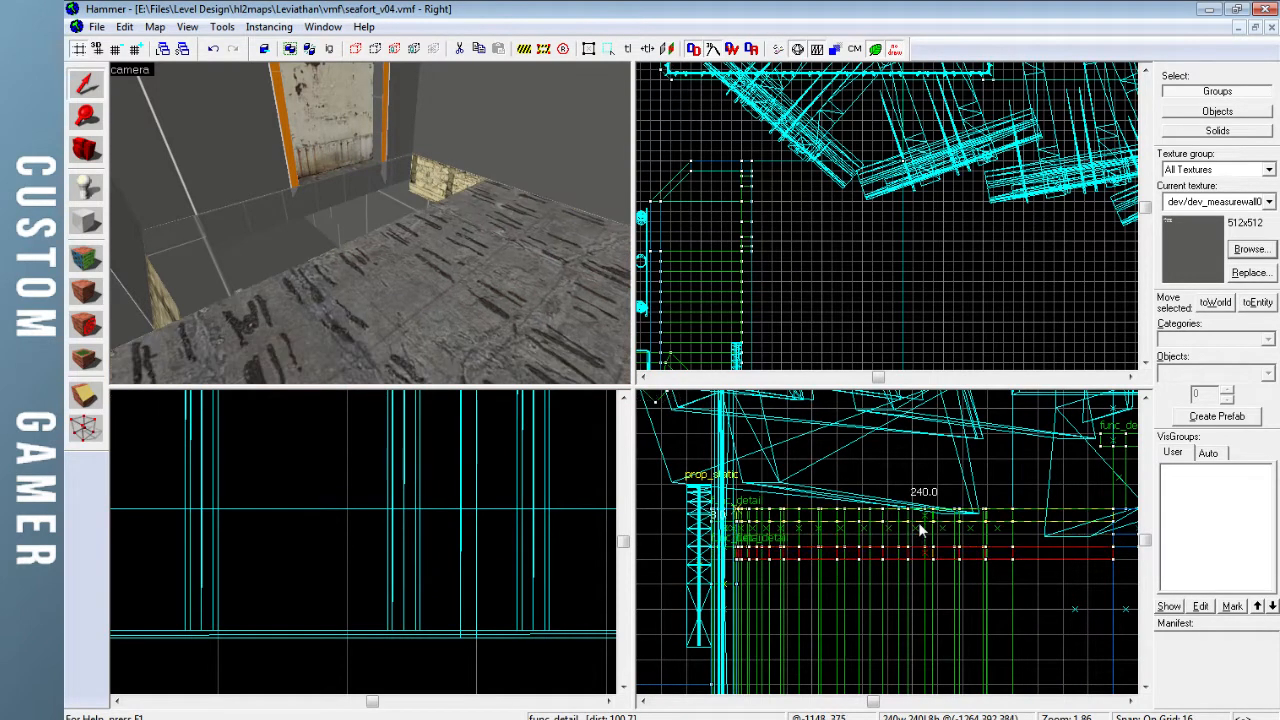
Open the orange door frame on the balcony for vertex editing and select its bottom vertices
{"action": "key", "text": "z"}
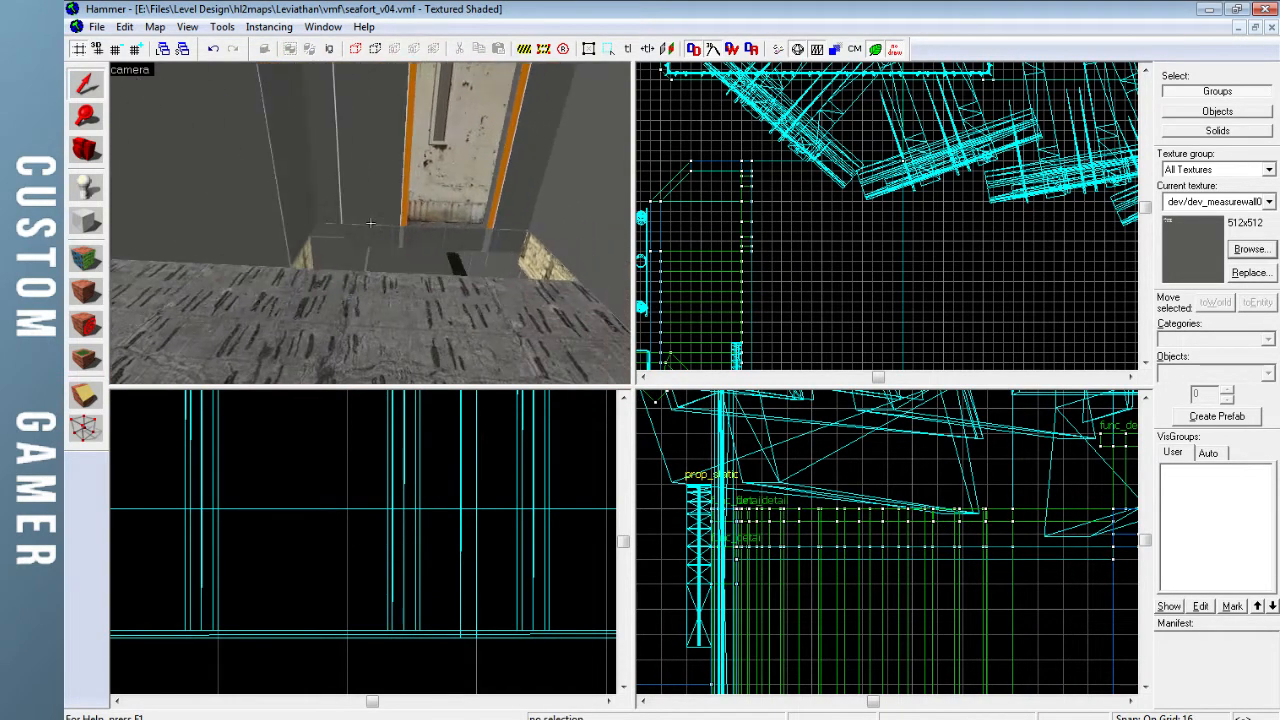
{"action": "key", "text": "w"}
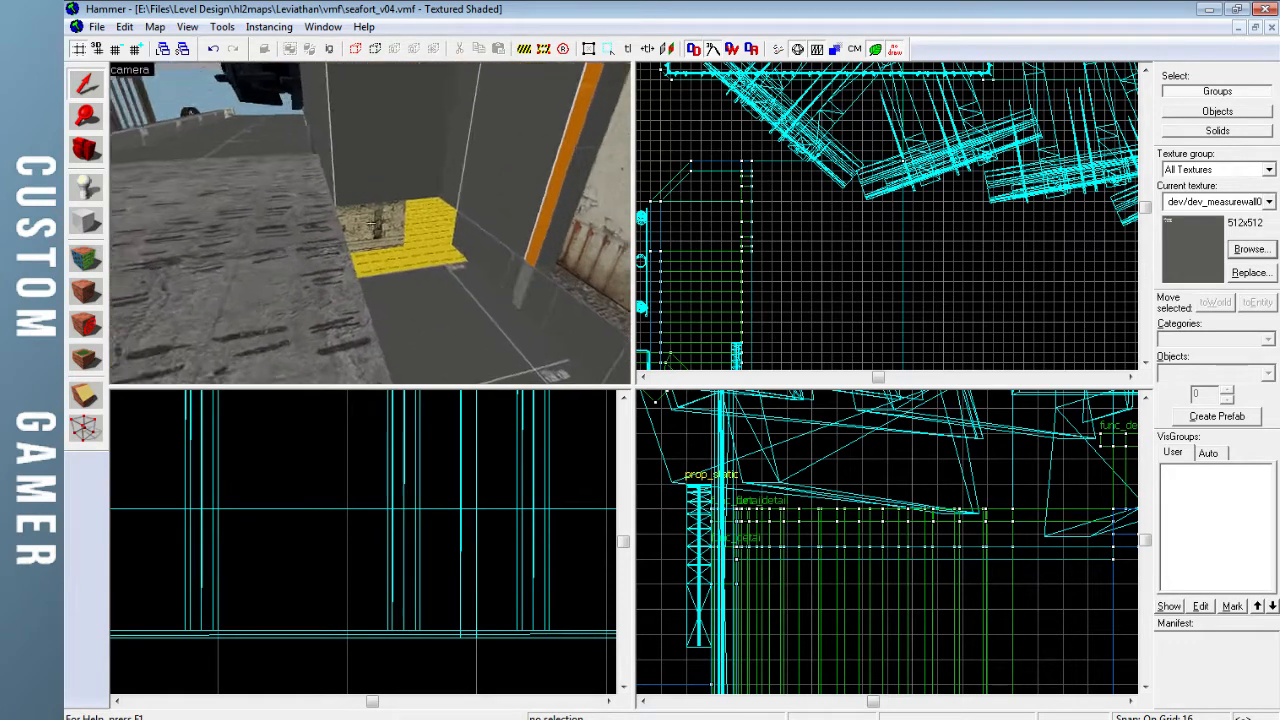
{"action": "key", "text": "z"}
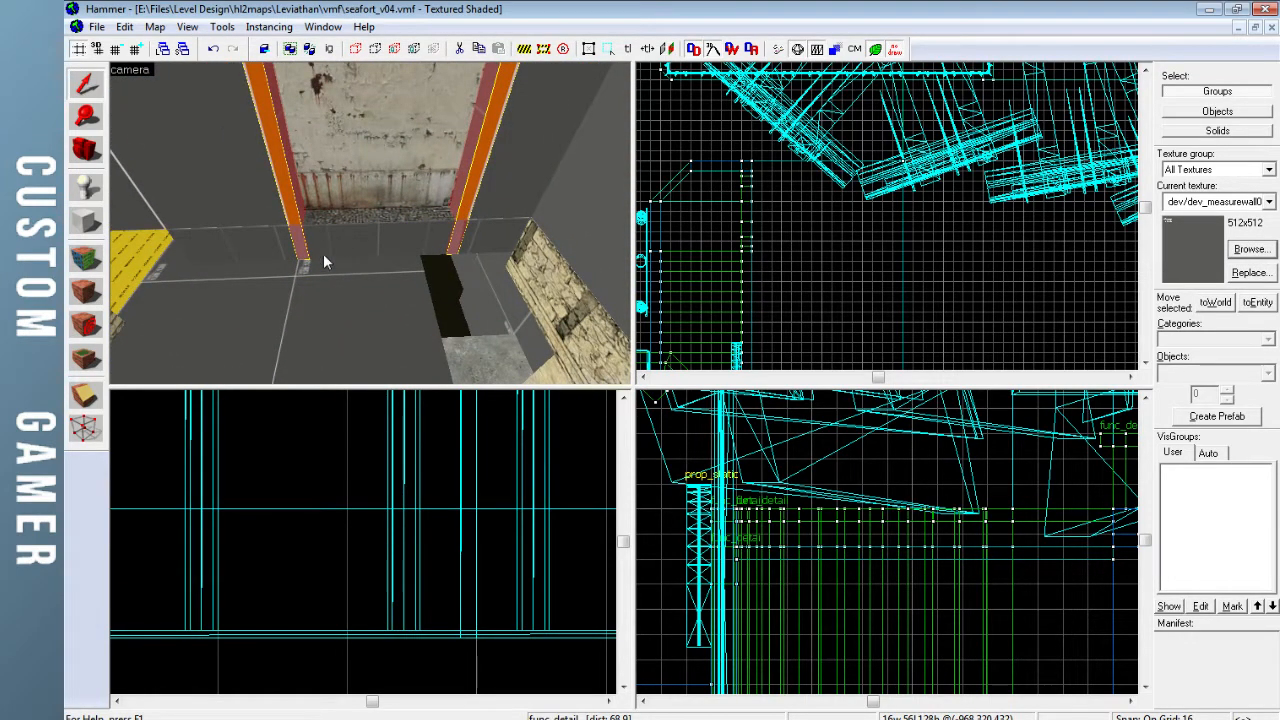
{"action": "key", "text": "z"}
{"action": "key", "text": "z"}
{"action": "left_click", "coordinate": [87, 428]}
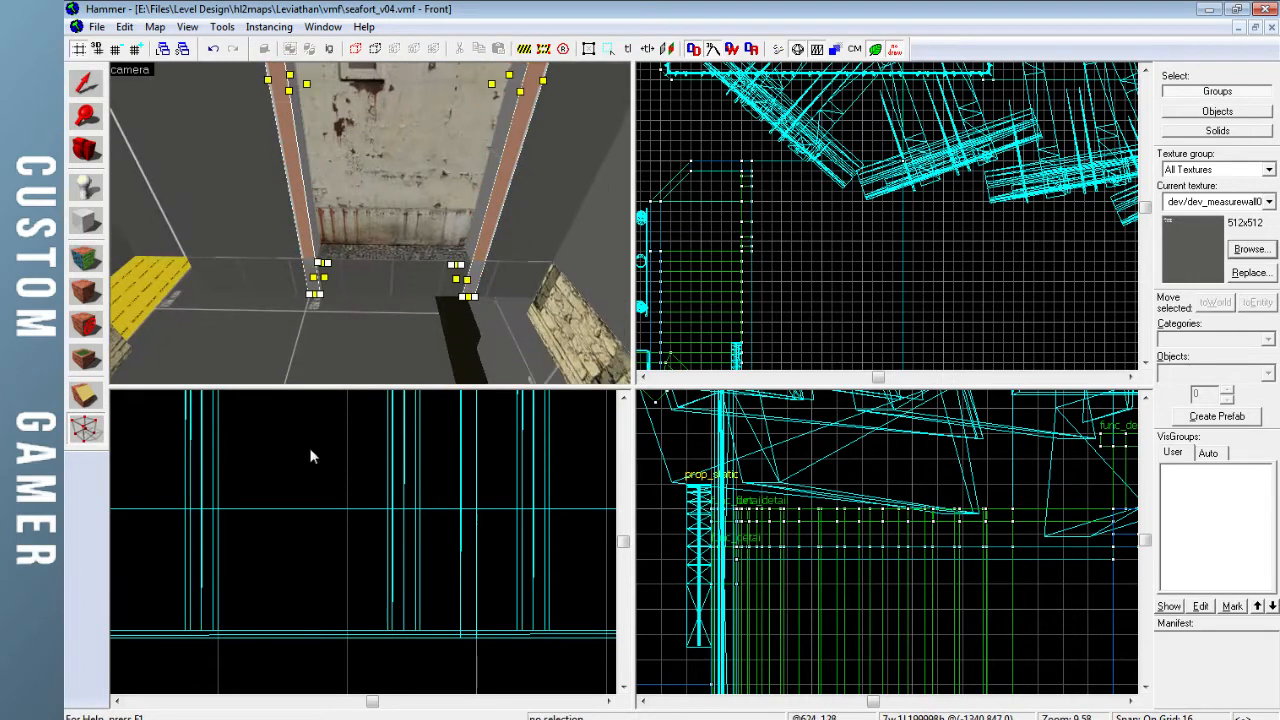
{"action": "key", "text": "ctrl+e"}
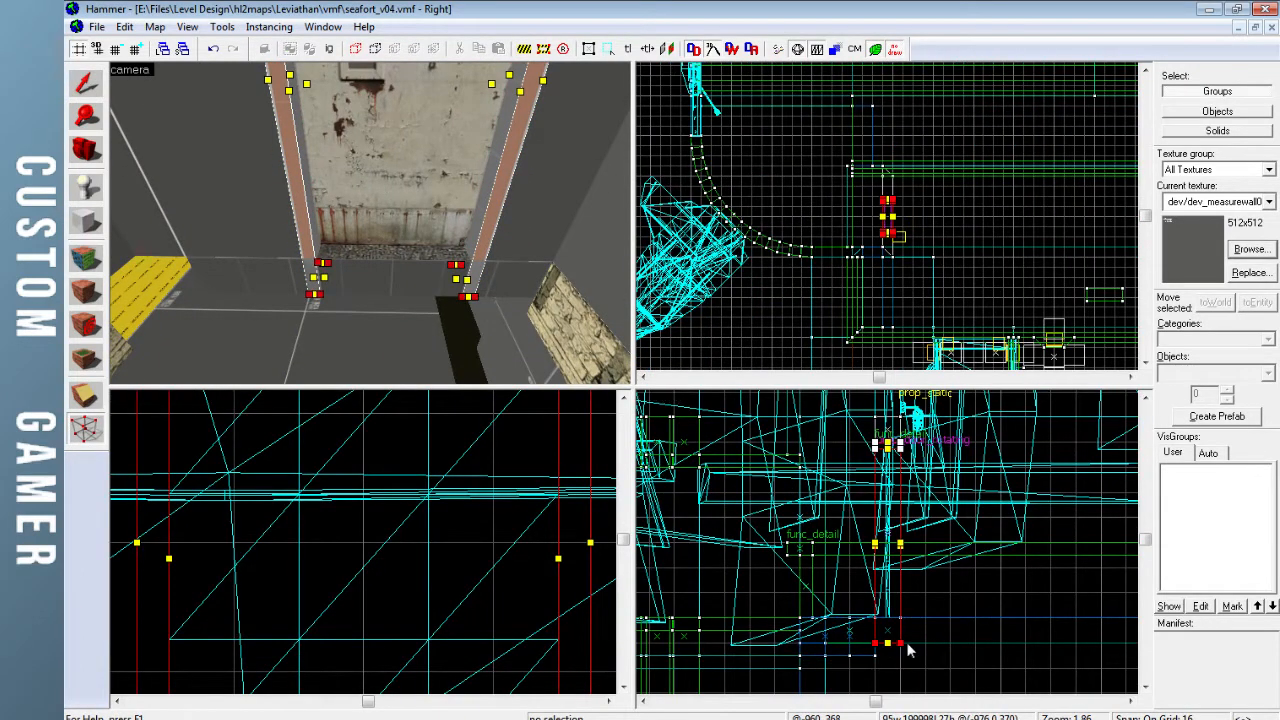
{"action": "left_click", "coordinate": [97, 92]}
{"action": "key", "text": "Escape"}
Raise the 896-unit-long passage floor slab to the level of the raised balcony floor
{"action": "key", "text": "z"}
{"action": "key", "text": "s"}
{"action": "key", "text": "s"}
{"action": "key", "text": "z"}
{"action": "key", "text": "ctrl+shift+e"}
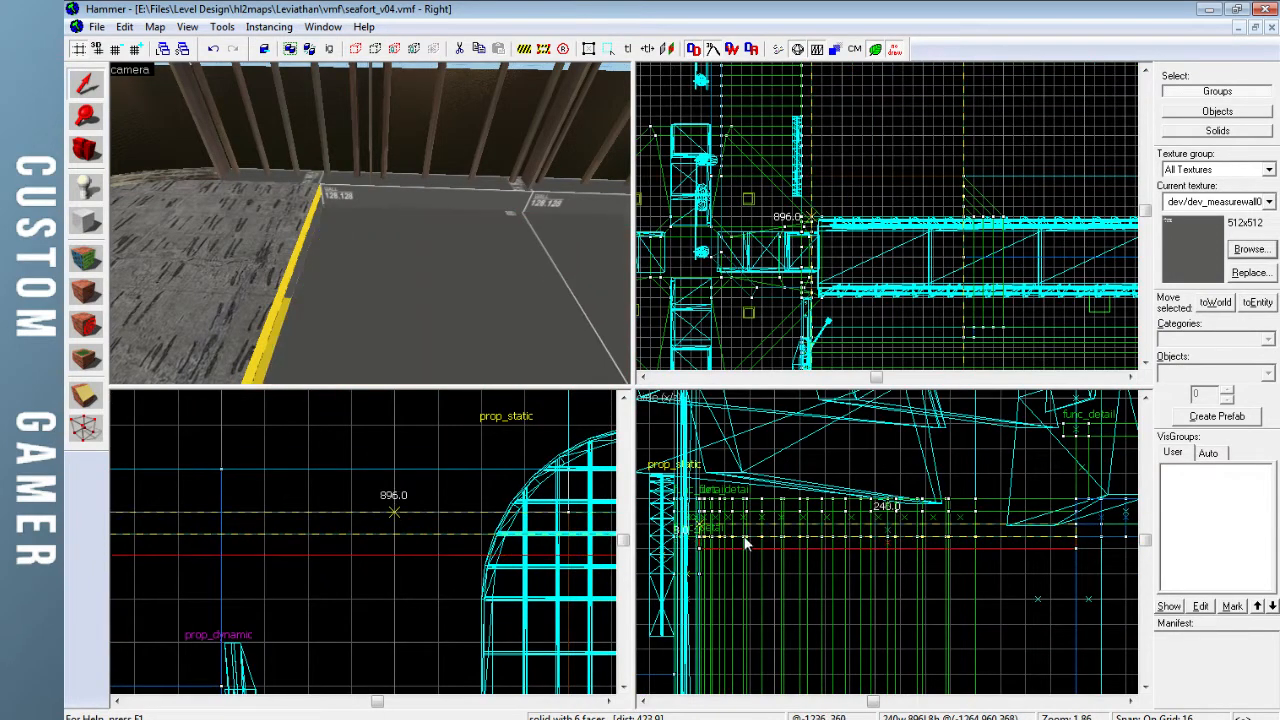
{"action": "key", "text": "Escape"}
Apply the brick/brickwall052e texture to the passage slab's outer edge face above the arches
{"action": "key", "text": "z"}
{"action": "key", "text": "s"}
{"action": "key", "text": "w"}
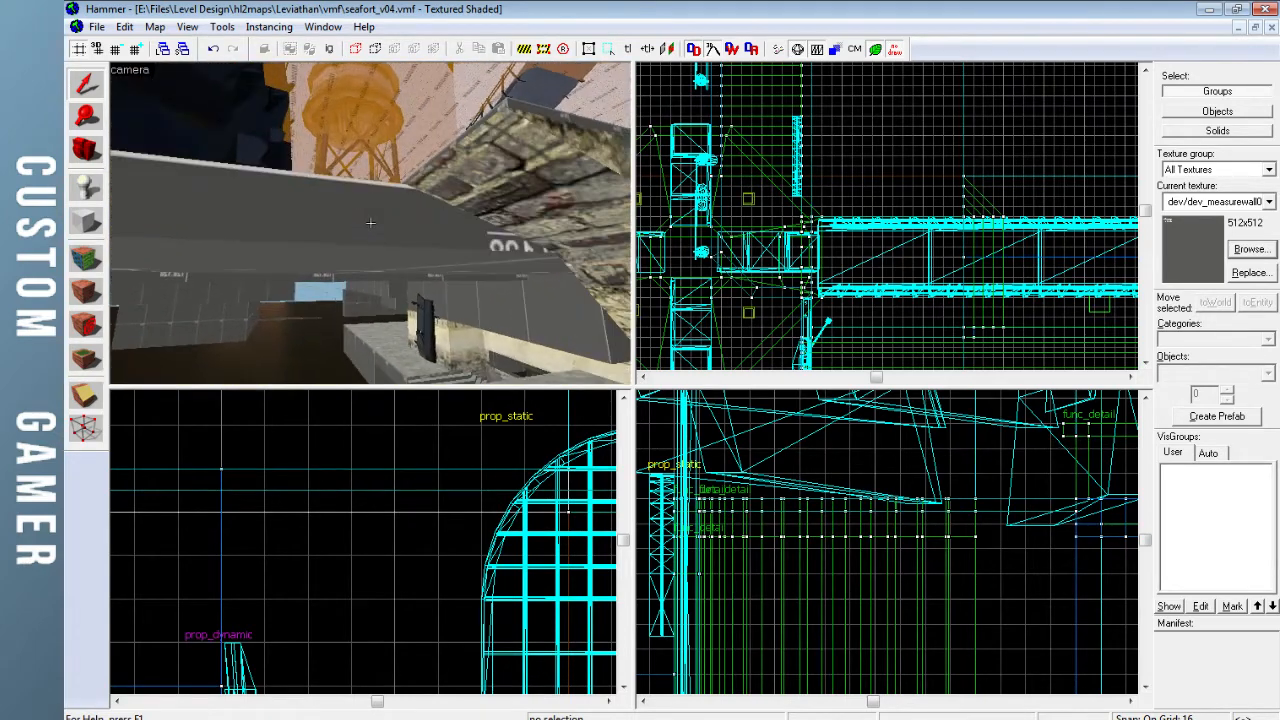
{"action": "key", "text": "s"}
{"action": "left_click", "coordinate": [85, 258]}
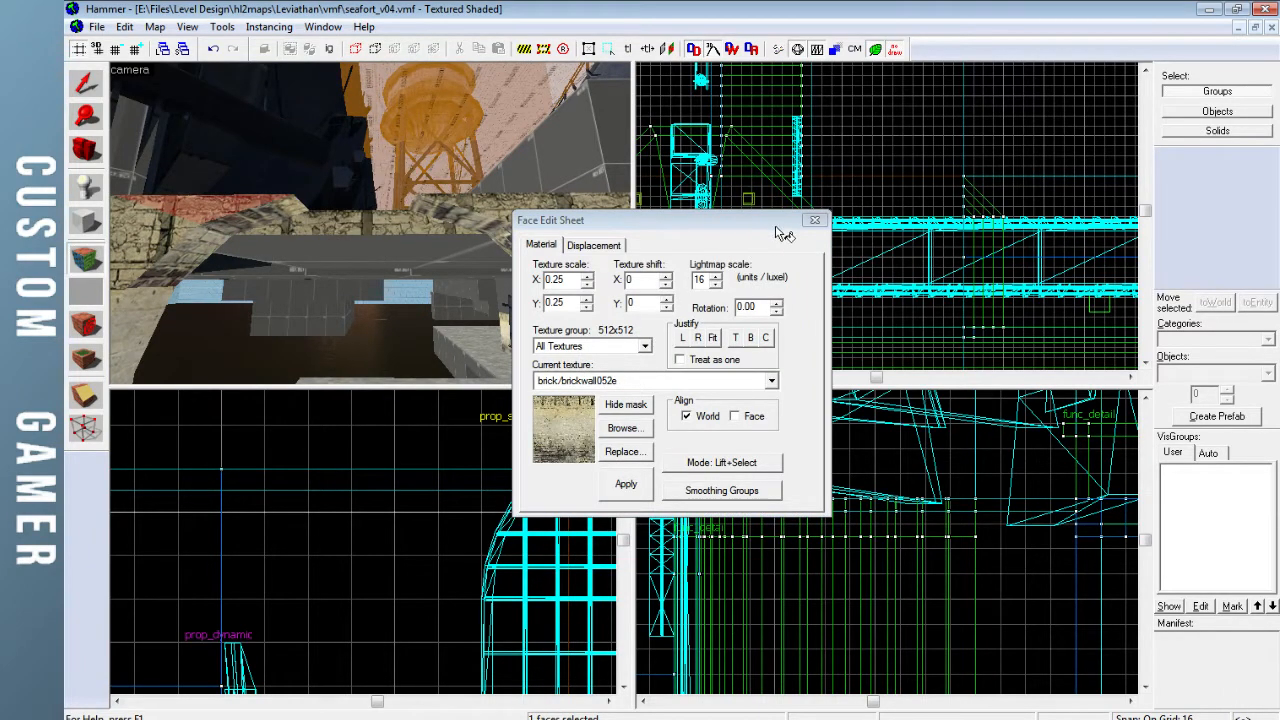
{"action": "left_click", "coordinate": [815, 220]}
Split the passage floor slab with the clipping tool and select its 384-unit-long section
{"action": "key", "text": "w"}
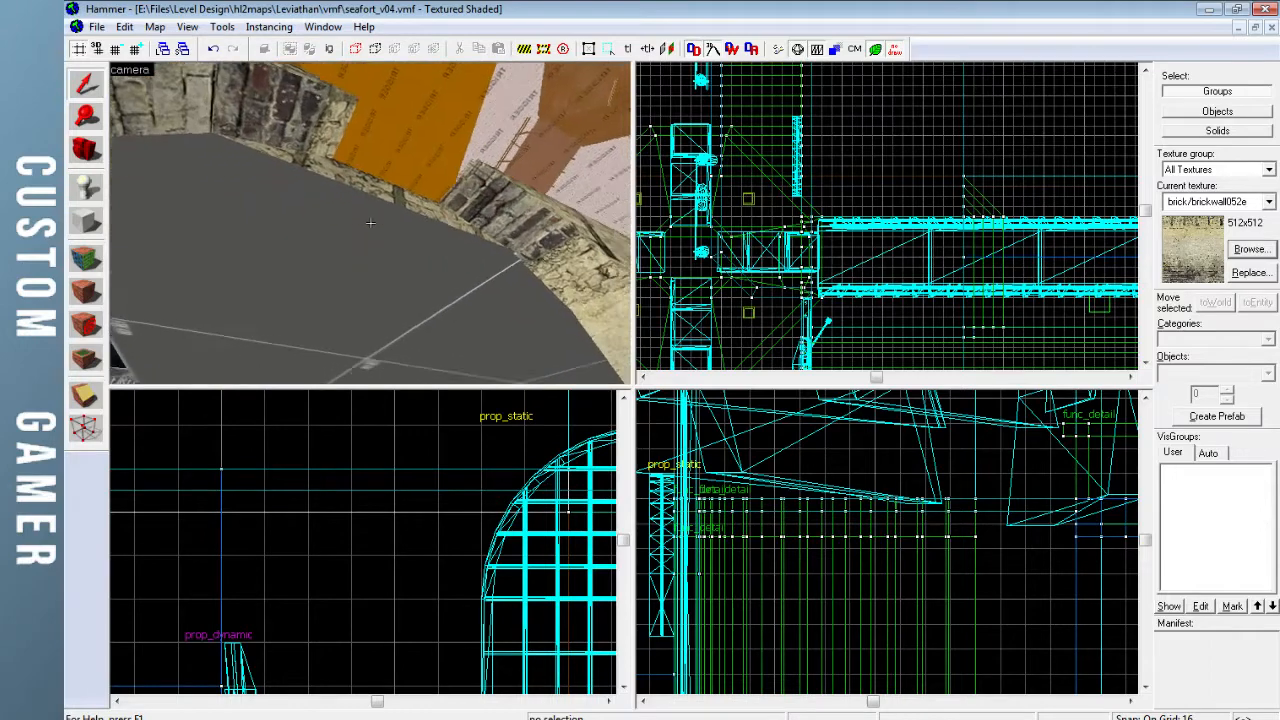
{"action": "key", "text": "w"}
{"action": "key", "text": "w"}
{"action": "key", "text": "w"}
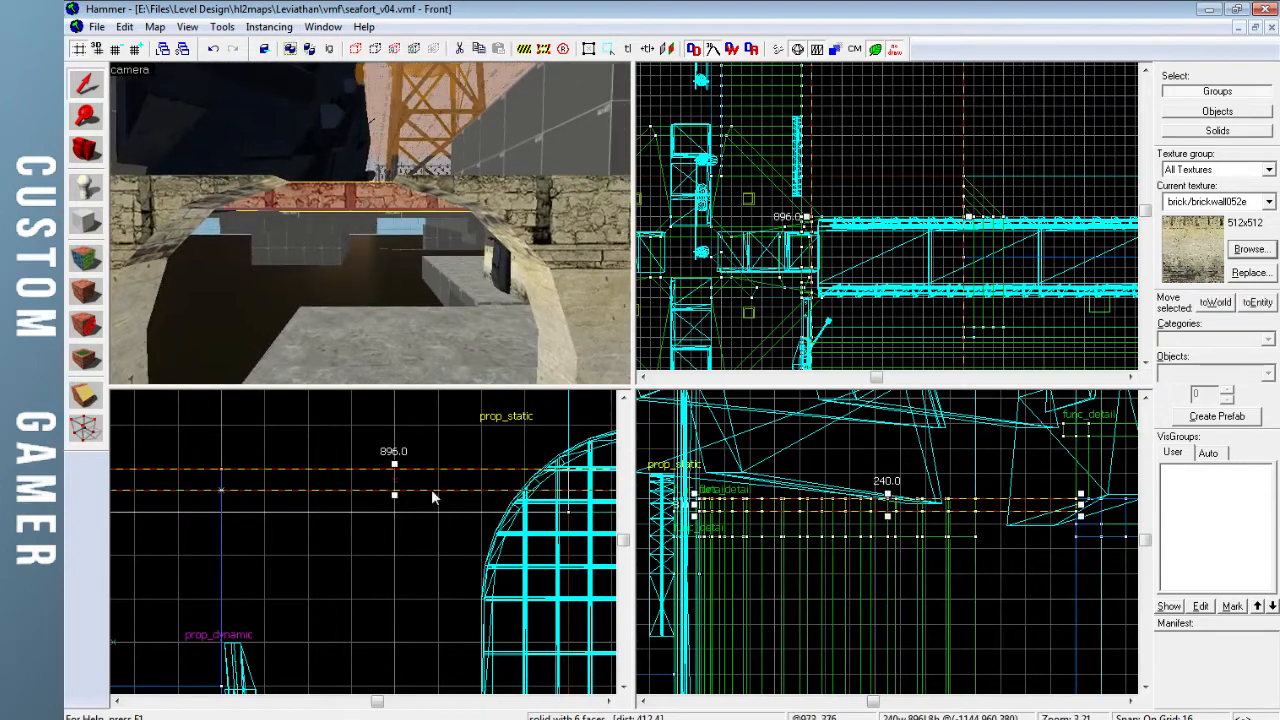
{"action": "scroll", "coordinate": [372, 473], "scroll_direction": "down", "scroll_amount": 5}
{"action": "left_click", "coordinate": [86, 396]}
{"action": "scroll", "coordinate": [391, 467], "scroll_direction": "down", "scroll_amount": 2}
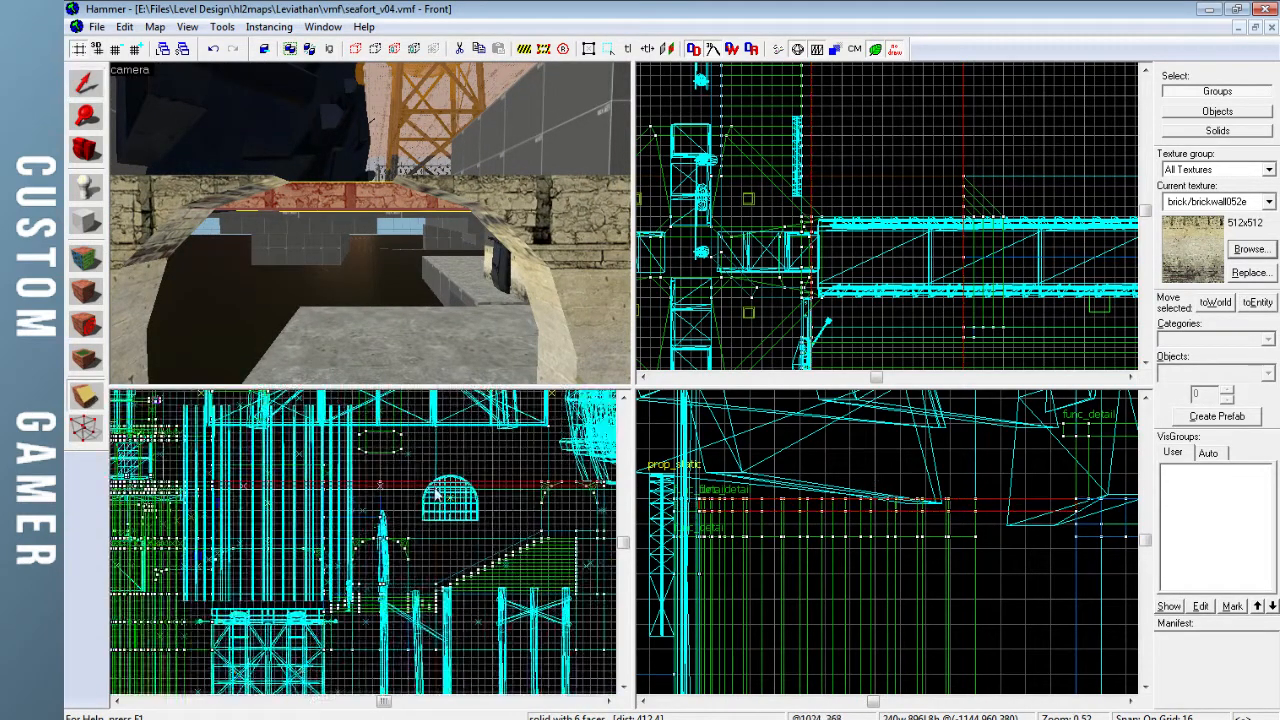
{"action": "scroll", "coordinate": [323, 490], "scroll_direction": "up", "scroll_amount": 1}
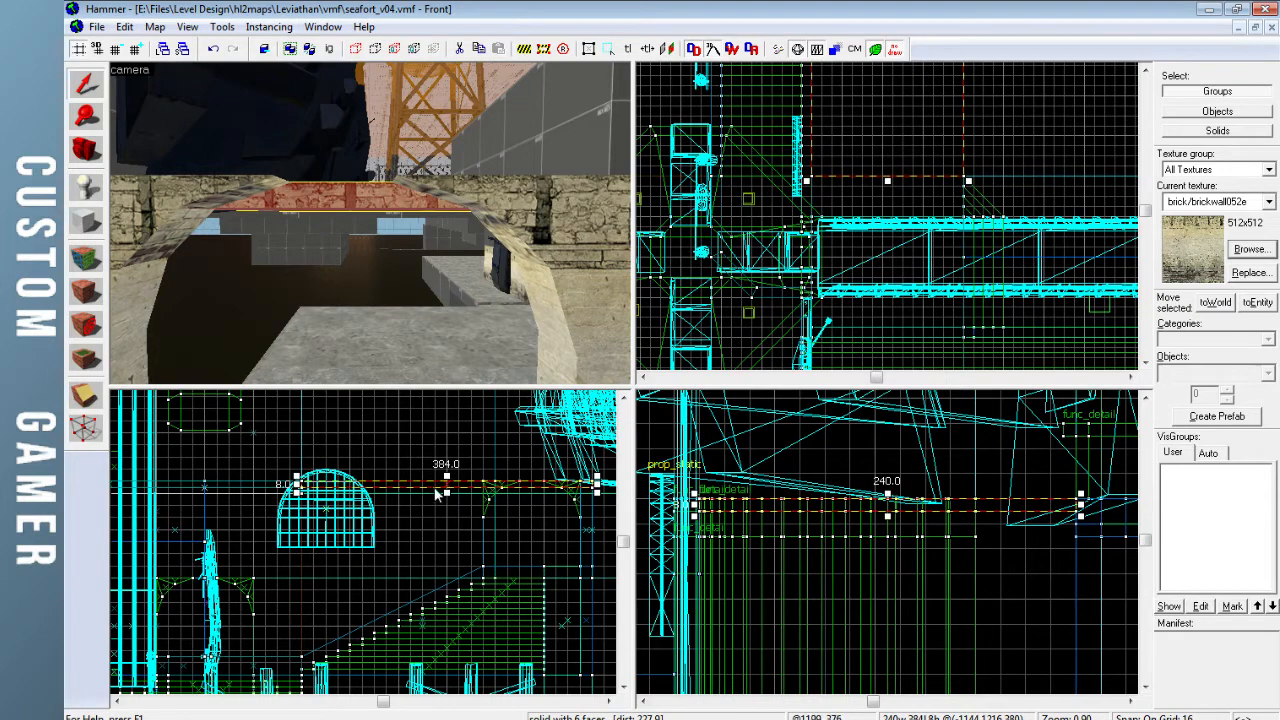
{"action": "scroll", "coordinate": [438, 485], "scroll_direction": "up", "scroll_amount": 4}
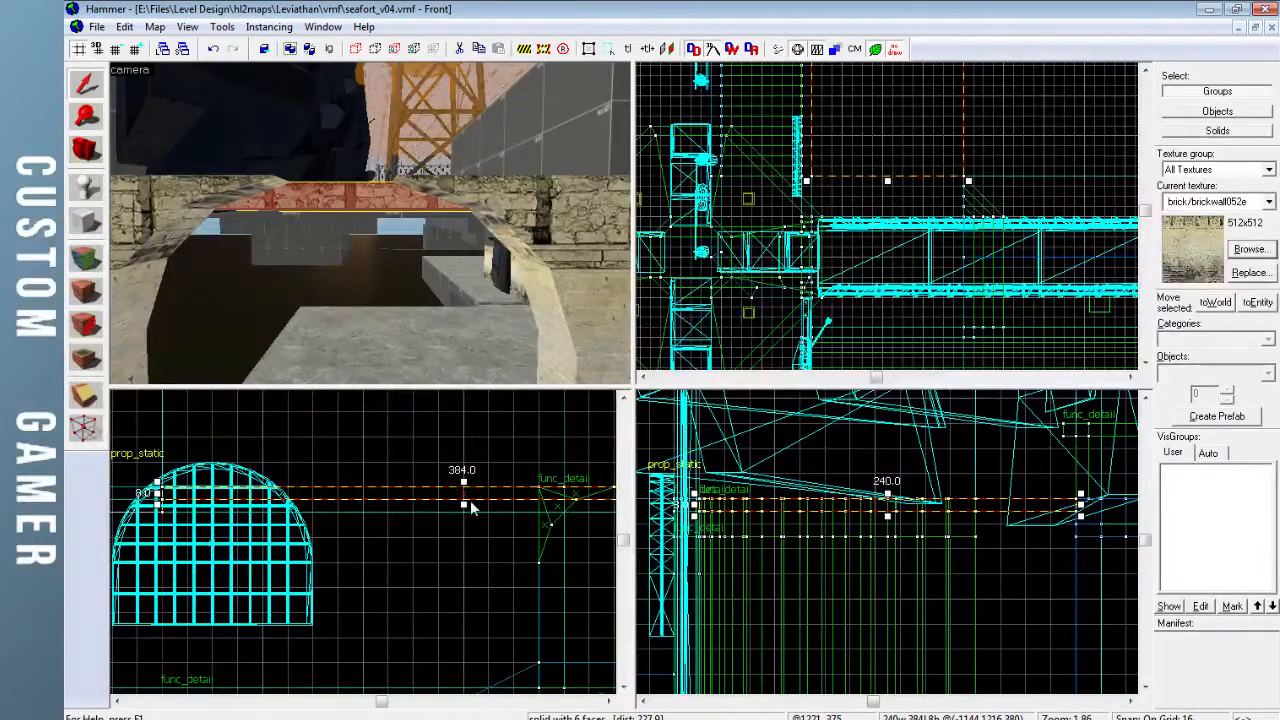
Move the 384-unit slab section up 8 units and raise its top face to make it 16 units thick
{"action": "key", "text": "bracketleft"}
{"action": "left_click_drag", "start_coordinate": [464, 497], "coordinate": [464, 483]}
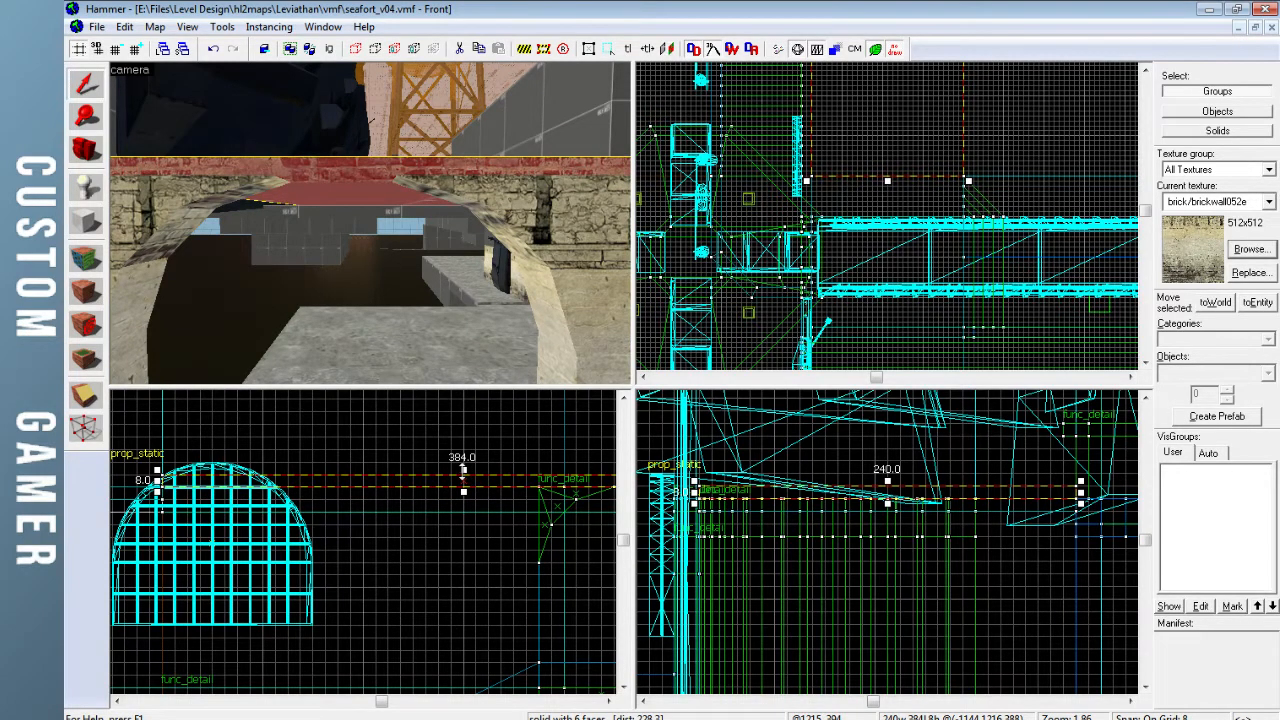
{"action": "key", "text": "bracketright"}
{"action": "left_click_drag", "start_coordinate": [465, 471], "coordinate": [465, 461]}
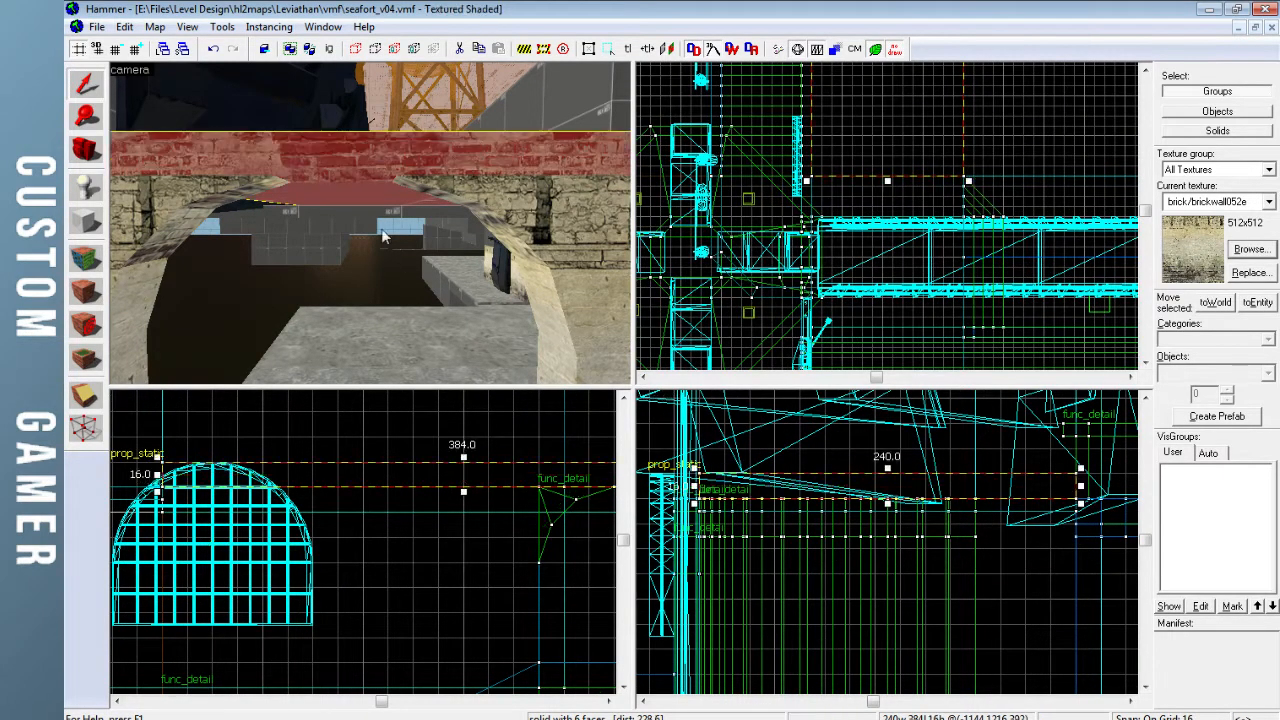
Widen the 384-unit slab section outward so its outer edge is flush with the arched wall below
{"action": "key", "text": "Escape"}
{"action": "key", "text": "z"}
{"action": "key", "text": "w"}
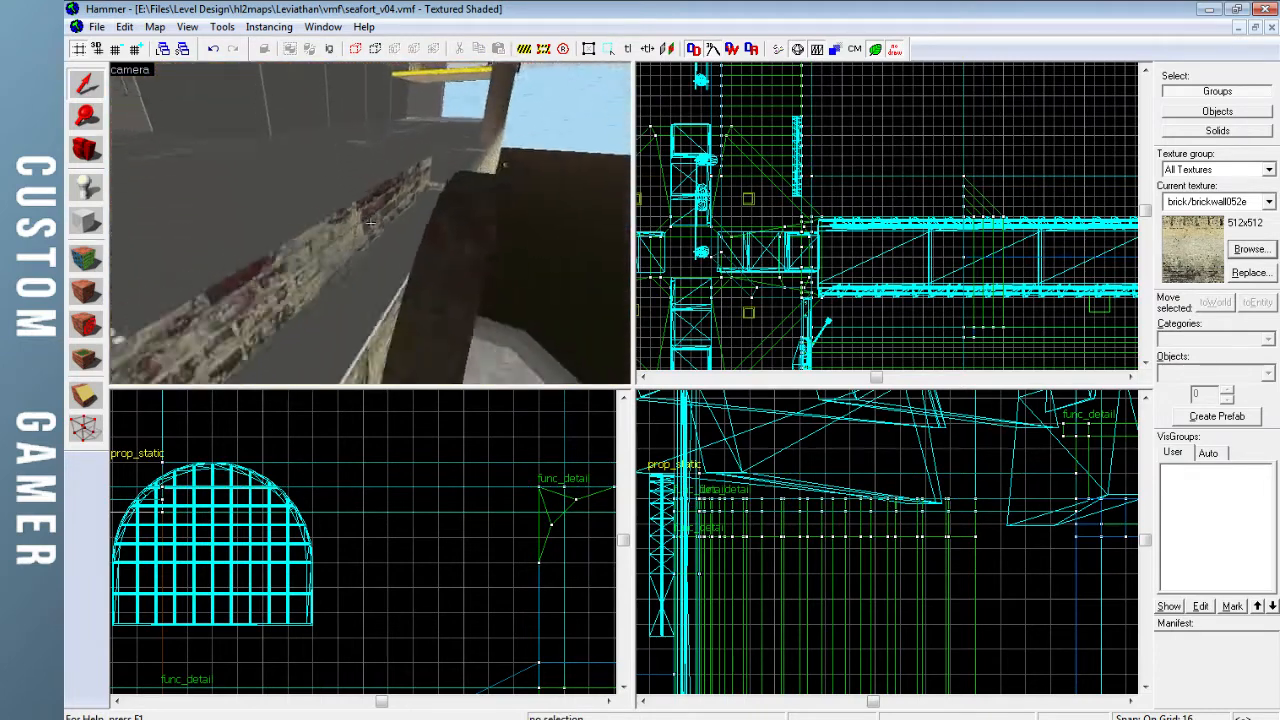
{"action": "key", "text": "z"}
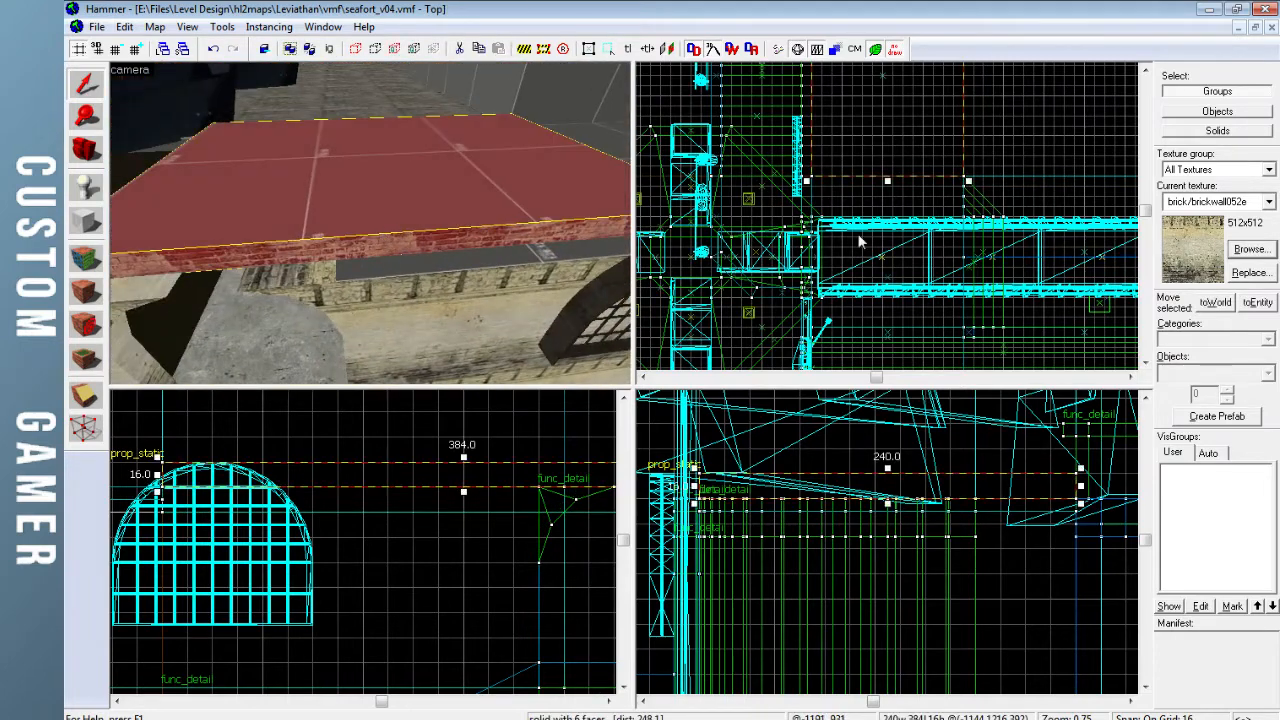
{"action": "key", "text": "Up"}
{"action": "key", "text": "Up"}
{"action": "key", "text": "Up"}
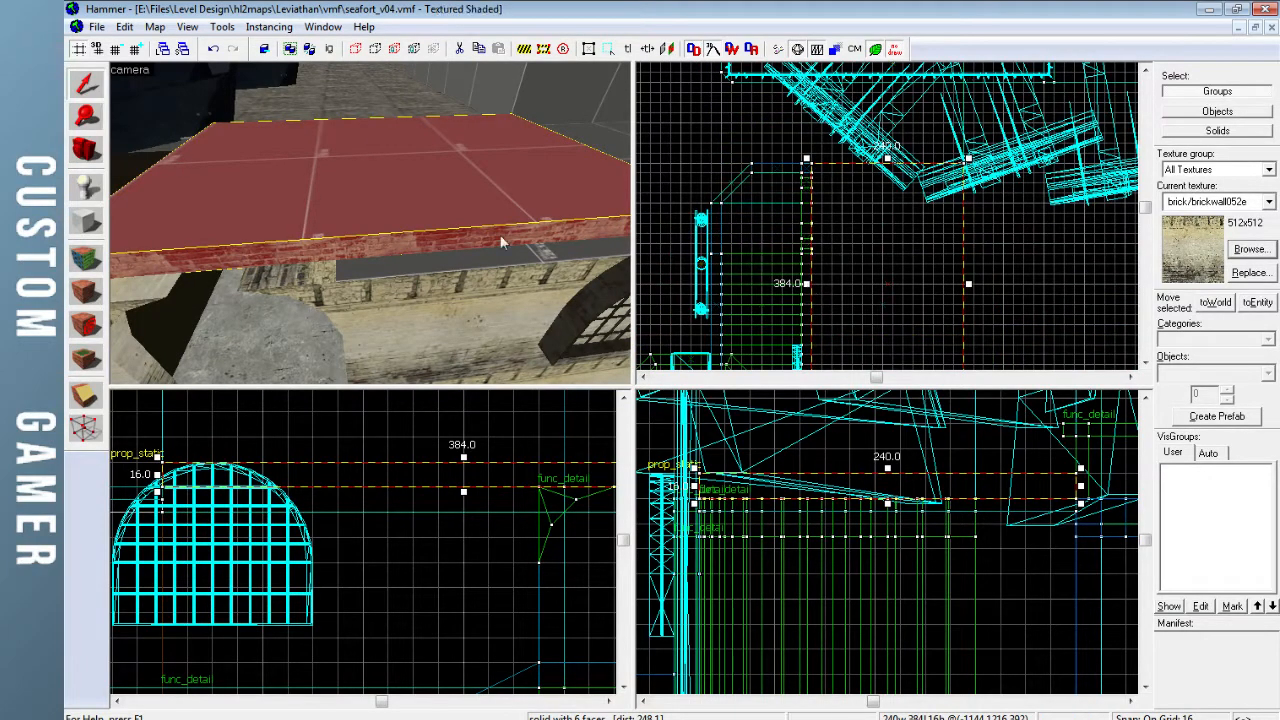
{"action": "key", "text": "Escape"}
{"action": "key", "text": "z"}
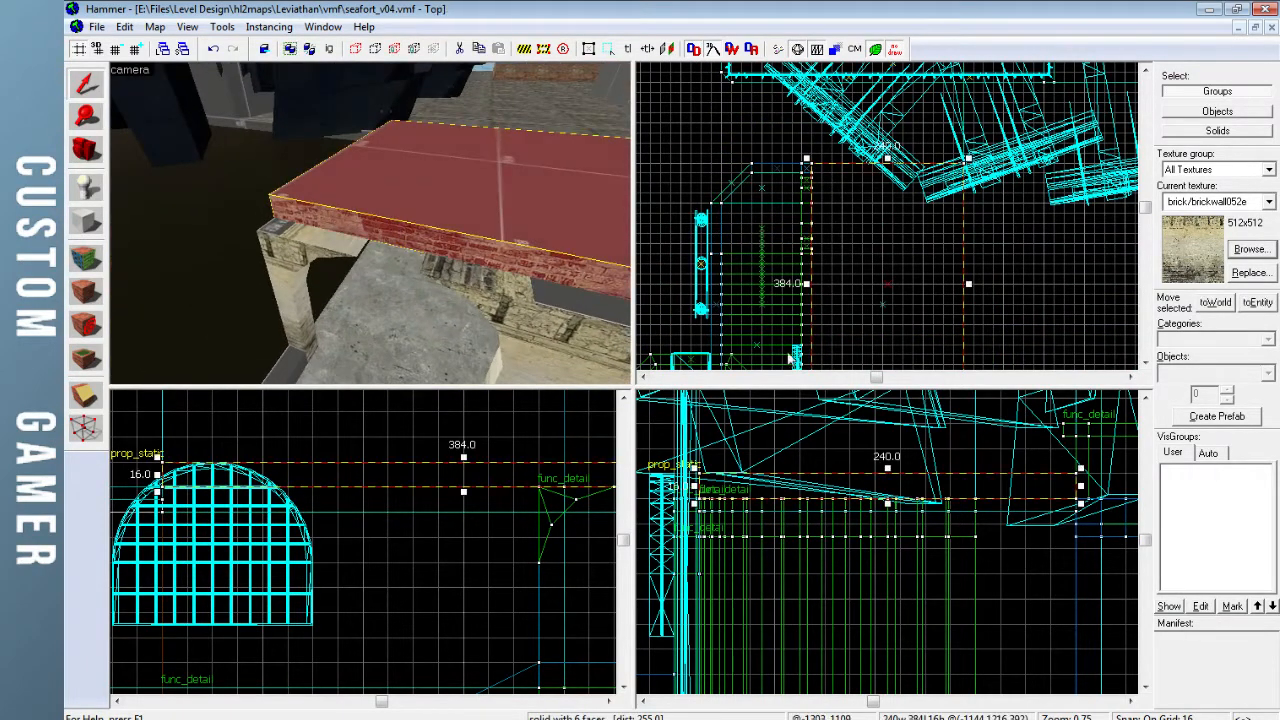
{"action": "left_click_drag", "start_coordinate": [806, 287], "coordinate": [799, 288]}
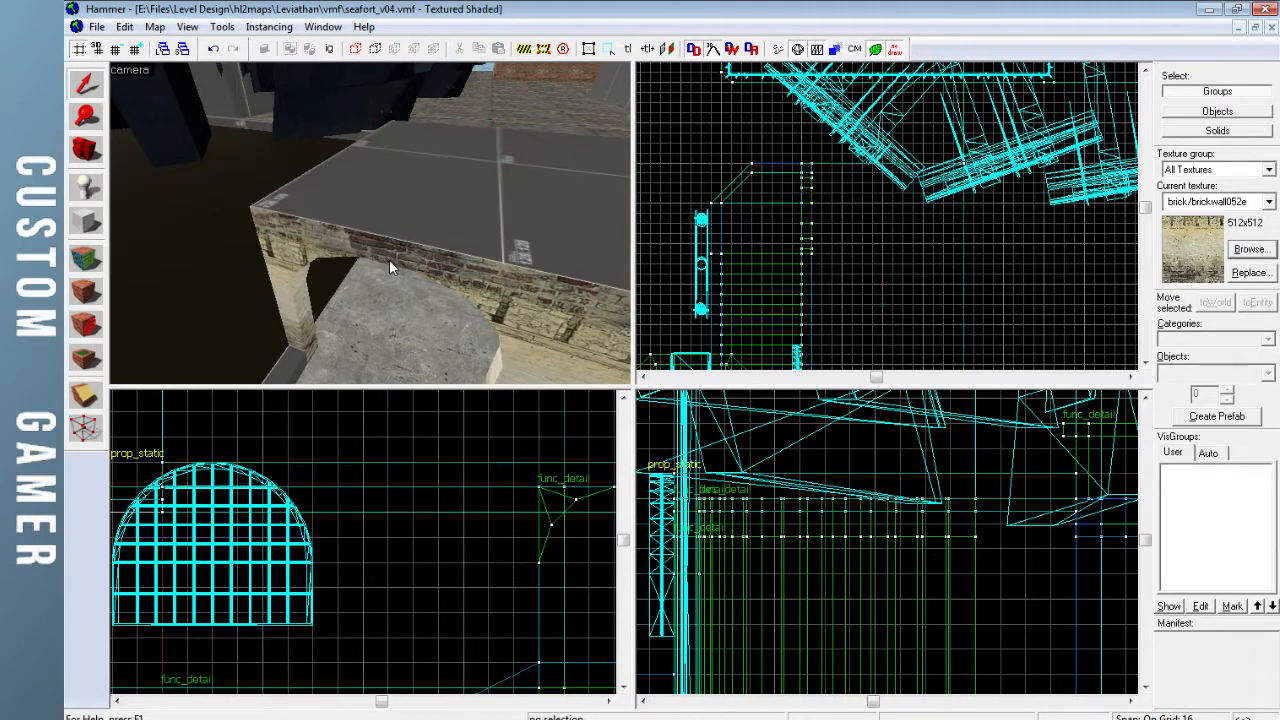
Sample the brick texture beside the arch and examine the surrounding fort walls for a suitable edge material
{"action": "key", "text": "z"}
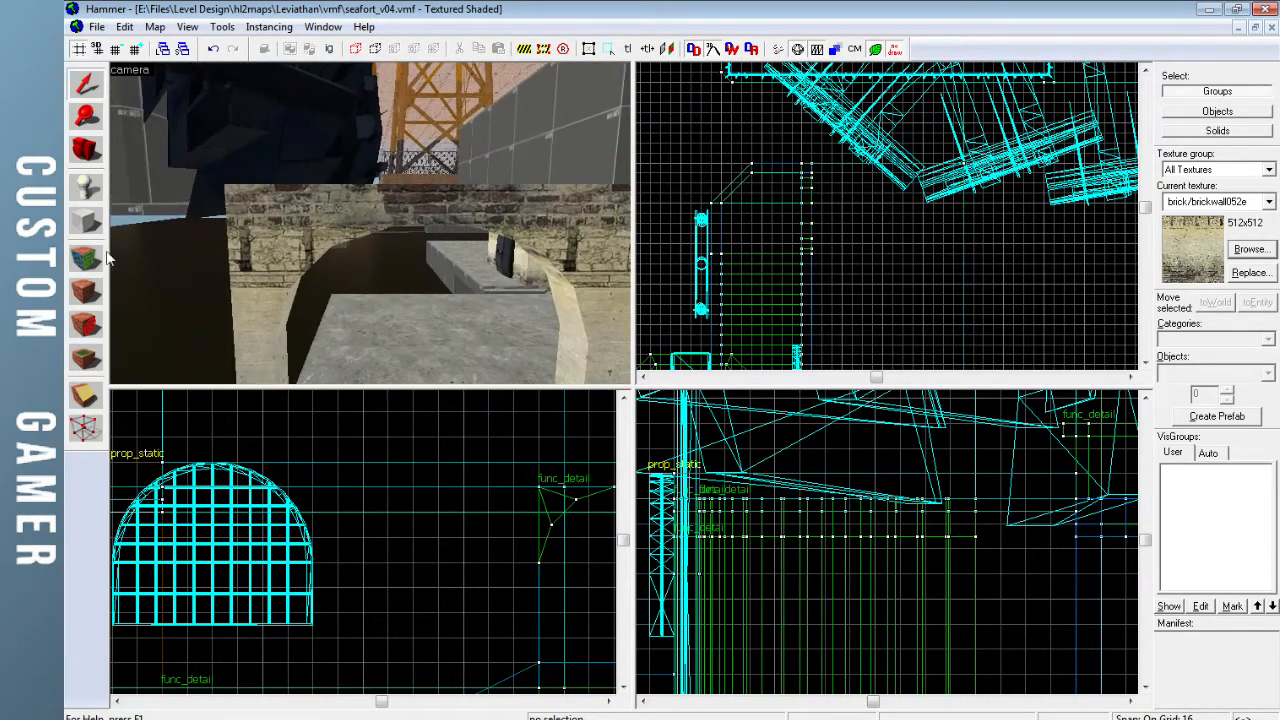
{"action": "left_click", "coordinate": [86, 259]}
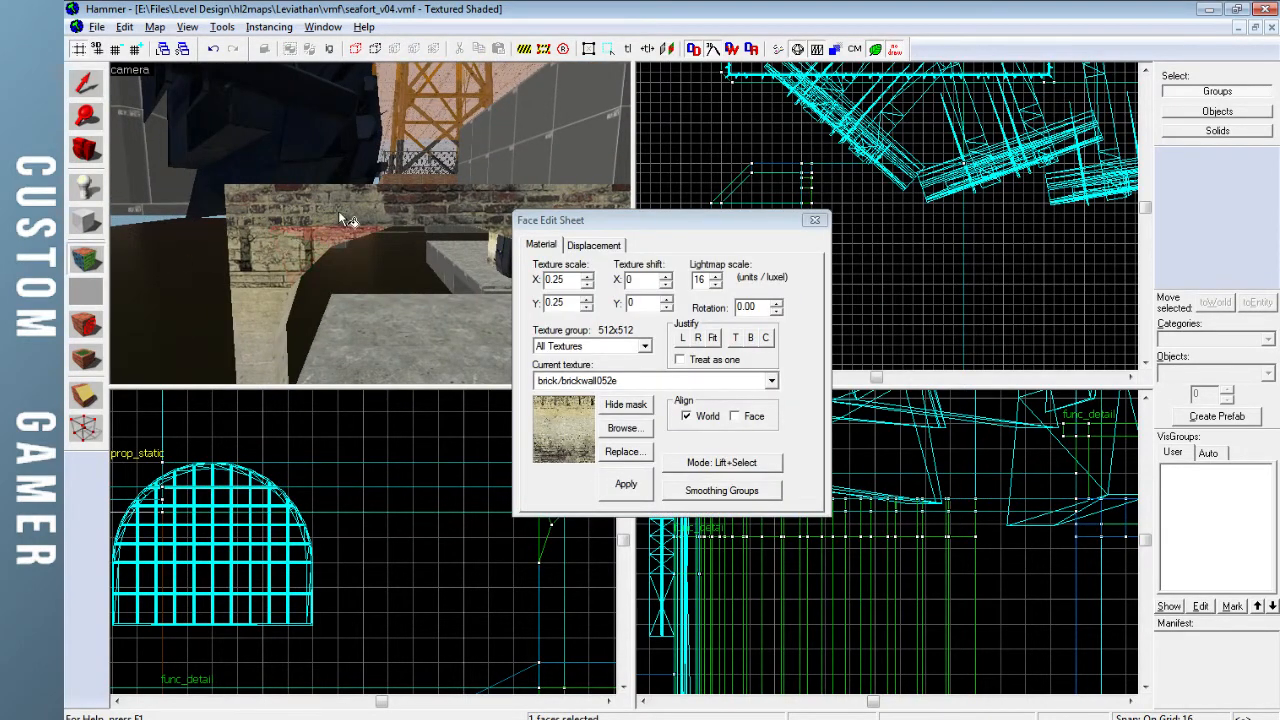
{"action": "left_click", "coordinate": [816, 220]}
{"action": "key", "text": "z"}
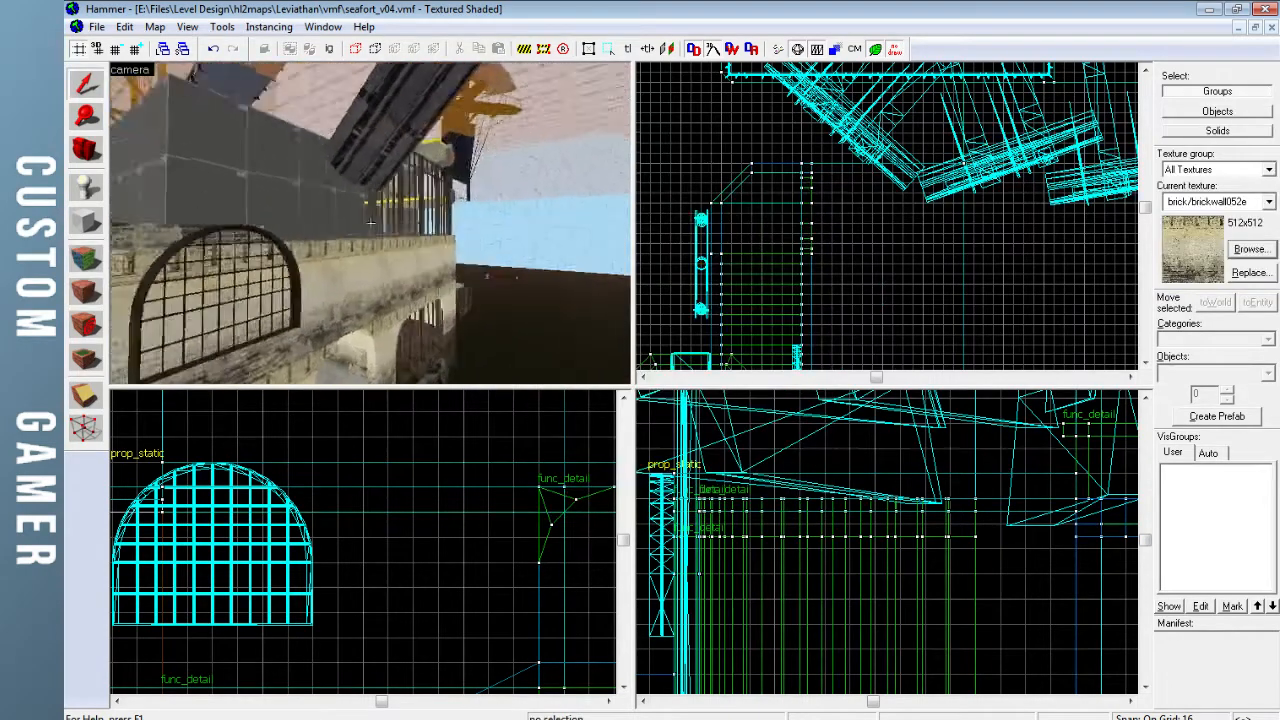
{"action": "key", "text": "w"}
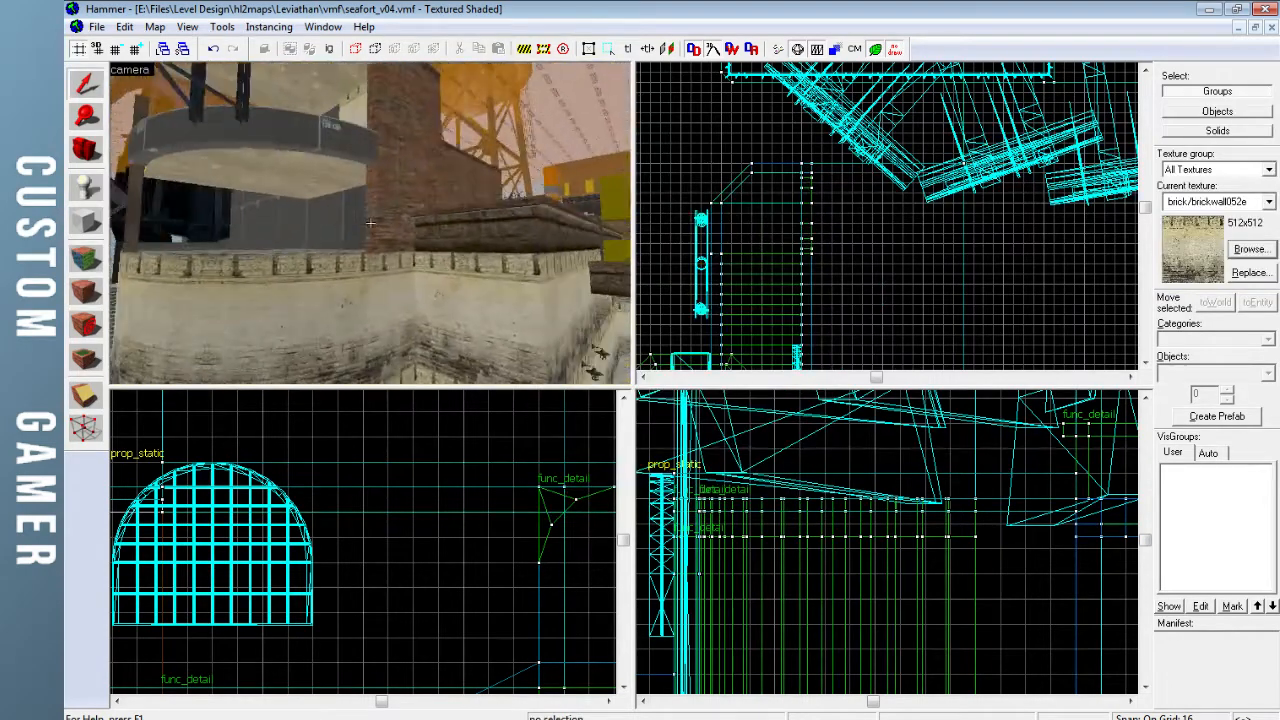
{"action": "key", "text": "w"}
Apply the brick/brickwall048a texture from the used textures to the thickened slab section's outer edge face
{"action": "key", "text": "z"}
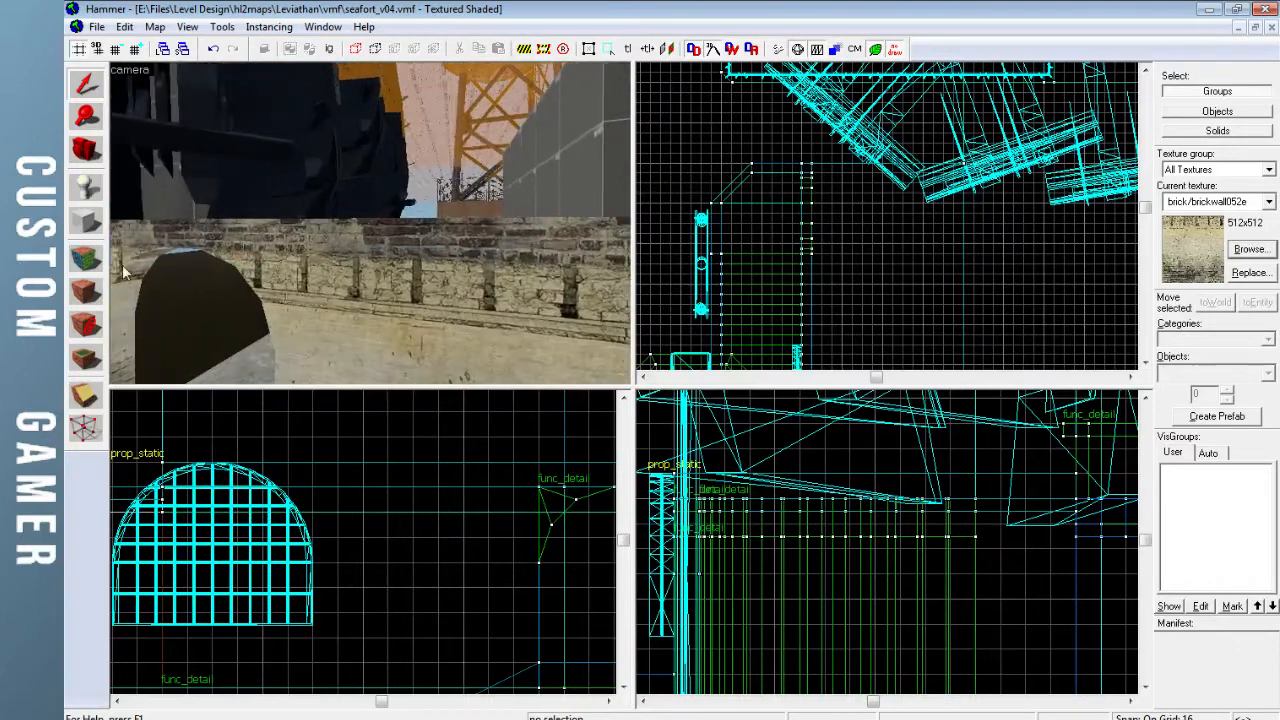
{"action": "left_click", "coordinate": [86, 259]}
{"action": "left_click", "coordinate": [628, 429]}
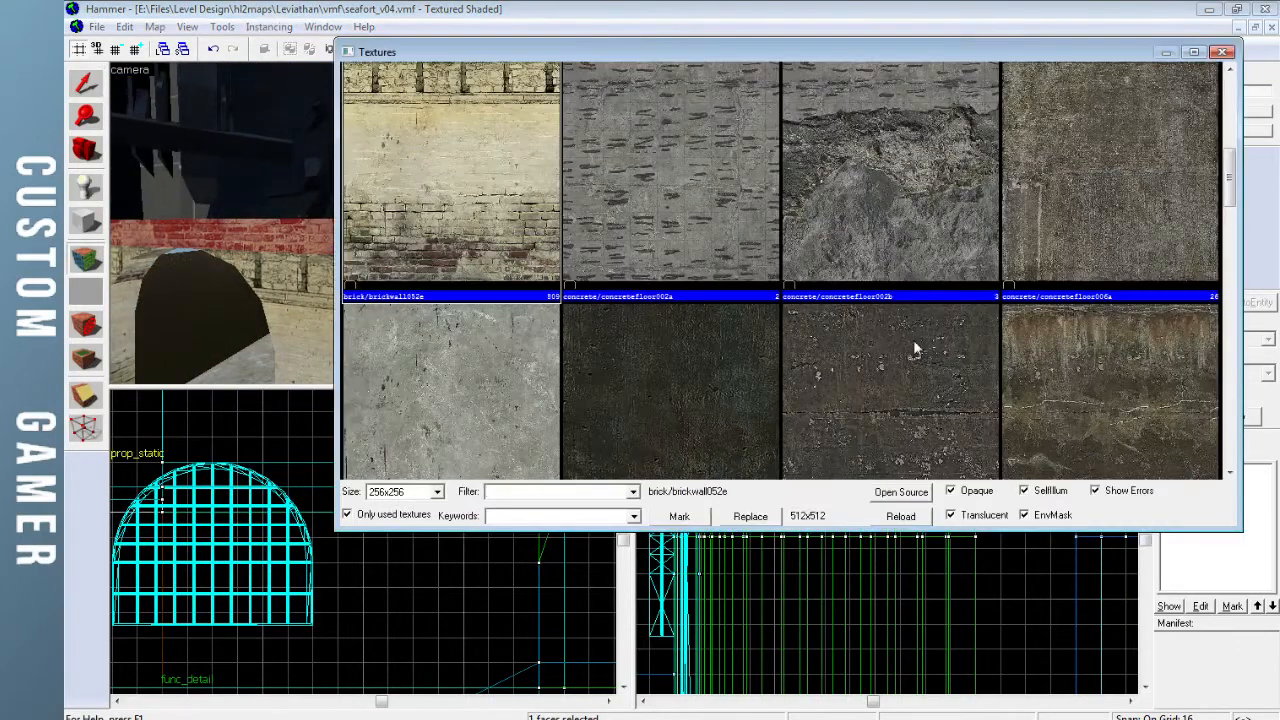
{"action": "scroll", "coordinate": [700, 220], "scroll_direction": "up", "scroll_amount": 3}
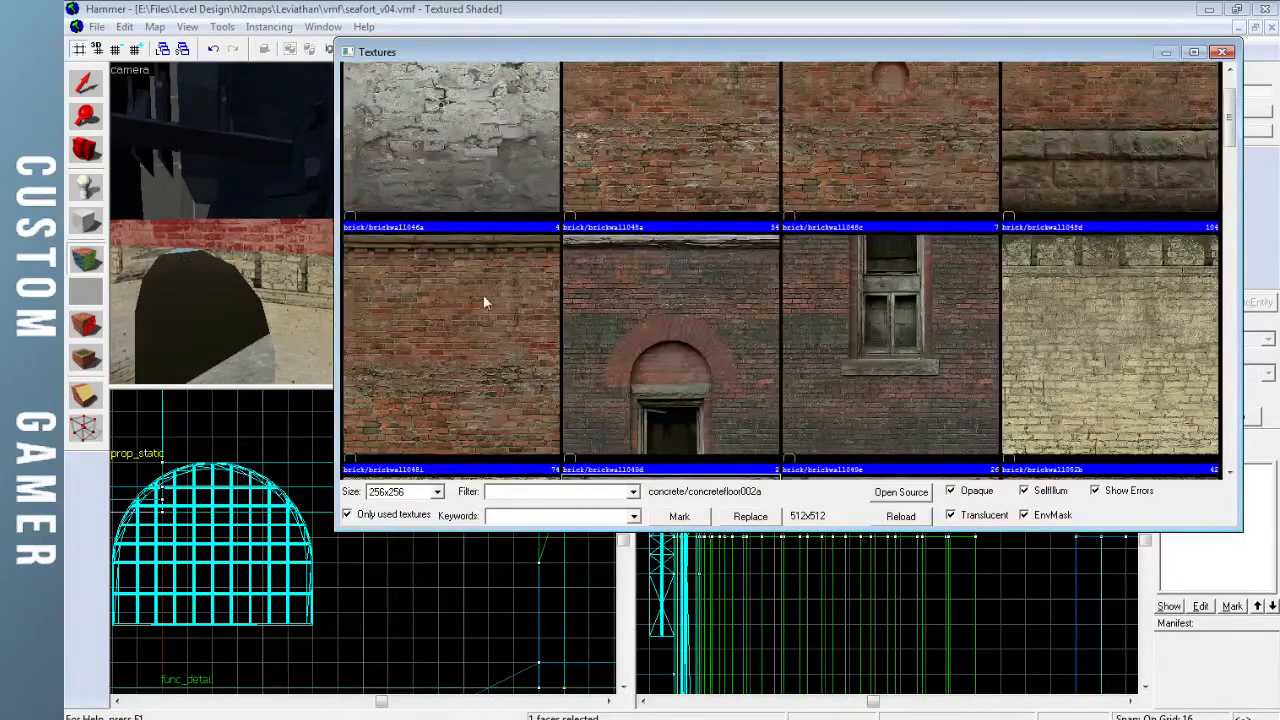
{"action": "scroll", "coordinate": [798, 237], "scroll_direction": "up", "scroll_amount": 1}
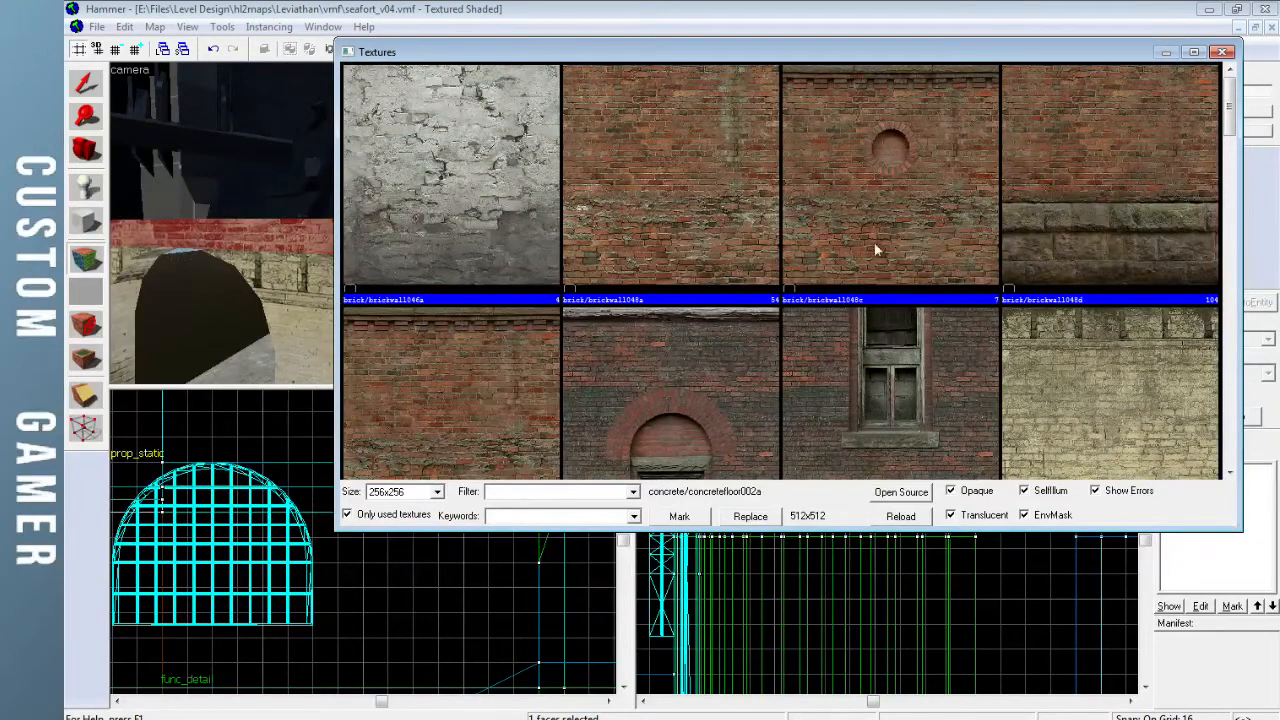
{"action": "double_click", "coordinate": [677, 189]}
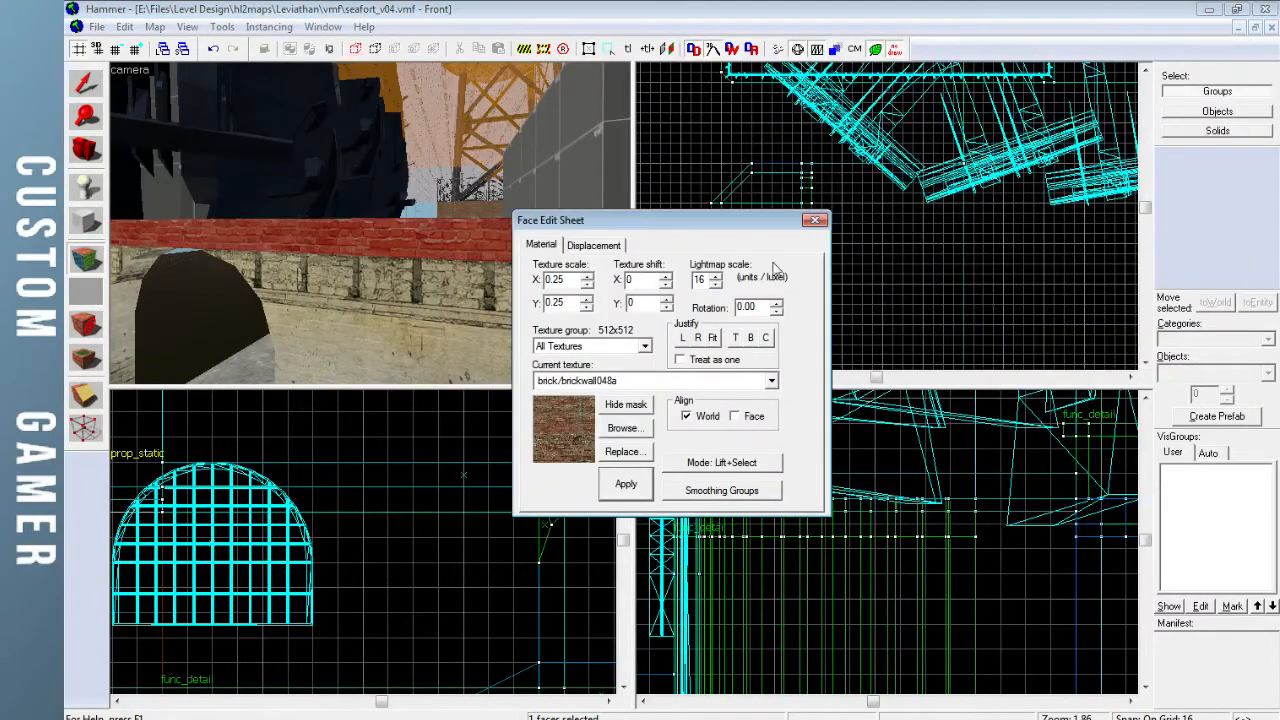
{"action": "left_click", "coordinate": [817, 221]}
{"action": "key", "text": "z"}
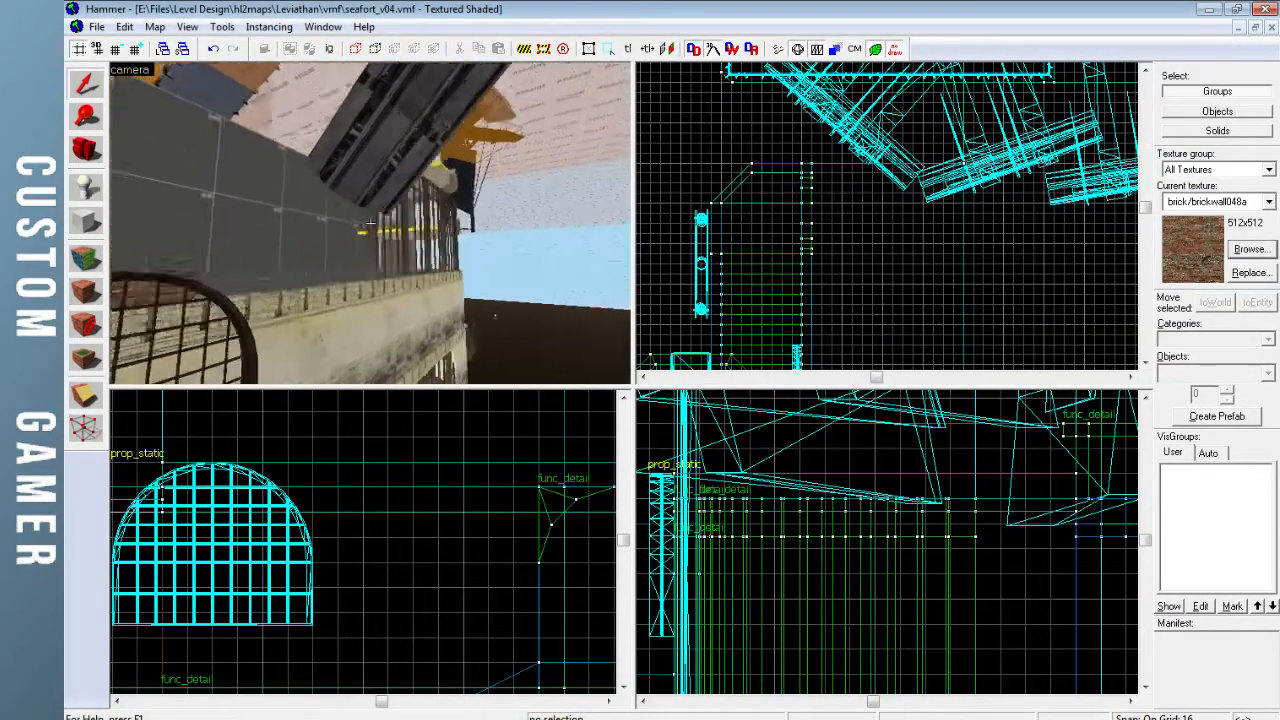
Examine the raised slab, rounded balcony and grey-walled passage from several sides for faces and gaps still unfinished
{"action": "key", "text": "w"}
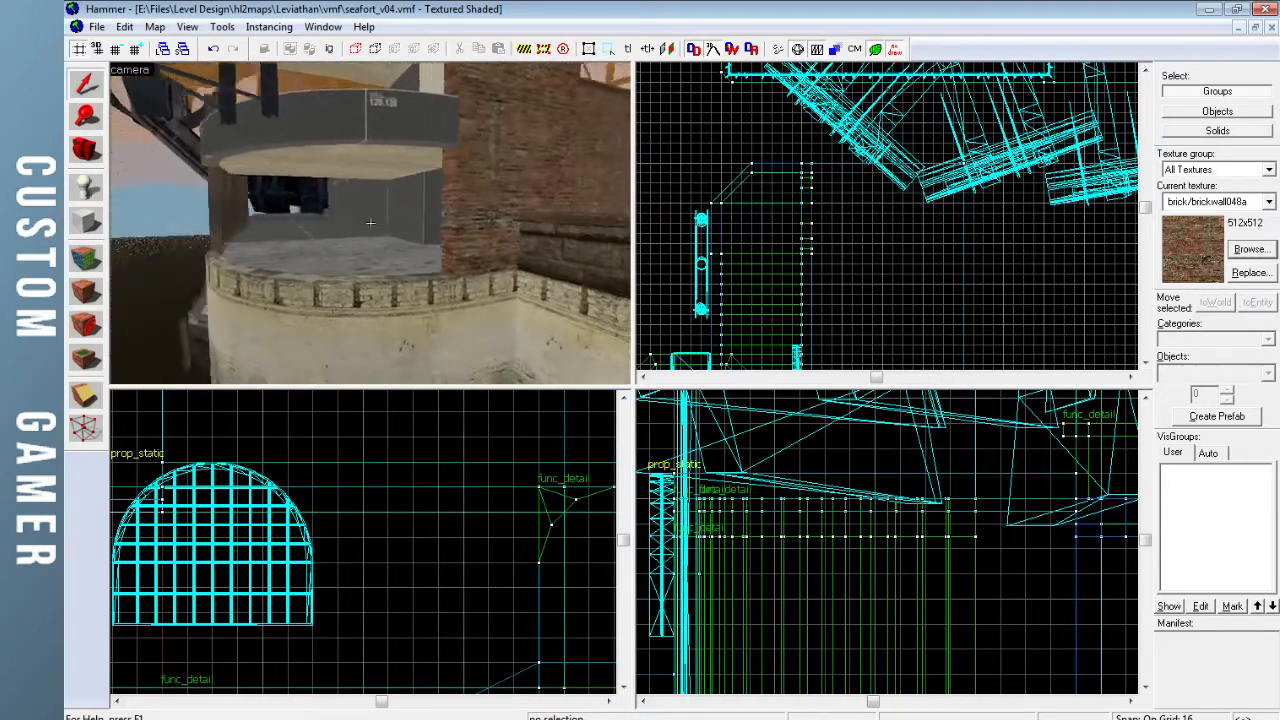
{"action": "key", "text": "w"}
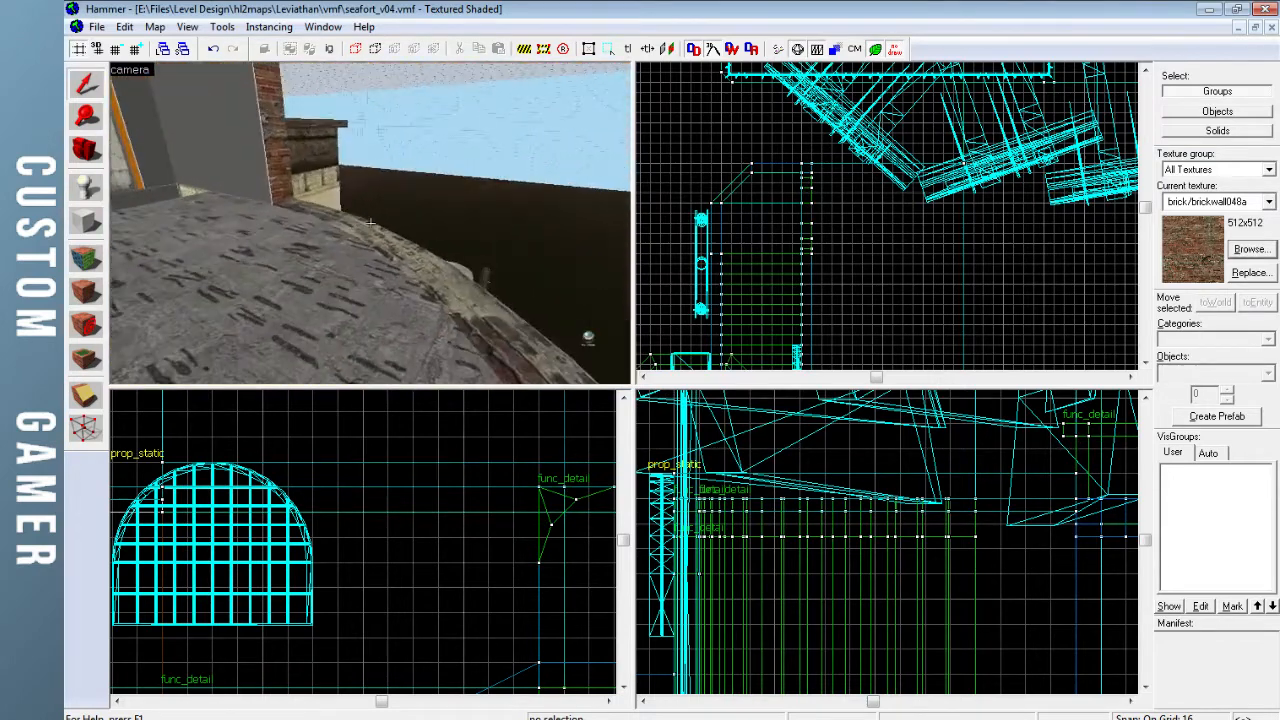
{"action": "key", "text": "s"}
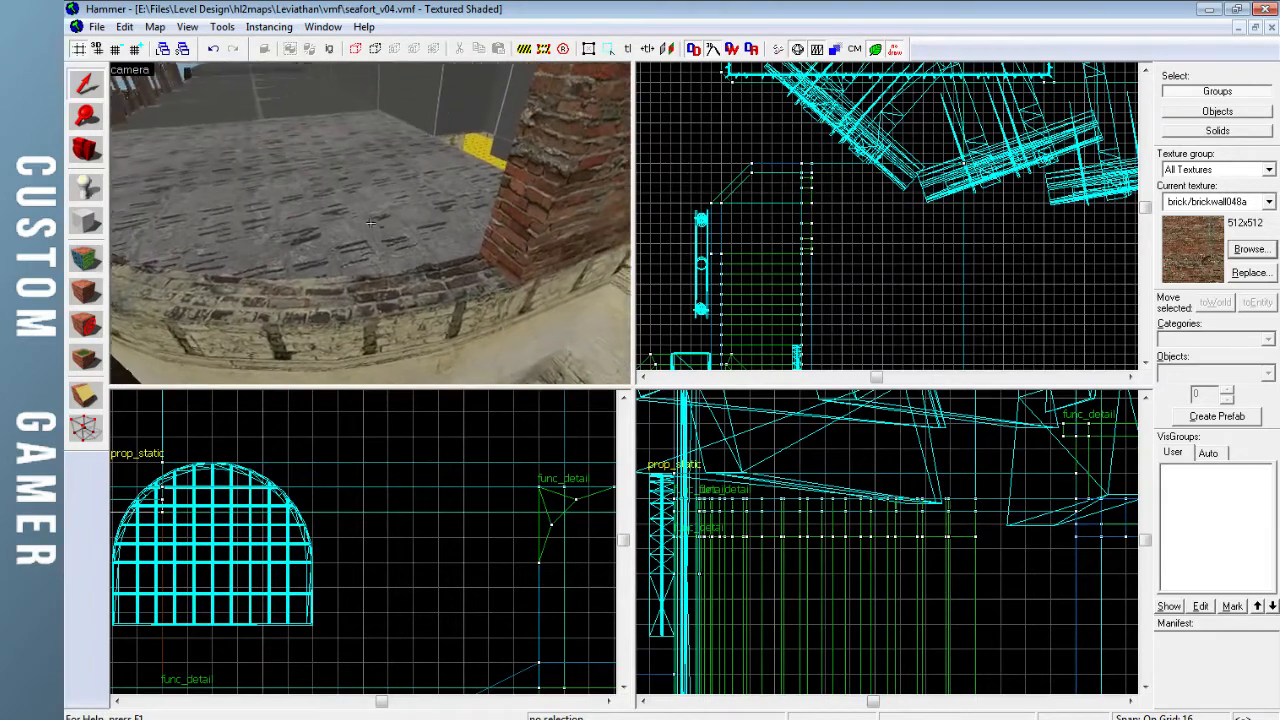
{"action": "key", "text": "s"}
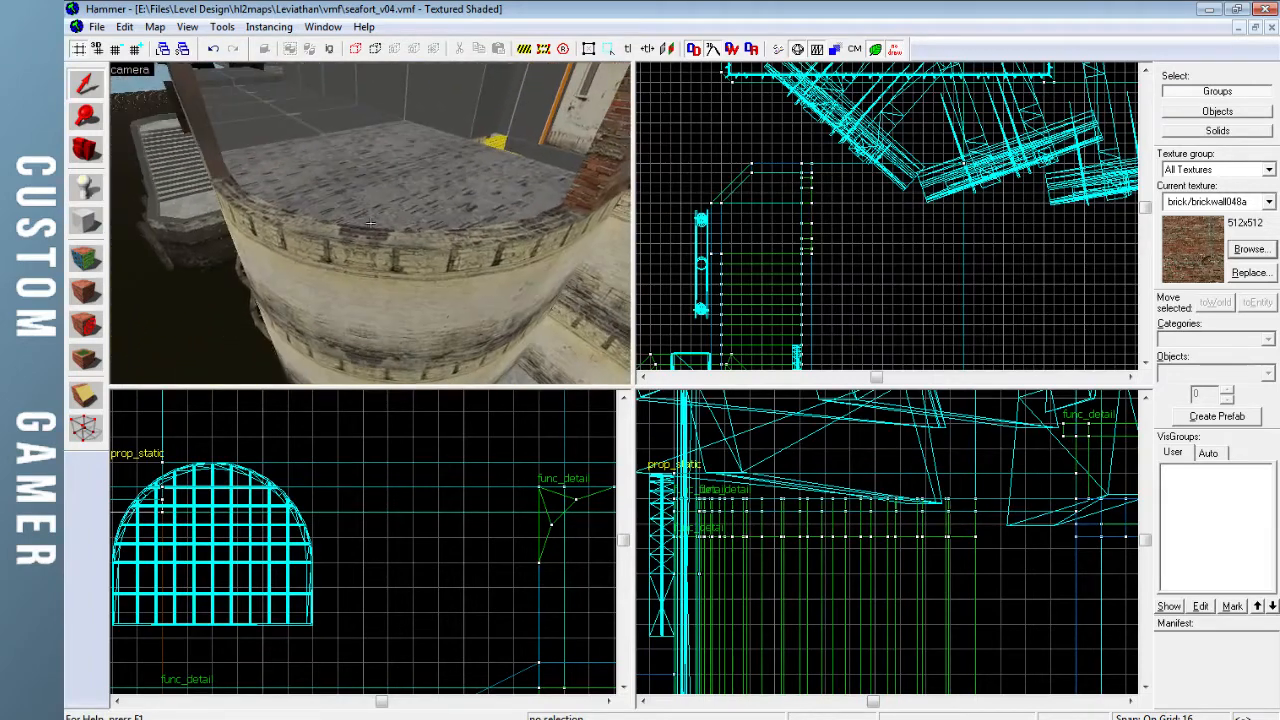
{"action": "key", "text": "w"}
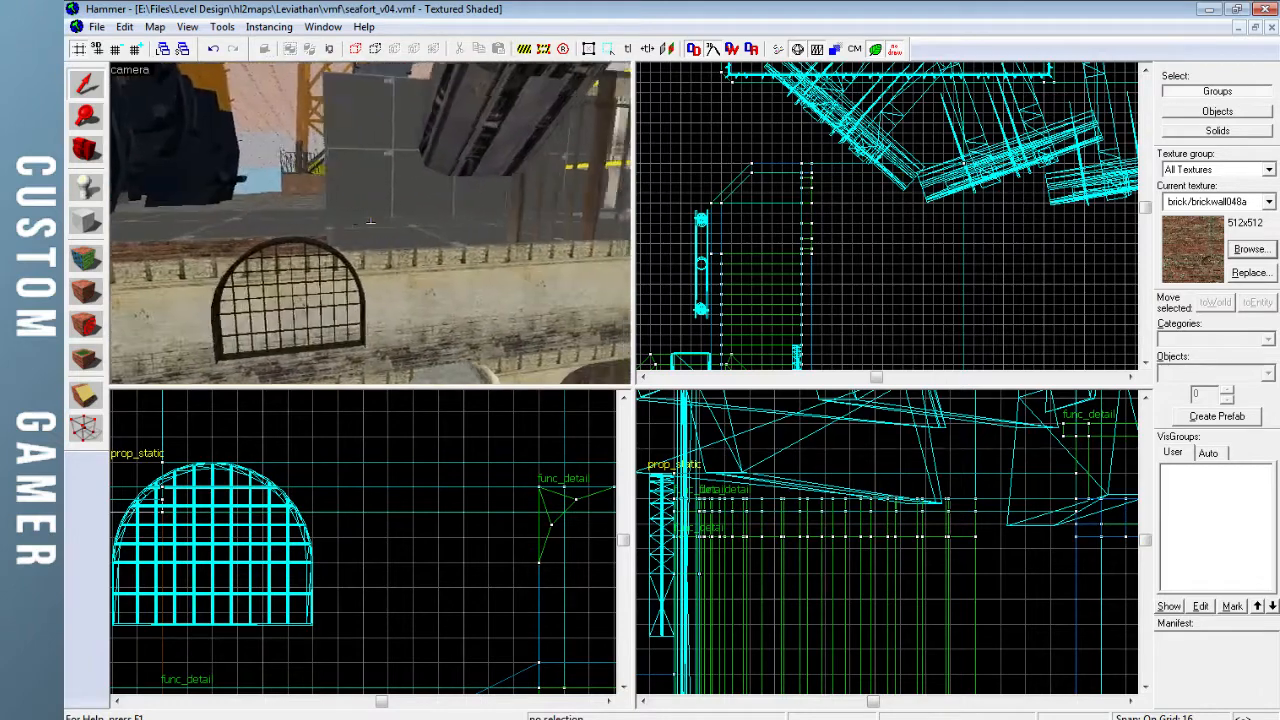
{"action": "key", "text": "w"}
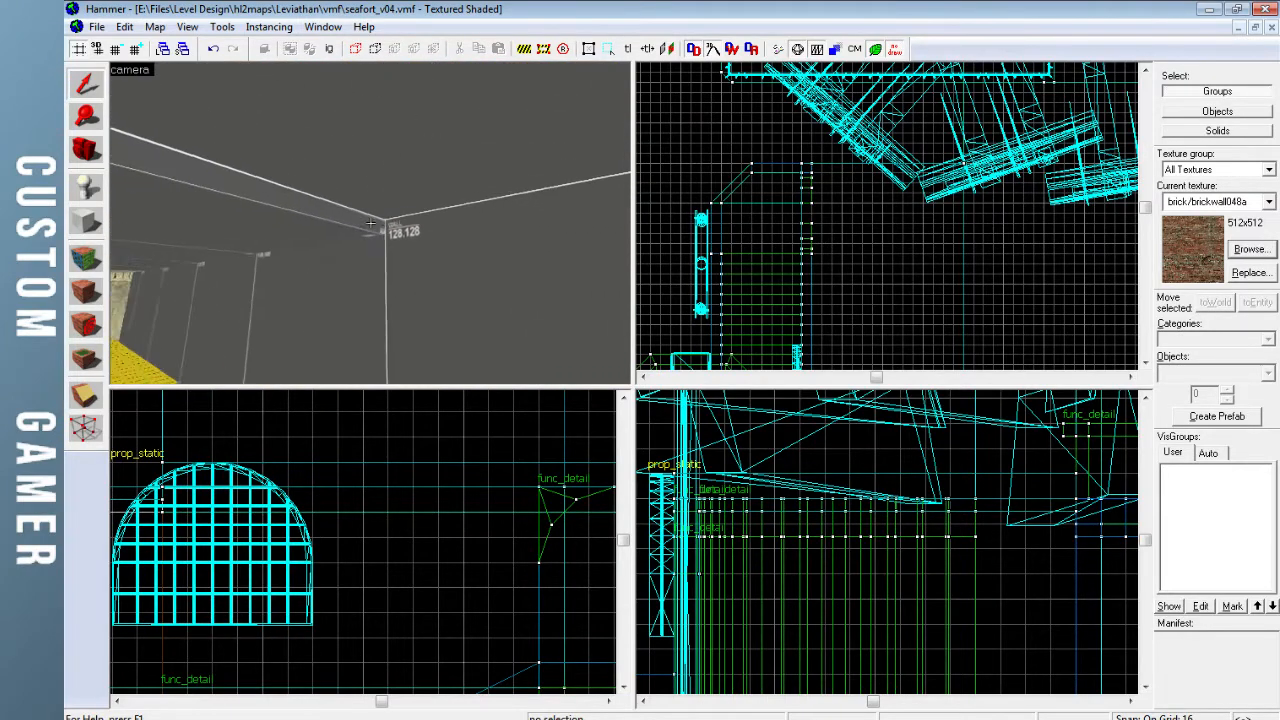
{"action": "key", "text": "w"}
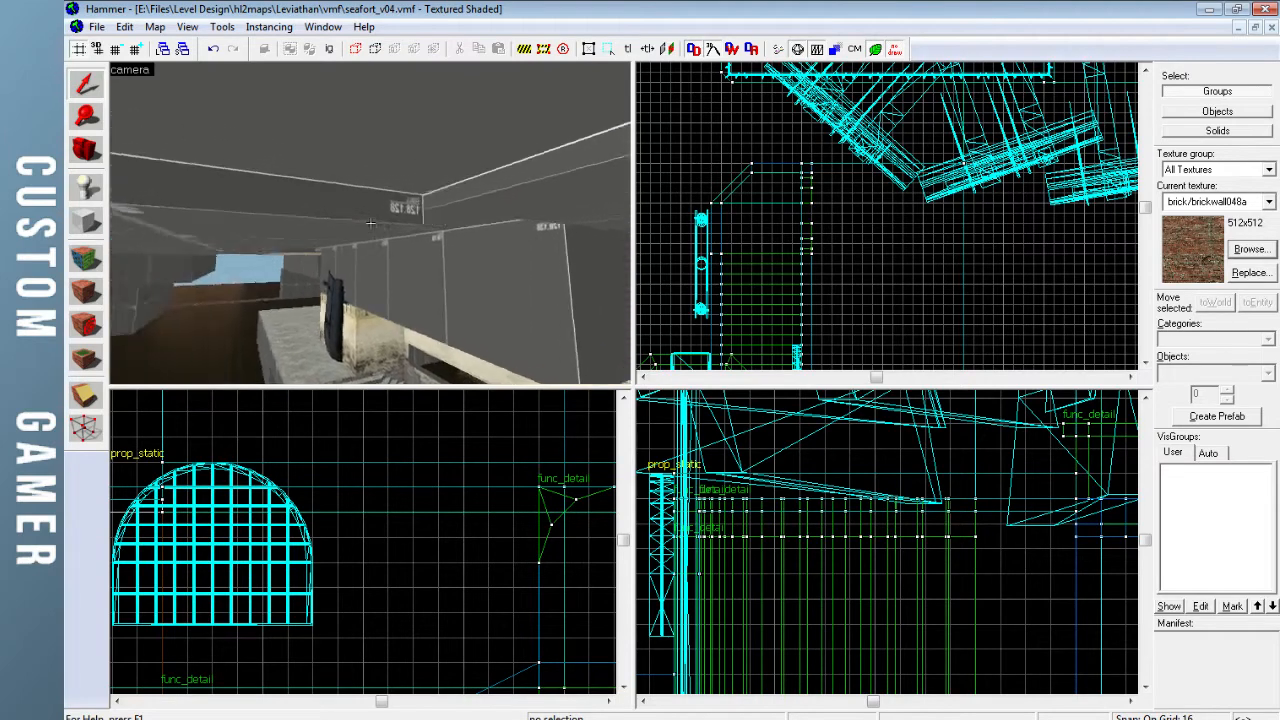
{"action": "key", "text": "w"}
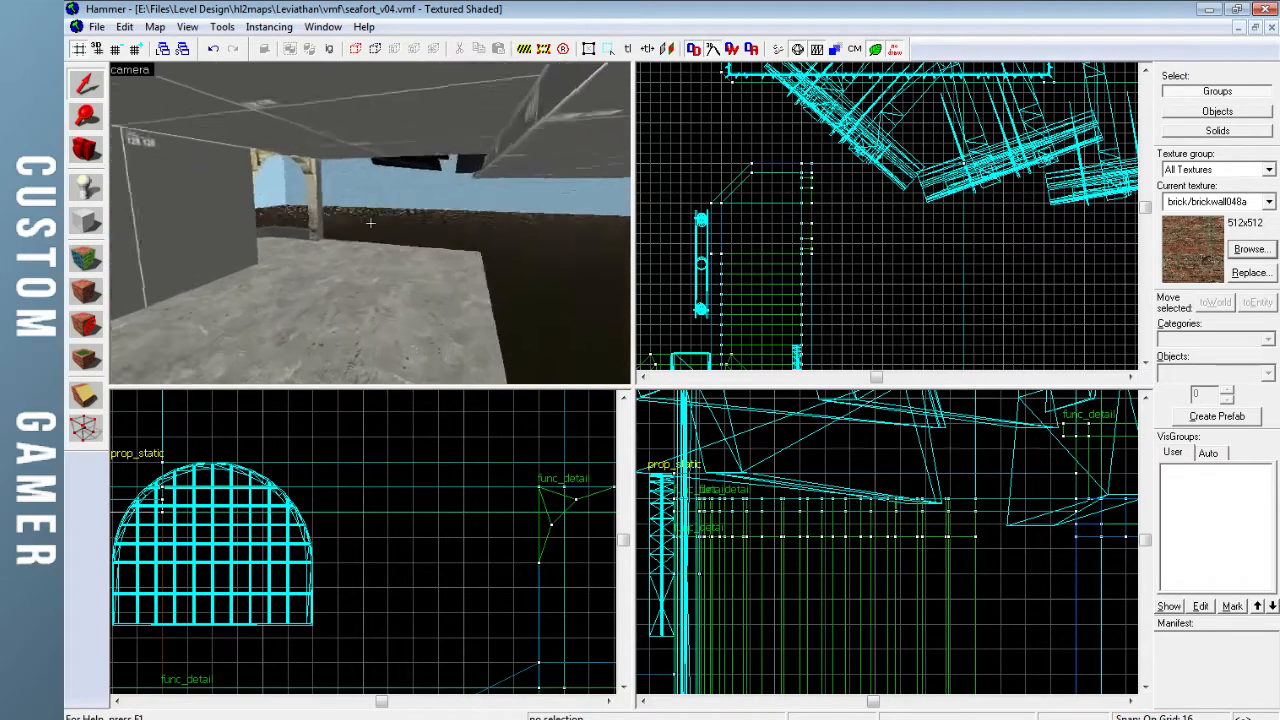
Apply the brick/brickwall048a texture to the raised slab's side face that borders the lower floor
{"action": "key", "text": "w"}
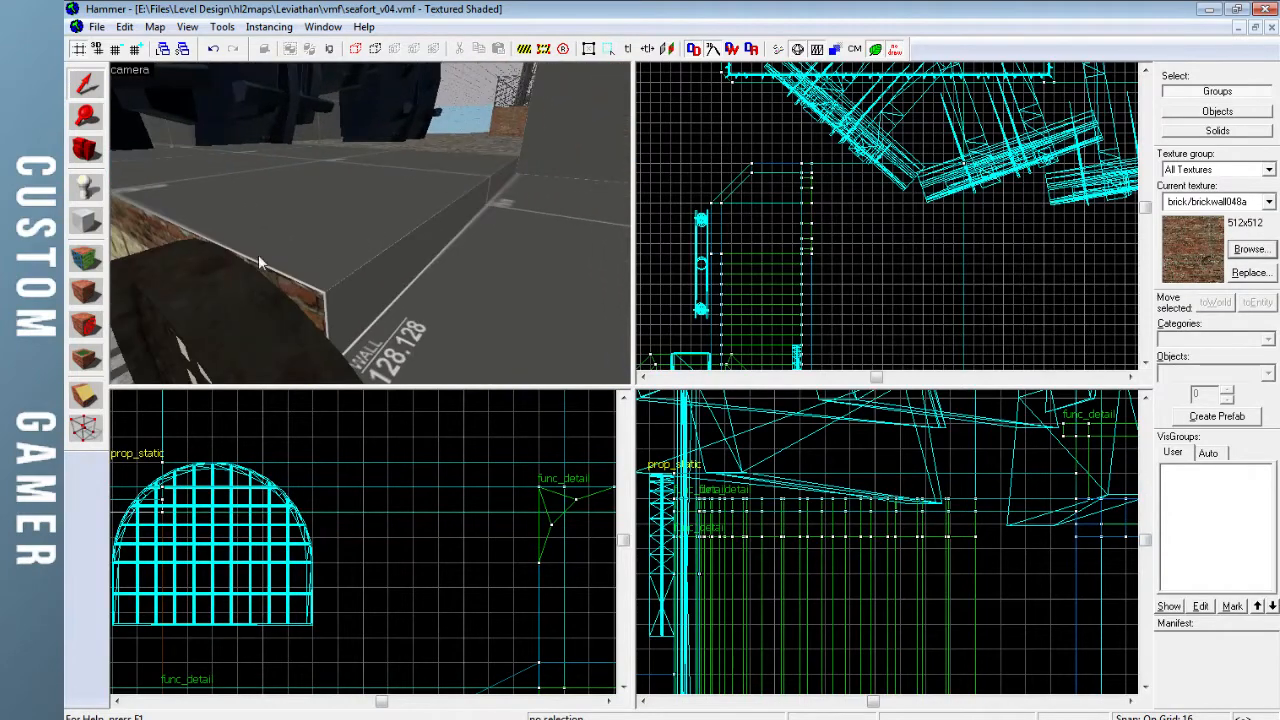
{"action": "left_click", "coordinate": [86, 262]}
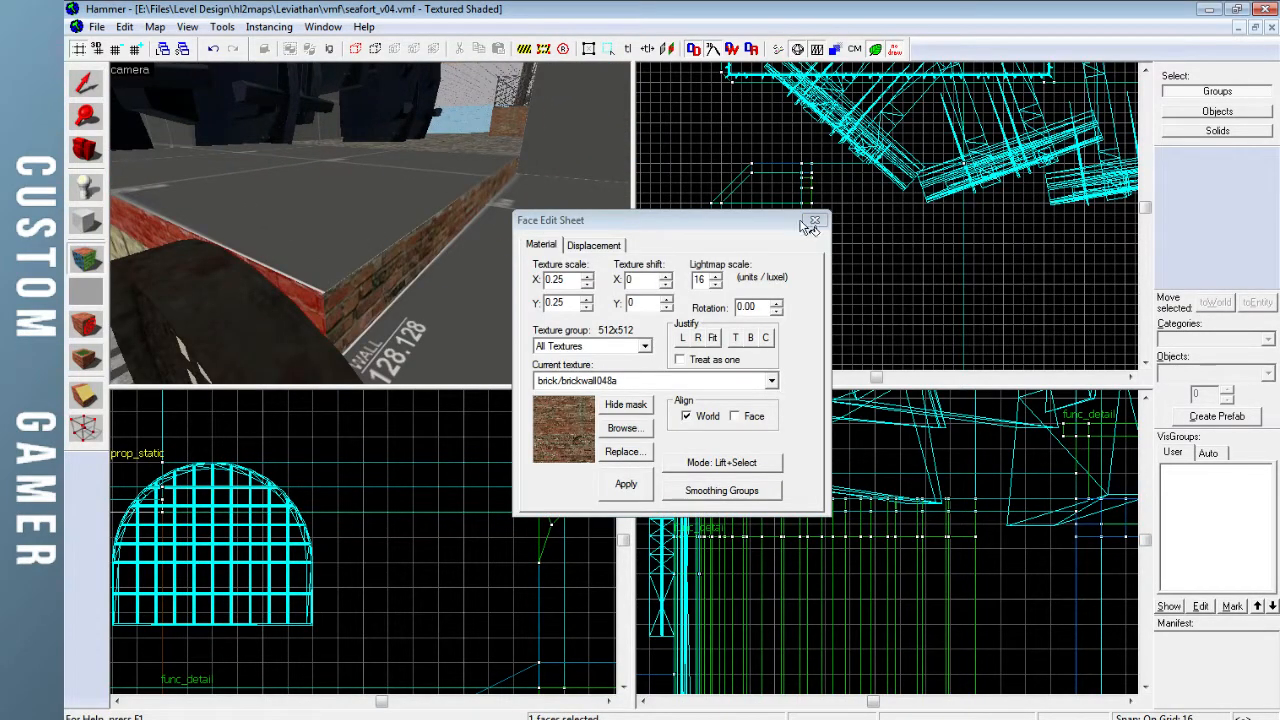
{"action": "left_click", "coordinate": [815, 220]}
Copy the raised slab as a 256 by 32 unit strip along its brick side and lower its top to 8 units thick
{"action": "left_click", "coordinate": [472, 216]}
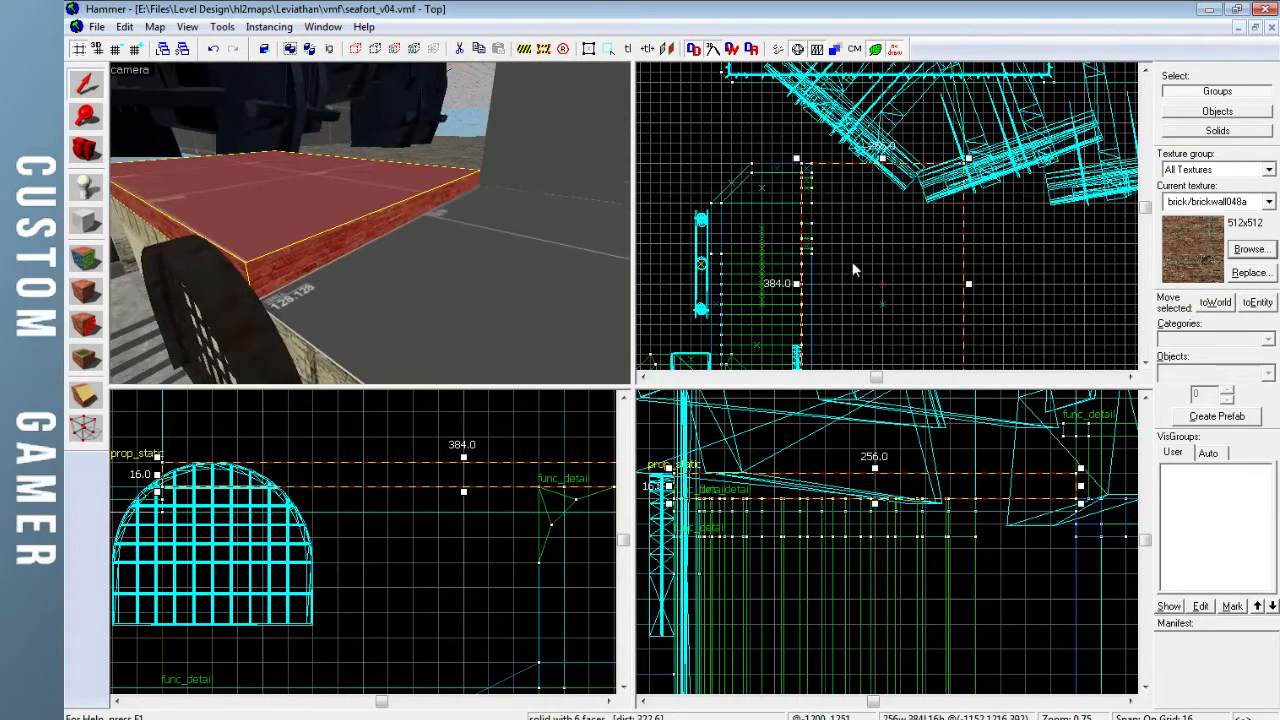
{"action": "key", "text": "Down"}
{"action": "key", "text": "Down"}
{"action": "left_click_drag", "start_coordinate": [884, 163], "coordinate": [870, 295]}
{"action": "scroll", "coordinate": [879, 183], "scroll_direction": "down", "scroll_amount": 3}
{"action": "key", "text": "Left"}
{"action": "key", "text": "Left"}
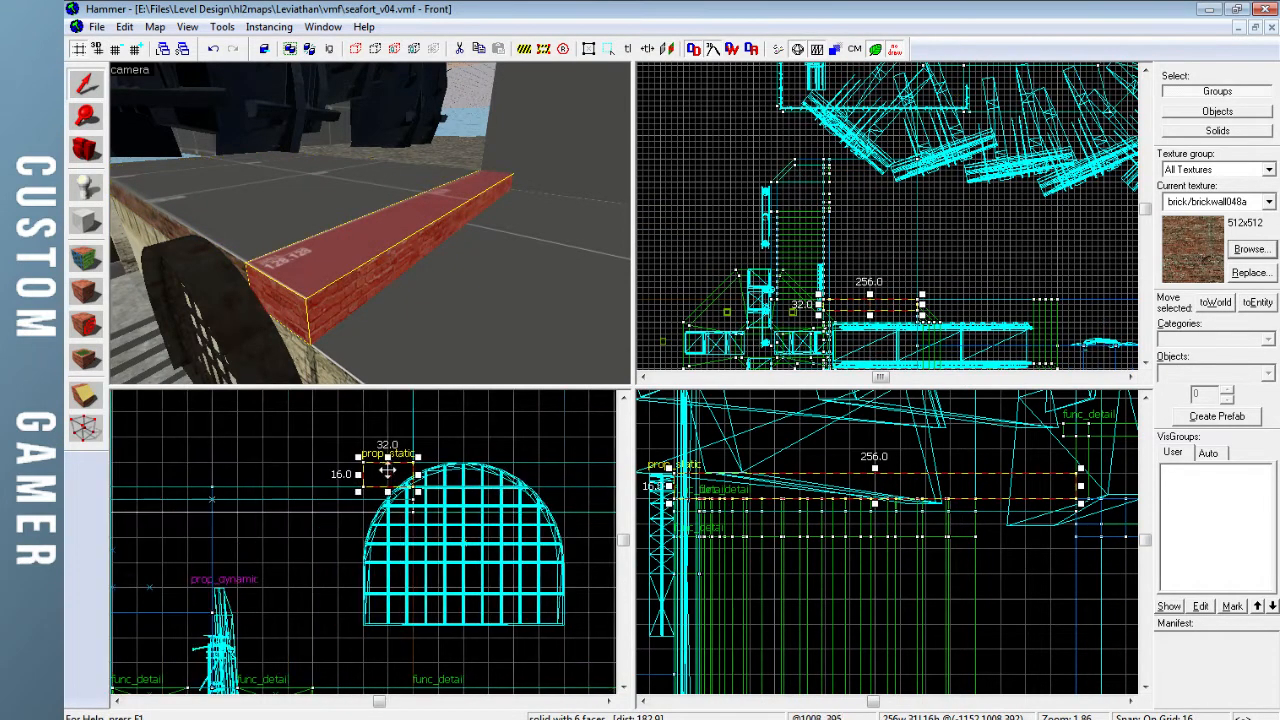
{"action": "scroll", "coordinate": [381, 471], "scroll_direction": "up", "scroll_amount": 3}
{"action": "key", "text": "bracketleft"}
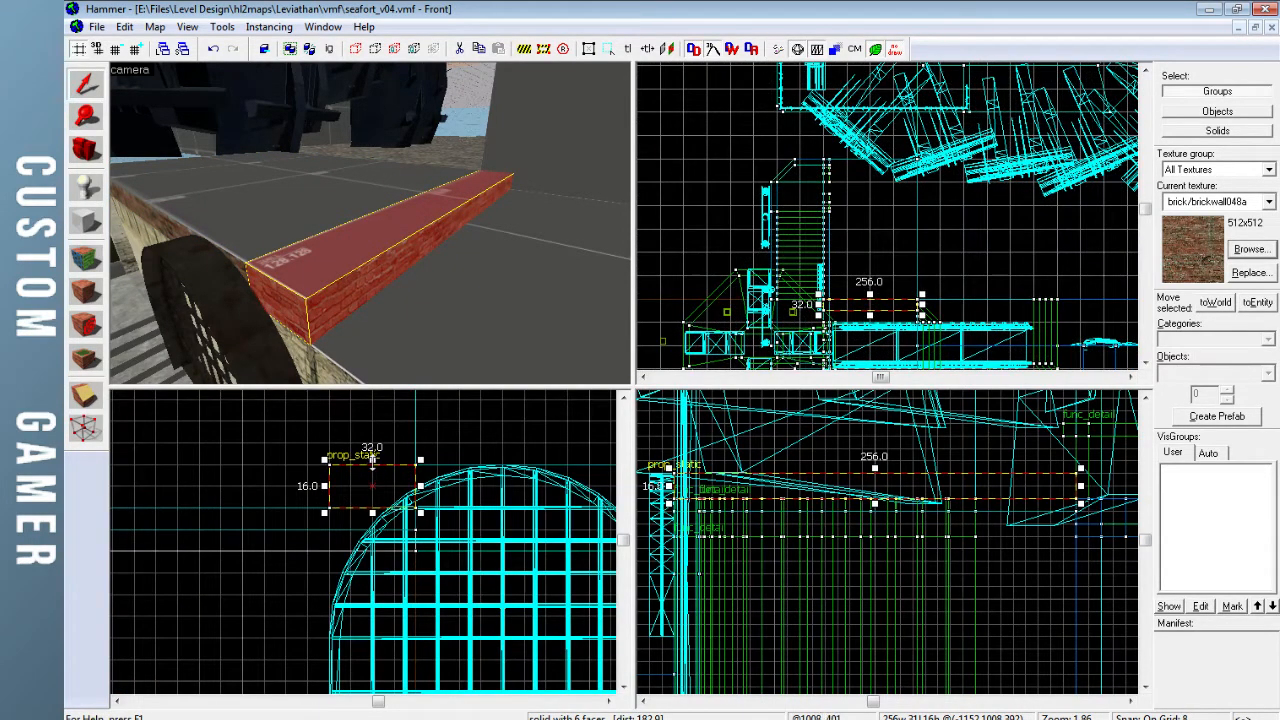
{"action": "left_click_drag", "start_coordinate": [371, 472], "coordinate": [371, 482]}
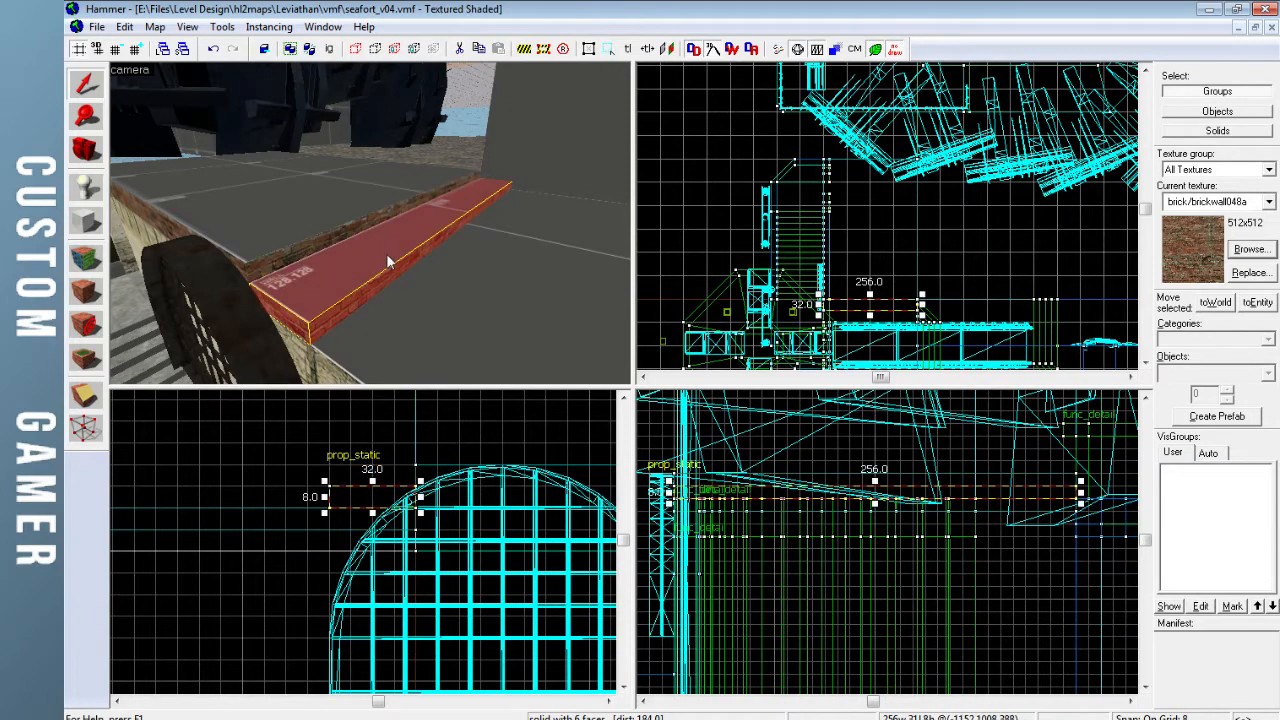
{"action": "key", "text": "Escape"}
Pull the 32-unit step's outer edge inward 16 units so it lines up with the inner face of the arched wall
{"action": "key", "text": "z"}
{"action": "key", "text": "d"}
{"action": "key", "text": "w"}
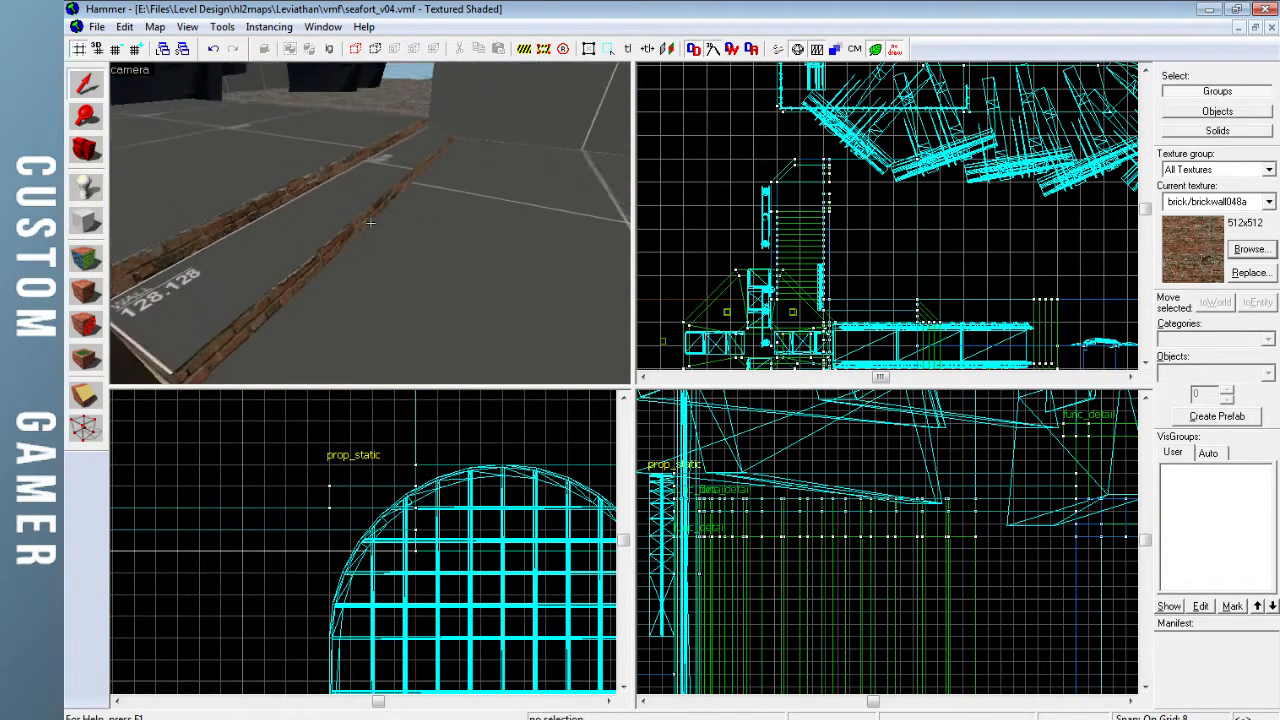
{"action": "key", "text": "a"}
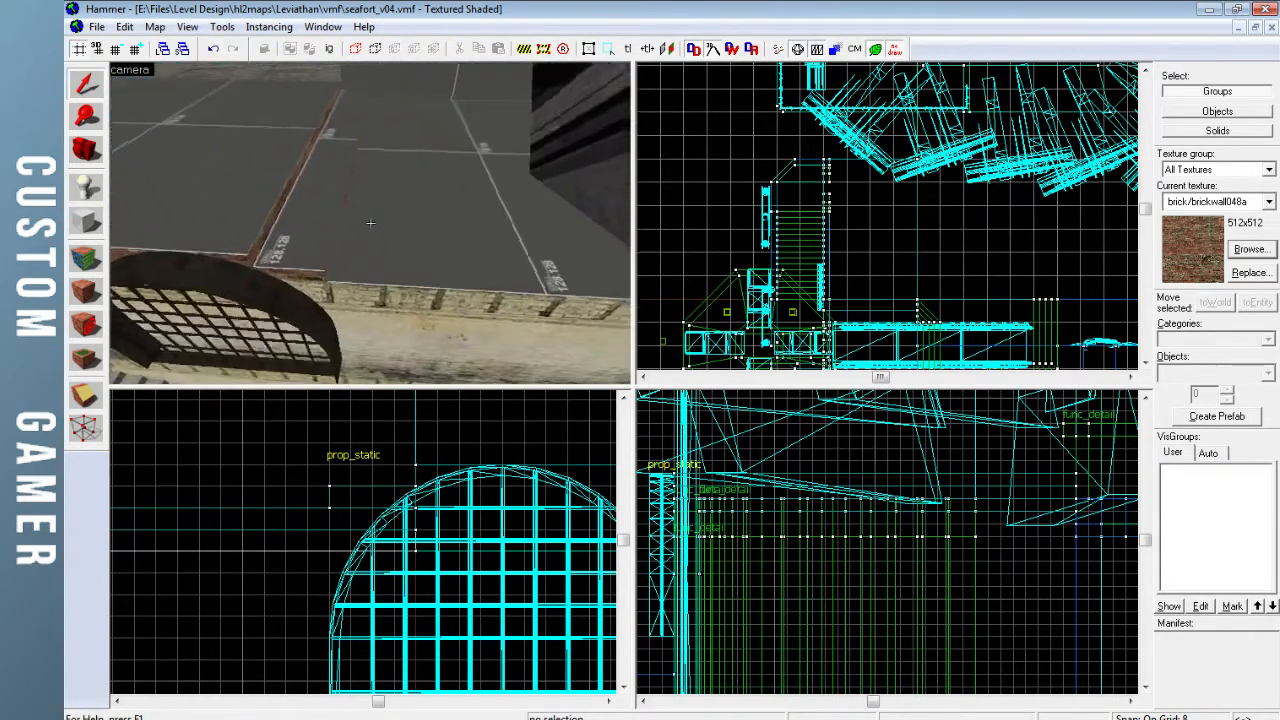
{"action": "key", "text": "d"}
{"action": "key", "text": "a"}
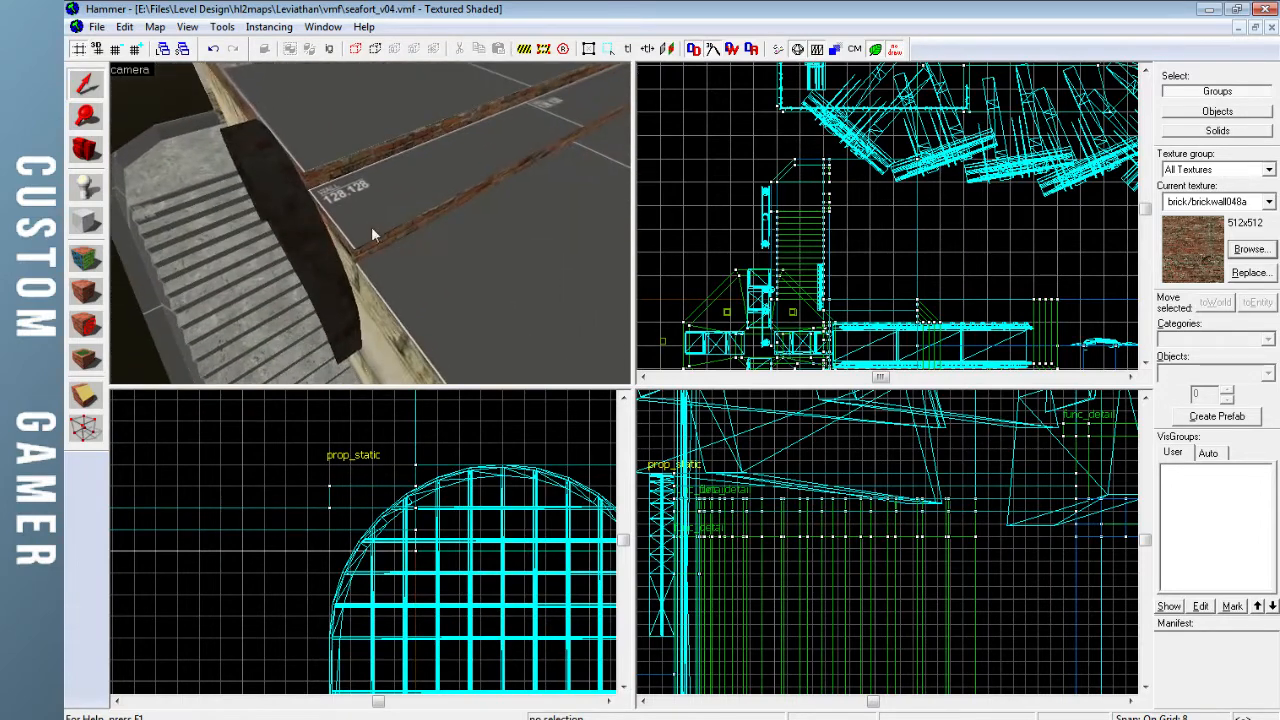
{"action": "key", "text": "z"}
{"action": "left_click", "coordinate": [398, 272]}
{"action": "left_click", "coordinate": [430, 195]}
{"action": "scroll", "coordinate": [838, 314], "scroll_direction": "up", "scroll_amount": 6}
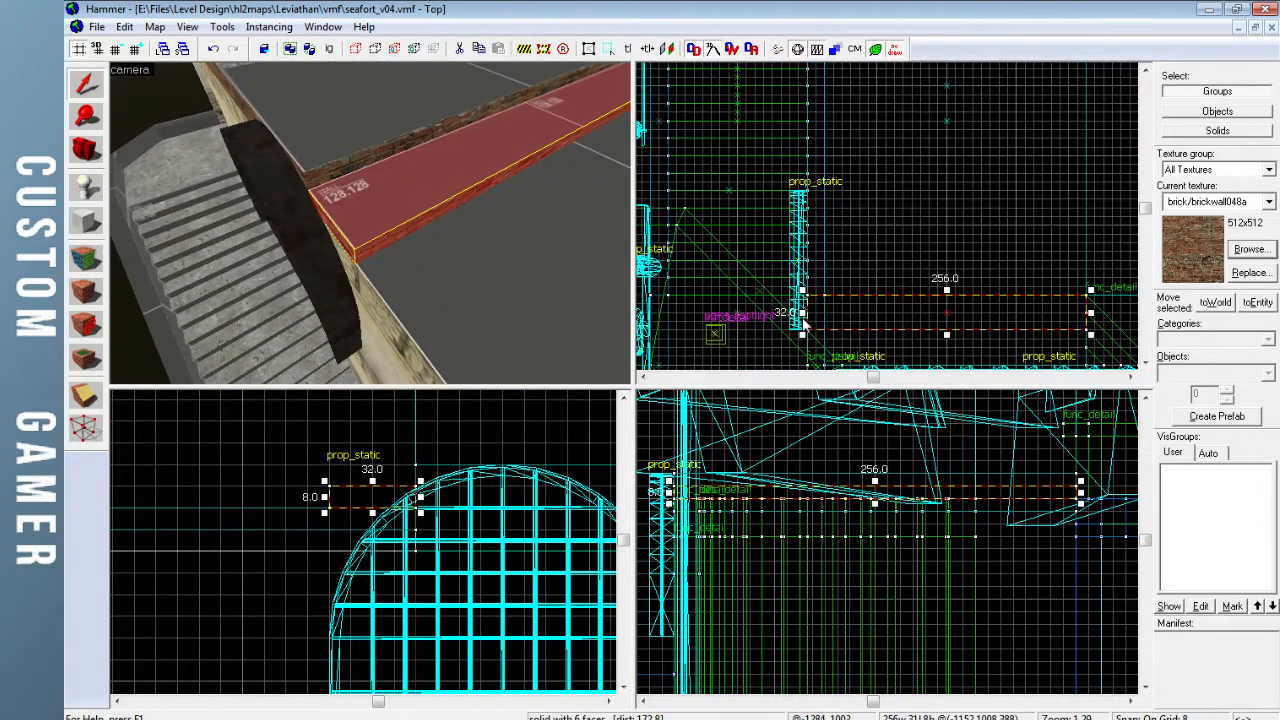
{"action": "left_click_drag", "start_coordinate": [804, 316], "coordinate": [821, 316]}
{"action": "key", "text": "Escape"}
{"action": "key", "text": "z"}
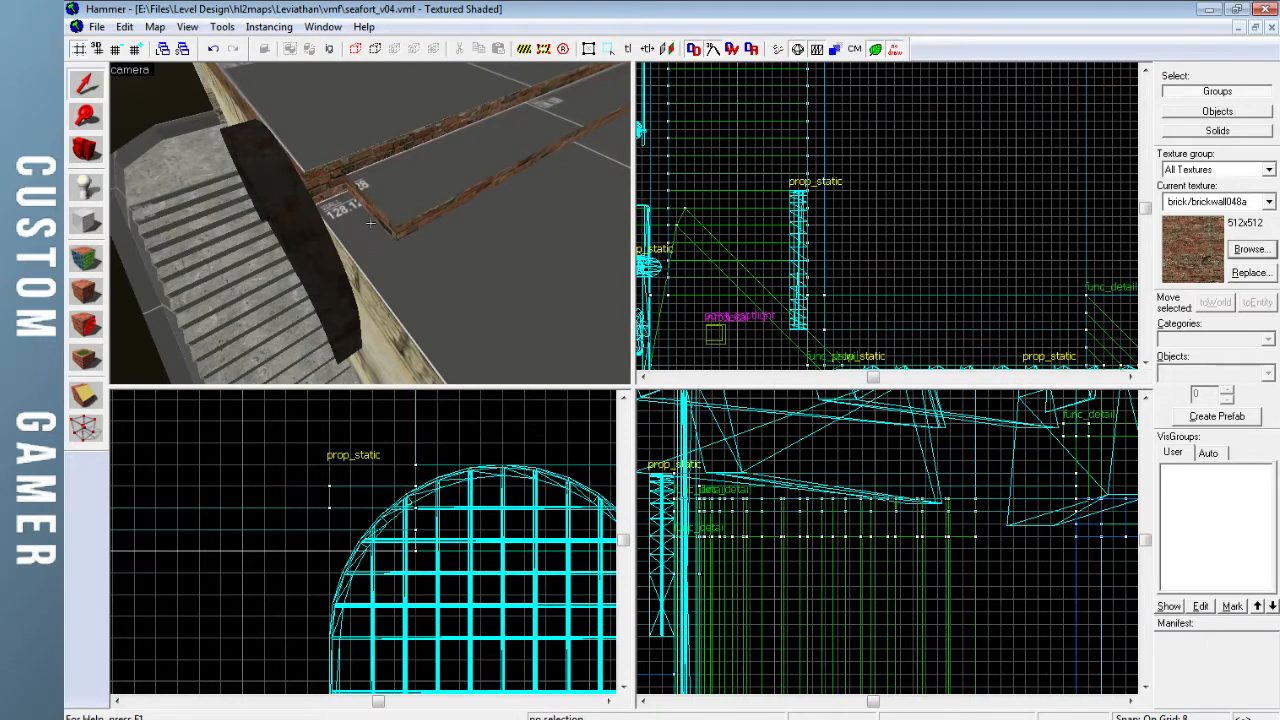
Pull the 384-unit slab's outer edge inward 16 units, in line with the lower step beside it
{"action": "key", "text": "a"}
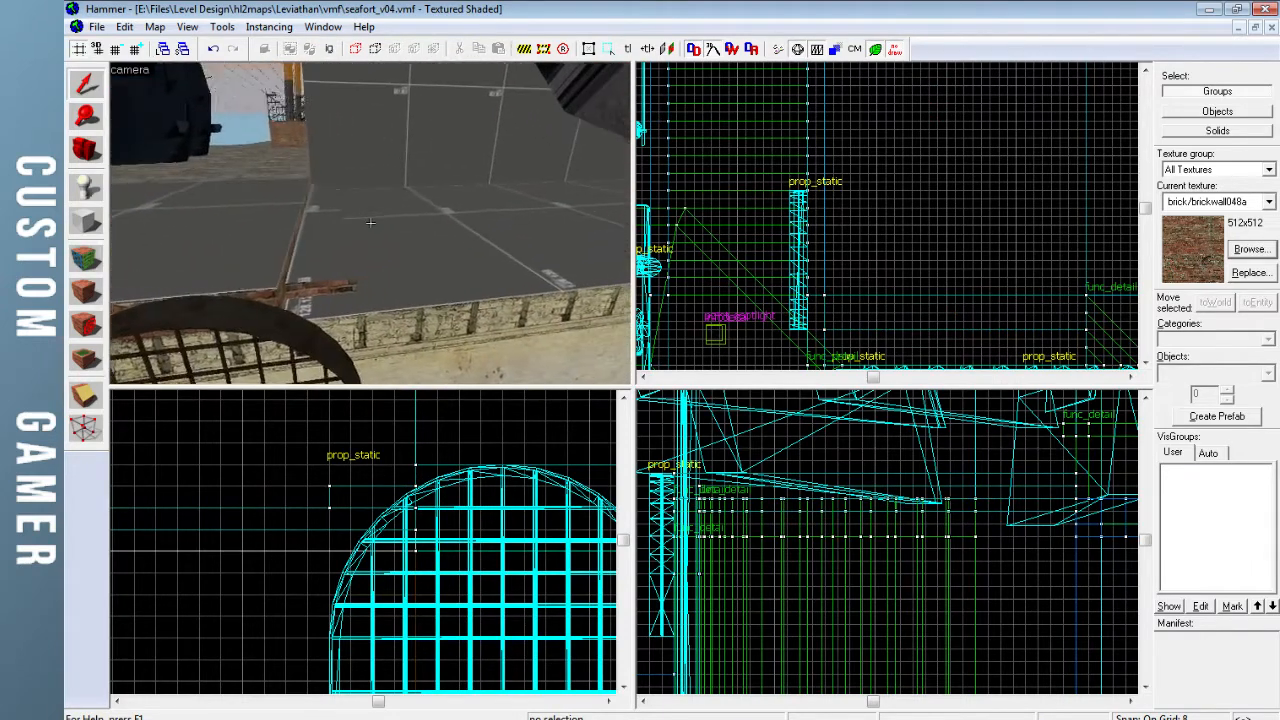
{"action": "key", "text": "z"}
{"action": "left_click", "coordinate": [427, 238]}
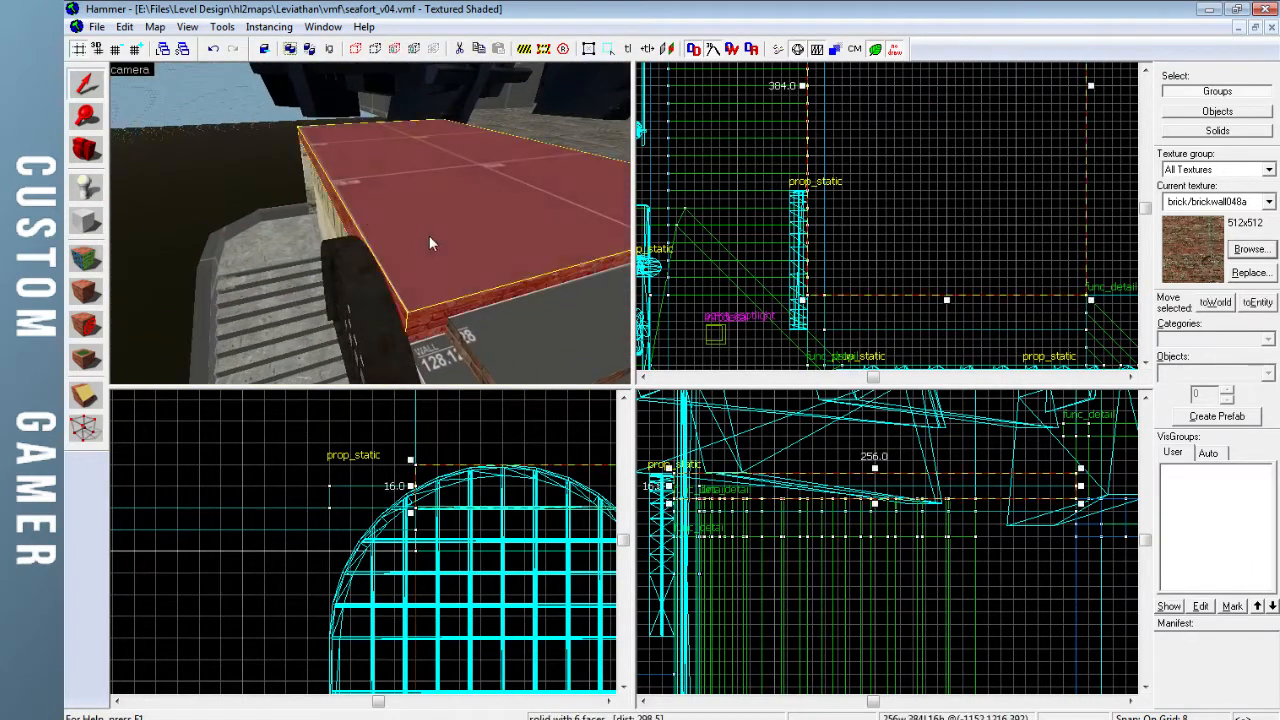
{"action": "key", "text": "Up"}
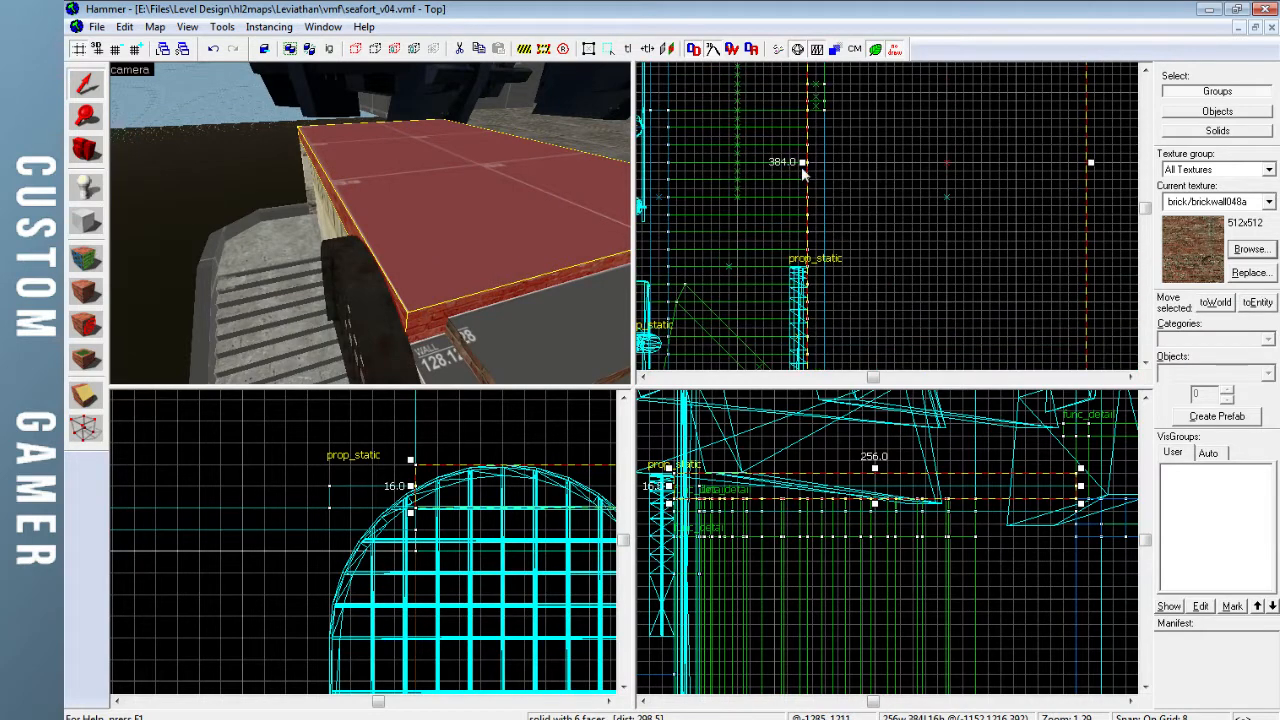
{"action": "left_click_drag", "start_coordinate": [802, 163], "coordinate": [816, 164]}
{"action": "key", "text": "Escape"}
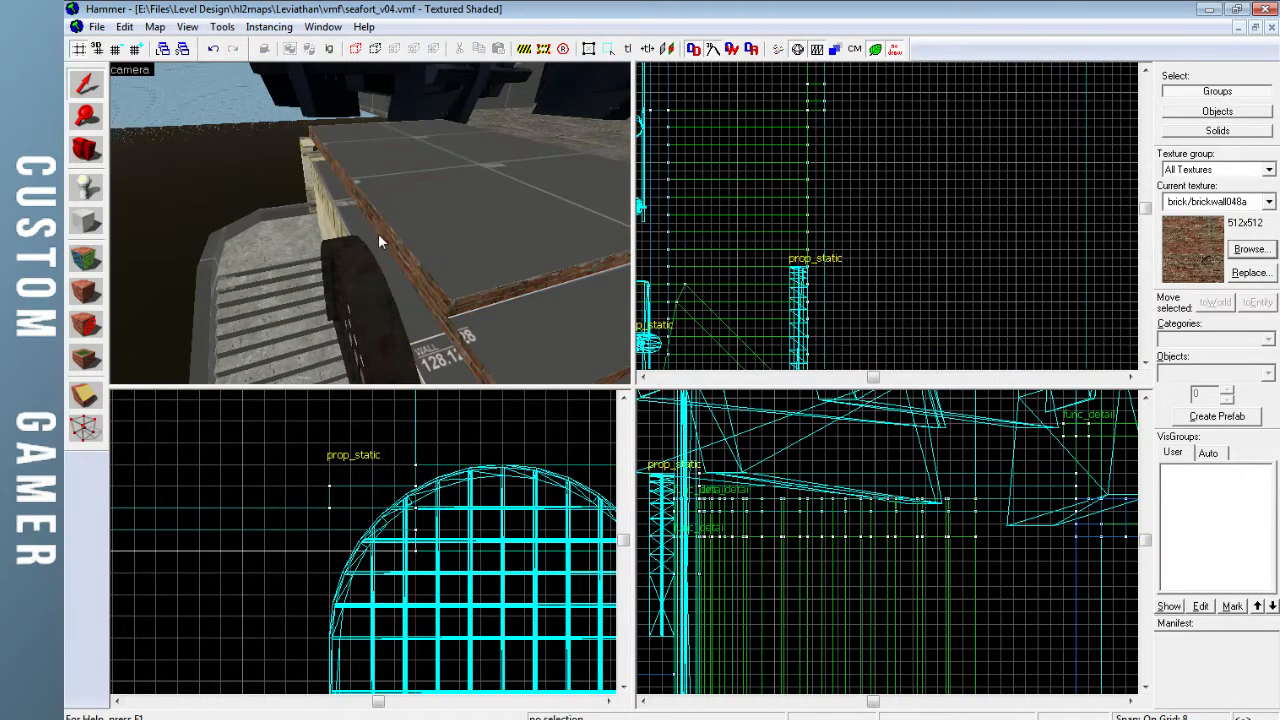
Copy the 816-unit wall section behind the arched grate 128 units upward, stacking it directly on the original
{"action": "key", "text": "z"}
{"action": "key", "text": "w"}
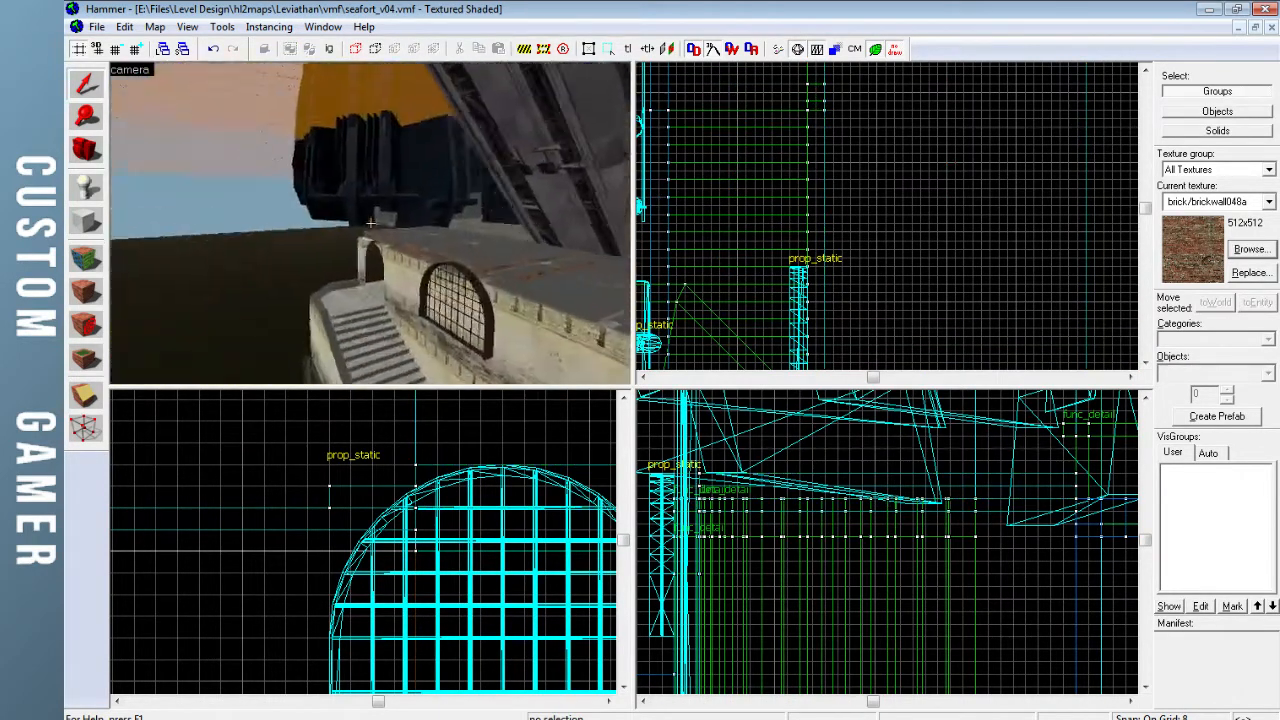
{"action": "key", "text": "z"}
{"action": "left_click", "coordinate": [375, 275]}
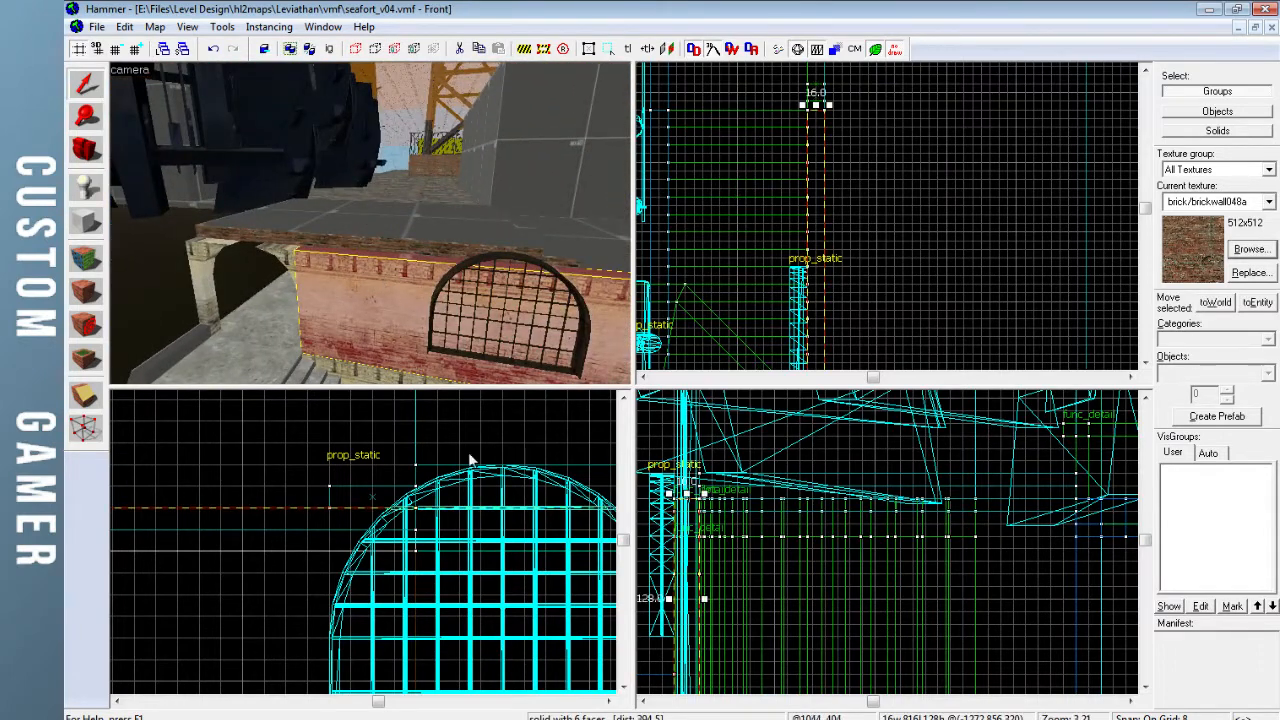
{"action": "scroll", "coordinate": [419, 588], "scroll_direction": "down", "scroll_amount": 4}
{"action": "left_click_drag", "start_coordinate": [514, 608], "coordinate": [514, 499], "text": "shift"}
{"action": "key", "text": "Escape"}
{"action": "key", "text": "z"}
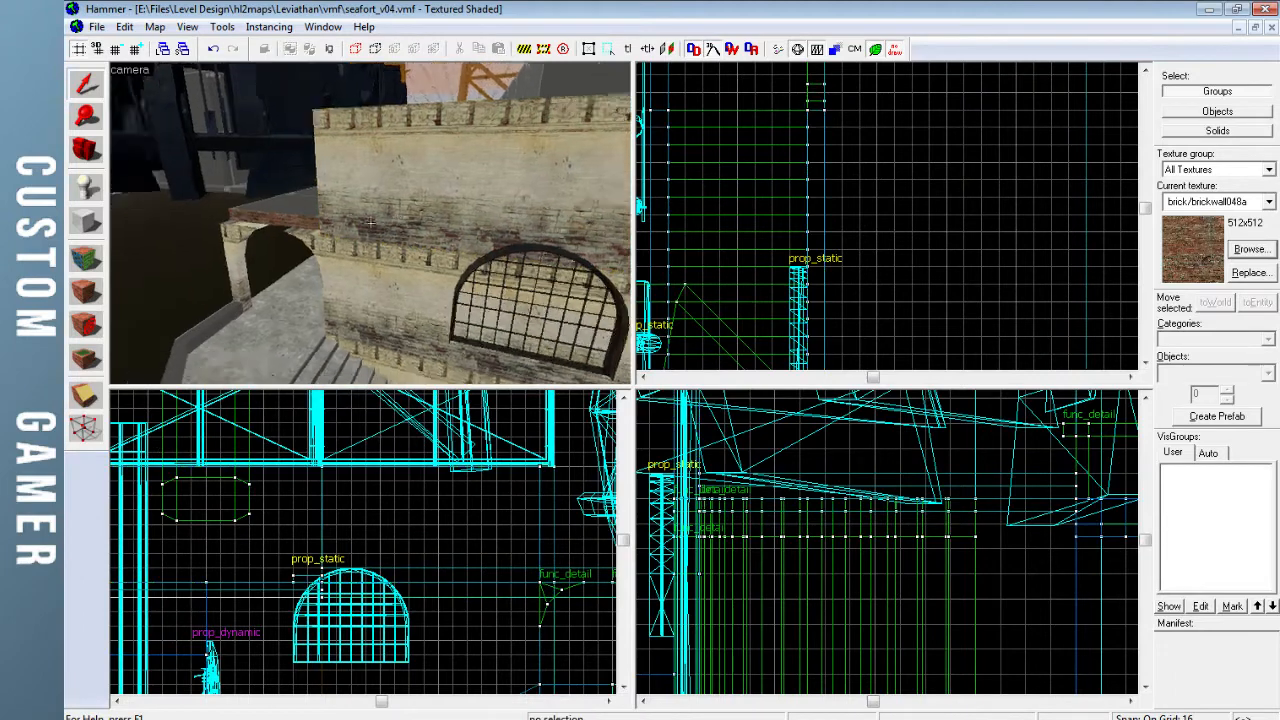
Lengthen the copied upper wall toward the rounded balcony to 960 units, flush with the raised slab's end
{"action": "key", "text": "z"}
{"action": "left_click", "coordinate": [456, 242]}
{"action": "scroll", "coordinate": [789, 150], "scroll_direction": "down", "scroll_amount": 3}
{"action": "middle_click_drag", "start_coordinate": [795, 78], "coordinate": [795, 224]}
{"action": "scroll", "coordinate": [795, 224], "scroll_direction": "up", "scroll_amount": 4}
{"action": "left_click_drag", "start_coordinate": [807, 325], "coordinate": [803, 145]}
{"action": "key", "text": "Escape"}
{"action": "key", "text": "z"}
Apply the brick/brickwall048a texture to the extended upper wall beside the rounded balcony
{"action": "key", "text": "w"}
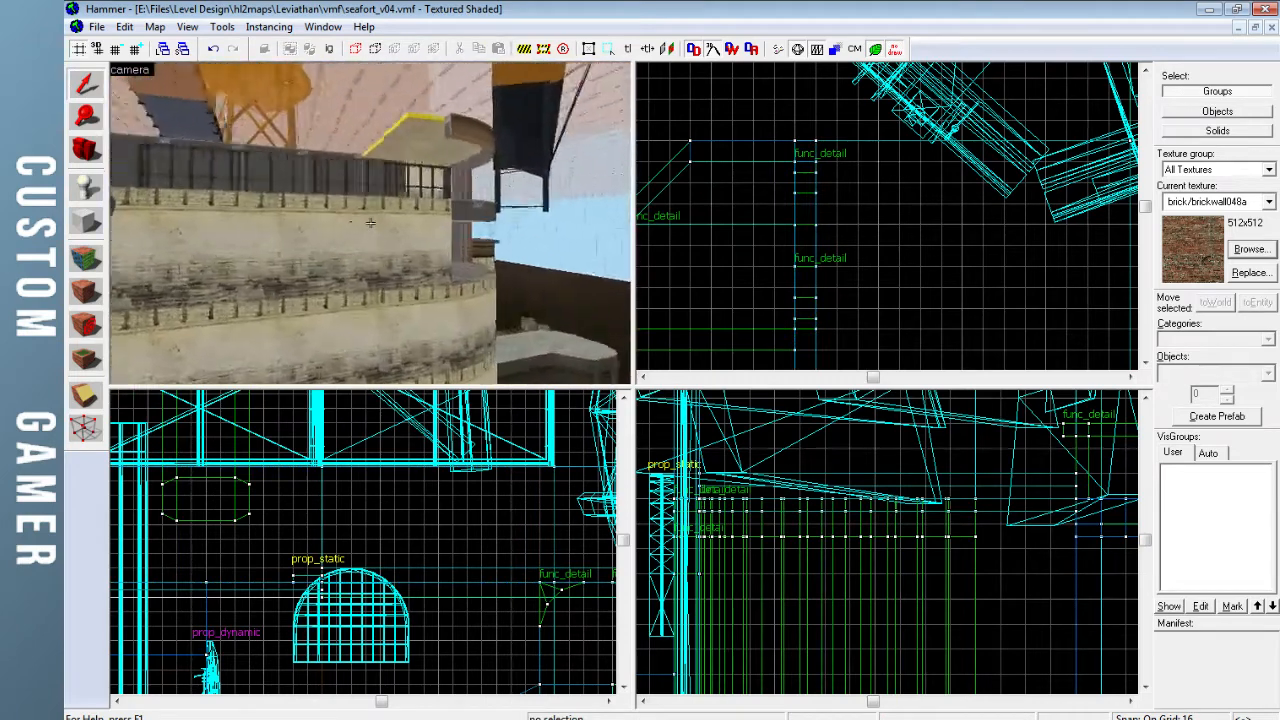
{"action": "key", "text": "d"}
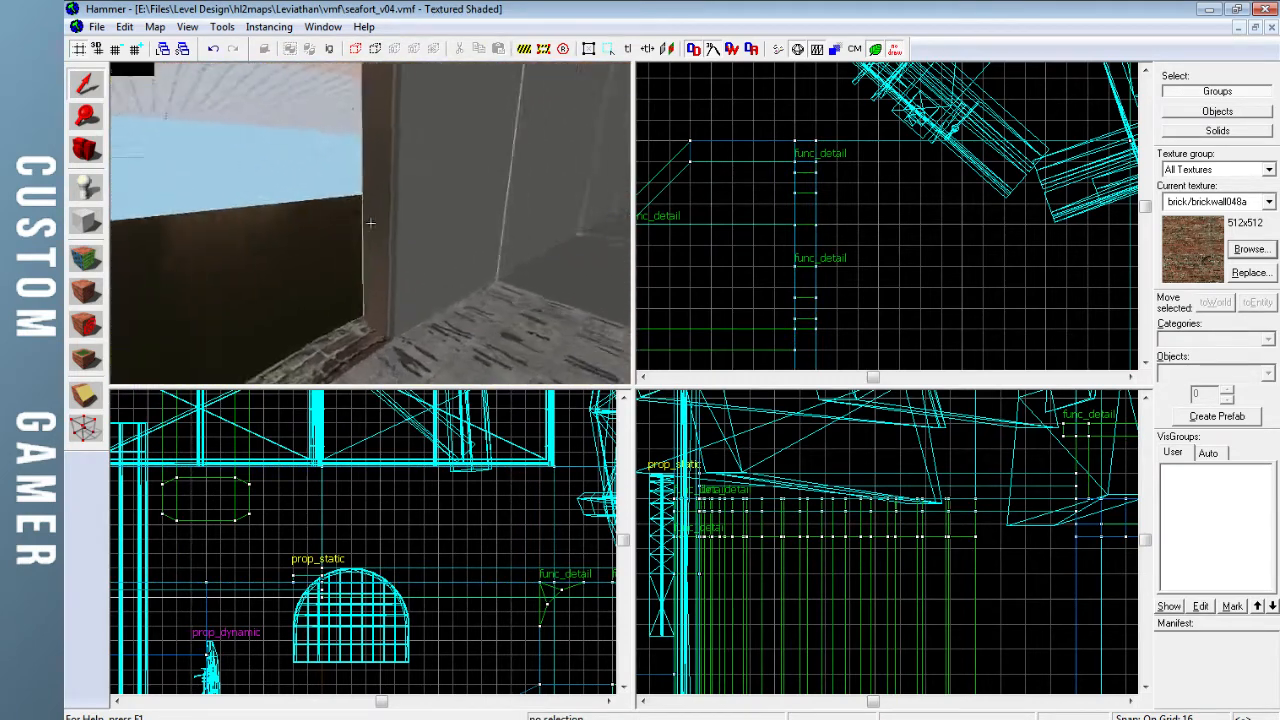
{"action": "key", "text": "a"}
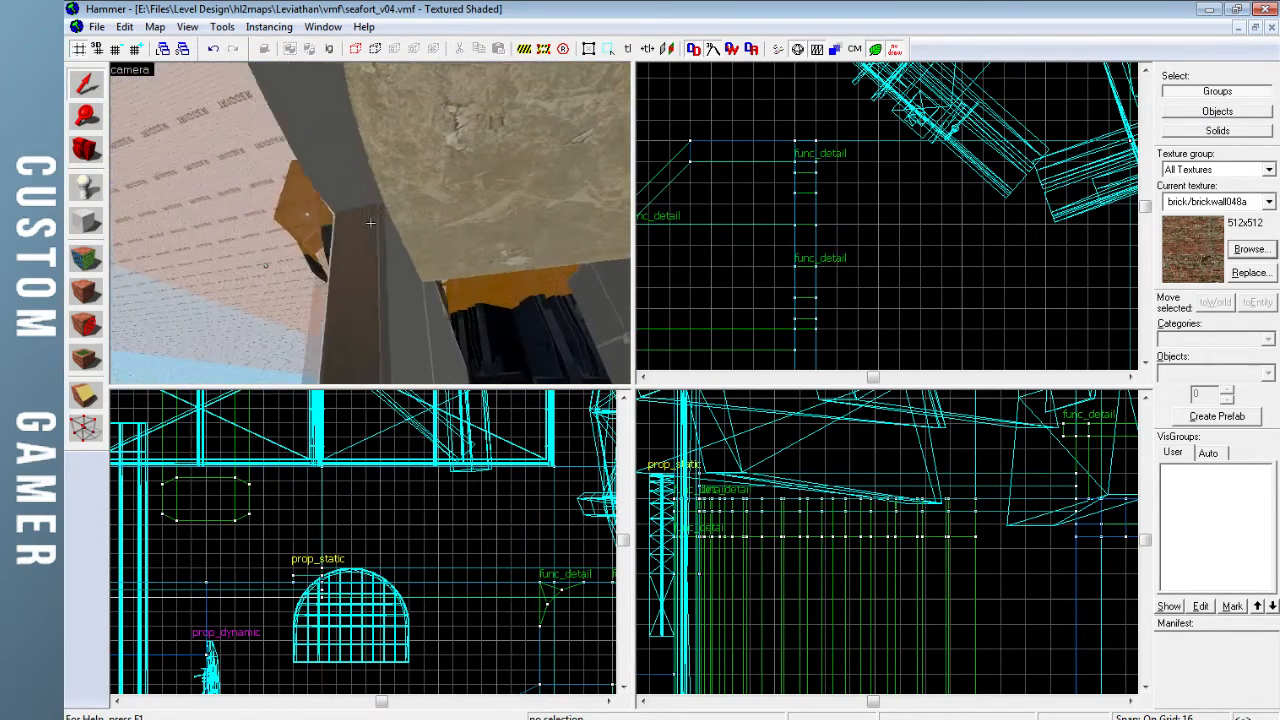
{"action": "key", "text": "s"}
{"action": "key", "text": "w"}
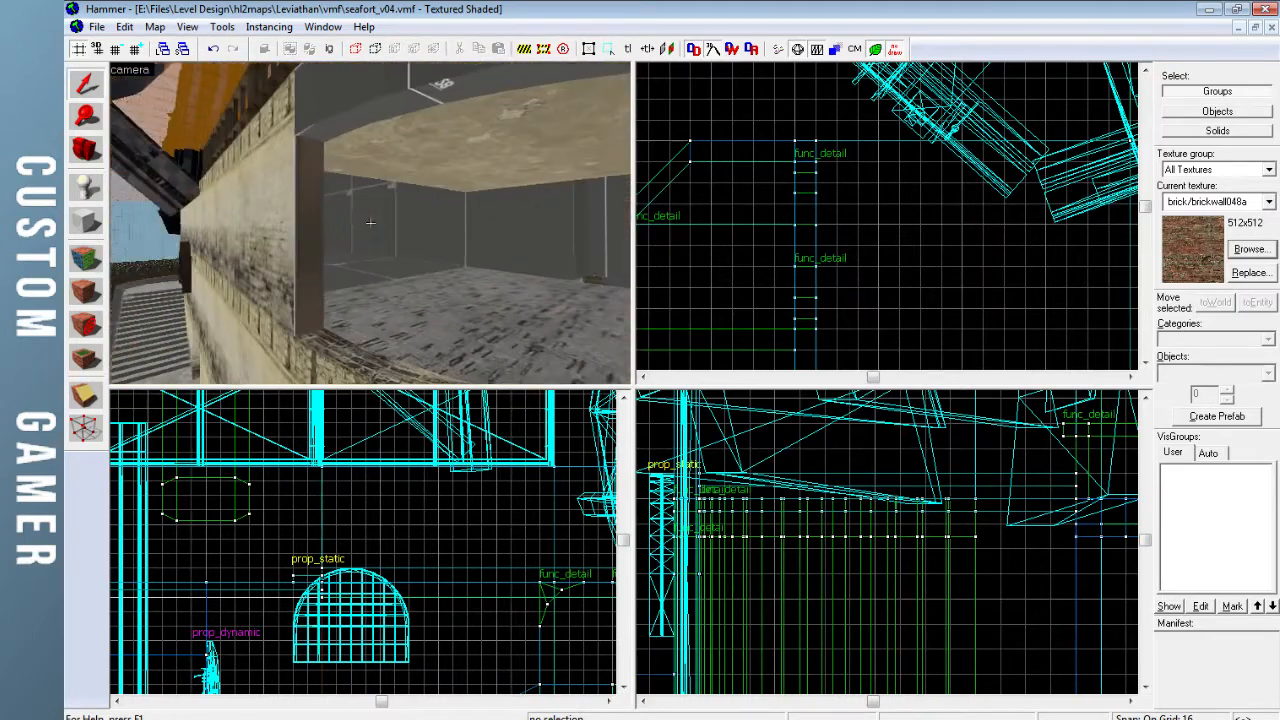
{"action": "left_click", "coordinate": [268, 249]}
{"action": "left_click", "coordinate": [85, 299]}
{"action": "key", "text": "Escape"}
{"action": "key", "text": "z"}
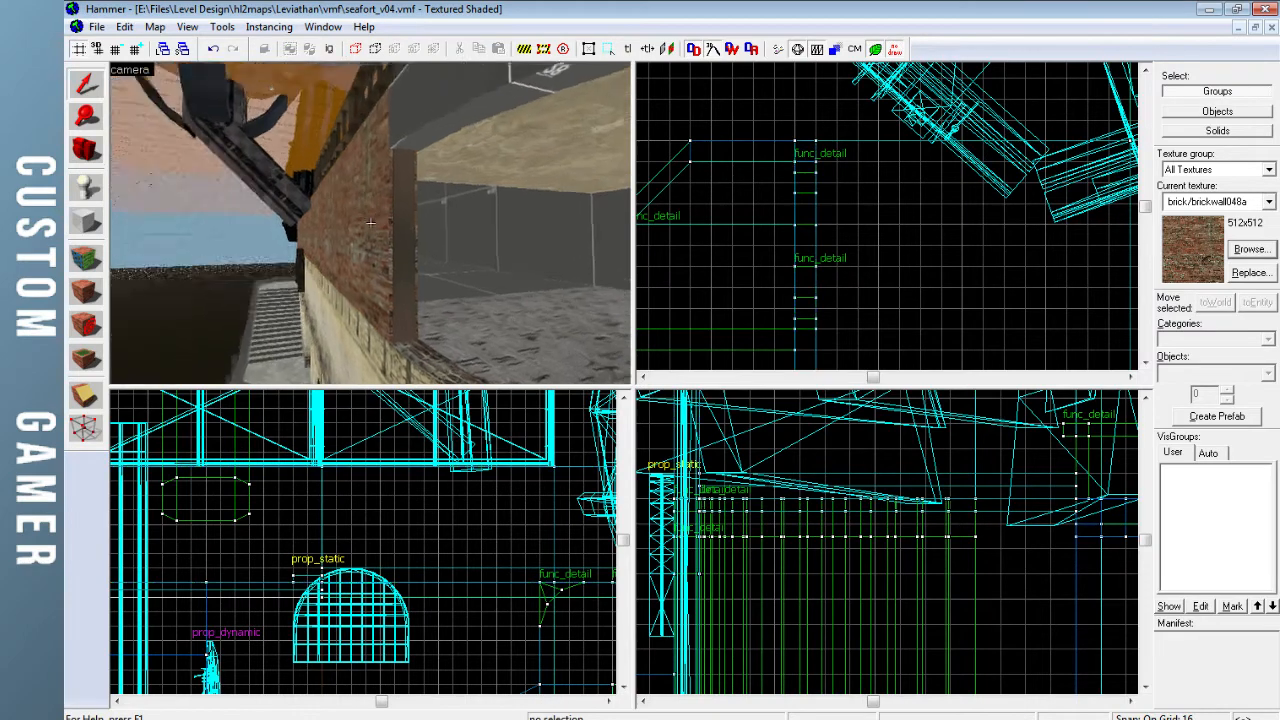
Apply the brick/brickwall048i texture to the 960-unit upper wall beside the rounded balcony
{"action": "key", "text": "a"}
{"action": "key", "text": "w"}
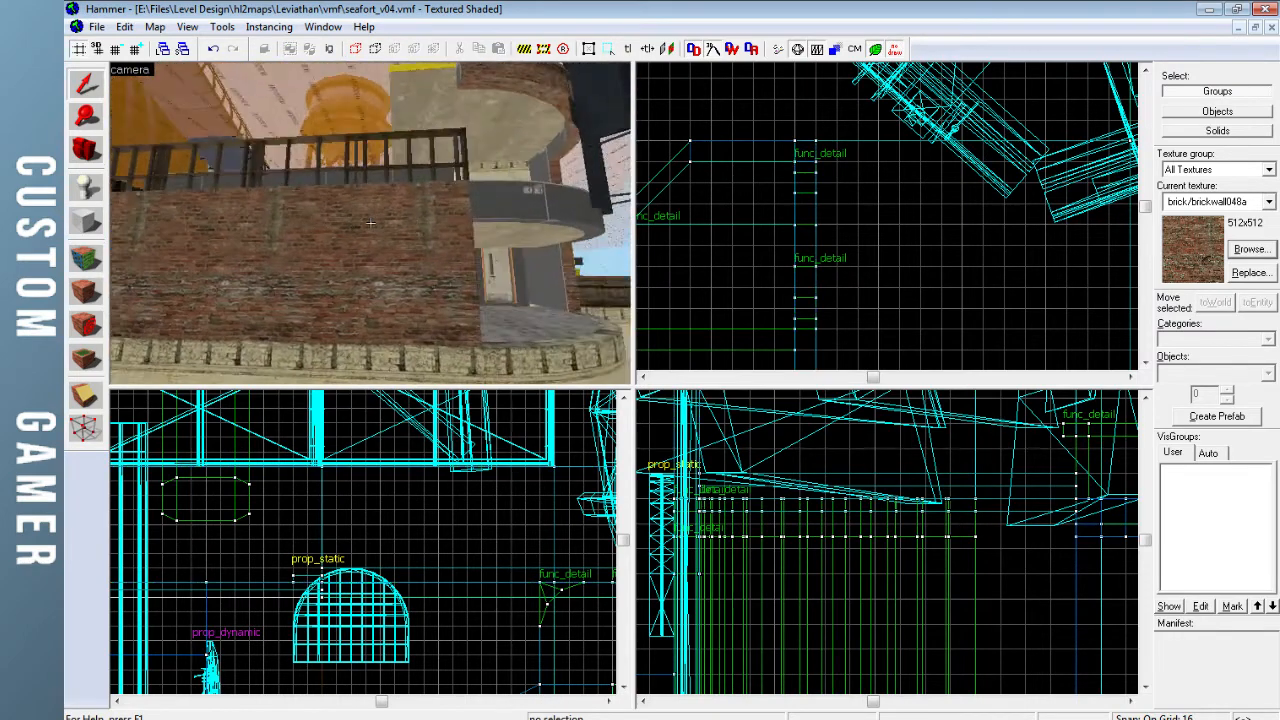
{"action": "key", "text": "w"}
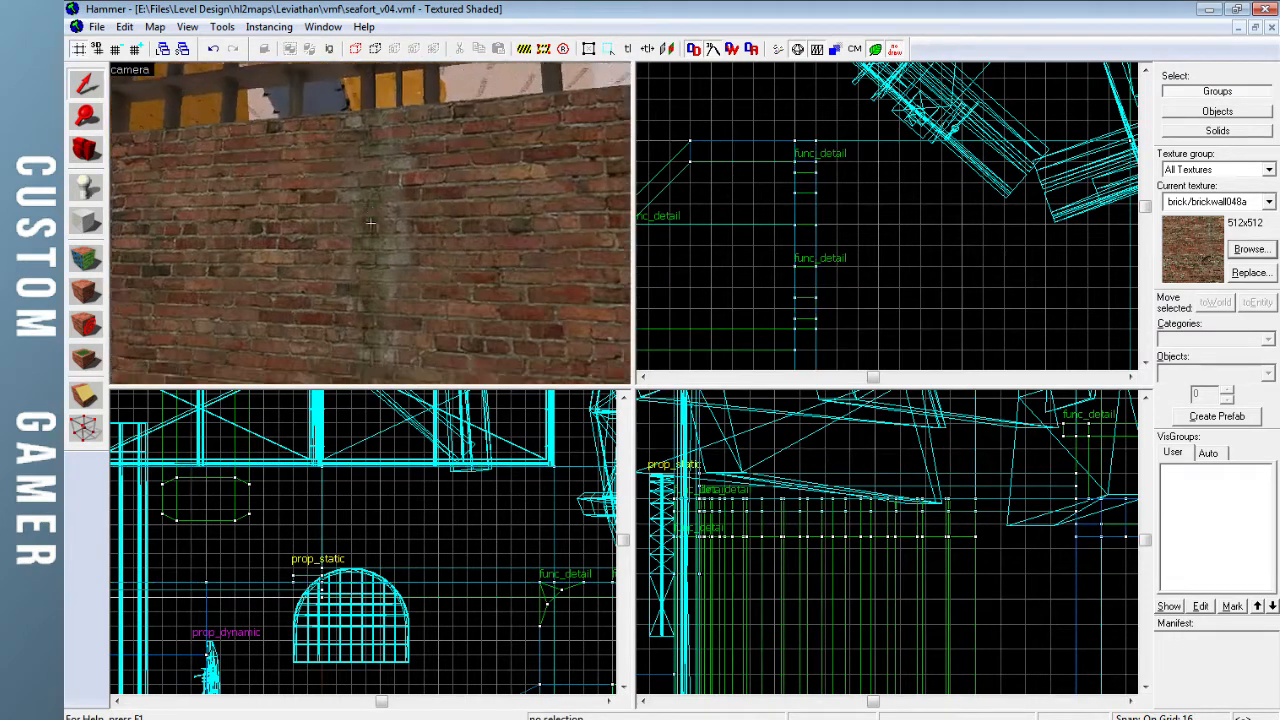
{"action": "key", "text": "s"}
{"action": "key", "text": "z"}
{"action": "left_click", "coordinate": [379, 226]}
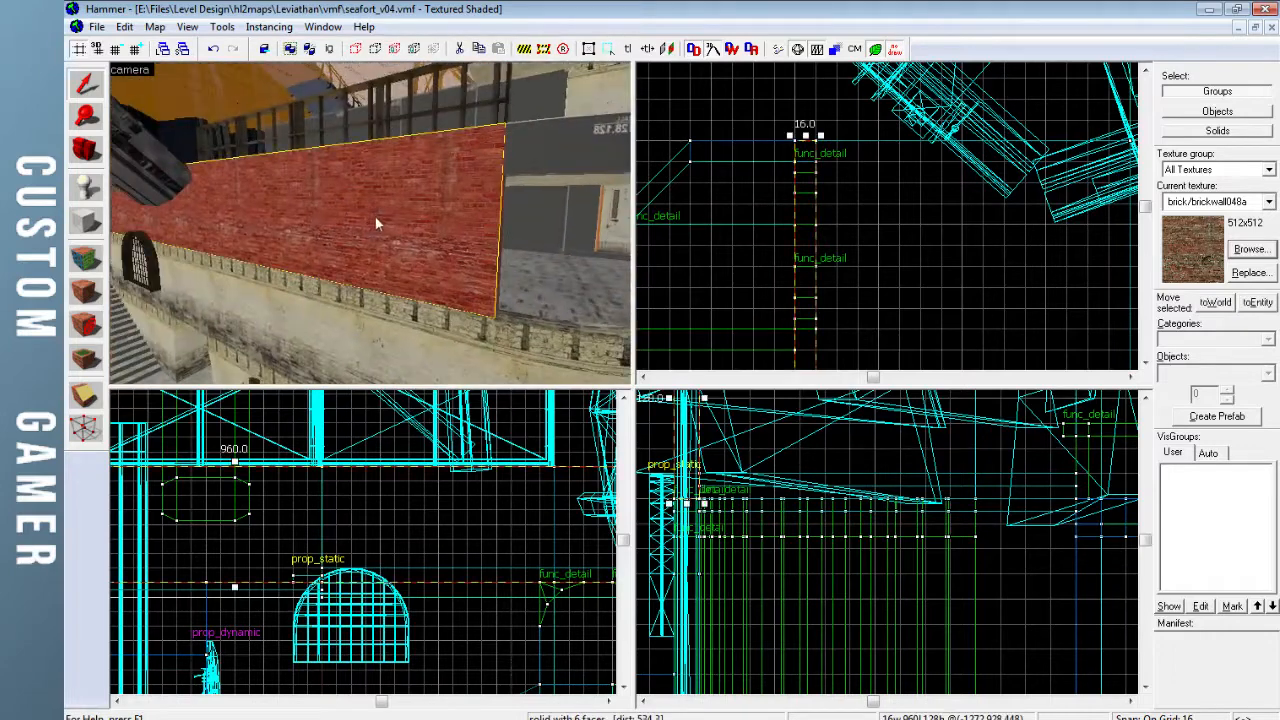
{"action": "left_click", "coordinate": [1244, 251]}
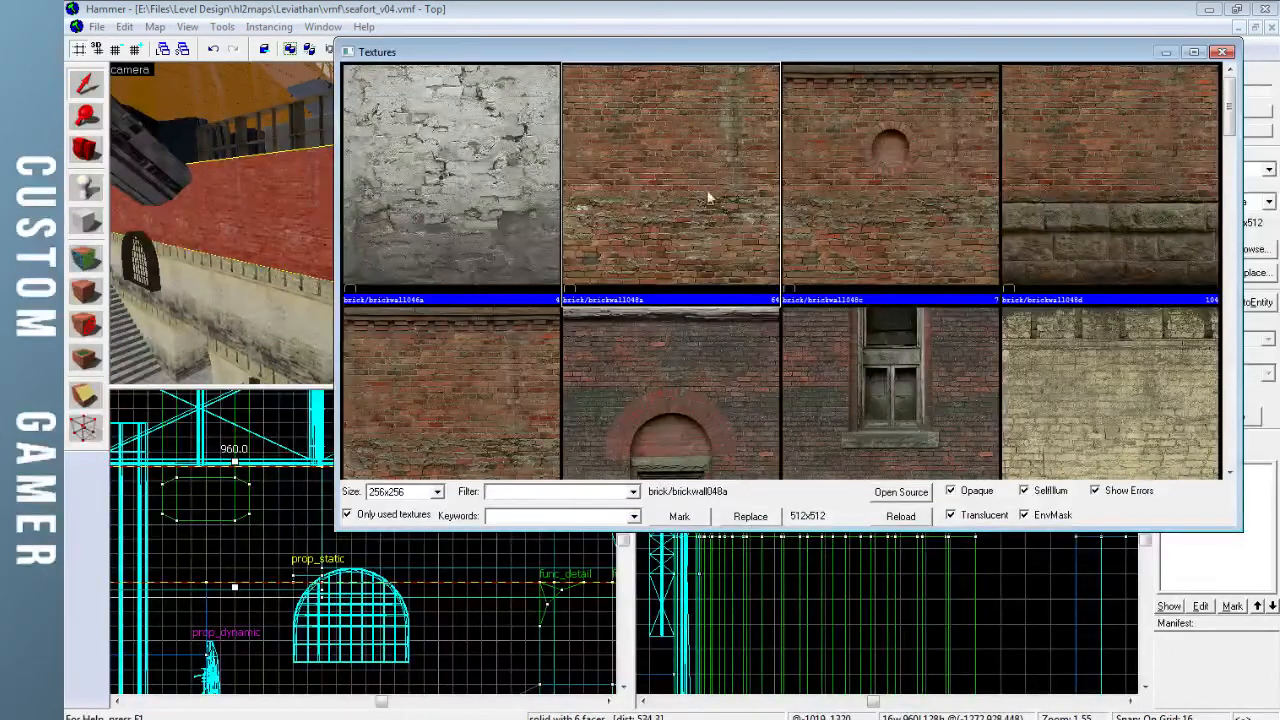
{"action": "scroll", "coordinate": [490, 368], "scroll_direction": "down", "scroll_amount": 3}
{"action": "scroll", "coordinate": [490, 368], "scroll_direction": "up", "scroll_amount": 3}
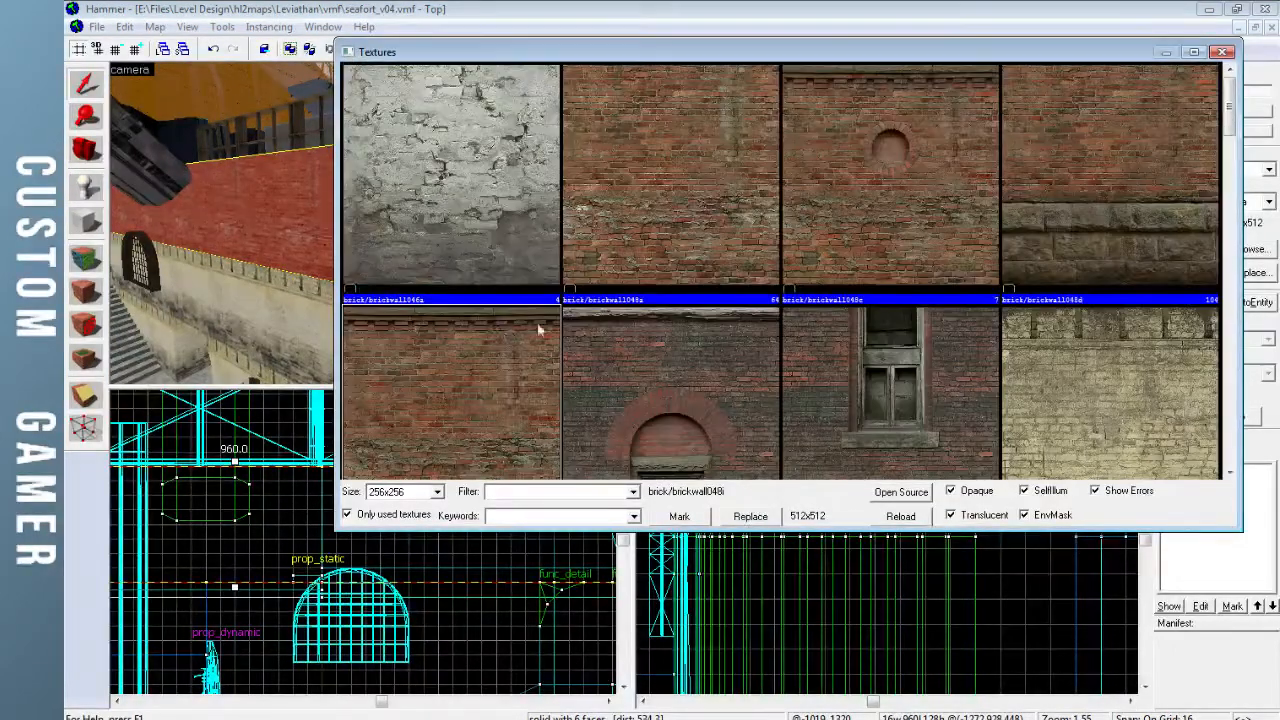
{"action": "scroll", "coordinate": [533, 252], "scroll_direction": "down", "scroll_amount": 1}
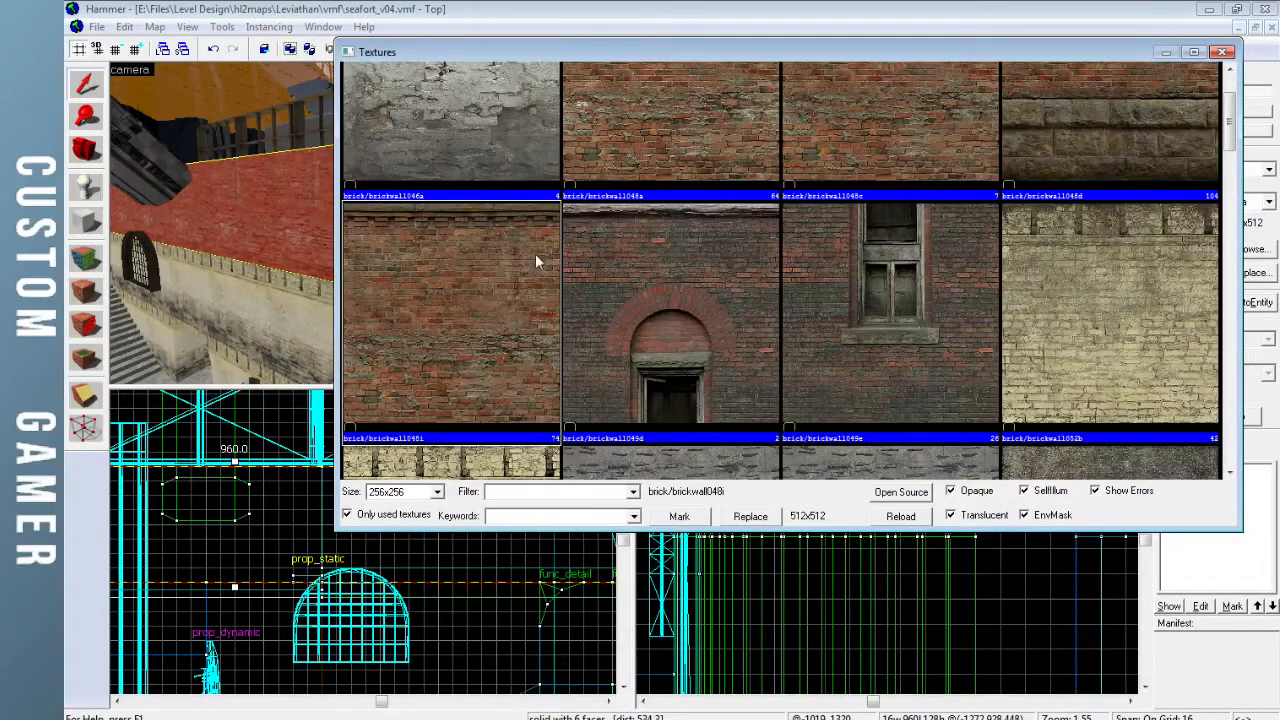
{"action": "double_click", "coordinate": [493, 288]}
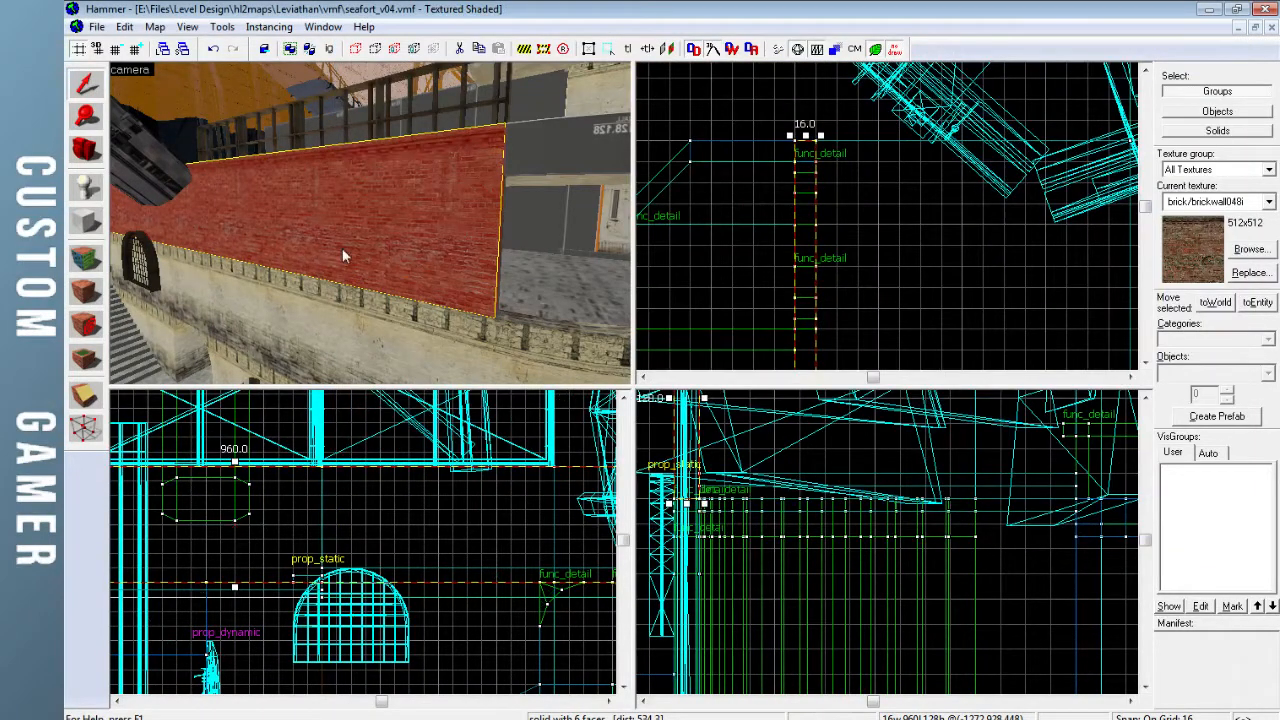
{"action": "key", "text": "Escape"}
Inspect the retextured upper wall, the stepped floor behind it and the rounded balcony from outside and inside
{"action": "key", "text": "z"}
{"action": "key", "text": "w"}
{"action": "key", "text": "a"}
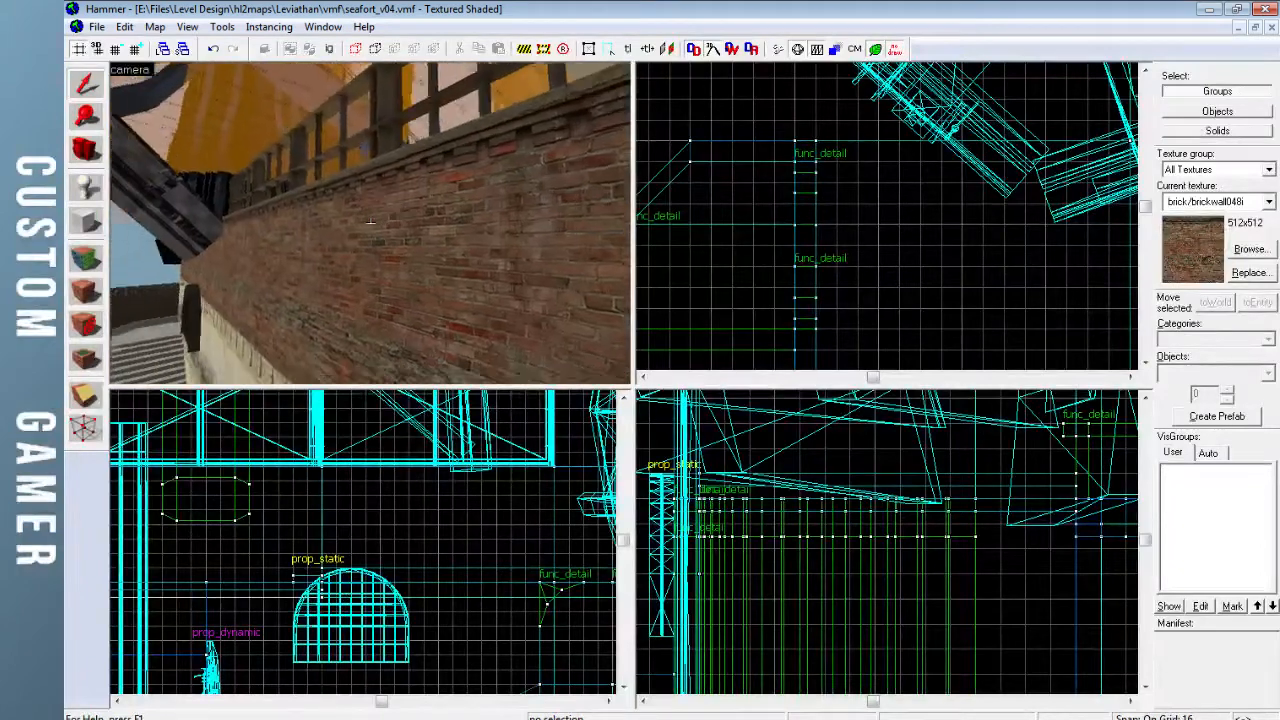
{"action": "key", "text": "s"}
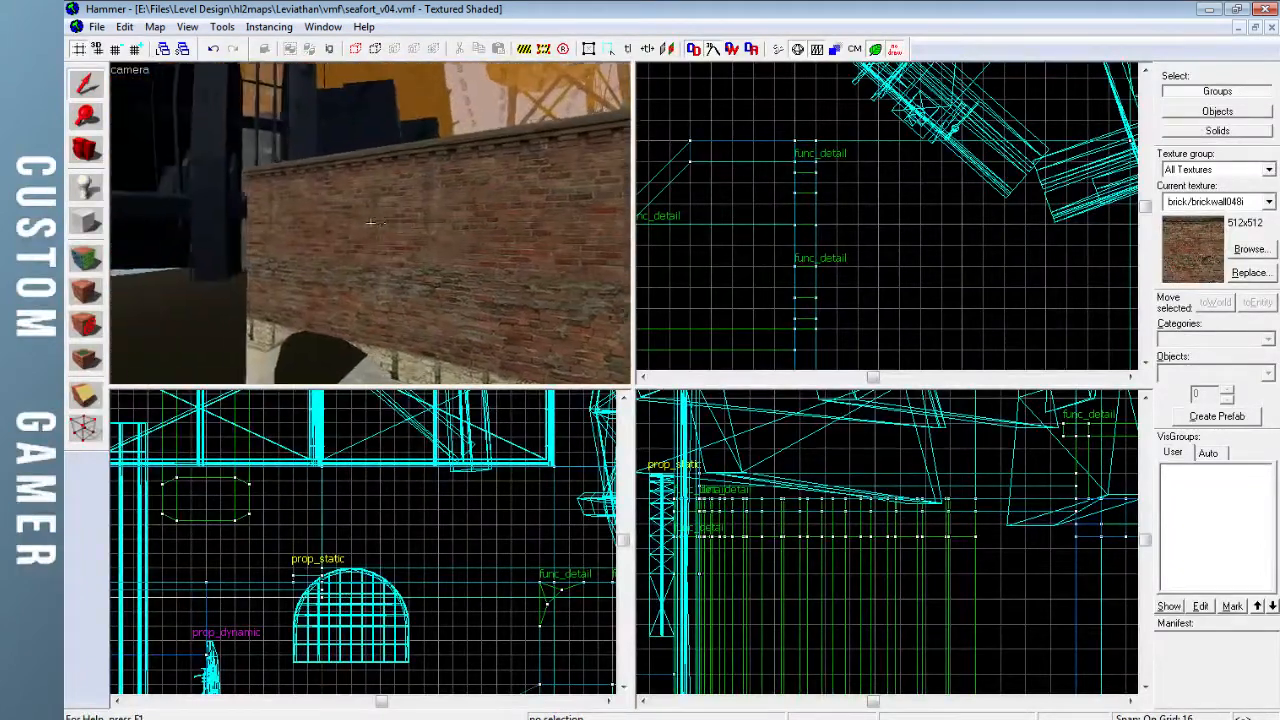
{"action": "key", "text": "w"}
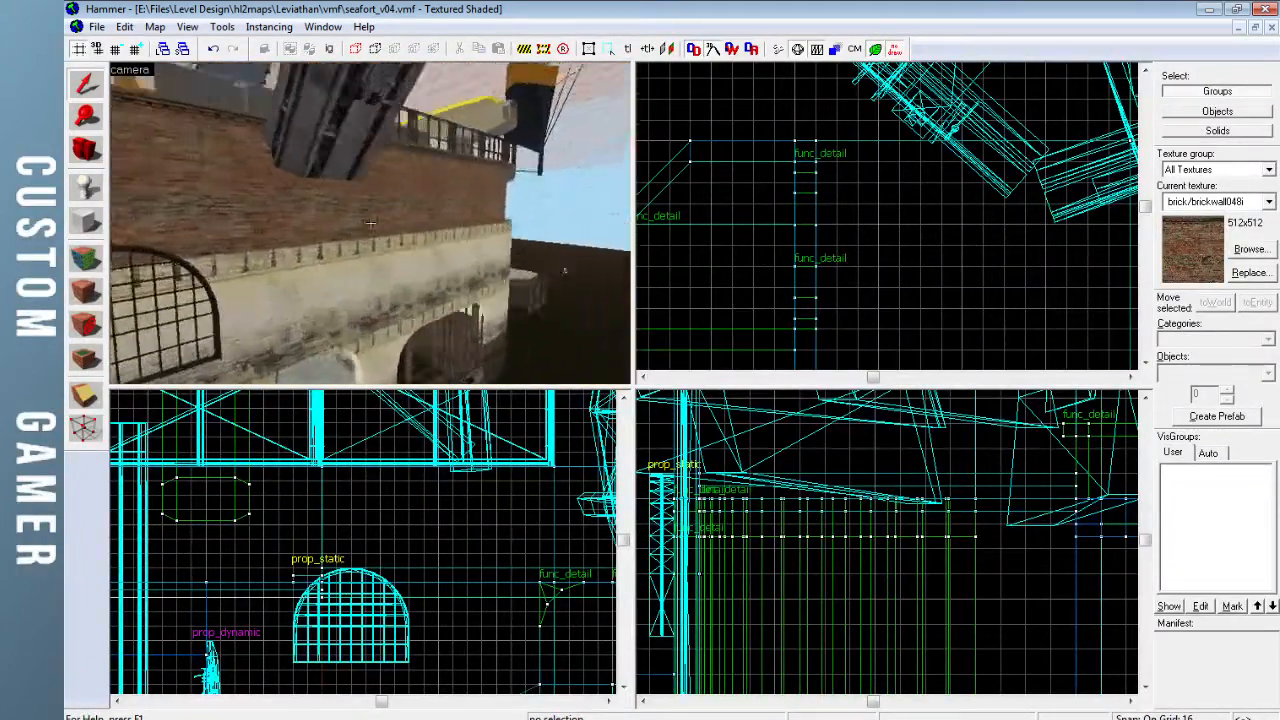
{"action": "key", "text": "w"}
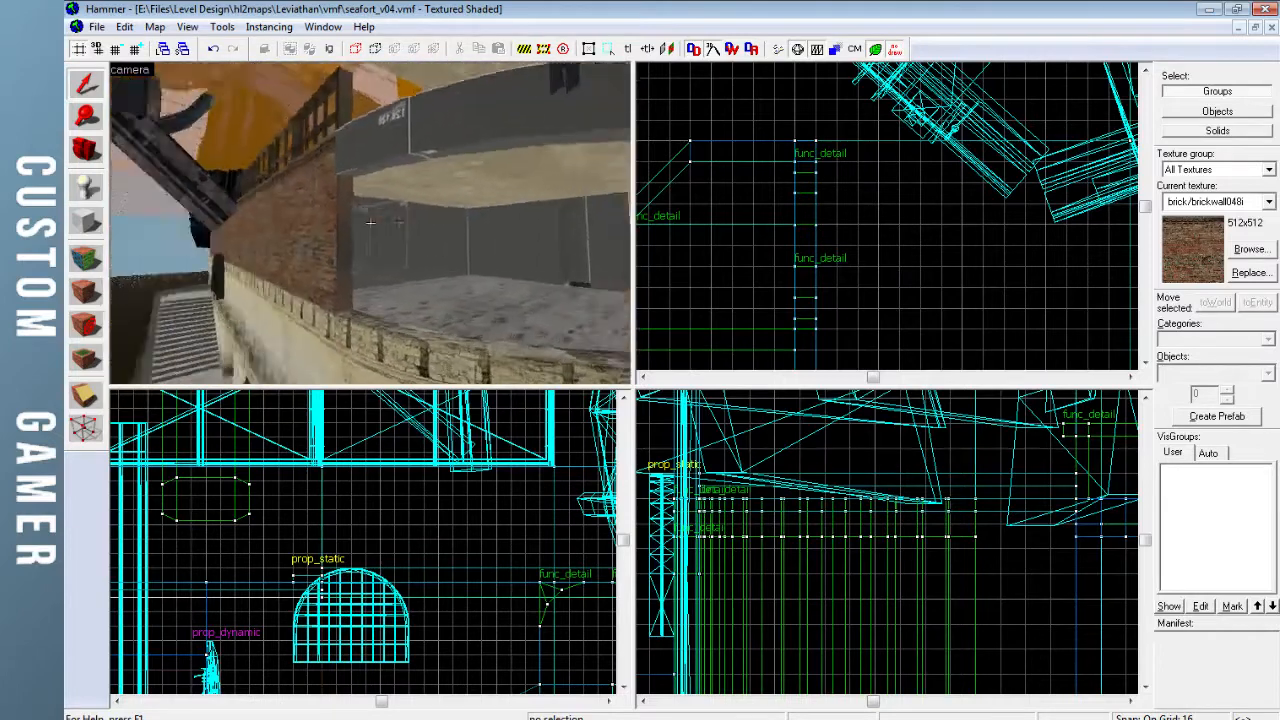
{"action": "key", "text": "w"}
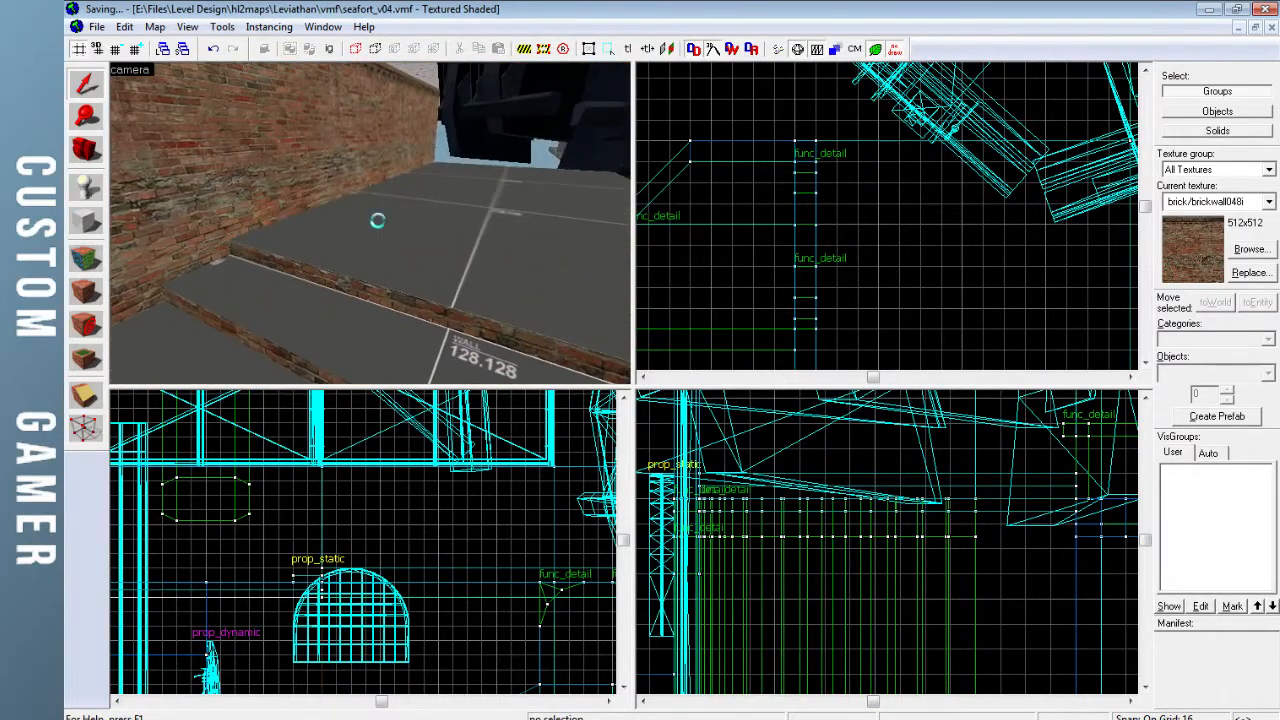
{"action": "key", "text": "w"}
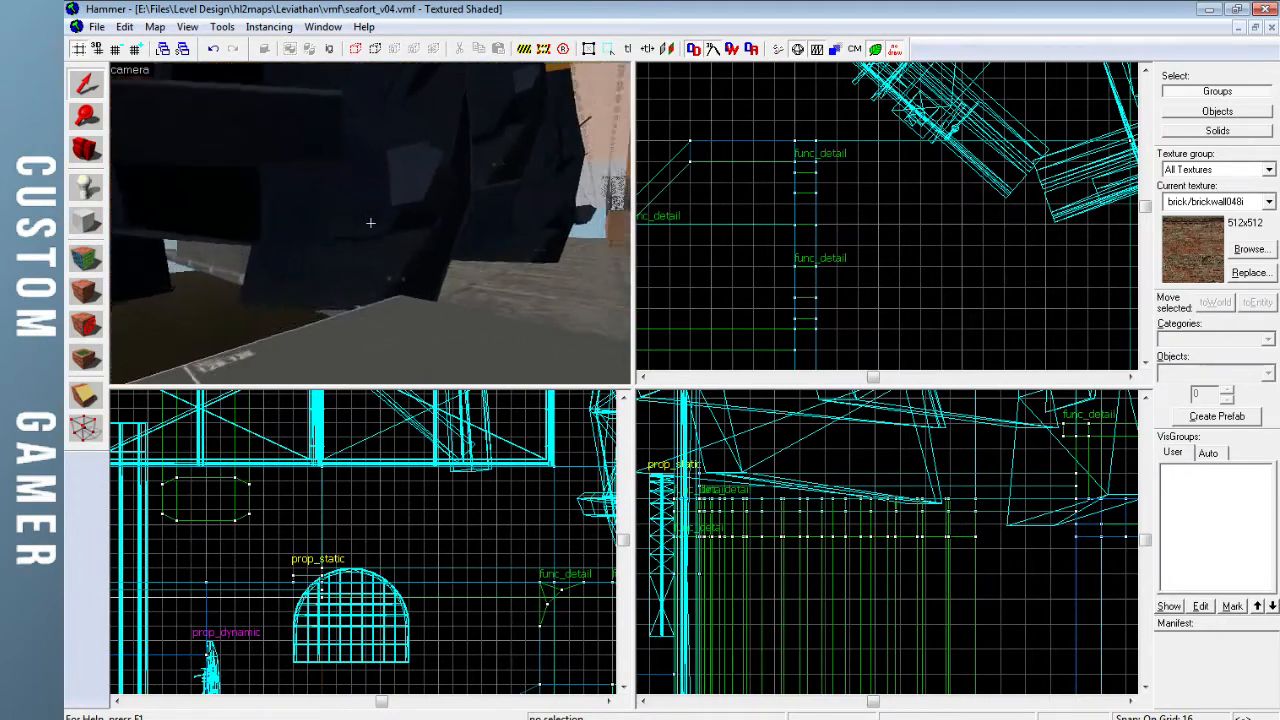
{"action": "key", "text": "w"}
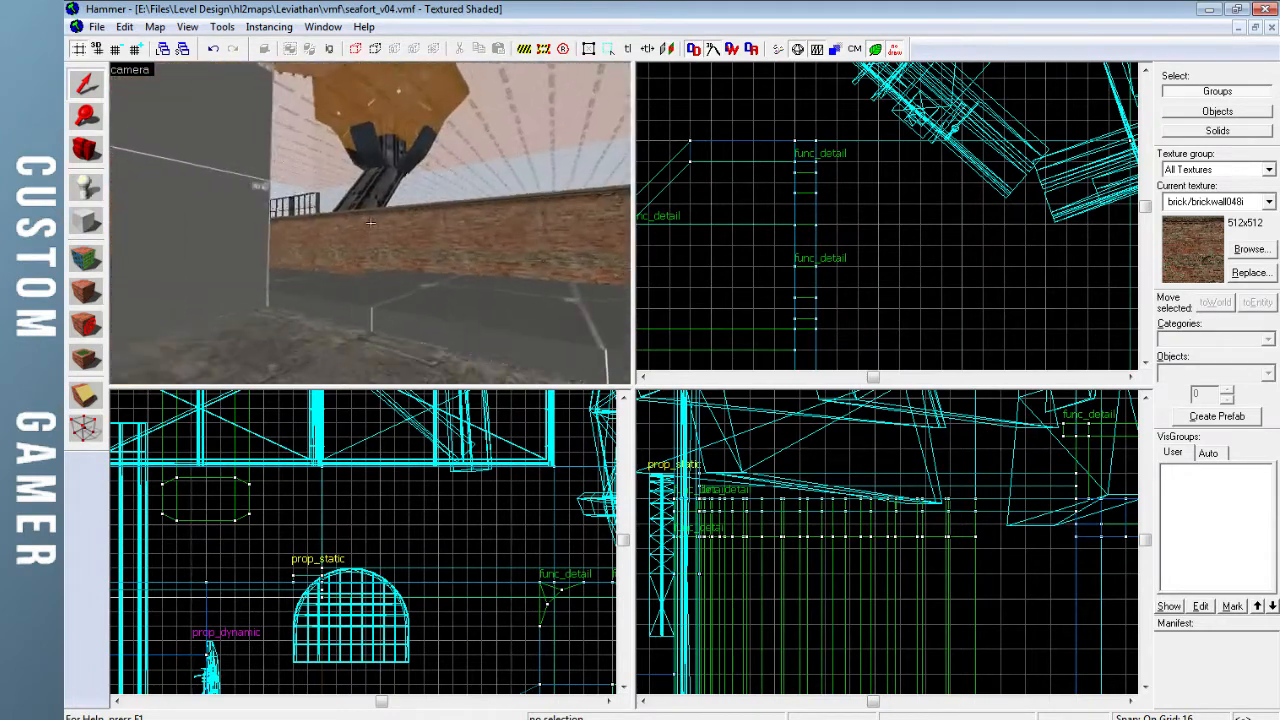
{"action": "key", "text": "w"}
{"action": "key", "text": "w"}
{"action": "key", "text": "w"}
{"action": "key", "text": "d"}
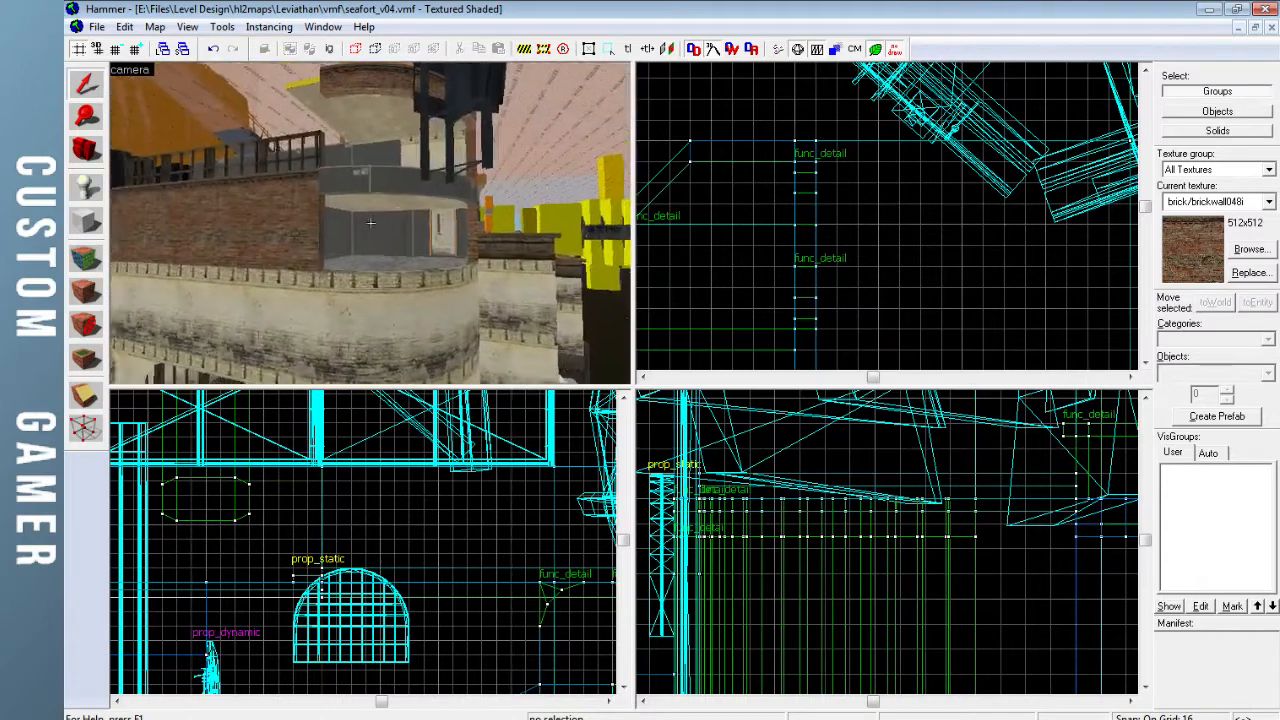
{"action": "key", "text": "w"}
{"action": "key", "text": "w"}
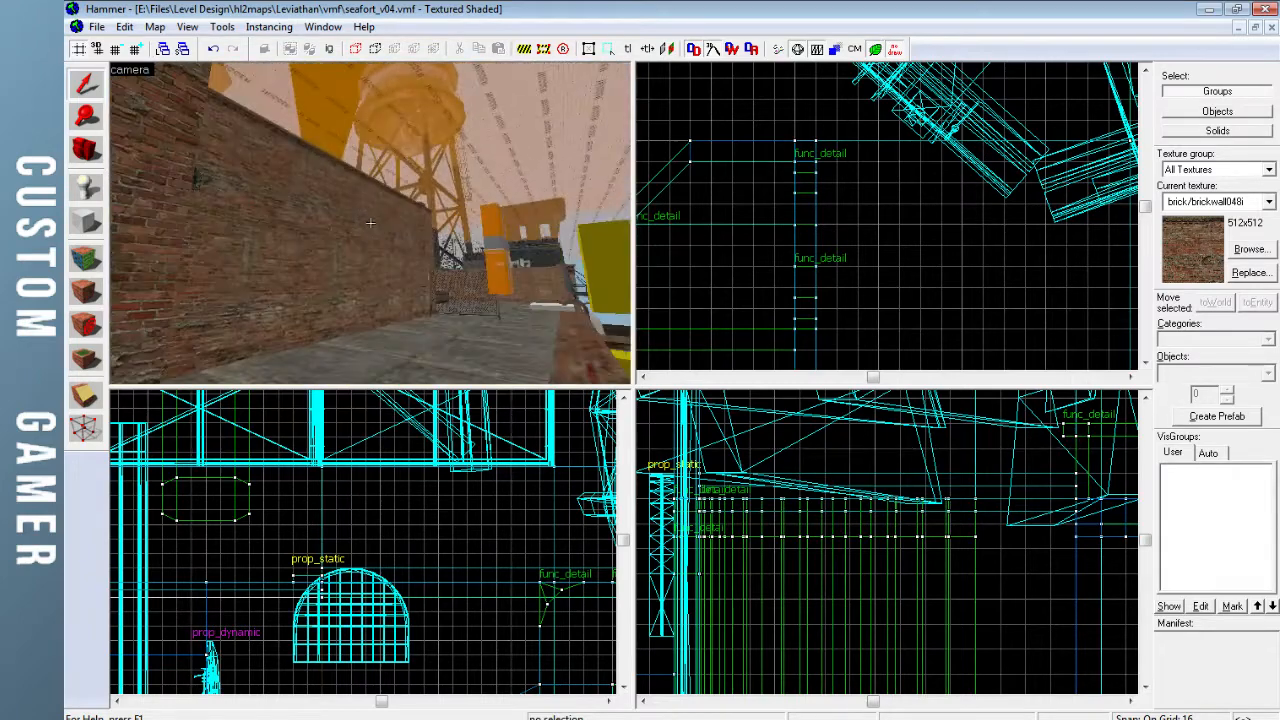
{"action": "key", "text": "w"}
{"action": "key", "text": "w"}
{"action": "key", "text": "w"}
{"action": "key", "text": "s"}
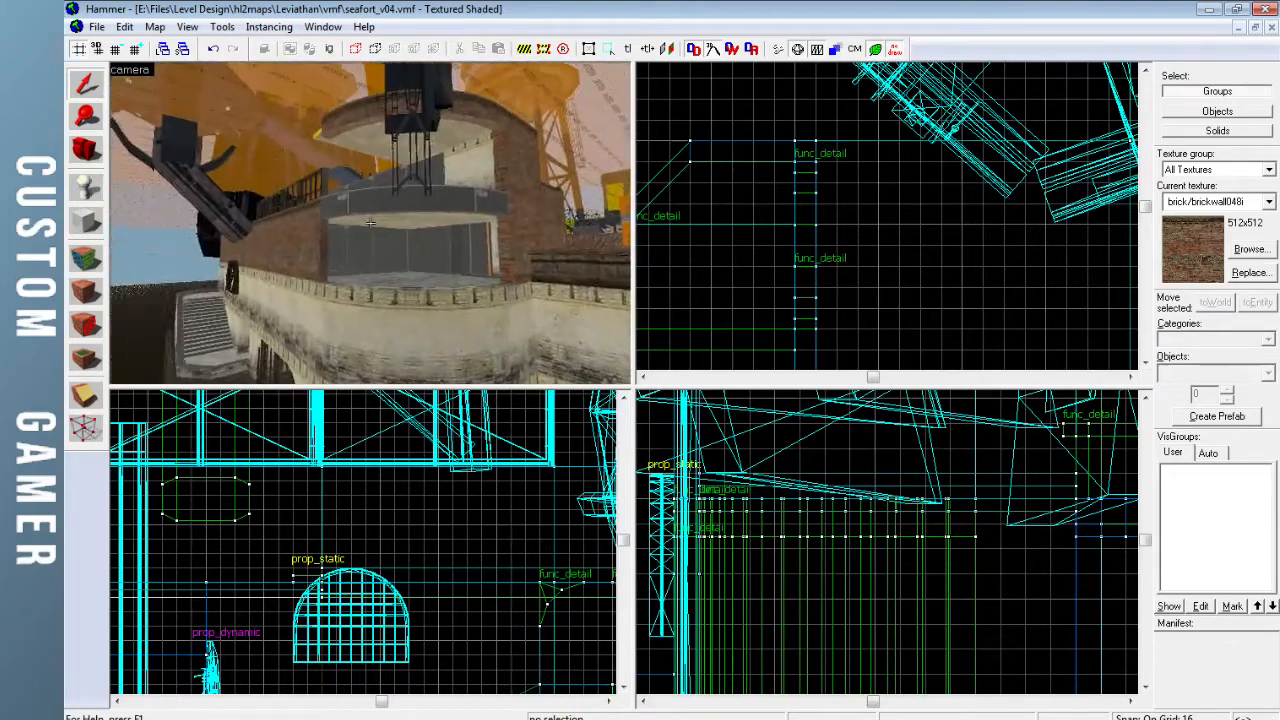
Refine the grid to 8 units and lower the arched grate until its base meets the lower edge of the wall section behind it
{"action": "key", "text": "w"}
{"action": "key", "text": "w"}
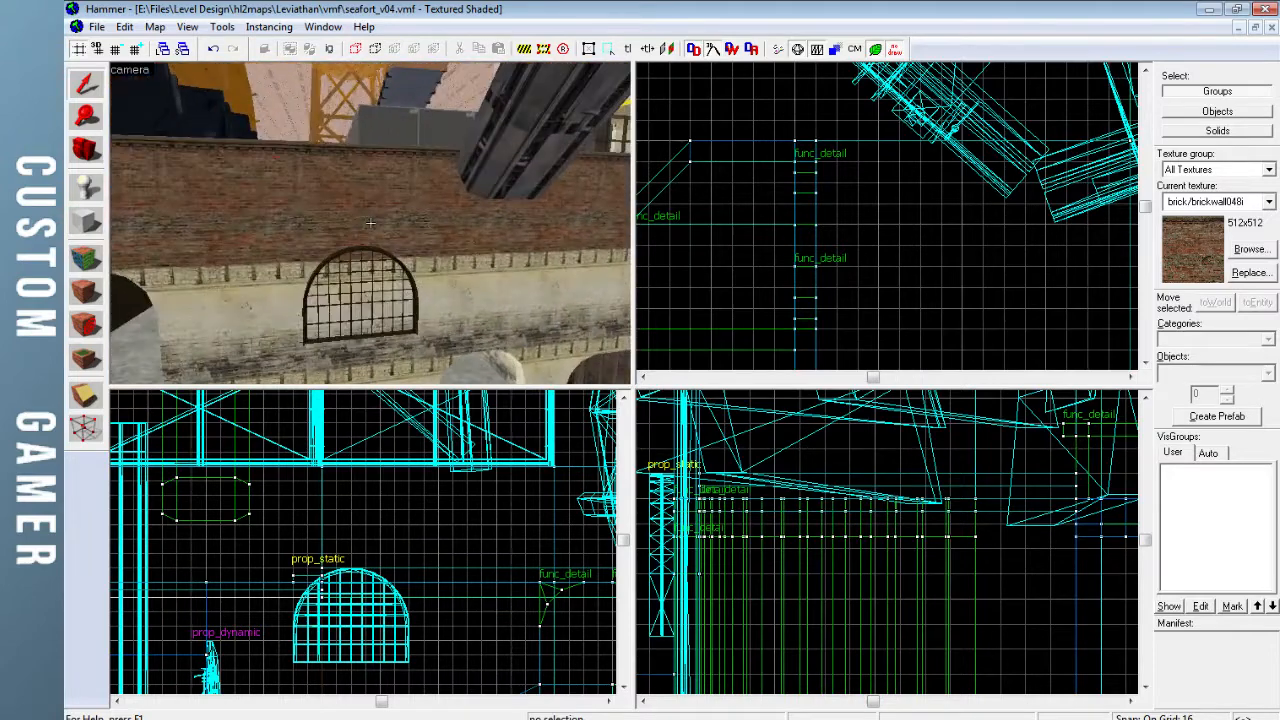
{"action": "key", "text": "s"}
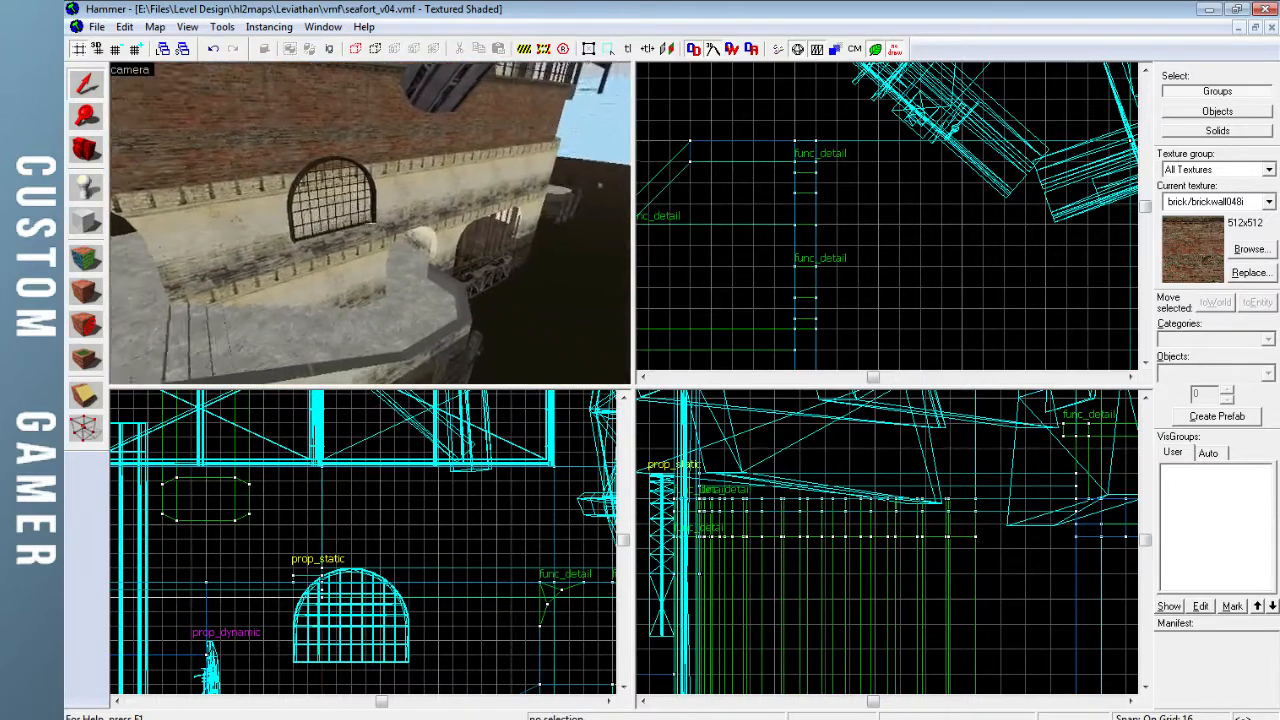
{"action": "key", "text": "w"}
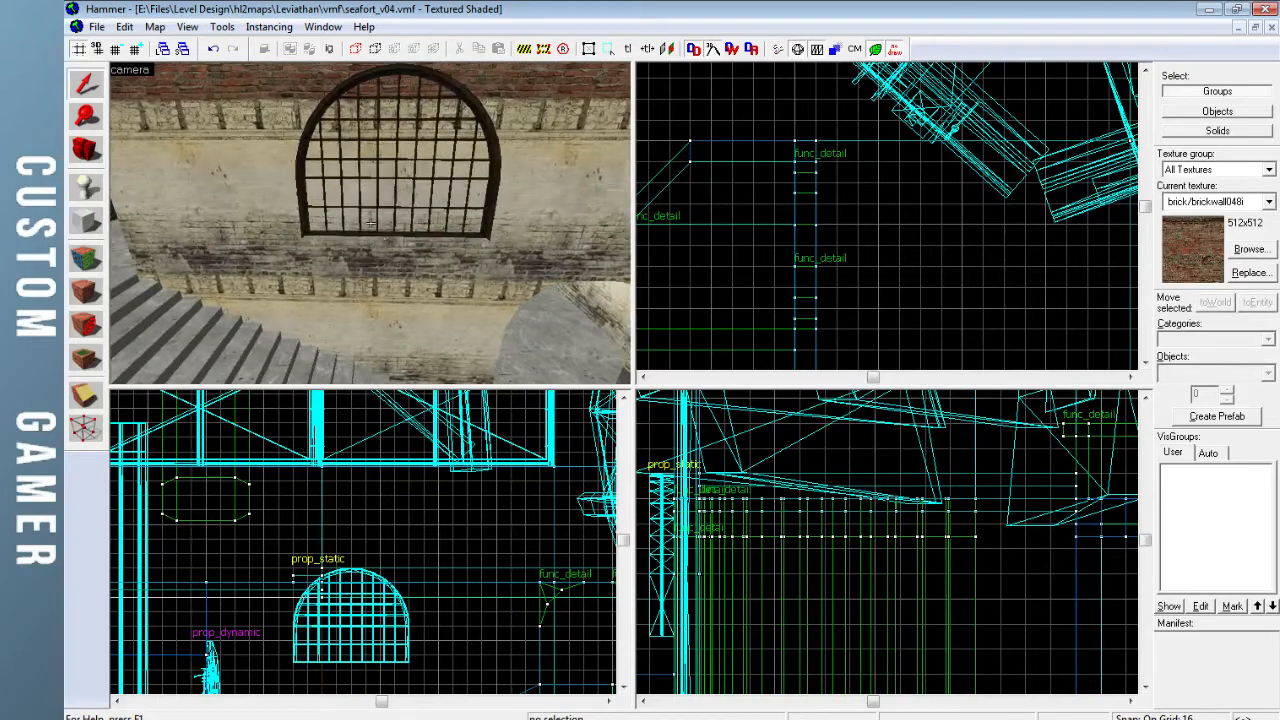
{"action": "left_click", "coordinate": [393, 237]}
{"action": "middle_click_drag", "start_coordinate": [350, 600], "coordinate": [372, 549]}
{"action": "left_click_drag", "start_coordinate": [372, 549], "coordinate": [347, 571]}
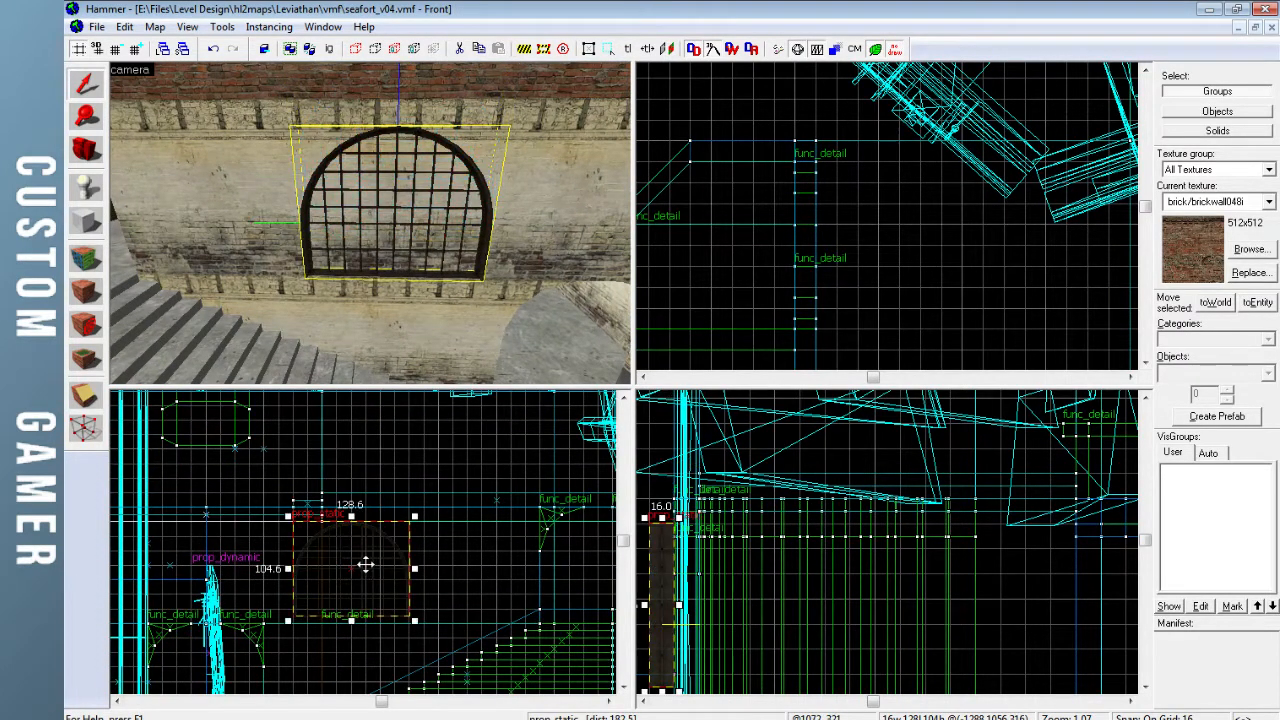
{"action": "key", "text": "z"}
{"action": "key", "text": "w"}
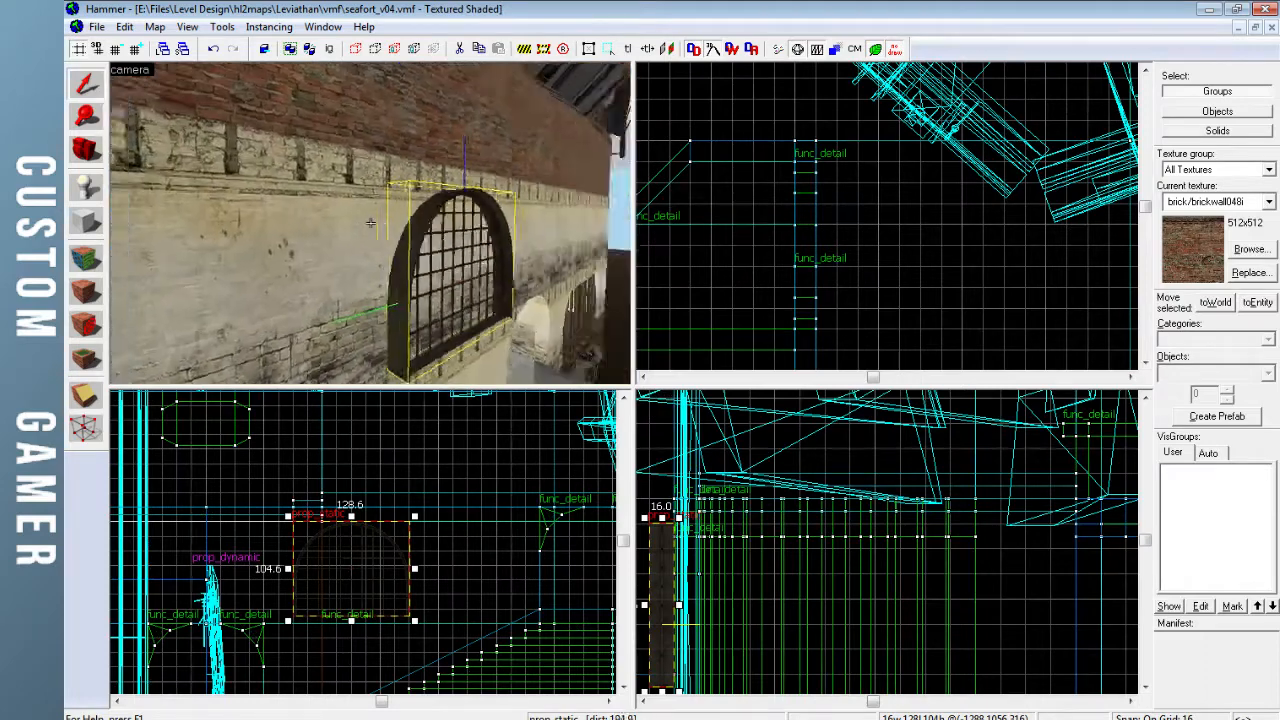
{"action": "key", "text": "s"}
{"action": "key", "text": "z"}
{"action": "scroll", "coordinate": [349, 544], "scroll_direction": "up", "scroll_amount": 3}
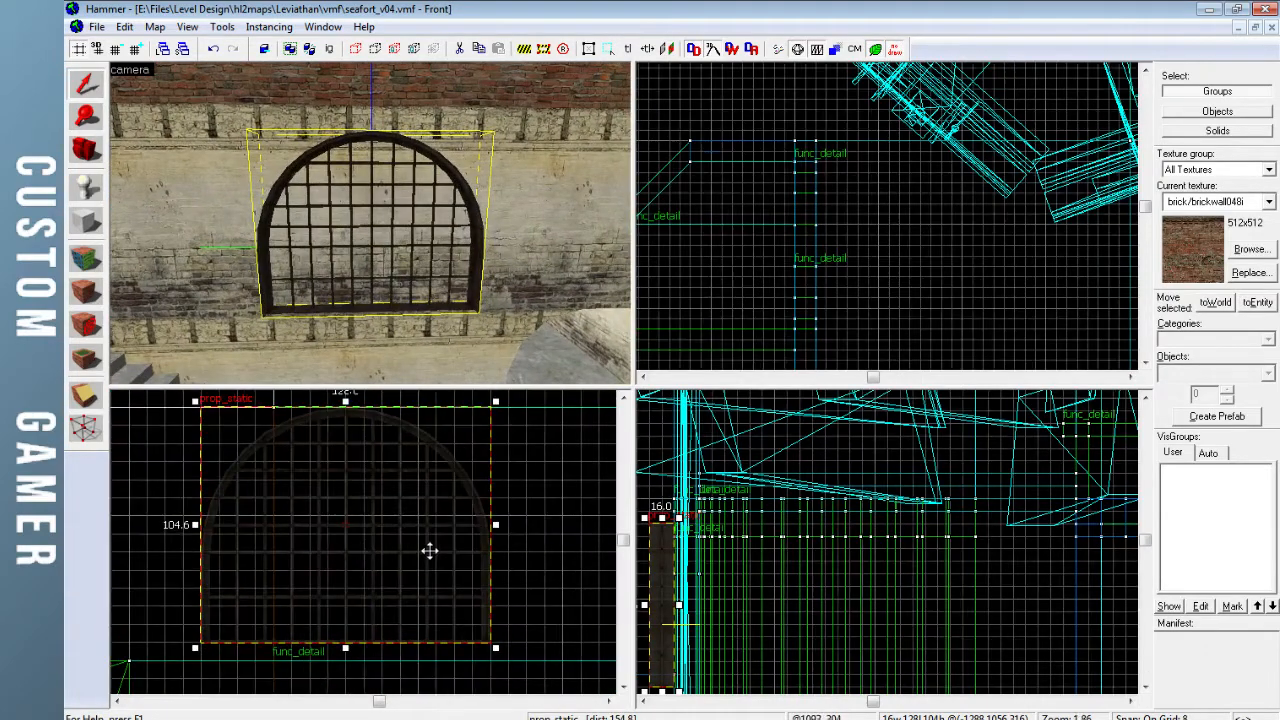
{"action": "left_click_drag", "start_coordinate": [375, 548], "coordinate": [372, 558]}
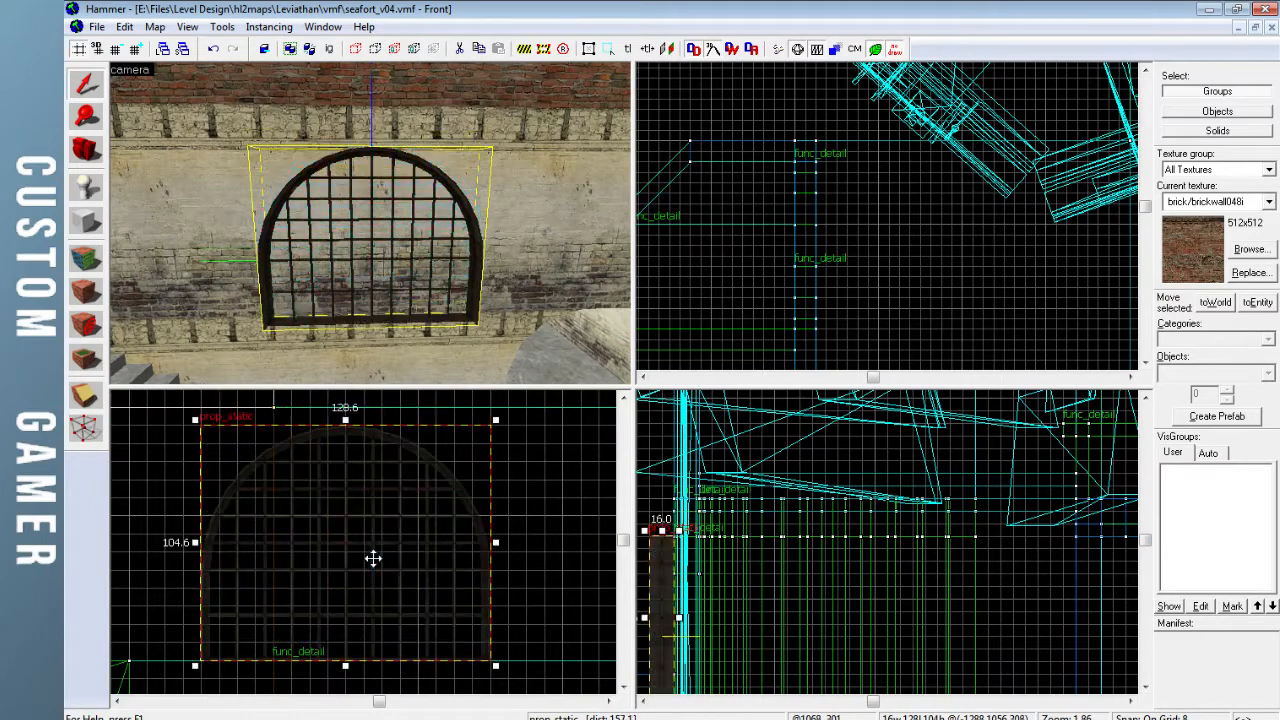
Check how the arched grate's outline fits the grid and the wall section behind it
{"action": "left_click", "coordinate": [531, 262]}
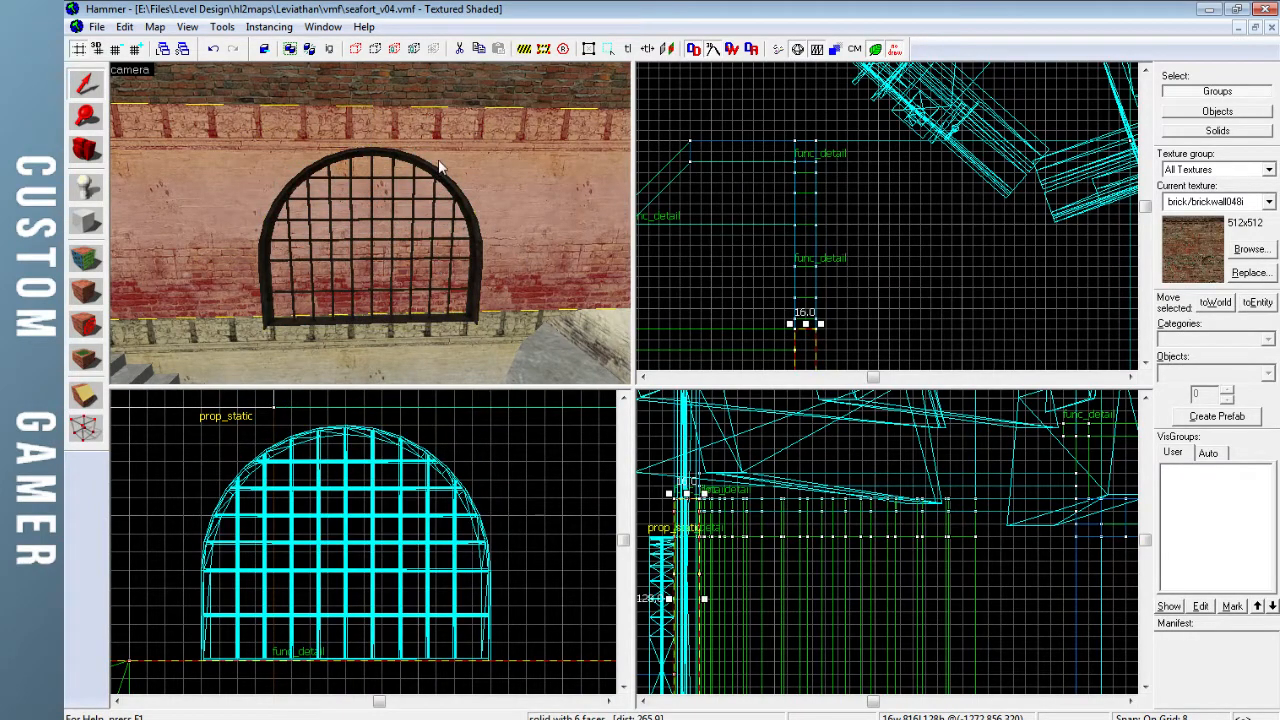
{"action": "left_click", "coordinate": [383, 162]}
{"action": "key", "text": "Escape"}
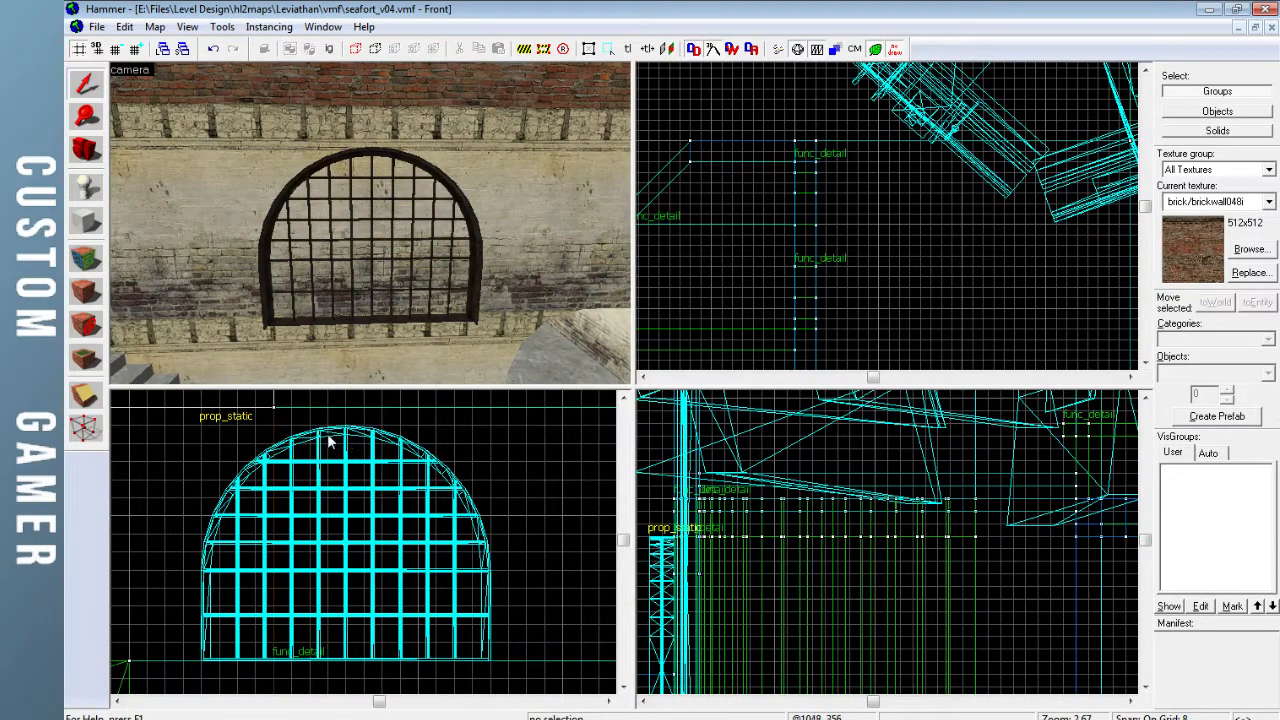
{"action": "left_click", "coordinate": [483, 252]}
{"action": "scroll", "coordinate": [240, 457], "scroll_direction": "up", "scroll_amount": 6}
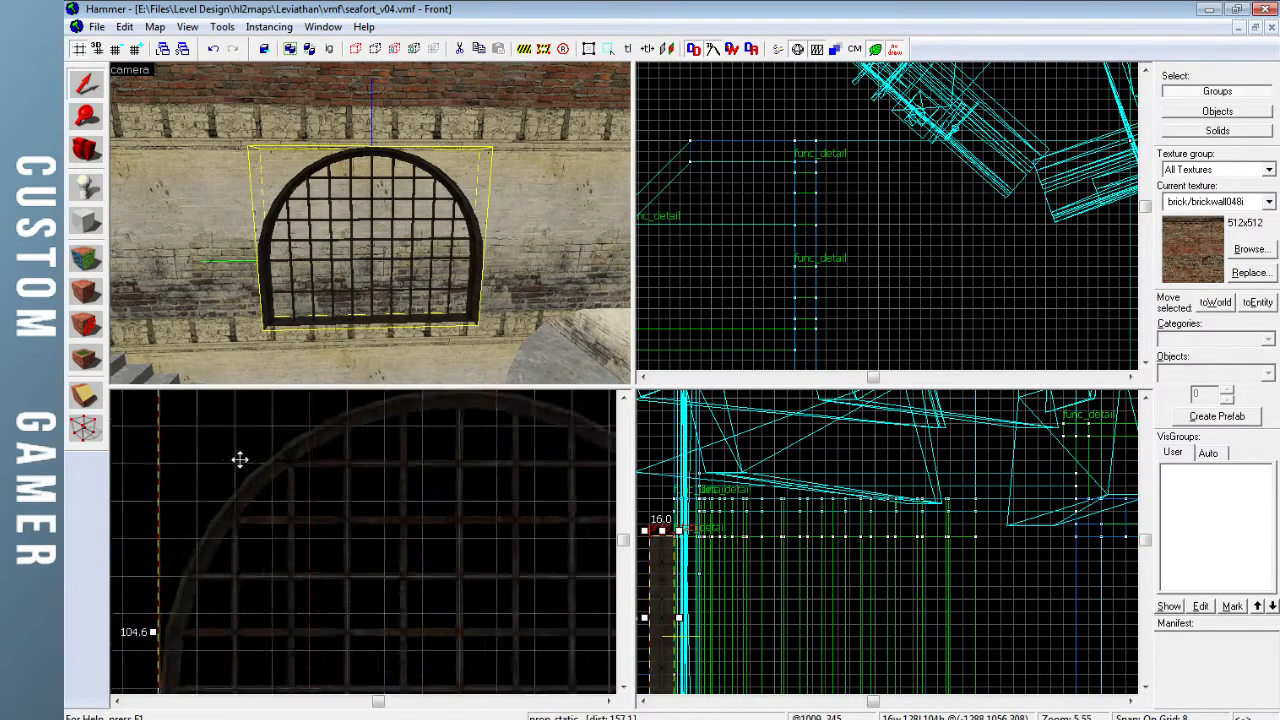
{"action": "scroll", "coordinate": [427, 518], "scroll_direction": "down", "scroll_amount": 3}
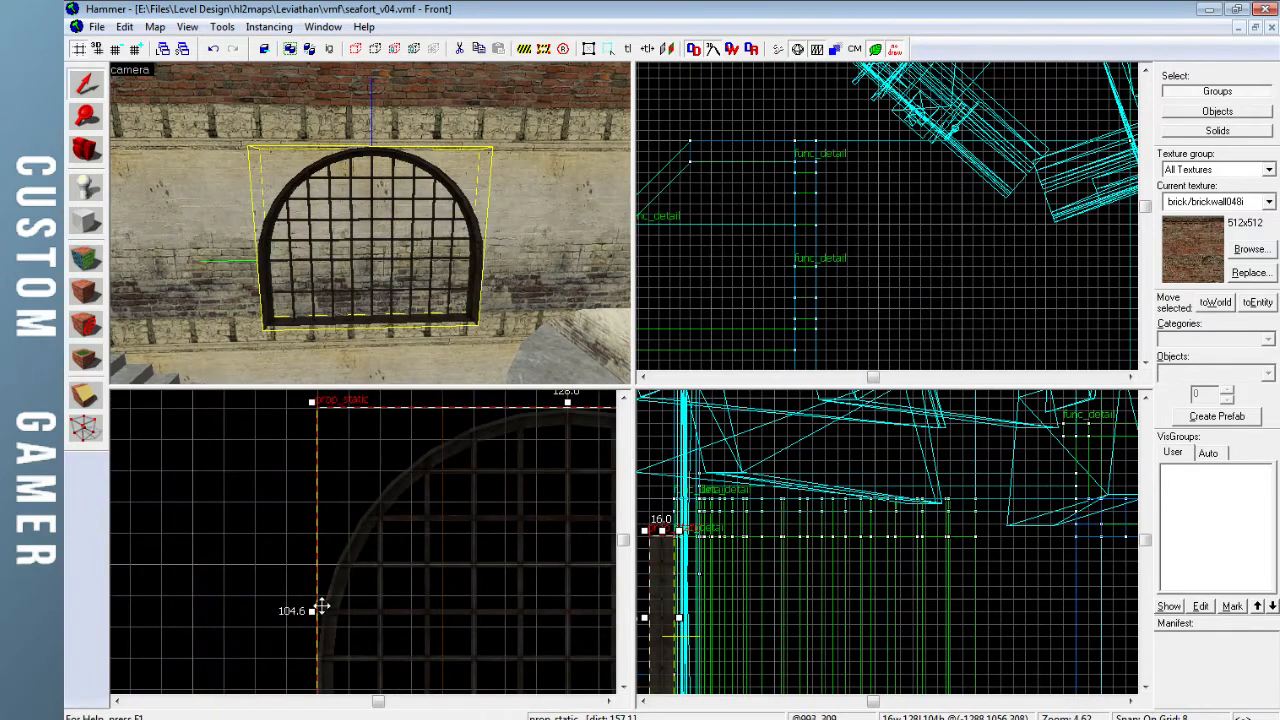
{"action": "key", "text": "Right"}
{"action": "key", "text": "Up"}
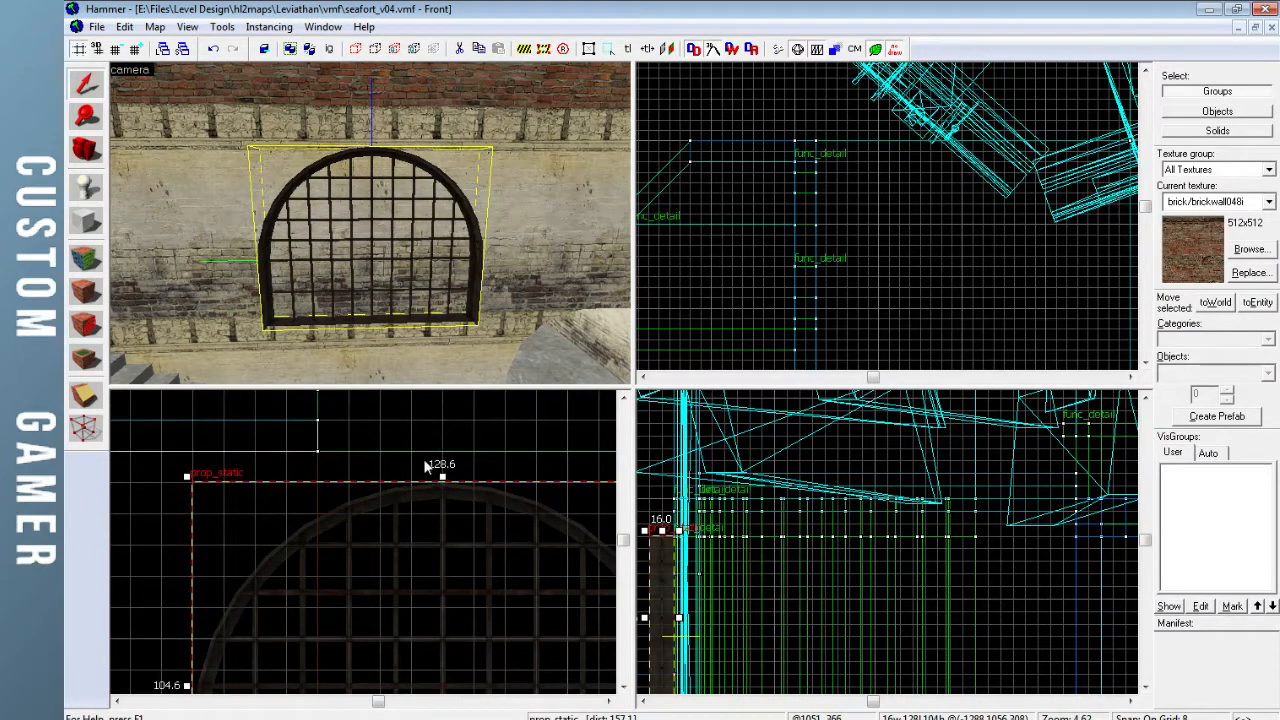
{"action": "scroll", "coordinate": [346, 505], "scroll_direction": "up", "scroll_amount": 4}
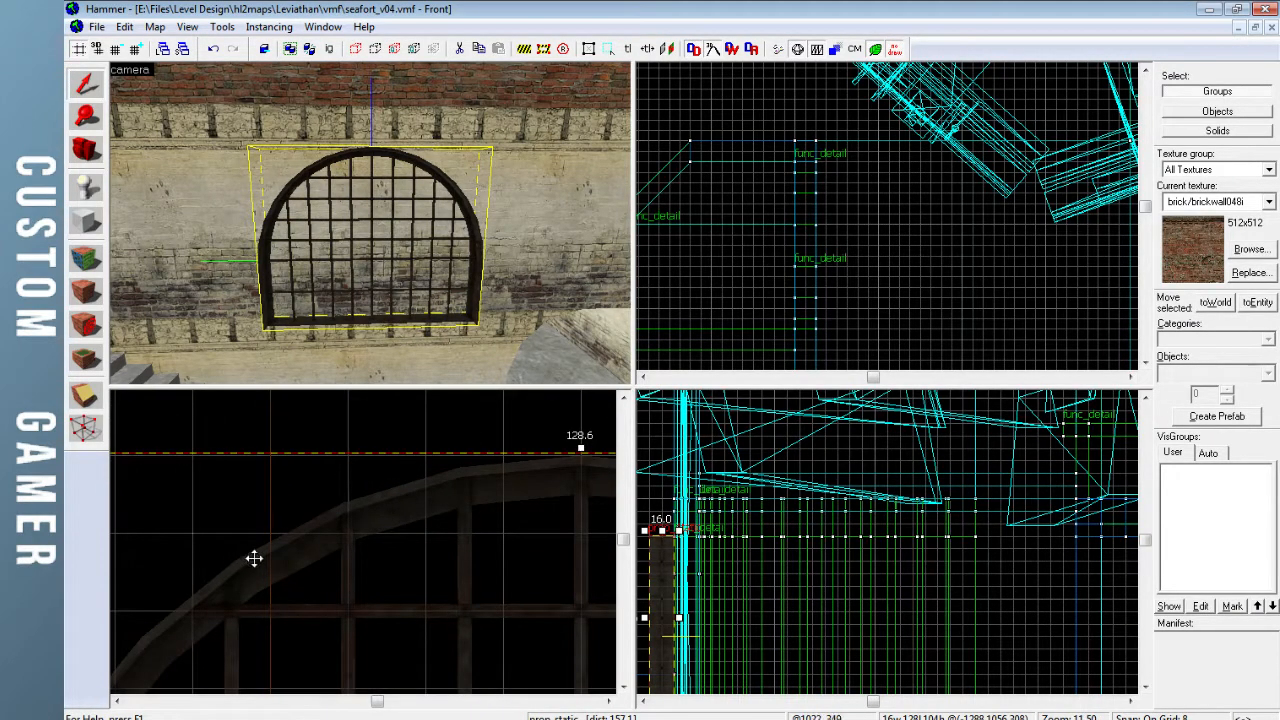
{"action": "scroll", "coordinate": [323, 531], "scroll_direction": "down", "scroll_amount": 4}
{"action": "key", "text": "Escape"}
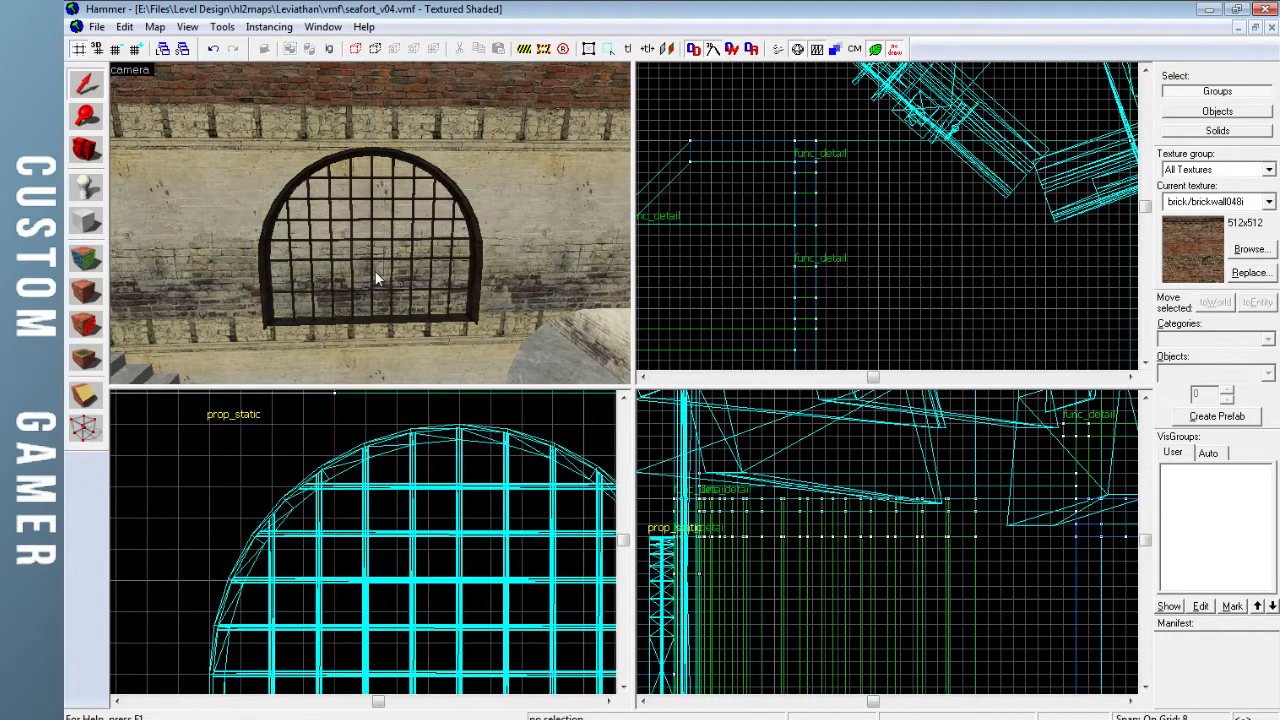
Examine the arched grate against the brick wall from oblique and frontal viewpoints
{"action": "key", "text": "z"}
{"action": "key", "text": "w"}
{"action": "key", "text": "a"}
{"action": "key", "text": "a"}
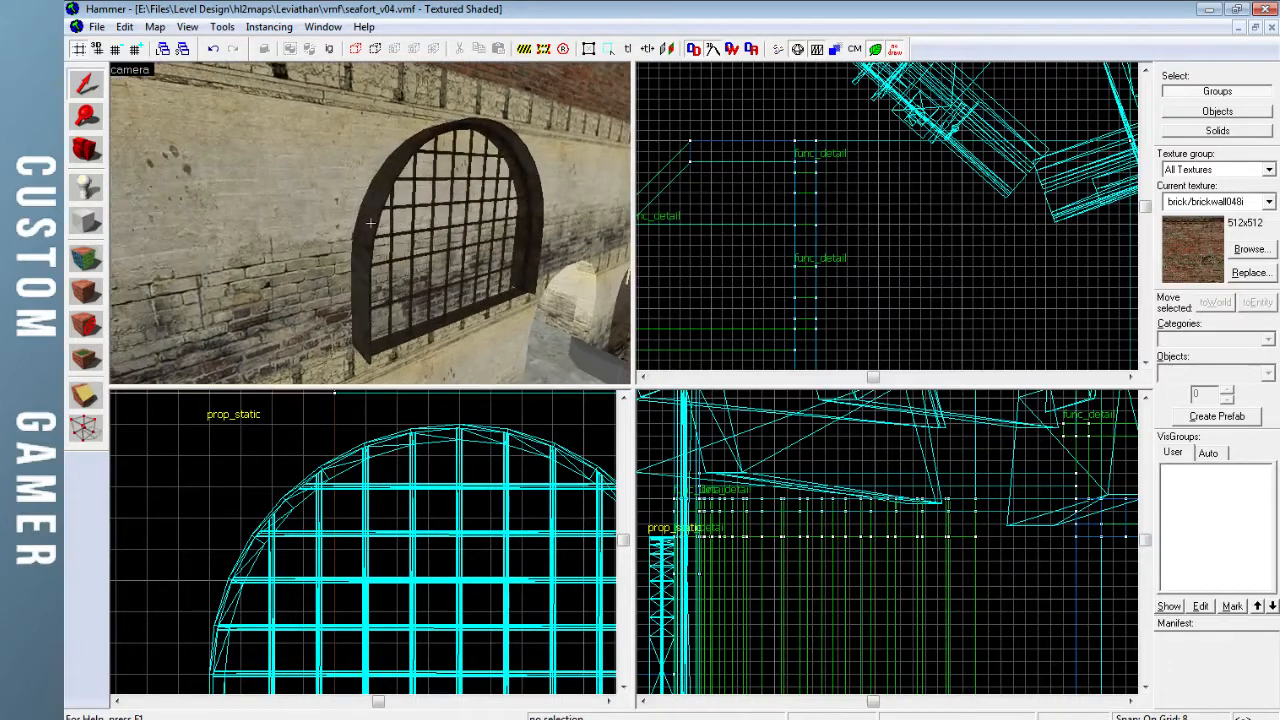
{"action": "key", "text": "s"}
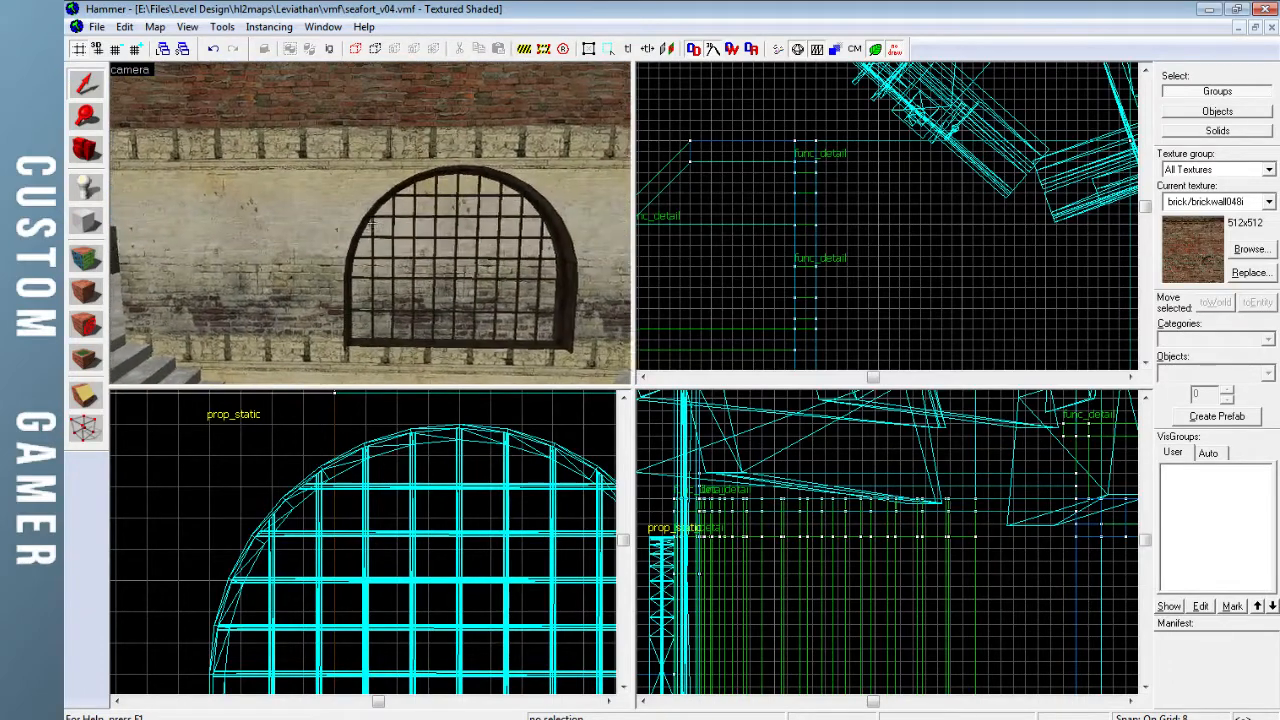
{"action": "key", "text": "d"}
{"action": "key", "text": "a"}
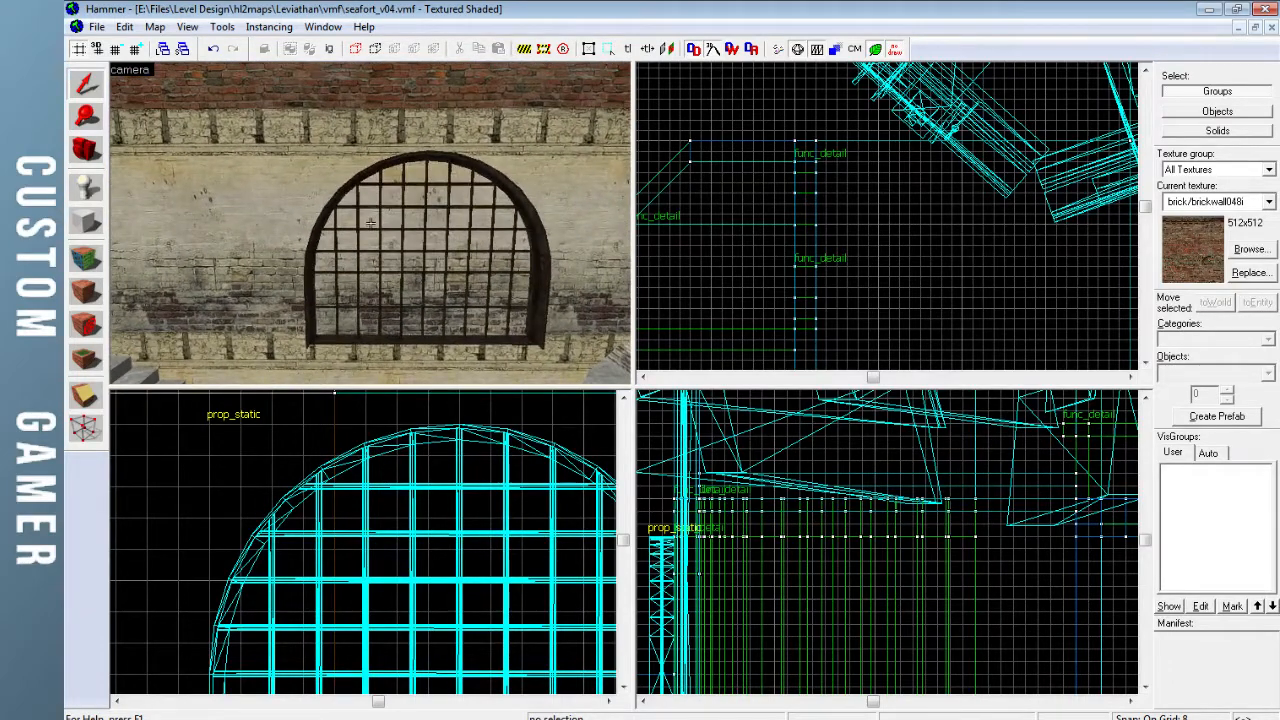
{"action": "key", "text": "z"}
Clip the wall section behind the grate along both vertical sides of the grate, splitting off a 128-unit-wide middle piece
{"action": "left_click", "coordinate": [300, 209]}
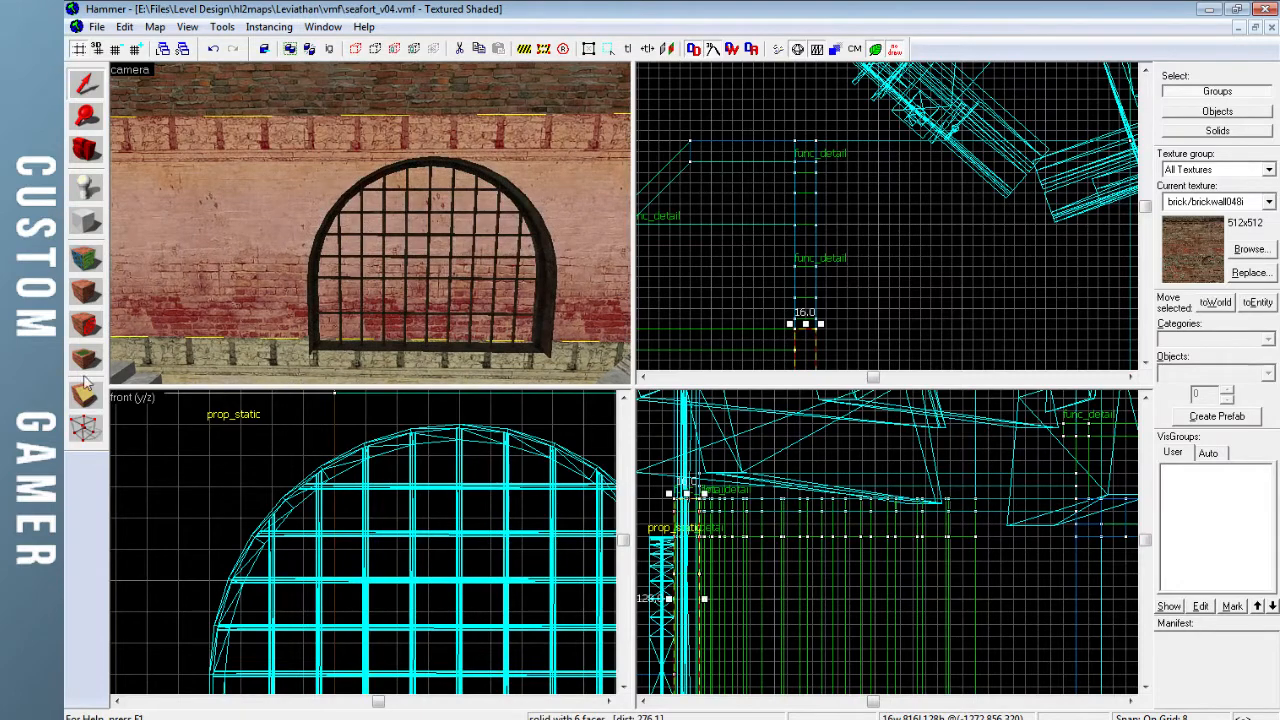
{"action": "left_click", "coordinate": [86, 394]}
{"action": "scroll", "coordinate": [413, 540], "scroll_direction": "down", "scroll_amount": 3}
{"action": "left_click", "coordinate": [533, 627]}
{"action": "left_click", "coordinate": [510, 612]}
{"action": "left_click", "coordinate": [334, 610]}
{"action": "left_click", "coordinate": [436, 557], "text": "ctrl"}
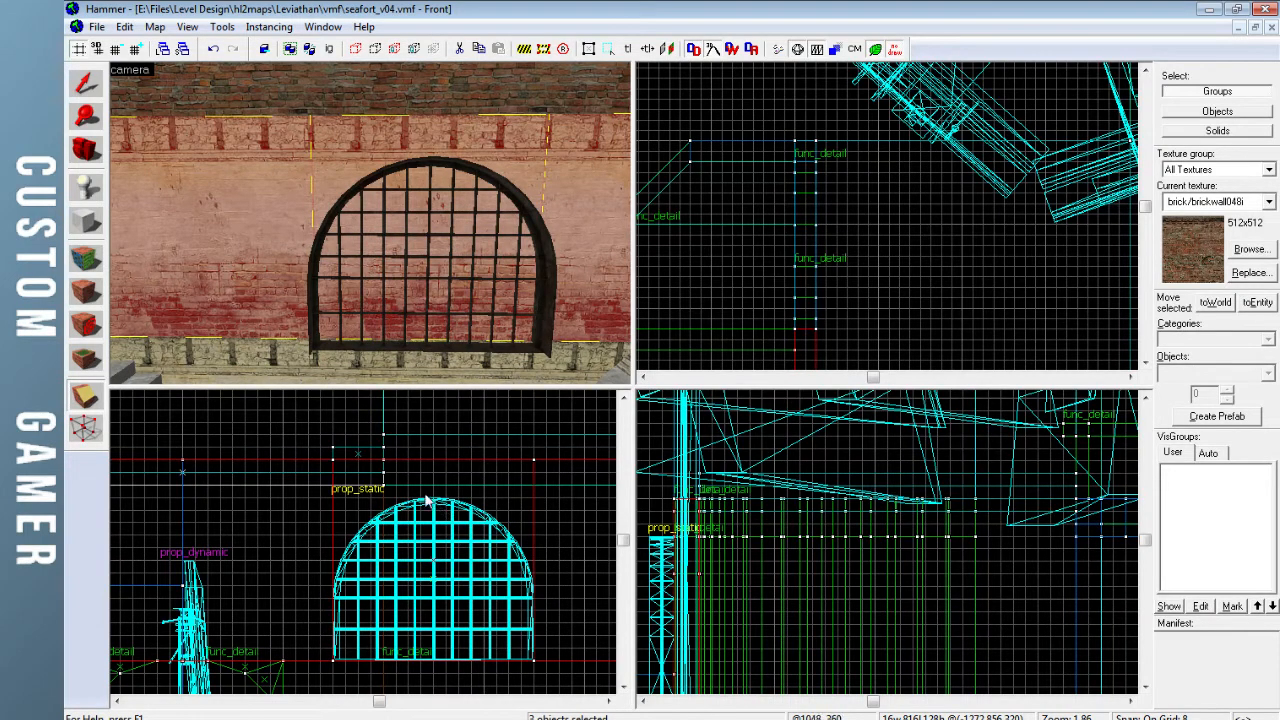
Split the 128-unit middle wall piece horizontally at the top of the grate's arch, keeping both halves
{"action": "left_click", "coordinate": [85, 83]}
{"action": "left_click", "coordinate": [414, 136]}
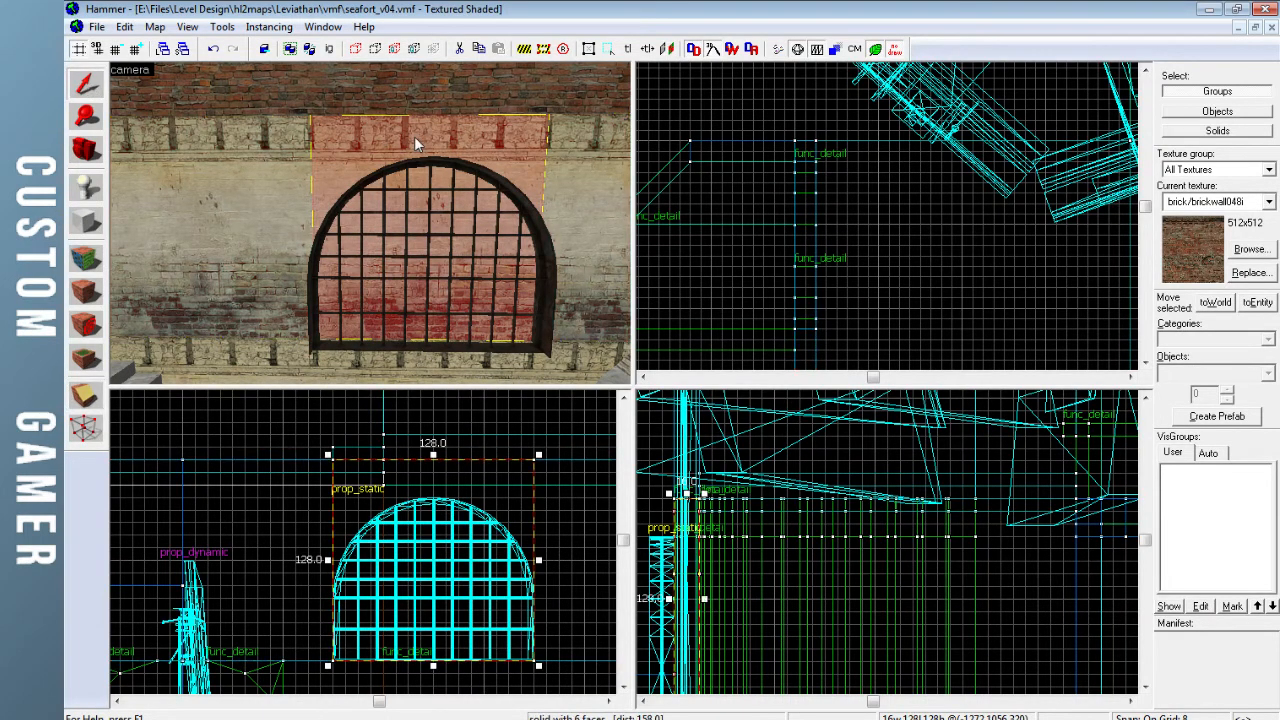
{"action": "left_click", "coordinate": [85, 395]}
{"action": "left_click_drag", "start_coordinate": [433, 506], "coordinate": [444, 502]}
{"action": "key", "text": "Return"}
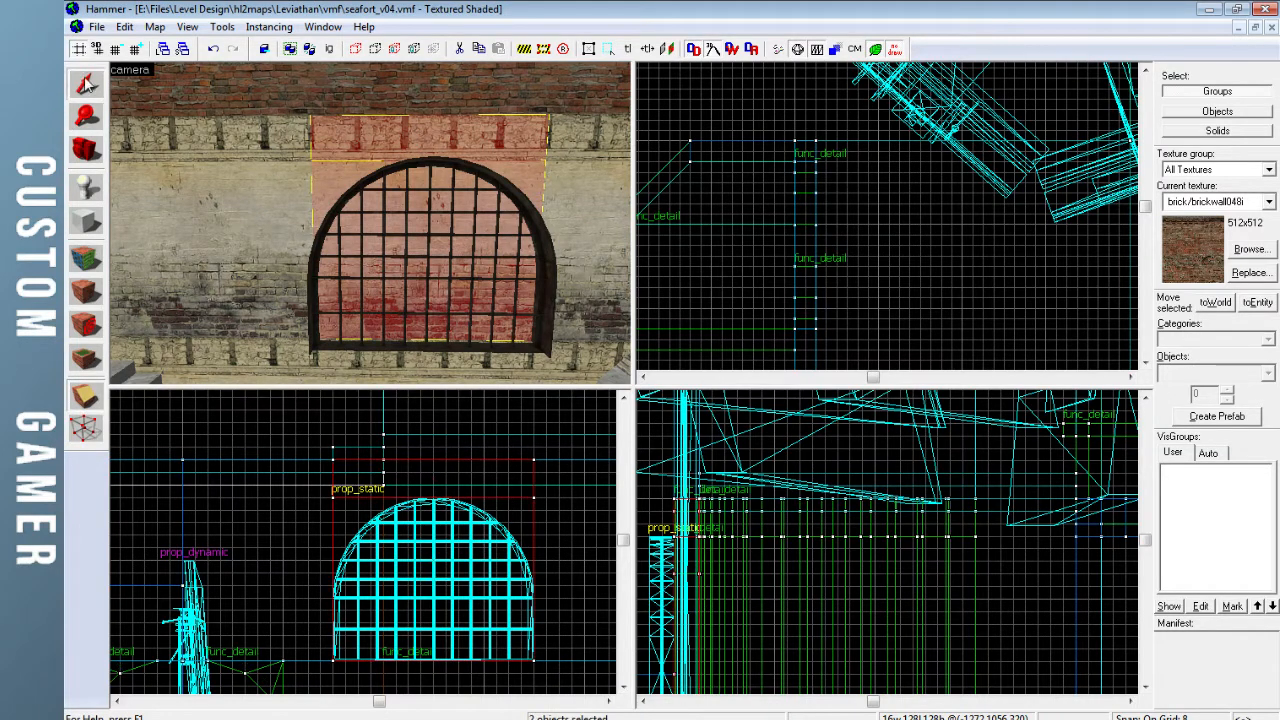
Open up the 104-unit-high wall piece behind the grate, leaving a 16 by 48-unit block at the arch's upper corner
{"action": "left_click", "coordinate": [394, 498]}
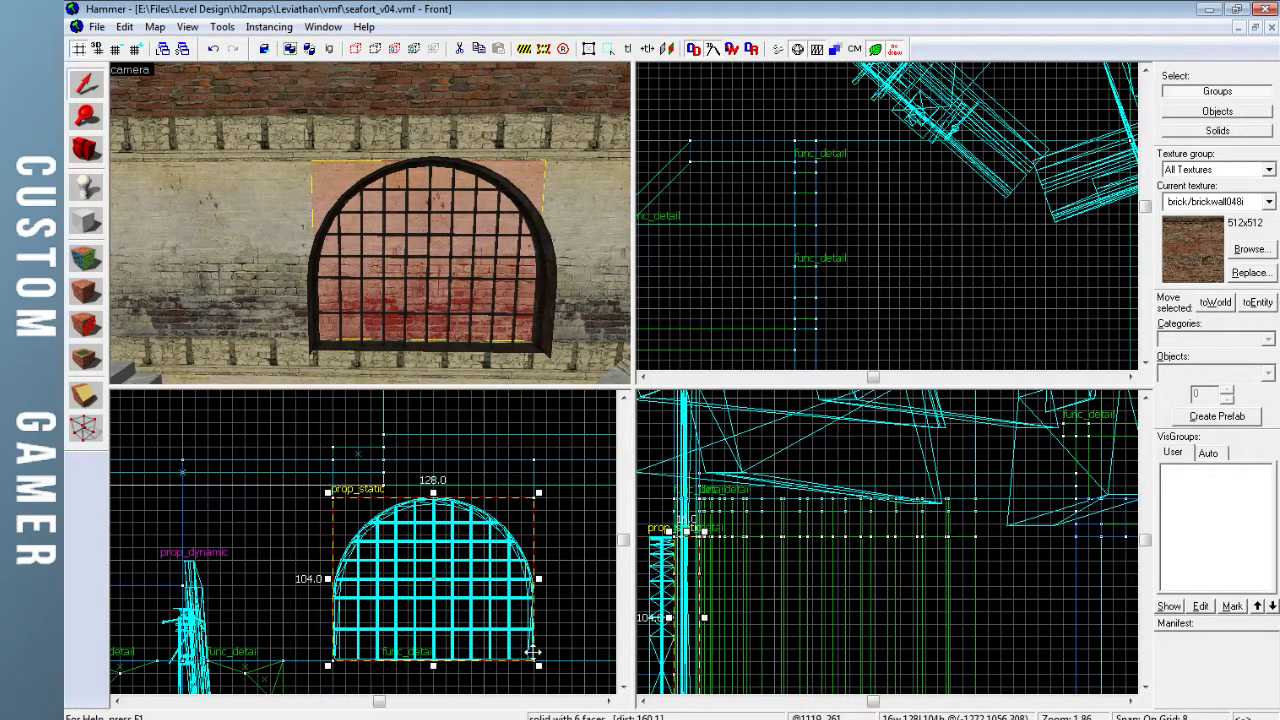
{"action": "key", "text": "Delete"}
{"action": "left_click", "coordinate": [350, 545]}
{"action": "scroll", "coordinate": [353, 540], "scroll_direction": "up", "scroll_amount": 2}
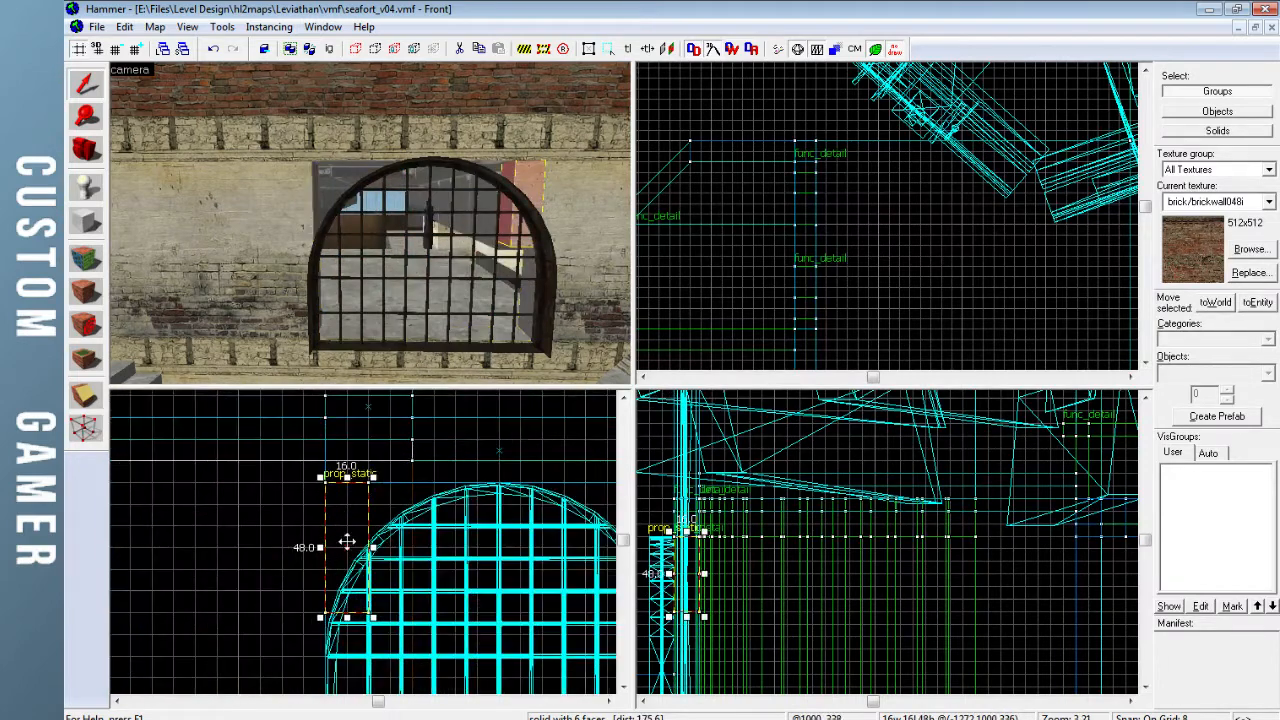
Reshape the corner block into a triangle by merging vertices, and lower its outer bottom vertex until the block is 64 units high
{"action": "left_click", "coordinate": [82, 398]}
{"action": "left_click", "coordinate": [87, 427]}
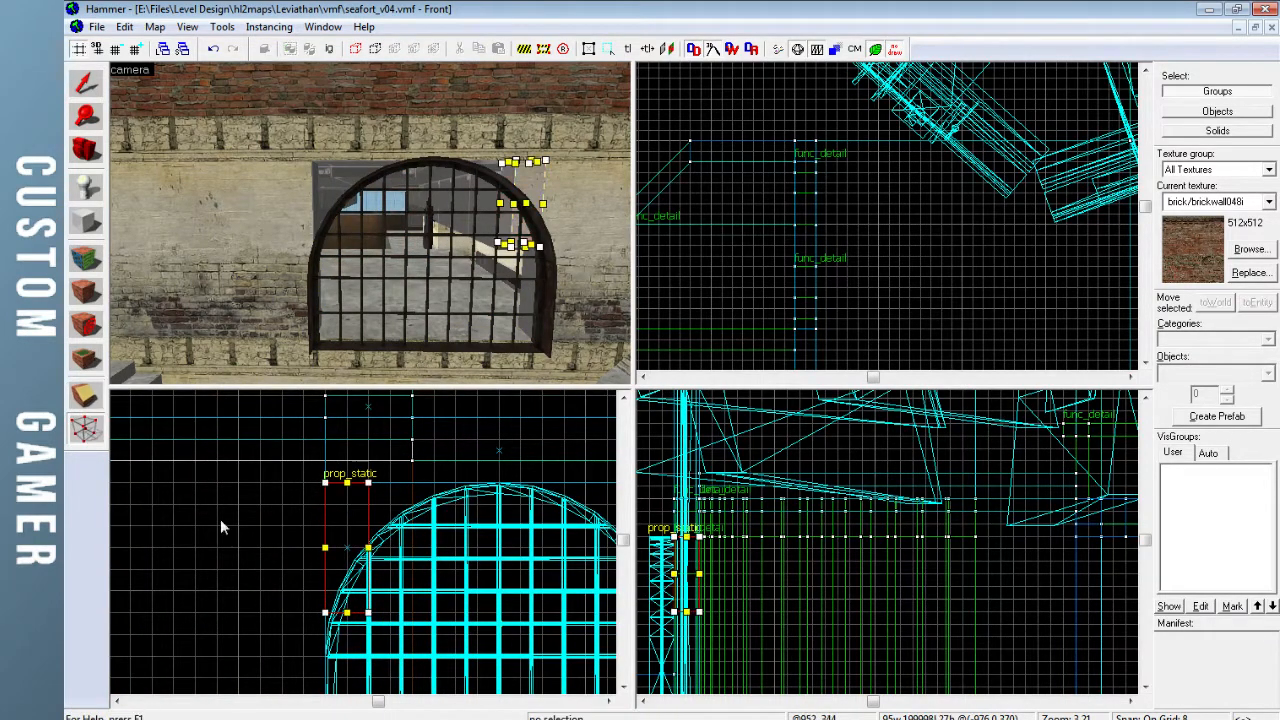
{"action": "left_click_drag", "start_coordinate": [367, 613], "coordinate": [333, 618]}
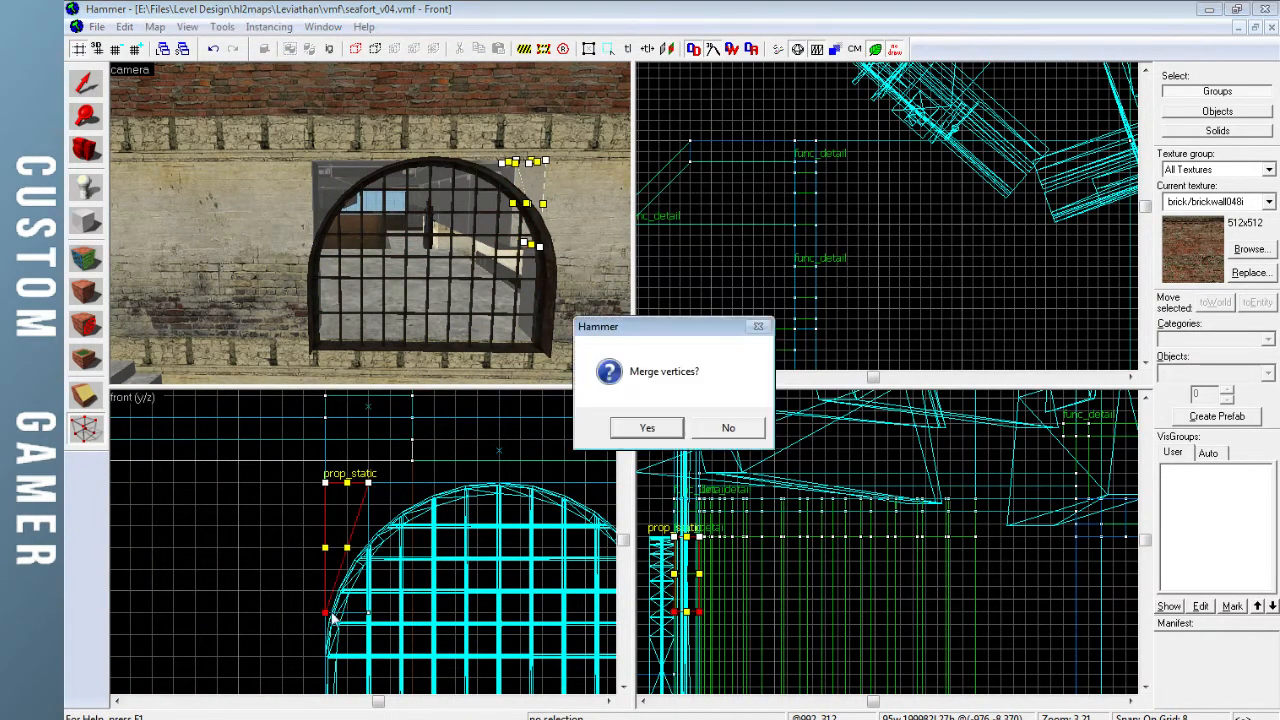
{"action": "left_click", "coordinate": [645, 427]}
{"action": "left_click_drag", "start_coordinate": [370, 483], "coordinate": [366, 611]}
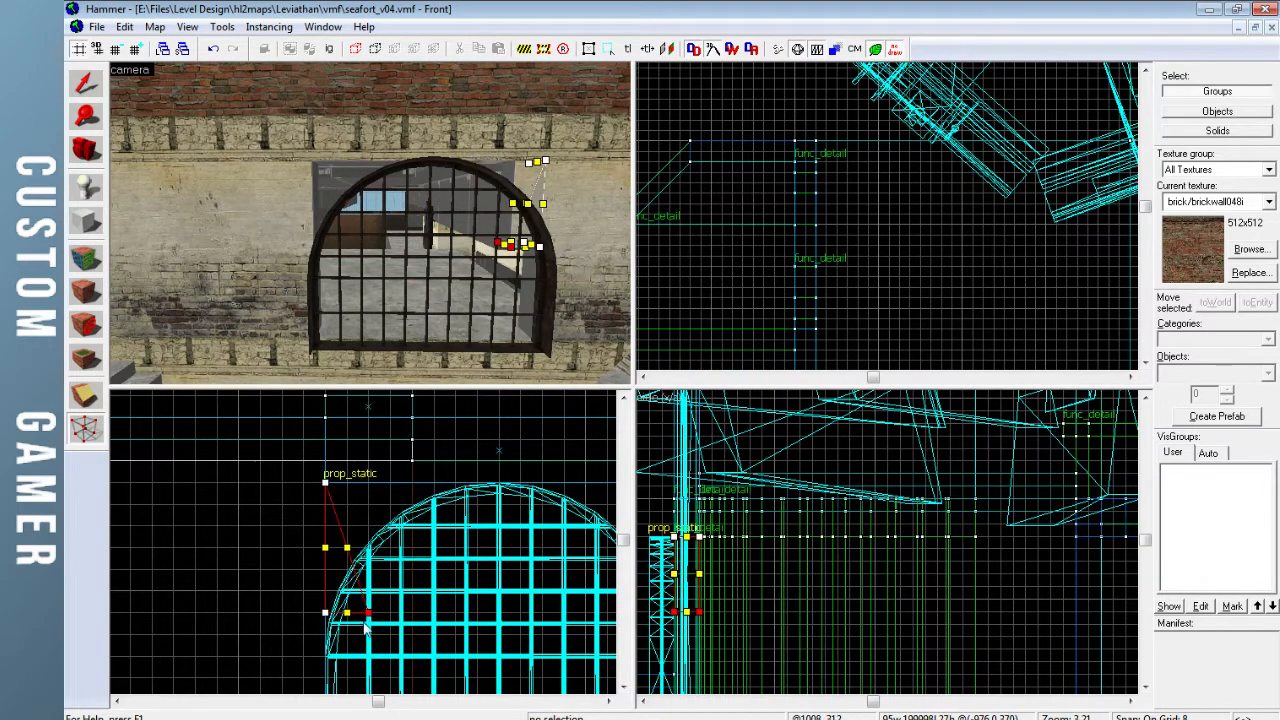
{"action": "scroll", "coordinate": [362, 600], "scroll_direction": "up", "scroll_amount": 4}
{"action": "left_click_drag", "start_coordinate": [314, 517], "coordinate": [313, 607]}
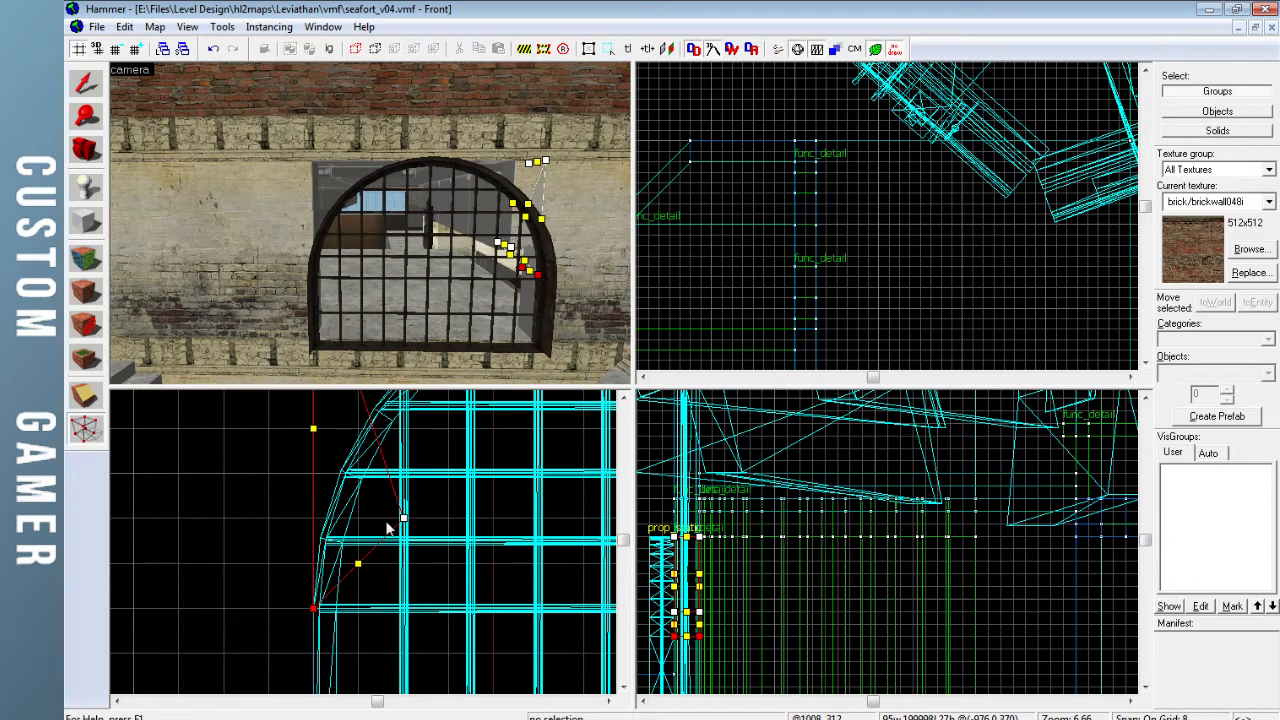
Refine the grid to 1 unit and move the triangle's inner vertex onto the bend in the arched frame
{"action": "key", "text": "bracketleft"}
{"action": "key", "text": "bracketleft"}
{"action": "key", "text": "bracketleft"}
{"action": "left_click_drag", "start_coordinate": [402, 517], "coordinate": [318, 535]}
{"action": "scroll", "coordinate": [320, 534], "scroll_direction": "up", "scroll_amount": 10}
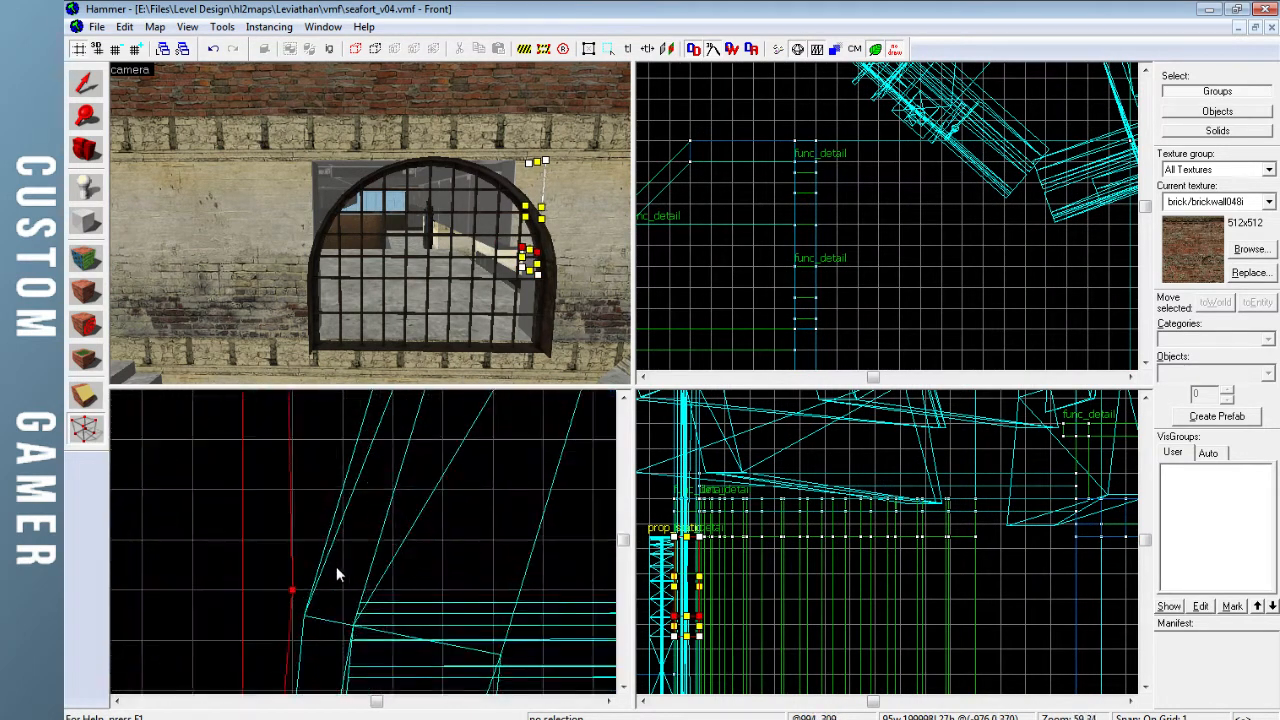
{"action": "scroll", "coordinate": [315, 545], "scroll_direction": "up", "scroll_amount": 2}
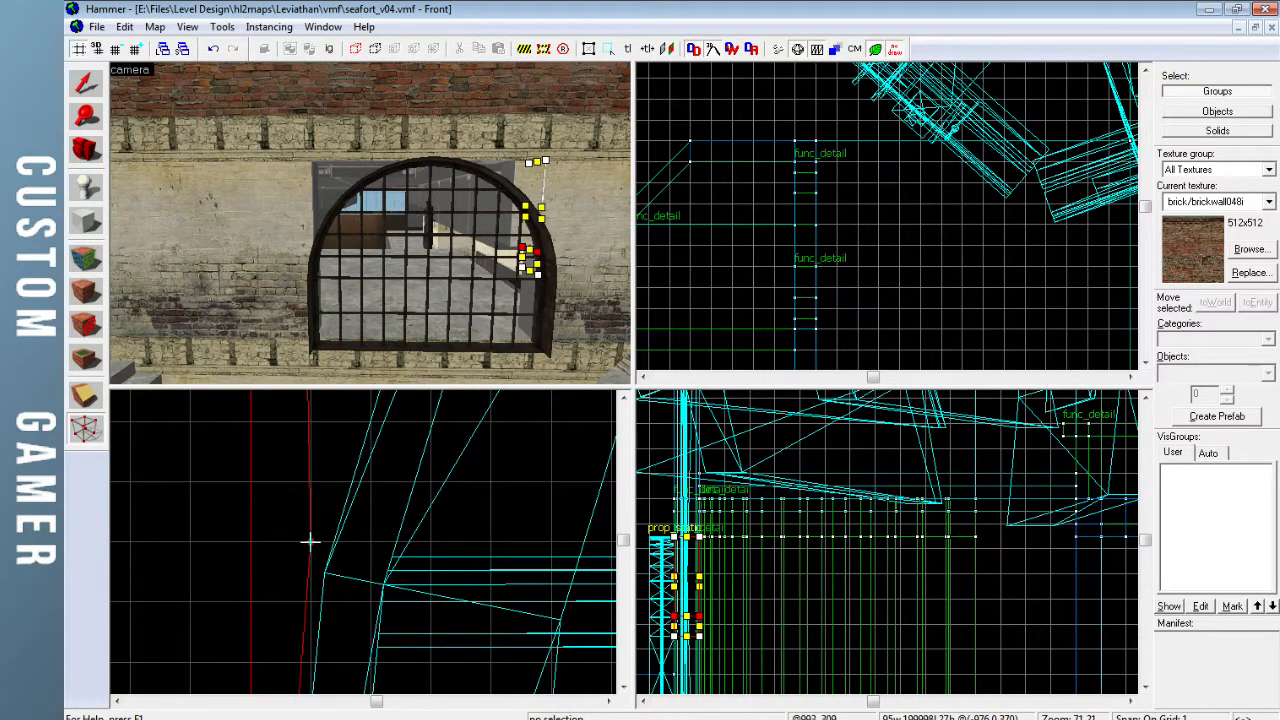
{"action": "scroll", "coordinate": [326, 564], "scroll_direction": "down", "scroll_amount": 5}
{"action": "scroll", "coordinate": [367, 500], "scroll_direction": "down", "scroll_amount": 5}
{"action": "scroll", "coordinate": [362, 500], "scroll_direction": "up", "scroll_amount": 2}
{"action": "left_click_drag", "start_coordinate": [333, 545], "coordinate": [349, 559]}
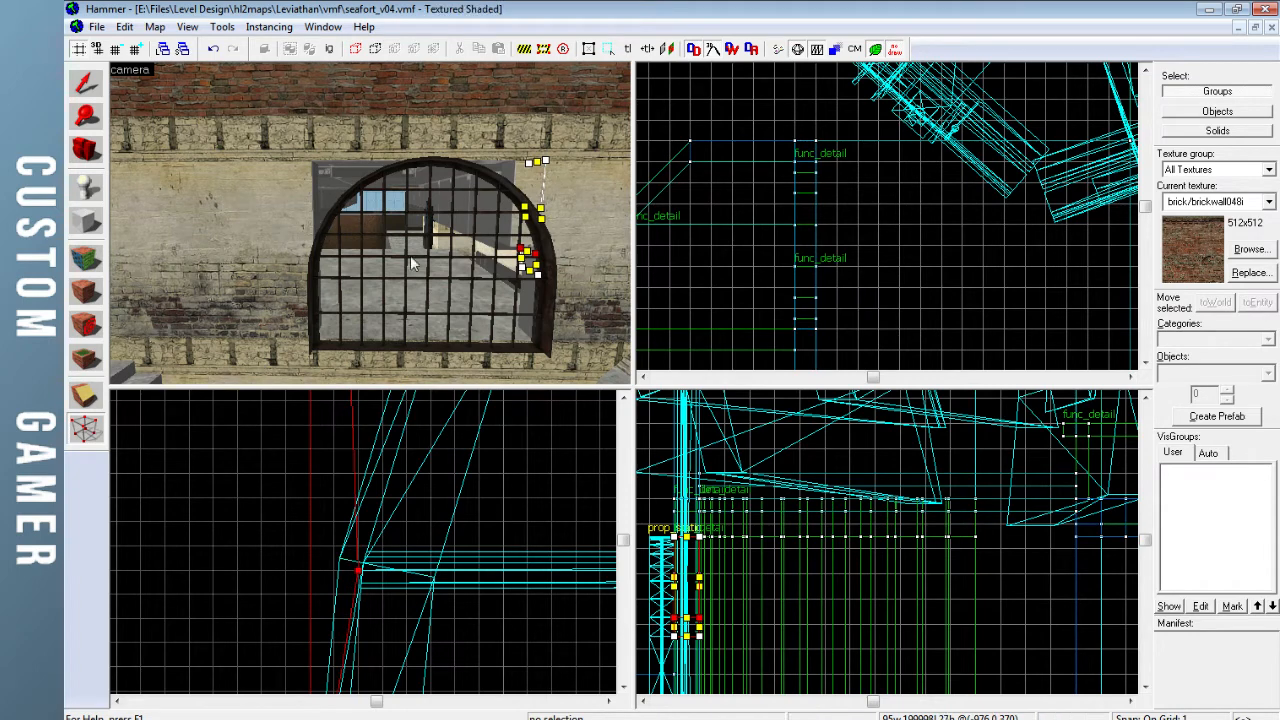
{"action": "left_click", "coordinate": [97, 86]}
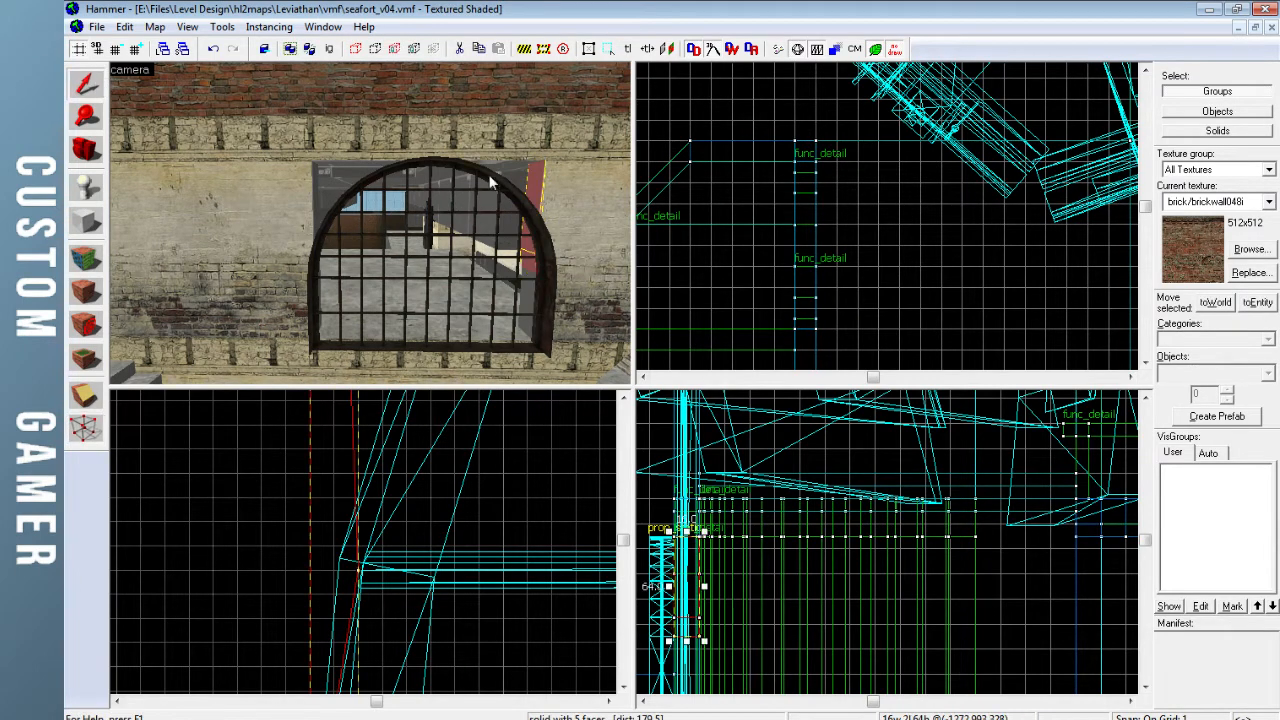
Restore the 8-unit grid and move the arched grate 16 units back into the wall opening
{"action": "left_click", "coordinate": [488, 174]}
{"action": "key", "text": "bracketright"}
{"action": "key", "text": "bracketright"}
{"action": "key", "text": "bracketright"}
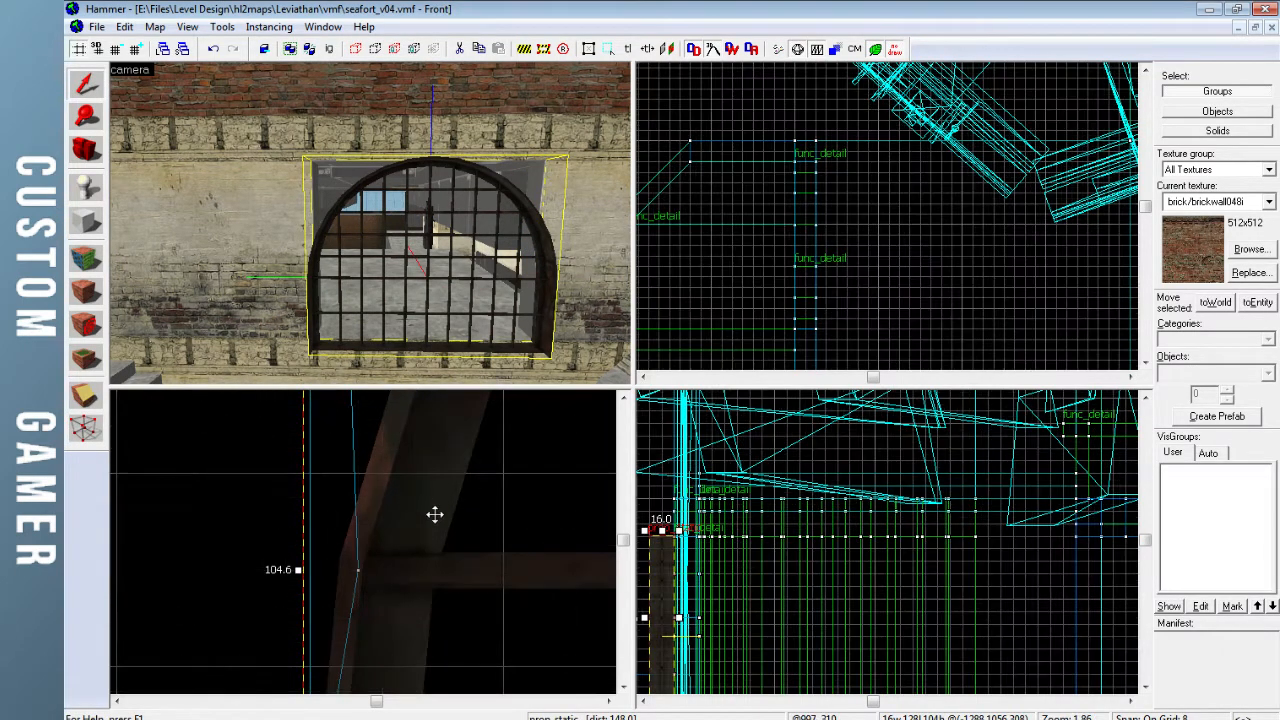
{"action": "scroll", "coordinate": [783, 274], "scroll_direction": "up", "scroll_amount": 5}
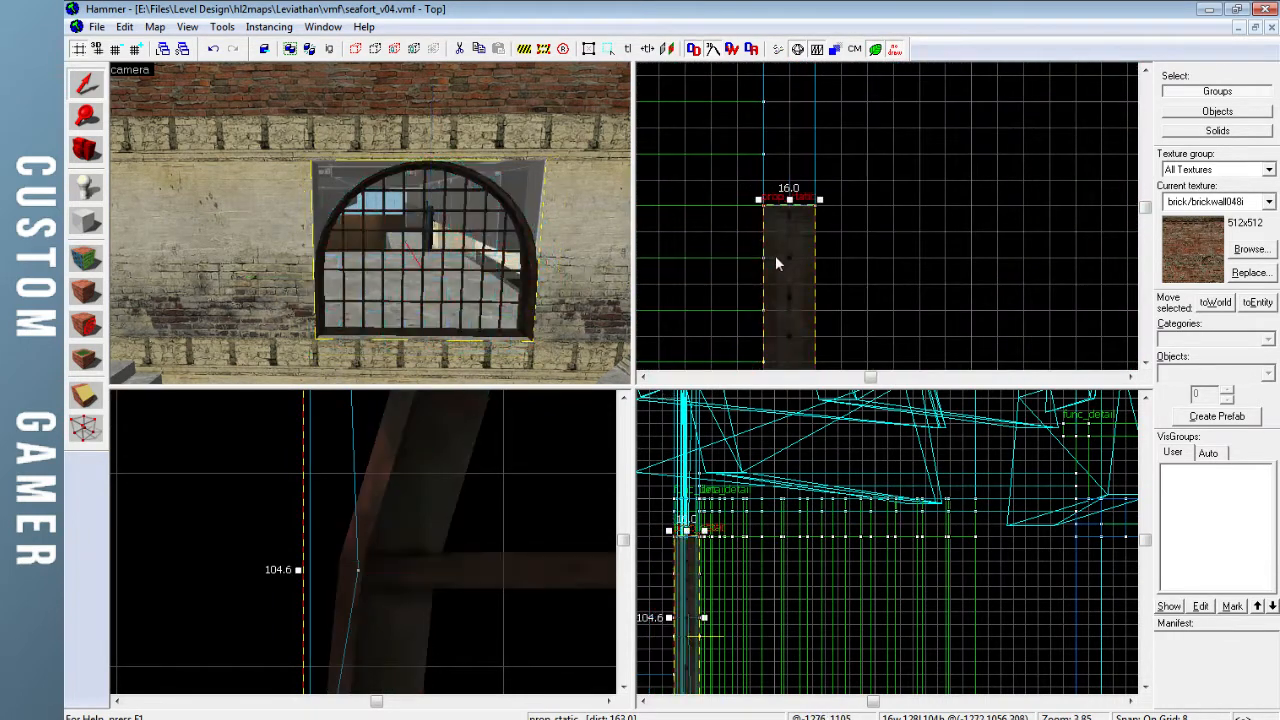
{"action": "key", "text": "Escape"}
Inspect how the recessed grate meets the side of the wall opening from its base up to the arch
{"action": "key", "text": "z"}
{"action": "key", "text": "w"}
{"action": "key", "text": "d"}
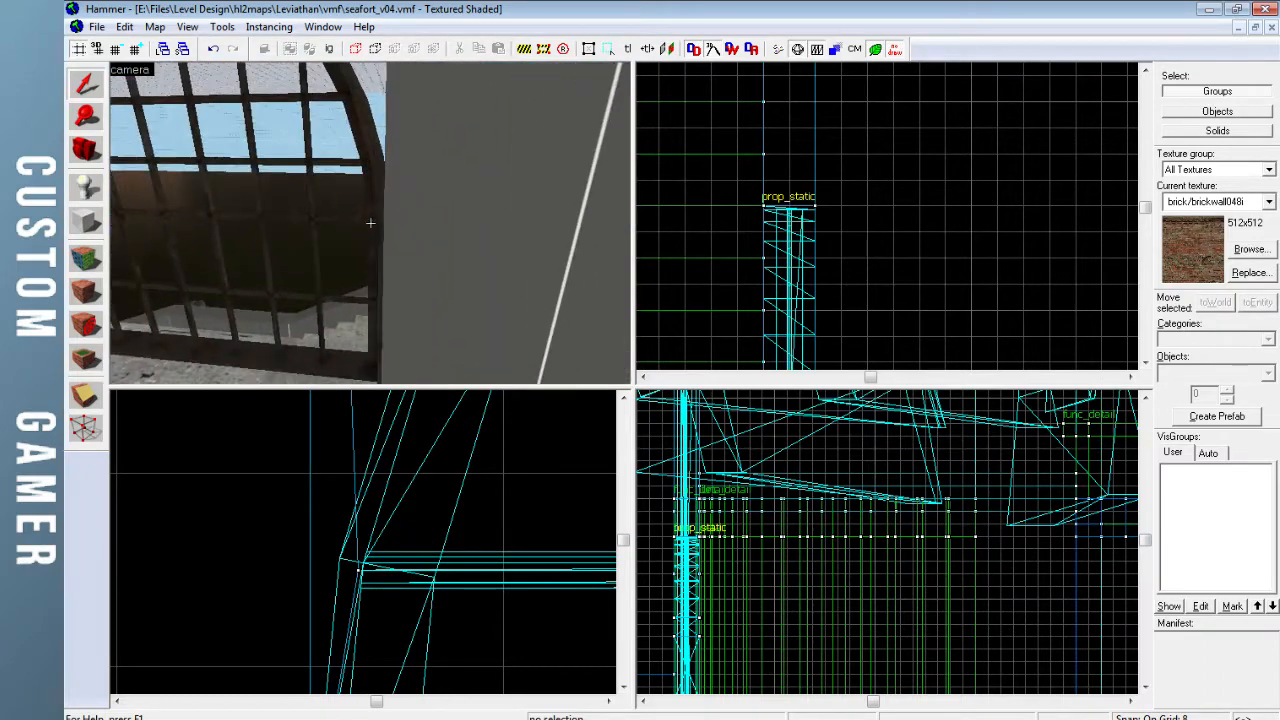
{"action": "left_click", "coordinate": [370, 222]}
{"action": "key", "text": "w"}
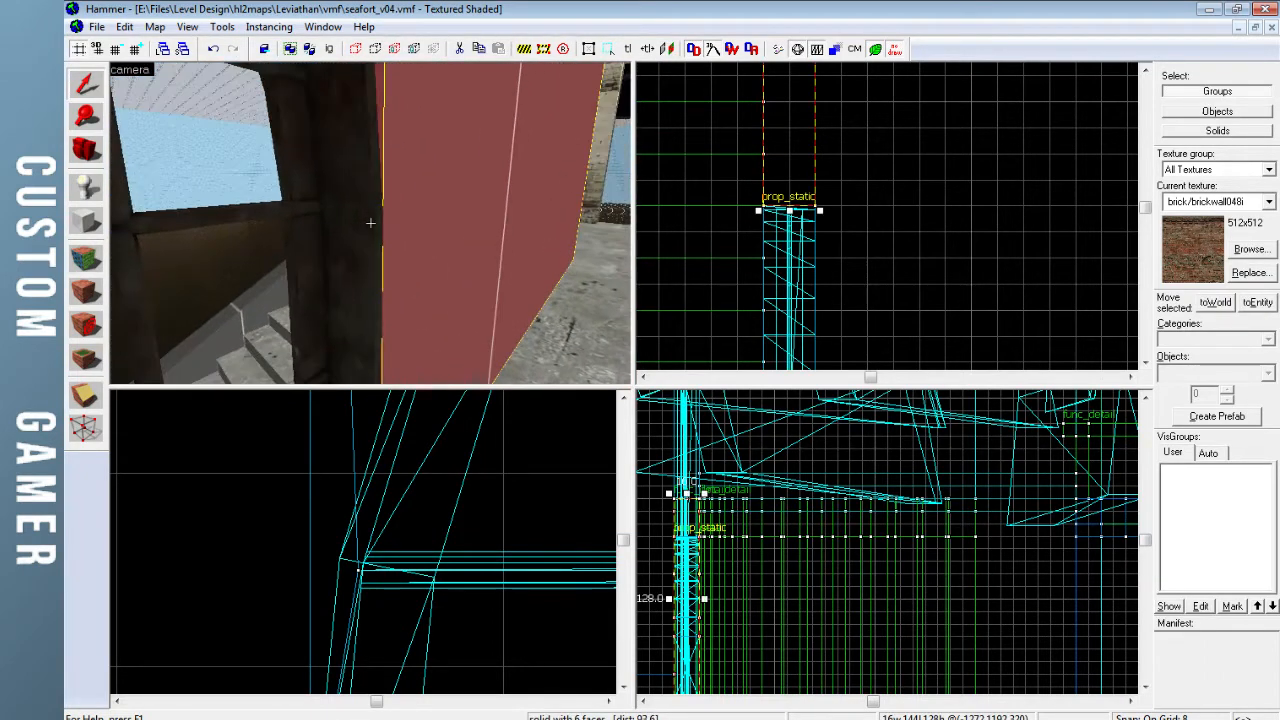
{"action": "key", "text": "s"}
{"action": "key", "text": "w"}
{"action": "key", "text": "s"}
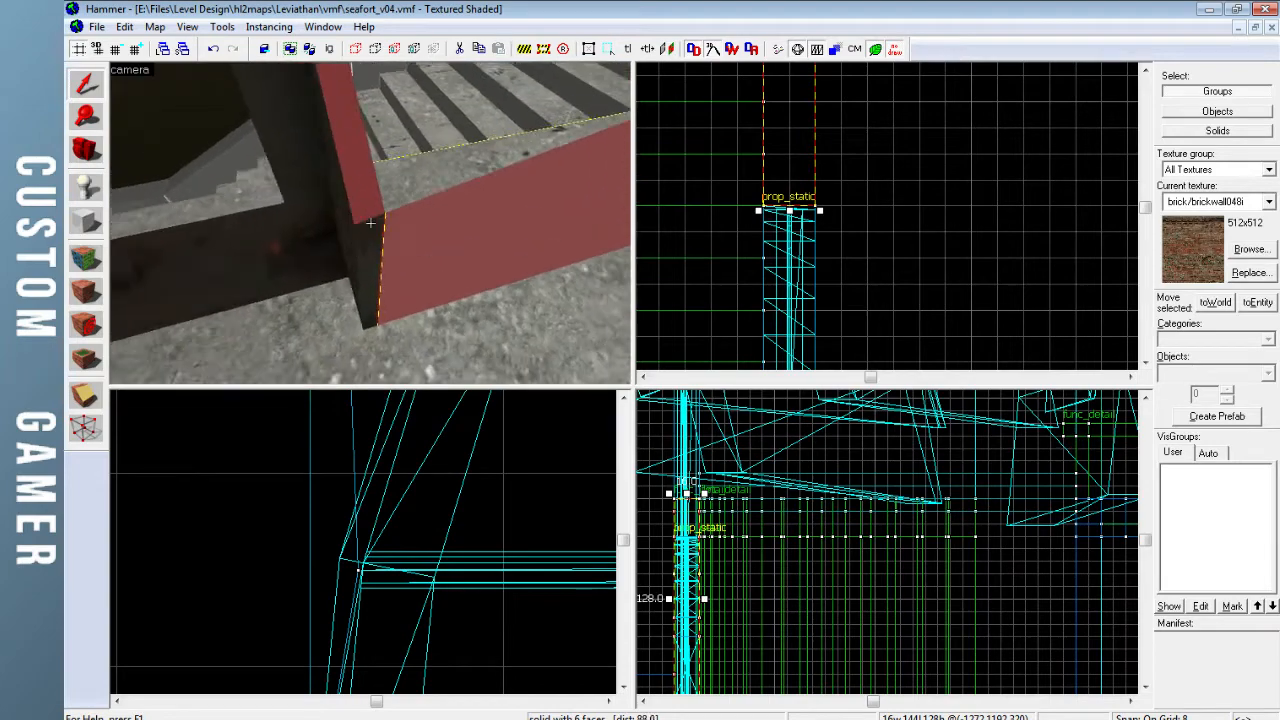
{"action": "key", "text": "w"}
{"action": "key", "text": "s"}
{"action": "key", "text": "w"}
{"action": "key", "text": "s"}
{"action": "key", "text": "w"}
{"action": "key", "text": "s"}
{"action": "key", "text": "z"}
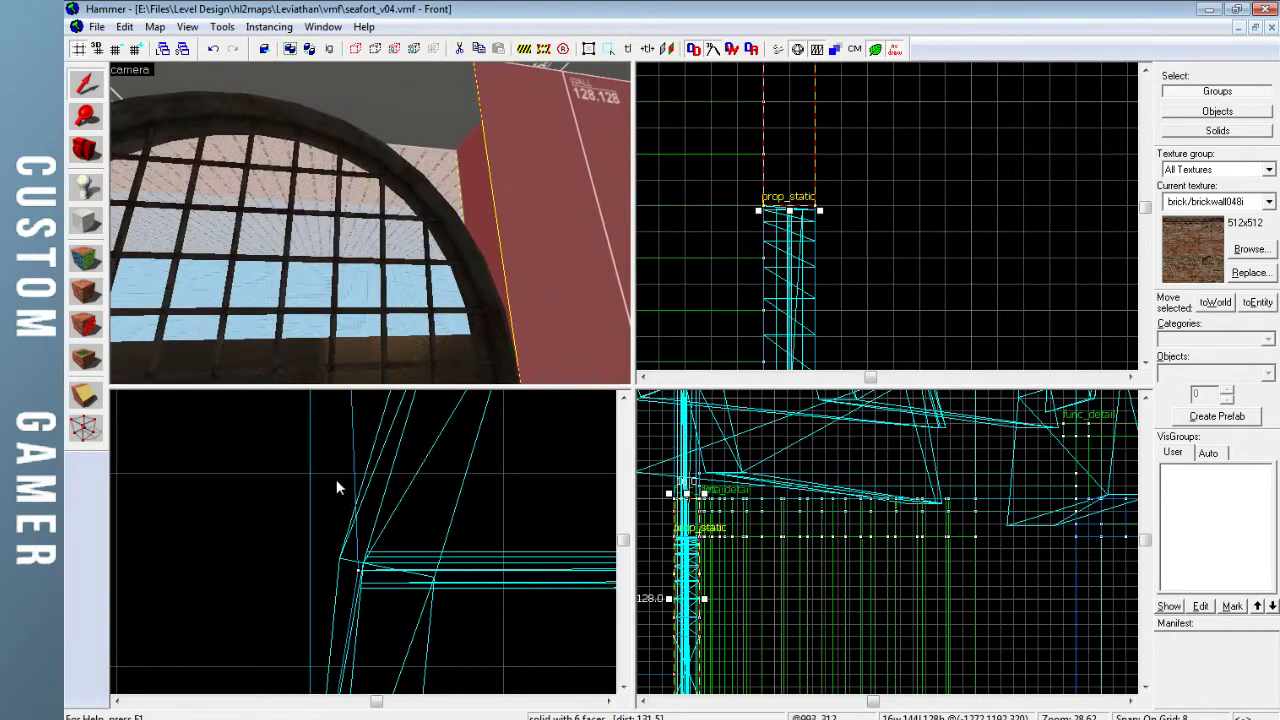
Select the thin corner block and examine how its inner edge meets the bend in the grate's frame
{"action": "left_click", "coordinate": [351, 454]}
{"action": "key", "text": "z"}
{"action": "key", "text": "s"}
{"action": "key", "text": "w"}
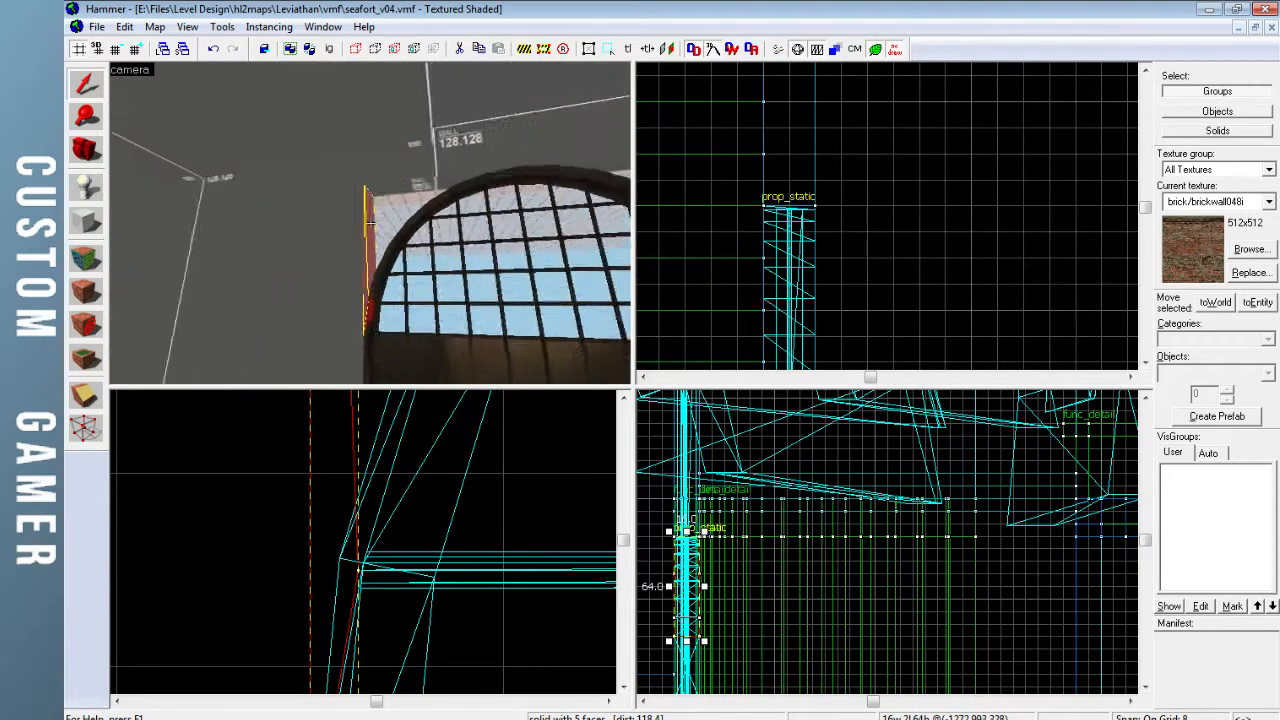
{"action": "key", "text": "w"}
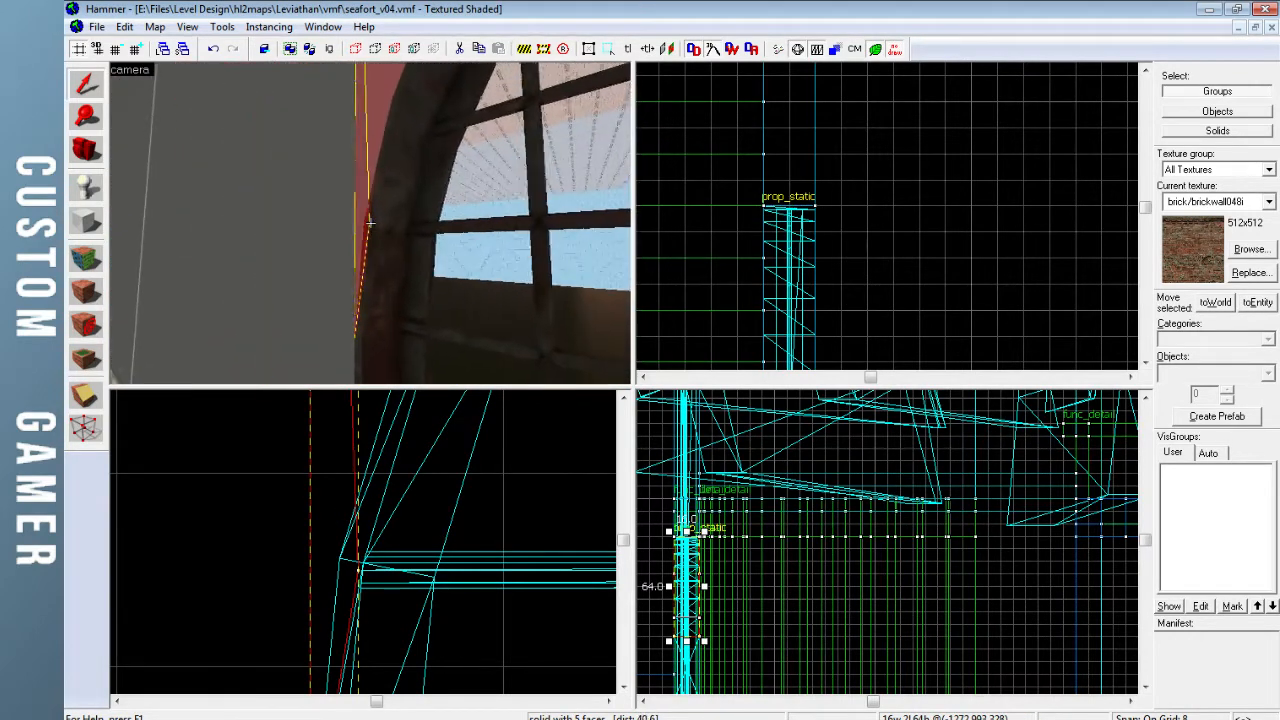
{"action": "key", "text": "w"}
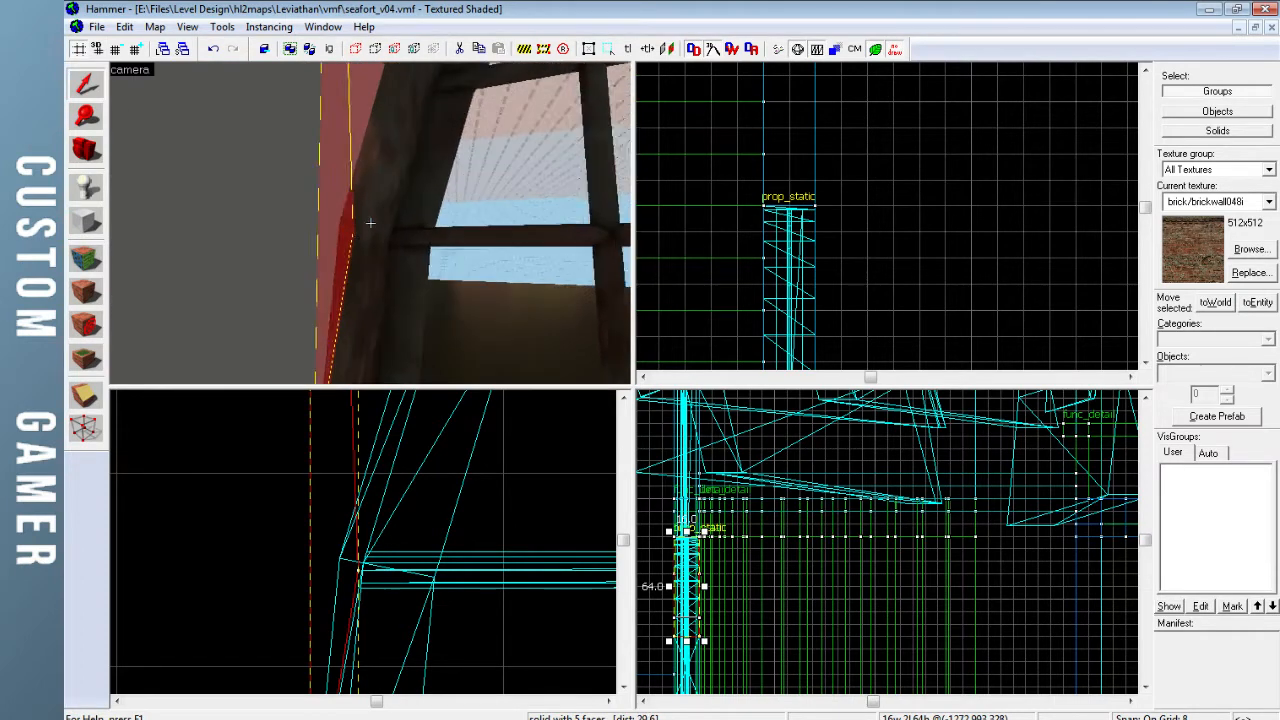
{"action": "key", "text": "s"}
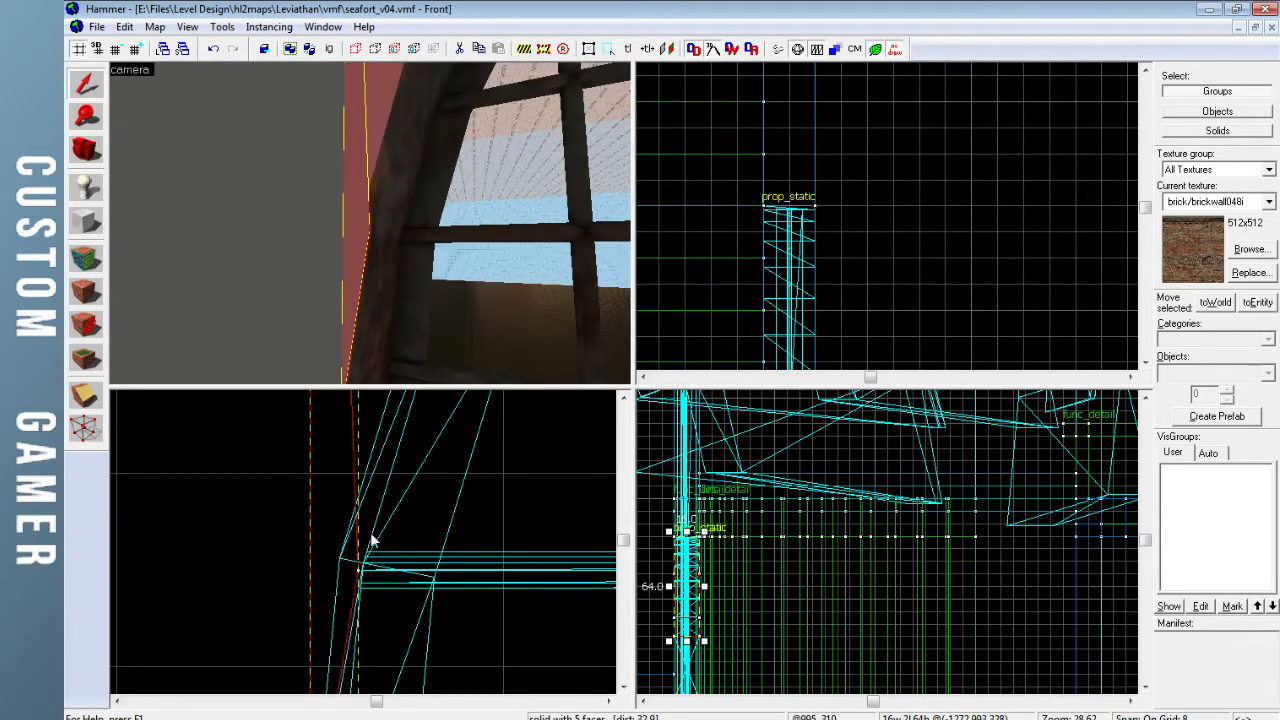
{"action": "scroll", "coordinate": [360, 537], "scroll_direction": "down", "scroll_amount": 4}
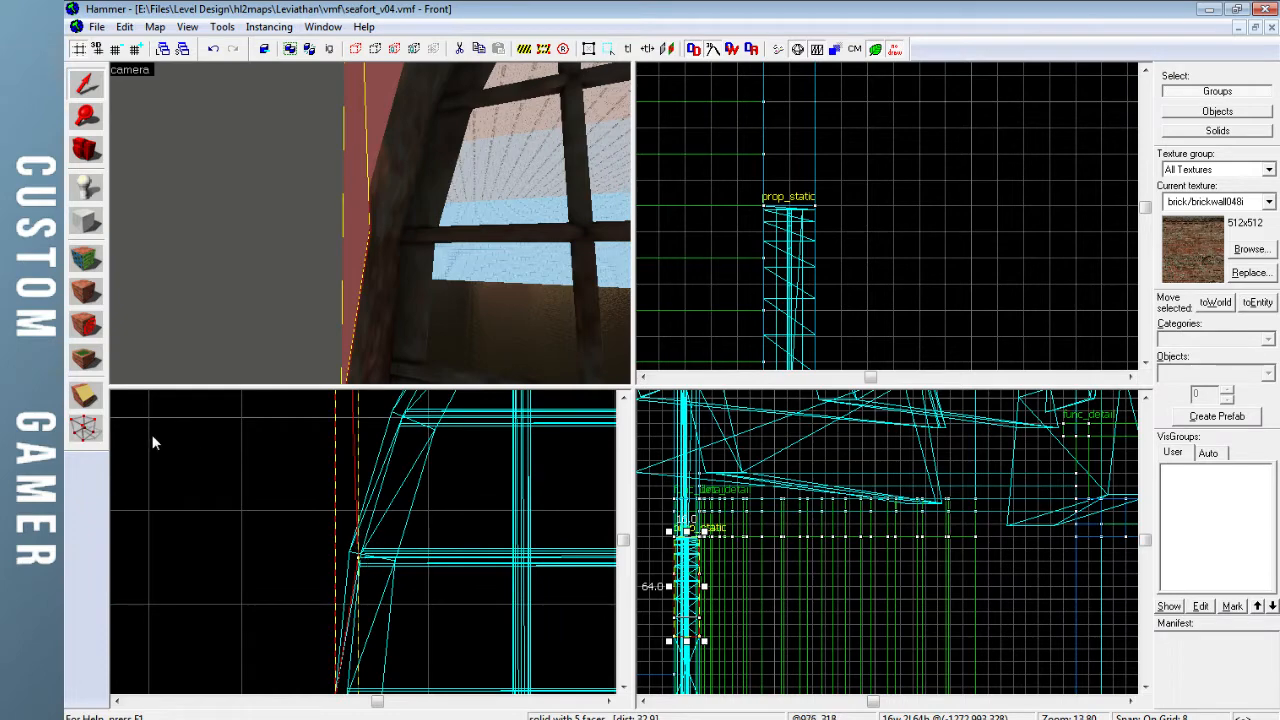
On a 1-unit grid, pull the corner block's inner vertex back to just outside the arched frame's outer edge
{"action": "left_click", "coordinate": [85, 430]}
{"action": "key", "text": "bracketleft"}
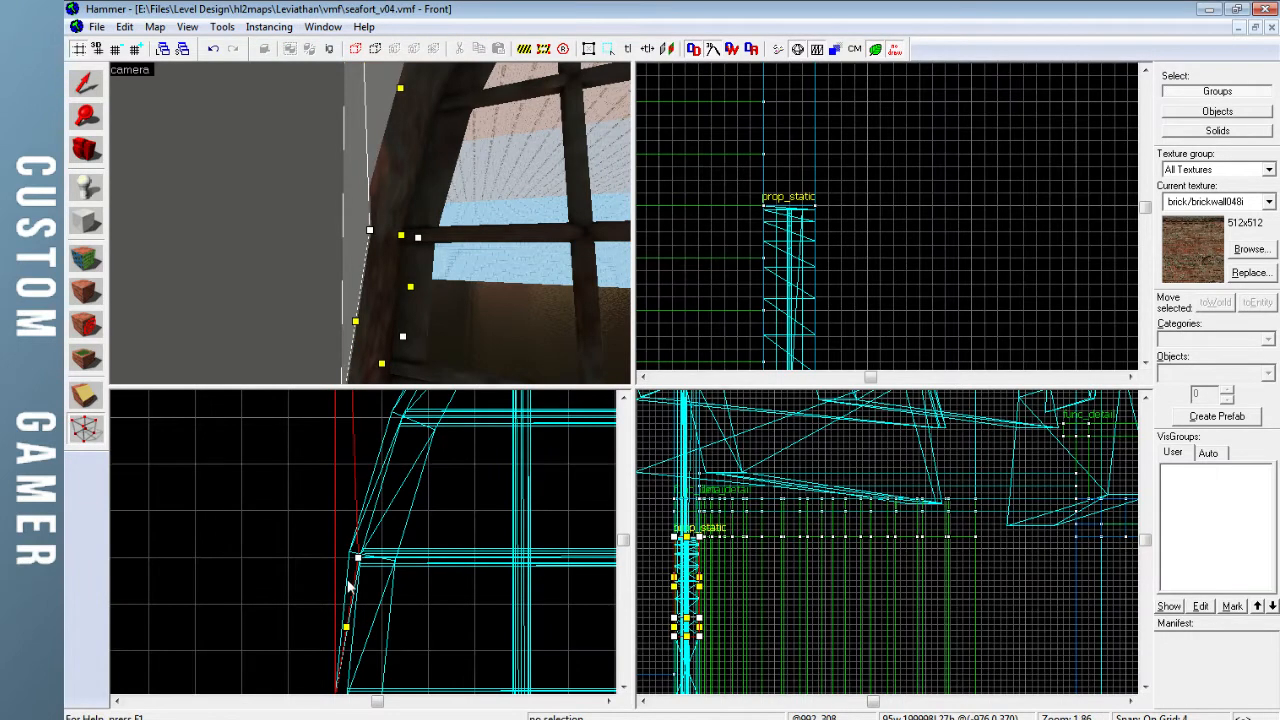
{"action": "key", "text": "bracketleft"}
{"action": "key", "text": "bracketleft"}
{"action": "scroll", "coordinate": [360, 575], "scroll_direction": "up", "scroll_amount": 4}
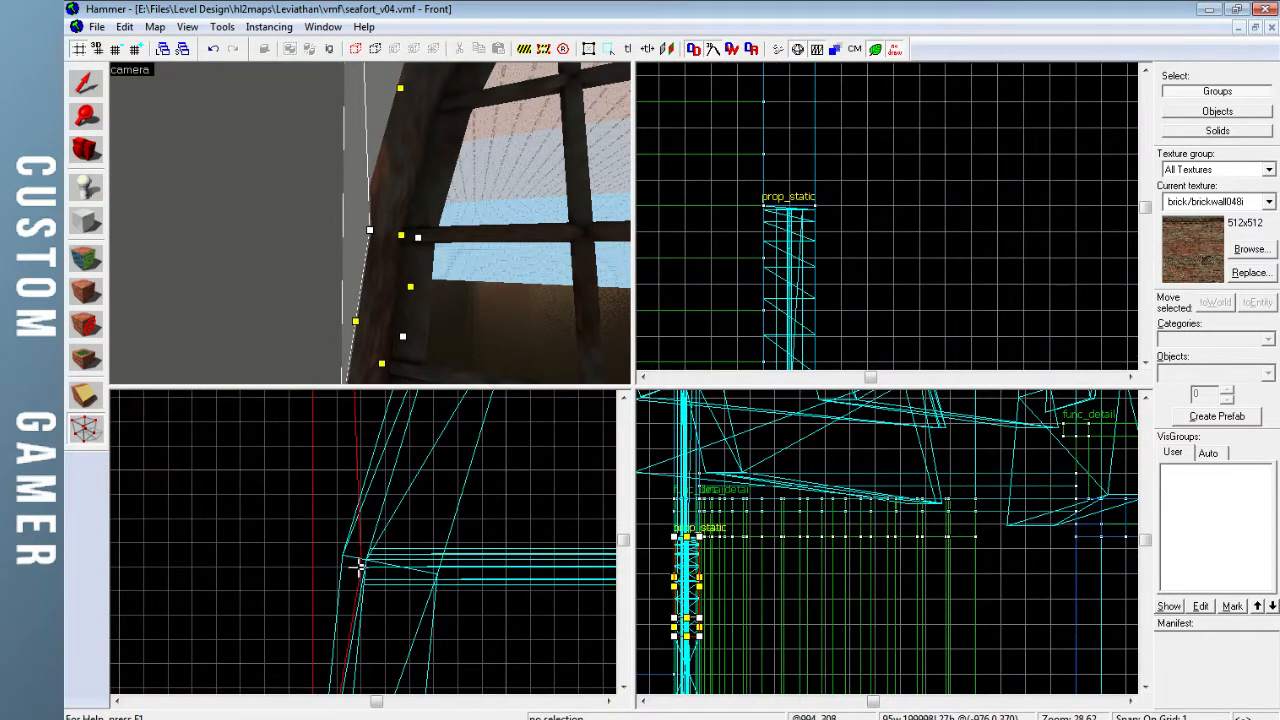
{"action": "left_click_drag", "start_coordinate": [350, 564], "coordinate": [335, 543]}
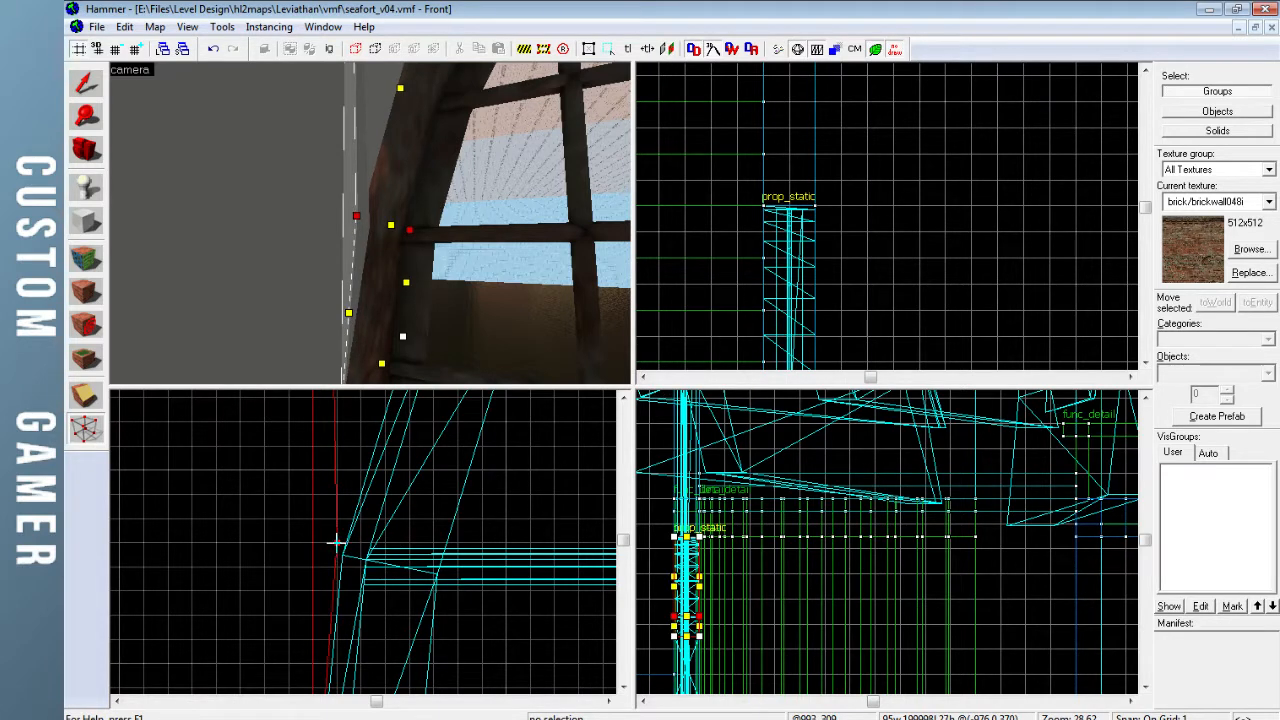
{"action": "left_click", "coordinate": [88, 88]}
Check the reshaped corner block against the grate's frame from inside the room
{"action": "key", "text": "Escape"}
{"action": "key", "text": "z"}
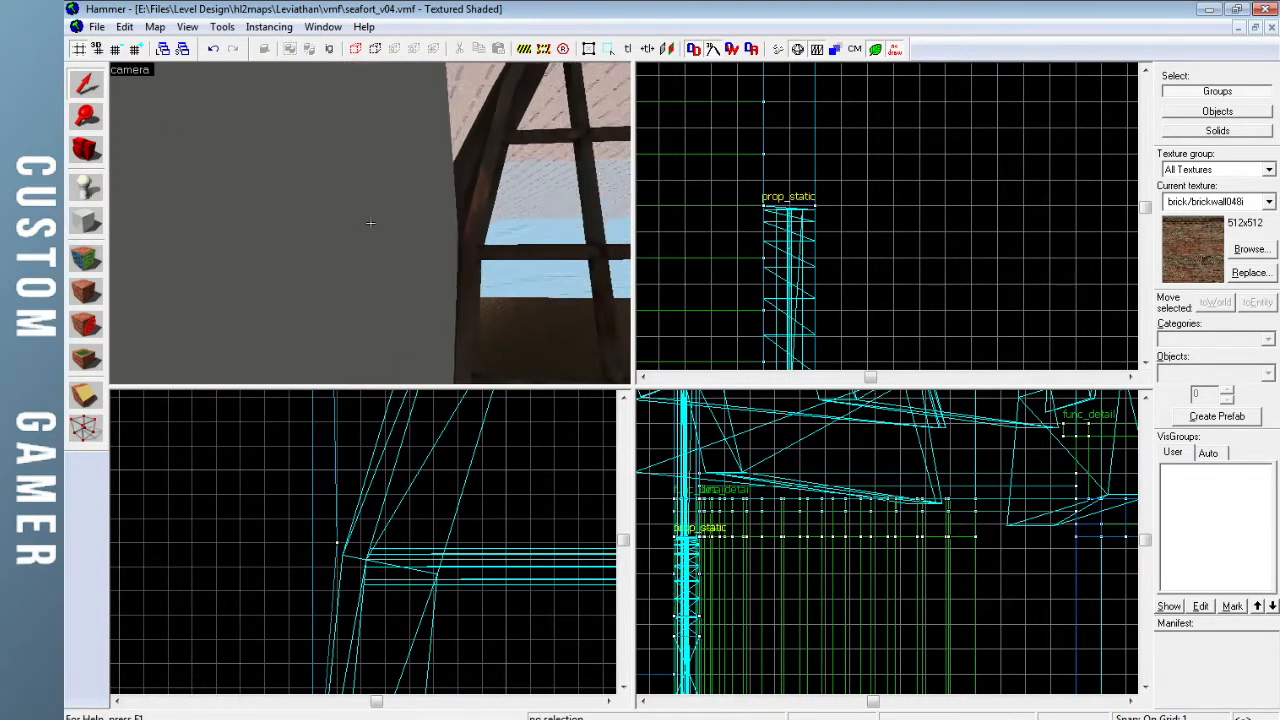
{"action": "key", "text": "a"}
{"action": "key", "text": "d"}
{"action": "key", "text": "a"}
{"action": "key", "text": "d"}
{"action": "key", "text": "z"}
Select the thin corner block and duplicate it against the next frame segment up the grate's arch
{"action": "left_click", "coordinate": [373, 230]}
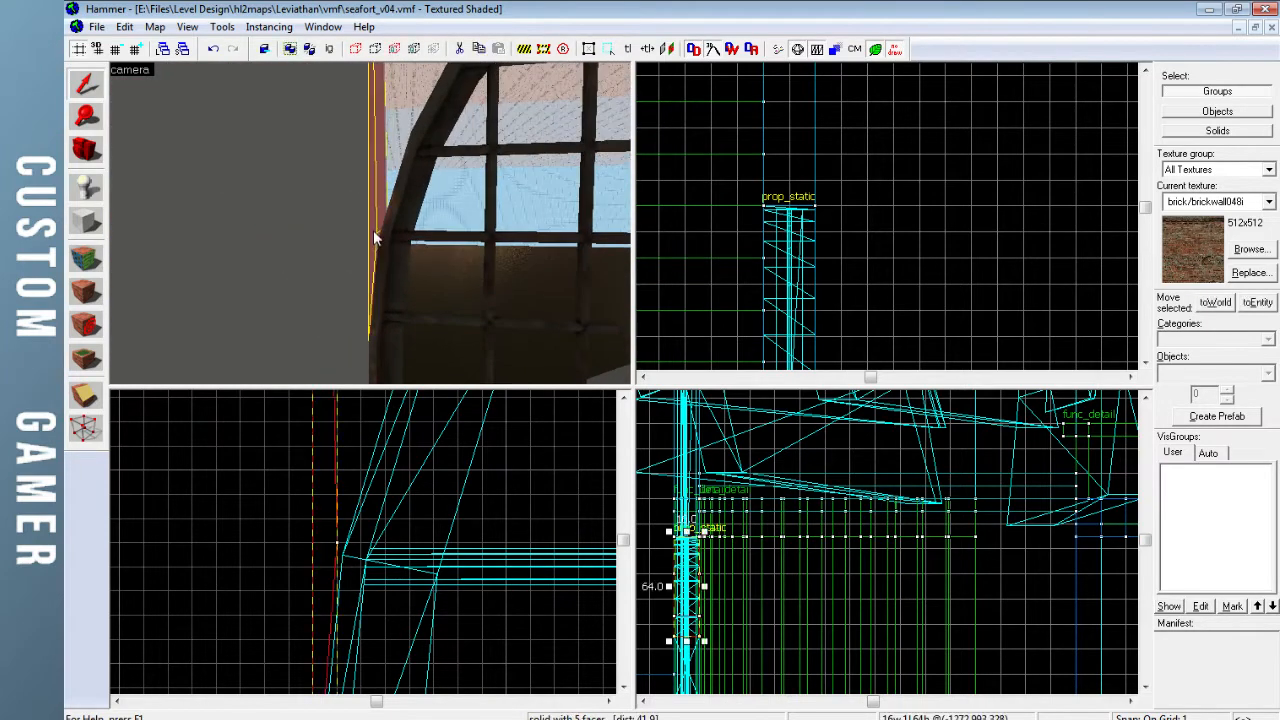
{"action": "scroll", "coordinate": [340, 482], "scroll_direction": "down", "scroll_amount": 5}
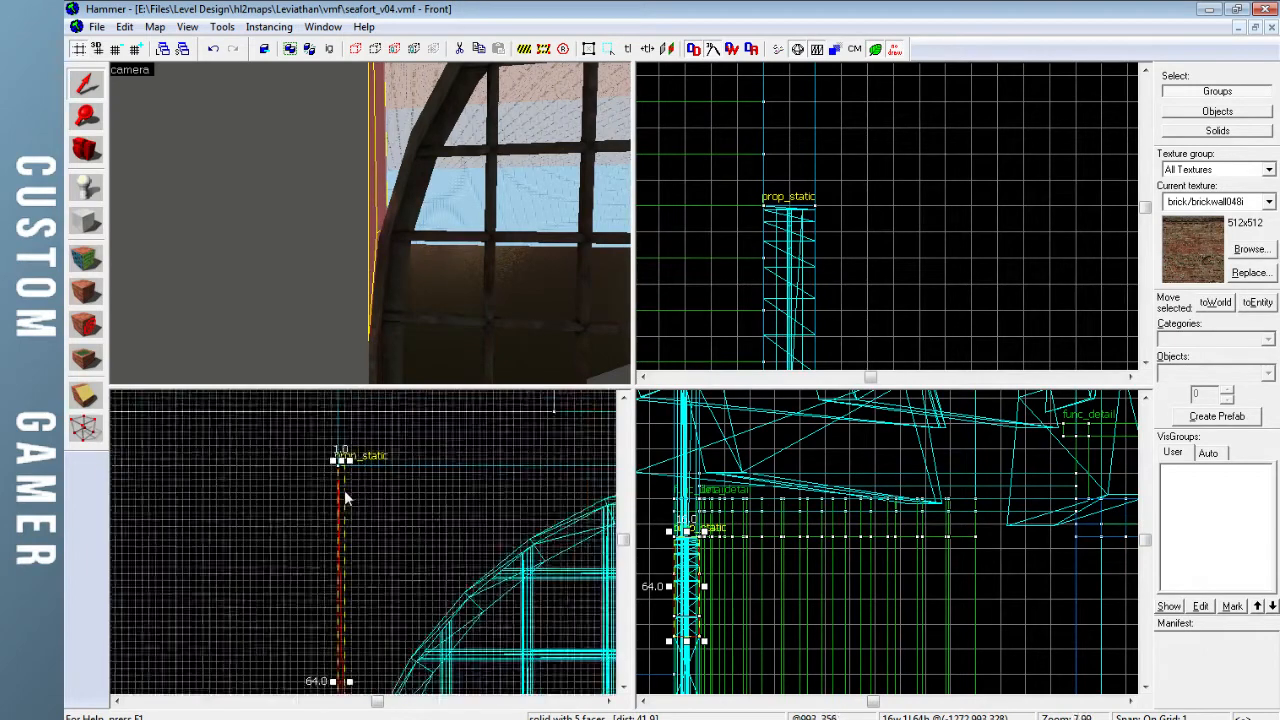
{"action": "scroll", "coordinate": [349, 484], "scroll_direction": "down", "scroll_amount": 5}
{"action": "scroll", "coordinate": [351, 549], "scroll_direction": "up", "scroll_amount": 5}
{"action": "left_click_drag", "start_coordinate": [343, 543], "coordinate": [388, 550]}
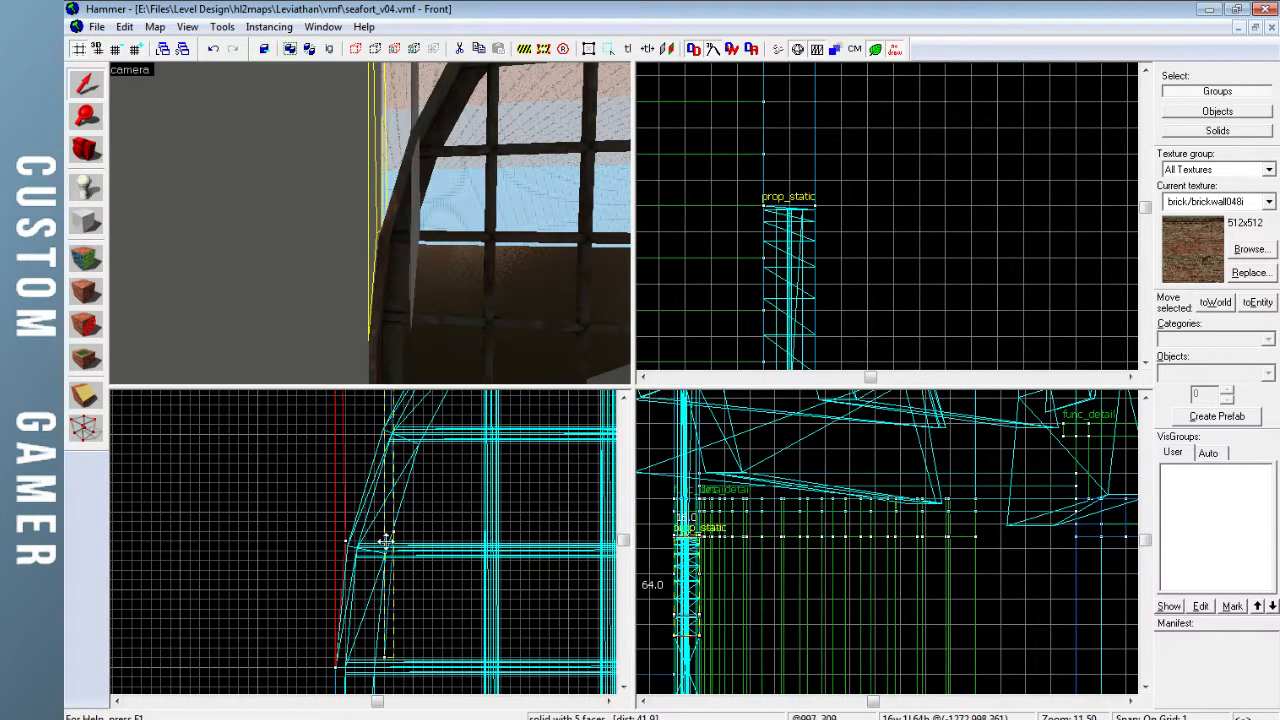
Move the second wedge's inner vertex to the frame's next bend and its outer vertex to the opening's upper corner
{"action": "left_click", "coordinate": [85, 429]}
{"action": "mouse_move", "coordinate": [385, 655]}
{"action": "left_mouse_down"}
{"action": "mouse_move", "coordinate": [347, 540]}
{"action": "mouse_move", "coordinate": [384, 494]}
{"action": "mouse_move", "coordinate": [385, 427]}
{"action": "left_mouse_up"}
{"action": "key", "text": "Up"}
{"action": "key", "text": "Up"}
{"action": "key", "text": "Up"}
{"action": "key", "text": "Up"}
{"action": "key", "text": "Up"}
{"action": "key", "text": "Up"}
{"action": "scroll", "coordinate": [372, 447], "scroll_direction": "up", "scroll_amount": 1}
{"action": "key", "text": "Up"}
{"action": "key", "text": "Up"}
{"action": "scroll", "coordinate": [370, 502], "scroll_direction": "down", "scroll_amount": 2}
{"action": "scroll", "coordinate": [367, 499], "scroll_direction": "up", "scroll_amount": 5}
{"action": "left_click_drag", "start_coordinate": [410, 549], "coordinate": [311, 569]}
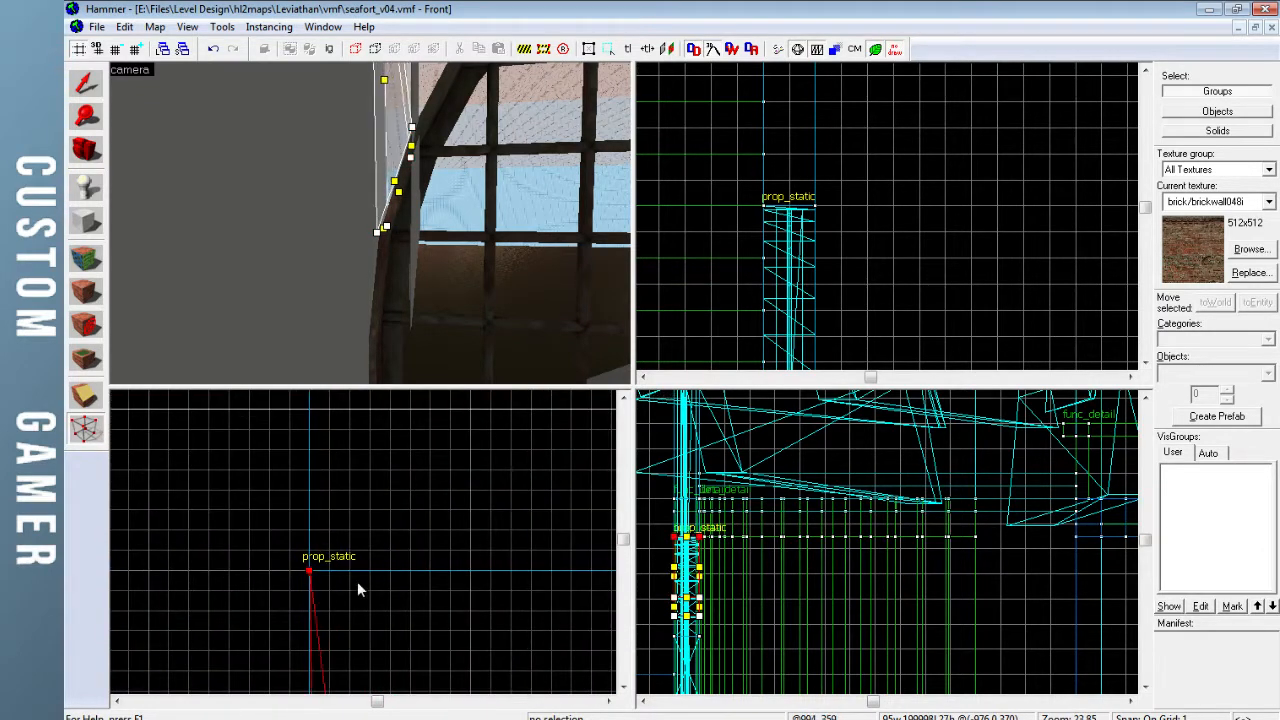
Check how the second wedge's inner edge follows the outer side of the grate's frame
{"action": "scroll", "coordinate": [358, 584], "scroll_direction": "down", "scroll_amount": 6}
{"action": "key", "text": "Down"}
{"action": "key", "text": "Down"}
{"action": "key", "text": "Down"}
{"action": "key", "text": "Down"}
{"action": "key", "text": "Down"}
{"action": "scroll", "coordinate": [385, 503], "scroll_direction": "up", "scroll_amount": 6}
{"action": "scroll", "coordinate": [399, 498], "scroll_direction": "up", "scroll_amount": 2}
{"action": "key", "text": "Down"}
{"action": "key", "text": "Down"}
{"action": "key", "text": "Down"}
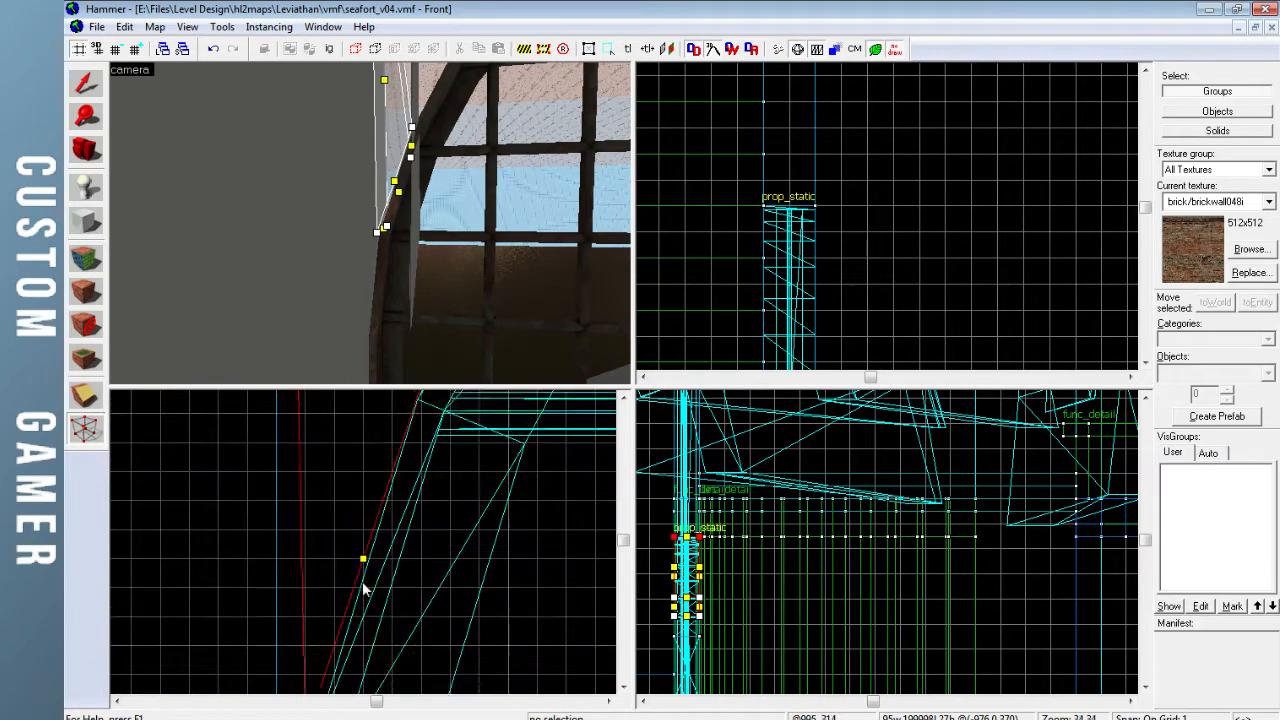
{"action": "key", "text": "Up"}
{"action": "key", "text": "Up"}
{"action": "key", "text": "Up"}
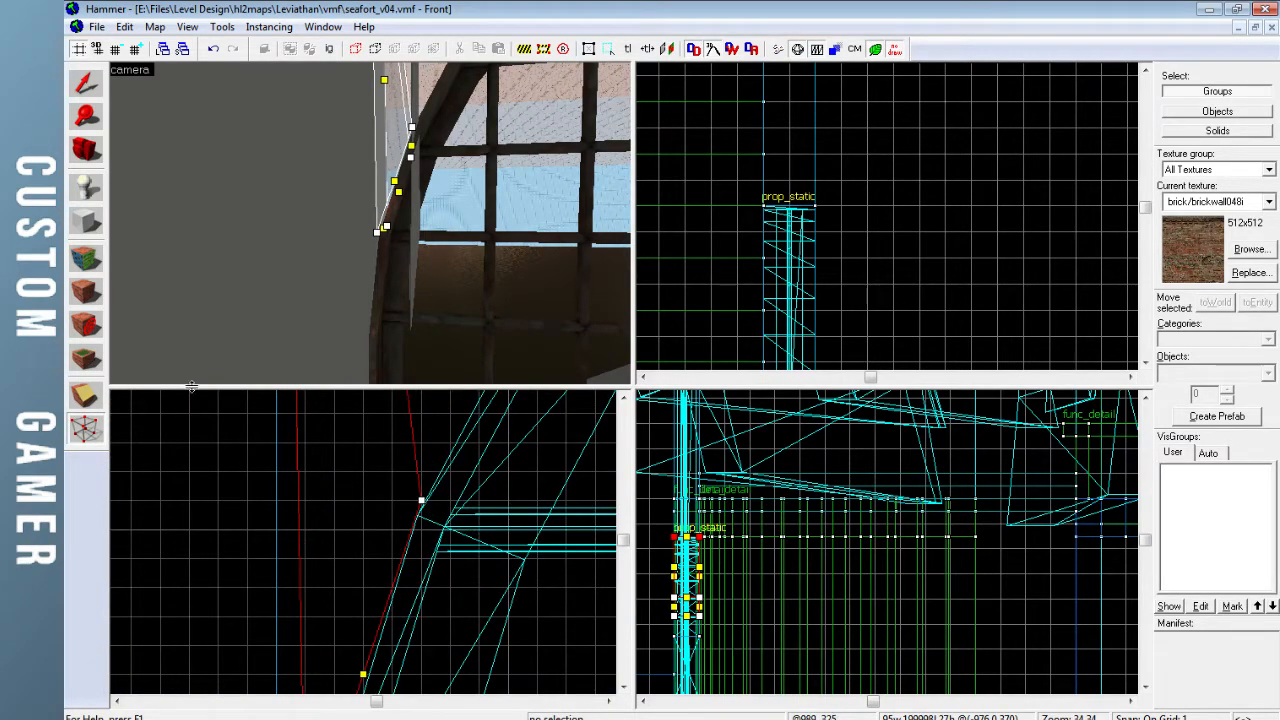
{"action": "left_click", "coordinate": [86, 82]}
Duplicate the second wedge onto the next frame segment and move the copy's inner vertex to the following bend
{"action": "scroll", "coordinate": [385, 520], "scroll_direction": "down", "scroll_amount": 4}
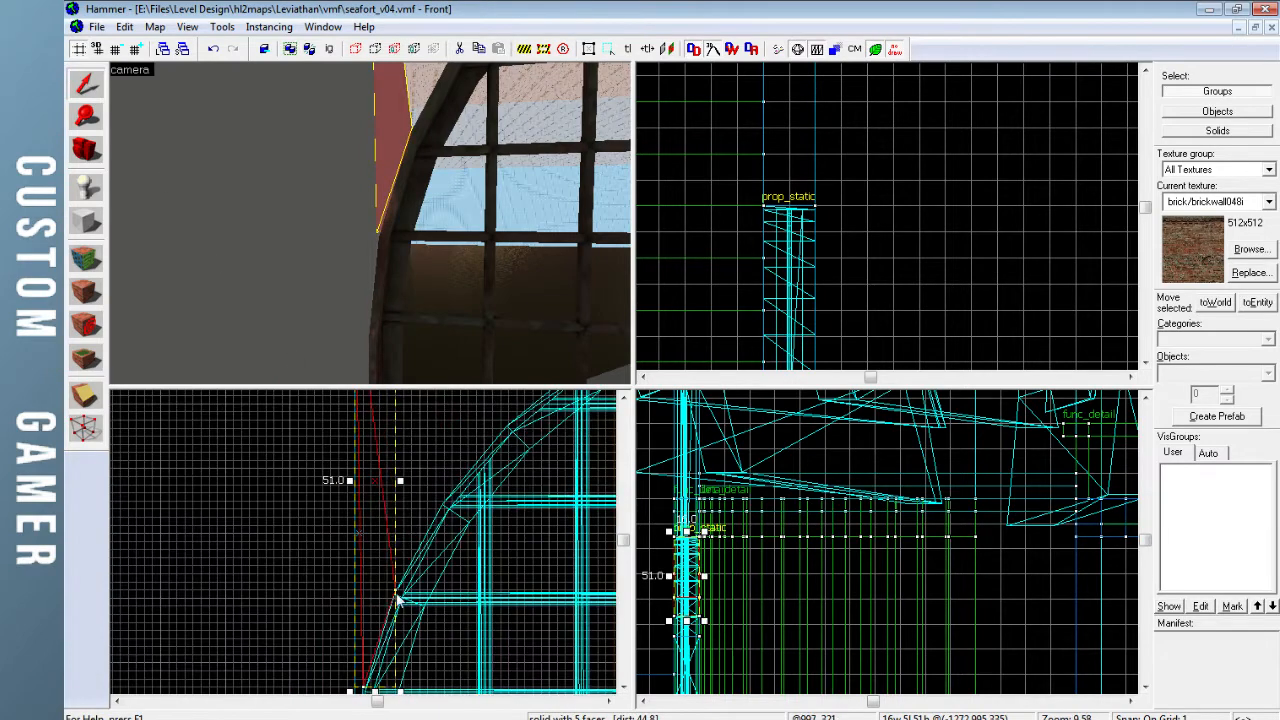
{"action": "left_click_drag", "start_coordinate": [383, 595], "coordinate": [420, 507]}
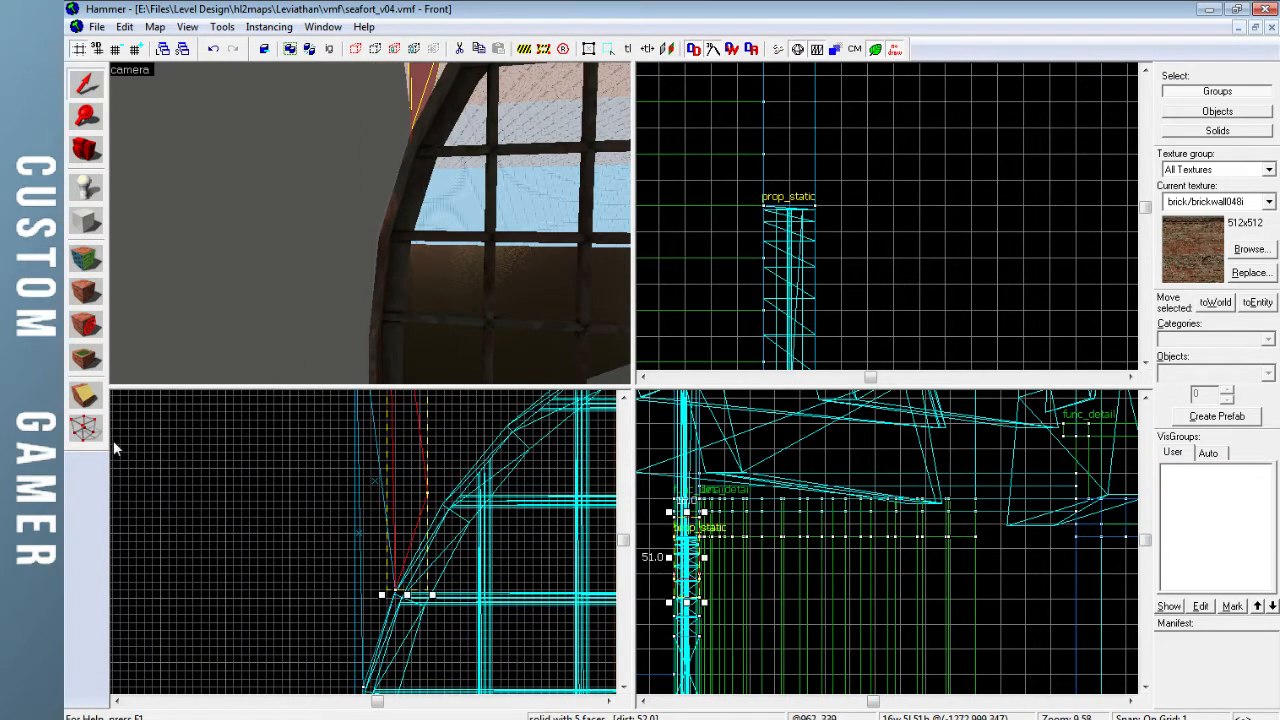
{"action": "key", "text": "shift+v"}
{"action": "scroll", "coordinate": [380, 545], "scroll_direction": "up", "scroll_amount": 4}
{"action": "left_click_drag", "start_coordinate": [445, 442], "coordinate": [474, 461]}
{"action": "scroll", "coordinate": [391, 474], "scroll_direction": "up", "scroll_amount": 2}
{"action": "middle_click_drag", "start_coordinate": [391, 476], "coordinate": [422, 635]}
{"action": "scroll", "coordinate": [394, 520], "scroll_direction": "down", "scroll_amount": 5}
{"action": "scroll", "coordinate": [373, 450], "scroll_direction": "up", "scroll_amount": 3}
{"action": "scroll", "coordinate": [375, 463], "scroll_direction": "down", "scroll_amount": 2}
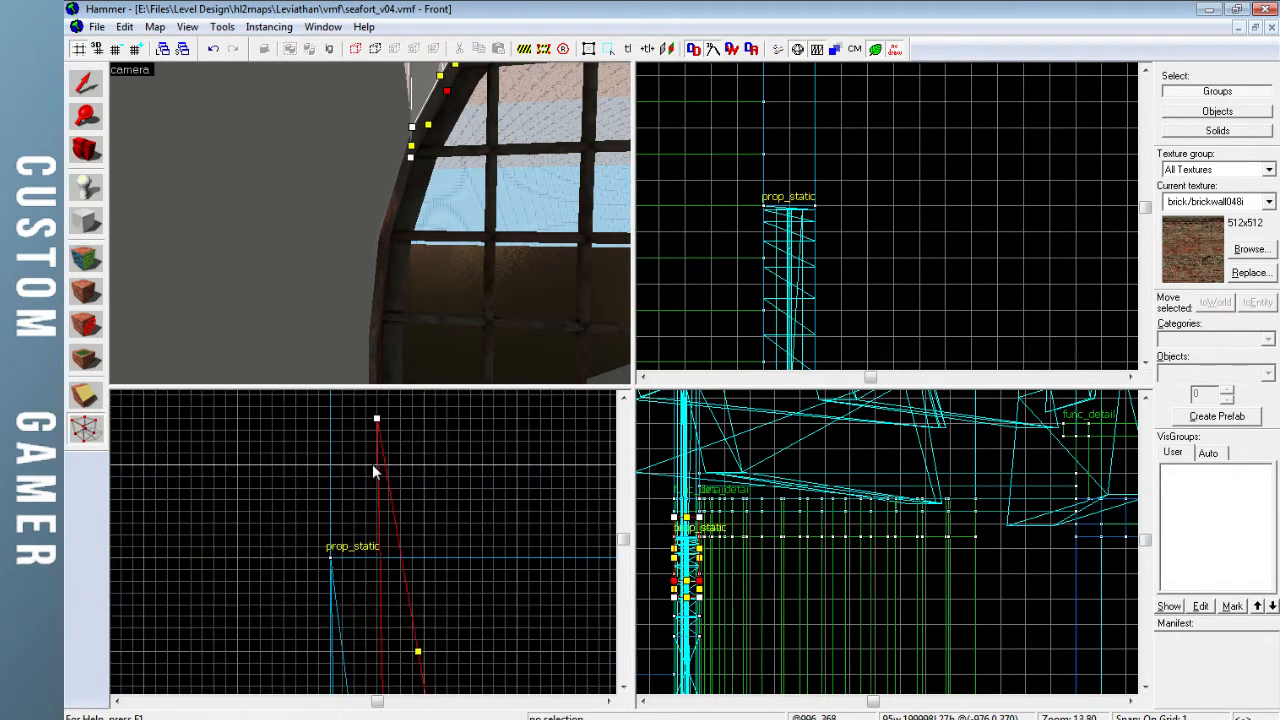
Pull the third wedge's outer vertex back to the opening's upper corner
{"action": "left_click_drag", "start_coordinate": [380, 428], "coordinate": [334, 562]}
{"action": "key", "text": "Down"}
{"action": "key", "text": "Down"}
{"action": "key", "text": "Down"}
{"action": "key", "text": "Down"}
{"action": "key", "text": "Down"}
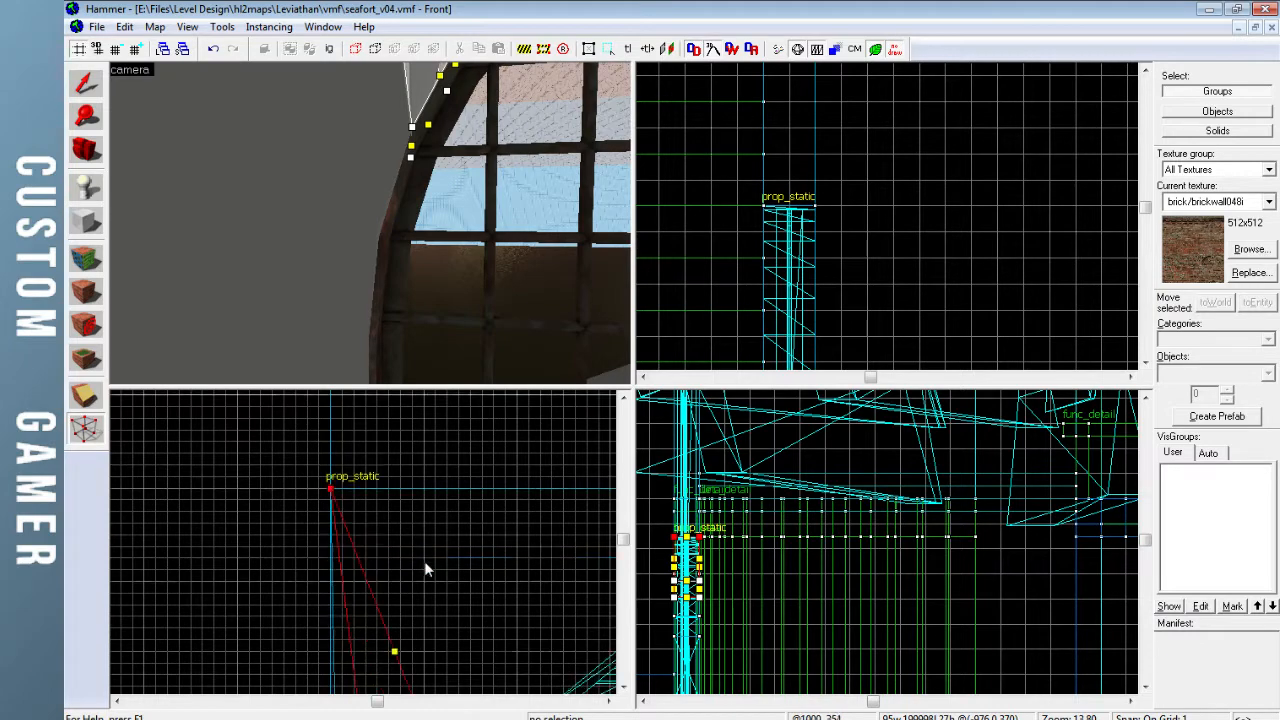
{"action": "left_click", "coordinate": [88, 96]}
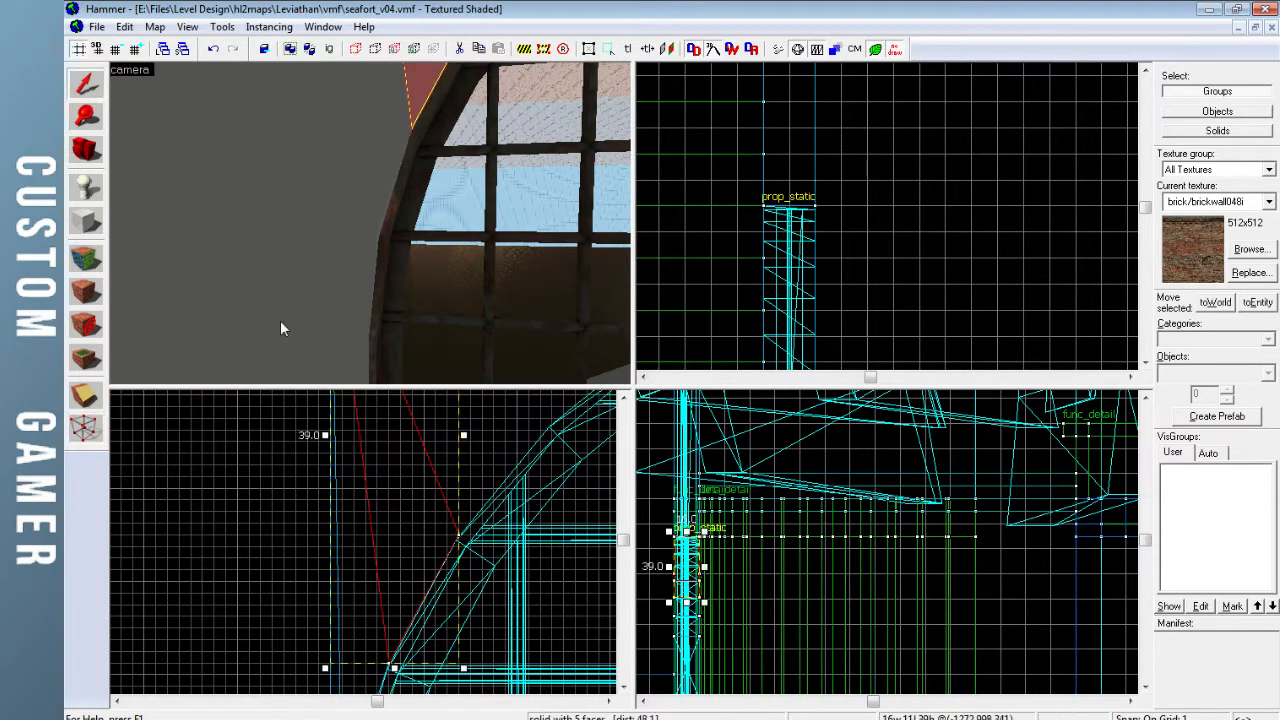
Duplicate the third wedge up the arch, fit the copy's inner vertex to the frame and pull its outer vertex to the opening's corner
{"action": "key", "text": "Down"}
{"action": "key", "text": "Up"}
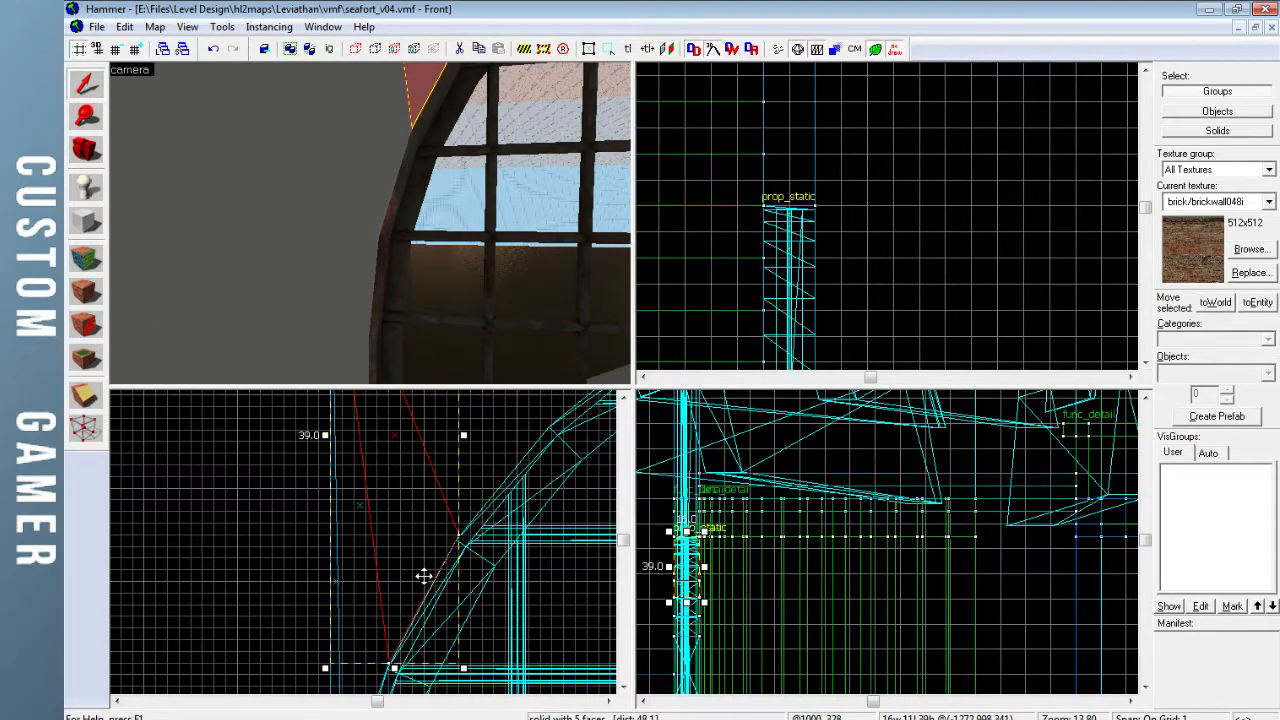
{"action": "left_click_drag", "start_coordinate": [426, 577], "coordinate": [494, 449]}
{"action": "left_click", "coordinate": [86, 432]}
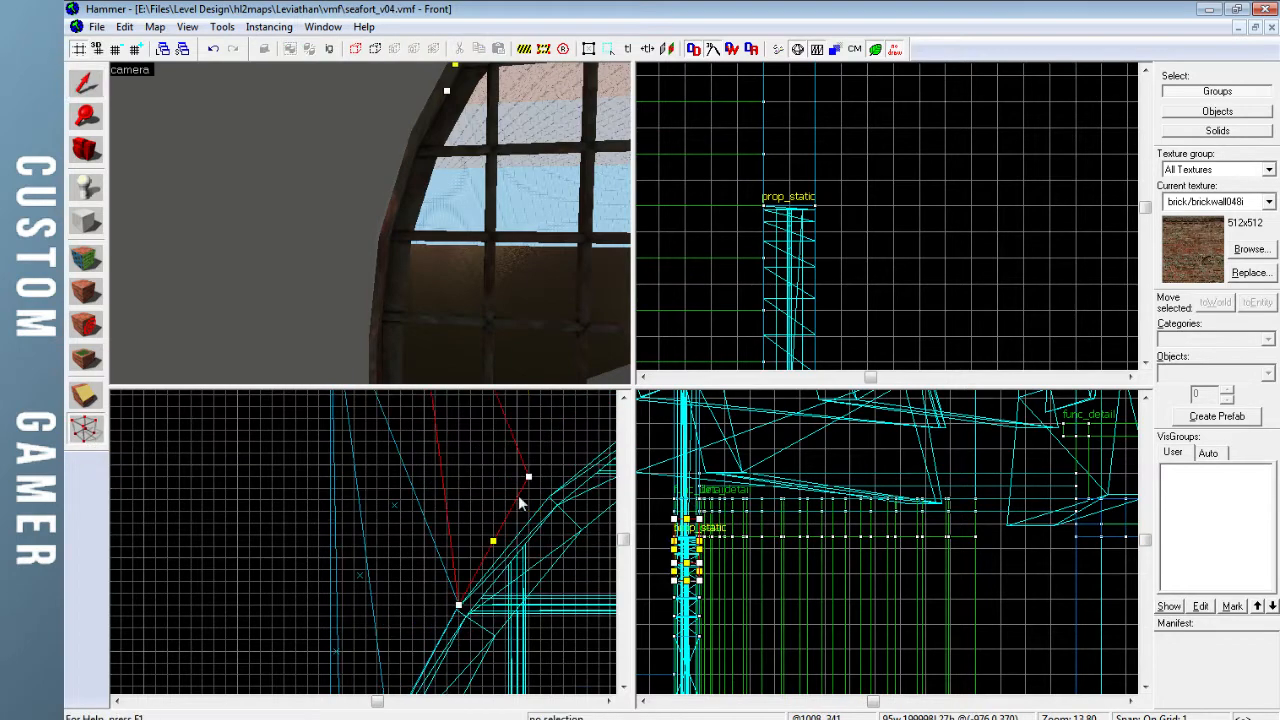
{"action": "scroll", "coordinate": [535, 490], "scroll_direction": "up", "scroll_amount": 5}
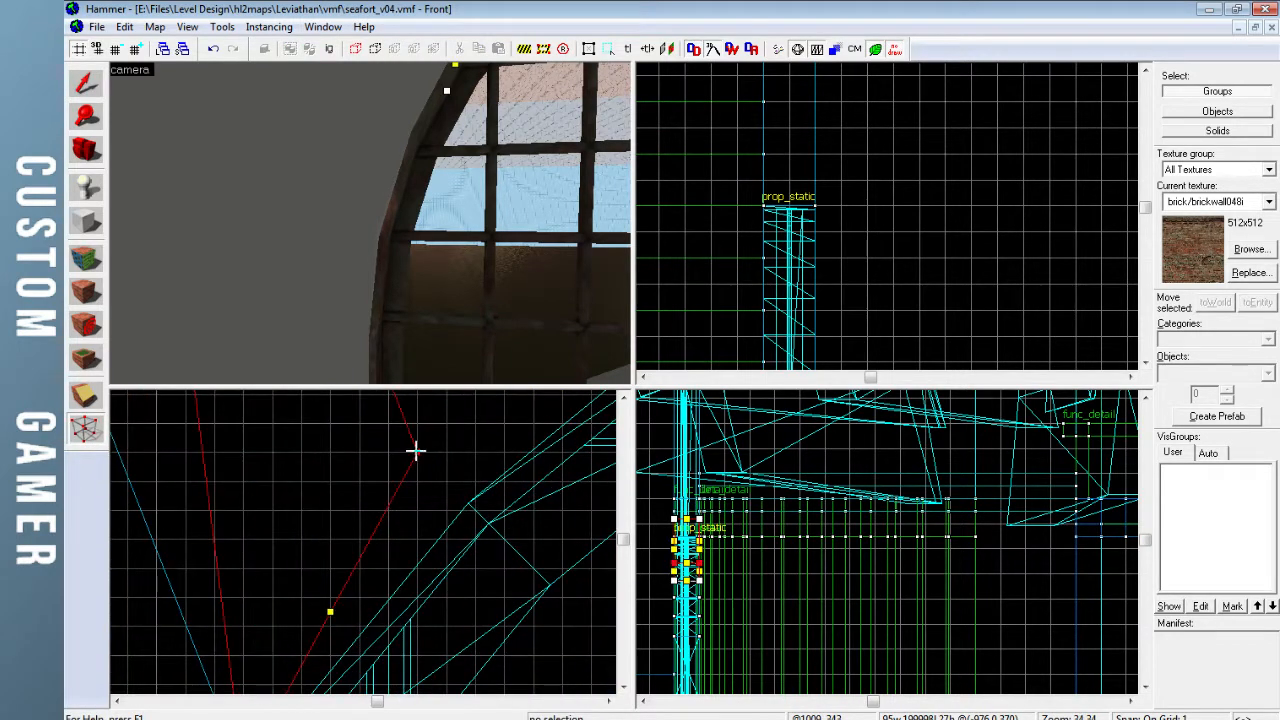
{"action": "scroll", "coordinate": [408, 498], "scroll_direction": "down", "scroll_amount": 6}
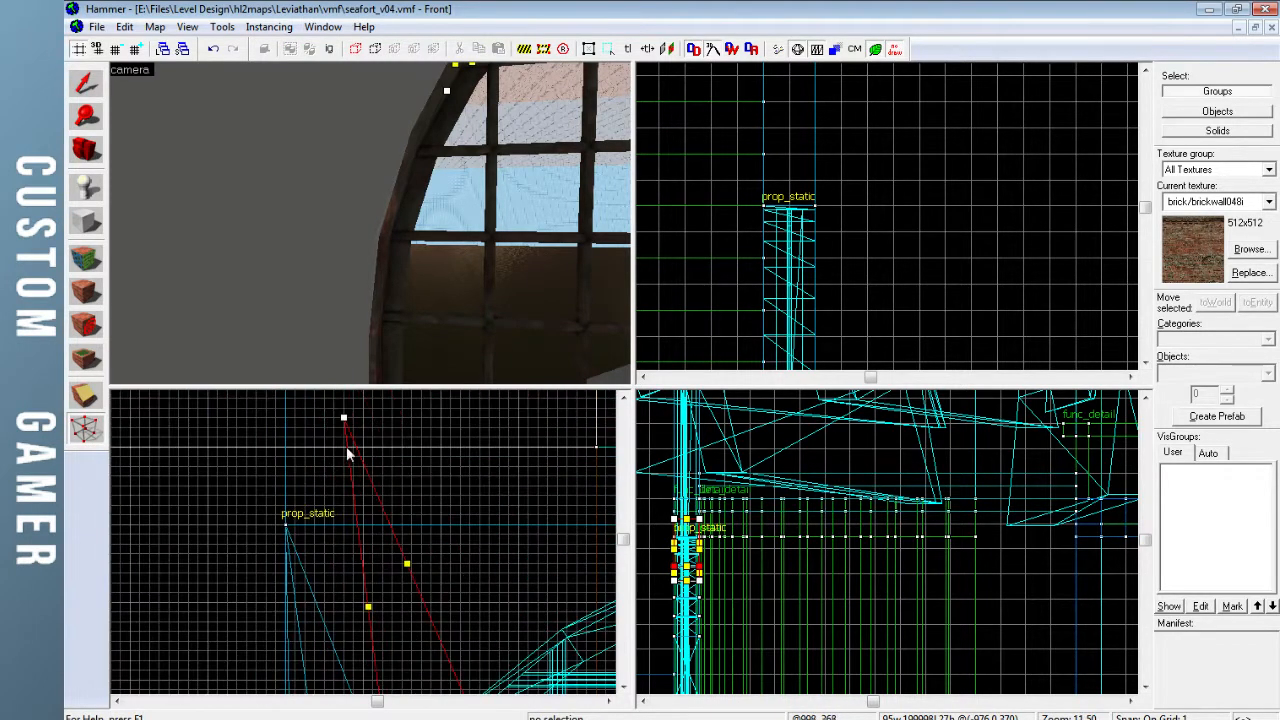
{"action": "left_click_drag", "start_coordinate": [341, 416], "coordinate": [289, 524]}
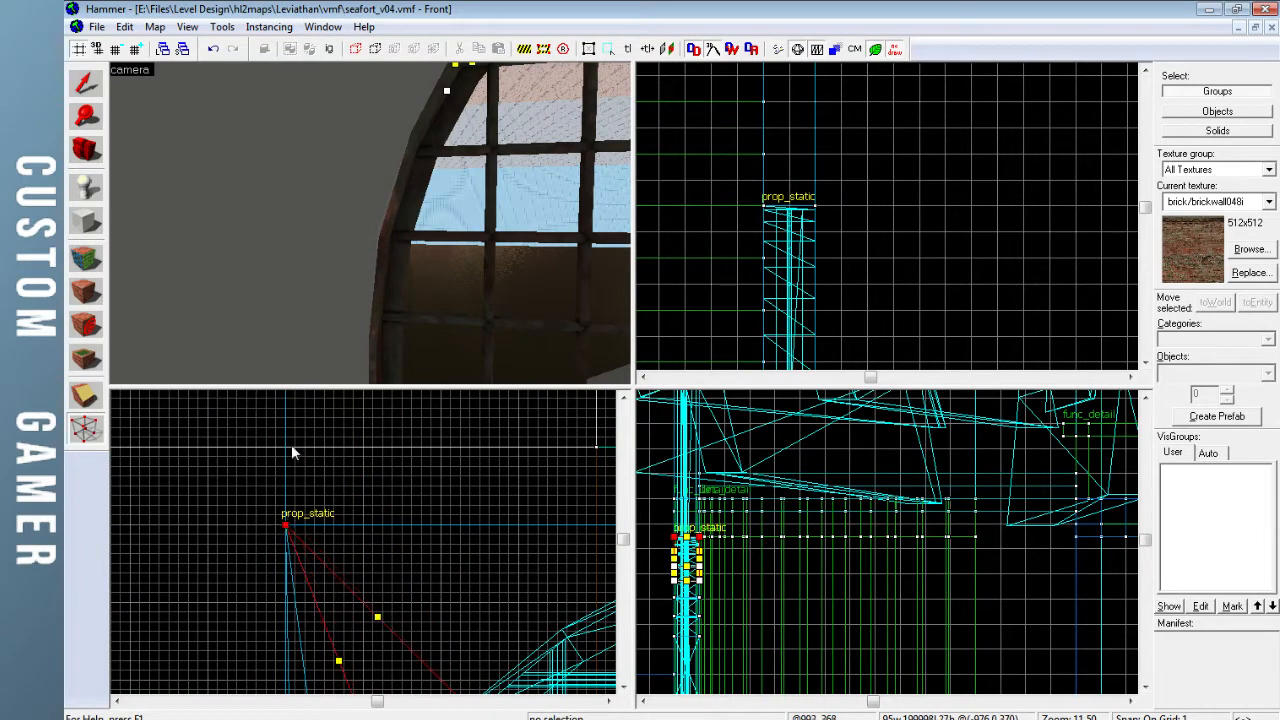
{"action": "left_click", "coordinate": [86, 84]}
Add a fifth wedge by duplicating the fourth, reshaping it to span the next frame segment and meet the shared corner
{"action": "scroll", "coordinate": [403, 470], "scroll_direction": "up", "scroll_amount": 3}
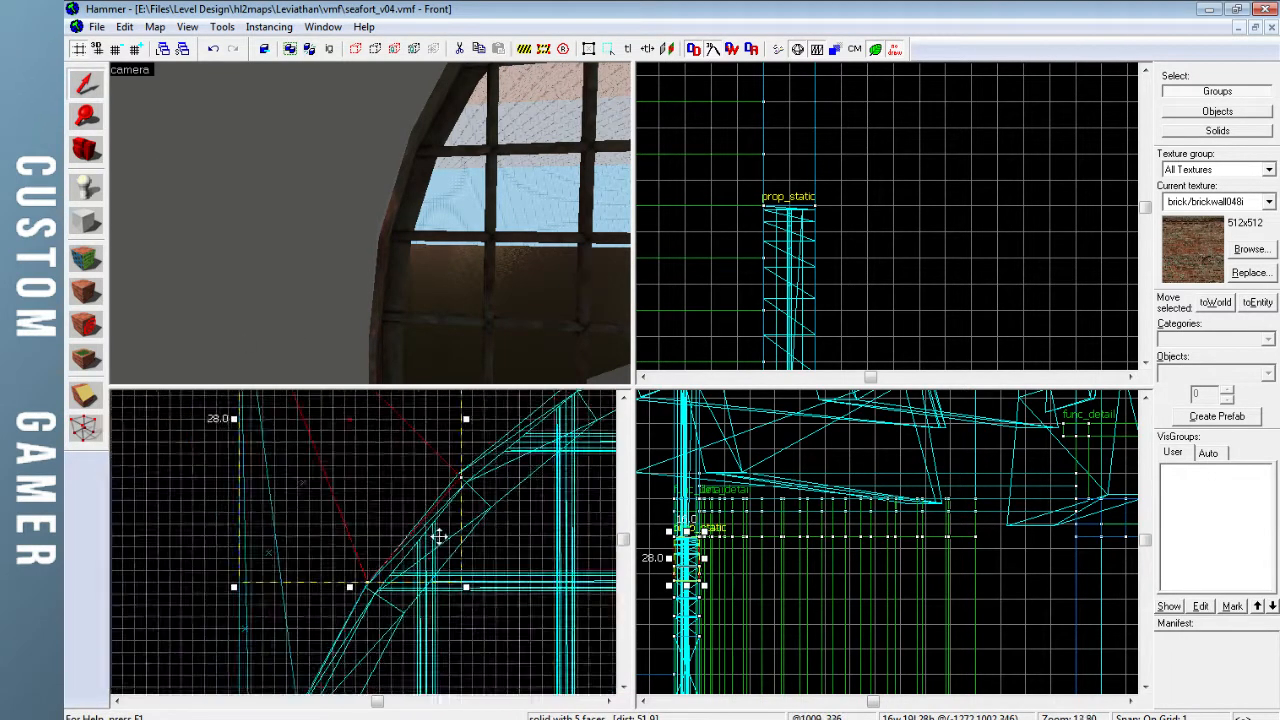
{"action": "key", "text": "Up"}
{"action": "left_click_drag", "start_coordinate": [381, 575], "coordinate": [474, 449]}
{"action": "left_click", "coordinate": [86, 430]}
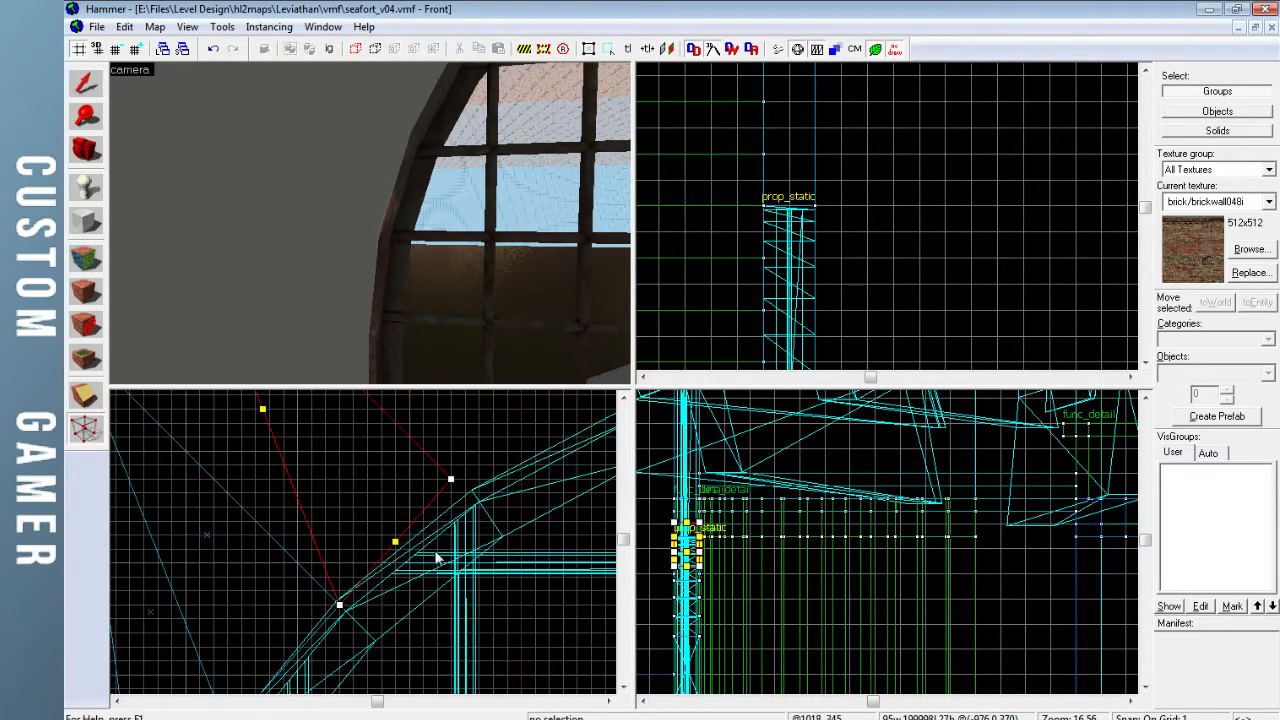
{"action": "scroll", "coordinate": [466, 491], "scroll_direction": "down", "scroll_amount": 4}
{"action": "left_click_drag", "start_coordinate": [343, 430], "coordinate": [295, 490]}
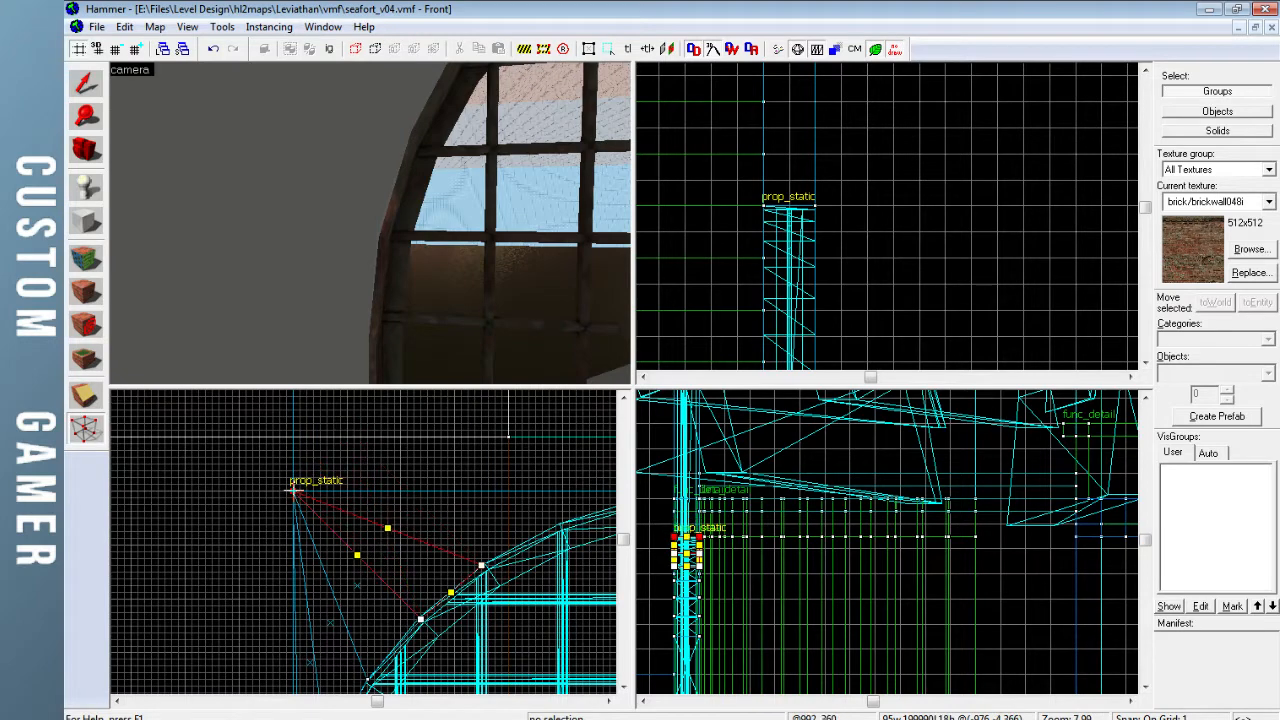
{"action": "left_click", "coordinate": [91, 90]}
Copy the fifth wedge to the next segment, set its inner vertex just outside the frame and its outer vertex at the shared corner
{"action": "key", "text": "Right"}
{"action": "mouse_move", "coordinate": [237, 545]}
{"action": "left_mouse_down", "text": "shift"}
{"action": "mouse_move", "coordinate": [289, 520]}
{"action": "mouse_move", "coordinate": [313, 477]}
{"action": "mouse_move", "coordinate": [300, 486]}
{"action": "left_mouse_up", "text": "shift"}
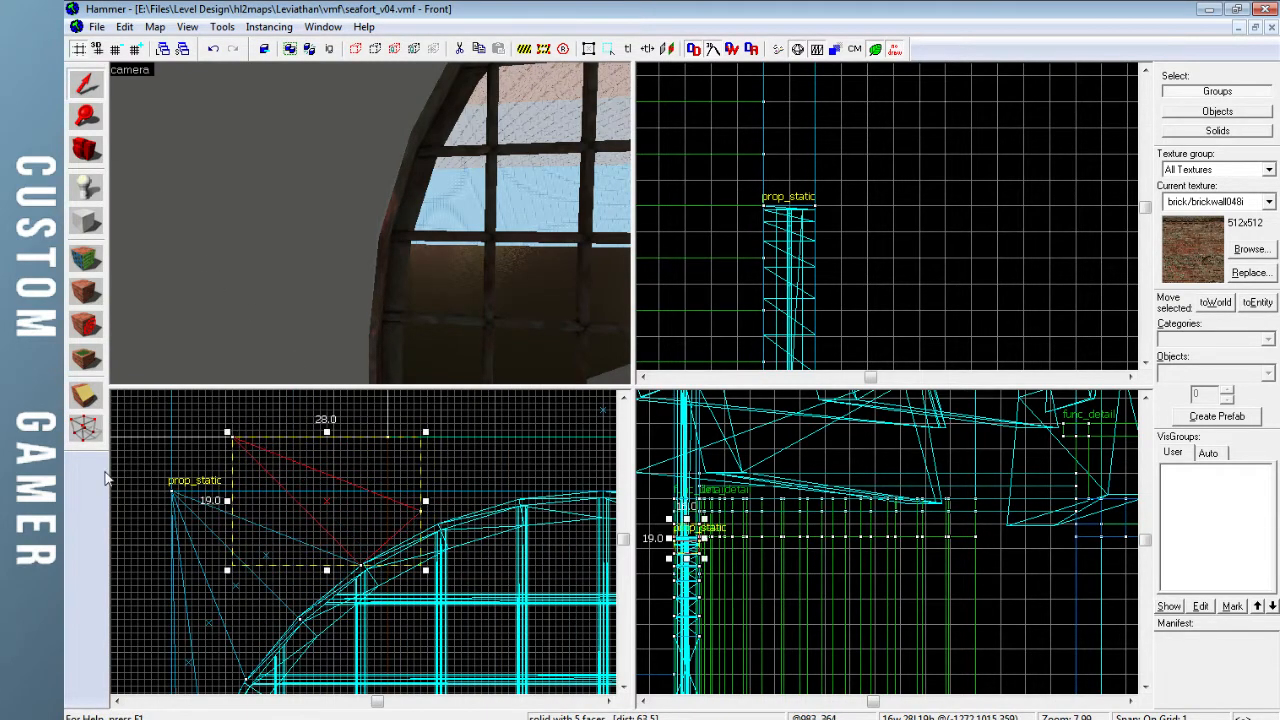
{"action": "key", "text": "shift+v"}
{"action": "left_click_drag", "start_coordinate": [422, 508], "coordinate": [436, 520]}
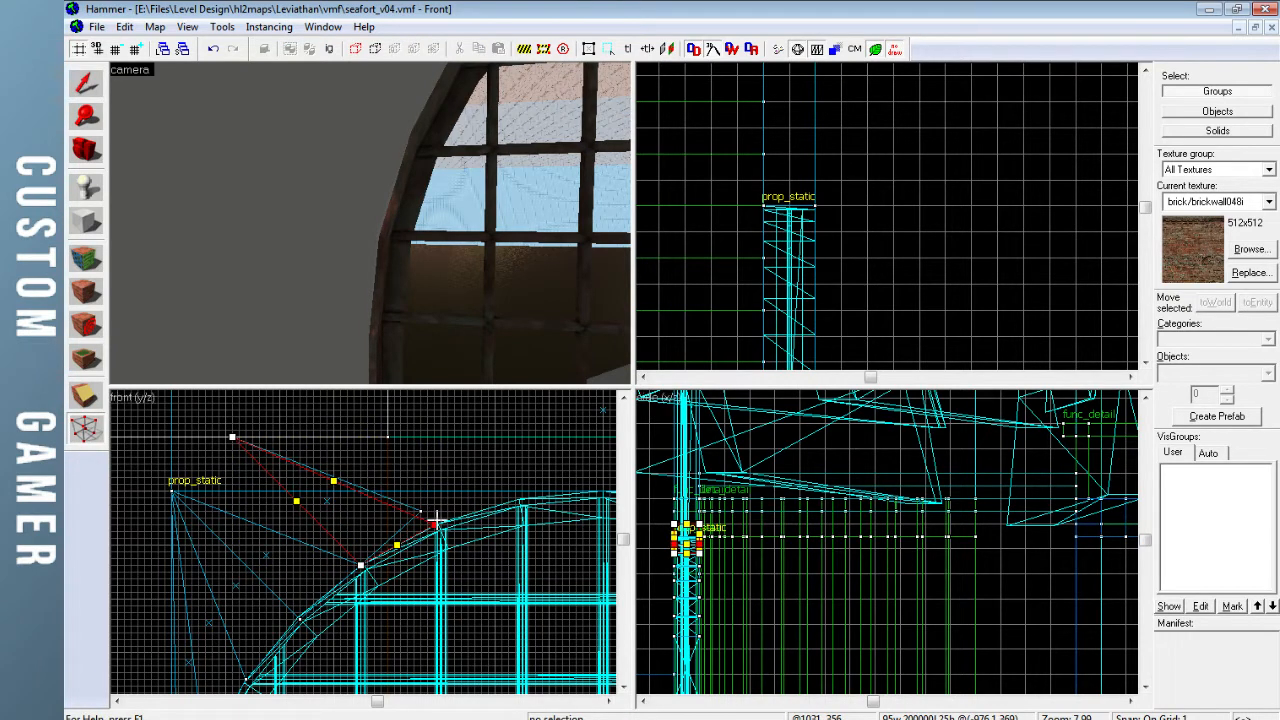
{"action": "left_click_drag", "start_coordinate": [233, 438], "coordinate": [176, 490]}
{"action": "scroll", "coordinate": [412, 523], "scroll_direction": "up", "scroll_amount": 5}
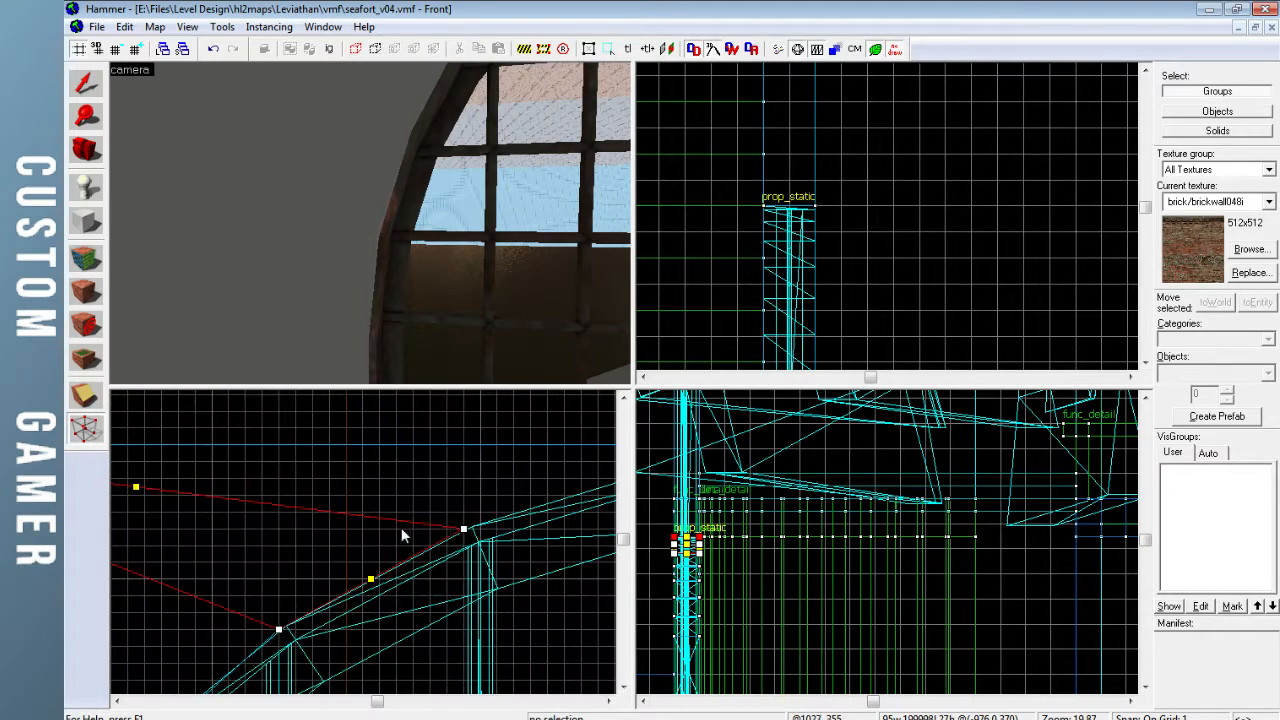
{"action": "left_click_drag", "start_coordinate": [464, 527], "coordinate": [470, 527]}
{"action": "left_click", "coordinate": [87, 88]}
Duplicate the sixth wedge along the arch and move the copy's inner vertex onto the next frame bend
{"action": "mouse_move", "coordinate": [289, 569]}
{"action": "left_mouse_down", "text": "shift"}
{"action": "mouse_move", "coordinate": [506, 474]}
{"action": "mouse_move", "coordinate": [470, 467]}
{"action": "left_mouse_up", "text": "shift"}
{"action": "left_click", "coordinate": [87, 430]}
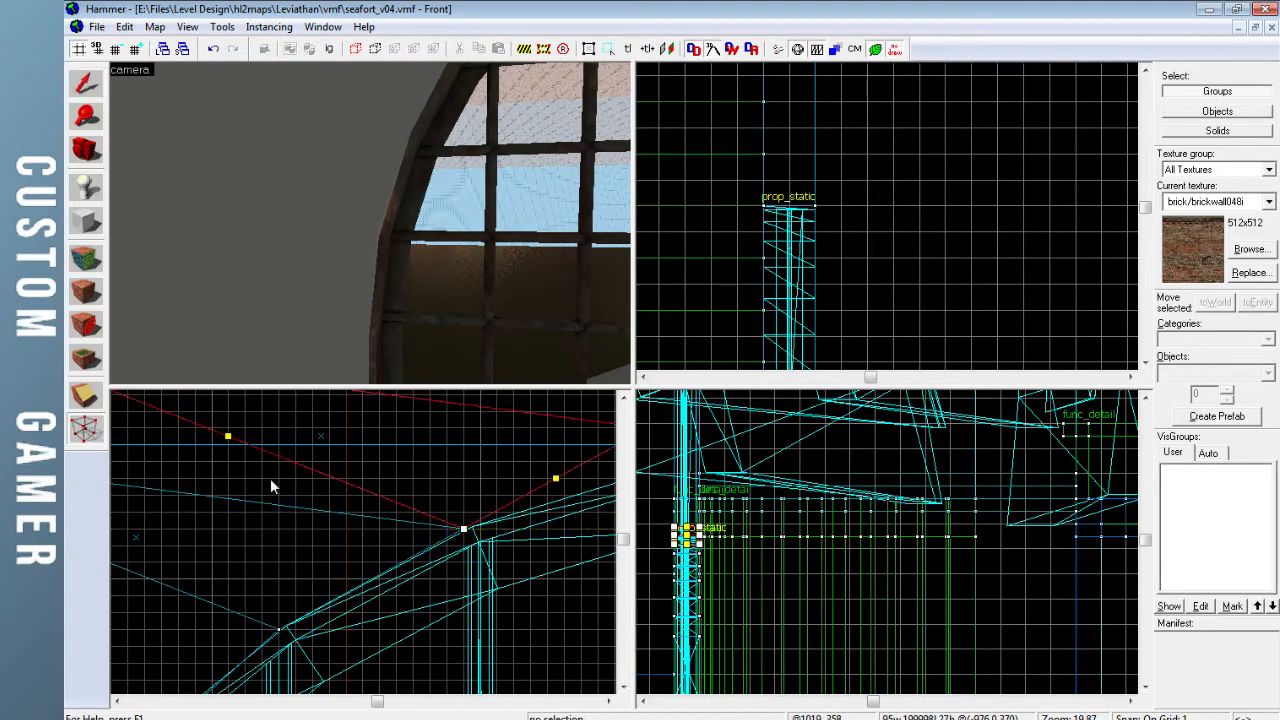
{"action": "key", "text": "Right"}
{"action": "key", "text": "Right"}
{"action": "left_click_drag", "start_coordinate": [413, 430], "coordinate": [440, 466]}
Pull the seventh wedge's outer vertex back to the shared corner of the opening
{"action": "key", "text": "Left"}
{"action": "key", "text": "Left"}
{"action": "key", "text": "Left"}
{"action": "key", "text": "Up"}
{"action": "key", "text": "Left"}
{"action": "key", "text": "Left"}
{"action": "left_click_drag", "start_coordinate": [345, 410], "coordinate": [162, 512]}
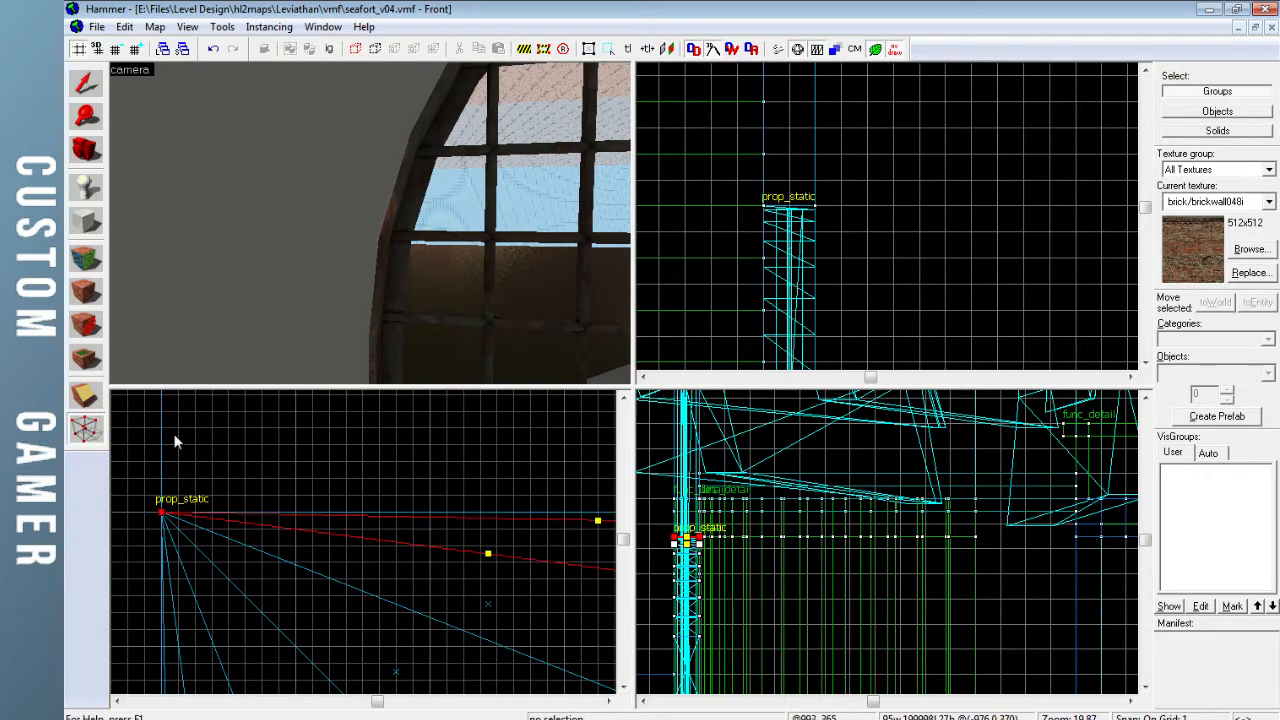
{"action": "left_click", "coordinate": [78, 79]}
Duplicate the seventh wedge onto the last segment and move the copy's inner vertex to the arch's peak
{"action": "scroll", "coordinate": [410, 540], "scroll_direction": "down", "scroll_amount": 3}
{"action": "key", "text": "Right"}
{"action": "key", "text": "Right"}
{"action": "key", "text": "Right"}
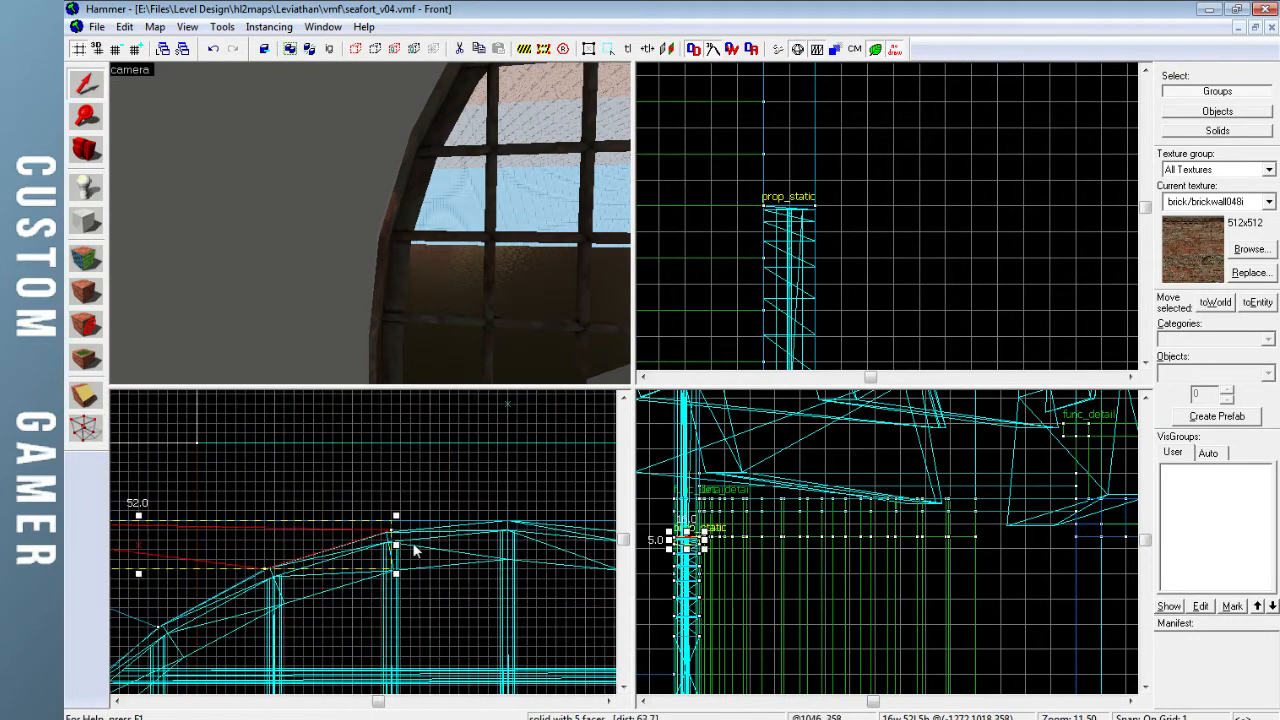
{"action": "left_click_drag", "start_coordinate": [267, 549], "coordinate": [394, 506]}
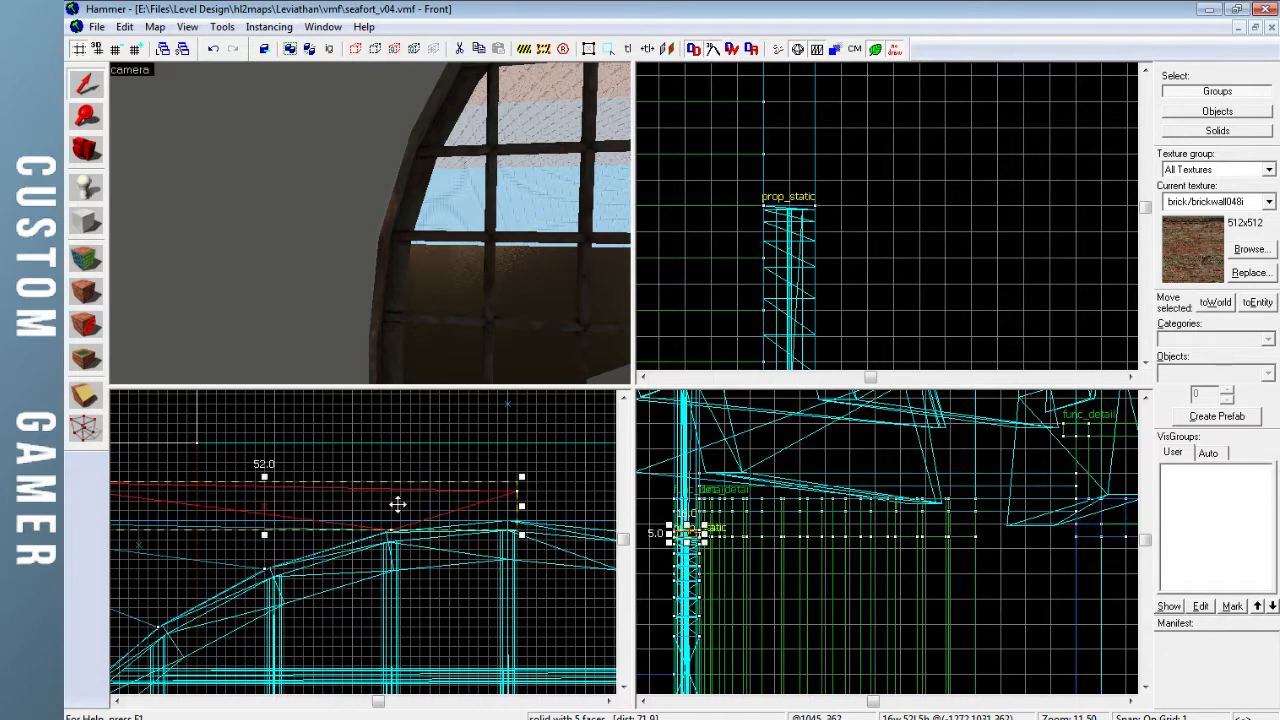
{"action": "left_click", "coordinate": [85, 428]}
{"action": "scroll", "coordinate": [560, 479], "scroll_direction": "up", "scroll_amount": 2}
{"action": "left_click_drag", "start_coordinate": [538, 456], "coordinate": [517, 512]}
Snap the eighth wedge's outer vertex to the shared upper corner and clear the selection
{"action": "scroll", "coordinate": [463, 491], "scroll_direction": "down", "scroll_amount": 2}
{"action": "key", "text": "Left"}
{"action": "key", "text": "Left"}
{"action": "key", "text": "Left"}
{"action": "key", "text": "Left"}
{"action": "key", "text": "Left"}
{"action": "key", "text": "Left"}
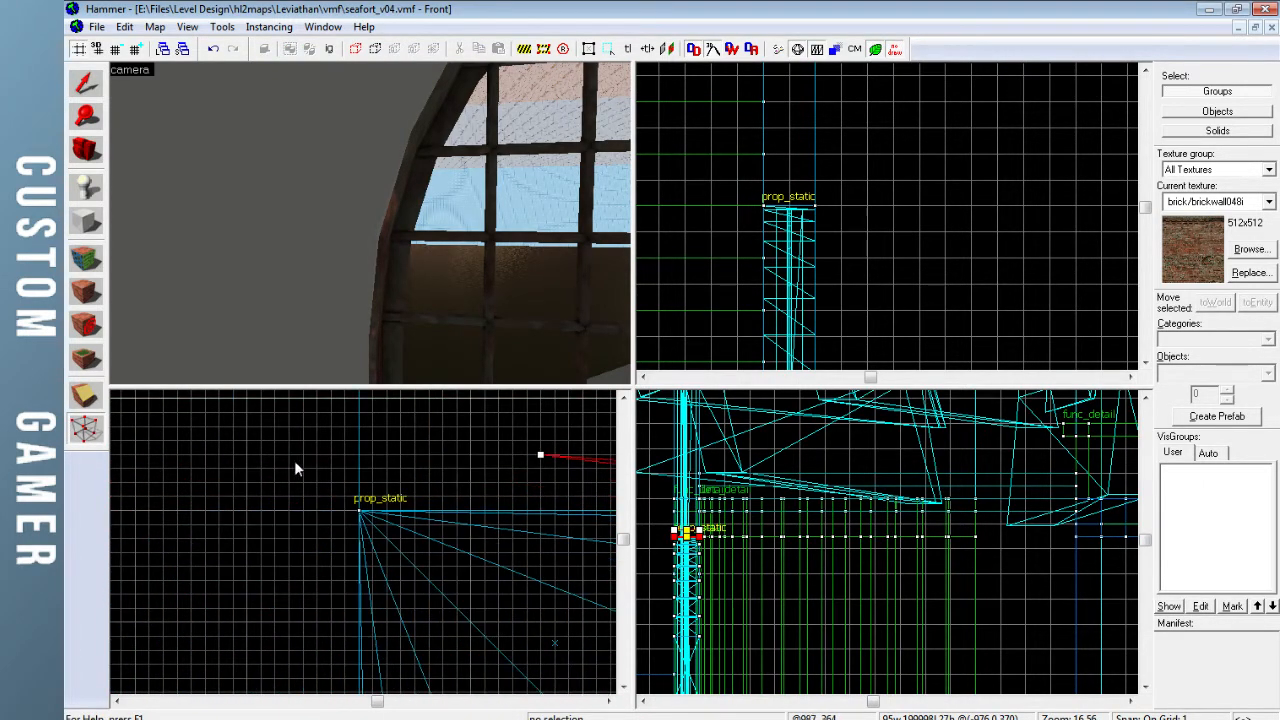
{"action": "left_click_drag", "start_coordinate": [538, 456], "coordinate": [361, 510]}
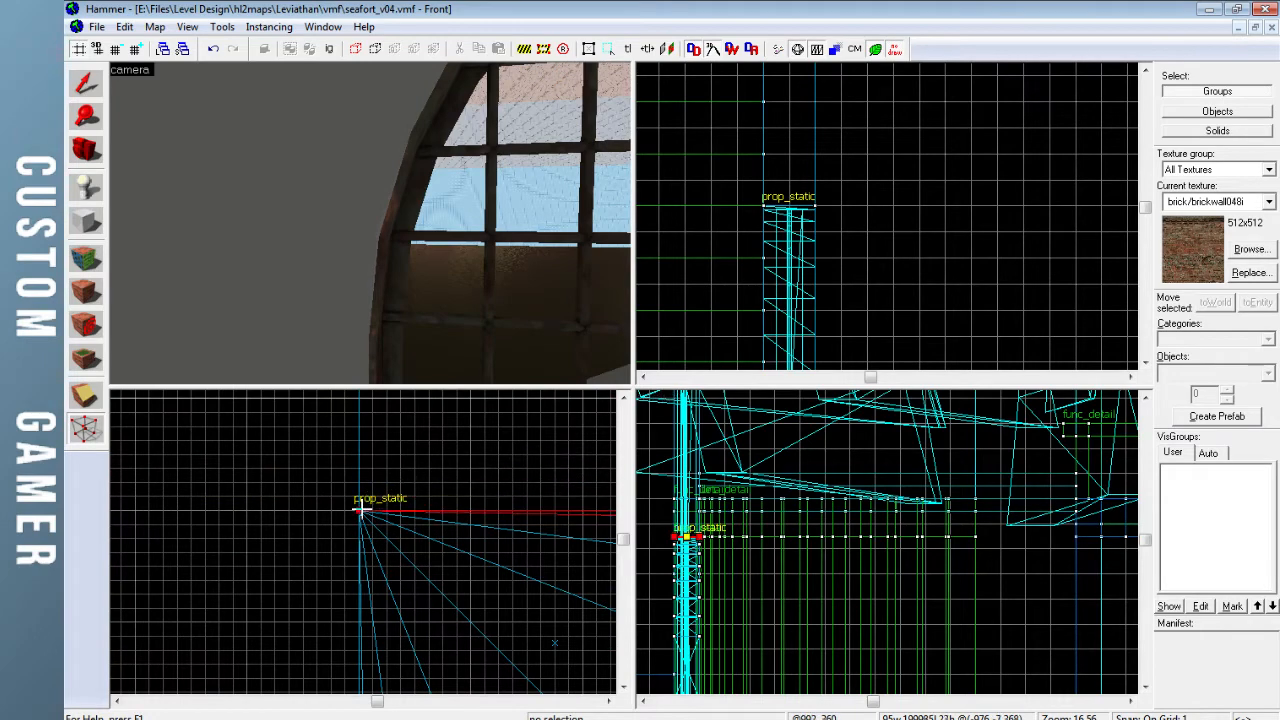
{"action": "left_click", "coordinate": [84, 82]}
{"action": "key", "text": "Escape"}
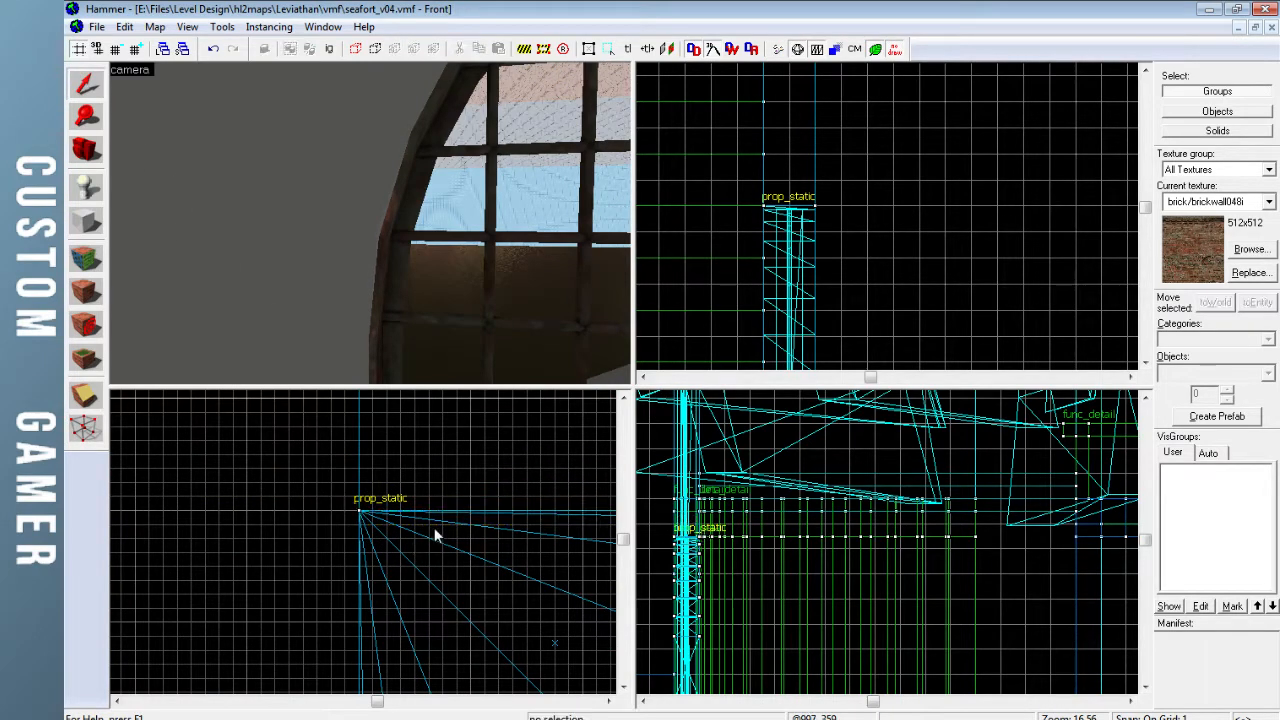
Inspect the fan of wedges around the arched grate from inside the room
{"action": "key", "text": "z"}
{"action": "key", "text": "s"}
{"action": "key", "text": "w"}
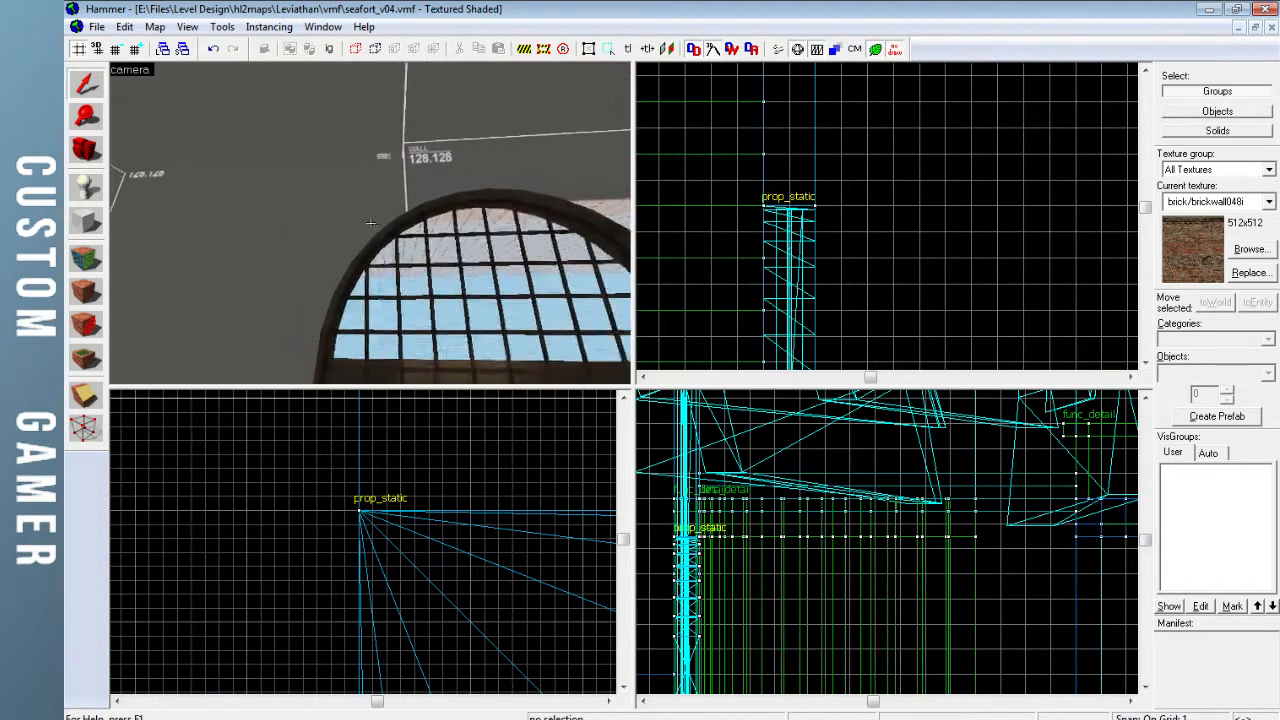
{"action": "key", "text": "s"}
{"action": "key", "text": "w"}
{"action": "key", "text": "s"}
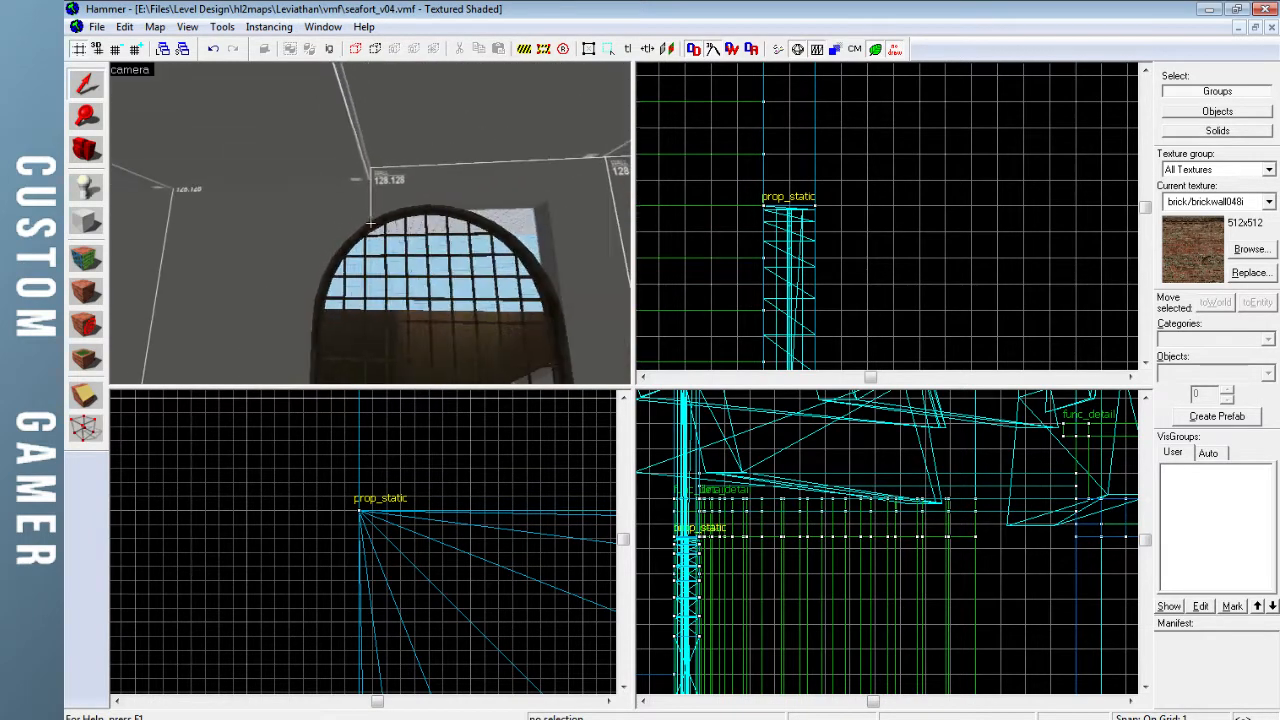
{"action": "key", "text": "w"}
{"action": "key", "text": "z"}
Select all eight wedge brushes beside the arch and tie them together to a func_detail entity
{"action": "left_click", "coordinate": [318, 240]}
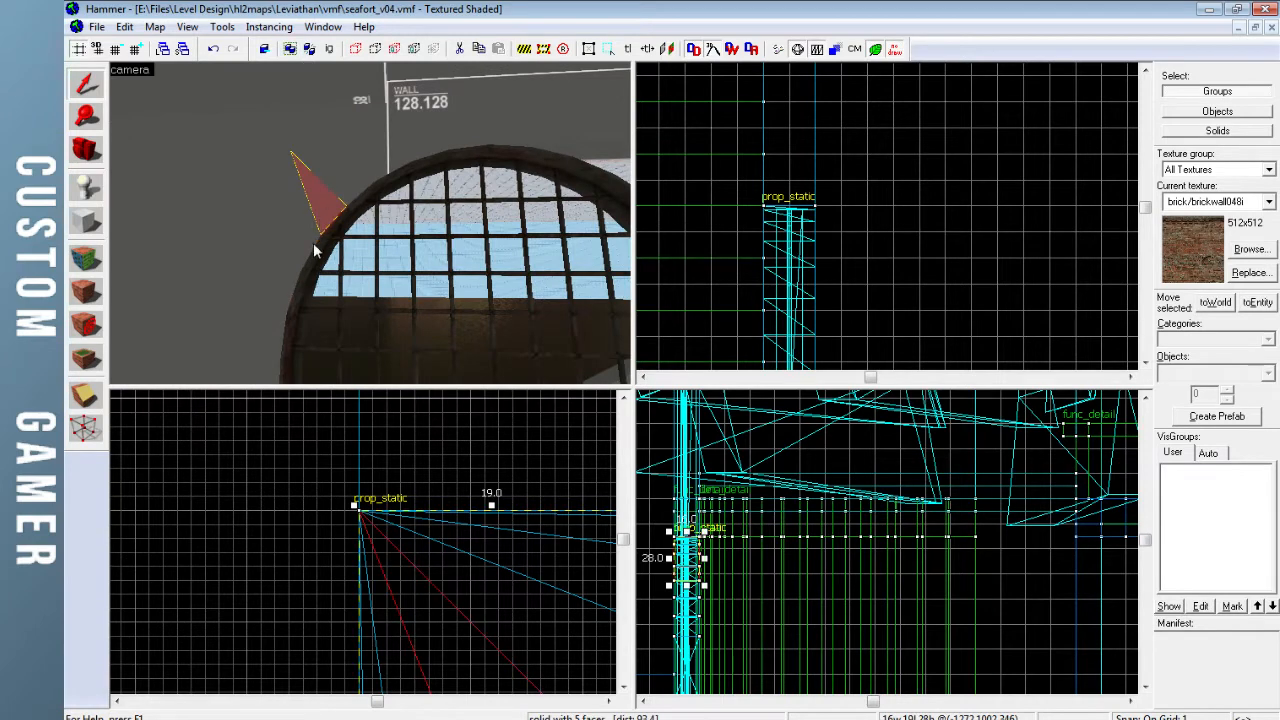
{"action": "left_click", "coordinate": [284, 303]}
{"action": "left_click", "coordinate": [293, 275], "text": "ctrl"}
{"action": "left_click", "coordinate": [304, 245], "text": "ctrl"}
{"action": "left_click", "coordinate": [328, 208], "text": "ctrl"}
{"action": "left_click", "coordinate": [377, 170], "text": "ctrl"}
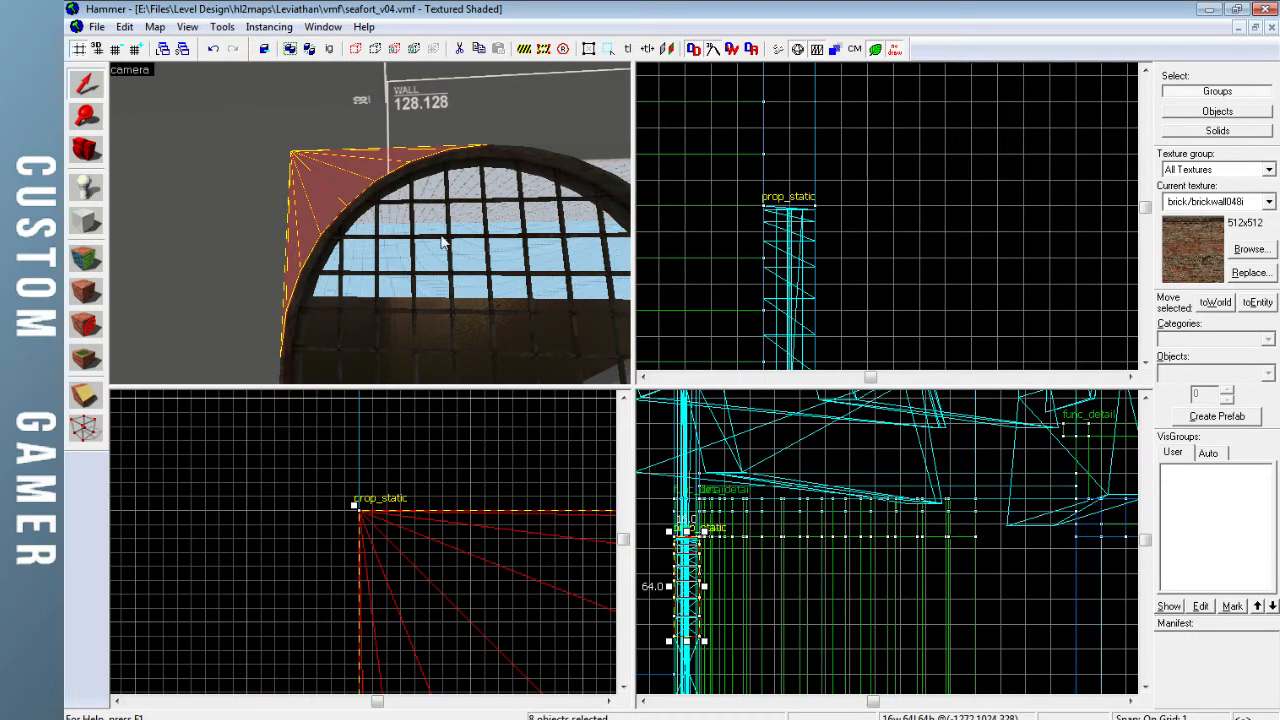
{"action": "key", "text": "ctrl+t"}
{"action": "left_click", "coordinate": [1103, 562]}
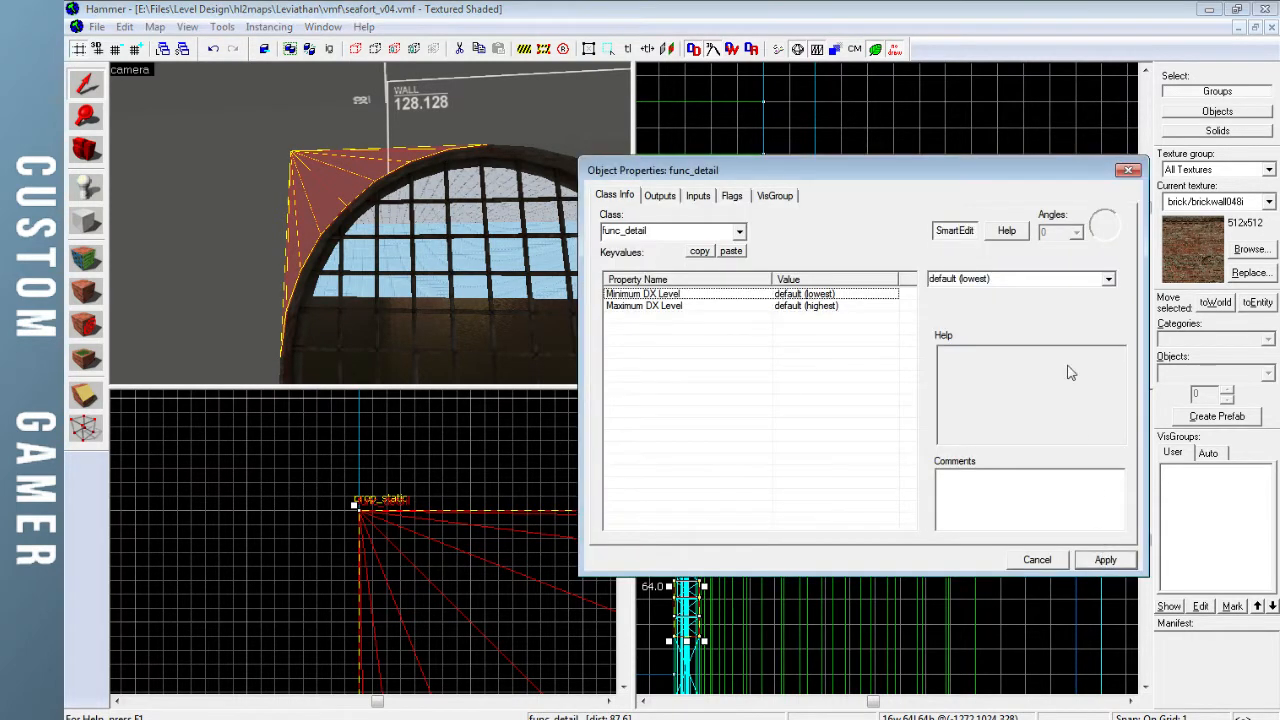
{"action": "left_click", "coordinate": [1126, 172]}
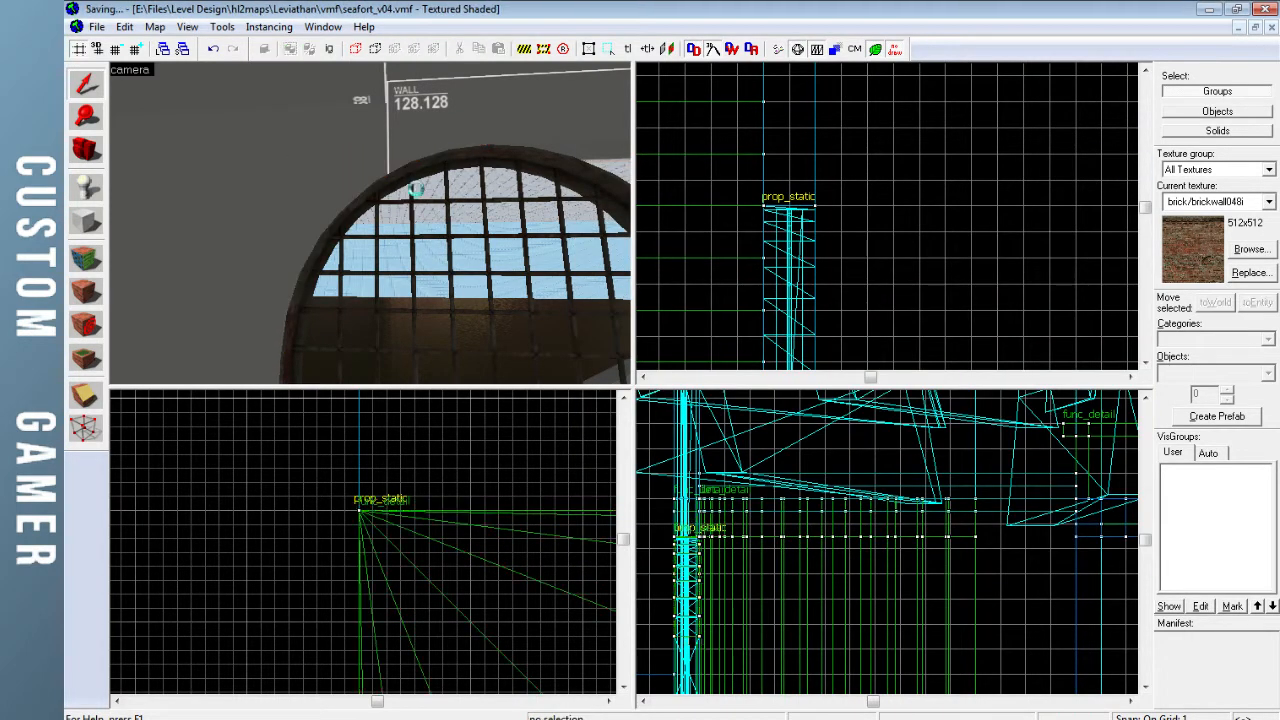
Duplicate the func_detail wedge group beside the arch and flip the copy horizontally
{"action": "left_click_drag", "start_coordinate": [403, 542], "coordinate": [460, 539], "text": "shift"}
{"action": "key", "text": "ctrl+i"}
{"action": "key", "text": "ctrl+i"}
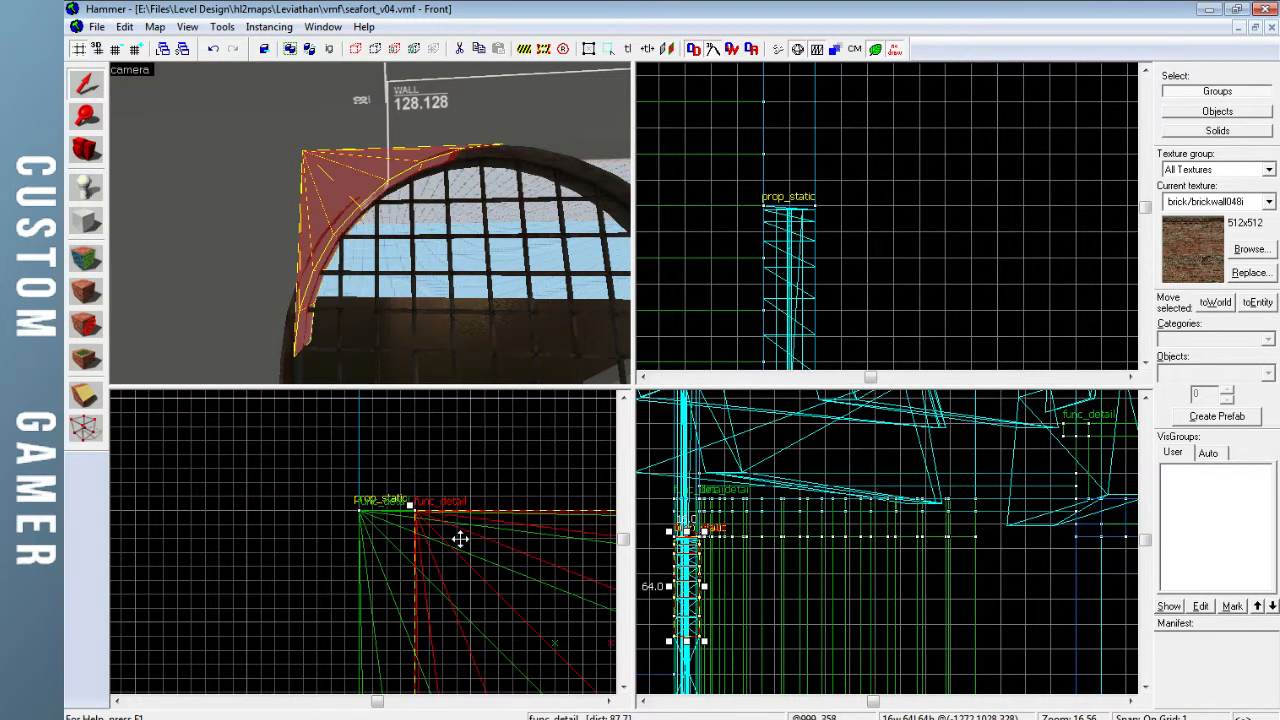
{"action": "key", "text": "ctrl+l"}
Move the mirrored wedge group into the opposite upper corner of the arched opening and clear the selection
{"action": "scroll", "coordinate": [465, 518], "scroll_direction": "down", "scroll_amount": 4}
{"action": "key", "text": "Right"}
{"action": "key", "text": "Right"}
{"action": "key", "text": "Right"}
{"action": "key", "text": "Right"}
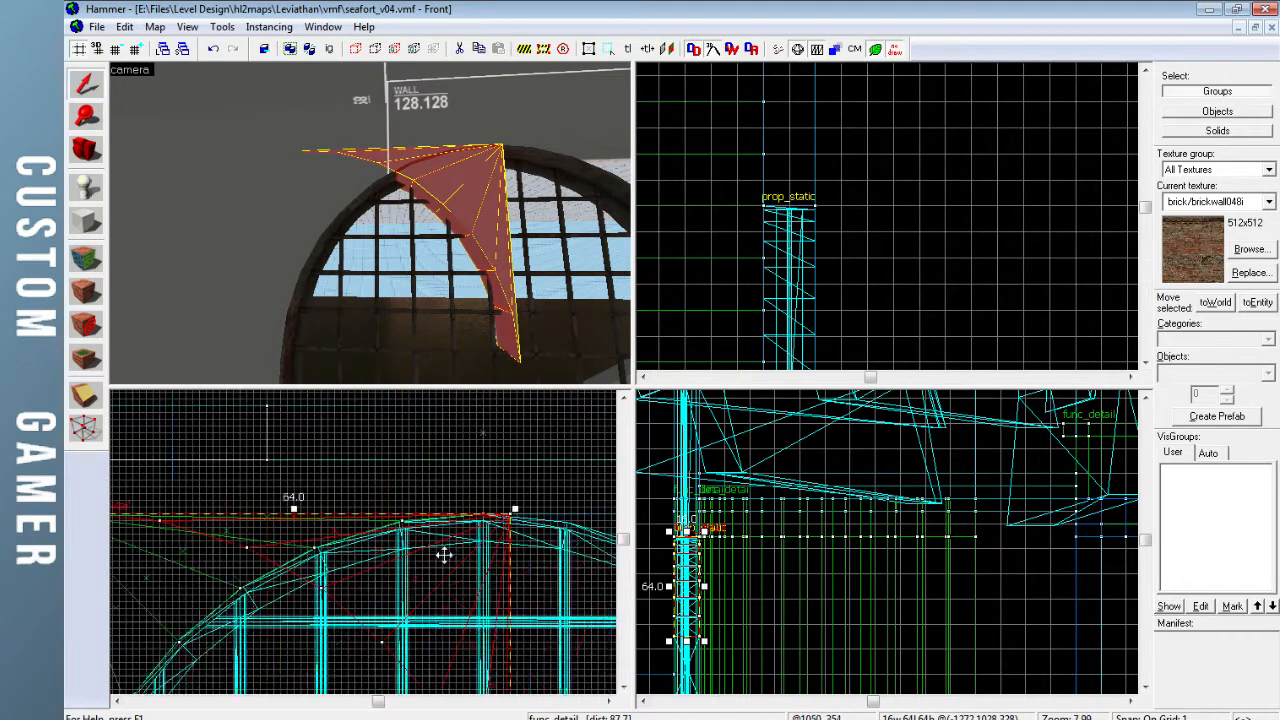
{"action": "key", "text": "Right"}
{"action": "left_click_drag", "start_coordinate": [284, 550], "coordinate": [451, 543]}
{"action": "key", "text": "Escape"}
Inspect the wedges around the arched grate from both inside and outside the building
{"action": "key", "text": "z"}
{"action": "key", "text": "s"}
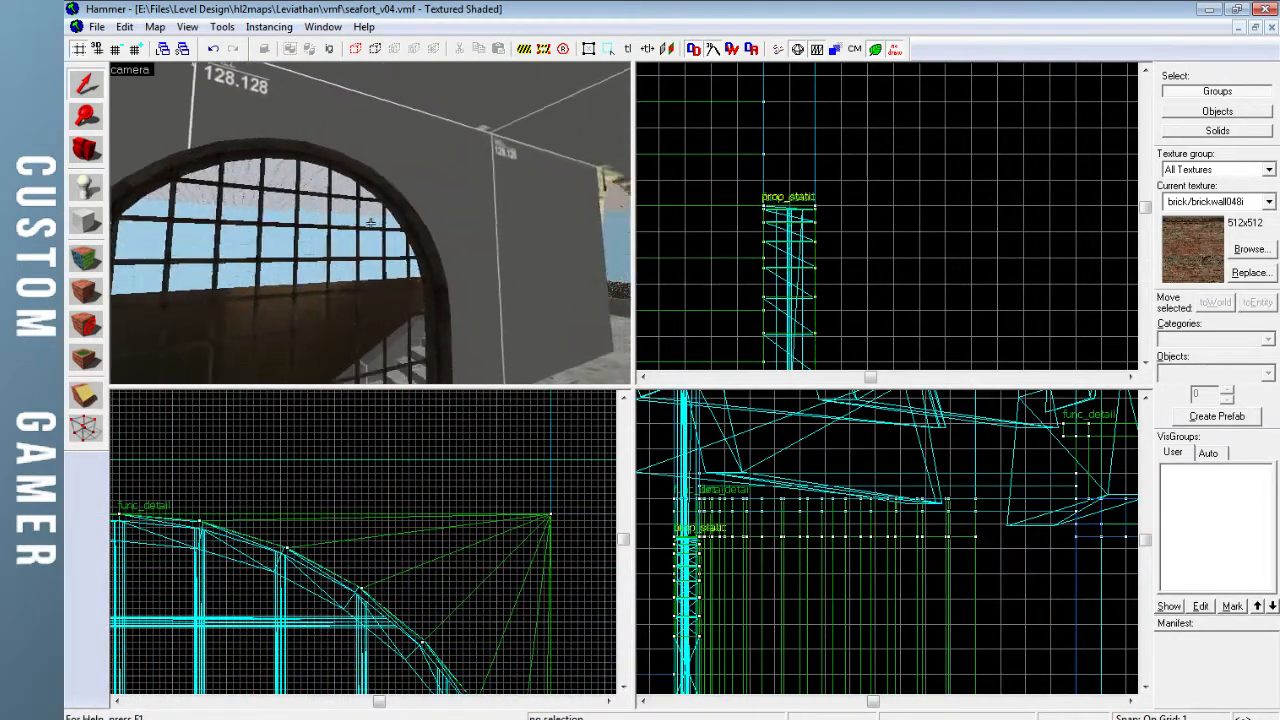
{"action": "key", "text": "w"}
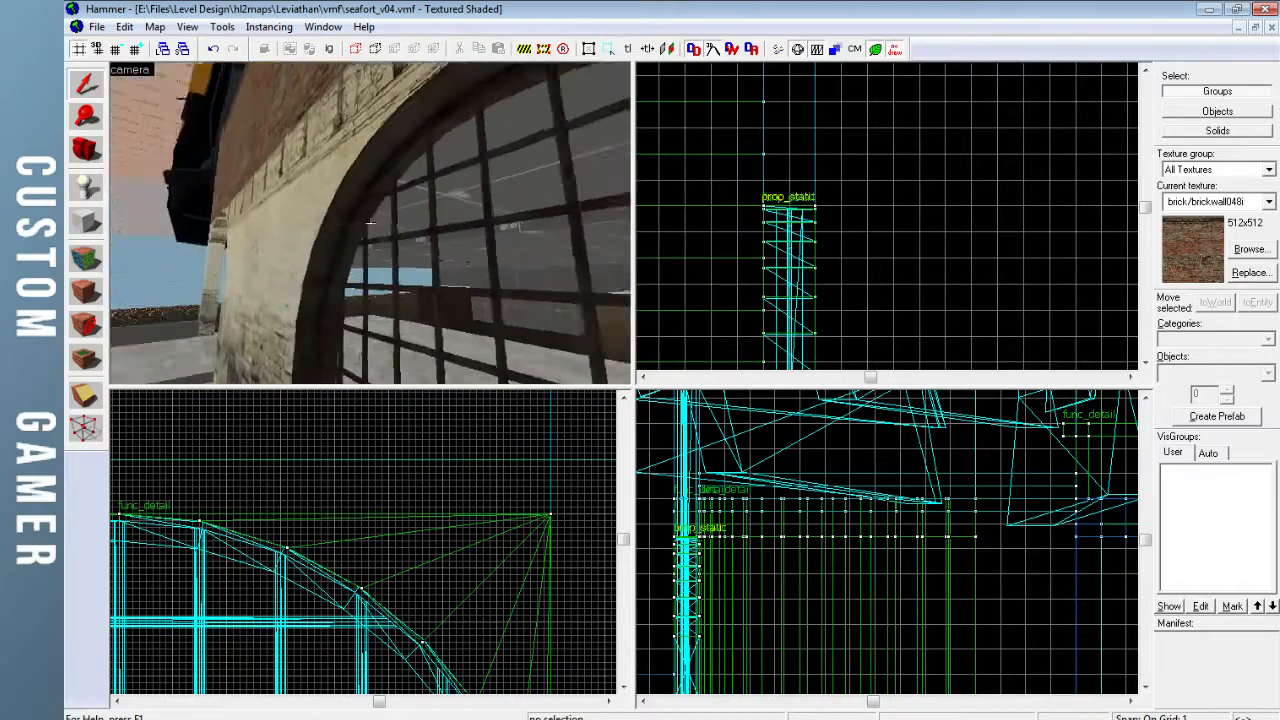
{"action": "key", "text": "s"}
{"action": "key", "text": "s"}
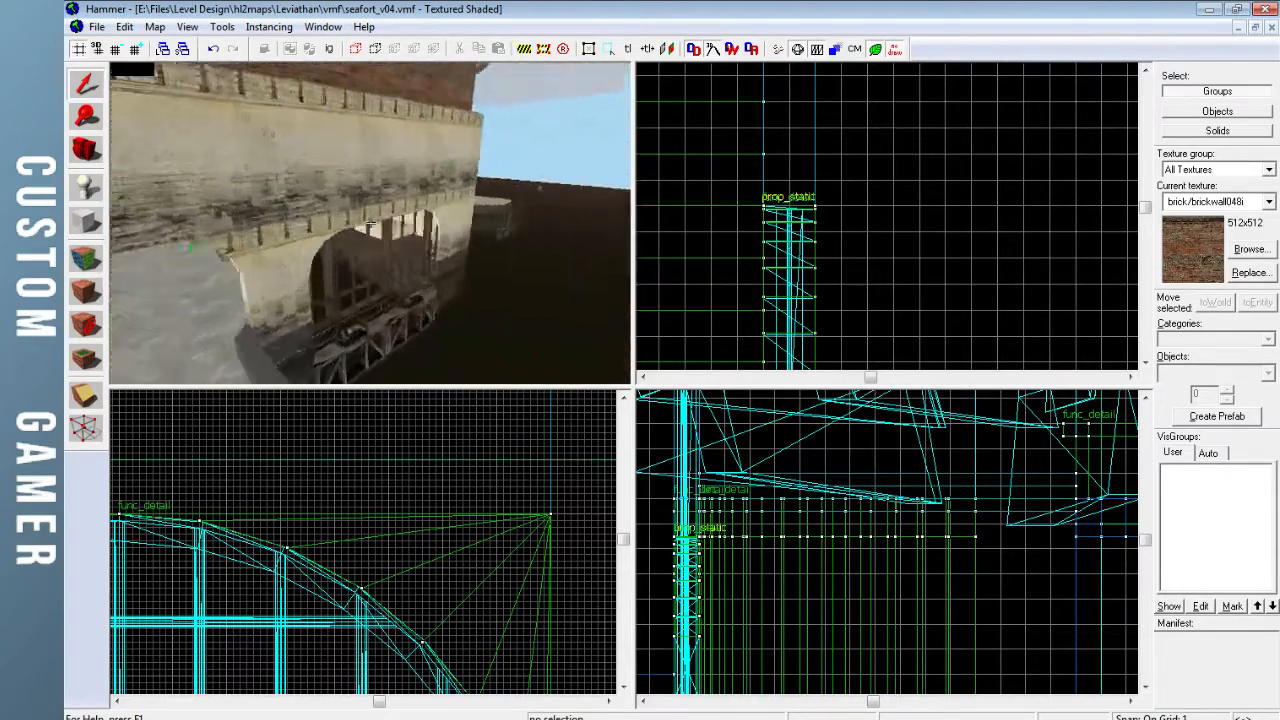
{"action": "key", "text": "w"}
{"action": "key", "text": "w"}
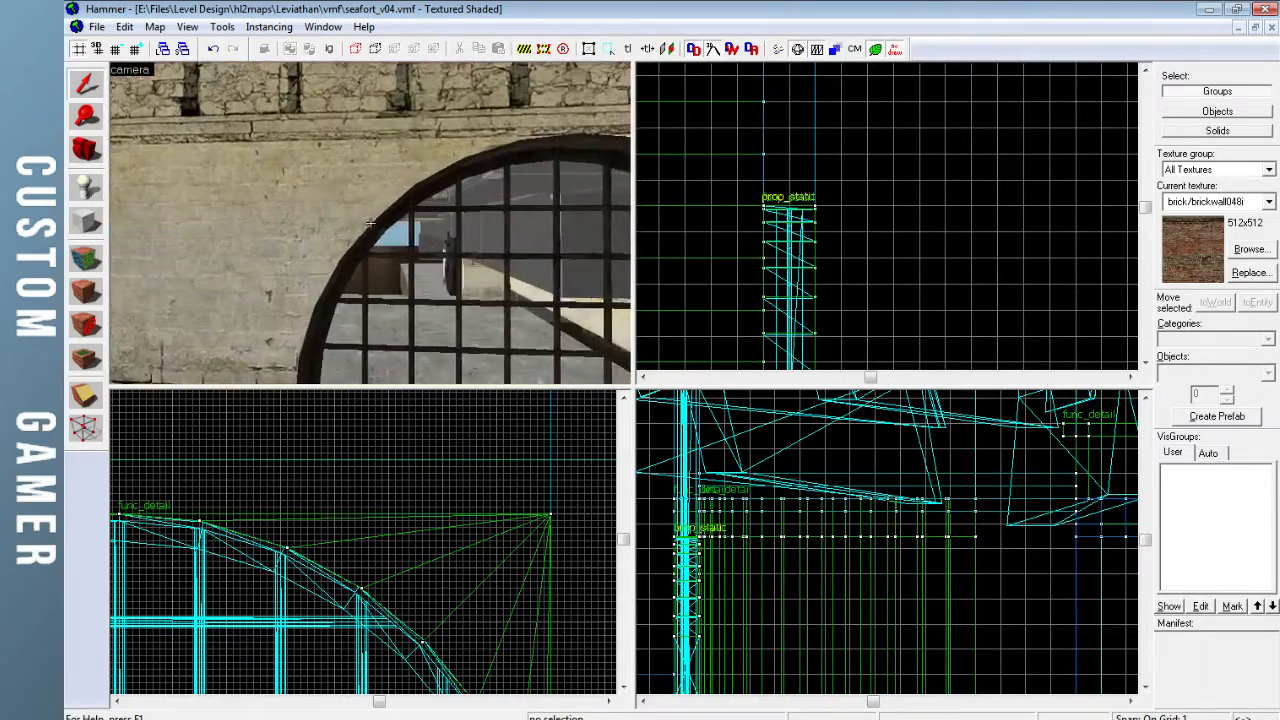
{"action": "key", "text": "s"}
{"action": "key", "text": "w"}
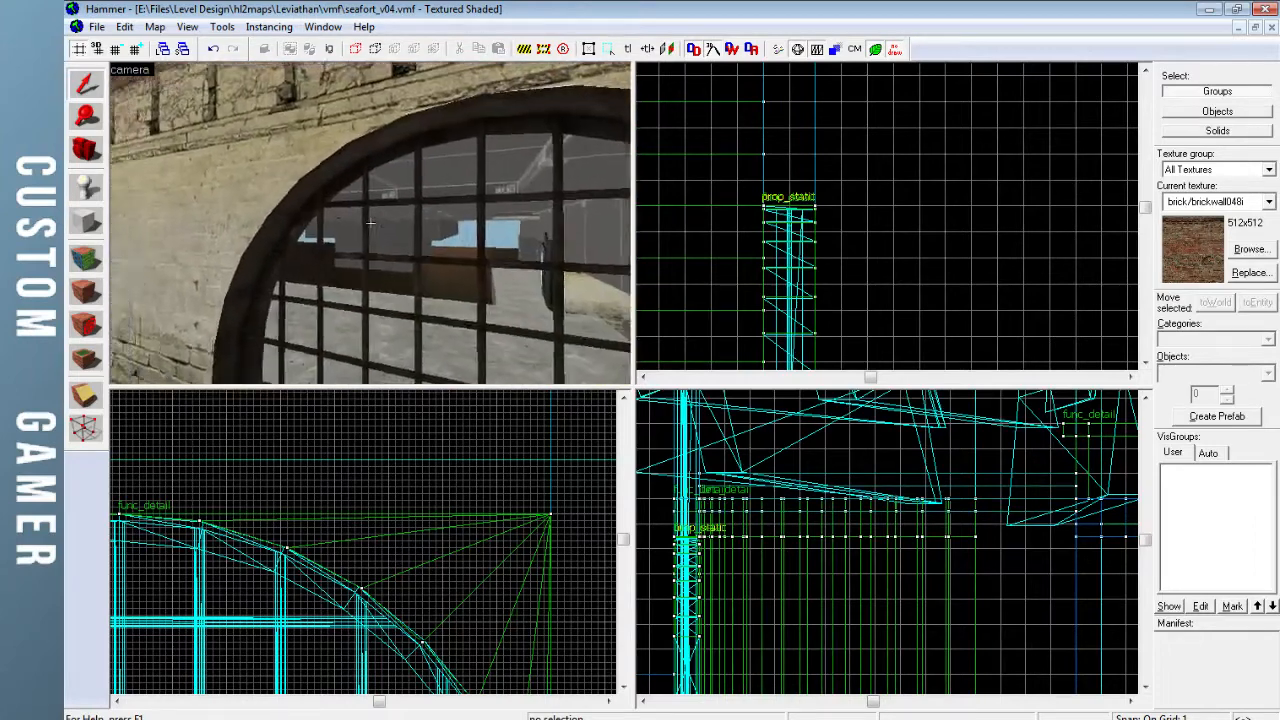
{"action": "key", "text": "s"}
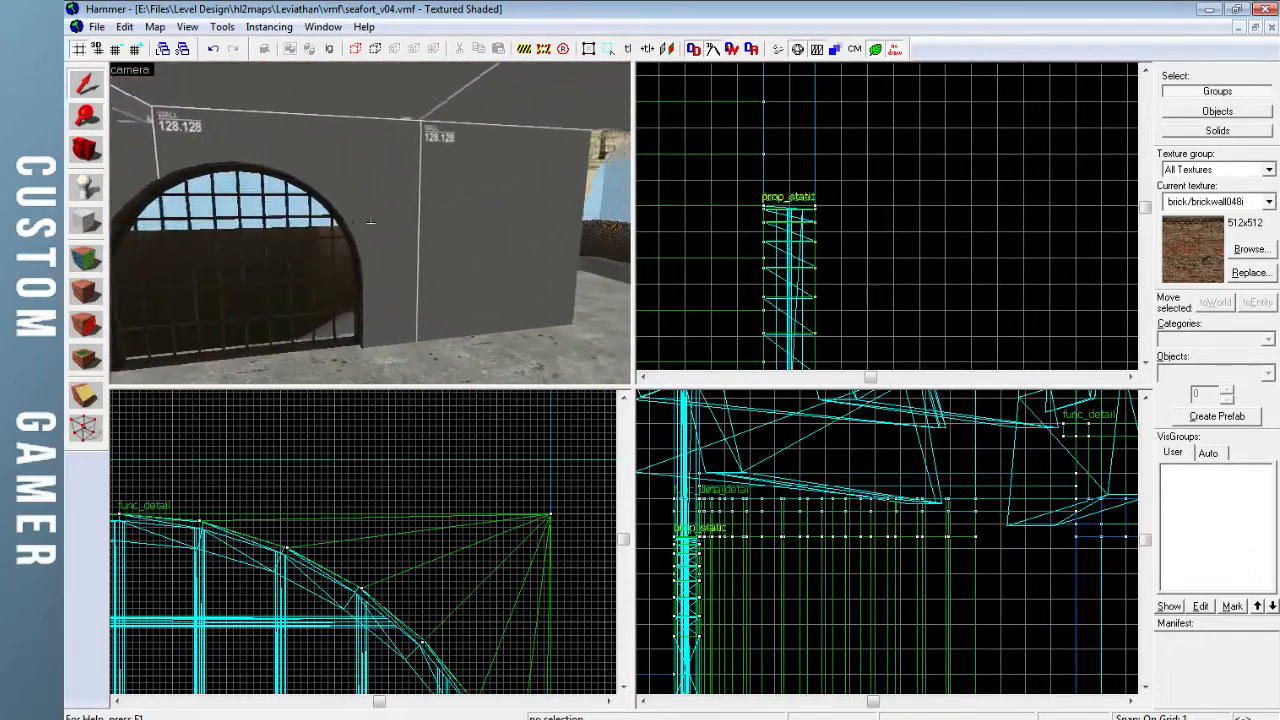
Lift brick/brickwall052e from the adjoining brick face and wrap it, aligned, onto the plain wall face beside the arched grate
{"action": "left_click", "coordinate": [86, 258]}
{"action": "left_click", "coordinate": [559, 184]}
{"action": "key", "text": "d"}
{"action": "left_click", "coordinate": [459, 249]}
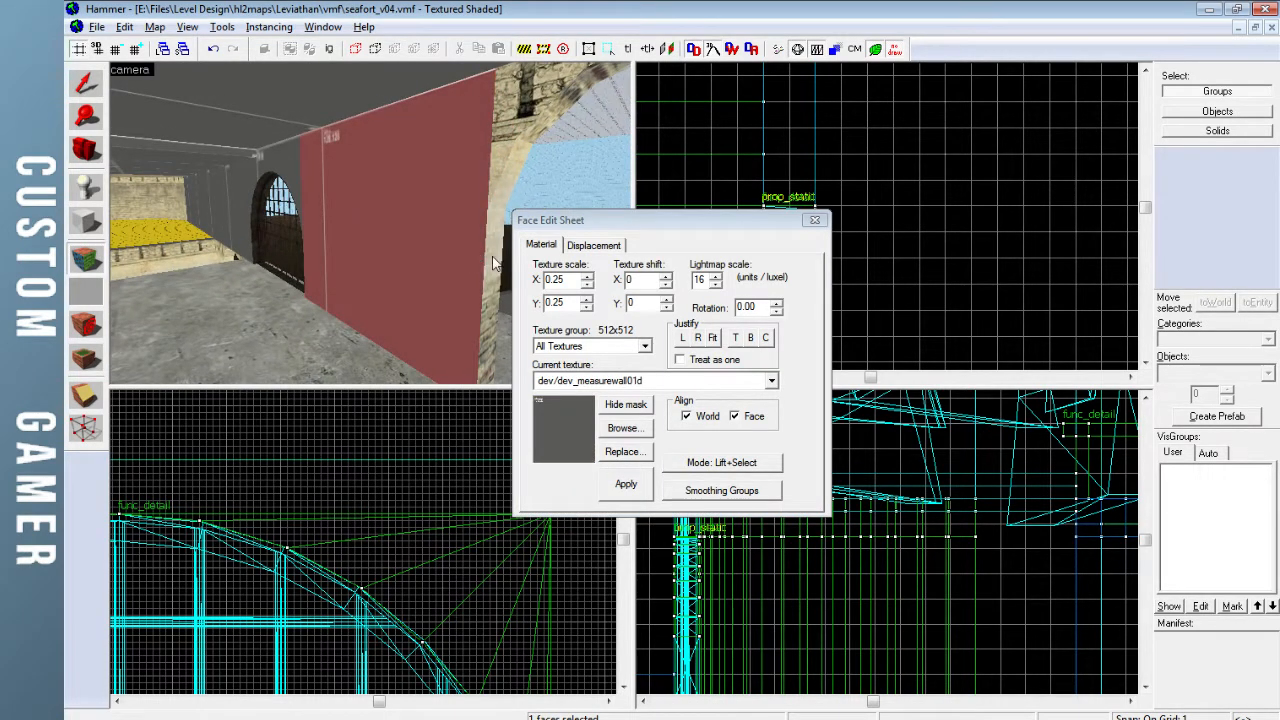
{"action": "left_click", "coordinate": [489, 251]}
{"action": "right_click", "coordinate": [445, 247], "text": "alt"}
{"action": "key", "text": "z"}
{"action": "key", "text": "a"}
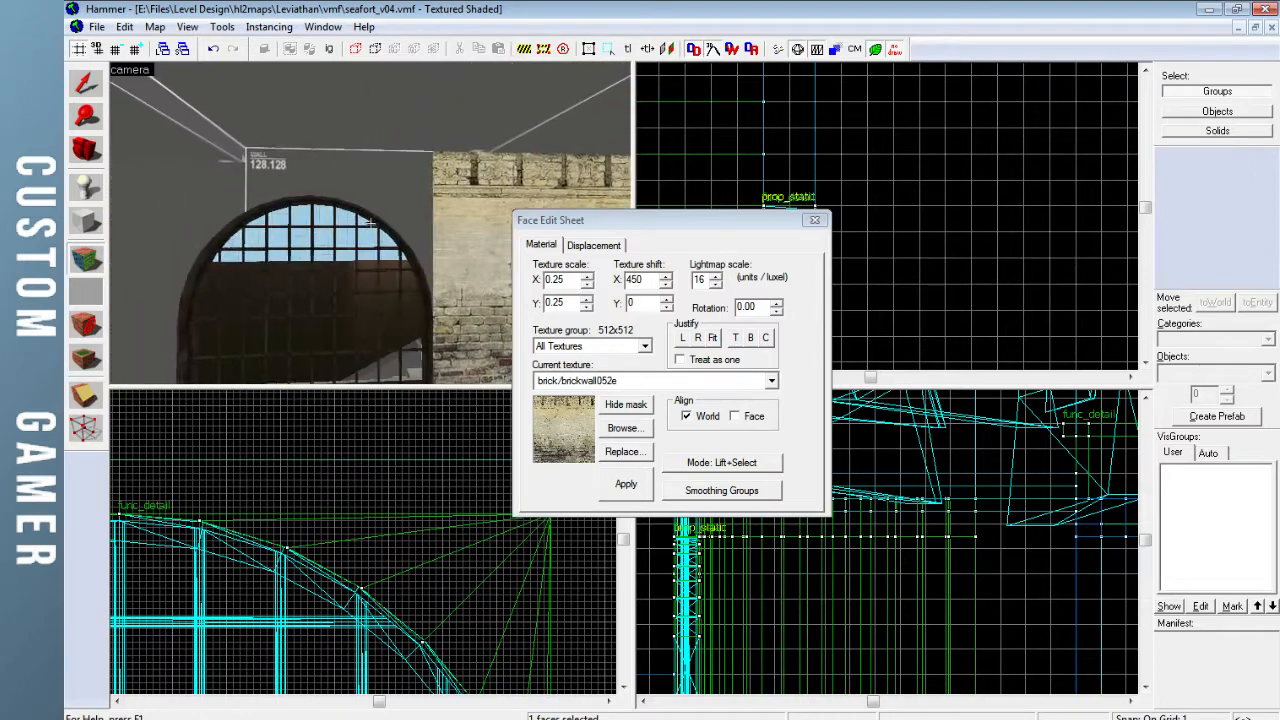
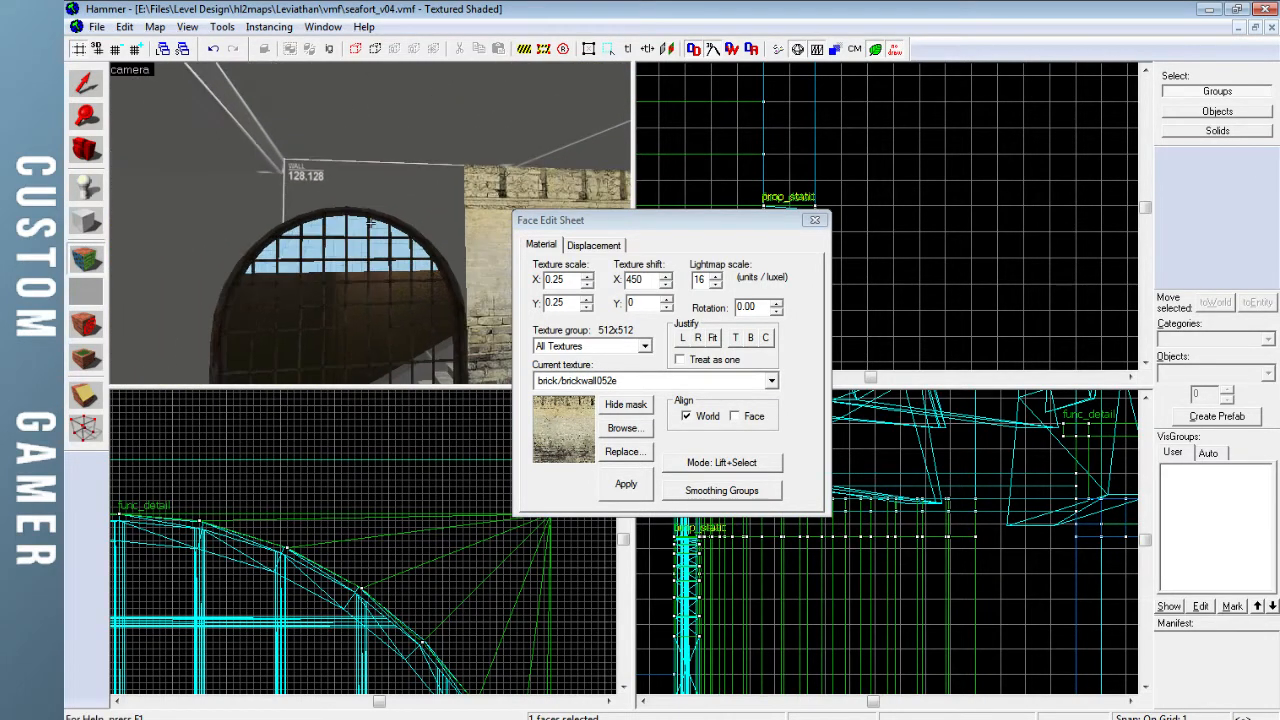
Select the dev-textured interior wall faces around the arched grate, including both wedge groups and the wall stretches beside them
{"action": "left_click", "coordinate": [453, 180]}
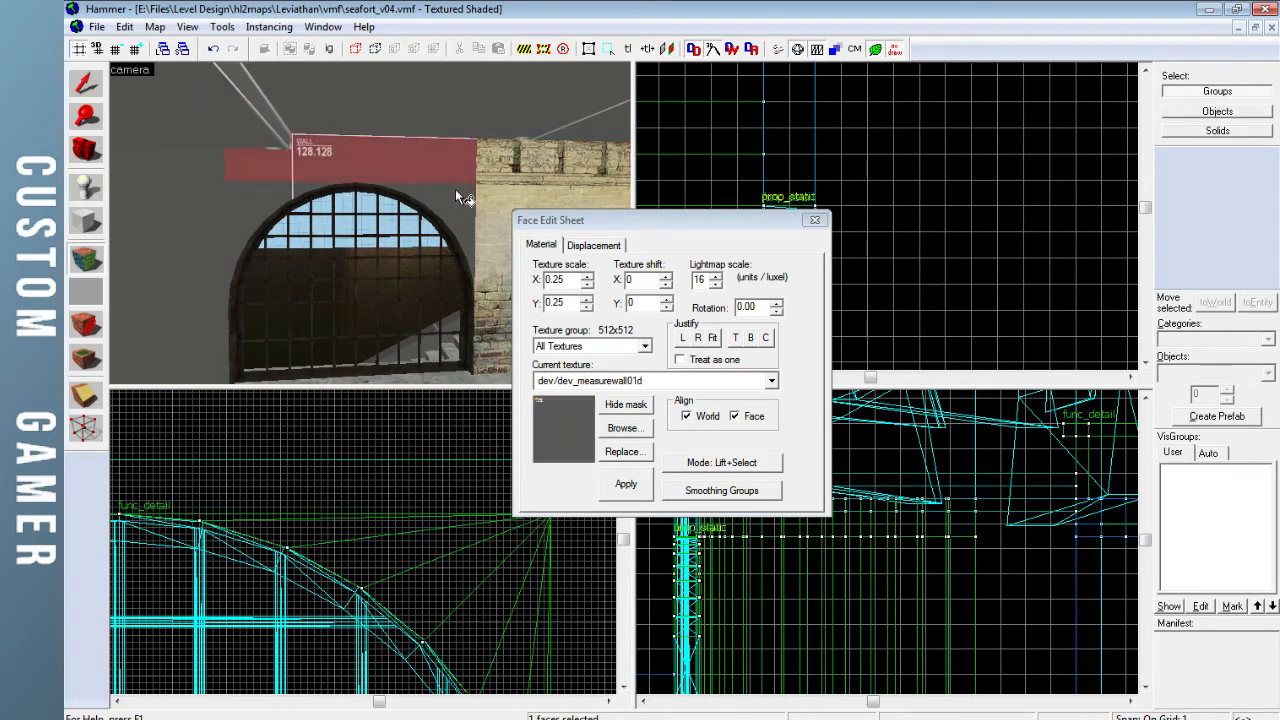
{"action": "left_click", "coordinate": [420, 176], "text": "ctrl"}
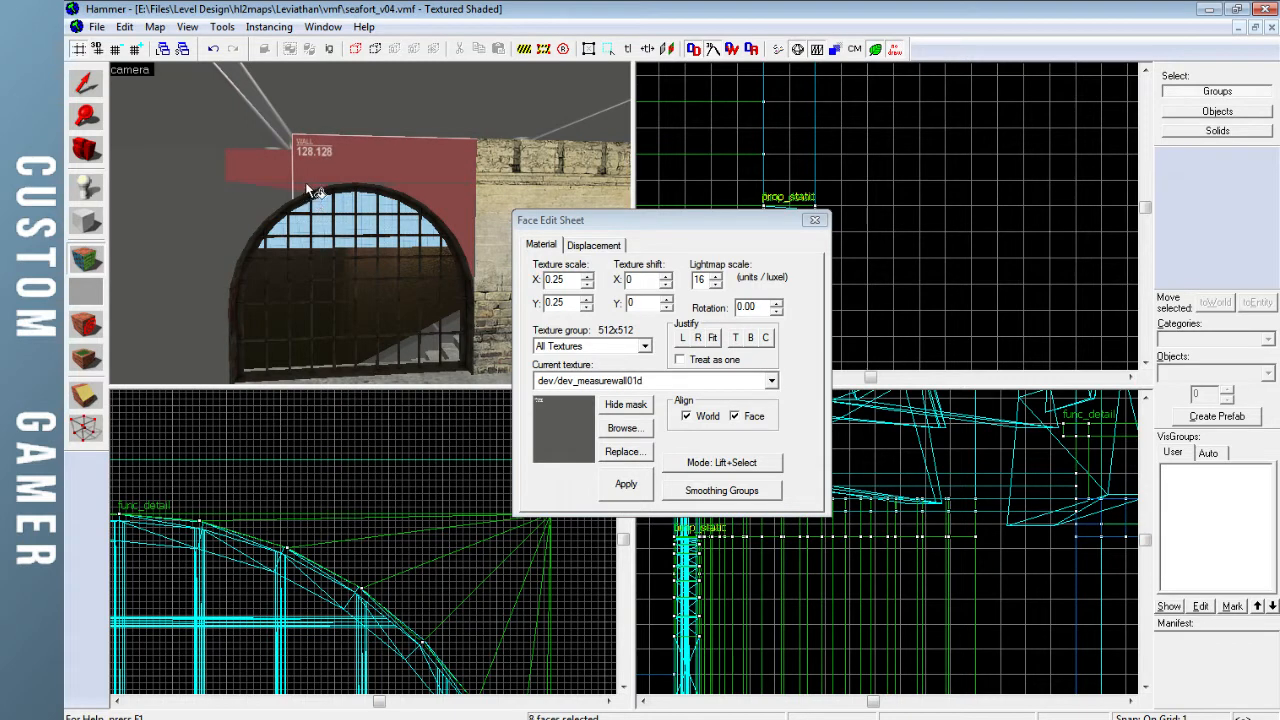
{"action": "left_click", "coordinate": [252, 185], "text": "ctrl"}
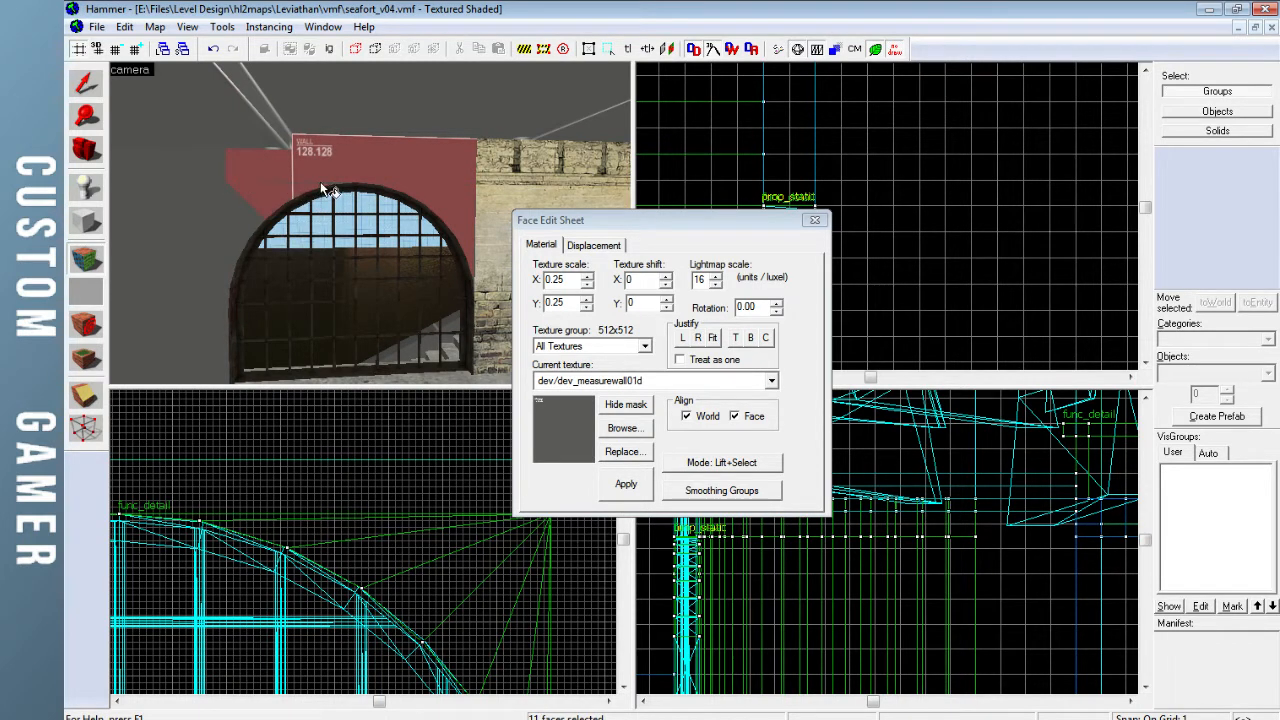
{"action": "left_click", "coordinate": [236, 226], "text": "ctrl"}
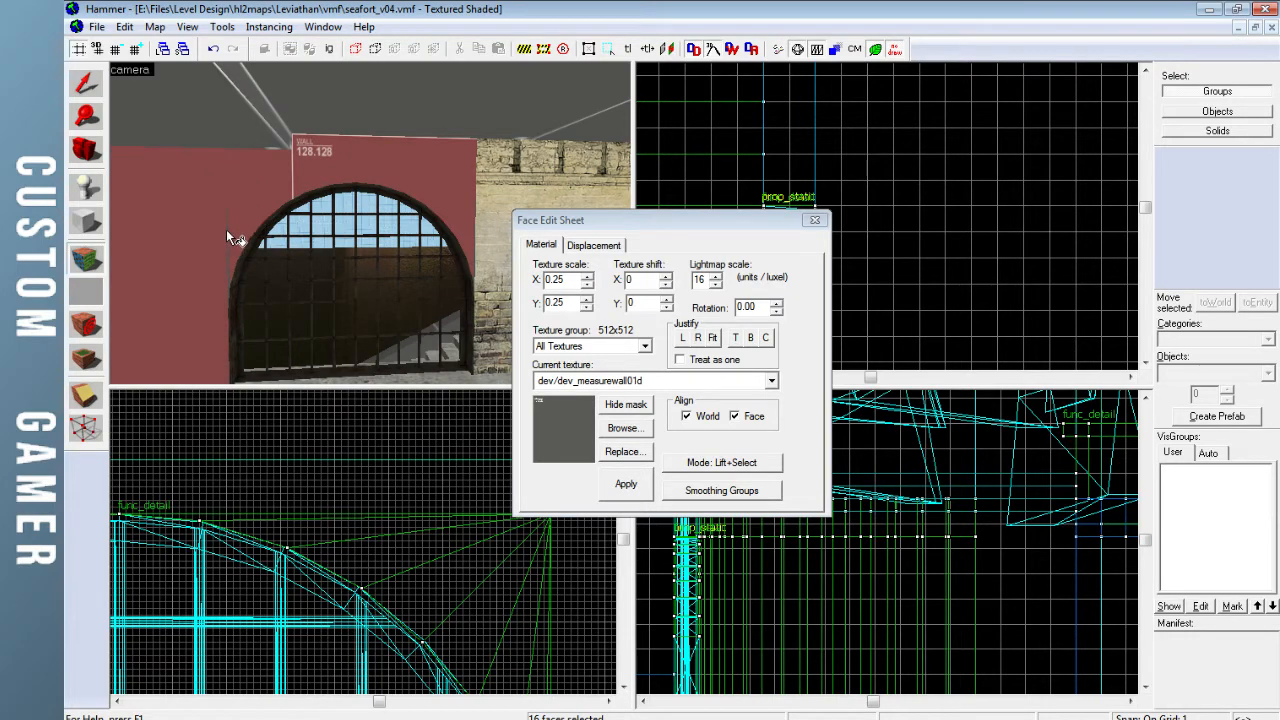
{"action": "key", "text": "z"}
{"action": "key", "text": "w"}
{"action": "key", "text": "z"}
{"action": "key", "text": "z"}
{"action": "key", "text": "s"}
{"action": "key", "text": "w"}
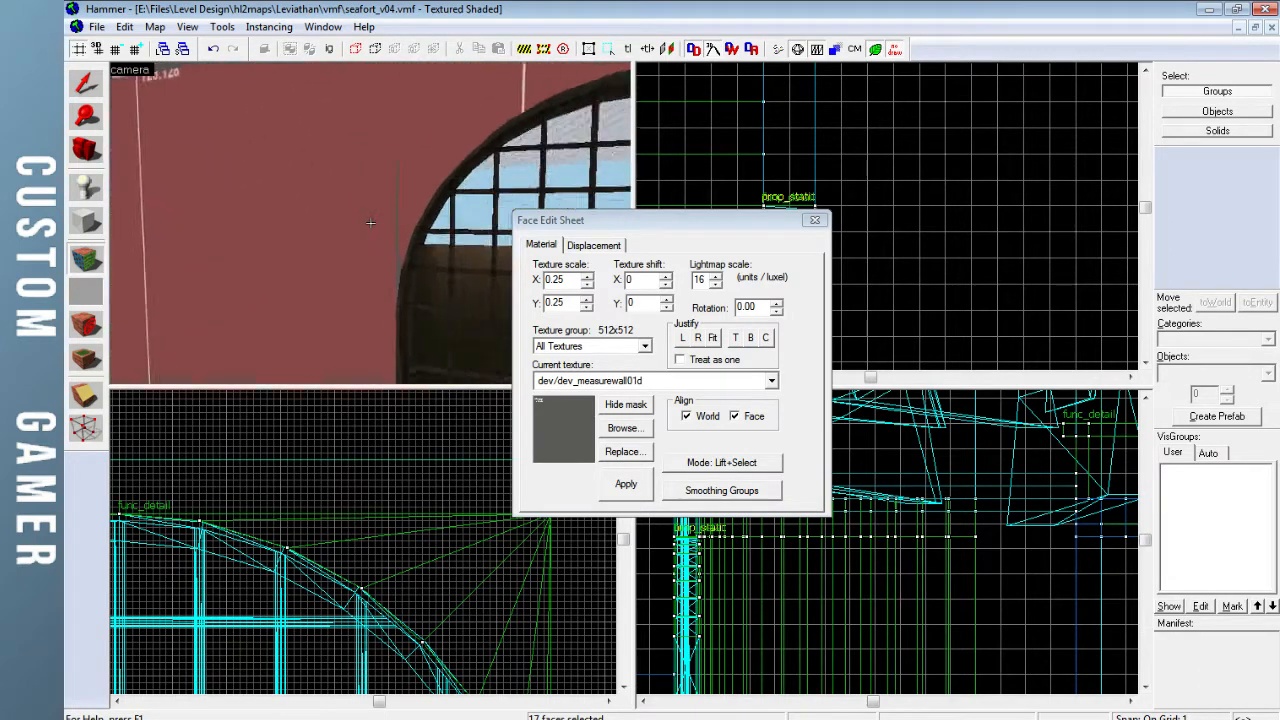
{"action": "left_click", "coordinate": [355, 252], "text": "ctrl"}
Apply the brick/brickwall052e texture to the selected wall faces and close the face editing sheet
{"action": "key", "text": "z"}
{"action": "key", "text": "s"}
{"action": "key", "text": "z"}
{"action": "left_click", "coordinate": [622, 430]}
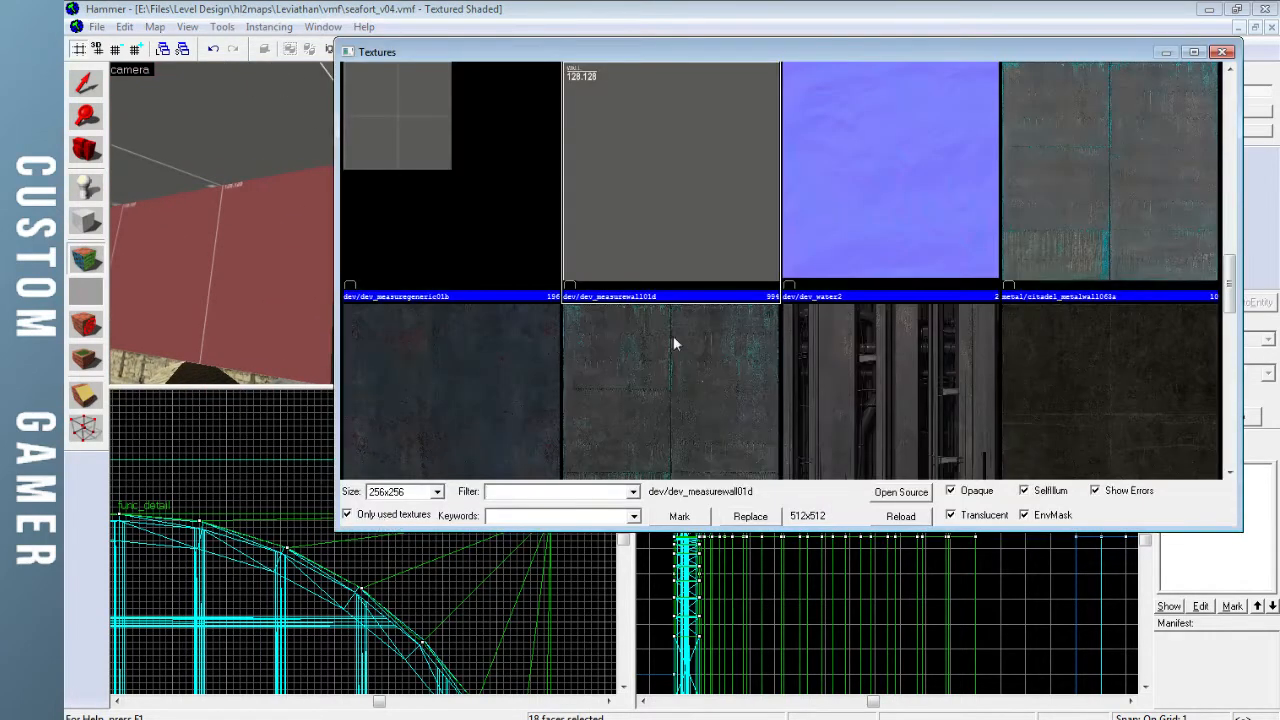
{"action": "scroll", "coordinate": [663, 250], "scroll_direction": "down", "scroll_amount": 10}
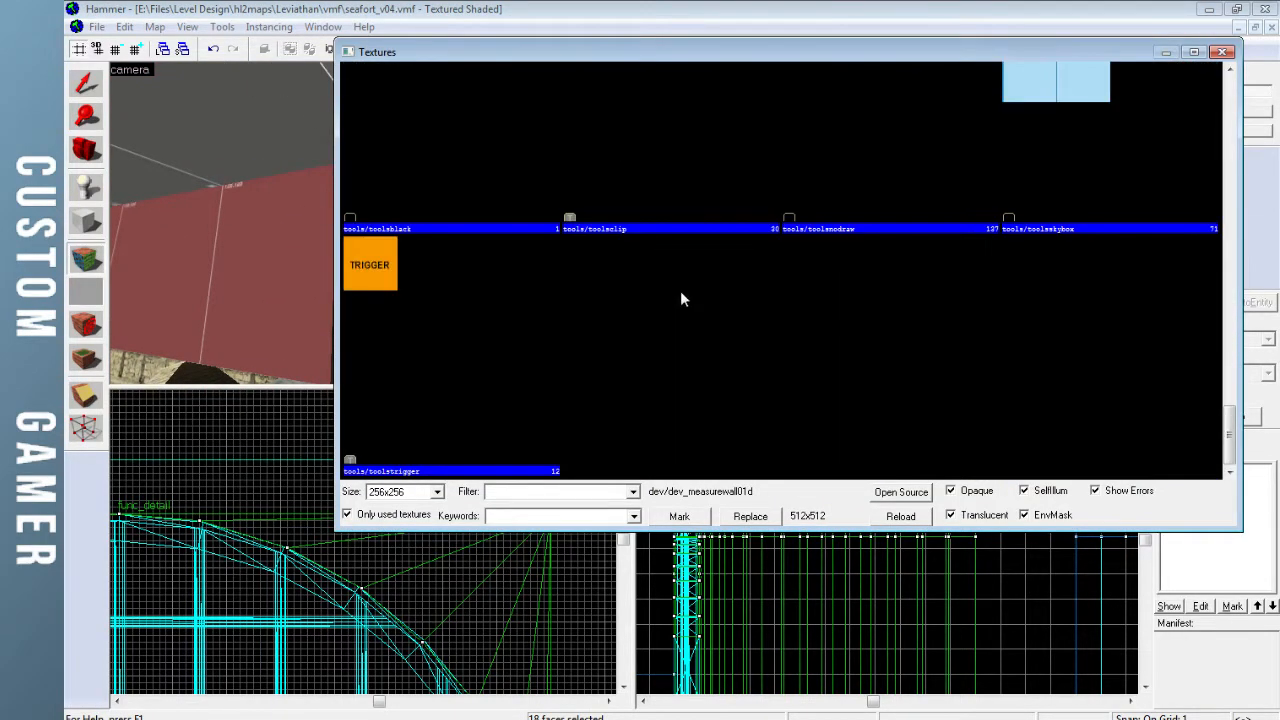
{"action": "scroll", "coordinate": [688, 295], "scroll_direction": "up", "scroll_amount": 15}
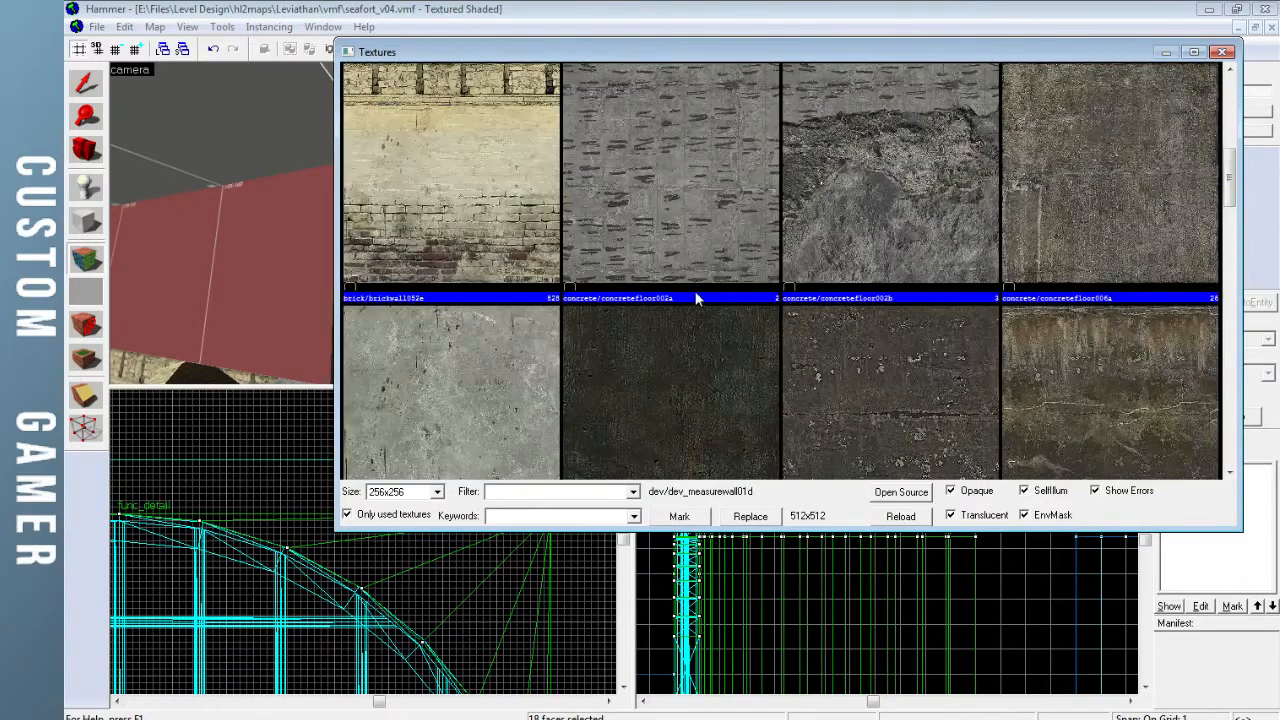
{"action": "scroll", "coordinate": [682, 270], "scroll_direction": "up", "scroll_amount": 2}
{"action": "scroll", "coordinate": [685, 273], "scroll_direction": "down", "scroll_amount": 1}
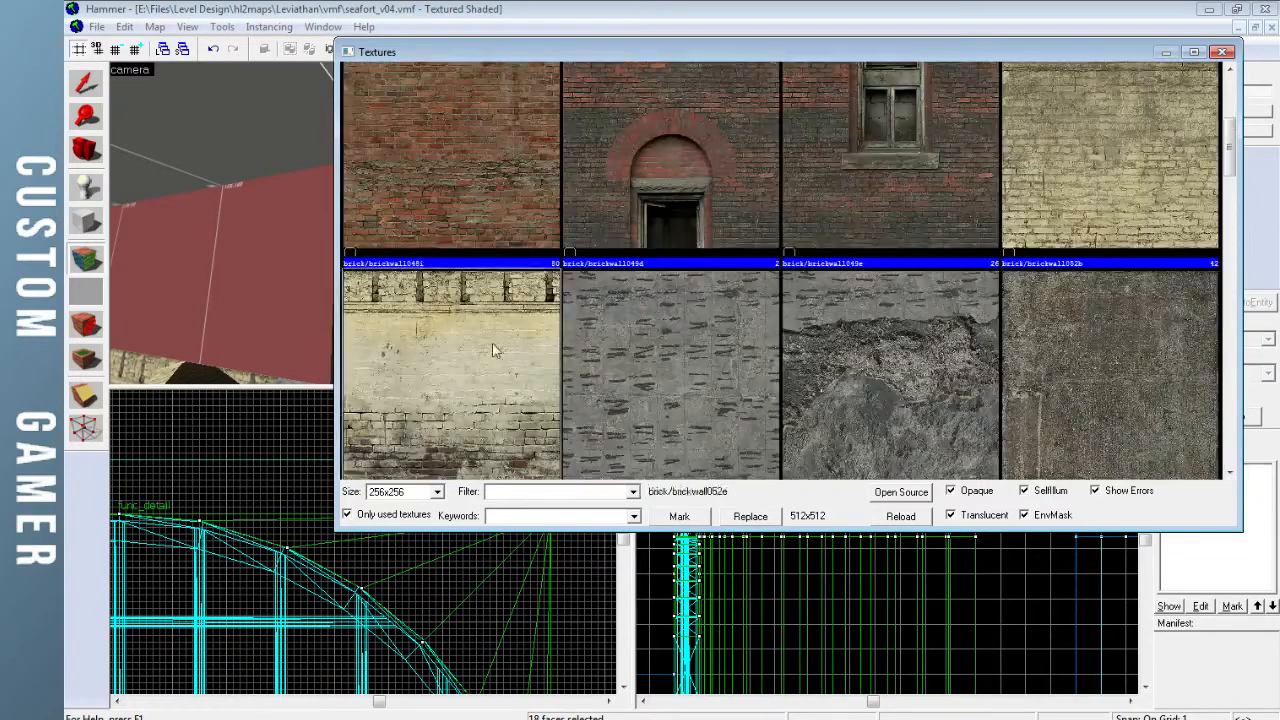
{"action": "double_click", "coordinate": [492, 343]}
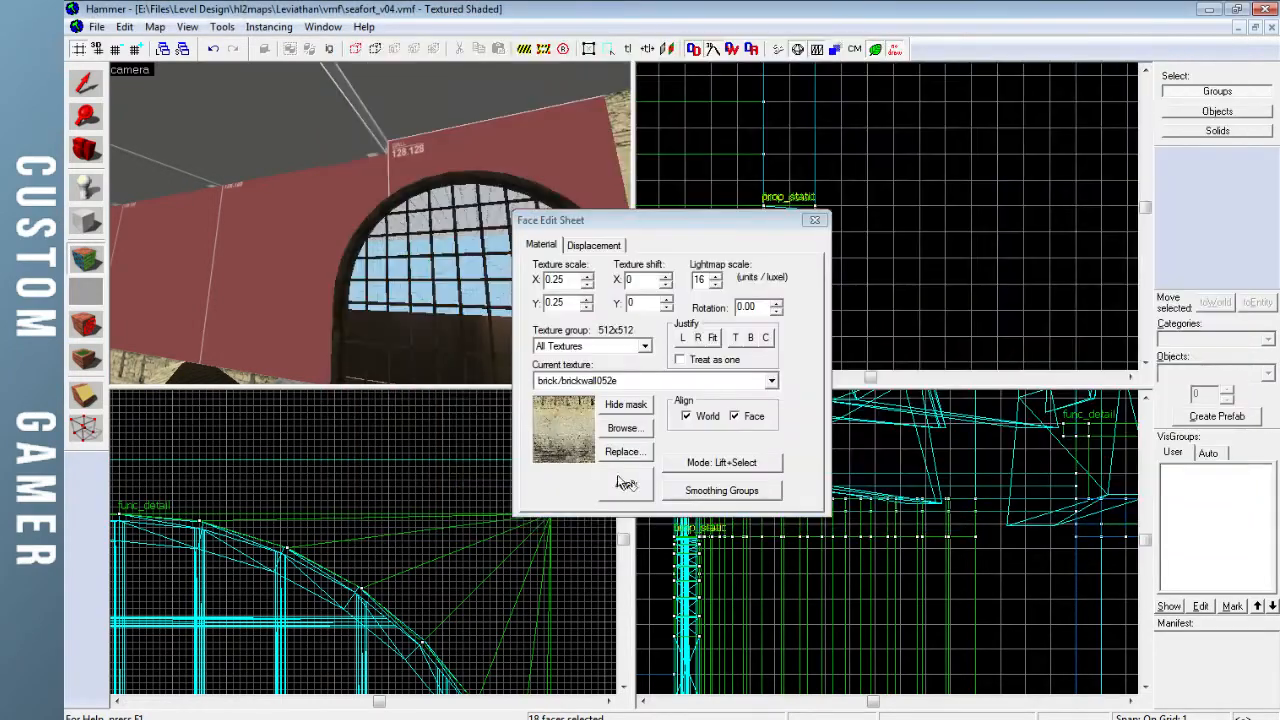
{"action": "left_click", "coordinate": [817, 226]}
Check the retextured wall around the arched grate up close and save the map
{"action": "key", "text": "z"}
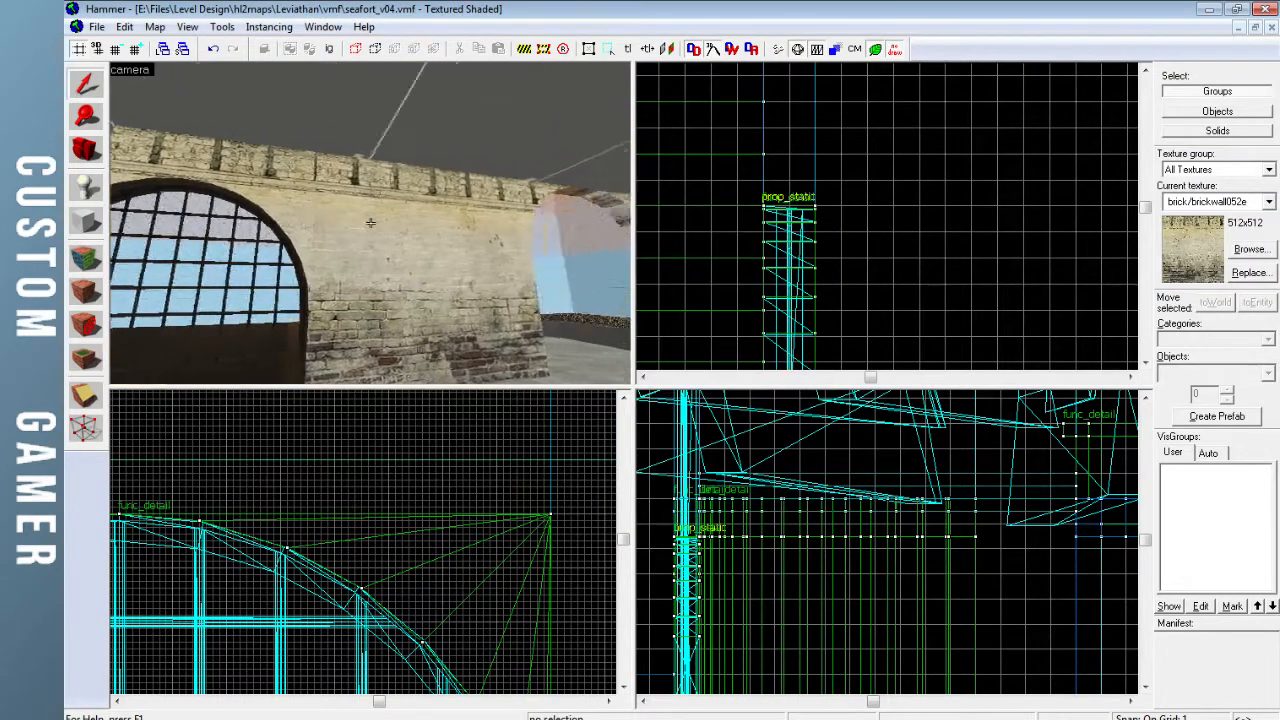
{"action": "key", "text": "s"}
{"action": "key", "text": "w"}
{"action": "key", "text": "w"}
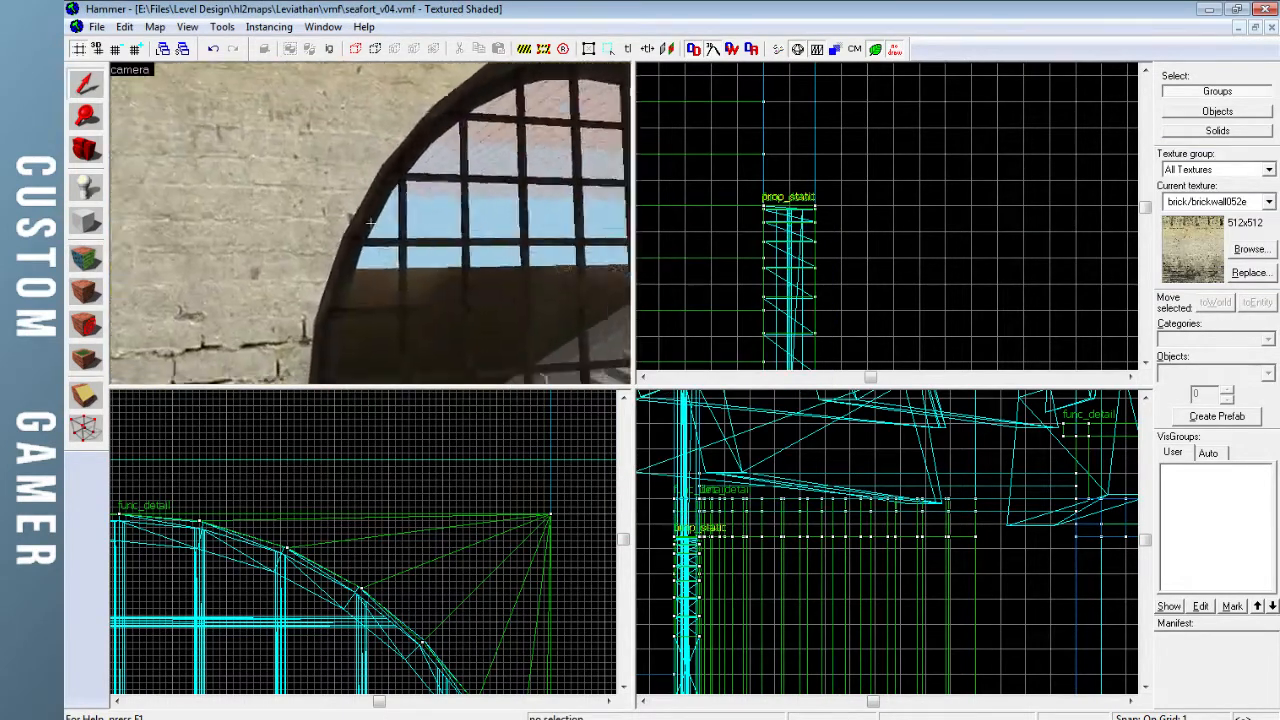
{"action": "key", "text": "ctrl+s"}
Hide the World Details auto visgroup, covering both props and func_detail brushes
{"action": "key", "text": "s"}
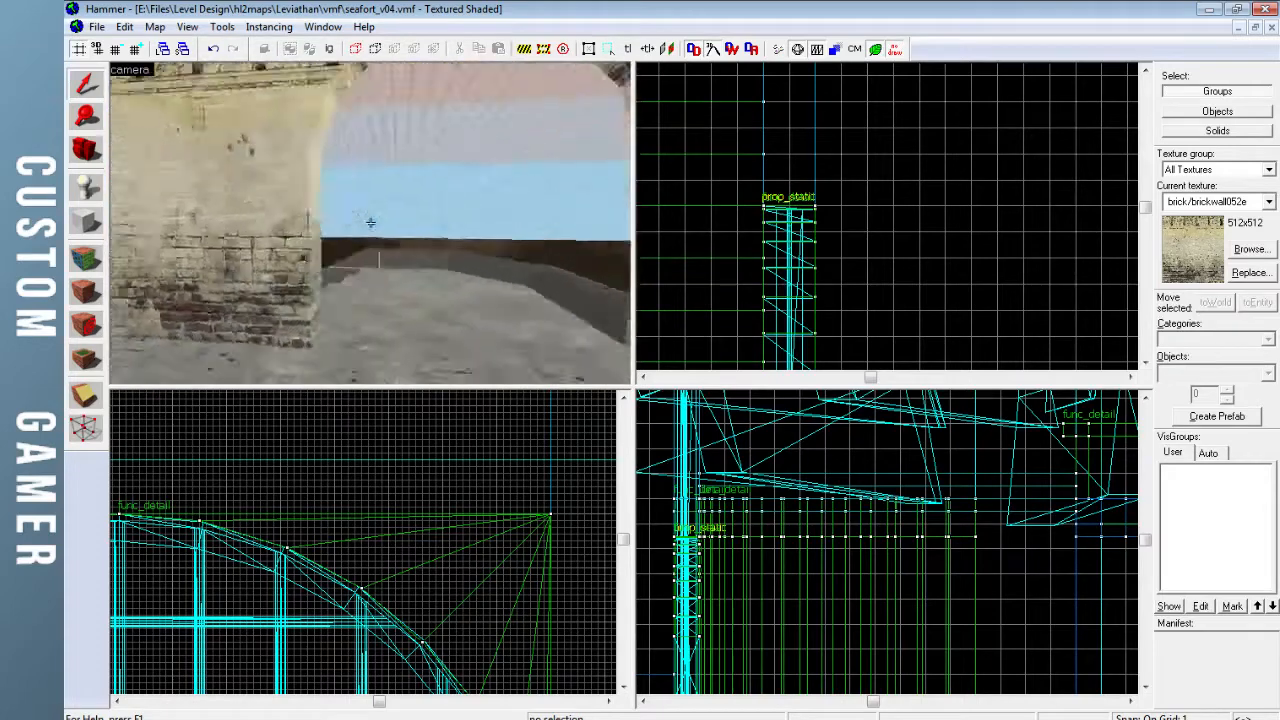
{"action": "key", "text": "d"}
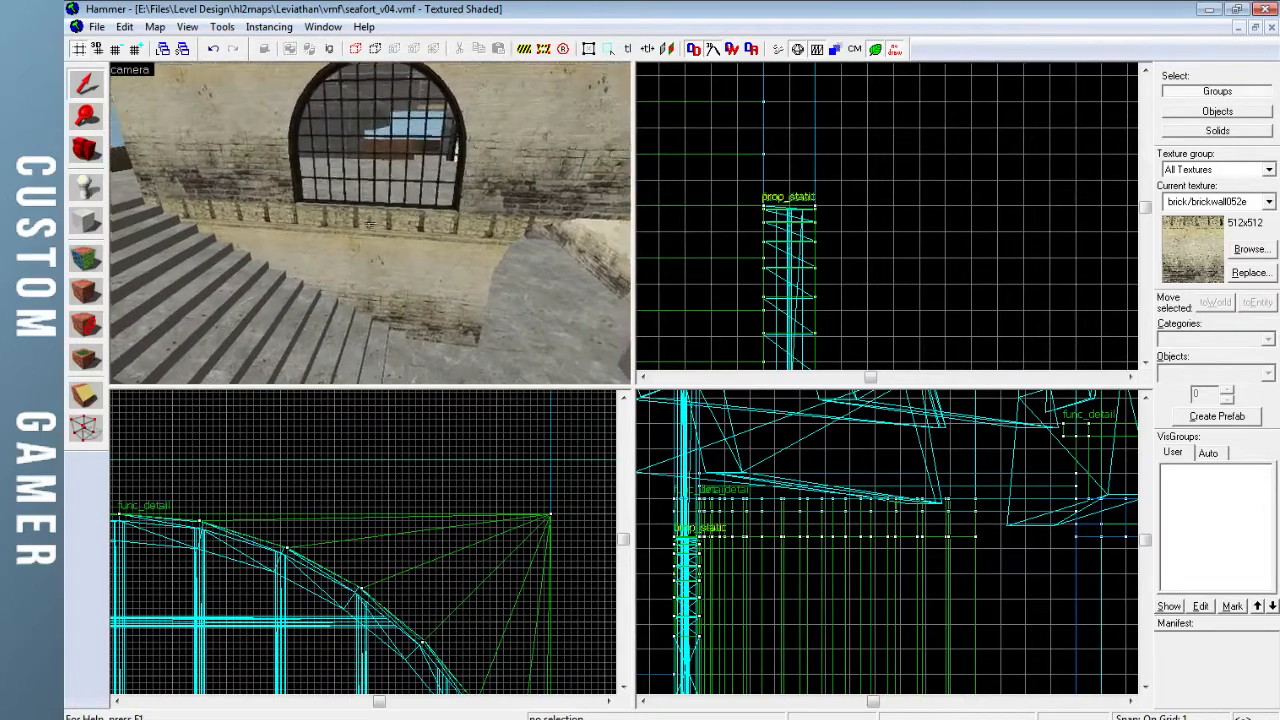
{"action": "key", "text": "z"}
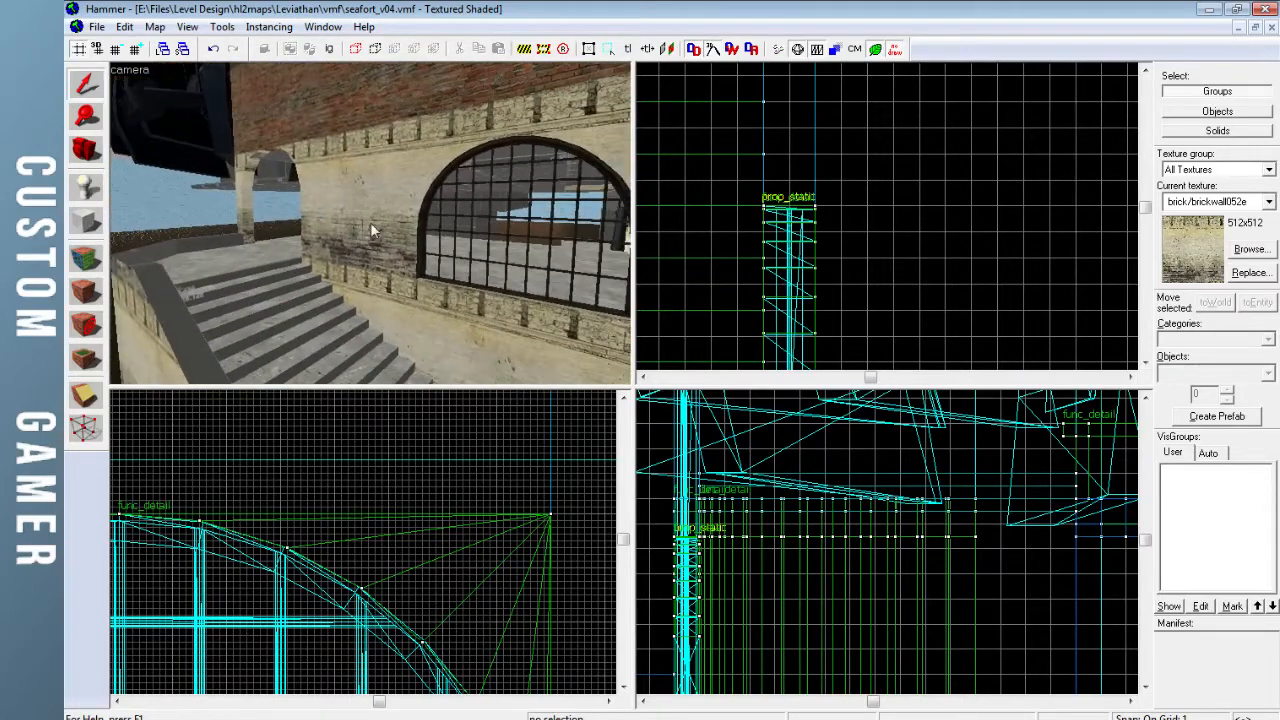
{"action": "left_click", "coordinate": [1208, 452]}
{"action": "left_click", "coordinate": [1184, 539]}
{"action": "left_click", "coordinate": [1201, 540]}
Select the three low parapet brushes at the terrace corner together with the long parapet section next to them
{"action": "key", "text": "z"}
{"action": "key", "text": "s"}
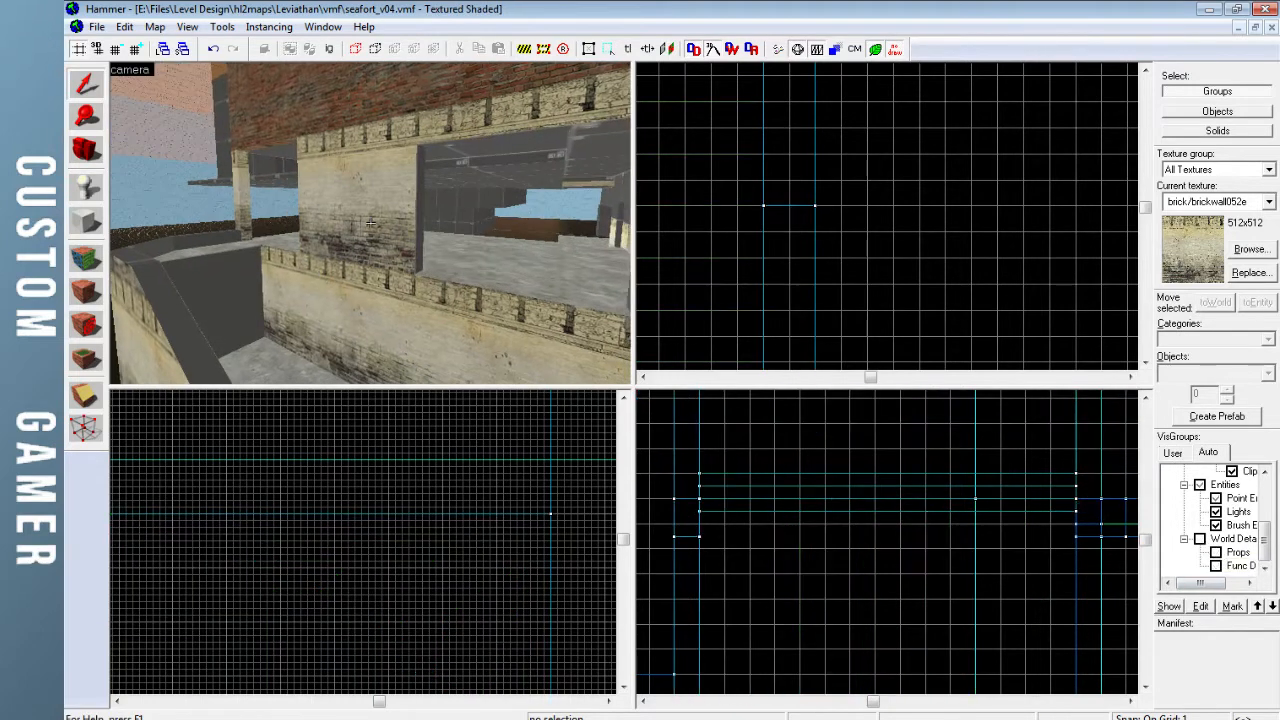
{"action": "key", "text": "w"}
{"action": "key", "text": "s"}
{"action": "key", "text": "z"}
{"action": "left_click", "coordinate": [450, 288]}
{"action": "left_click", "coordinate": [403, 297], "text": "ctrl"}
{"action": "left_click", "coordinate": [309, 291], "text": "ctrl"}
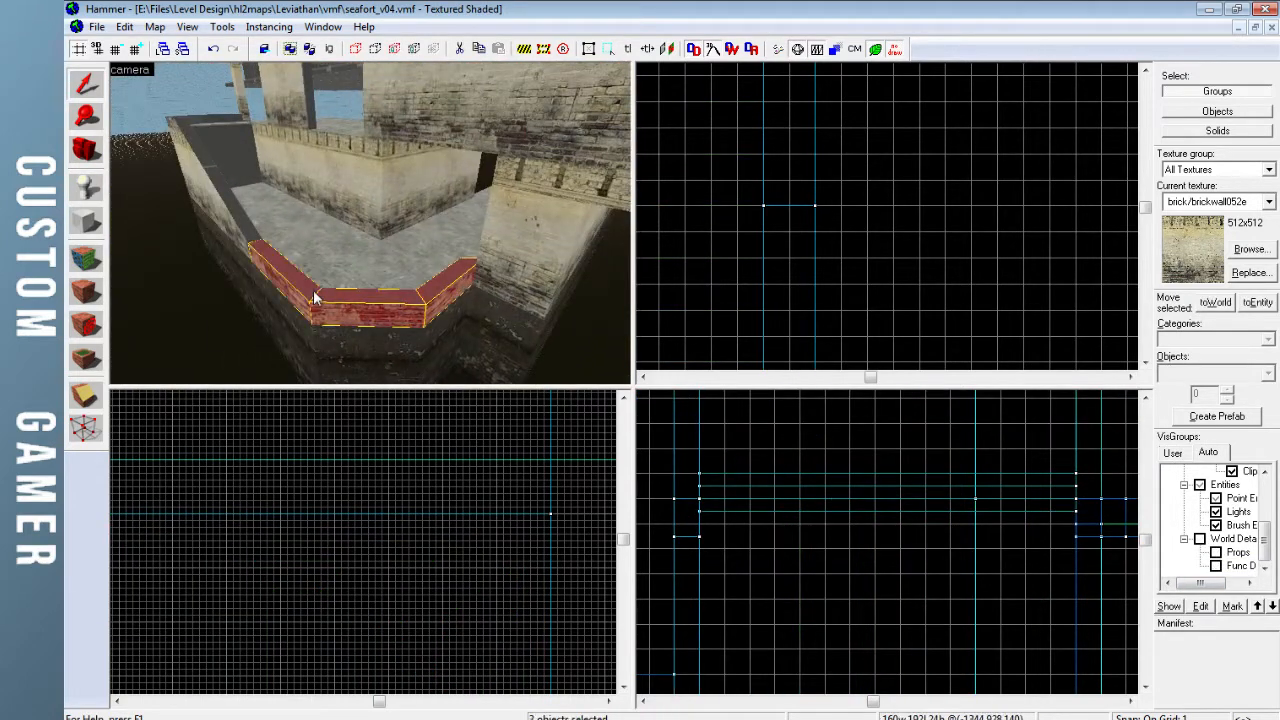
{"action": "left_click", "coordinate": [234, 214], "text": "ctrl"}
Remove the long parapet section from the selection, keeping the three low corner brushes
{"action": "key", "text": "z"}
{"action": "key", "text": "w"}
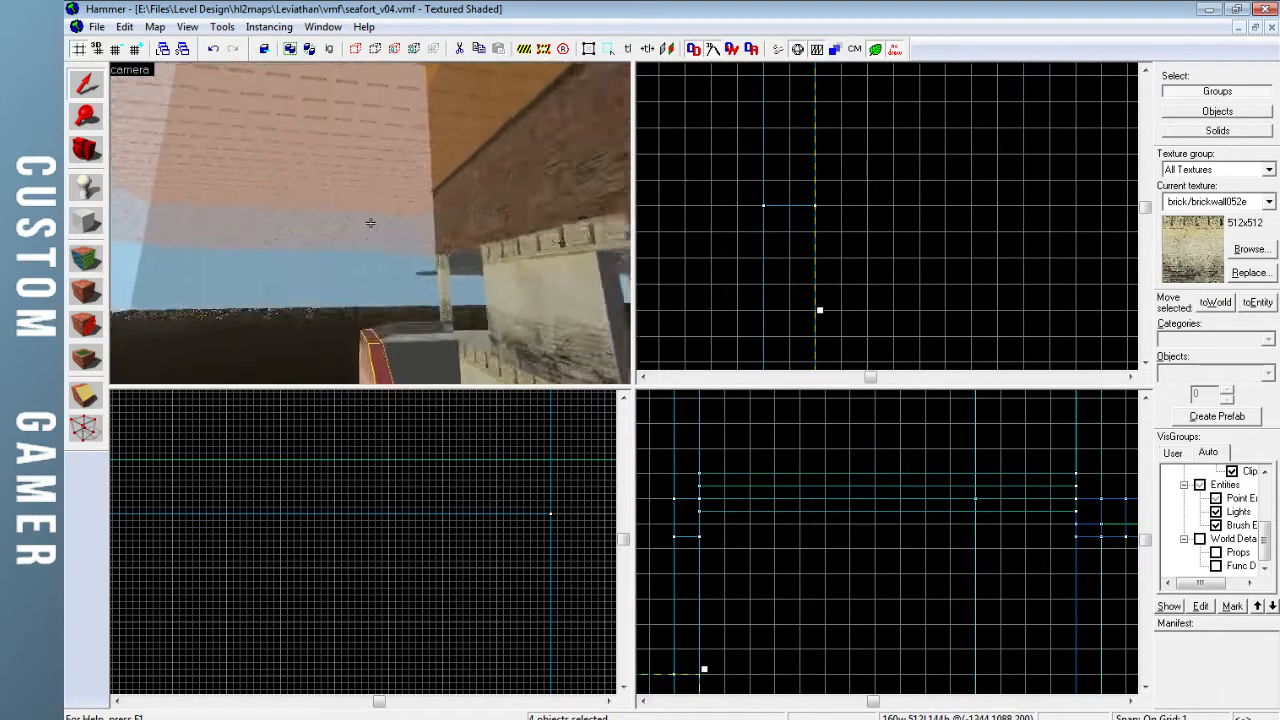
{"action": "key", "text": "s"}
{"action": "key", "text": "z"}
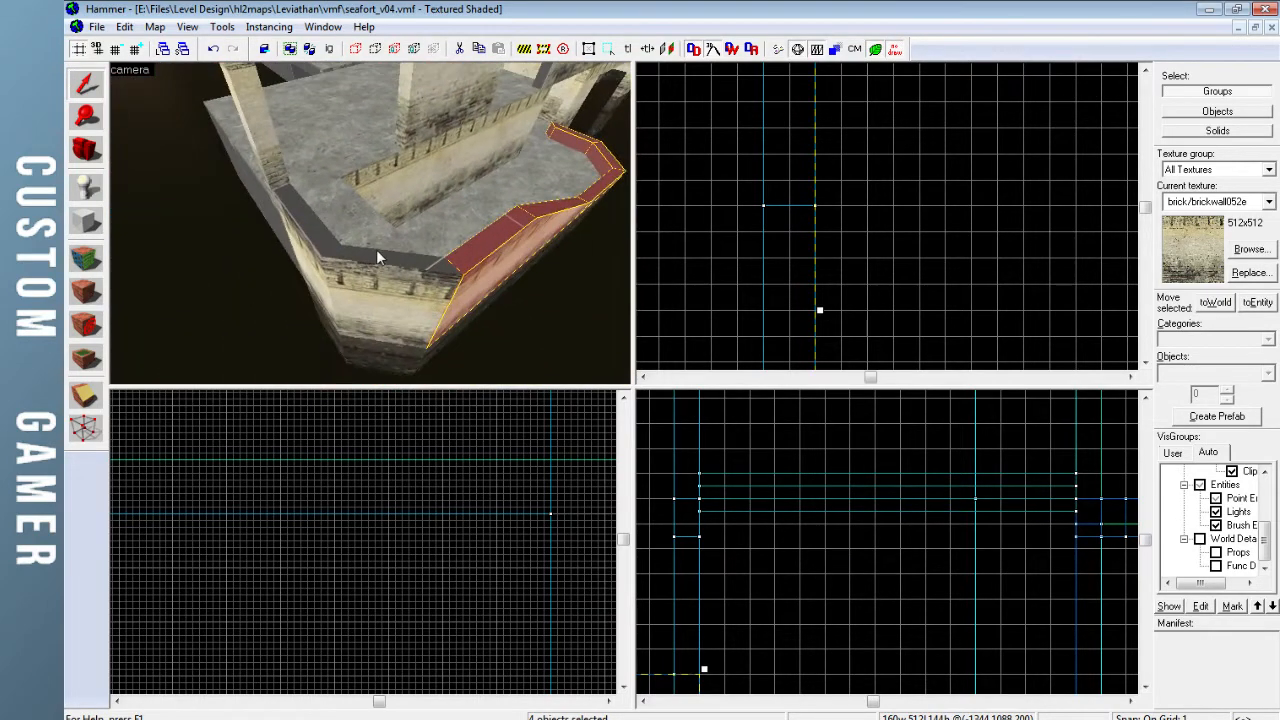
{"action": "key", "text": "z"}
{"action": "key", "text": "w"}
{"action": "key", "text": "z"}
{"action": "left_click", "coordinate": [255, 279], "text": "ctrl"}
Add the long parapet section and the segments at its far corner to the selection
{"action": "key", "text": "z"}
{"action": "key", "text": "w"}
{"action": "key", "text": "s"}
{"action": "key", "text": "w"}
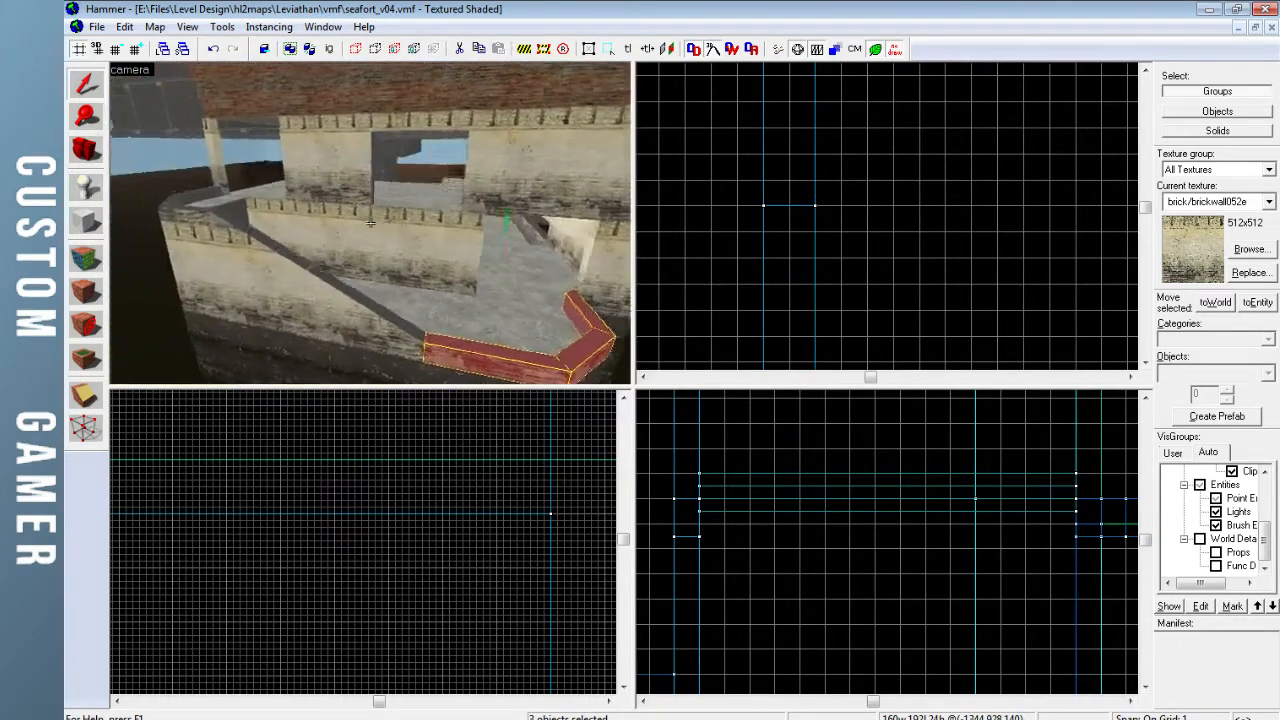
{"action": "key", "text": "s"}
{"action": "key", "text": "z"}
{"action": "left_click", "coordinate": [268, 275], "text": "ctrl"}
{"action": "left_click", "coordinate": [338, 279], "text": "ctrl"}
{"action": "left_click", "coordinate": [428, 279], "text": "ctrl"}
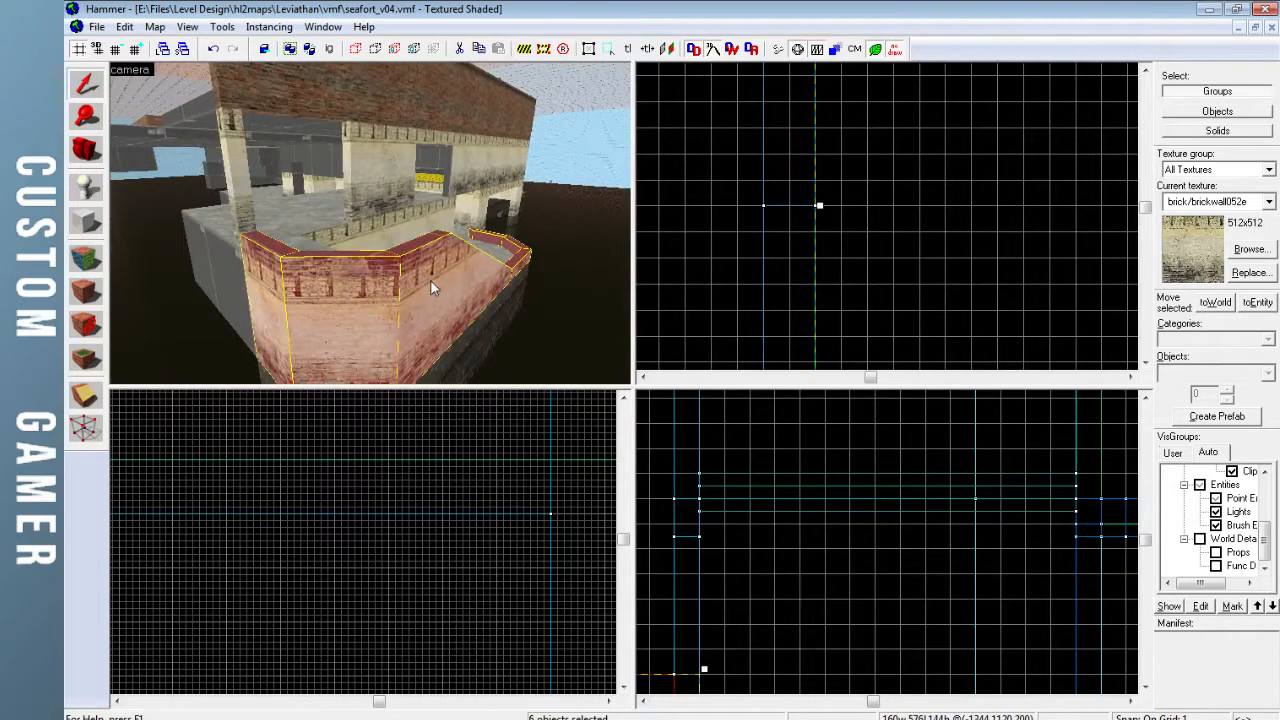
Include the remaining parapet brush beside the pillar, tie all seven brushes to a func_detail entity, and clear the selection
{"action": "key", "text": "z"}
{"action": "key", "text": "w"}
{"action": "key", "text": "z"}
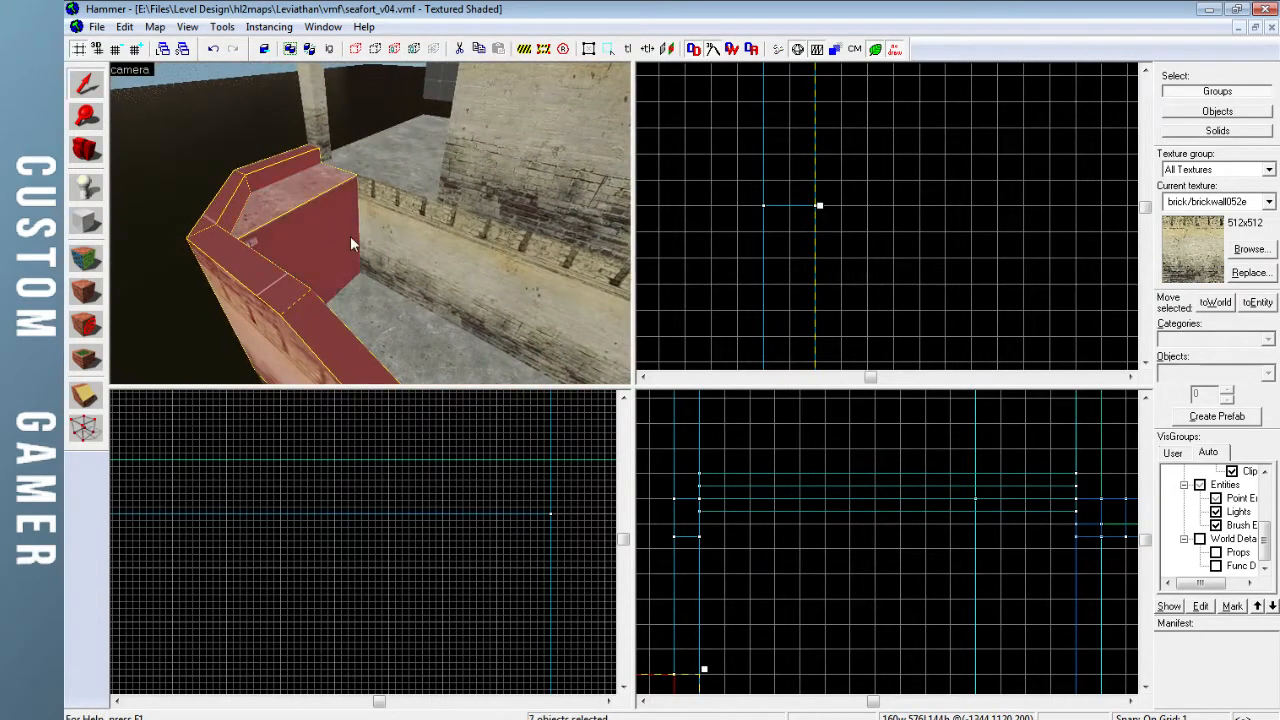
{"action": "key", "text": "ctrl+t"}
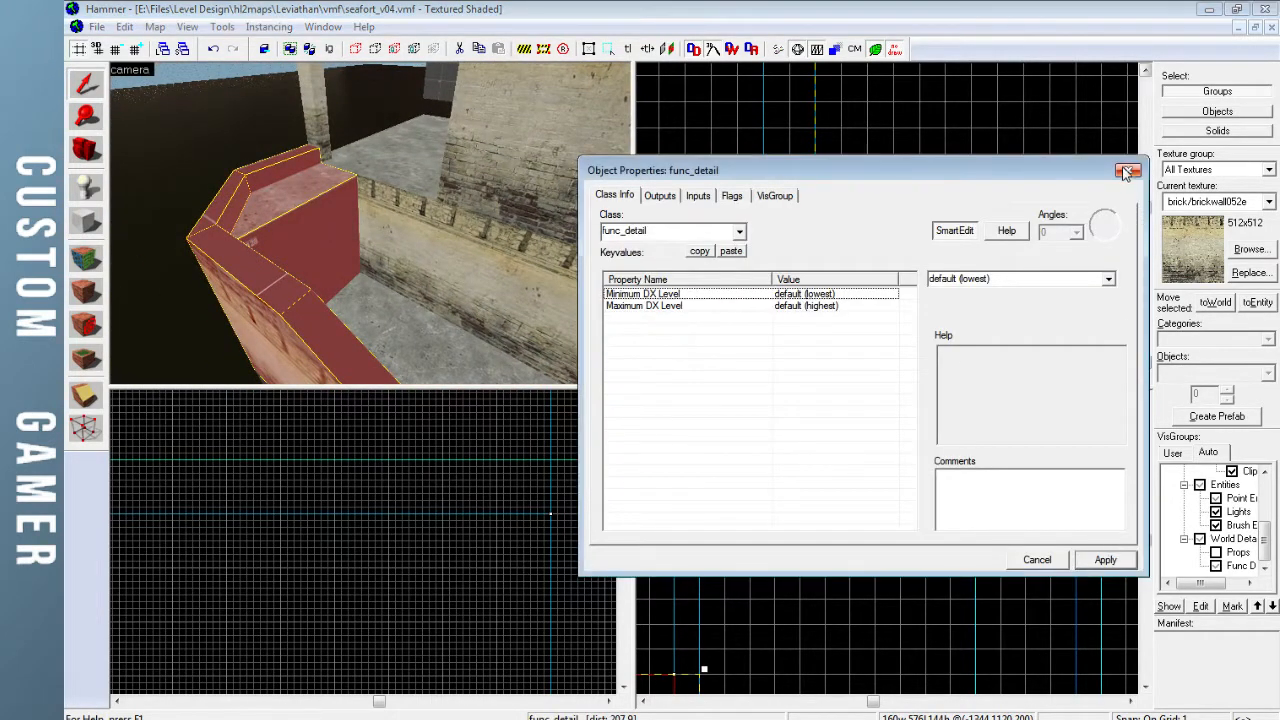
{"action": "left_click", "coordinate": [1128, 170]}
{"action": "key", "text": "Escape"}
{"action": "key", "text": "z"}
{"action": "key", "text": "w"}
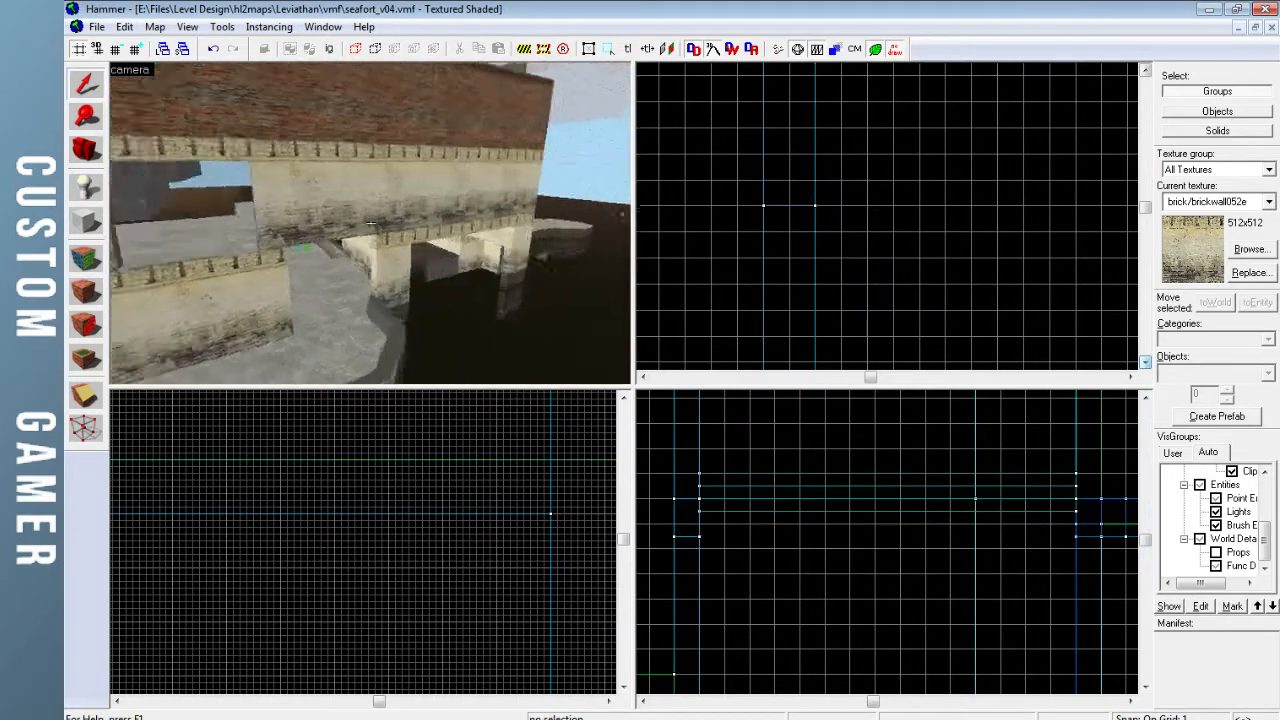
Inspect the remaining world brushes inside and outside the fort, and show the props and func_detail groups again
{"action": "key", "text": "w"}
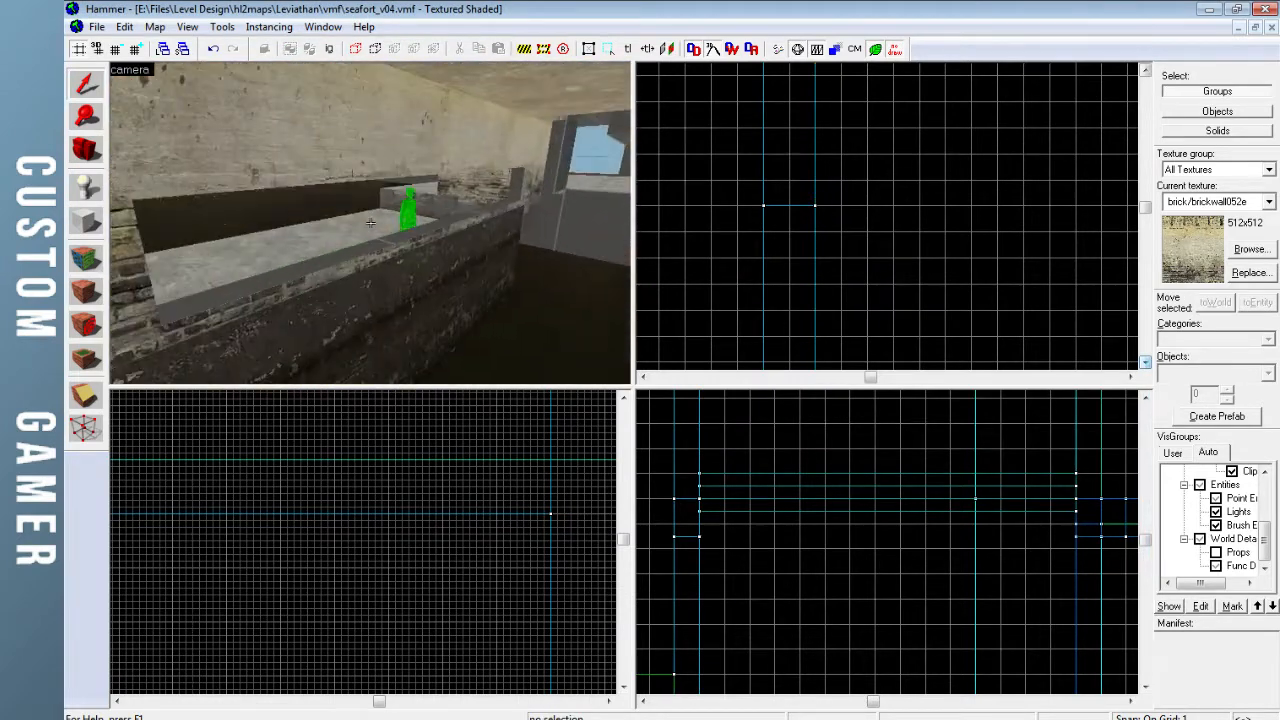
{"action": "key", "text": "w"}
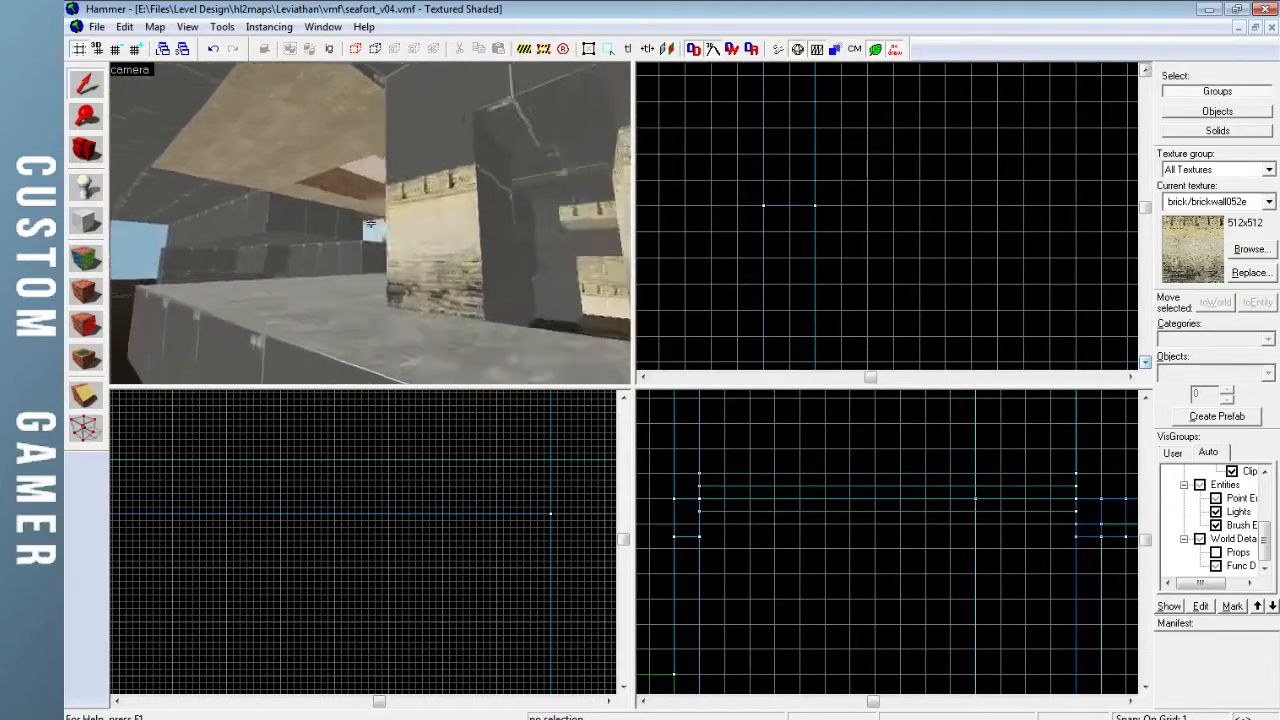
{"action": "key", "text": "w"}
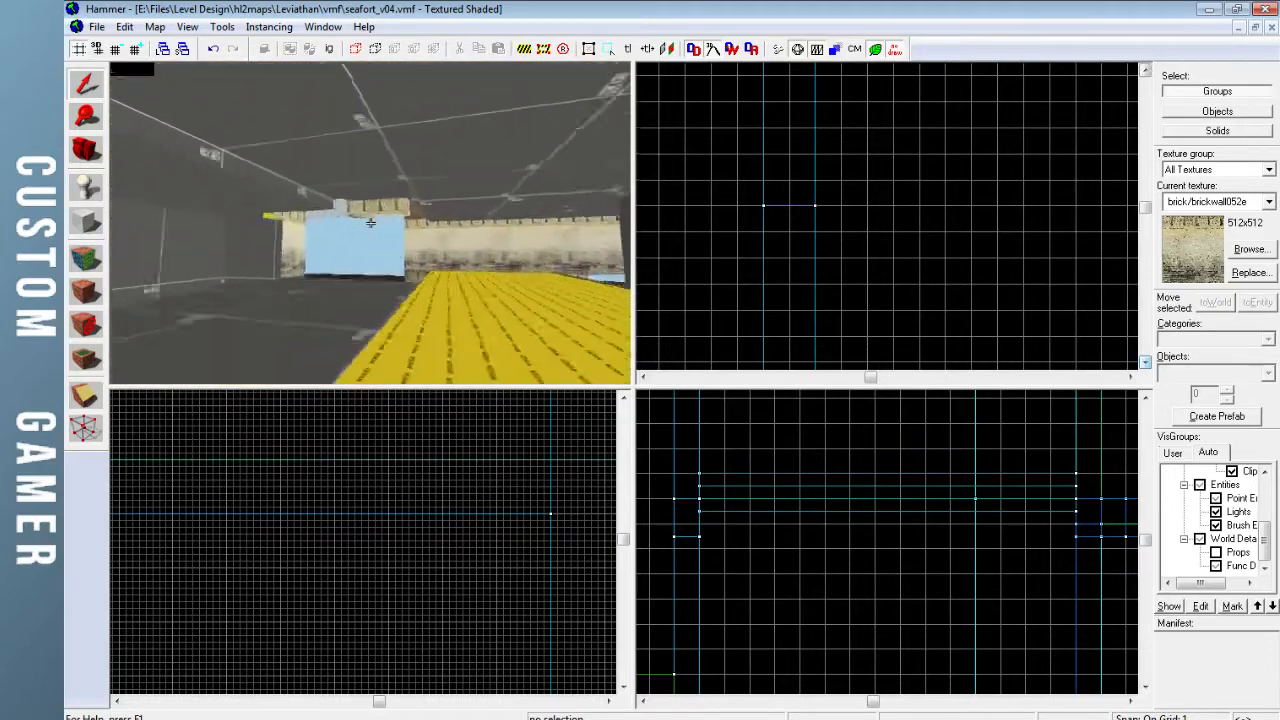
{"action": "key", "text": "w"}
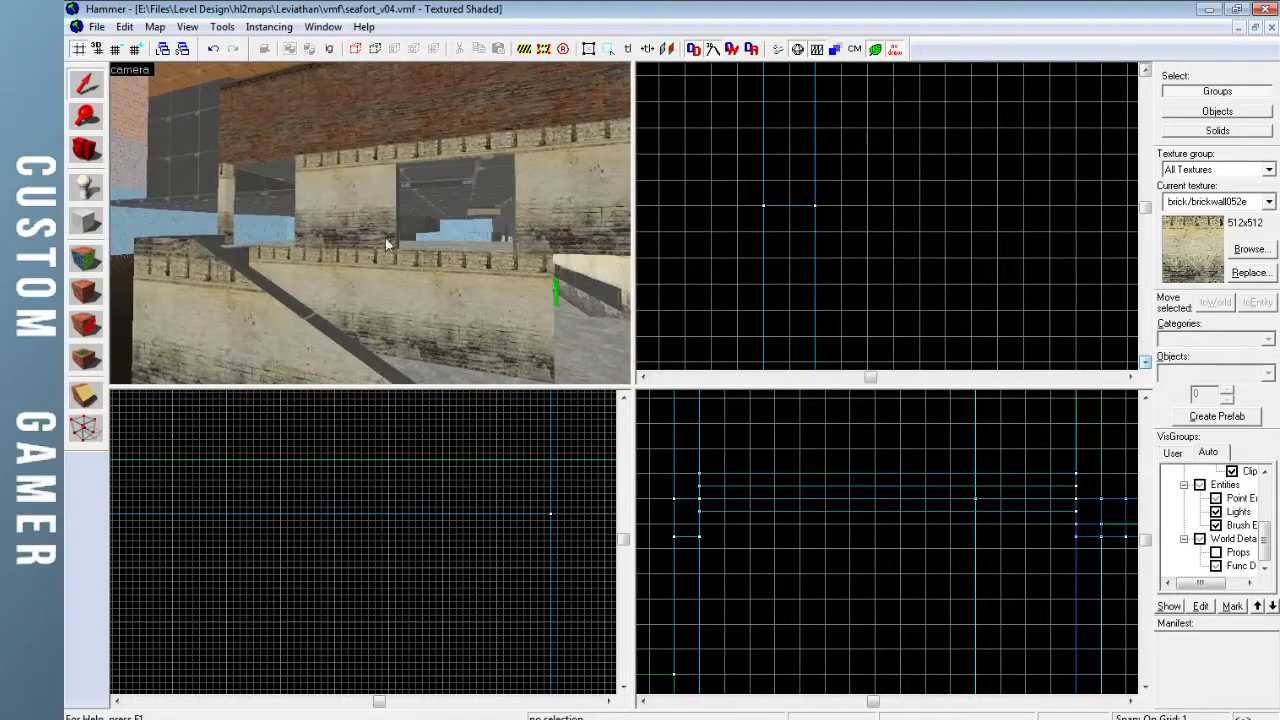
{"action": "key", "text": "w"}
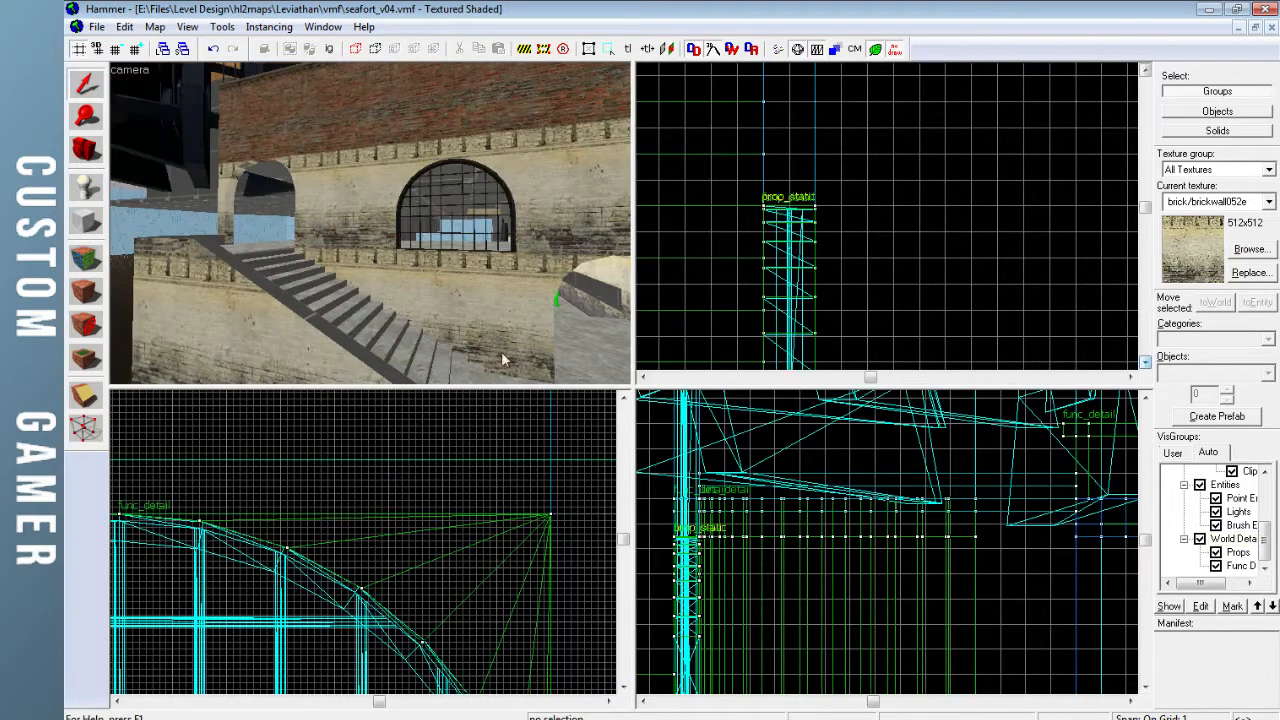
Compile and run the map with the HDR Full Compile configuration, switching to the browser during the compile
{"action": "key", "text": "z"}
{"action": "key", "text": "w"}
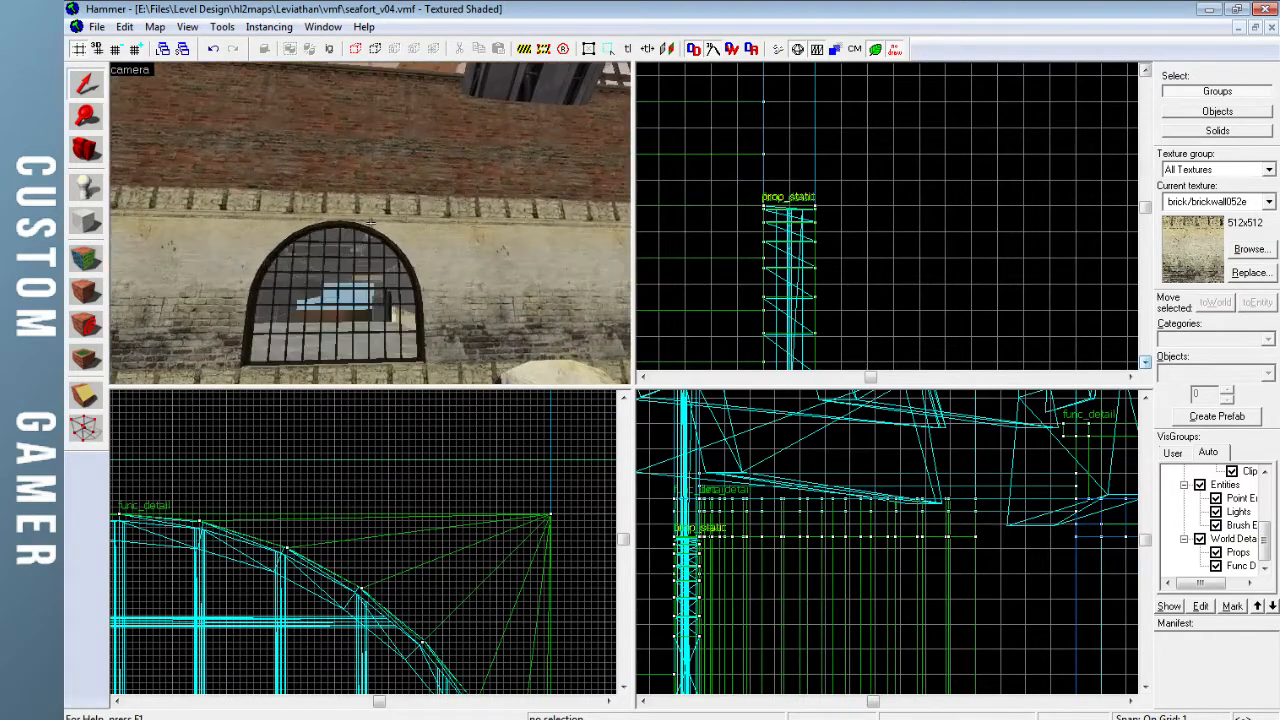
{"action": "key", "text": "z"}
{"action": "key", "text": "F9"}
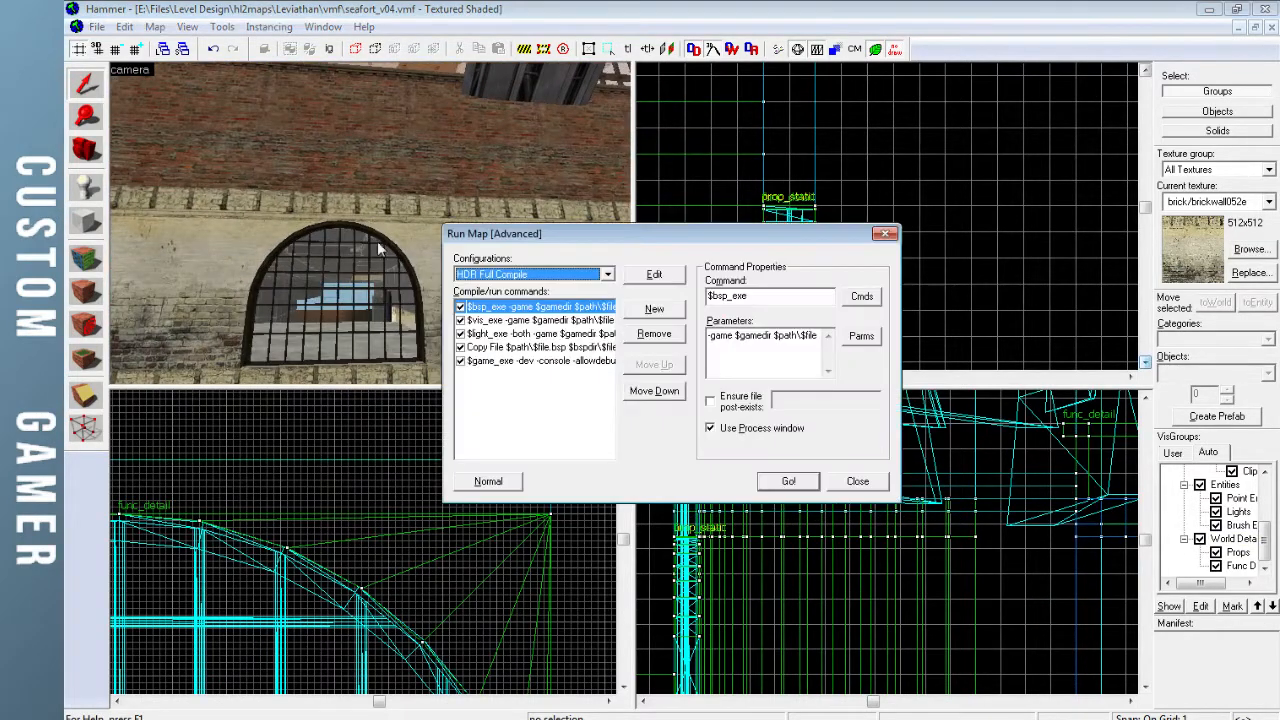
{"action": "left_click", "coordinate": [789, 482]}
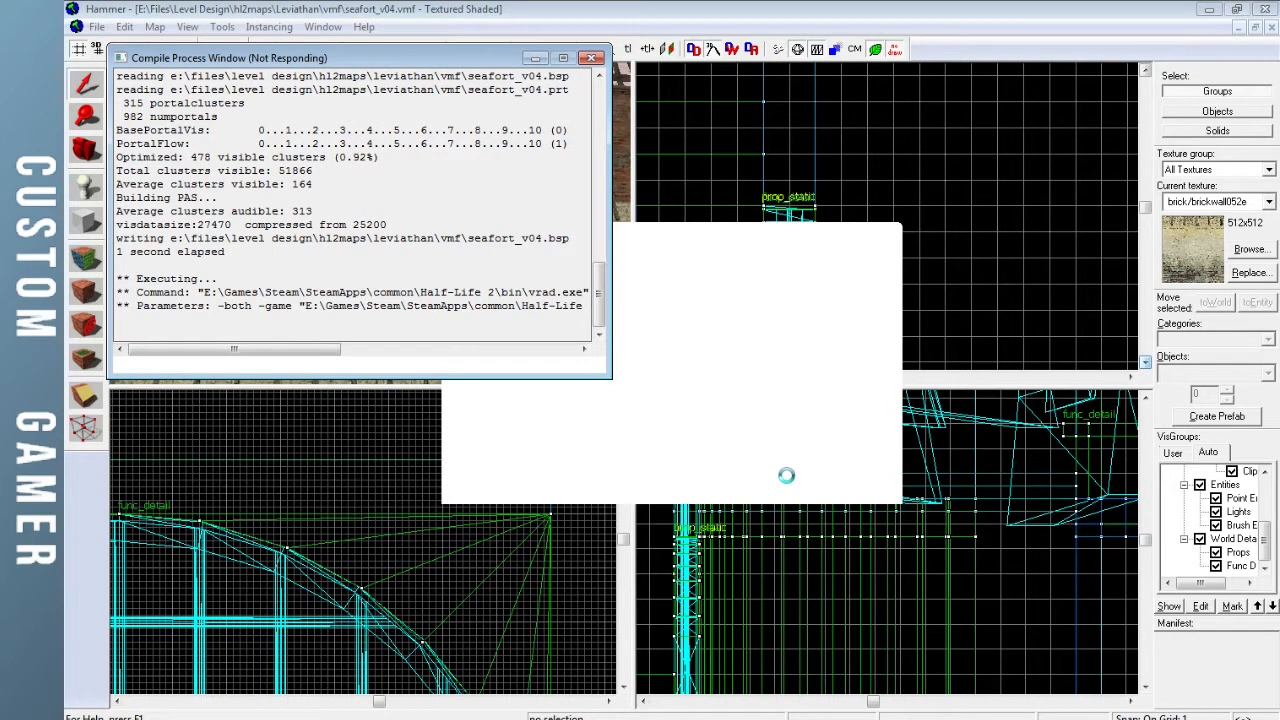
{"action": "left_click", "coordinate": [285, 718]}
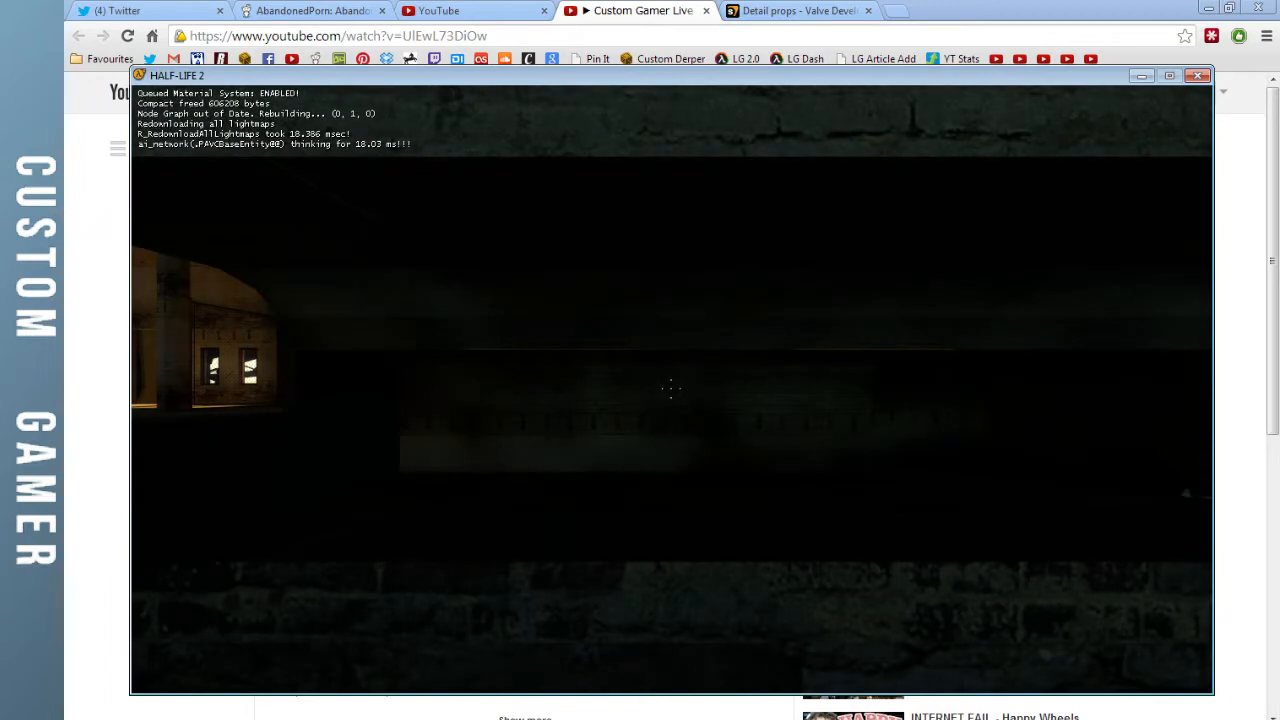
Submit noclip and sv_cheats 1 in the Half-Life 2 developer console, and return to the game
{"action": "key", "text": "grave"}
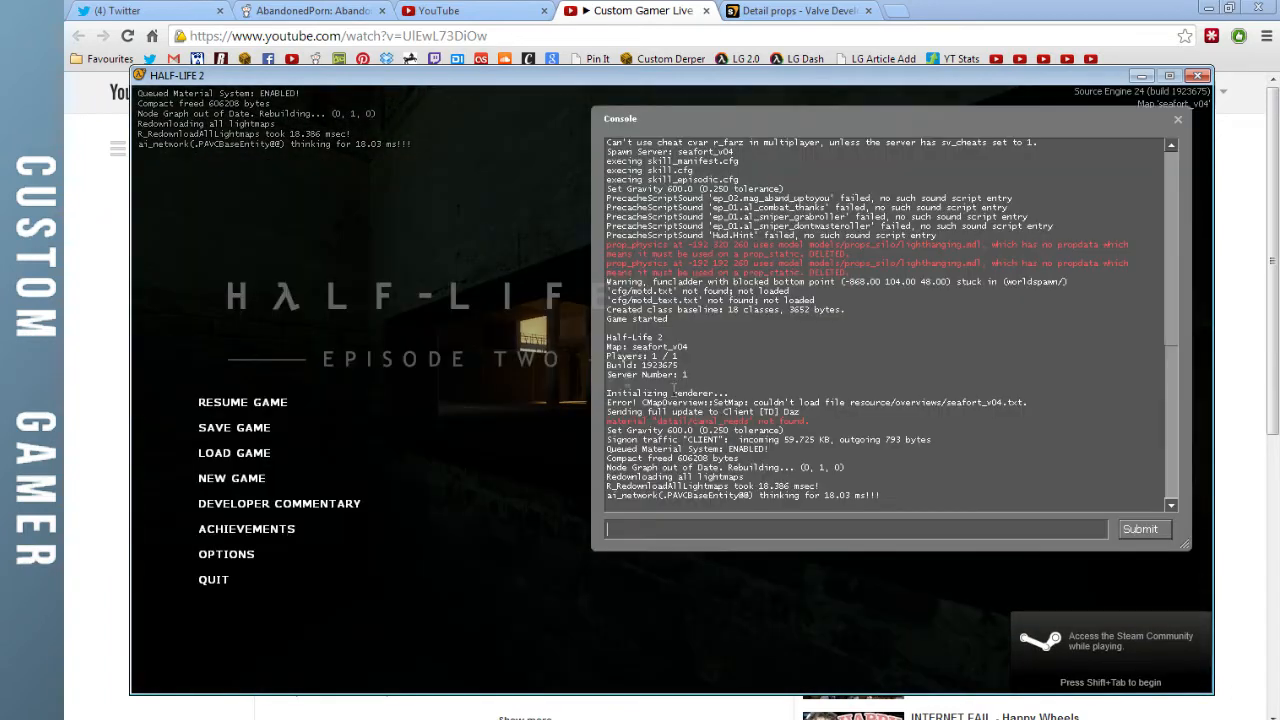
{"action": "type", "text": "noclip"}
{"action": "key", "text": "Return"}
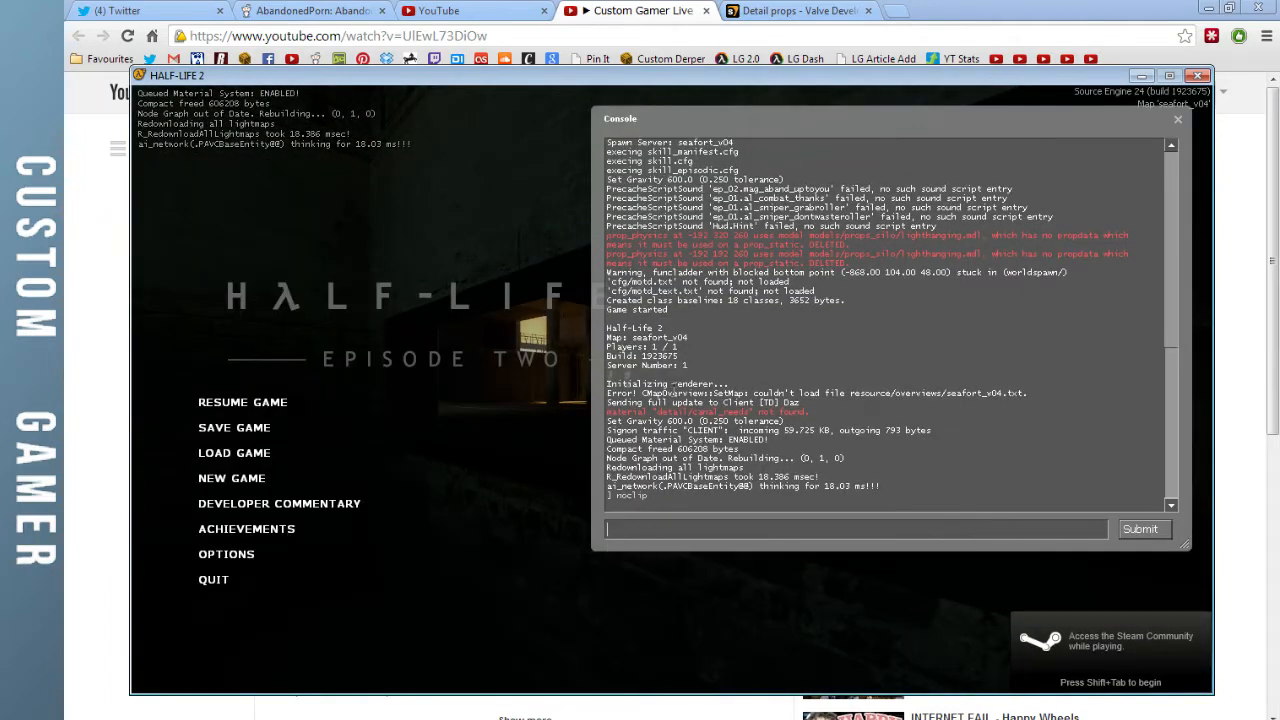
{"action": "type", "text": "sv_cheast"}
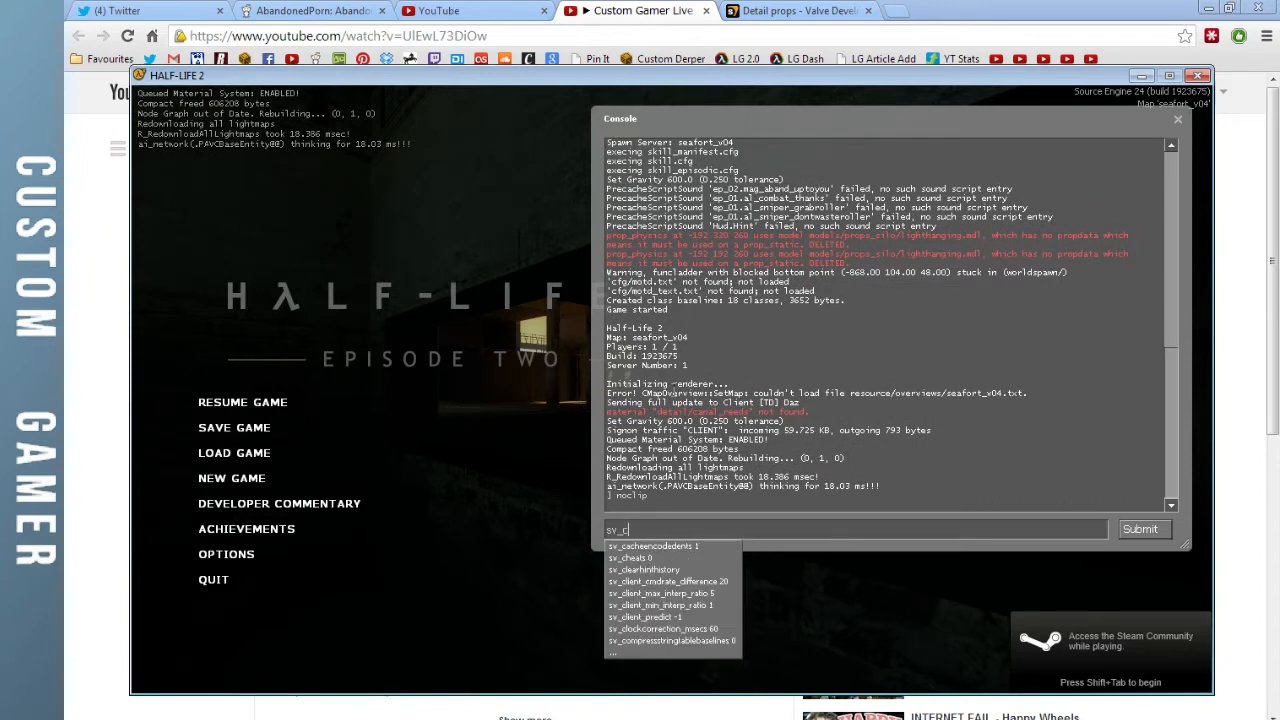
{"action": "key", "text": "BackSpace"}
{"action": "key", "text": "BackSpace"}
{"action": "key", "text": "BackSpace"}
{"action": "type", "text": "ts 1"}
{"action": "key", "text": "Return"}
{"action": "key", "text": "grave"}
Walk through the dark lower passage to the waterside walkway and turn on noclip through the console
{"action": "key", "text": "w"}
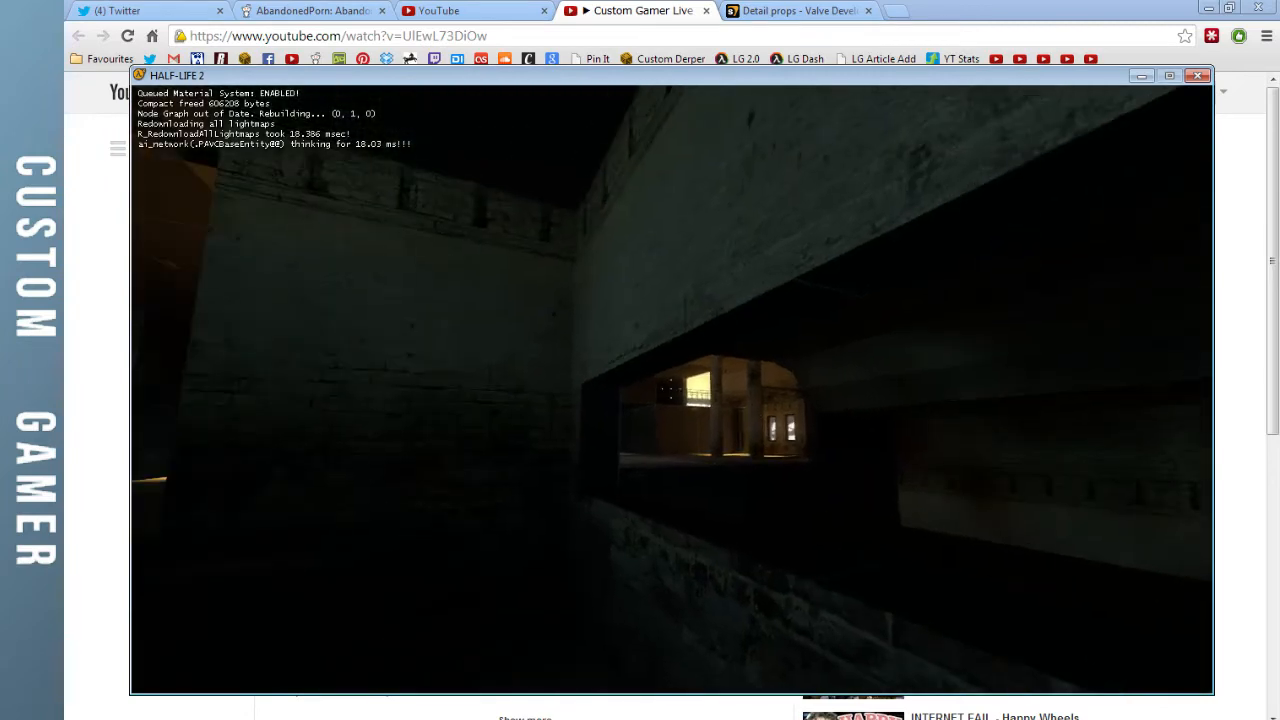
{"action": "key", "text": "w"}
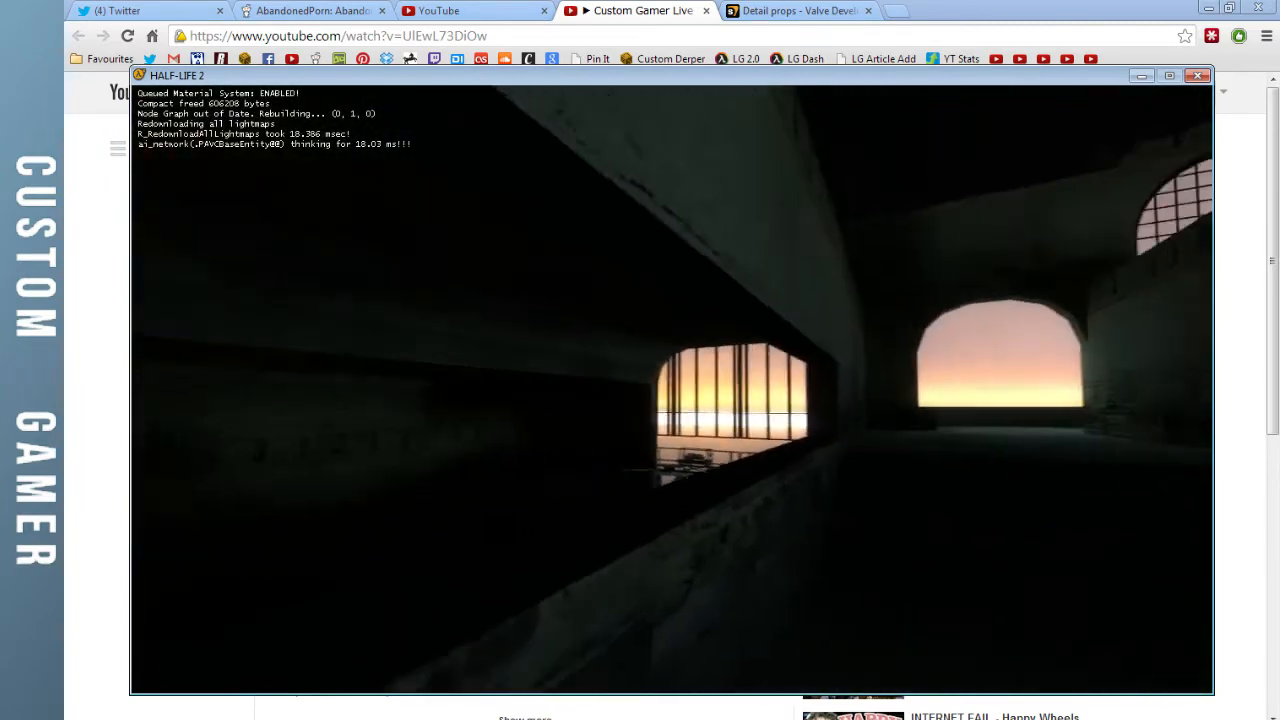
{"action": "key", "text": "w"}
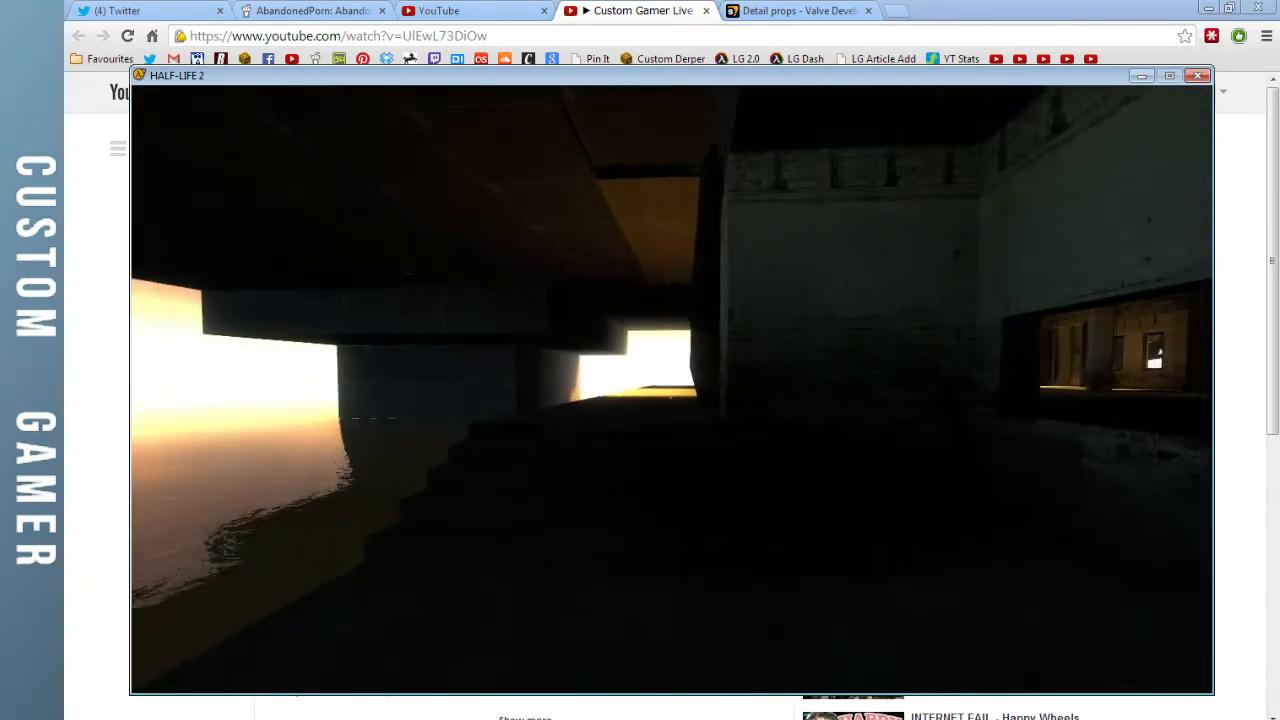
{"action": "key", "text": "w"}
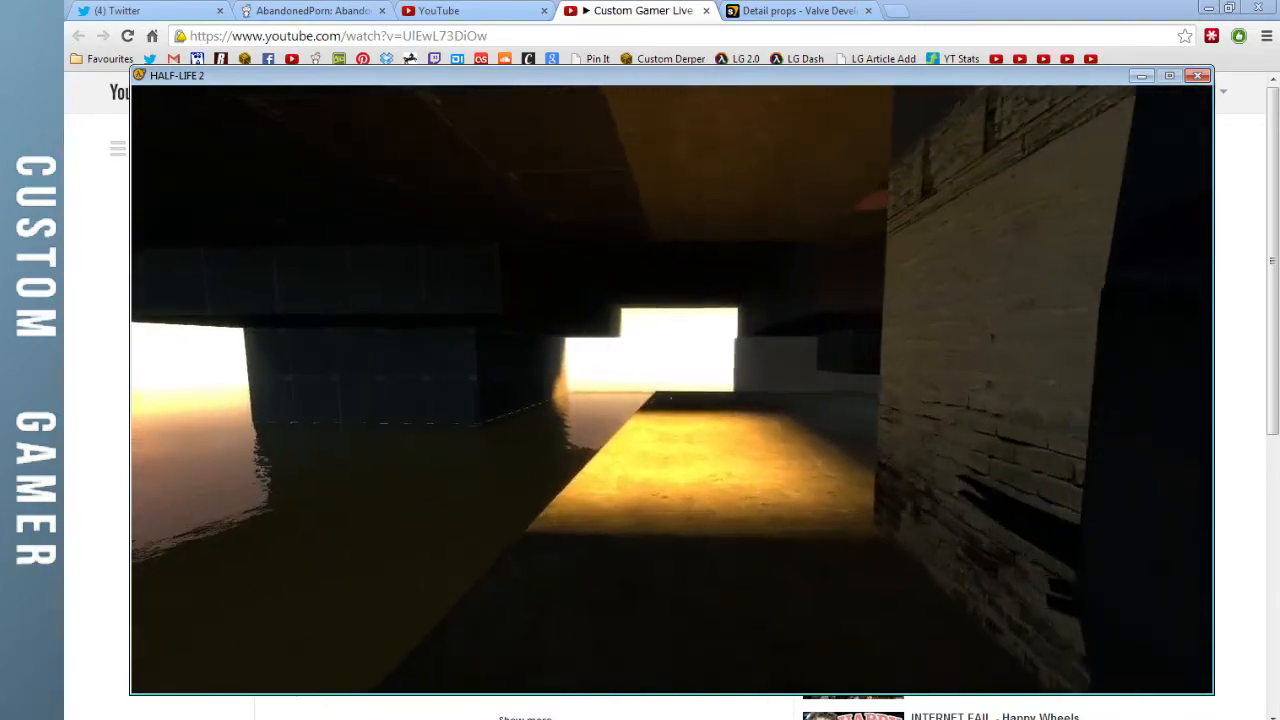
{"action": "key", "text": "grave"}
{"action": "key", "text": "Up"}
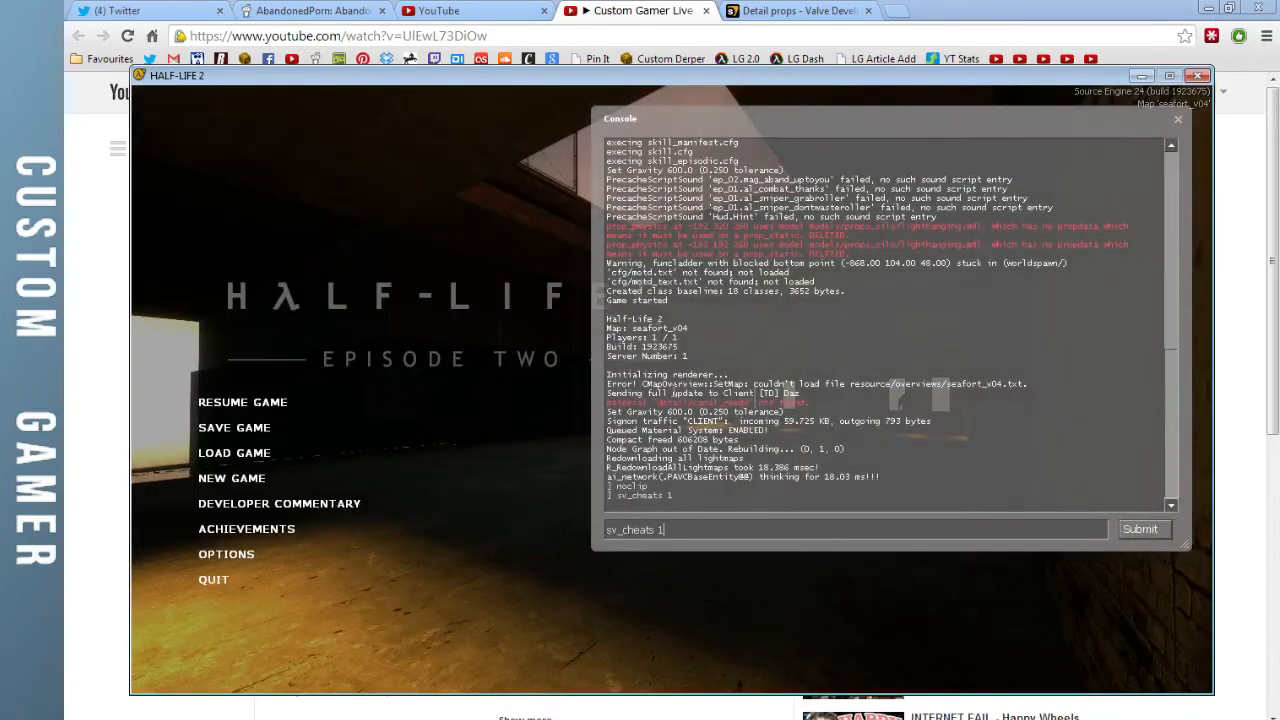
{"action": "key", "text": "Escape"}
Fly out through the barred water tunnel and examine the fort's exterior, towers and outer staircase
{"action": "key", "text": "w"}
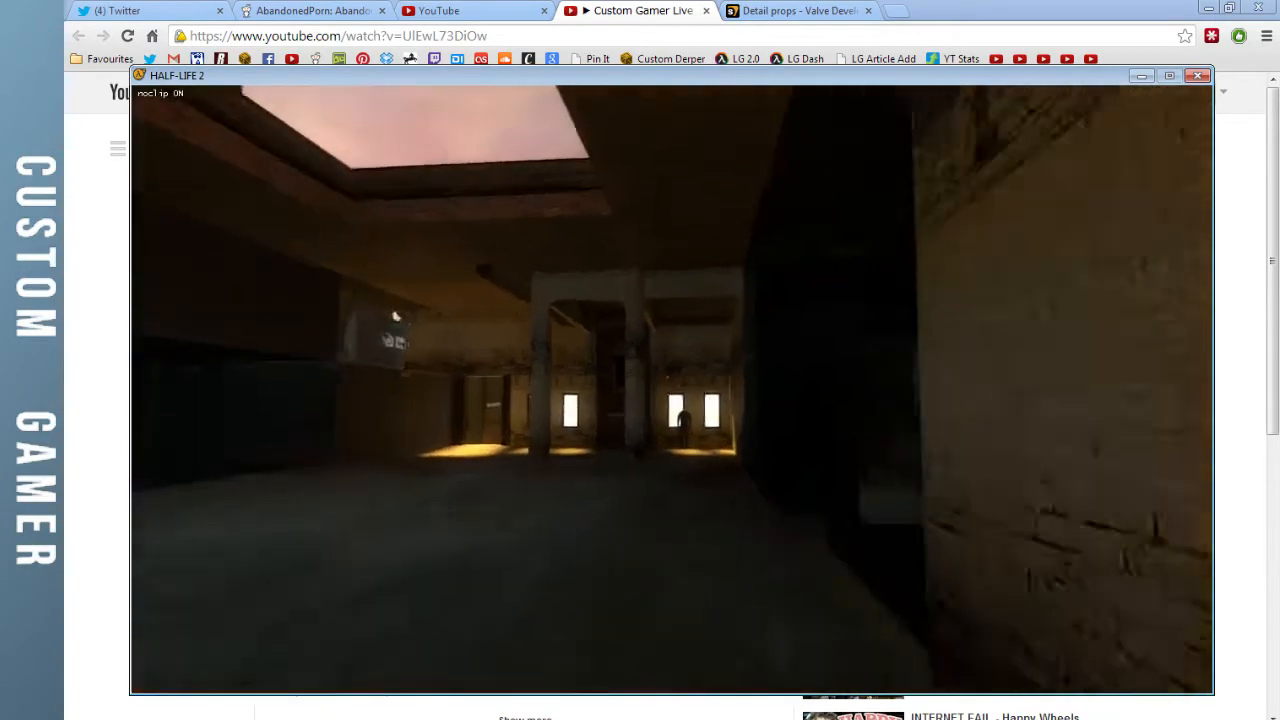
{"action": "key", "text": "w"}
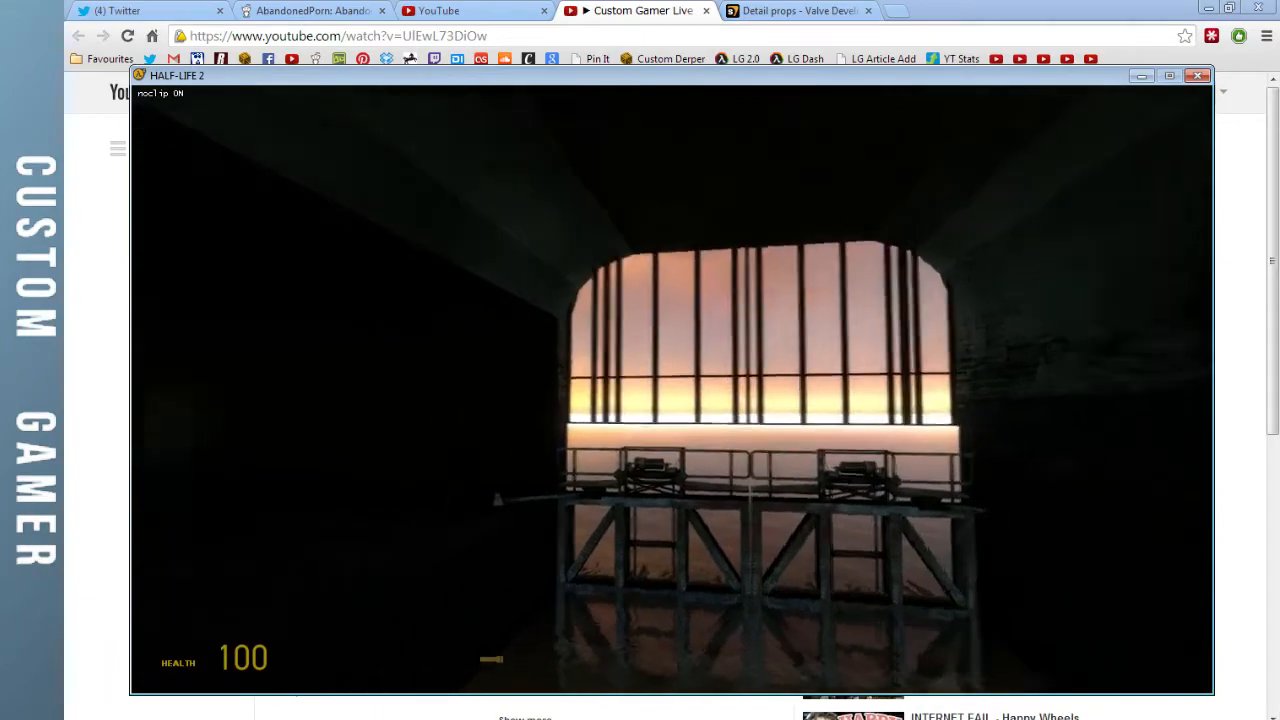
{"action": "key", "text": "s"}
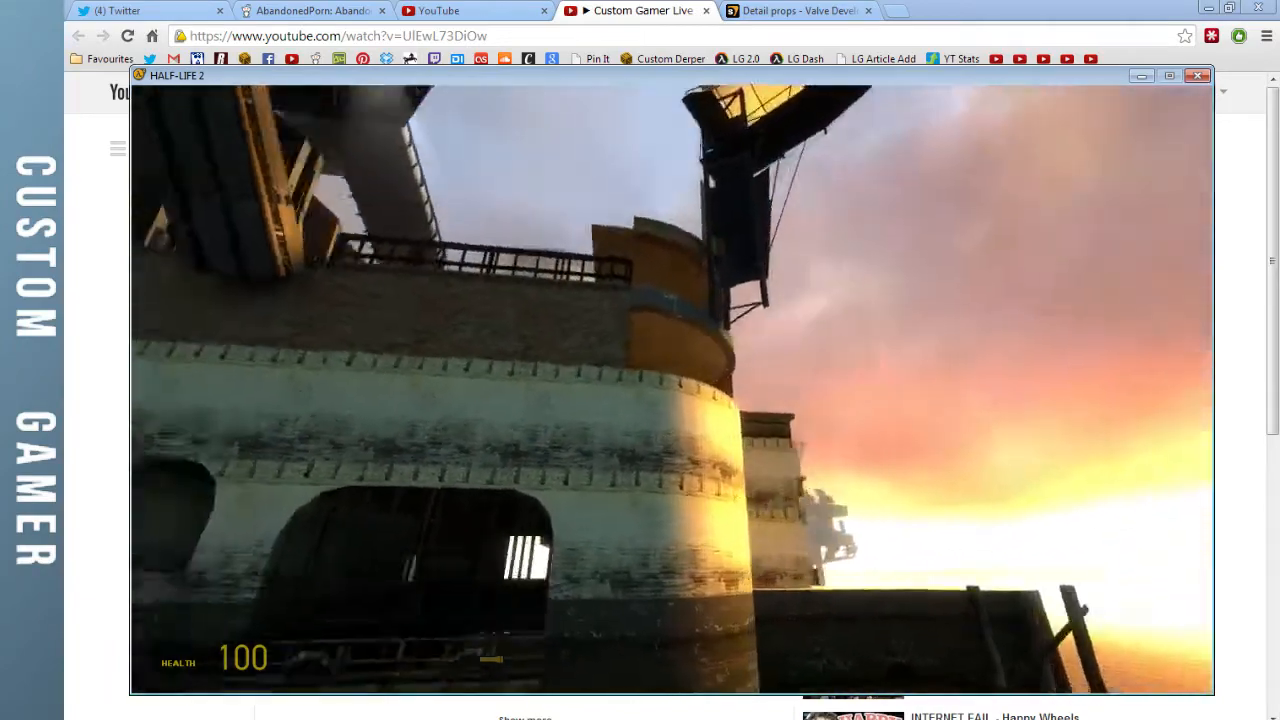
{"action": "key", "text": "w"}
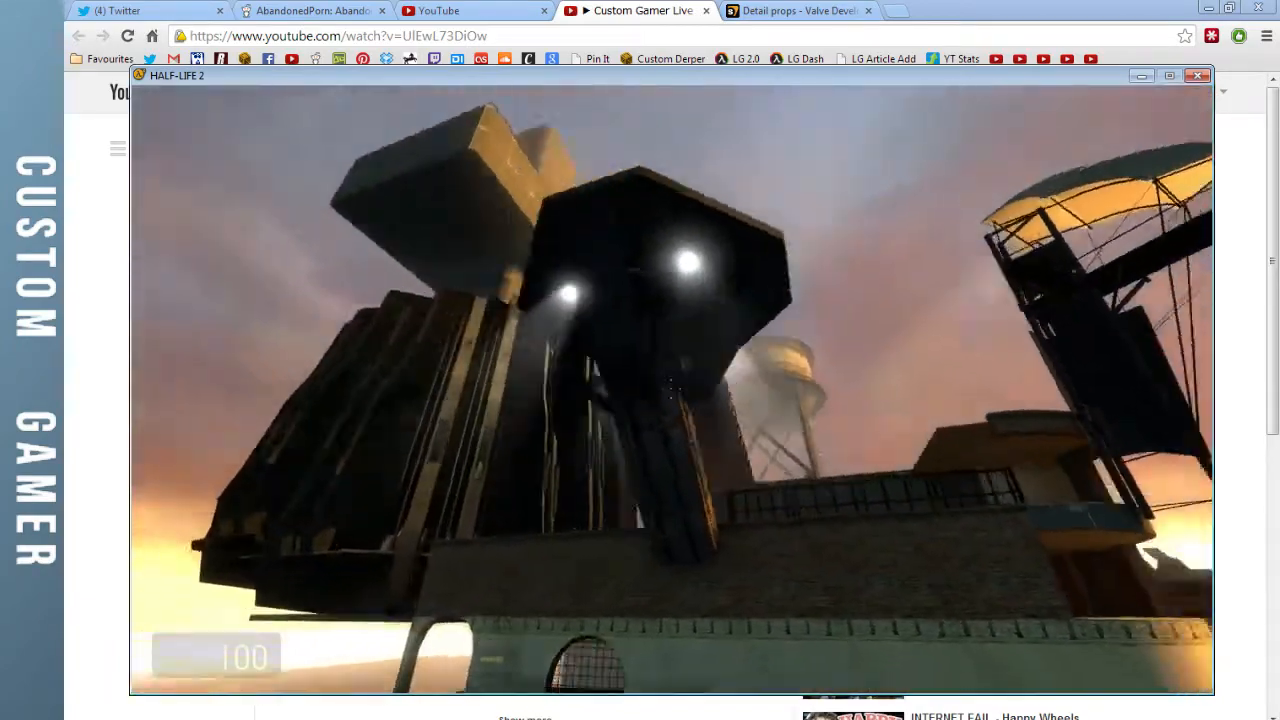
{"action": "key", "text": "w"}
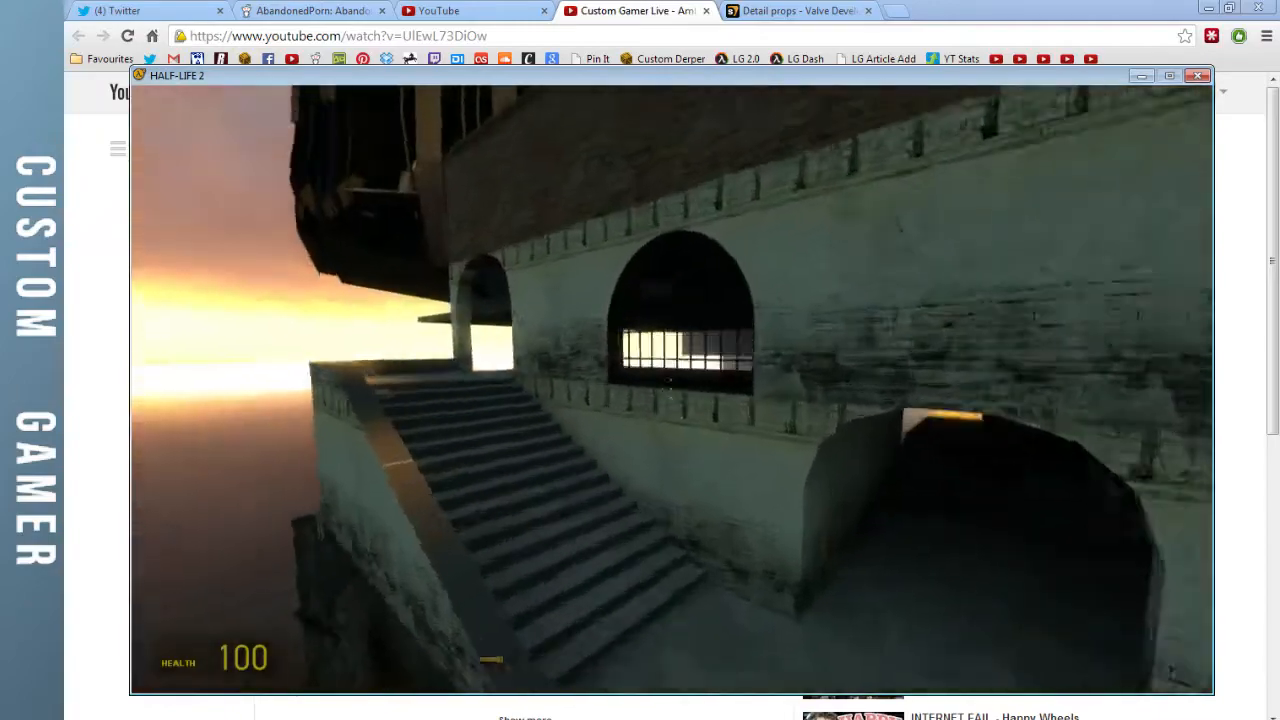
Examine up close how the arched grate's frame meets the surrounding wall, using the zoom and flashlight
{"action": "key", "text": "w"}
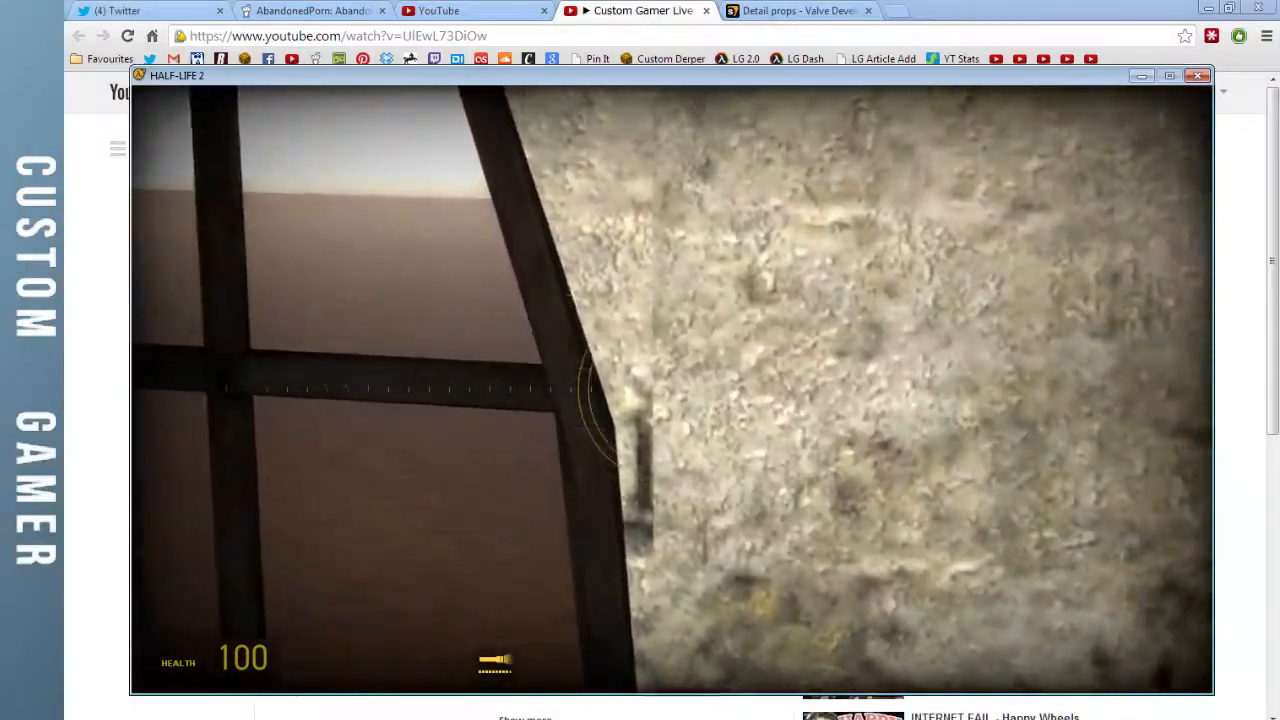
{"action": "key", "text": "z"}
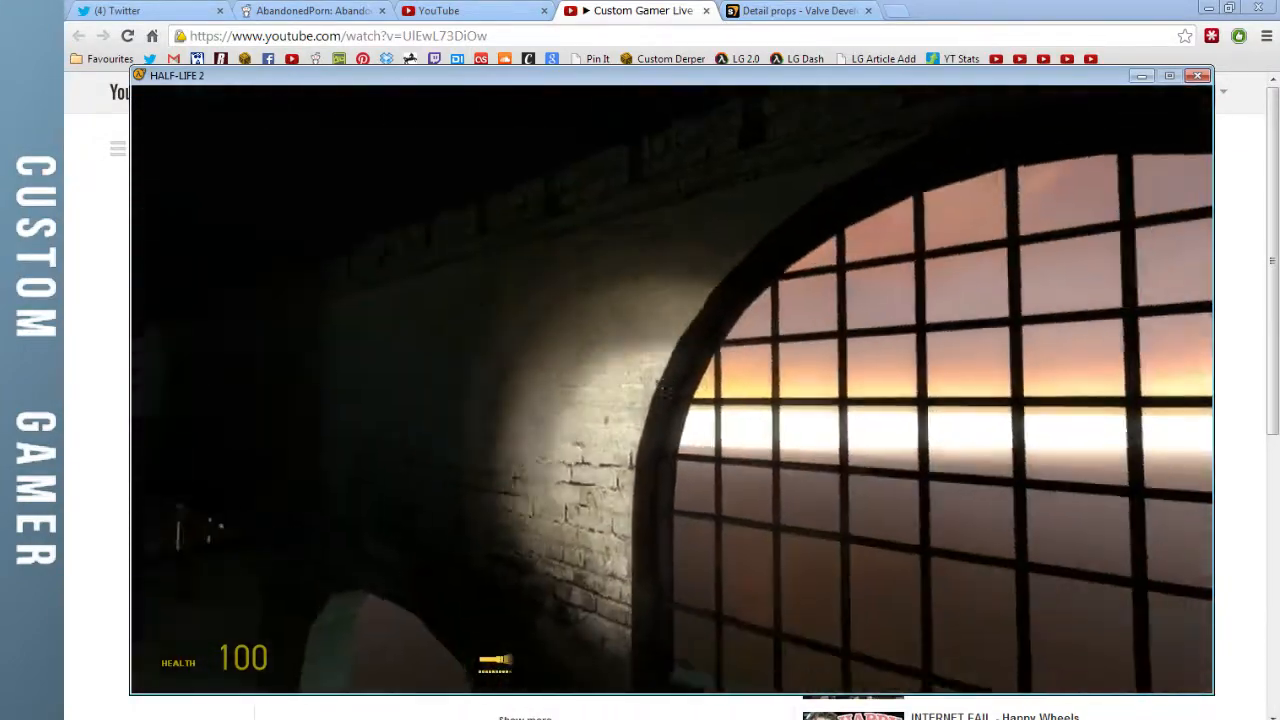
{"action": "key", "text": "w"}
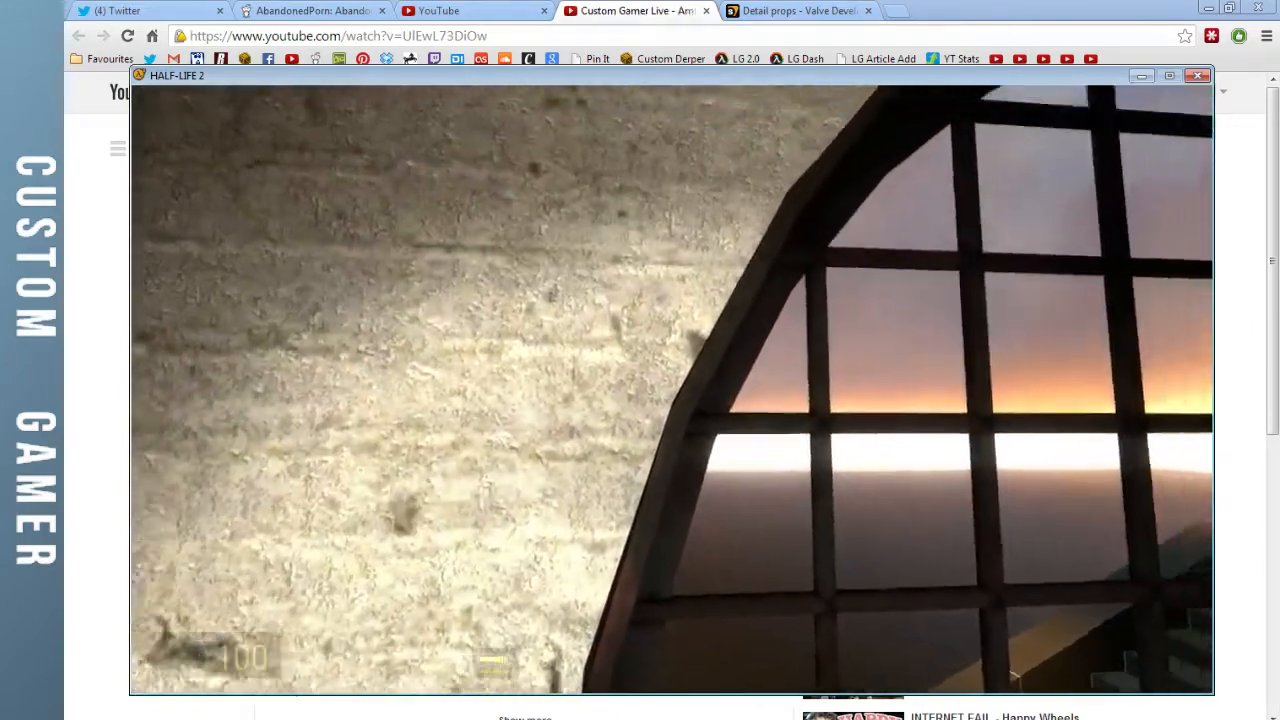
{"action": "key", "text": "z"}
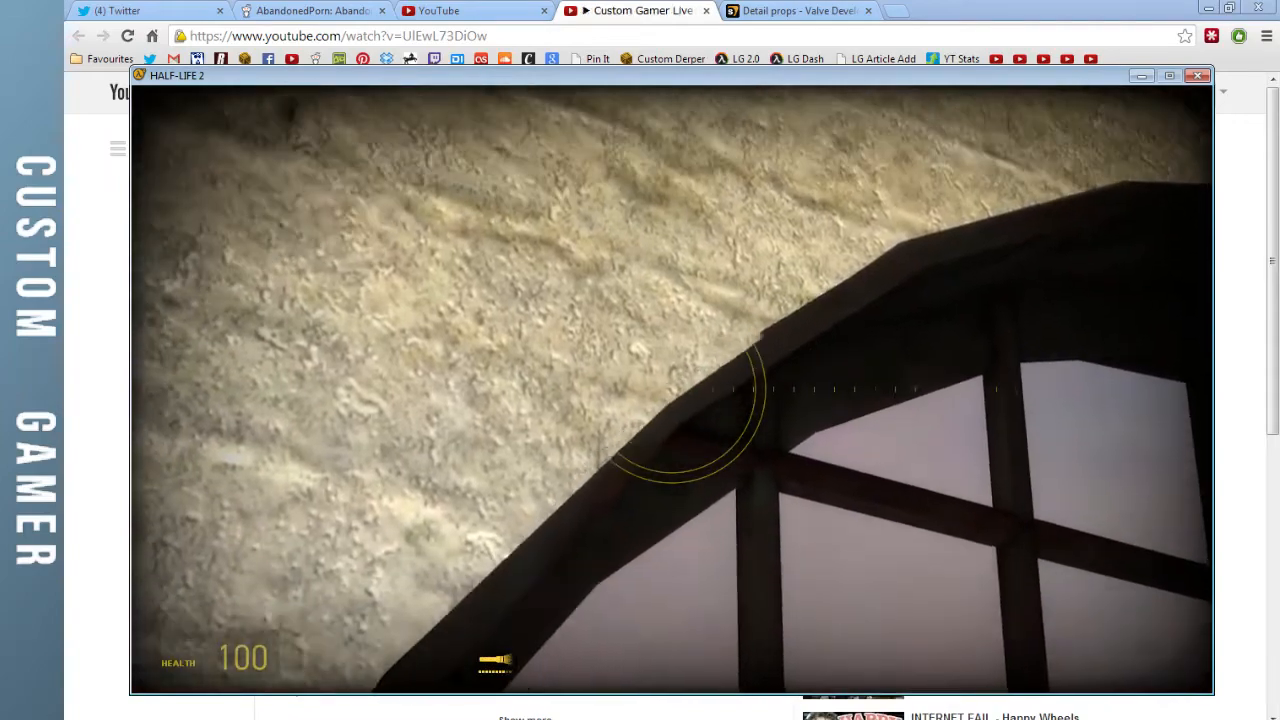
{"action": "key", "text": "z"}
{"action": "key", "text": "z"}
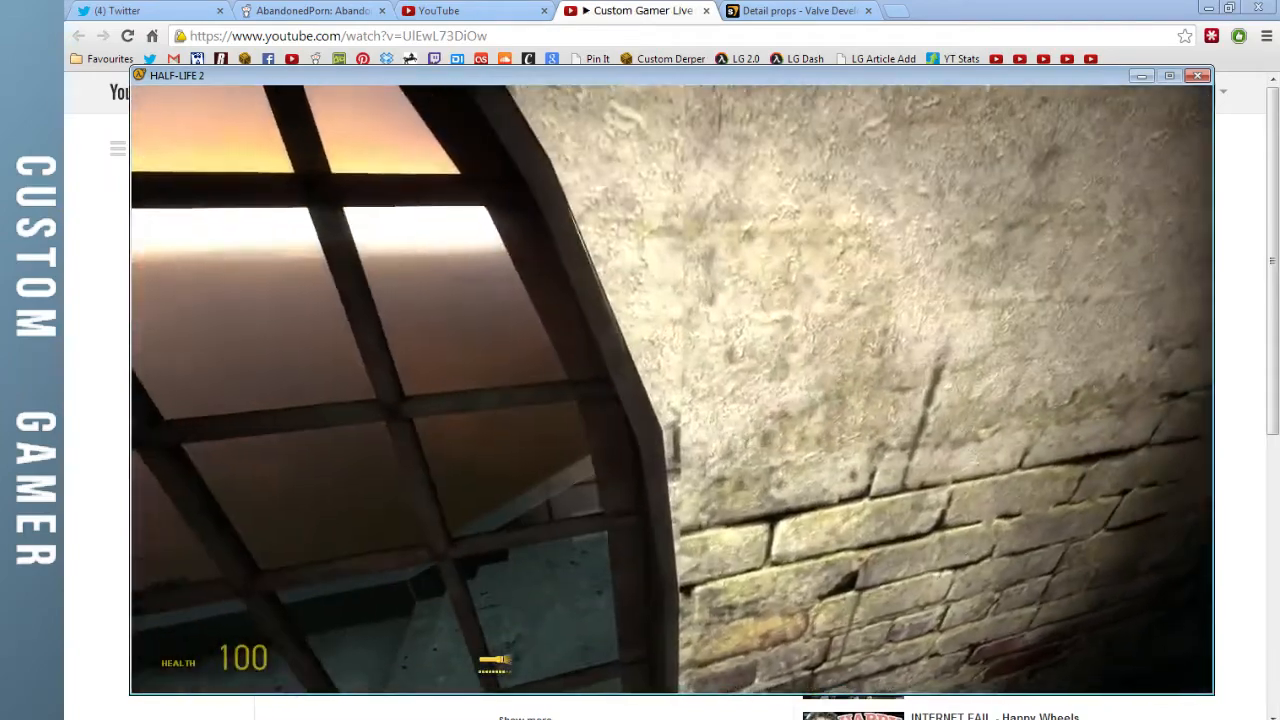
{"action": "key", "text": "z"}
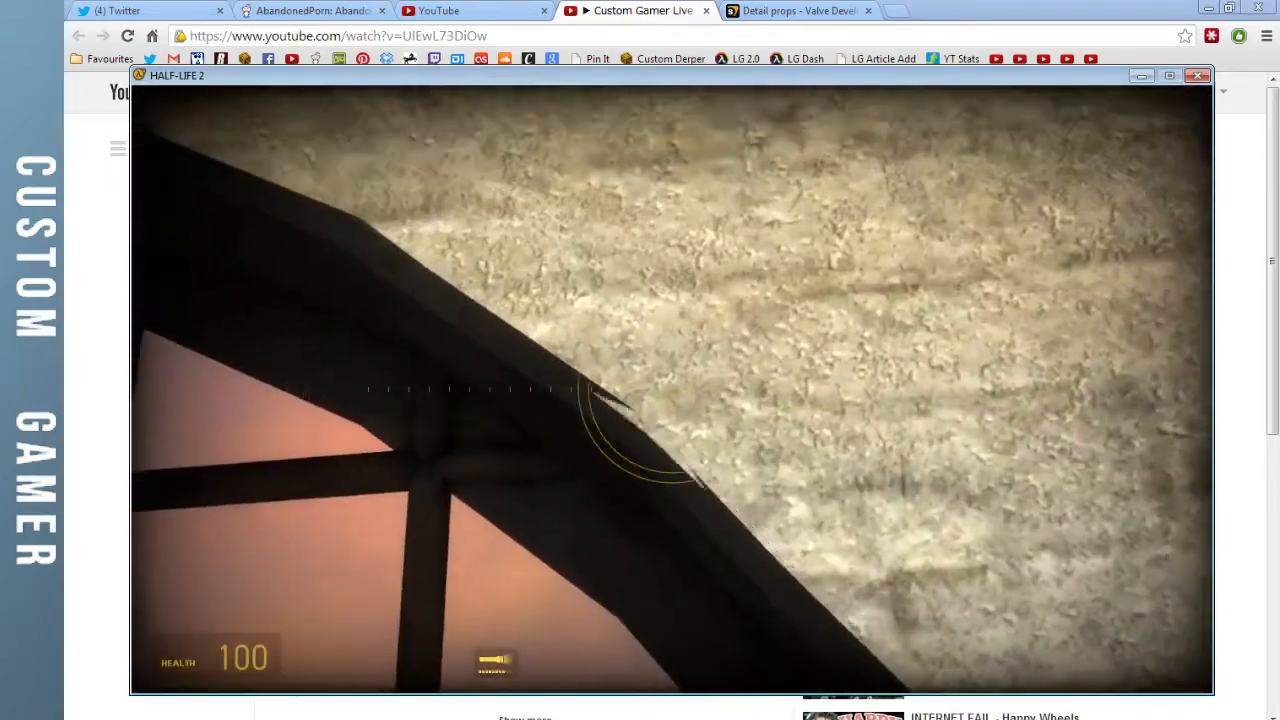
{"action": "key", "text": "z"}
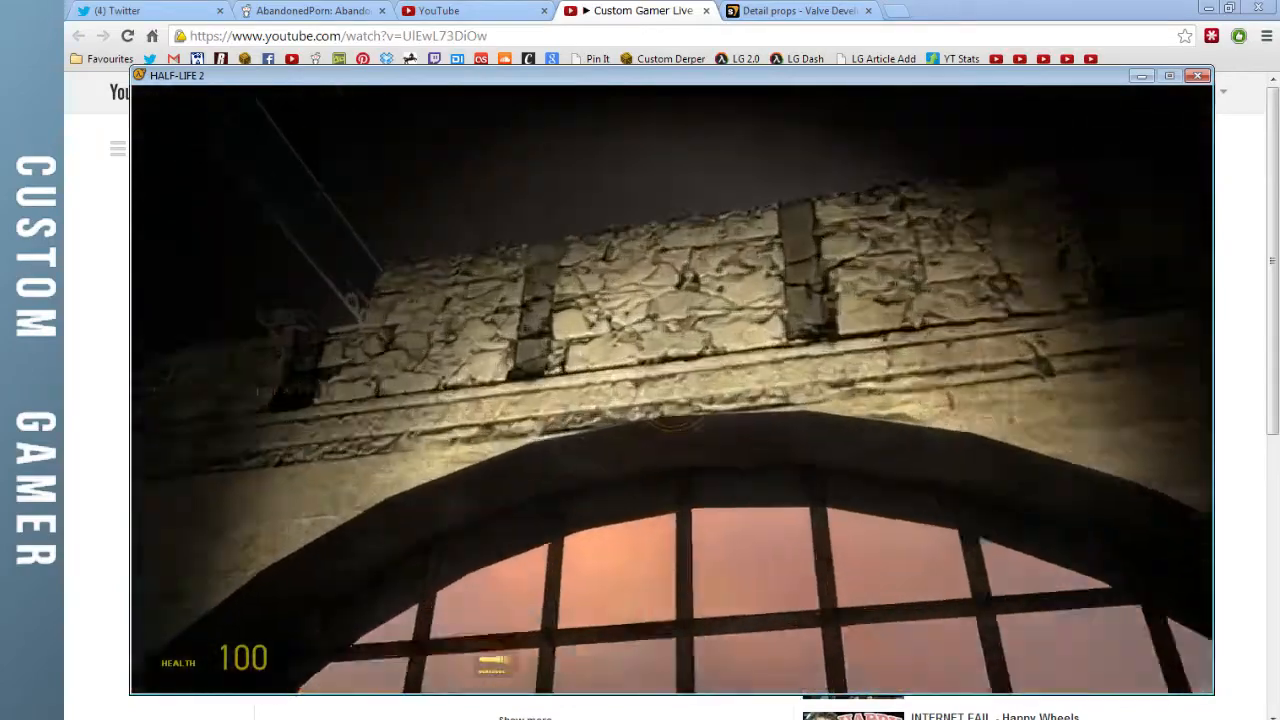
{"action": "key", "text": "z"}
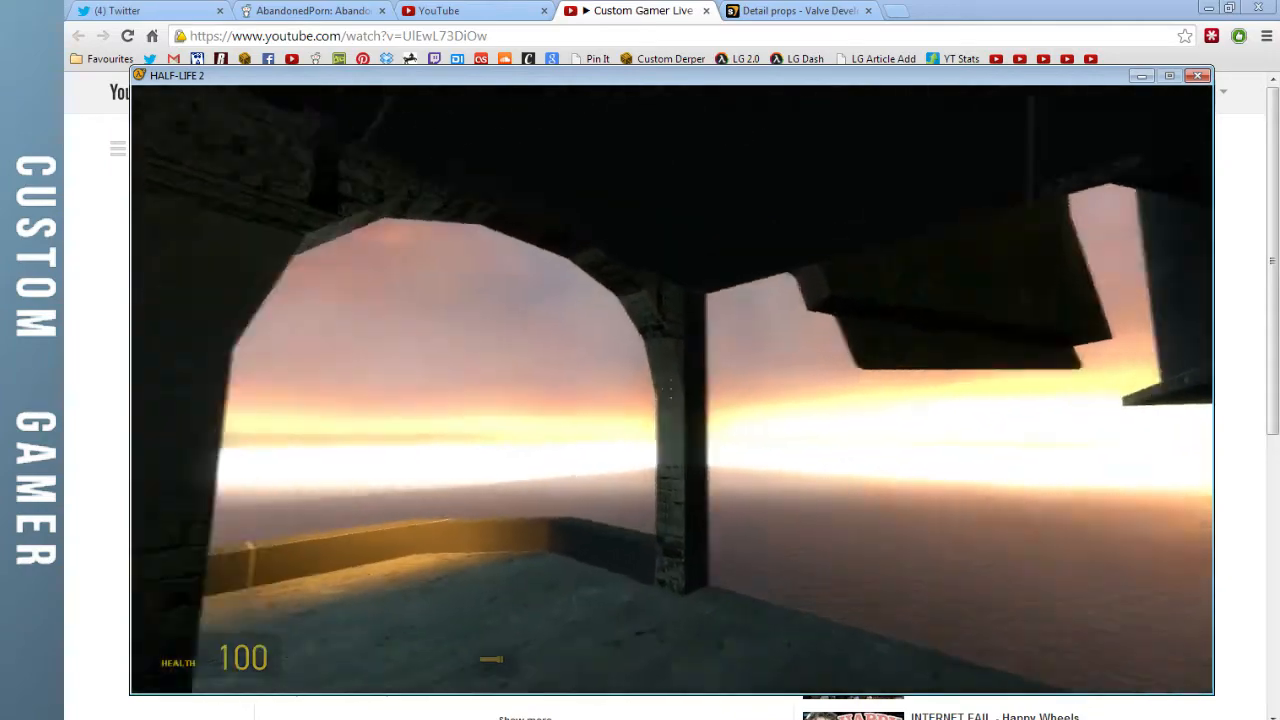
Check the untextured upper level and lower corridor around the arched openings from inside the fort
{"action": "key", "text": "w"}
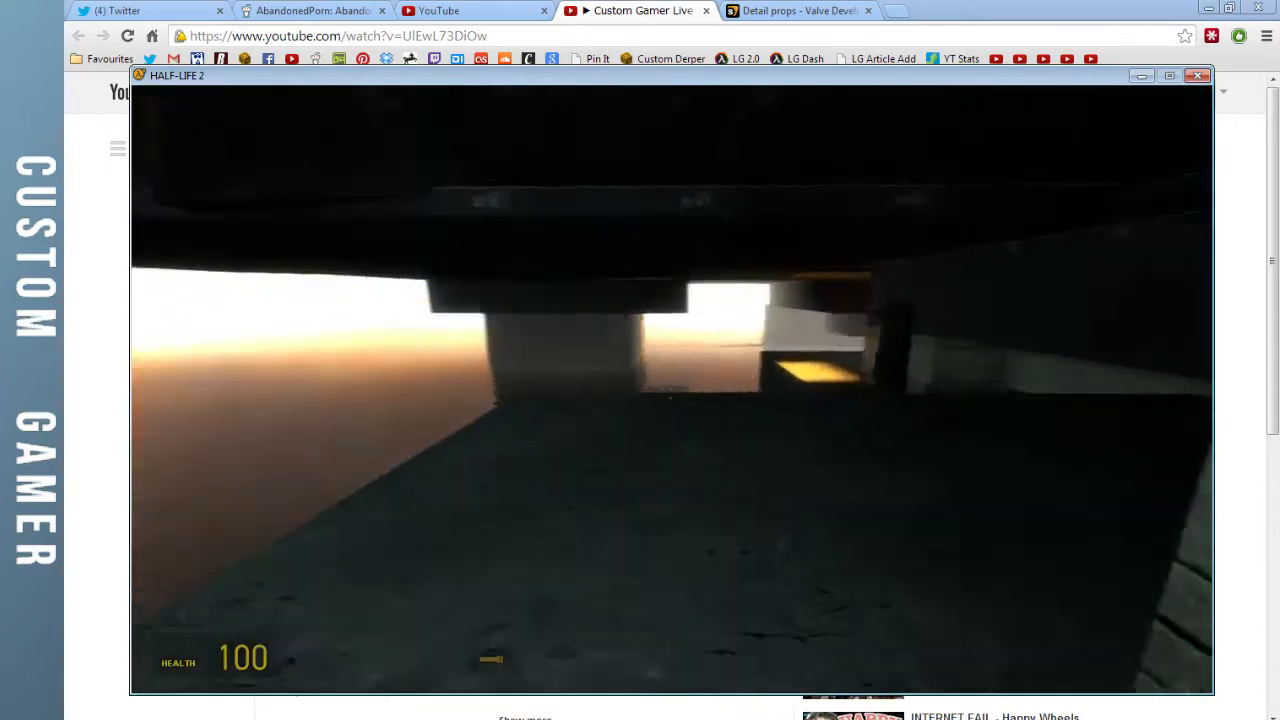
{"action": "key", "text": "w"}
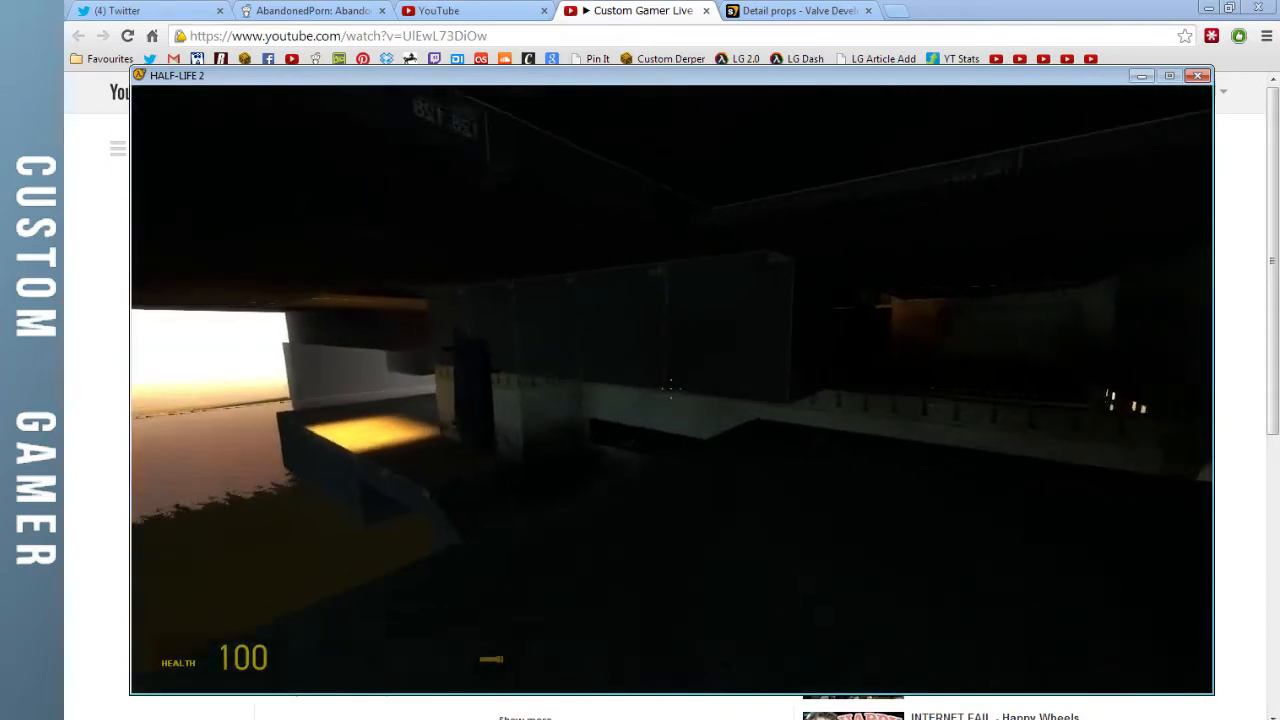
{"action": "key", "text": "w"}
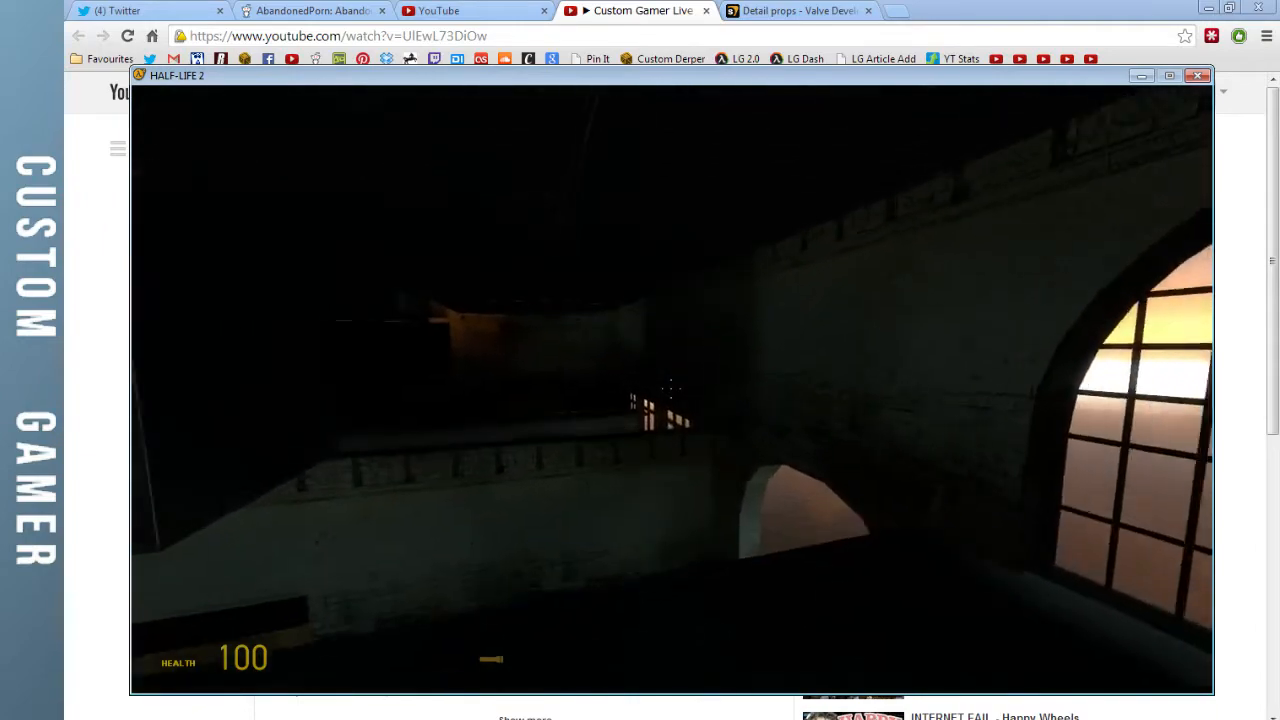
{"action": "key", "text": "w"}
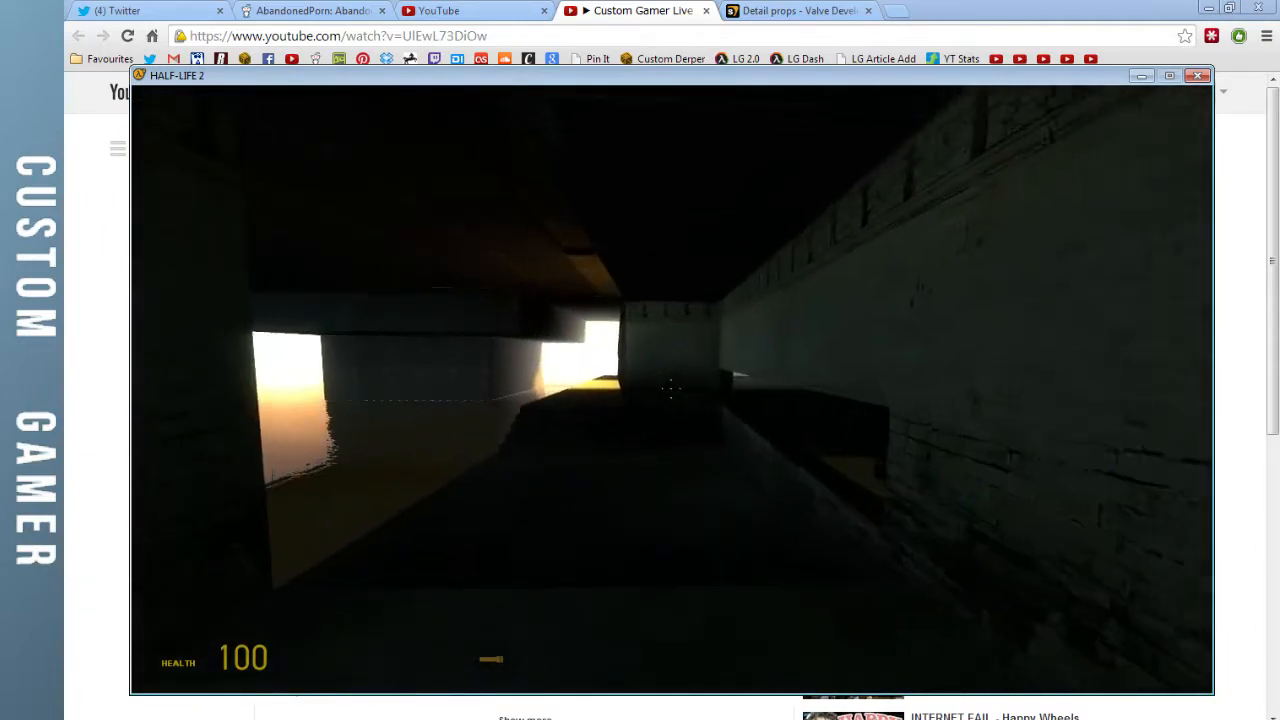
{"action": "key", "text": "w"}
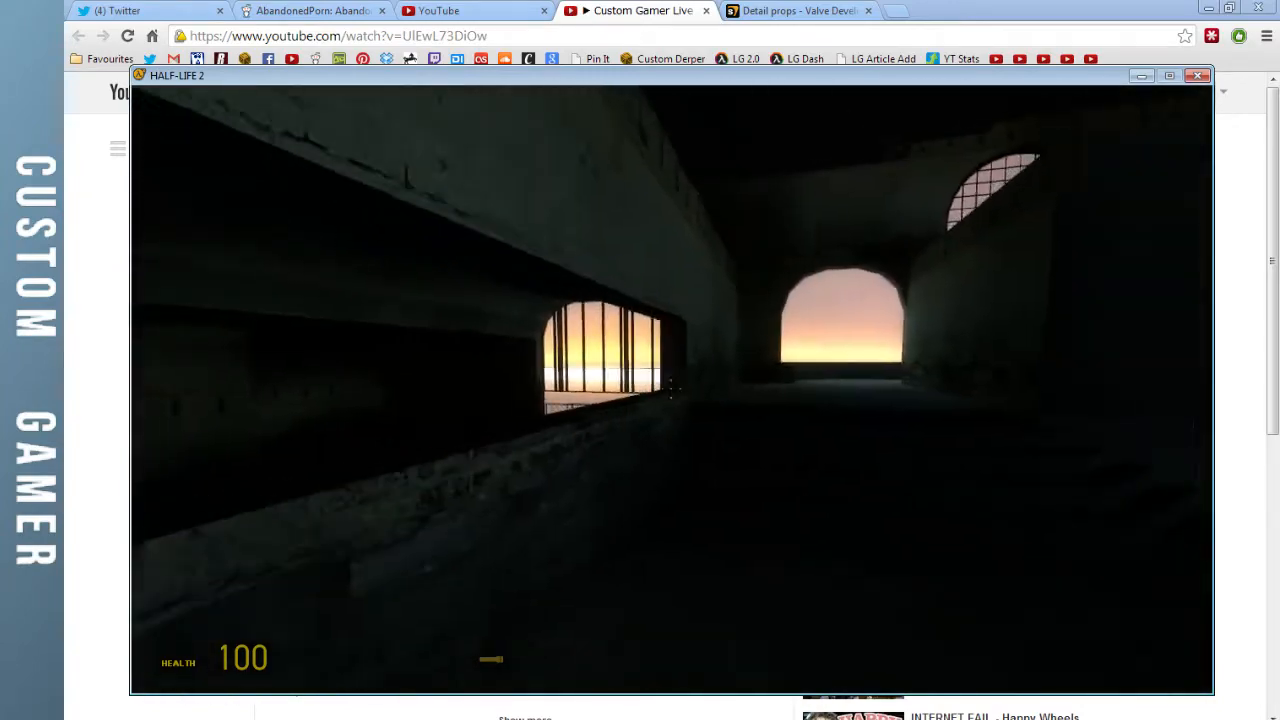
Check the dark lower corridor and survey the sea and horizon from the fort's outer waterside edge
{"action": "key", "text": "s"}
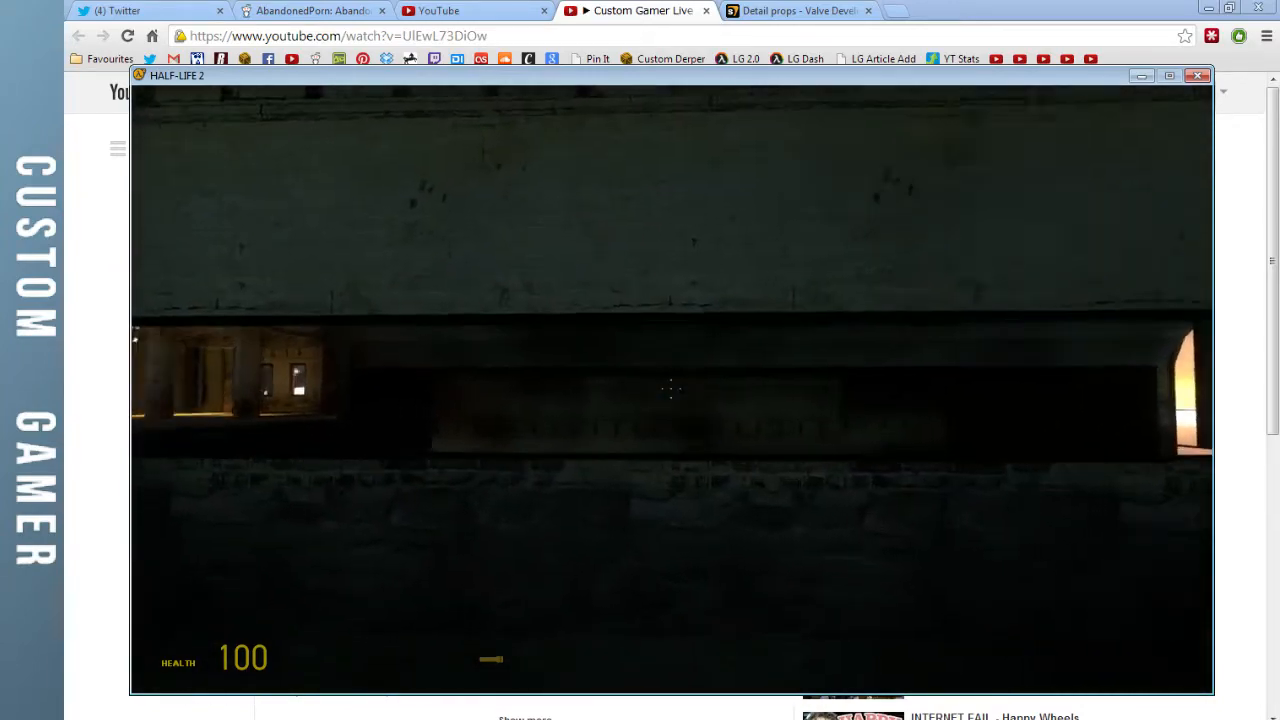
{"action": "key", "text": "w"}
{"action": "key", "text": "w"}
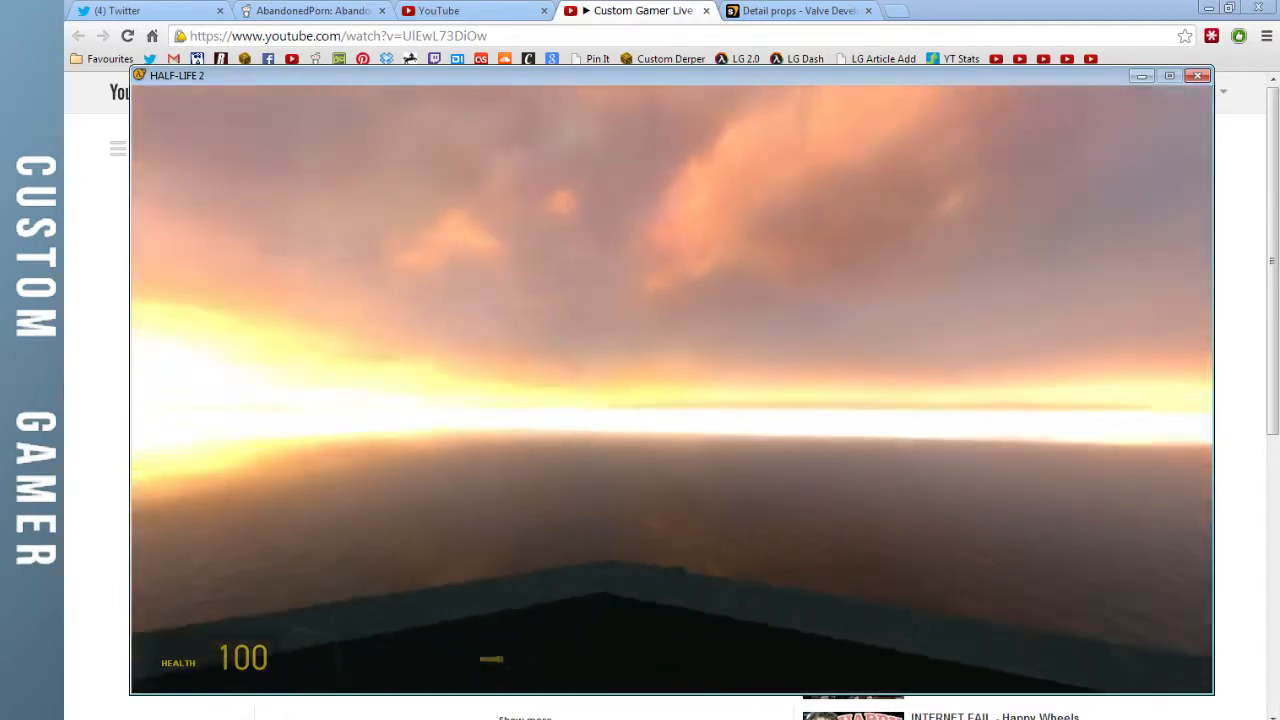
{"action": "key", "text": "w"}
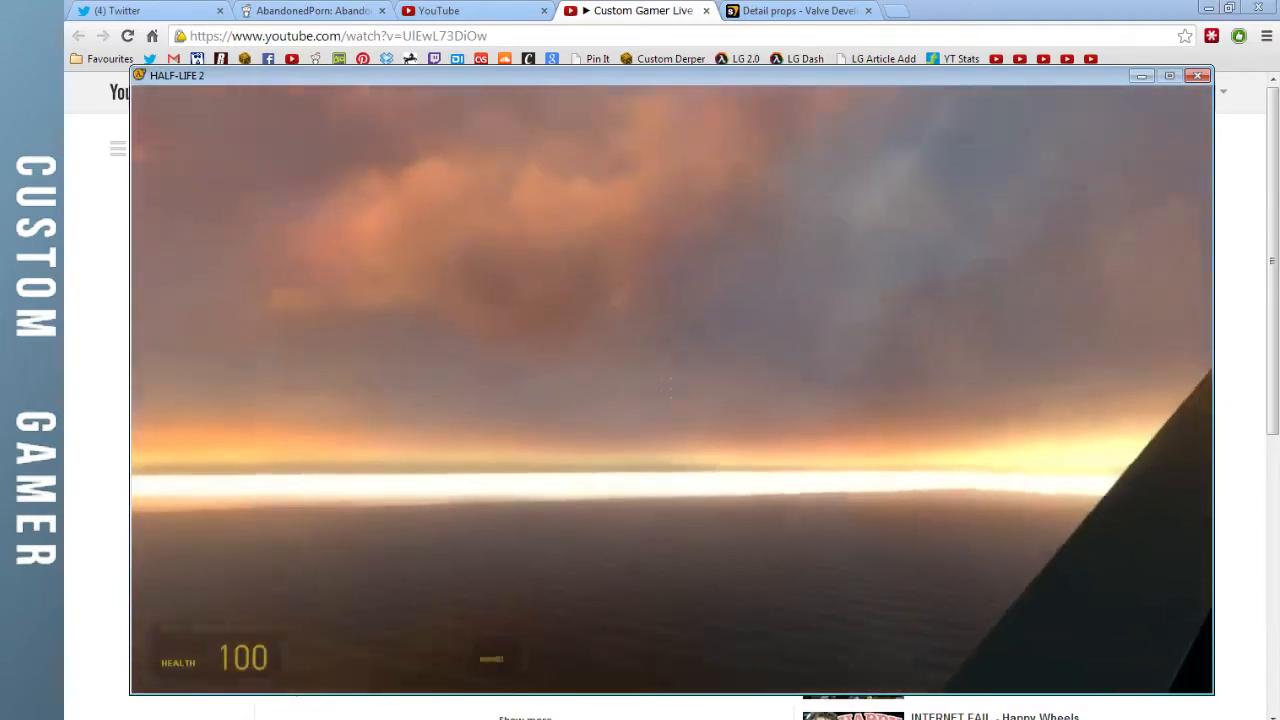
{"action": "key", "text": "w"}
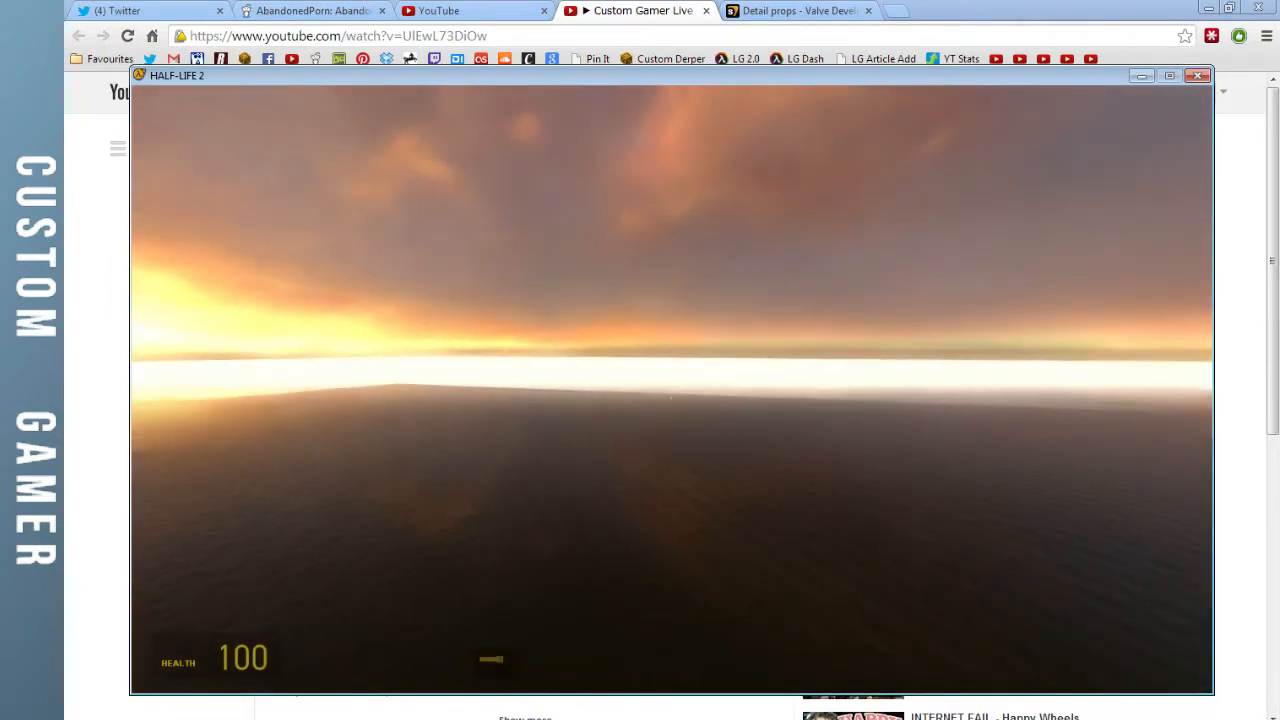
{"action": "key", "text": "w"}
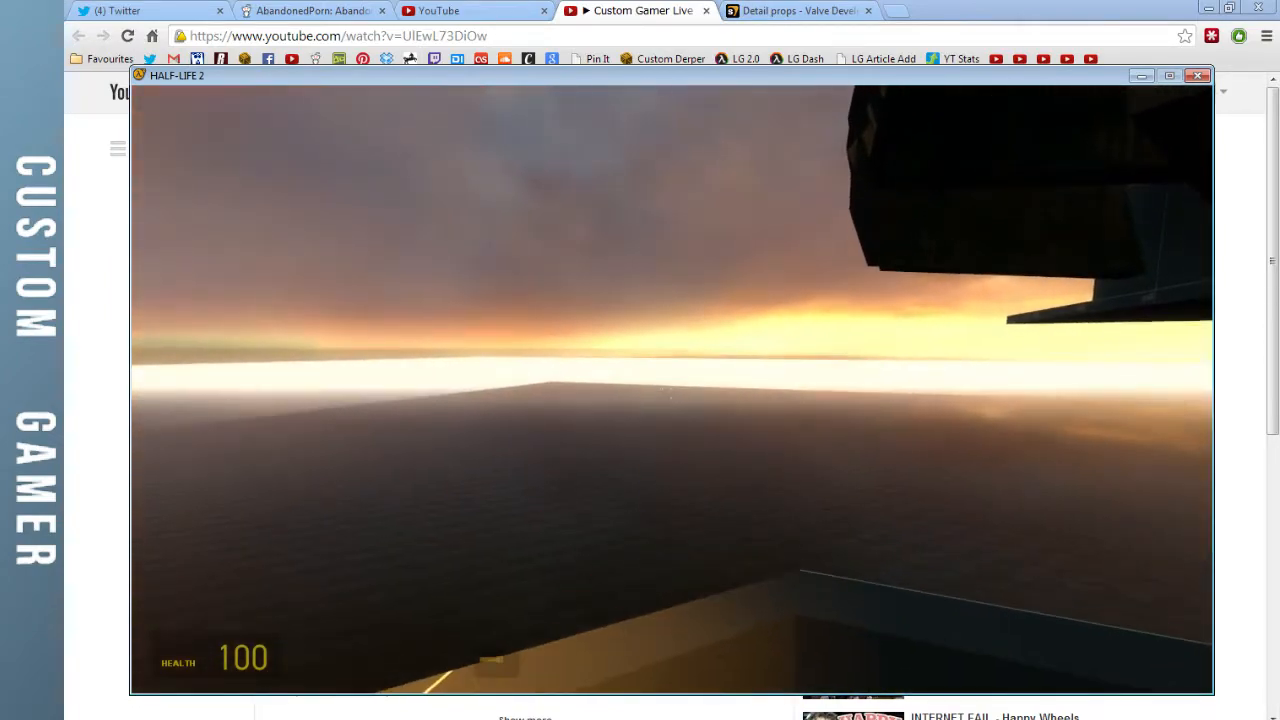
{"action": "key", "text": "w"}
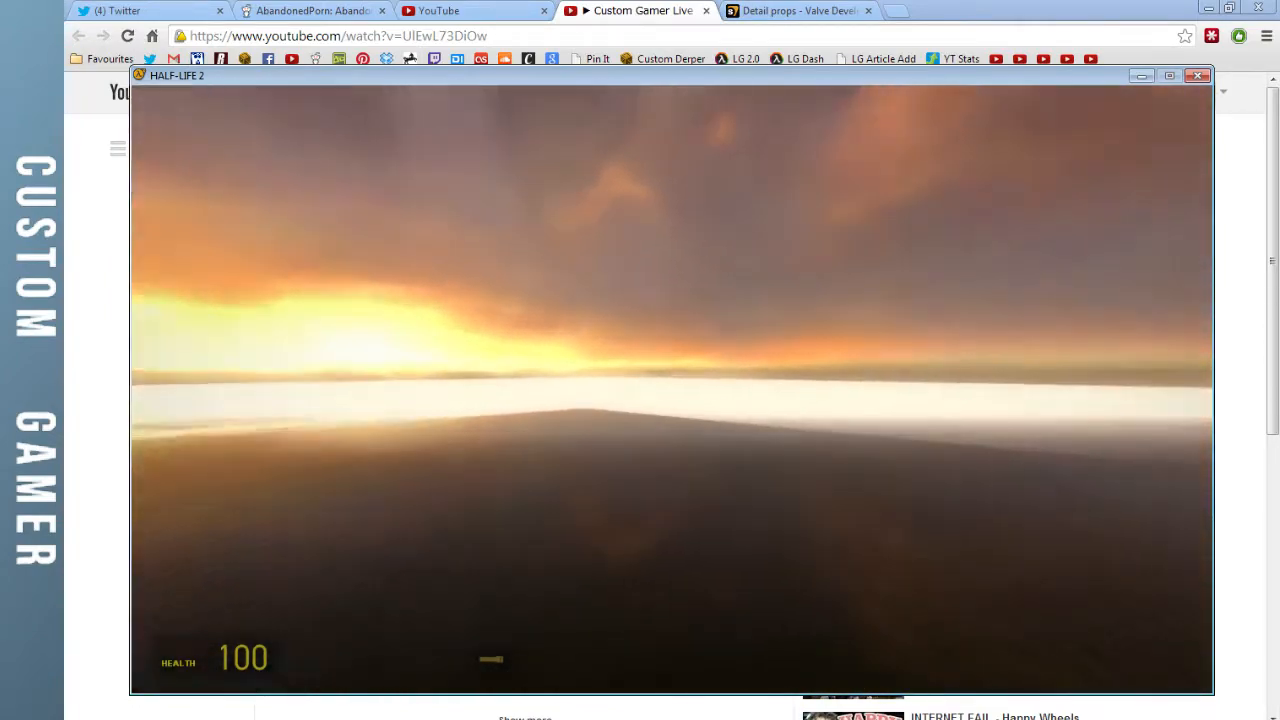
{"action": "key", "text": "z"}
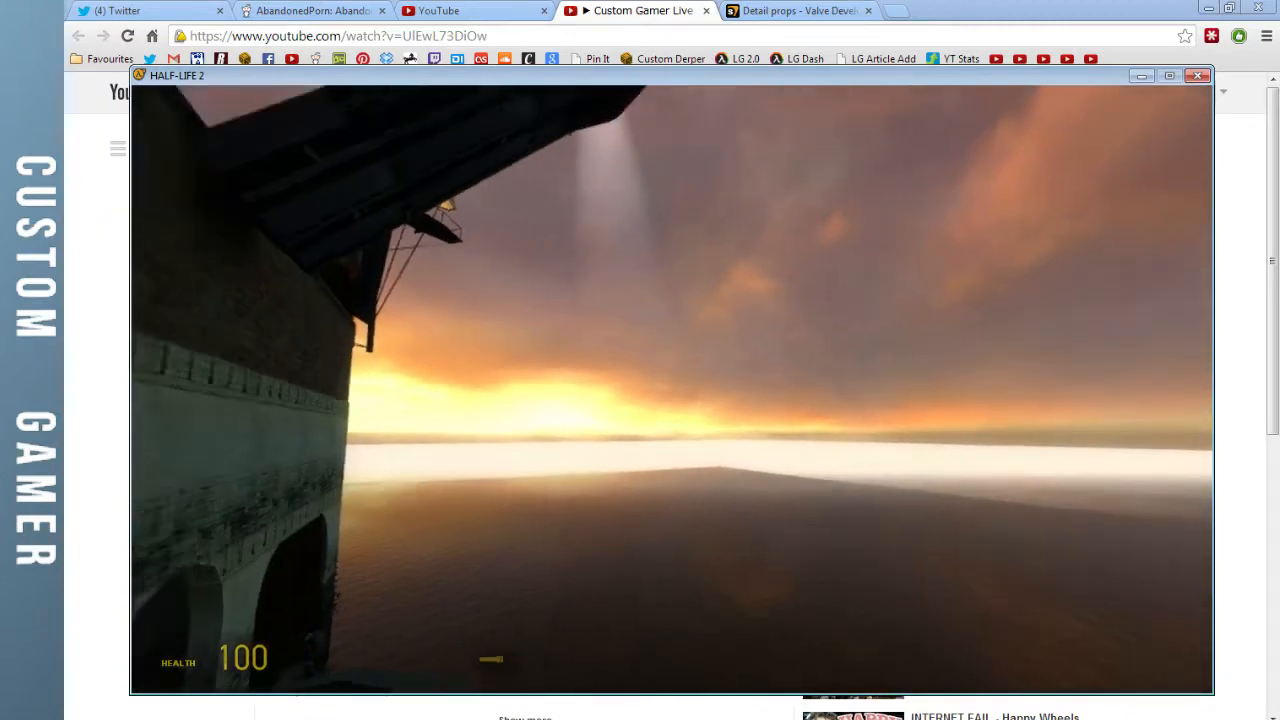
Inspect the arched columns, grated arch window, unfinished outer stairs and dark room beneath the fort's upper structure
{"action": "key", "text": "w"}
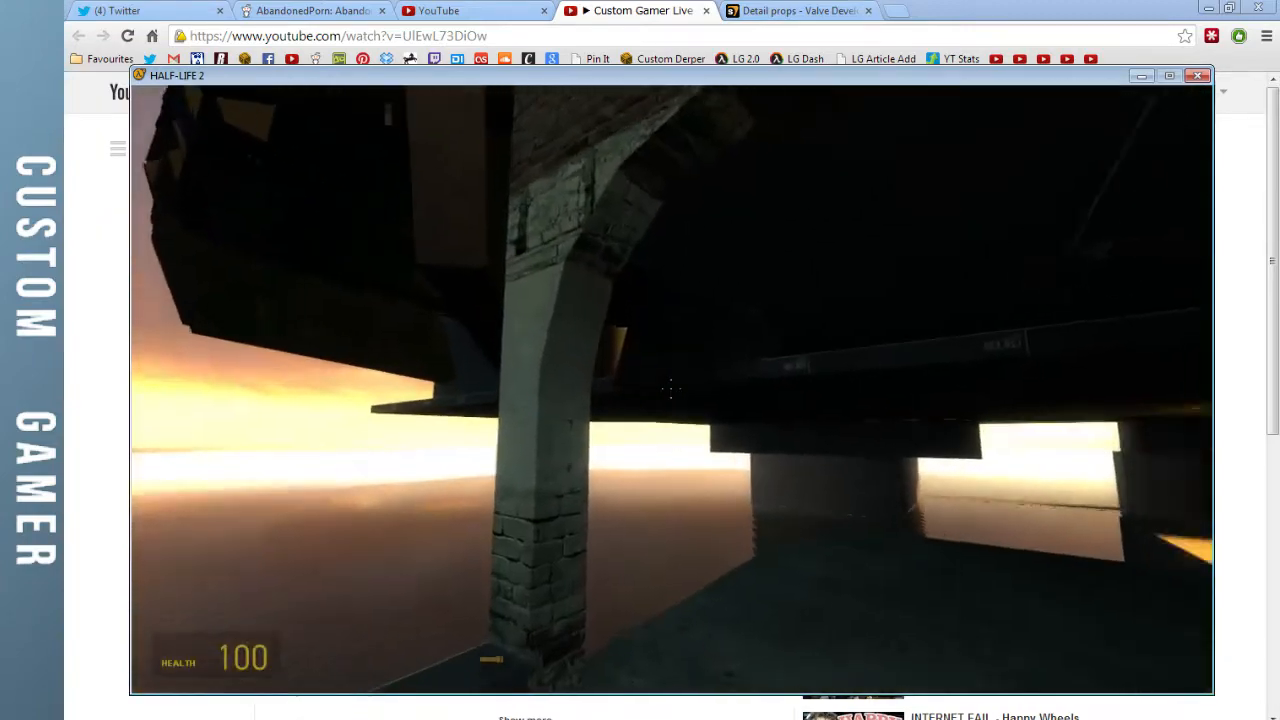
{"action": "key", "text": "w"}
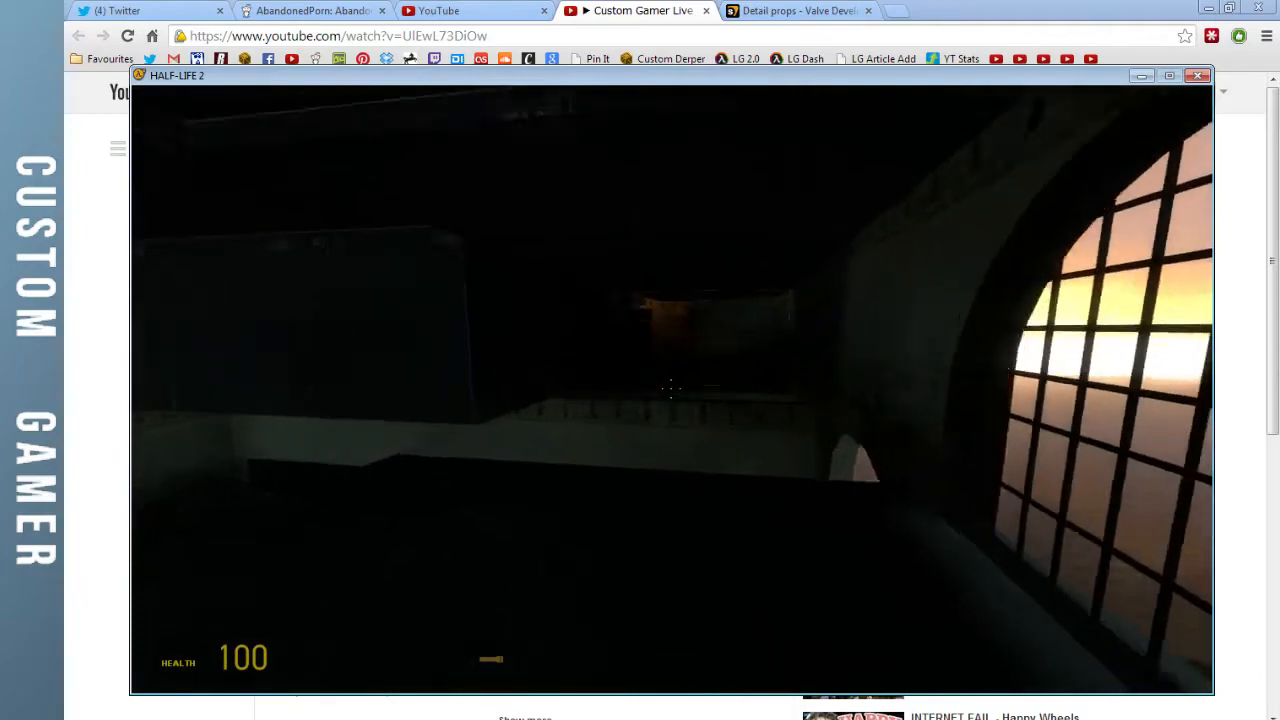
{"action": "key", "text": "shift"}
{"action": "key", "text": "w"}
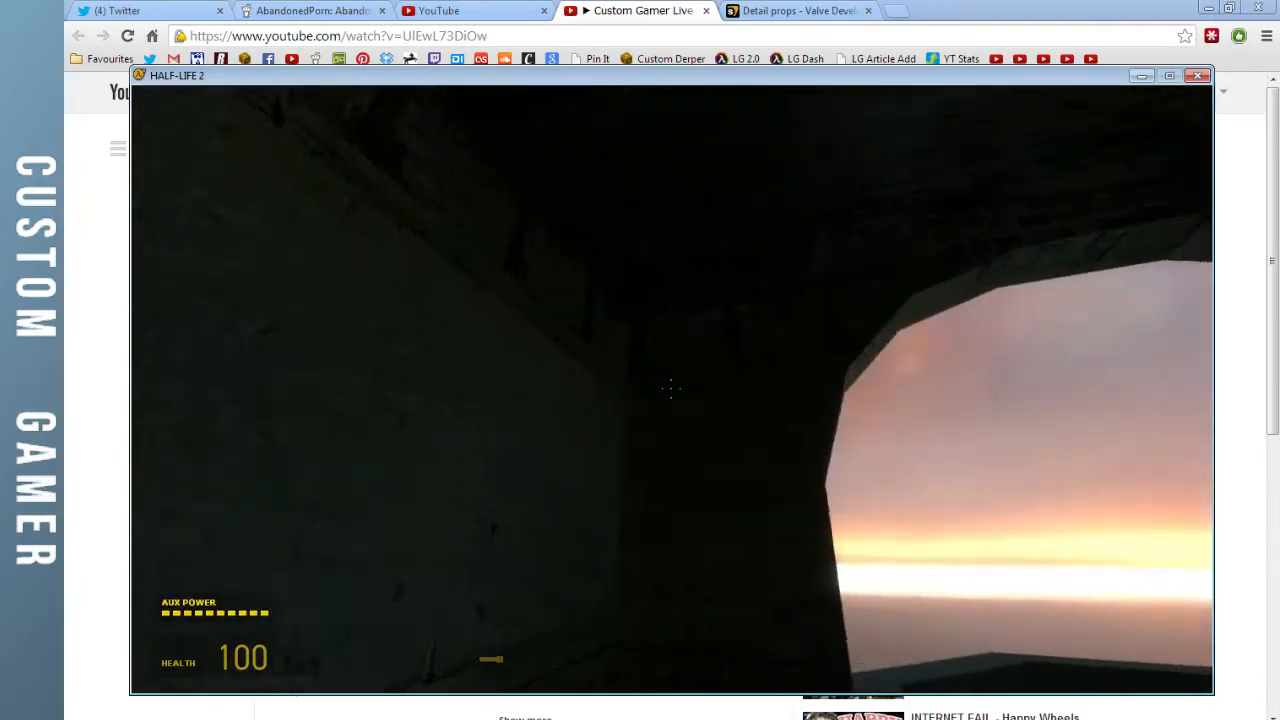
{"action": "key", "text": "w"}
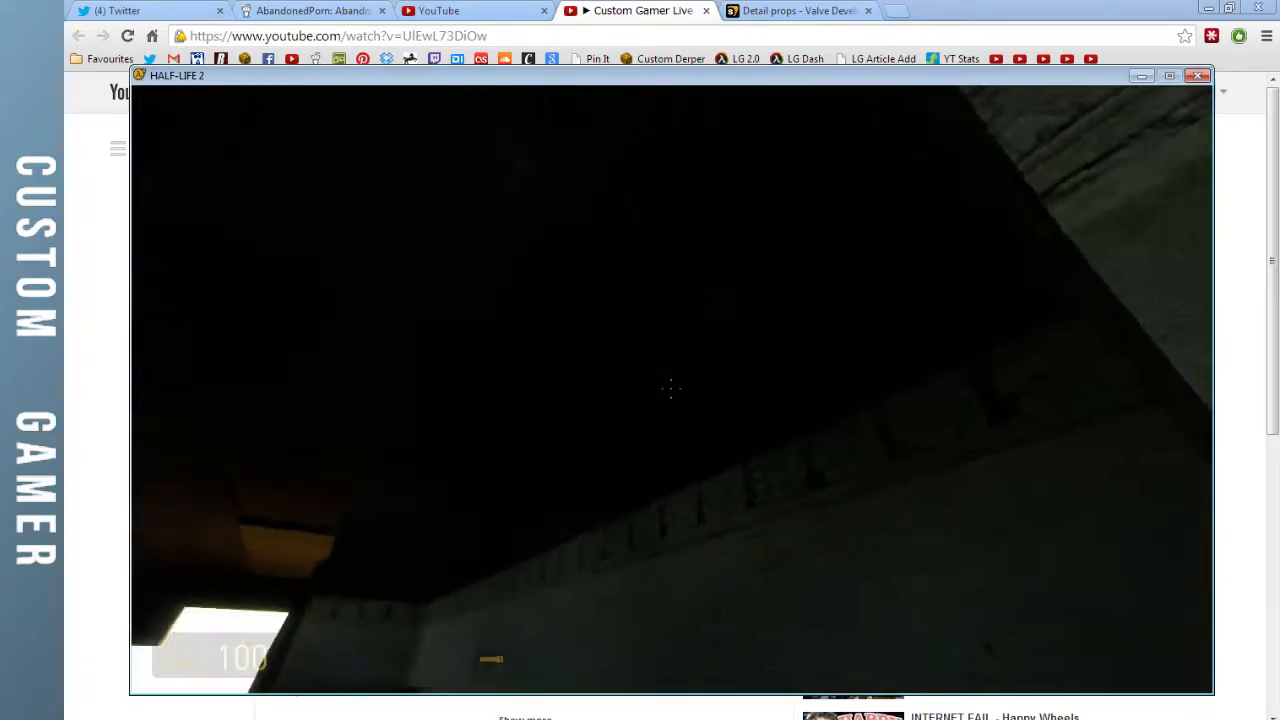
{"action": "key", "text": "w"}
{"action": "key", "text": "shift"}
{"action": "key", "text": "w"}
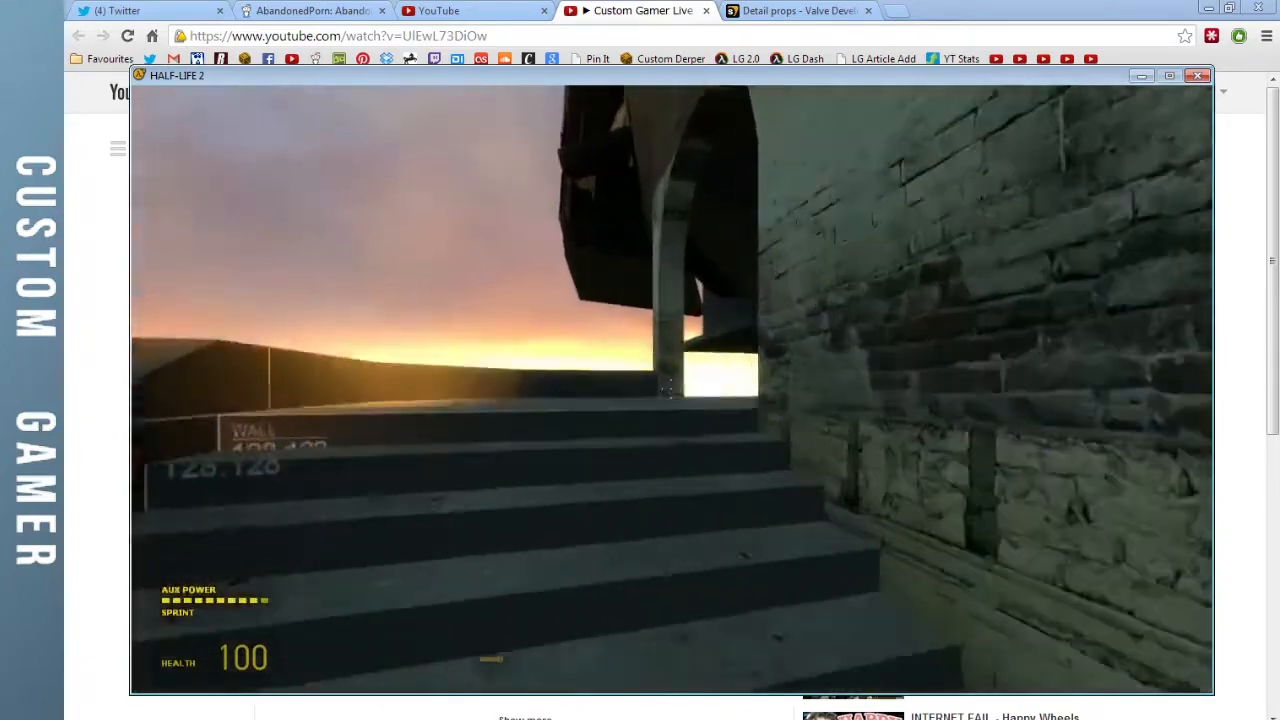
{"action": "key", "text": "w"}
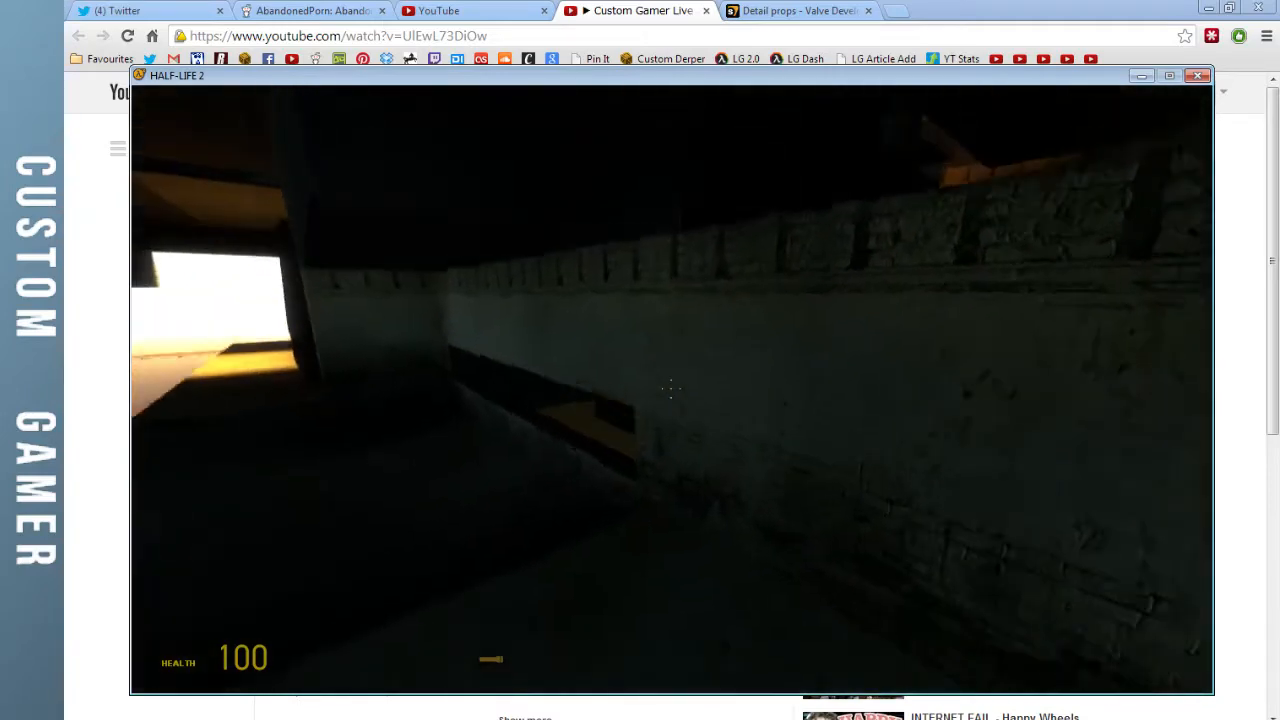
Turn on noclip through the developer console while inside the dark lower room
{"action": "key", "text": "grave"}
{"action": "type", "text": "noclip"}
{"action": "key", "text": "Return"}
{"action": "key", "text": "grave"}
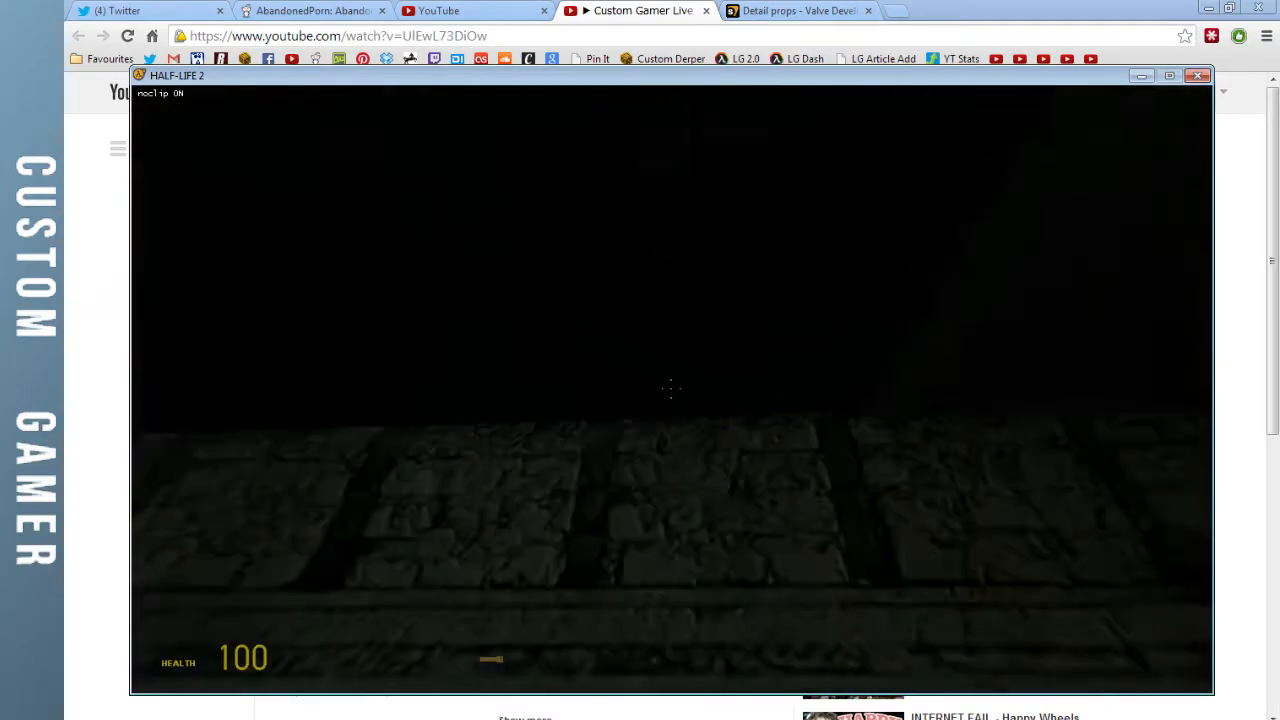
Fly through the unfinished lower interior and its brick-edged ceiling opening to examine the rooftop, orange placeholder columns and water tower
{"action": "key", "text": "w"}
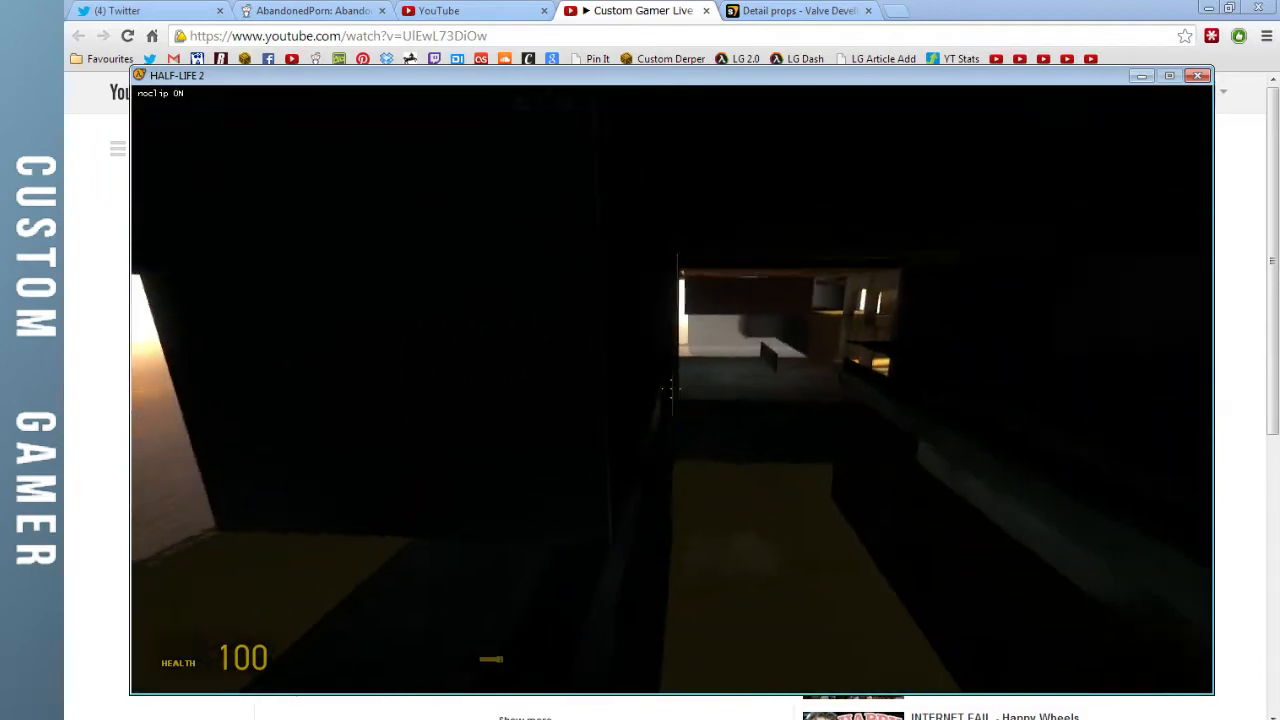
{"action": "key", "text": "w"}
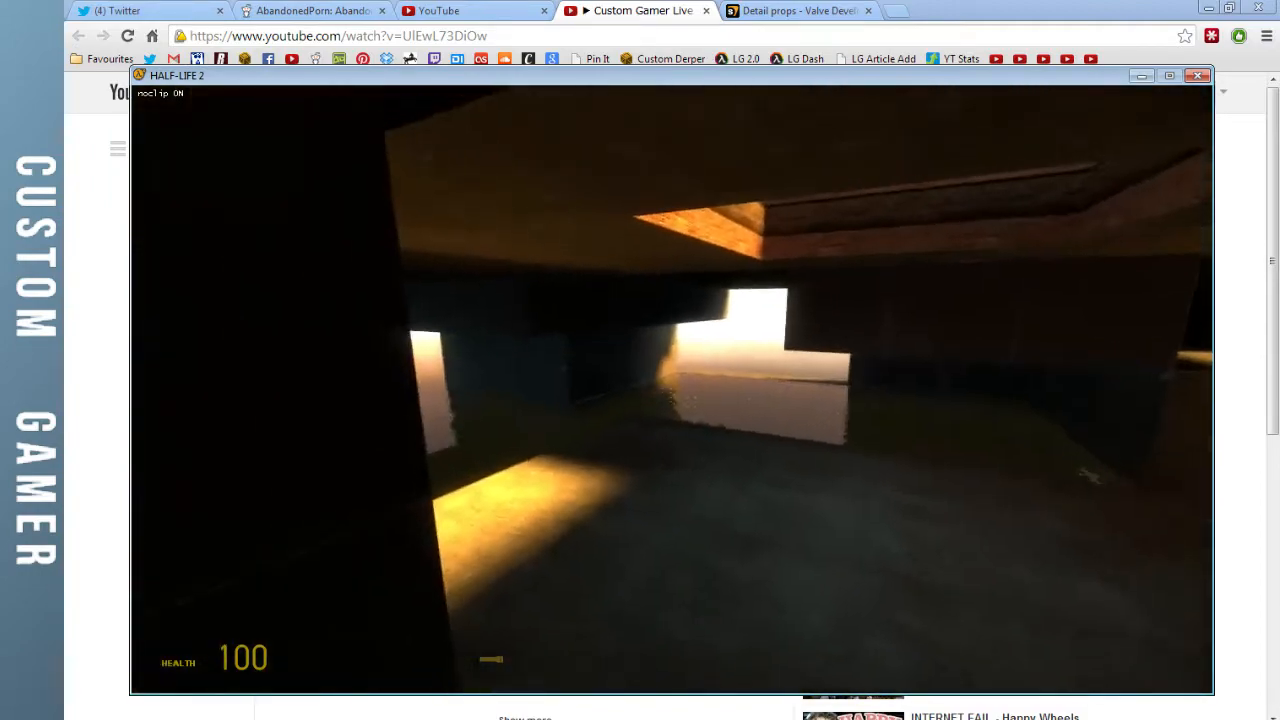
{"action": "key", "text": "w"}
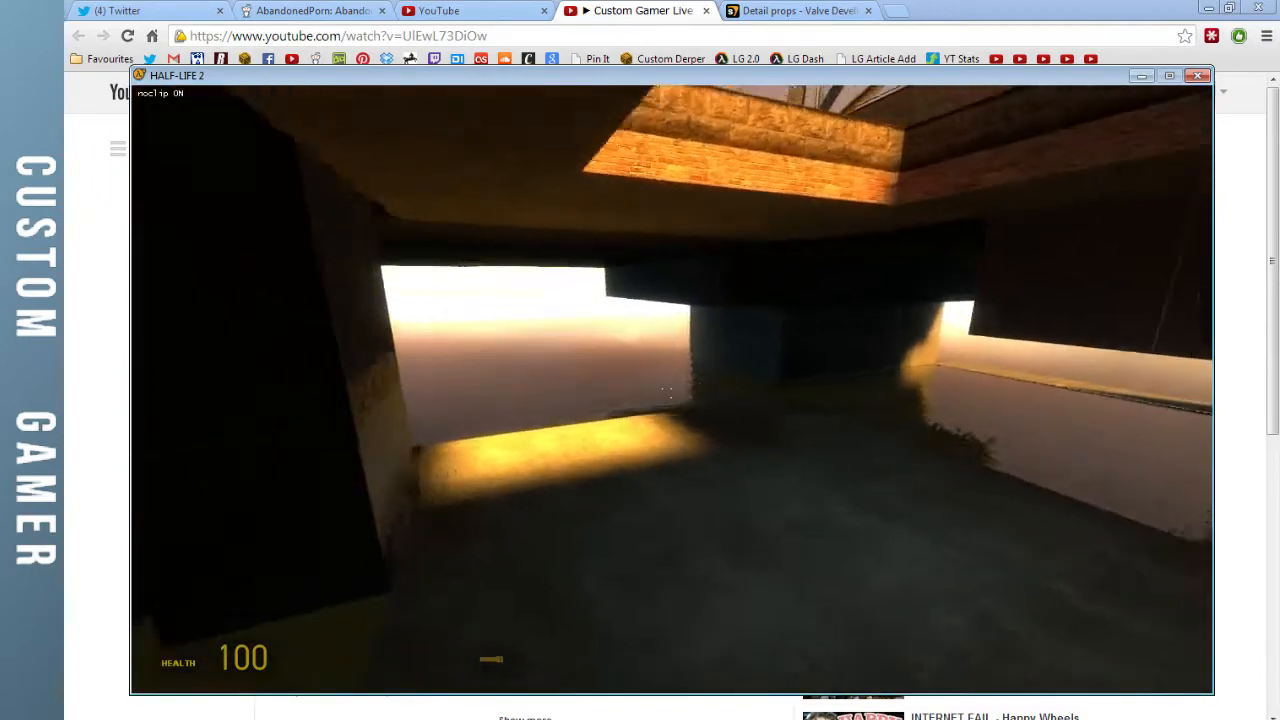
{"action": "key", "text": "w"}
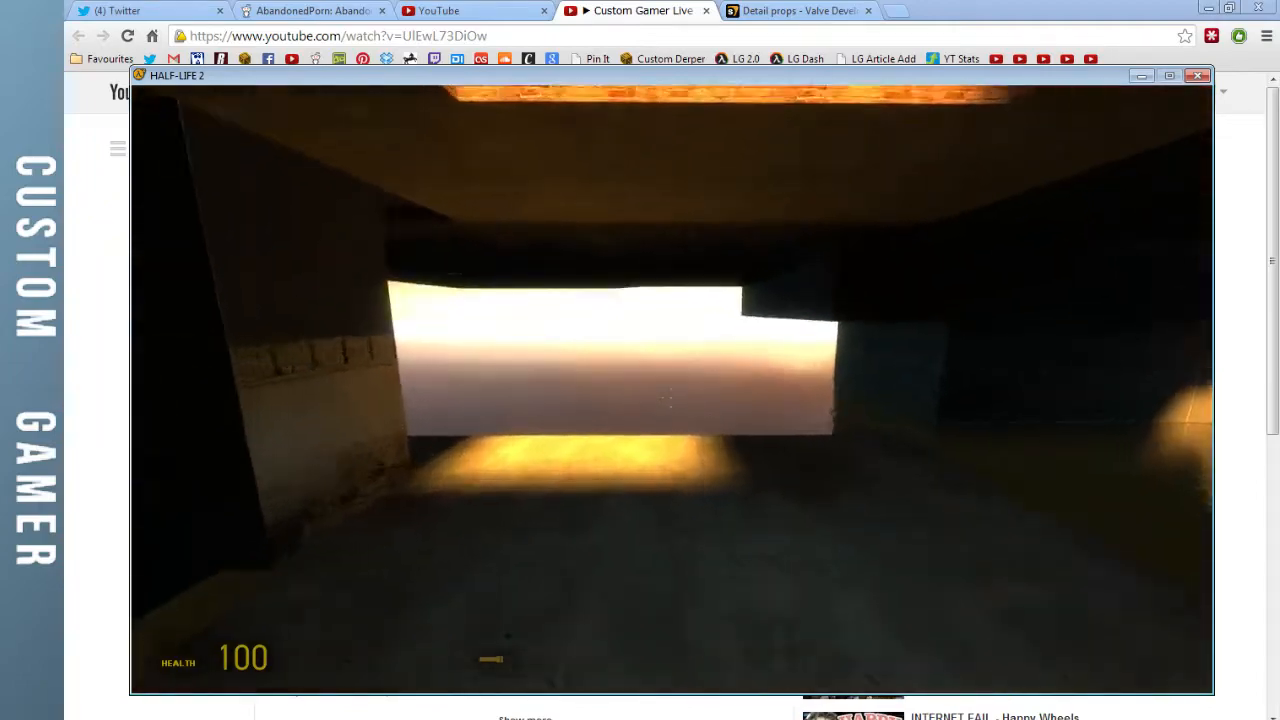
{"action": "key", "text": "w"}
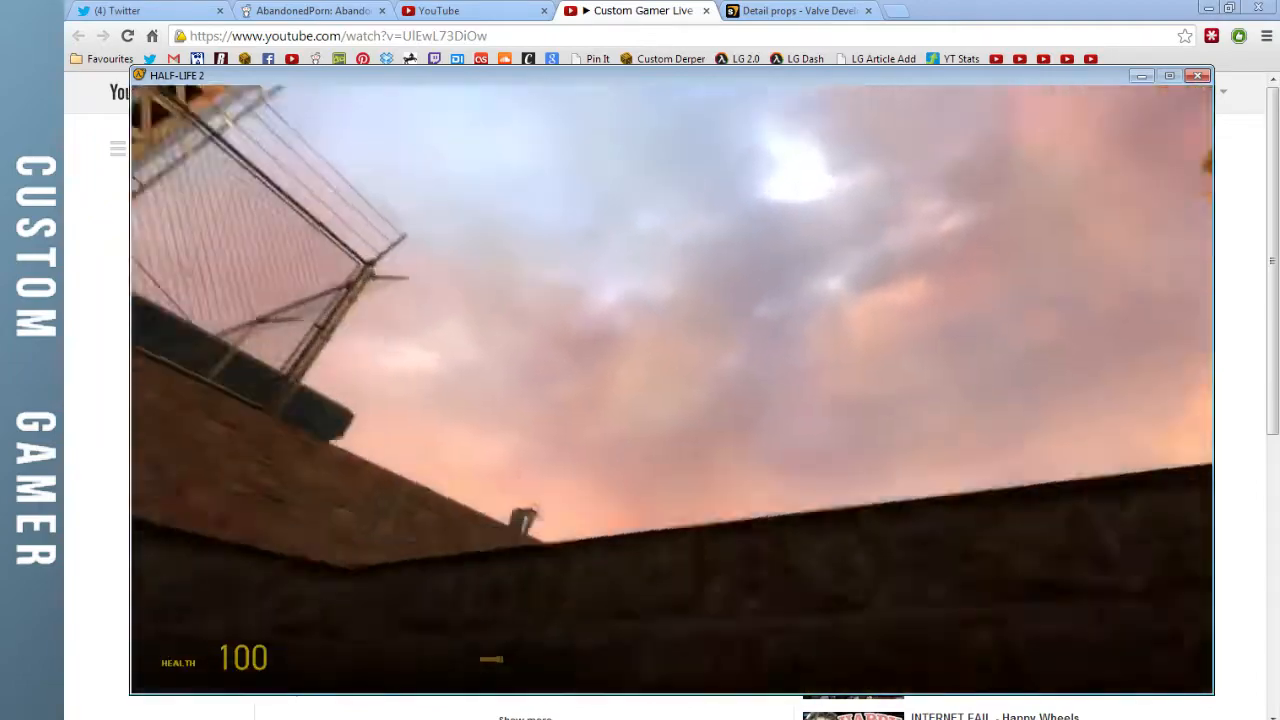
{"action": "key", "text": "w"}
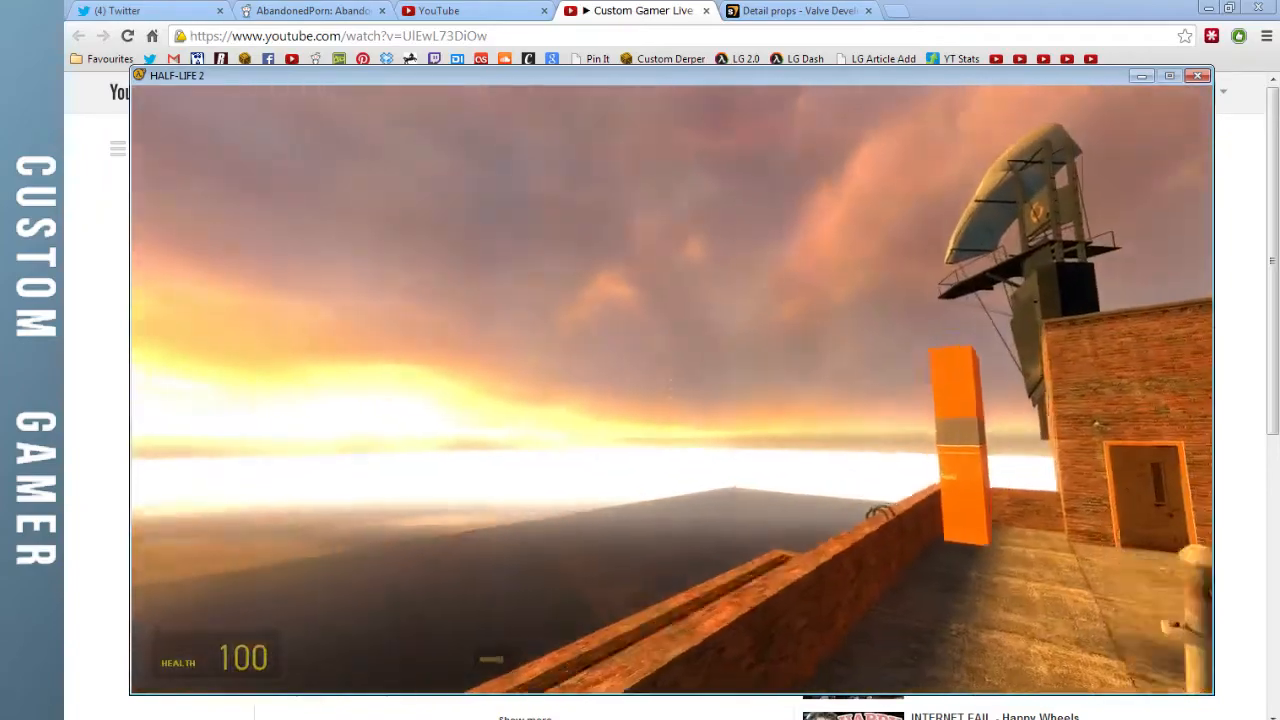
{"action": "key", "text": "w"}
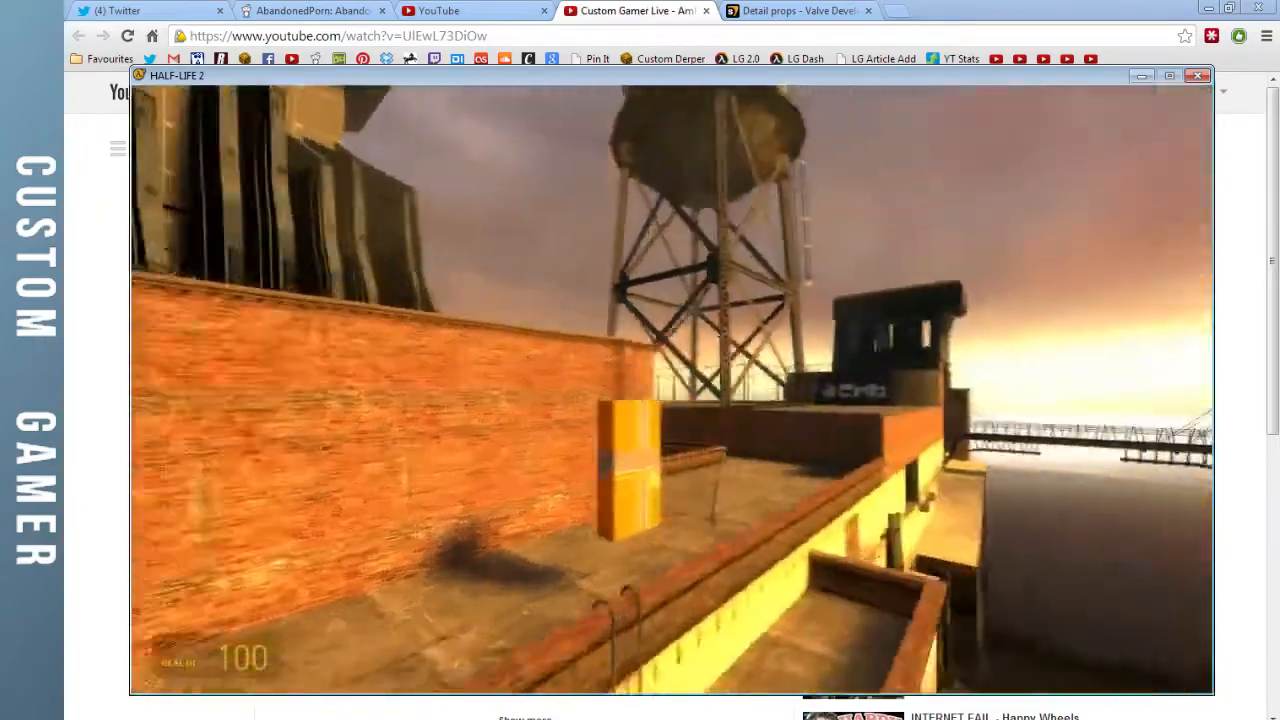
Examine the arched outer wall, the barred interior and the whole fort from across the water
{"action": "key", "text": "w"}
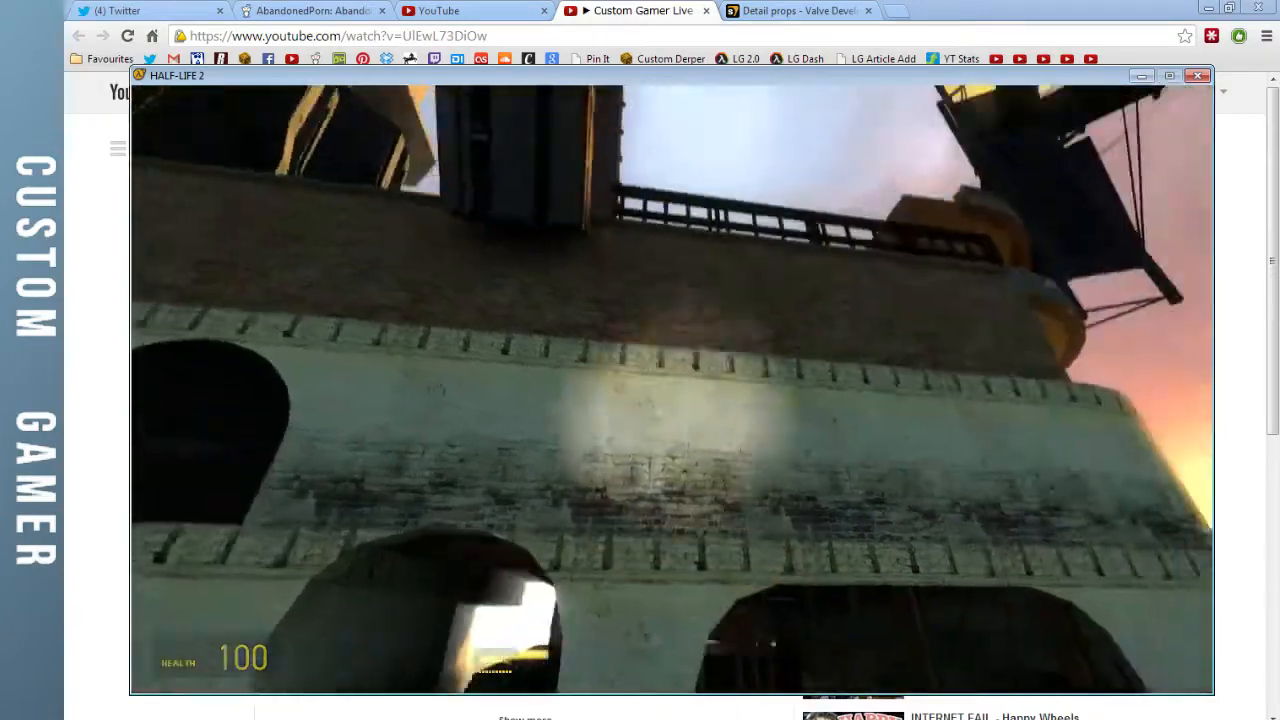
{"action": "key", "text": "w"}
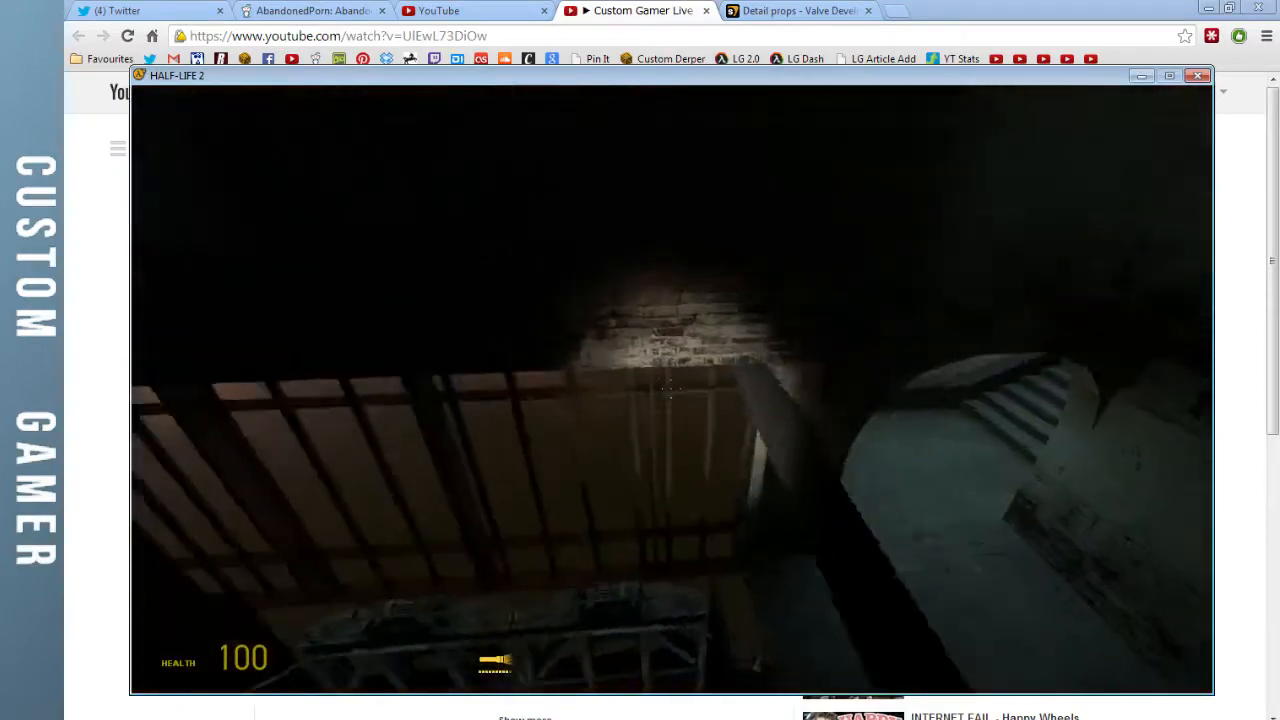
{"action": "key", "text": "w"}
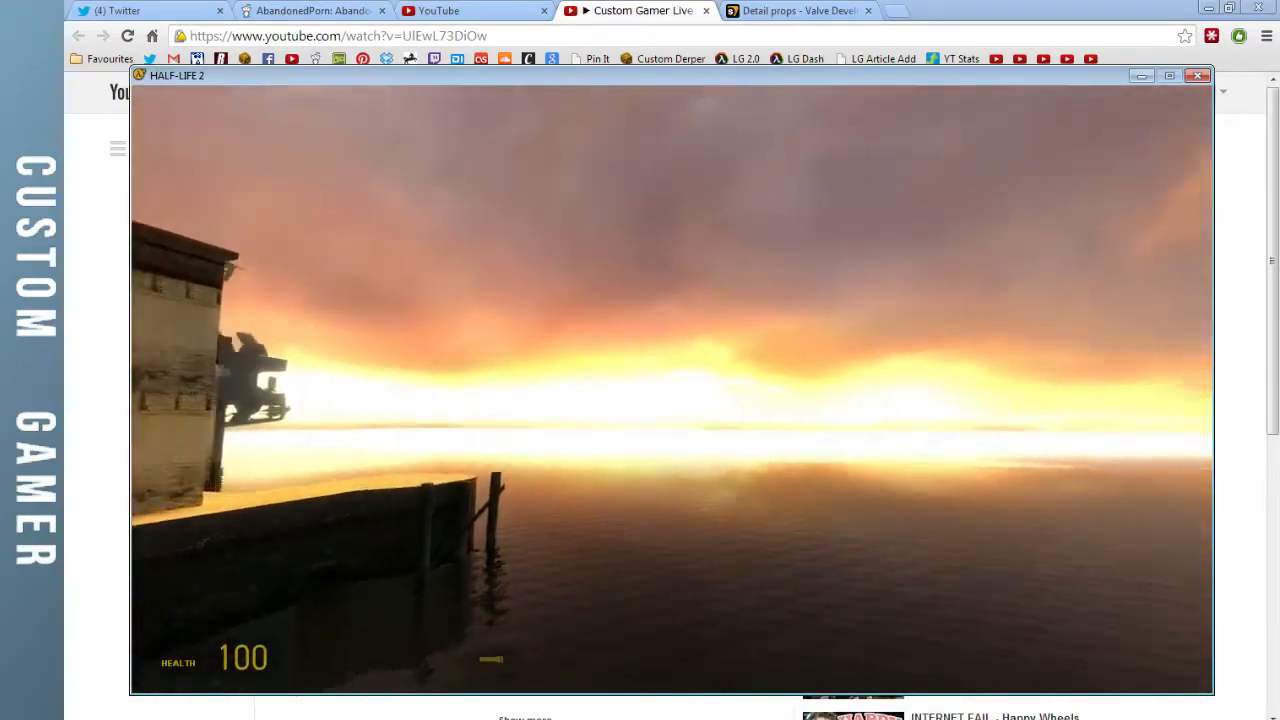
{"action": "key", "text": "w"}
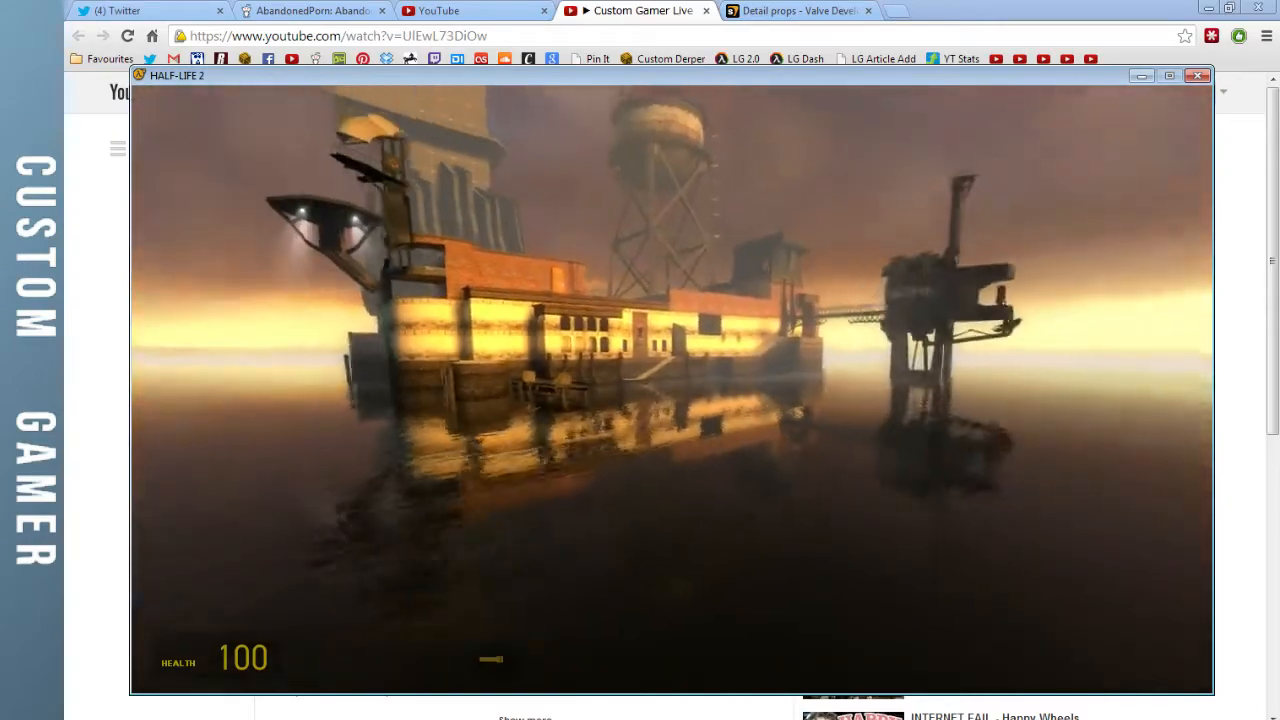
Inspect the seabed, the submerged supports and the round grated pipe beneath the fort, comparing them with the view above the water
{"action": "key", "text": "w"}
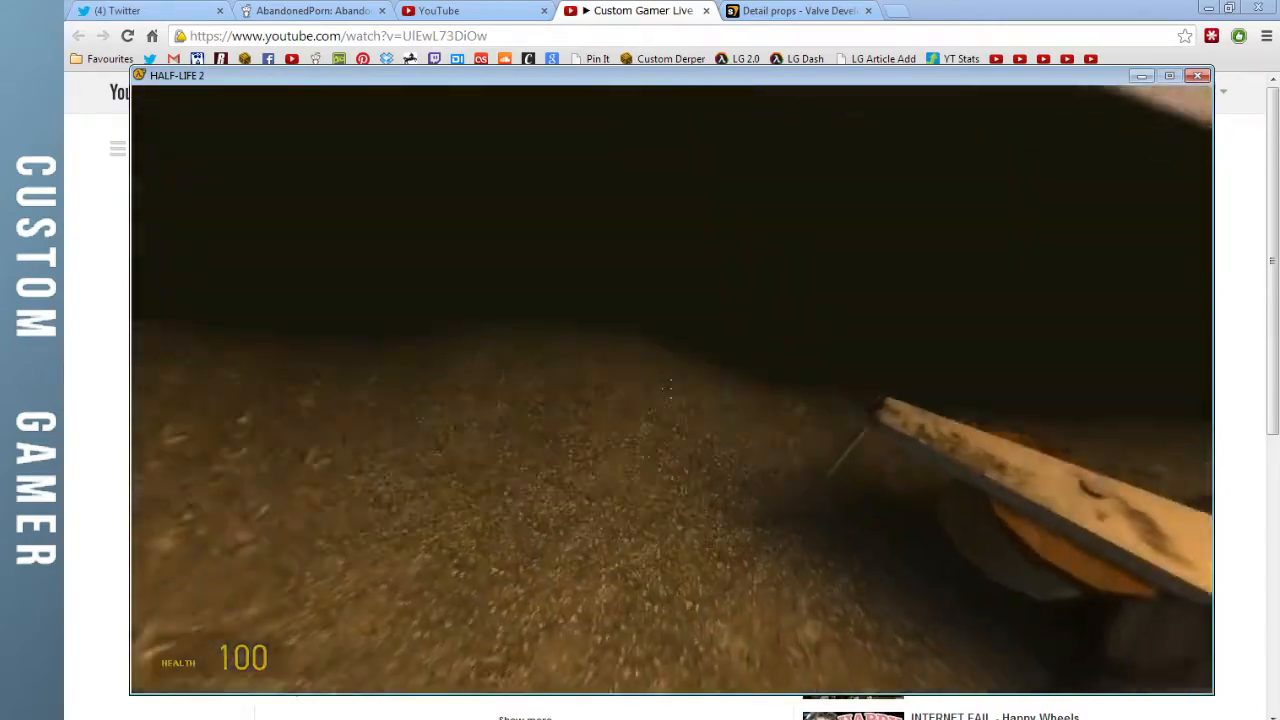
{"action": "key", "text": "w"}
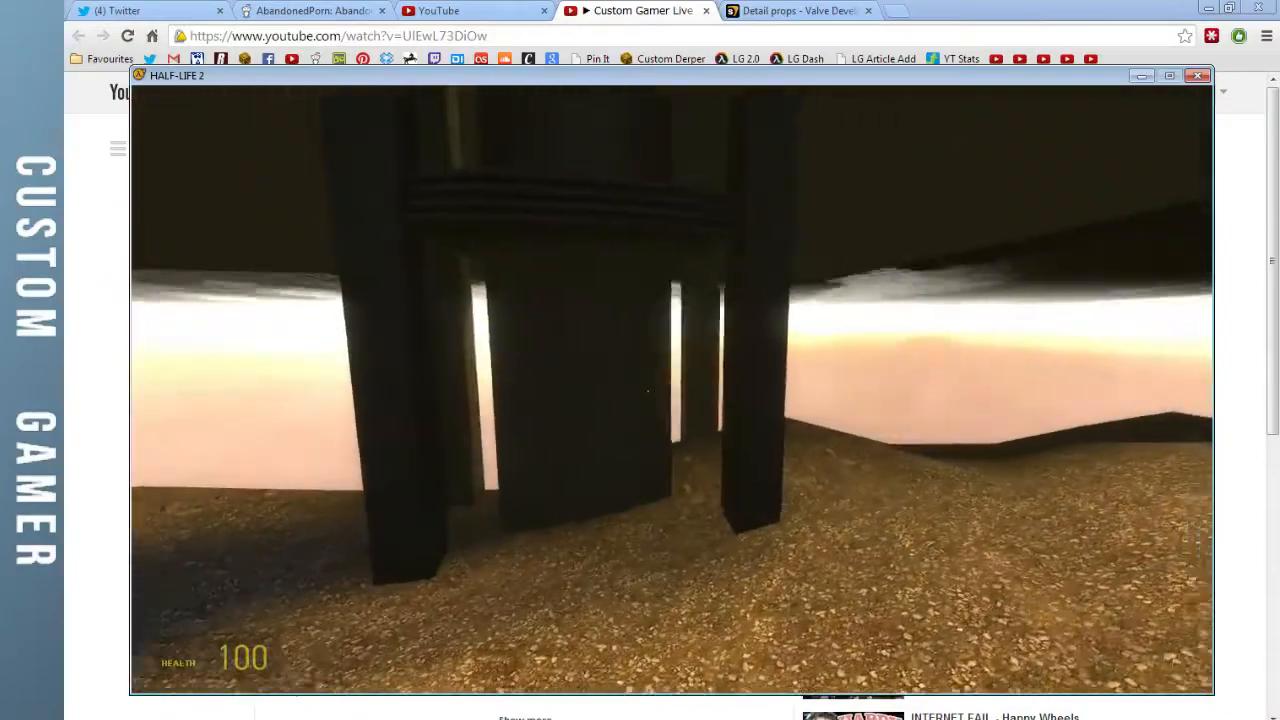
{"action": "key", "text": "w"}
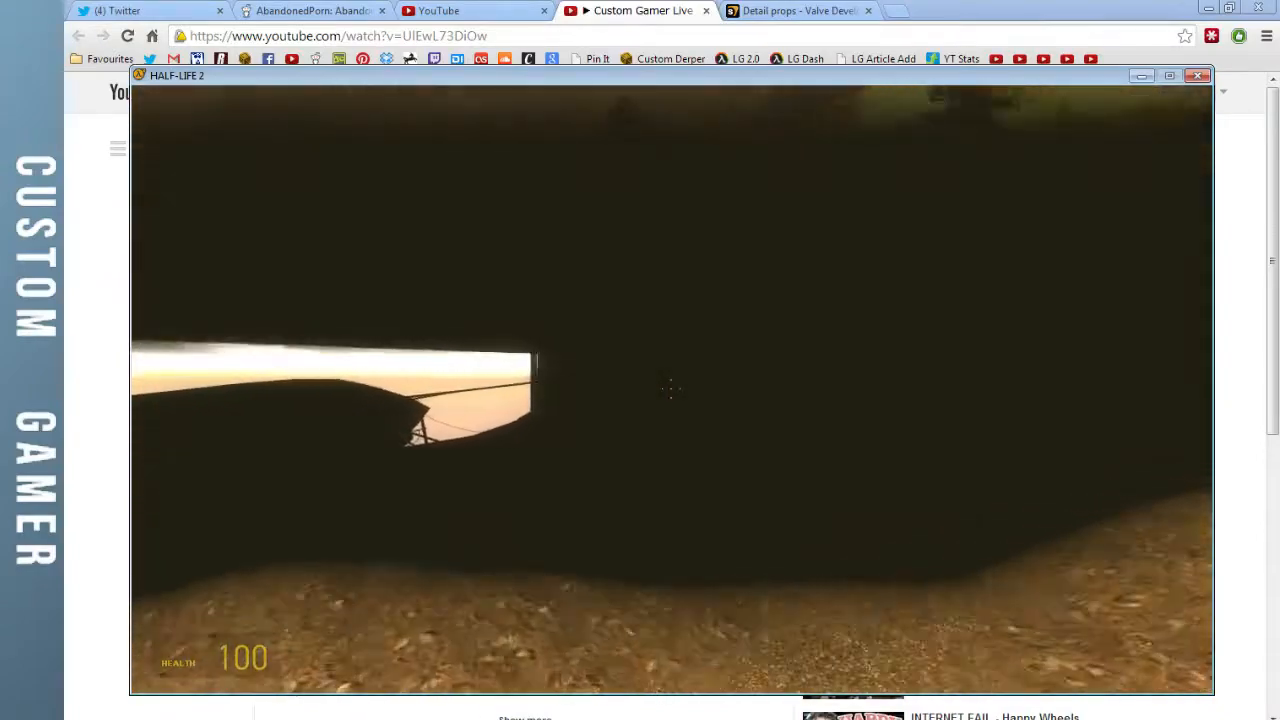
{"action": "key", "text": "w"}
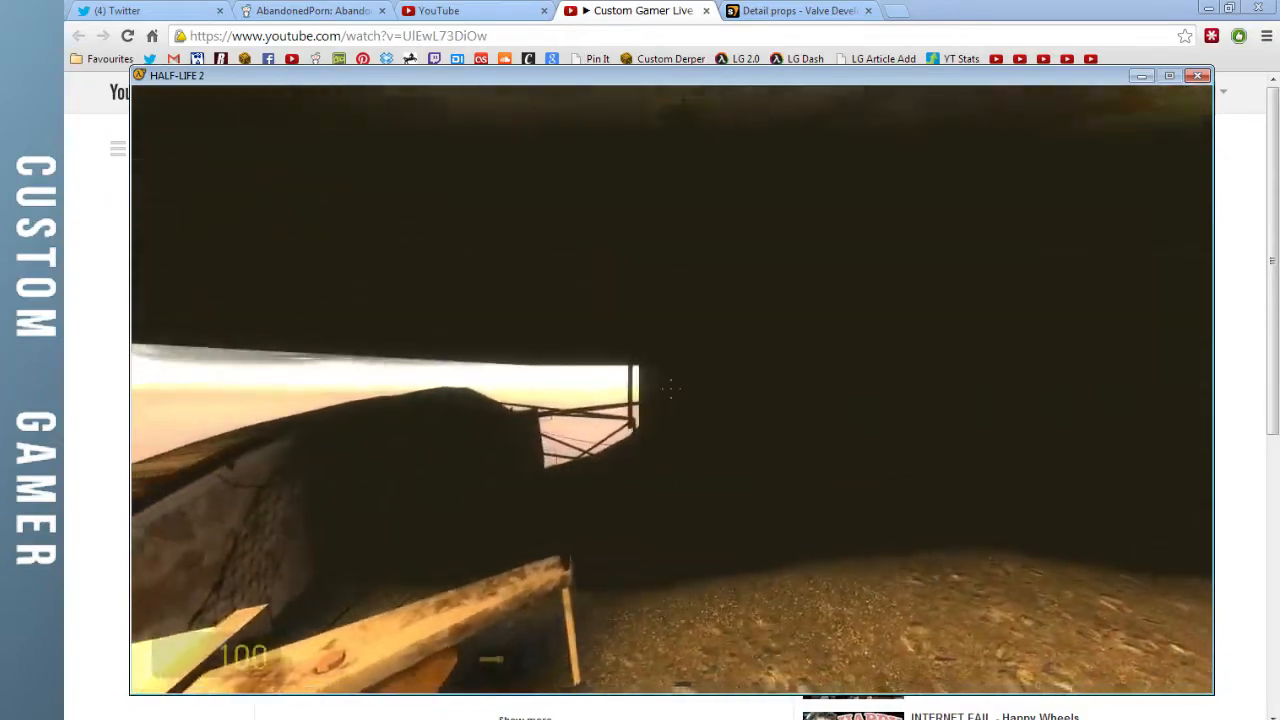
{"action": "key", "text": "w"}
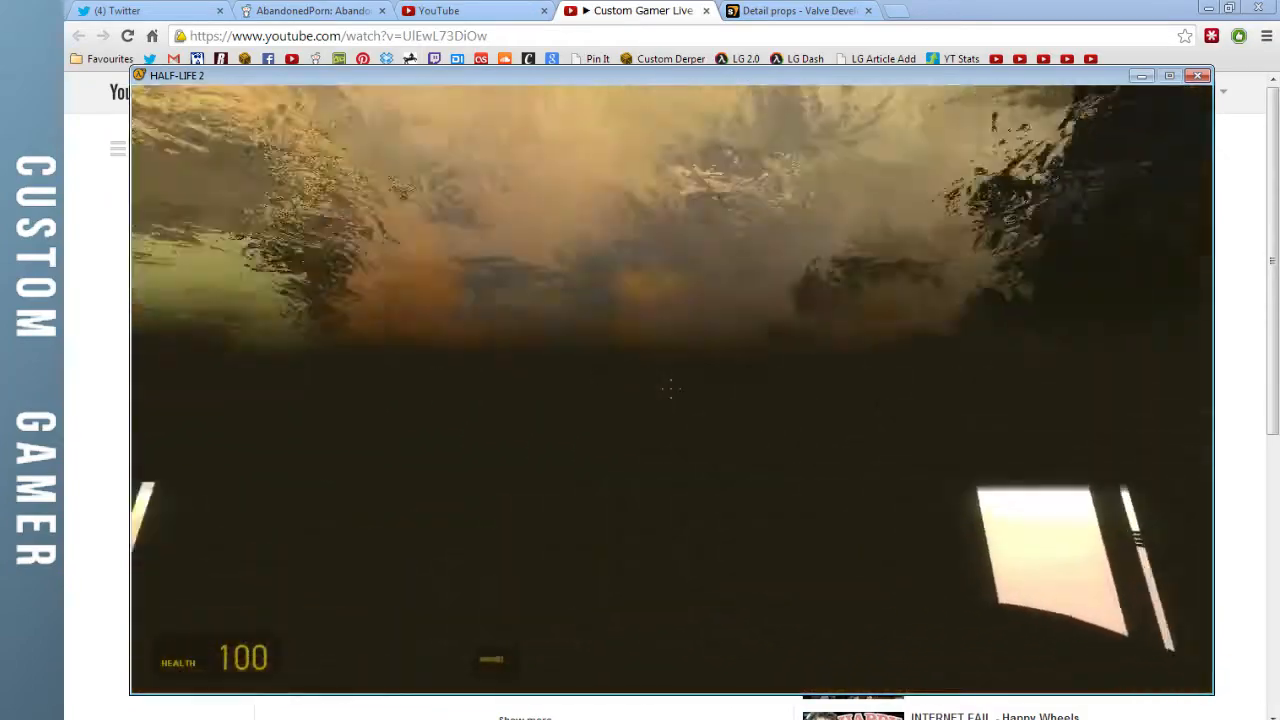
{"action": "key", "text": "w"}
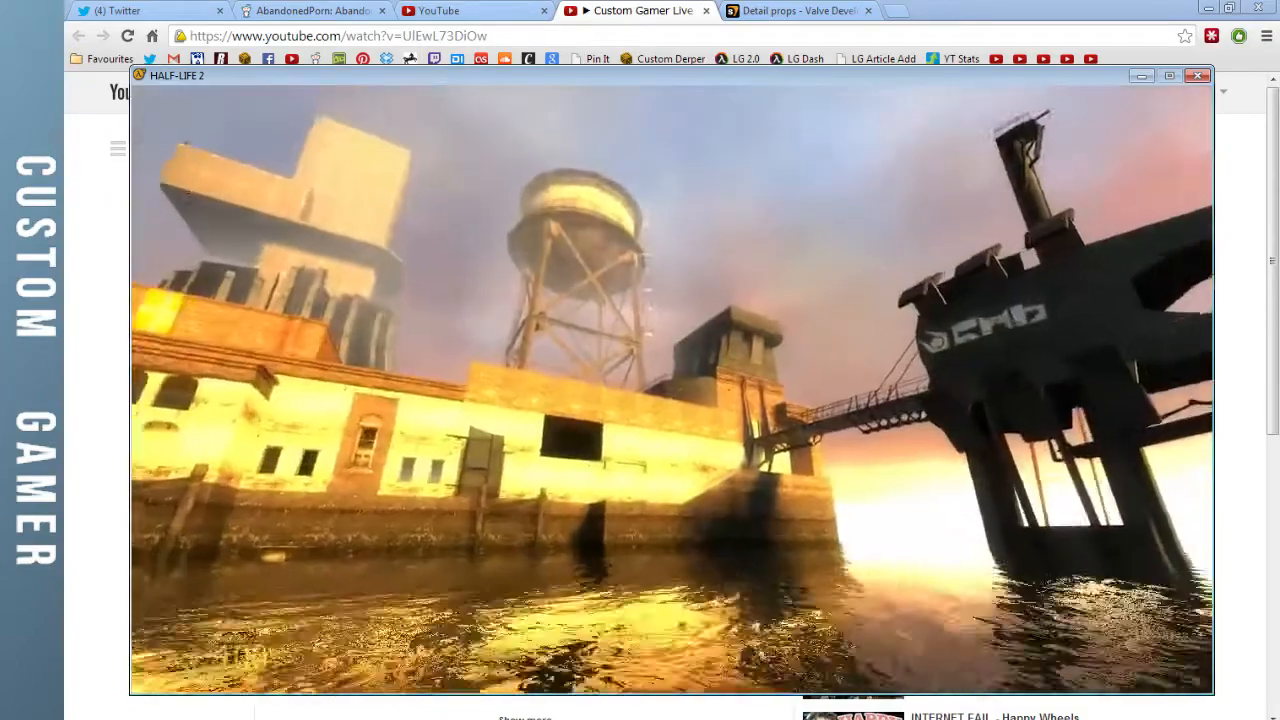
{"action": "key", "text": "w"}
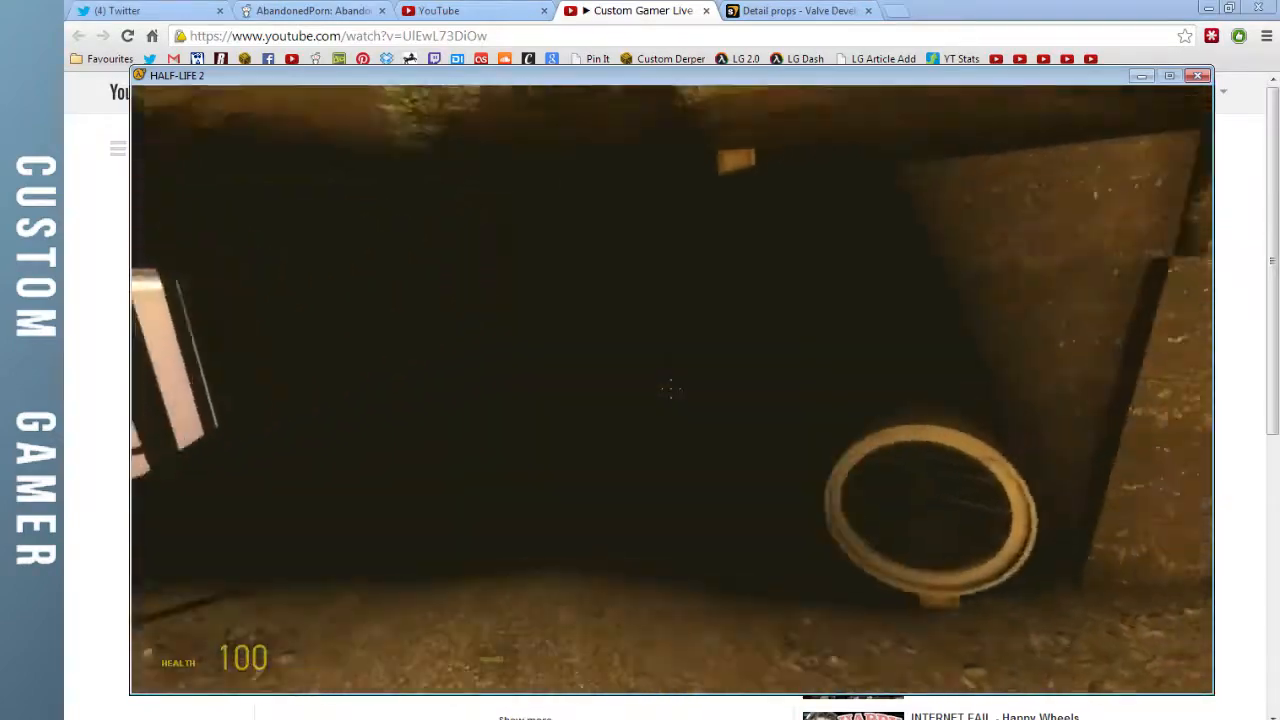
{"action": "key", "text": "w"}
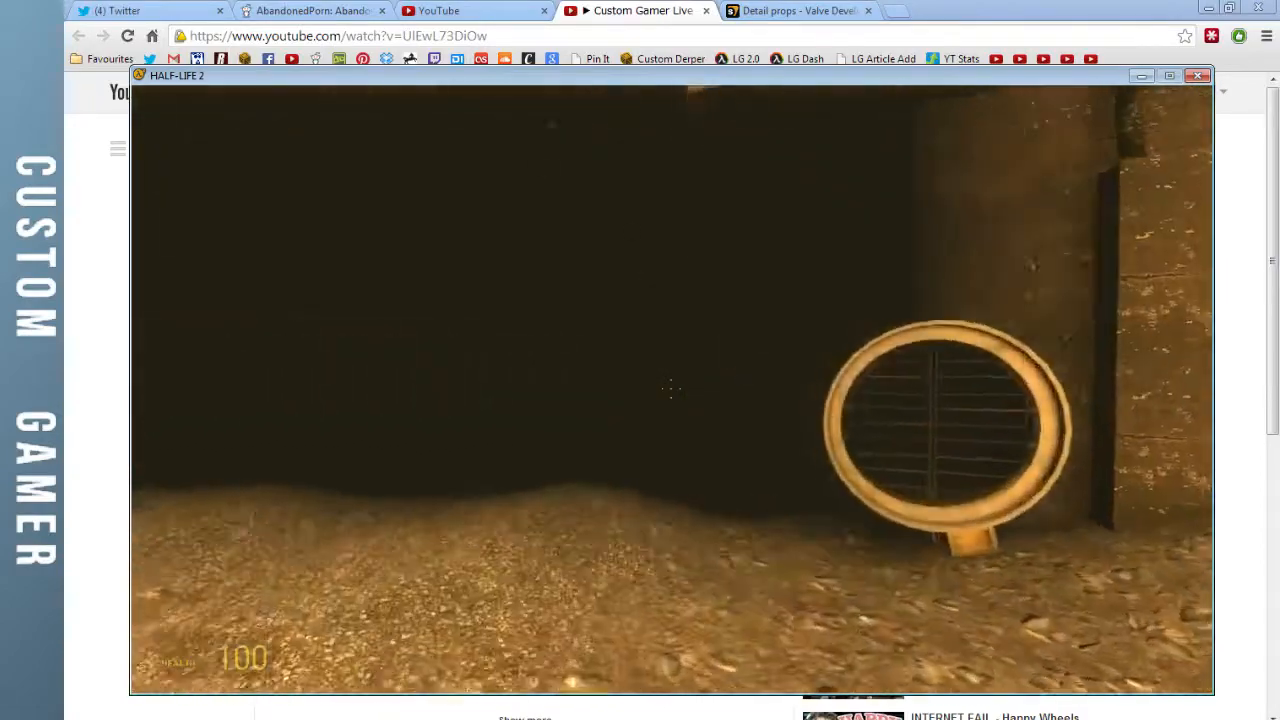
{"action": "key", "text": "w"}
{"action": "key", "text": "s"}
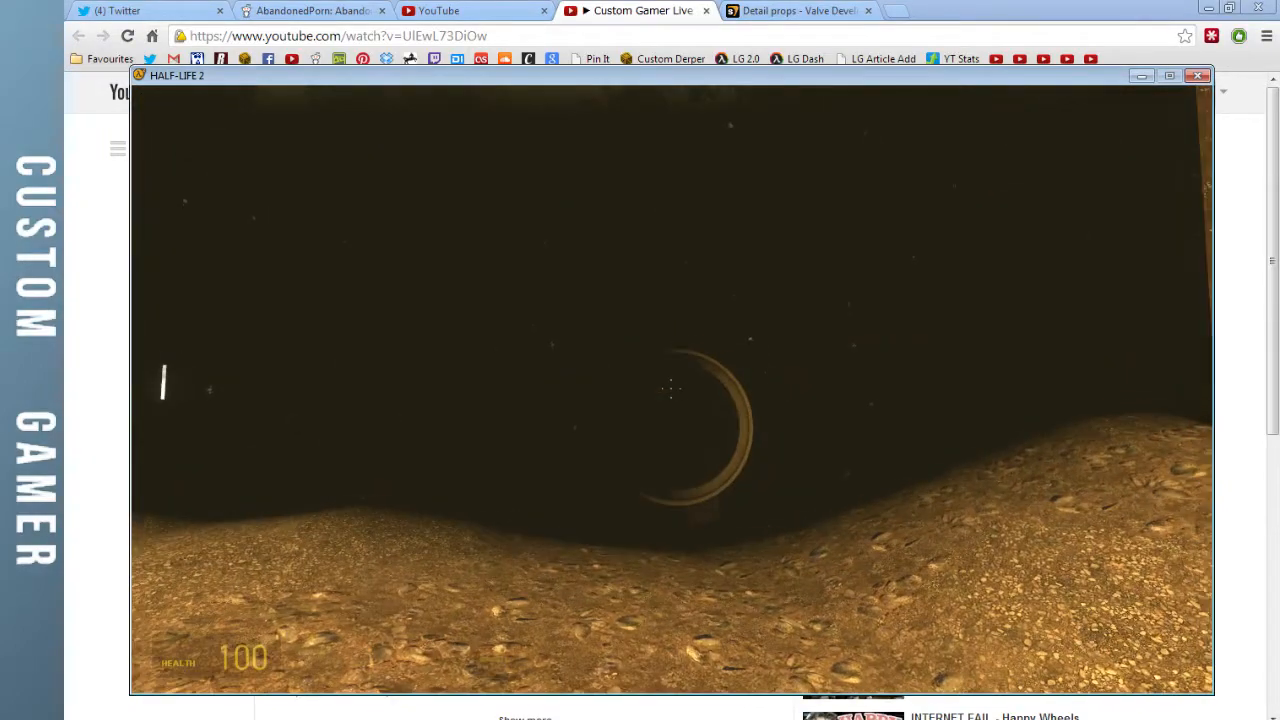
{"action": "key", "text": "w"}
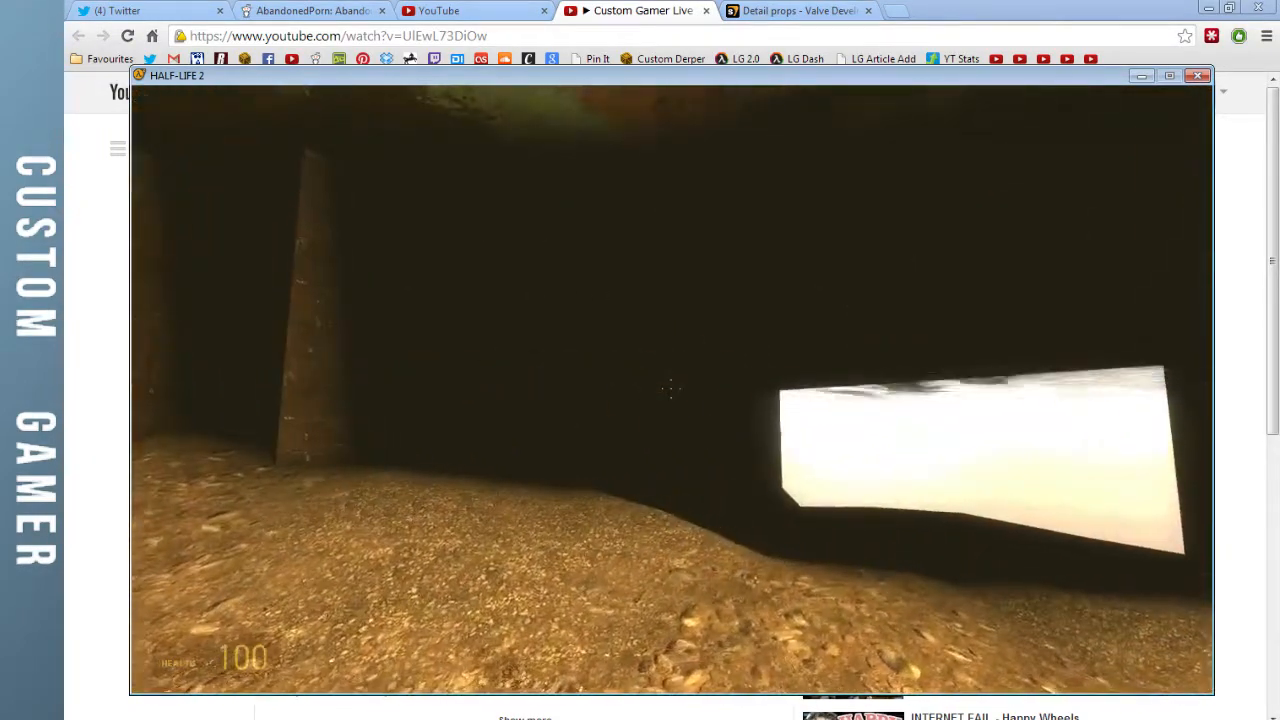
{"action": "key", "text": "w"}
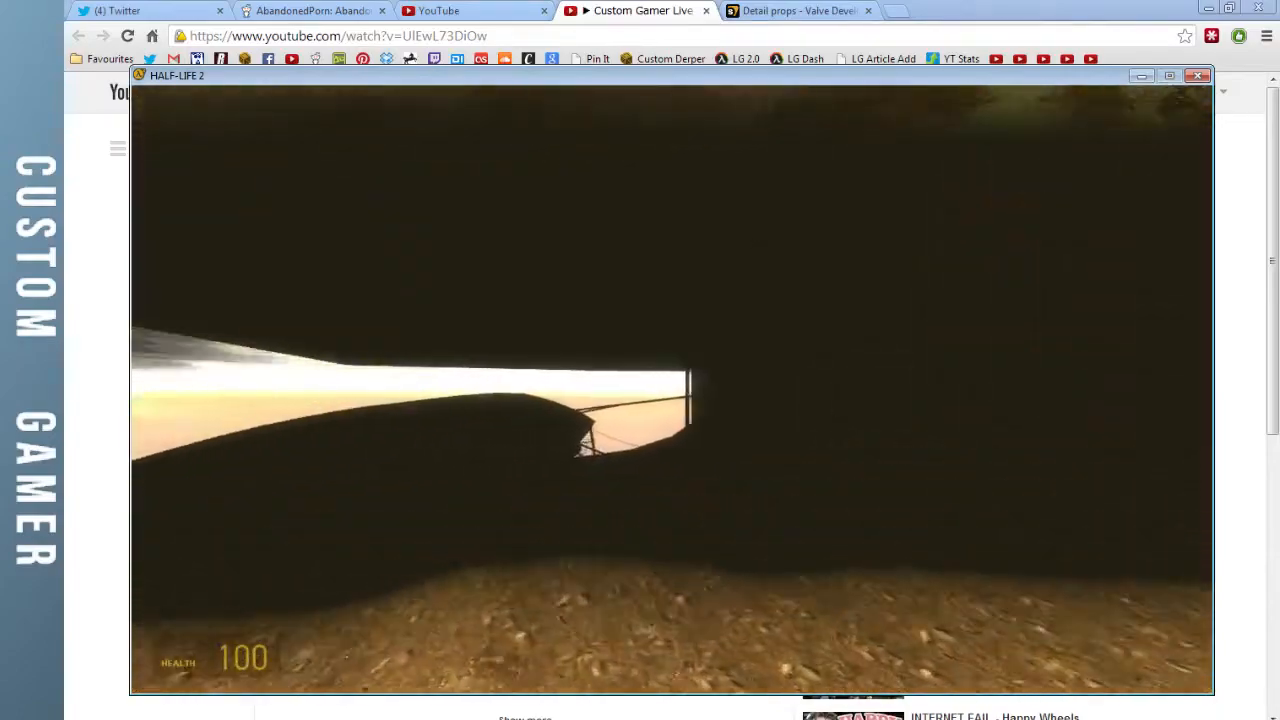
{"action": "key", "text": "w"}
{"action": "key", "text": "f"}
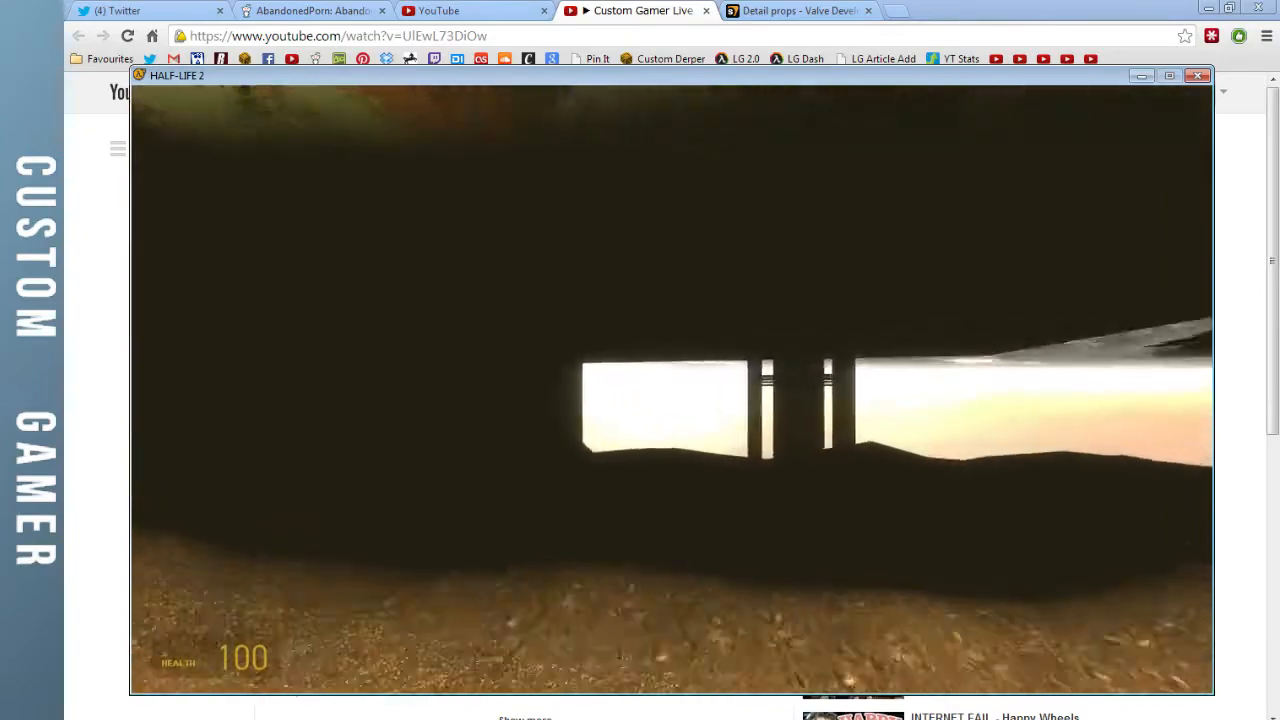
{"action": "key", "text": "w"}
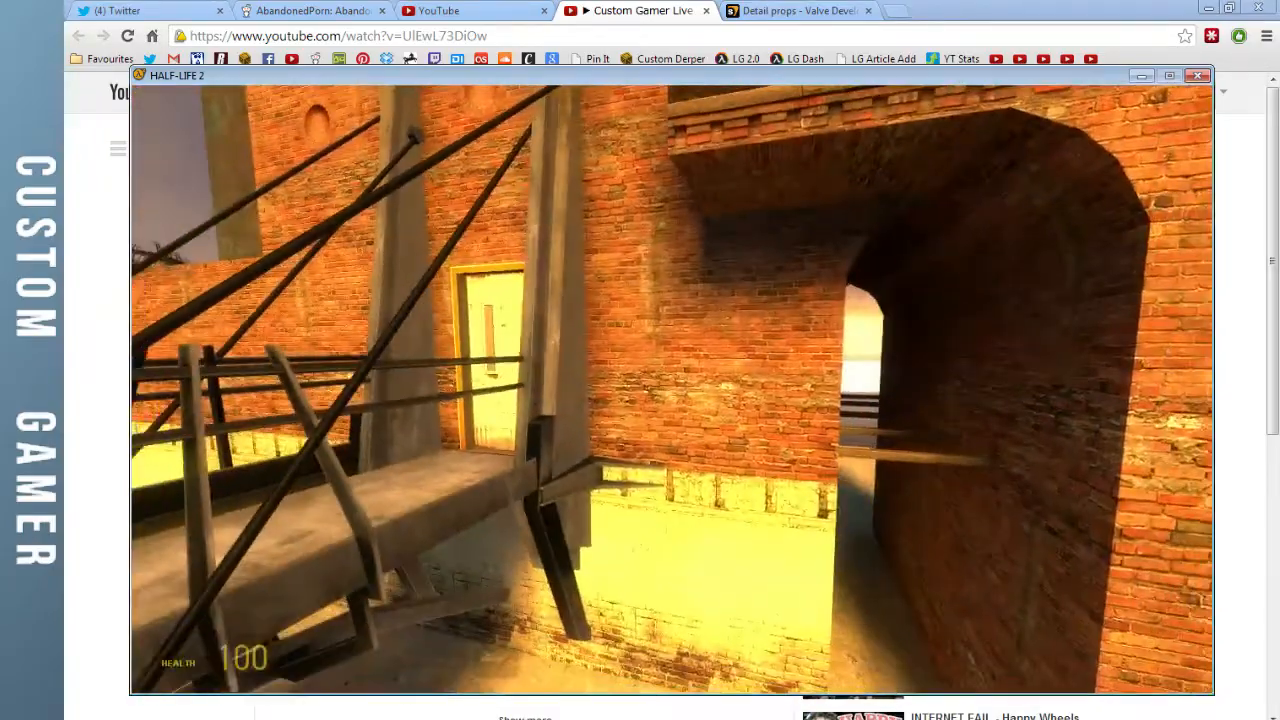
{"action": "key", "text": "w"}
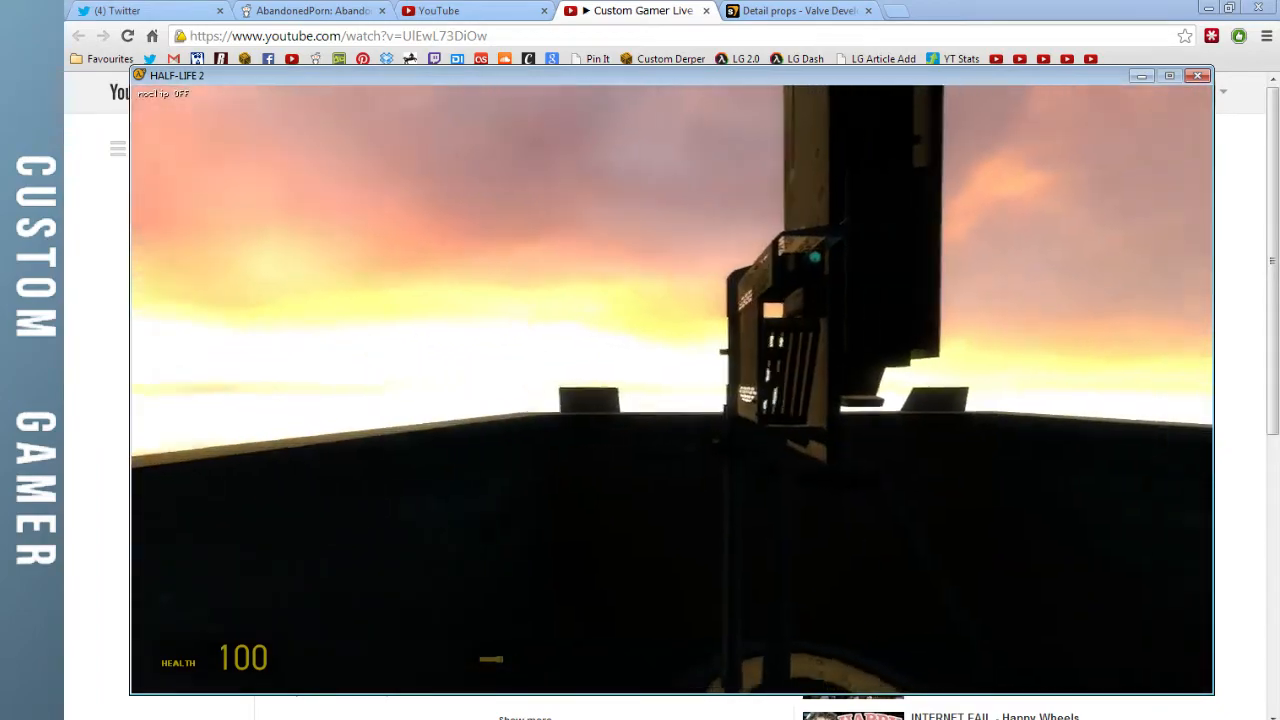
{"action": "key", "text": "shift+w"}
{"action": "key", "text": "w"}
{"action": "key", "text": "w"}
{"action": "key", "text": "e"}
{"action": "key", "text": "w"}
{"action": "key", "text": "w"}
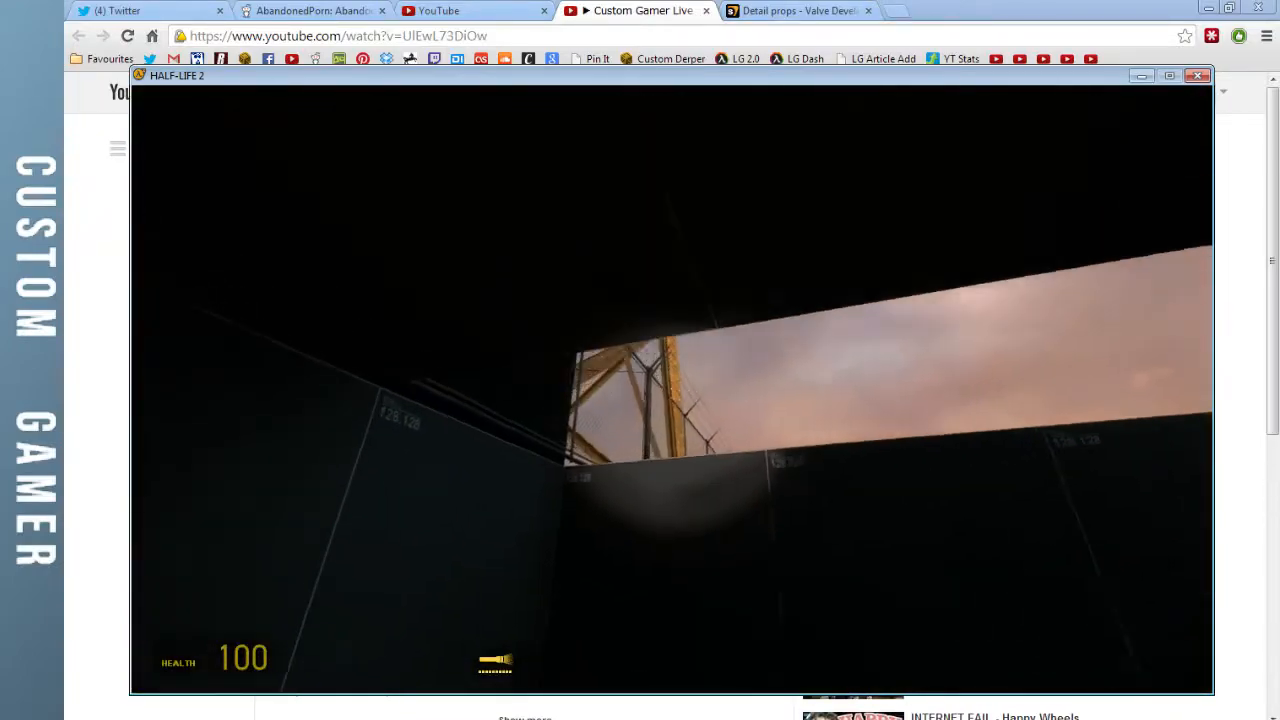
{"action": "key", "text": "w"}
{"action": "key", "text": "w"}
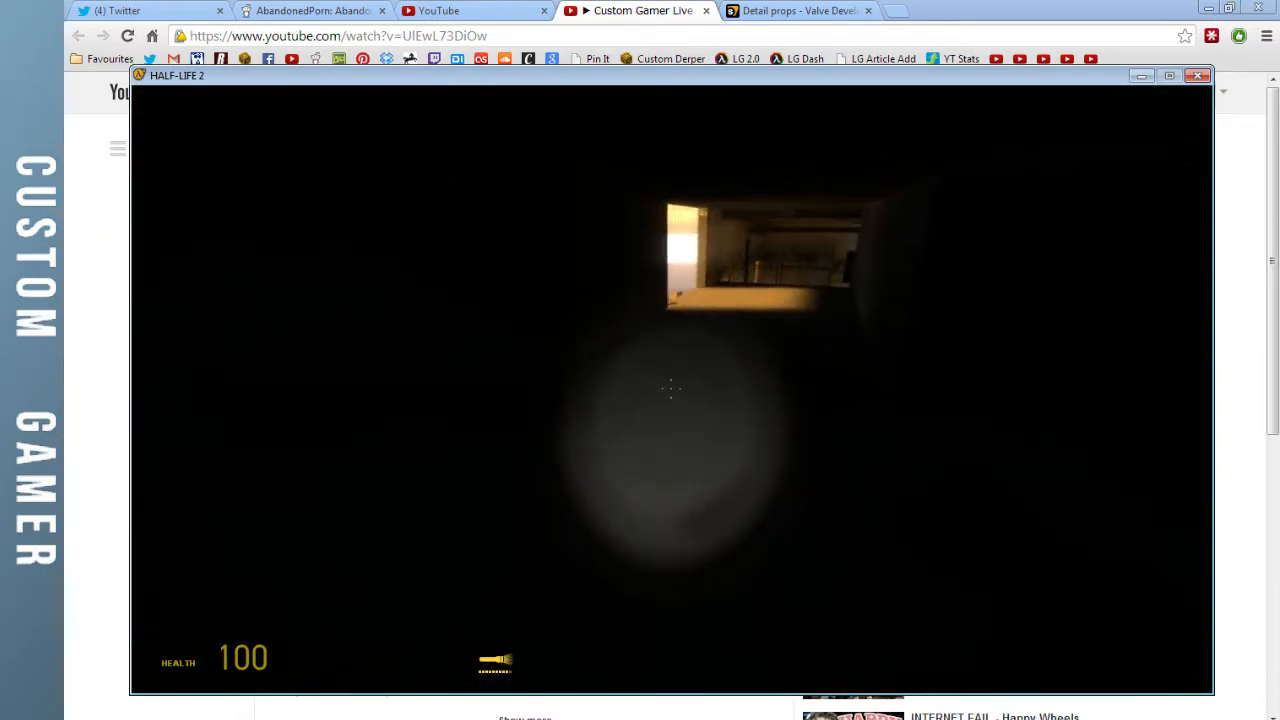
{"action": "key", "text": "w"}
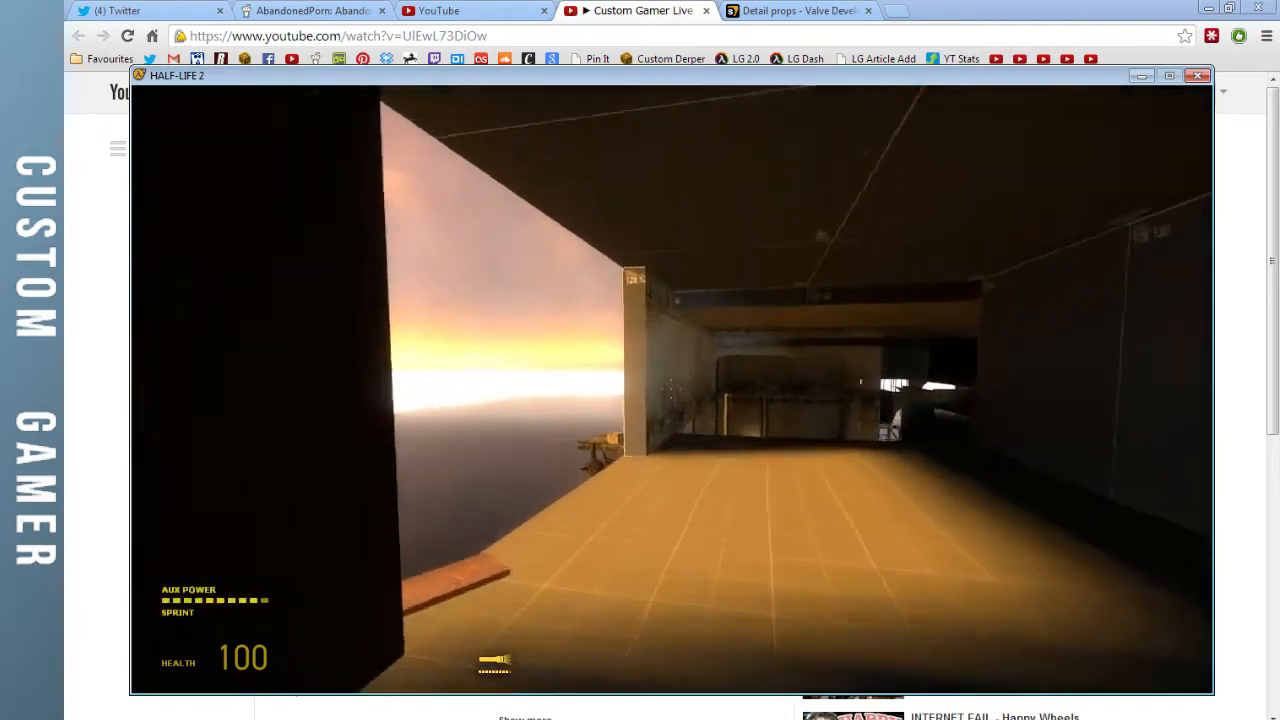
{"action": "key", "text": "w"}
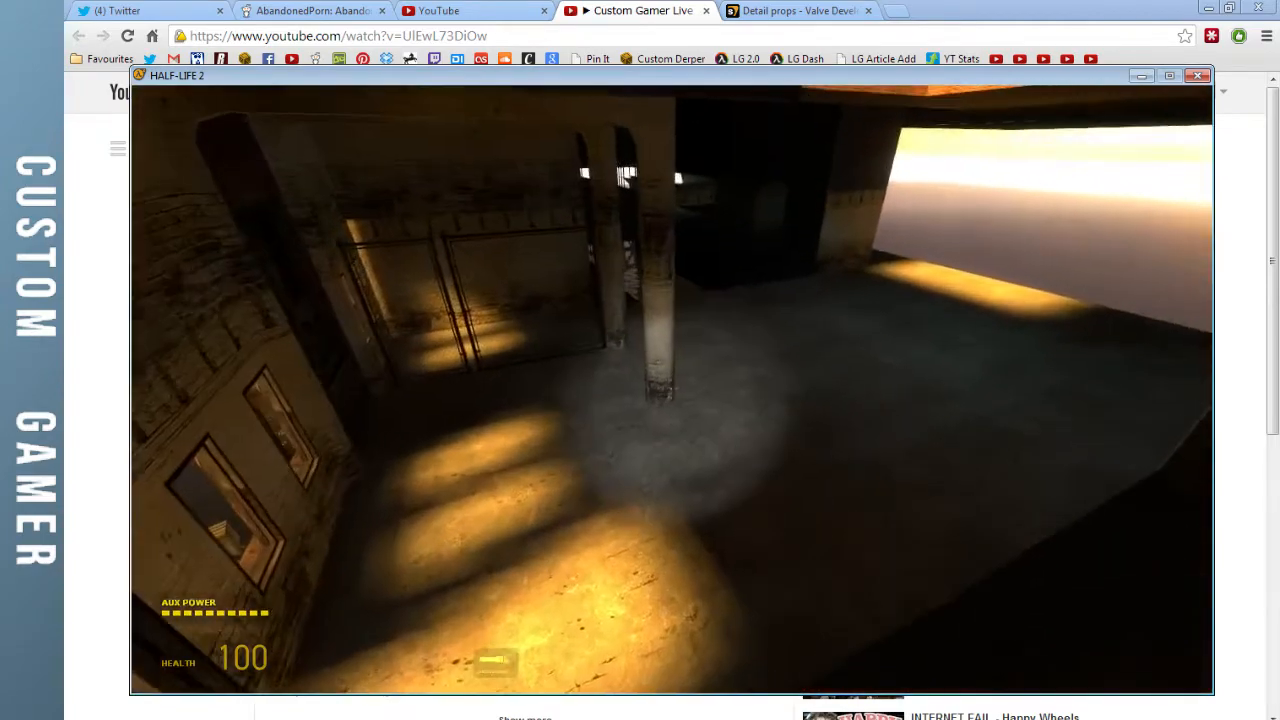
{"action": "key", "text": "f"}
{"action": "key", "text": "w"}
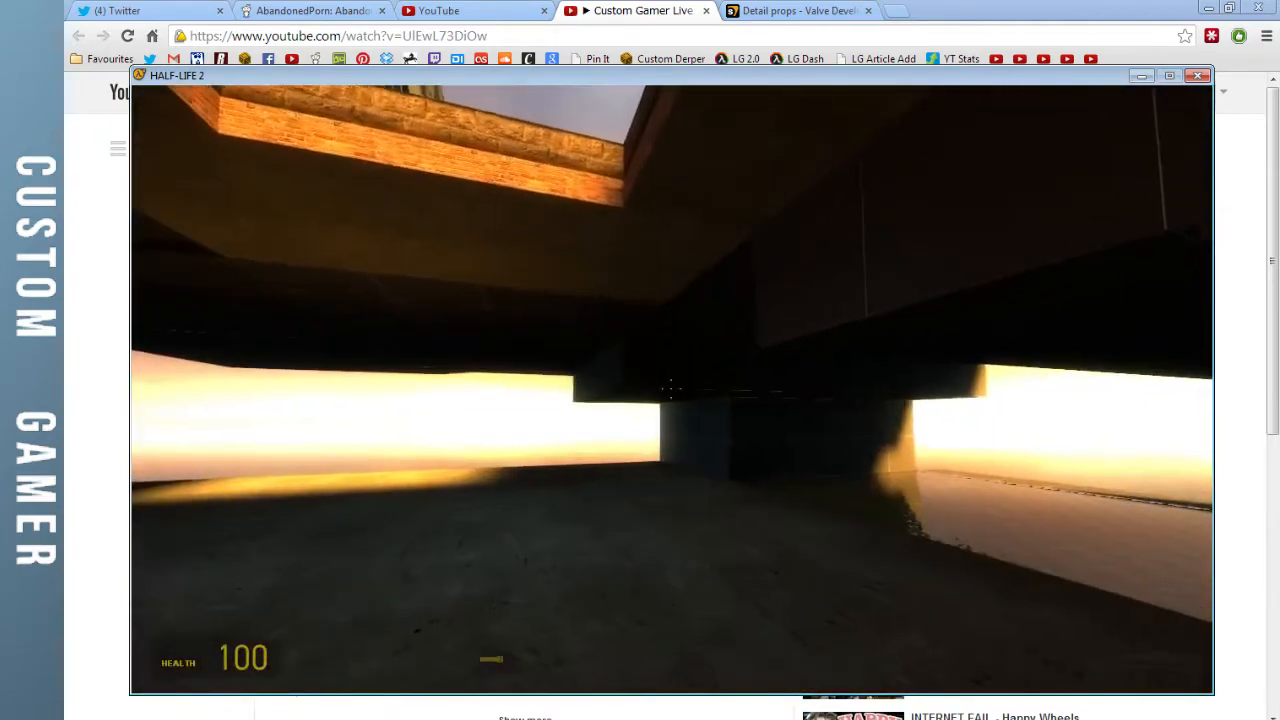
{"action": "key", "text": "shift"}
{"action": "key", "text": "w"}
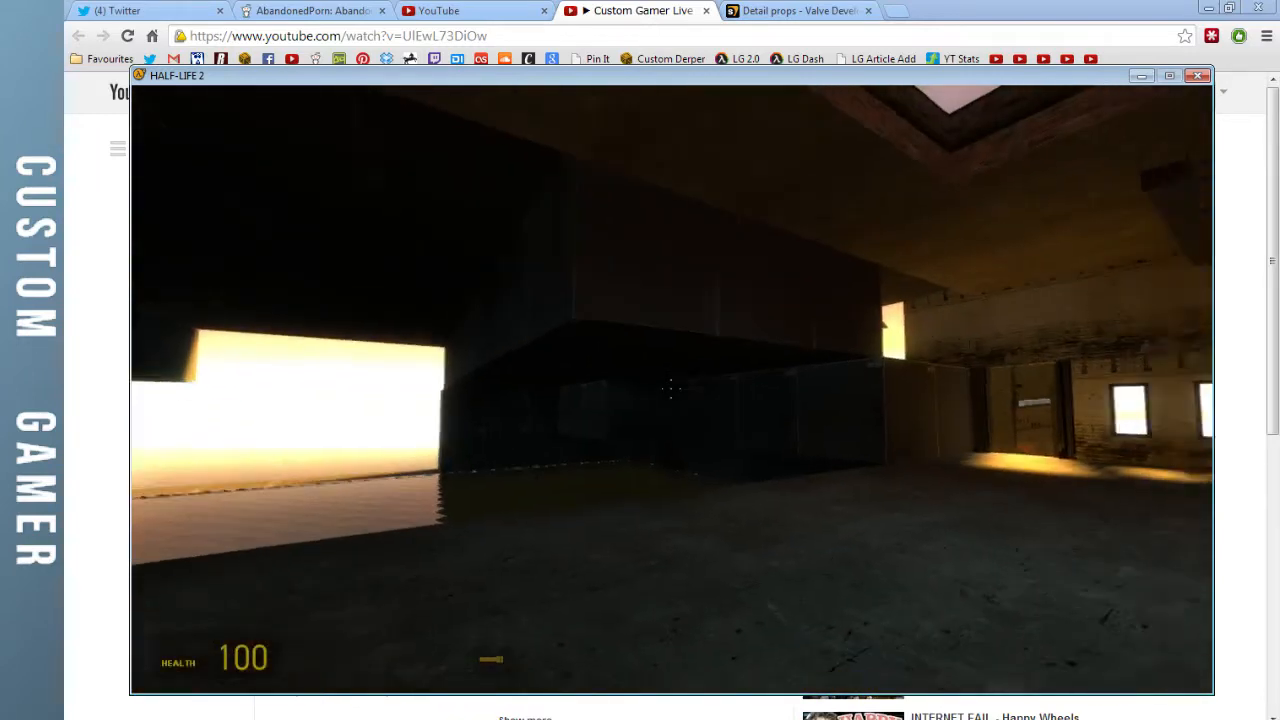
{"action": "key", "text": "w"}
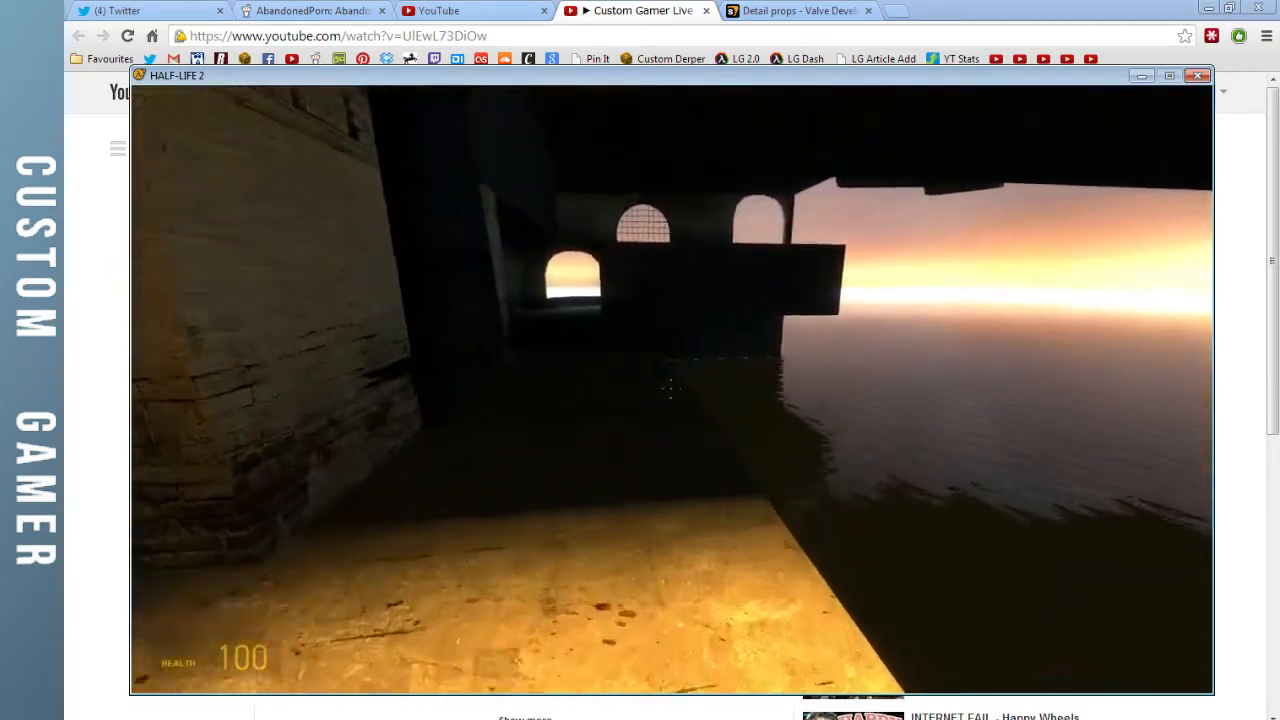
{"action": "key", "text": "f"}
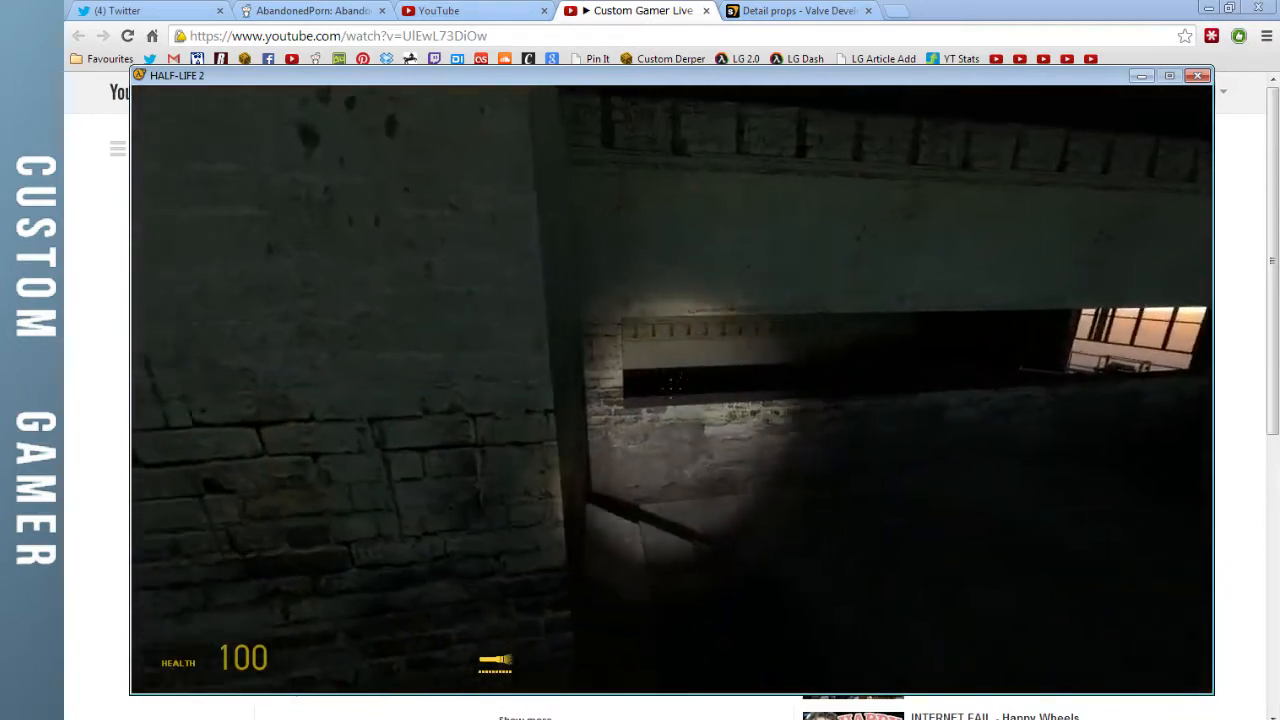
{"action": "key", "text": "f"}
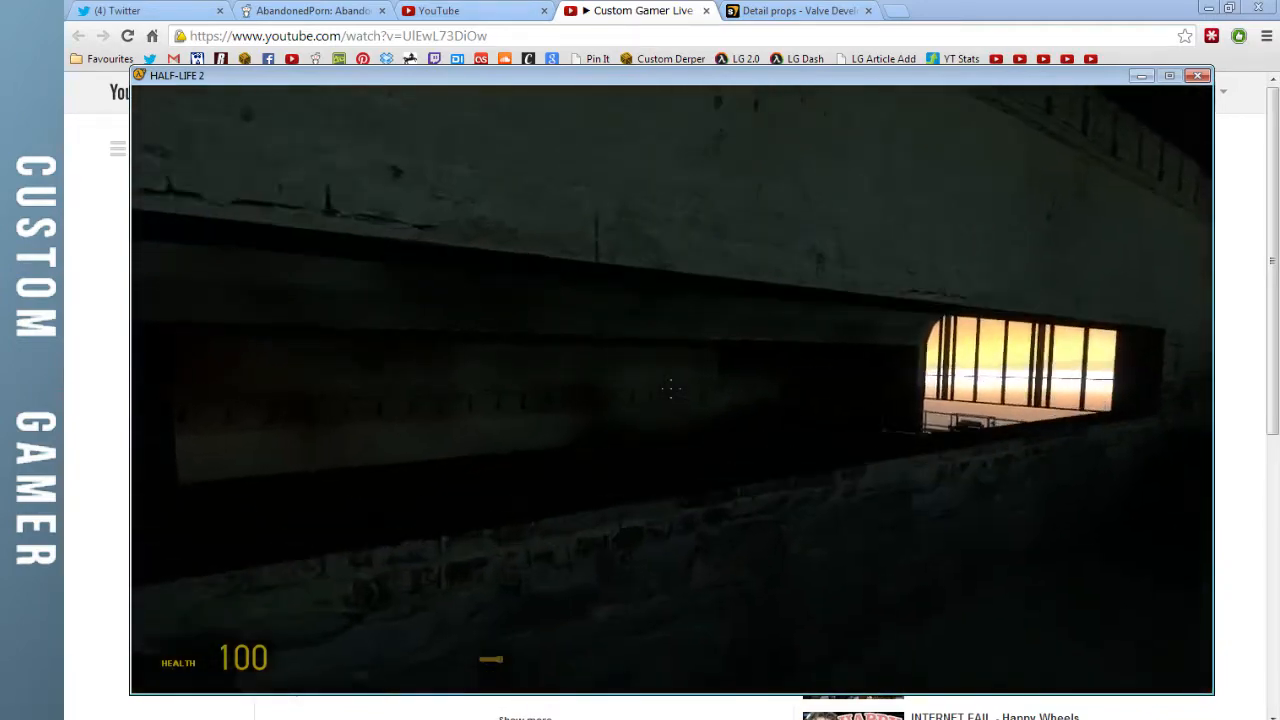
{"action": "key", "text": "f"}
{"action": "key", "text": "f"}
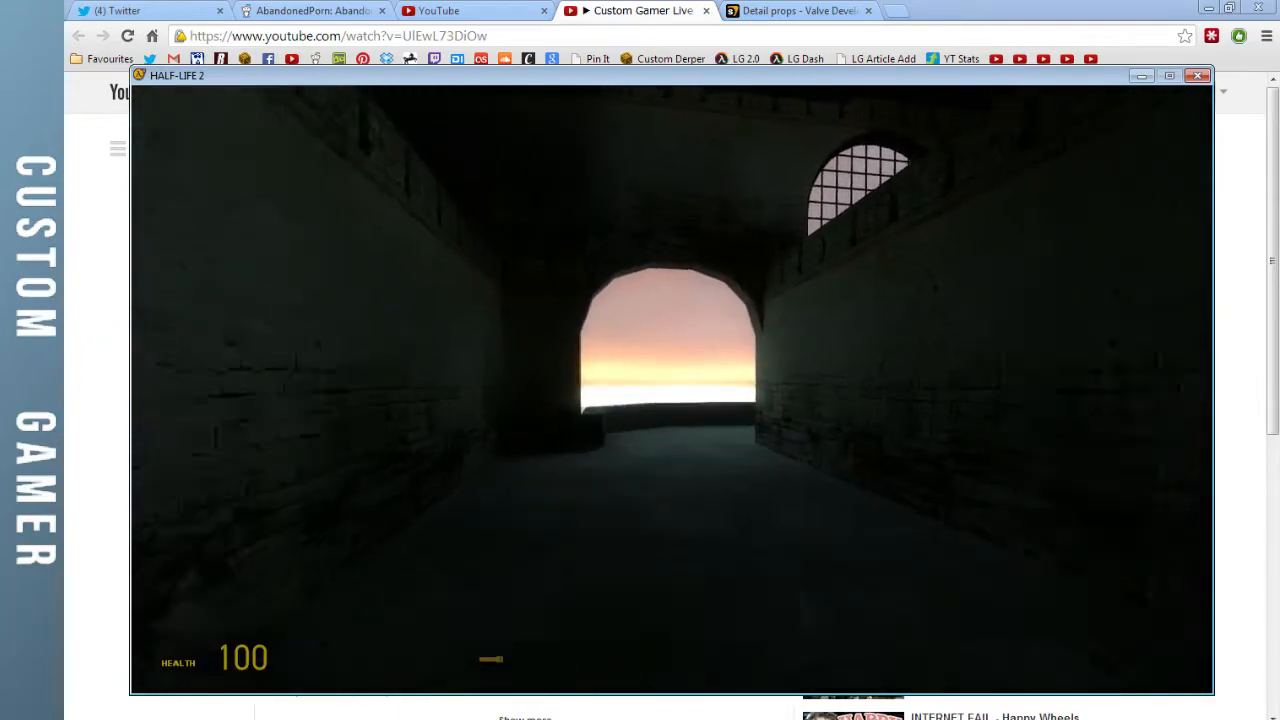
{"action": "key", "text": "w"}
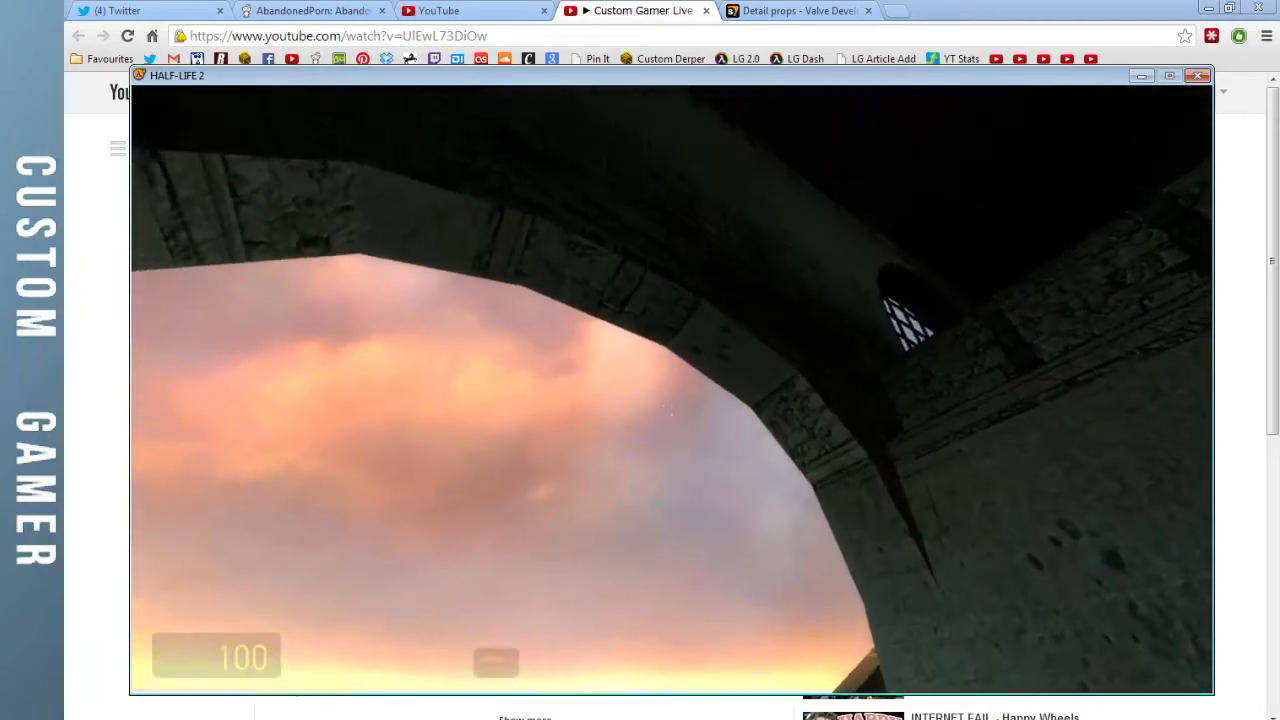
{"action": "key", "text": "f"}
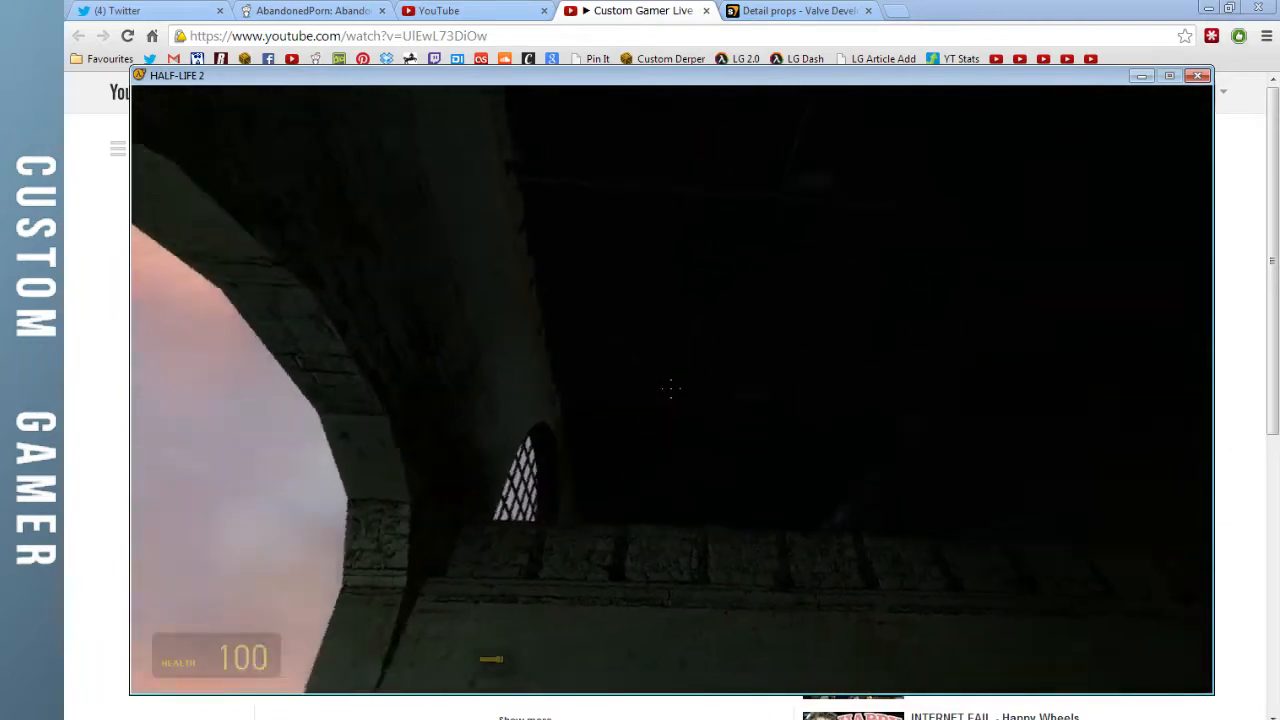
{"action": "key", "text": "z"}
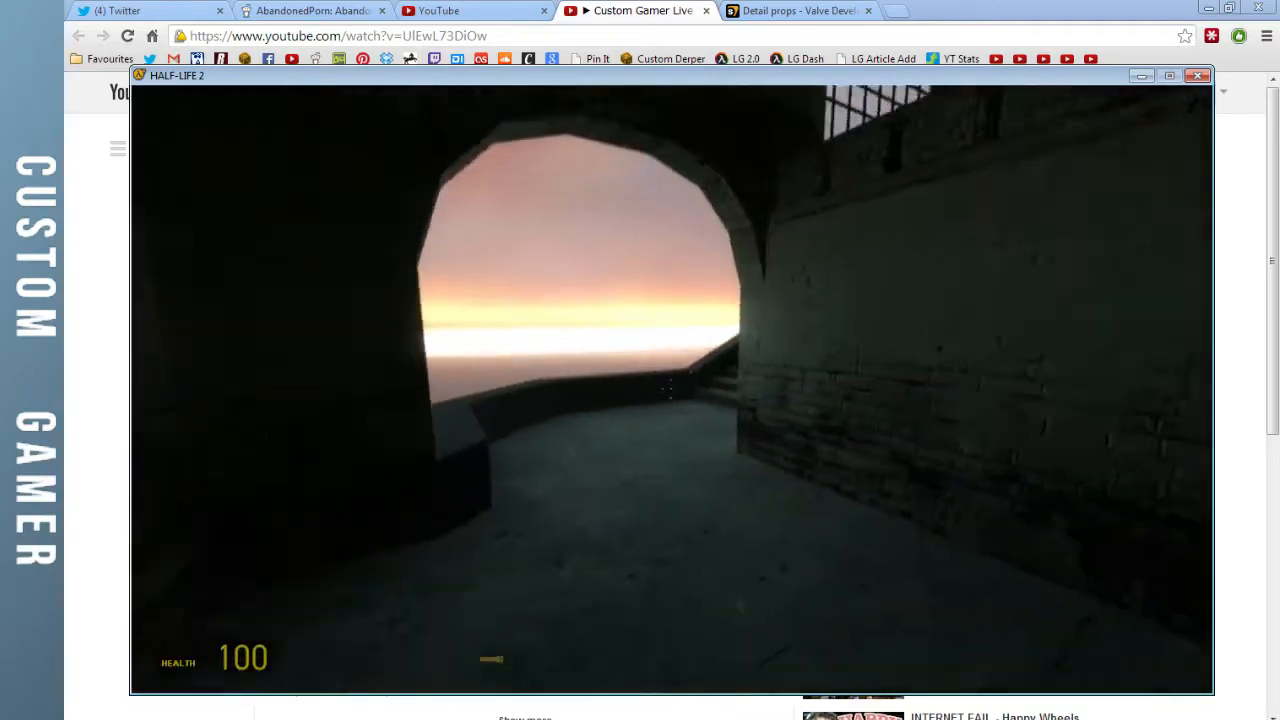
{"action": "key", "text": "w"}
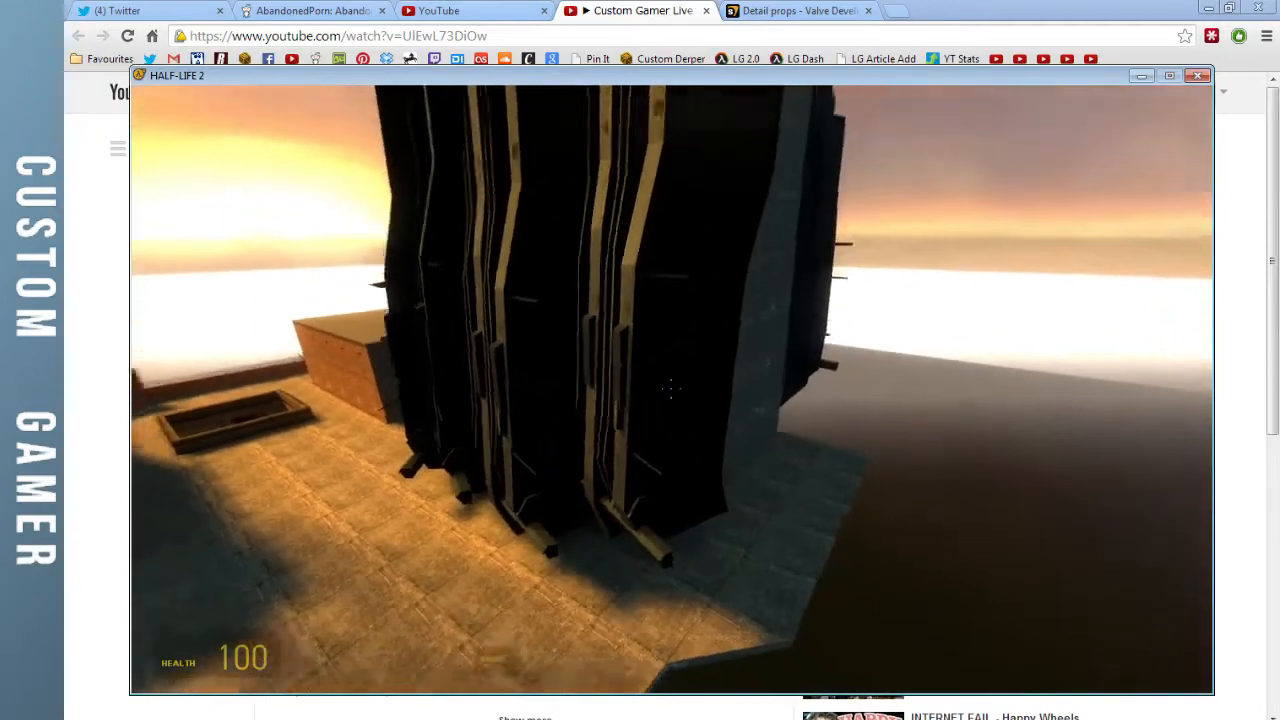
{"action": "key", "text": "w"}
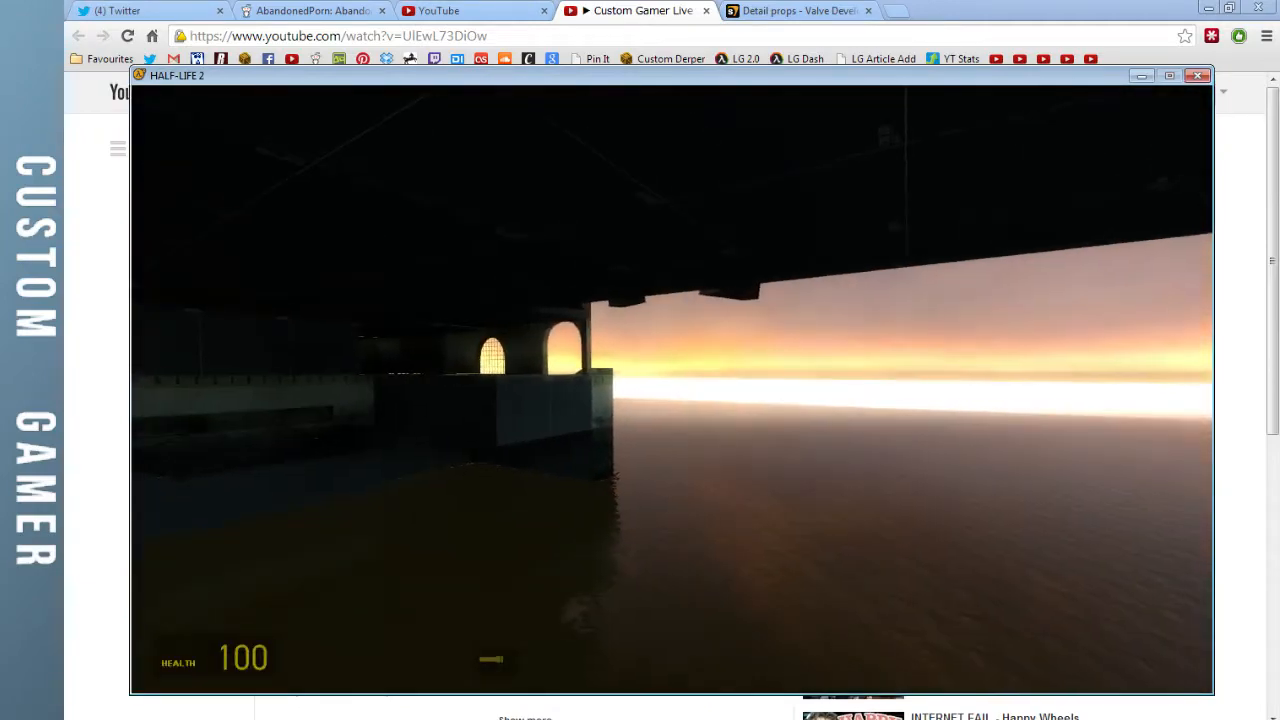
{"action": "key", "text": "w"}
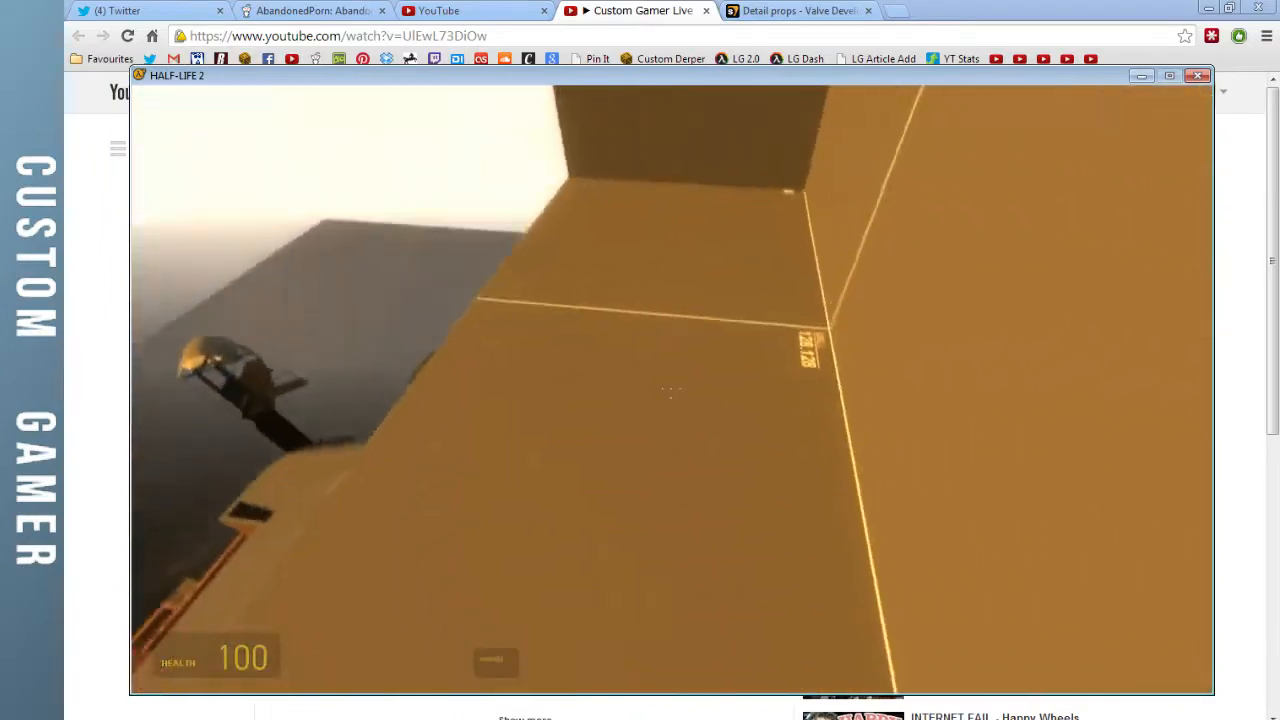
{"action": "key", "text": "grave"}
{"action": "key", "text": "Up"}
{"action": "key", "text": "Return"}
{"action": "key", "text": "grave"}
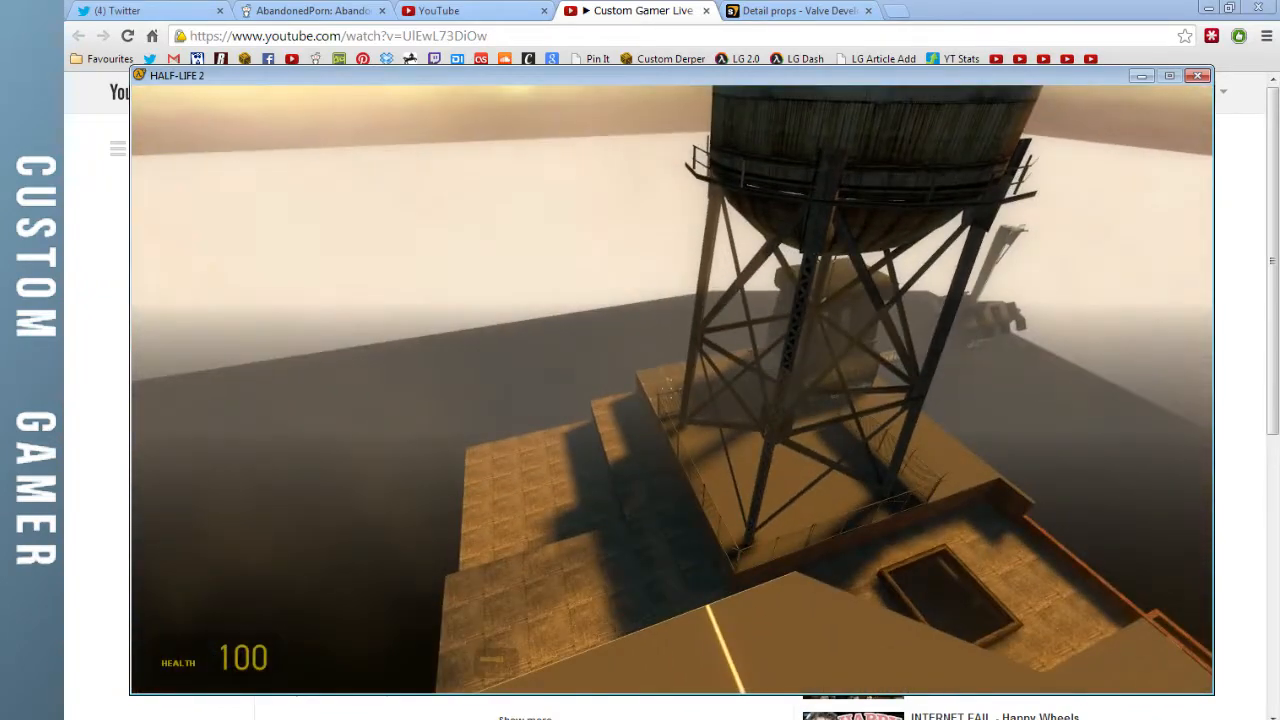
{"action": "key", "text": "w"}
{"action": "key", "text": "shift+w"}
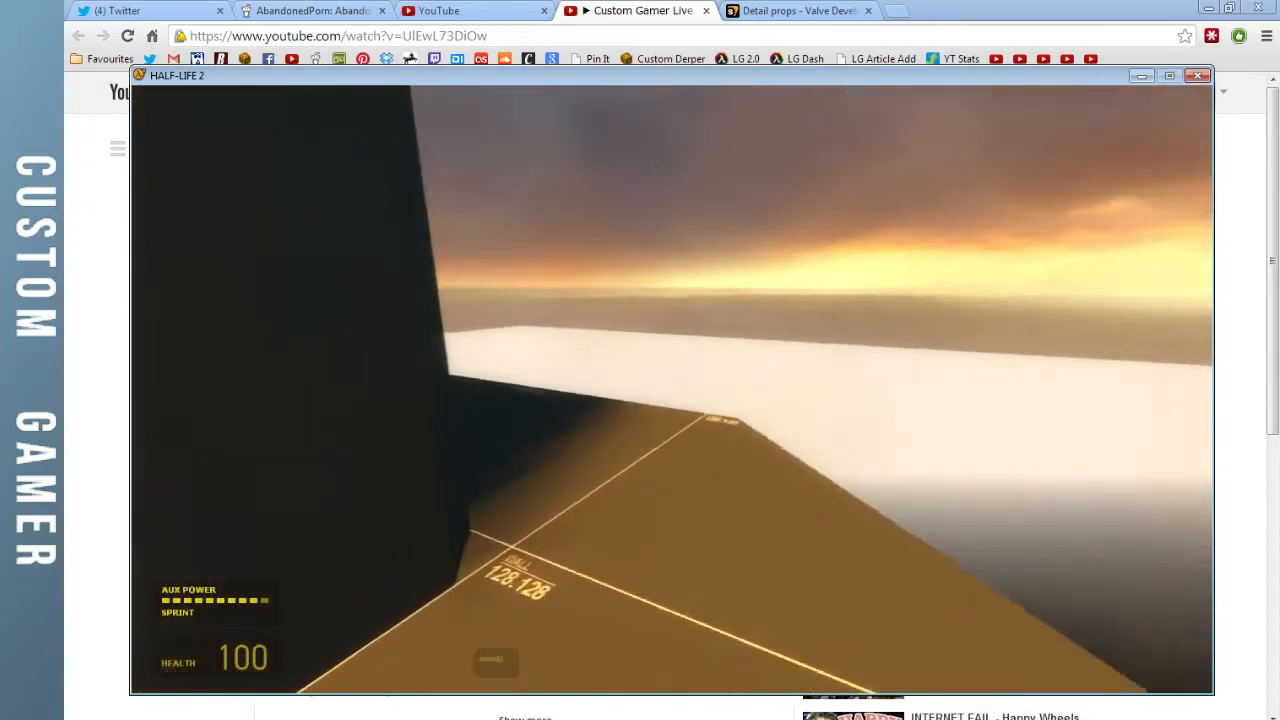
{"action": "key", "text": "w"}
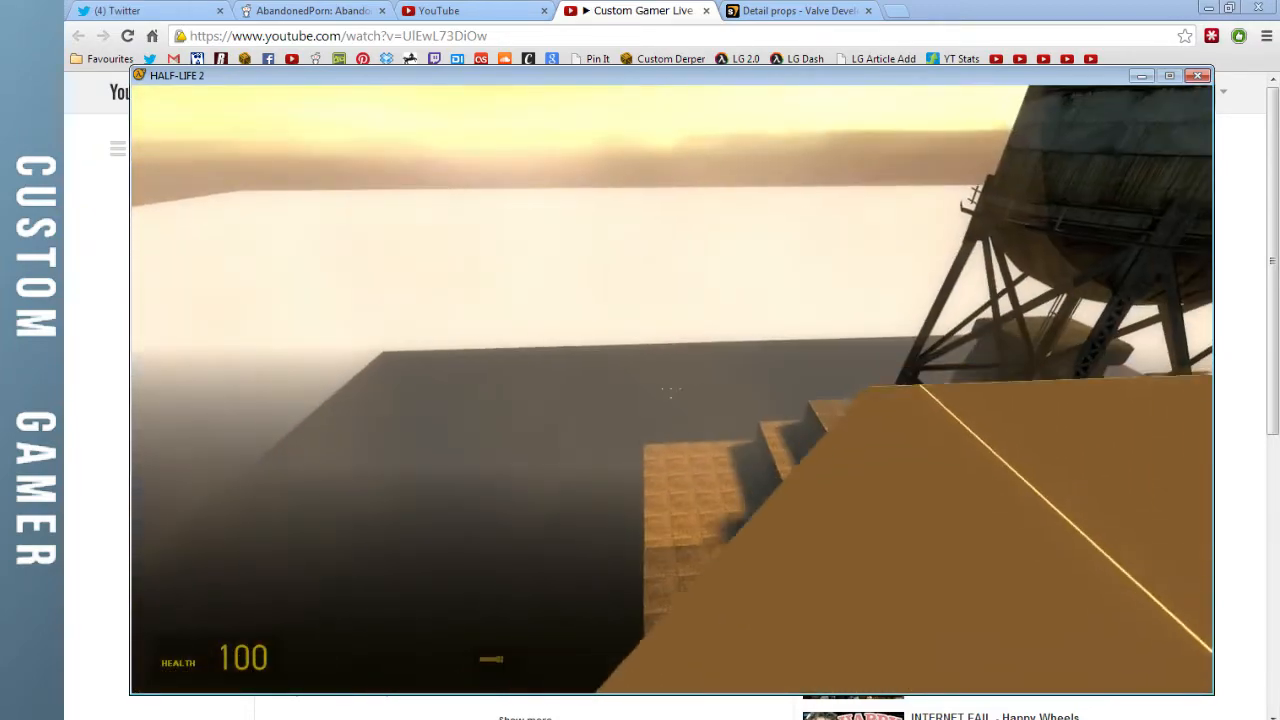
{"action": "key", "text": "w"}
{"action": "key", "text": "shift+w"}
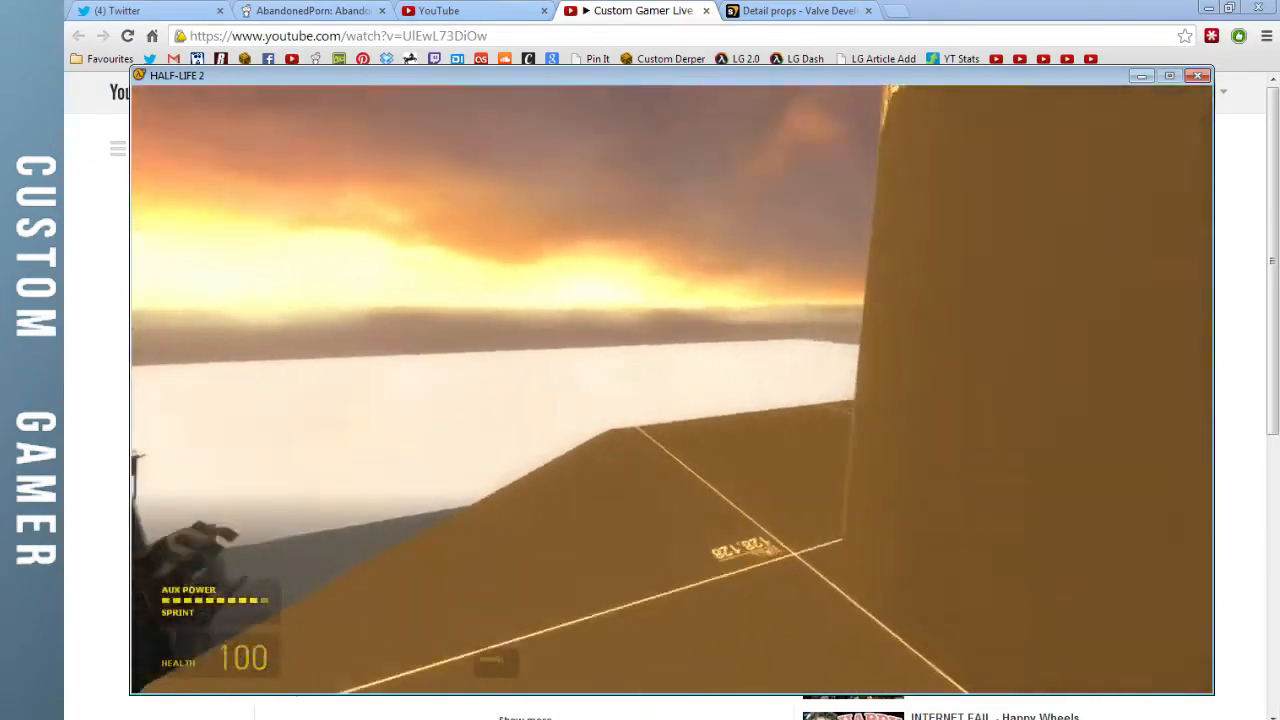
{"action": "key", "text": "w"}
{"action": "key", "text": "w"}
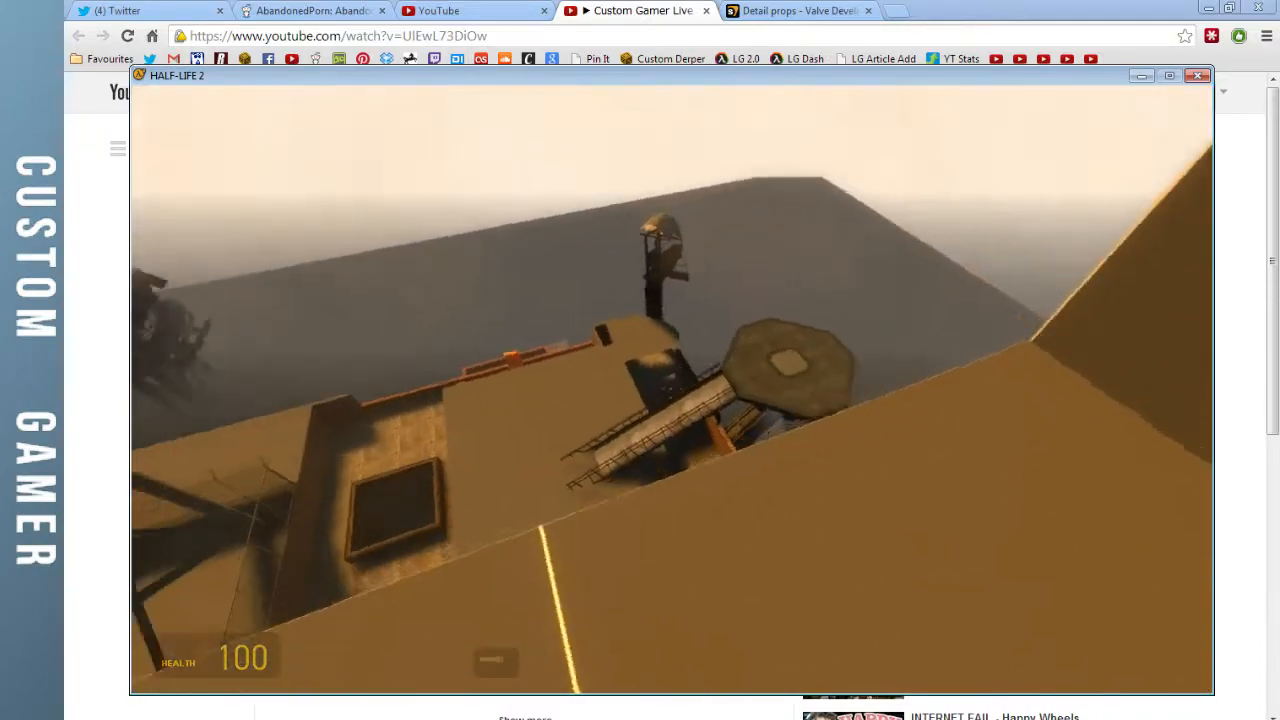
{"action": "key", "text": "w"}
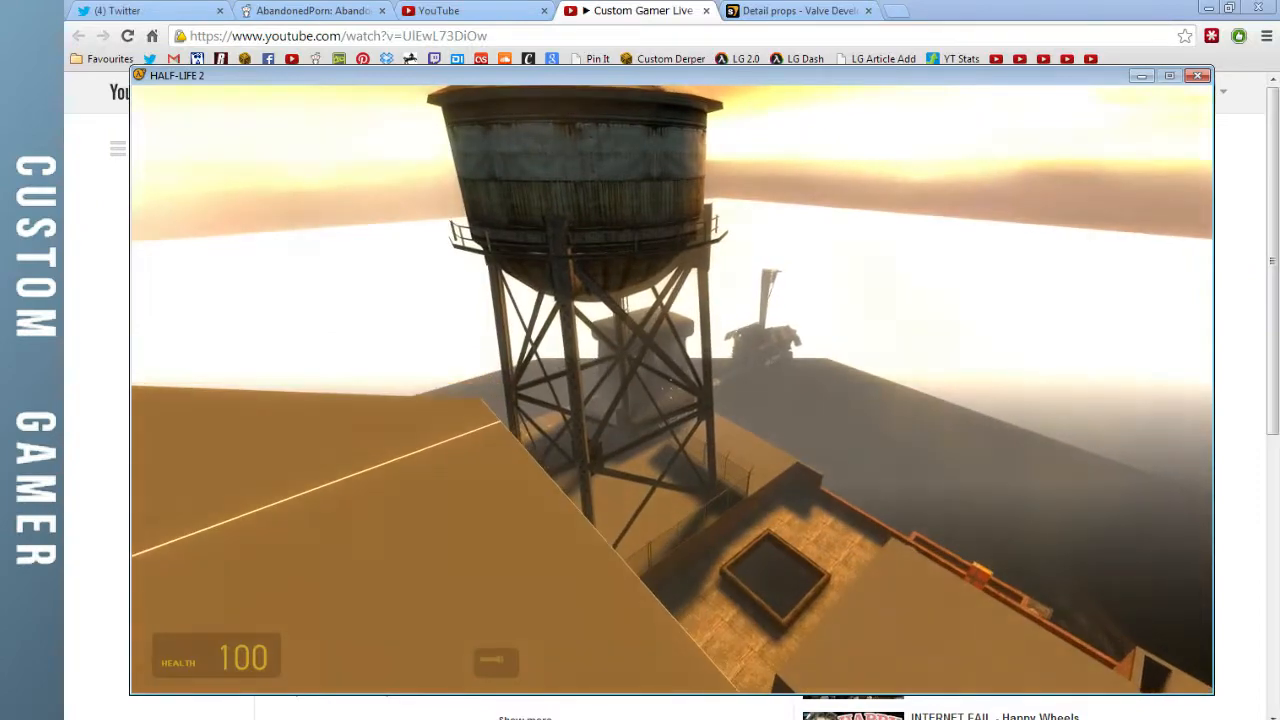
{"action": "key", "text": "grave"}
{"action": "key", "text": "Up"}
{"action": "key", "text": "Return"}
{"action": "key", "text": "grave"}
{"action": "key", "text": "w"}
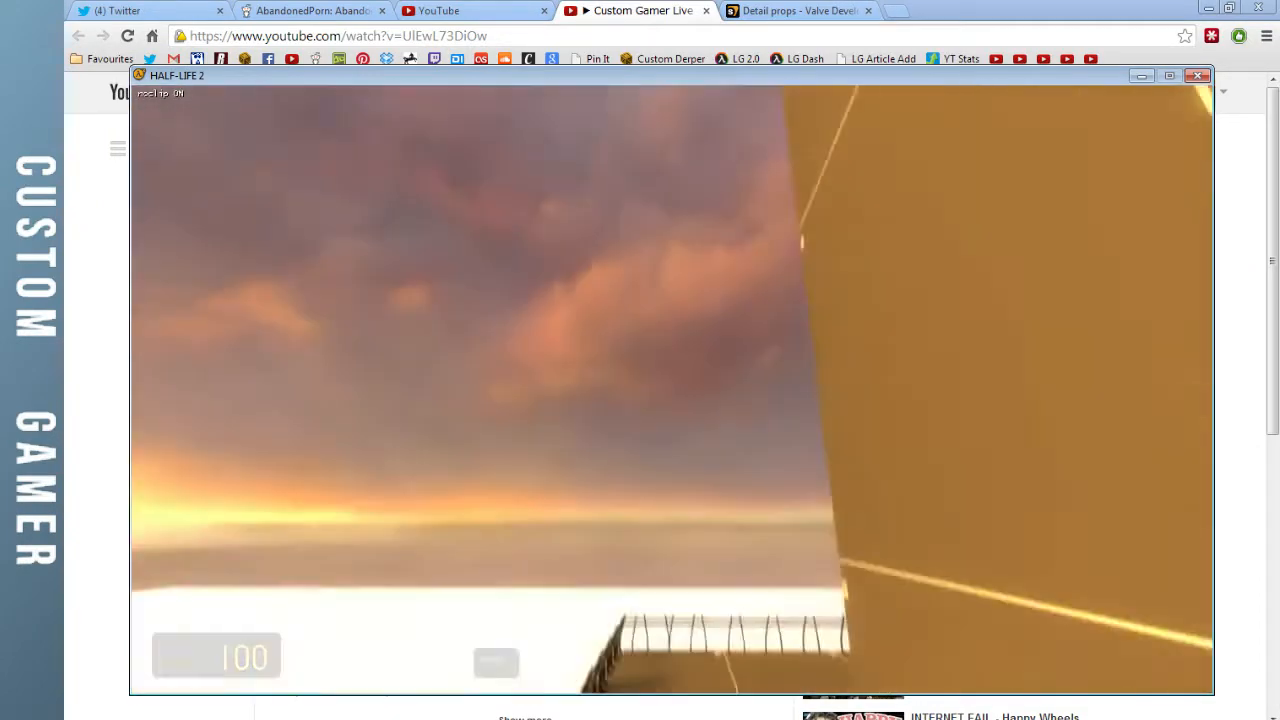
{"action": "key", "text": "Escape"}
{"action": "key", "text": "Escape"}
{"action": "key", "text": "w"}
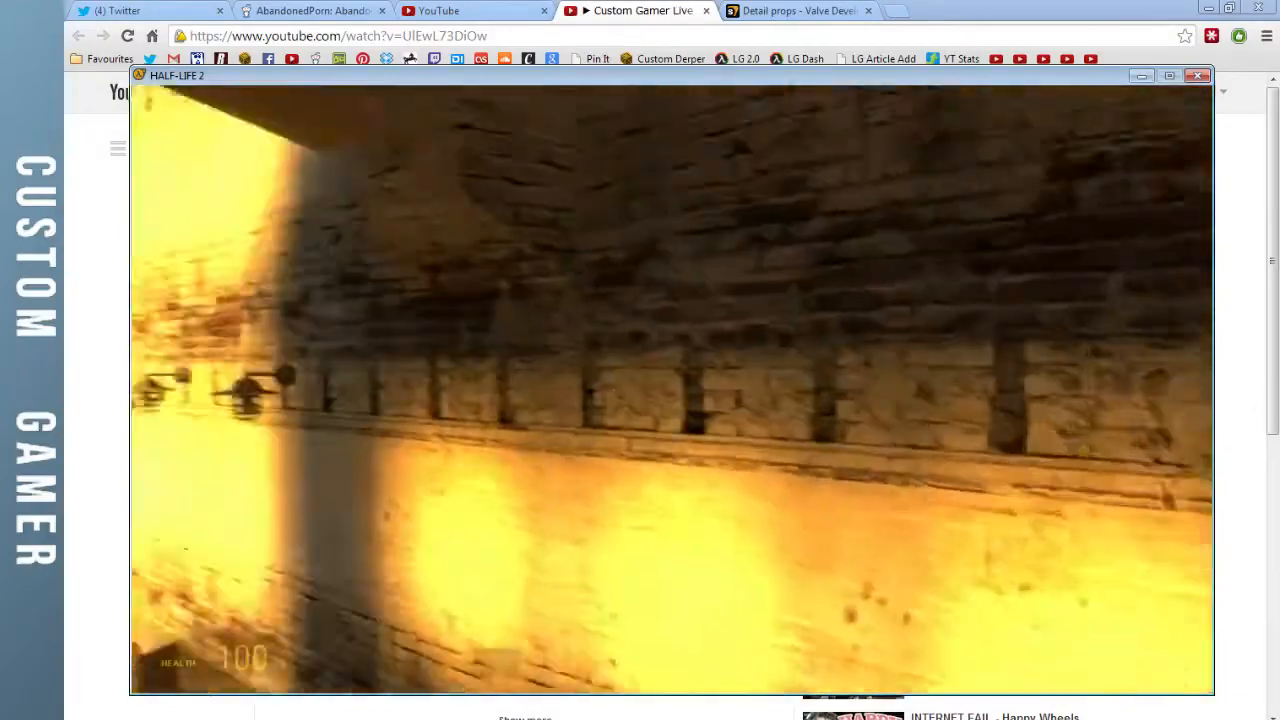
{"action": "key", "text": "w"}
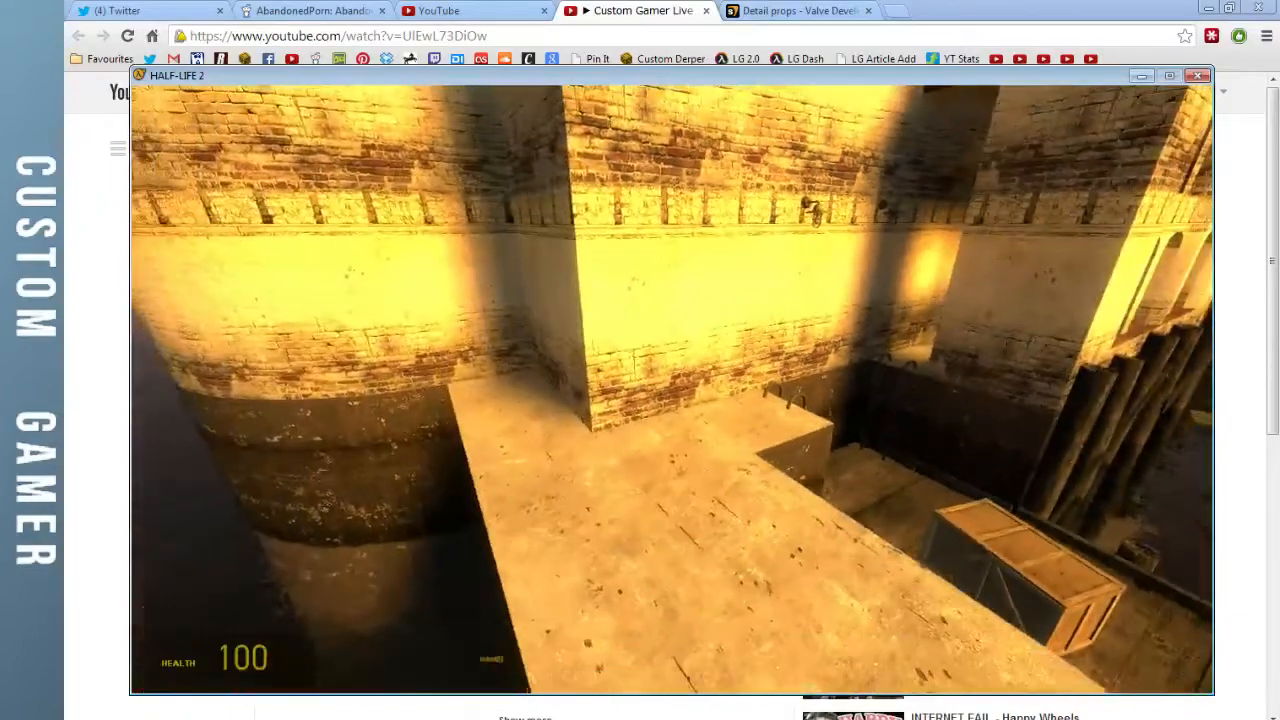
{"action": "key", "text": "w"}
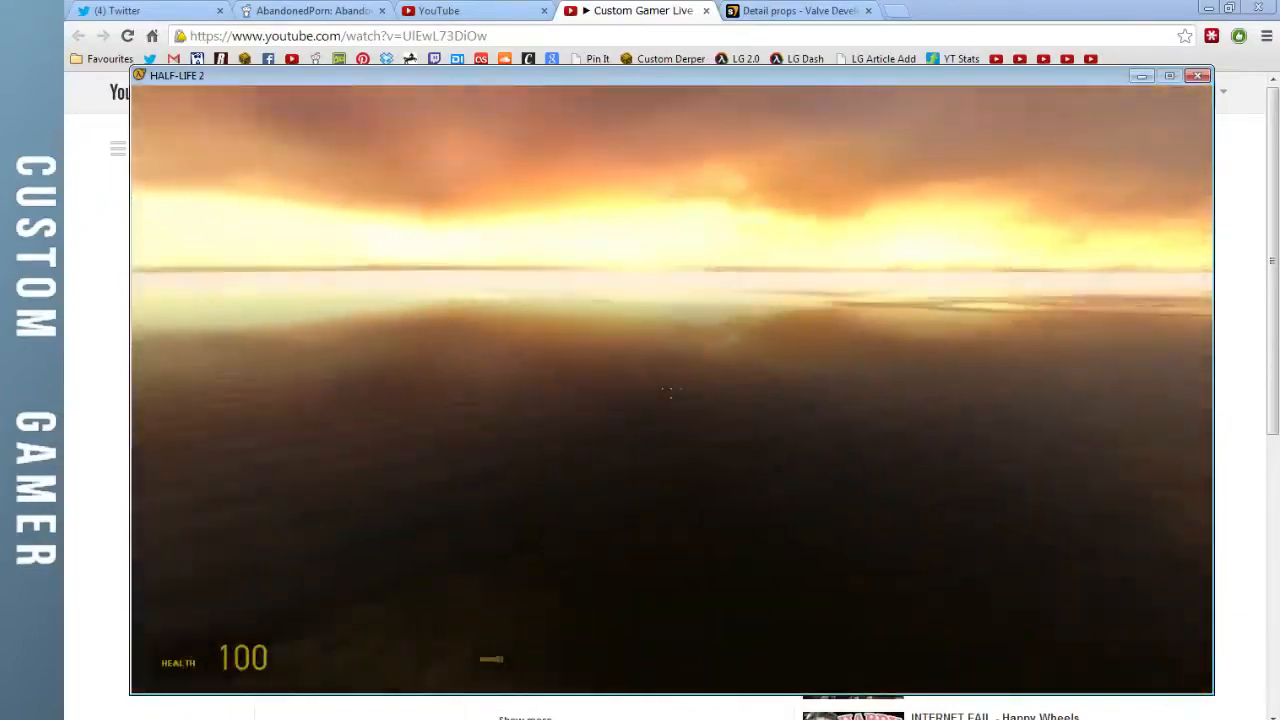
{"action": "key", "text": "s"}
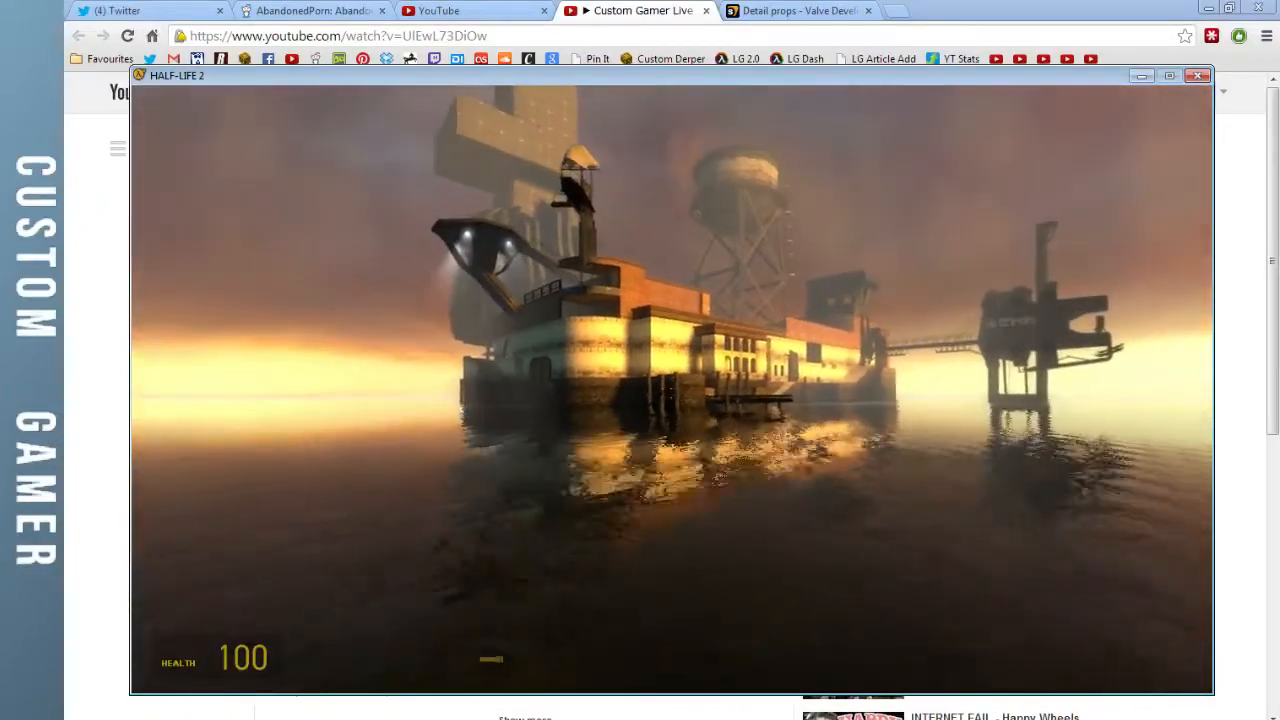
{"action": "key", "text": "s"}
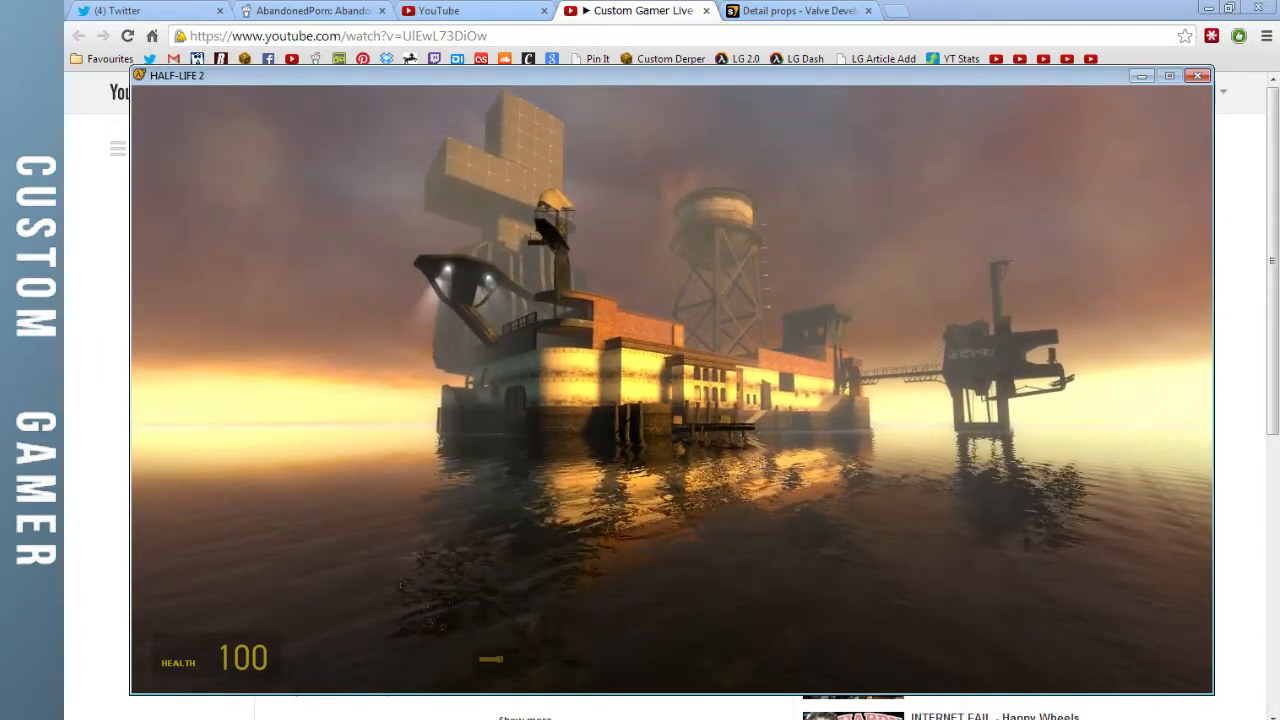
{"action": "key", "text": "d"}
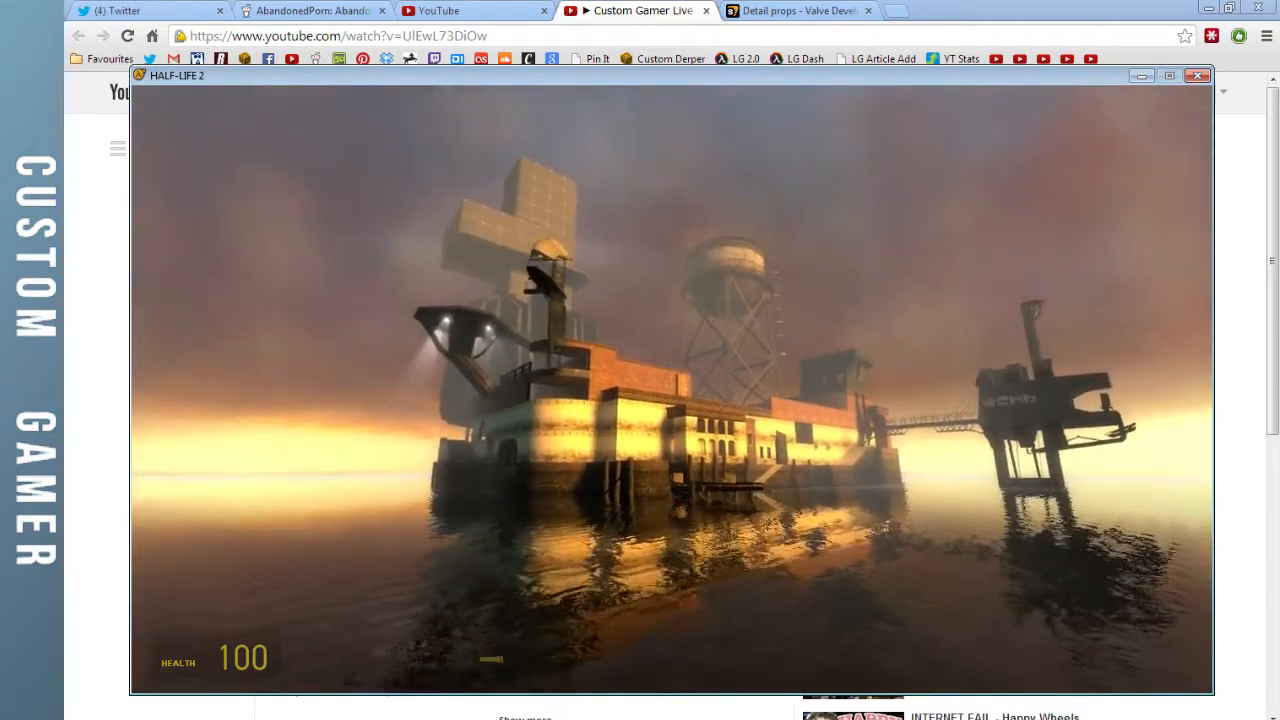
Fly across the water along the sunlit waterfront facade and enter the building through the large rectangular wall opening
{"action": "key", "text": "w"}
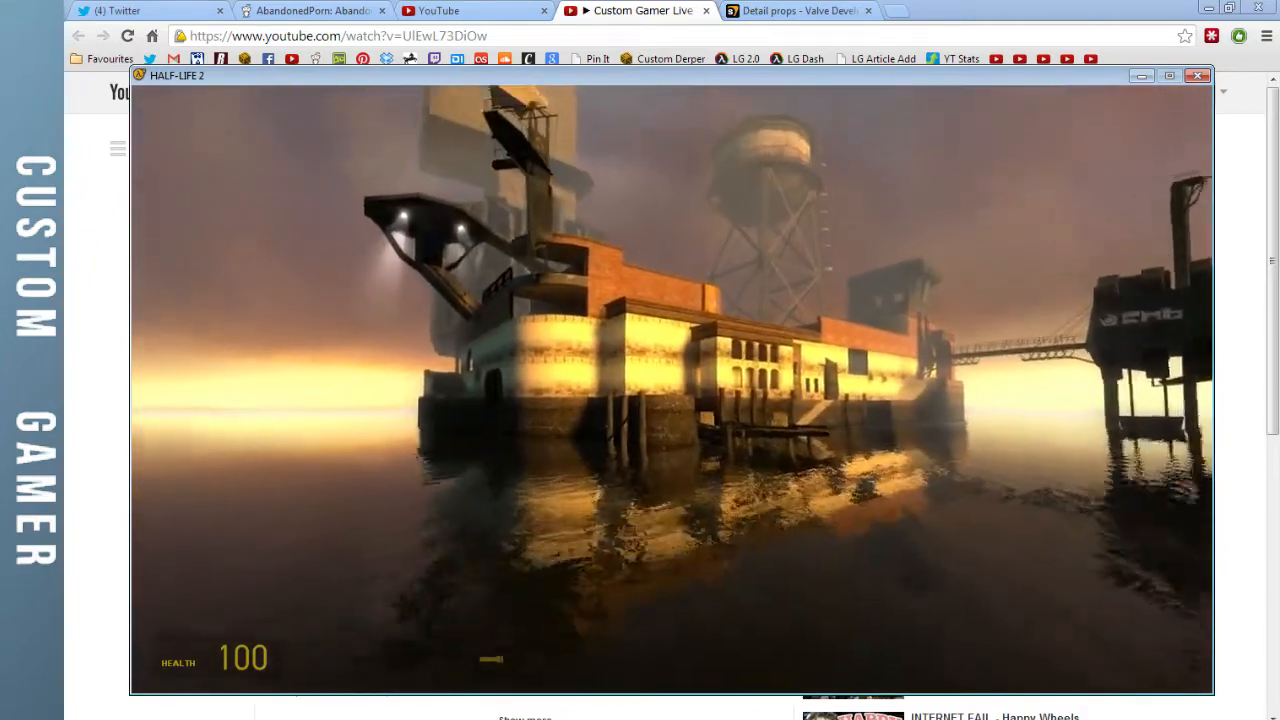
{"action": "key", "text": "w"}
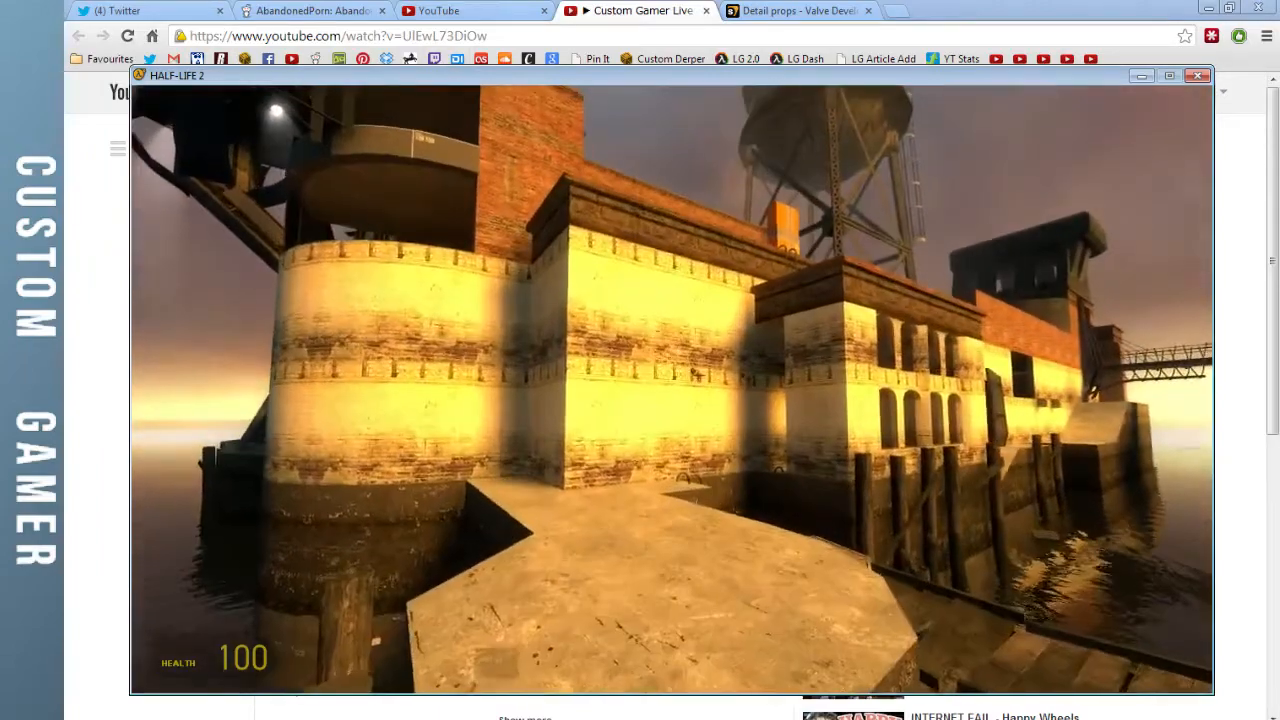
{"action": "key", "text": "w"}
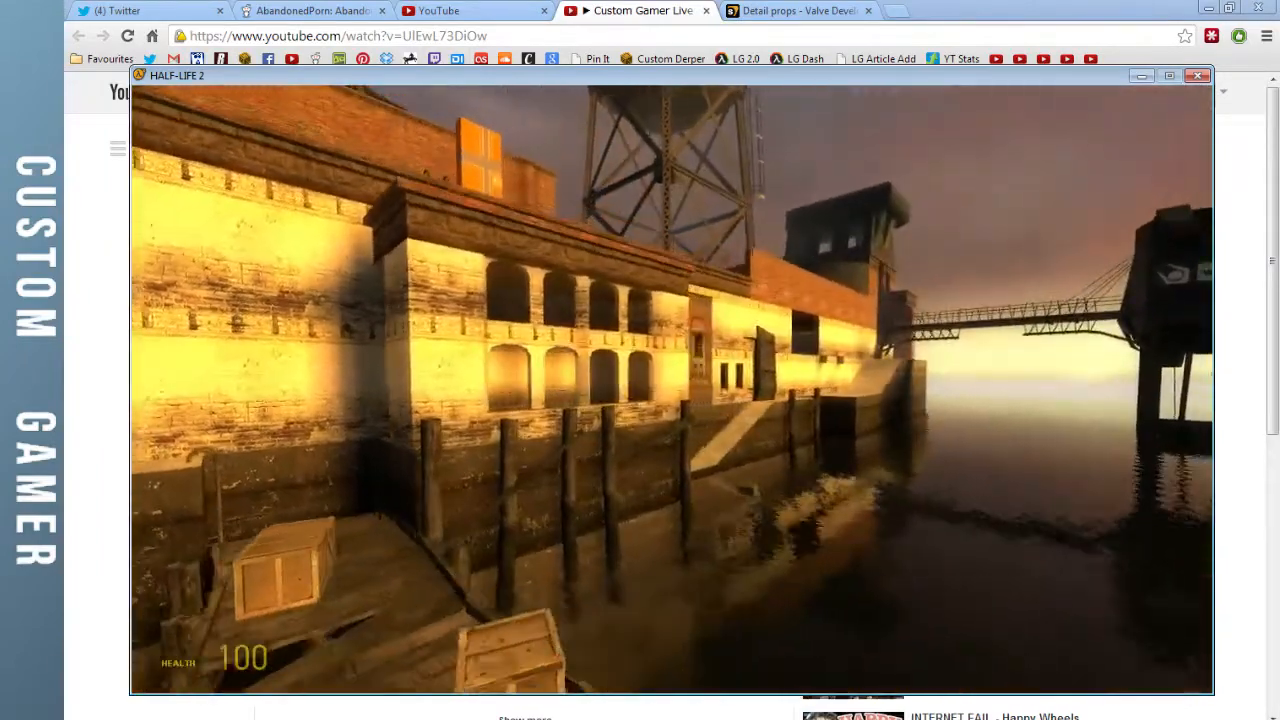
{"action": "key", "text": "w"}
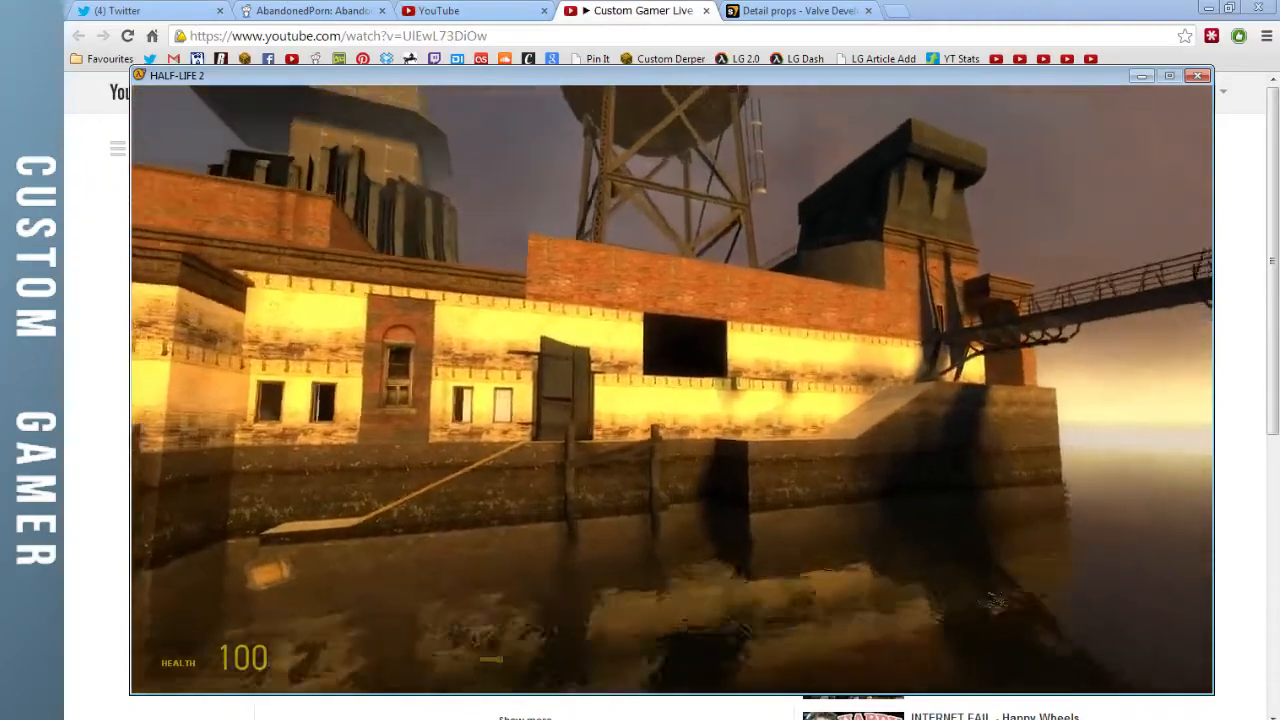
{"action": "key", "text": "w"}
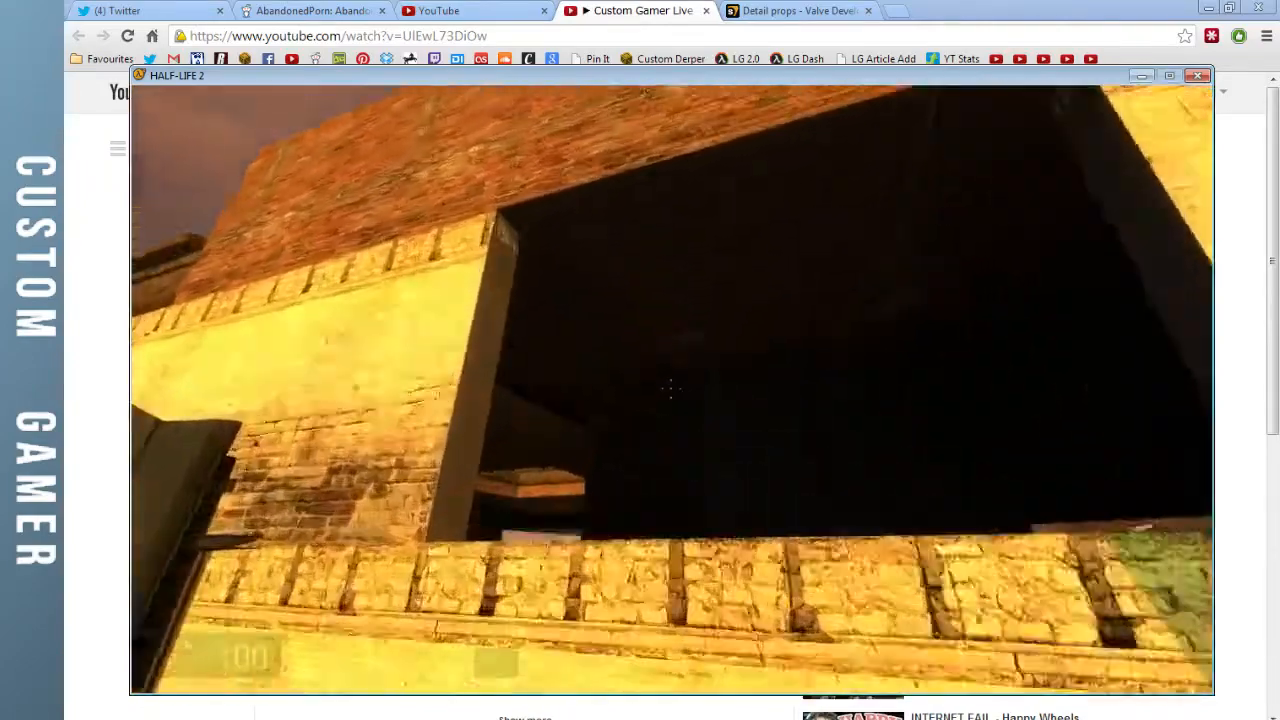
{"action": "key", "text": "w"}
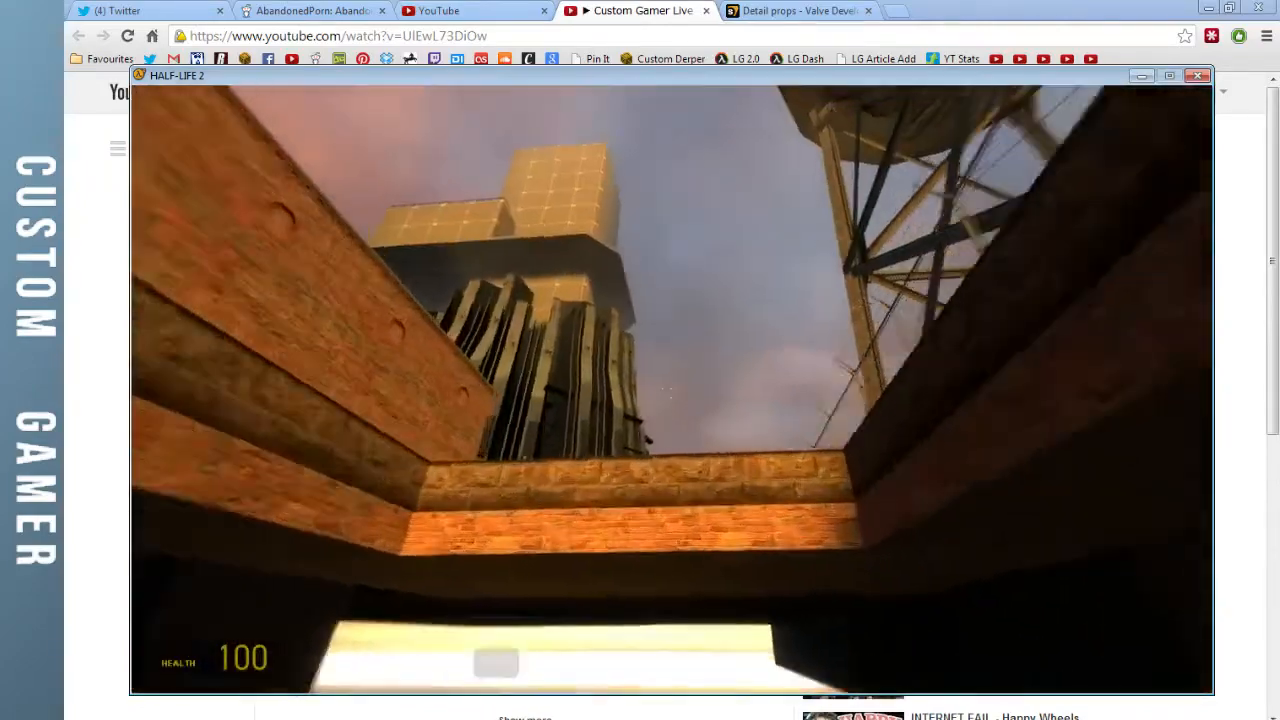
Inspect the untextured blocks at the rear, then circle the brick control tower to view its footbridge
{"action": "key", "text": "w"}
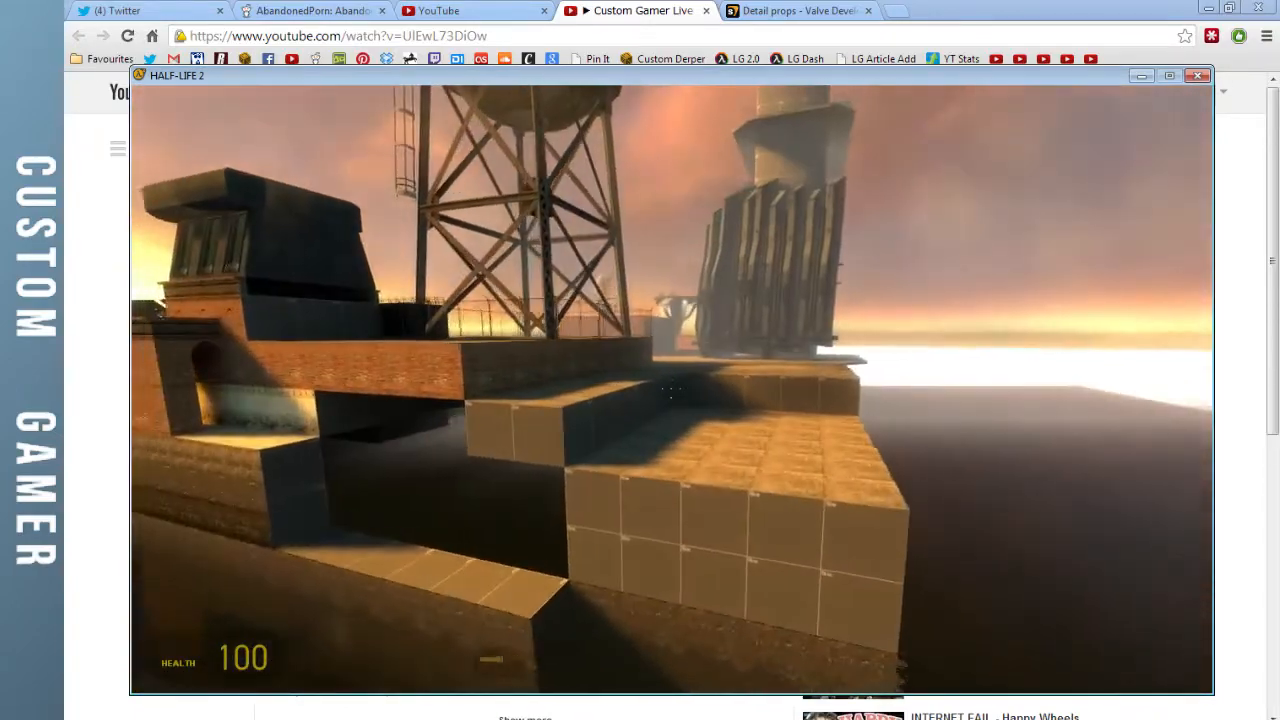
{"action": "key", "text": "w"}
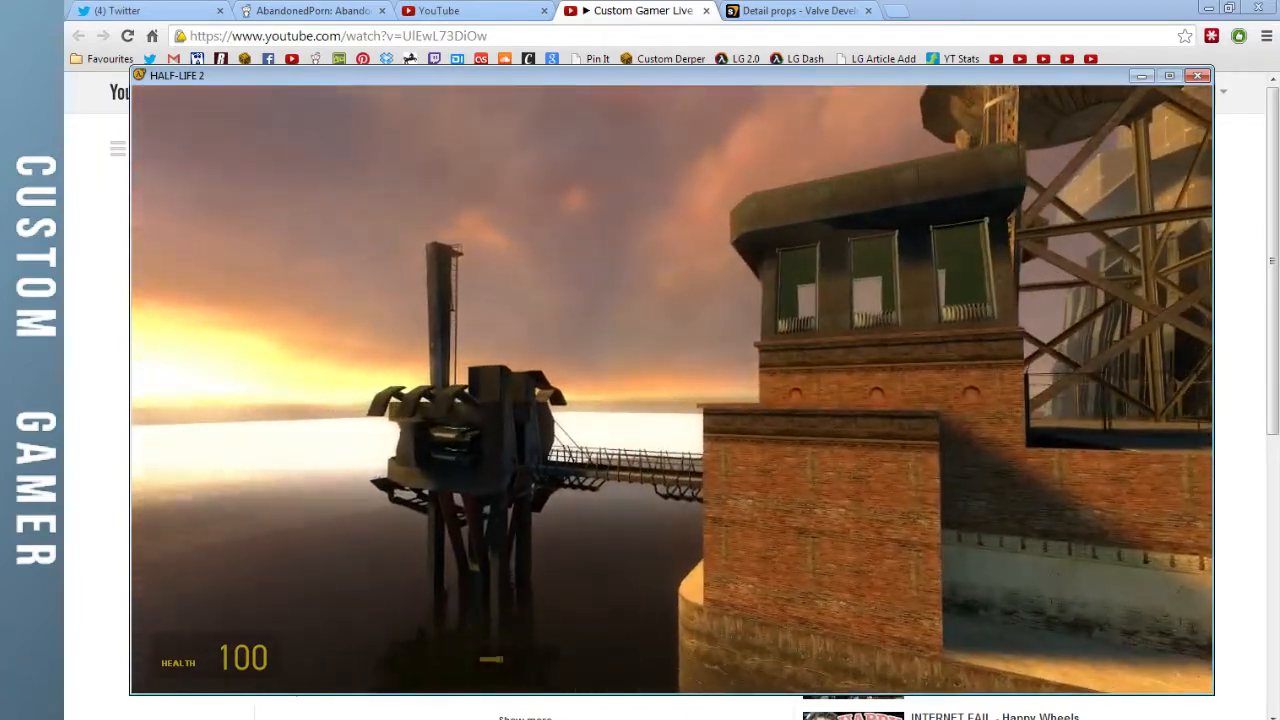
{"action": "key", "text": "w"}
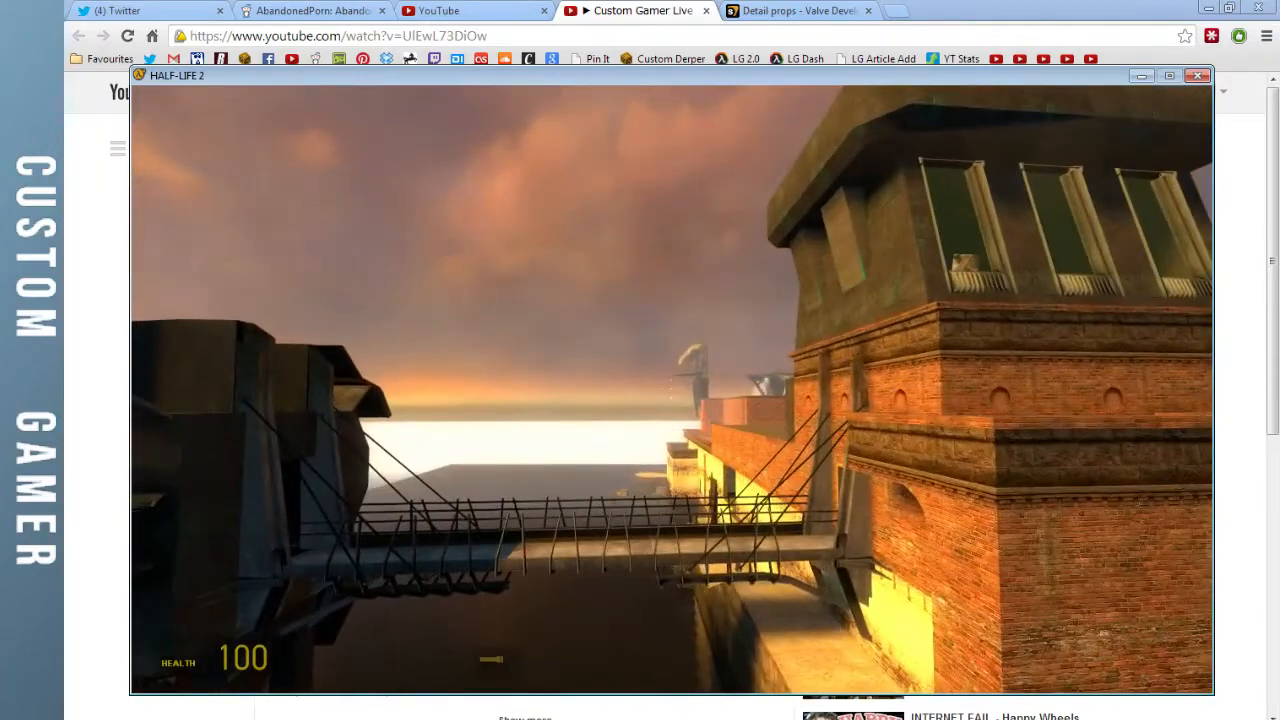
Circle the offshore Combine platform and examine its open underside and metal armour plates
{"action": "key", "text": "a"}
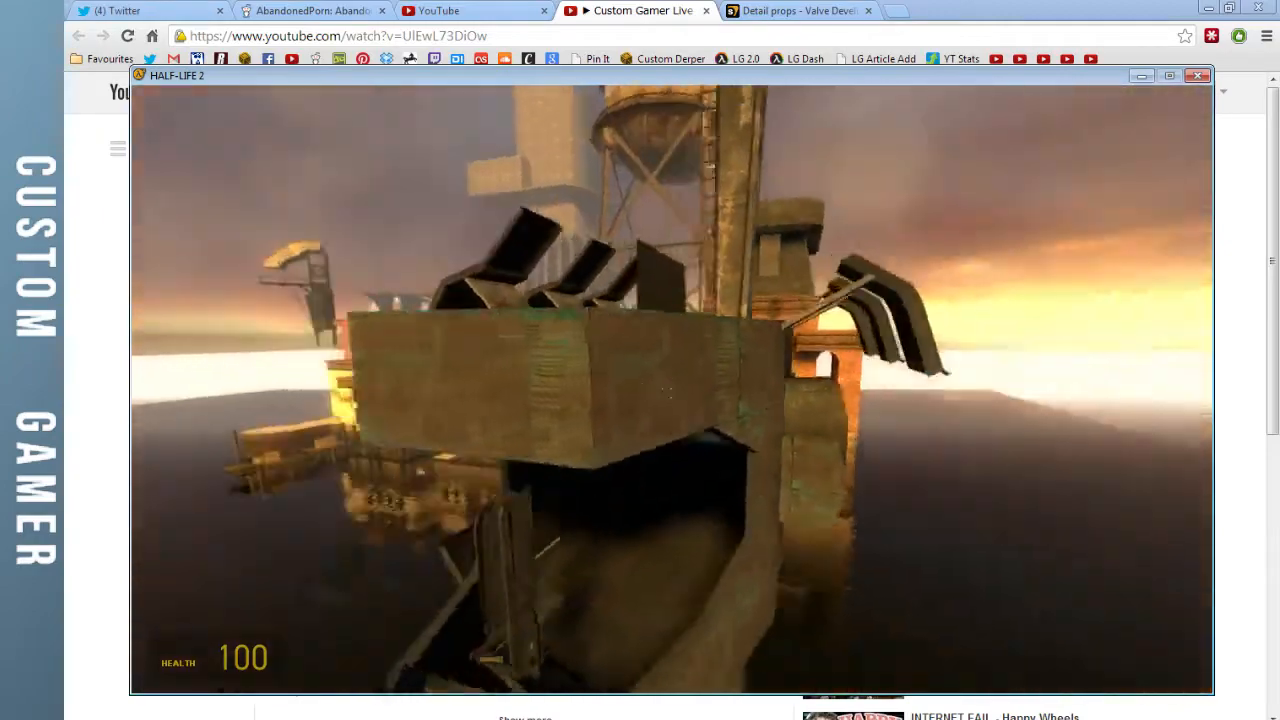
{"action": "key", "text": "a"}
{"action": "key", "text": "w"}
{"action": "key", "text": "d"}
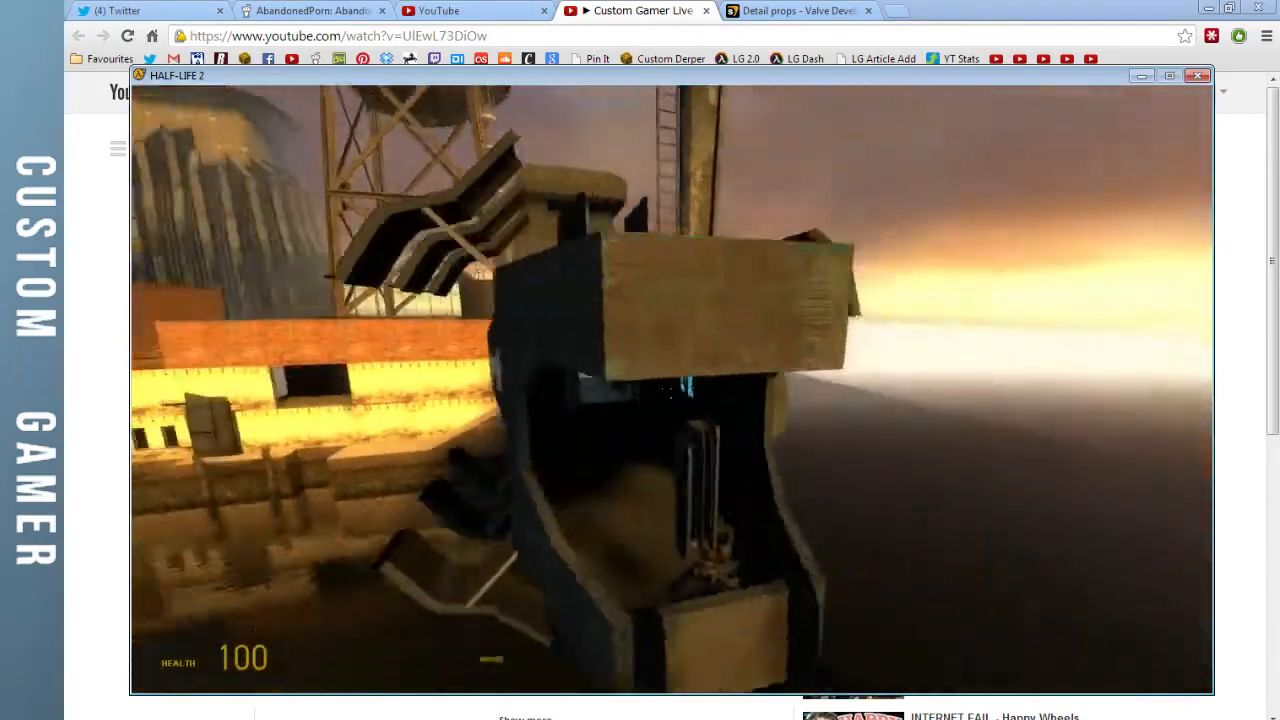
{"action": "key", "text": "s"}
{"action": "key", "text": "a"}
{"action": "key", "text": "w"}
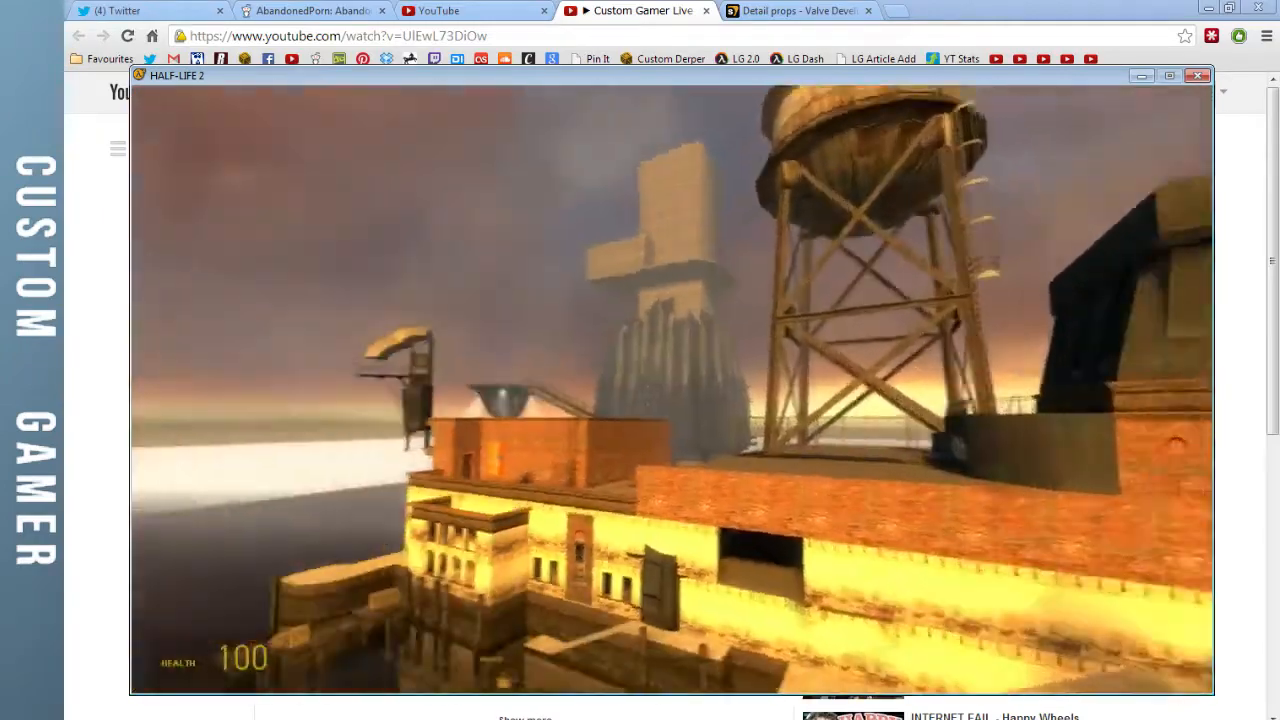
Return to the waterfront facade and examine the rounded corner and brick upper storey beside the crane
{"action": "key", "text": "w"}
{"action": "key", "text": "a"}
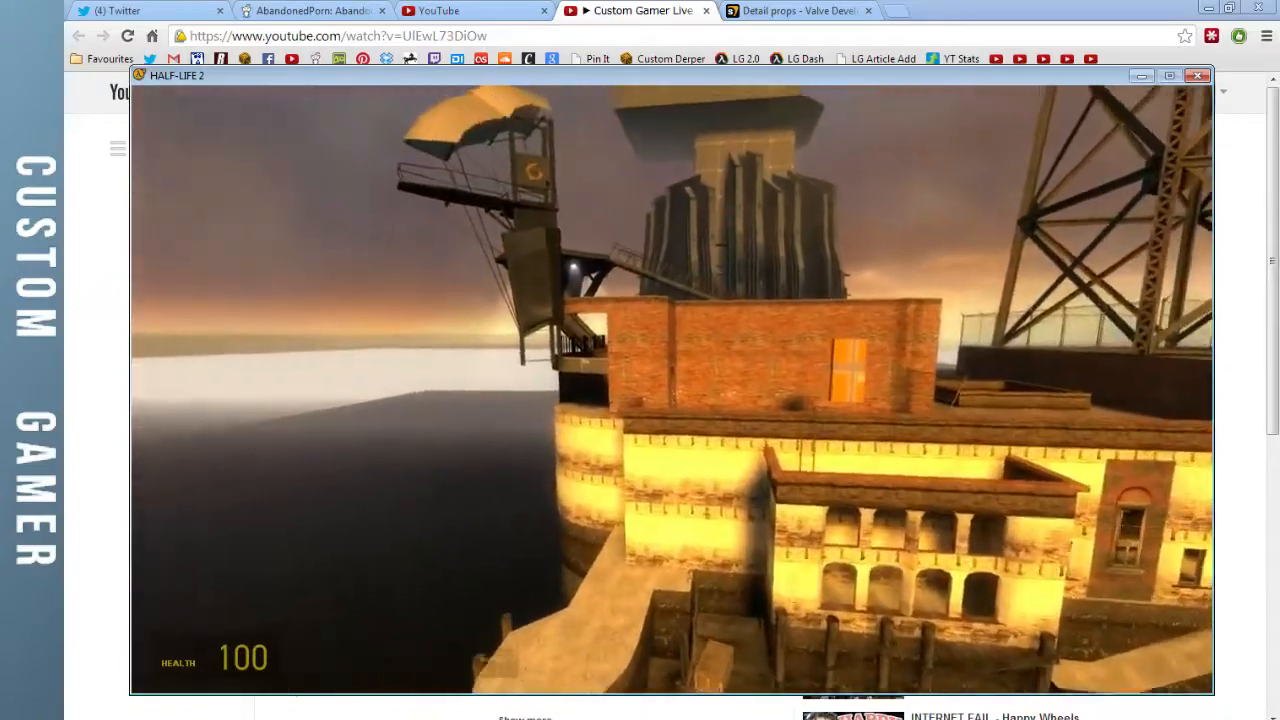
{"action": "key", "text": "a"}
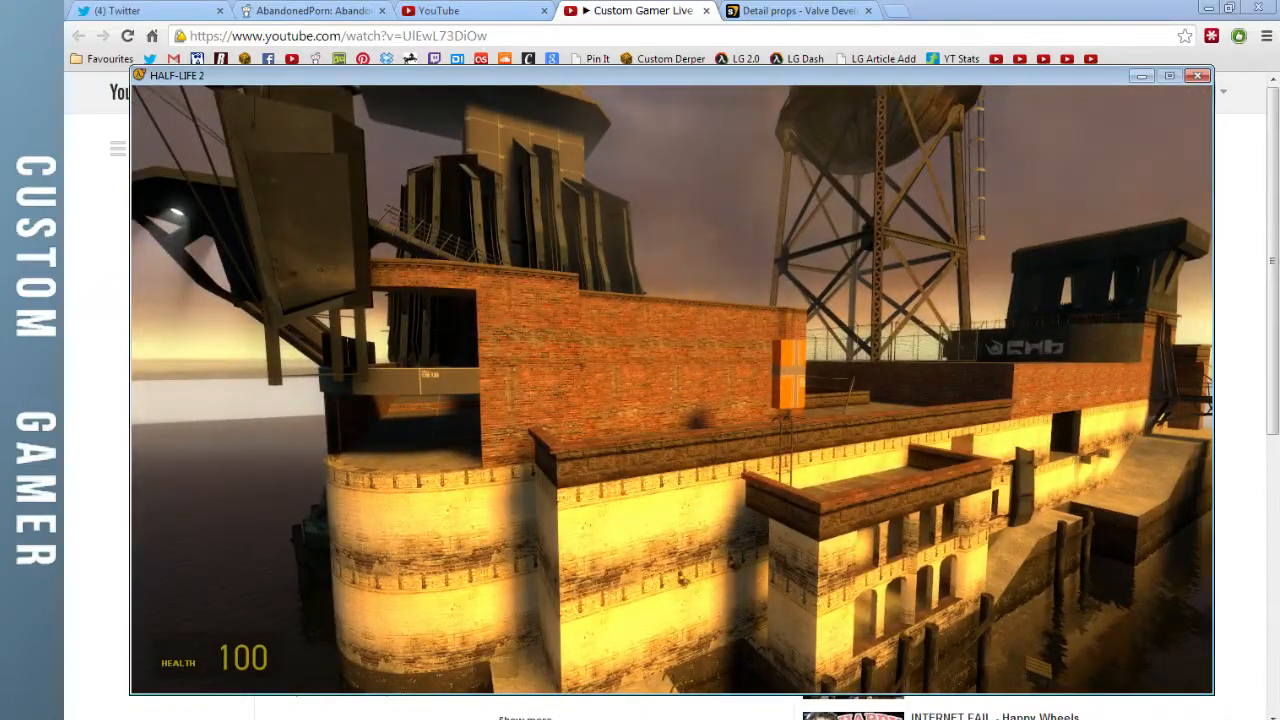
{"action": "key", "text": "w"}
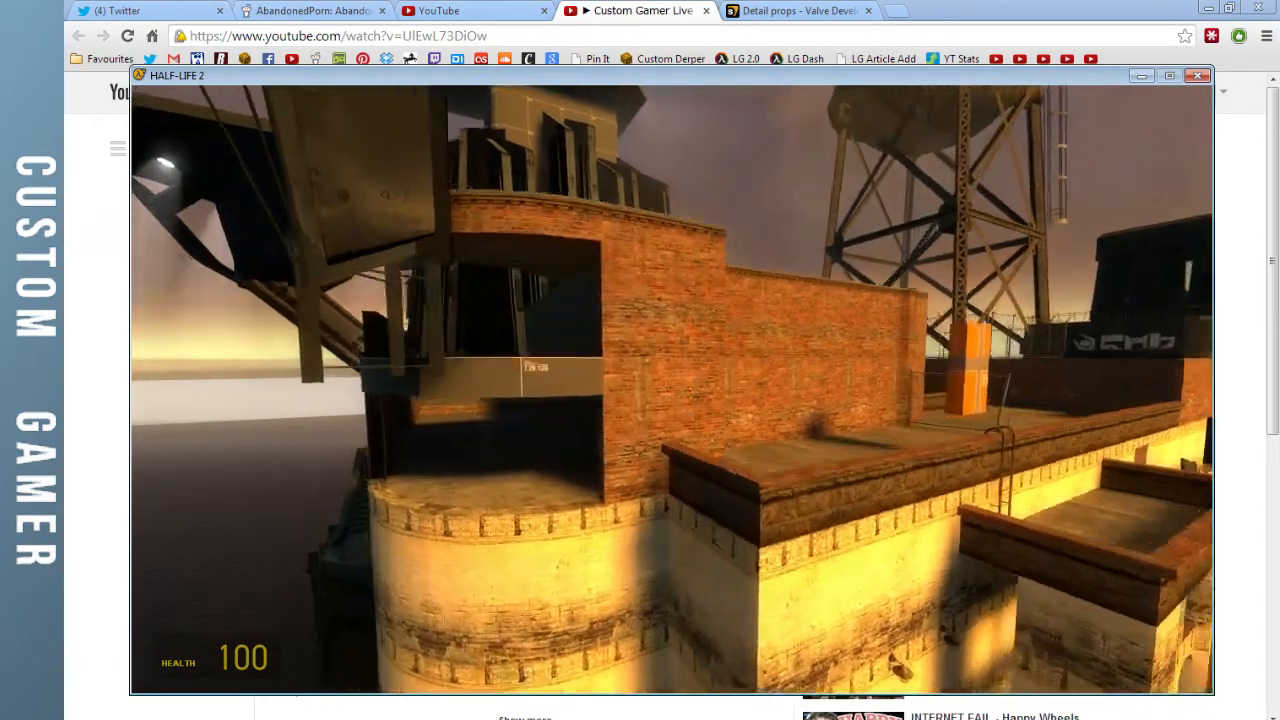
Fly along the roofline to inspect the water tower base and the control tower beside it
{"action": "key", "text": "d"}
{"action": "key", "text": "w"}
{"action": "key", "text": "d"}
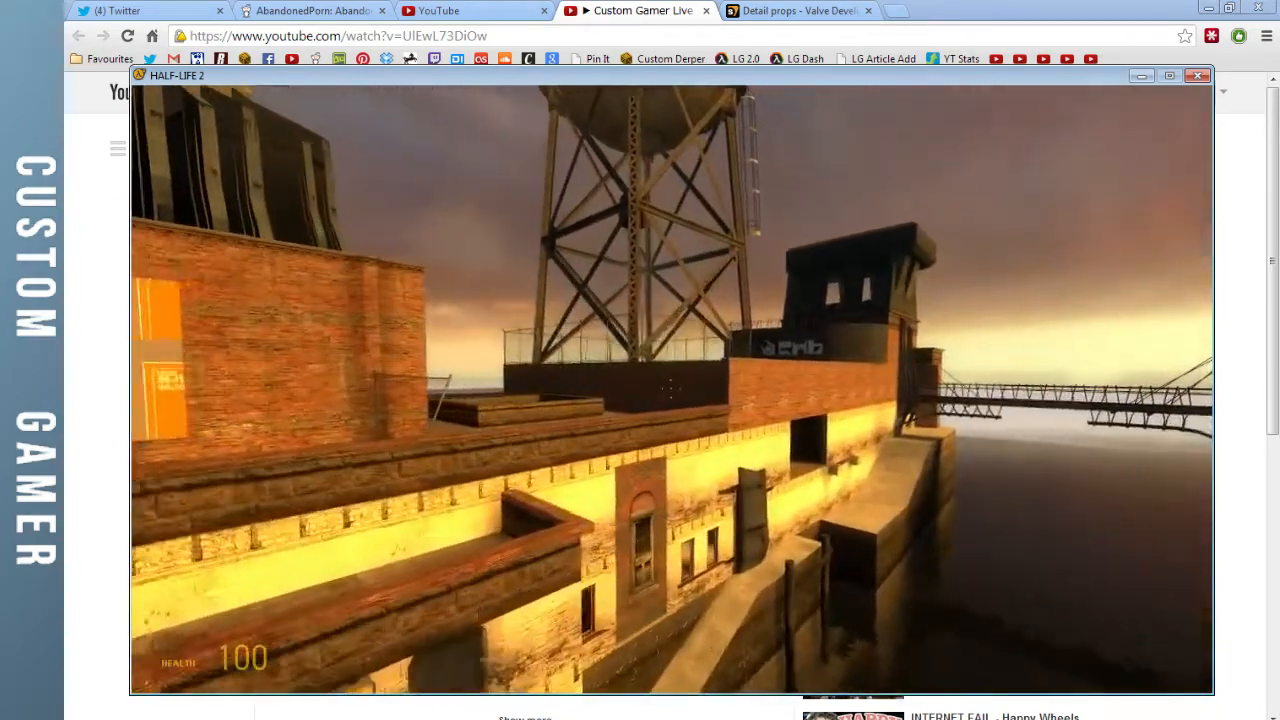
{"action": "key", "text": "w"}
{"action": "key", "text": "d"}
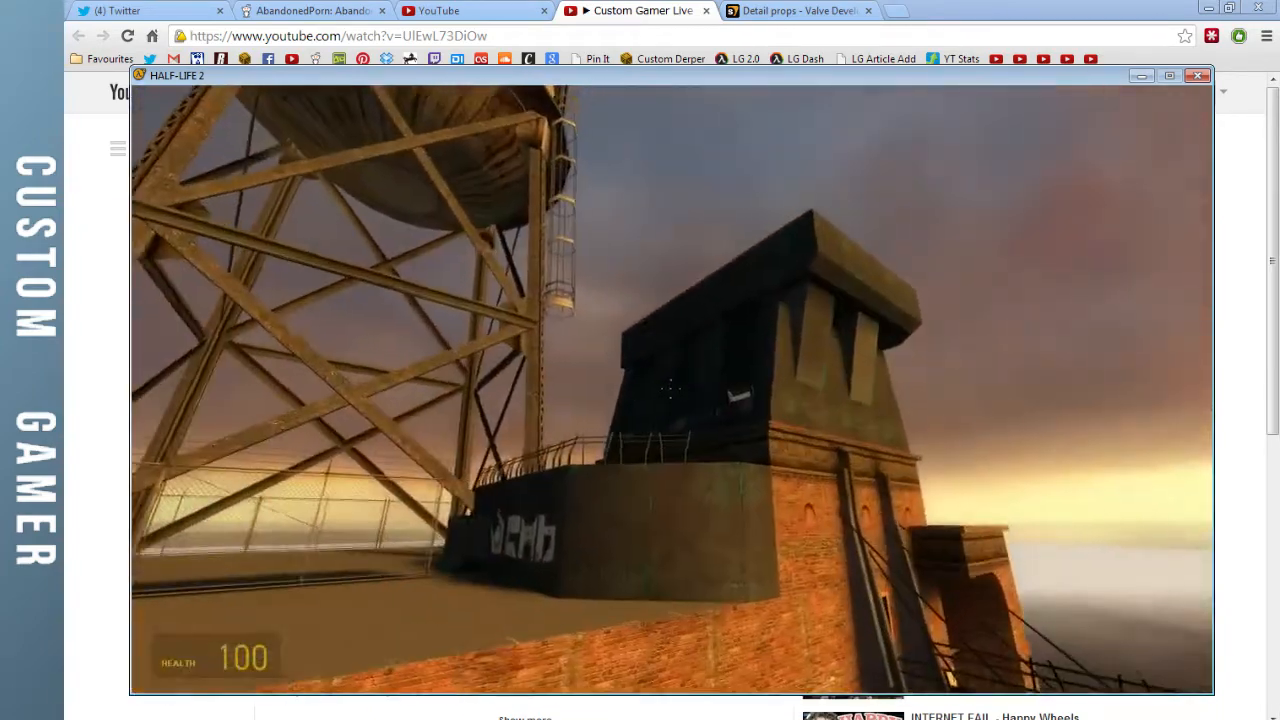
Explore the dark flooded interior beneath the building, from its raised platform to the barred water gate
{"action": "key", "text": "w"}
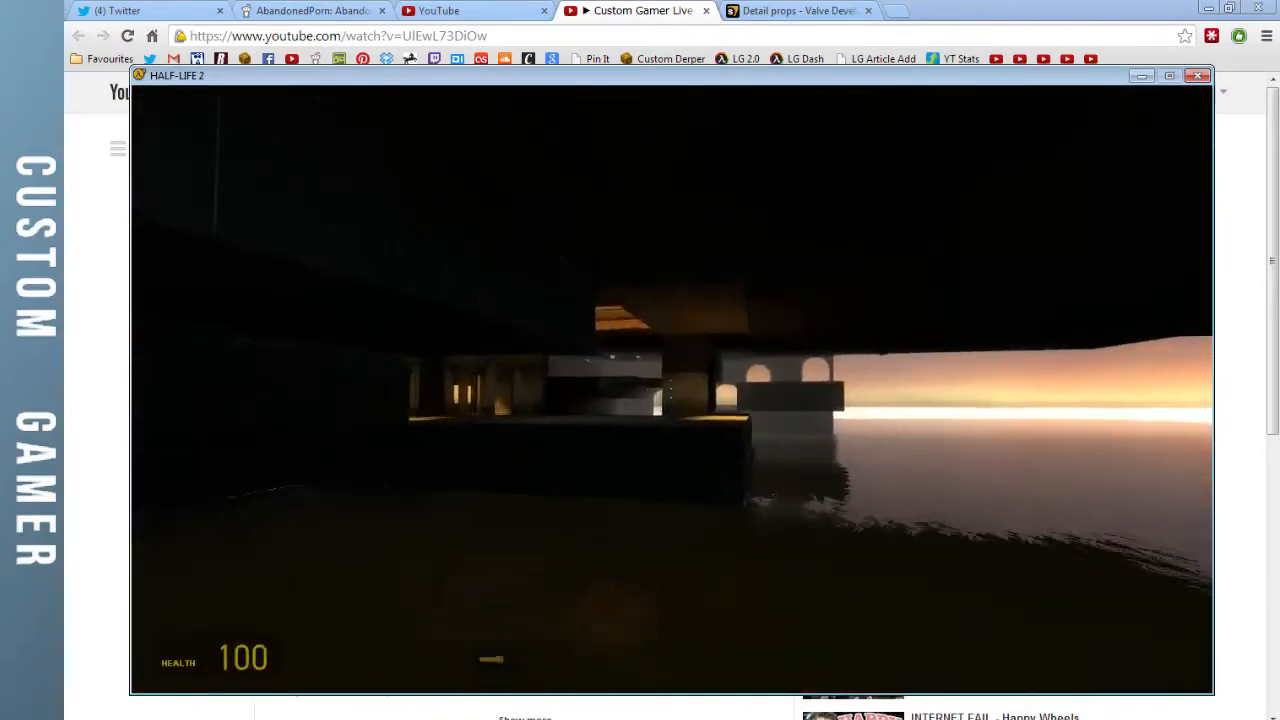
{"action": "key", "text": "w"}
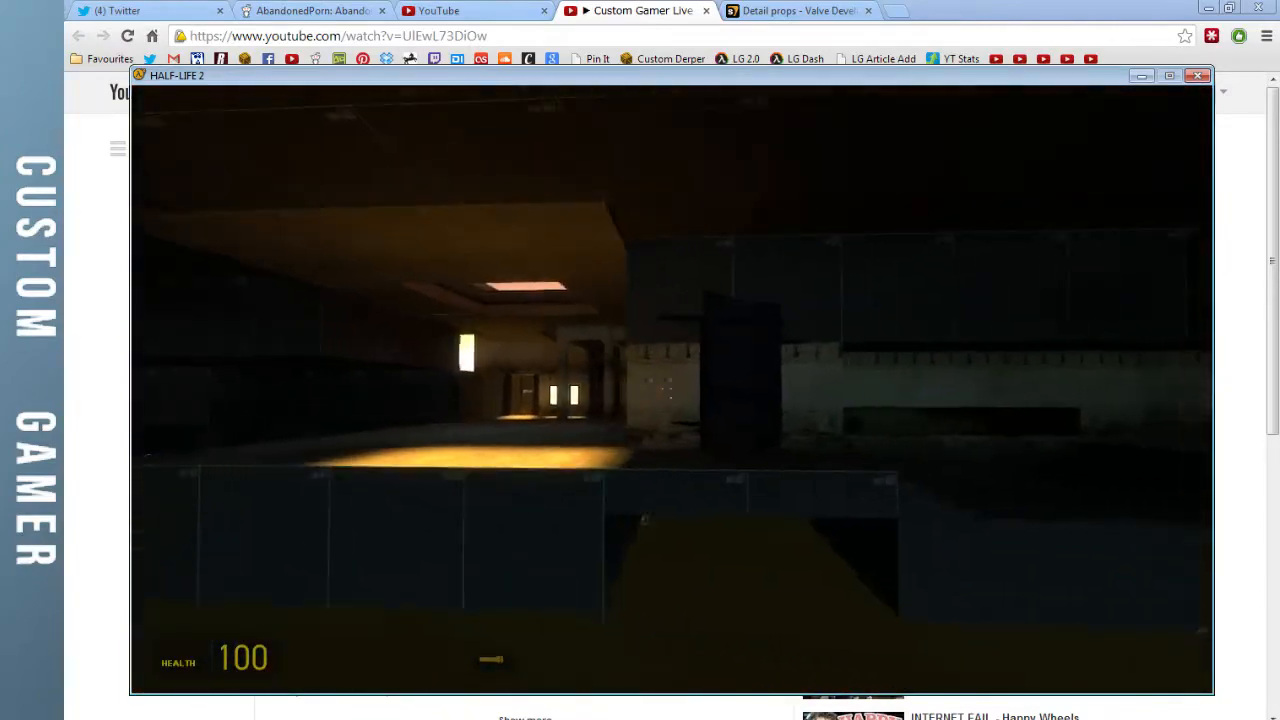
{"action": "key", "text": "a"}
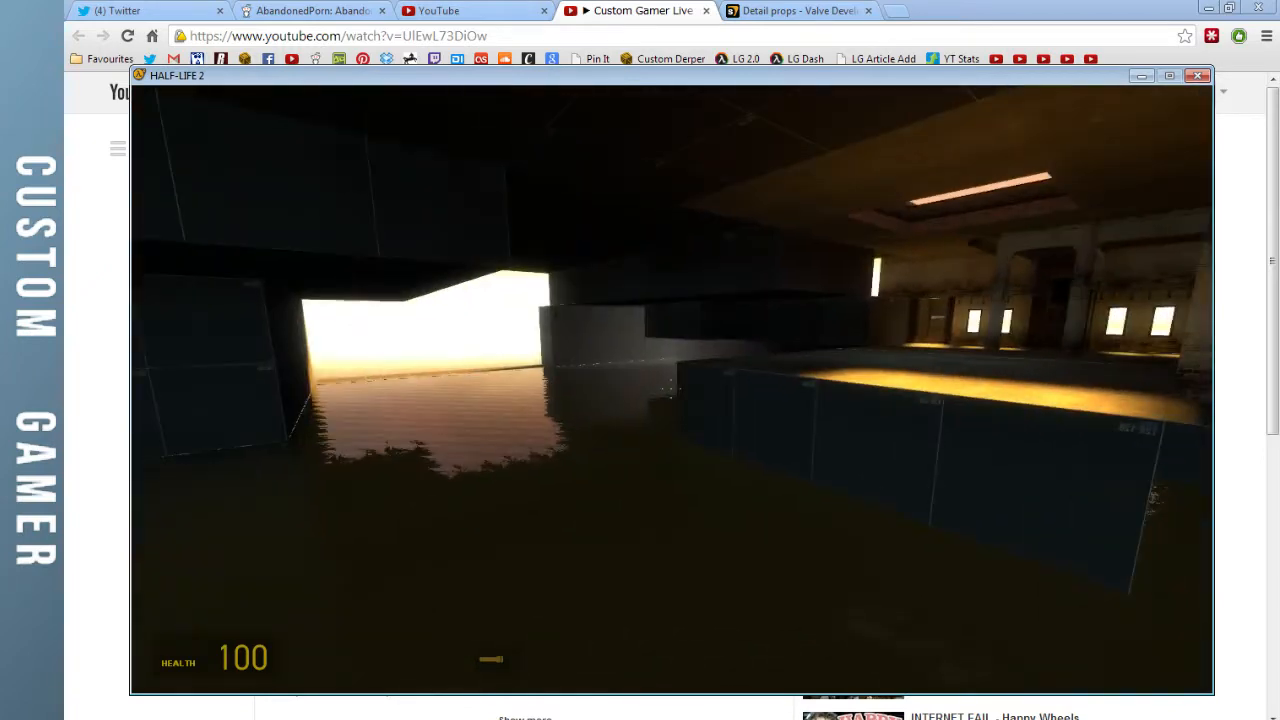
{"action": "key", "text": "w"}
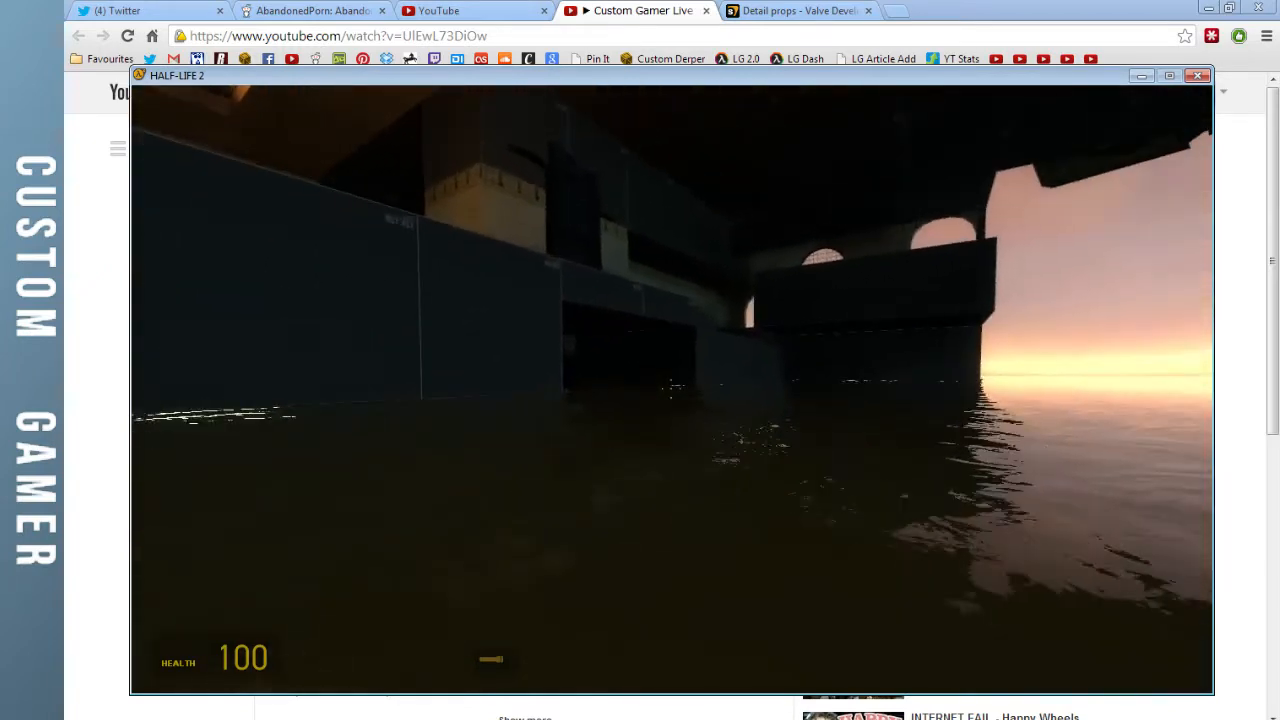
{"action": "key", "text": "w"}
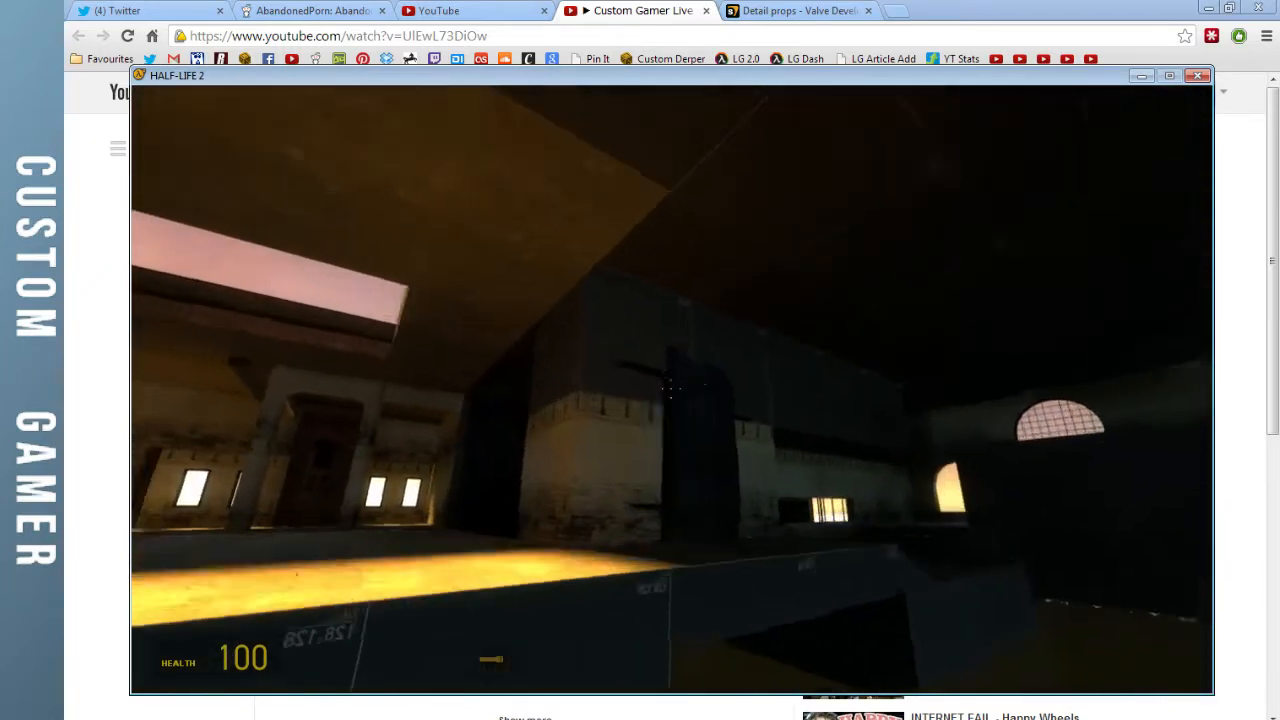
{"action": "key", "text": "w"}
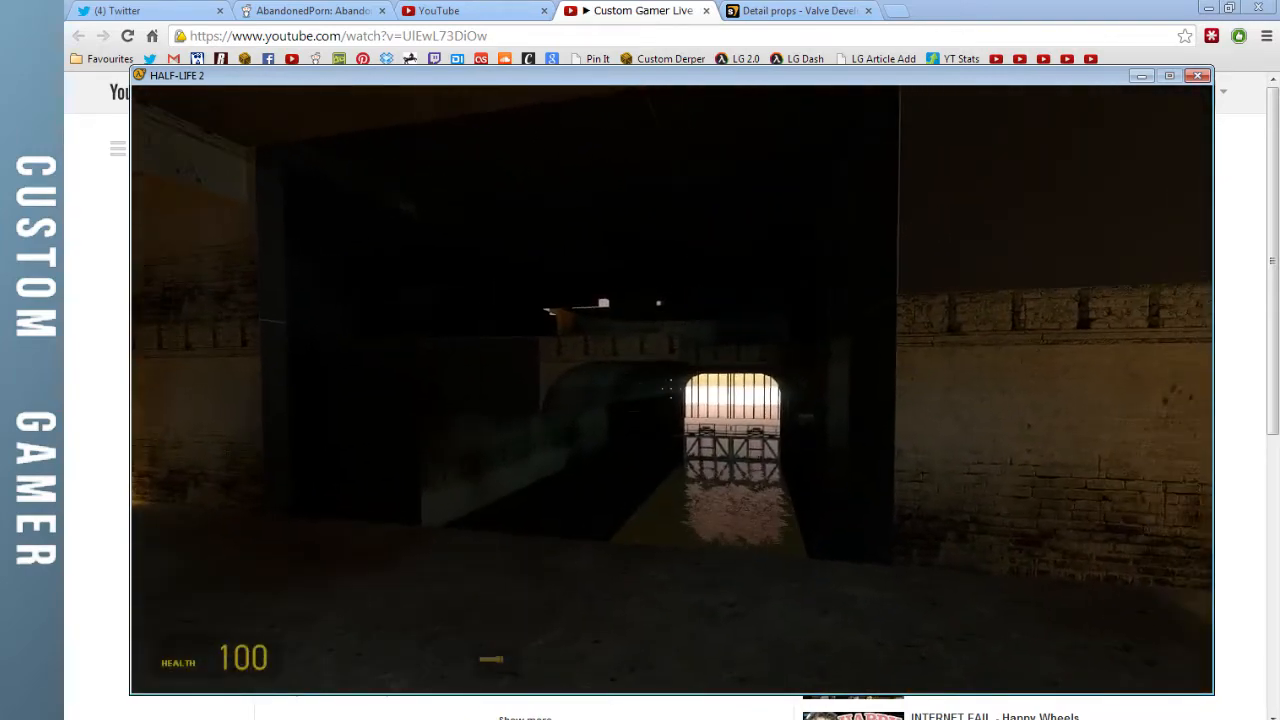
Rise out of the dark gate area onto the roof and survey its openings from above
{"action": "key", "text": "w"}
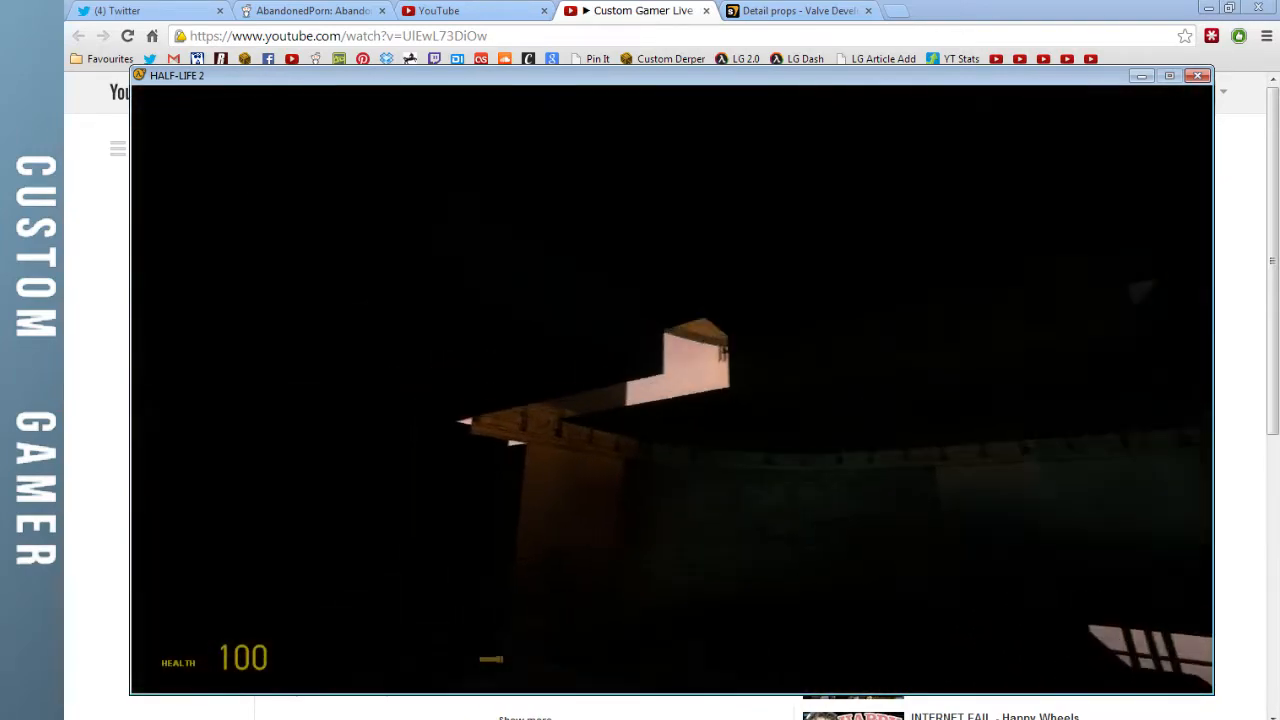
{"action": "key", "text": "w"}
{"action": "key", "text": "w"}
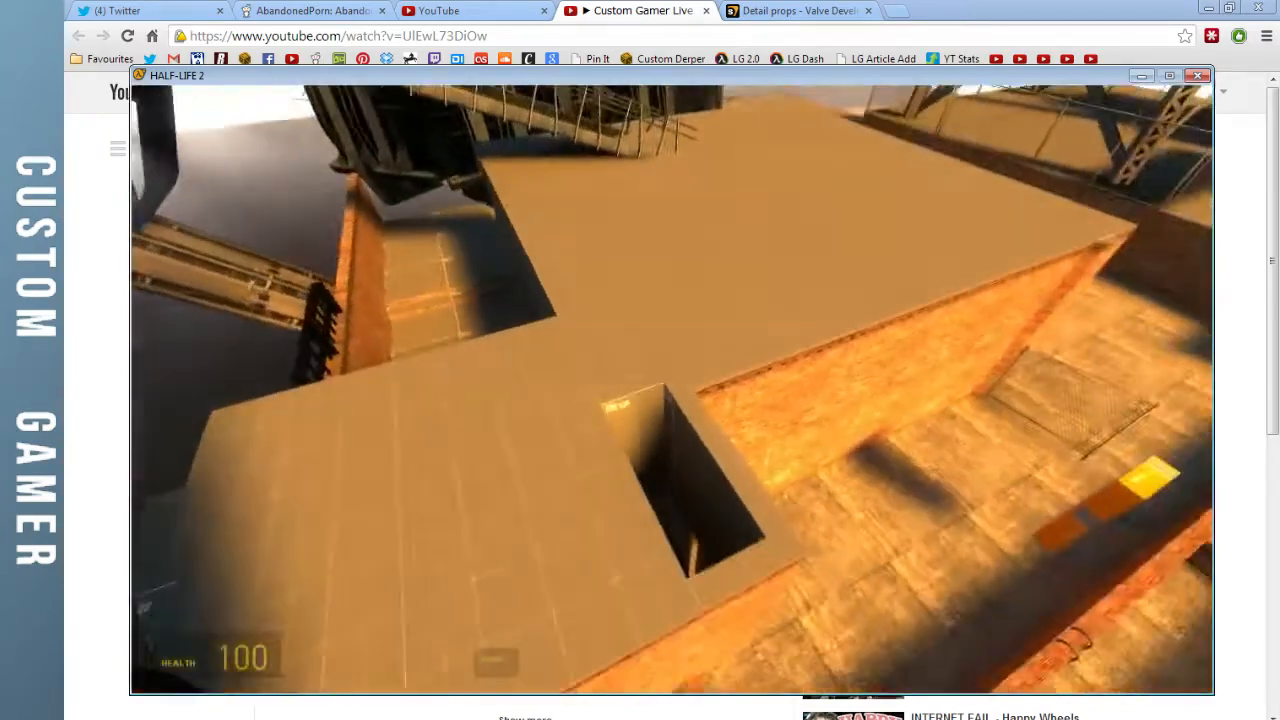
{"action": "key", "text": "w"}
{"action": "key", "text": "s"}
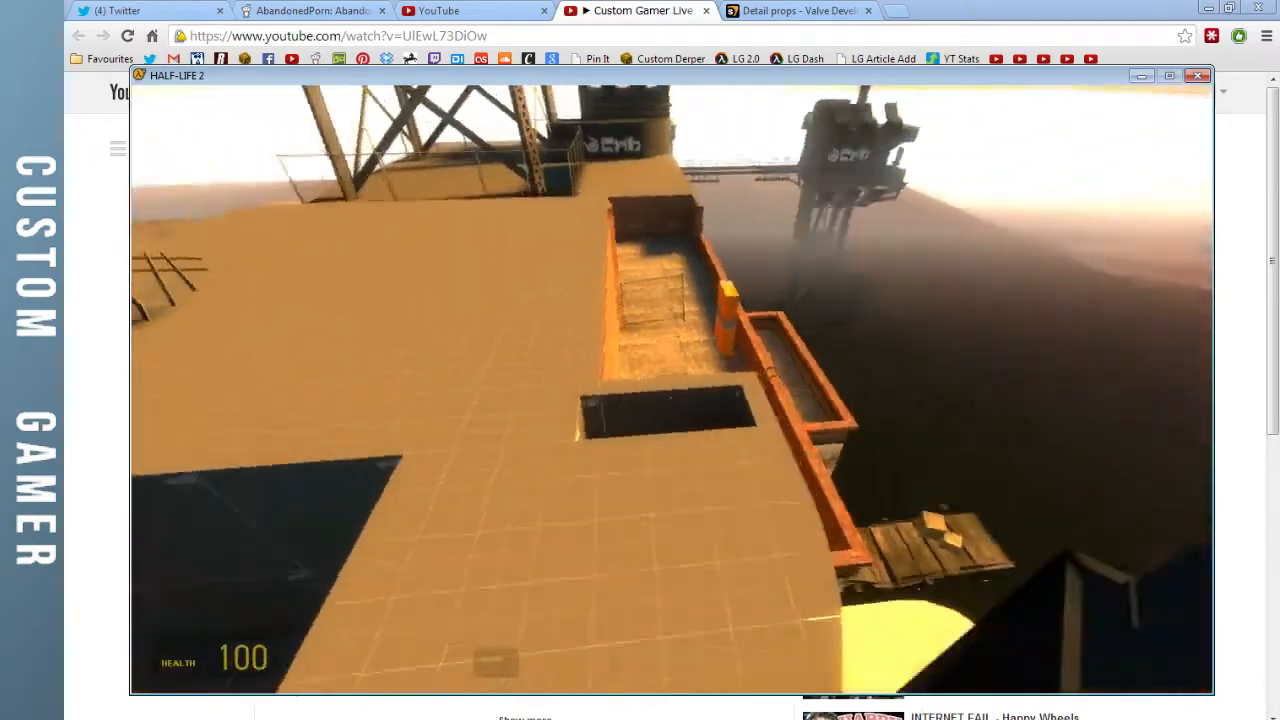
Fly from the roof past the waterfront facade to view the top of the offshore Combine platform
{"action": "key", "text": "d"}
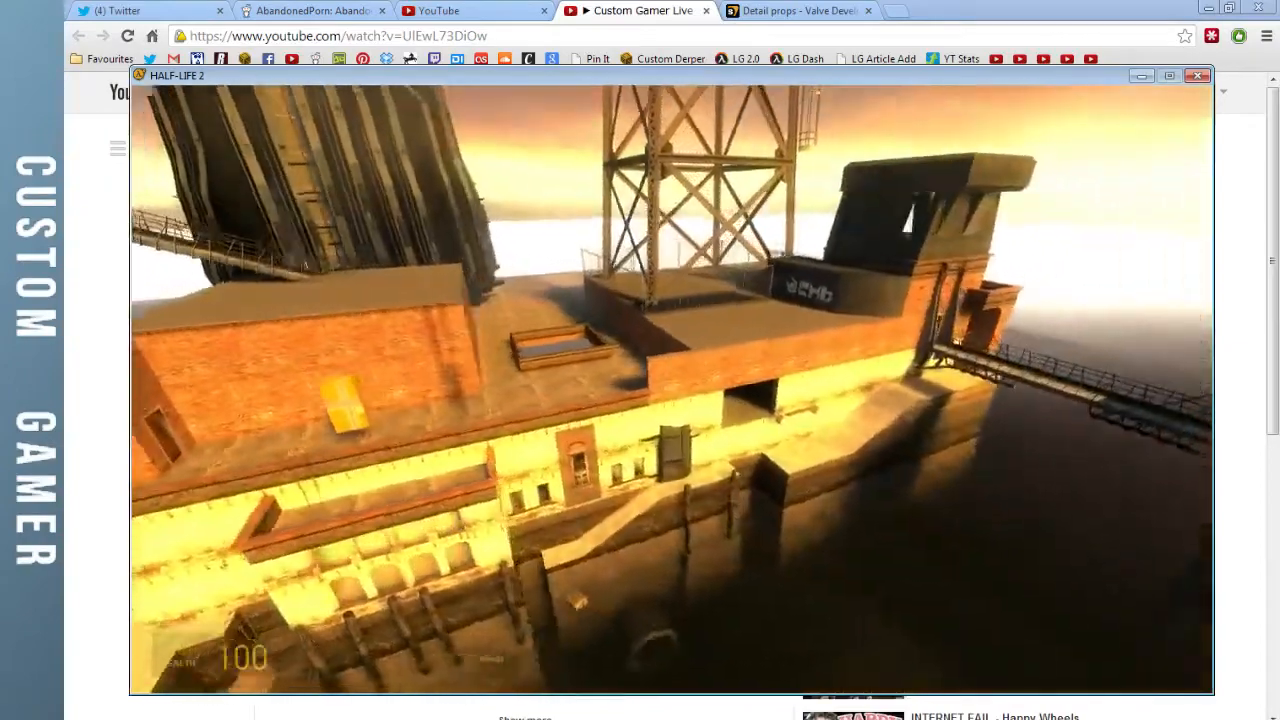
{"action": "key", "text": "d"}
{"action": "key", "text": "a"}
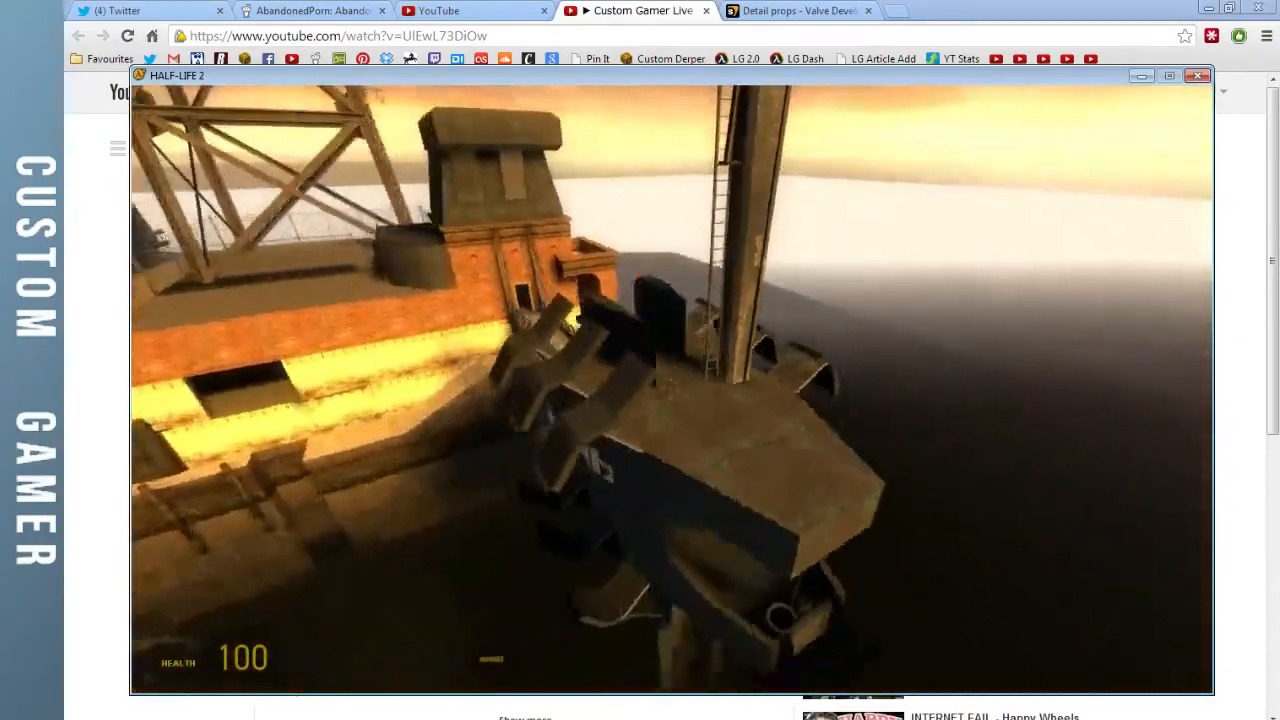
{"action": "key", "text": "a"}
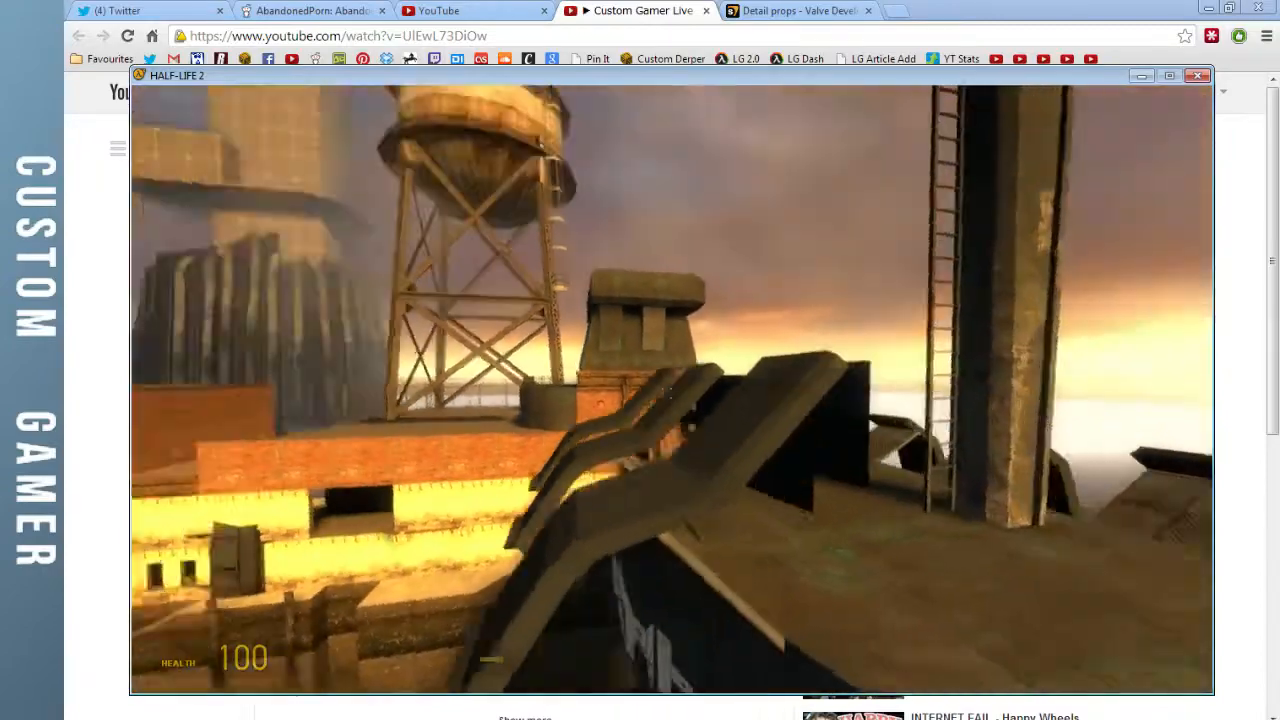
Fly around the control tower's windowed side and over to the tiled blocks at the building's rear
{"action": "key", "text": "w"}
{"action": "key", "text": "d"}
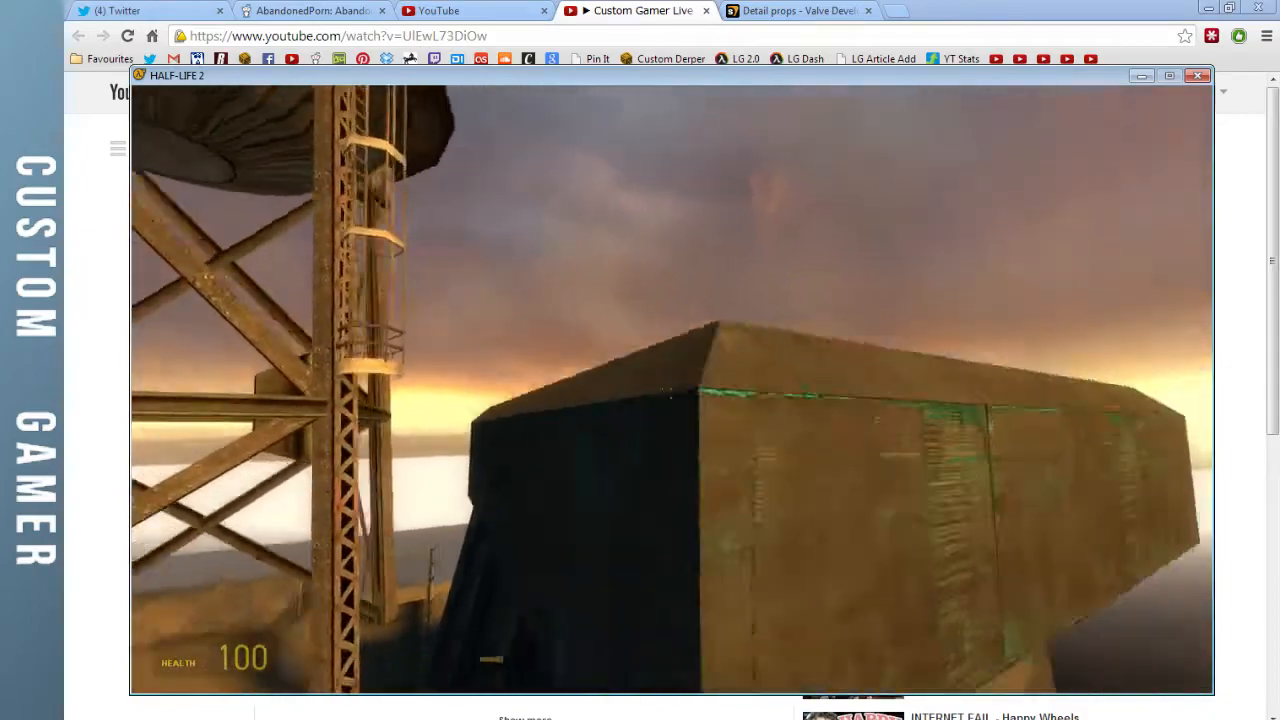
{"action": "key", "text": "d"}
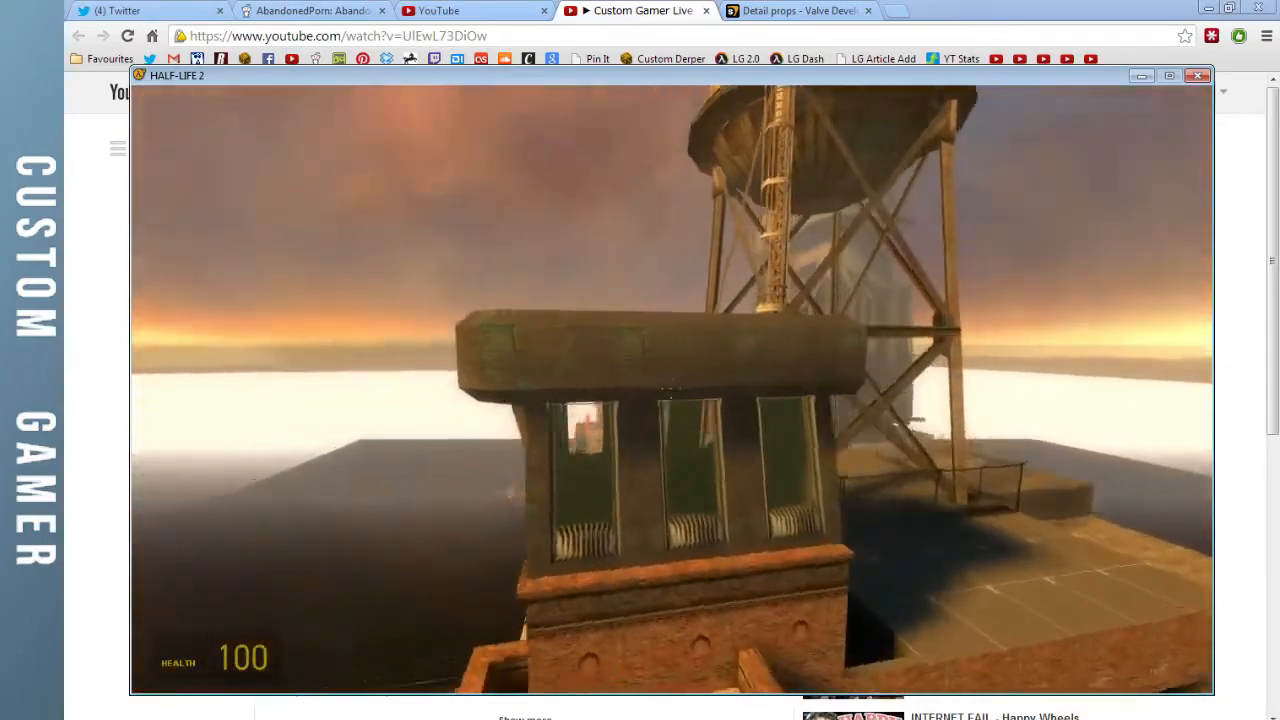
{"action": "key", "text": "d"}
{"action": "key", "text": "a"}
{"action": "key", "text": "w"}
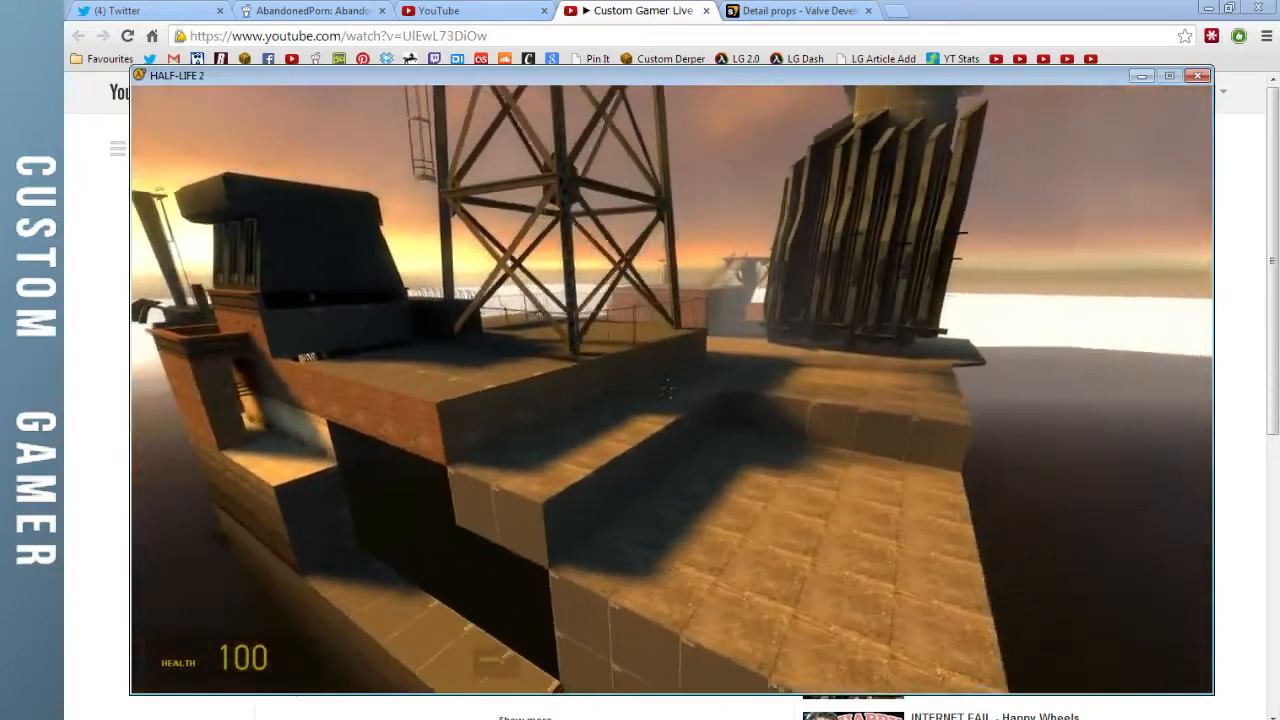
Pass the ribbed Combine structure and approach the rear wall with its exterior stairs and arched water entrance
{"action": "key", "text": "d"}
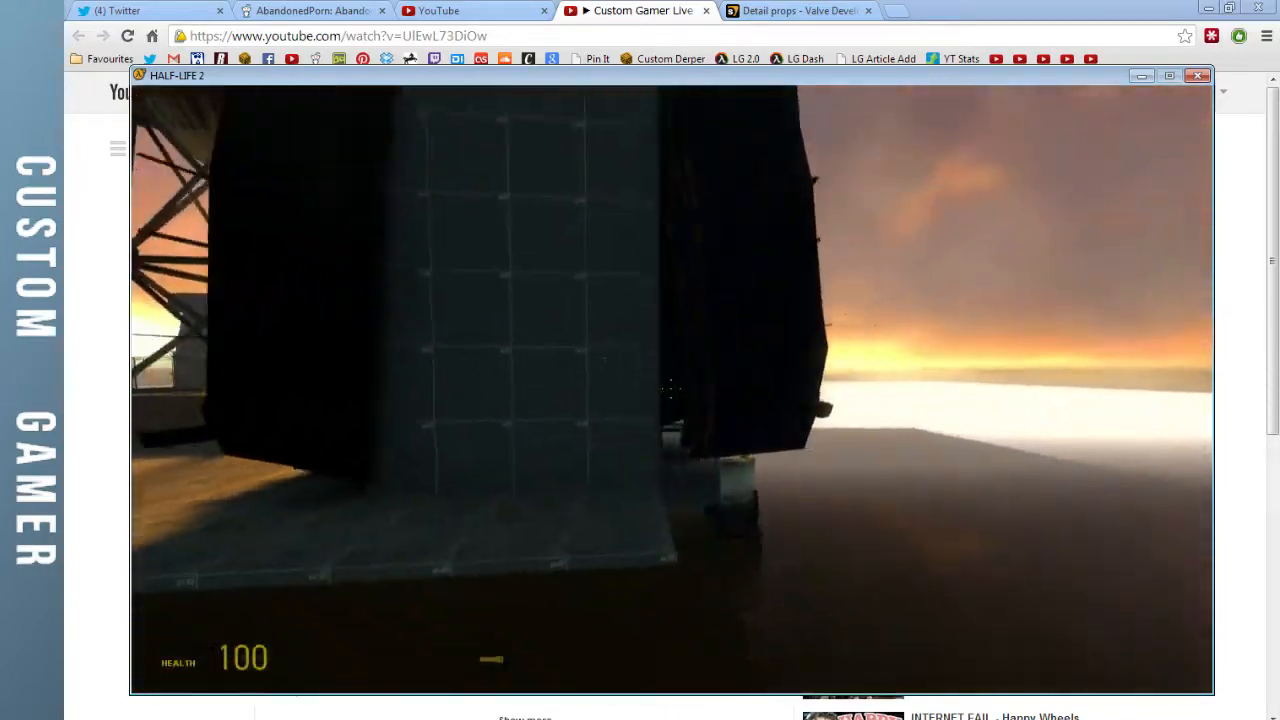
{"action": "key", "text": "w"}
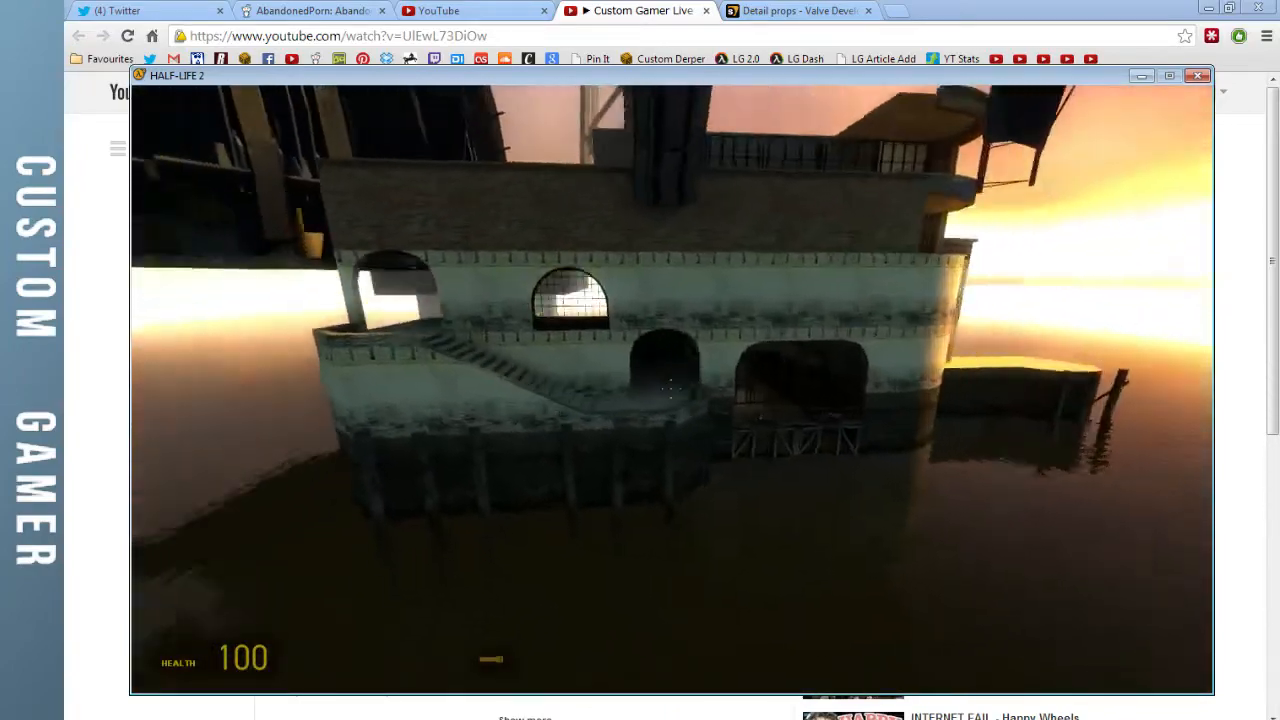
{"action": "key", "text": "w"}
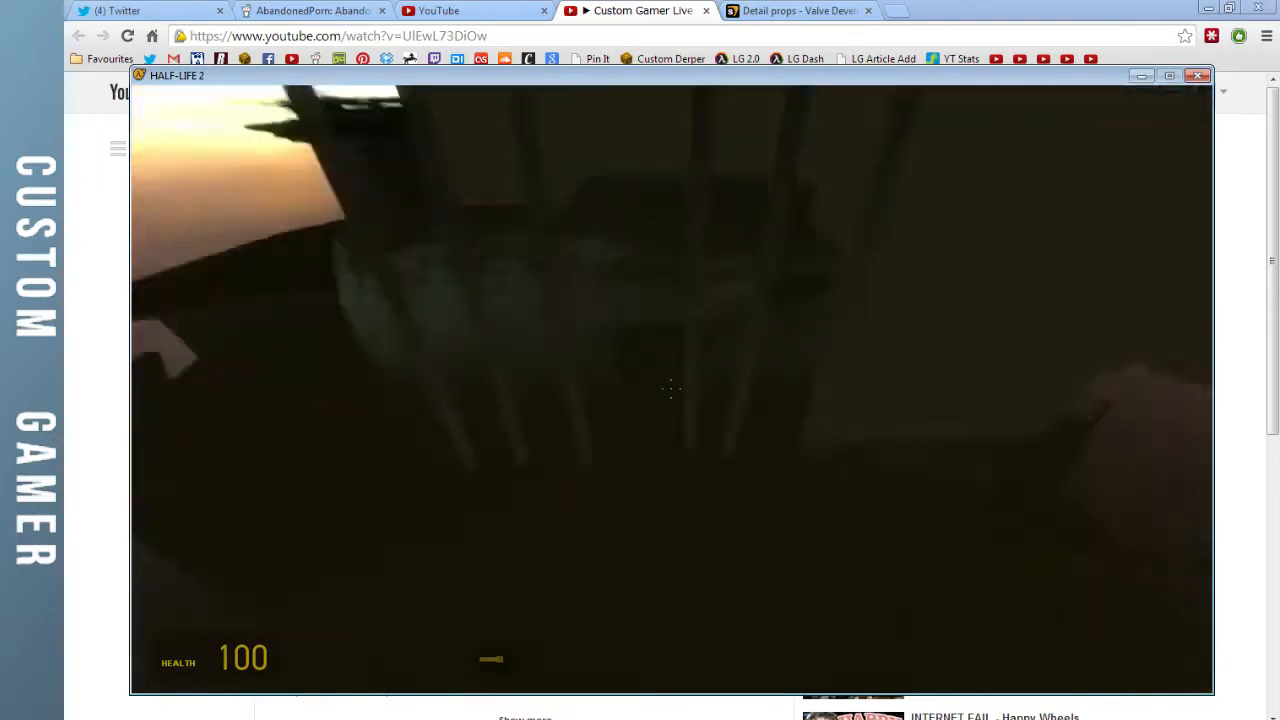
Fly through the dark flooded underside past its pillars and riveted metal wall, and come out beside the arched facade
{"action": "key", "text": "w"}
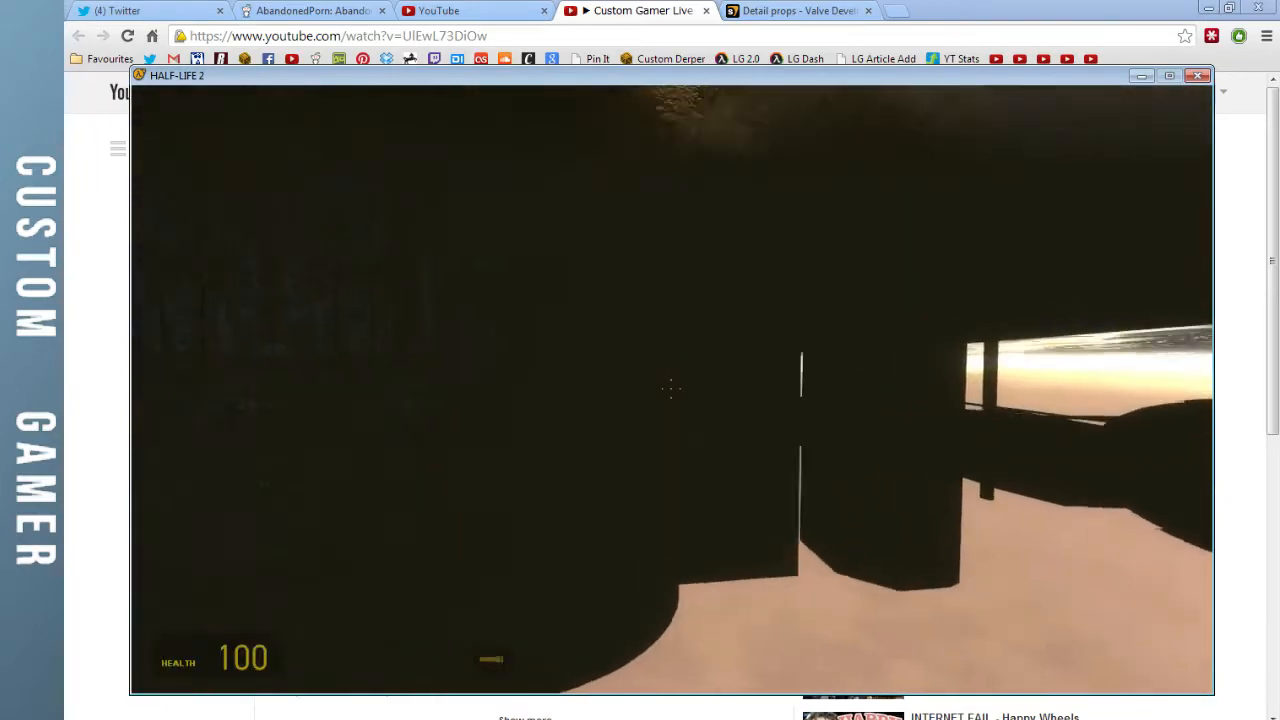
{"action": "key", "text": "w"}
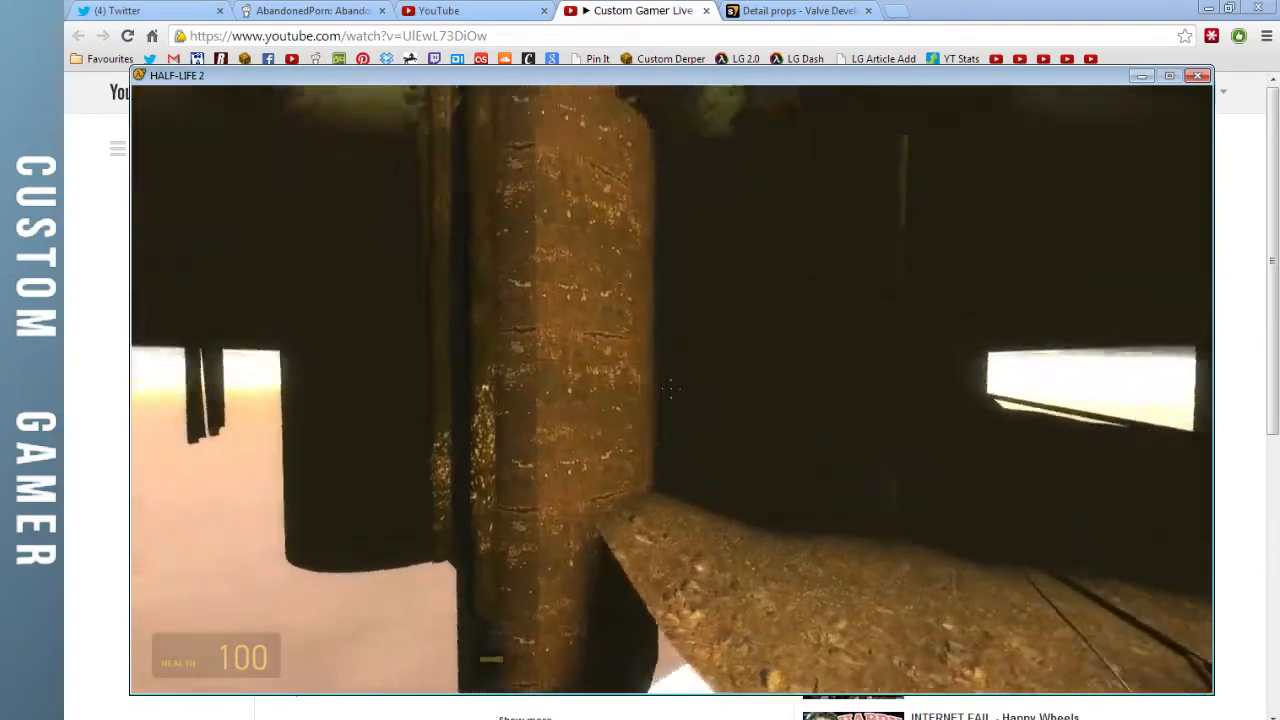
{"action": "key", "text": "w"}
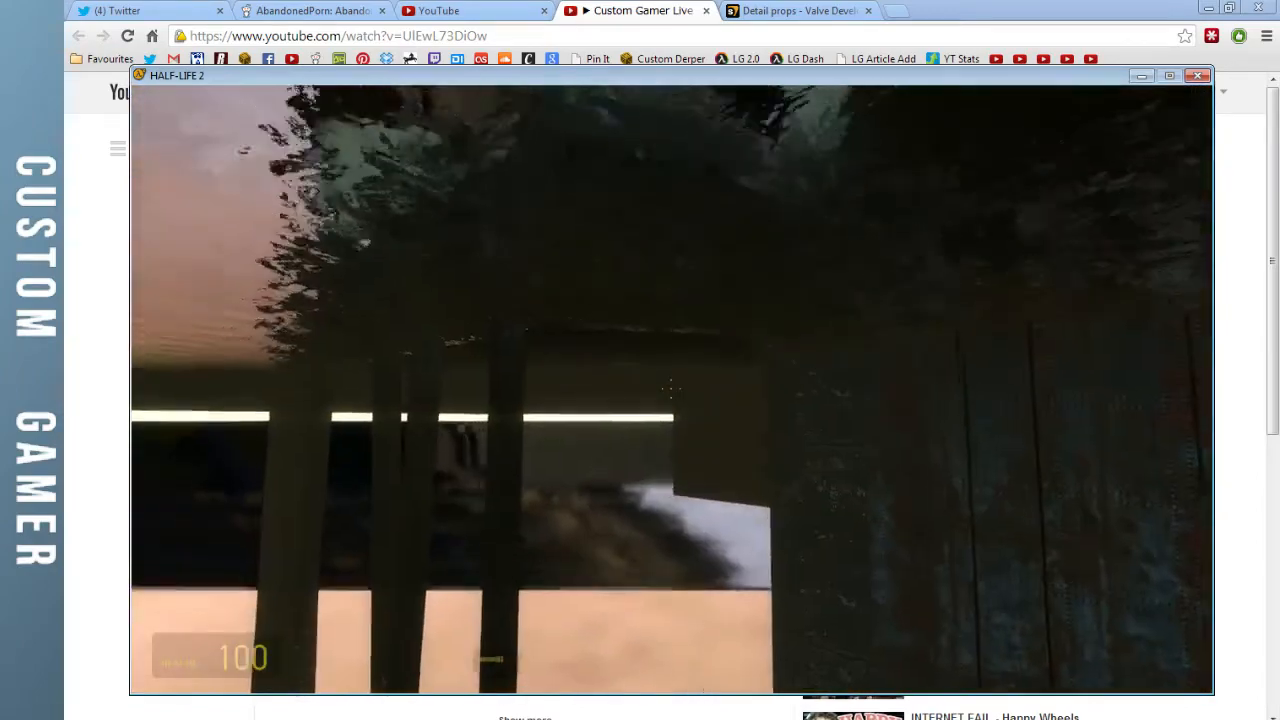
{"action": "key", "text": "w"}
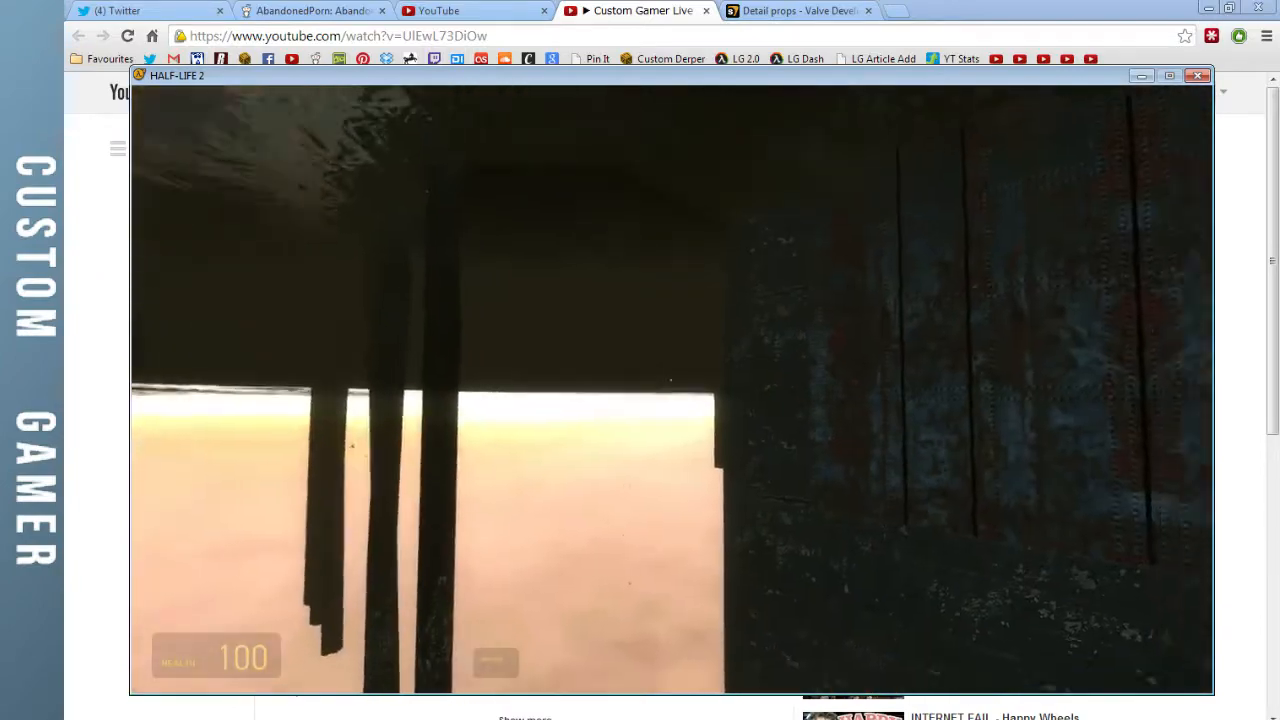
{"action": "key", "text": "w"}
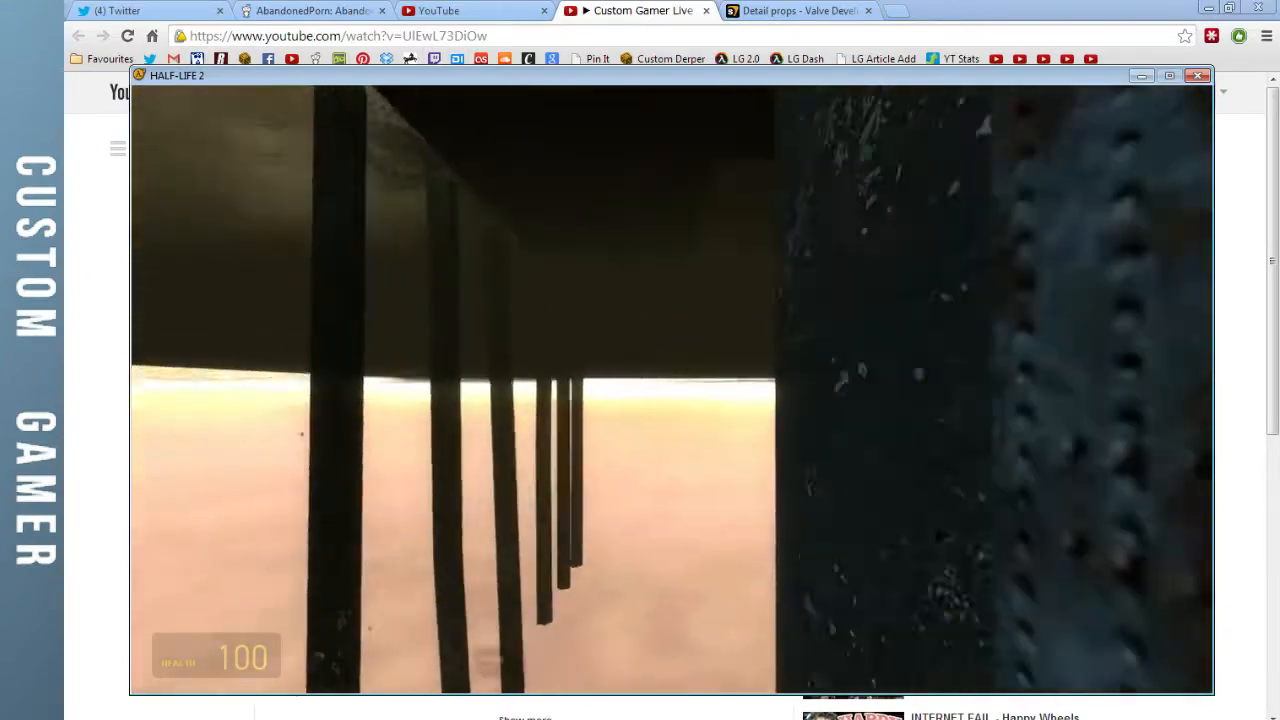
{"action": "key", "text": "w"}
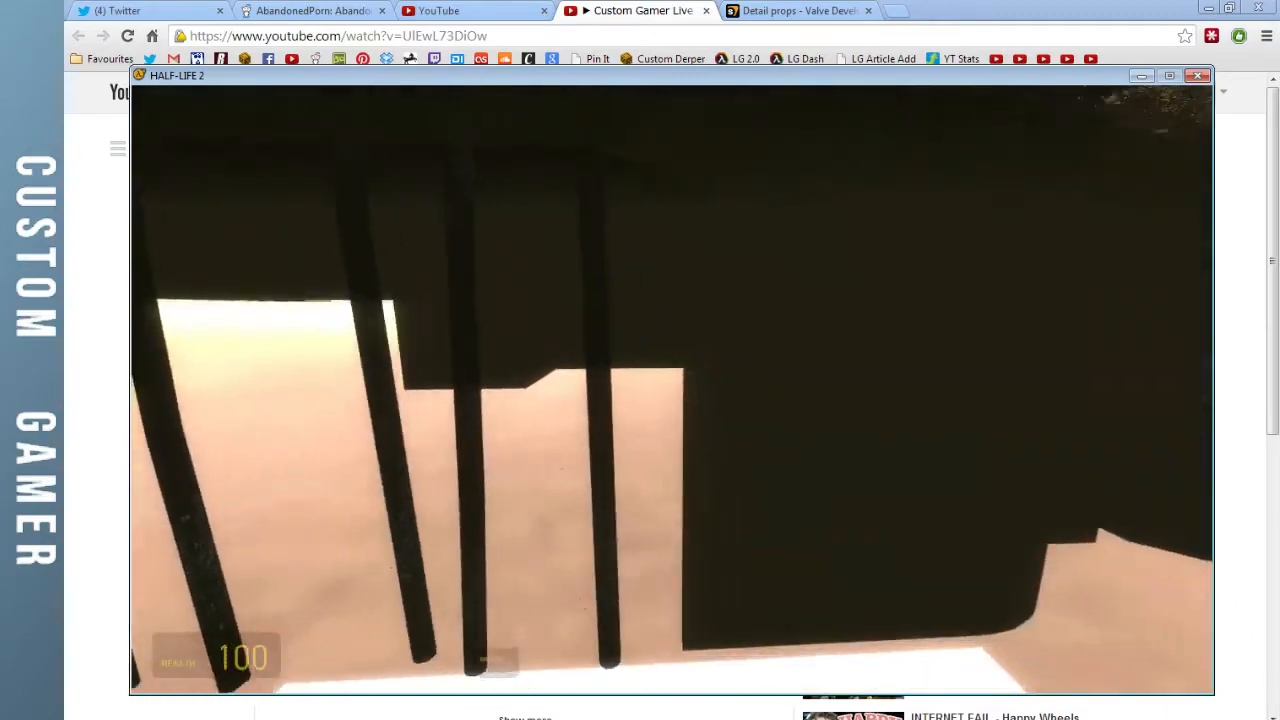
{"action": "key", "text": "w"}
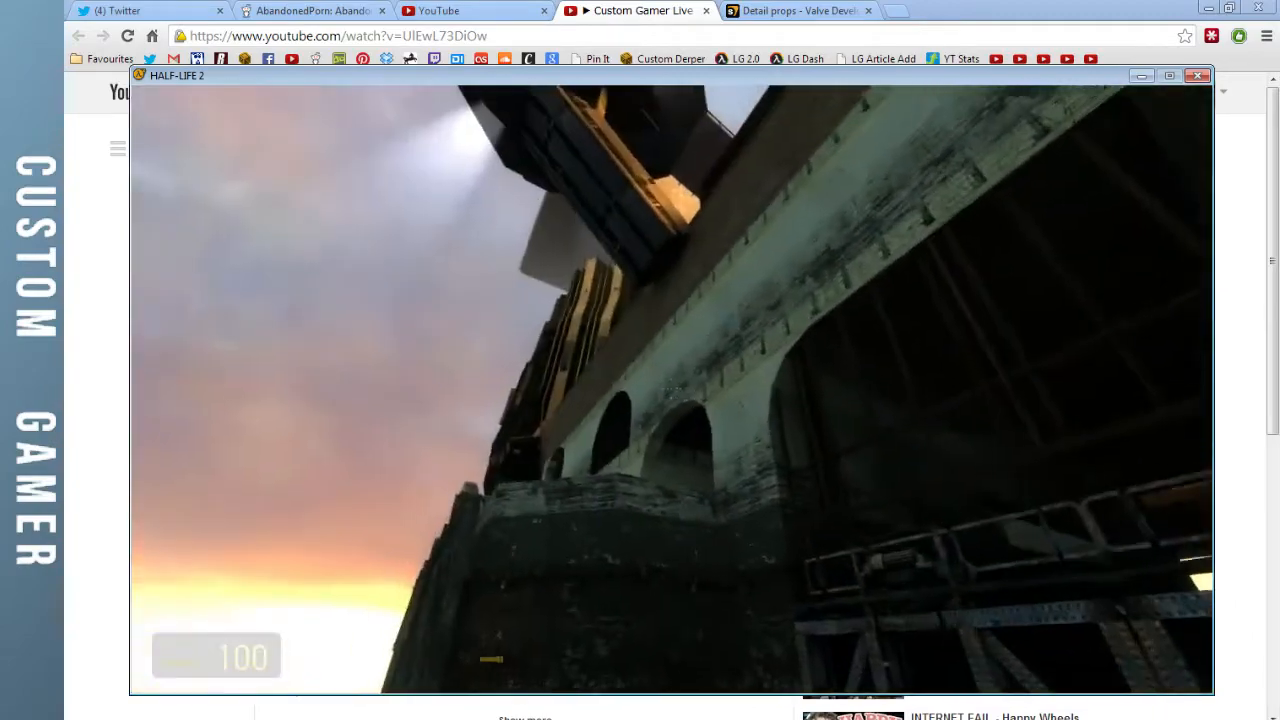
Inspect the barred arched window beside the exterior stairs from outside and pass through it into the interior
{"action": "key", "text": "w"}
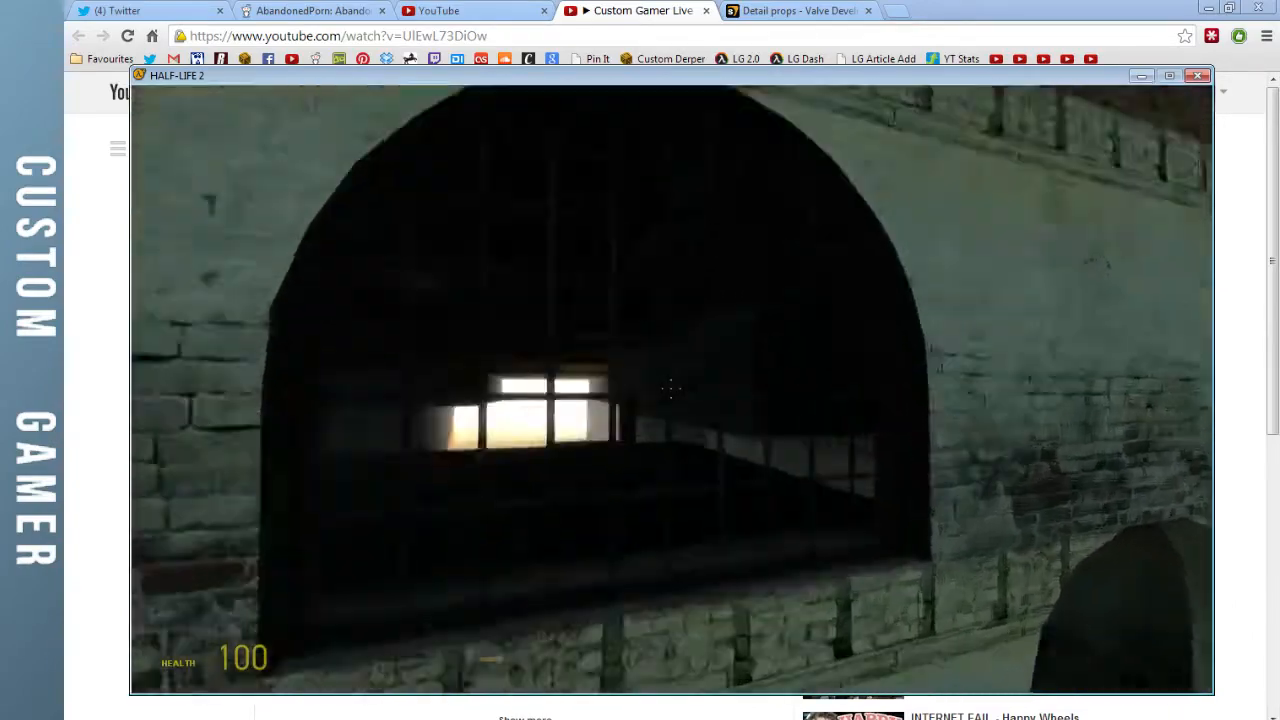
{"action": "key", "text": "s"}
{"action": "key", "text": "f"}
{"action": "key", "text": "s"}
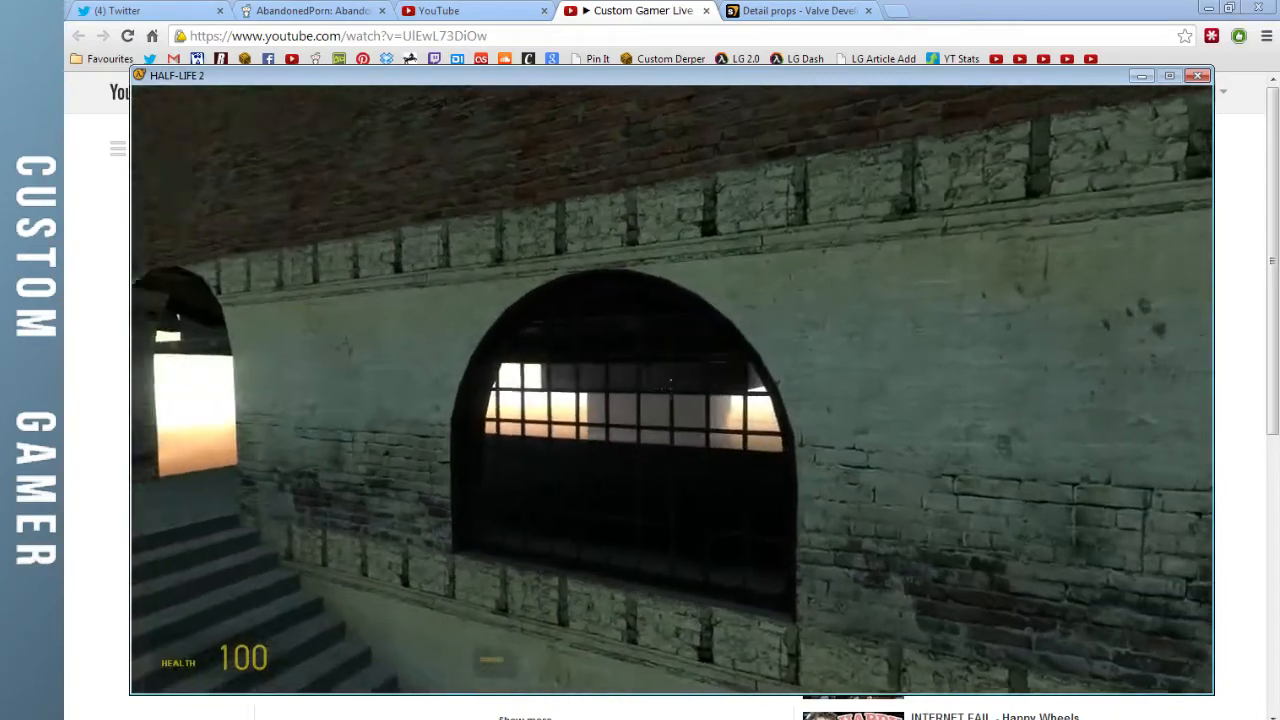
{"action": "key", "text": "w"}
{"action": "key", "text": "w"}
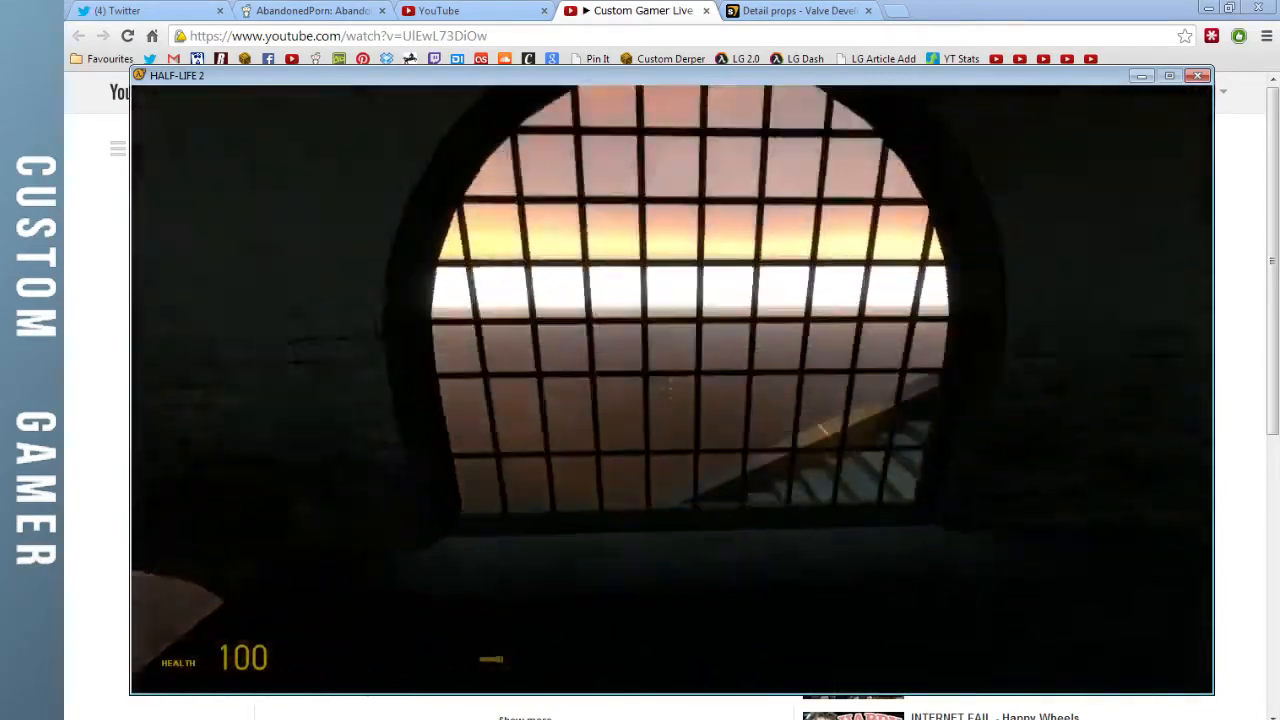
Back away from the barred window to view the inner ledge and the lower landing leading to the exterior stairs
{"action": "key", "text": "s"}
{"action": "key", "text": "s"}
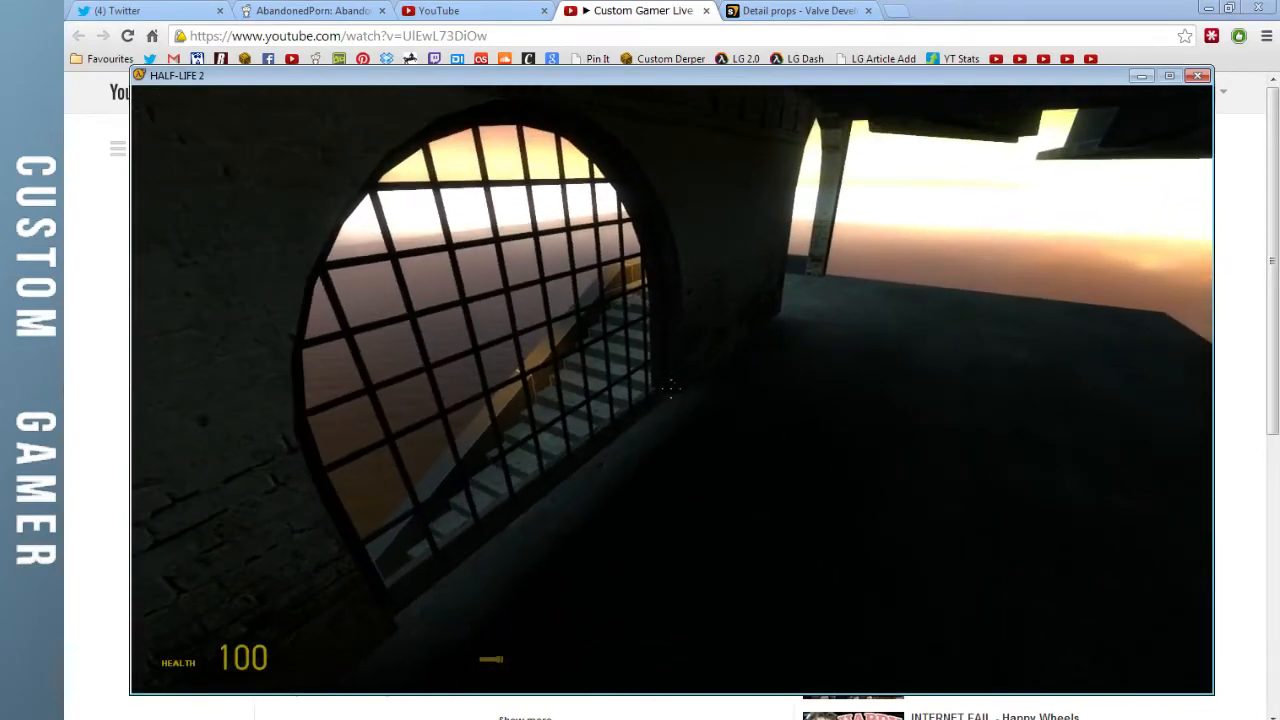
{"action": "key", "text": "w"}
{"action": "key", "text": "s"}
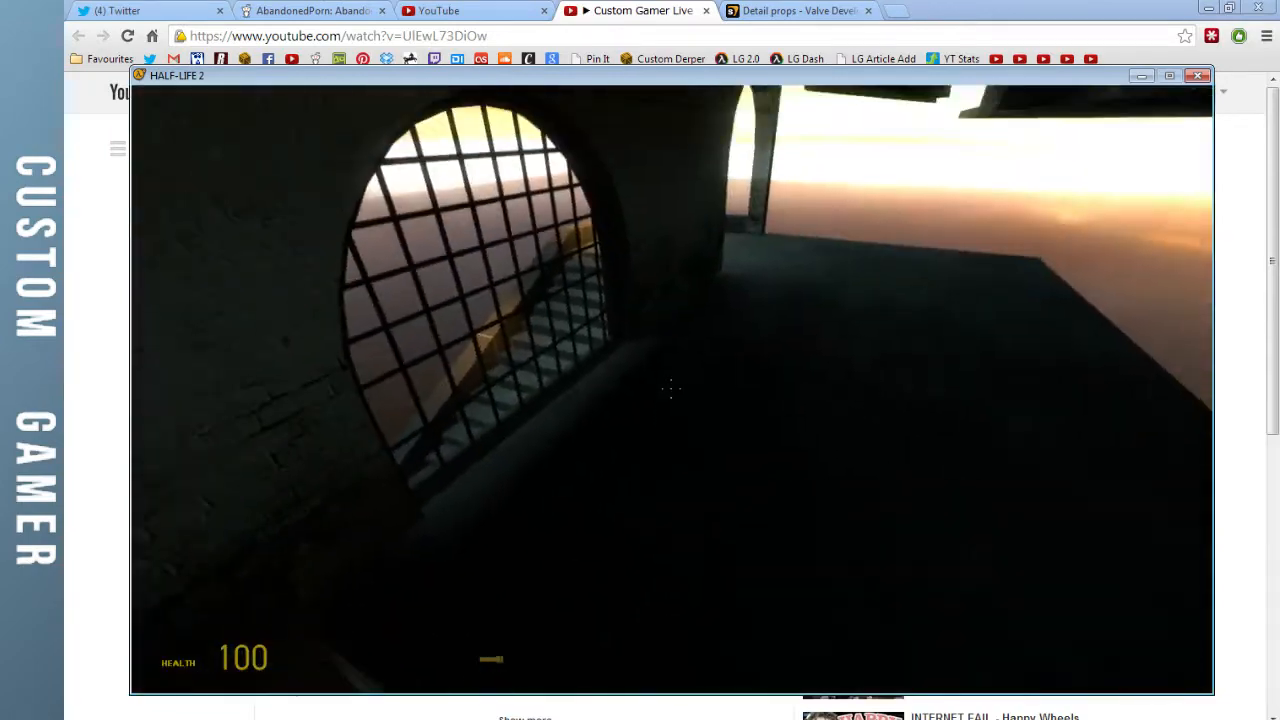
{"action": "key", "text": "w"}
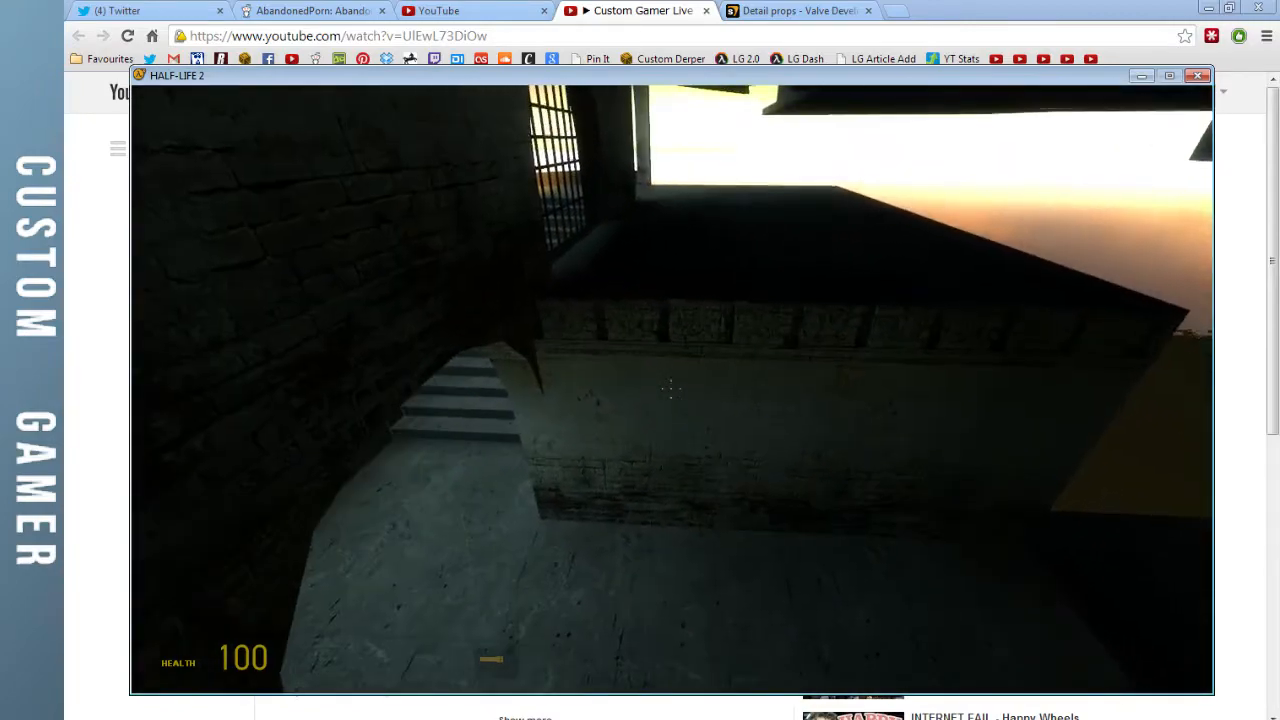
Exit the game through its developer console and close the compile process log in Hammer
{"action": "key", "text": "grave"}
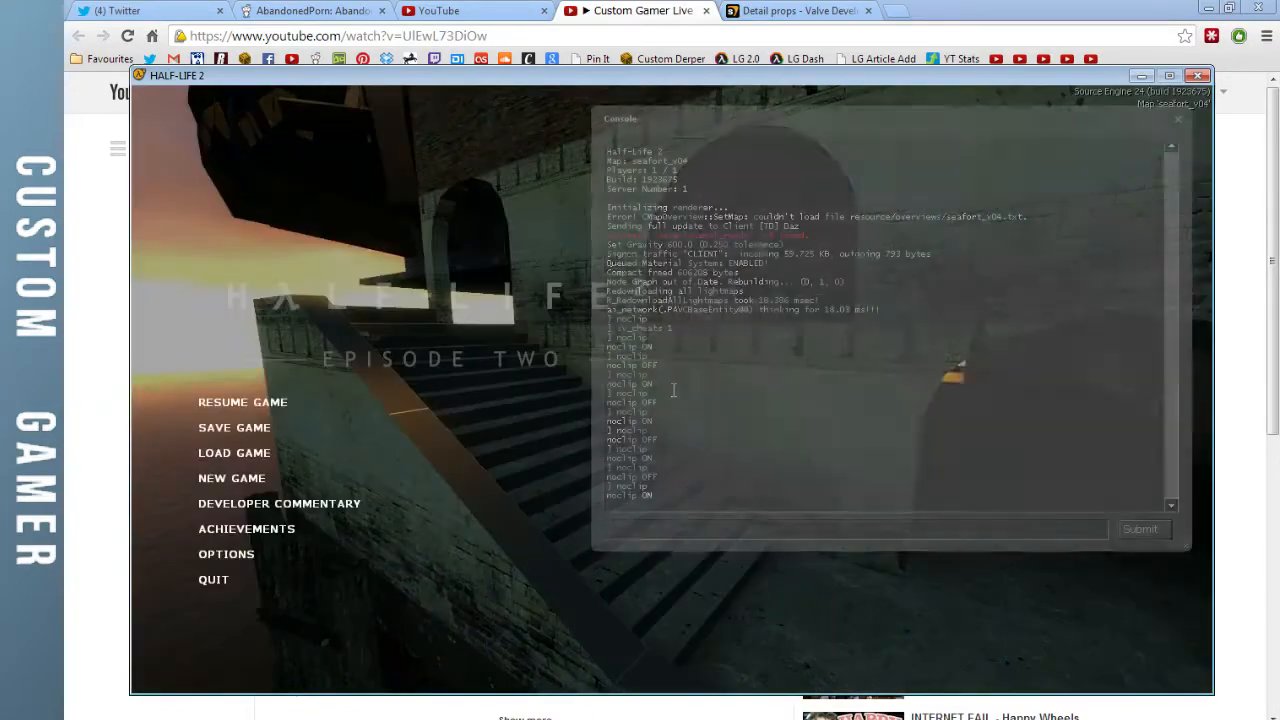
{"action": "key", "text": "Return"}
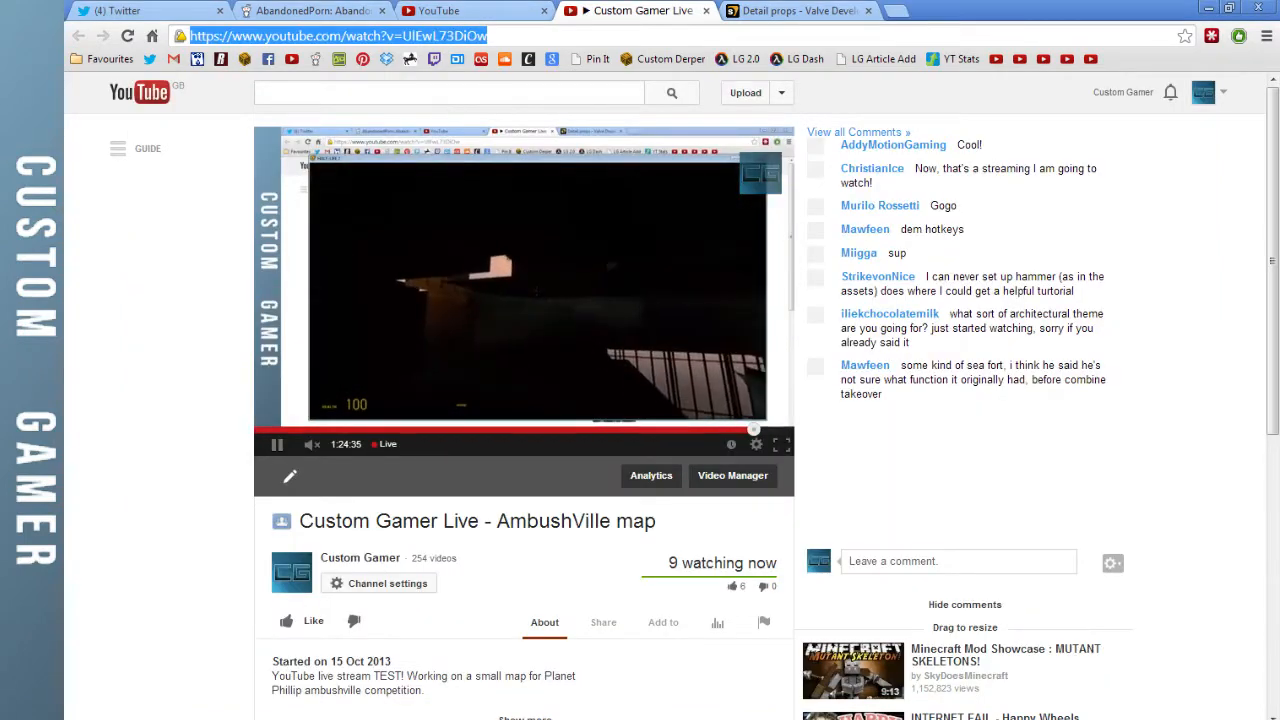
{"action": "left_click", "coordinate": [486, 719]}
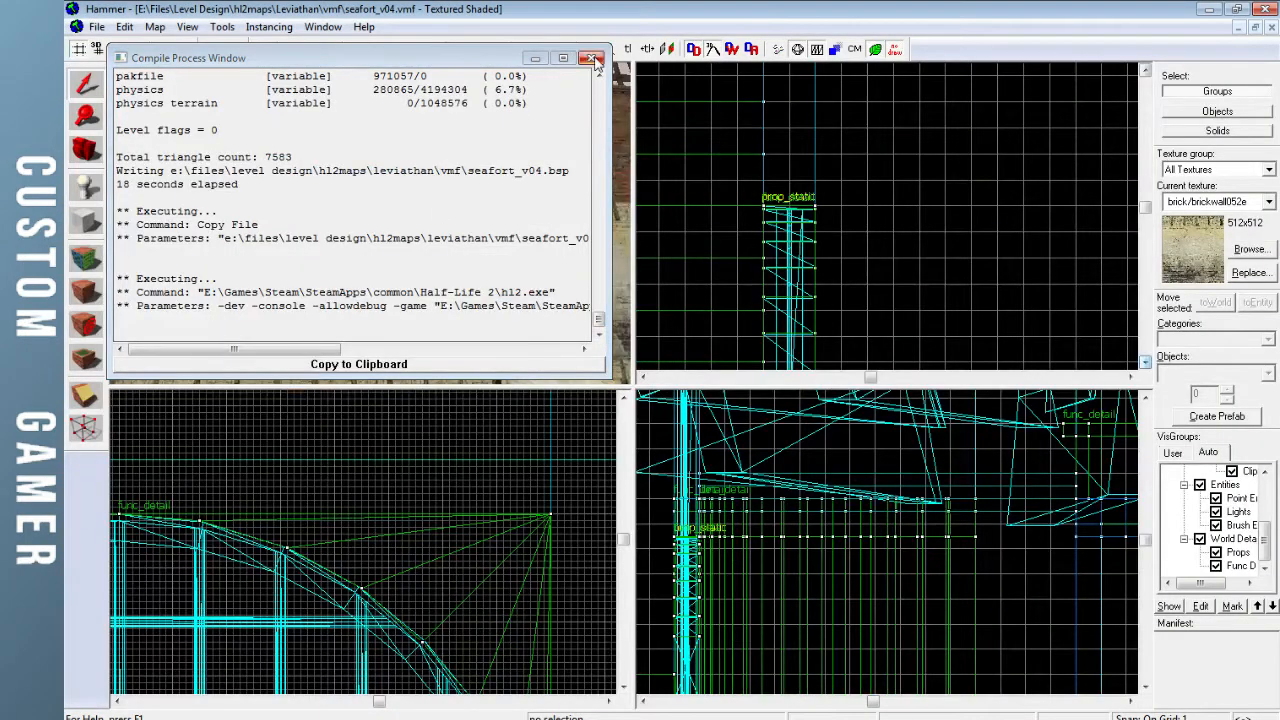
{"action": "left_click", "coordinate": [592, 58]}
Check the live stream page, return to Hammer and fly the camera from the barred window around the curved wall to the waterside blocks
{"action": "key", "text": "alt+Tab"}
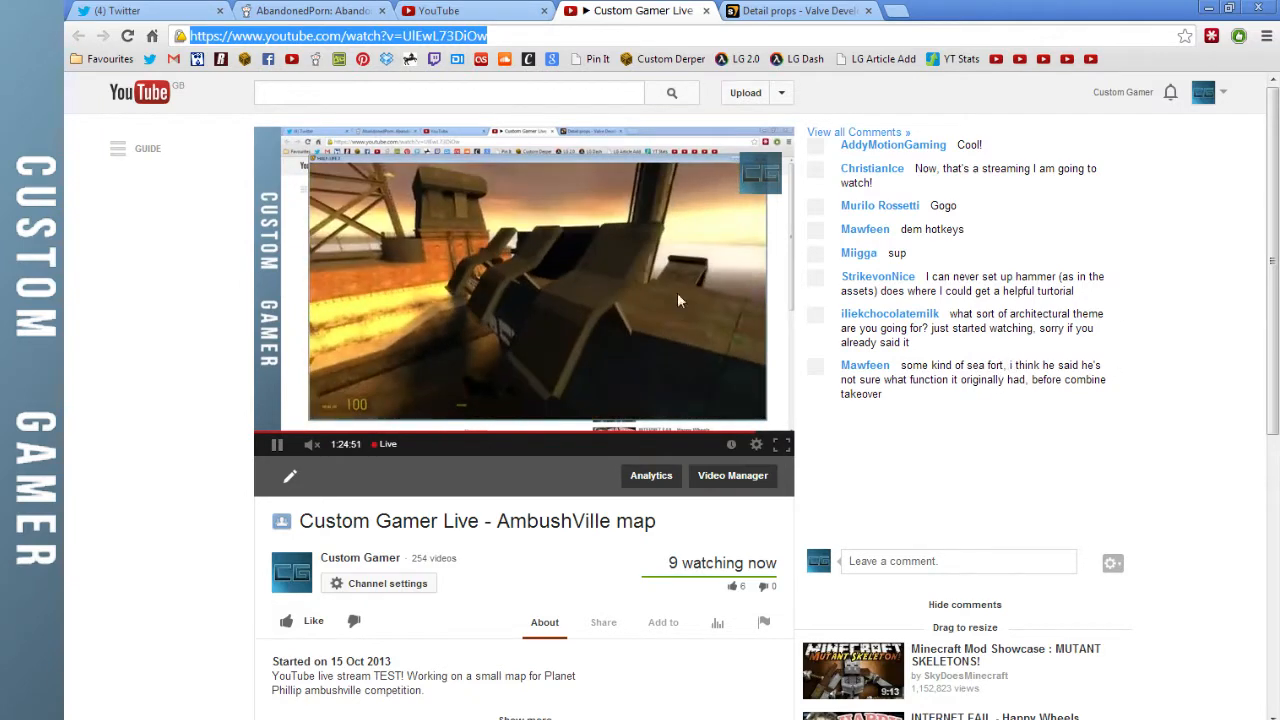
{"action": "key", "text": "alt+Tab"}
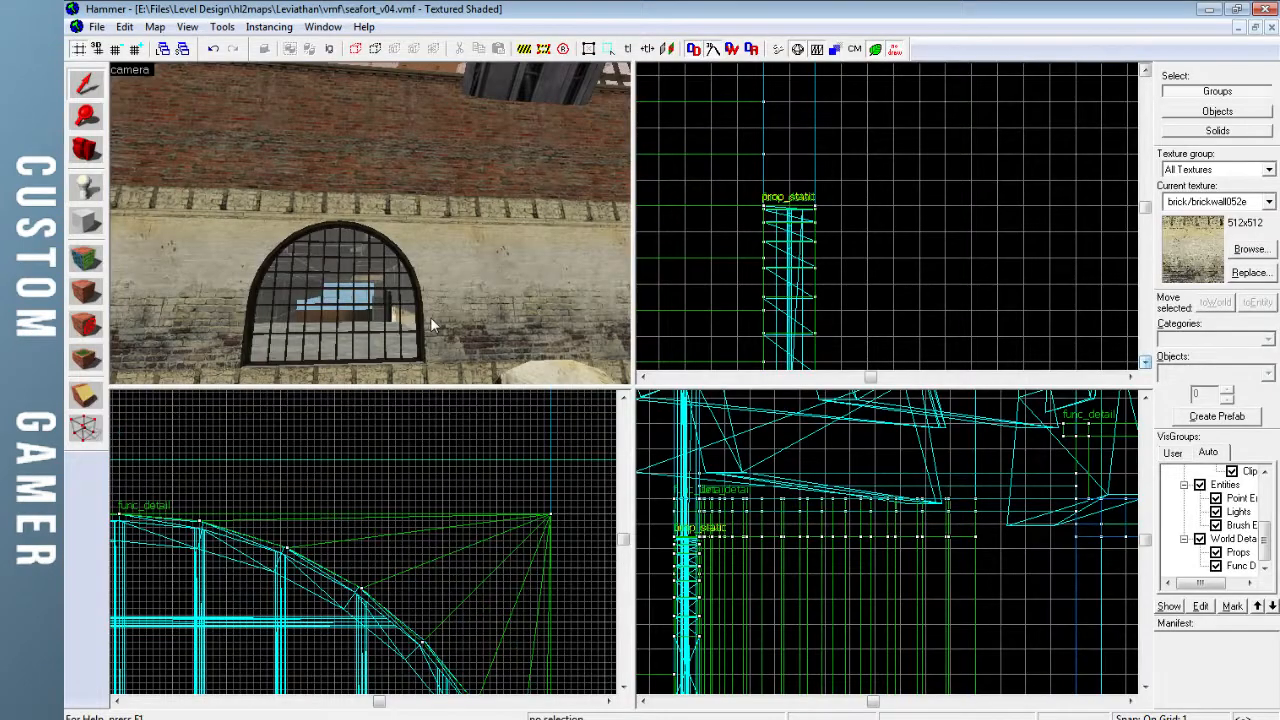
{"action": "key", "text": "z"}
{"action": "key", "text": "w"}
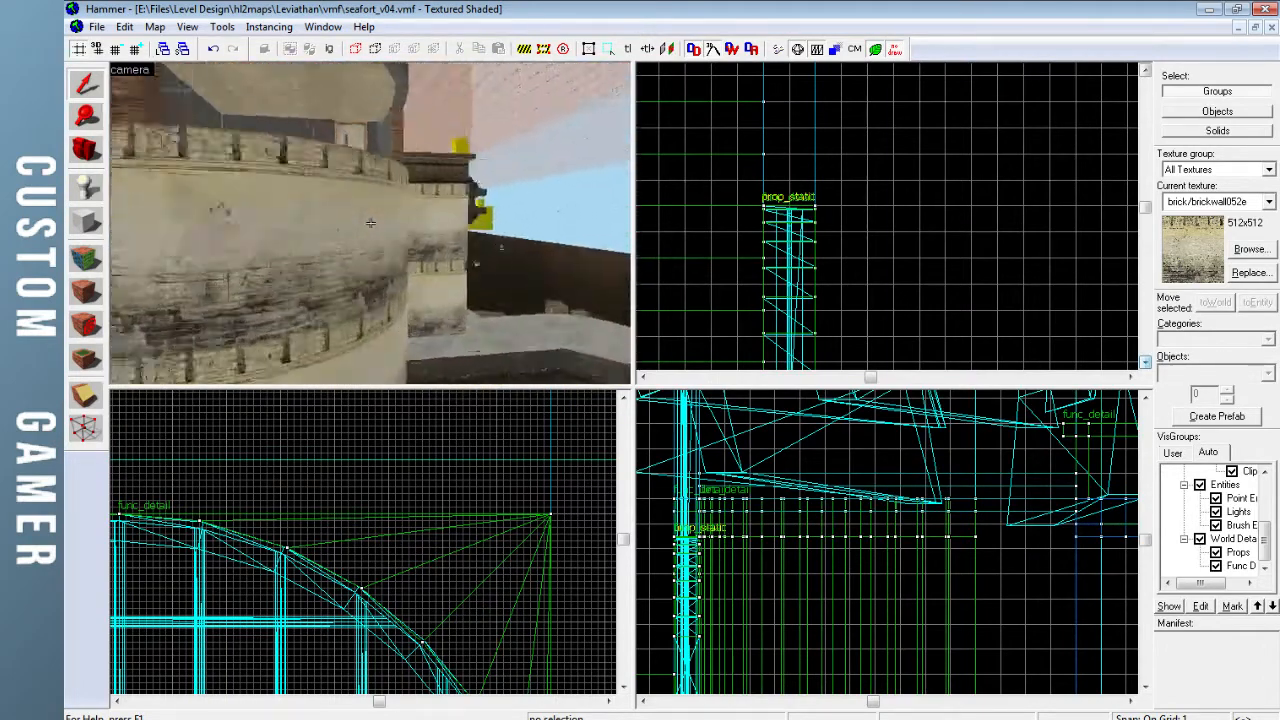
{"action": "key", "text": "w"}
{"action": "key", "text": "z"}
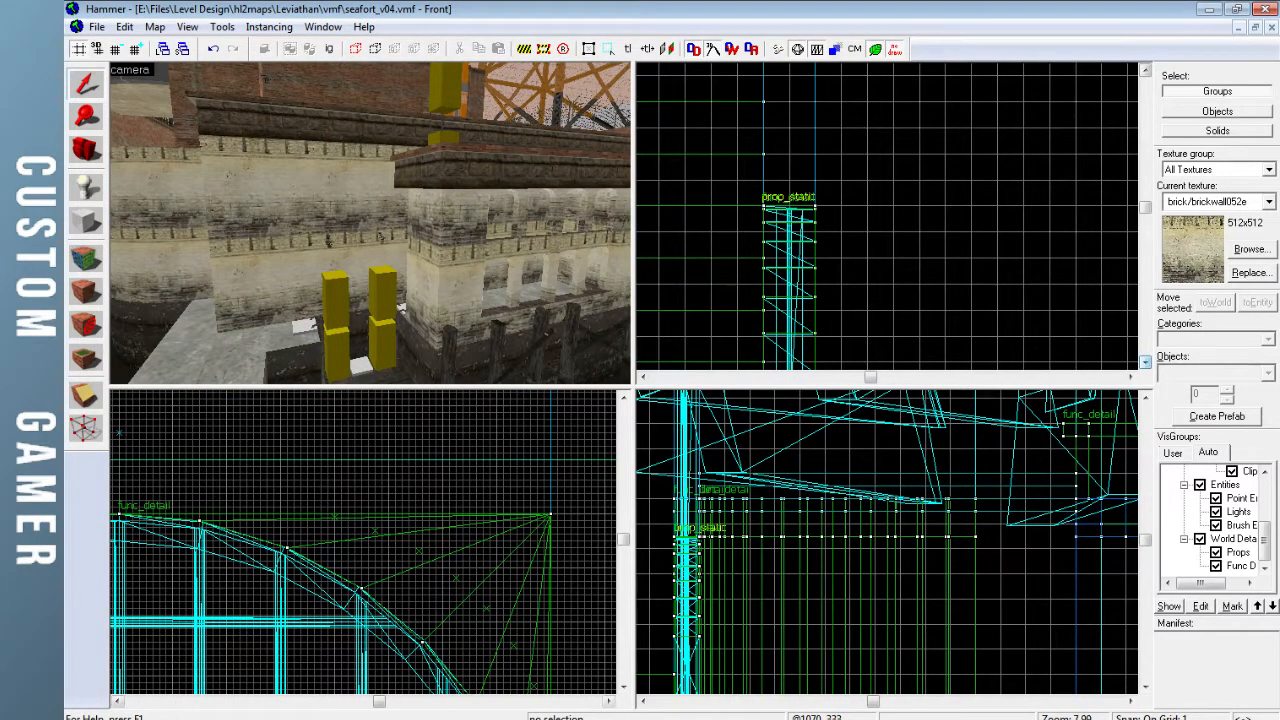
Switch to Chrome, open Pinterest in a new tab and open the profile's Inspiration! board
{"action": "key", "text": "alt+Tab"}
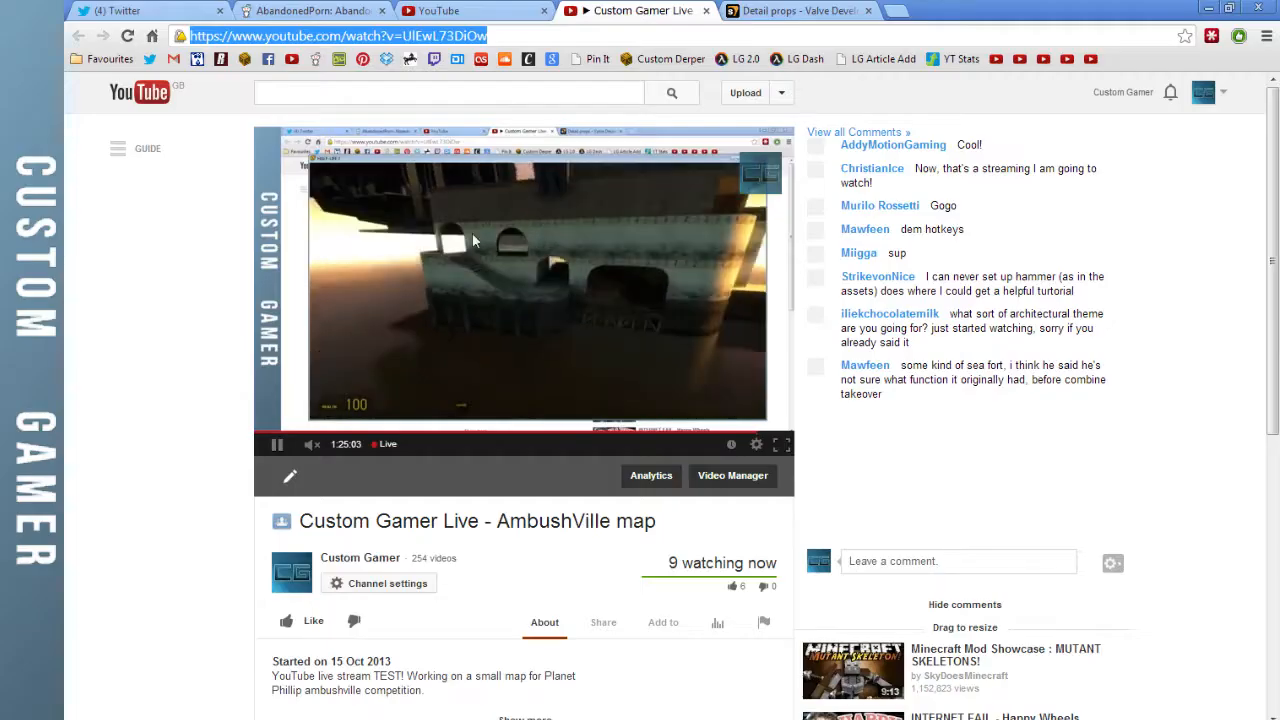
{"action": "middle_click", "coordinate": [363, 60]}
{"action": "left_click", "coordinate": [933, 16]}
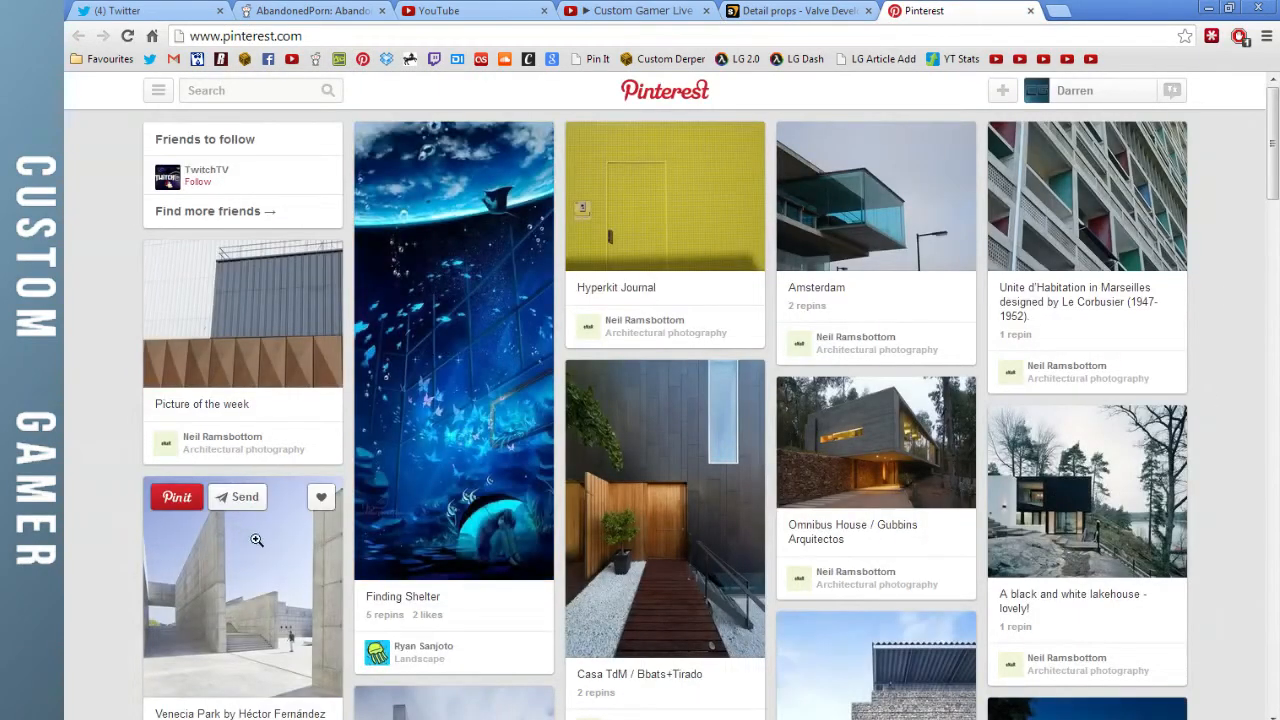
{"action": "mouse_move", "coordinate": [1060, 90]}
{"action": "left_click", "coordinate": [1066, 121]}
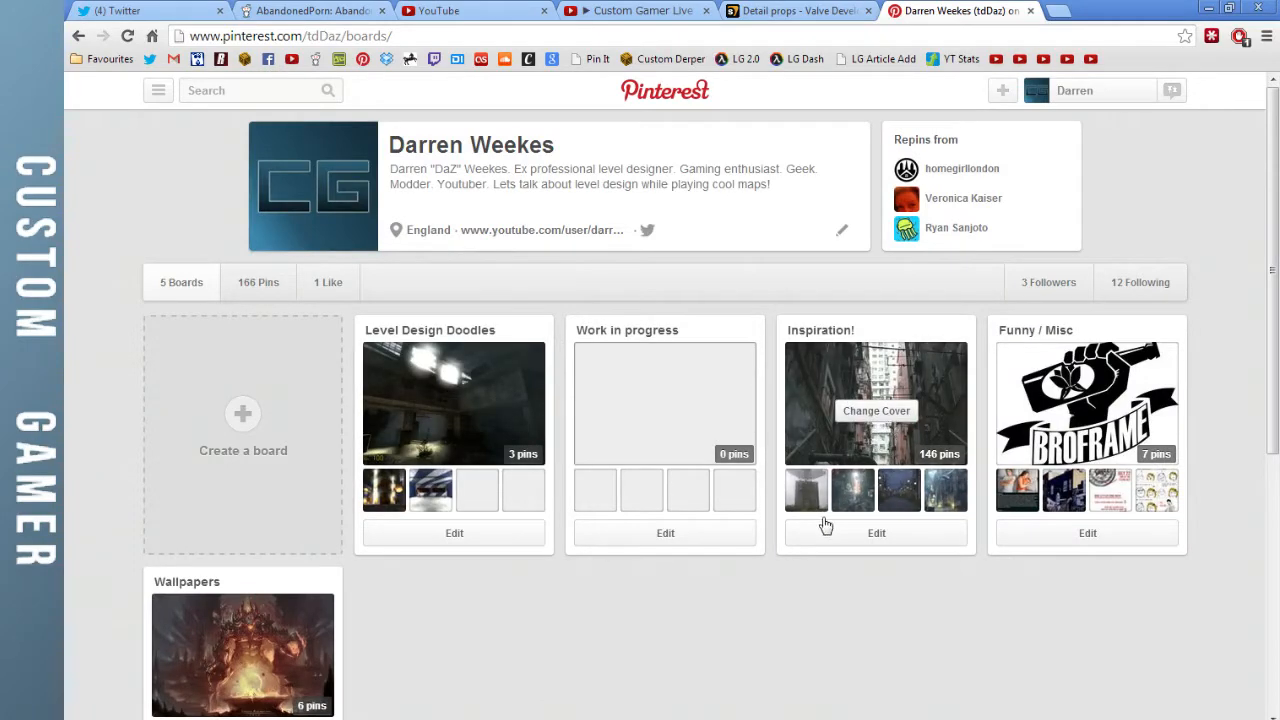
{"action": "left_click", "coordinate": [837, 336]}
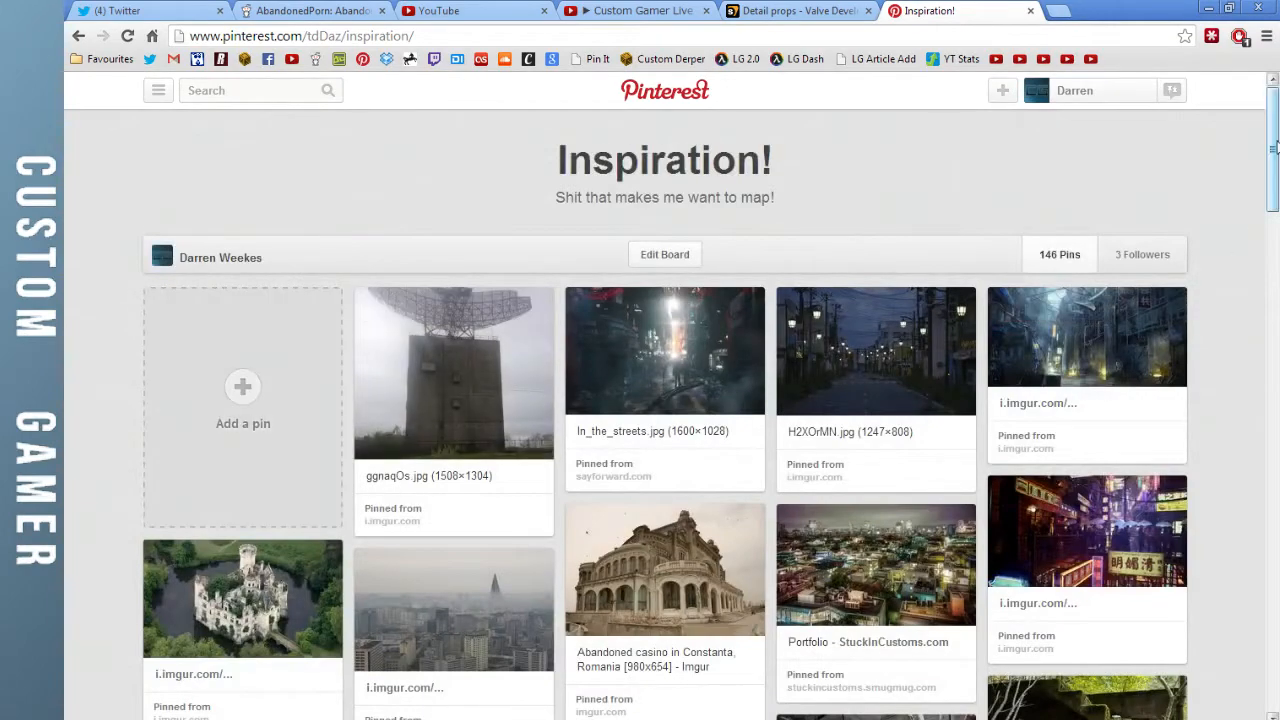
Examine the steelworks photographs and the fantasy concept art that follows them on the Inspiration! board
{"action": "left_click_drag", "start_coordinate": [1274, 147], "coordinate": [1267, 485]}
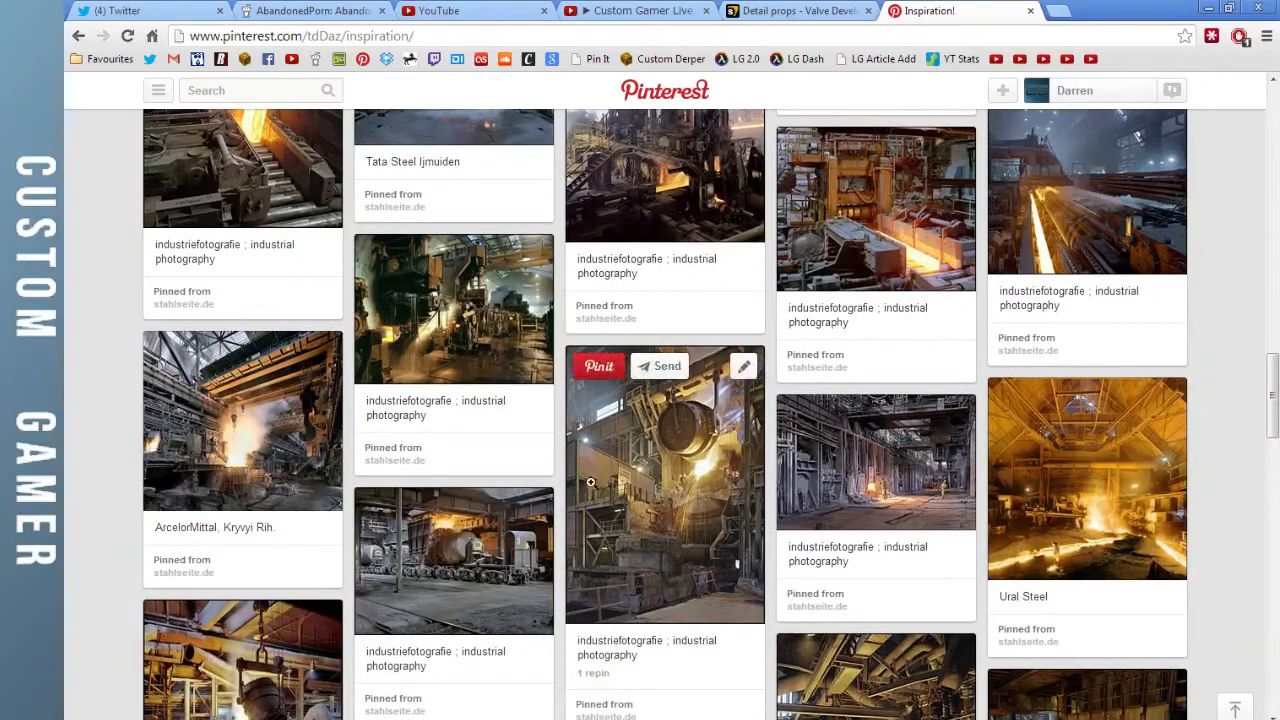
{"action": "scroll", "coordinate": [573, 510], "scroll_direction": "down", "scroll_amount": 3}
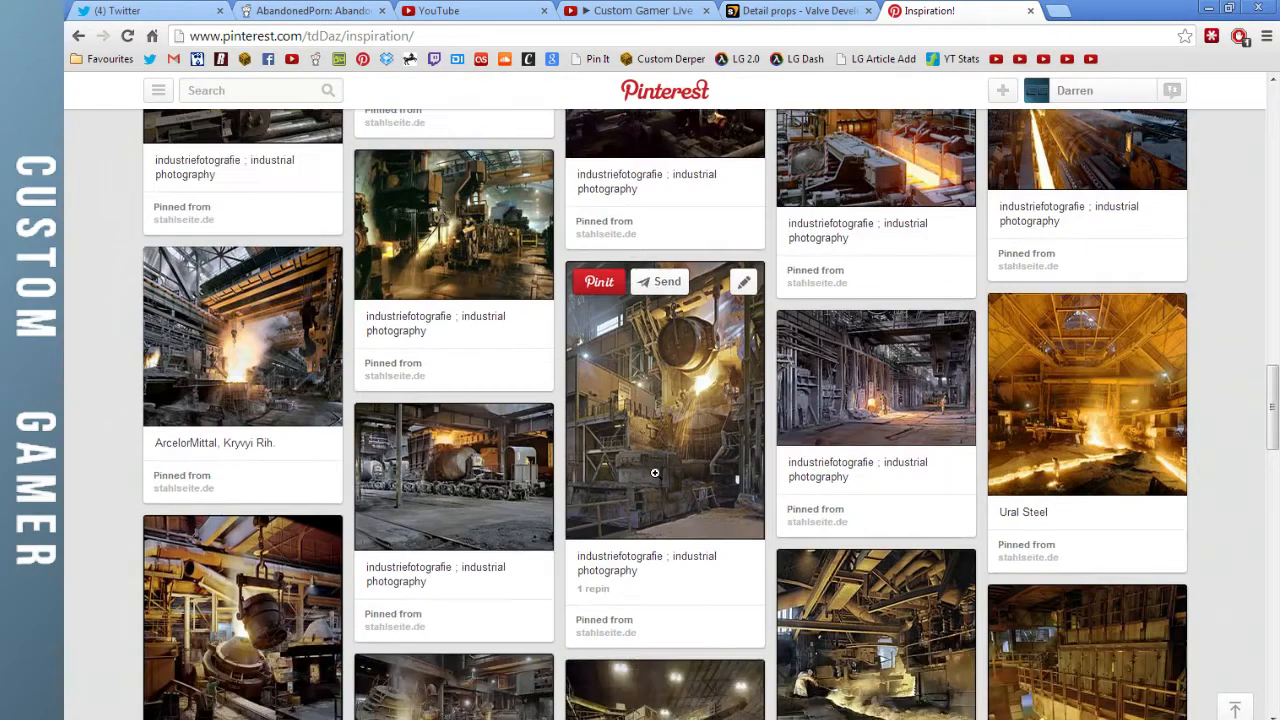
{"action": "scroll", "coordinate": [667, 447], "scroll_direction": "down", "scroll_amount": 3}
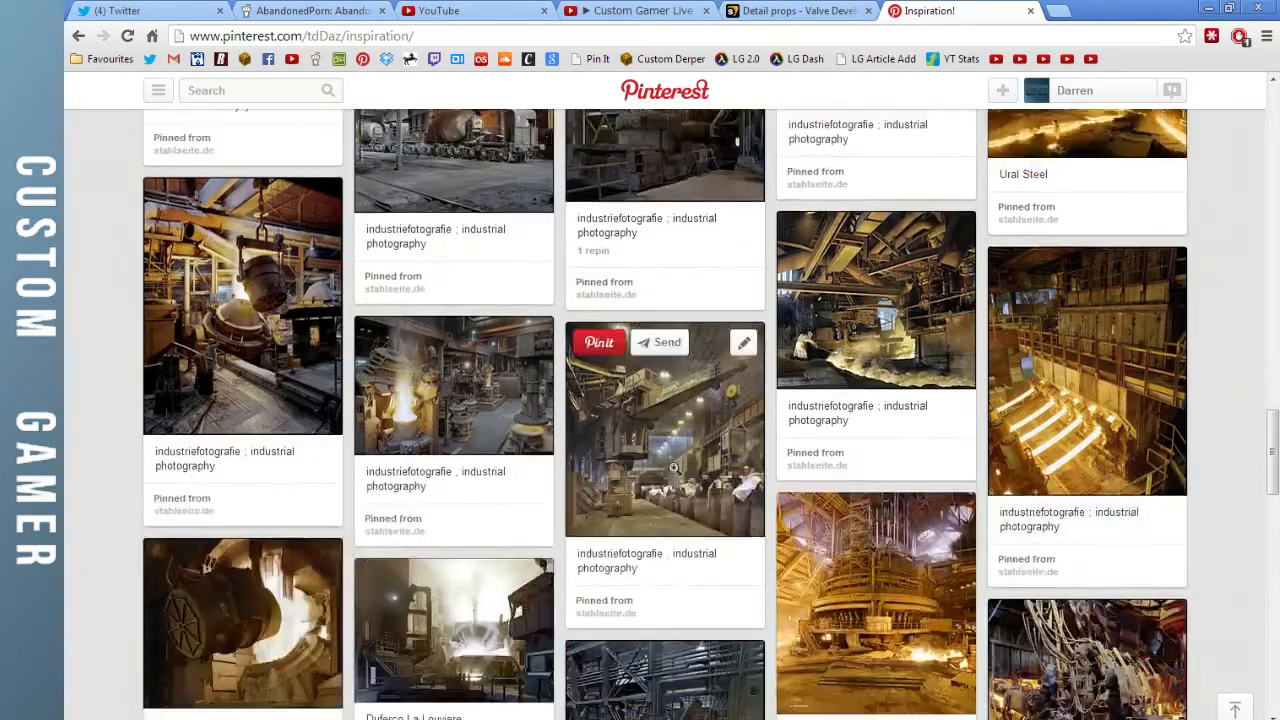
{"action": "scroll", "coordinate": [501, 492], "scroll_direction": "down", "scroll_amount": 4}
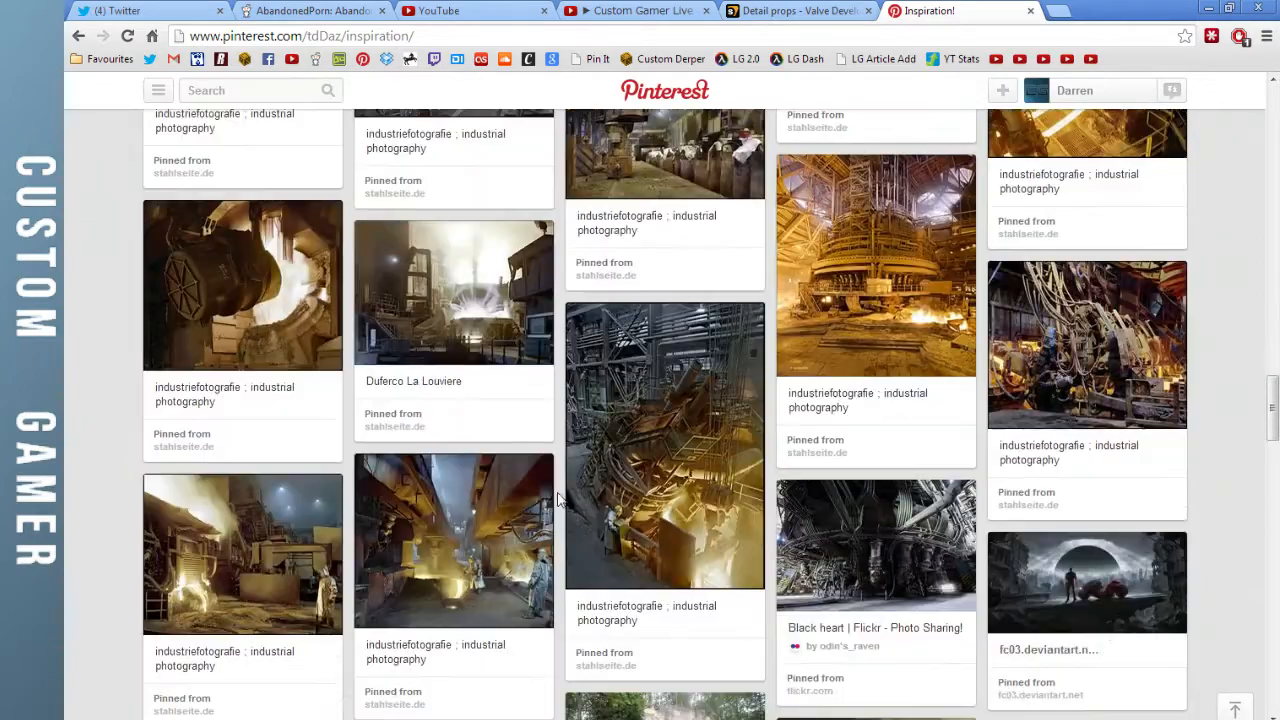
{"action": "scroll", "coordinate": [590, 507], "scroll_direction": "down", "scroll_amount": 1}
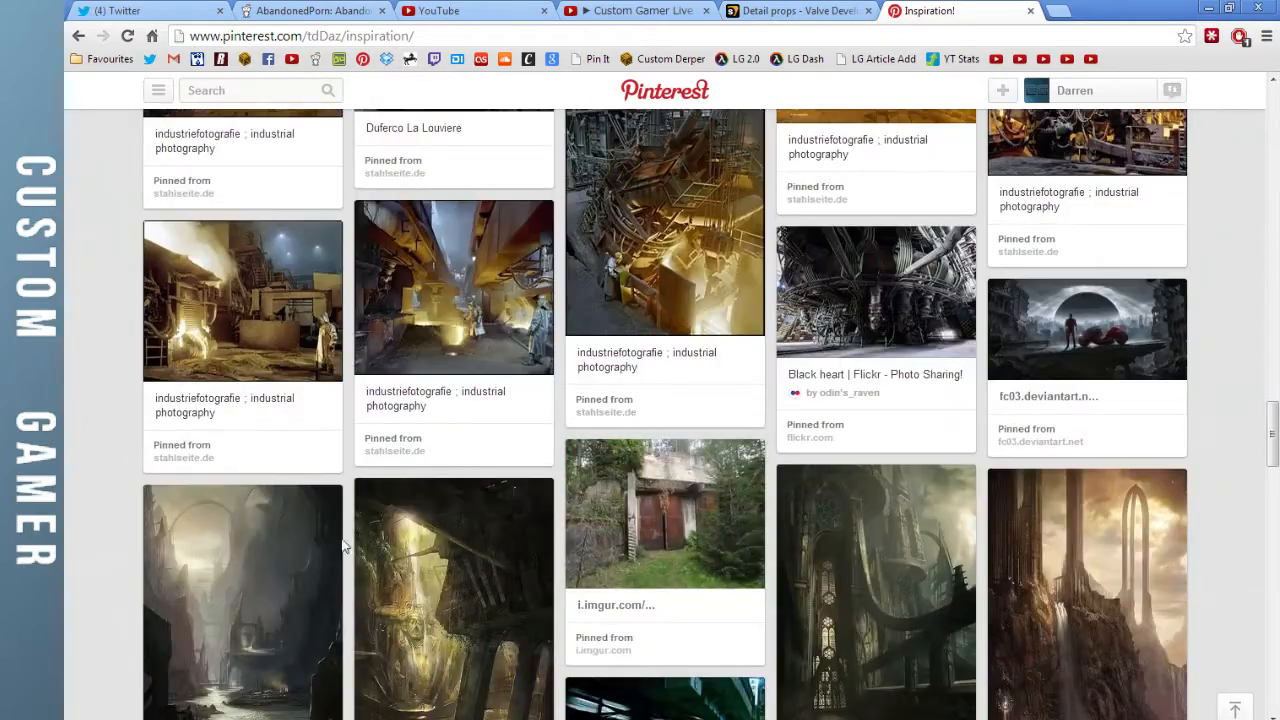
{"action": "scroll", "coordinate": [617, 511], "scroll_direction": "down", "scroll_amount": 2}
{"action": "scroll", "coordinate": [617, 511], "scroll_direction": "down", "scroll_amount": 3}
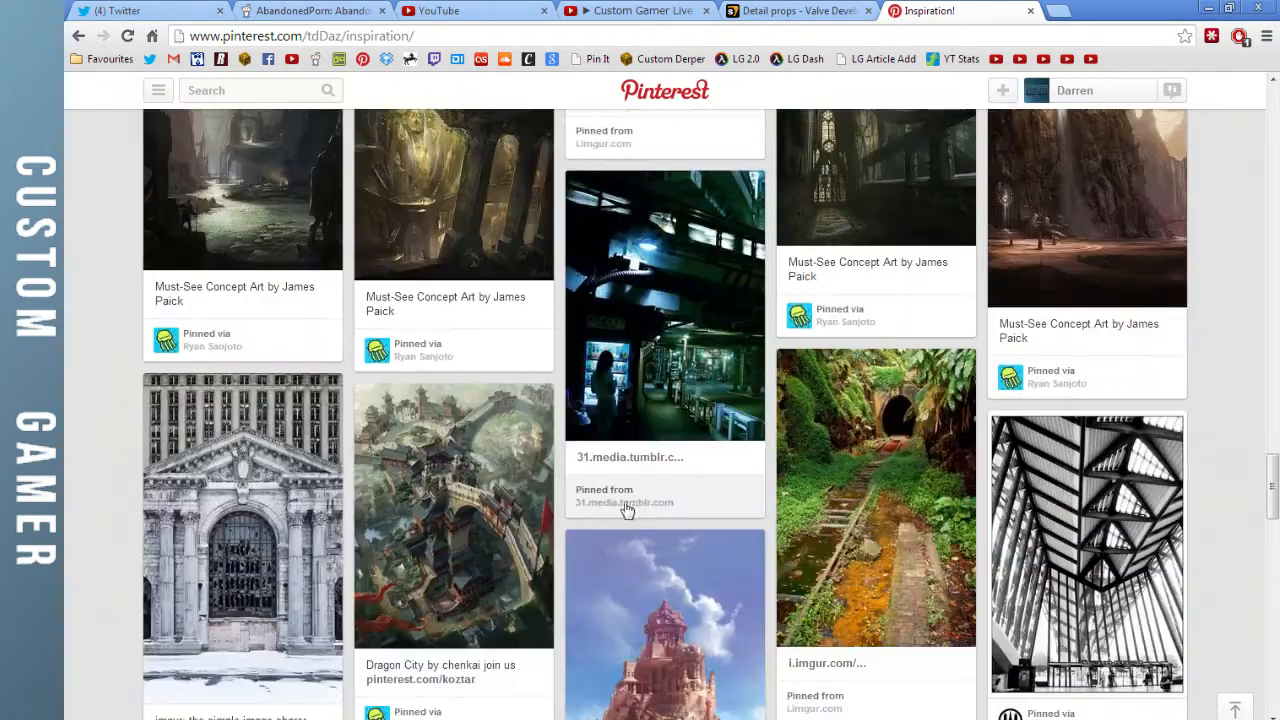
{"action": "scroll", "coordinate": [590, 503], "scroll_direction": "down", "scroll_amount": 3}
{"action": "scroll", "coordinate": [587, 501], "scroll_direction": "down", "scroll_amount": 2}
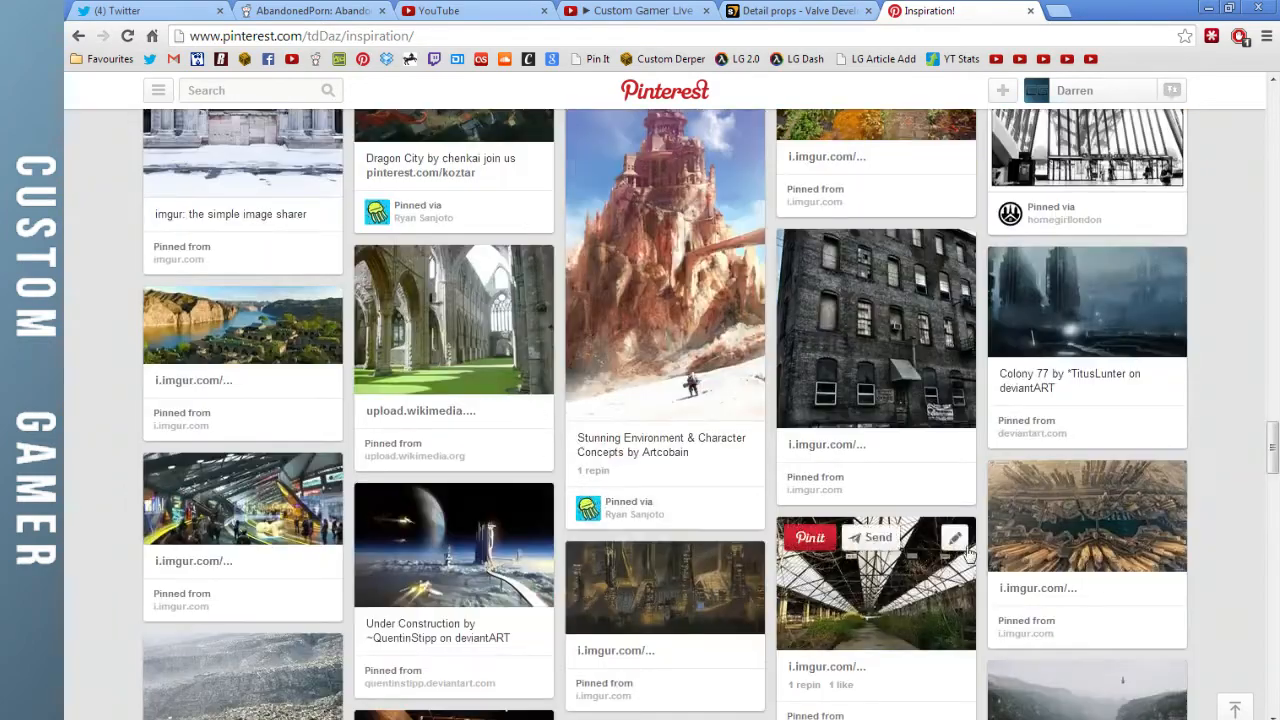
Examine the Stalin's Rope Roads, modern architecture and game concept art pins further along the board
{"action": "scroll", "coordinate": [312, 398], "scroll_direction": "down", "scroll_amount": 3}
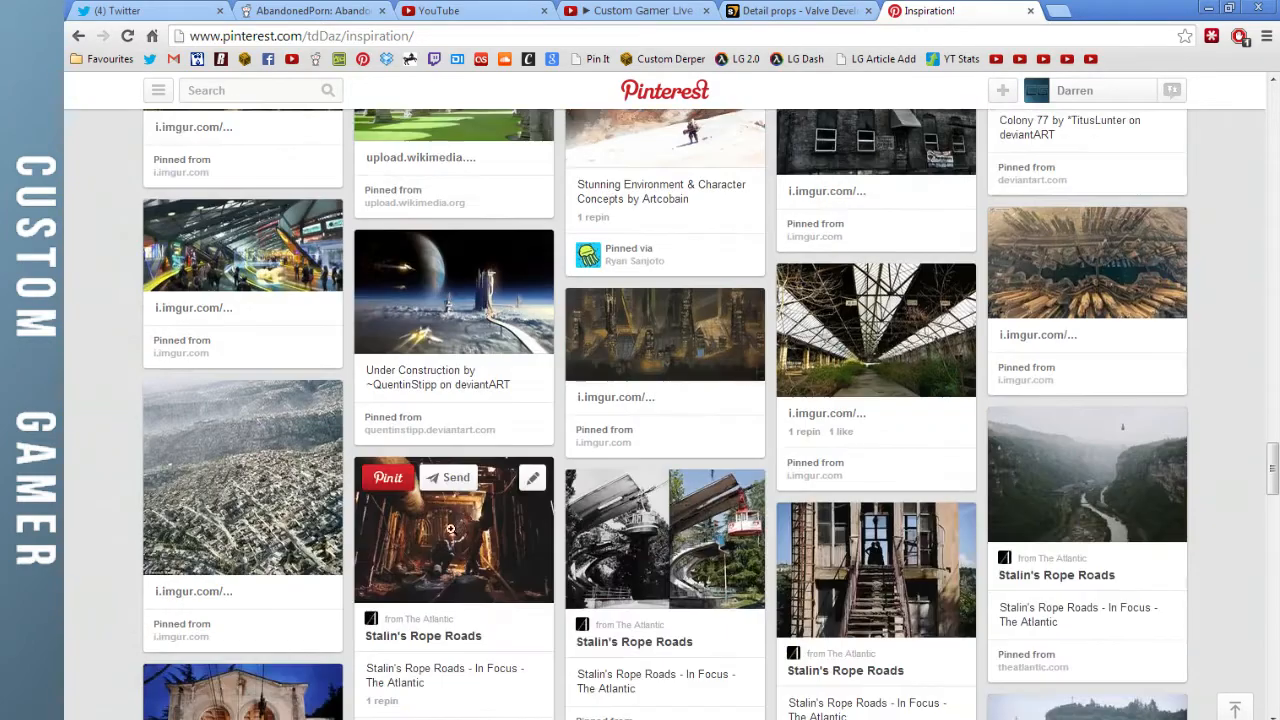
{"action": "scroll", "coordinate": [690, 505], "scroll_direction": "down", "scroll_amount": 2}
{"action": "scroll", "coordinate": [720, 505], "scroll_direction": "down", "scroll_amount": 1}
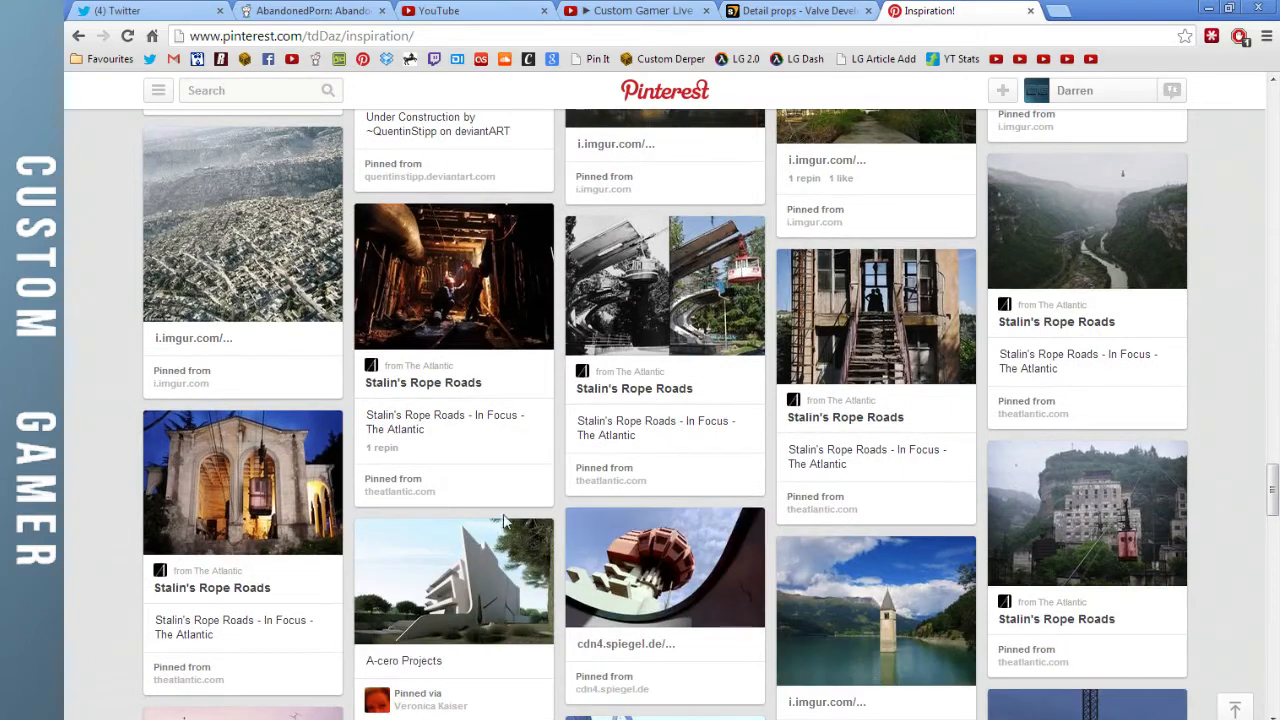
{"action": "scroll", "coordinate": [450, 488], "scroll_direction": "down", "scroll_amount": 2}
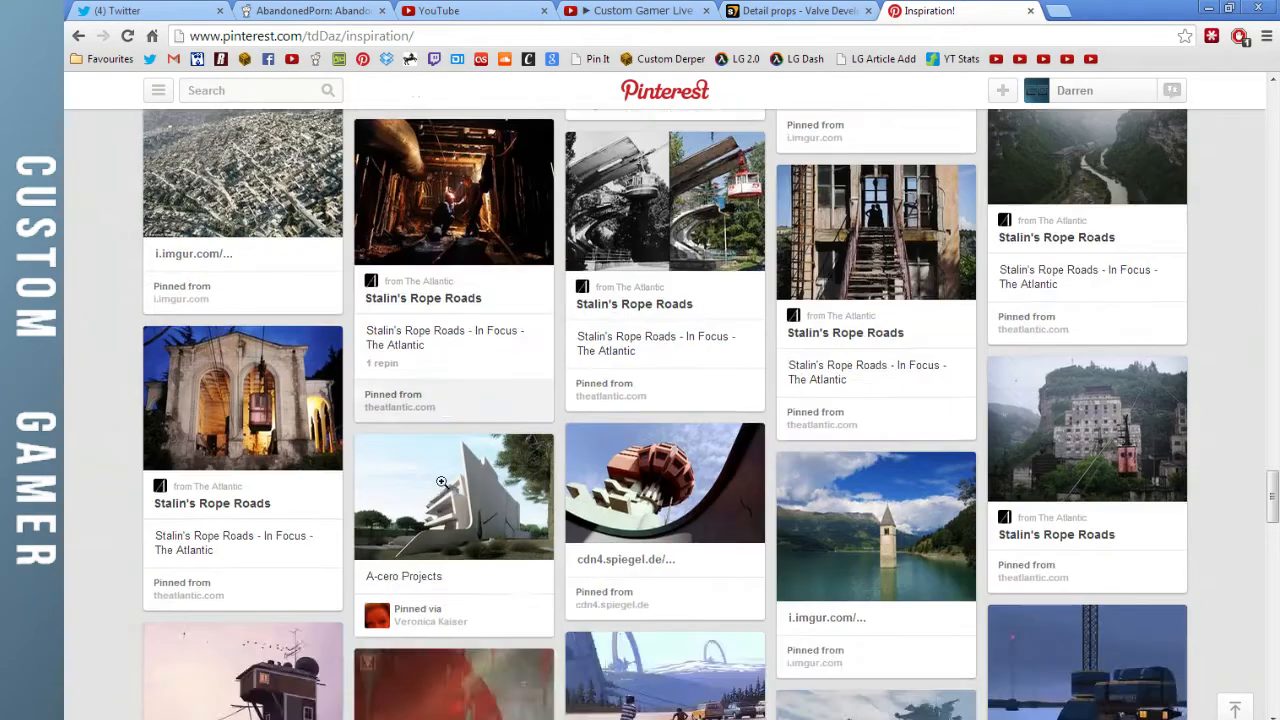
{"action": "scroll", "coordinate": [450, 487], "scroll_direction": "down", "scroll_amount": 4}
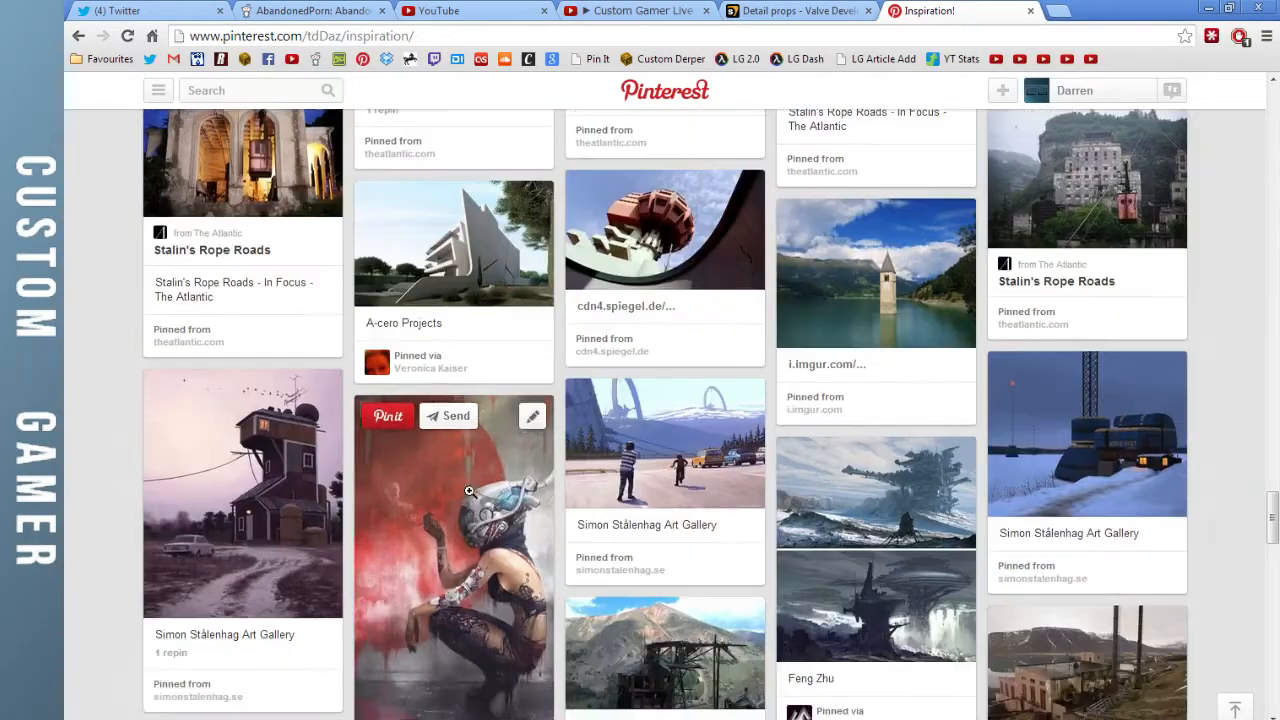
{"action": "scroll", "coordinate": [479, 493], "scroll_direction": "down", "scroll_amount": 2}
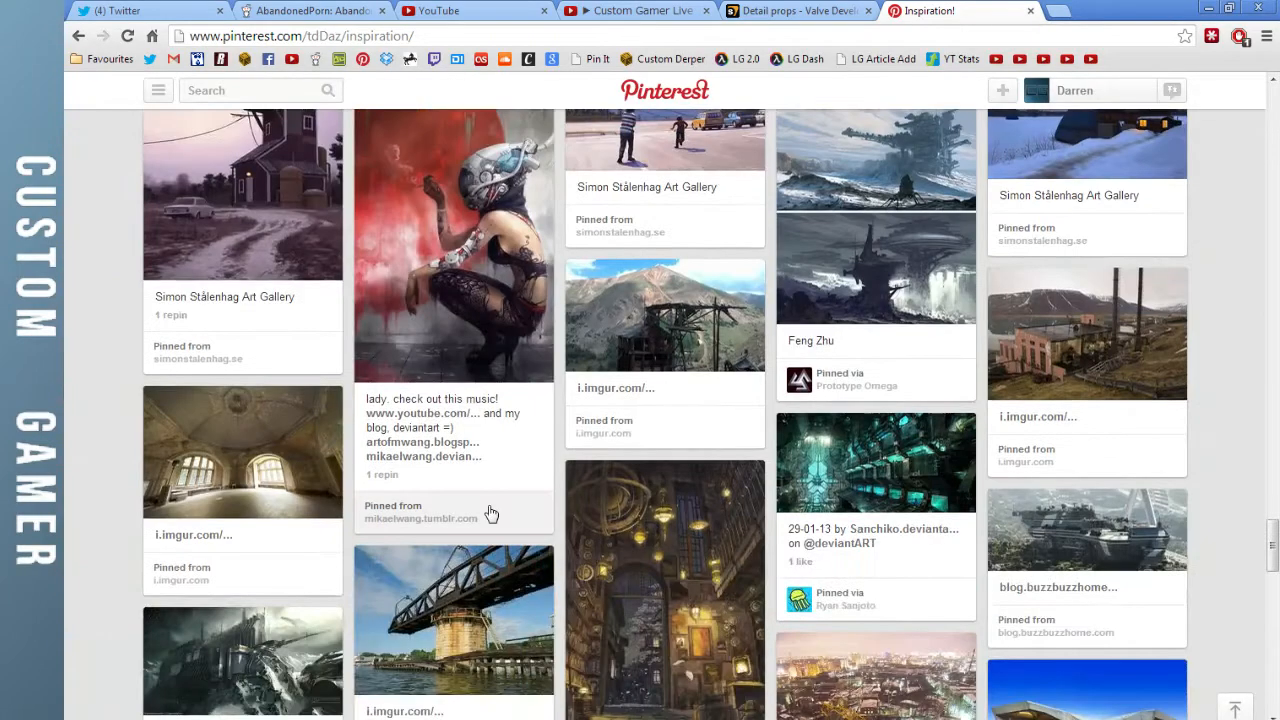
{"action": "scroll", "coordinate": [536, 499], "scroll_direction": "down", "scroll_amount": 2}
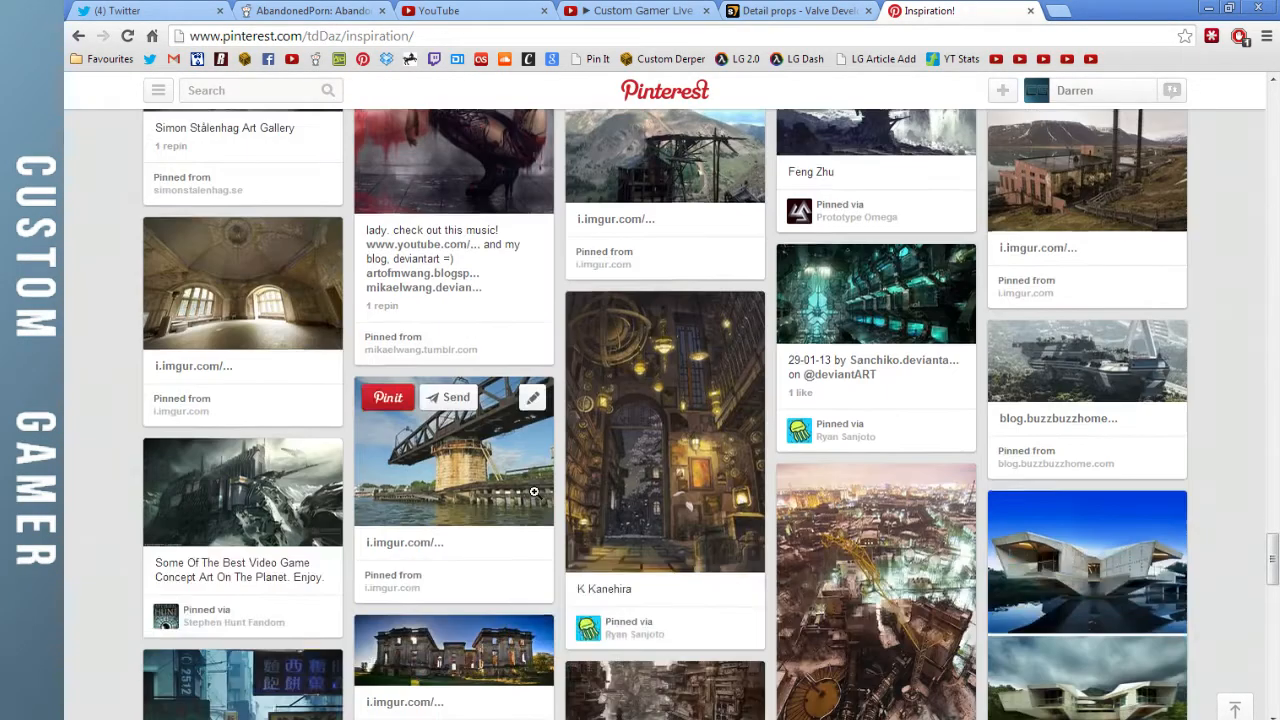
{"action": "scroll", "coordinate": [534, 491], "scroll_direction": "down", "scroll_amount": 2}
{"action": "scroll", "coordinate": [534, 495], "scroll_direction": "down", "scroll_amount": 6}
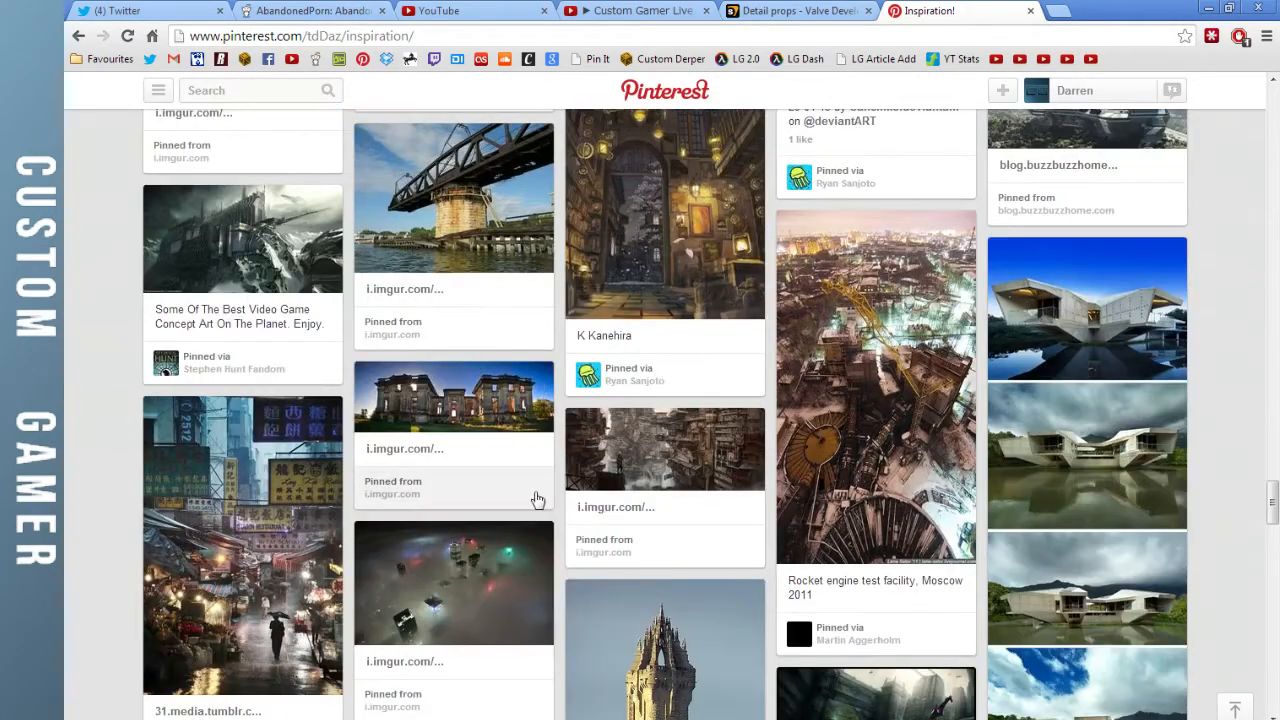
Examine the castle, Stockholm metro, abandoned industrial and concrete silo pins near the end of the board
{"action": "scroll", "coordinate": [534, 499], "scroll_direction": "down", "scroll_amount": 6}
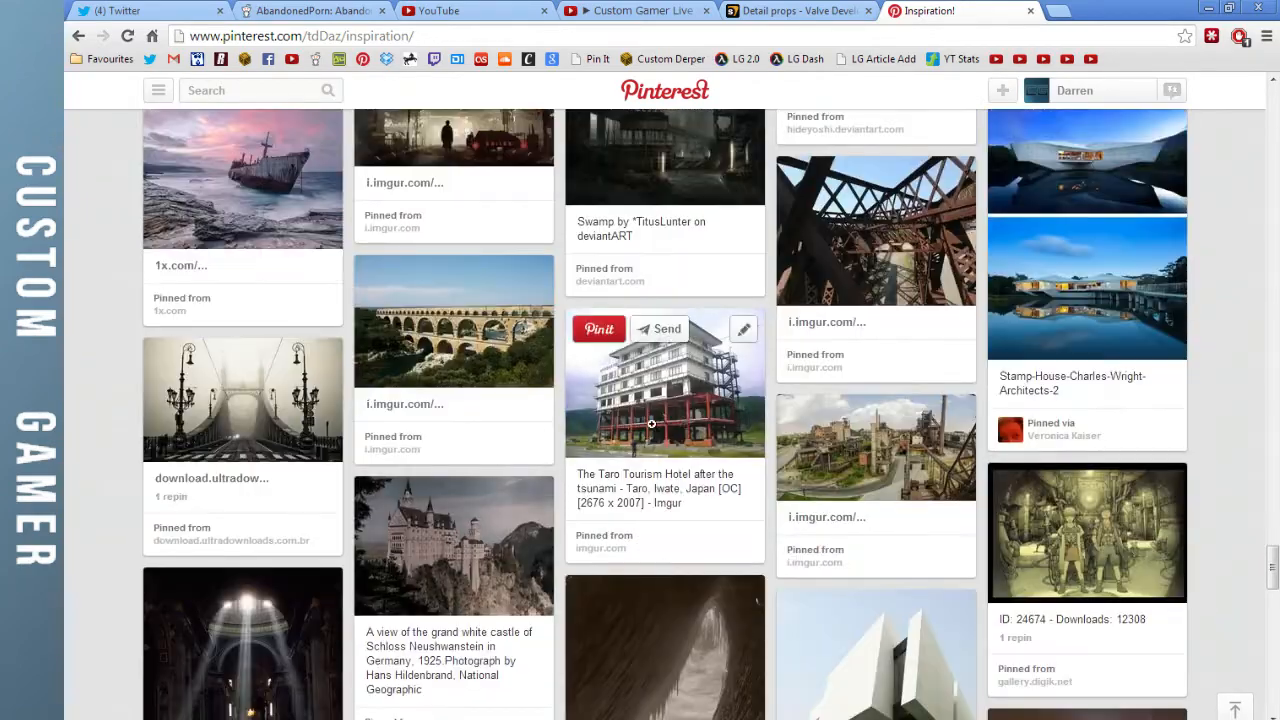
{"action": "scroll", "coordinate": [608, 488], "scroll_direction": "down", "scroll_amount": 3}
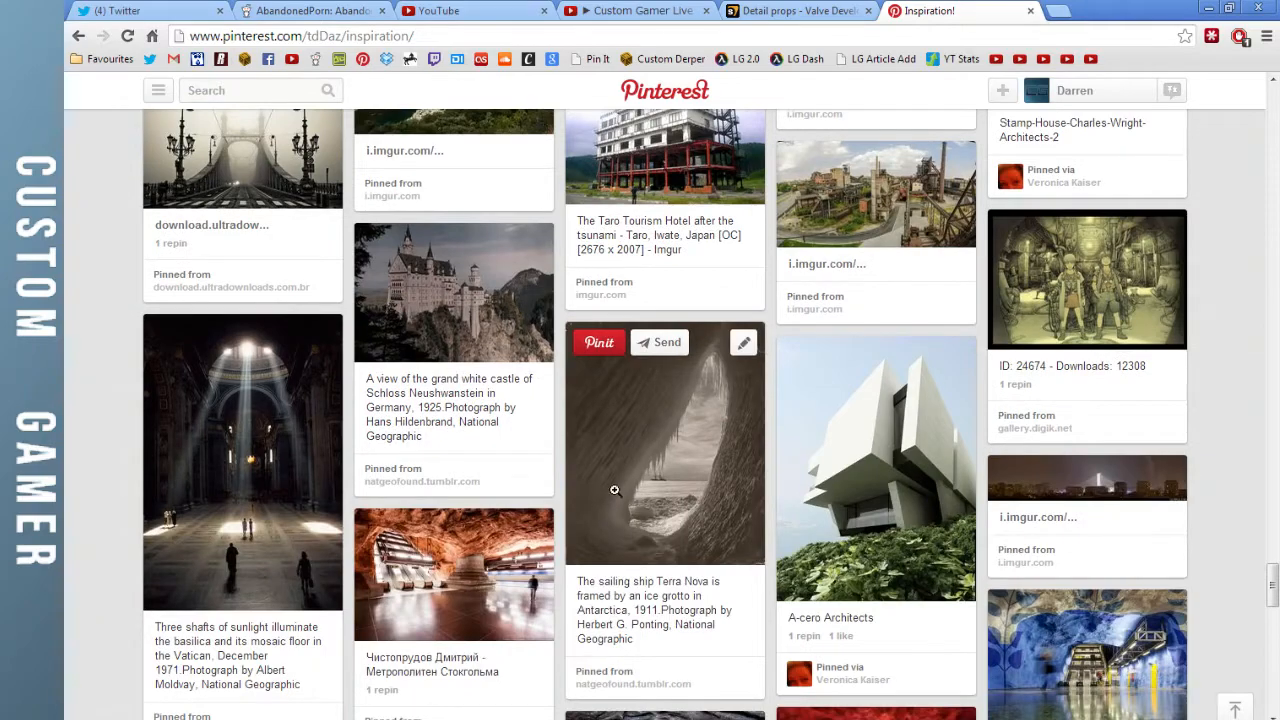
{"action": "scroll", "coordinate": [620, 490], "scroll_direction": "down", "scroll_amount": 5}
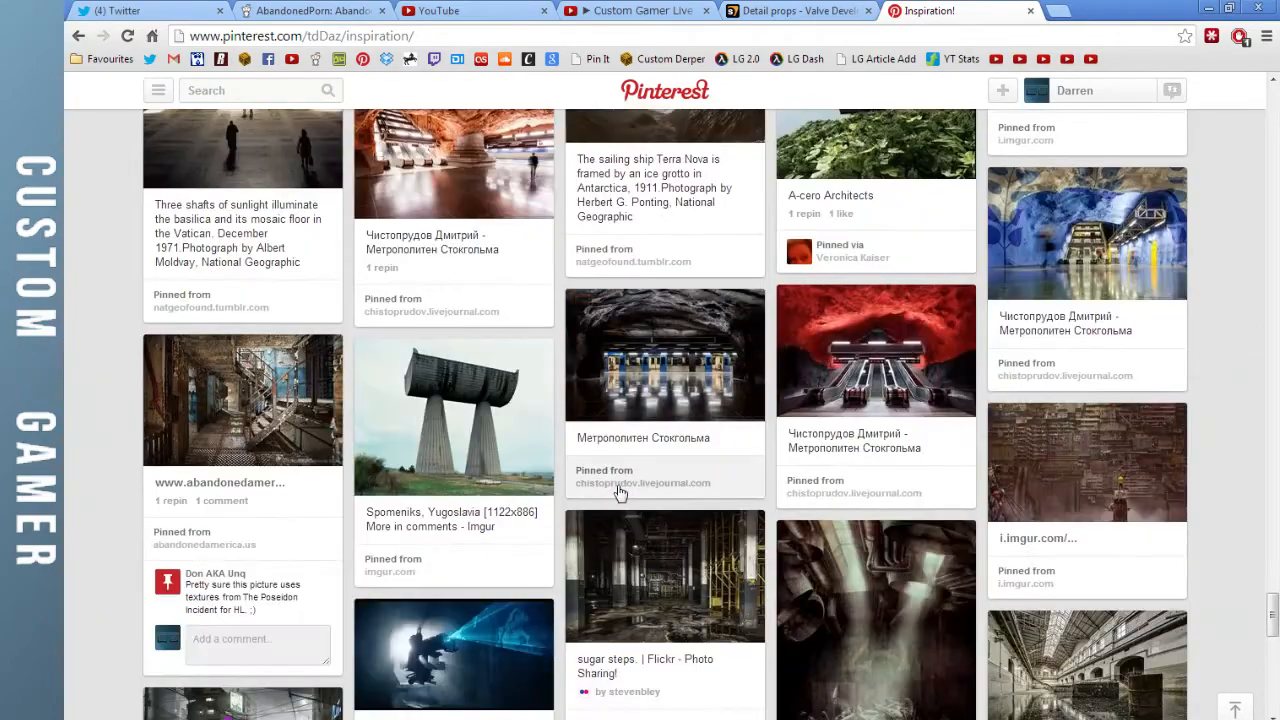
{"action": "scroll", "coordinate": [620, 492], "scroll_direction": "down", "scroll_amount": 2}
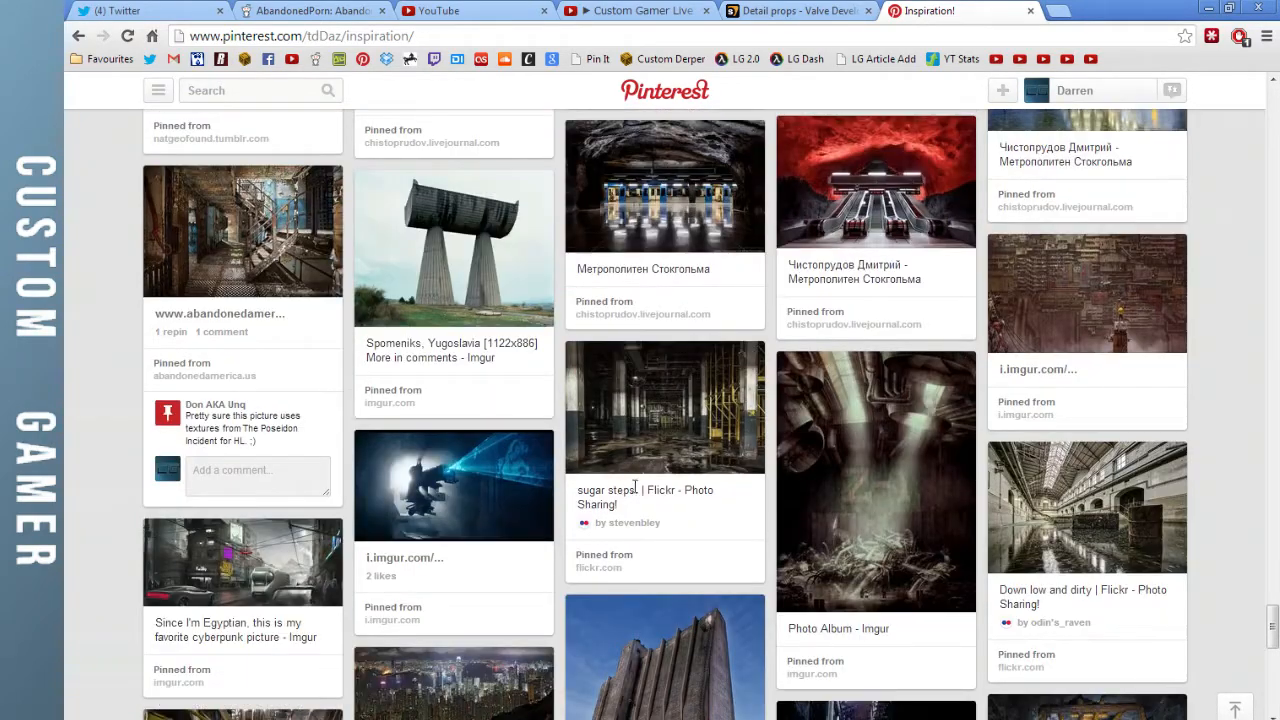
{"action": "scroll", "coordinate": [634, 487], "scroll_direction": "down", "scroll_amount": 4}
{"action": "scroll", "coordinate": [657, 522], "scroll_direction": "down", "scroll_amount": 2}
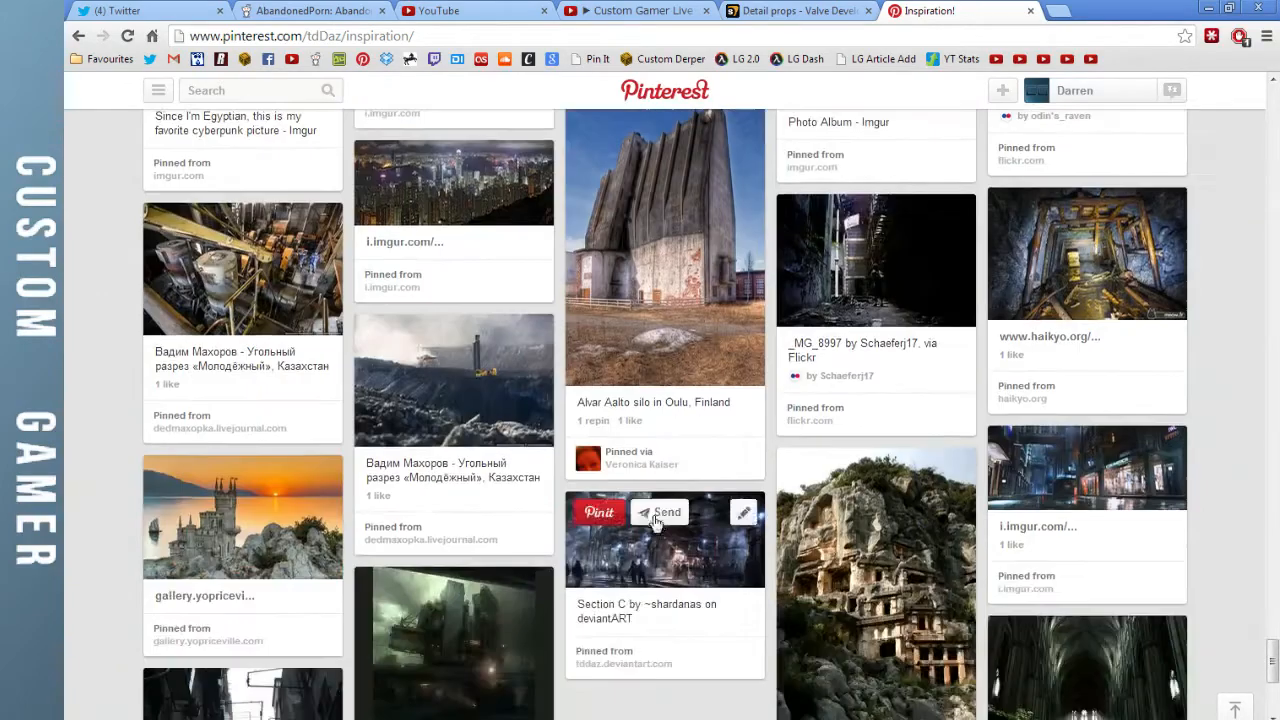
{"action": "scroll", "coordinate": [695, 490], "scroll_direction": "down", "scroll_amount": 5}
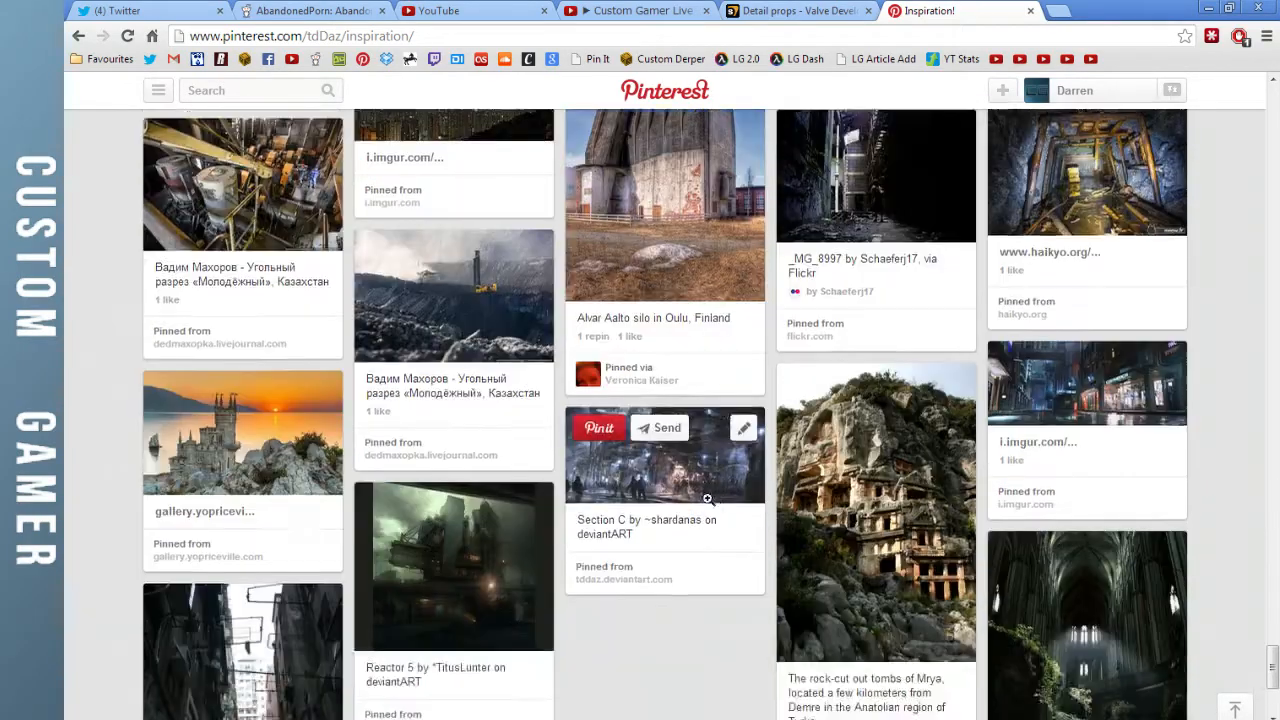
Go back to the Stalin's Rope Roads pins, view the cable car in the arched building enlarged, and return to the board
{"action": "scroll", "coordinate": [623, 484], "scroll_direction": "up", "scroll_amount": 8}
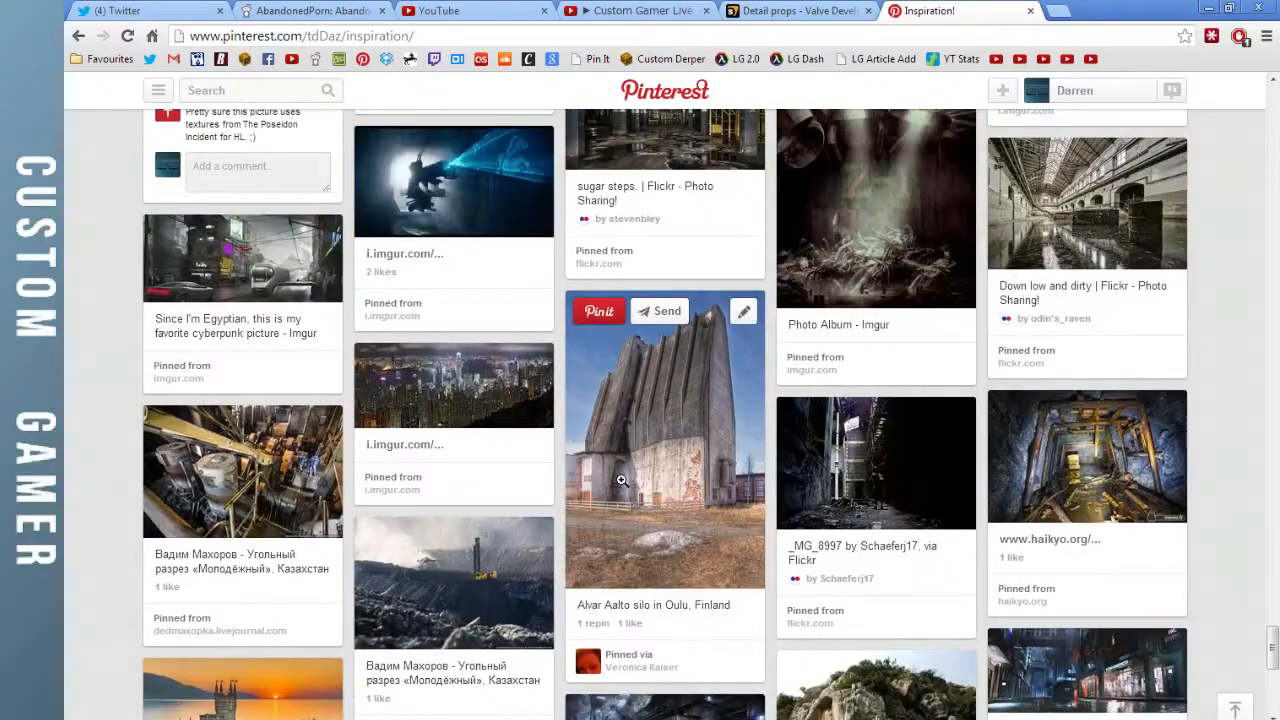
{"action": "scroll", "coordinate": [622, 481], "scroll_direction": "up", "scroll_amount": 10}
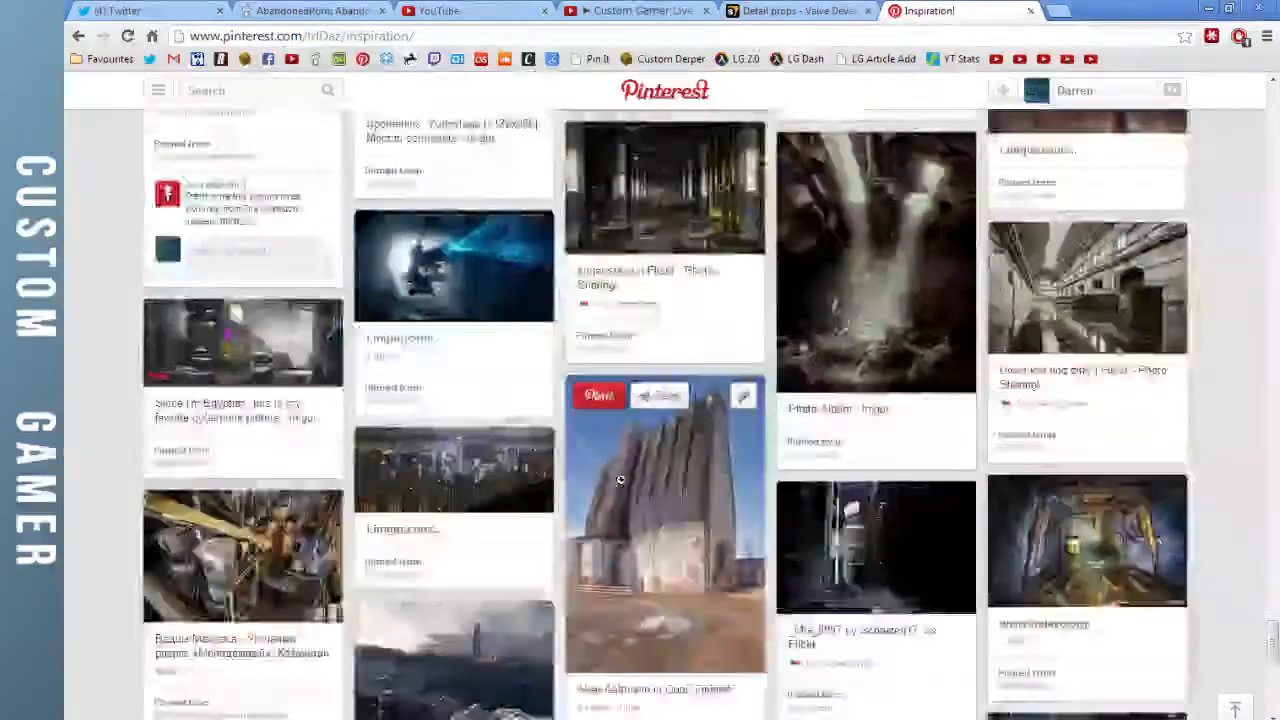
{"action": "scroll", "coordinate": [622, 486], "scroll_direction": "up", "scroll_amount": 15}
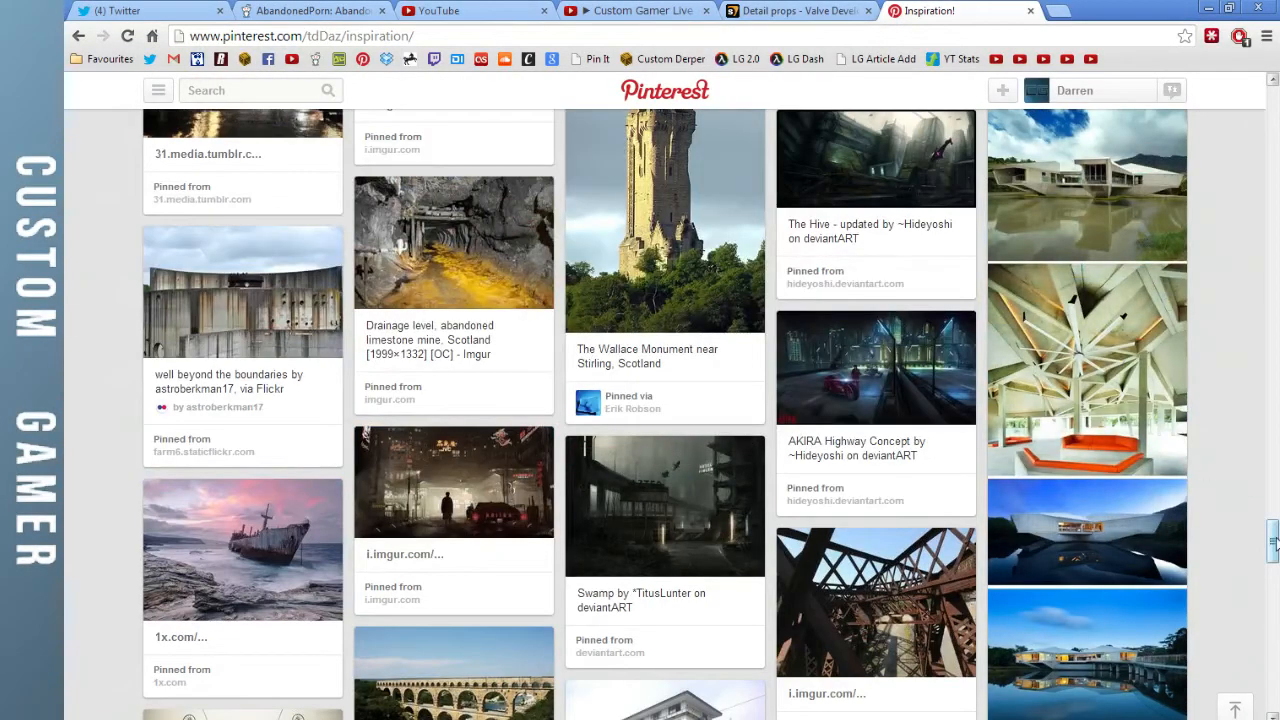
{"action": "left_click_drag", "start_coordinate": [1272, 545], "coordinate": [1270, 477]}
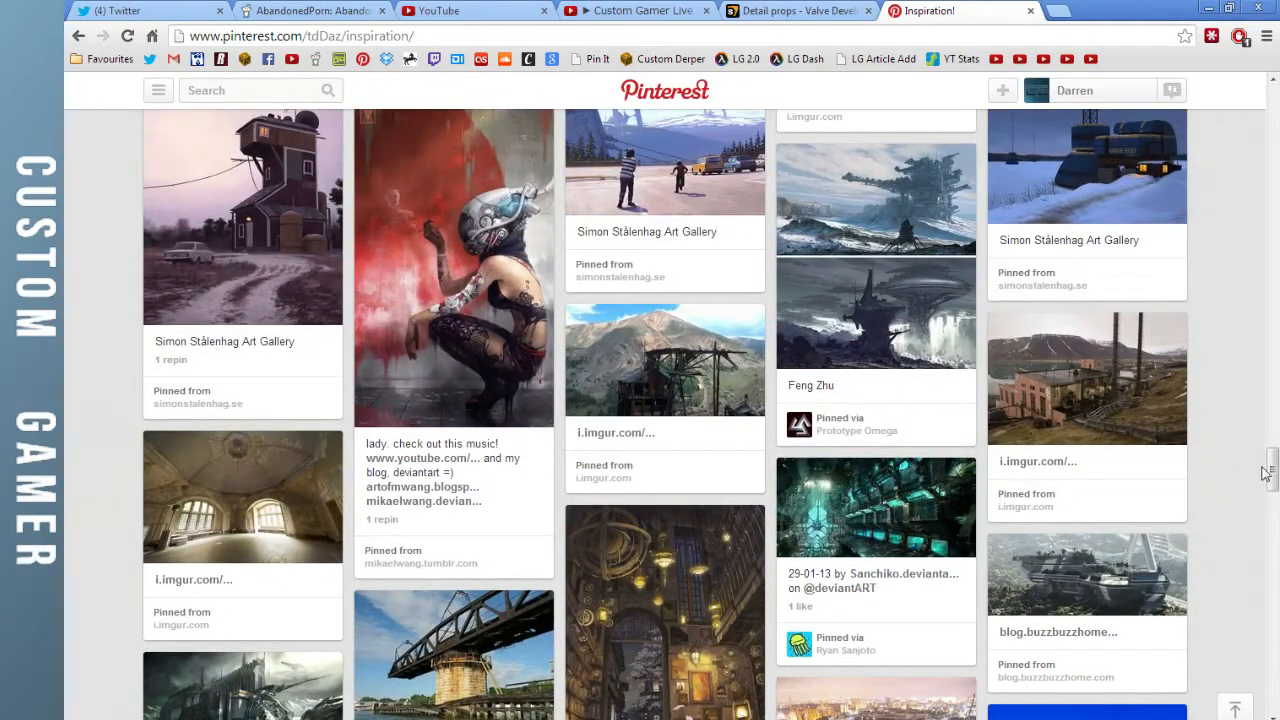
{"action": "left_click_drag", "start_coordinate": [1272, 472], "coordinate": [1268, 430]}
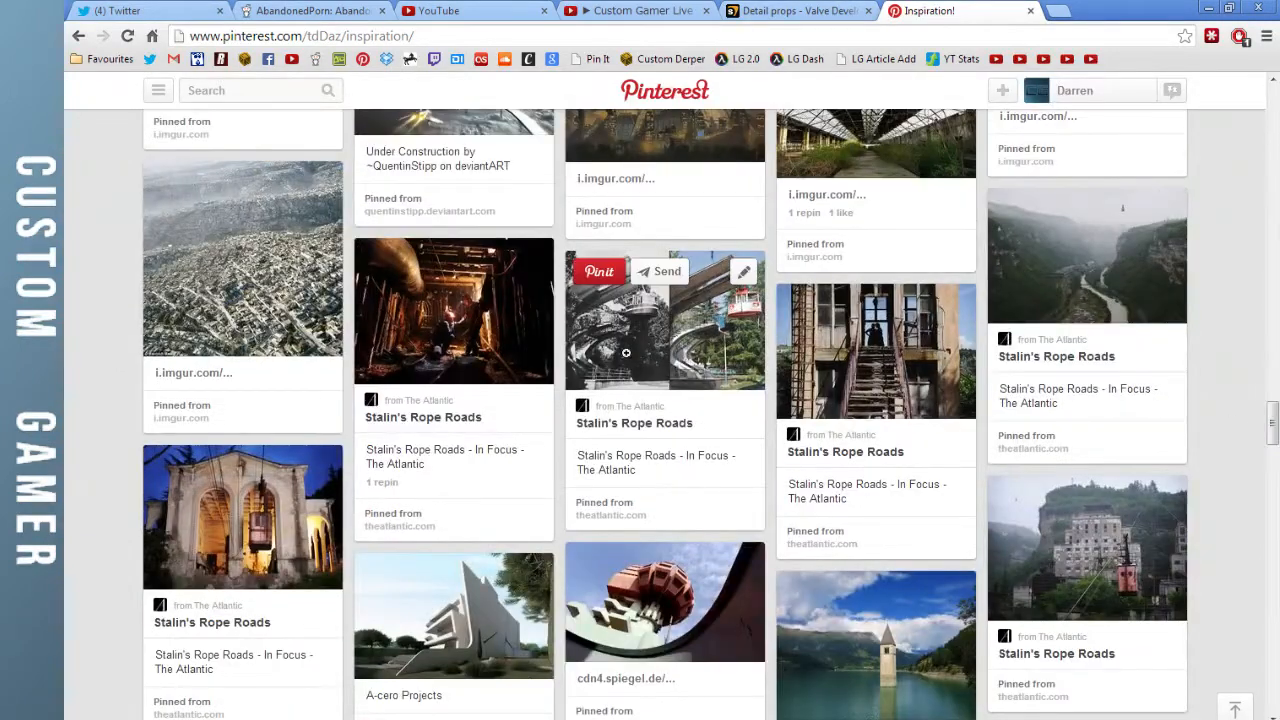
{"action": "scroll", "coordinate": [434, 378], "scroll_direction": "up", "scroll_amount": 1}
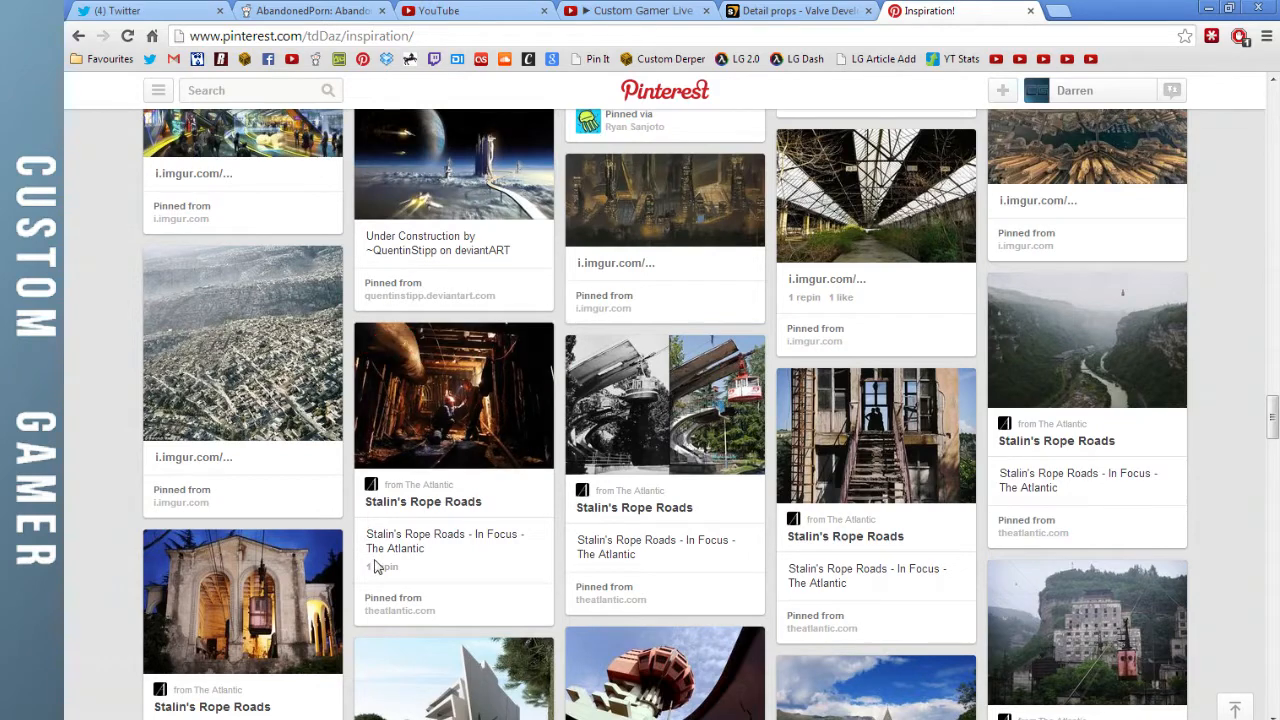
{"action": "left_click", "coordinate": [245, 612]}
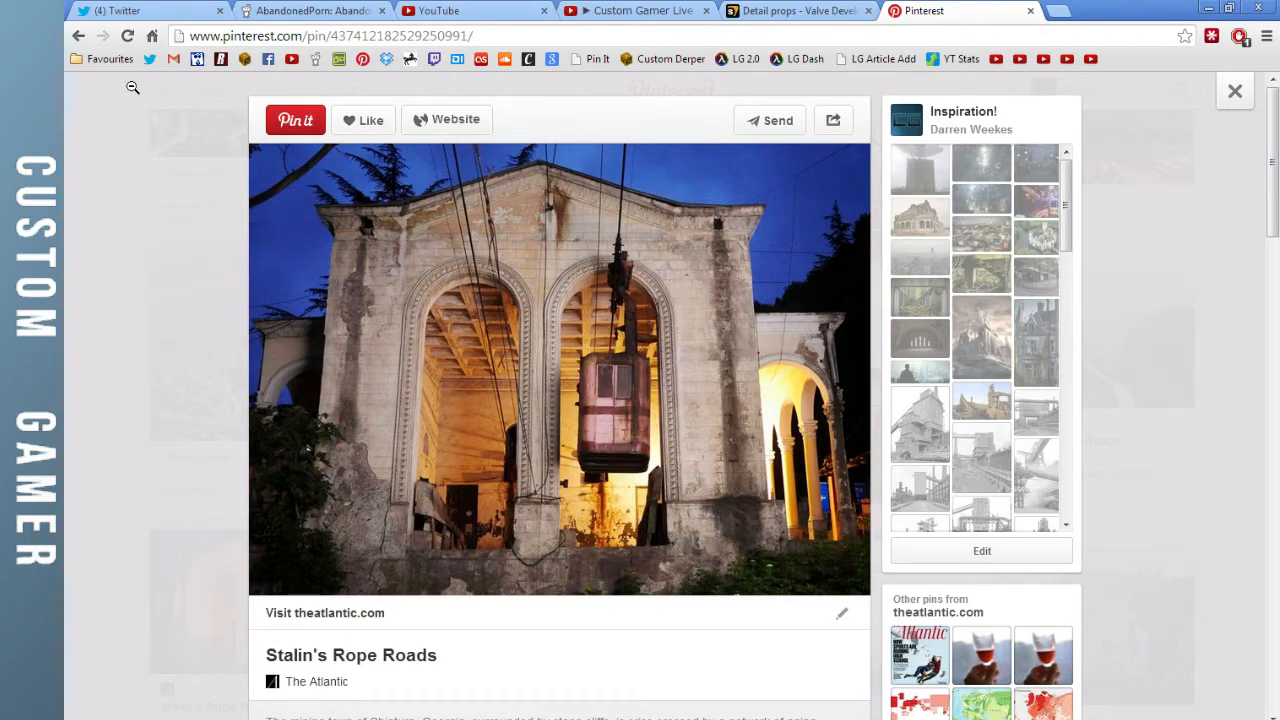
{"action": "left_click", "coordinate": [77, 36]}
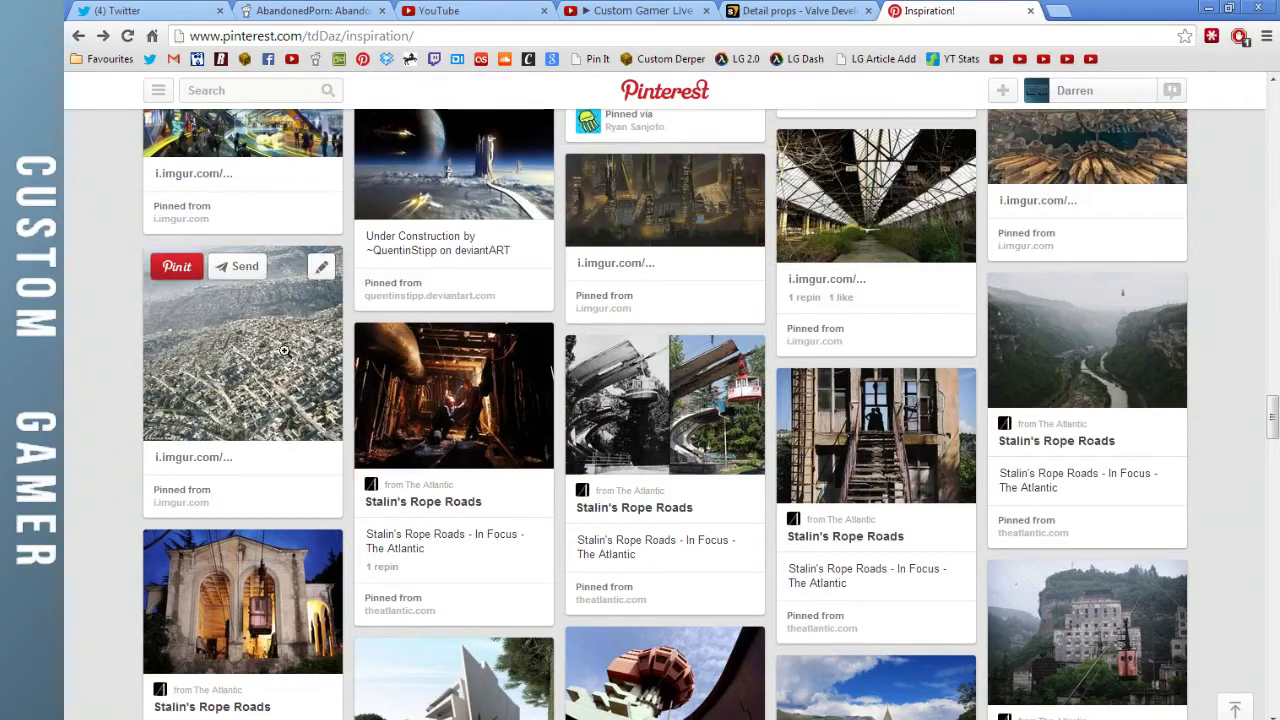
Review the ruined abbey, mountain castle and gothic concept art pins again, going back up to the steelworks photographs
{"action": "scroll", "coordinate": [537, 370], "scroll_direction": "up", "scroll_amount": 1}
{"action": "scroll", "coordinate": [537, 370], "scroll_direction": "up", "scroll_amount": 1}
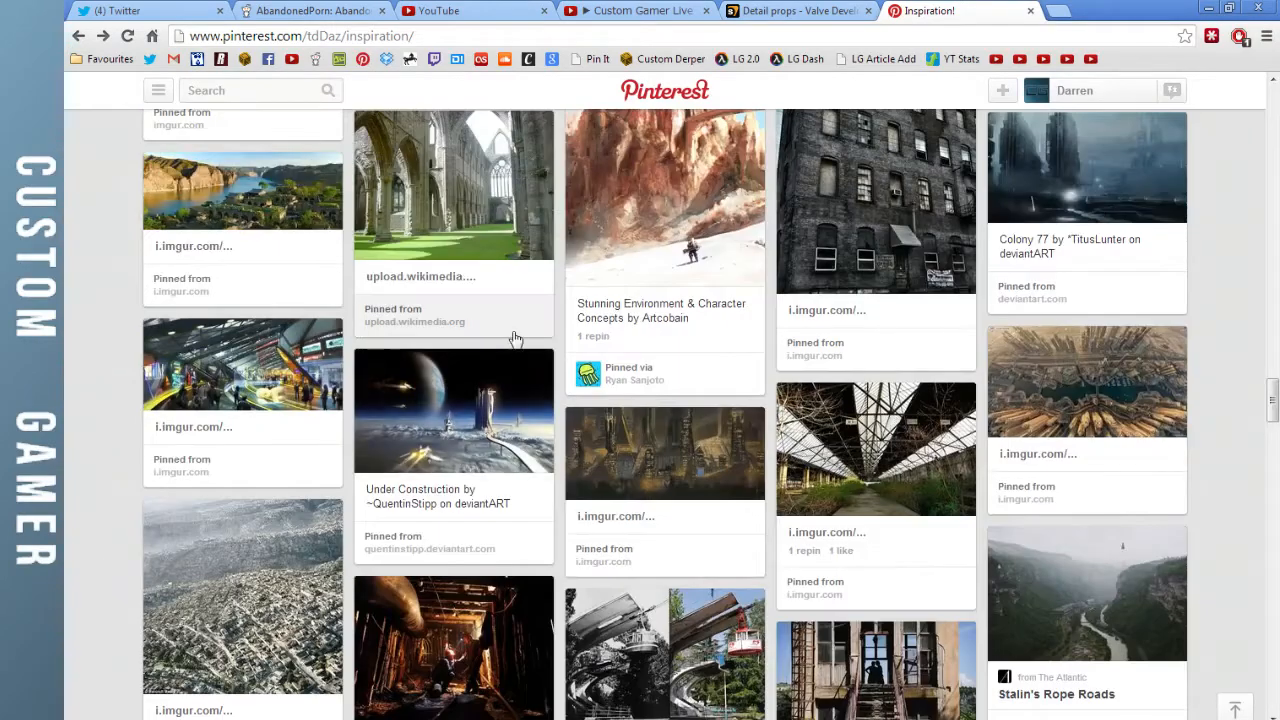
{"action": "scroll", "coordinate": [510, 336], "scroll_direction": "up", "scroll_amount": 2}
{"action": "scroll", "coordinate": [471, 303], "scroll_direction": "up", "scroll_amount": 1}
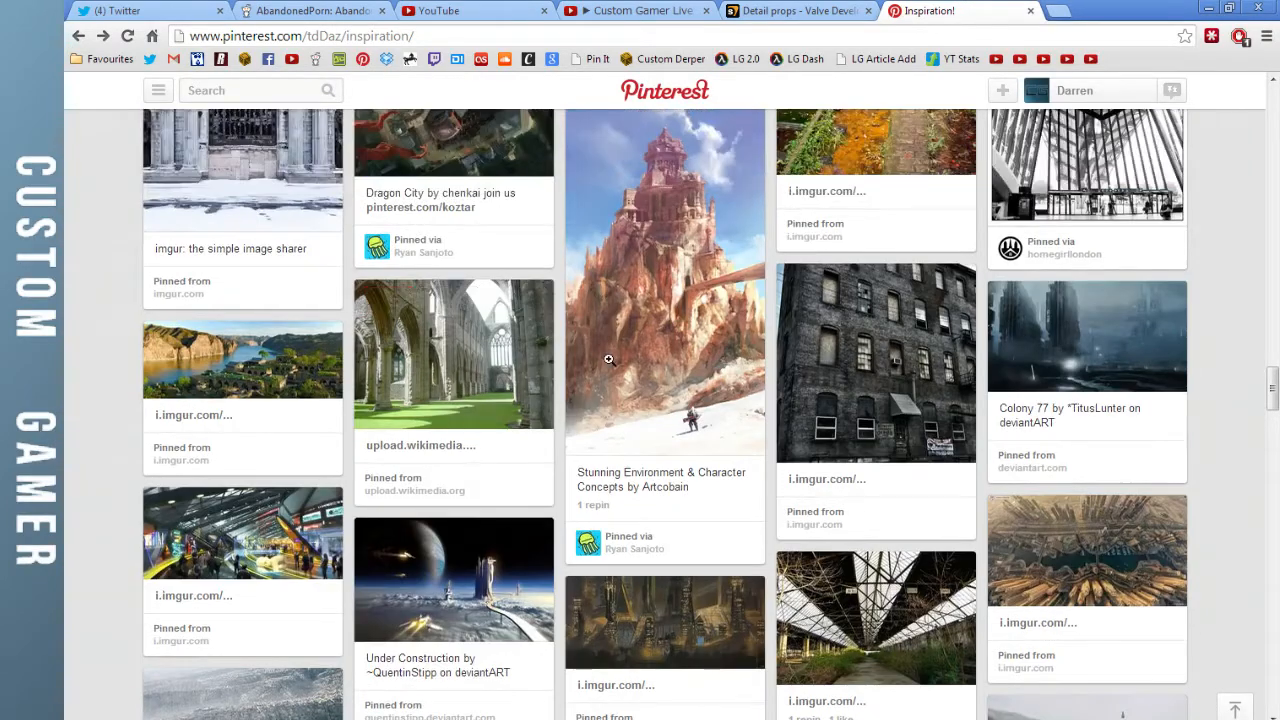
{"action": "scroll", "coordinate": [631, 356], "scroll_direction": "up", "scroll_amount": 3}
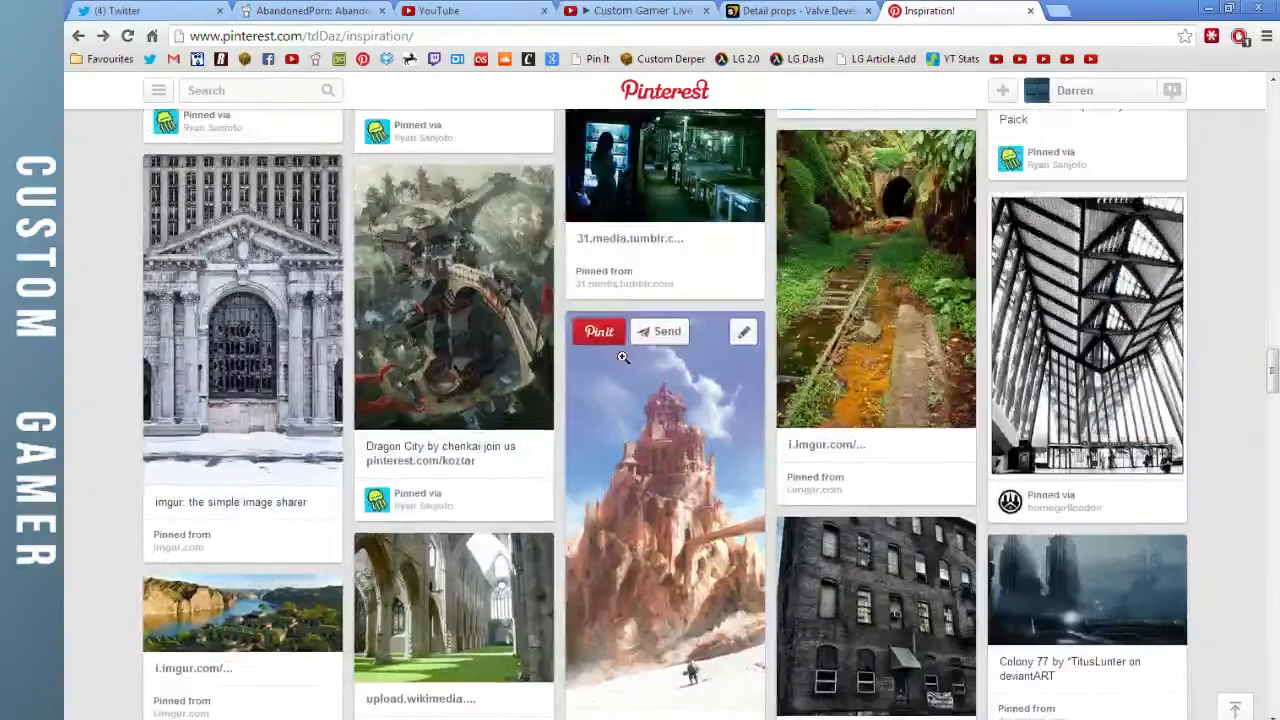
{"action": "scroll", "coordinate": [465, 324], "scroll_direction": "up", "scroll_amount": 5}
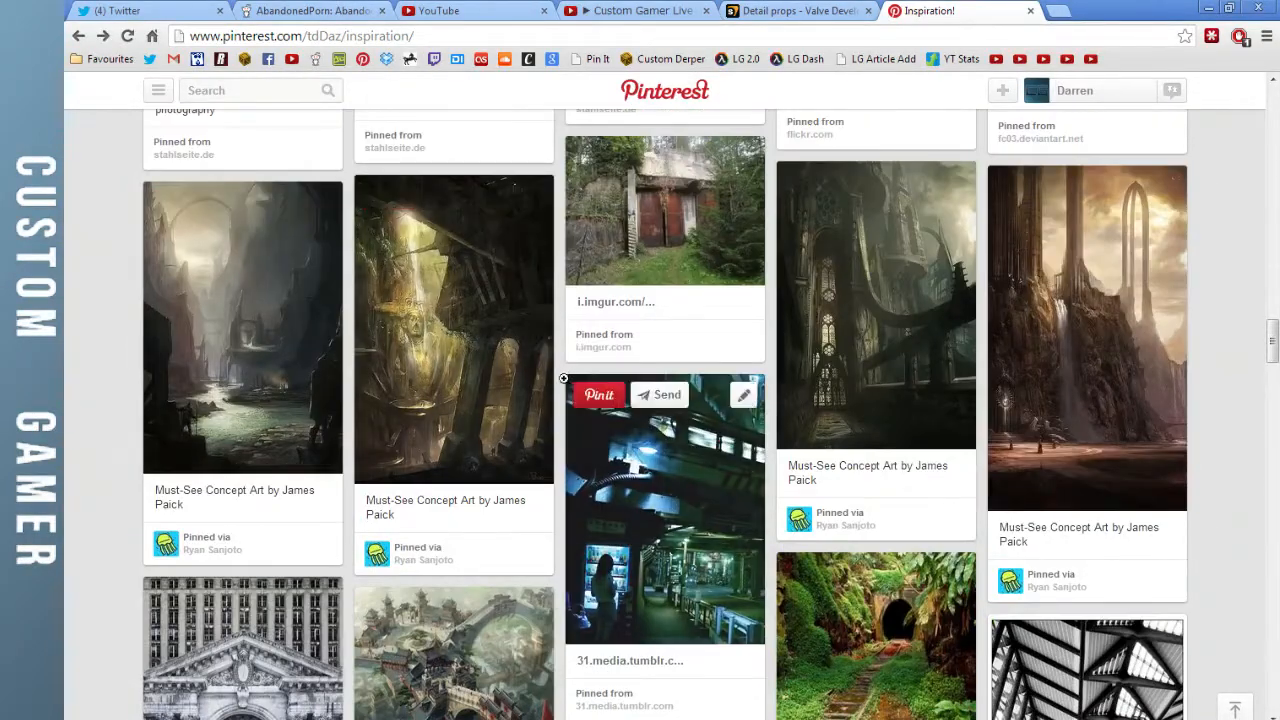
{"action": "scroll", "coordinate": [491, 380], "scroll_direction": "up", "scroll_amount": 3}
{"action": "scroll", "coordinate": [497, 395], "scroll_direction": "up", "scroll_amount": 5}
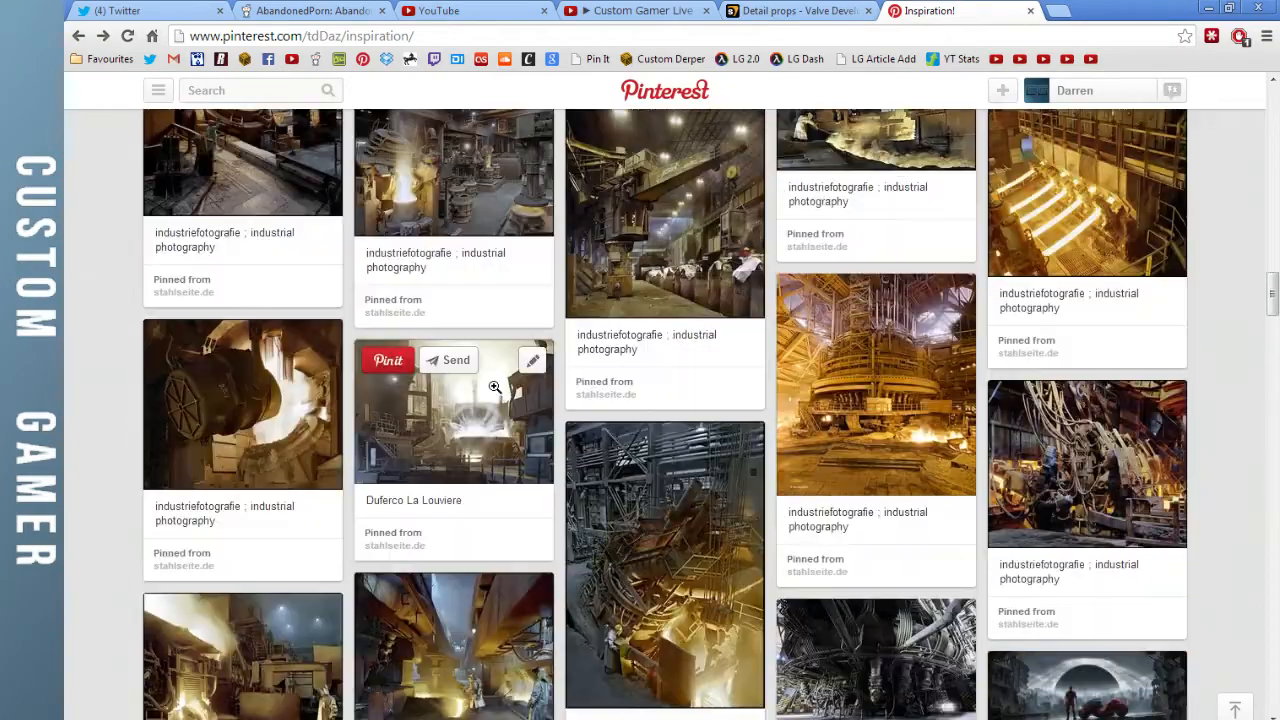
{"action": "scroll", "coordinate": [494, 390], "scroll_direction": "up", "scroll_amount": 10}
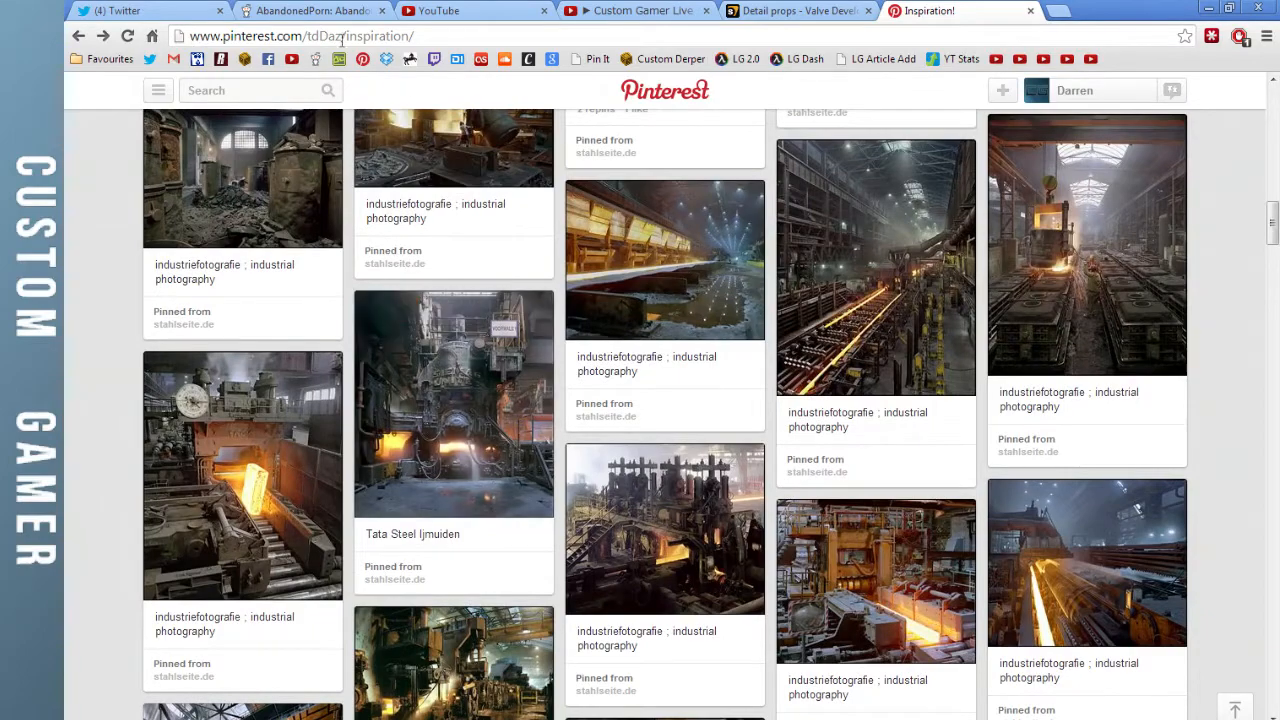
Switch to the AbandonedPorn subreddit and look over its list of hot posts
{"action": "left_click", "coordinate": [318, 11]}
{"action": "scroll", "coordinate": [566, 377], "scroll_direction": "down", "scroll_amount": 3}
{"action": "scroll", "coordinate": [450, 375], "scroll_direction": "up", "scroll_amount": 3}
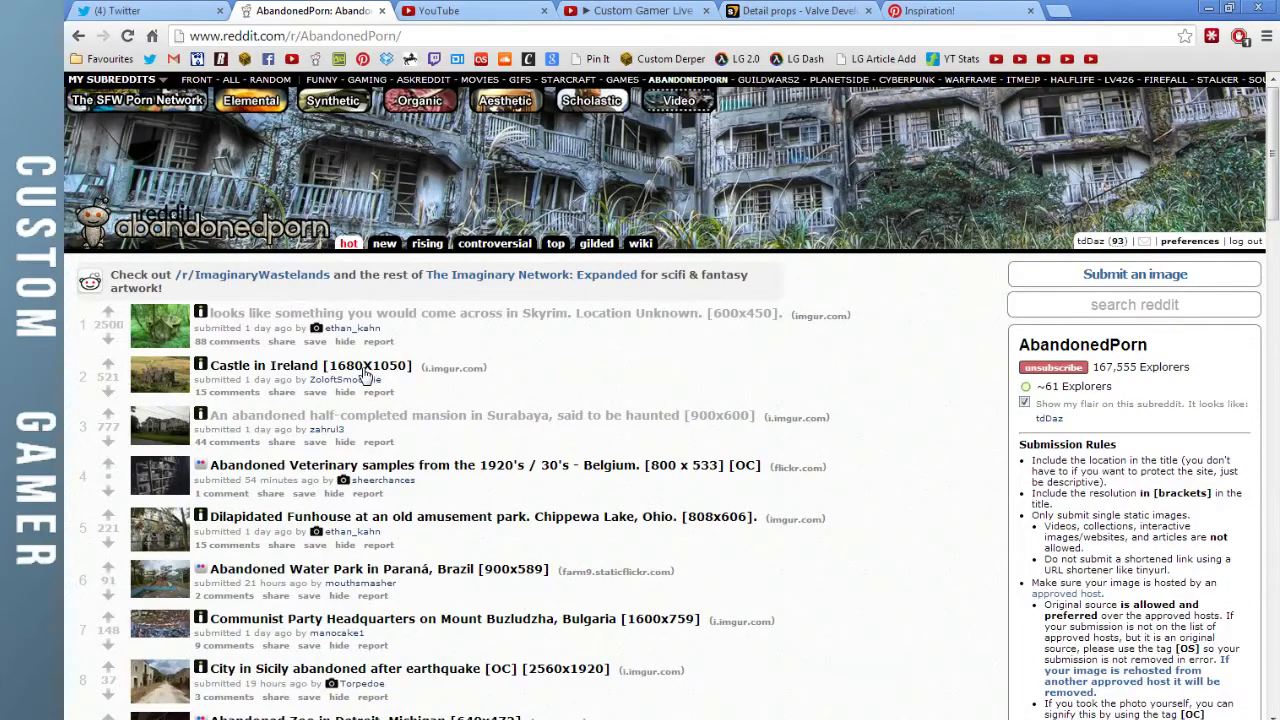
Look down the AbandonedPorn list, view the Chateau Clochard photograph on Flickr, and return to the list
{"action": "scroll", "coordinate": [370, 373], "scroll_direction": "down", "scroll_amount": 2}
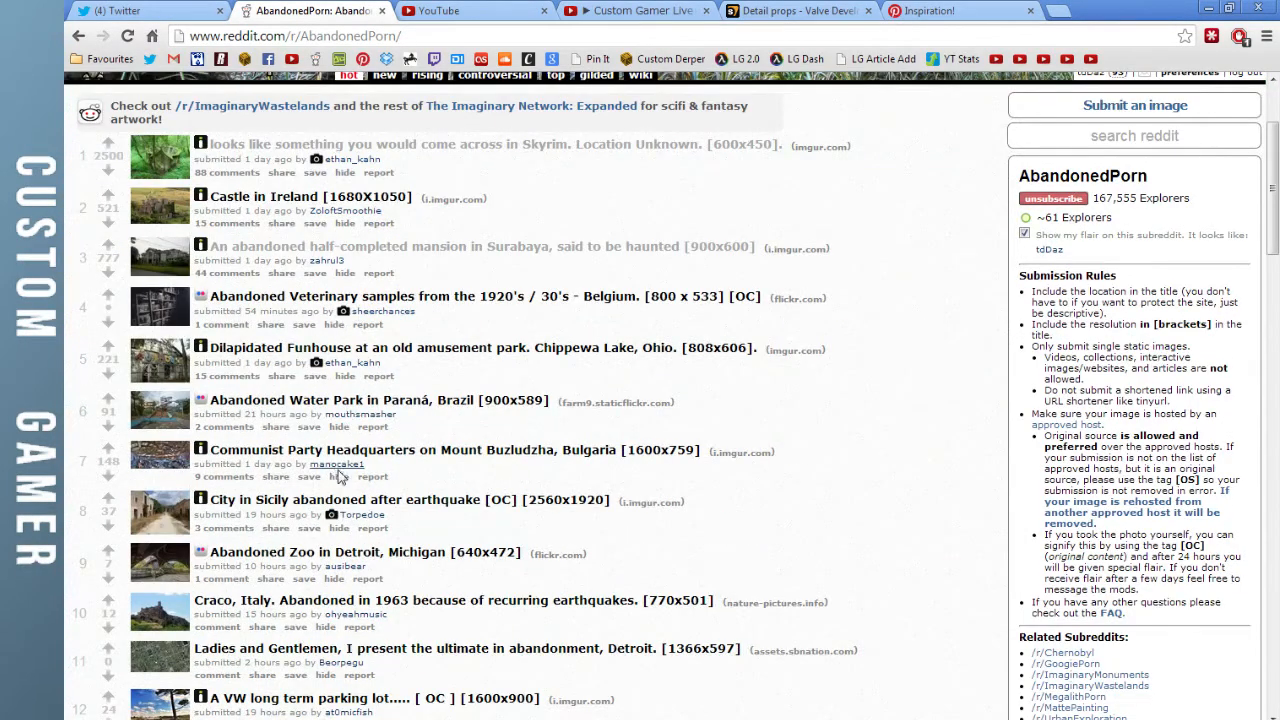
{"action": "scroll", "coordinate": [340, 476], "scroll_direction": "down", "scroll_amount": 2}
{"action": "scroll", "coordinate": [345, 477], "scroll_direction": "down", "scroll_amount": 1}
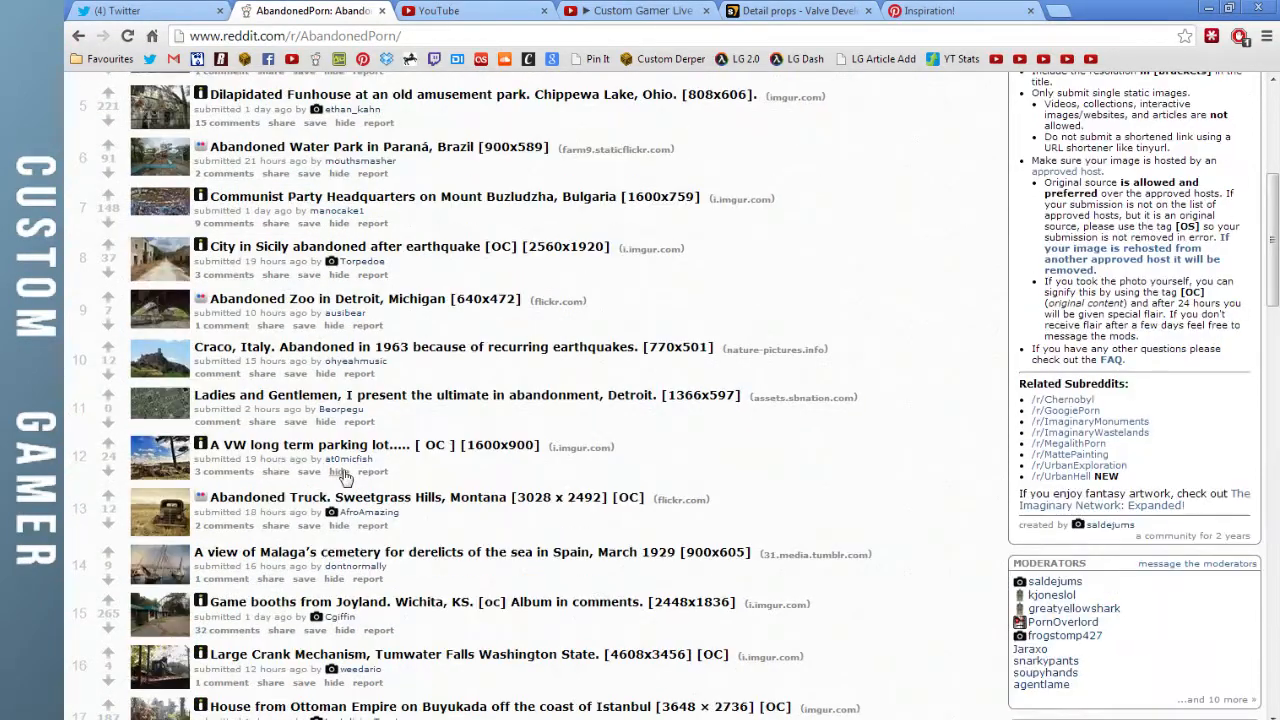
{"action": "scroll", "coordinate": [350, 485], "scroll_direction": "down", "scroll_amount": 2}
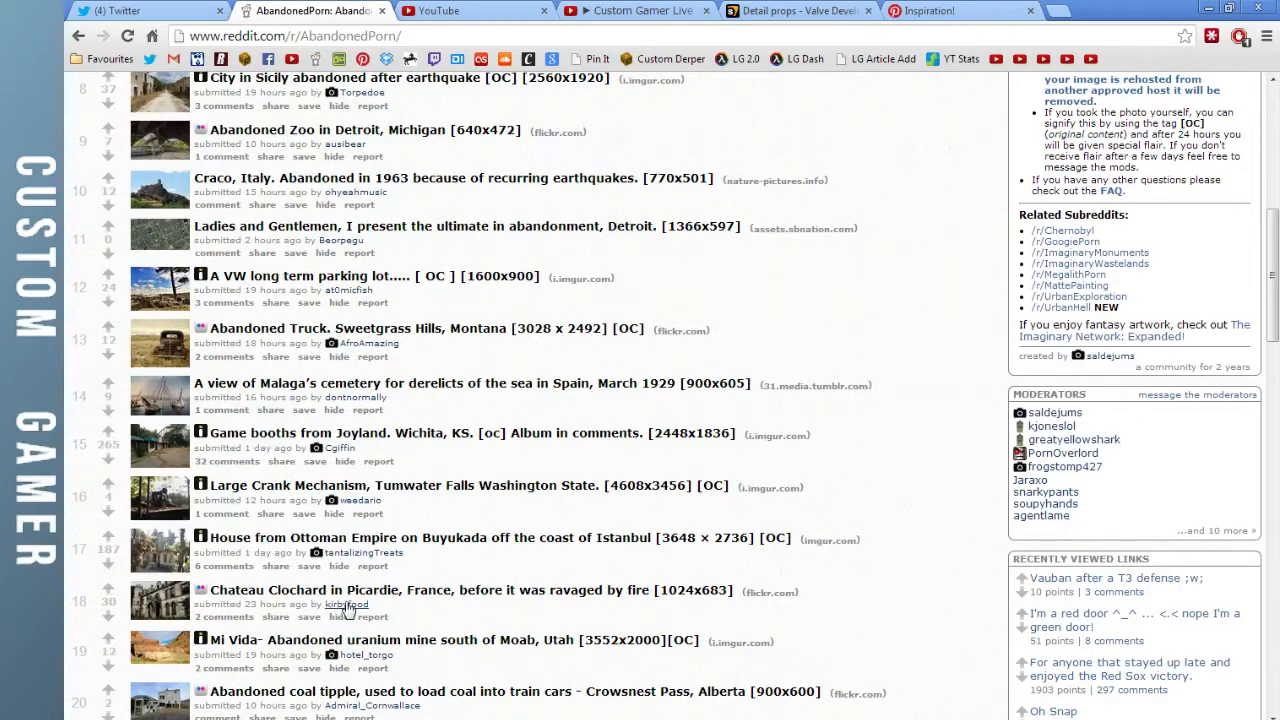
{"action": "left_click", "coordinate": [366, 592]}
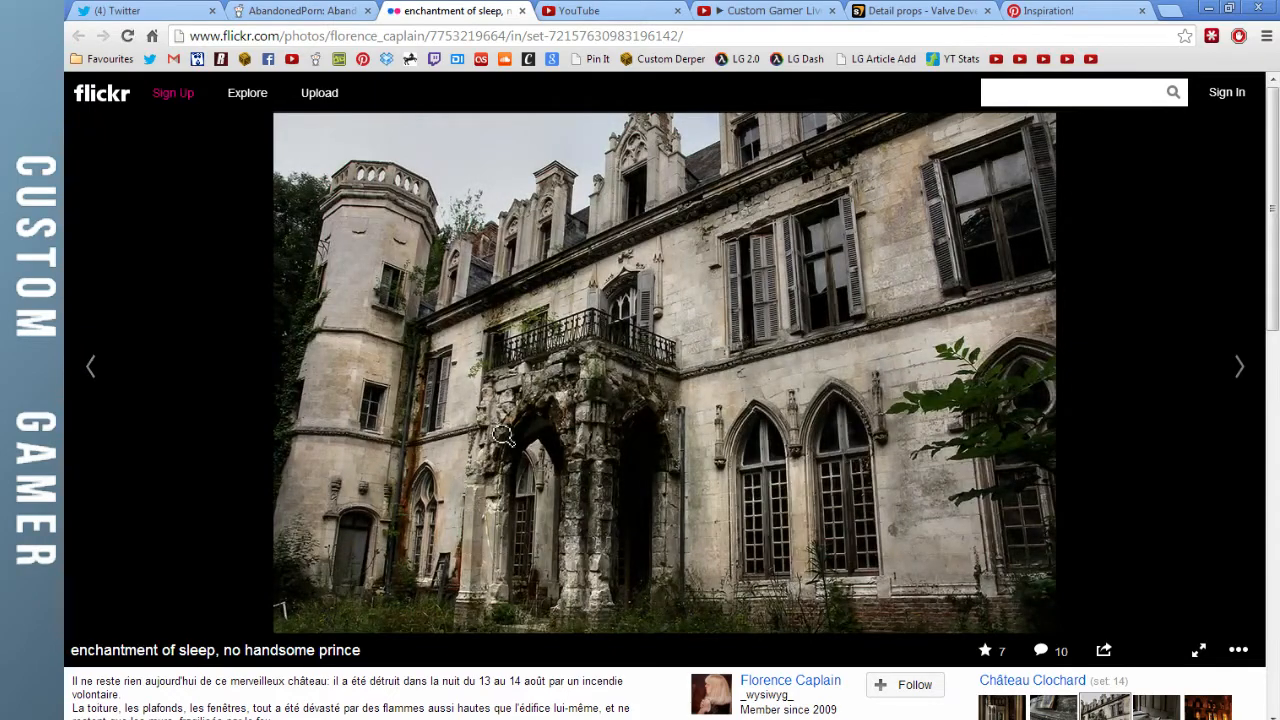
{"action": "left_click", "coordinate": [521, 11]}
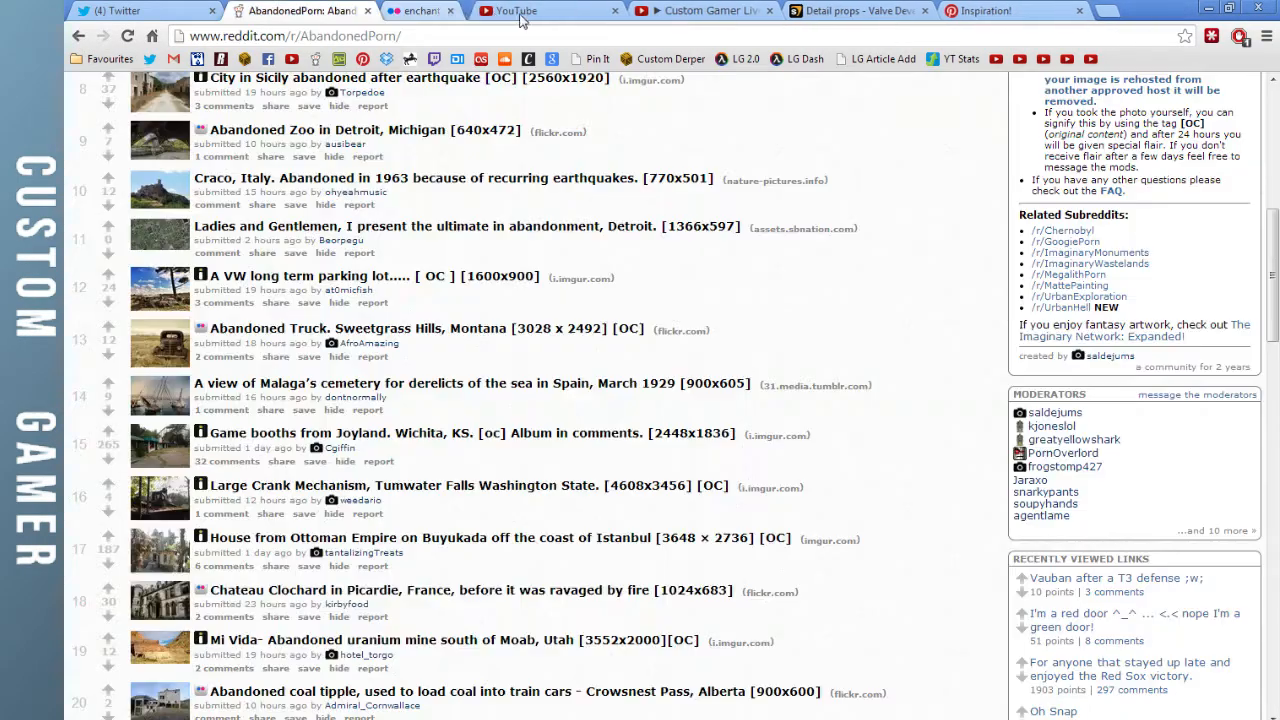
Look over the rest of the AbandonedPorn posts down to the Petite Ceinture Railway and olive oil factory entries
{"action": "scroll", "coordinate": [348, 377], "scroll_direction": "up", "scroll_amount": 3}
{"action": "scroll", "coordinate": [348, 377], "scroll_direction": "up", "scroll_amount": 5}
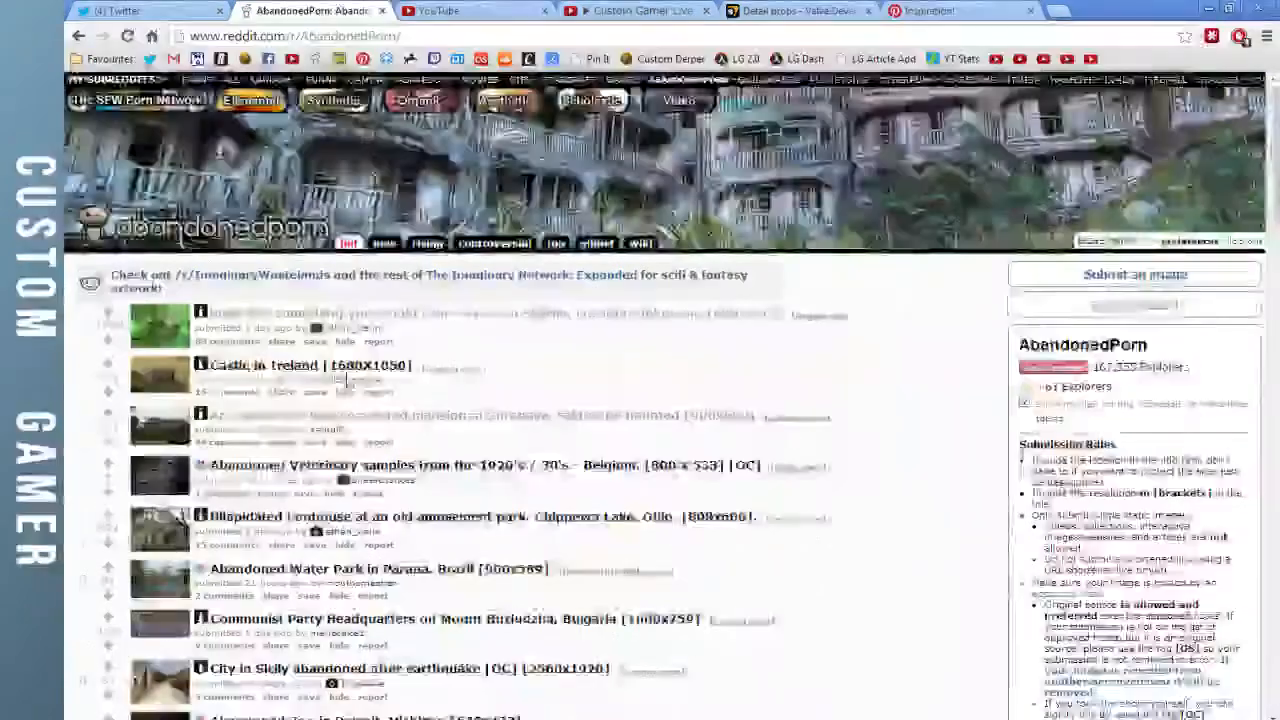
{"action": "scroll", "coordinate": [350, 377], "scroll_direction": "down", "scroll_amount": 2}
{"action": "scroll", "coordinate": [297, 407], "scroll_direction": "down", "scroll_amount": 5}
{"action": "scroll", "coordinate": [297, 407], "scroll_direction": "down", "scroll_amount": 10}
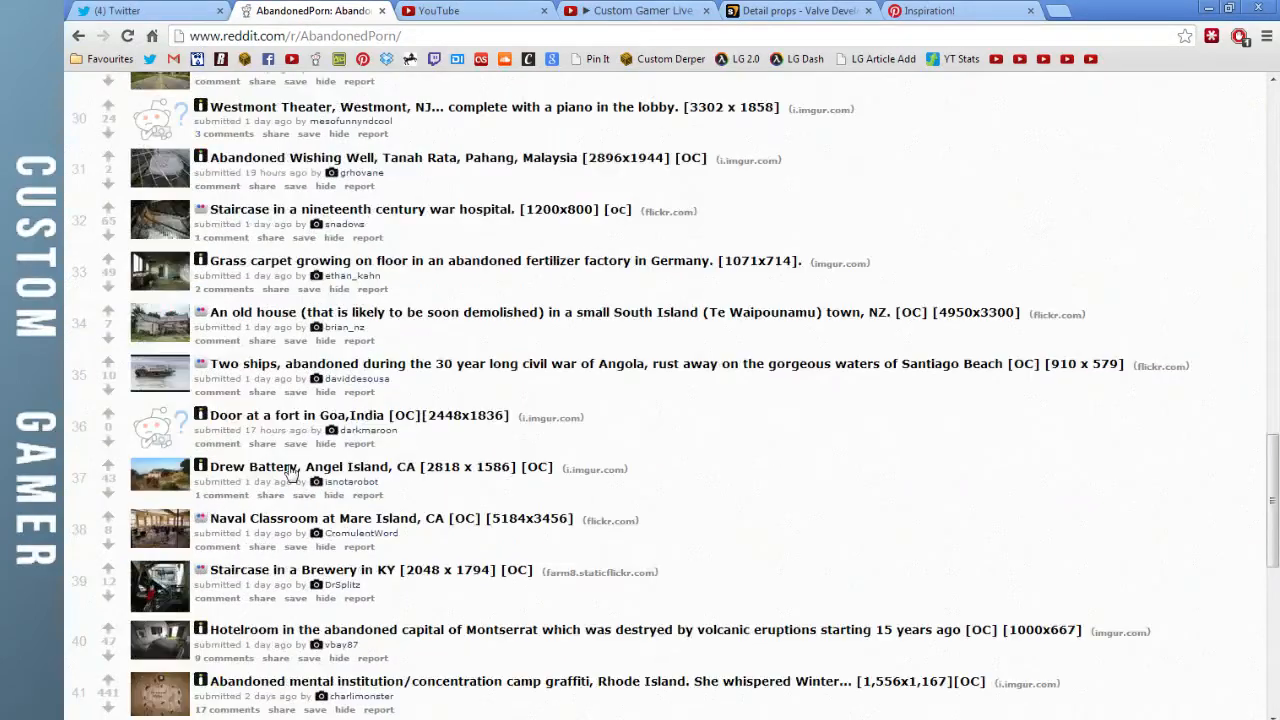
{"action": "scroll", "coordinate": [280, 527], "scroll_direction": "down", "scroll_amount": 3}
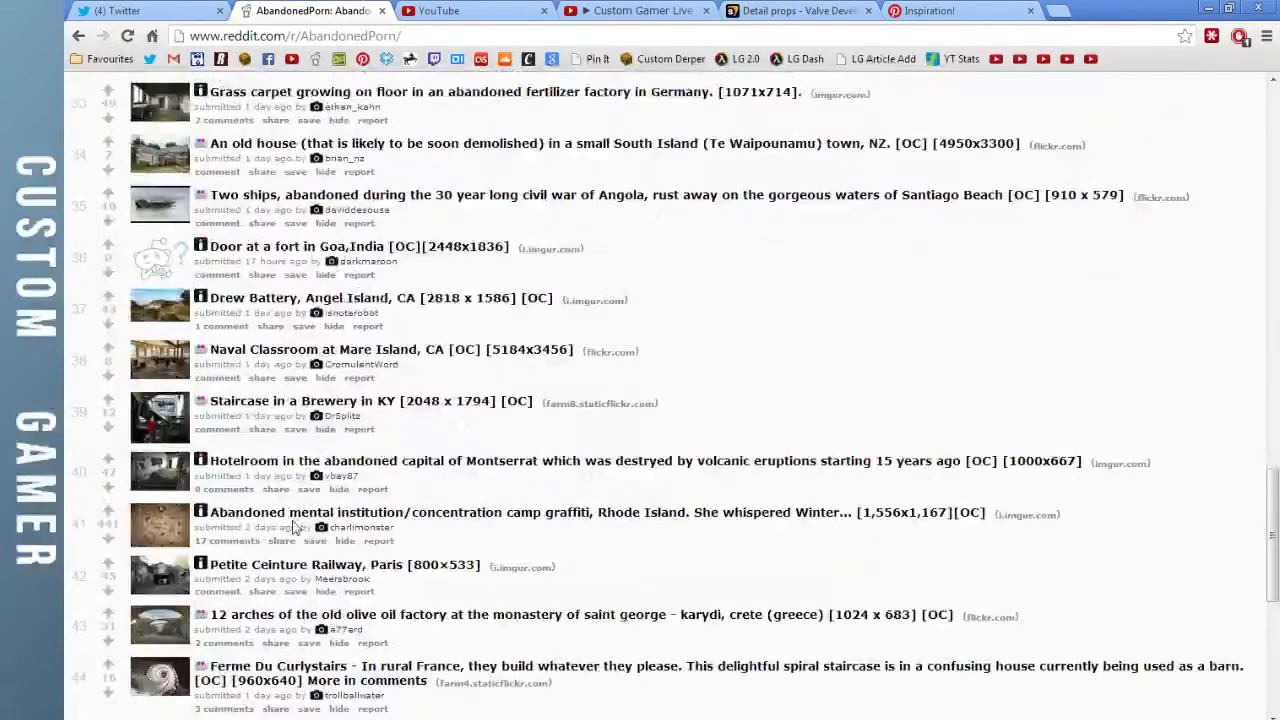
{"action": "scroll", "coordinate": [295, 527], "scroll_direction": "up", "scroll_amount": 5}
{"action": "left_click_drag", "start_coordinate": [1273, 464], "coordinate": [1273, 150]}
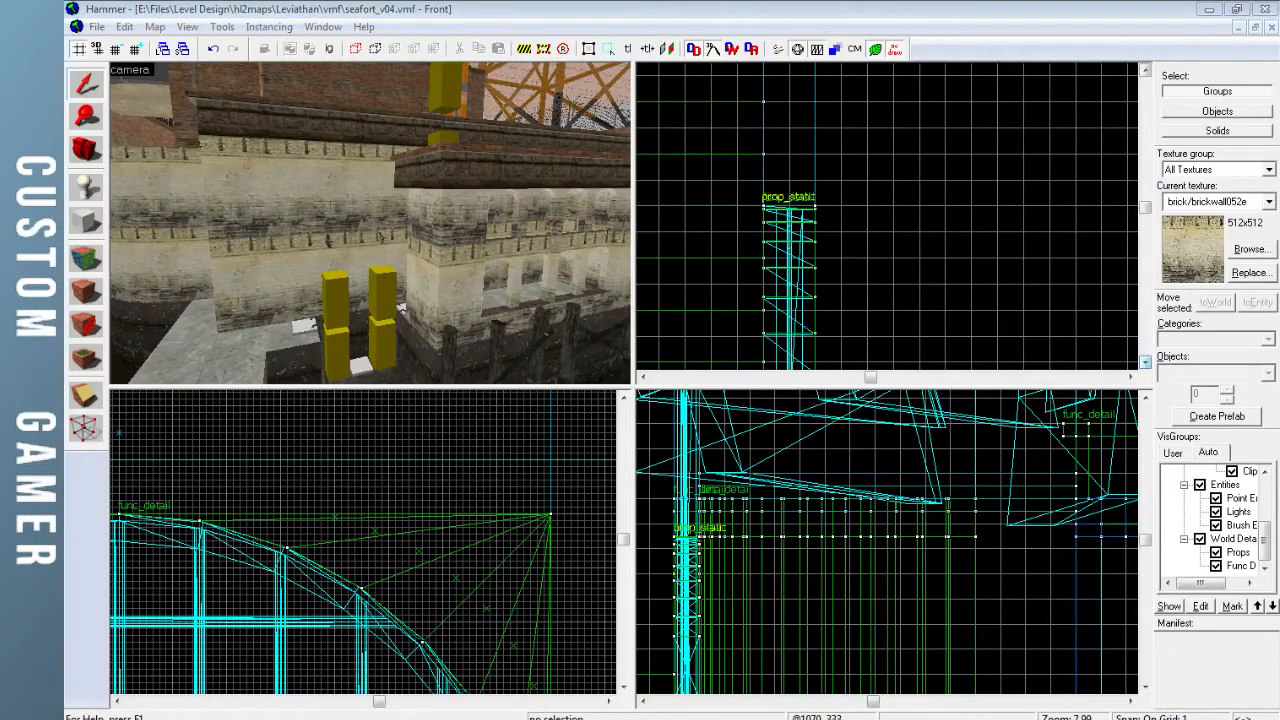
Check the viewer comments on the Custom Gamer Live stream page and return to Hammer
{"action": "key", "text": "alt+Tab"}
{"action": "key", "text": "alt+Tab"}
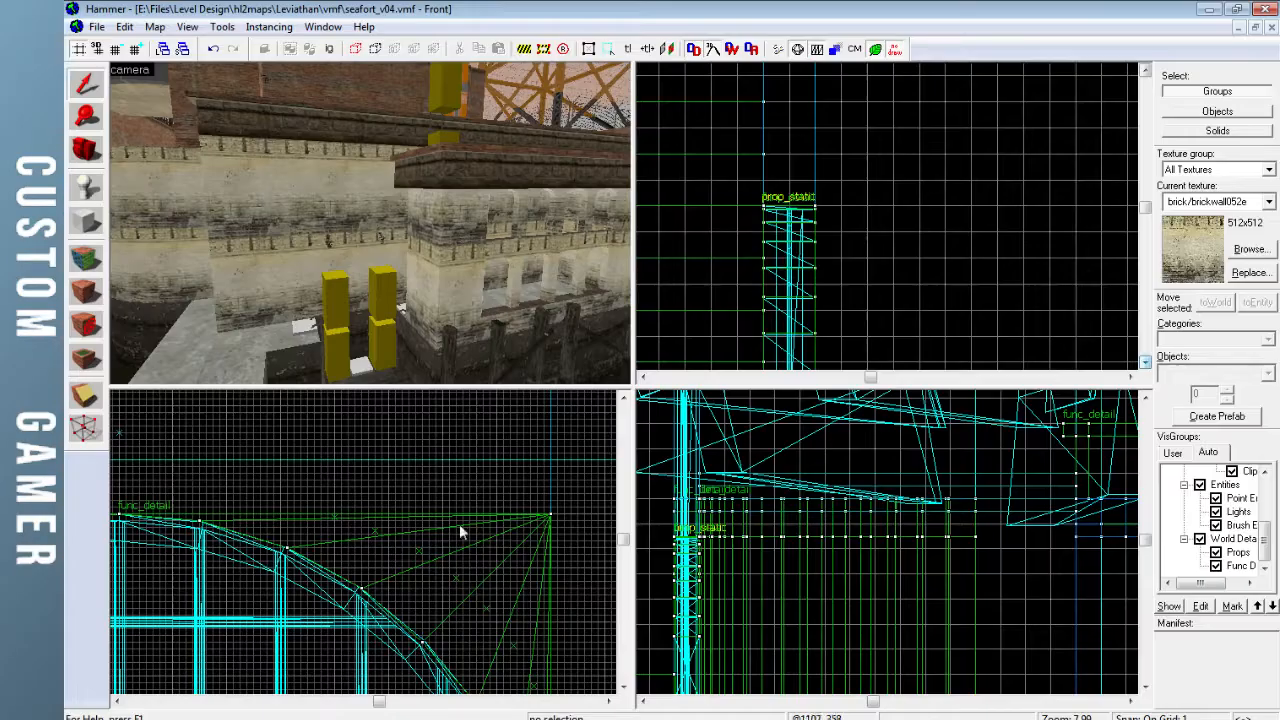
{"action": "key", "text": "alt+Tab"}
{"action": "left_click", "coordinate": [637, 10]}
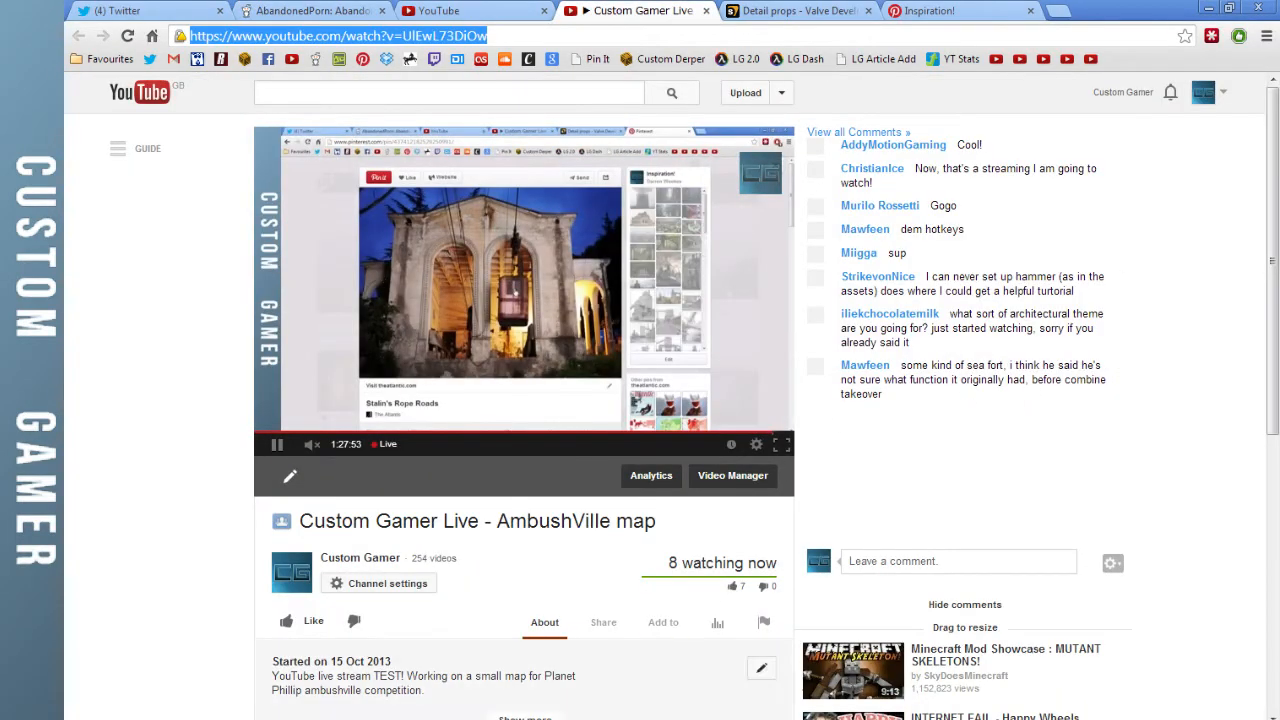
{"action": "key", "text": "alt+Tab"}
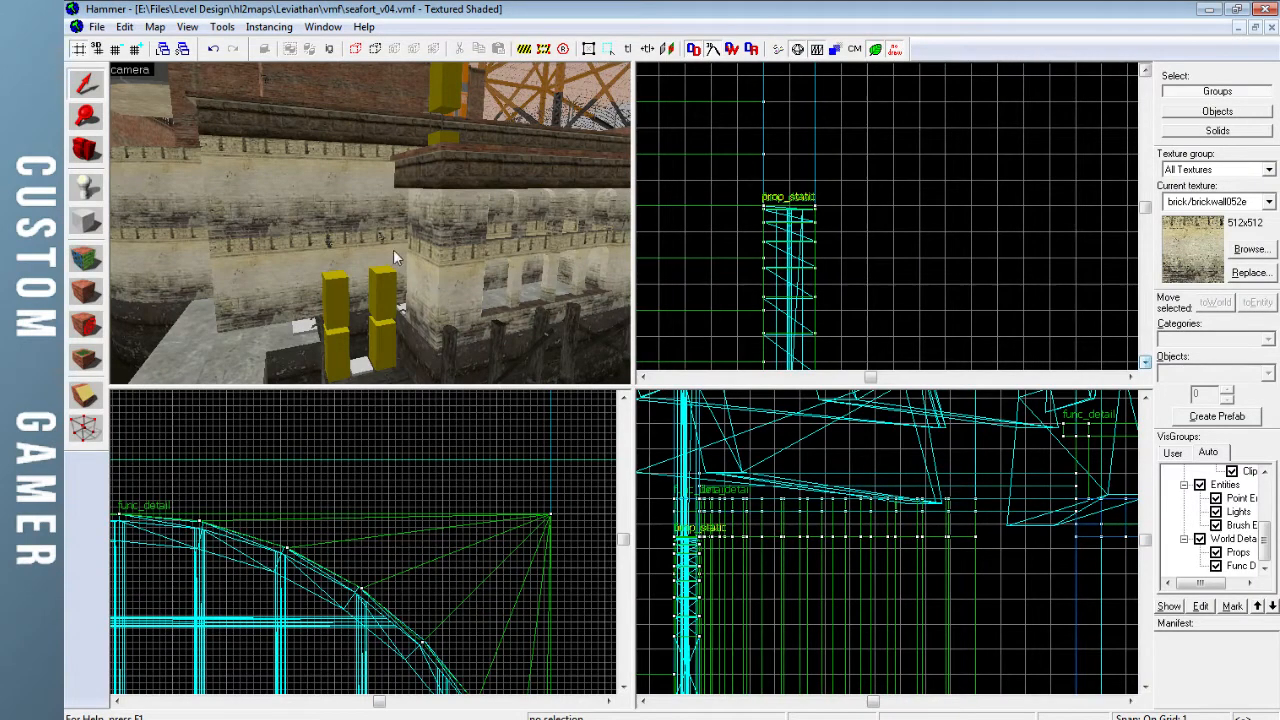
Select the concrete floor slab beside the large barred arch and centre the 2D views on it
{"action": "key", "text": "z"}
{"action": "key", "text": "w"}
{"action": "key", "text": "w"}
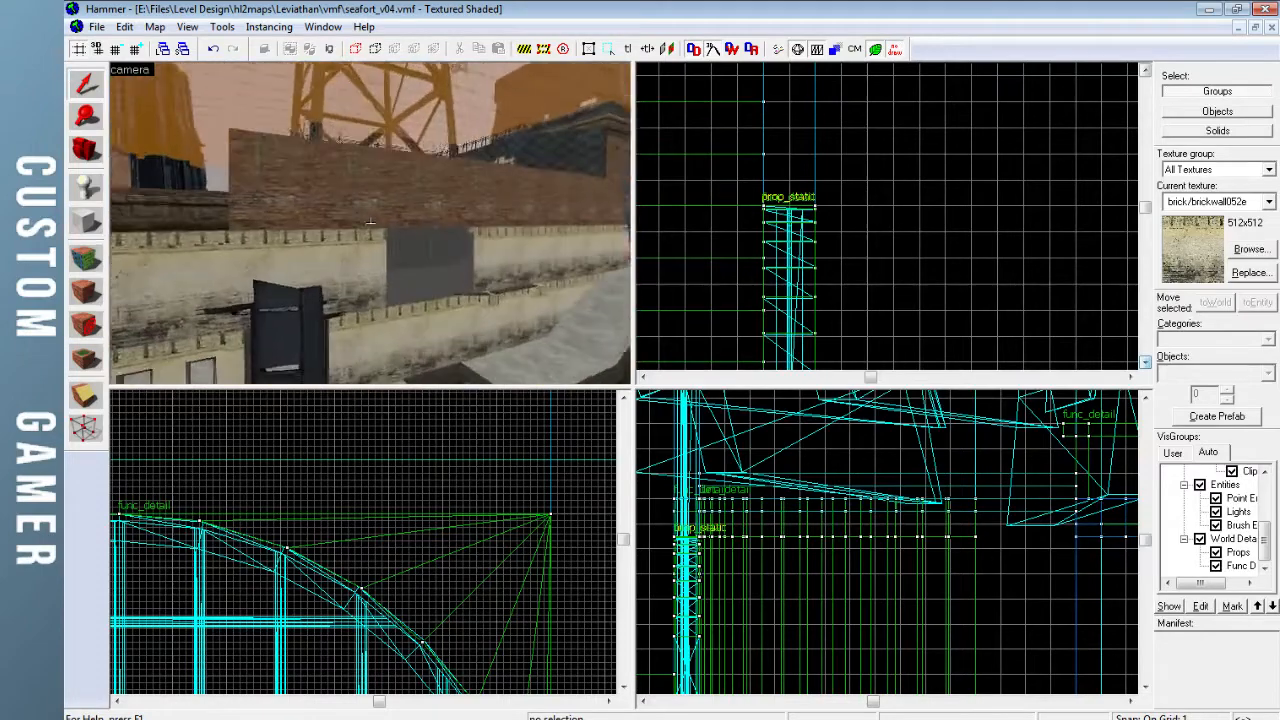
{"action": "key", "text": "w"}
{"action": "key", "text": "w"}
{"action": "key", "text": "w"}
{"action": "key", "text": "w"}
{"action": "key", "text": "z"}
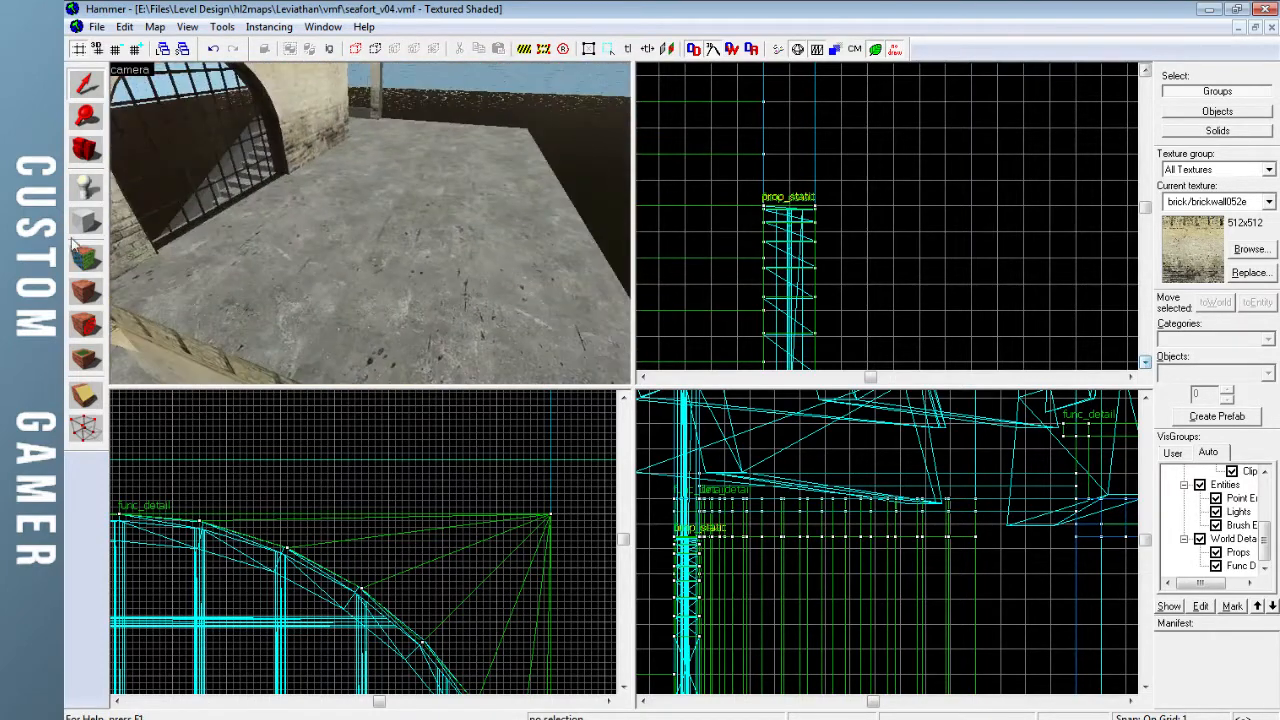
{"action": "left_click", "coordinate": [80, 256]}
{"action": "left_click", "coordinate": [366, 231]}
{"action": "left_click", "coordinate": [814, 221]}
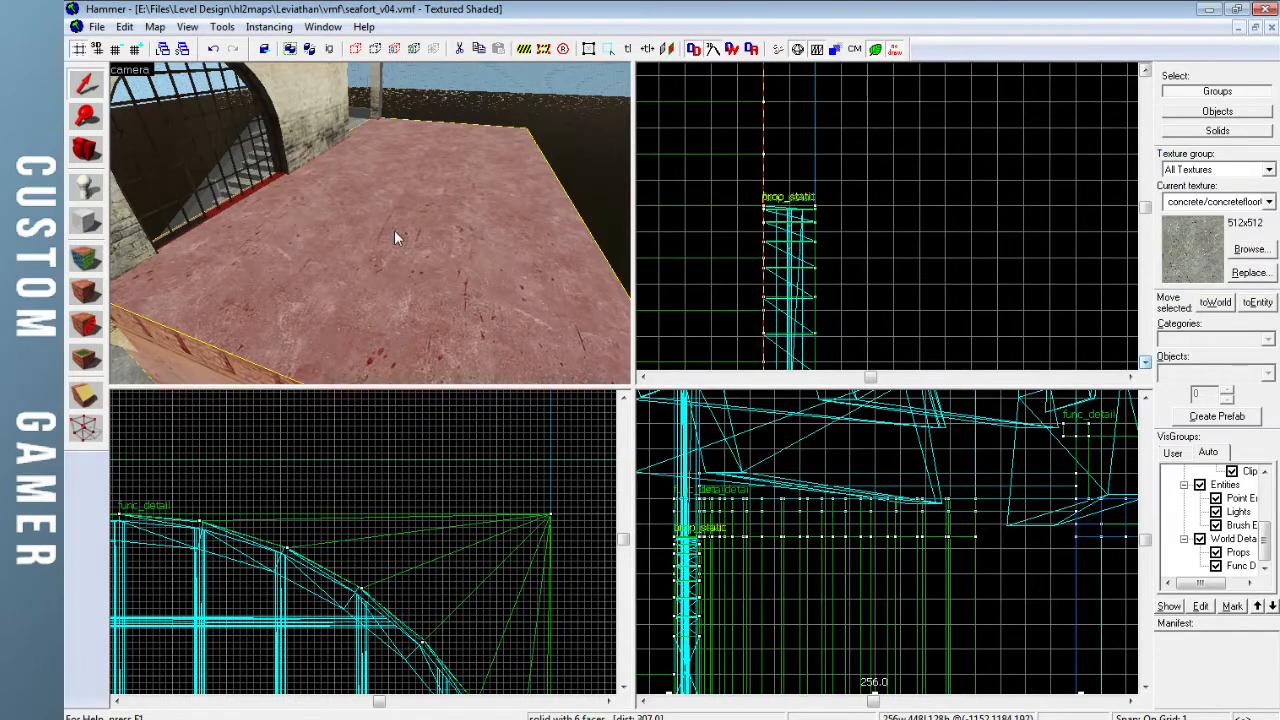
{"action": "key", "text": "ctrl+e"}
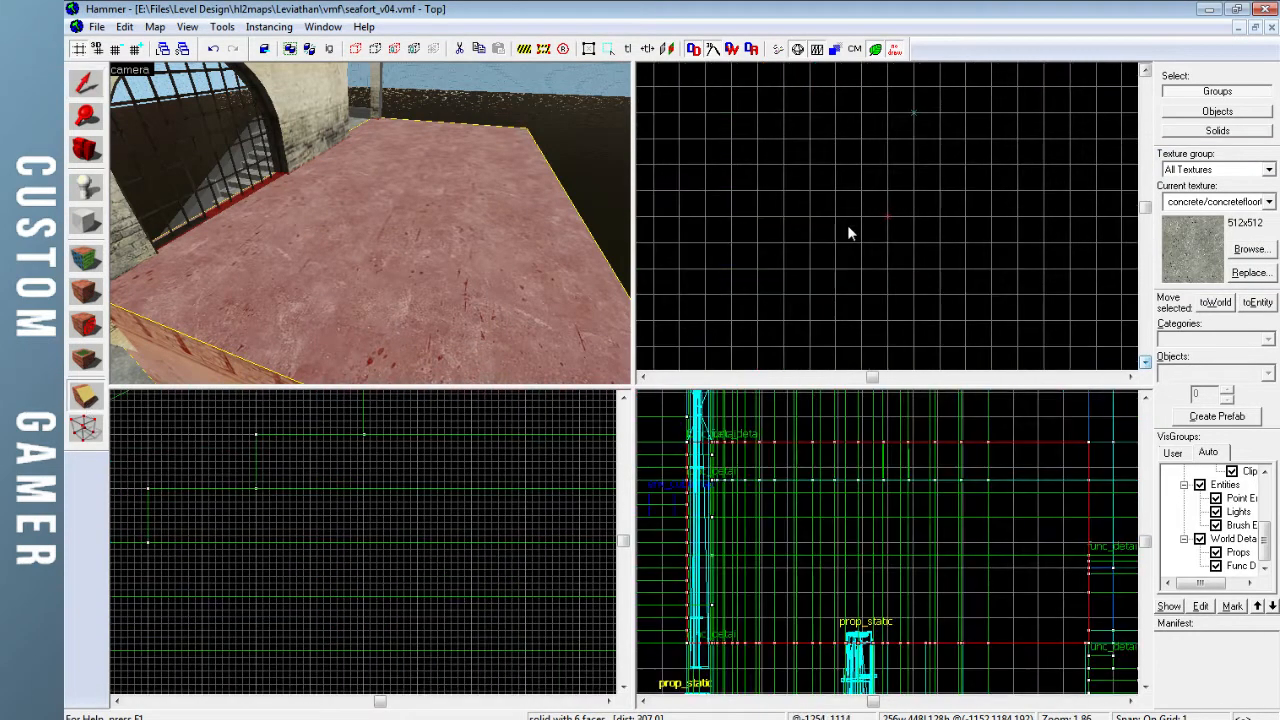
Set the grid to 16 units and clip the selected slab in two across its width in the top view
{"action": "key", "text": "bracketright"}
{"action": "key", "text": "bracketright"}
{"action": "key", "text": "bracketright"}
{"action": "key", "text": "bracketright"}
{"action": "scroll", "coordinate": [788, 225], "scroll_direction": "down", "scroll_amount": 5}
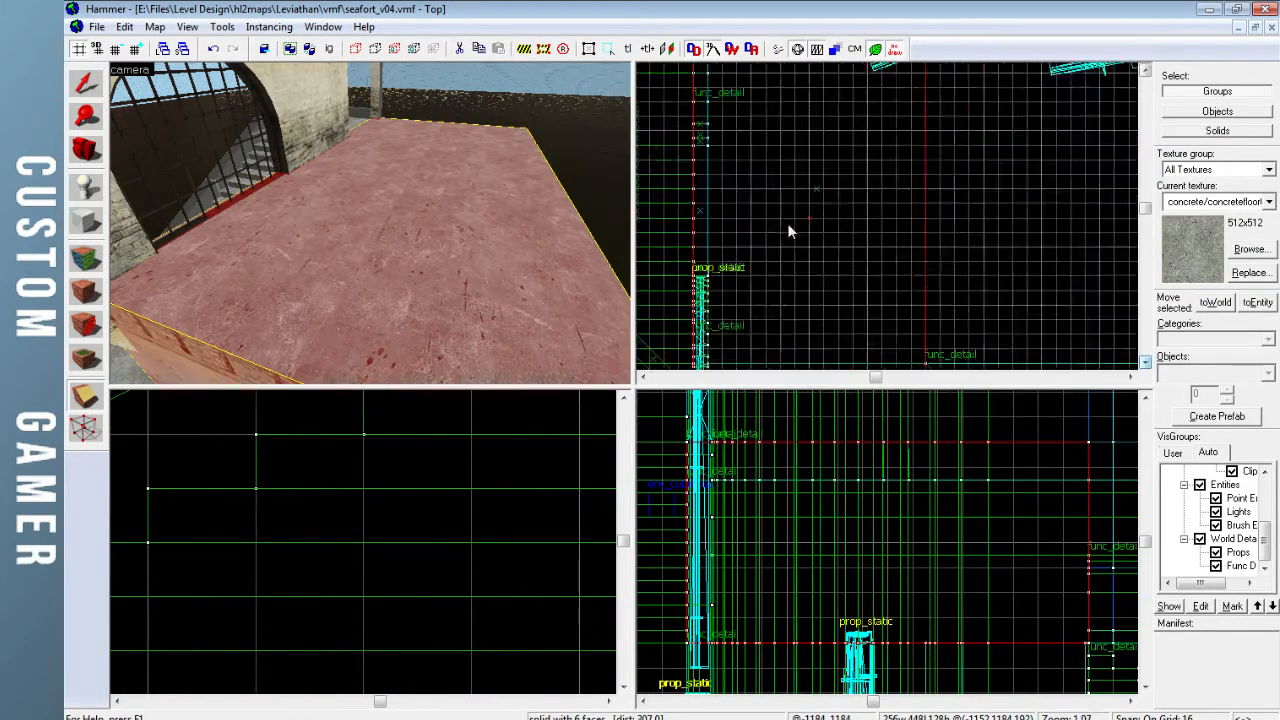
{"action": "scroll", "coordinate": [759, 170], "scroll_direction": "up", "scroll_amount": 2}
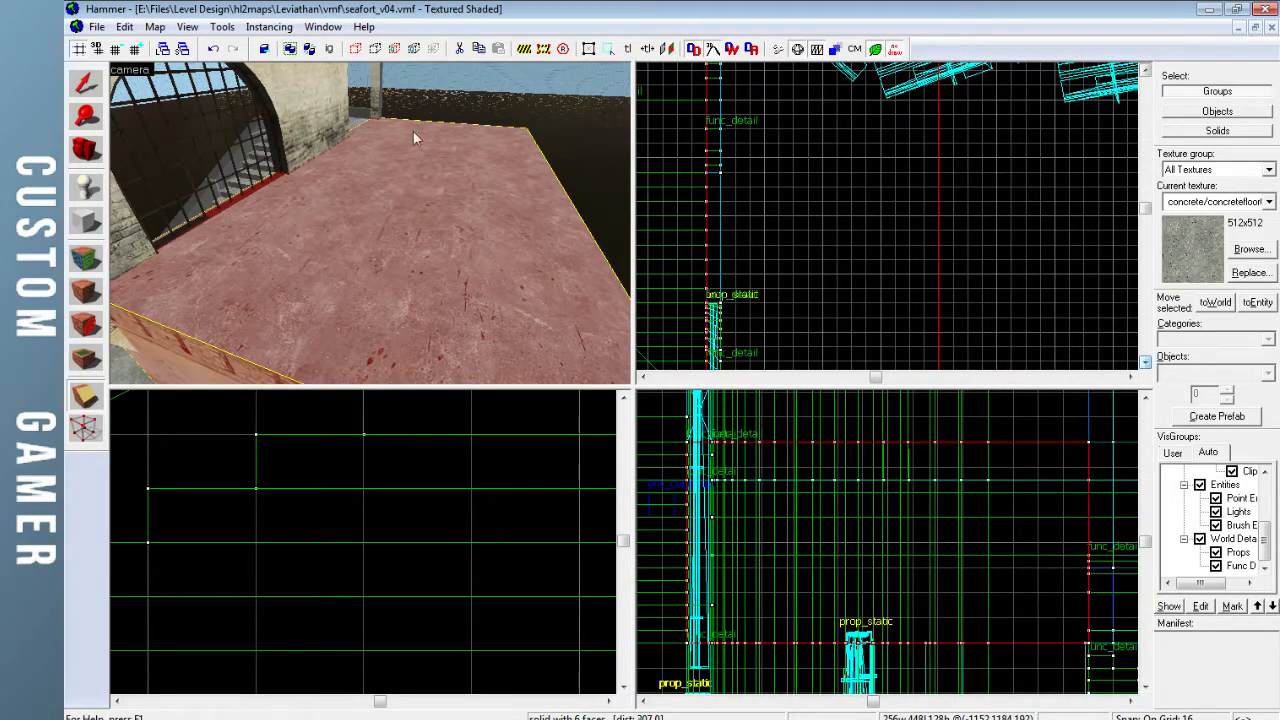
{"action": "scroll", "coordinate": [770, 248], "scroll_direction": "down", "scroll_amount": 2}
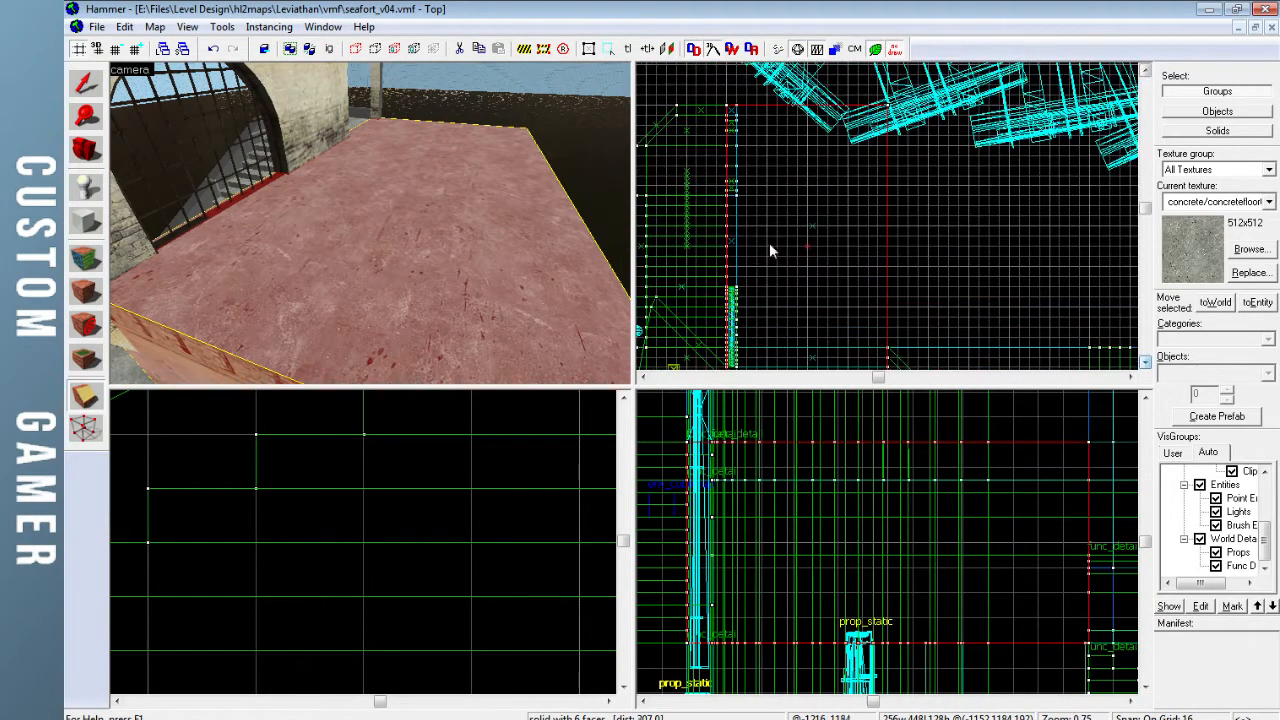
{"action": "left_click_drag", "start_coordinate": [766, 226], "coordinate": [776, 226]}
{"action": "key", "text": "Return"}
Set the lightmap scale to 2 on the top face of the slab section next to the barred arch
{"action": "left_click", "coordinate": [85, 258]}
{"action": "left_click", "coordinate": [333, 246]}
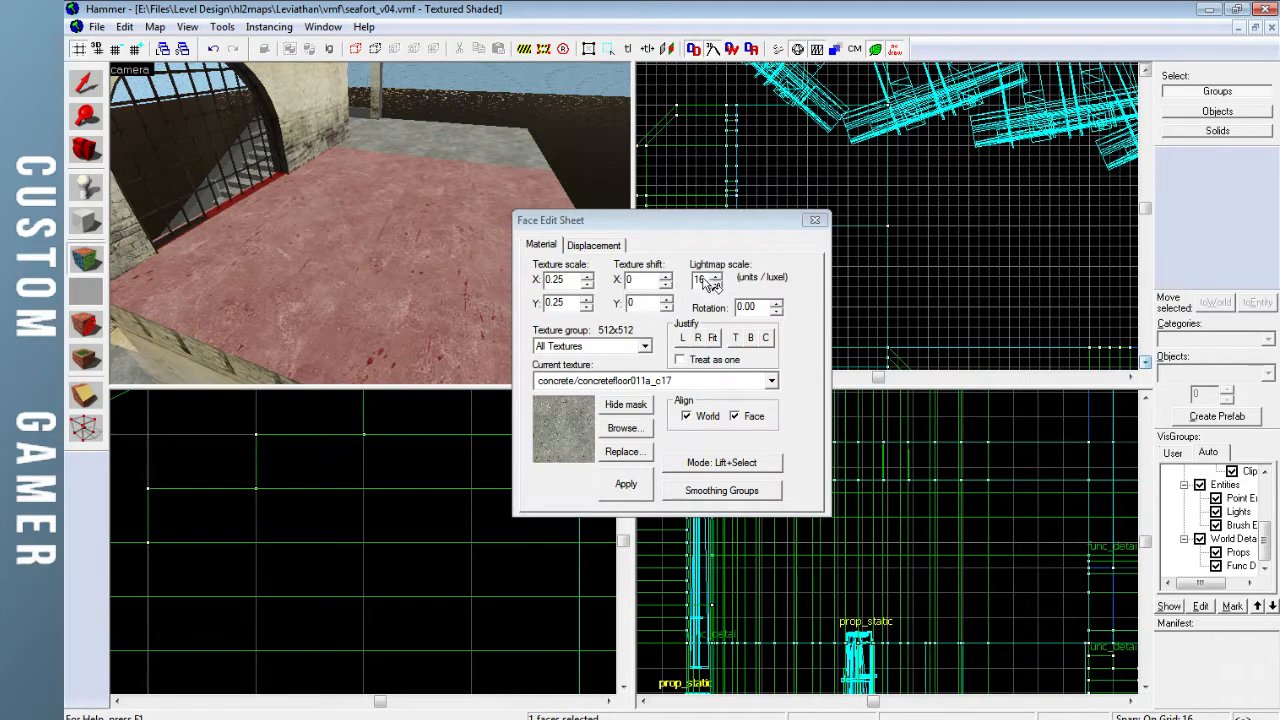
{"action": "double_click", "coordinate": [699, 281]}
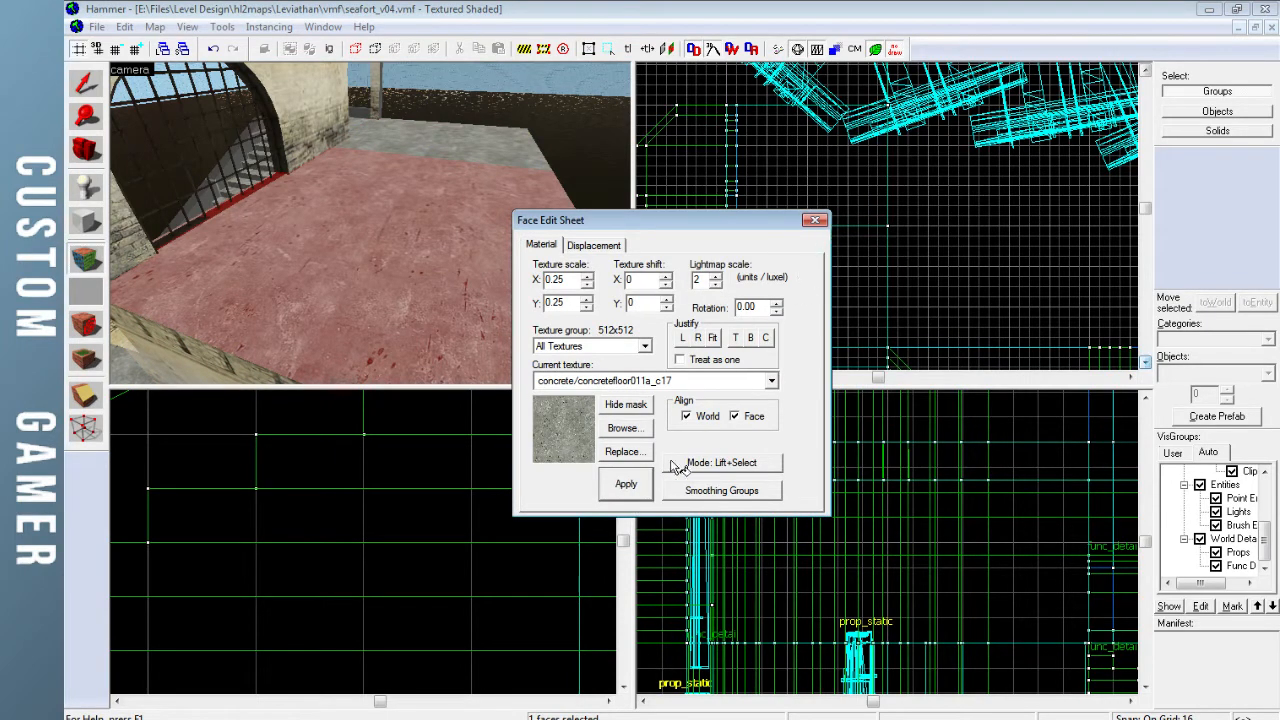
{"action": "left_click", "coordinate": [815, 222]}
Select the concrete floor brush around the chain-link fence and clip it in two, keeping both parts
{"action": "key", "text": "z"}
{"action": "key", "text": "w"}
{"action": "key", "text": "w"}
{"action": "key", "text": "z"}
{"action": "left_click", "coordinate": [298, 213]}
{"action": "key", "text": "z"}
{"action": "key", "text": "s"}
{"action": "key", "text": "w"}
{"action": "key", "text": "z"}
{"action": "scroll", "coordinate": [818, 258], "scroll_direction": "down", "scroll_amount": 8}
{"action": "scroll", "coordinate": [890, 275], "scroll_direction": "up", "scroll_amount": 8}
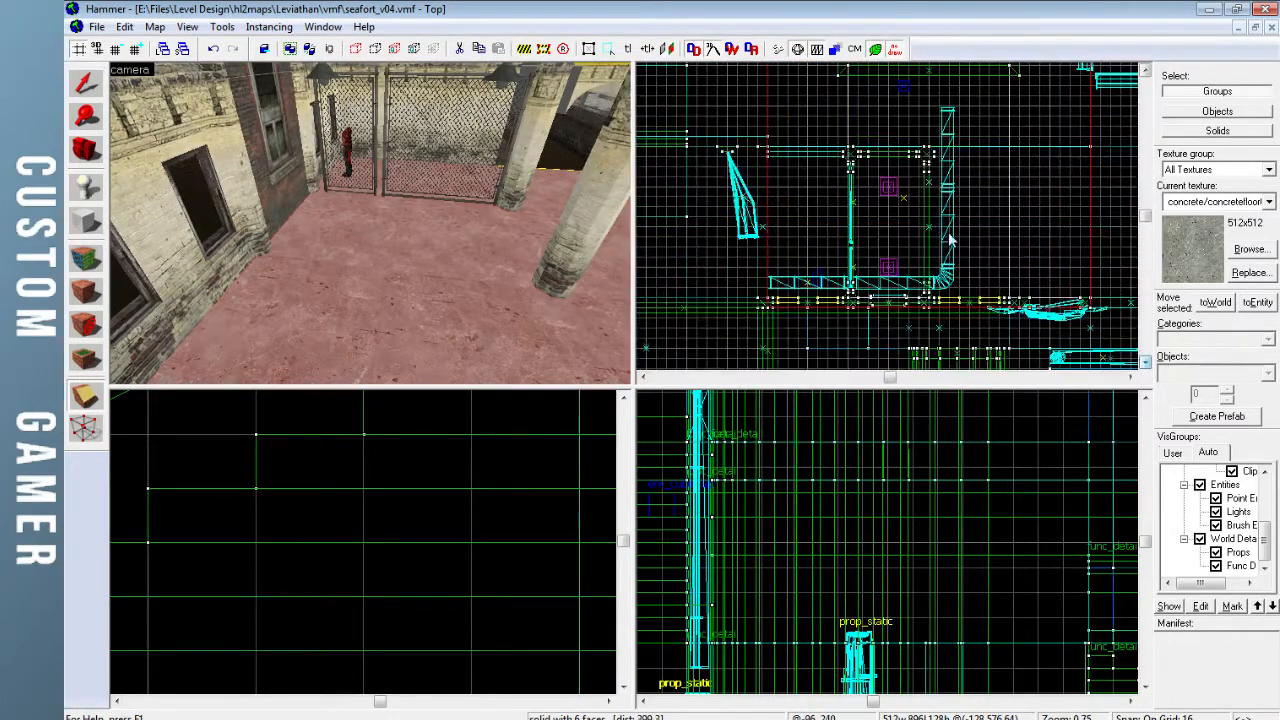
{"action": "left_click", "coordinate": [958, 229]}
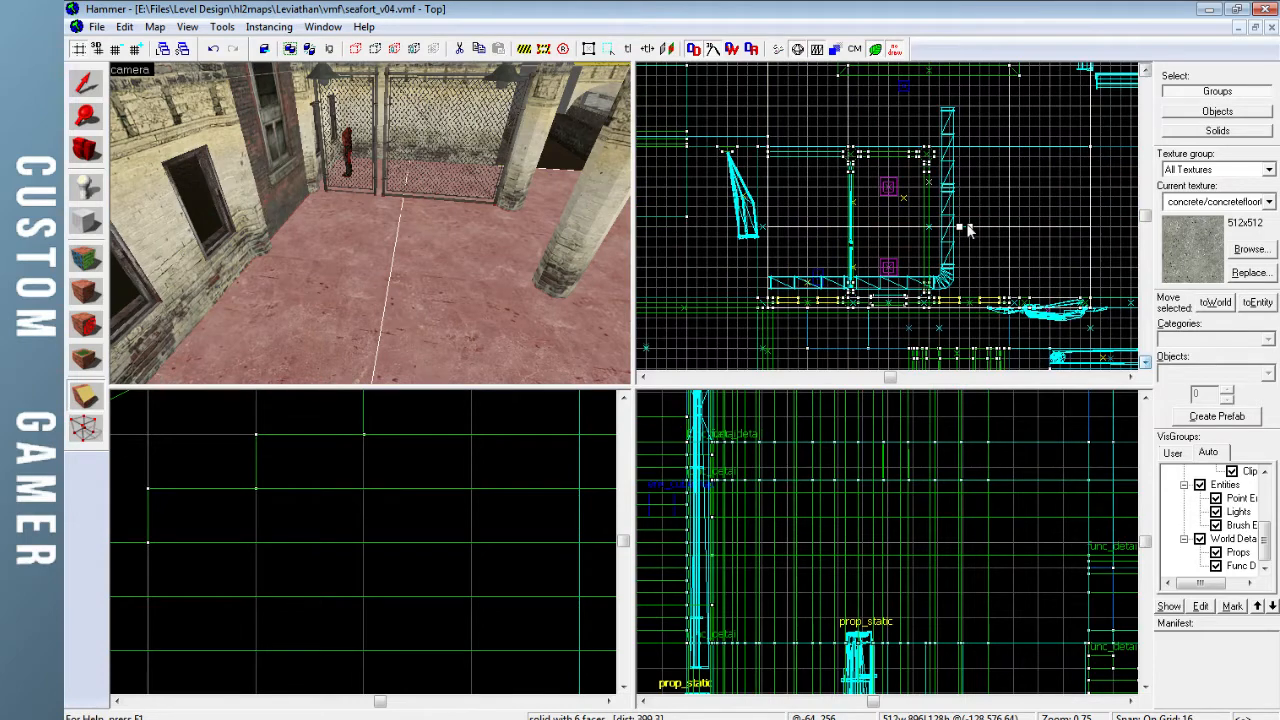
{"action": "left_click_drag", "start_coordinate": [957, 229], "coordinate": [918, 189]}
{"action": "key", "text": "Return"}
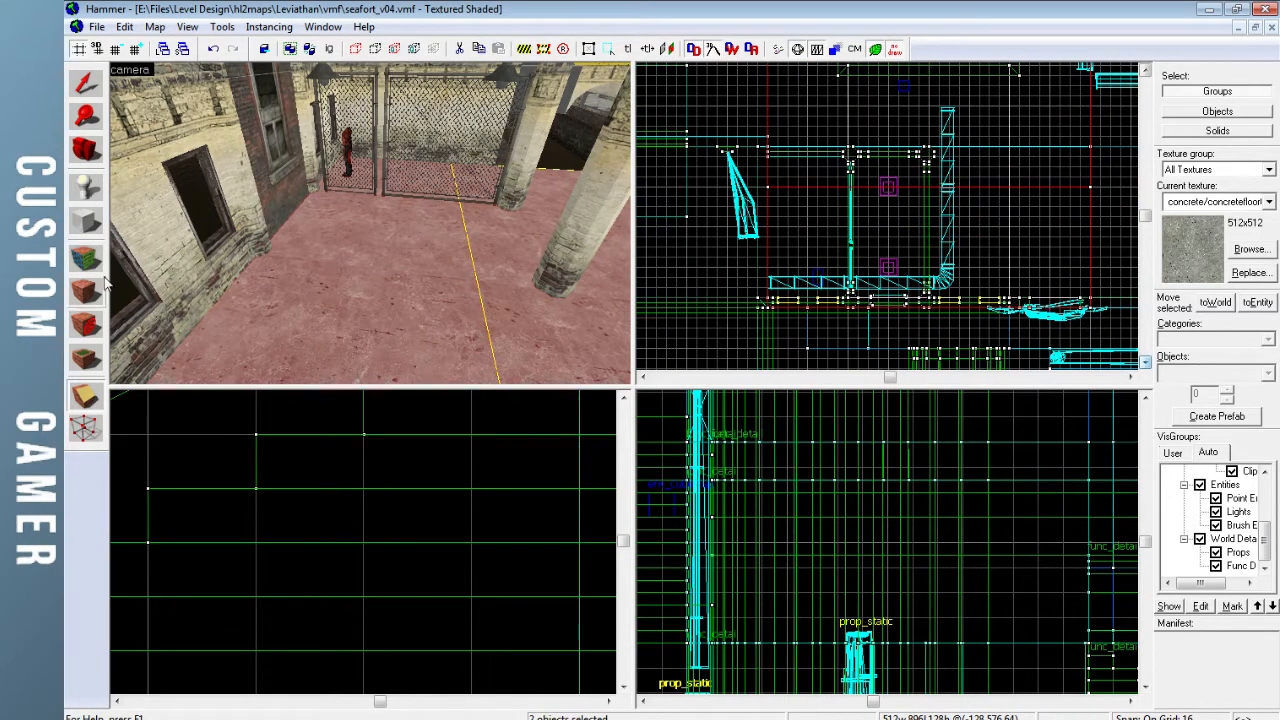
Set the lightmap scale to 2 on the top face of the floor section running under the chain-link fence
{"action": "left_click", "coordinate": [85, 258]}
{"action": "double_click", "coordinate": [703, 280]}
{"action": "type", "text": "2"}
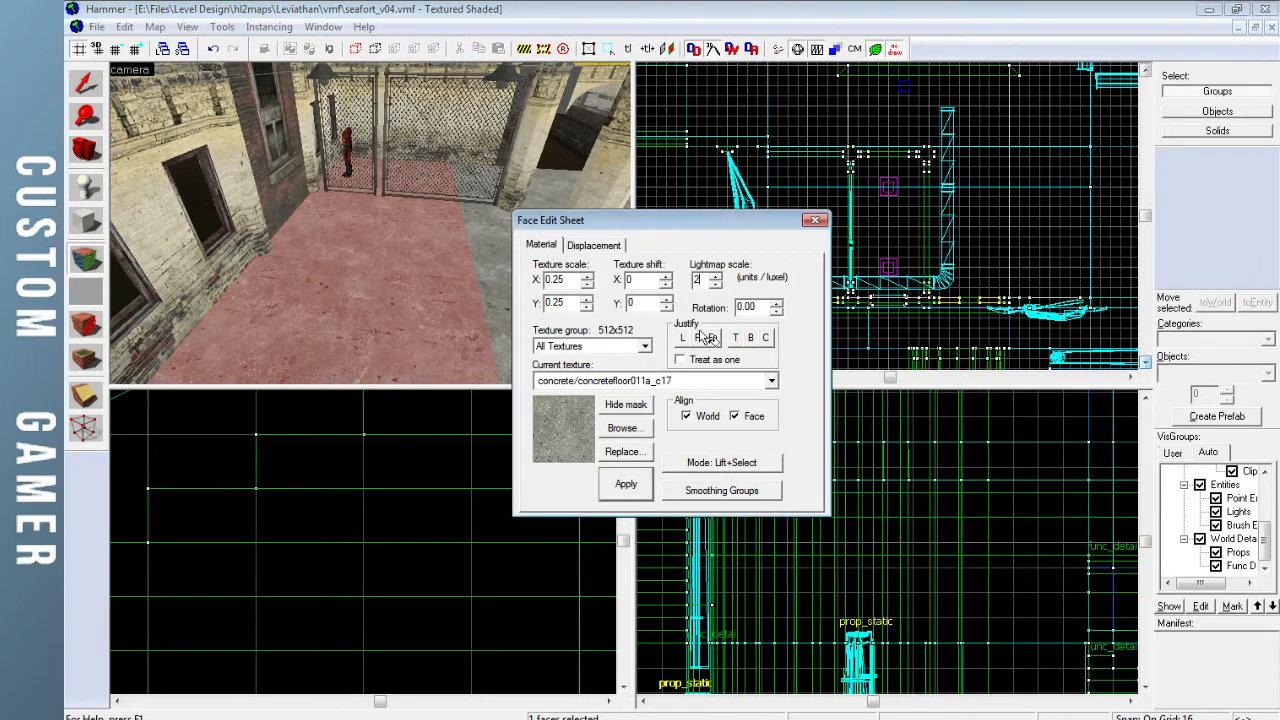
{"action": "left_click", "coordinate": [814, 220]}
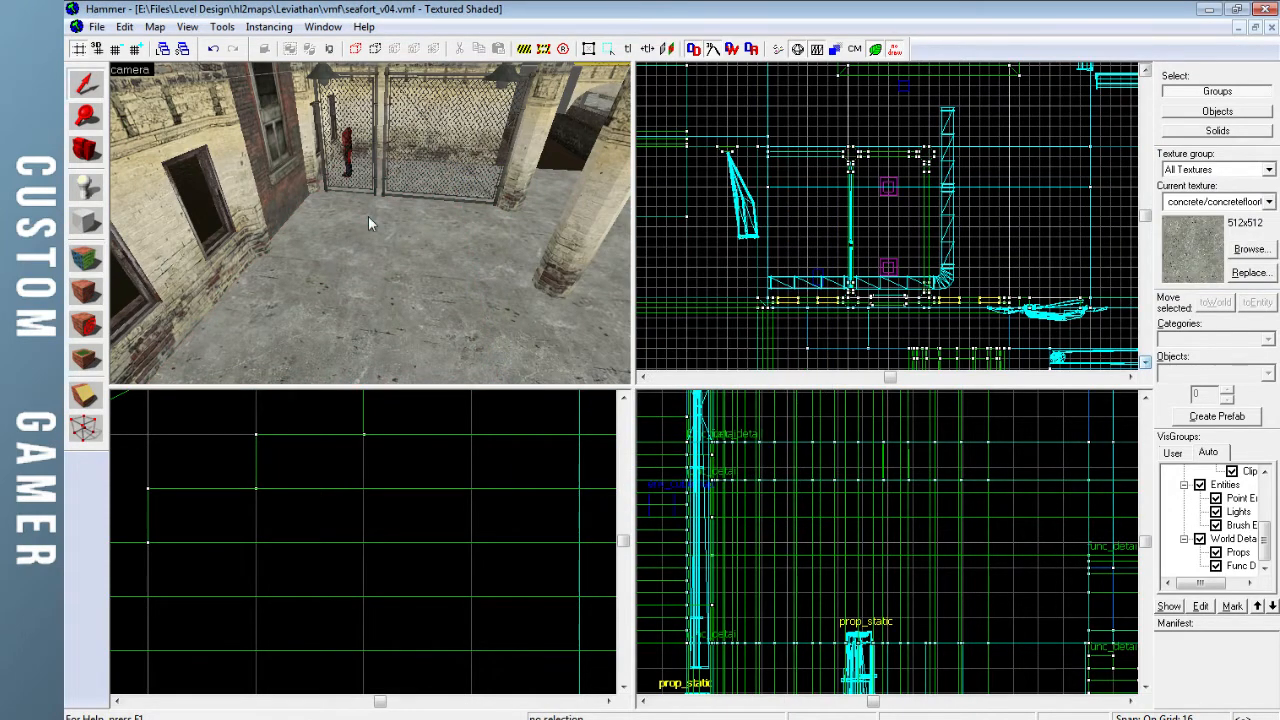
Apply the dev/dev_measuregeneric01b texture to the nodraw floor faces and edge strip beside the upper brick wall
{"action": "key", "text": "z"}
{"action": "key", "text": "w"}
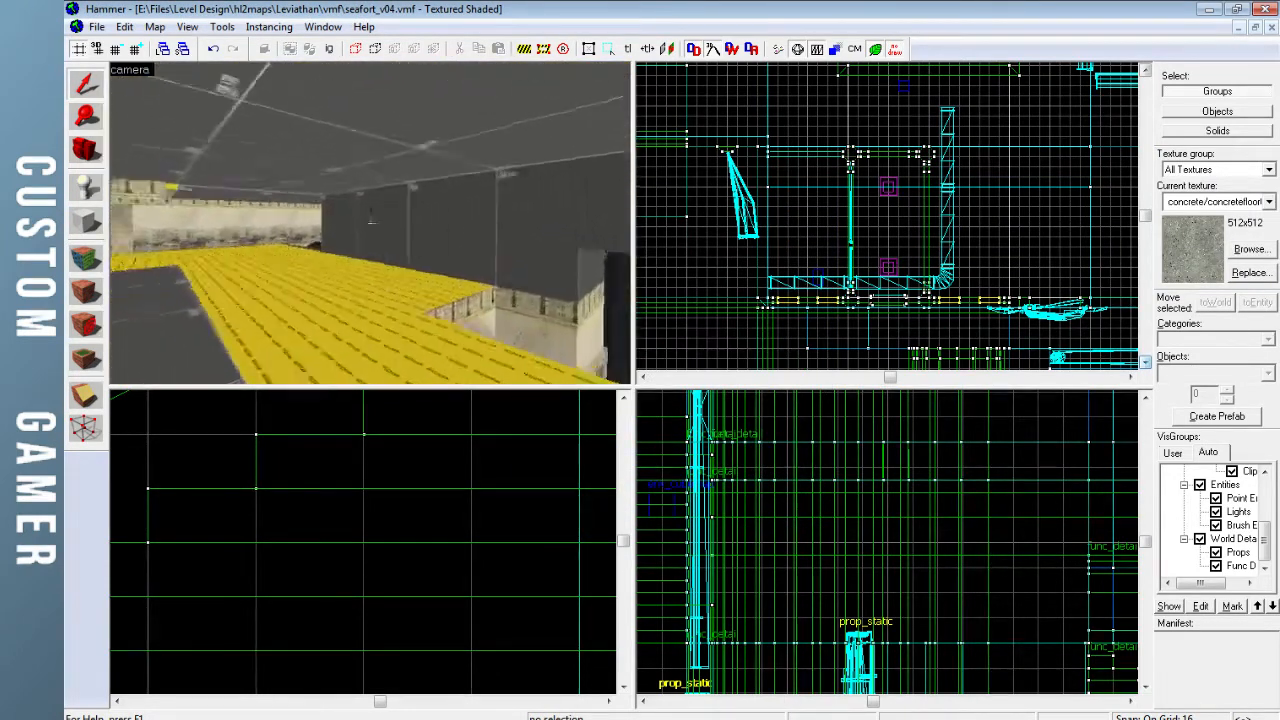
{"action": "key", "text": "w"}
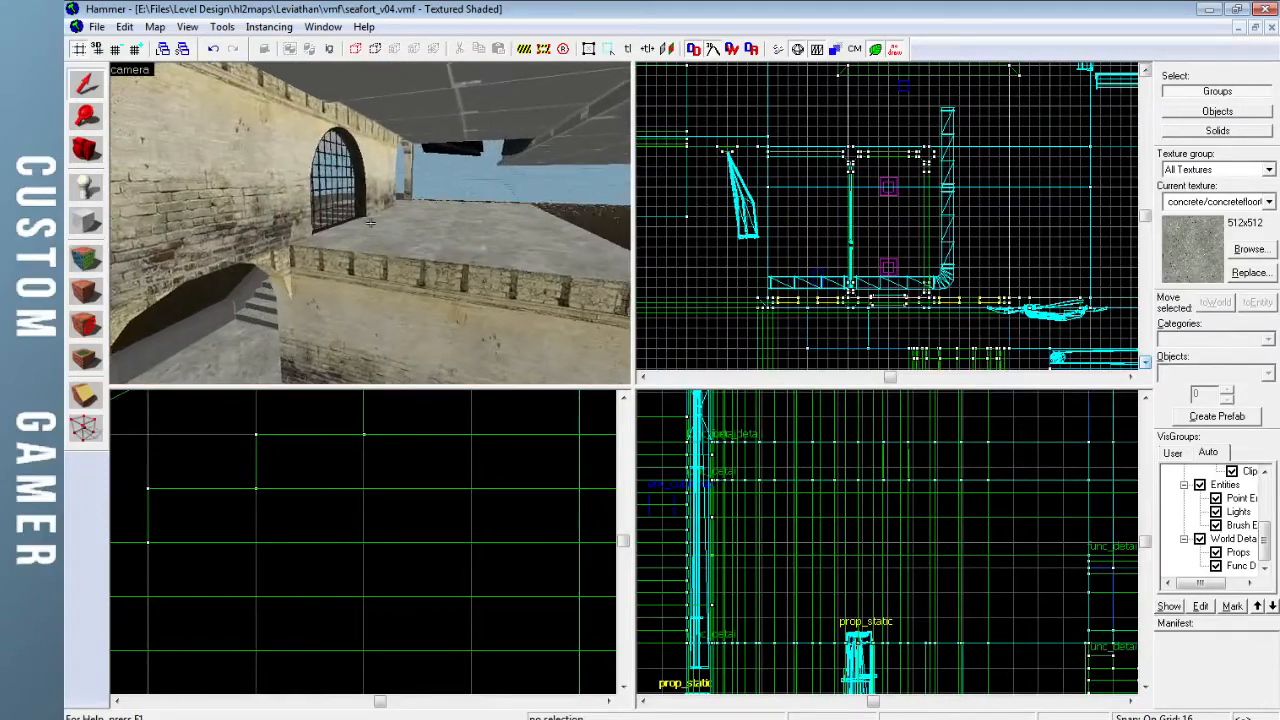
{"action": "key", "text": "w"}
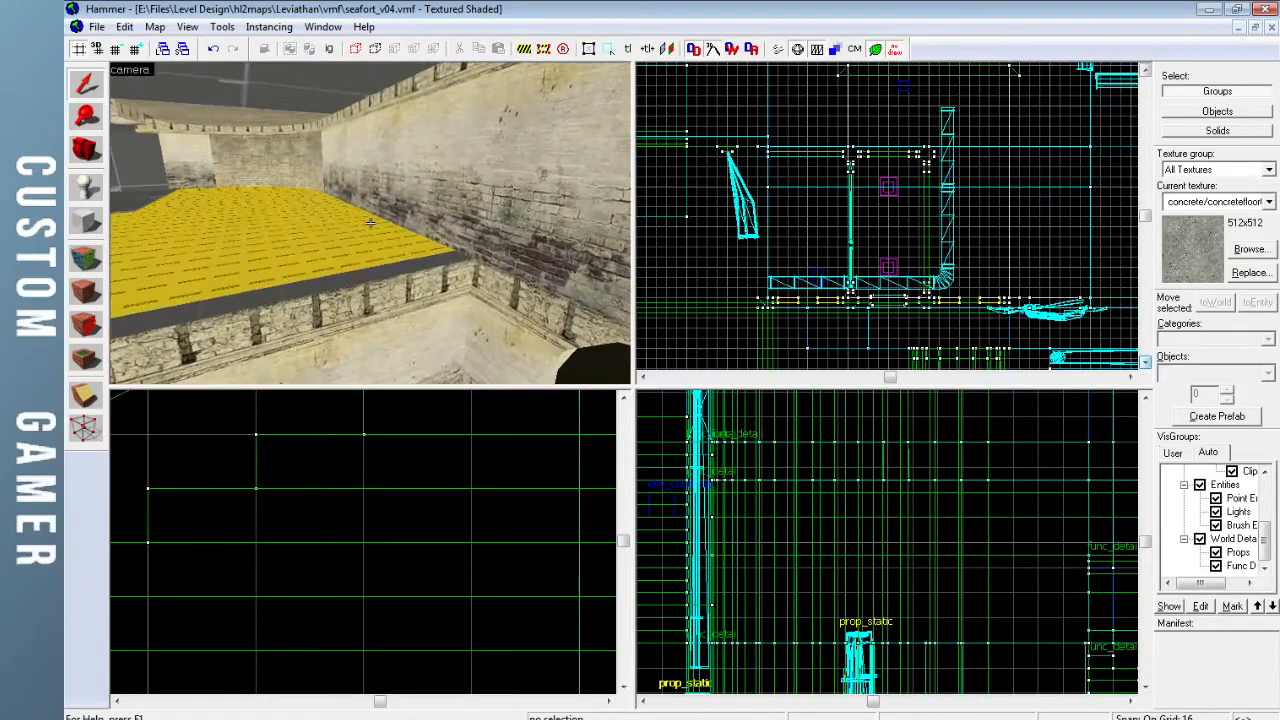
{"action": "key", "text": "w"}
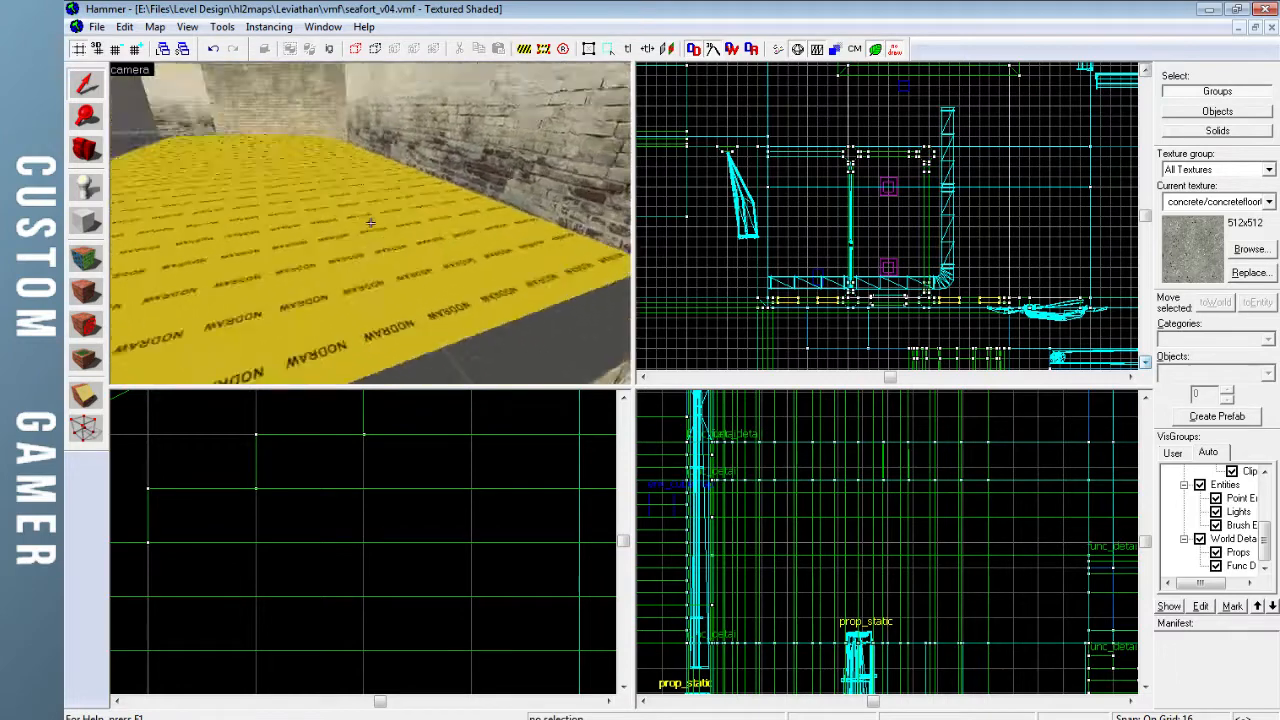
{"action": "left_click", "coordinate": [85, 290]}
{"action": "left_click", "coordinate": [400, 290]}
{"action": "left_click", "coordinate": [372, 272], "text": "ctrl"}
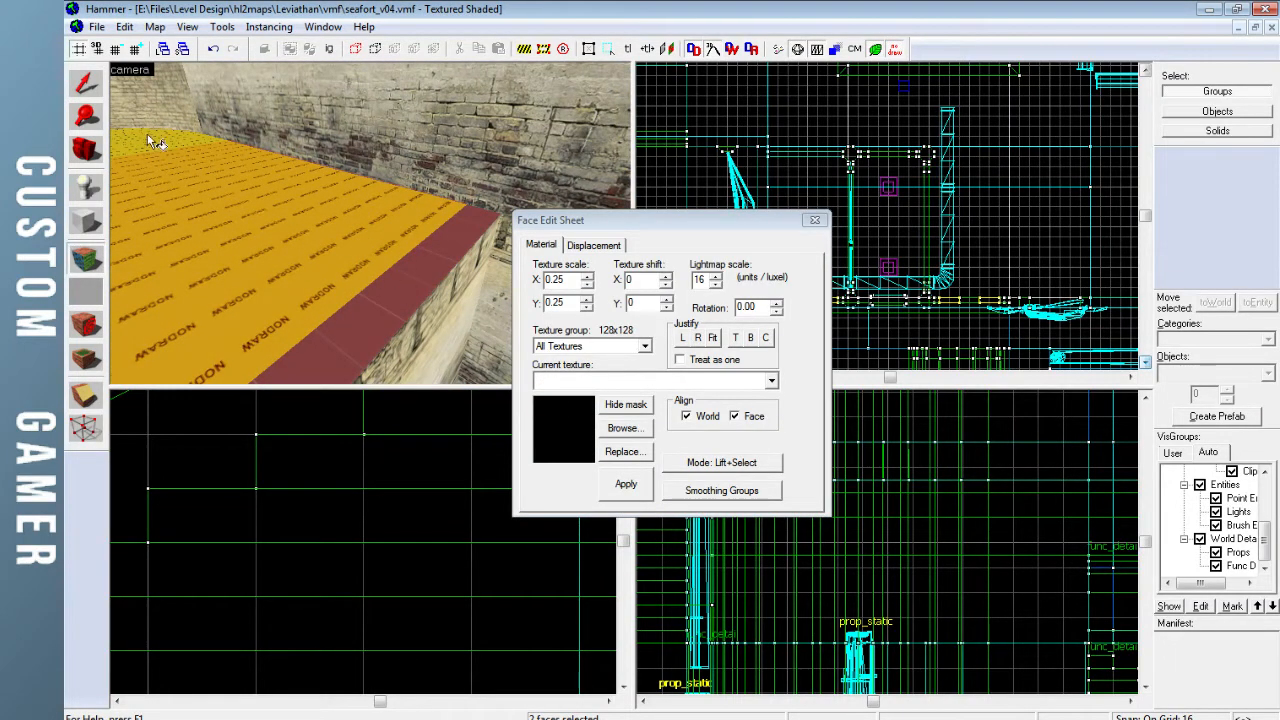
{"action": "left_click", "coordinate": [622, 428]}
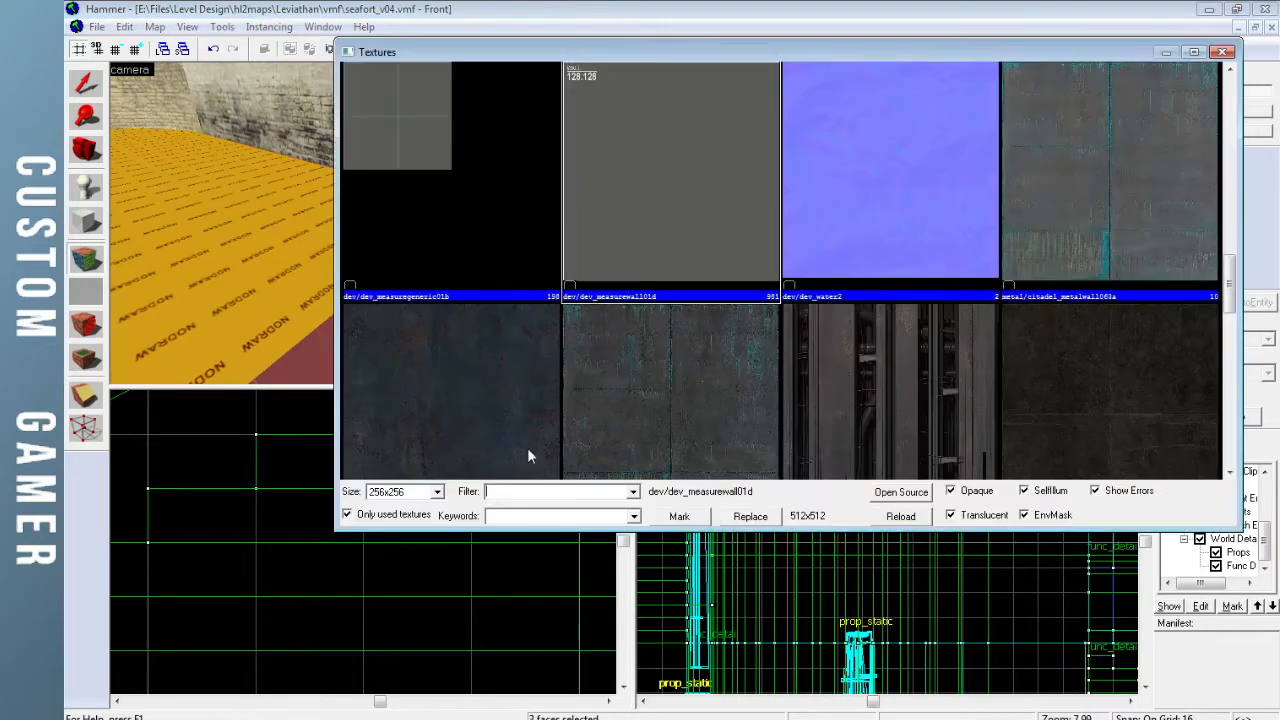
{"action": "double_click", "coordinate": [377, 122]}
{"action": "left_click", "coordinate": [626, 484]}
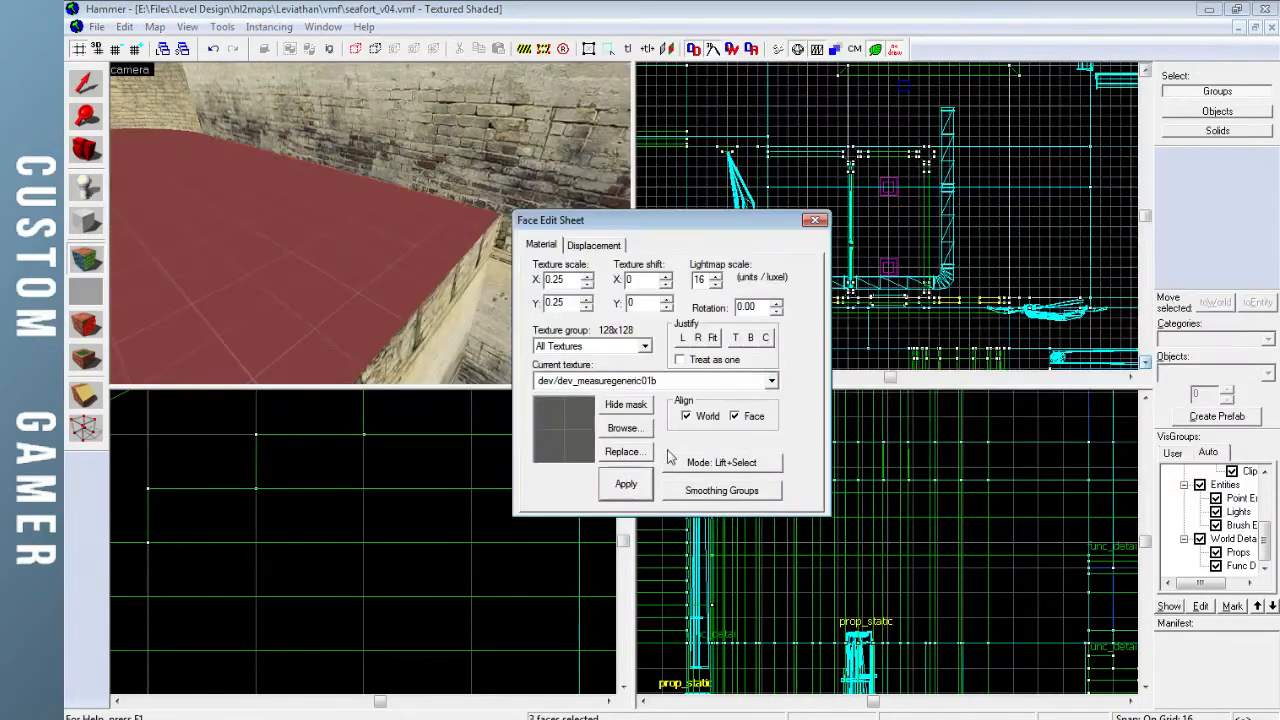
{"action": "left_click", "coordinate": [815, 220]}
Apply the dev/dev_measuregeneric01b texture to the further floor face on the upper level
{"action": "key", "text": "z"}
{"action": "key", "text": "w"}
{"action": "left_click", "coordinate": [86, 260]}
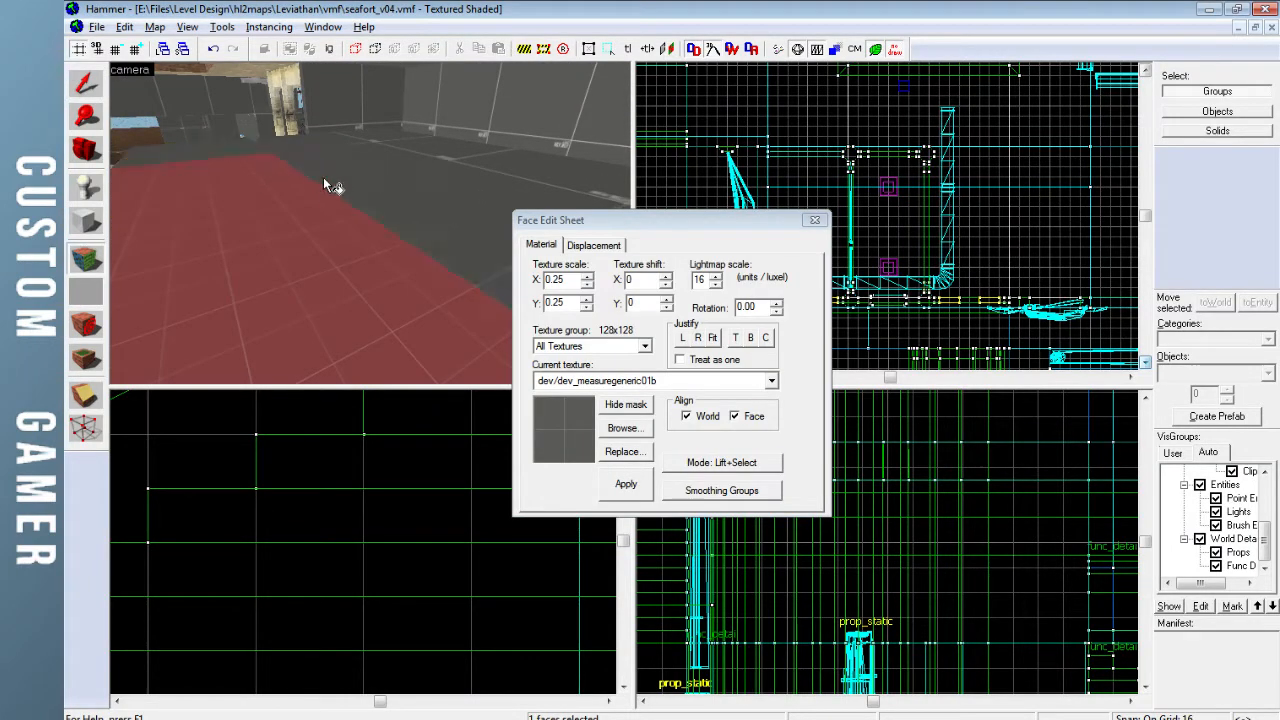
{"action": "left_click", "coordinate": [815, 220]}
{"action": "key", "text": "z"}
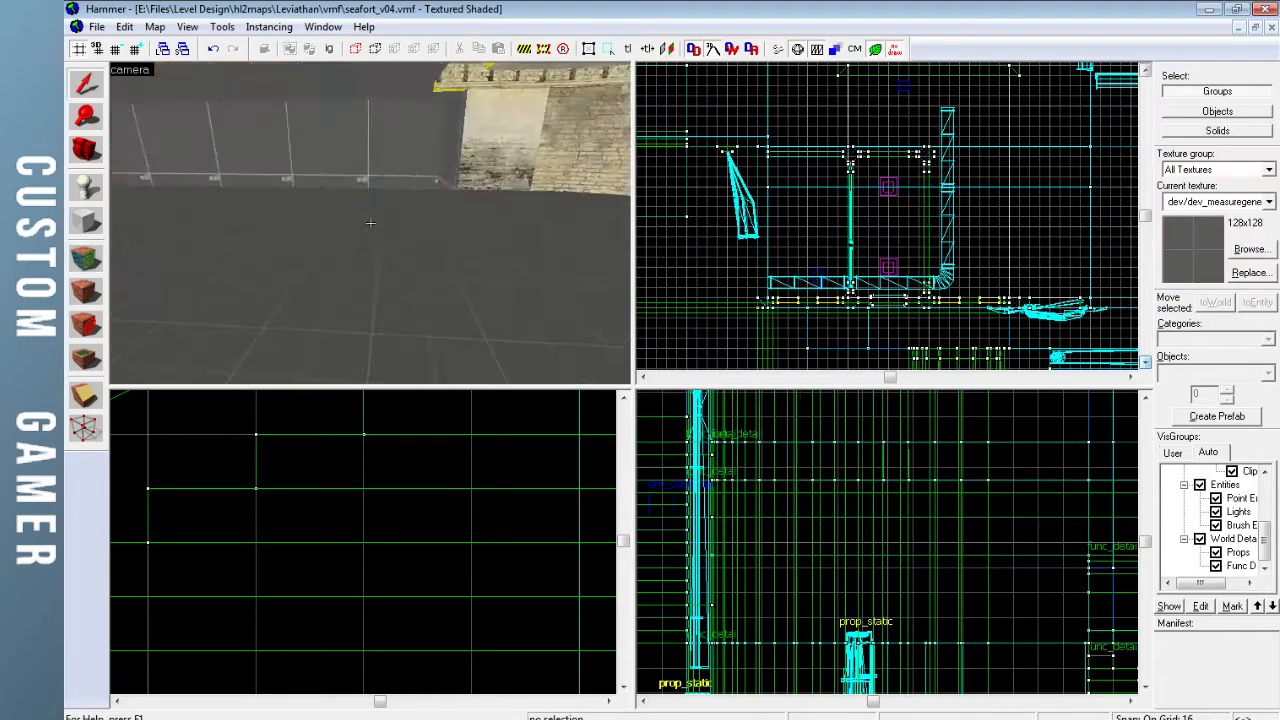
Lengthen the 16-unit-thick parapet wall beside the concrete floor to 640 units along the floor's edge
{"action": "key", "text": "w"}
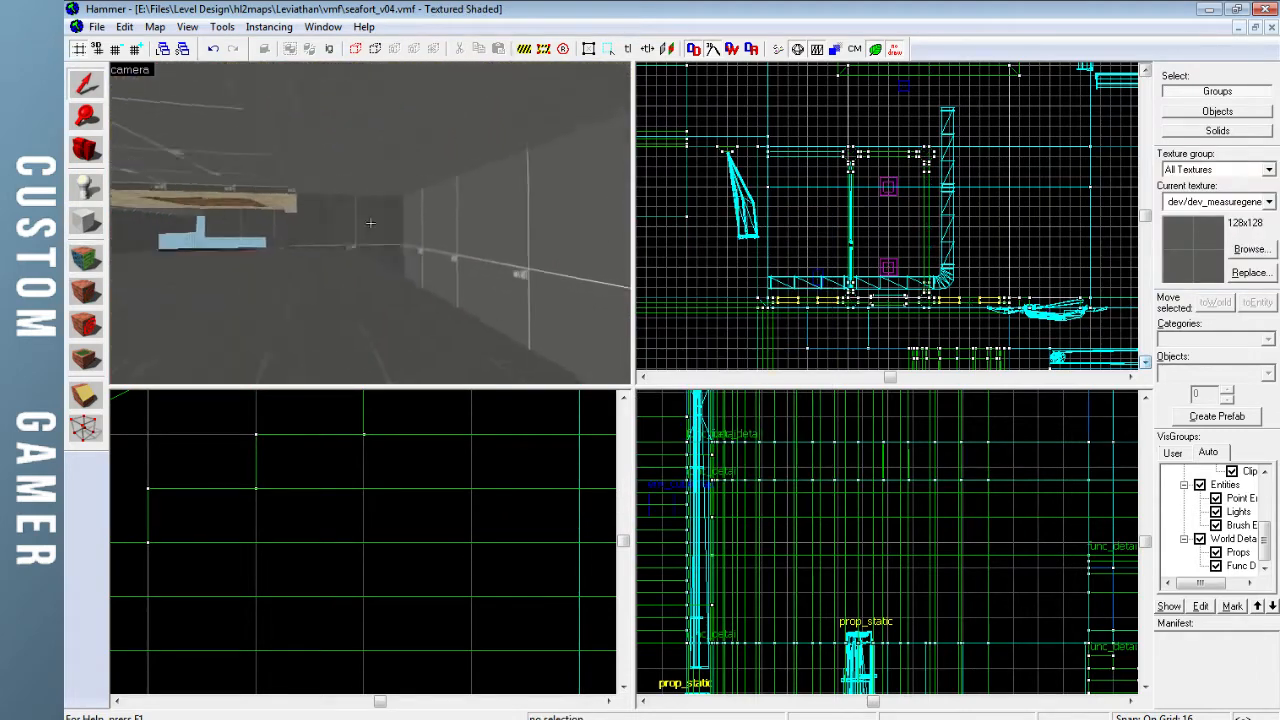
{"action": "key", "text": "s"}
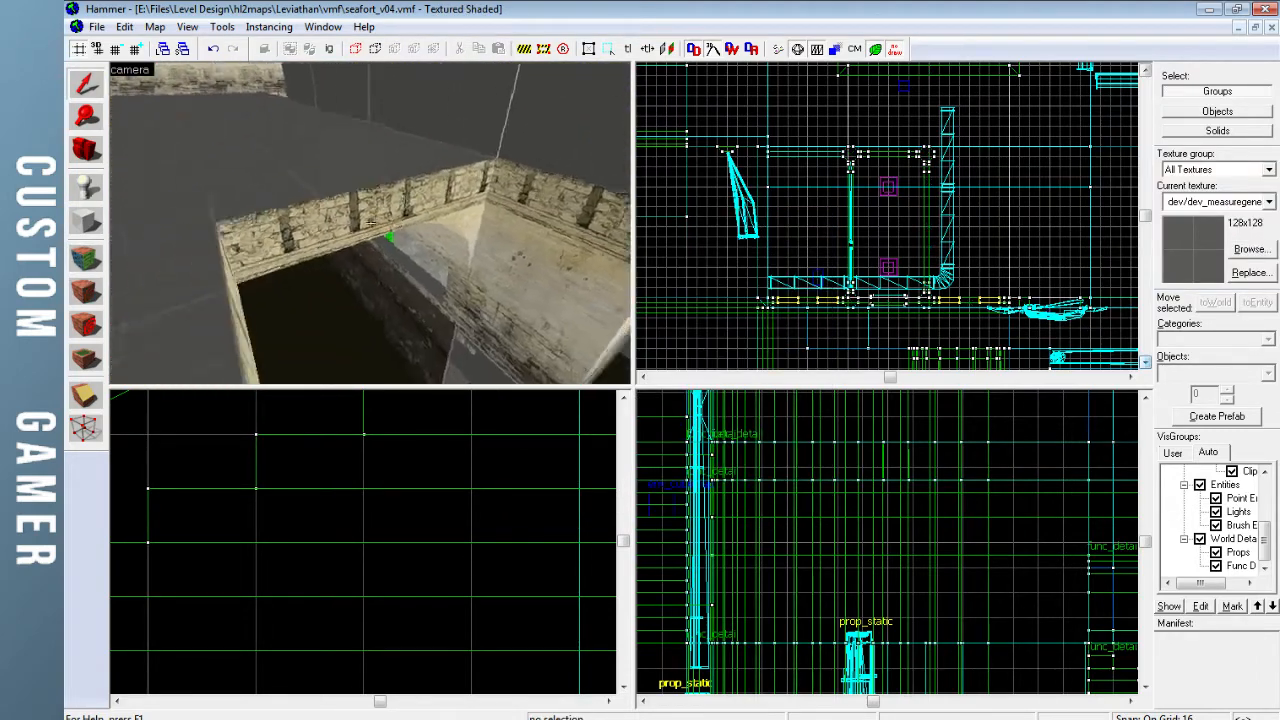
{"action": "key", "text": "w"}
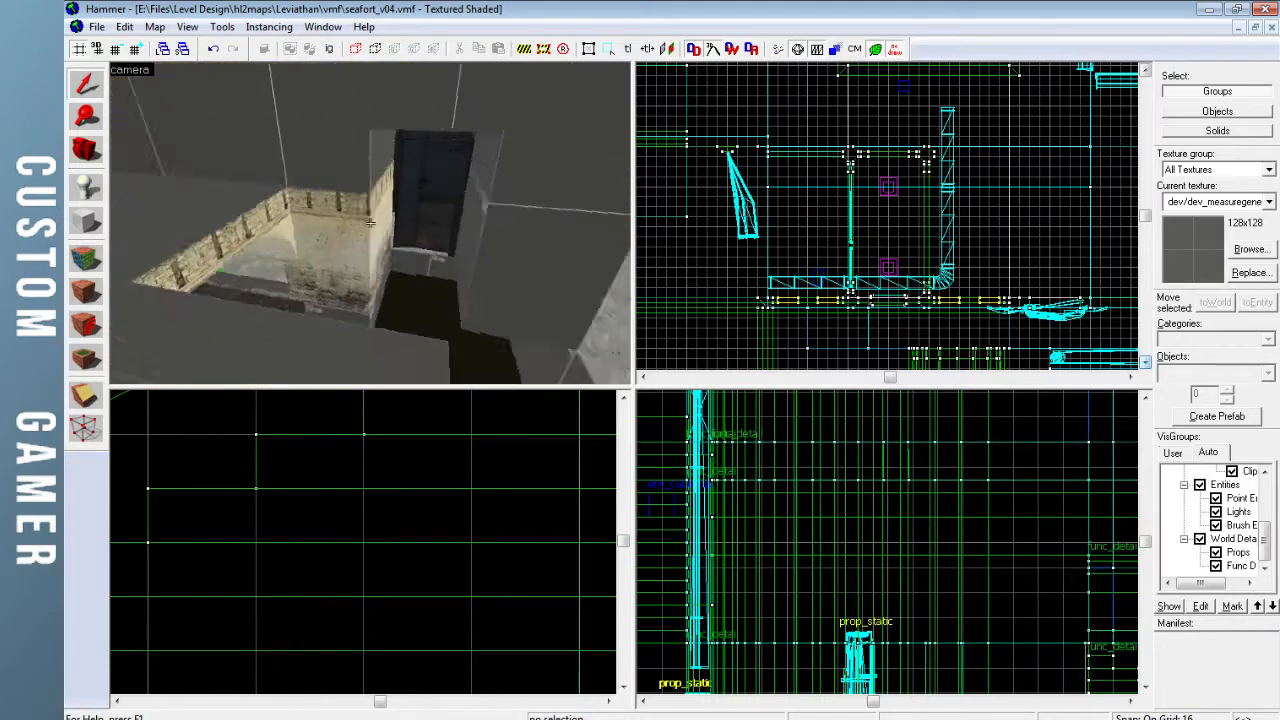
{"action": "key", "text": "s"}
{"action": "key", "text": "w"}
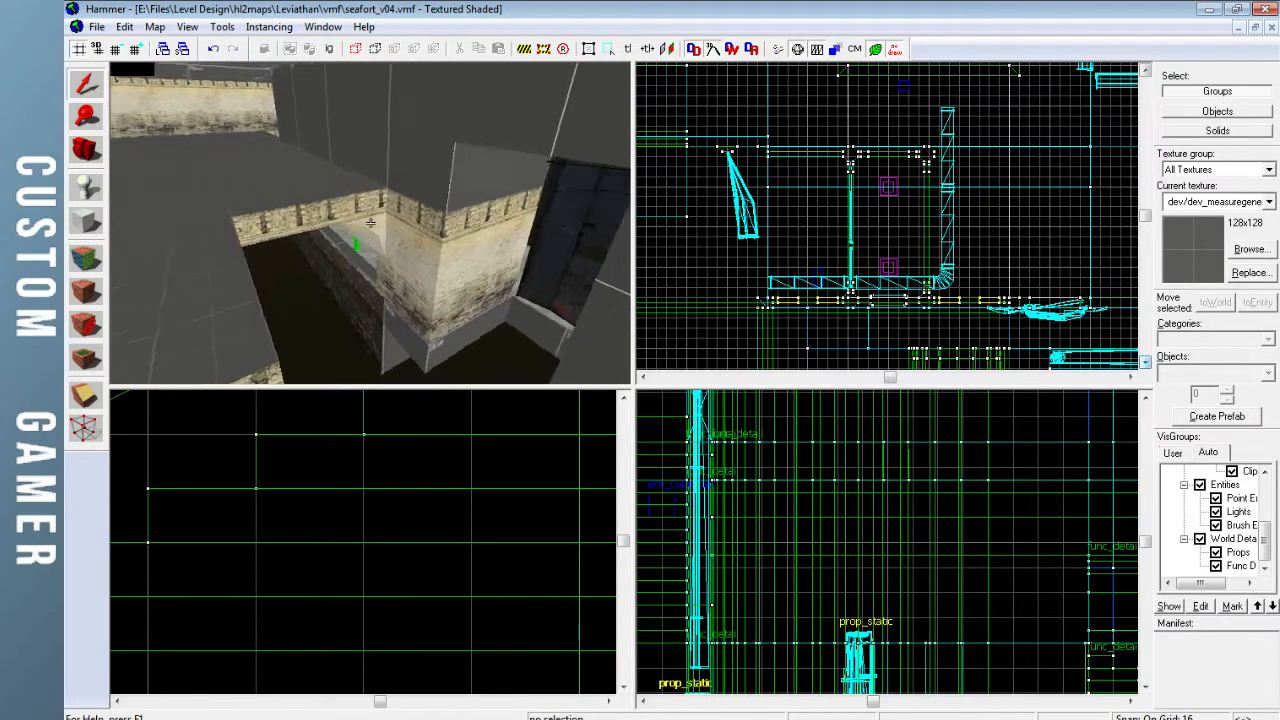
{"action": "key", "text": "s"}
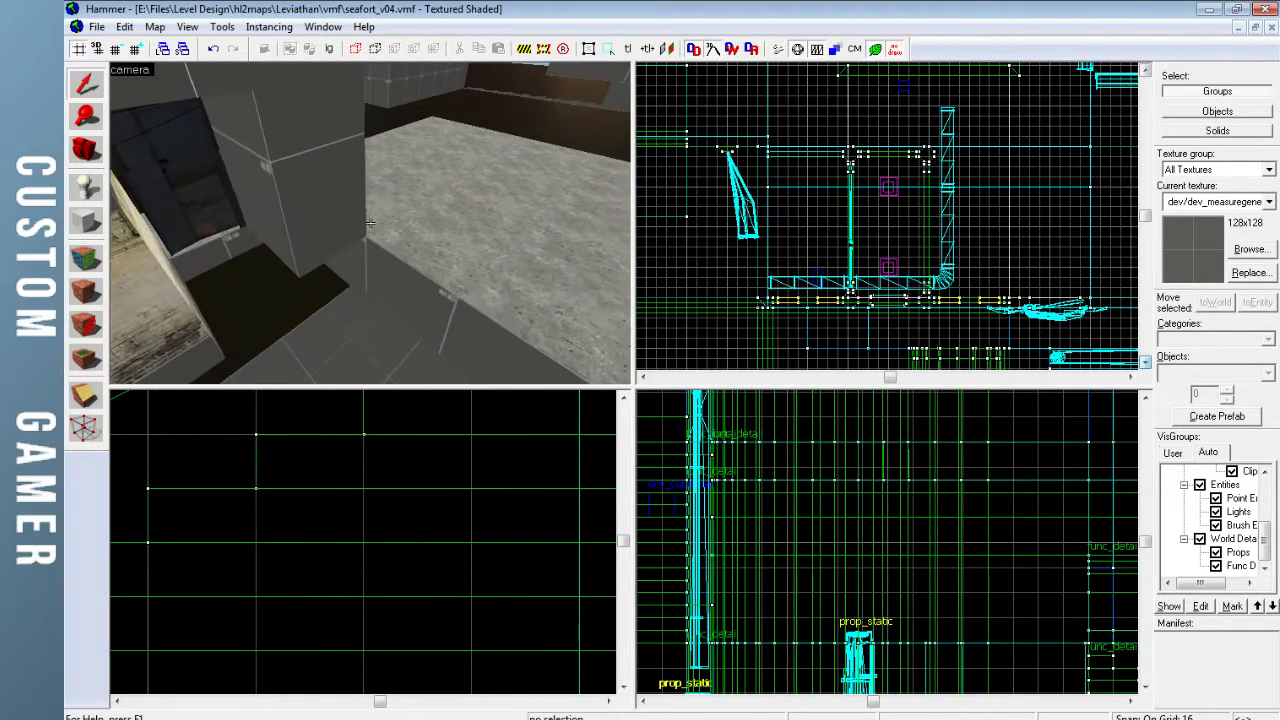
{"action": "key", "text": "w"}
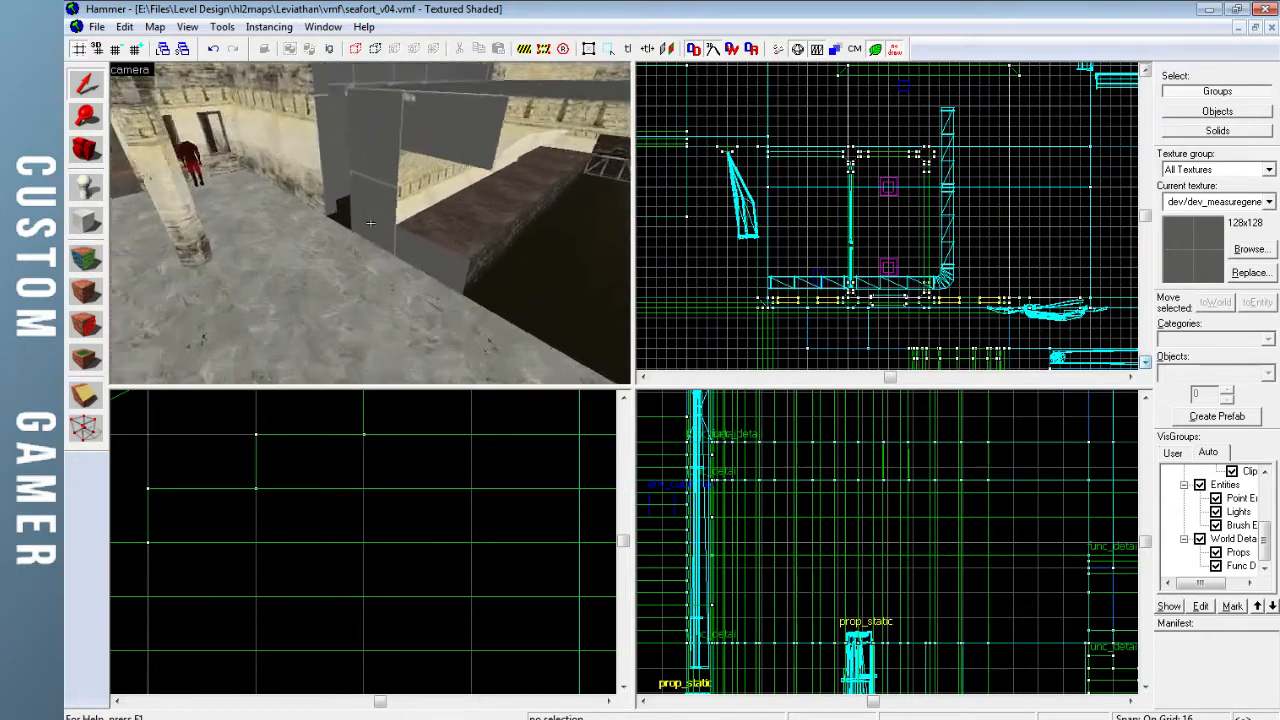
{"action": "key", "text": "z"}
{"action": "left_click", "coordinate": [341, 222]}
{"action": "scroll", "coordinate": [779, 150], "scroll_direction": "down", "scroll_amount": 1}
{"action": "scroll", "coordinate": [752, 164], "scroll_direction": "up", "scroll_amount": 1}
{"action": "key", "text": "Up"}
{"action": "key", "text": "Up"}
{"action": "left_click_drag", "start_coordinate": [770, 297], "coordinate": [770, 213]}
{"action": "key", "text": "Up"}
{"action": "key", "text": "Up"}
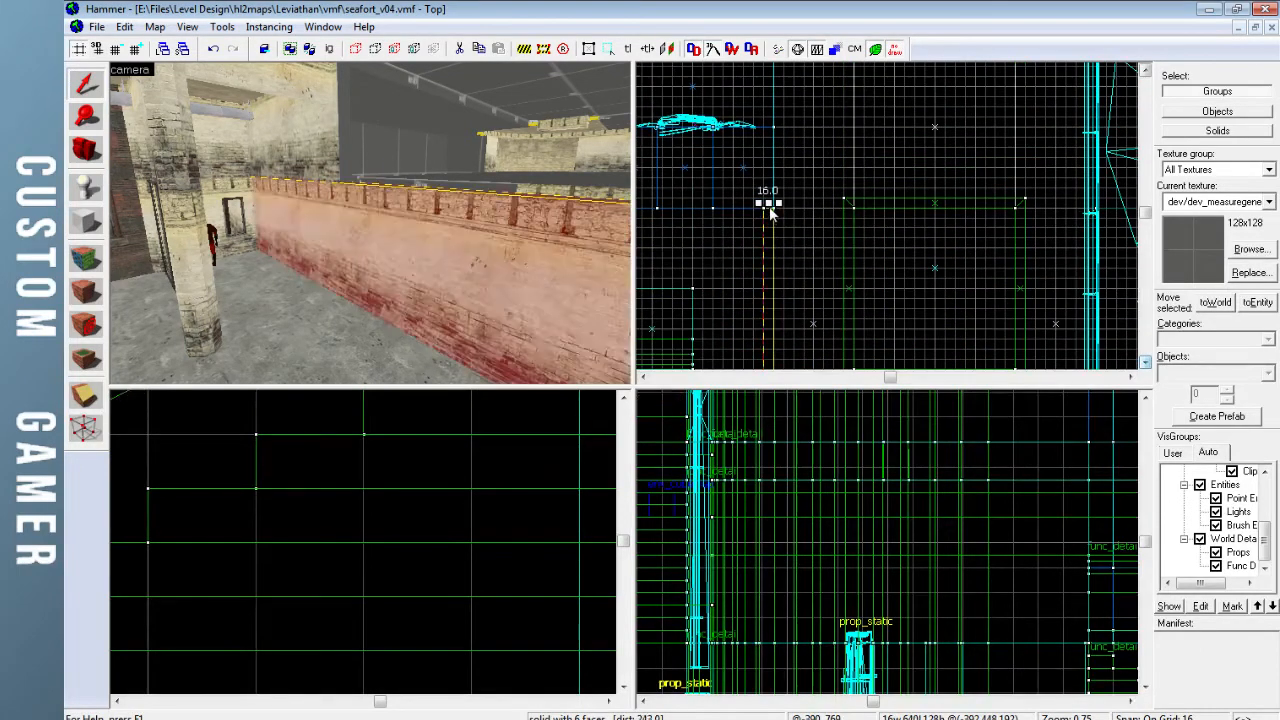
{"action": "key", "text": "Escape"}
Examine the upper level, the trench and the door recess around the extended wall from several viewpoints
{"action": "key", "text": "z"}
{"action": "key", "text": "w"}
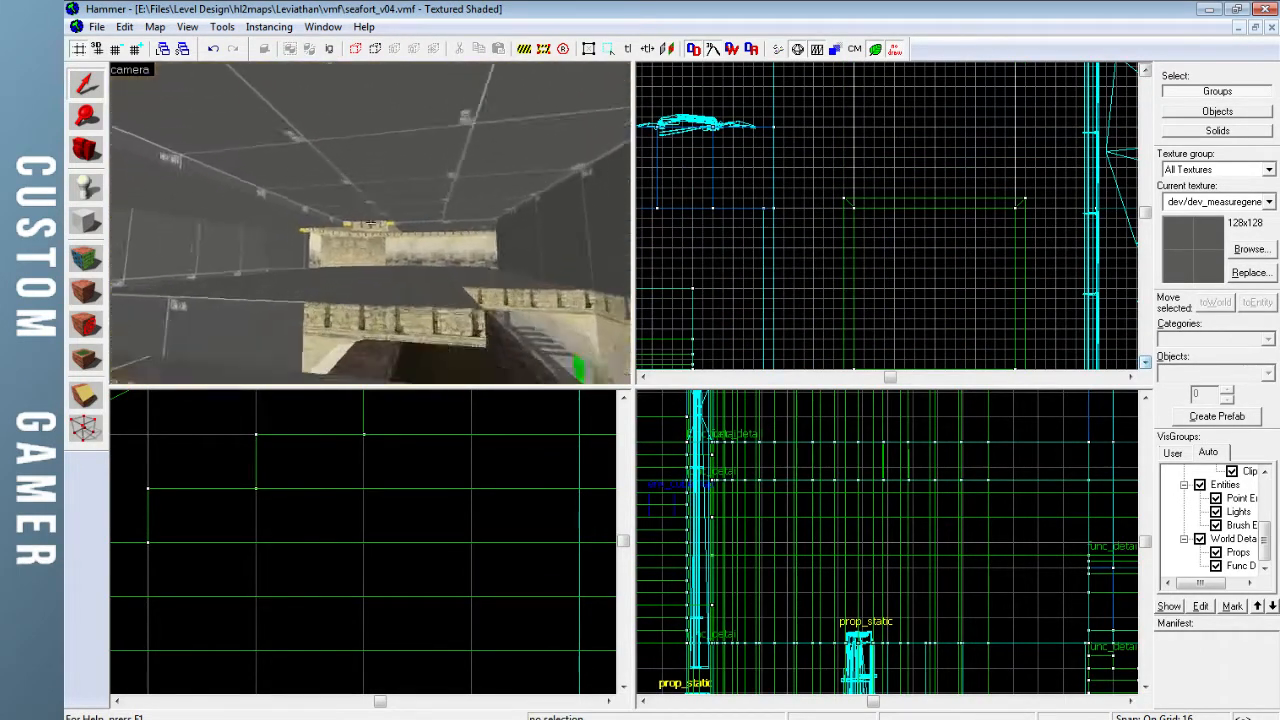
{"action": "key", "text": "w"}
{"action": "key", "text": "w"}
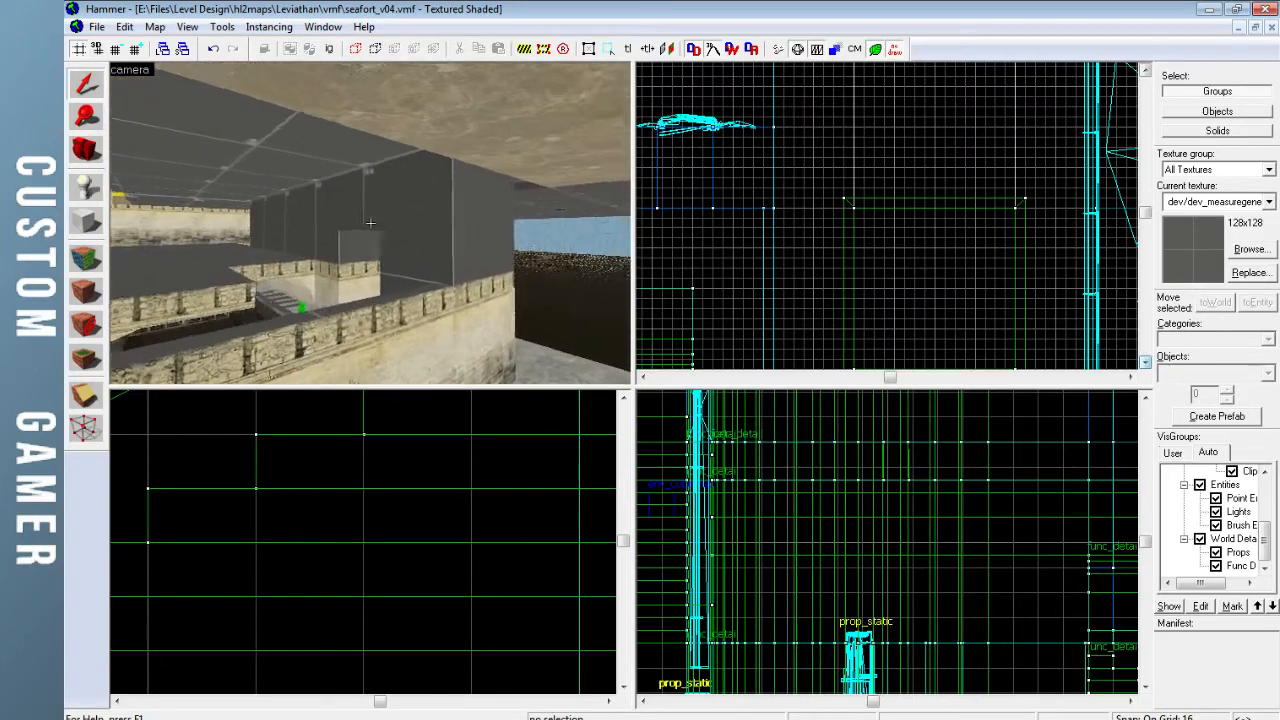
{"action": "key", "text": "w"}
{"action": "key", "text": "w"}
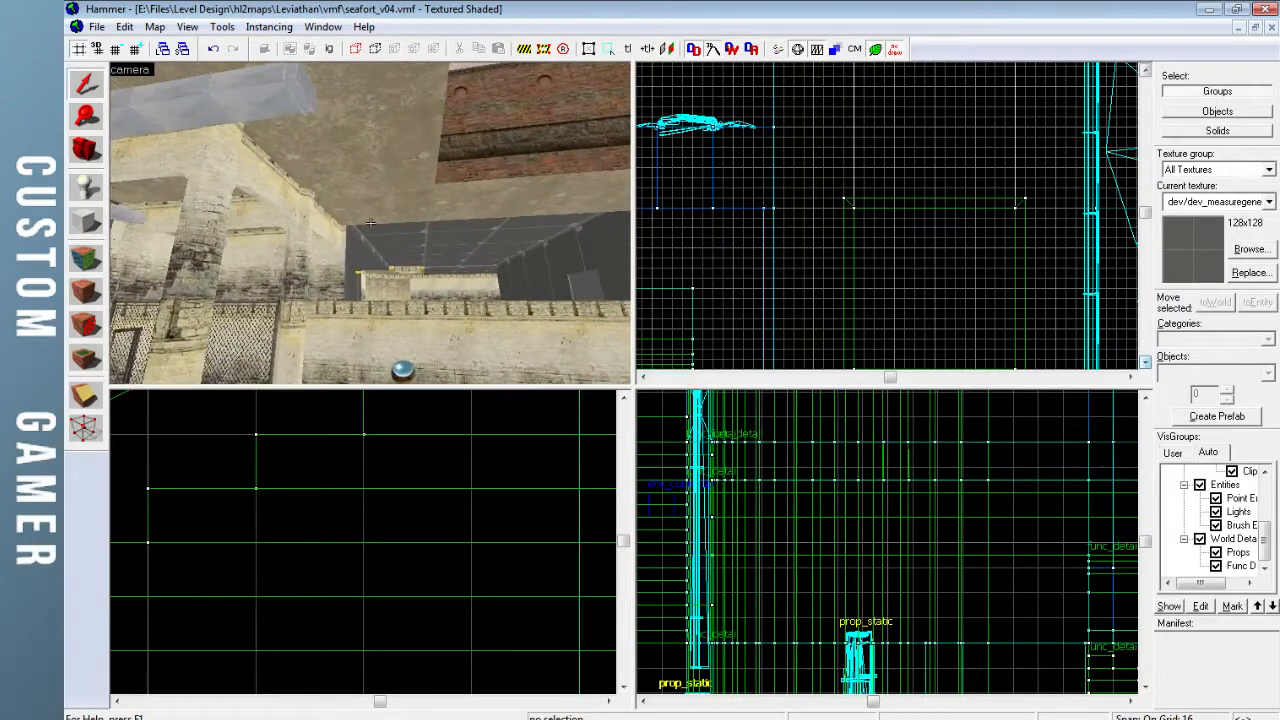
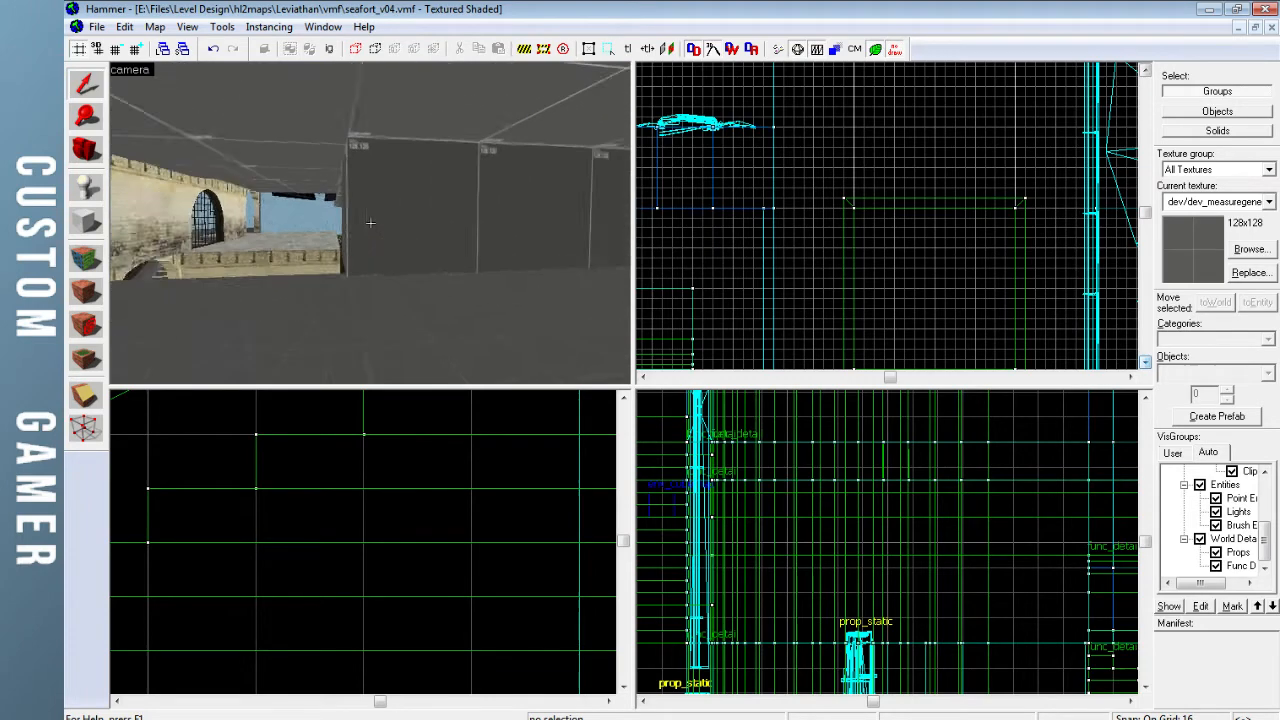
{"action": "key", "text": "w"}
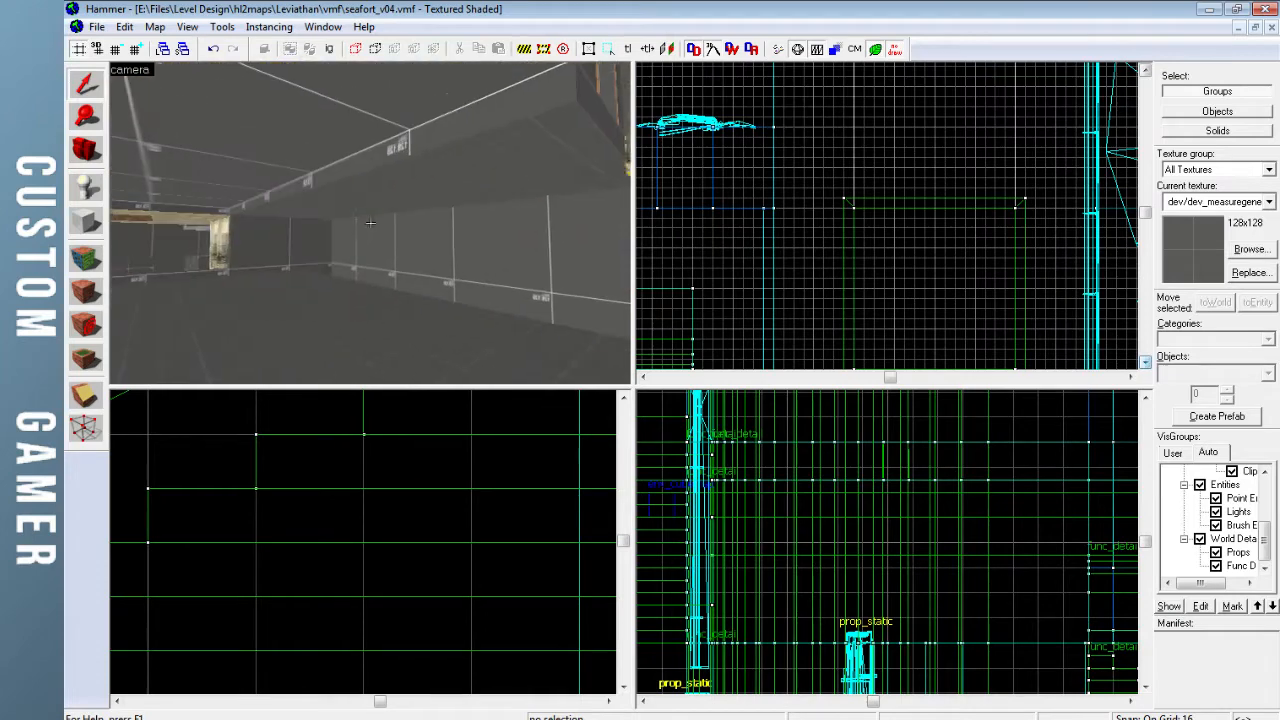
{"action": "key", "text": "w"}
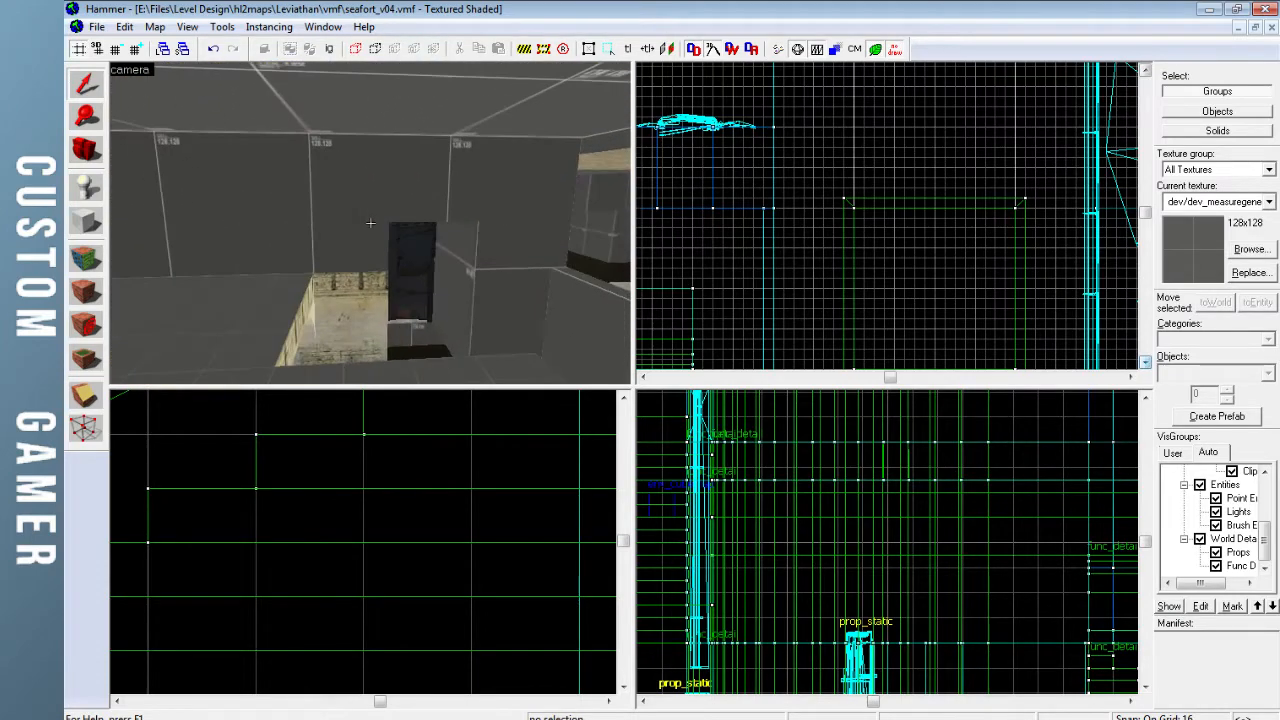
{"action": "key", "text": "w"}
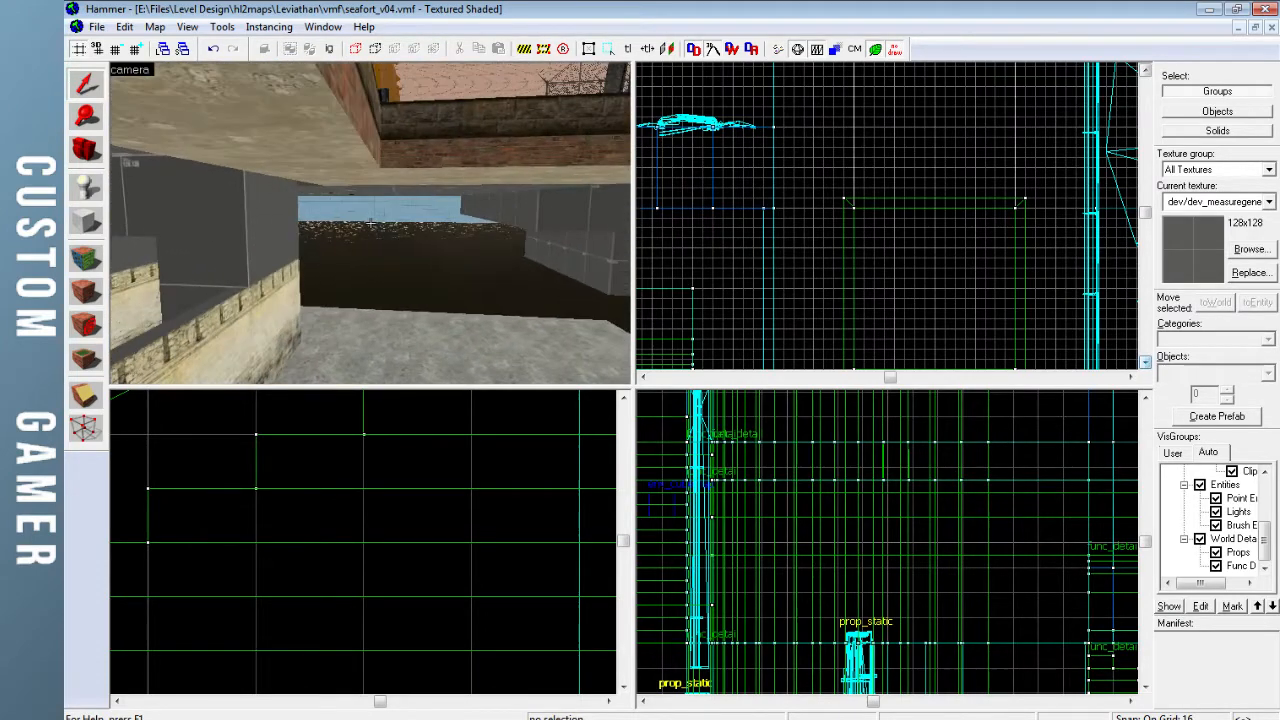
{"action": "key", "text": "w"}
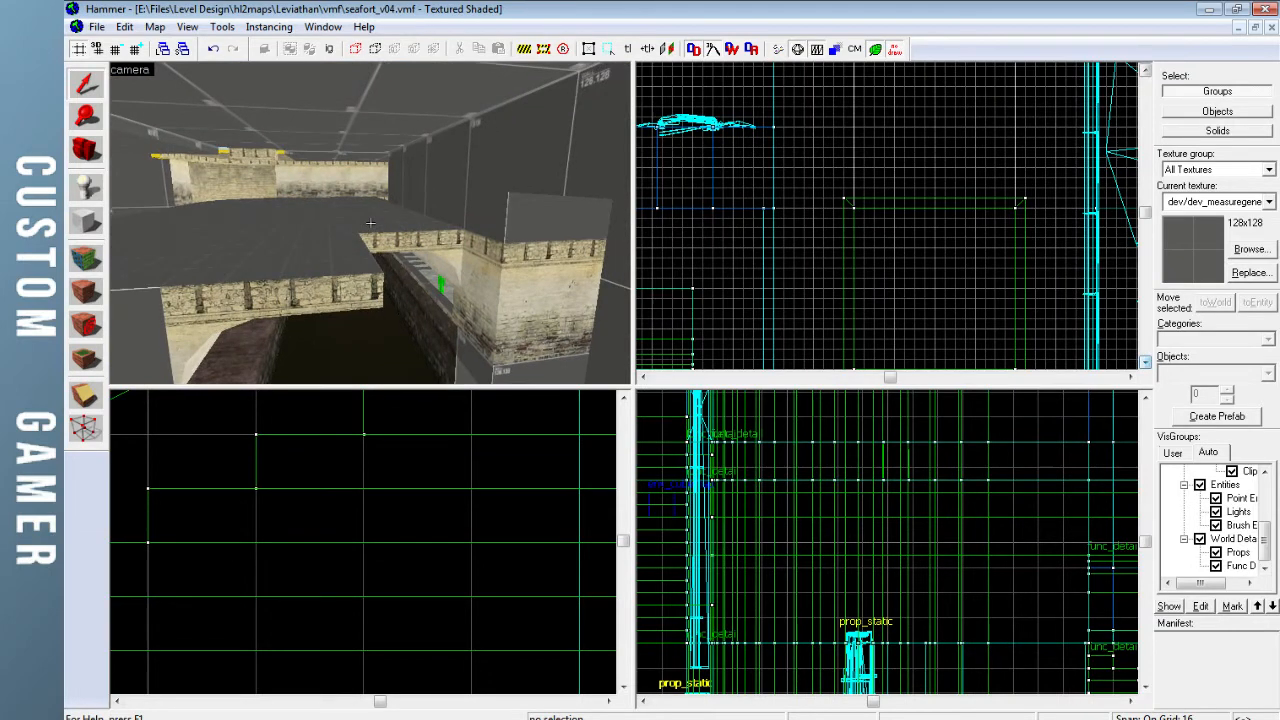
{"action": "key", "text": "w"}
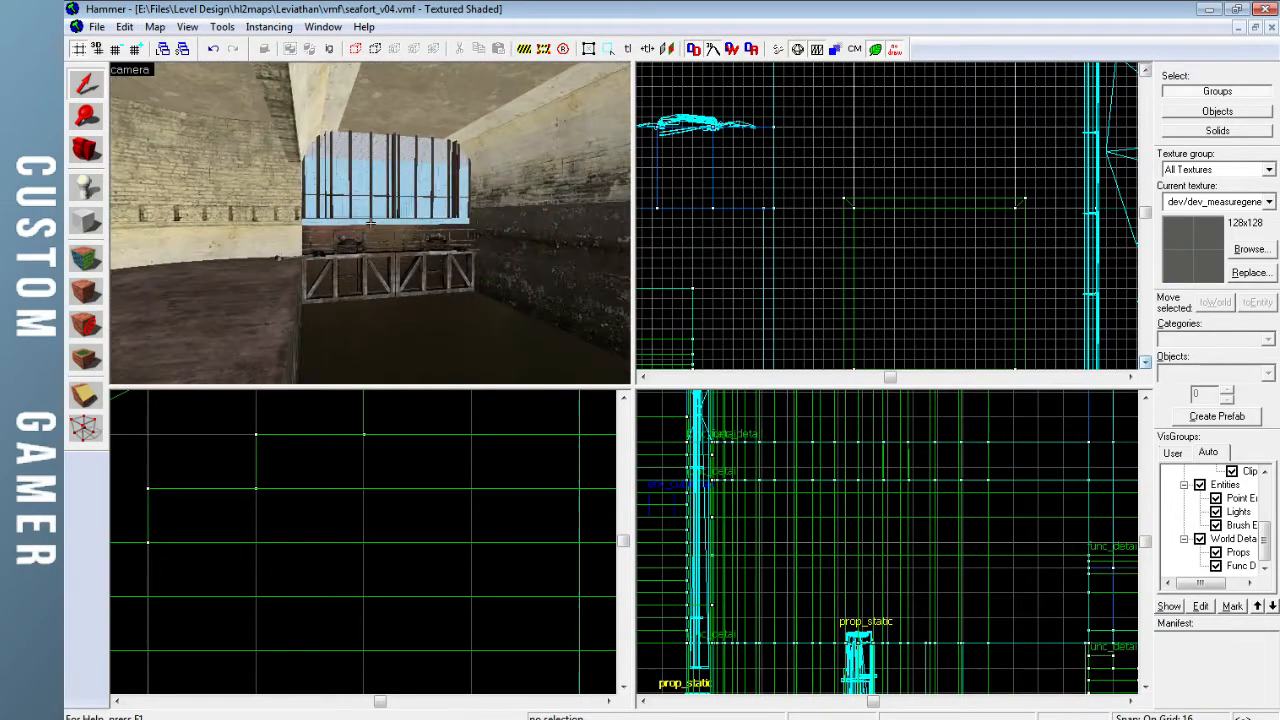
{"action": "key", "text": "w"}
{"action": "key", "text": "w"}
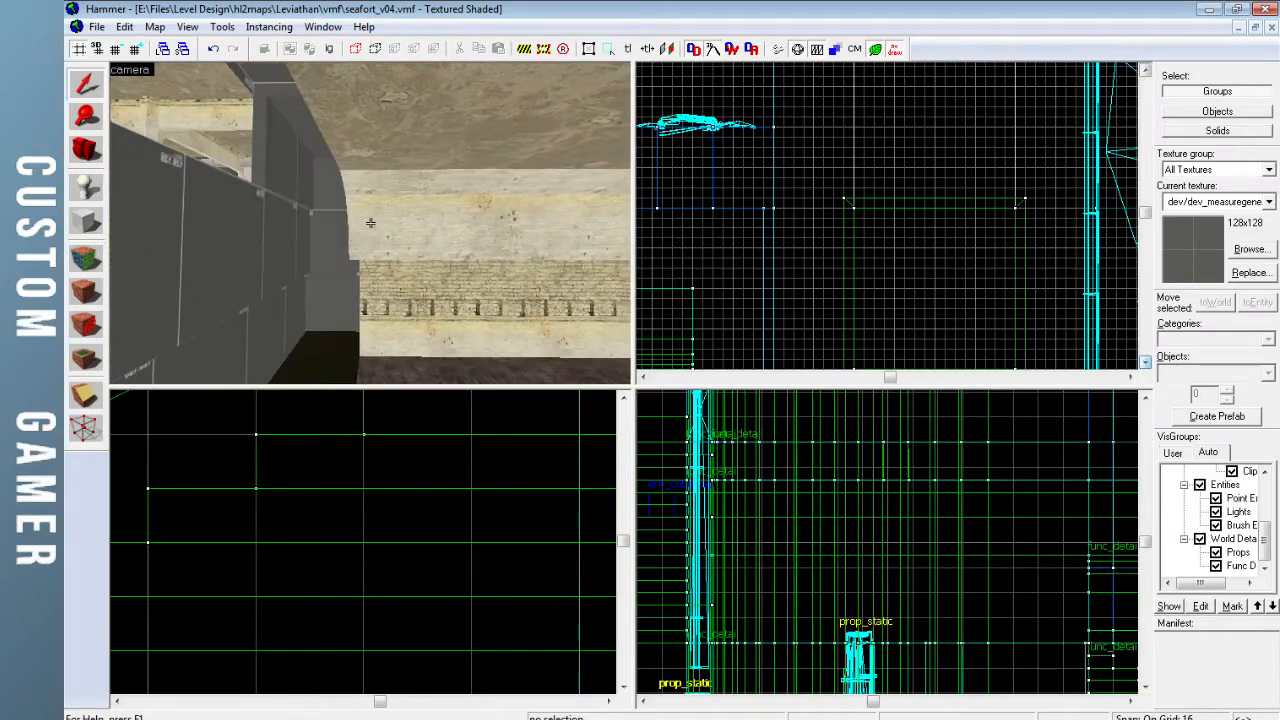
{"action": "key", "text": "w"}
{"action": "key", "text": "w"}
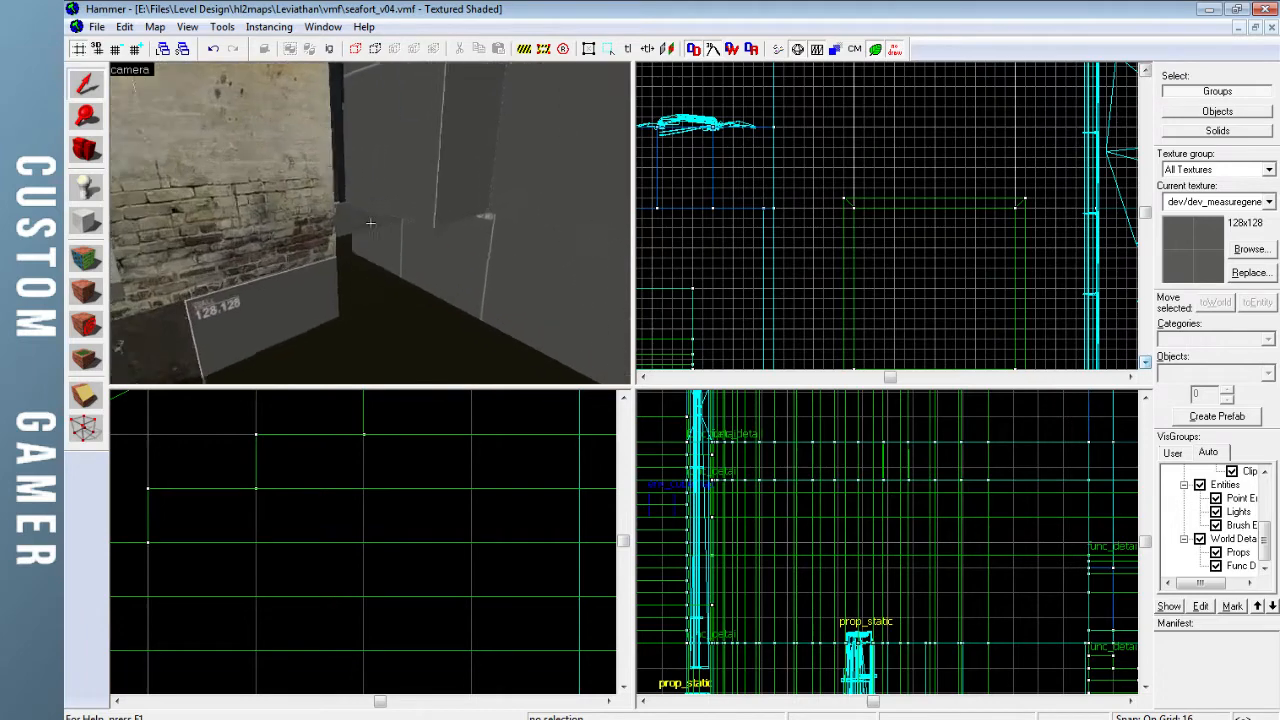
{"action": "key", "text": "w"}
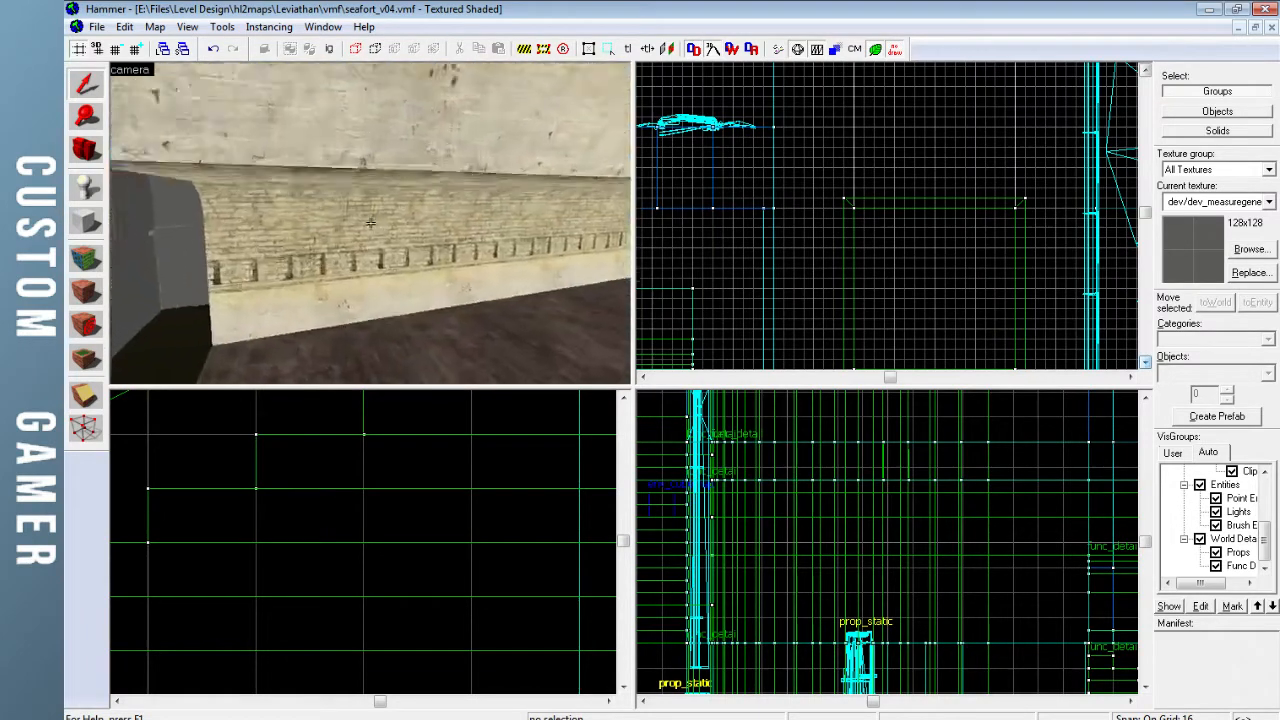
Extend the end of the 512-unit brown walkway brush along the brick wall until it meets the grey measure-textured wall
{"action": "key", "text": "z"}
{"action": "left_click", "coordinate": [411, 222]}
{"action": "key", "text": "ctrl+e"}
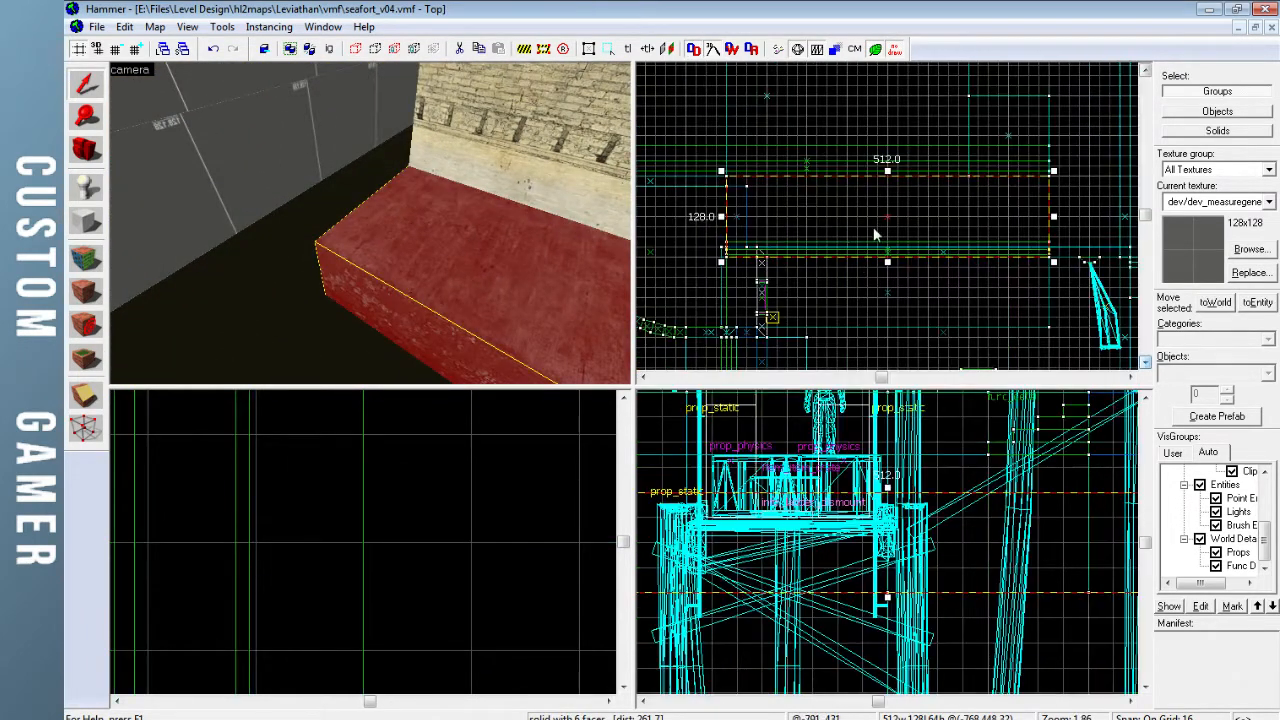
{"action": "key", "text": "Left"}
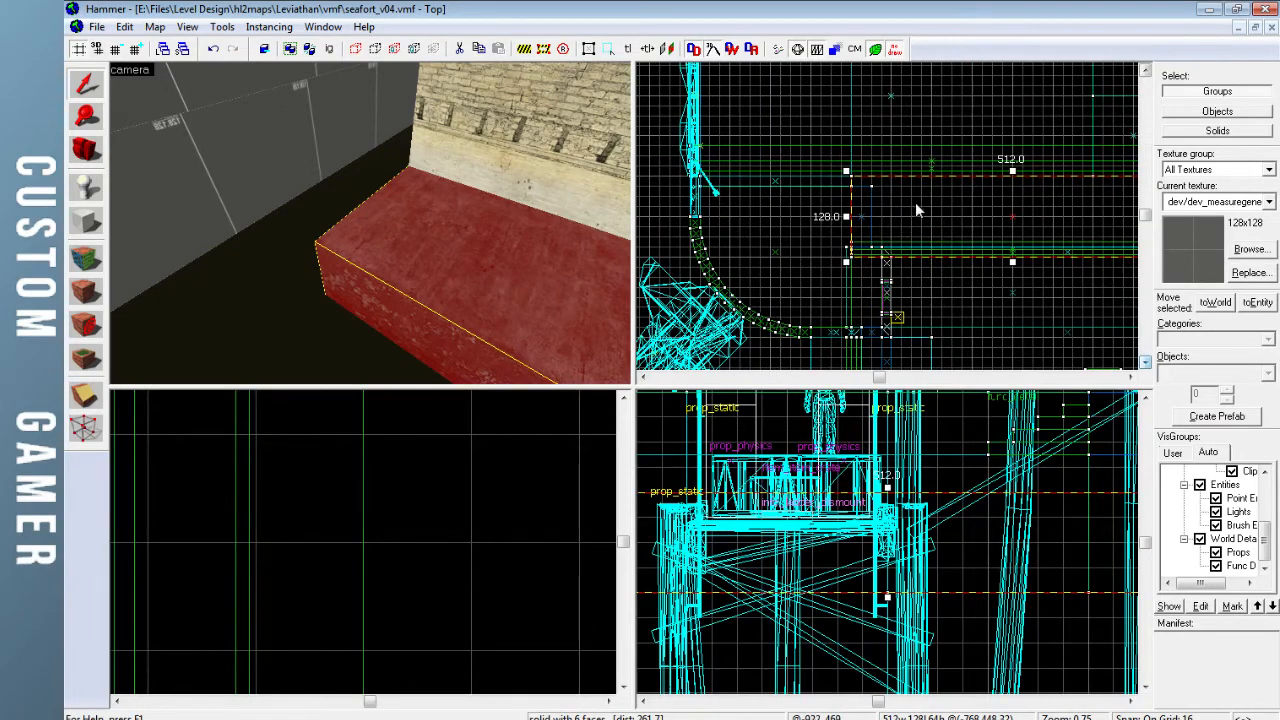
{"action": "scroll", "coordinate": [913, 203], "scroll_direction": "down", "scroll_amount": 4}
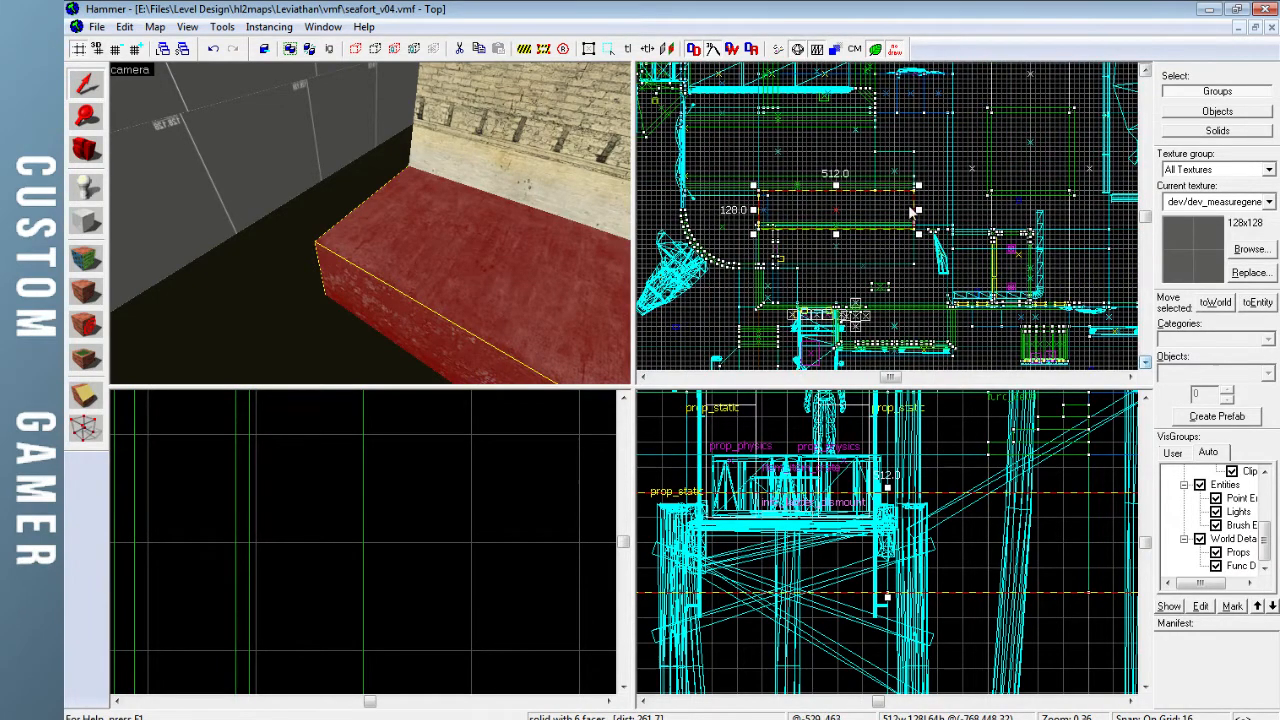
{"action": "scroll", "coordinate": [915, 210], "scroll_direction": "up", "scroll_amount": 3}
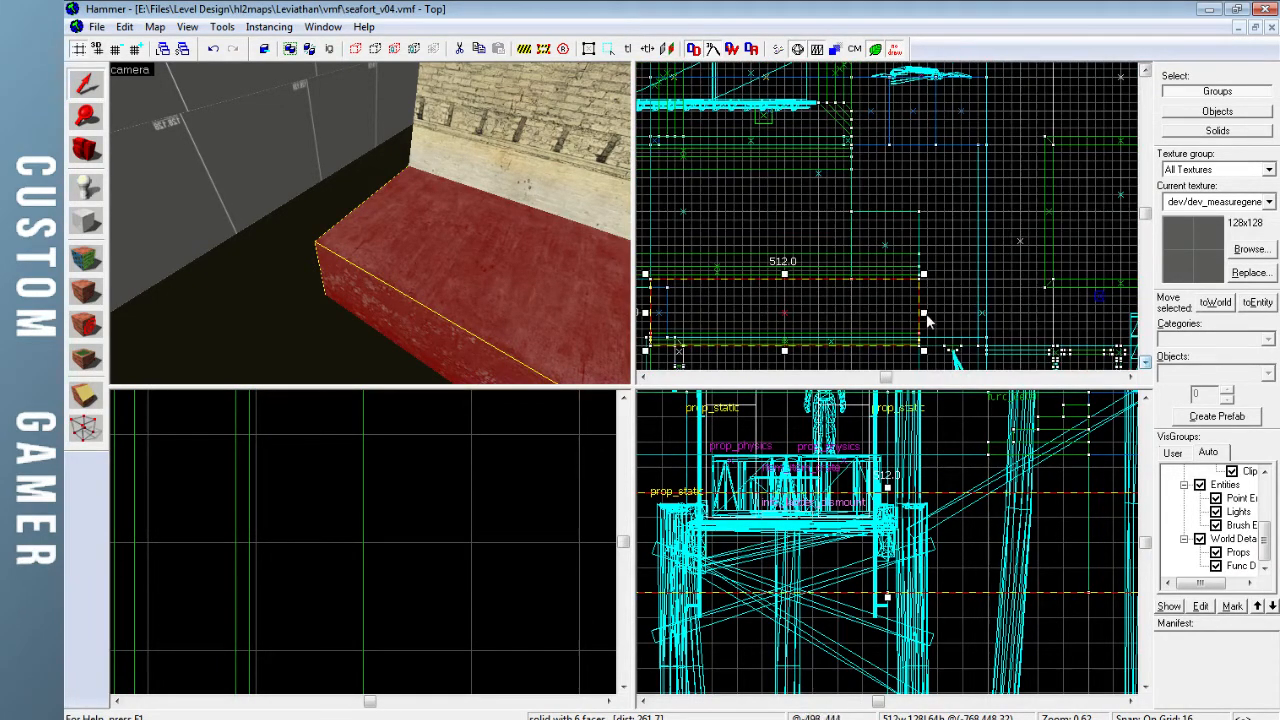
{"action": "left_click_drag", "start_coordinate": [923, 316], "coordinate": [983, 318]}
{"action": "key", "text": "Escape"}
{"action": "key", "text": "z"}
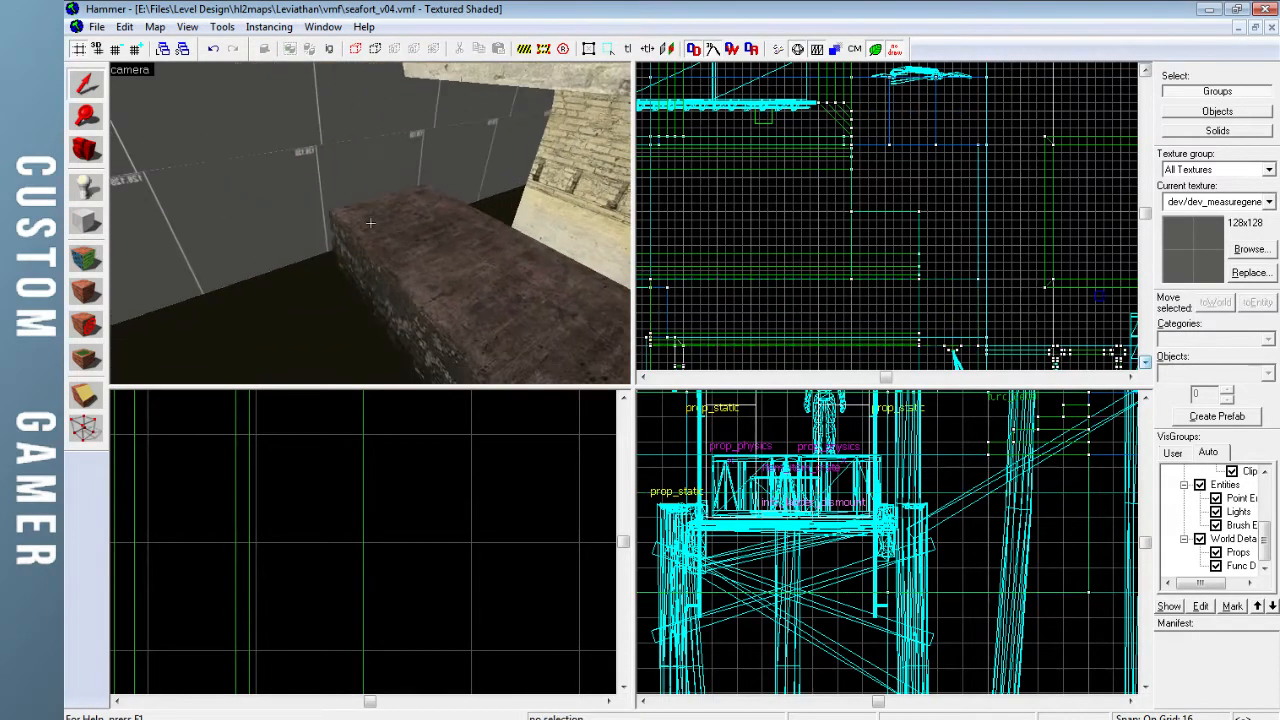
Duplicate the walkway brush alongside itself and shorten the copy to a 112 by 128 unit block against the grey wall
{"action": "key", "text": "z"}
{"action": "left_click", "coordinate": [408, 243]}
{"action": "left_click_drag", "start_coordinate": [928, 304], "coordinate": [956, 236]}
{"action": "left_click_drag", "start_coordinate": [645, 212], "coordinate": [912, 211]}
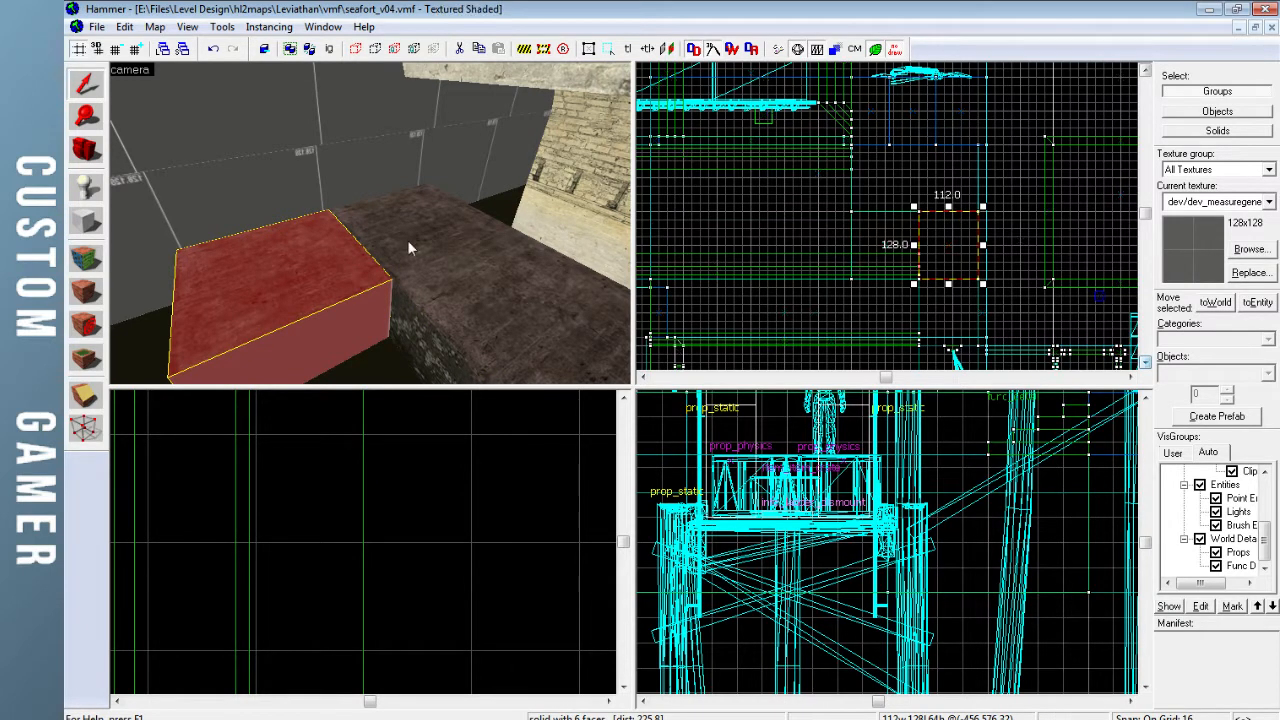
{"action": "key", "text": "Escape"}
{"action": "key", "text": "z"}
Duplicate the 256 by 128 unit floor block at the Combine door and place the copy directly in front of it
{"action": "key", "text": "w"}
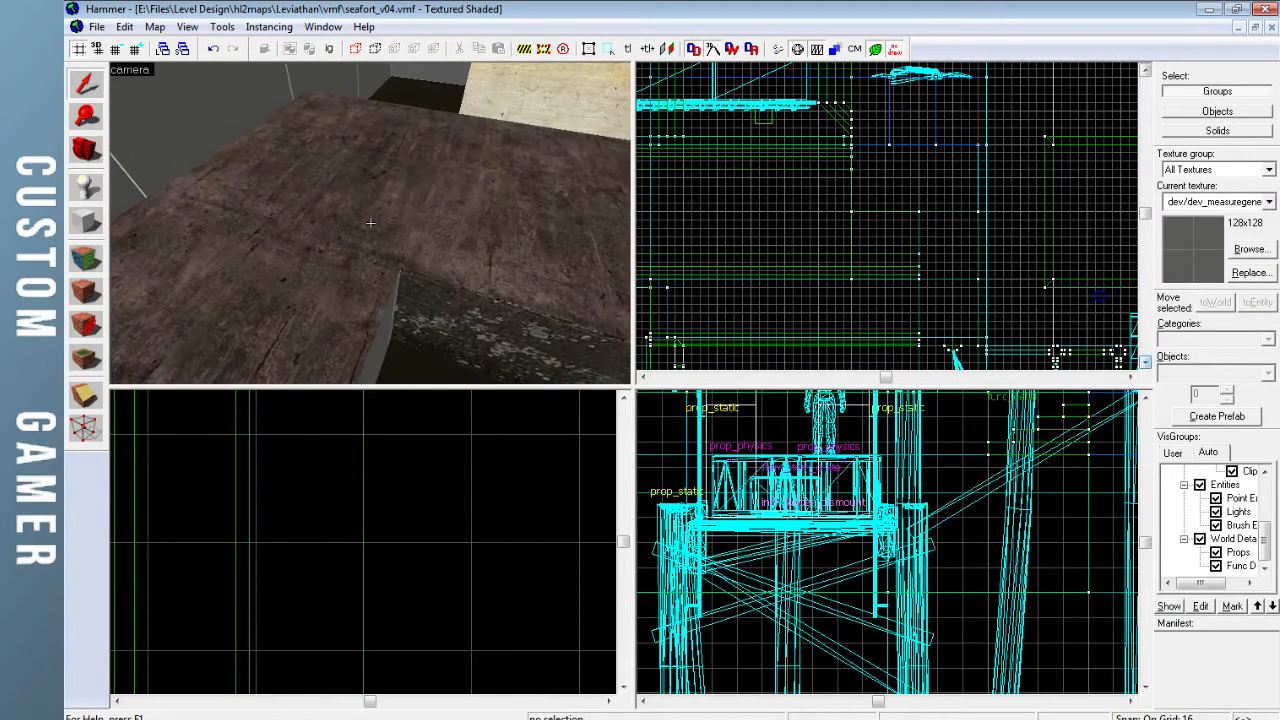
{"action": "key", "text": "w"}
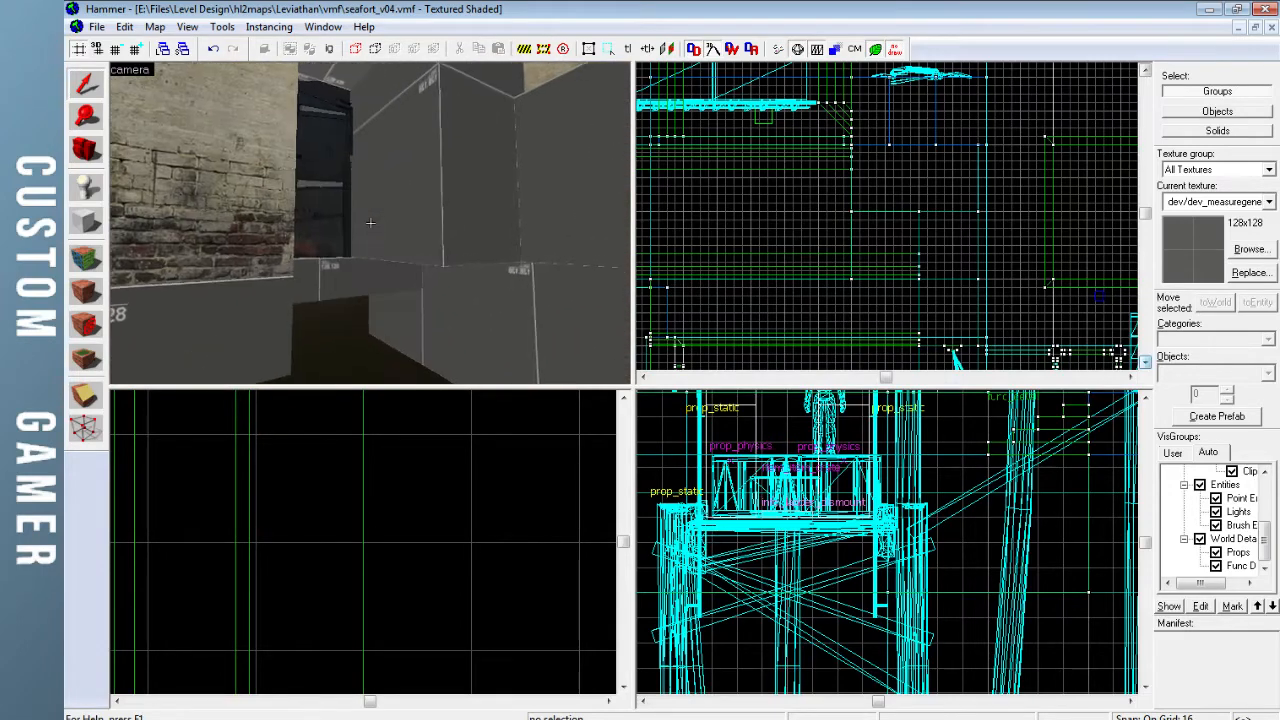
{"action": "key", "text": "w"}
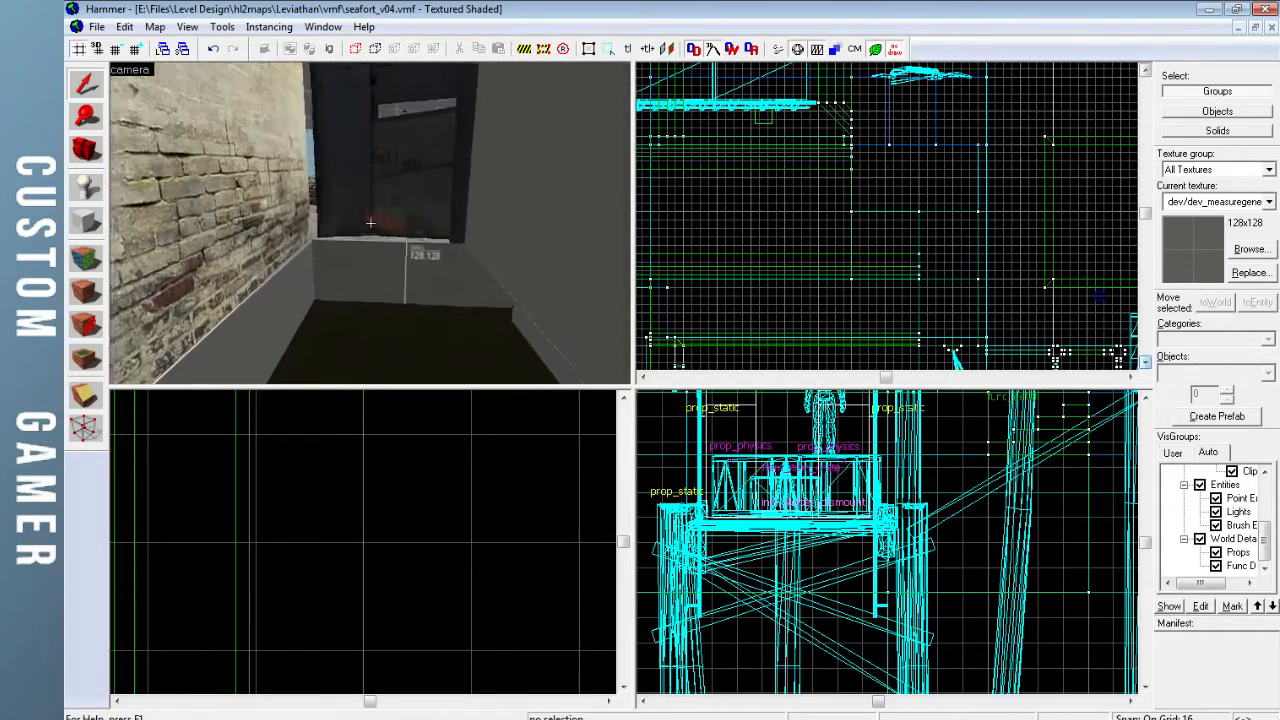
{"action": "key", "text": "s"}
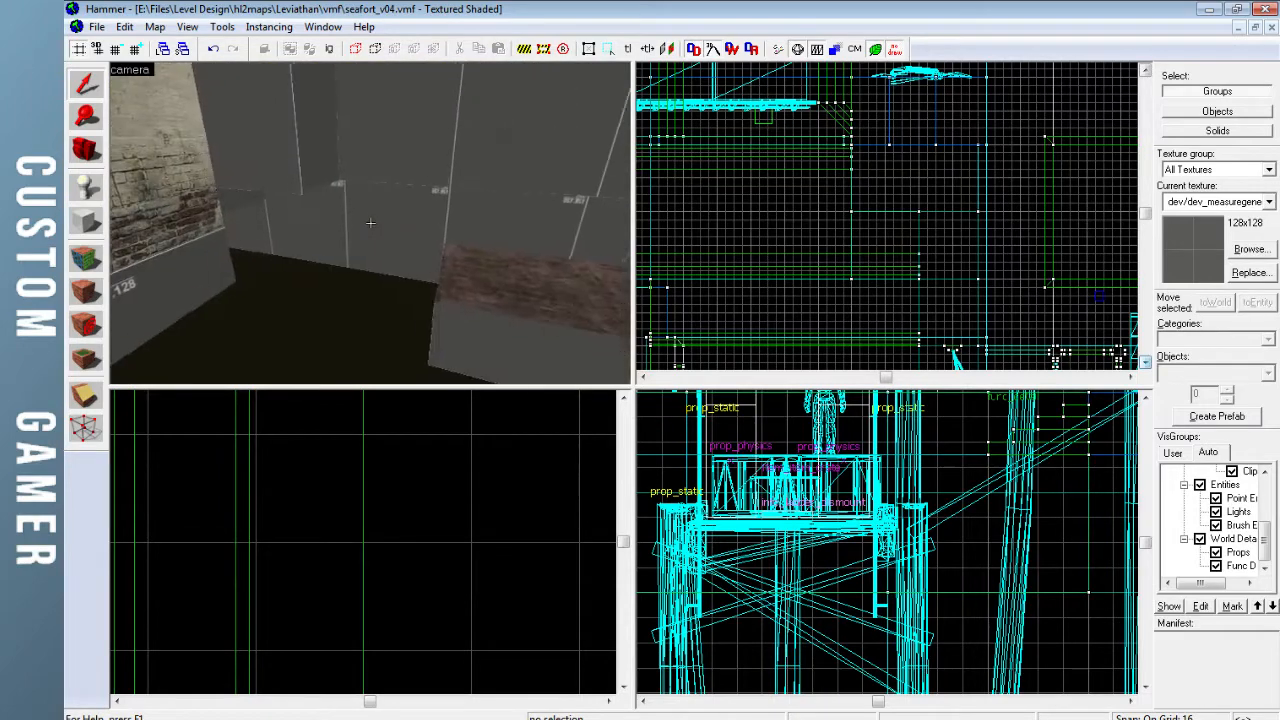
{"action": "key", "text": "w"}
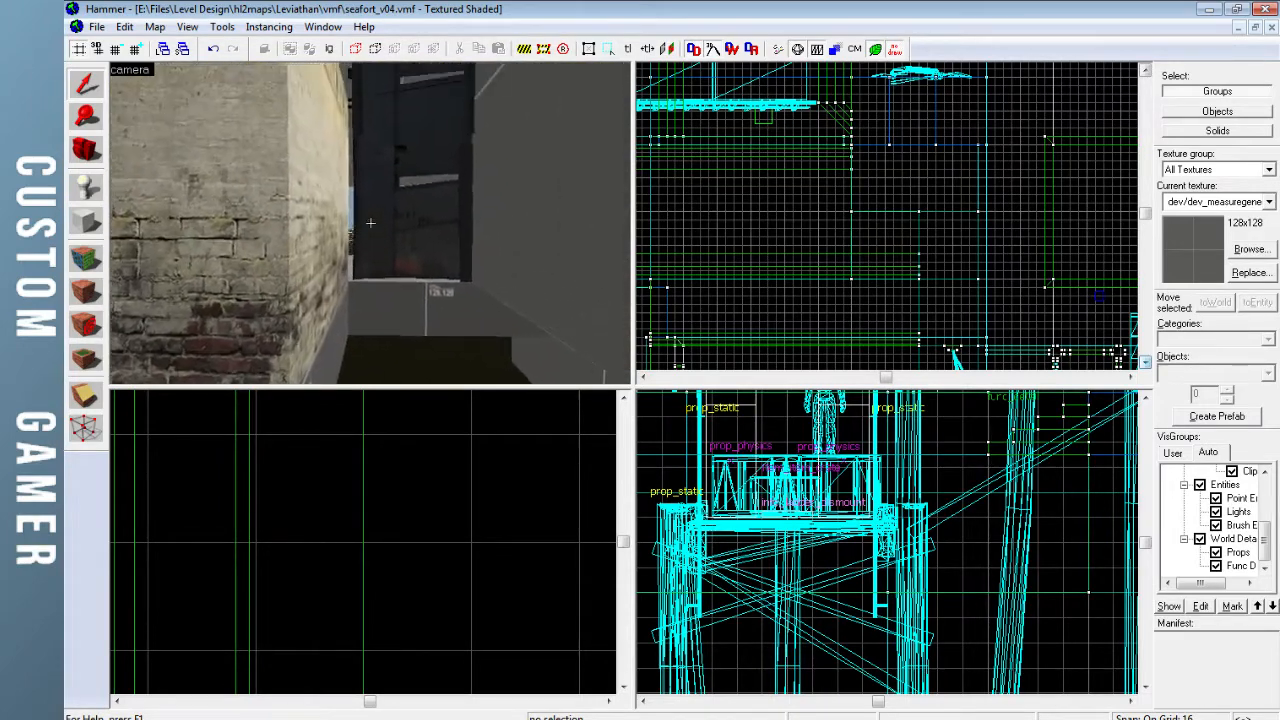
{"action": "key", "text": "s"}
{"action": "key", "text": "z"}
{"action": "left_click", "coordinate": [365, 193]}
{"action": "scroll", "coordinate": [945, 145], "scroll_direction": "down", "scroll_amount": 2}
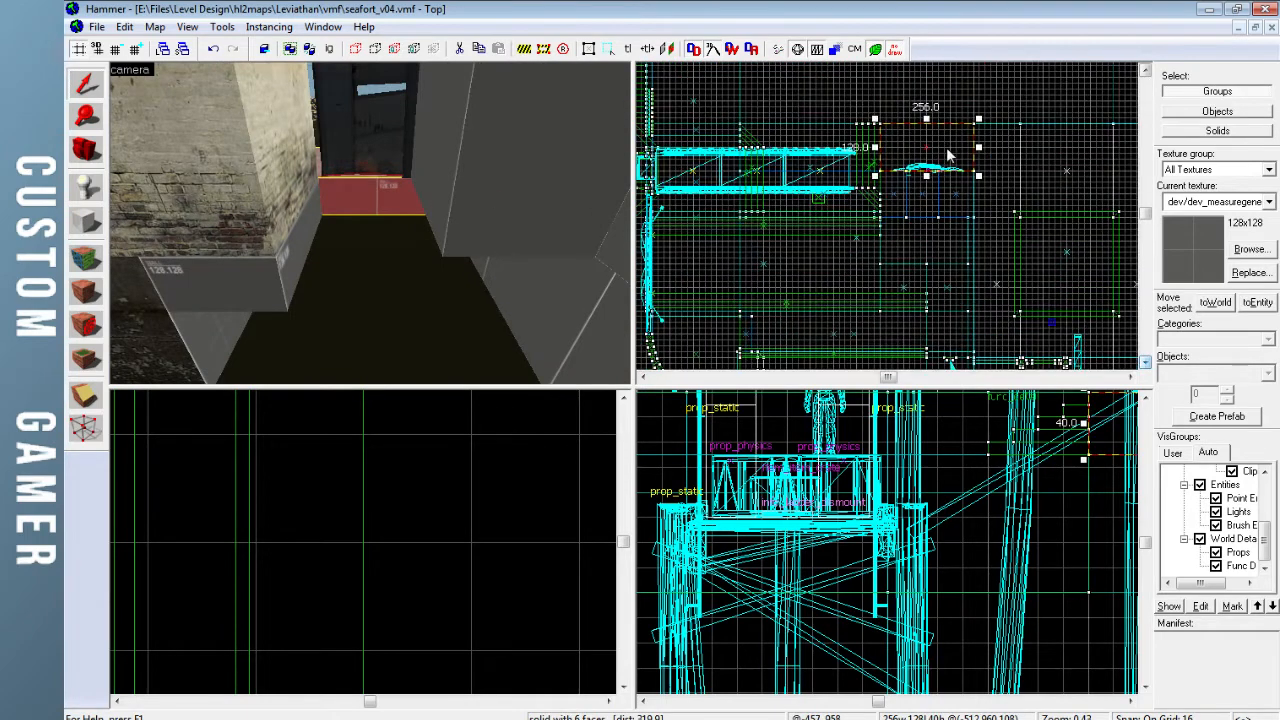
{"action": "key", "text": "Up"}
{"action": "scroll", "coordinate": [926, 180], "scroll_direction": "up", "scroll_amount": 4}
{"action": "key", "text": "Down"}
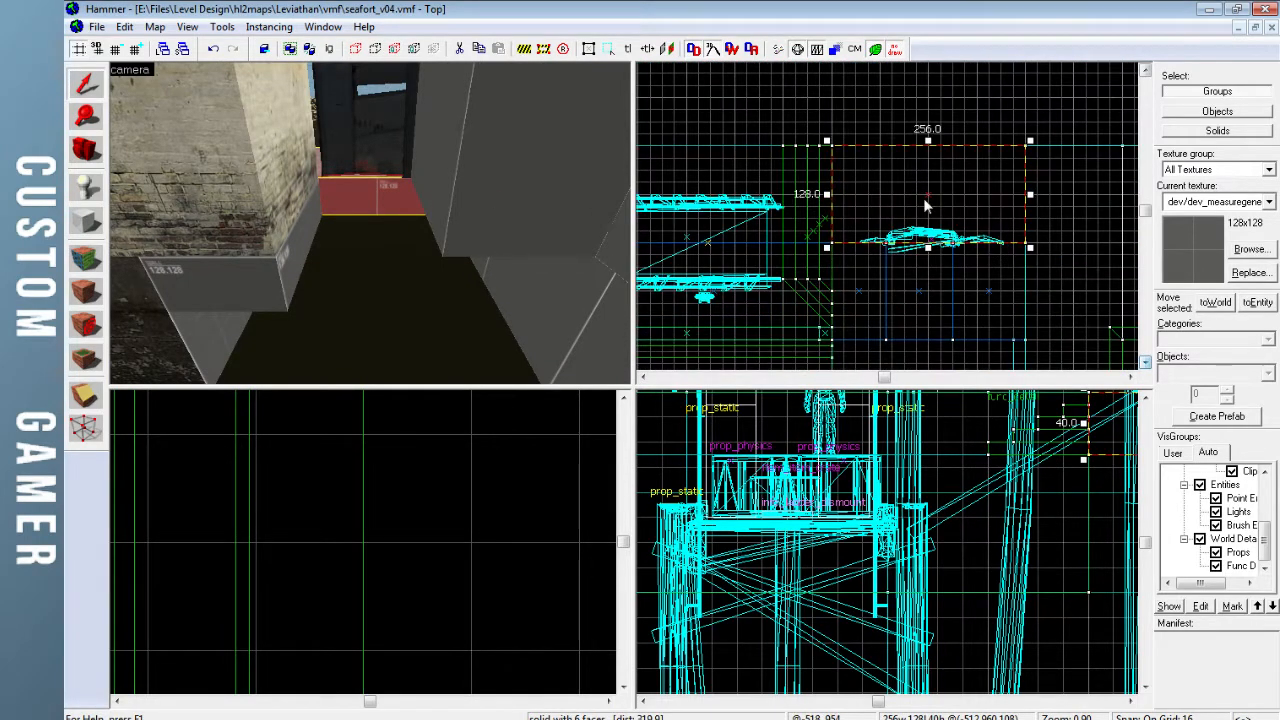
{"action": "left_click_drag", "start_coordinate": [925, 185], "coordinate": [925, 282]}
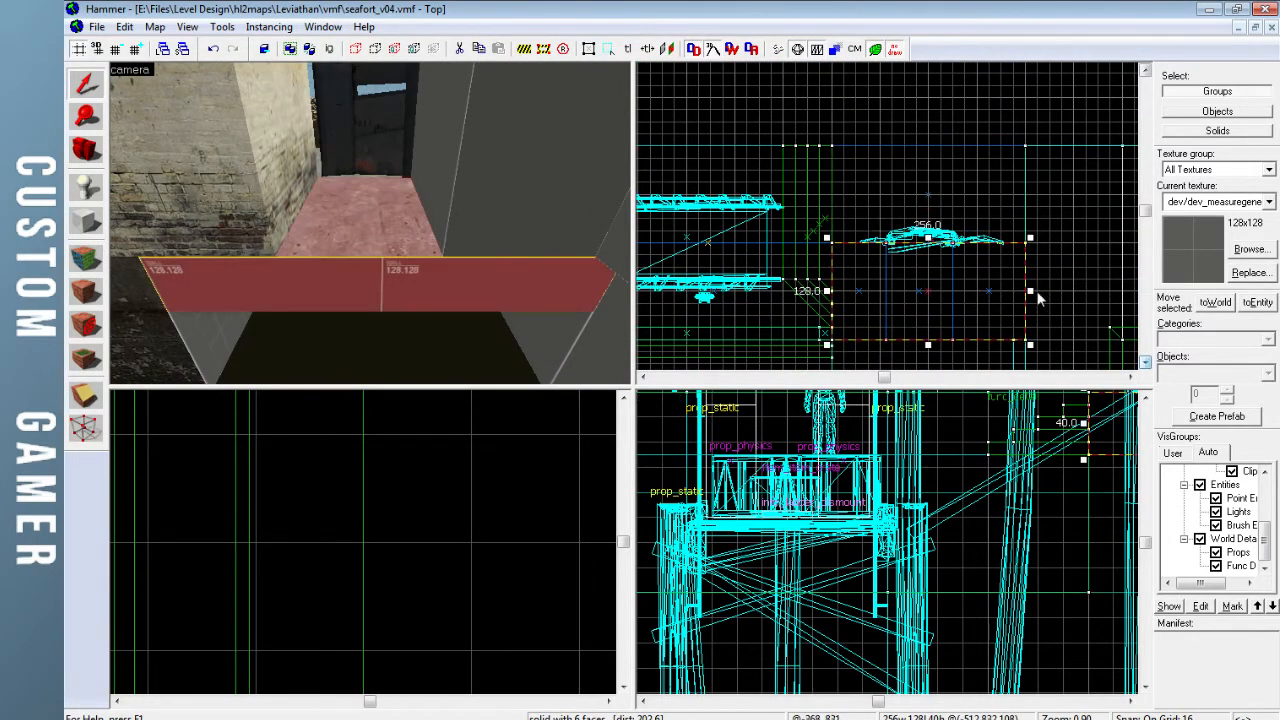
Shrink the copied floor block in front of the Combine door to 88 units wide and 64 units deep
{"action": "left_click_drag", "start_coordinate": [1029, 293], "coordinate": [957, 291]}
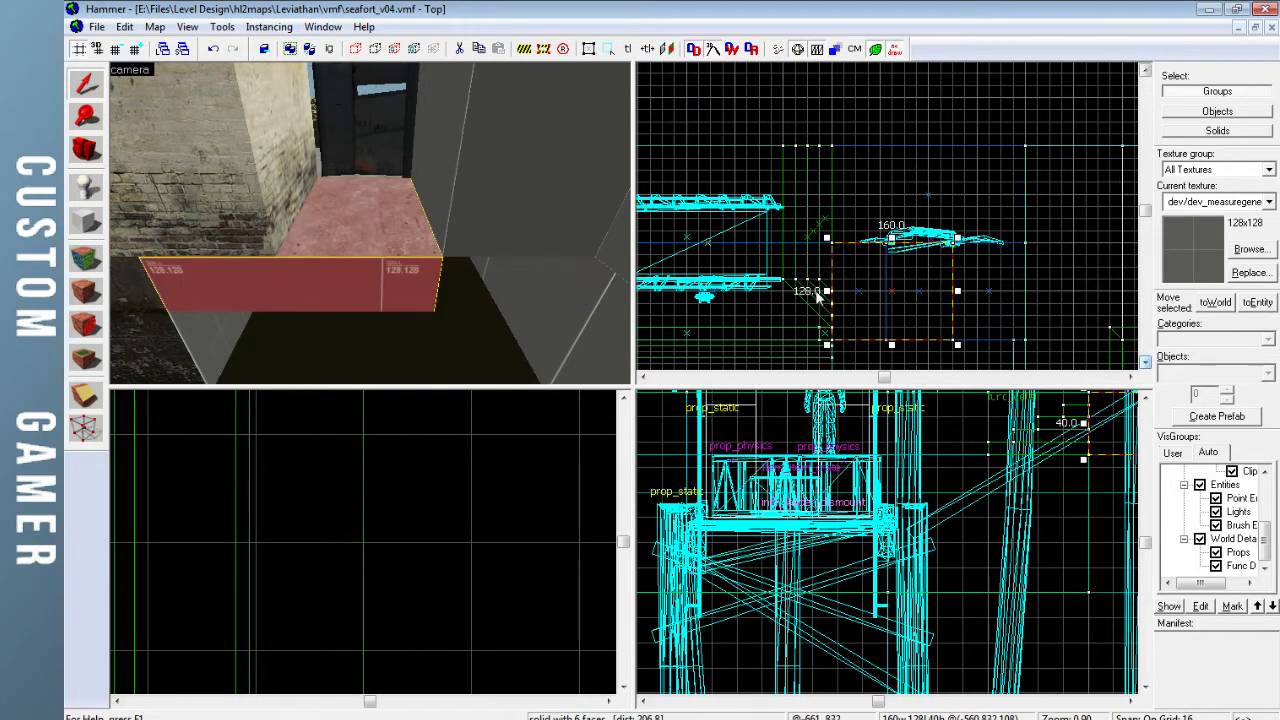
{"action": "left_click_drag", "start_coordinate": [826, 293], "coordinate": [889, 291]}
{"action": "scroll", "coordinate": [906, 293], "scroll_direction": "up", "scroll_amount": 4}
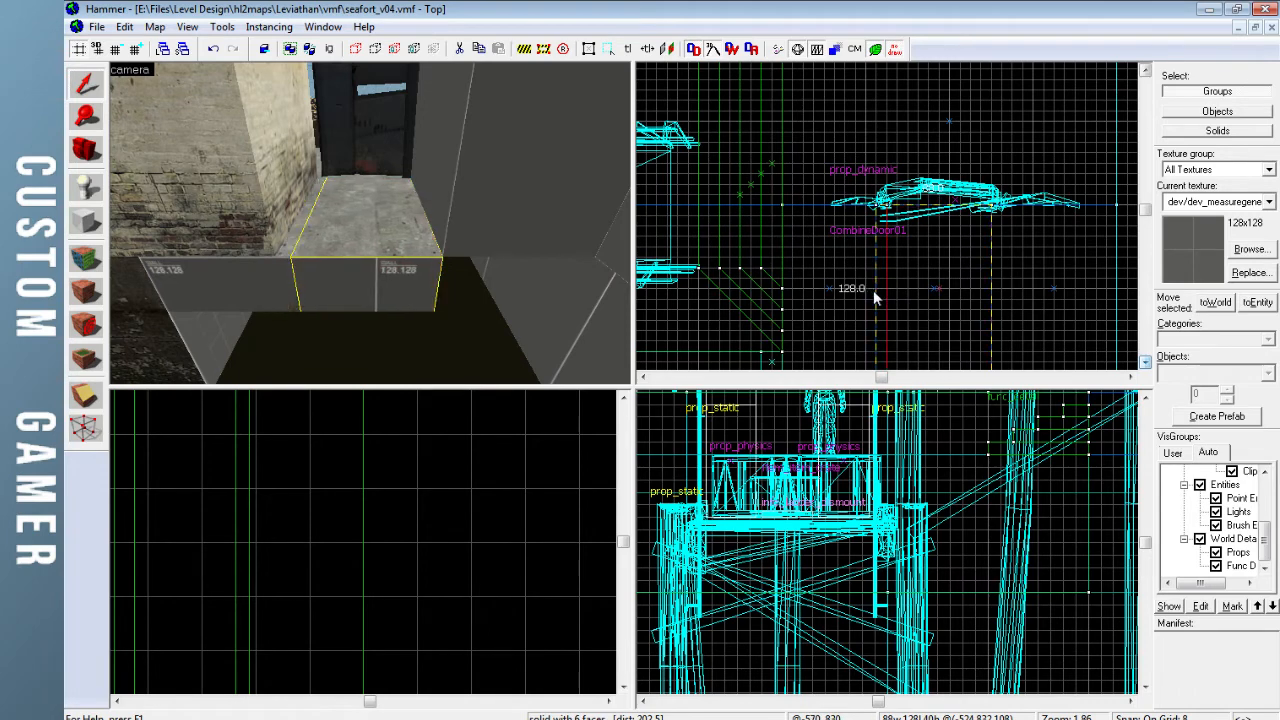
{"action": "scroll", "coordinate": [884, 291], "scroll_direction": "down", "scroll_amount": 3}
{"action": "mouse_move", "coordinate": [920, 279]}
{"action": "left_mouse_down"}
{"action": "mouse_move", "coordinate": [914, 238]}
{"action": "mouse_move", "coordinate": [884, 248]}
{"action": "left_mouse_up"}
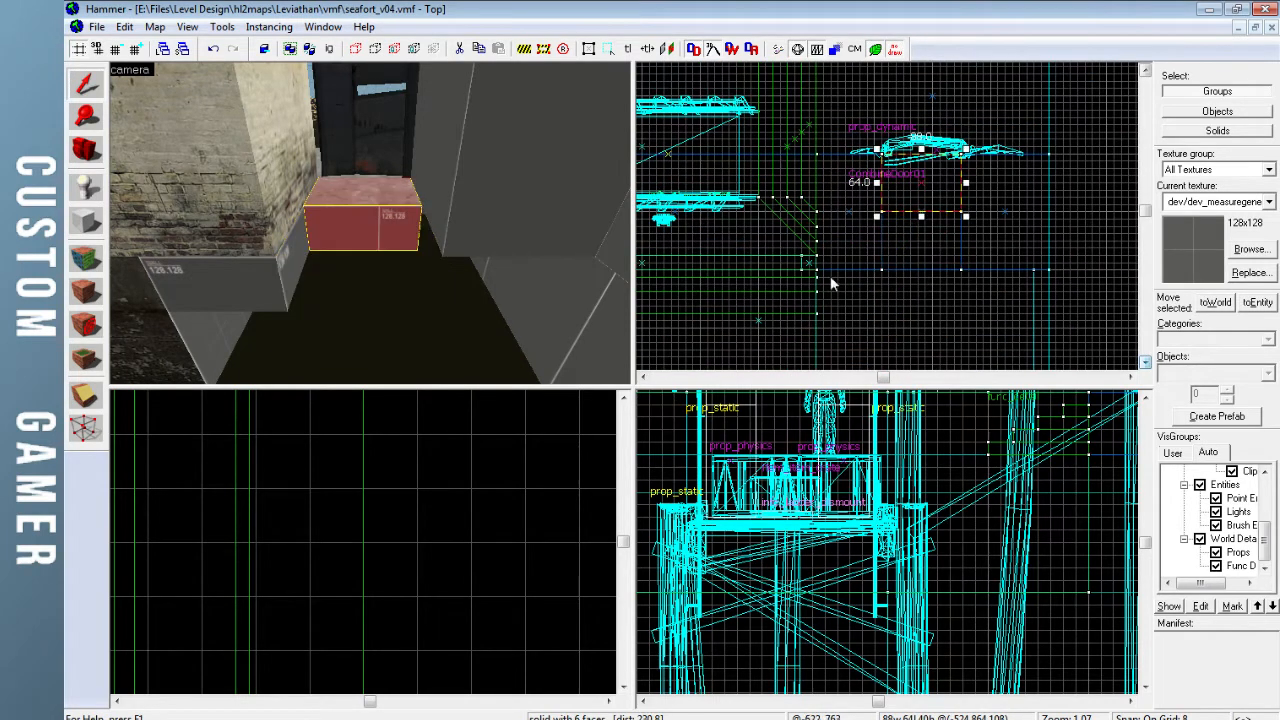
Build descending 32-unit-deep steps from the 88-unit-wide block at the door, making the lower three 32, 24 and 16 units high
{"action": "key", "text": "ctrl+e"}
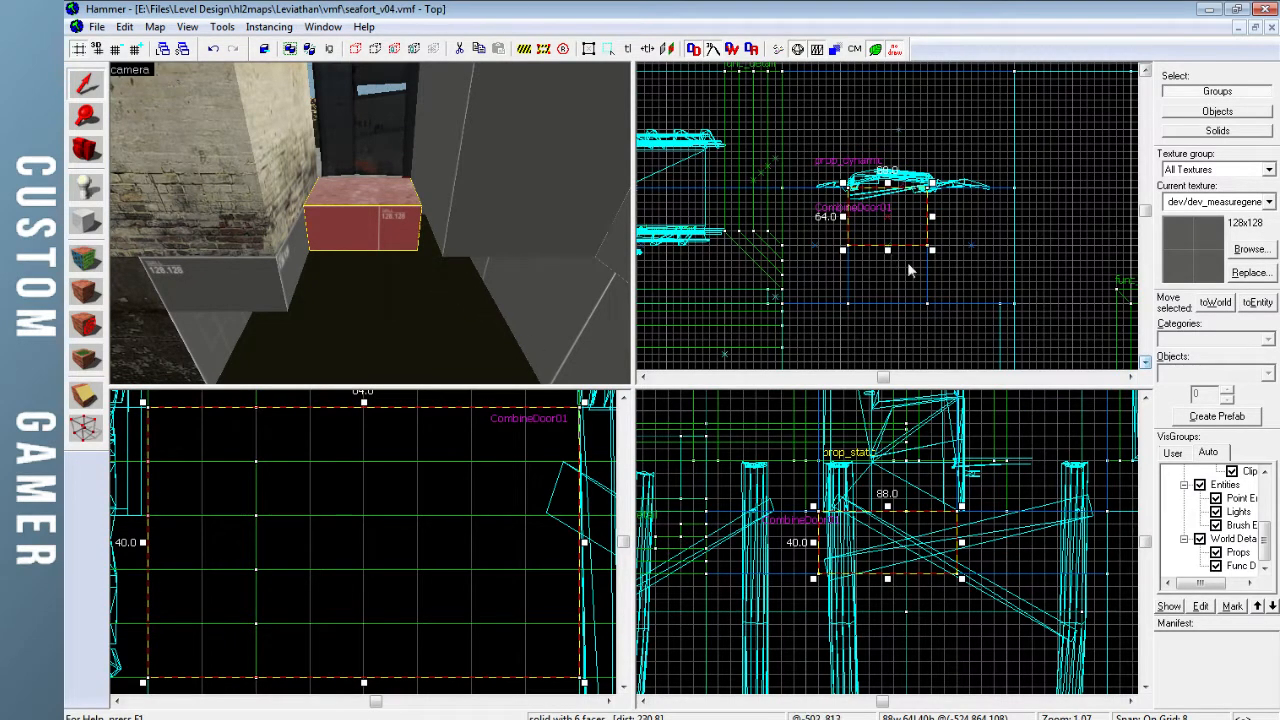
{"action": "left_click_drag", "start_coordinate": [888, 251], "coordinate": [896, 222]}
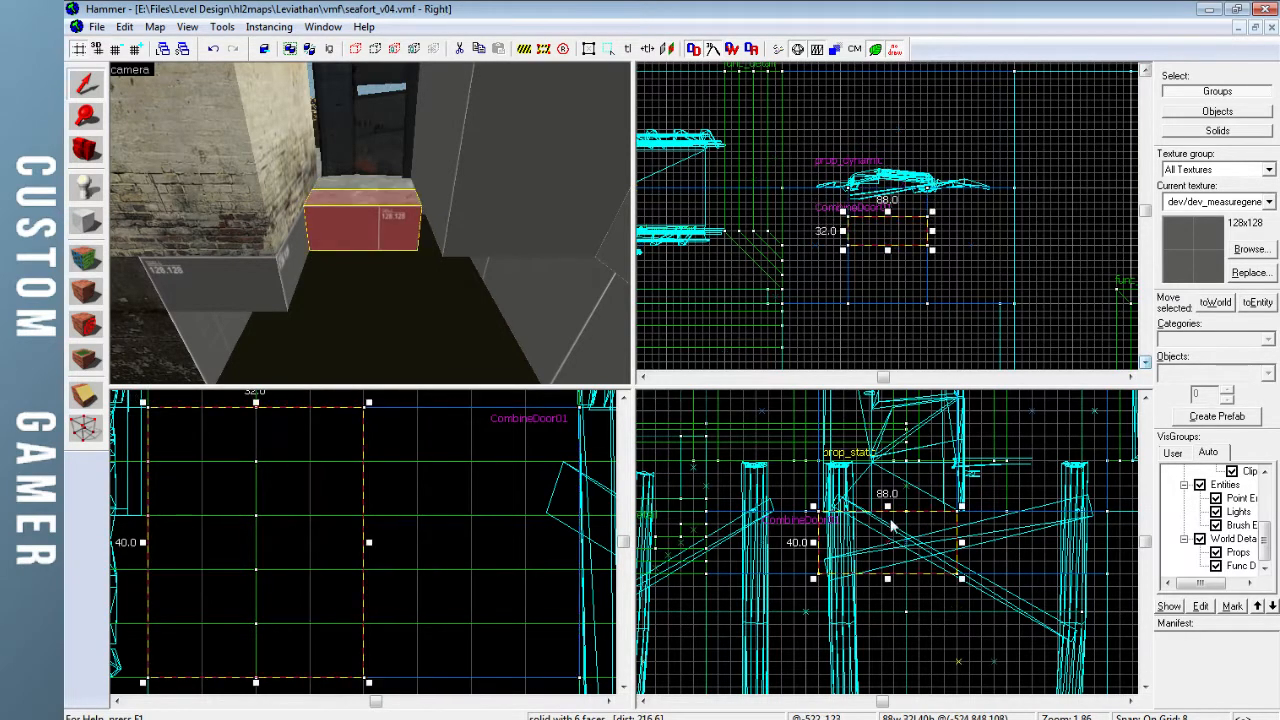
{"action": "left_click_drag", "start_coordinate": [889, 508], "coordinate": [889, 520]}
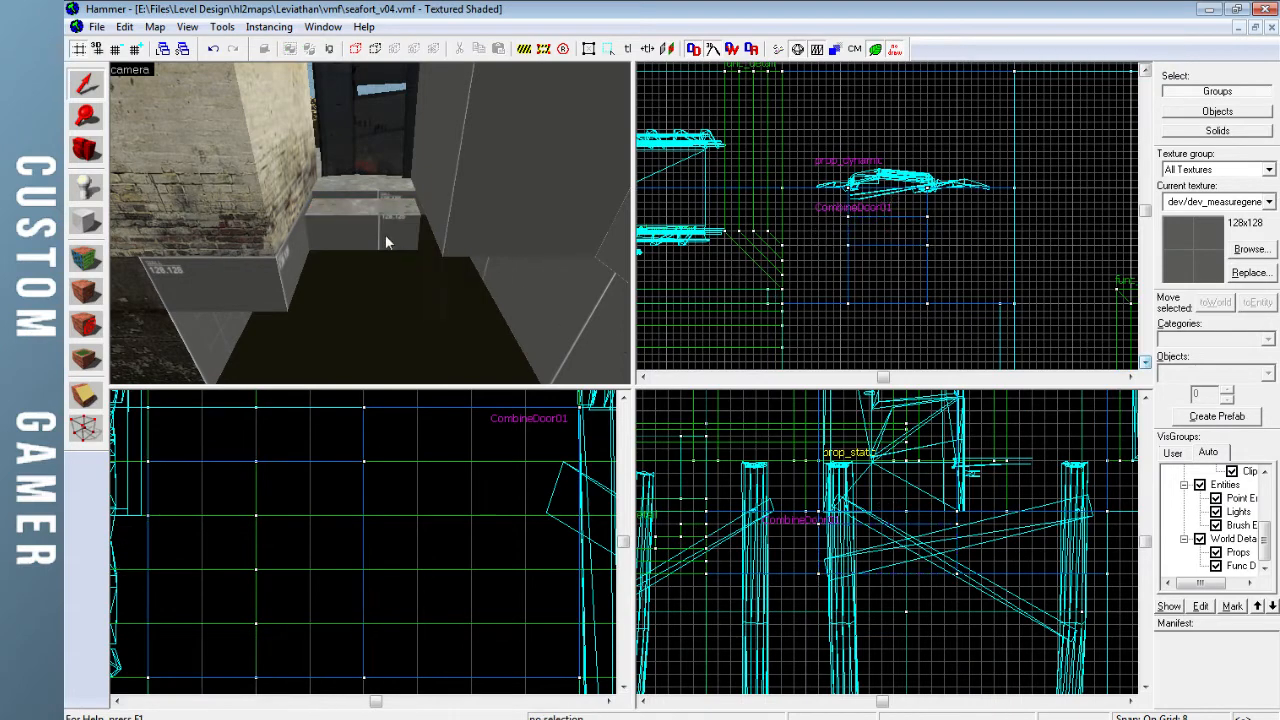
{"action": "left_click_drag", "start_coordinate": [889, 242], "coordinate": [895, 272]}
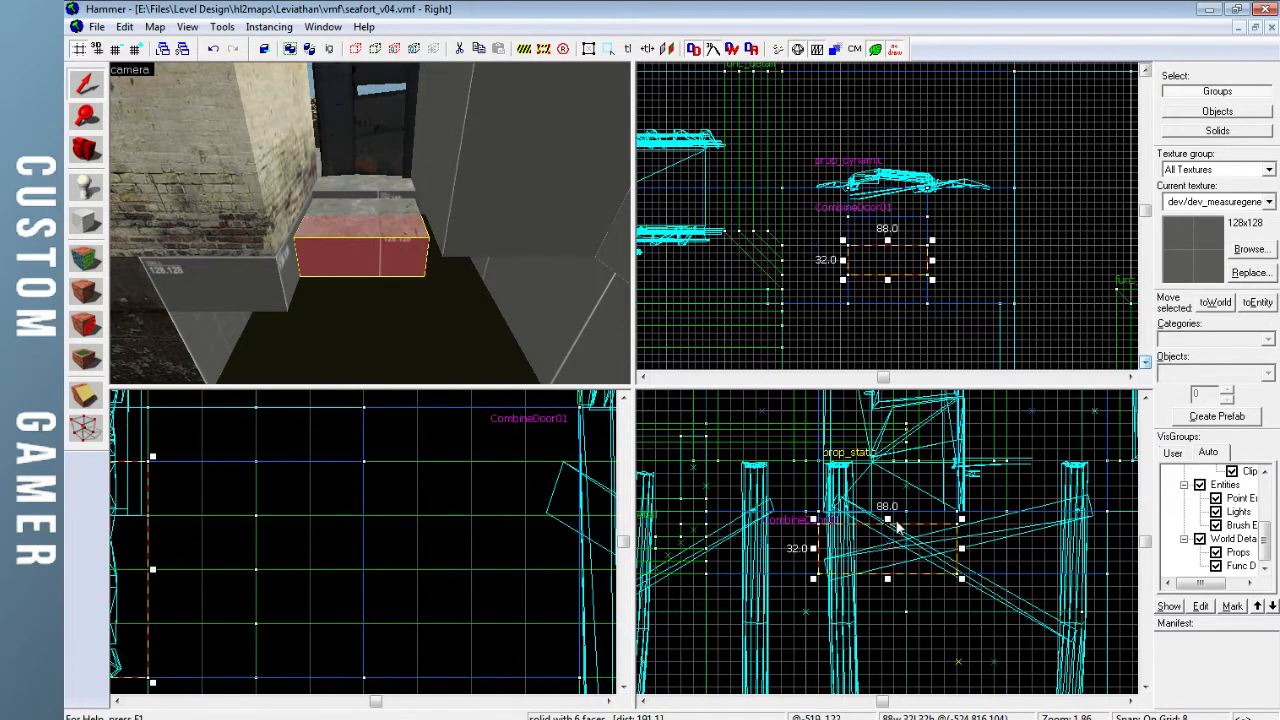
{"action": "left_click_drag", "start_coordinate": [889, 528], "coordinate": [889, 532]}
{"action": "left_click_drag", "start_coordinate": [889, 267], "coordinate": [887, 296]}
{"action": "left_click_drag", "start_coordinate": [887, 533], "coordinate": [889, 544]}
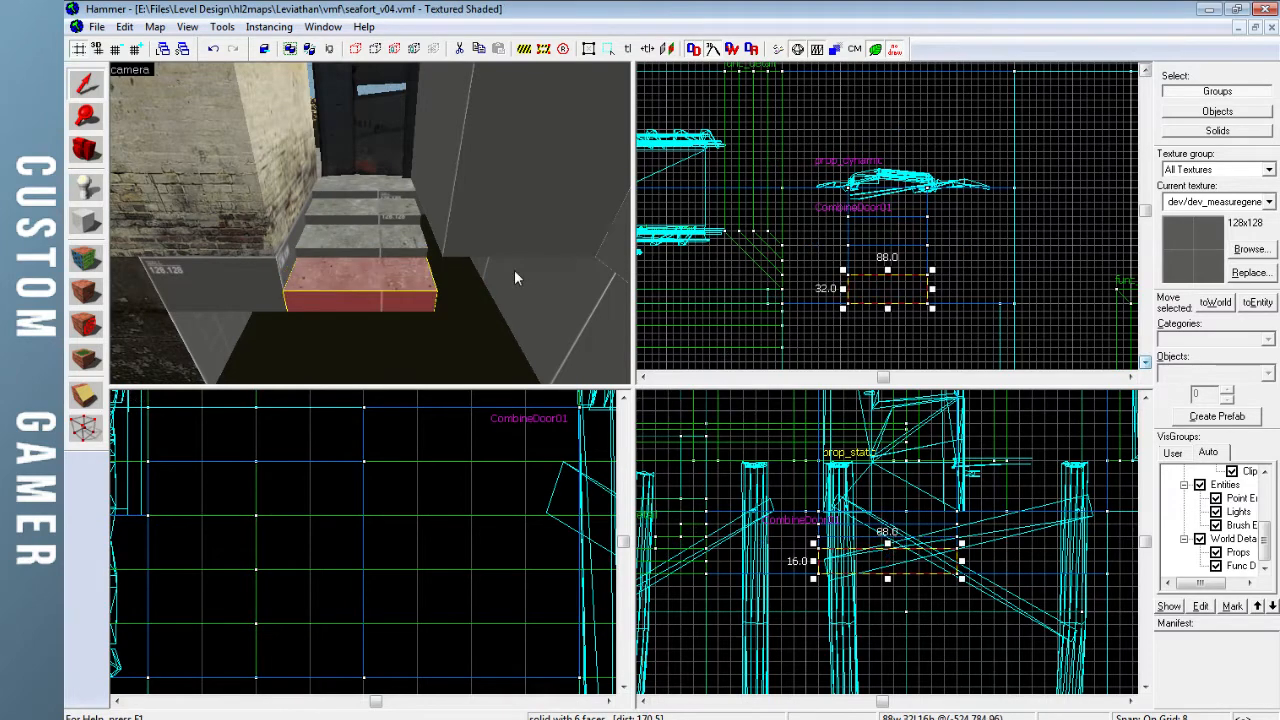
{"action": "key", "text": "Escape"}
Duplicate the lowest step directly in front, widen the copy to 168 units and reduce its height to 8 units
{"action": "key", "text": "z"}
{"action": "key", "text": "w"}
{"action": "key", "text": "w"}
{"action": "key", "text": "s"}
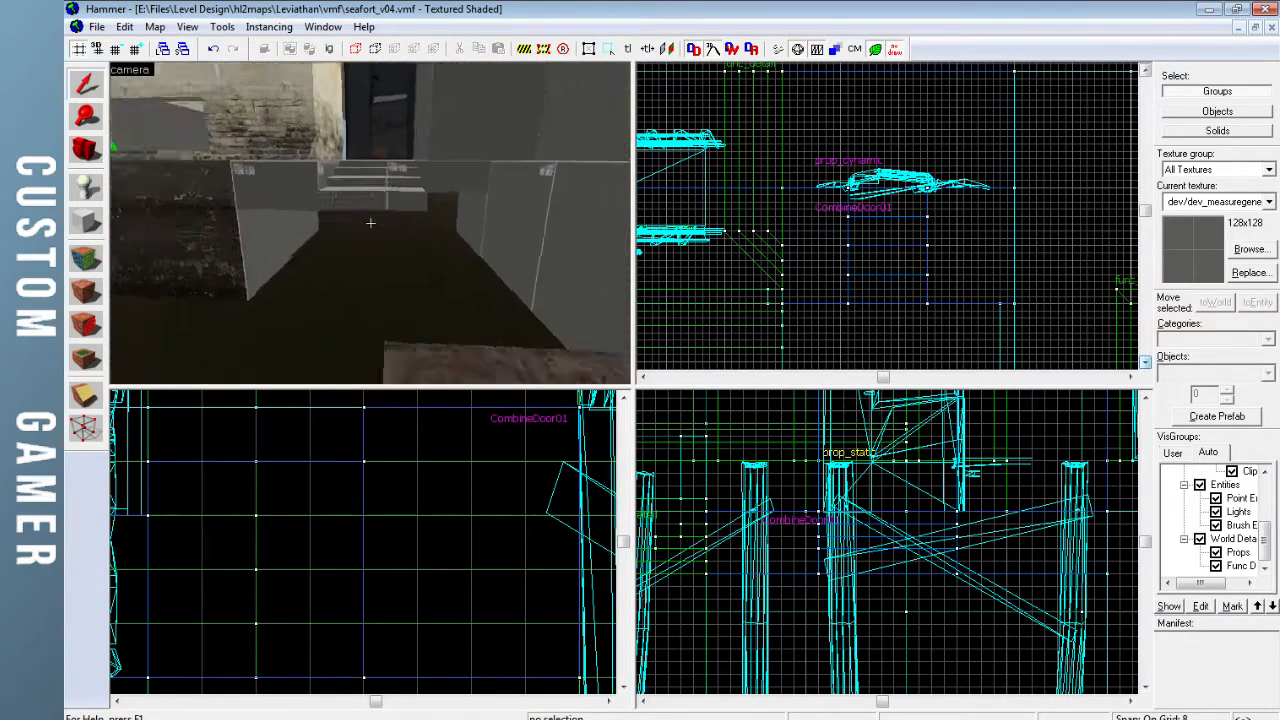
{"action": "key", "text": "w"}
{"action": "key", "text": "w"}
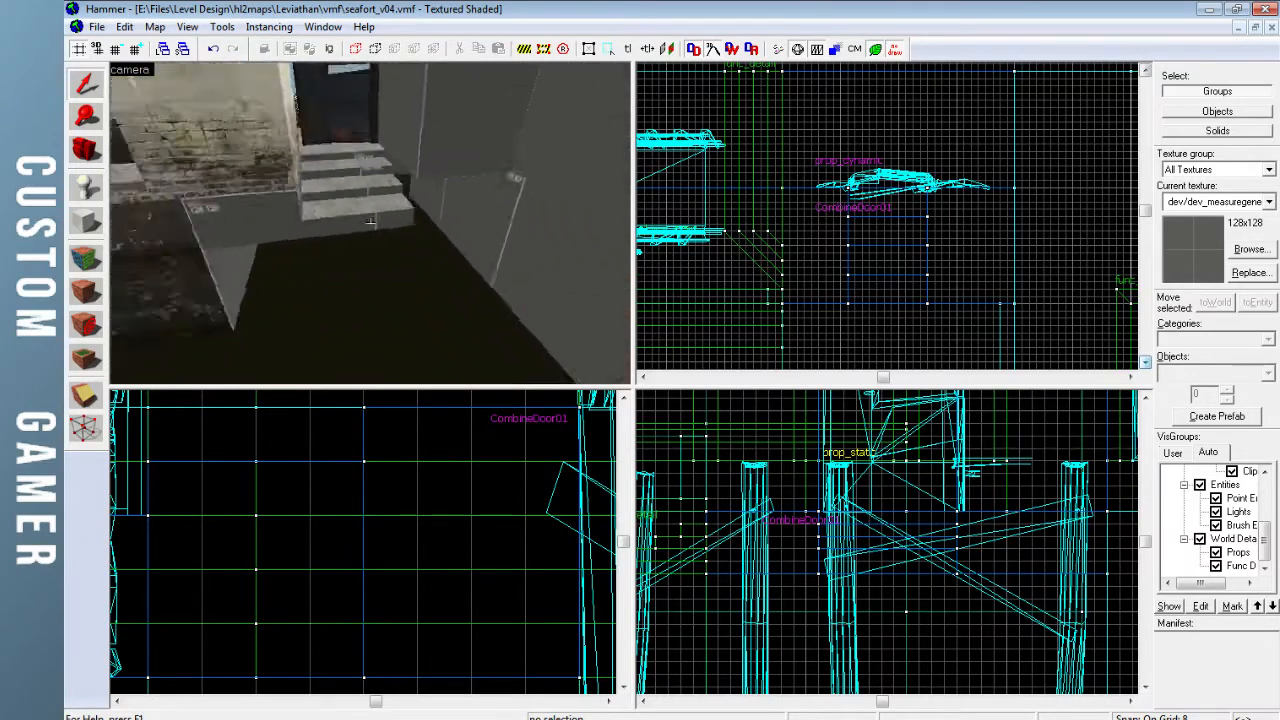
{"action": "key", "text": "z"}
{"action": "left_click", "coordinate": [358, 172]}
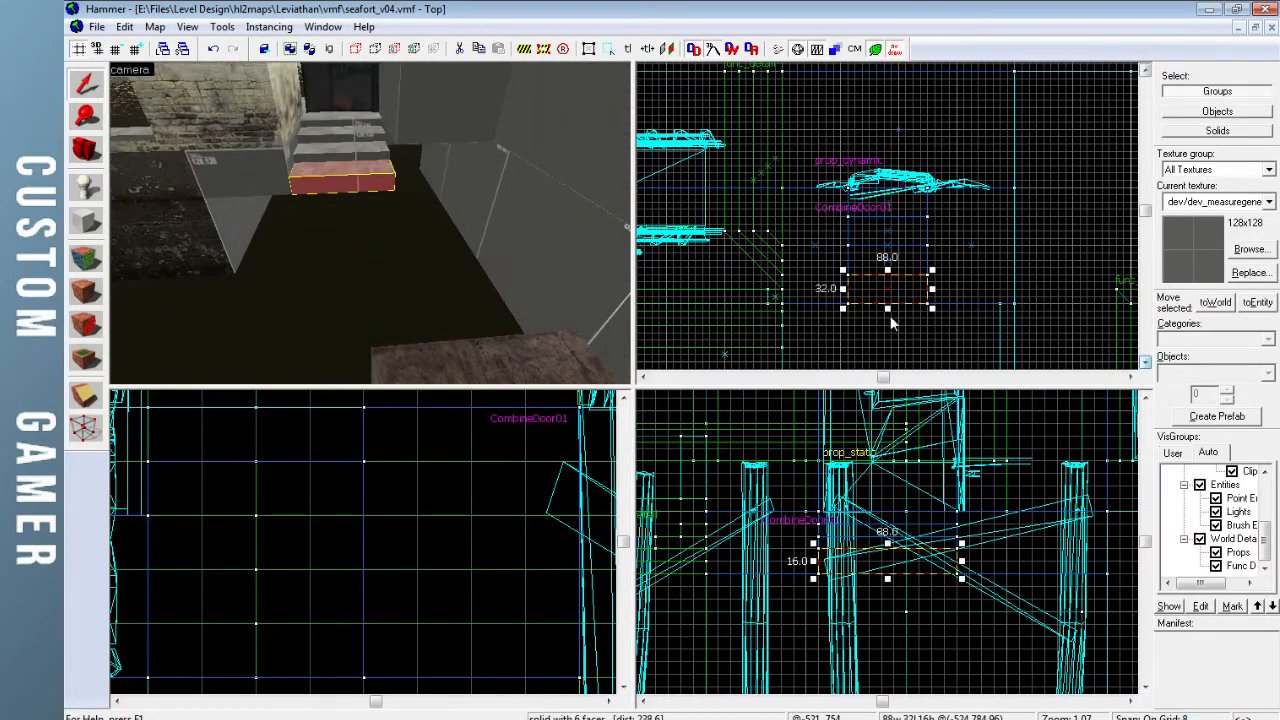
{"action": "left_click_drag", "start_coordinate": [893, 300], "coordinate": [1004, 322]}
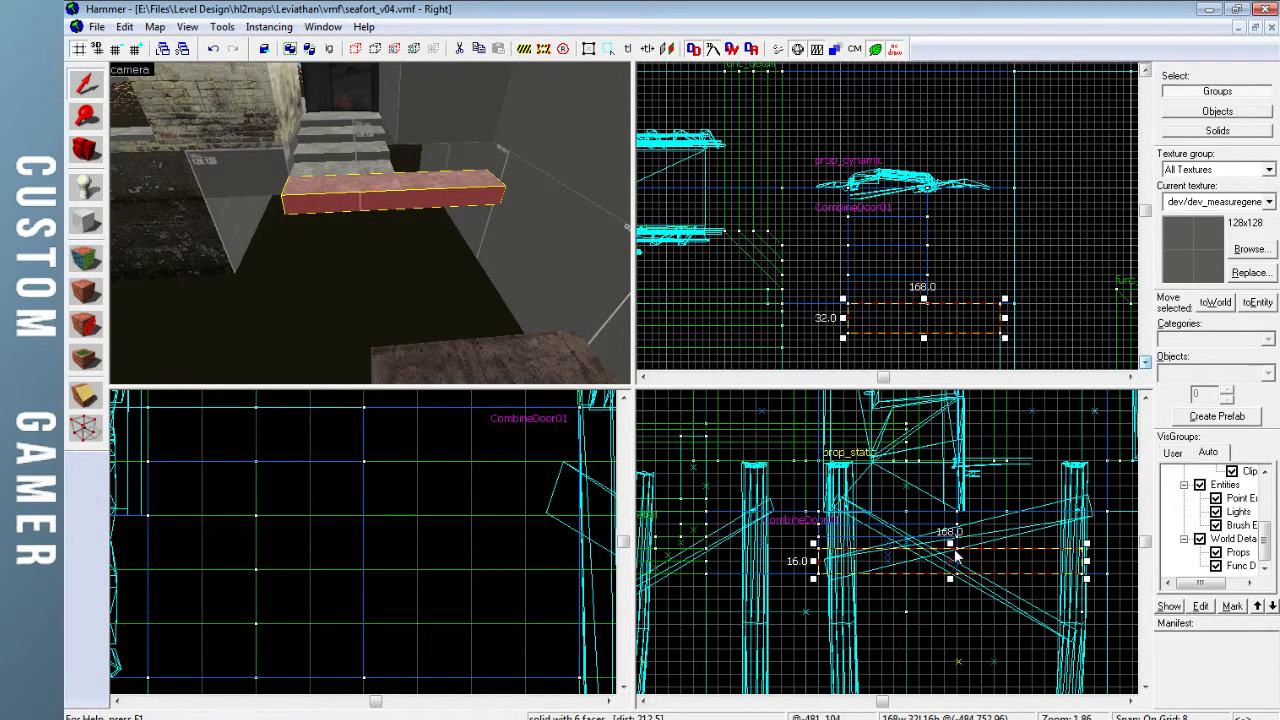
{"action": "left_click_drag", "start_coordinate": [949, 545], "coordinate": [949, 556]}
{"action": "key", "text": "Escape"}
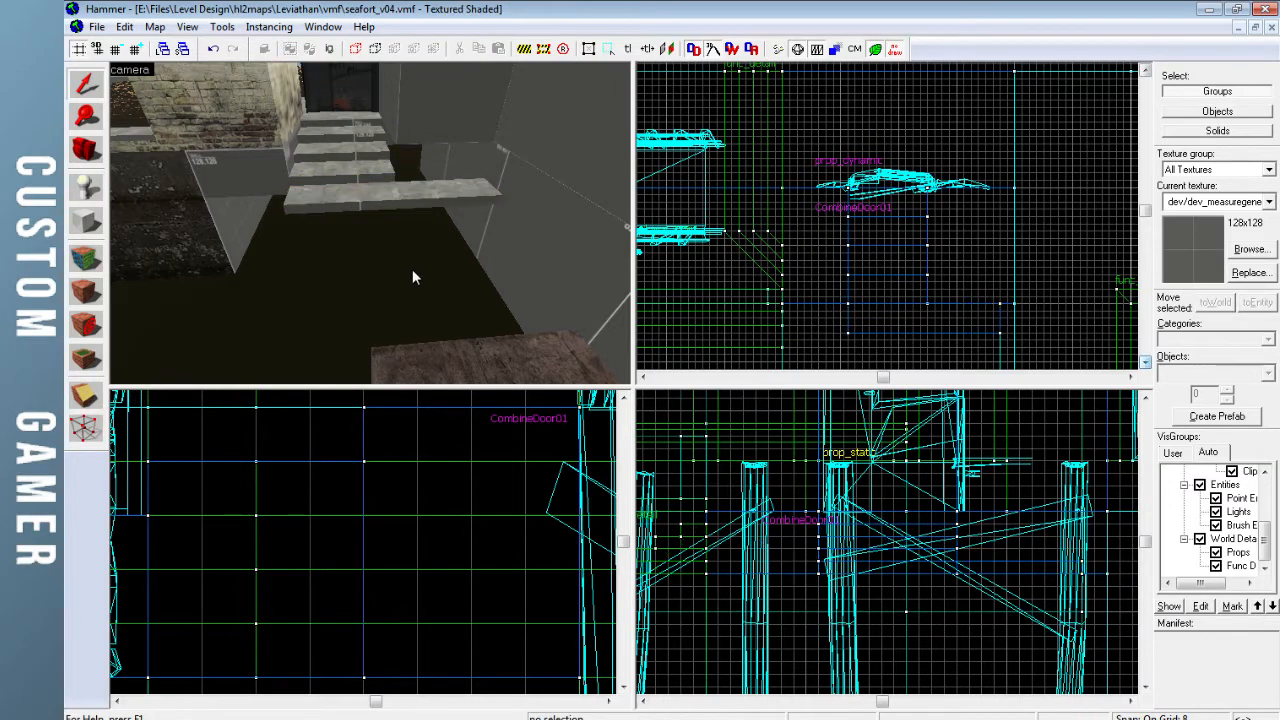
Duplicate the 168-unit-wide step 32 units forward and drop the copy one 8-unit riser lower
{"action": "key", "text": "z"}
{"action": "key", "text": "z"}
{"action": "left_click", "coordinate": [368, 199]}
{"action": "left_click_drag", "start_coordinate": [915, 314], "coordinate": [912, 371], "text": "shift"}
{"action": "left_click_drag", "start_coordinate": [956, 567], "coordinate": [954, 579]}
{"action": "key", "text": "z"}
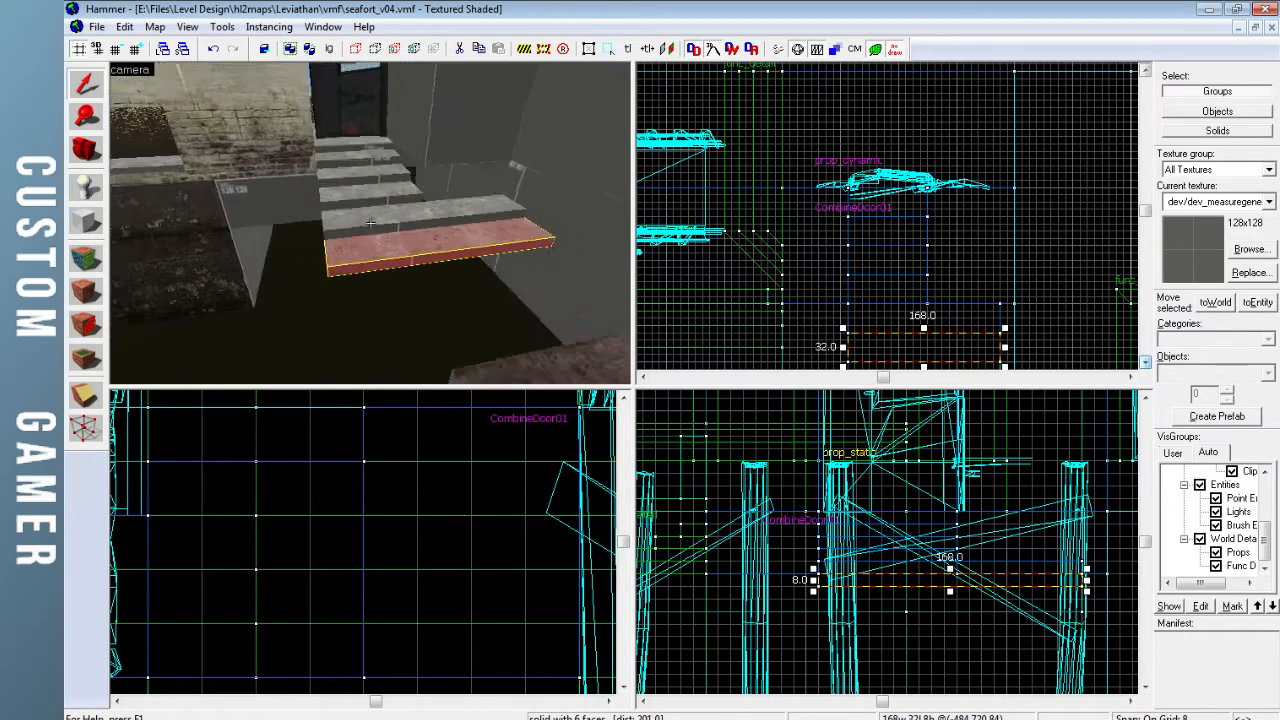
{"action": "key", "text": "w"}
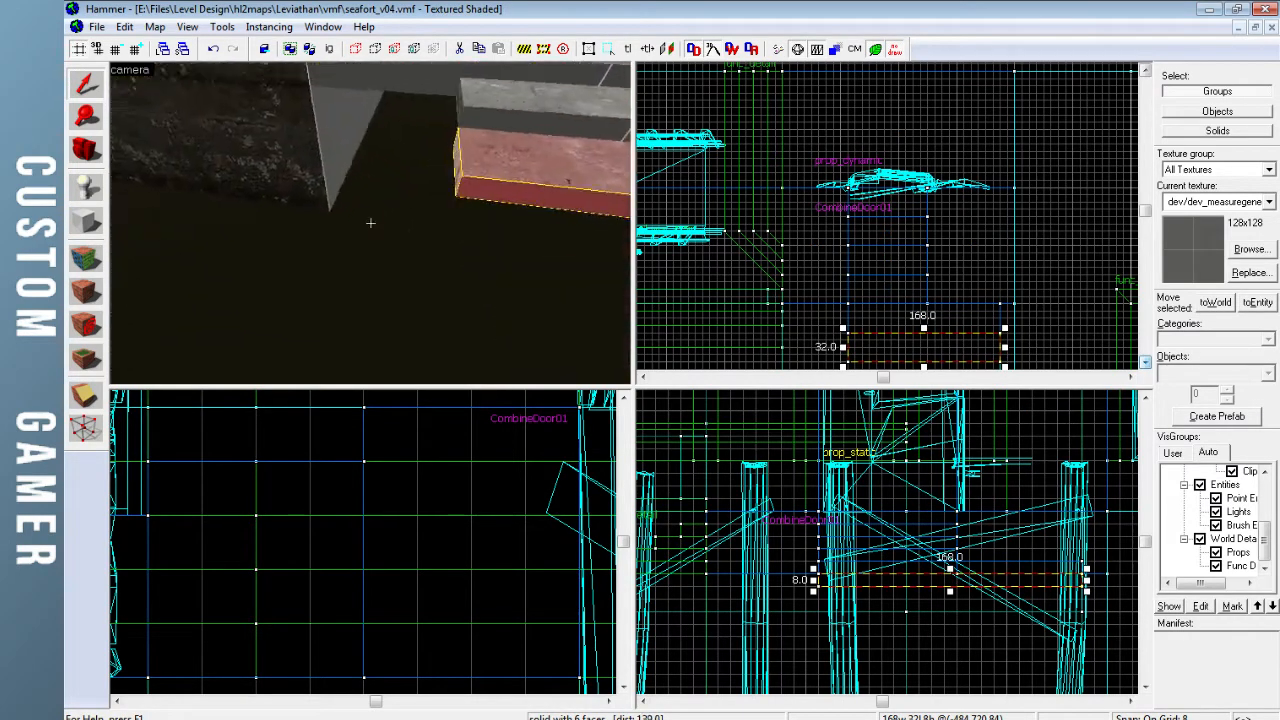
{"action": "key", "text": "s"}
{"action": "key", "text": "z"}
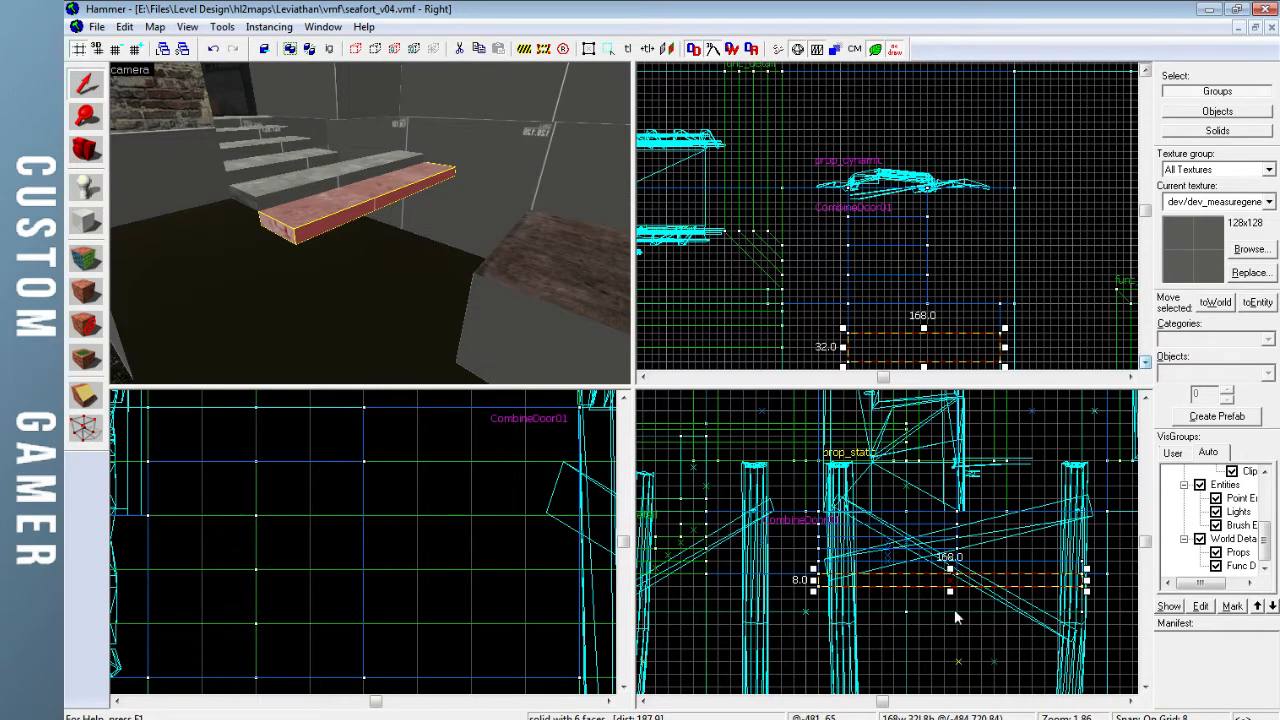
Extend the undersides of the 168-unit-wide steps downward, making the lowest one 24 units high
{"action": "left_click_drag", "start_coordinate": [950, 593], "coordinate": [951, 616]}
{"action": "key", "text": "ctrl+z"}
{"action": "key", "text": "Escape"}
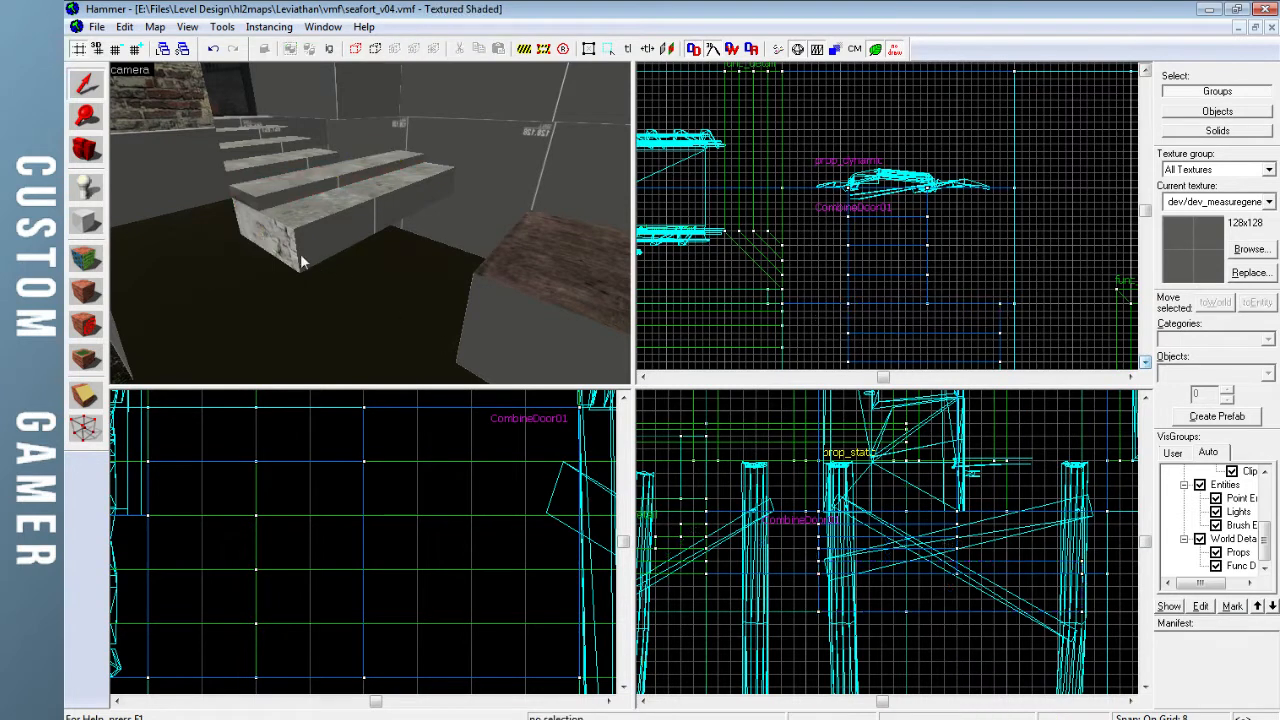
Extend the undersides of the 88-unit-wide upper steps down to the same base level as the wide steps
{"action": "left_click", "coordinate": [253, 155]}
{"action": "left_click", "coordinate": [845, 553]}
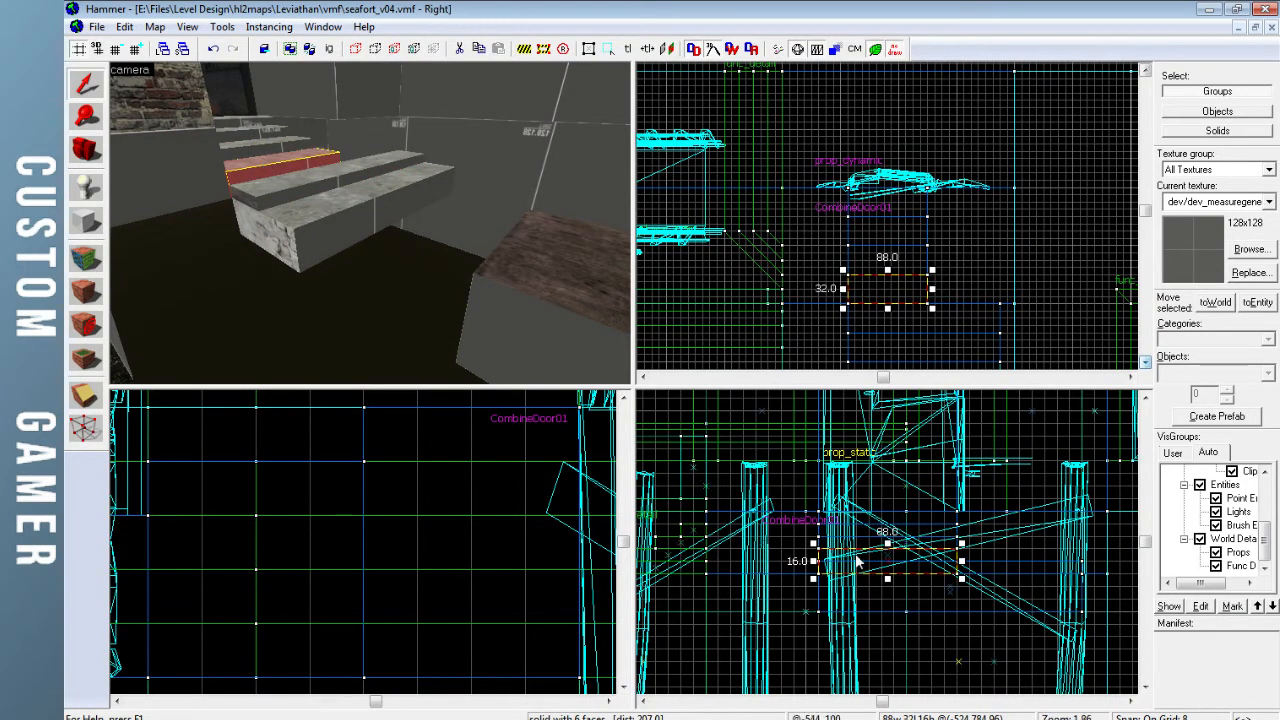
{"action": "left_click_drag", "start_coordinate": [888, 580], "coordinate": [887, 616]}
{"action": "left_click", "coordinate": [248, 151]}
{"action": "left_click", "coordinate": [259, 141]}
{"action": "key", "text": "z"}
{"action": "key", "text": "z"}
{"action": "left_click", "coordinate": [366, 203]}
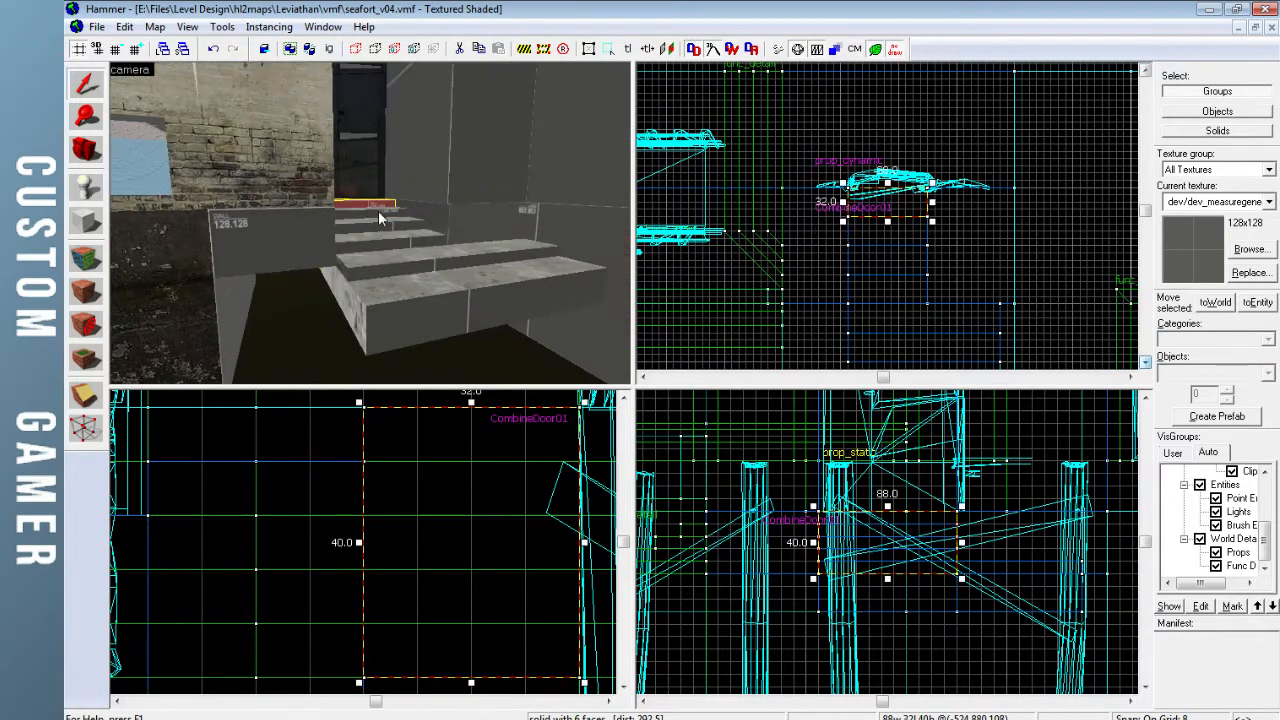
{"action": "left_click_drag", "start_coordinate": [887, 580], "coordinate": [888, 614]}
{"action": "key", "text": "Escape"}
Duplicate the lowest 168-unit-wide step 32 units forward and lower the copy's top to make it 16 units high
{"action": "key", "text": "z"}
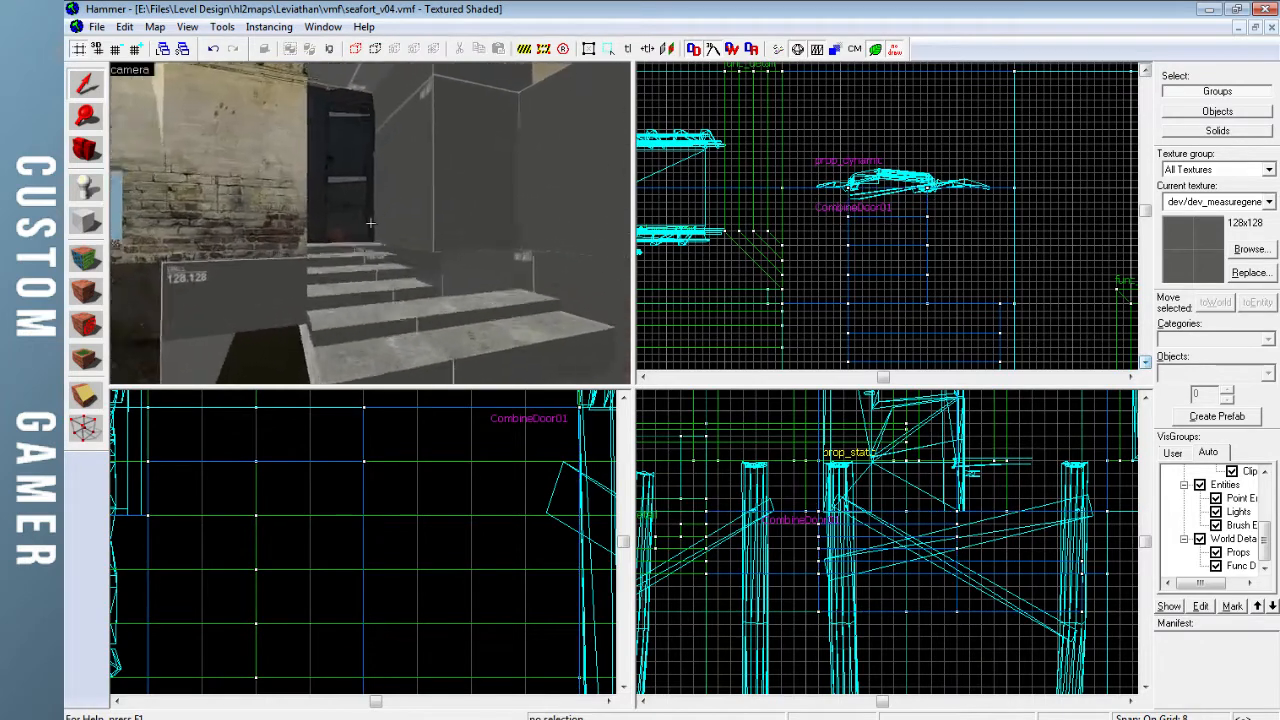
{"action": "key", "text": "z"}
{"action": "left_click", "coordinate": [412, 240]}
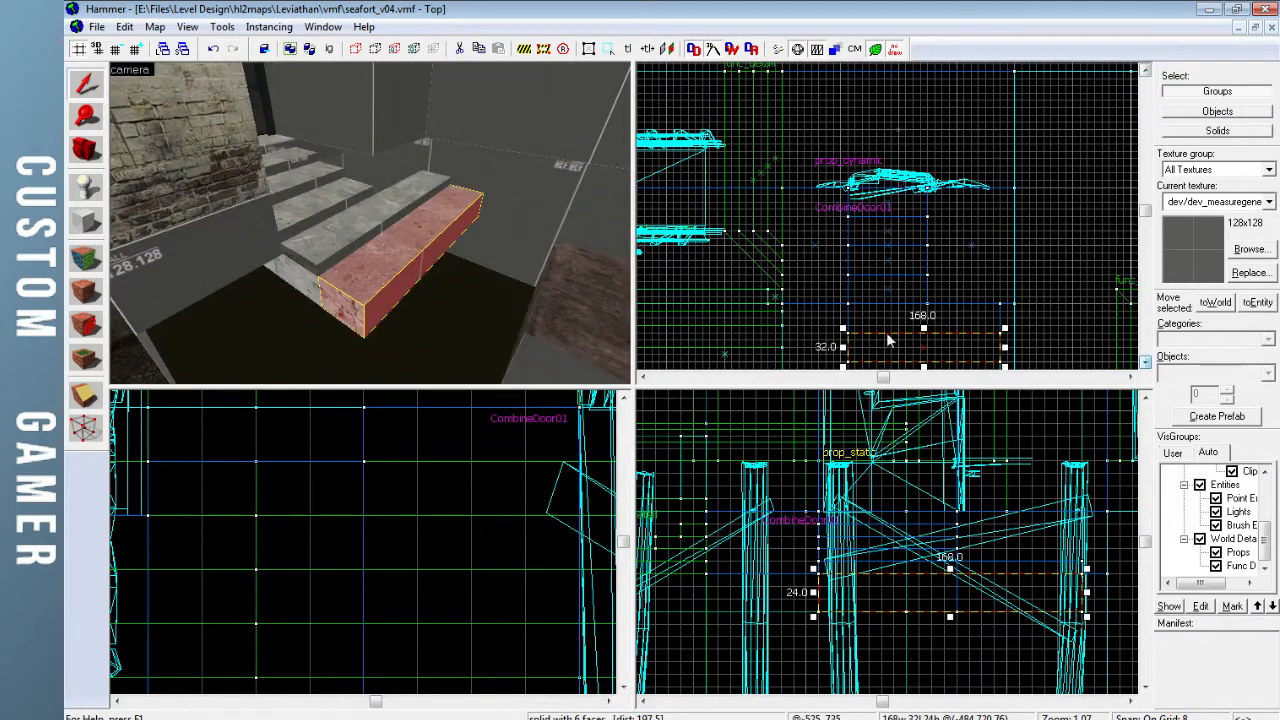
{"action": "key", "text": "Right"}
{"action": "key", "text": "Down"}
{"action": "key", "text": "Down"}
{"action": "left_click_drag", "start_coordinate": [786, 189], "coordinate": [784, 217]}
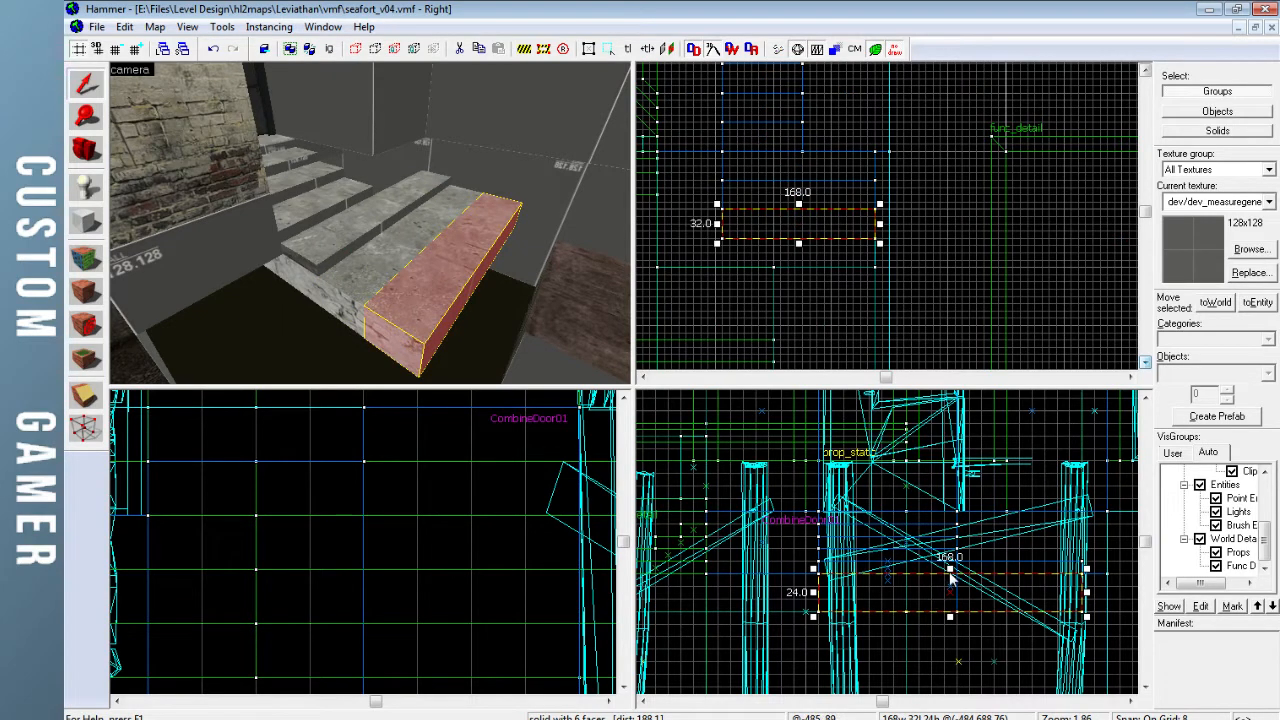
{"action": "left_click", "coordinate": [952, 588]}
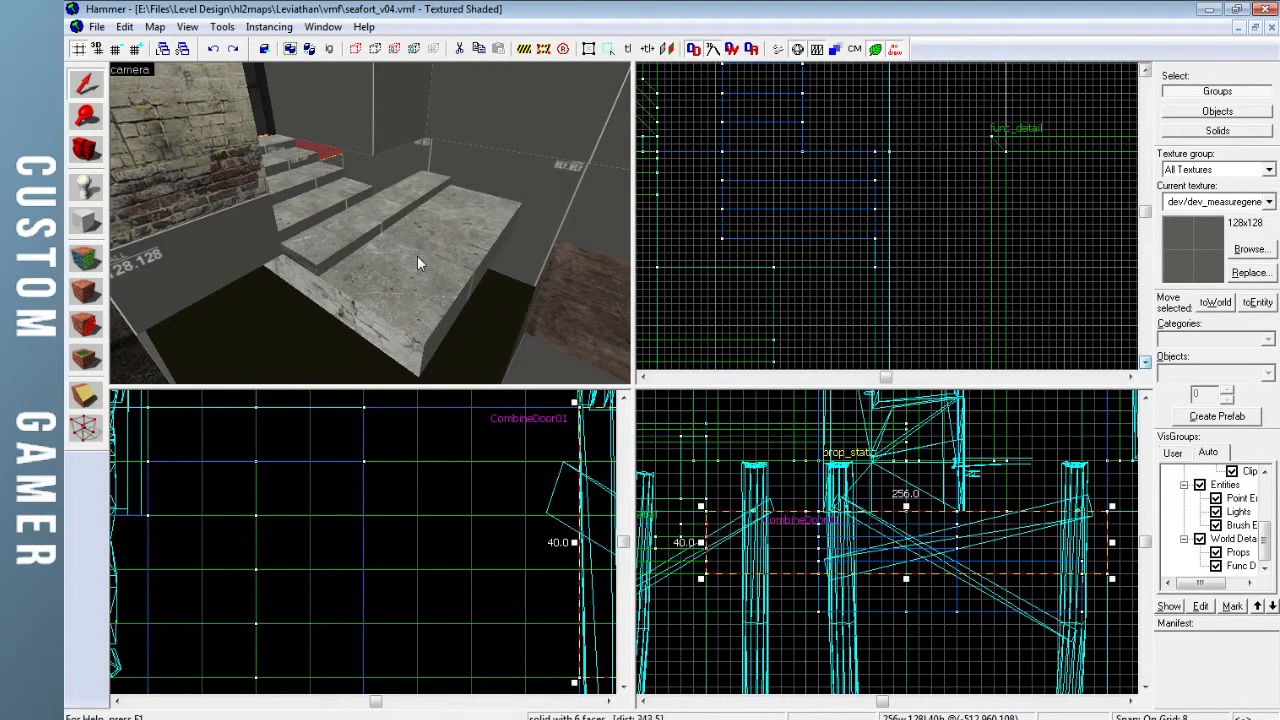
{"action": "left_click", "coordinate": [448, 241]}
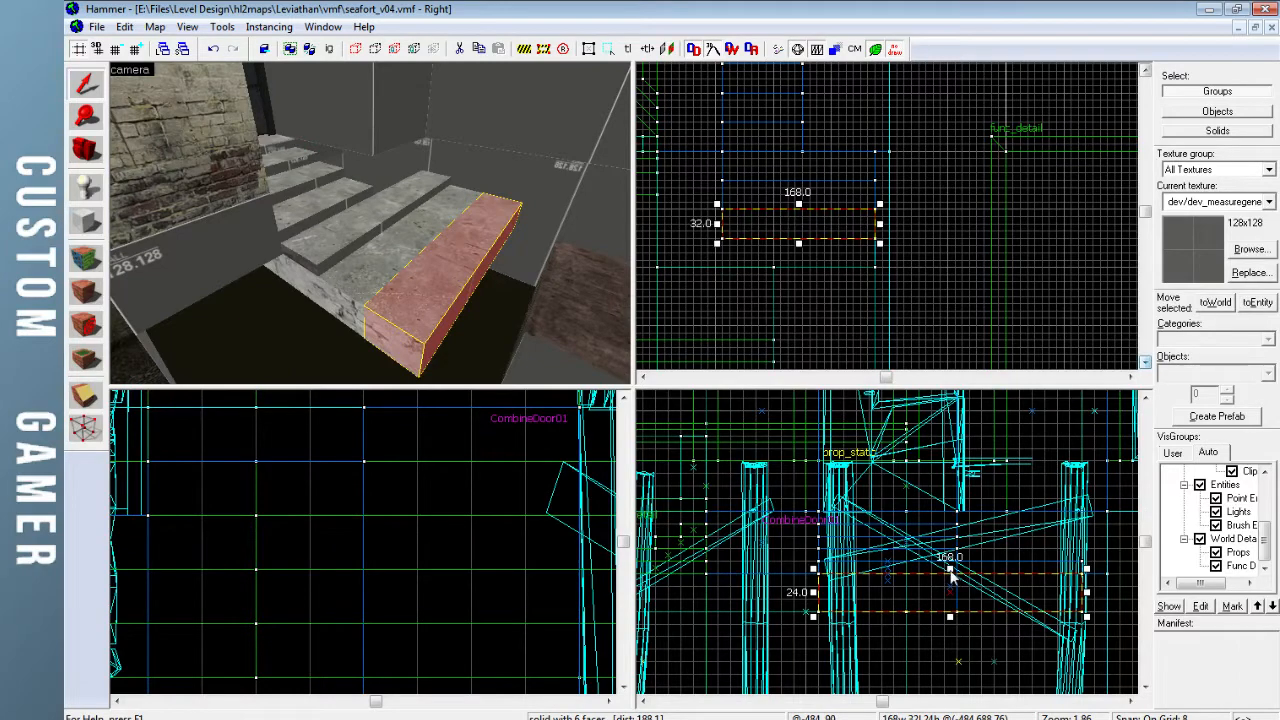
{"action": "left_click_drag", "start_coordinate": [951, 577], "coordinate": [952, 586]}
Duplicate the 16-unit-high step 32 units forward up to the brown walkway and lower the copy's top to 8 units high
{"action": "left_click_drag", "start_coordinate": [821, 227], "coordinate": [821, 256]}
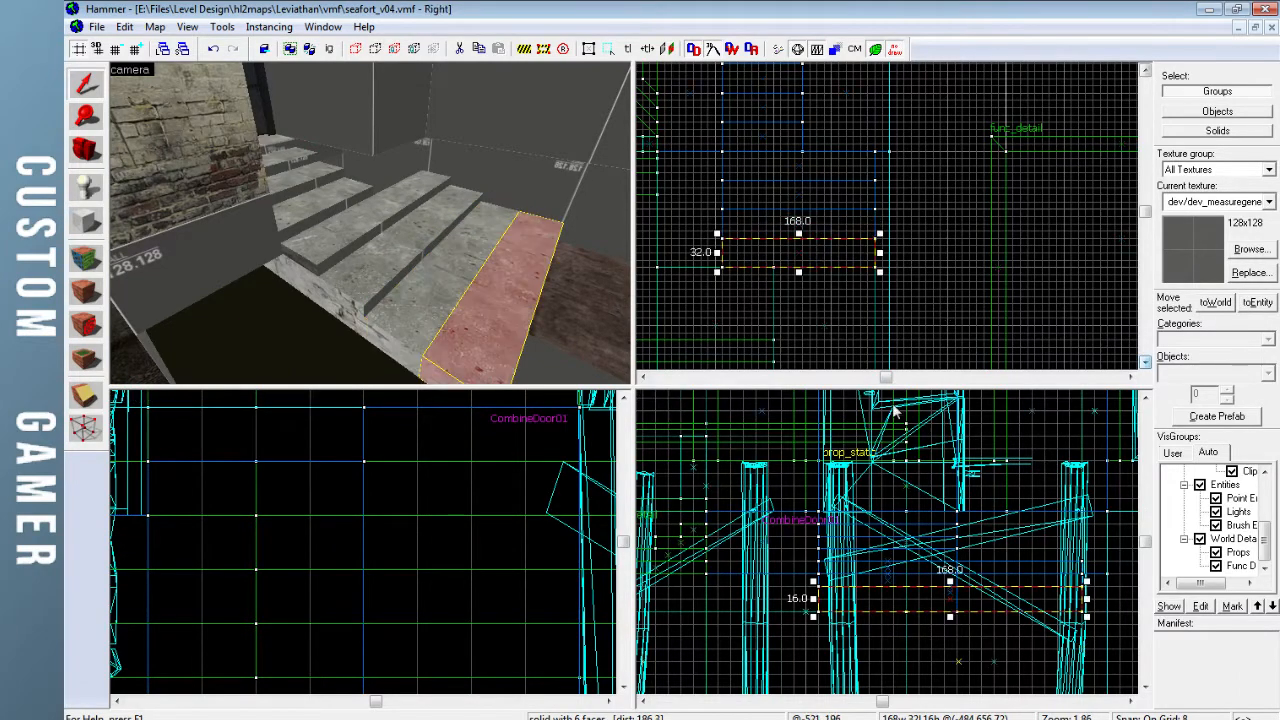
{"action": "left_click", "coordinate": [950, 586]}
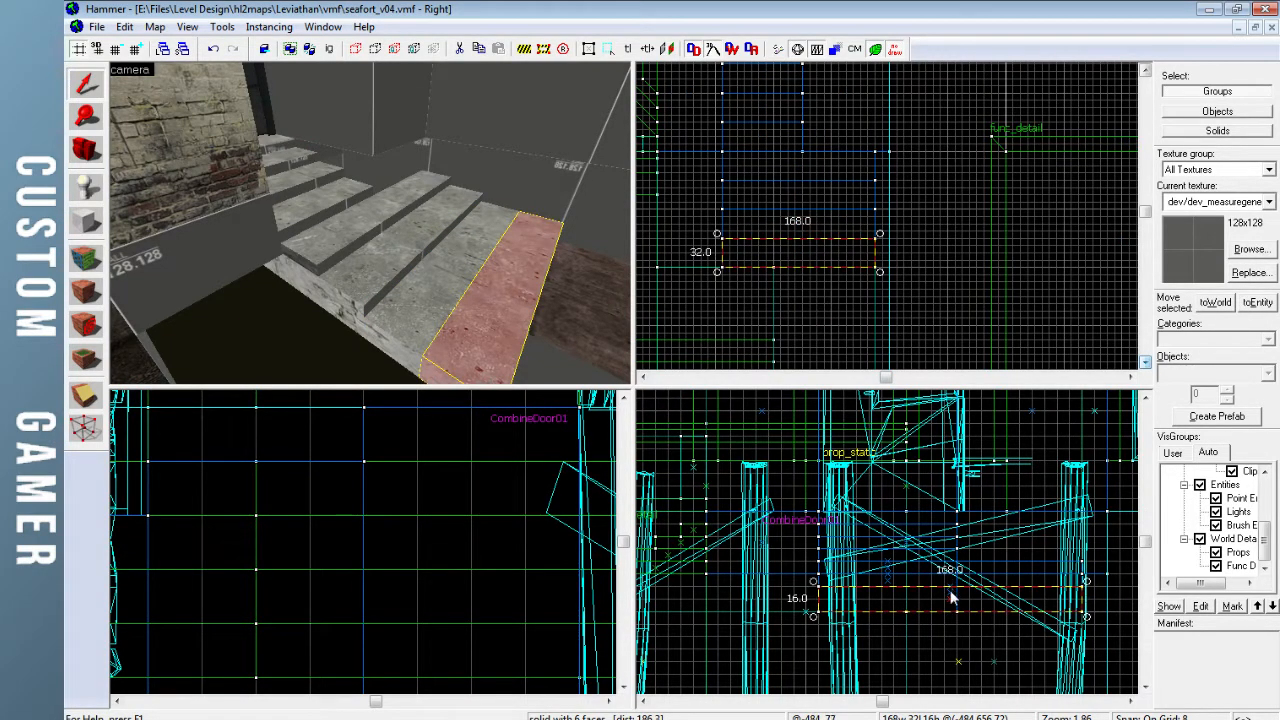
{"action": "left_click_drag", "start_coordinate": [950, 585], "coordinate": [951, 595]}
{"action": "key", "text": "Escape"}
Examine the staircase, the adjoining grey walls and the brown walkway from several viewpoints
{"action": "key", "text": "z"}
{"action": "key", "text": "d"}
{"action": "key", "text": "d"}
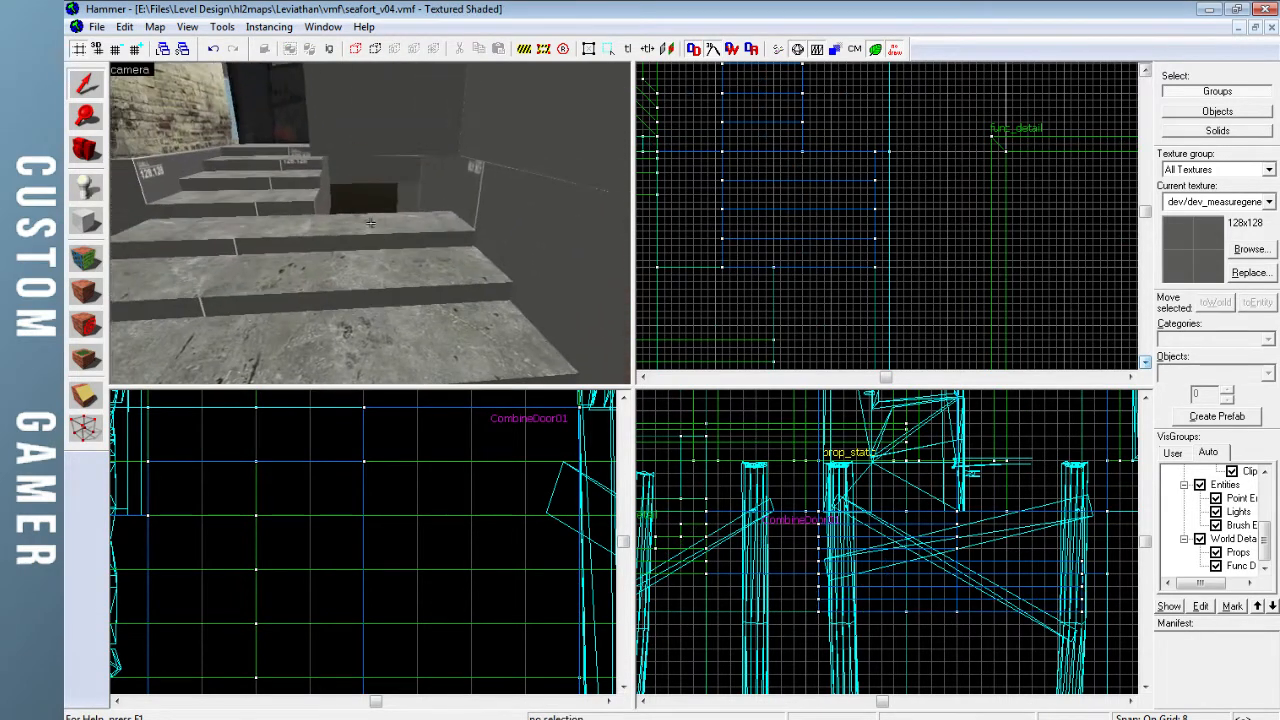
{"action": "key", "text": "w"}
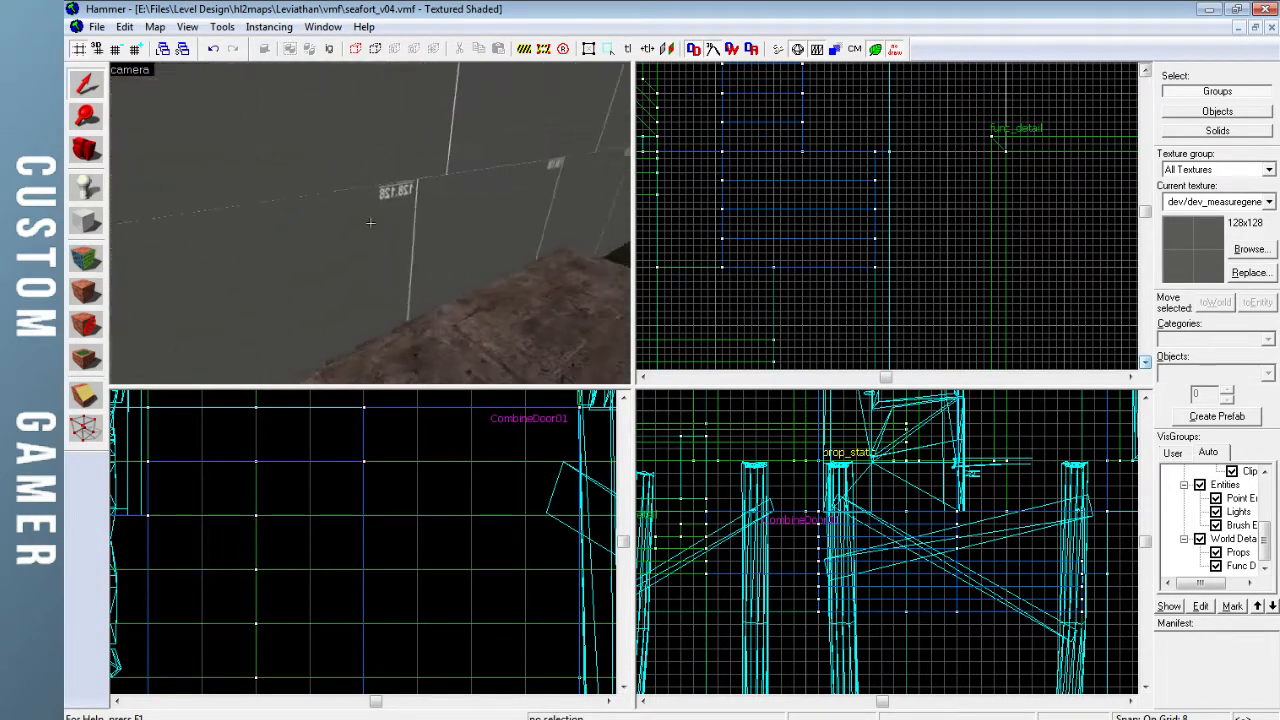
{"action": "key", "text": "w"}
{"action": "key", "text": "w"}
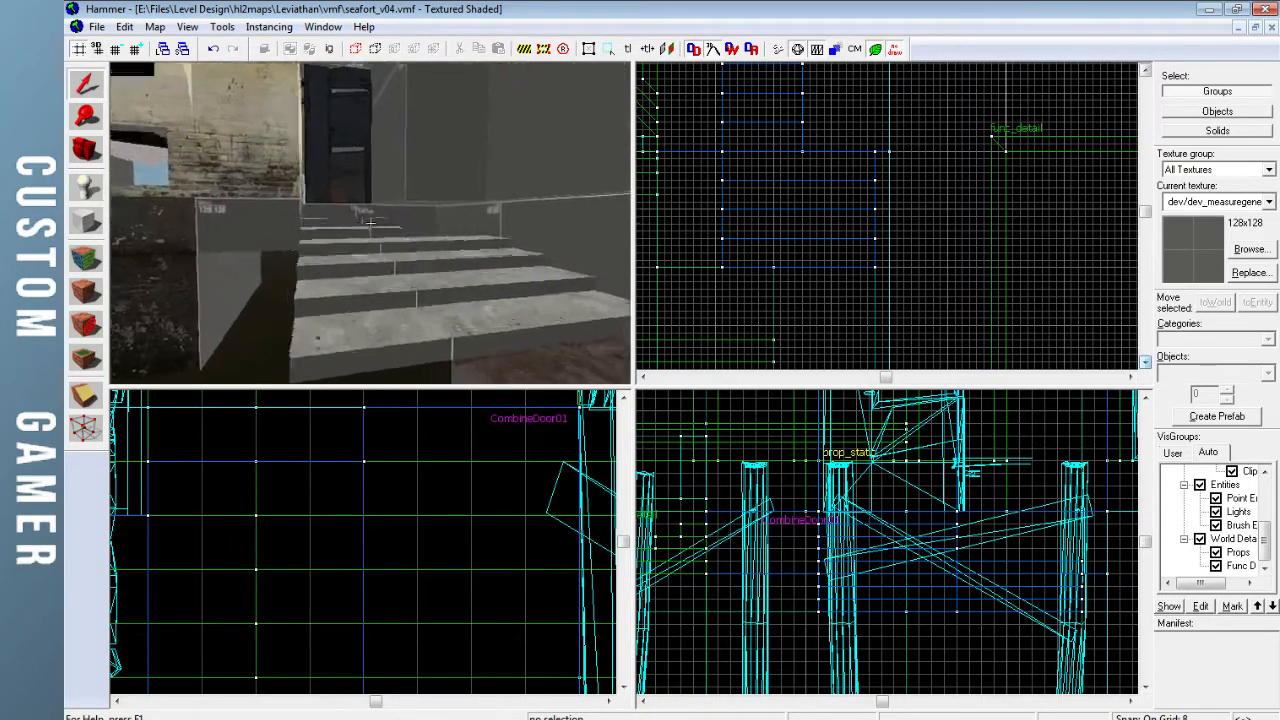
{"action": "key", "text": "s"}
{"action": "key", "text": "z"}
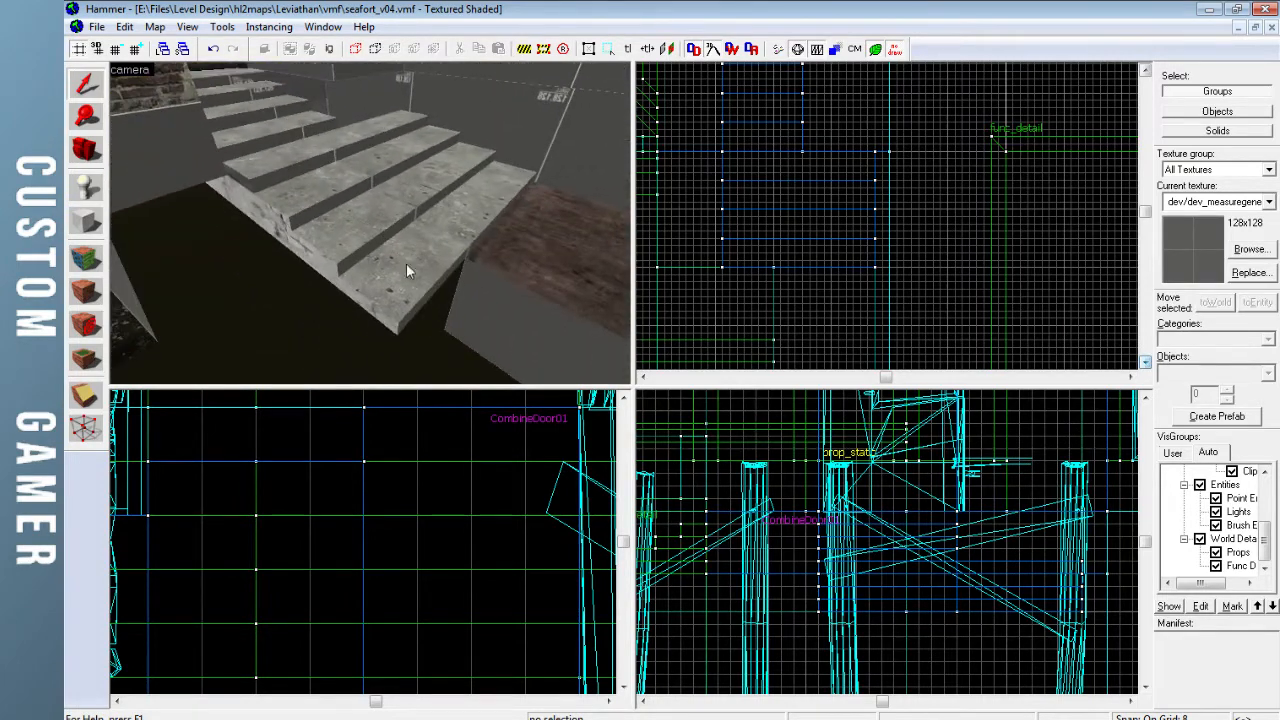
Clip the outer corner off the two lowest steps along a diagonal that ends at the edge of the brown walkway
{"action": "left_click", "coordinate": [394, 256]}
{"action": "left_click", "coordinate": [334, 228], "text": "ctrl"}
{"action": "left_click", "coordinate": [85, 395]}
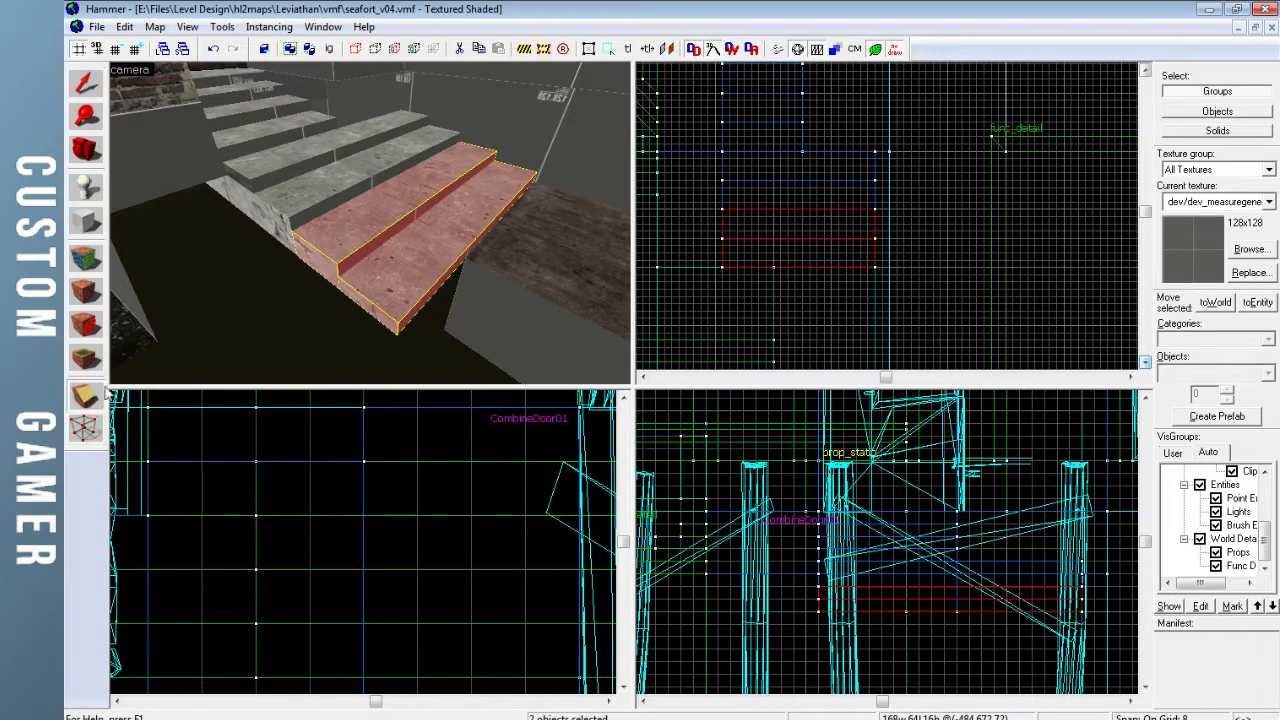
{"action": "left_click_drag", "start_coordinate": [722, 216], "coordinate": [766, 263]}
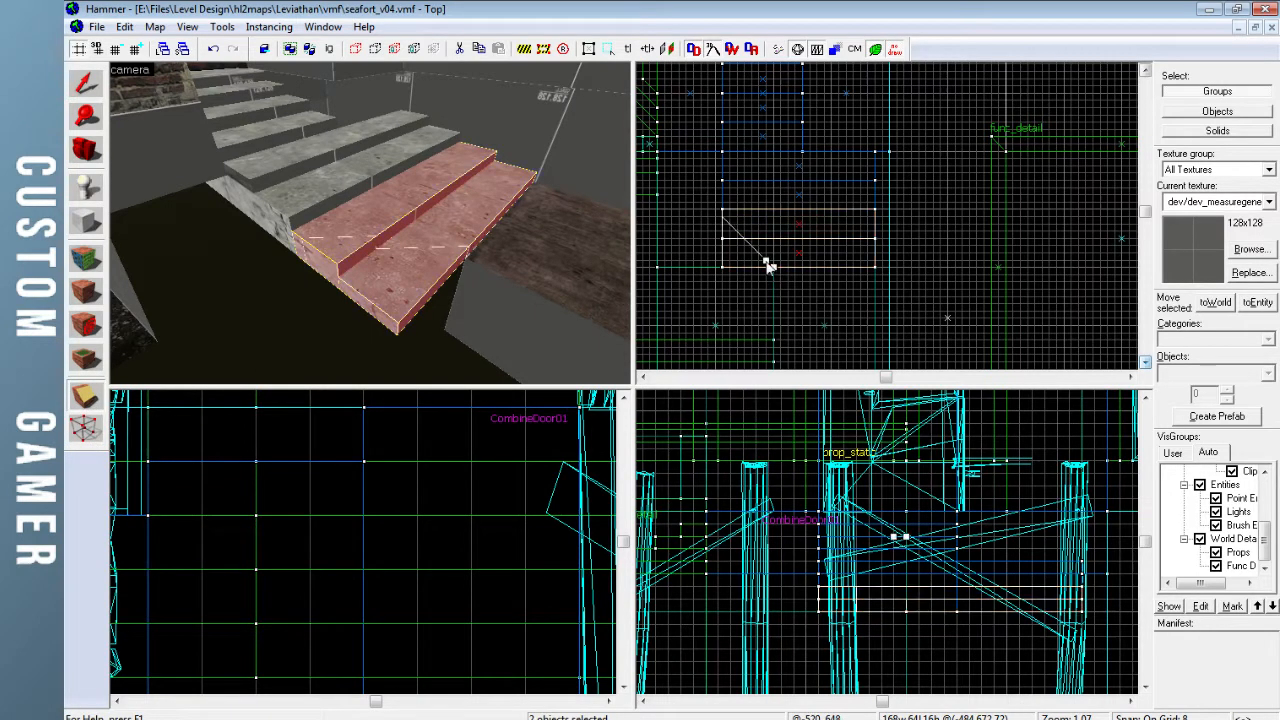
{"action": "key", "text": "shift+x"}
{"action": "key", "text": "shift+x"}
{"action": "key", "text": "Return"}
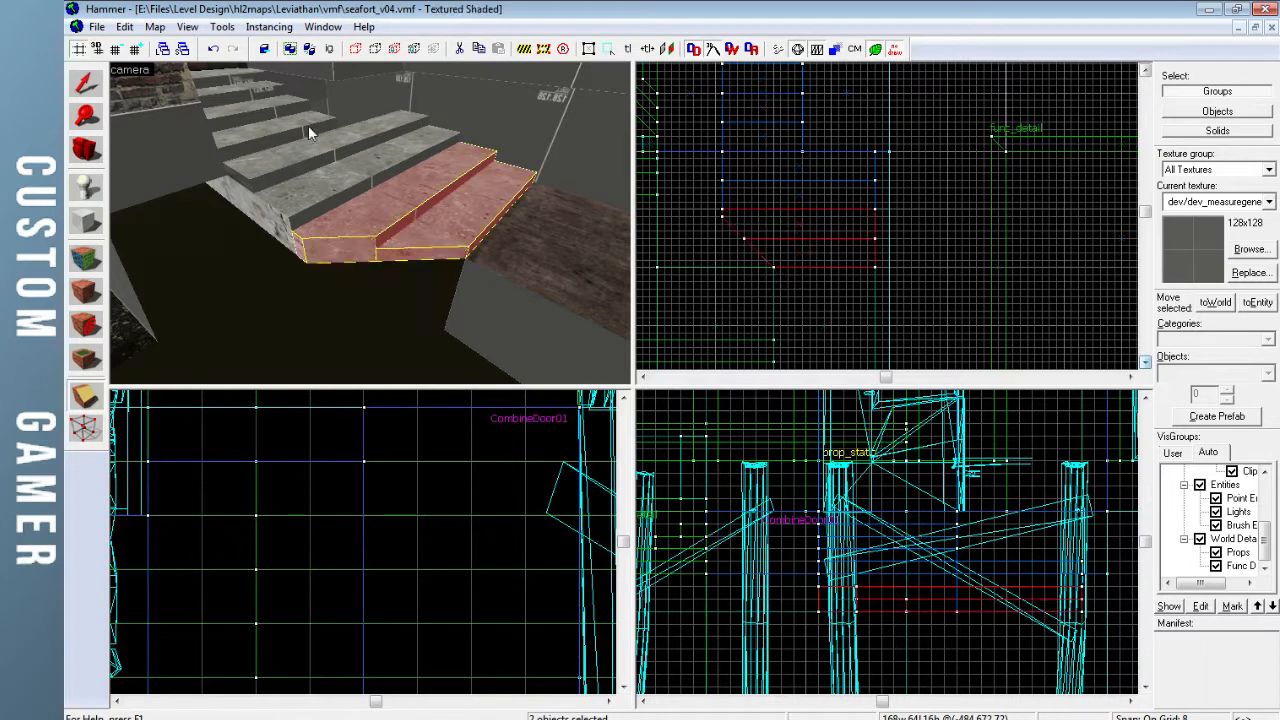
{"action": "left_click", "coordinate": [90, 86]}
{"action": "key", "text": "Escape"}
{"action": "key", "text": "z"}
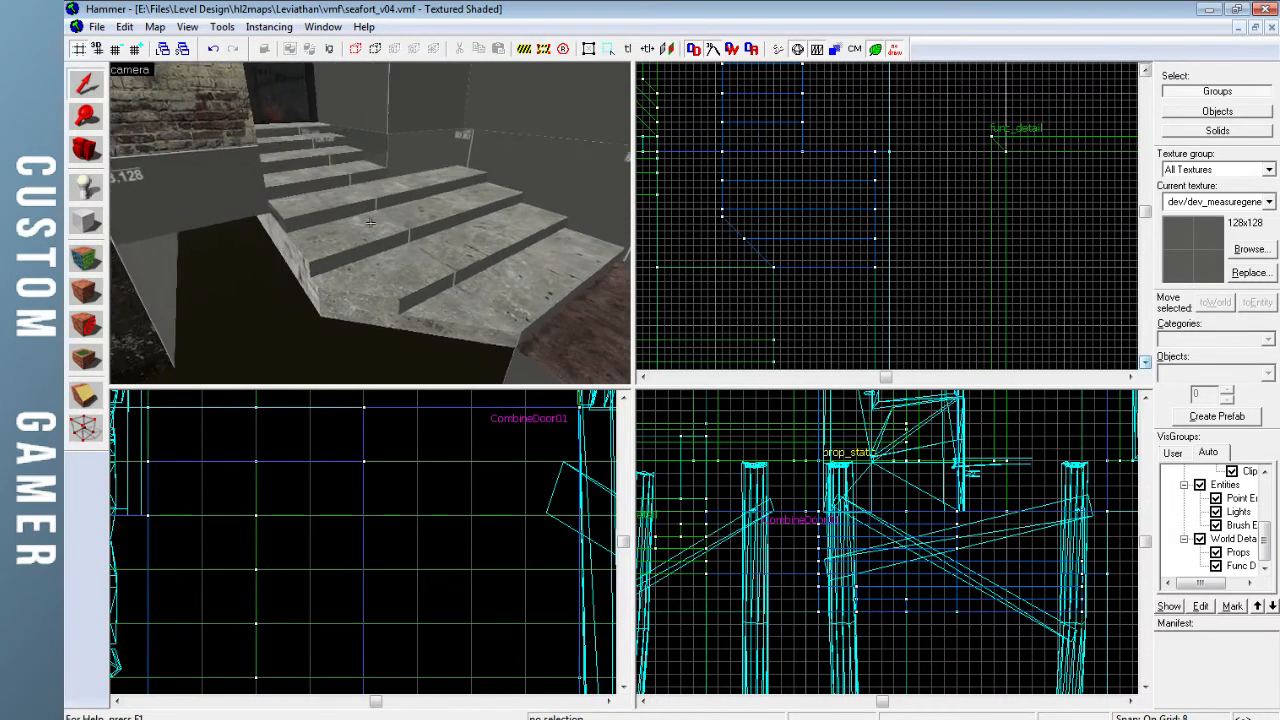
{"action": "key", "text": "w"}
{"action": "key", "text": "s"}
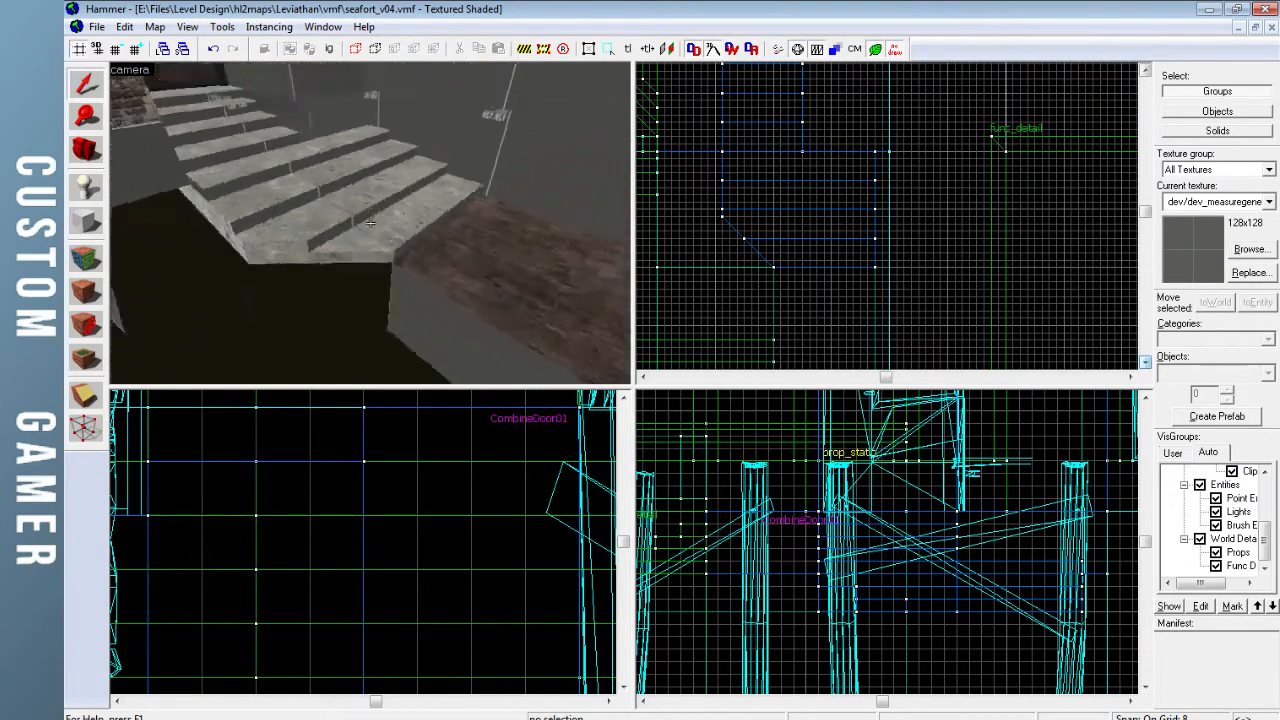
Duplicate the 96 by 128 by 128 unit grey wall block beside the upper stairs directly below itself, 128 units down
{"action": "key", "text": "w"}
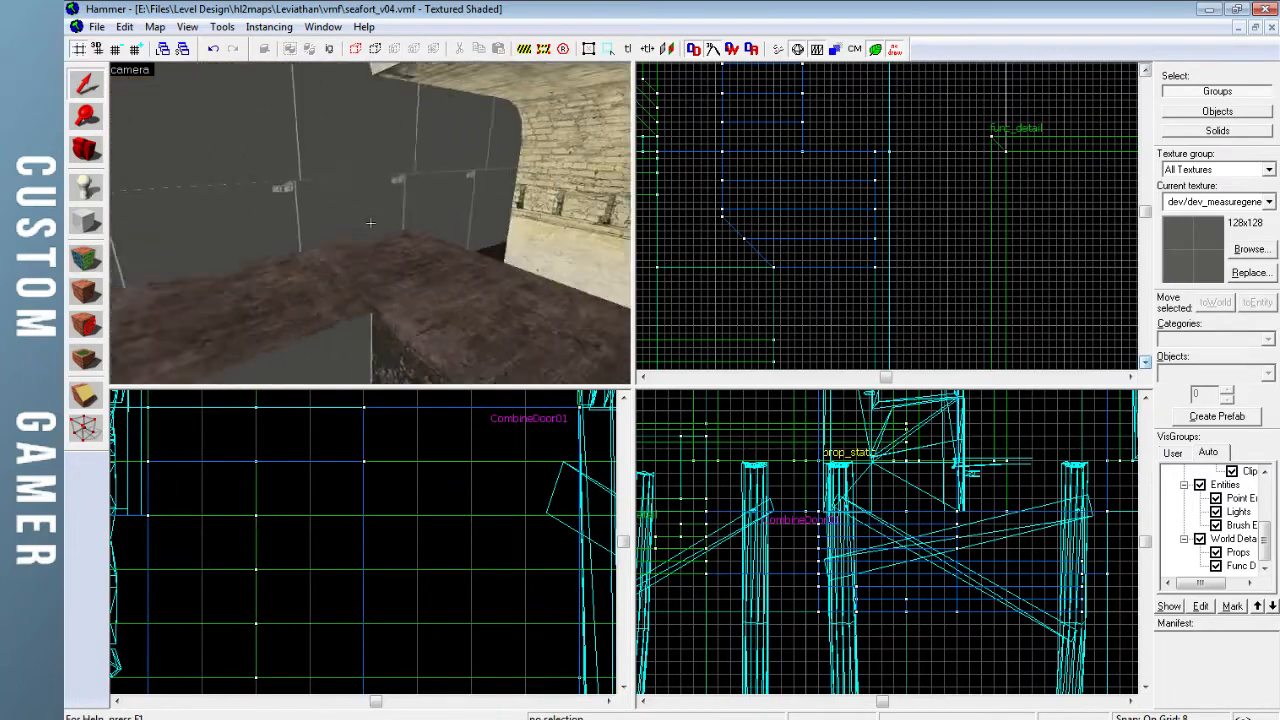
{"action": "key", "text": "s"}
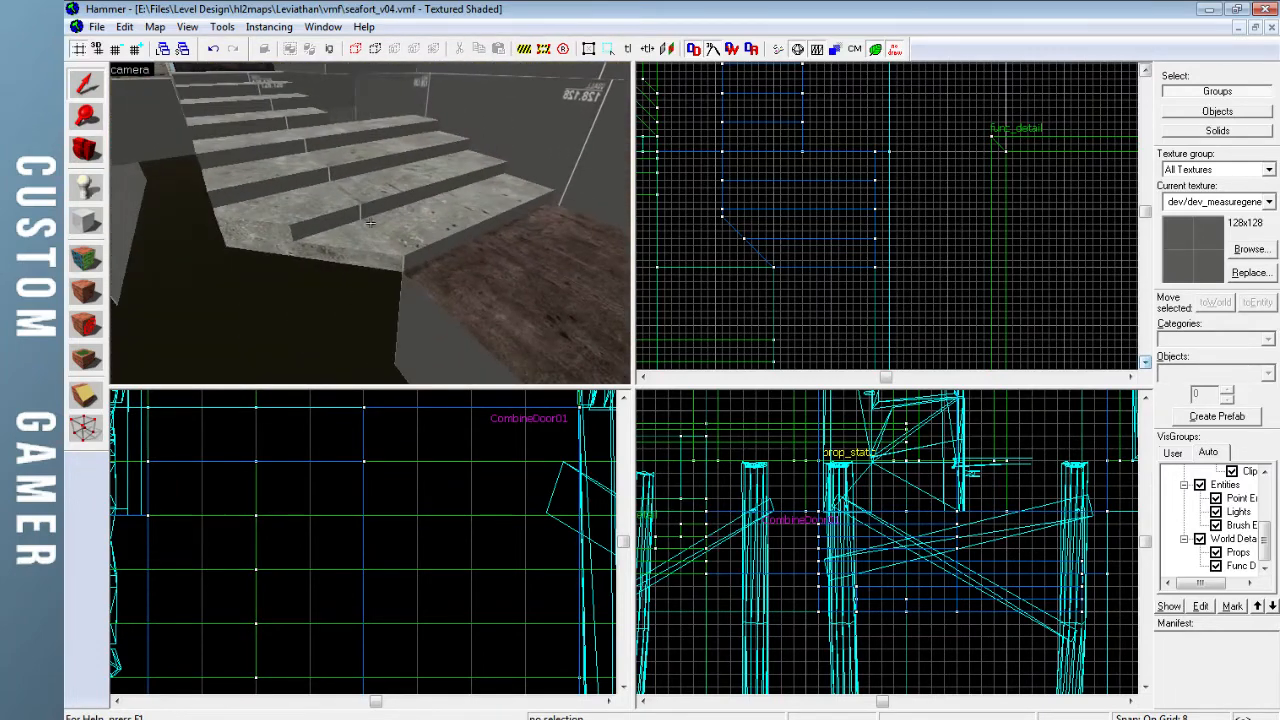
{"action": "key", "text": "w"}
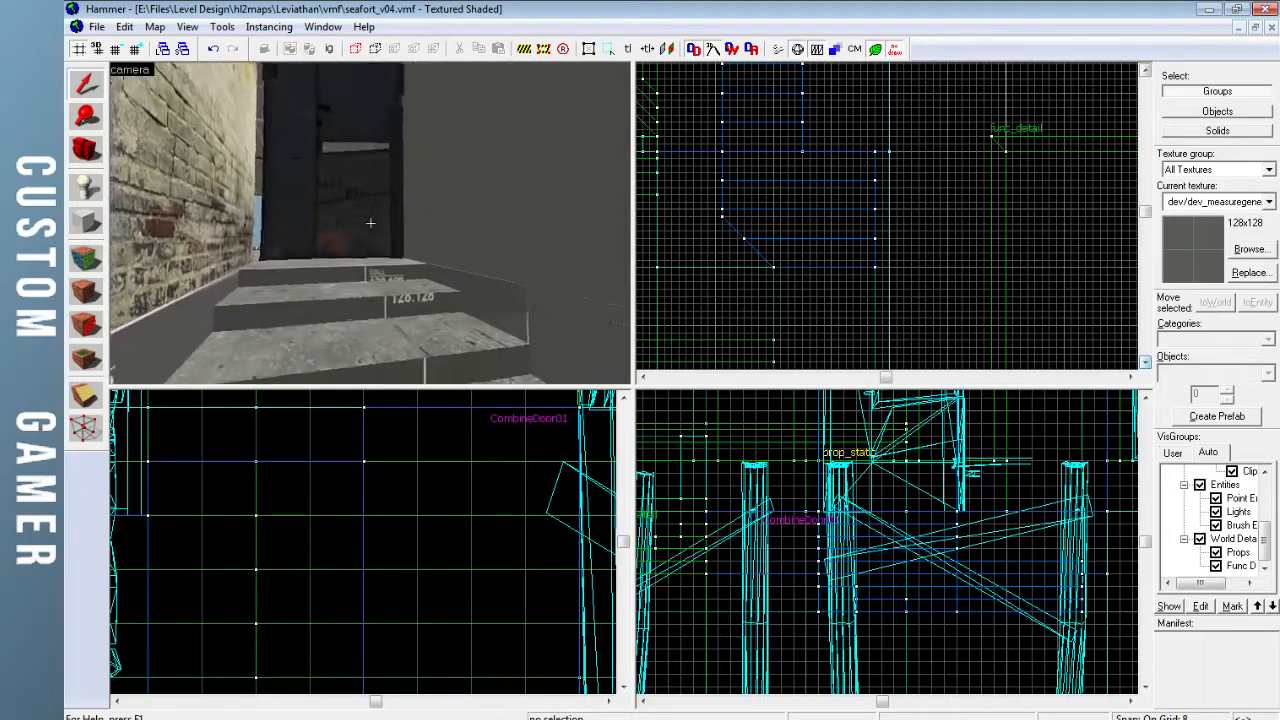
{"action": "key", "text": "s"}
{"action": "left_click", "coordinate": [396, 205]}
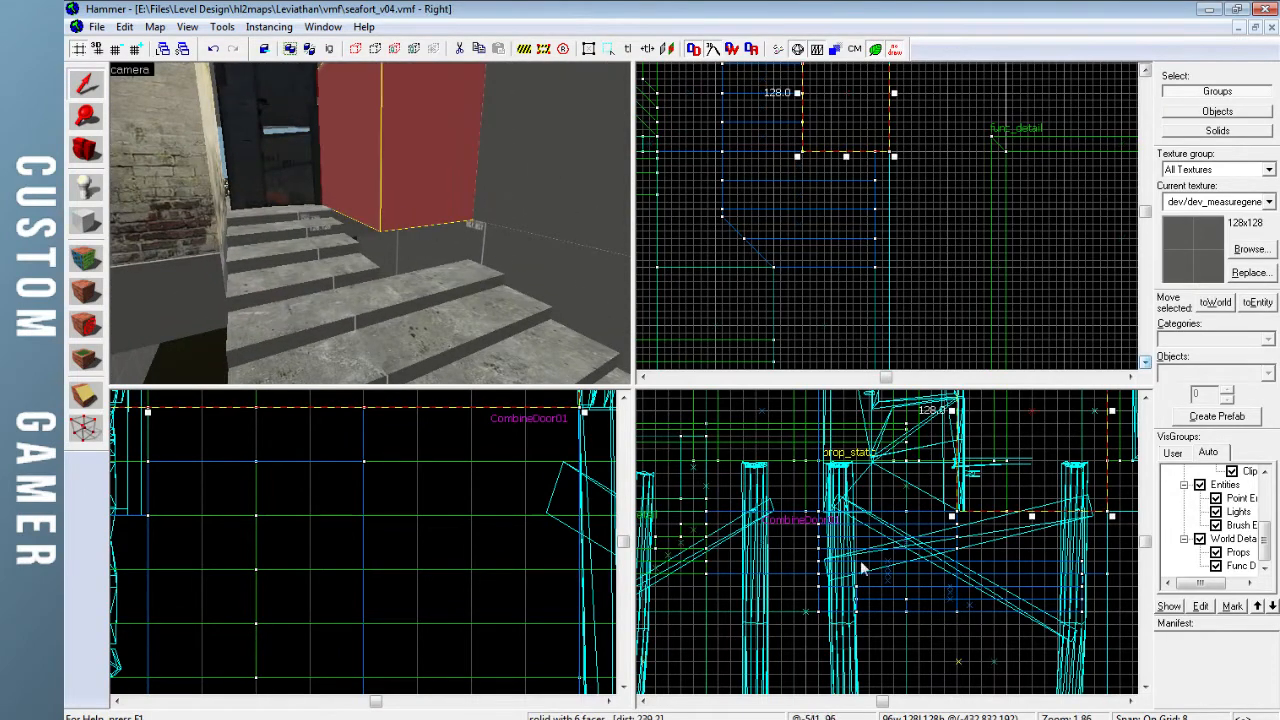
{"action": "scroll", "coordinate": [910, 575], "scroll_direction": "down", "scroll_amount": 3}
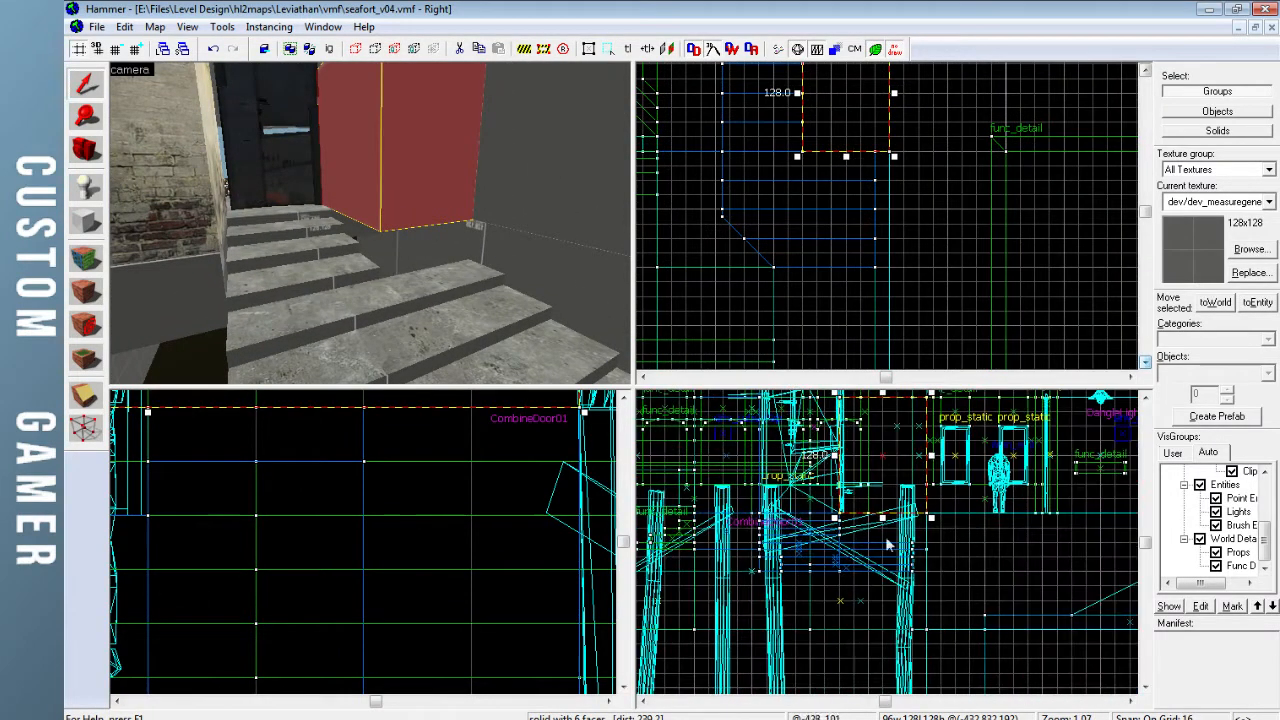
{"action": "left_click_drag", "start_coordinate": [888, 475], "coordinate": [888, 567], "text": "shift"}
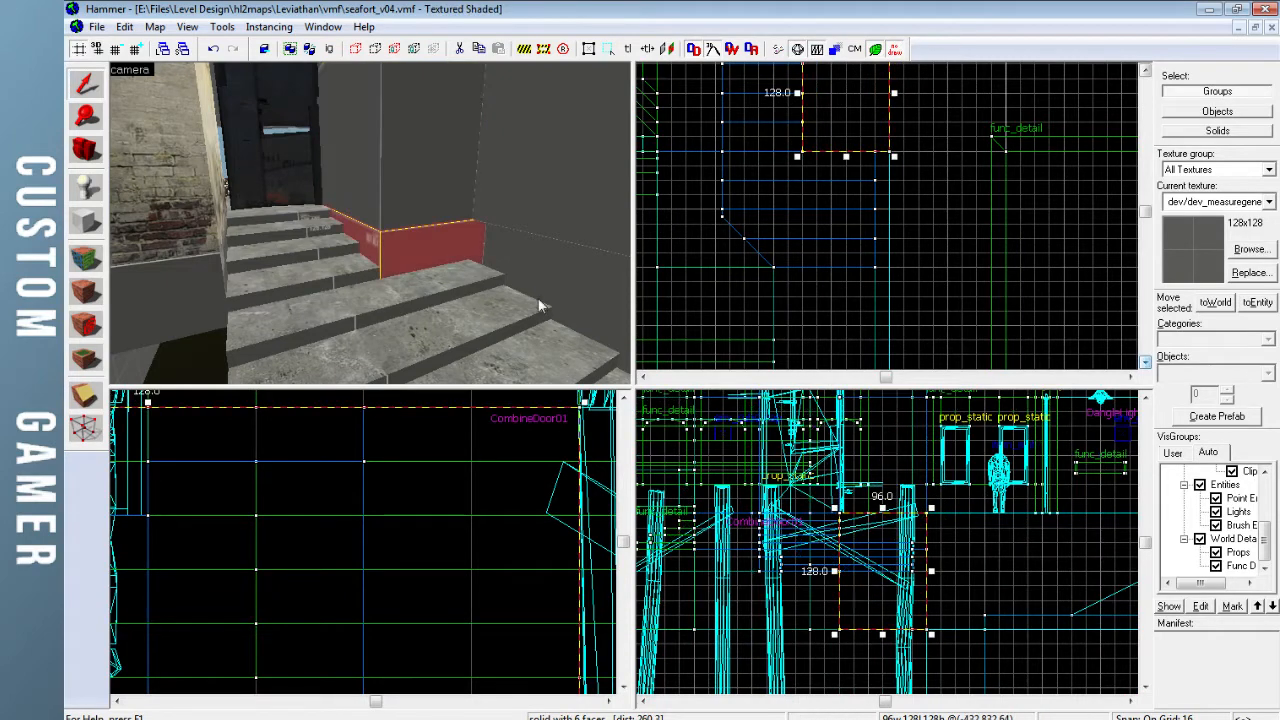
{"action": "key", "text": "Escape"}
Duplicate the 16-unit-thick, 640-unit-long grey wall along the lower stairs and walkway directly below itself, 128 units down
{"action": "key", "text": "z"}
{"action": "key", "text": "w"}
{"action": "key", "text": "z"}
{"action": "left_click", "coordinate": [396, 231]}
{"action": "key", "text": "z"}
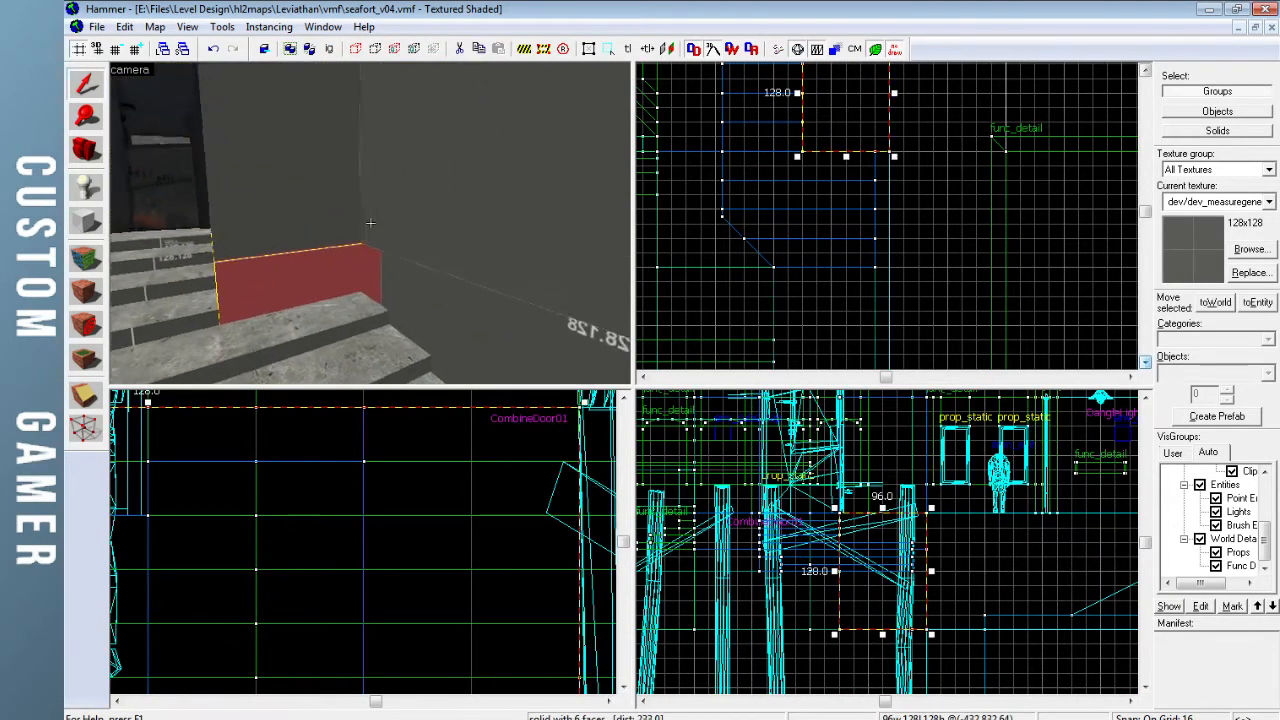
{"action": "key", "text": "w"}
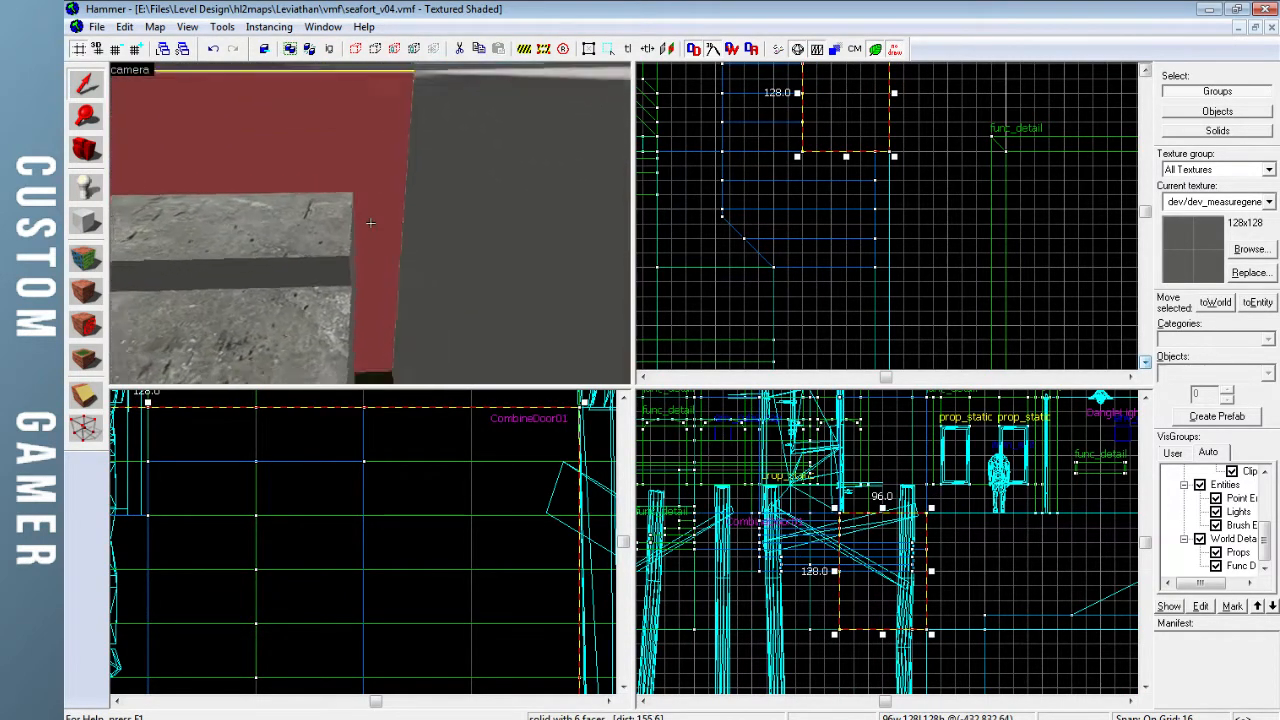
{"action": "key", "text": "w"}
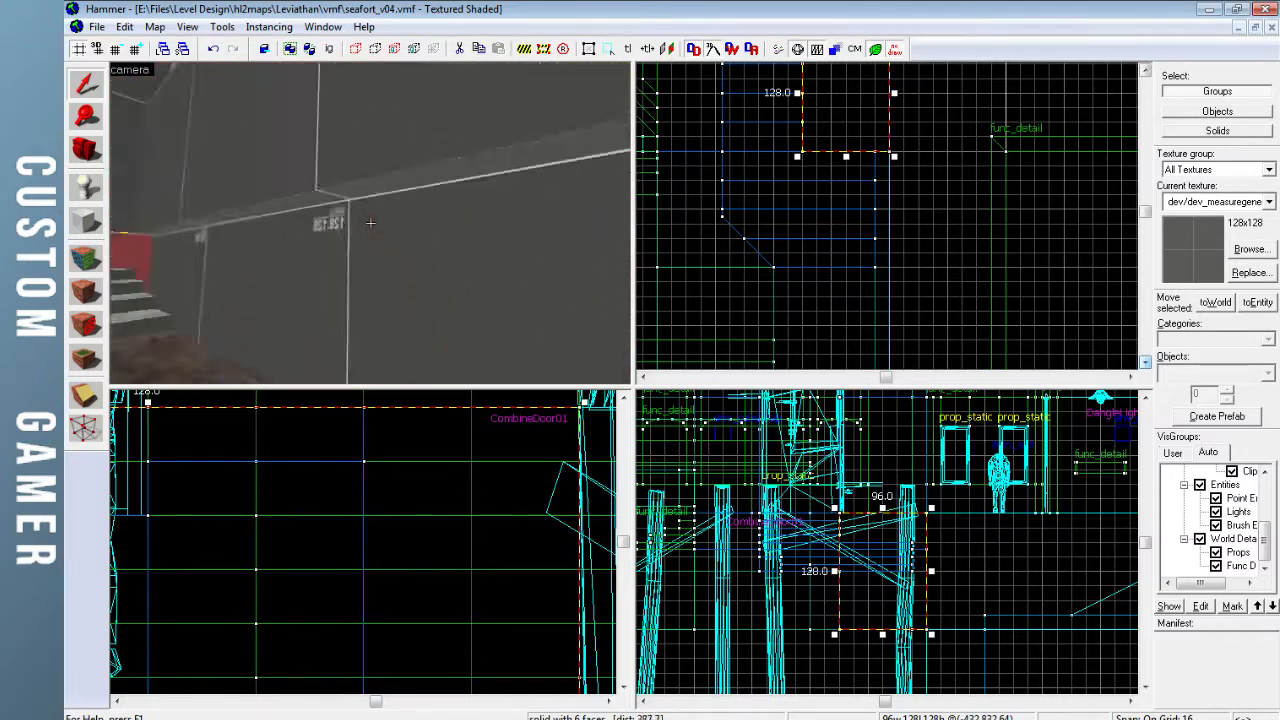
{"action": "key", "text": "w"}
{"action": "key", "text": "z"}
{"action": "left_click", "coordinate": [423, 197]}
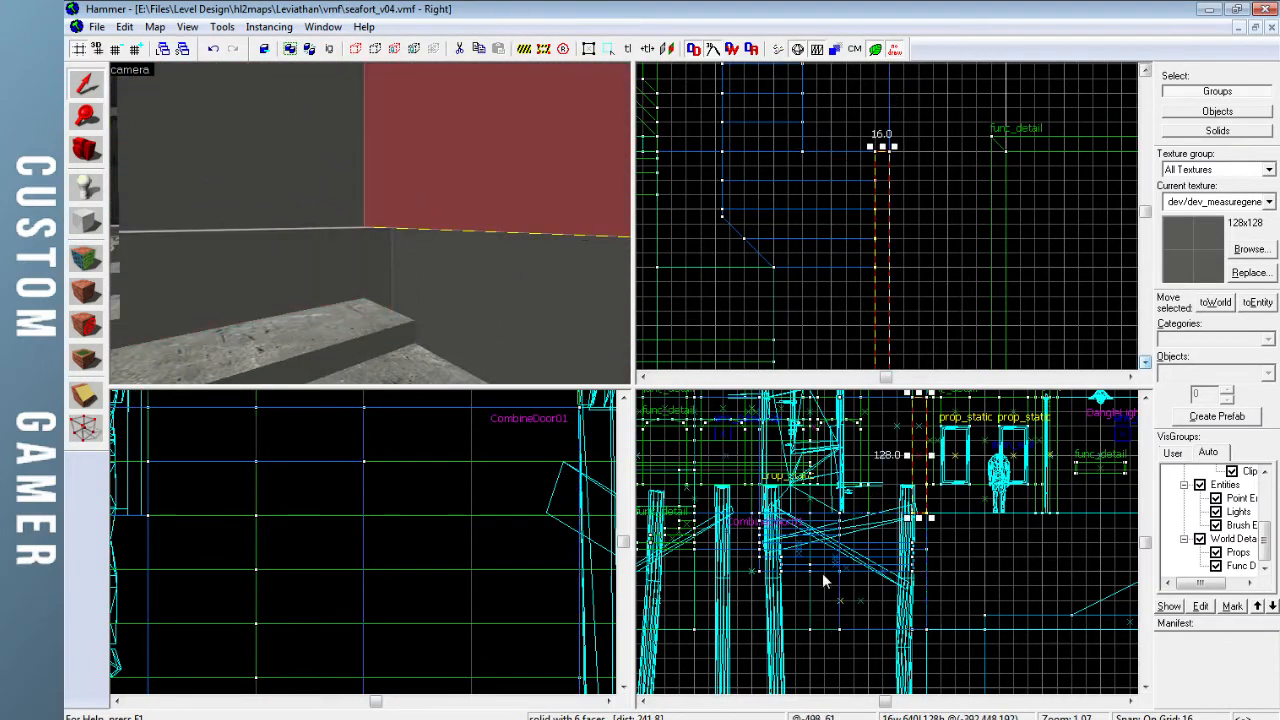
{"action": "left_click_drag", "start_coordinate": [913, 490], "coordinate": [920, 586]}
{"action": "left_click_drag", "start_coordinate": [883, 150], "coordinate": [884, 293]}
{"action": "key", "text": "z"}
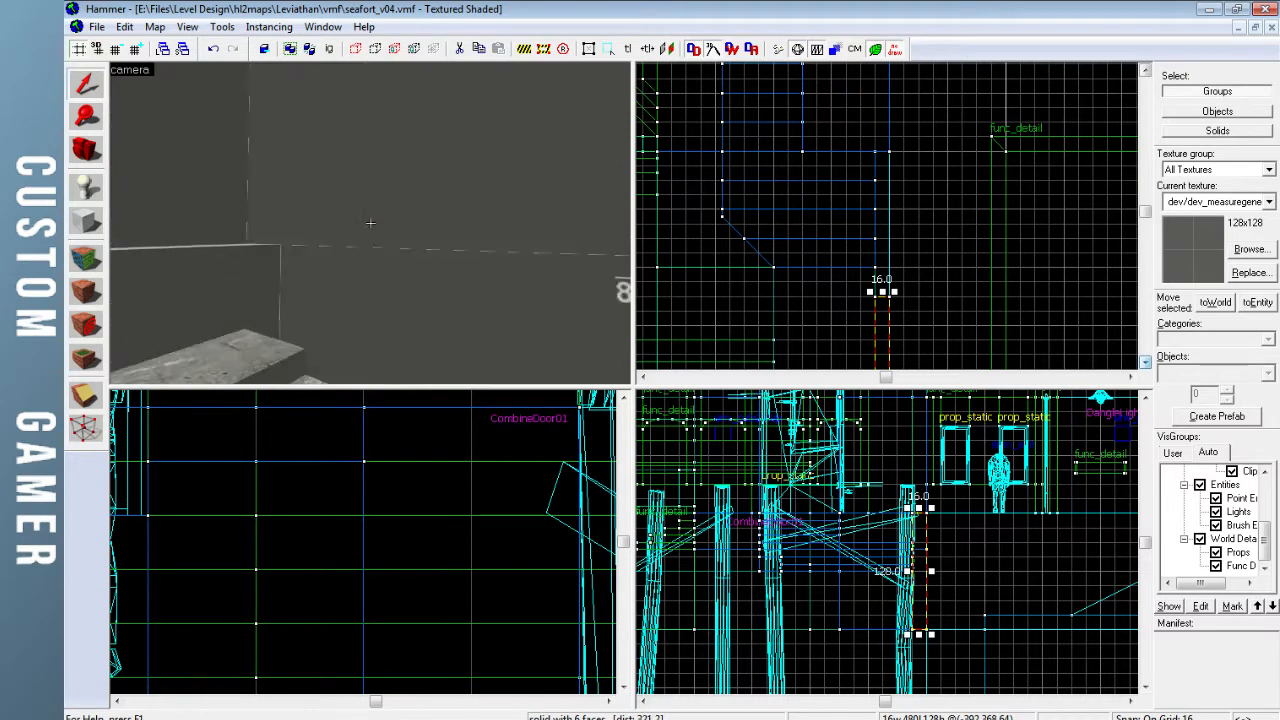
{"action": "key", "text": "s"}
{"action": "key", "text": "z"}
{"action": "left_click_drag", "start_coordinate": [886, 293], "coordinate": [889, 151]}
{"action": "key", "text": "Escape"}
Shorten the lower copy of the walkway wall to 400 units from its end farthest from the stairs
{"action": "key", "text": "z"}
{"action": "key", "text": "z"}
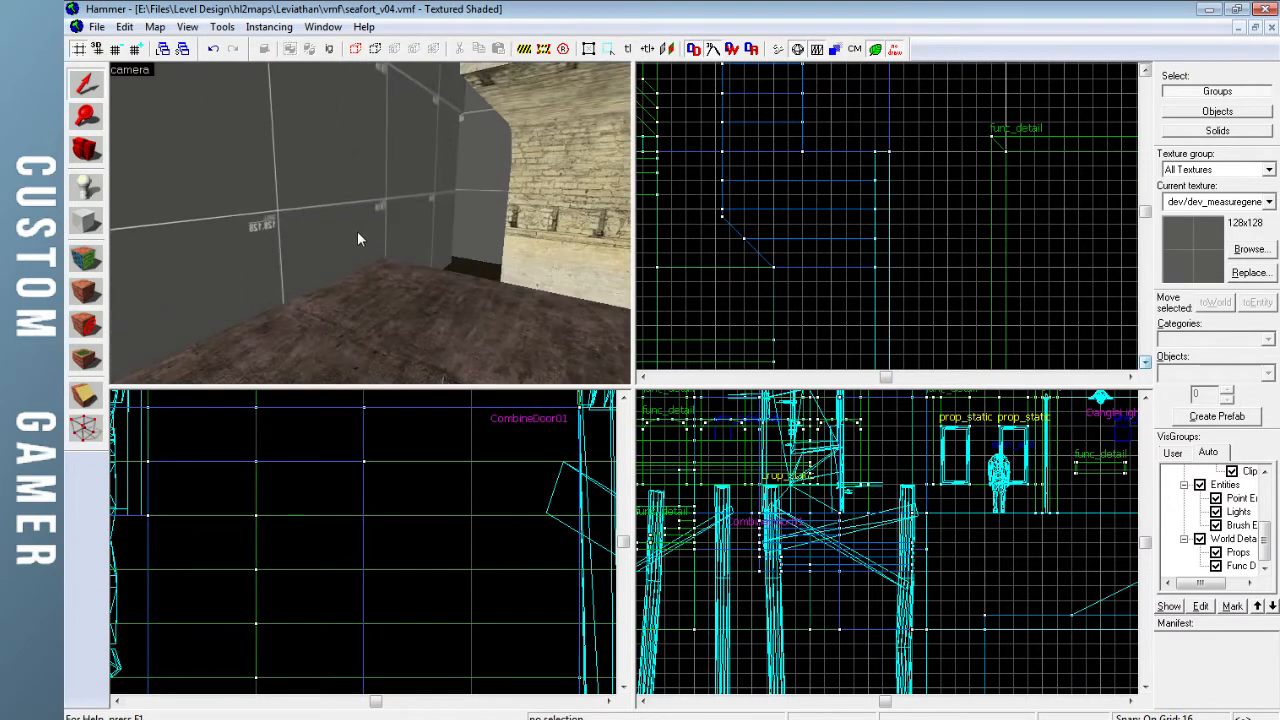
{"action": "left_click", "coordinate": [886, 288]}
{"action": "scroll", "coordinate": [893, 280], "scroll_direction": "down", "scroll_amount": 2}
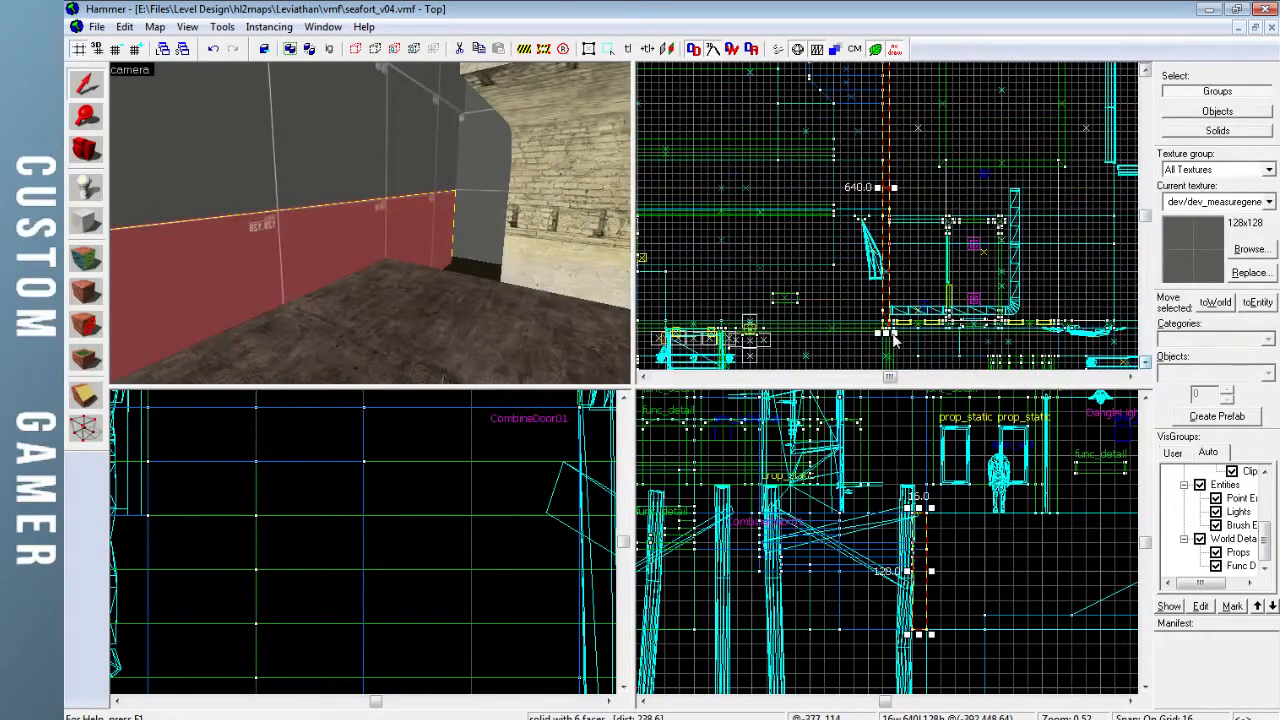
{"action": "left_click_drag", "start_coordinate": [886, 338], "coordinate": [884, 228]}
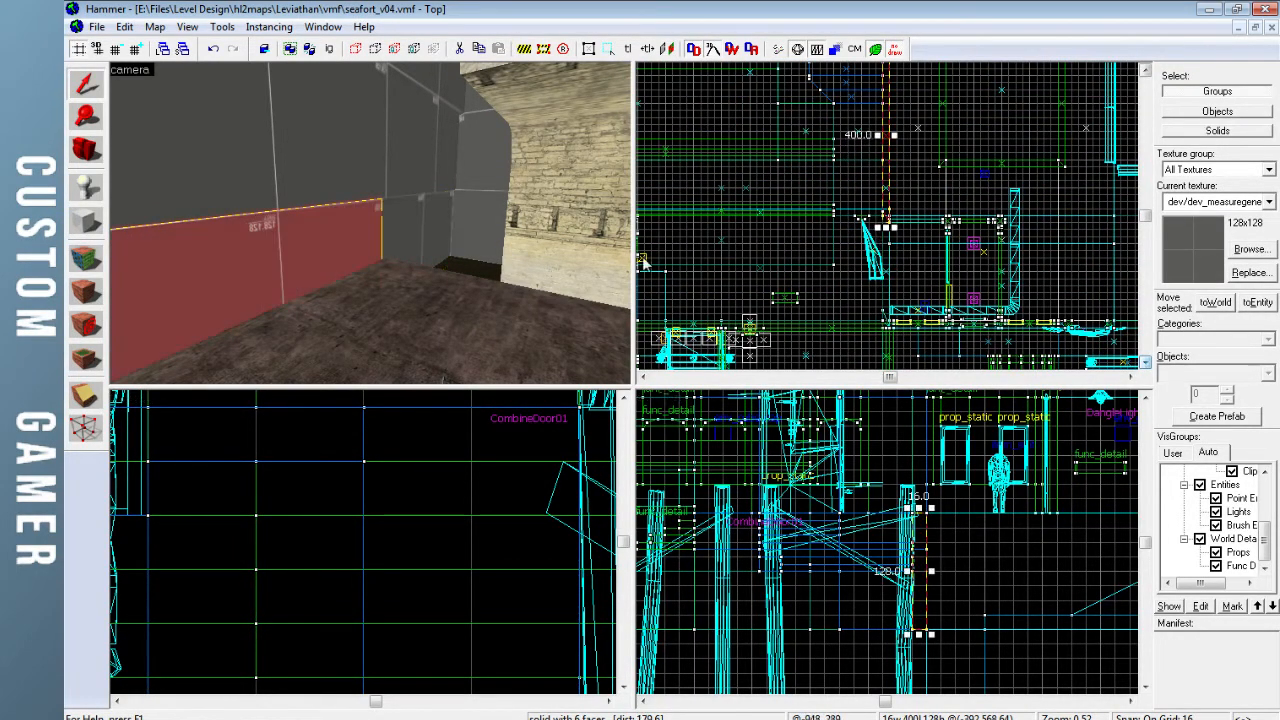
Pull back the end vertices at the far end of the lower walkway wall and resize it to 384 units long
{"action": "left_click", "coordinate": [85, 430]}
{"action": "scroll", "coordinate": [876, 181], "scroll_direction": "up", "scroll_amount": 3}
{"action": "left_click_drag", "start_coordinate": [896, 267], "coordinate": [893, 238]}
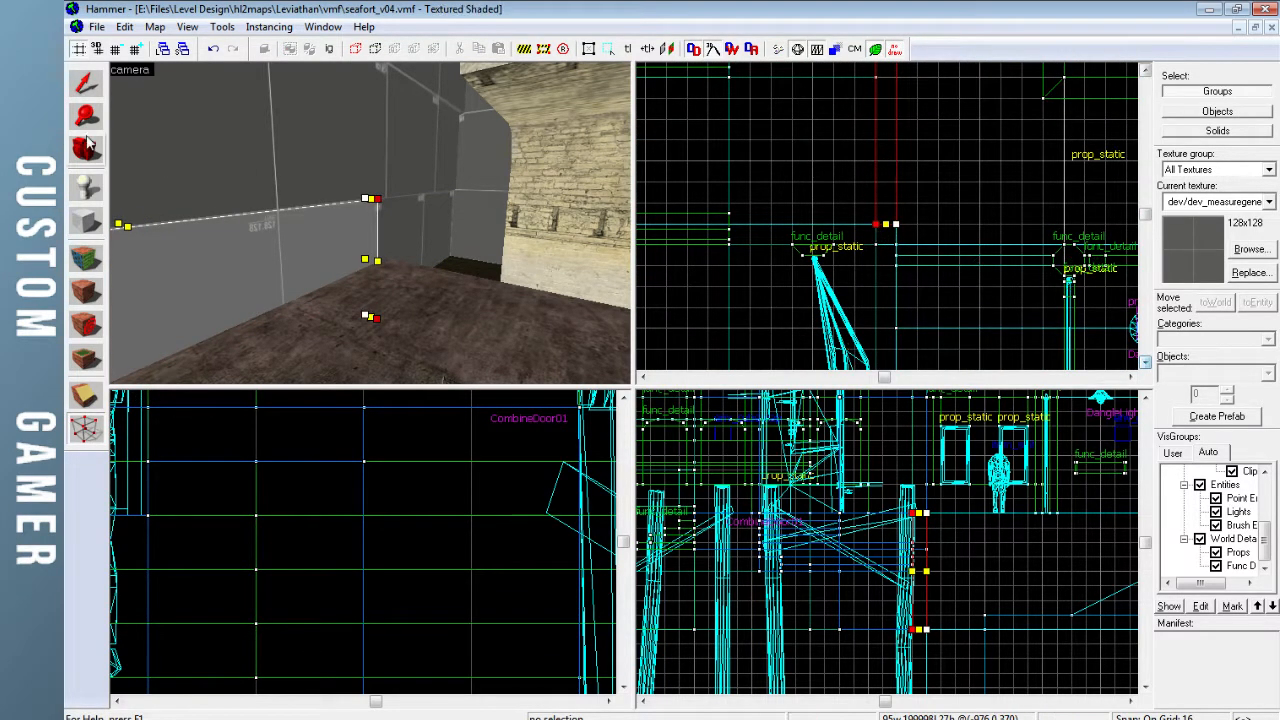
{"action": "left_click", "coordinate": [85, 82]}
{"action": "key", "text": "Escape"}
{"action": "key", "text": "z"}
{"action": "key", "text": "w"}
{"action": "key", "text": "z"}
{"action": "left_click", "coordinate": [369, 224]}
{"action": "left_click_drag", "start_coordinate": [887, 231], "coordinate": [886, 248]}
{"action": "key", "text": "Escape"}
Copy the concrete/concretewall073c texture from the dark wall base to the adjoining grey face under the brick corner
{"action": "key", "text": "z"}
{"action": "key", "text": "w"}
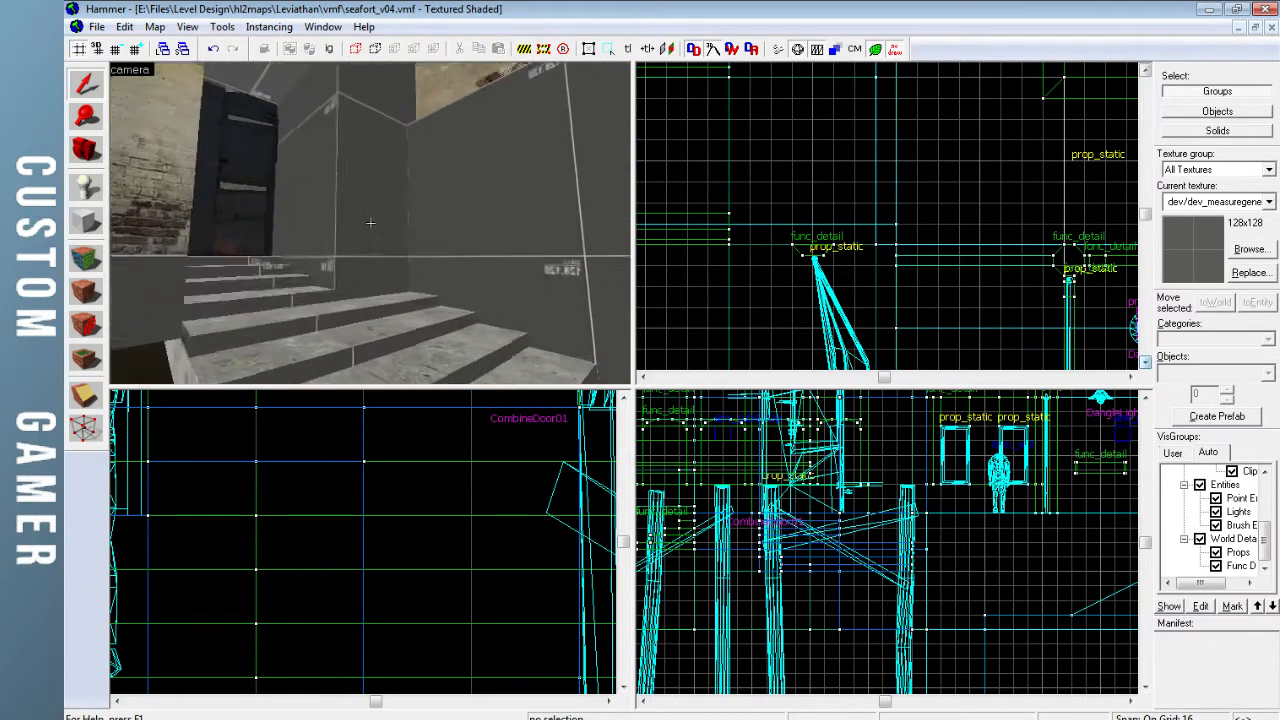
{"action": "key", "text": "w"}
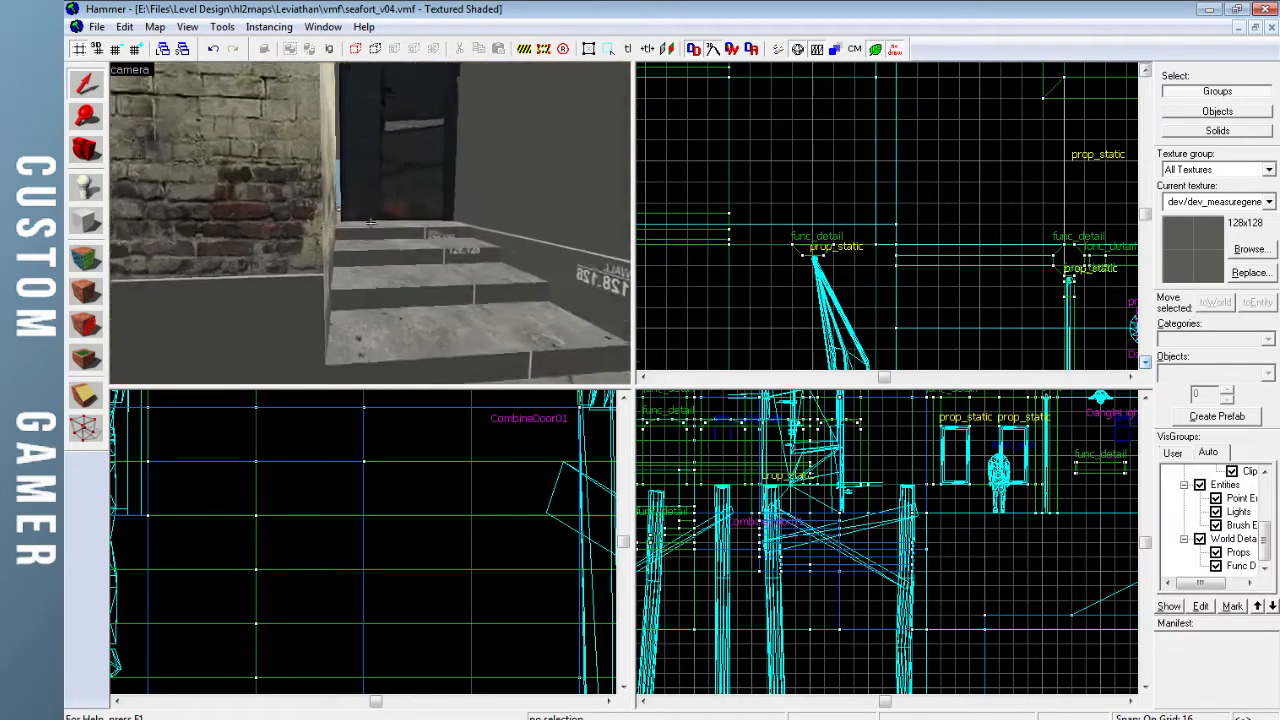
{"action": "key", "text": "s"}
{"action": "key", "text": "z"}
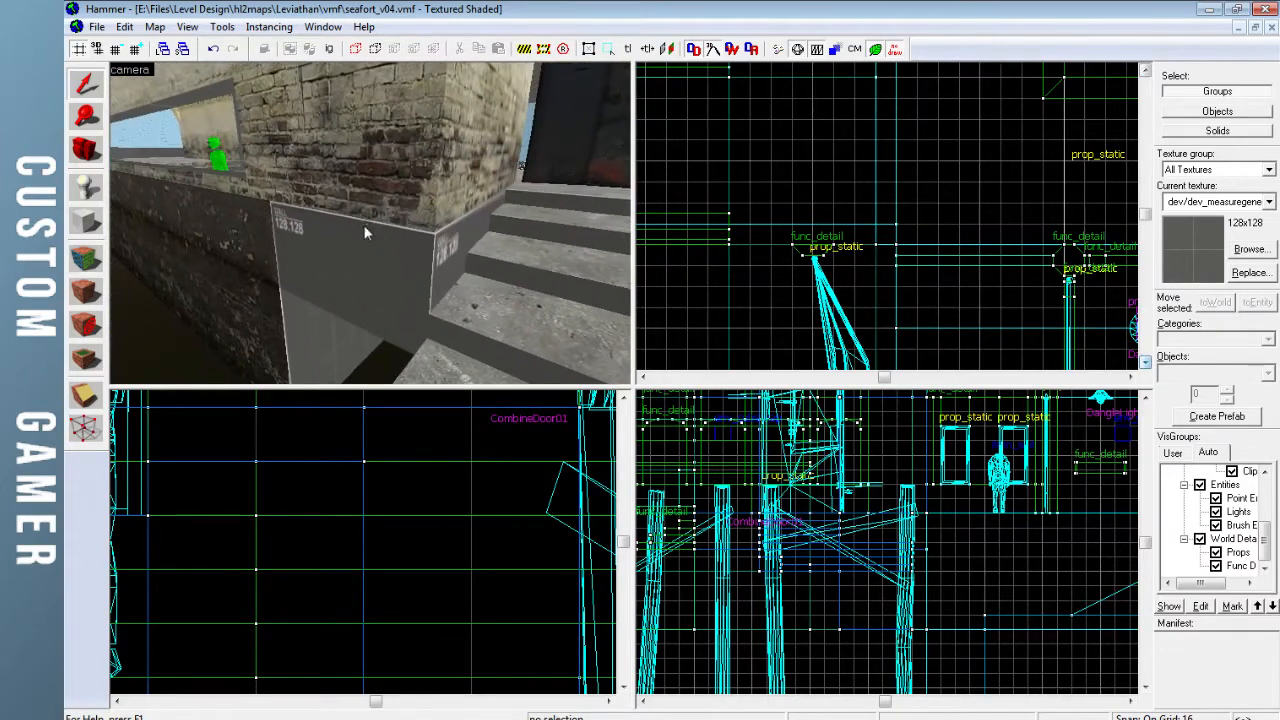
{"action": "left_click", "coordinate": [86, 262]}
{"action": "left_click", "coordinate": [248, 250]}
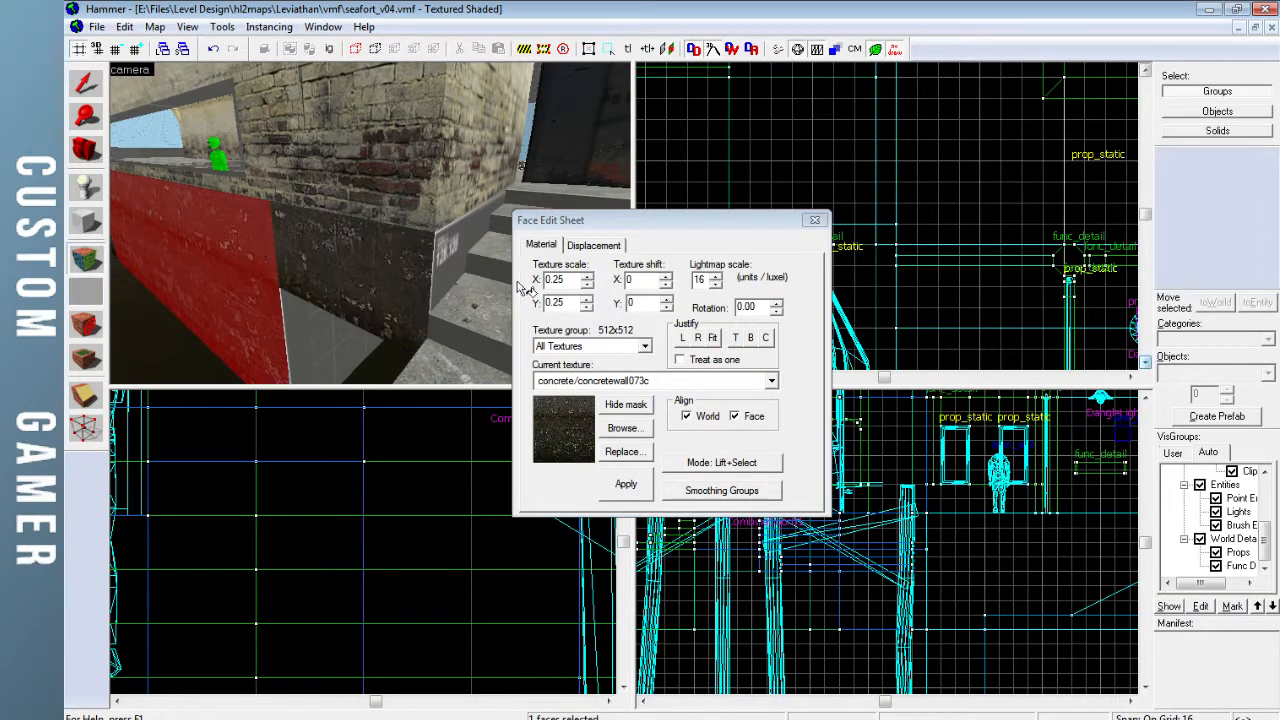
{"action": "left_click", "coordinate": [814, 220]}
Apply the brick/brickwall046a texture to the four low grey wall faces flanking the staircase and walkway
{"action": "key", "text": "z"}
{"action": "key", "text": "w"}
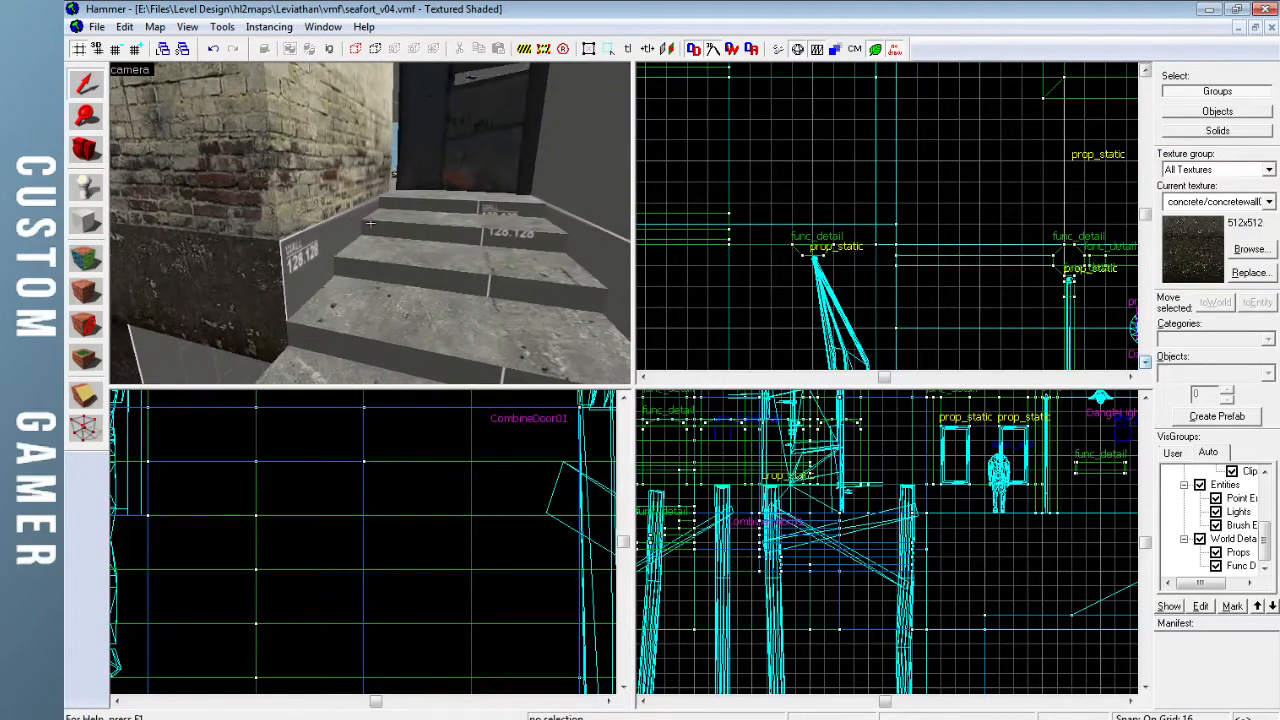
{"action": "key", "text": "z"}
{"action": "left_click", "coordinate": [86, 262]}
{"action": "left_click", "coordinate": [230, 275]}
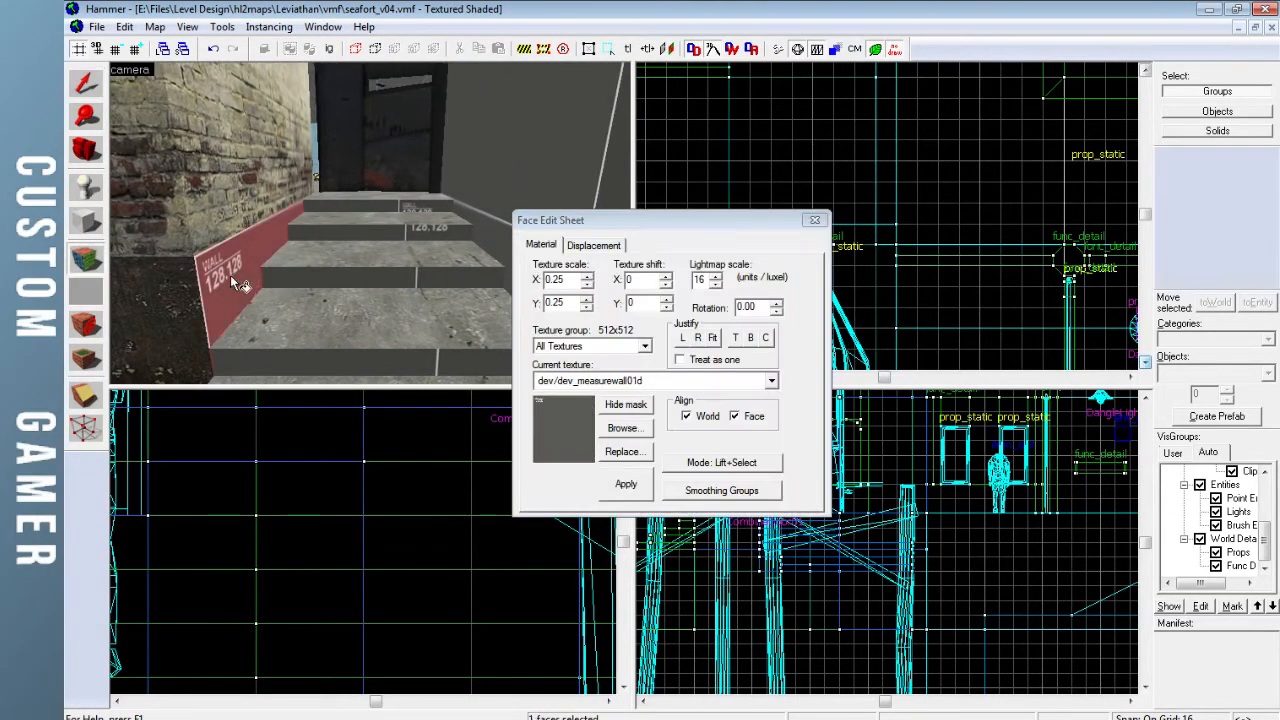
{"action": "left_click", "coordinate": [485, 248], "text": "ctrl"}
{"action": "key", "text": "z"}
{"action": "key", "text": "z"}
{"action": "left_click", "coordinate": [321, 235], "text": "ctrl"}
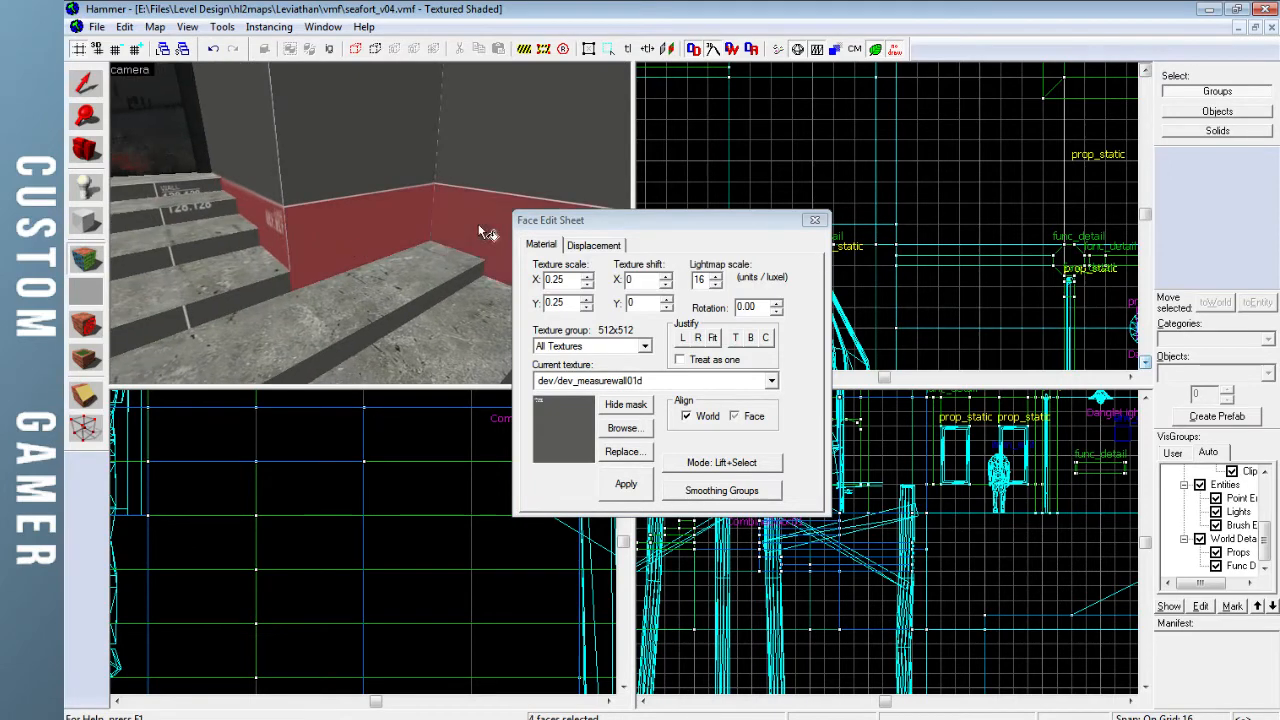
{"action": "left_click", "coordinate": [622, 428]}
{"action": "scroll", "coordinate": [658, 262], "scroll_direction": "down", "scroll_amount": 6}
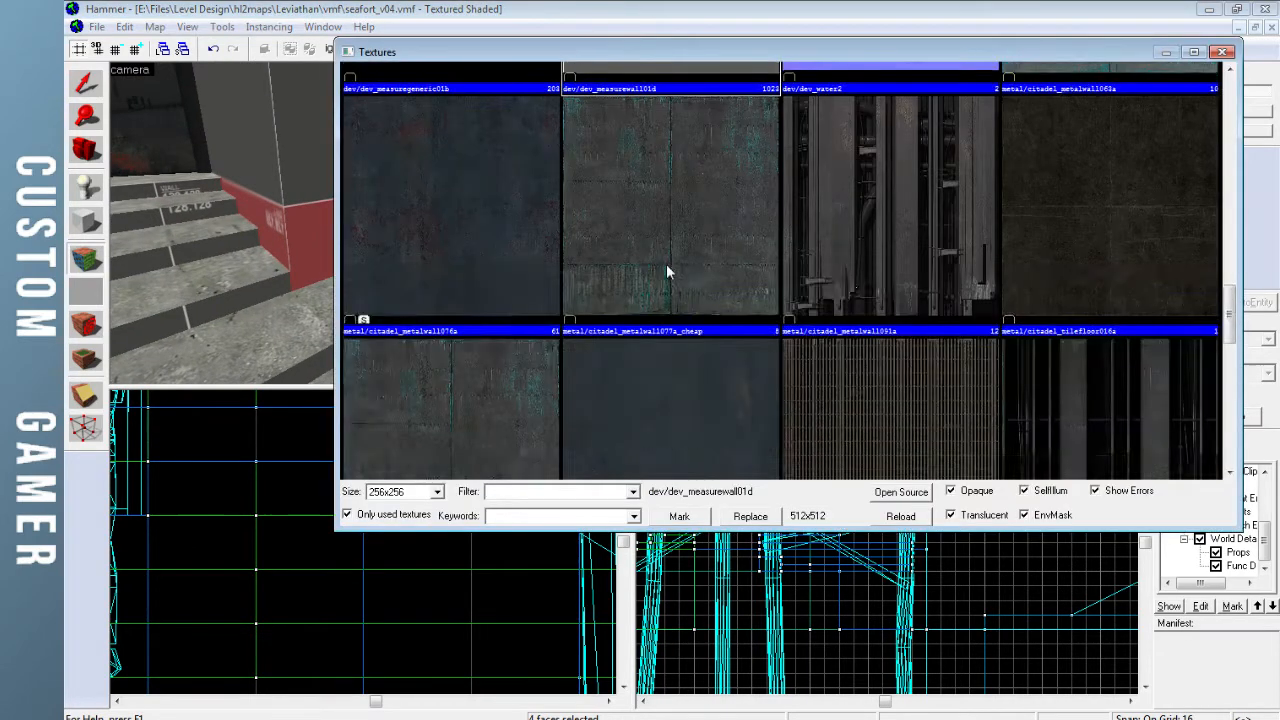
{"action": "scroll", "coordinate": [735, 315], "scroll_direction": "down", "scroll_amount": 3}
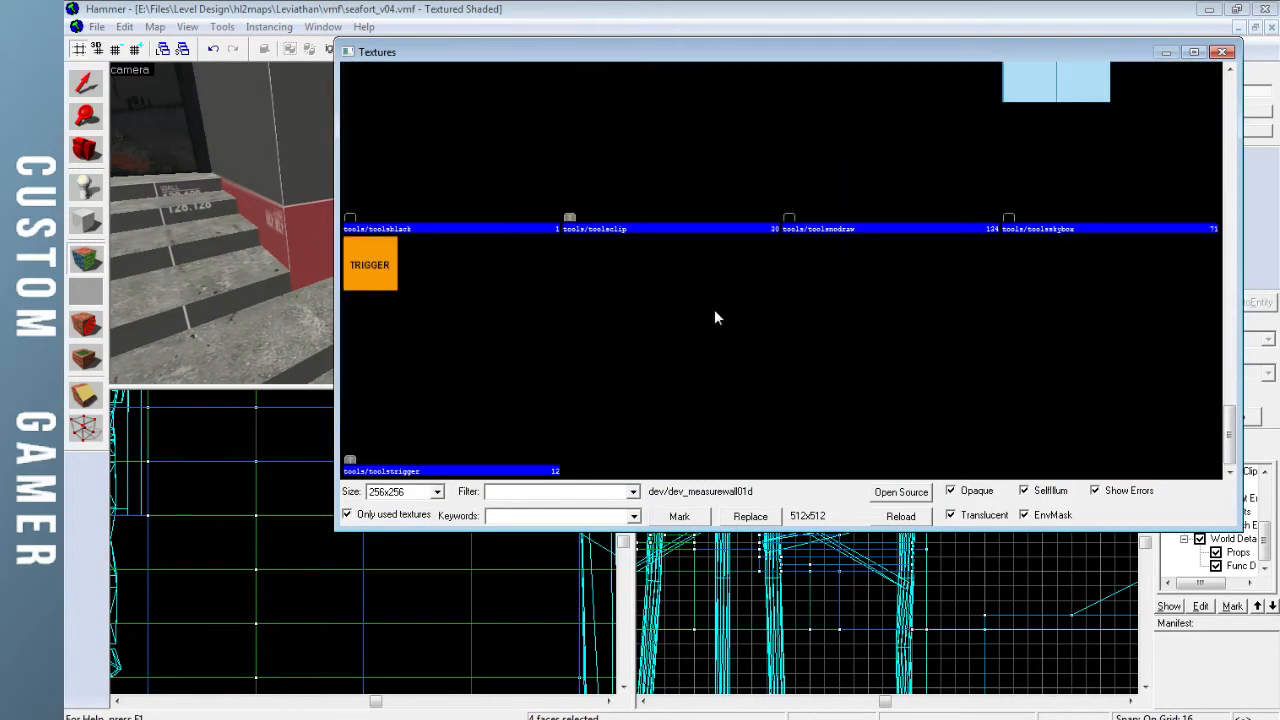
{"action": "scroll", "coordinate": [715, 315], "scroll_direction": "up", "scroll_amount": 5}
{"action": "scroll", "coordinate": [716, 312], "scroll_direction": "up", "scroll_amount": 3}
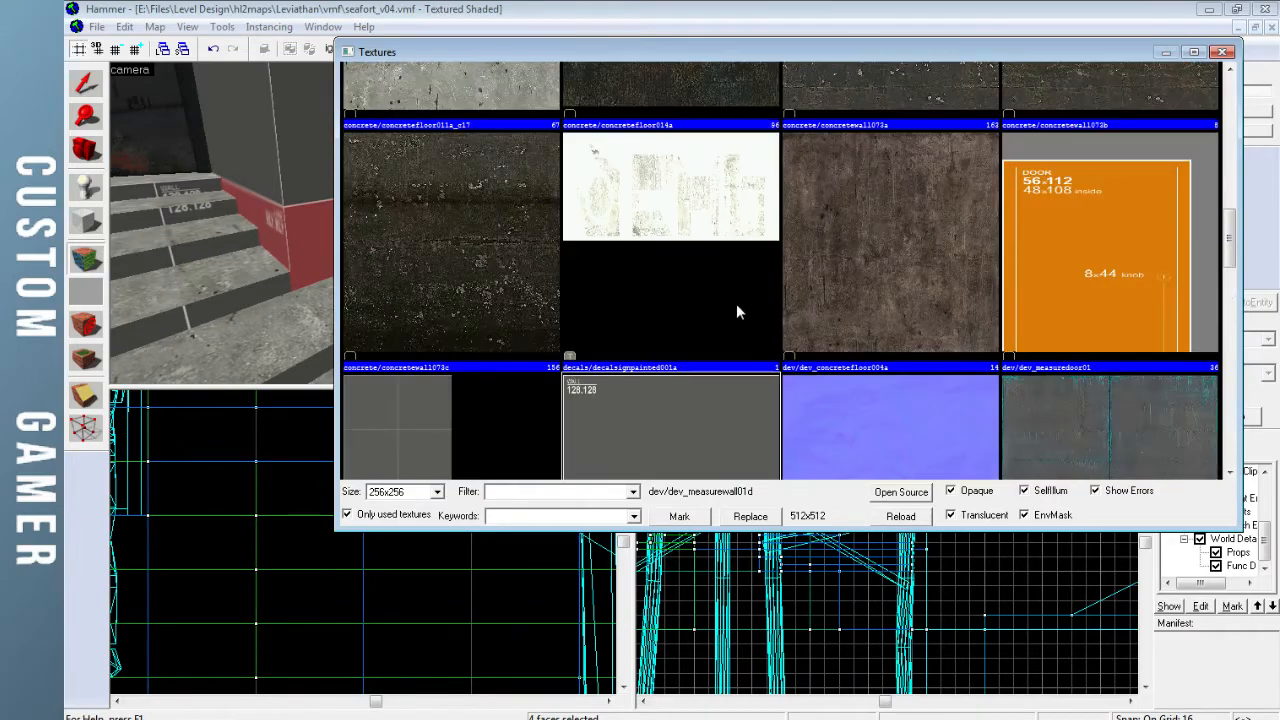
{"action": "scroll", "coordinate": [677, 294], "scroll_direction": "up", "scroll_amount": 2}
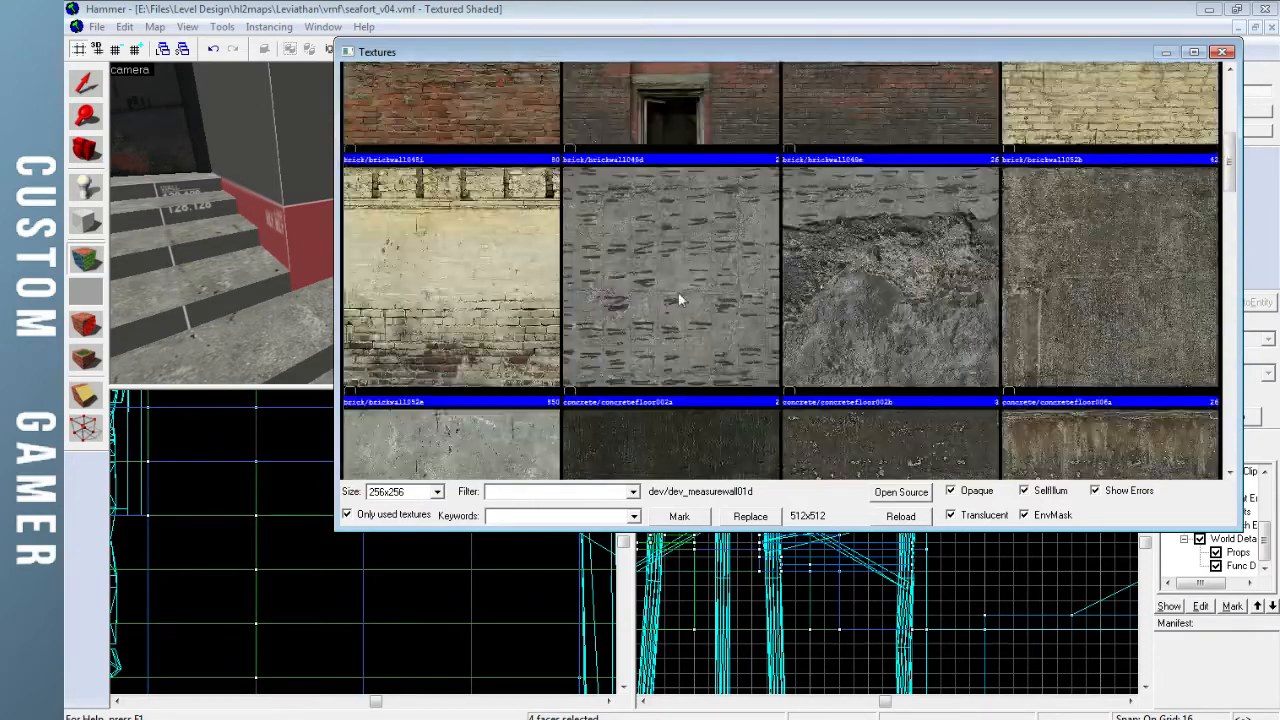
{"action": "scroll", "coordinate": [718, 289], "scroll_direction": "up", "scroll_amount": 4}
{"action": "double_click", "coordinate": [489, 211]}
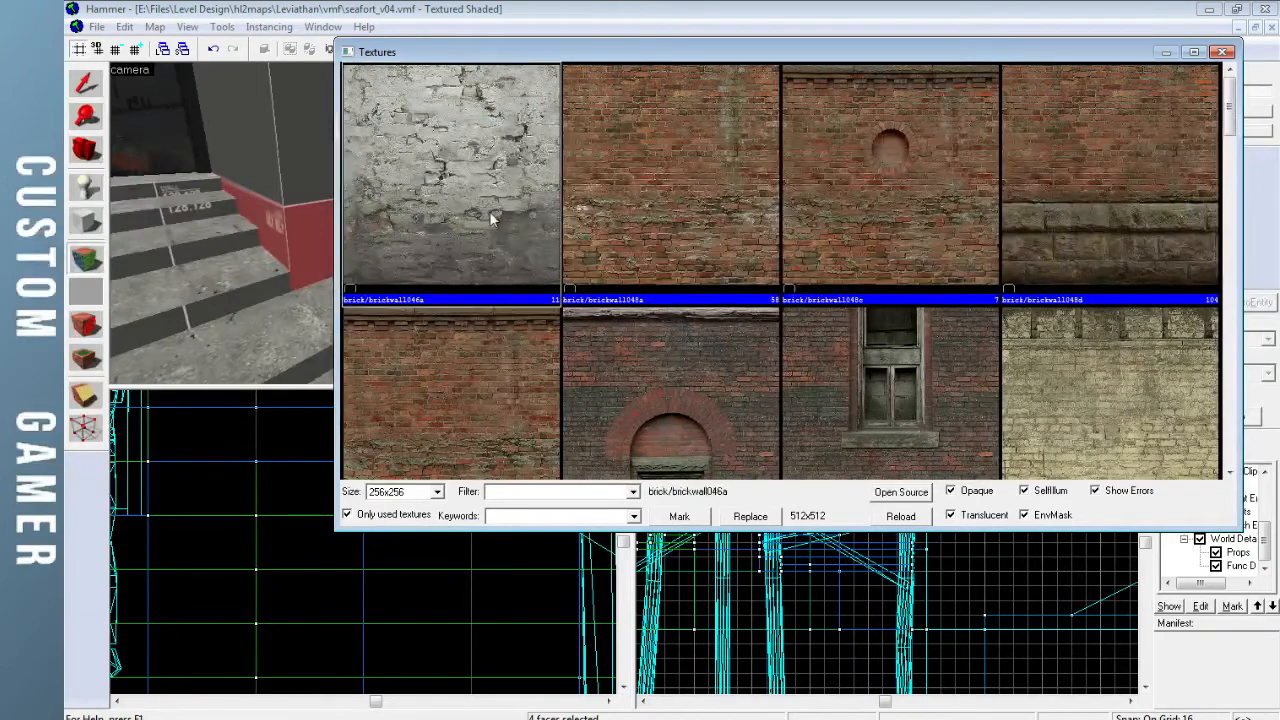
{"action": "left_click", "coordinate": [627, 485]}
{"action": "key", "text": "z"}
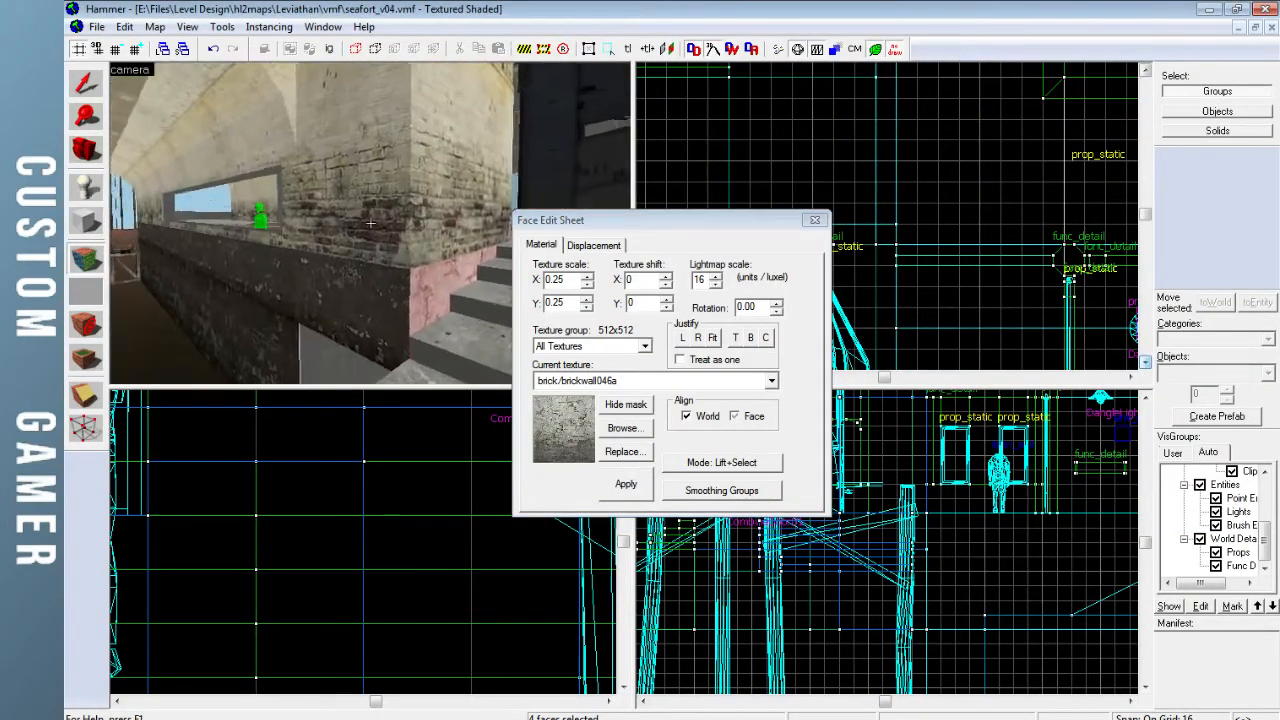
{"action": "key", "text": "z"}
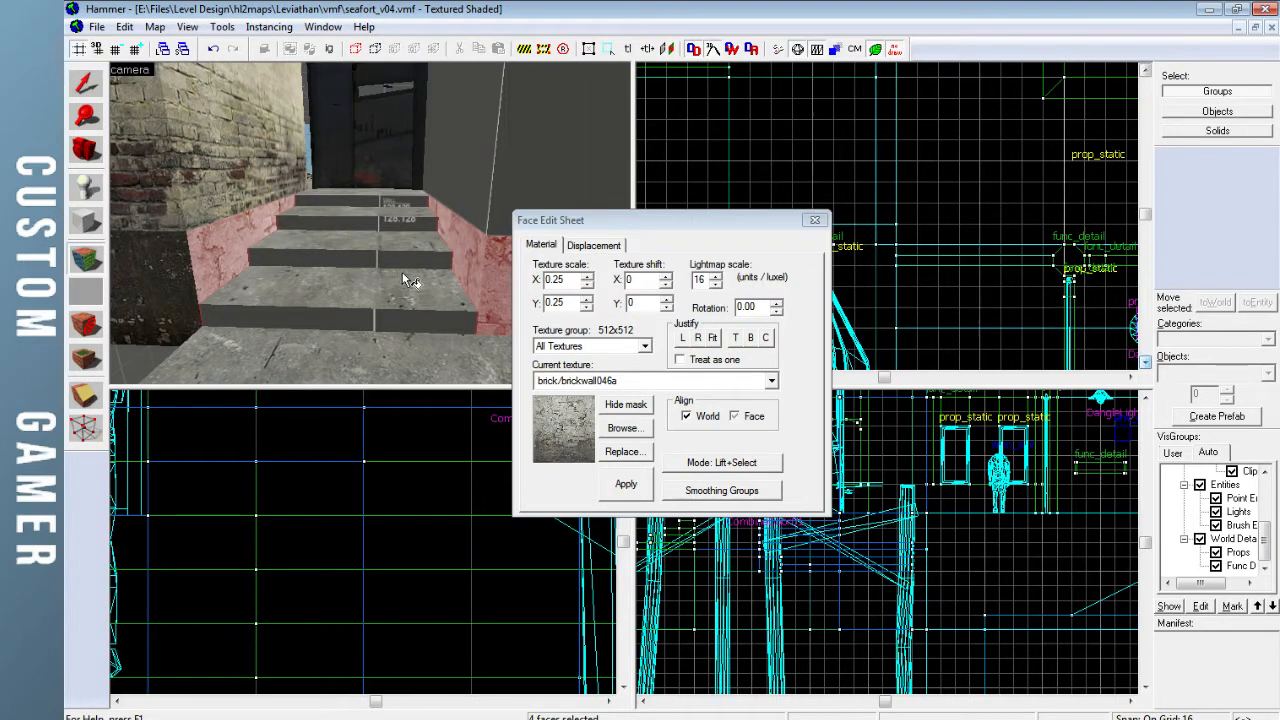
{"action": "left_click", "coordinate": [815, 220]}
Justify the brick/brickwall046a texture to the top of the long low wall face beside the walkway
{"action": "key", "text": "z"}
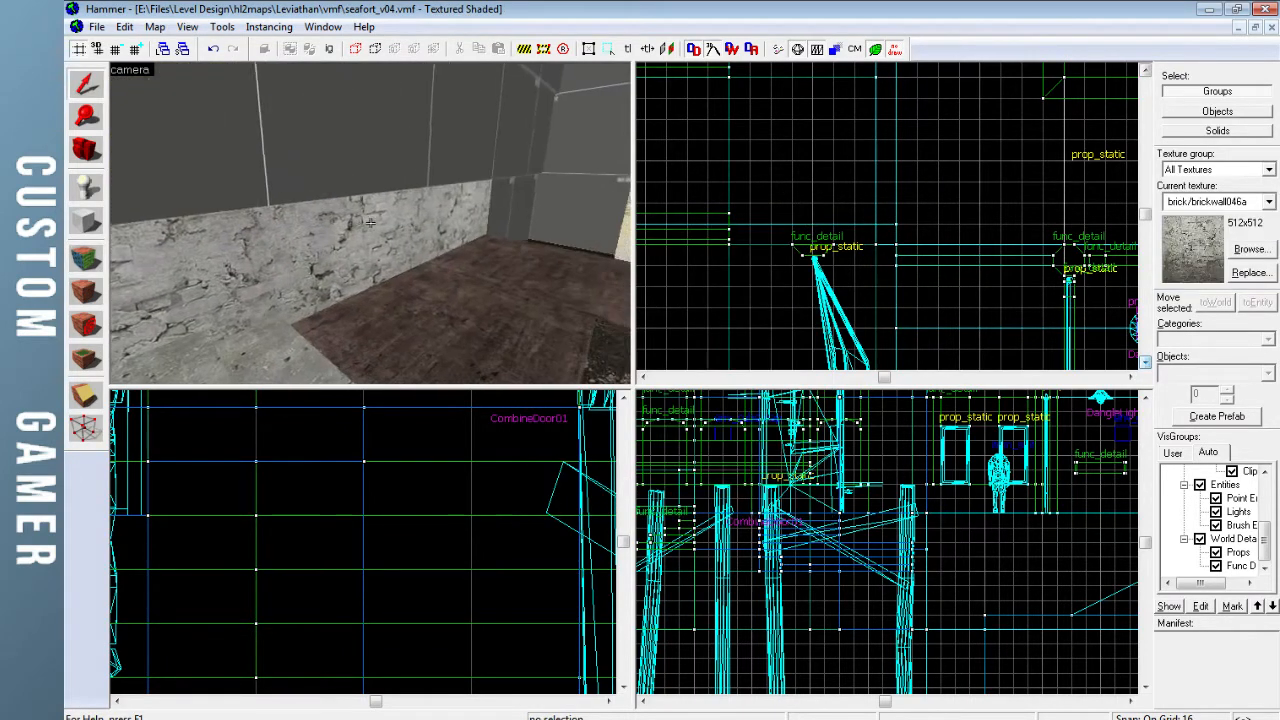
{"action": "key", "text": "z"}
{"action": "left_click", "coordinate": [86, 259]}
{"action": "left_click", "coordinate": [330, 230]}
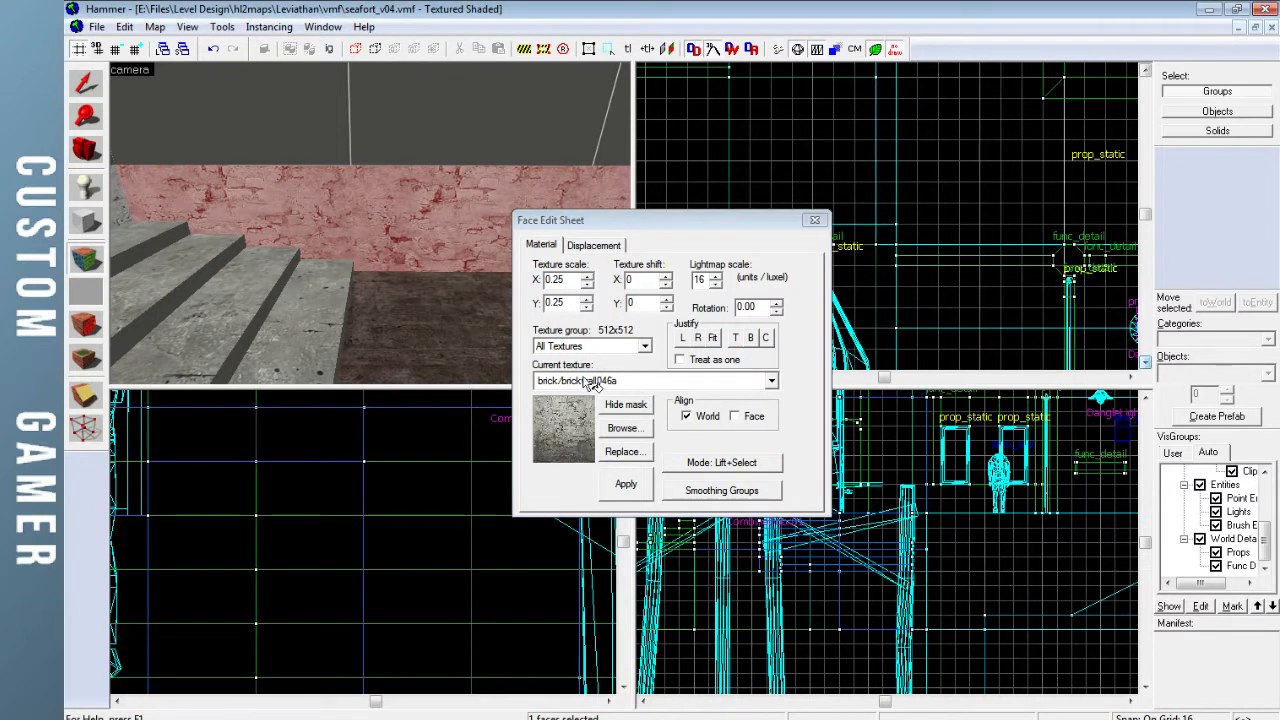
{"action": "left_click", "coordinate": [735, 338]}
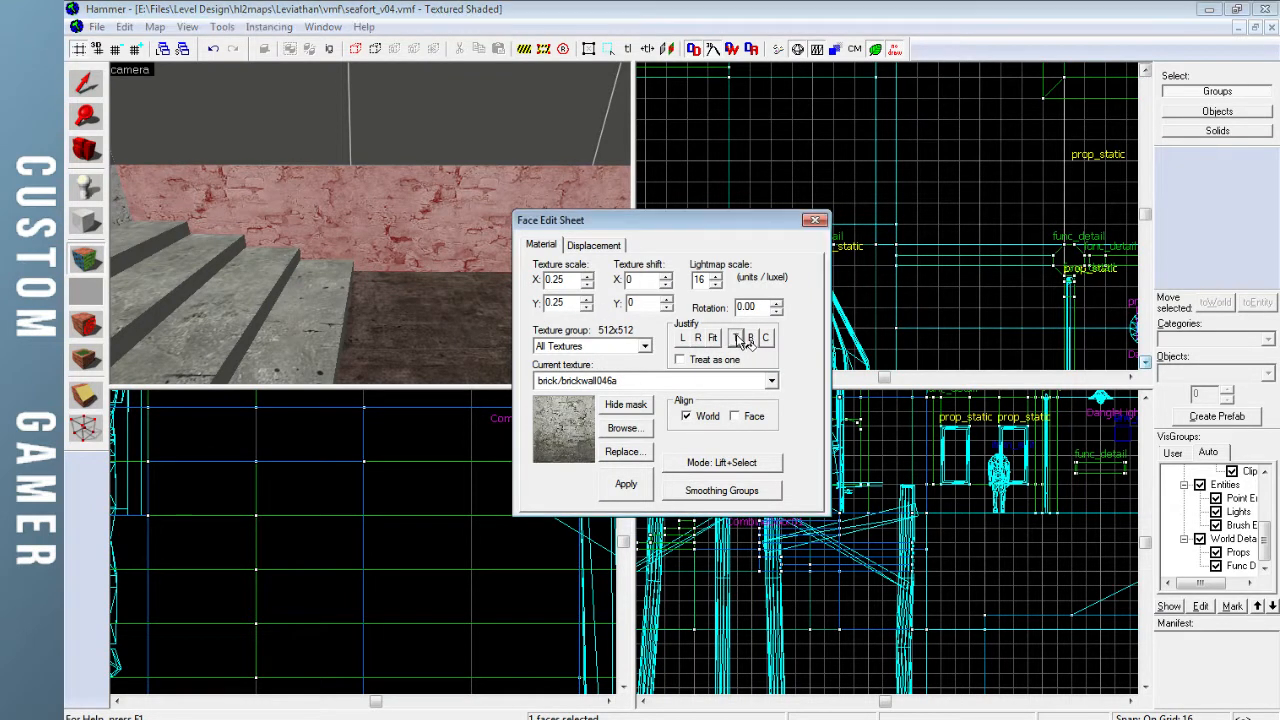
{"action": "left_click", "coordinate": [815, 220]}
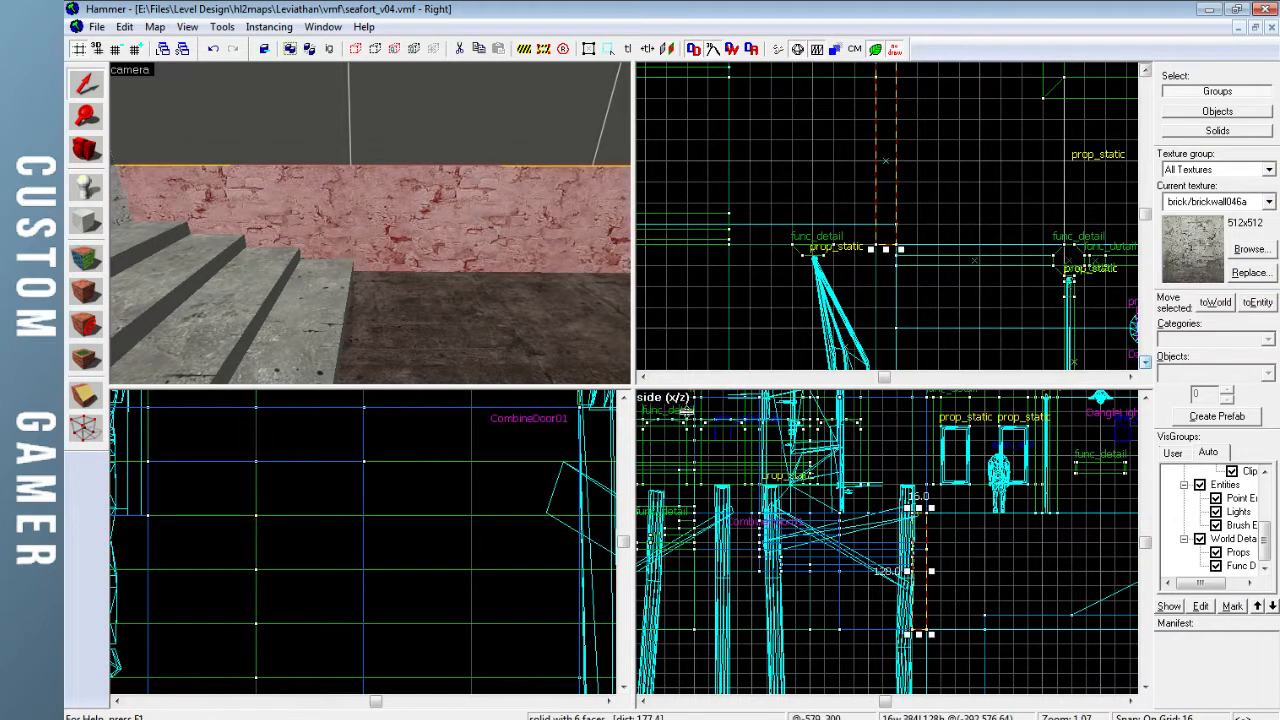
Raise the bottom of the long low brick-textured wall to make it 64 units high
{"action": "left_click", "coordinate": [452, 280]}
{"action": "left_click", "coordinate": [457, 254]}
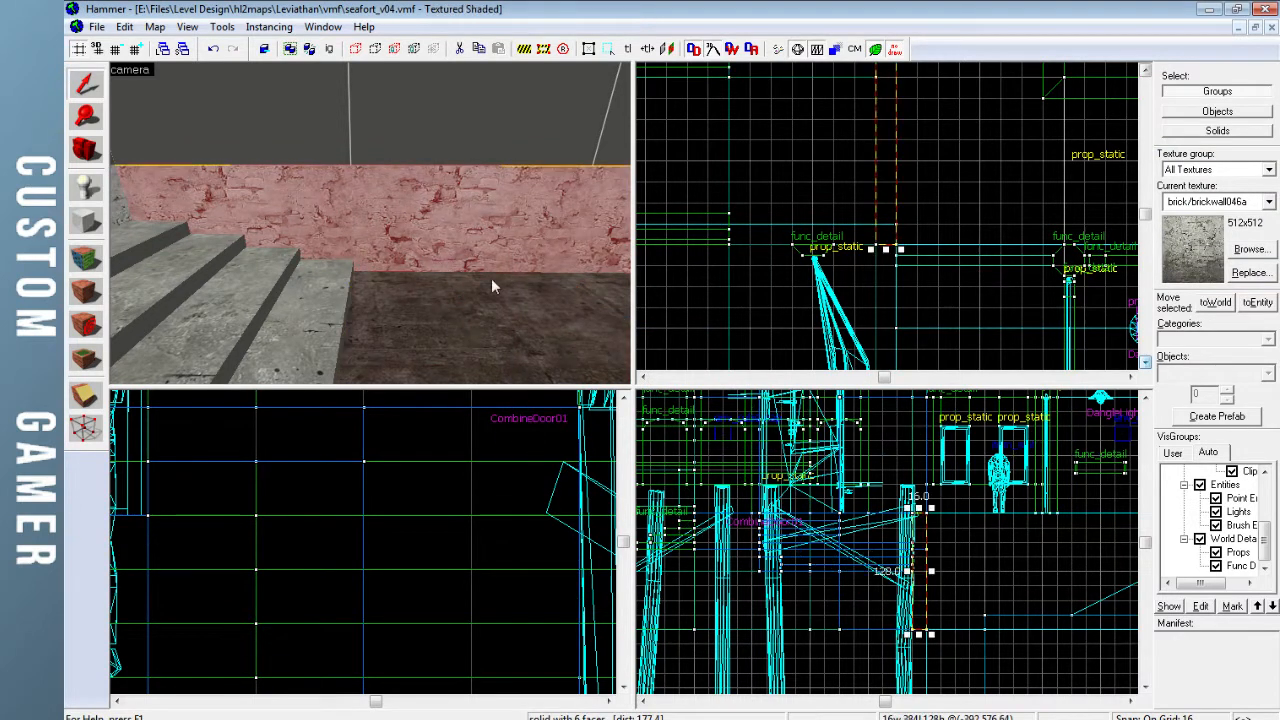
{"action": "left_click_drag", "start_coordinate": [918, 636], "coordinate": [919, 582]}
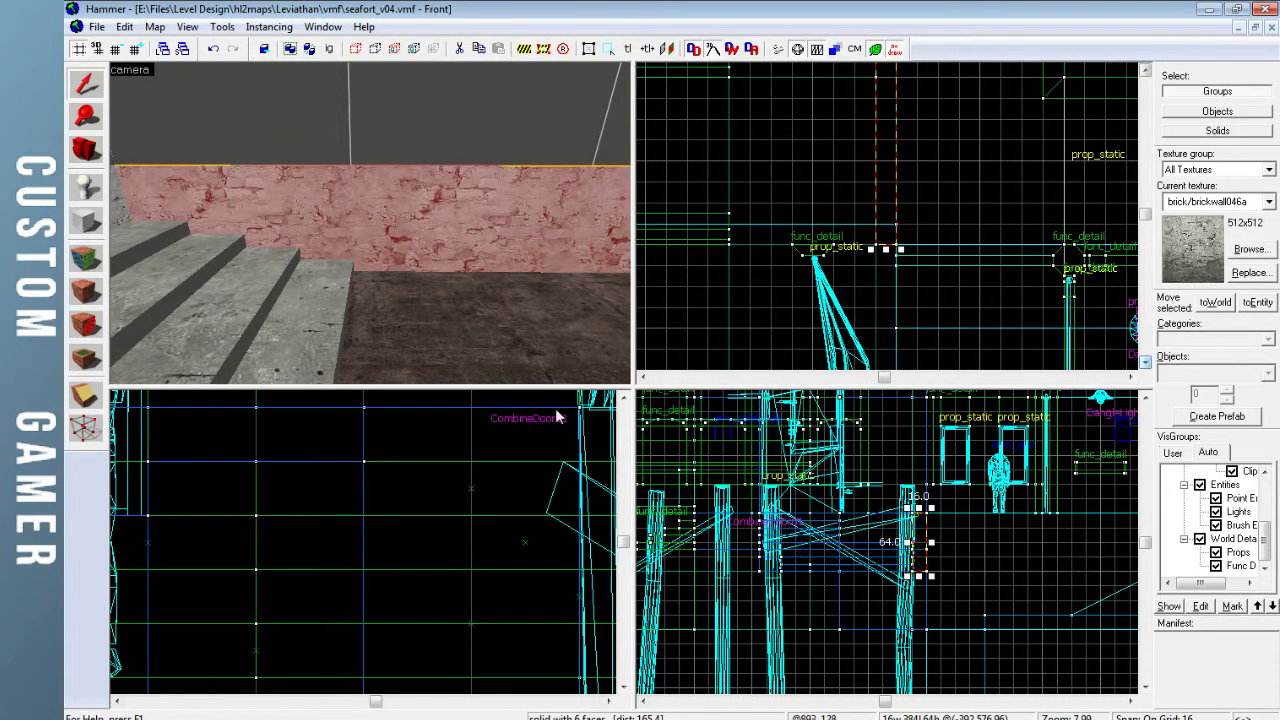
Justify the brick/brickwall046a texture to the bottom of the long low wall face and match the adjoining face at the stair corner
{"action": "left_click", "coordinate": [86, 259]}
{"action": "left_click", "coordinate": [378, 237]}
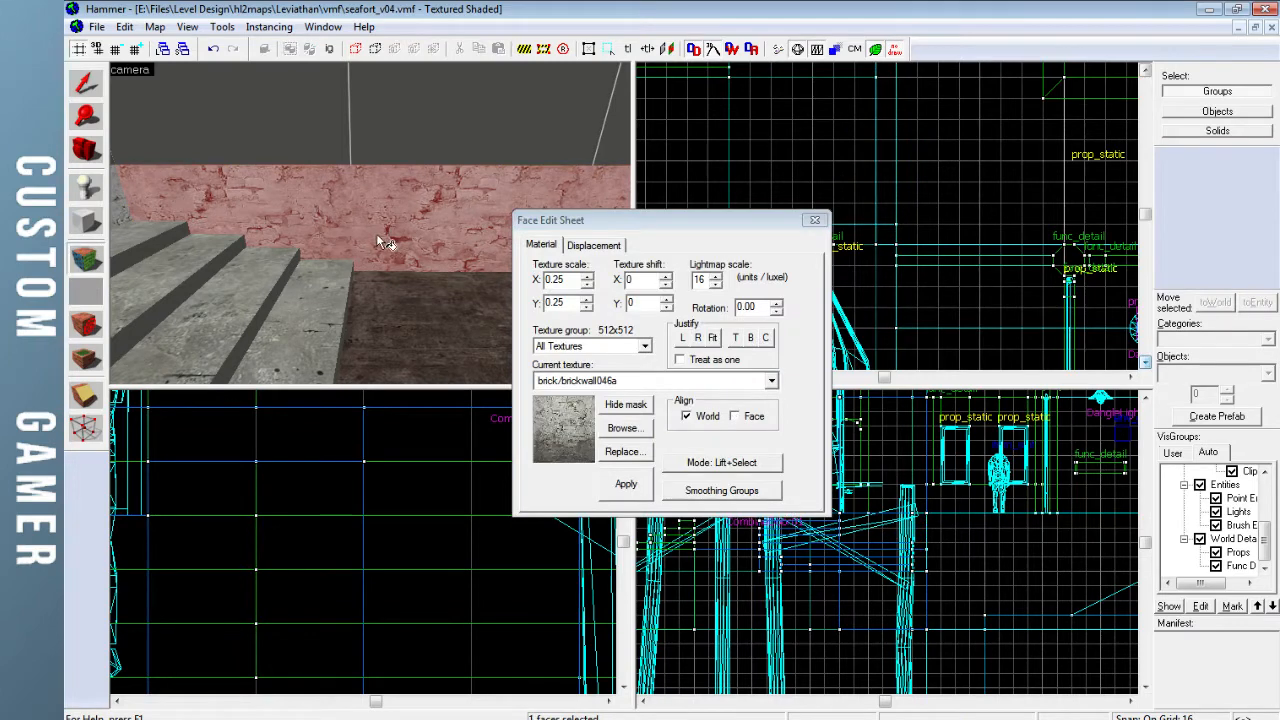
{"action": "left_click", "coordinate": [754, 340]}
{"action": "key", "text": "z"}
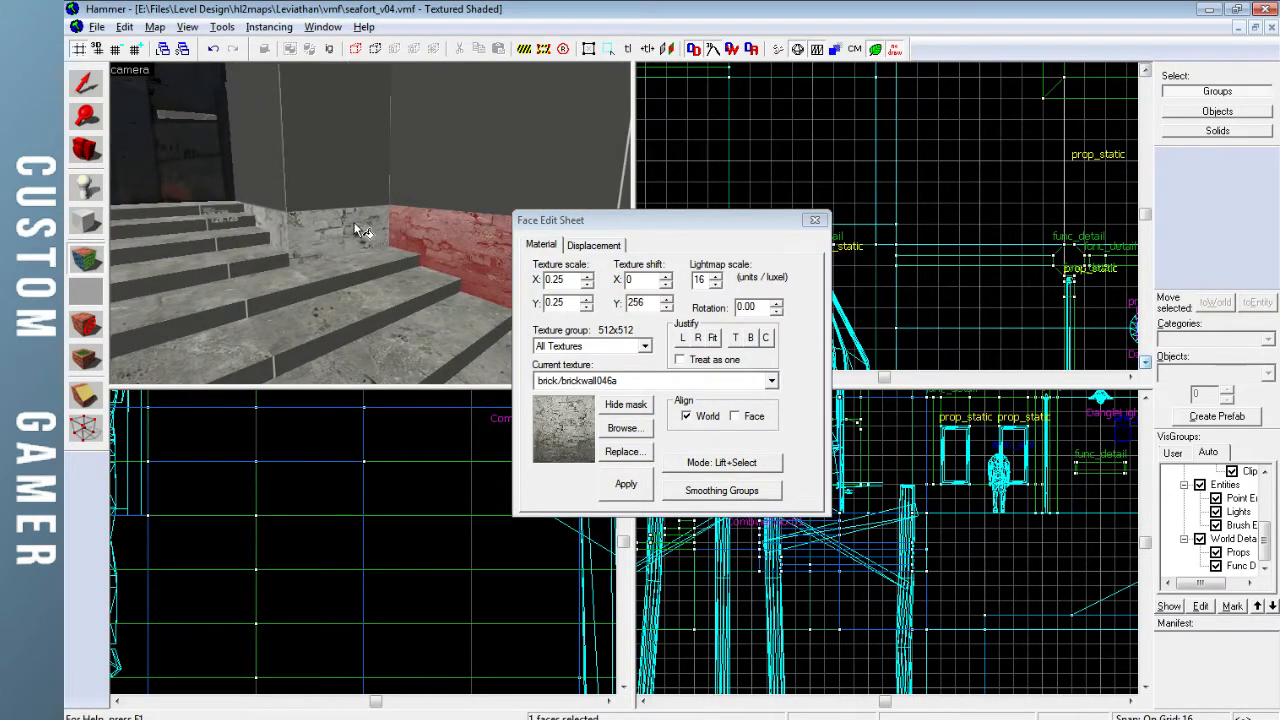
{"action": "key", "text": "w"}
{"action": "left_click", "coordinate": [393, 237]}
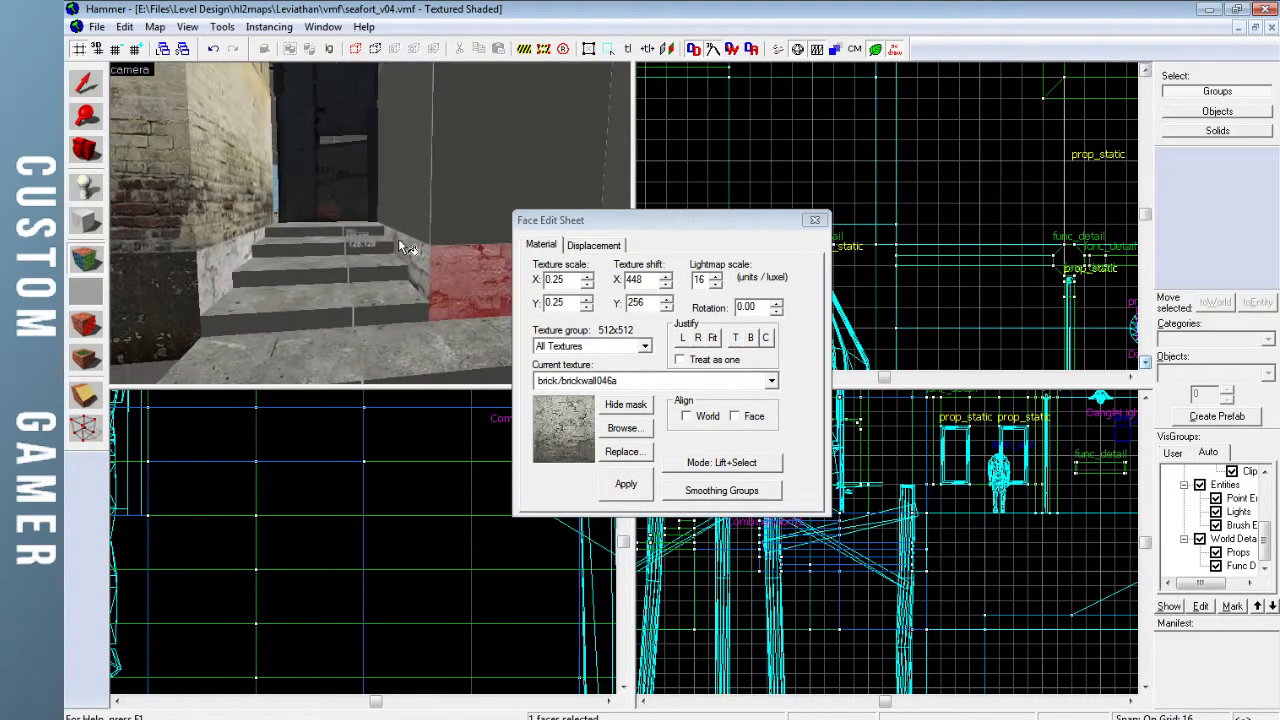
{"action": "left_click", "coordinate": [814, 220]}
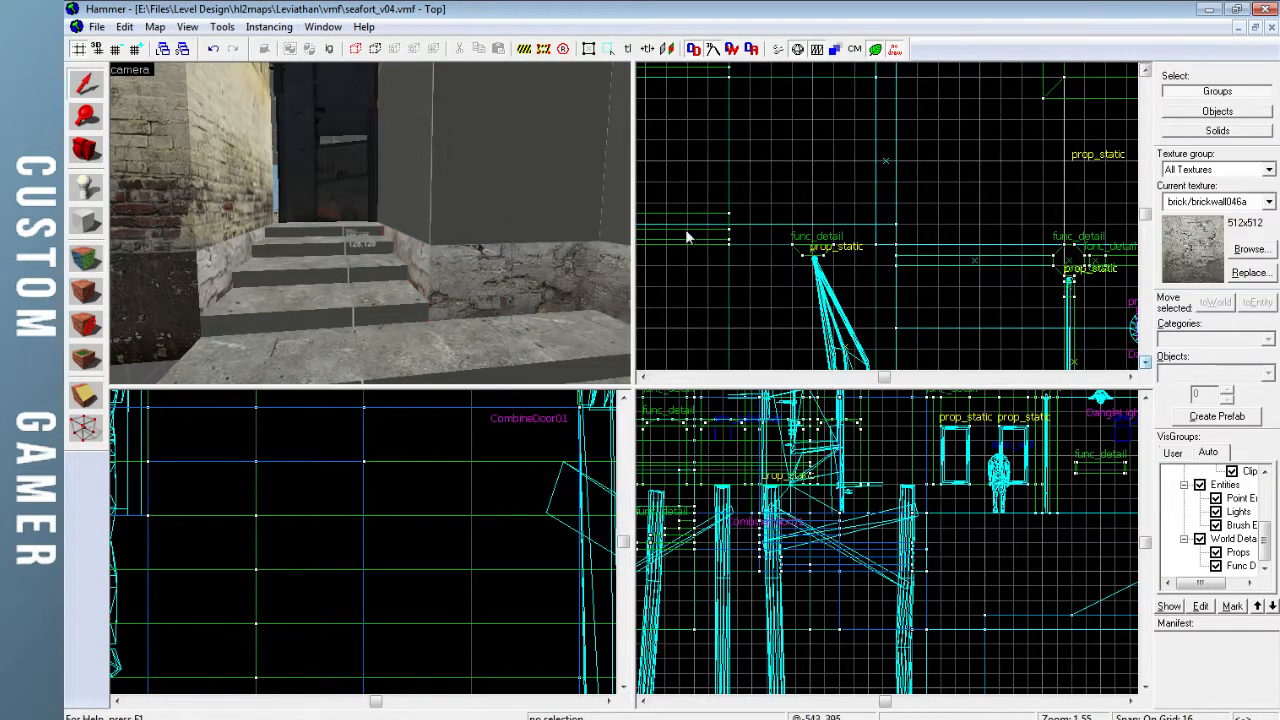
Create a brick/brickwall046a wall block 16 units wide, 128 long and 80 high, starting at the outer corner of the lowest step
{"action": "key", "text": "w"}
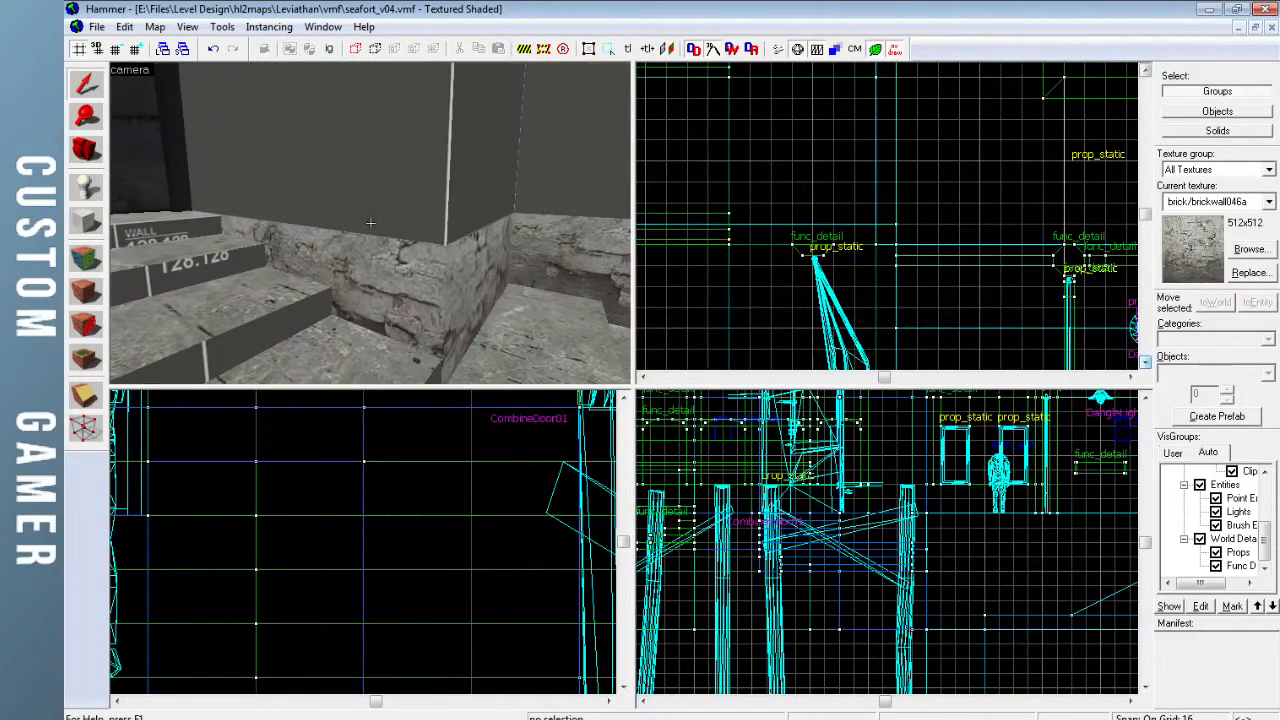
{"action": "key", "text": "w"}
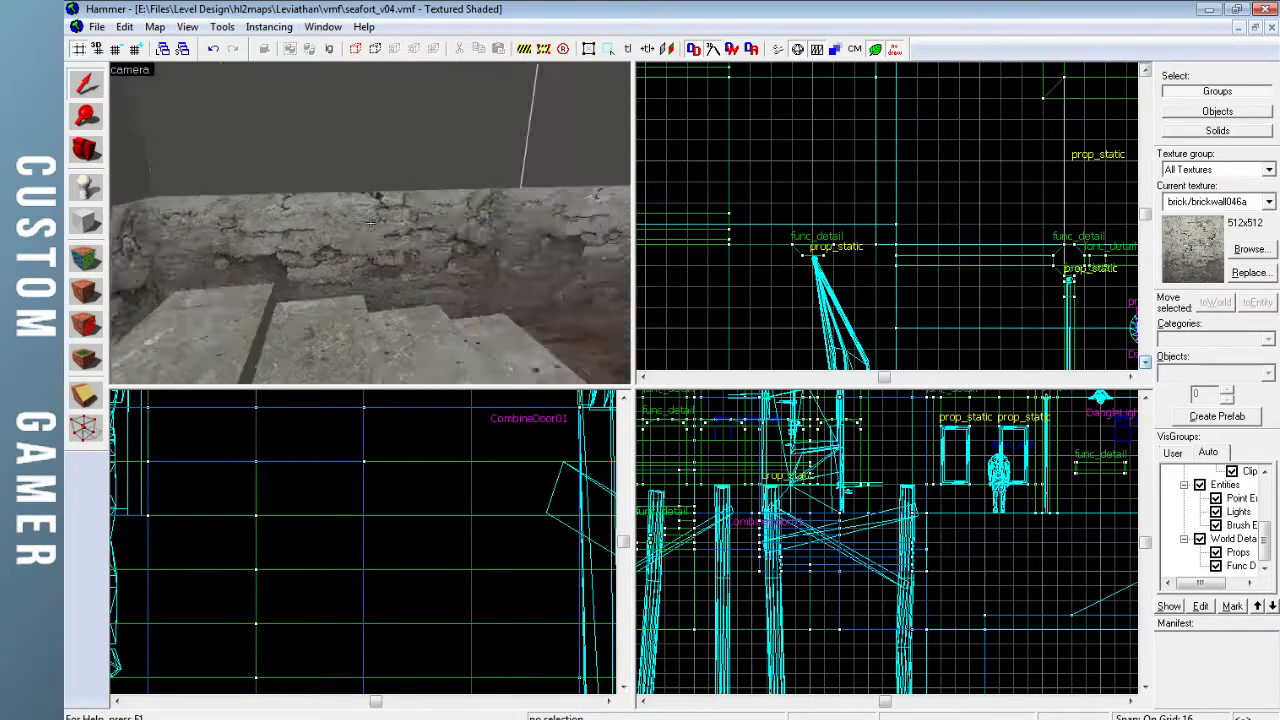
{"action": "key", "text": "w"}
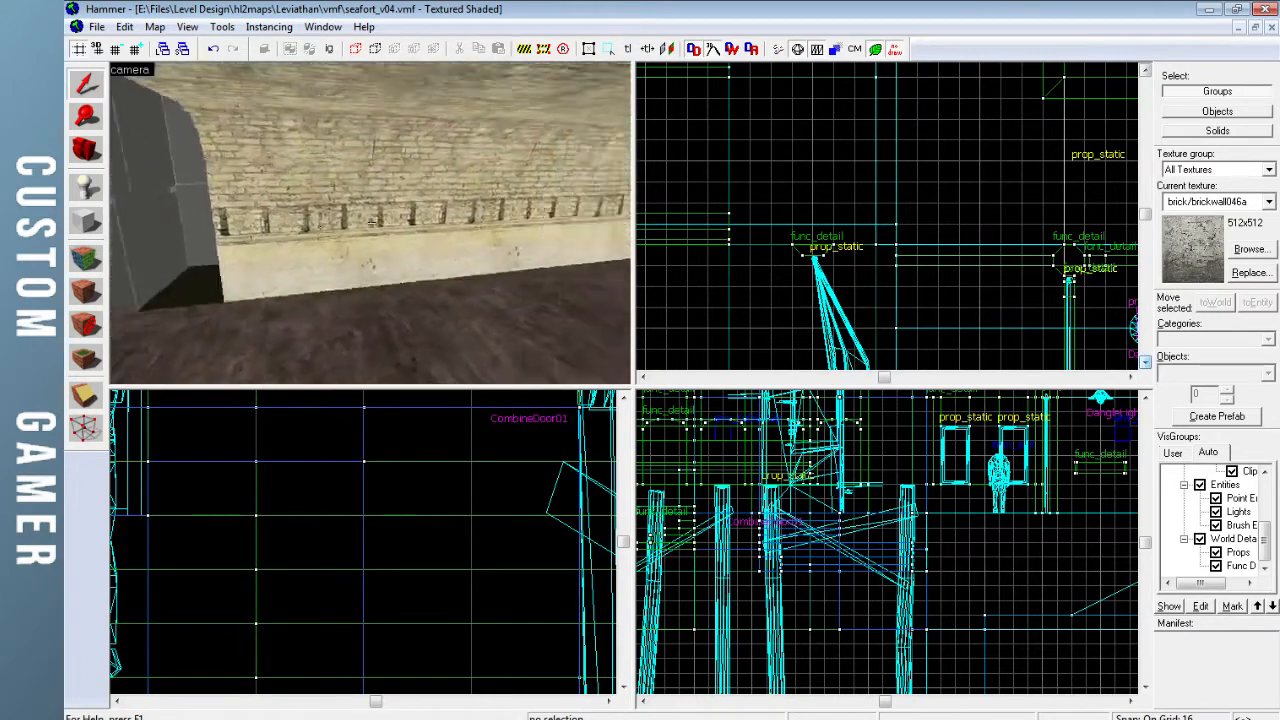
{"action": "key", "text": "w"}
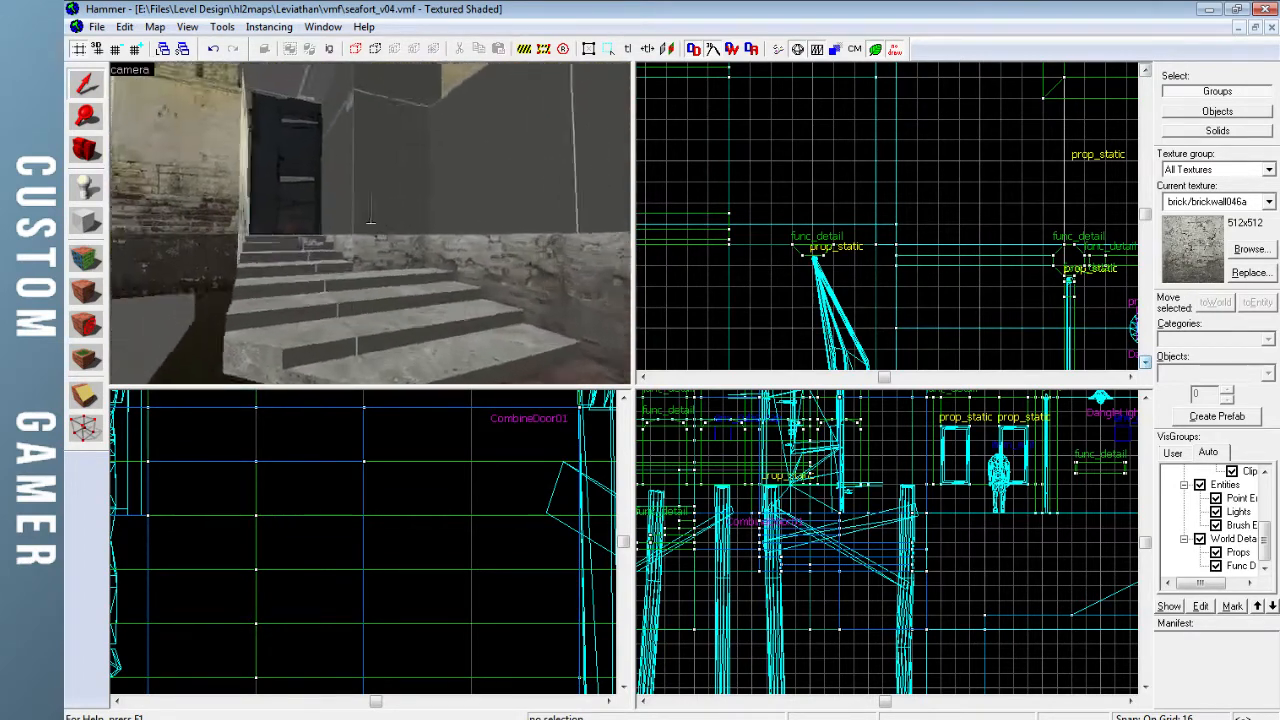
{"action": "key", "text": "s"}
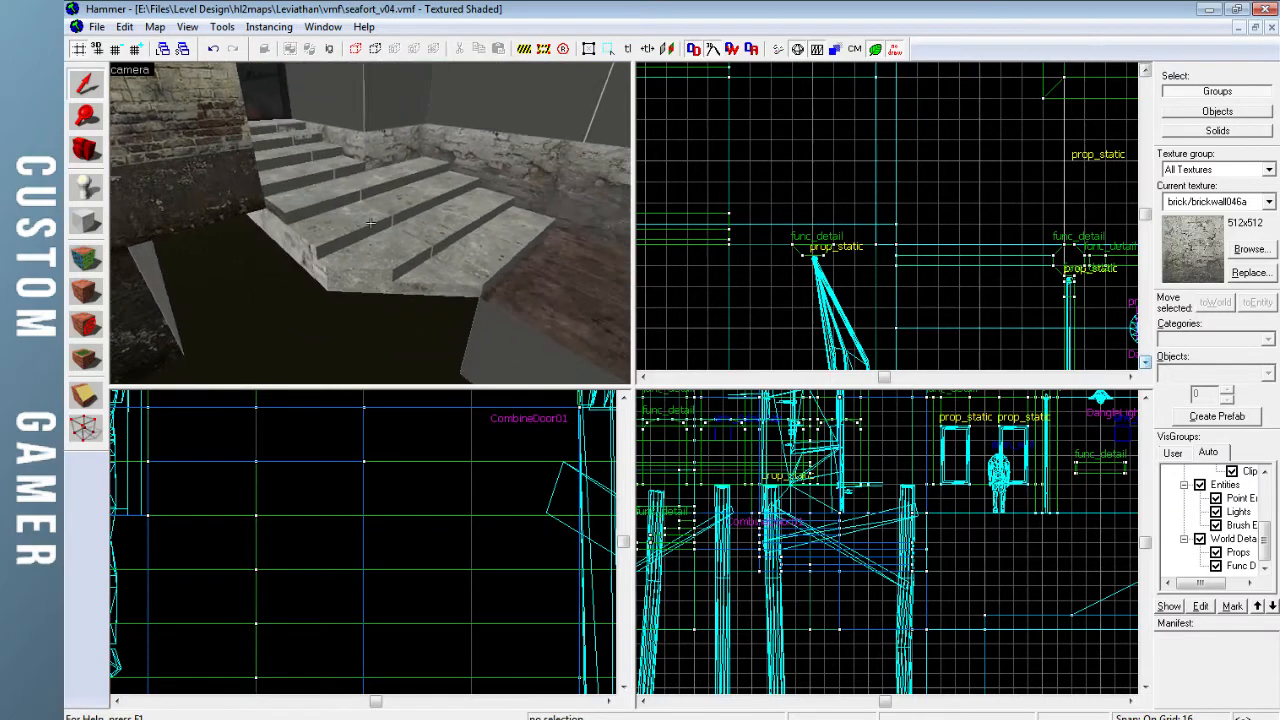
{"action": "key", "text": "z"}
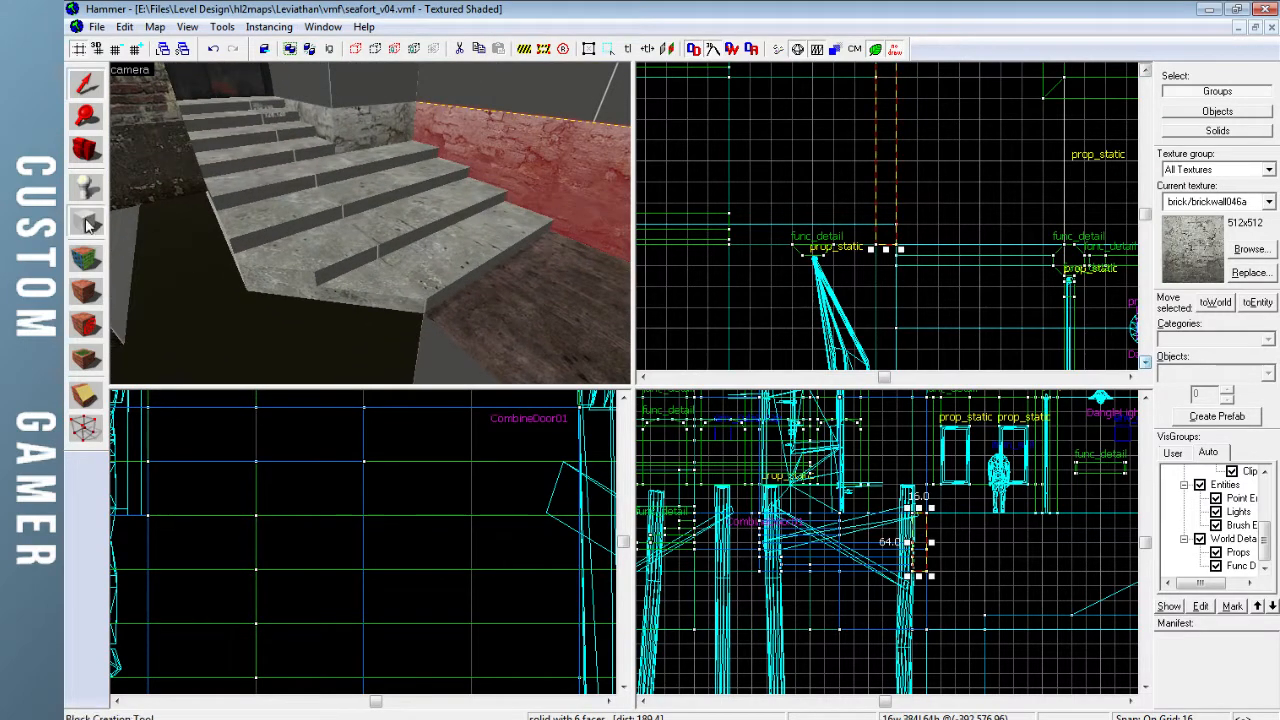
{"action": "left_click", "coordinate": [88, 225]}
{"action": "scroll", "coordinate": [890, 203], "scroll_direction": "up", "scroll_amount": 4}
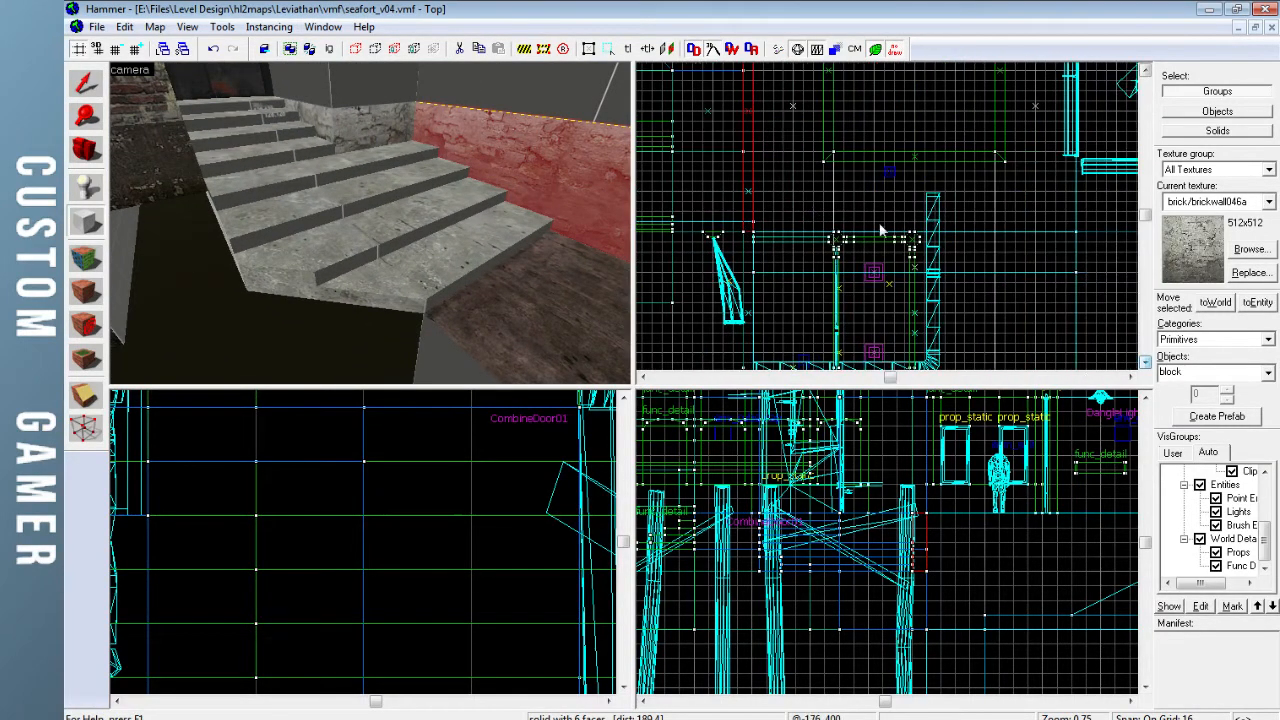
{"action": "scroll", "coordinate": [810, 230], "scroll_direction": "up", "scroll_amount": 3}
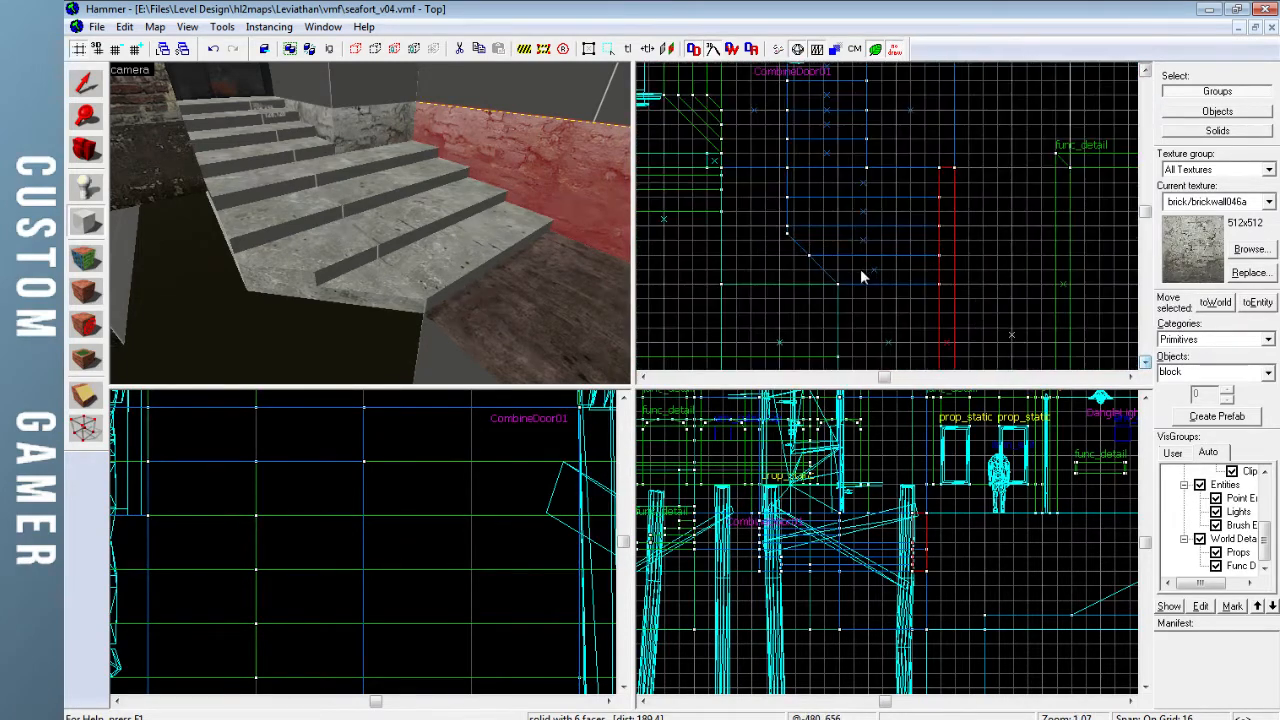
{"action": "left_click_drag", "start_coordinate": [832, 320], "coordinate": [838, 272]}
{"action": "left_click_drag", "start_coordinate": [834, 222], "coordinate": [839, 172]}
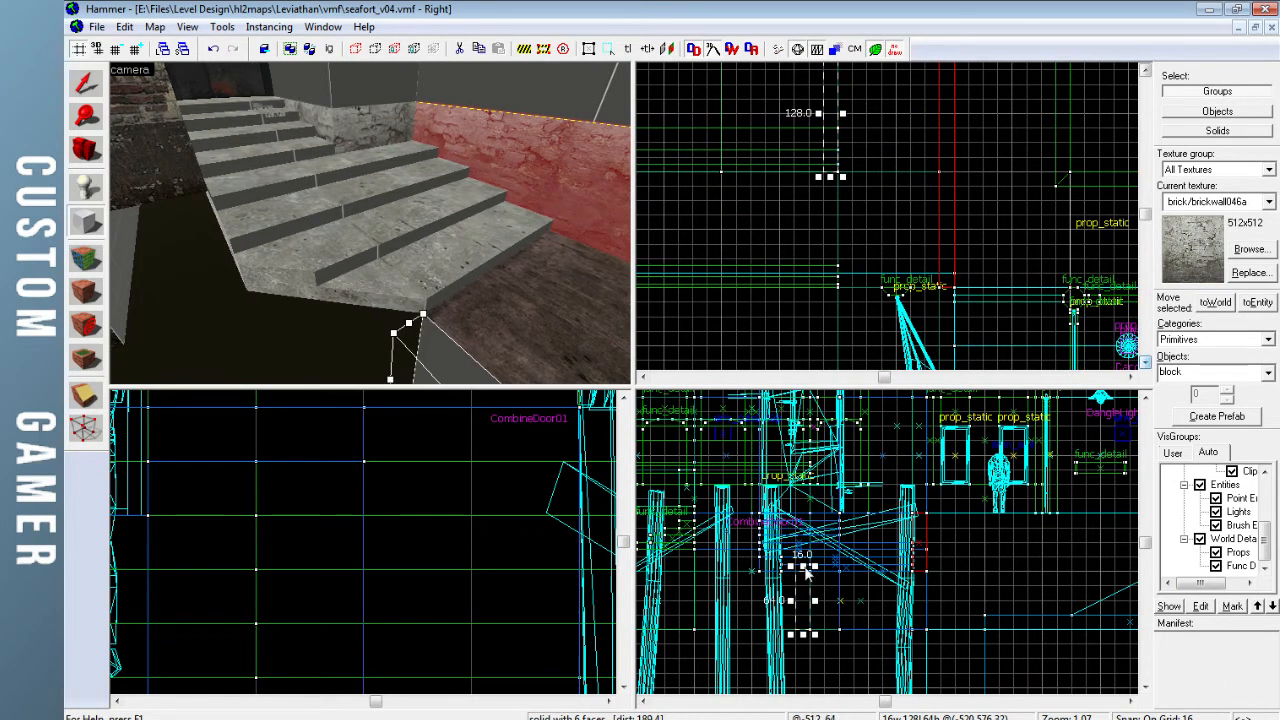
{"action": "key", "text": "Return"}
{"action": "left_click", "coordinate": [86, 84]}
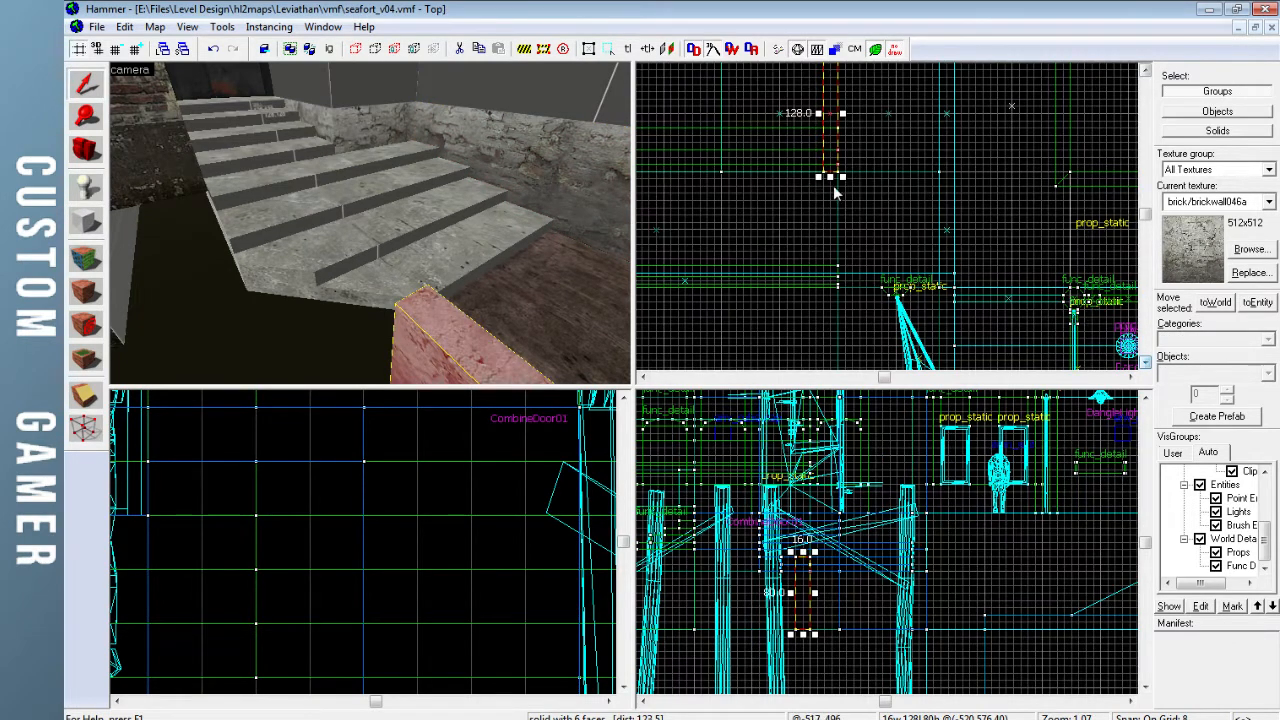
Narrow the new wall at the foot of the stairs to 8 units wide
{"action": "scroll", "coordinate": [826, 196], "scroll_direction": "up", "scroll_amount": 3}
{"action": "left_click_drag", "start_coordinate": [807, 285], "coordinate": [819, 286]}
{"action": "key", "text": "Escape"}
{"action": "key", "text": "z"}
{"action": "key", "text": "w"}
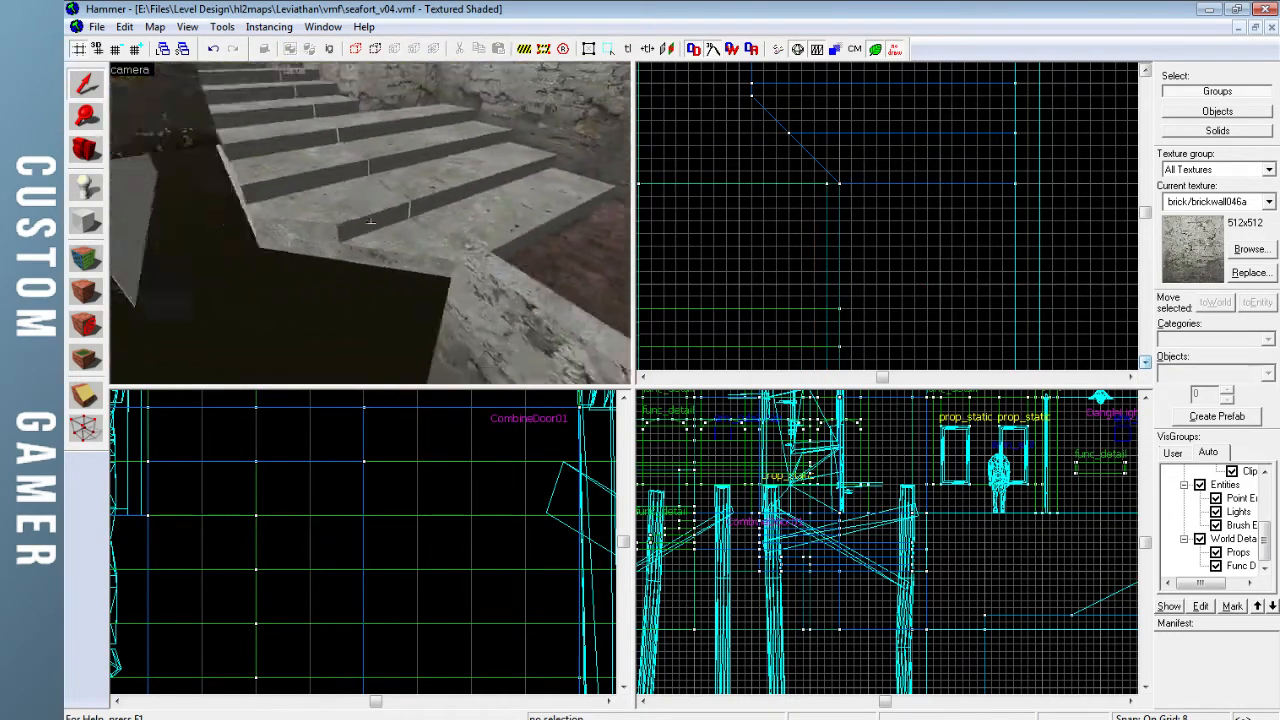
{"action": "key", "text": "z"}
Copy the 8-unit-wide wall to the open side of the staircase and align it along the straight outer edge of the steps
{"action": "left_click", "coordinate": [536, 305]}
{"action": "key", "text": "Up"}
{"action": "scroll", "coordinate": [840, 221], "scroll_direction": "up", "scroll_amount": 2}
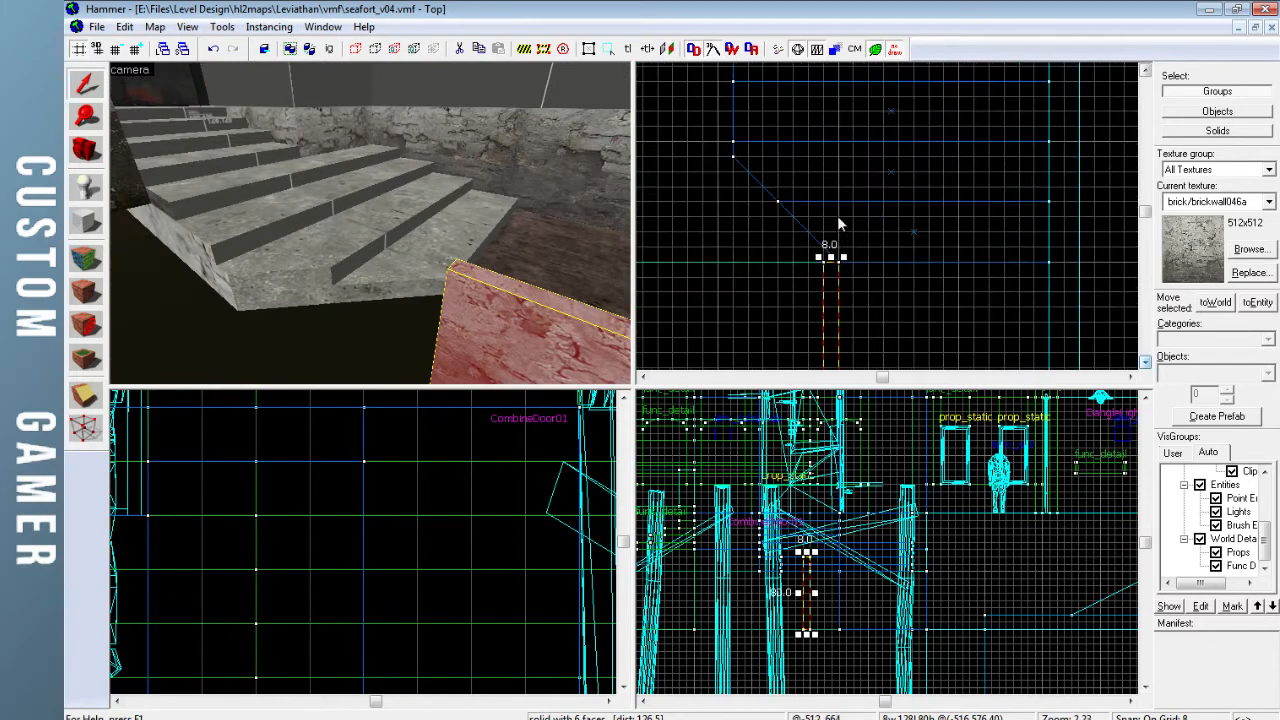
{"action": "left_click_drag", "start_coordinate": [830, 318], "coordinate": [706, 124]}
{"action": "scroll", "coordinate": [728, 192], "scroll_direction": "down", "scroll_amount": 1}
{"action": "scroll", "coordinate": [728, 192], "scroll_direction": "down", "scroll_amount": 1}
{"action": "key", "text": "Up"}
{"action": "key", "text": "Up"}
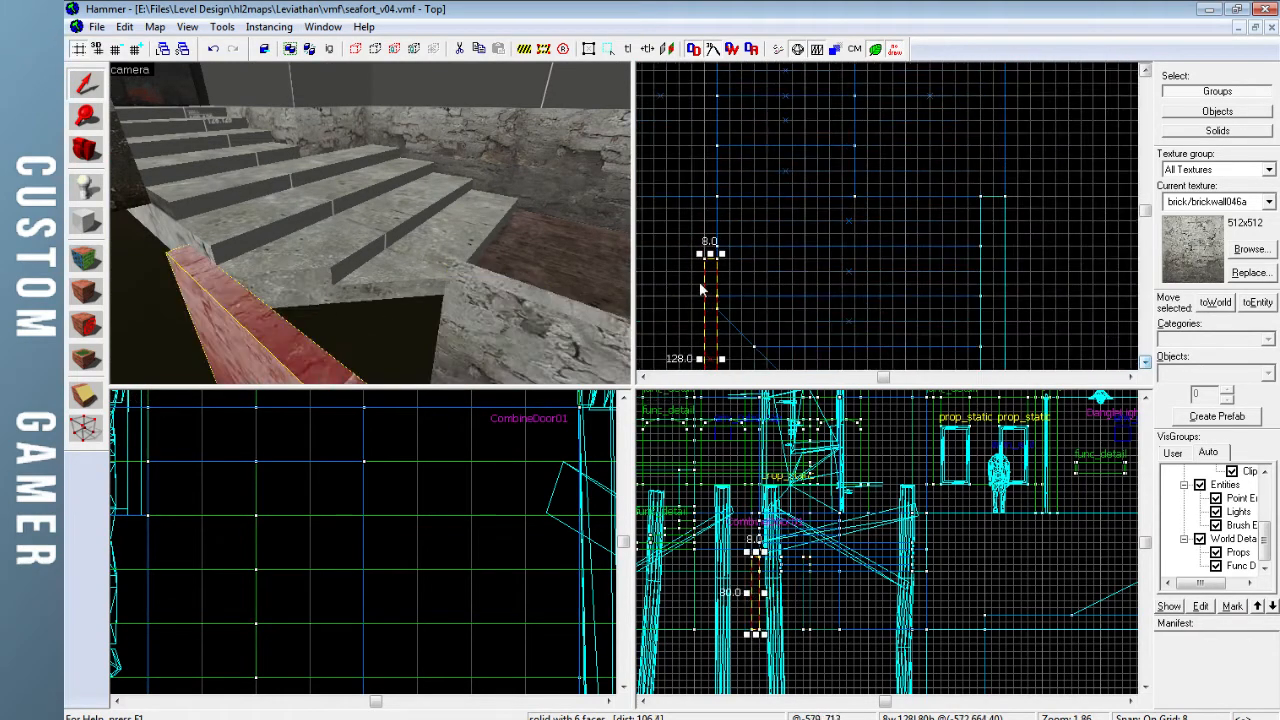
{"action": "left_click_drag", "start_coordinate": [711, 274], "coordinate": [709, 218]}
{"action": "key", "text": "Down"}
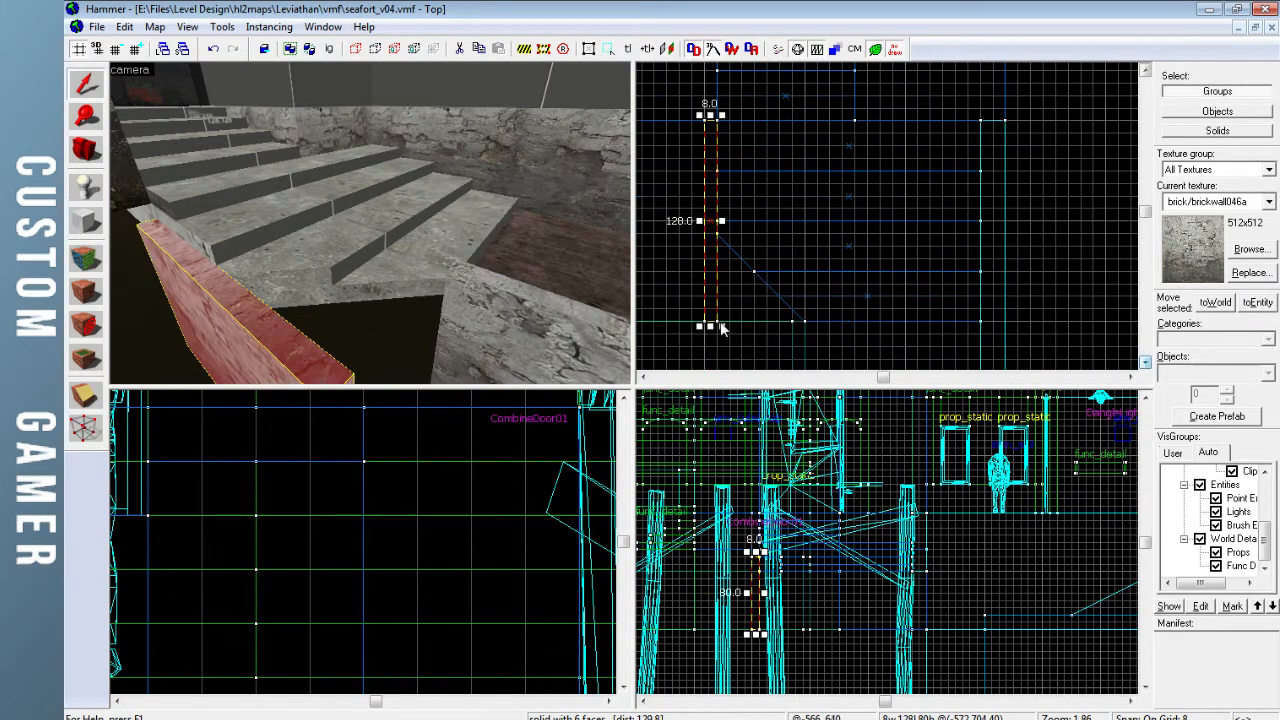
Shorten the copied stair side wall to 72 units, ending where the steps turn diagonal, and raise its top to 104 units high
{"action": "left_click_drag", "start_coordinate": [713, 324], "coordinate": [715, 241]}
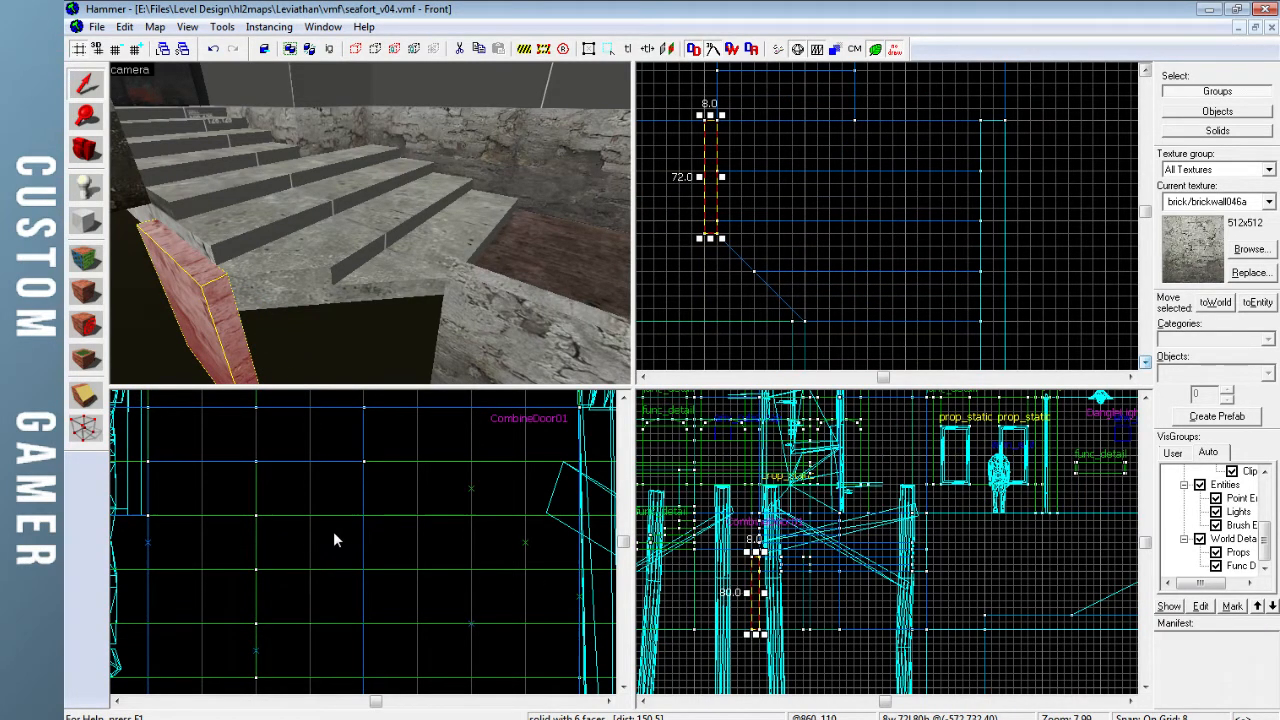
{"action": "key", "text": "ctrl+e"}
{"action": "scroll", "coordinate": [354, 546], "scroll_direction": "down", "scroll_amount": 10}
{"action": "scroll", "coordinate": [404, 592], "scroll_direction": "up", "scroll_amount": 8}
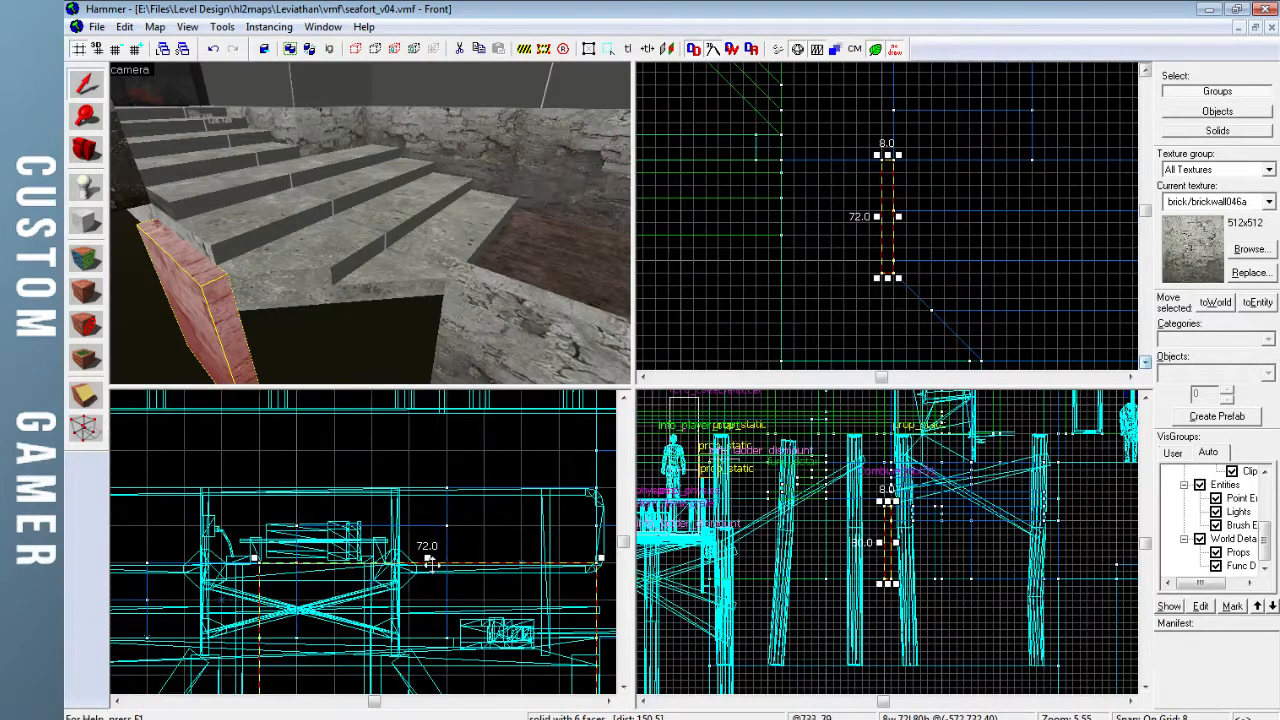
{"action": "left_click_drag", "start_coordinate": [427, 557], "coordinate": [428, 451]}
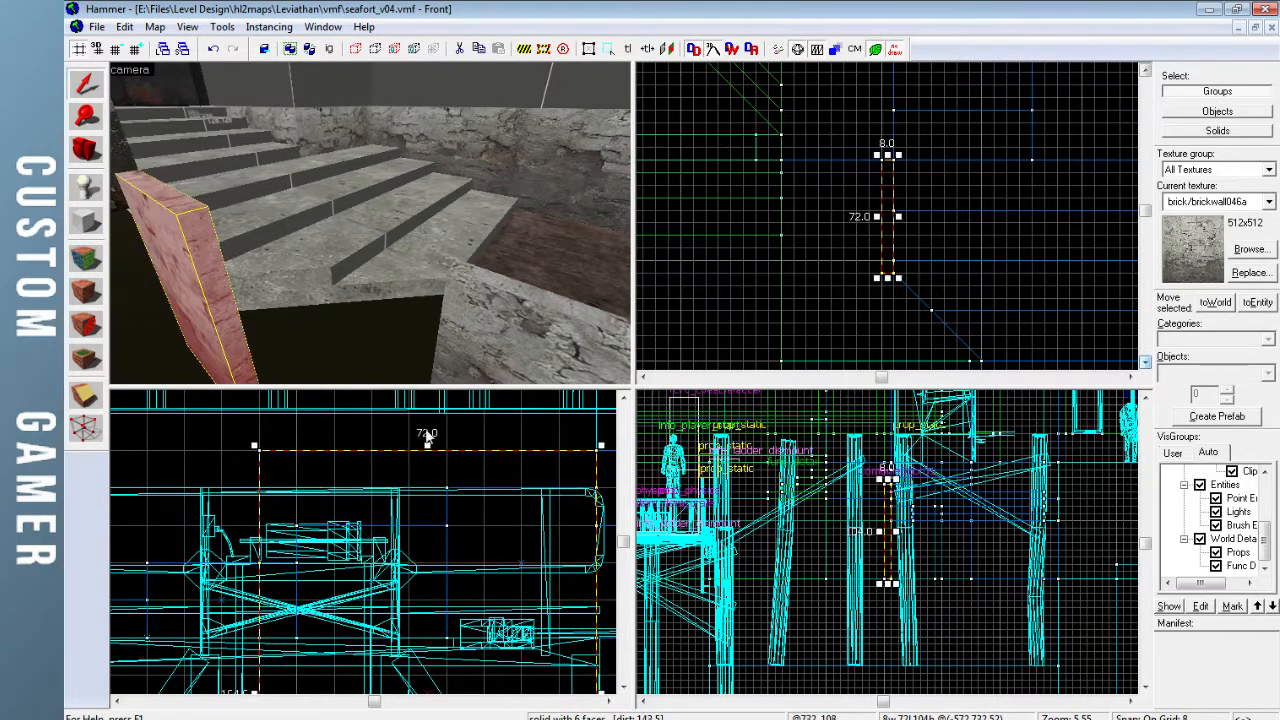
{"action": "key", "text": "Escape"}
Copy the 104-unit-high side wall to directly below its lower end and shorten the copy to 56 units
{"action": "key", "text": "z"}
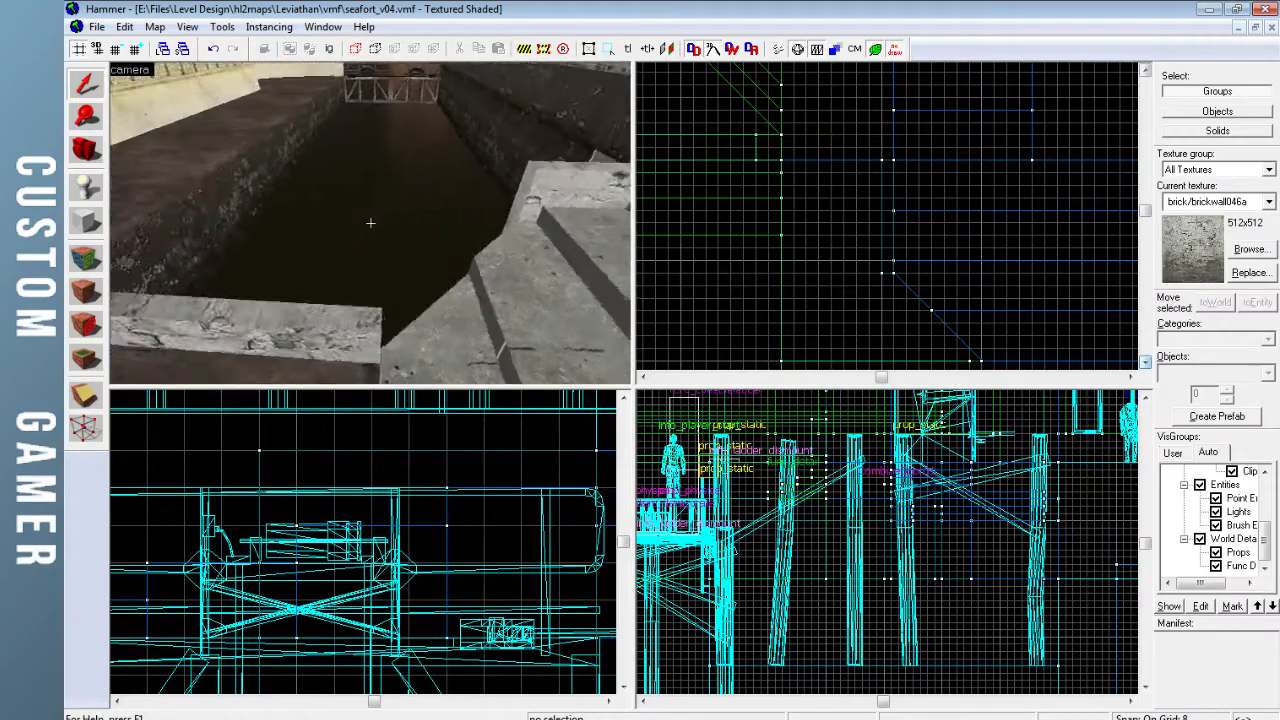
{"action": "key", "text": "z"}
{"action": "left_click", "coordinate": [541, 214]}
{"action": "middle_click_drag", "start_coordinate": [999, 299], "coordinate": [875, 224]}
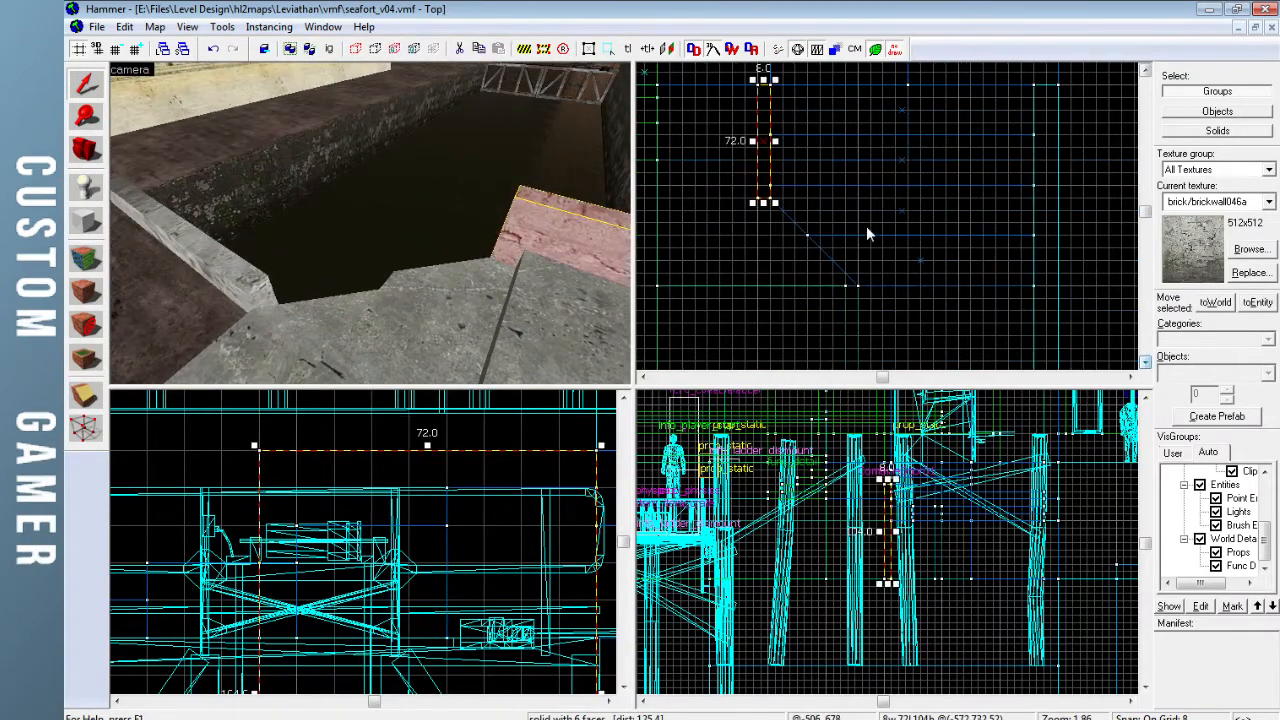
{"action": "left_click_drag", "start_coordinate": [765, 144], "coordinate": [768, 262]}
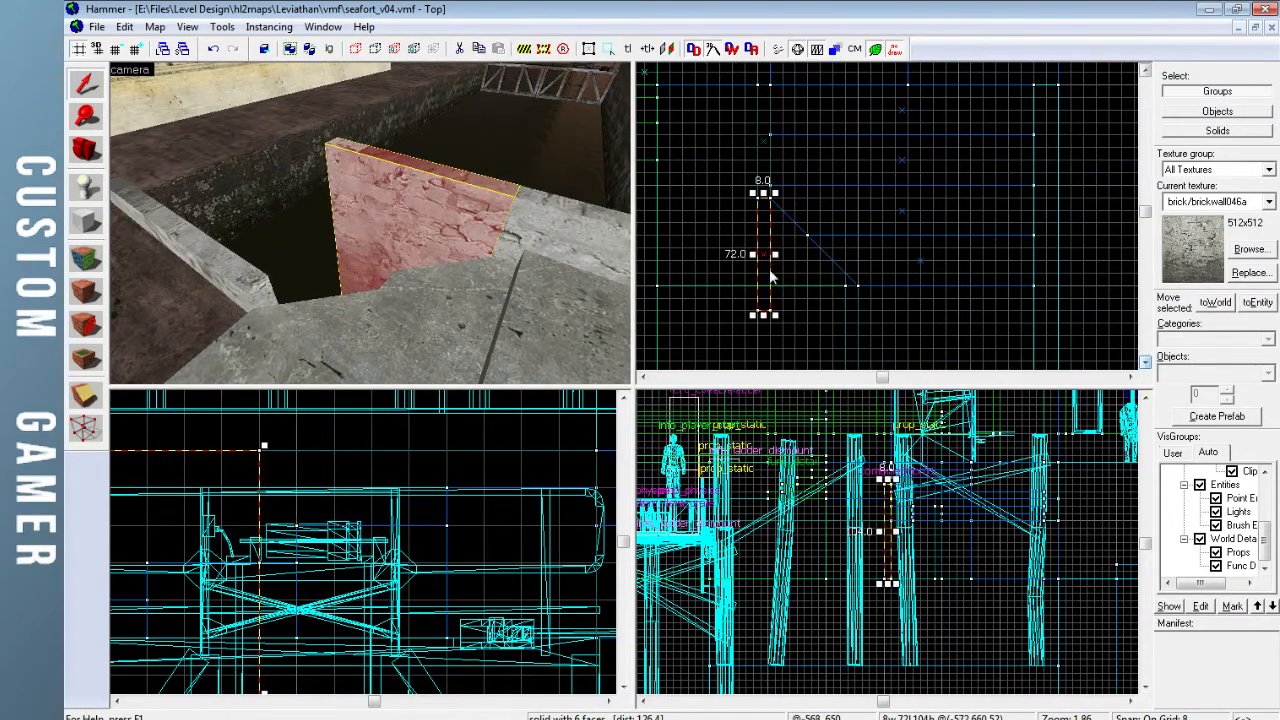
{"action": "left_click_drag", "start_coordinate": [765, 318], "coordinate": [768, 292]}
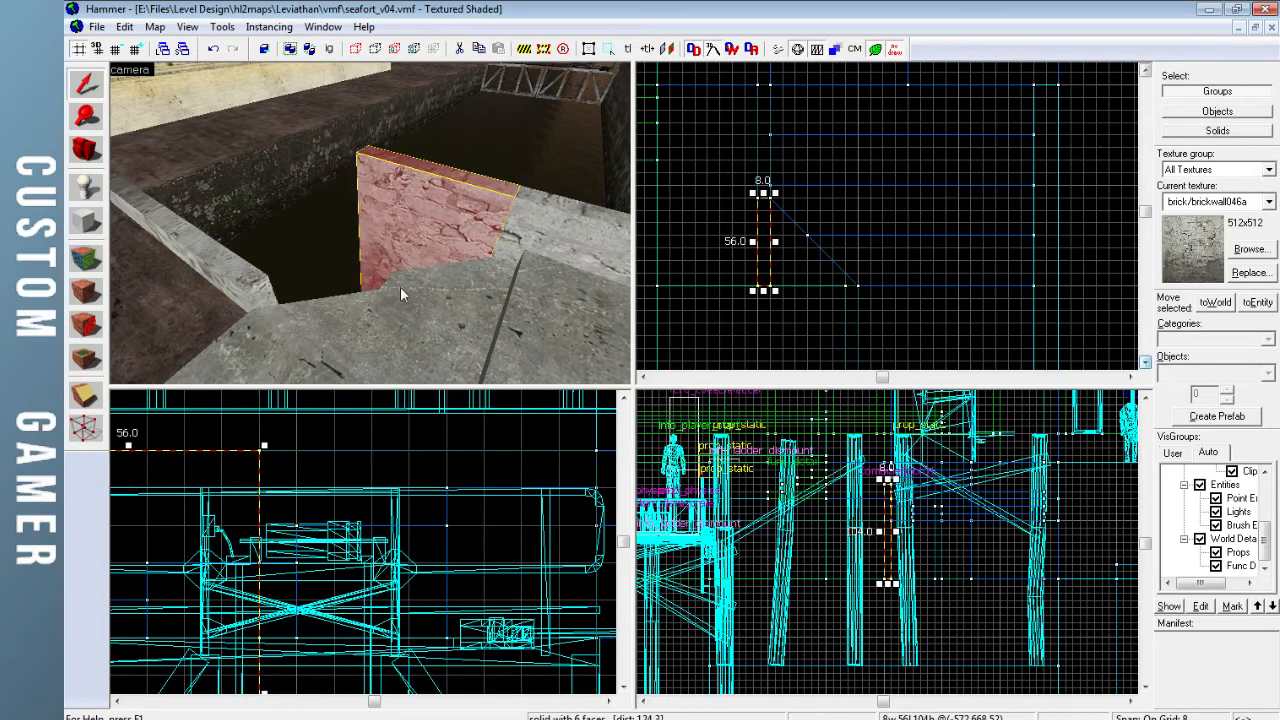
Lower the top vertices at the far end of the 56-unit wall so its top slopes down to the lower wall's height
{"action": "left_click", "coordinate": [80, 428]}
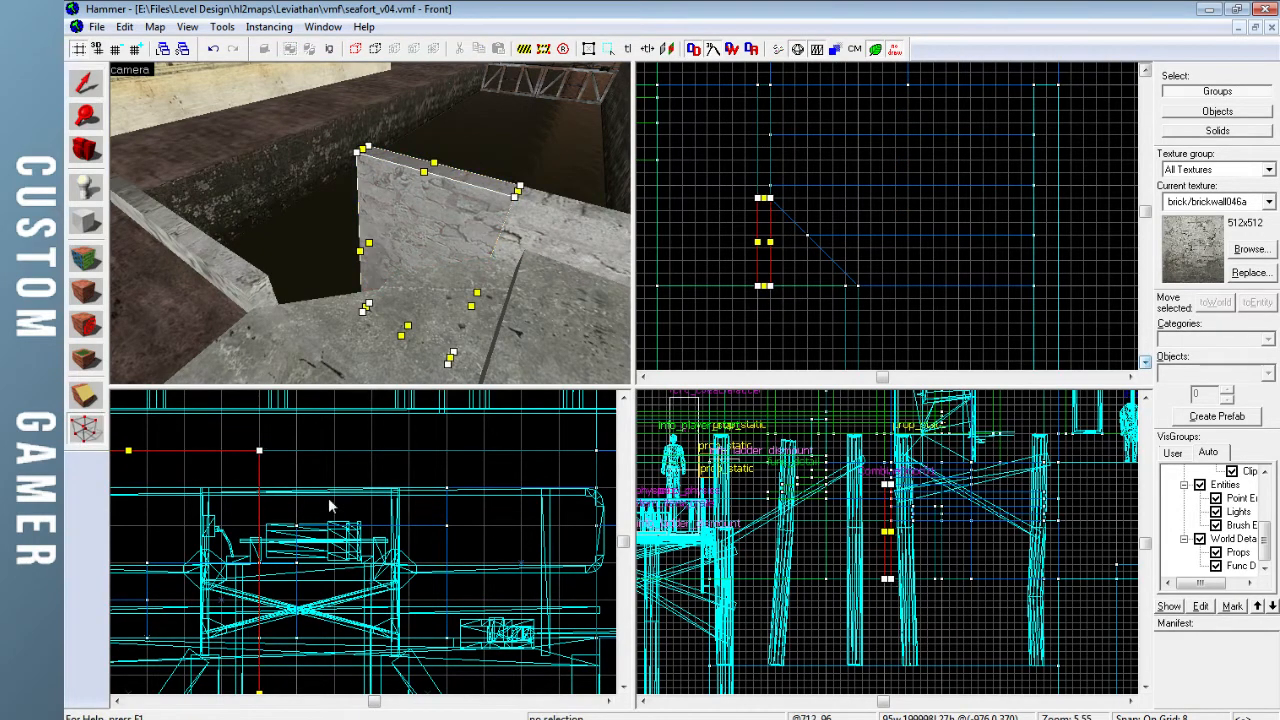
{"action": "middle_click_drag", "start_coordinate": [262, 468], "coordinate": [380, 470]}
{"action": "mouse_move", "coordinate": [378, 489]}
{"action": "left_mouse_down"}
{"action": "mouse_move", "coordinate": [375, 457]}
{"action": "mouse_move", "coordinate": [360, 490]}
{"action": "left_mouse_up"}
{"action": "key", "text": "Left"}
{"action": "key", "text": "Left"}
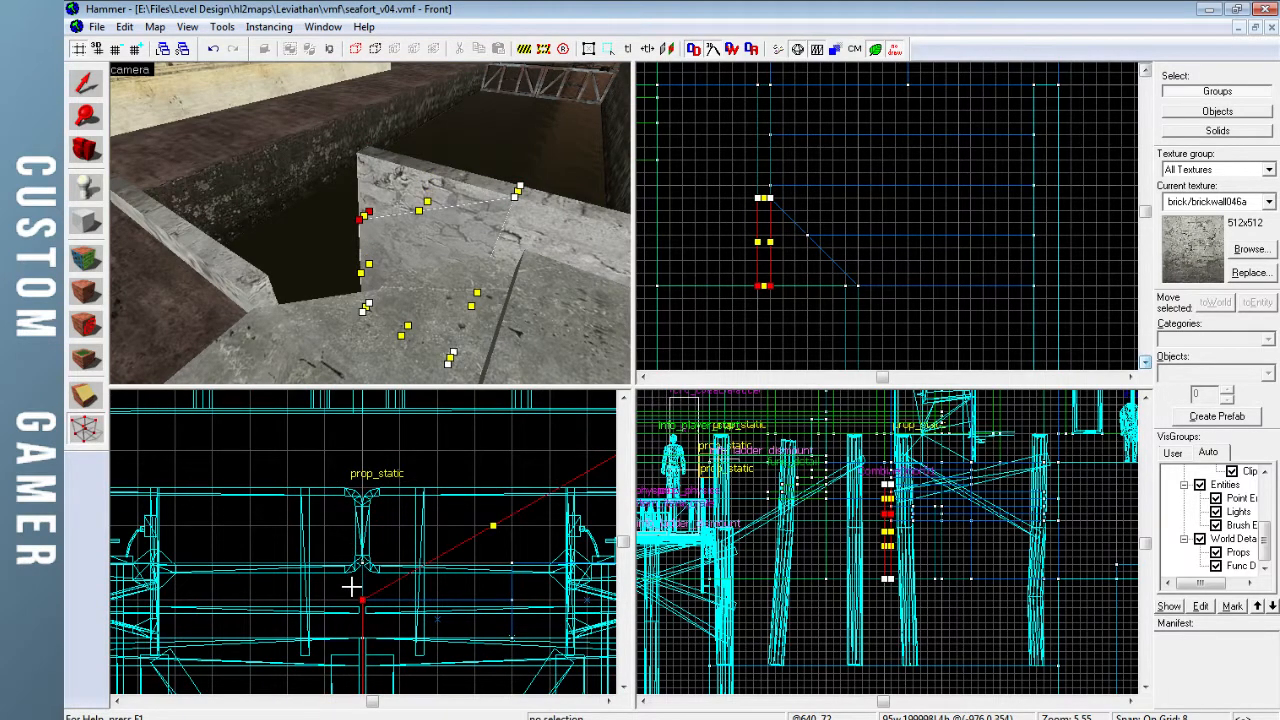
{"action": "left_click", "coordinate": [94, 78]}
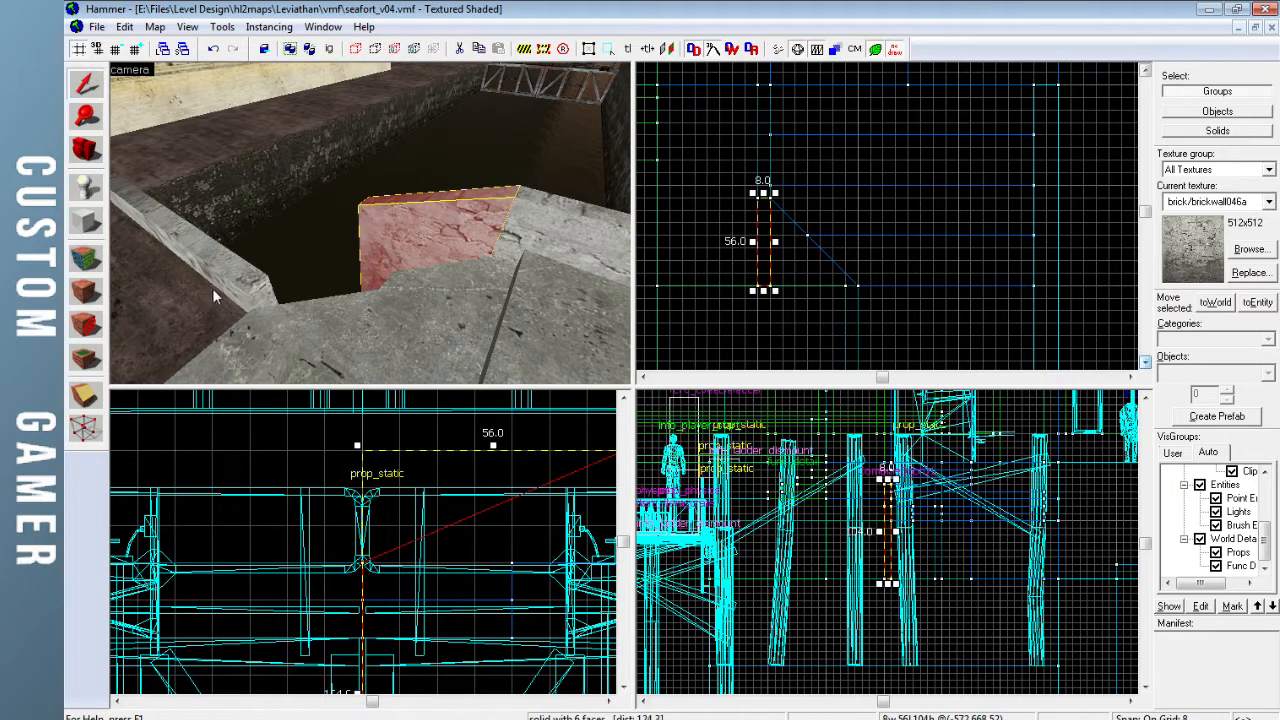
Shear the sloped 56-unit wall so it runs along the diagonal edge of the steps towards the lower wall
{"action": "left_click", "coordinate": [240, 290]}
{"action": "left_click", "coordinate": [404, 228], "text": "ctrl"}
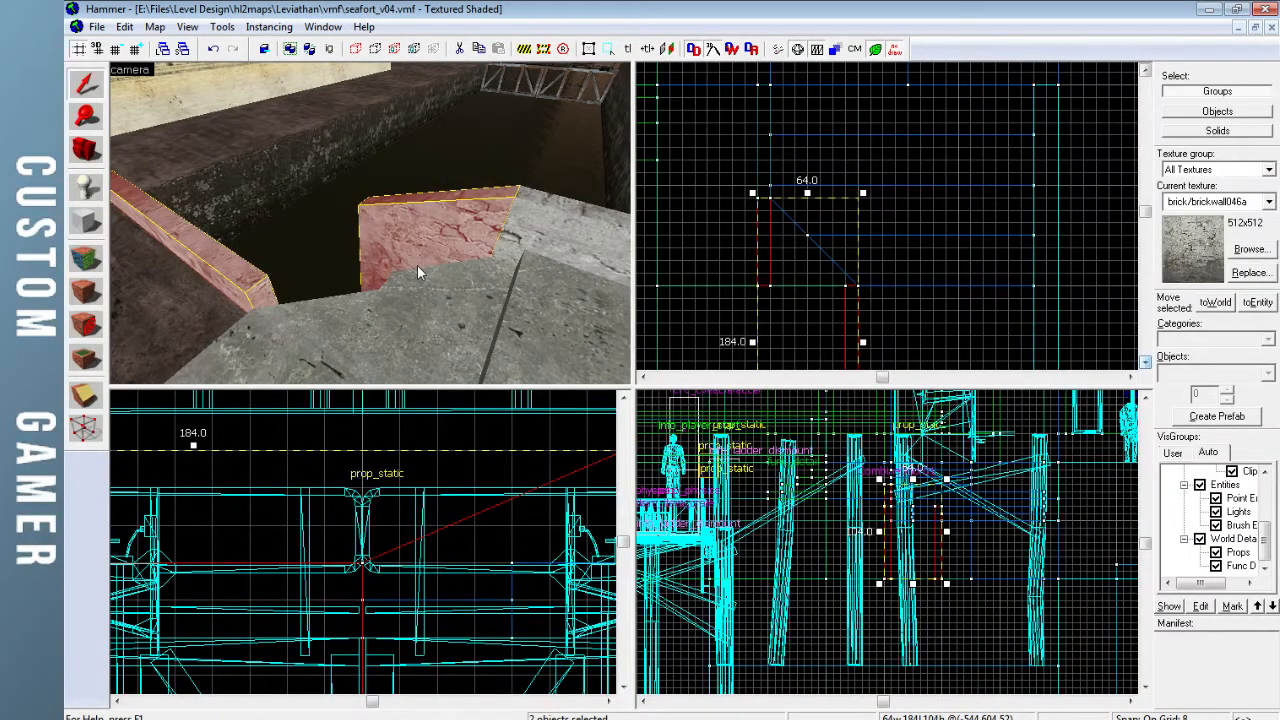
{"action": "left_click", "coordinate": [417, 265]}
{"action": "left_click", "coordinate": [765, 262]}
{"action": "left_click_drag", "start_coordinate": [765, 292], "coordinate": [847, 288]}
{"action": "scroll", "coordinate": [849, 283], "scroll_direction": "up", "scroll_amount": 5}
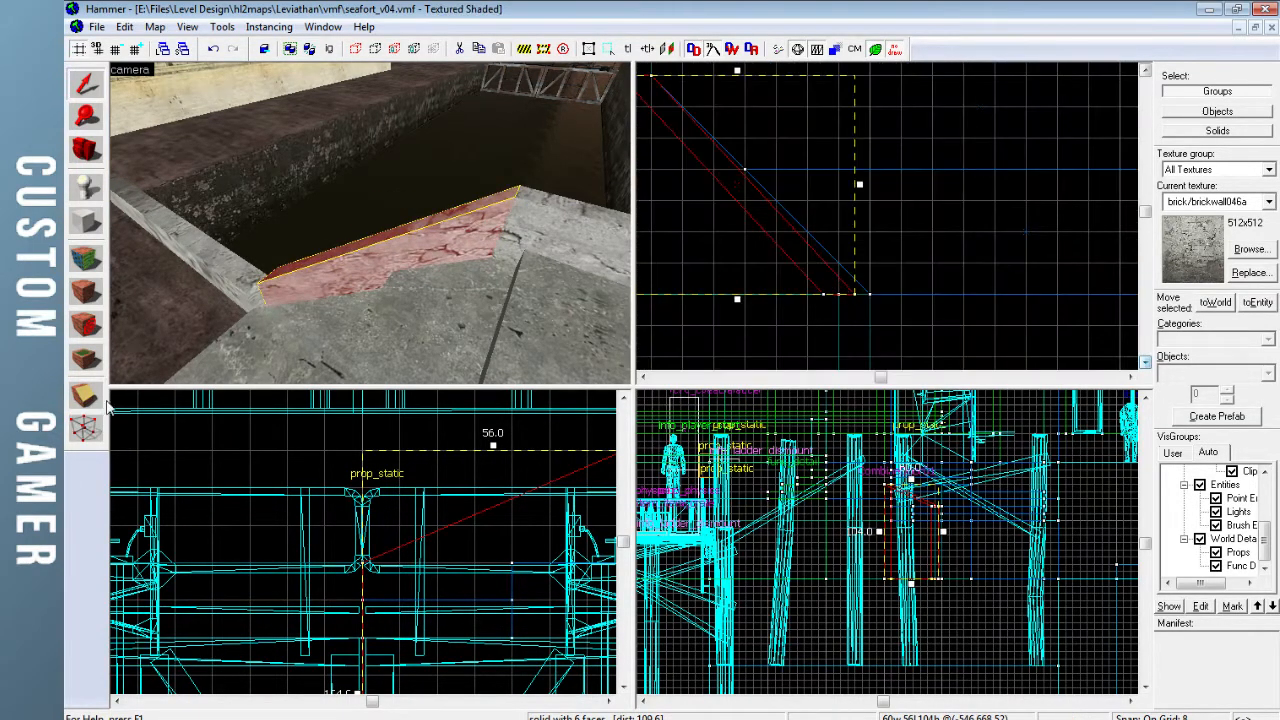
Move the diagonal wall's lower end vertices to line up with the 8-unit-wide end of the lower wall
{"action": "left_click", "coordinate": [86, 428]}
{"action": "left_click_drag", "start_coordinate": [856, 296], "coordinate": [813, 294]}
{"action": "left_click", "coordinate": [88, 86]}
{"action": "key", "text": "Escape"}
Examine the joint between the diagonal wall, the lower wall and the edge of the steps from several angles
{"action": "key", "text": "z"}
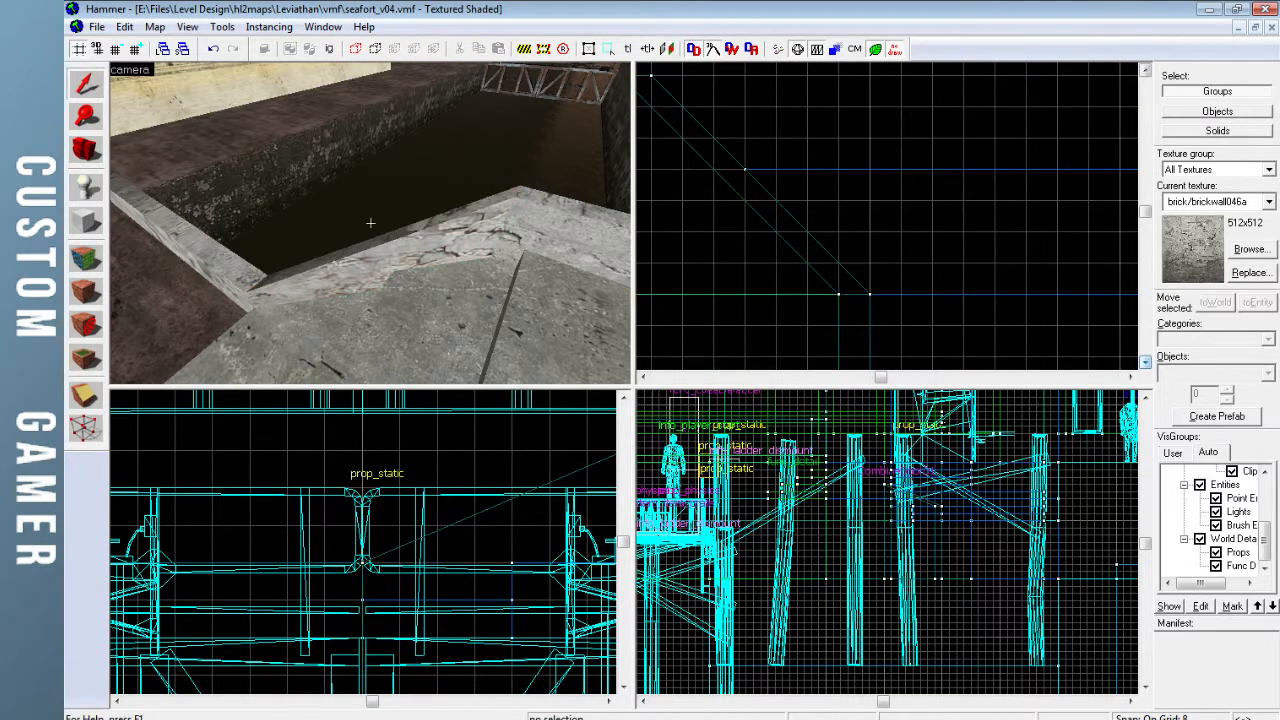
{"action": "key", "text": "w"}
{"action": "key", "text": "w"}
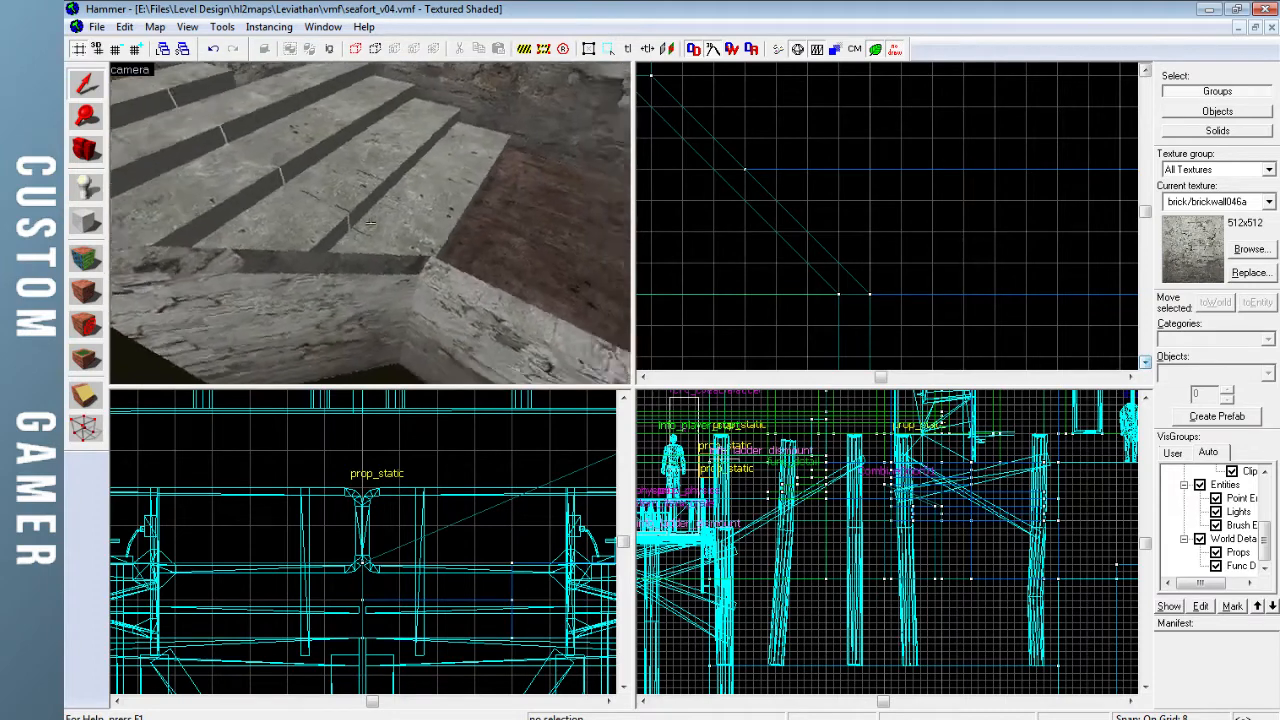
{"action": "key", "text": "w"}
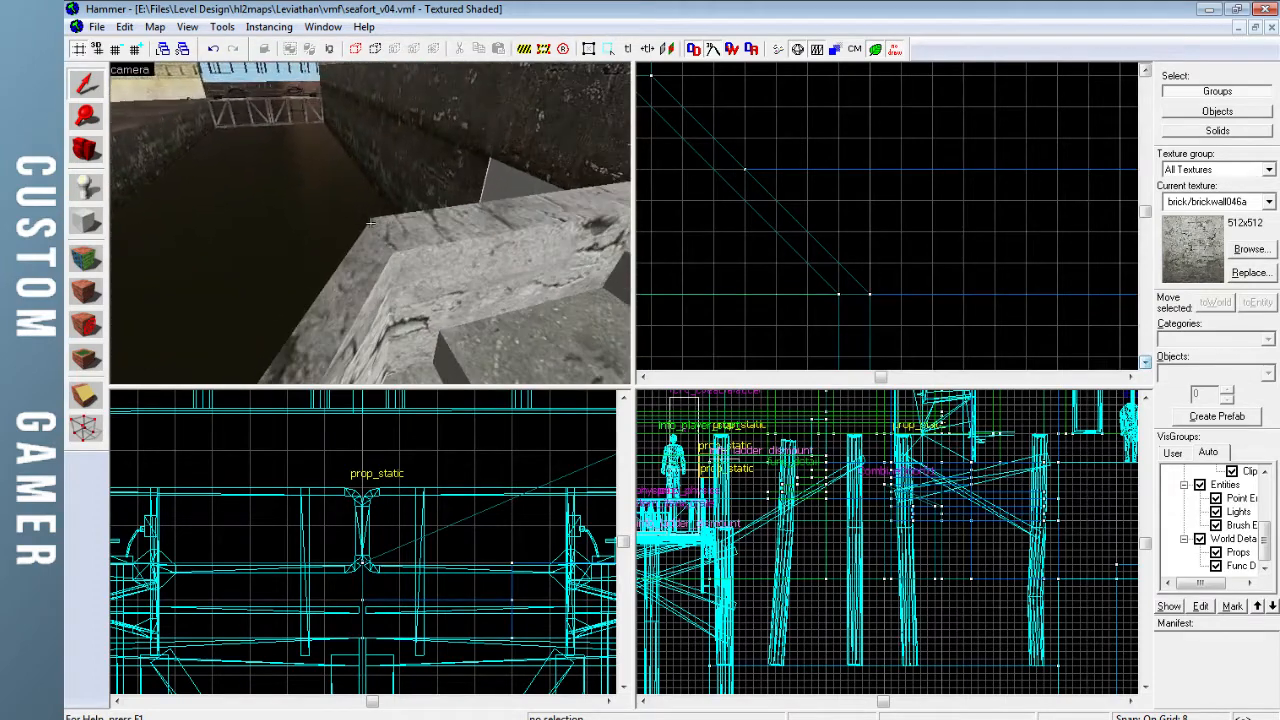
{"action": "key", "text": "w"}
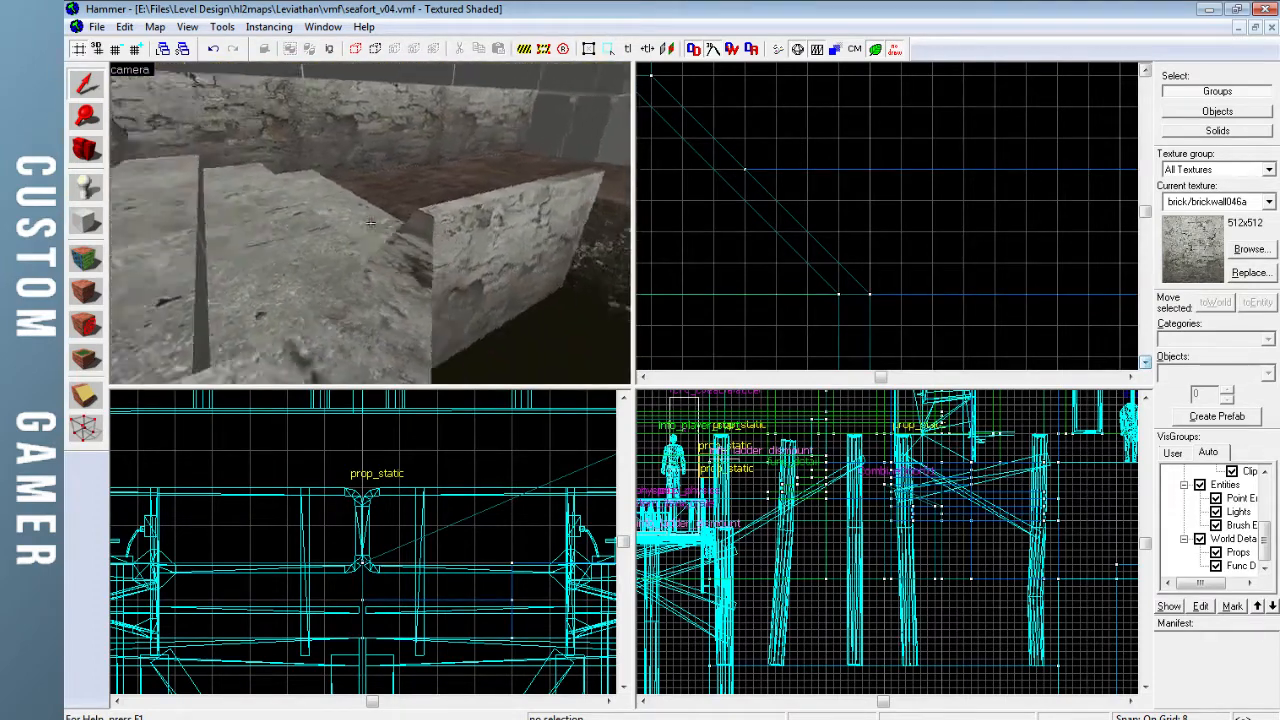
{"action": "key", "text": "z"}
{"action": "left_click", "coordinate": [405, 264]}
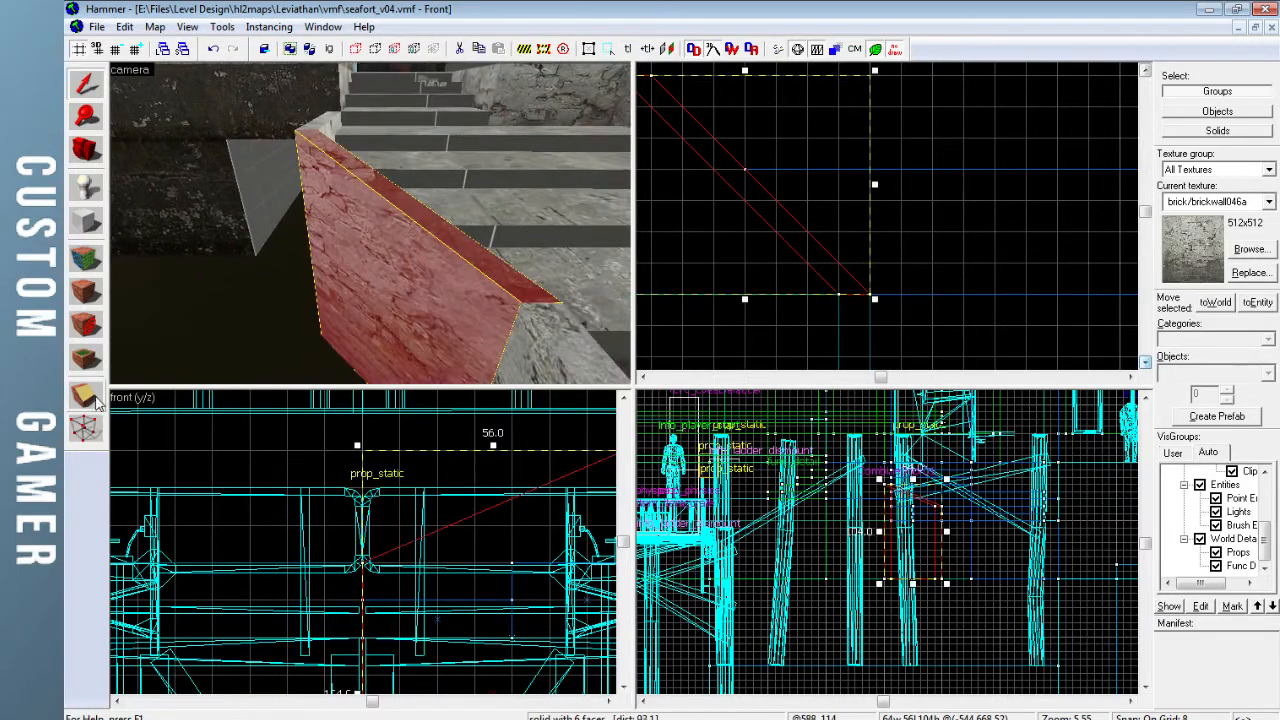
{"action": "scroll", "coordinate": [819, 255], "scroll_direction": "down", "scroll_amount": 3}
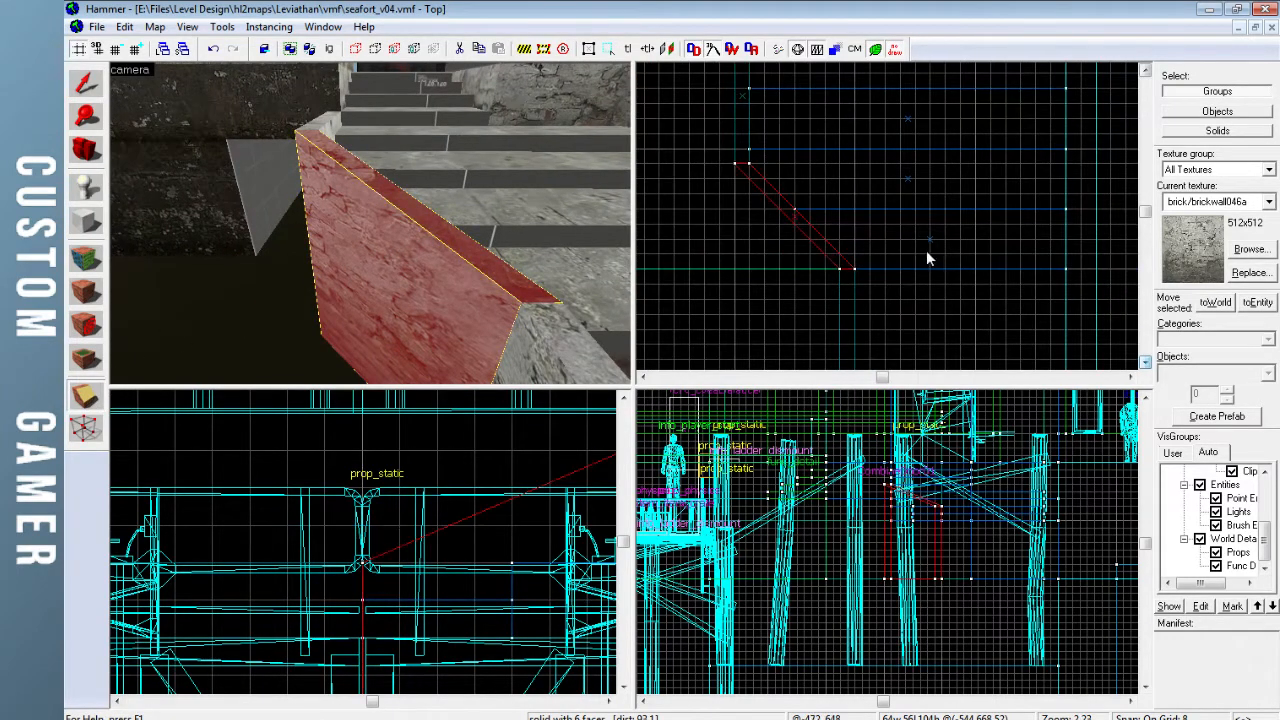
{"action": "key", "text": "Escape"}
Inspect the side walls from the water and from the steps, checking how the sloped tops and wall corners meet
{"action": "key", "text": "z"}
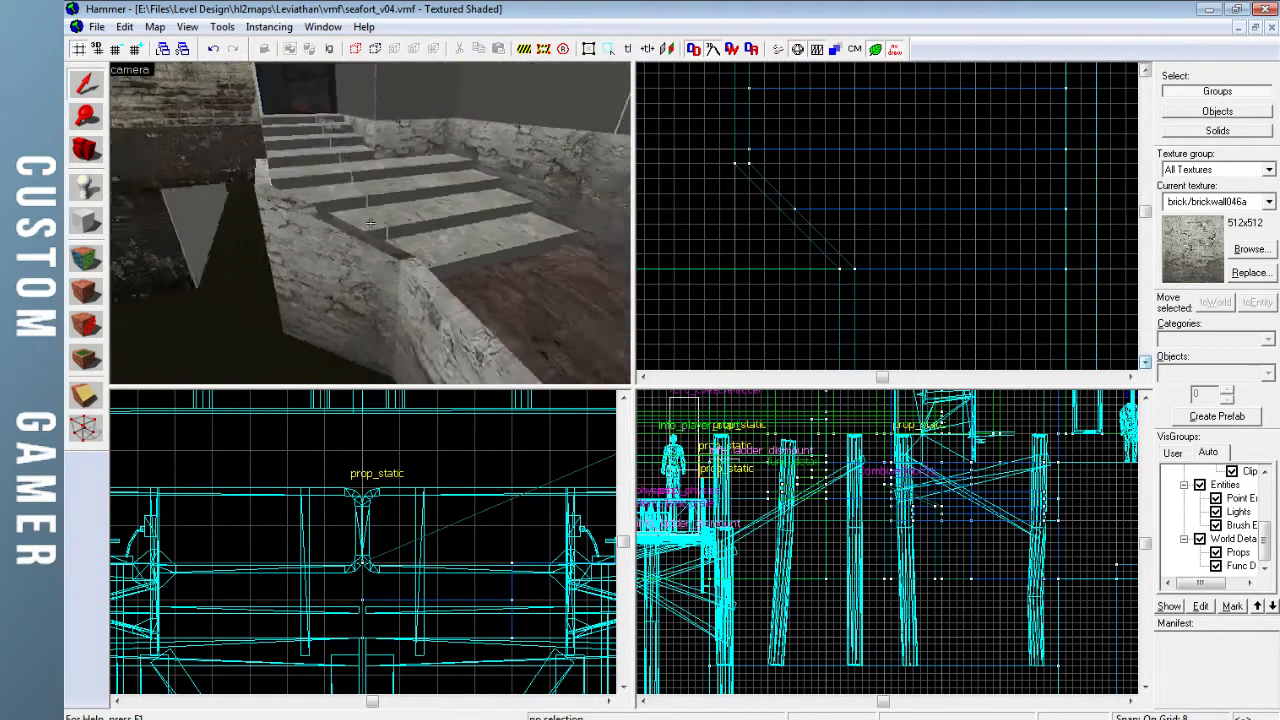
{"action": "key", "text": "w"}
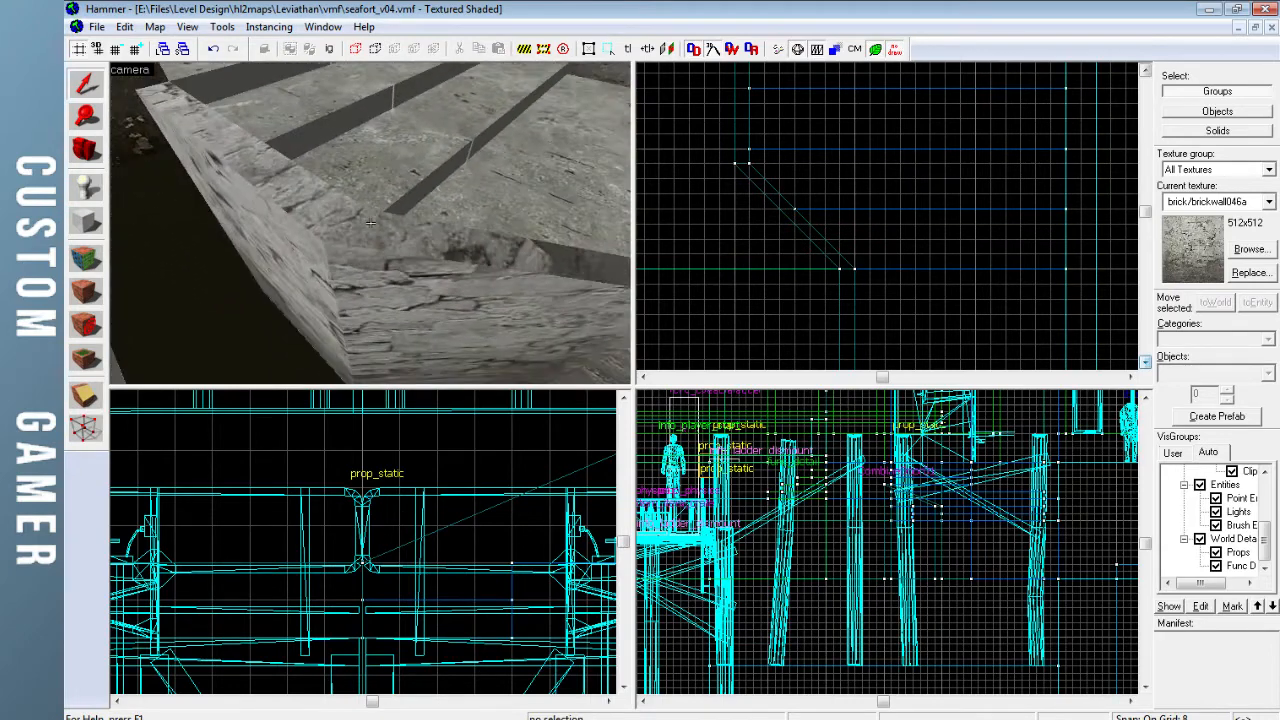
{"action": "key", "text": "w"}
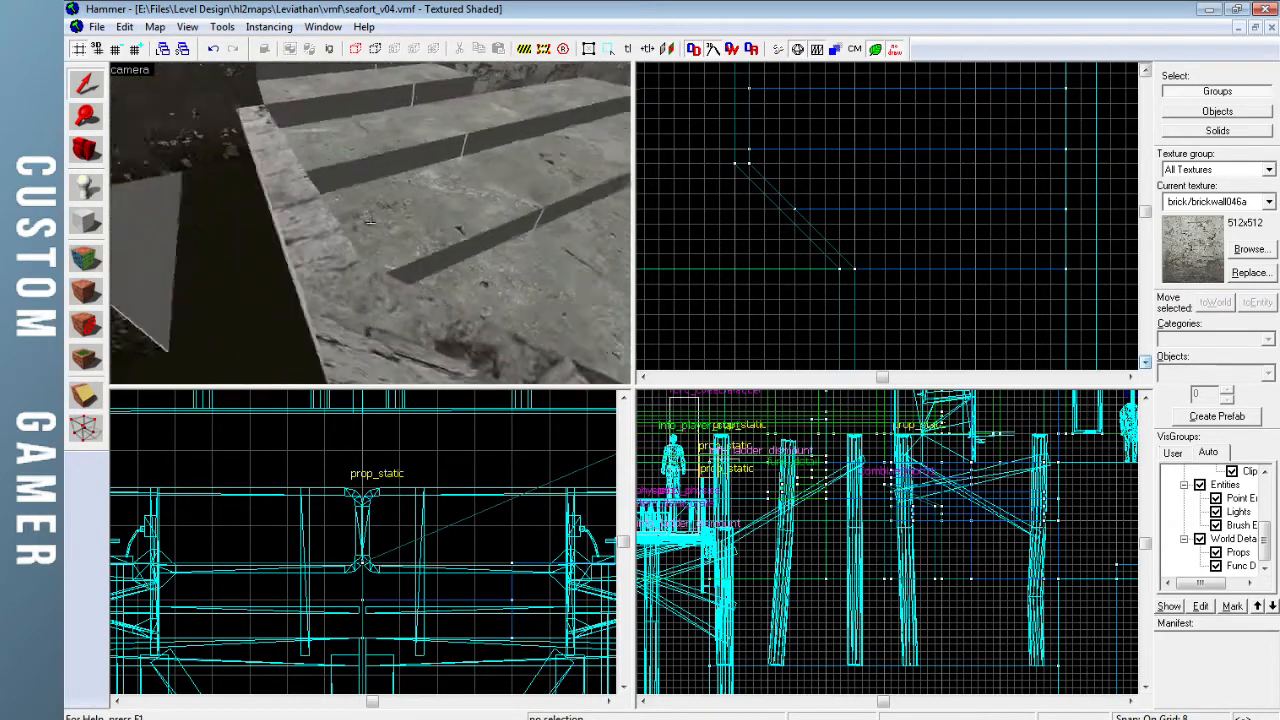
{"action": "key", "text": "s"}
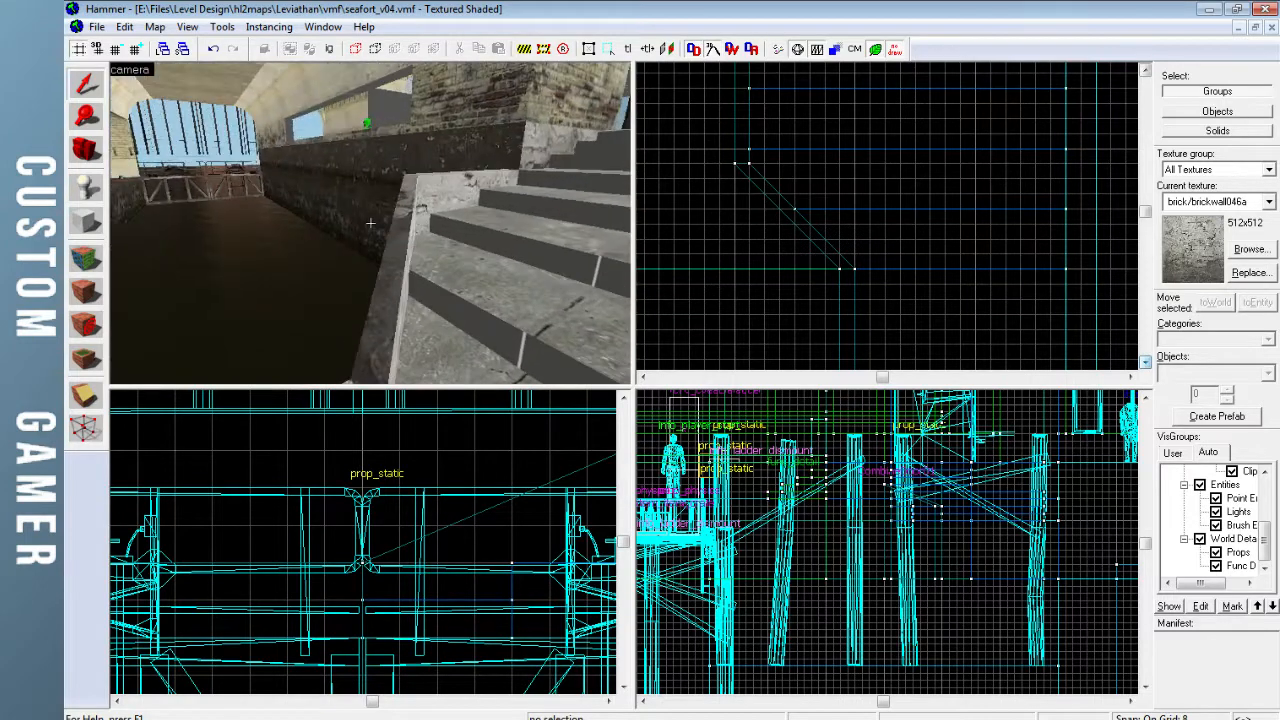
{"action": "key", "text": "w"}
{"action": "key", "text": "s"}
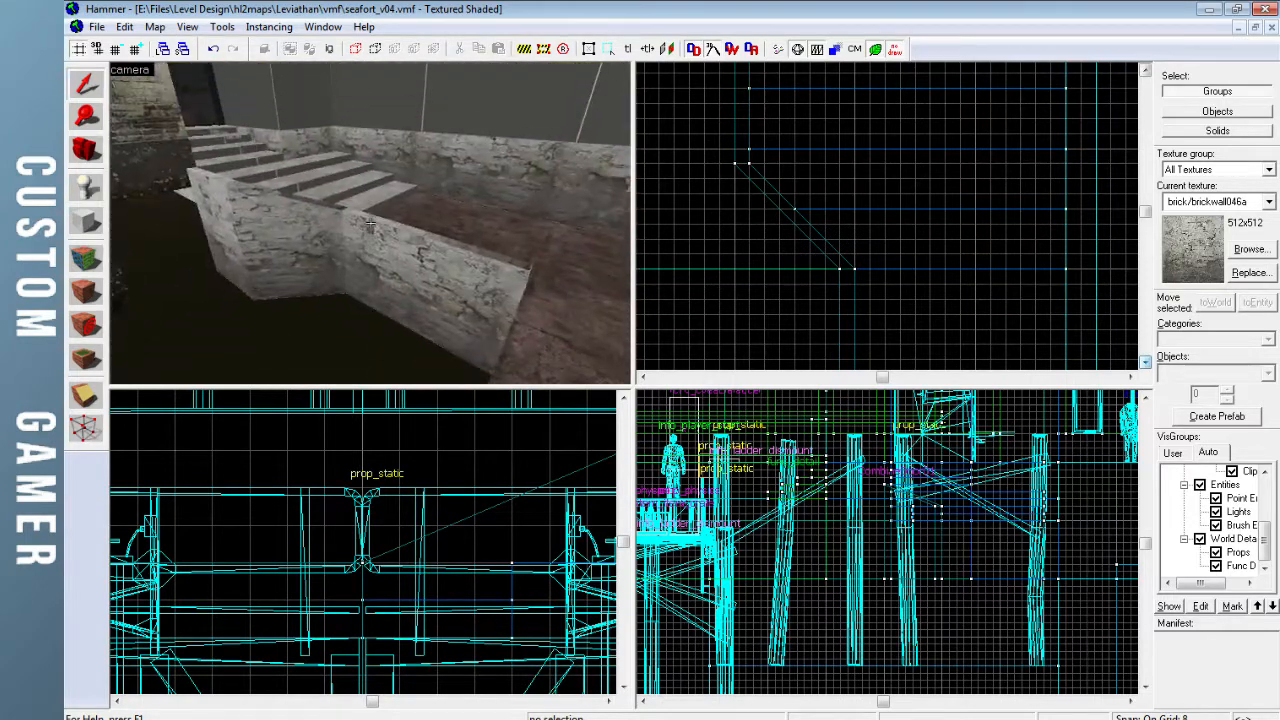
{"action": "key", "text": "w"}
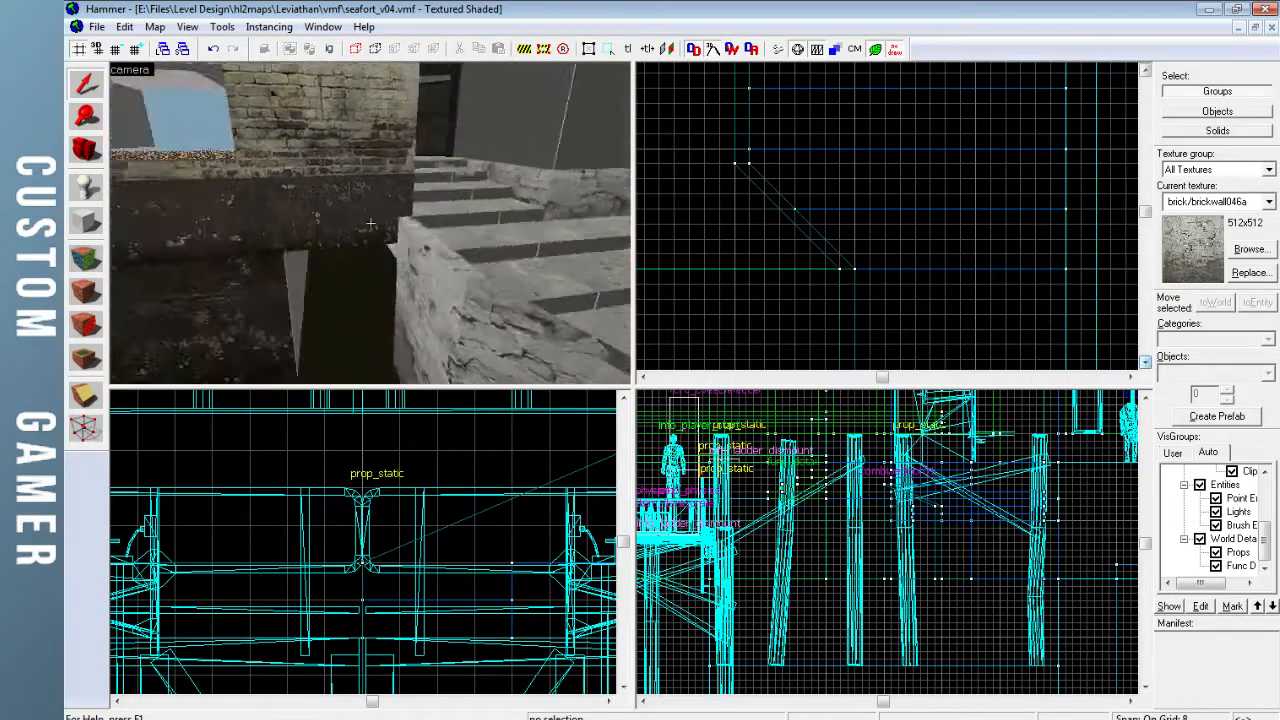
{"action": "key", "text": "s"}
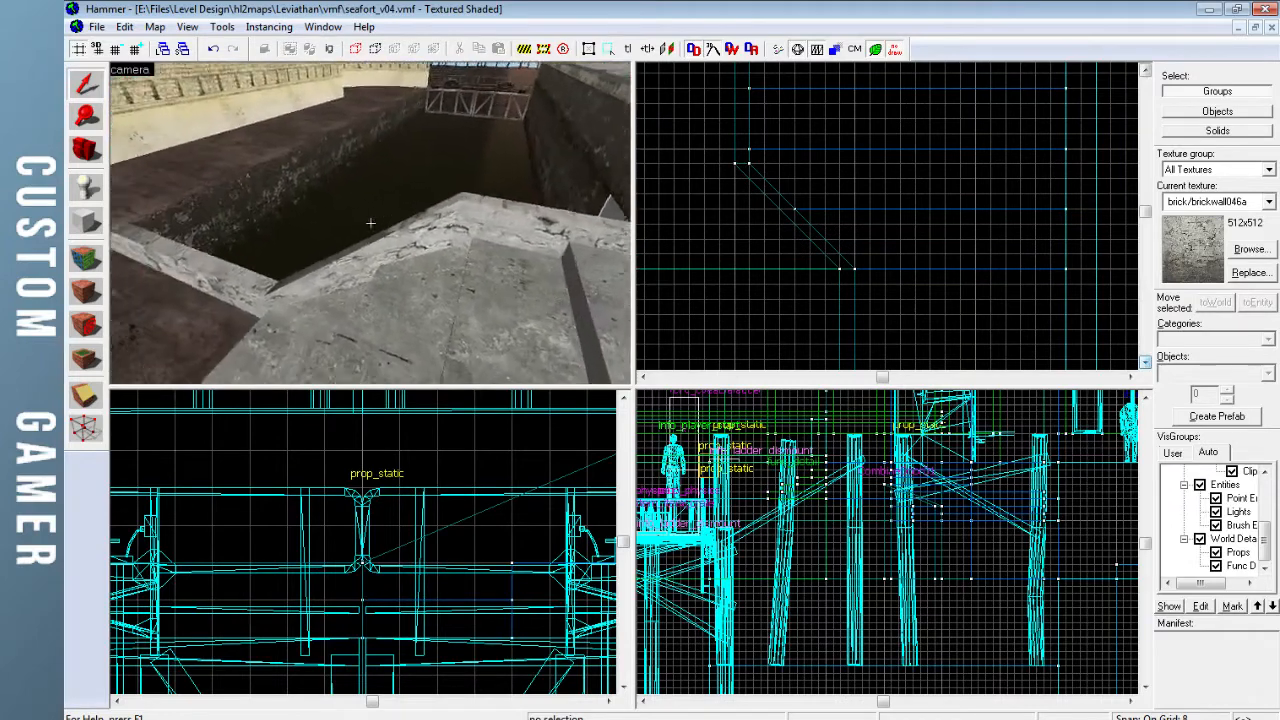
{"action": "key", "text": "w"}
{"action": "key", "text": "s"}
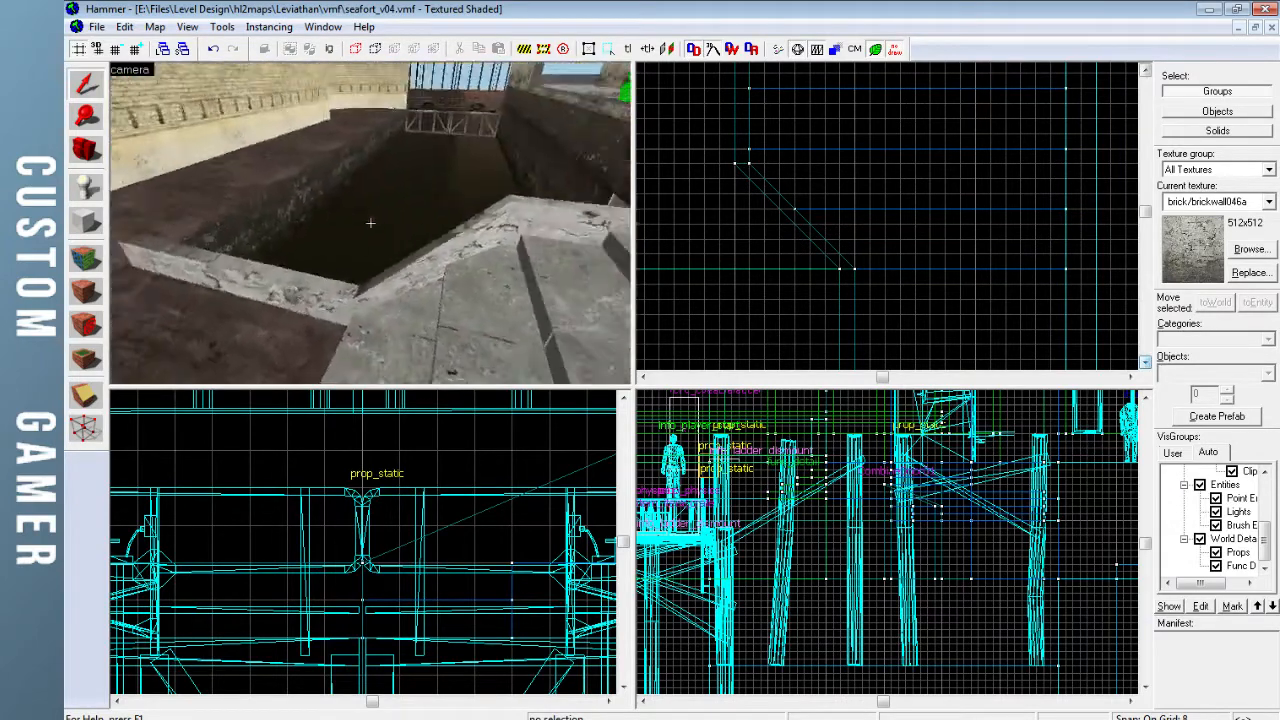
Justify the brick texture to the bottom on the lower wall's inner face and check the diagonal wall's face texture settings
{"action": "left_click", "coordinate": [88, 259]}
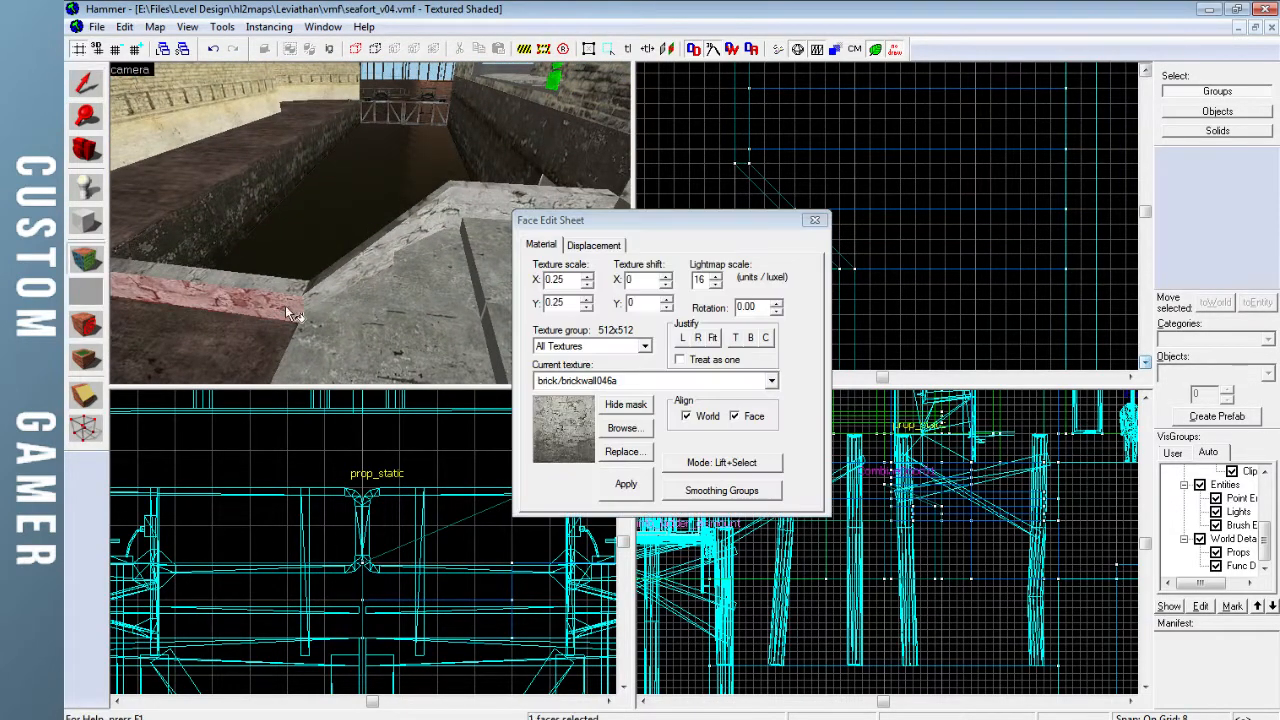
{"action": "left_click", "coordinate": [750, 341]}
{"action": "left_click", "coordinate": [753, 340]}
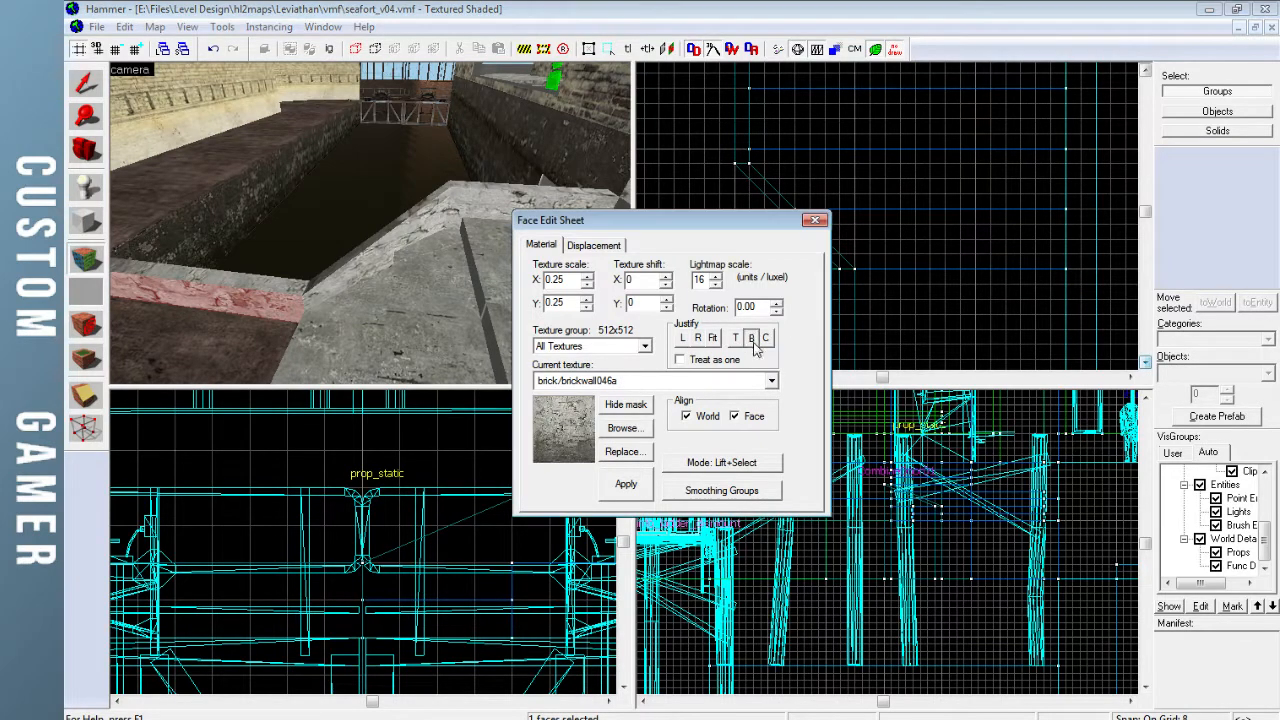
{"action": "left_click", "coordinate": [815, 221]}
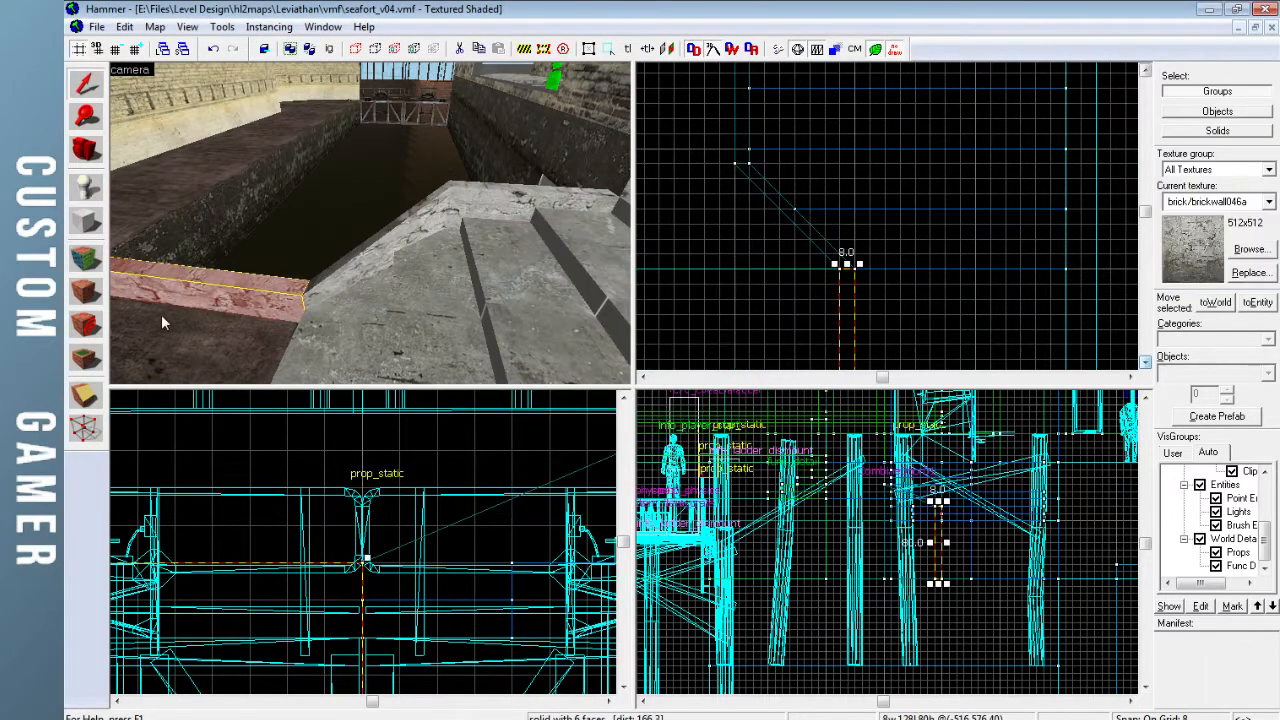
{"action": "left_click", "coordinate": [85, 260]}
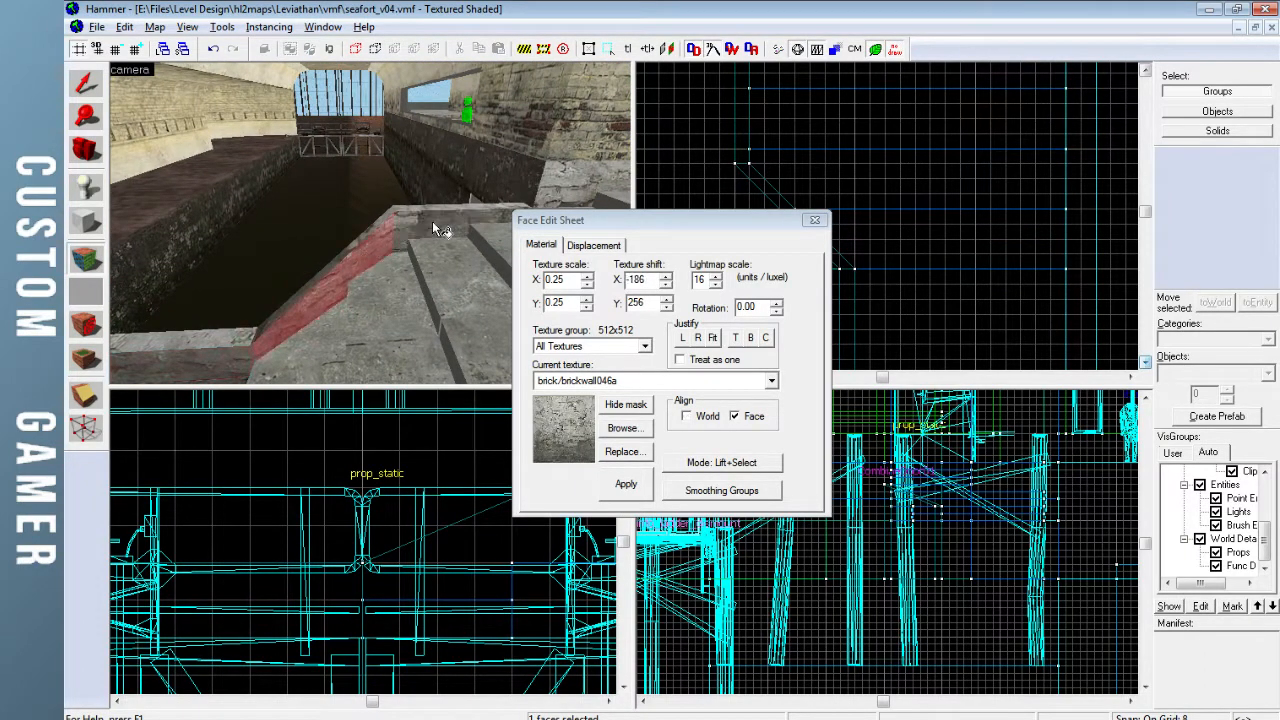
{"action": "left_click", "coordinate": [815, 221]}
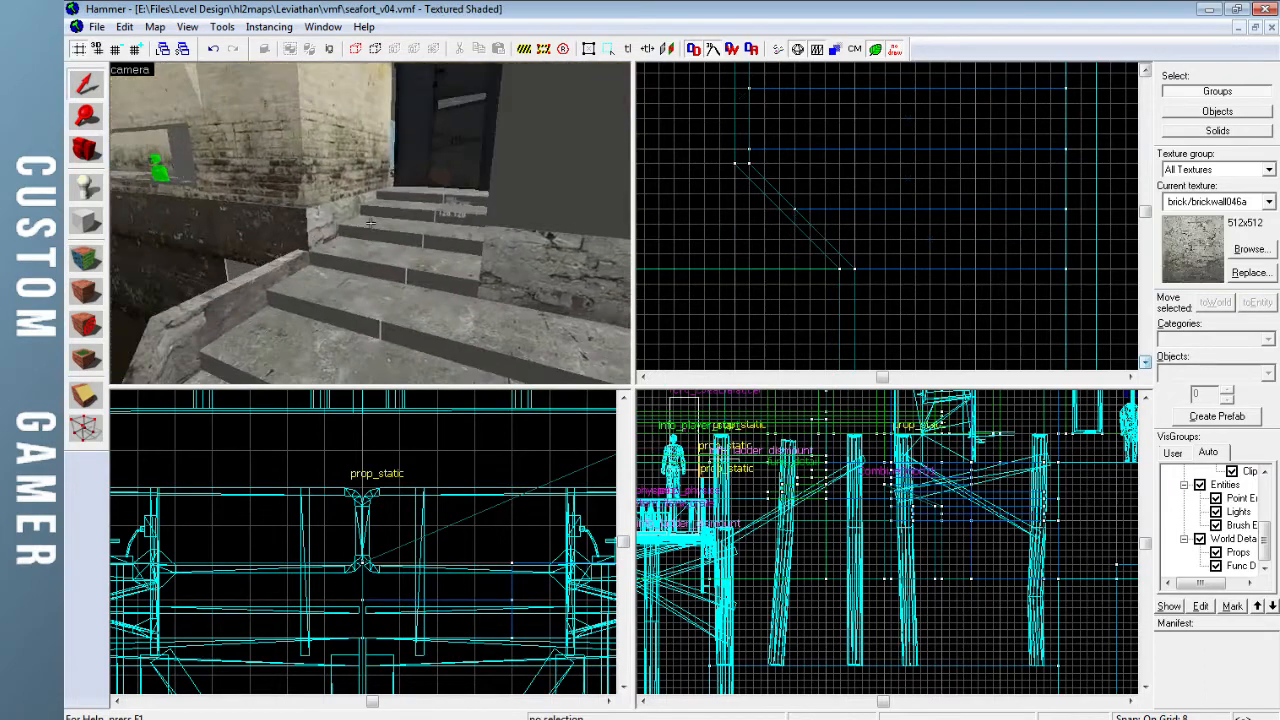
Select the top faces of the upper, diagonal and lower side walls and open the texture browser for them
{"action": "key", "text": "s"}
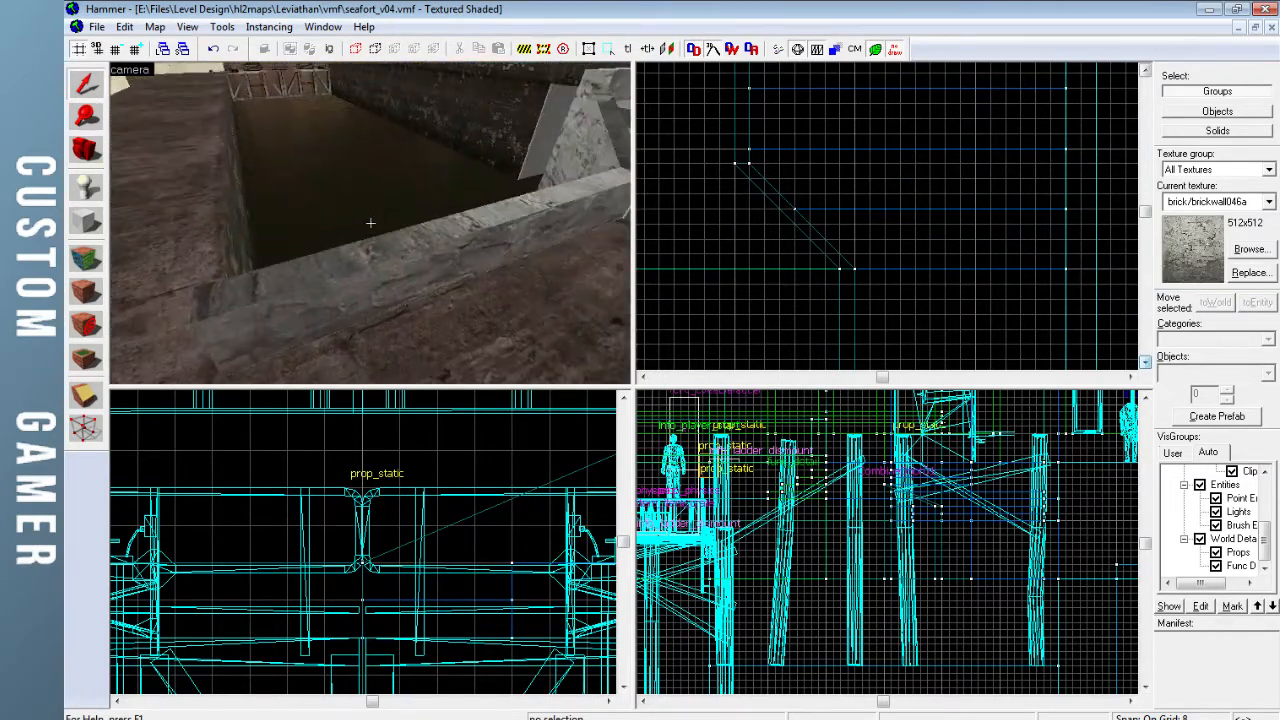
{"action": "key", "text": "w"}
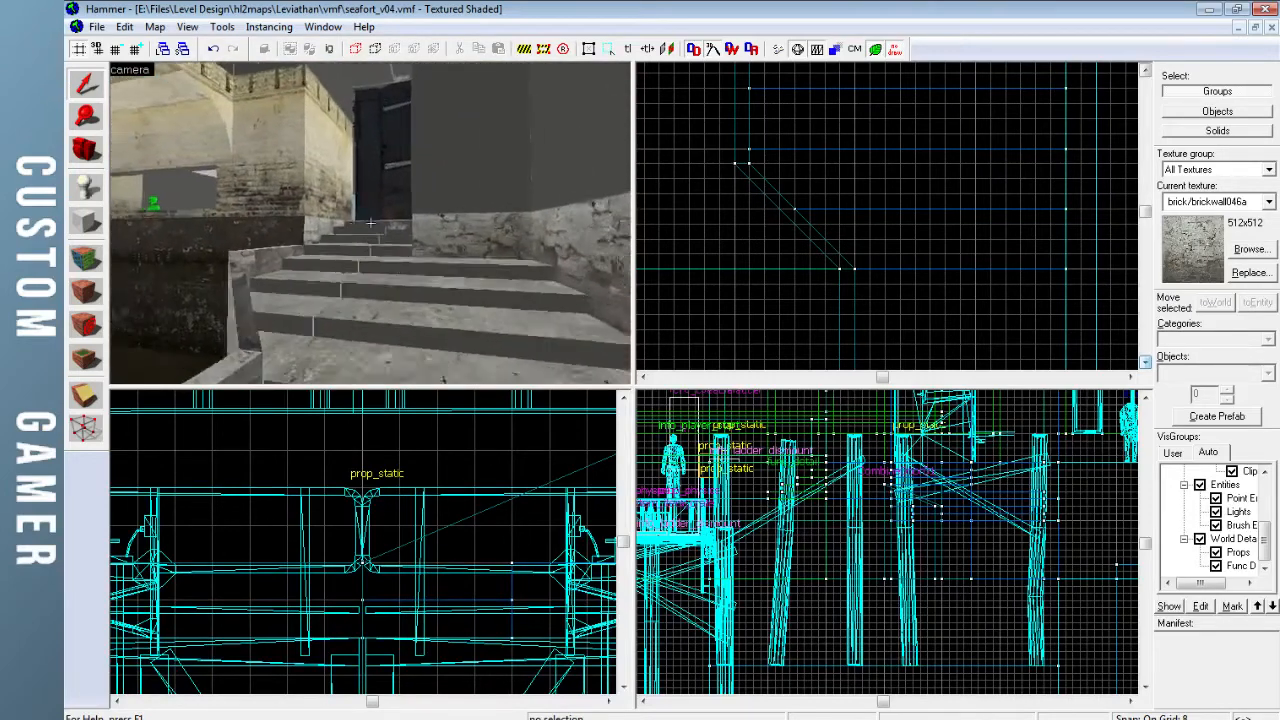
{"action": "key", "text": "s"}
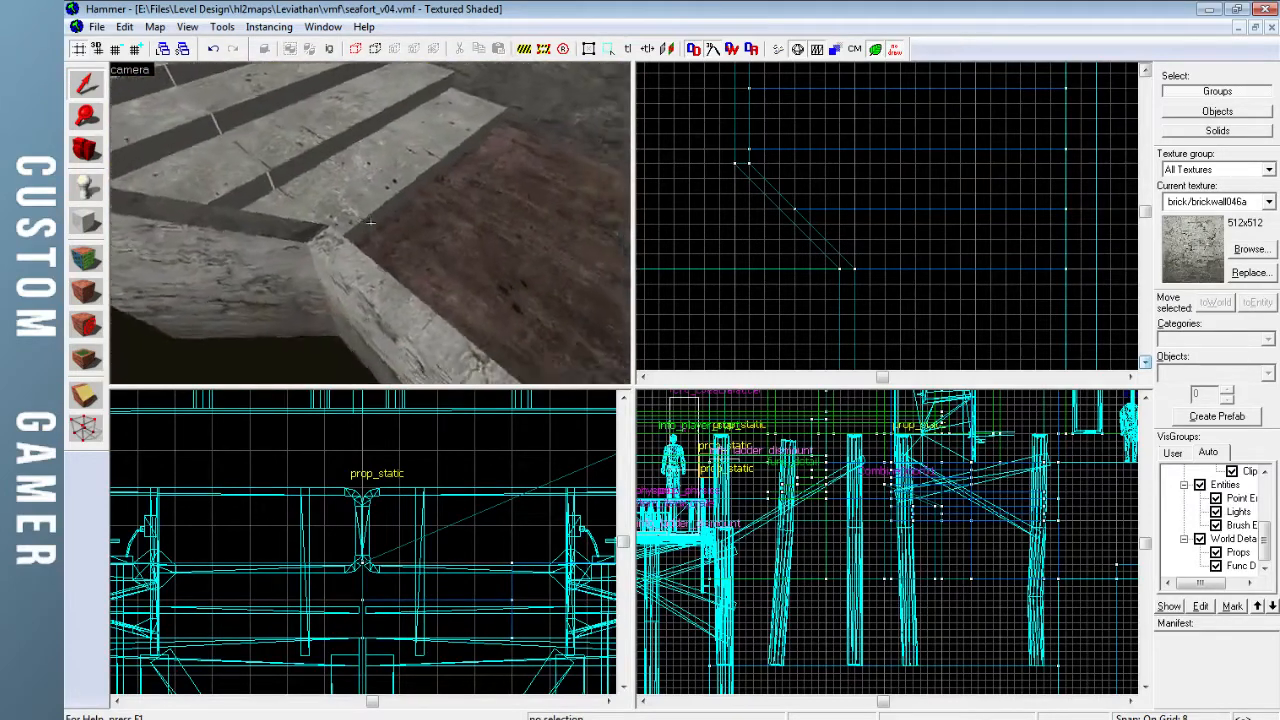
{"action": "key", "text": "a"}
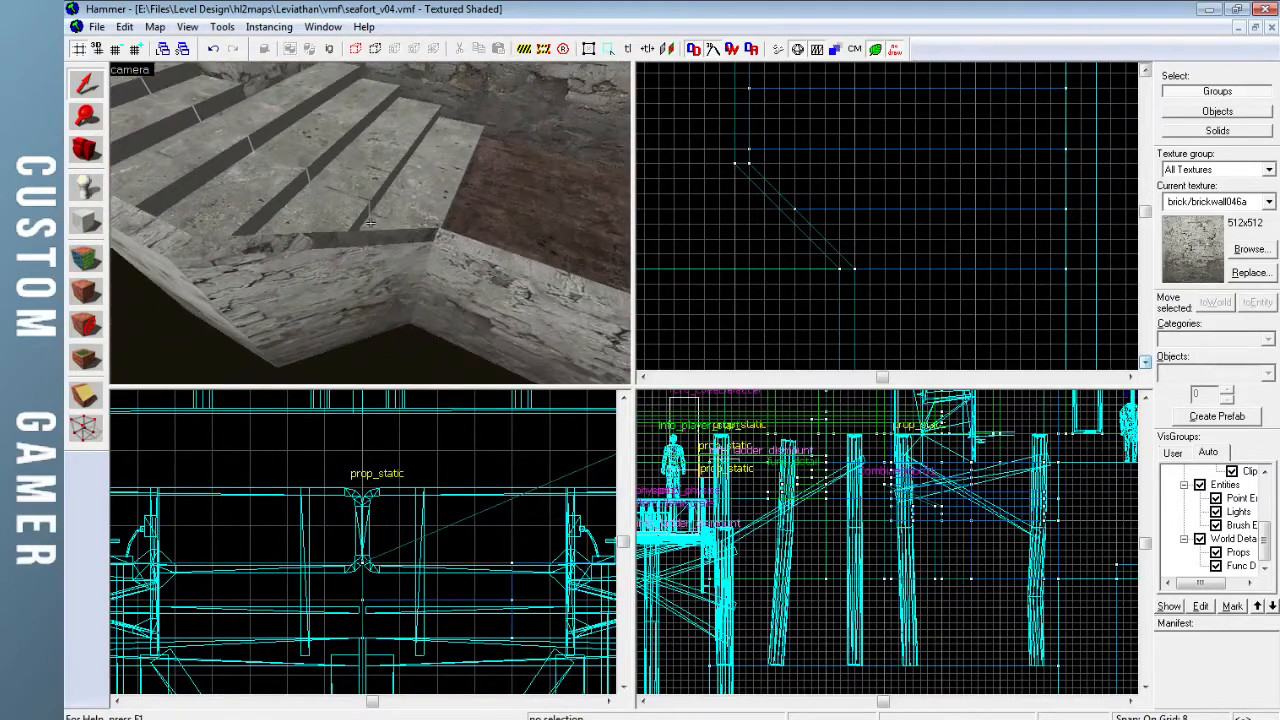
{"action": "left_click", "coordinate": [86, 258]}
{"action": "left_click", "coordinate": [183, 246]}
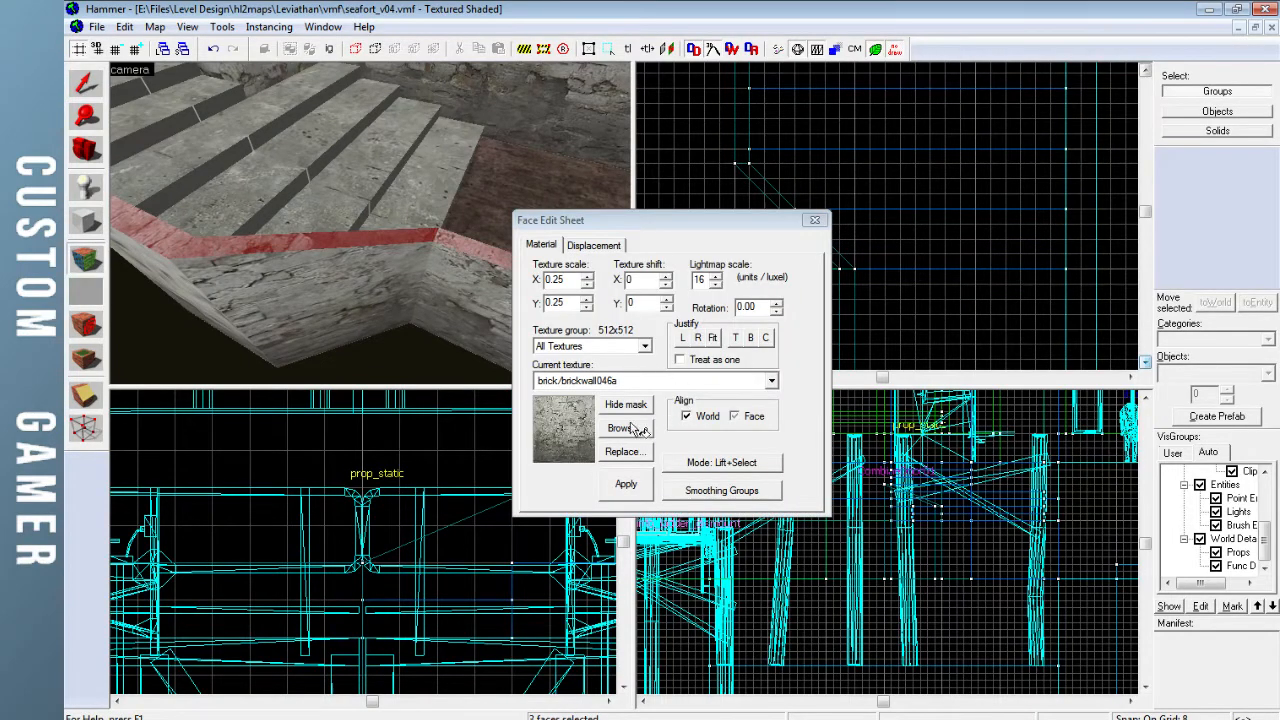
{"action": "left_click", "coordinate": [621, 428]}
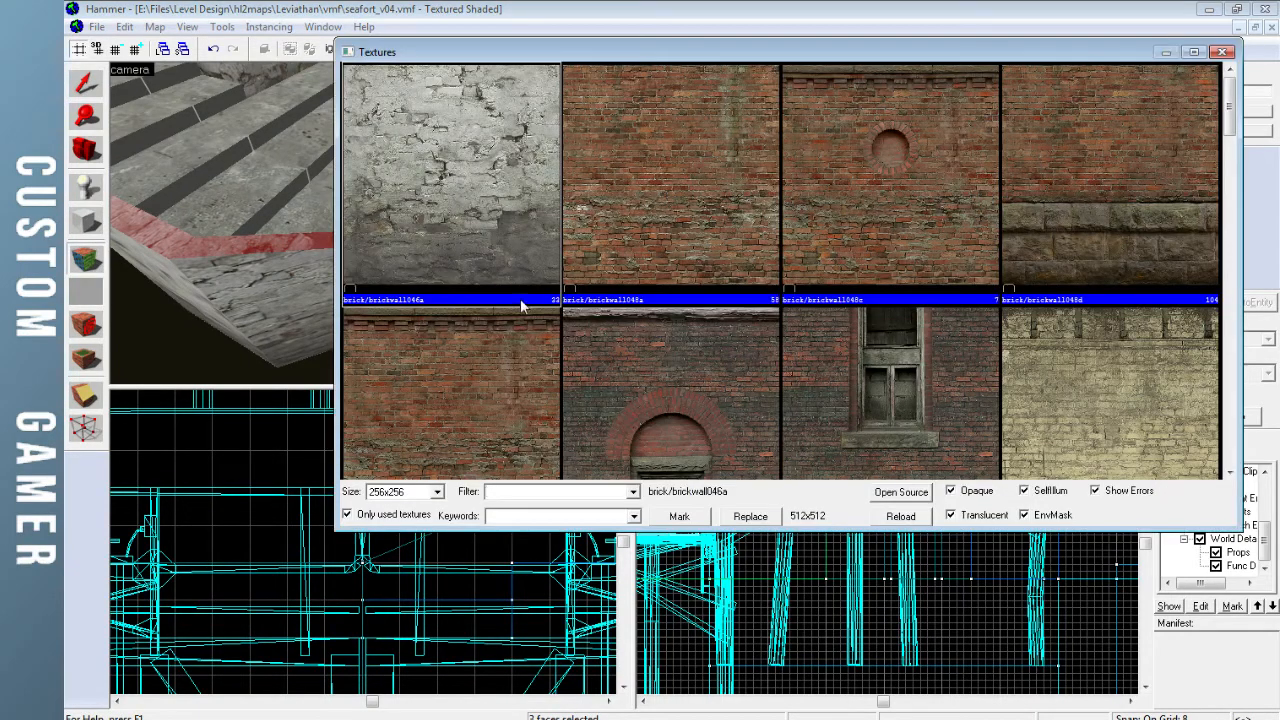
{"action": "left_click", "coordinate": [392, 516]}
{"action": "scroll", "coordinate": [505, 221], "scroll_direction": "up", "scroll_amount": 1}
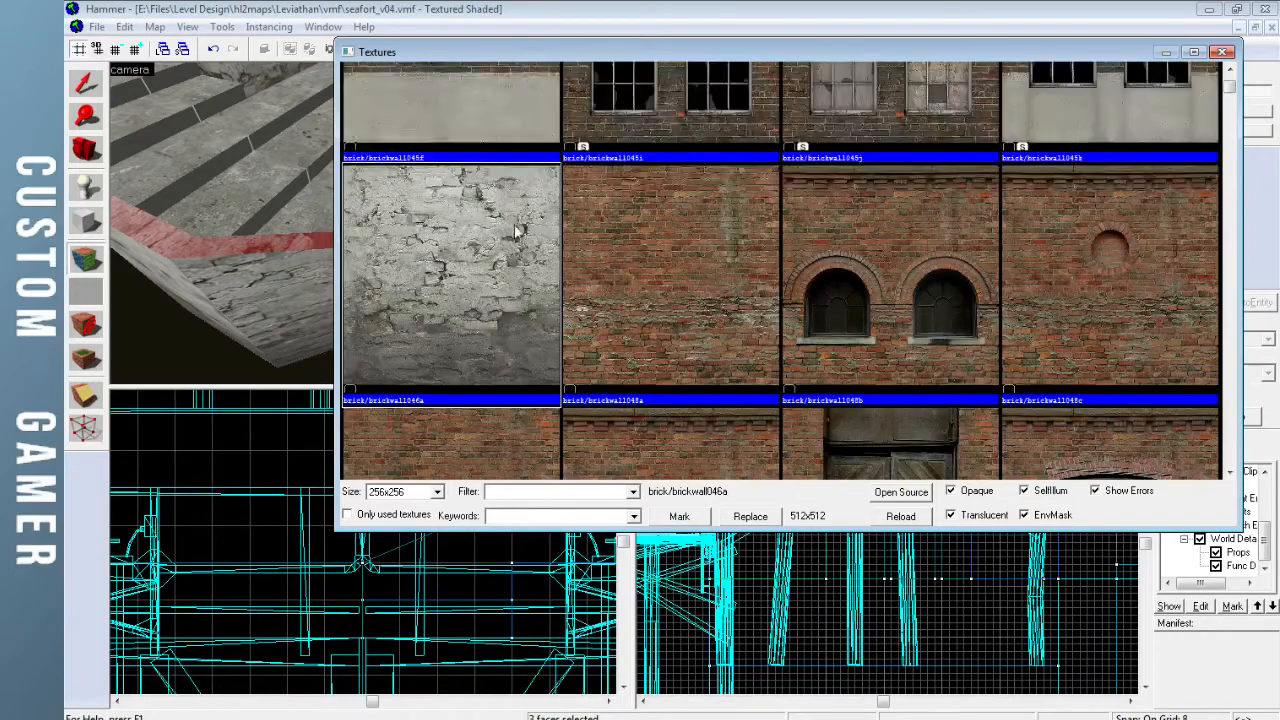
{"action": "scroll", "coordinate": [509, 223], "scroll_direction": "up", "scroll_amount": 1}
{"action": "scroll", "coordinate": [586, 277], "scroll_direction": "up", "scroll_amount": 3}
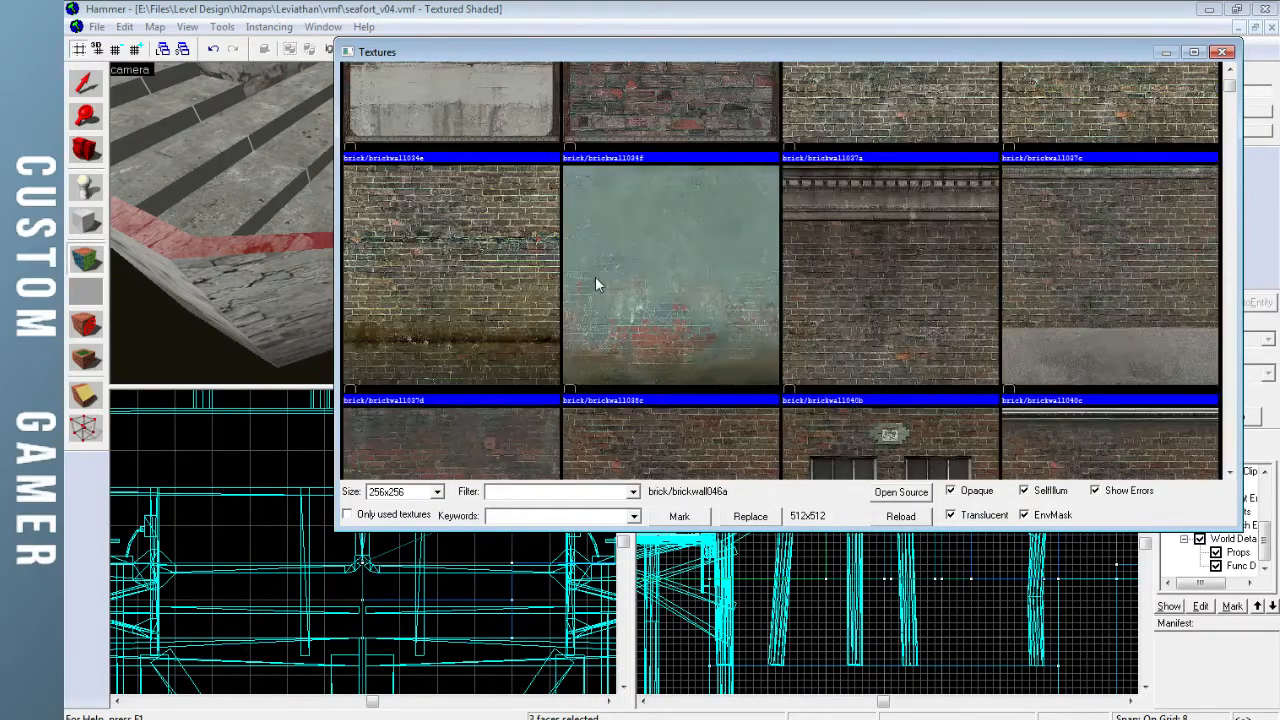
{"action": "scroll", "coordinate": [594, 284], "scroll_direction": "up", "scroll_amount": 1}
{"action": "left_click", "coordinate": [405, 515]}
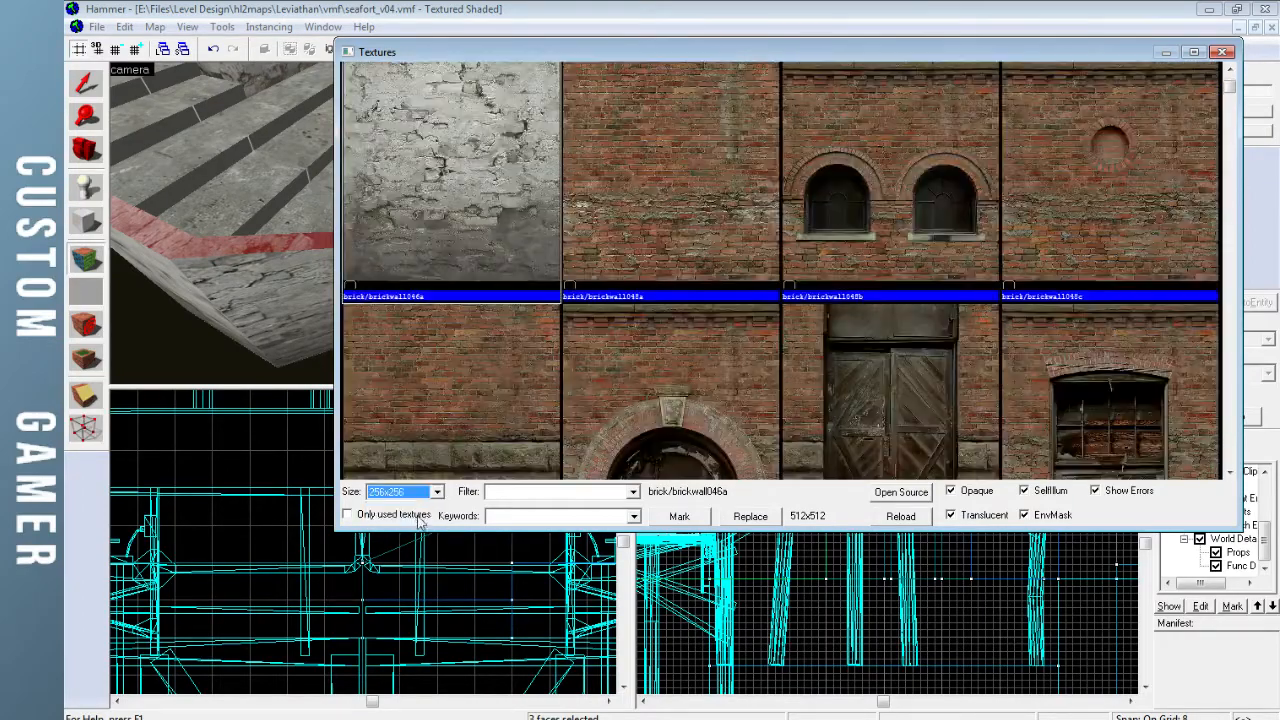
Apply the concrete/concretefloor011a_c17 texture to the selected wall tops and save the map
{"action": "scroll", "coordinate": [568, 268], "scroll_direction": "down", "scroll_amount": 3}
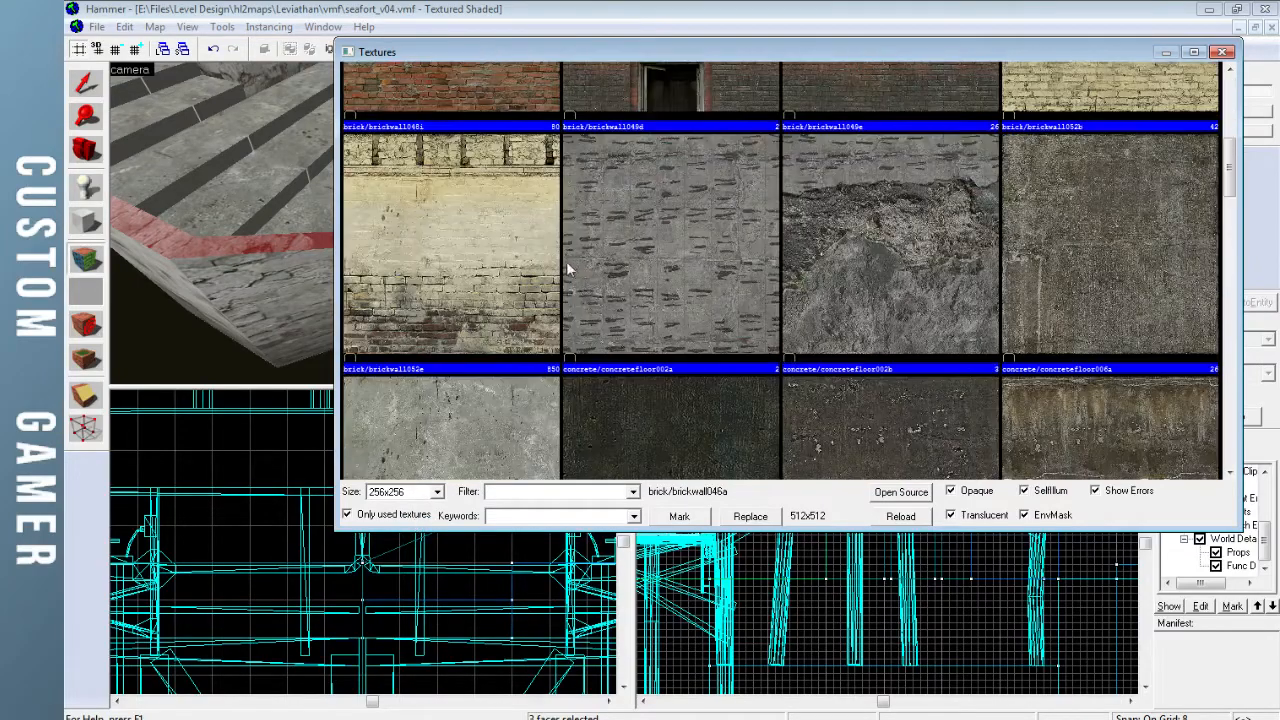
{"action": "scroll", "coordinate": [567, 276], "scroll_direction": "down", "scroll_amount": 1}
{"action": "double_click", "coordinate": [480, 371]}
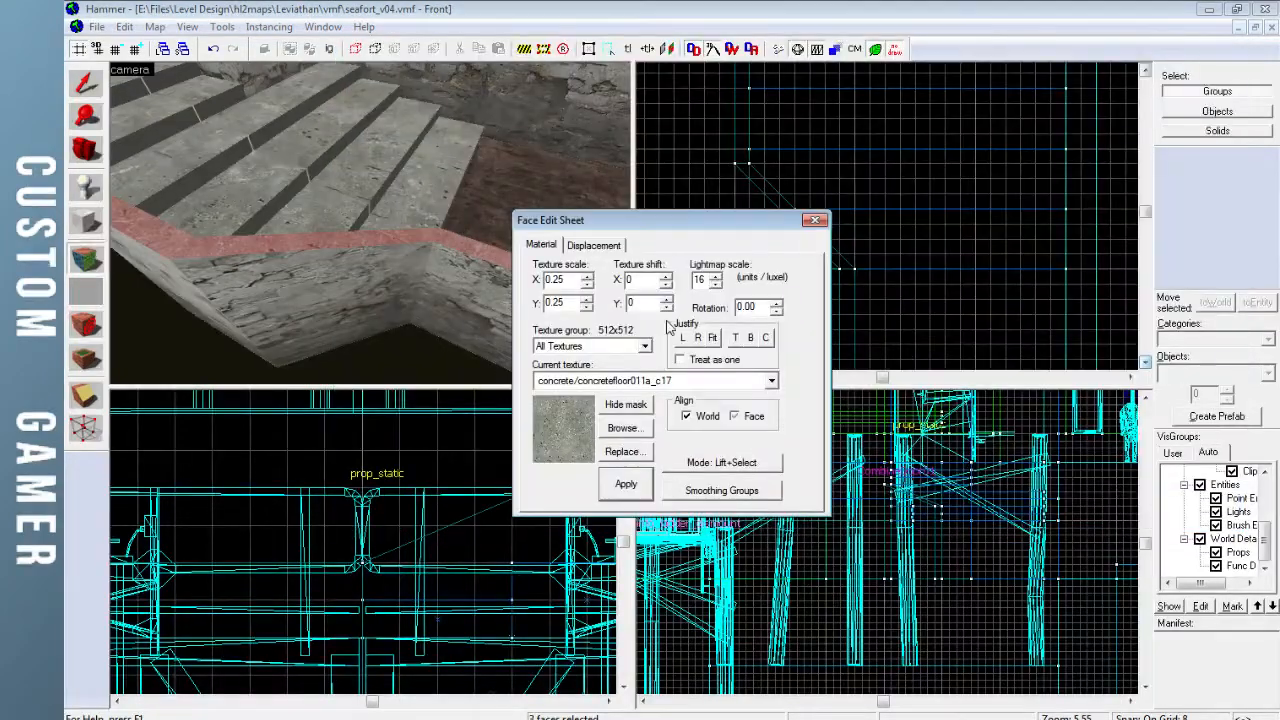
{"action": "left_click", "coordinate": [815, 220]}
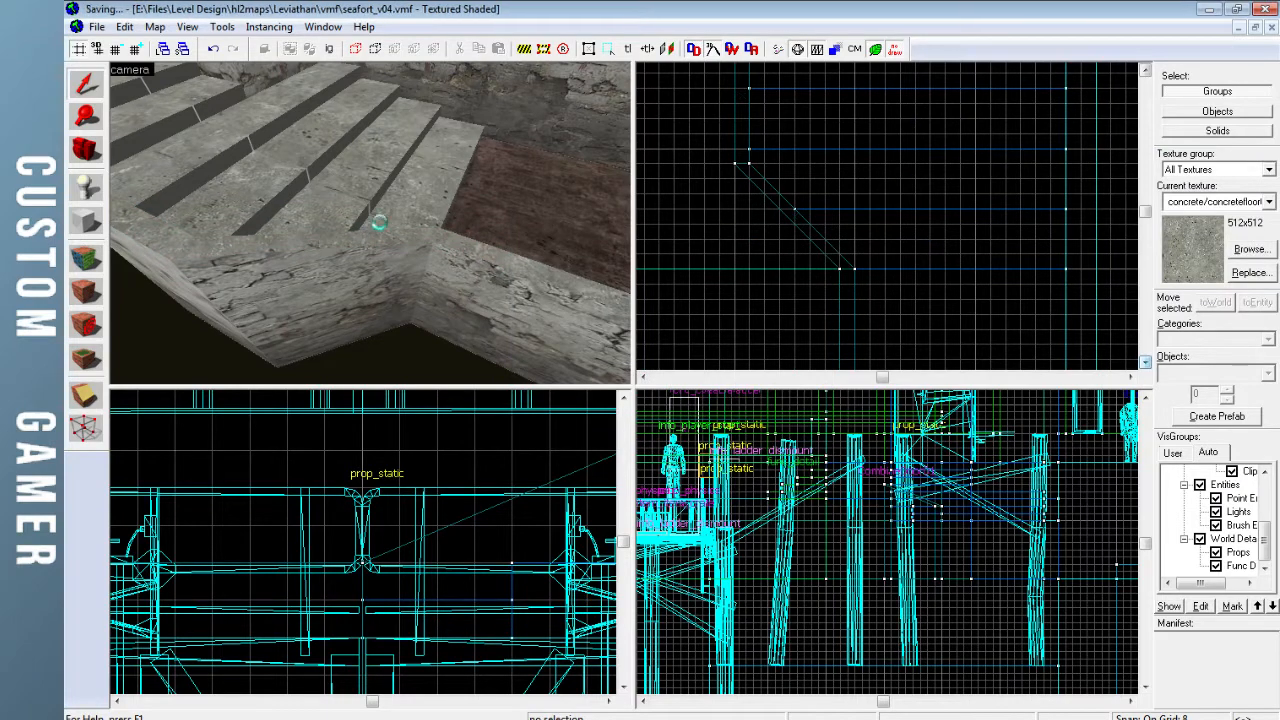
{"action": "key", "text": "s"}
Inspect the staircase with its side walls, the door above it and the water channel and tunnel beside it
{"action": "key", "text": "w"}
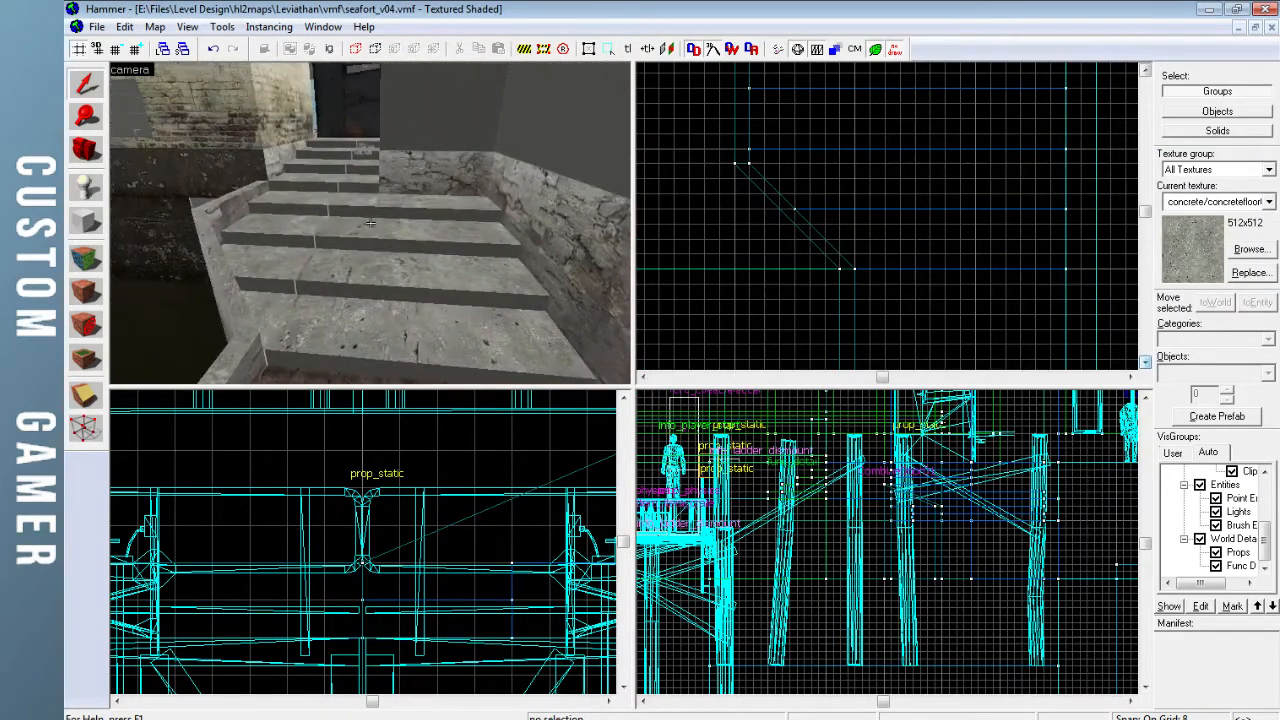
{"action": "key", "text": "w"}
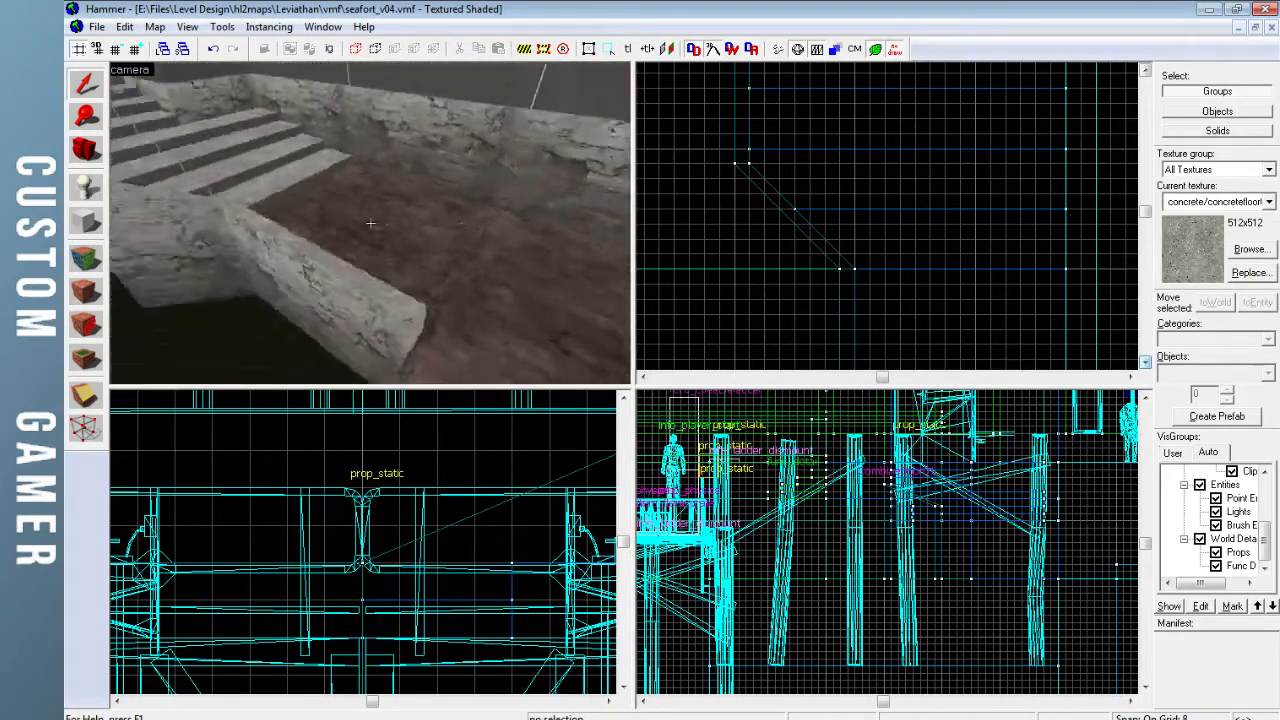
{"action": "key", "text": "w"}
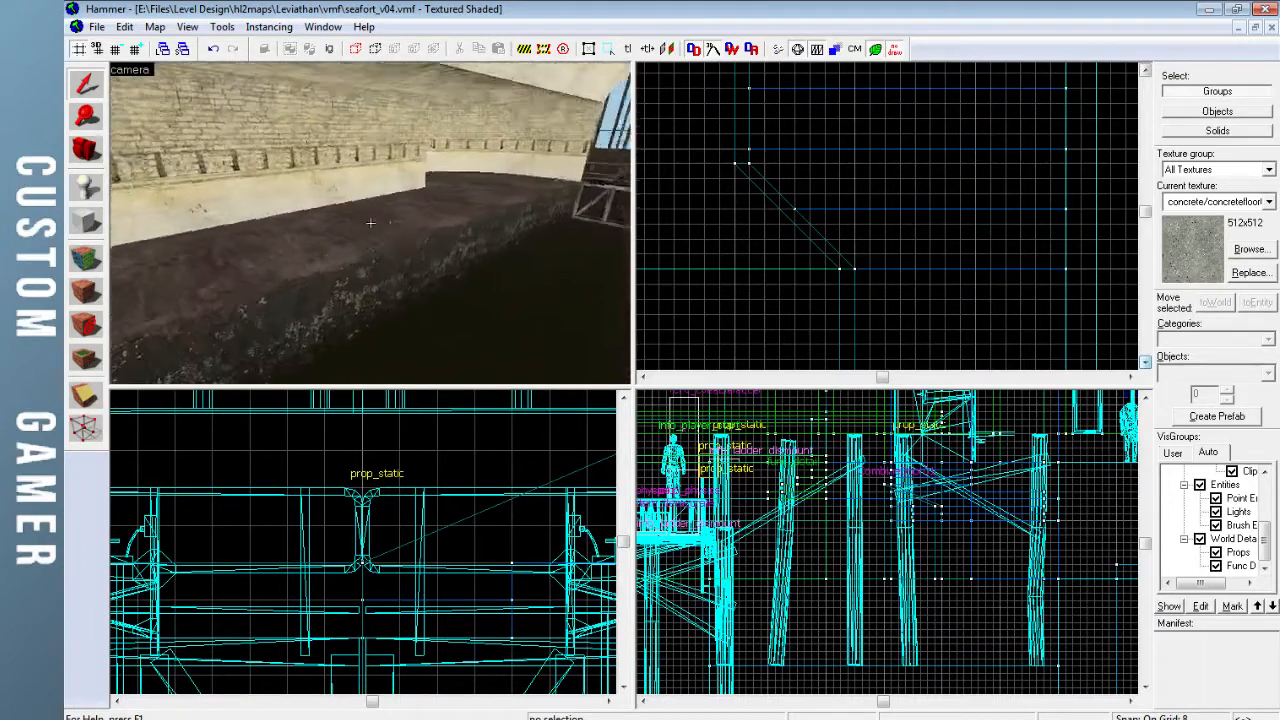
{"action": "key", "text": "w"}
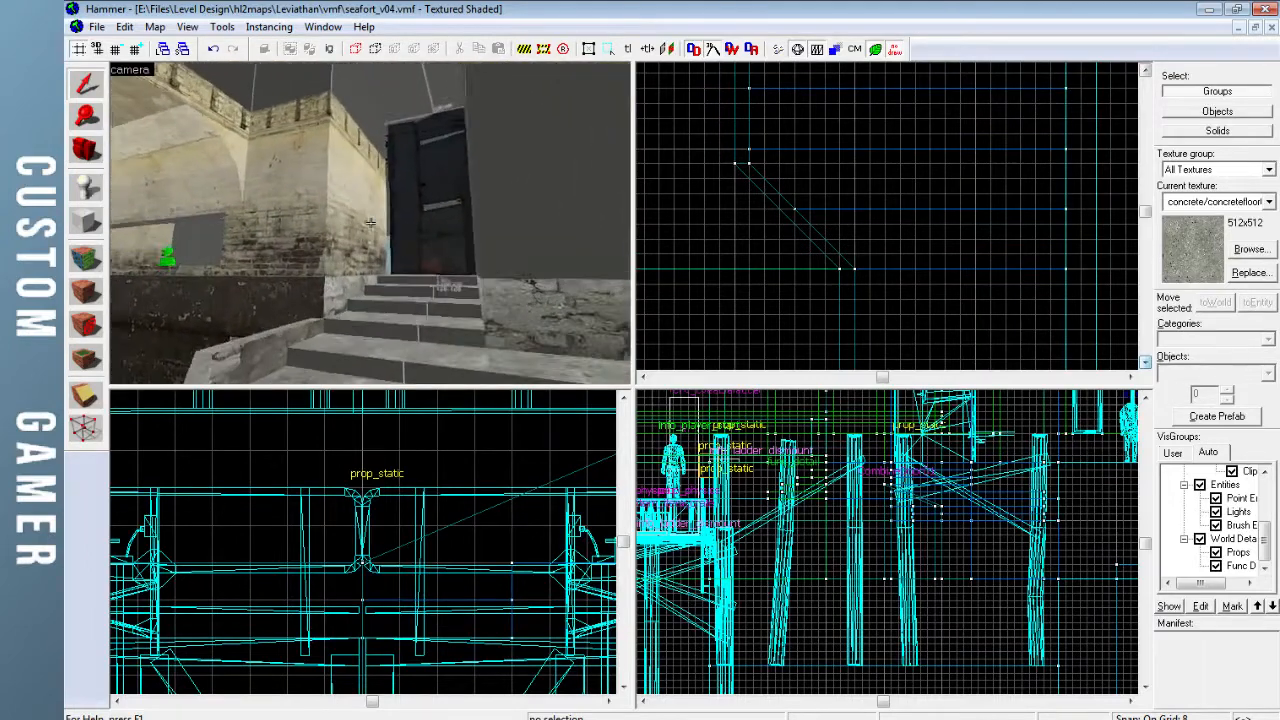
{"action": "key", "text": "w"}
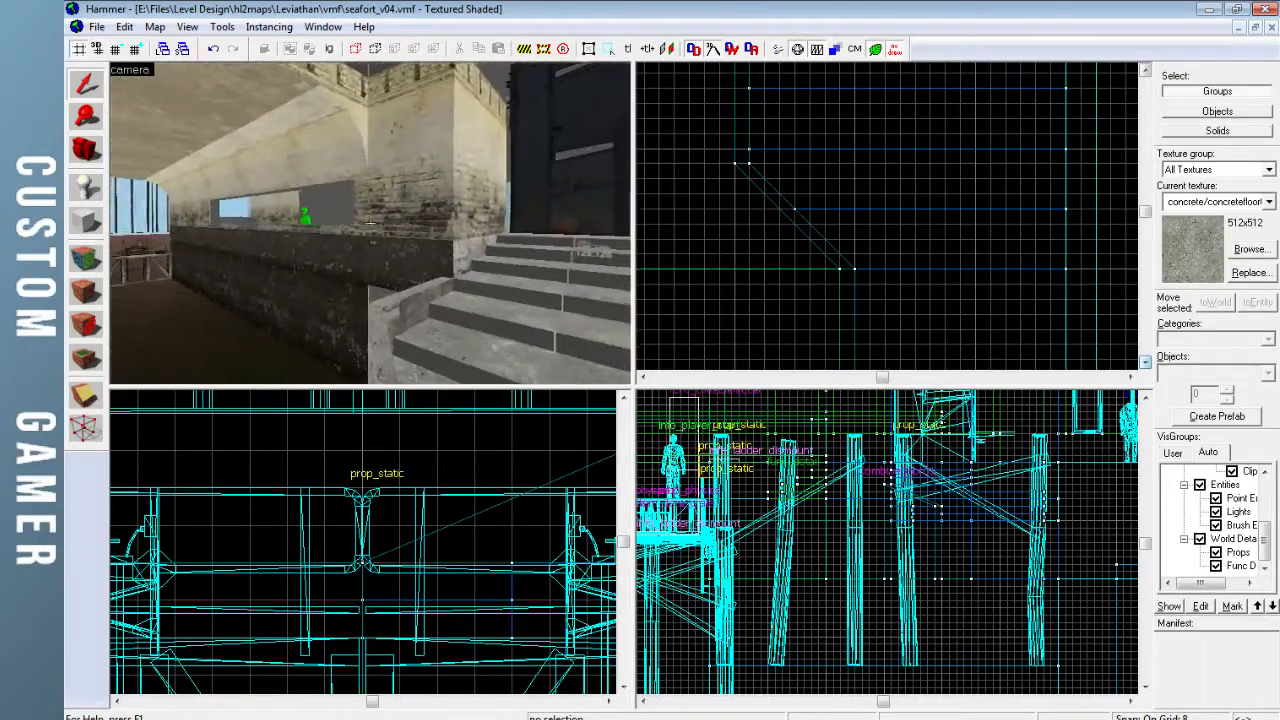
{"action": "key", "text": "w"}
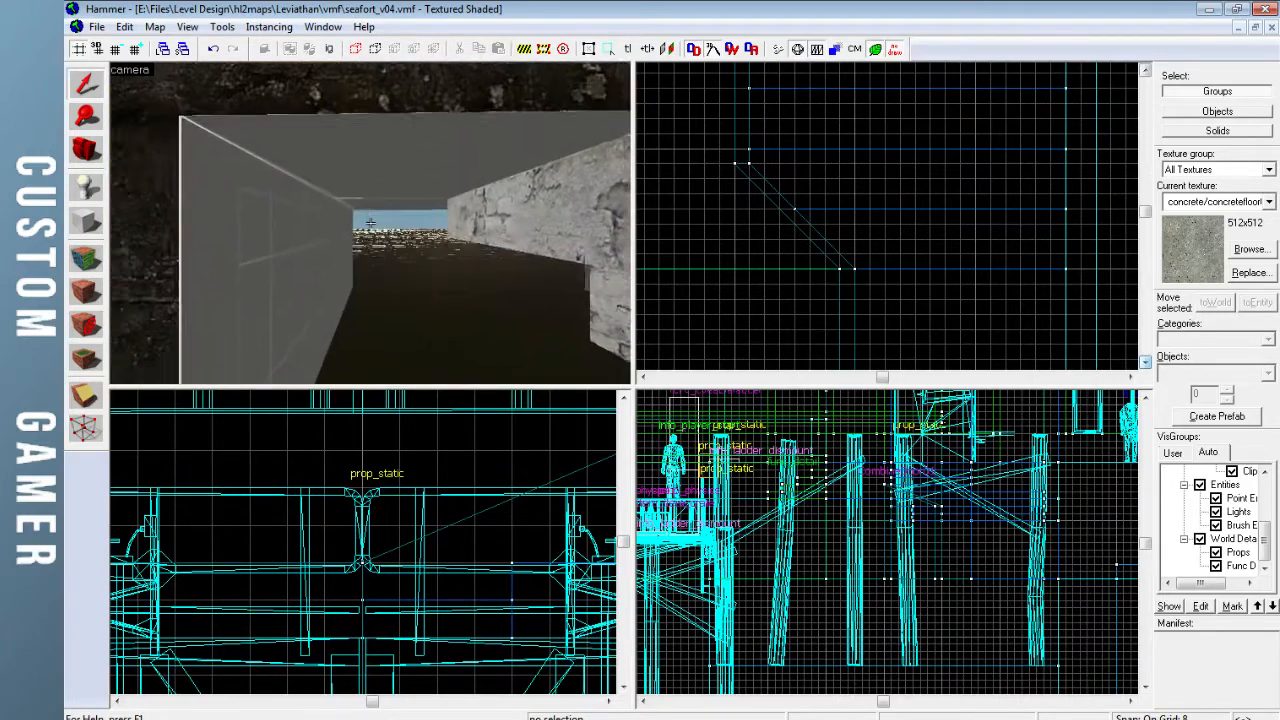
{"action": "key", "text": "w"}
{"action": "key", "text": "w"}
{"action": "key", "text": "w"}
{"action": "key", "text": "w"}
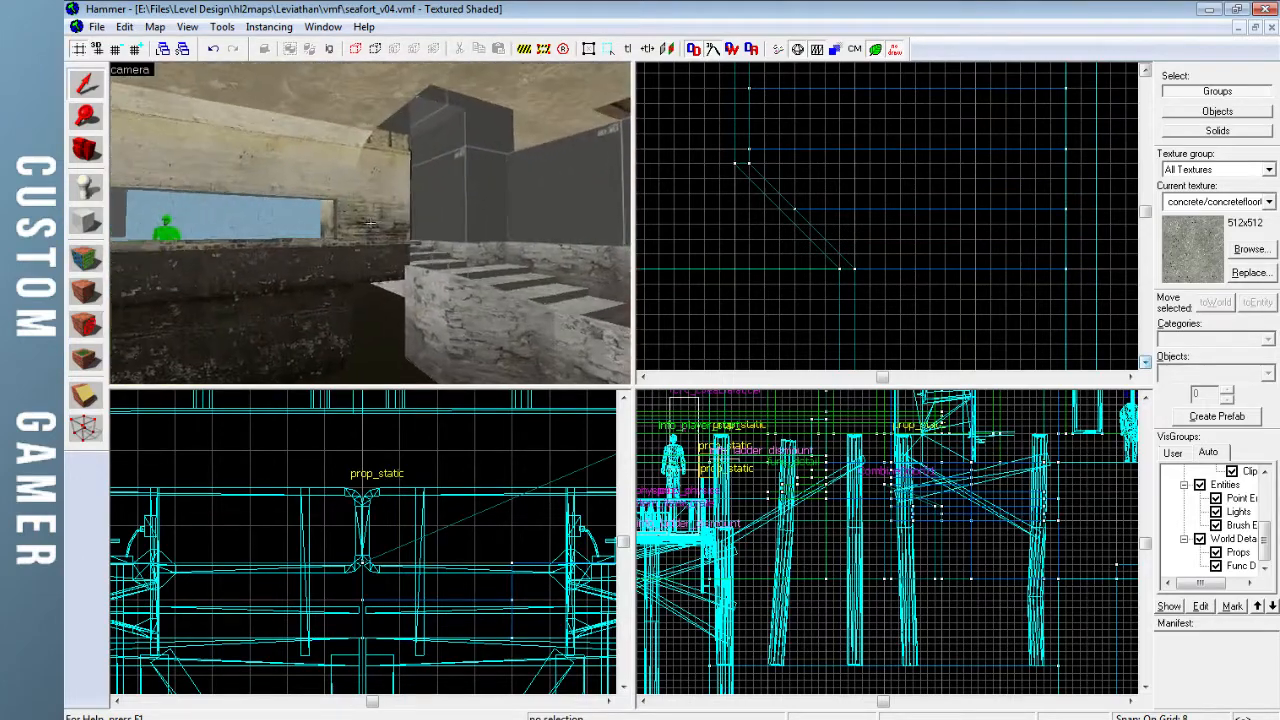
{"action": "key", "text": "w"}
{"action": "key", "text": "d"}
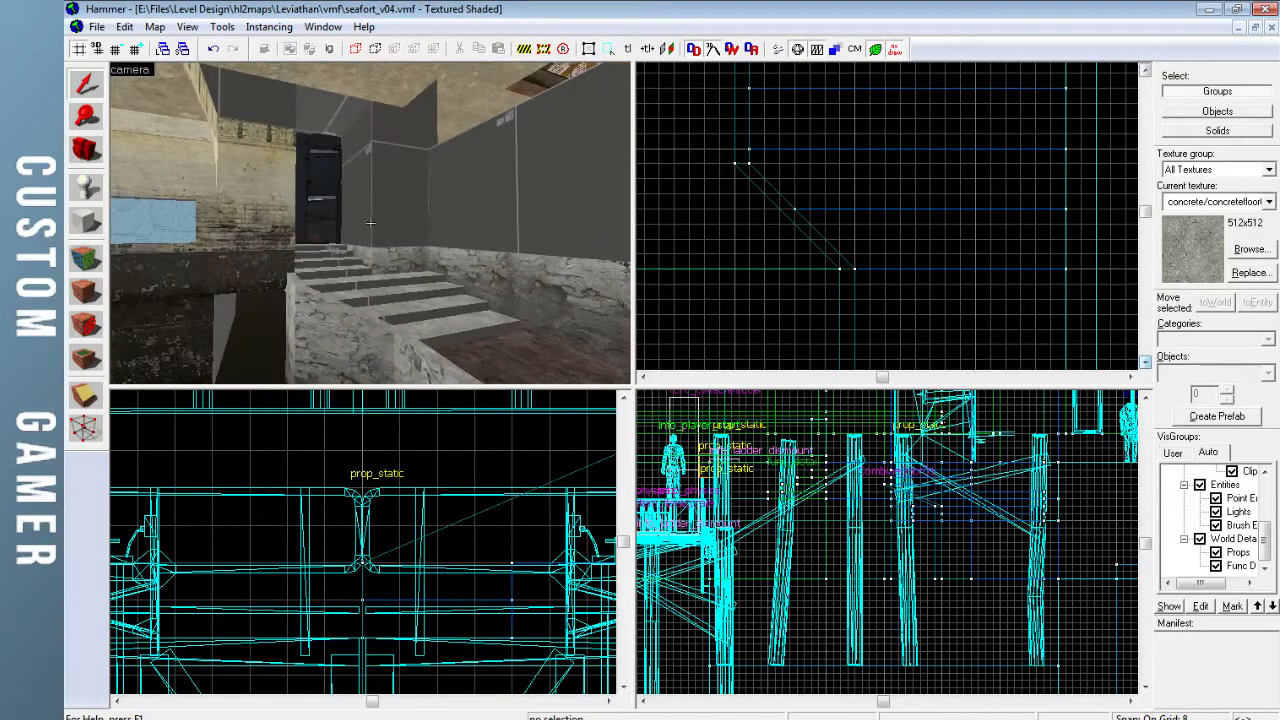
Examine the sea fort's staircases, arched passages, long wall opening and canal walkway from close up
{"action": "key", "text": "w"}
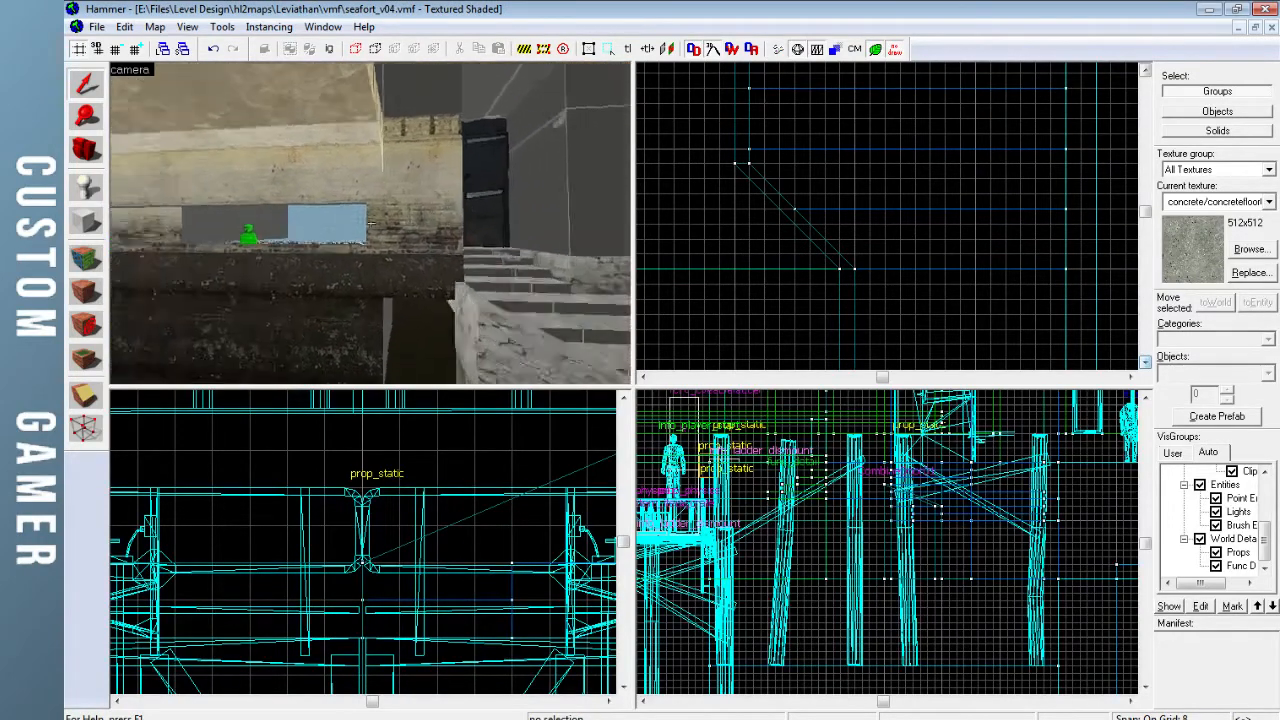
{"action": "key", "text": "w"}
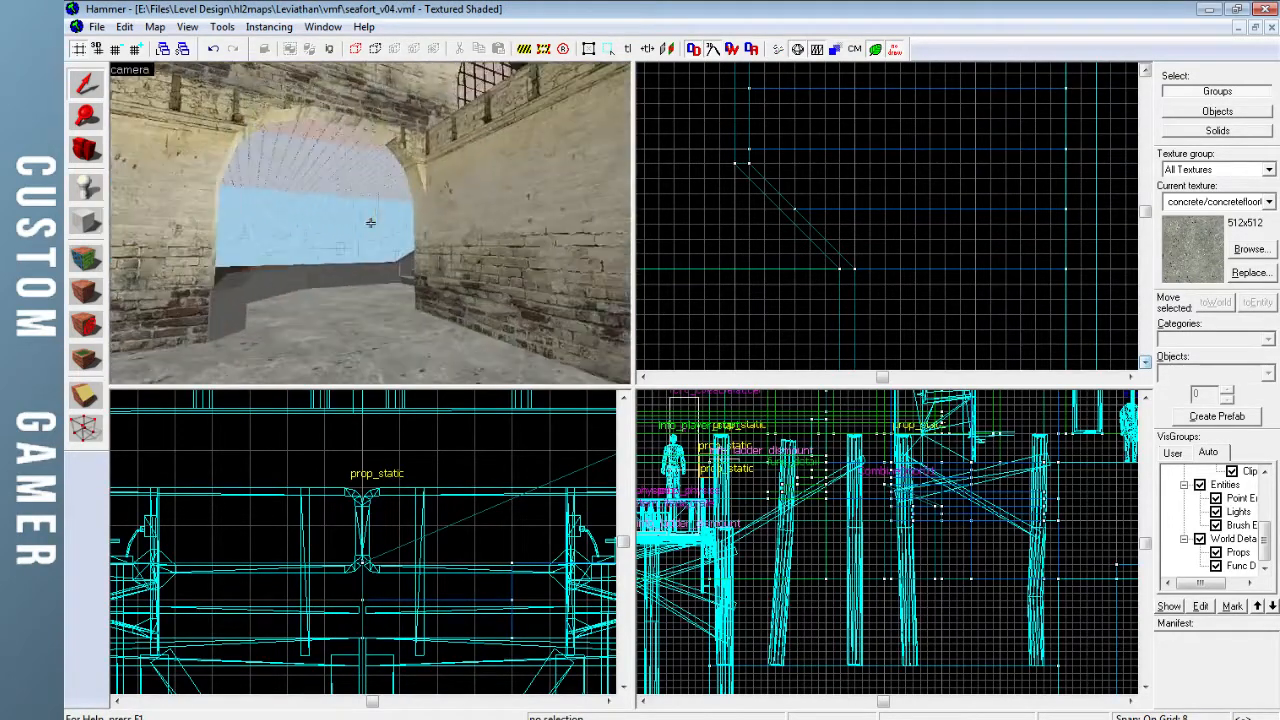
{"action": "key", "text": "w"}
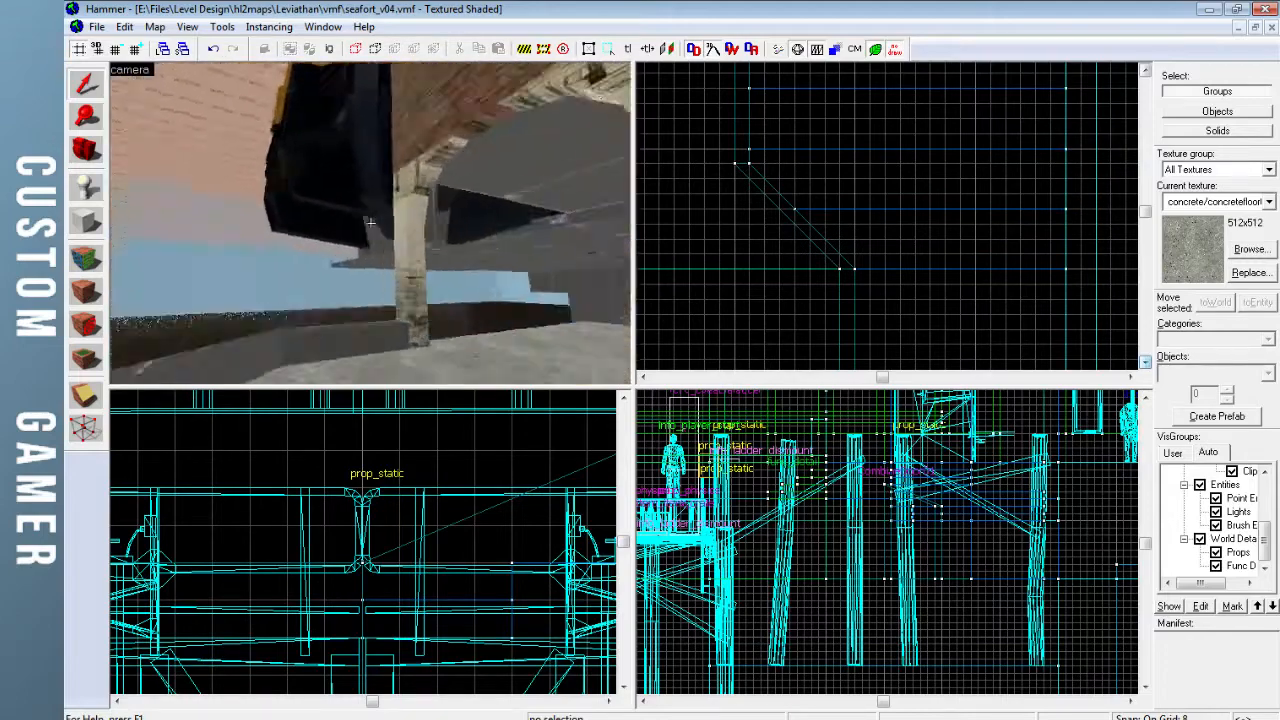
{"action": "key", "text": "w"}
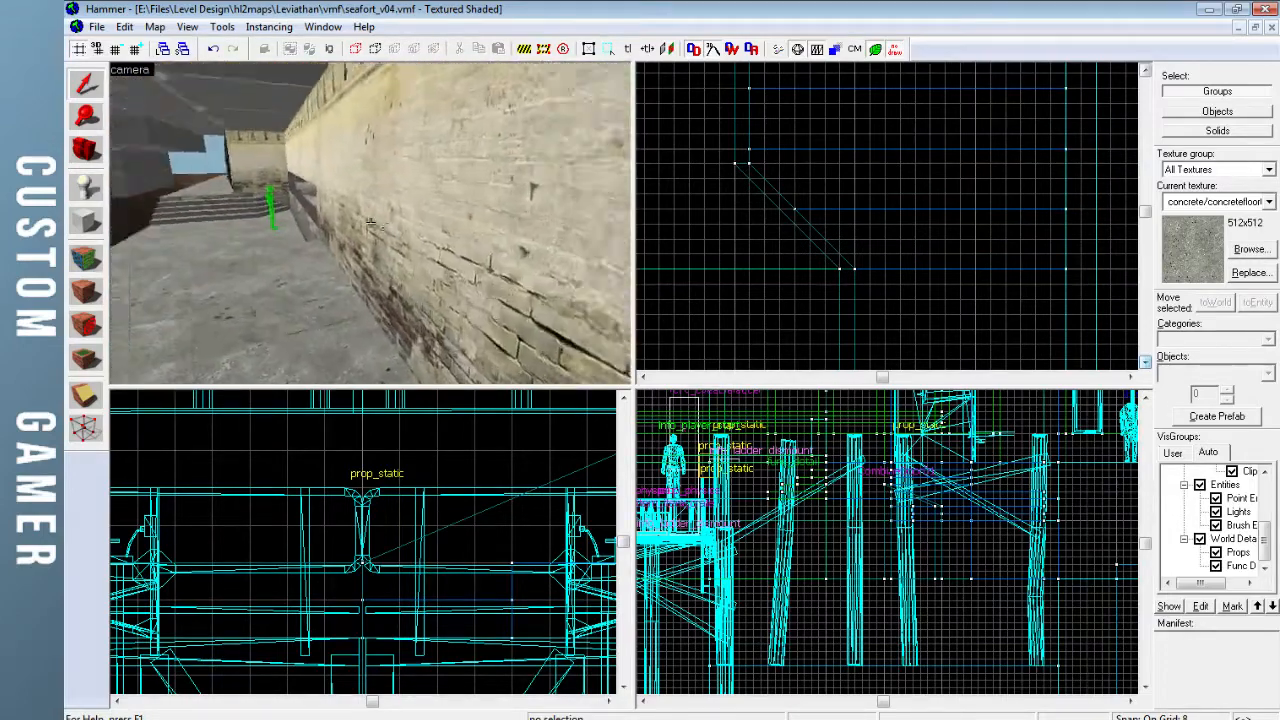
{"action": "key", "text": "w"}
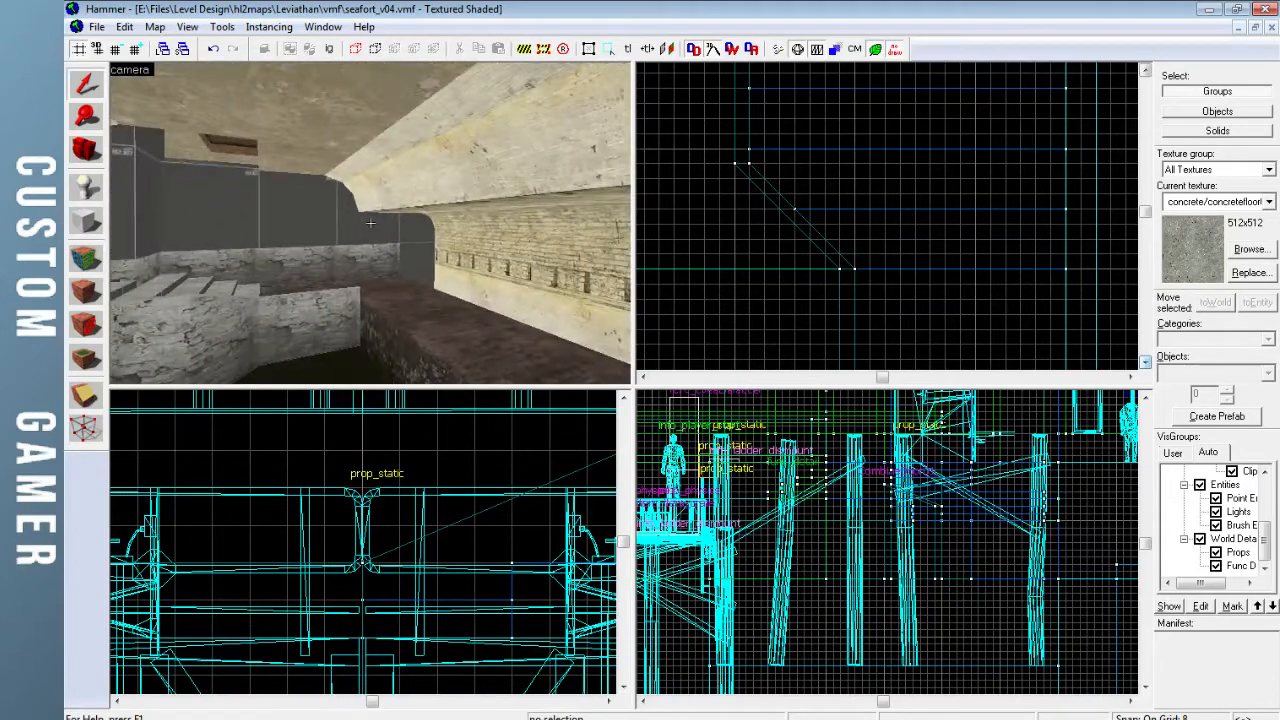
{"action": "key", "text": "w"}
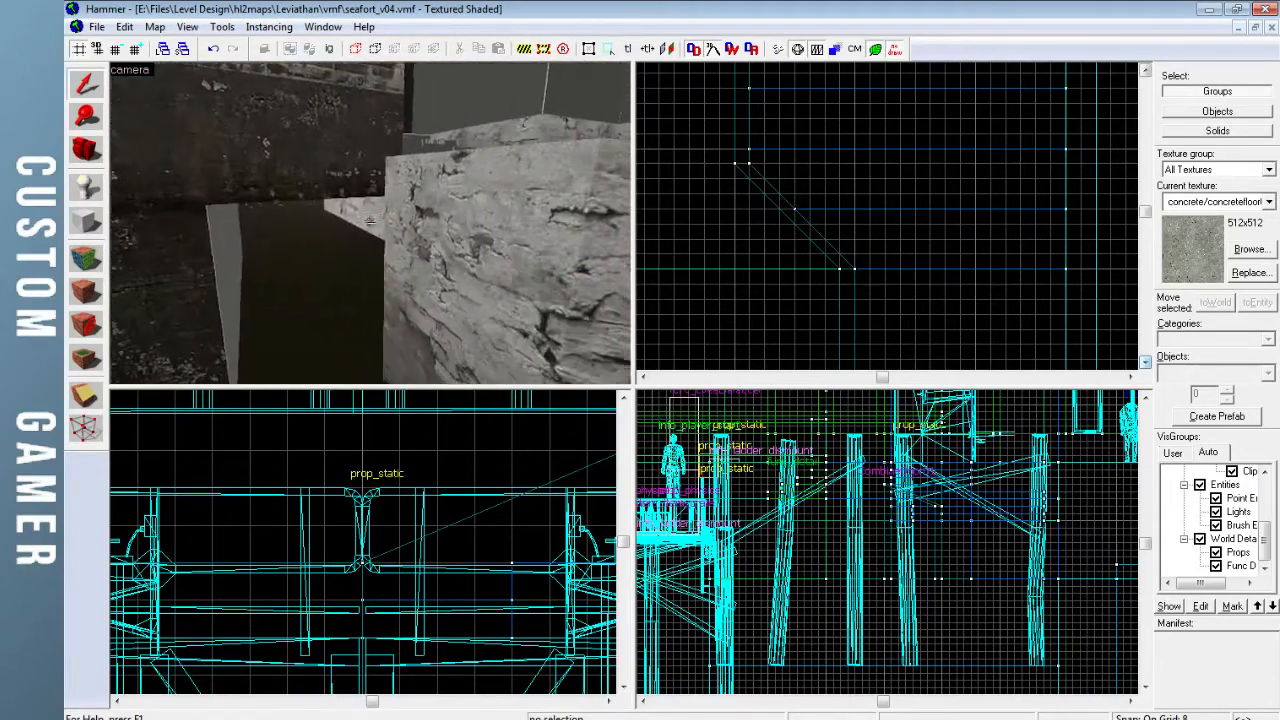
{"action": "key", "text": "w"}
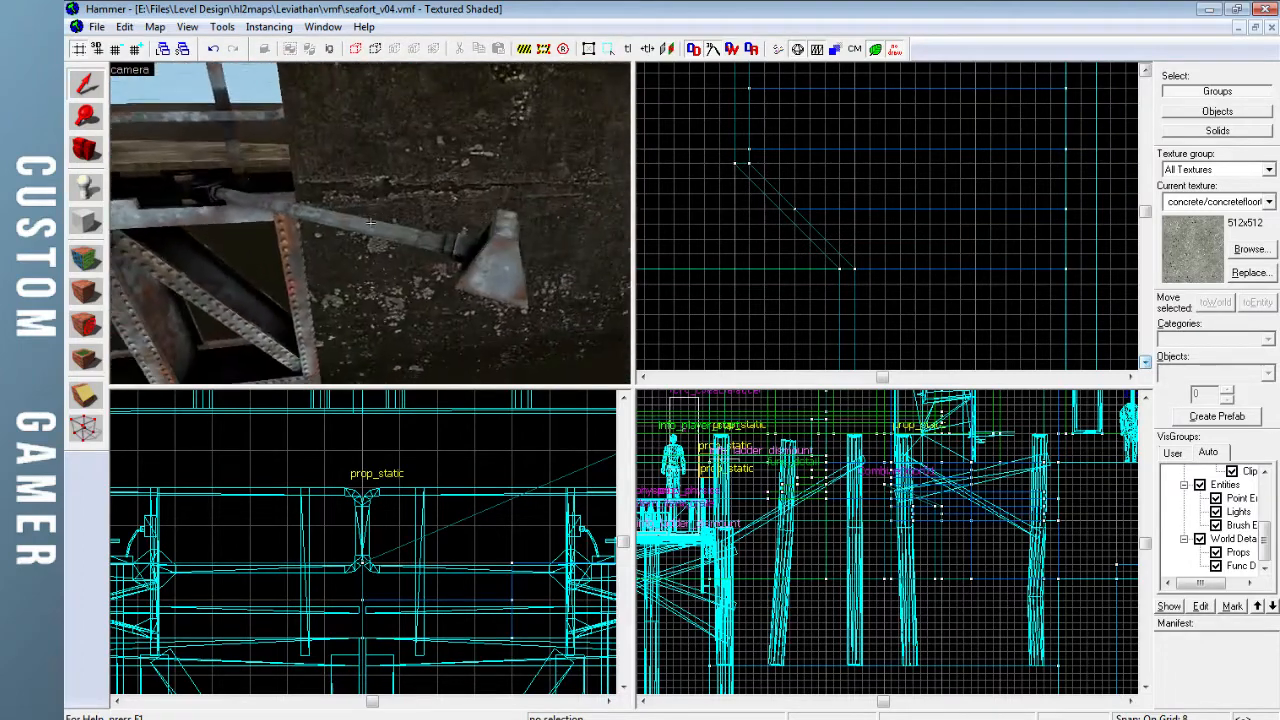
{"action": "key", "text": "a"}
{"action": "key", "text": "d"}
{"action": "key", "text": "a"}
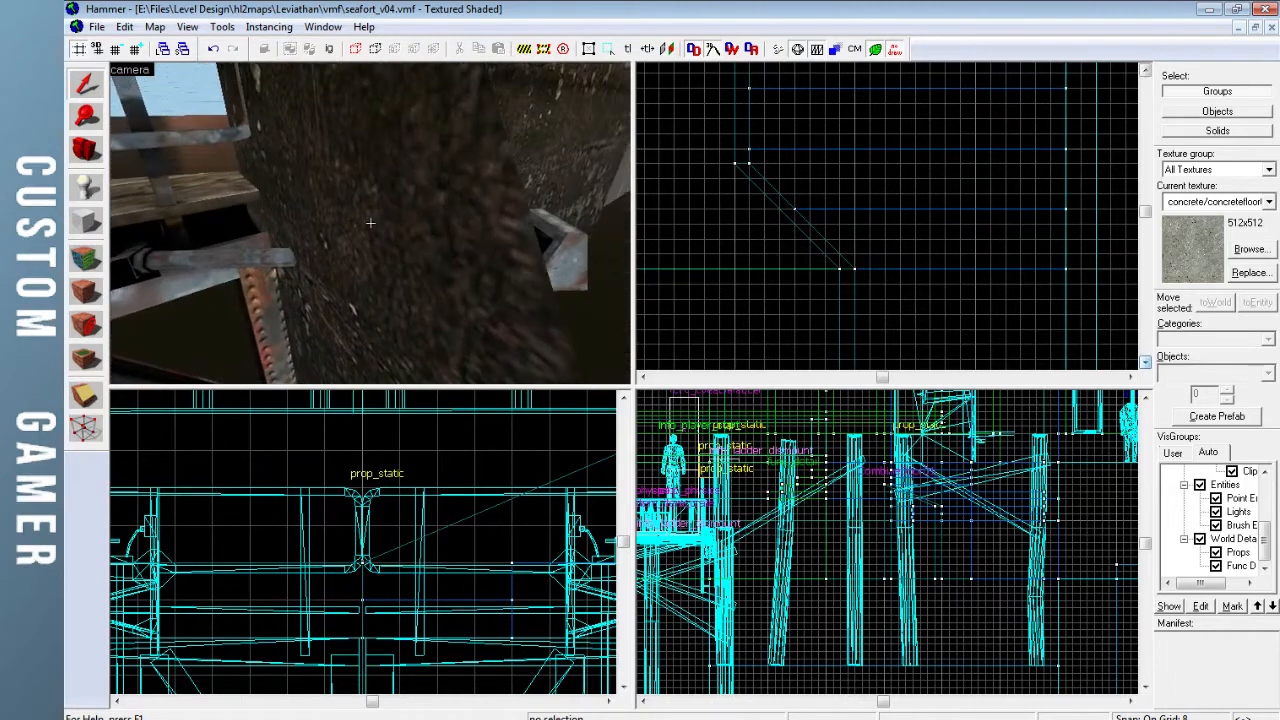
{"action": "key", "text": "s"}
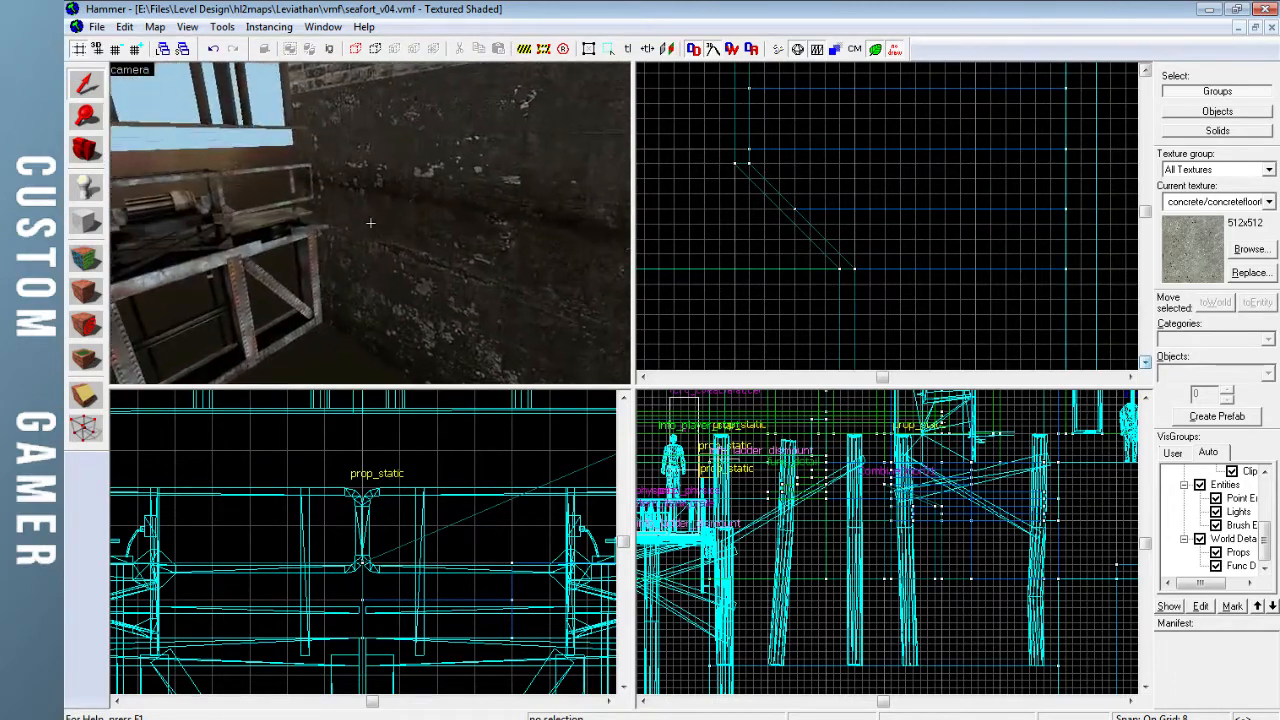
{"action": "key", "text": "w"}
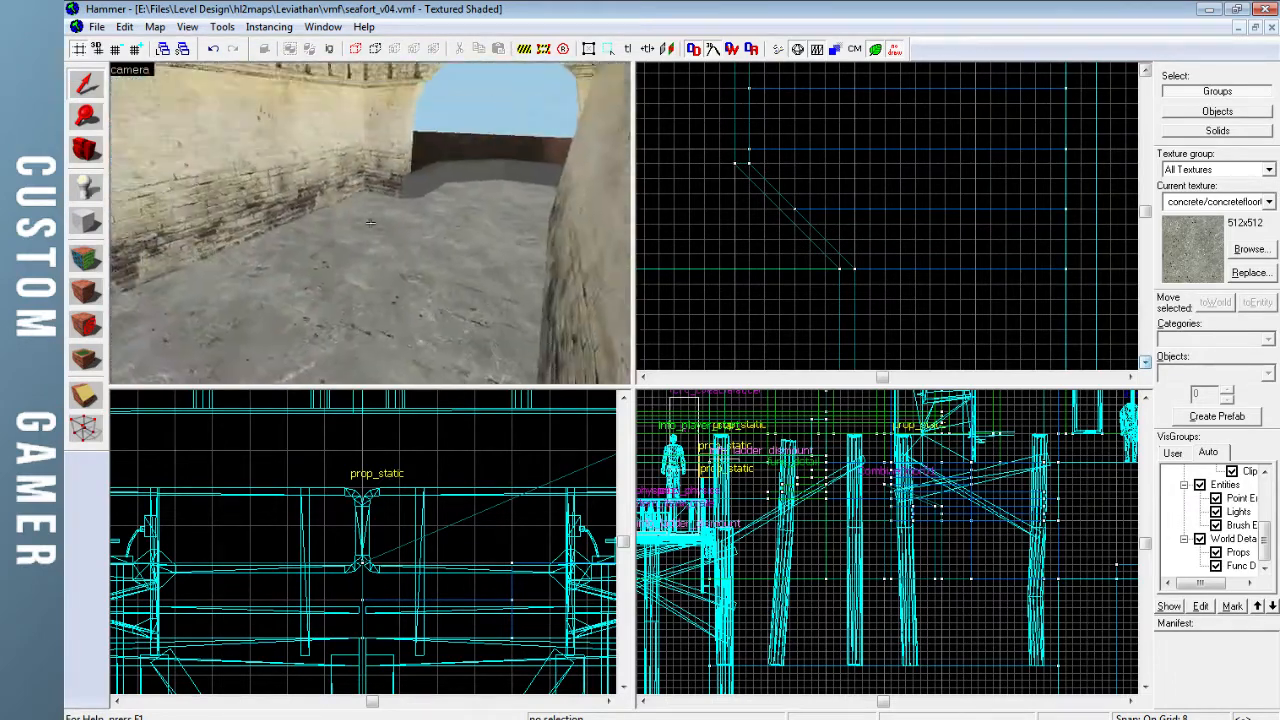
{"action": "key", "text": "w"}
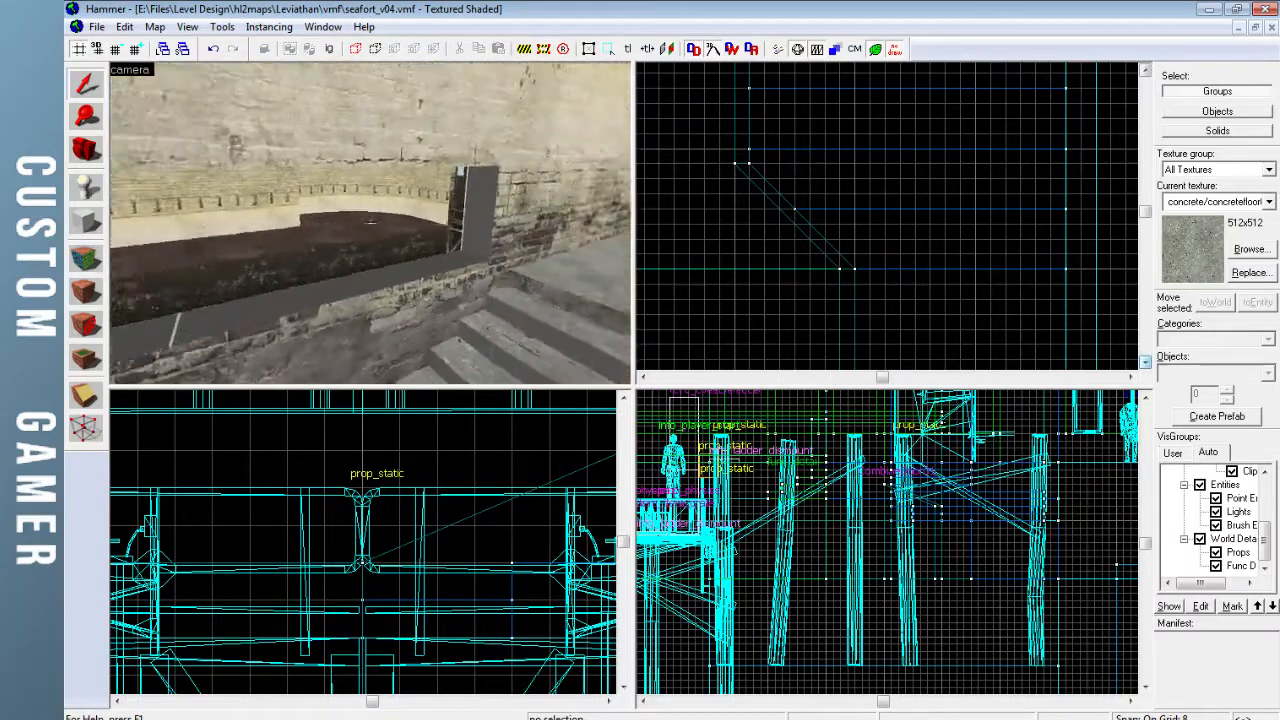
{"action": "key", "text": "w"}
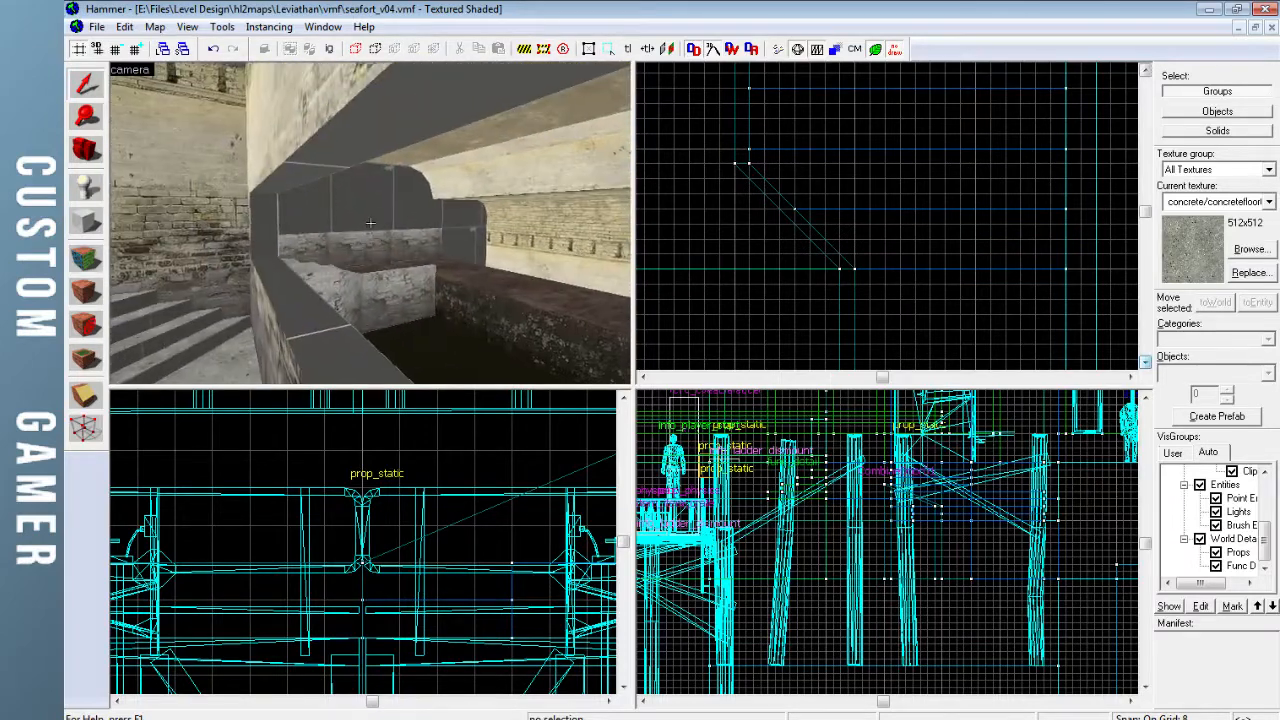
{"action": "key", "text": "w"}
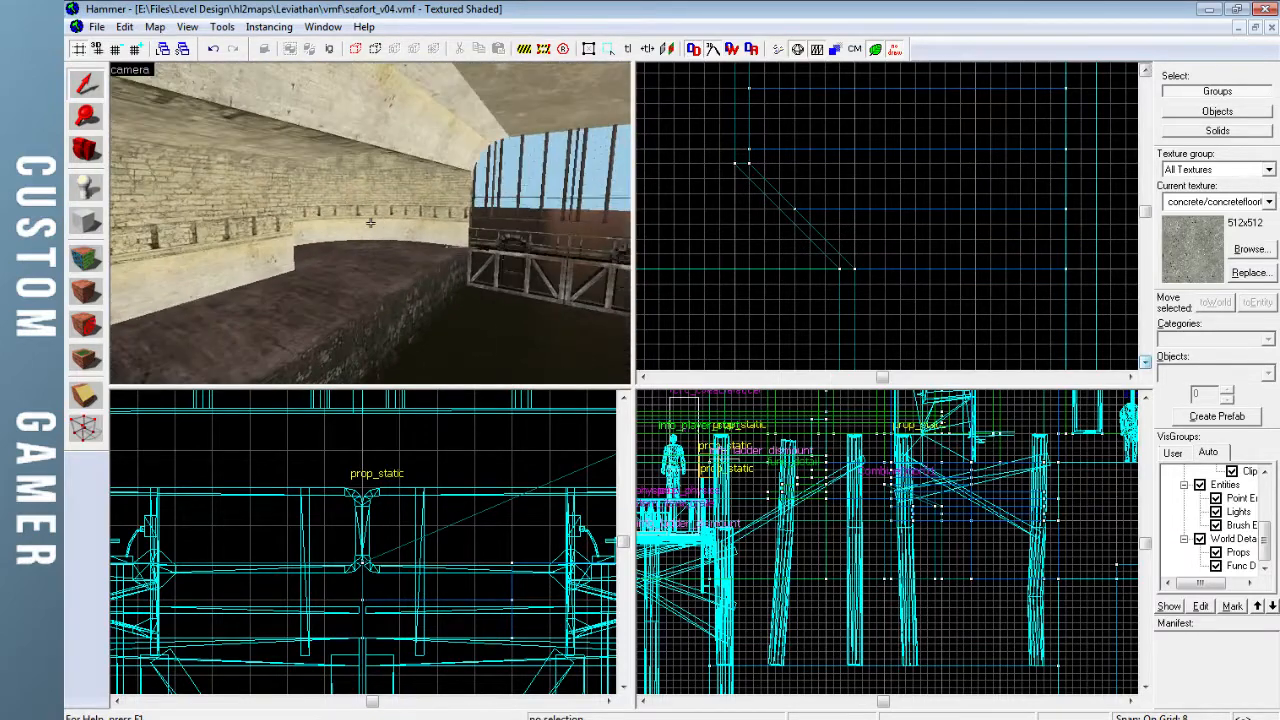
Place a prop_static entity on the dark walkway beside the canal and open its object properties
{"action": "key", "text": "w"}
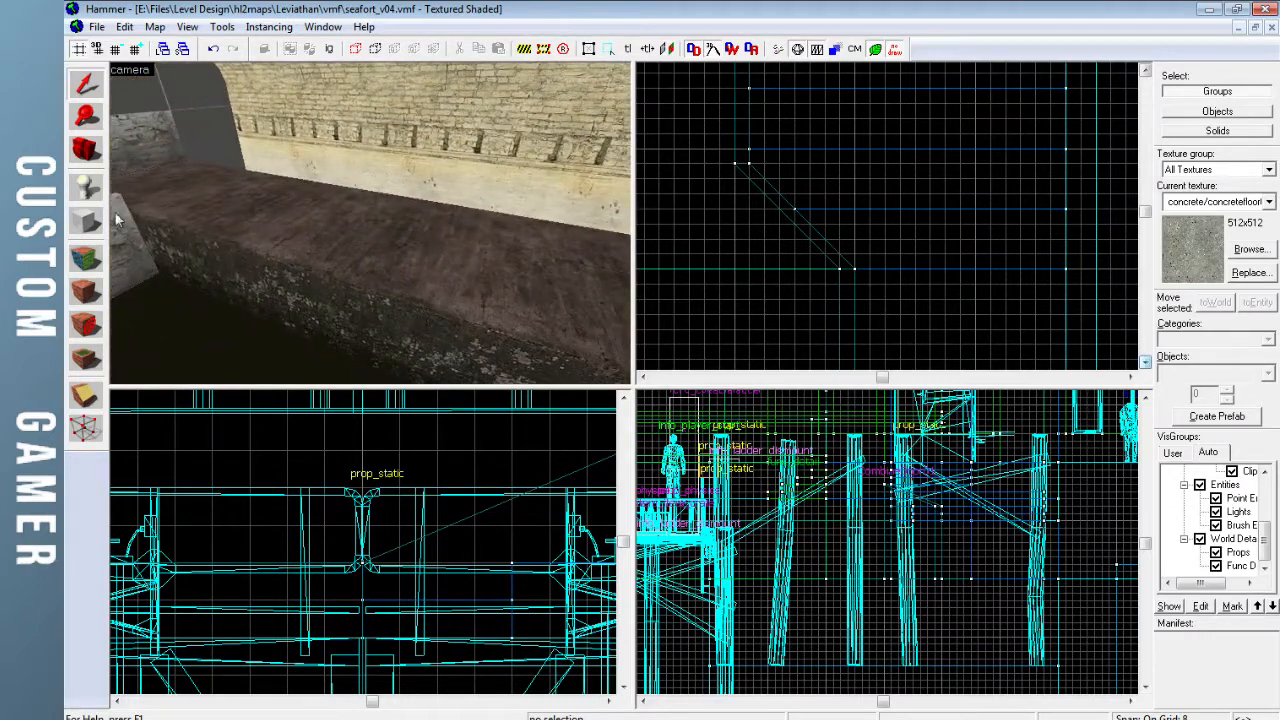
{"action": "key", "text": "shift+e"}
{"action": "left_click", "coordinate": [365, 264]}
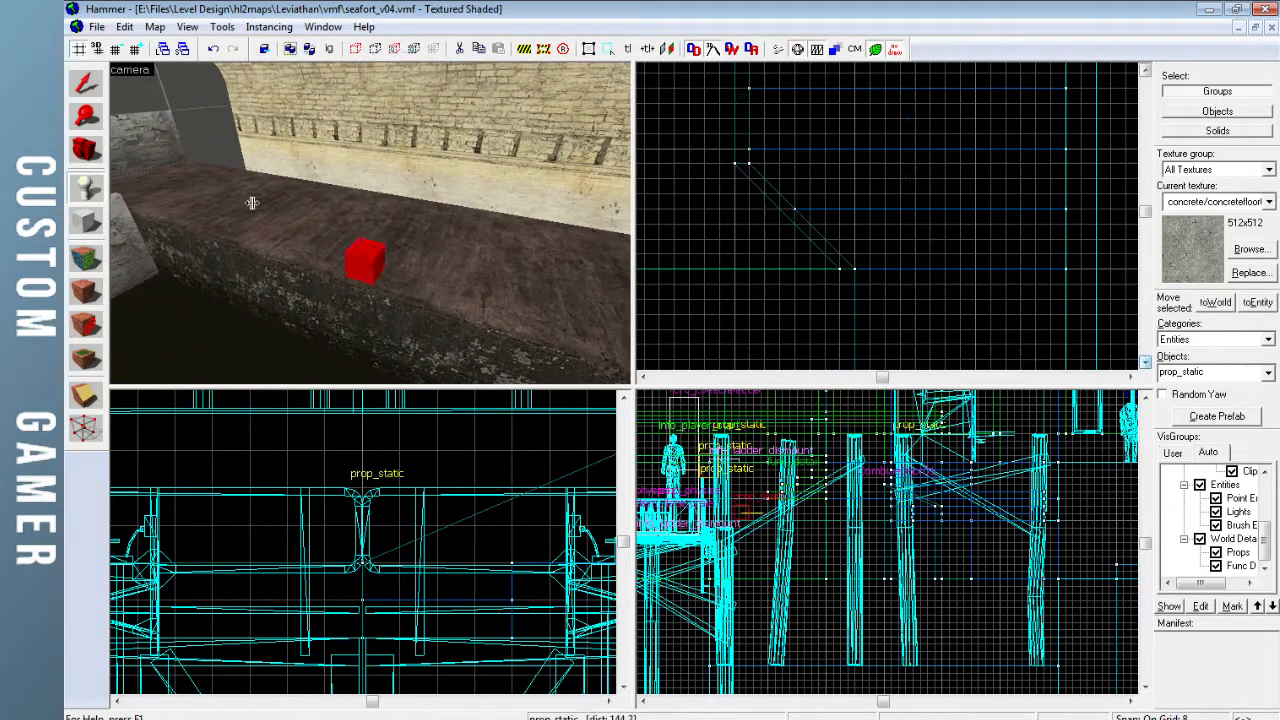
{"action": "left_click", "coordinate": [85, 85]}
{"action": "double_click", "coordinate": [367, 266]}
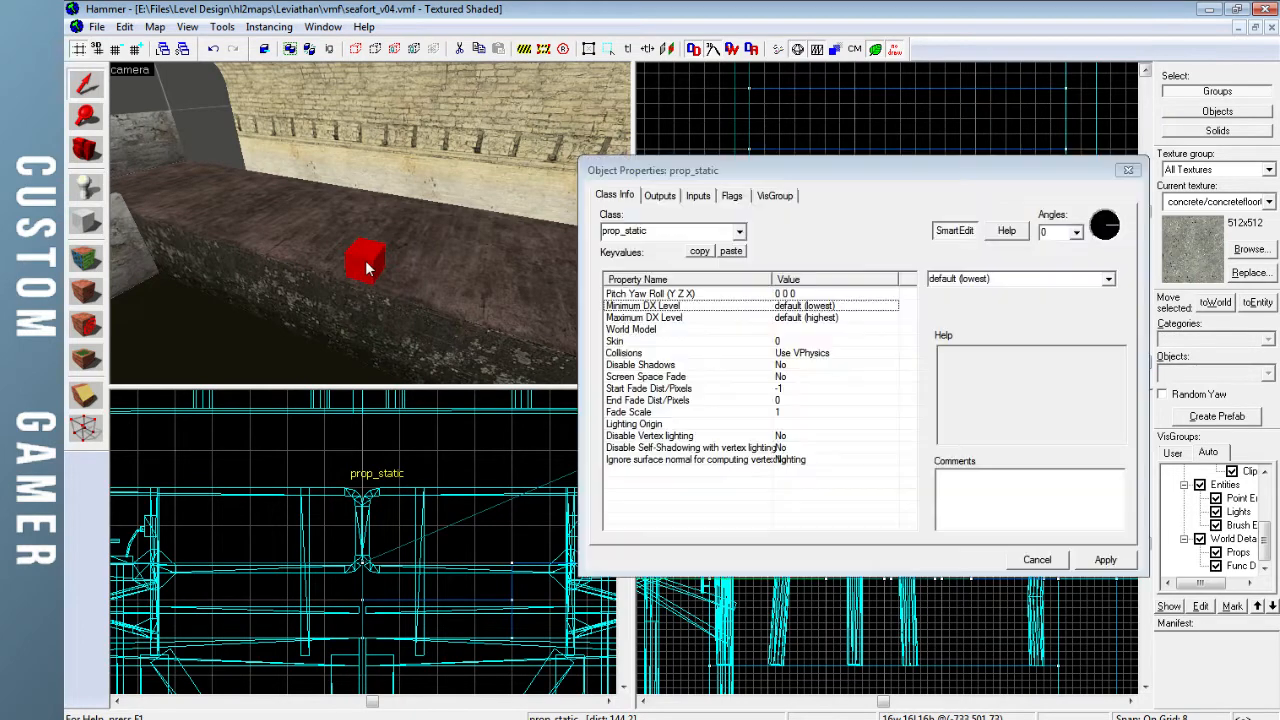
Browse the props_canal models for the prop's world model, previewing them from canal_bars001.mdl down to winch02d.mdl
{"action": "double_click", "coordinate": [782, 331]}
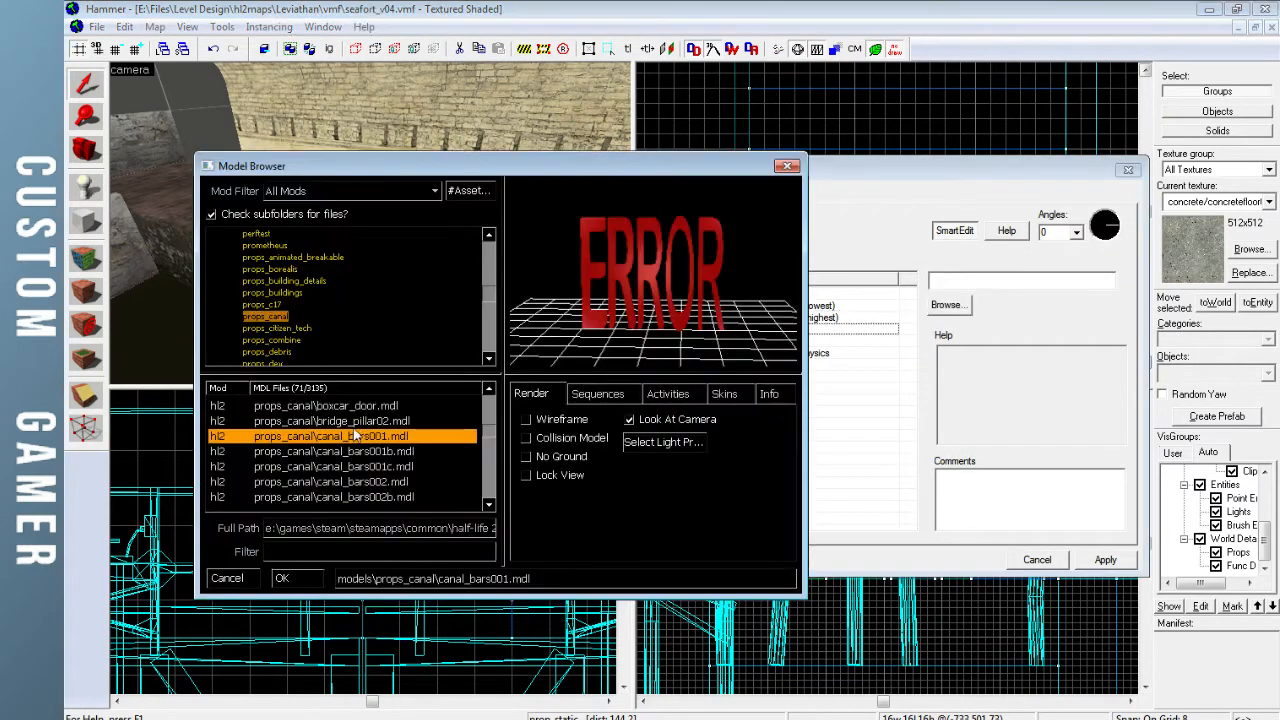
{"action": "key", "text": "Down"}
{"action": "key", "text": "Down"}
{"action": "key", "text": "Down"}
{"action": "key", "text": "Down"}
{"action": "key", "text": "Down"}
{"action": "key", "text": "Down"}
{"action": "key", "text": "Down"}
{"action": "key", "text": "Down"}
{"action": "key", "text": "Down"}
{"action": "key", "text": "Down"}
{"action": "key", "text": "Down"}
{"action": "key", "text": "Down"}
{"action": "key", "text": "Down"}
{"action": "key", "text": "Down"}
{"action": "key", "text": "Down"}
{"action": "key", "text": "Down"}
{"action": "key", "text": "Down"}
{"action": "key", "text": "Down"}
{"action": "key", "text": "Down"}
{"action": "key", "text": "Down"}
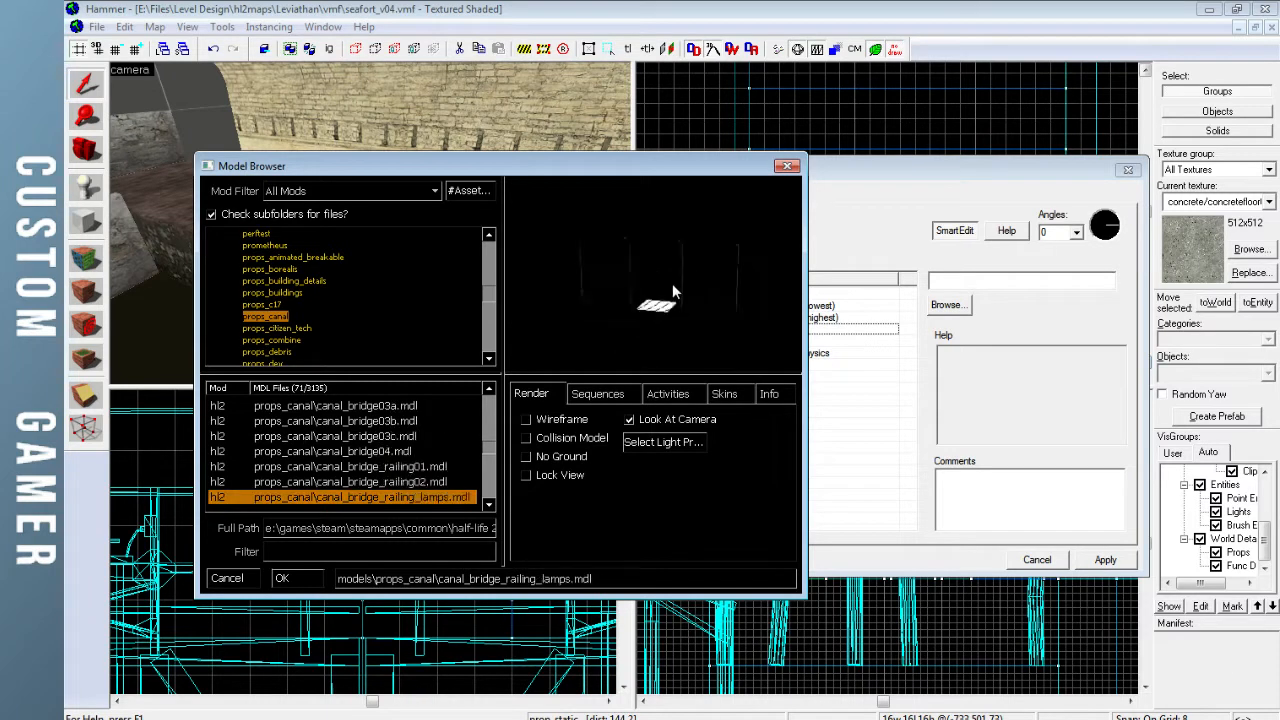
{"action": "key", "text": "Down"}
{"action": "key", "text": "Down"}
{"action": "key", "text": "Down"}
{"action": "key", "text": "Down"}
{"action": "key", "text": "Down"}
{"action": "key", "text": "Down"}
{"action": "key", "text": "Down"}
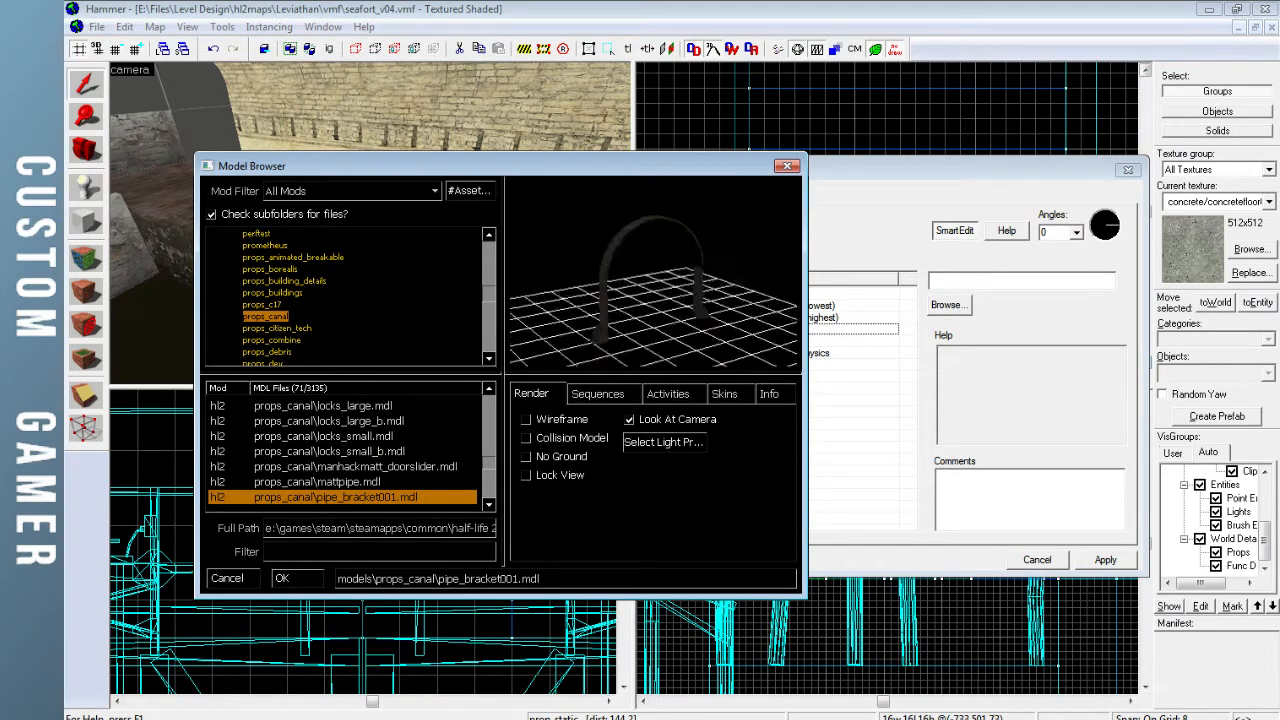
{"action": "key", "text": "Down"}
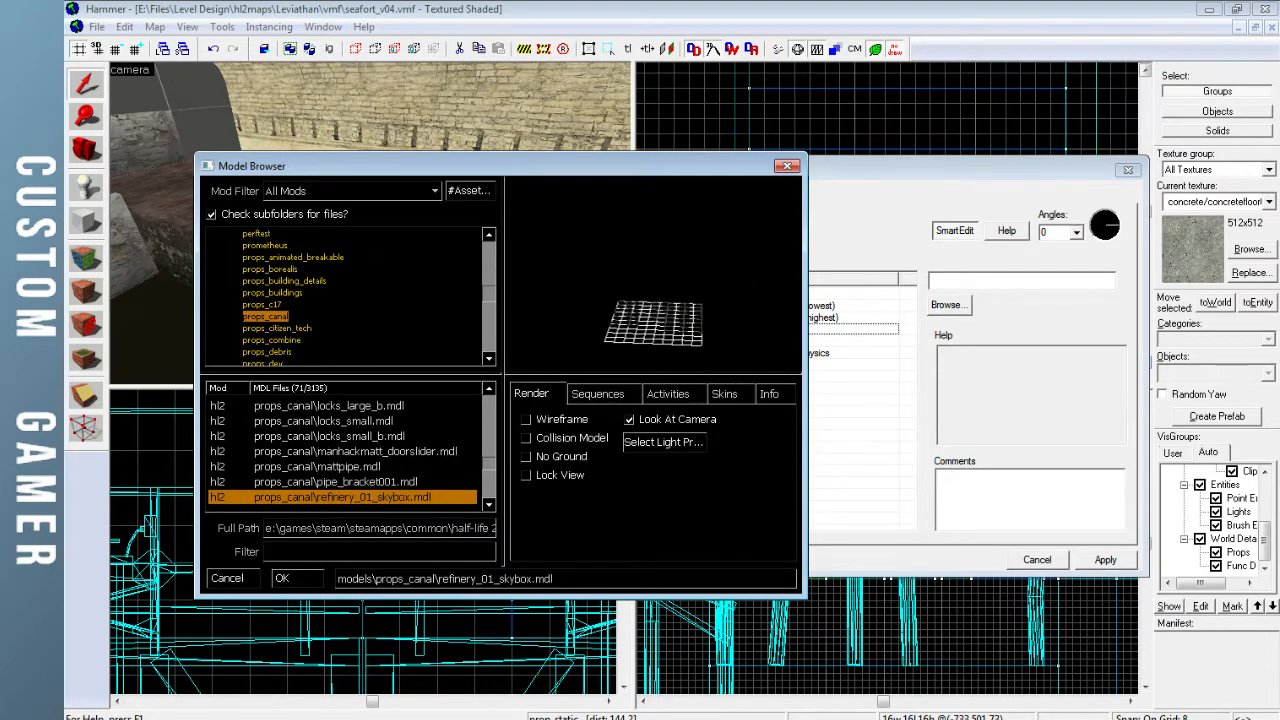
{"action": "key", "text": "Down"}
{"action": "key", "text": "Down"}
{"action": "key", "text": "Down"}
{"action": "key", "text": "Down"}
{"action": "key", "text": "Down"}
{"action": "key", "text": "Down"}
{"action": "key", "text": "Down"}
{"action": "key", "text": "Down"}
{"action": "key", "text": "Down"}
{"action": "key", "text": "Down"}
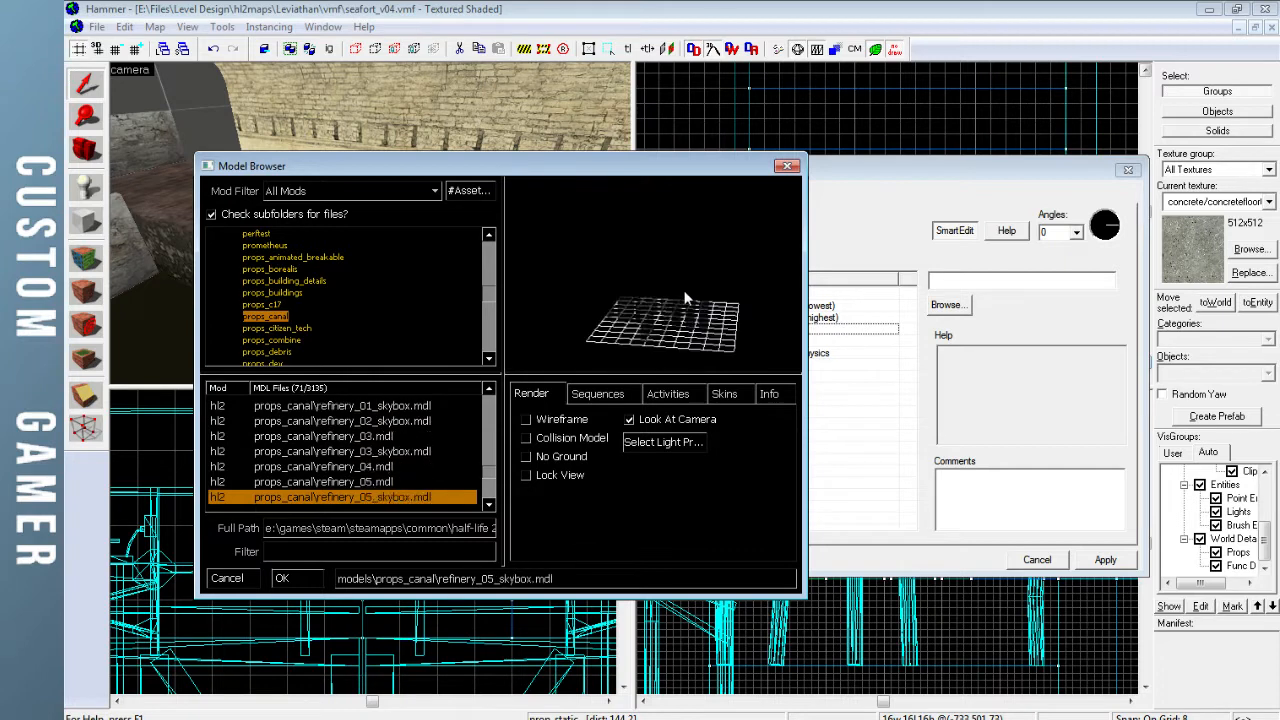
{"action": "key", "text": "Down"}
{"action": "key", "text": "Down"}
{"action": "key", "text": "Down"}
{"action": "key", "text": "Down"}
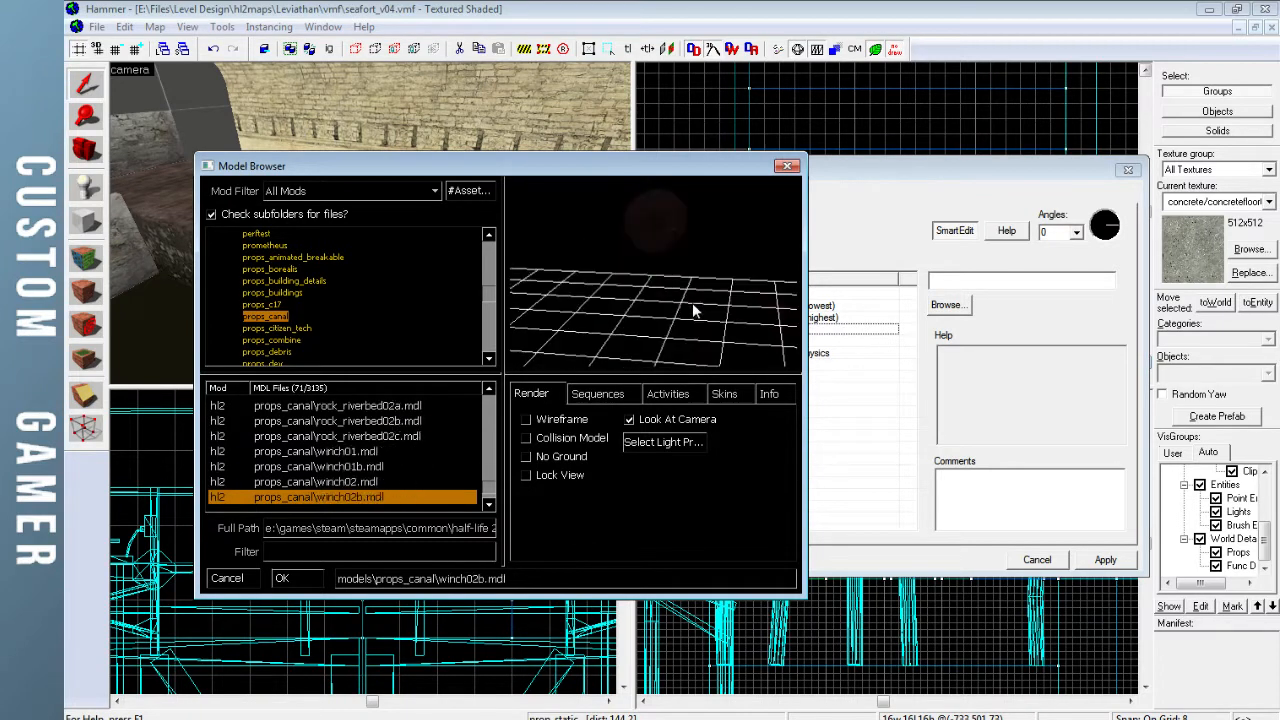
{"action": "key", "text": "Up"}
{"action": "left_click_drag", "start_coordinate": [692, 302], "coordinate": [655, 304]}
{"action": "key", "text": "Up"}
{"action": "key", "text": "Down"}
{"action": "key", "text": "Down"}
{"action": "key", "text": "Down"}
{"action": "key", "text": "Down"}
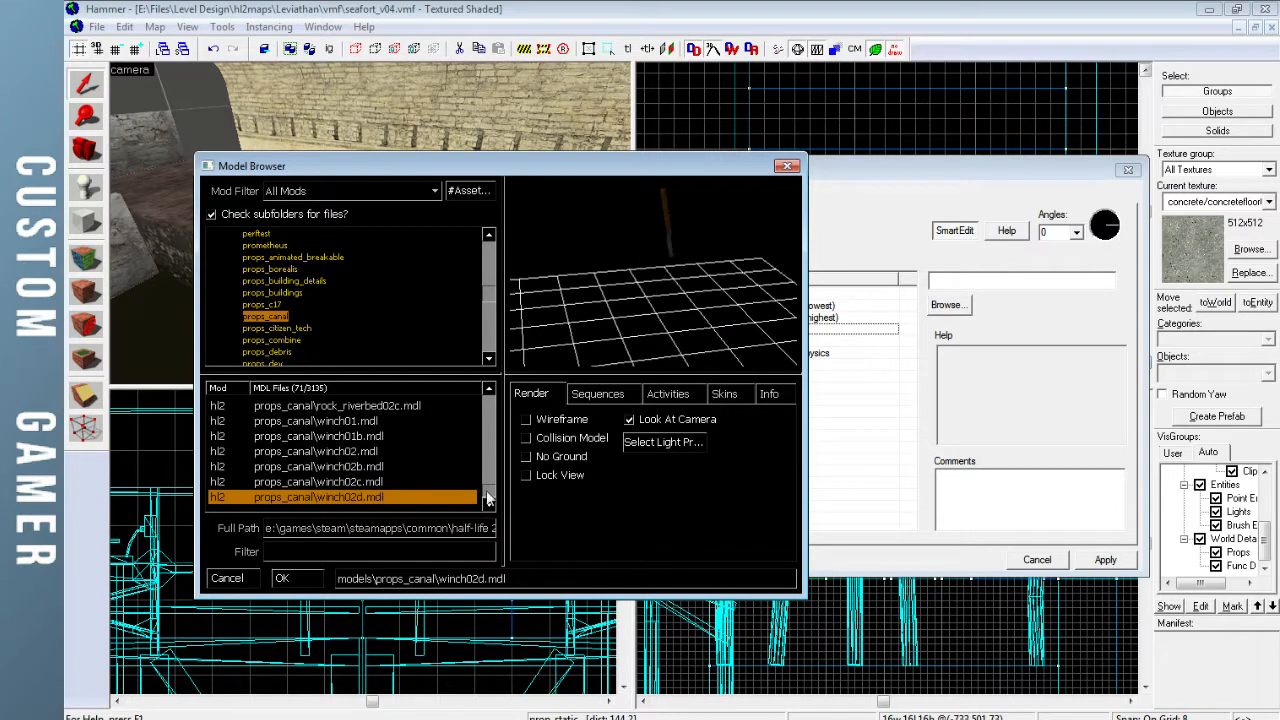
Go through the props_canal models from the start of the list and assign bridge_pillar02.mdl as the prop's World Model
{"action": "left_click_drag", "start_coordinate": [489, 498], "coordinate": [490, 400]}
{"action": "left_click", "coordinate": [366, 405]}
{"action": "key", "text": "Down"}
{"action": "key", "text": "Down"}
{"action": "key", "text": "Down"}
{"action": "key", "text": "Down"}
{"action": "key", "text": "Down"}
{"action": "key", "text": "Down"}
{"action": "key", "text": "Down"}
{"action": "key", "text": "Down"}
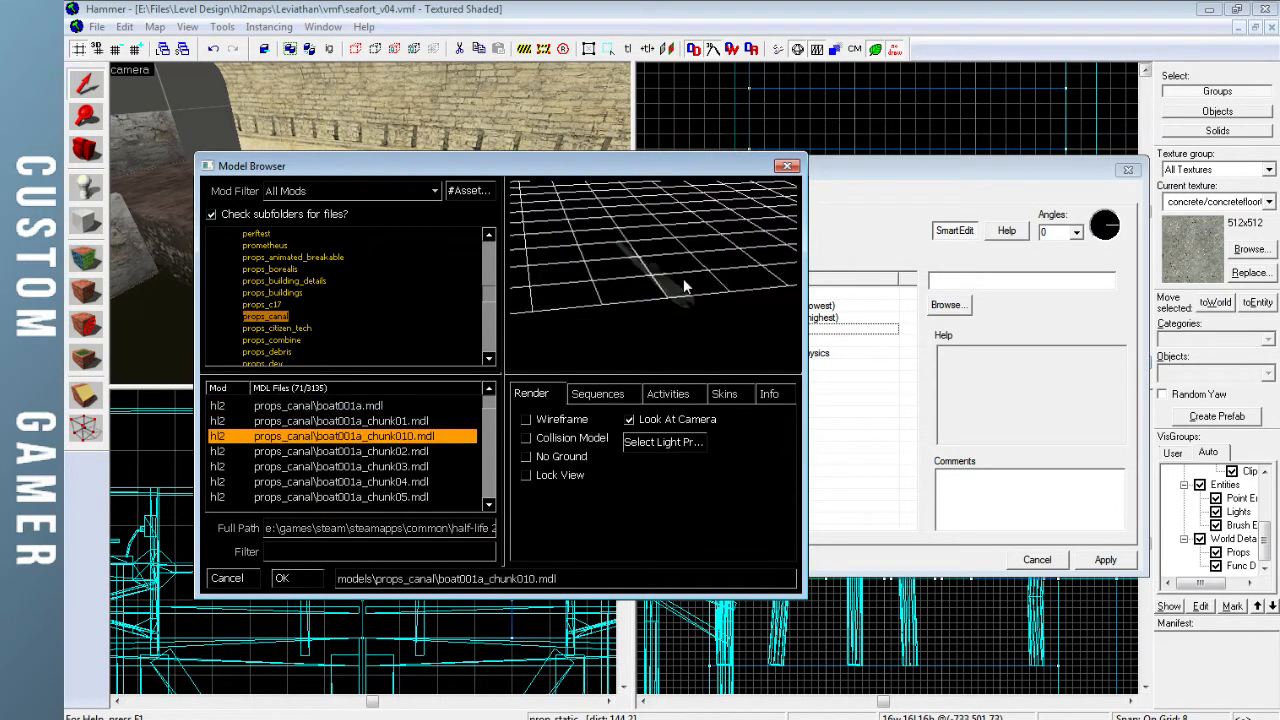
{"action": "key", "text": "Down"}
{"action": "key", "text": "Down"}
{"action": "key", "text": "Down"}
{"action": "key", "text": "Down"}
{"action": "key", "text": "Down"}
{"action": "key", "text": "Down"}
{"action": "key", "text": "Down"}
{"action": "key", "text": "Down"}
{"action": "key", "text": "Down"}
{"action": "key", "text": "Down"}
{"action": "key", "text": "Down"}
{"action": "key", "text": "Down"}
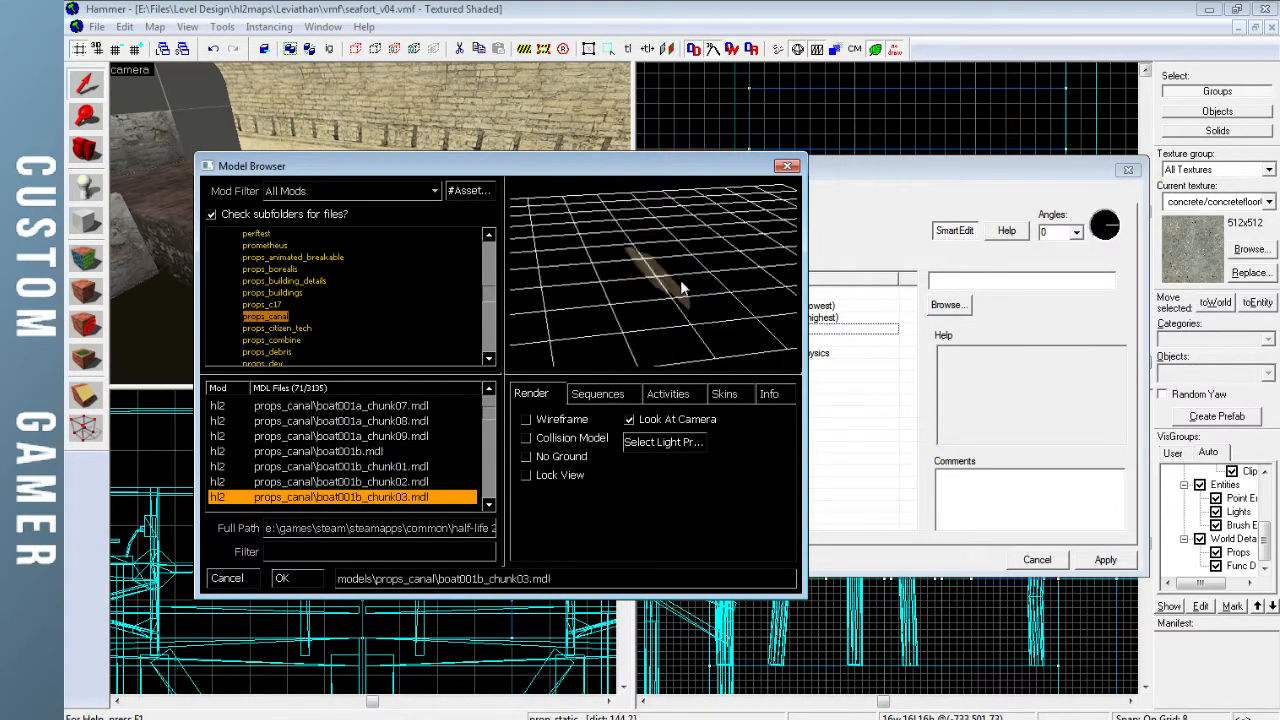
{"action": "key", "text": "Down"}
{"action": "key", "text": "Down"}
{"action": "key", "text": "Down"}
{"action": "key", "text": "Down"}
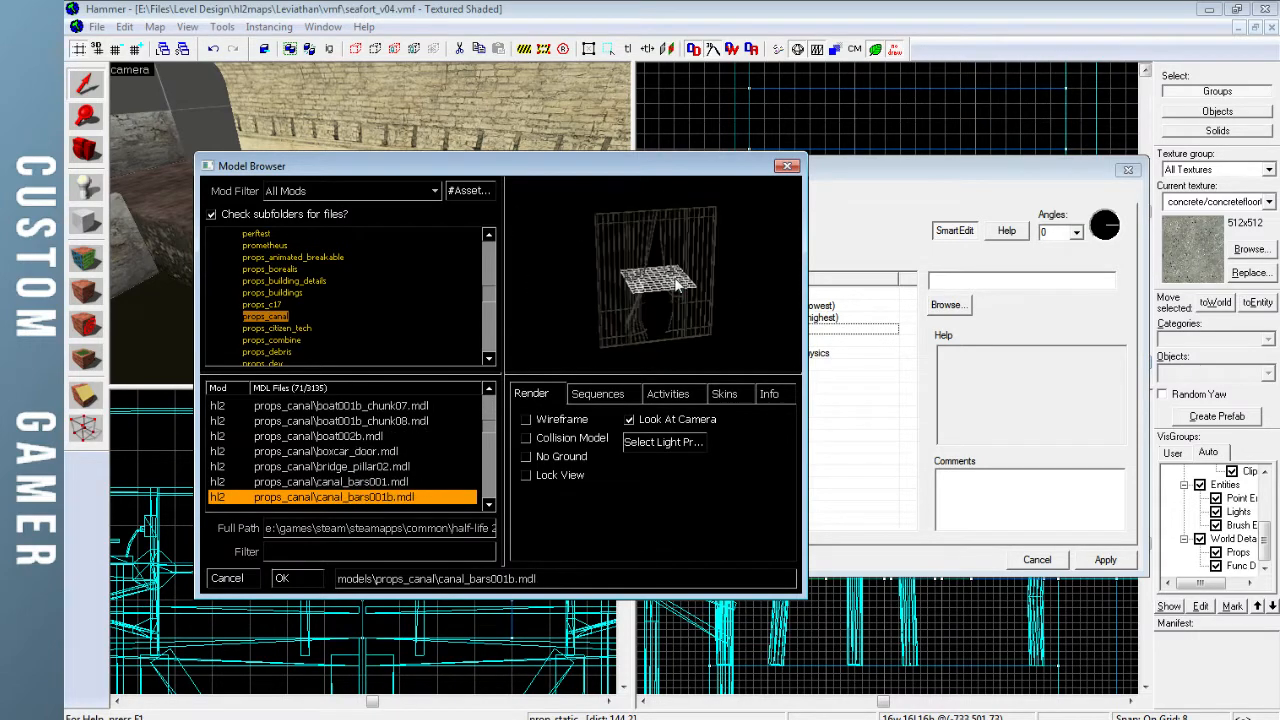
{"action": "key", "text": "Up"}
{"action": "key", "text": "Up"}
{"action": "left_click", "coordinate": [302, 584]}
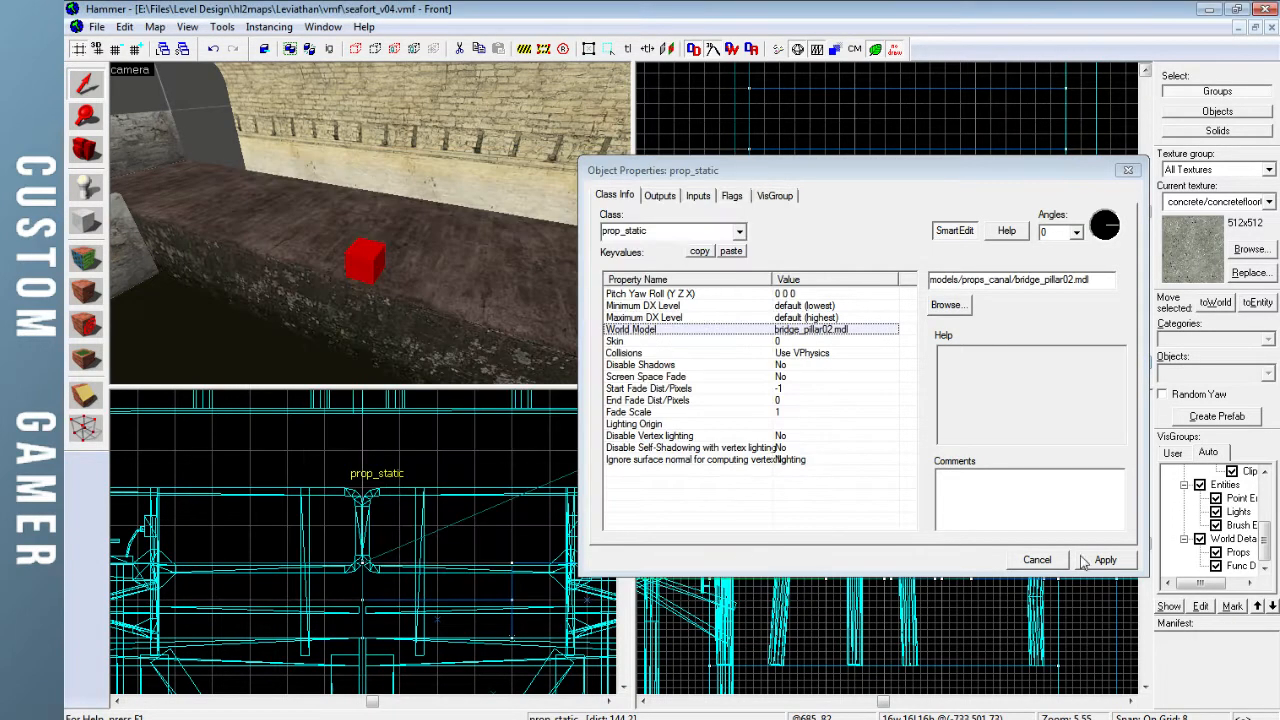
{"action": "left_click", "coordinate": [1127, 170]}
Move the pillar in plan to the open concrete floor near the corner of the ceiling opening, at about (-256, 784)
{"action": "key", "text": "z"}
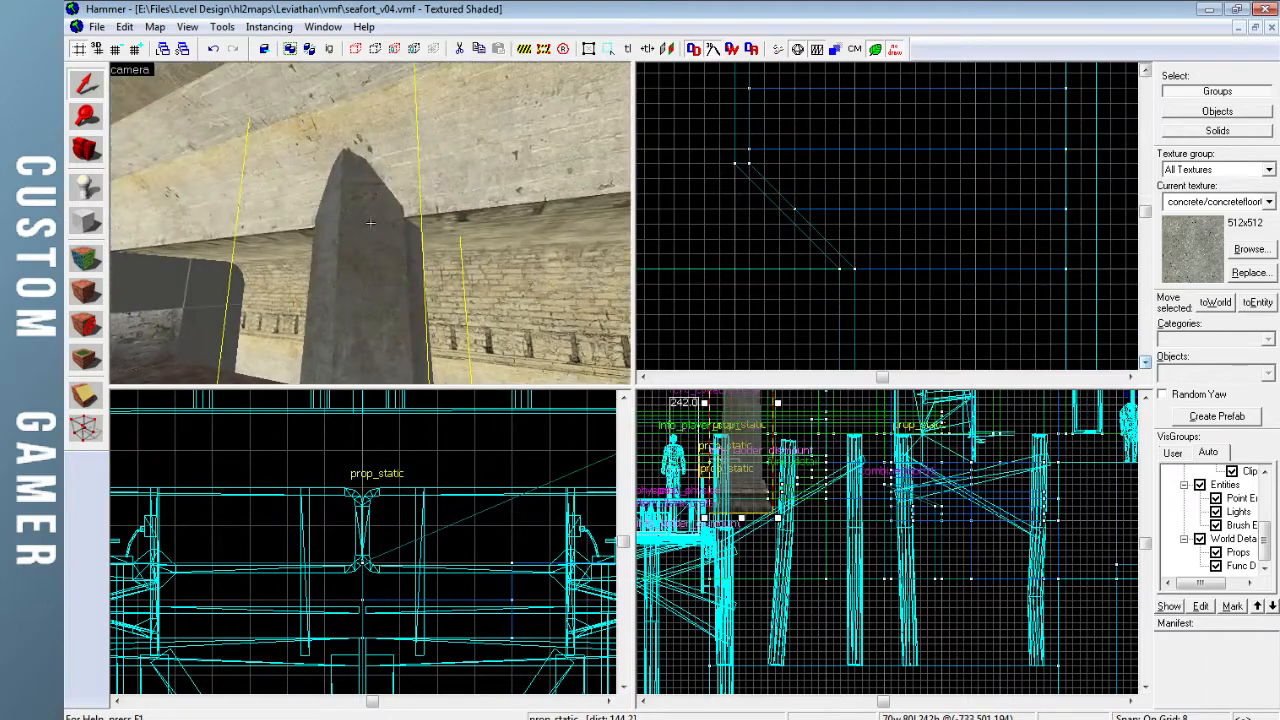
{"action": "key", "text": "z"}
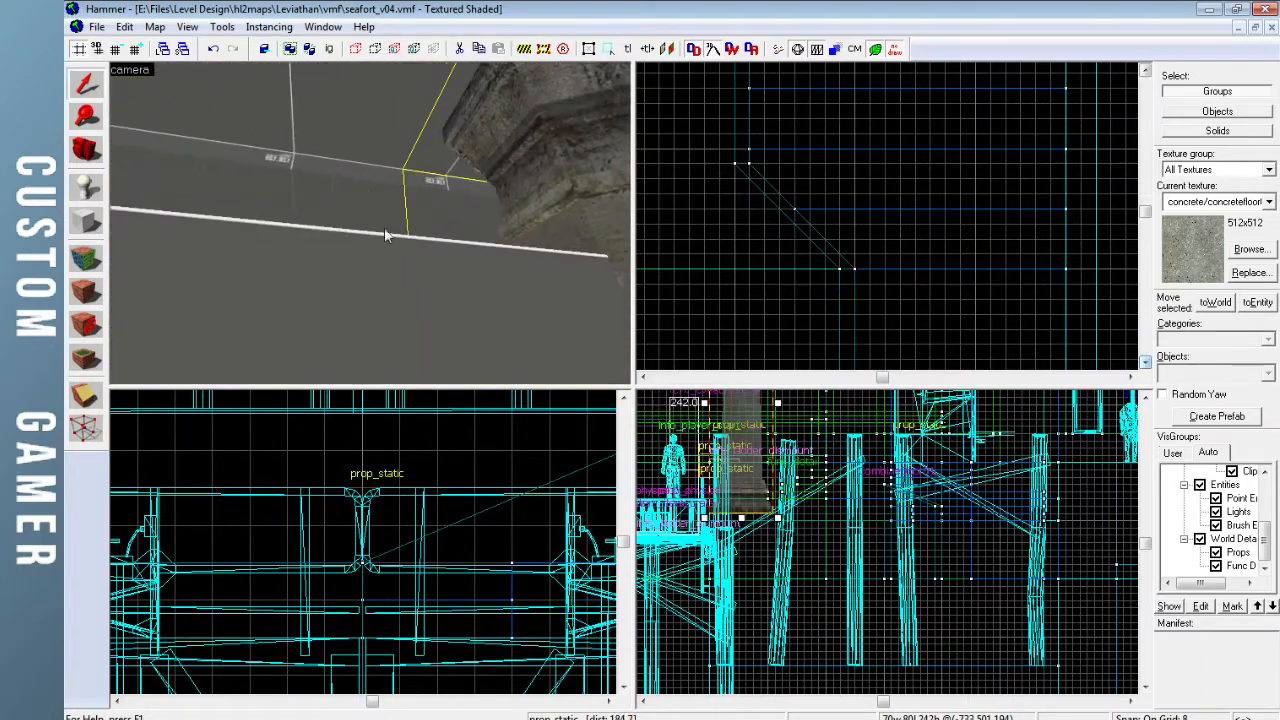
{"action": "scroll", "coordinate": [846, 228], "scroll_direction": "down", "scroll_amount": 7}
{"action": "left_click_drag", "start_coordinate": [734, 315], "coordinate": [857, 243]}
{"action": "key", "text": "z"}
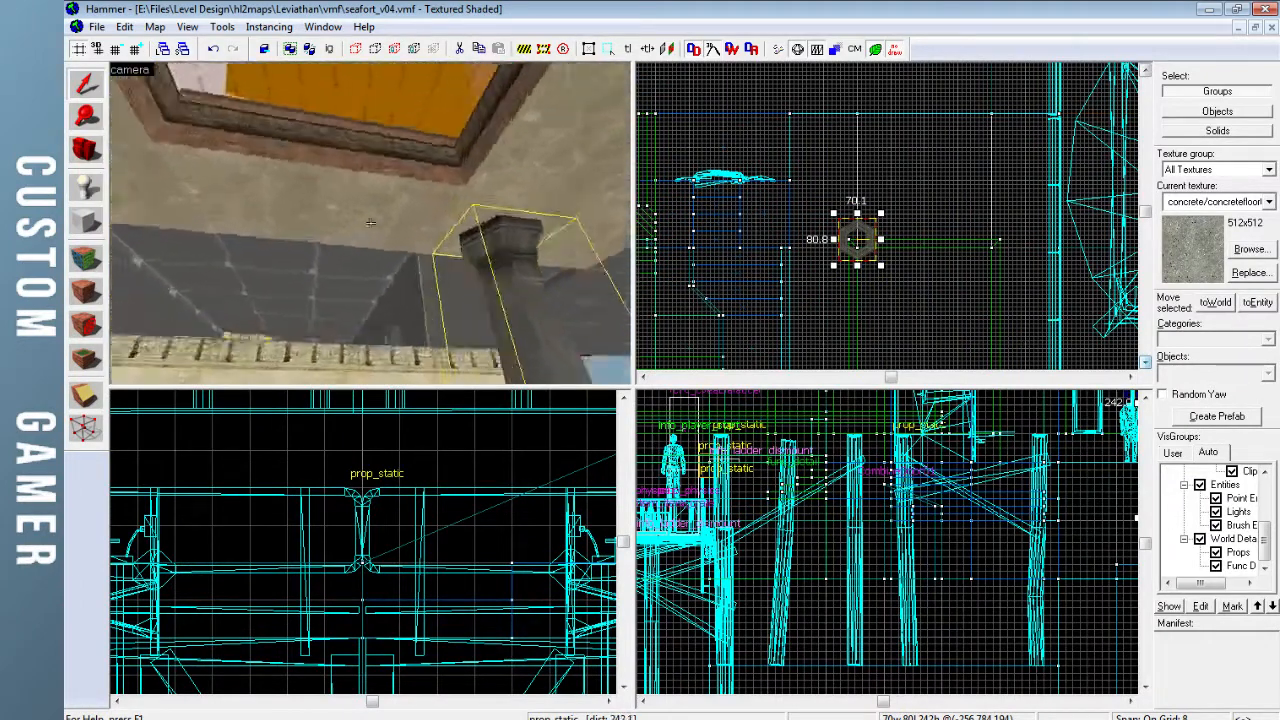
{"action": "key", "text": "z"}
Centre the 2D views on the pillar and raise it onto the concrete floor, placing it at about (-256, 776, 249)
{"action": "key", "text": "ctrl+shift+e"}
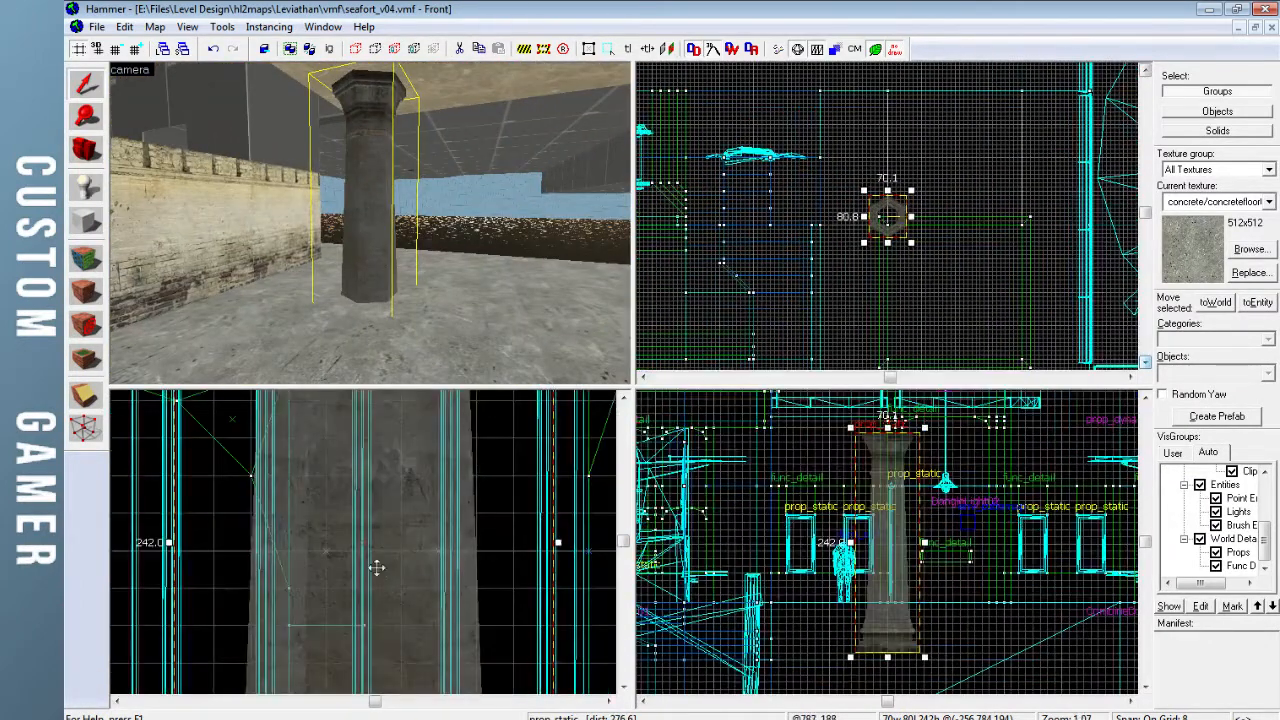
{"action": "scroll", "coordinate": [377, 577], "scroll_direction": "down", "scroll_amount": 8}
{"action": "key", "text": "Down"}
{"action": "left_click_drag", "start_coordinate": [362, 622], "coordinate": [353, 560]}
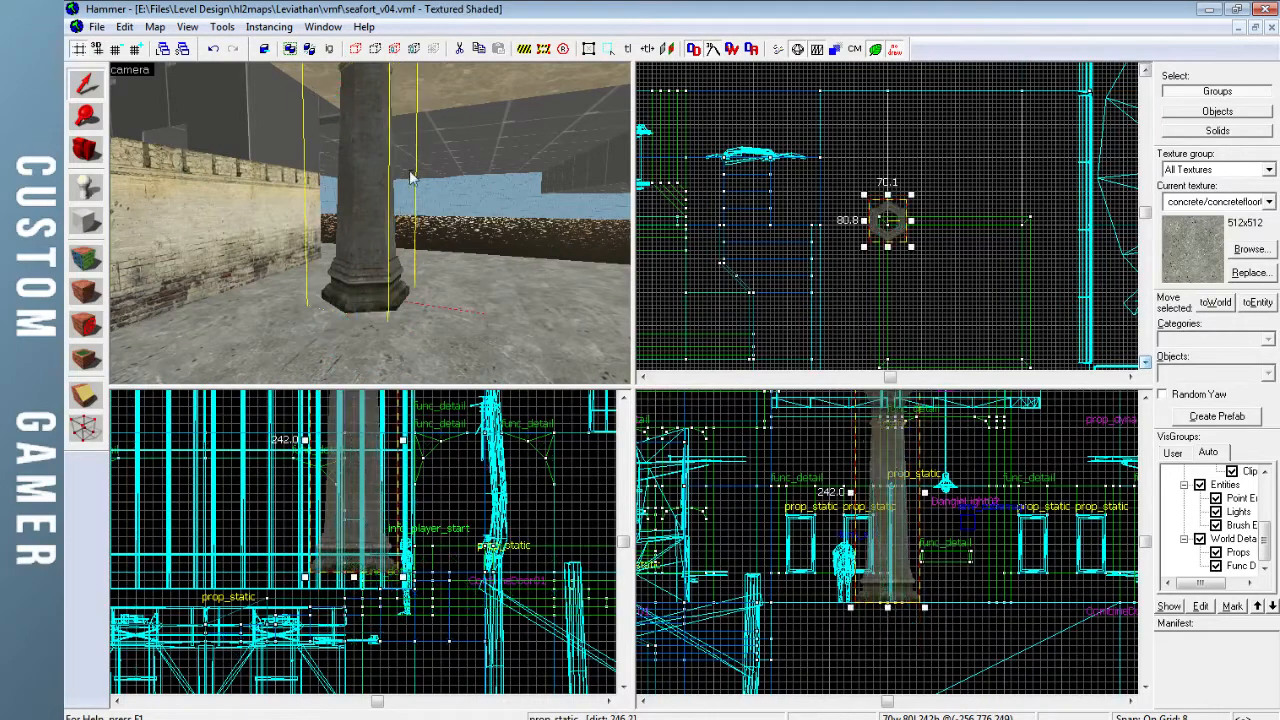
Inspect how the pillar's capital meets the ceiling opening's corner and how its base sits on the floor
{"action": "key", "text": "z"}
{"action": "key", "text": "w"}
{"action": "key", "text": "w"}
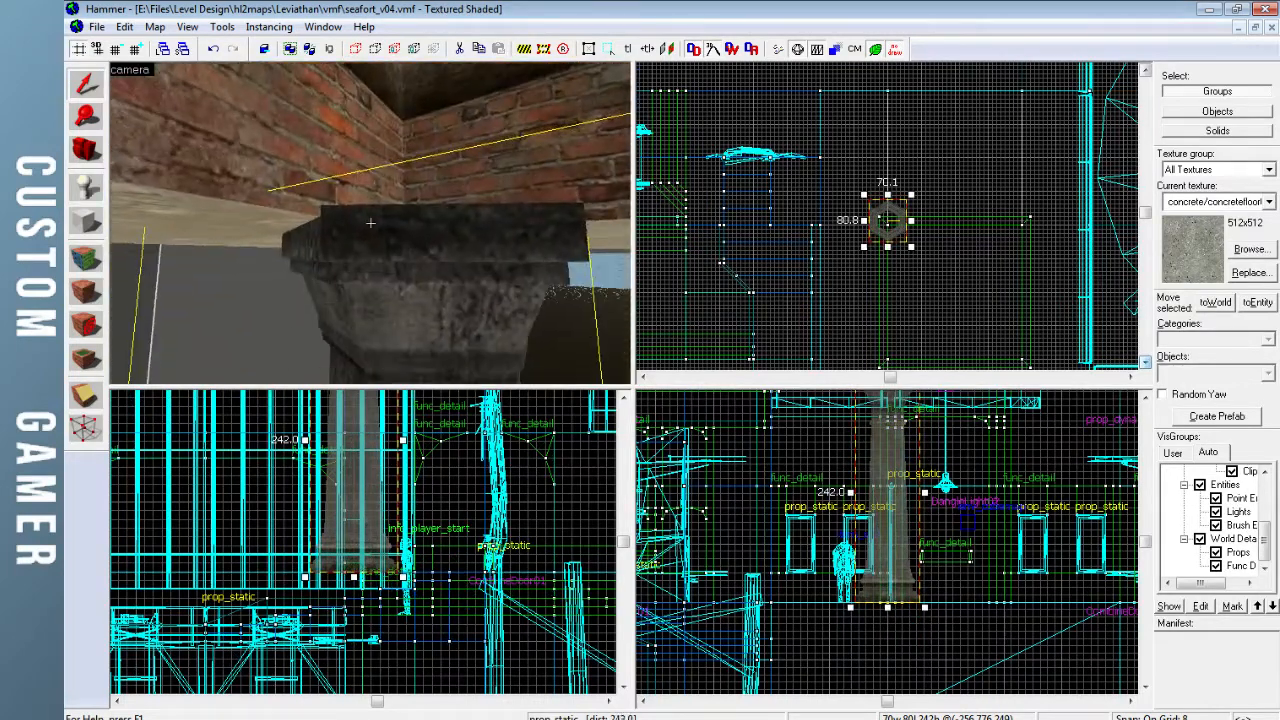
{"action": "key", "text": "s"}
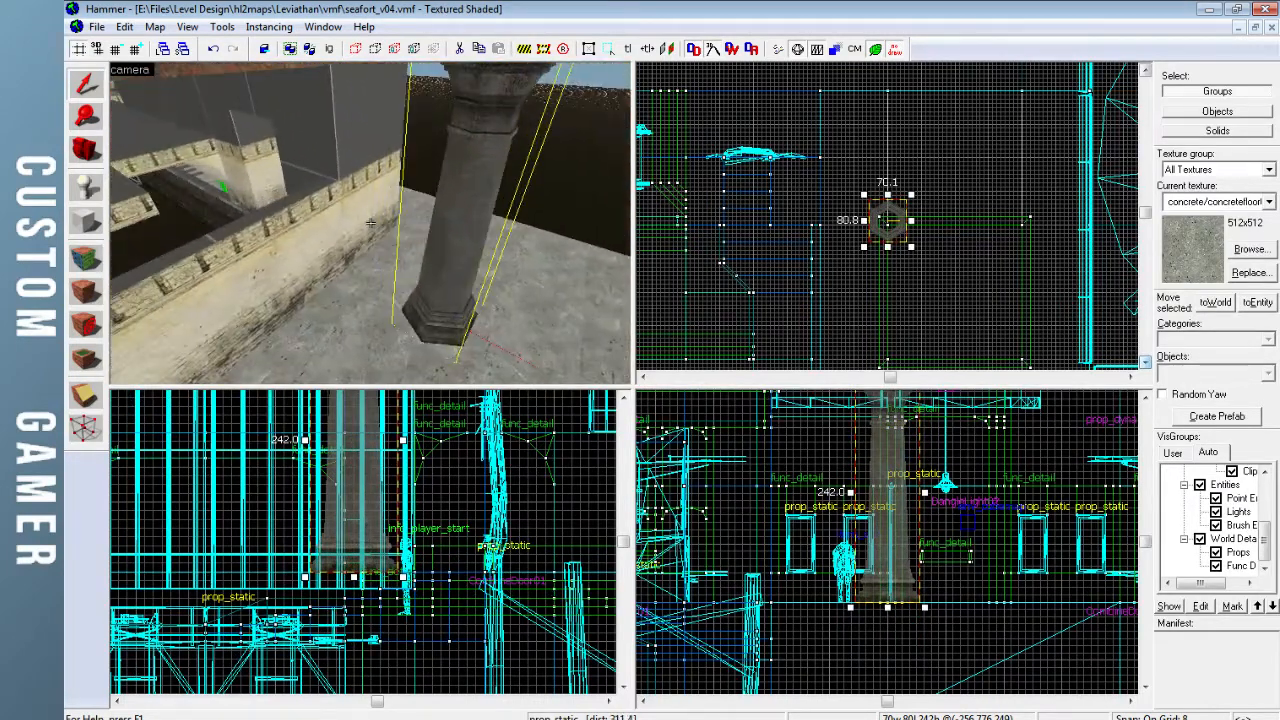
{"action": "key", "text": "s"}
{"action": "key", "text": "w"}
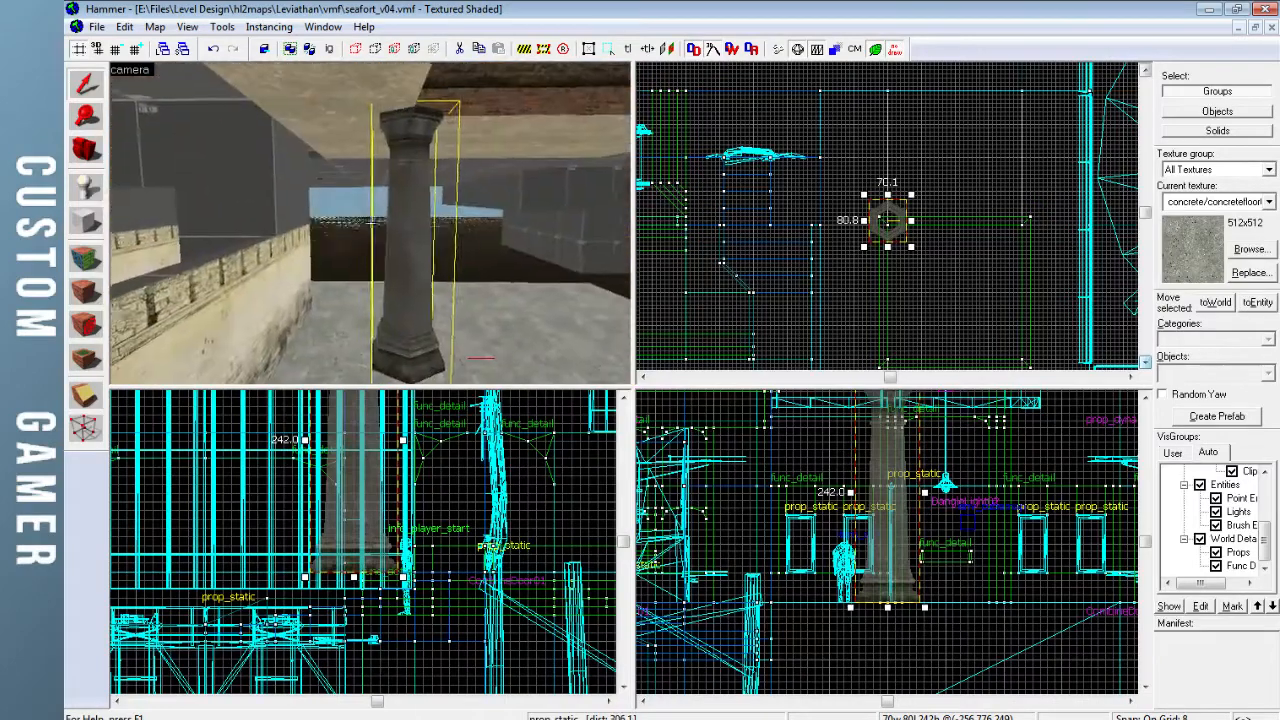
Nudge the pillar slightly in plan and check how its capital lines up with the ceiling opening's corner
{"action": "key", "text": "w"}
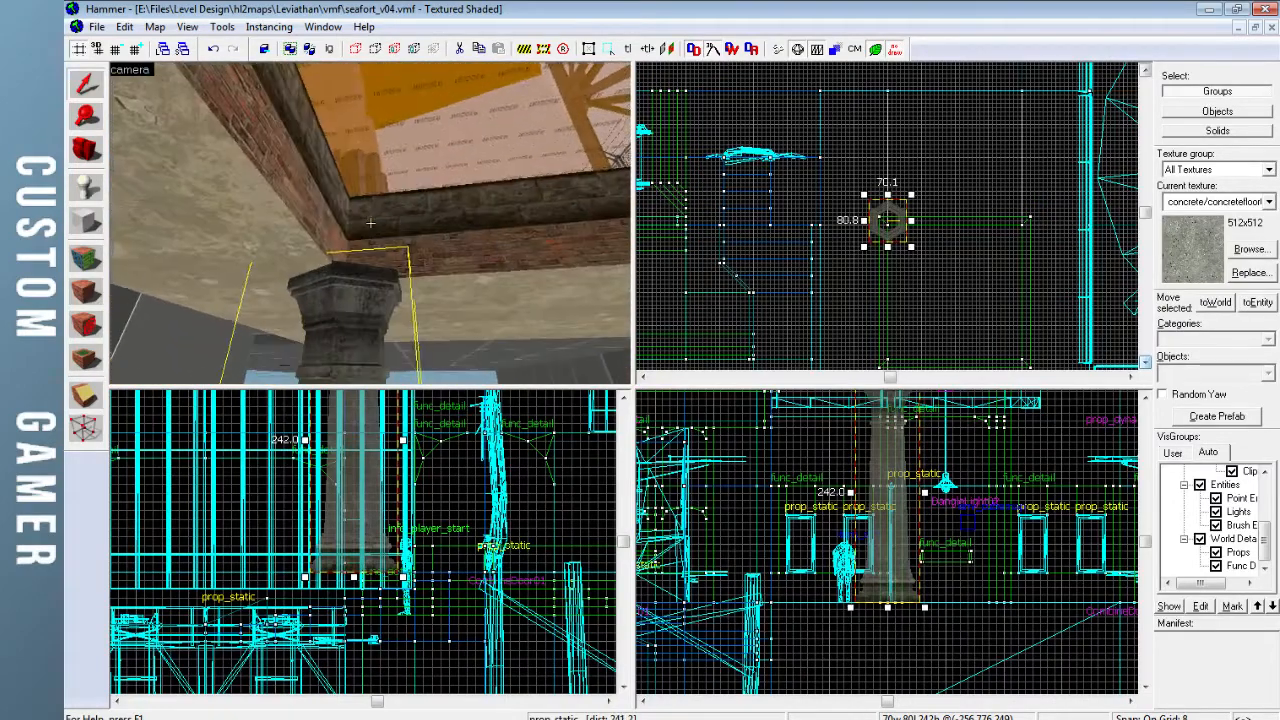
{"action": "key", "text": "s"}
{"action": "key", "text": "z"}
{"action": "key", "text": "Escape"}
{"action": "left_click", "coordinate": [342, 241]}
{"action": "scroll", "coordinate": [930, 255], "scroll_direction": "up", "scroll_amount": 4}
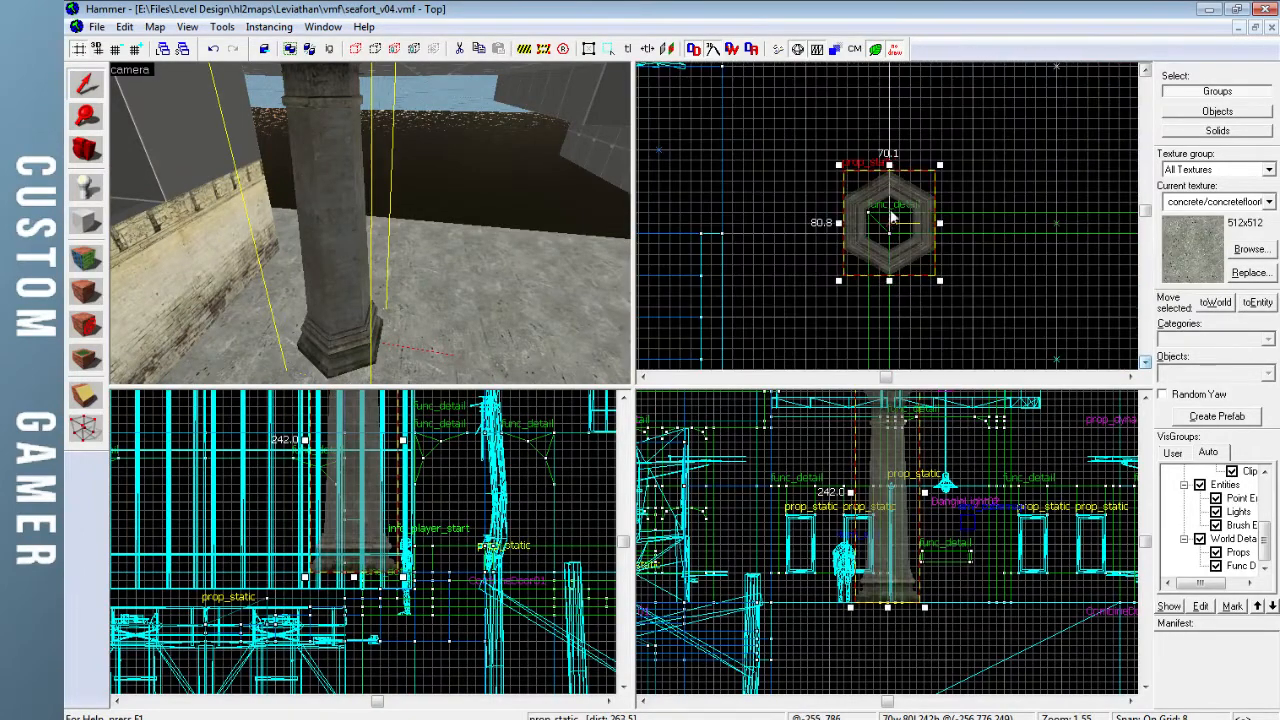
{"action": "key", "text": "Escape"}
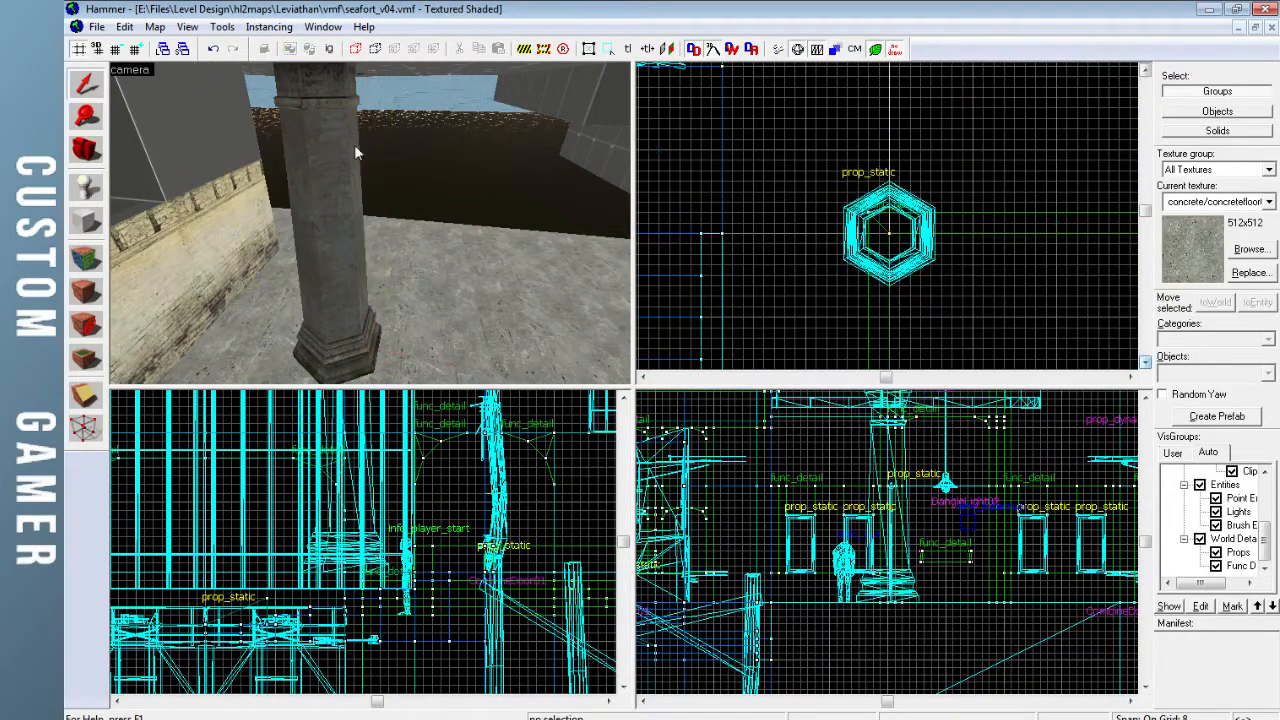
{"action": "key", "text": "z"}
{"action": "key", "text": "w"}
{"action": "key", "text": "w"}
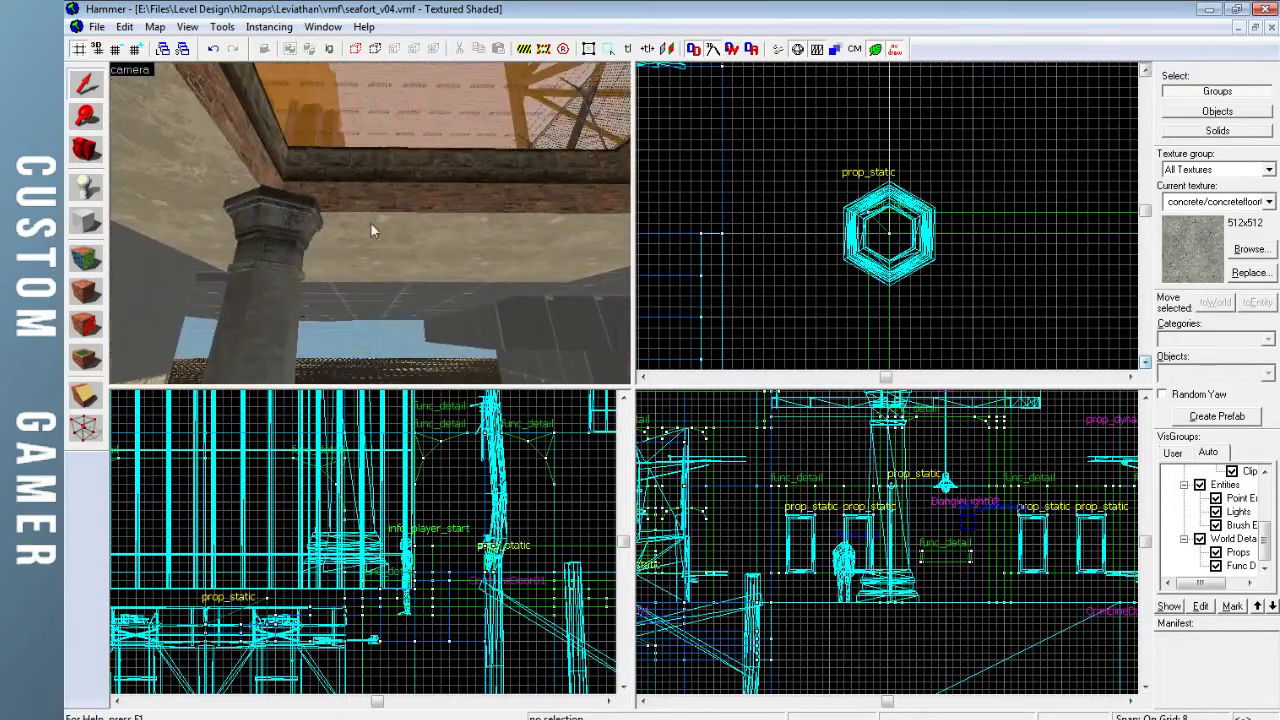
Move the pillar in plan to about (-232, 808, 249) and rotate it about 30 degrees
{"action": "key", "text": "z"}
{"action": "left_click", "coordinate": [286, 254]}
{"action": "left_click_drag", "start_coordinate": [899, 241], "coordinate": [931, 197]}
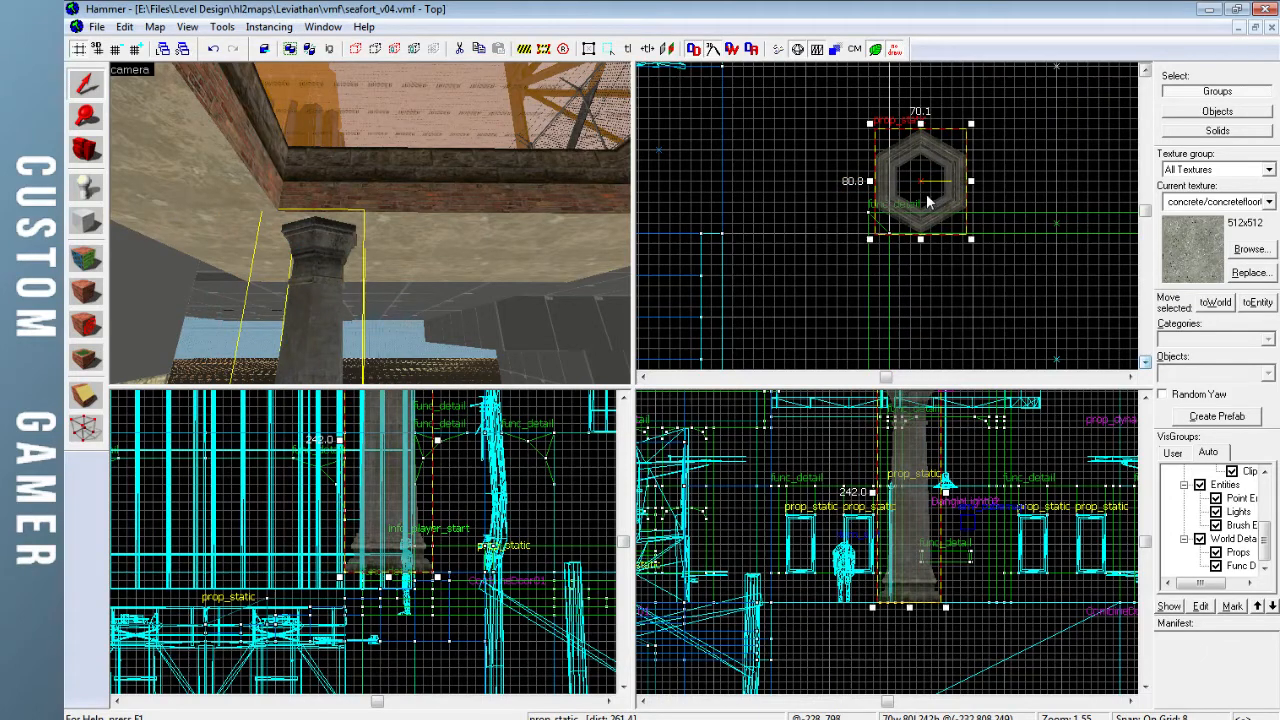
{"action": "left_click", "coordinate": [930, 200]}
{"action": "mouse_move", "coordinate": [971, 128]}
{"action": "left_mouse_down"}
{"action": "mouse_move", "coordinate": [960, 127]}
{"action": "mouse_move", "coordinate": [985, 121]}
{"action": "mouse_move", "coordinate": [968, 128]}
{"action": "left_mouse_up"}
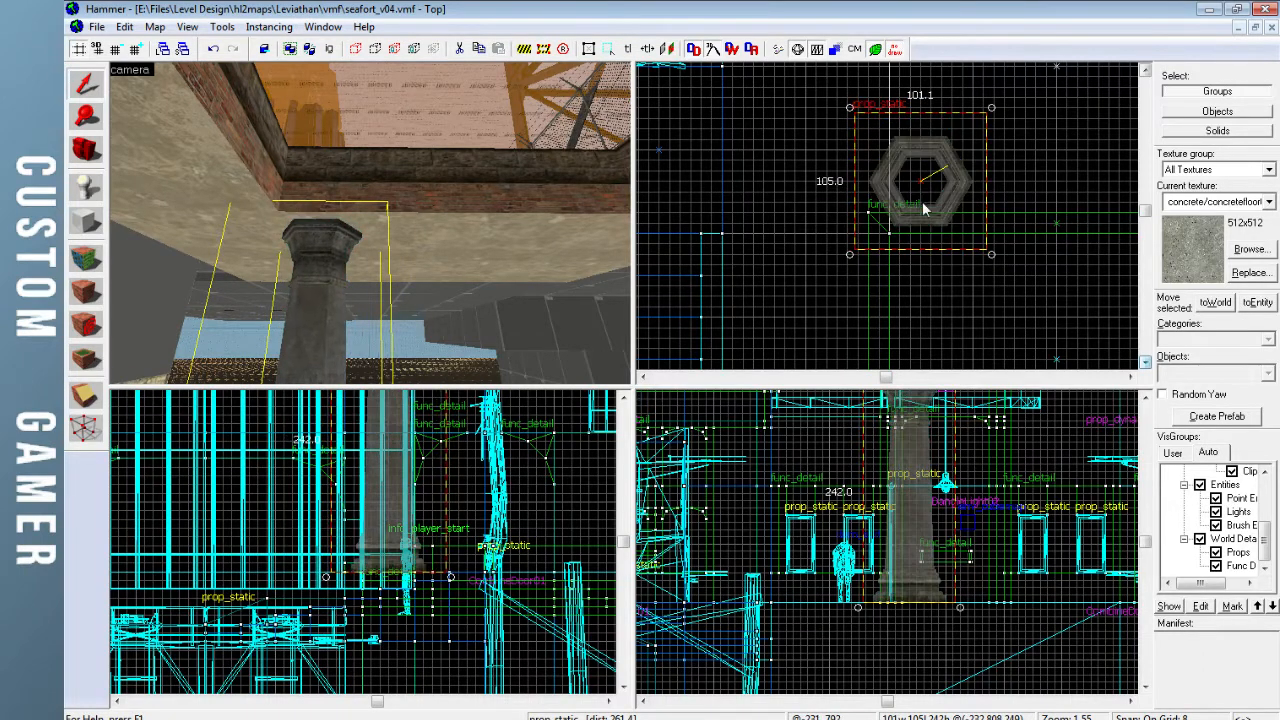
{"action": "key", "text": "Escape"}
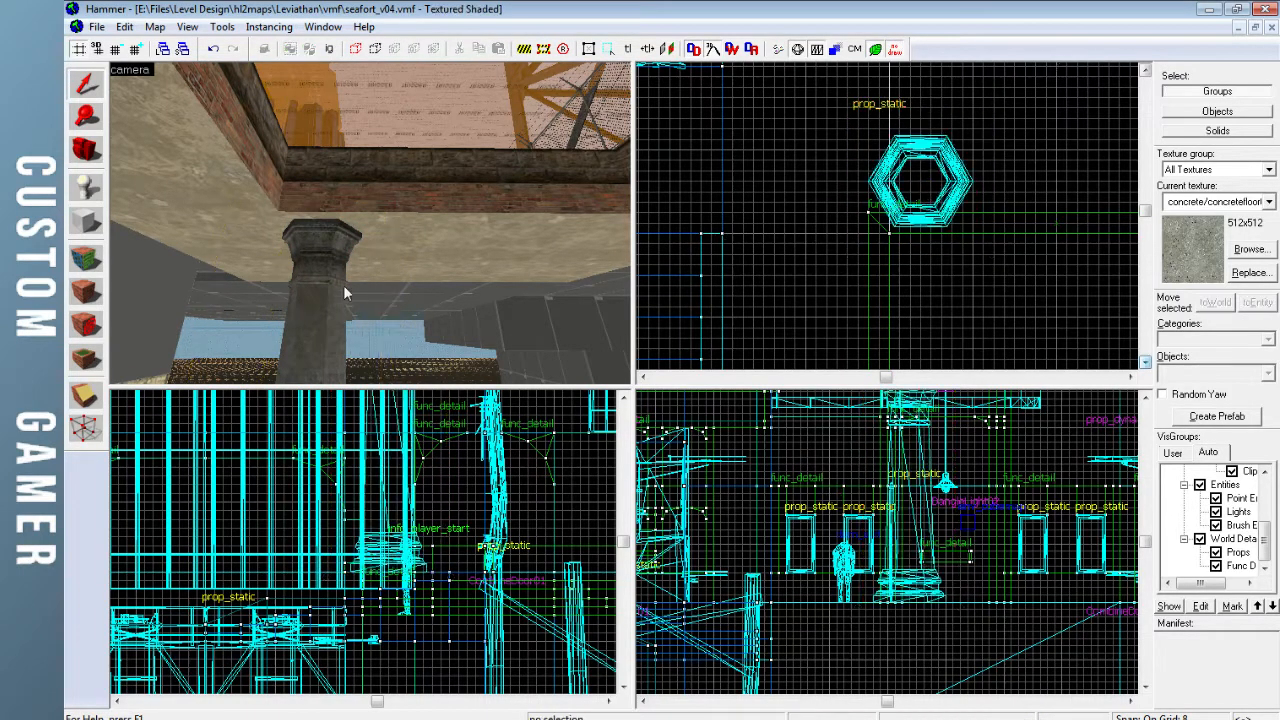
Duplicate the rotated pillar to the neighbouring corner of the ceiling opening, at about (-8, 808, 249)
{"action": "key", "text": "z"}
{"action": "key", "text": "z"}
{"action": "left_click", "coordinate": [334, 241]}
{"action": "scroll", "coordinate": [876, 156], "scroll_direction": "down", "scroll_amount": 3}
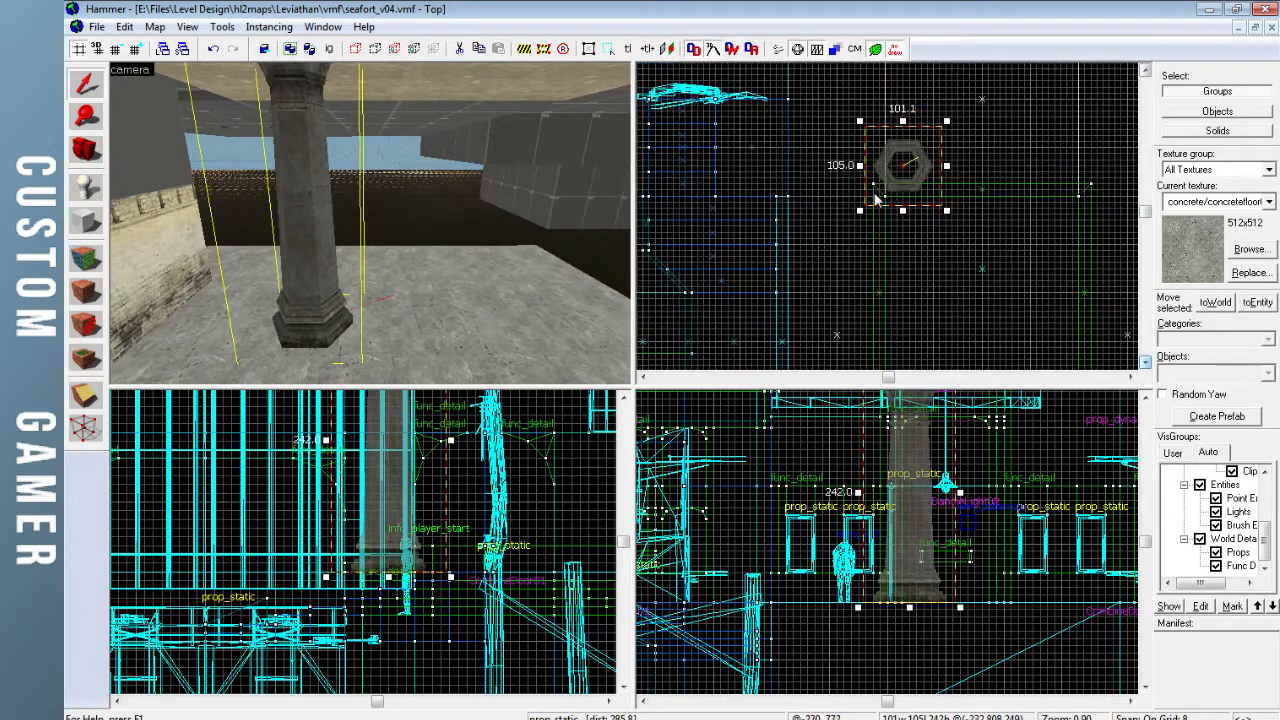
{"action": "key", "text": "Right"}
{"action": "left_click_drag", "start_coordinate": [780, 166], "coordinate": [956, 172], "text": "shift"}
{"action": "scroll", "coordinate": [962, 172], "scroll_direction": "up", "scroll_amount": 4}
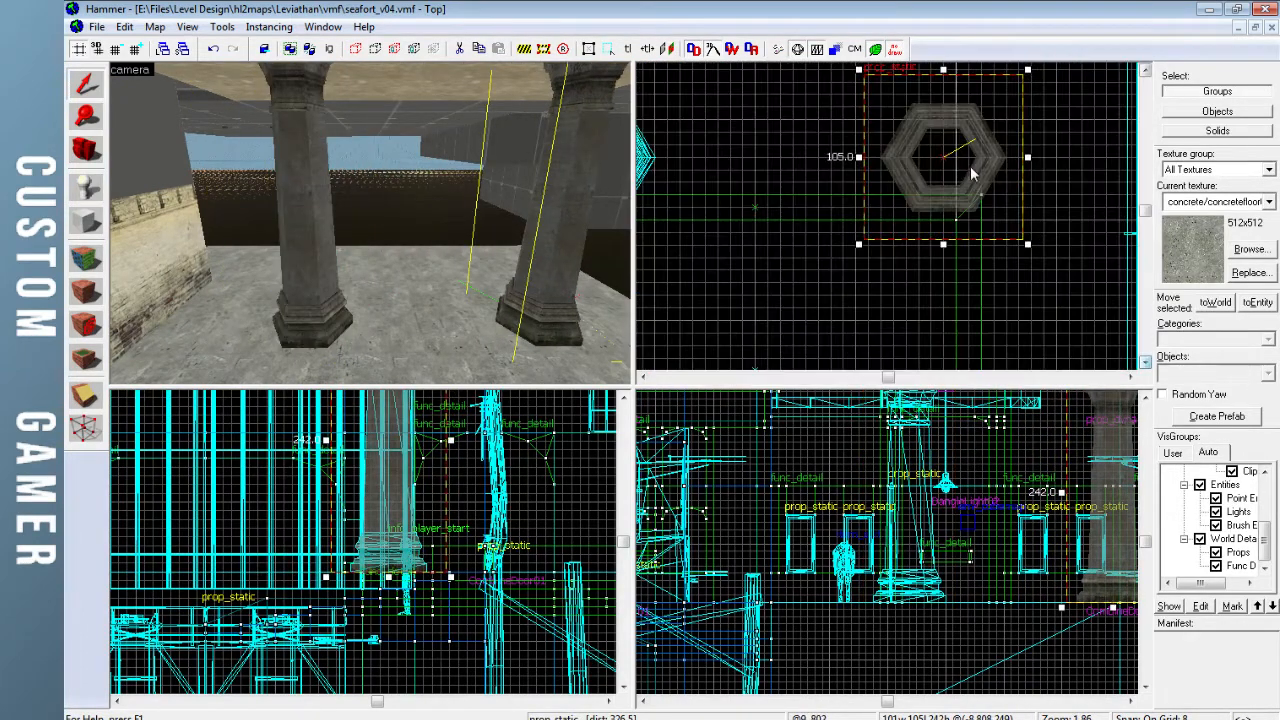
Shift both pillars one 8-unit grid step in the negative x direction to align them with the opening's corners
{"action": "key", "text": "Escape"}
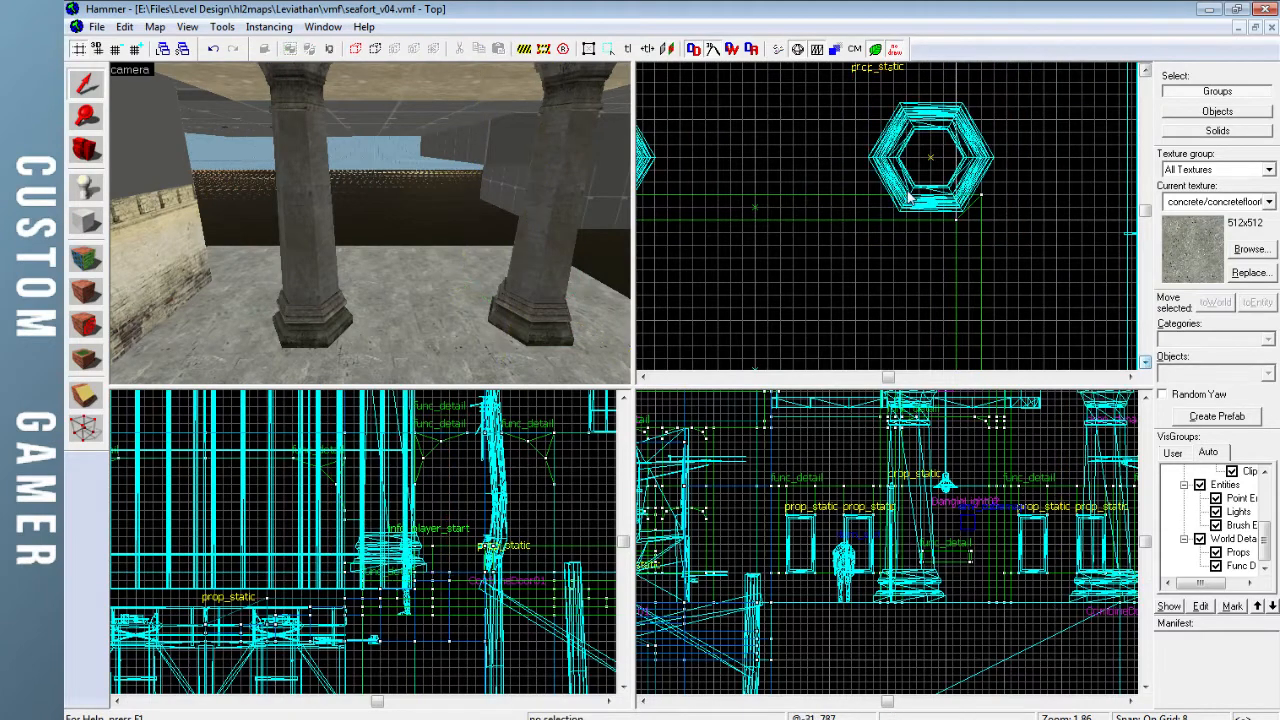
{"action": "key", "text": "Right"}
{"action": "left_click", "coordinate": [841, 162]}
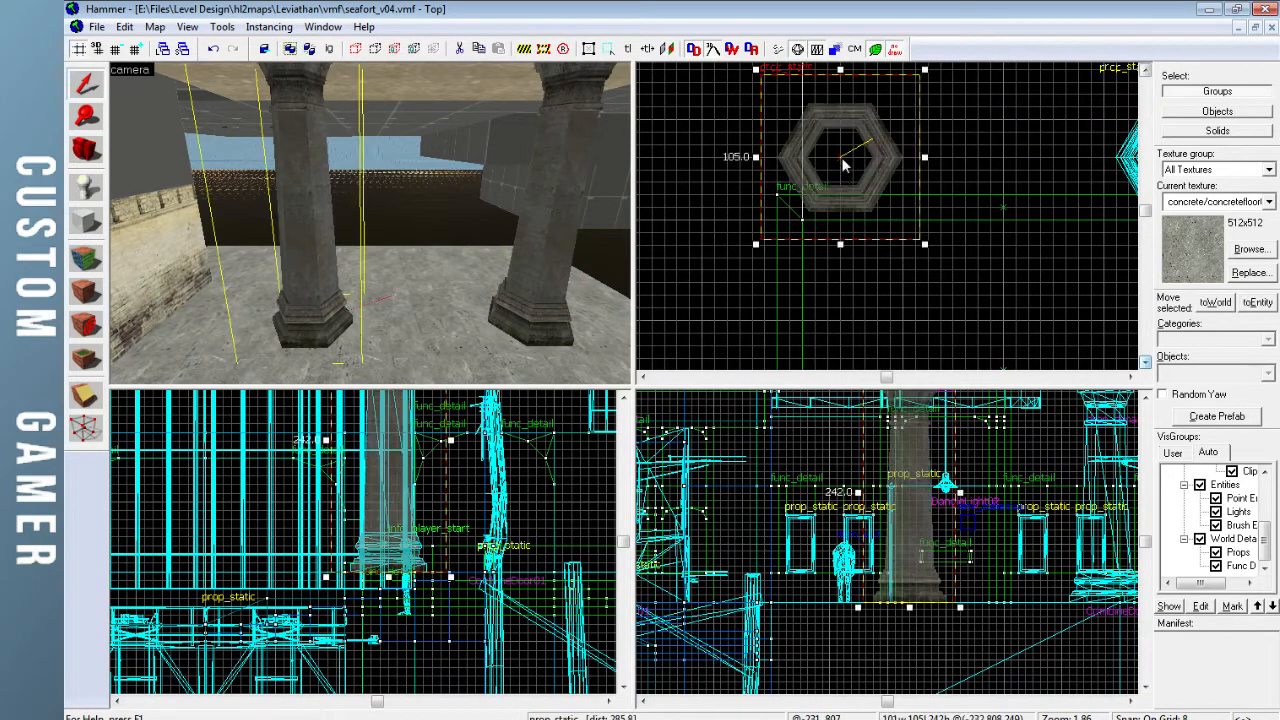
{"action": "key", "text": "Escape"}
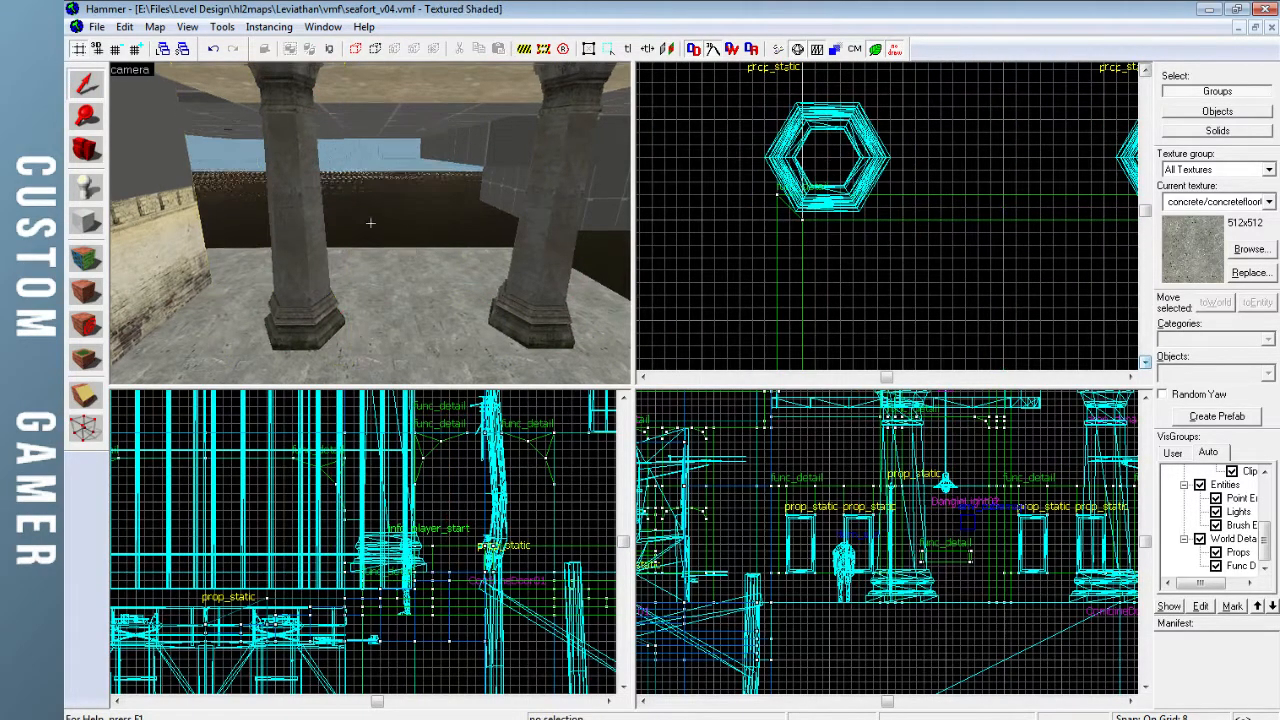
Select both pillars and duplicate the pair to the two corners on the opposite side of the ceiling opening
{"action": "key", "text": "z"}
{"action": "key", "text": "z"}
{"action": "left_click", "coordinate": [325, 249]}
{"action": "left_click", "coordinate": [544, 249], "text": "ctrl"}
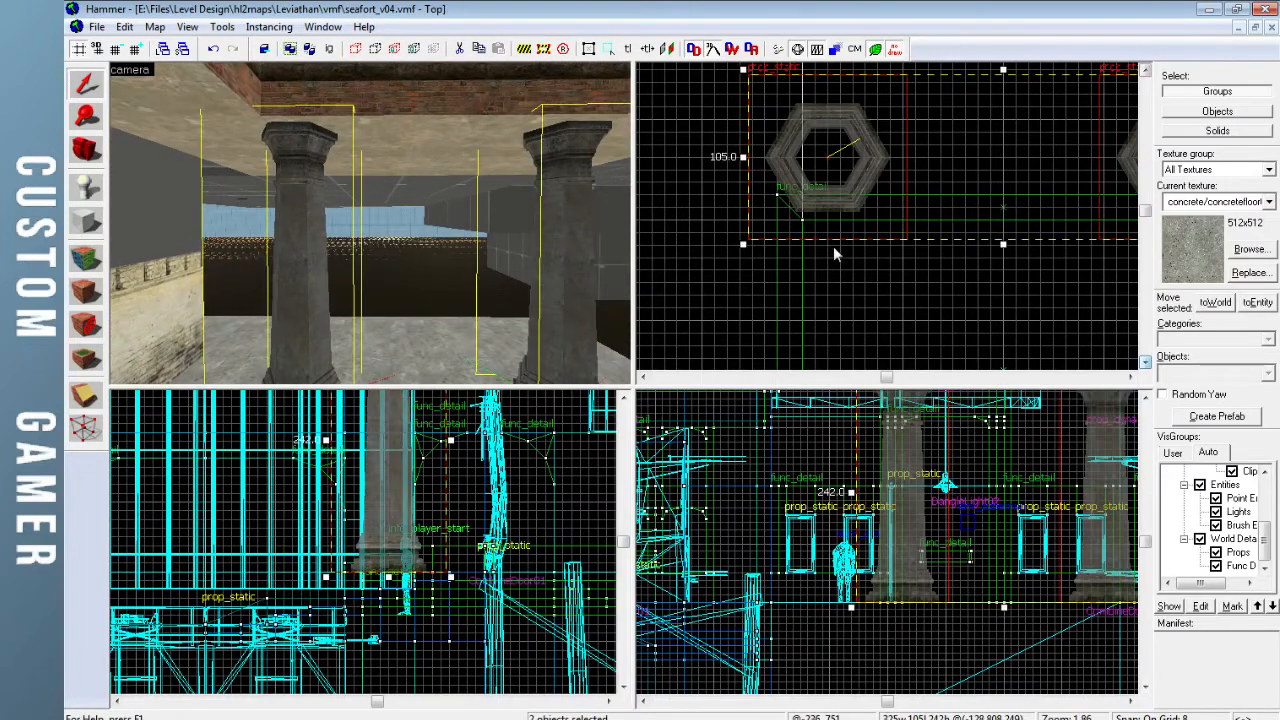
{"action": "mouse_move", "coordinate": [846, 184]}
{"action": "left_mouse_down", "text": "shift"}
{"action": "mouse_move", "coordinate": [846, 297]}
{"action": "mouse_move", "coordinate": [820, 274]}
{"action": "mouse_move", "coordinate": [826, 234]}
{"action": "left_mouse_up", "text": "shift"}
{"action": "key", "text": "Down"}
{"action": "key", "text": "Down"}
{"action": "key", "text": "Down"}
{"action": "key", "text": "Down"}
{"action": "key", "text": "Down"}
{"action": "key", "text": "Down"}
{"action": "key", "text": "Escape"}
Inspect the pillars around the ceiling opening from several sides, then examine the dark ledge along the wall above the water
{"action": "key", "text": "z"}
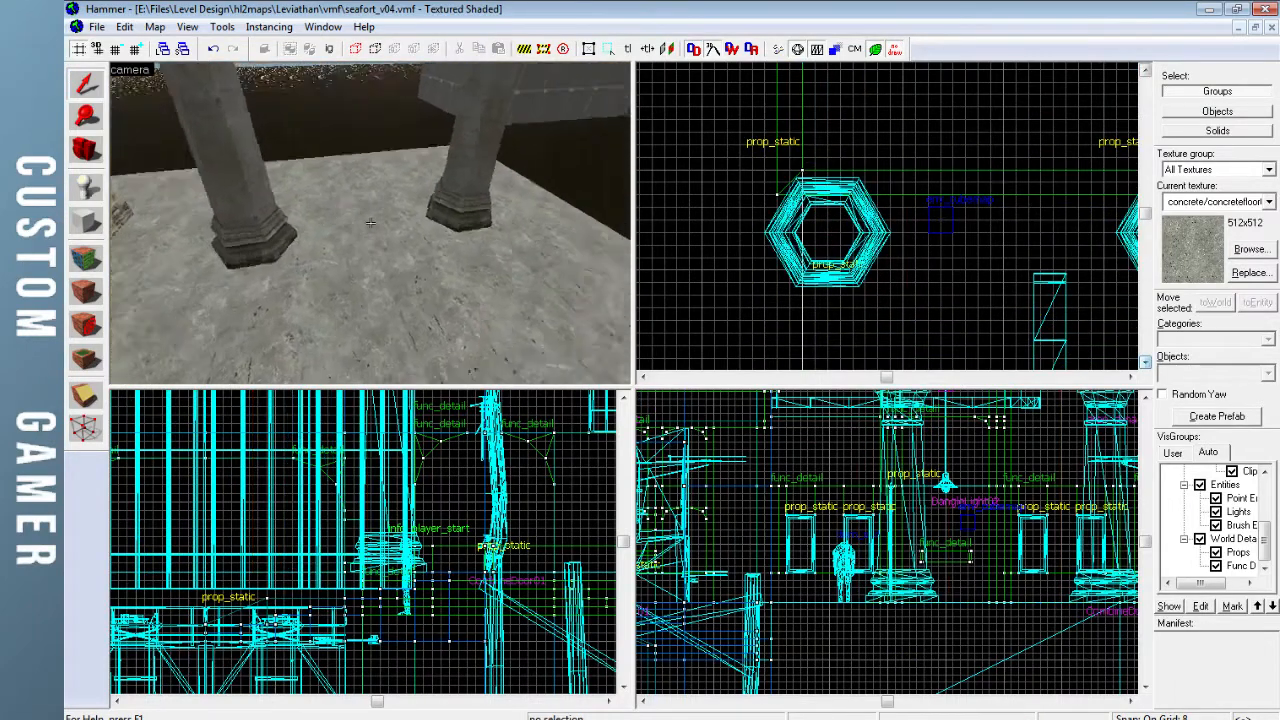
{"action": "key", "text": "w"}
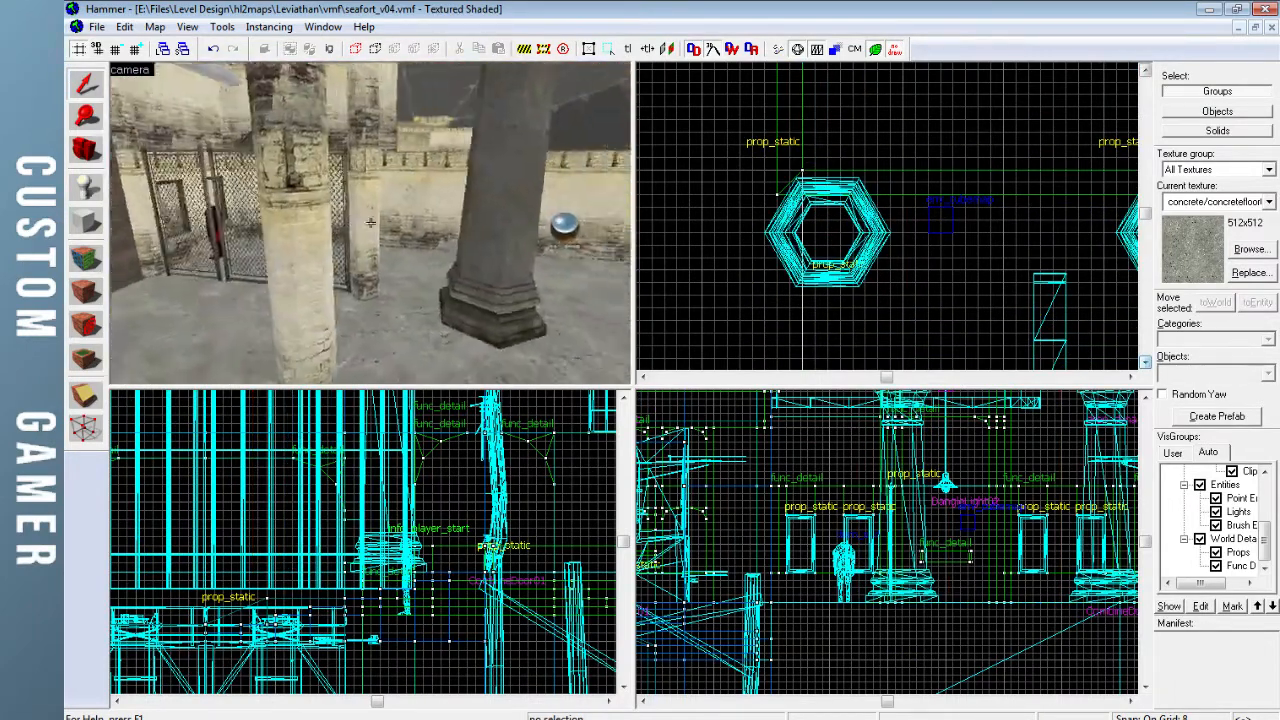
{"action": "key", "text": "s"}
{"action": "key", "text": "w"}
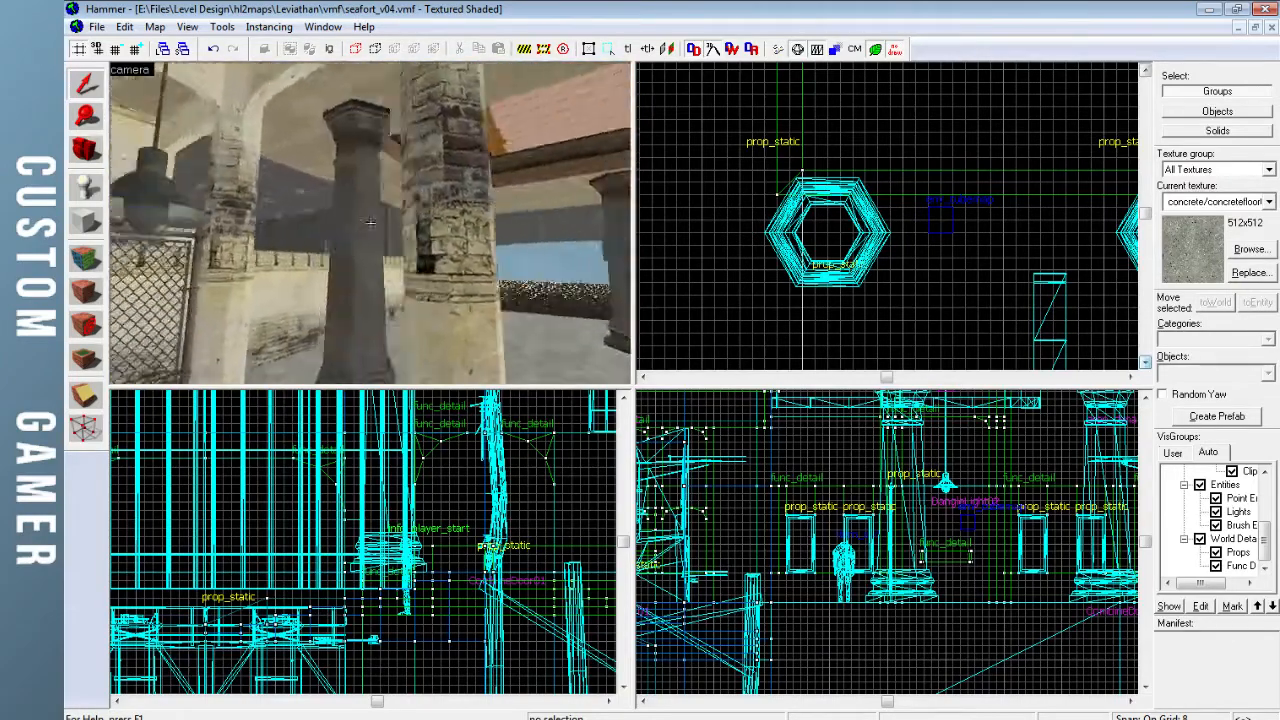
{"action": "key", "text": "w"}
{"action": "key", "text": "w"}
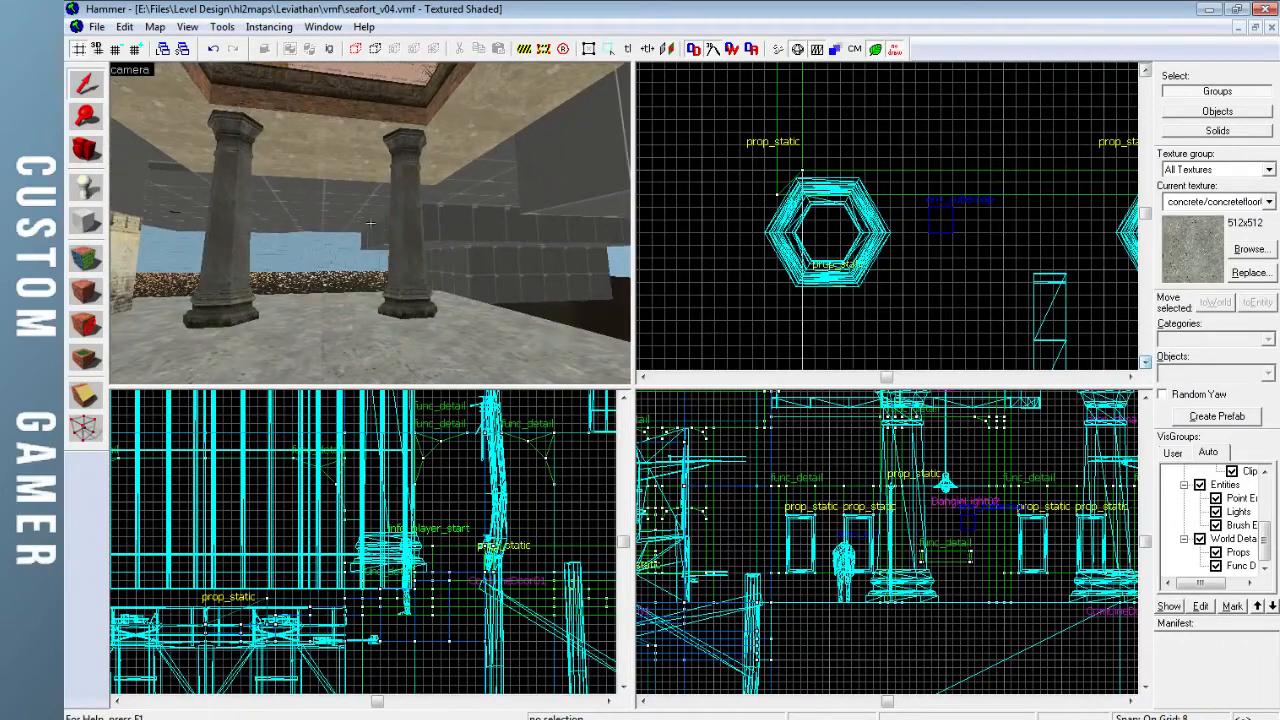
{"action": "key", "text": "w"}
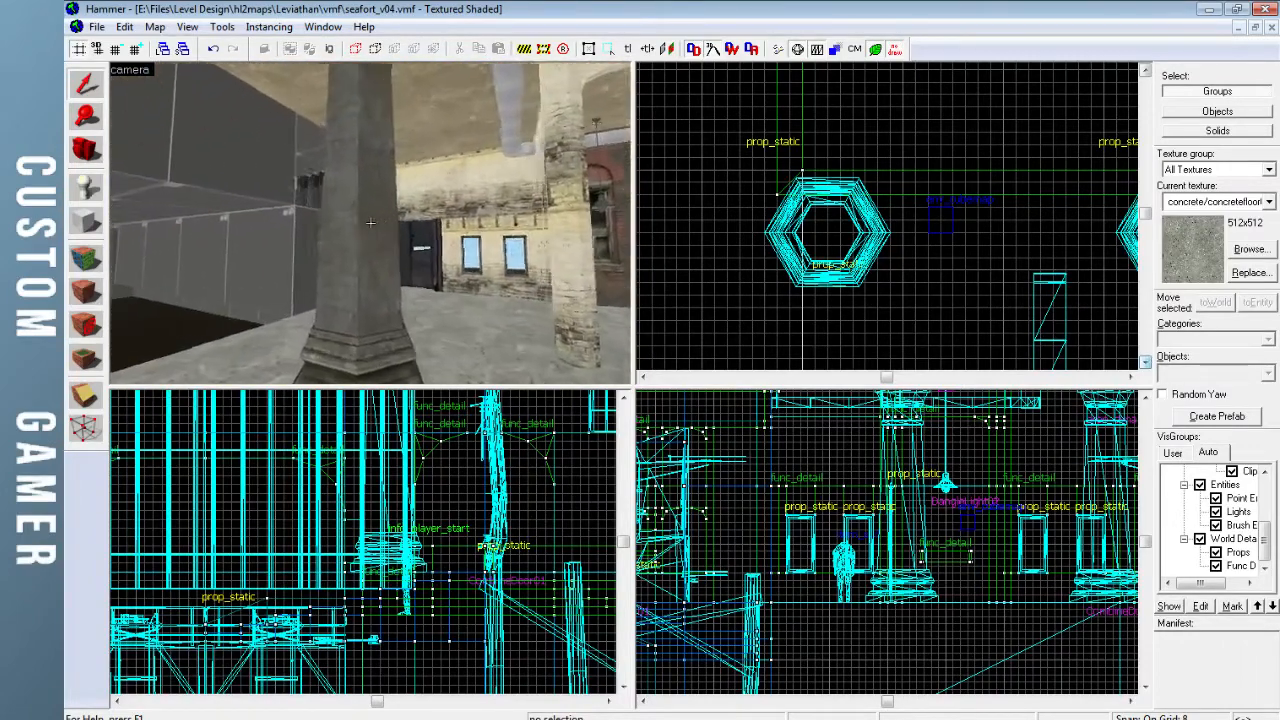
{"action": "key", "text": "w"}
{"action": "key", "text": "w"}
{"action": "key", "text": "w"}
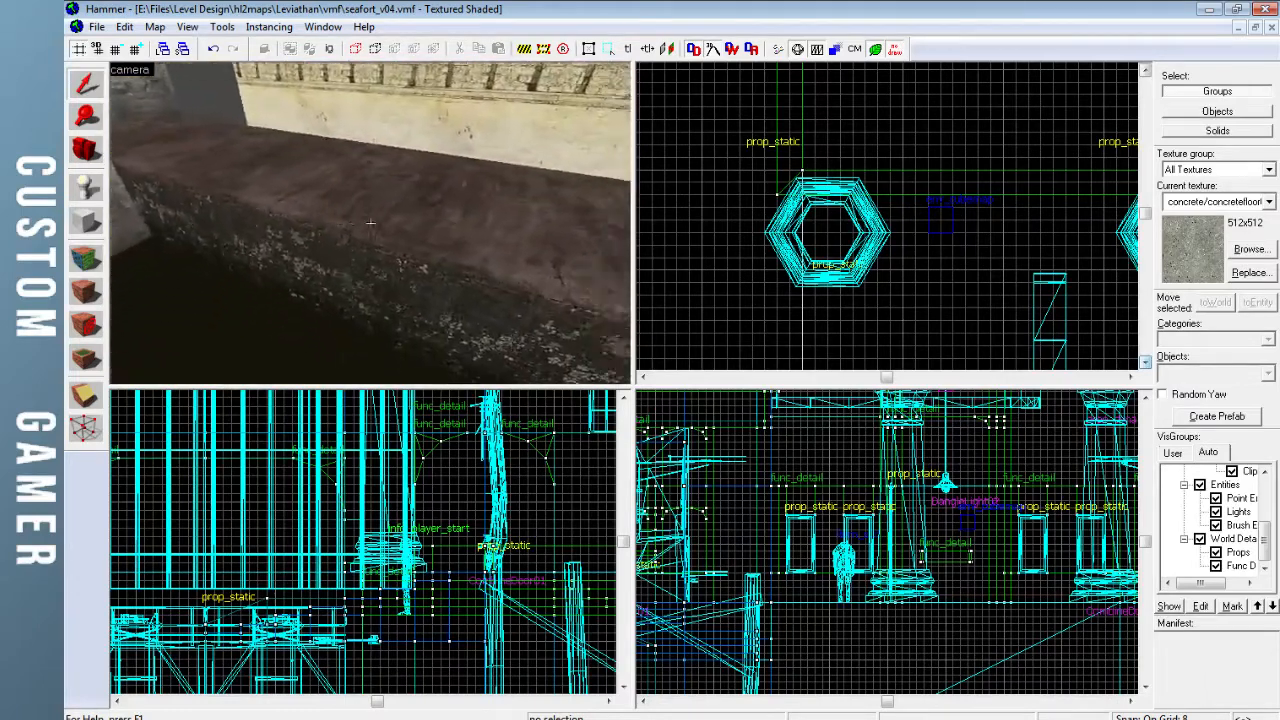
Place a prop_static entity on the dark ledge beside the wall and open the model browser for its World Model
{"action": "key", "text": "z"}
{"action": "key", "text": "shift+e"}
{"action": "left_click", "coordinate": [378, 238]}
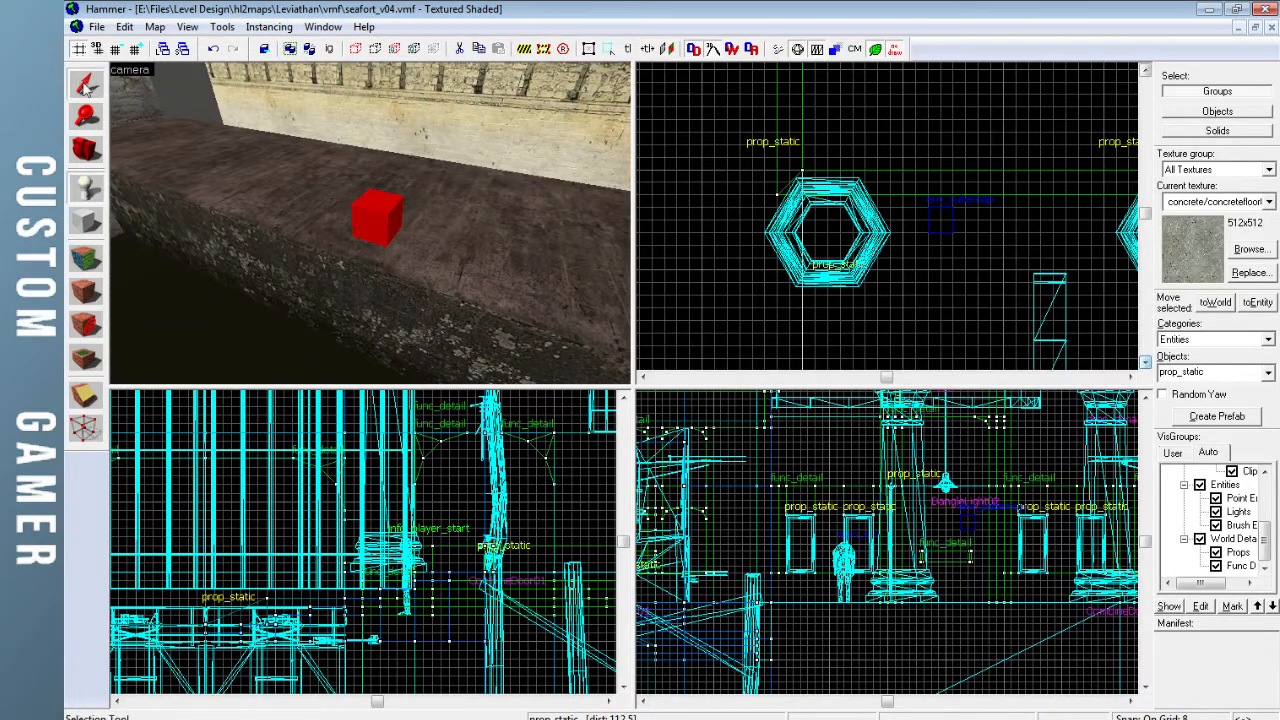
{"action": "key", "text": "alt+Return"}
{"action": "double_click", "coordinate": [844, 331]}
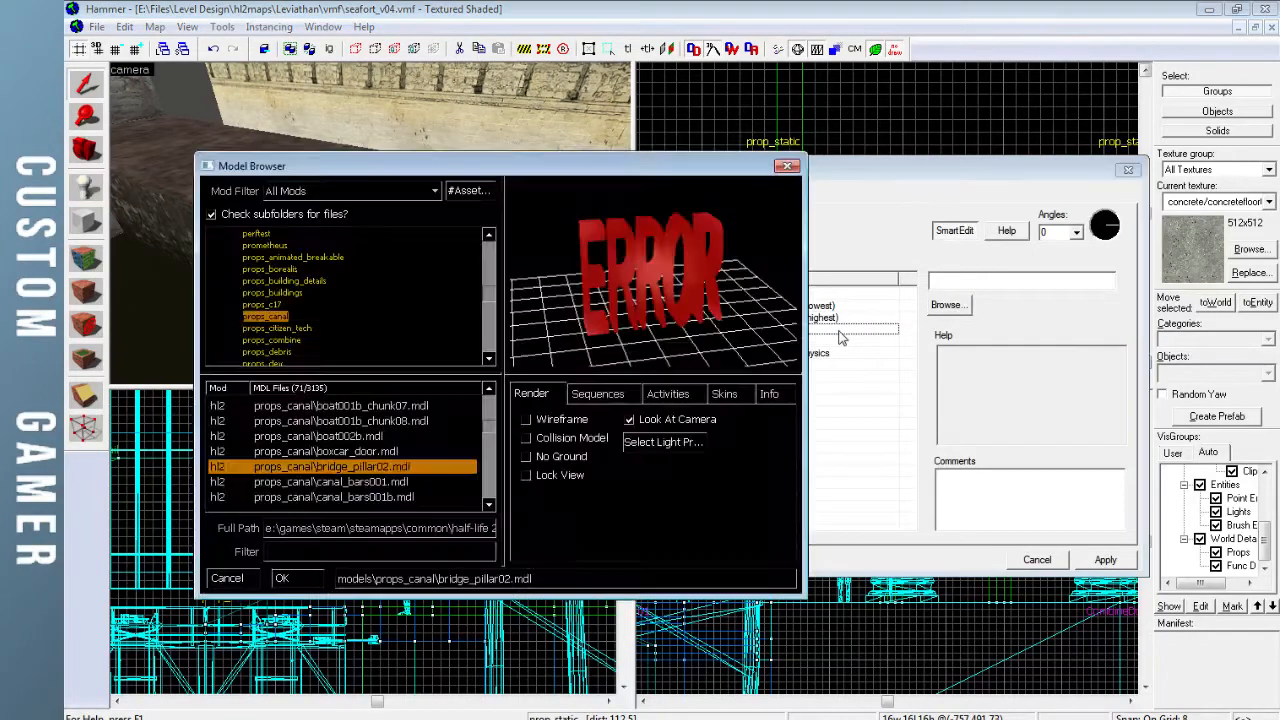
Look back through the props_canal boat models listed before bridge_pillar02.mdl
{"action": "key", "text": "Up"}
{"action": "key", "text": "Up"}
{"action": "key", "text": "Up"}
{"action": "key", "text": "Up"}
{"action": "key", "text": "Up"}
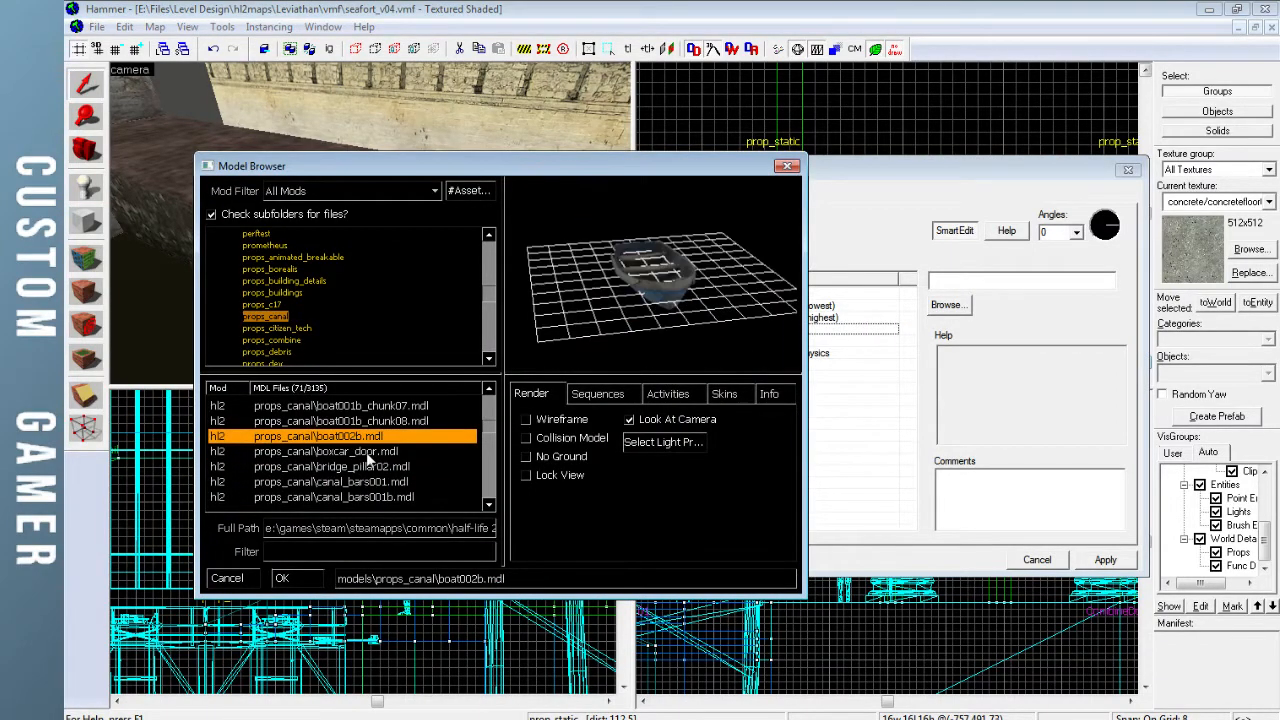
Filter all model folders for "moor" and apply props_borealis/mooring_cleat01.mdl as the prop's World Model
{"action": "left_click", "coordinate": [310, 555]}
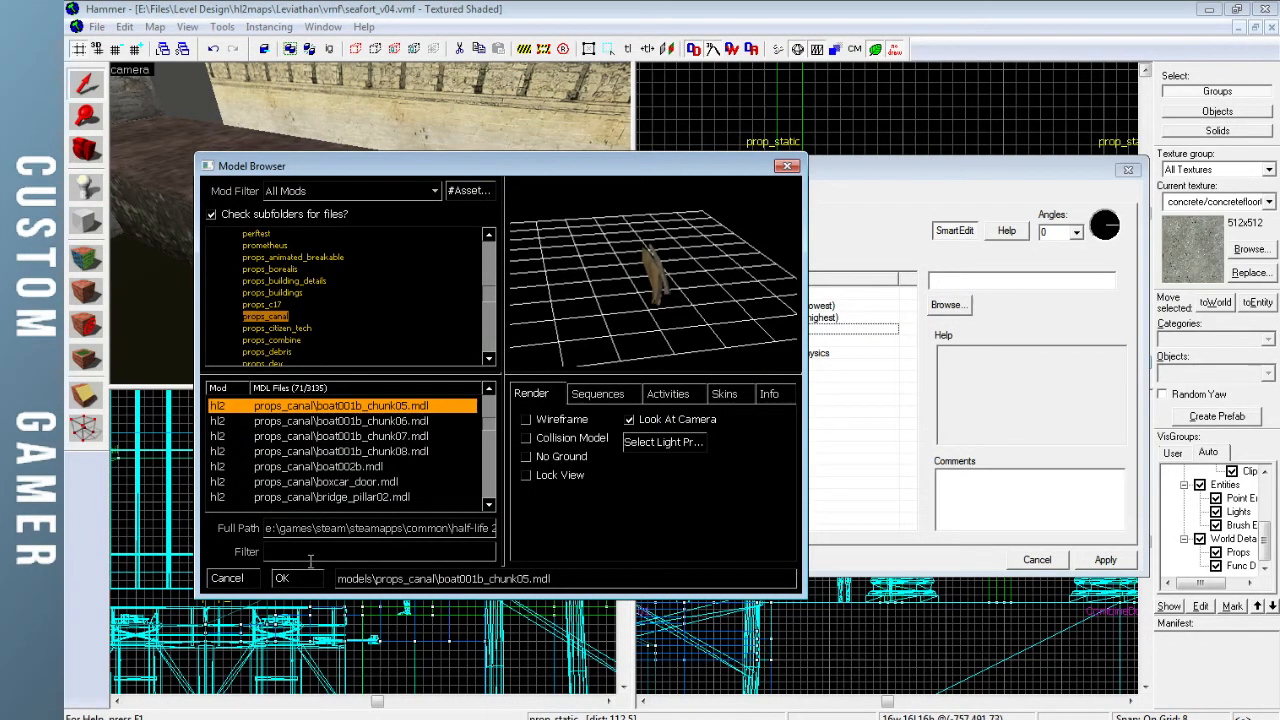
{"action": "type", "text": "moor"}
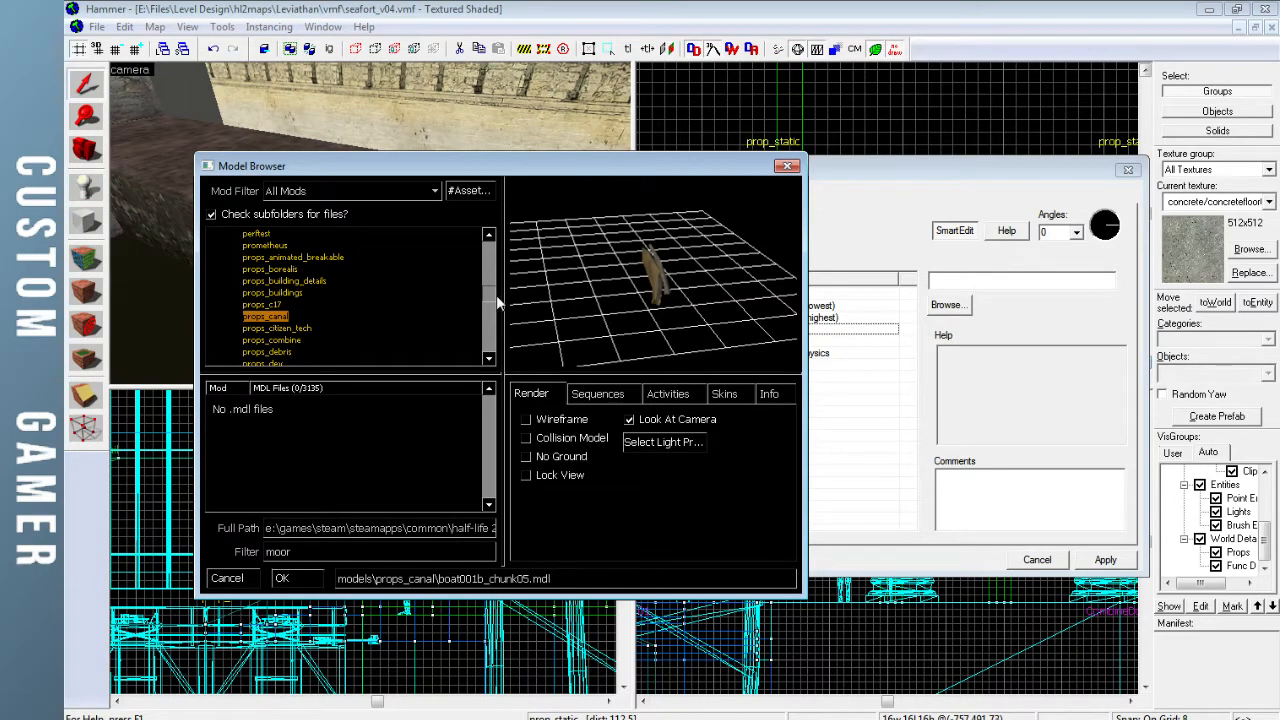
{"action": "left_click", "coordinate": [245, 232]}
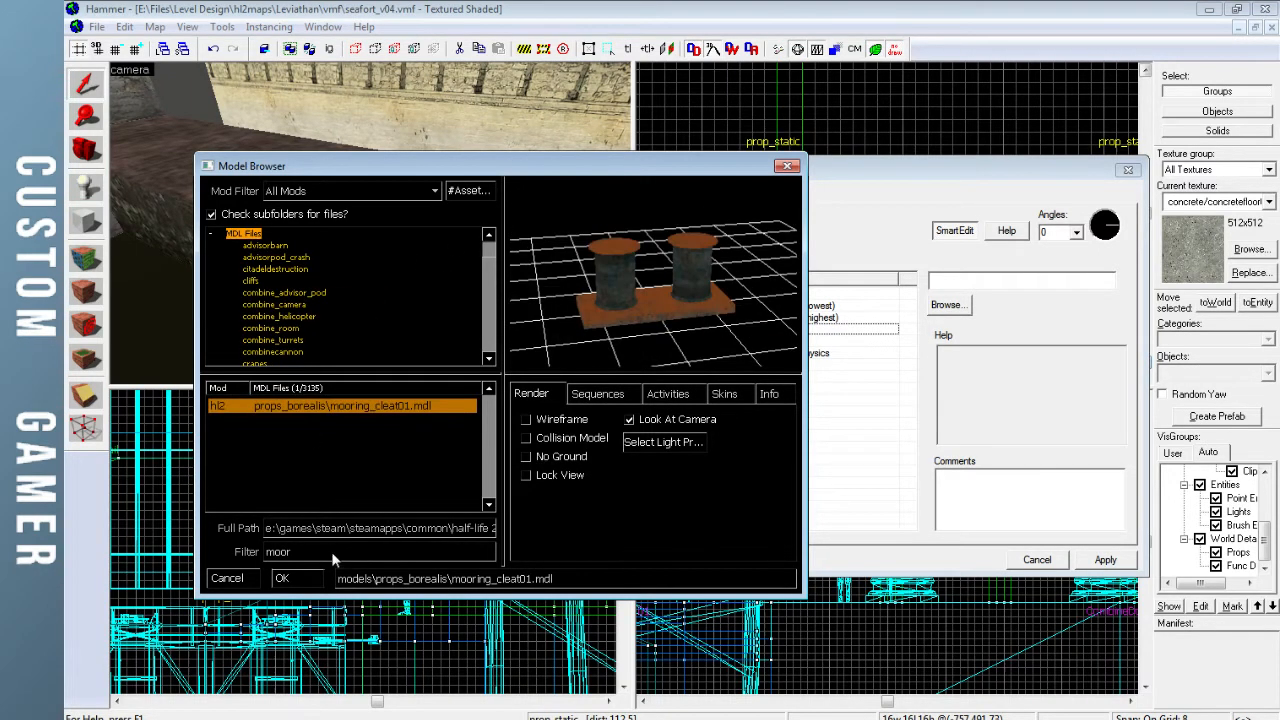
{"action": "double_click", "coordinate": [405, 407]}
{"action": "left_click", "coordinate": [1100, 560]}
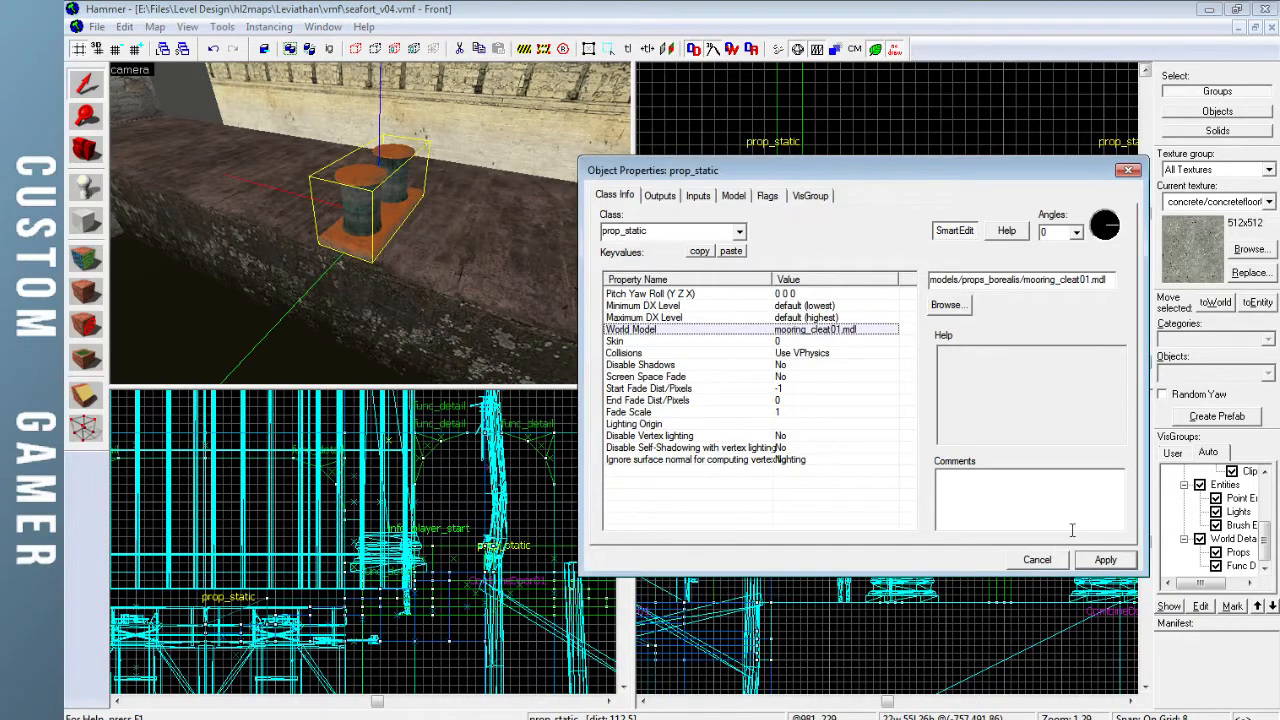
{"action": "left_click", "coordinate": [1128, 170]}
Rotate the mooring cleat 90 degrees in plan and move it along the ledge to about (-1120, 496, 86)
{"action": "key", "text": "ctrl+shift+e"}
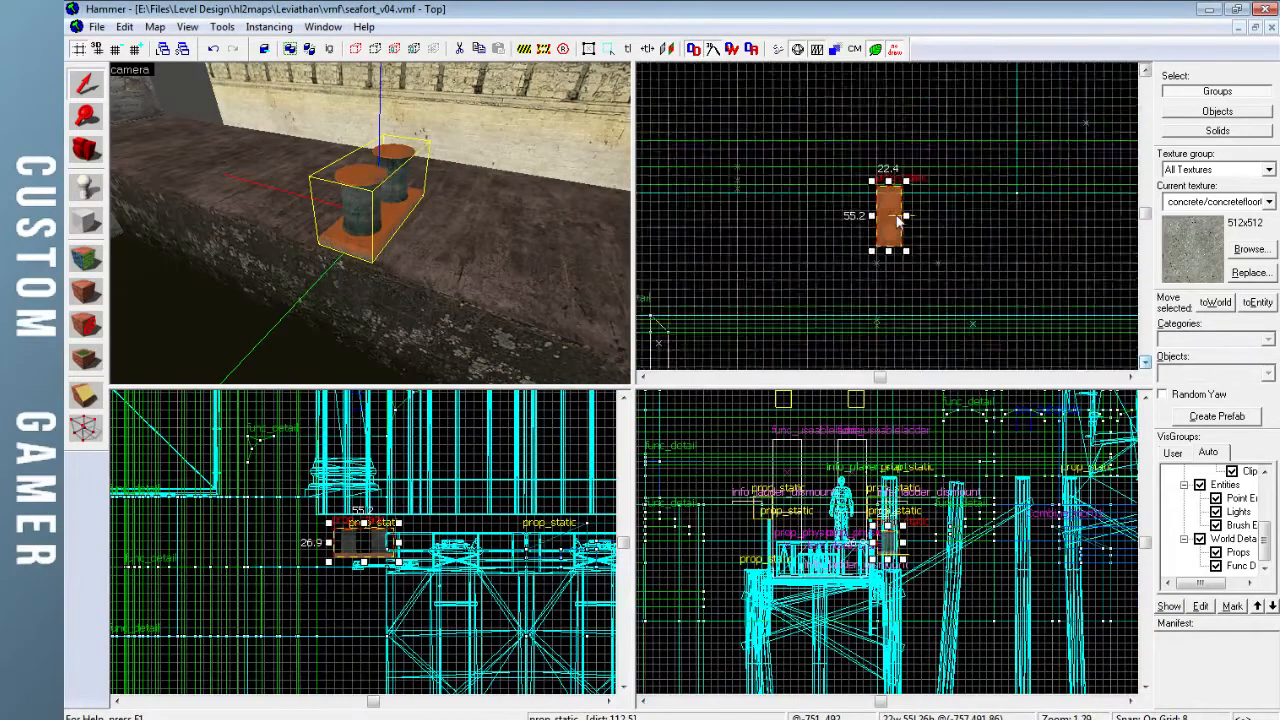
{"action": "left_click", "coordinate": [886, 209]}
{"action": "left_click_drag", "start_coordinate": [909, 177], "coordinate": [750, 209]}
{"action": "scroll", "coordinate": [809, 229], "scroll_direction": "down", "scroll_amount": 5}
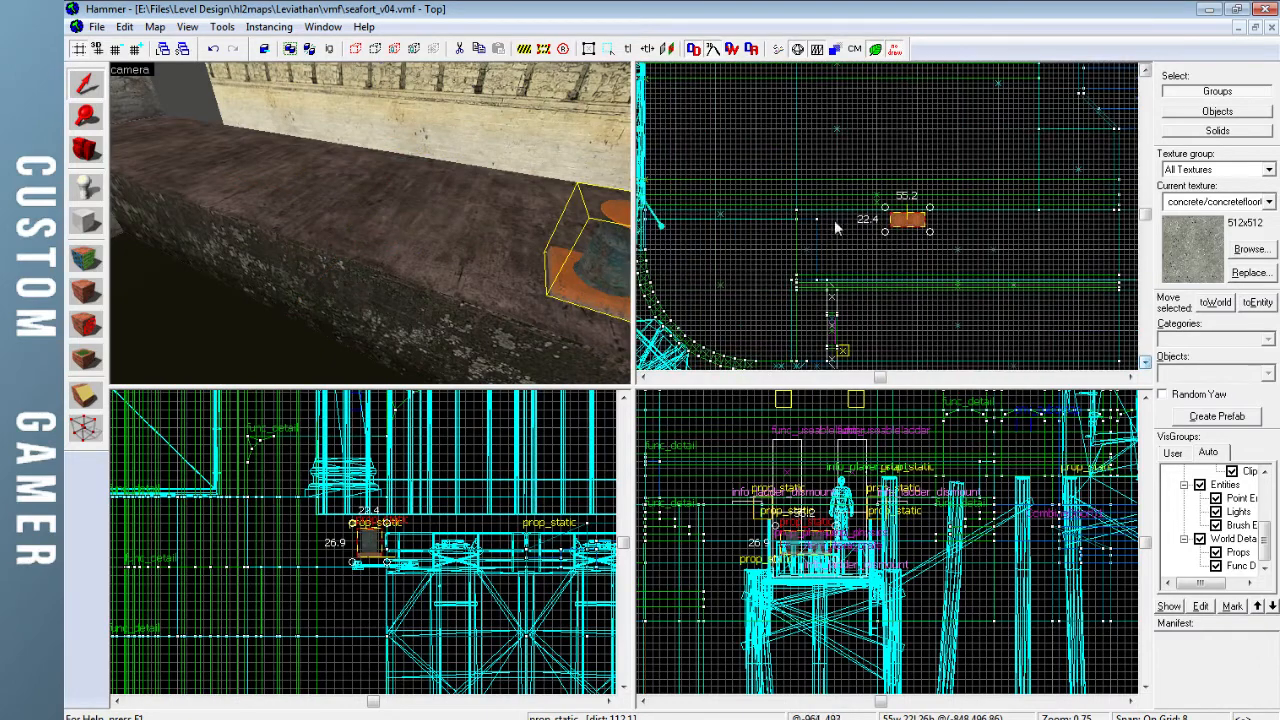
{"action": "left_click_drag", "start_coordinate": [905, 220], "coordinate": [733, 224], "text": "shift"}
{"action": "key", "text": "z"}
{"action": "key", "text": "w"}
{"action": "key", "text": "z"}
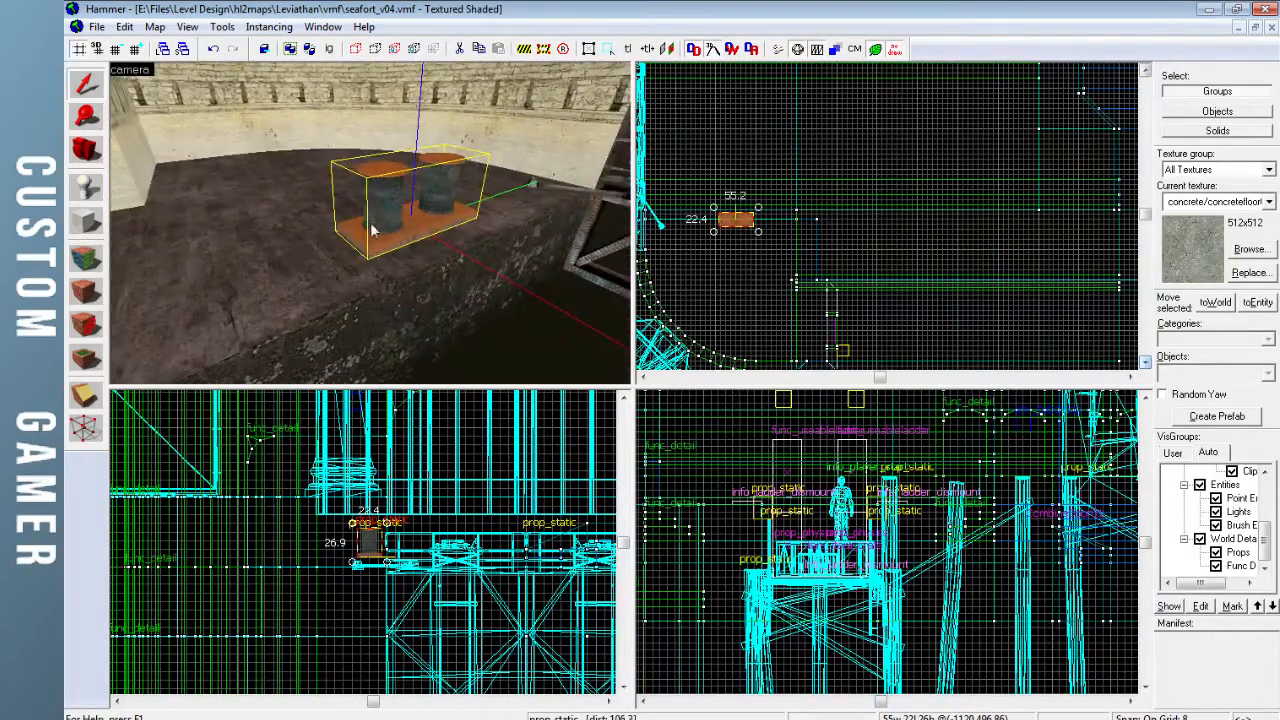
Lower the mooring cleat onto the ledge surface, placing it at about (-1120, 496, 77)
{"action": "key", "text": "ctrl+e"}
{"action": "scroll", "coordinate": [886, 555], "scroll_direction": "up", "scroll_amount": 3}
{"action": "mouse_move", "coordinate": [886, 555]}
{"action": "left_mouse_down"}
{"action": "mouse_move", "coordinate": [884, 540]}
{"action": "mouse_move", "coordinate": [882, 573]}
{"action": "left_mouse_up"}
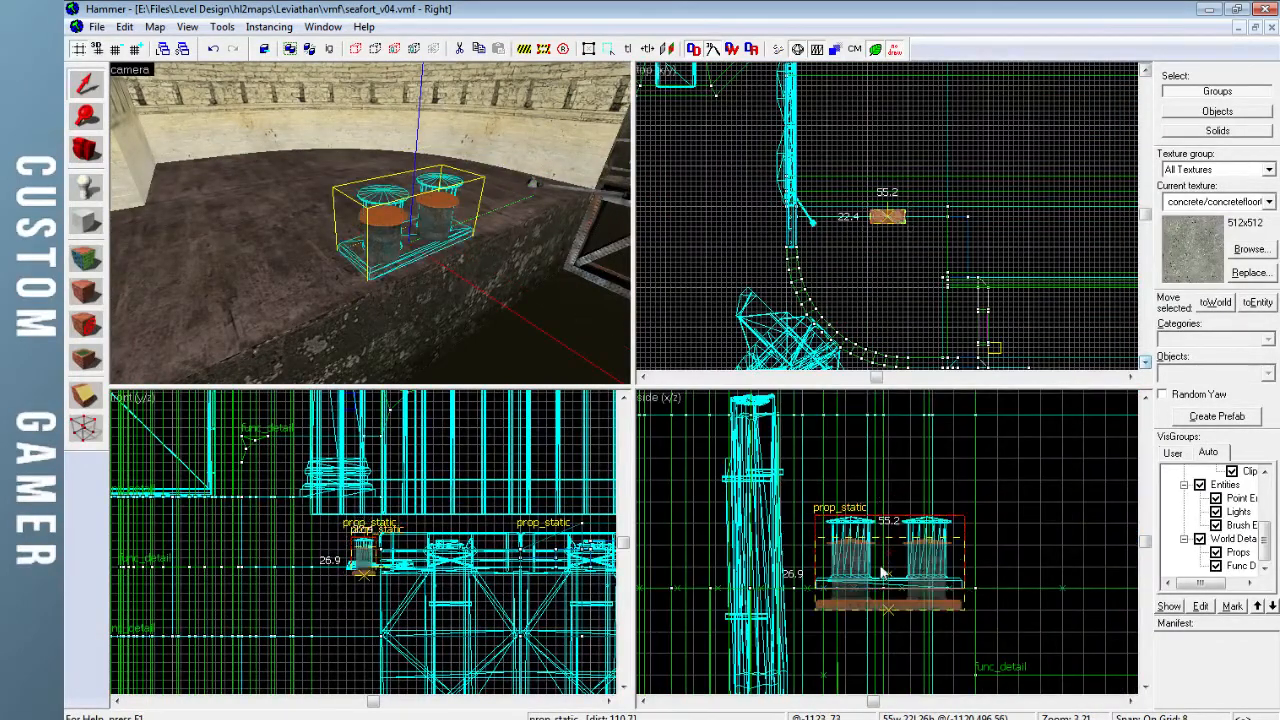
{"action": "left_click", "coordinate": [881, 560]}
{"action": "scroll", "coordinate": [880, 575], "scroll_direction": "up", "scroll_amount": 4}
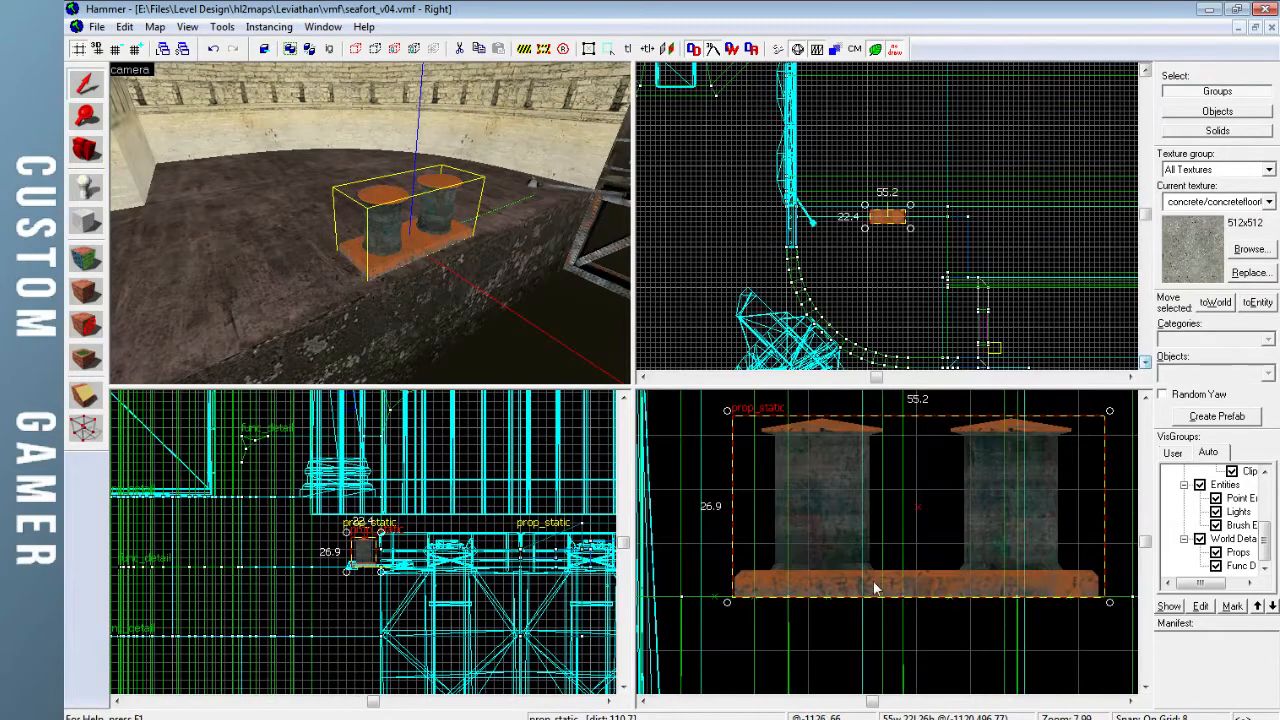
{"action": "key", "text": "Escape"}
{"action": "key", "text": "z"}
{"action": "key", "text": "d"}
{"action": "key", "text": "z"}
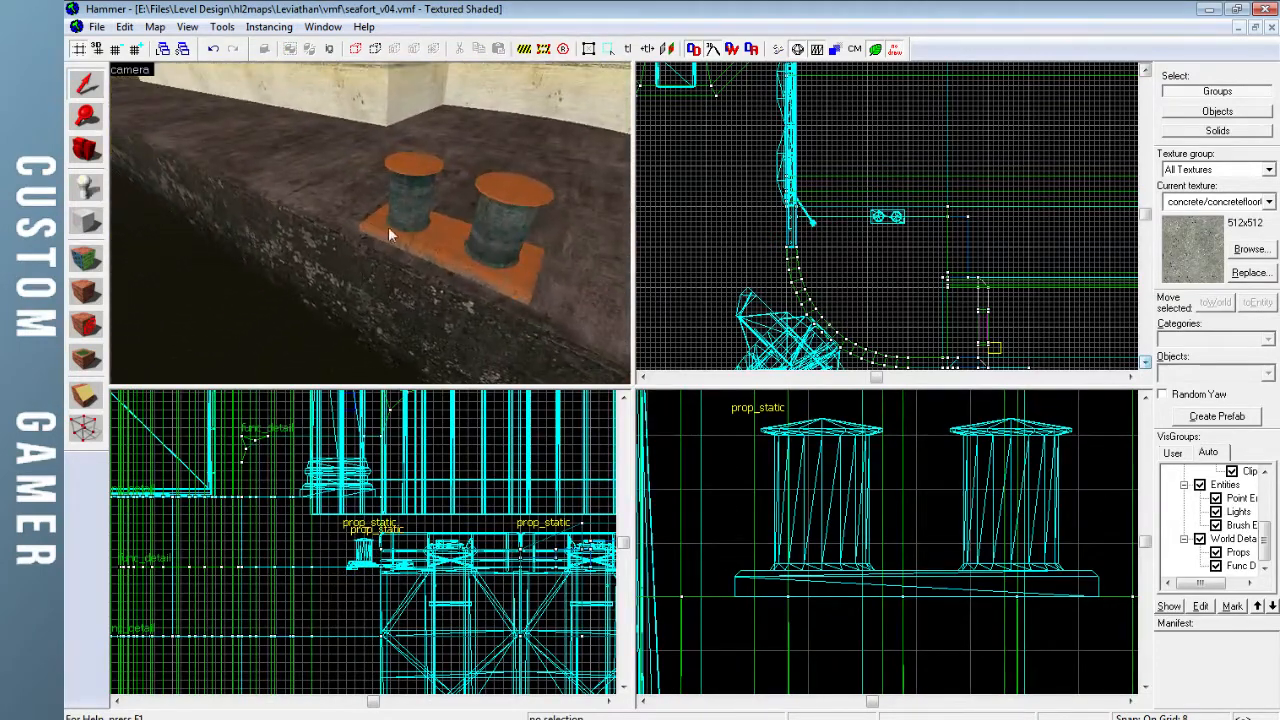
Set the grid to 16 and duplicate the mooring cleat twice along the ledge at even spacing
{"action": "left_click", "coordinate": [376, 229]}
{"action": "scroll", "coordinate": [860, 232], "scroll_direction": "up", "scroll_amount": 3}
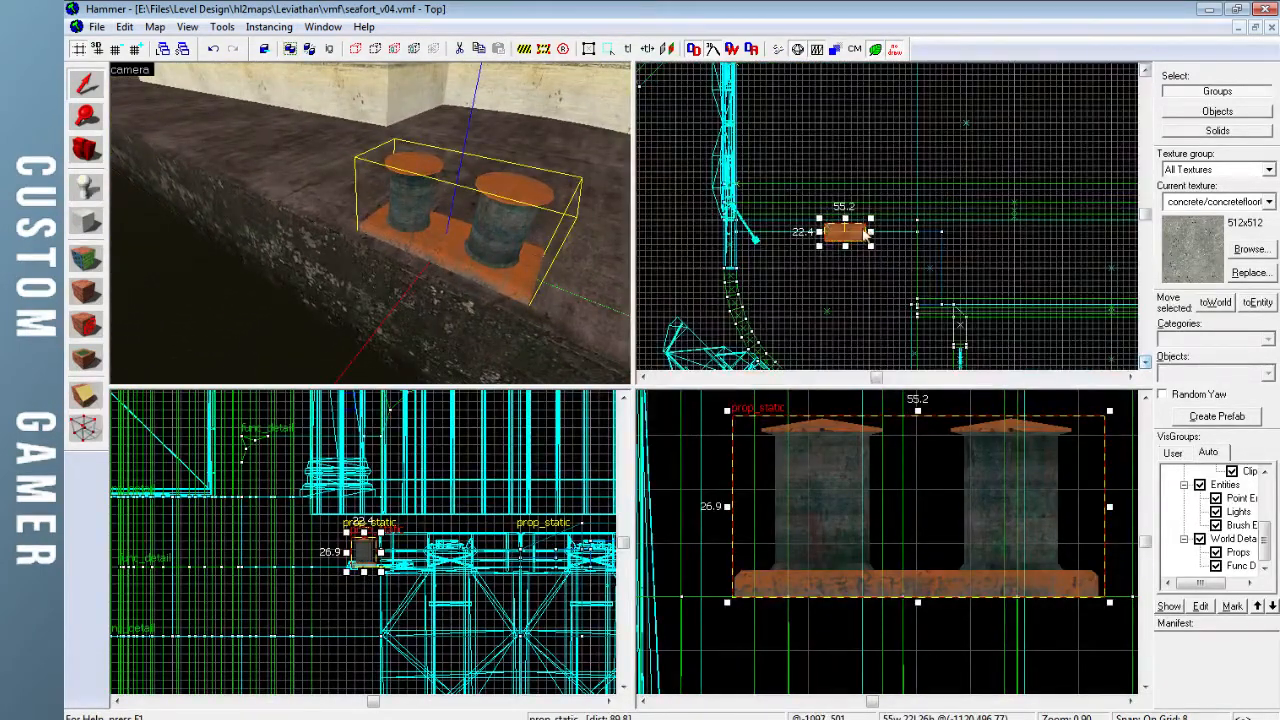
{"action": "key", "text": "bracketright"}
{"action": "mouse_move", "coordinate": [845, 238]}
{"action": "left_mouse_down"}
{"action": "mouse_move", "coordinate": [857, 239]}
{"action": "mouse_move", "coordinate": [845, 238]}
{"action": "left_mouse_up"}
{"action": "key", "text": "Right"}
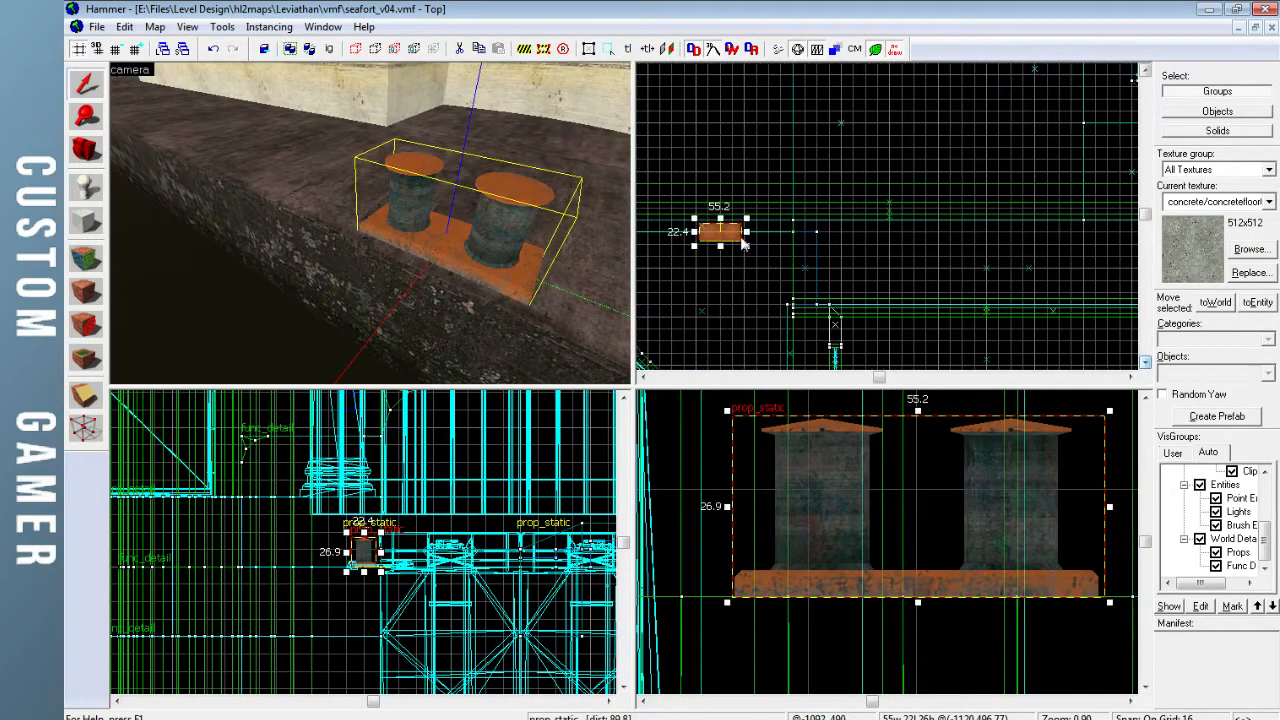
{"action": "left_click_drag", "start_coordinate": [729, 237], "coordinate": [1110, 238], "text": "shift"}
{"action": "key", "text": "z"}
{"action": "key", "text": "w"}
{"action": "key", "text": "z"}
{"action": "key", "text": "Escape"}
{"action": "key", "text": "z"}
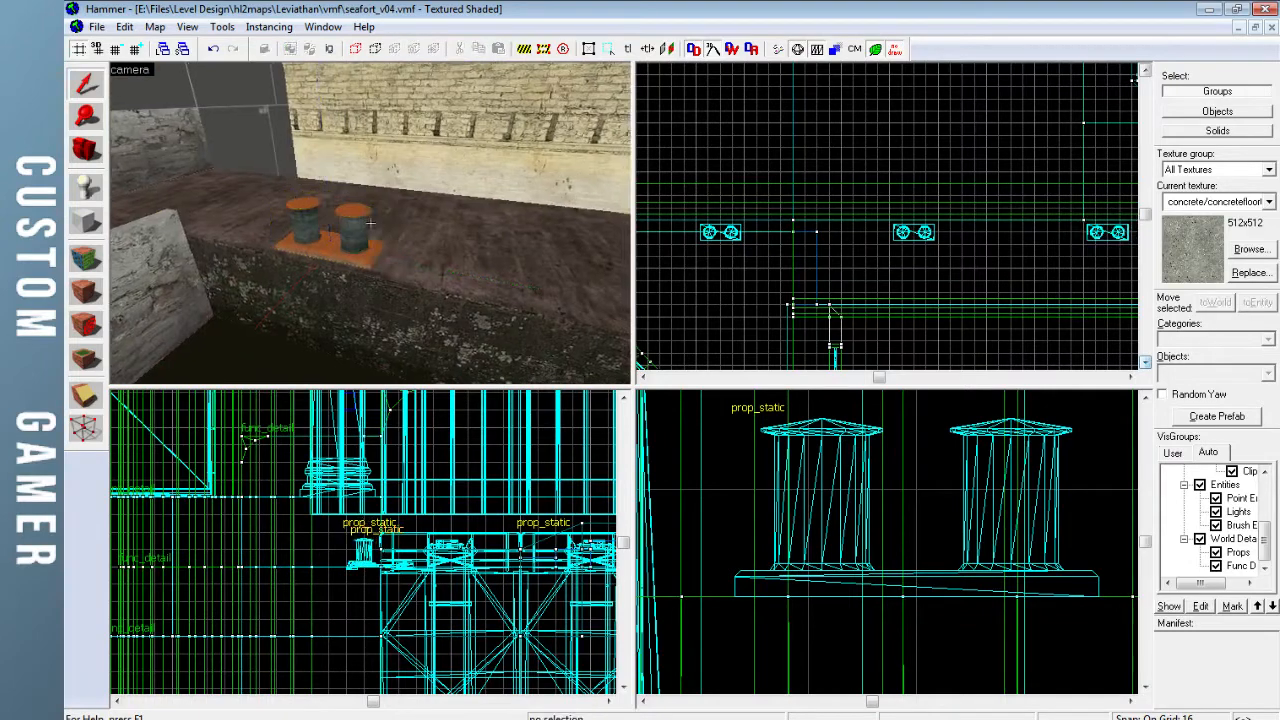
Save the seafort_v04 map with the duplicated mooring cleats
{"action": "key", "text": "s"}
{"action": "key", "text": "ctrl+s"}
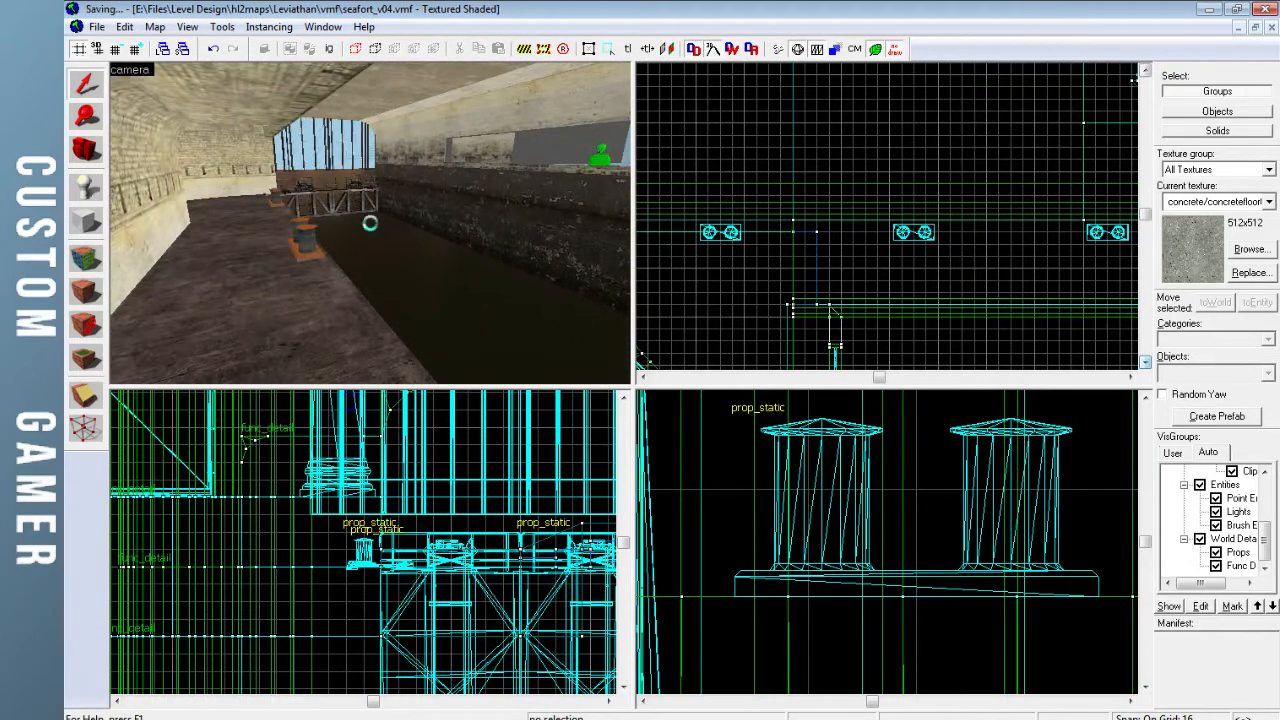
Inspect the mooring cleats along the waterside ledge from inside the canal hall and from outside the gate
{"action": "key", "text": "w"}
{"action": "key", "text": "w"}
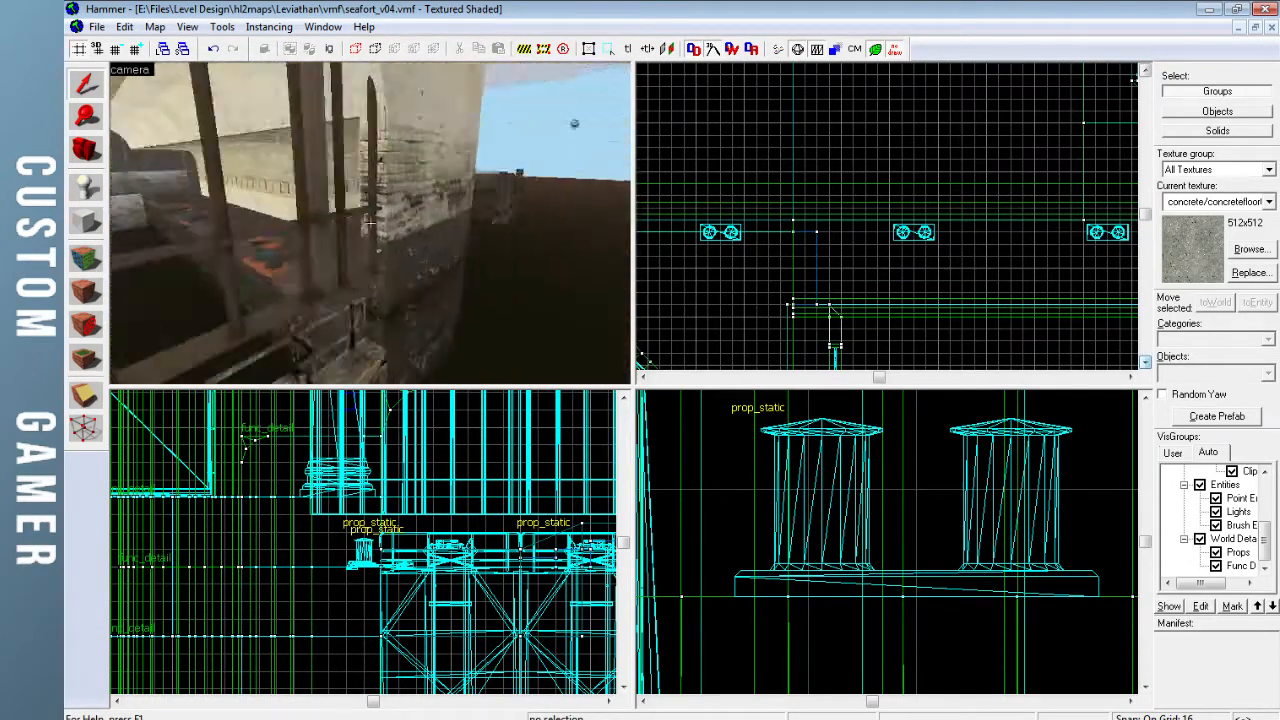
{"action": "key", "text": "w"}
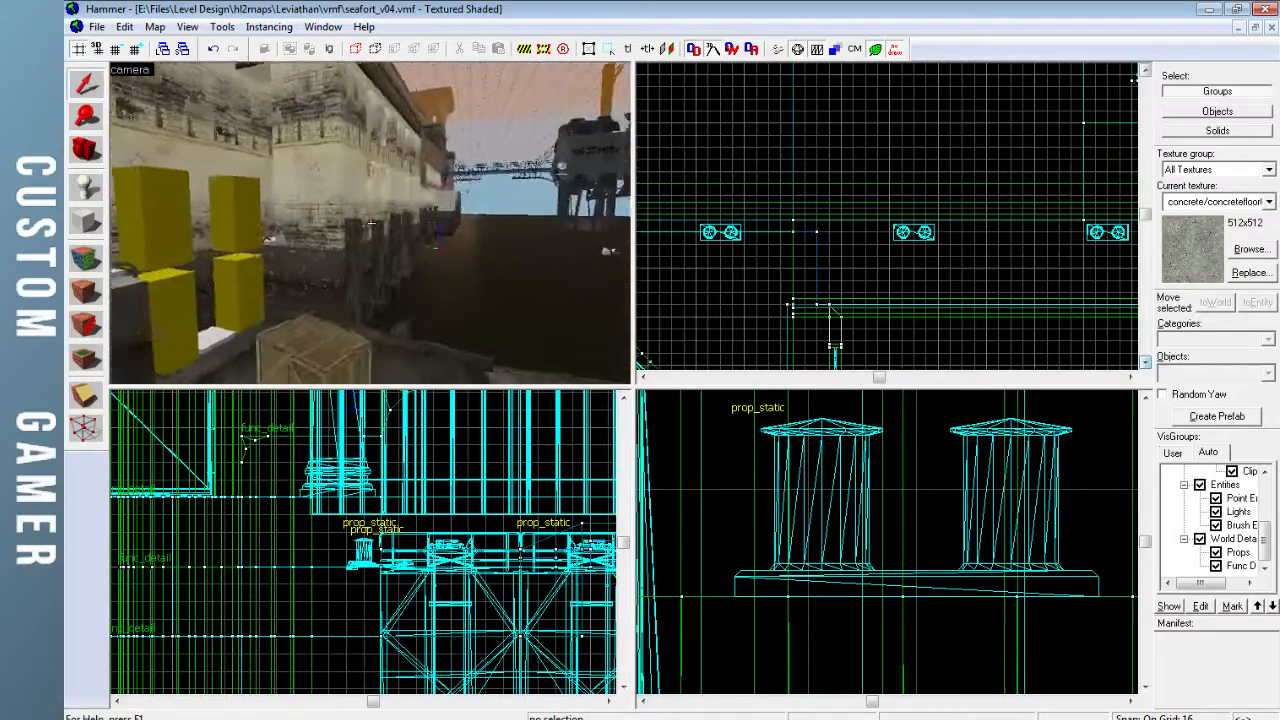
{"action": "key", "text": "w"}
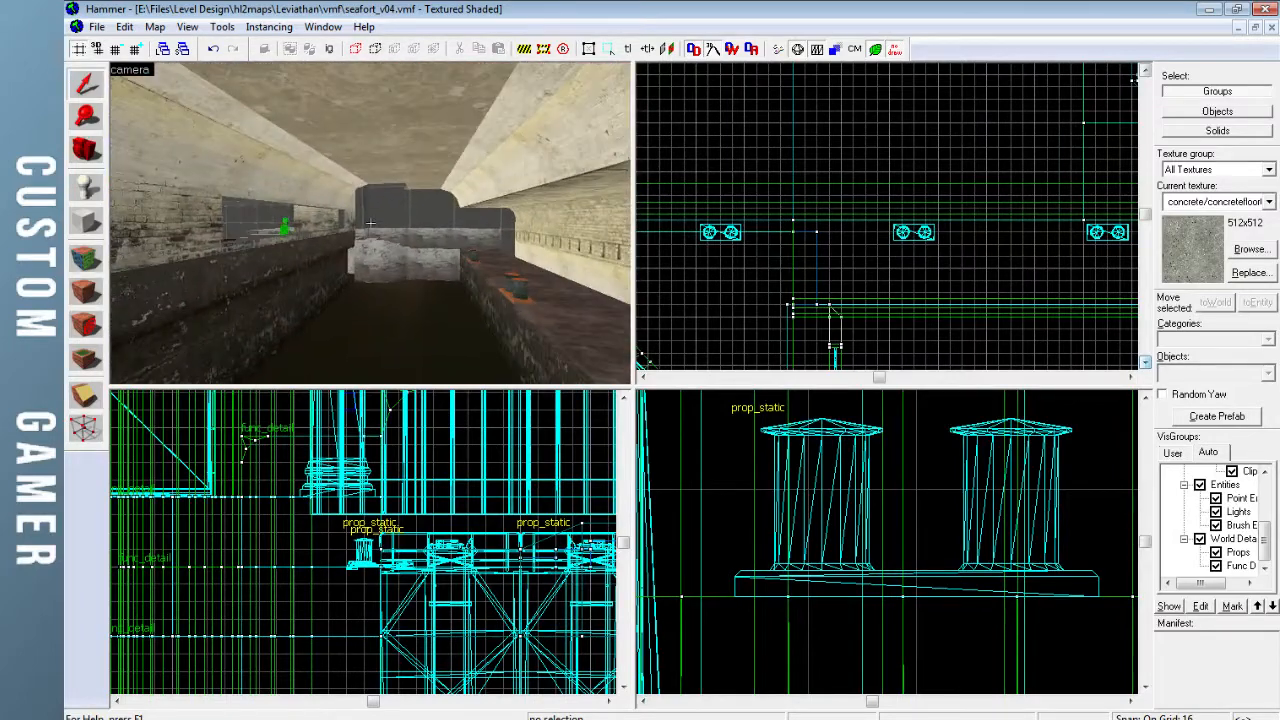
{"action": "key", "text": "w"}
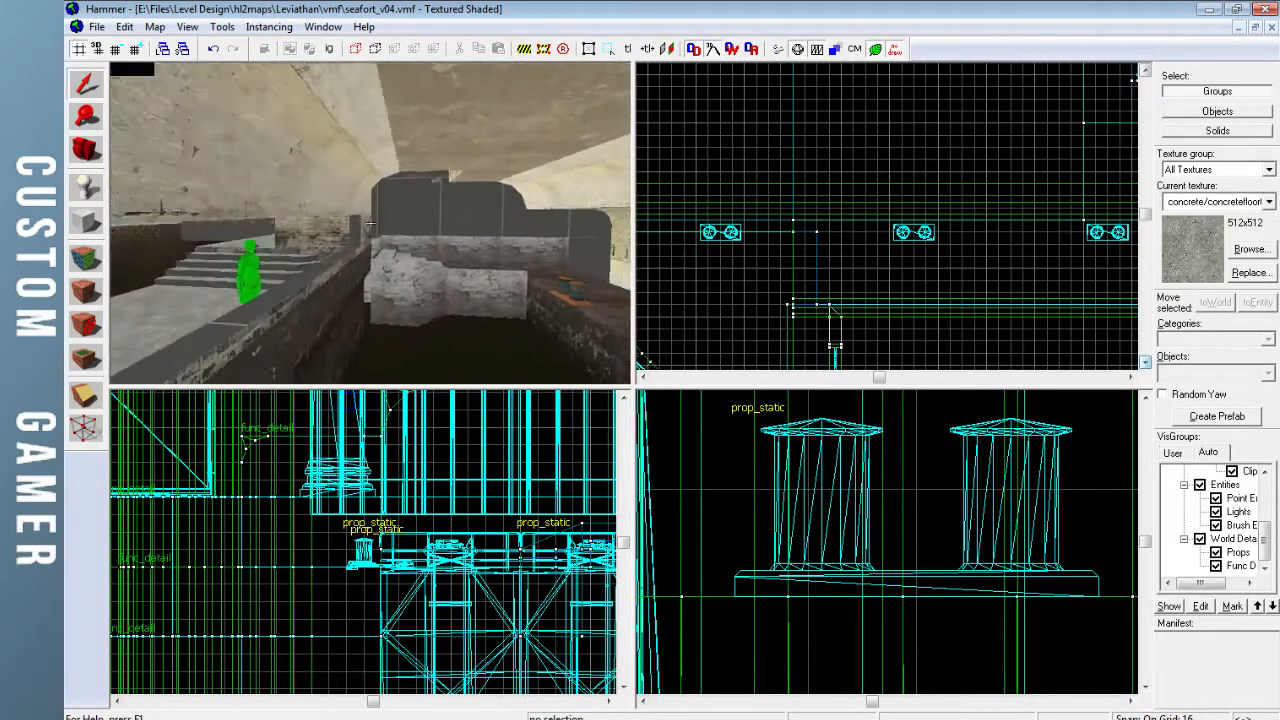
{"action": "key", "text": "w"}
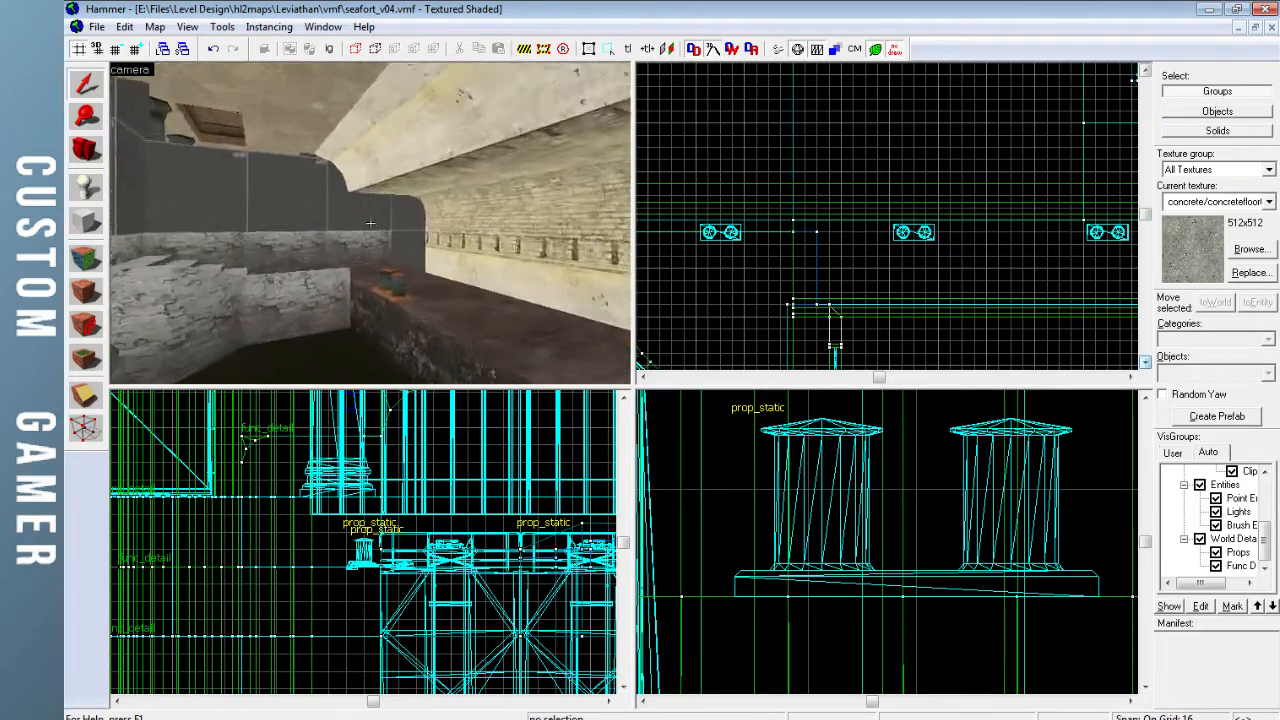
{"action": "key", "text": "w"}
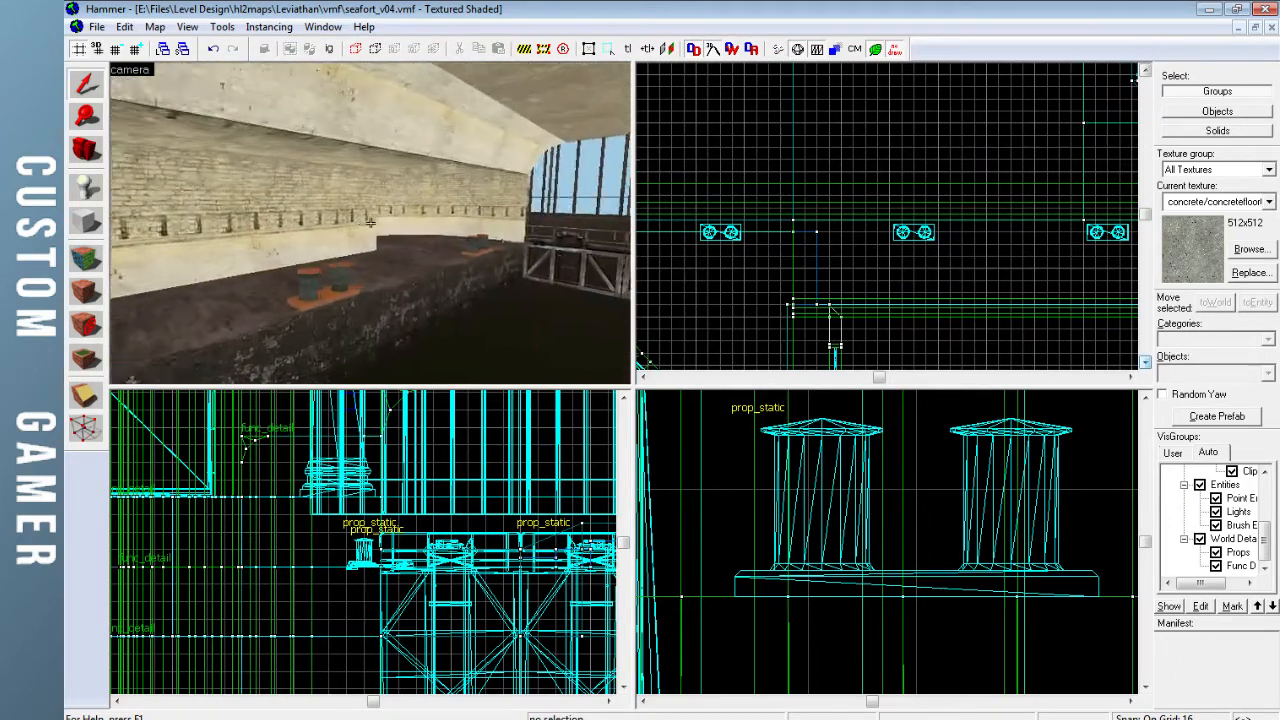
{"action": "key", "text": "z"}
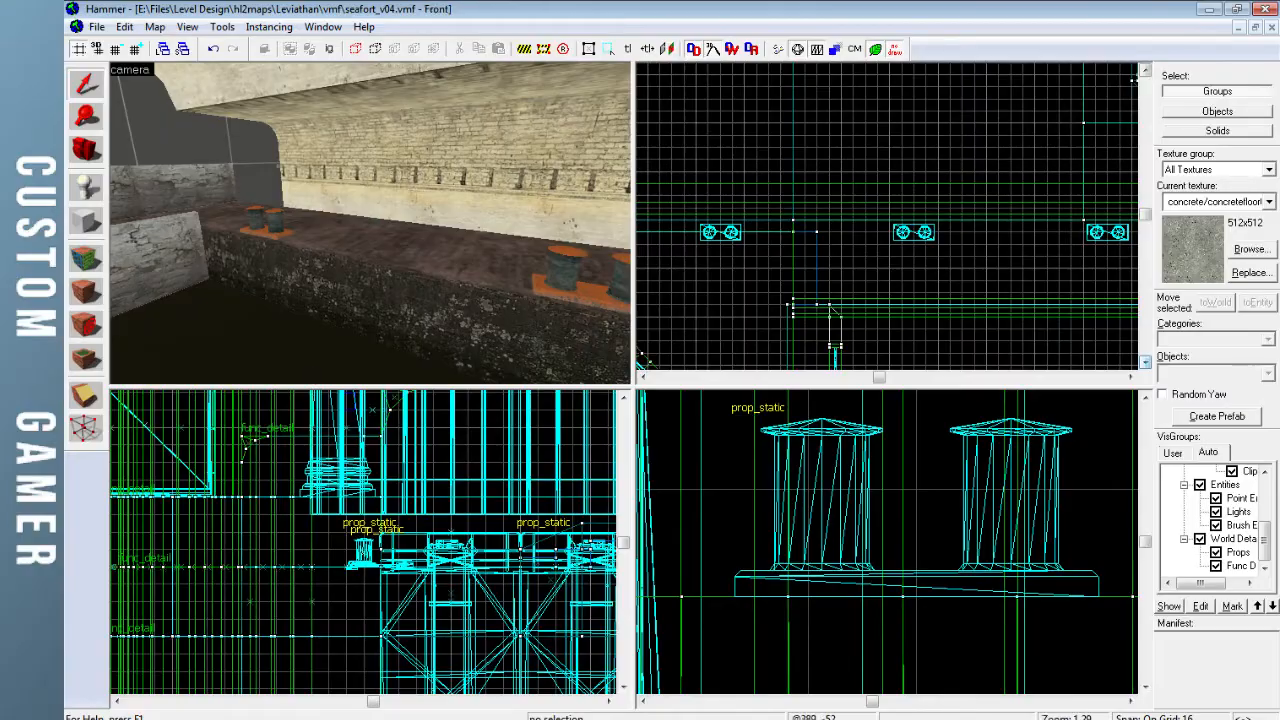
Switch to the browser to check the comments on the YouTube live stream page, and return to Hammer
{"action": "key", "text": "alt+Tab"}
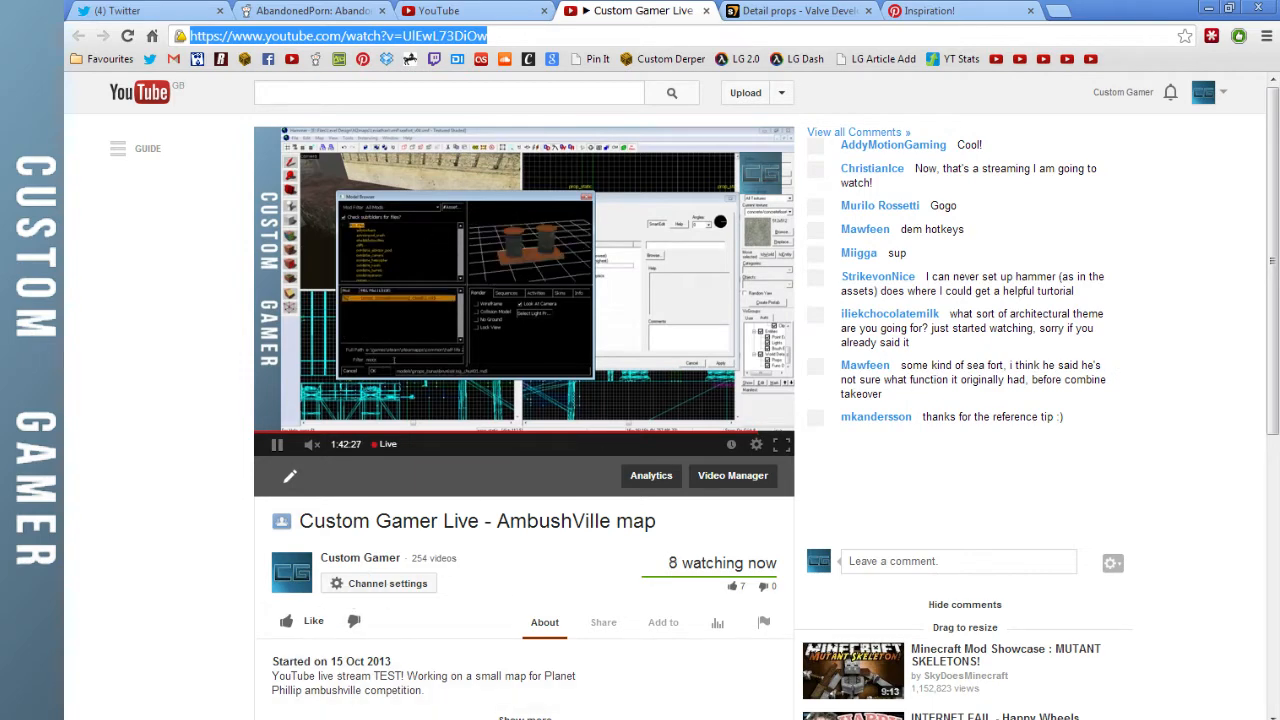
{"action": "key", "text": "alt+Tab"}
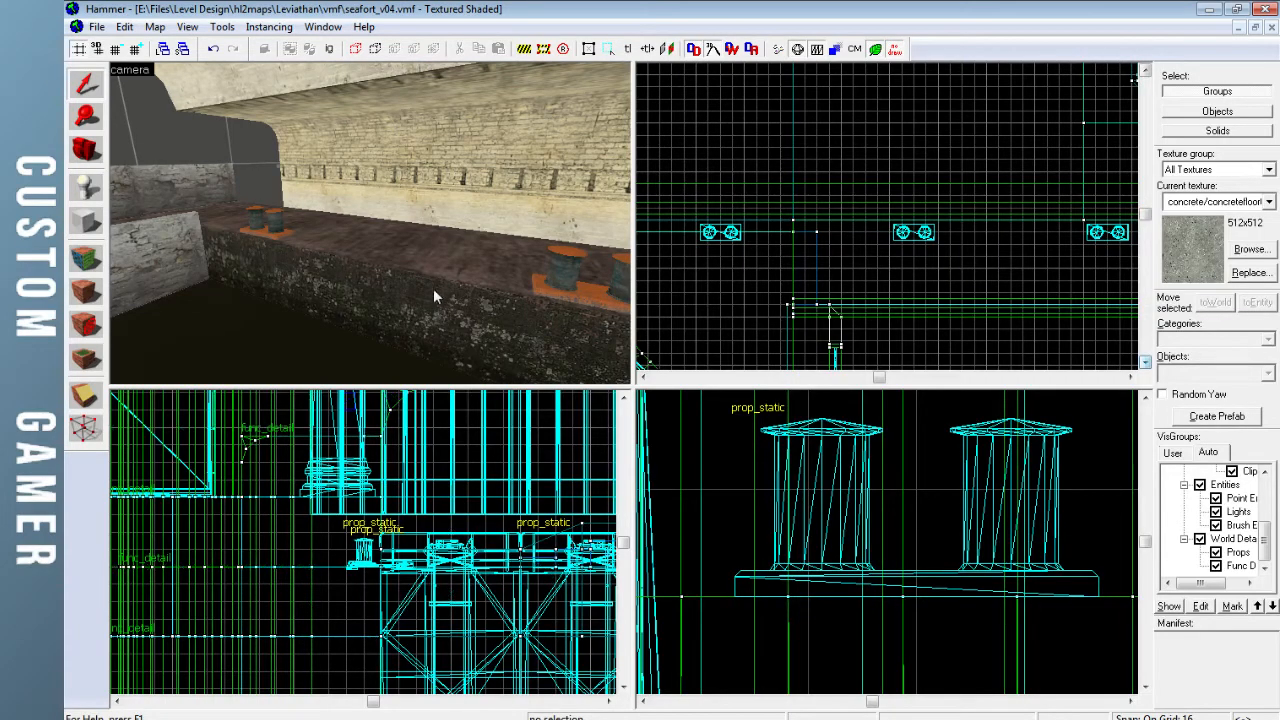
Examine the canal hall, the stepped platform, the brick corridor and the fort's curved exterior walls
{"action": "key", "text": "z"}
{"action": "key", "text": "w"}
{"action": "key", "text": "s"}
{"action": "key", "text": "z"}
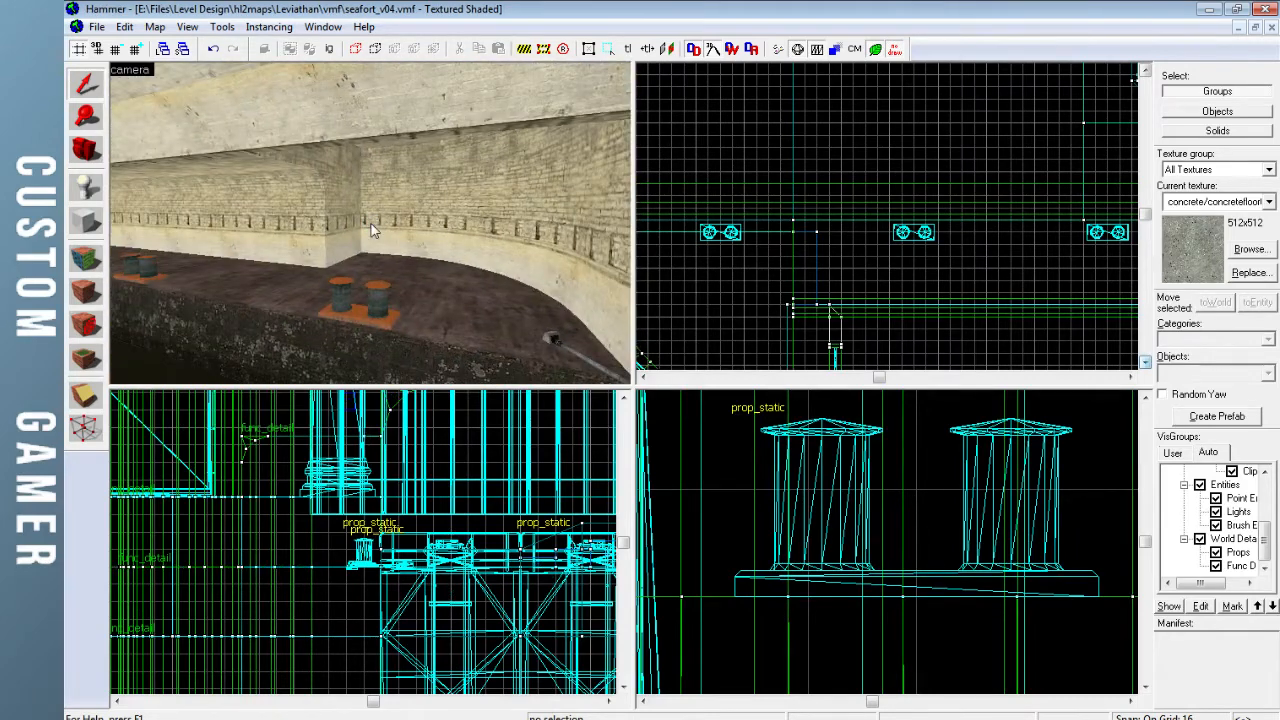
{"action": "key", "text": "z"}
{"action": "key", "text": "w"}
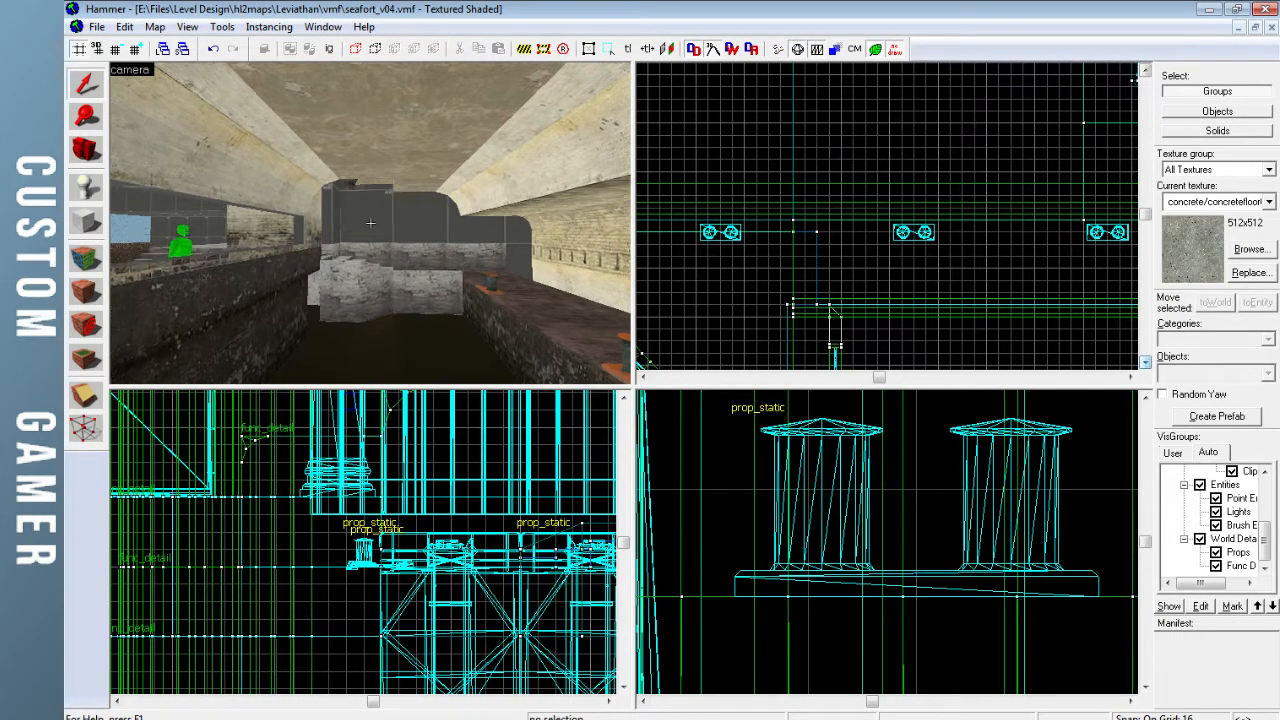
{"action": "key", "text": "w"}
{"action": "key", "text": "w"}
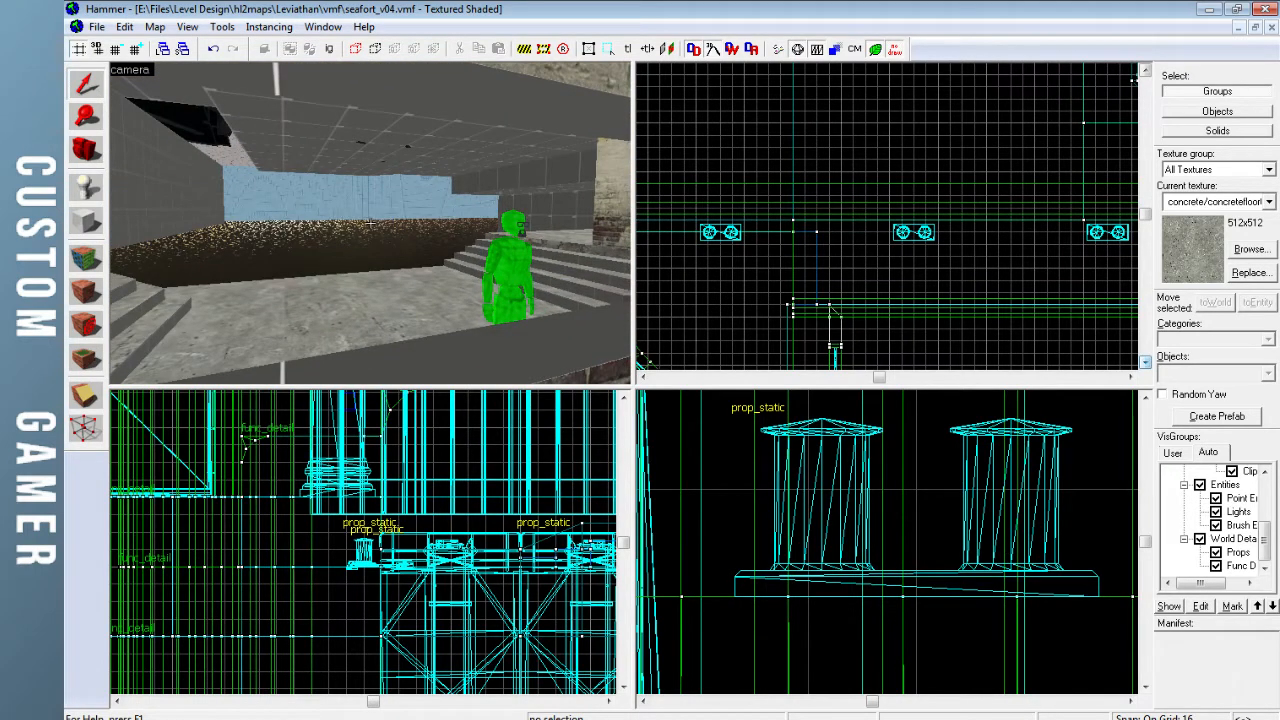
{"action": "key", "text": "w"}
{"action": "key", "text": "w"}
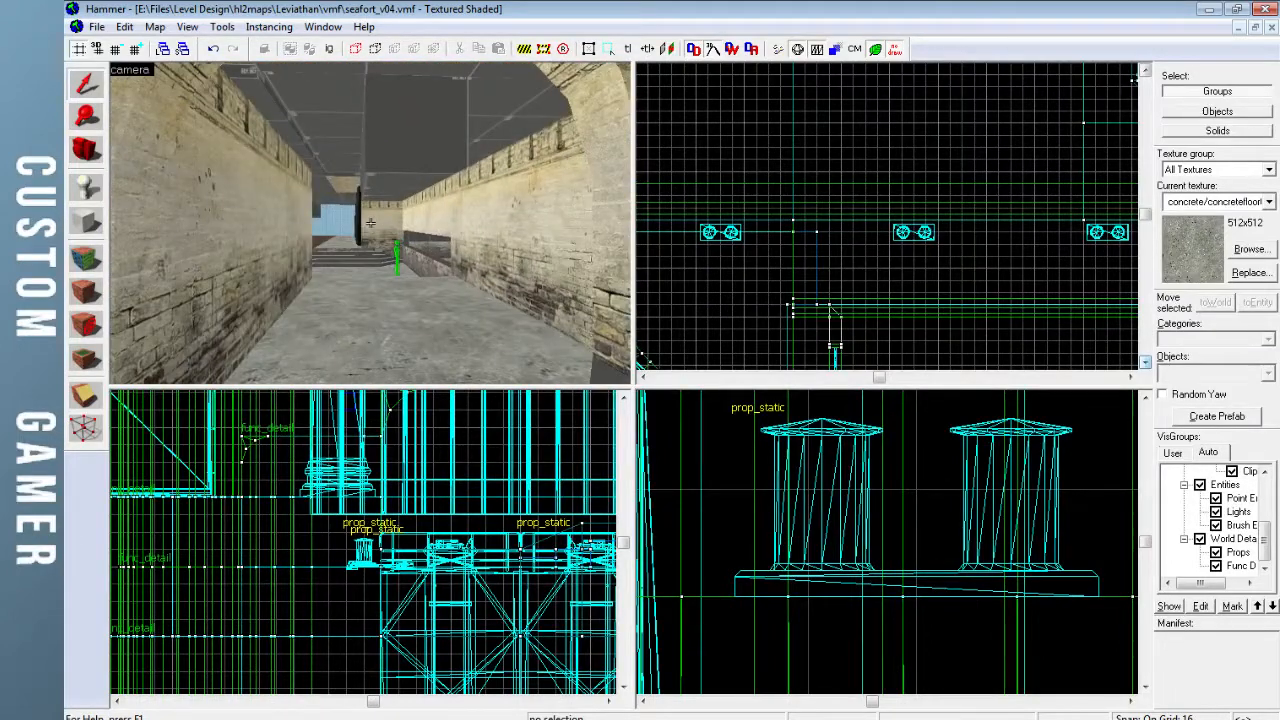
{"action": "key", "text": "w"}
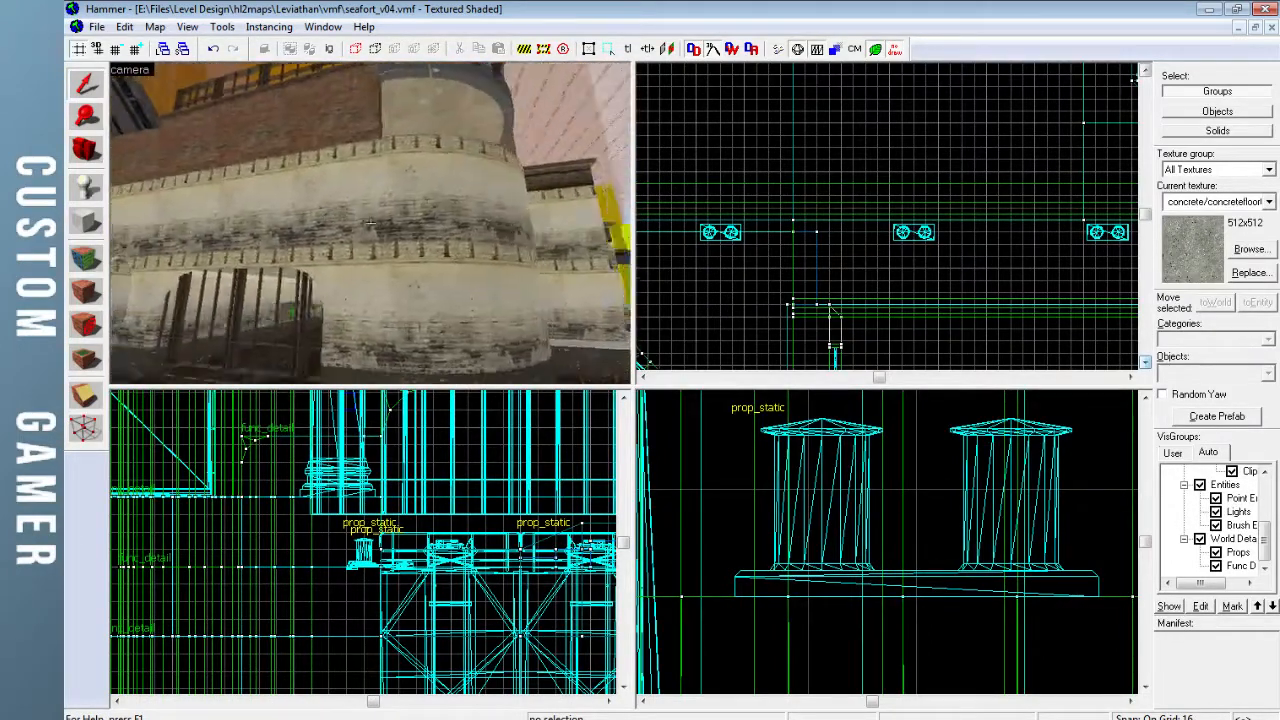
{"action": "key", "text": "w"}
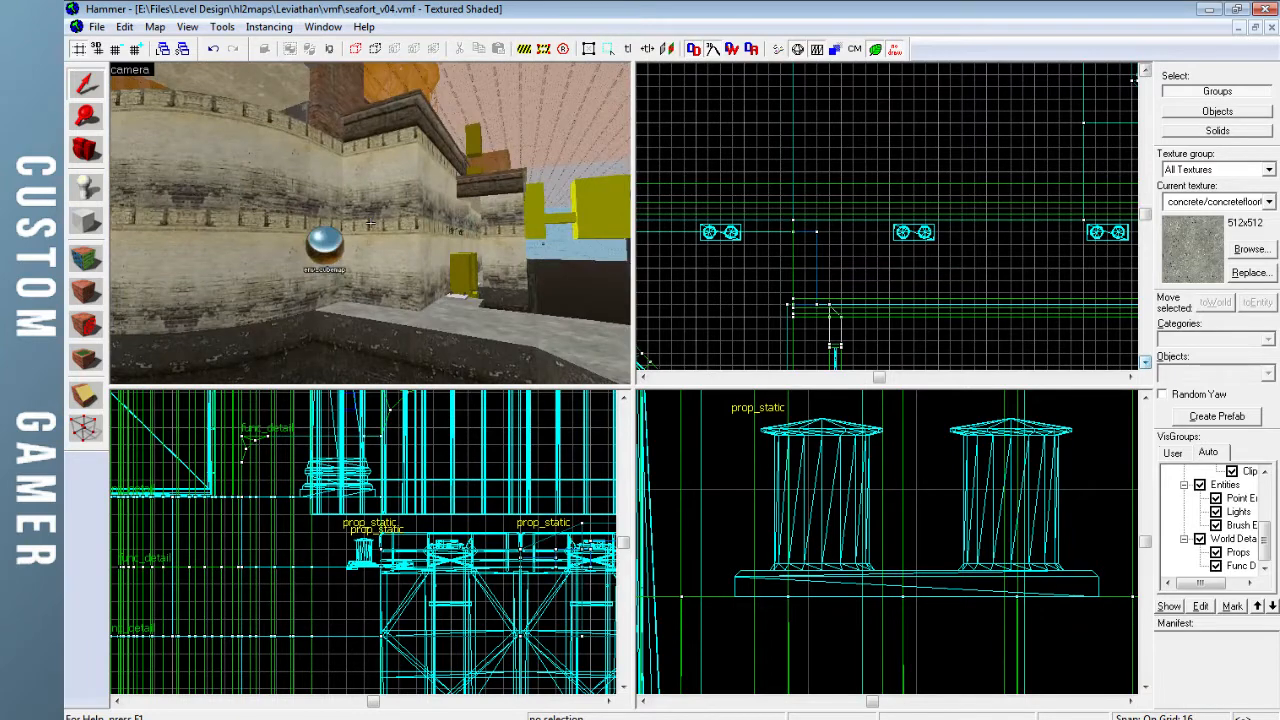
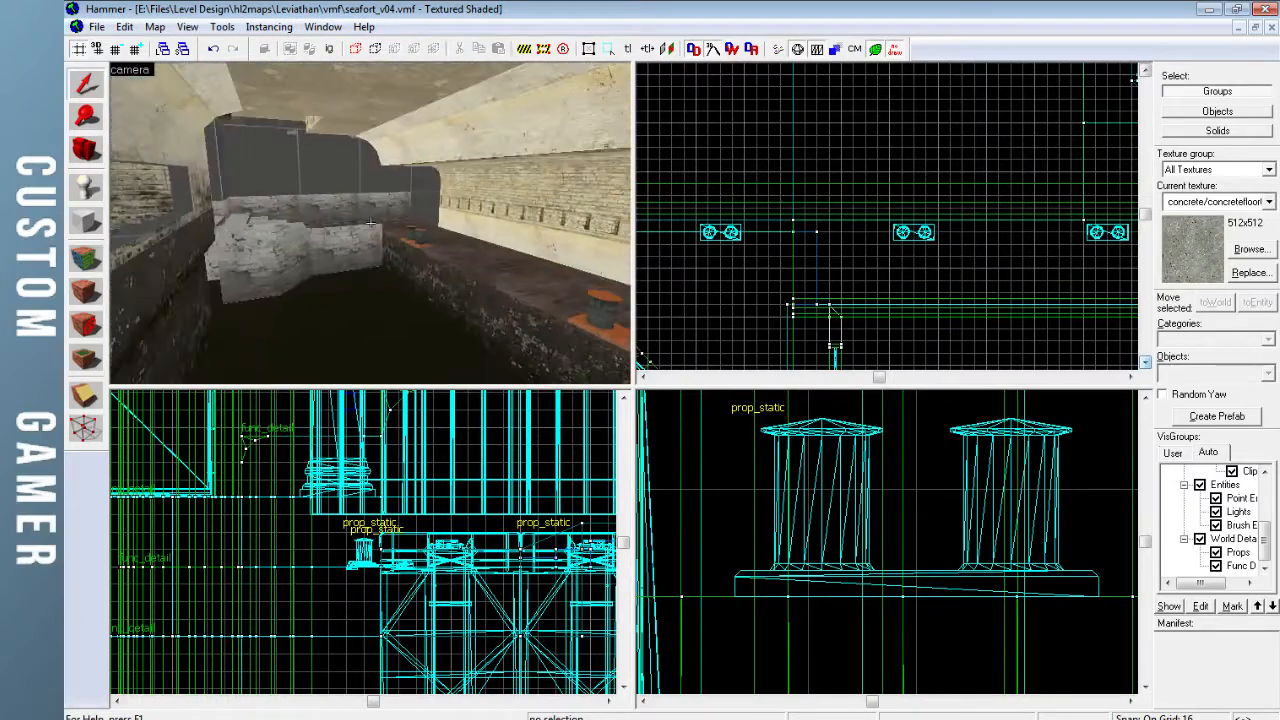
Save the map and inspect the open gap in the floor behind the end of the cleat ledge
{"action": "key", "text": "ctrl+s"}
{"action": "key", "text": "w"}
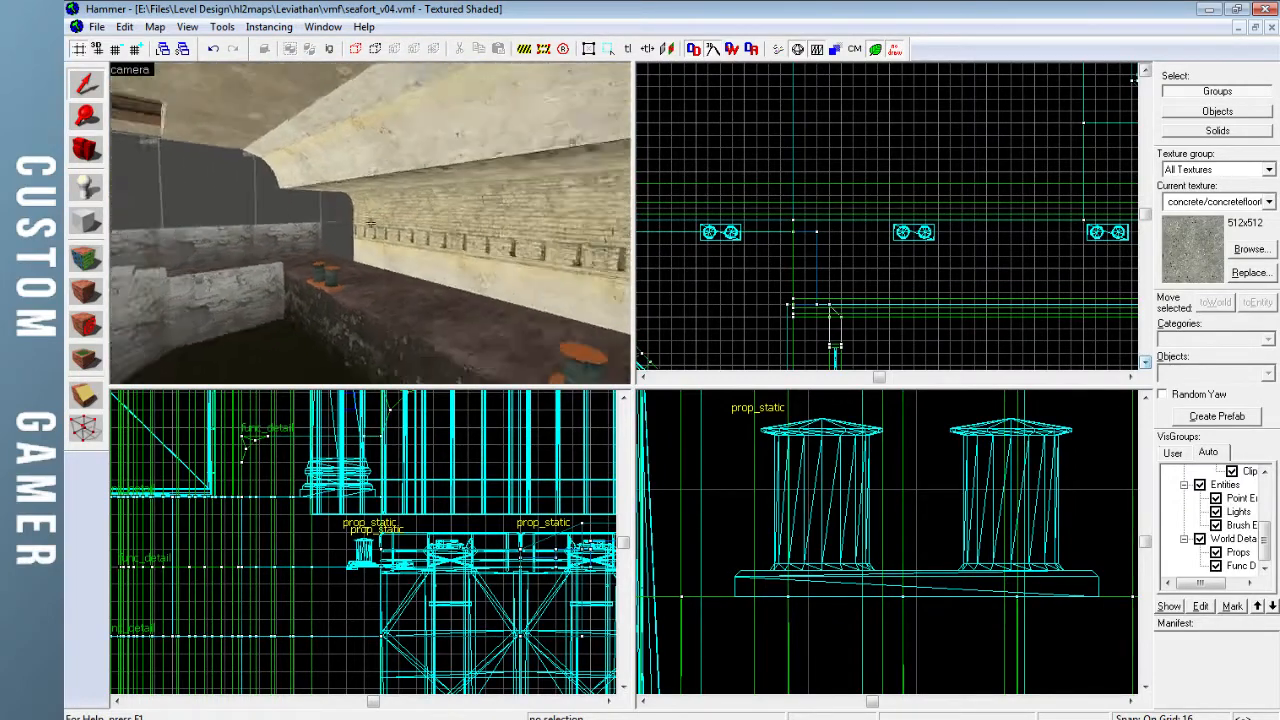
{"action": "key", "text": "w"}
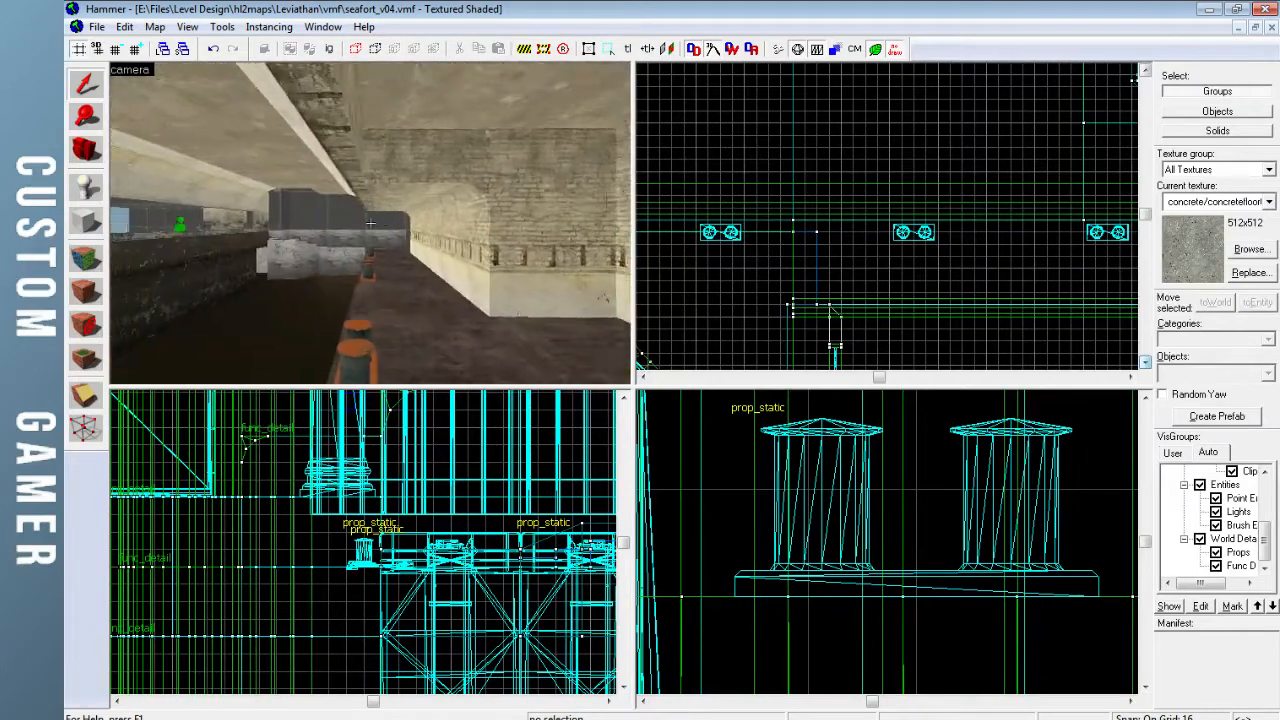
{"action": "key", "text": "w"}
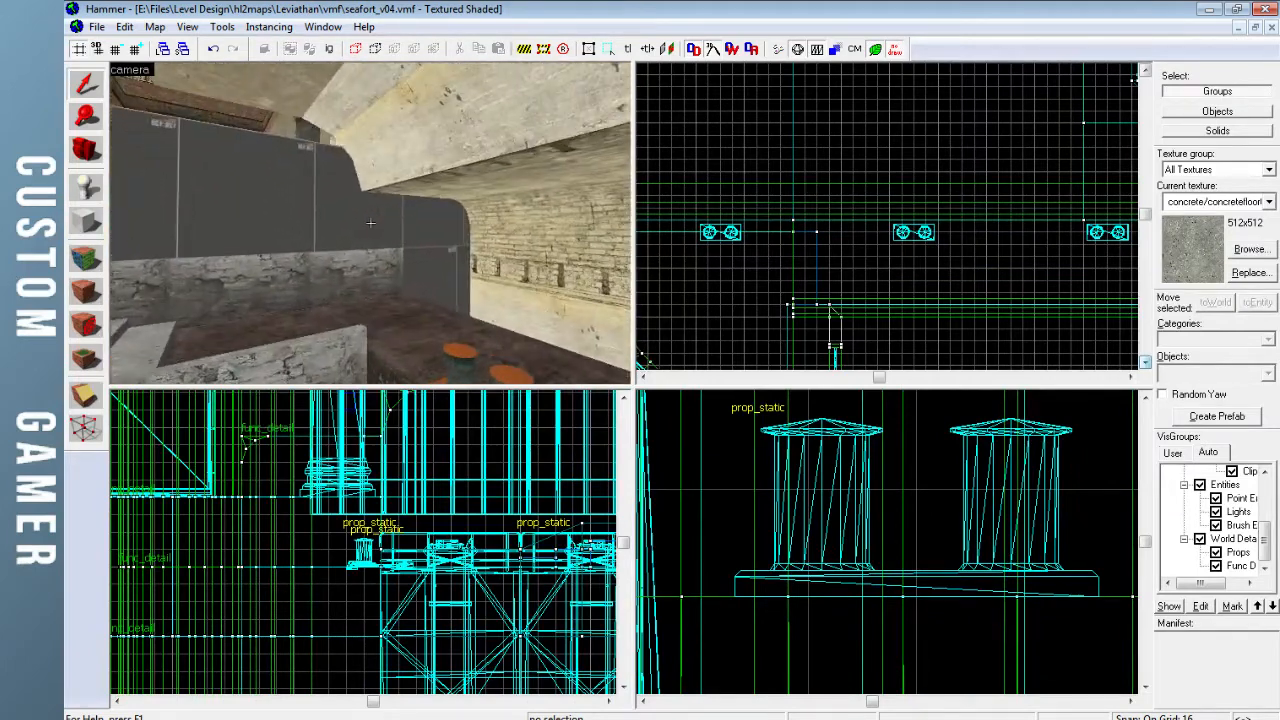
{"action": "key", "text": "w"}
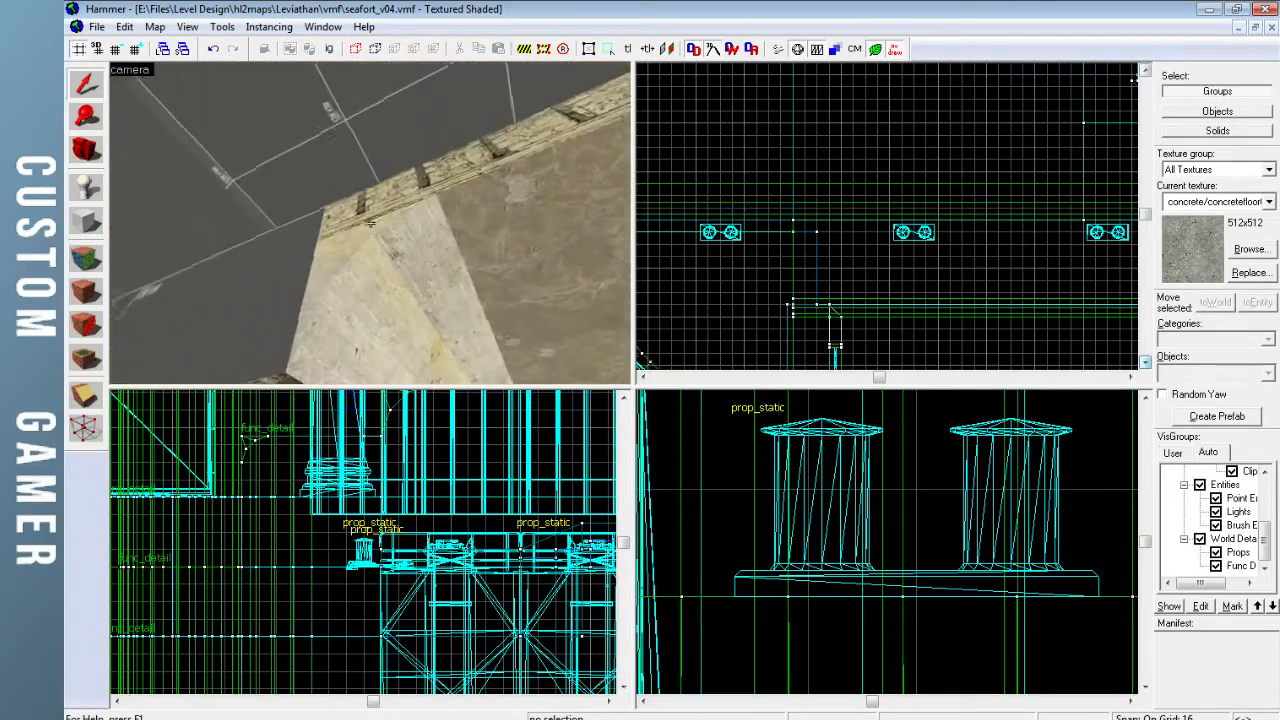
{"action": "key", "text": "w"}
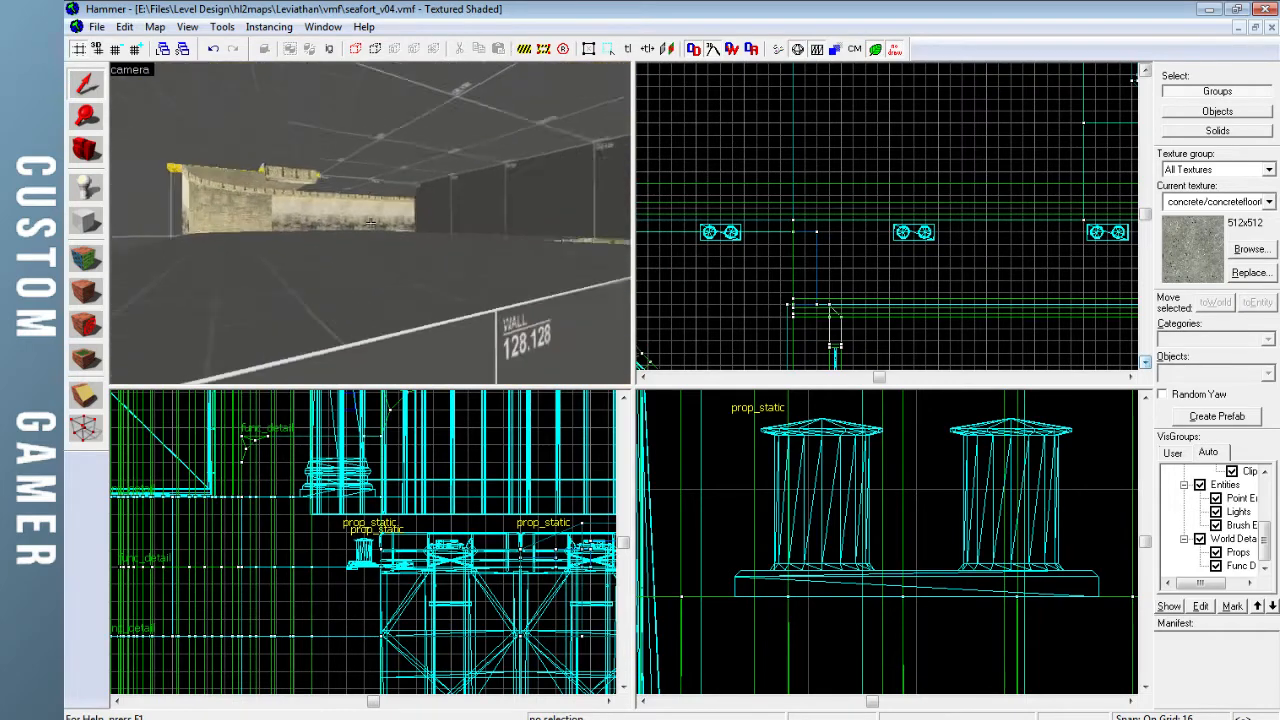
{"action": "key", "text": "w"}
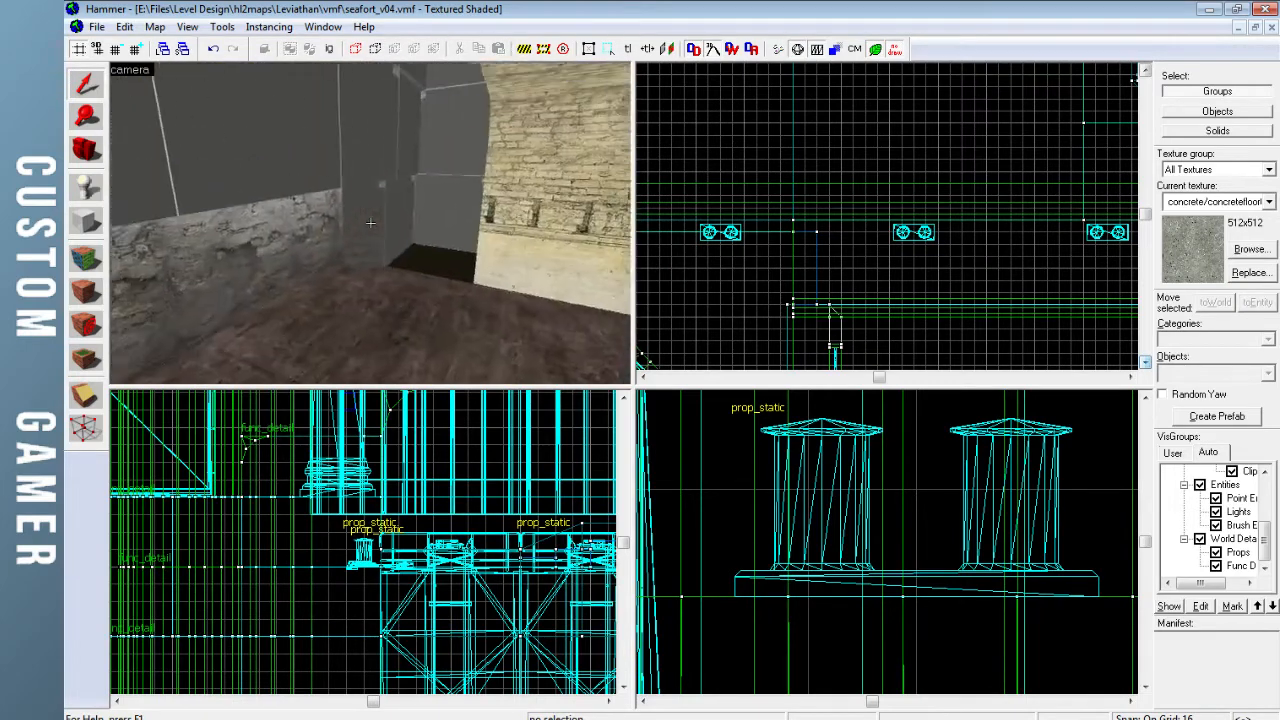
{"action": "key", "text": "w"}
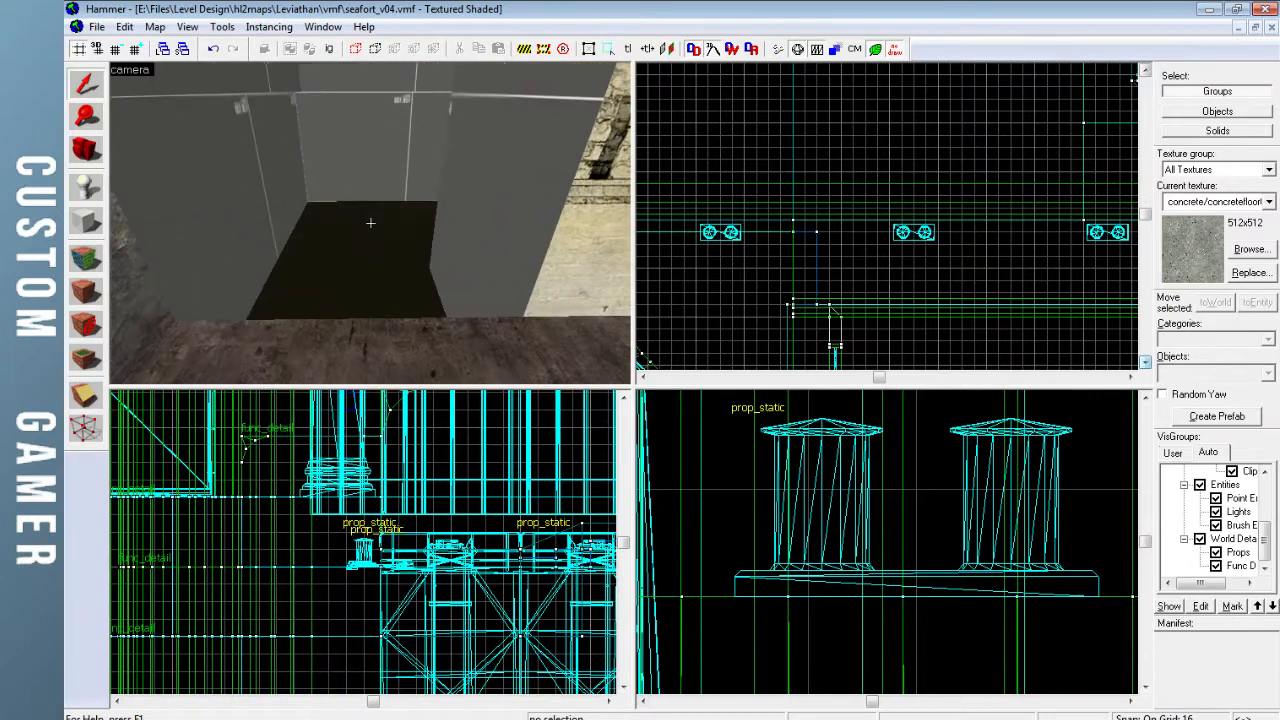
{"action": "key", "text": "z"}
Duplicate the ledge's floor block 128 units sideways so that the copy covers the open gap behind it
{"action": "left_click", "coordinate": [364, 270]}
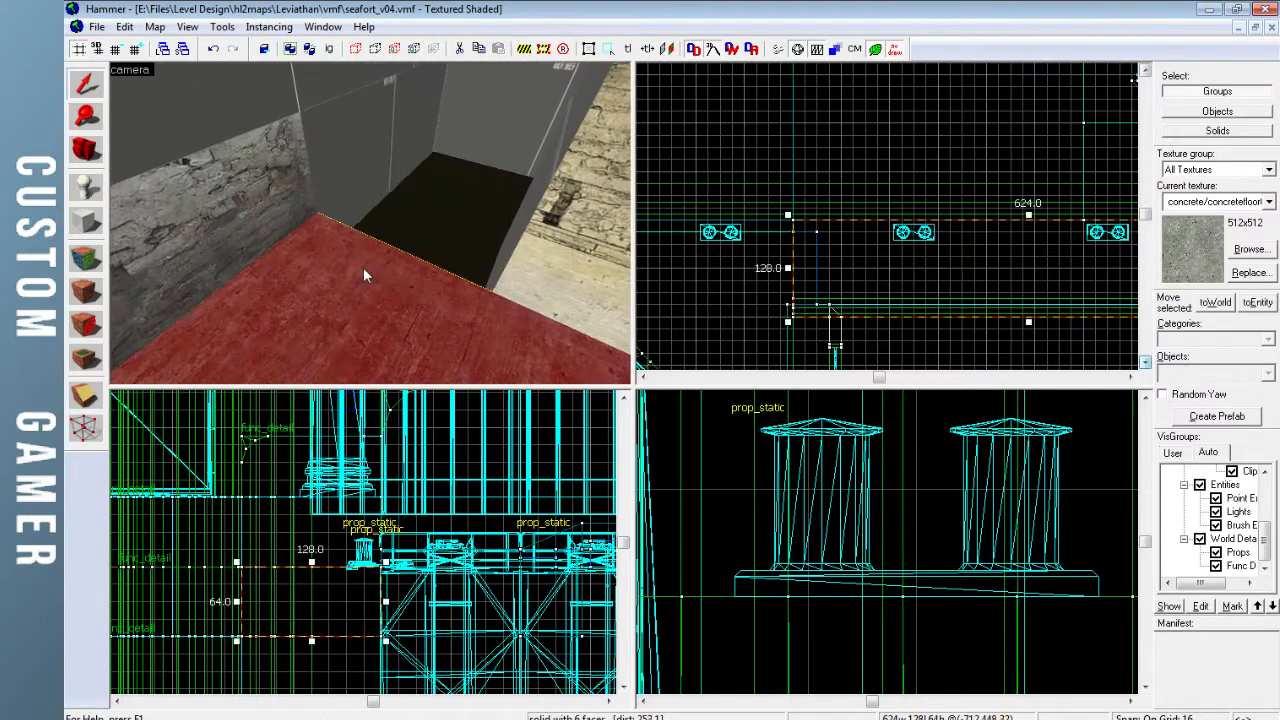
{"action": "key", "text": "s"}
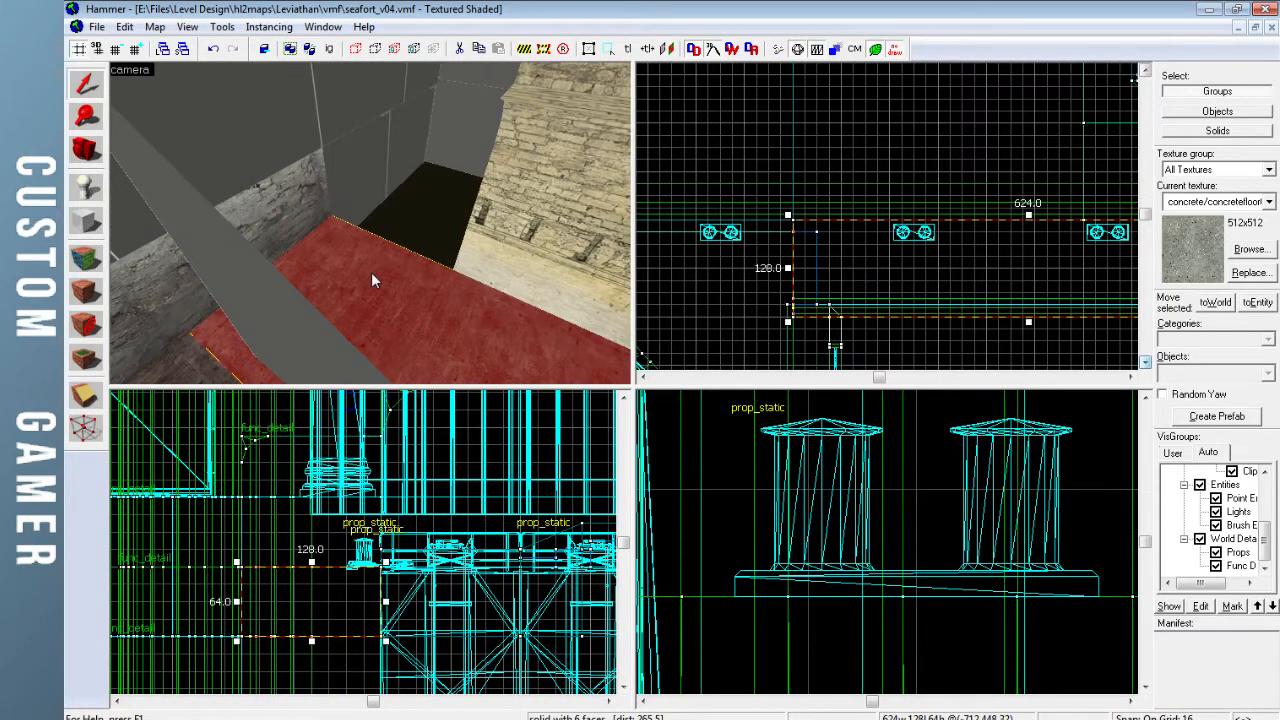
{"action": "key", "text": "z"}
{"action": "key", "text": "w"}
{"action": "key", "text": "z"}
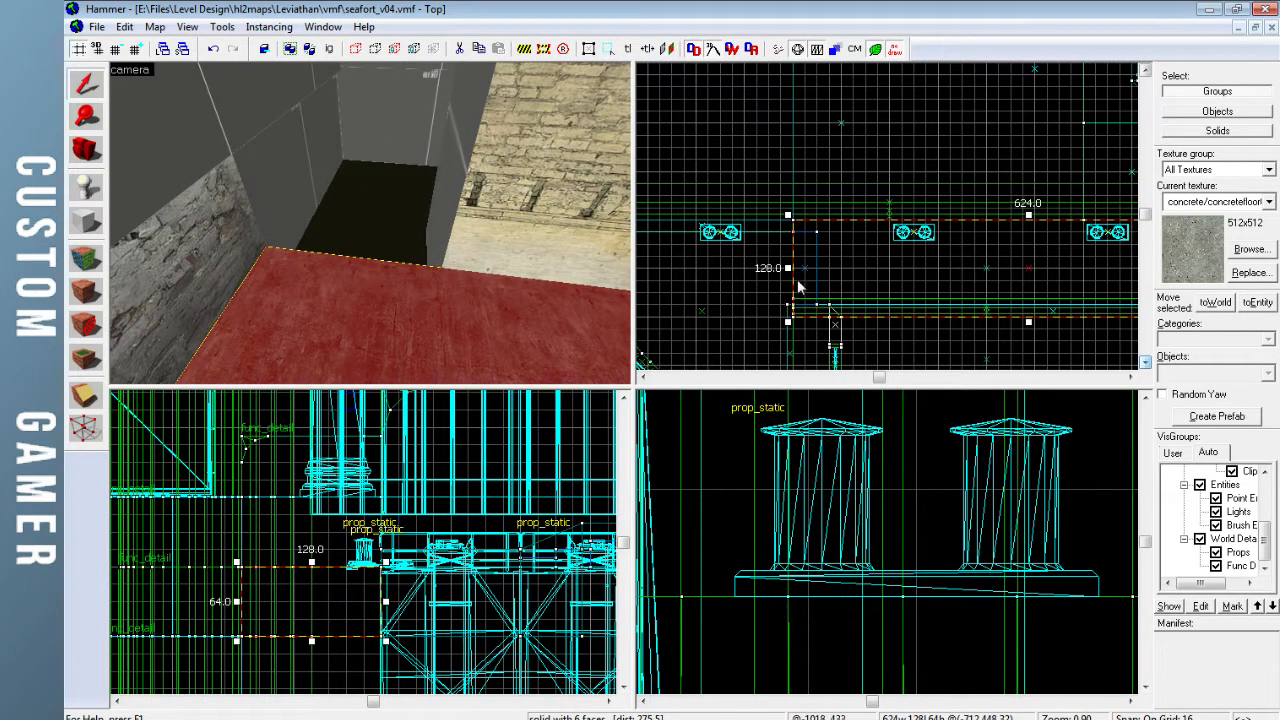
{"action": "scroll", "coordinate": [801, 279], "scroll_direction": "down", "scroll_amount": 4}
{"action": "scroll", "coordinate": [819, 275], "scroll_direction": "up", "scroll_amount": 2}
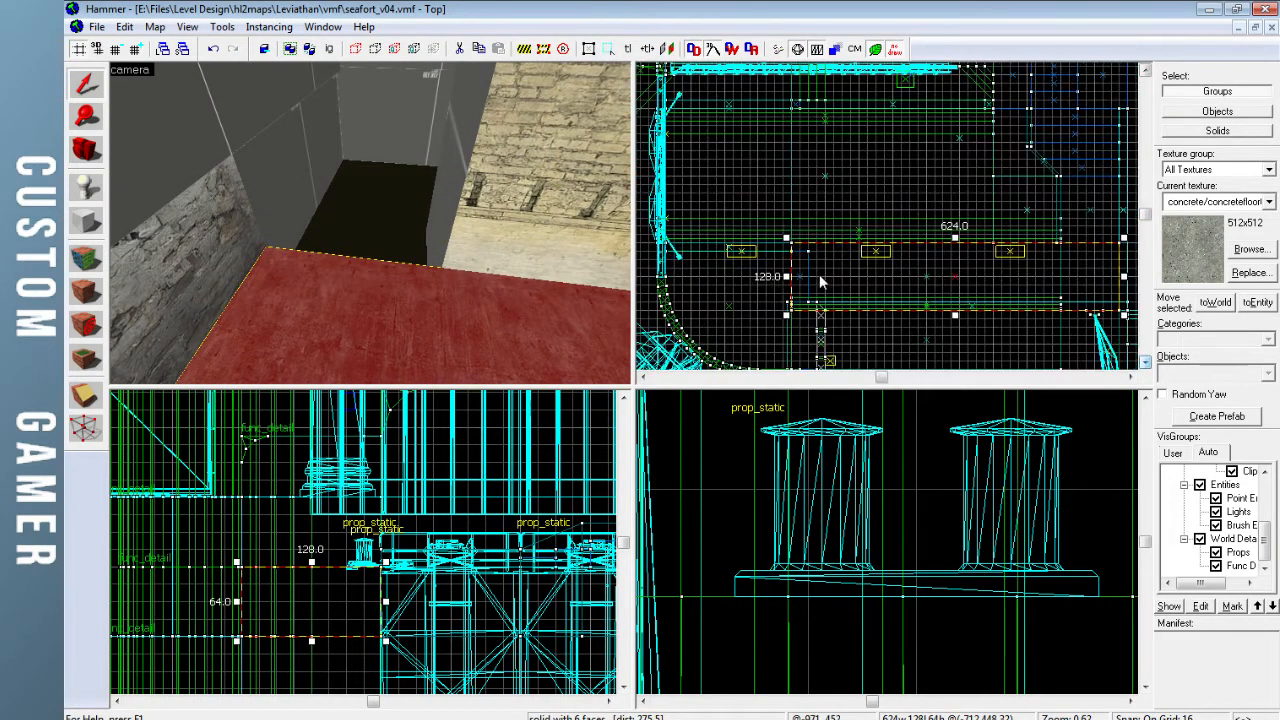
{"action": "key", "text": "Right"}
{"action": "key", "text": "Right"}
{"action": "left_click_drag", "start_coordinate": [831, 289], "coordinate": [829, 340], "text": "shift"}
{"action": "key", "text": "Down"}
{"action": "key", "text": "Left"}
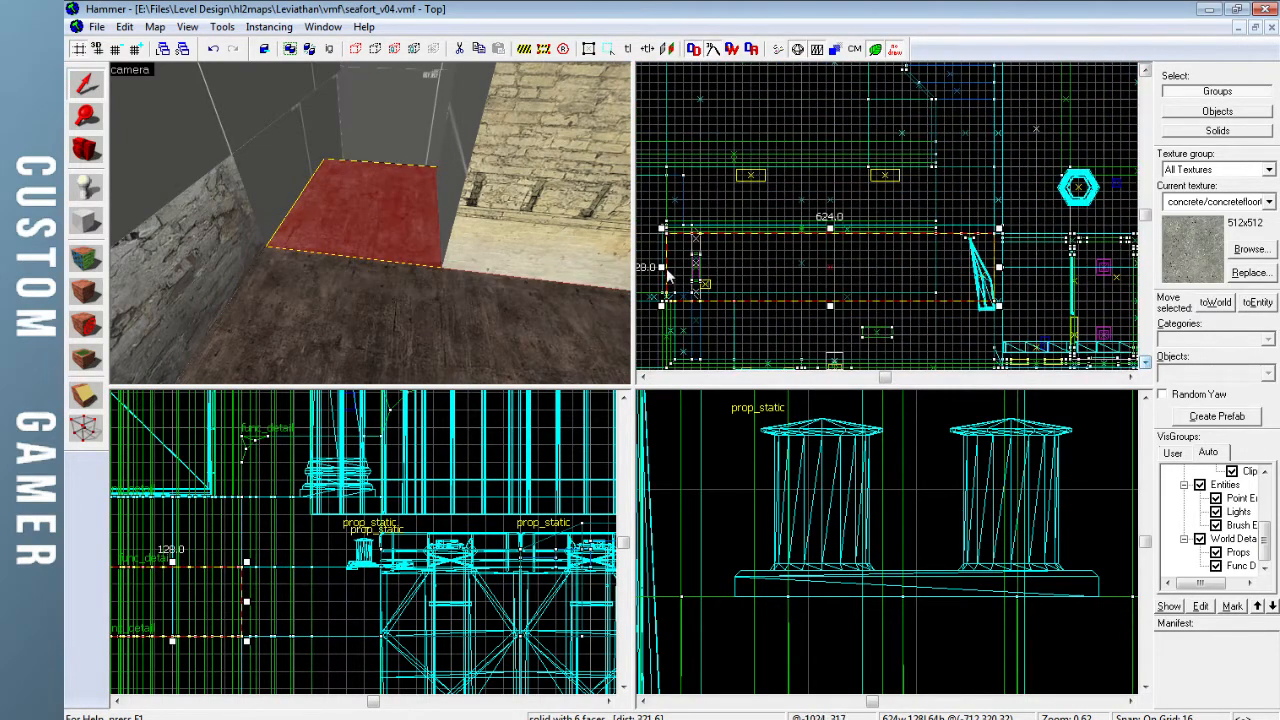
Shorten the duplicated floor block to 112 units so that it fills only the gap
{"action": "left_click_drag", "start_coordinate": [662, 268], "coordinate": [930, 264]}
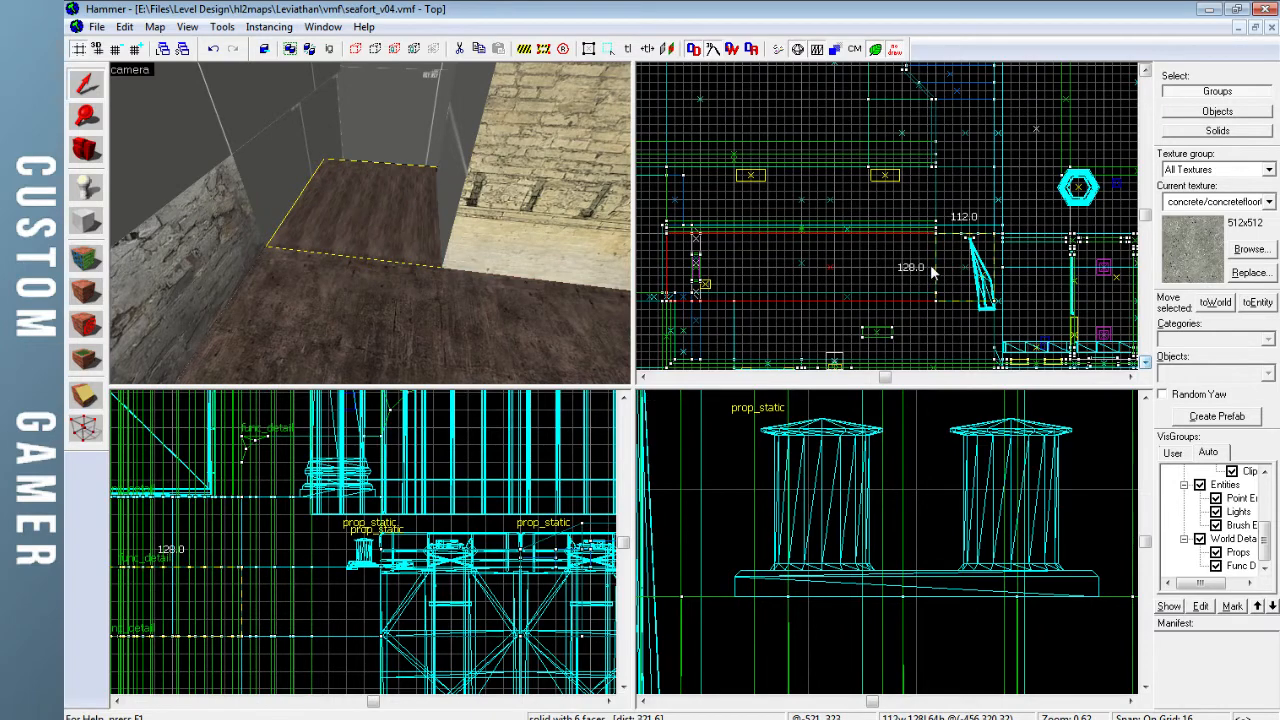
{"action": "key", "text": "Escape"}
Extend the two stacked 512-unit wall blocks beside the new floor block to 128 units deep
{"action": "key", "text": "z"}
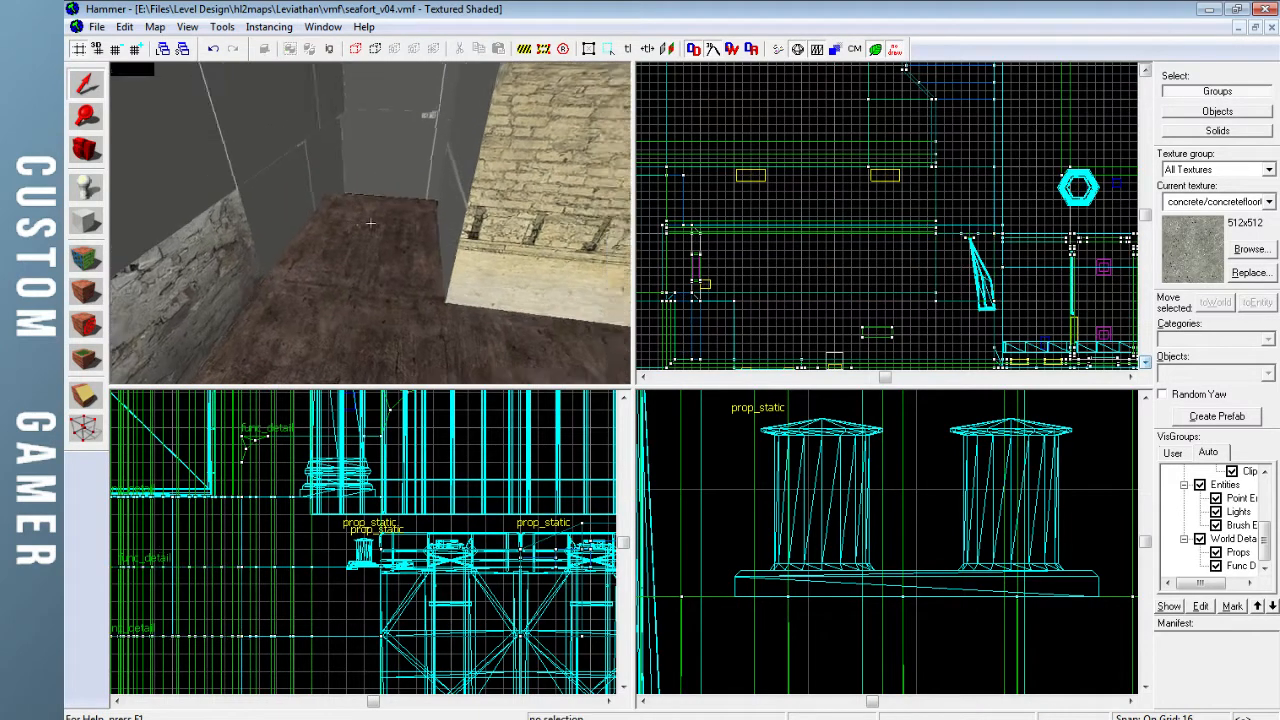
{"action": "key", "text": "w"}
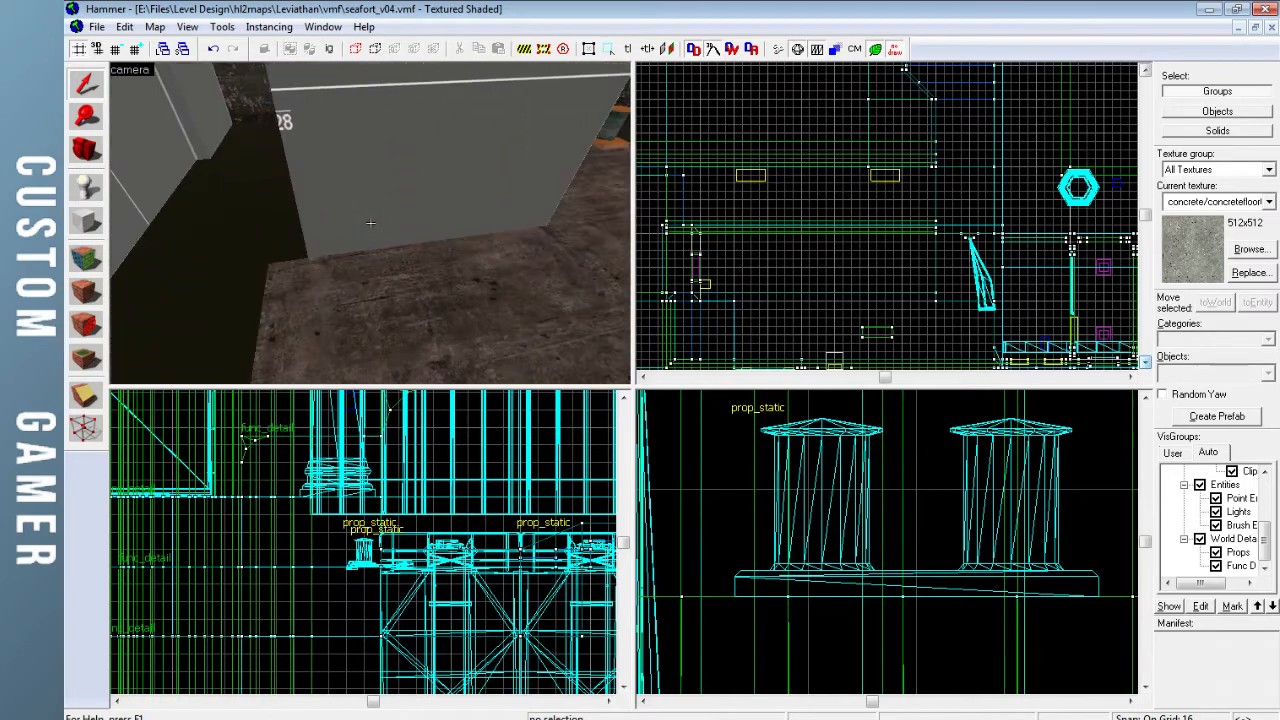
{"action": "key", "text": "z"}
{"action": "left_click", "coordinate": [410, 256]}
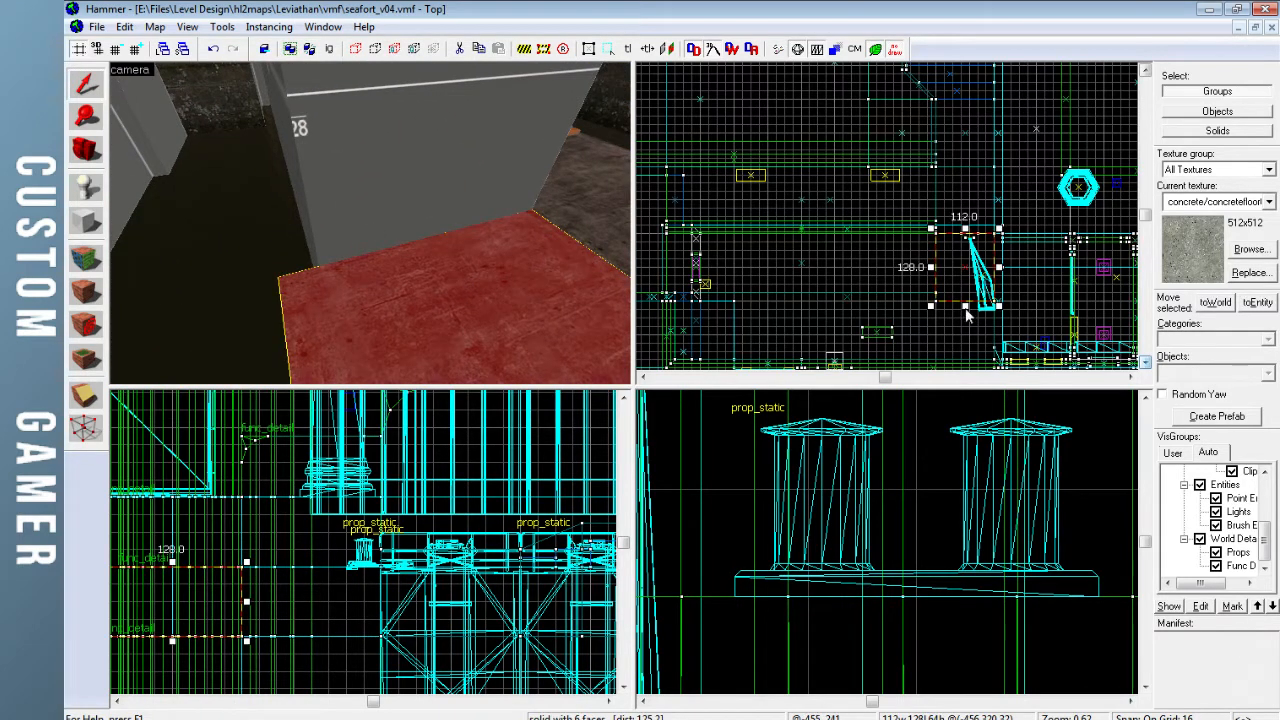
{"action": "key", "text": "z"}
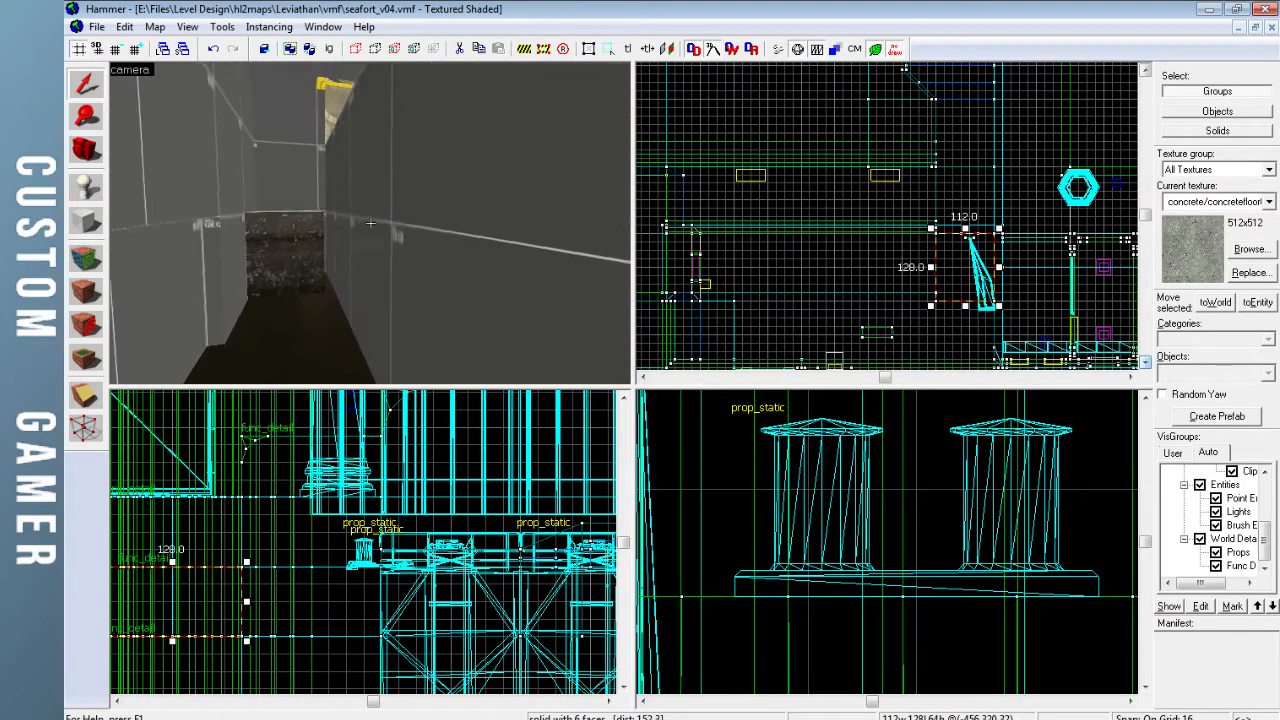
{"action": "key", "text": "d"}
{"action": "left_click", "coordinate": [370, 222]}
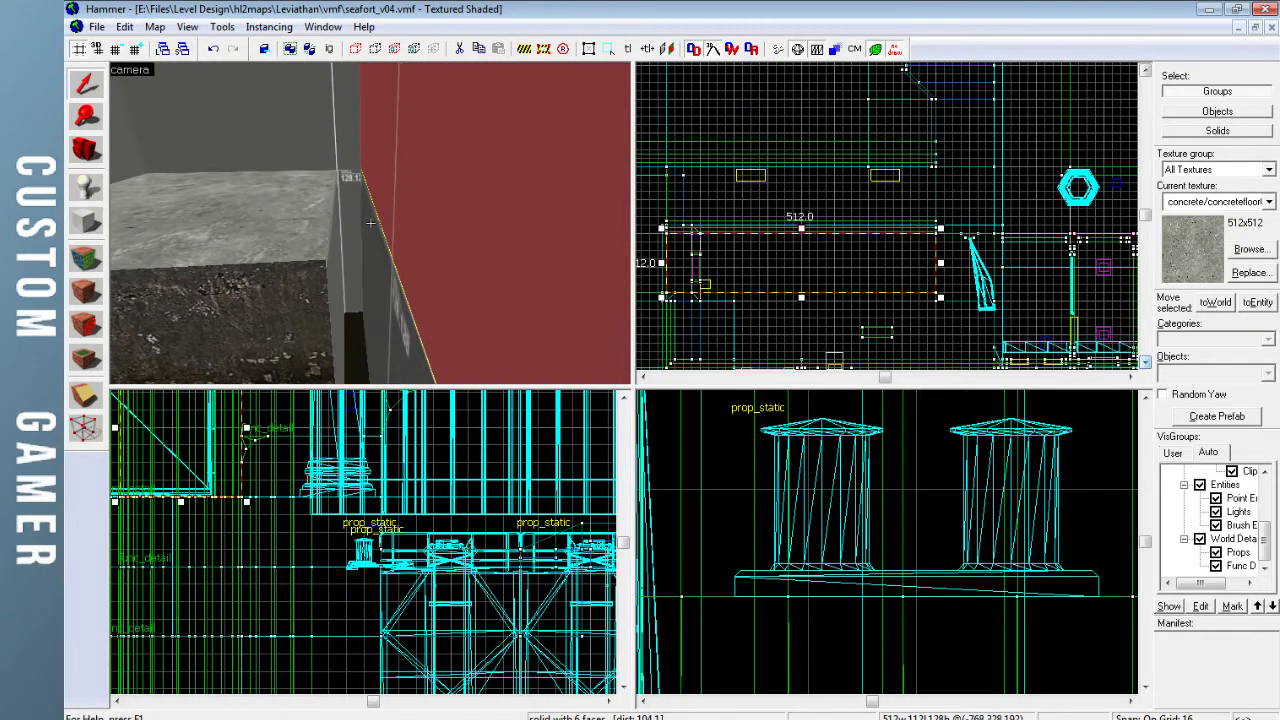
{"action": "key", "text": "s"}
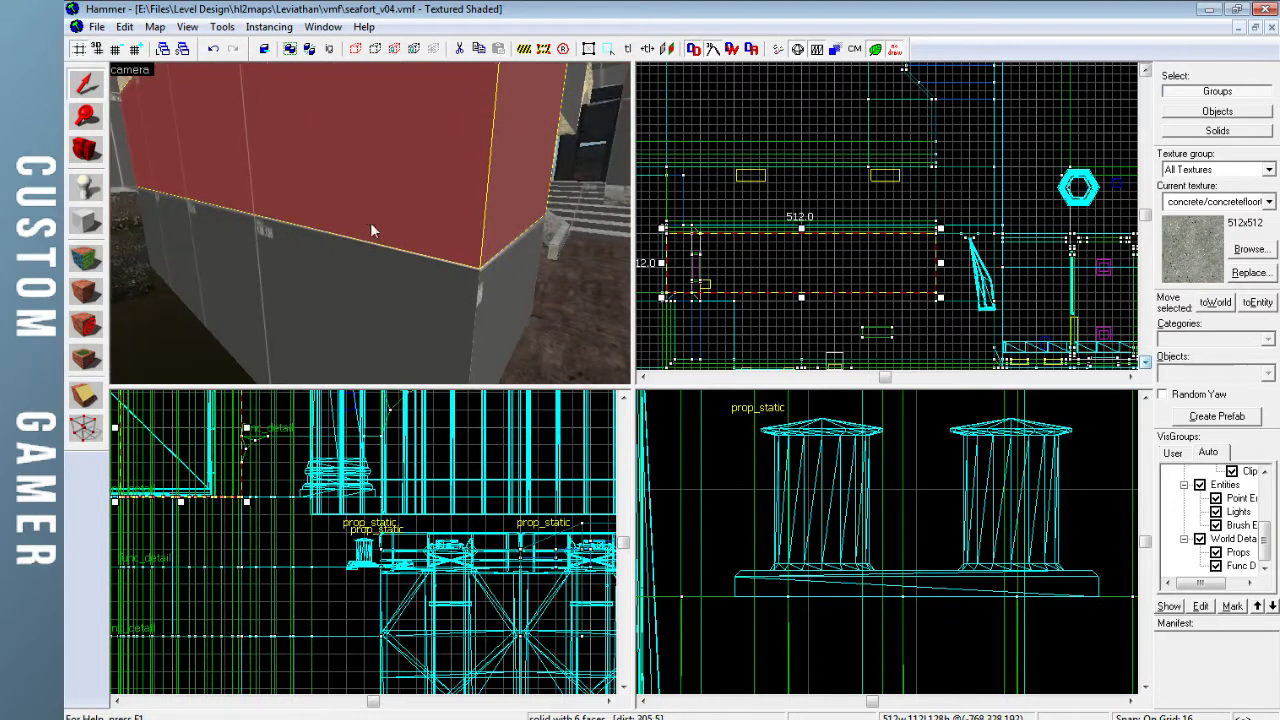
{"action": "left_click", "coordinate": [370, 222], "text": "ctrl"}
{"action": "key", "text": "Down"}
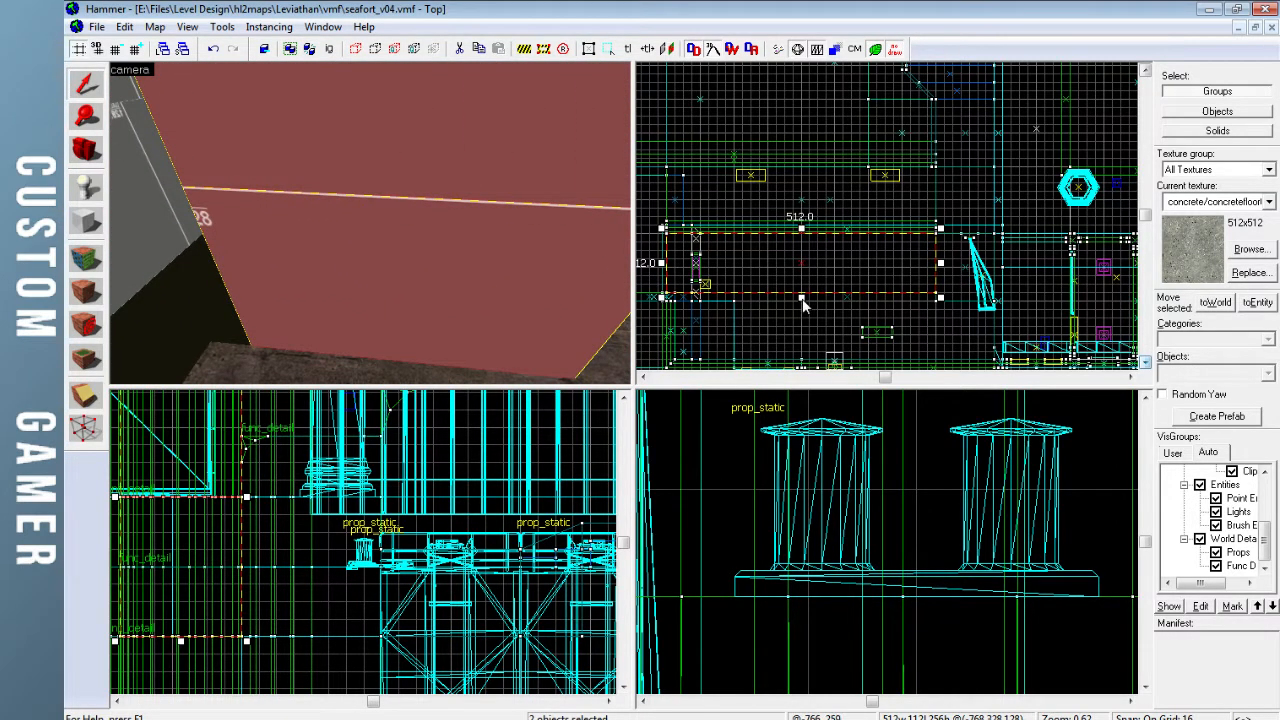
Inspect the ends of the two extended wall blocks, including the adjoining 16-unit wall, and undo the extension
{"action": "key", "text": "z"}
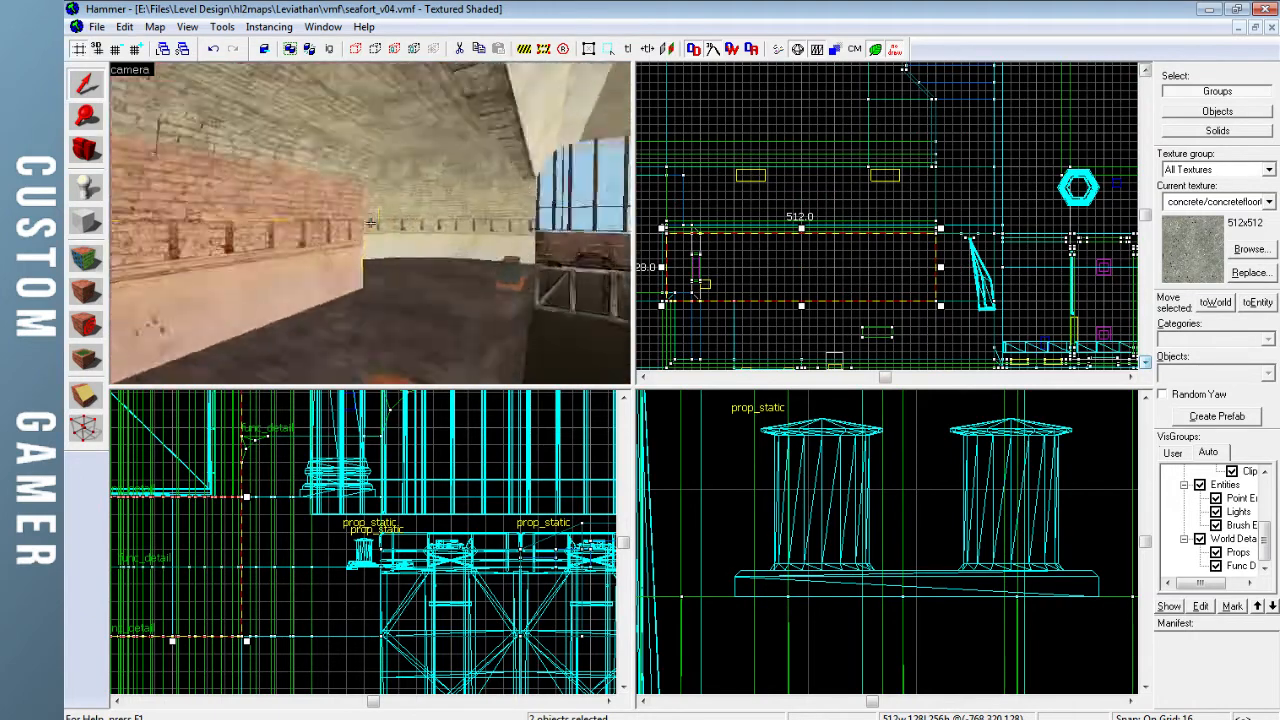
{"action": "key", "text": "w"}
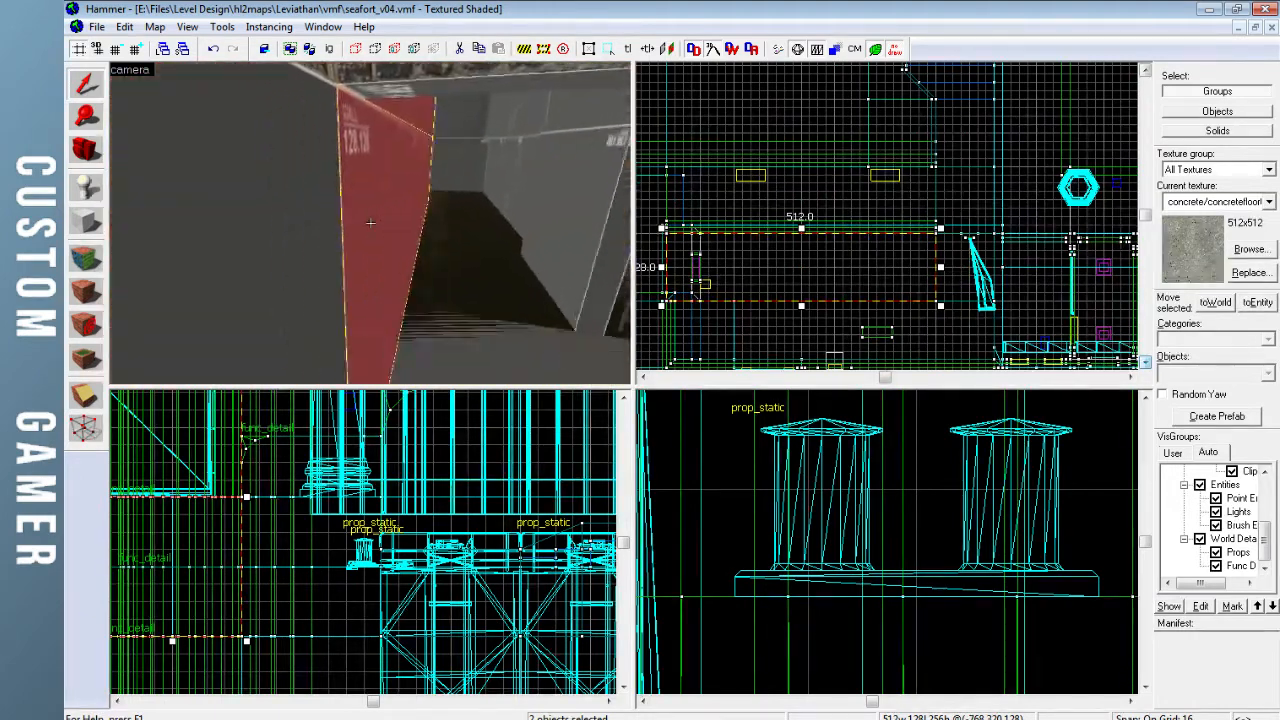
{"action": "key", "text": "s"}
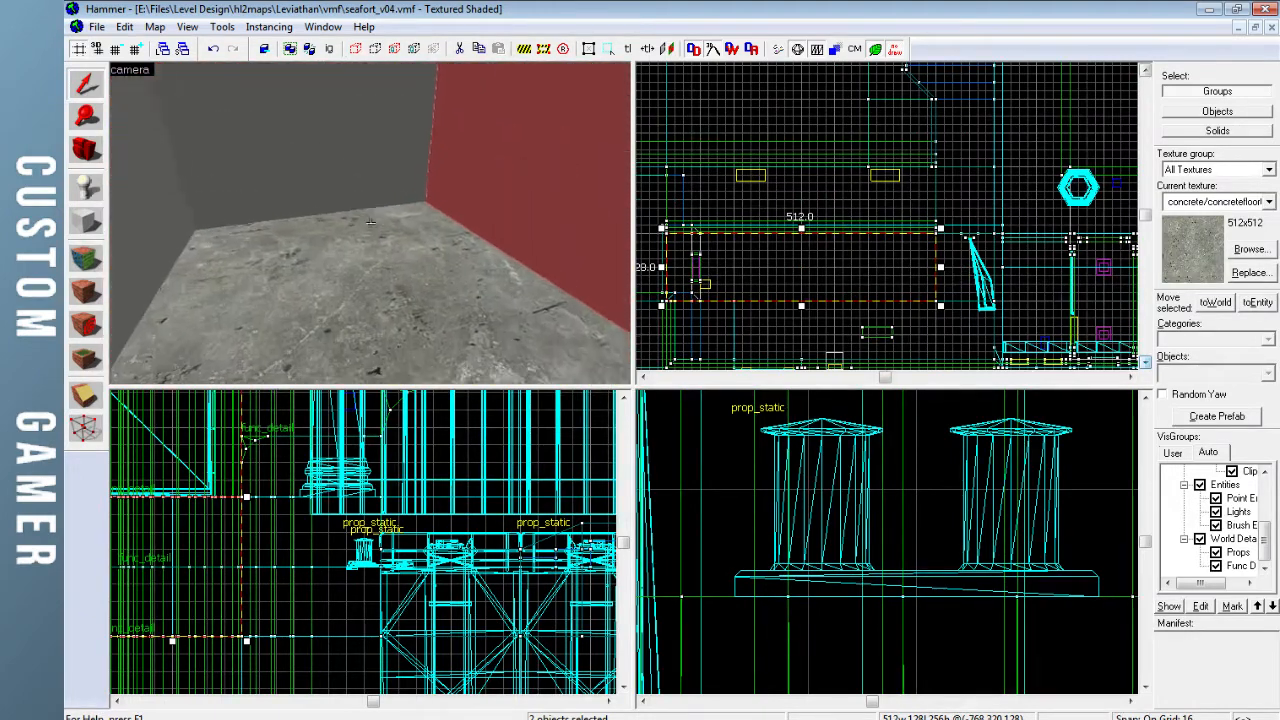
{"action": "key", "text": "w"}
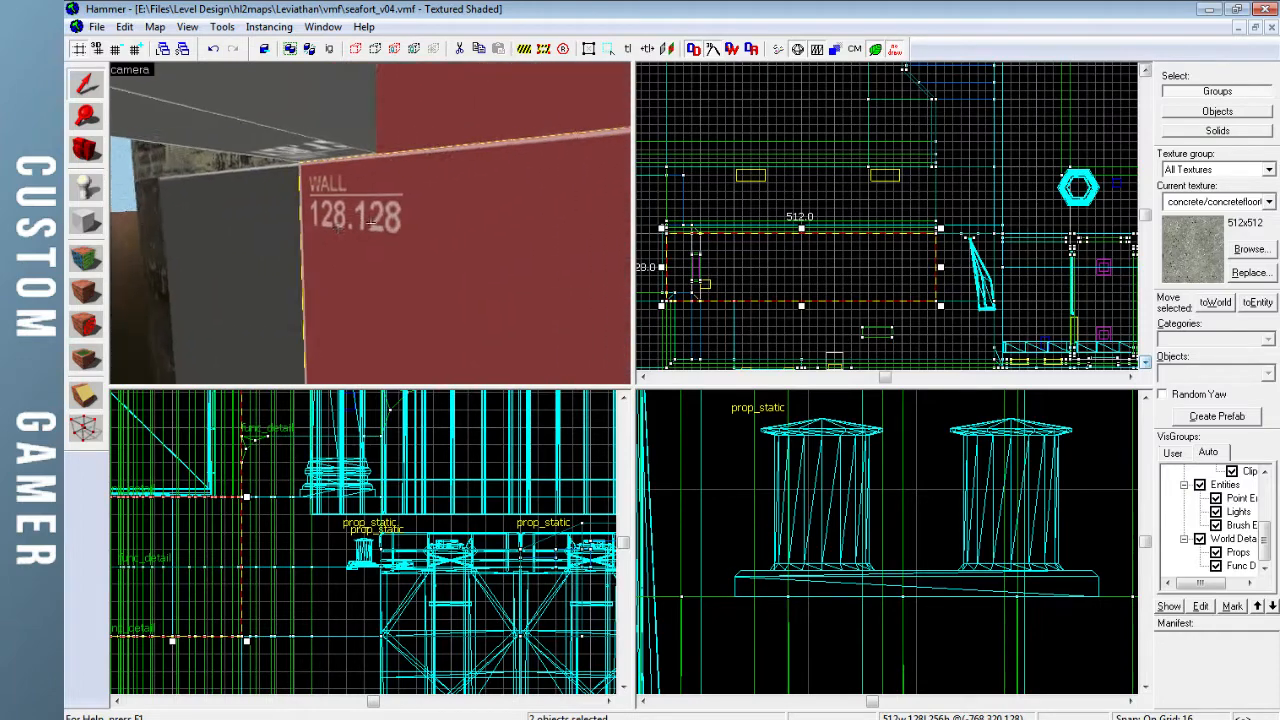
{"action": "key", "text": "w"}
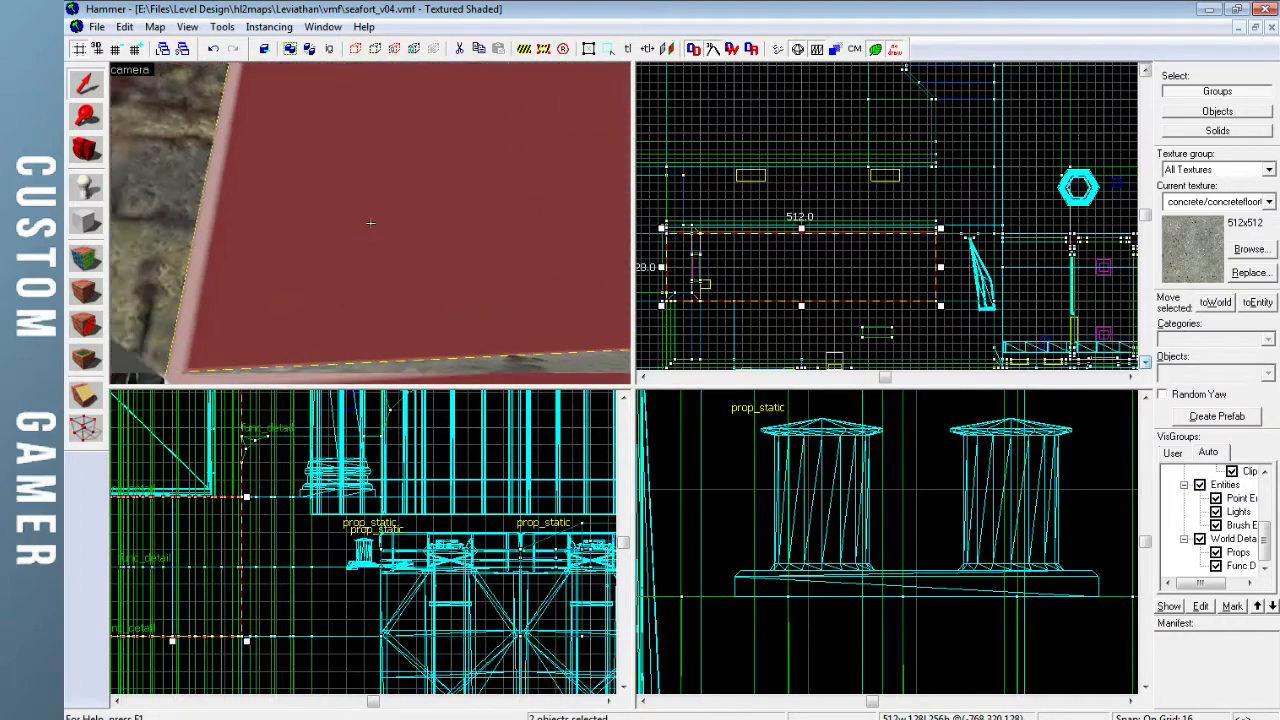
{"action": "key", "text": "z"}
{"action": "left_click", "coordinate": [338, 238]}
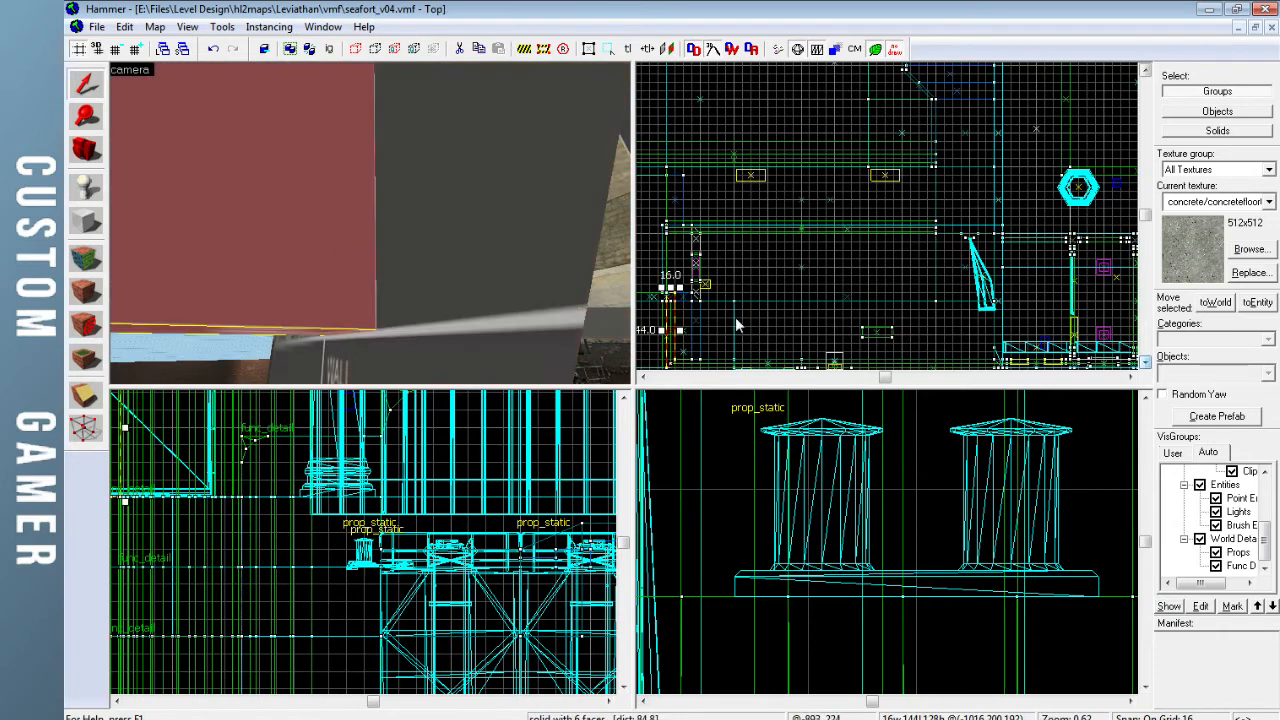
{"action": "scroll", "coordinate": [681, 283], "scroll_direction": "up", "scroll_amount": 5}
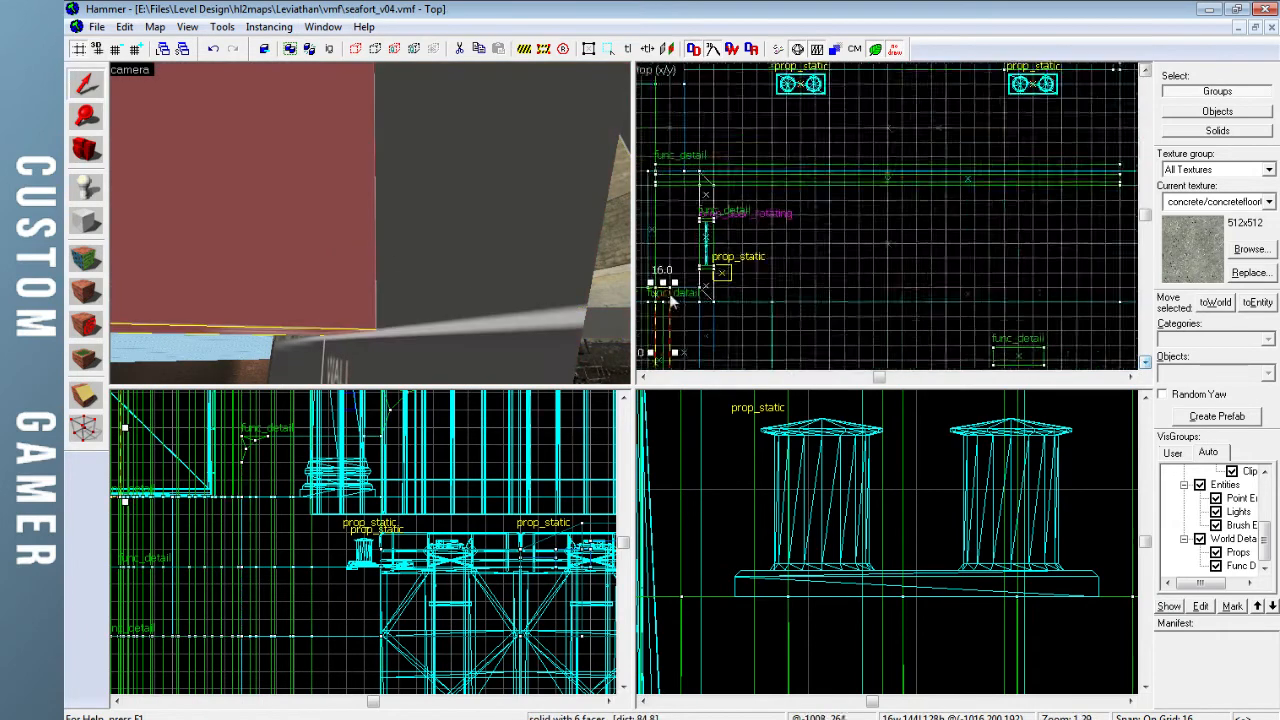
{"action": "left_click", "coordinate": [418, 278]}
{"action": "key", "text": "z"}
{"action": "key", "text": "w"}
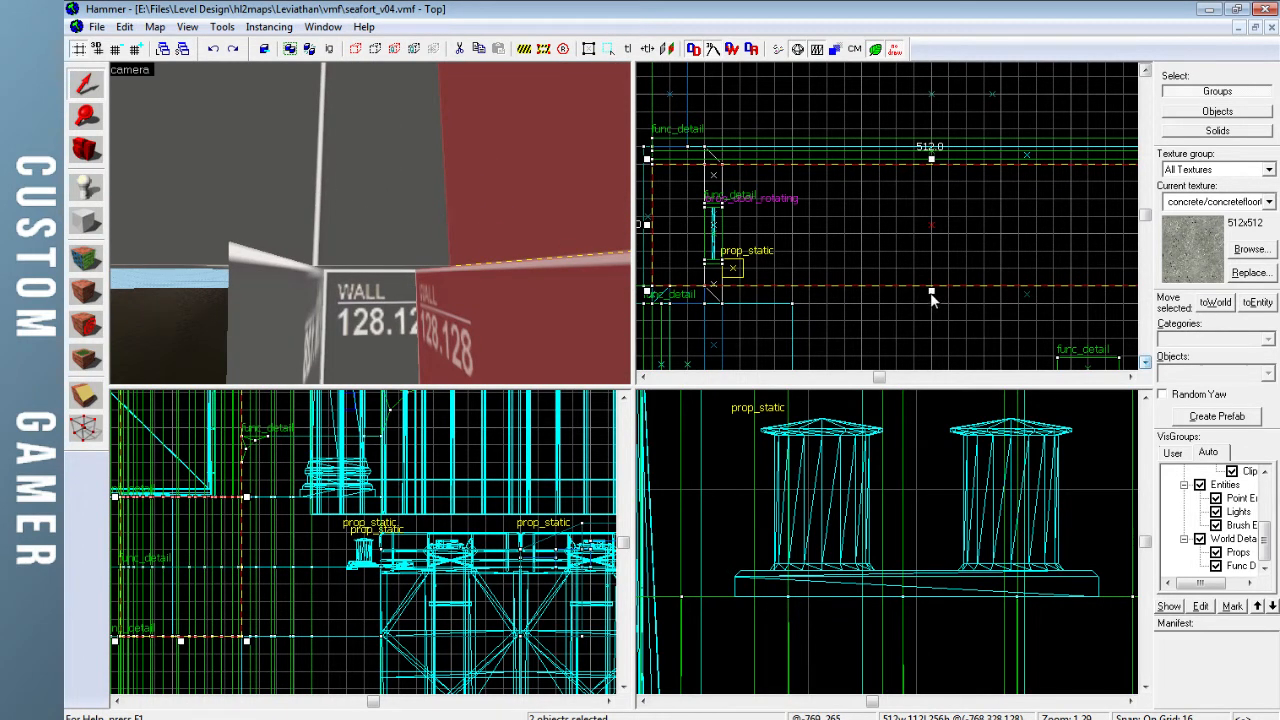
Deepen both stacked 512-unit wall blocks to 128 units so their face aligns with the edge of the floor block
{"action": "left_click_drag", "start_coordinate": [931, 292], "coordinate": [932, 303]}
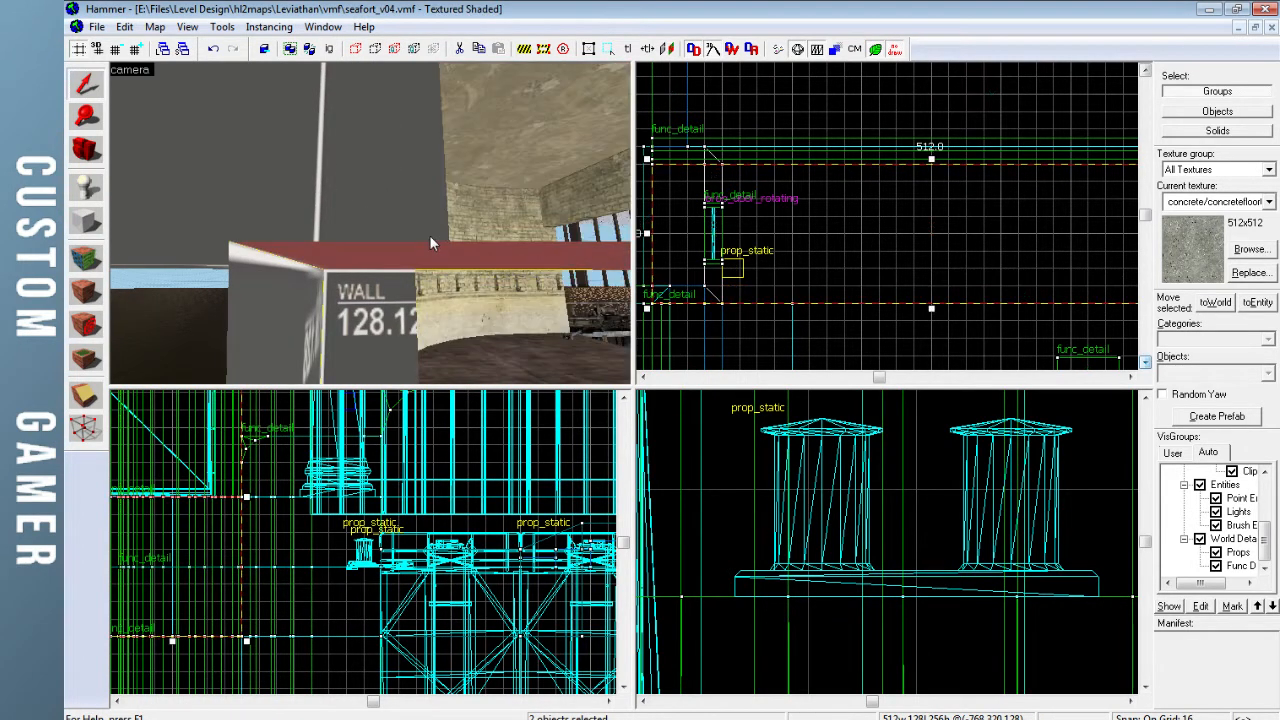
{"action": "key", "text": "z"}
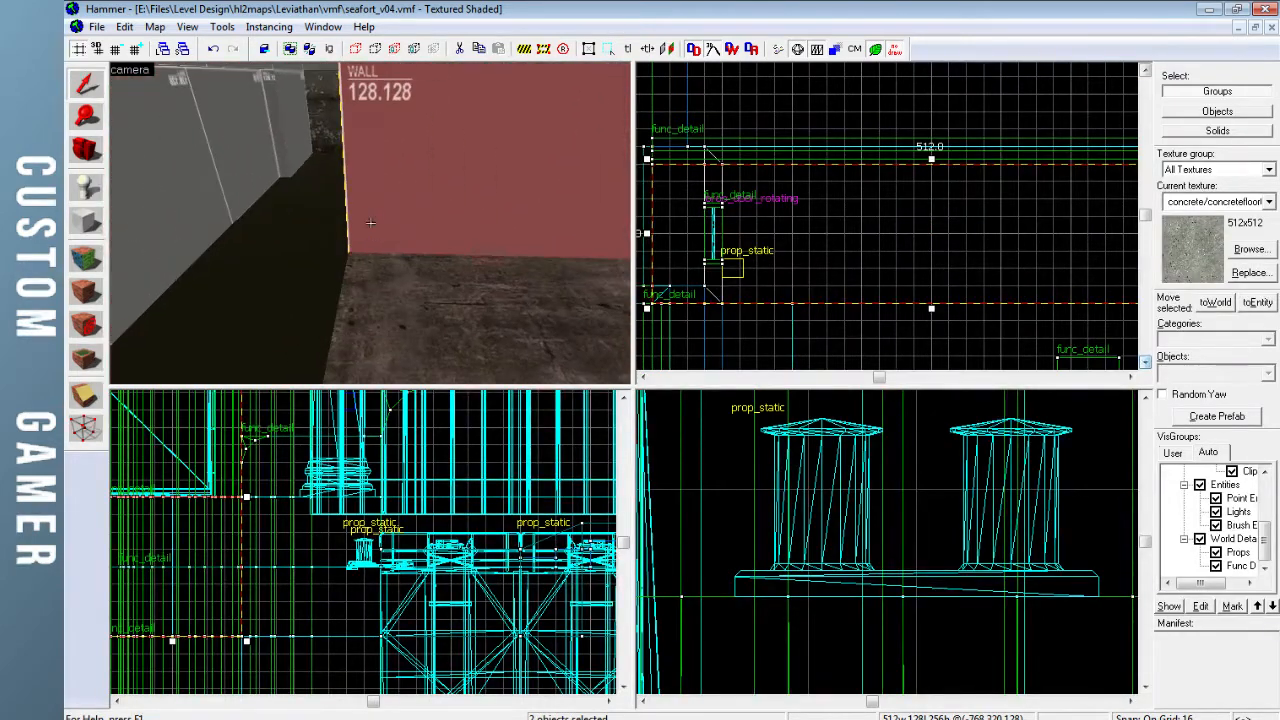
{"action": "key", "text": "Escape"}
Lengthen the 16-unit-thick, 64-unit-high stone wall along the passage so it runs past the end of the floor block
{"action": "key", "text": "w"}
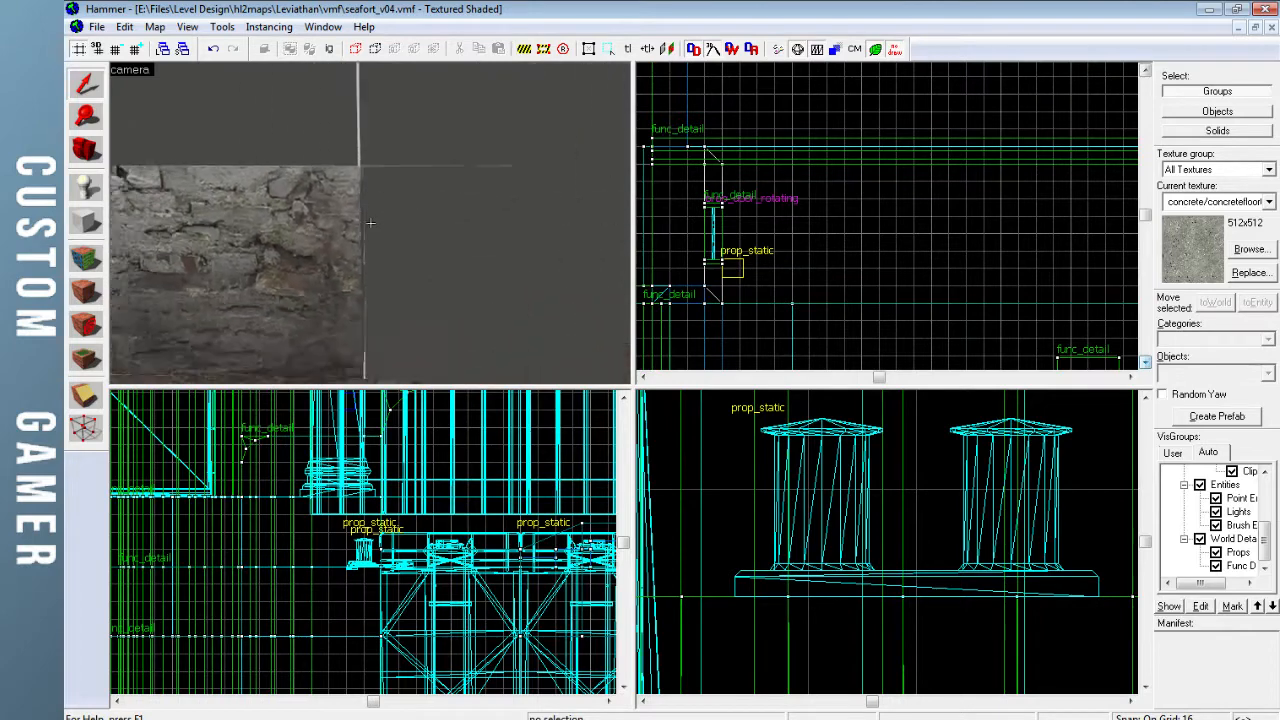
{"action": "key", "text": "z"}
{"action": "left_click", "coordinate": [283, 231]}
{"action": "scroll", "coordinate": [811, 226], "scroll_direction": "down", "scroll_amount": 5}
{"action": "scroll", "coordinate": [1001, 195], "scroll_direction": "up", "scroll_amount": 5}
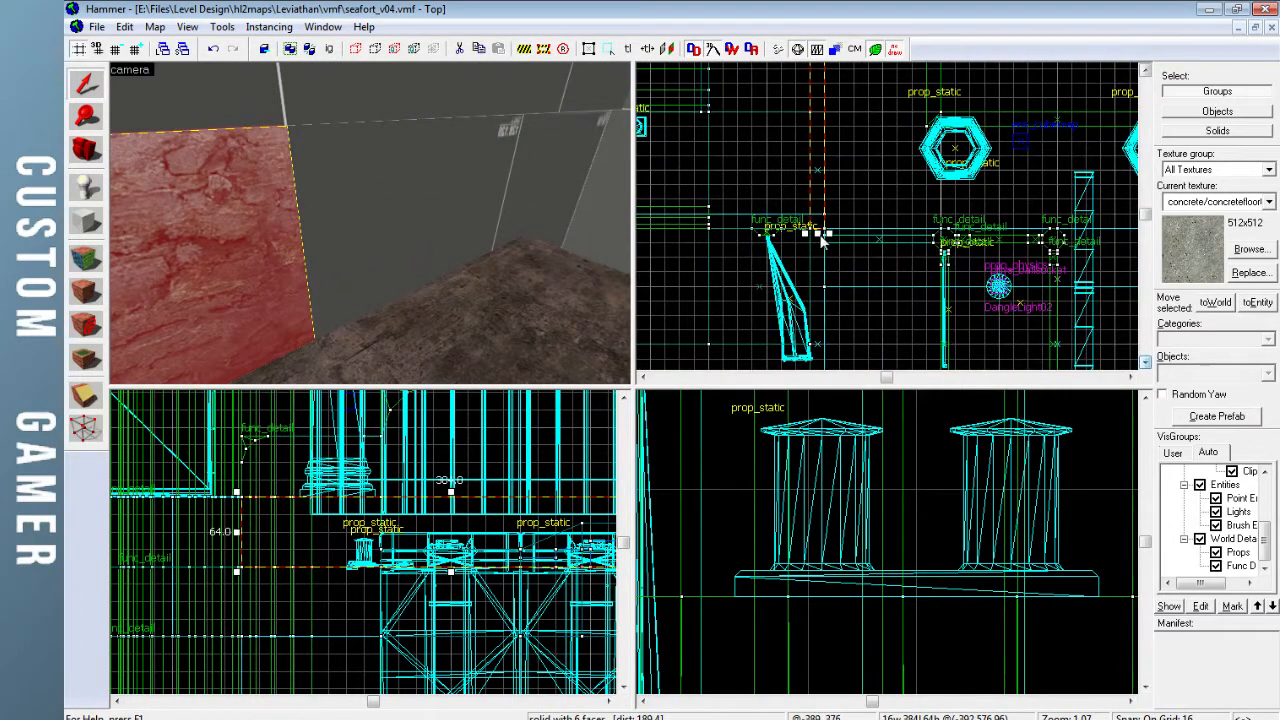
{"action": "left_click_drag", "start_coordinate": [818, 237], "coordinate": [822, 347]}
{"action": "key", "text": "Escape"}
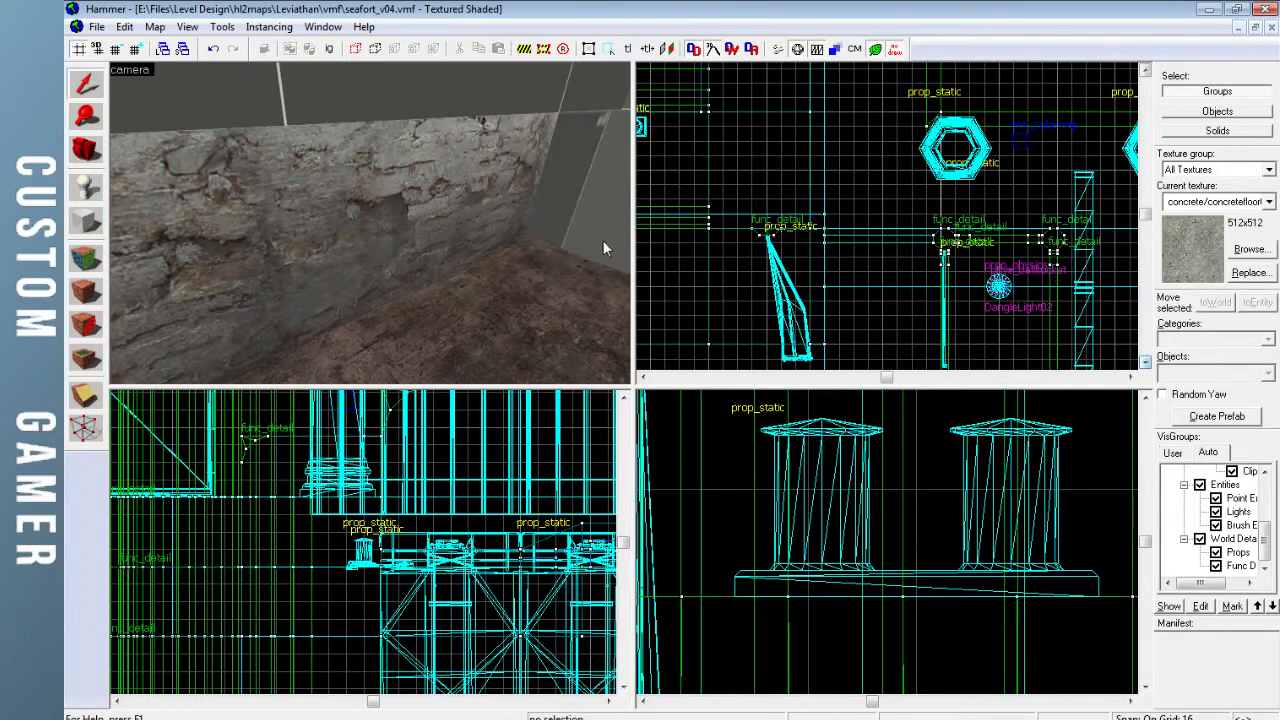
Clip the lengthened stone wall near its end to split off a separate 16 by 16 unit corner piece
{"action": "key", "text": "z"}
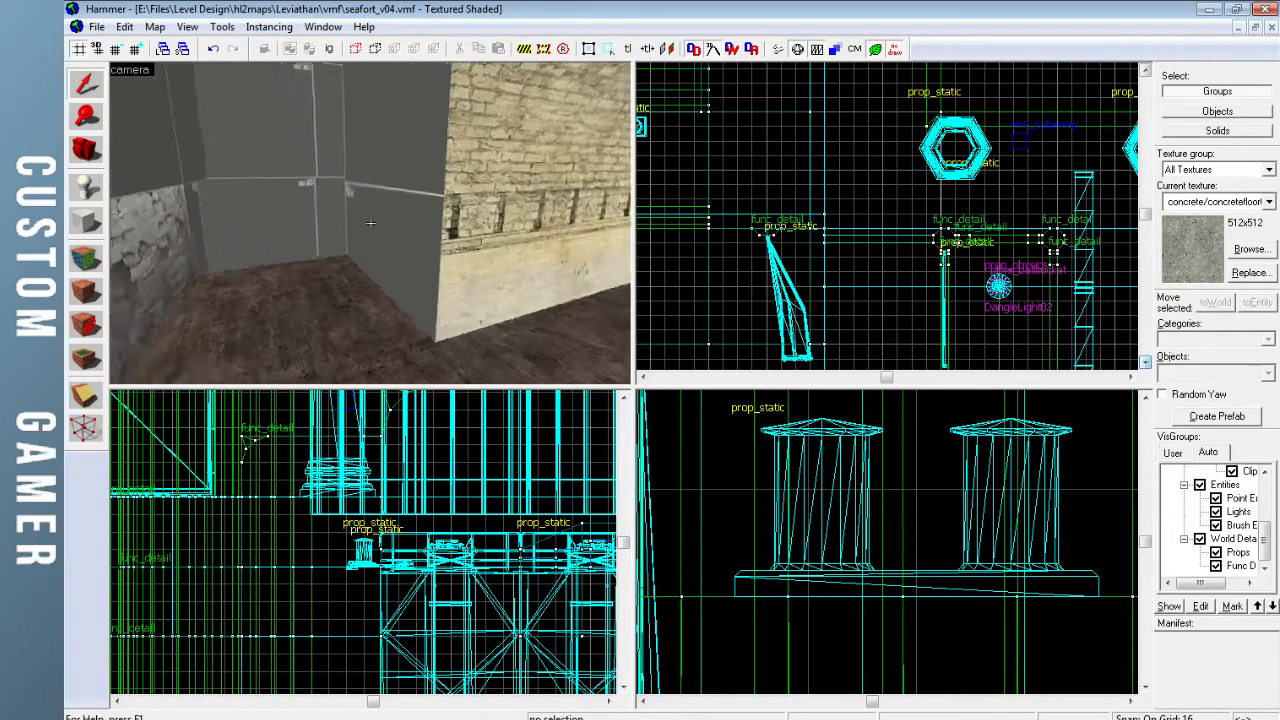
{"action": "key", "text": "w"}
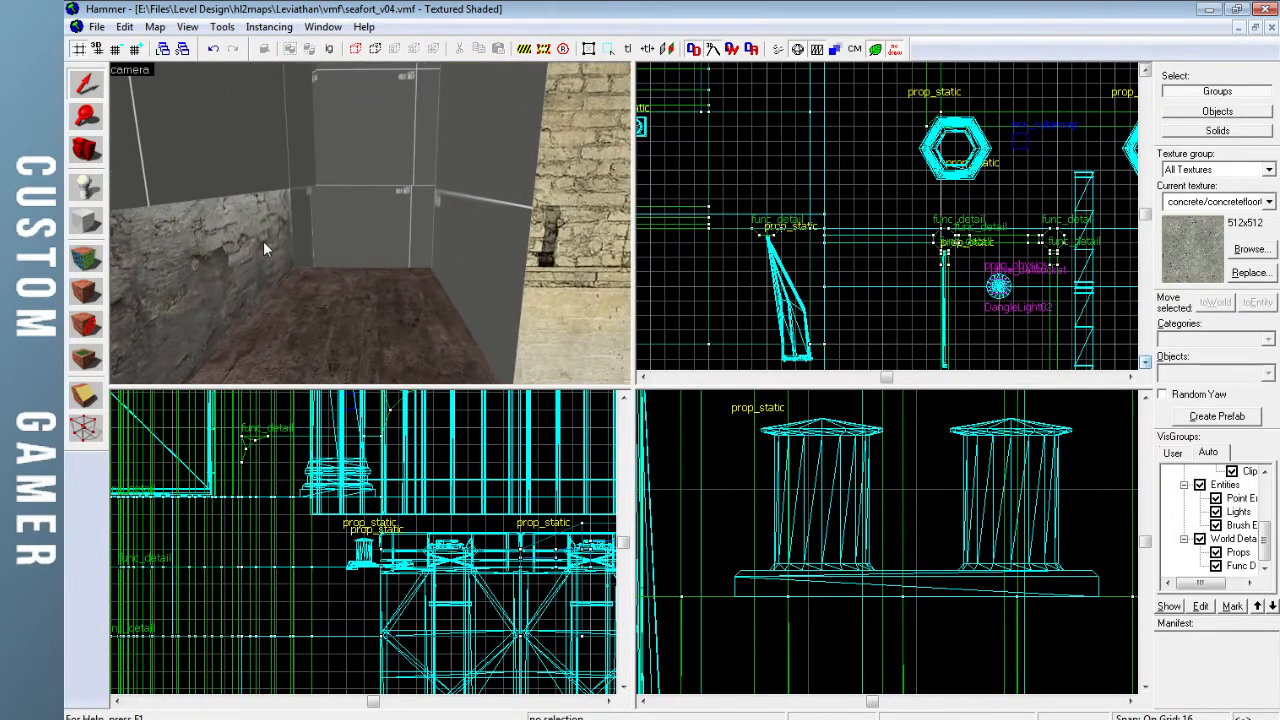
{"action": "left_click", "coordinate": [263, 241]}
{"action": "key", "text": "Down"}
{"action": "left_click_drag", "start_coordinate": [816, 255], "coordinate": [827, 269]}
{"action": "key", "text": "shift+x"}
{"action": "key", "text": "Return"}
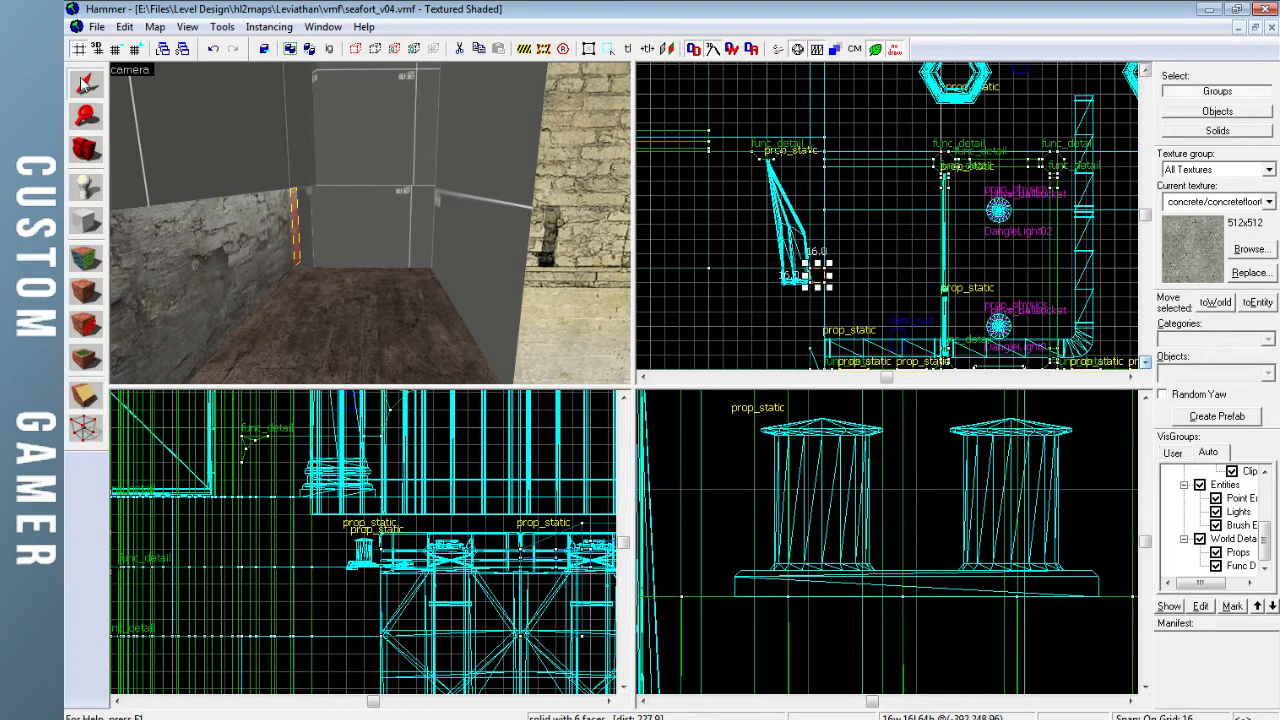
{"action": "key", "text": "alt+Tab"}
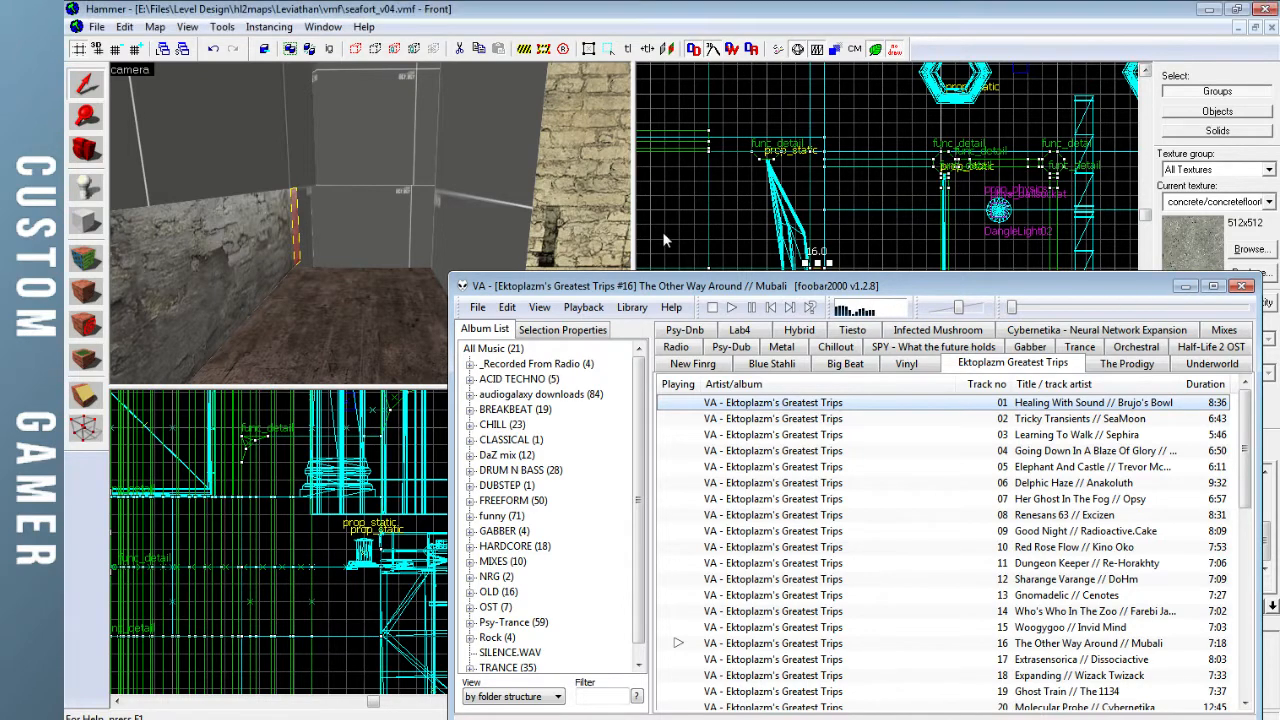
{"action": "key", "text": "alt+Tab"}
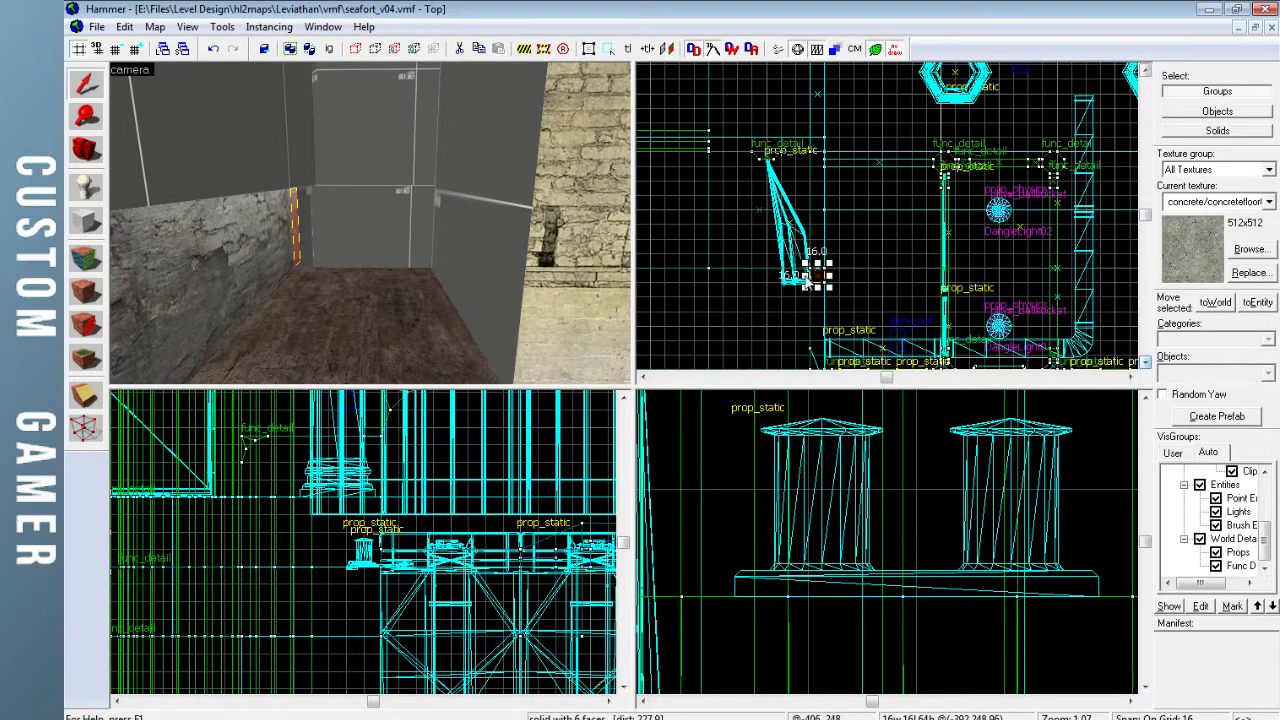
Stretch the corner piece across the passage end and texture it and the opposite lower wall face with brick/brickwall046a
{"action": "left_click_drag", "start_coordinate": [808, 279], "coordinate": [713, 278]}
{"action": "left_click", "coordinate": [86, 288]}
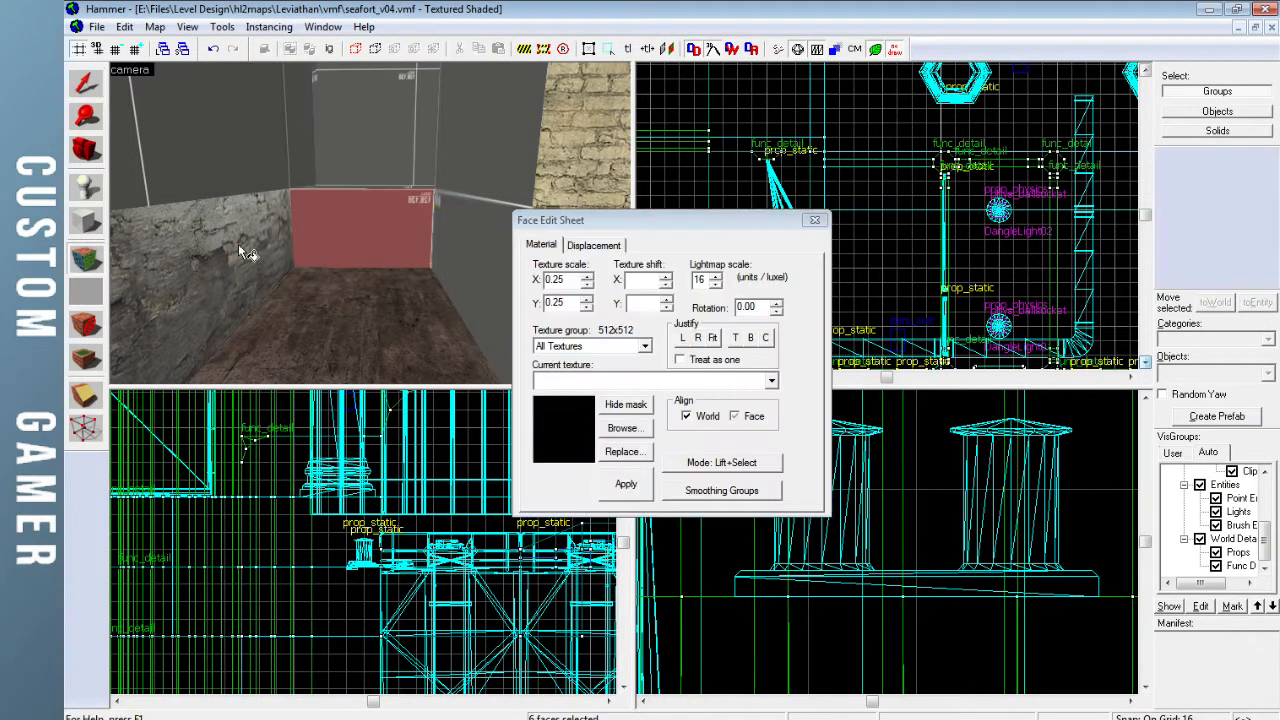
{"action": "left_click", "coordinate": [324, 238]}
{"action": "left_click", "coordinate": [416, 249]}
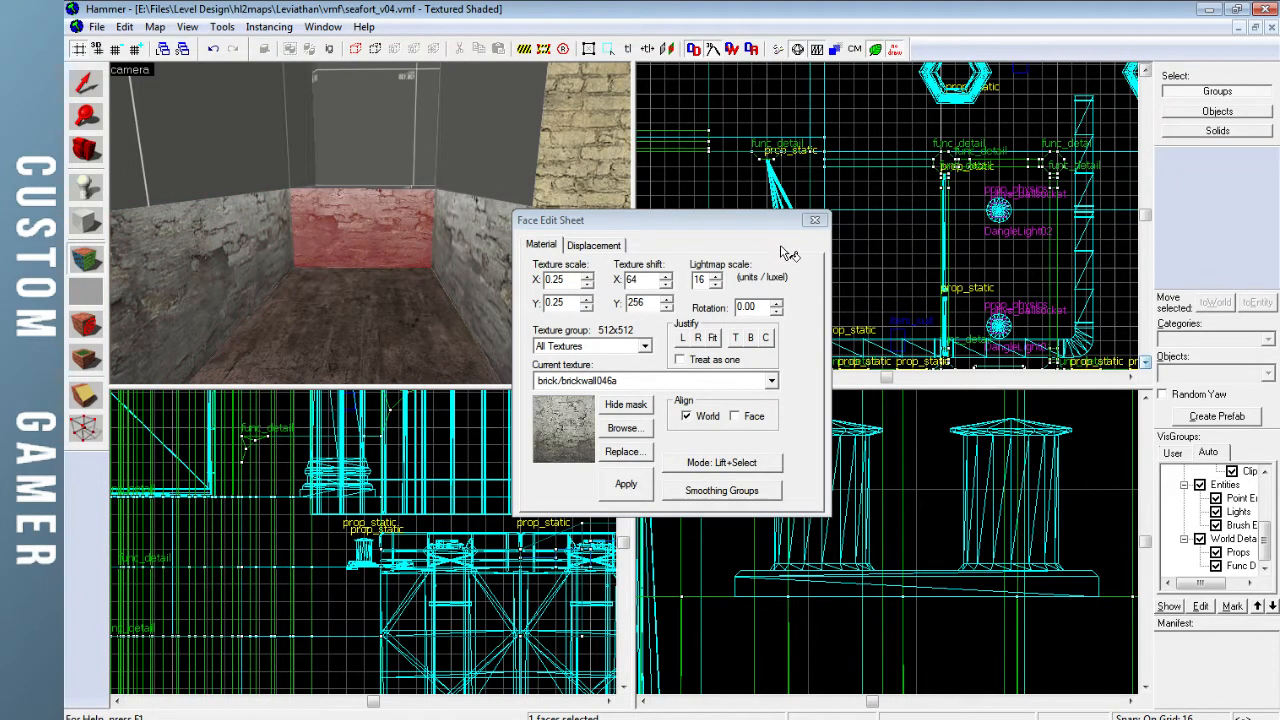
{"action": "left_click", "coordinate": [814, 220]}
Copy brick/brickwall052b from the vaulted hall's wall onto the bare wall face above the passage's stone base
{"action": "key", "text": "z"}
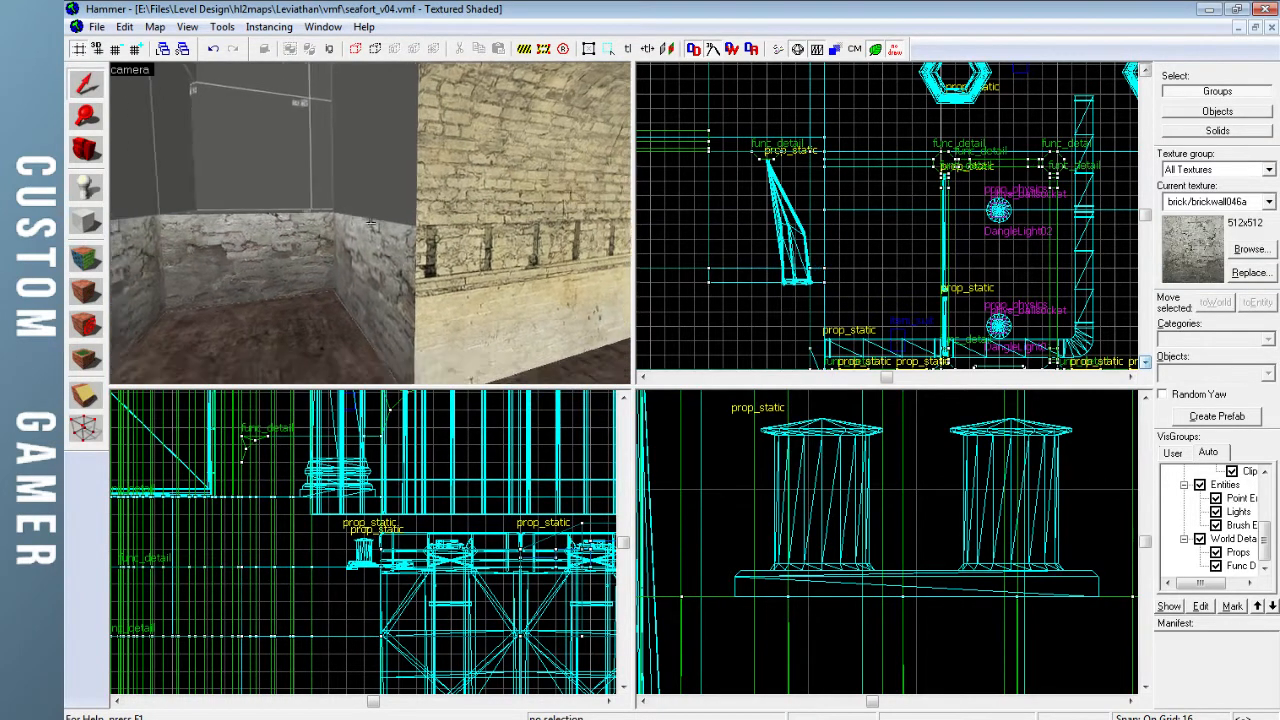
{"action": "key", "text": "w"}
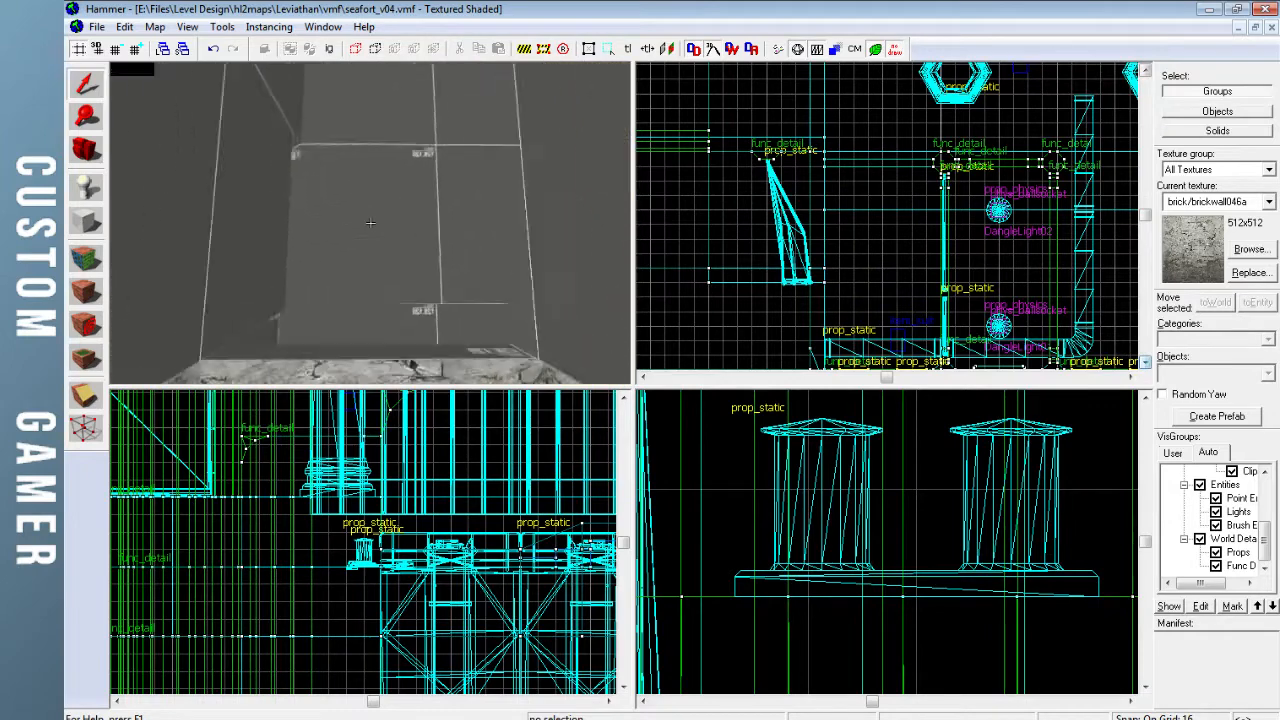
{"action": "key", "text": "s"}
{"action": "key", "text": "z"}
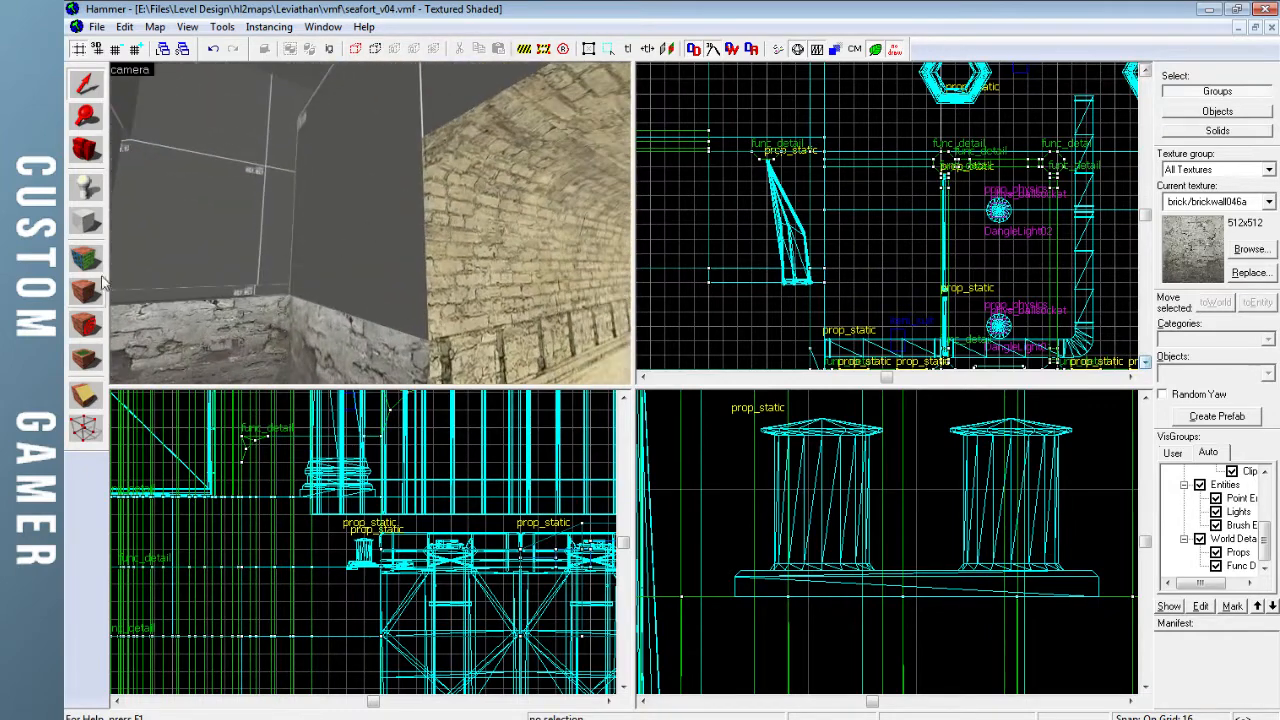
{"action": "left_click", "coordinate": [86, 326]}
{"action": "left_click", "coordinate": [465, 292]}
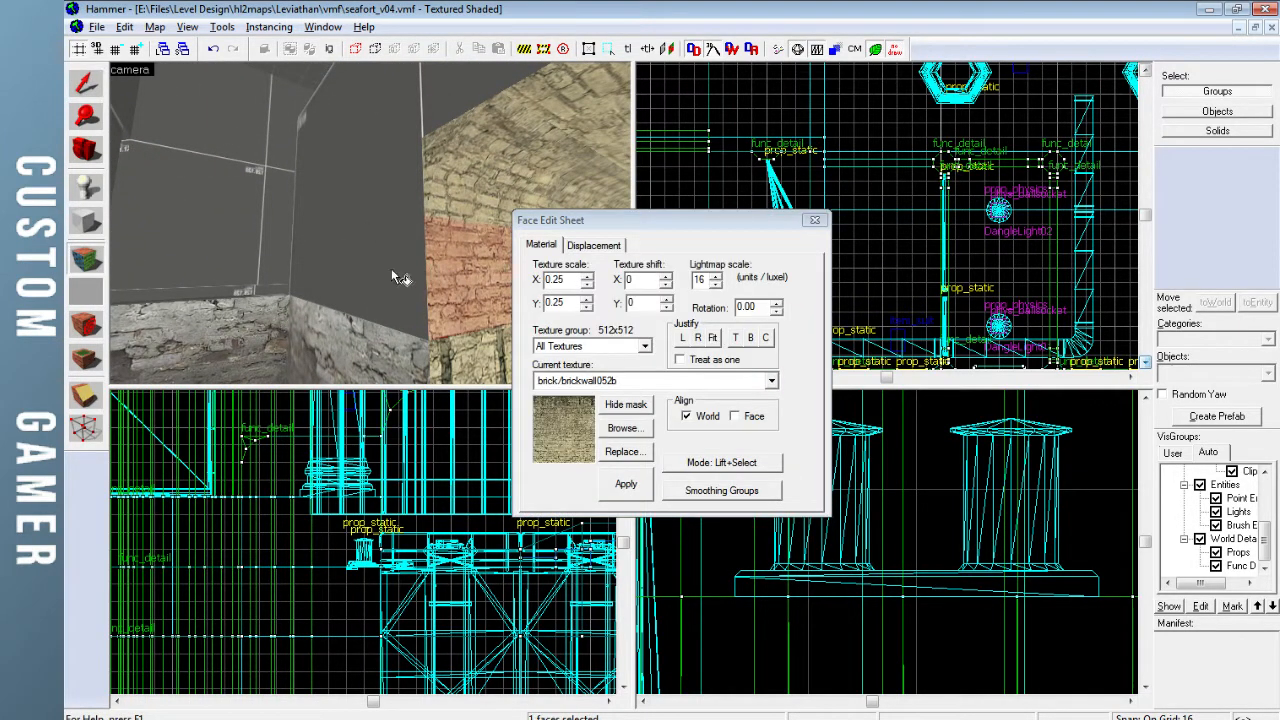
{"action": "left_click", "coordinate": [815, 221]}
Copy the brick/brickwall052e texture from the brick wall beside the stair door onto the bare wall faces beside the steps
{"action": "key", "text": "z"}
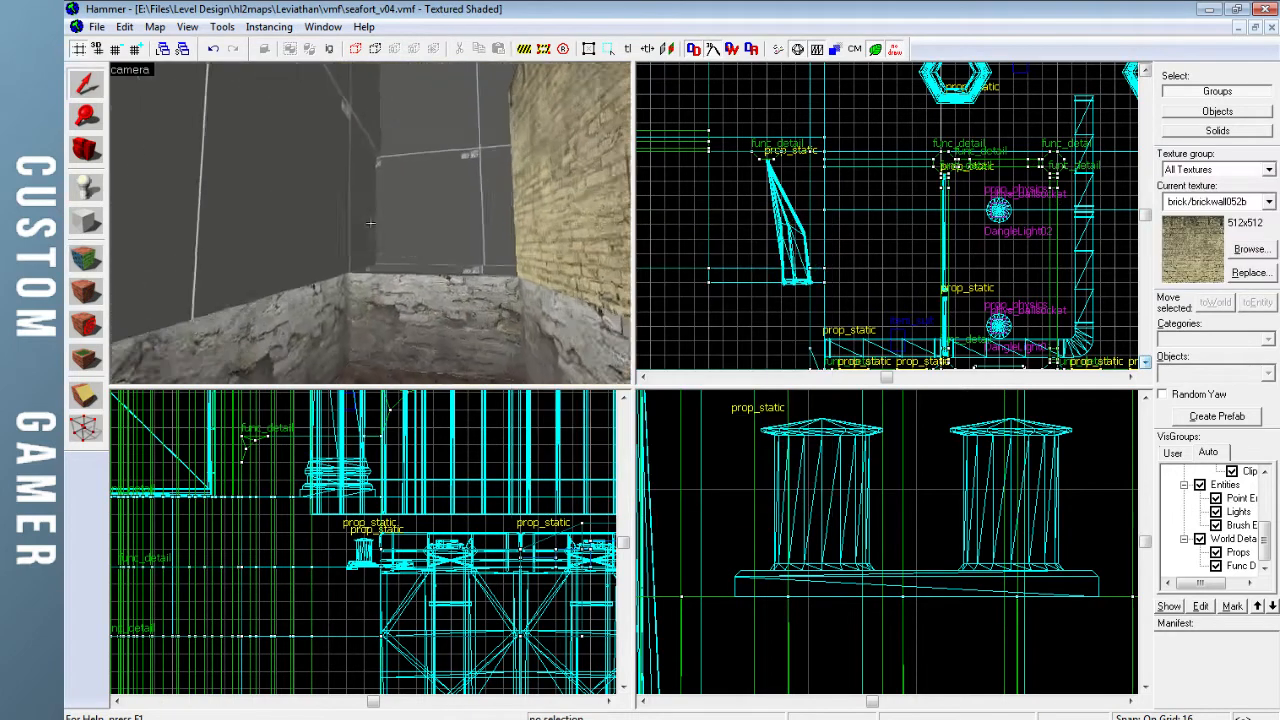
{"action": "key", "text": "w"}
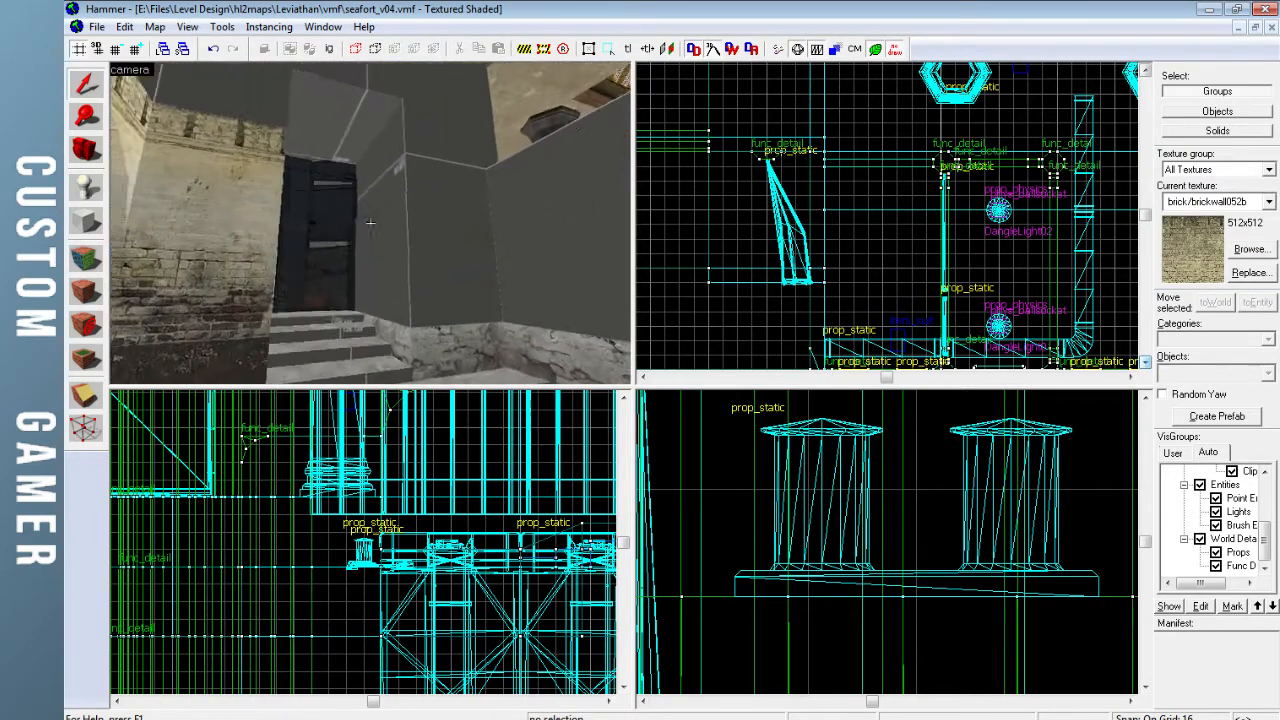
{"action": "key", "text": "z"}
{"action": "left_click", "coordinate": [86, 259]}
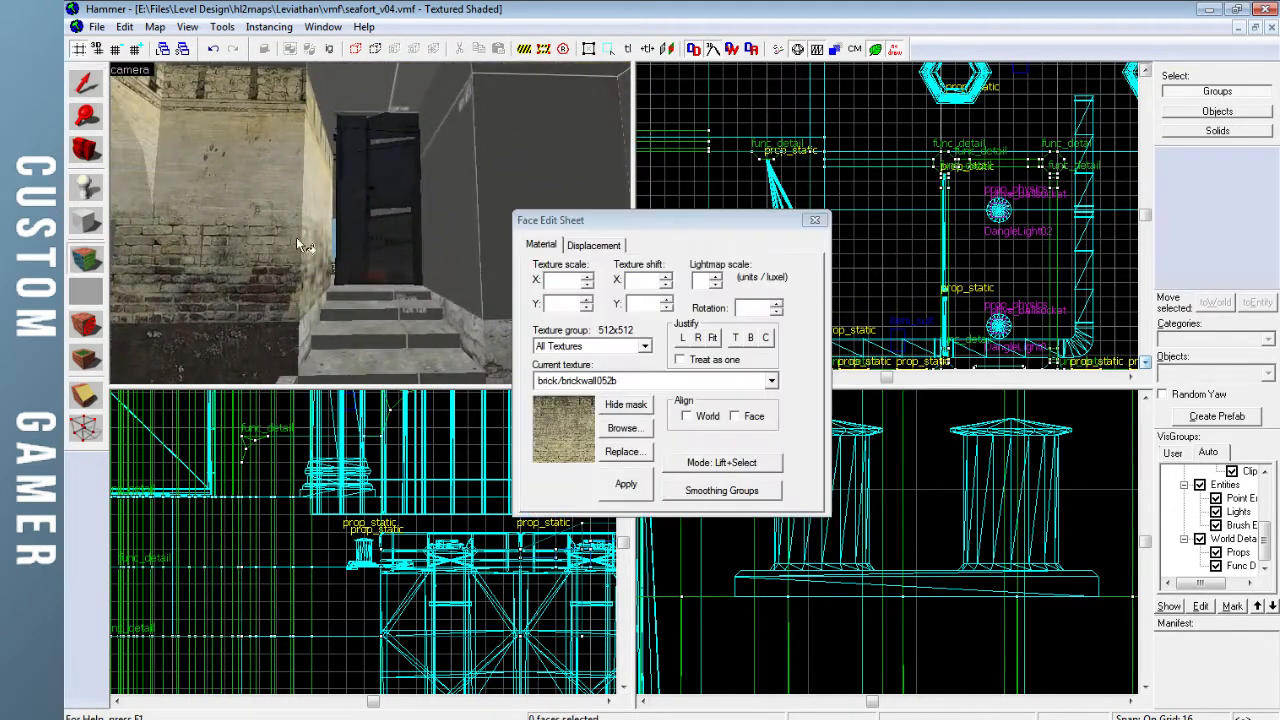
{"action": "left_click", "coordinate": [322, 240]}
{"action": "right_click", "coordinate": [438, 242]}
{"action": "left_click", "coordinate": [440, 244]}
{"action": "right_click", "coordinate": [484, 207]}
Continue the brick/brickwall052e texture onto the long passage wall above the stone base, matching the adjoining face's alignment
{"action": "key", "text": "z"}
{"action": "key", "text": "z"}
{"action": "left_click", "coordinate": [252, 222]}
{"action": "right_click", "coordinate": [318, 224]}
{"action": "key", "text": "z"}
{"action": "key", "text": "w"}
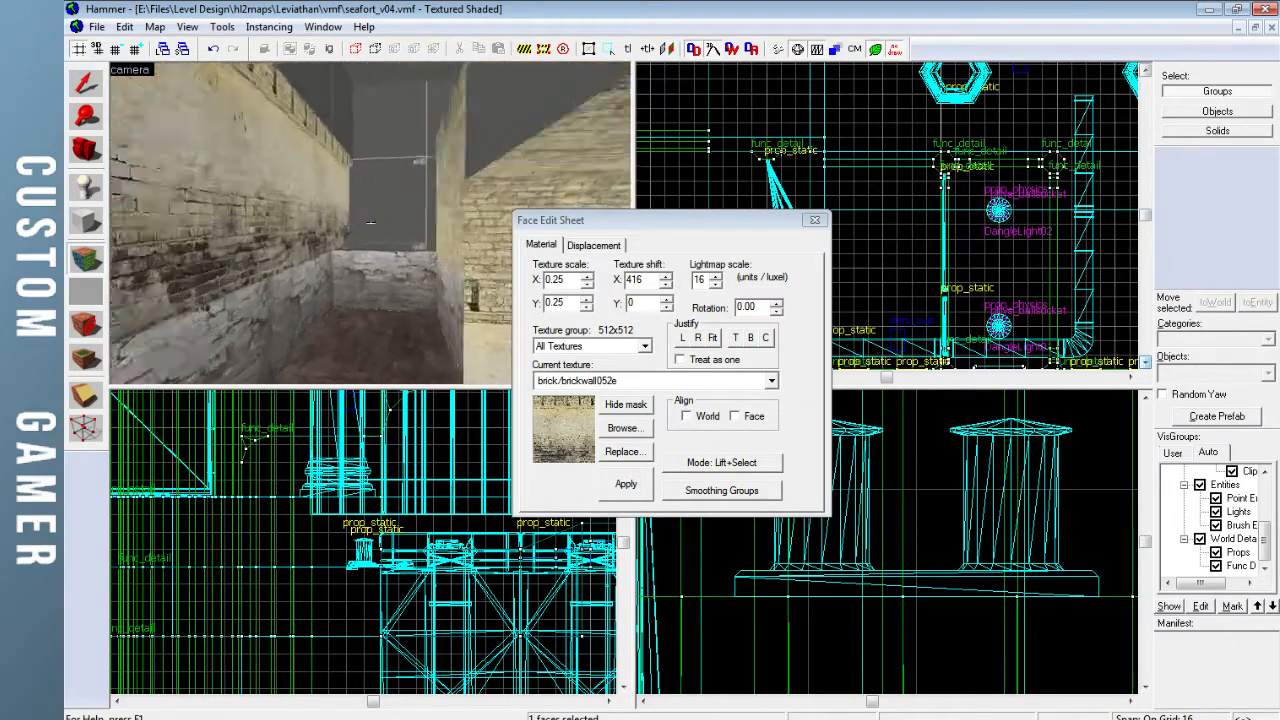
Copy the passage's end wall block above its stone base and stretch the copy to 128 units high
{"action": "left_click", "coordinate": [814, 220]}
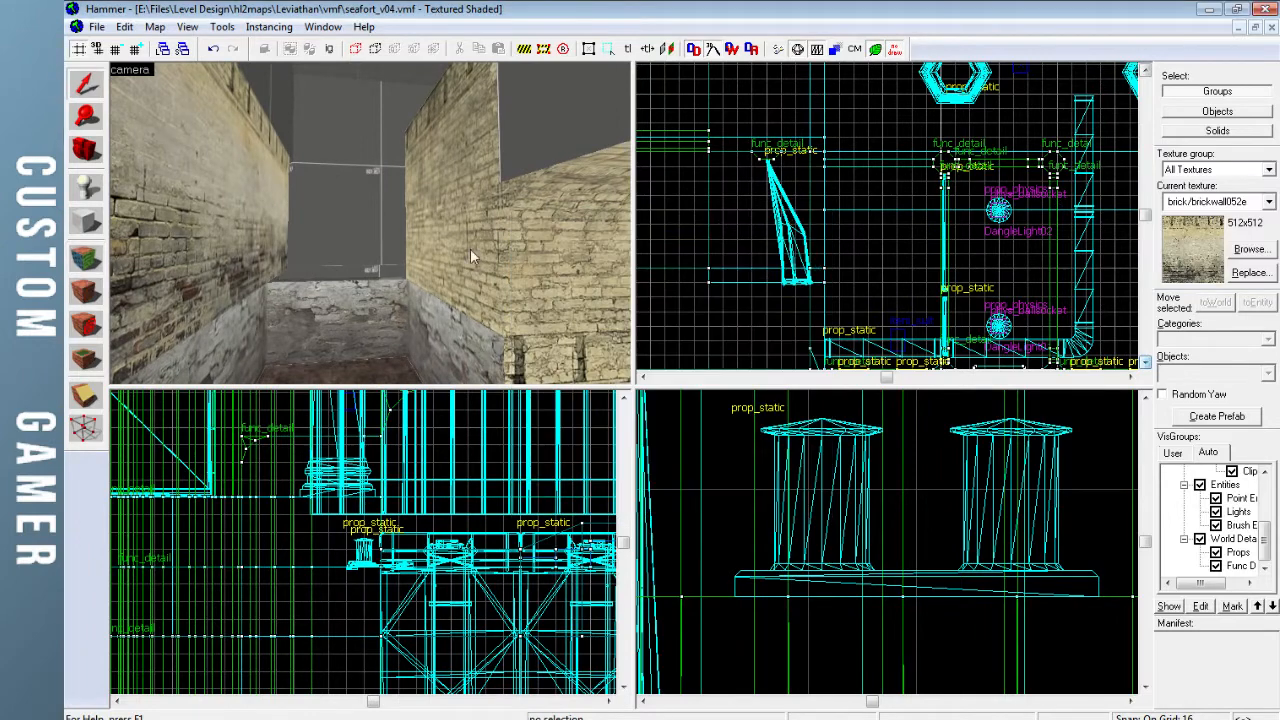
{"action": "left_click", "coordinate": [372, 298]}
{"action": "key", "text": "ctrl+e"}
{"action": "scroll", "coordinate": [868, 516], "scroll_direction": "down", "scroll_amount": 7}
{"action": "scroll", "coordinate": [360, 532], "scroll_direction": "down", "scroll_amount": 2}
{"action": "scroll", "coordinate": [357, 530], "scroll_direction": "up", "scroll_amount": 3}
{"action": "left_click_drag", "start_coordinate": [371, 547], "coordinate": [370, 468], "text": "shift"}
{"action": "key", "text": "Up"}
{"action": "key", "text": "Up"}
{"action": "left_click_drag", "start_coordinate": [372, 572], "coordinate": [376, 452]}
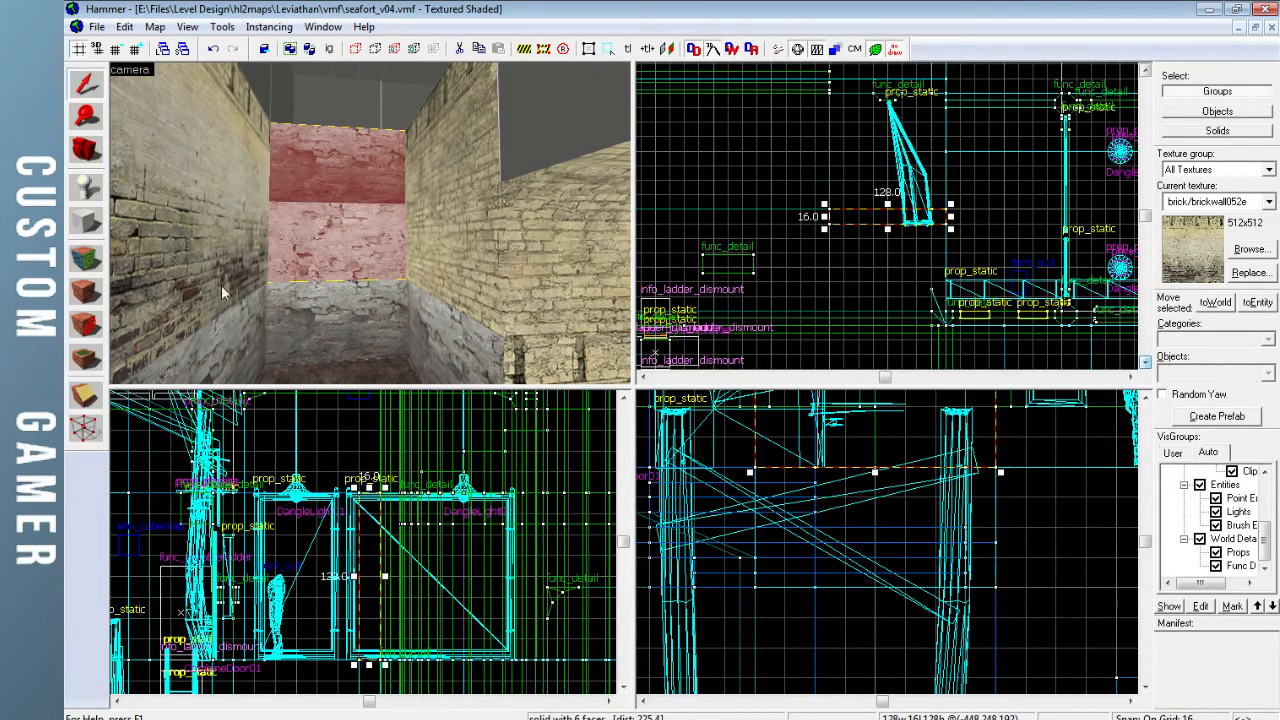
Copy the brick/brickwall052e texture from the passage's side wall onto the new upper end wall
{"action": "left_click", "coordinate": [86, 258]}
{"action": "left_click", "coordinate": [235, 220]}
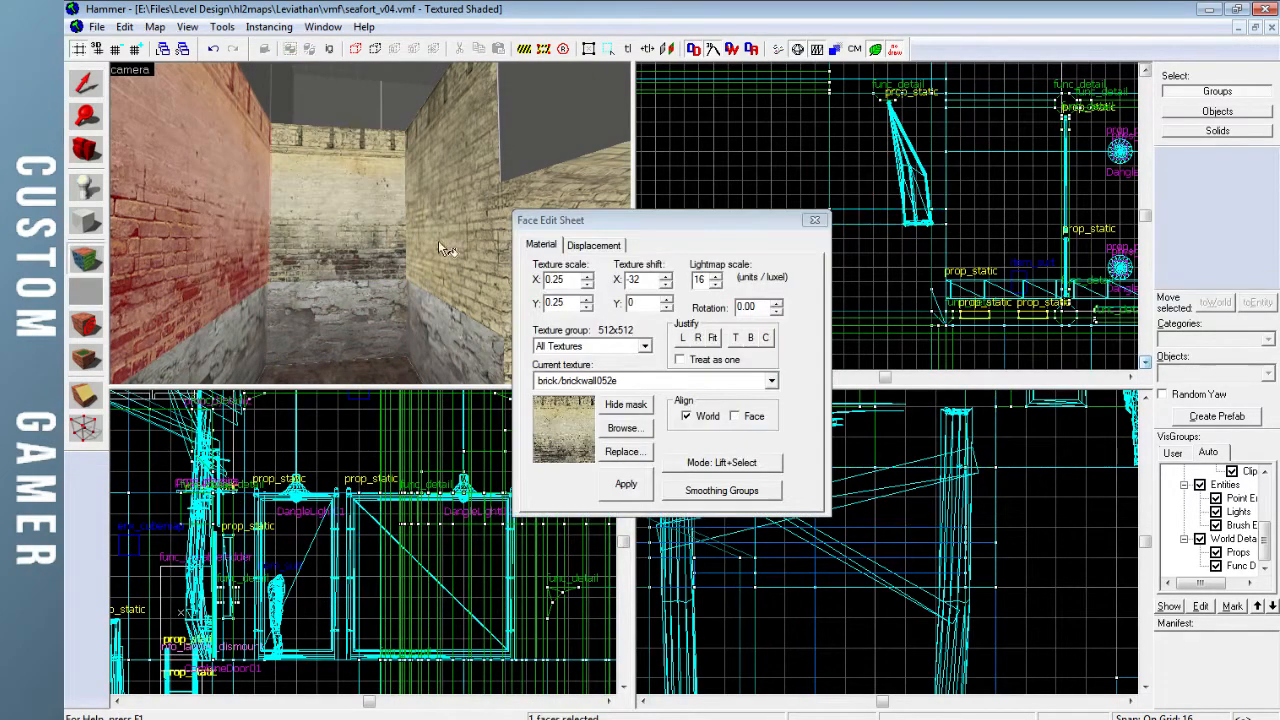
{"action": "left_click", "coordinate": [814, 221]}
{"action": "key", "text": "w"}
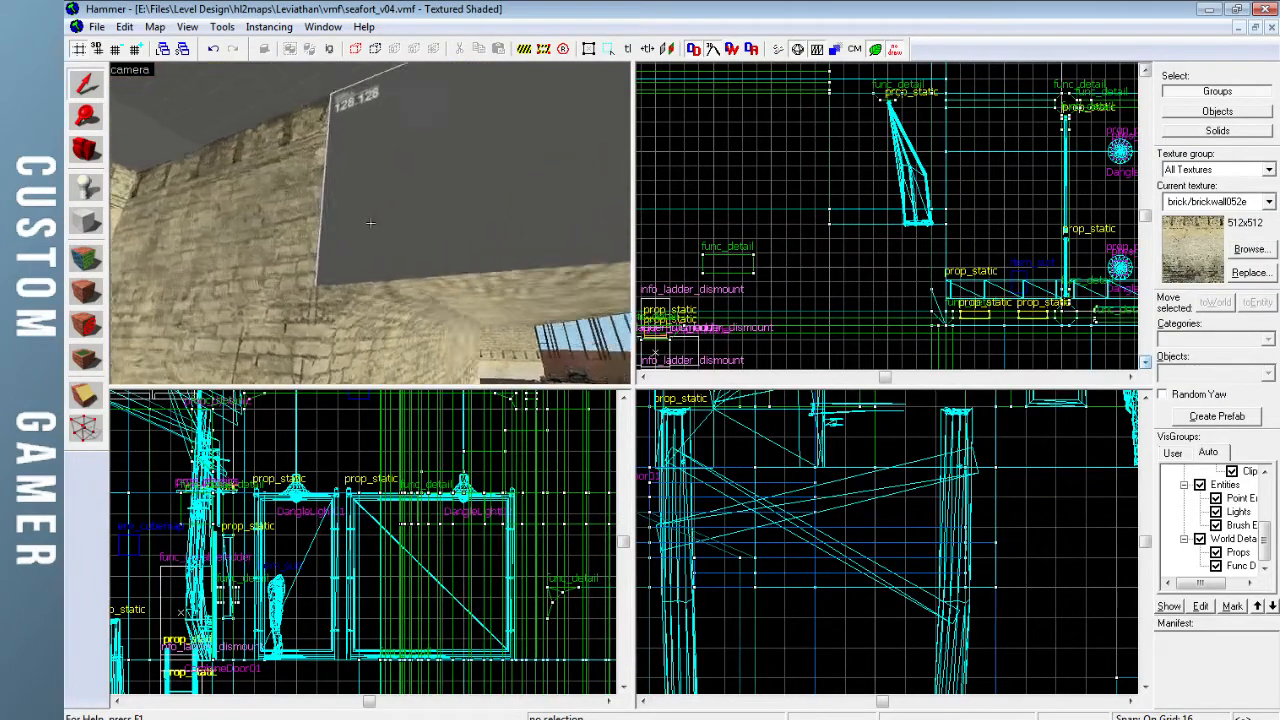
Copy brick/brickwall052b from the brick wall onto the adjoining bare wall face above the vaulted opening
{"action": "left_click", "coordinate": [88, 259]}
{"action": "left_click", "coordinate": [240, 224]}
{"action": "right_click", "coordinate": [377, 208]}
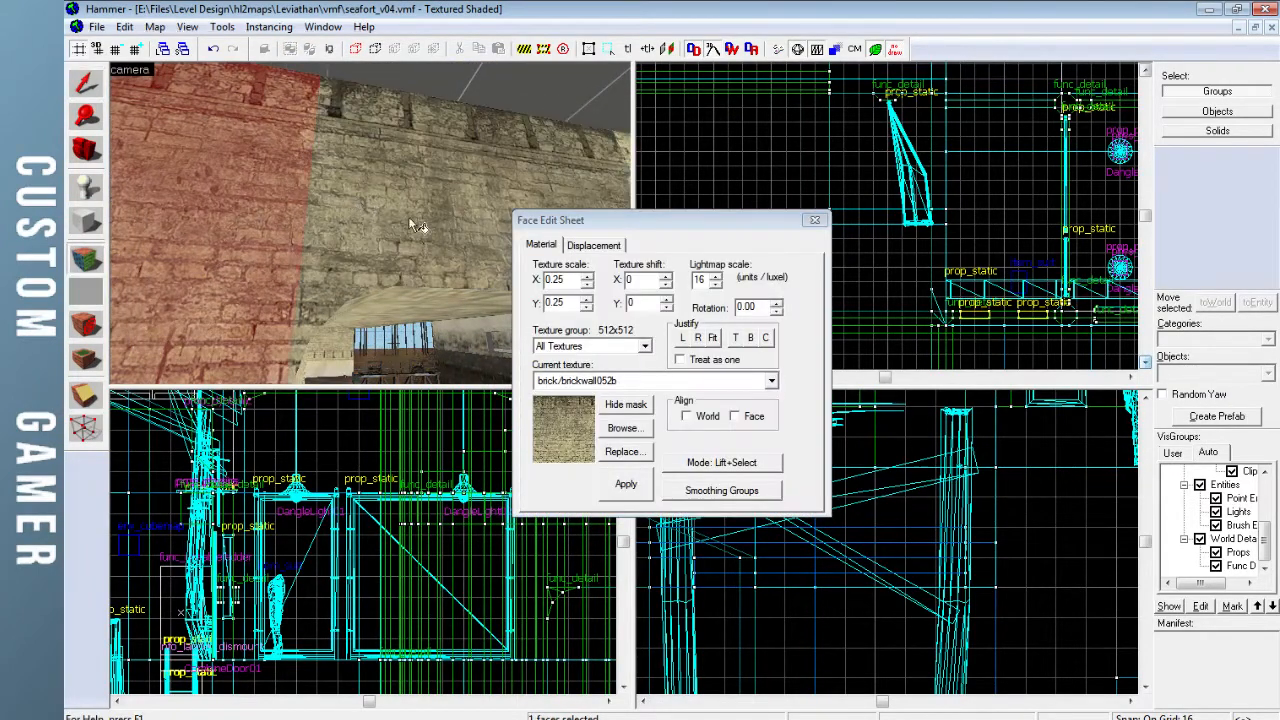
{"action": "left_click", "coordinate": [815, 222]}
{"action": "key", "text": "z"}
{"action": "key", "text": "w"}
{"action": "key", "text": "z"}
Continue the brick/brickwall052b texture along the upper wall above the vault and around its corner, matching the alignment
{"action": "left_click", "coordinate": [85, 268]}
{"action": "left_click", "coordinate": [426, 220]}
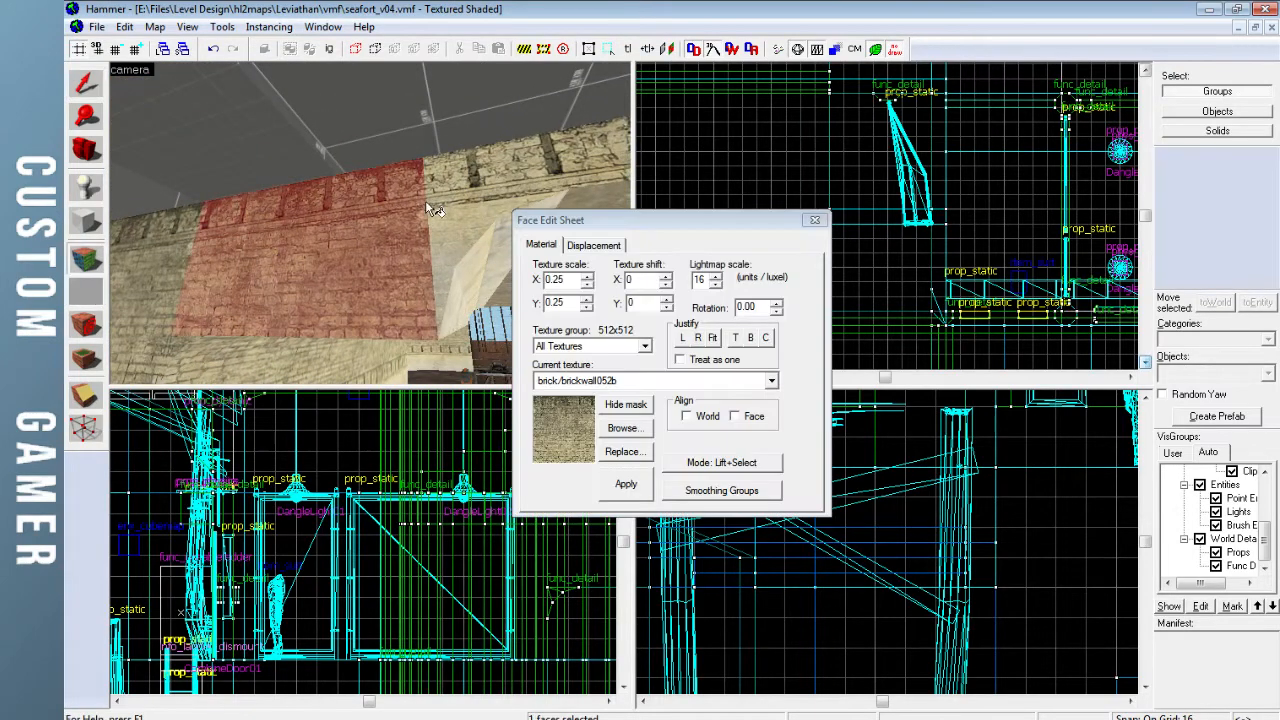
{"action": "right_click", "coordinate": [437, 202]}
{"action": "key", "text": "z"}
{"action": "key", "text": "d"}
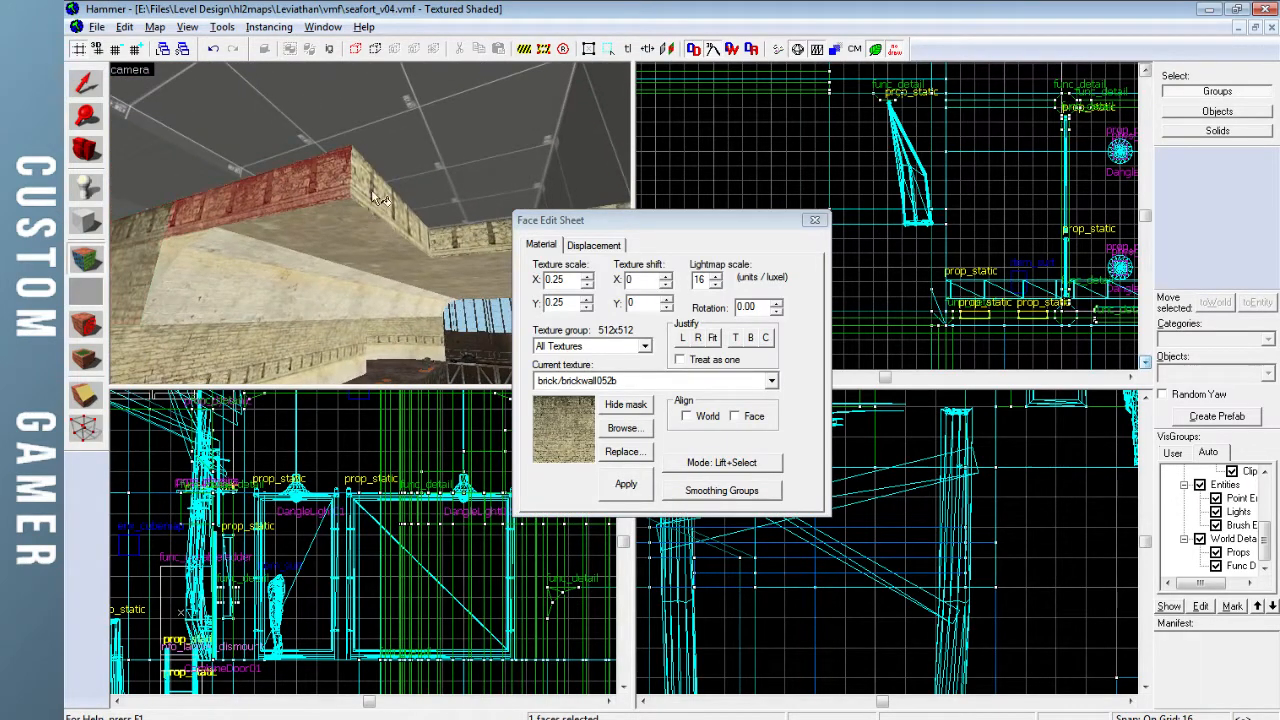
{"action": "key", "text": "z"}
{"action": "key", "text": "w"}
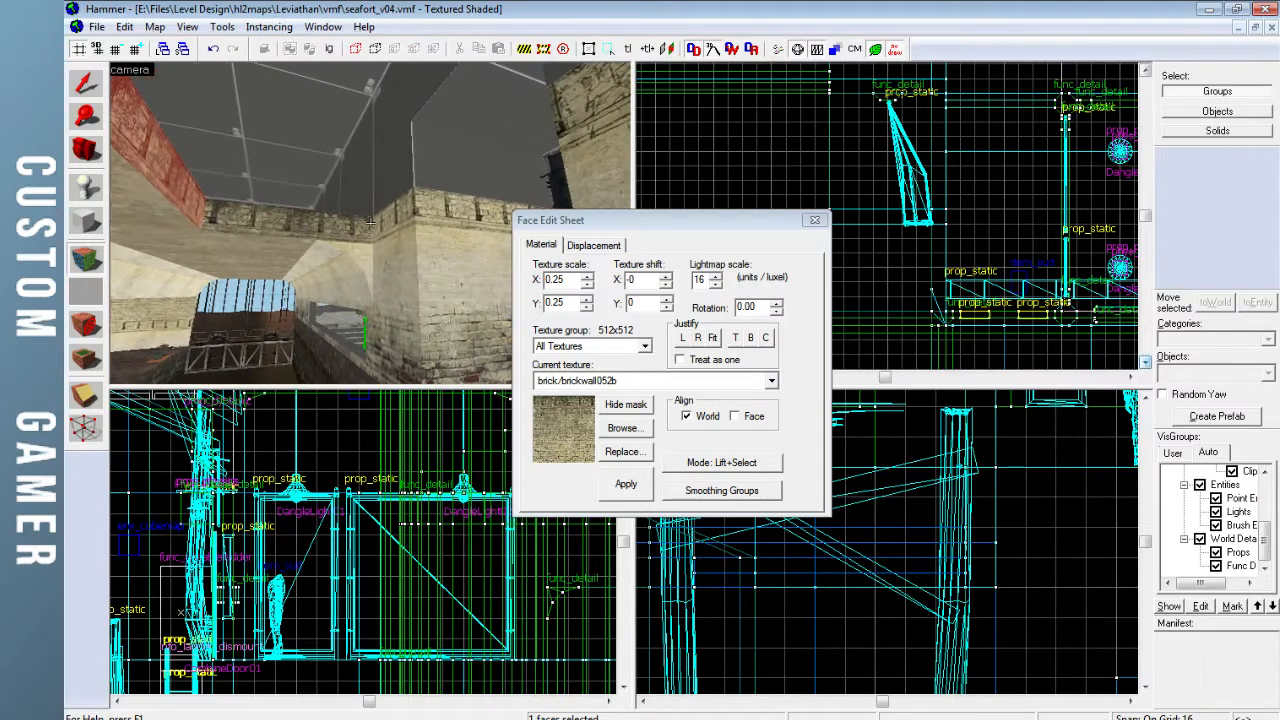
Continue the brick/brickwall052b texture onto the corner wall faces beside the stone steps
{"action": "key", "text": "d"}
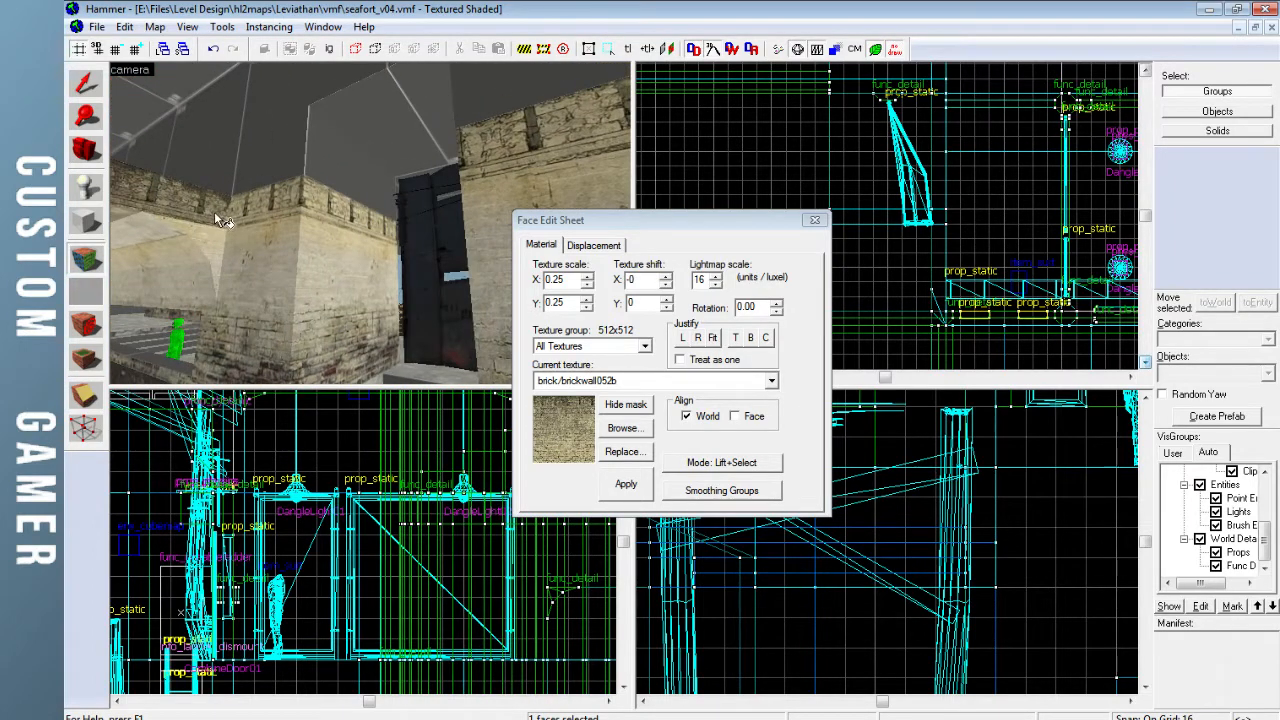
{"action": "left_click", "coordinate": [325, 215]}
{"action": "key", "text": "z"}
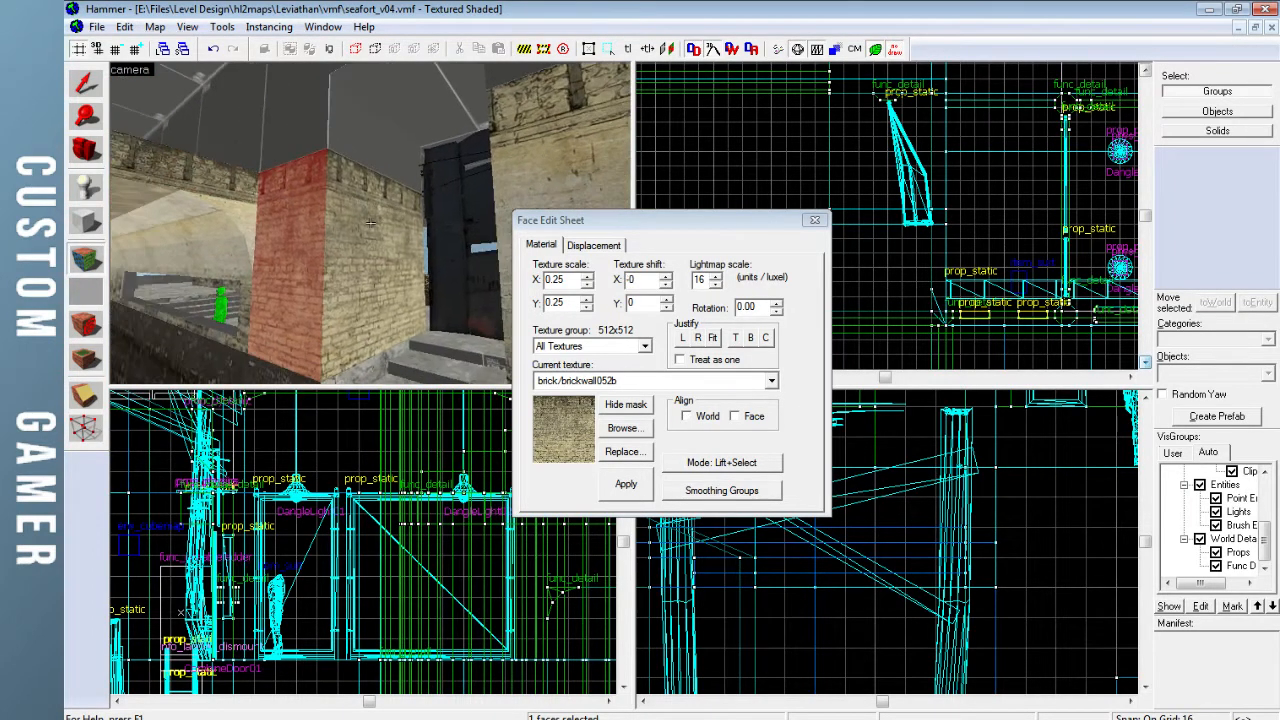
{"action": "key", "text": "w"}
{"action": "key", "text": "s"}
{"action": "key", "text": "w"}
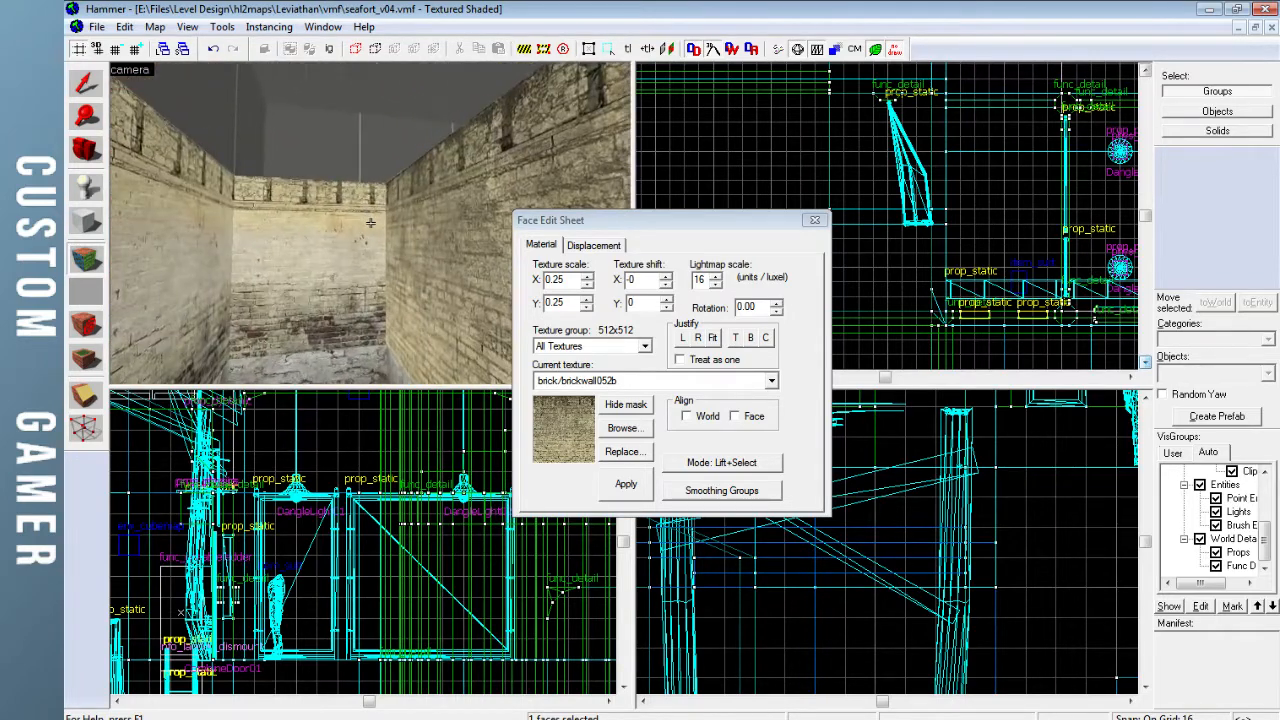
Carry brick/brickwall052b from the wall beside the passage end along the adjoining upper faces, and save the map
{"action": "left_click", "coordinate": [389, 221]}
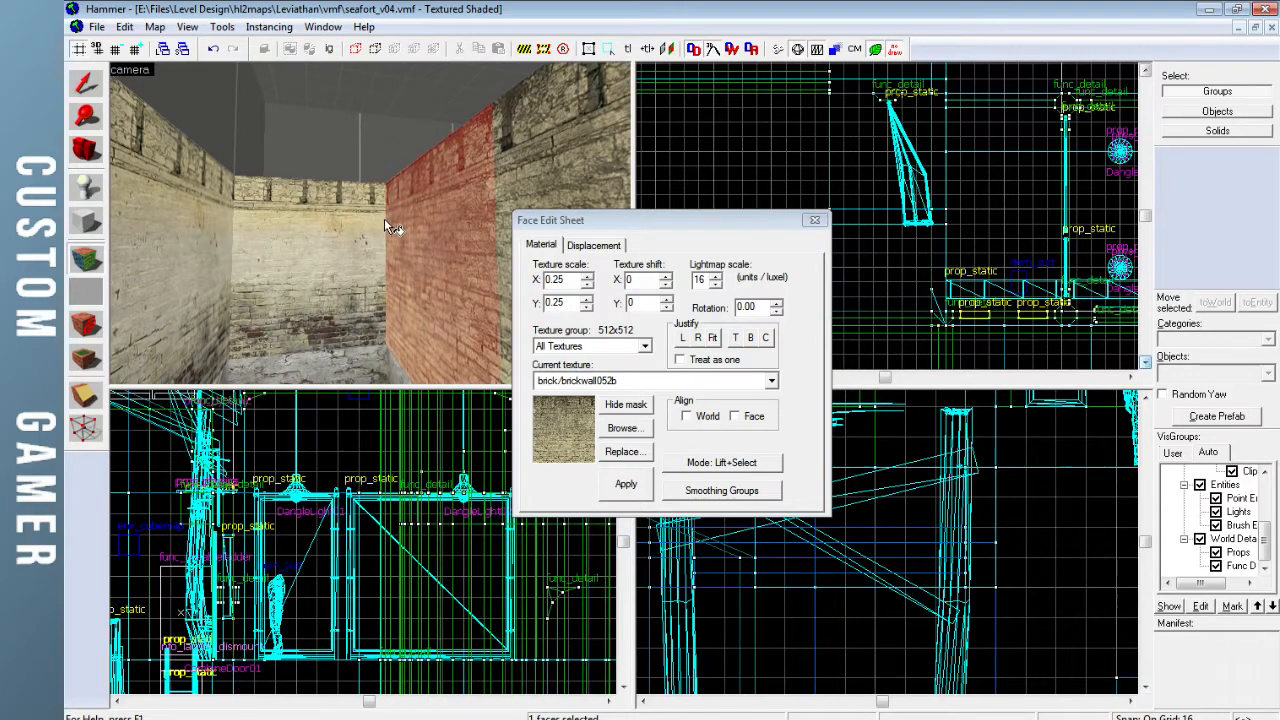
{"action": "right_click", "coordinate": [358, 214]}
{"action": "key", "text": "z"}
{"action": "key", "text": "w"}
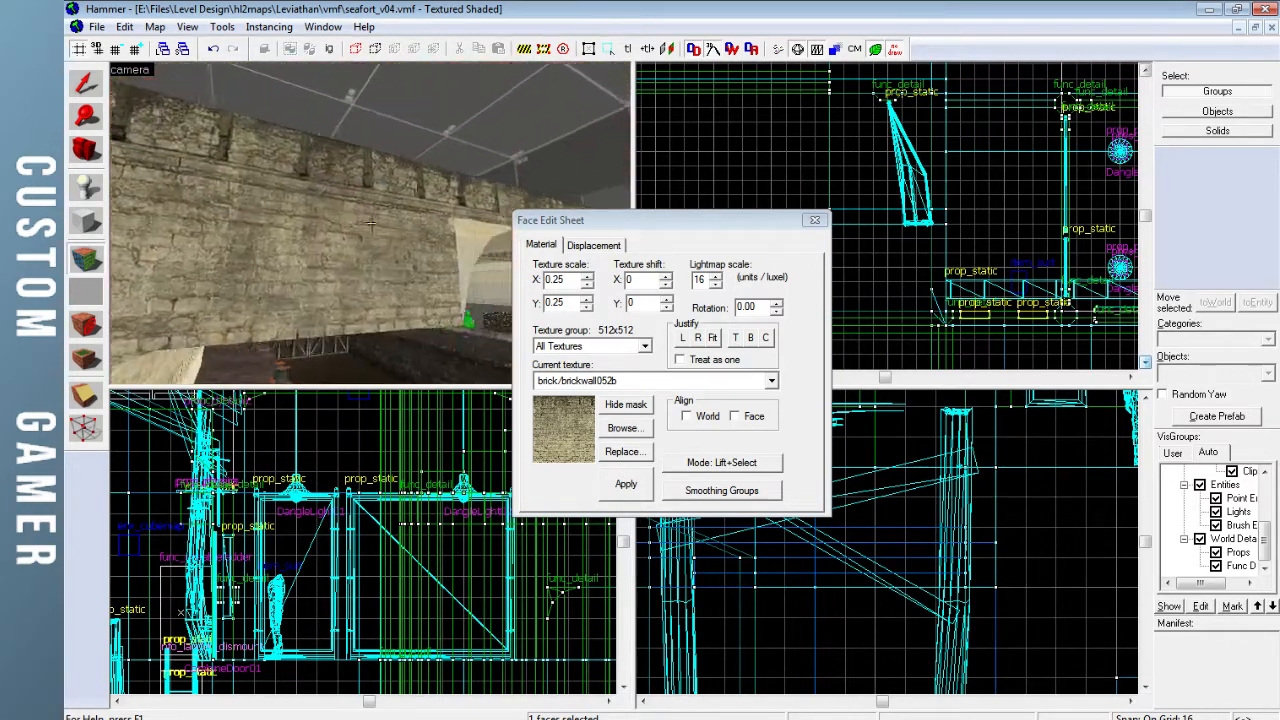
{"action": "key", "text": "z"}
{"action": "left_click", "coordinate": [333, 242]}
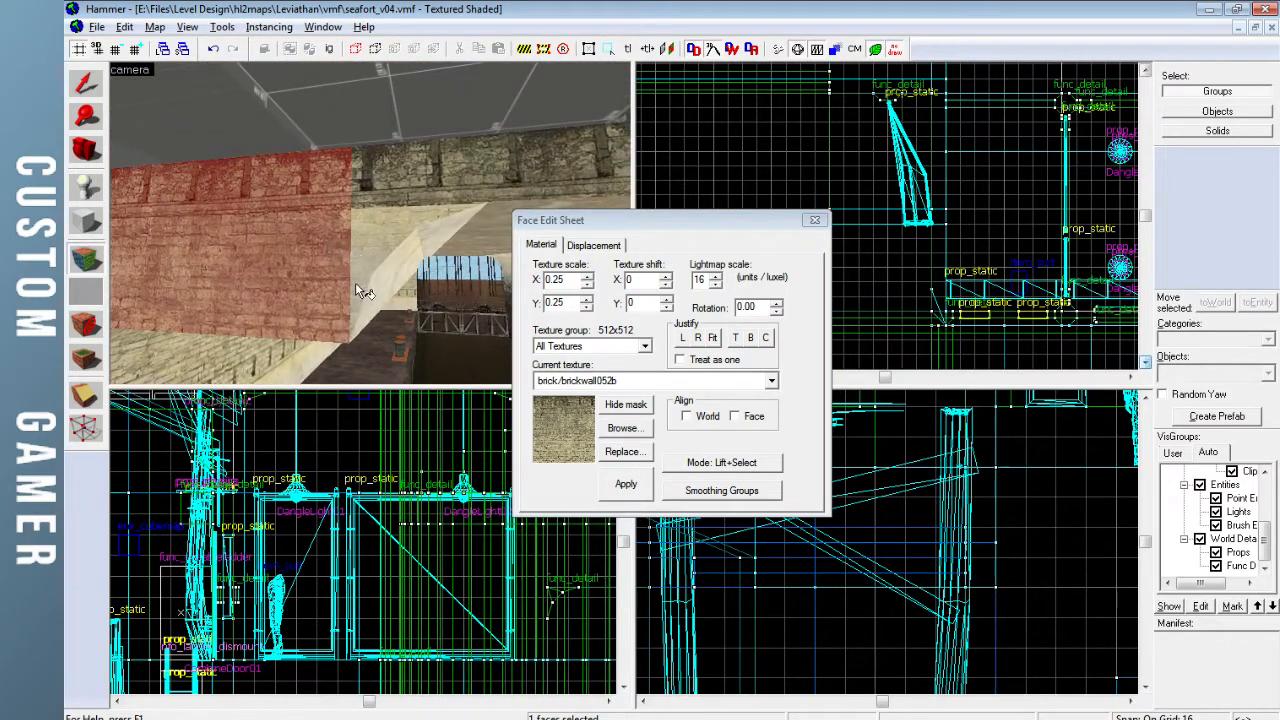
{"action": "left_click", "coordinate": [814, 220]}
{"action": "key", "text": "ctrl+s"}
Check the brick/brickwall052b alignment on the upper wall face beside the vaulted opening, and save the map
{"action": "key", "text": "z"}
{"action": "key", "text": "s"}
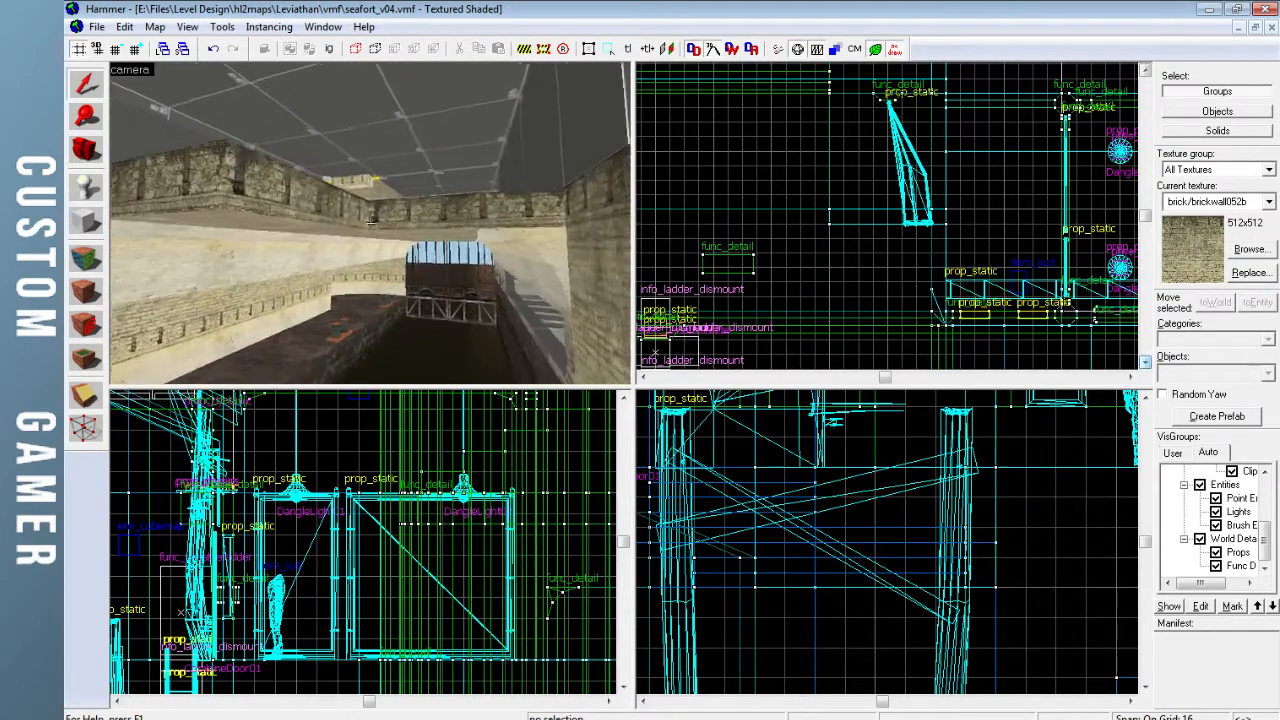
{"action": "key", "text": "w"}
{"action": "key", "text": "z"}
{"action": "key", "text": "shift+a"}
{"action": "left_click", "coordinate": [397, 236]}
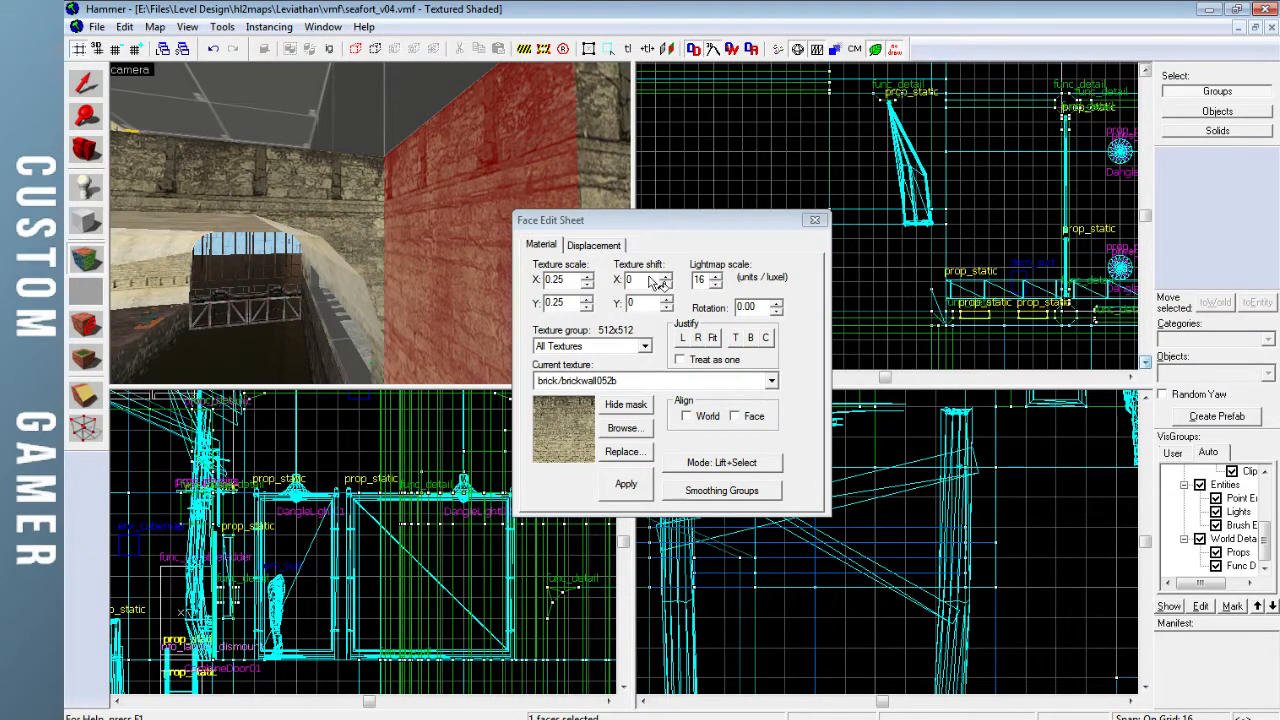
{"action": "left_click", "coordinate": [814, 222]}
{"action": "key", "text": "ctrl+s"}
Place a prop_static entity on the passage's wooden floor and select it
{"action": "key", "text": "z"}
{"action": "key", "text": "w"}
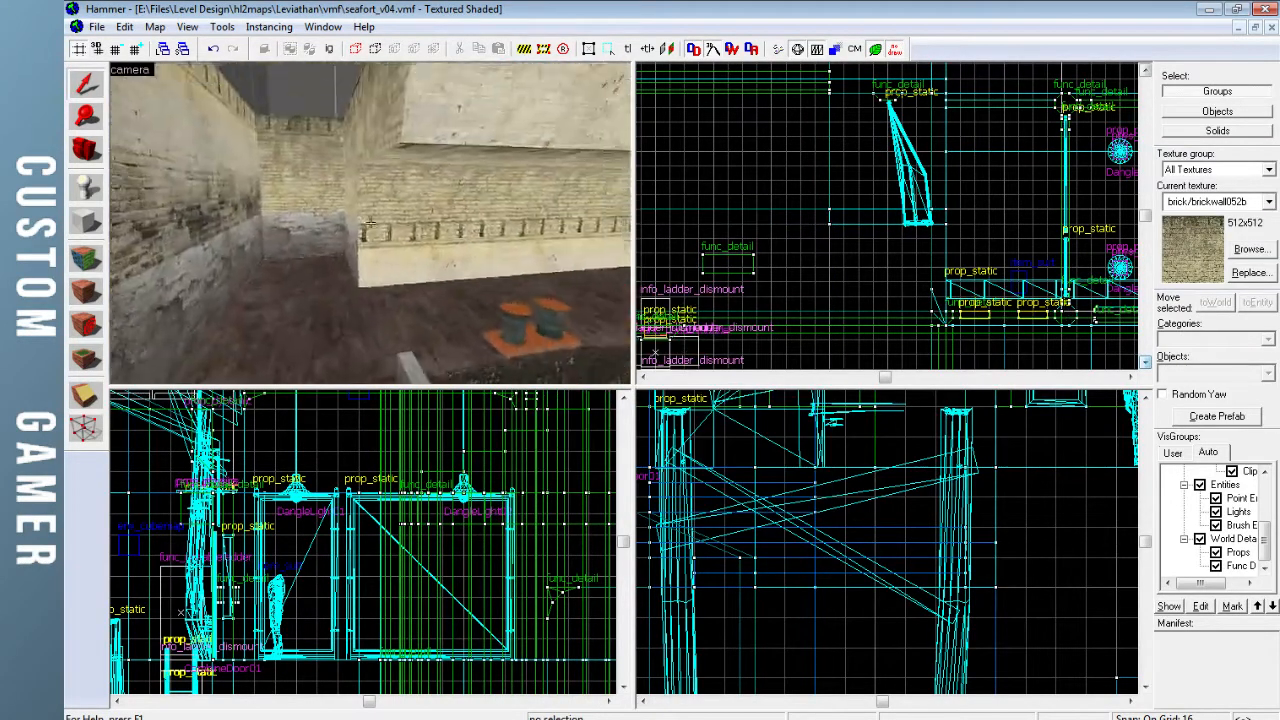
{"action": "key", "text": "w"}
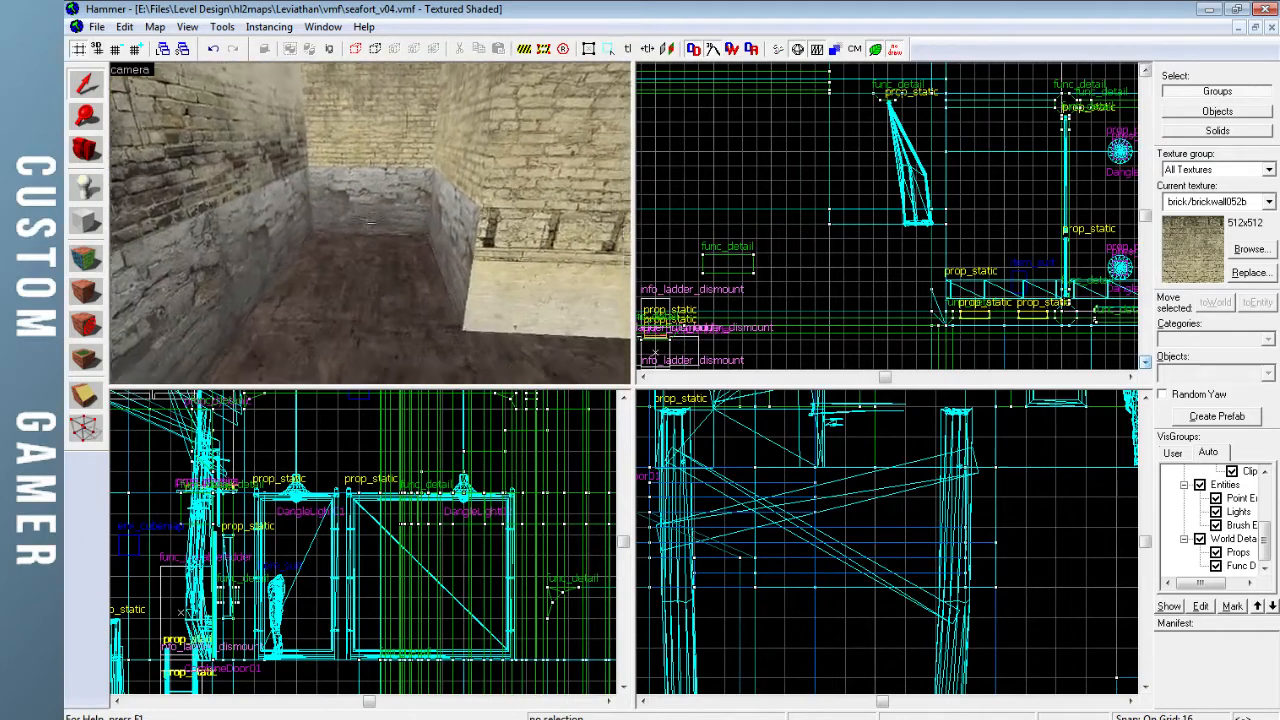
{"action": "key", "text": "z"}
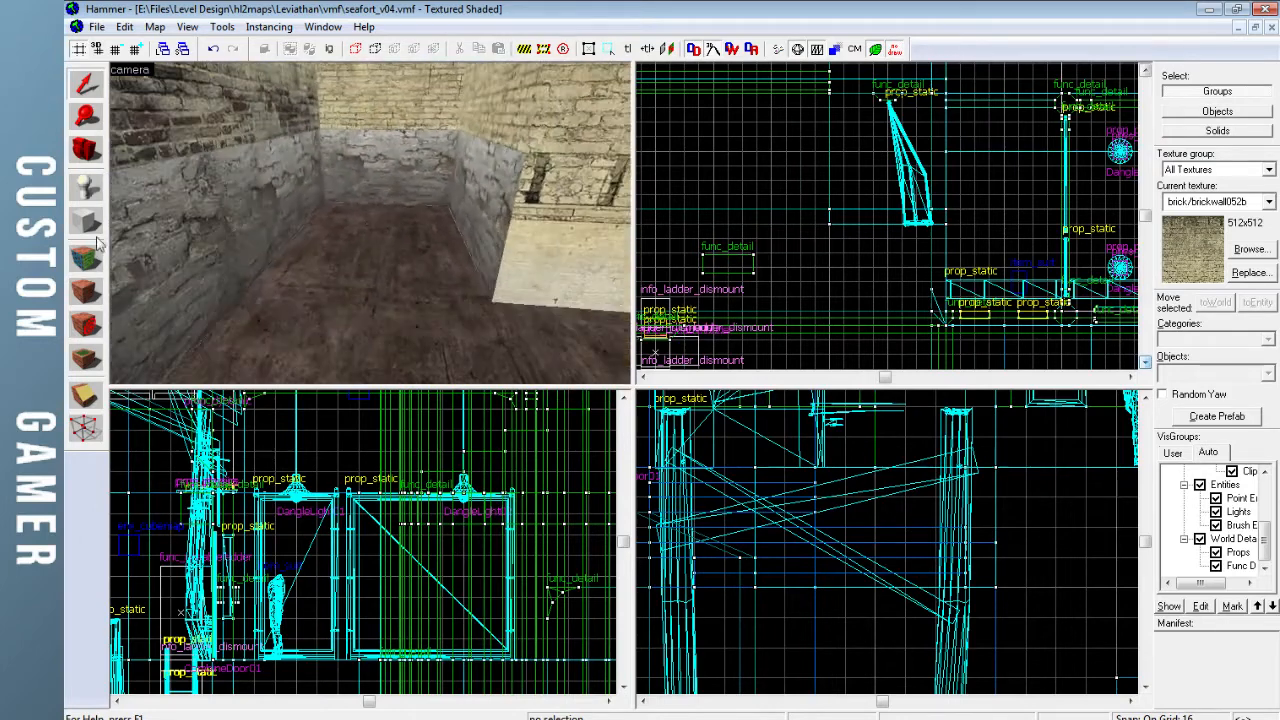
{"action": "left_click", "coordinate": [90, 196]}
{"action": "left_click", "coordinate": [87, 86]}
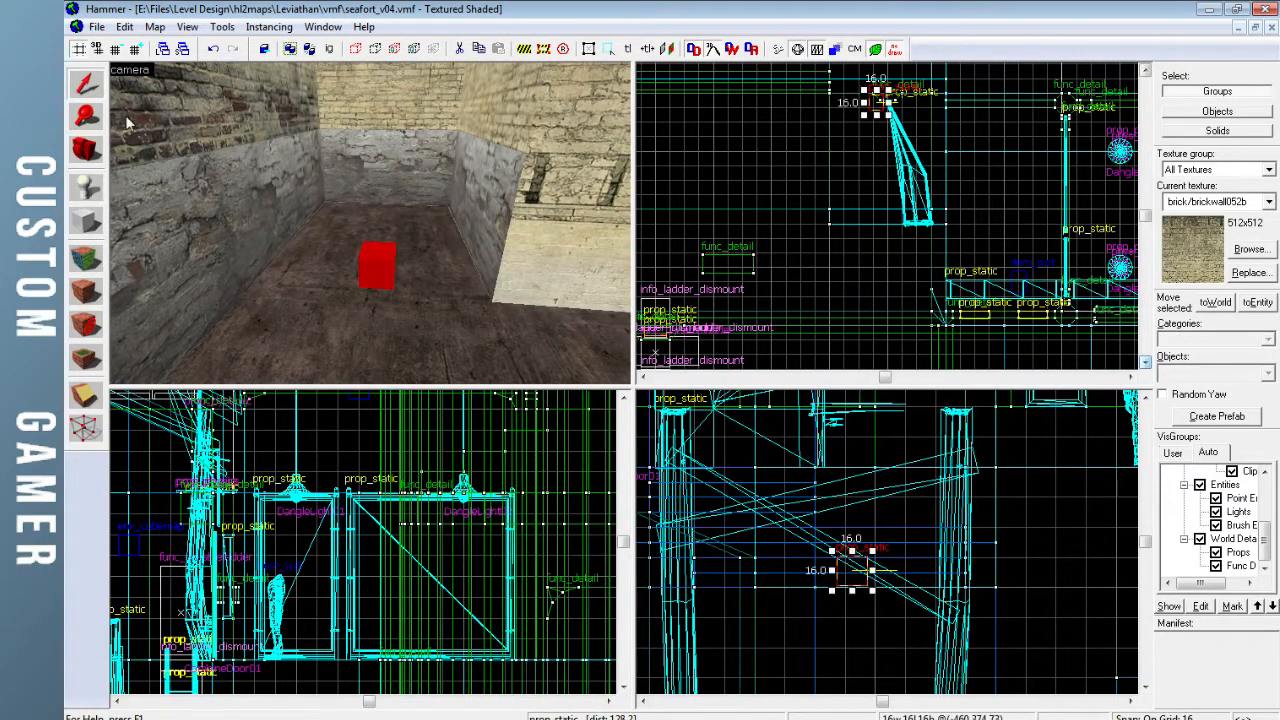
Set the new prop's world model to the bent chain-link fence props_c17/fence04a.mdl
{"action": "double_click", "coordinate": [366, 279]}
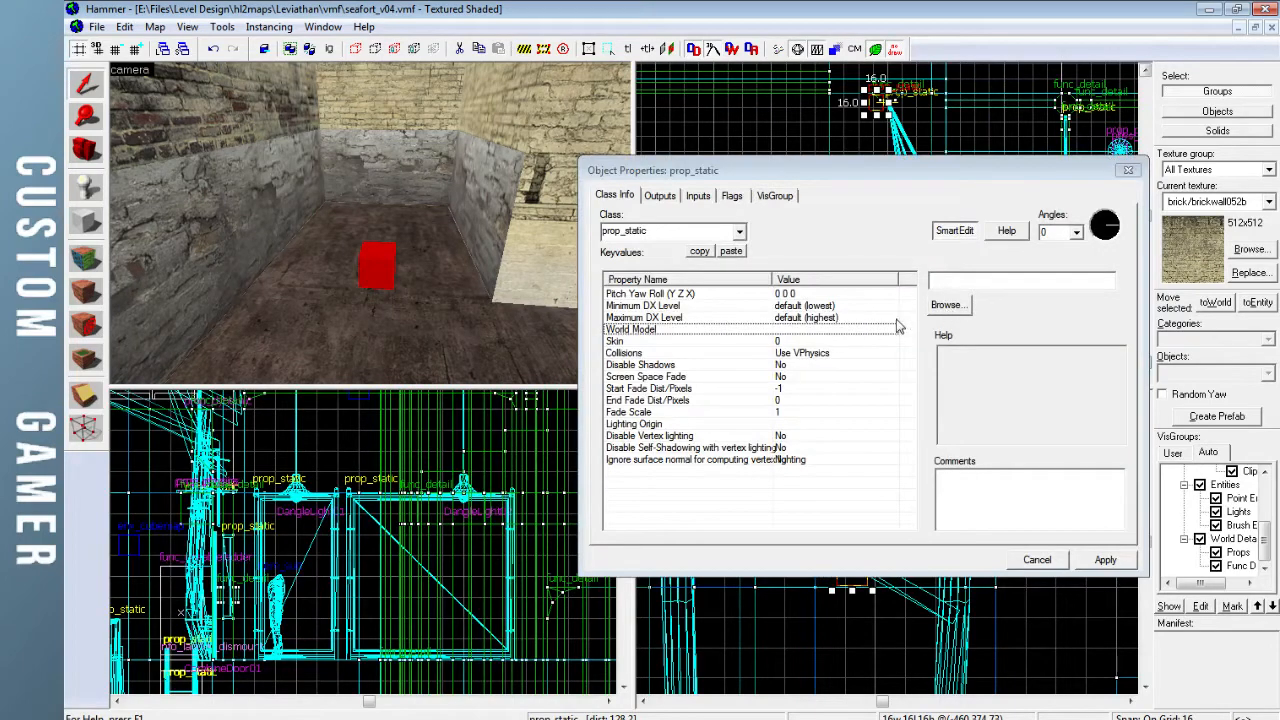
{"action": "left_click", "coordinate": [945, 304]}
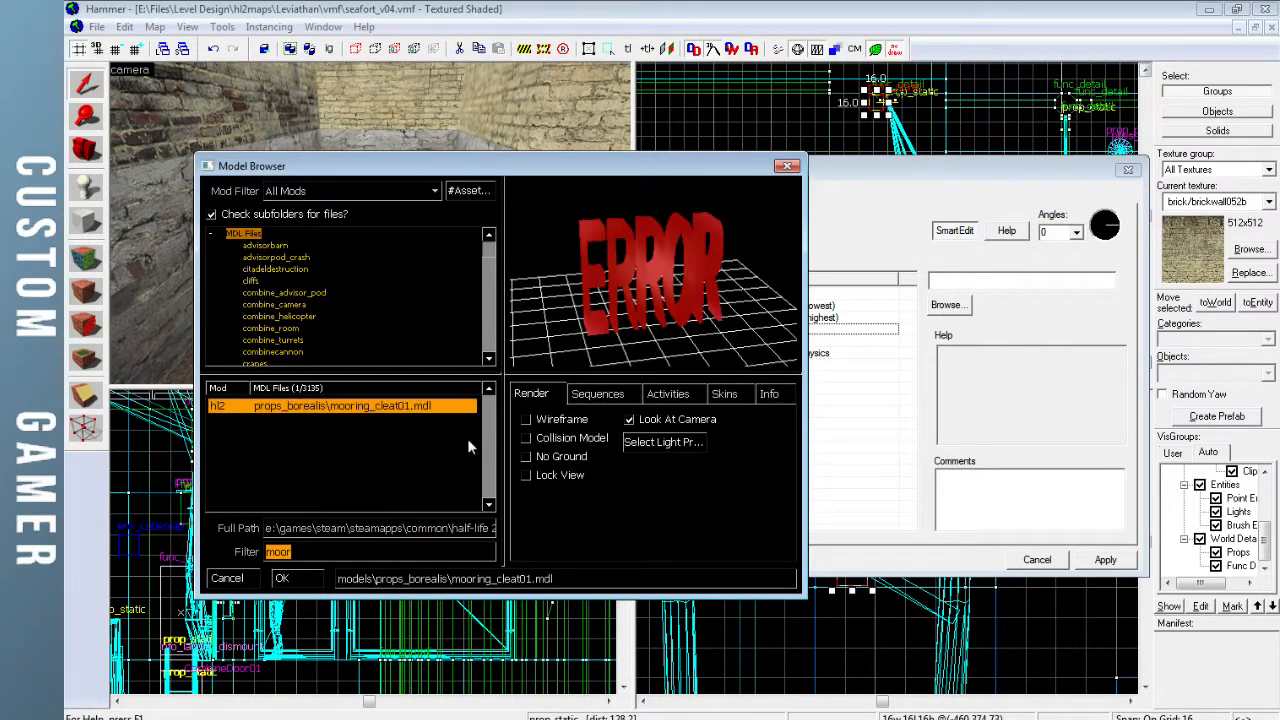
{"action": "type", "text": "fence"}
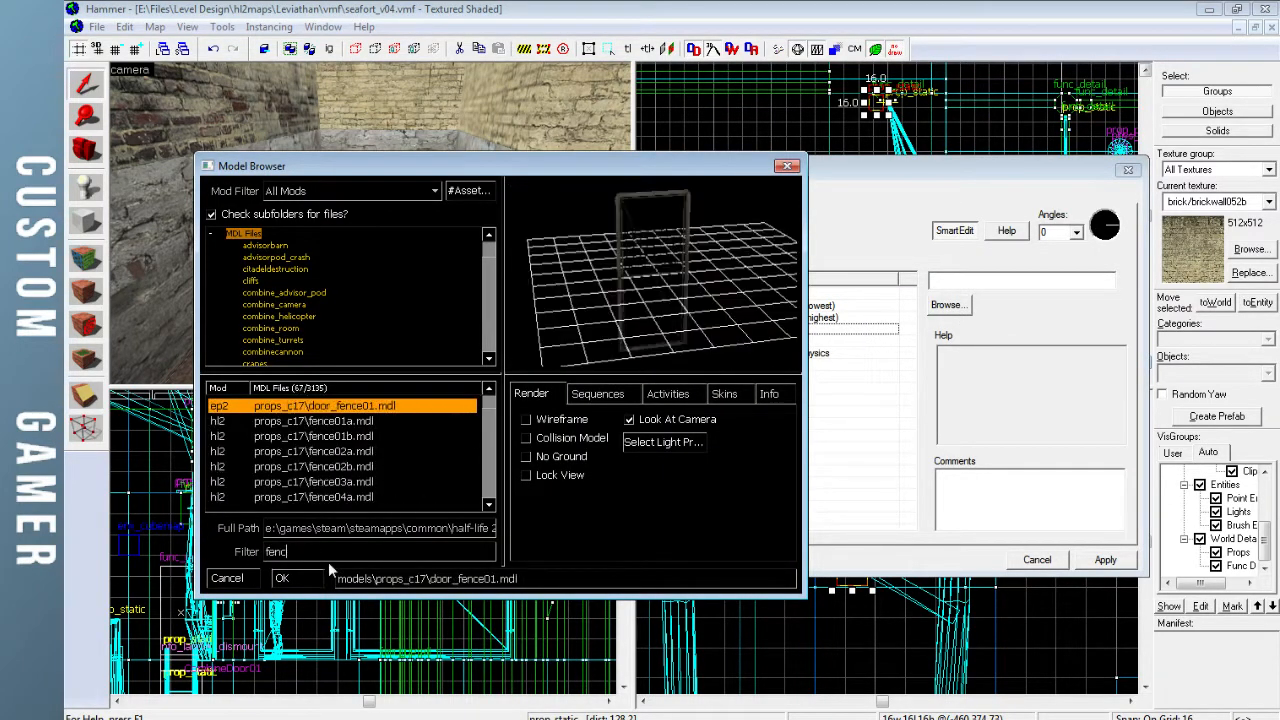
{"action": "key", "text": "Down"}
{"action": "key", "text": "Down"}
{"action": "key", "text": "Down"}
{"action": "key", "text": "Down"}
{"action": "key", "text": "Down"}
{"action": "key", "text": "Down"}
{"action": "key", "text": "Down"}
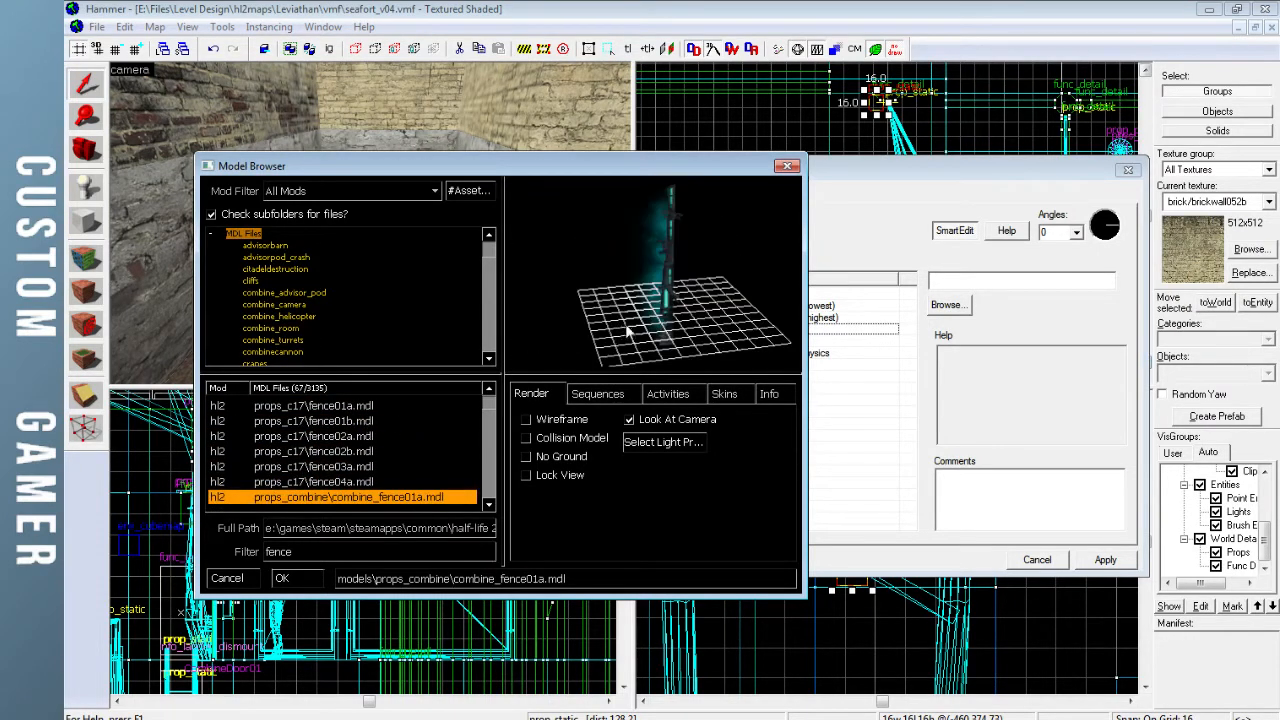
{"action": "key", "text": "Up"}
{"action": "left_click", "coordinate": [288, 578]}
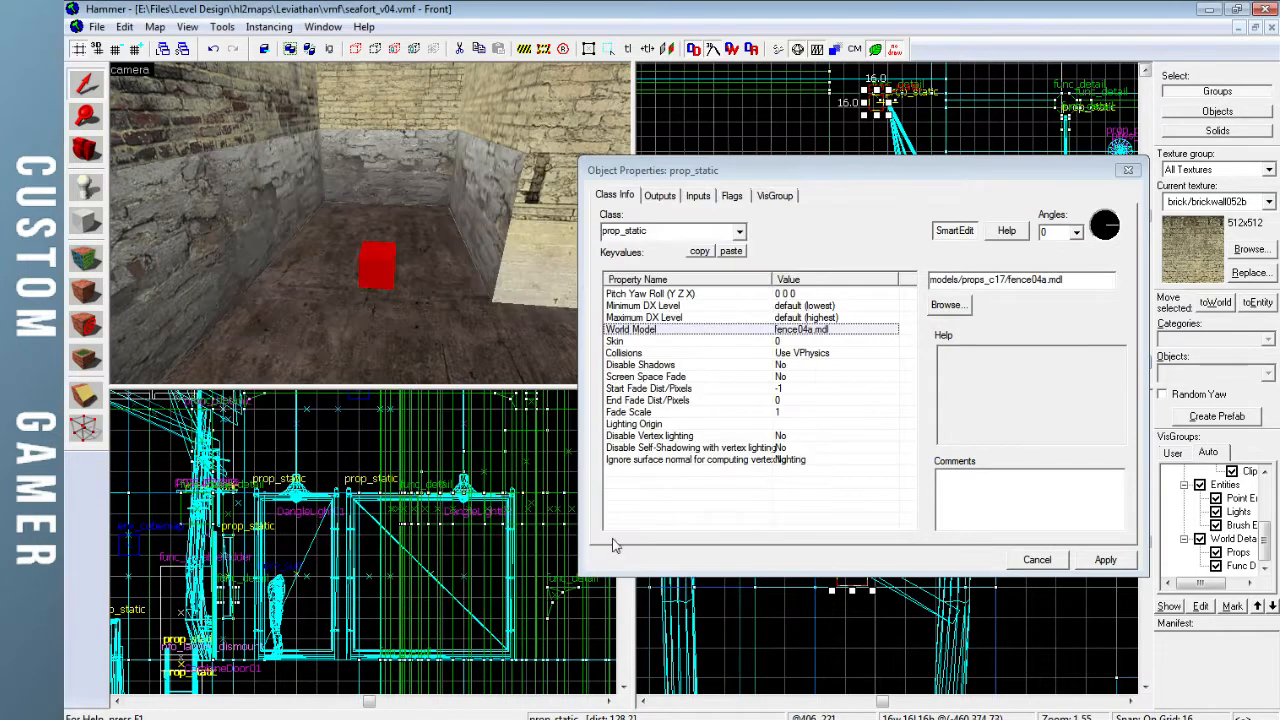
{"action": "left_click", "coordinate": [1089, 560]}
{"action": "left_click", "coordinate": [1127, 172]}
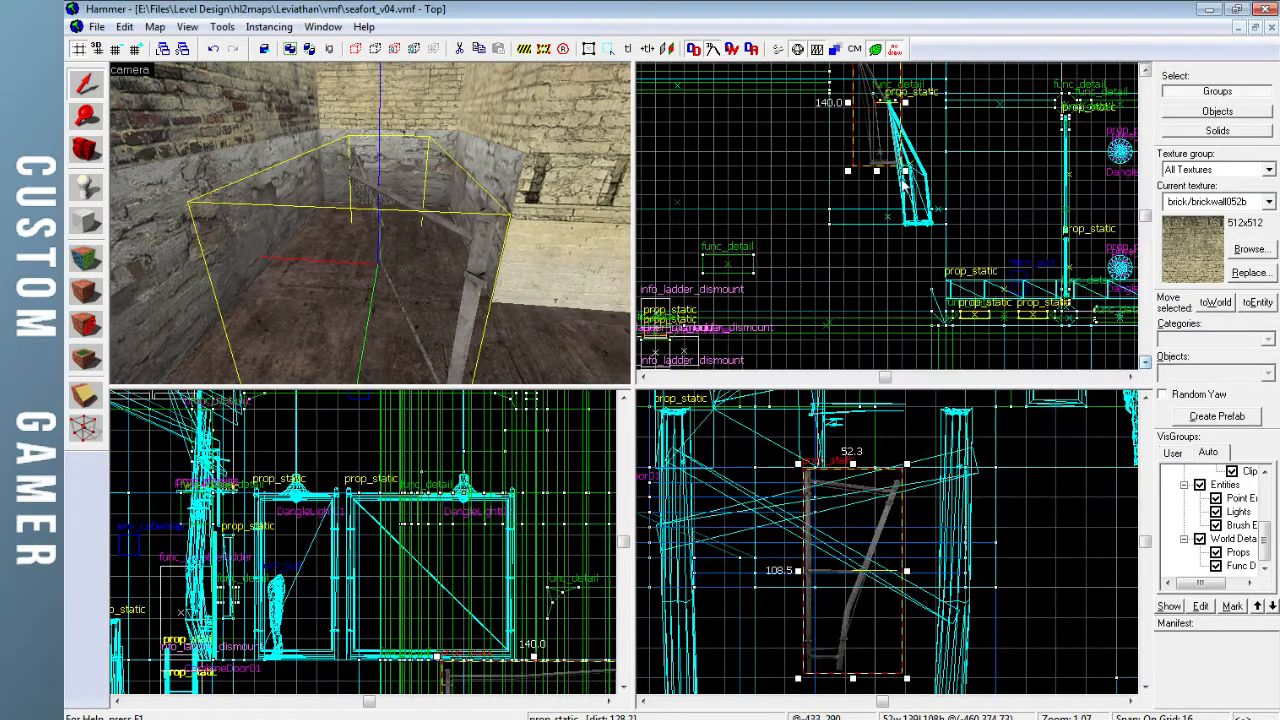
Rotate the fence to a 90-degree yaw, raise it onto the floor and move it towards the passage entrance
{"action": "left_click_drag", "start_coordinate": [876, 120], "coordinate": [893, 172]}
{"action": "mouse_move", "coordinate": [918, 228]}
{"action": "left_mouse_down"}
{"action": "mouse_move", "coordinate": [931, 177]}
{"action": "mouse_move", "coordinate": [922, 145]}
{"action": "mouse_move", "coordinate": [915, 222]}
{"action": "left_mouse_up"}
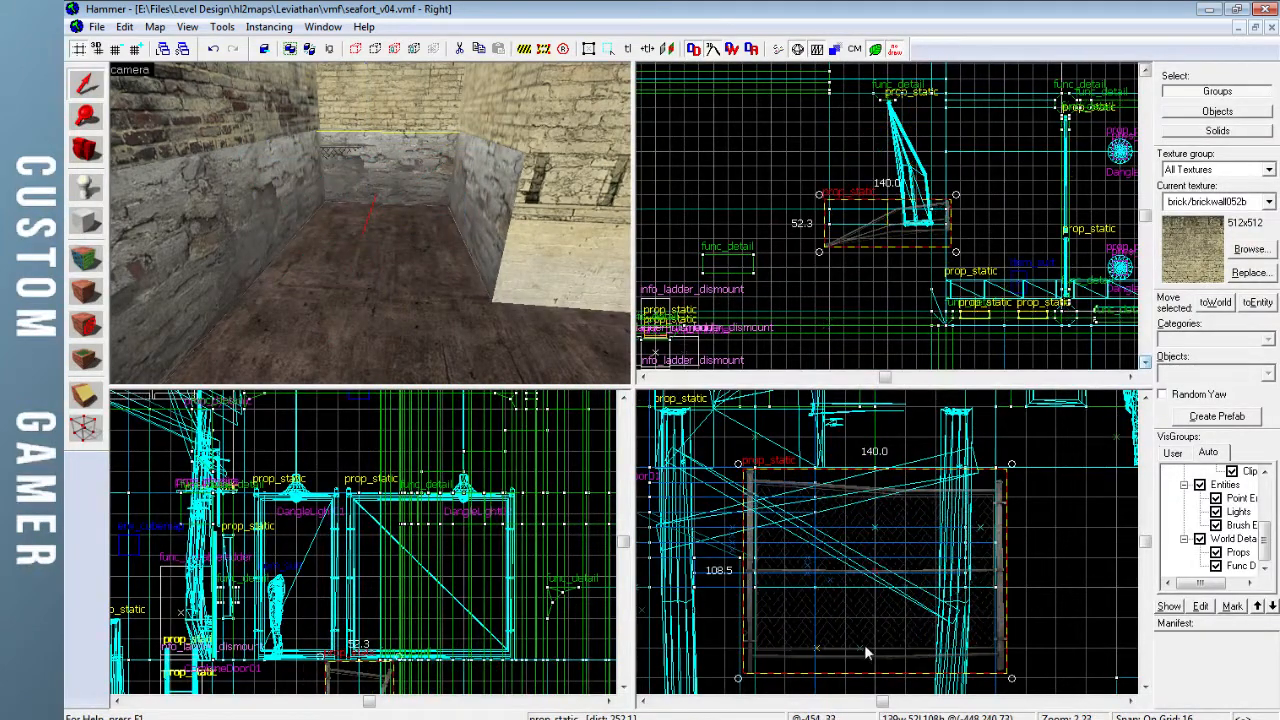
{"action": "left_click_drag", "start_coordinate": [873, 594], "coordinate": [868, 506]}
{"action": "left_click_drag", "start_coordinate": [892, 243], "coordinate": [888, 97]}
{"action": "scroll", "coordinate": [385, 195], "scroll_direction": "down", "scroll_amount": 3}
{"action": "key", "text": "z"}
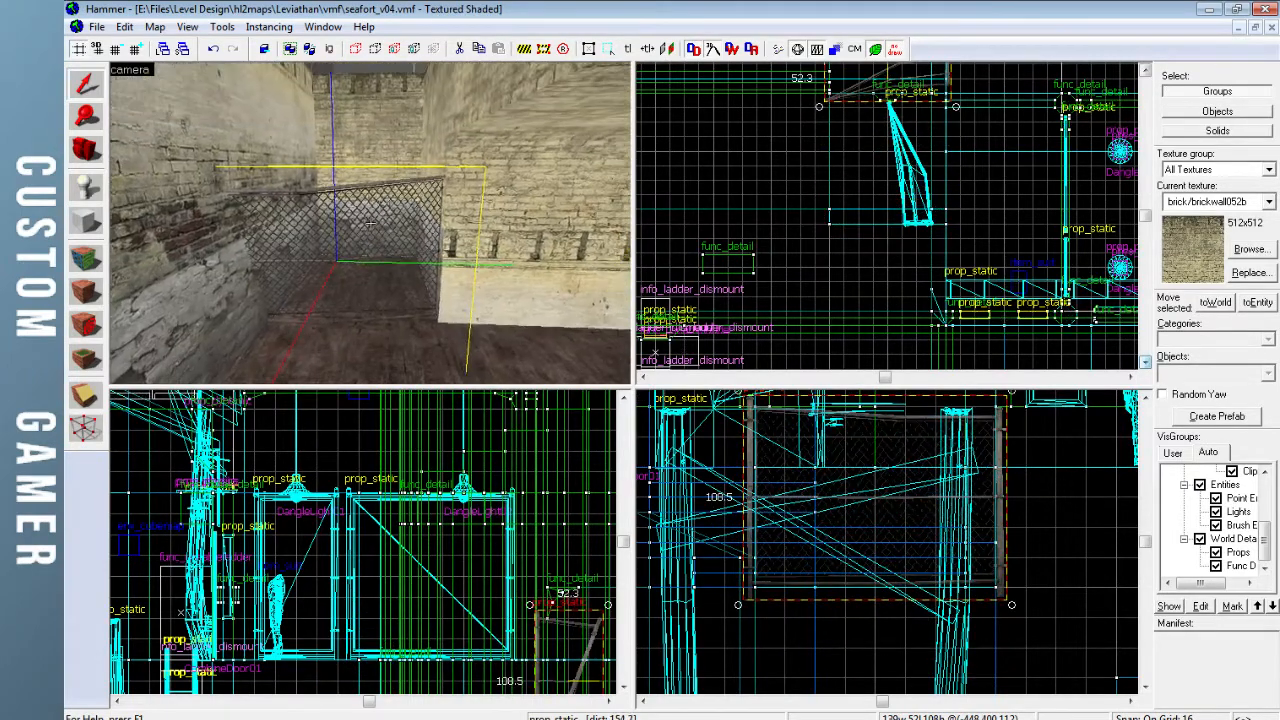
Shift the fence 16 units sideways and 16 units along the passage, closer to the brick side wall
{"action": "key", "text": "w"}
{"action": "key", "text": "z"}
{"action": "key", "text": "Up"}
{"action": "key", "text": "Up"}
{"action": "scroll", "coordinate": [924, 244], "scroll_direction": "up", "scroll_amount": 4}
{"action": "left_click_drag", "start_coordinate": [957, 226], "coordinate": [878, 208]}
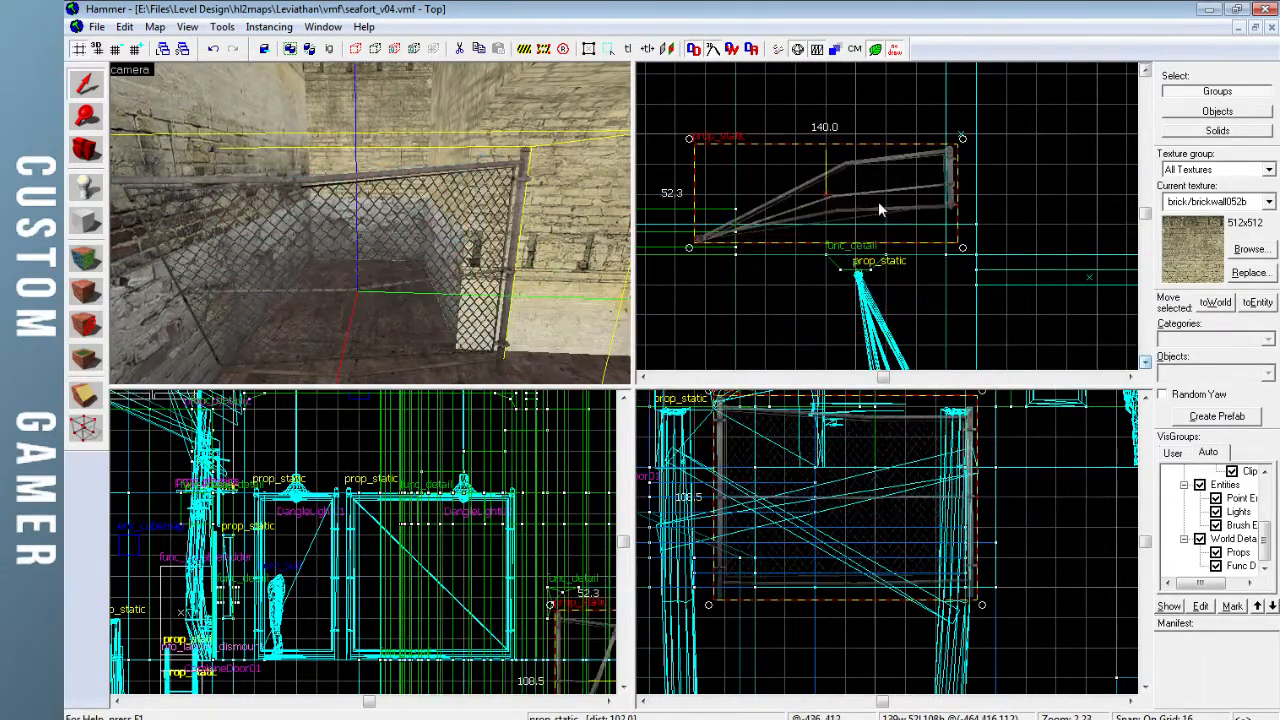
Change the fence's world model to props_c17/fence02b.mdl and raise it 16 units so its concrete feet rest on the floor
{"action": "key", "text": "z"}
{"action": "key", "text": "s"}
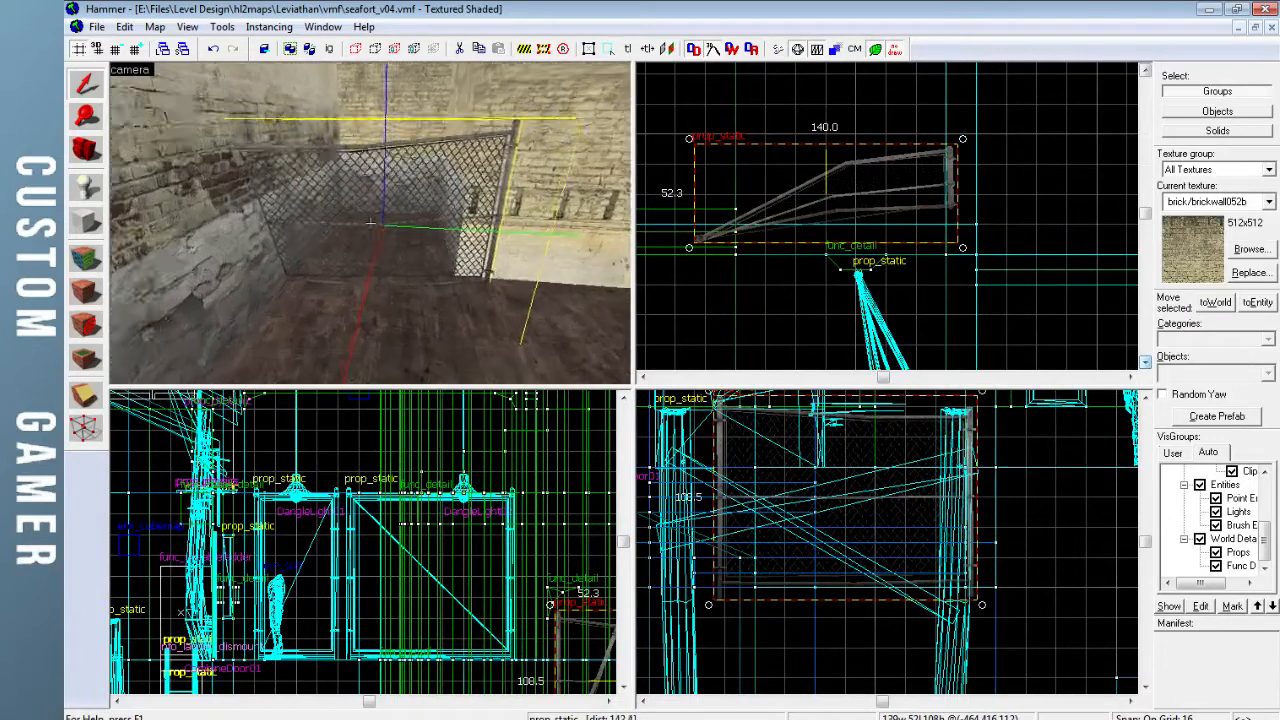
{"action": "key", "text": "w"}
{"action": "key", "text": "z"}
{"action": "double_click", "coordinate": [370, 222]}
{"action": "left_click", "coordinate": [950, 307]}
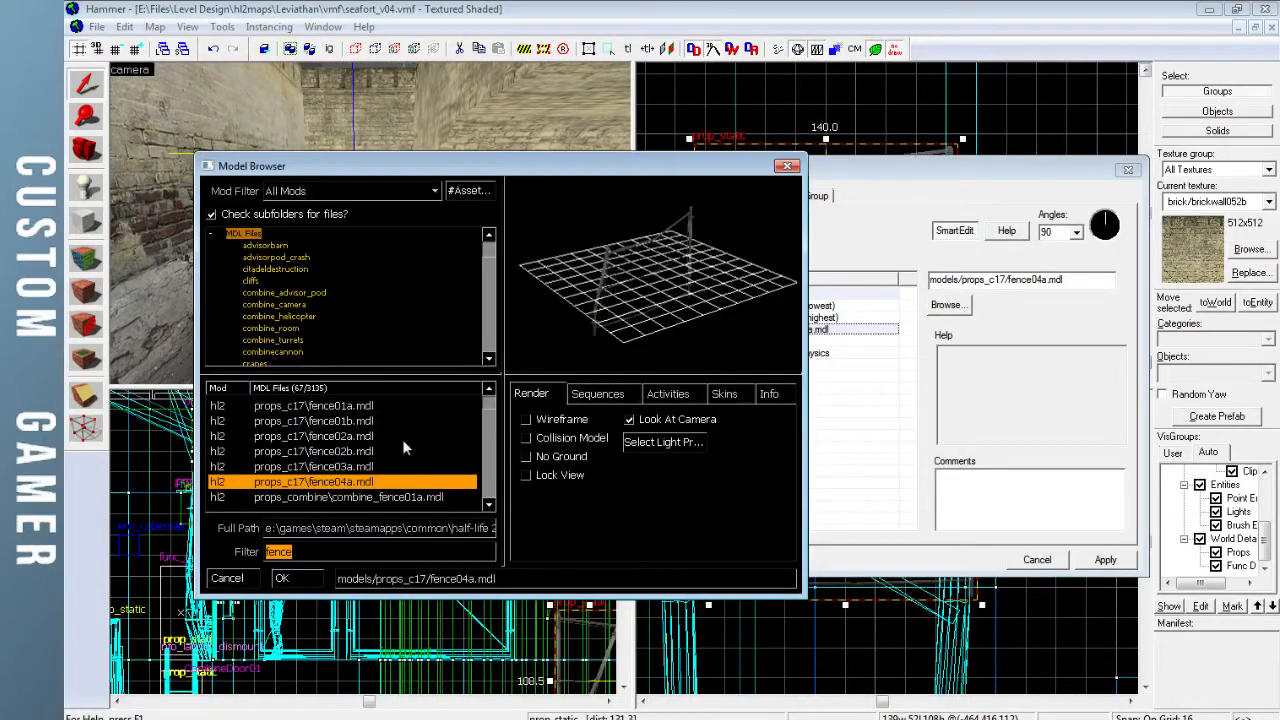
{"action": "left_click", "coordinate": [365, 495]}
{"action": "key", "text": "Up"}
{"action": "key", "text": "Up"}
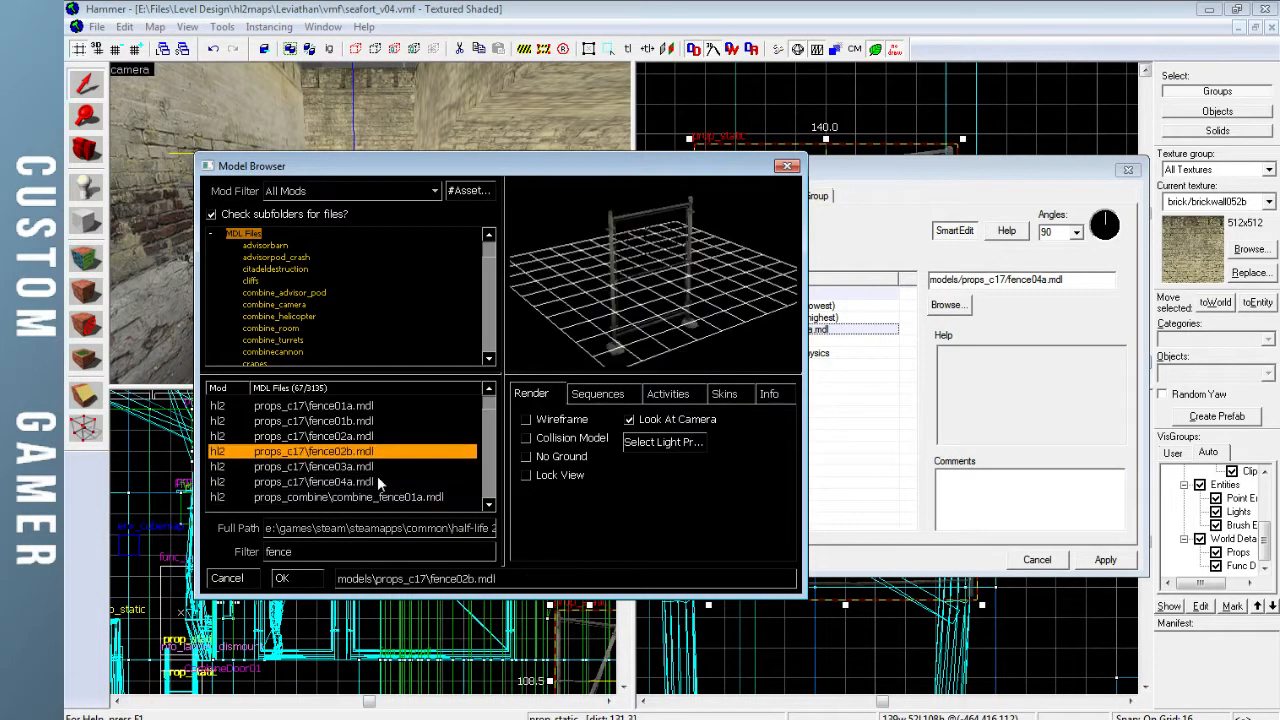
{"action": "key", "text": "Up"}
{"action": "key", "text": "Down"}
{"action": "left_click", "coordinate": [284, 579]}
{"action": "left_click", "coordinate": [1105, 561]}
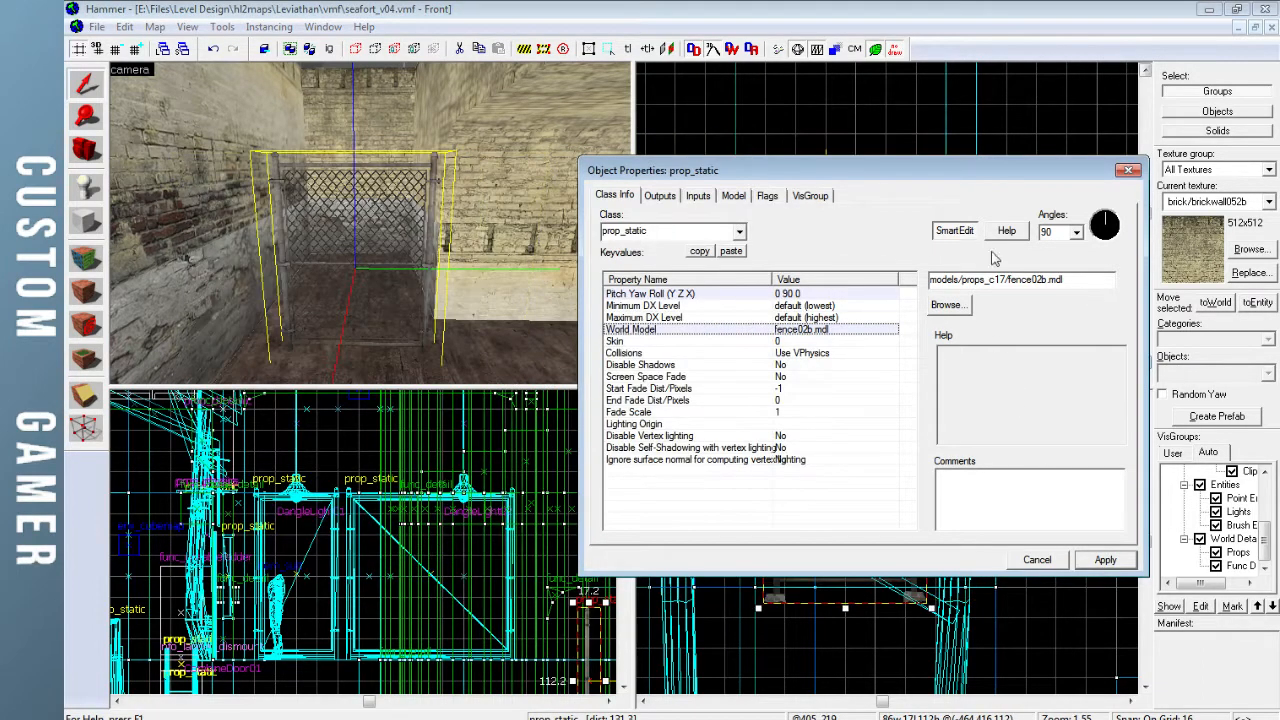
{"action": "left_click", "coordinate": [1127, 171]}
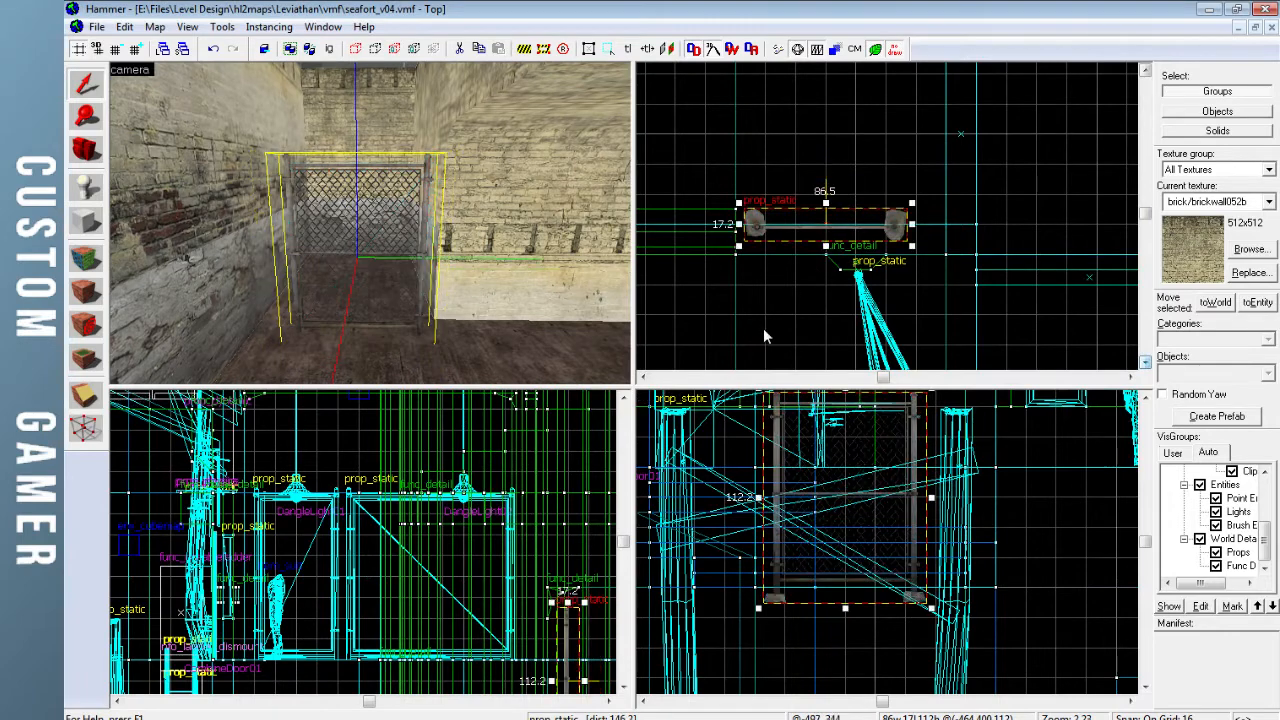
{"action": "left_click_drag", "start_coordinate": [828, 577], "coordinate": [826, 556]}
{"action": "key", "text": "w"}
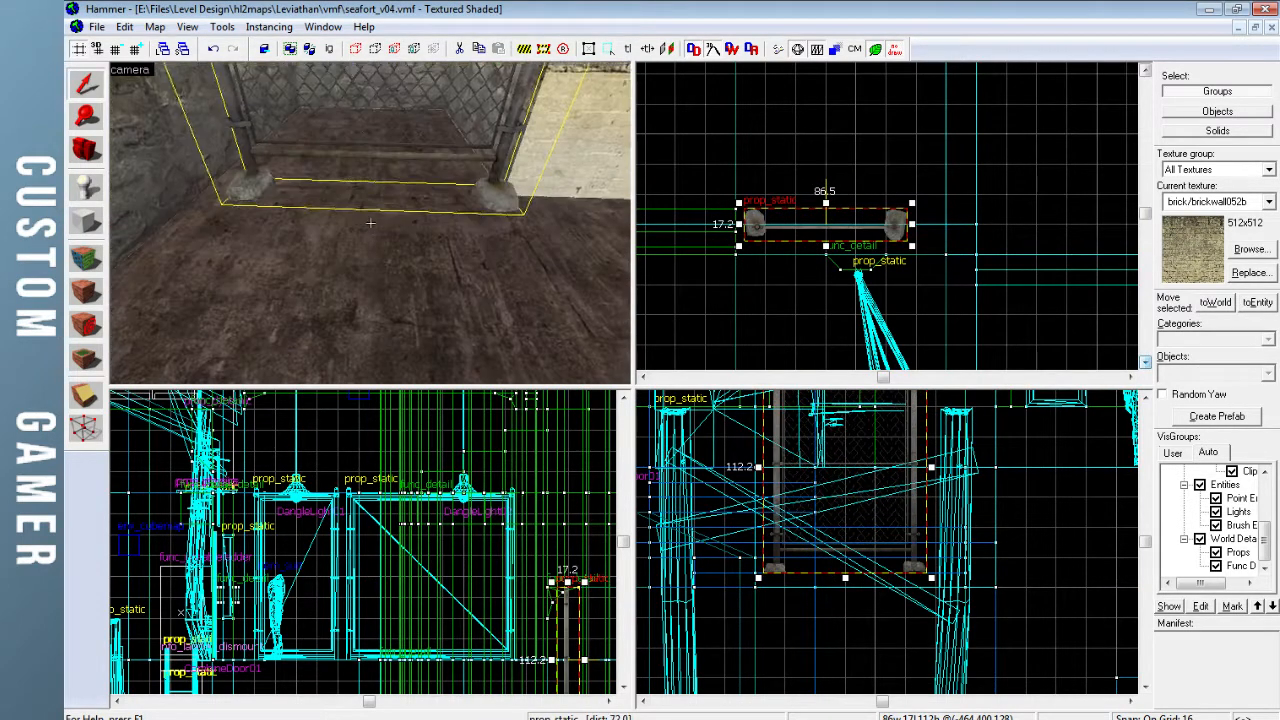
Shift the fence about 8 units along both horizontal axes, towards the passage's plastered side wall
{"action": "left_click_drag", "start_coordinate": [797, 229], "coordinate": [806, 242]}
{"action": "key", "text": "Escape"}
{"action": "key", "text": "z"}
{"action": "key", "text": "s"}
{"action": "key", "text": "w"}
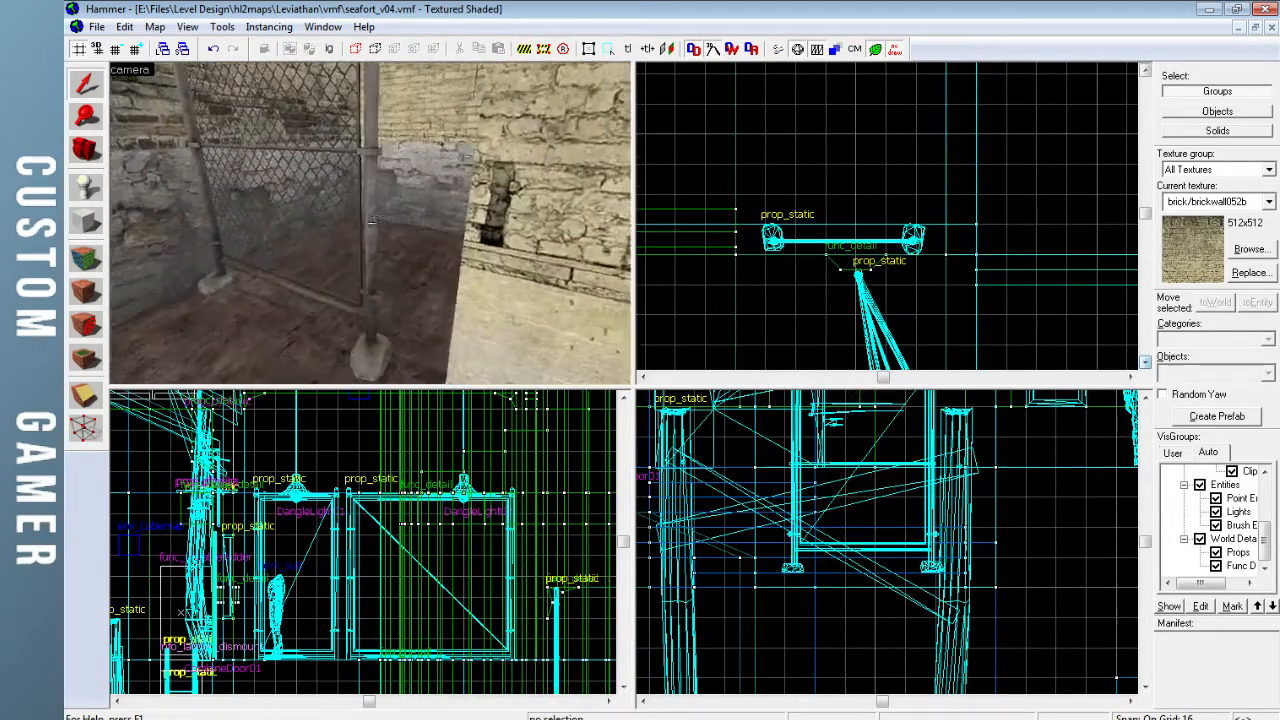
Try the props_c17/fence01b.mdl world model on the fence
{"action": "left_click", "coordinate": [398, 220]}
{"action": "key", "text": "alt+Return"}
{"action": "left_click", "coordinate": [948, 305]}
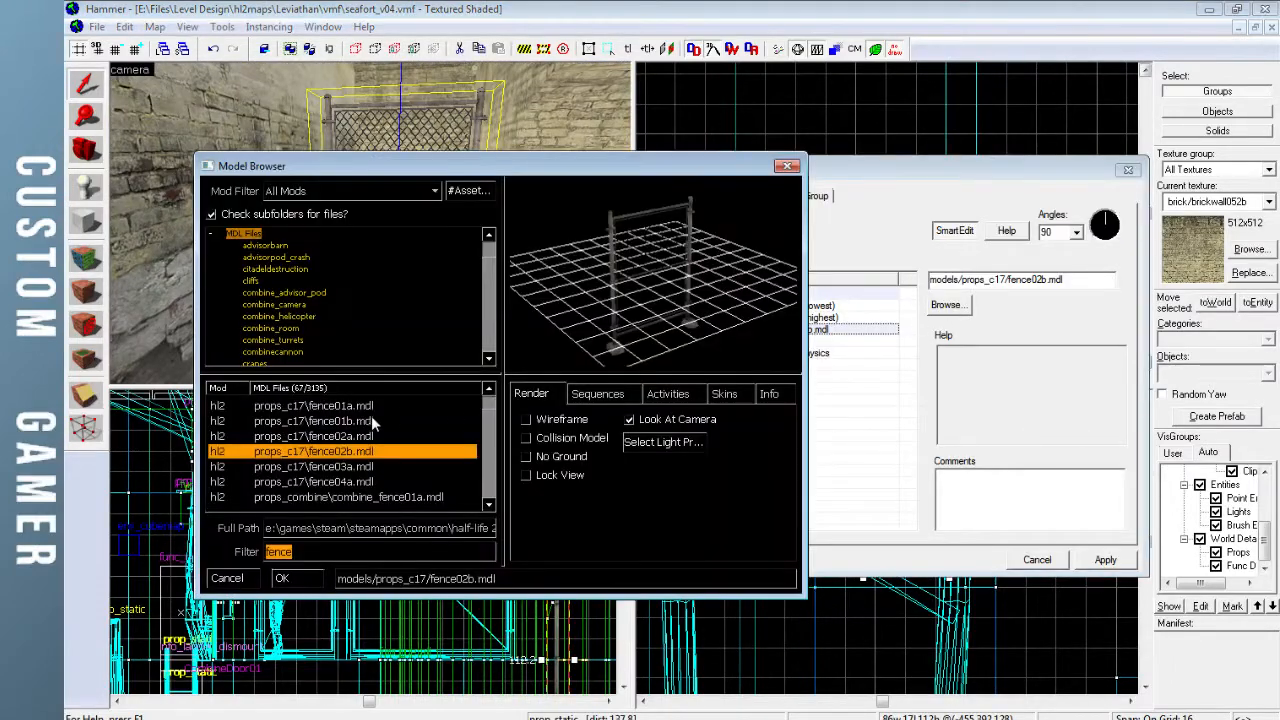
{"action": "key", "text": "Up"}
{"action": "key", "text": "Up"}
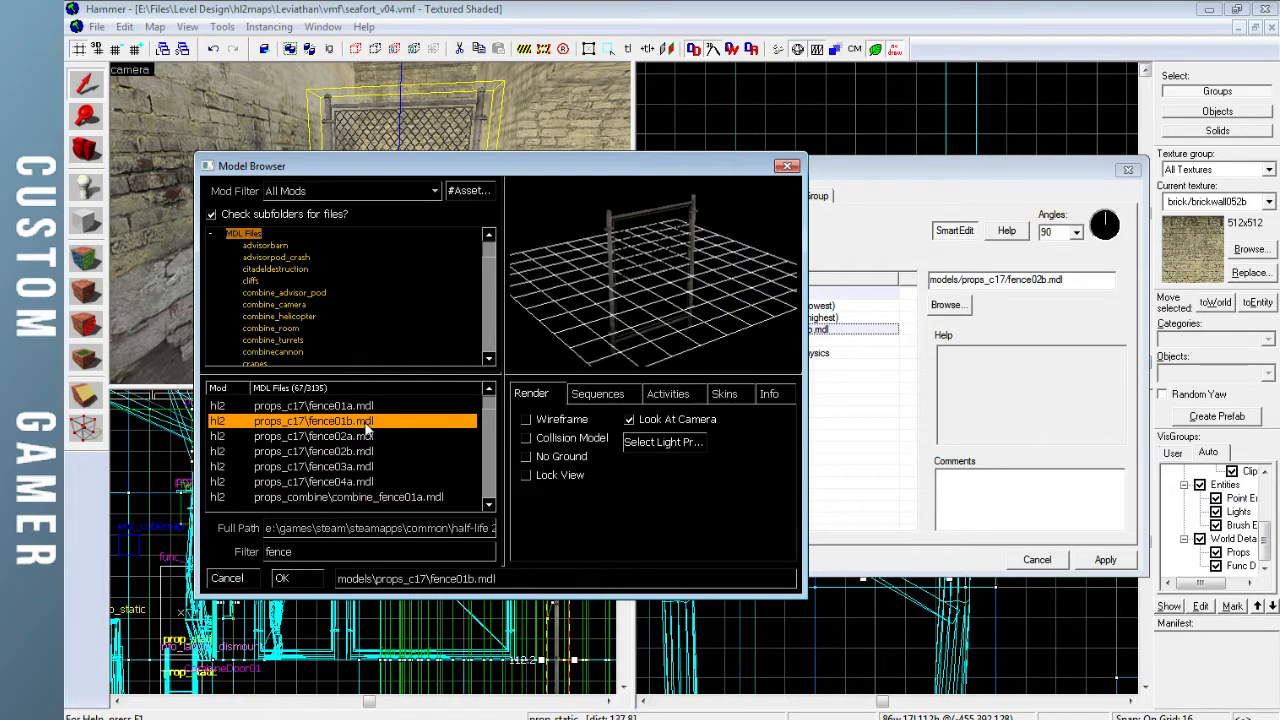
{"action": "left_click", "coordinate": [292, 585]}
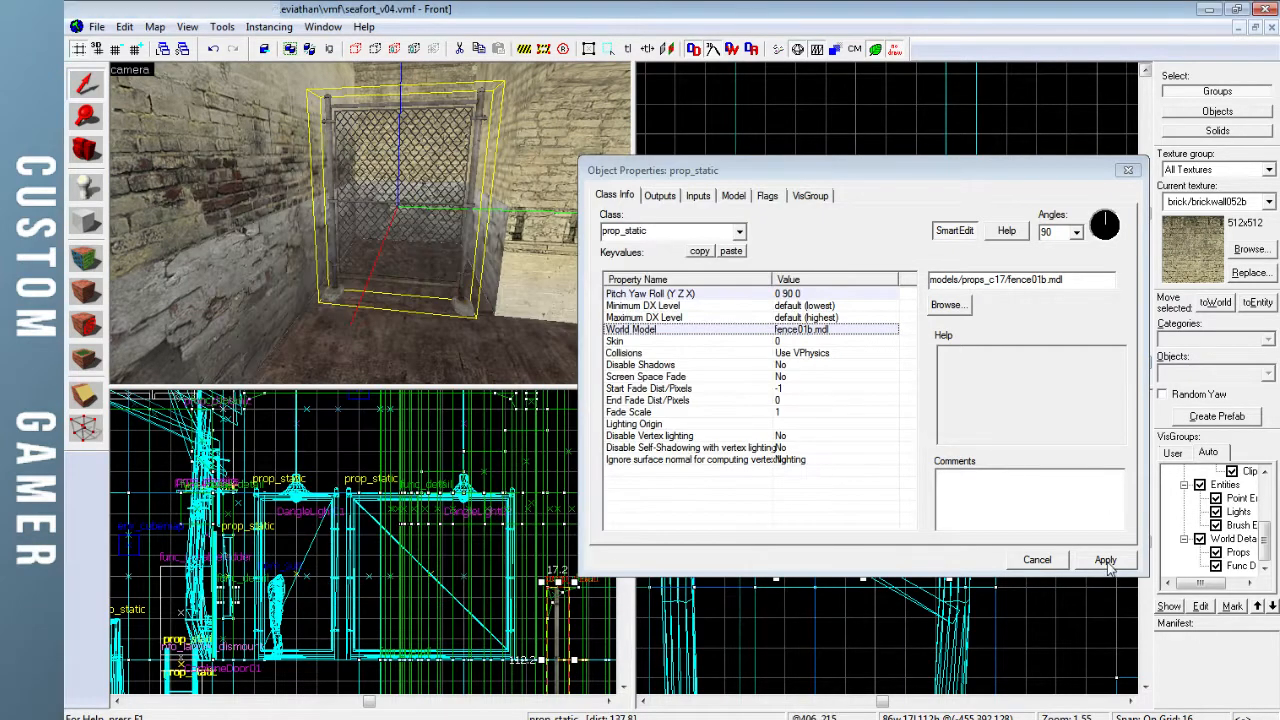
{"action": "left_click", "coordinate": [1105, 561]}
Set the fence's world model back to props_c17/fence02b.mdl and close its properties
{"action": "left_click", "coordinate": [949, 307]}
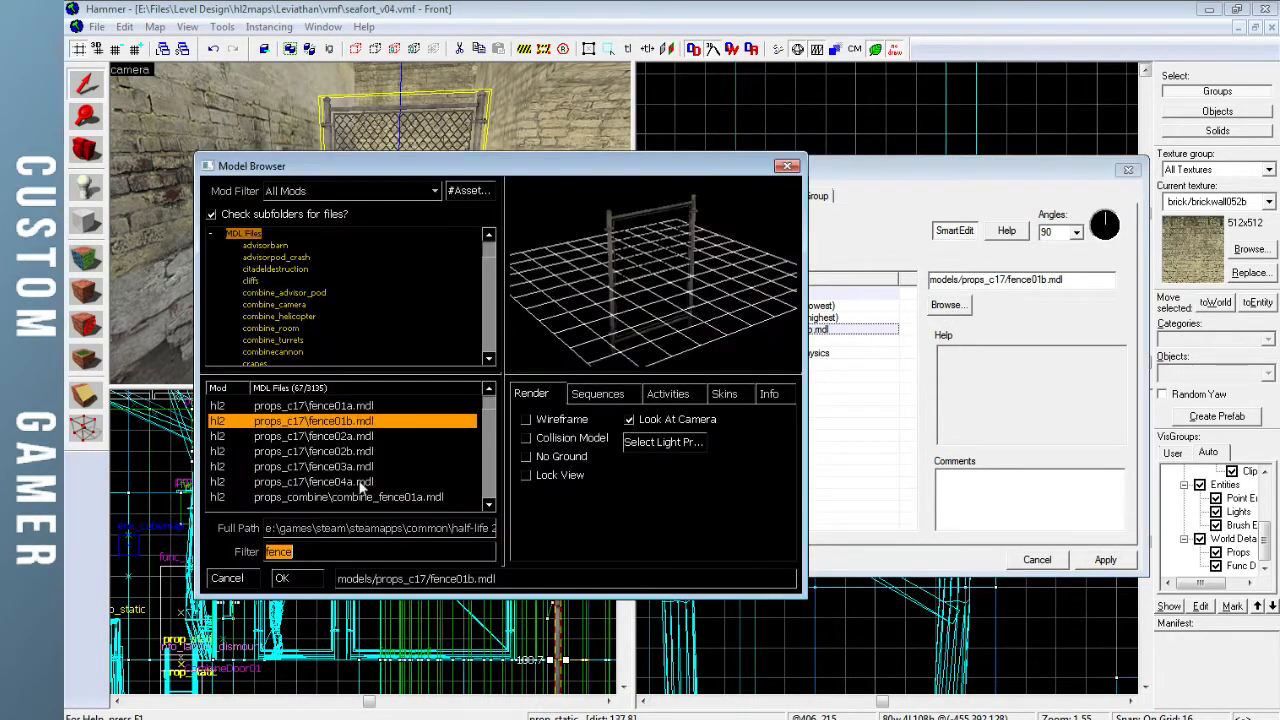
{"action": "left_click", "coordinate": [371, 437]}
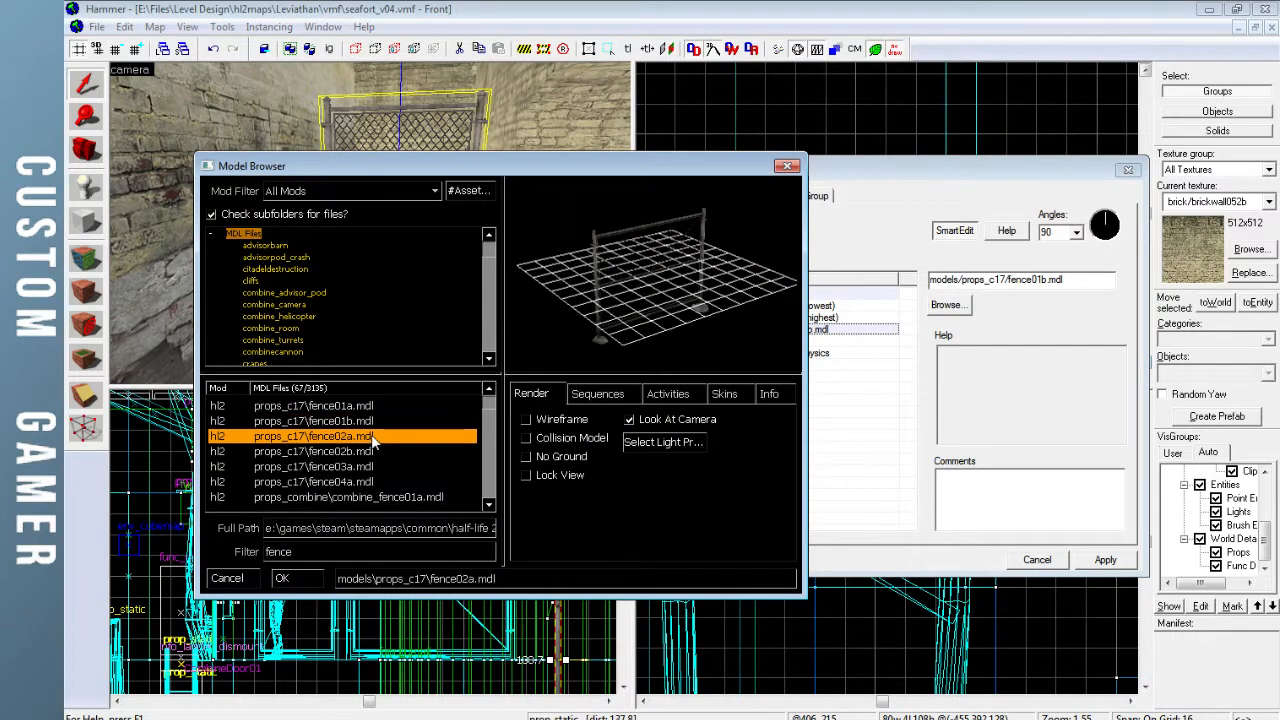
{"action": "key", "text": "Down"}
{"action": "left_click", "coordinate": [300, 583]}
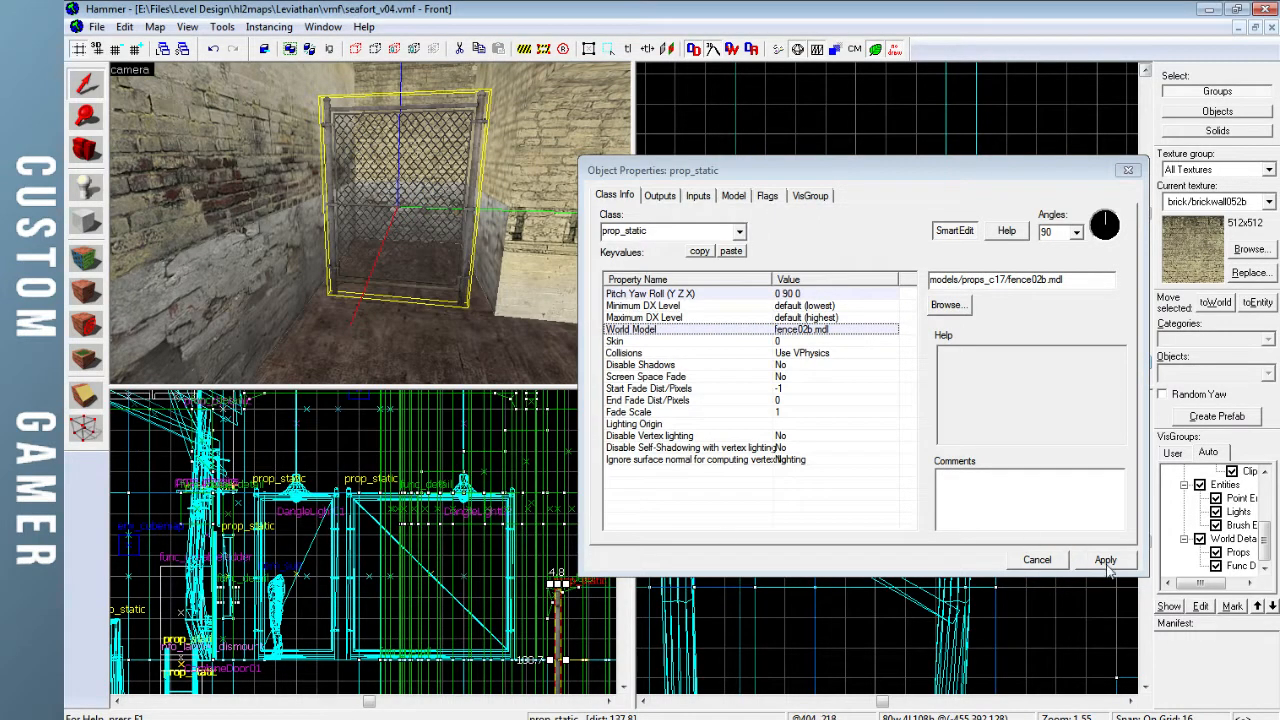
{"action": "left_click", "coordinate": [1127, 171]}
{"action": "key", "text": "Escape"}
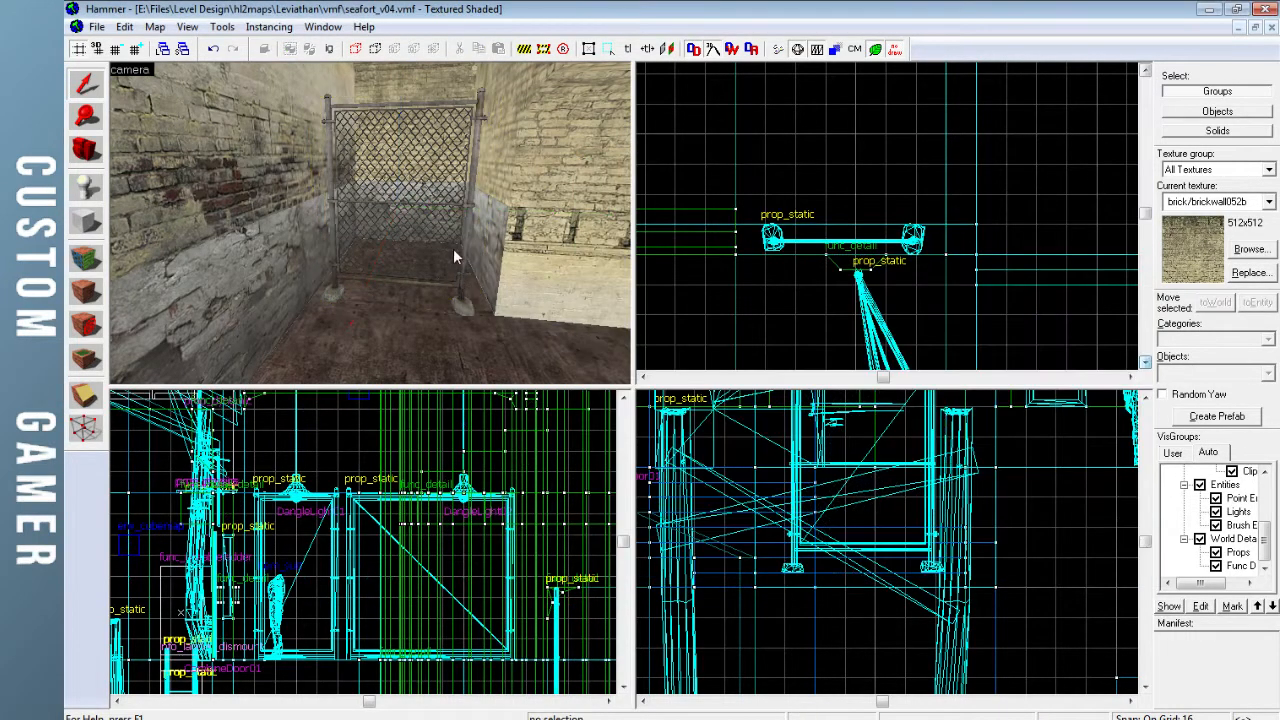
Create a brick pillar block 16 by 48 units and 192 units tall against the side wall, beside the fence post
{"action": "key", "text": "z"}
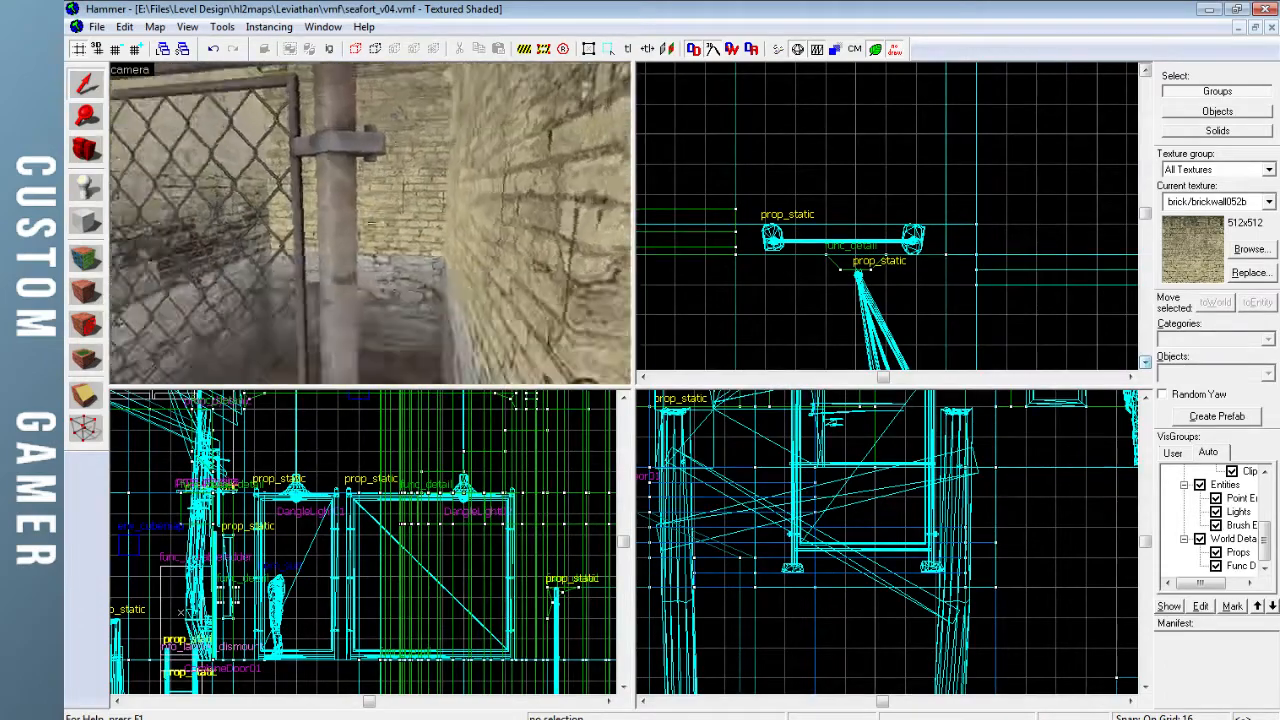
{"action": "key", "text": "z"}
{"action": "left_click", "coordinate": [294, 247]}
{"action": "key", "text": "shift+b"}
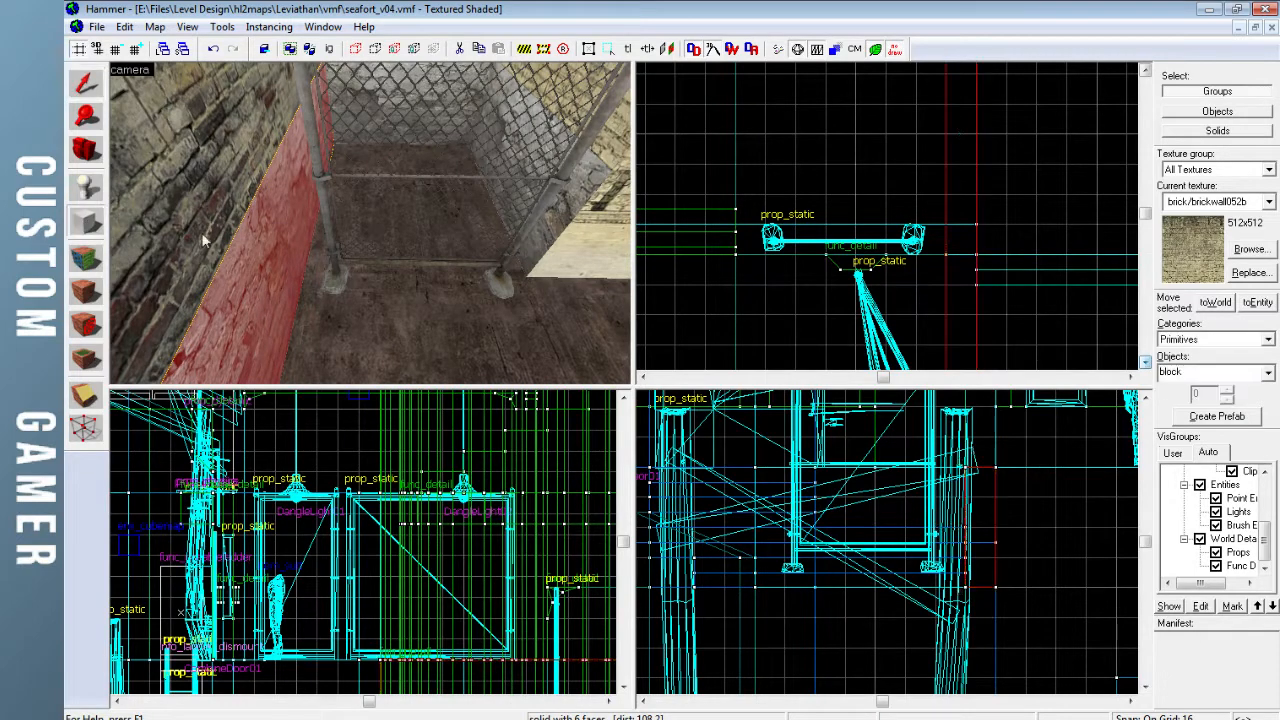
{"action": "left_click_drag", "start_coordinate": [924, 272], "coordinate": [922, 316]}
{"action": "key", "text": "Up"}
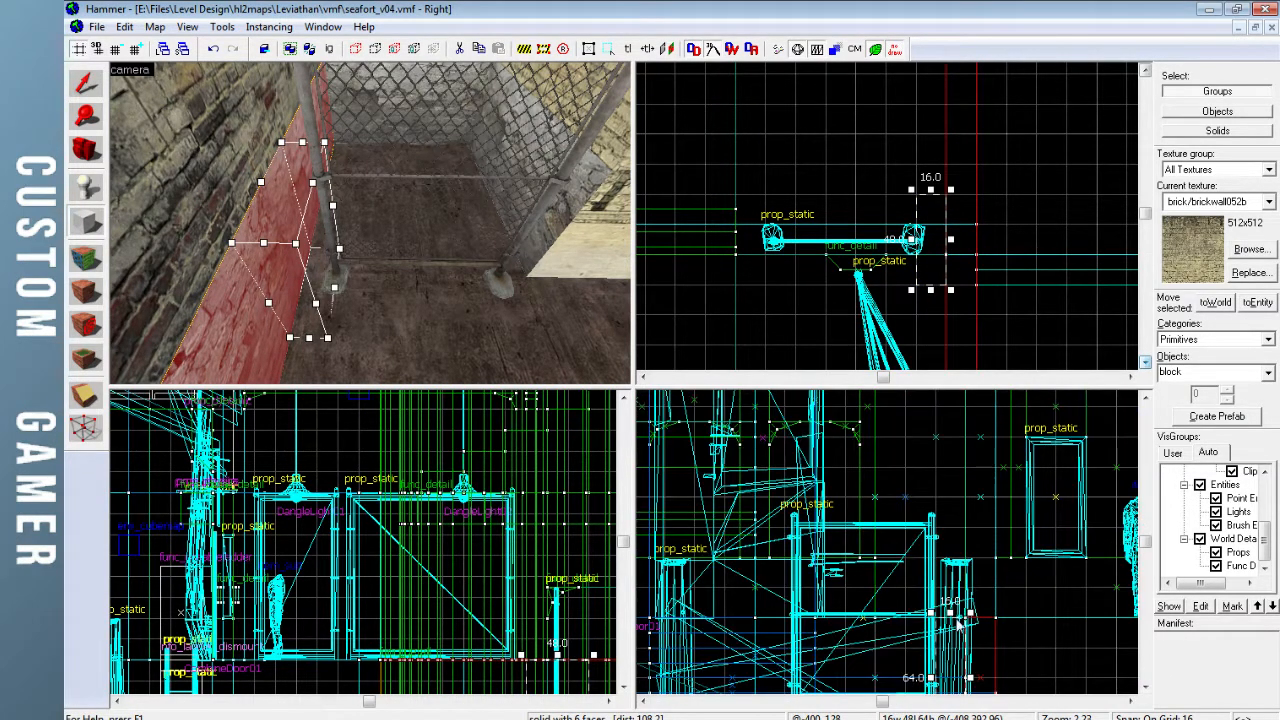
{"action": "left_click_drag", "start_coordinate": [952, 614], "coordinate": [950, 490]}
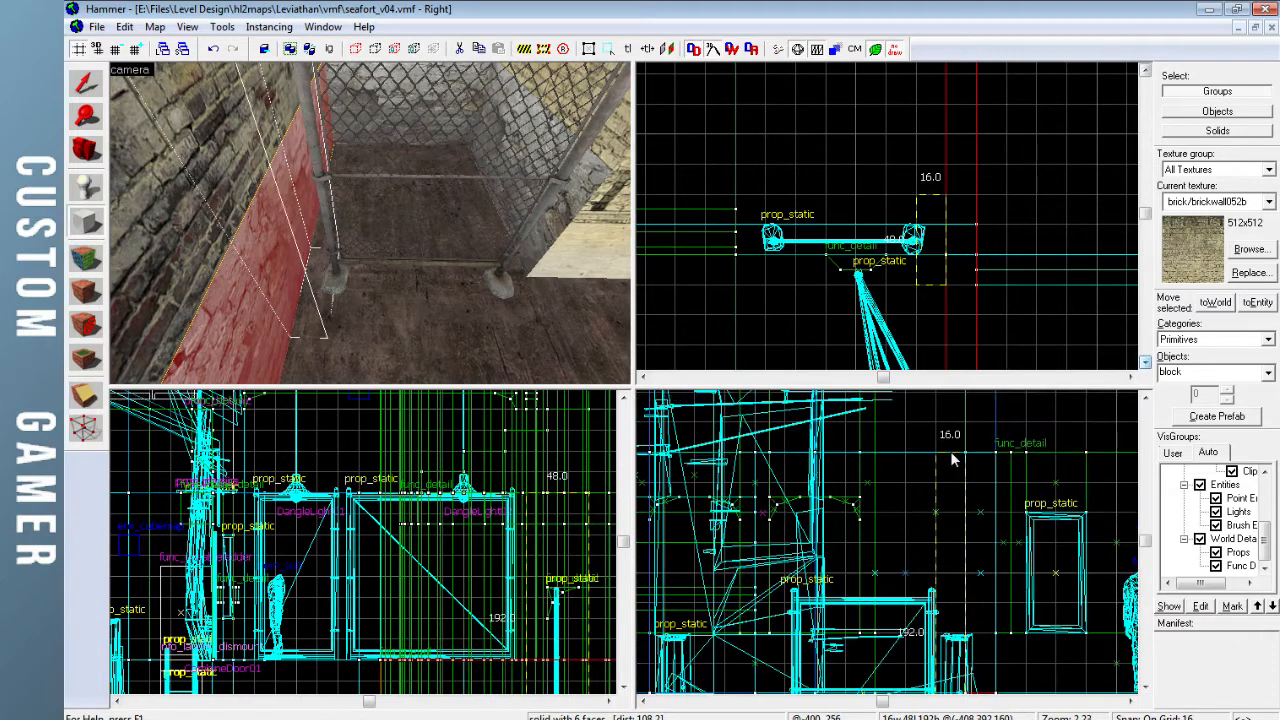
{"action": "key", "text": "Return"}
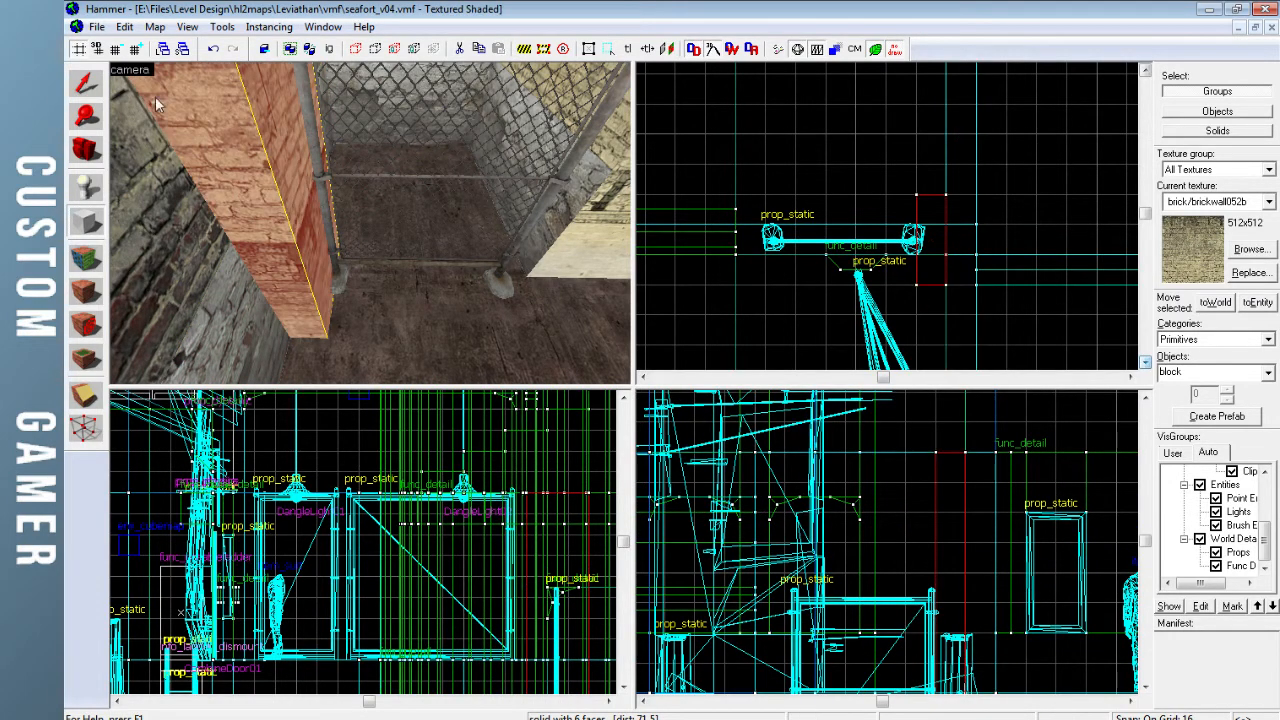
Refine the grid to 8 units and bevel the pillar's outer corner in front of the fence with two clipping cuts
{"action": "key", "text": "z"}
{"action": "key", "text": "w"}
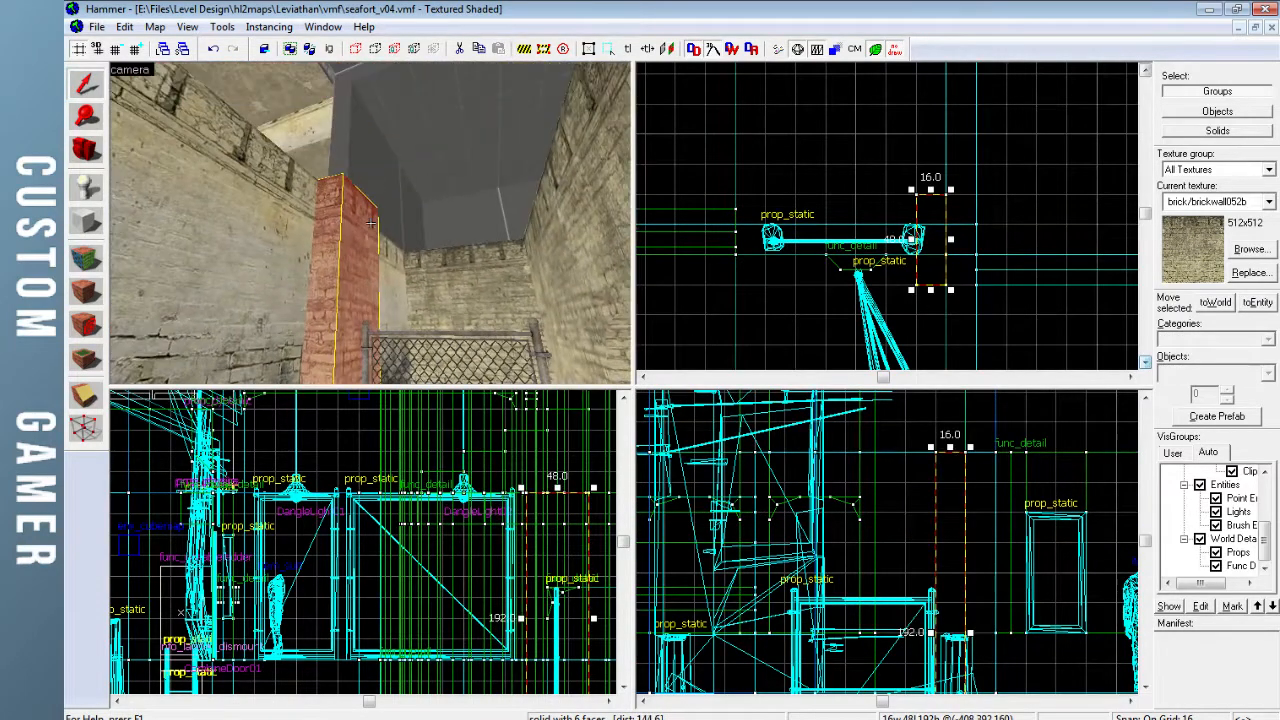
{"action": "left_click", "coordinate": [88, 396]}
{"action": "scroll", "coordinate": [876, 273], "scroll_direction": "up", "scroll_amount": 6}
{"action": "key", "text": "["}
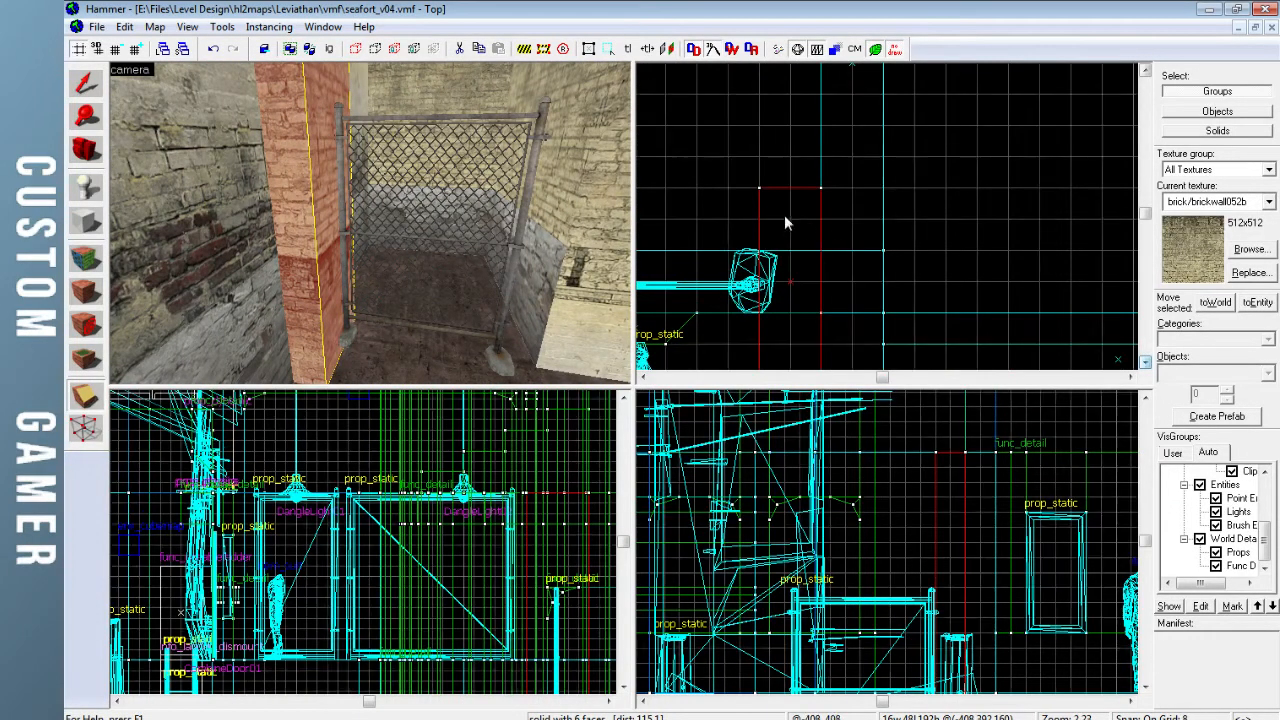
{"action": "key", "text": "shift+x"}
{"action": "left_click_drag", "start_coordinate": [759, 250], "coordinate": [790, 188]}
{"action": "key", "text": "Return"}
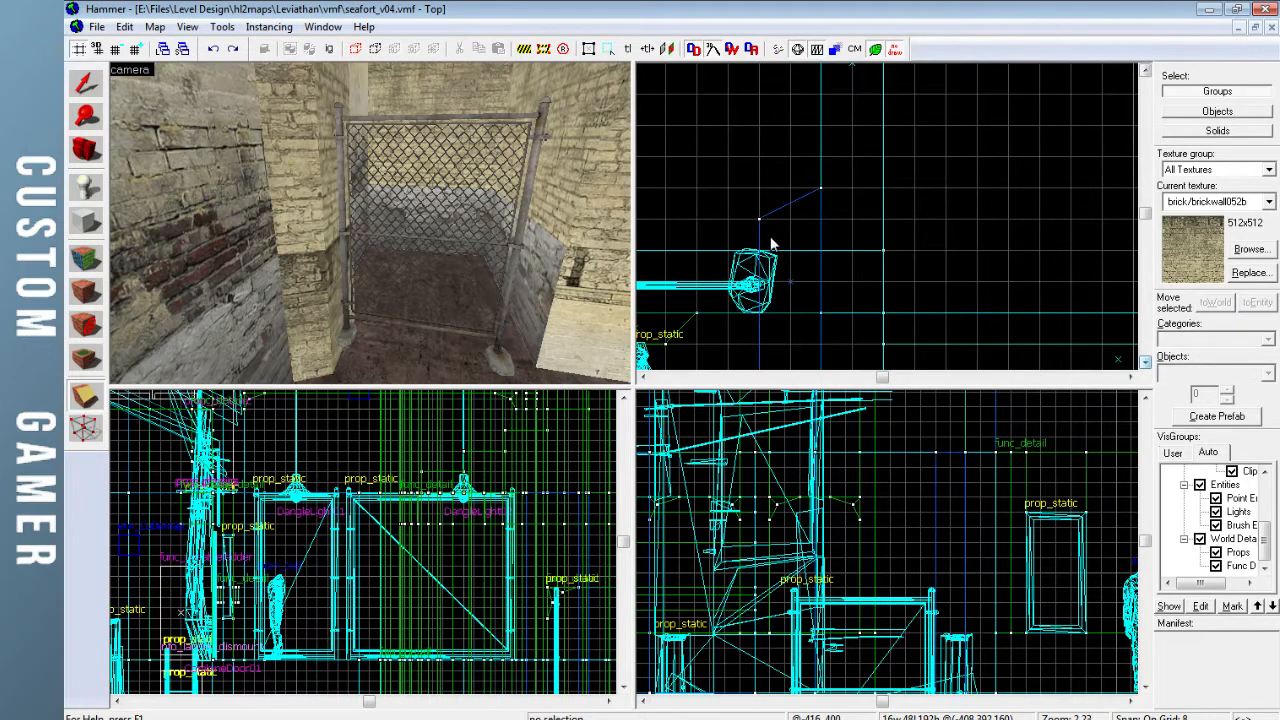
{"action": "left_click", "coordinate": [306, 205]}
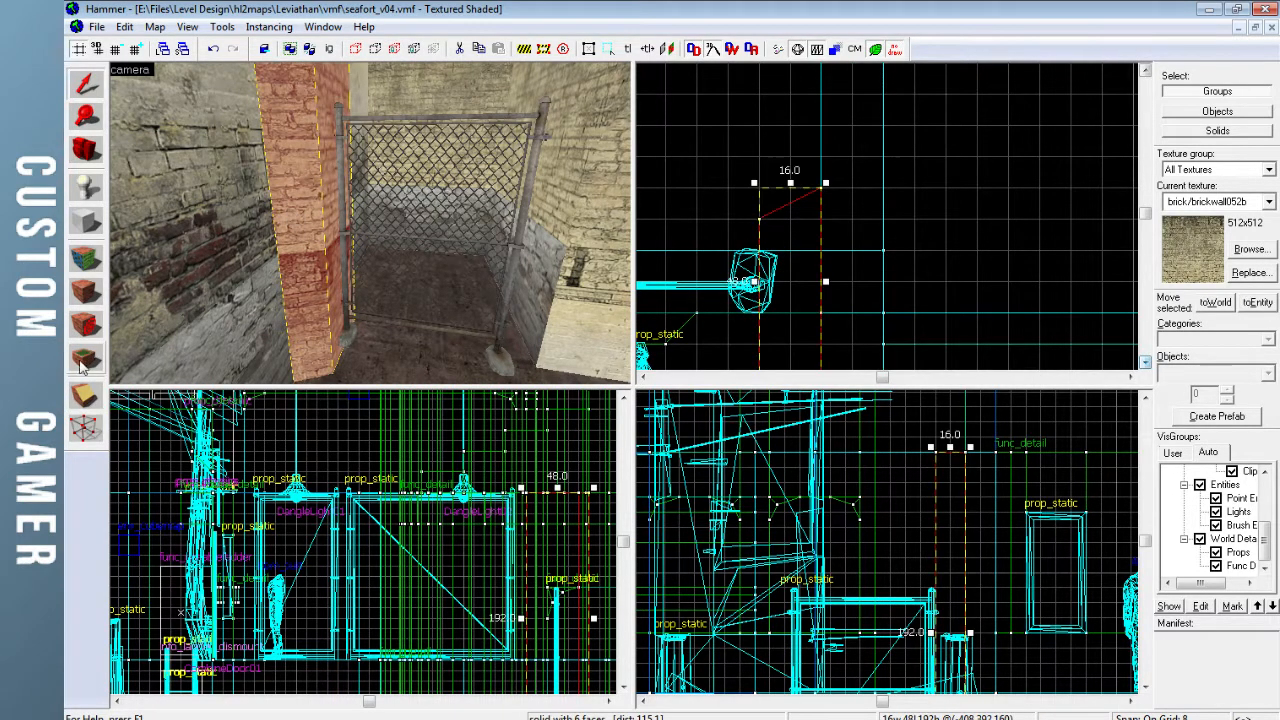
{"action": "left_click_drag", "start_coordinate": [790, 188], "coordinate": [762, 254]}
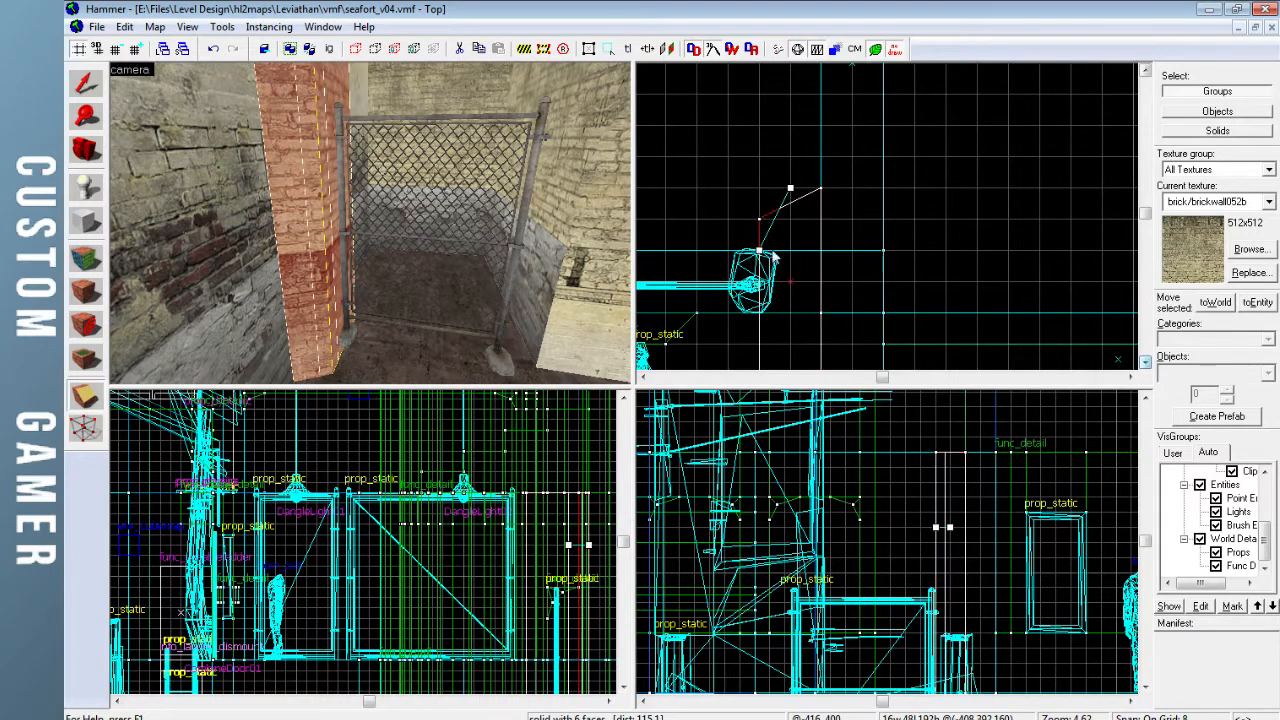
{"action": "key", "text": "Return"}
Bevel the pillar's opposite corner behind the fence with two matching clipping cuts
{"action": "left_click", "coordinate": [95, 97]}
{"action": "left_click", "coordinate": [88, 396]}
{"action": "key", "text": "Down"}
{"action": "key", "text": "Down"}
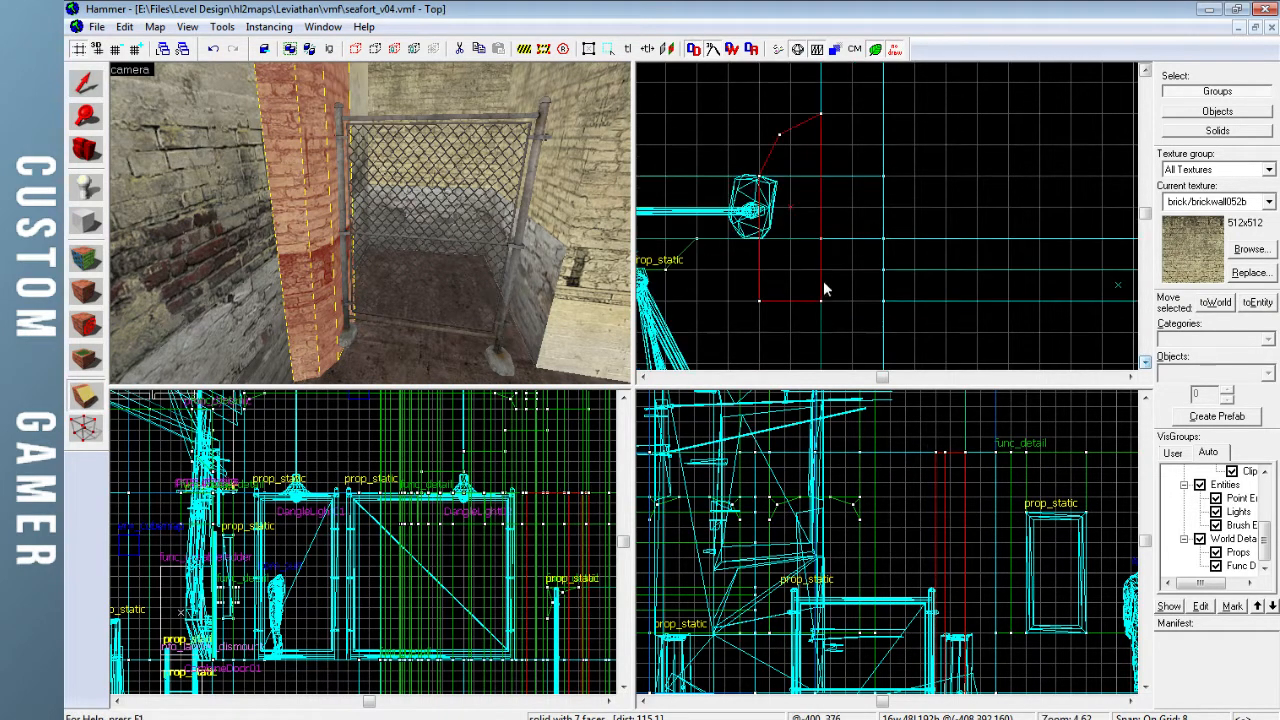
{"action": "mouse_move", "coordinate": [761, 198]}
{"action": "left_mouse_down"}
{"action": "mouse_move", "coordinate": [831, 236]}
{"action": "mouse_move", "coordinate": [759, 210]}
{"action": "left_mouse_up"}
{"action": "left_click_drag", "start_coordinate": [852, 232], "coordinate": [823, 231]}
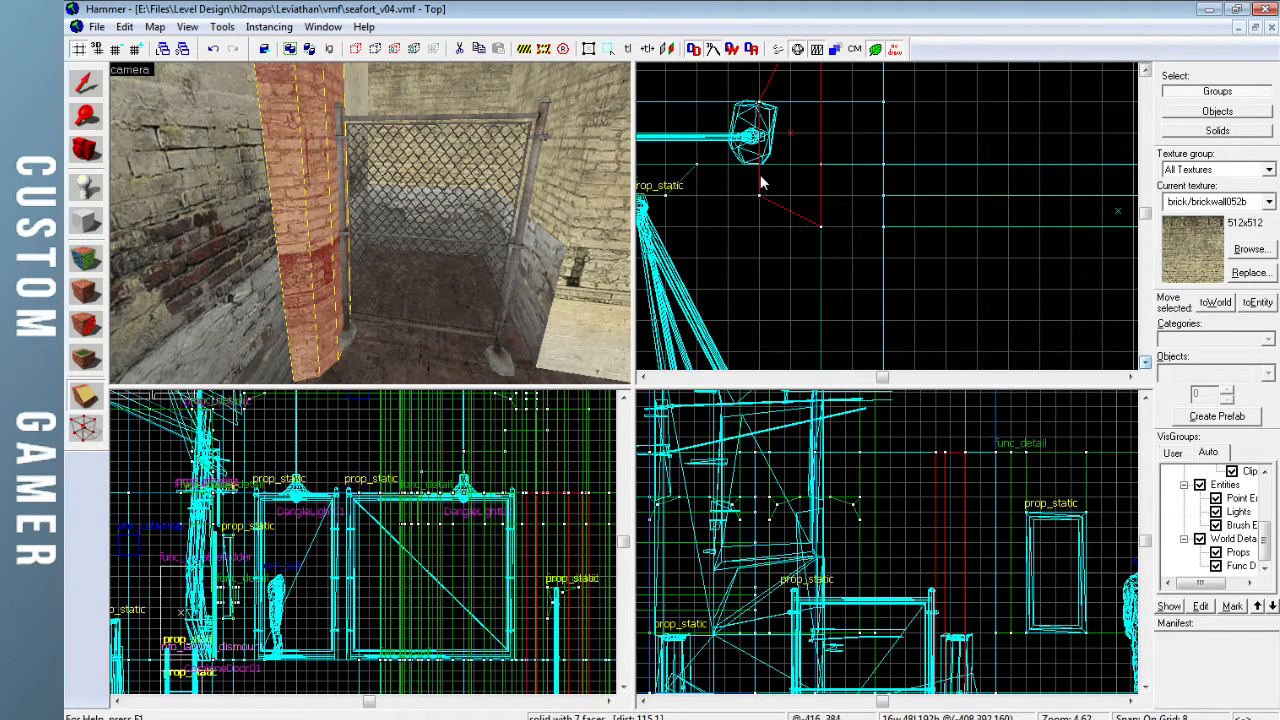
{"action": "left_click_drag", "start_coordinate": [760, 186], "coordinate": [793, 228]}
{"action": "key", "text": "Return"}
{"action": "left_click", "coordinate": [88, 87]}
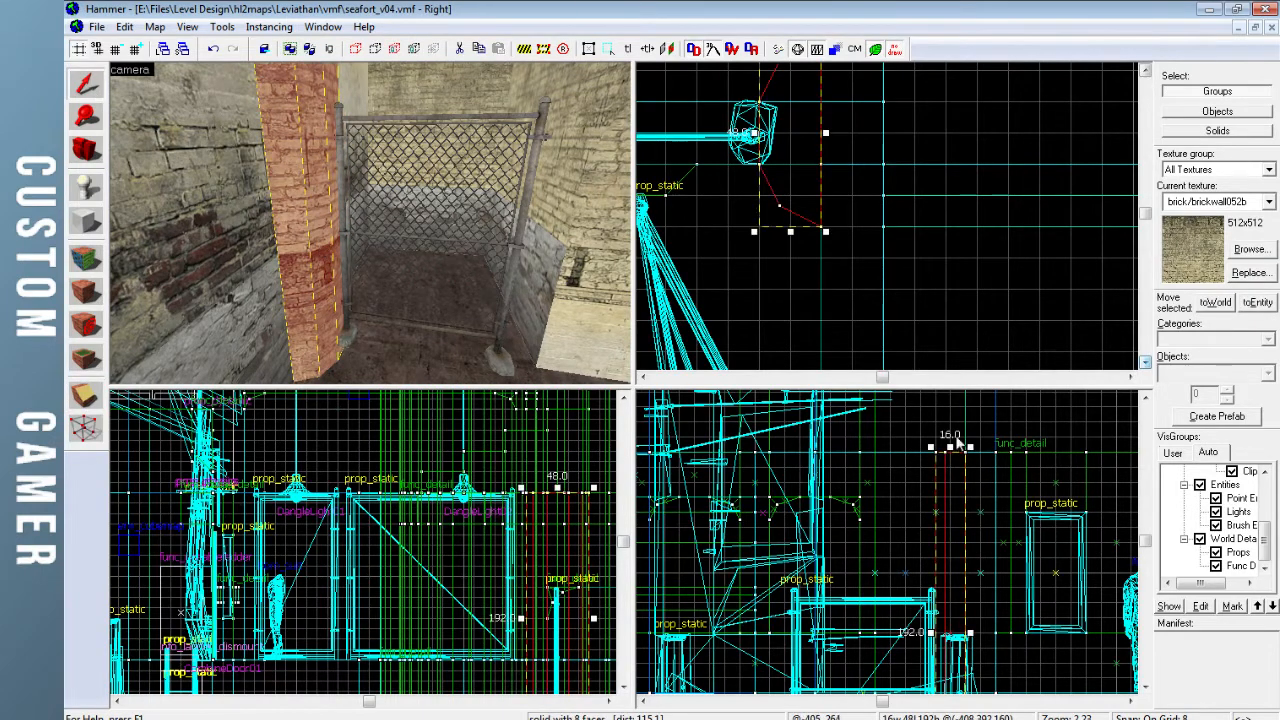
Reduce the bevelled pillar's height to 64 units so it forms a base level with the wall's plinth
{"action": "left_click_drag", "start_coordinate": [950, 447], "coordinate": [958, 632]}
{"action": "key", "text": "Down"}
{"action": "key", "text": "Down"}
{"action": "left_click_drag", "start_coordinate": [952, 485], "coordinate": [952, 545]}
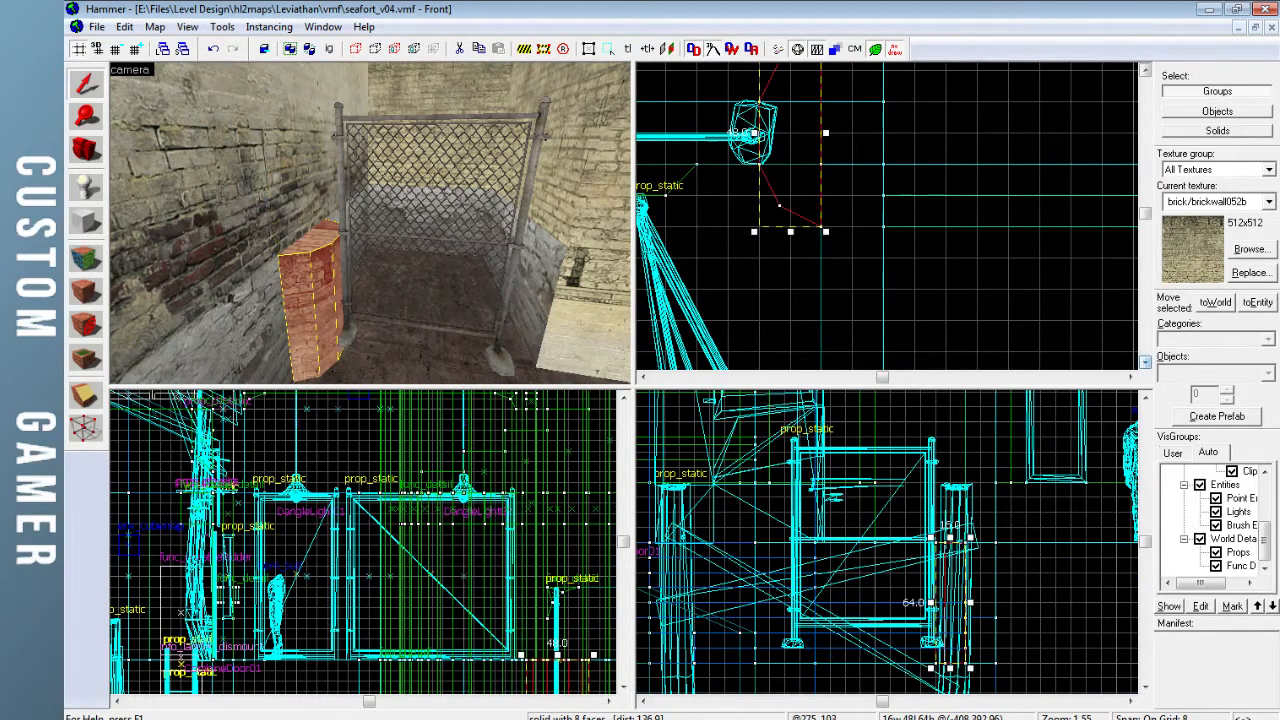
Switch to foobar2000, skip to the next track and minimize the player
{"action": "key", "text": "alt+Tab"}
{"action": "left_click", "coordinate": [790, 309]}
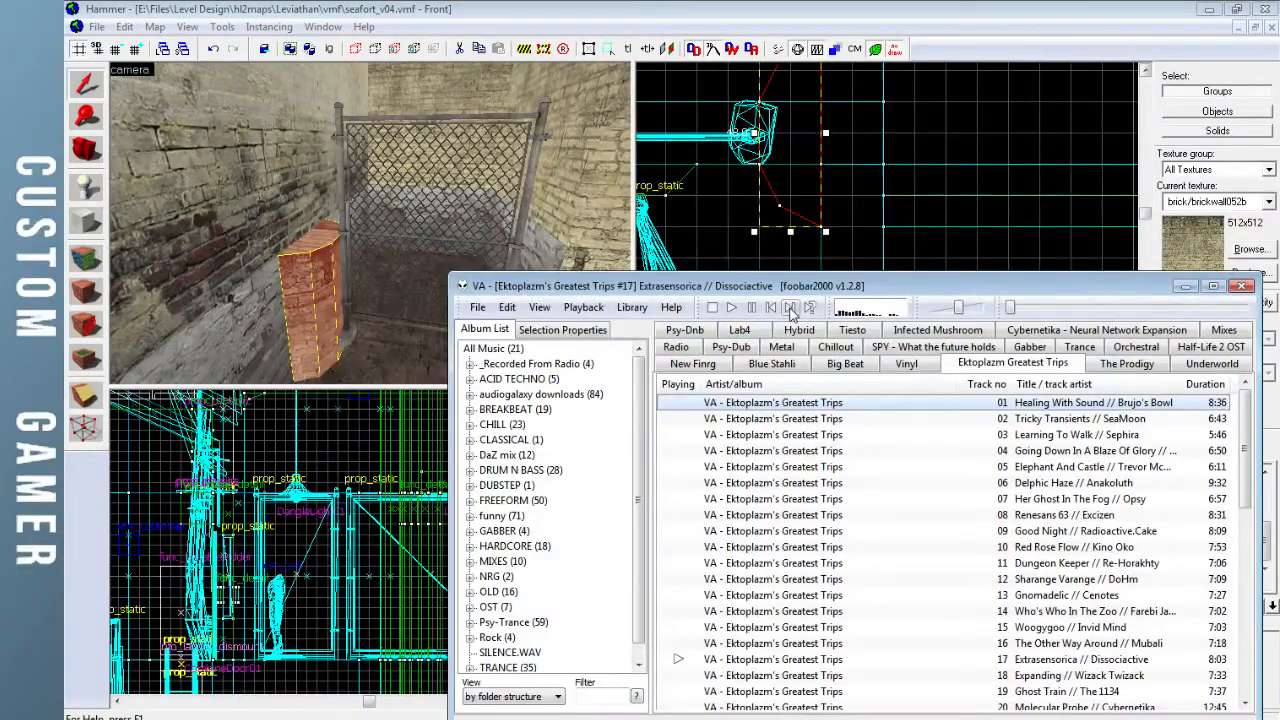
{"action": "left_click", "coordinate": [1183, 287]}
Copy the pillar base directly on top of itself and stretch the copy to 128 units tall
{"action": "mouse_move", "coordinate": [957, 605]}
{"action": "left_mouse_down"}
{"action": "mouse_move", "coordinate": [957, 490]}
{"action": "mouse_move", "coordinate": [957, 505]}
{"action": "left_mouse_up"}
{"action": "key", "text": "Up"}
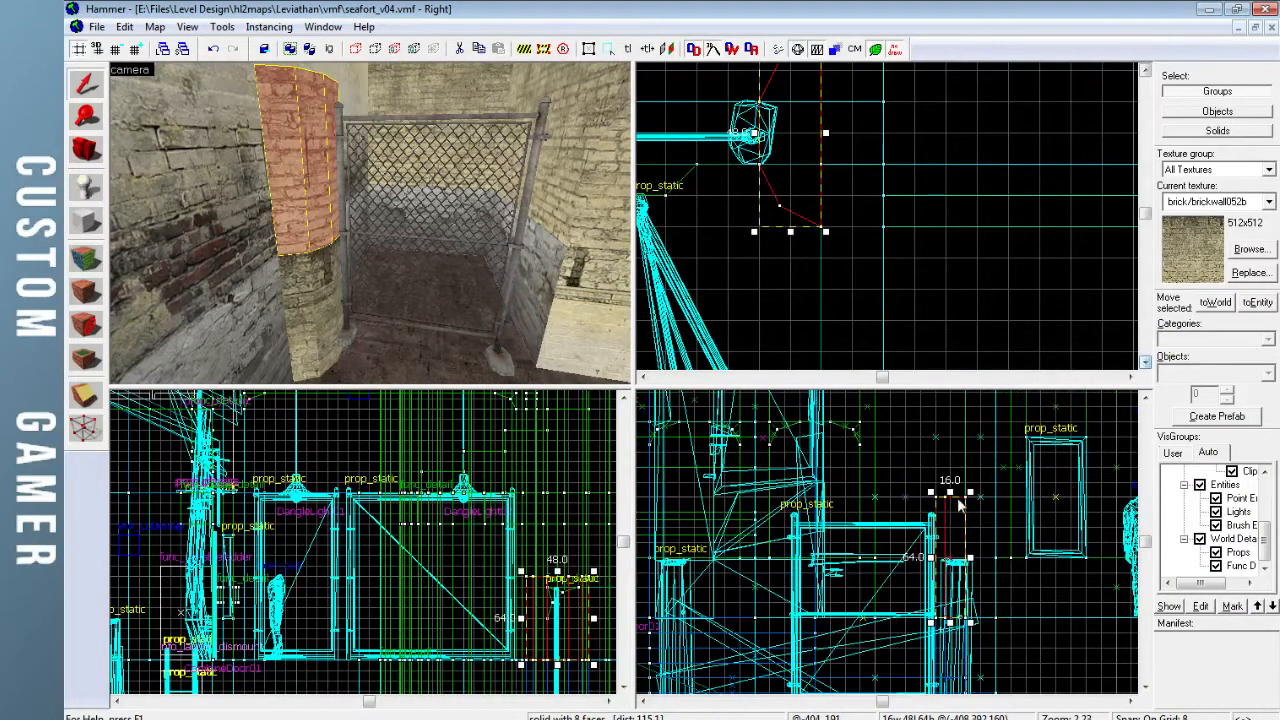
{"action": "key", "text": "Up"}
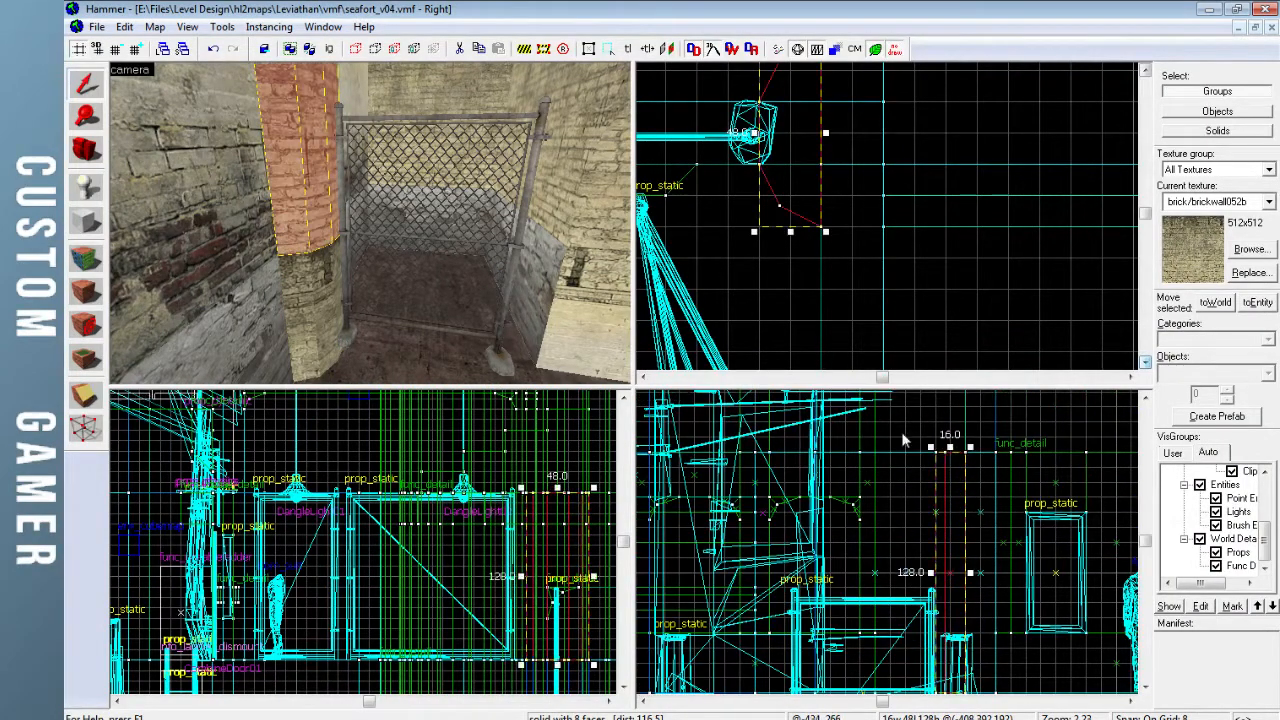
Sample the brick/brickwall046a texture from the wall's plinth and apply it to the front faces of the pillar's base
{"action": "key", "text": "Escape"}
{"action": "key", "text": "z"}
{"action": "key", "text": "z"}
{"action": "left_click", "coordinate": [357, 264]}
{"action": "left_click", "coordinate": [82, 260]}
{"action": "left_click", "coordinate": [308, 276]}
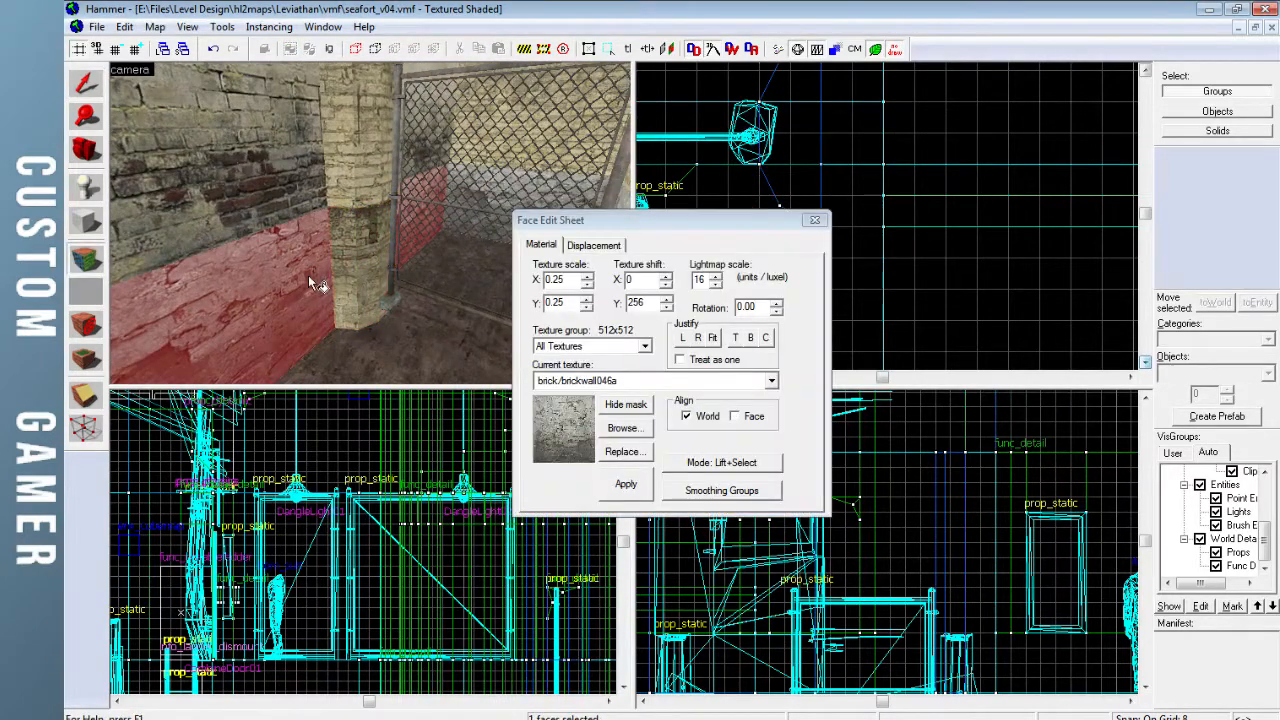
{"action": "right_click", "coordinate": [342, 268]}
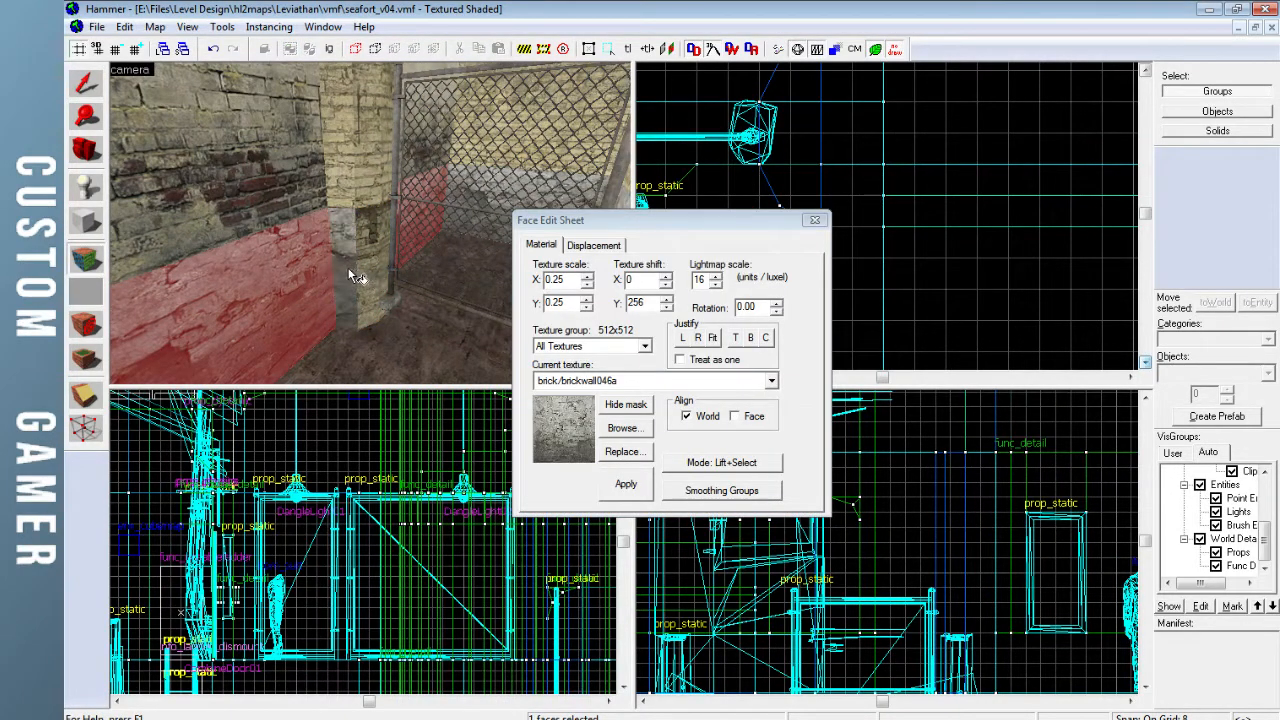
{"action": "right_click", "coordinate": [369, 273]}
Wrap the brick/brickwall046a texture continuously around the remaining faces of the pillar's base, including those behind the fence
{"action": "key", "text": "z"}
{"action": "key", "text": "w"}
{"action": "key", "text": "z"}
{"action": "right_click", "coordinate": [263, 254], "text": "alt"}
{"action": "left_click", "coordinate": [270, 254]}
{"action": "right_click", "coordinate": [321, 262], "text": "alt"}
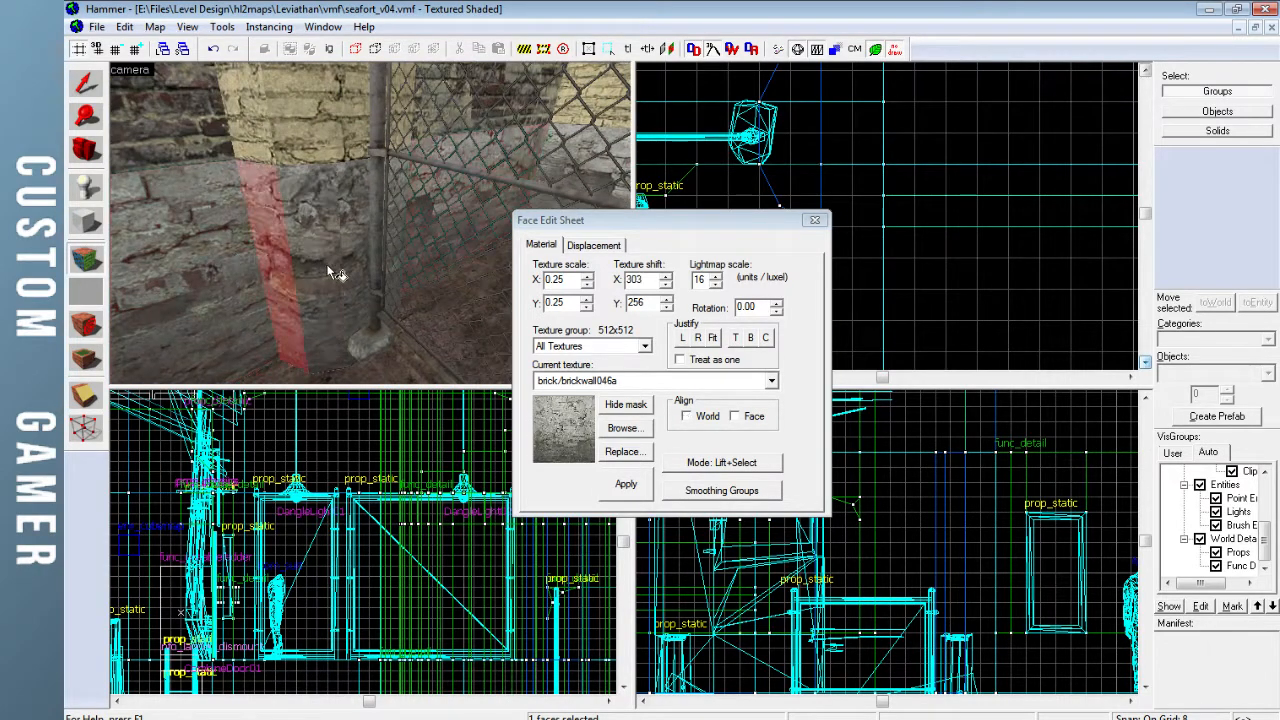
{"action": "key", "text": "z"}
{"action": "right_click", "coordinate": [387, 254], "text": "alt"}
{"action": "key", "text": "z"}
{"action": "key", "text": "d"}
{"action": "key", "text": "z"}
{"action": "left_click", "coordinate": [336, 259]}
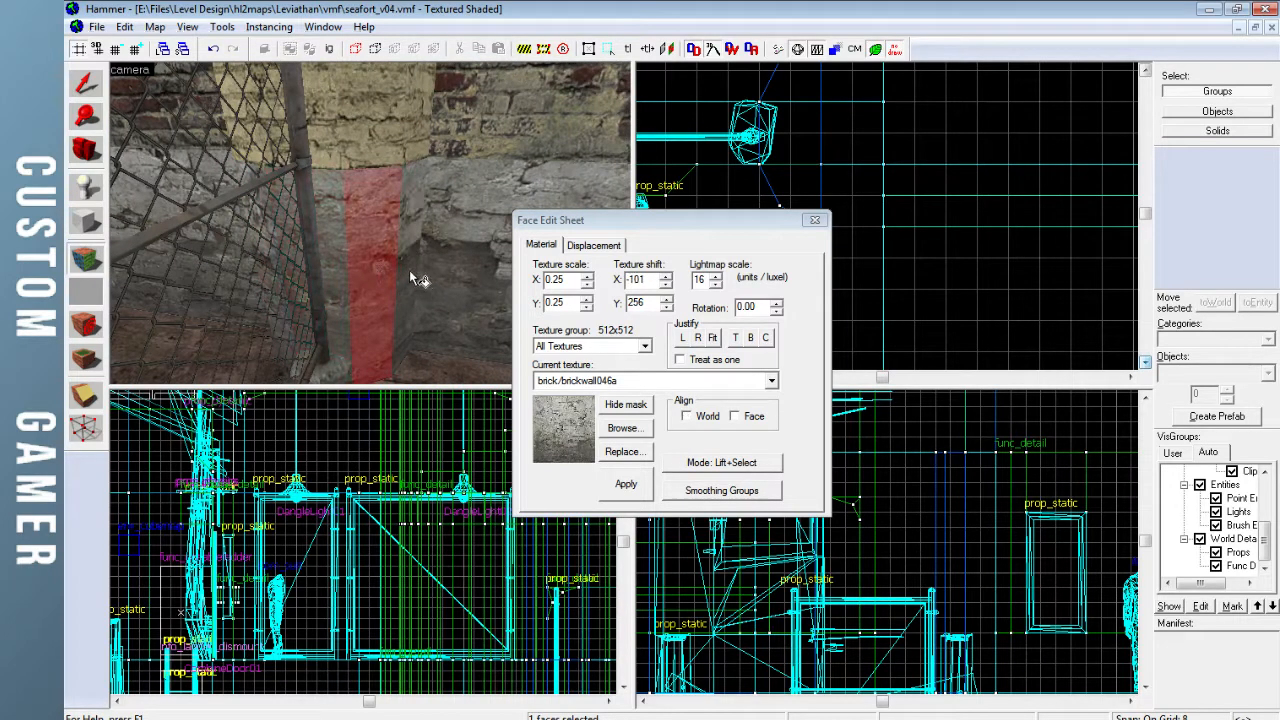
Sample brick/brickwall052e from the upper wall and wrap it continuously around the pillar's upper section
{"action": "key", "text": "z"}
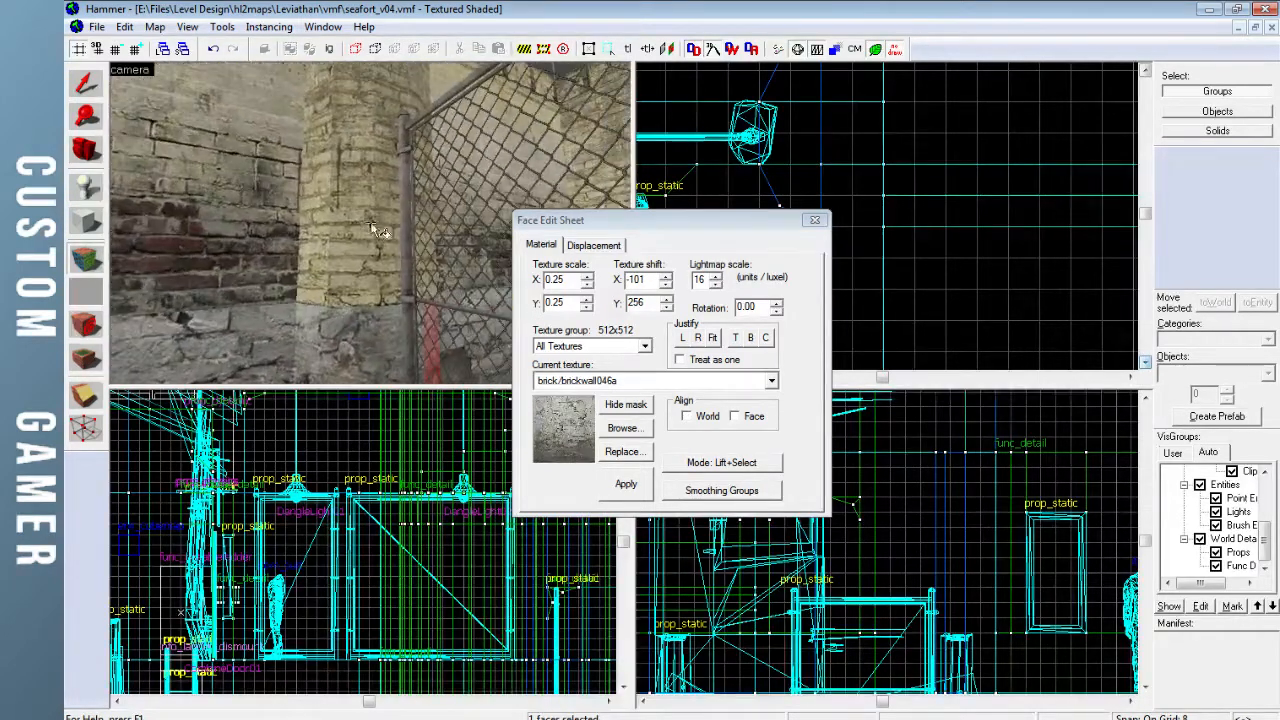
{"action": "key", "text": "z"}
{"action": "left_click", "coordinate": [319, 261]}
{"action": "left_click", "coordinate": [347, 269]}
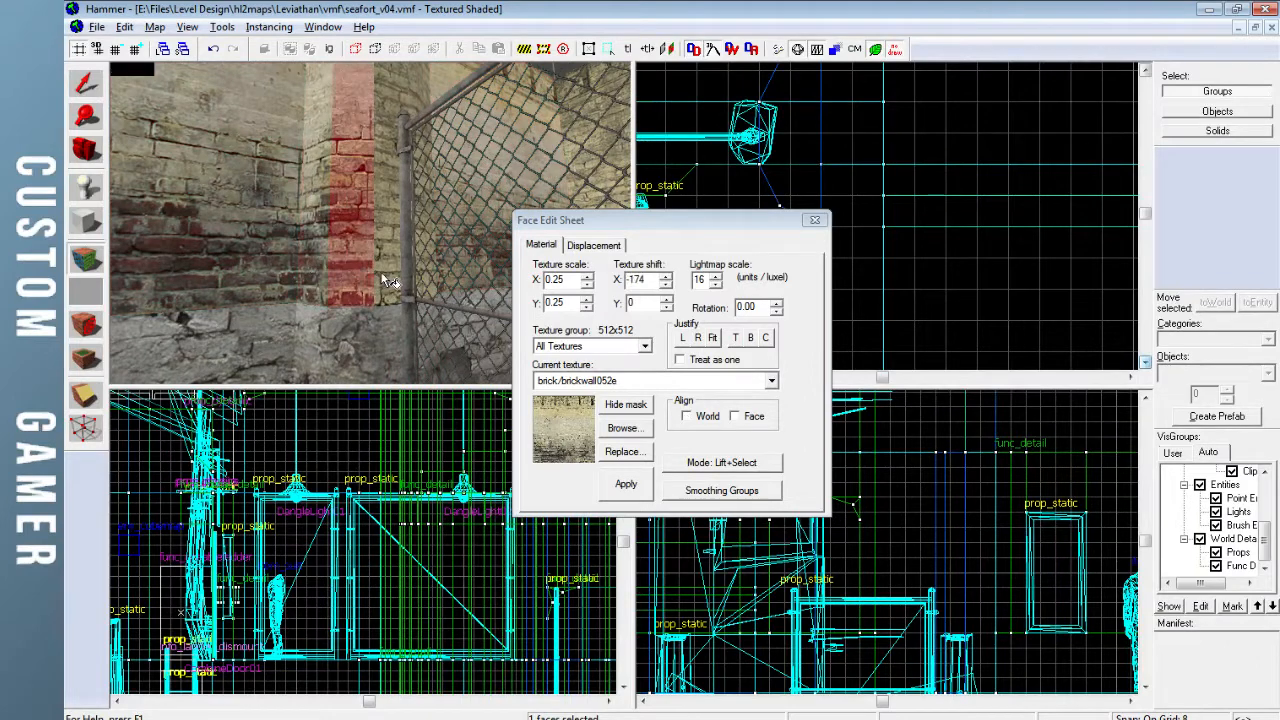
{"action": "right_click", "coordinate": [381, 270], "text": "alt"}
{"action": "key", "text": "z"}
{"action": "key", "text": "d"}
{"action": "key", "text": "z"}
{"action": "left_click", "coordinate": [376, 258]}
{"action": "right_click", "coordinate": [399, 261], "text": "alt"}
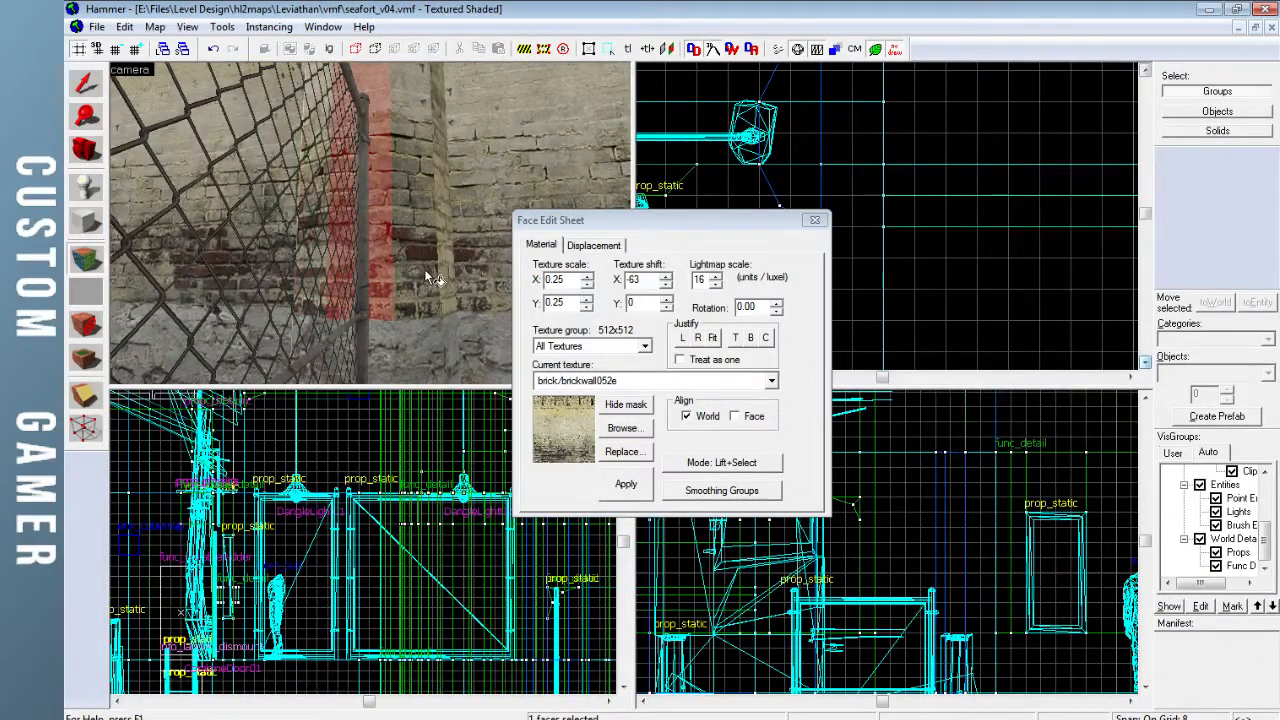
{"action": "left_click", "coordinate": [812, 221]}
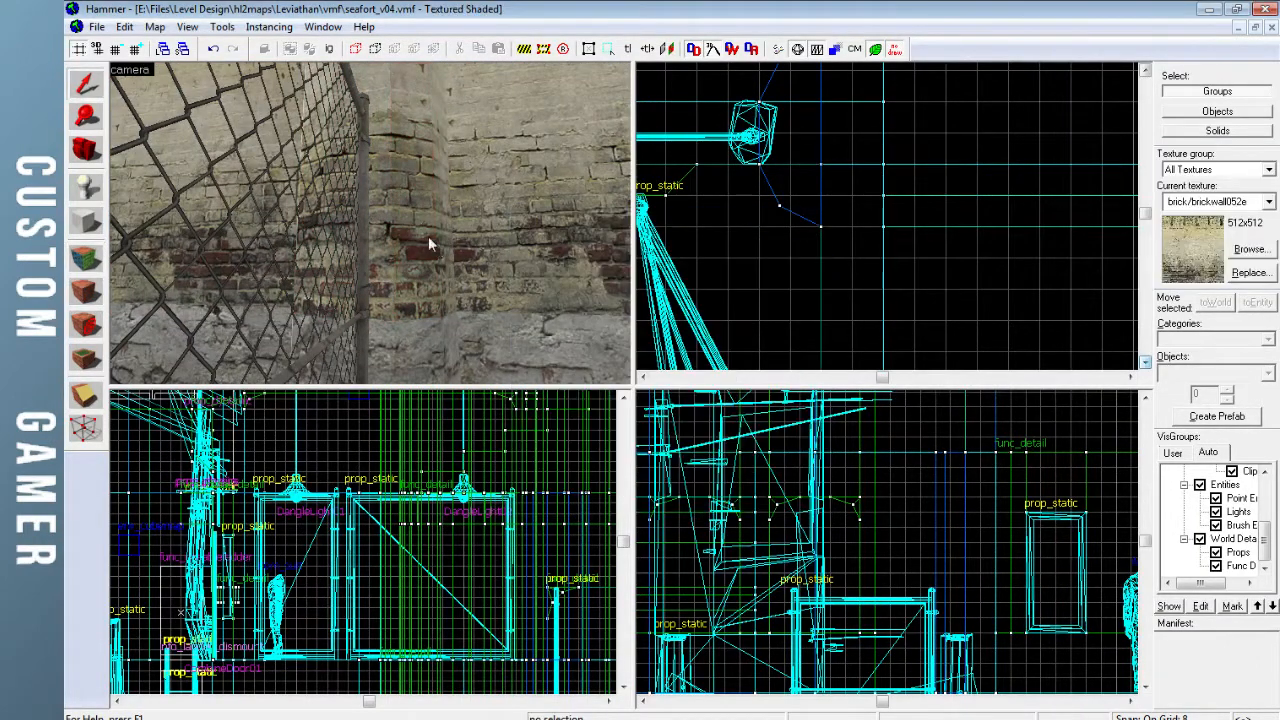
Tie both sections of the brick pillar to a single func_detail entity
{"action": "left_click", "coordinate": [366, 220]}
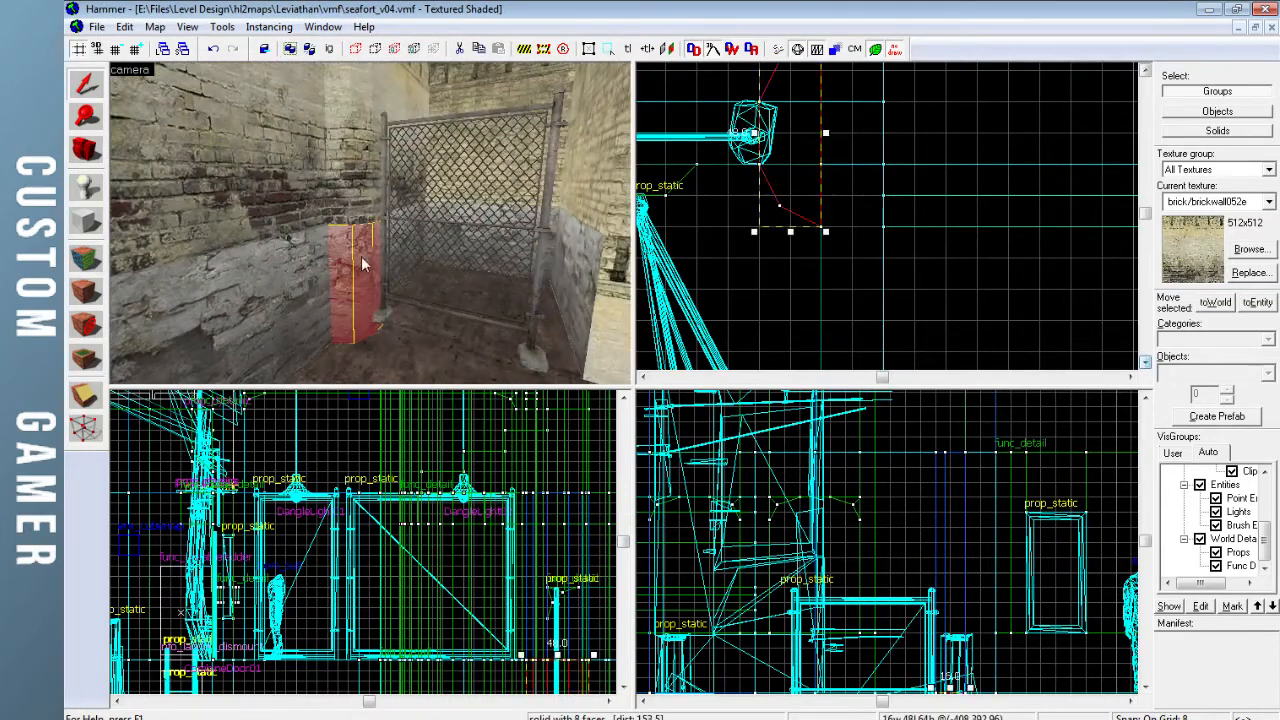
{"action": "key", "text": "alt+Return"}
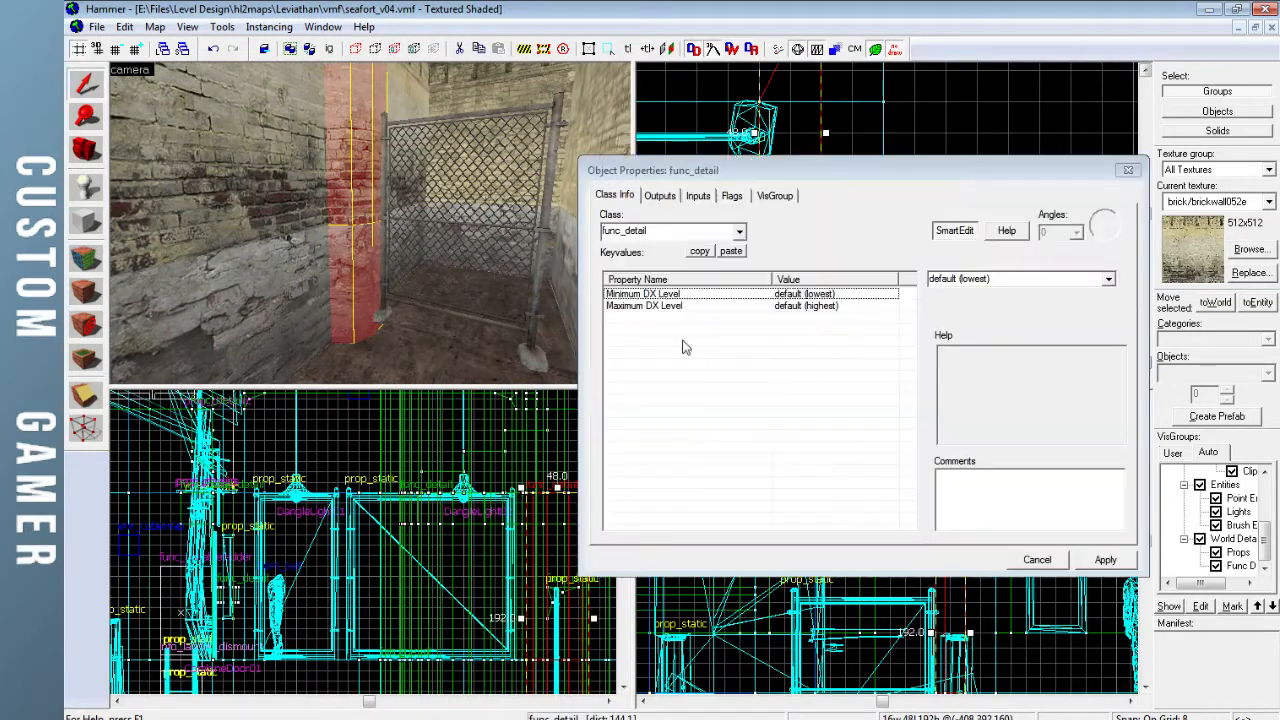
{"action": "left_click", "coordinate": [1100, 557]}
{"action": "left_click", "coordinate": [1128, 170]}
{"action": "key", "text": "Escape"}
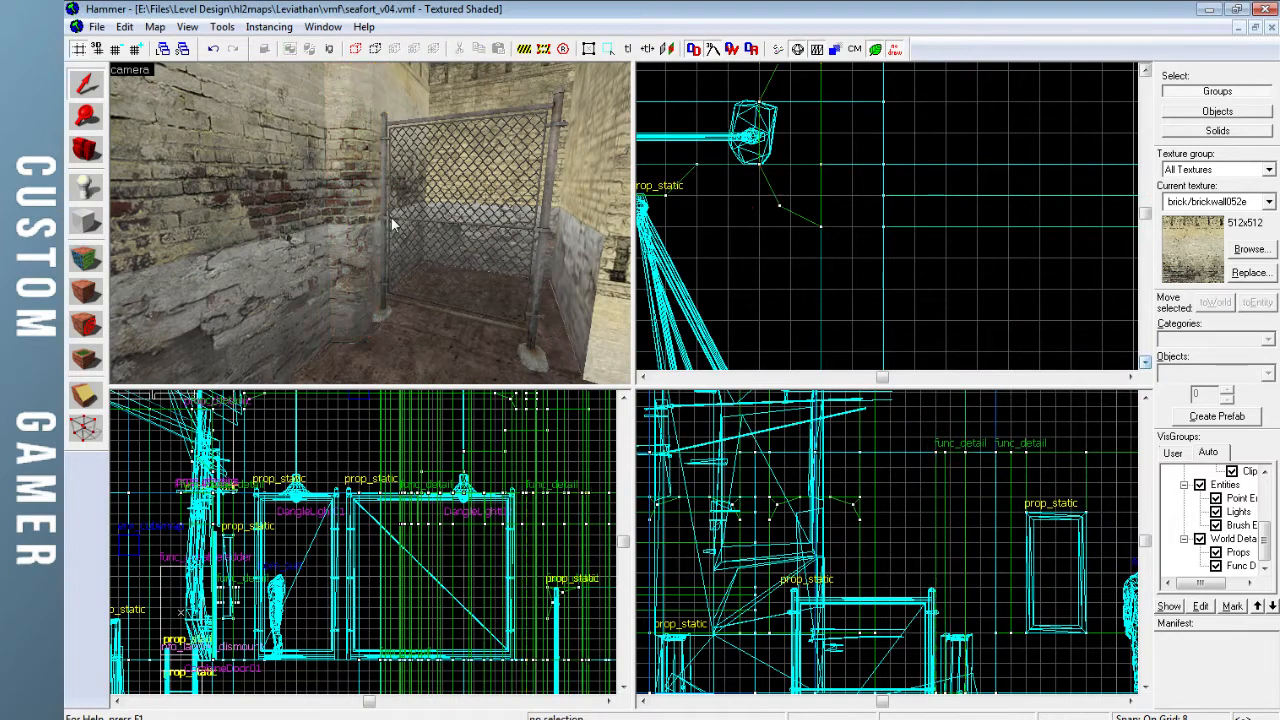
Shift the chain-link fence prop about 8 units away from the brick pillar in plan
{"action": "key", "text": "z"}
{"action": "key", "text": "z"}
{"action": "left_click", "coordinate": [397, 246]}
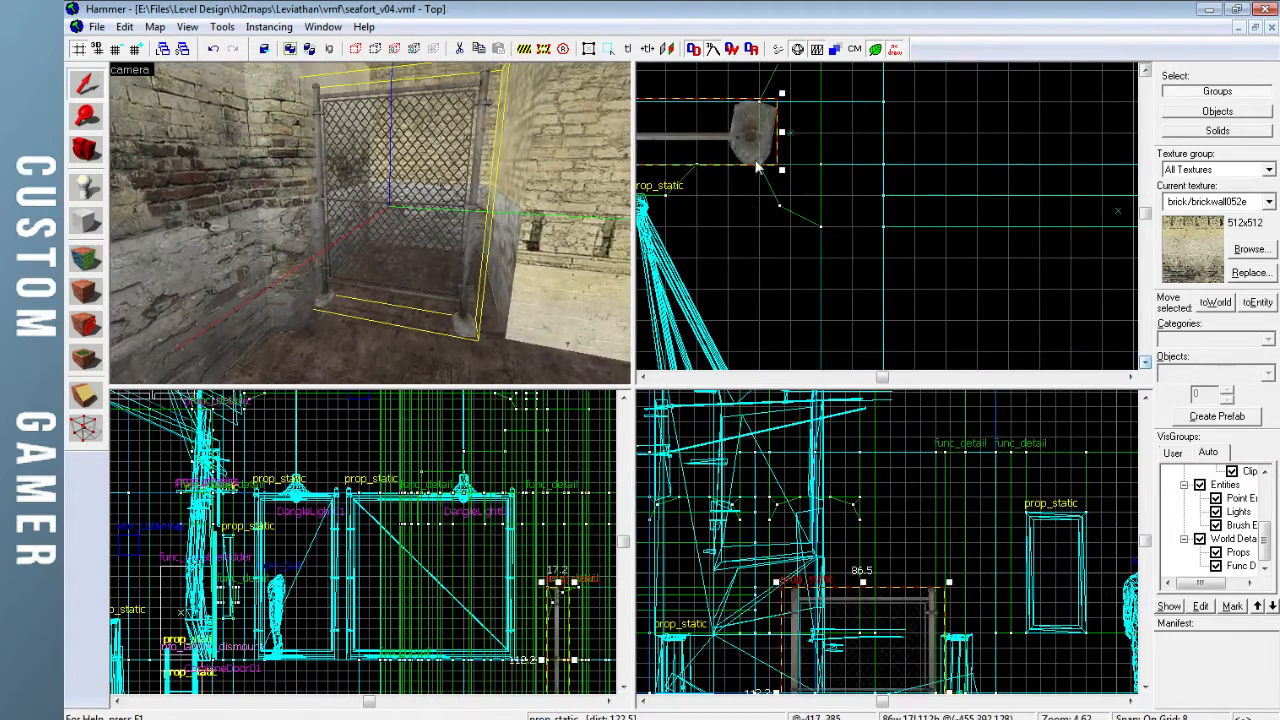
{"action": "middle_click_drag", "start_coordinate": [762, 192], "coordinate": [1009, 268]}
{"action": "left_click_drag", "start_coordinate": [995, 206], "coordinate": [957, 261]}
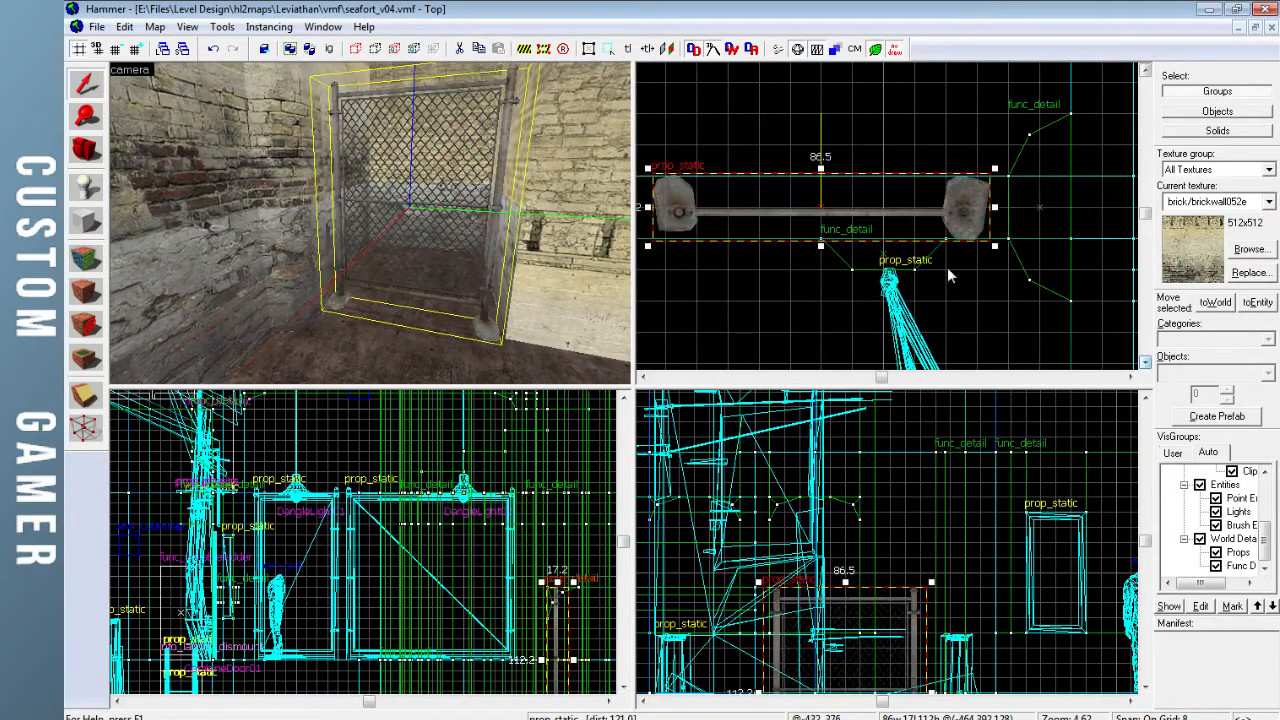
Lower the chain-link fence until its concrete feet rest on the floor
{"action": "key", "text": "z"}
{"action": "key", "text": "w"}
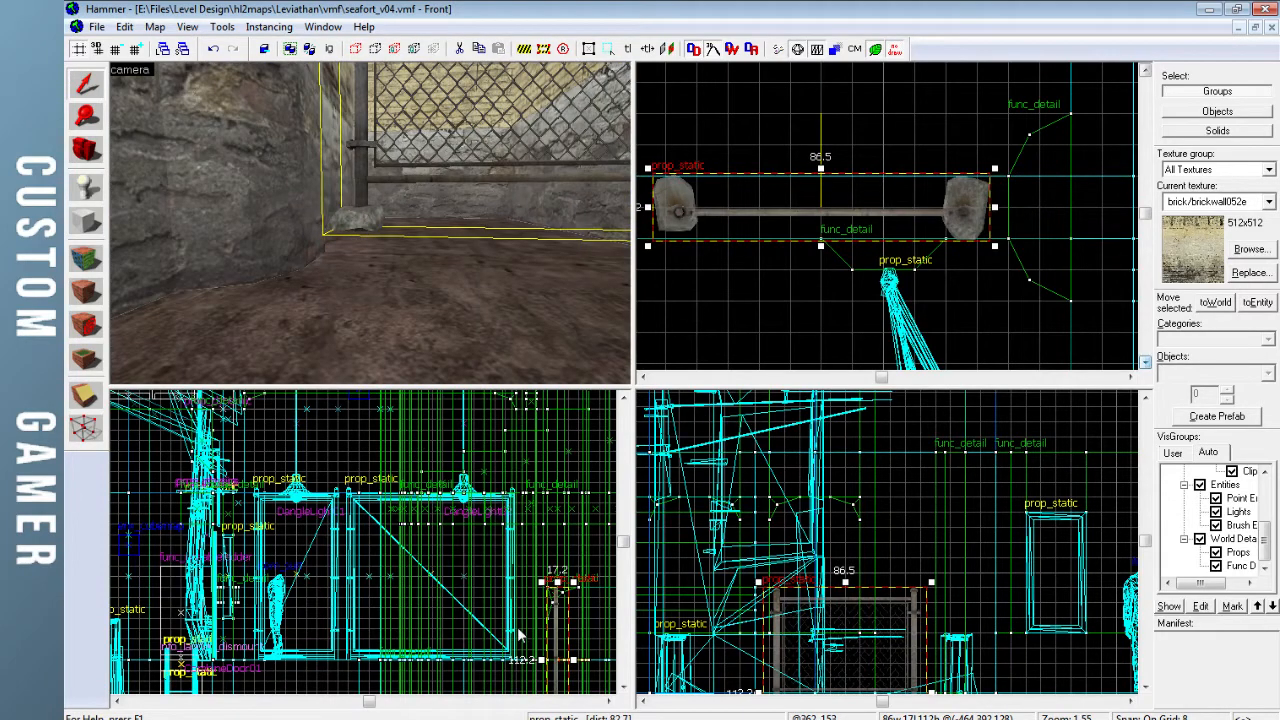
{"action": "key", "text": "ctrl+shift+e"}
{"action": "scroll", "coordinate": [358, 607], "scroll_direction": "up", "scroll_amount": 2}
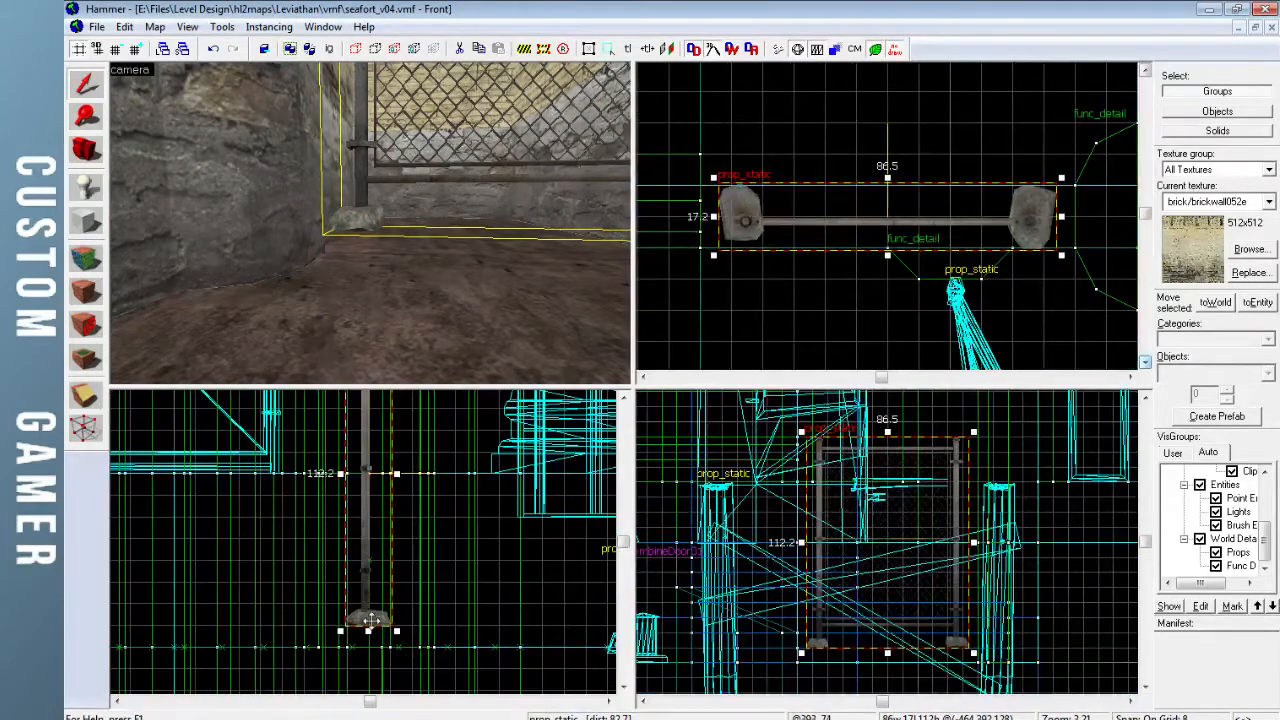
{"action": "key", "text": "Escape"}
Rotate the chain-link fence slightly in plan so it stands at a shallow angle across the passage
{"action": "key", "text": "z"}
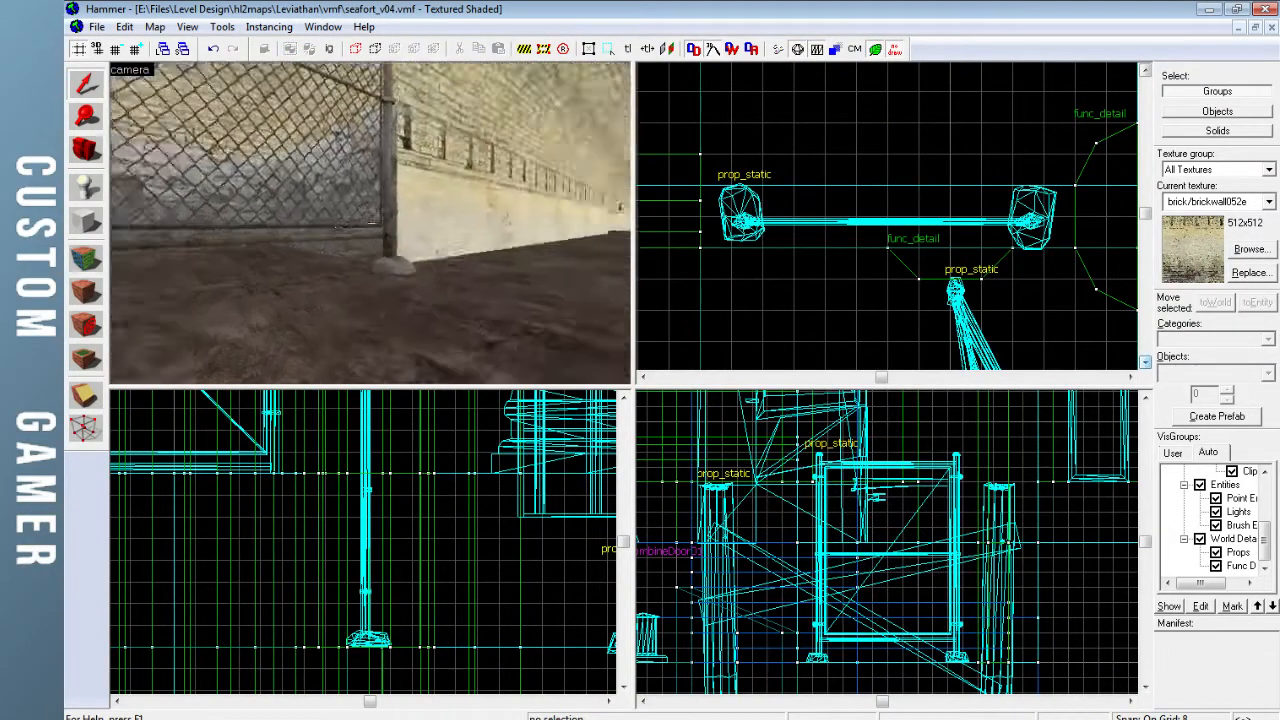
{"action": "key", "text": "w"}
{"action": "key", "text": "d"}
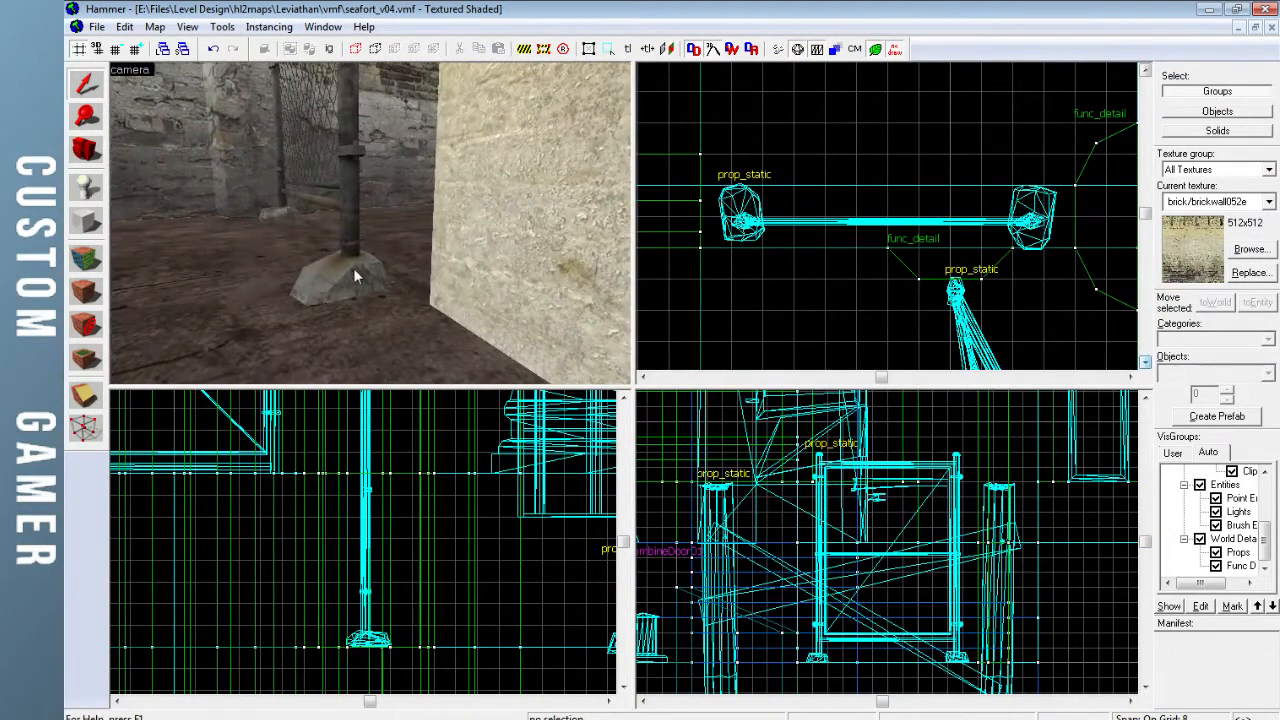
{"action": "left_click", "coordinate": [838, 201]}
{"action": "left_click_drag", "start_coordinate": [1065, 182], "coordinate": [1028, 238]}
{"action": "key", "text": "Escape"}
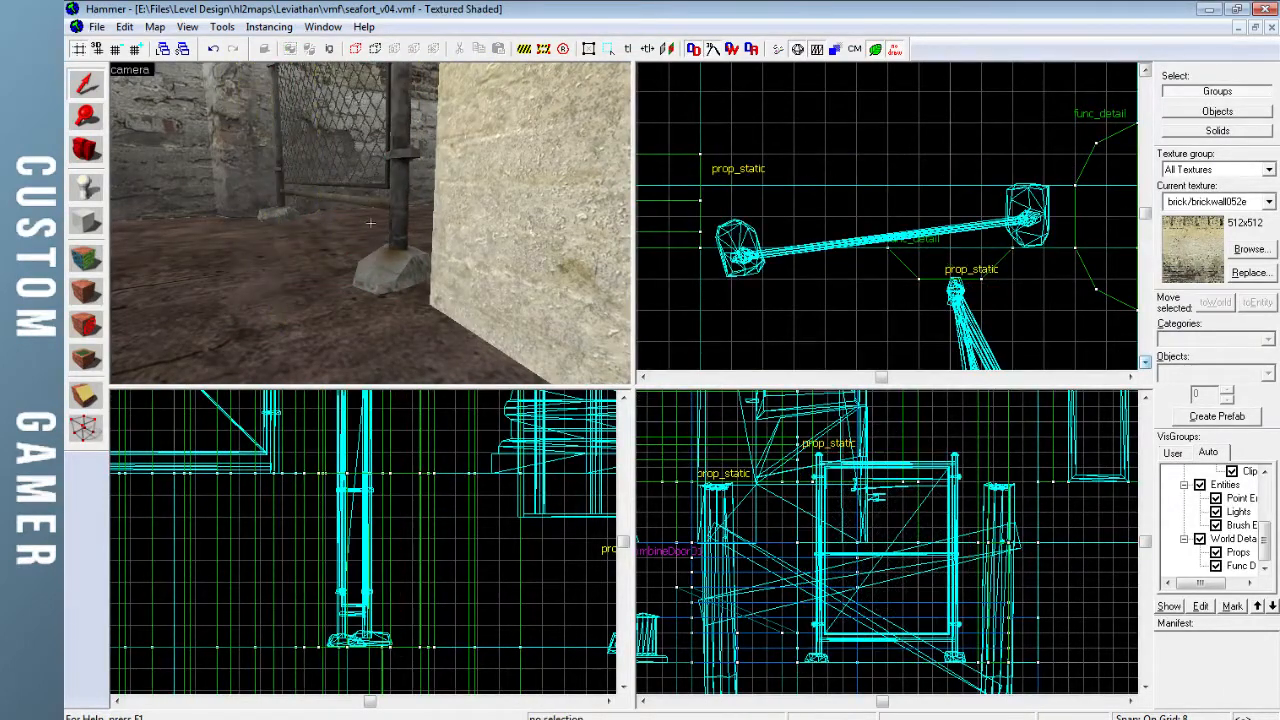
Examine the angled fence from both sides, checking how it fits between the pillar and the wall
{"action": "key", "text": "z"}
{"action": "key", "text": "w"}
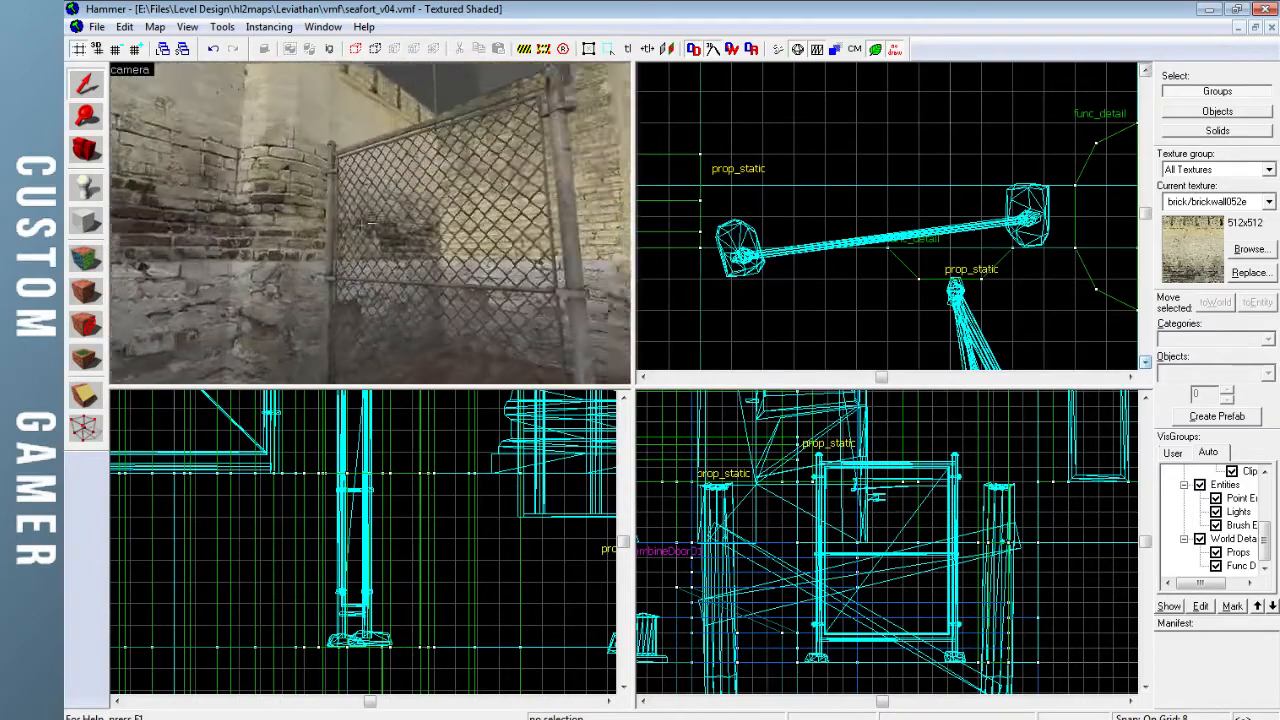
{"action": "key", "text": "s"}
{"action": "key", "text": "w"}
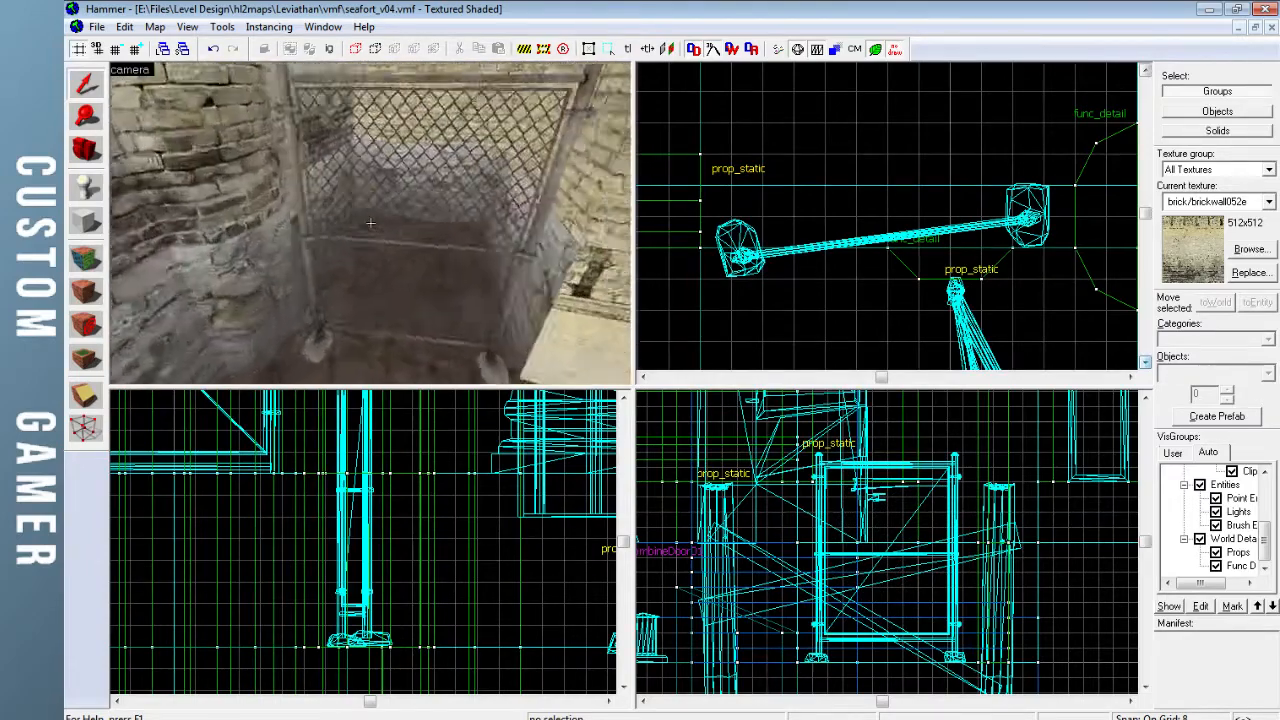
{"action": "key", "text": "w"}
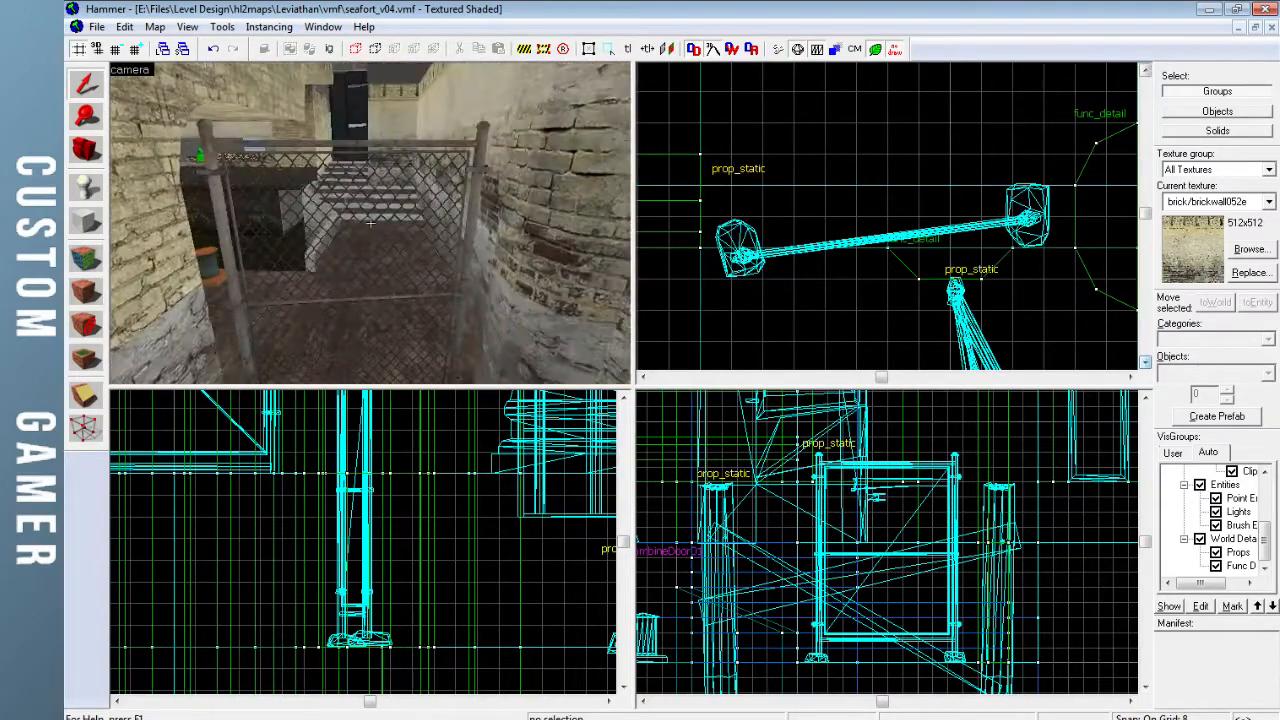
{"action": "key", "text": "w"}
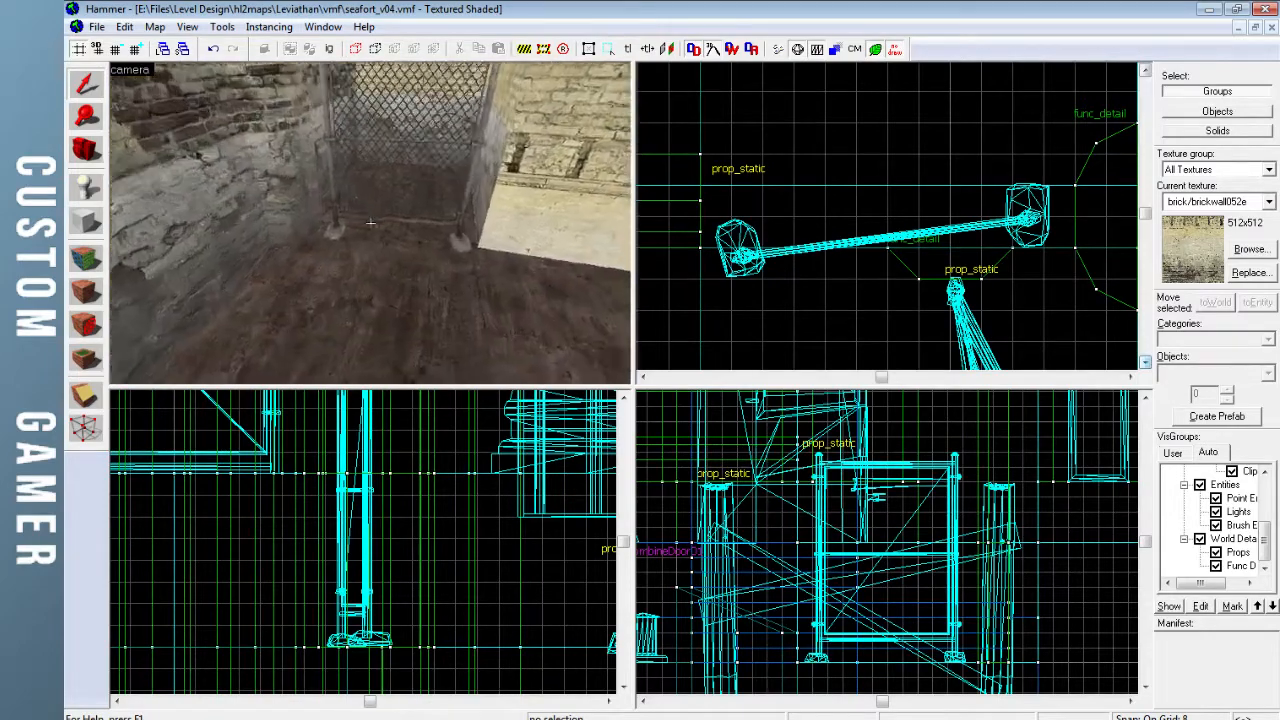
{"action": "key", "text": "s"}
{"action": "key", "text": "w"}
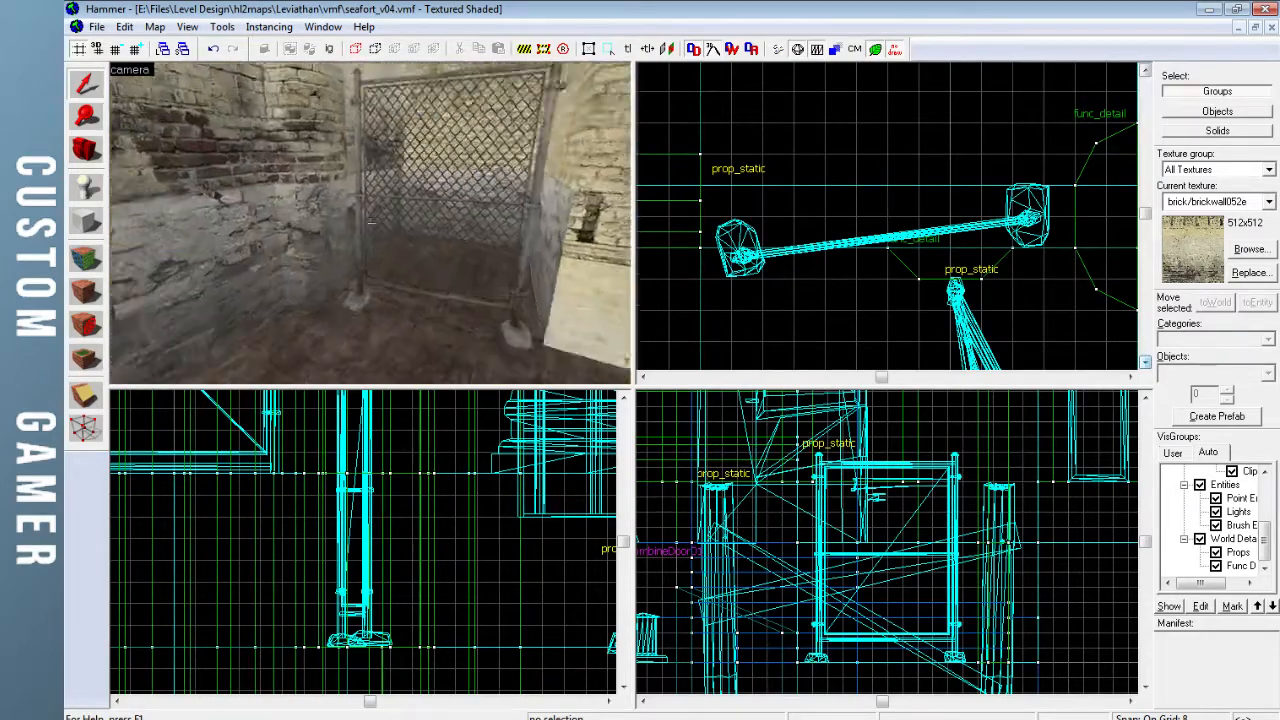
Add the selected brick pillar solids to their existing func_detail entity
{"action": "left_click", "coordinate": [349, 181]}
{"action": "key", "text": "ctrl+t"}
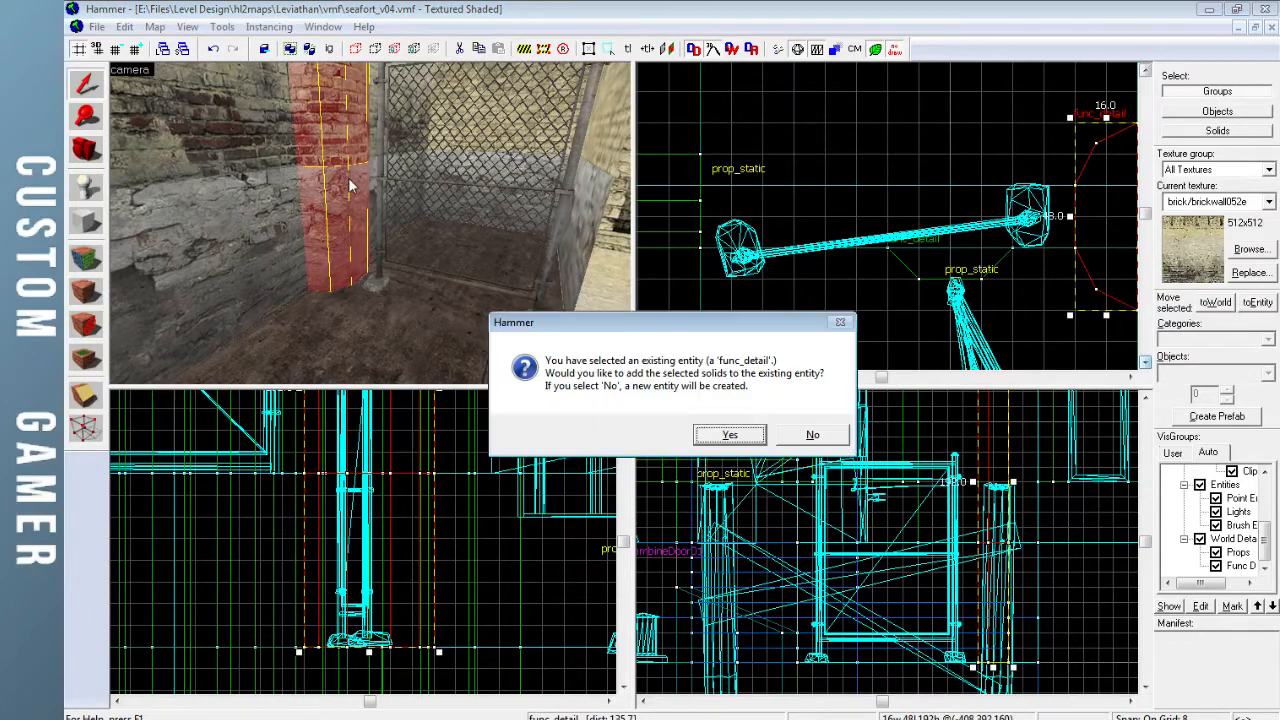
{"action": "left_click", "coordinate": [744, 440]}
{"action": "key", "text": "Escape"}
Examine the waterside ledge with the cleats and the low wall beside the stairs
{"action": "key", "text": "z"}
{"action": "key", "text": "w"}
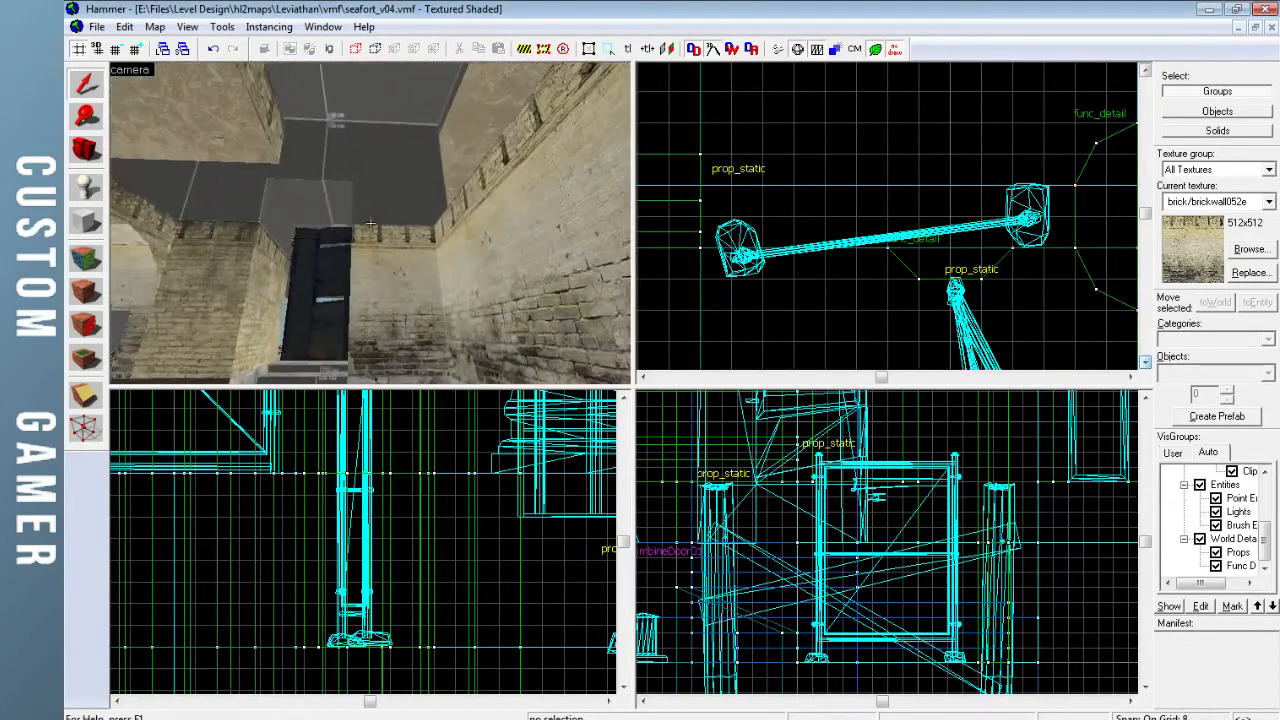
{"action": "key", "text": "a"}
{"action": "key", "text": "w"}
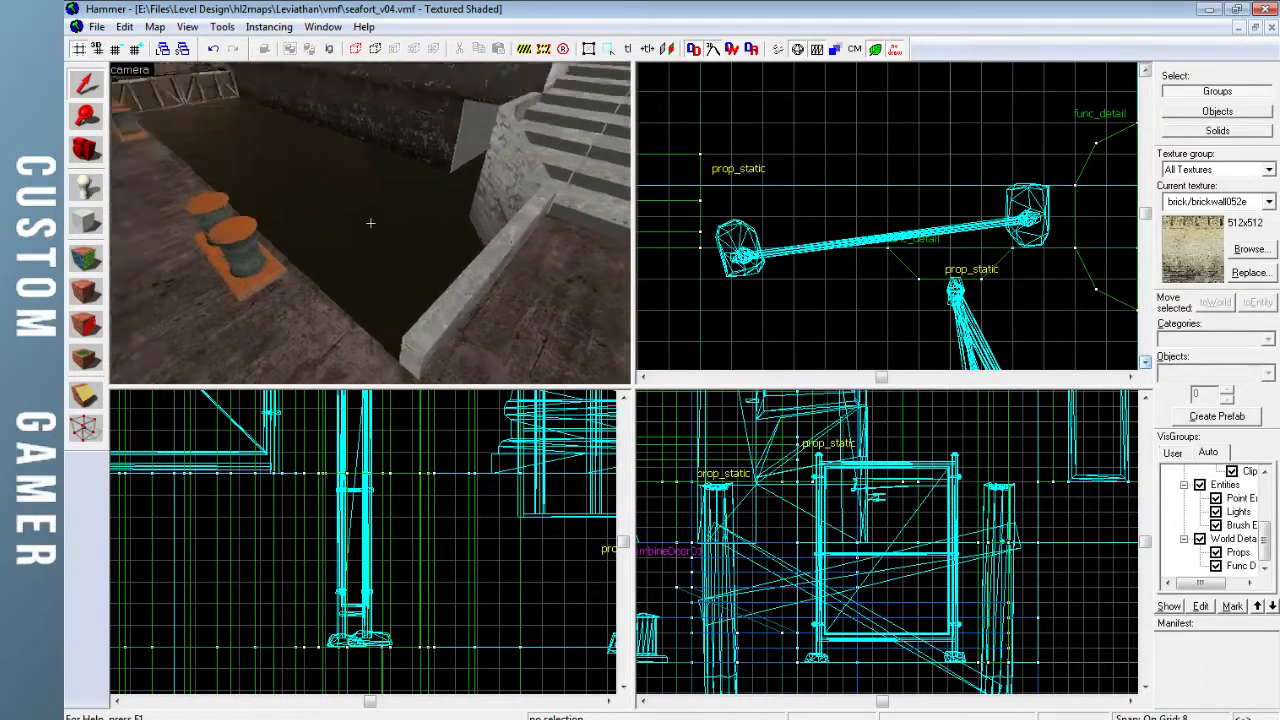
{"action": "key", "text": "d"}
{"action": "key", "text": "d"}
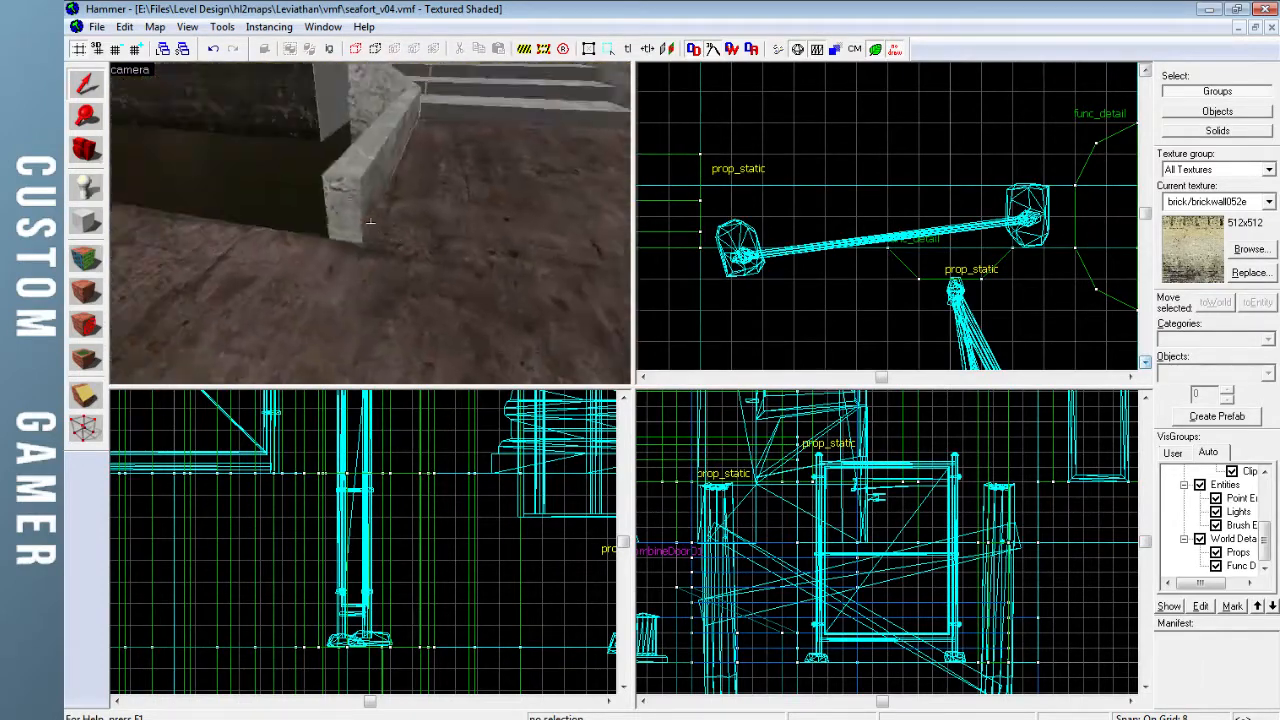
{"action": "key", "text": "d"}
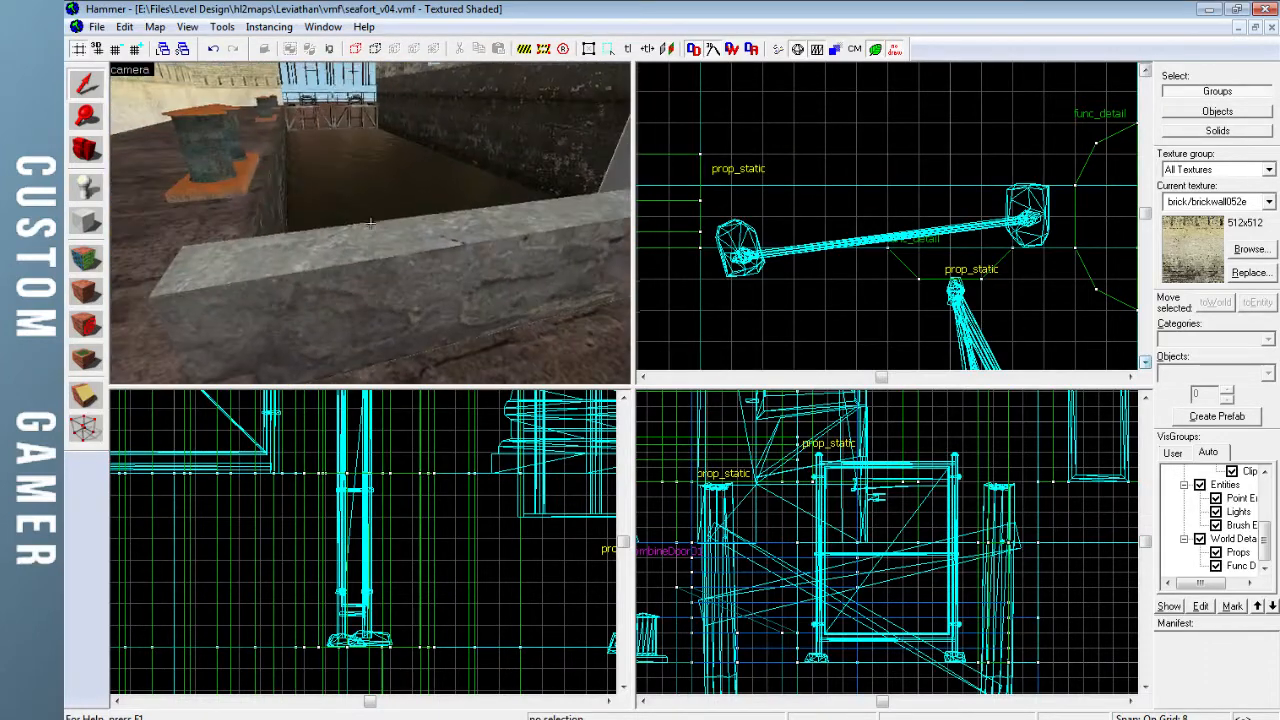
{"action": "key", "text": "w"}
{"action": "key", "text": "w"}
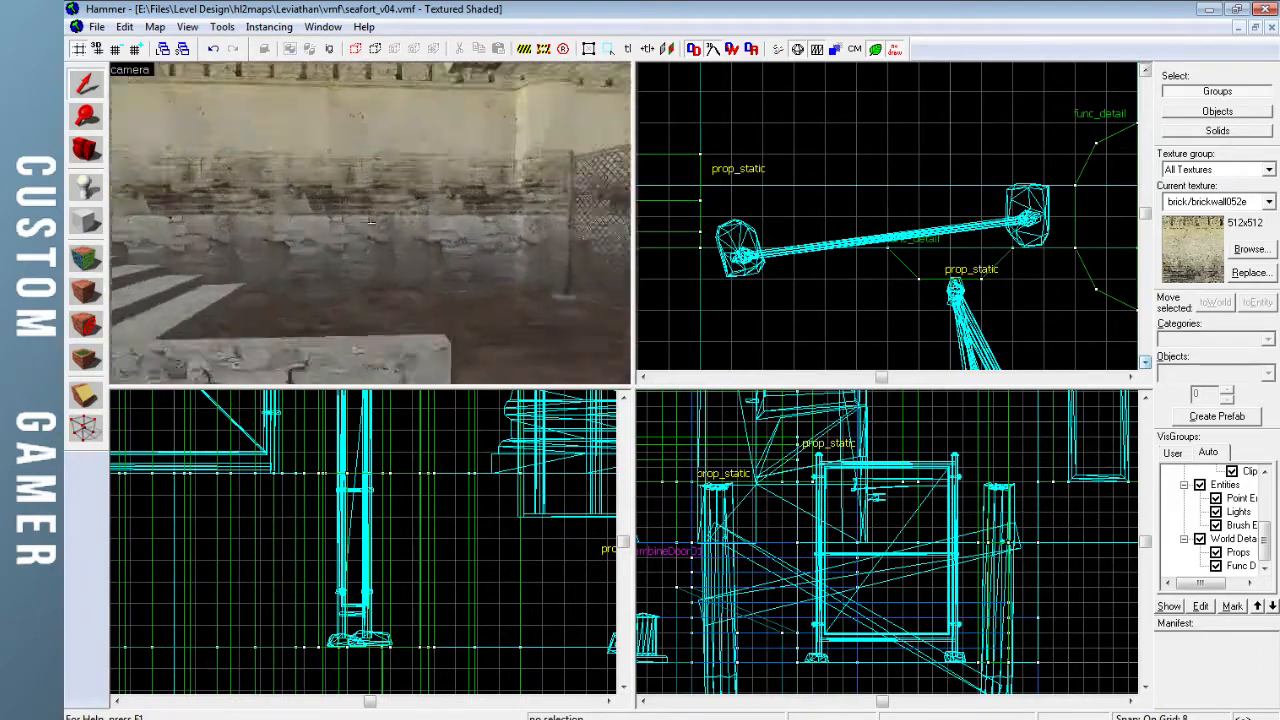
Centre the views on the low wall by the stairs and choose brick/brickwall046a as the texture for a new block
{"action": "key", "text": "z"}
{"action": "left_click", "coordinate": [355, 250]}
{"action": "key", "text": "ctrl+shift+e"}
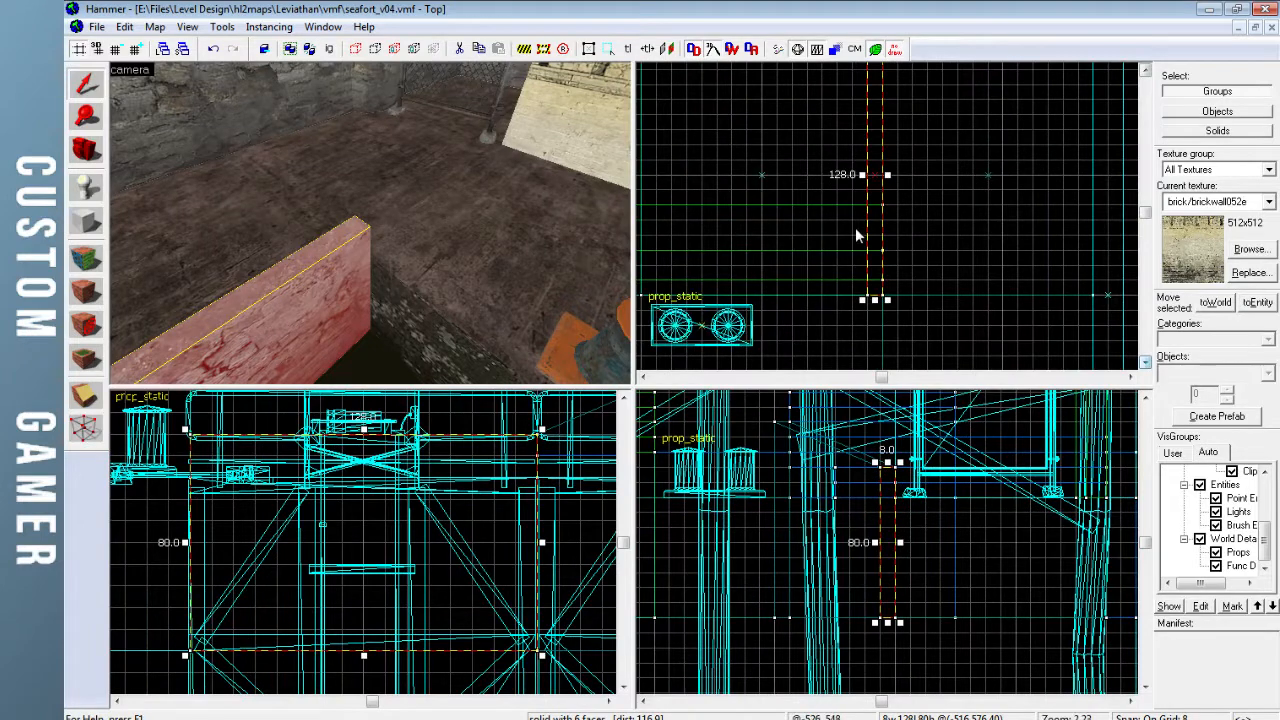
{"action": "left_click", "coordinate": [86, 222]}
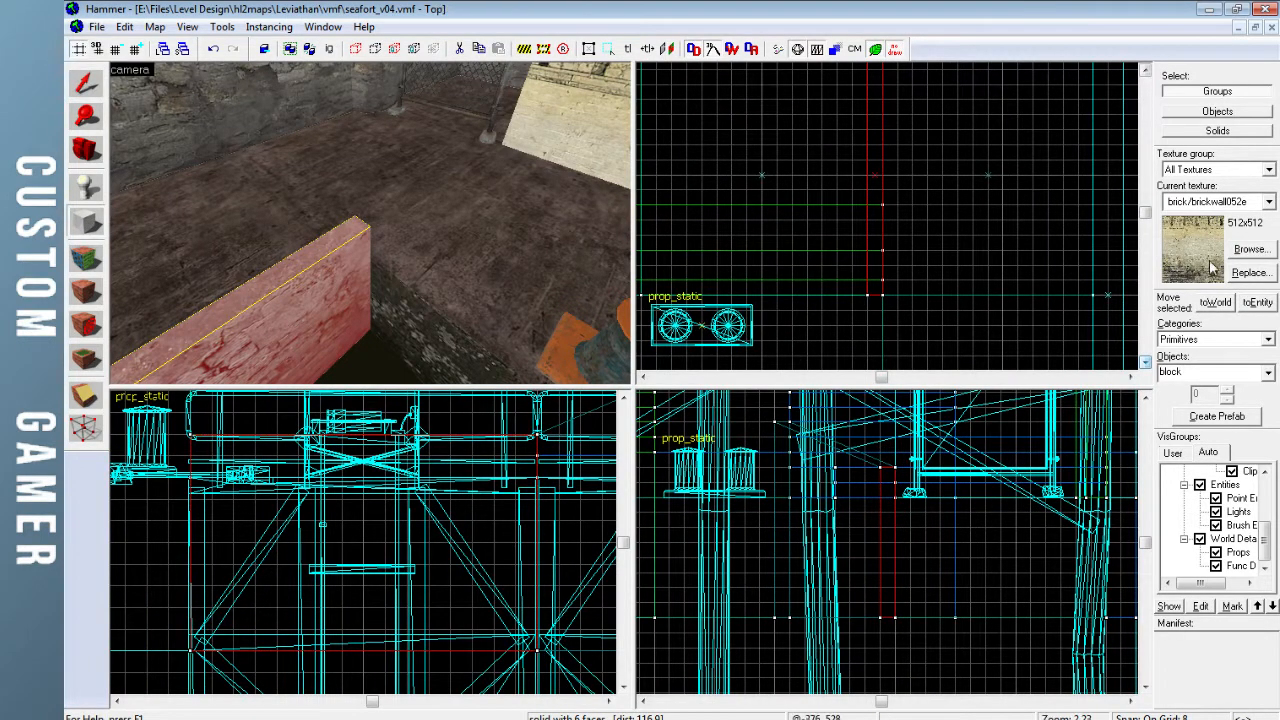
{"action": "left_click", "coordinate": [1246, 251]}
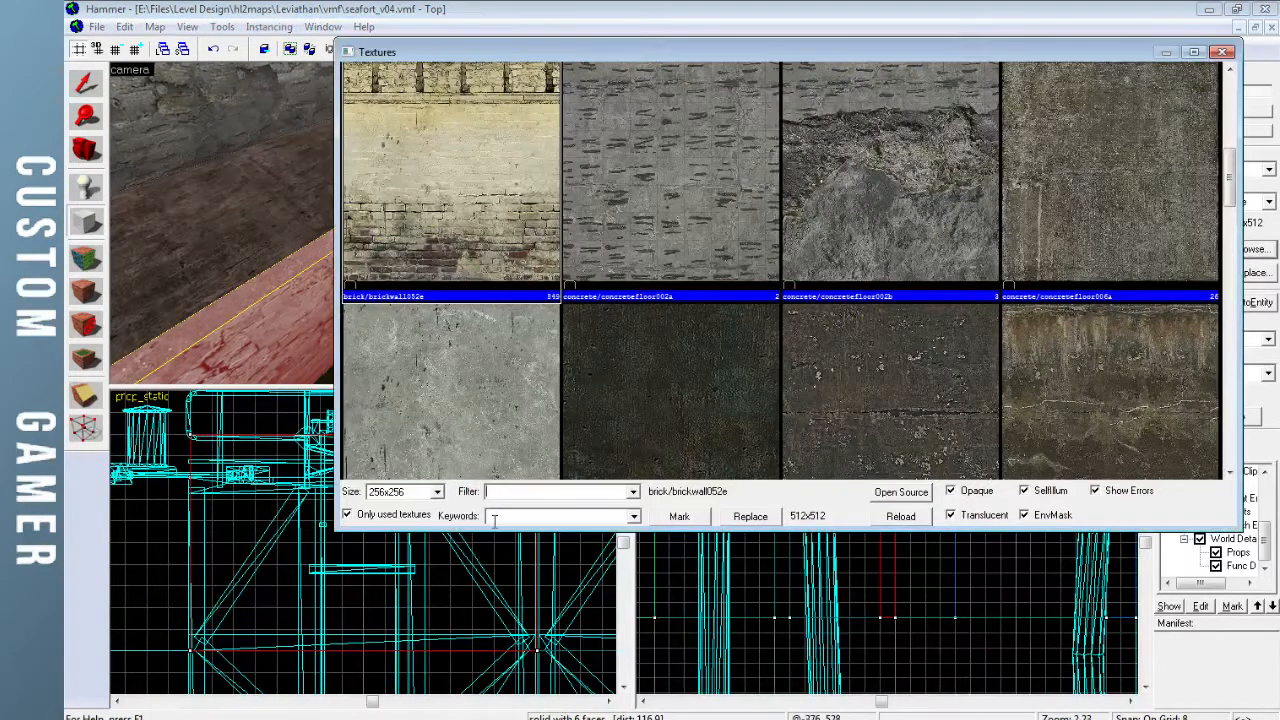
{"action": "scroll", "coordinate": [453, 198], "scroll_direction": "down", "scroll_amount": 5}
{"action": "scroll", "coordinate": [480, 228], "scroll_direction": "up", "scroll_amount": 1}
{"action": "double_click", "coordinate": [485, 230]}
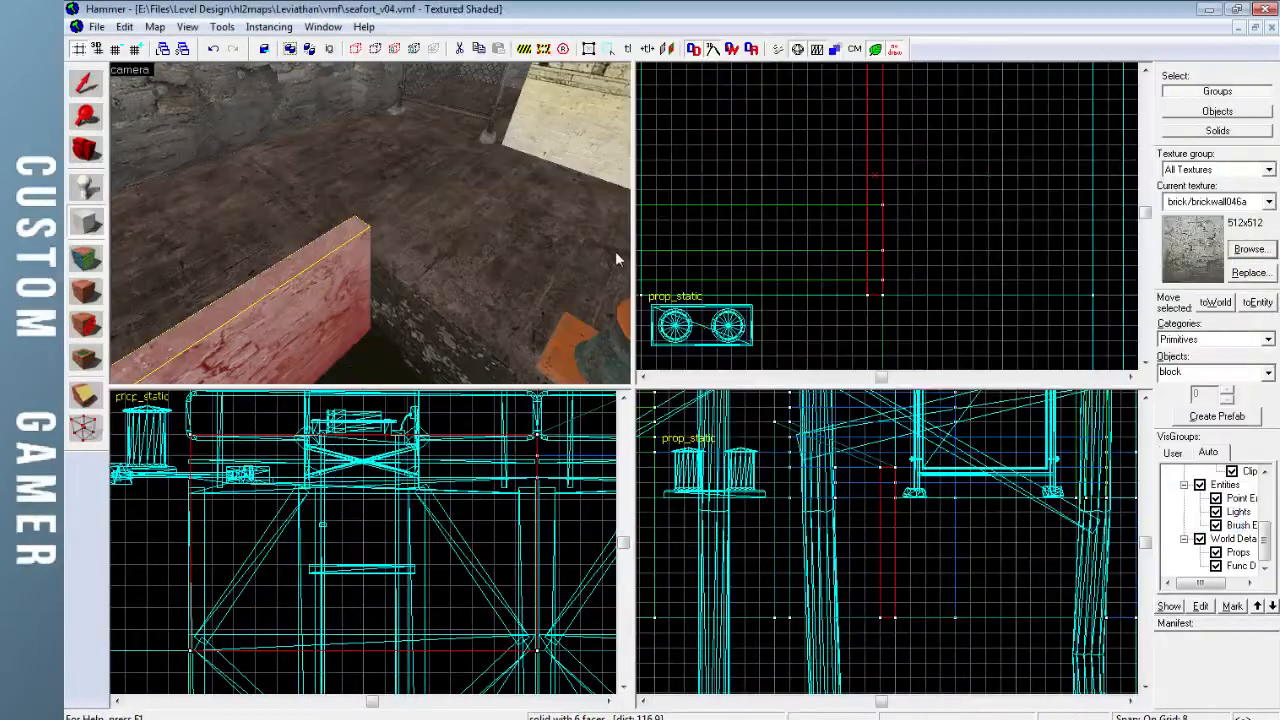
Create a block 744 units long, 8 thick and 80 high, running from the low wall's end along the ledge's edge
{"action": "left_click_drag", "start_coordinate": [848, 280], "coordinate": [840, 280]}
{"action": "scroll", "coordinate": [852, 282], "scroll_direction": "down", "scroll_amount": 4}
{"action": "middle_click_drag", "start_coordinate": [877, 284], "coordinate": [1003, 285]}
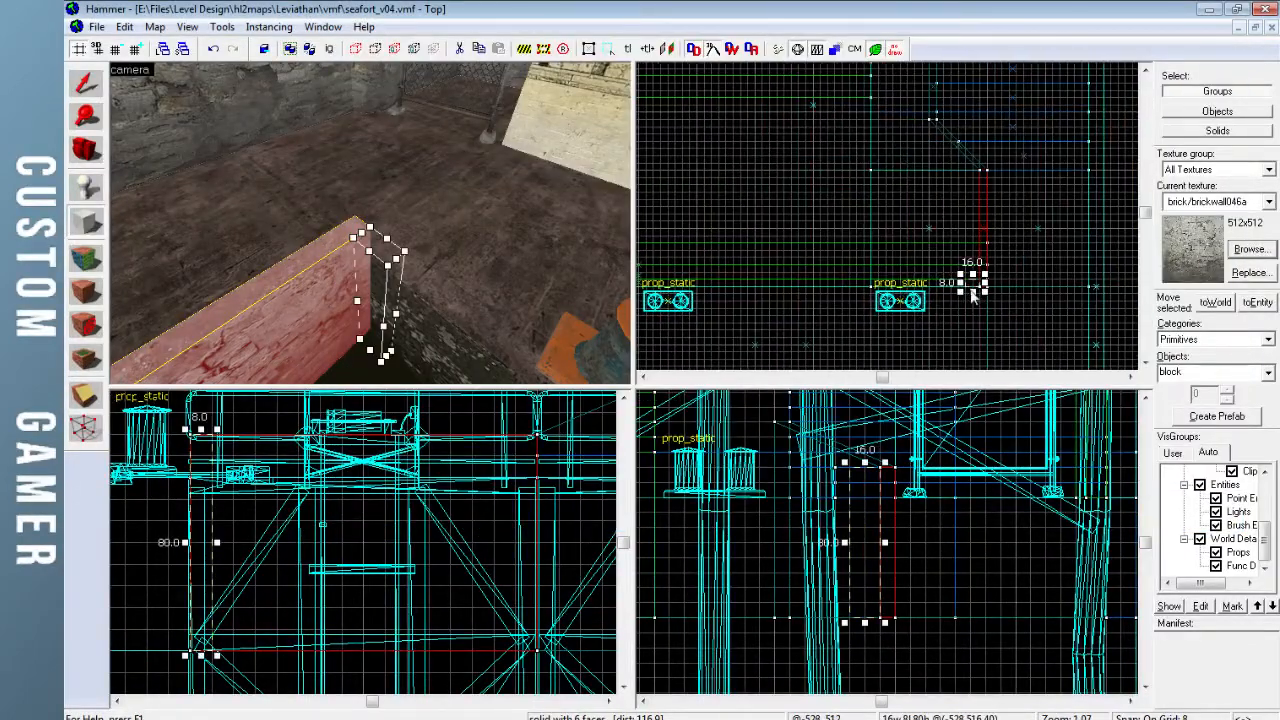
{"action": "mouse_move", "coordinate": [962, 285]}
{"action": "left_mouse_down"}
{"action": "mouse_move", "coordinate": [859, 285]}
{"action": "mouse_move", "coordinate": [939, 279]}
{"action": "left_mouse_up"}
{"action": "key", "text": "Left"}
{"action": "key", "text": "Left"}
{"action": "key", "text": "Left"}
{"action": "key", "text": "Left"}
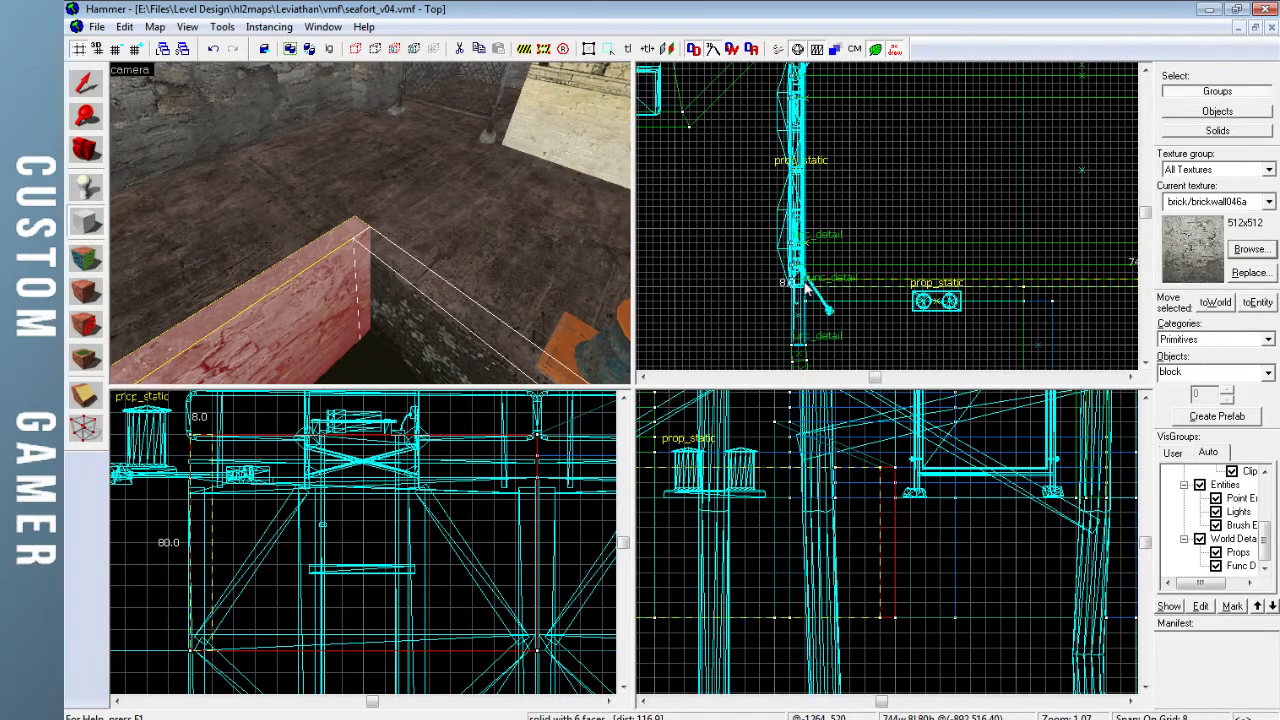
{"action": "left_click_drag", "start_coordinate": [806, 287], "coordinate": [921, 289]}
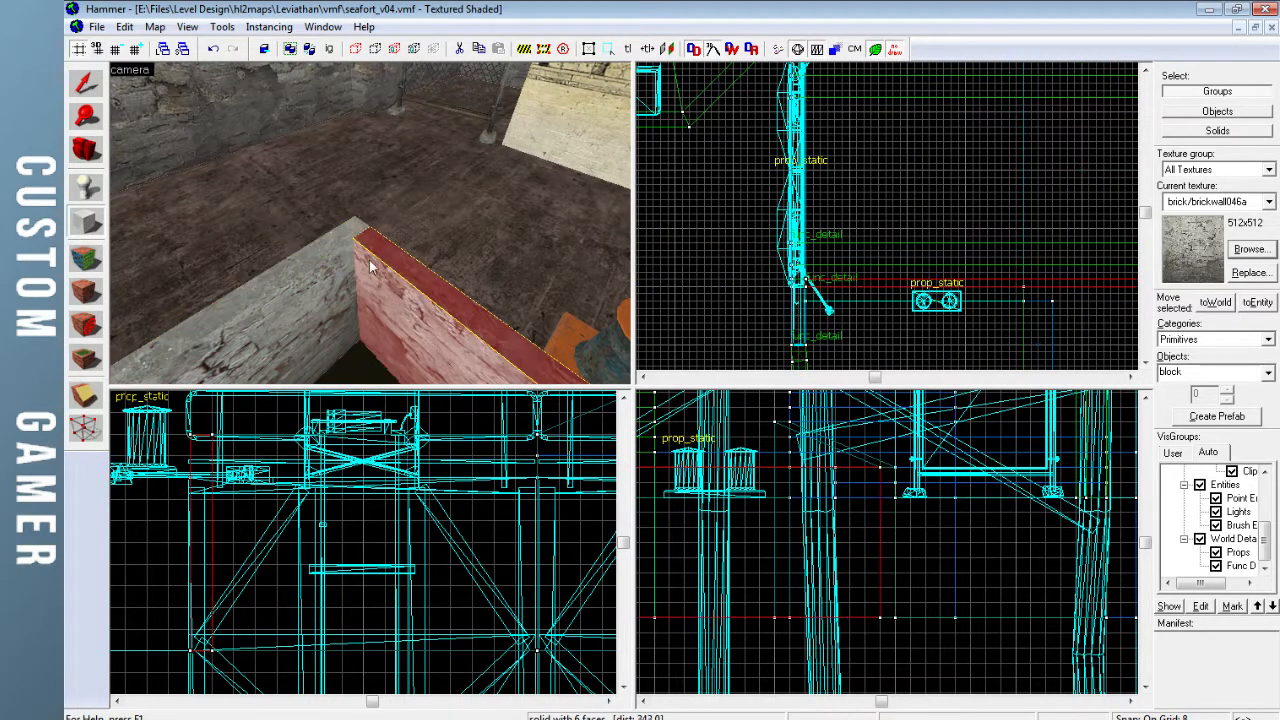
{"action": "key", "text": "shift+s"}
{"action": "key", "text": "Escape"}
Examine the new wall's far end where it meets the tall wall, the metal railing and the gate prop's arm
{"action": "key", "text": "z"}
{"action": "key", "text": "w"}
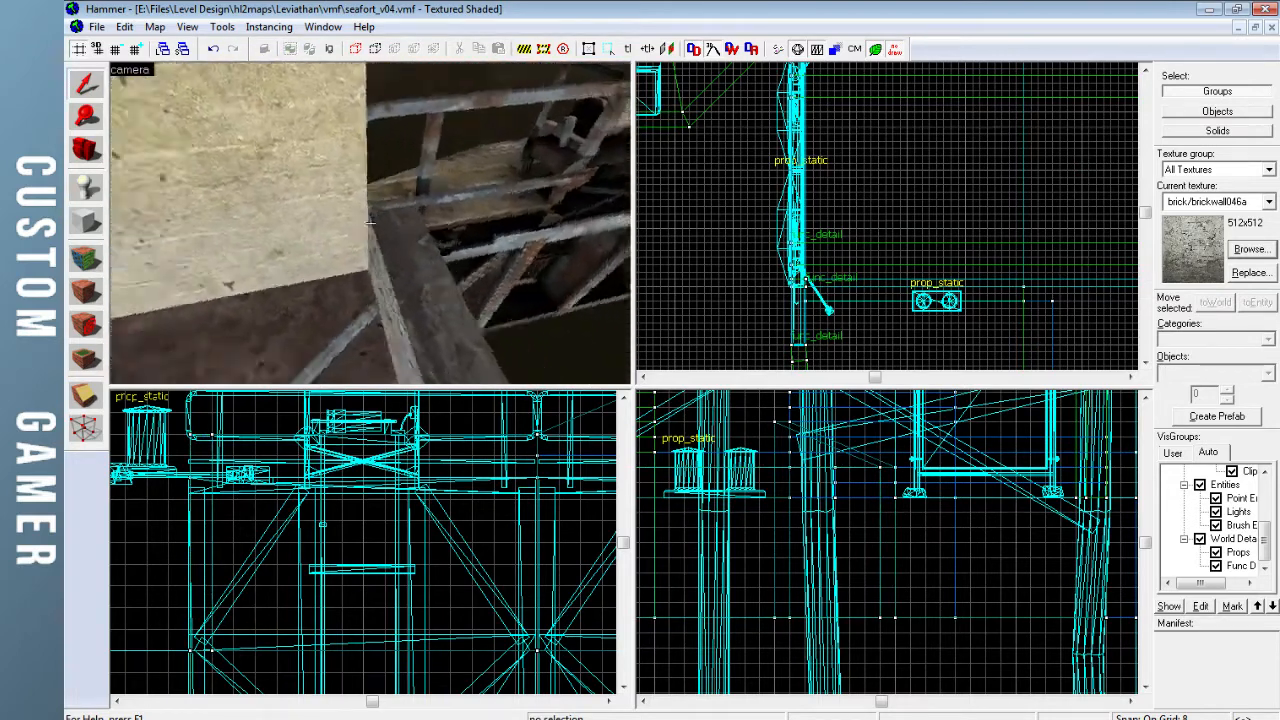
{"action": "key", "text": "z"}
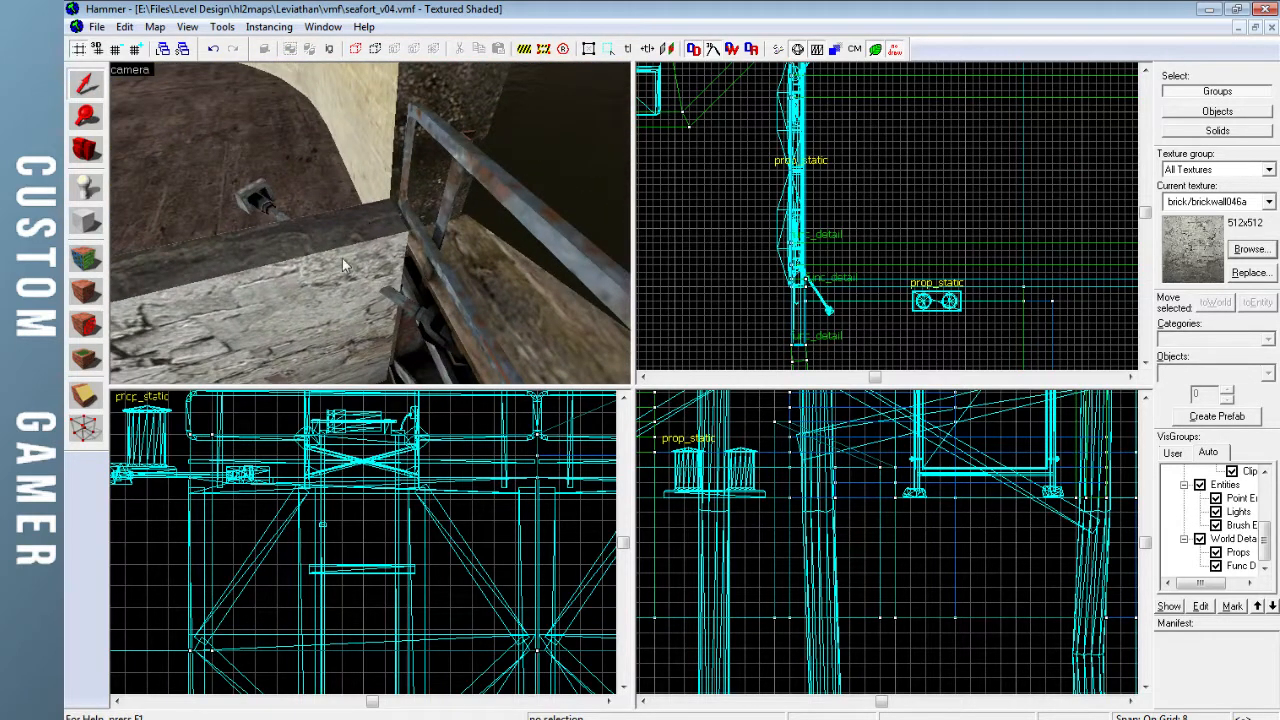
{"action": "key", "text": "w"}
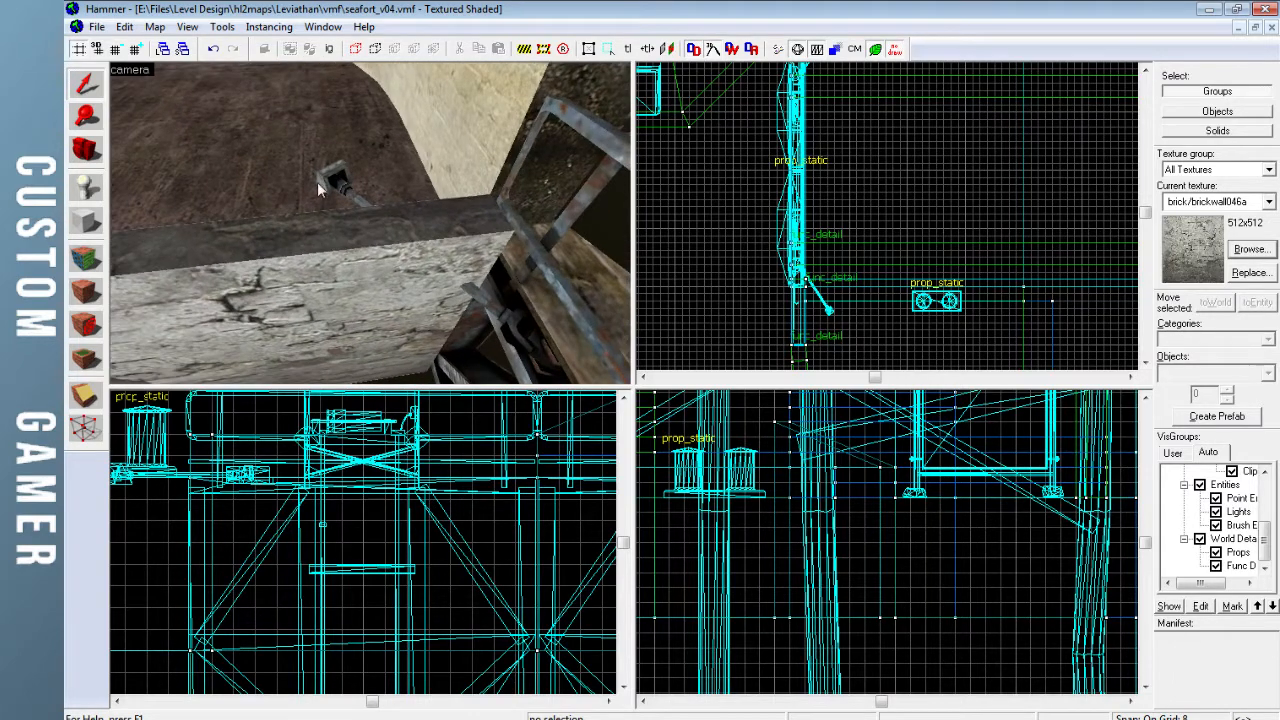
{"action": "left_click", "coordinate": [317, 182]}
{"action": "key", "text": "z"}
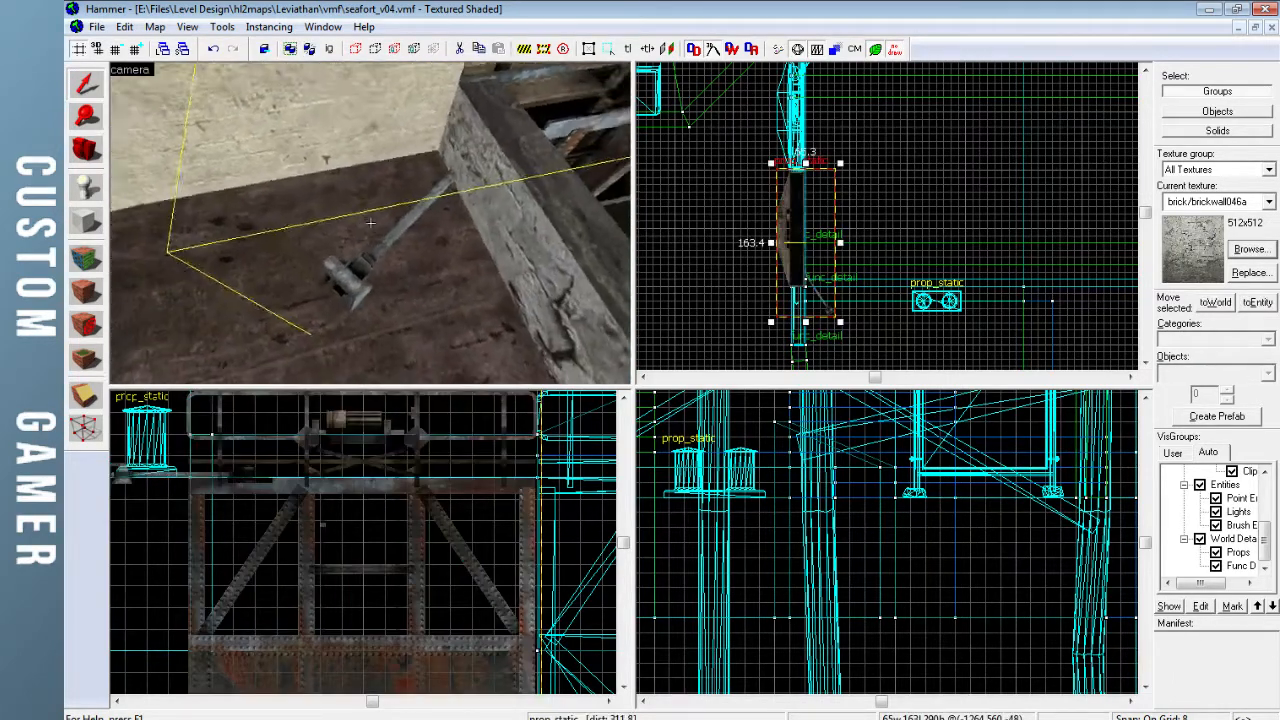
{"action": "key", "text": "w"}
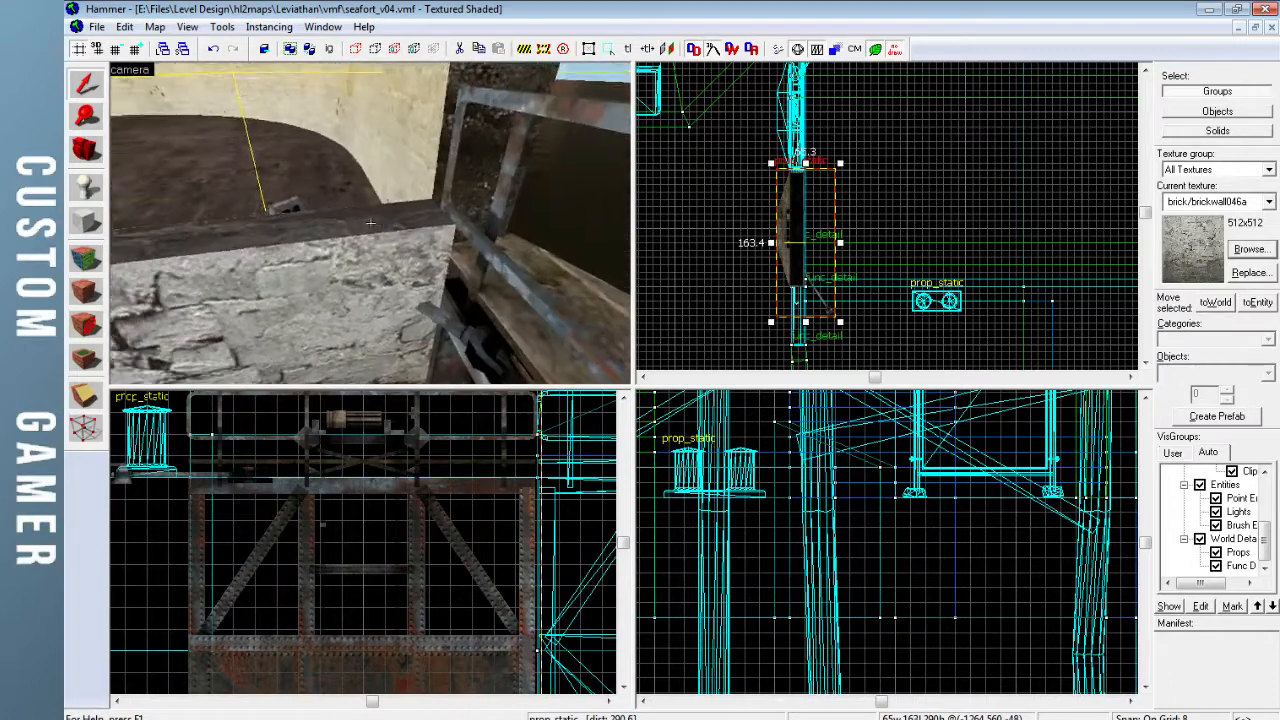
{"action": "key", "text": "w"}
{"action": "key", "text": "s"}
{"action": "key", "text": "z"}
{"action": "left_click", "coordinate": [381, 229]}
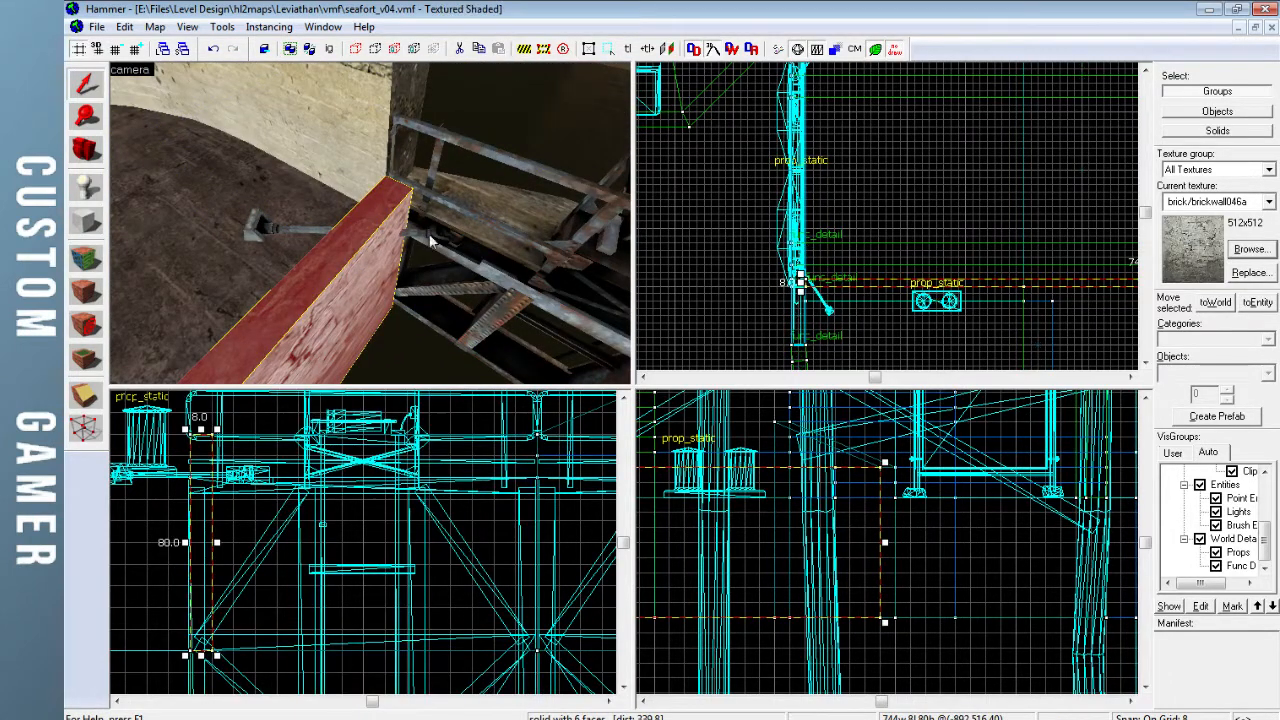
{"action": "key", "text": "w"}
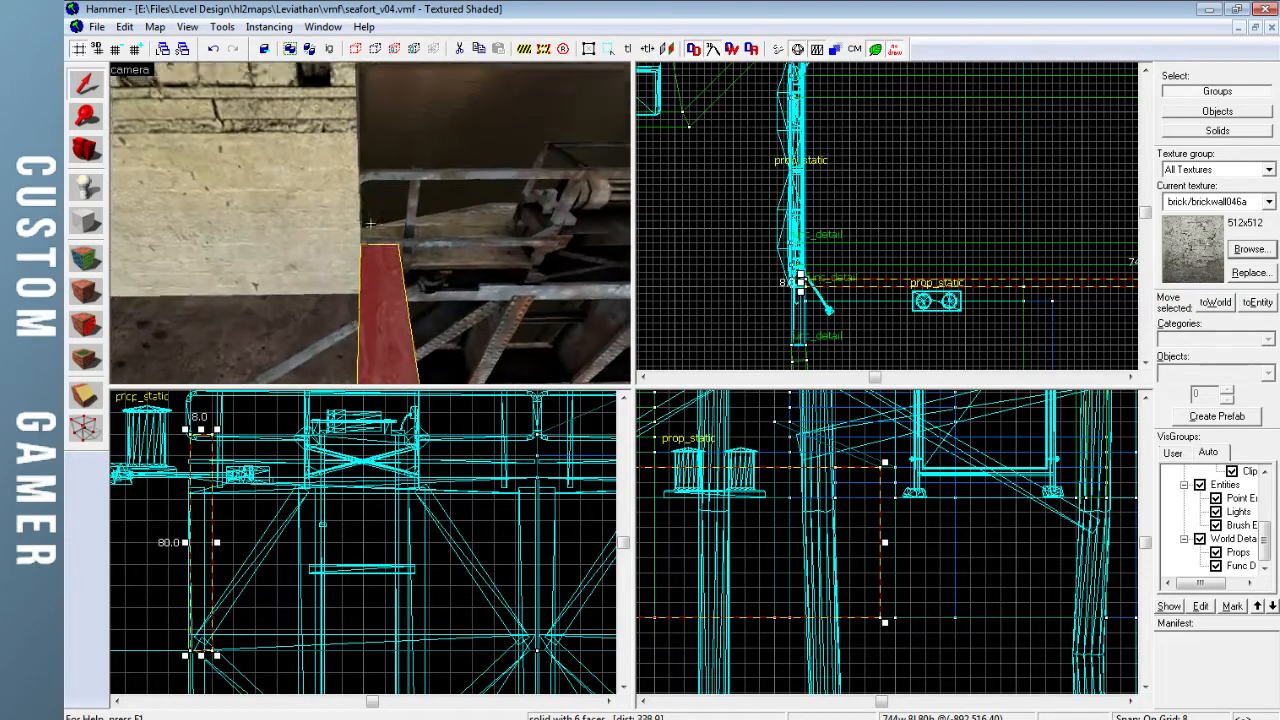
Examine the new wall along the ledge, from its far end past the cleats to its corner with the low wall
{"action": "key", "text": "w"}
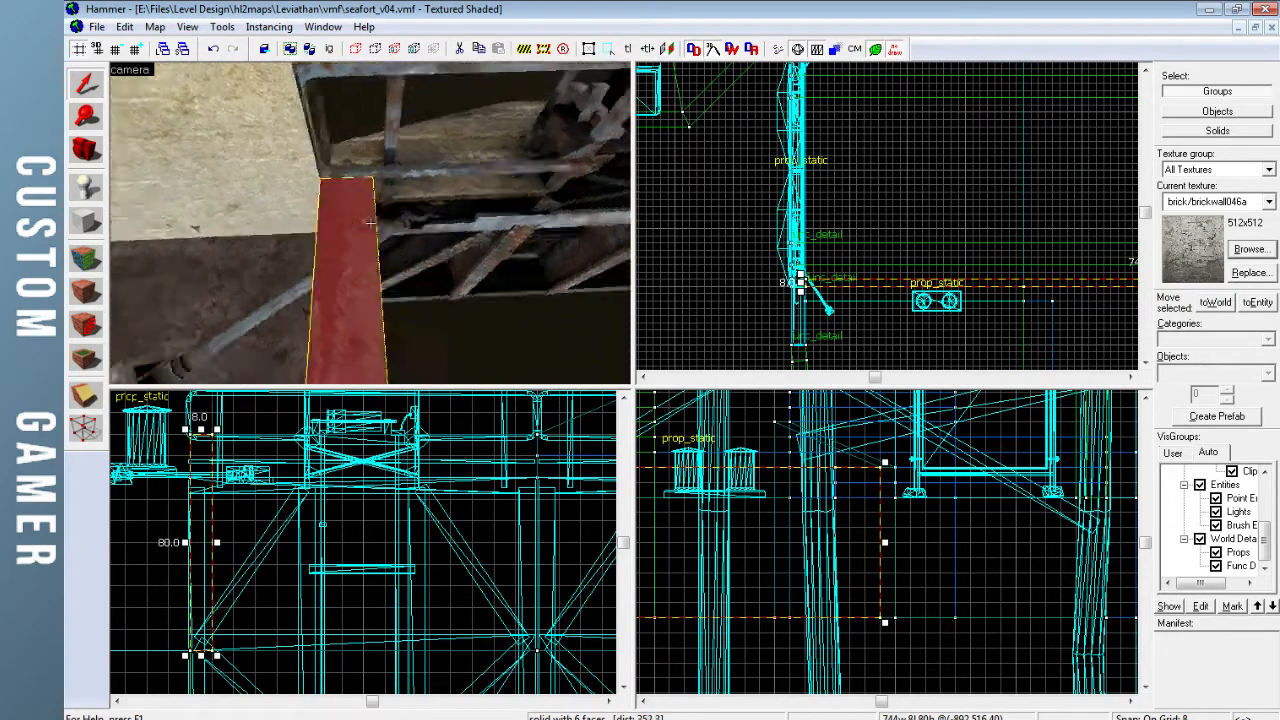
{"action": "key", "text": "w"}
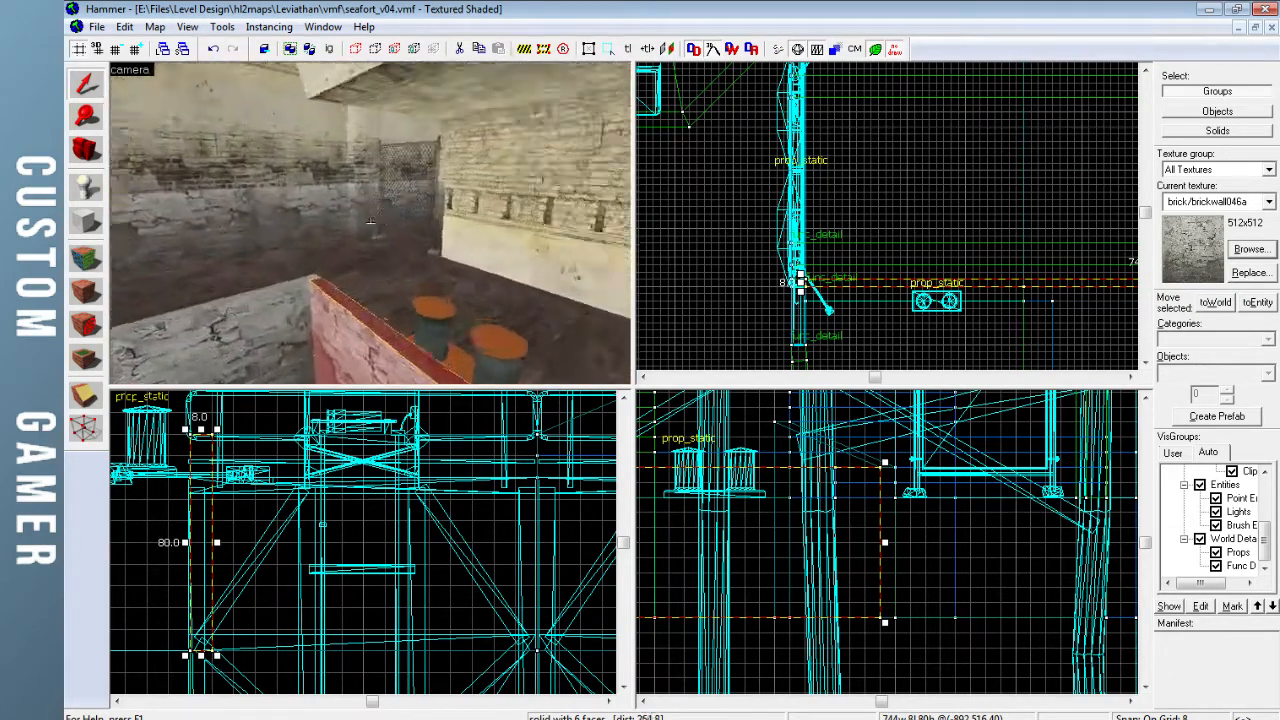
{"action": "key", "text": "w"}
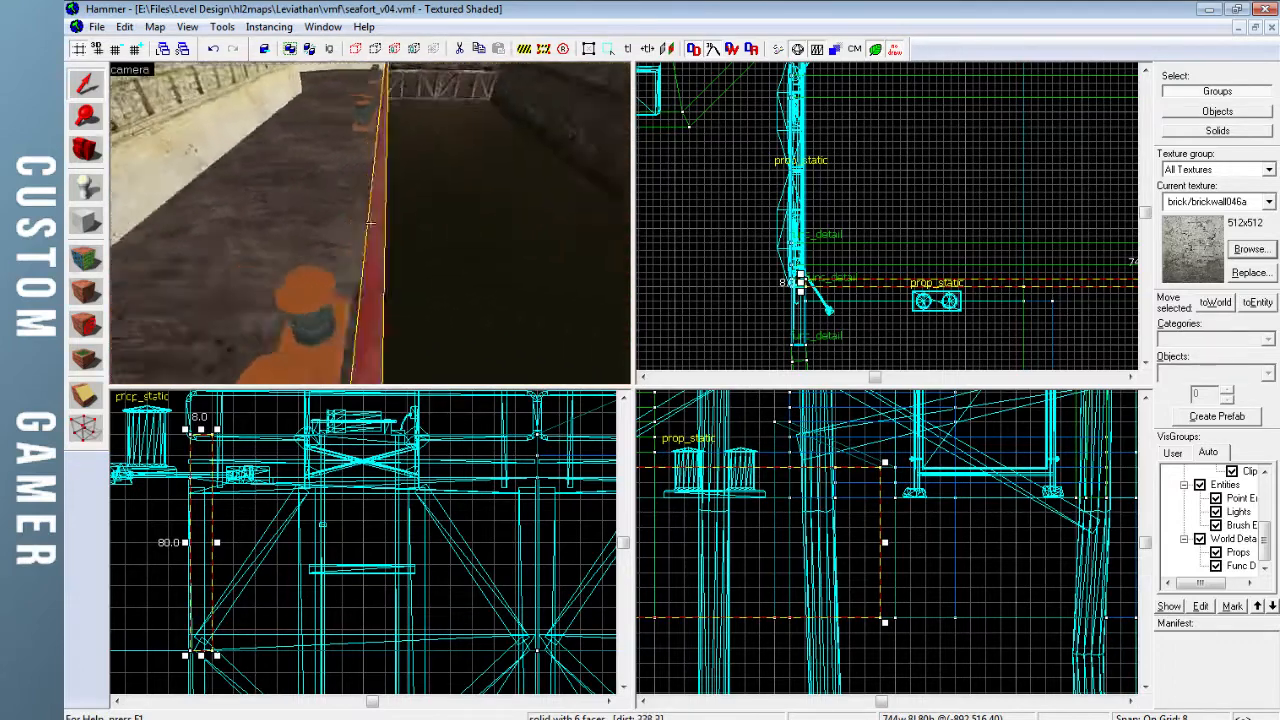
{"action": "key", "text": "d"}
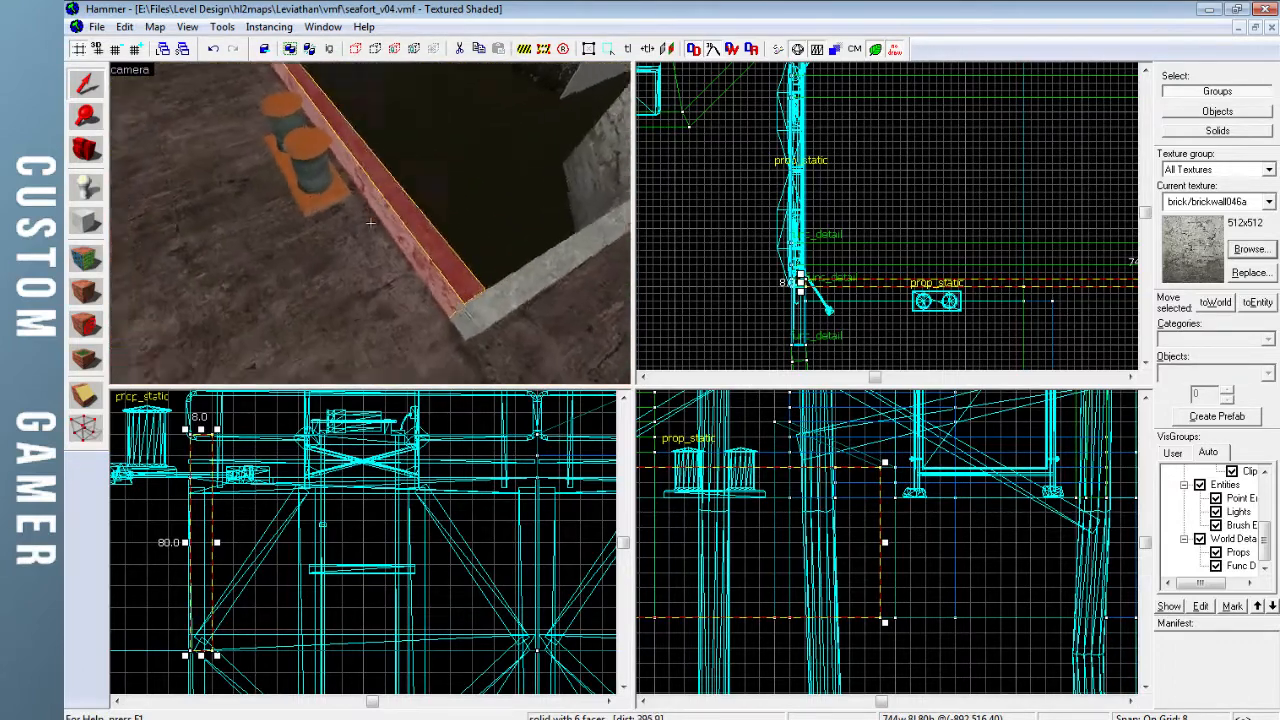
{"action": "key", "text": "w"}
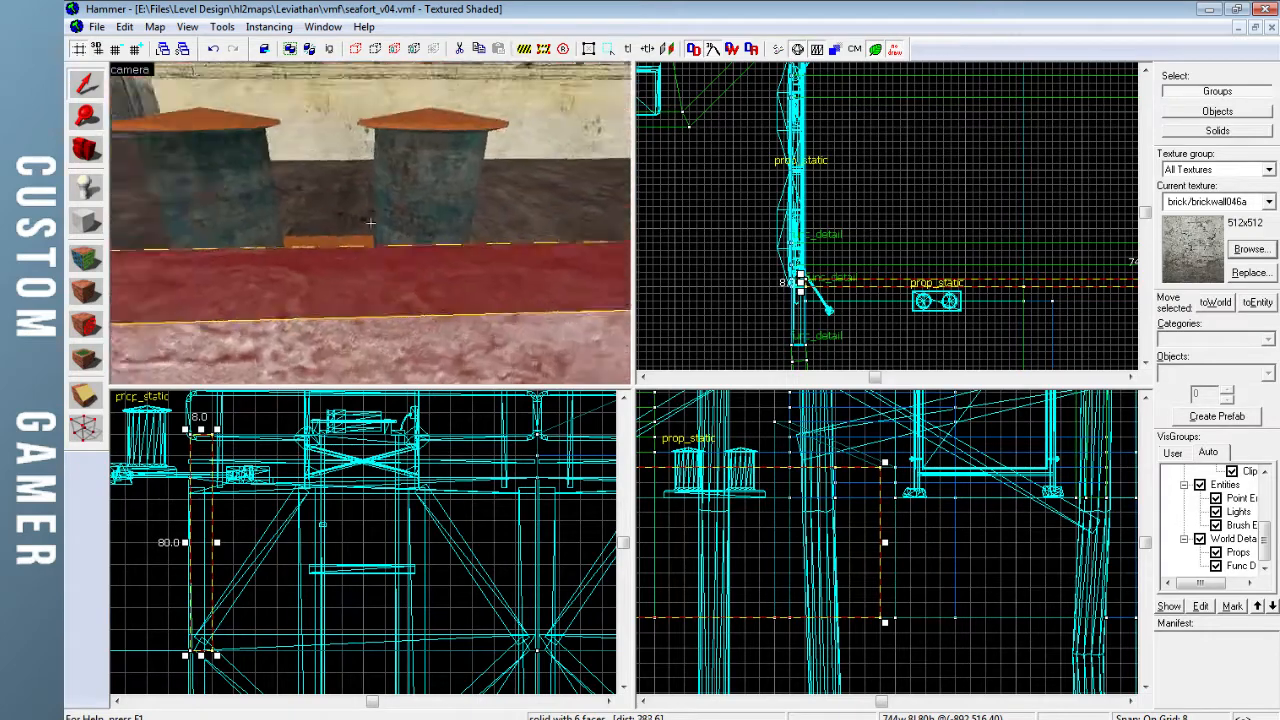
{"action": "key", "text": "d"}
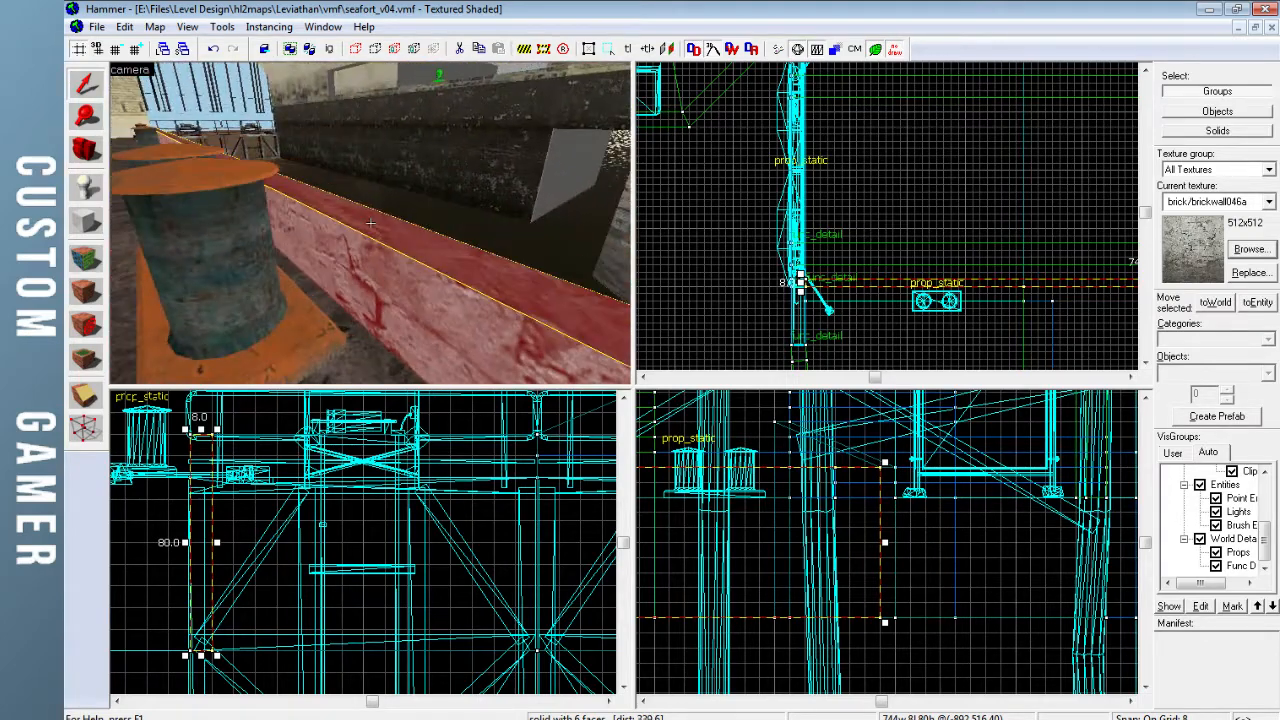
{"action": "key", "text": "w"}
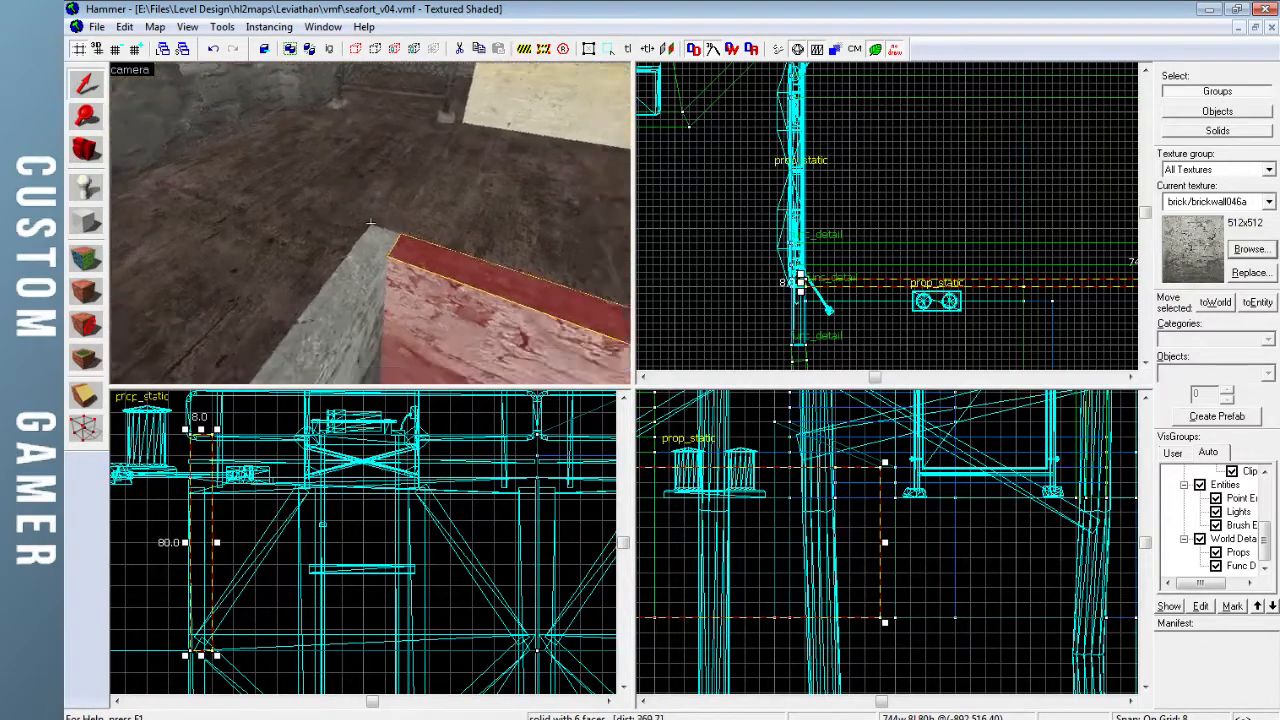
{"action": "key", "text": "s"}
{"action": "key", "text": "z"}
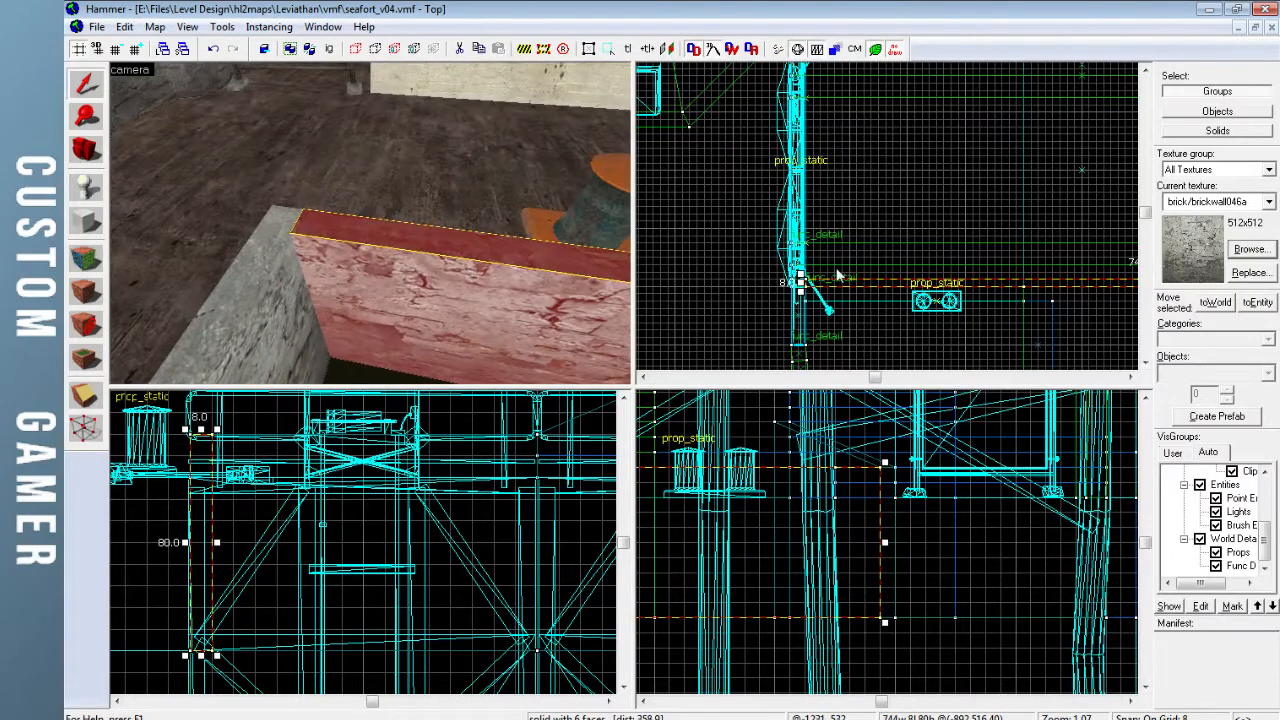
Shorten the new wall block to 56 units, keeping only the part between the low wall and the nearest cleat
{"action": "key", "text": "Right"}
{"action": "key", "text": "Right"}
{"action": "key", "text": "Right"}
{"action": "key", "text": "Right"}
{"action": "mouse_move", "coordinate": [845, 281]}
{"action": "left_mouse_down"}
{"action": "mouse_move", "coordinate": [947, 281]}
{"action": "mouse_move", "coordinate": [869, 281]}
{"action": "mouse_move", "coordinate": [921, 283]}
{"action": "left_mouse_up"}
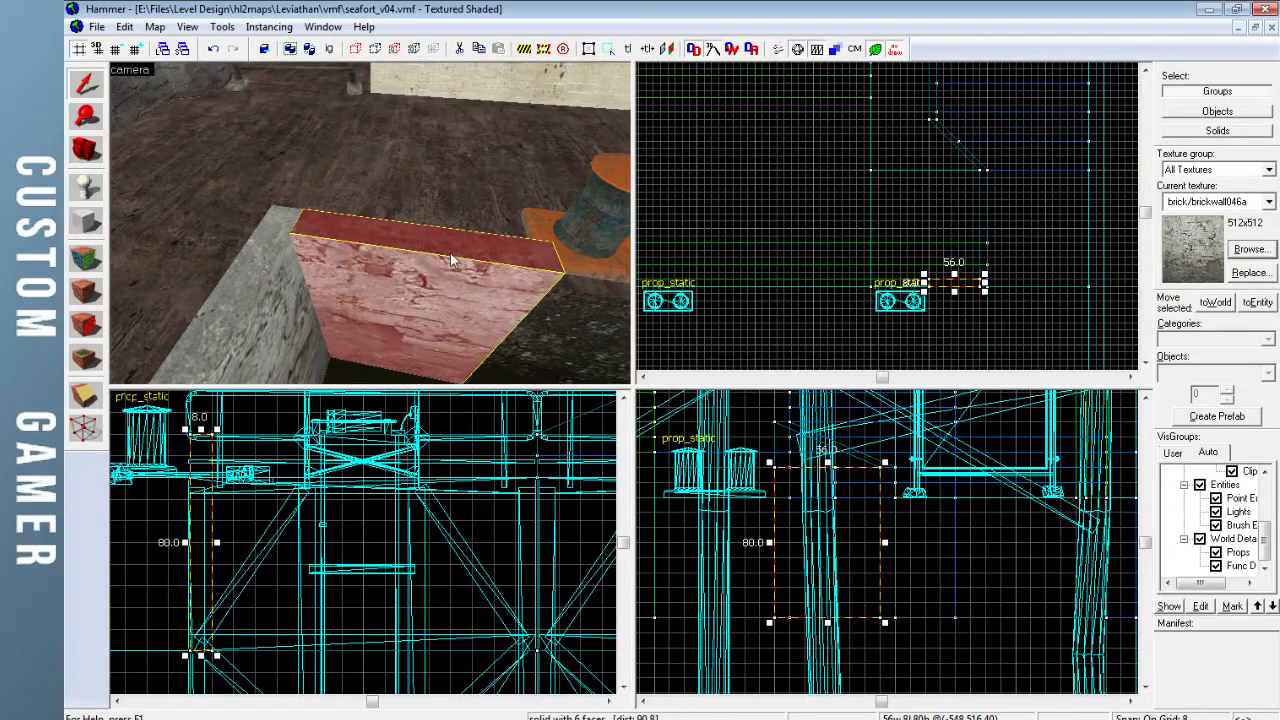
Clip the block's top along a slope from full height at the low wall down to the ledge level at its free end
{"action": "left_click", "coordinate": [86, 398]}
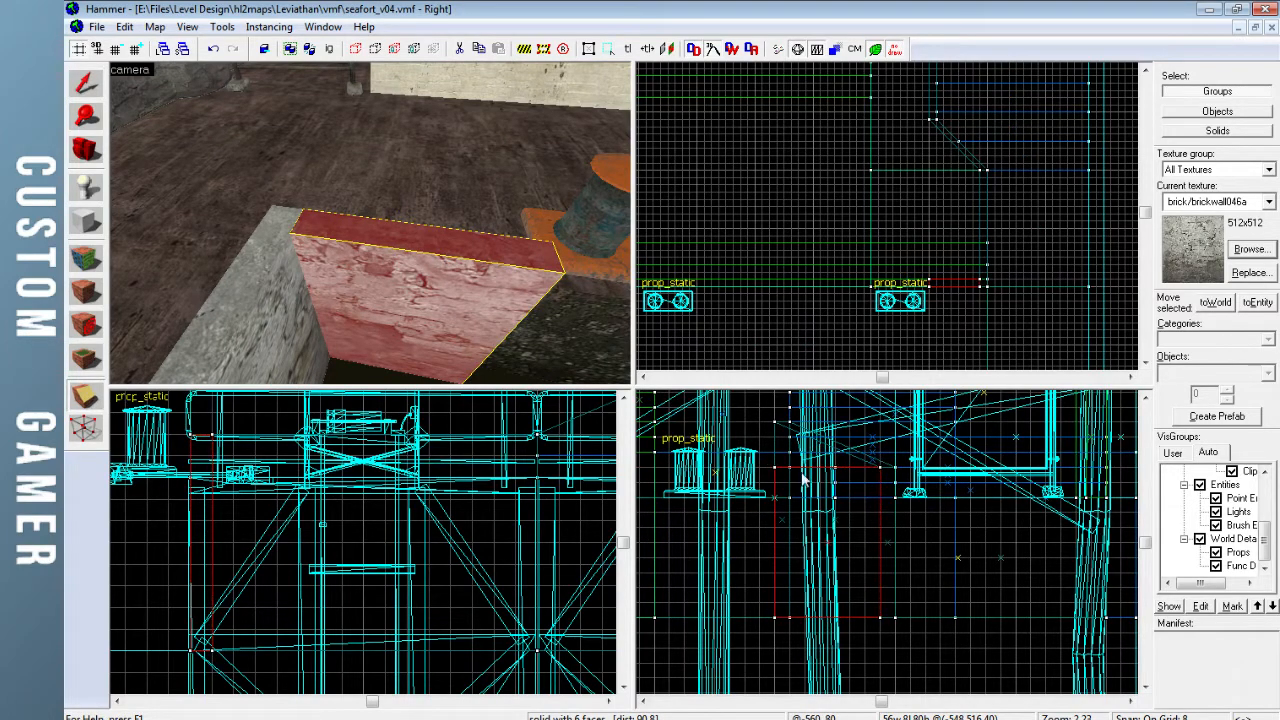
{"action": "left_click_drag", "start_coordinate": [779, 494], "coordinate": [832, 478]}
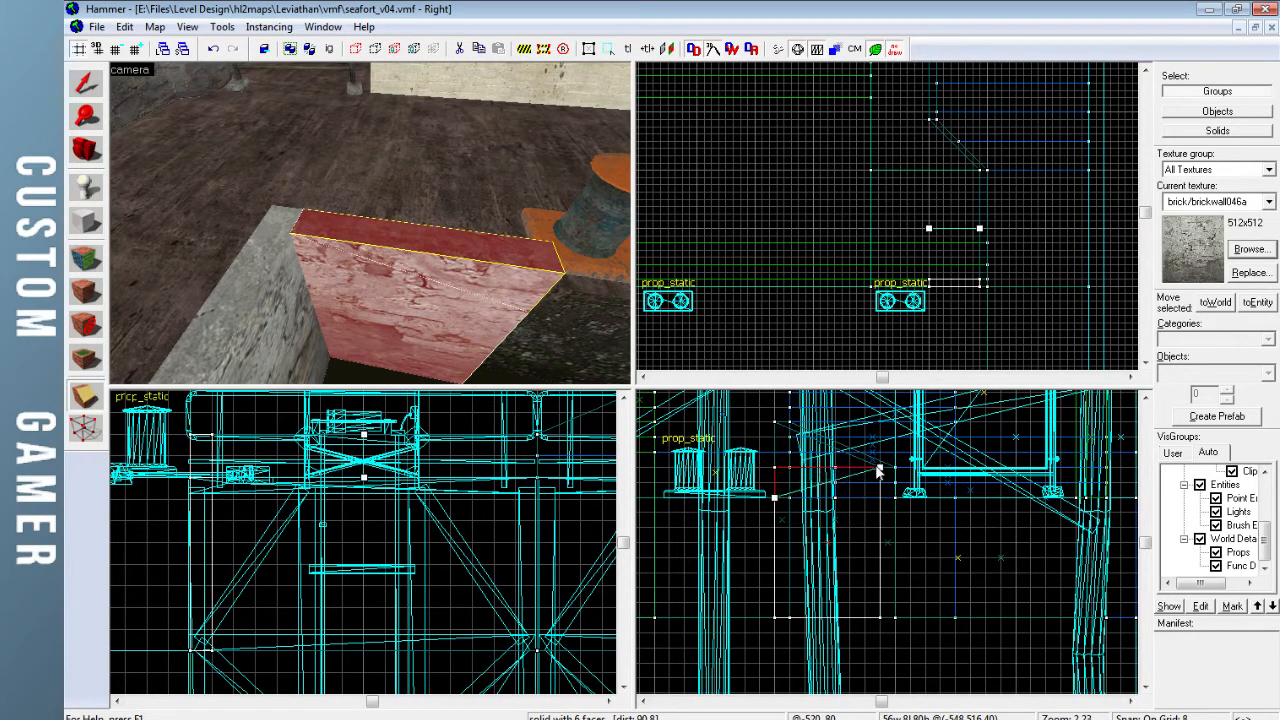
{"action": "key", "text": "Return"}
{"action": "key", "text": "Escape"}
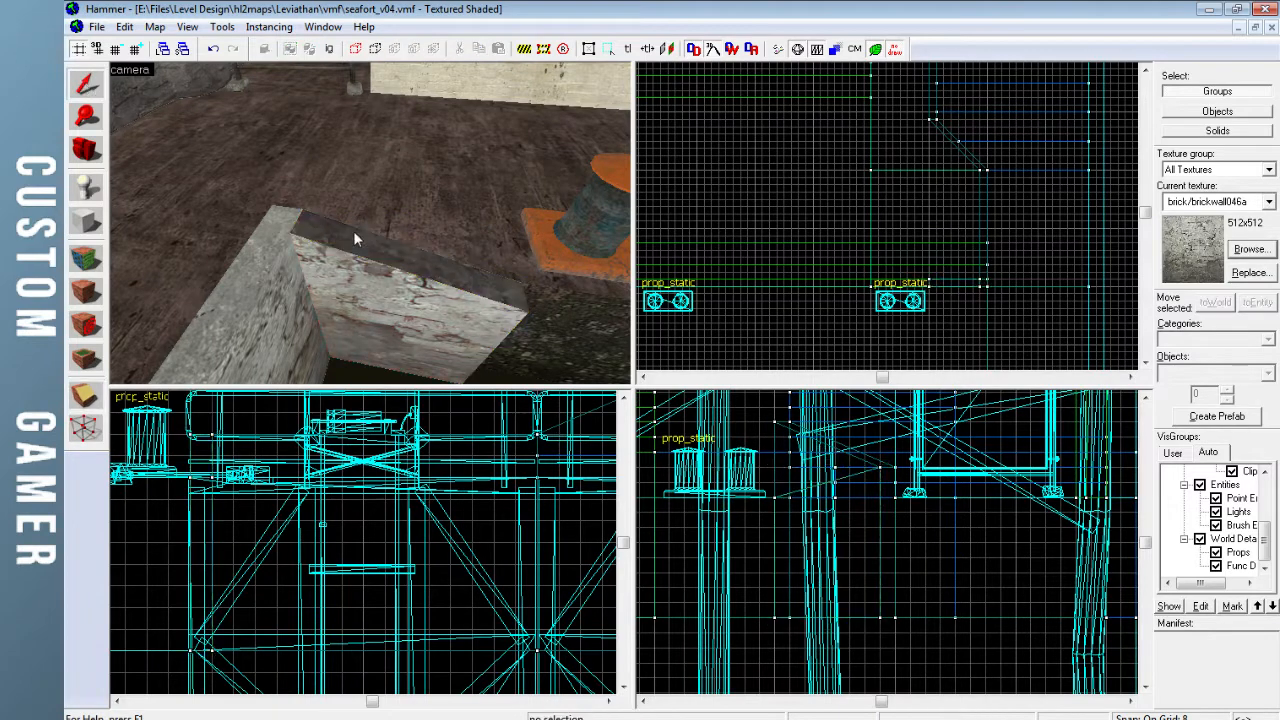
Retexture the clipped block's sloping top face to match the top of the low wall
{"action": "key", "text": "z"}
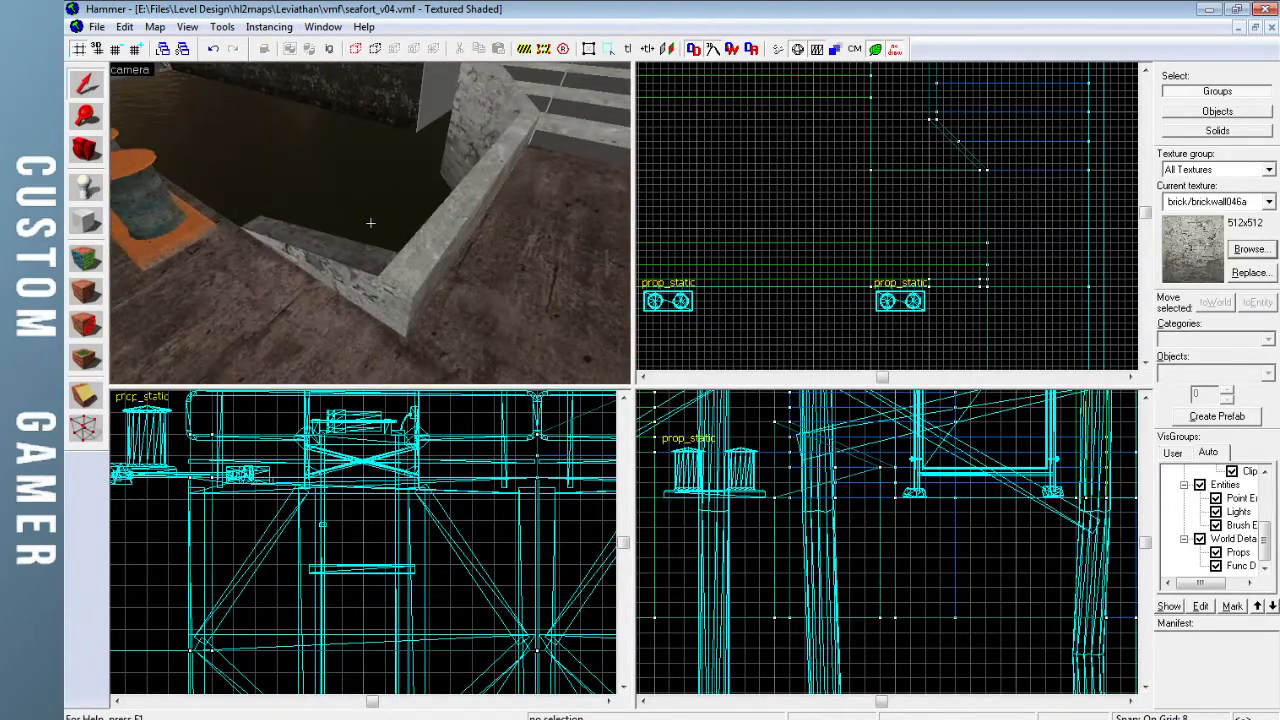
{"action": "key", "text": "z"}
{"action": "key", "text": "shift+a"}
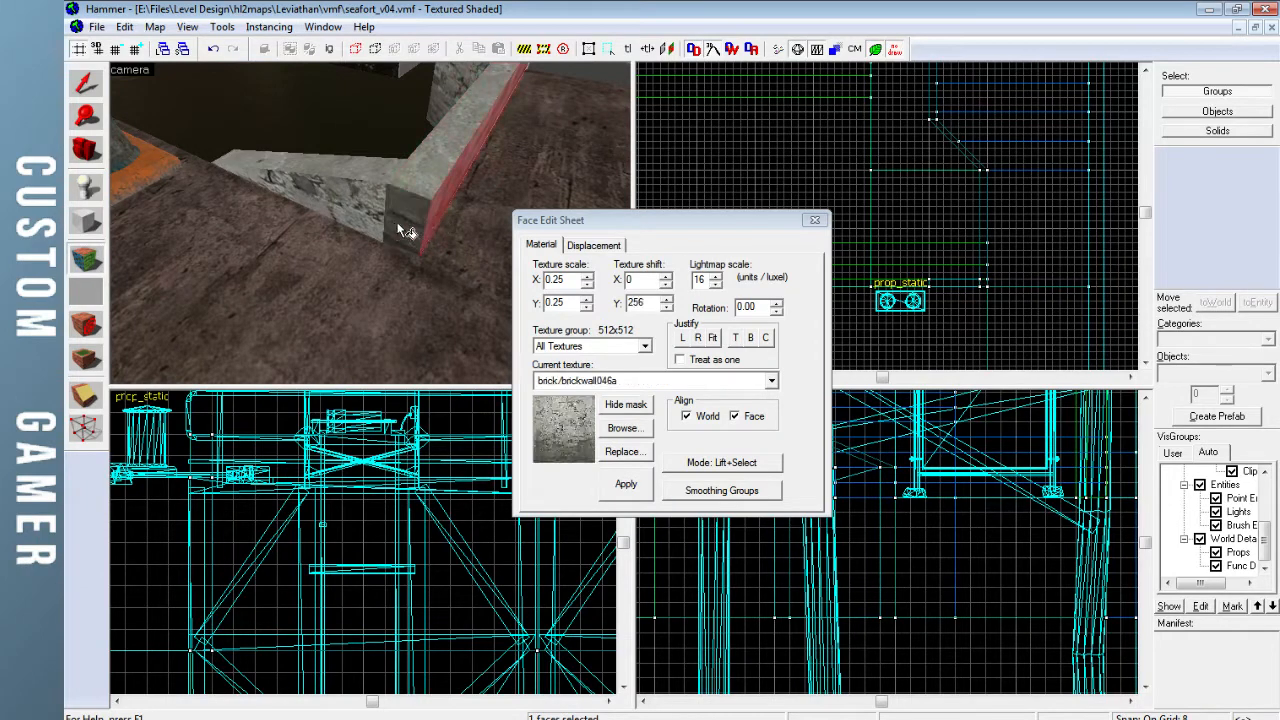
{"action": "left_click", "coordinate": [814, 220]}
{"action": "key", "text": "z"}
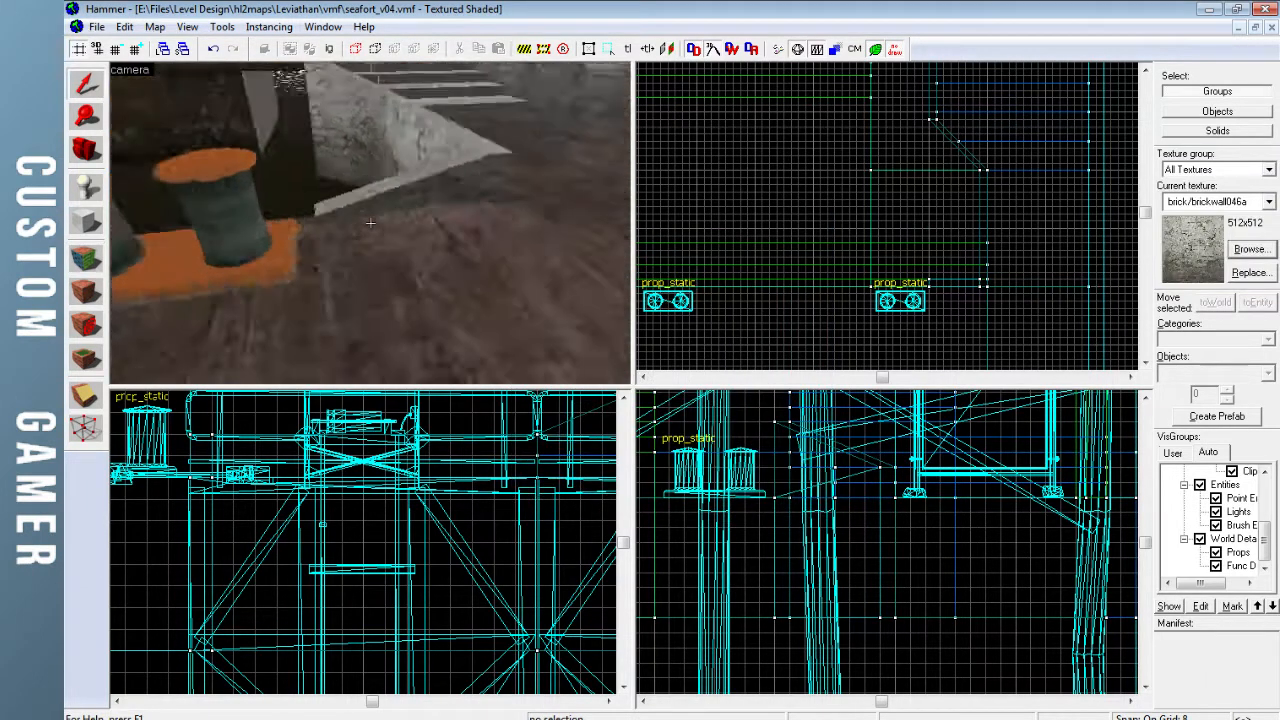
Examine the sloped wall end together with the stairs, the ledge with its cleats and the waterway
{"action": "key", "text": "d"}
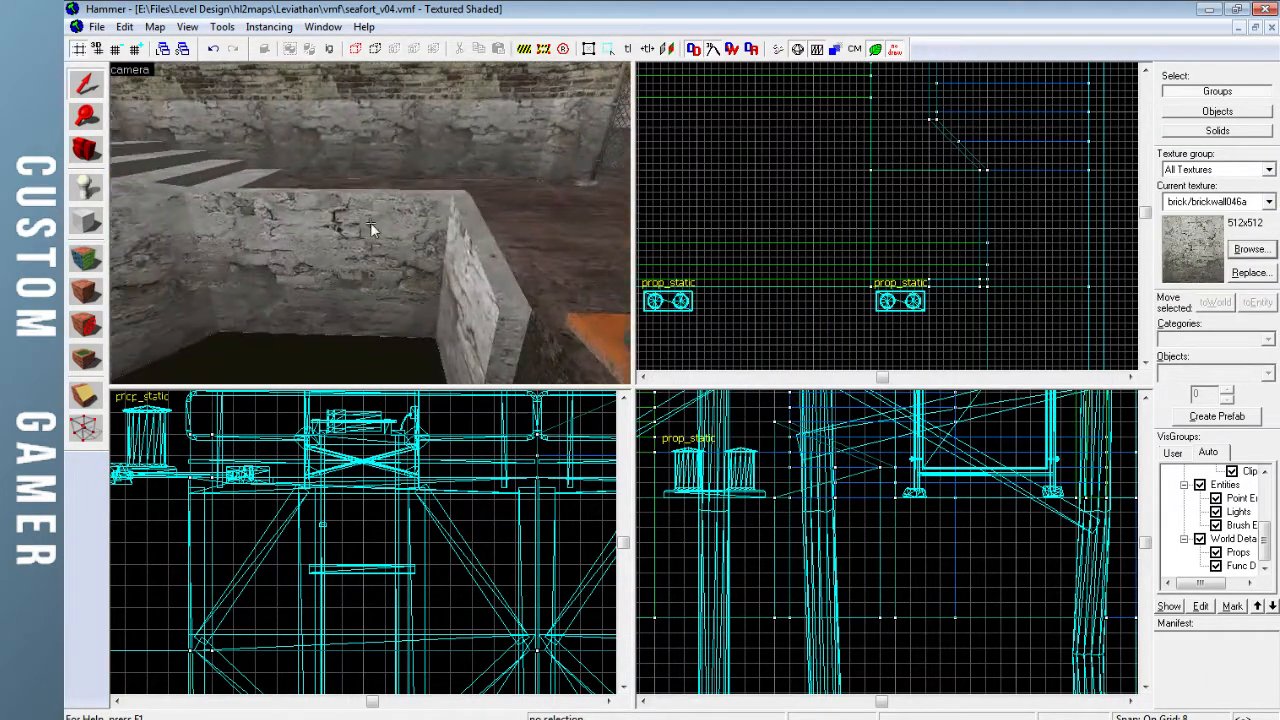
{"action": "key", "text": "s"}
{"action": "key", "text": "w"}
{"action": "key", "text": "w"}
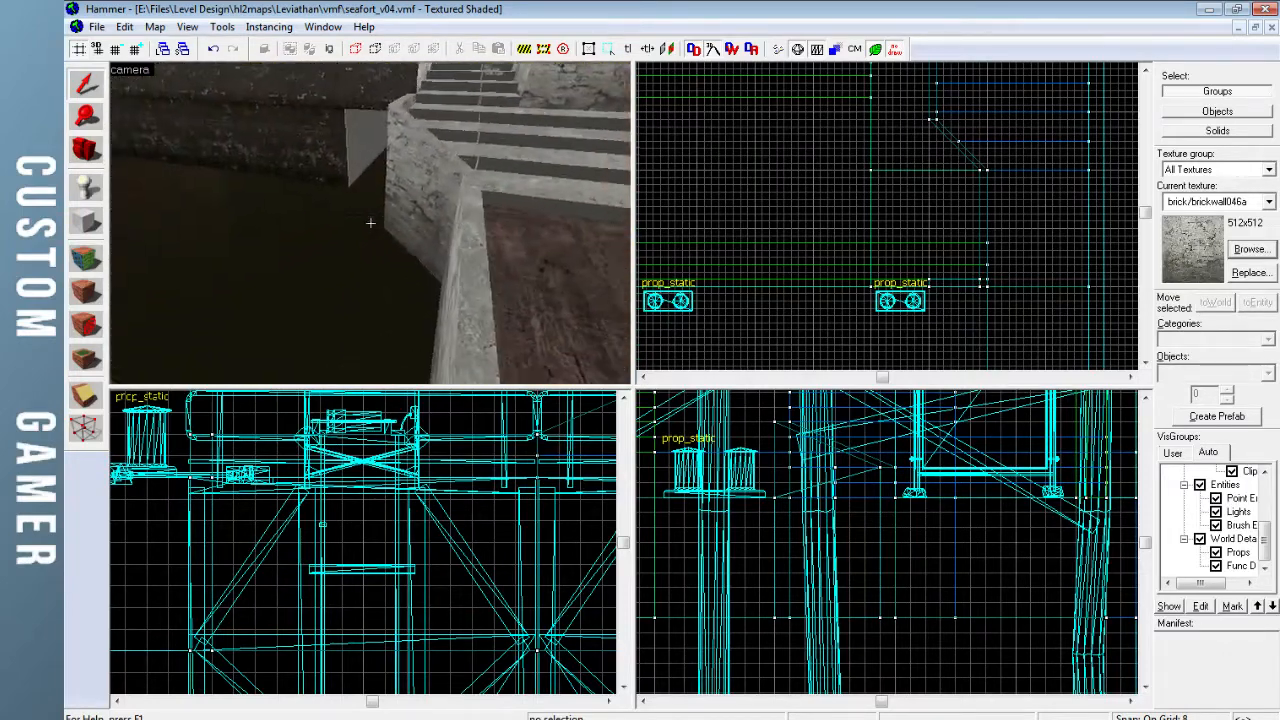
{"action": "key", "text": "w"}
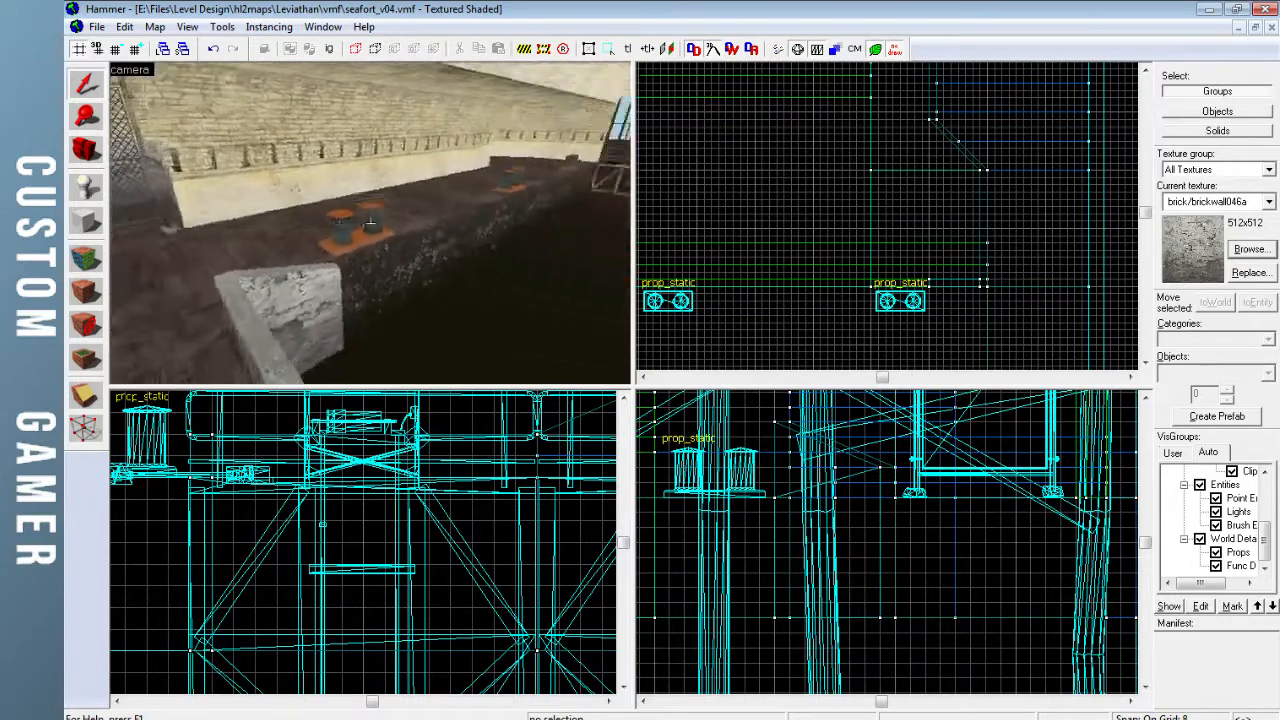
{"action": "key", "text": "w"}
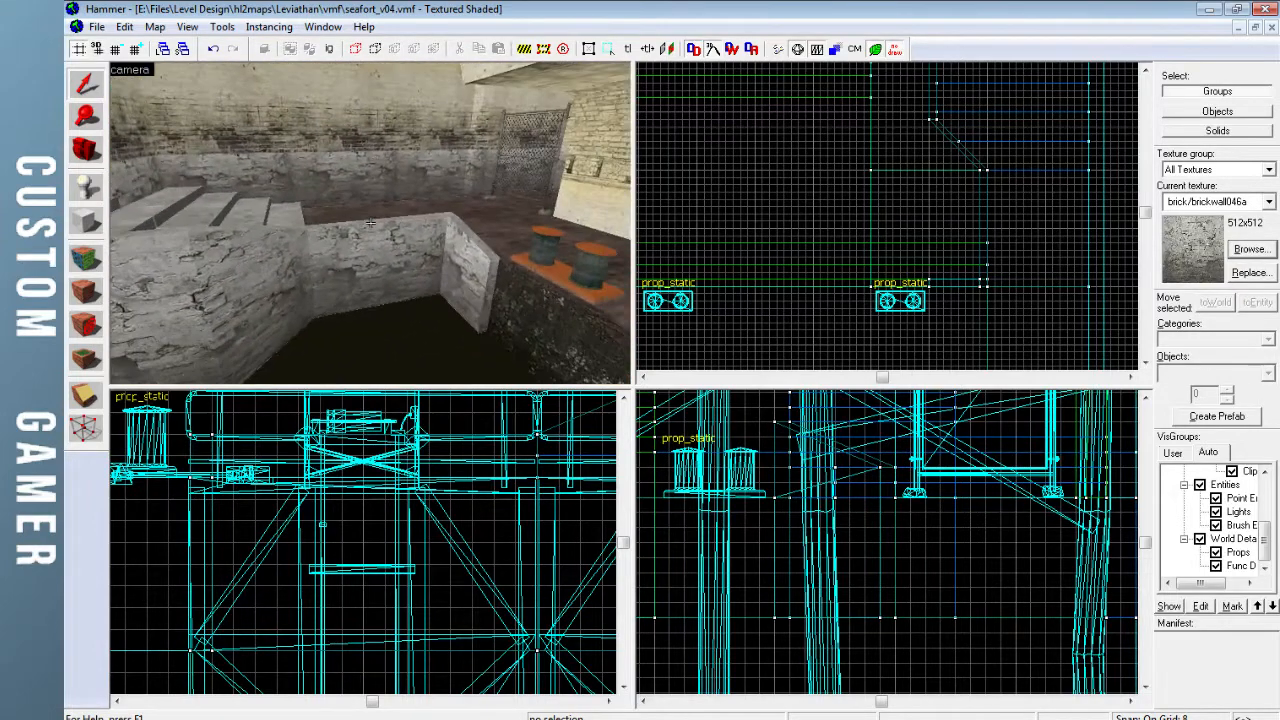
{"action": "key", "text": "w"}
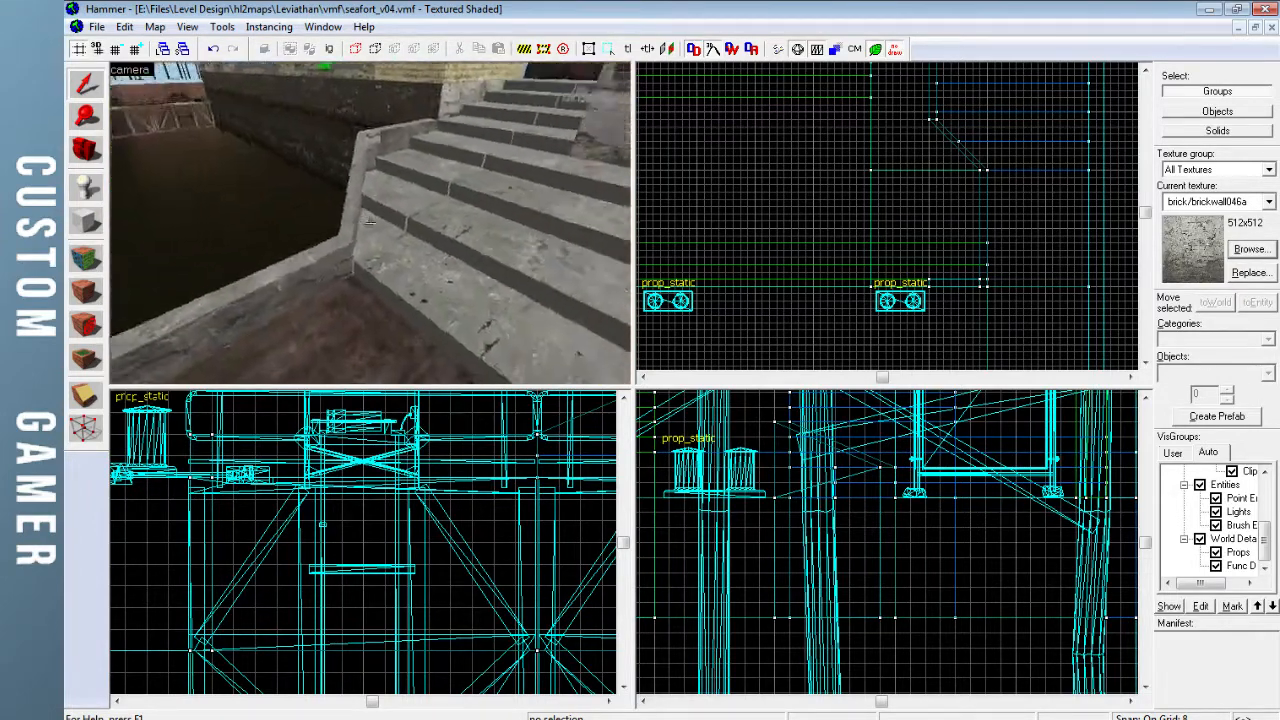
{"action": "key", "text": "w"}
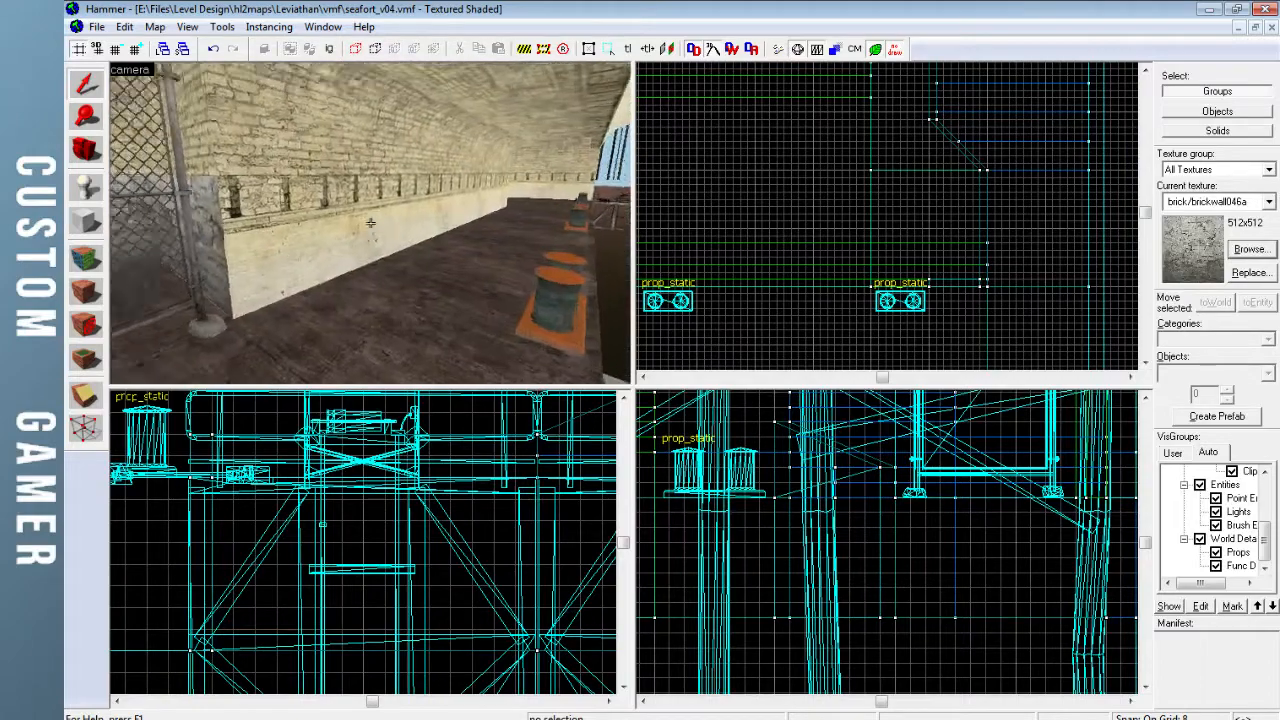
{"action": "key", "text": "w"}
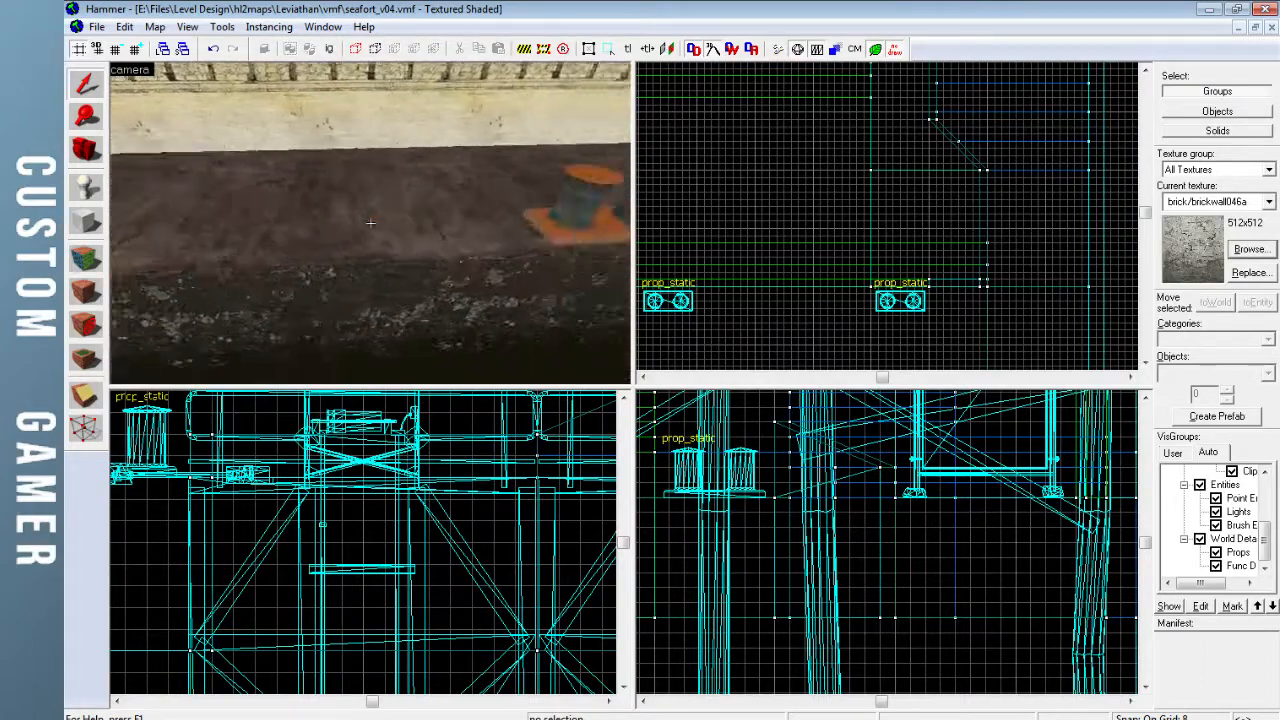
{"action": "key", "text": "w"}
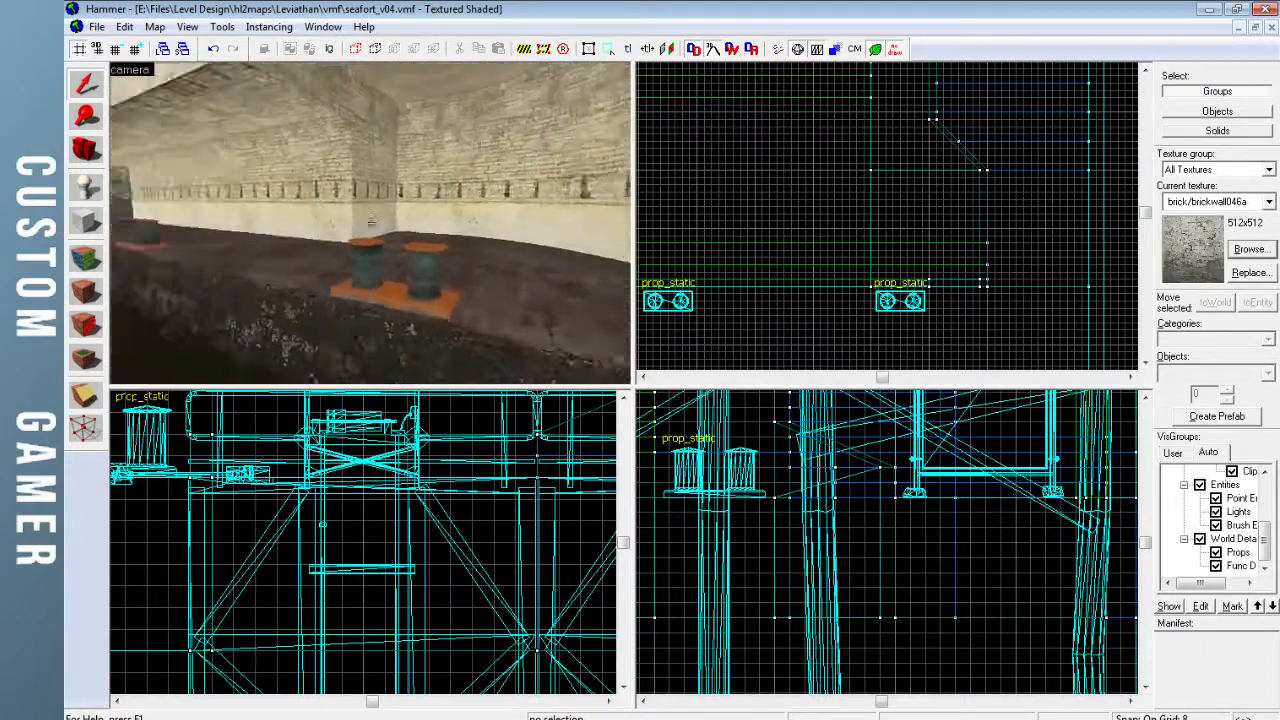
{"action": "key", "text": "z"}
{"action": "key", "text": "w"}
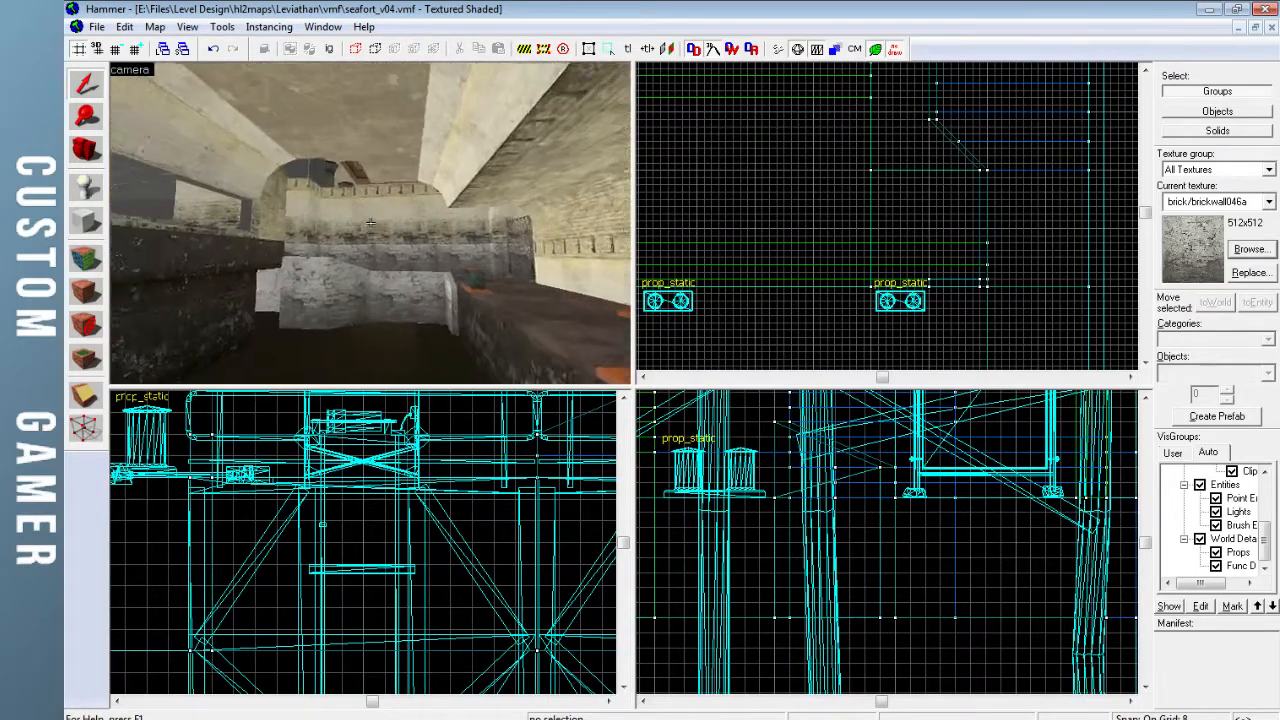
Place a prop_static entity on the floor of the fenced-off passage and select it
{"action": "key", "text": "w"}
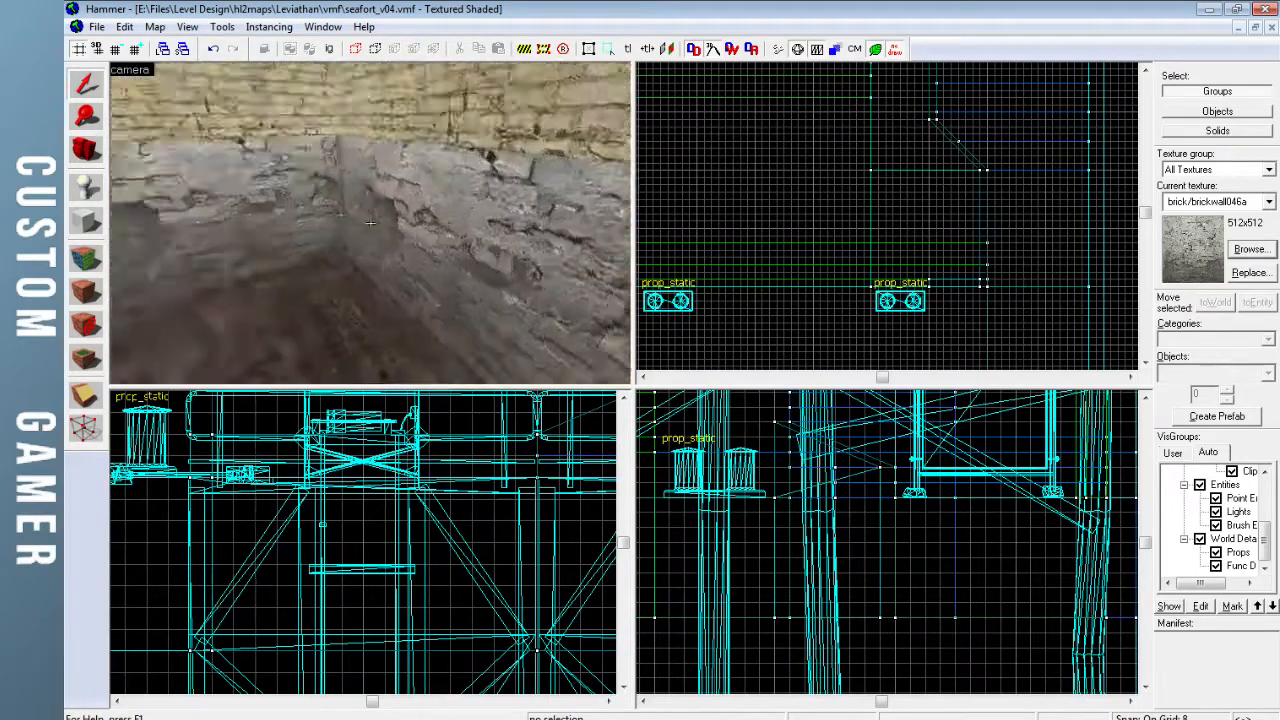
{"action": "key", "text": "s"}
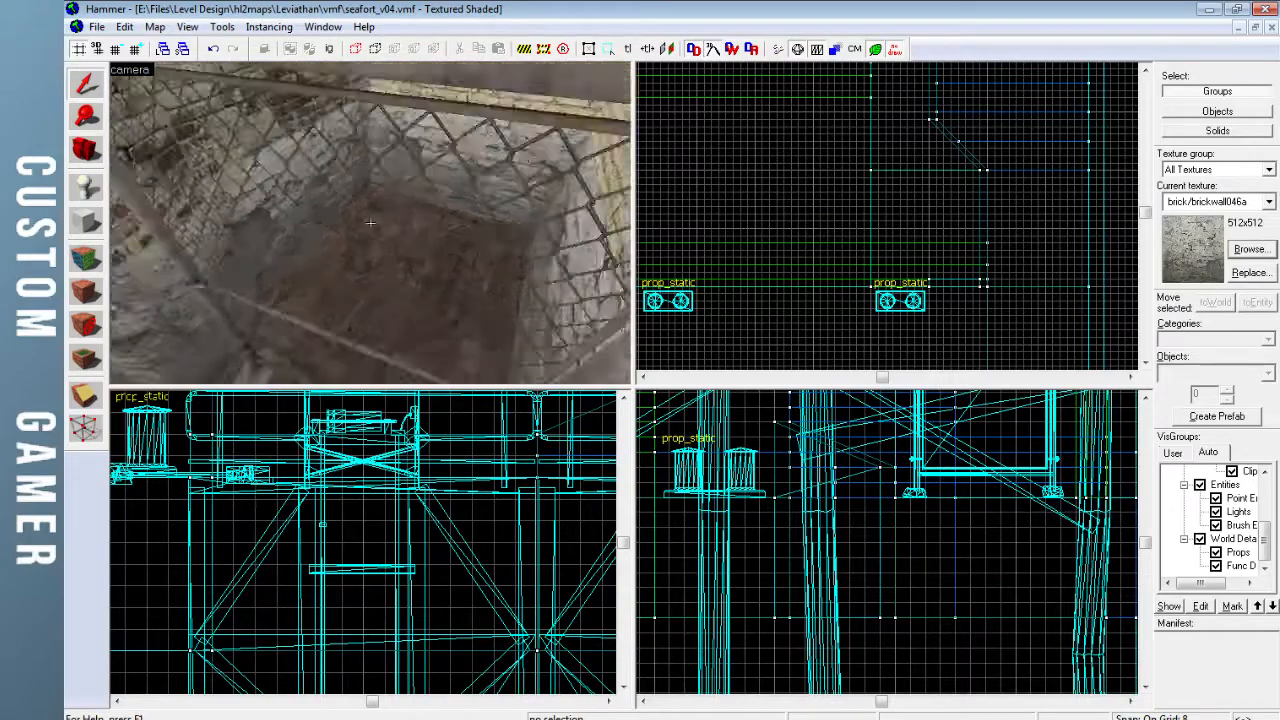
{"action": "key", "text": "s"}
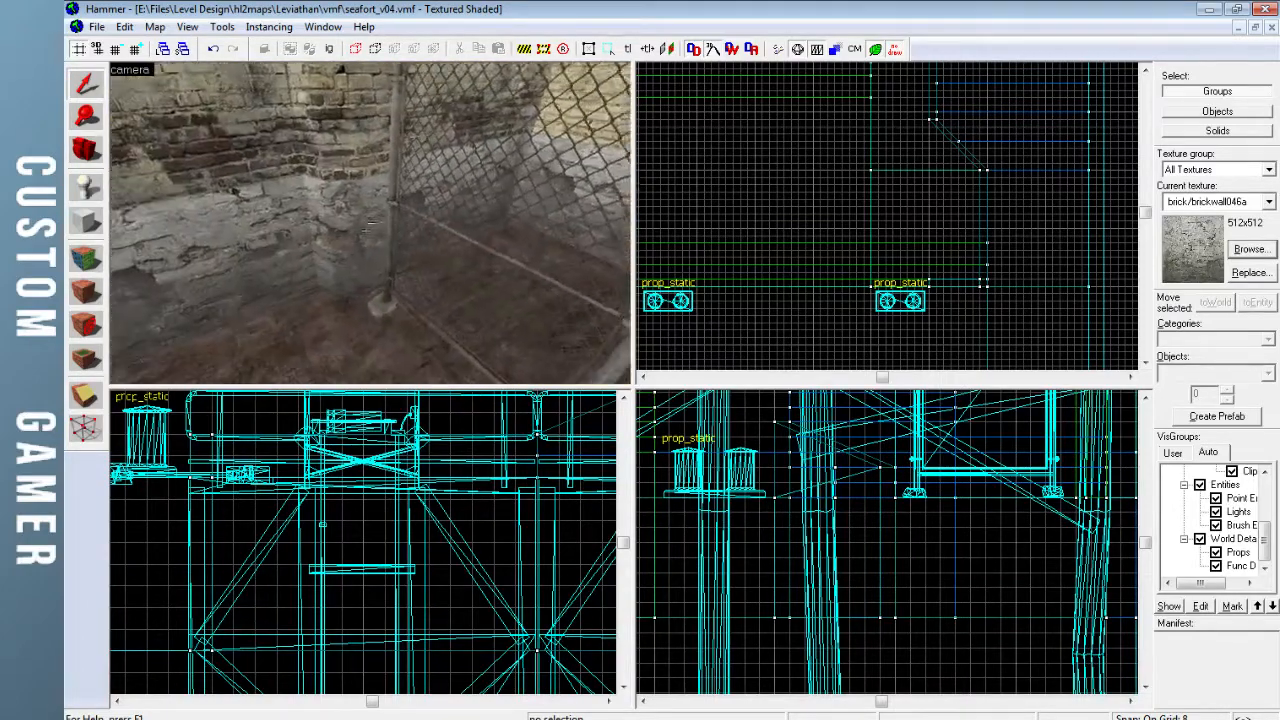
{"action": "key", "text": "s"}
{"action": "key", "text": "w"}
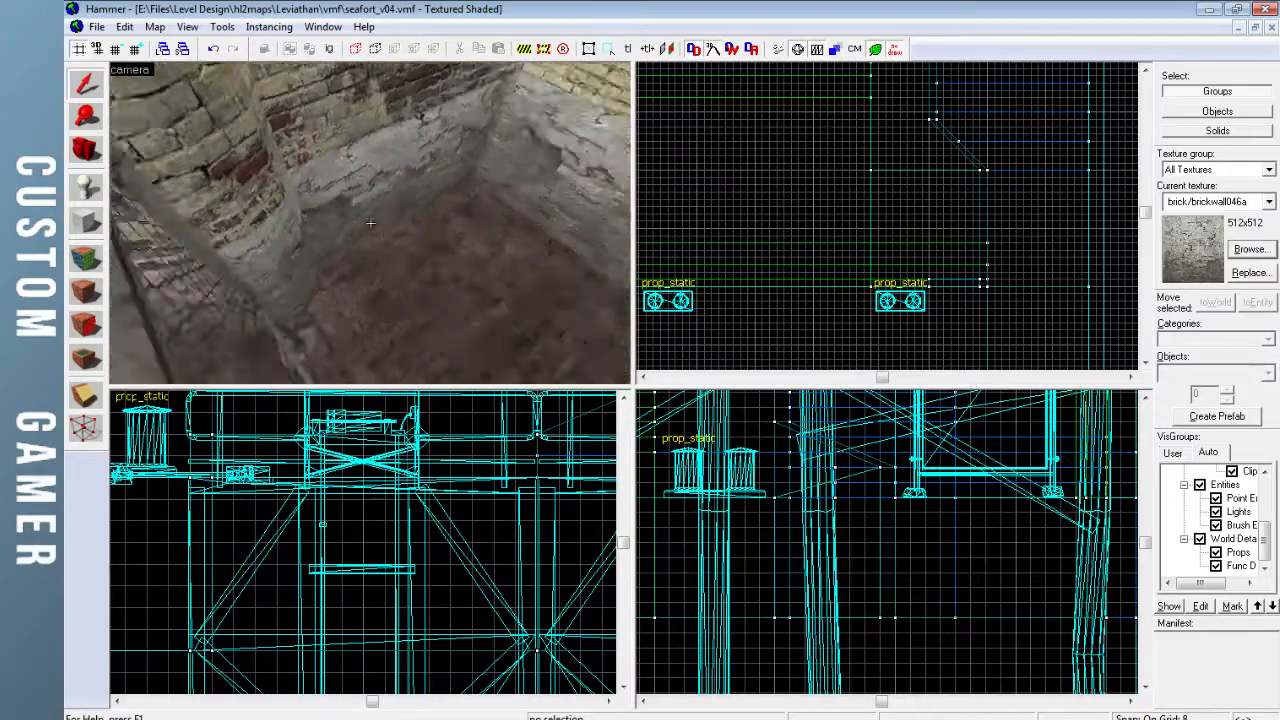
{"action": "key", "text": "s"}
{"action": "key", "text": "z"}
{"action": "key", "text": "shift+e"}
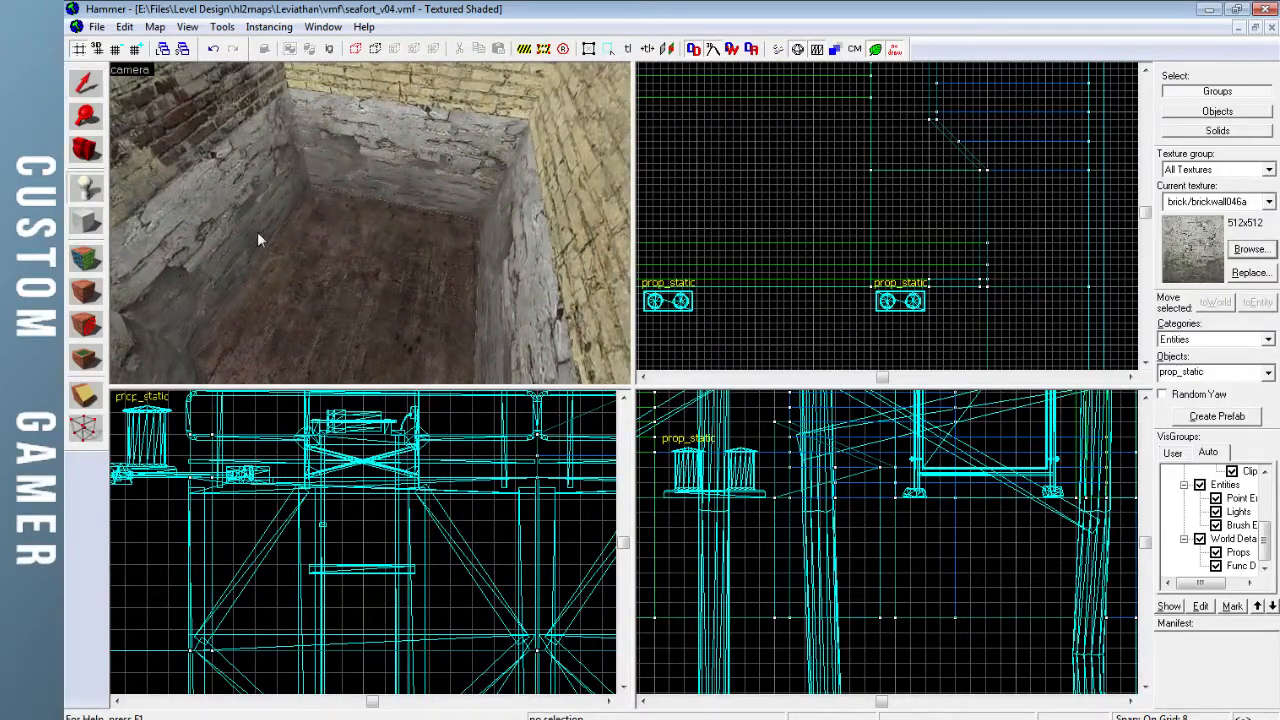
{"action": "left_click", "coordinate": [375, 288]}
{"action": "key", "text": "shift+s"}
{"action": "left_click", "coordinate": [375, 287]}
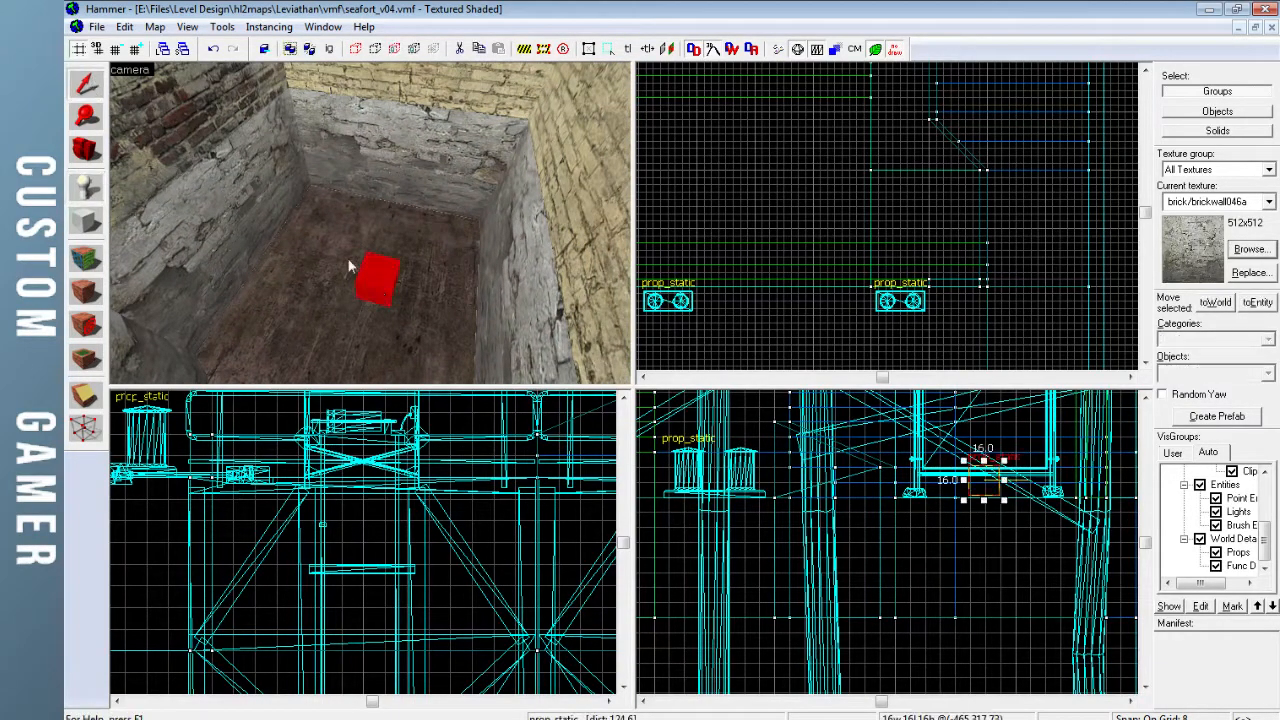
Open the model browser for the new prop's world model and clear the "fence" filter
{"action": "key", "text": "alt+Return"}
{"action": "double_click", "coordinate": [669, 329]}
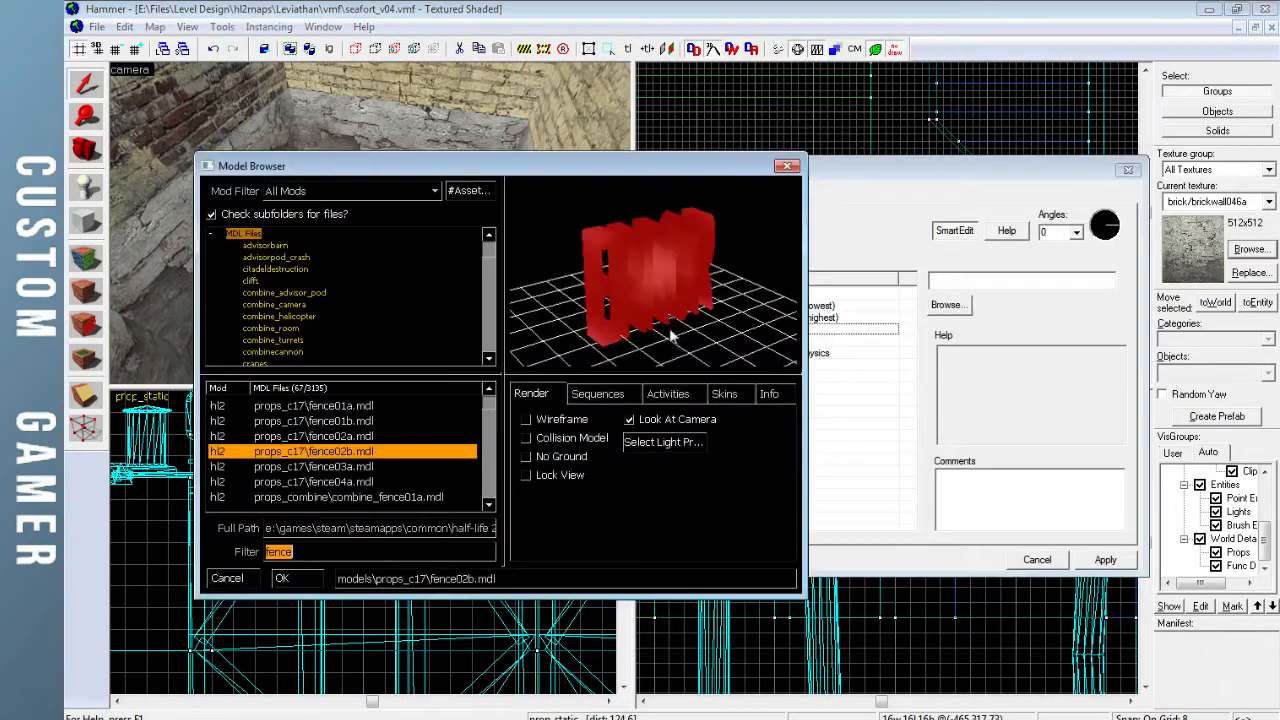
{"action": "left_click", "coordinate": [324, 450]}
{"action": "left_click", "coordinate": [327, 440]}
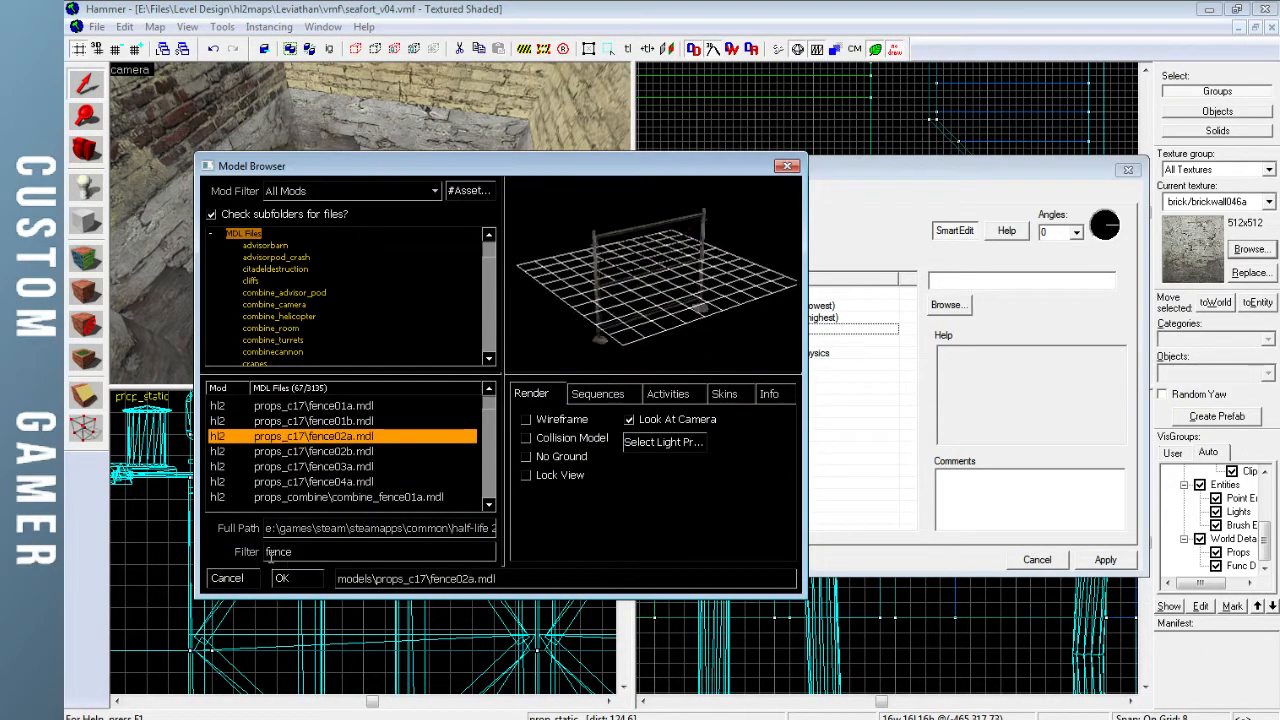
{"action": "key", "text": "BackSpace"}
{"action": "key", "text": "BackSpace"}
{"action": "key", "text": "BackSpace"}
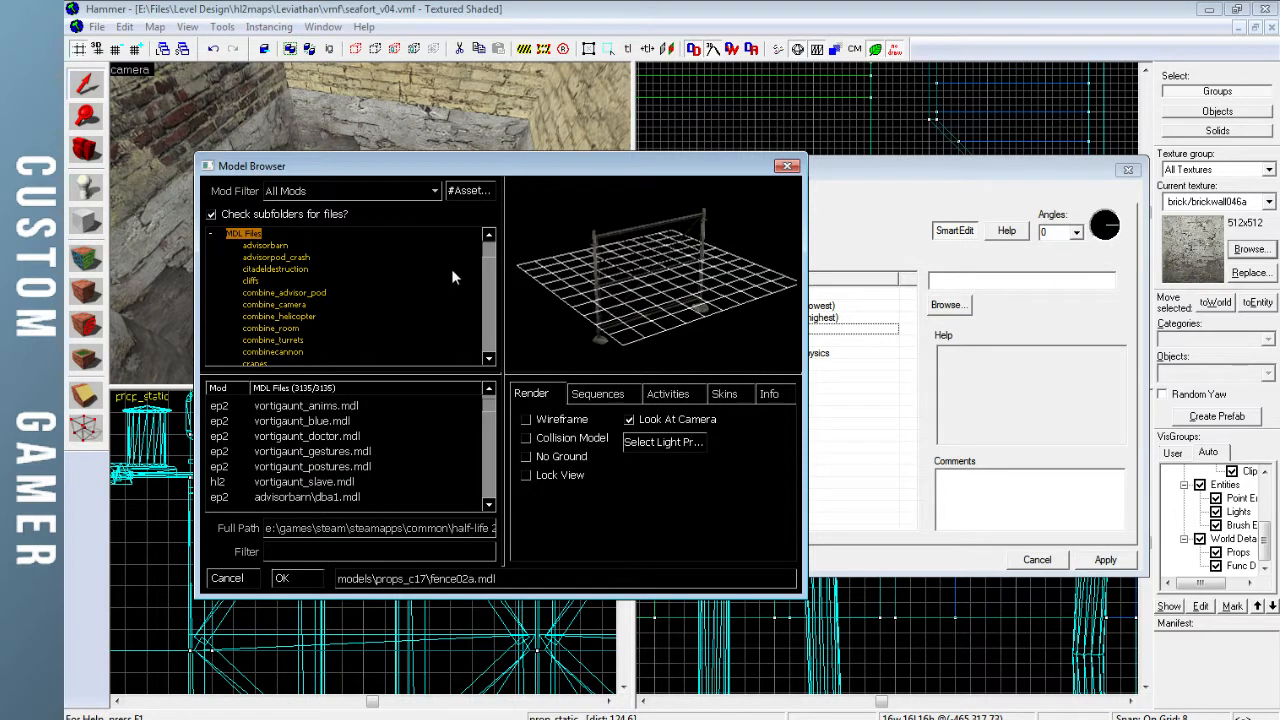
Browse the props_c17 model folder, previewing the light, locker, metal ladder, pot and oil drum models up to paper01
{"action": "left_click_drag", "start_coordinate": [492, 244], "coordinate": [483, 292]}
{"action": "left_click", "coordinate": [268, 305]}
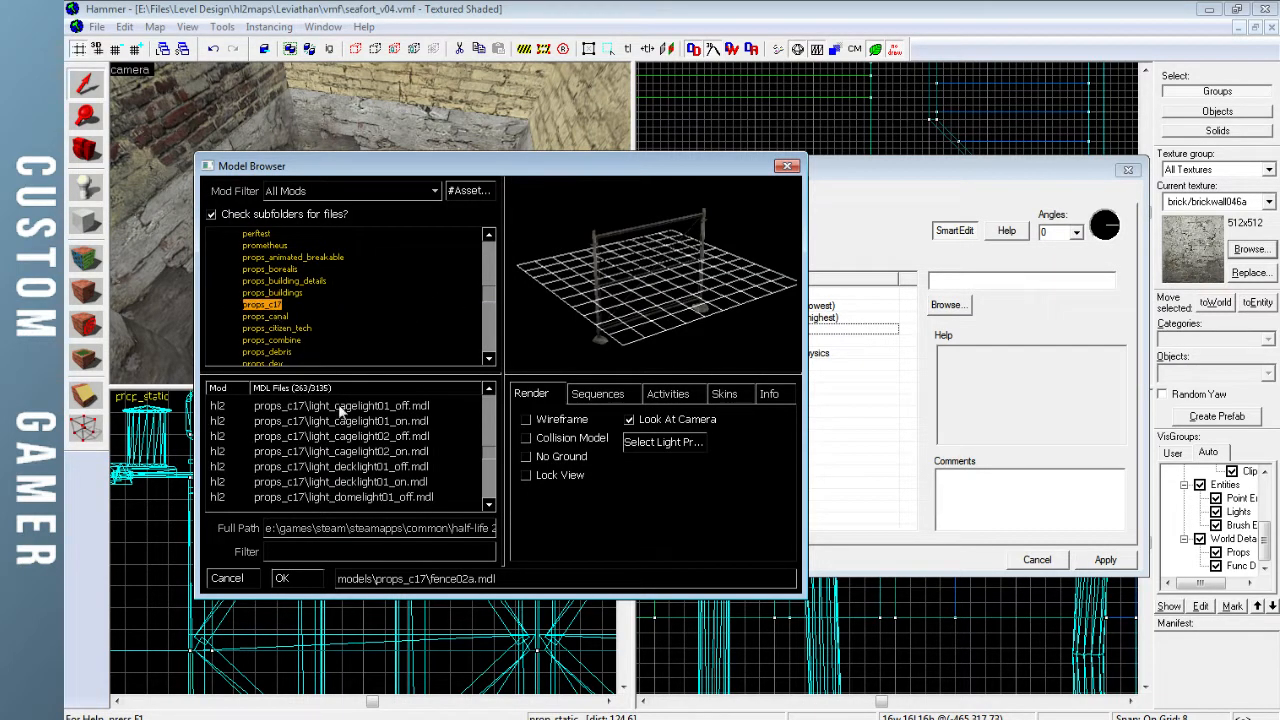
{"action": "left_click", "coordinate": [403, 408]}
{"action": "key", "text": "Down"}
{"action": "key", "text": "Down"}
{"action": "key", "text": "Down"}
{"action": "key", "text": "Down"}
{"action": "key", "text": "Down"}
{"action": "key", "text": "Down"}
{"action": "key", "text": "Down"}
{"action": "key", "text": "Down"}
{"action": "key", "text": "Down"}
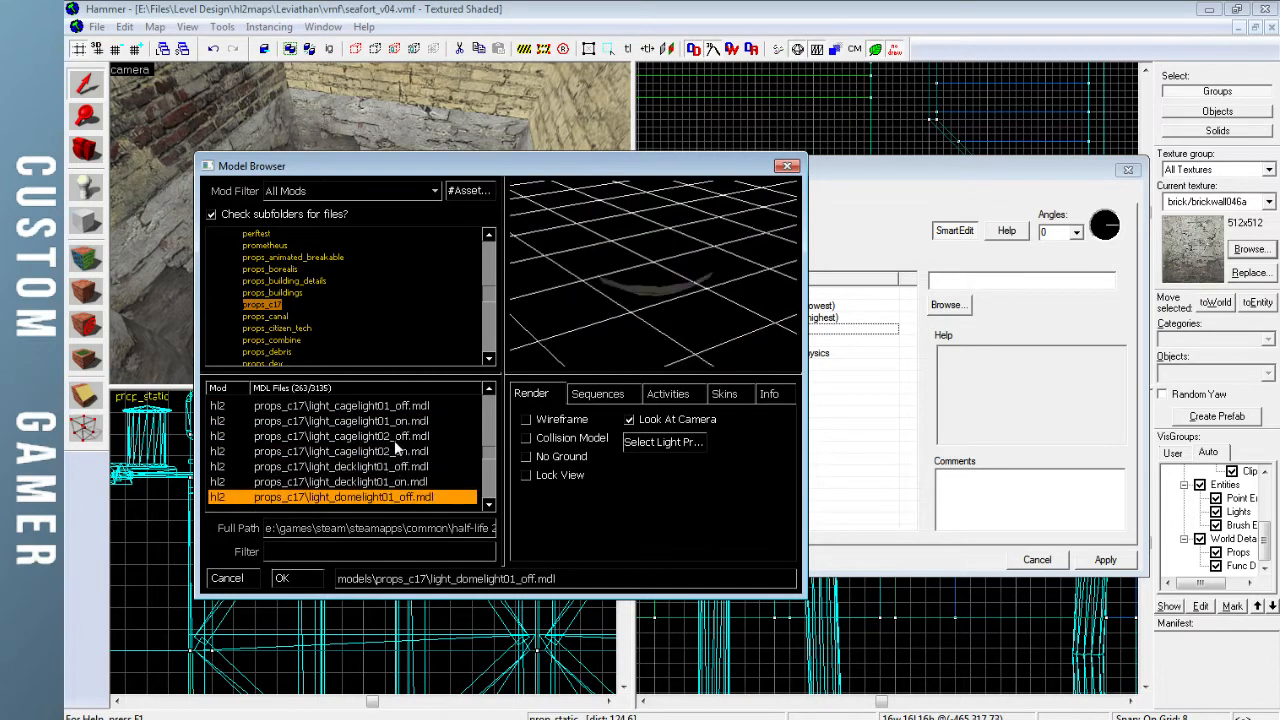
{"action": "key", "text": "Down"}
{"action": "key", "text": "Down"}
{"action": "key", "text": "Down"}
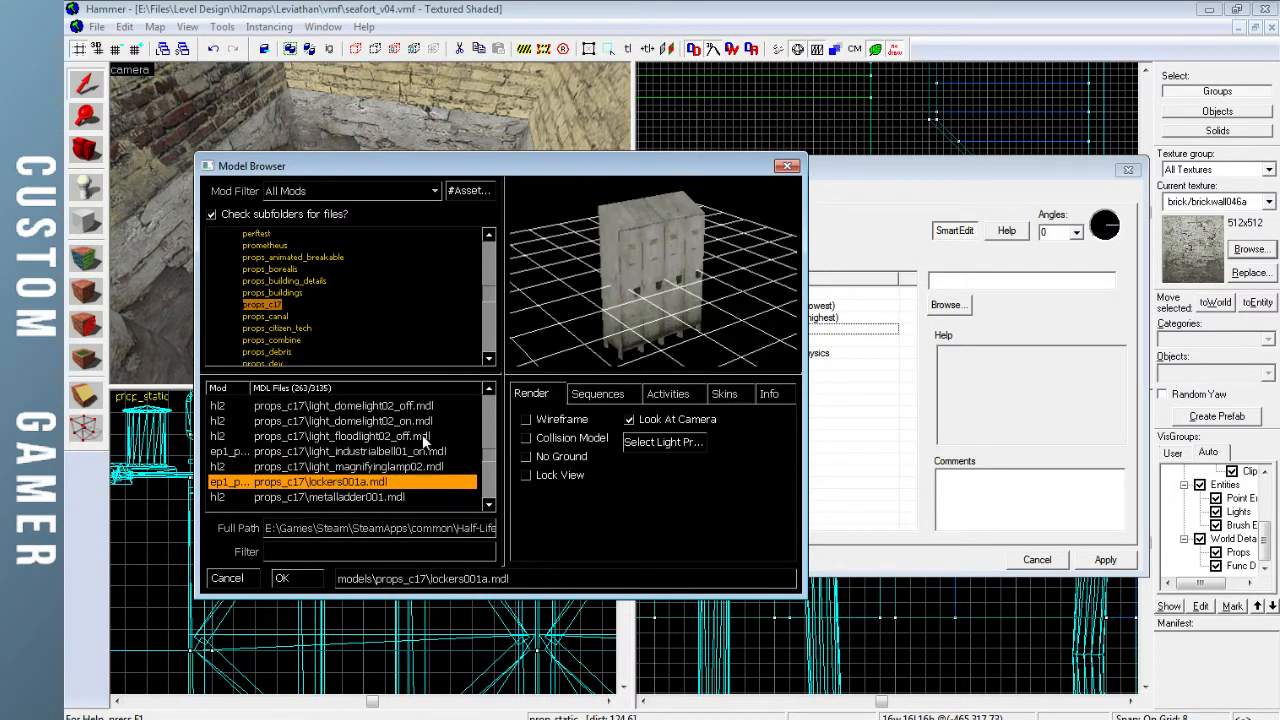
{"action": "key", "text": "Down"}
{"action": "key", "text": "Down"}
{"action": "key", "text": "Down"}
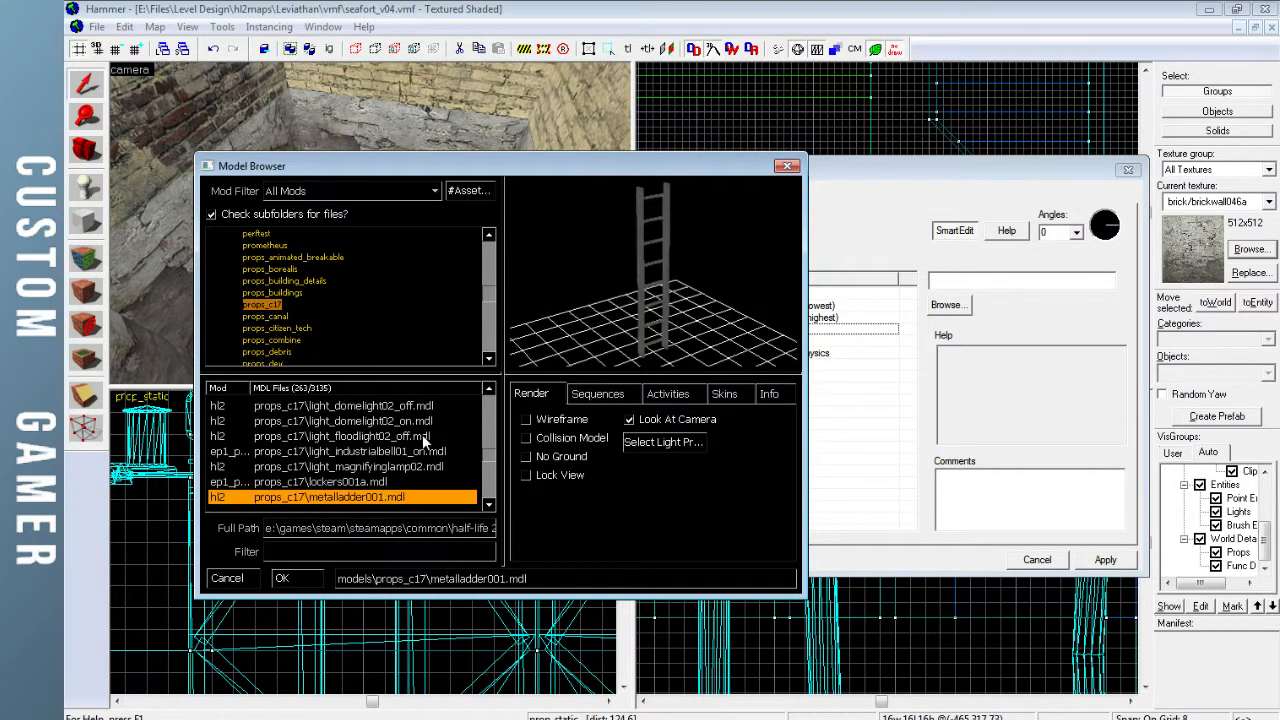
{"action": "key", "text": "Down"}
{"action": "key", "text": "Down"}
{"action": "key", "text": "Down"}
{"action": "key", "text": "Down"}
{"action": "key", "text": "Down"}
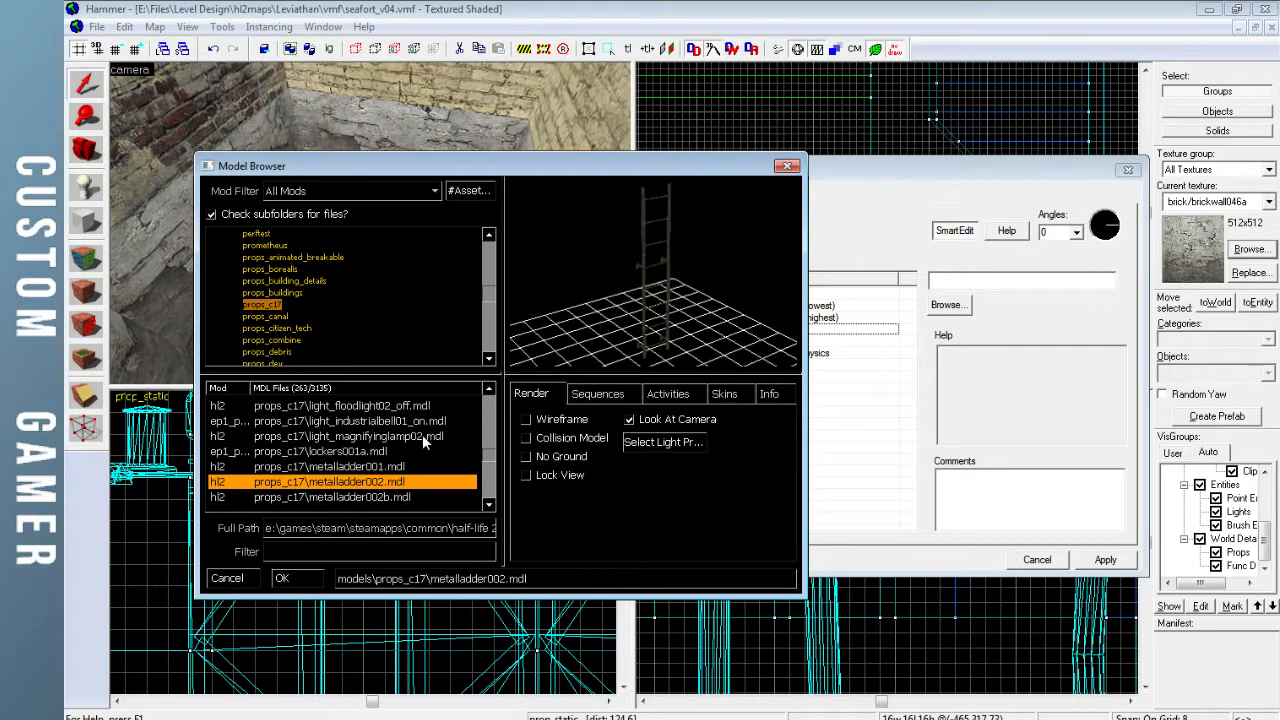
{"action": "key", "text": "Down"}
{"action": "key", "text": "Down"}
{"action": "key", "text": "Down"}
{"action": "key", "text": "Down"}
{"action": "key", "text": "Down"}
{"action": "key", "text": "Down"}
{"action": "key", "text": "Down"}
{"action": "key", "text": "Down"}
{"action": "key", "text": "Down"}
{"action": "key", "text": "Down"}
{"action": "key", "text": "Down"}
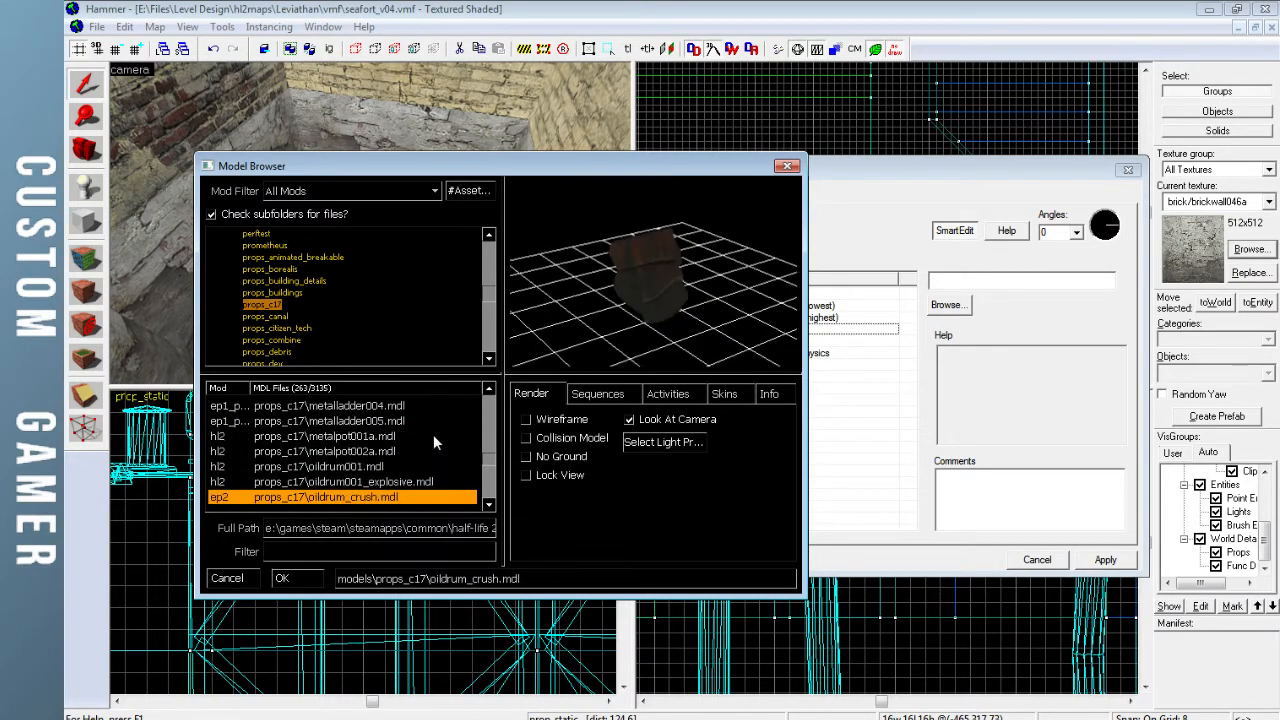
{"action": "key", "text": "Down"}
{"action": "key", "text": "Down"}
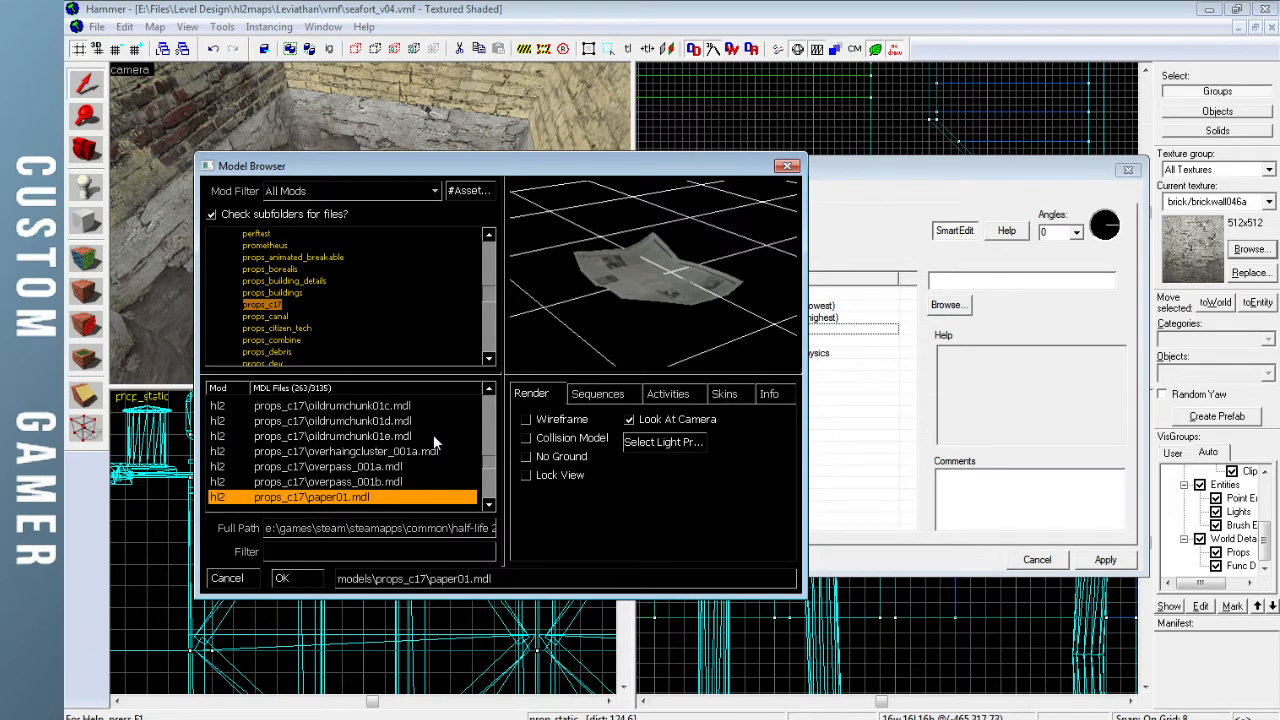
Preview the overpass, pillar cluster, playground and powerbox models in the props_c17 folder
{"action": "left_click_drag", "start_coordinate": [562, 366], "coordinate": [683, 306]}
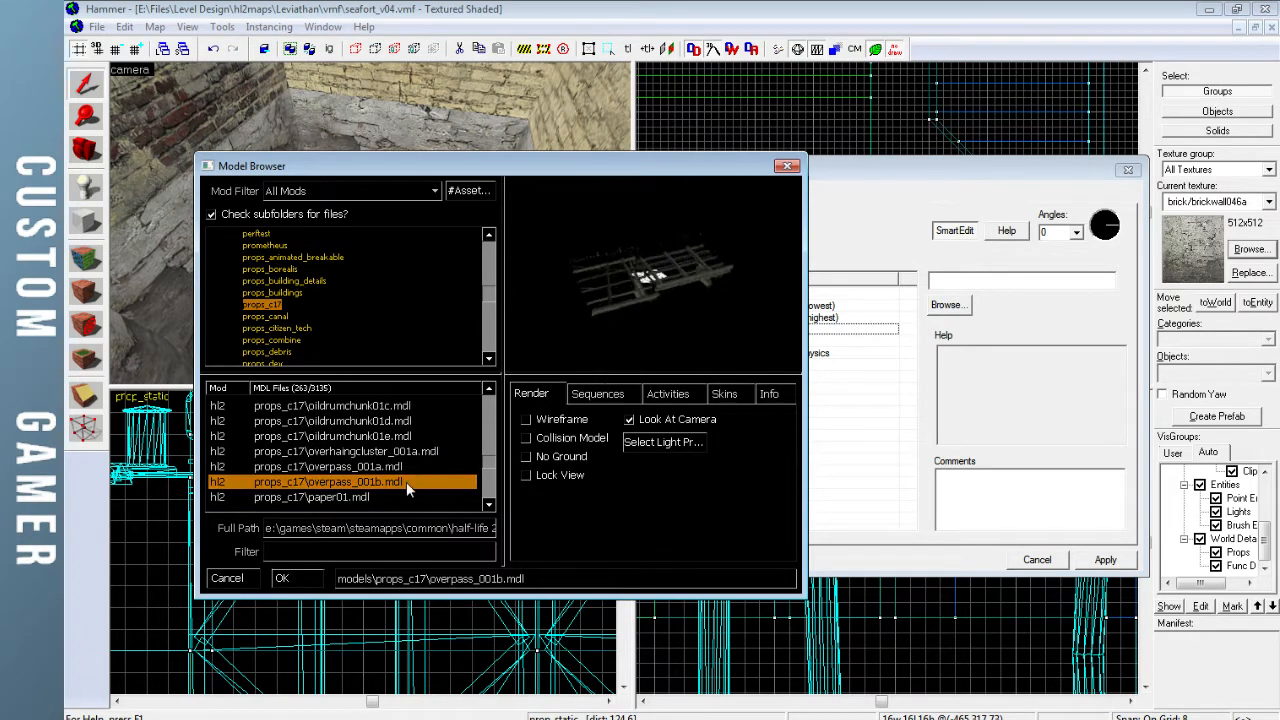
{"action": "key", "text": "Down"}
{"action": "key", "text": "Down"}
{"action": "key", "text": "Down"}
{"action": "key", "text": "Down"}
{"action": "key", "text": "Down"}
{"action": "key", "text": "Down"}
{"action": "key", "text": "Down"}
{"action": "key", "text": "Down"}
{"action": "key", "text": "Down"}
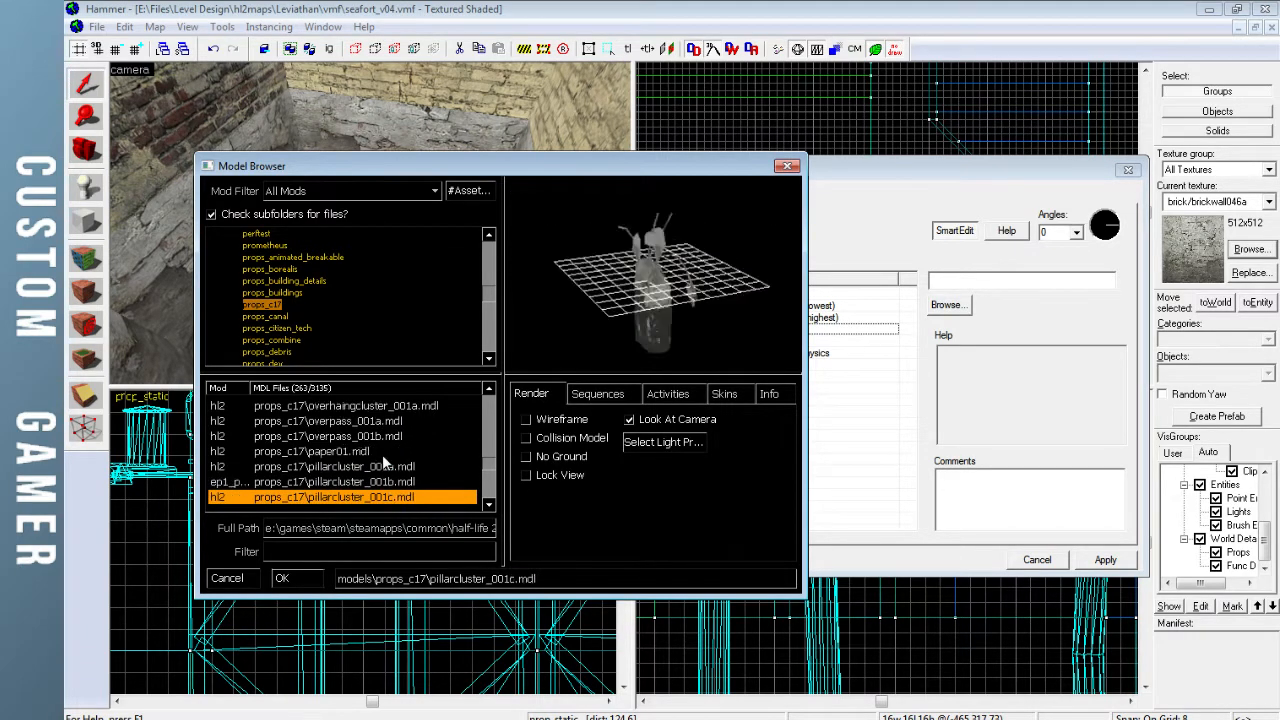
{"action": "key", "text": "Down"}
{"action": "key", "text": "Down"}
{"action": "key", "text": "Down"}
{"action": "key", "text": "Down"}
{"action": "key", "text": "Down"}
{"action": "key", "text": "Down"}
{"action": "key", "text": "Down"}
{"action": "key", "text": "Down"}
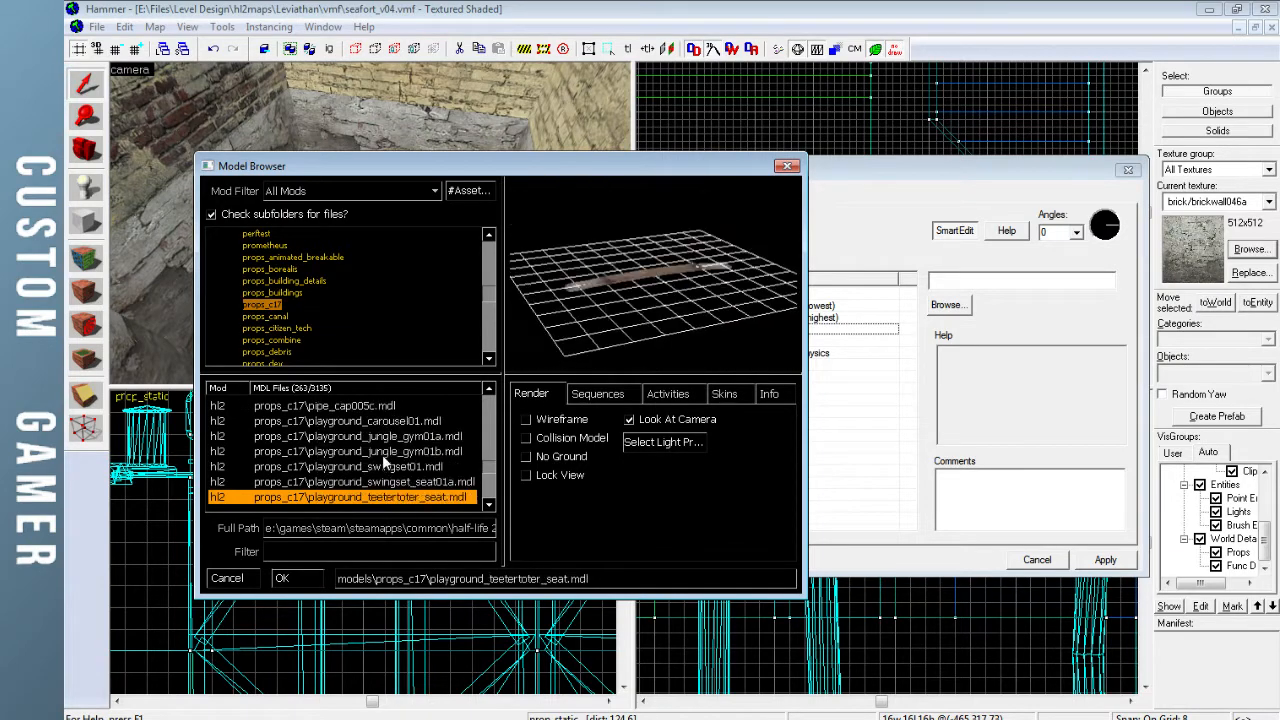
{"action": "key", "text": "Down"}
{"action": "key", "text": "Down"}
{"action": "key", "text": "Down"}
{"action": "key", "text": "Down"}
{"action": "key", "text": "Down"}
{"action": "key", "text": "Down"}
{"action": "key", "text": "Down"}
{"action": "key", "text": "Down"}
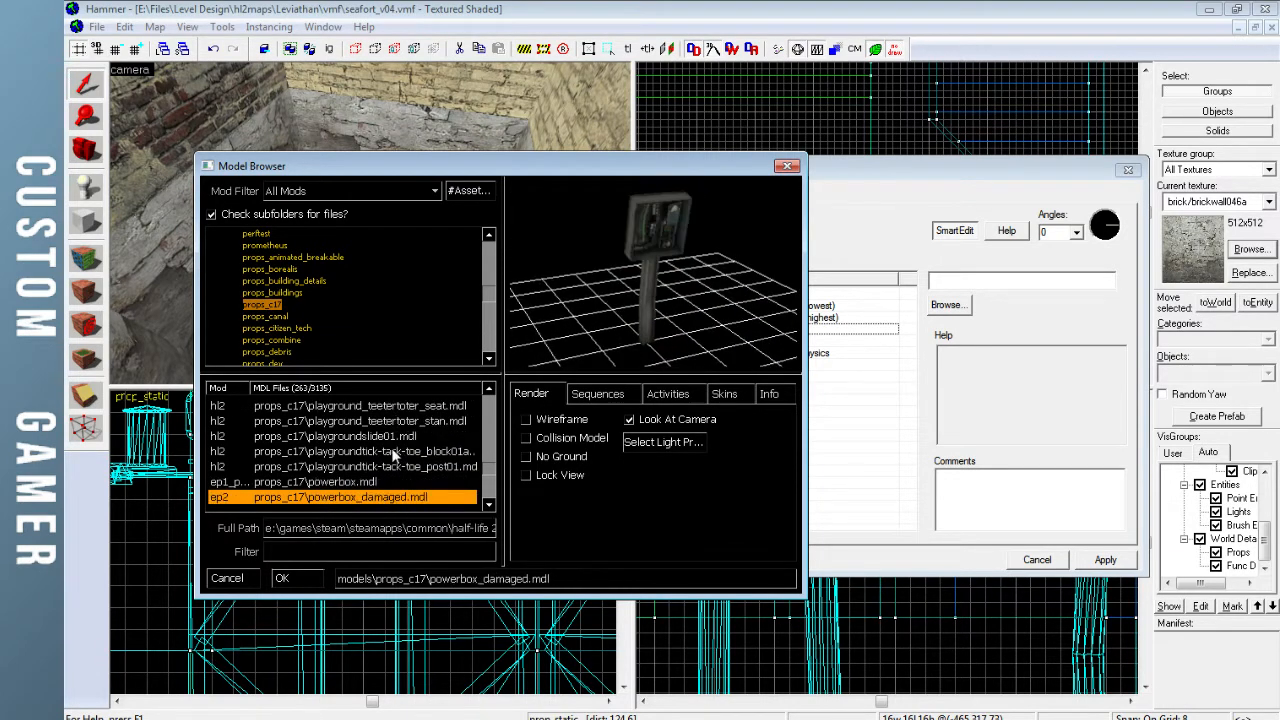
Set the prop's world model to props_c17/slidinggate001.mdl and move the gate out of the fenced passage to the ledge beside the stairs
{"action": "key", "text": "Down"}
{"action": "key", "text": "Down"}
{"action": "key", "text": "Down"}
{"action": "key", "text": "Down"}
{"action": "key", "text": "Down"}
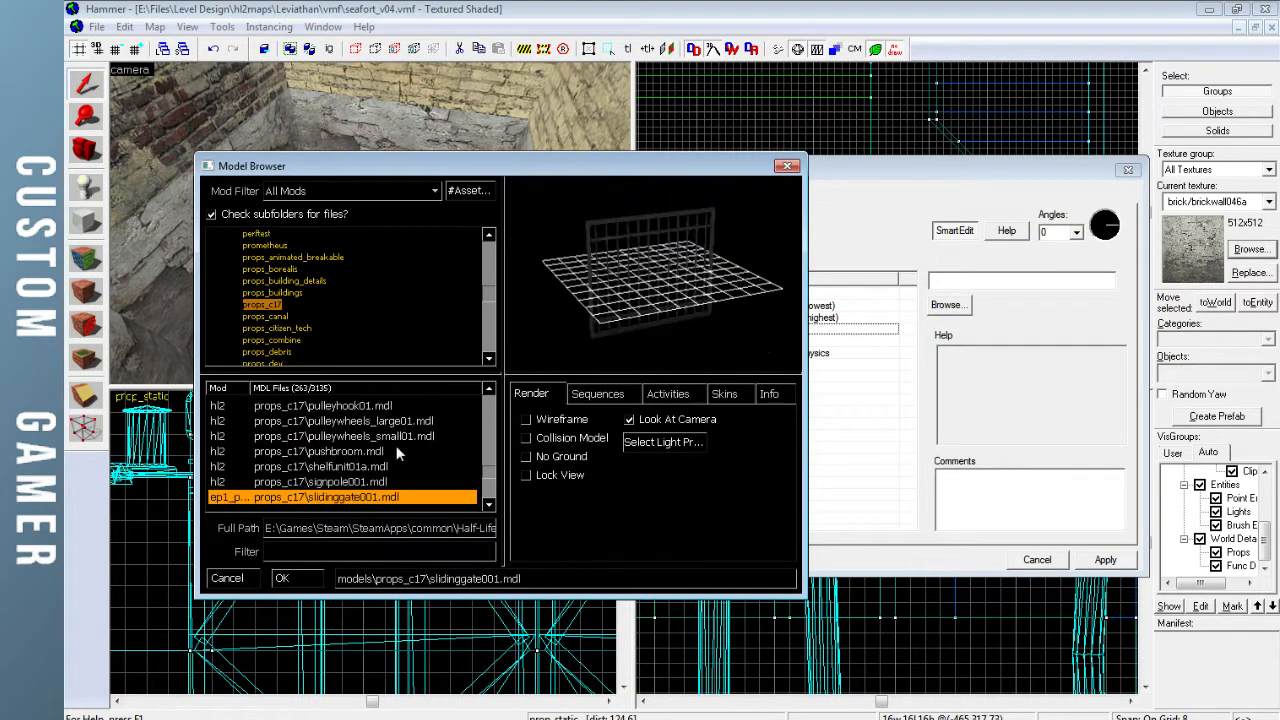
{"action": "key", "text": "Up"}
{"action": "mouse_move", "coordinate": [600, 328]}
{"action": "left_mouse_down"}
{"action": "mouse_move", "coordinate": [660, 322]}
{"action": "mouse_move", "coordinate": [672, 300]}
{"action": "mouse_move", "coordinate": [599, 308]}
{"action": "left_mouse_up"}
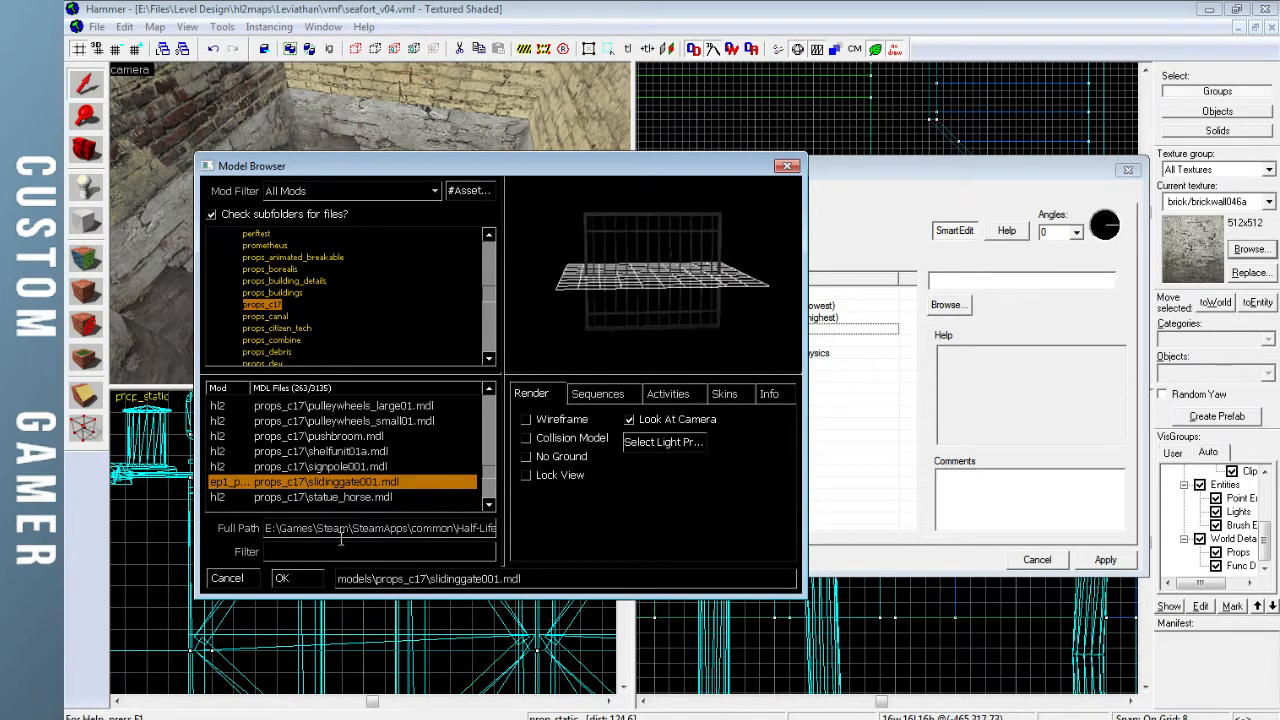
{"action": "left_click", "coordinate": [284, 580]}
{"action": "left_click", "coordinate": [1105, 560]}
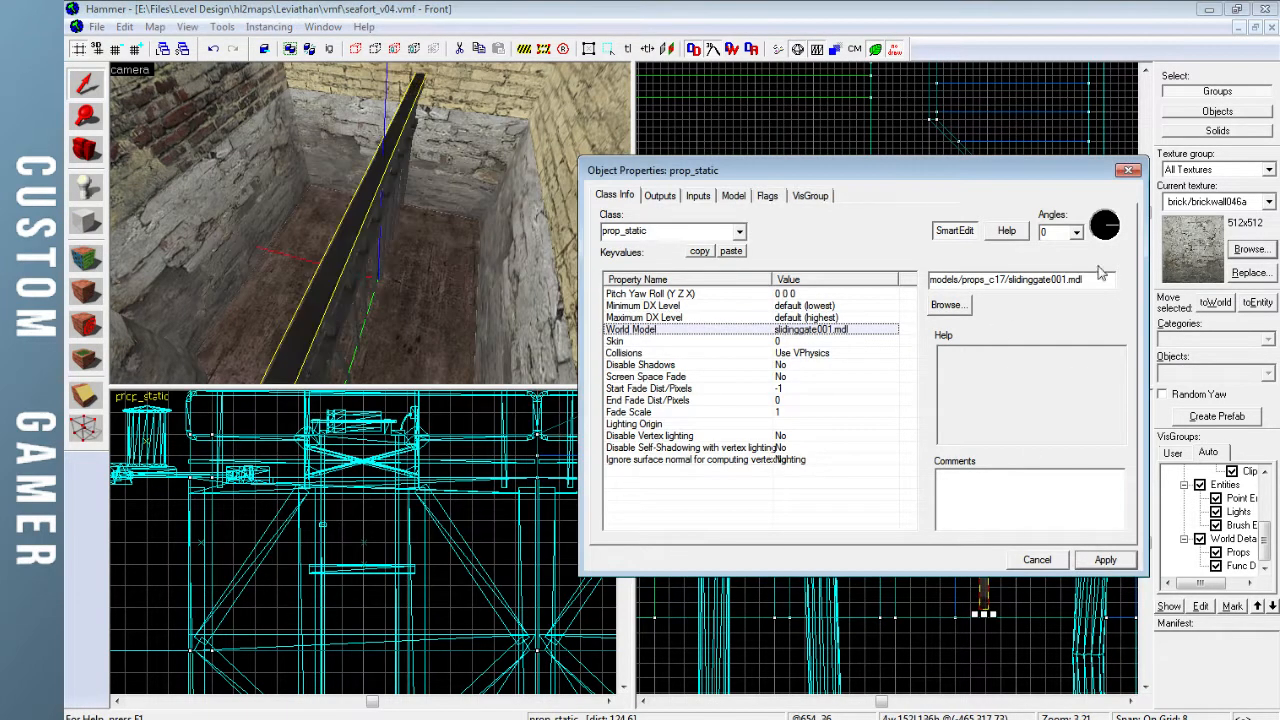
{"action": "left_click", "coordinate": [1125, 173]}
{"action": "left_click_drag", "start_coordinate": [967, 348], "coordinate": [929, 264]}
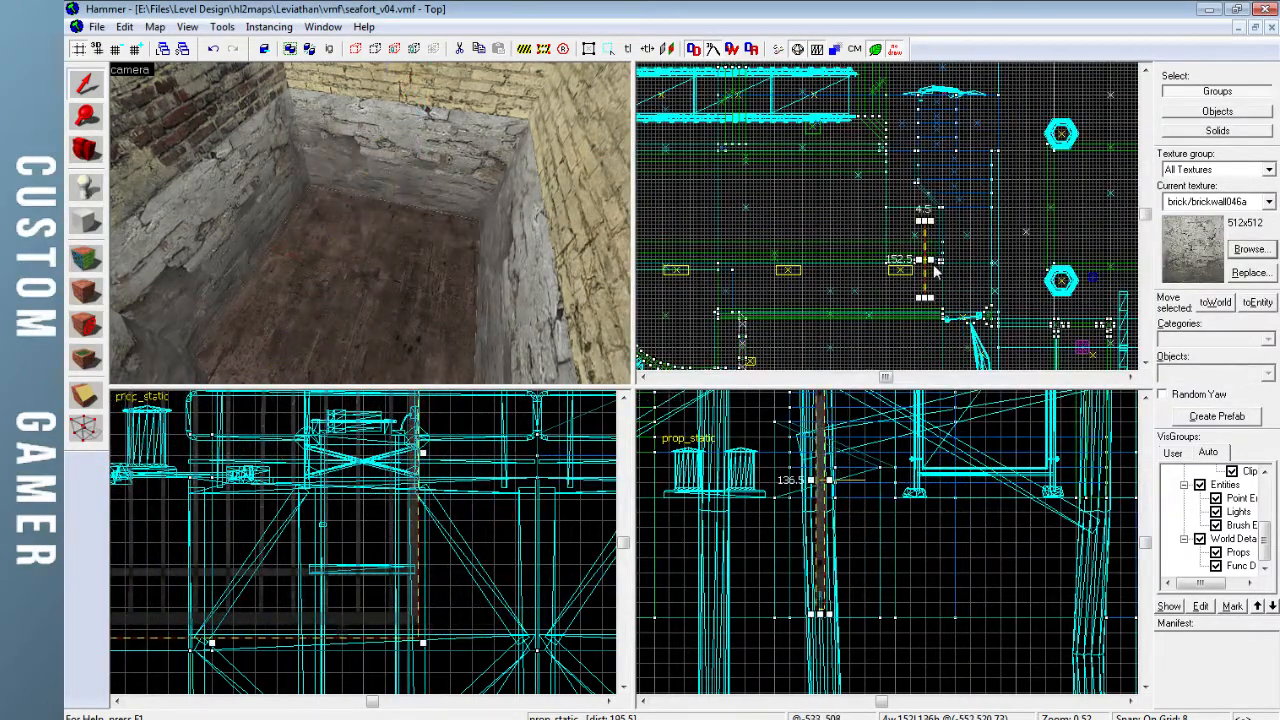
{"action": "left_click", "coordinate": [934, 288]}
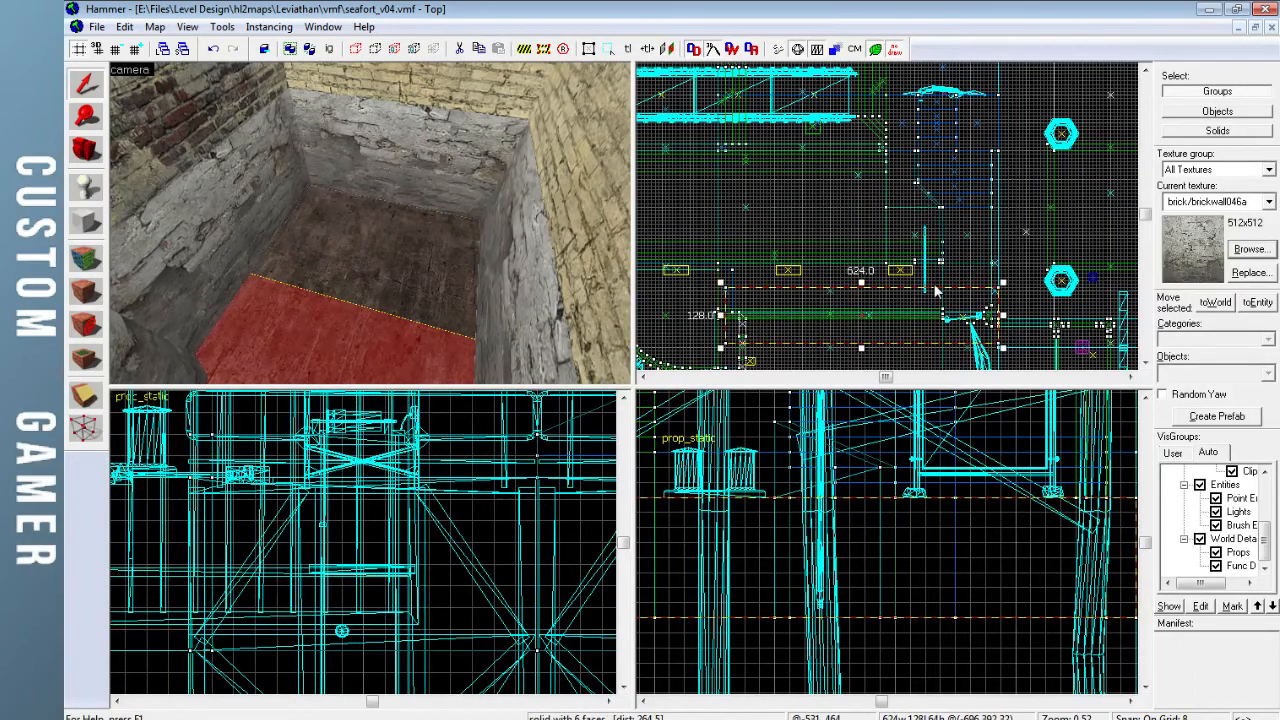
{"action": "left_click_drag", "start_coordinate": [935, 290], "coordinate": [908, 268]}
{"action": "key", "text": "z"}
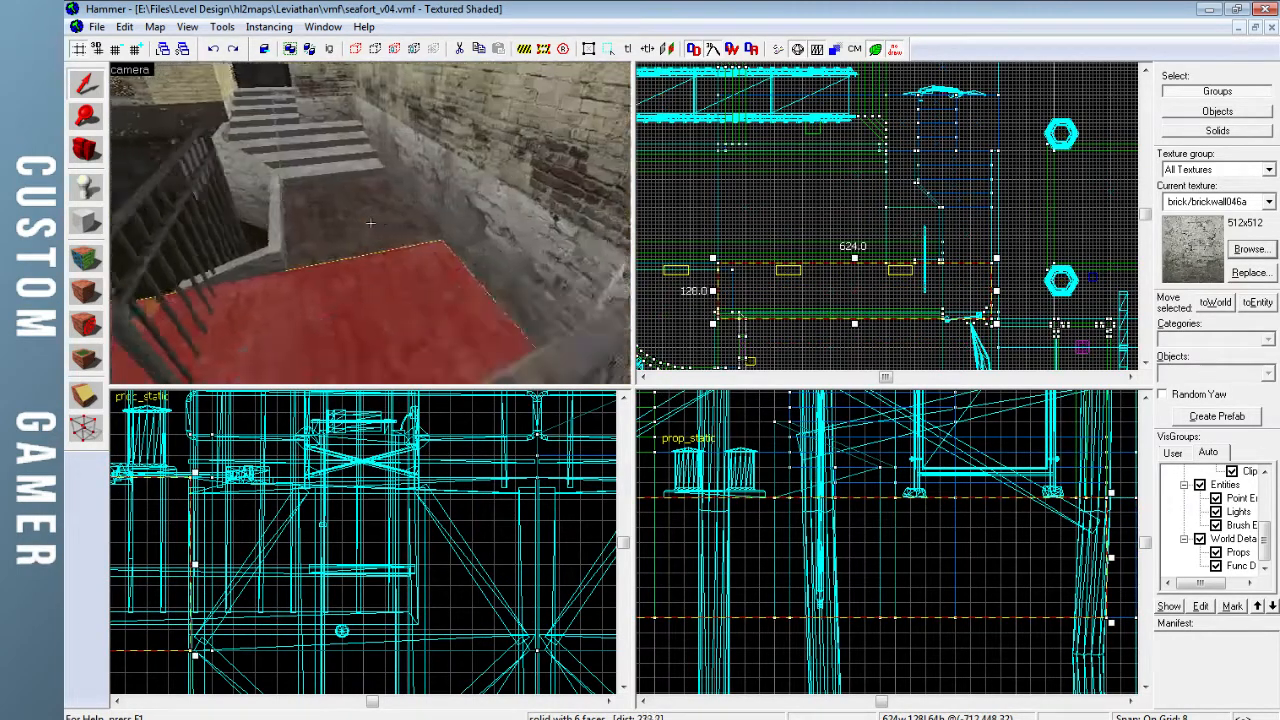
{"action": "key", "text": "z"}
Duplicate the sliding gate and place the copy about 96 units away on the floor in front of the brick wall
{"action": "left_click", "coordinate": [413, 205]}
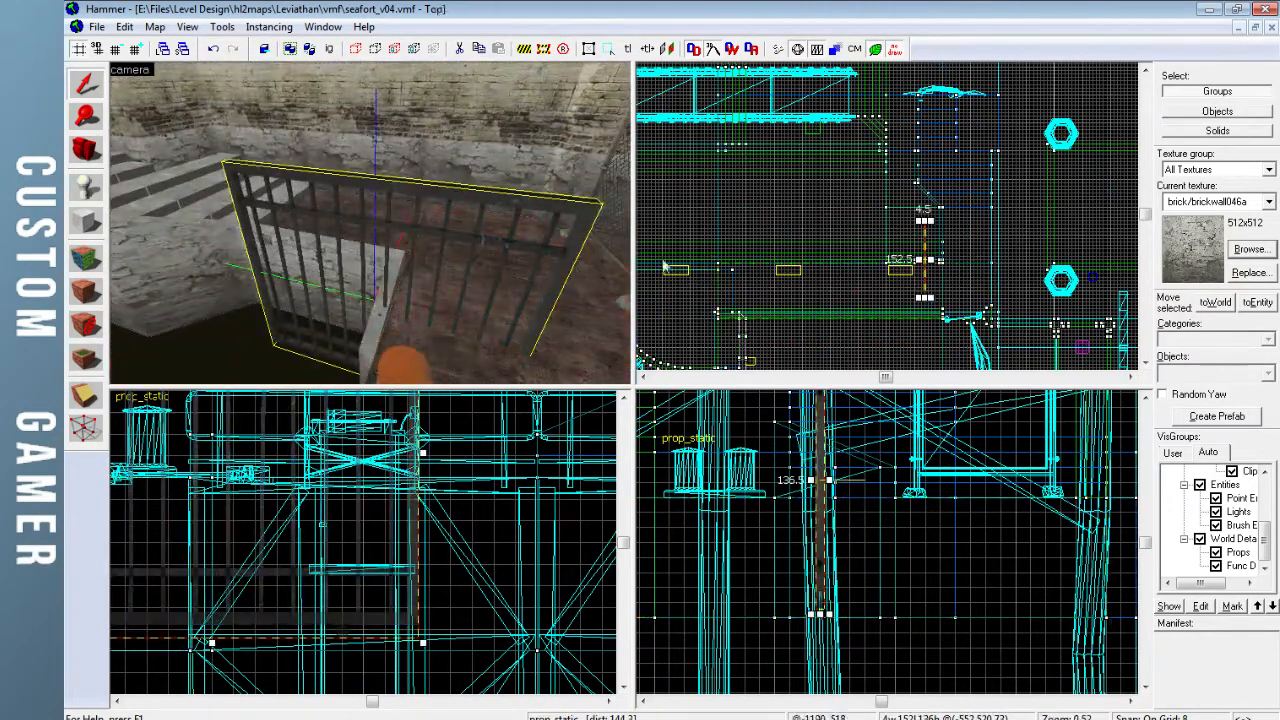
{"action": "scroll", "coordinate": [940, 263], "scroll_direction": "up", "scroll_amount": 5}
{"action": "left_click", "coordinate": [908, 268]}
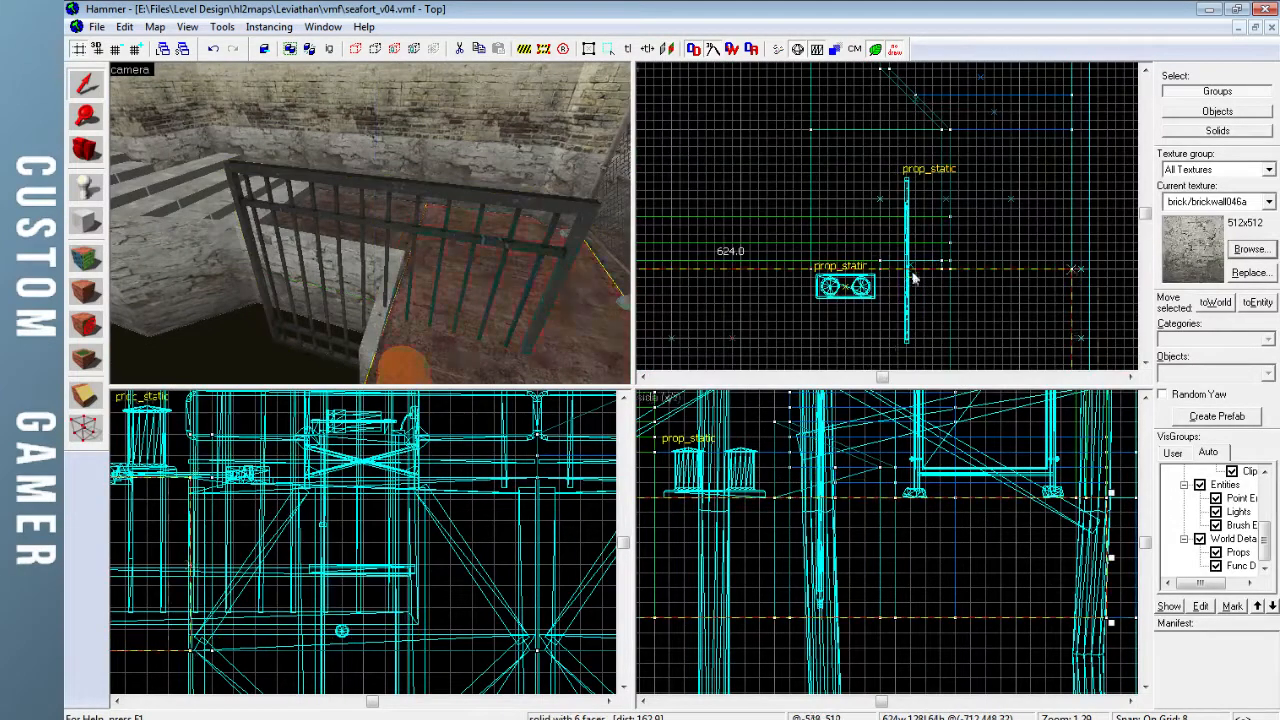
{"action": "left_click", "coordinate": [478, 205]}
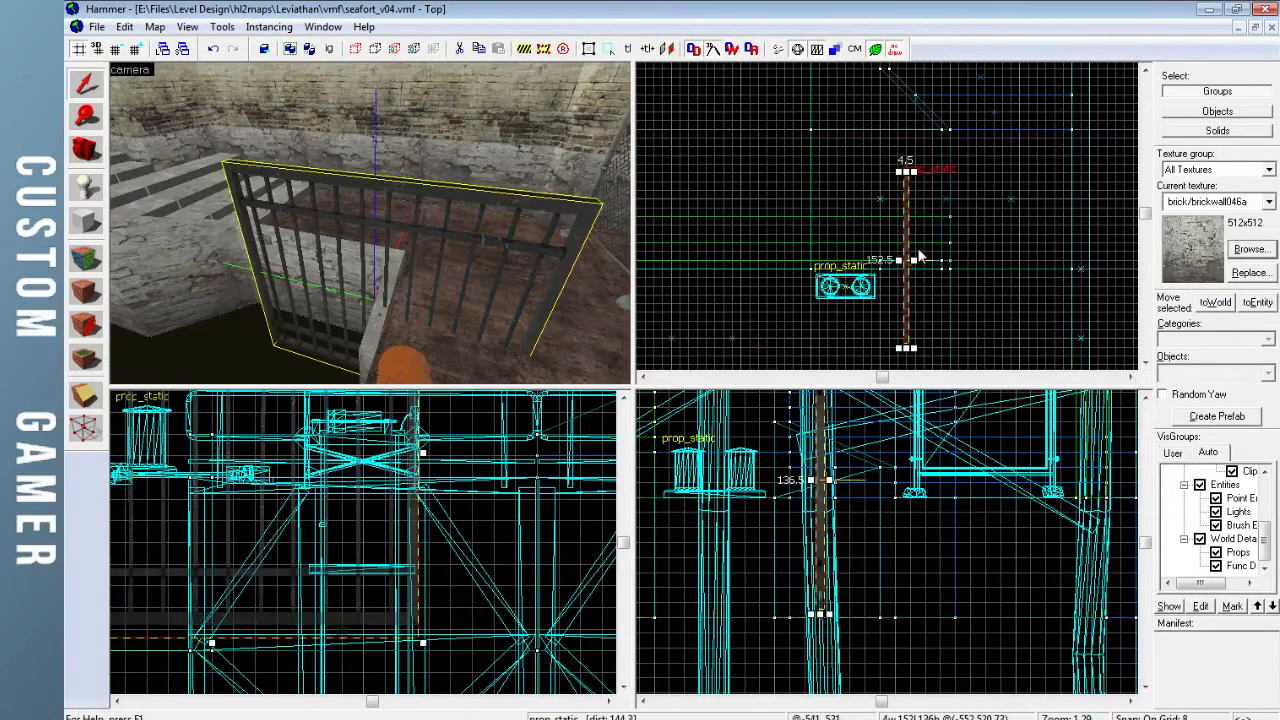
{"action": "left_click_drag", "start_coordinate": [908, 255], "coordinate": [1015, 262]}
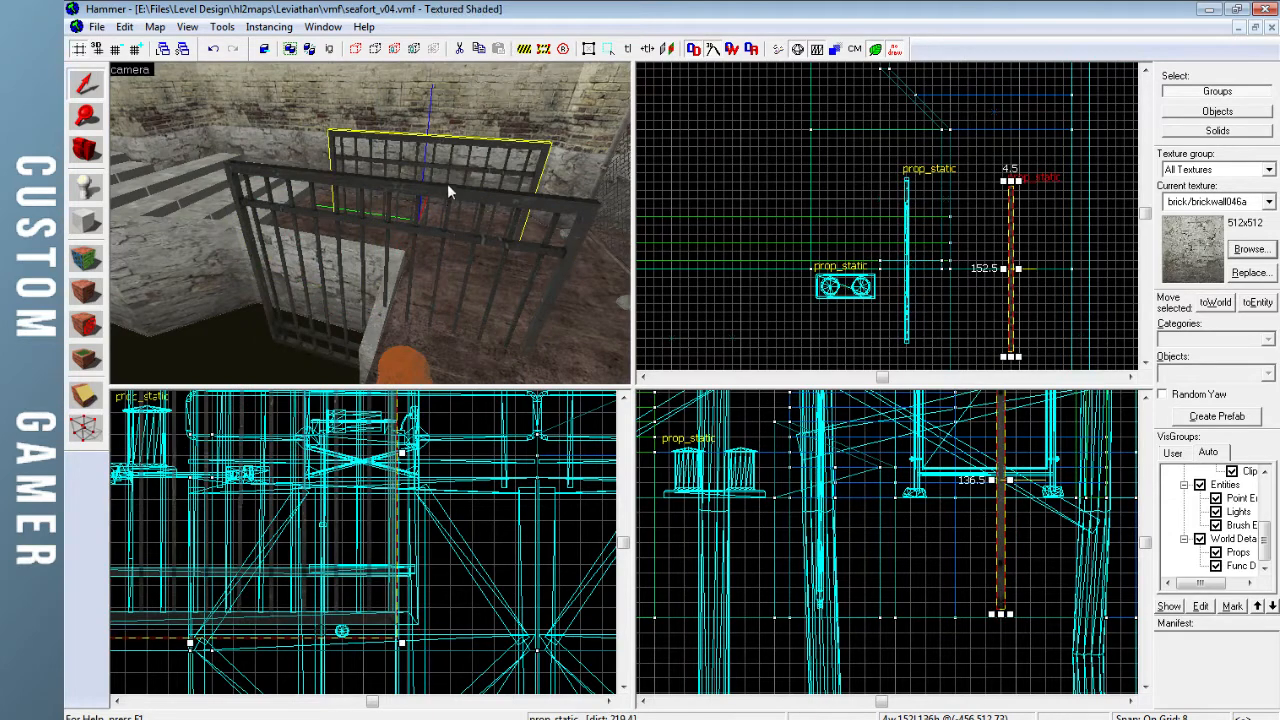
Open the model browser for the copied gate's world model and preview the statue_horse model and the one after it
{"action": "key", "text": "z"}
{"action": "key", "text": "w"}
{"action": "key", "text": "z"}
{"action": "double_click", "coordinate": [334, 212]}
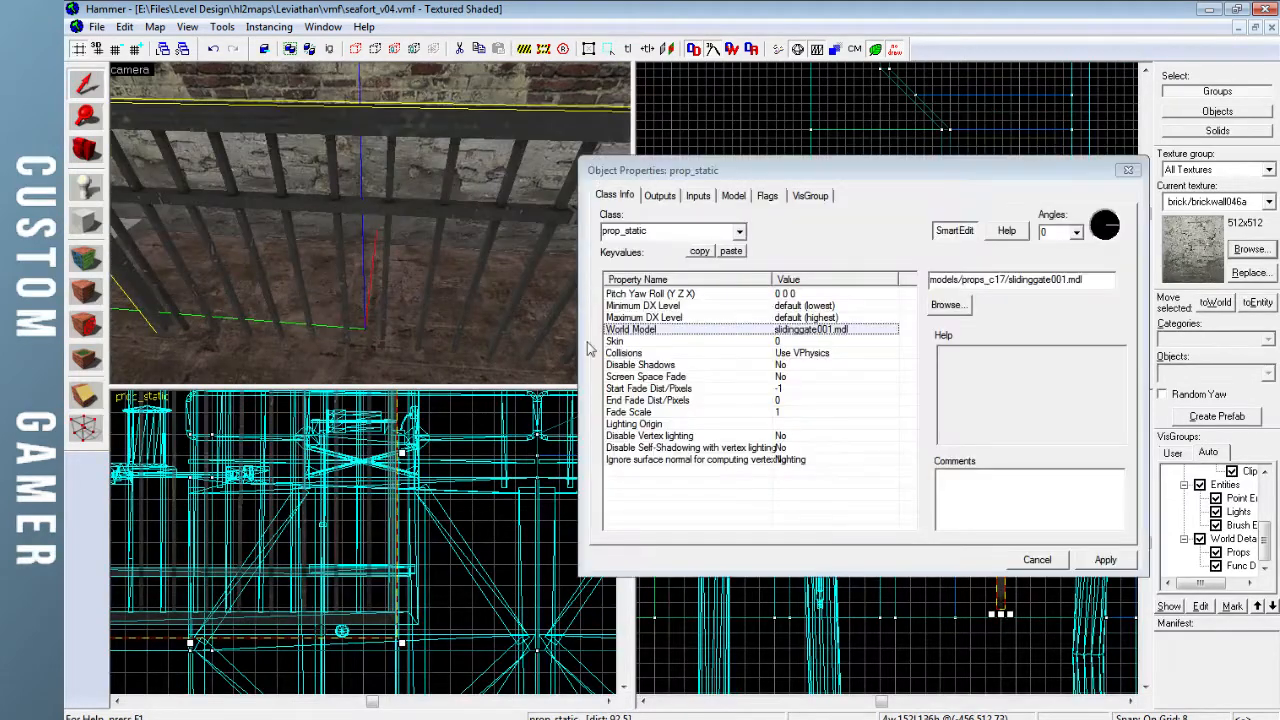
{"action": "left_click", "coordinate": [947, 305]}
{"action": "key", "text": "Down"}
{"action": "key", "text": "Down"}
{"action": "key", "text": "Up"}
{"action": "left_click_drag", "start_coordinate": [654, 312], "coordinate": [572, 322]}
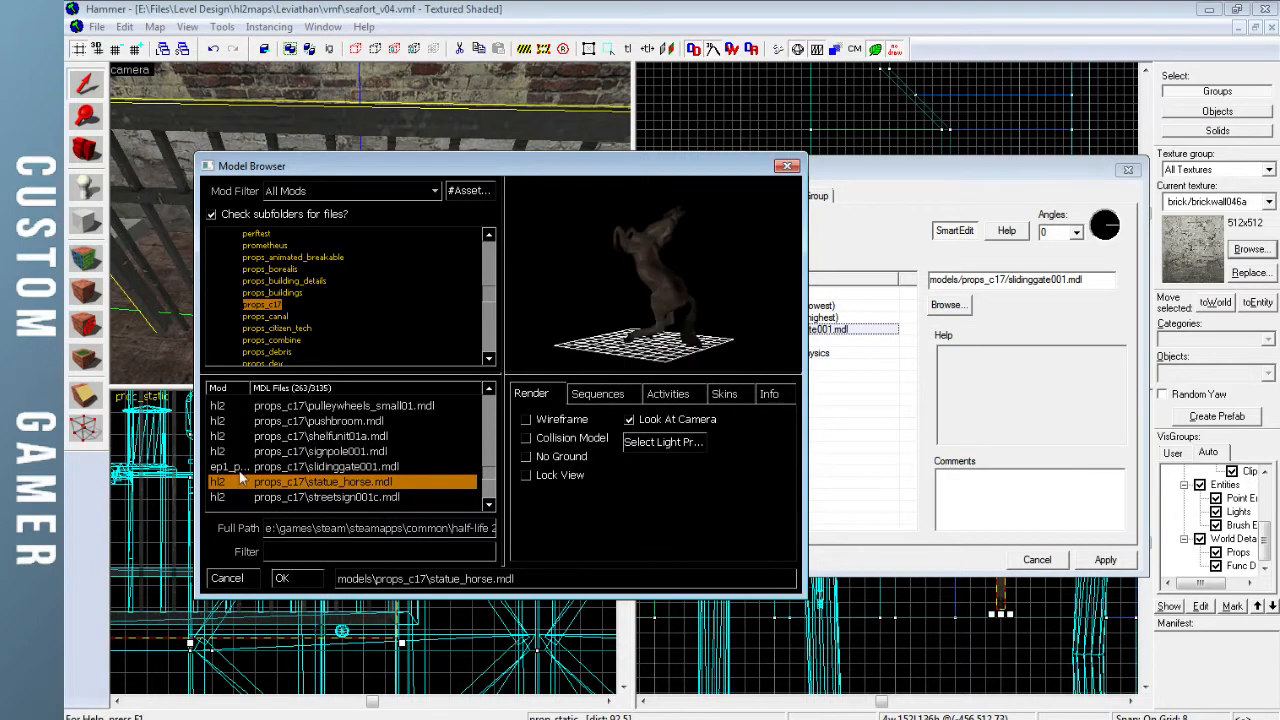
{"action": "key", "text": "Down"}
{"action": "left_click_drag", "start_coordinate": [602, 274], "coordinate": [620, 268]}
Set the copied gate's world model to props_c17/substation_transformer01b.mdl and apply it
{"action": "key", "text": "Down"}
{"action": "key", "text": "Down"}
{"action": "key", "text": "Down"}
{"action": "key", "text": "Down"}
{"action": "key", "text": "Down"}
{"action": "key", "text": "Down"}
{"action": "key", "text": "Down"}
{"action": "key", "text": "Down"}
{"action": "key", "text": "Down"}
{"action": "key", "text": "Down"}
{"action": "key", "text": "Down"}
{"action": "key", "text": "Down"}
{"action": "mouse_move", "coordinate": [648, 303]}
{"action": "left_mouse_down"}
{"action": "mouse_move", "coordinate": [660, 300]}
{"action": "mouse_move", "coordinate": [640, 284]}
{"action": "mouse_move", "coordinate": [652, 287]}
{"action": "mouse_move", "coordinate": [650, 321]}
{"action": "left_mouse_up"}
{"action": "key", "text": "Up"}
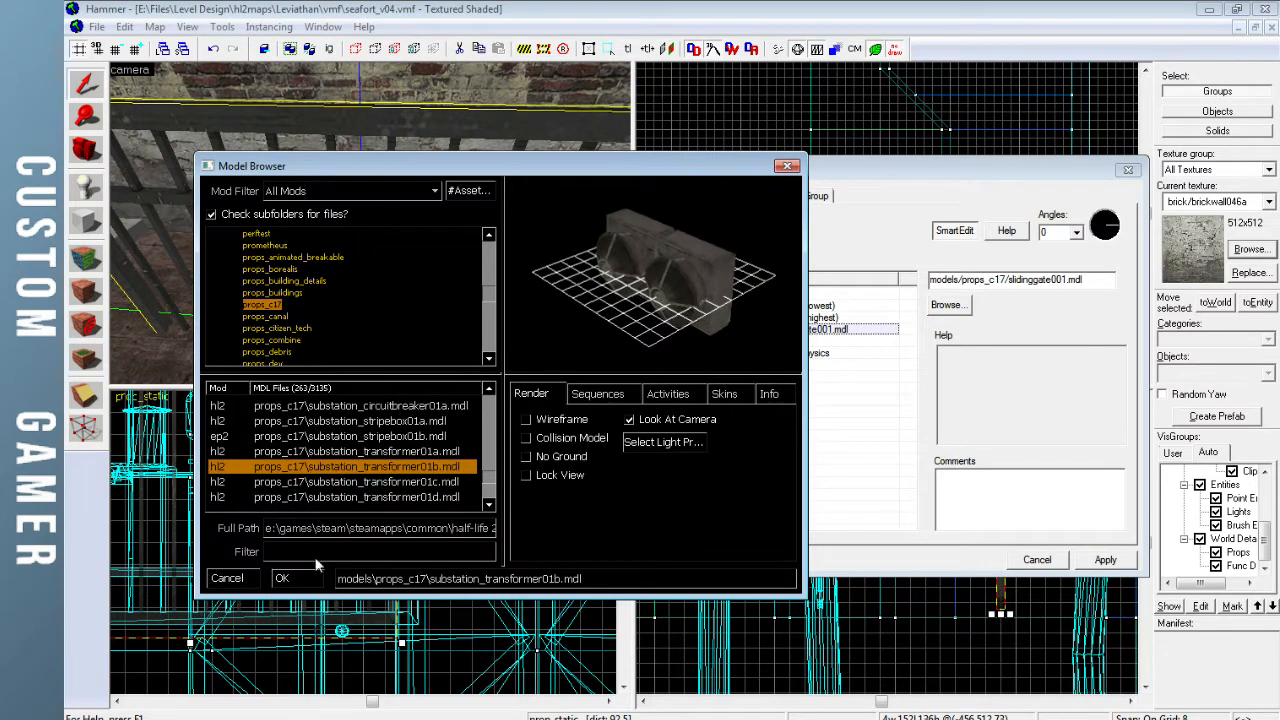
{"action": "left_click", "coordinate": [309, 579]}
{"action": "left_click", "coordinate": [1086, 560]}
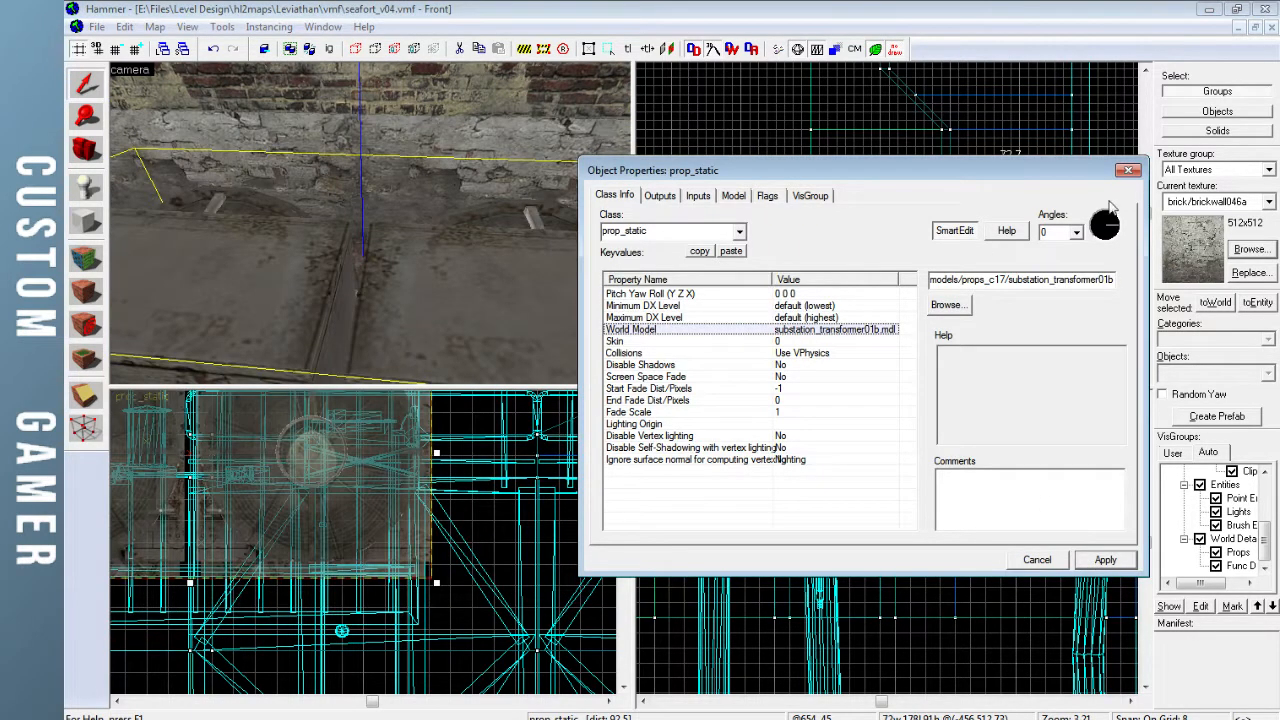
{"action": "left_click", "coordinate": [1128, 170]}
Move the transformer prop into the fenced-off passage behind the chain-link fence
{"action": "key", "text": "s"}
{"action": "key", "text": "a"}
{"action": "key", "text": "z"}
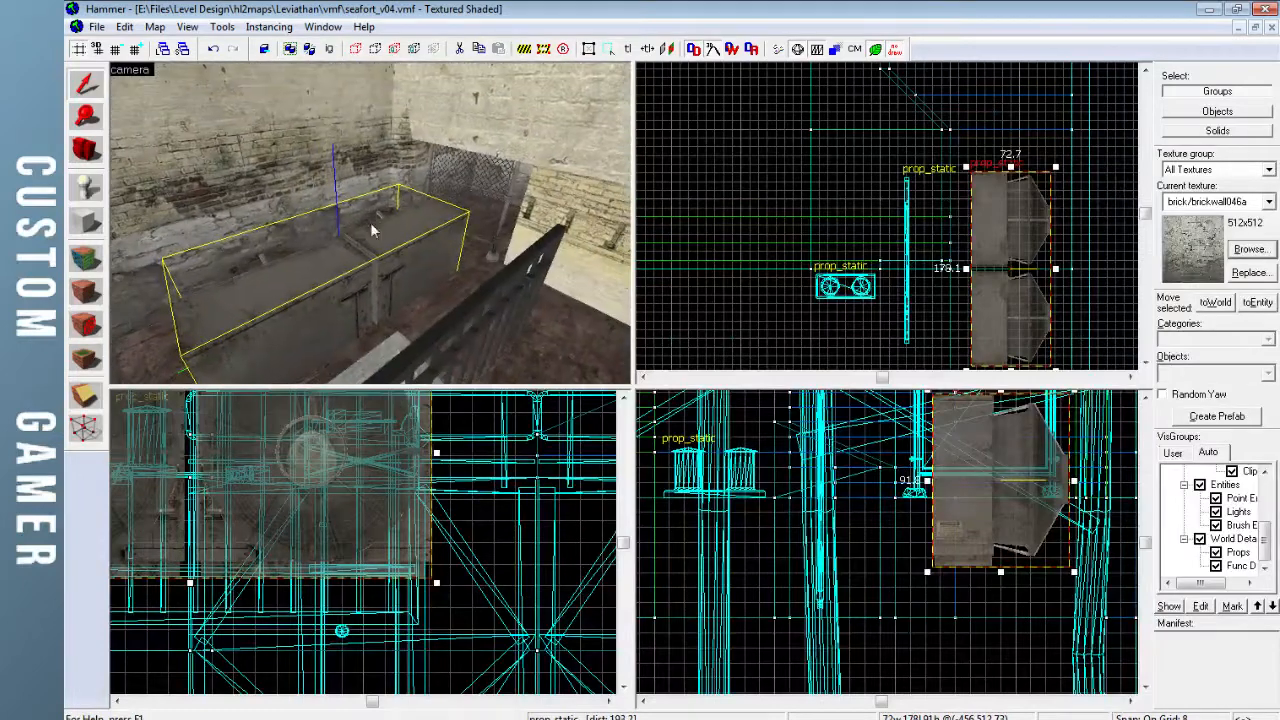
{"action": "scroll", "coordinate": [994, 256], "scroll_direction": "down", "scroll_amount": 3}
{"action": "left_click_drag", "start_coordinate": [872, 190], "coordinate": [873, 318]}
{"action": "key", "text": "z"}
{"action": "key", "text": "w"}
{"action": "key", "text": "z"}
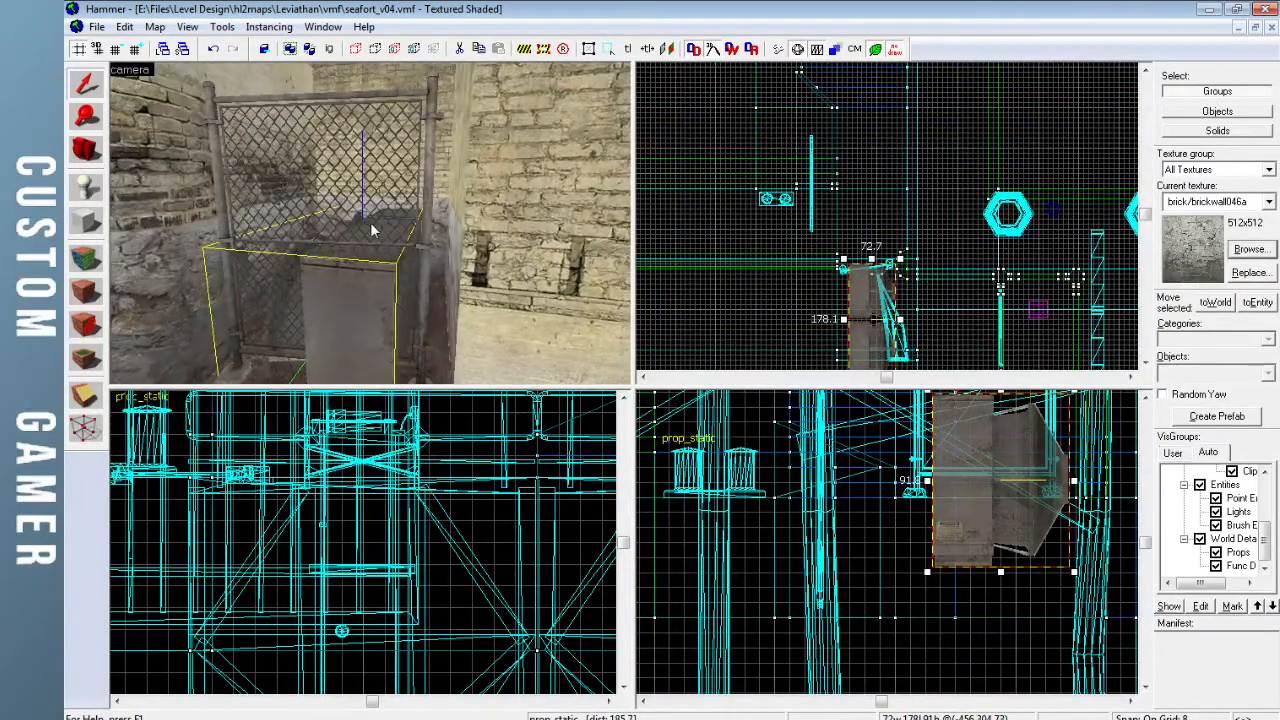
Rotate the transformer prop 90 degrees about X and 90 degrees about Z so its round fans face the fence
{"action": "key", "text": "ctrl+m"}
{"action": "type", "text": "90"}
{"action": "key", "text": "Return"}
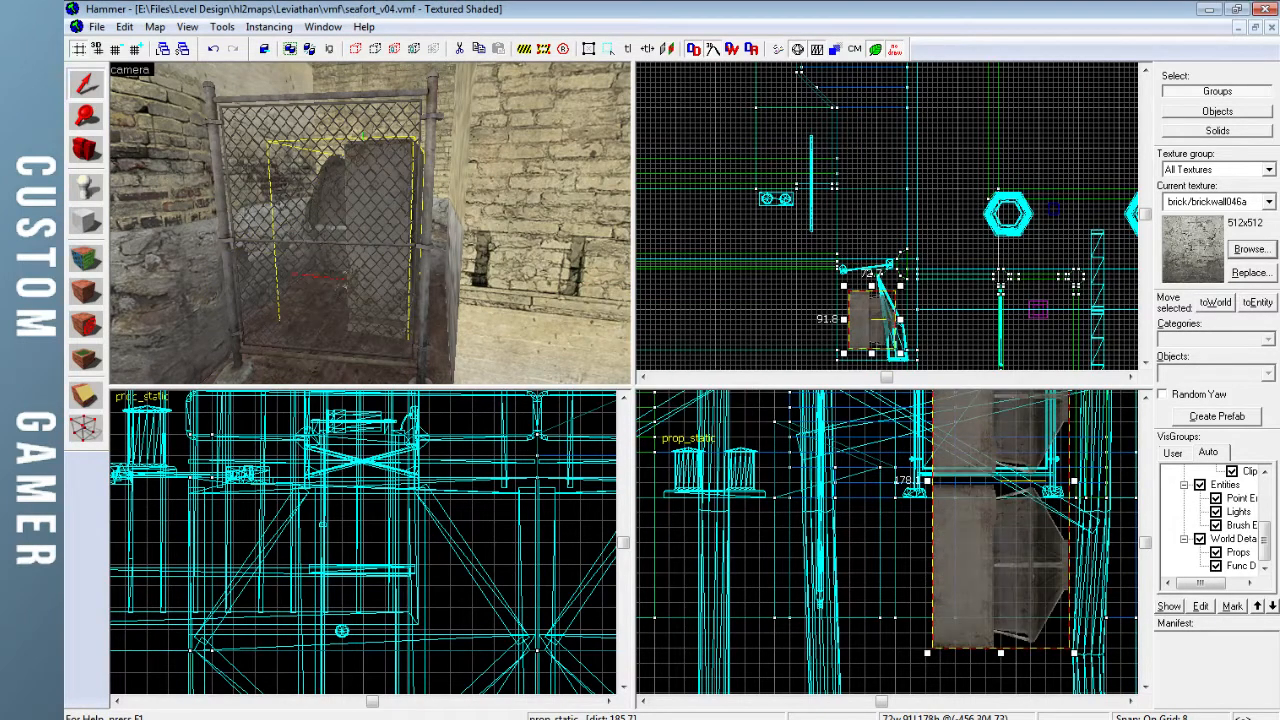
{"action": "key", "text": "ctrl+m"}
{"action": "key", "text": "Tab"}
{"action": "key", "text": "Tab"}
{"action": "type", "text": "90"}
{"action": "key", "text": "Return"}
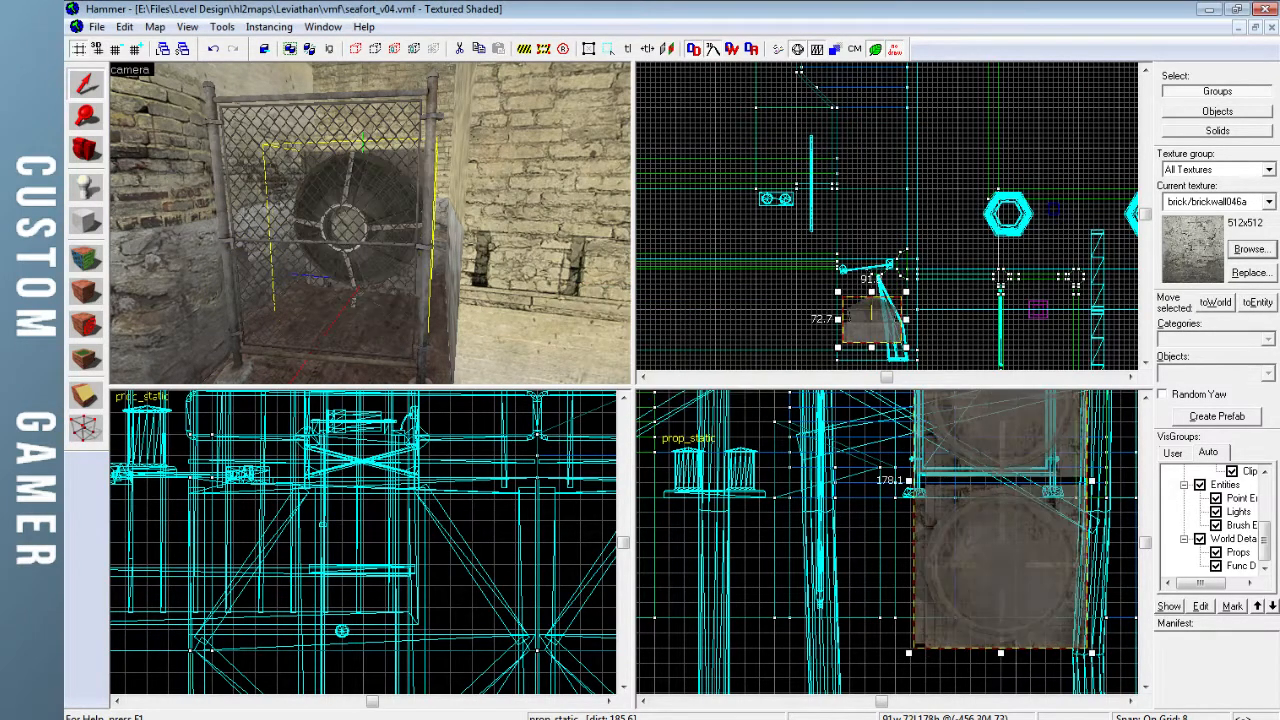
Move the transformer prop 16 units deeper into the passage, away from the fence, and deselect it
{"action": "scroll", "coordinate": [934, 320], "scroll_direction": "up", "scroll_amount": 4}
{"action": "middle_click_drag", "start_coordinate": [934, 320], "coordinate": [1006, 191]}
{"action": "left_click_drag", "start_coordinate": [865, 199], "coordinate": [871, 224]}
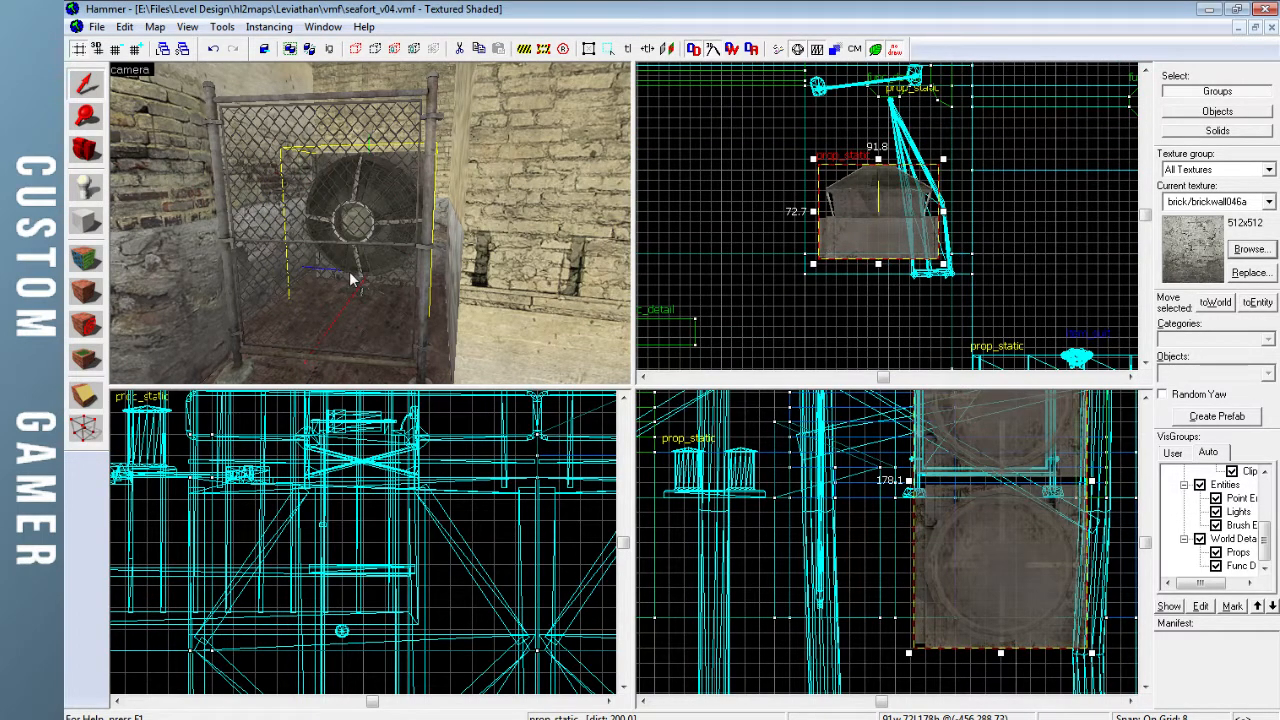
{"action": "key", "text": "Escape"}
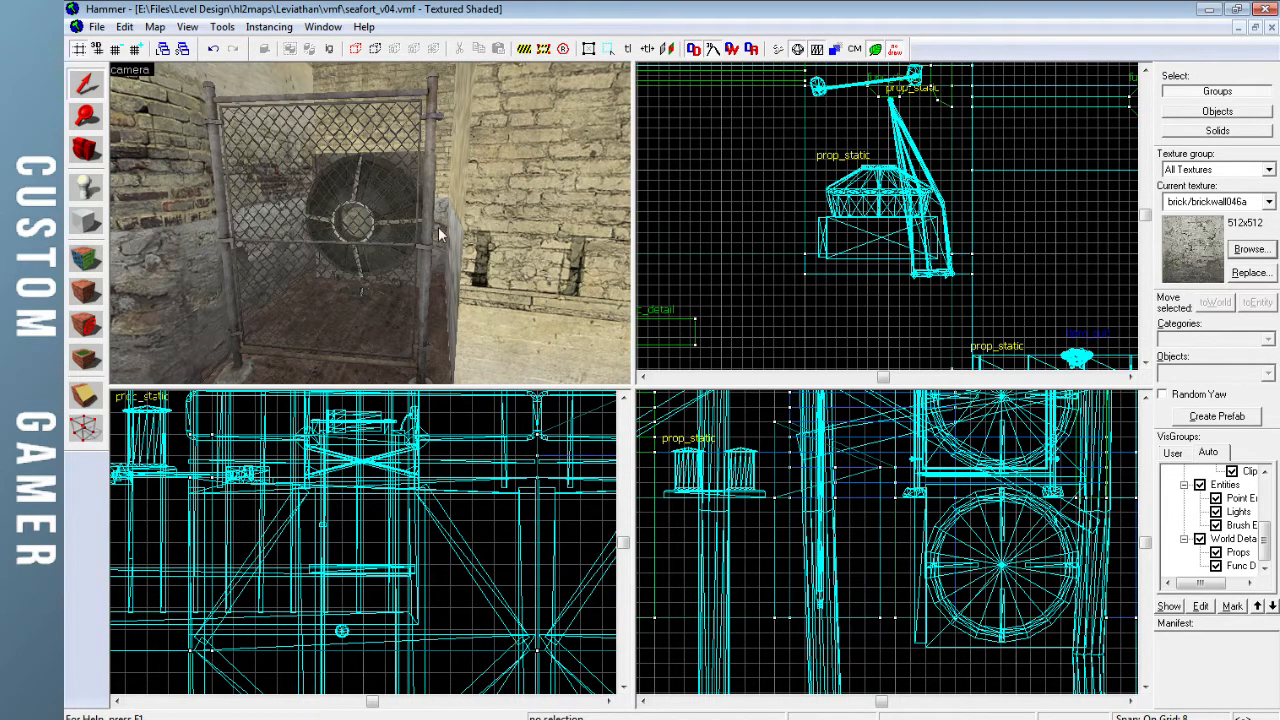
Raise the transformer prop 80 units above the passage floor
{"action": "scroll", "coordinate": [416, 232], "scroll_direction": "up", "scroll_amount": 6}
{"action": "left_click", "coordinate": [377, 248]}
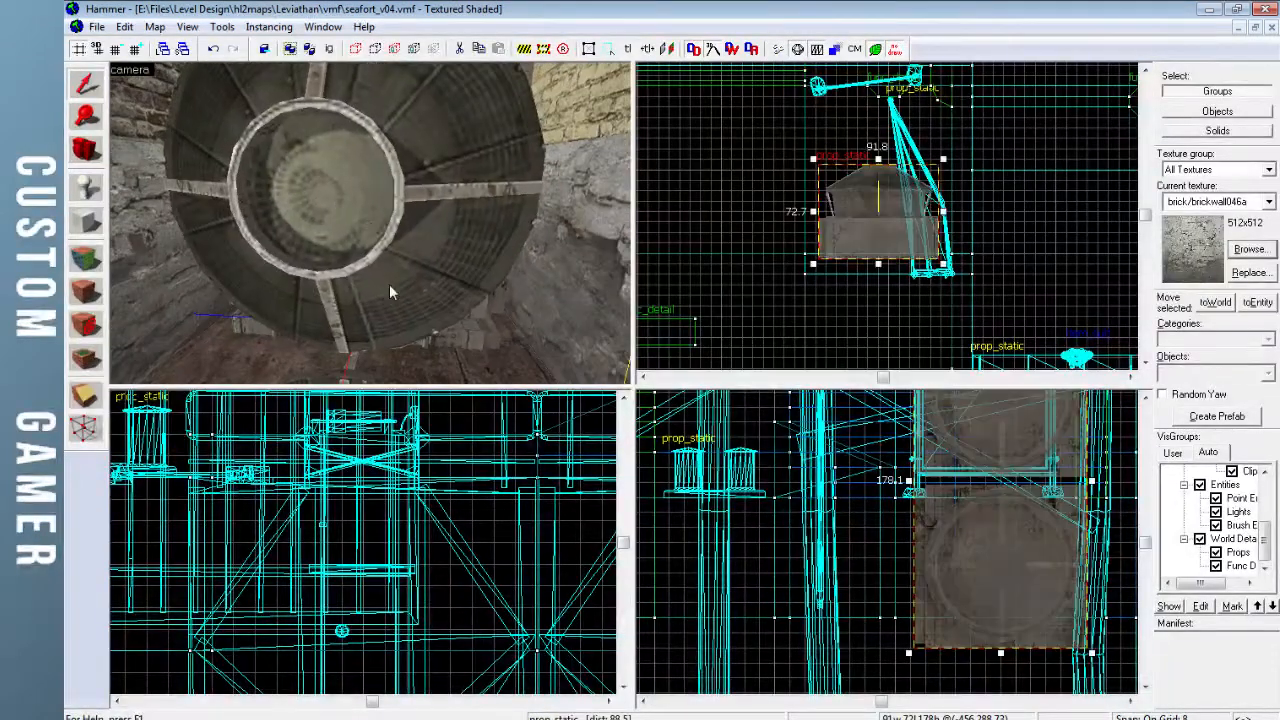
{"action": "left_click_drag", "start_coordinate": [1008, 586], "coordinate": [1011, 439]}
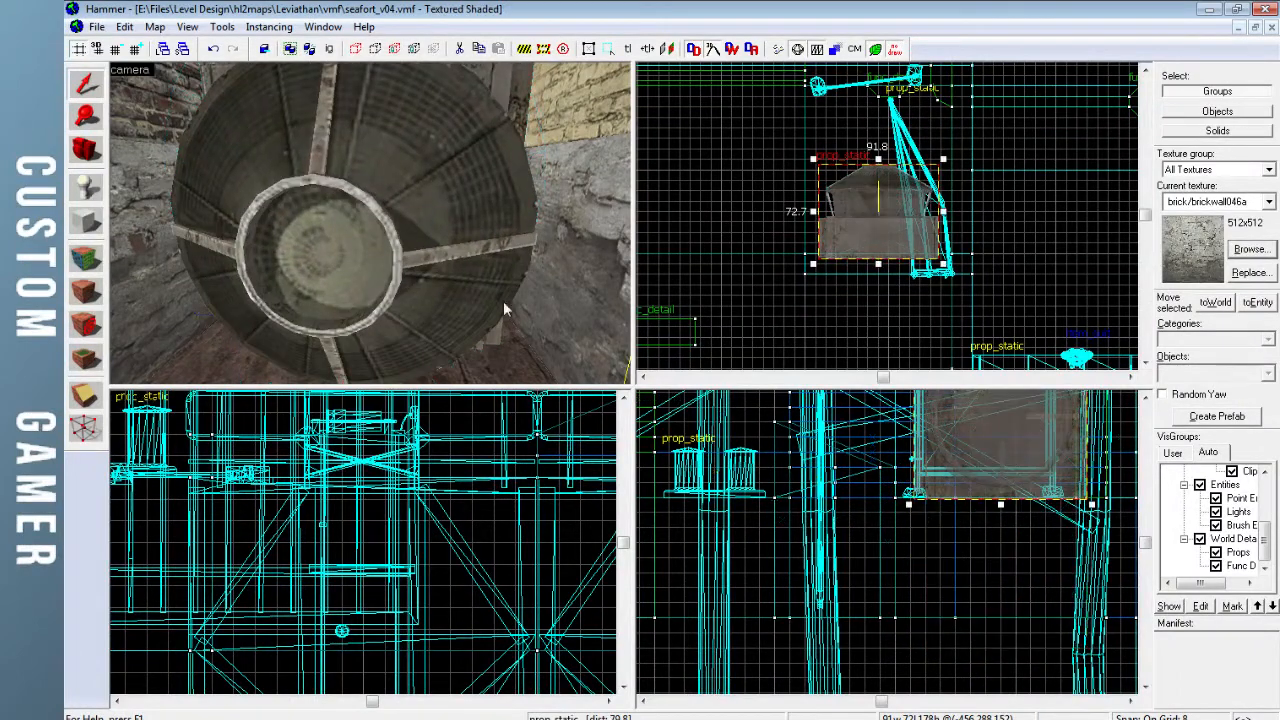
{"action": "scroll", "coordinate": [370, 222], "scroll_direction": "down", "scroll_amount": 10}
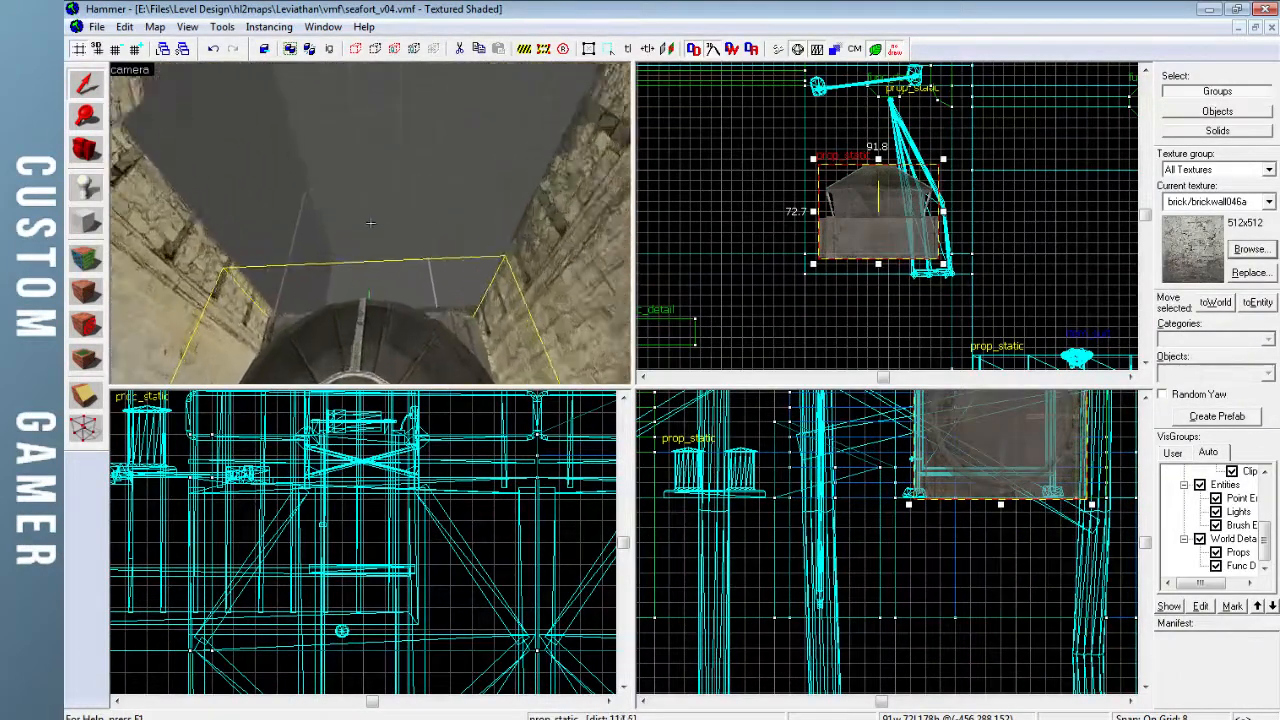
{"action": "key", "text": "w"}
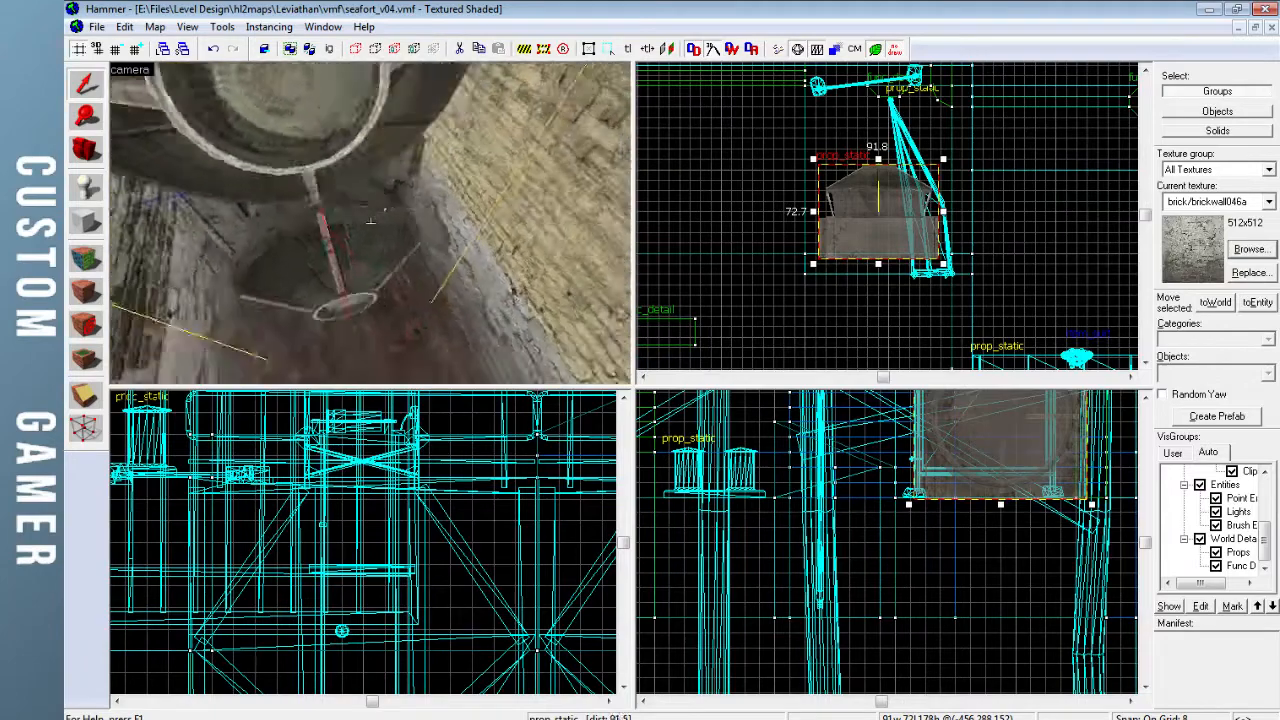
Deselect the transformer prop and examine how its stacked fans look behind the chain-link fence
{"action": "key", "text": "w"}
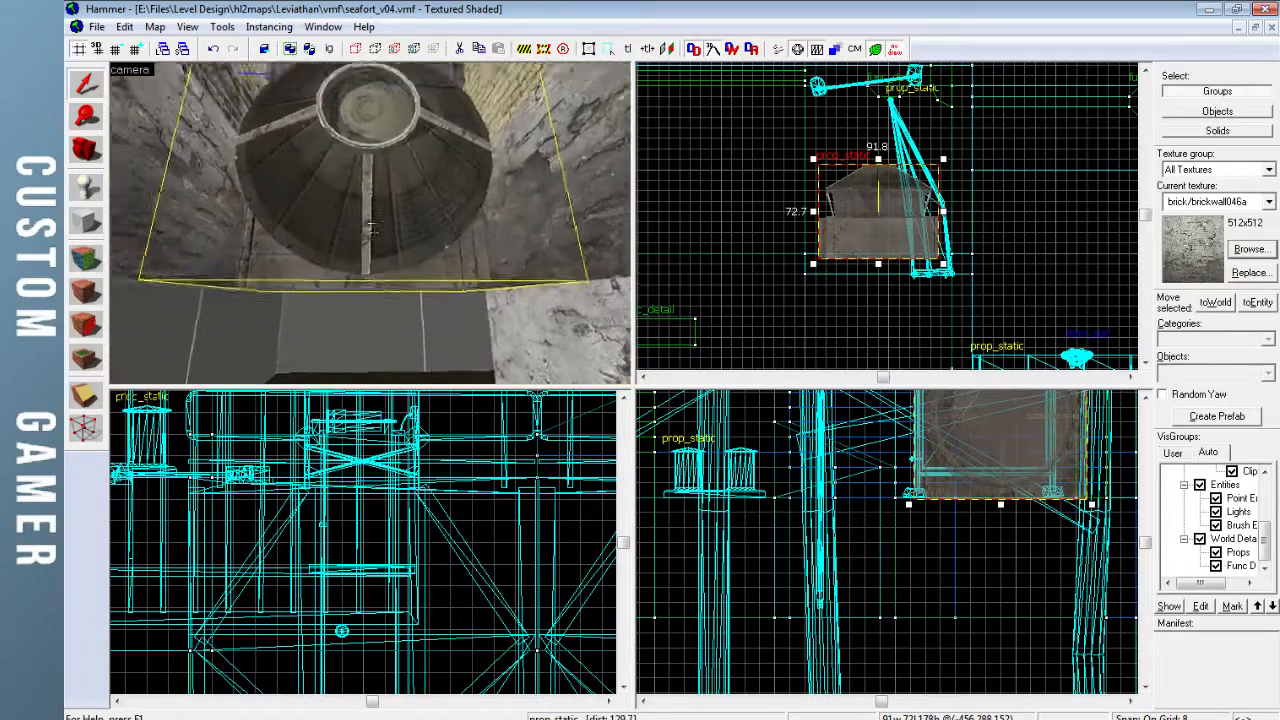
{"action": "key", "text": "s"}
{"action": "key", "text": "z"}
{"action": "key", "text": "Escape"}
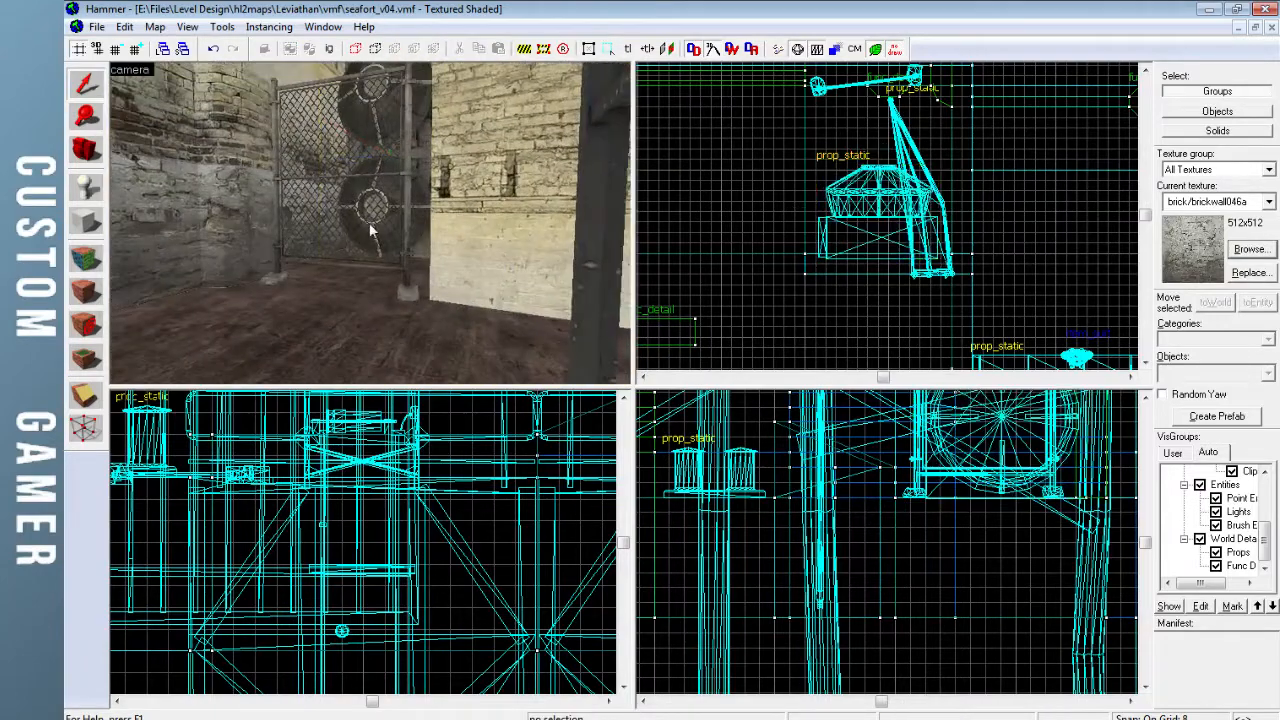
{"action": "key", "text": "z"}
{"action": "key", "text": "w"}
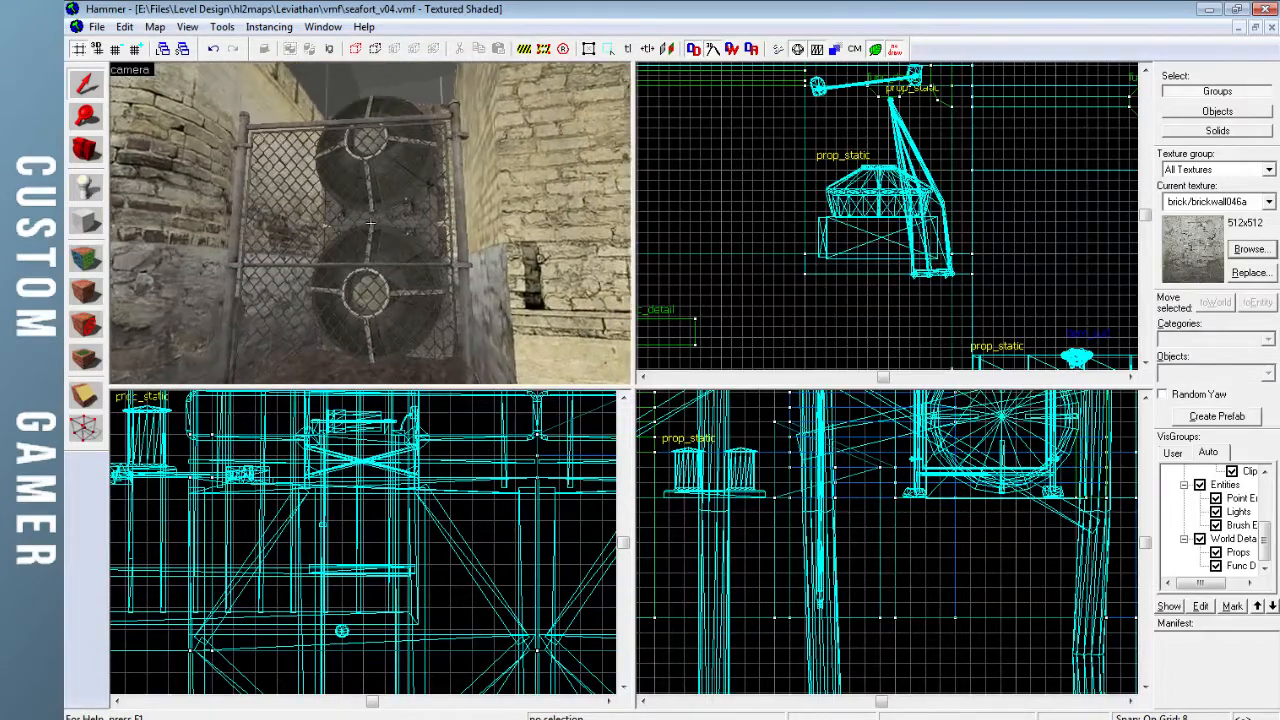
{"action": "key", "text": "s"}
{"action": "key", "text": "w"}
{"action": "key", "text": "s"}
{"action": "key", "text": "w"}
{"action": "key", "text": "z"}
{"action": "key", "text": "w"}
{"action": "key", "text": "s"}
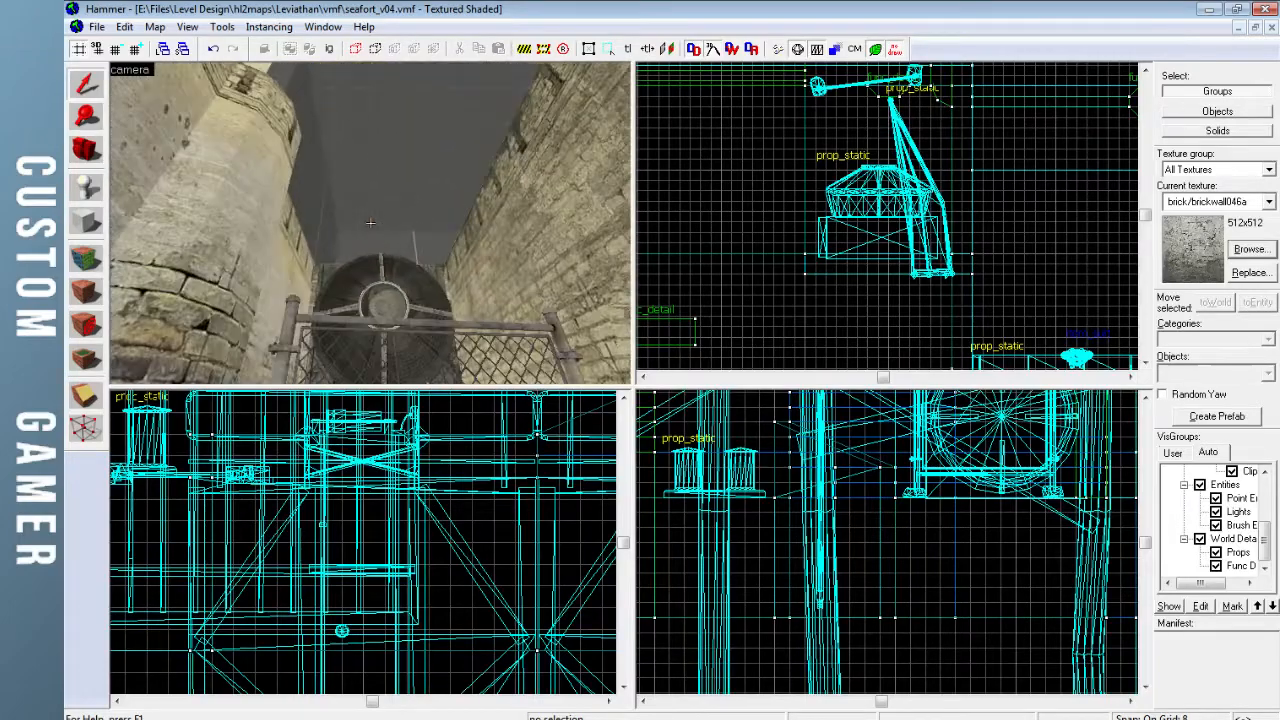
Look over the walkway, stairs and parapet walls around the fenced-off passage from above
{"action": "key", "text": "w"}
{"action": "key", "text": "w"}
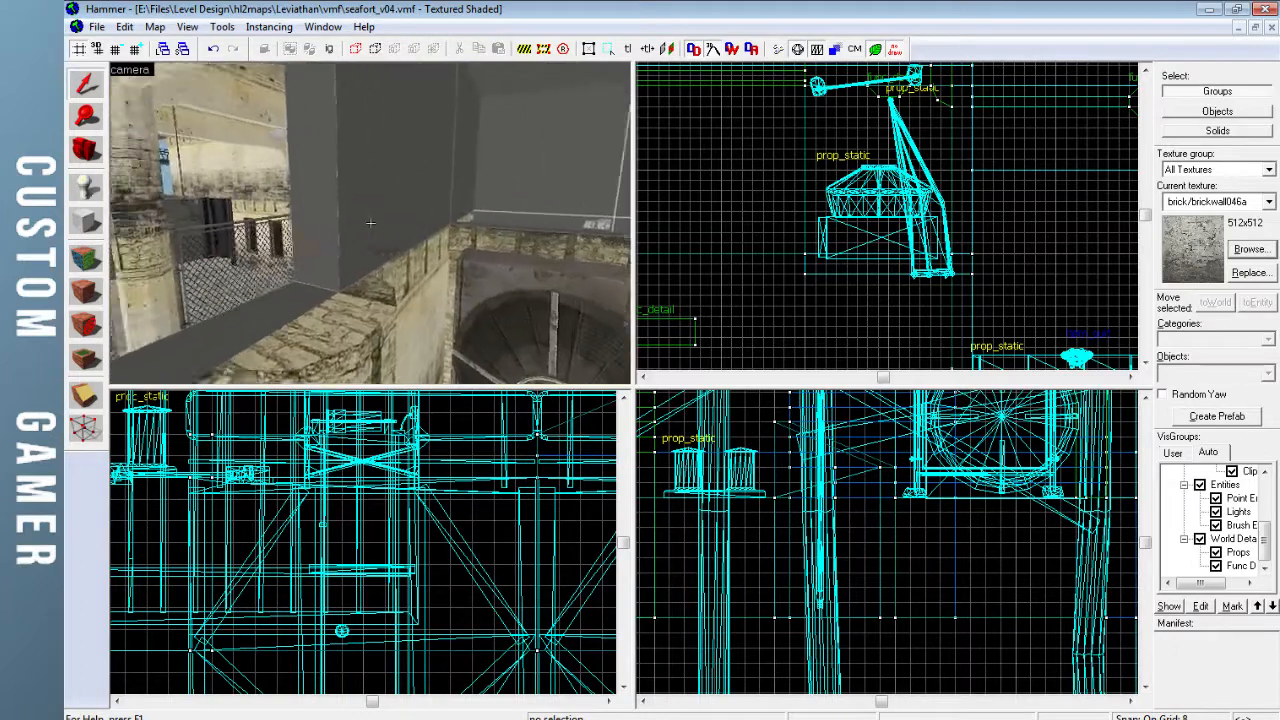
{"action": "key", "text": "w"}
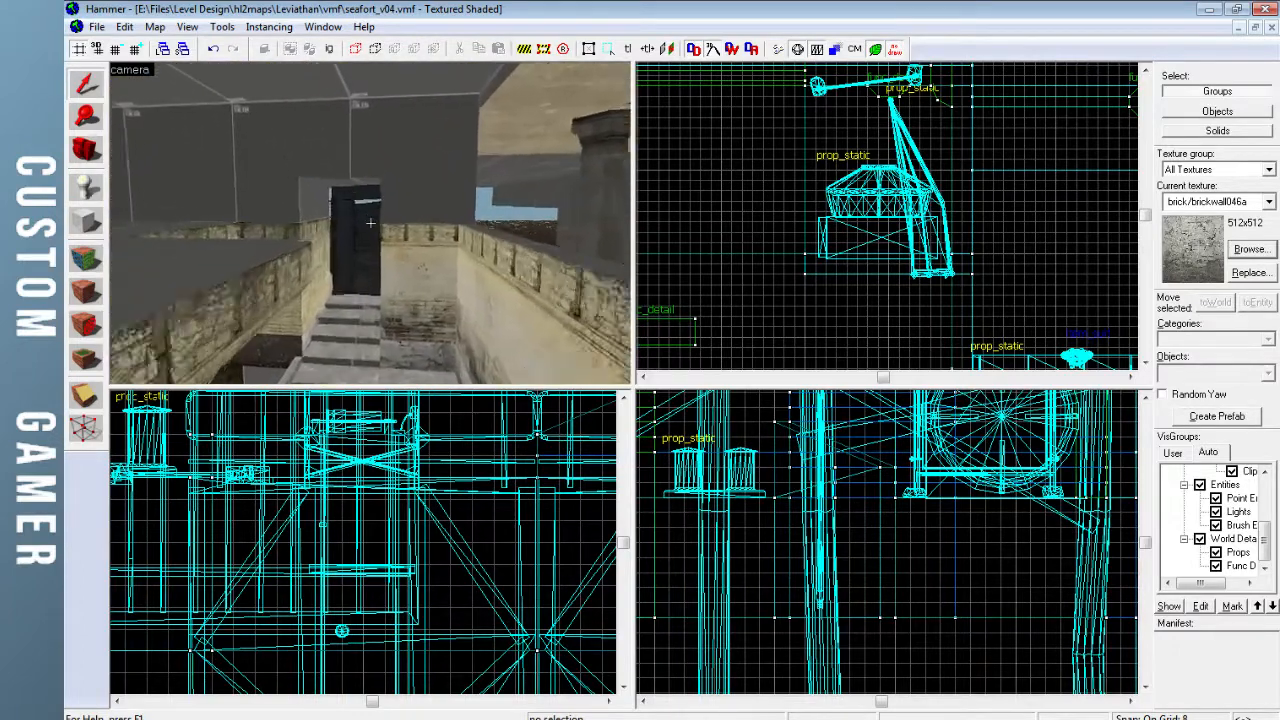
{"action": "key", "text": "w"}
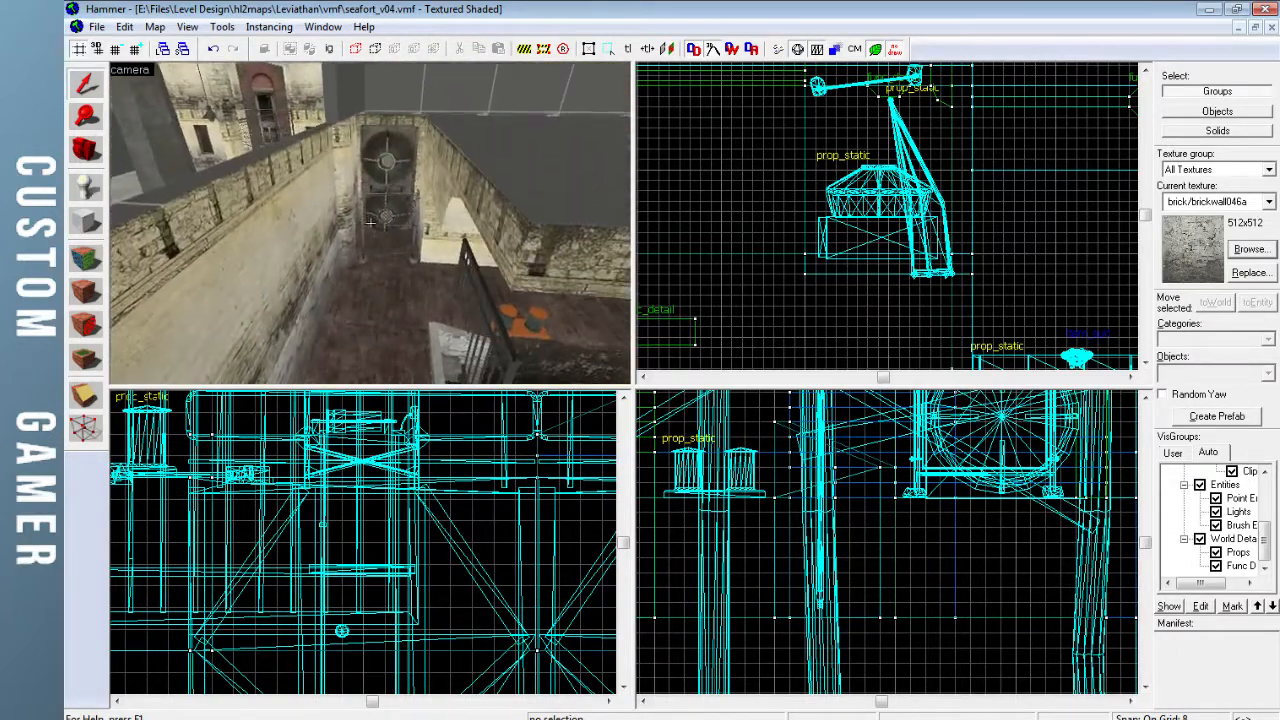
{"action": "key", "text": "w"}
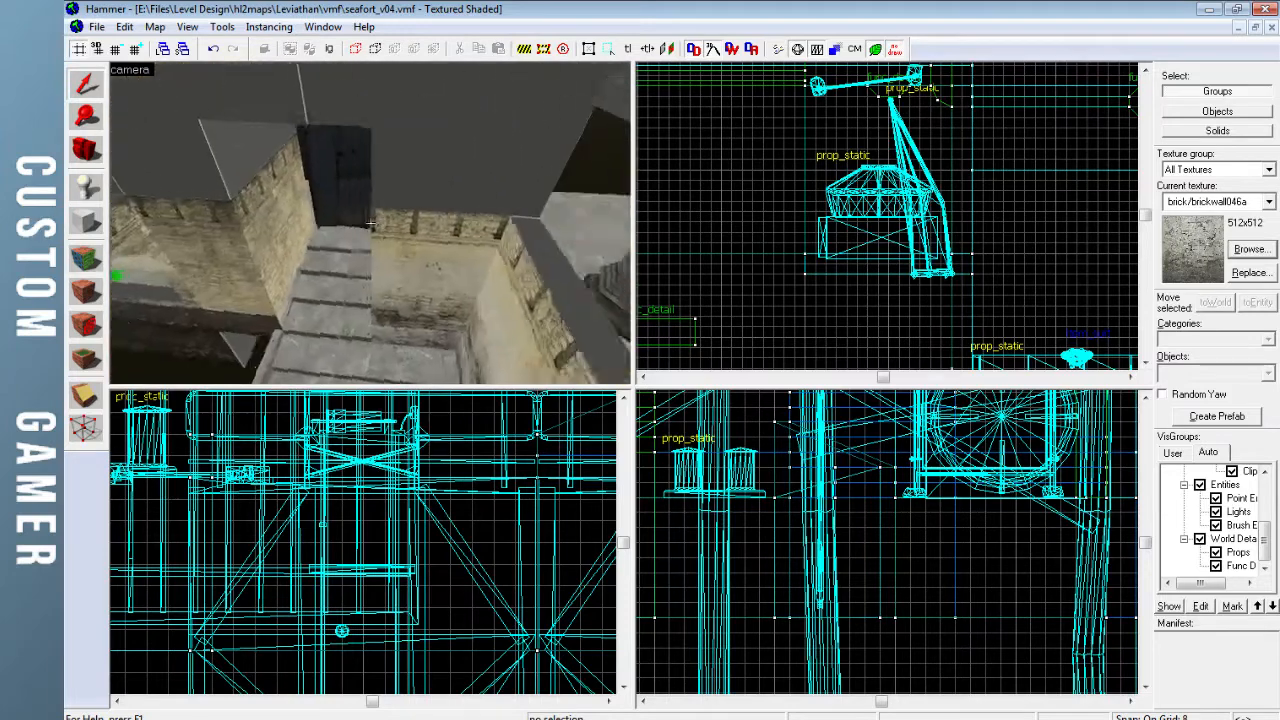
{"action": "key", "text": "w"}
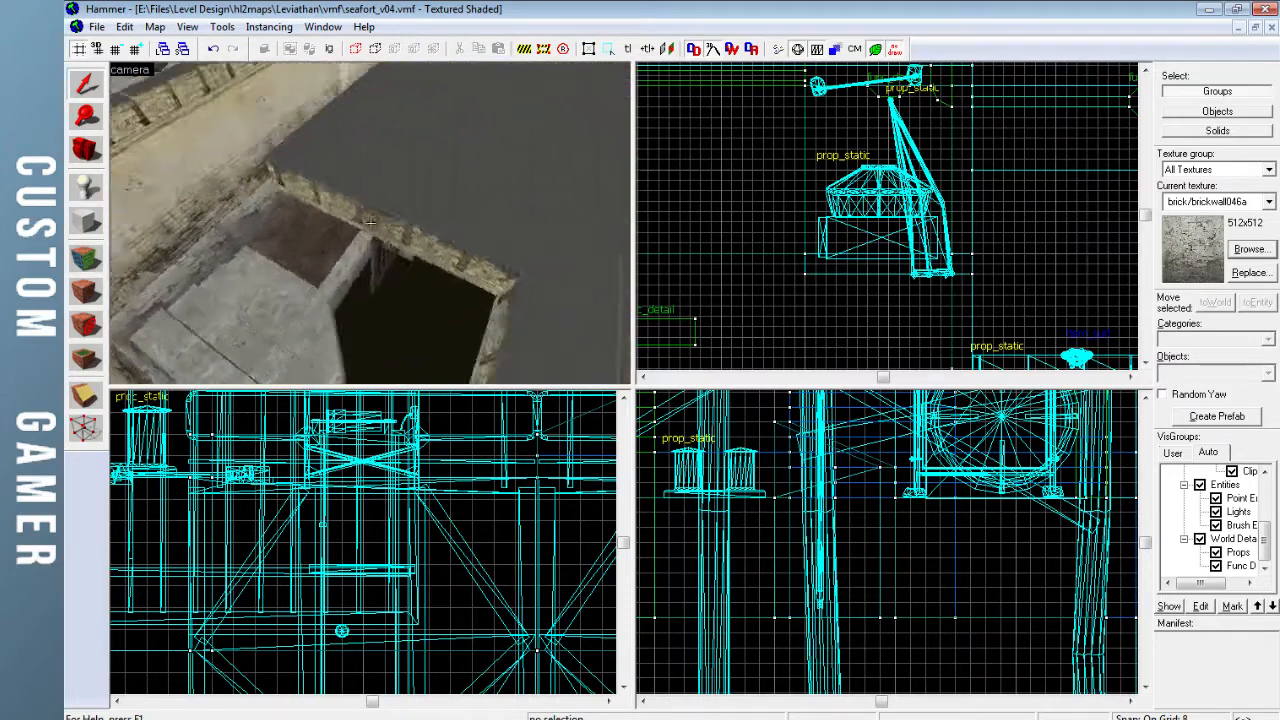
{"action": "key", "text": "w"}
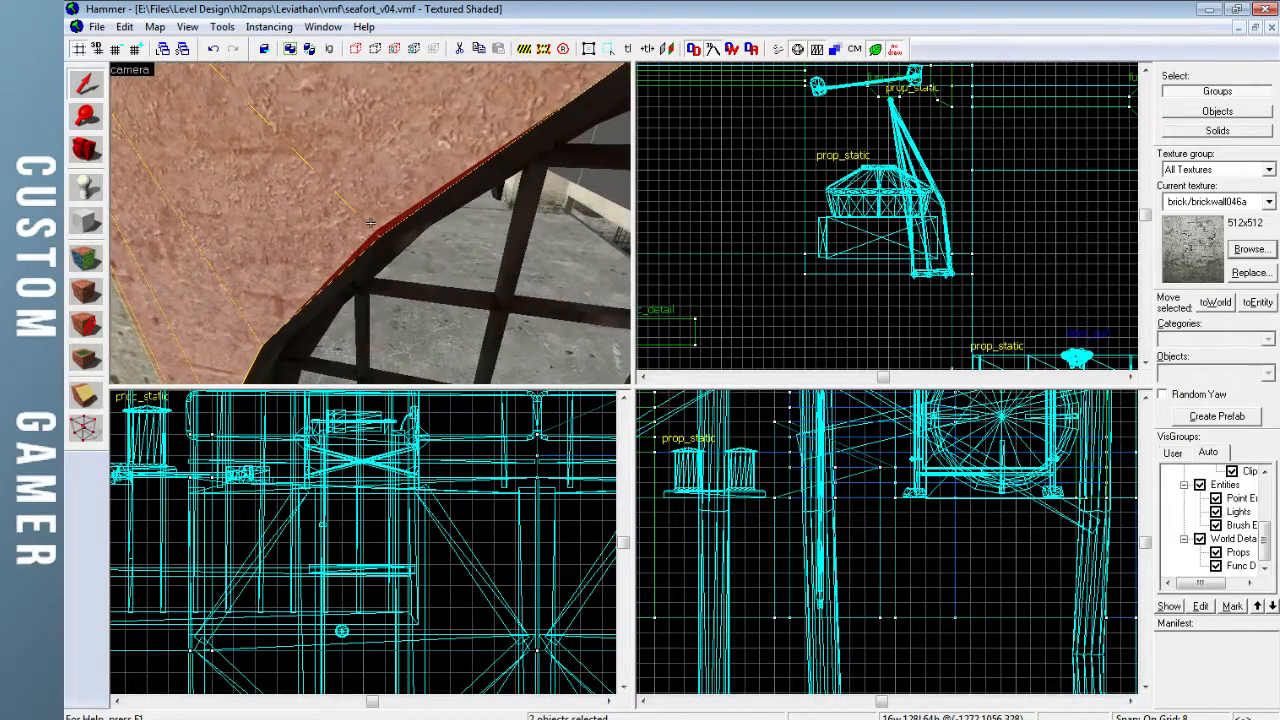
Select the func_detail arch corner piece beside the round-topped grate, center the 2D views on it and set the grid to 1 unit
{"action": "left_click", "coordinate": [366, 207]}
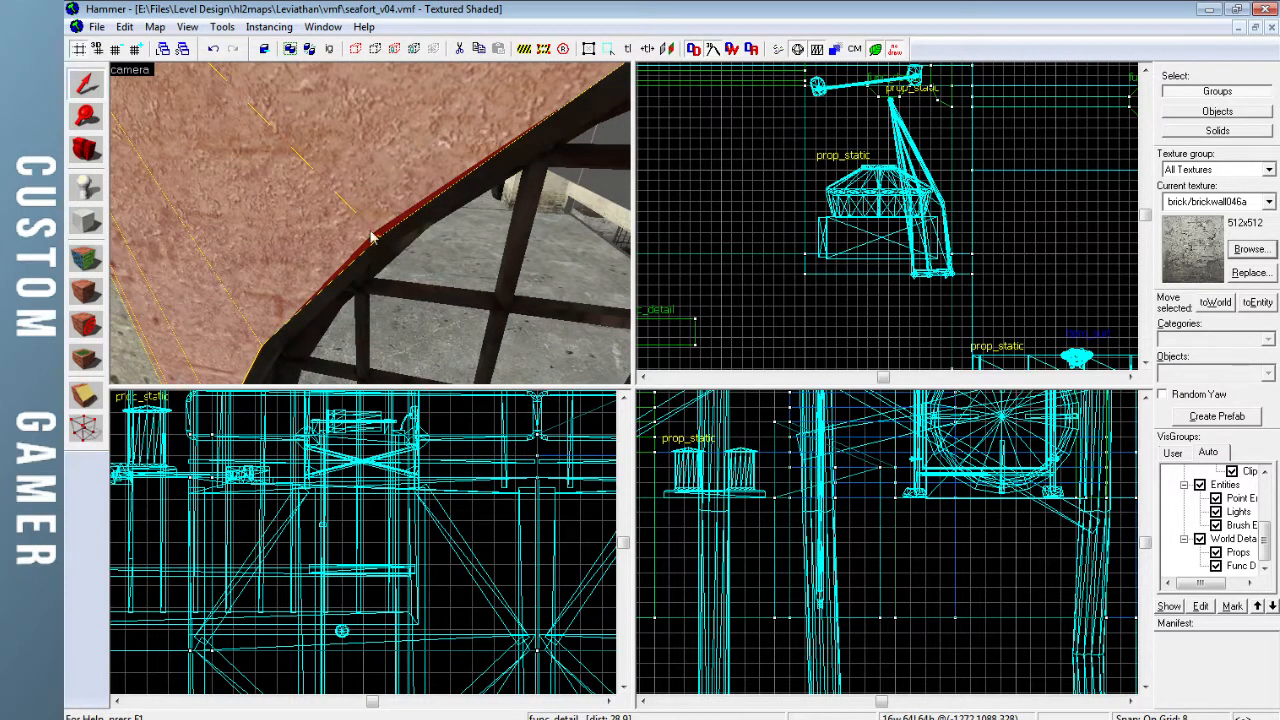
{"action": "key", "text": "ctrl+e"}
{"action": "scroll", "coordinate": [769, 263], "scroll_direction": "up", "scroll_amount": 4}
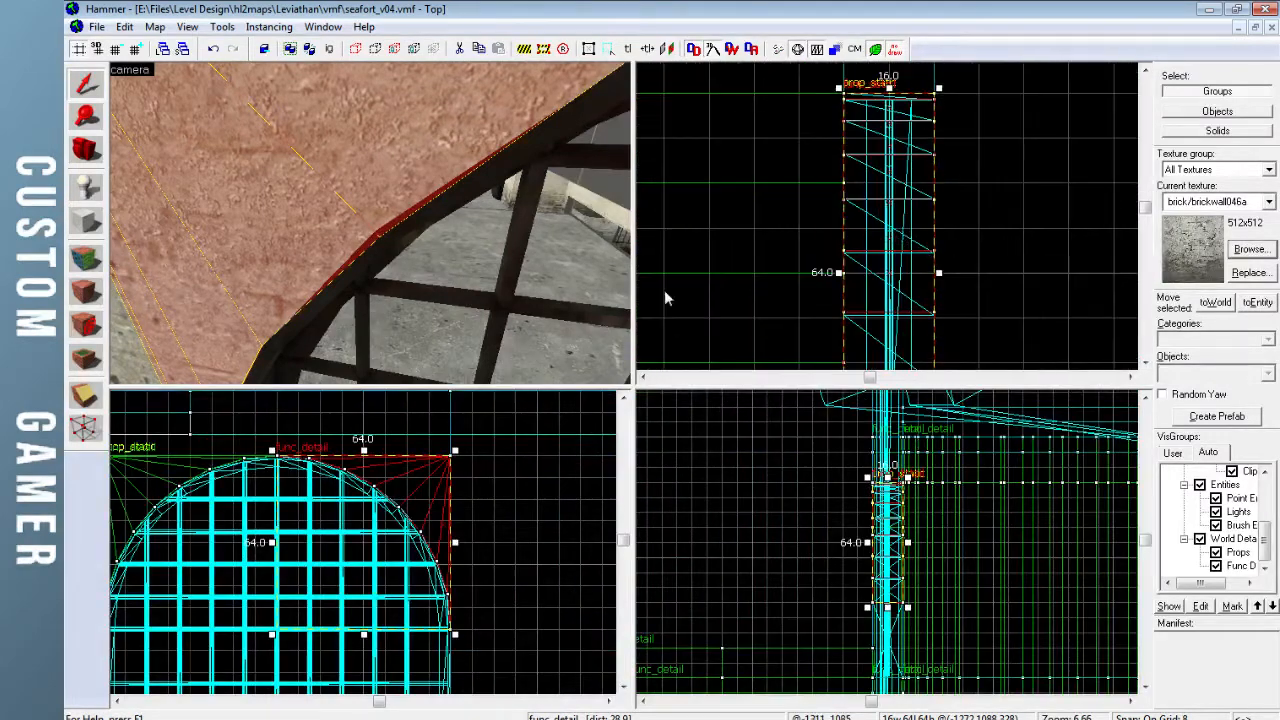
{"action": "scroll", "coordinate": [398, 490], "scroll_direction": "up", "scroll_amount": 6}
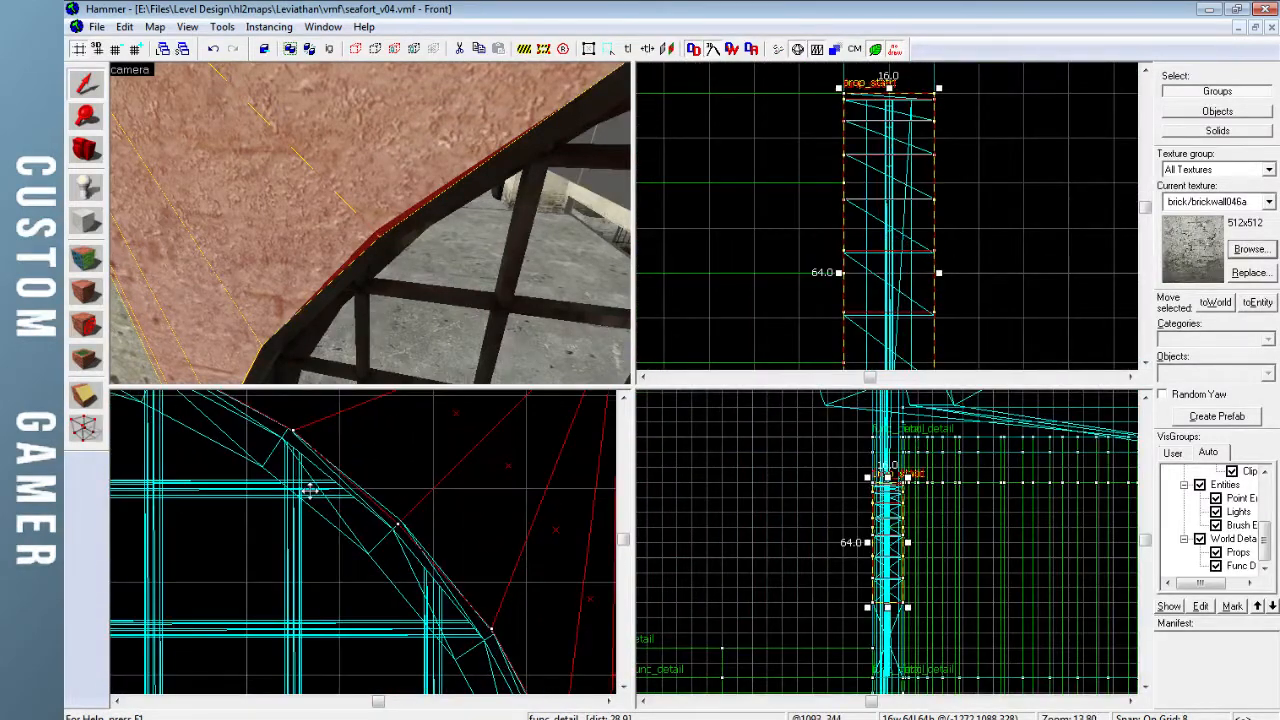
{"action": "key", "text": "bracketleft"}
{"action": "key", "text": "bracketleft"}
{"action": "key", "text": "bracketleft"}
{"action": "scroll", "coordinate": [398, 537], "scroll_direction": "up", "scroll_amount": 4}
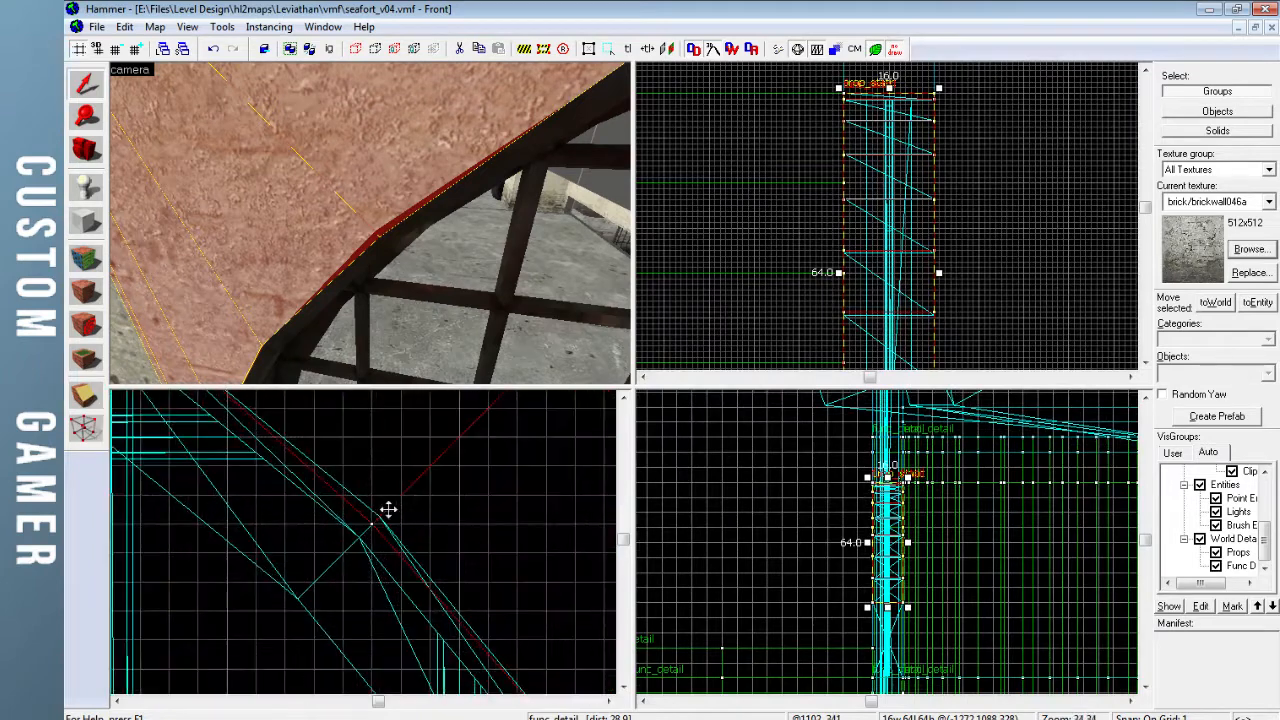
Ignore grouping and select only the two neighbouring wedge brushes of the arch corner that meet at the grate frame
{"action": "left_click", "coordinate": [90, 436]}
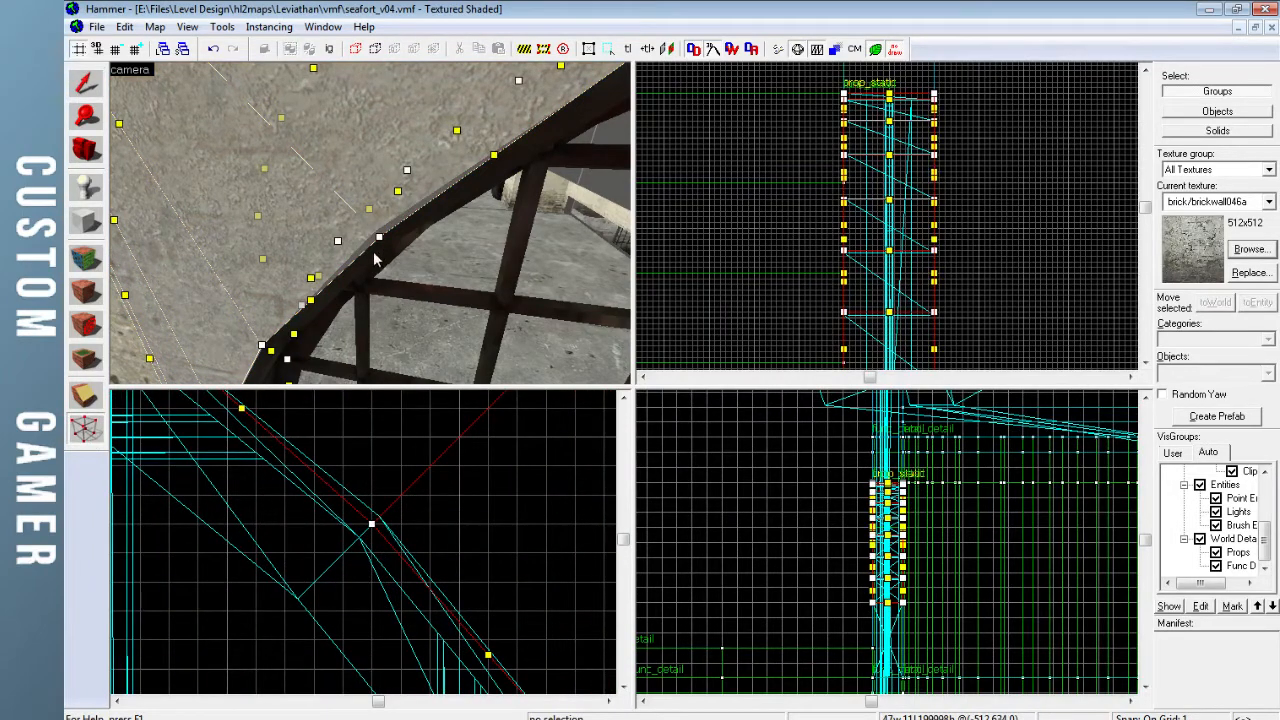
{"action": "key", "text": "z"}
{"action": "key", "text": "s"}
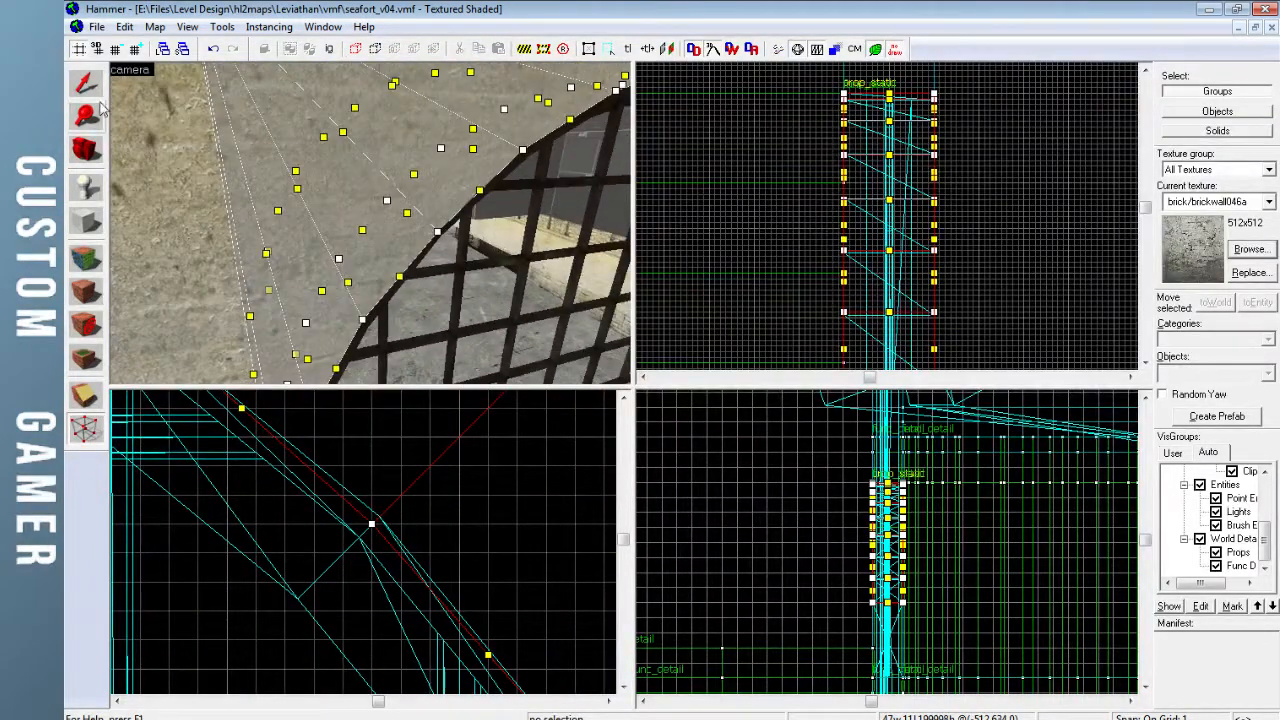
{"action": "left_click", "coordinate": [85, 83]}
{"action": "left_click", "coordinate": [329, 48]}
{"action": "left_click", "coordinate": [370, 222]}
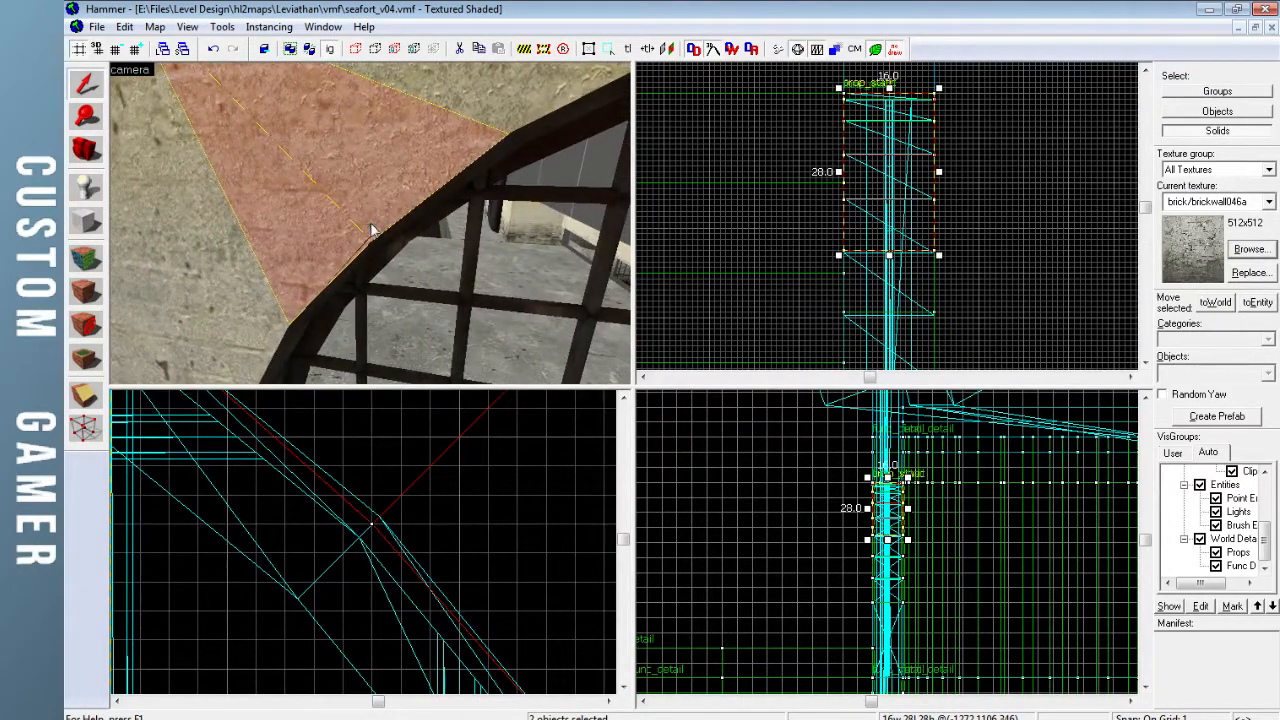
Move the shared inner-edge vertices of the two arch wedges up 1 unit, away from the grate frame
{"action": "left_click", "coordinate": [85, 428]}
{"action": "left_click_drag", "start_coordinate": [356, 574], "coordinate": [421, 491]}
{"action": "key", "text": "Return"}
{"action": "scroll", "coordinate": [404, 530], "scroll_direction": "up", "scroll_amount": 1}
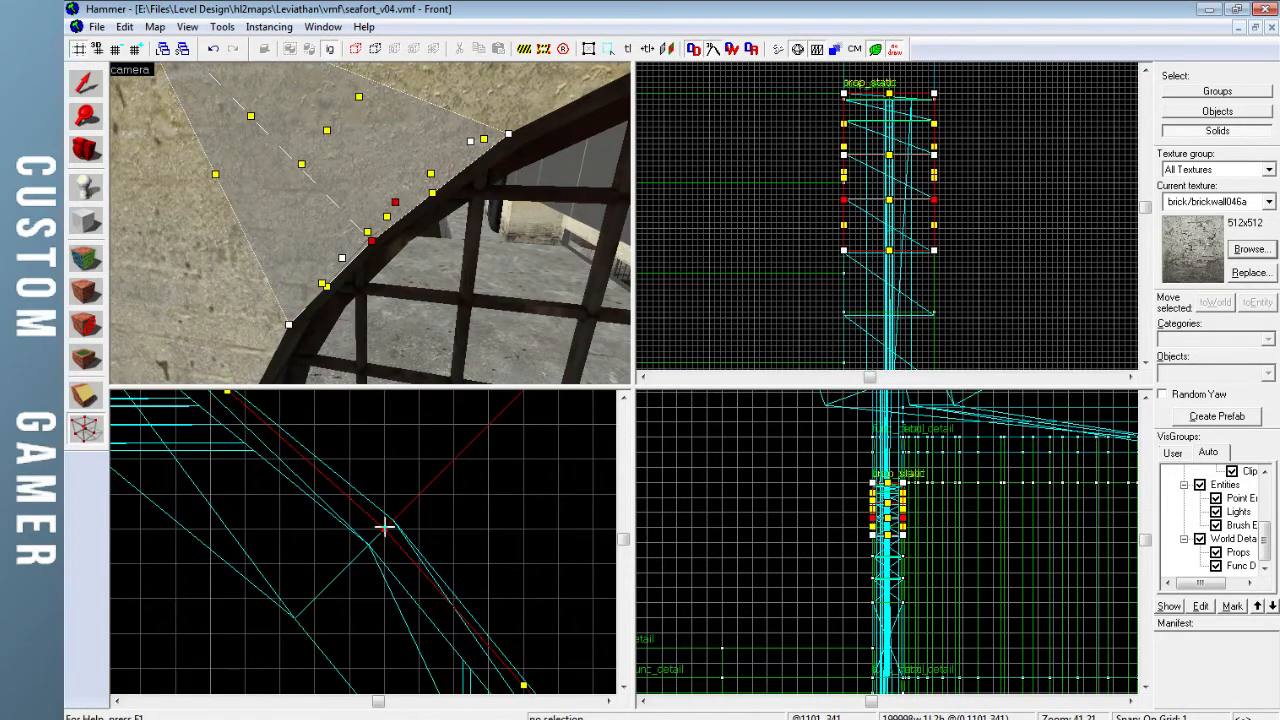
{"action": "mouse_move", "coordinate": [384, 531]}
{"action": "left_mouse_down"}
{"action": "mouse_move", "coordinate": [409, 501]}
{"action": "mouse_move", "coordinate": [398, 517]}
{"action": "mouse_move", "coordinate": [416, 521]}
{"action": "mouse_move", "coordinate": [388, 521]}
{"action": "left_mouse_up"}
{"action": "mouse_move", "coordinate": [386, 522]}
{"action": "left_mouse_down"}
{"action": "mouse_move", "coordinate": [384, 505]}
{"action": "mouse_move", "coordinate": [386, 522]}
{"action": "left_mouse_up"}
{"action": "key", "text": "Right"}
{"action": "key", "text": "Down"}
{"action": "key", "text": "Down"}
{"action": "key", "text": "Down"}
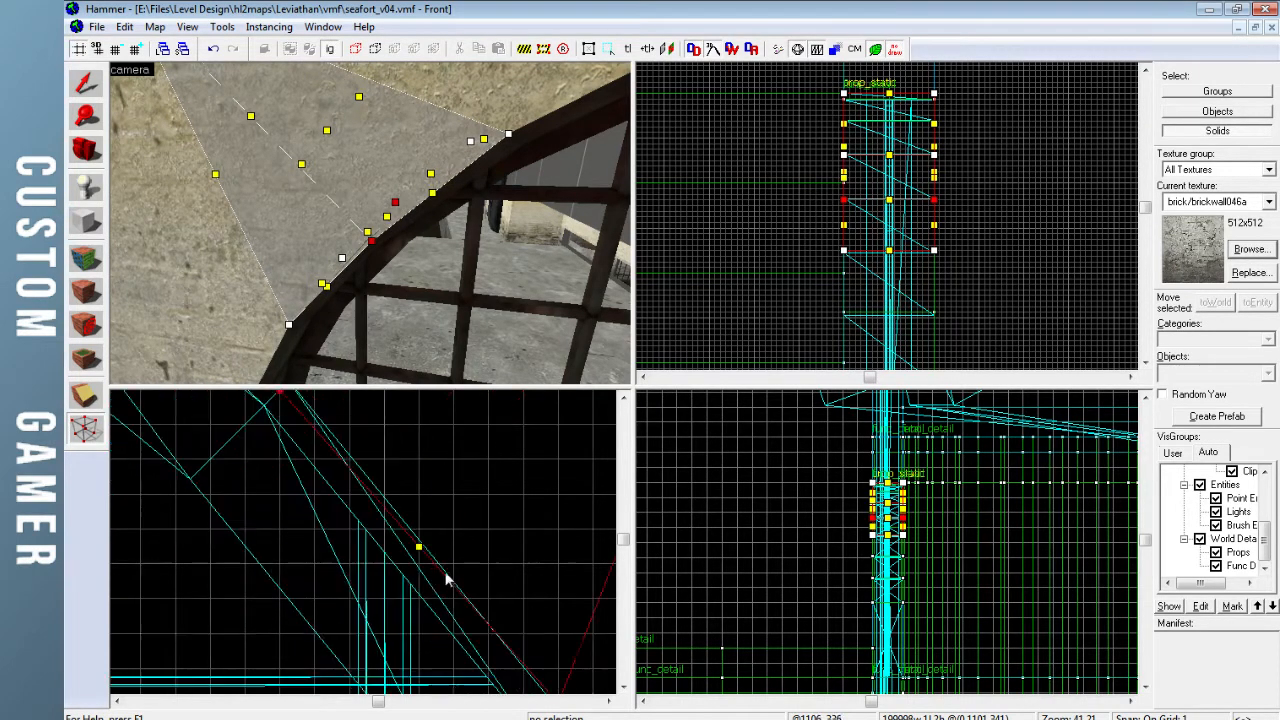
{"action": "key", "text": "Up"}
{"action": "key", "text": "Up"}
{"action": "key", "text": "Up"}
{"action": "key", "text": "Up"}
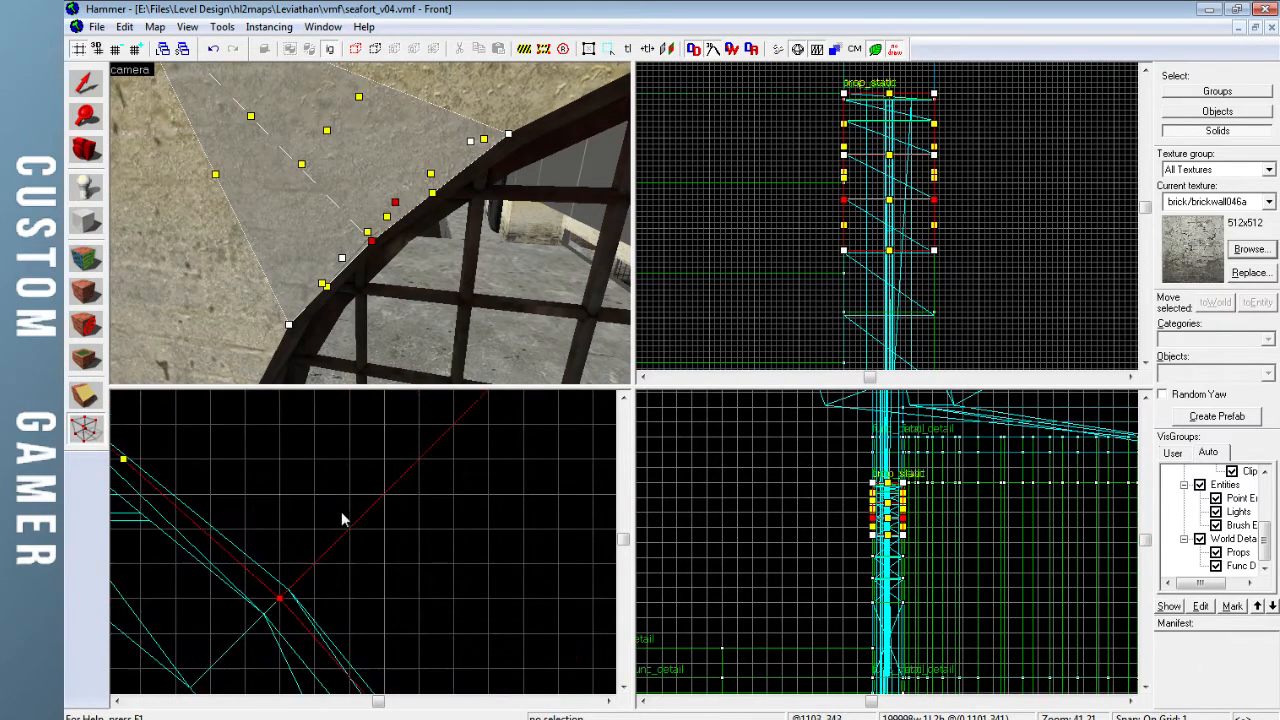
{"action": "key", "text": "Left"}
{"action": "left_click_drag", "start_coordinate": [386, 600], "coordinate": [384, 577]}
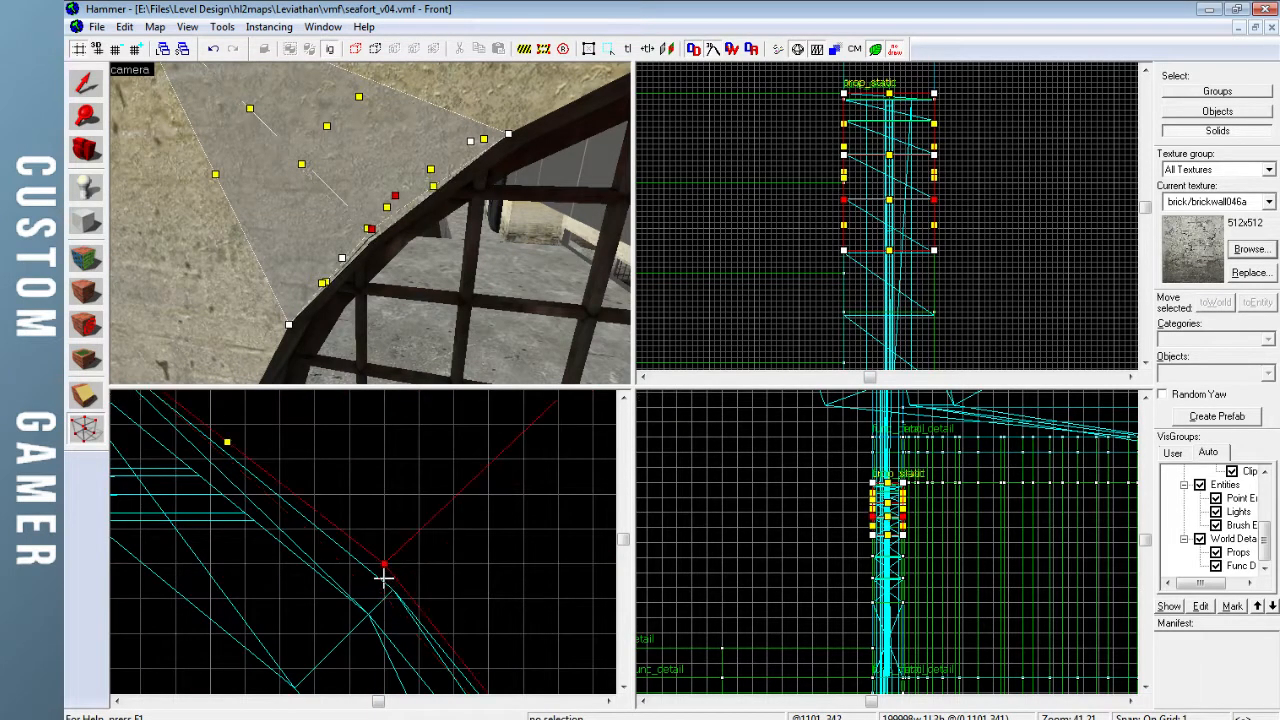
{"action": "left_click", "coordinate": [85, 84]}
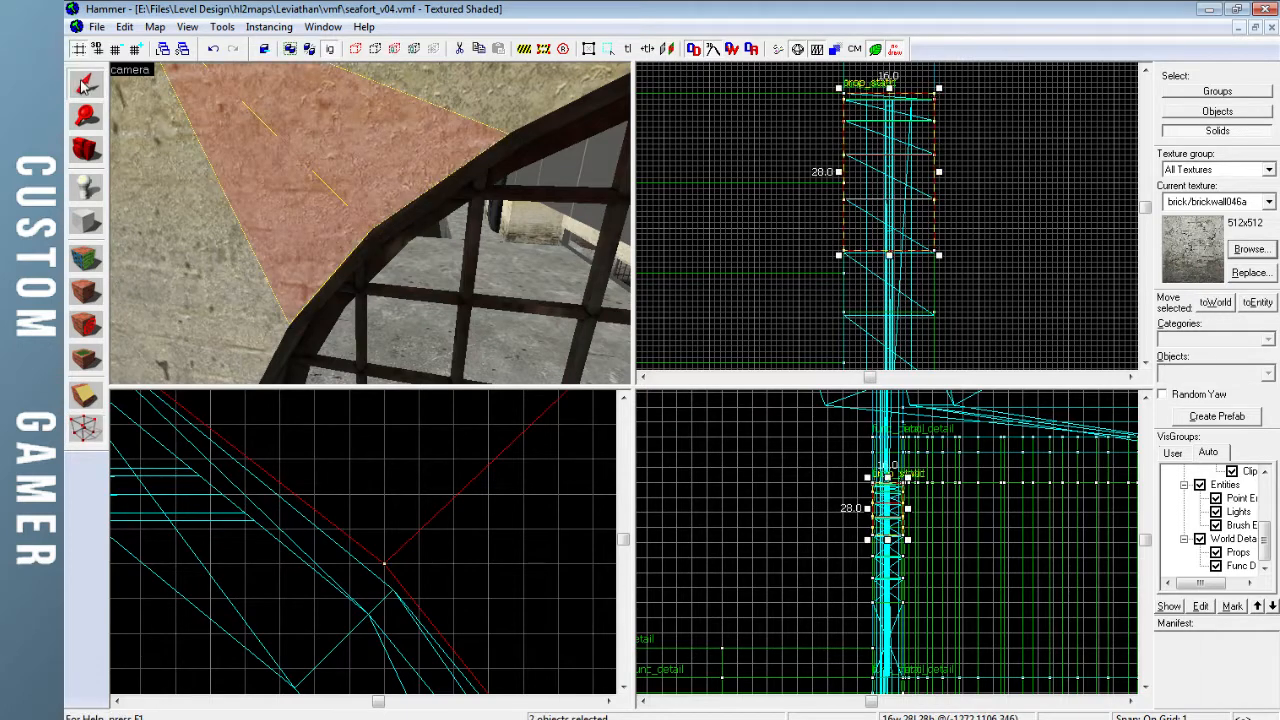
Deselect the arch wedges and inspect their edge against the grate frame for gaps from several angles
{"action": "key", "text": "z"}
{"action": "key", "text": "w"}
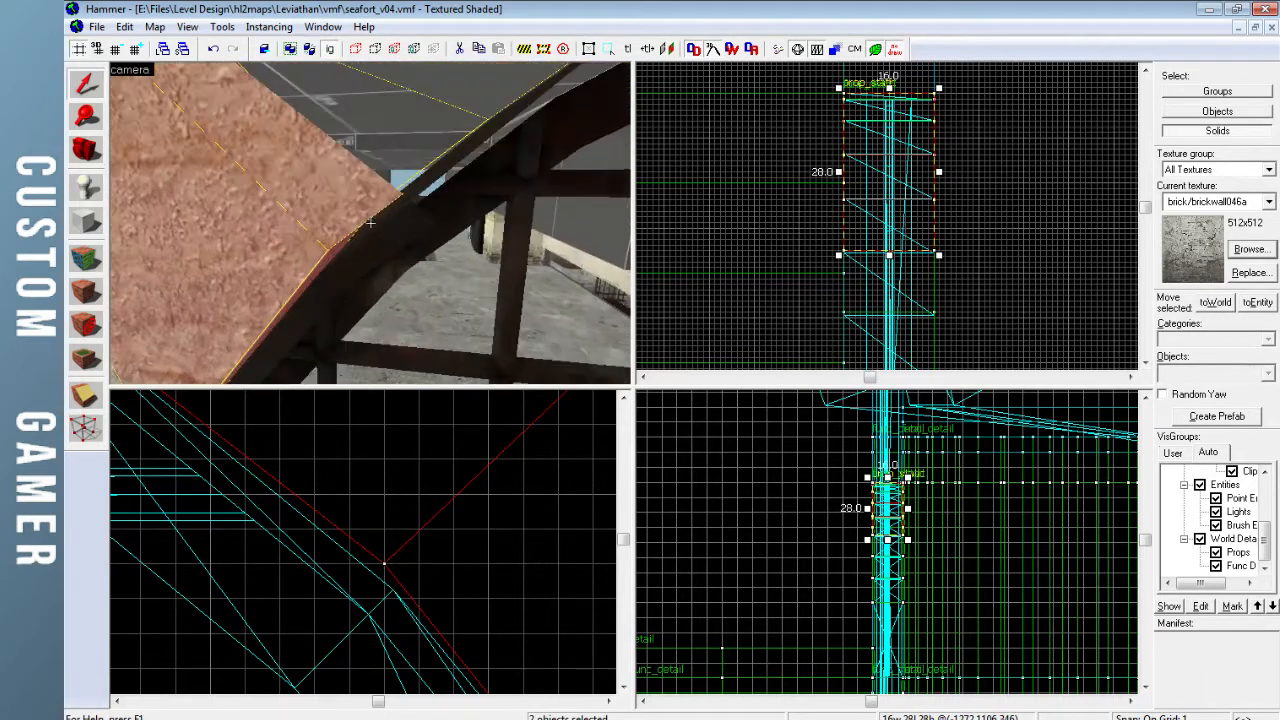
{"action": "key", "text": "s"}
{"action": "key", "text": "d"}
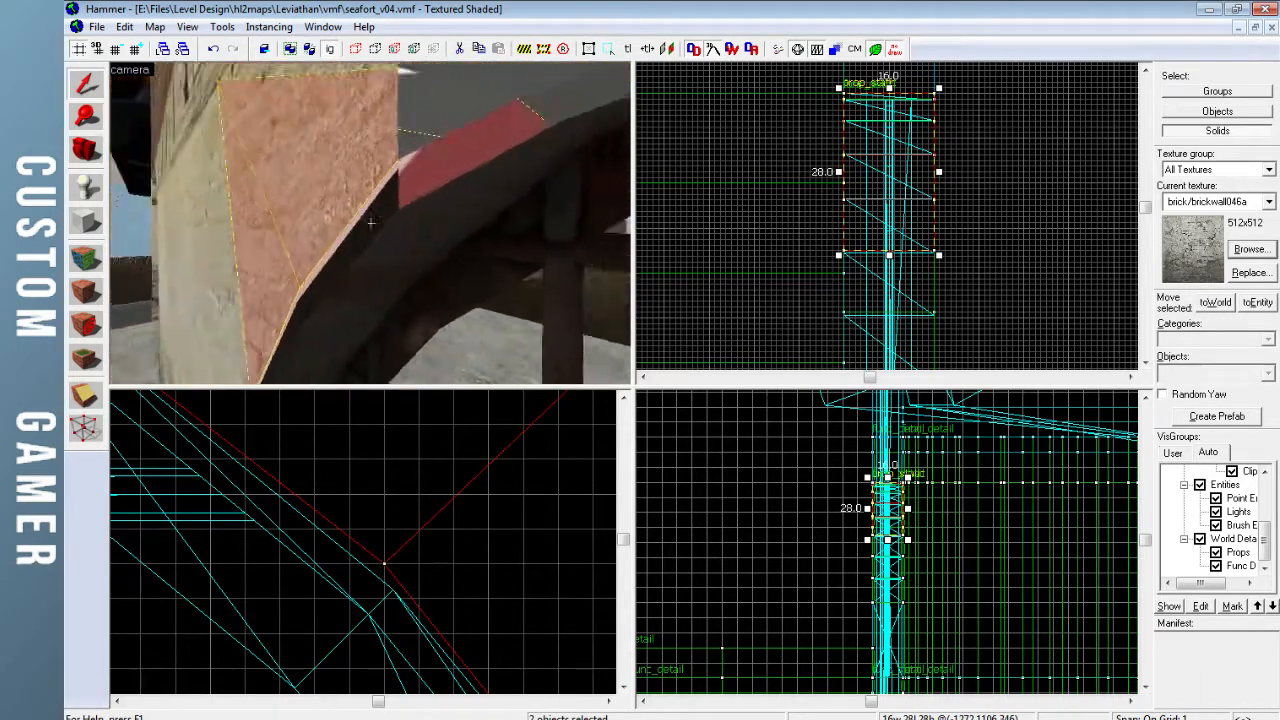
{"action": "key", "text": "Escape"}
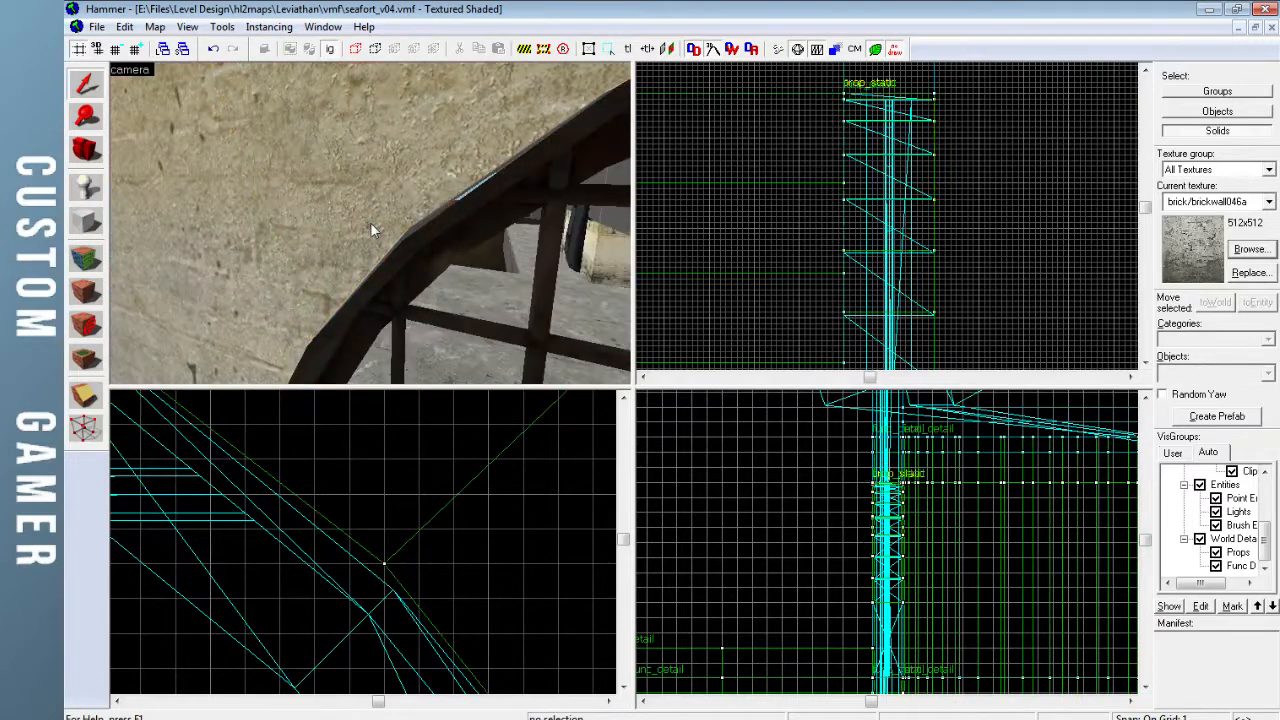
{"action": "key", "text": "w"}
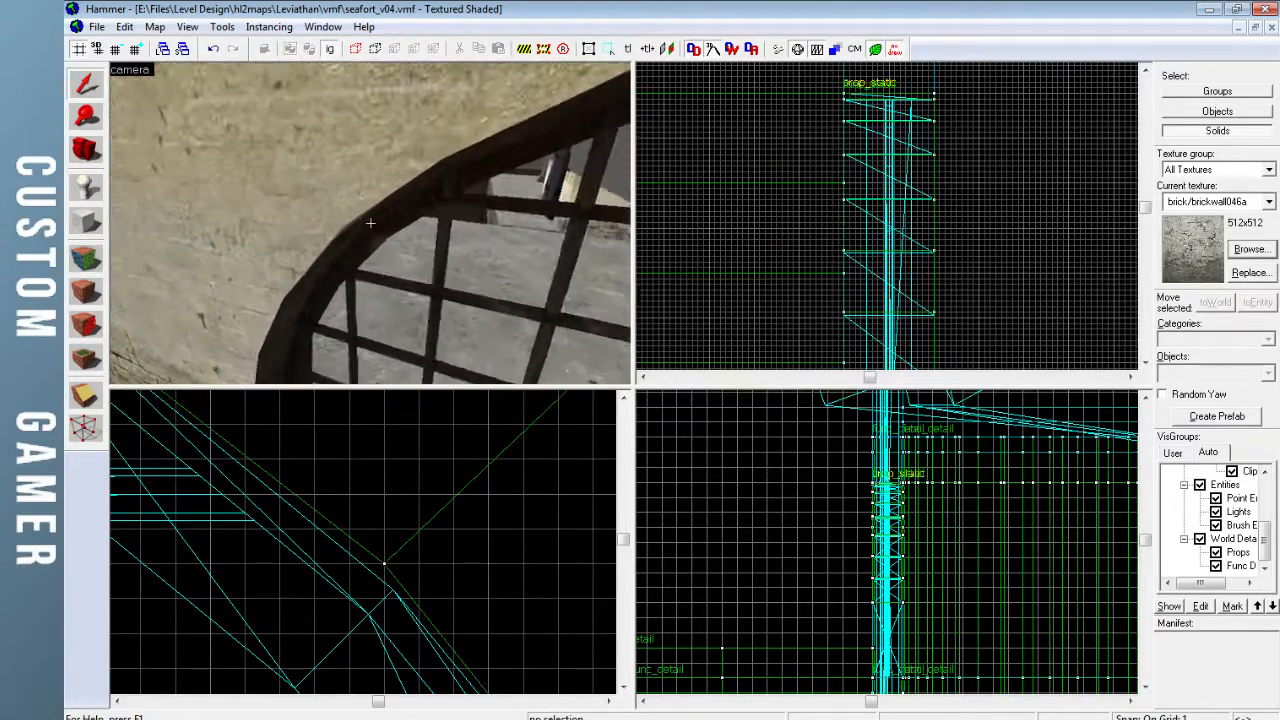
{"action": "key", "text": "d"}
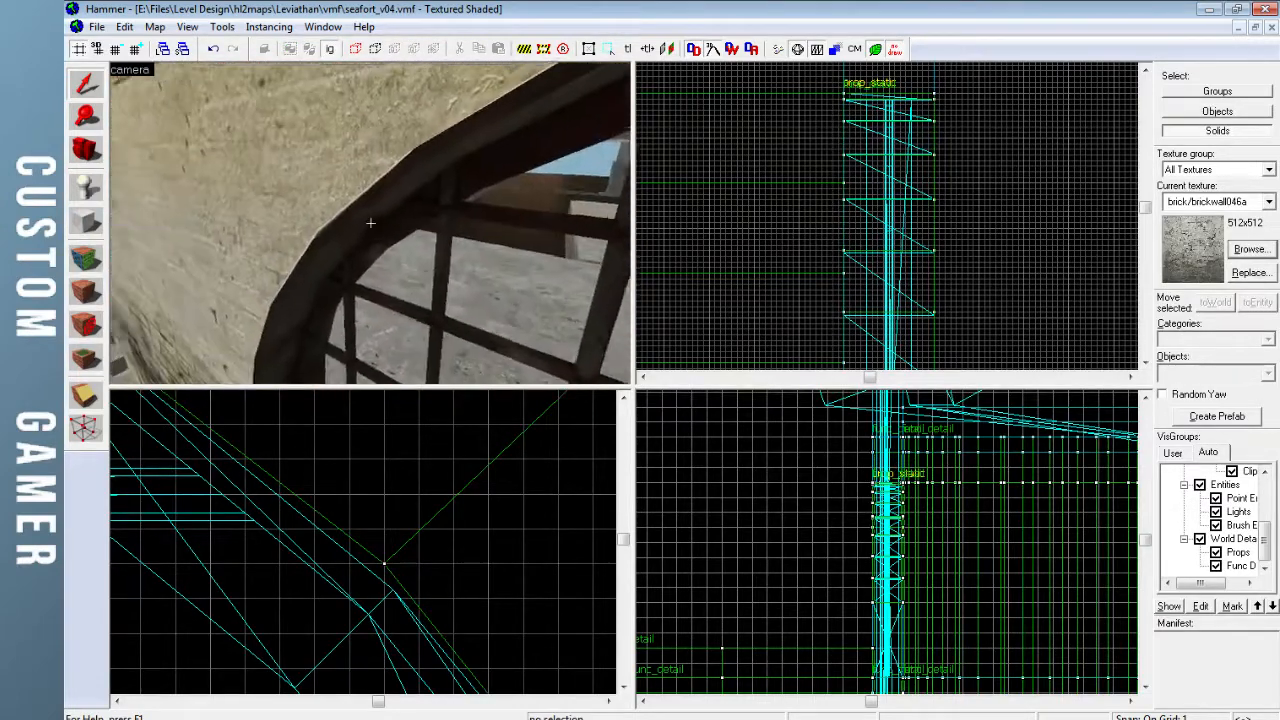
Reselect the two arch wedges and select their shared inner-edge vertices at the grate frame for vertex editing
{"action": "key", "text": "z"}
{"action": "left_click", "coordinate": [349, 223]}
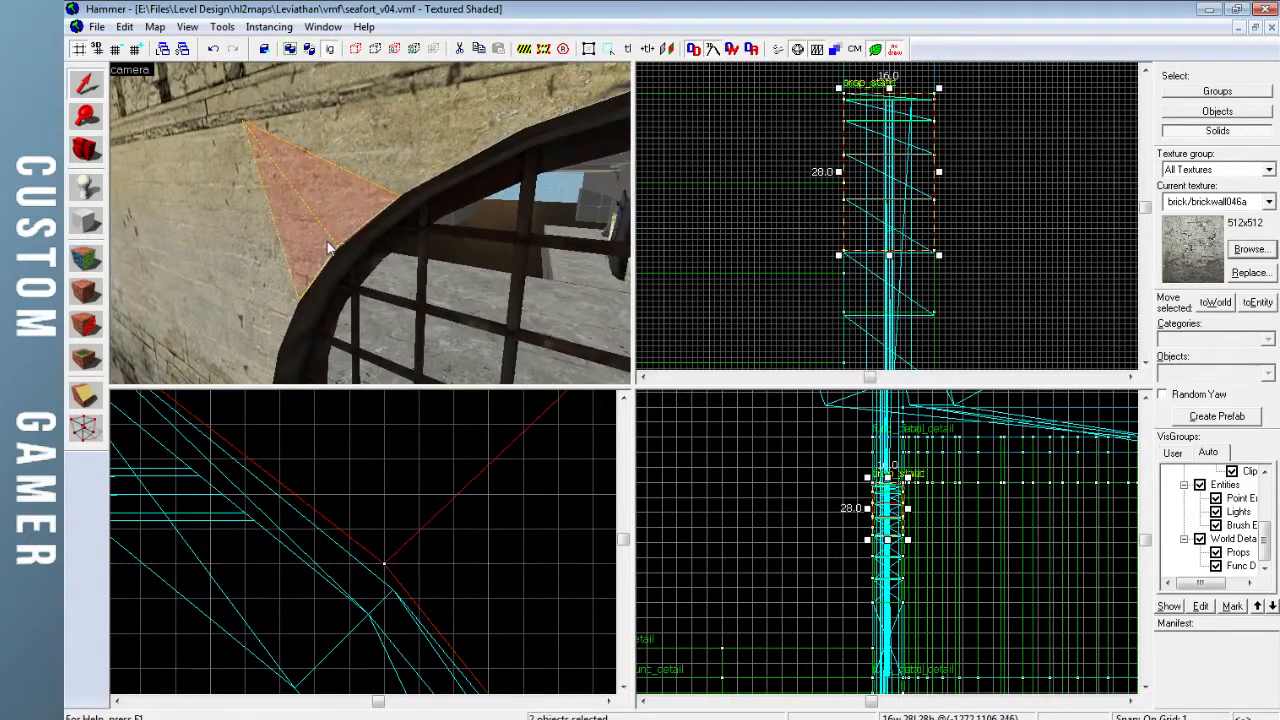
{"action": "left_click", "coordinate": [84, 428]}
{"action": "scroll", "coordinate": [388, 564], "scroll_direction": "down", "scroll_amount": 3}
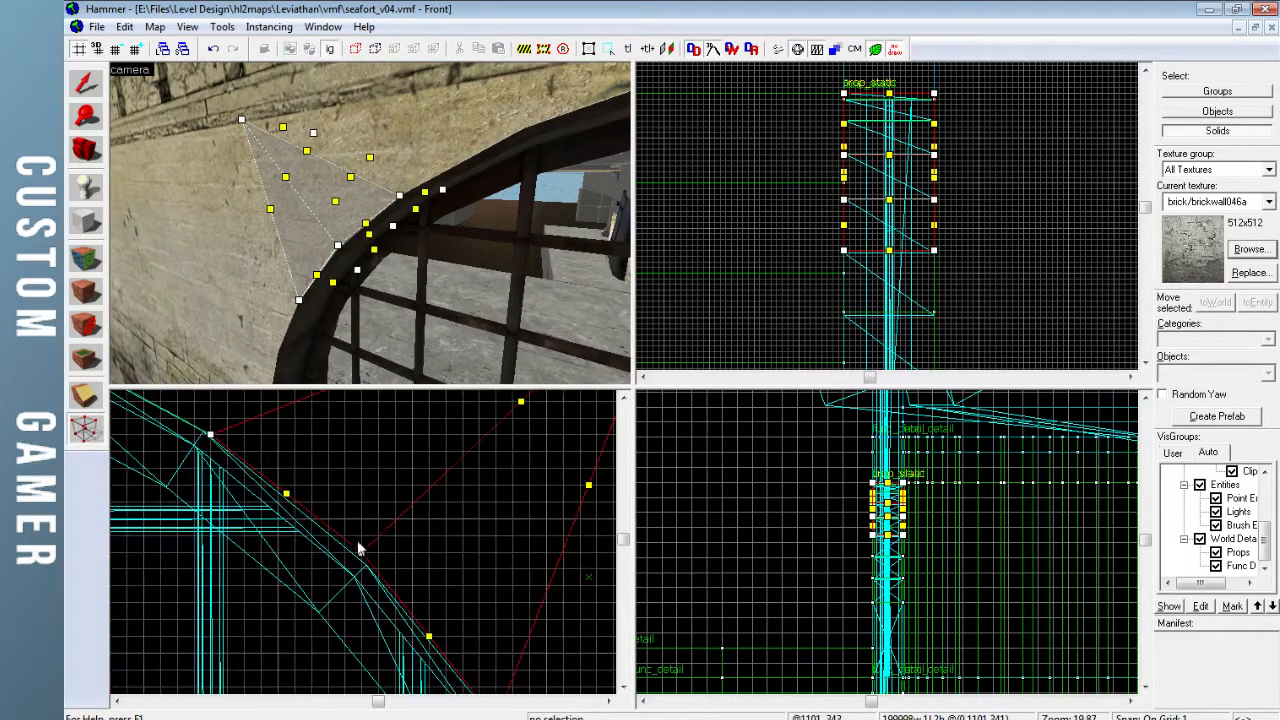
{"action": "scroll", "coordinate": [380, 566], "scroll_direction": "up", "scroll_amount": 2}
{"action": "left_click_drag", "start_coordinate": [375, 581], "coordinate": [411, 549]}
{"action": "key", "text": "Return"}
{"action": "scroll", "coordinate": [396, 558], "scroll_direction": "down", "scroll_amount": 5}
{"action": "scroll", "coordinate": [411, 549], "scroll_direction": "up", "scroll_amount": 2}
{"action": "scroll", "coordinate": [391, 553], "scroll_direction": "up", "scroll_amount": 3}
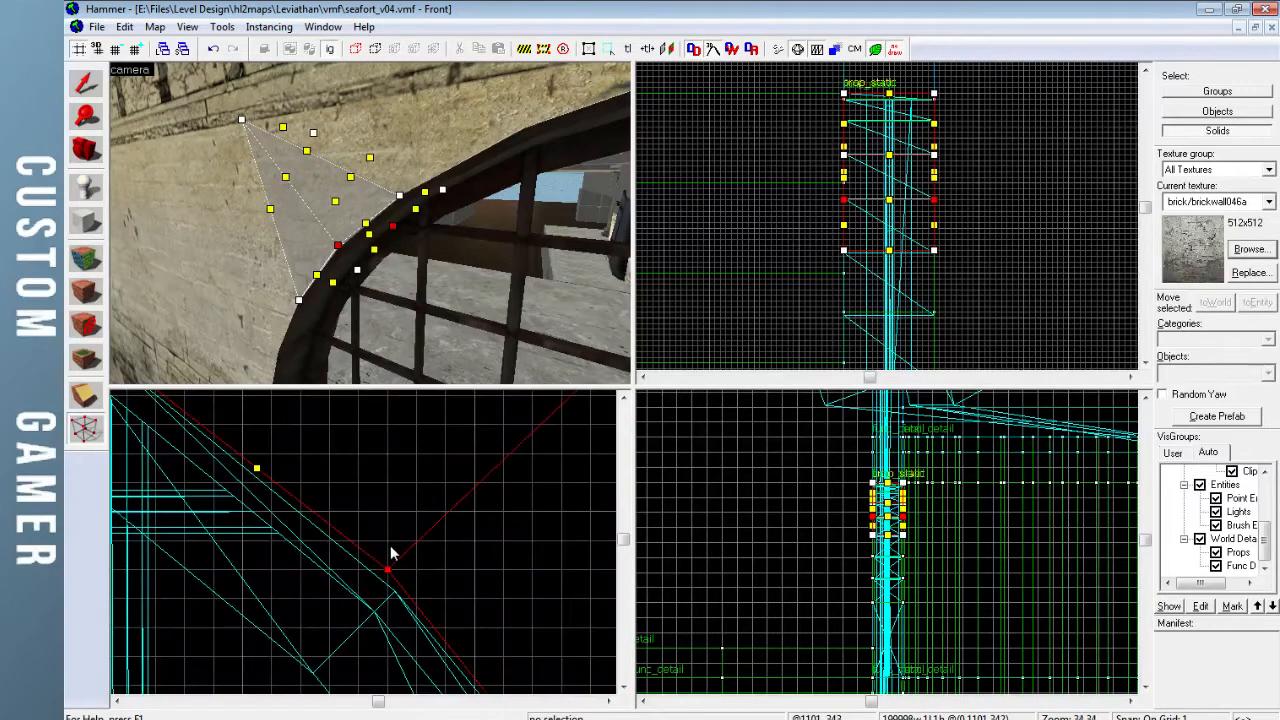